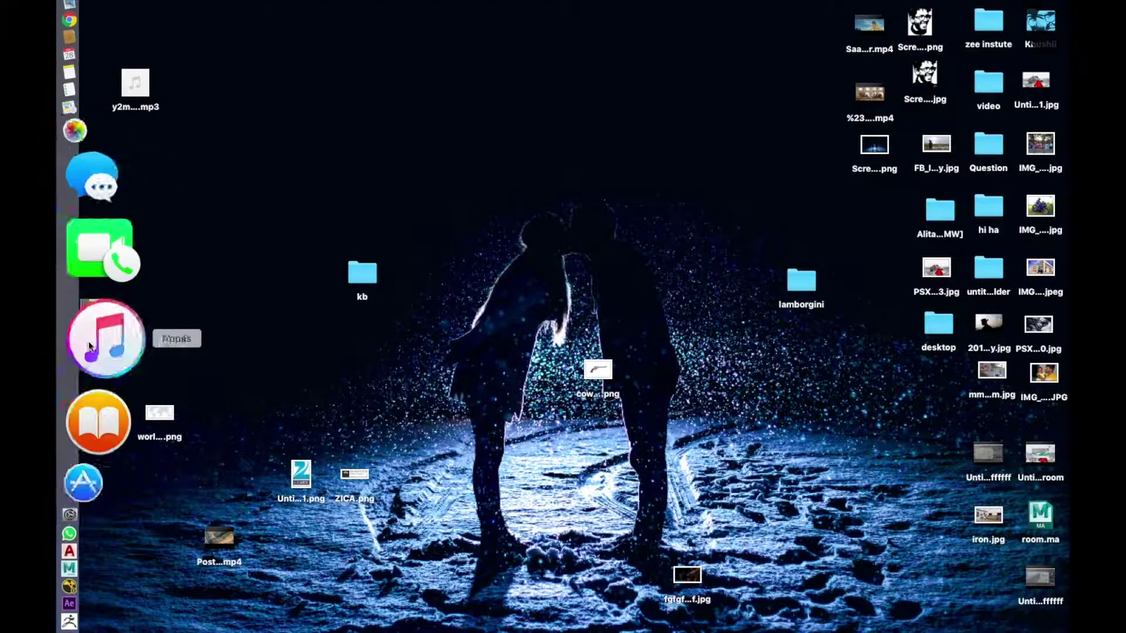
Launch Maya 2019 from the Dock and close the leftover Render View window.
left_click(102, 427)
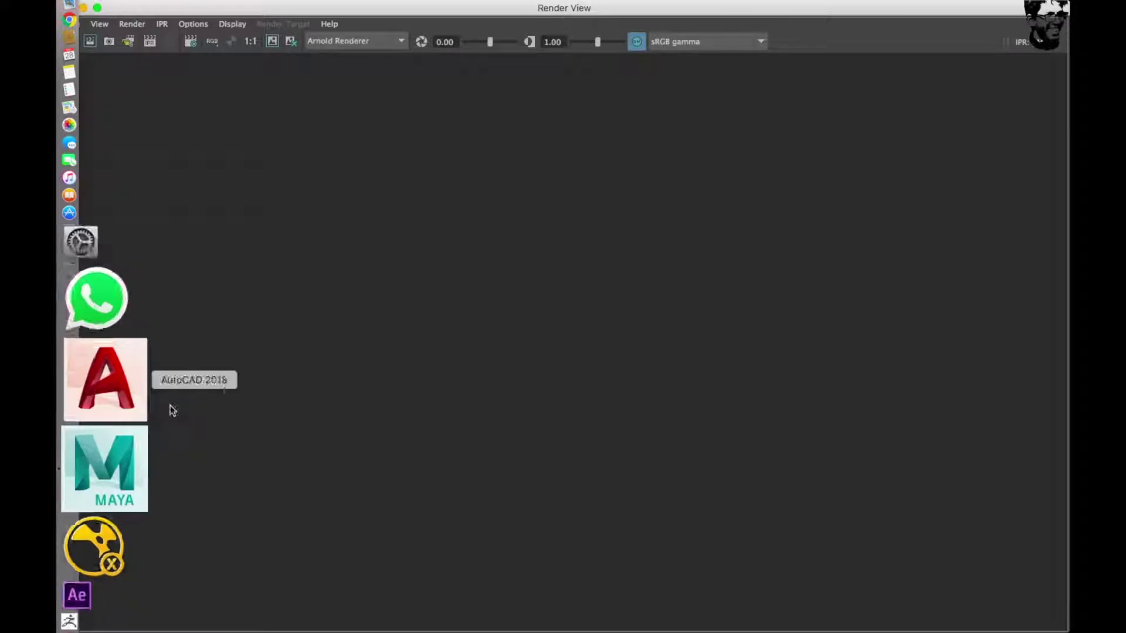
left_click(69, 8)
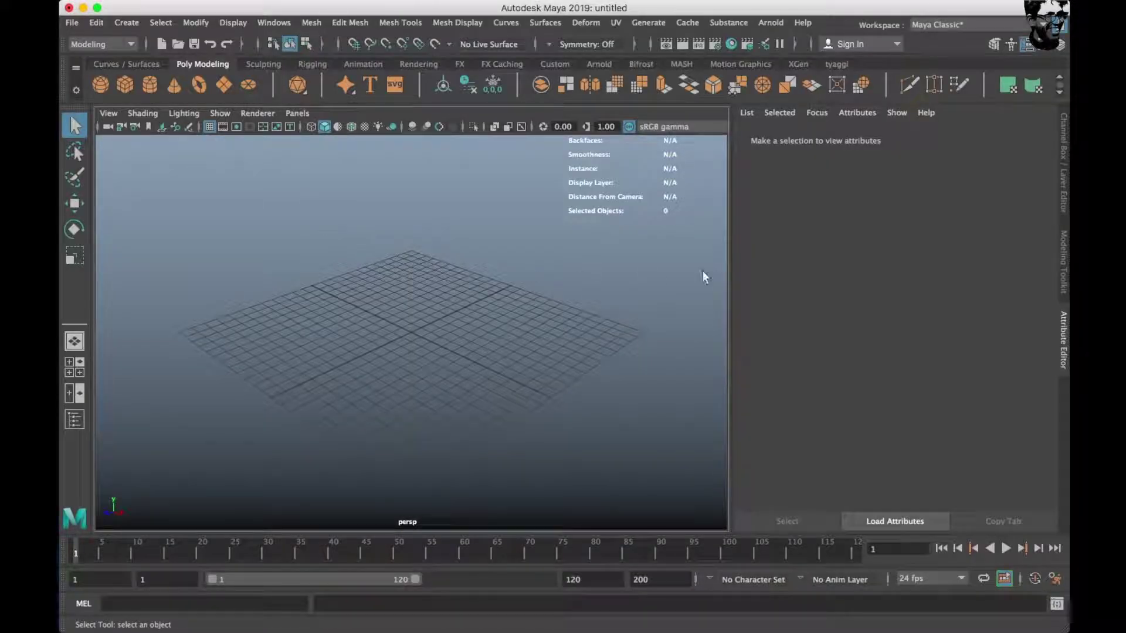
Load front.jpg from Desktop/lamborgini as the front view image plane.
left_click(1065, 194)
key("space")
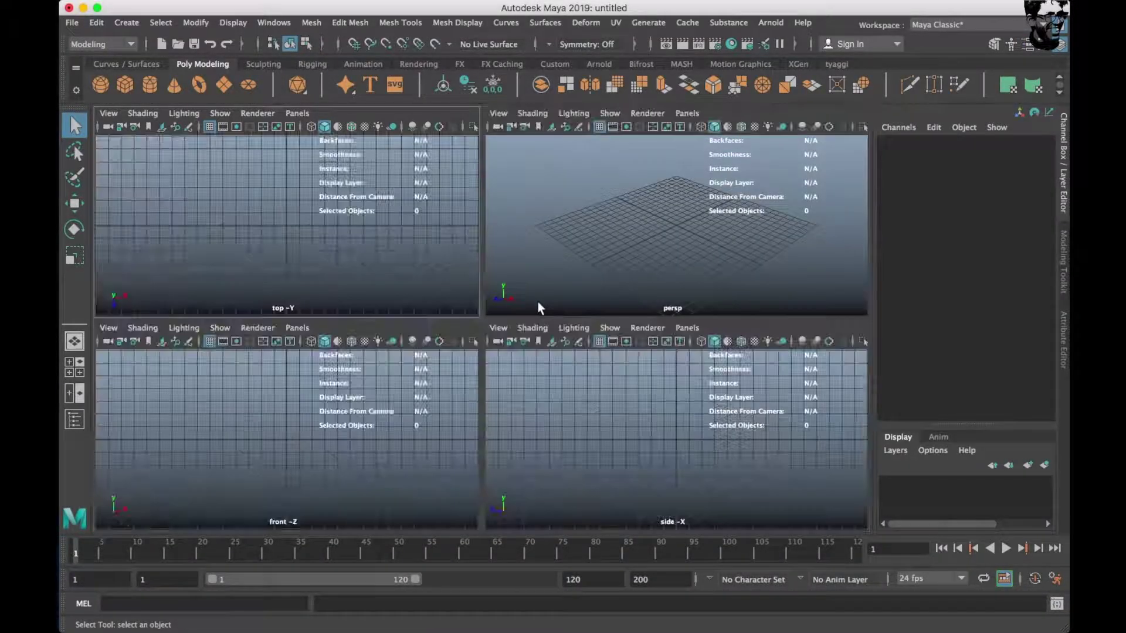
key("space")
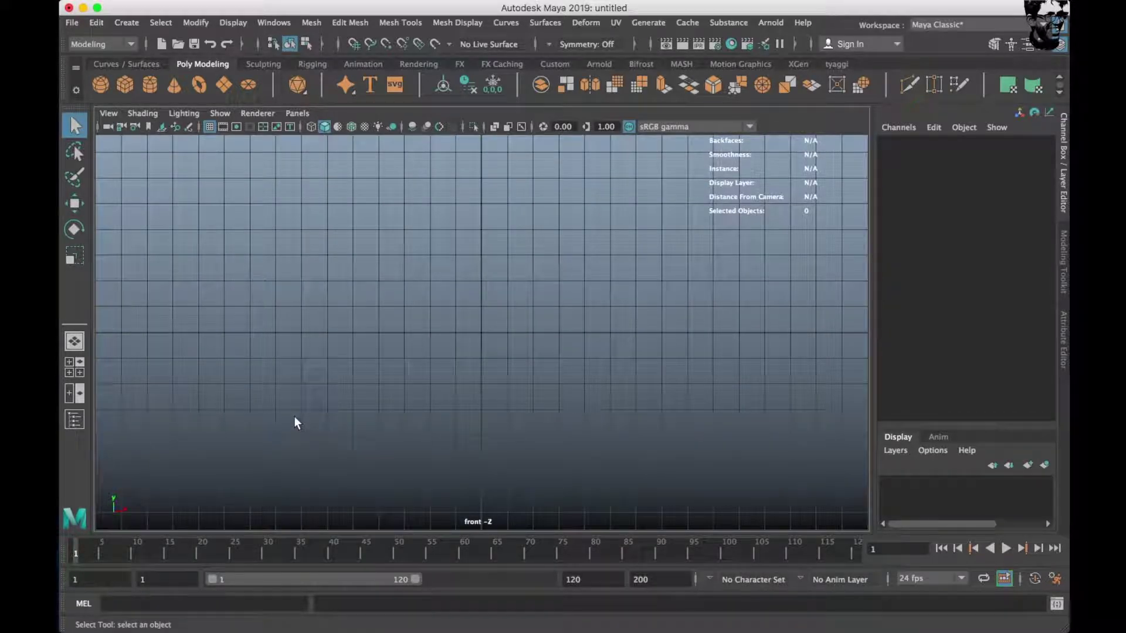
left_click(179, 127)
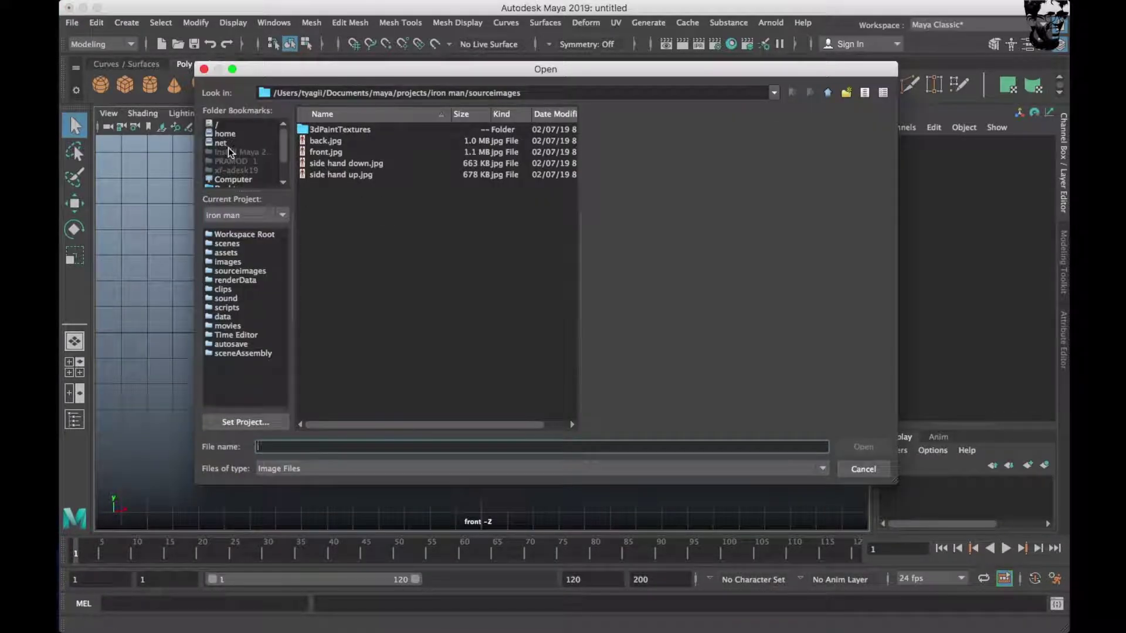
left_click(229, 161)
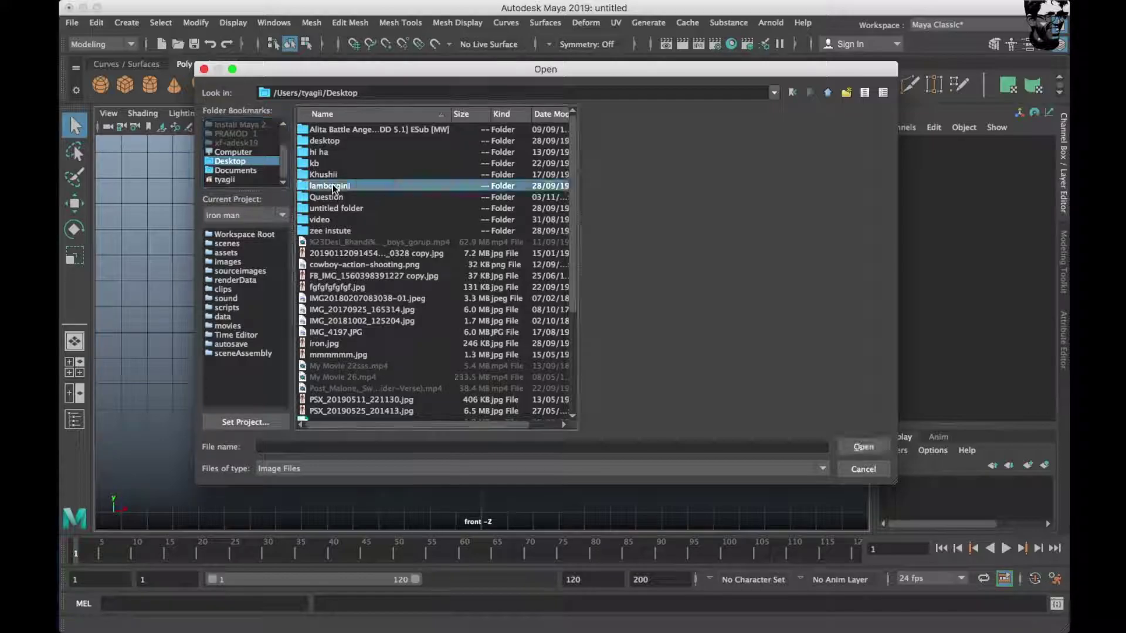
double_click(330, 185)
left_click(326, 130)
left_click(858, 447)
Load side.jpg from the lamborgini folder as the side view image plane.
key("space")
key("space")
left_click(153, 129)
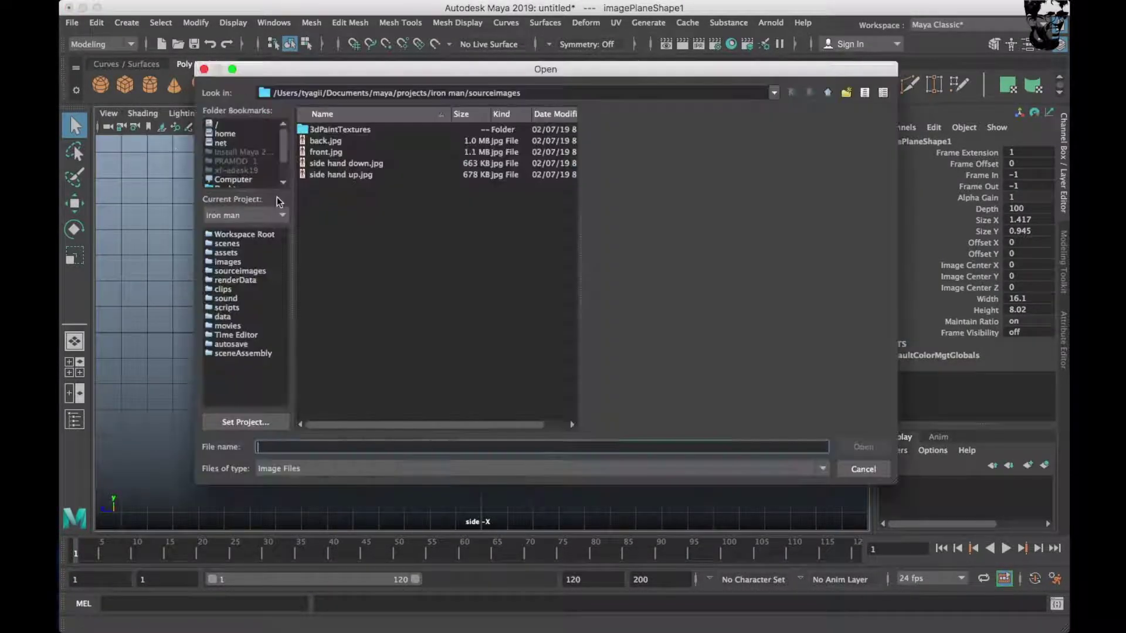
left_click(265, 160)
double_click(333, 185)
left_click(320, 140)
left_click(863, 447)
Load top.jpg as the top view image plane and view all three in perspective.
key("space")
left_click_drag(463, 310, 303, 218)
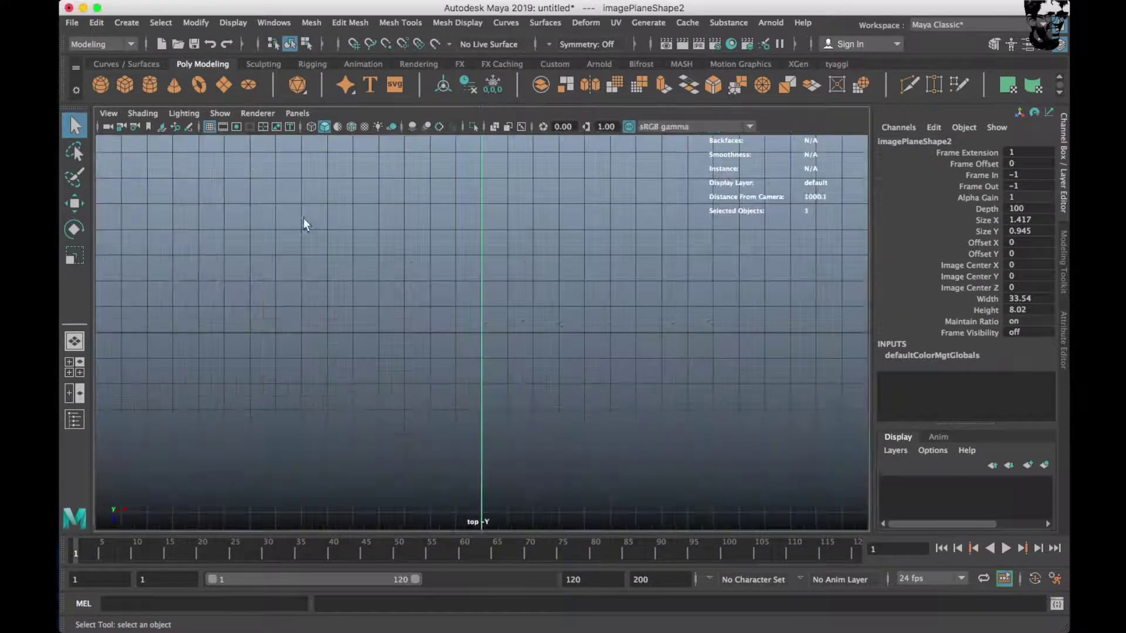
left_click(160, 127)
left_click(257, 160)
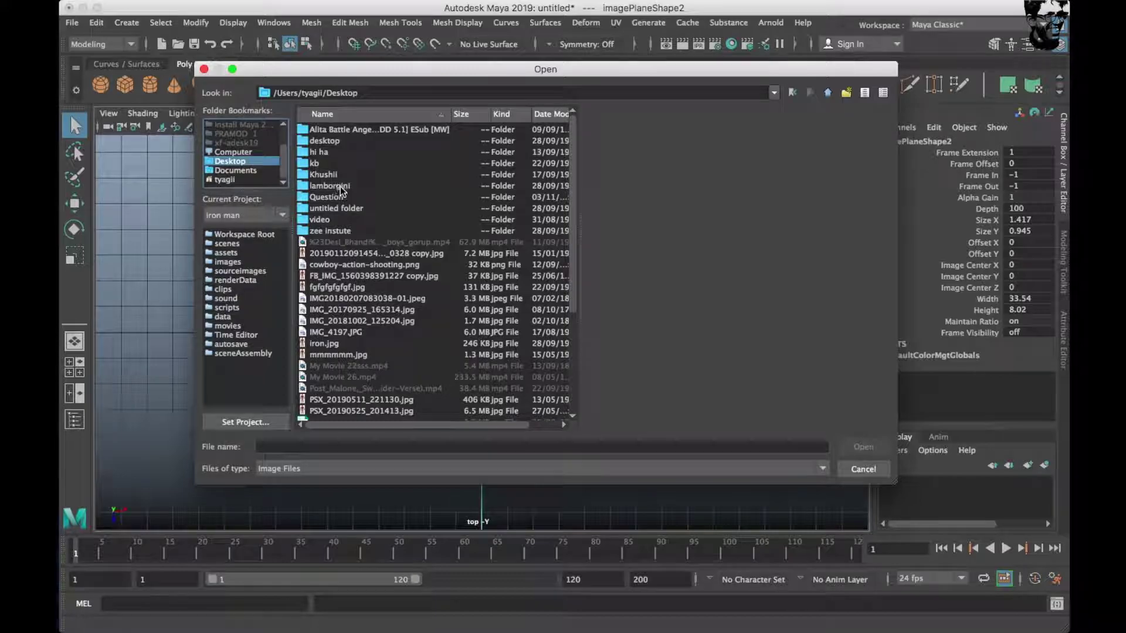
double_click(333, 185)
left_click(323, 152)
left_click(861, 446)
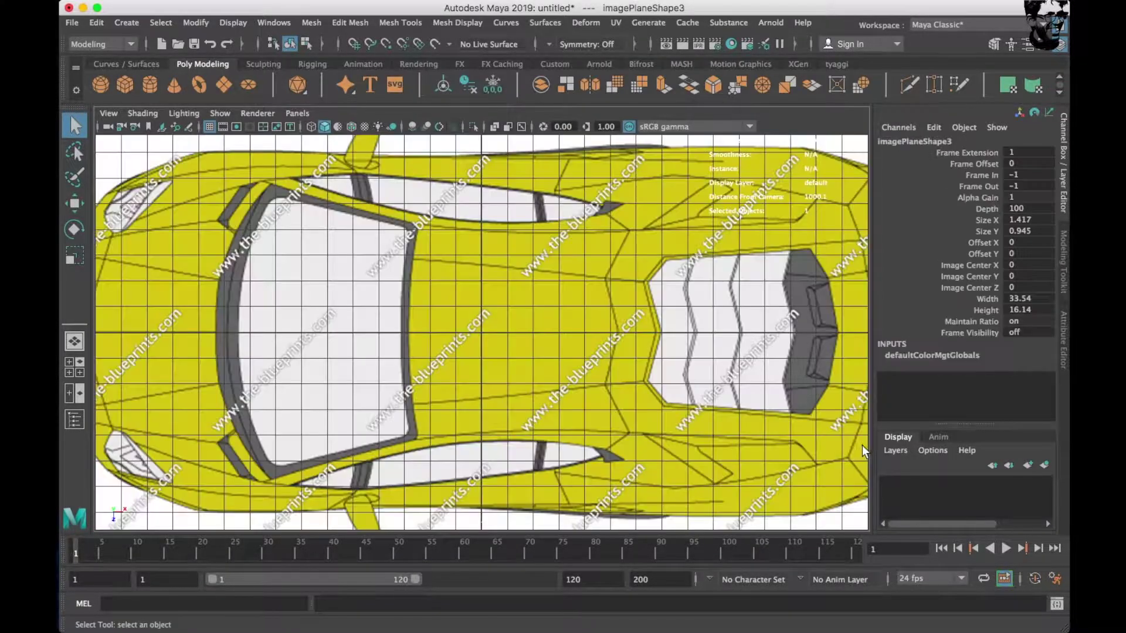
key("space")
key("space")
left_click_drag(507, 432, 523, 442, "alt")
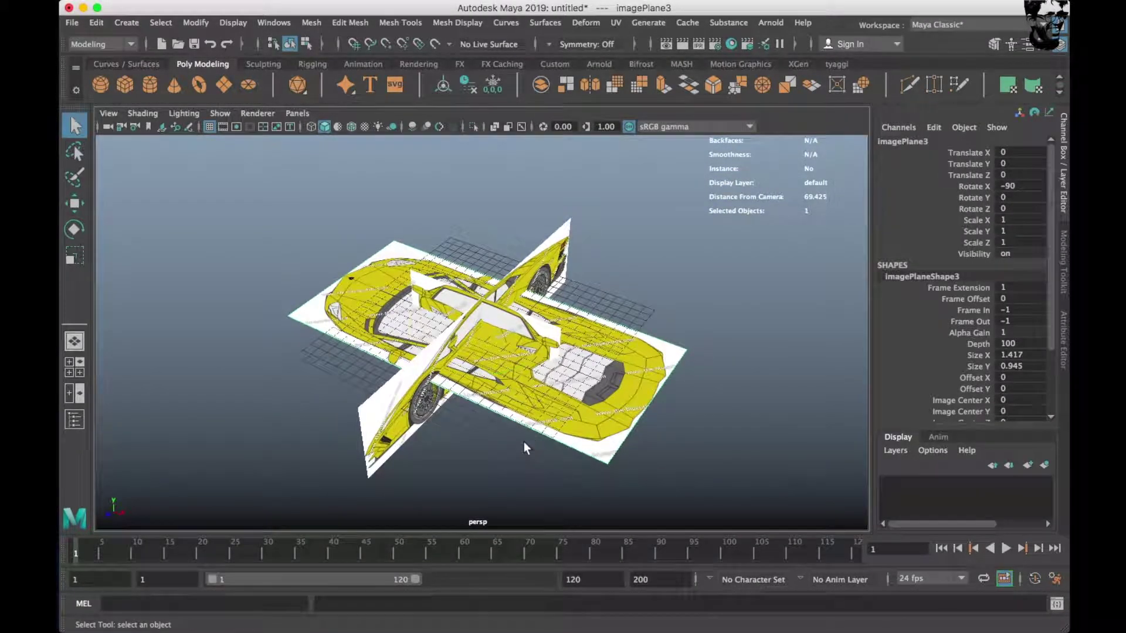
Rotate the top blueprint plane 90 degrees around Y.
key("e")
mouse_move(496, 370)
left_mouse_down()
mouse_move(479, 384)
mouse_move(818, 251)
left_mouse_up()
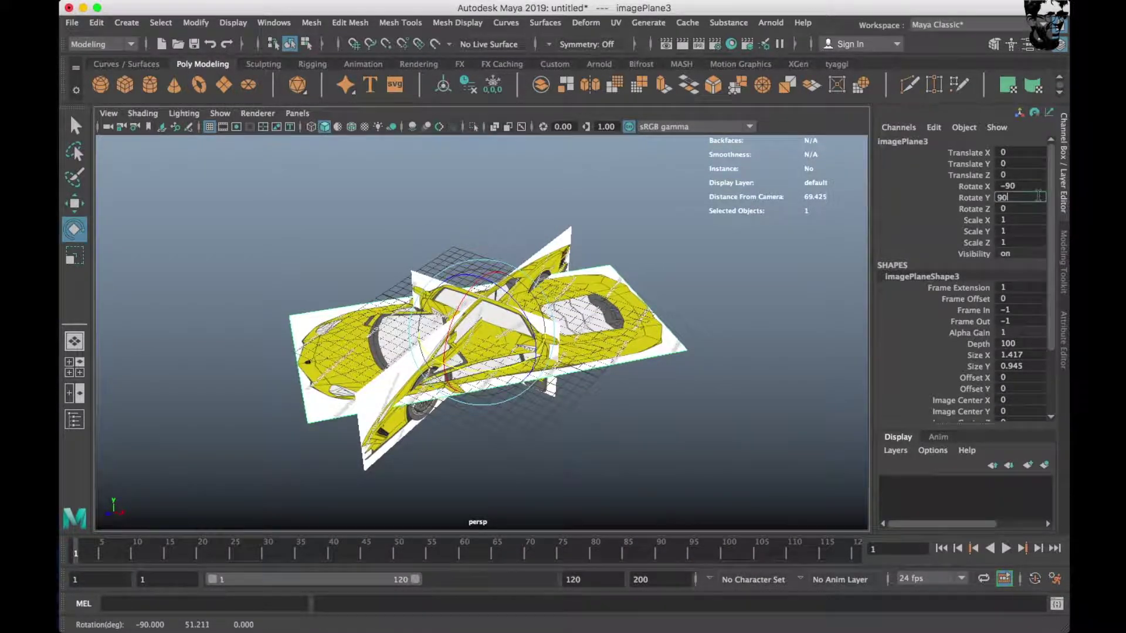
key("Return")
left_click(733, 469)
left_click_drag(733, 470, 551, 262, "alt")
Scale all three blueprint planes up to about 10.219.
key("space")
key("space")
scroll(393, 403, "up", 5)
scroll(561, 404, "up", 2)
scroll(567, 363, "up", 2)
scroll(566, 363, "up", 3)
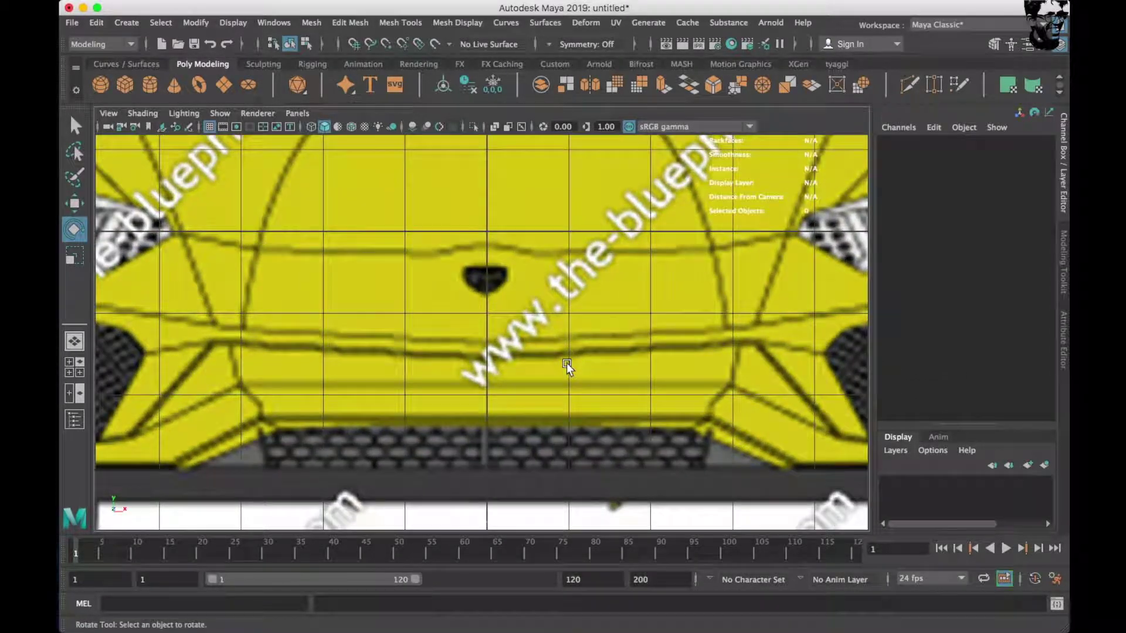
left_click(565, 360)
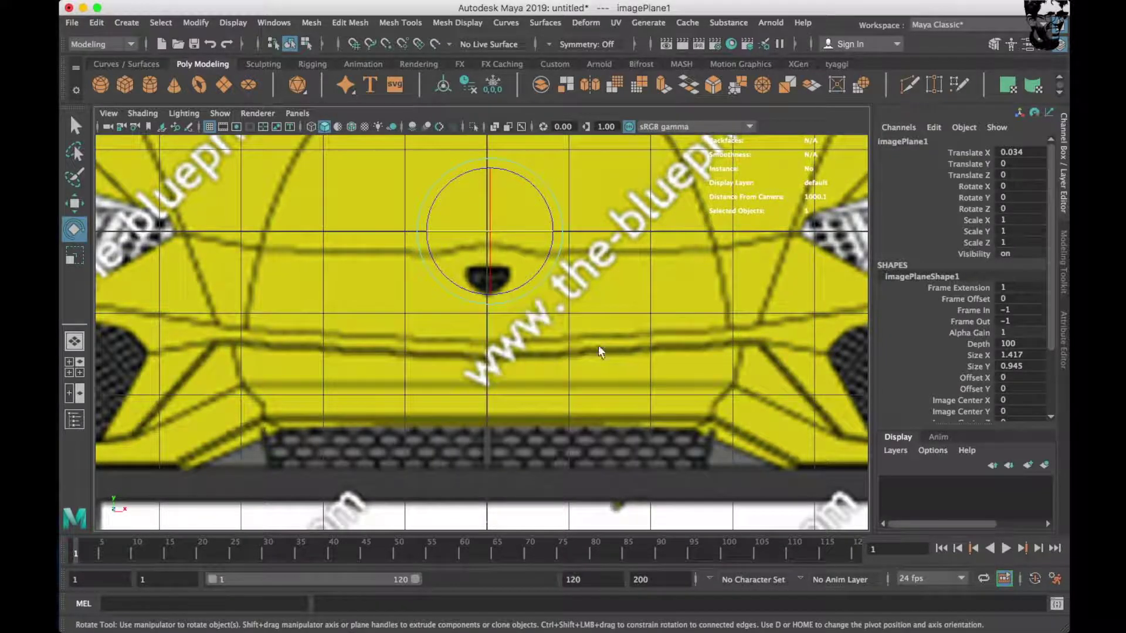
key("space")
key("space")
key("space")
key("space")
middle_click_drag(453, 275, 495, 294, "alt")
scroll(514, 290, "up", 3)
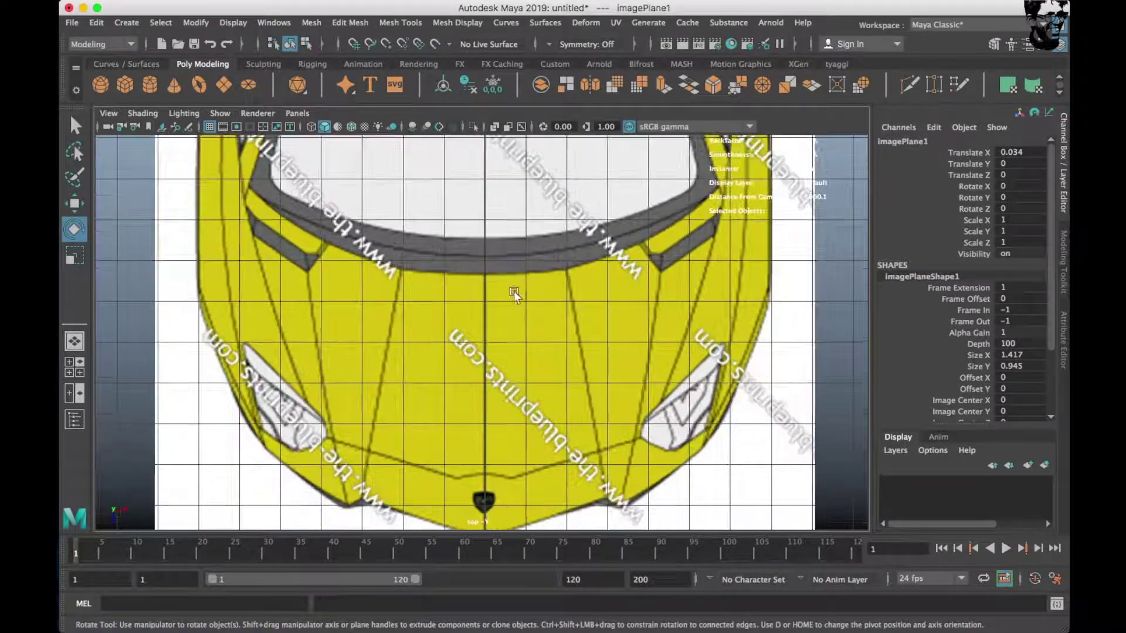
scroll(530, 153, "up", 2)
scroll(530, 153, "up", 2)
key("space")
left_click_drag(534, 226, 492, 227)
scroll(481, 328, "down", 3)
key("r")
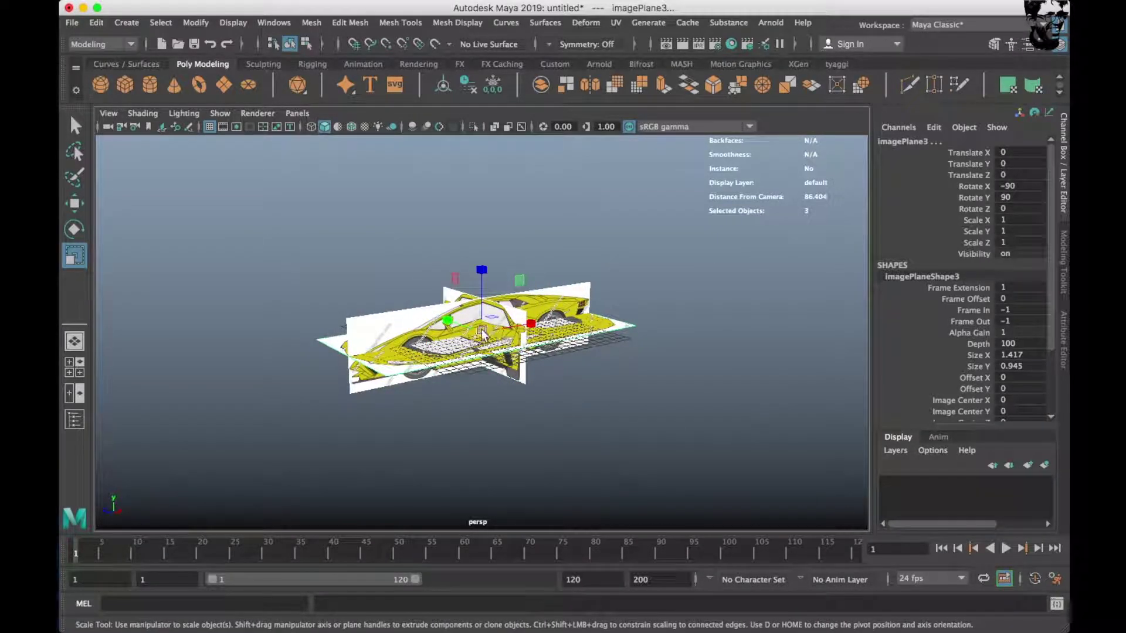
left_click_drag(481, 332, 591, 337)
Move the front blueprint plane back along Z, separating it from the top plane.
left_click(591, 337)
key("w")
mouse_move(472, 343)
left_mouse_down()
mouse_move(761, 241)
mouse_move(458, 326)
mouse_move(481, 398)
left_mouse_up()
left_click(458, 326)
scroll(463, 305, "down", 5)
scroll(332, 260, "down", 3)
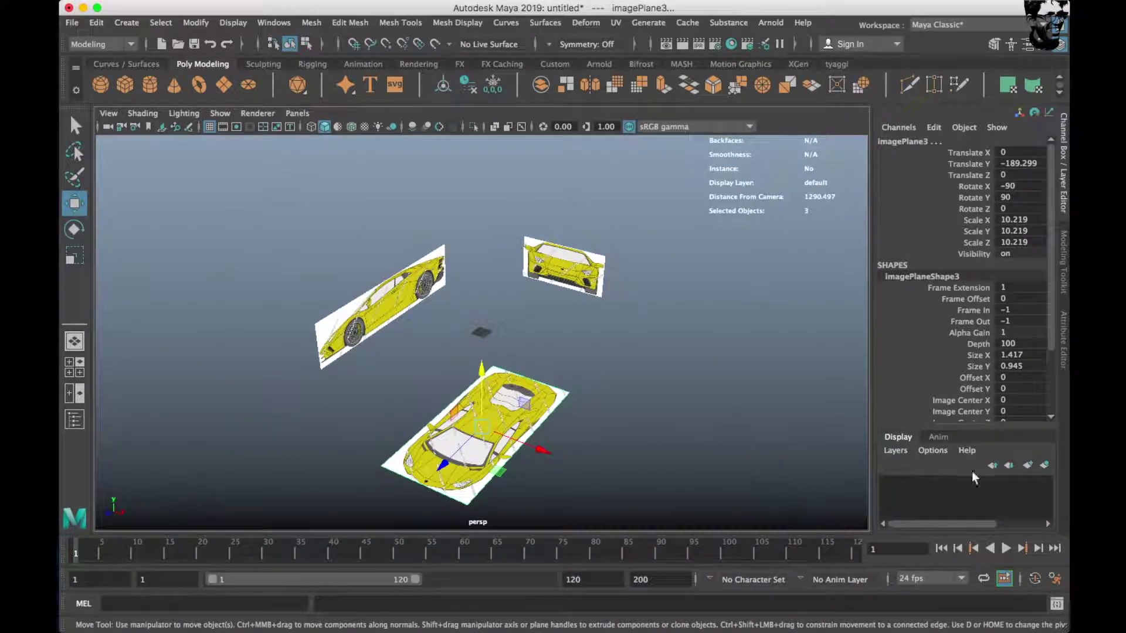
Put the blueprint planes into layer1 and set it to Reference.
left_click(1045, 465)
left_click(921, 484)
left_click(921, 484)
left_click(688, 354)
key("space")
key("space")
scroll(628, 428, "down", 5)
scroll(507, 262, "up", 5)
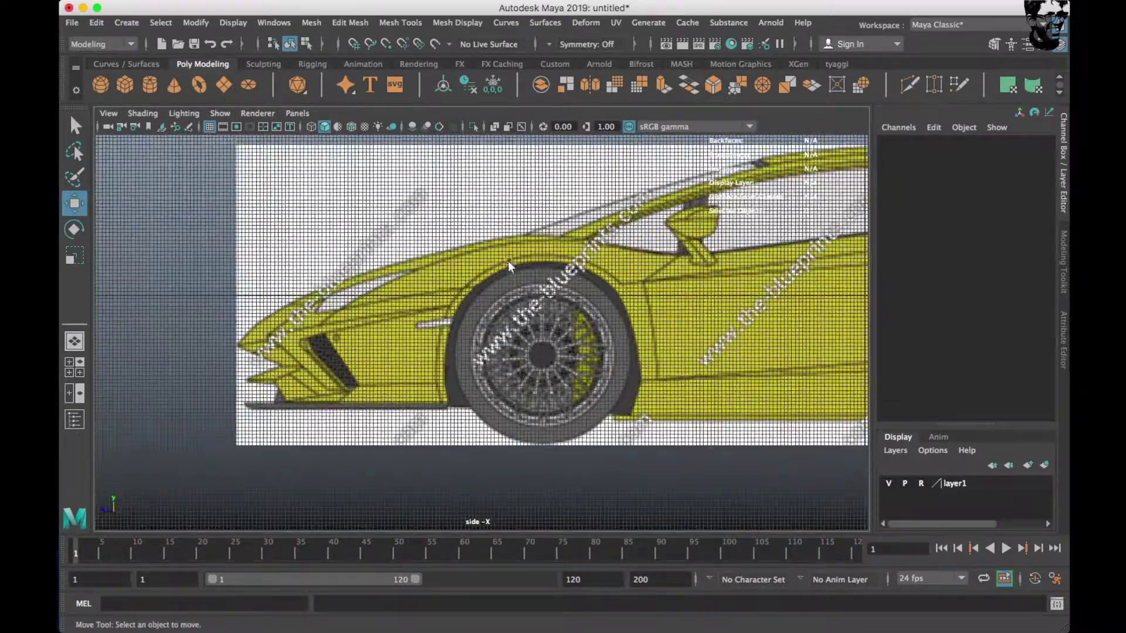
Create a polygon cylinder, rotate it 90 degrees on Z, and place it over the front wheel.
scroll(508, 262, "down", 2)
left_click(210, 127)
left_click(149, 85)
scroll(360, 325, "down", 1)
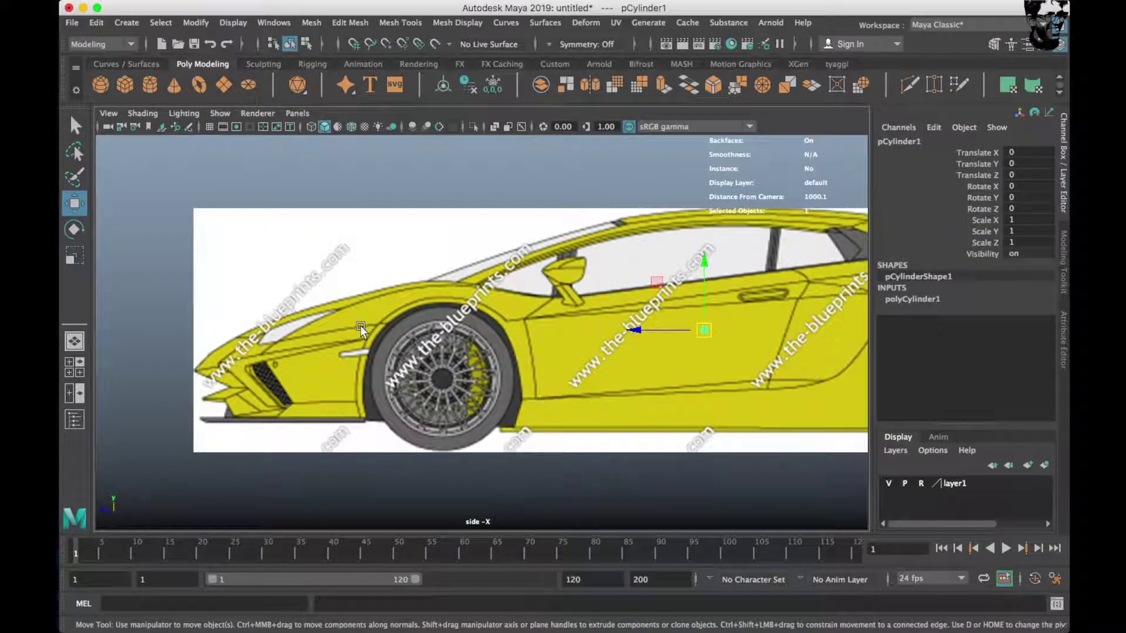
key("r")
left_click_drag(704, 329, 736, 362)
key("e")
left_click_drag(699, 301, 707, 337)
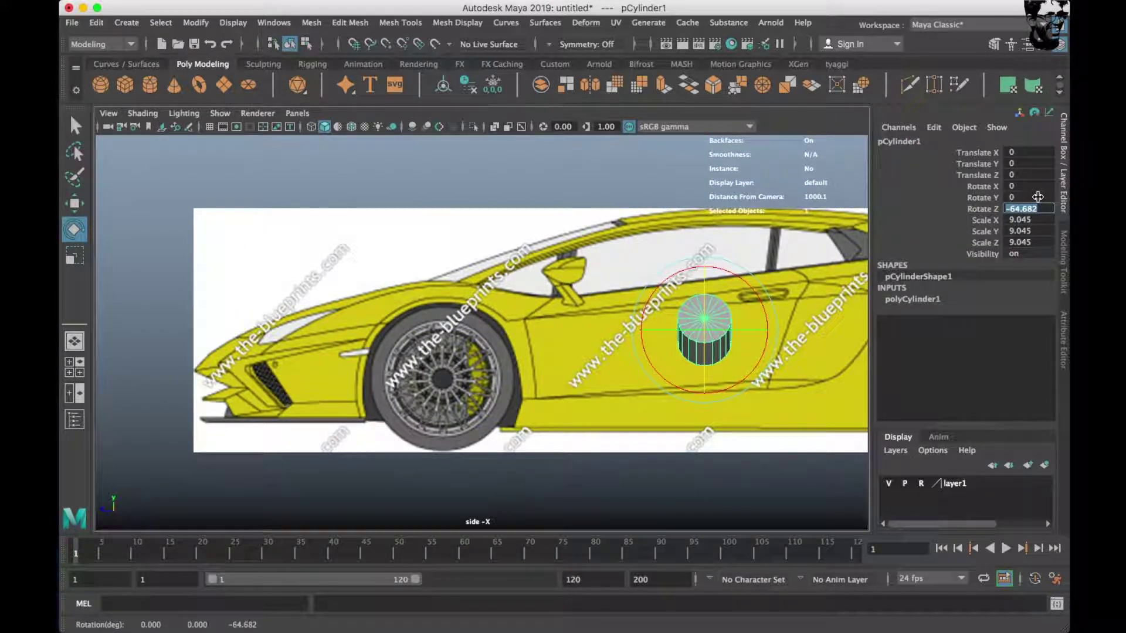
key("Return")
key("w")
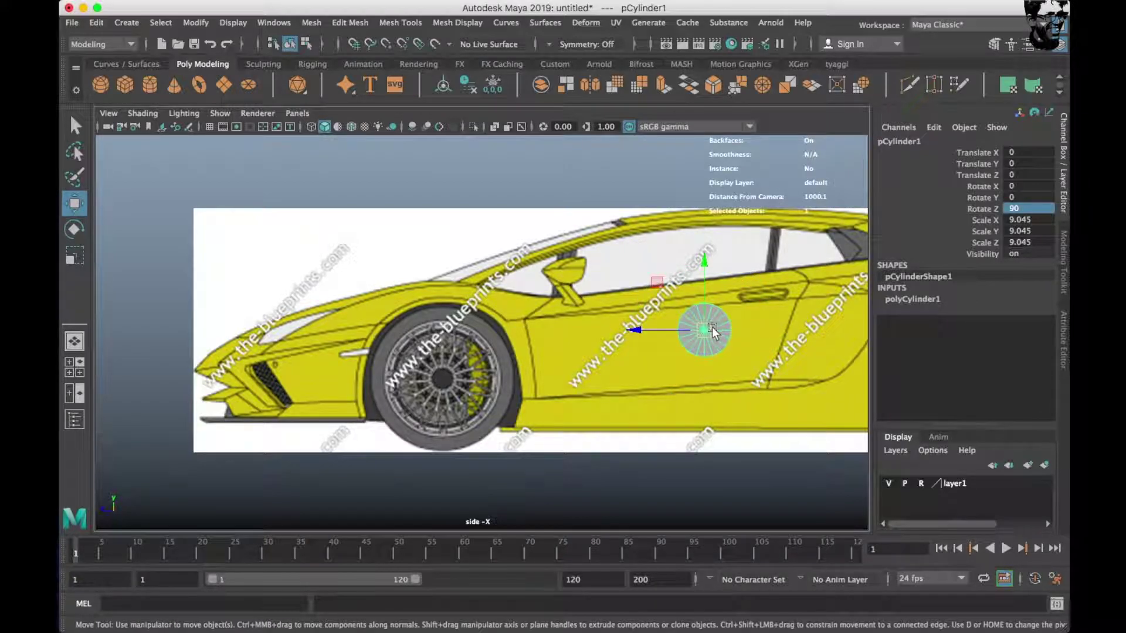
left_click_drag(712, 330, 455, 383)
With X-Ray on, raise the cylinder's cap subdivisions and size it to the wheel arch.
left_click(491, 126)
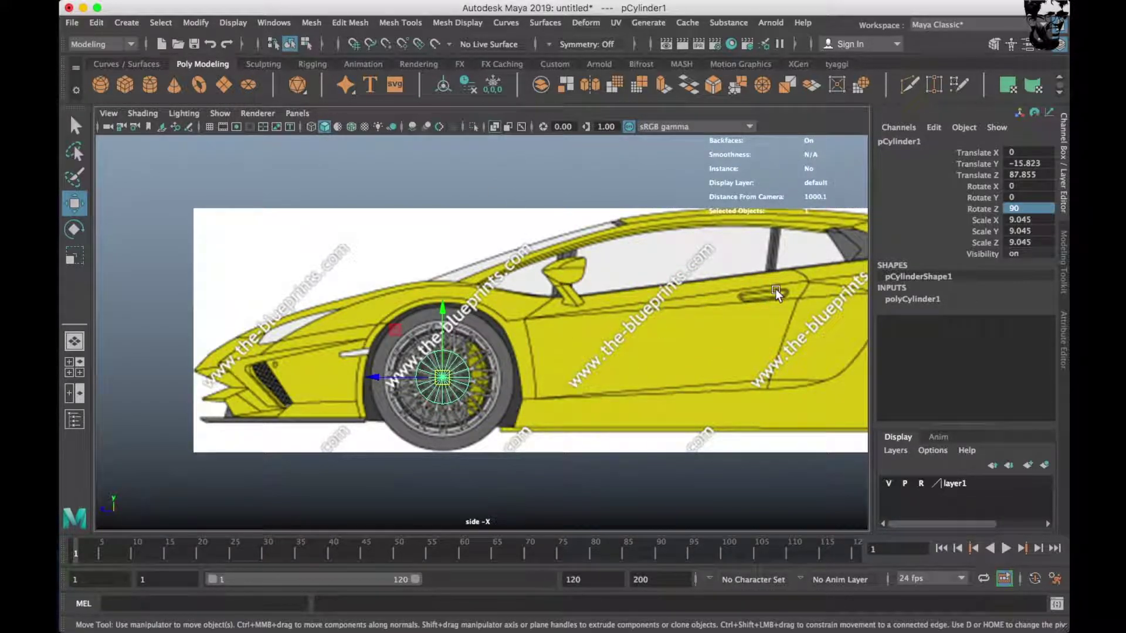
left_click(935, 301)
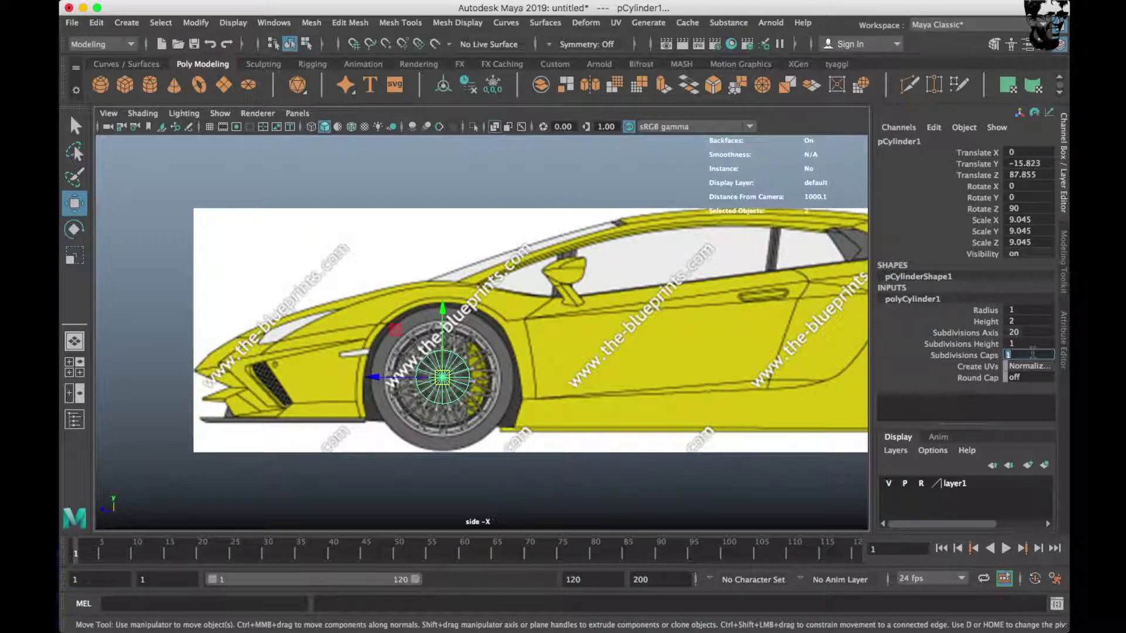
scroll(497, 360, "up", 3)
key("r")
scroll(547, 248, "up", 3)
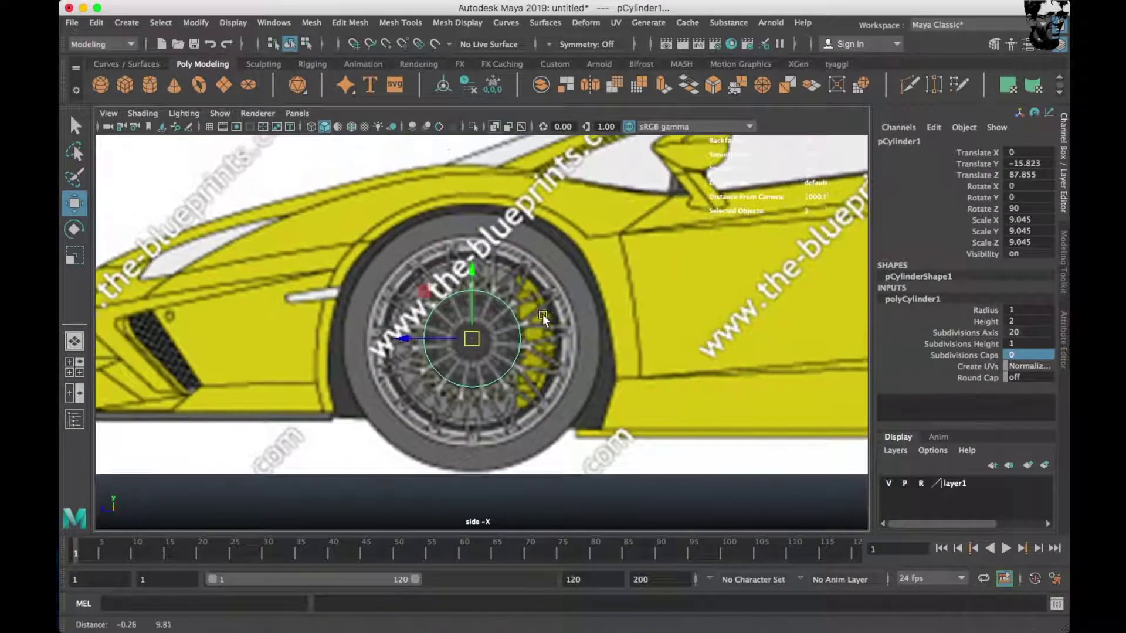
scroll(474, 334, "up", 3)
mouse_move(474, 337)
left_mouse_down()
mouse_move(688, 422)
mouse_move(792, 361)
left_mouse_up()
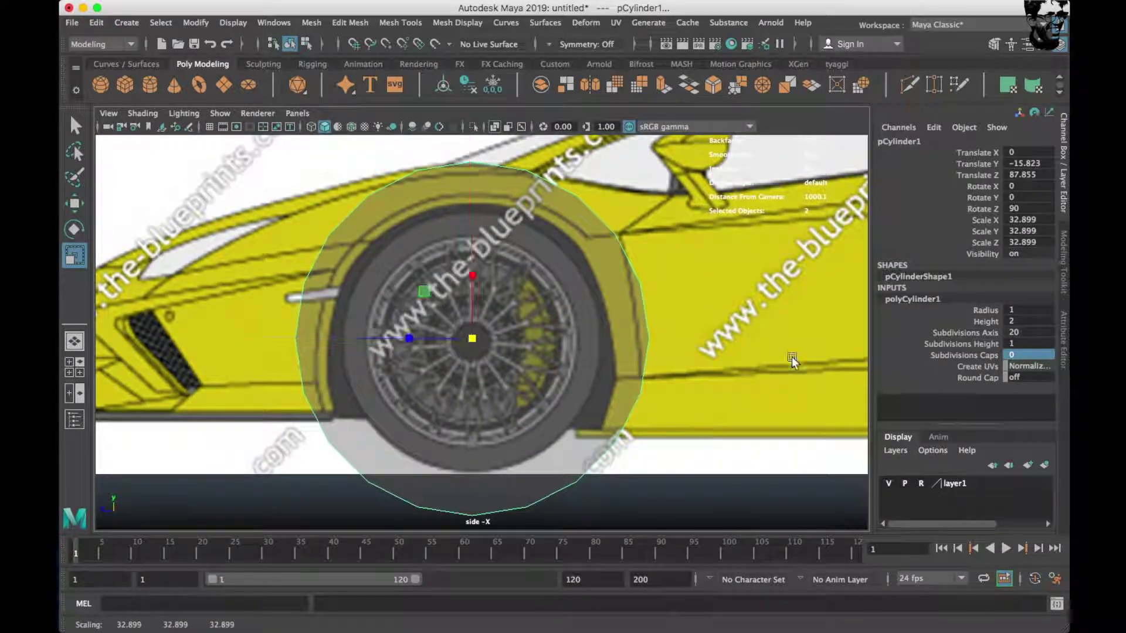
left_click(959, 356)
mouse_move(680, 293)
middle_mouse_down()
mouse_move(737, 287)
mouse_move(544, 344)
middle_mouse_up()
right_click_drag(545, 345, 603, 226)
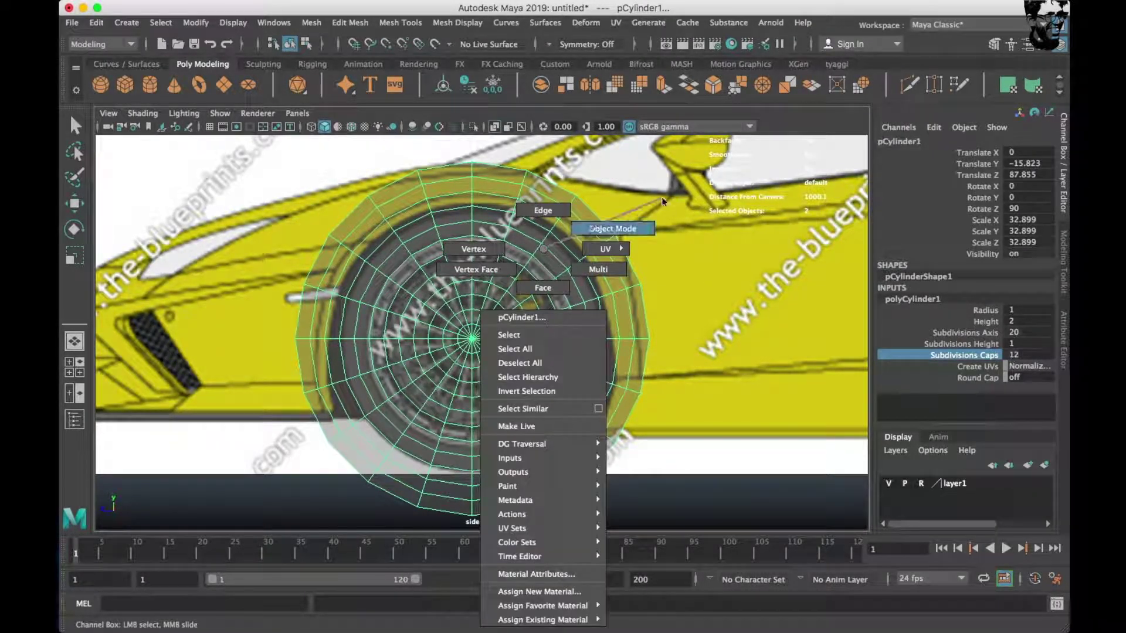
left_click_drag(472, 338, 433, 349)
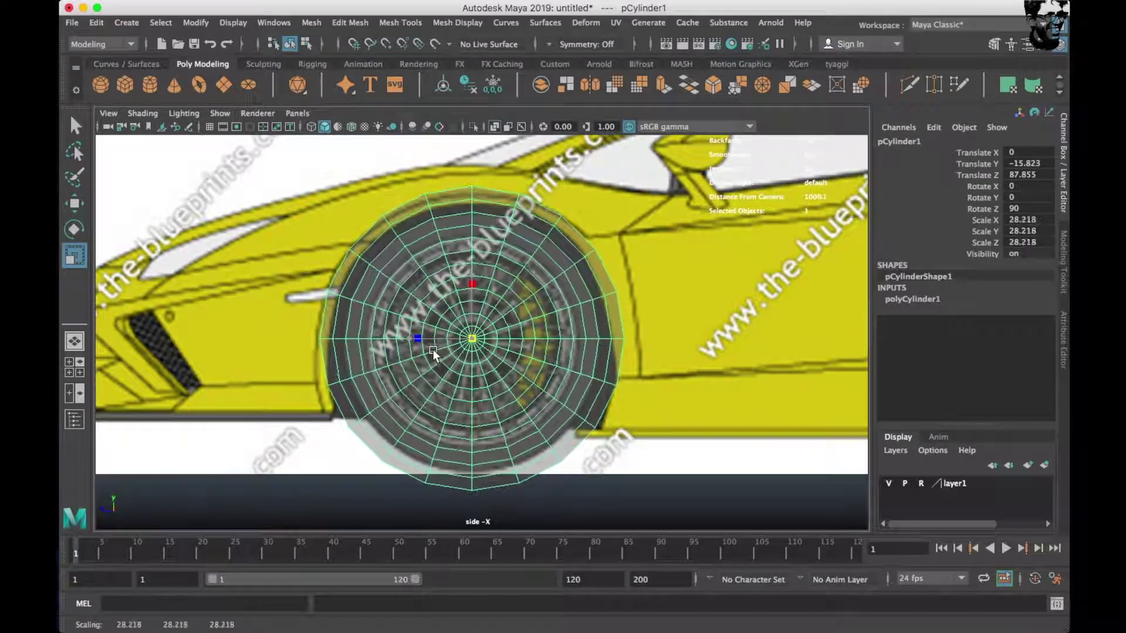
middle_click_drag(432, 349, 448, 307, "alt")
Delete the cylinder's inner cap faces and bottom ring faces in side view.
mouse_move(448, 306)
right_mouse_down()
mouse_move(544, 250)
mouse_move(536, 290)
right_mouse_up()
scroll(525, 249, "up", 5)
scroll(528, 262, "up", 5)
left_click_drag(482, 249, 519, 281)
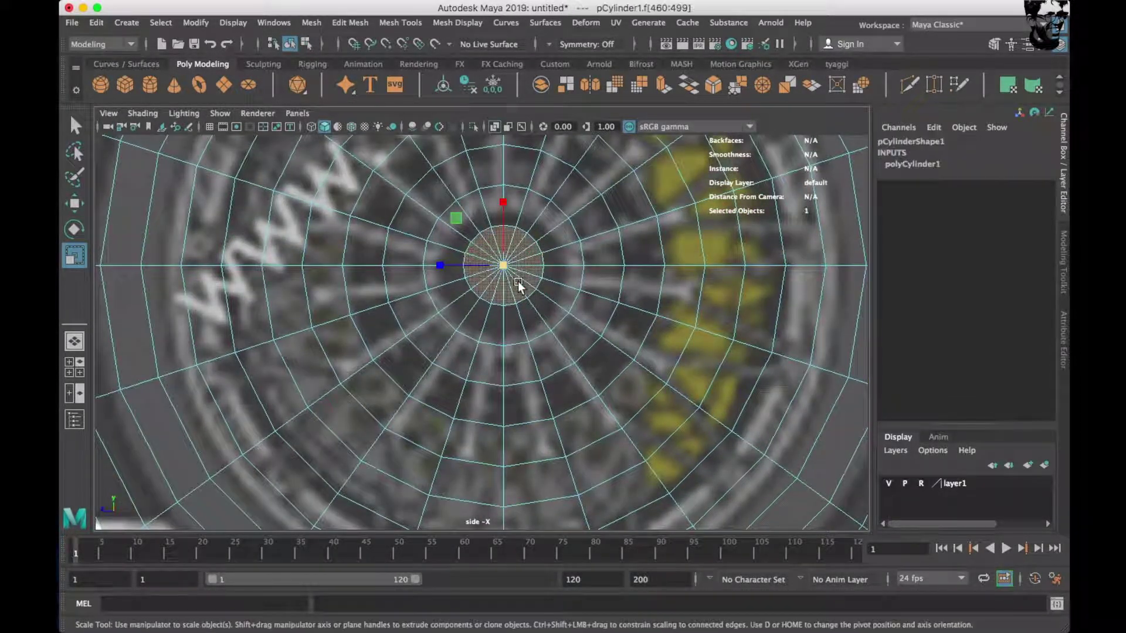
key("greater")
key("greater")
key("greater")
key("greater")
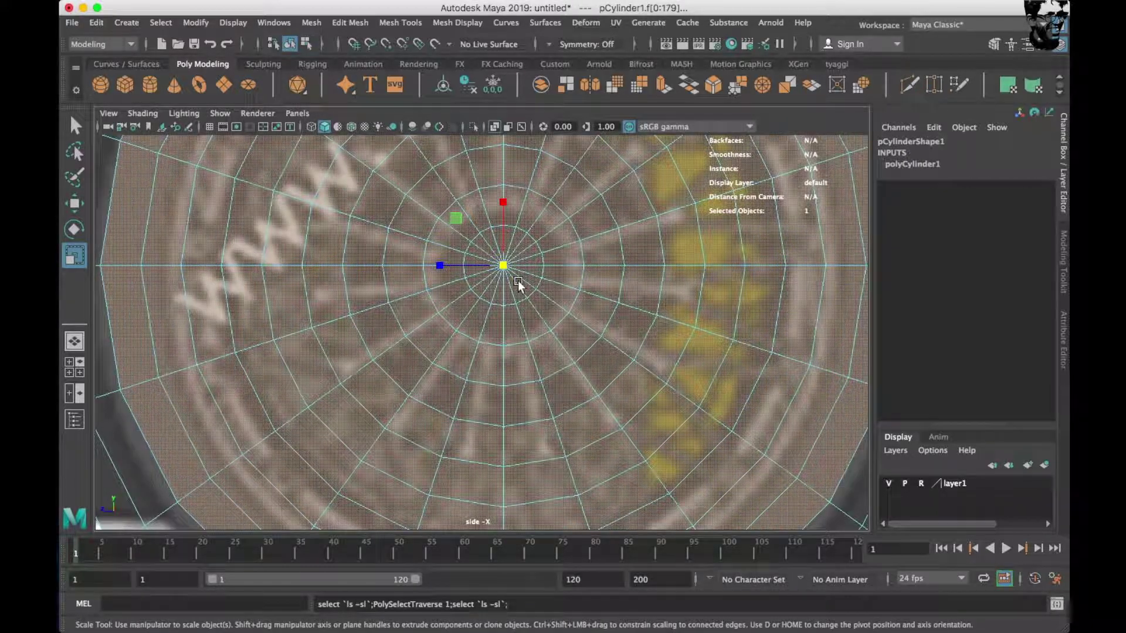
scroll(518, 280, "down", 3)
key("Delete")
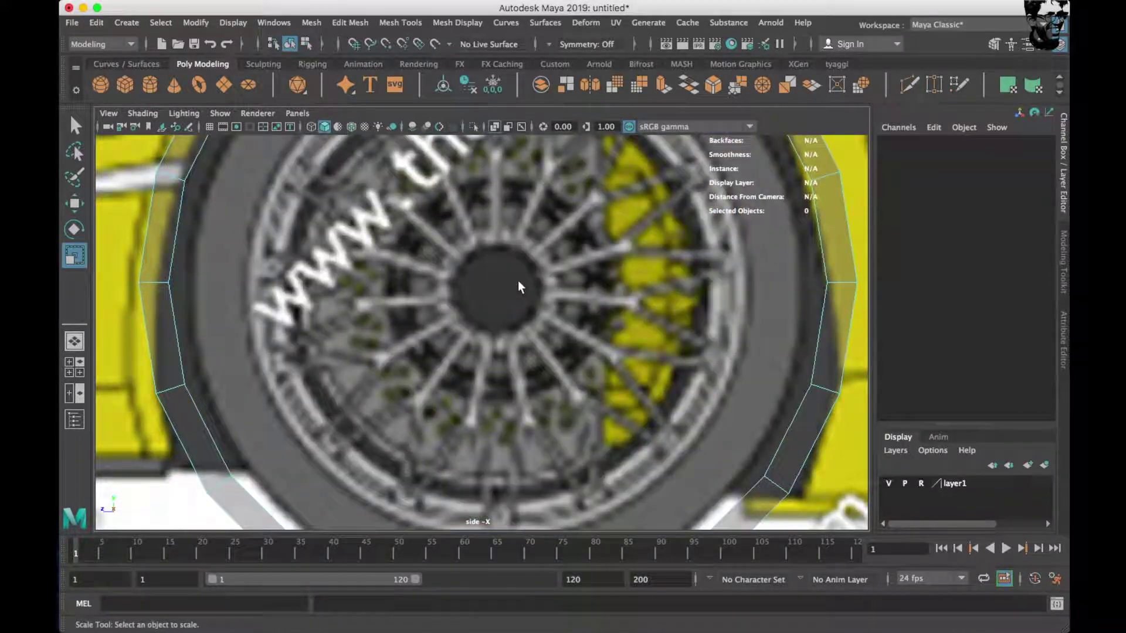
scroll(467, 303, "down", 3)
scroll(459, 301, "down", 2)
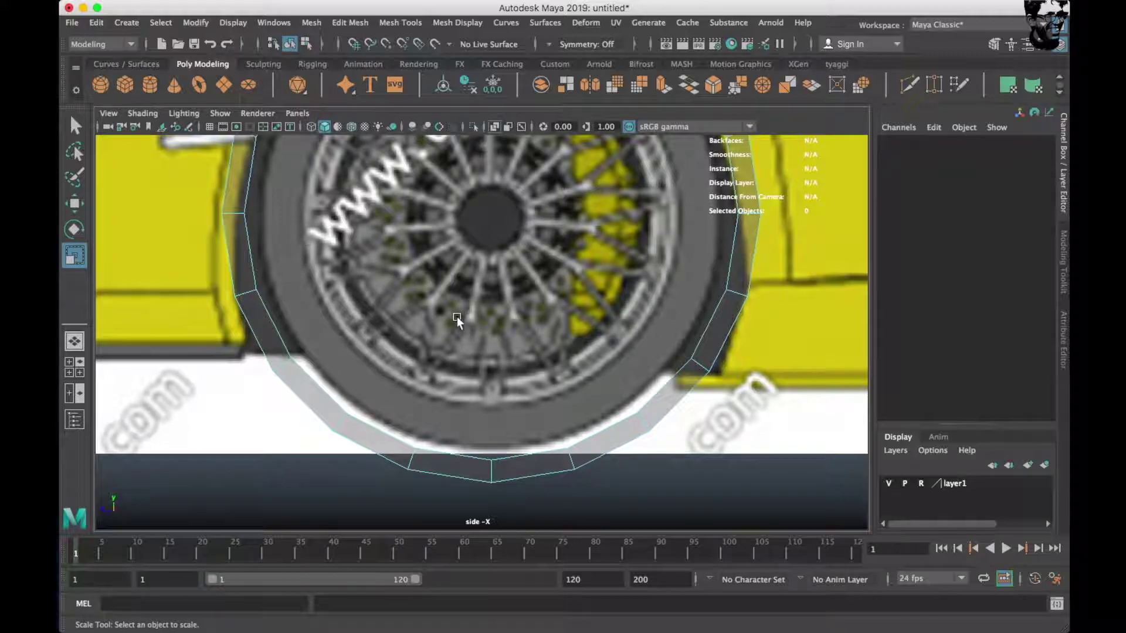
left_click_drag(502, 467, 649, 513)
key("Delete")
scroll(645, 492, "up", 2)
right_click_drag(748, 248, 889, 170)
In front view with X-Ray, delete the cylinder's extra side faces and reselect pCylinder1.
key("space")
key("space")
scroll(388, 388, "down", 3)
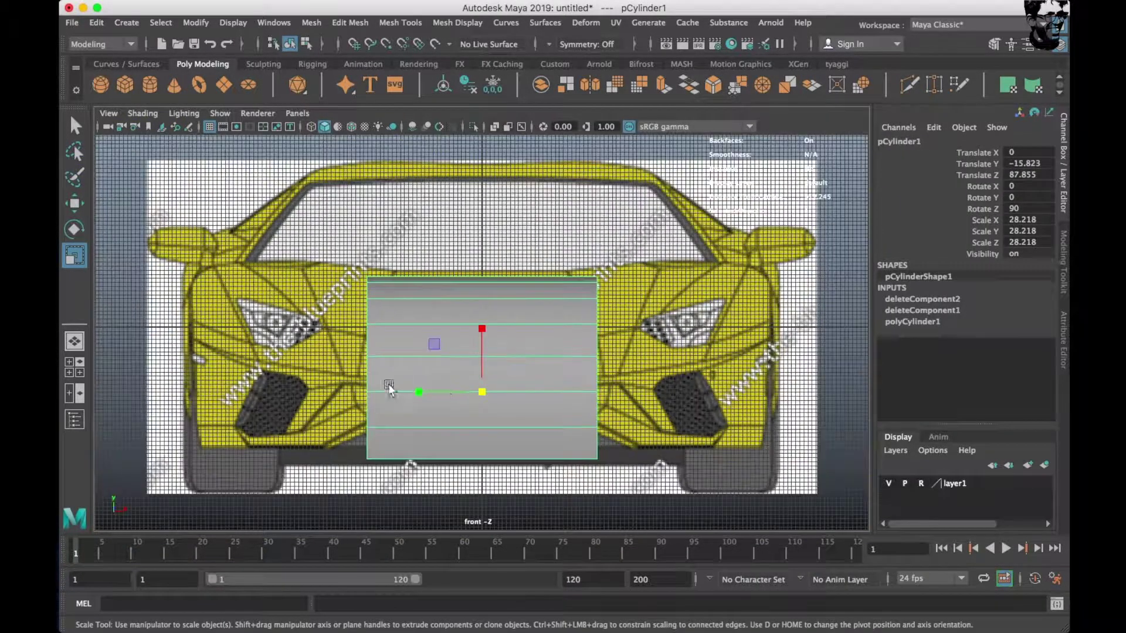
left_click(494, 127)
right_click_drag(490, 275, 493, 299)
left_click_drag(346, 253, 462, 462)
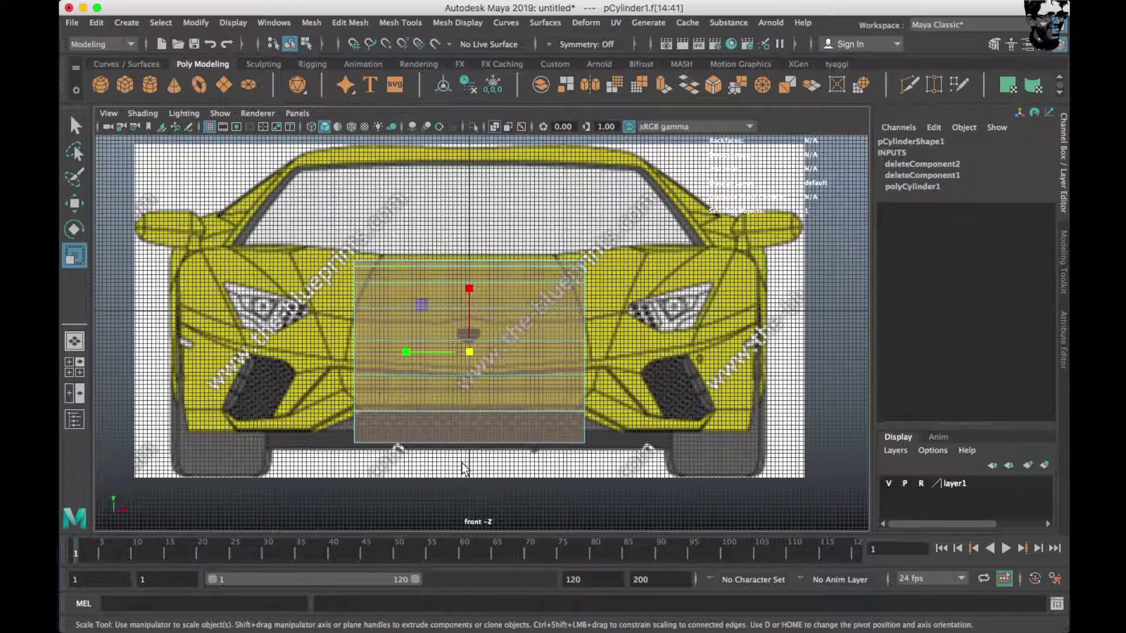
key("Delete")
left_click(580, 304)
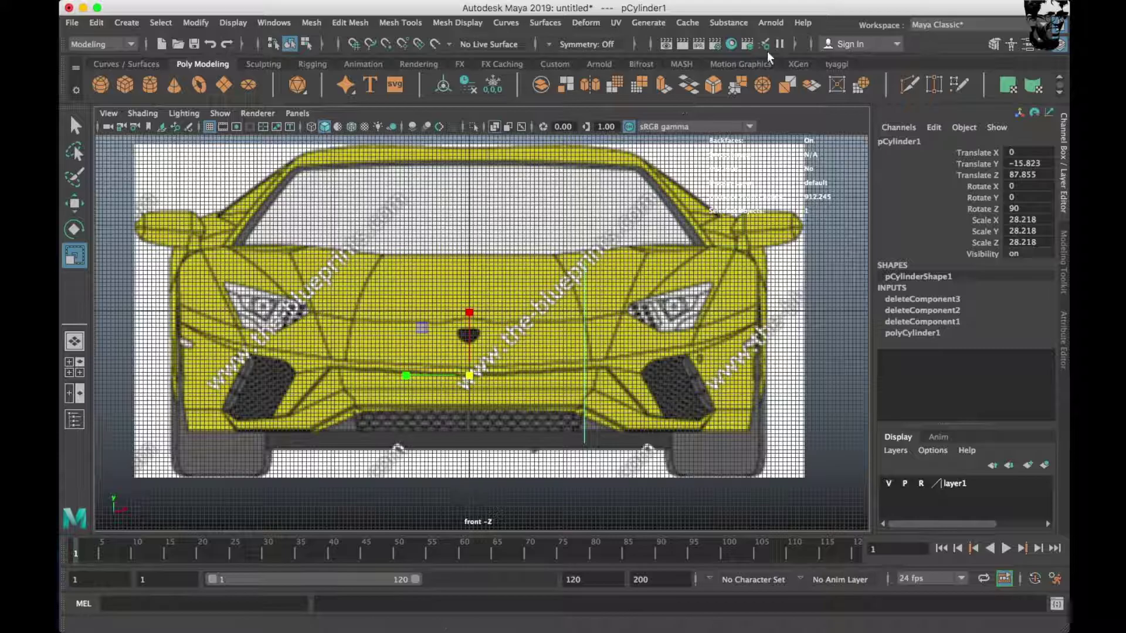
left_click(828, 62)
Move the arch strip sideways along X onto the front wheel.
scroll(231, 213, "up", 3)
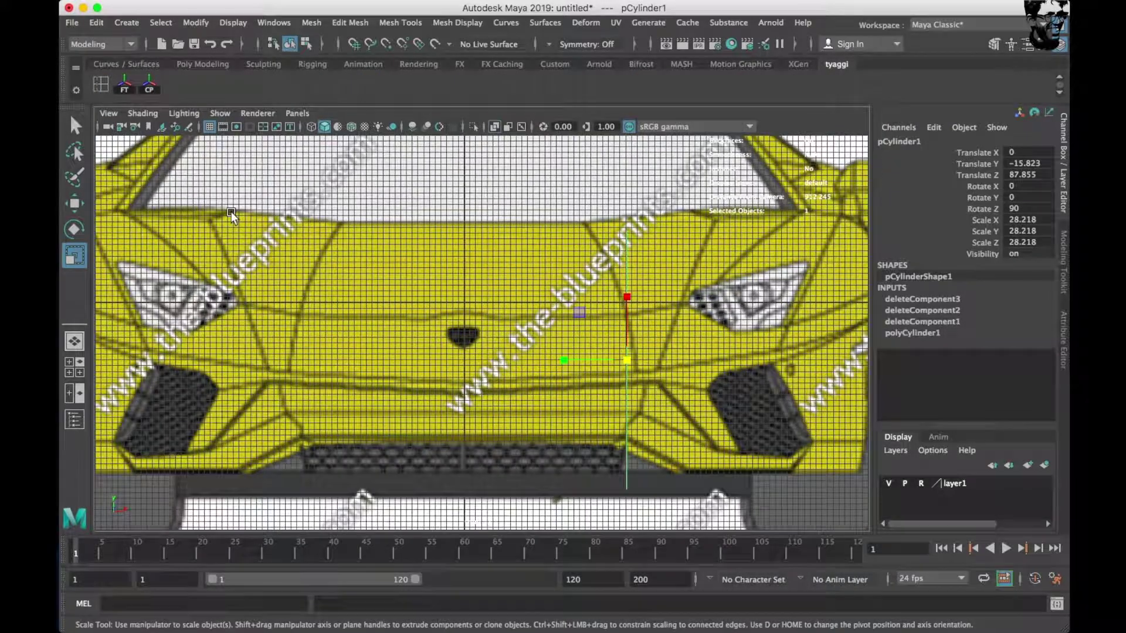
scroll(316, 315, "up", 2)
key("w")
left_click_drag(534, 352, 546, 350)
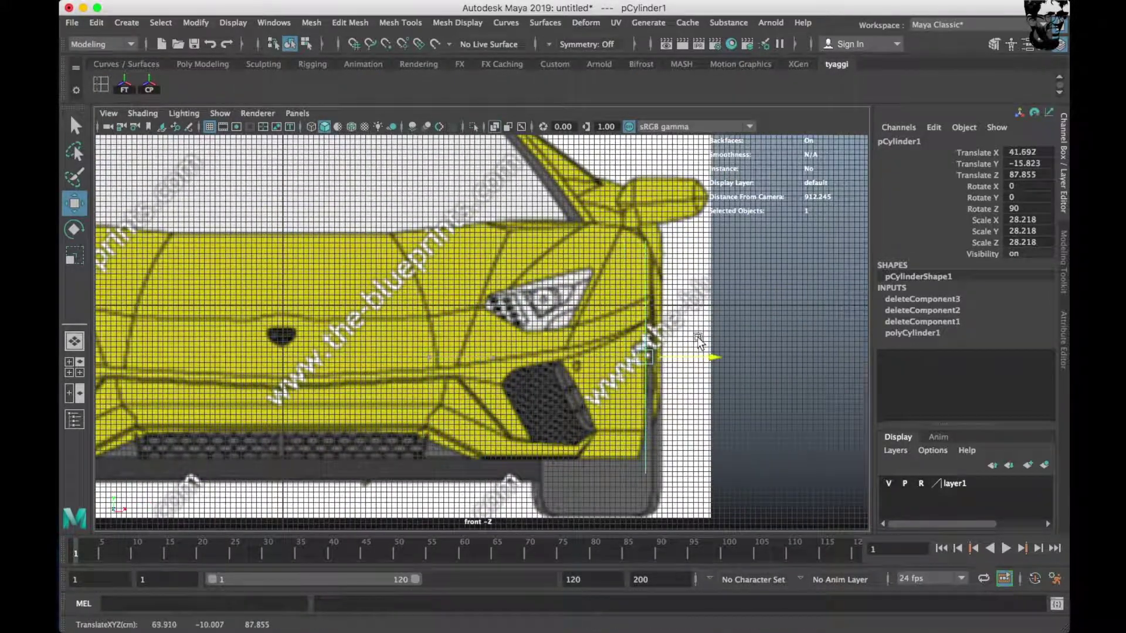
In side view, scale the strip's bottom vertices flat to one level.
key("space")
key("space")
middle_click_drag(503, 378, 604, 252, "alt")
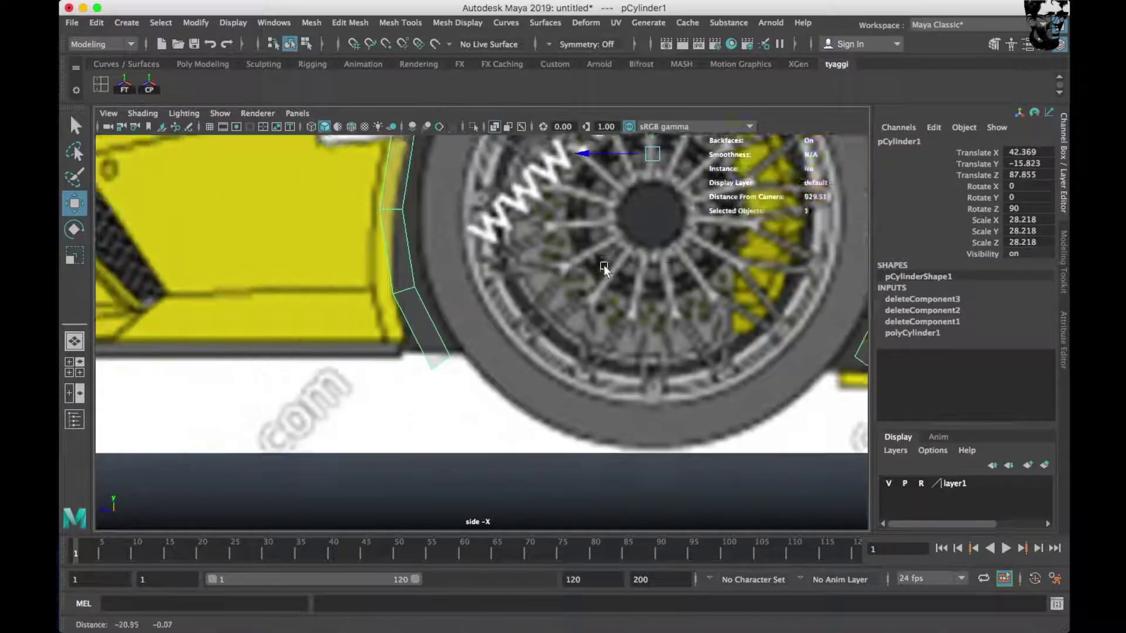
scroll(468, 282, "up", 3)
right_click_drag(467, 283, 410, 276)
scroll(411, 275, "down", 2)
left_click_drag(396, 279, 598, 410)
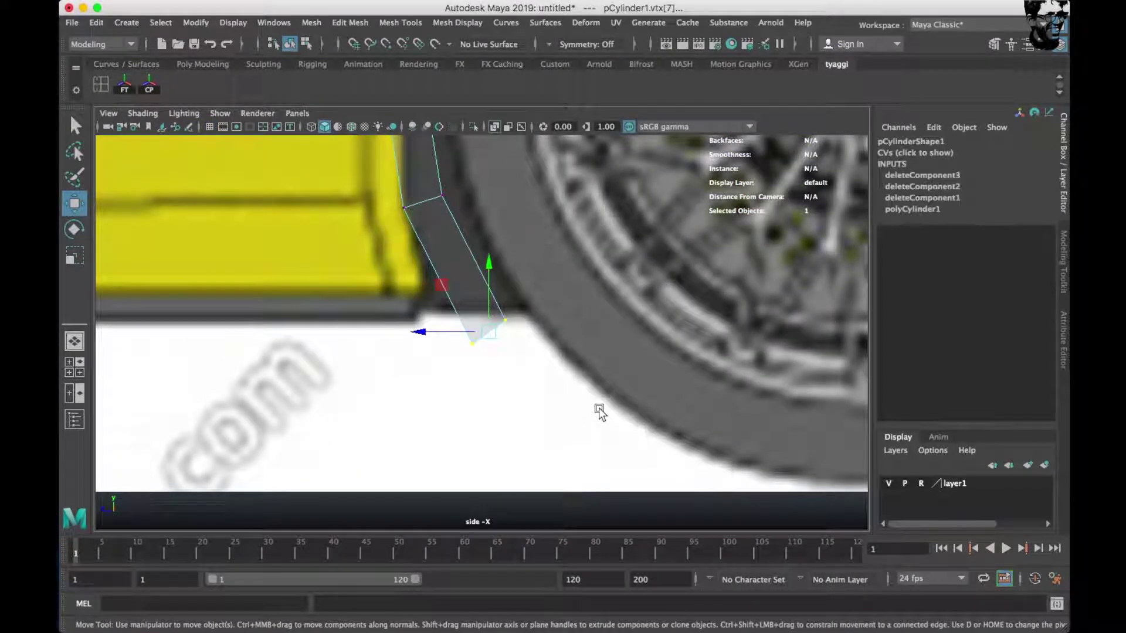
key("r")
mouse_move(487, 267)
left_mouse_down()
mouse_move(490, 339)
mouse_move(386, 335)
left_mouse_up()
key("w")
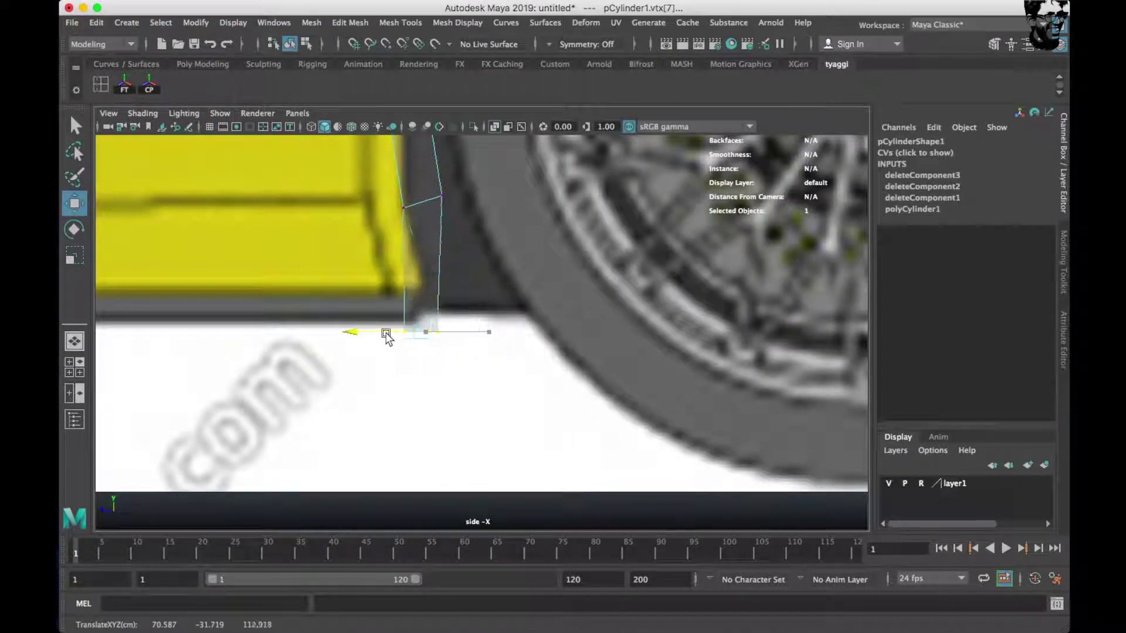
Nudge the front vertex pairs left onto the wheel-arch outline.
left_click_drag(386, 283, 463, 182)
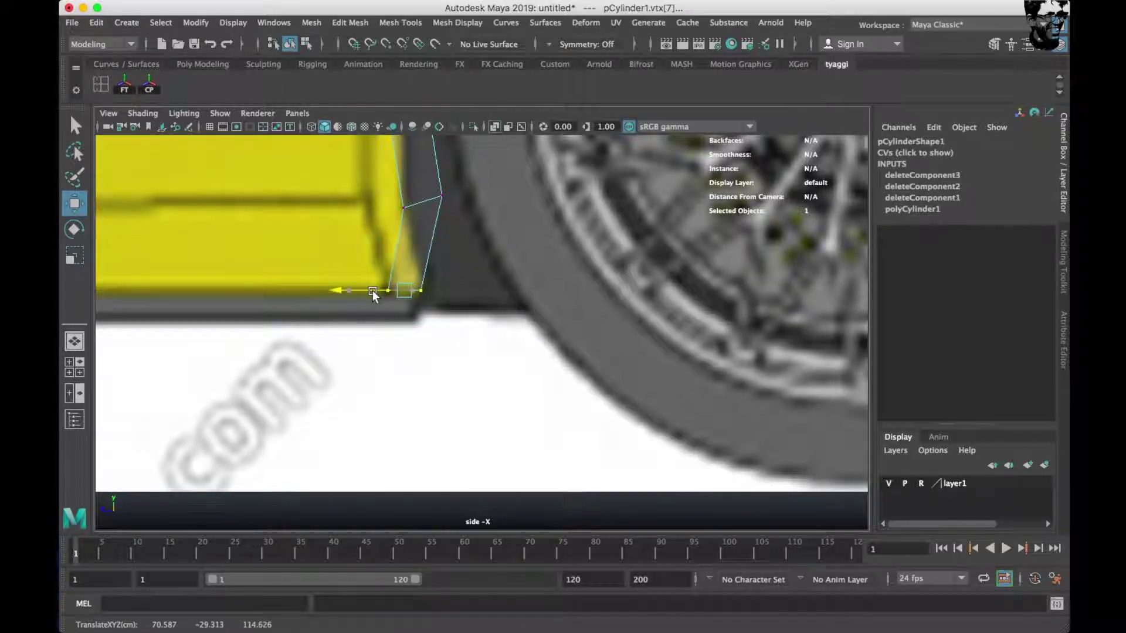
middle_click_drag(416, 273, 439, 404, "alt")
left_click_drag(428, 335, 389, 333)
left_click_drag(382, 389, 478, 448)
middle_click_drag(399, 417, 462, 472, "alt")
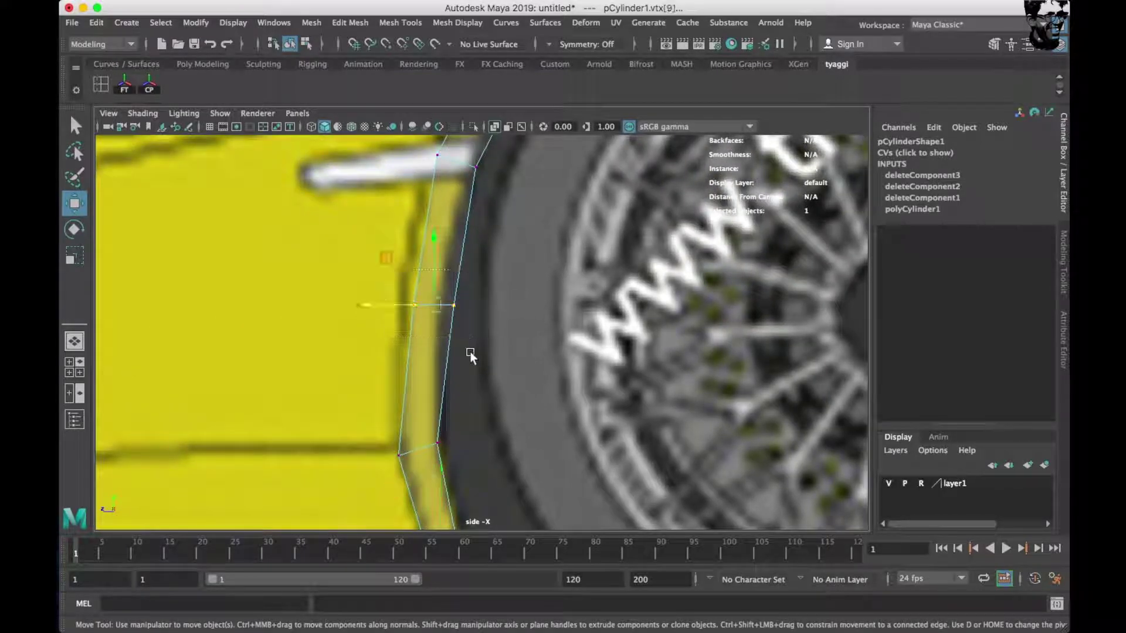
left_click_drag(394, 304, 381, 304)
middle_click_drag(437, 246, 421, 267, "alt")
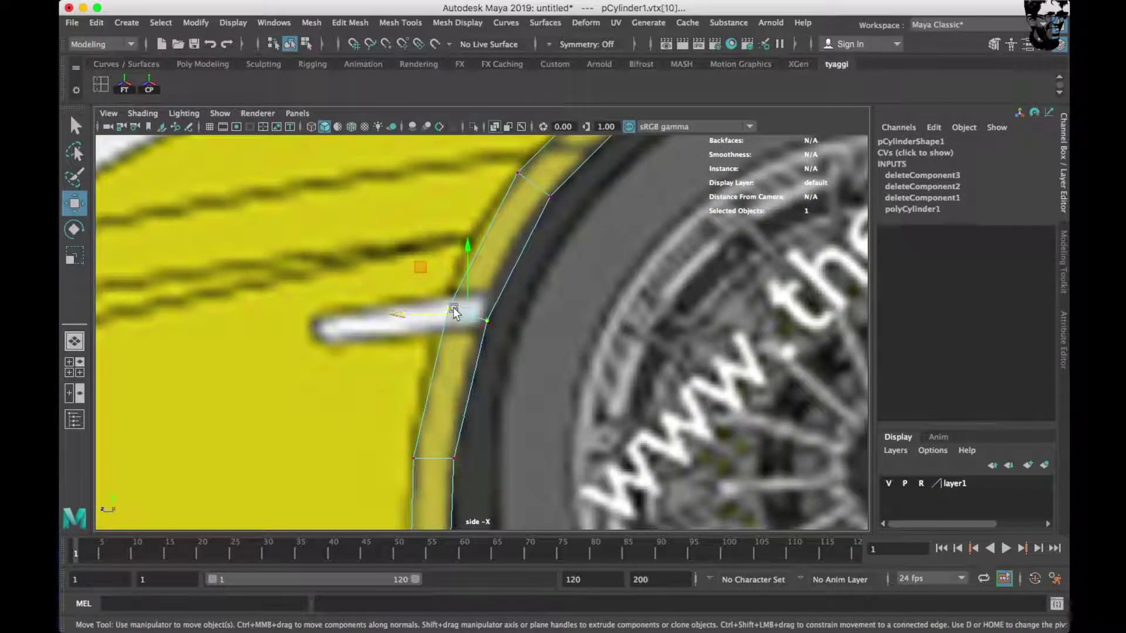
left_click_drag(453, 307, 432, 313)
middle_click_drag(551, 252, 564, 400, "alt")
mouse_move(591, 385)
left_mouse_down()
mouse_move(516, 305)
mouse_move(532, 329)
left_mouse_up()
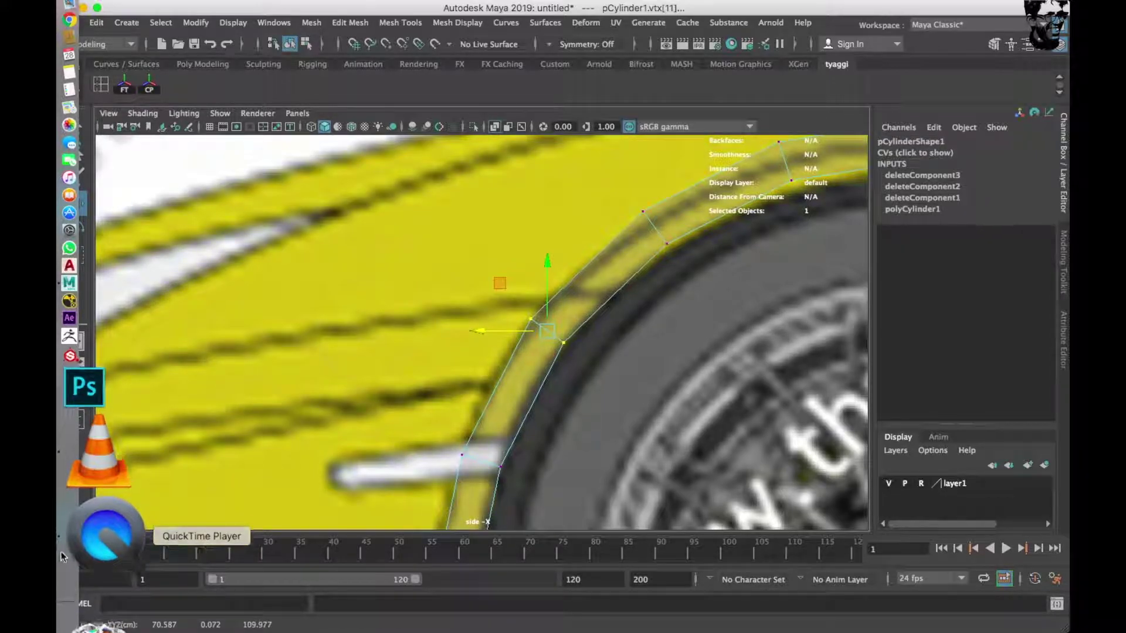
Fit the vertex pairs over the top of the arch to the outline.
middle_click_drag(624, 292, 462, 369, "alt")
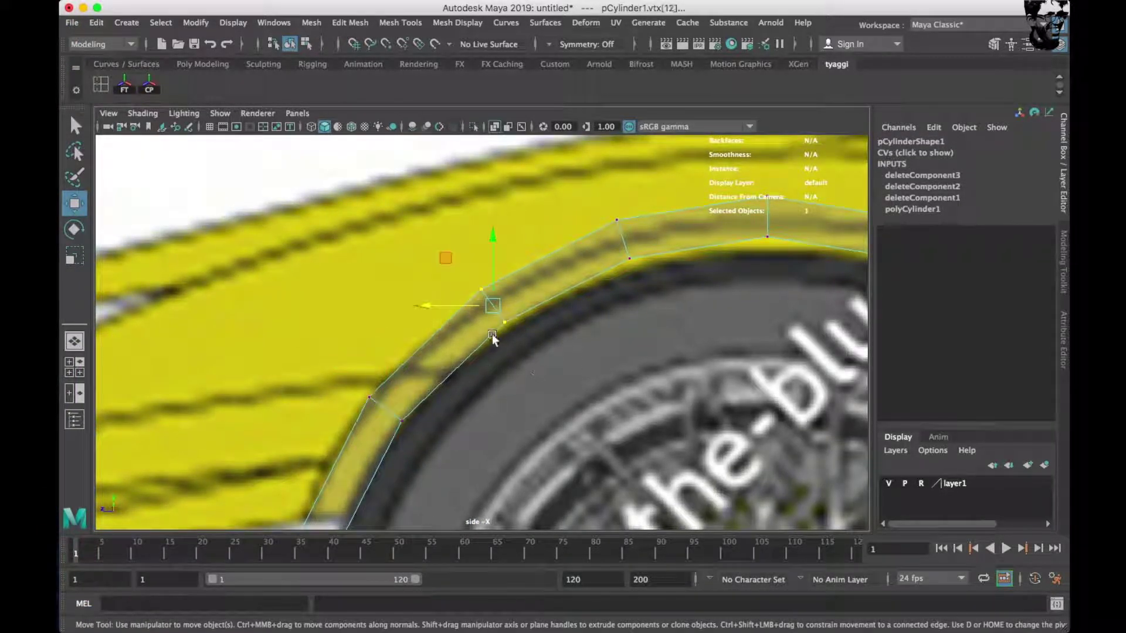
middle_click_drag(559, 216, 538, 310, "alt")
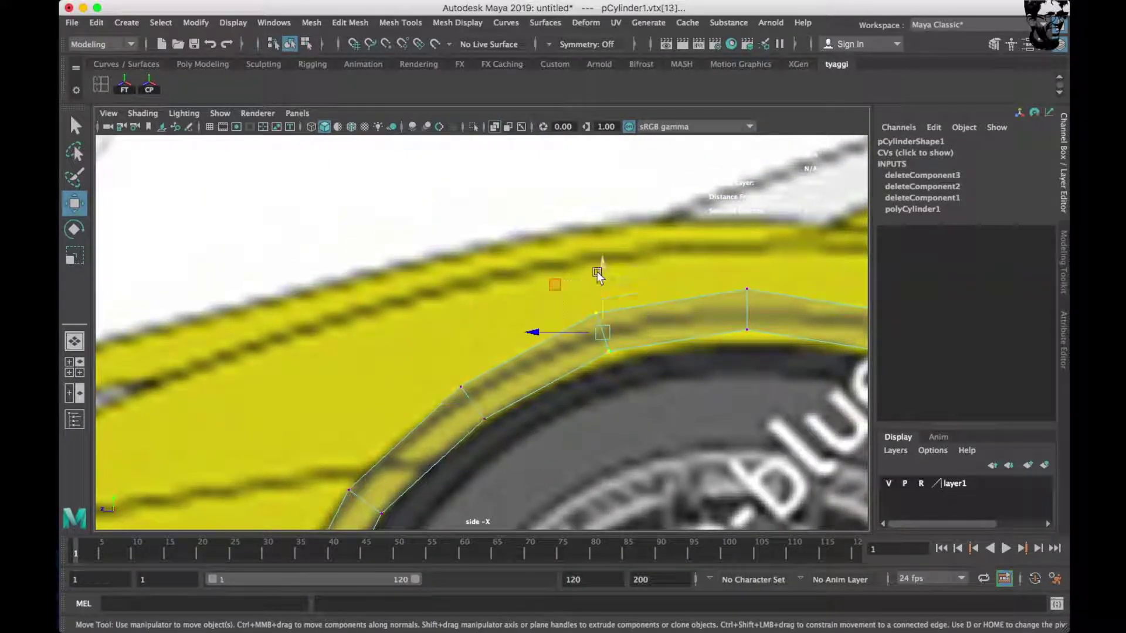
left_click_drag(601, 287, 602, 278)
middle_click_drag(601, 278, 445, 308, "alt")
left_click_drag(520, 288, 613, 407)
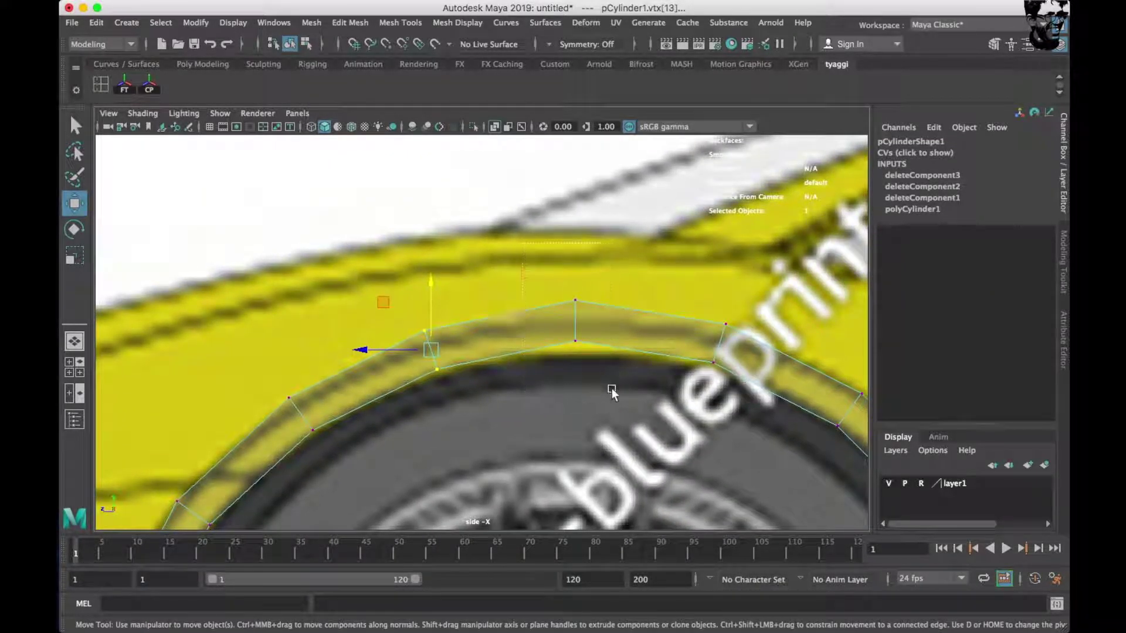
middle_click_drag(574, 256, 486, 258, "alt")
middle_click_drag(481, 344, 565, 397, "alt")
left_click_drag(545, 351, 518, 289)
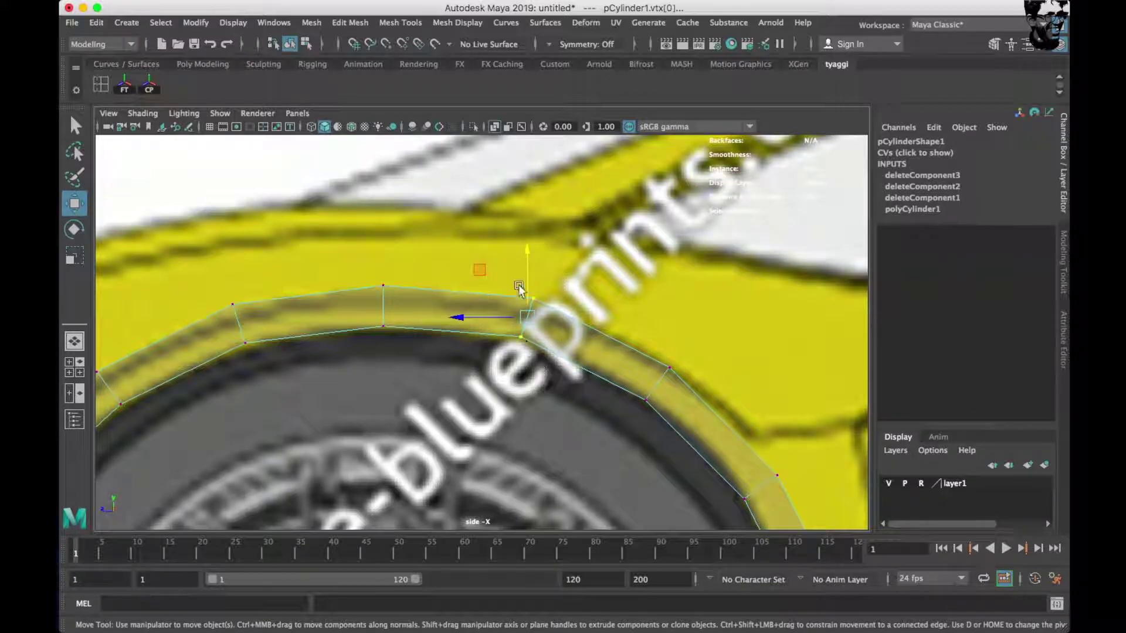
middle_click_drag(543, 347, 442, 255, "alt")
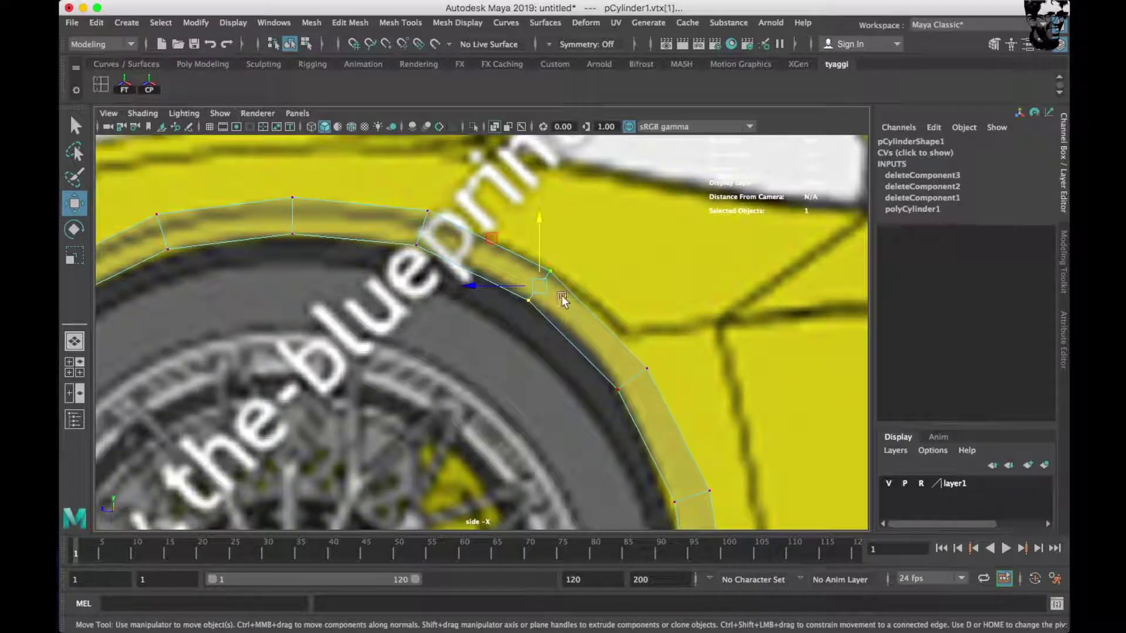
middle_click_drag(544, 280, 593, 327, "alt")
left_click_drag(580, 311, 612, 352)
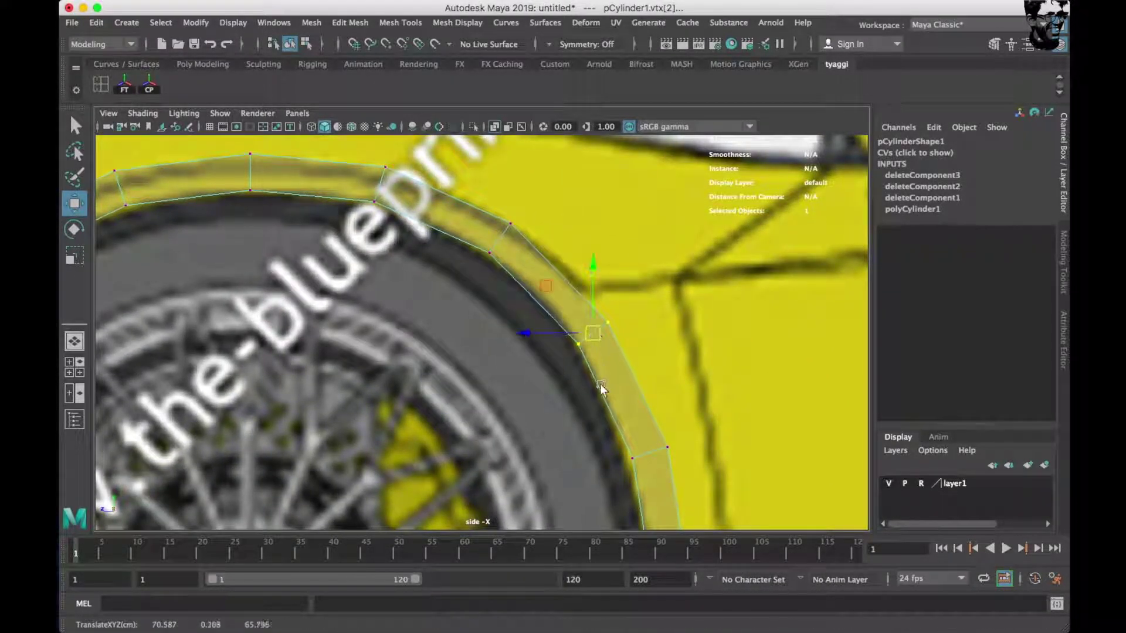
Fit the vertex pairs down the arch's rear side to the outline.
middle_click_drag(601, 387, 556, 324, "alt")
left_click_drag(516, 335, 513, 334)
middle_click_drag(513, 334, 511, 359, "alt")
left_click(537, 372)
left_click_drag(516, 372, 507, 368)
middle_click_drag(508, 368, 537, 287, "alt")
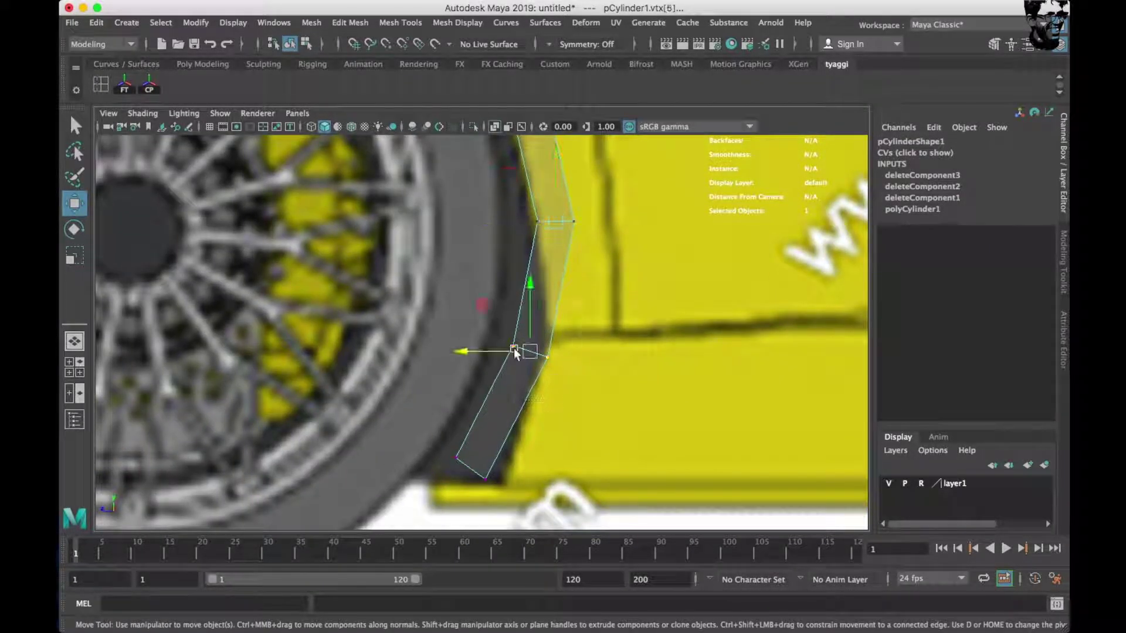
left_click_drag(522, 359, 556, 359)
Flatten the rear bottom vertices to one level and shift them right along the body.
middle_click_drag(420, 401, 432, 262, "alt")
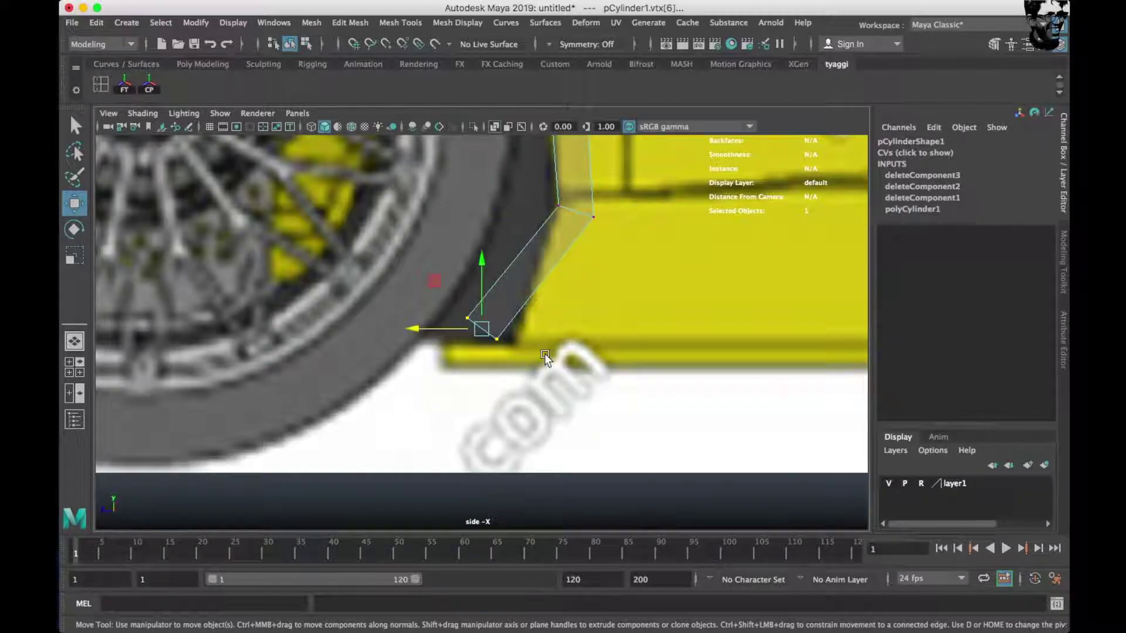
key("r")
left_click_drag(484, 265, 494, 370)
key("w")
left_click_drag(415, 330, 469, 336)
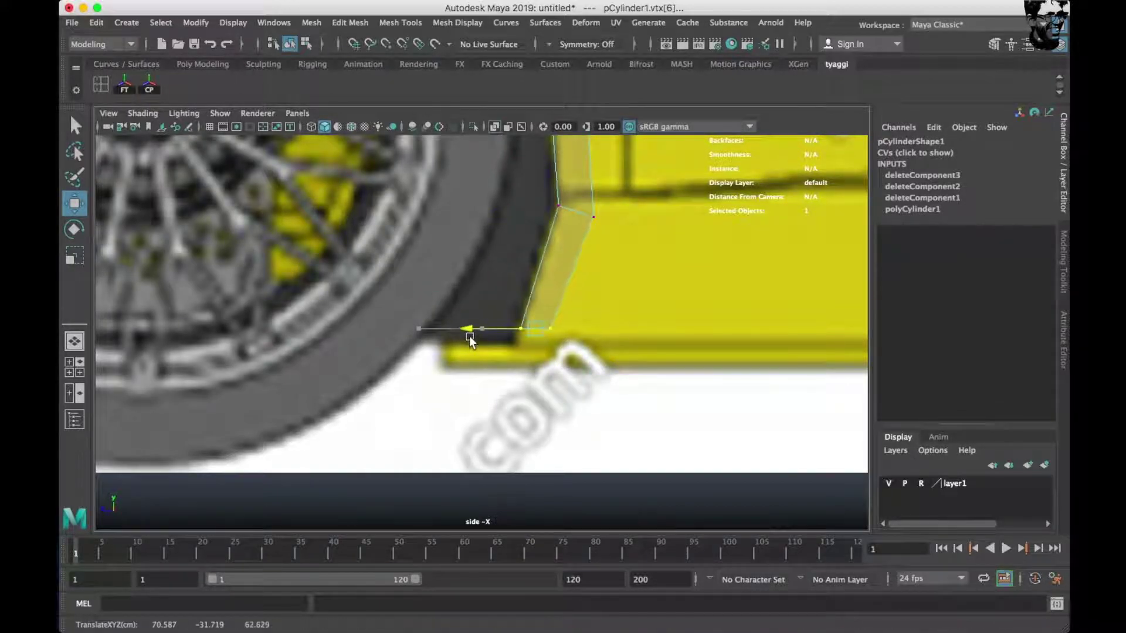
Orbit the perspective view to check the reshaped strip against the wheel.
scroll(483, 338, "down", 3)
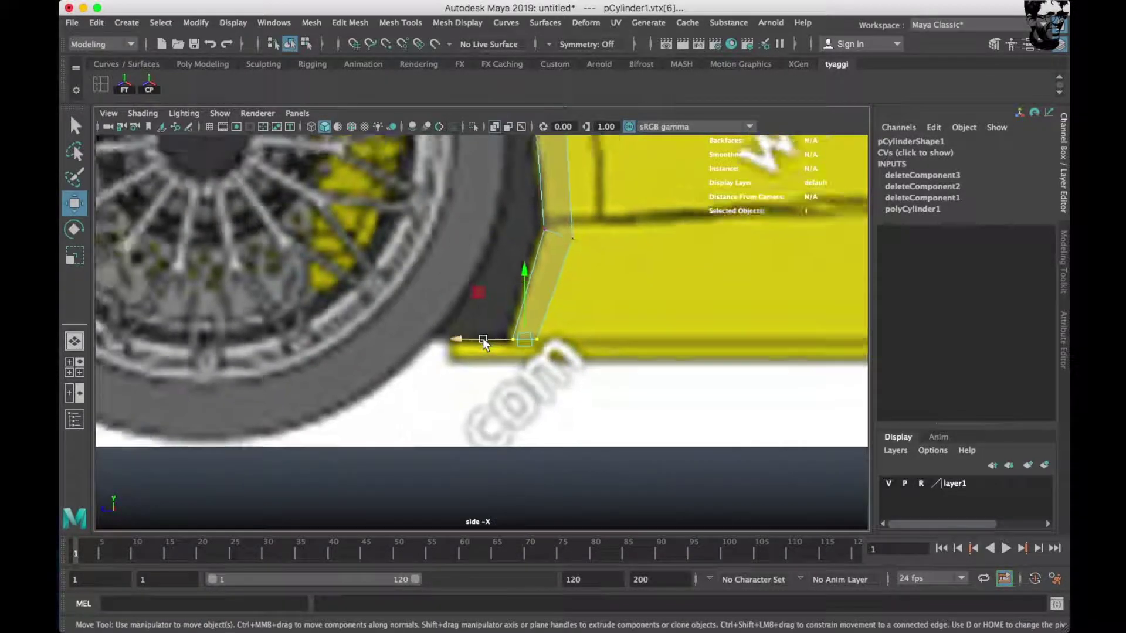
scroll(453, 329, "down", 3)
scroll(434, 304, "down", 3)
scroll(406, 274, "up", 6)
scroll(530, 336, "down", 3)
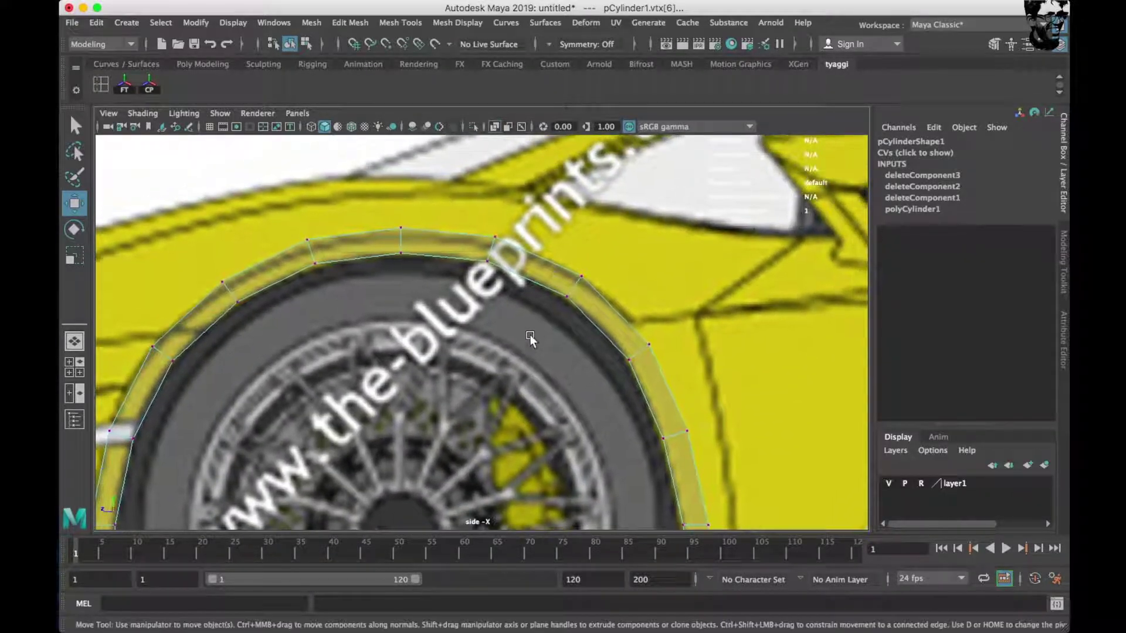
scroll(513, 314, "up", 2)
scroll(495, 310, "down", 3)
key("space")
key("space")
scroll(550, 228, "up", 5)
left_click_drag(550, 228, 522, 308, "alt")
key("space")
key("space")
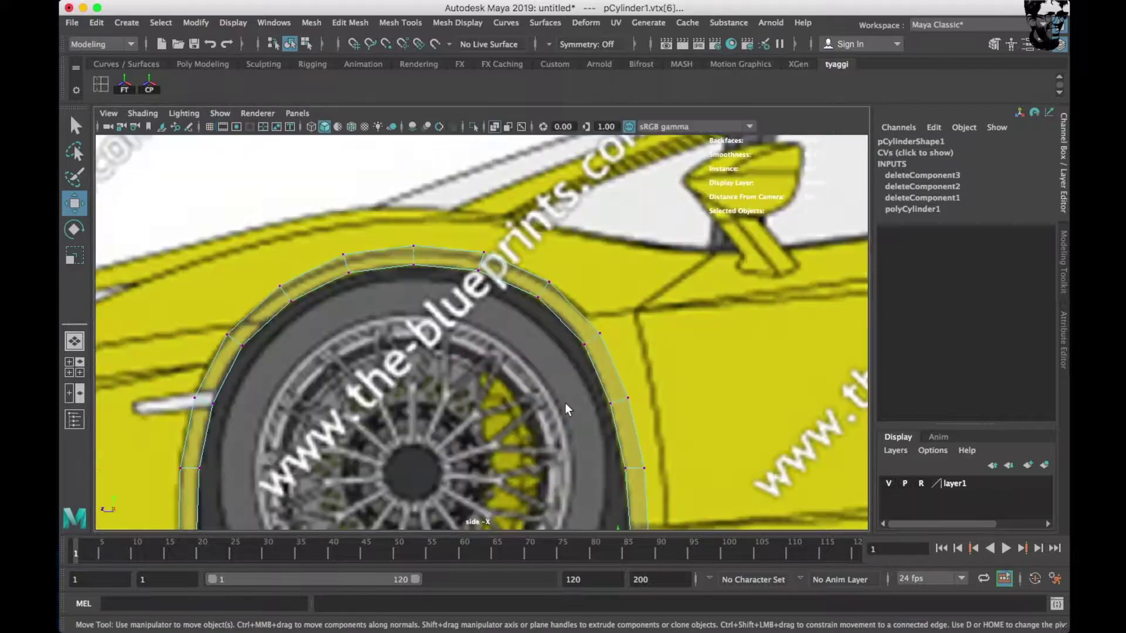
scroll(565, 402, "up", 3)
scroll(370, 423, "up", 3)
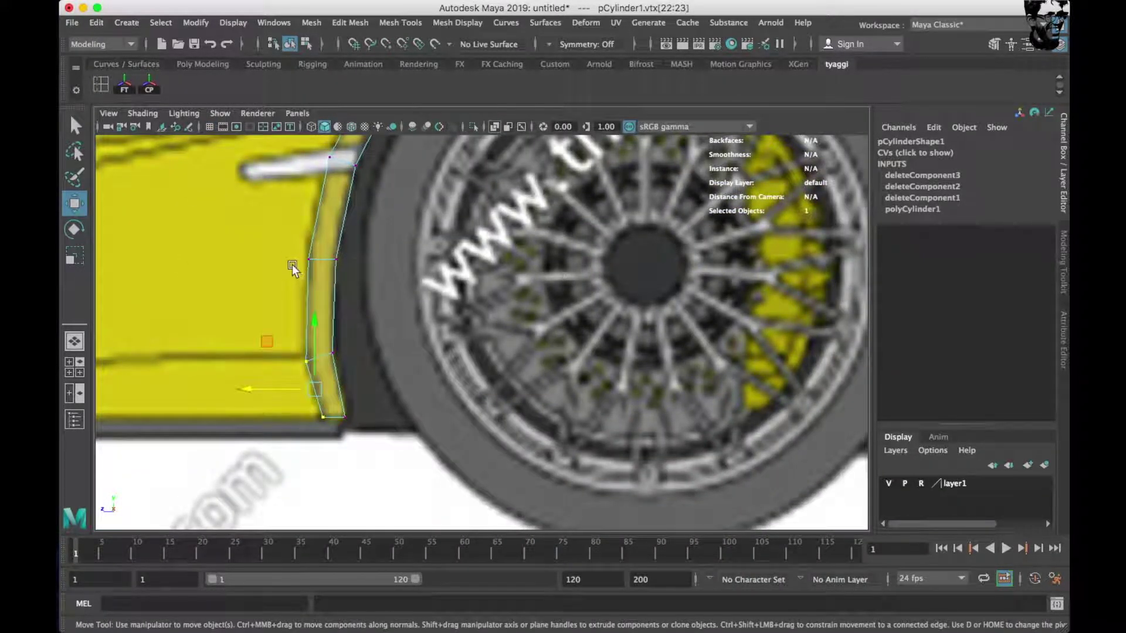
middle_click_drag(387, 254, 359, 293, "alt")
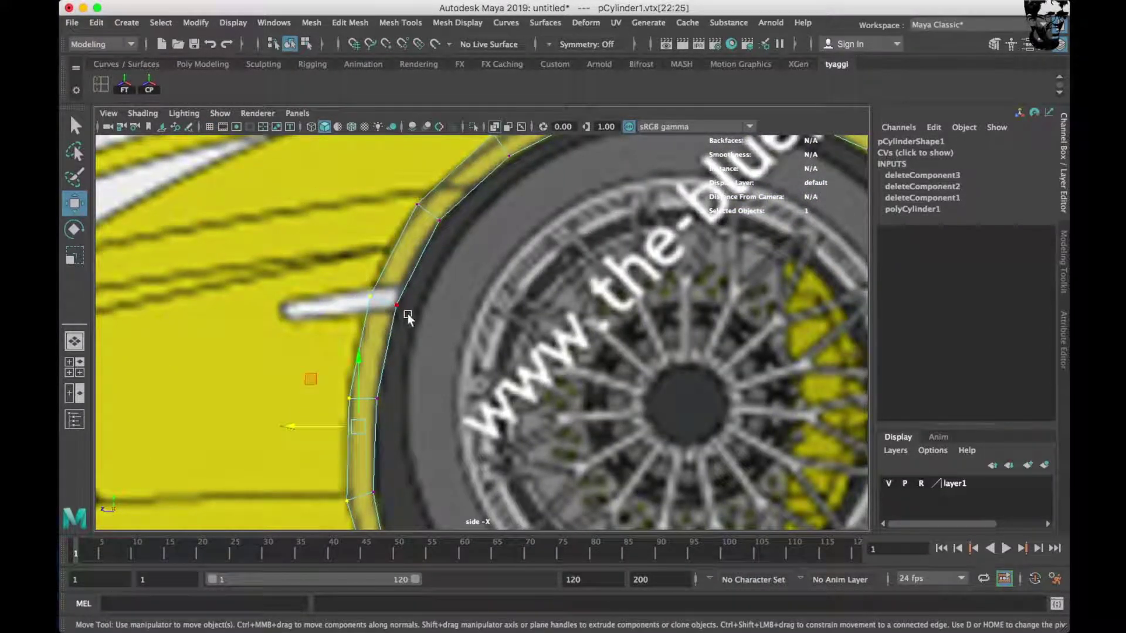
scroll(407, 315, "down", 3)
Select vertices on the upper fender strip along the arch, back in perspective view.
middle_click_drag(423, 316, 489, 370, "alt")
scroll(499, 329, "up", 2)
scroll(541, 376, "up", 3)
scroll(540, 376, "down", 2)
scroll(392, 311, "up", 2)
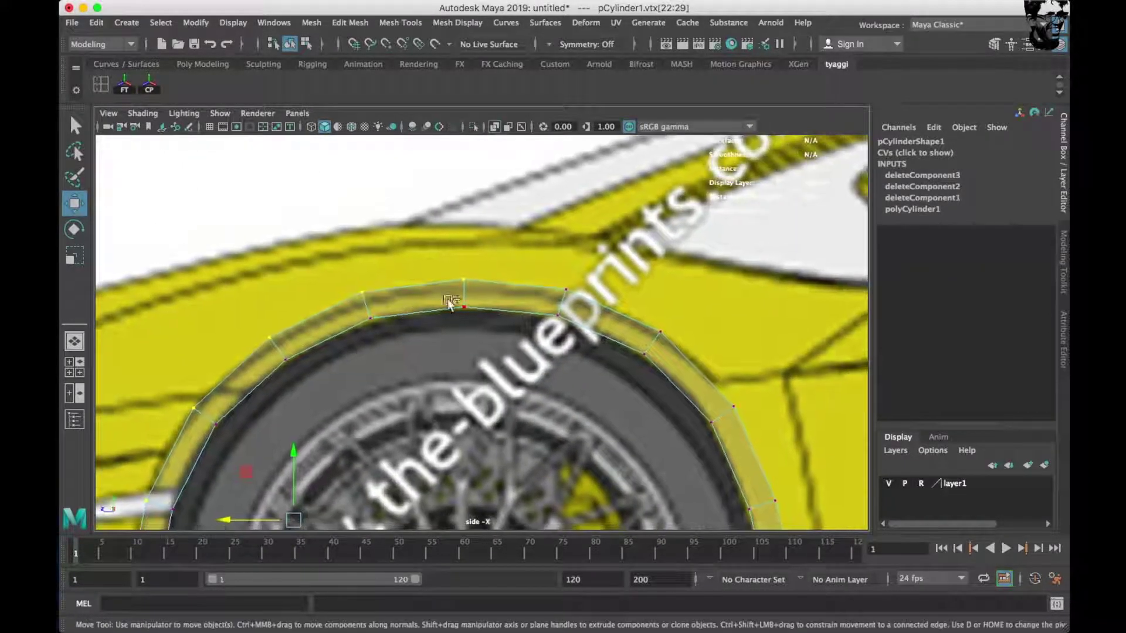
left_click_drag(532, 286, 582, 297, "shift")
middle_click_drag(493, 323, 365, 273, "alt")
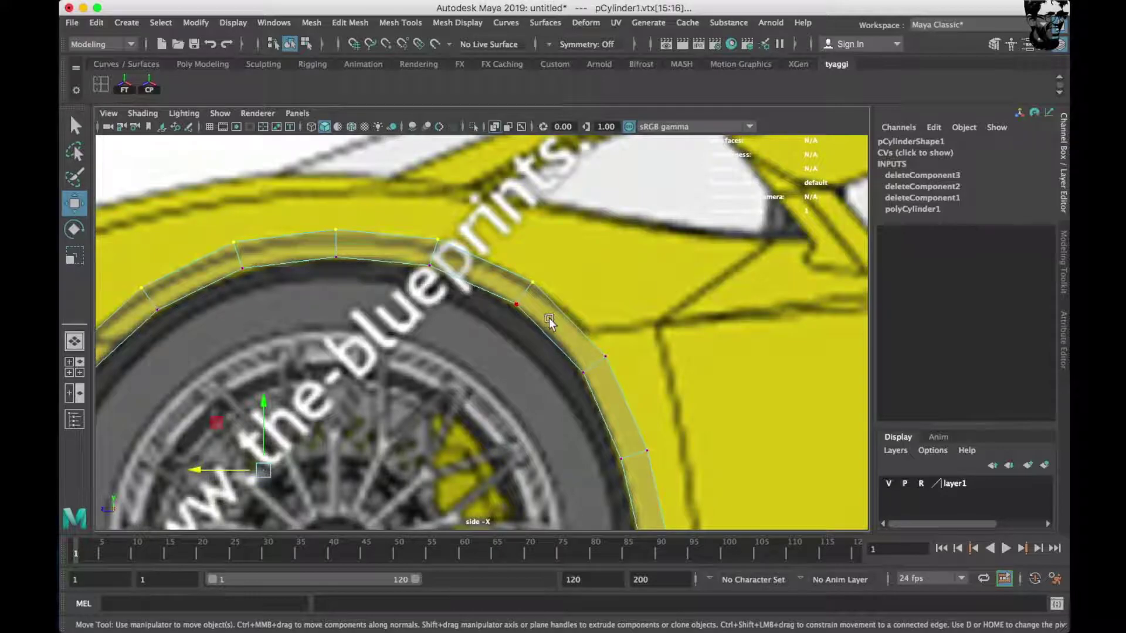
scroll(548, 326, "down", 3)
key("space")
key("space")
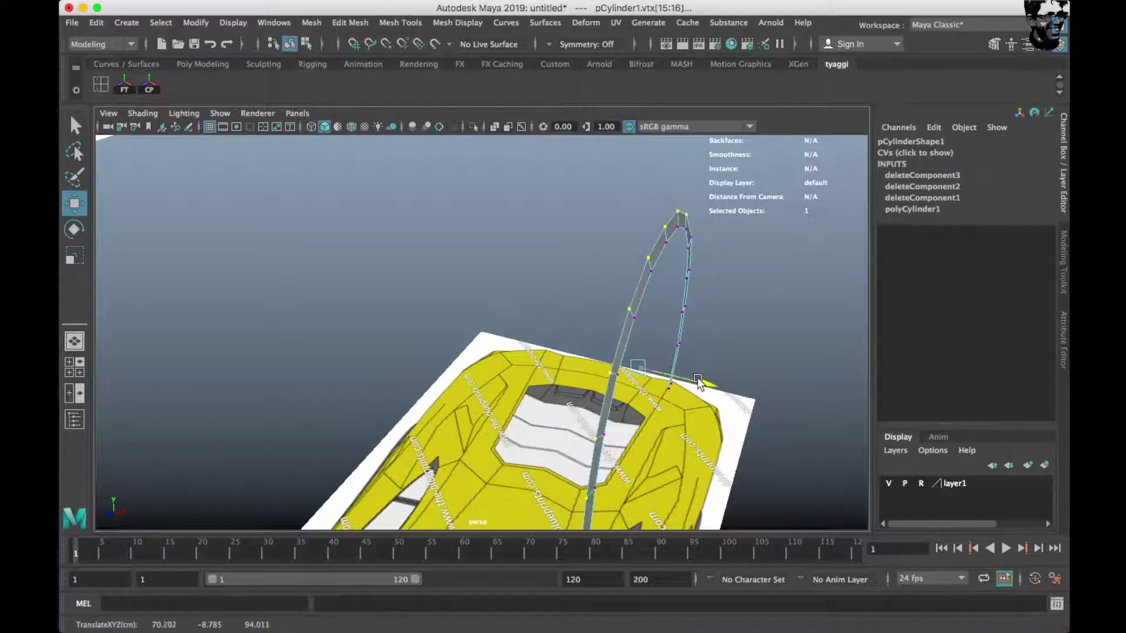
key("space")
key("space")
key("space")
key("space")
Clear the vertex selection and select the whole wheel-arch ring in perspective.
scroll(559, 397, "up", 3)
scroll(559, 397, "up", 3)
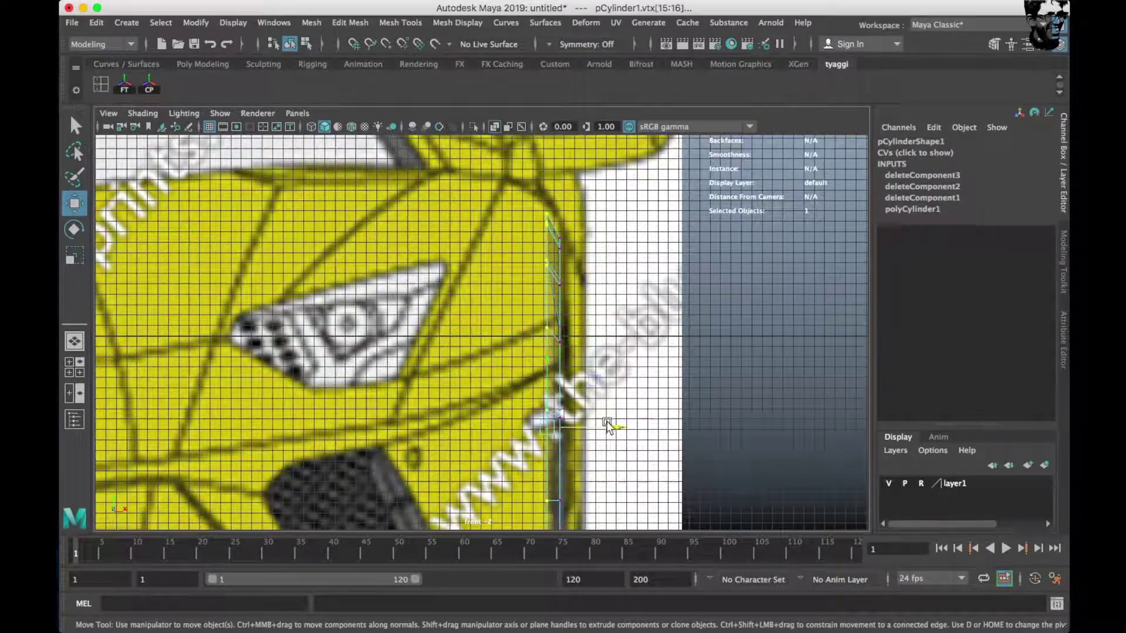
key("space")
key("space")
left_click_drag(675, 327, 557, 176, "alt")
left_click(557, 176)
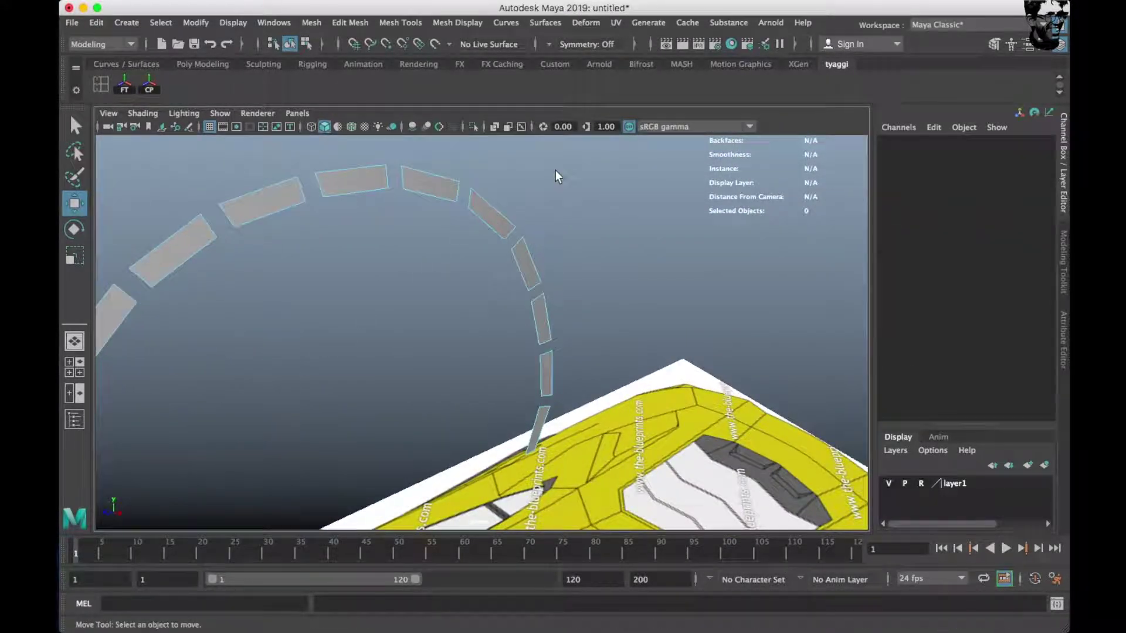
key("F8")
In side view, pick arch vertices and align them to the blueprint's fender curve.
key("space")
key("space")
scroll(633, 386, "up", 3)
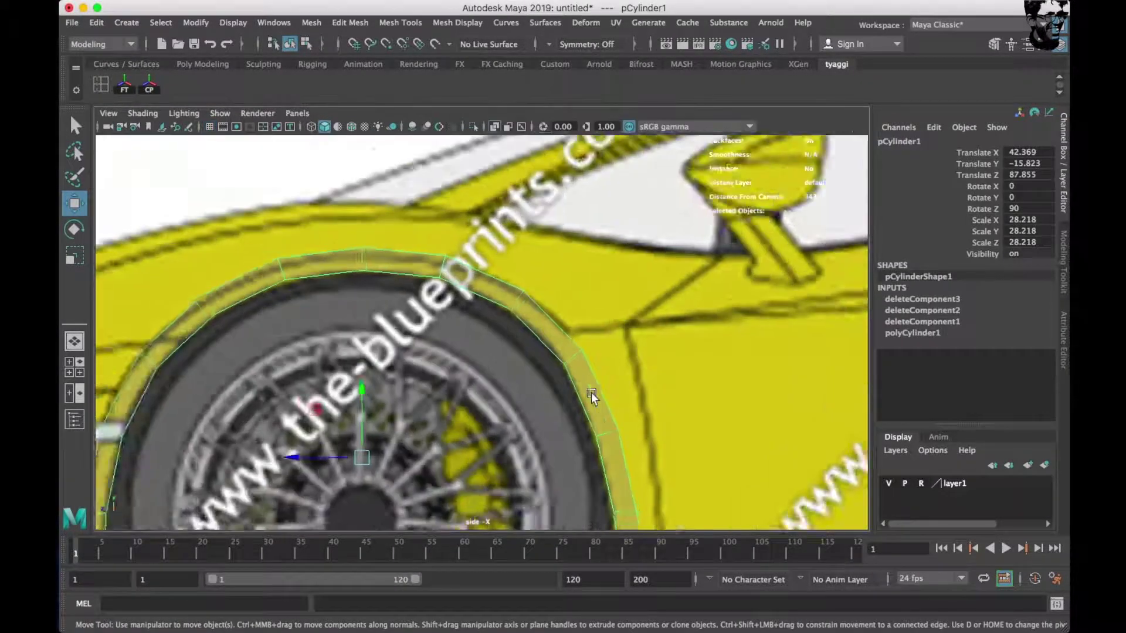
scroll(591, 393, "up", 3)
middle_click_drag(744, 340, 526, 382, "alt")
right_click_drag(557, 251, 558, 211)
left_click(530, 274)
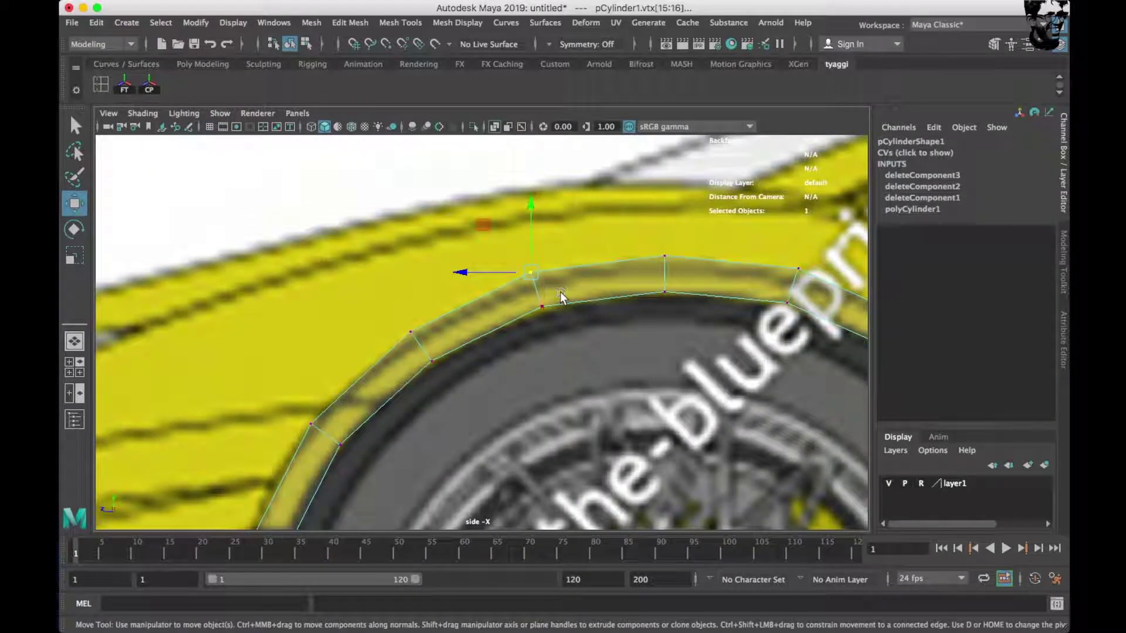
left_click(664, 257)
middle_click_drag(777, 223, 558, 237, "alt")
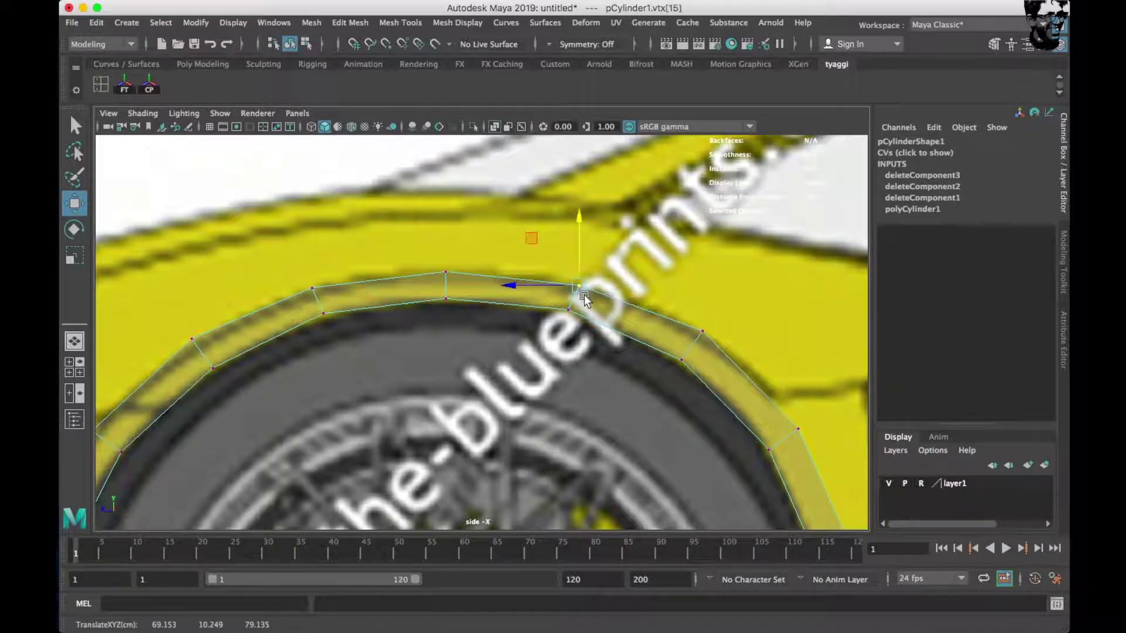
scroll(586, 294, "down", 2)
middle_click_drag(587, 295, 588, 224, "alt")
left_click(595, 311)
scroll(595, 311, "down", 3)
middle_click_drag(376, 469, 512, 333, "alt")
In top view, hide the grid and switch the arch to edge mode.
key("space")
scroll(360, 276, "down", 4)
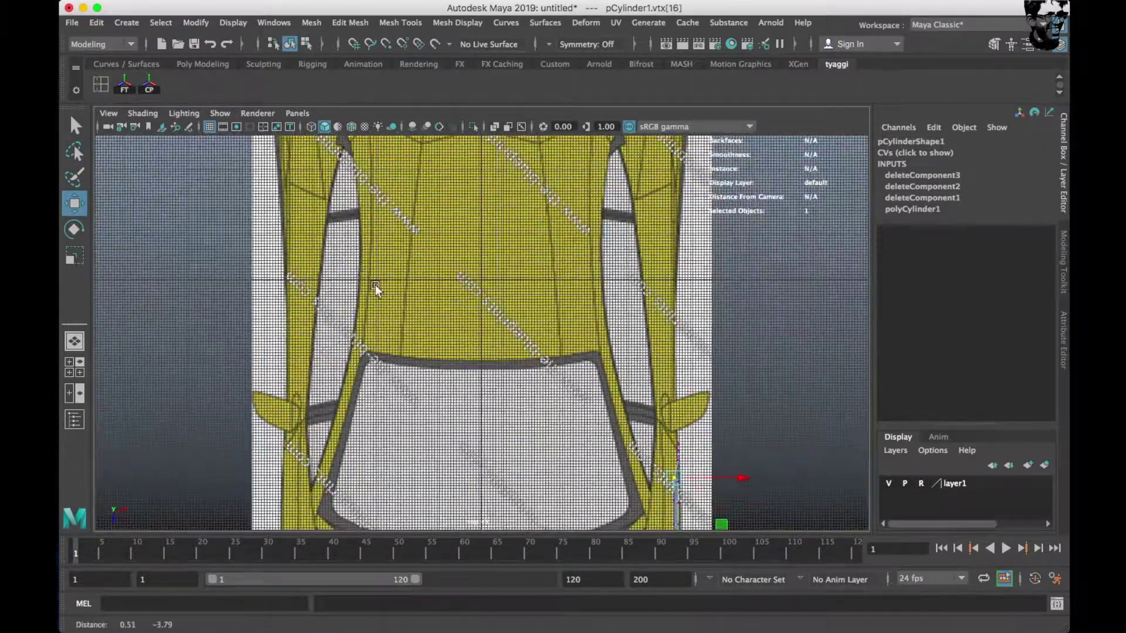
scroll(365, 271, "up", 4)
scroll(411, 235, "down", 1)
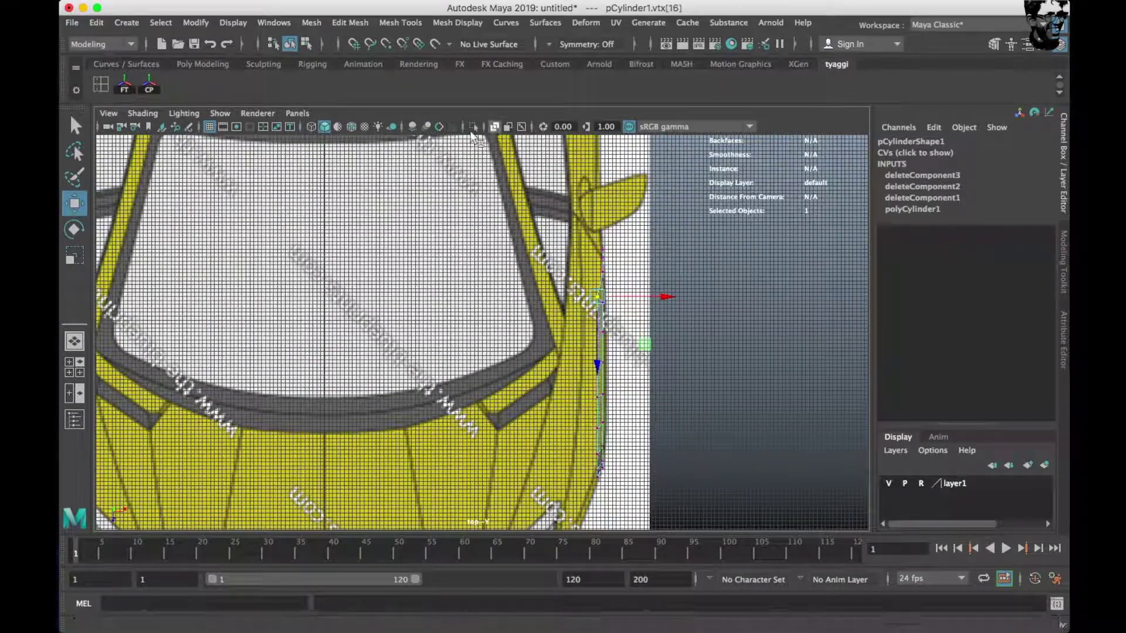
left_click(210, 126)
scroll(316, 275, "up", 2)
scroll(368, 392, "up", 2)
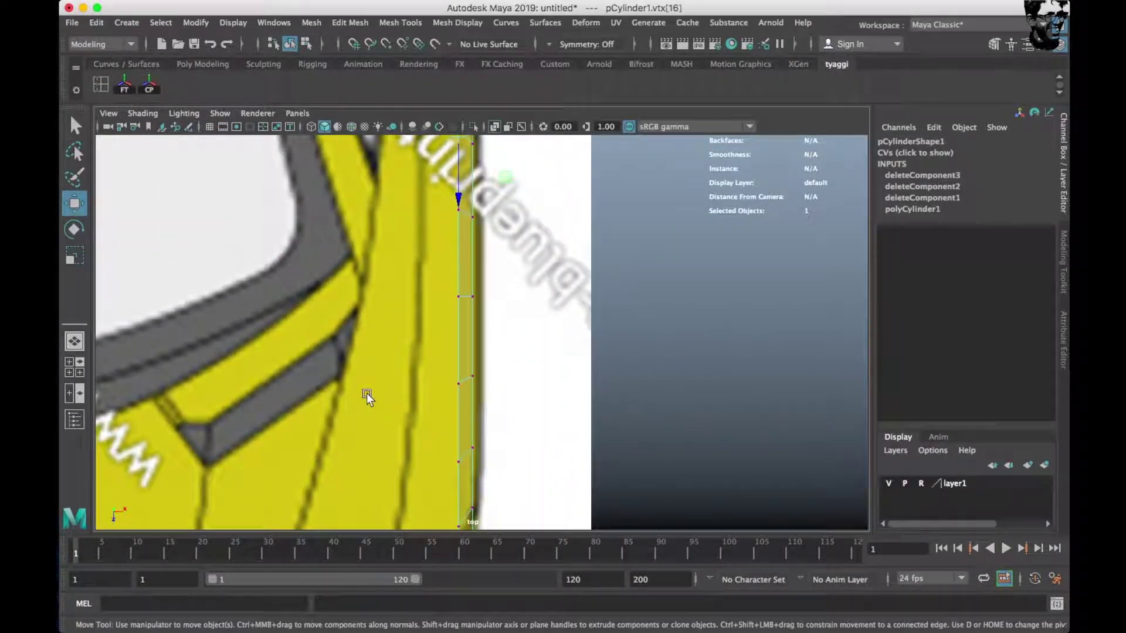
scroll(478, 306, "up", 2)
right_click_drag(478, 306, 570, 216)
right_click_drag(490, 252, 486, 211)
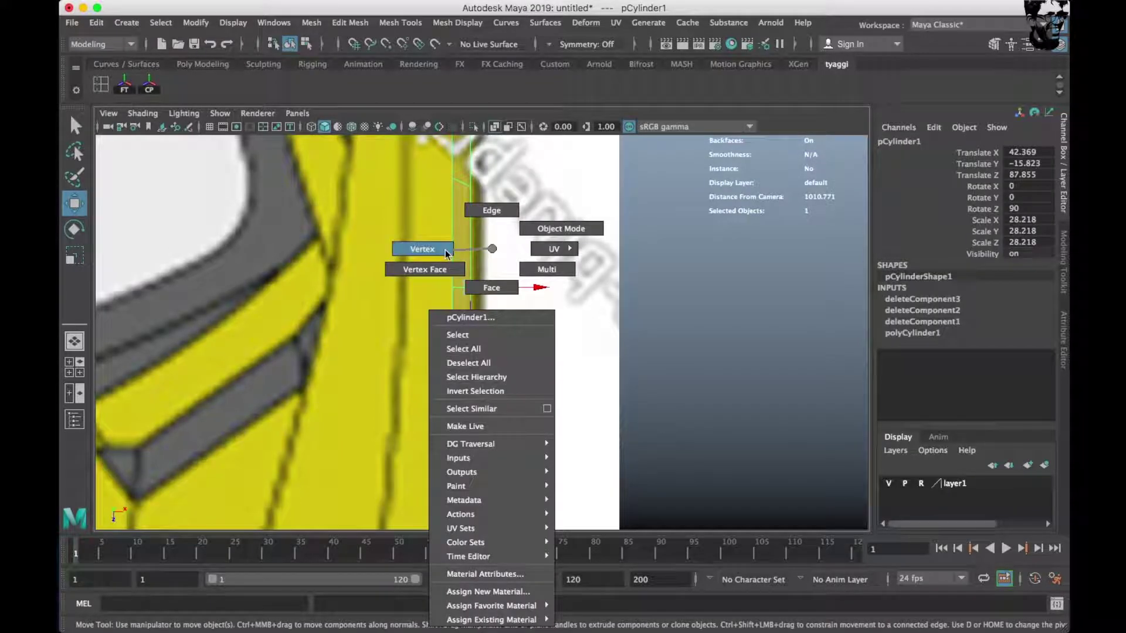
Extrude the arch's top fender edge into a new strip.
left_click(452, 230)
scroll(464, 267, "down", 1)
scroll(469, 298, "up", 3)
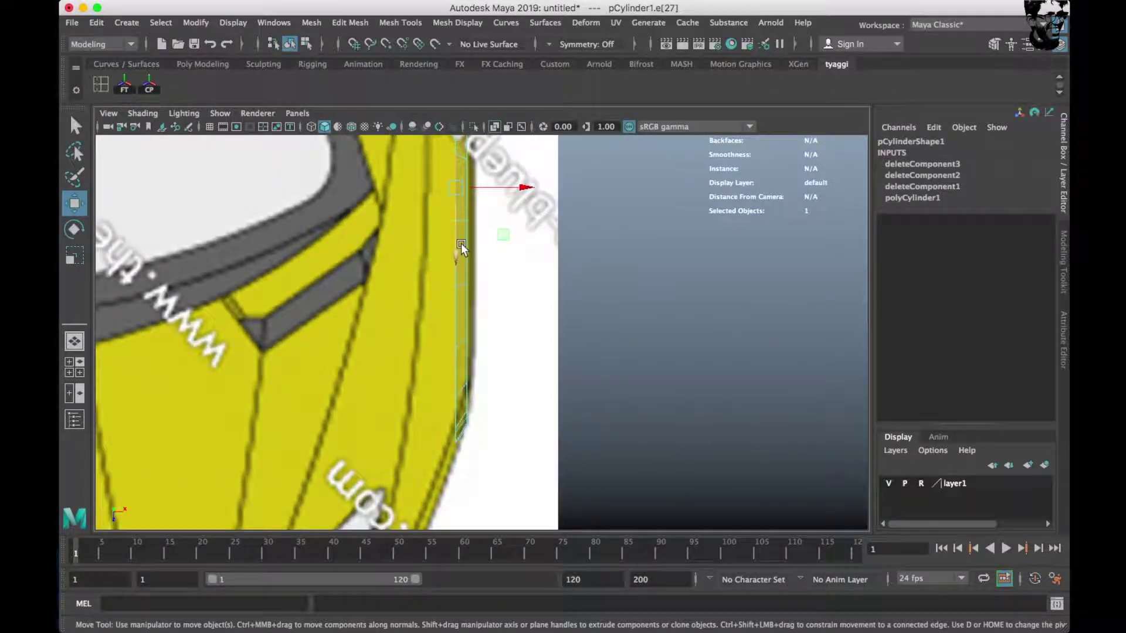
scroll(492, 287, "up", 3)
left_click_drag(516, 270, 469, 275, "shift")
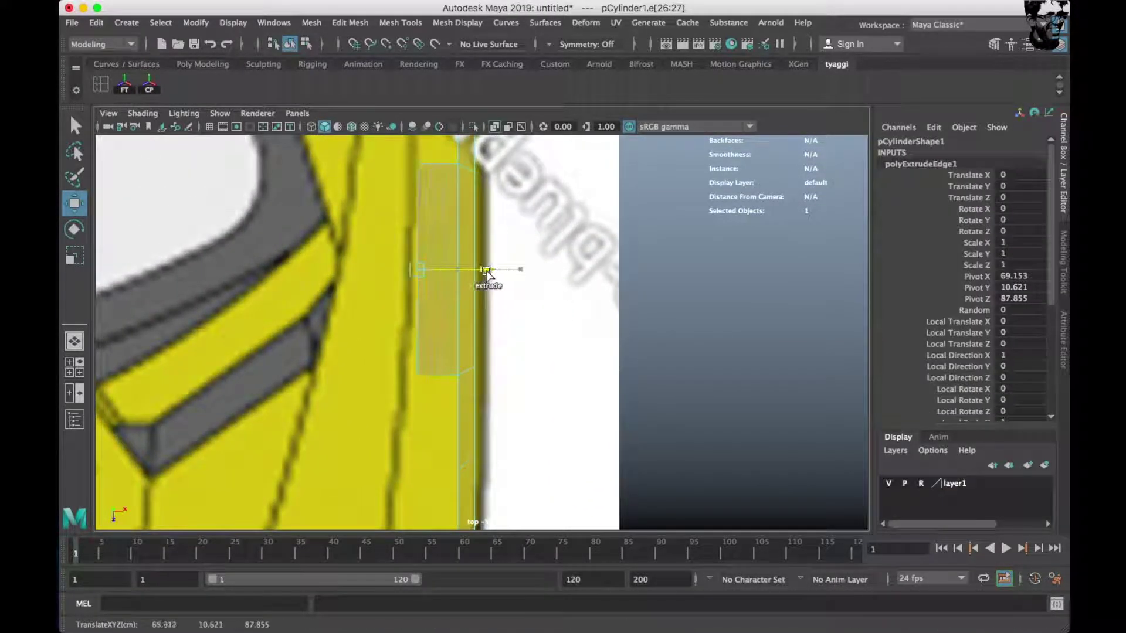
Select the newly extruded edges and frame them across the four views.
key("space")
key("space")
key("space")
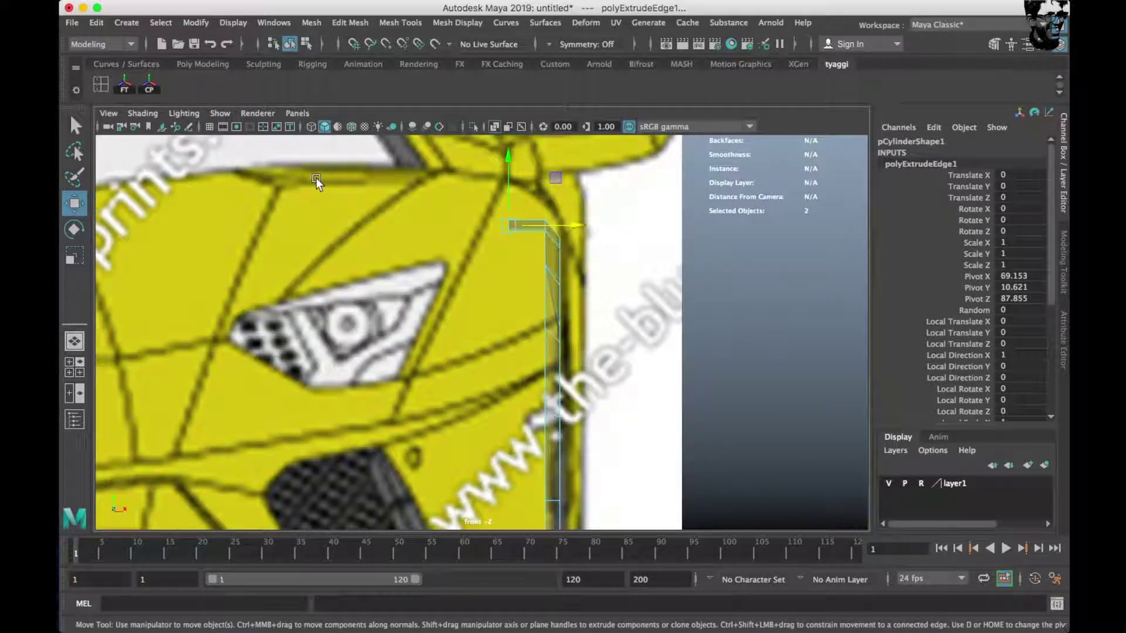
scroll(296, 257, "up", 3)
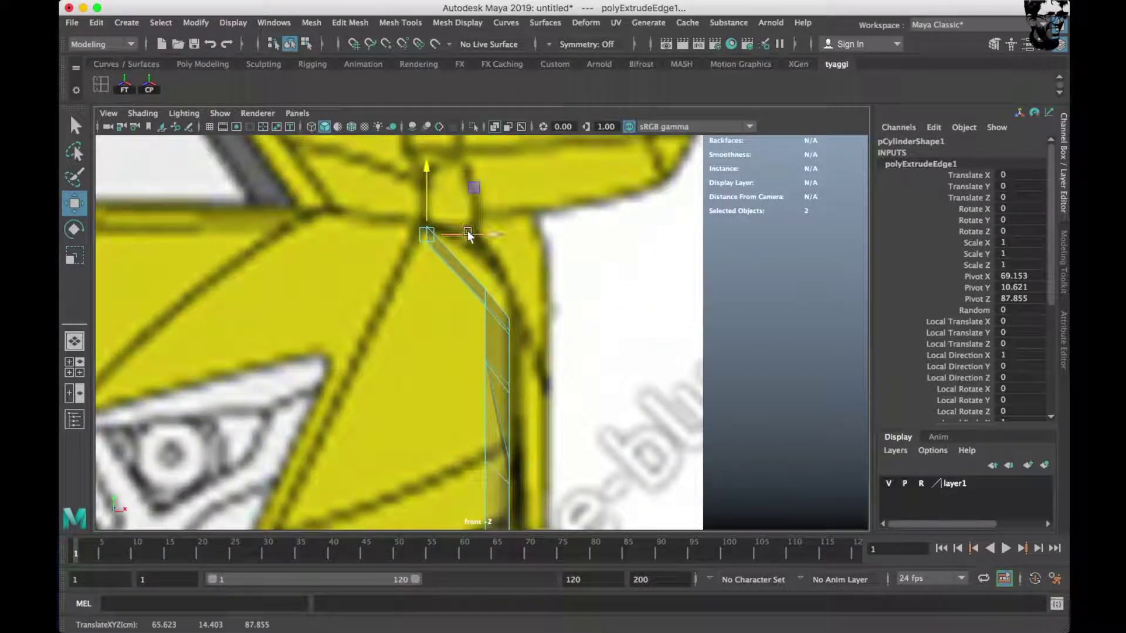
scroll(462, 233, "up", 2)
scroll(480, 266, "up", 2)
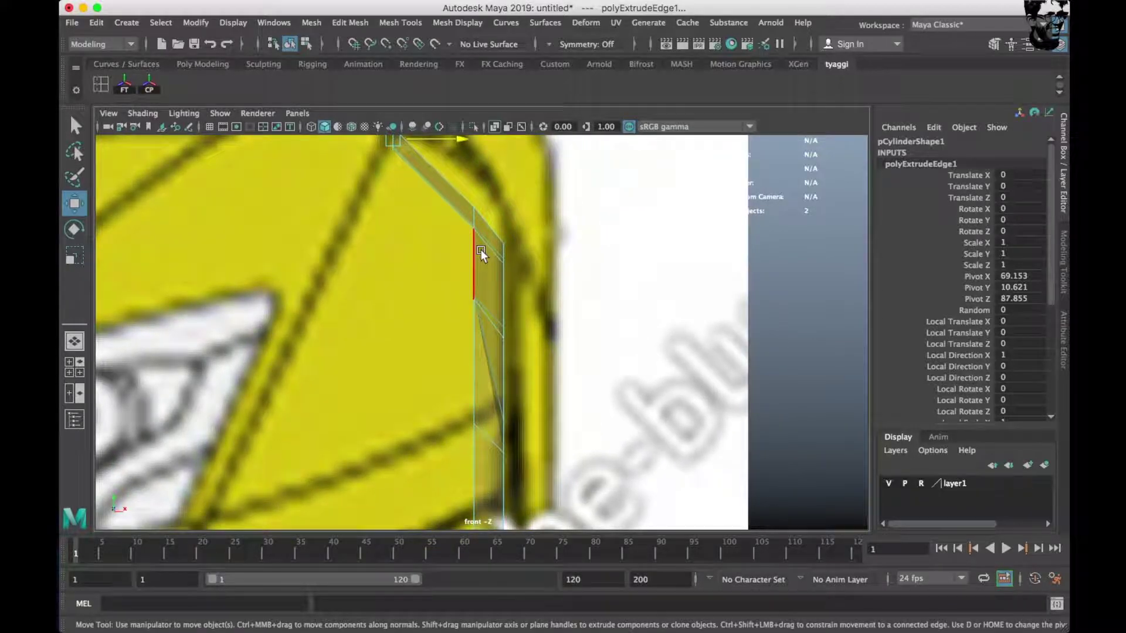
left_click(476, 218)
key("space")
key("space")
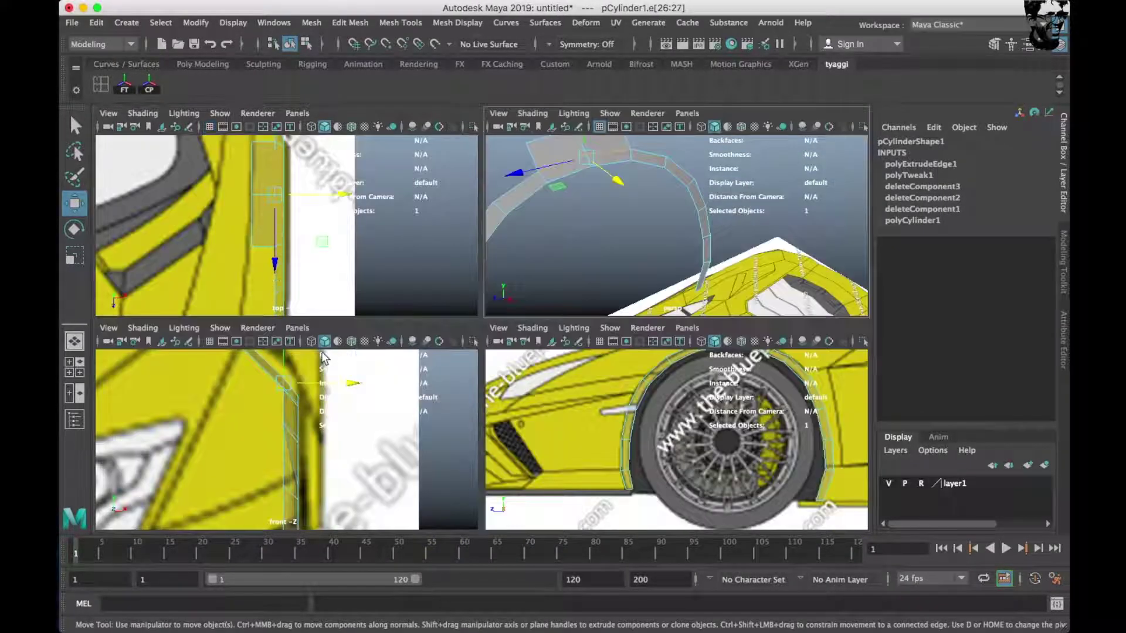
Frame the extruded edges in the front and side views against the fender outline.
key("space")
key("f")
key("space")
key("space")
key("space")
key("space")
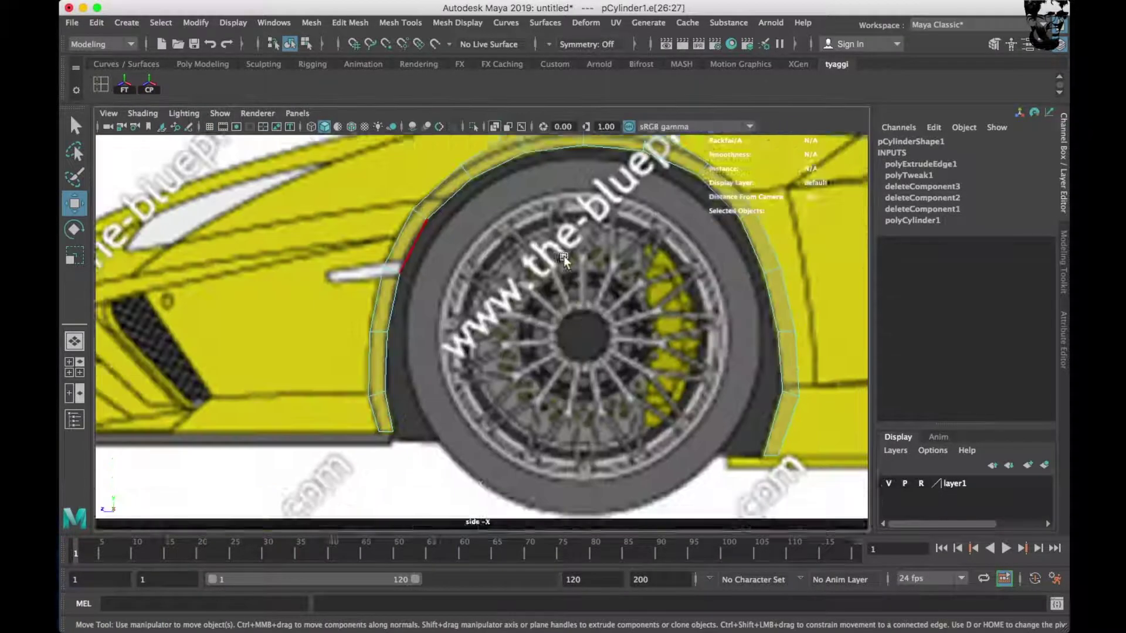
key("f")
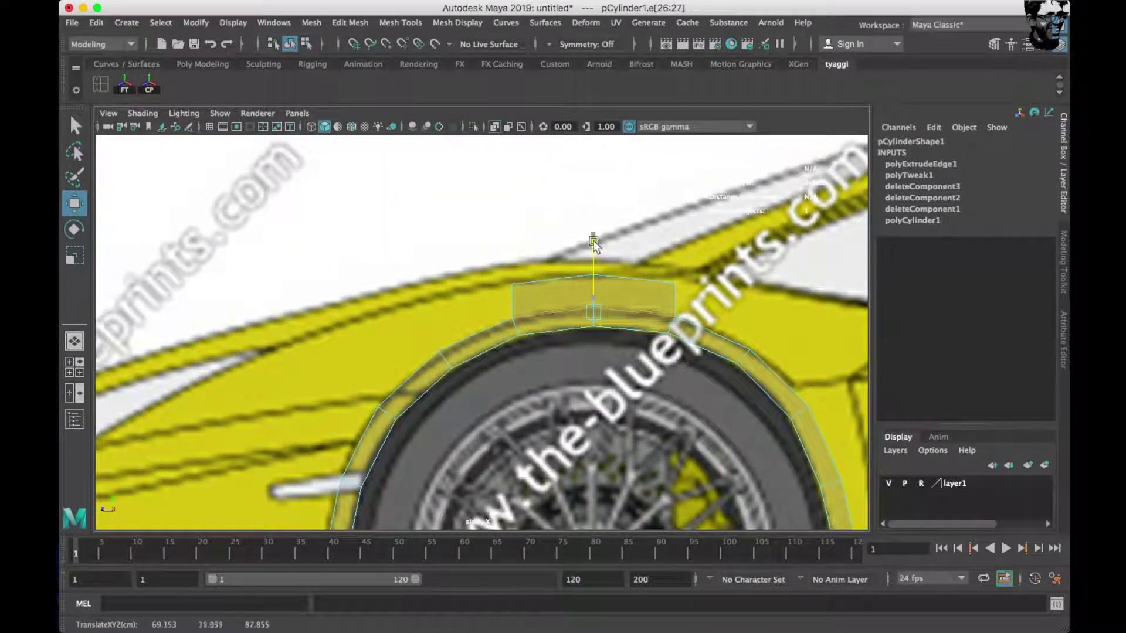
key("space")
key("space")
key("space")
key("space")
left_click_drag(391, 320, 410, 305, "alt")
key("space")
key("space")
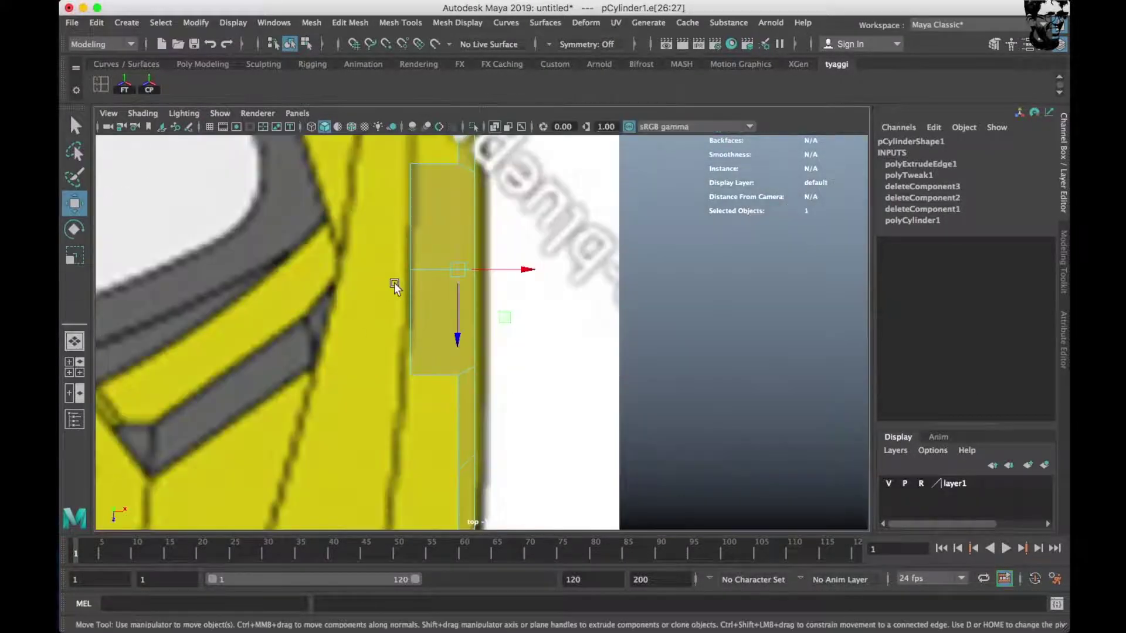
right_click_drag(367, 248, 396, 383)
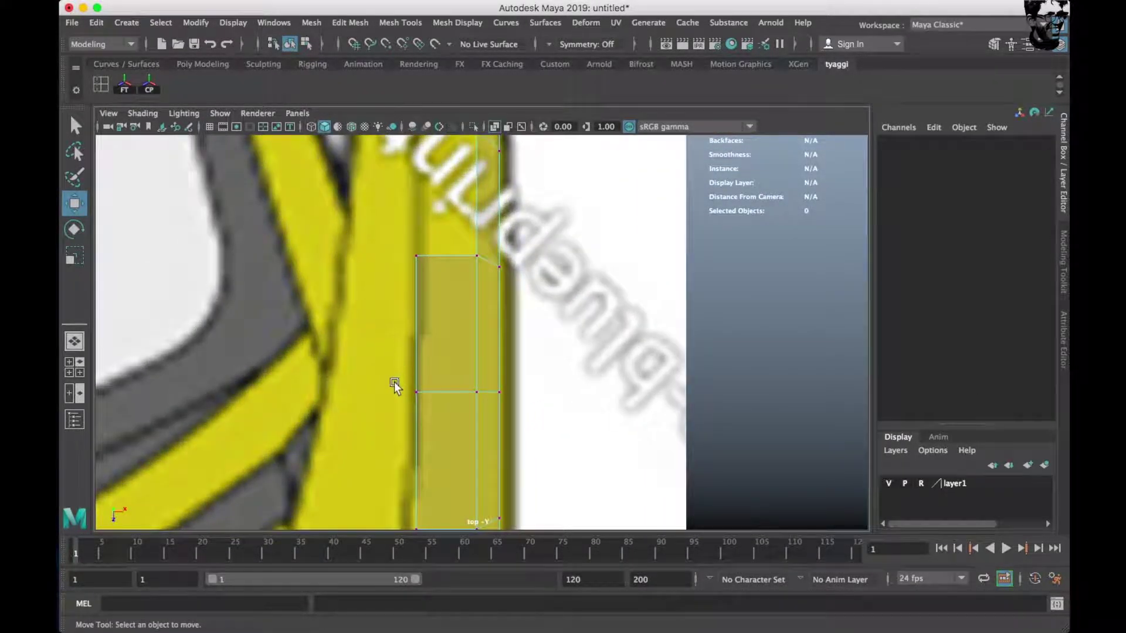
Check the new strip's corner vertex, then return to edge selection near the lower arch edge.
left_click_drag(396, 382, 425, 402)
middle_click_drag(467, 392, 421, 263, "alt")
left_click_drag(440, 420, 404, 381)
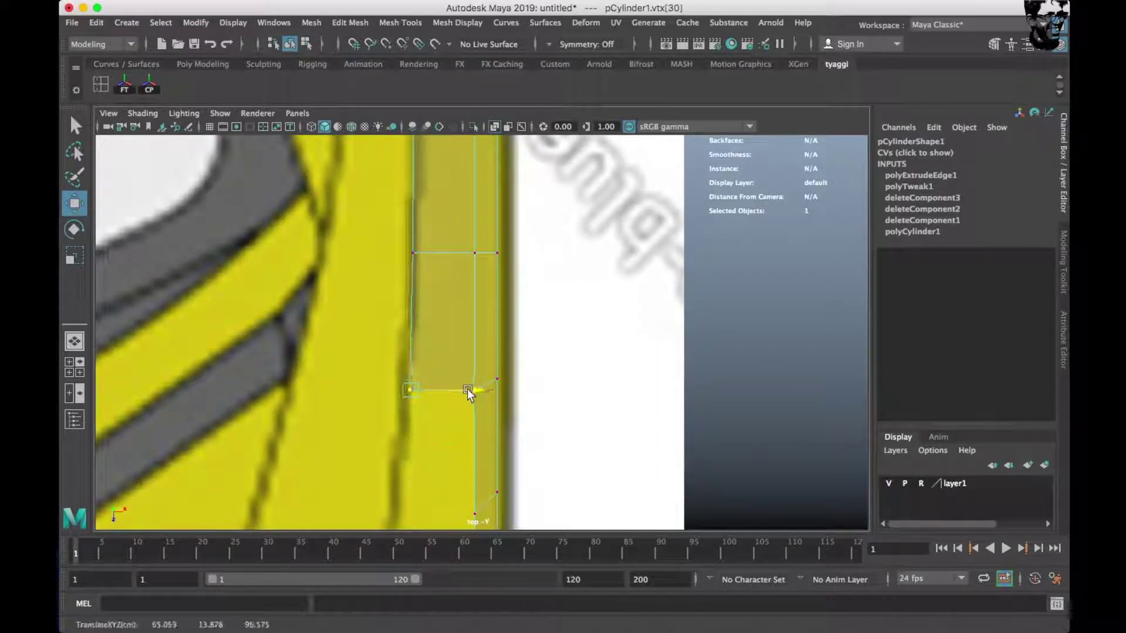
middle_click_drag(467, 389, 450, 300, "alt")
right_click_drag(477, 353, 486, 316)
Extrude the next arch edge into a second strip and raise it toward the hood.
left_click(486, 352)
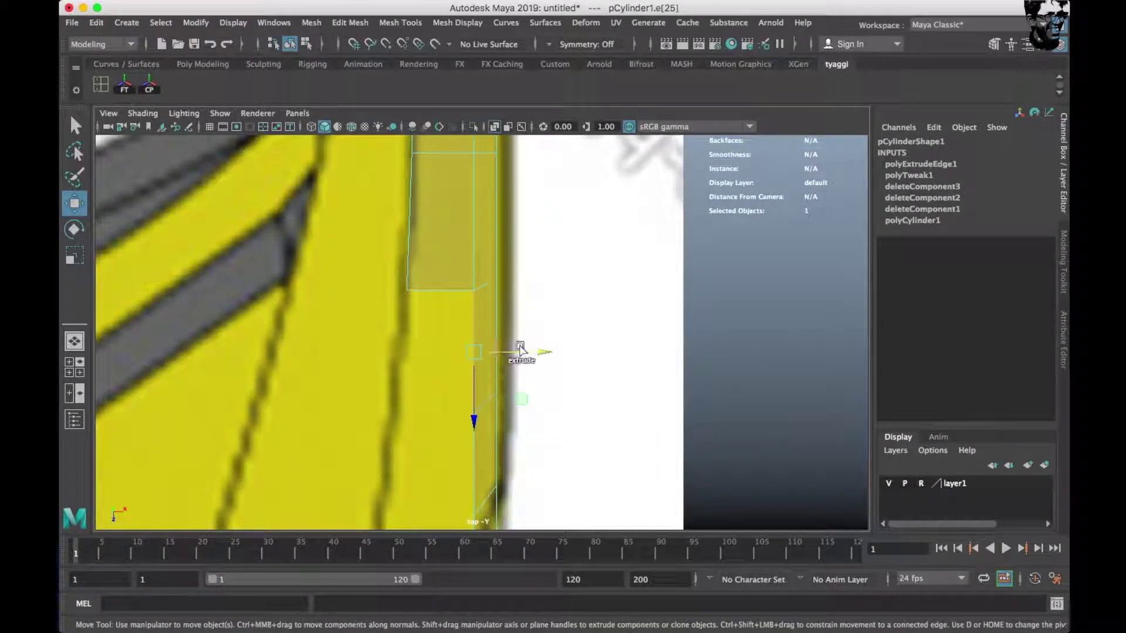
left_click_drag(520, 347, 490, 358)
right_click_drag(461, 249, 461, 300)
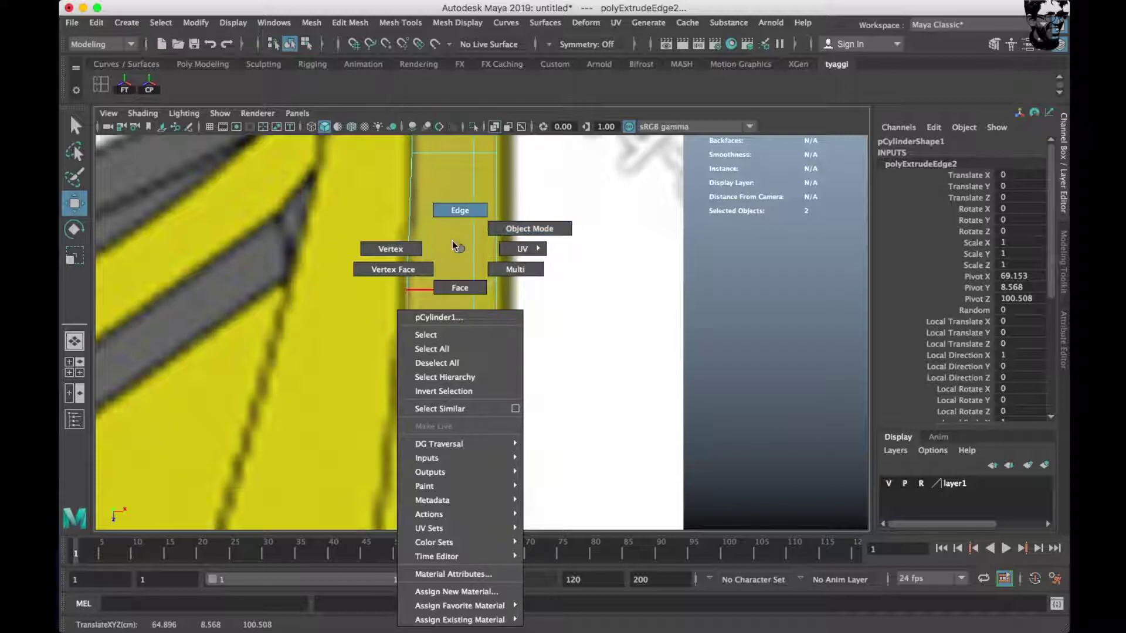
key("space")
key("space")
left_click_drag(356, 352, 351, 248)
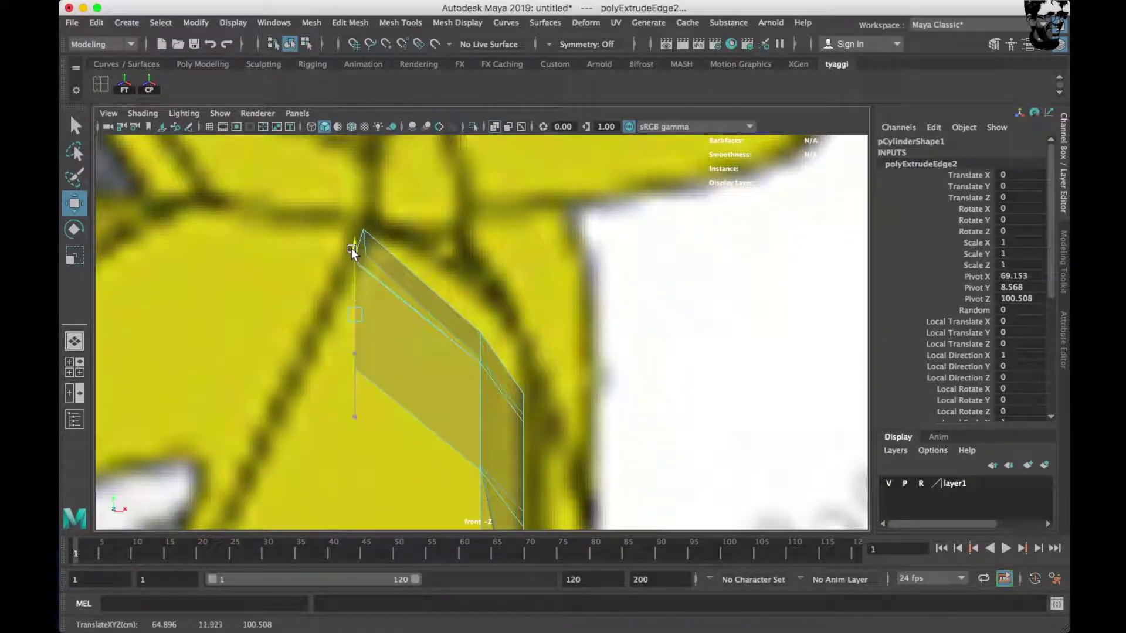
In top view, select the second strip's corner vertex for merging.
key("space")
key("space")
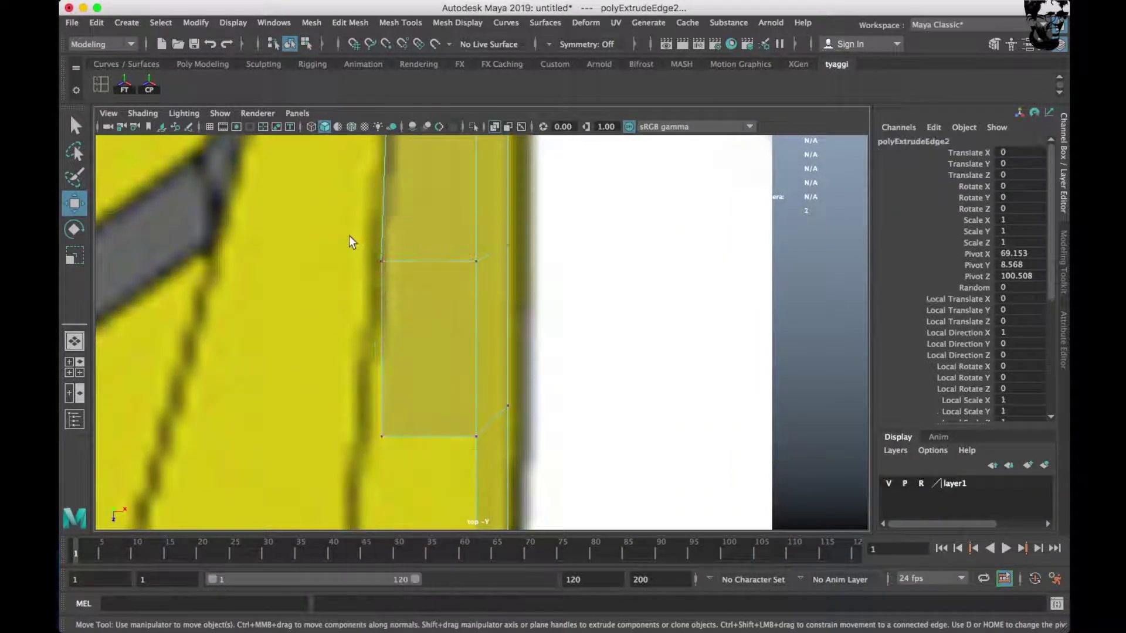
right_click(434, 258, "shift")
left_click(381, 261)
key("space")
key("space")
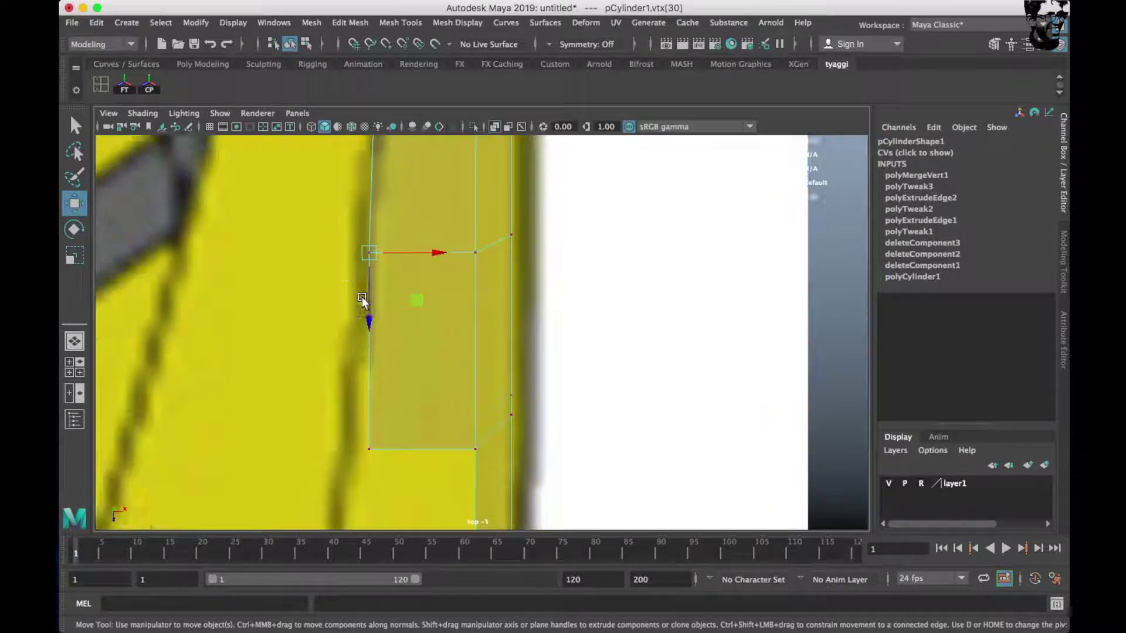
key("space")
left_click_drag(429, 406, 353, 425)
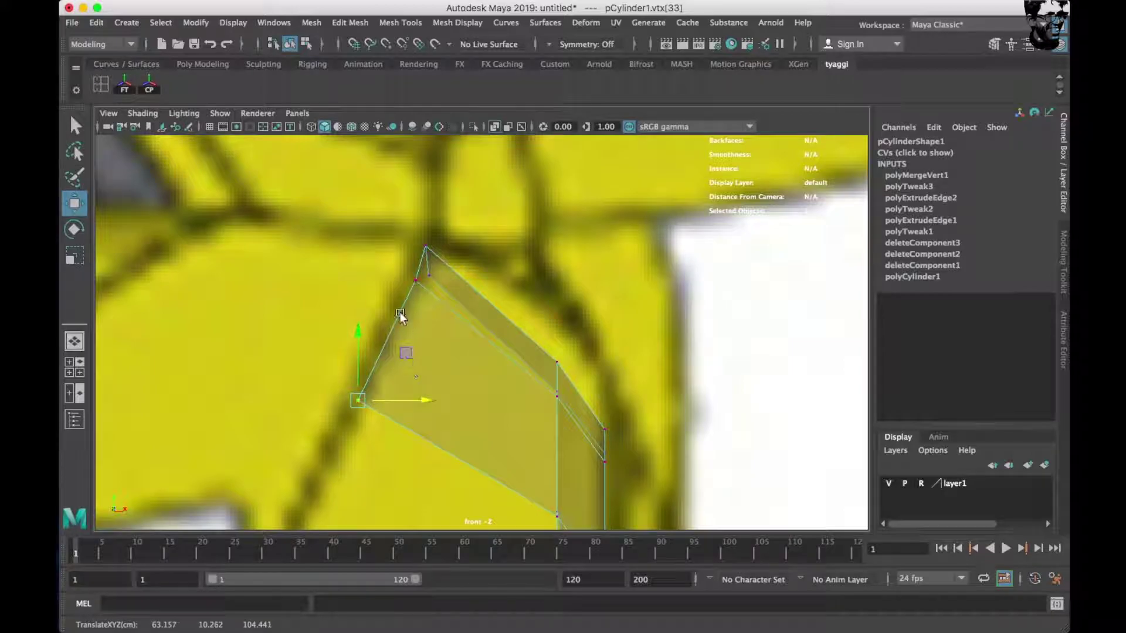
Frame the top of the wheel arch in the side view, then return to four views.
key("space")
key("space")
key("space")
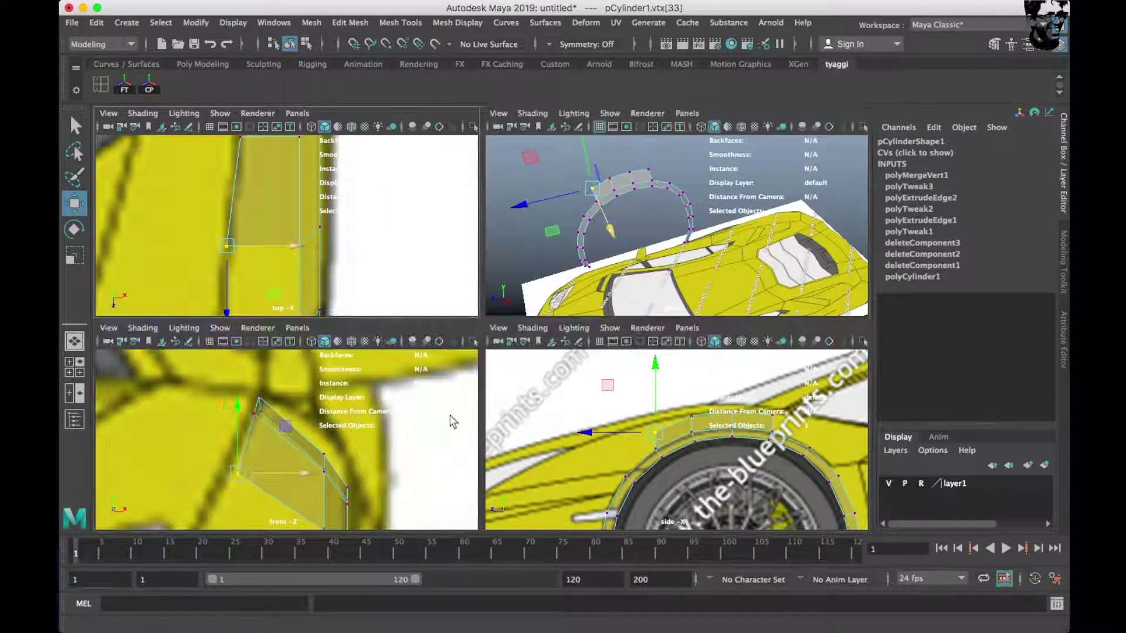
key("space")
key("space")
scroll(470, 363, "up", 3)
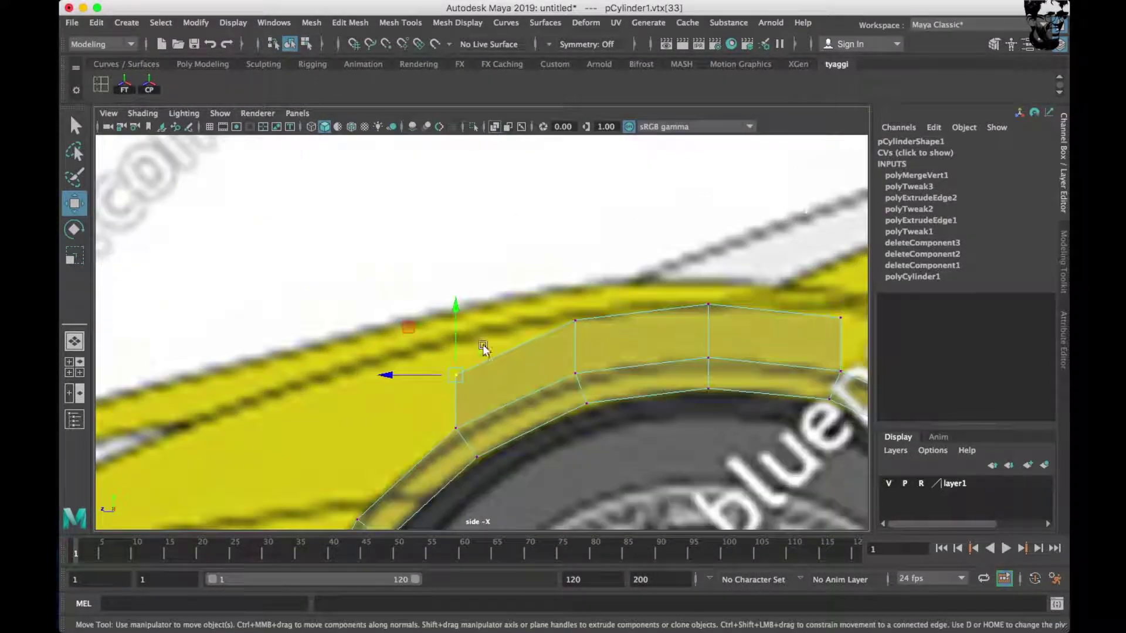
scroll(452, 287, "up", 2)
scroll(616, 399, "up", 2)
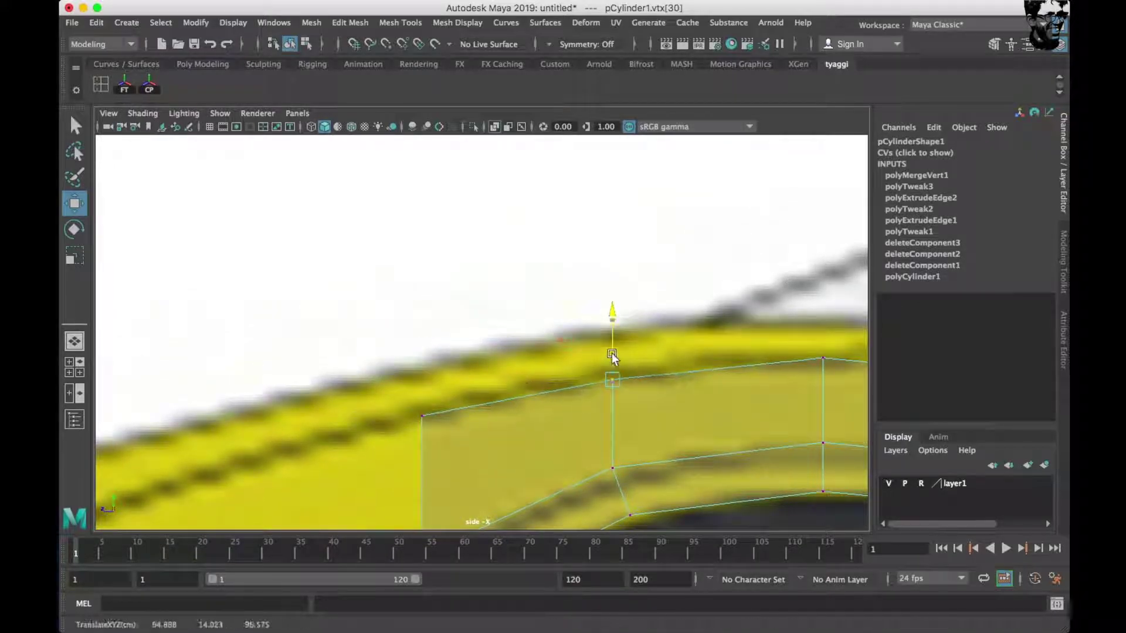
middle_click_drag(611, 353, 547, 381, "alt")
key("space")
key("space")
key("space")
Select the fender's lower end vertex and check its position in perspective and single views.
left_click(249, 452)
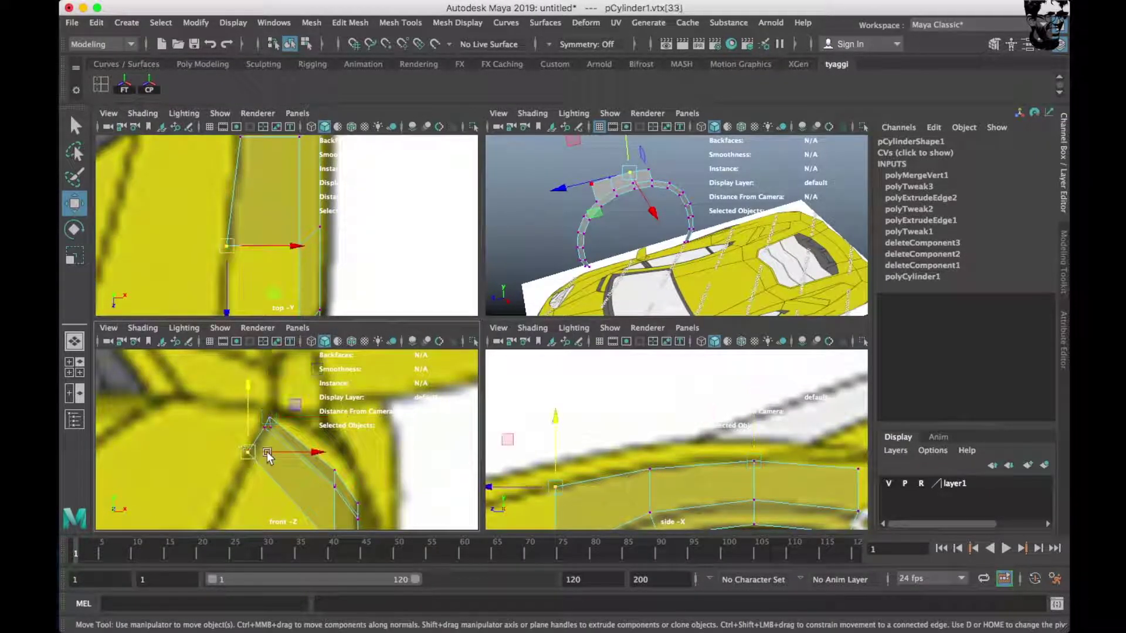
middle_click_drag(306, 440, 352, 387, "alt")
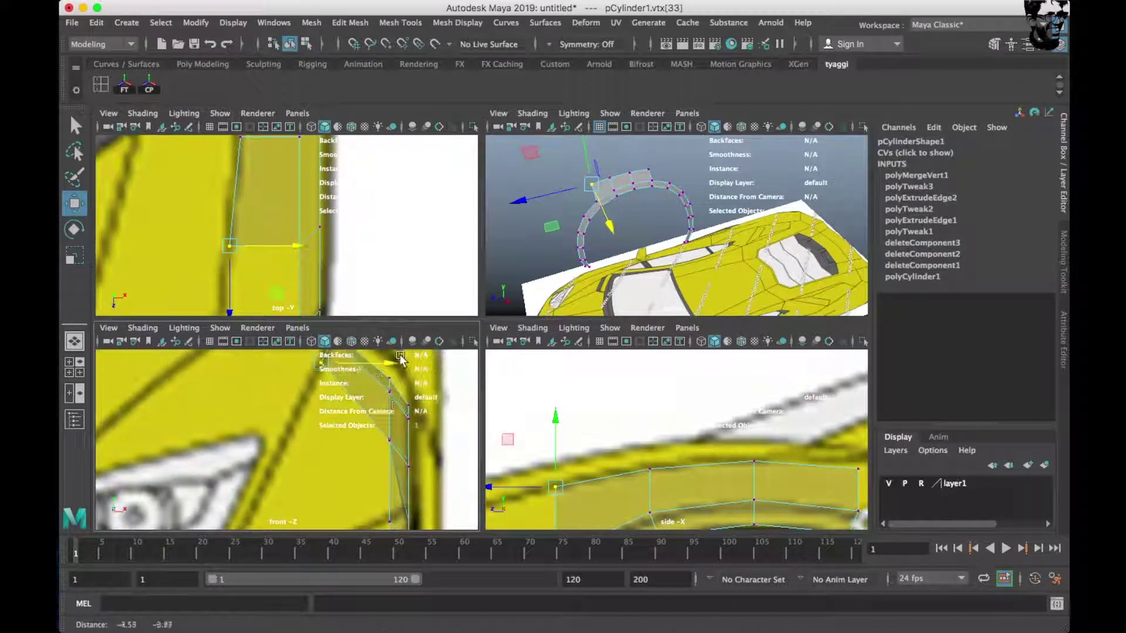
scroll(634, 434, "down", 3)
key("space")
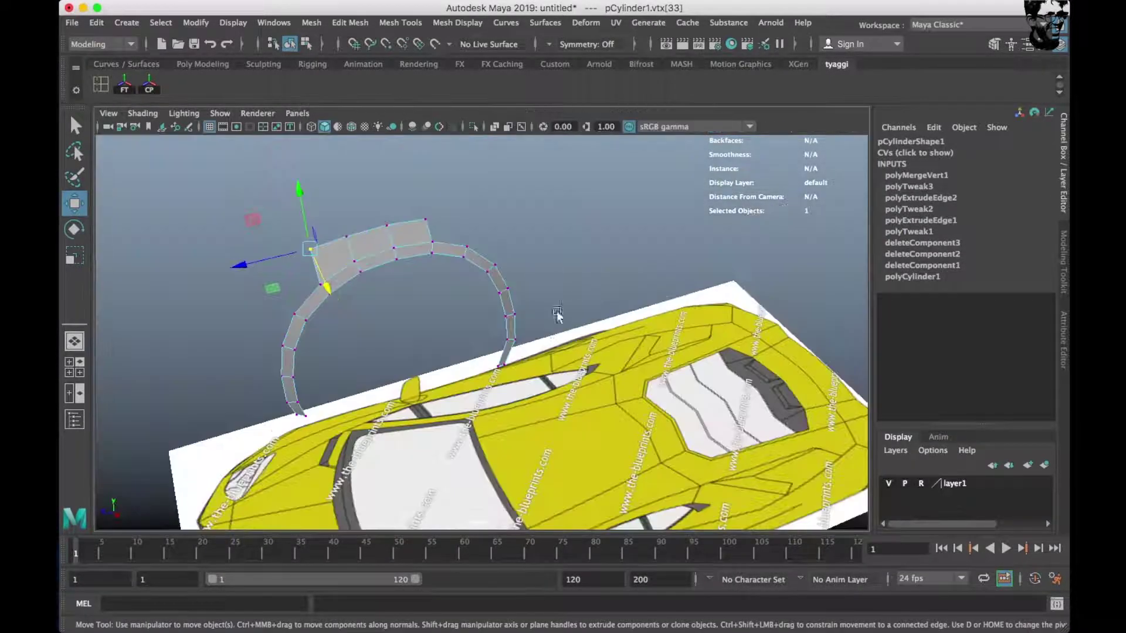
left_click_drag(521, 400, 568, 384, "alt")
key("space")
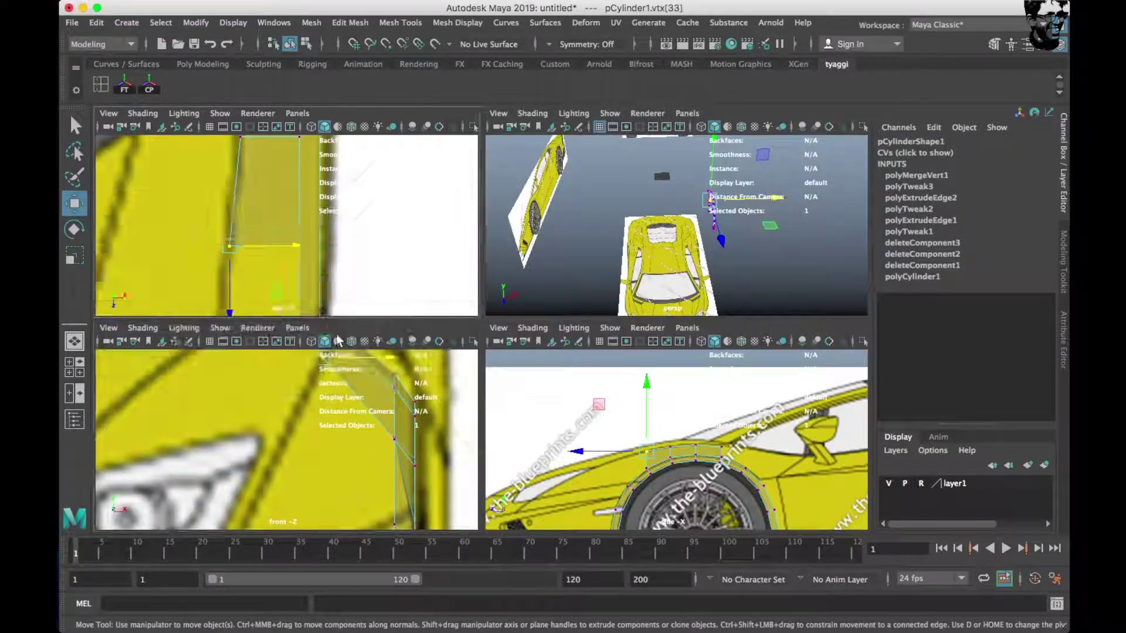
key("space")
scroll(347, 350, "up", 3)
right_click_drag(447, 252, 447, 212)
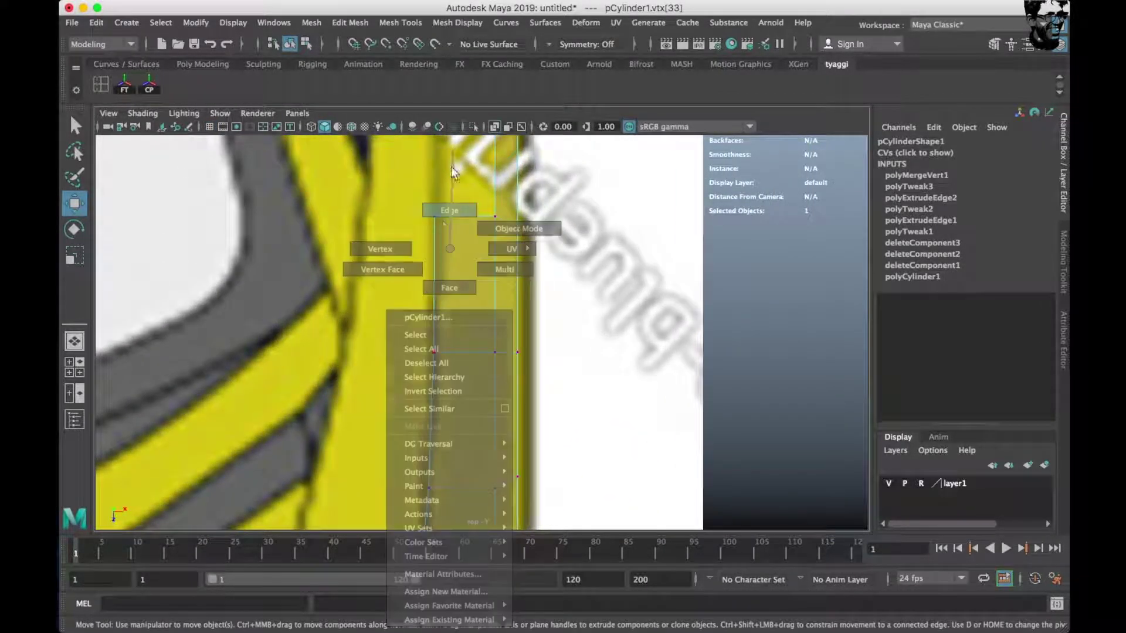
Extrude the fender's top edge column with Ctrl+E and pull it left toward the hood.
left_click(437, 325)
scroll(437, 316, "up", 2)
left_click(436, 264, "shift")
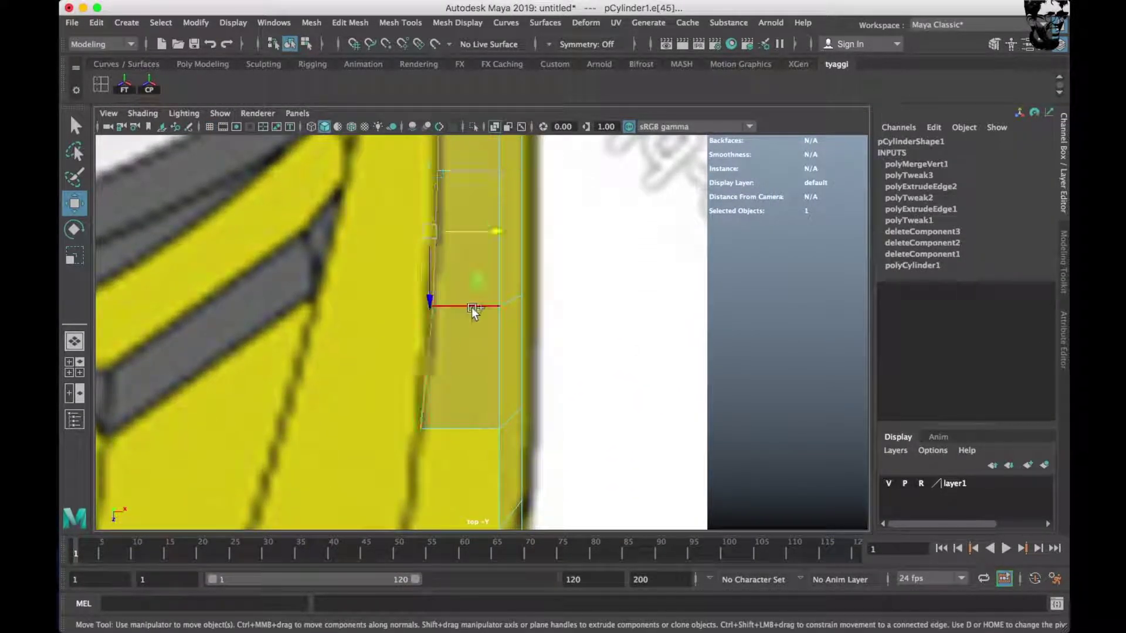
key("ctrl+e")
left_click_drag(472, 238, 405, 241)
scroll(470, 312, "down", 3)
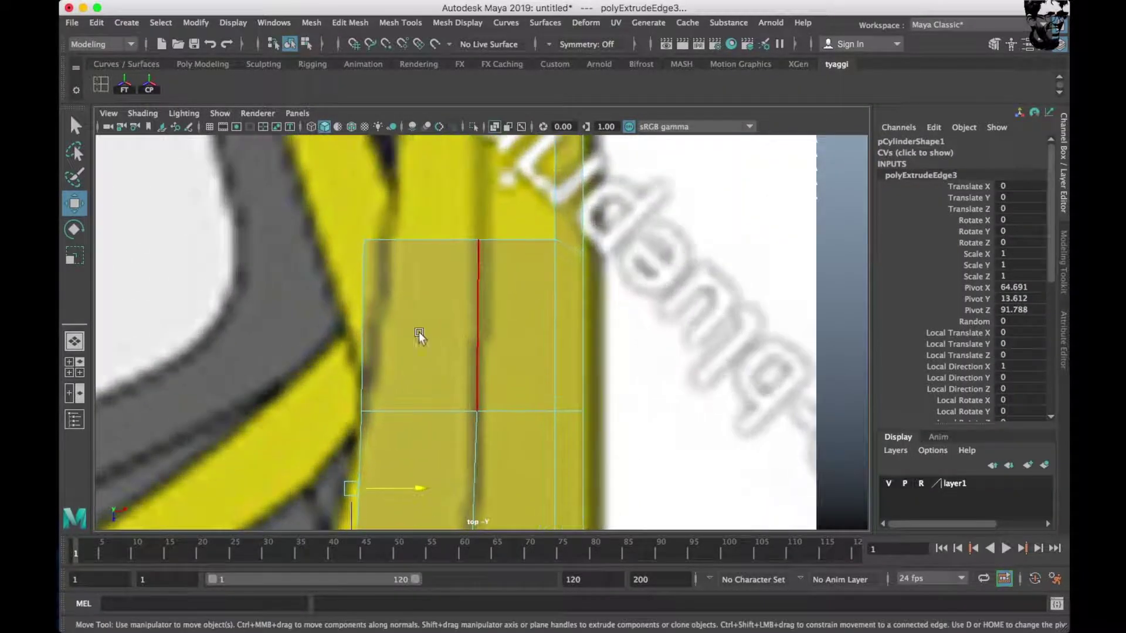
Slide the new corner vertex along the top edge and raise another new vertex to the blueprint.
right_click_drag(402, 249, 324, 246)
left_click_drag(359, 233, 423, 238)
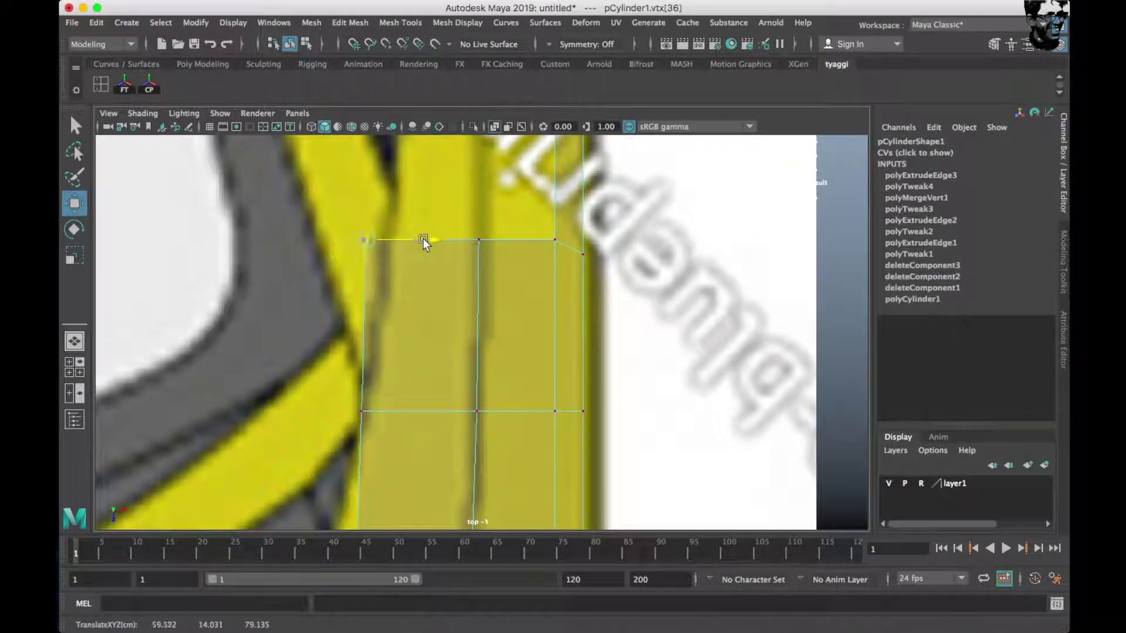
mouse_move(438, 323)
middle_mouse_down("alt")
mouse_move(378, 333)
mouse_move(365, 388)
mouse_move(384, 258)
middle_mouse_up("alt")
left_click_drag(334, 386, 396, 433)
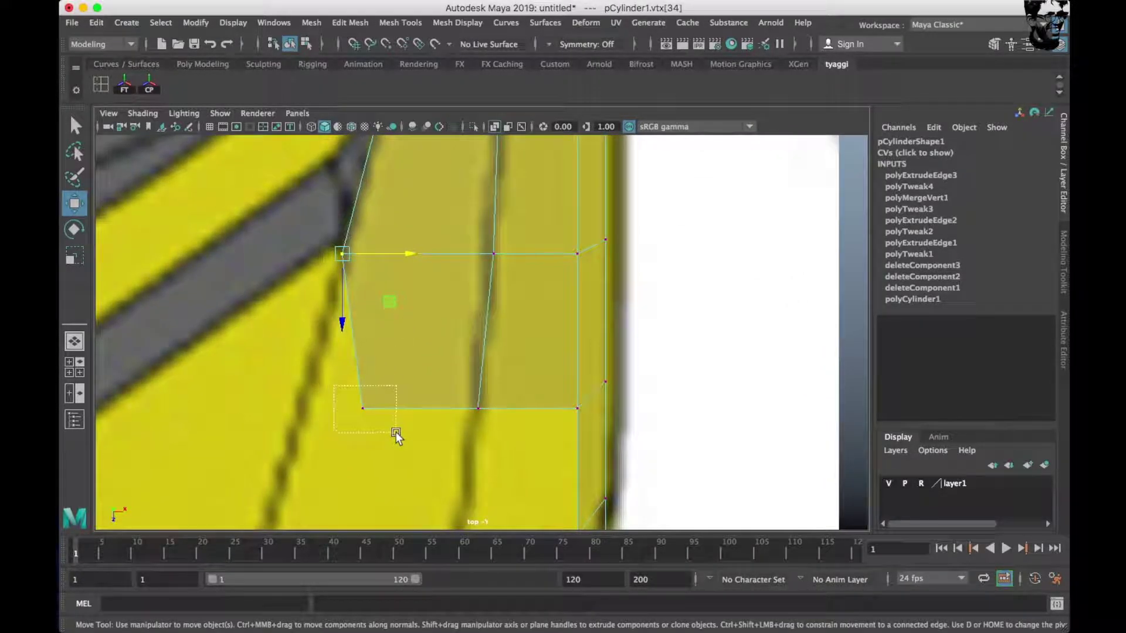
key("space")
Select the next new vertex and check it against the blueprint in the front and top views.
key("space")
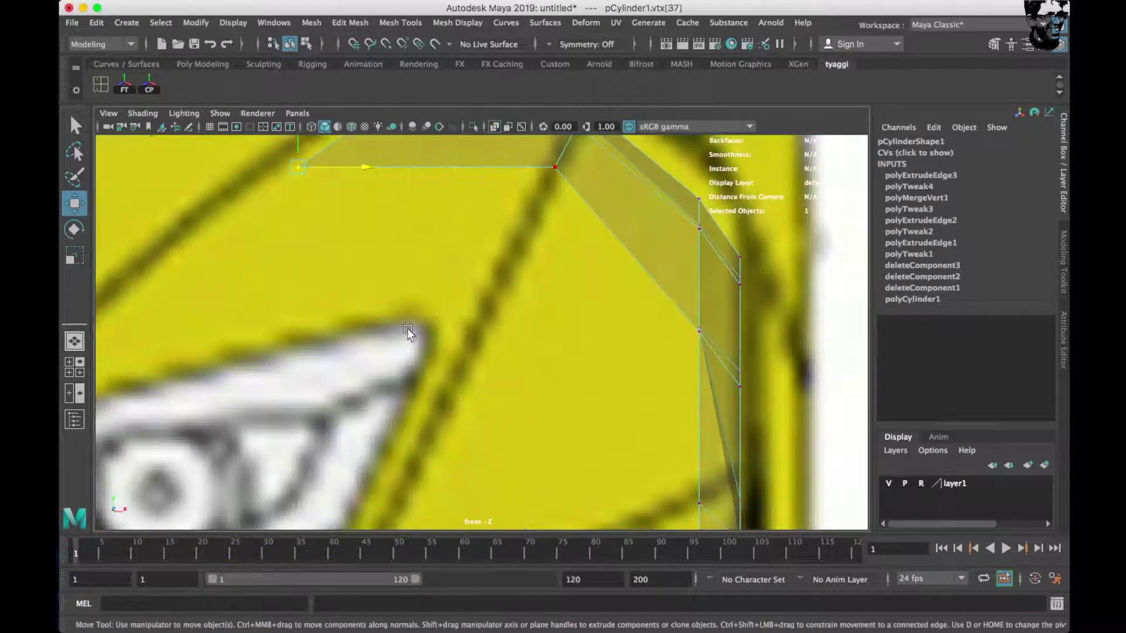
scroll(360, 378, "up", 3)
middle_click_drag(361, 378, 376, 433, "alt")
scroll(344, 349, "up", 2)
left_click(380, 380)
left_click_drag(381, 337, 381, 318)
key("space")
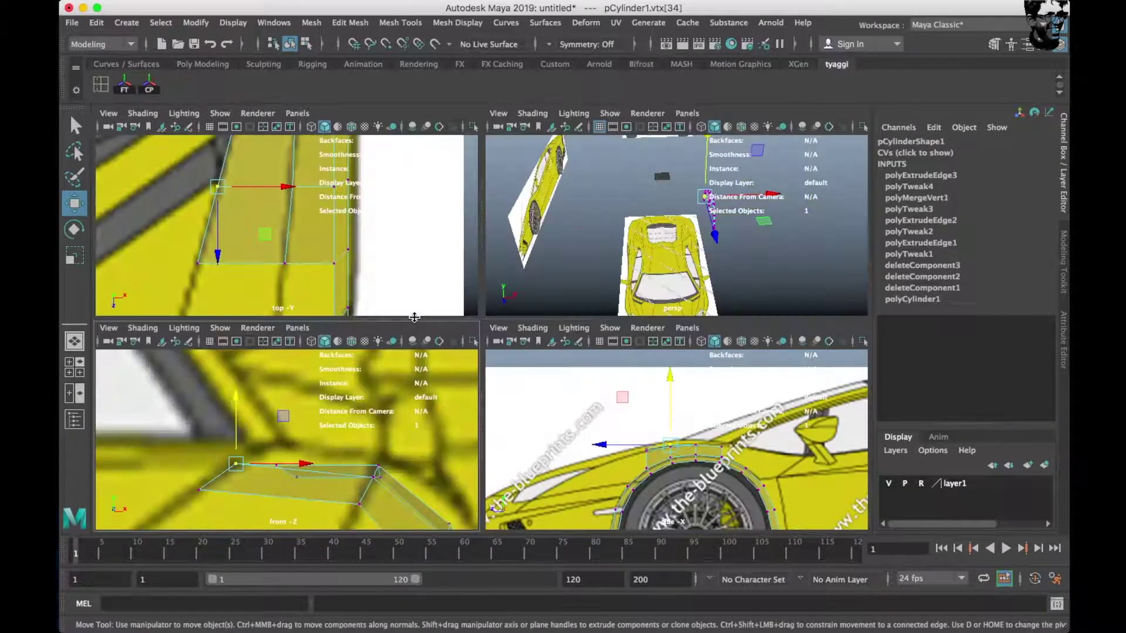
key("space")
left_click(477, 345)
key("space")
key("space")
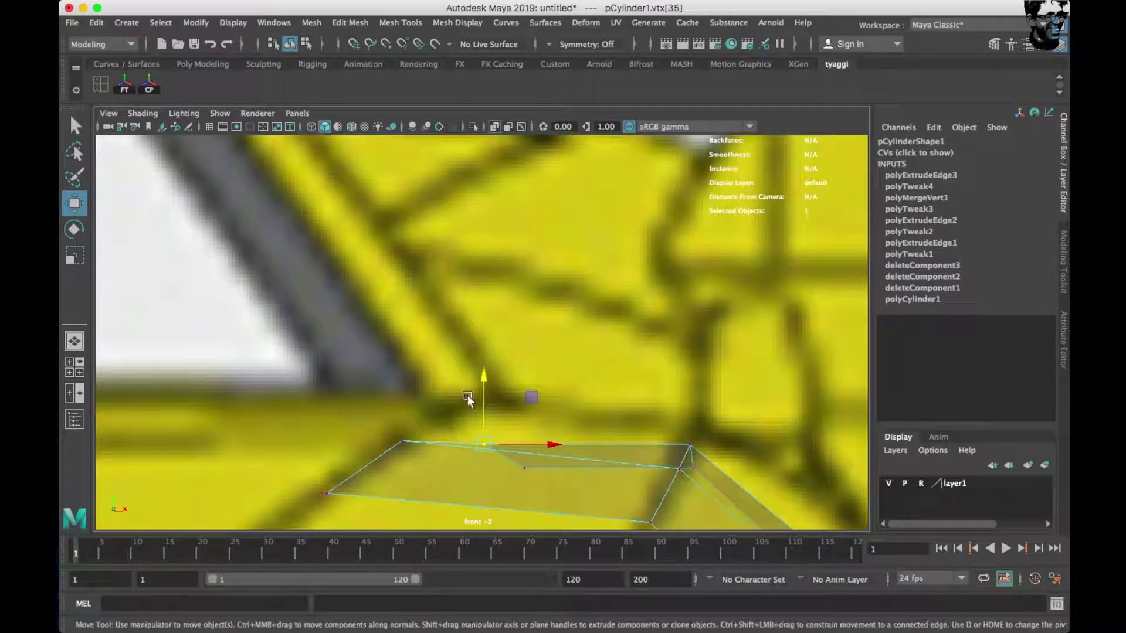
key("space")
key("space")
scroll(586, 387, "up", 3)
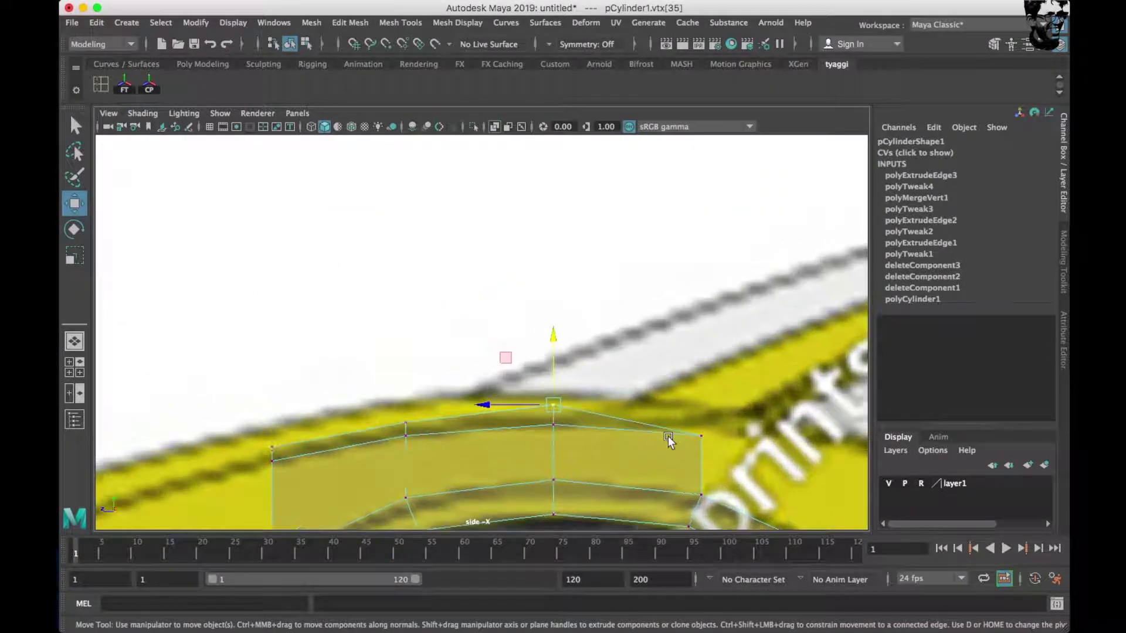
scroll(579, 383, "up", 3)
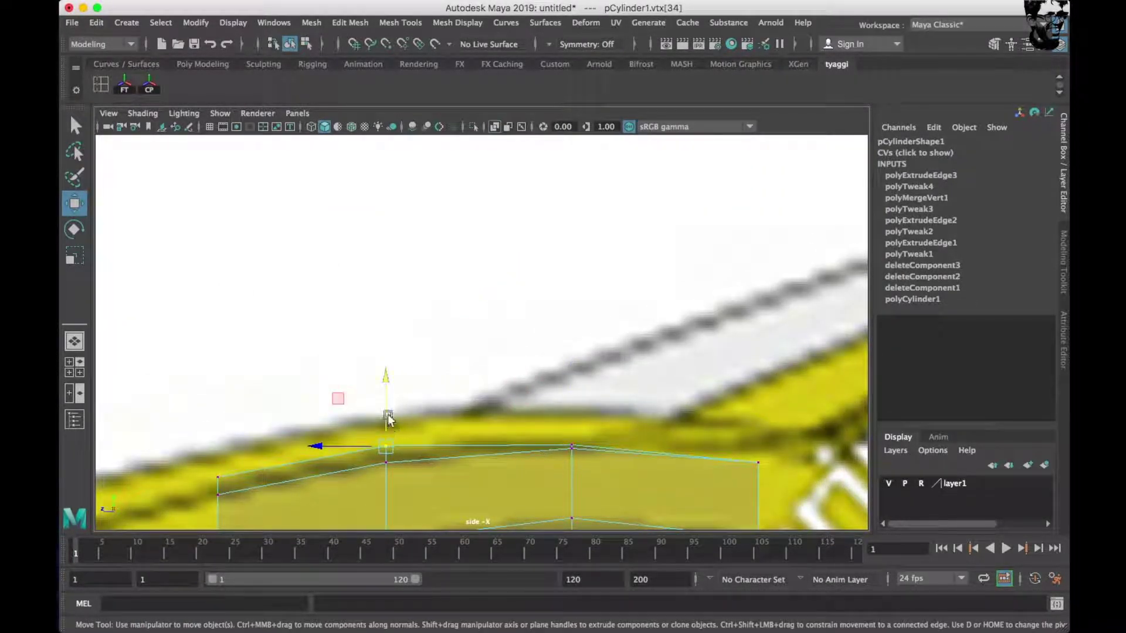
key("space")
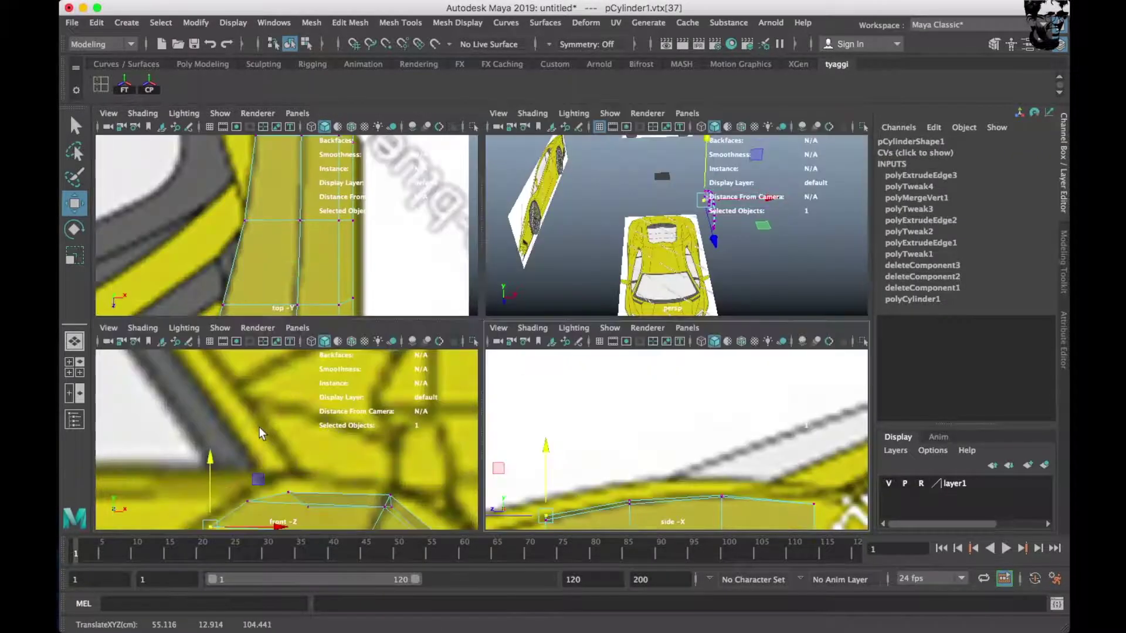
Align the neighbouring new vertex to the blueprint's fender line in the front and top views.
key("space")
scroll(351, 411, "up", 3)
scroll(469, 375, "up", 3)
left_click(573, 399)
key("space")
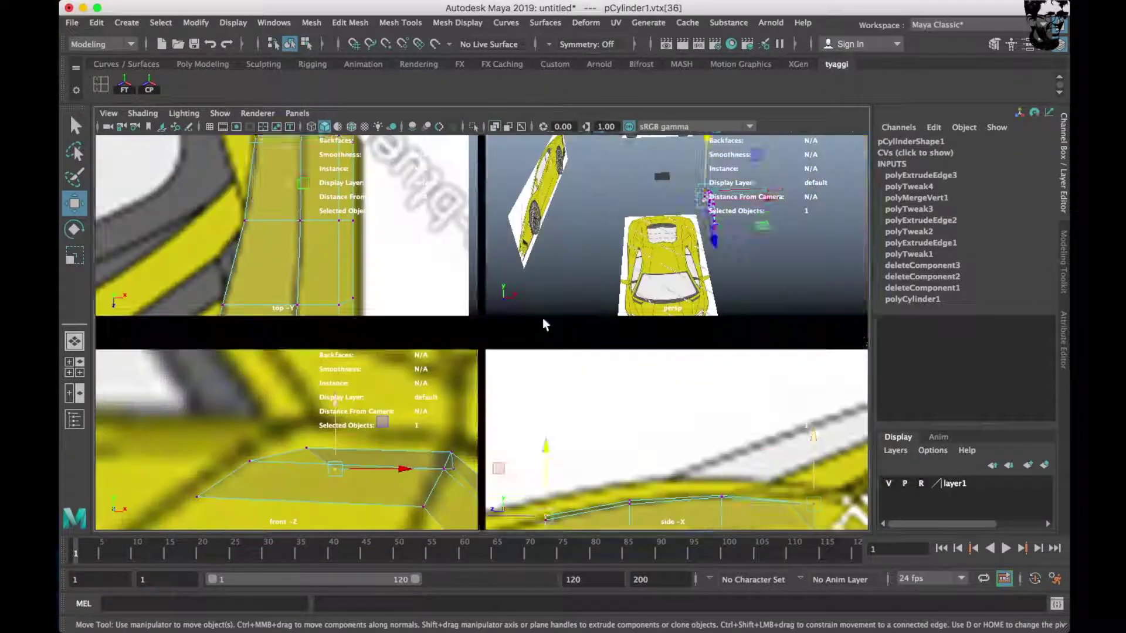
key("space")
key("space")
key("space")
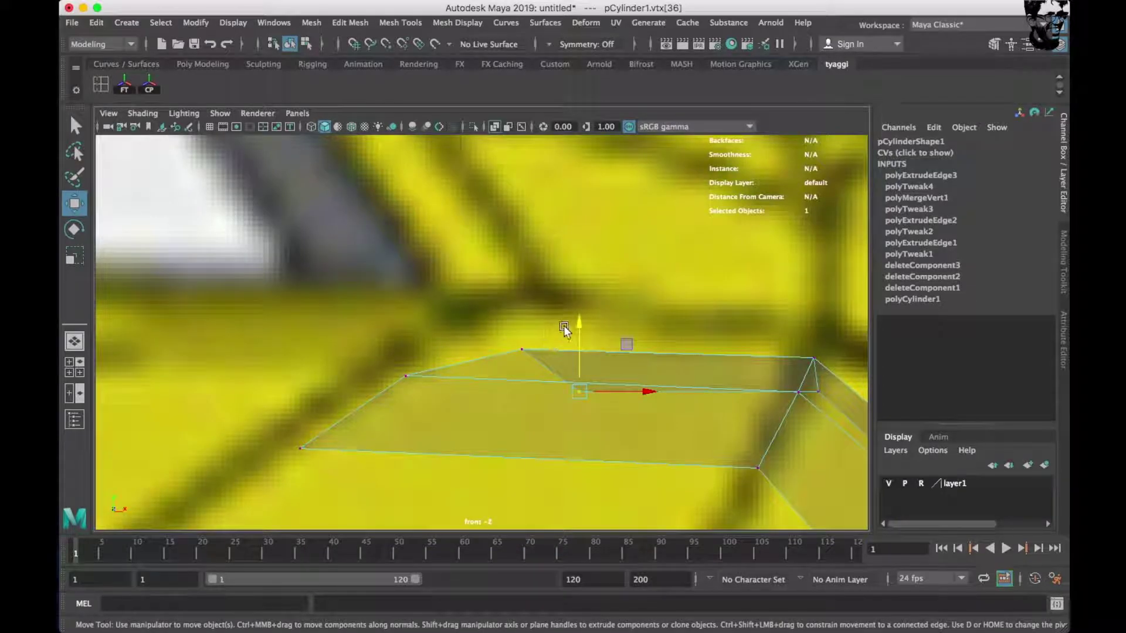
key("space")
key("space")
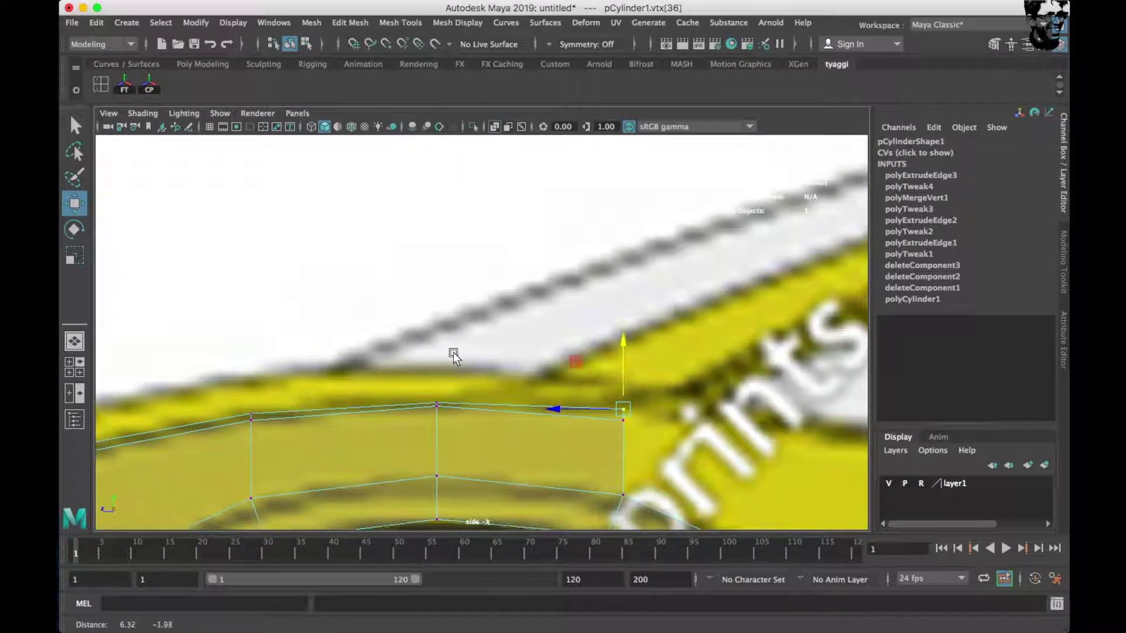
key("space")
key("space")
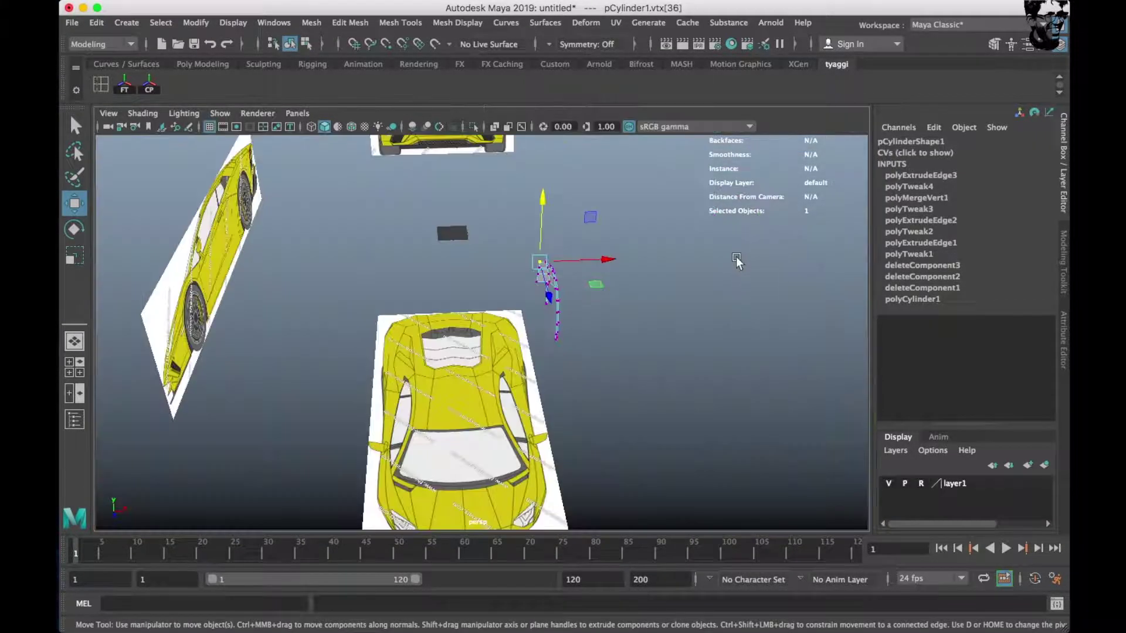
Frame the whole fender ring and bring the front wheel arch into view.
left_click_drag(746, 252, 527, 305, "alt")
scroll(476, 357, "up", 5)
key("f")
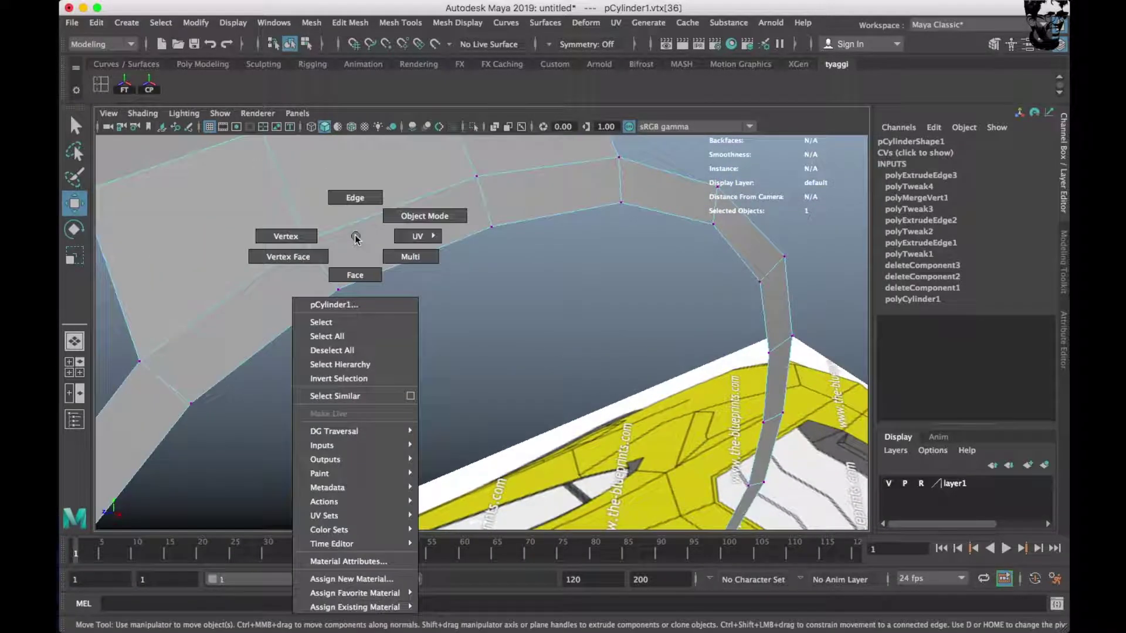
right_click_drag(351, 232, 409, 206)
key("f")
left_click_drag(419, 241, 527, 322, "alt")
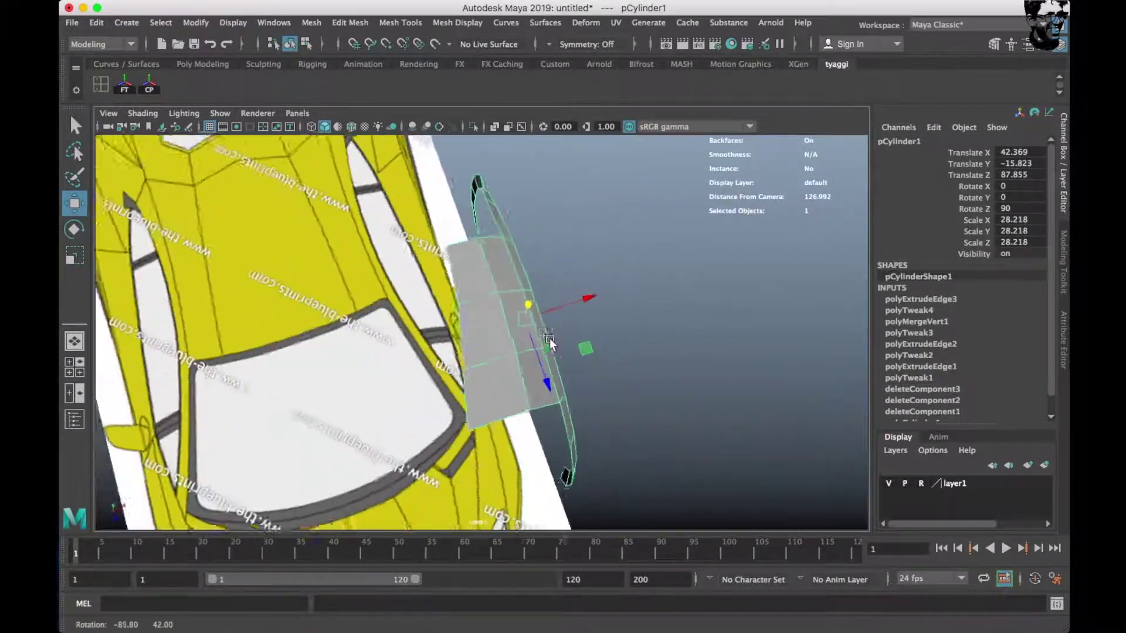
key("space")
key("space")
scroll(588, 406, "down", 5)
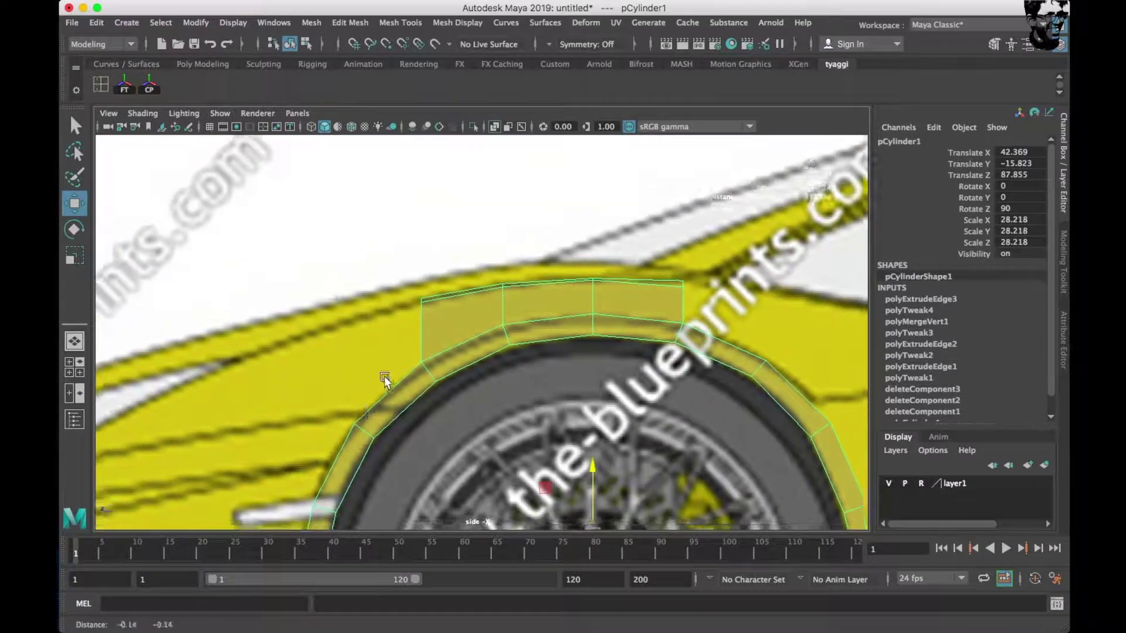
middle_click_drag(384, 379, 492, 397, "alt")
scroll(509, 320, "up", 5)
Extrude the fender's lower end edge forward into a side strip.
right_click_drag(545, 249, 546, 209)
left_click(548, 344)
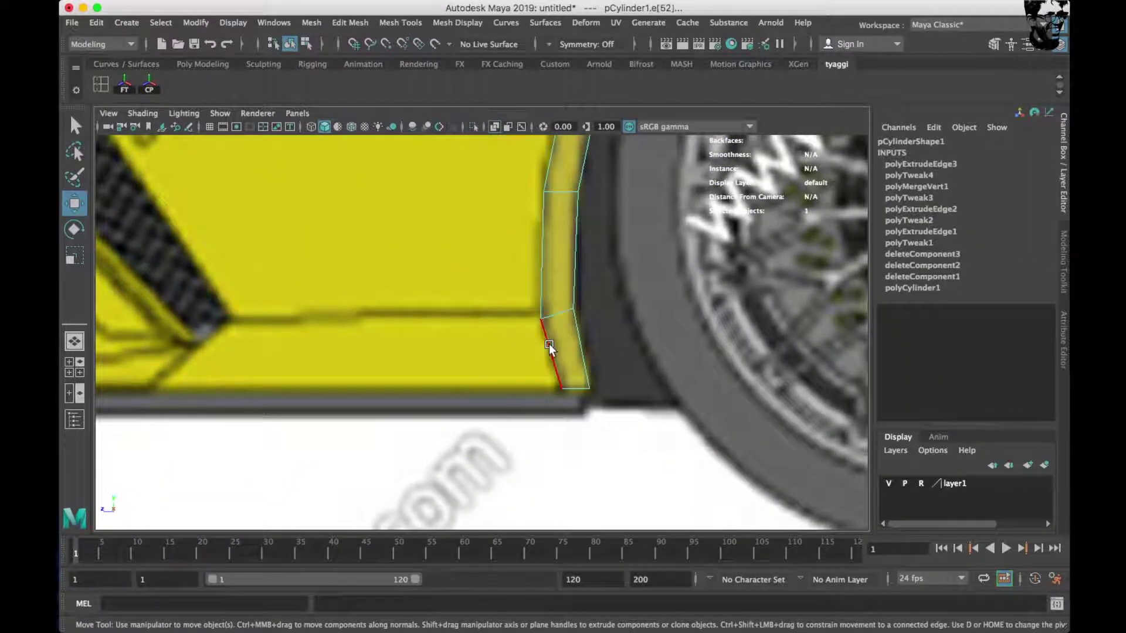
left_click_drag(487, 354, 182, 370, "shift")
key("space")
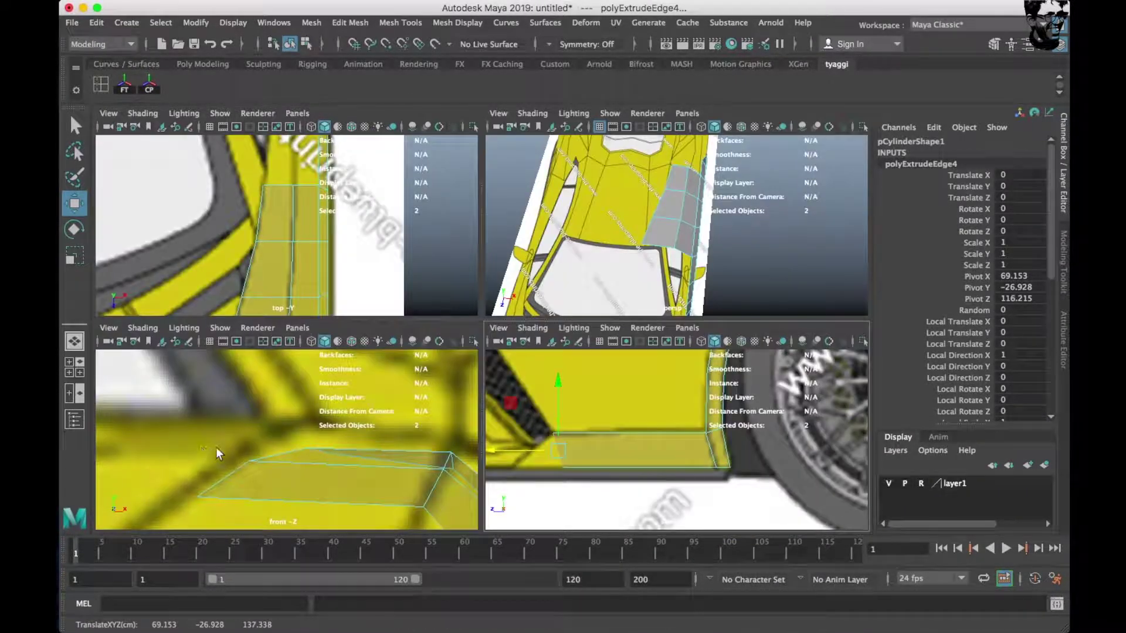
key("space")
scroll(278, 298, "down", 3)
scroll(319, 375, "up", 3)
middle_click_drag(249, 215, 261, 181, "alt")
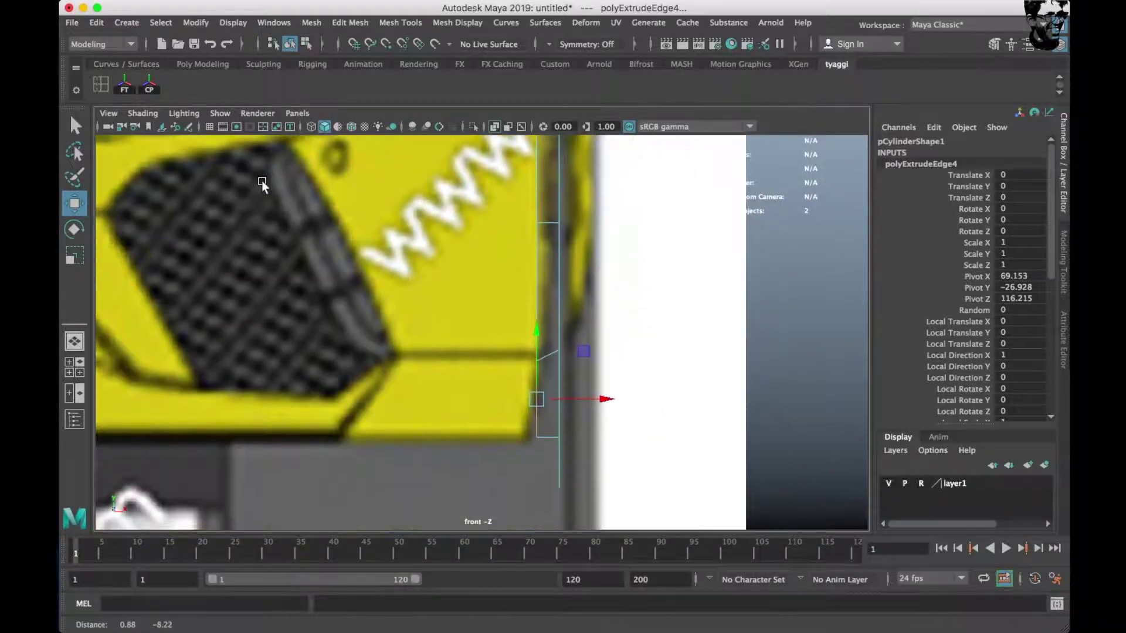
Slide the extruded edge along X to line up with the blueprint's bottom edge.
scroll(498, 391, "down", 1)
scroll(498, 392, "down", 3)
scroll(427, 439, "up", 1)
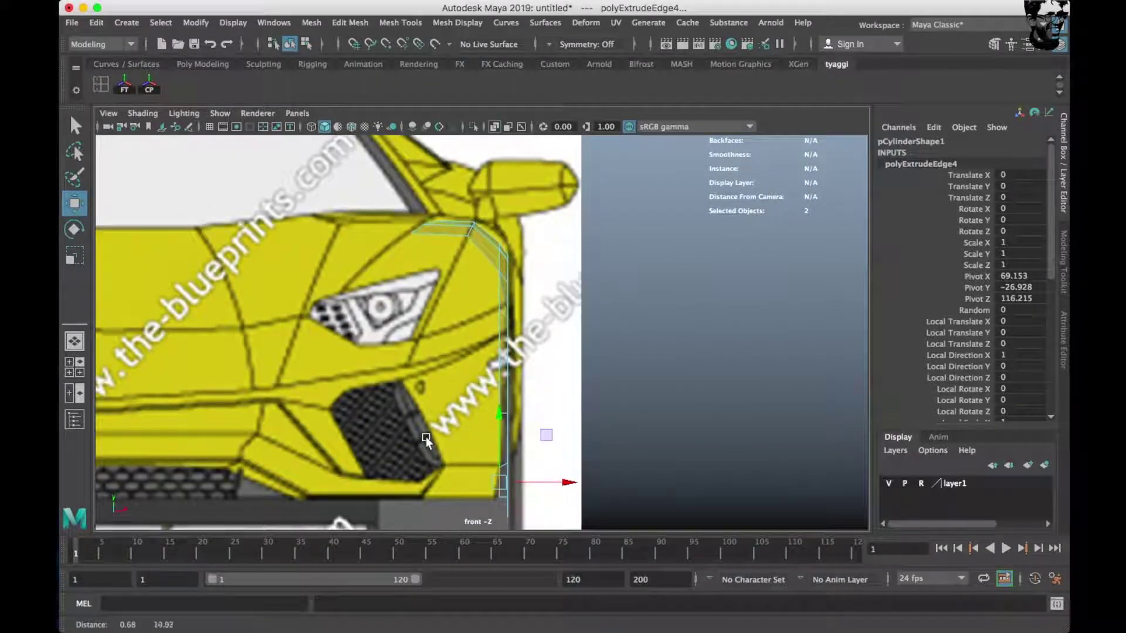
scroll(426, 399, "up", 4)
middle_click_drag(426, 399, 413, 264, "alt")
left_click_drag(579, 427, 567, 429)
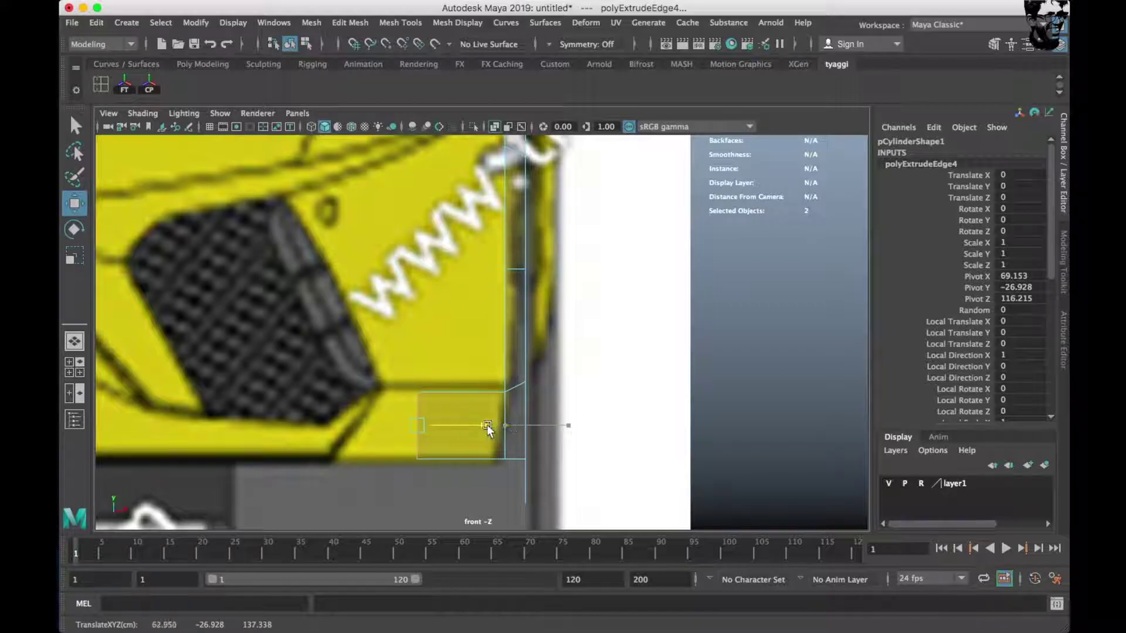
key("space")
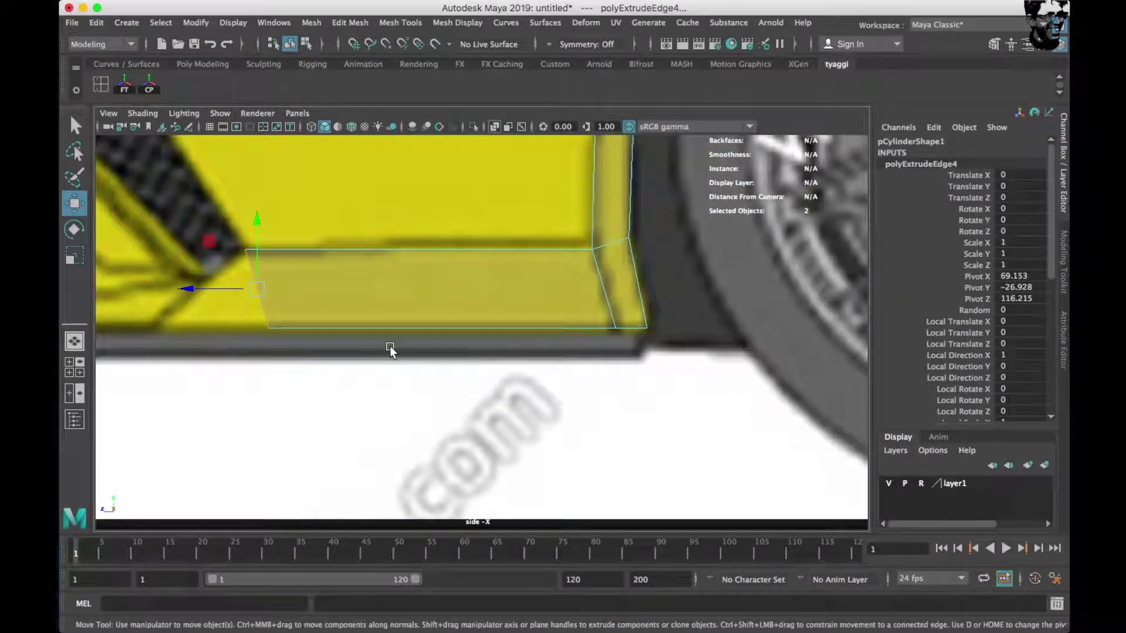
scroll(389, 346, "up", 3)
scroll(709, 410, "up", 2)
Return pCylinder1 to object mode and frame the fender close up in the side view.
right_click_drag(713, 248, 589, 240)
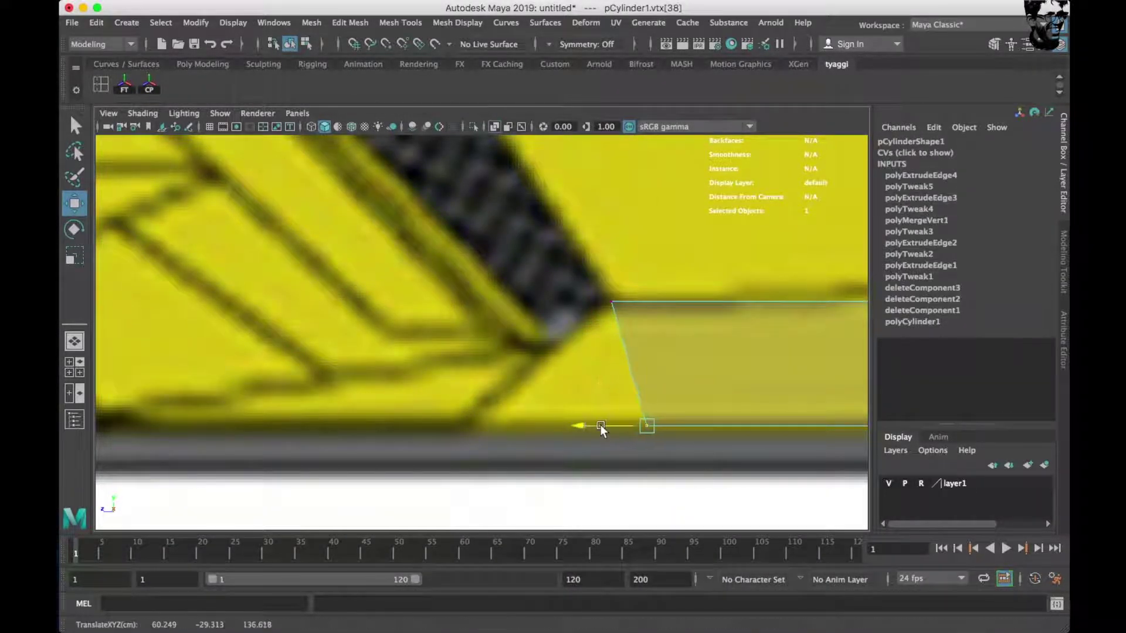
key("space")
key("space")
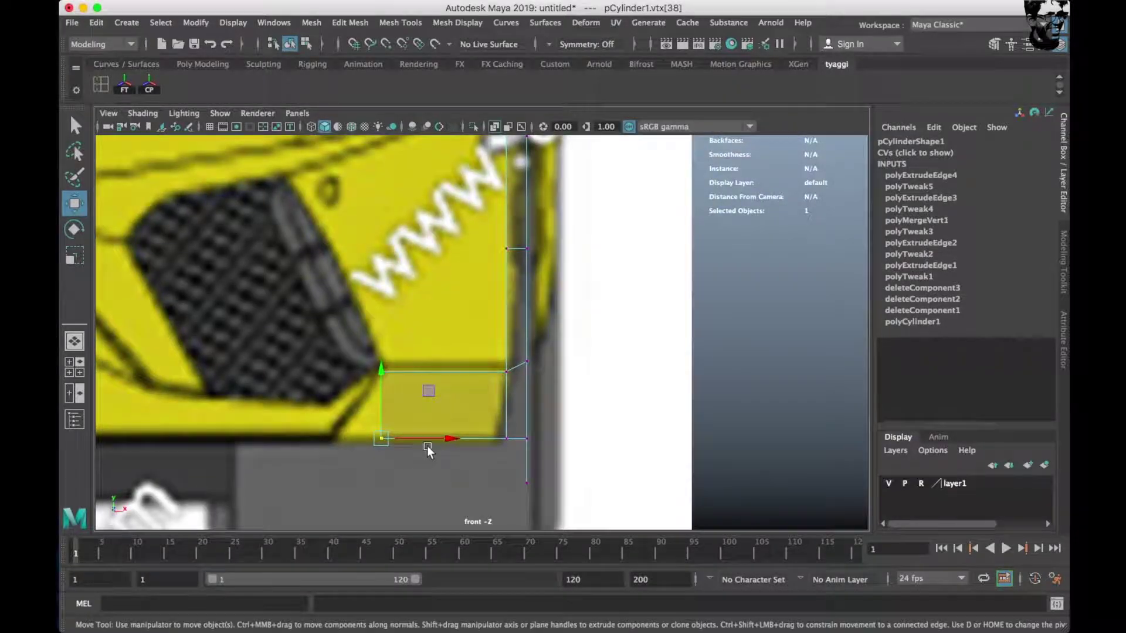
key("space")
key("space")
mouse_move(568, 269)
left_mouse_down("alt")
mouse_move(350, 408)
mouse_move(422, 246)
left_mouse_up("alt")
right_click_drag(422, 247, 504, 245)
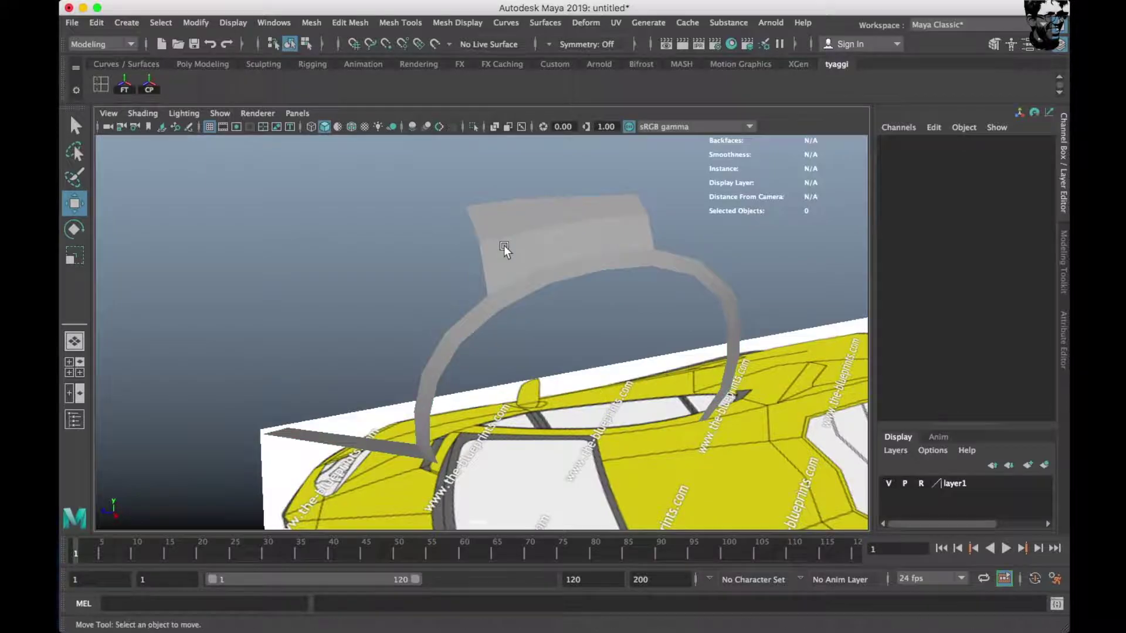
key("space")
key("space")
middle_click_drag(574, 422, 460, 320, "alt")
scroll(654, 339, "down", 3)
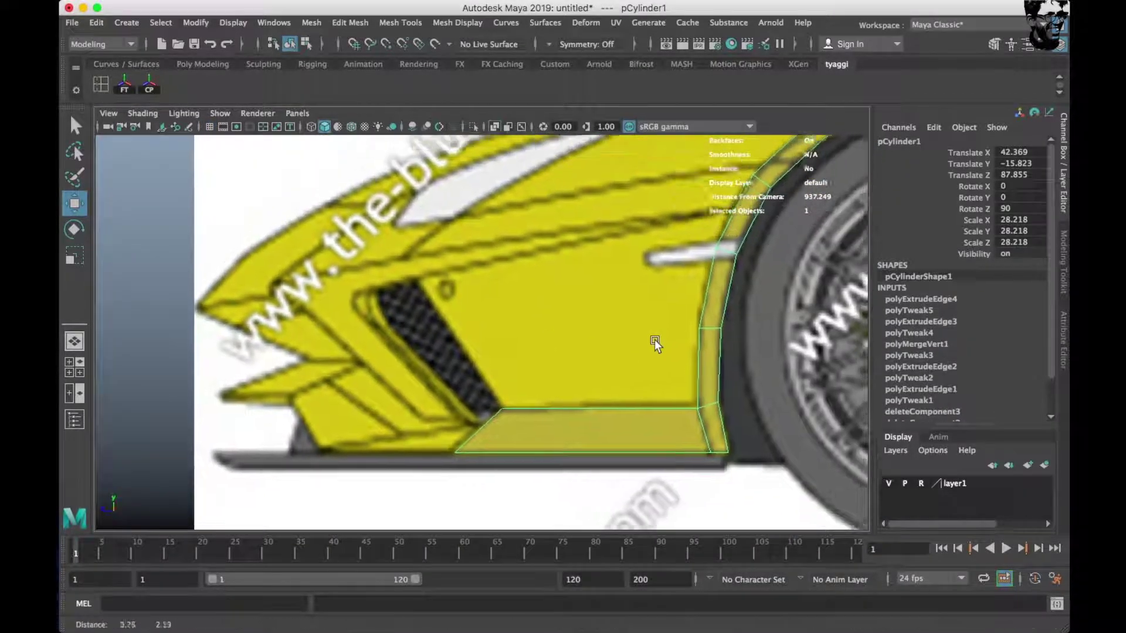
Extrude the fender's front vertical and lower front edges forward toward the air intake.
scroll(574, 390, "up", 4)
scroll(574, 389, "down", 1)
right_click_drag(659, 287, 651, 246)
left_click(666, 303)
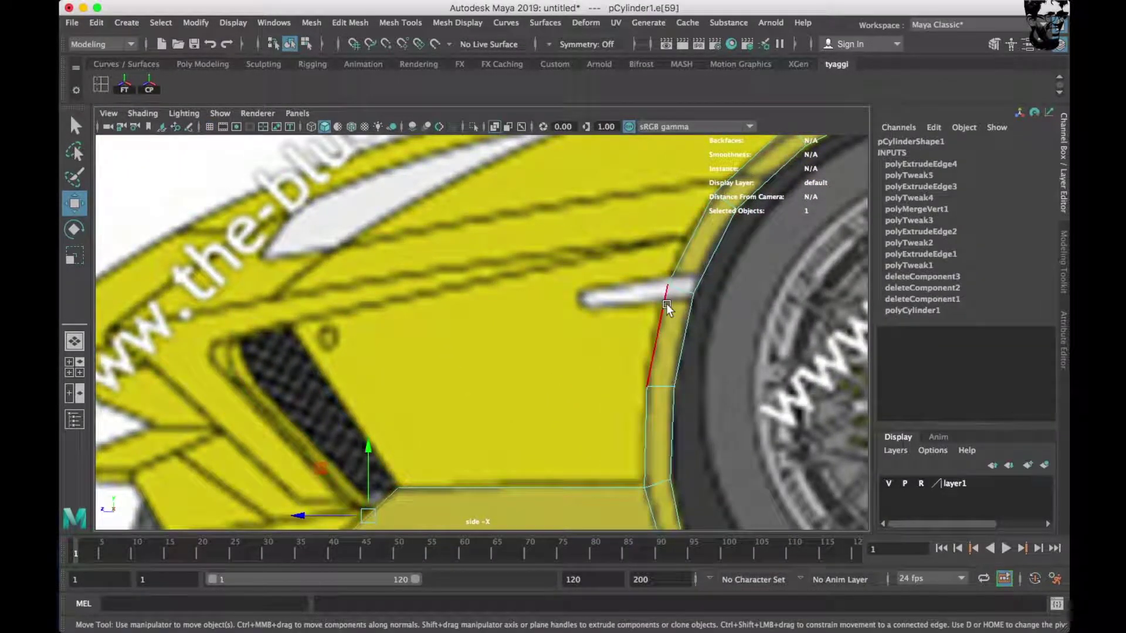
left_click(645, 428)
left_click_drag(616, 387, 370, 390, "shift")
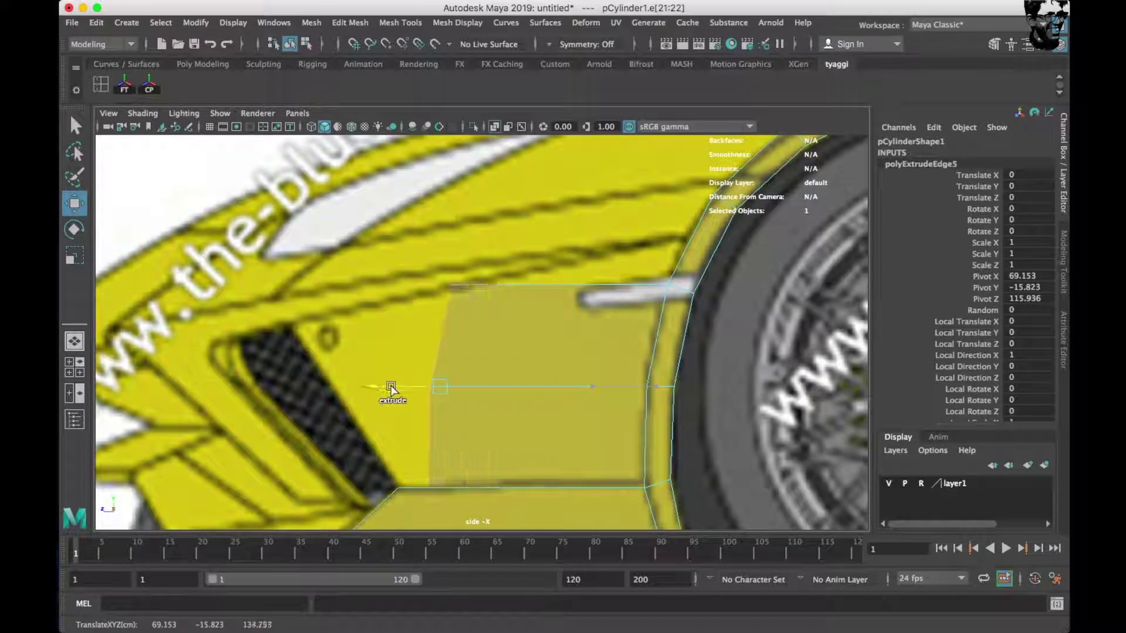
Move the new face inward against the body and merge the two loose corner vertices.
key("space")
scroll(572, 296, "up", 2)
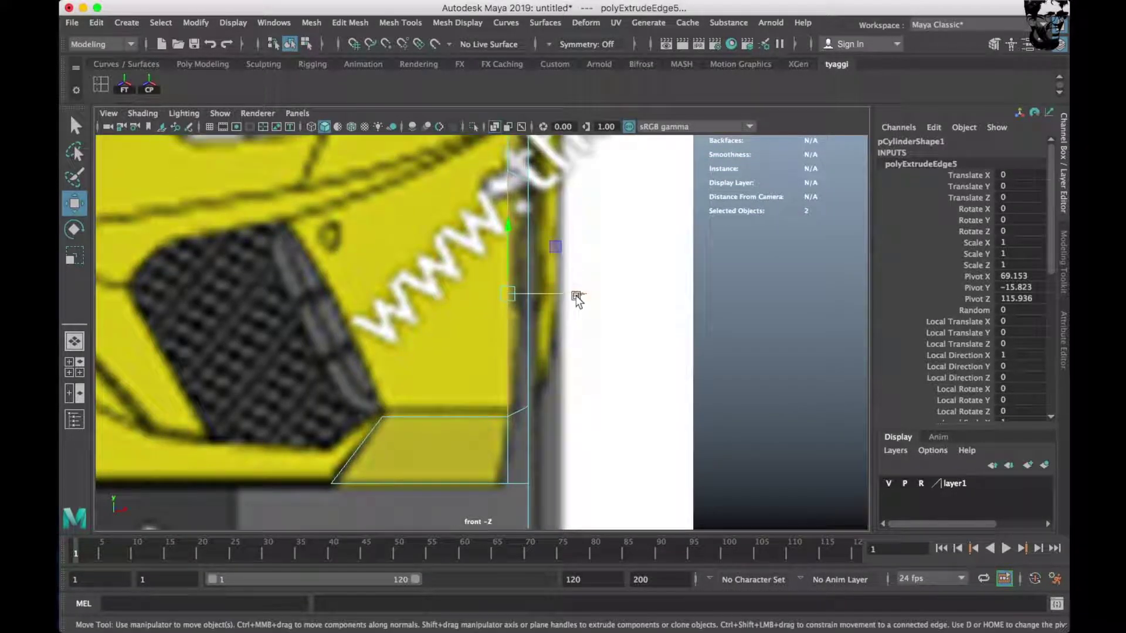
left_click_drag(571, 293, 491, 305)
scroll(447, 369, "up", 2)
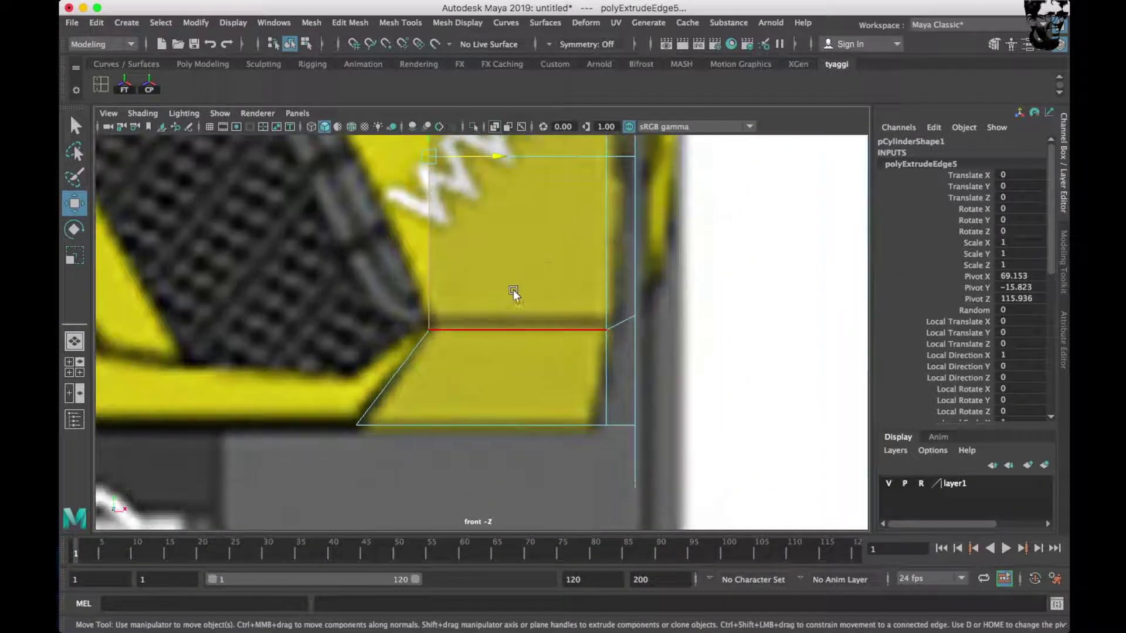
right_click_drag(495, 249, 431, 243)
right_click_drag(557, 297, 640, 170, "shift")
Check the new panel across views and select its lower front corner vertex.
key("space")
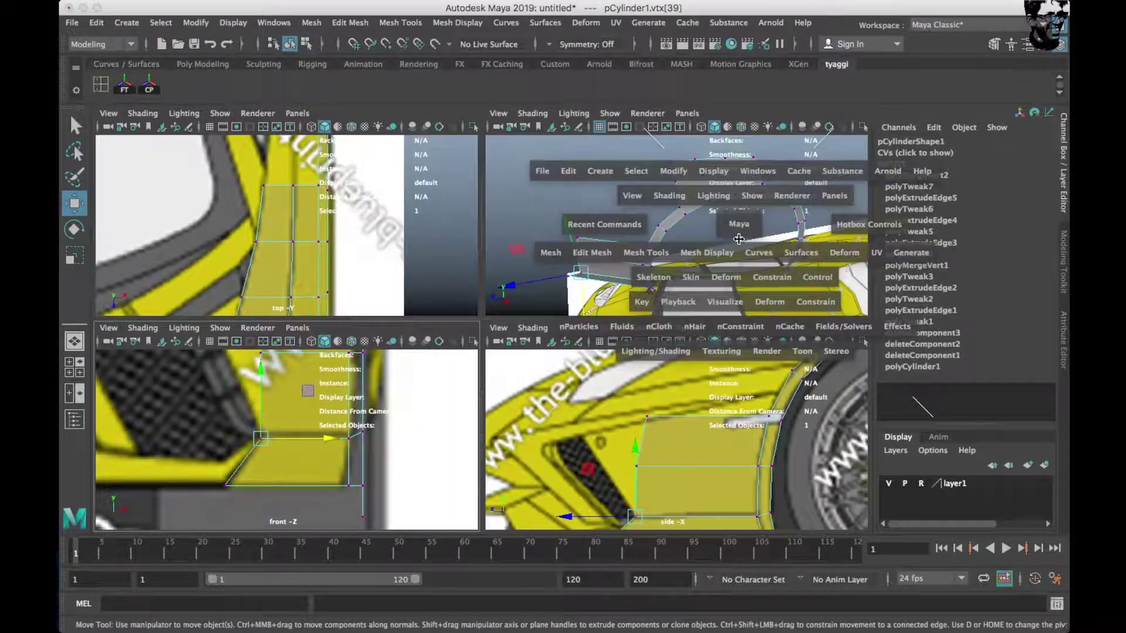
key("space")
scroll(642, 340, "up", 2)
scroll(443, 373, "up", 1)
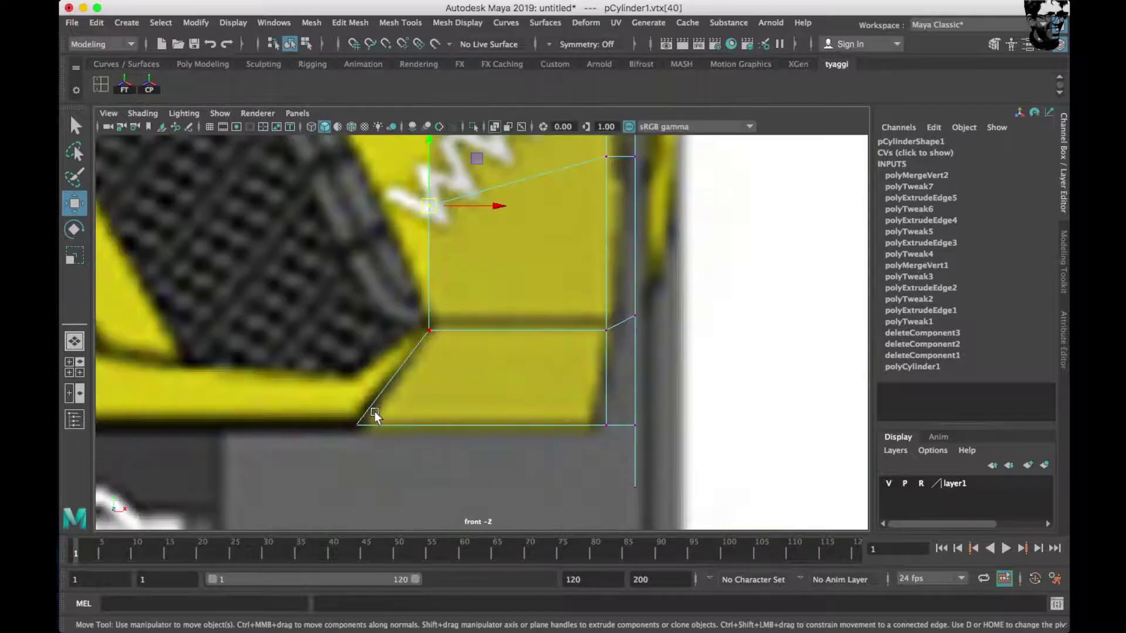
mouse_move(377, 410)
middle_mouse_down("alt")
mouse_move(491, 308)
mouse_move(557, 389)
middle_mouse_up("alt")
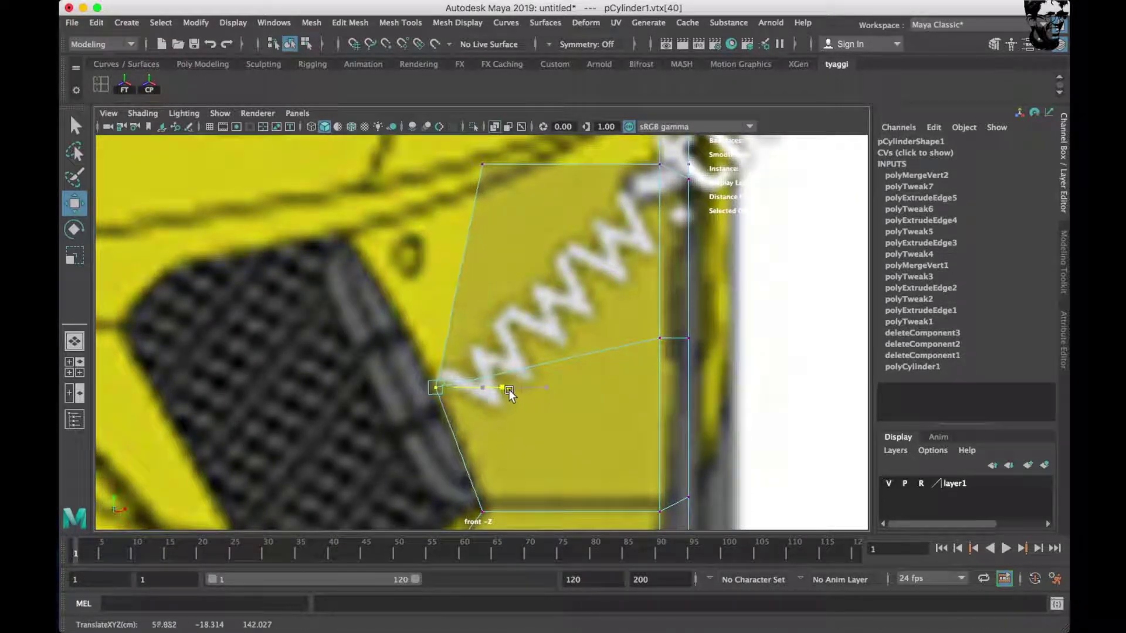
left_click(482, 511)
key("space")
key("space")
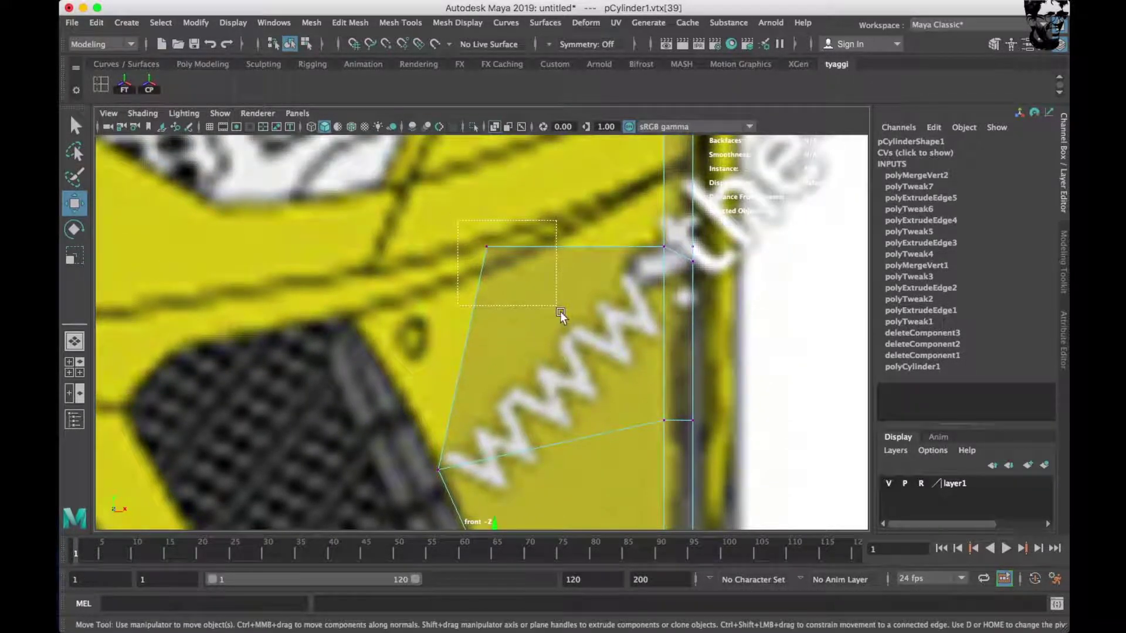
key("space")
key("space")
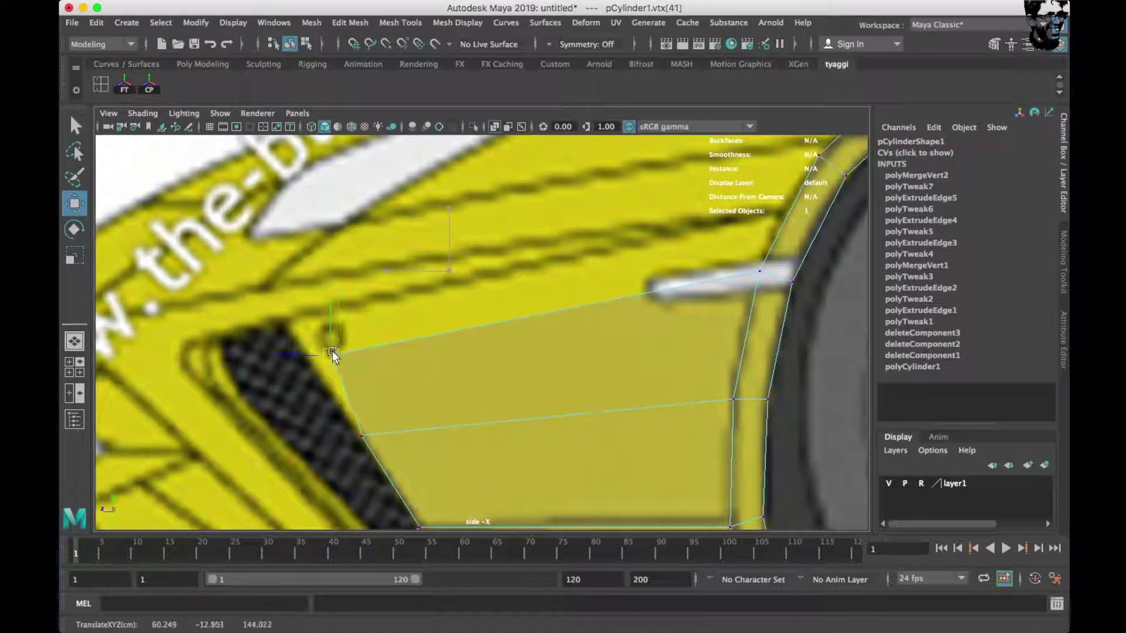
key("space")
Pull the panel's top front vertex inward to fit the body, then return to object mode.
key("space")
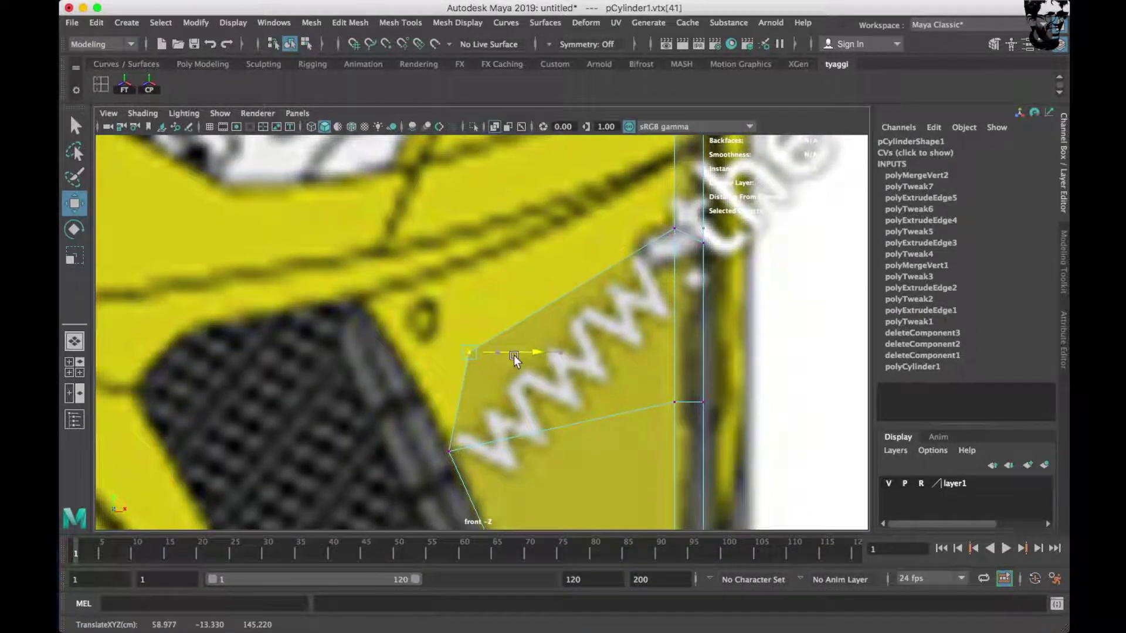
left_click_drag(519, 356, 455, 372)
key("space")
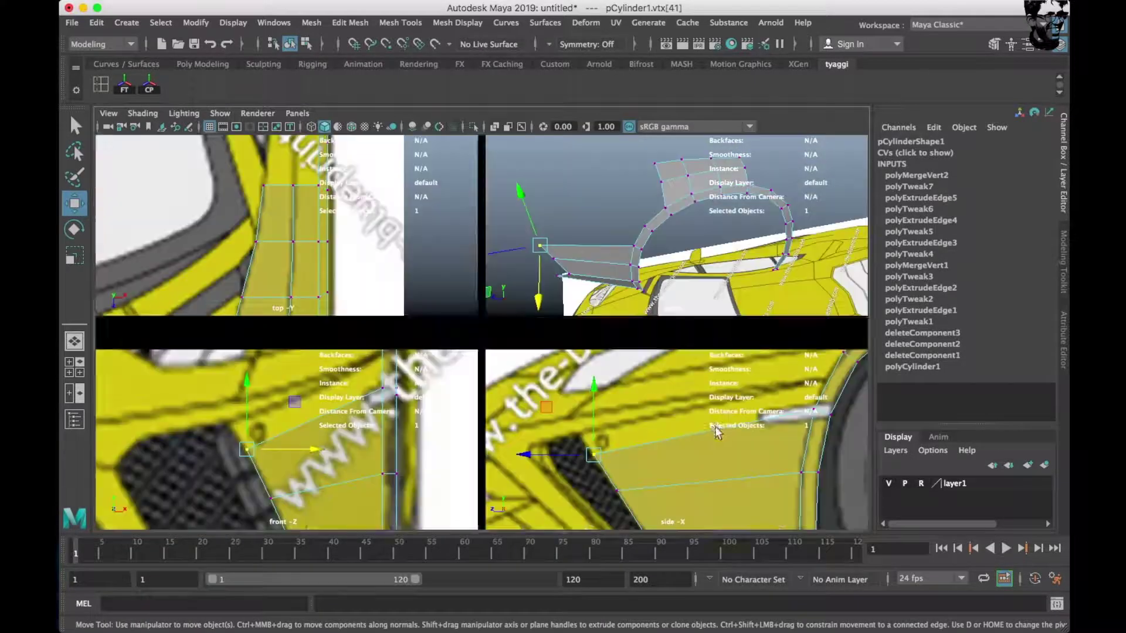
key("space")
scroll(611, 319, "up", 5)
mouse_move(661, 252)
right_mouse_down()
mouse_move(699, 250)
mouse_move(646, 283)
right_mouse_up()
Insert an edge loop across the fender panel and extrude its top edge toward the intake's top corner.
left_click(648, 291)
mouse_move(688, 248)
right_mouse_down()
mouse_move(677, 190)
mouse_move(683, 209)
right_mouse_up()
key("w")
key("space")
key("space")
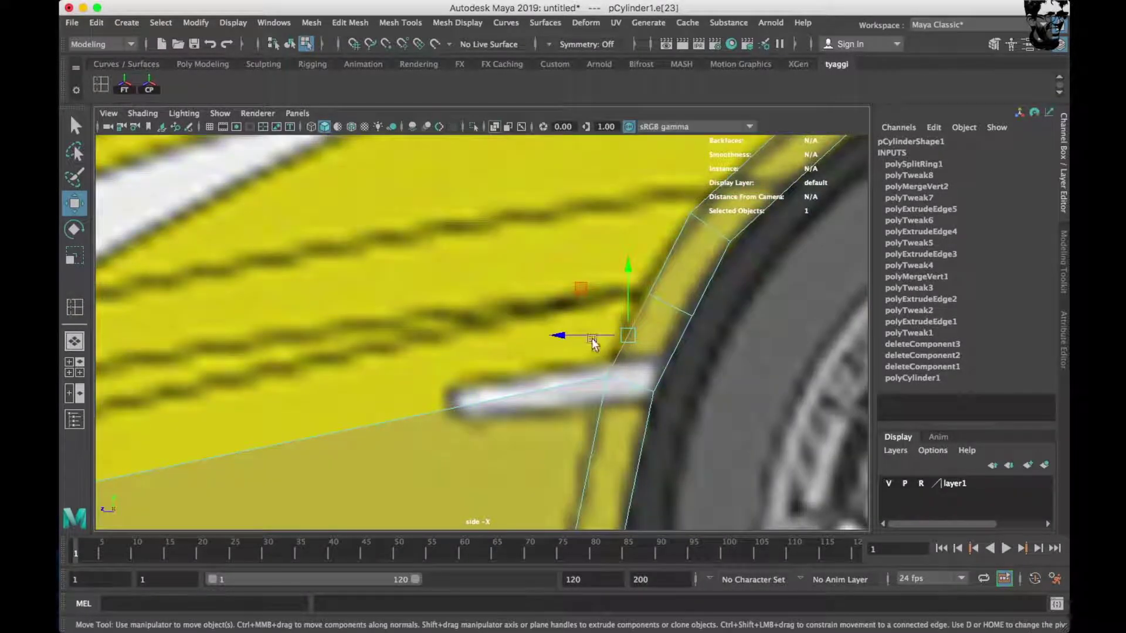
left_click_drag(590, 336, 460, 353, "shift")
scroll(760, 291, "up", 3)
middle_click_drag(759, 290, 410, 375)
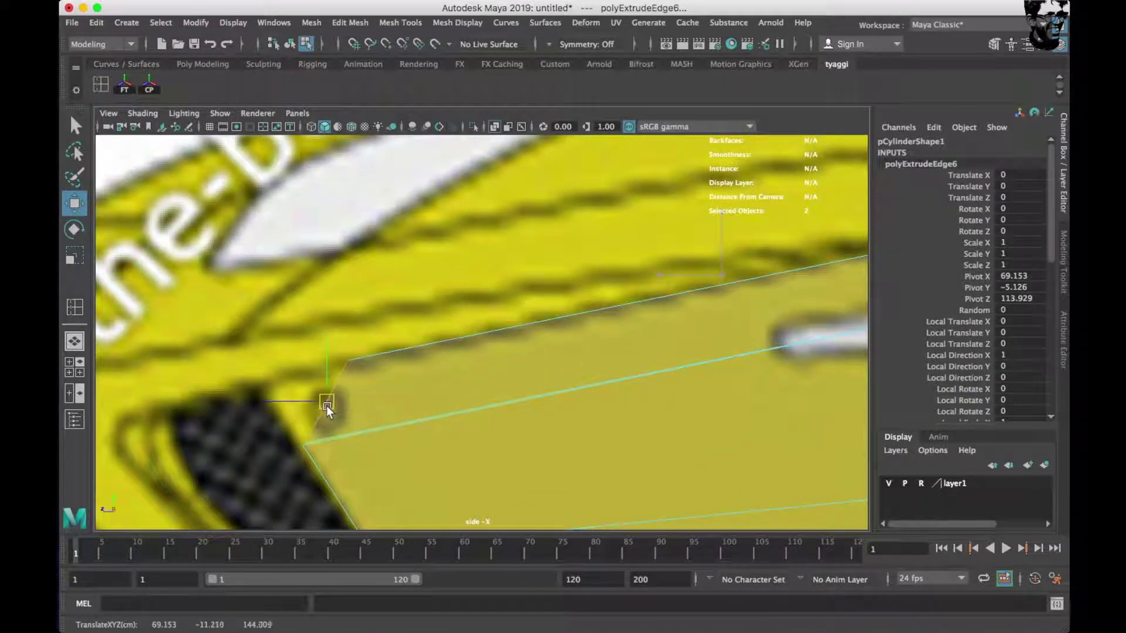
Move the new strip's front corner vertices onto the side-view blueprint outline.
scroll(327, 410, "down", 3)
scroll(478, 314, "up", 5)
right_click_drag(559, 248, 487, 282)
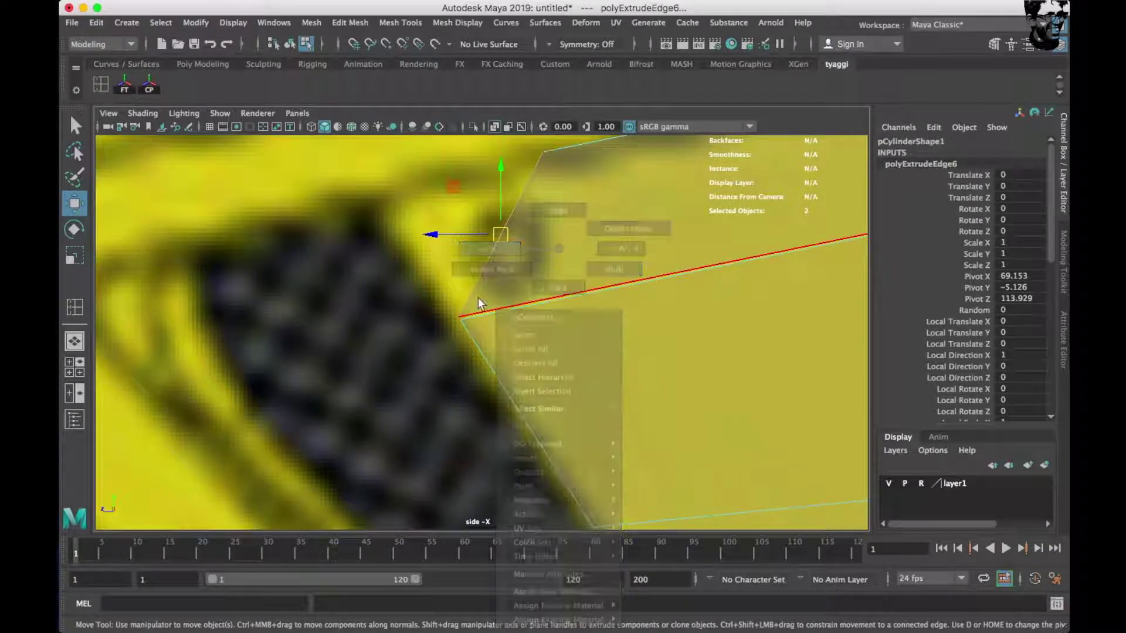
key("space")
key("space")
key("space")
key("space")
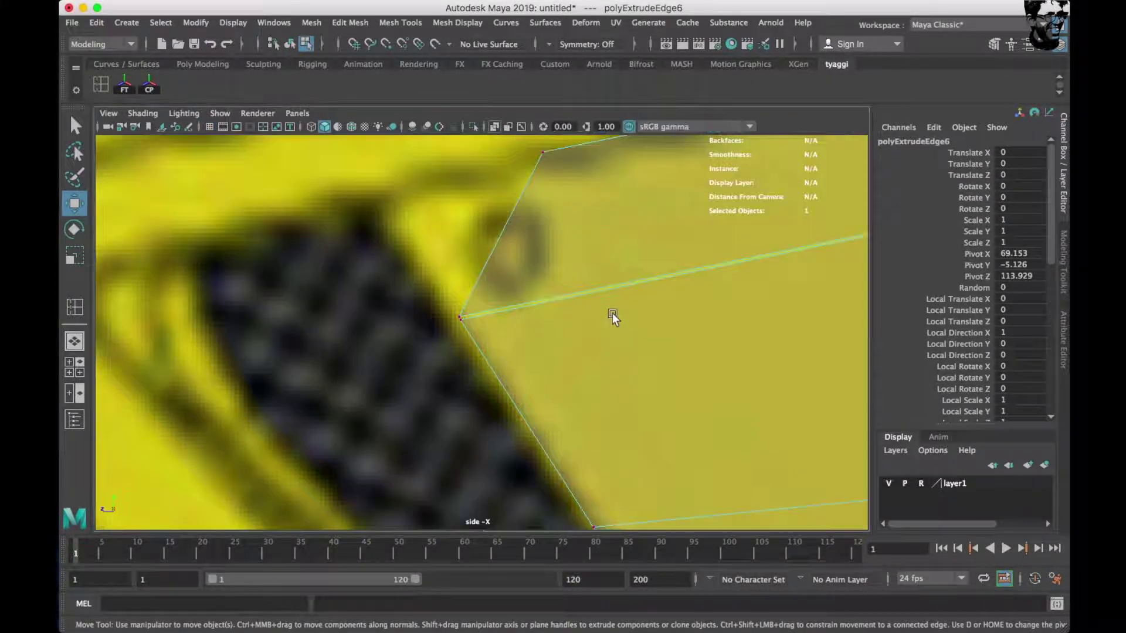
left_click(473, 224)
key("space")
key("space")
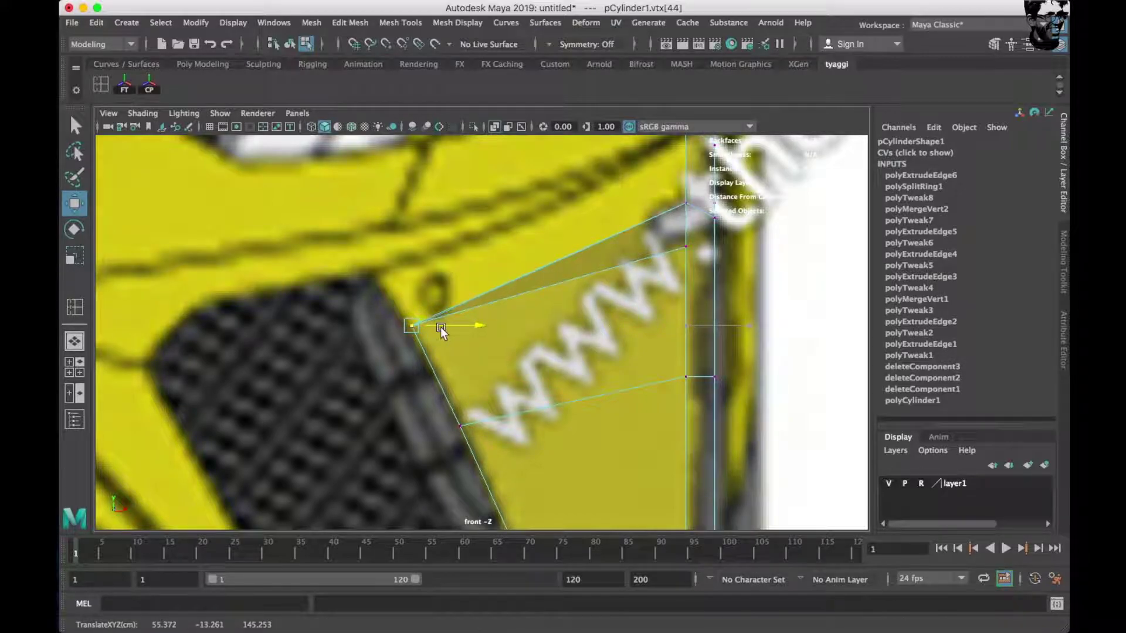
left_click(414, 326)
key("space")
key("space")
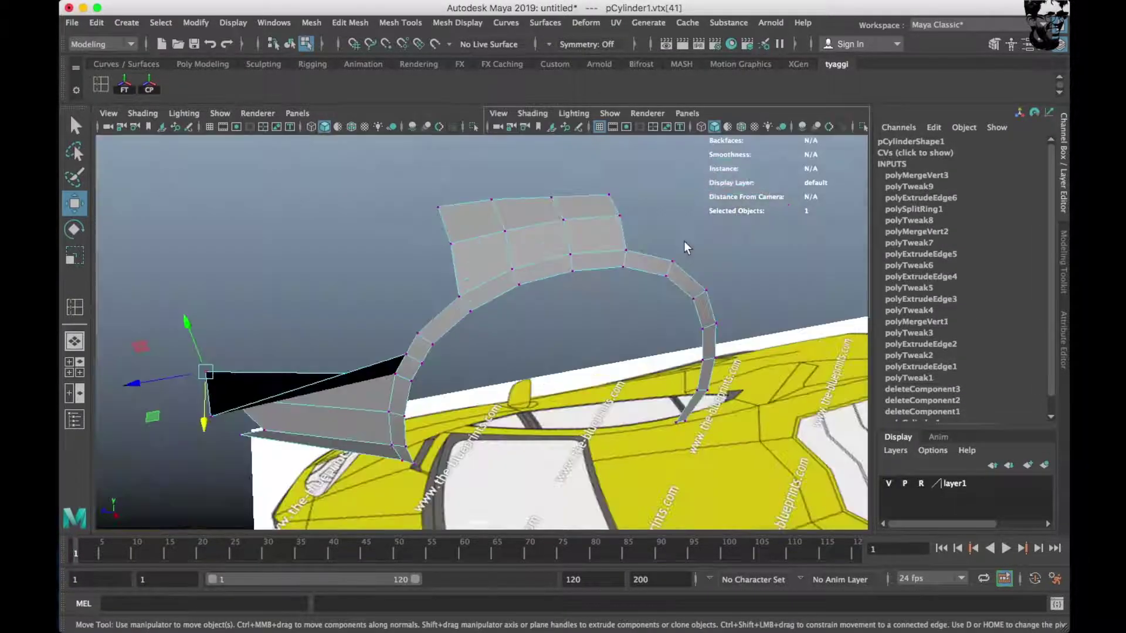
key("space")
key("space")
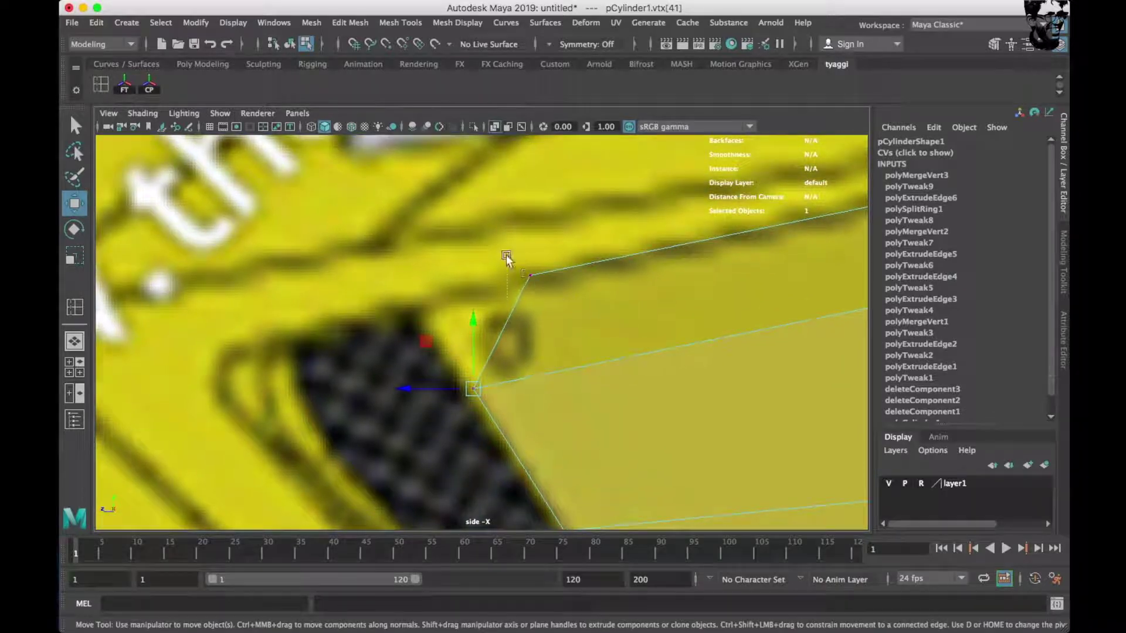
left_click(529, 250)
Align the adjacent corner vertices near the intake's top with the front-view outline.
key("space")
key("space")
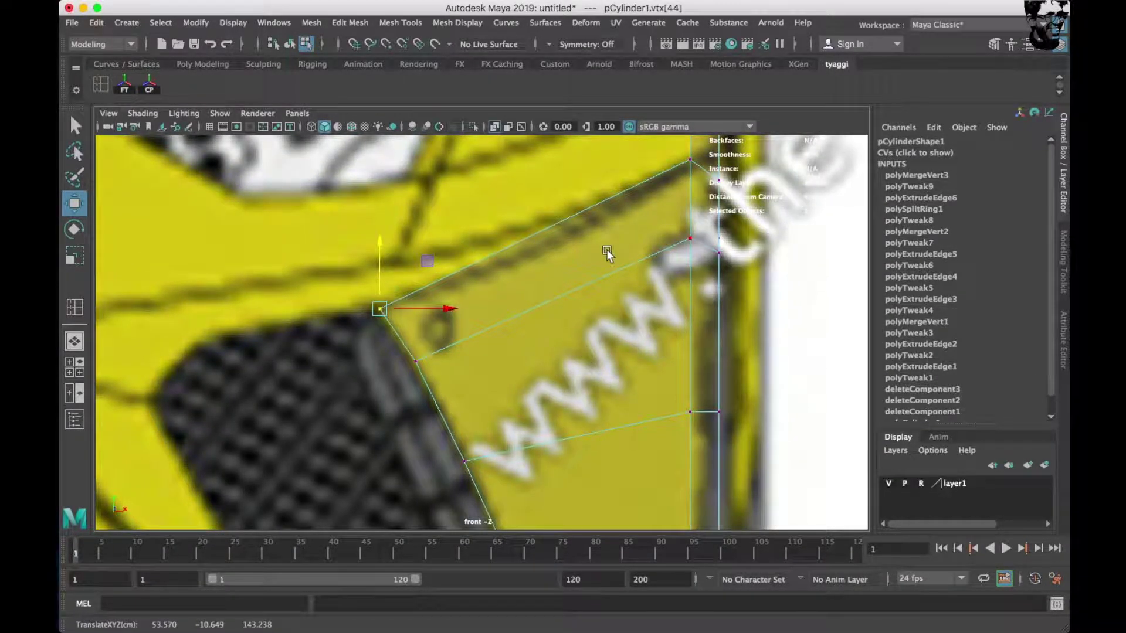
scroll(607, 253, "down", 3)
left_click_drag(628, 221, 697, 258)
key("space")
key("space")
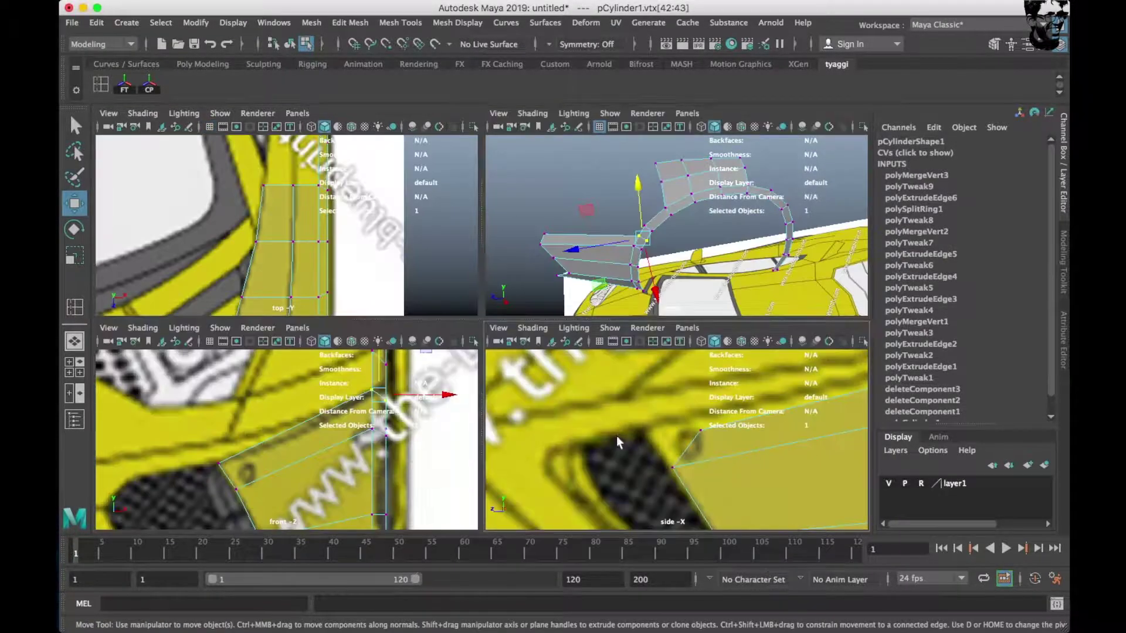
key("space")
left_click_drag(364, 321, 442, 378)
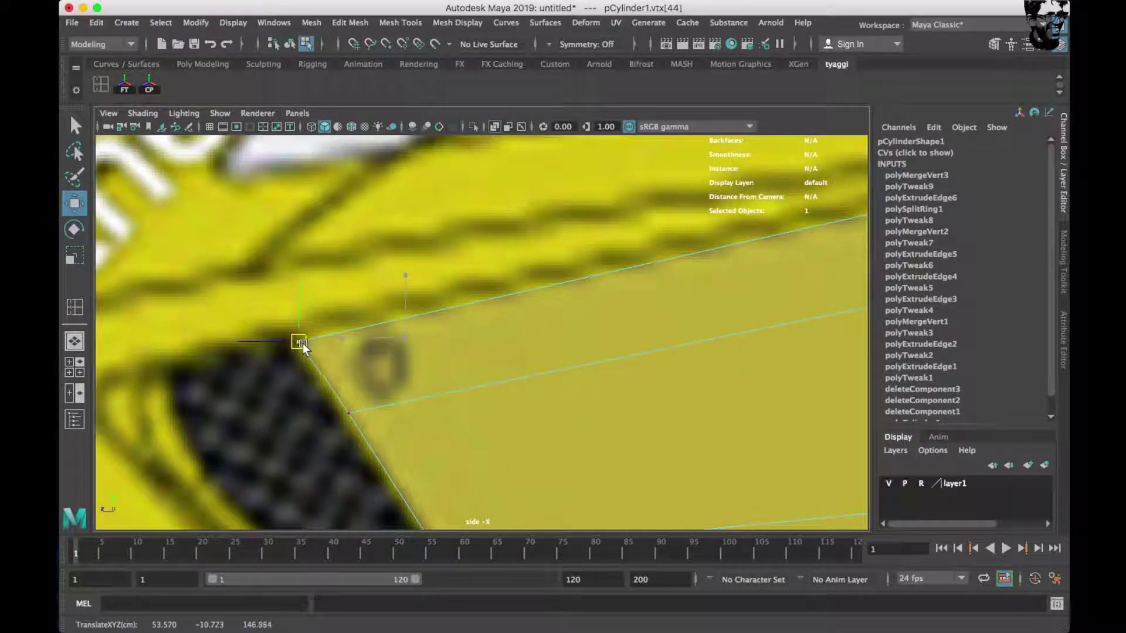
scroll(533, 340, "down", 3)
scroll(465, 369, "down", 3)
key("space")
key("space")
key("space")
key("space")
left_click_drag(665, 269, 528, 394, "alt")
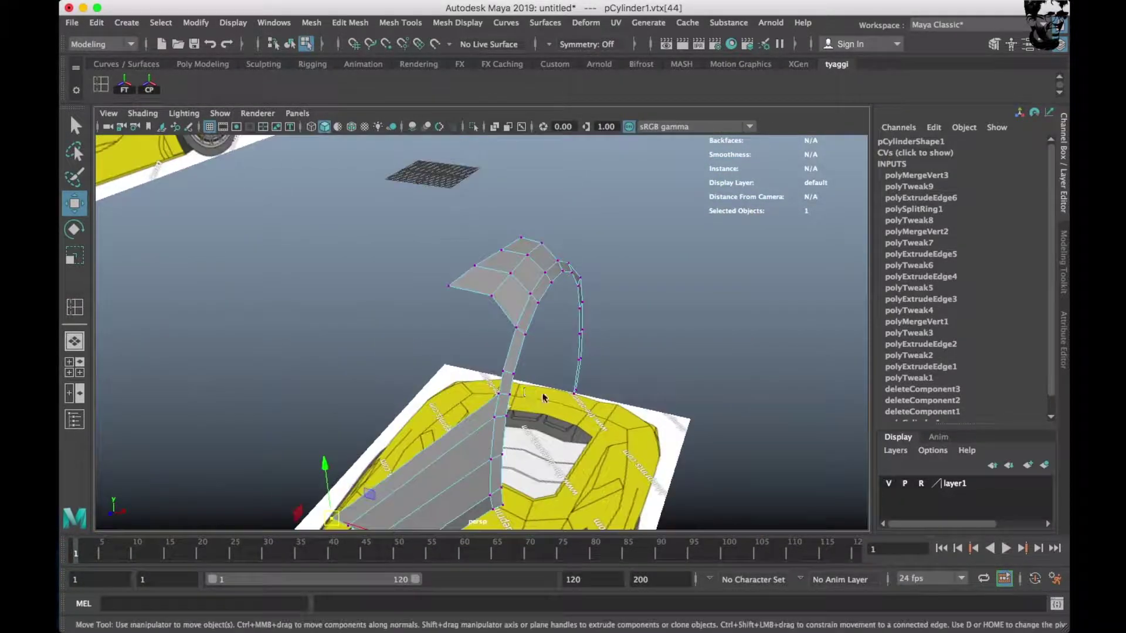
key("space")
key("space")
scroll(692, 435, "down", 3)
key("space")
key("space")
In the top view, create a polygon plane for the hood panel.
key("space")
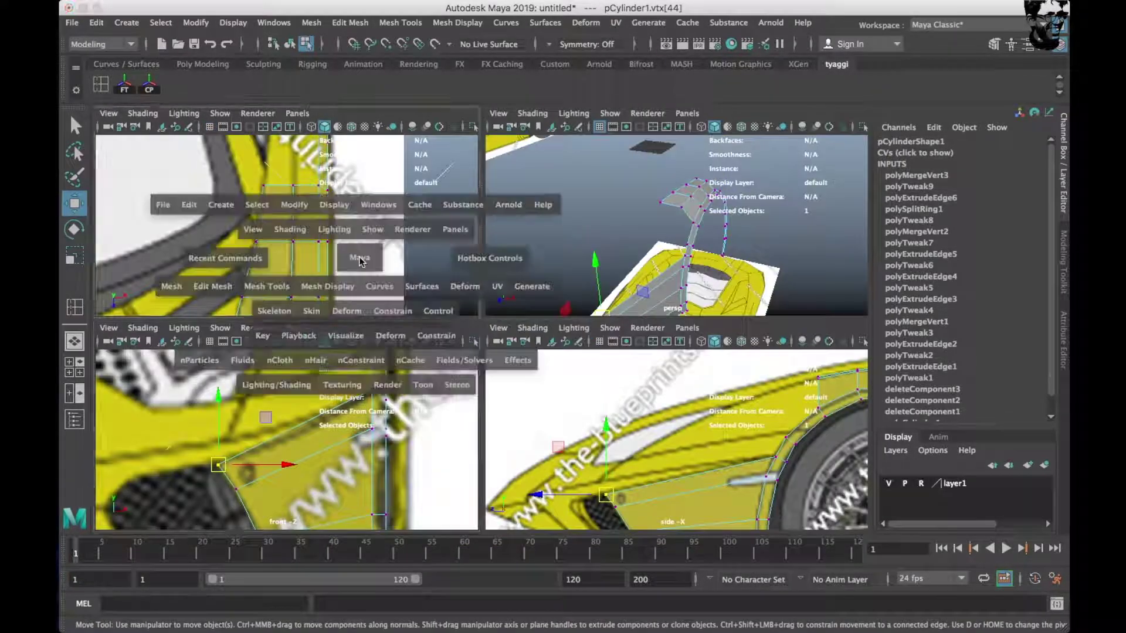
key("space")
scroll(390, 236, "down", 3)
scroll(457, 264, "down", 2)
scroll(527, 294, "down", 2)
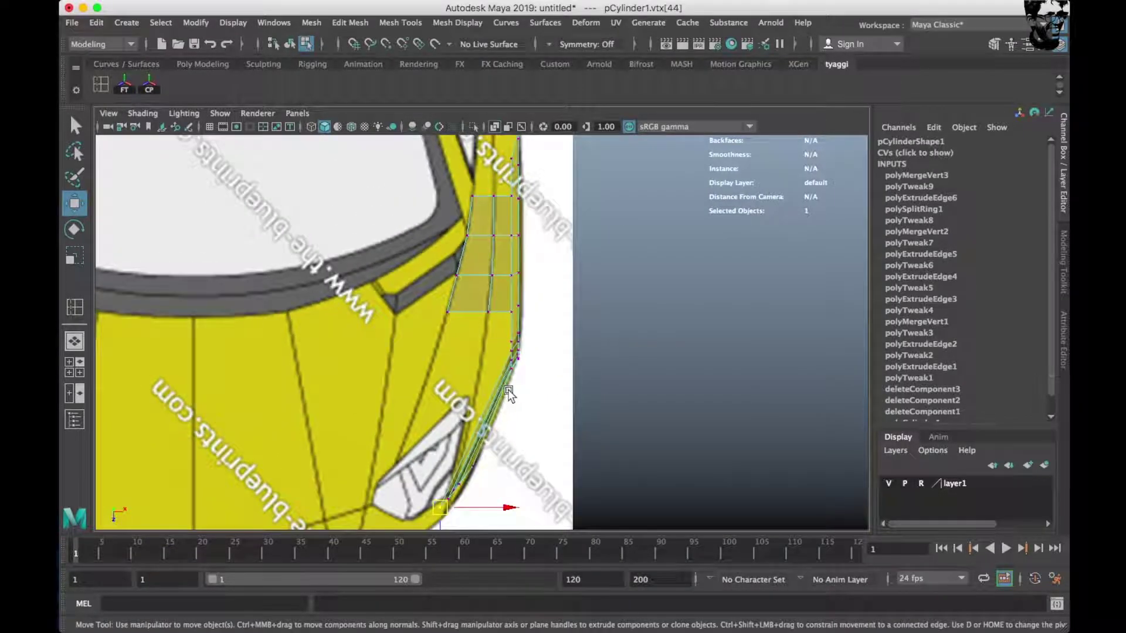
scroll(650, 346, "down", 2)
right_click_drag(493, 252, 557, 228)
scroll(470, 353, "up", 2)
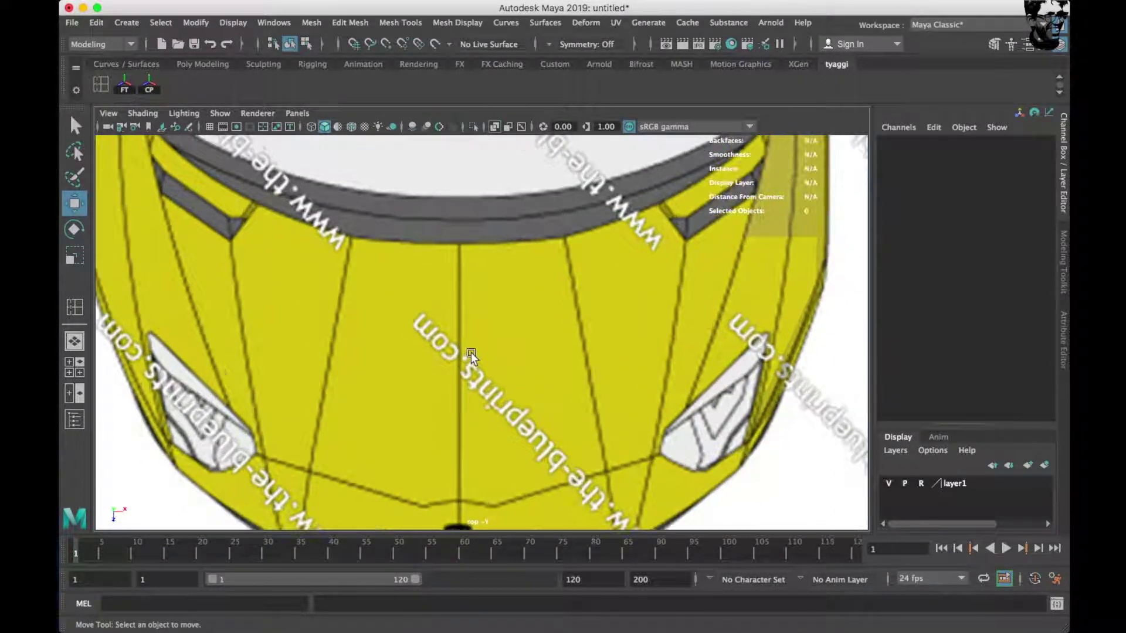
scroll(470, 353, "up", 1)
left_click(215, 84)
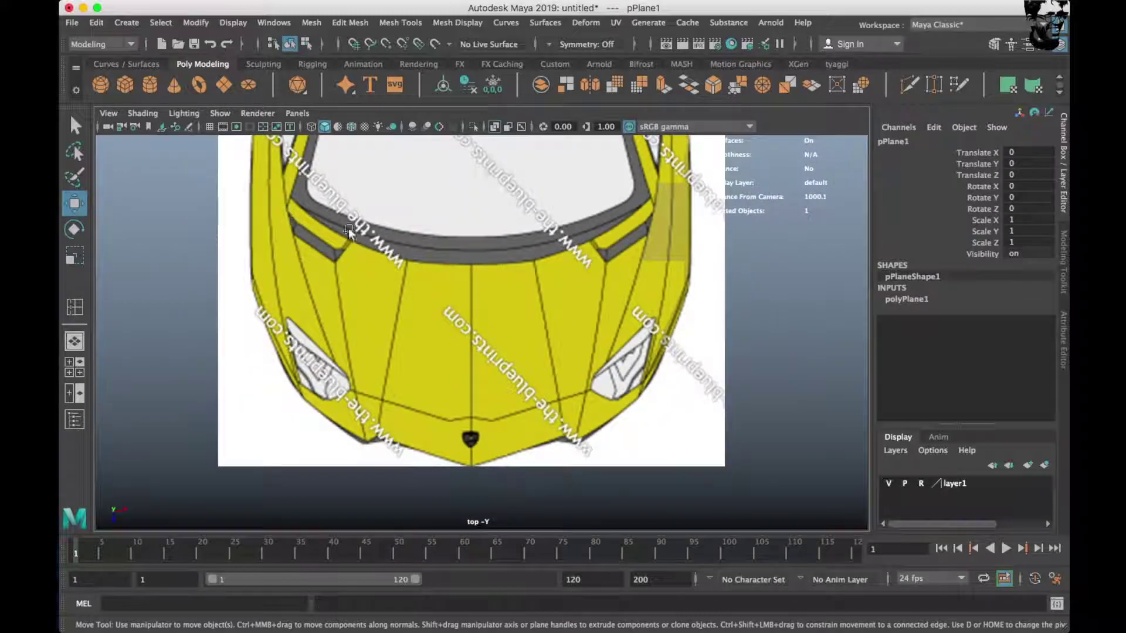
Scale and move pPlane1 onto the hood, just right of the centre line.
scroll(469, 237, "up", 2)
left_click_drag(492, 499, 493, 527)
scroll(525, 252, "up", 3)
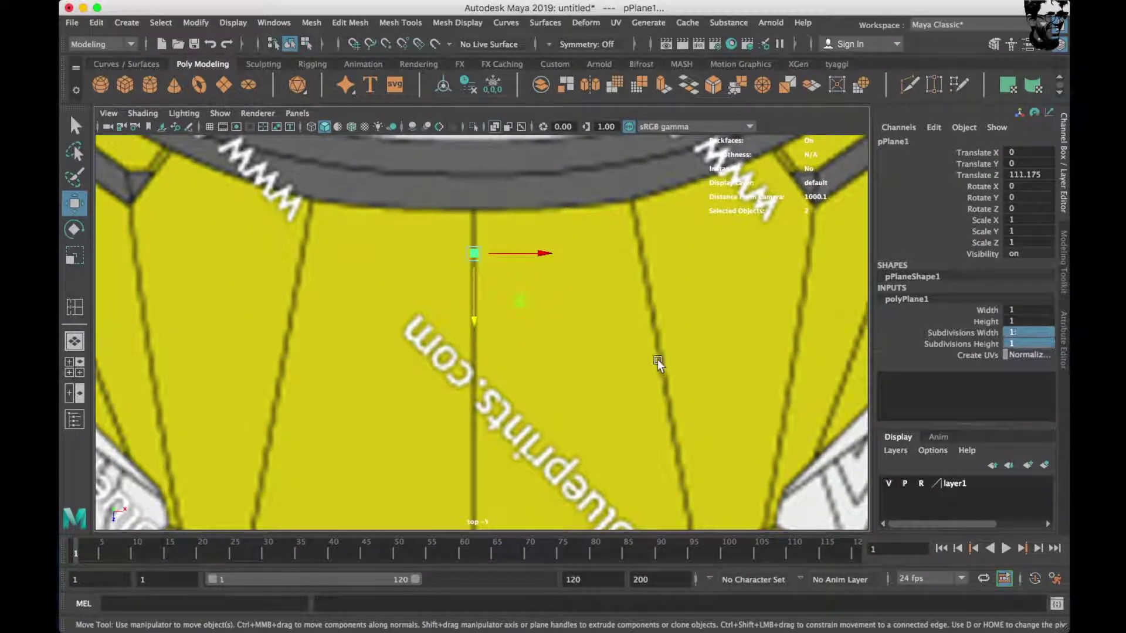
key("r")
middle_click_drag(511, 299, 613, 368)
scroll(554, 380, "down", 1)
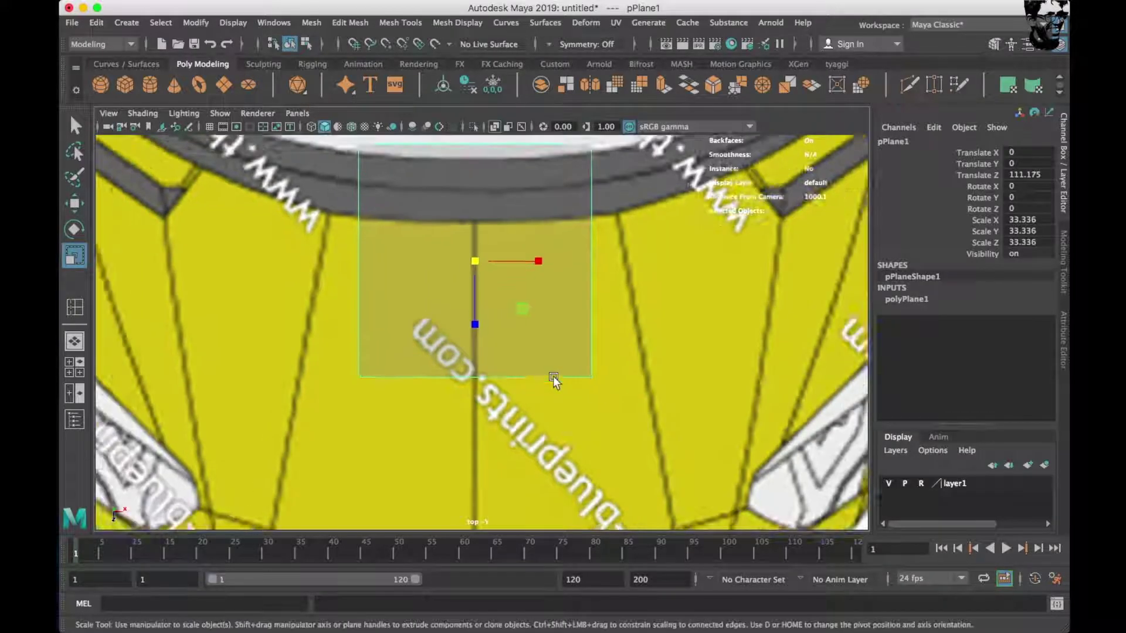
scroll(554, 380, "down", 2)
scroll(625, 373, "down", 2)
key("w")
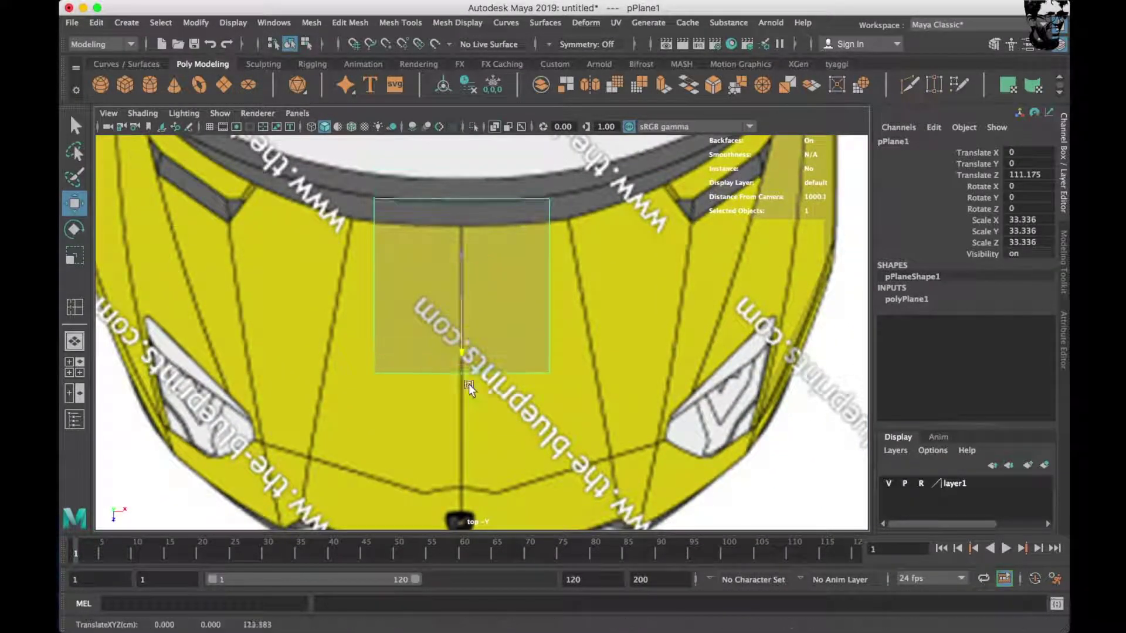
middle_click_drag(466, 362, 540, 354)
left_click_drag(556, 361, 612, 364)
middle_click_drag(558, 343, 548, 287, "alt")
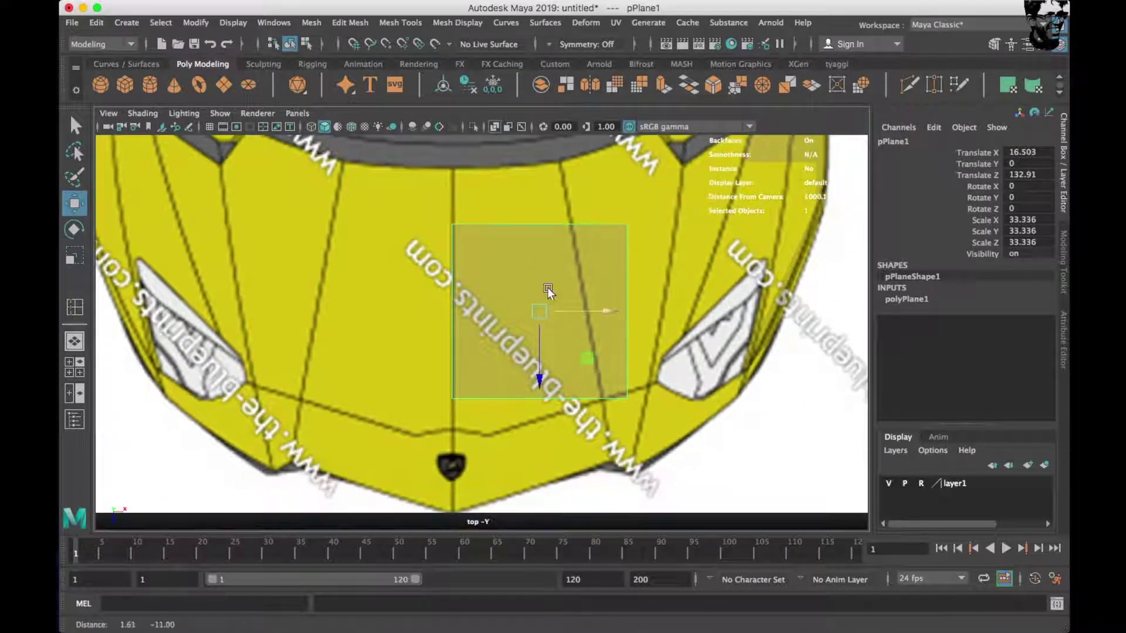
left_click_drag(537, 325, 538, 301)
Pull the plane's corner vertices and bottom edge onto the hood panel lines.
middle_click_drag(539, 301, 518, 365, "alt")
right_click_drag(573, 258, 510, 246)
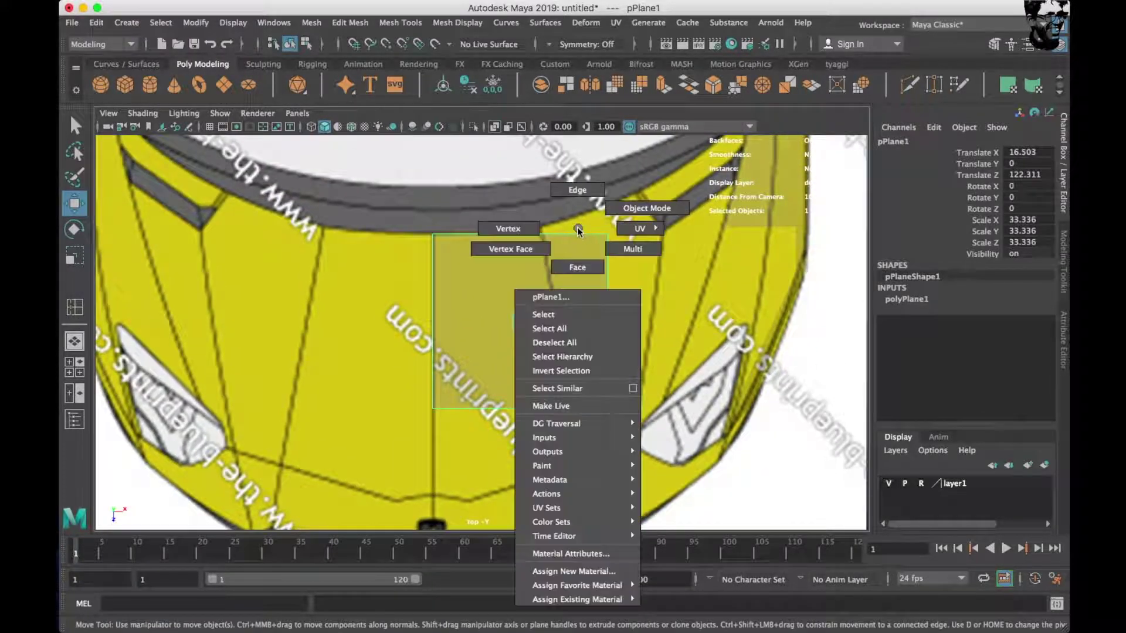
left_click(608, 234)
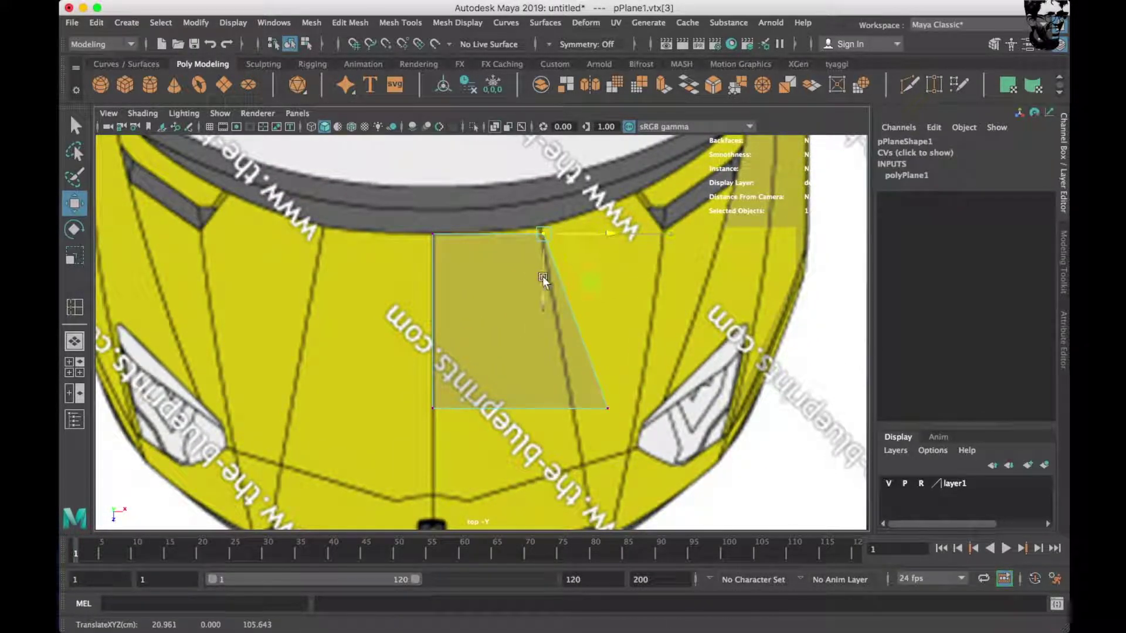
scroll(542, 277, "up", 2)
scroll(564, 301, "up", 4)
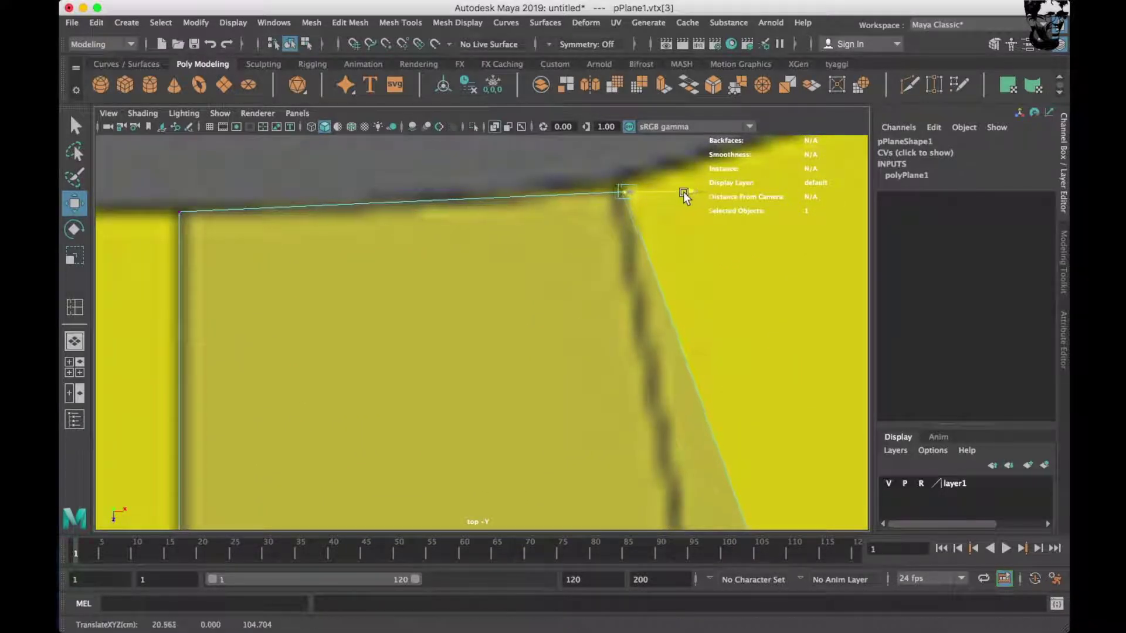
left_click_drag(616, 253, 616, 242)
scroll(625, 167, "down", 5)
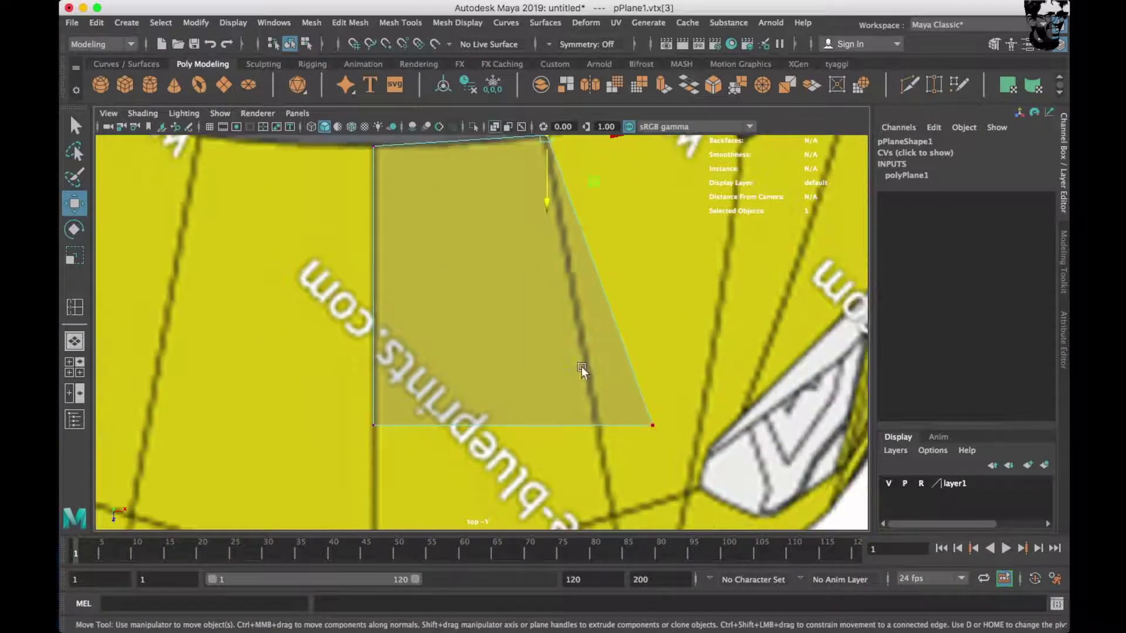
left_click_drag(541, 434, 547, 509)
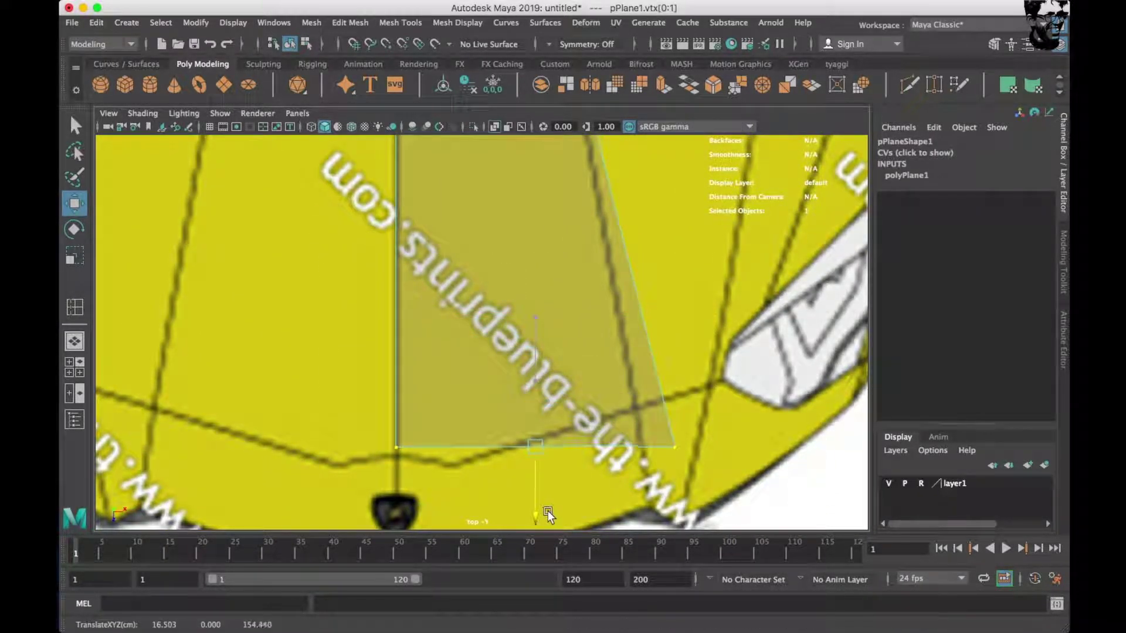
middle_click_drag(467, 437, 424, 405, "alt")
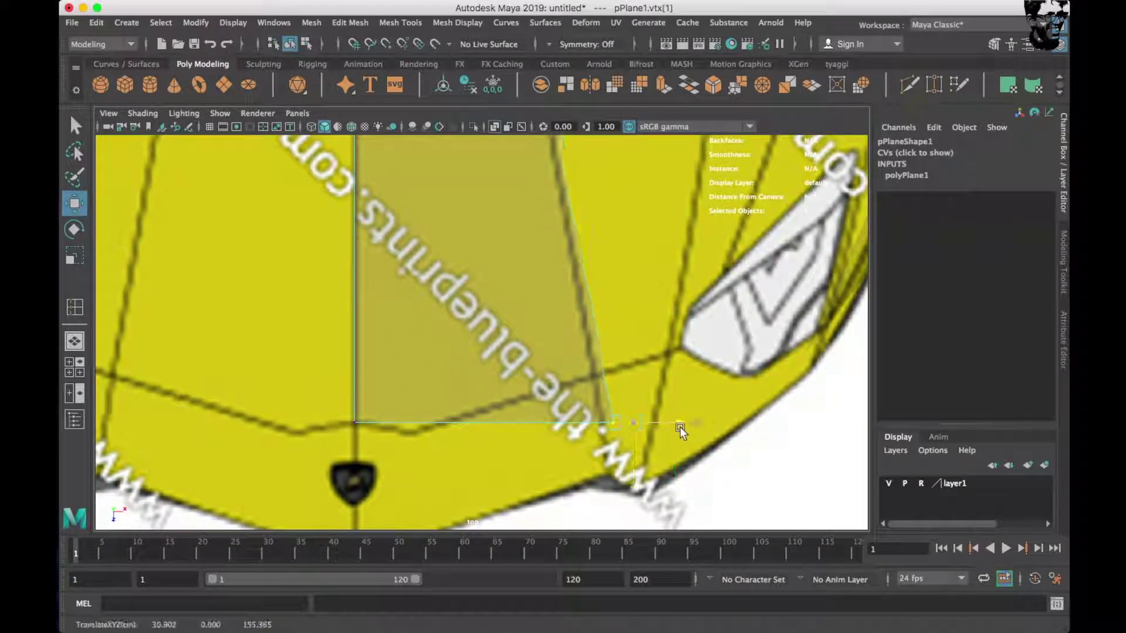
left_click_drag(680, 430, 670, 428)
left_click_drag(651, 470, 600, 430)
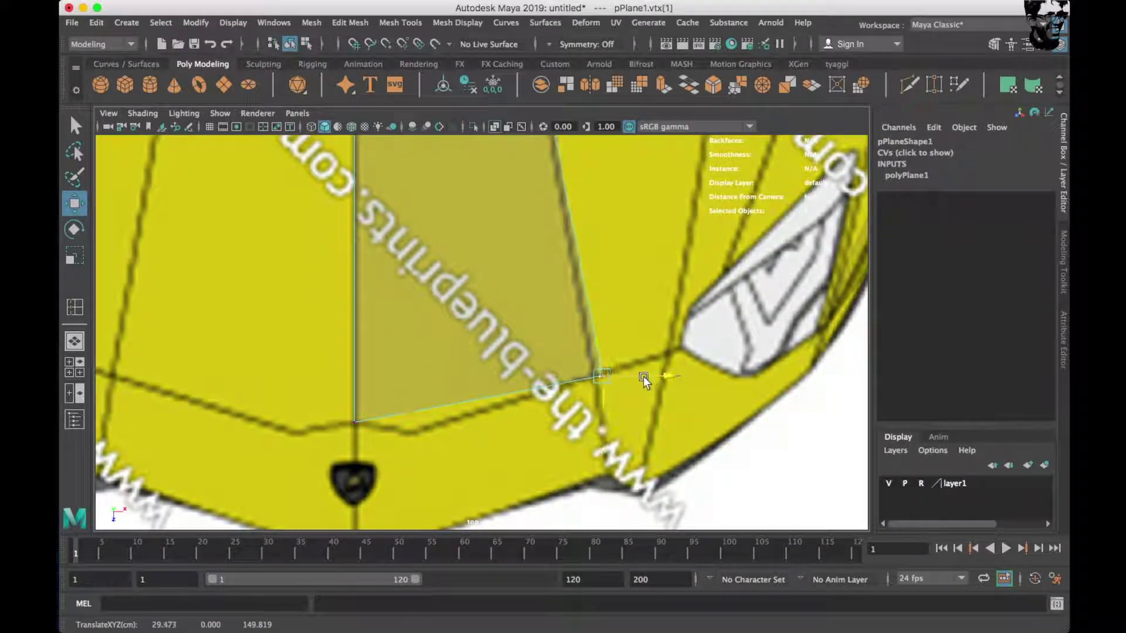
Return the plane to object mode and pick the Insert Edge Loop Tool.
middle_click_drag(638, 381, 662, 393, "alt")
right_click_drag(493, 248, 562, 229)
right_click_drag(492, 249, 612, 148)
right_click_drag(548, 297, 458, 317, "shift")
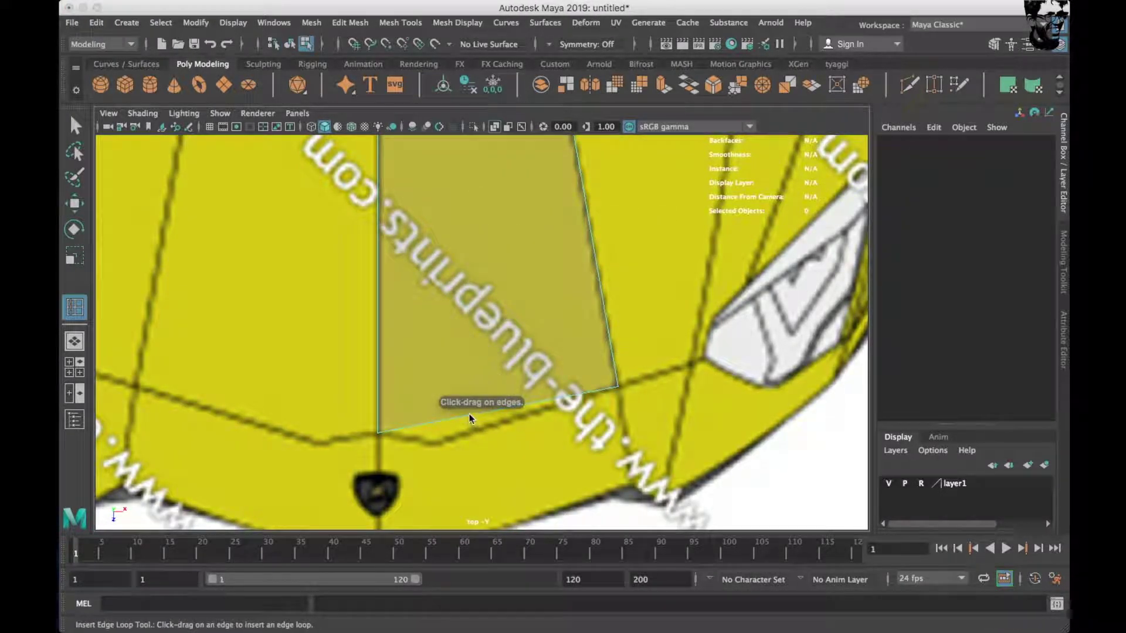
Insert a lengthwise edge loop down the hood plane.
left_click(452, 417)
right_click_drag(502, 251, 432, 251)
key("w")
left_click(455, 418)
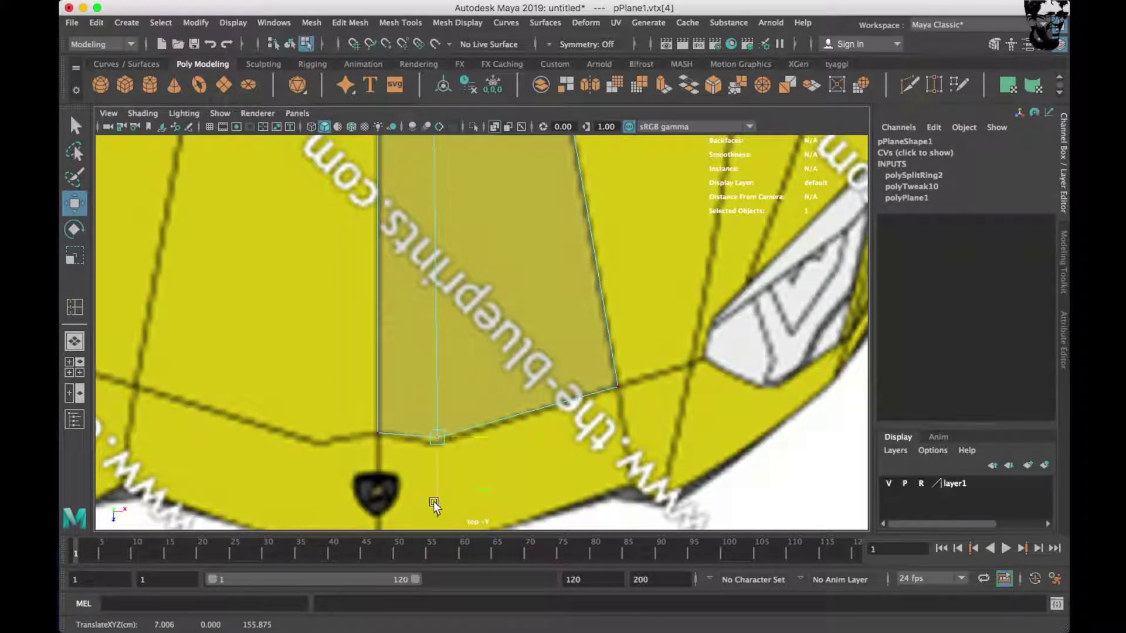
middle_click_drag(432, 504, 451, 287, "alt")
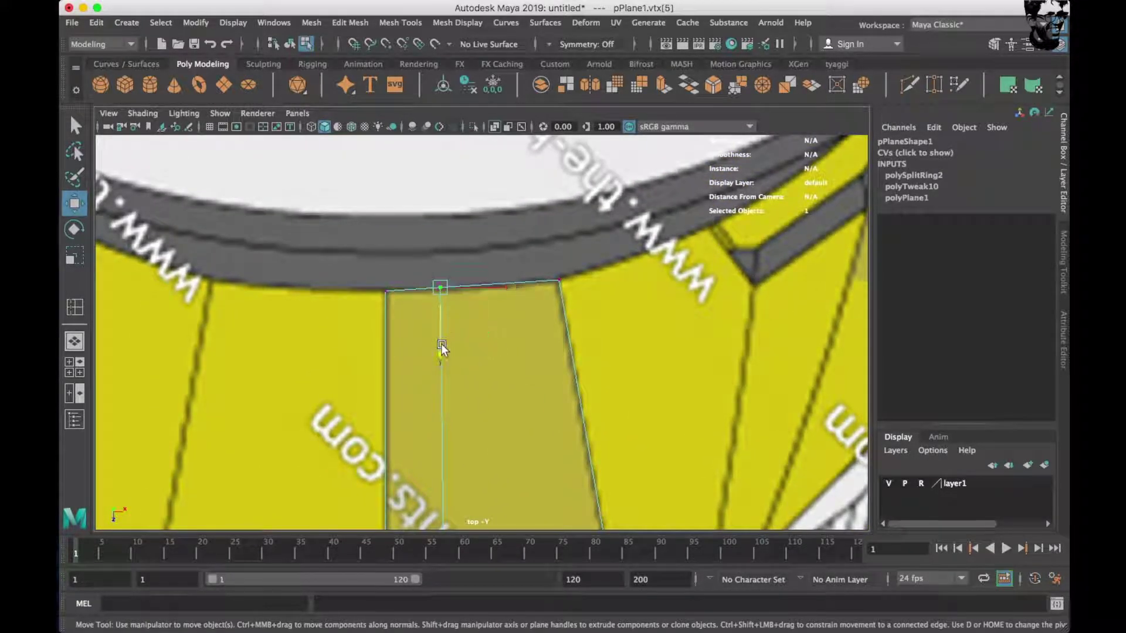
key("space")
key("space")
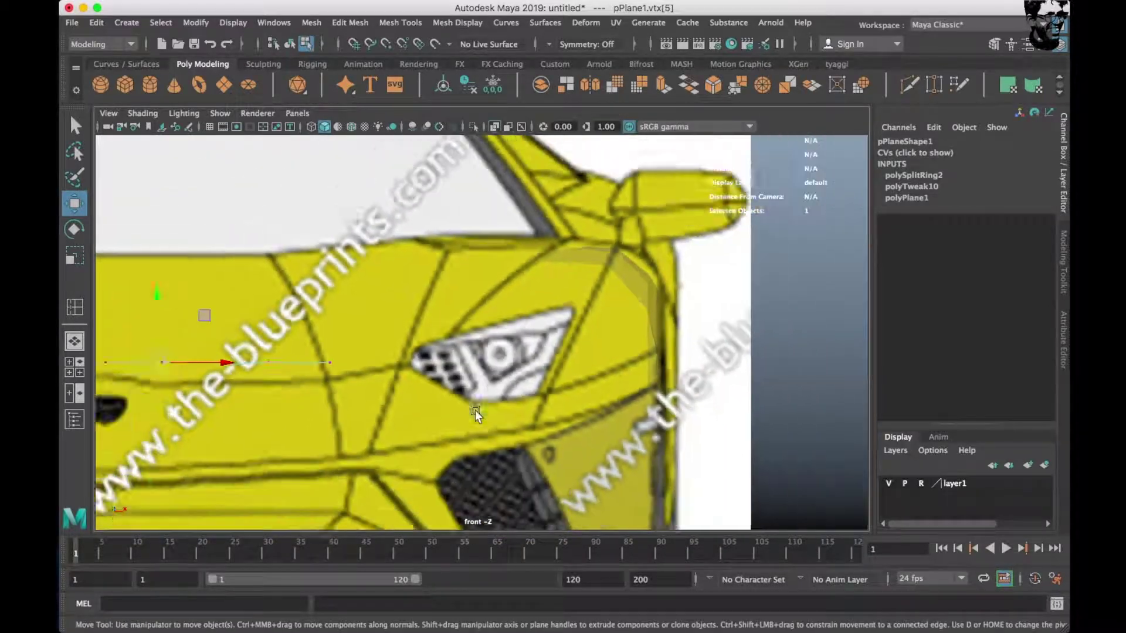
middle_click_drag(475, 414, 697, 390, "alt")
right_click_drag(466, 270, 472, 330)
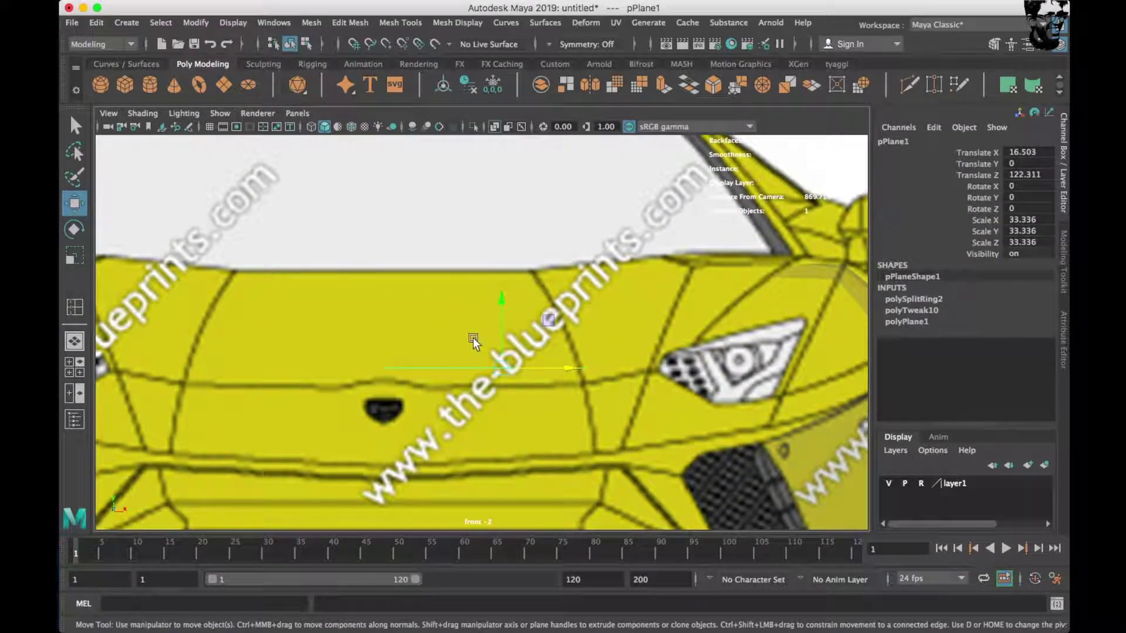
In the front view, move the top-edge vertices in Y onto the hood line.
key("space")
key("space")
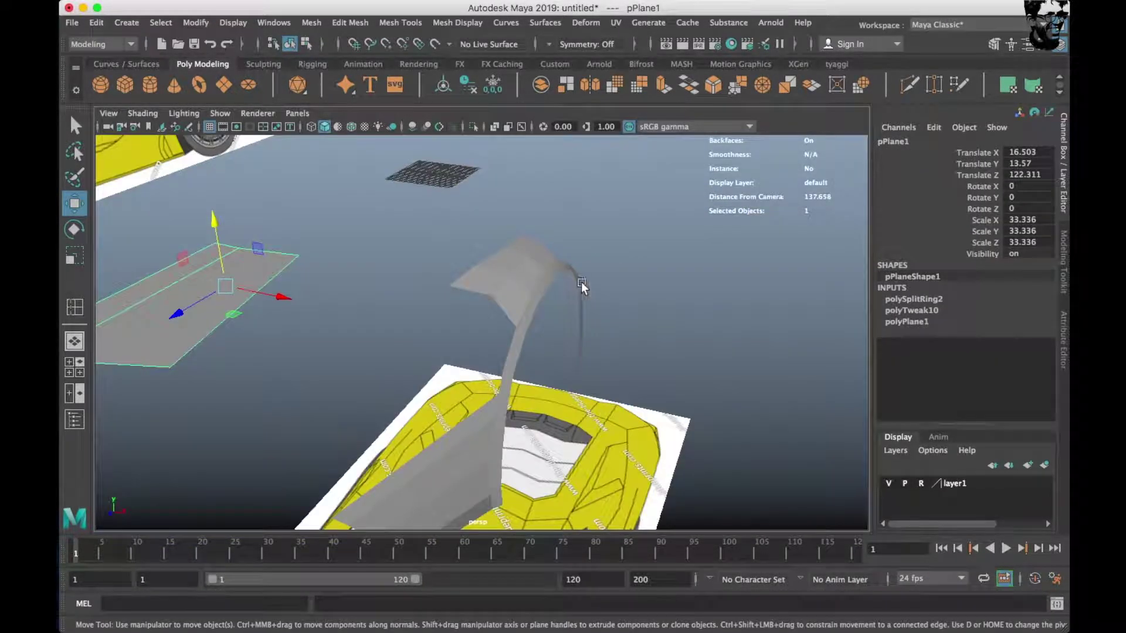
left_click_drag(578, 282, 690, 251, "alt")
right_click_drag(453, 251, 369, 245)
key("space")
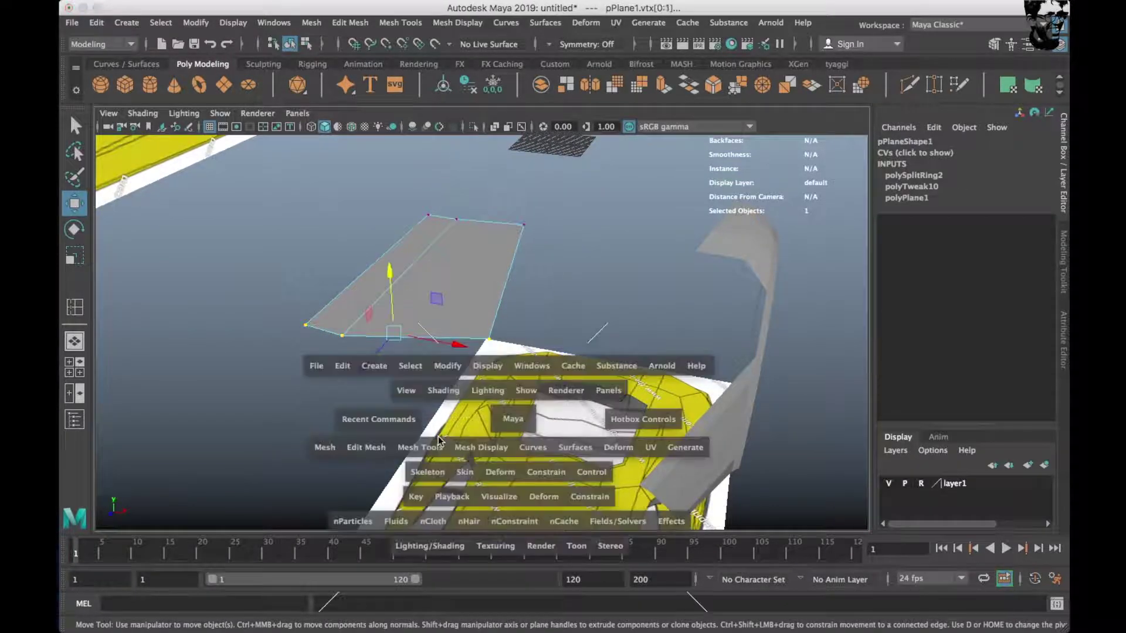
mouse_move(531, 272)
left_mouse_down()
mouse_move(554, 283)
mouse_move(554, 312)
left_mouse_up()
scroll(527, 308, "up", 2)
scroll(491, 258, "up", 3)
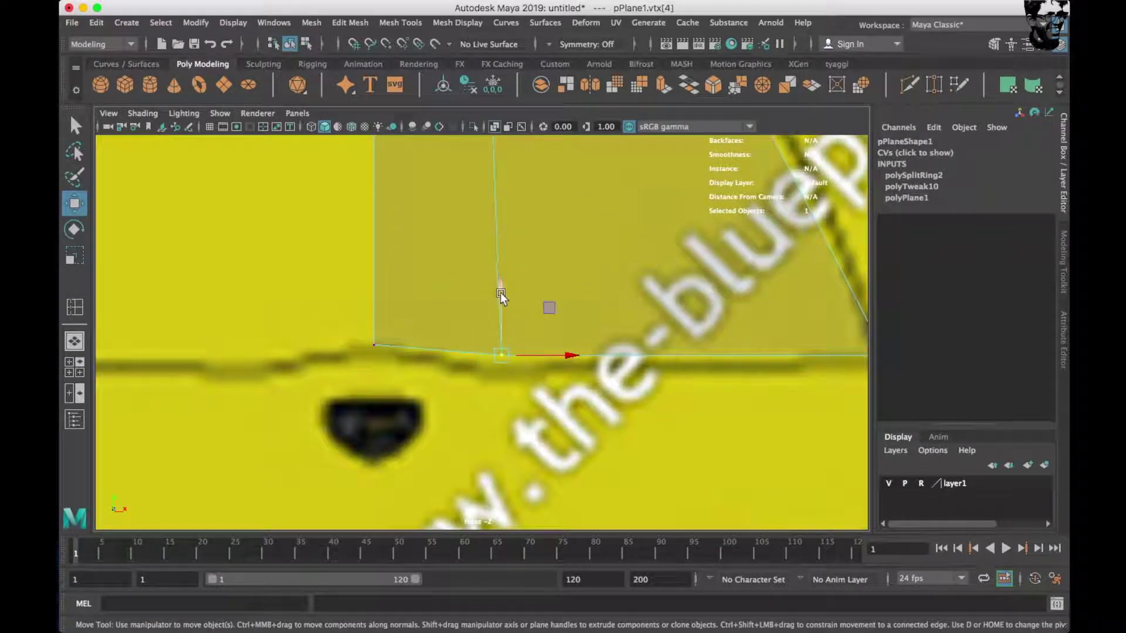
left_click_drag(499, 308, 499, 309)
middle_click_drag(561, 358, 337, 359, "alt")
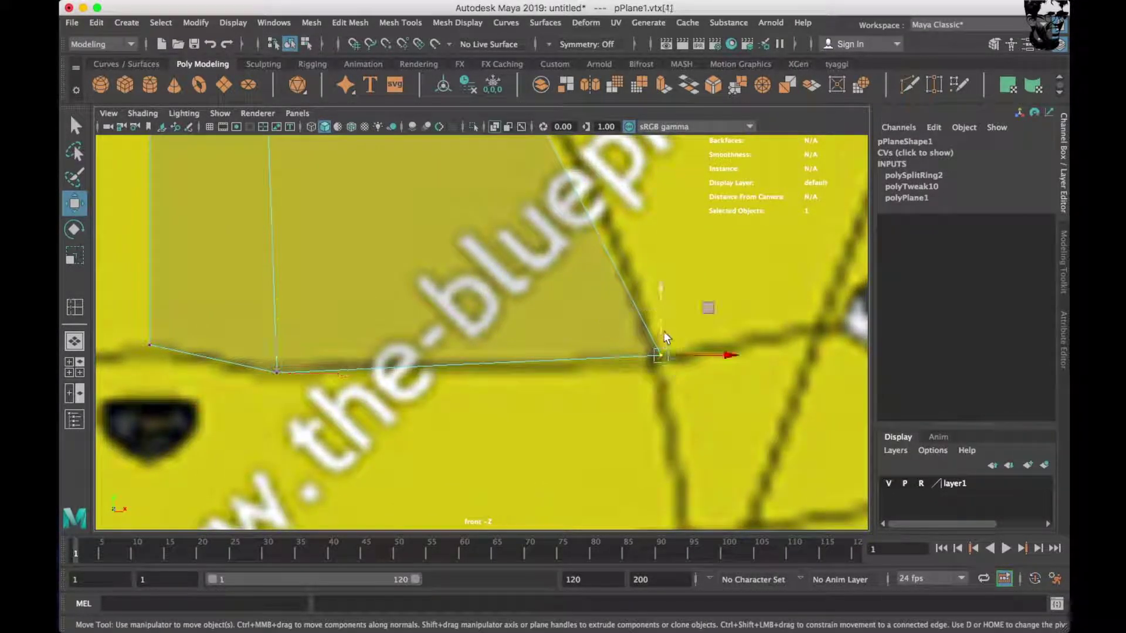
Insert a crosswise edge loop across the hood plane.
key("F8")
key("f")
right_click_drag(562, 293, 435, 309, "shift")
left_click_drag(314, 355, 315, 352)
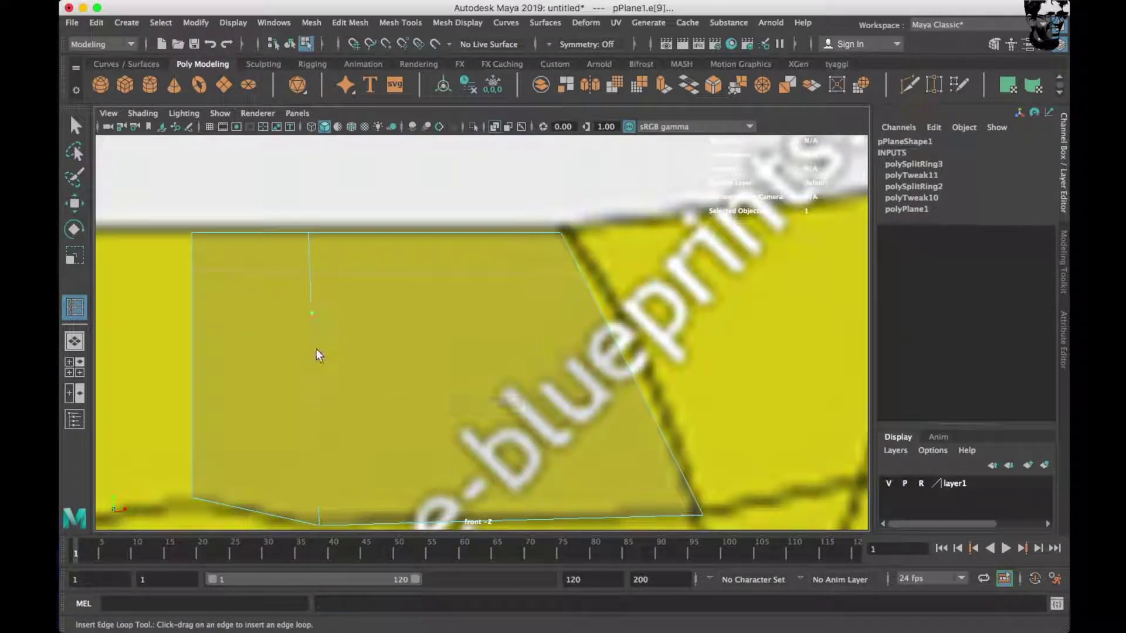
Move the new loop's right end vertex onto the hood panel line.
right_click_drag(433, 260, 367, 242)
key("w")
left_click(639, 384)
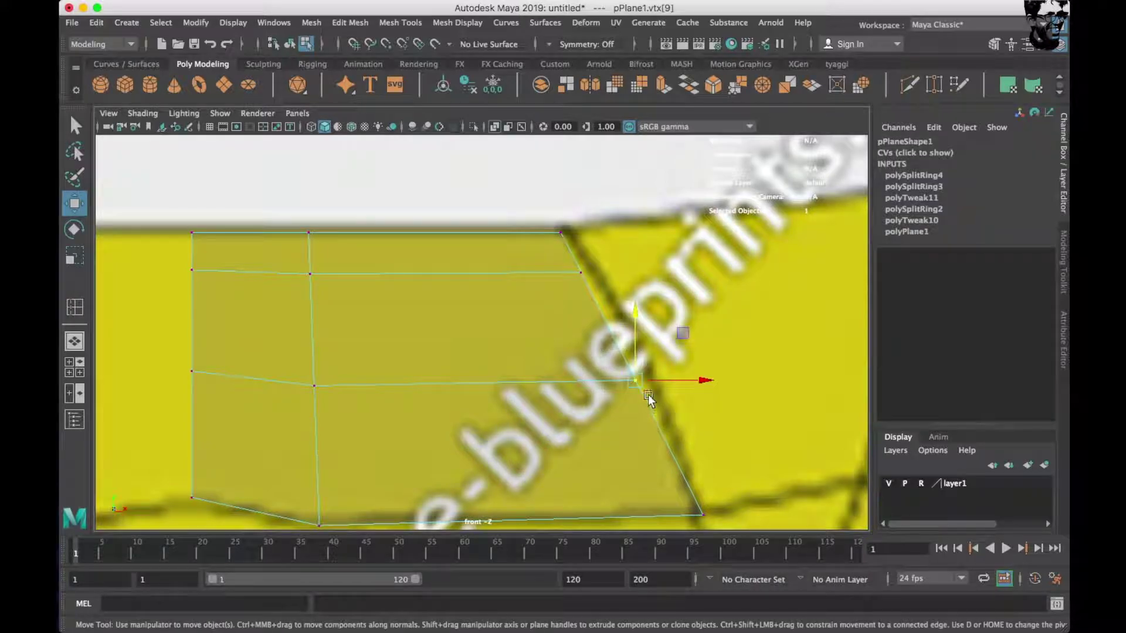
middle_click_drag(688, 380, 682, 466, "alt")
left_click(575, 357)
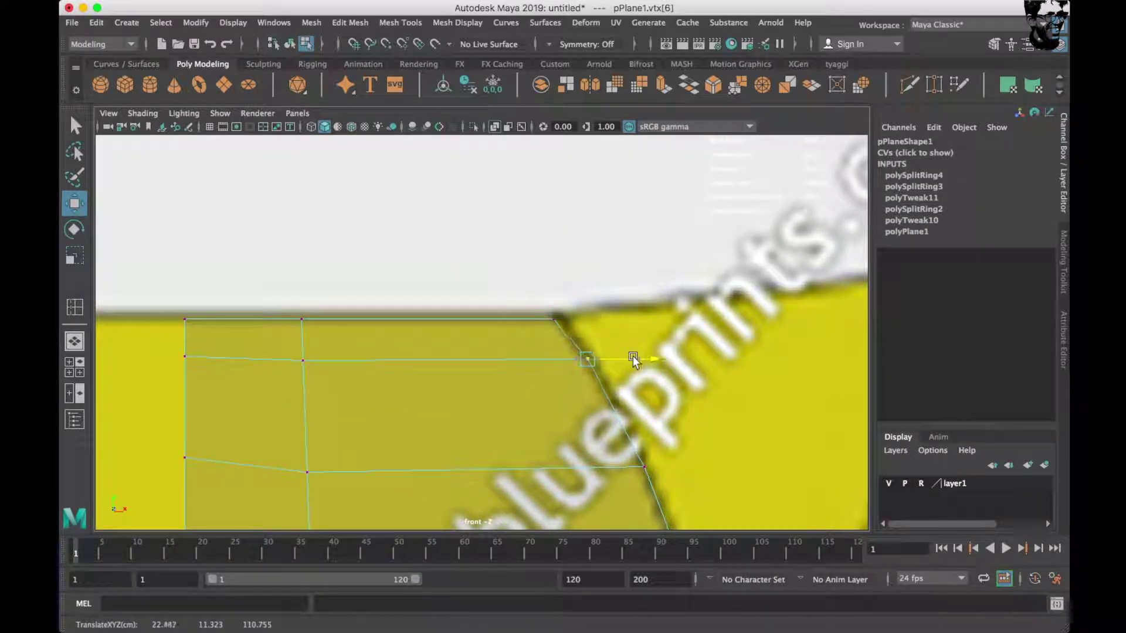
Frame the hood's window-slit vertices in the side view.
key("space")
key("space")
scroll(619, 430, "up", 3)
scroll(724, 340, "up", 3)
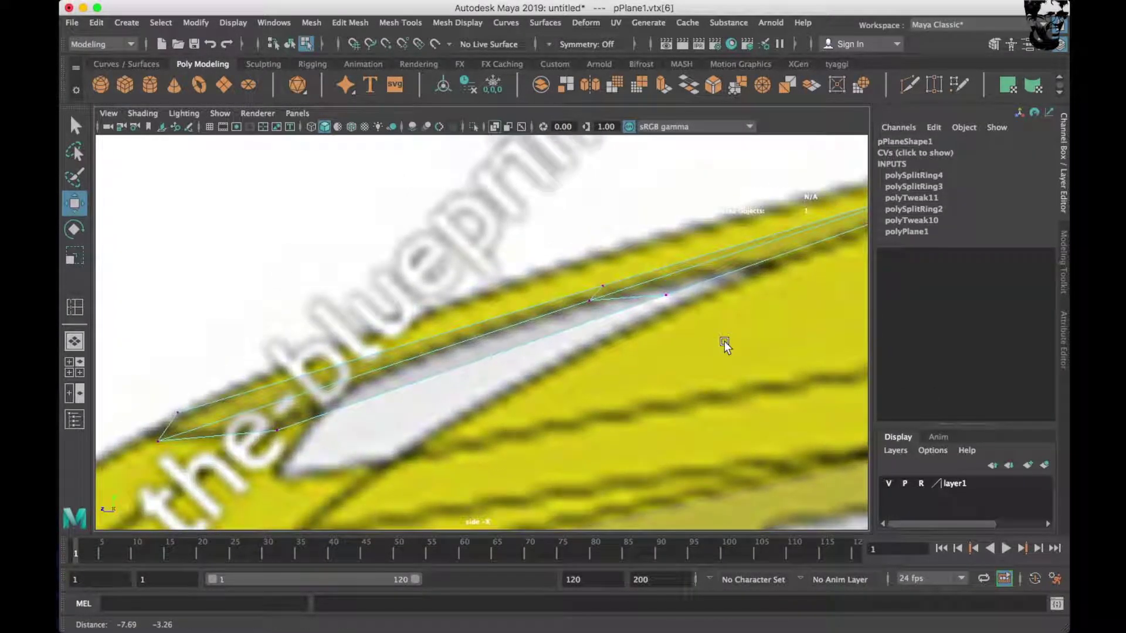
scroll(667, 386, "down", 2)
scroll(547, 420, "down", 2)
scroll(532, 374, "up", 2)
scroll(378, 356, "up", 2)
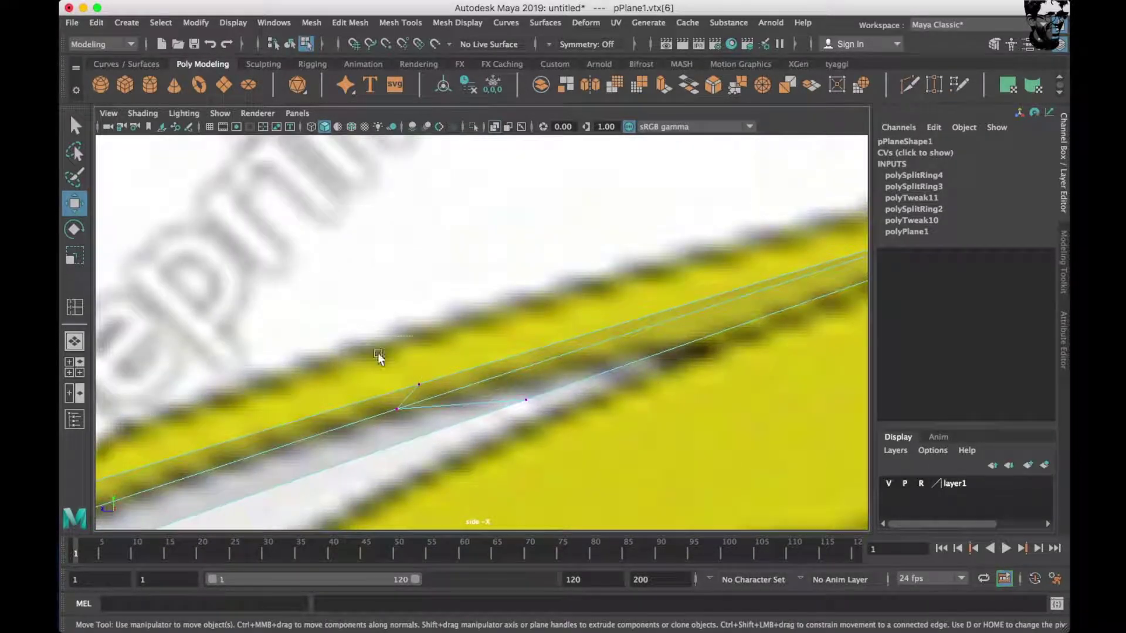
scroll(458, 289, "down", 3)
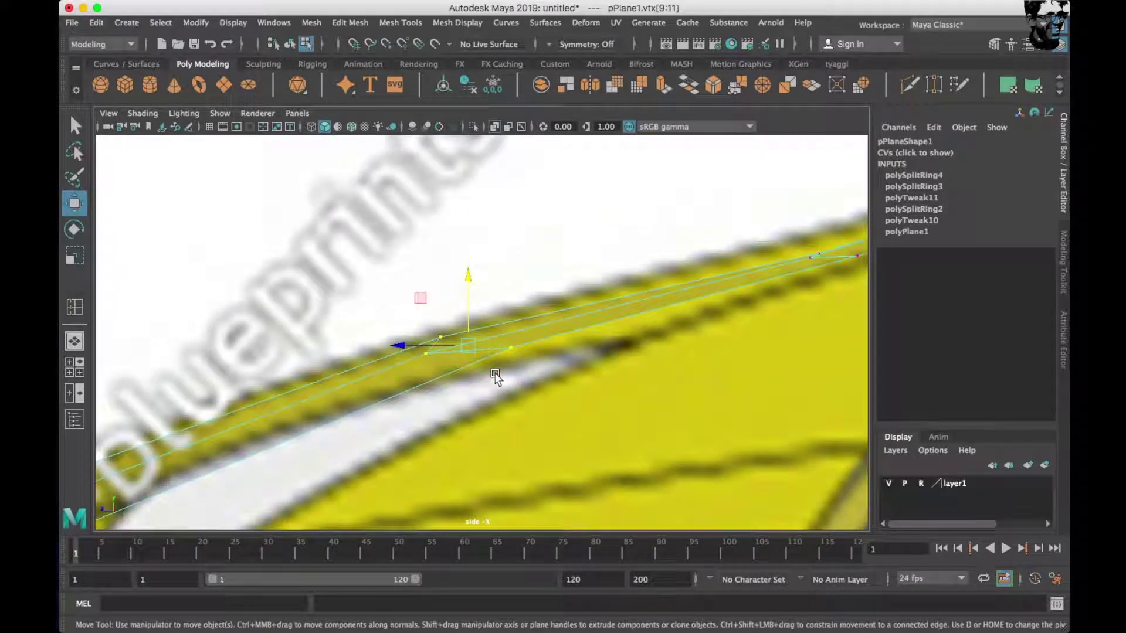
middle_click_drag(495, 377, 421, 416, "alt")
Pan along the hood in side view, checking vertices against the hood profile.
scroll(445, 404, "up", 1)
scroll(520, 364, "down", 2)
scroll(585, 316, "down", 3)
scroll(586, 352, "up", 5)
middle_click_drag(585, 367, 517, 317, "alt")
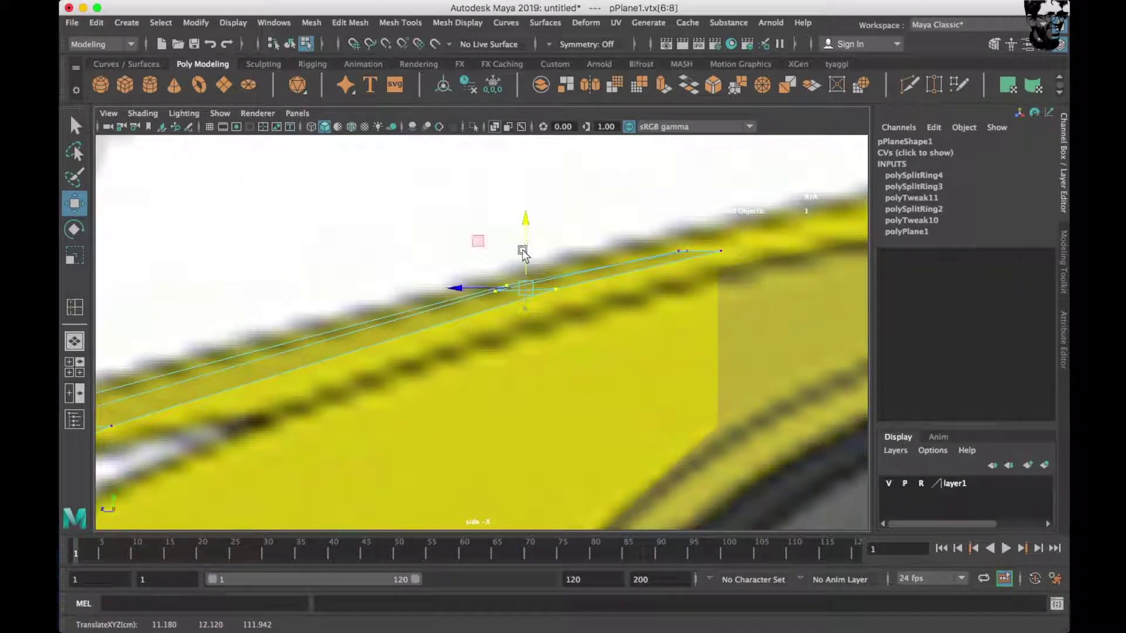
middle_click_drag(524, 269, 407, 400, "alt")
scroll(586, 317, "up", 2)
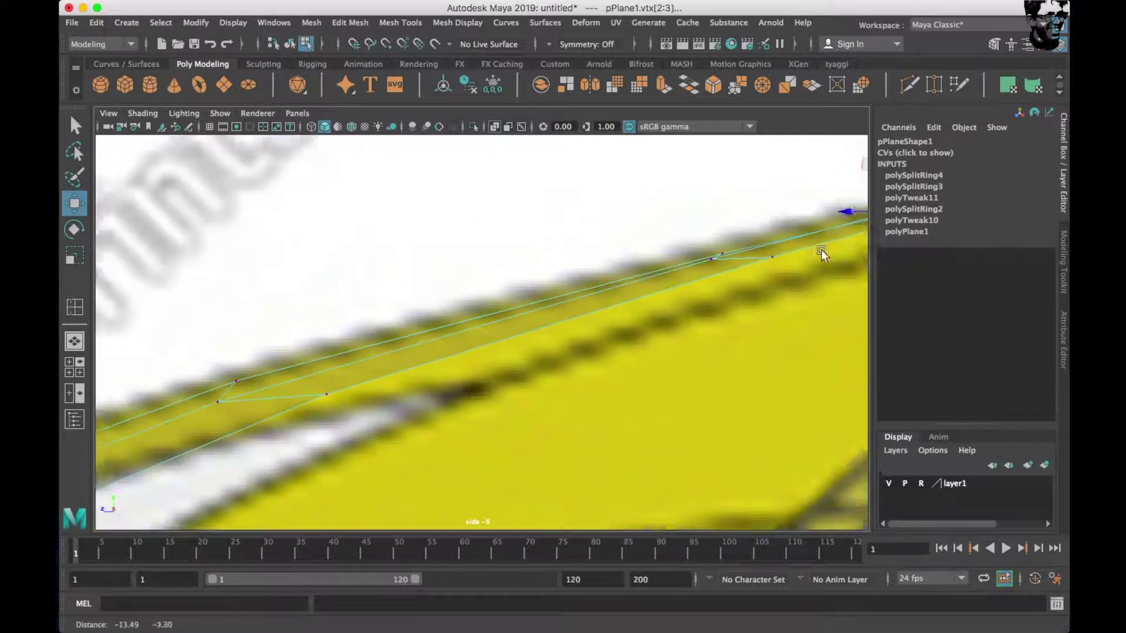
scroll(673, 382, "up", 2)
scroll(636, 367, "up", 1)
Clear the selection and insert another edge loop across the hood plane.
right_click_drag(506, 248, 506, 366)
right_click_drag(582, 233, 578, 327, "shift")
key("w")
key("space")
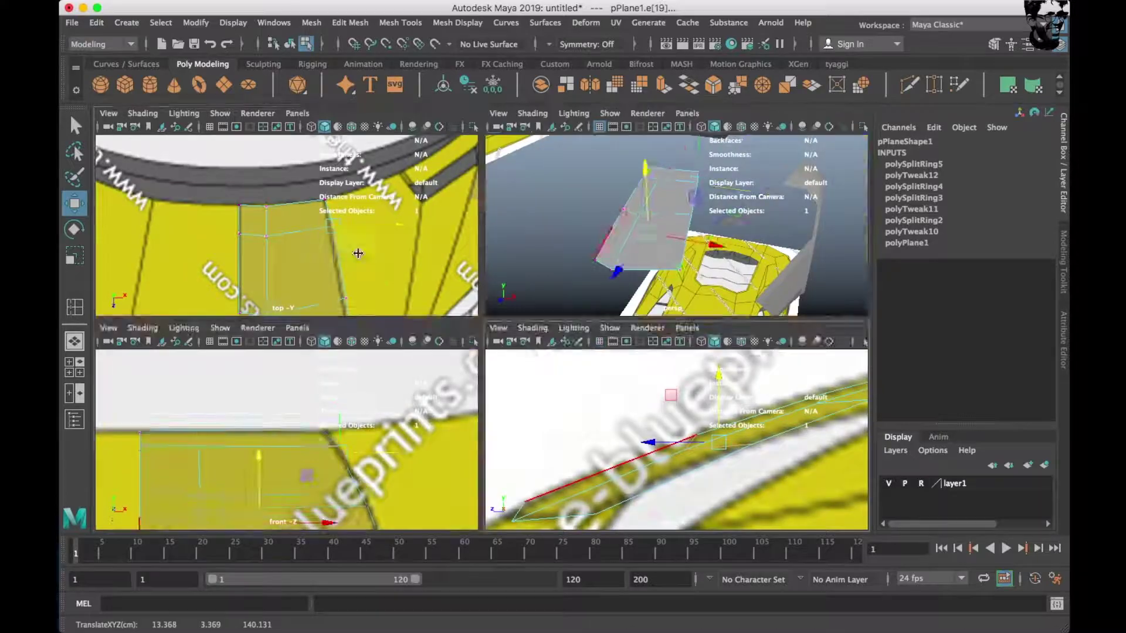
Select vertices along the hood panel's outer edge in the enlarged top view.
key("space")
scroll(431, 361, "up", 3)
scroll(389, 301, "up", 2)
right_click_drag(510, 252, 434, 252)
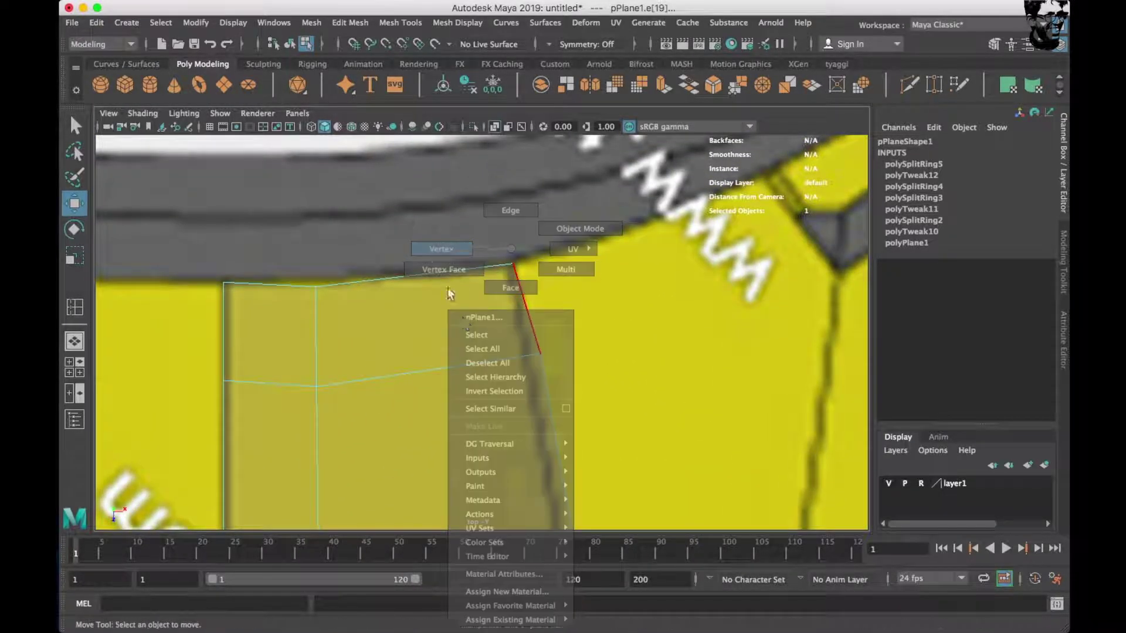
left_click(540, 353)
middle_click_drag(580, 363, 500, 347, "alt")
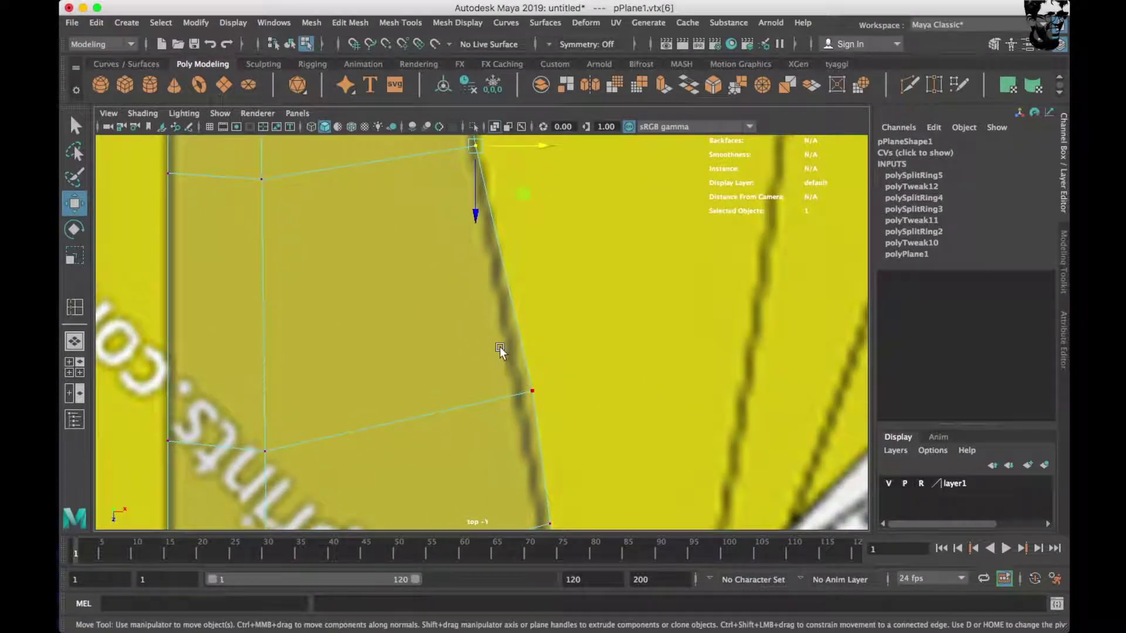
middle_click_drag(563, 394, 533, 305, "alt")
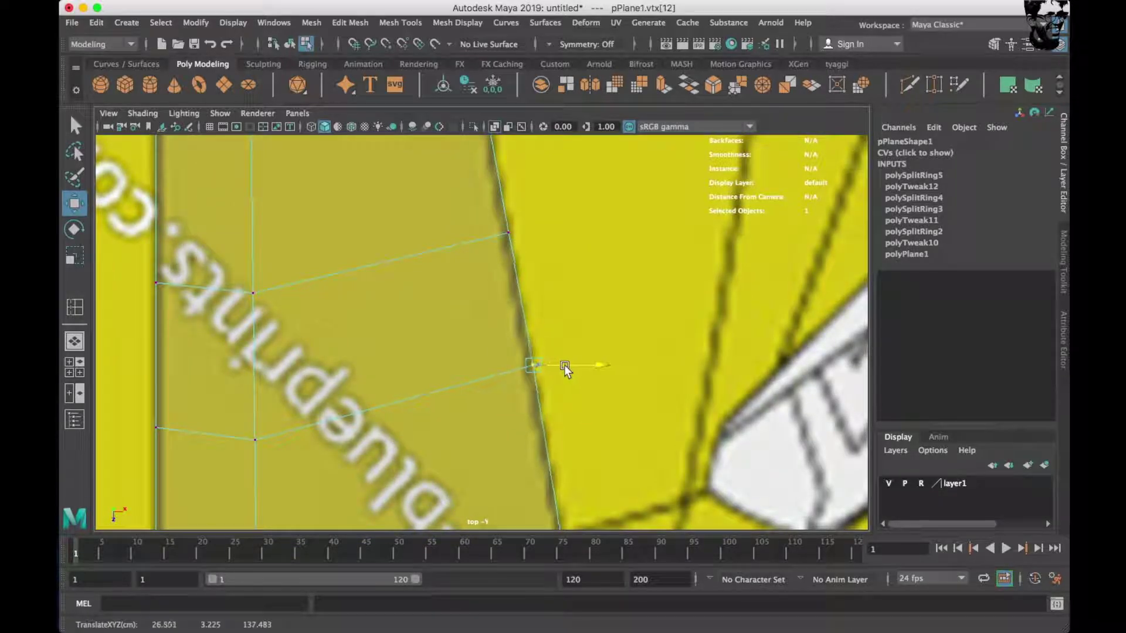
Insert a new crosswise edge loop across the hood panel.
key("space")
key("space")
left_click_drag(409, 329, 543, 411, "alt")
key("space")
key("space")
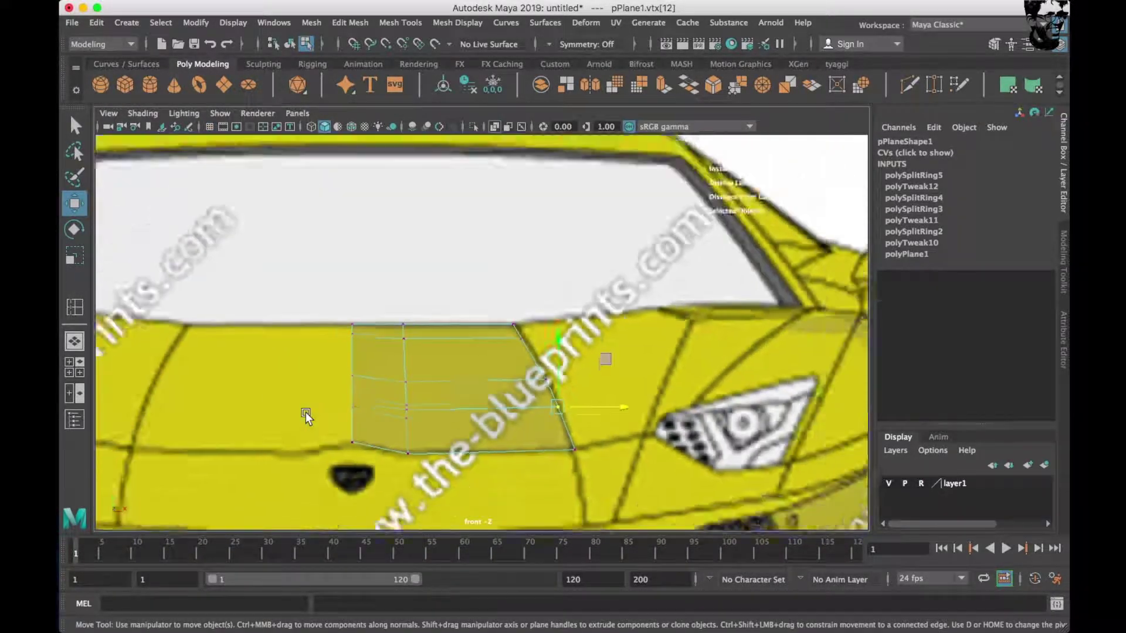
scroll(305, 416, "down", 3)
key("space")
key("space")
mouse_move(367, 294)
middle_mouse_down("alt")
mouse_move(417, 412)
mouse_move(415, 453)
middle_mouse_up("alt")
right_click_drag(469, 248, 540, 227)
right_click_drag(452, 262, 364, 261, "shift")
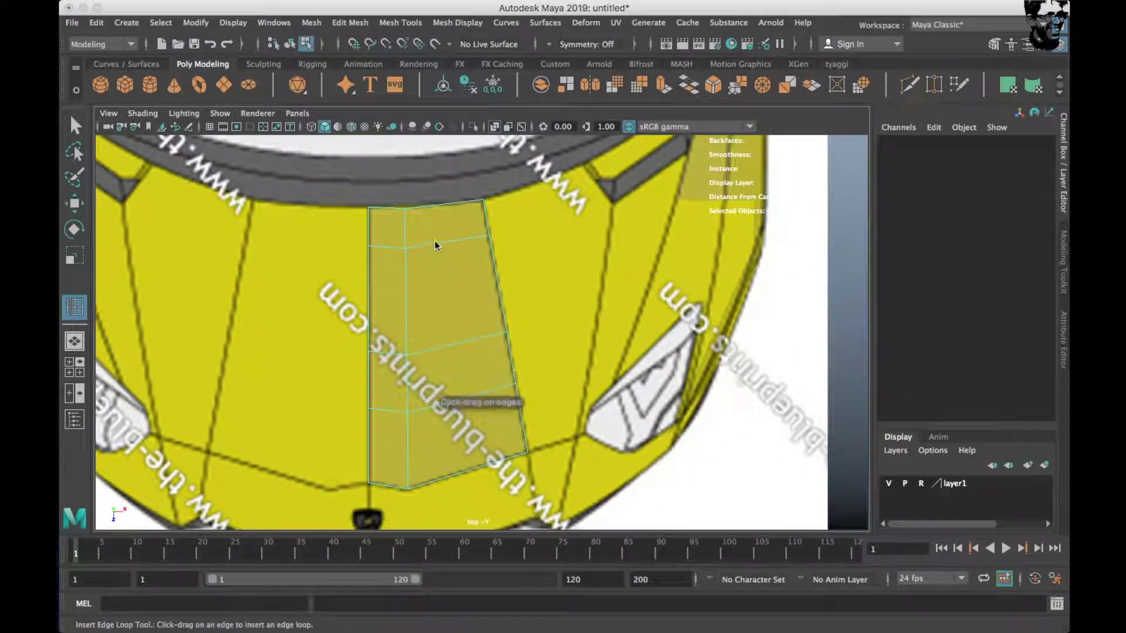
left_click(435, 243)
Move the hood panel's edges and bottom vertices to follow the blueprint lines.
key("space")
key("space")
key("space")
key("space")
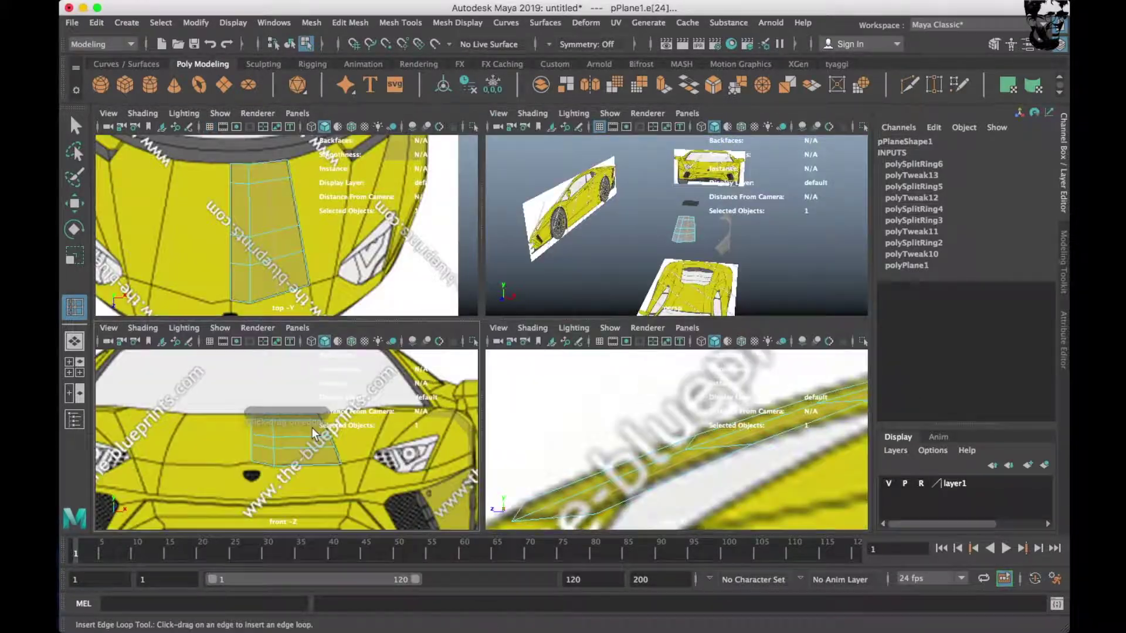
scroll(381, 401, "up", 3)
right_click_drag(428, 249, 425, 234)
key("w")
left_click(414, 307)
left_click_drag(420, 290, 426, 298)
left_click(495, 319)
double_click(496, 317)
middle_click_drag(526, 300, 470, 227, "alt")
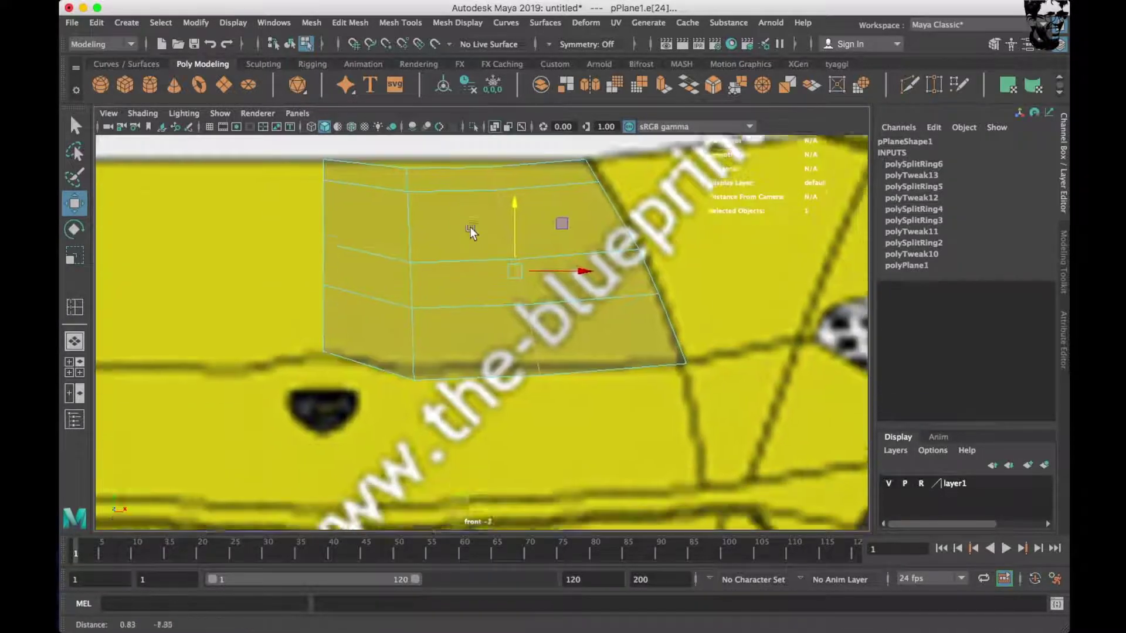
scroll(470, 226, "up", 2)
right_click_drag(368, 289, 341, 289)
left_click_drag(365, 358, 402, 422)
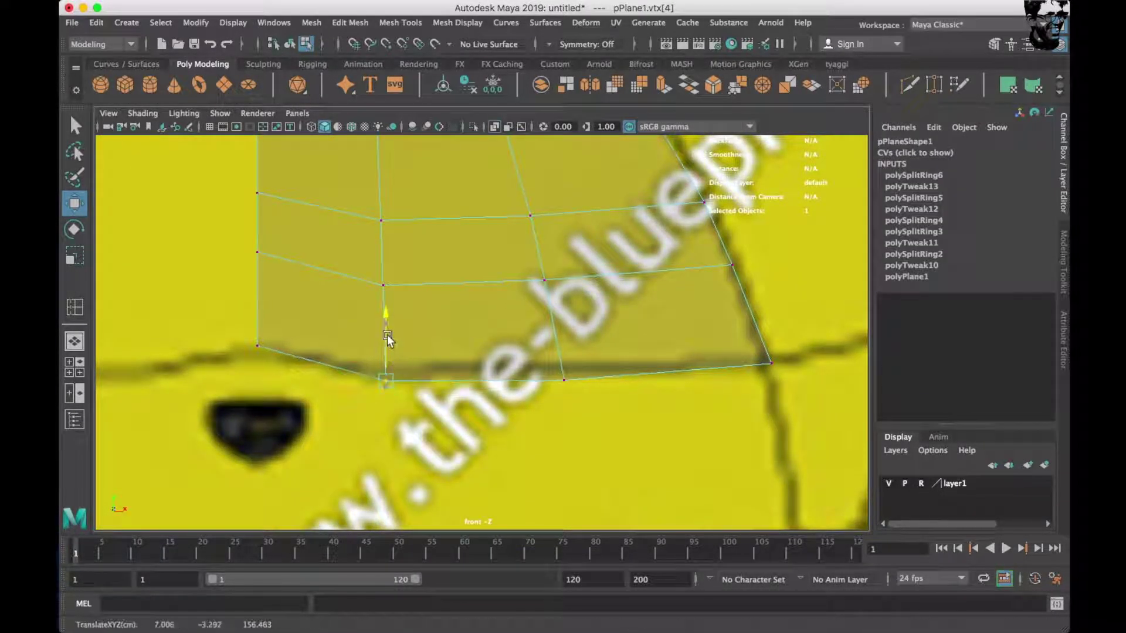
Move the hood panel's pivot to its inner edge.
key("space")
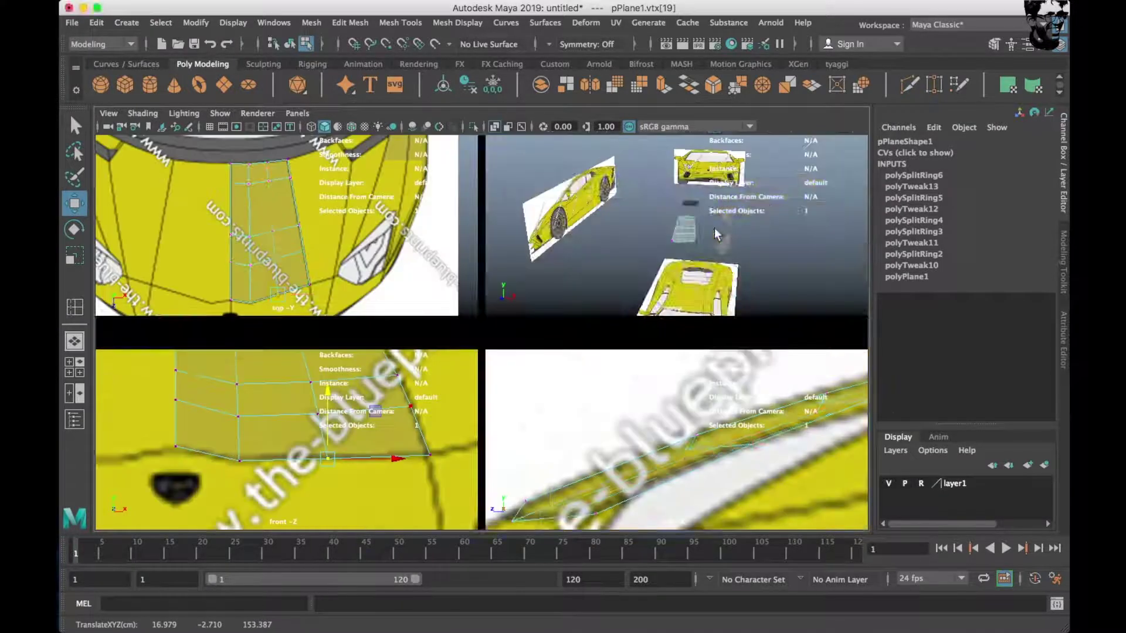
key("space")
mouse_move(566, 317)
left_mouse_down("alt")
mouse_move(510, 314)
mouse_move(550, 323)
mouse_move(621, 302)
left_mouse_up("alt")
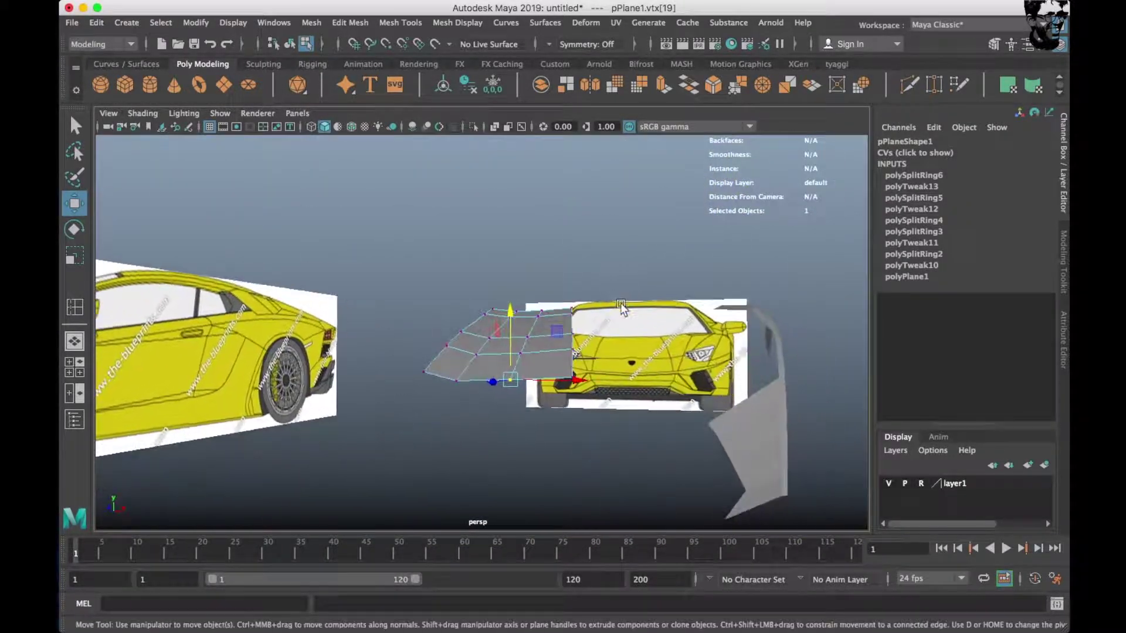
right_click_drag(547, 244, 618, 229)
key("space")
key("space")
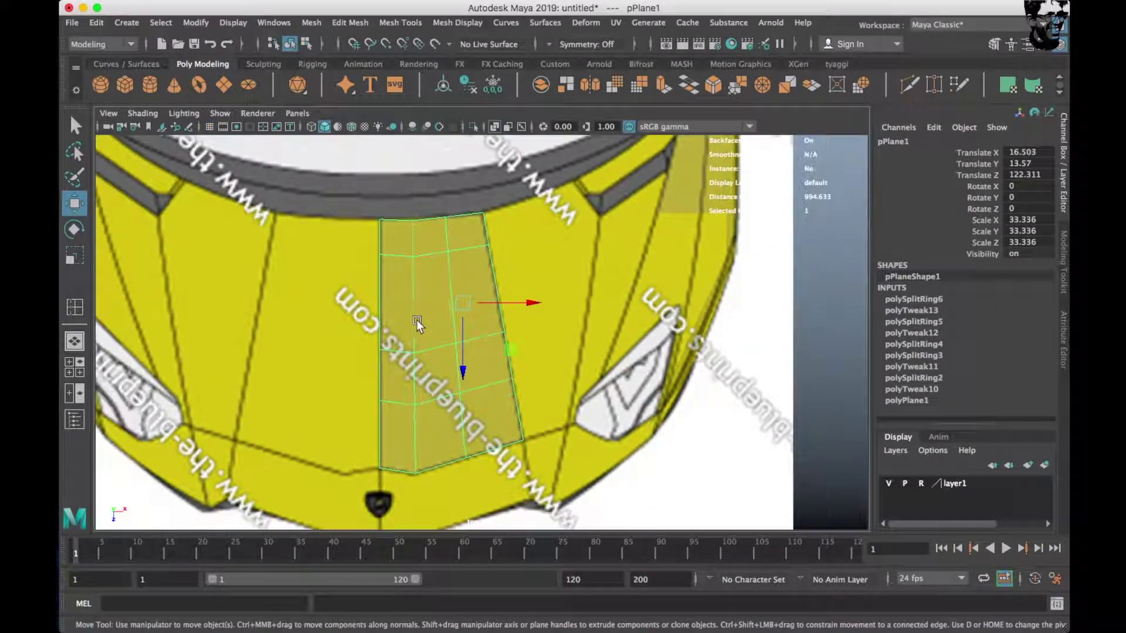
key("d")
left_click_drag(529, 286, 405, 295)
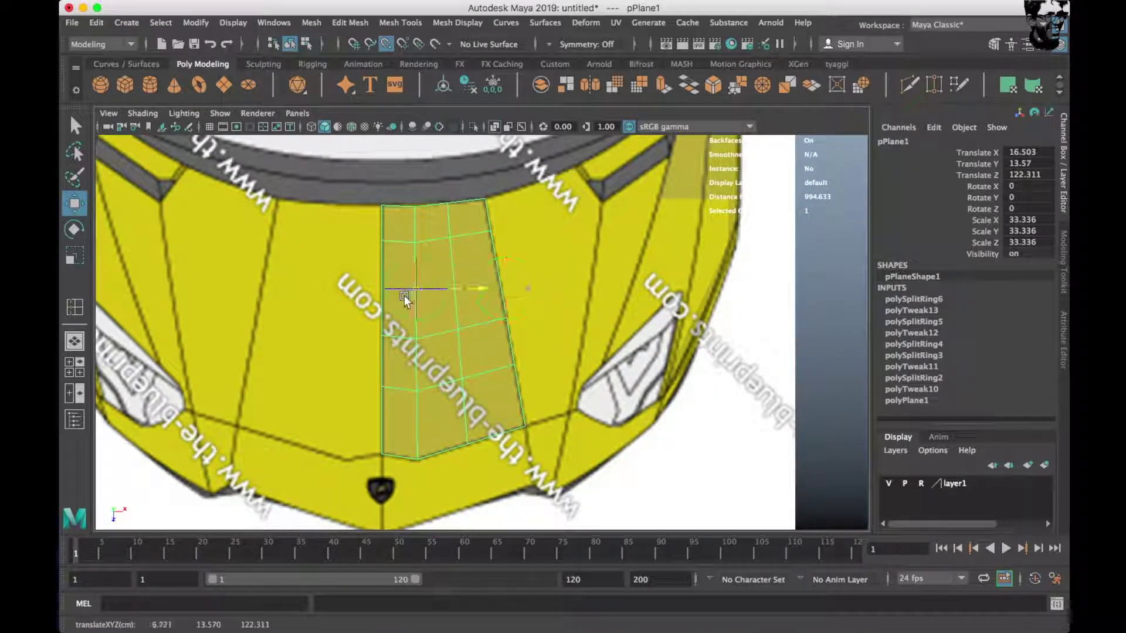
Create a mirrored copy of the hood panel with Duplicate Special.
left_click(128, 23)
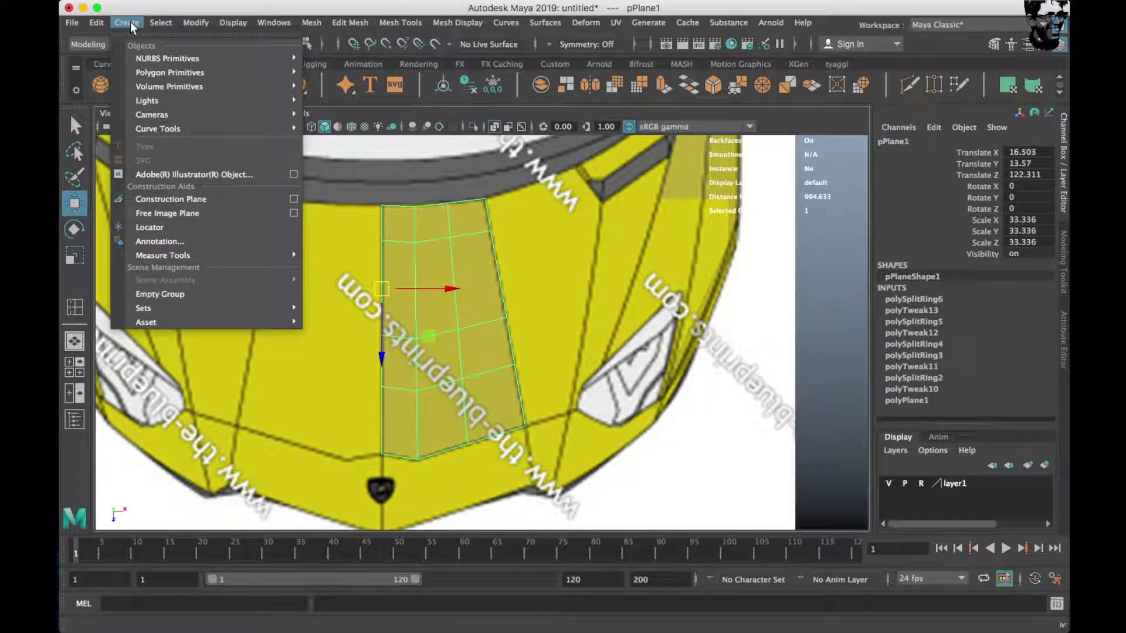
left_click(147, 241)
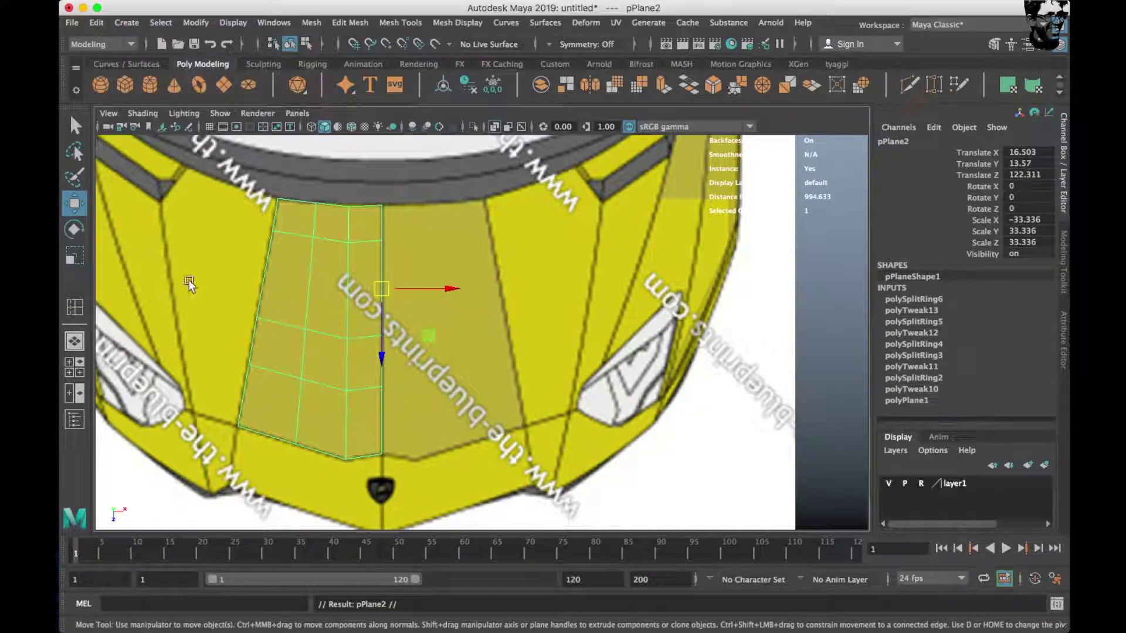
key("space")
key("space")
mouse_move(469, 293)
left_mouse_down("alt")
mouse_move(530, 251)
mouse_move(487, 334)
left_mouse_up("alt")
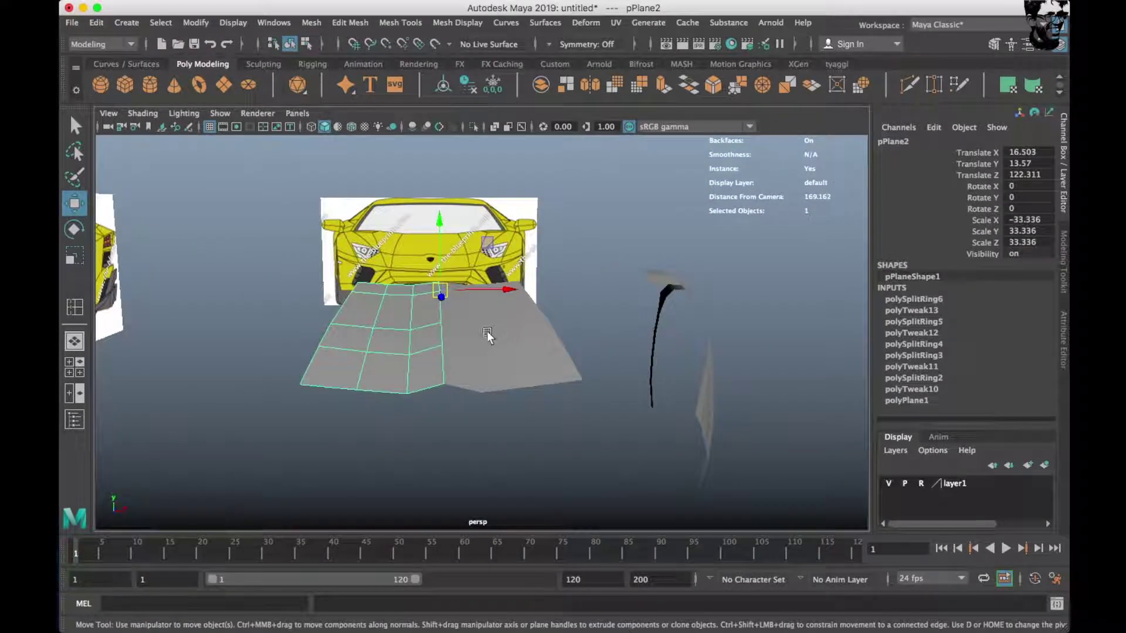
Combine both hood halves into one mesh and select a centre-seam vertex.
right_click_drag(547, 167, 534, 281, "shift")
right_click_drag(523, 405, 524, 405, "shift")
right_click_drag(427, 252, 376, 252)
left_click(421, 416)
right_click(495, 345, "shift")
right_click_drag(494, 344, 489, 215, "shift")
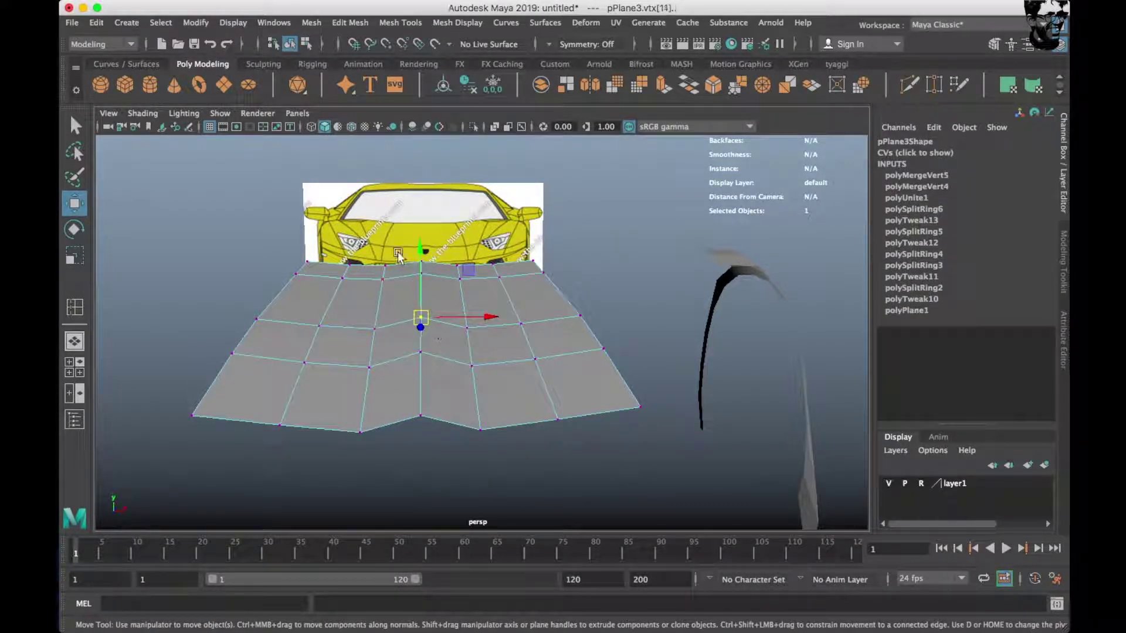
Target-weld the three centre-seam vertex pairs of the hood together.
left_click_drag(416, 289, 448, 318, "alt")
left_click_drag(405, 197, 424, 237)
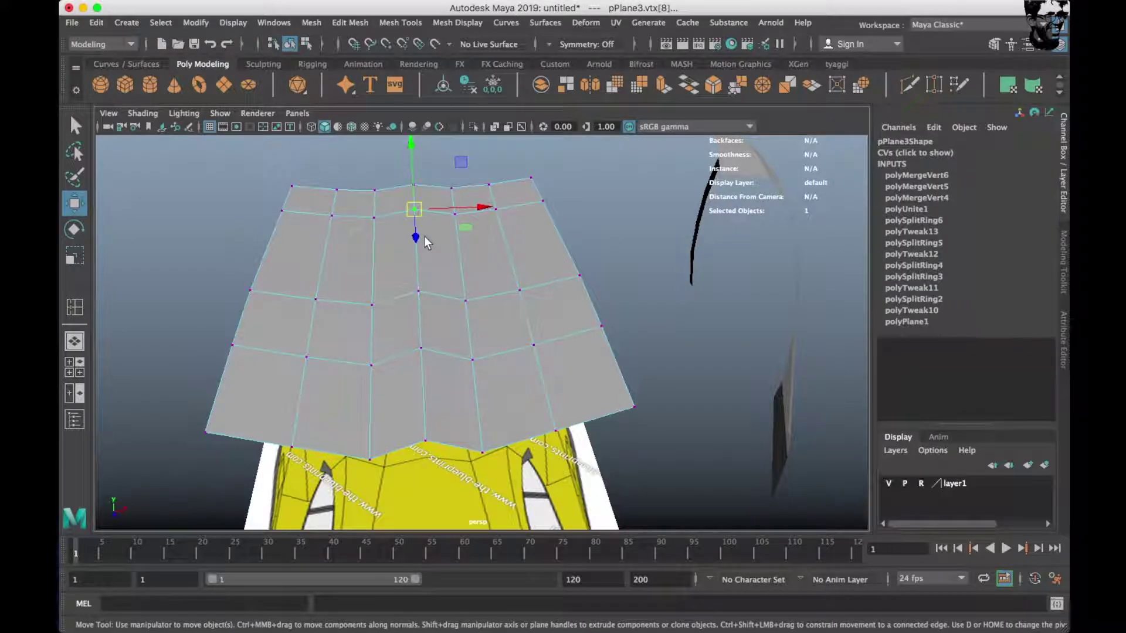
left_click_drag(401, 182, 405, 184)
mouse_move(438, 248)
left_mouse_down("alt")
mouse_move(395, 260)
mouse_move(465, 367)
left_mouse_up("alt")
left_click(574, 244)
left_click_drag(574, 244, 483, 368, "alt")
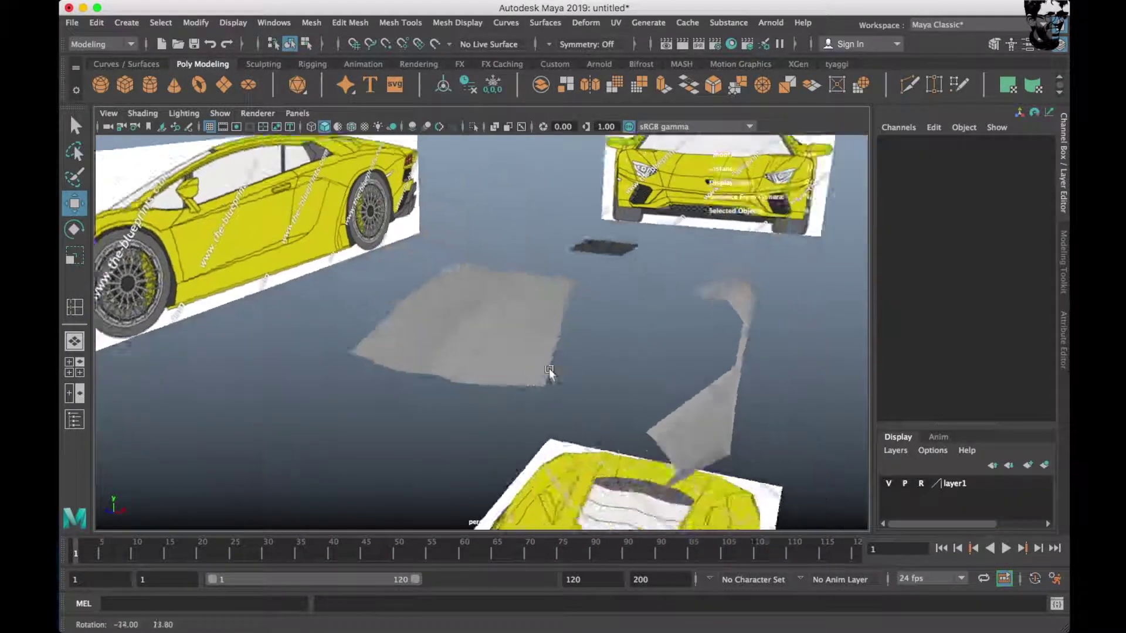
Bevel the hood's centre seam edge with fraction 0.2 and 2 segments.
left_click(483, 368)
key("f")
left_click_drag(425, 319, 416, 381, "alt")
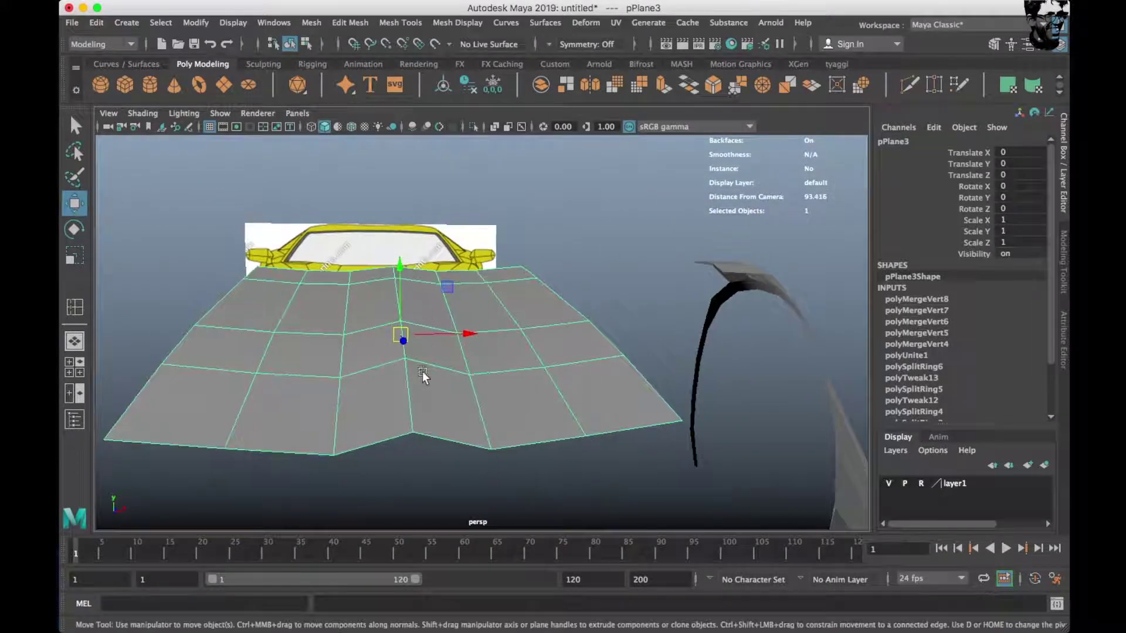
right_click_drag(417, 381, 417, 346)
left_click(363, 434)
right_click(448, 151)
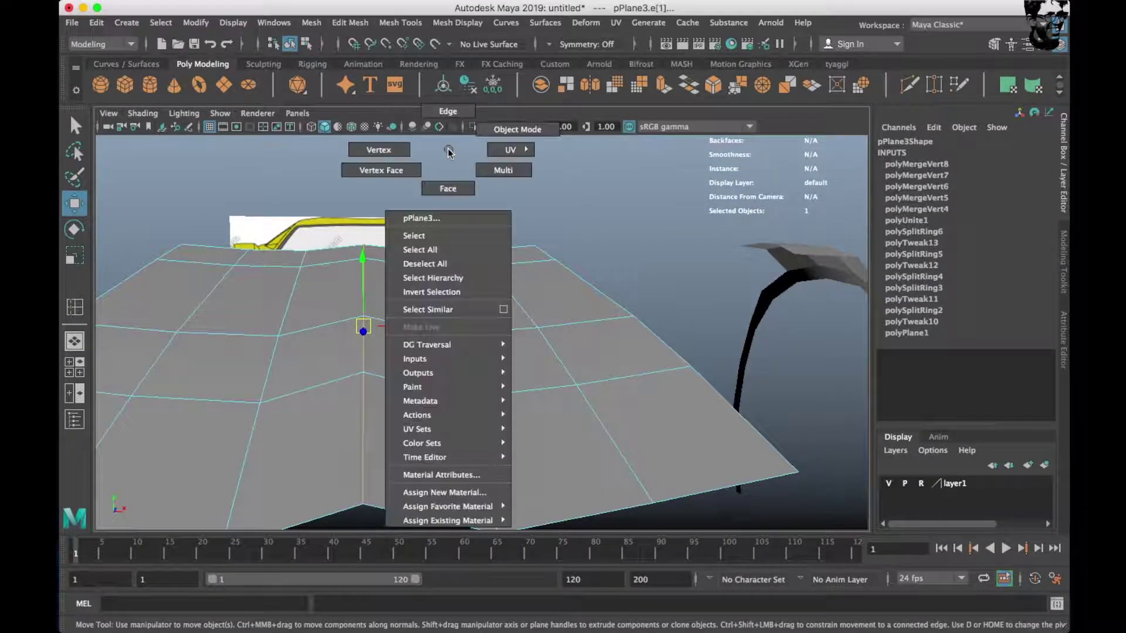
left_click(450, 153)
right_click_drag(448, 188, 442, 221, "shift")
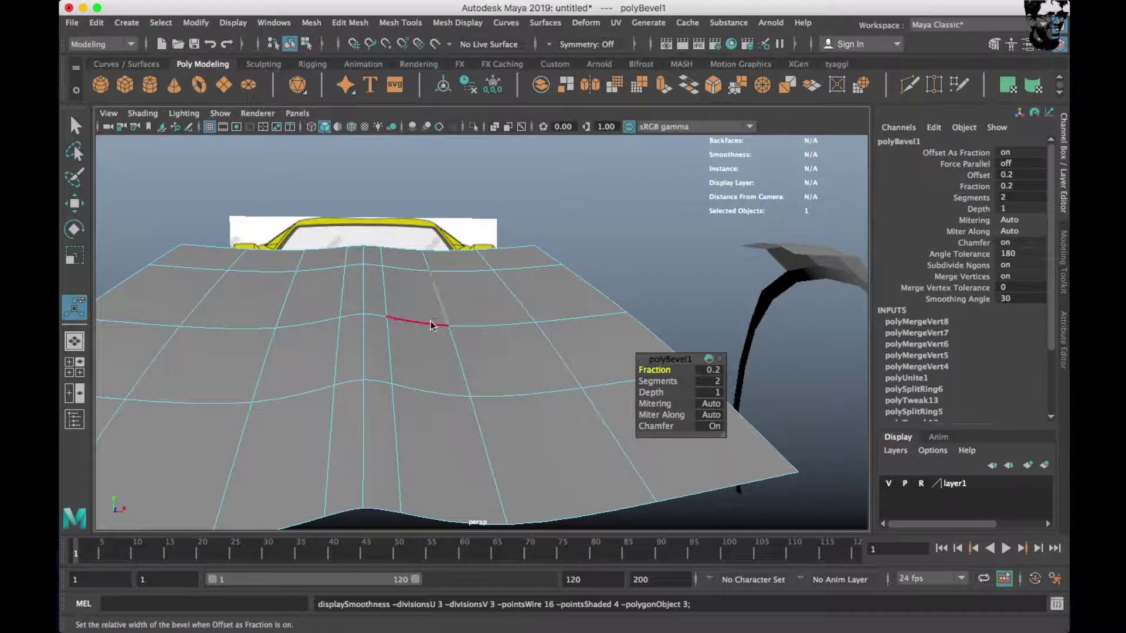
key("q")
left_click(568, 181)
mouse_move(567, 181)
left_mouse_down("alt")
mouse_move(401, 326)
mouse_move(426, 343)
left_mouse_up("alt")
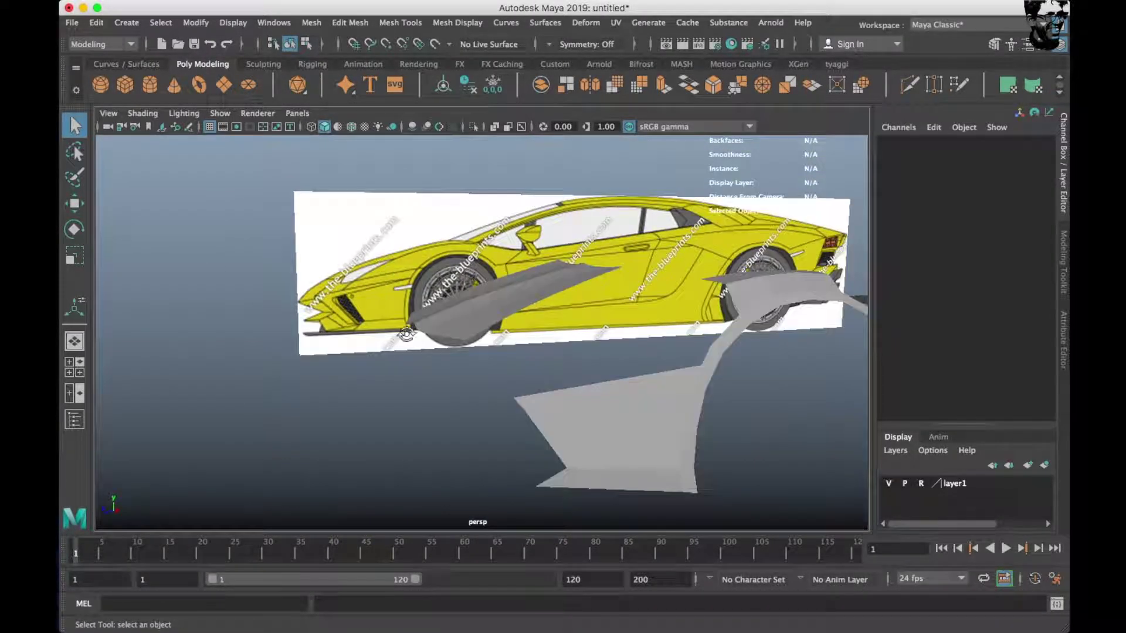
key("space")
key("space")
Select the hood mesh, accidentally adding a new polygon plane.
scroll(307, 399, "down", 5)
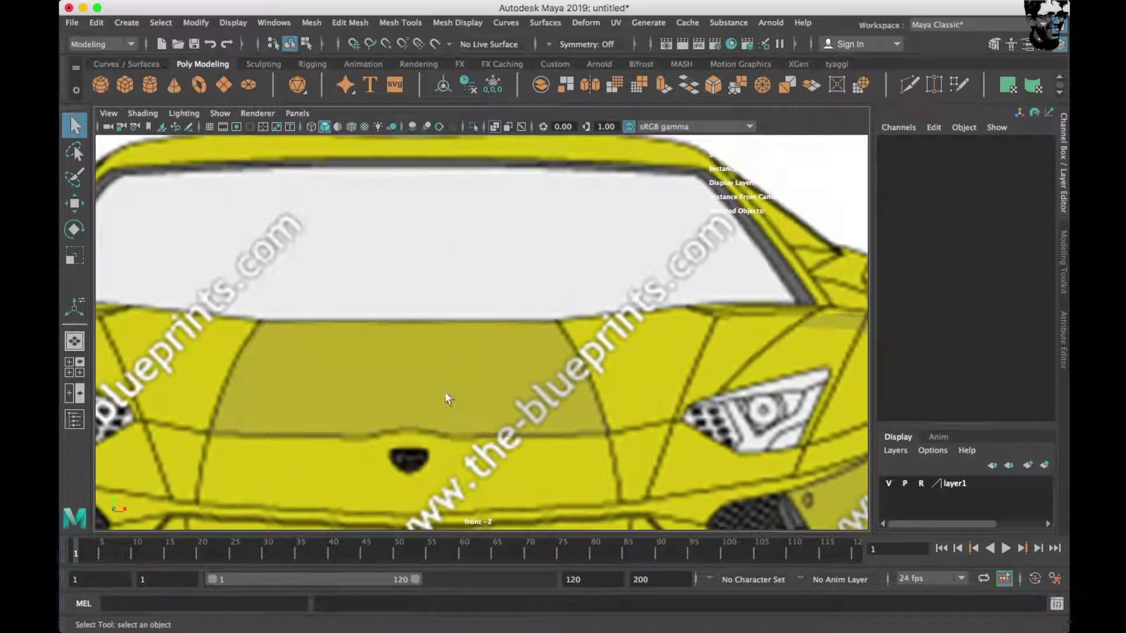
left_click(452, 327)
scroll(406, 295, "up", 5)
scroll(407, 295, "down", 4)
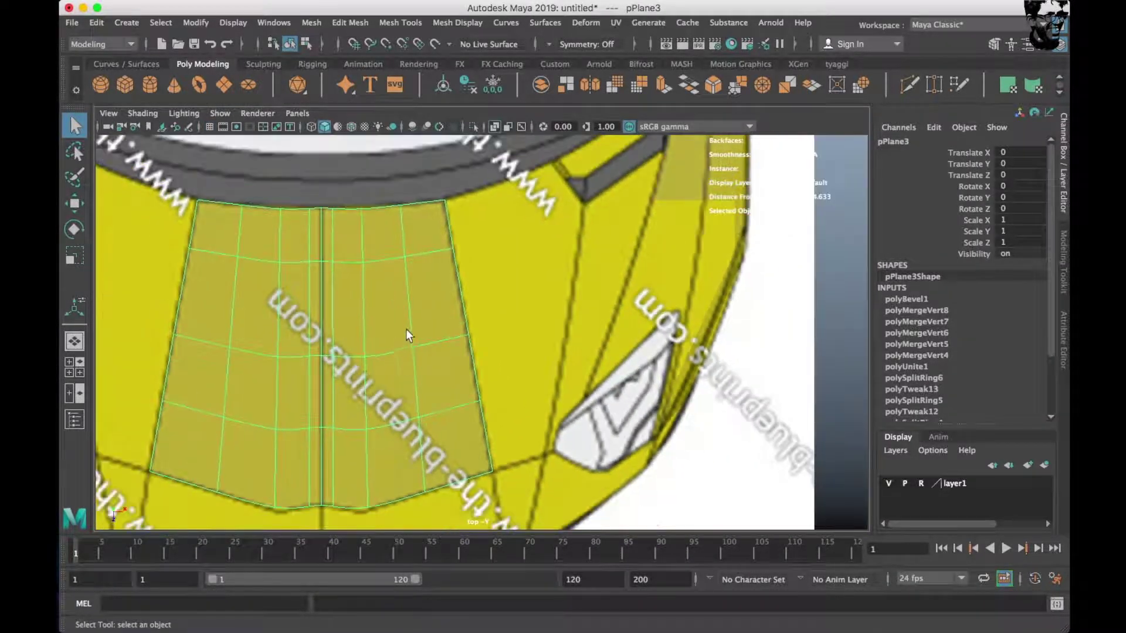
scroll(413, 304, "up", 1)
left_click(228, 86)
scroll(301, 257, "down", 4)
Undo the stray plane and extrude the hood's outer edge into a new strip.
key("ctrl+z")
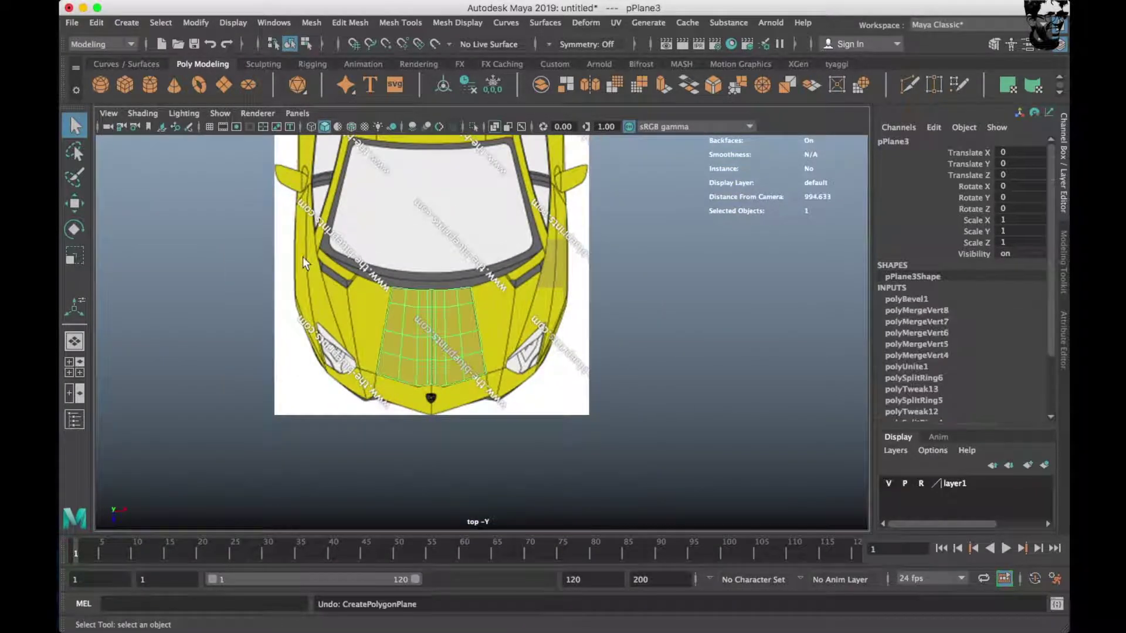
scroll(302, 257, "up", 3)
scroll(422, 349, "up", 2)
scroll(440, 246, "up", 3)
scroll(444, 198, "up", 2)
key("F10")
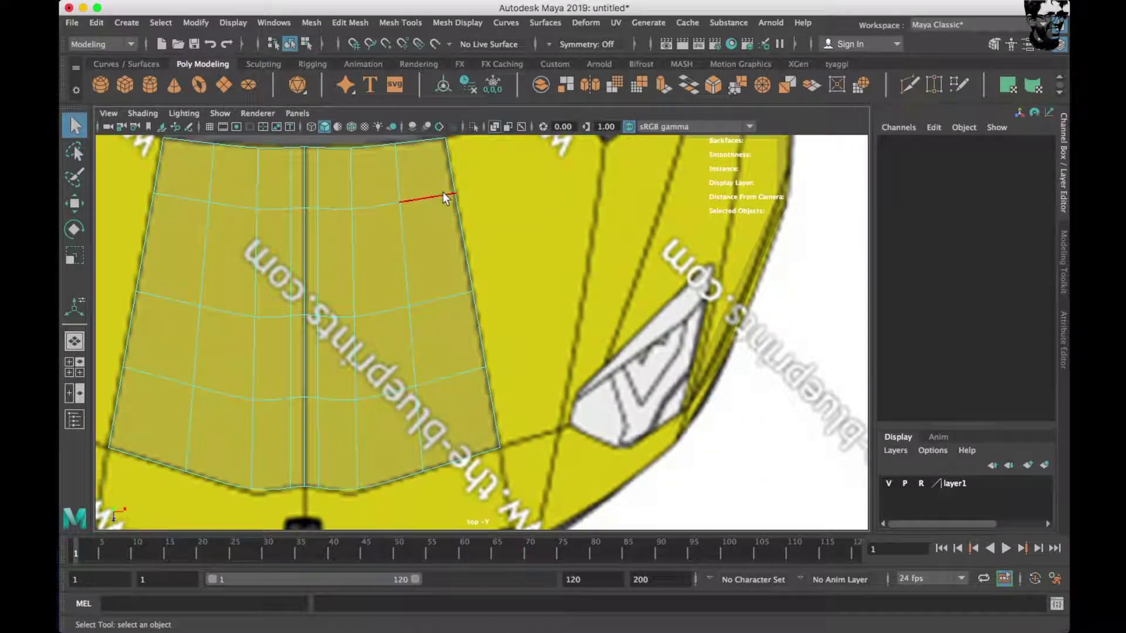
left_click(447, 181)
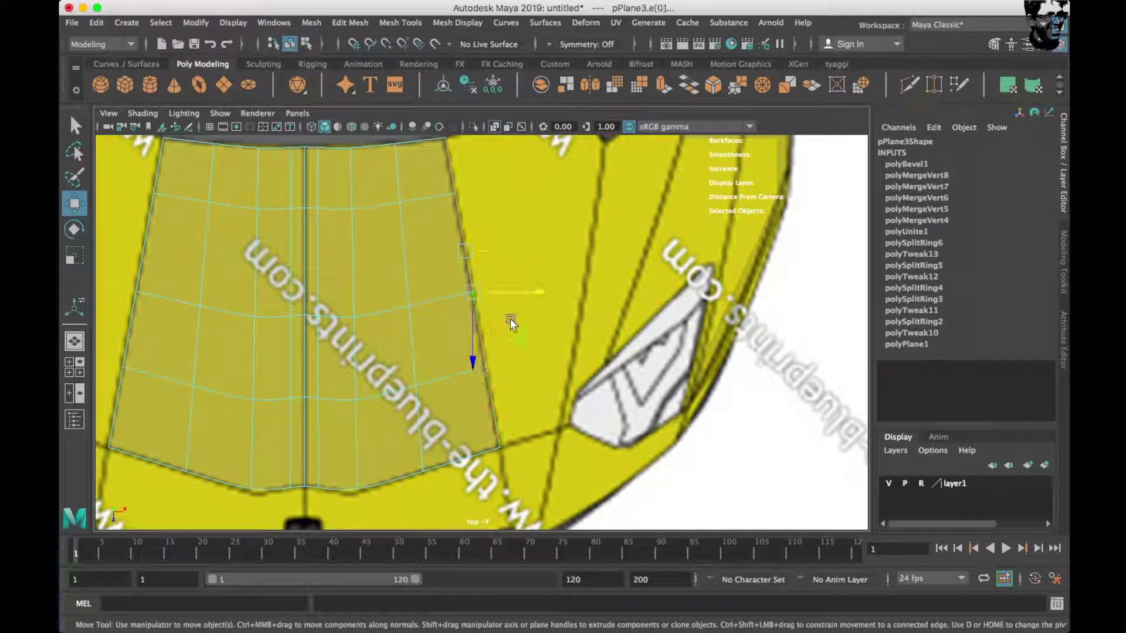
left_click_drag(522, 291, 587, 279, "shift")
Extract the new strip's faces into a separate mesh, polySurface2.
right_click_drag(513, 272, 505, 317)
left_click(506, 331)
middle_click_drag(499, 221, 504, 312, "alt")
double_click(521, 452, "shift")
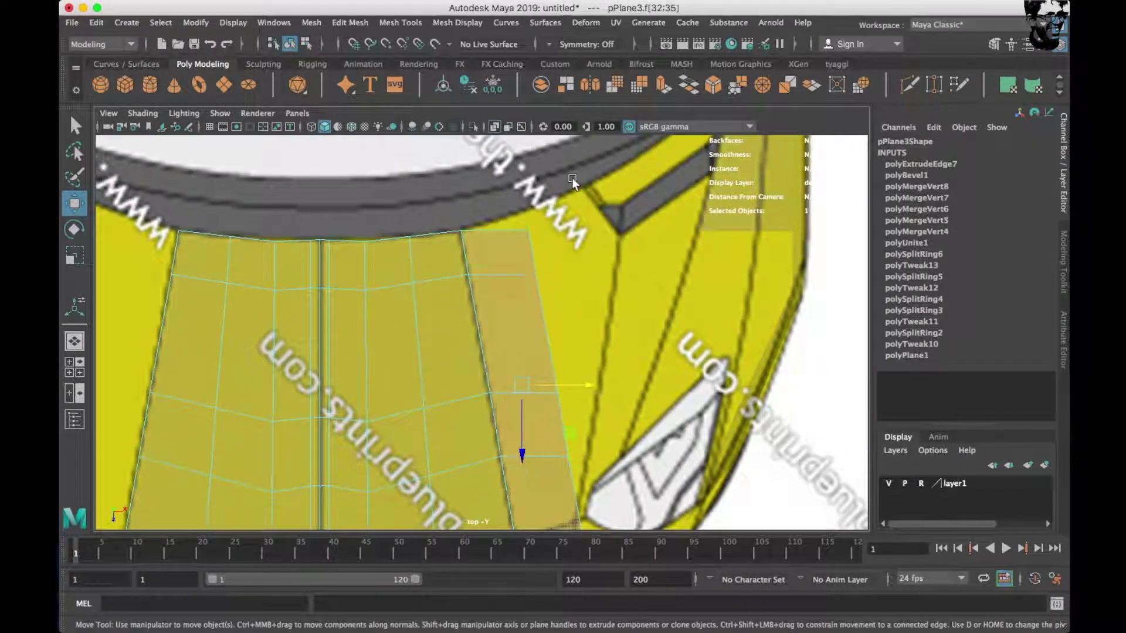
right_click_drag(573, 179, 575, 200, "shift")
left_click(584, 406)
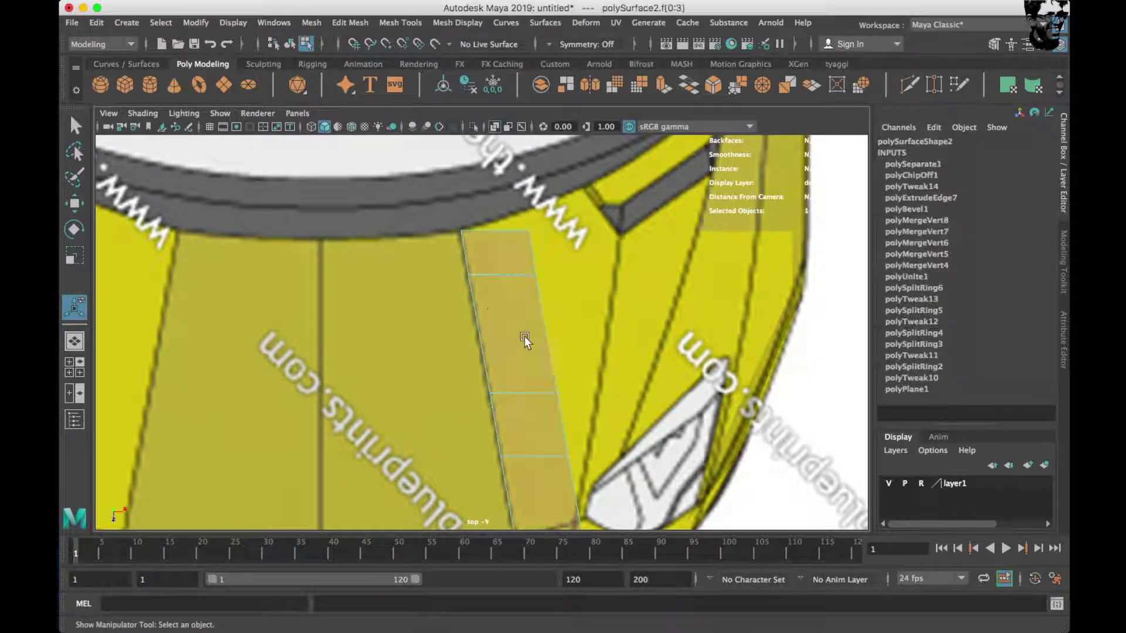
scroll(525, 335, "up", 3)
scroll(488, 283, "up", 3)
In top view, pull the strip's top corner toward the hood edge and the next vertex toward the fender.
key("q")
scroll(511, 247, "down", 3)
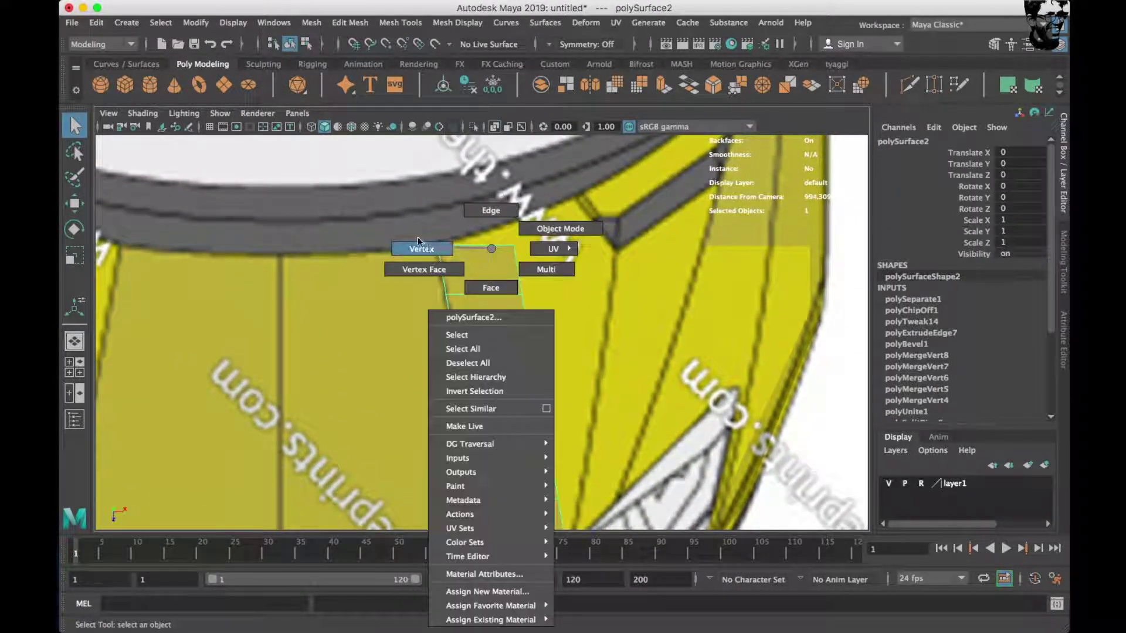
right_click_drag(490, 249, 428, 244)
scroll(490, 216, "up", 4)
left_click(531, 194)
middle_click_drag(532, 194, 514, 264, "alt")
left_click_drag(516, 264, 572, 226)
scroll(603, 289, "down", 2)
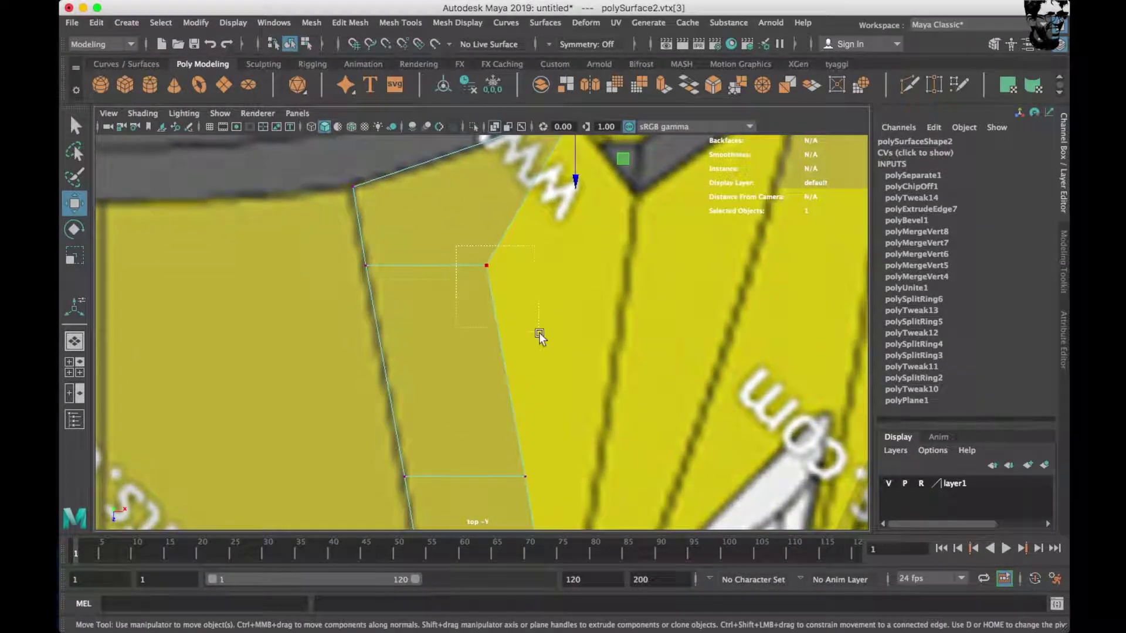
left_click(632, 188)
scroll(516, 275, "up", 2)
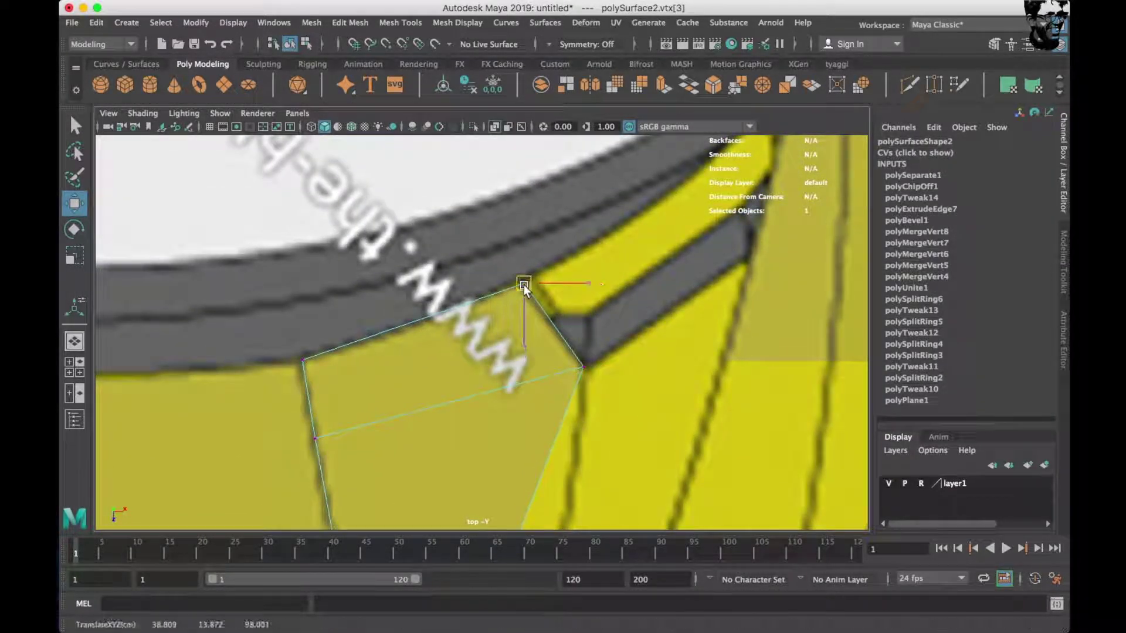
middle_click_drag(583, 370, 425, 405, "alt")
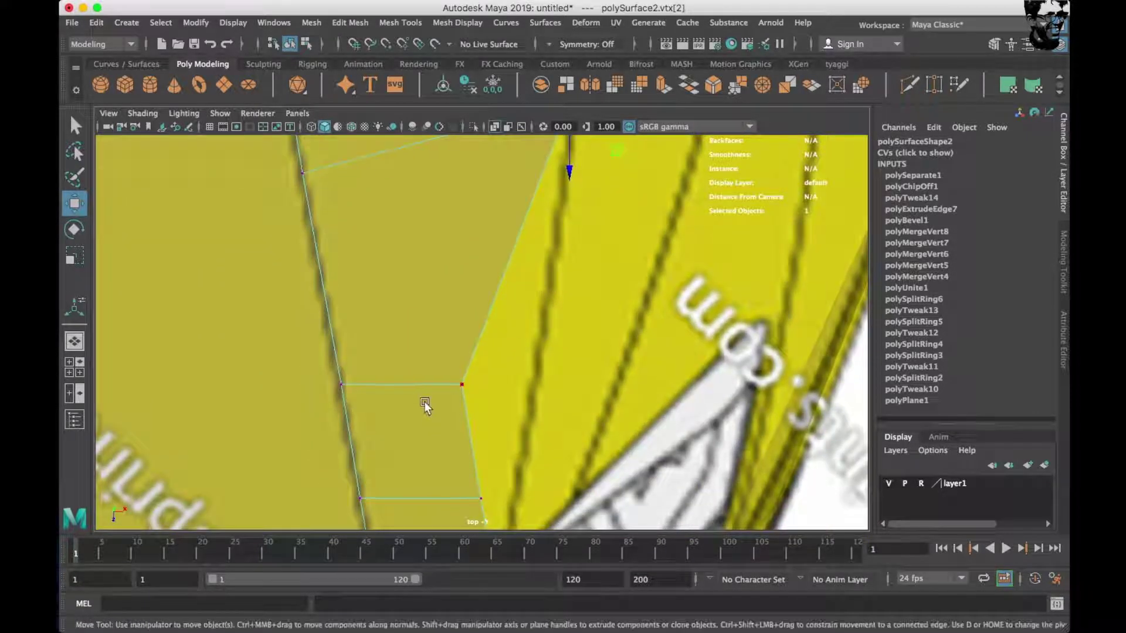
left_click_drag(503, 391, 568, 403)
middle_click_drag(507, 420, 457, 350, "alt")
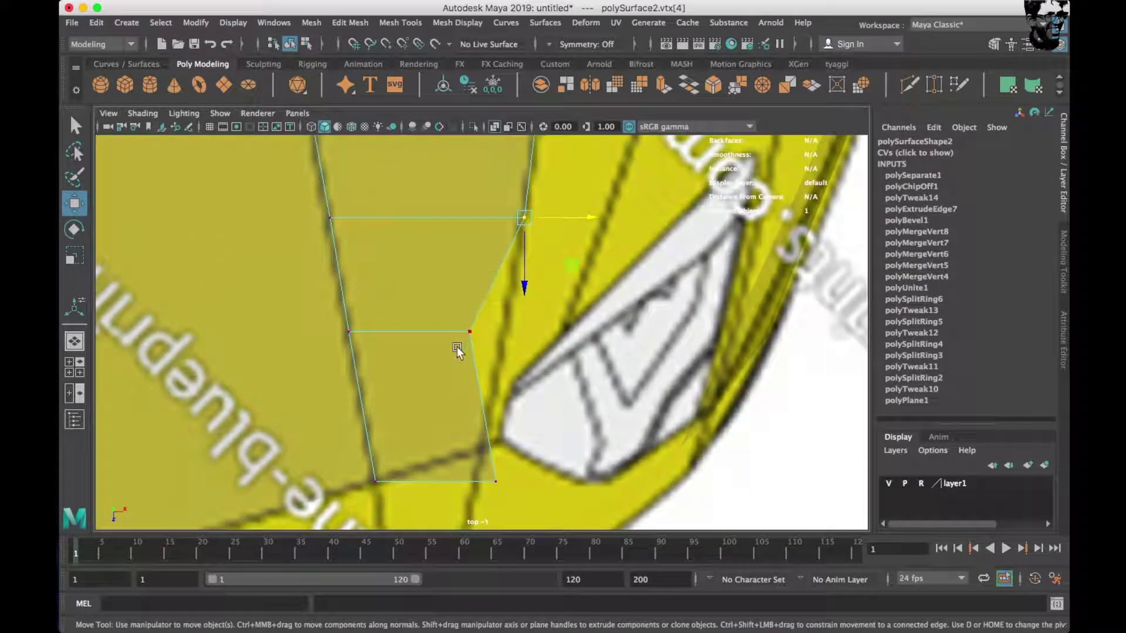
middle_click_drag(524, 414, 465, 359, "alt")
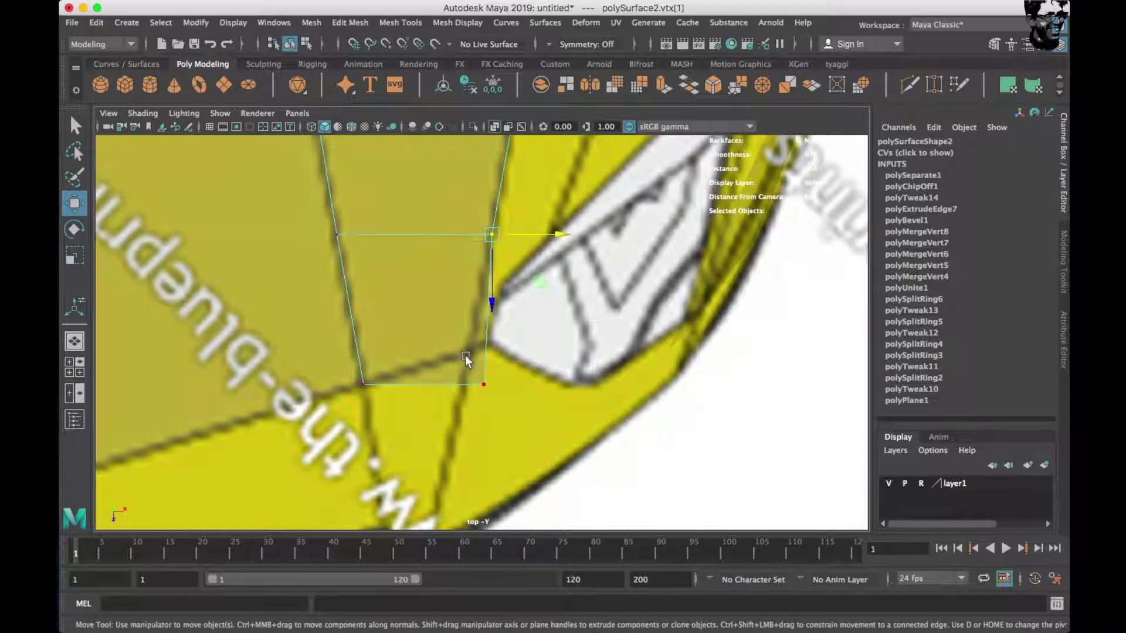
In front view, raise the panel's top corner vertex to the hood line.
scroll(463, 358, "down", 2)
left_click_drag(439, 367, 365, 427)
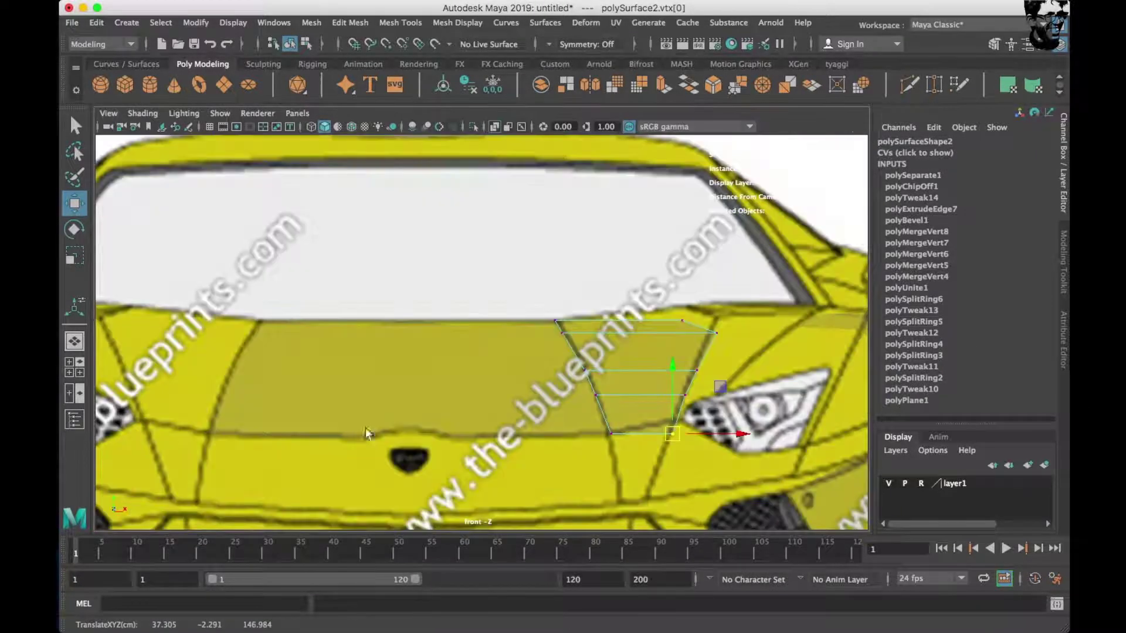
right_click_drag(308, 416, 423, 410, "alt")
scroll(424, 409, "up", 2)
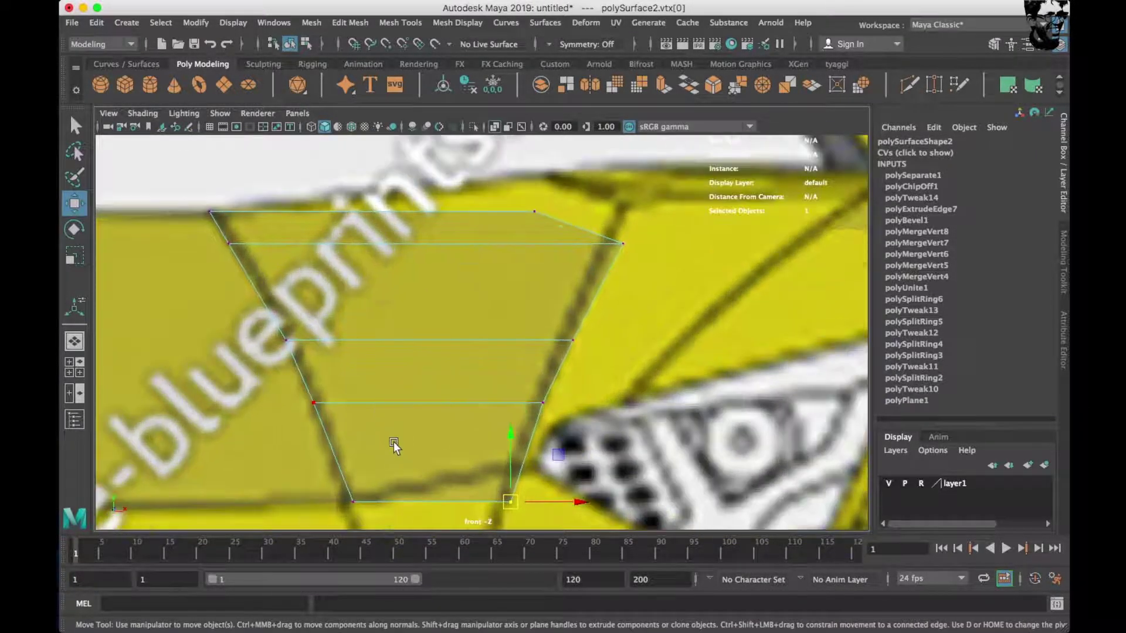
scroll(390, 440, "up", 2)
middle_click_drag(438, 356, 462, 458, "alt")
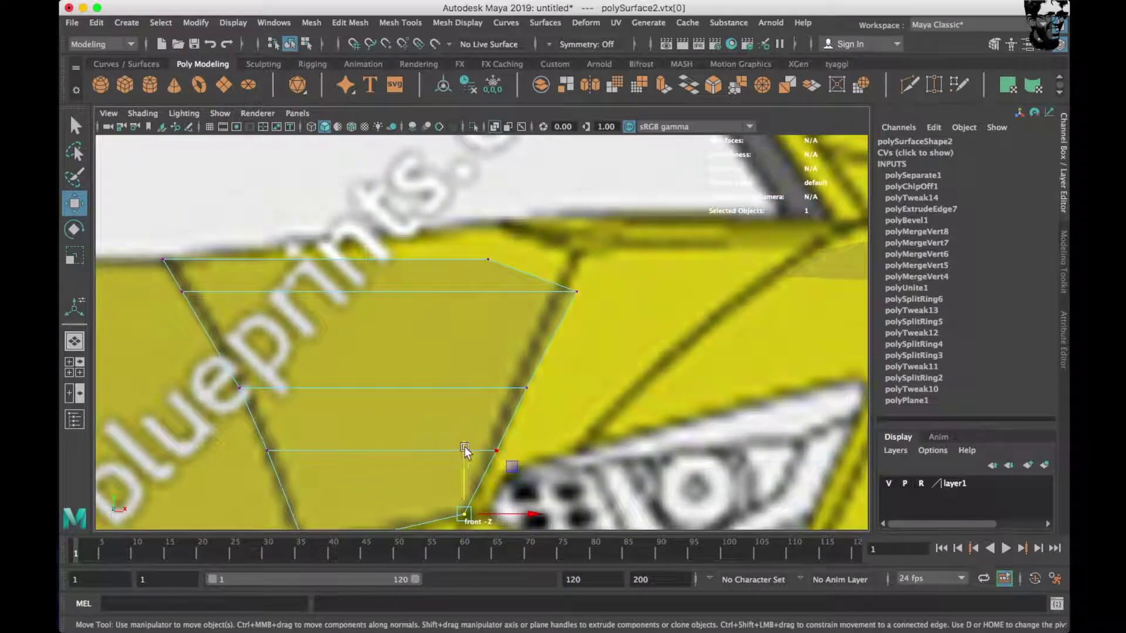
middle_click_drag(524, 342, 551, 440, "alt")
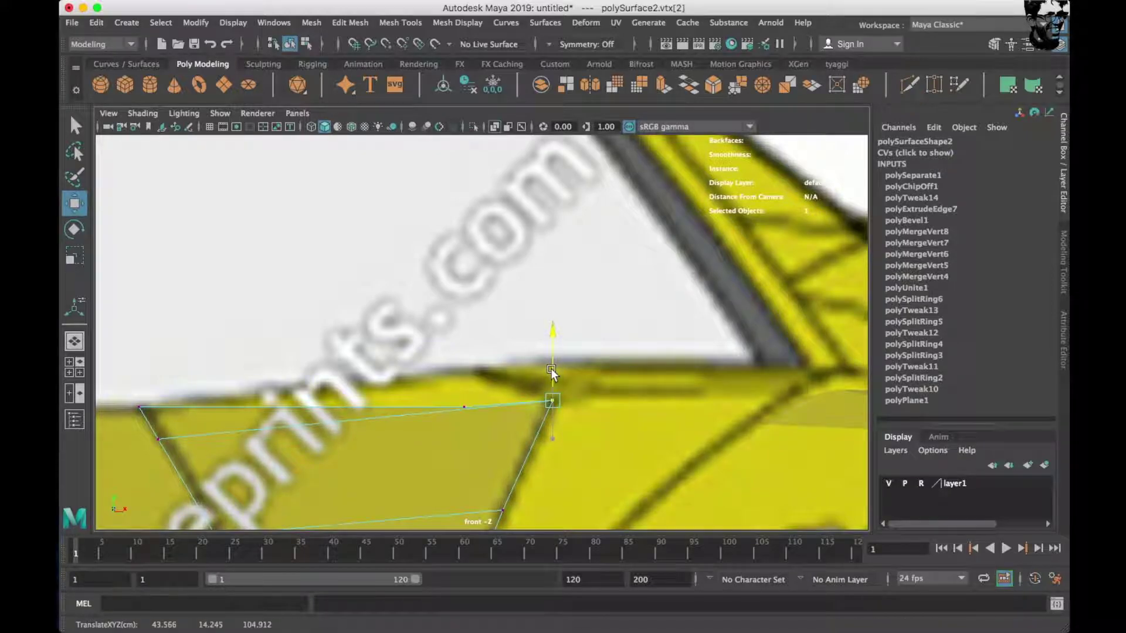
left_click_drag(468, 362, 470, 324)
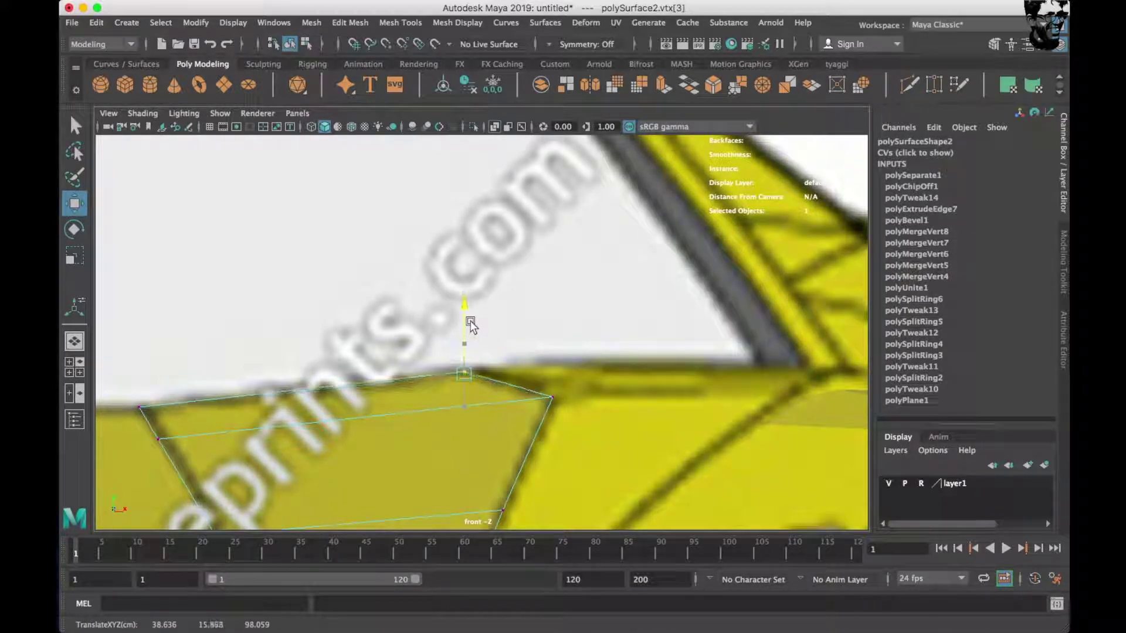
key("space")
mouse_move(595, 385)
left_mouse_down("alt")
mouse_move(549, 369)
mouse_move(515, 414)
left_mouse_up("alt")
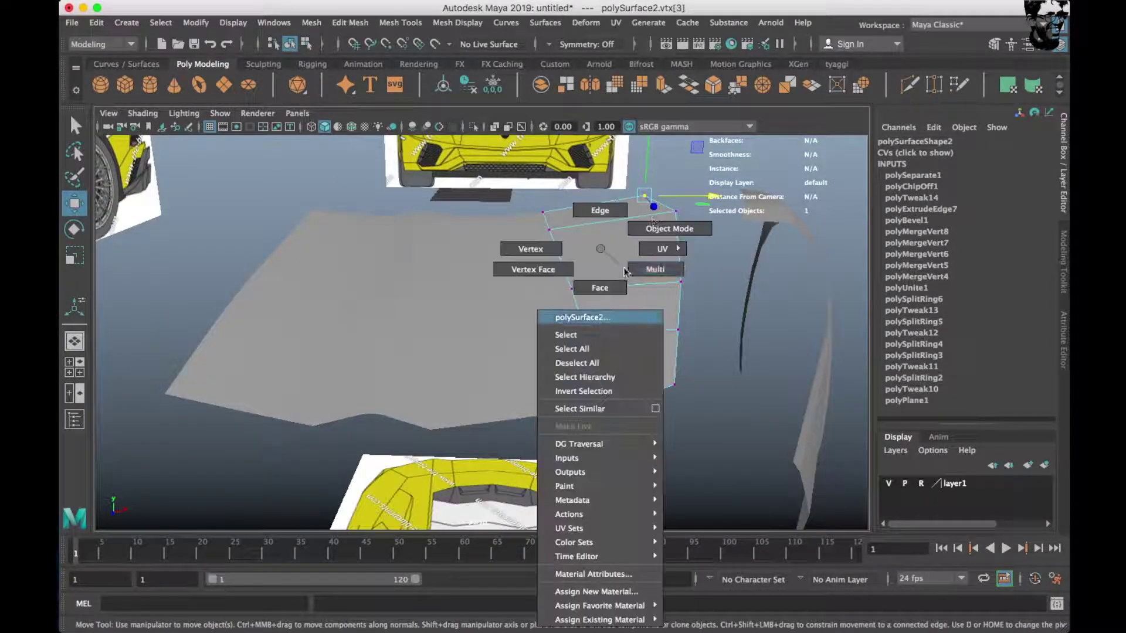
Insert a vertical edge loop through the panel beside the headlight.
right_click_drag(599, 252, 666, 226)
key("space")
key("space")
scroll(435, 325, "up", 3)
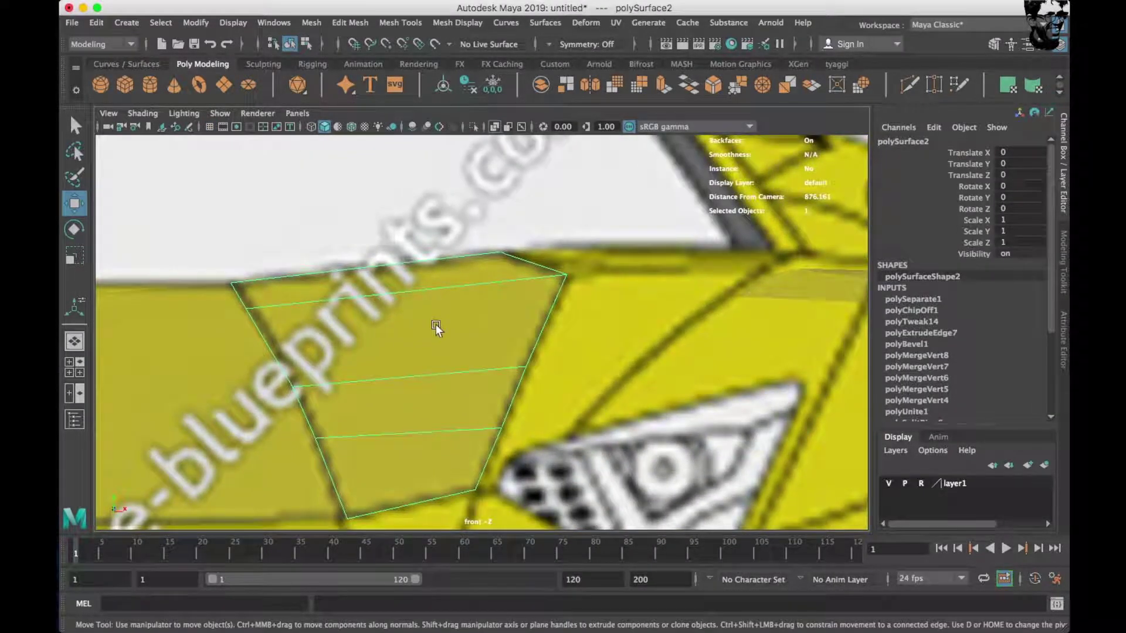
right_click_drag(435, 325, 379, 318, "shift")
left_click(404, 291)
middle_click_drag(389, 375, 402, 299, "alt")
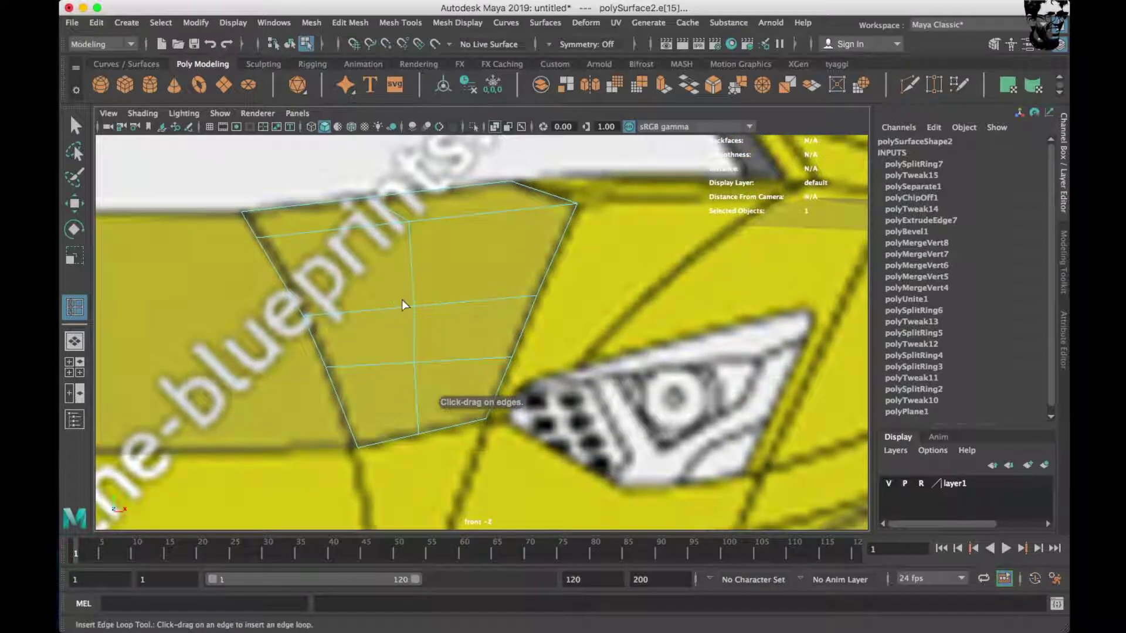
key("w")
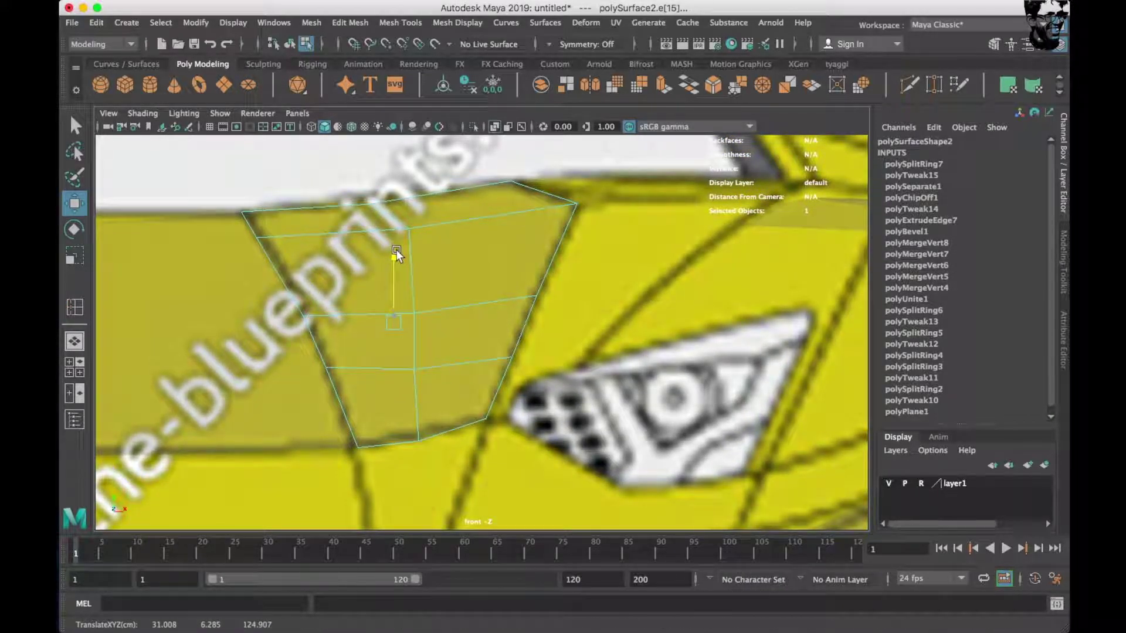
Lift the new loop's bottom vertex in side view to curve the panel's profile.
middle_click_drag(437, 296, 437, 251, "alt")
right_click_drag(437, 251, 376, 250)
left_click(414, 396)
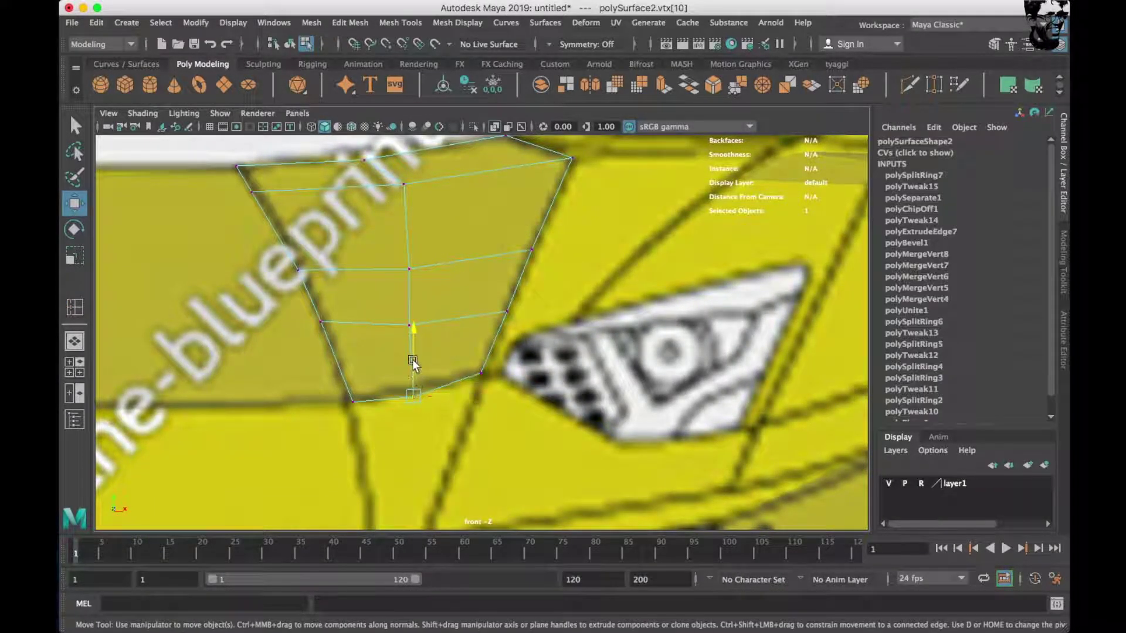
key("space")
key("space")
key("space")
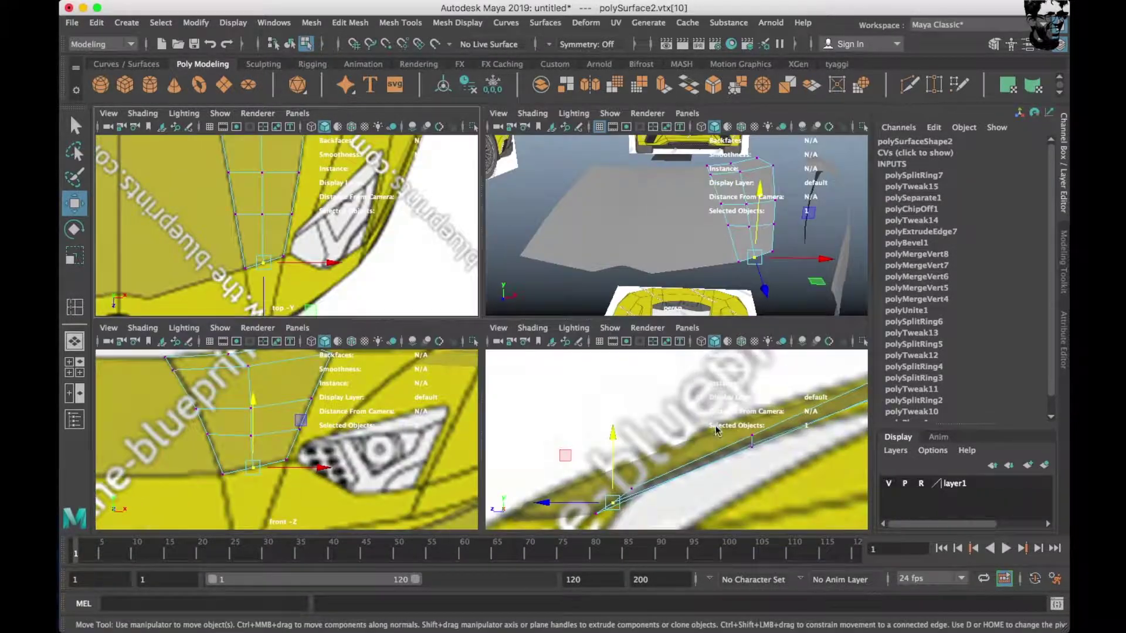
key("space")
scroll(457, 434, "down", 3)
scroll(499, 434, "down", 3)
scroll(545, 417, "up", 5)
key("space")
key("space")
left_click_drag(492, 402, 472, 364)
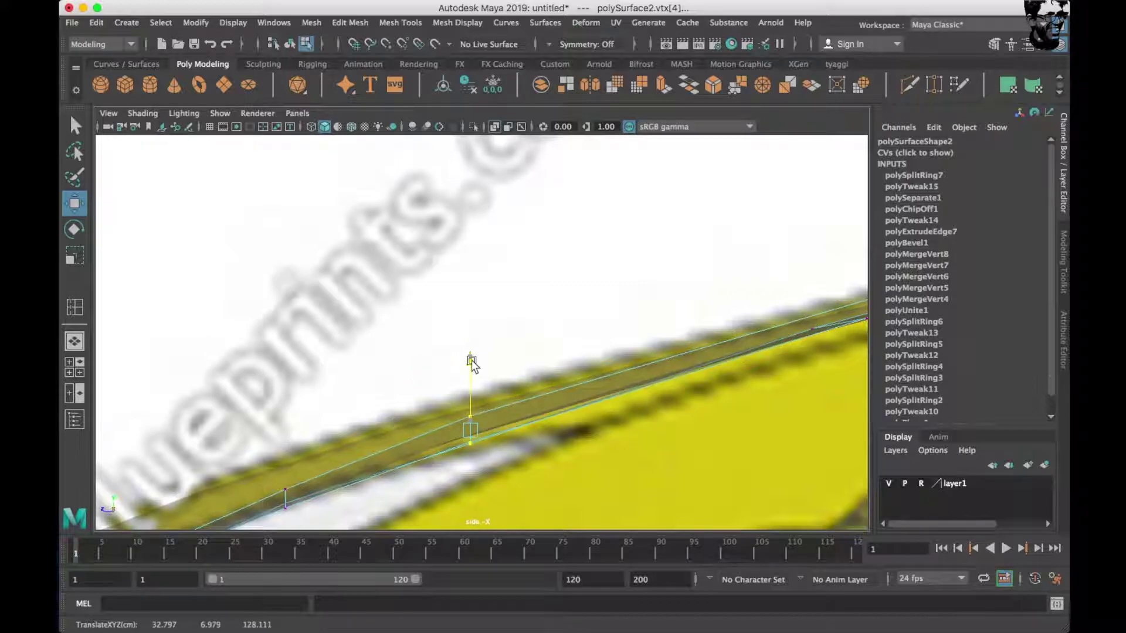
Orbit the perspective view to check the panel against the side blueprint.
scroll(455, 435, "down", 3)
scroll(568, 420, "down", 3)
scroll(701, 291, "up", 2)
key("space")
key("space")
scroll(639, 356, "up", 5)
mouse_move(596, 342)
left_mouse_down("alt")
mouse_move(503, 297)
mouse_move(649, 386)
left_mouse_up("alt")
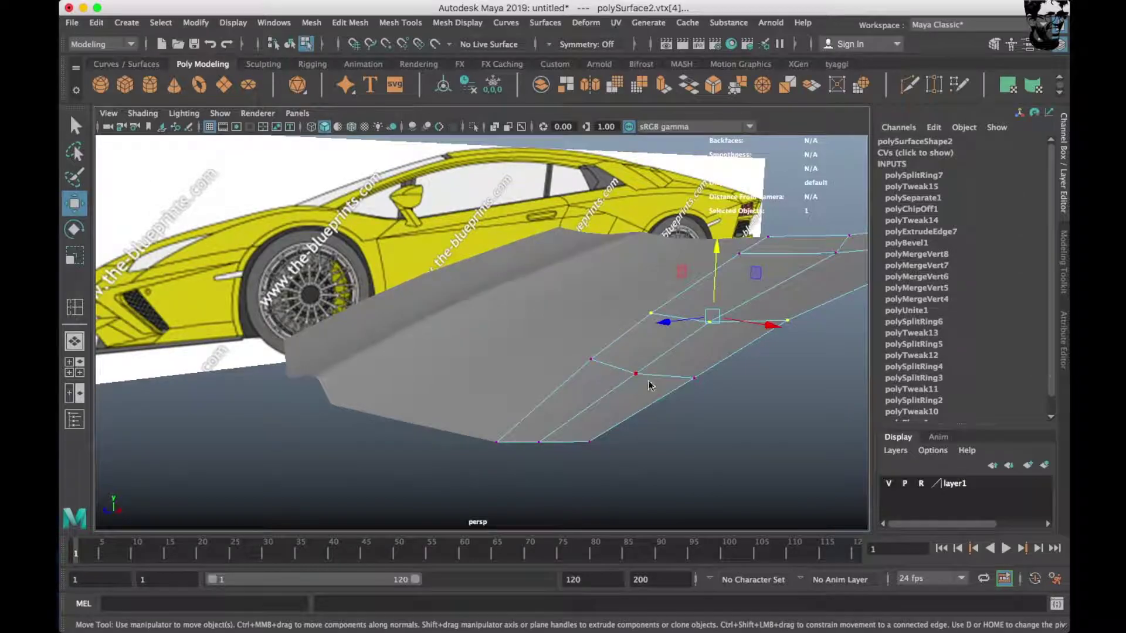
right_click_drag(649, 385, 777, 311)
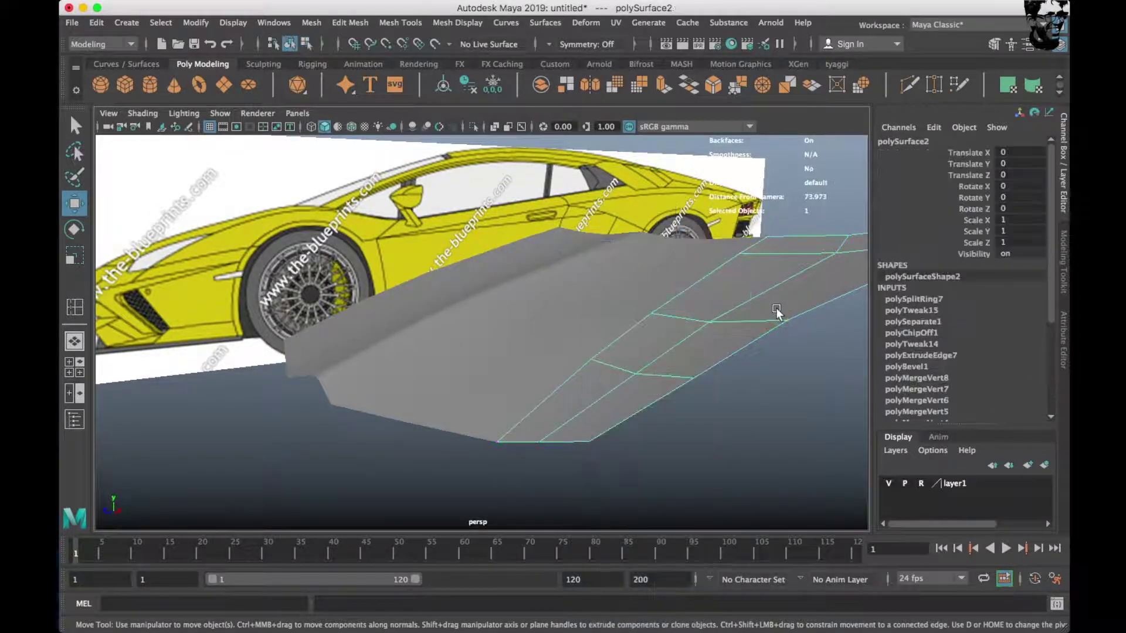
Mirror the right hood panel to the opposite side as an instance with scale X -1.
left_click(716, 332)
mouse_move(684, 343)
left_mouse_down("alt")
mouse_move(642, 378)
mouse_move(652, 349)
left_mouse_up("alt")
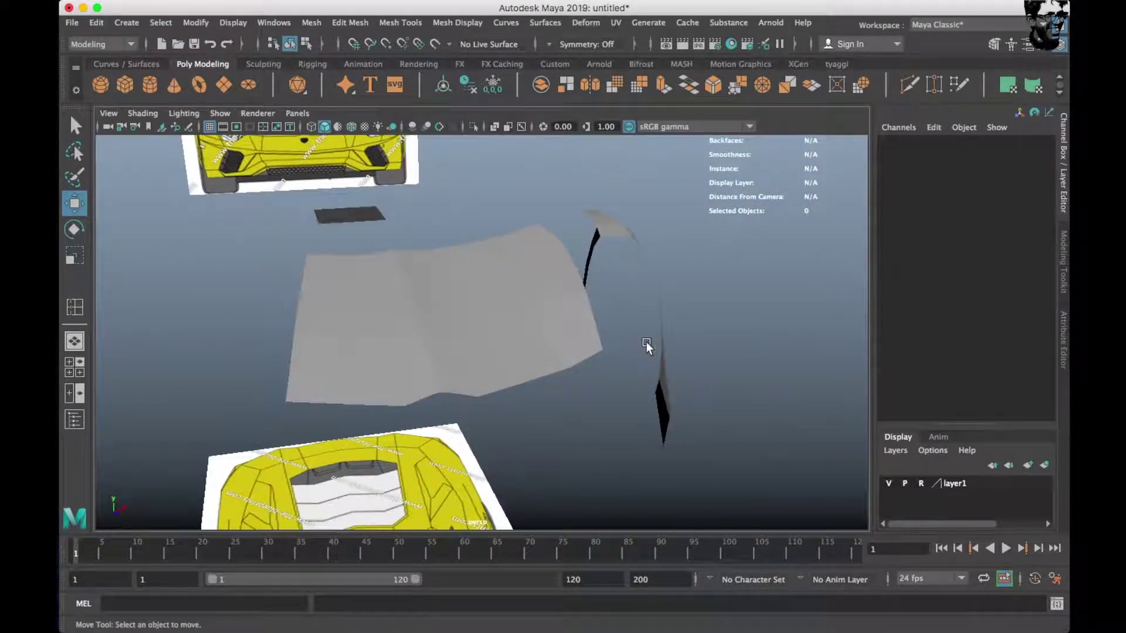
left_click(557, 308)
left_click(96, 22)
left_click(141, 174)
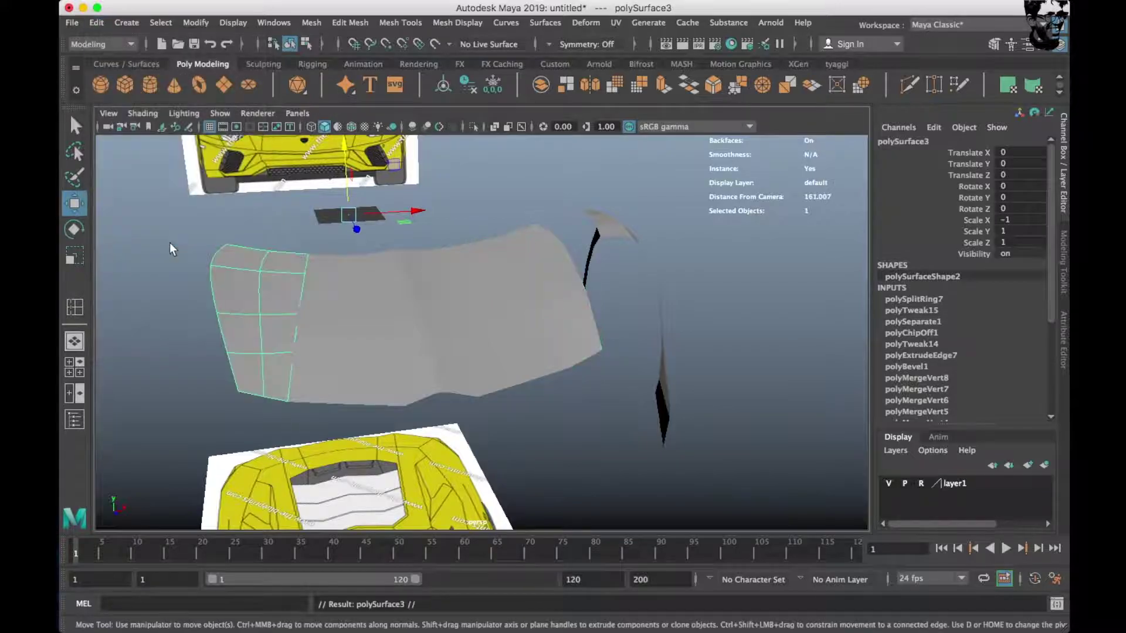
View the whole hood from above and select the original hood panel.
left_click(486, 174)
scroll(420, 236, "down", 3)
left_click_drag(419, 237, 486, 298, "alt")
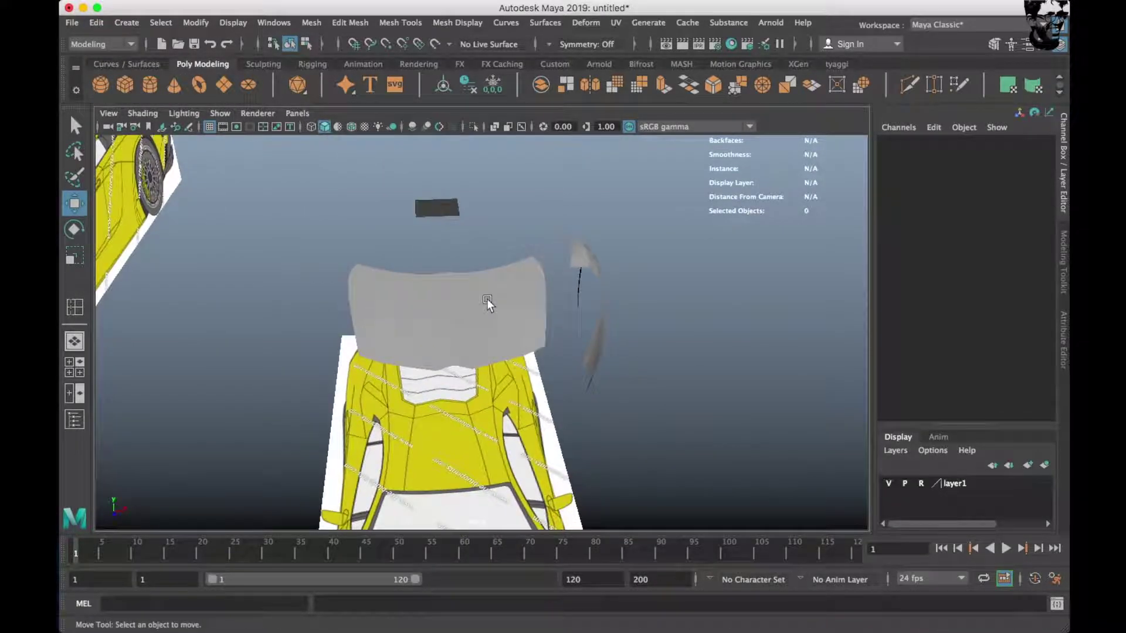
left_click(486, 298)
key("space")
key("space")
scroll(588, 371, "up", 3)
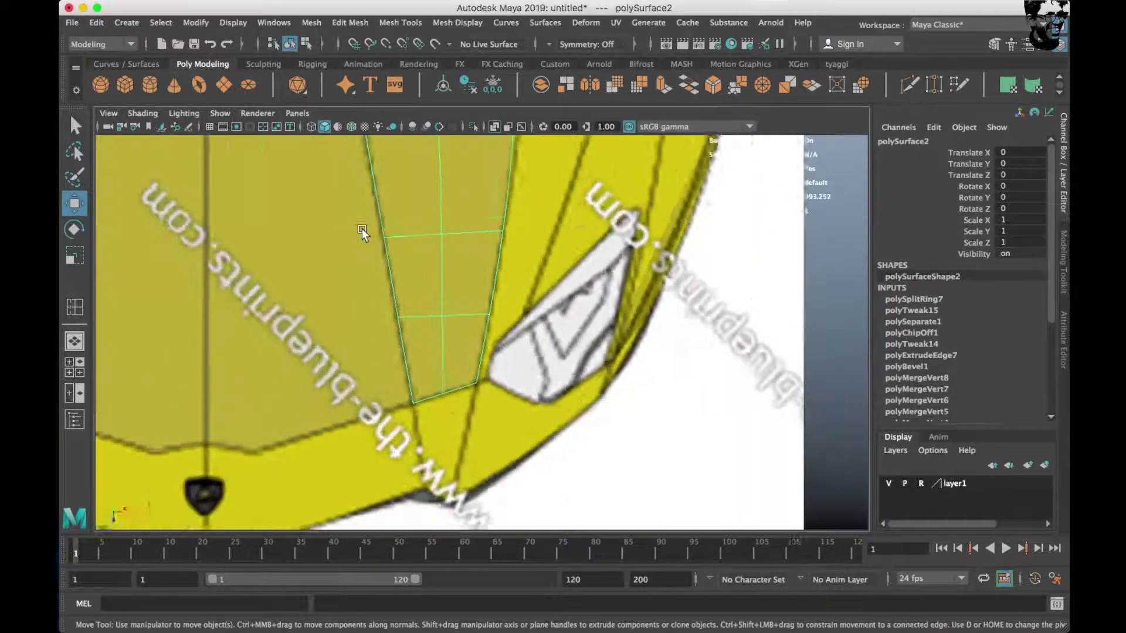
scroll(361, 227, "up", 3)
scroll(456, 241, "down", 3)
Extrude the wheel-arch fender's top edge down past the headlight.
left_click(536, 259)
scroll(536, 259, "up", 3)
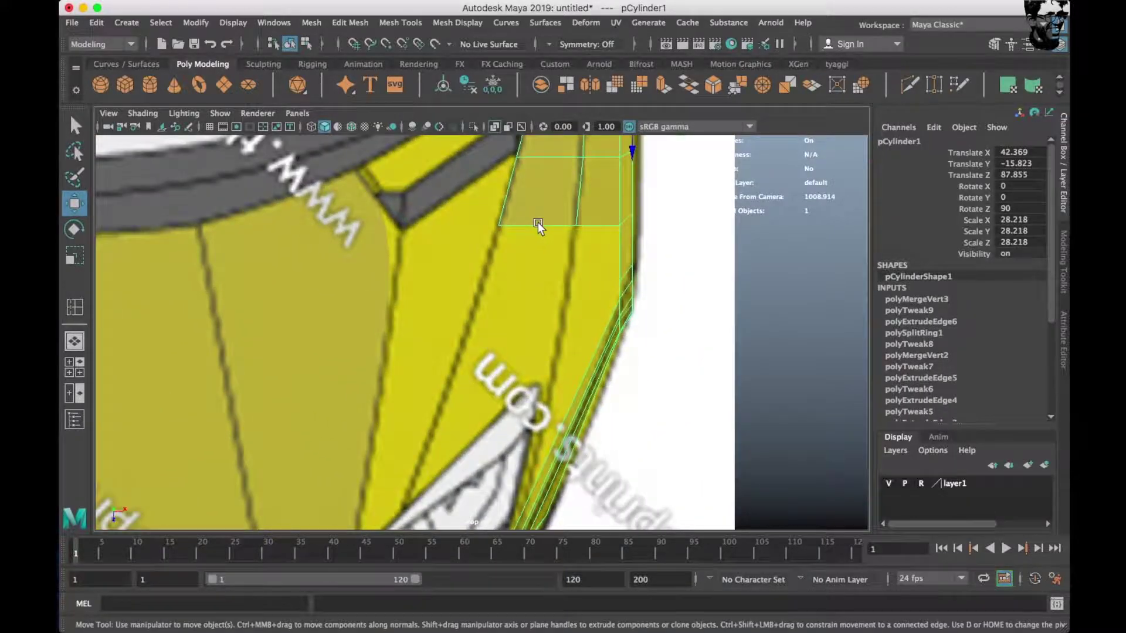
key("ctrl+e")
left_click_drag(541, 261, 472, 374)
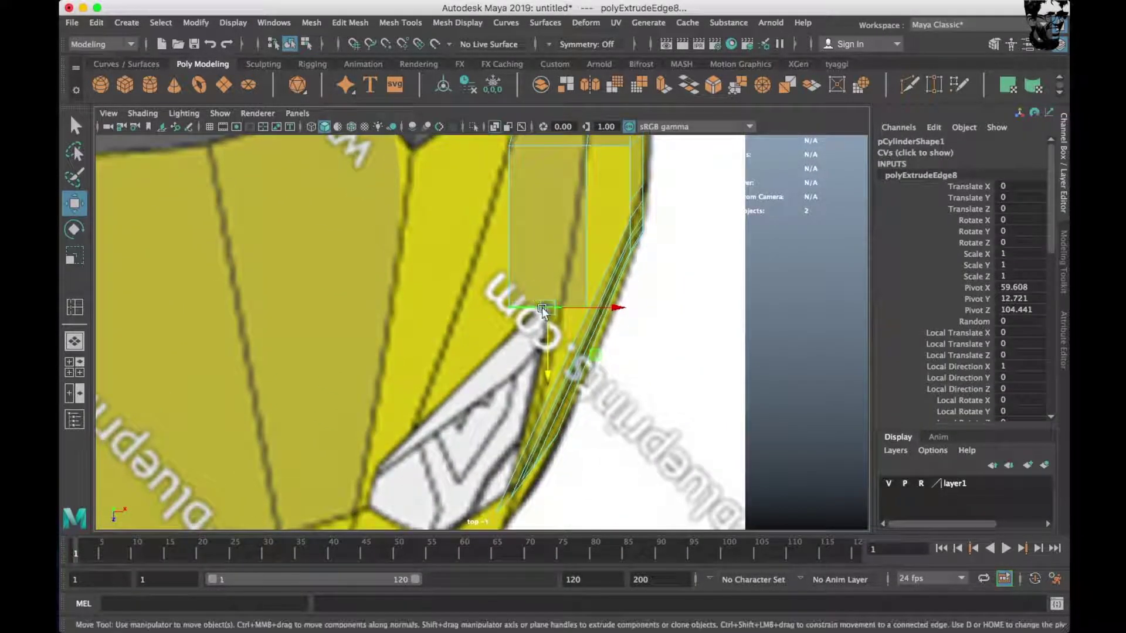
Move the new strip's outer vertex toward the hood and lower its front vertex onto the body line.
right_click_drag(483, 253, 431, 249)
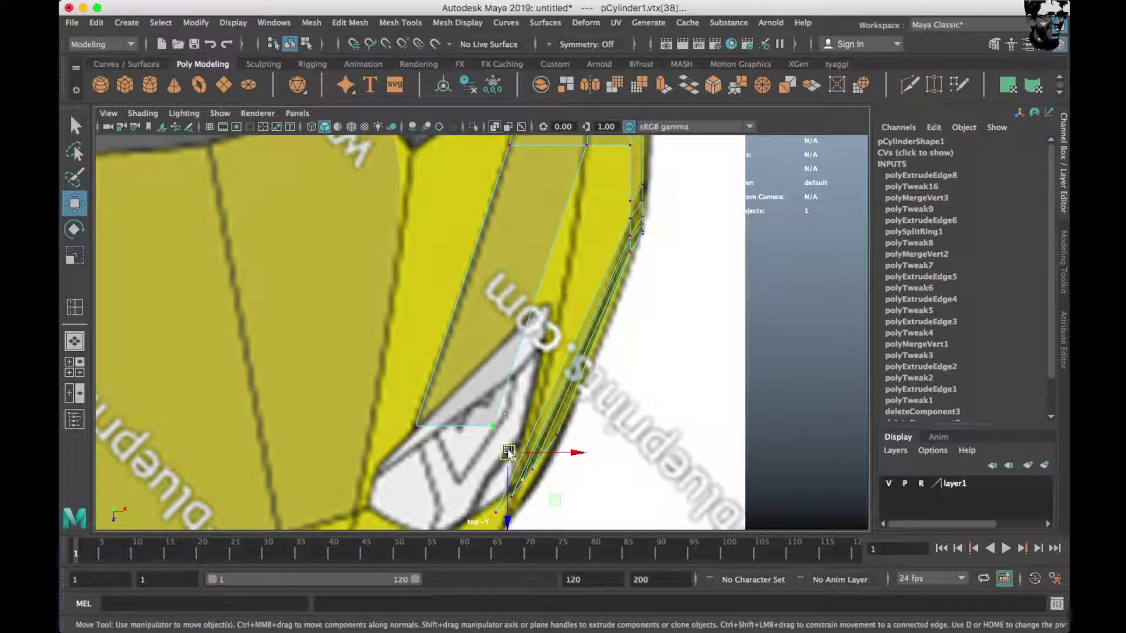
left_click(515, 400)
mouse_move(546, 316)
left_mouse_down()
mouse_move(568, 283)
mouse_move(527, 268)
mouse_move(587, 293)
mouse_move(645, 293)
left_mouse_up()
key("space")
middle_click_drag(622, 329, 649, 328, "alt")
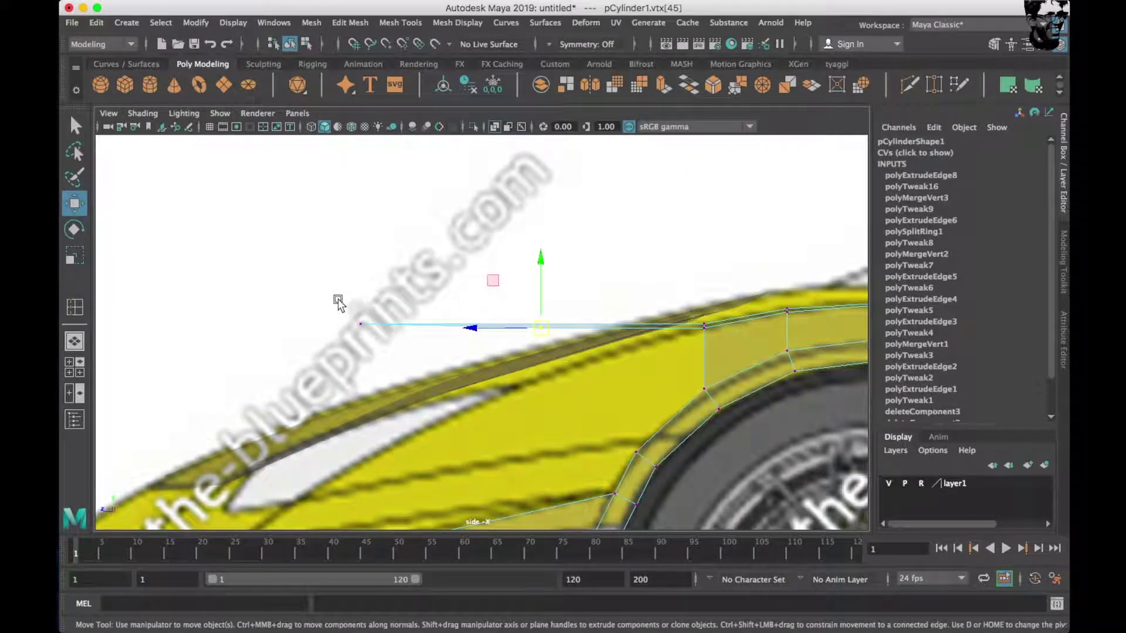
left_click_drag(367, 288, 355, 317)
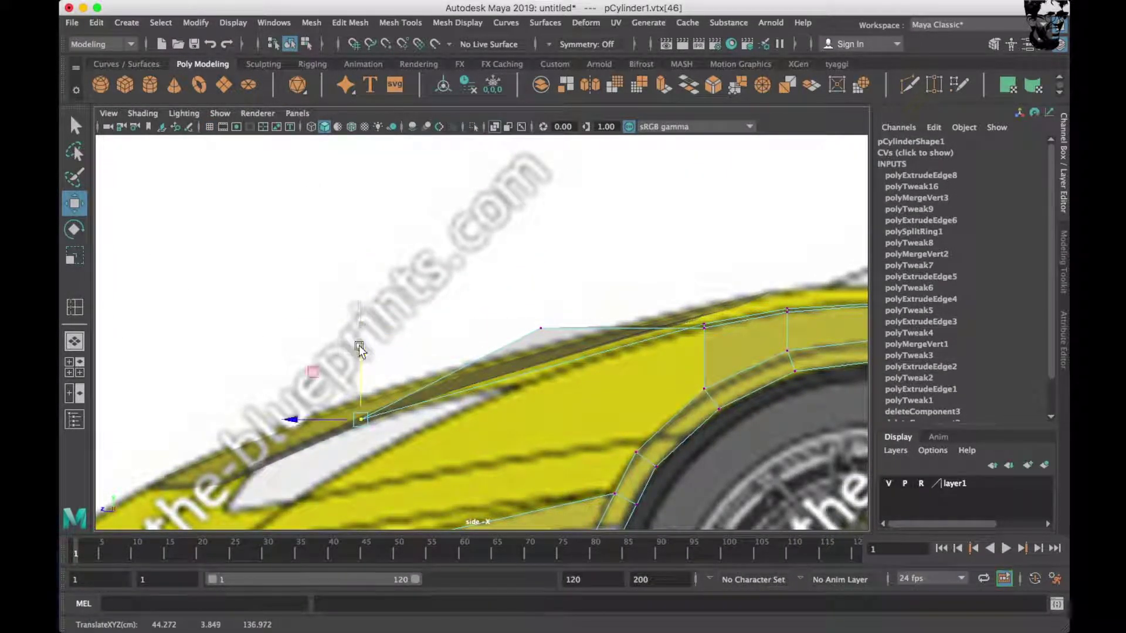
Nudge the strip's other front corner vertex slightly upward in the four-view layout.
left_click(542, 327)
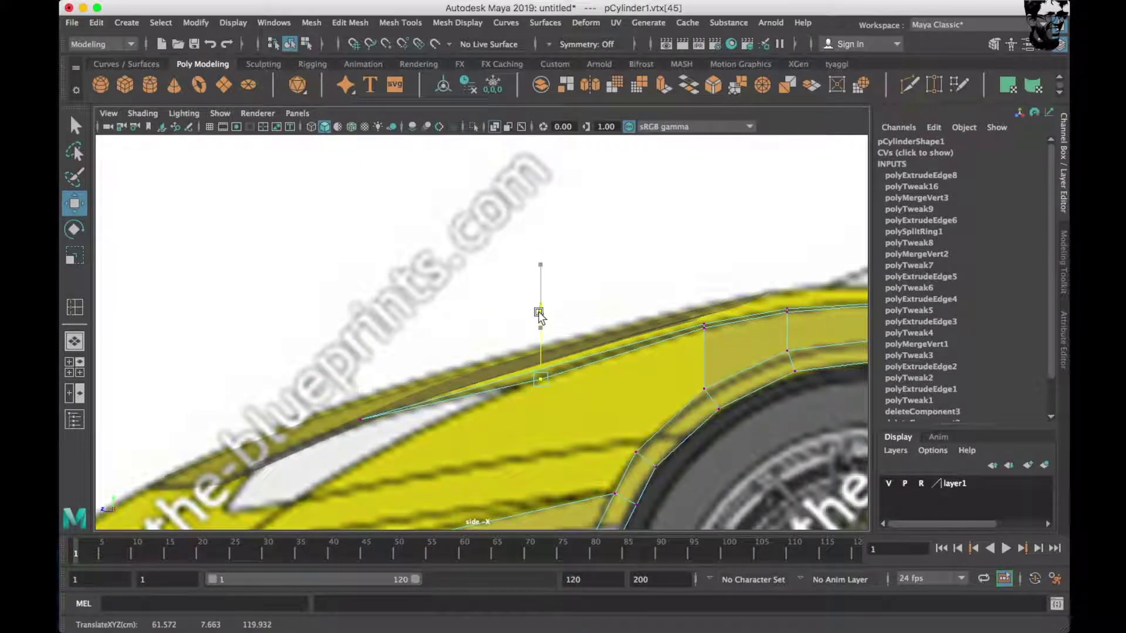
left_click(369, 425)
key("space")
key("space")
key("space")
key("space")
scroll(352, 352, "up", 3)
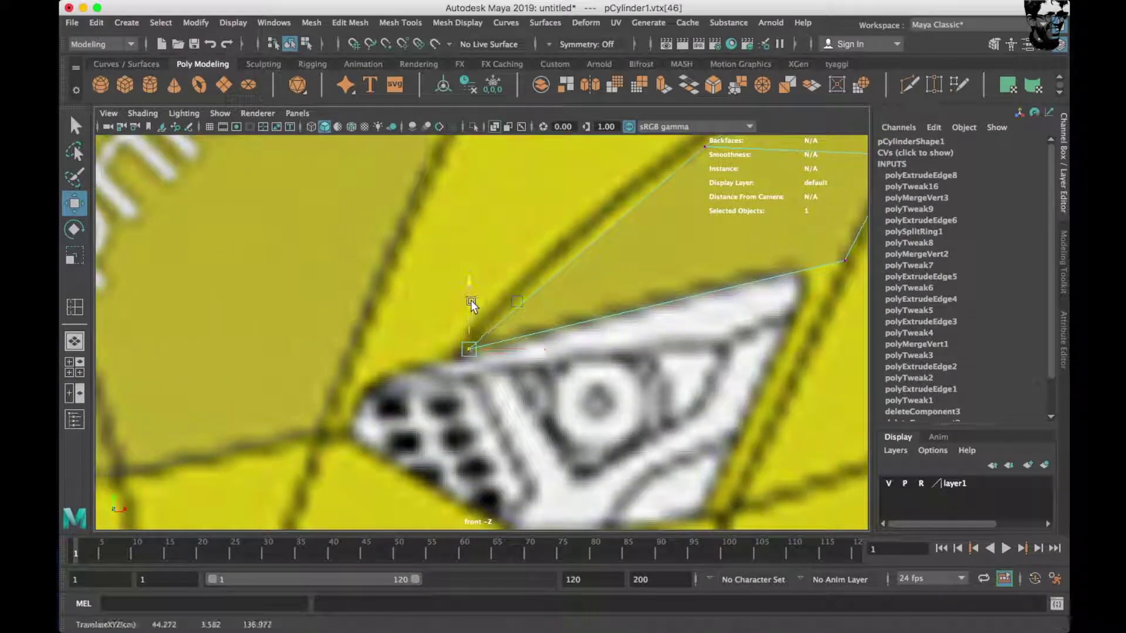
middle_click_drag(471, 303, 276, 349, "alt")
left_click_drag(641, 282, 634, 277)
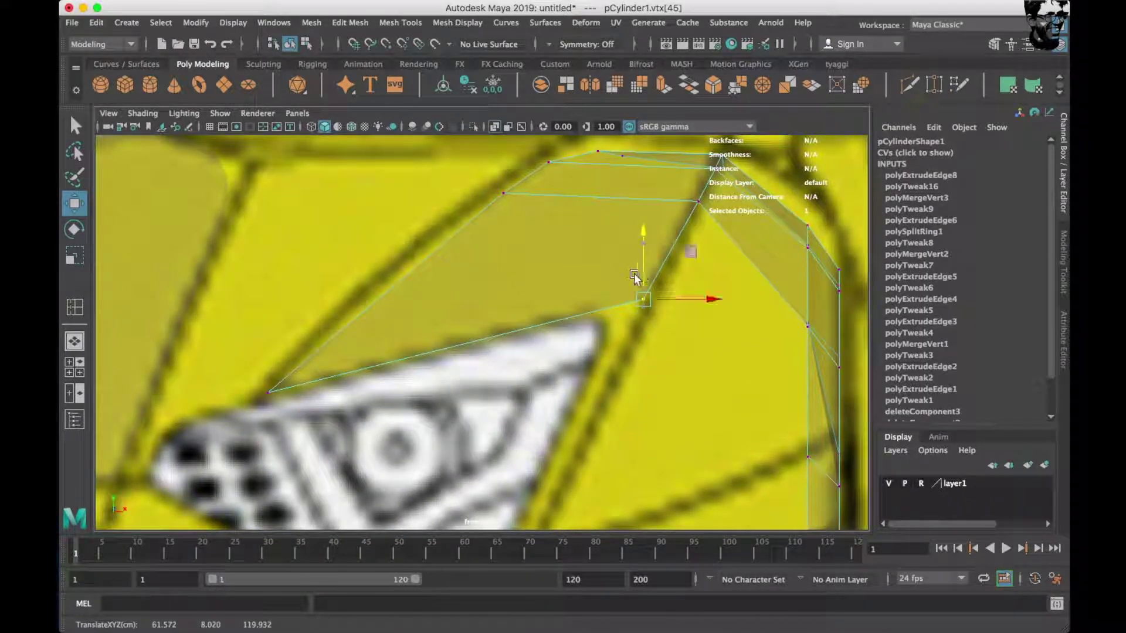
Return the fender to object mode and activate Insert Edge Loop.
key("space")
left_click_drag(573, 308, 551, 234)
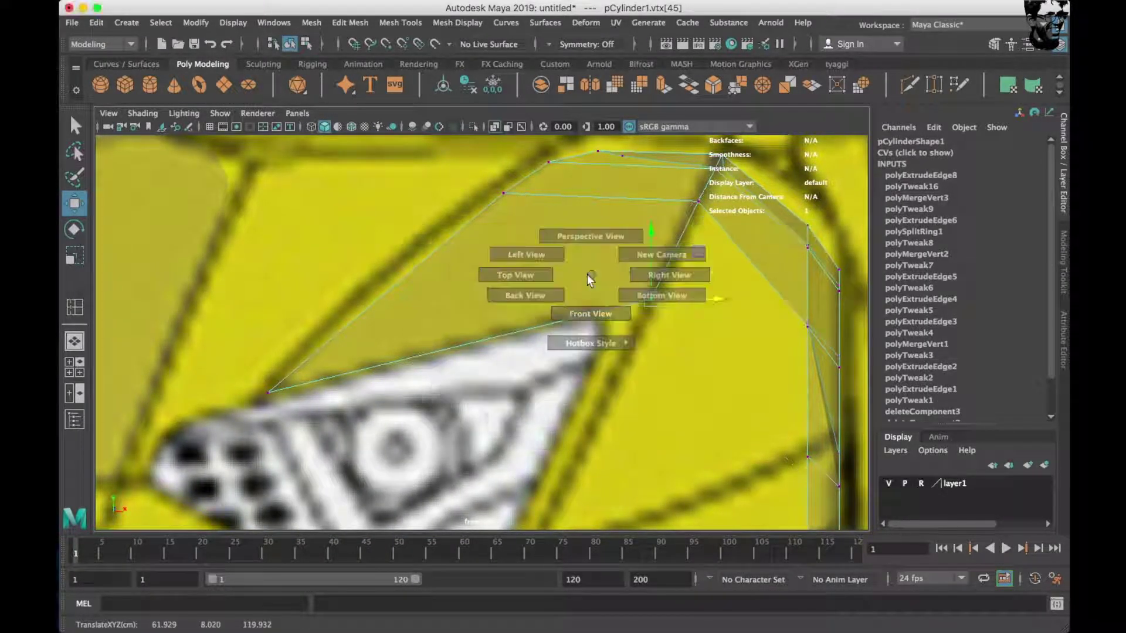
mouse_move(567, 251)
right_mouse_down()
mouse_move(631, 237)
mouse_move(571, 255)
right_mouse_up()
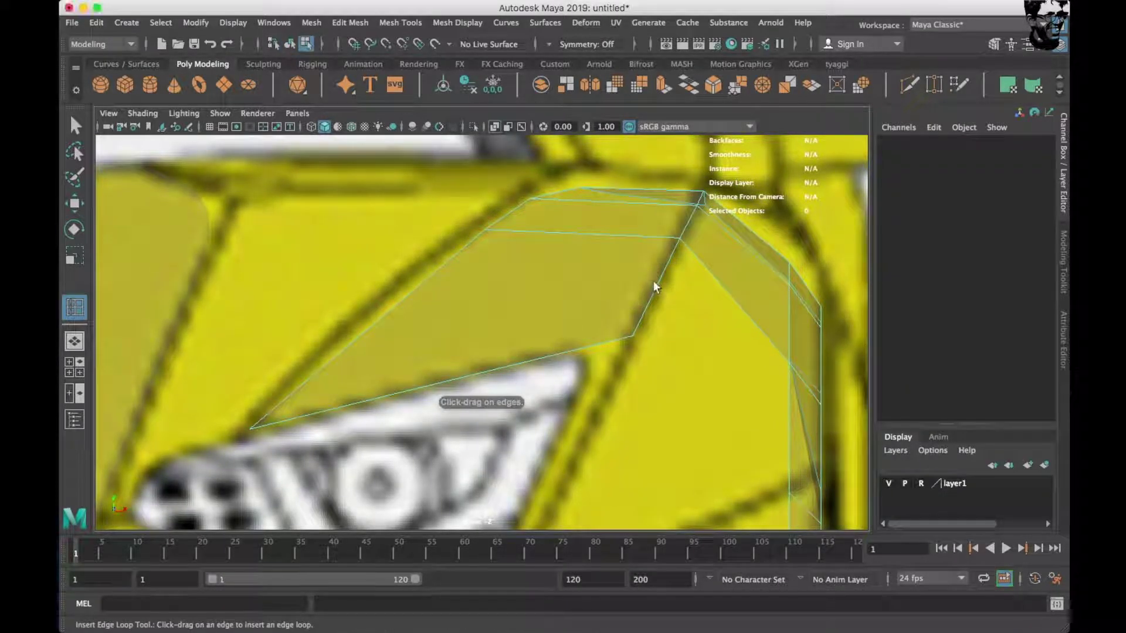
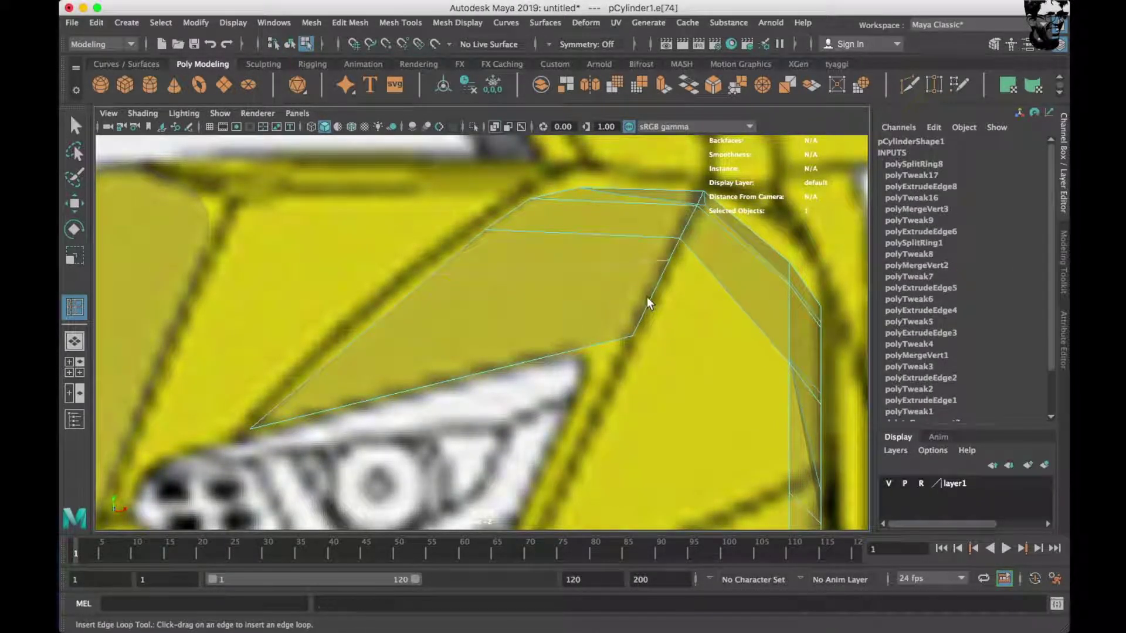
Insert an edge loop across the side panel and select its upper corner vertex.
left_click(645, 298)
scroll(533, 284, "up", 2)
key("w")
right_click_drag(529, 284, 458, 273)
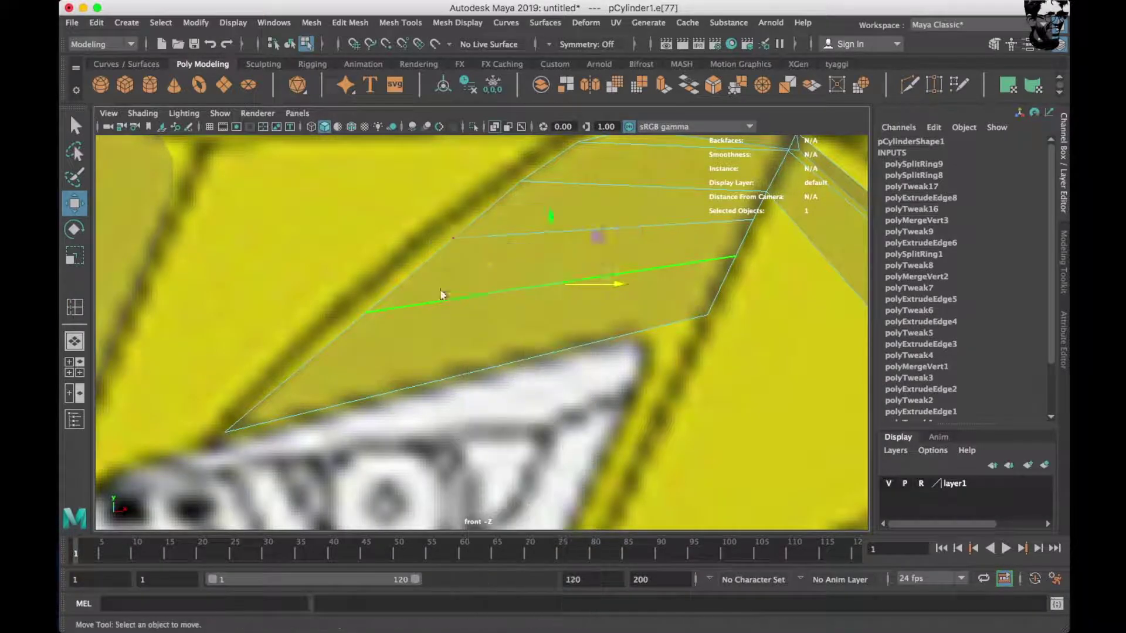
left_click(364, 311)
left_click(454, 238)
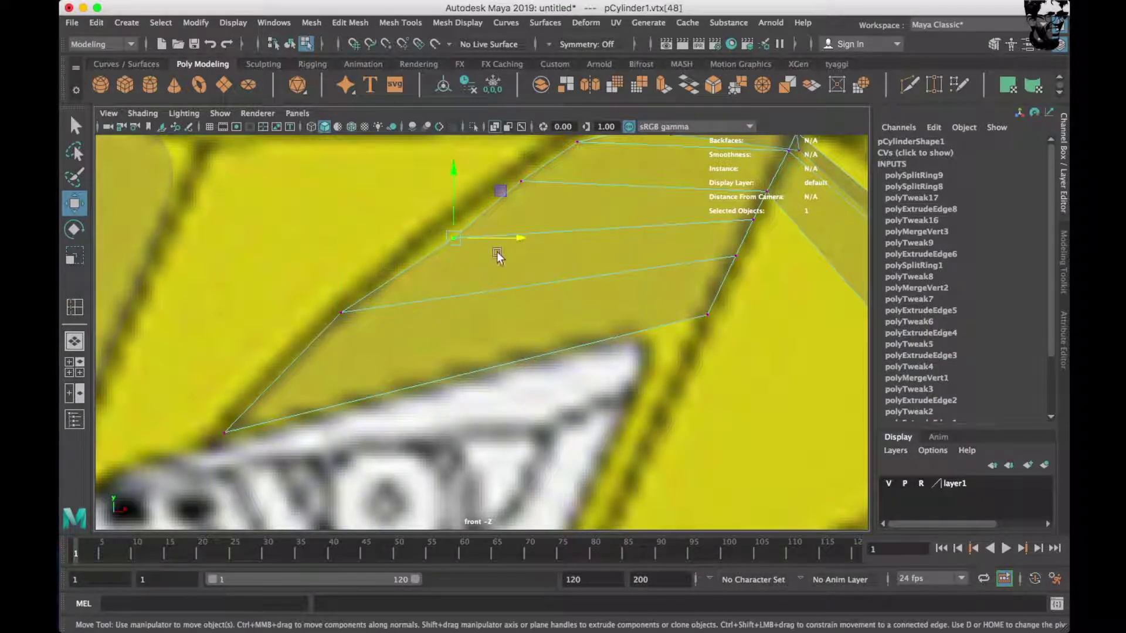
Raise the corner vertex onto the blueprint line, checking it in the side and front views.
key("space")
key("space")
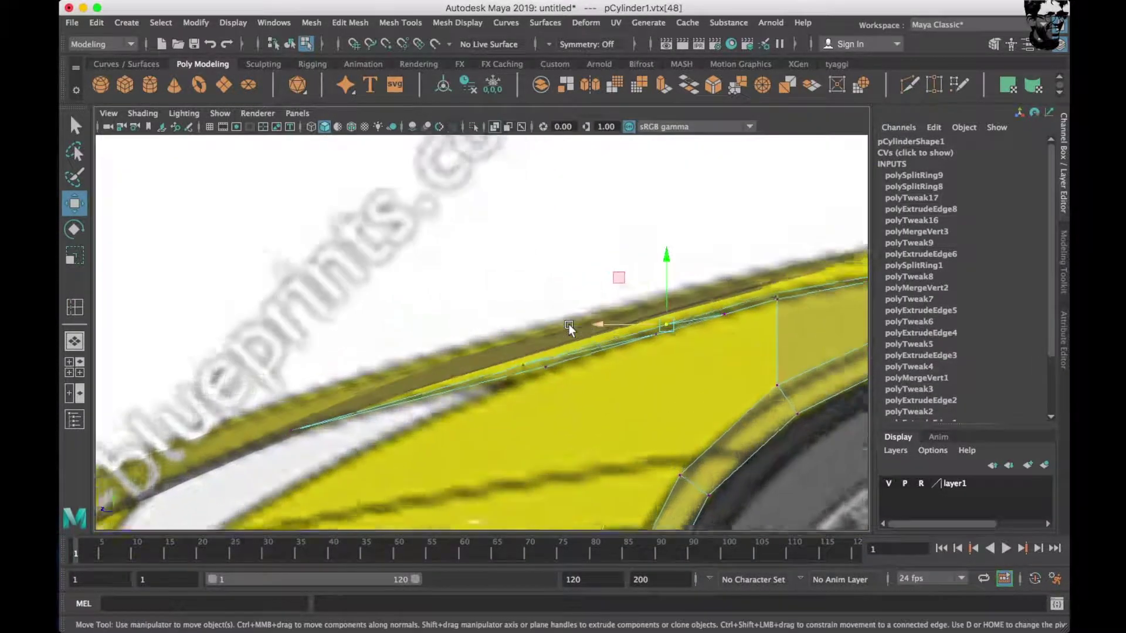
scroll(569, 325, "up", 2)
key("space")
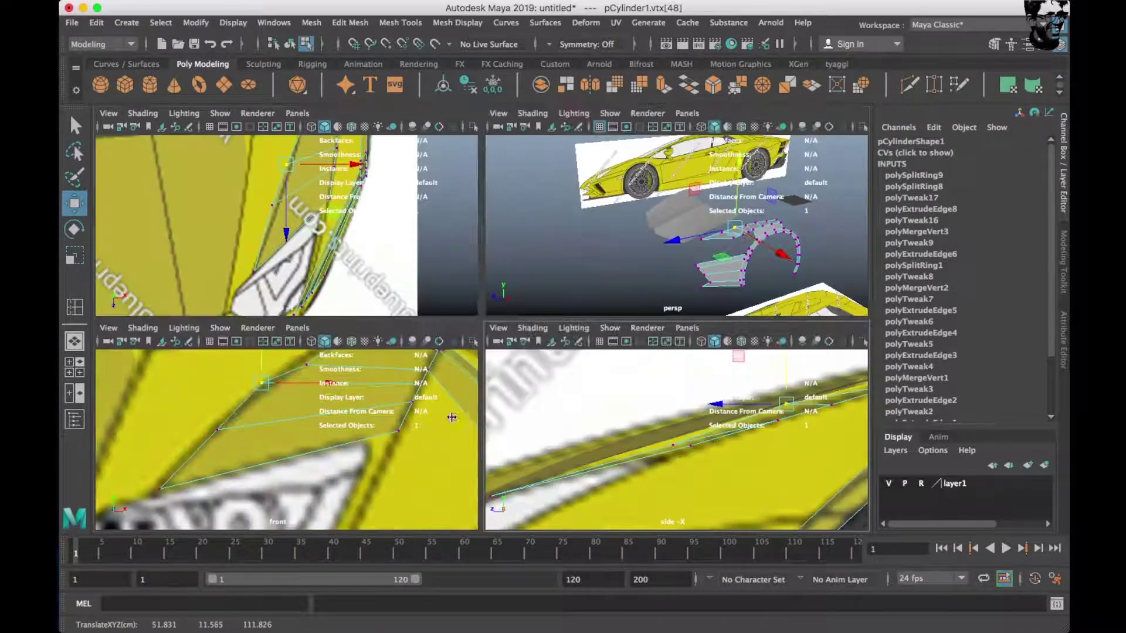
key("space")
scroll(512, 277, "down", 1)
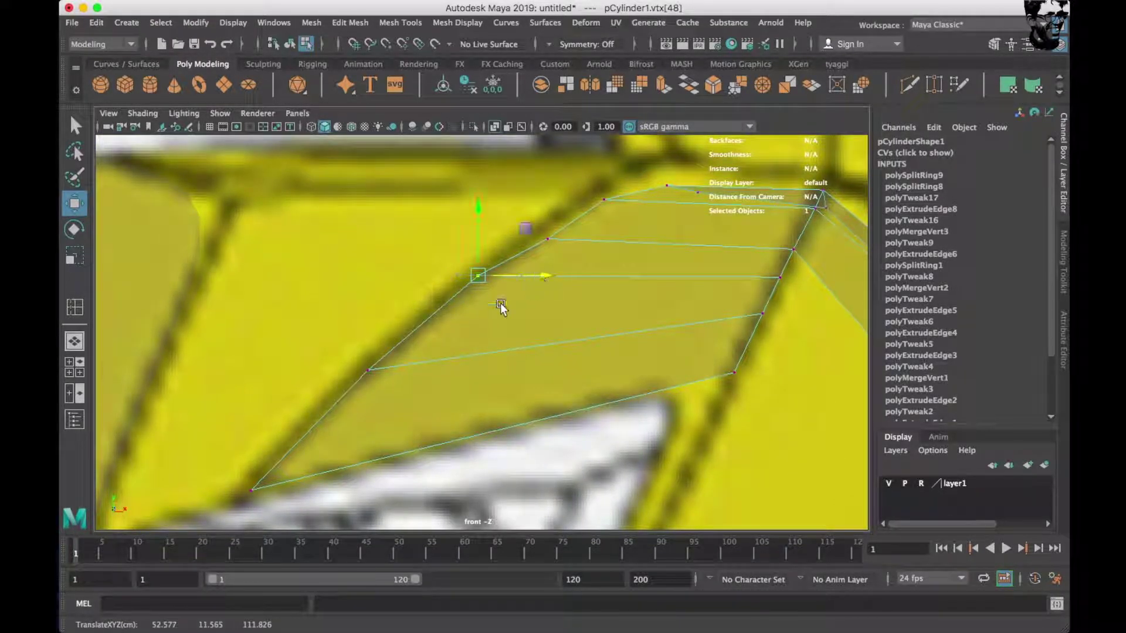
key("space")
key("space")
left_click_drag(480, 301, 476, 284)
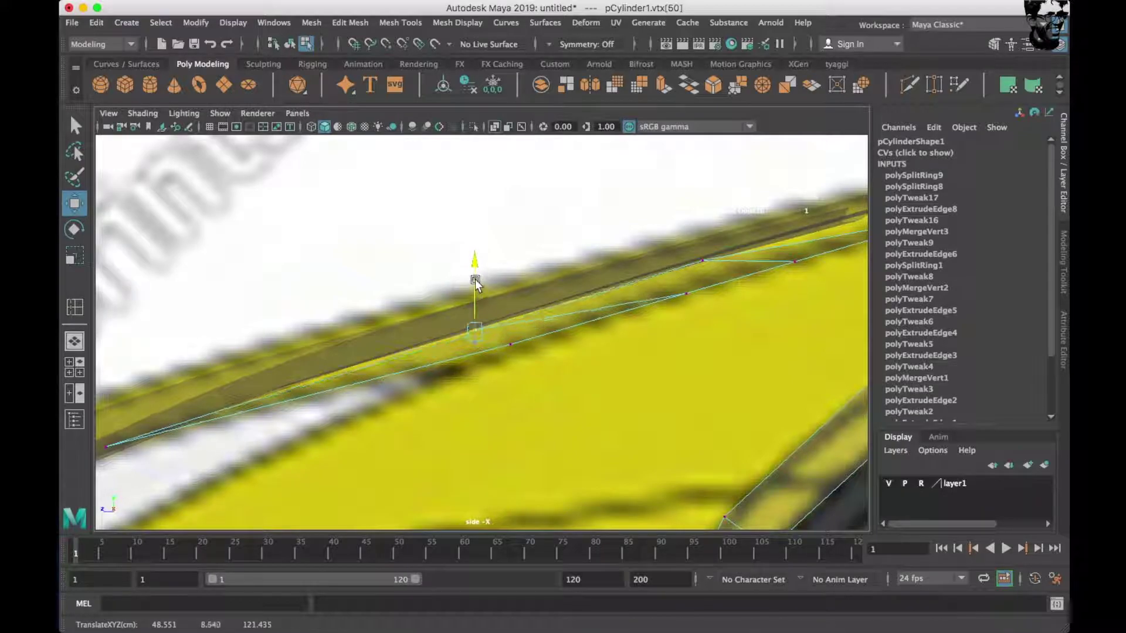
key("space")
key("space")
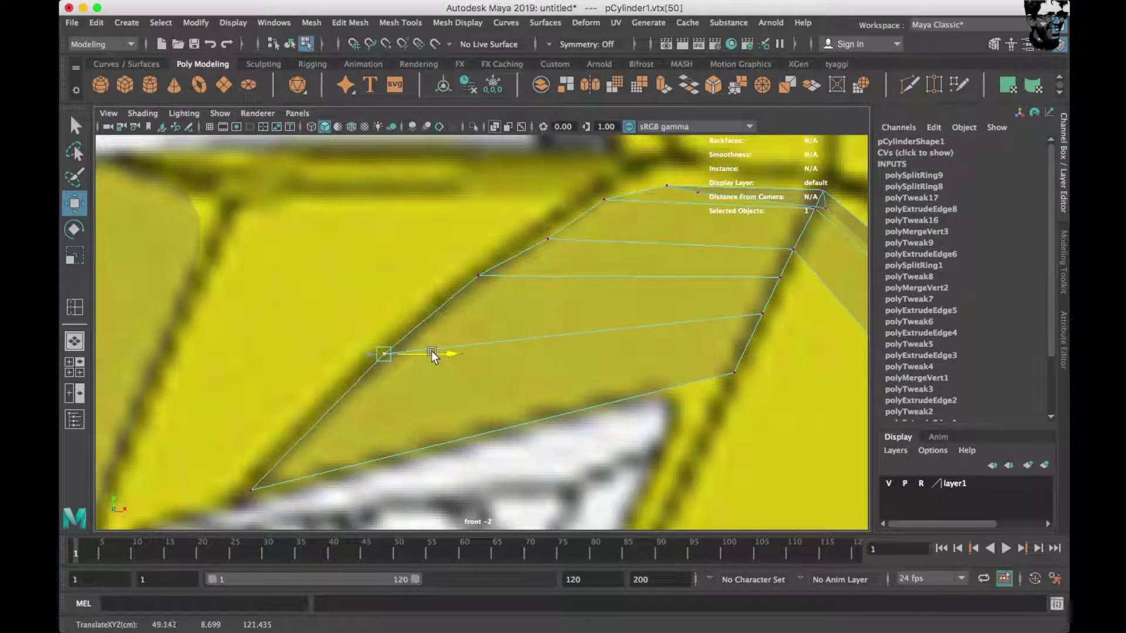
middle_click_drag(431, 354, 463, 409, "alt")
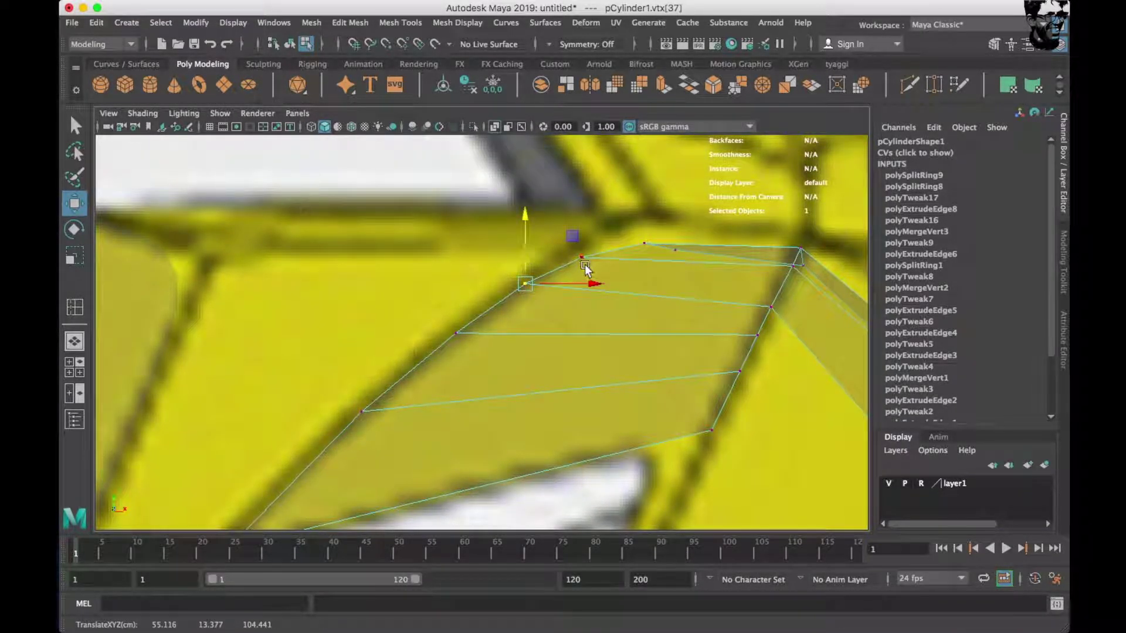
key("space")
key("space")
key("f")
Orbit the perspective view to check the panel's shape, then return to object mode.
key("space")
key("space")
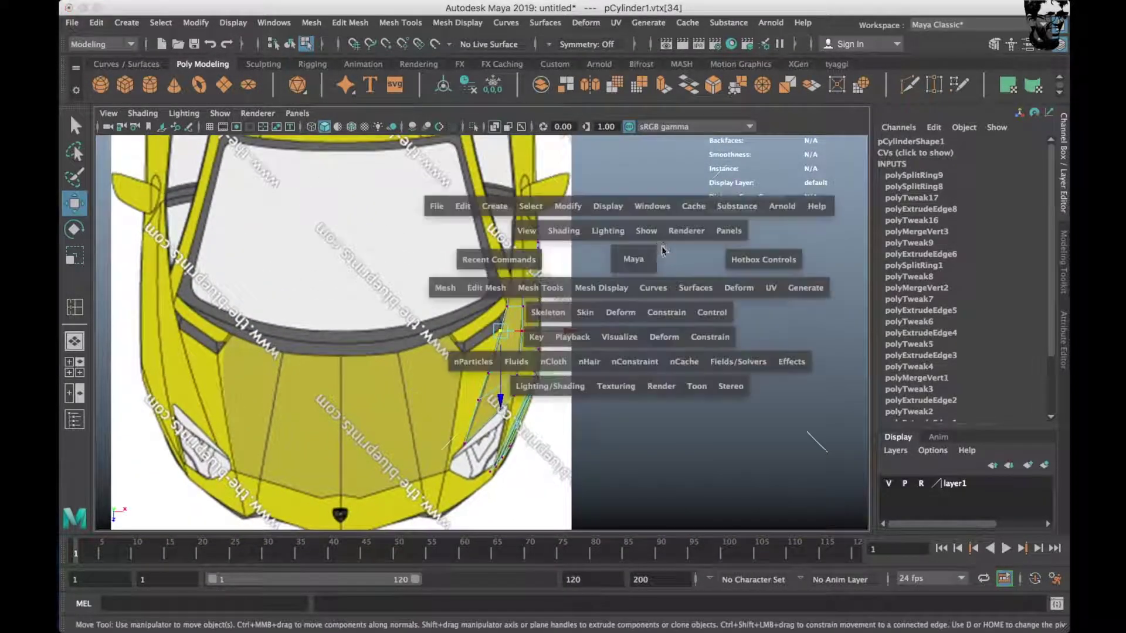
mouse_move(469, 293)
left_mouse_down("alt")
mouse_move(566, 252)
mouse_move(608, 297)
left_mouse_up("alt")
right_click_drag(572, 251, 640, 206)
mouse_move(641, 206)
left_mouse_down("alt")
mouse_move(389, 304)
mouse_move(560, 326)
left_mouse_up("alt")
key("space")
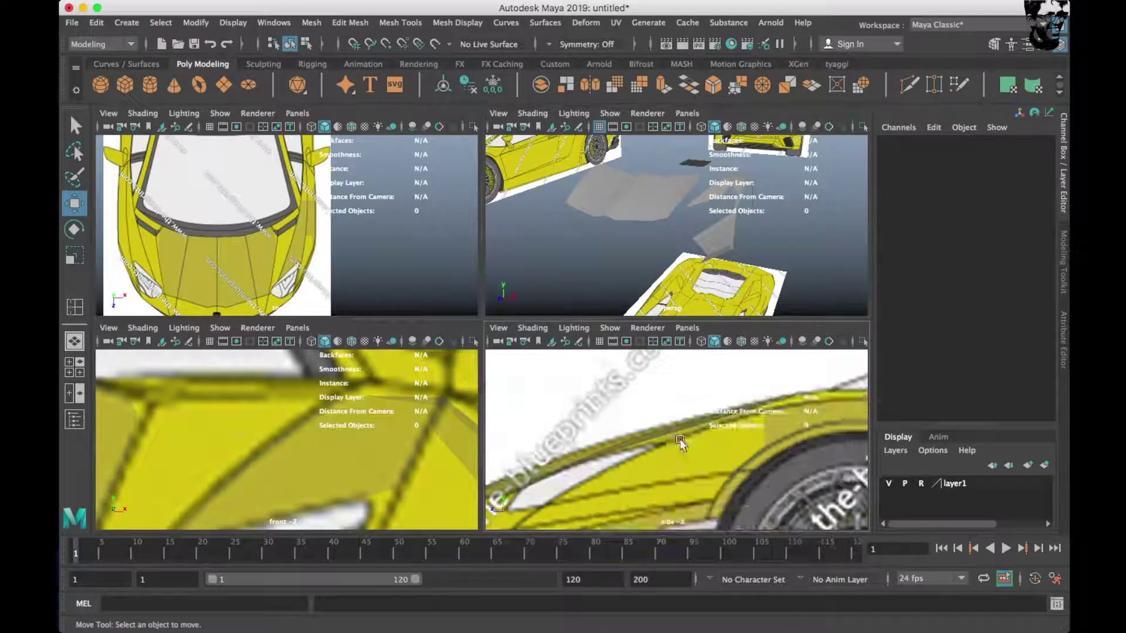
Extrude the panel's top edge up-left along the fender with Ctrl+E.
key("space")
left_click(620, 351)
mouse_move(624, 361)
right_mouse_down()
mouse_move(561, 247)
mouse_move(613, 178)
right_mouse_up()
left_click(733, 304)
key("ctrl+e")
mouse_move(628, 372)
left_mouse_down()
mouse_move(496, 375)
mouse_move(417, 296)
mouse_move(403, 333)
mouse_move(380, 287)
left_mouse_up()
key("space")
Slide the extruded edge onto the top-view blueprint and merge its loose corner vertex into its neighbour.
scroll(395, 316, "up", 5)
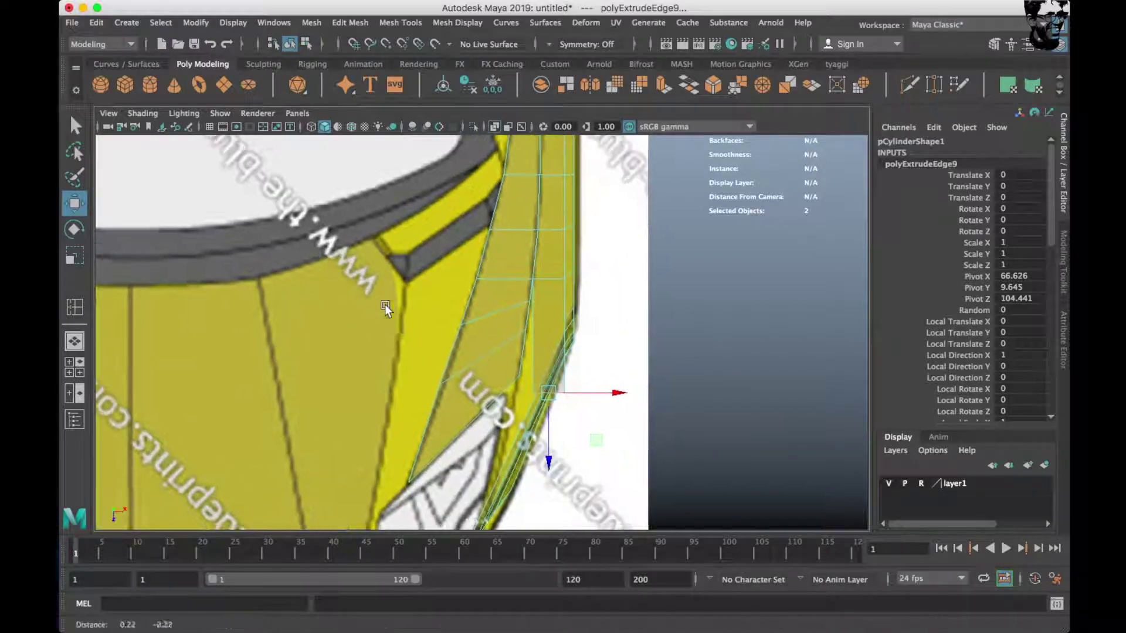
scroll(354, 286, "up", 3)
left_click_drag(542, 315, 523, 312)
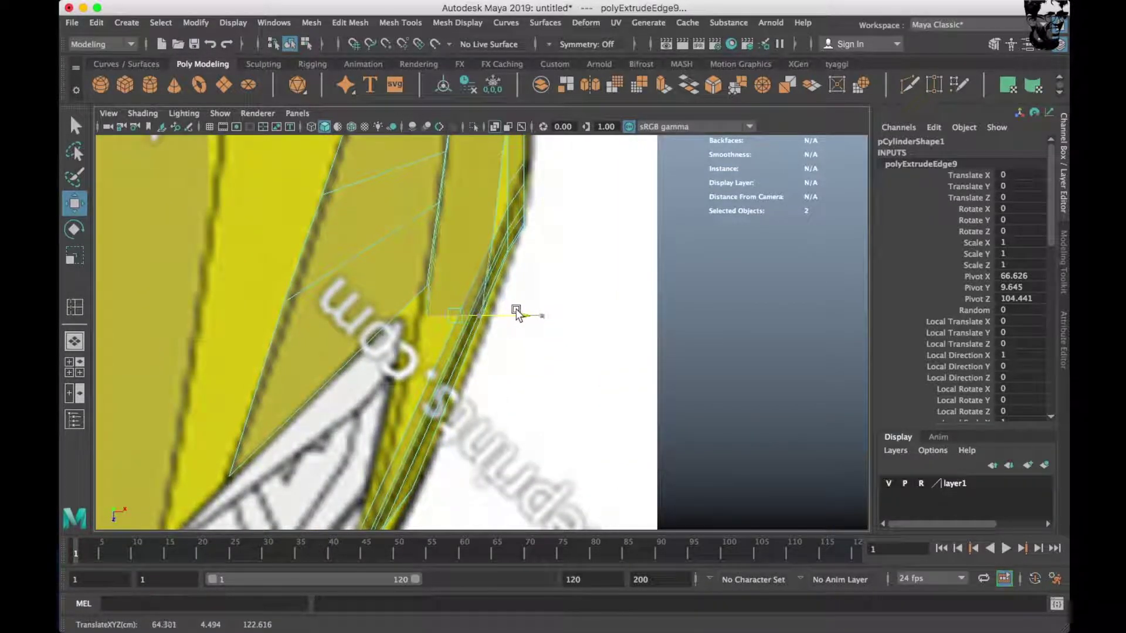
scroll(486, 322, "up", 3)
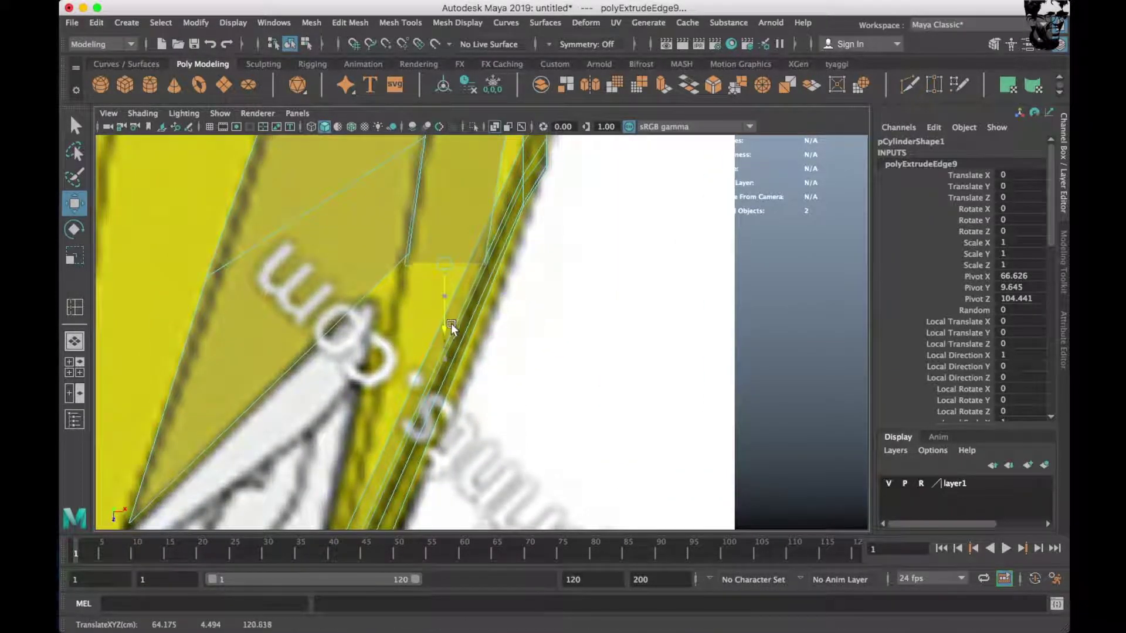
right_click_drag(460, 265, 410, 246)
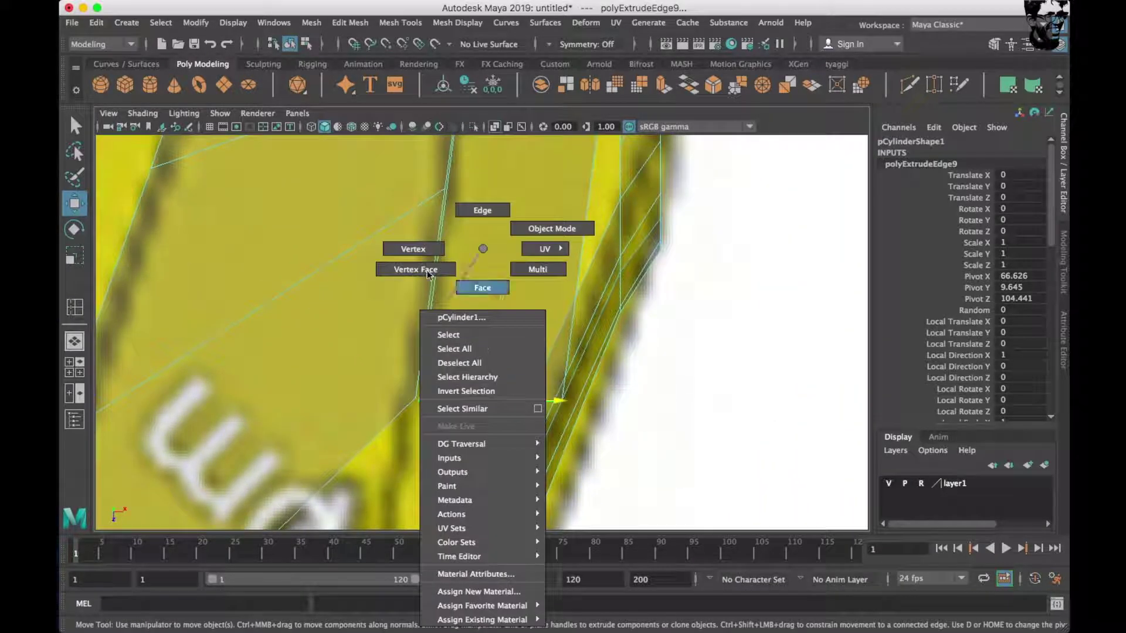
left_click(416, 398)
mouse_move(484, 332)
right_mouse_down("shift")
mouse_move(473, 256)
mouse_move(484, 294)
right_mouse_up("shift")
Select the vertex at the extruded strip's tip in the side view.
key("space")
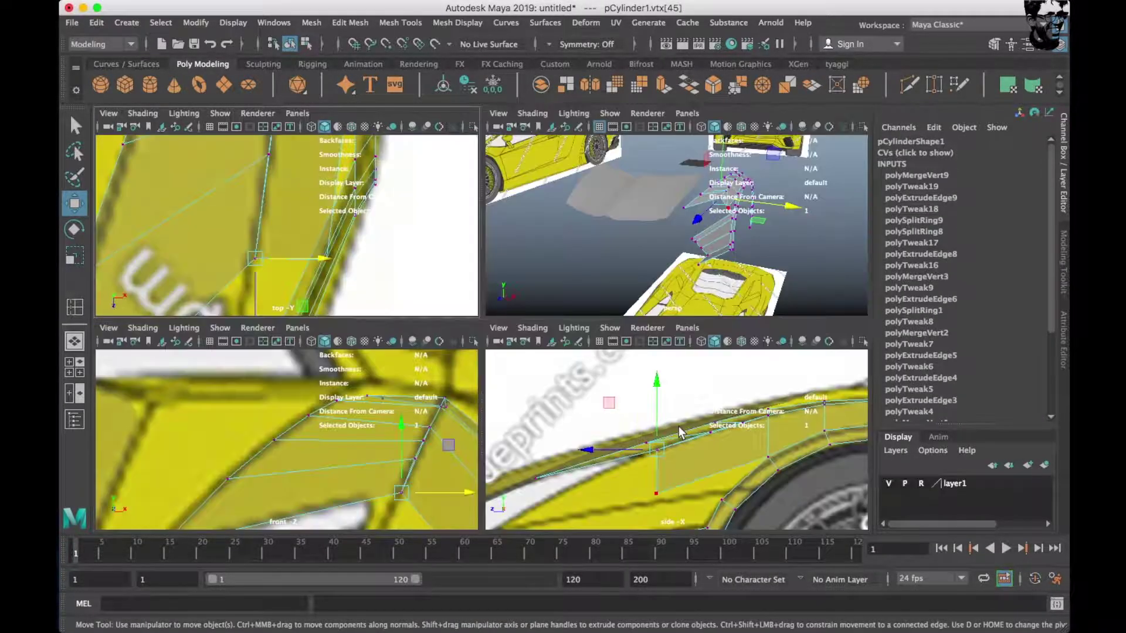
key("space")
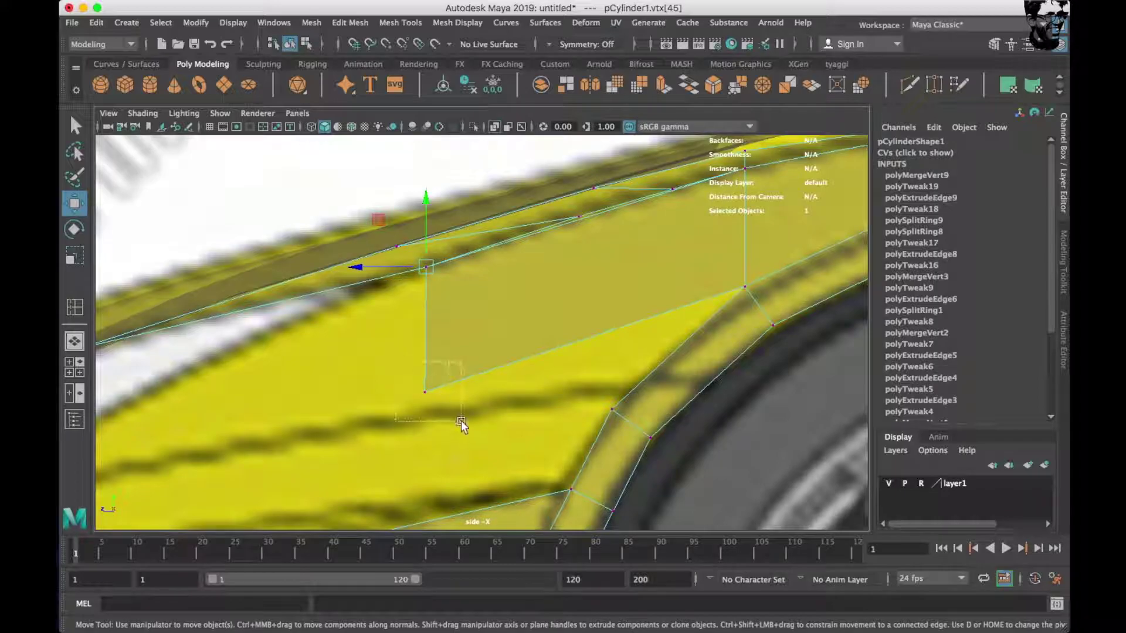
middle_click_drag(461, 424, 794, 360, "alt")
left_click(507, 367)
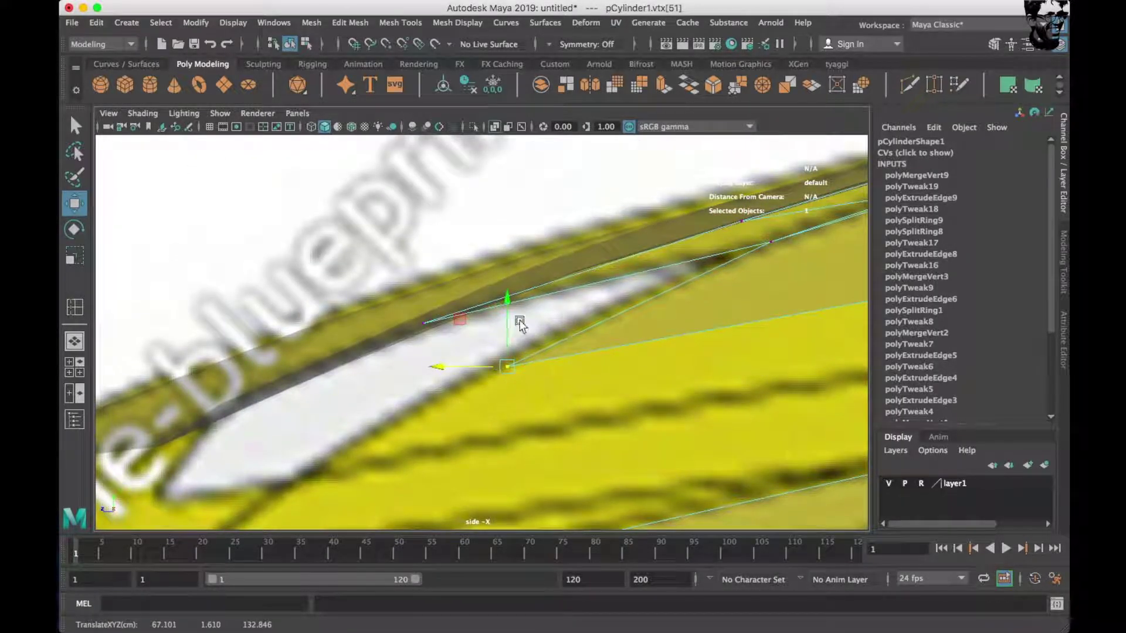
left_click(508, 315)
left_click(508, 366)
Move the tip vertex along X onto the blueprint in the top view.
key("space")
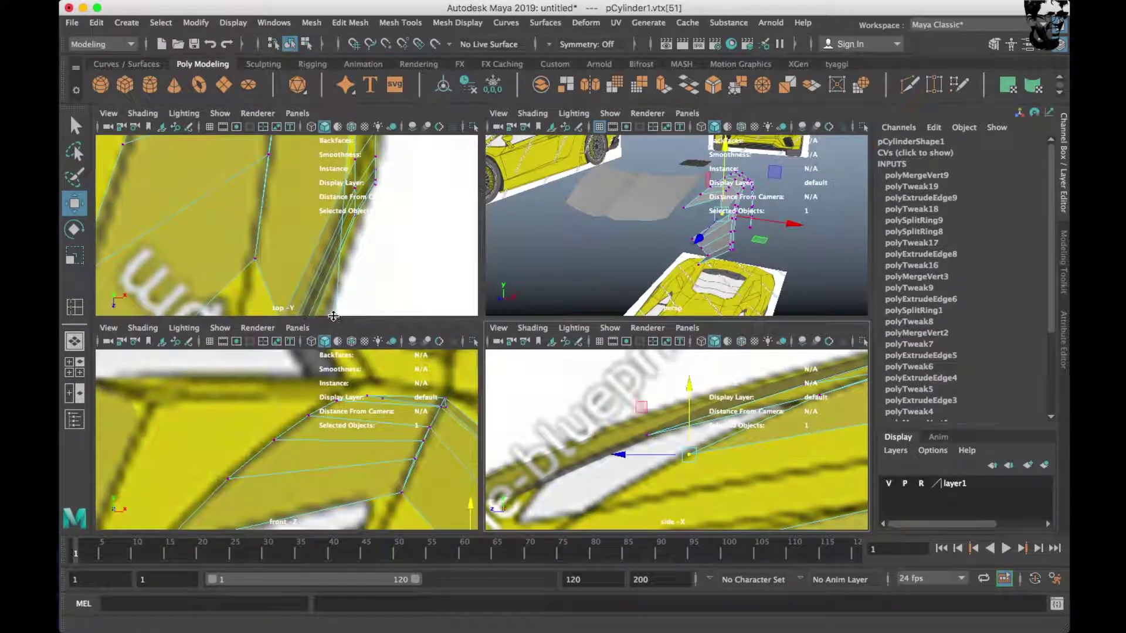
key("space")
scroll(442, 321, "down", 2)
scroll(442, 322, "down", 2)
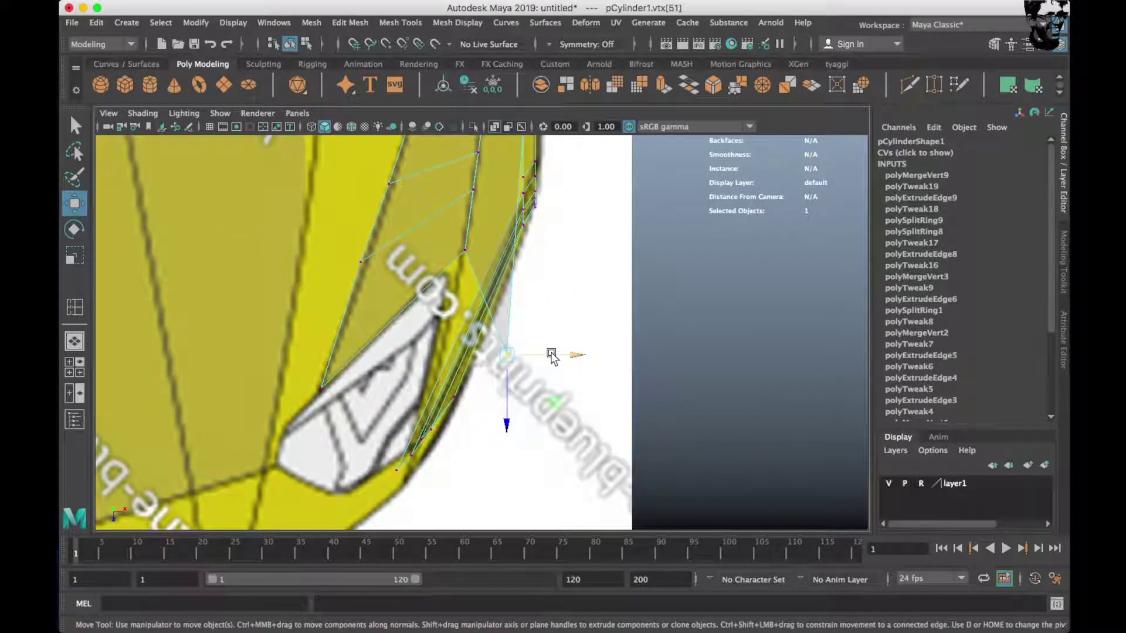
left_click_drag(549, 354, 487, 339)
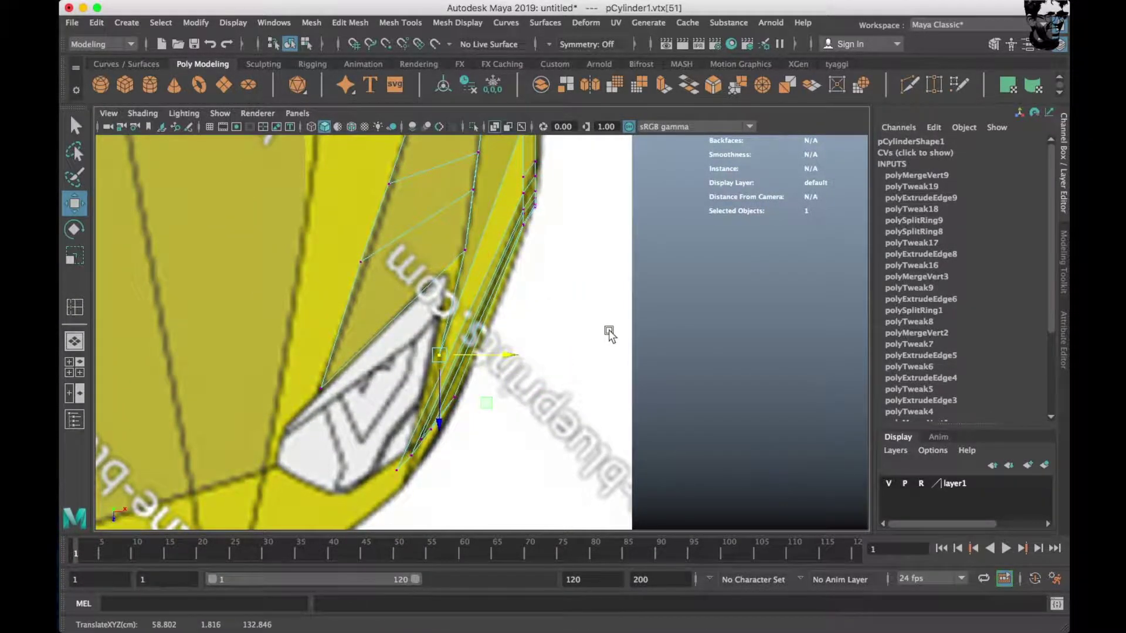
key("space")
key("space")
key("f")
key("space")
key("space")
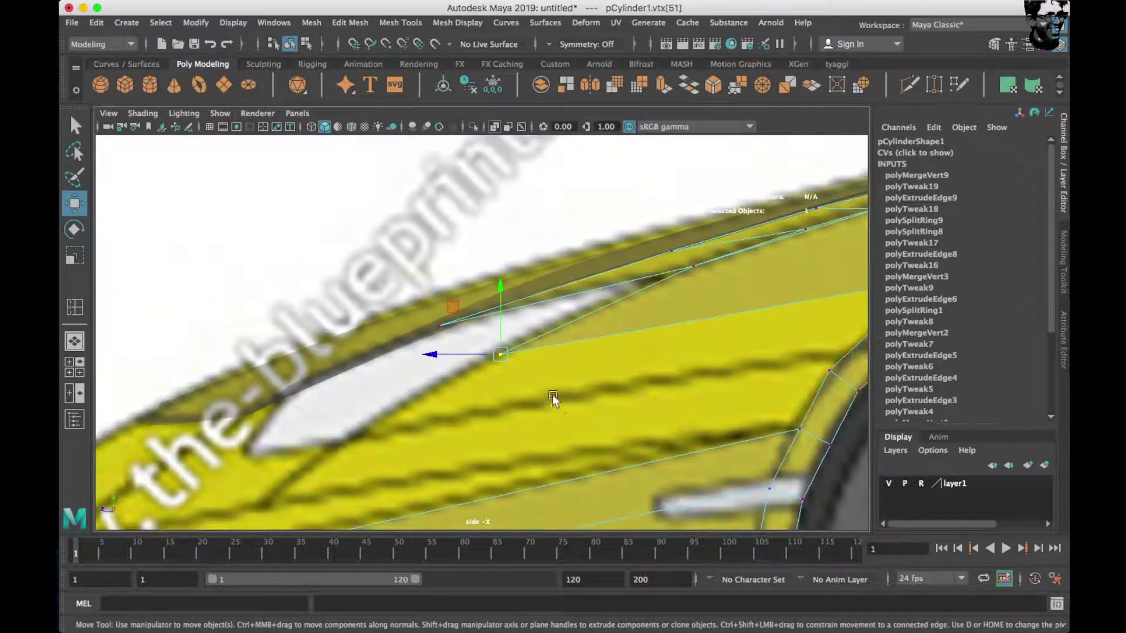
Extrude the wheel-arch panel edge down-left into a new strip of faces.
scroll(561, 399, "up", 2)
scroll(585, 339, "up", 2)
middle_click_drag(585, 339, 440, 410, "alt")
right_click_drag(572, 251, 509, 345)
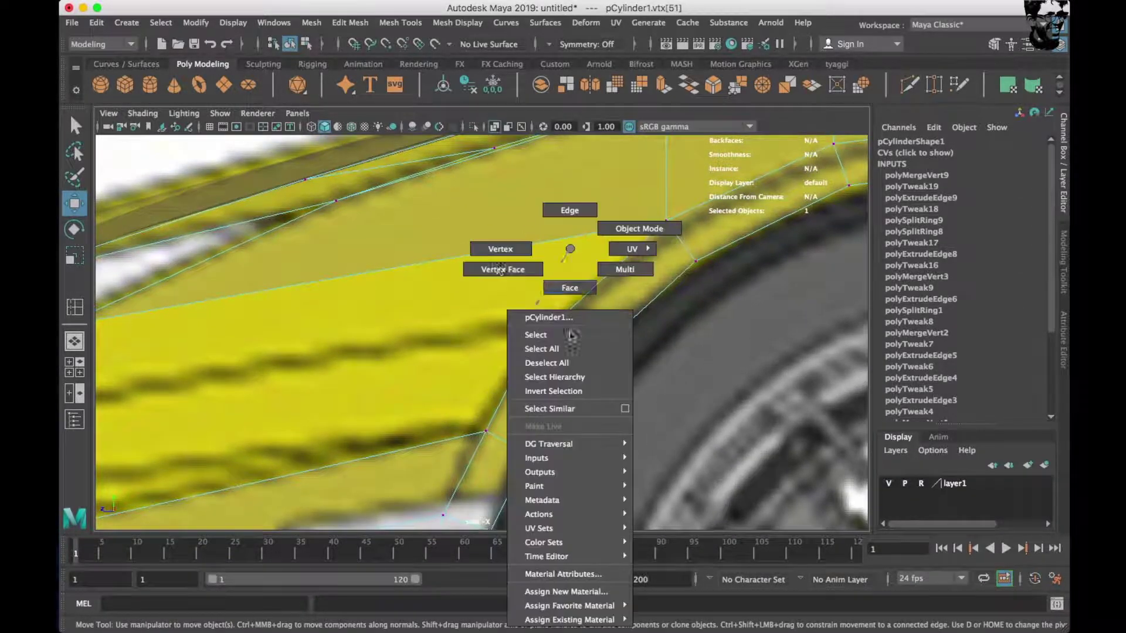
scroll(551, 335, "down", 2)
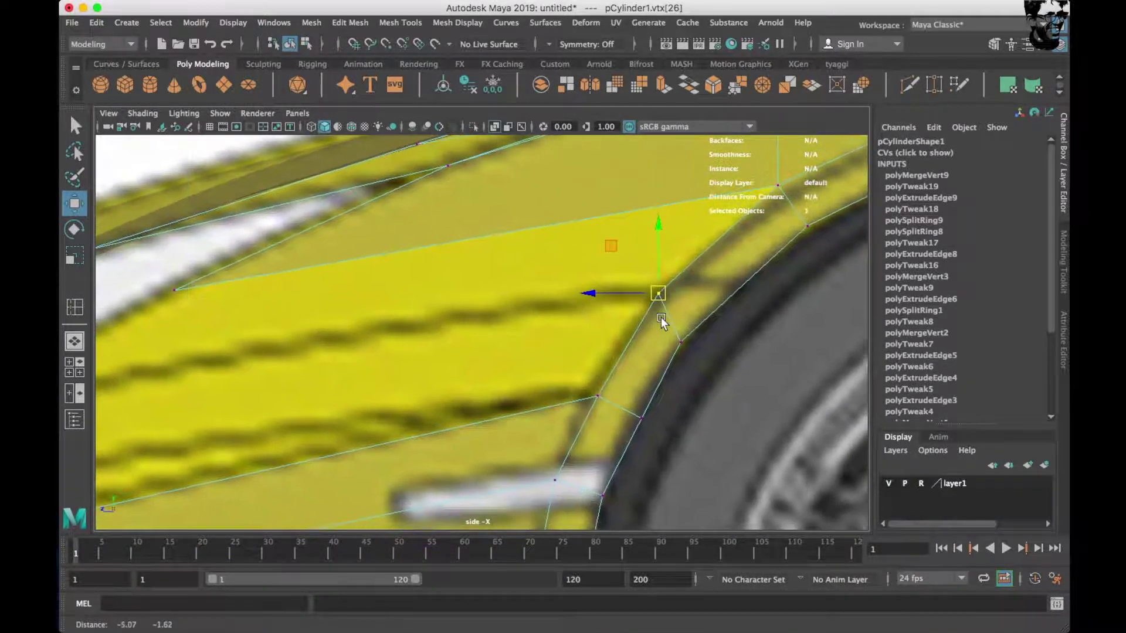
scroll(660, 317, "down", 2)
scroll(645, 352, "down", 2)
right_click_drag(633, 249, 631, 210)
left_click(674, 333)
left_click_drag(674, 333, 274, 387, "shift")
Pull the extruded edge further down-left and slide it left along X in the top view.
left_click_drag(308, 346, 233, 414)
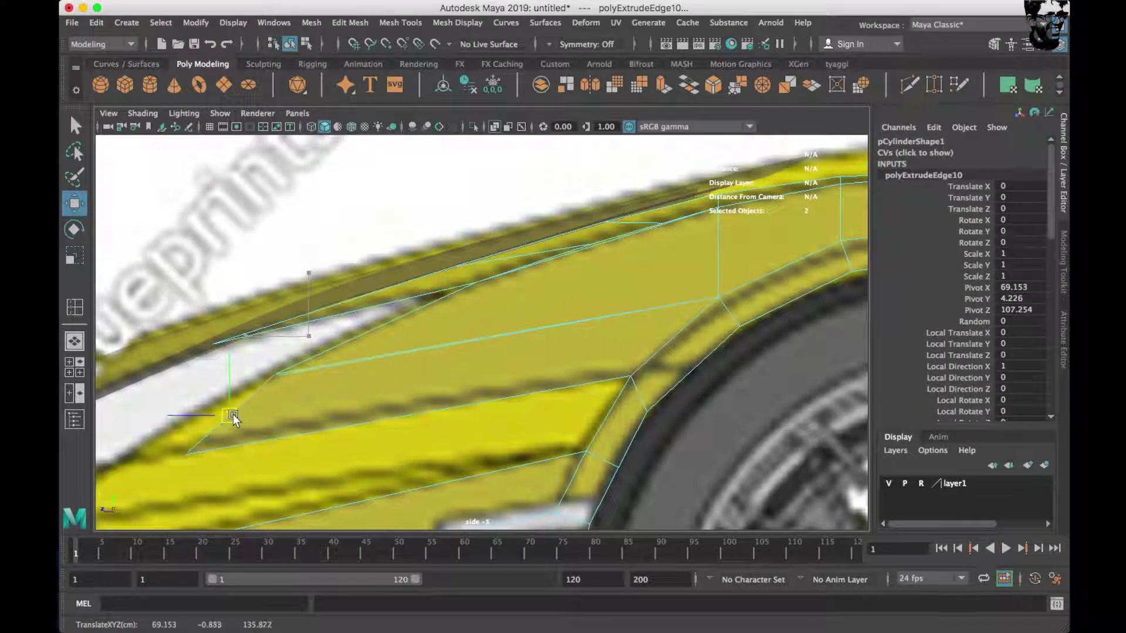
scroll(233, 414, "up", 3)
key("space")
left_click_drag(400, 311, 410, 332)
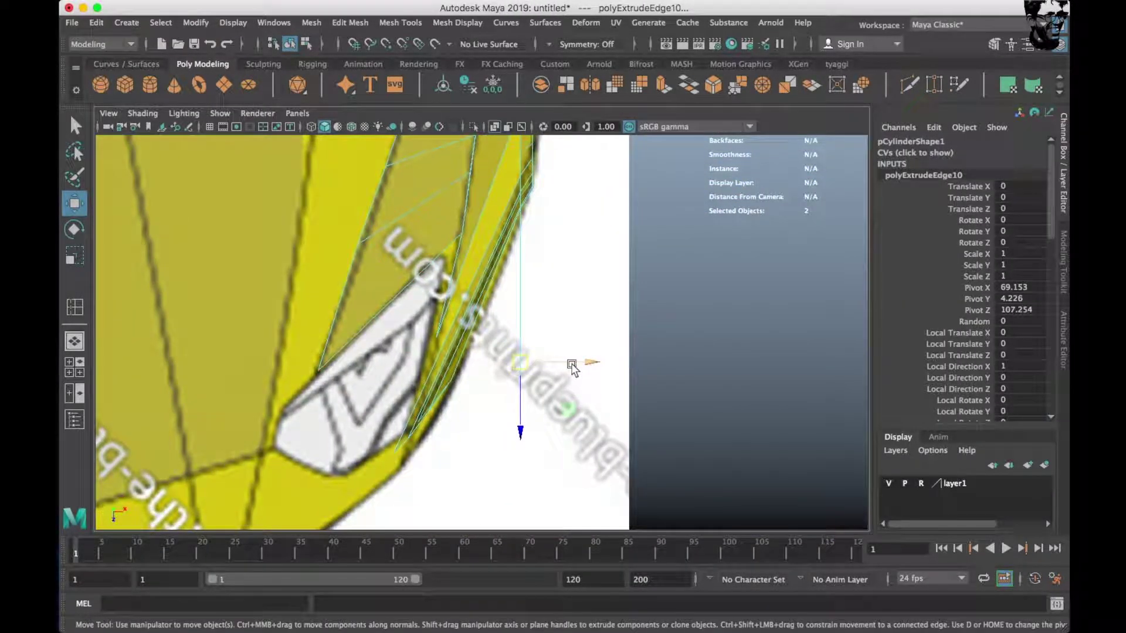
left_click_drag(566, 362, 495, 361)
Merge the new strip's corner vertices with their neighbours via the vertex menu.
left_click_drag(653, 231, 588, 223, "alt")
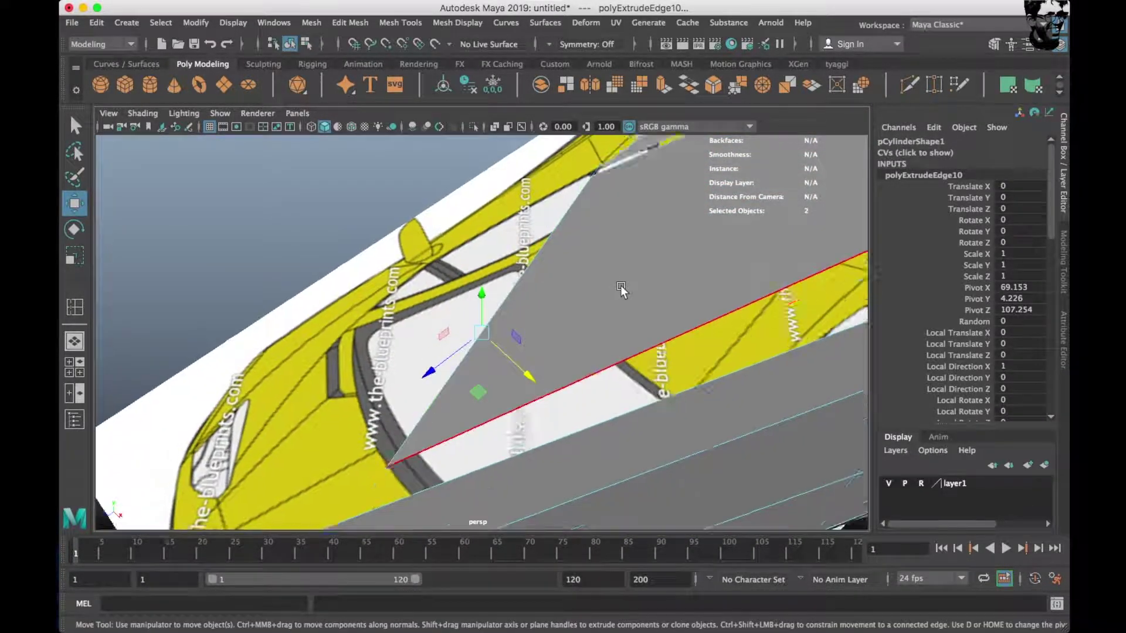
left_click_drag(588, 223, 685, 293, "alt")
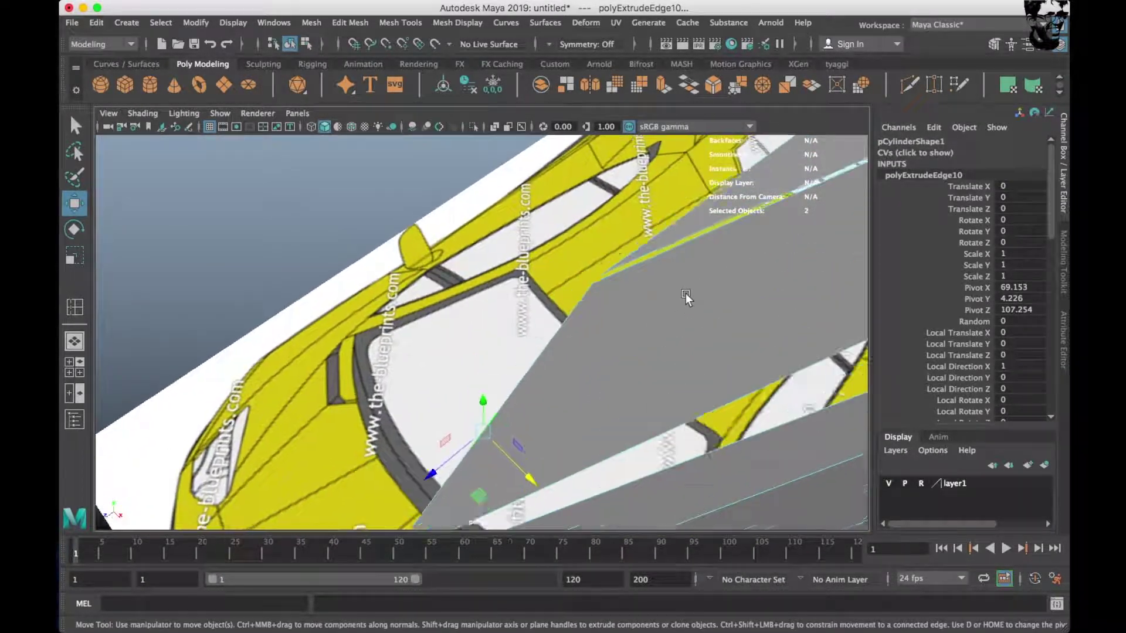
right_click_drag(648, 249, 589, 235)
left_click(621, 270)
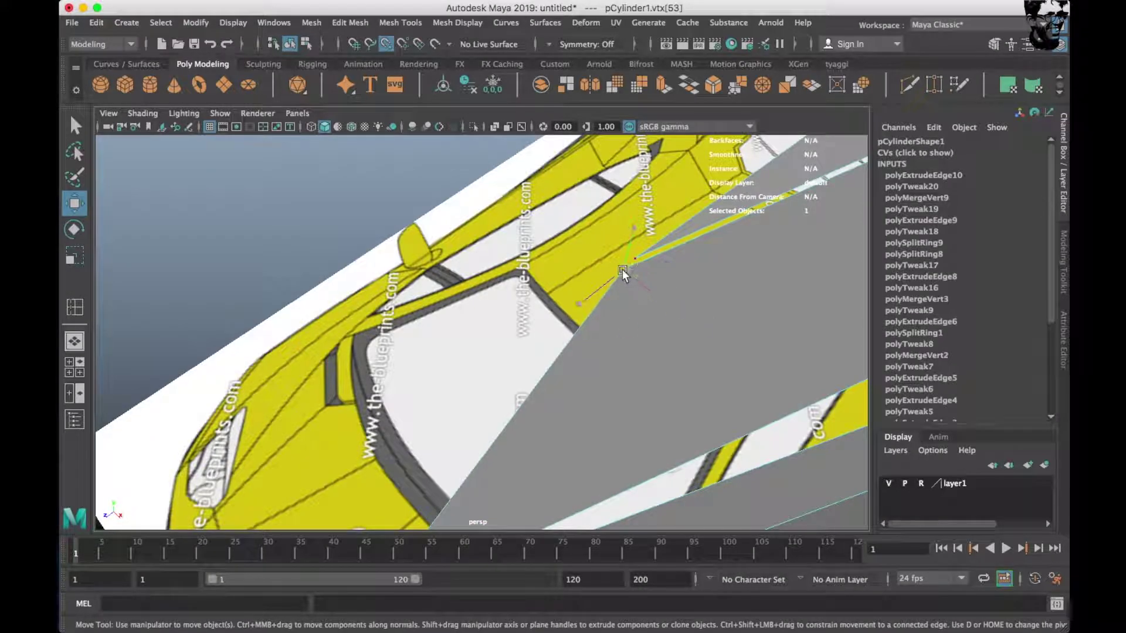
left_click(602, 235)
left_click(635, 258)
right_click(720, 316, "shift")
right_click_drag(720, 317, 757, 170, "shift")
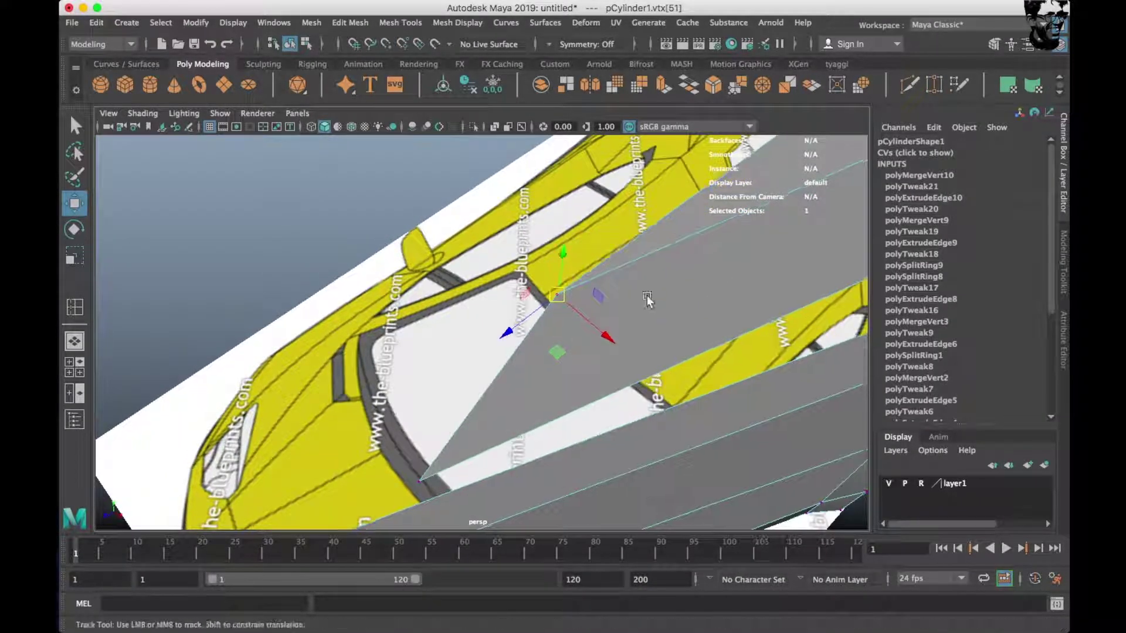
Move the vertex onto the headlight blueprint outline in the front view.
left_click_drag(645, 302, 398, 425, "alt")
key("space")
key("space")
mouse_move(415, 247)
middle_mouse_down("alt")
mouse_move(522, 403)
mouse_move(620, 418)
middle_mouse_up("alt")
left_click_drag(620, 418, 585, 409)
scroll(566, 391, "up", 2)
mouse_move(566, 392)
middle_mouse_down("alt")
mouse_move(556, 368)
mouse_move(590, 267)
middle_mouse_up("alt")
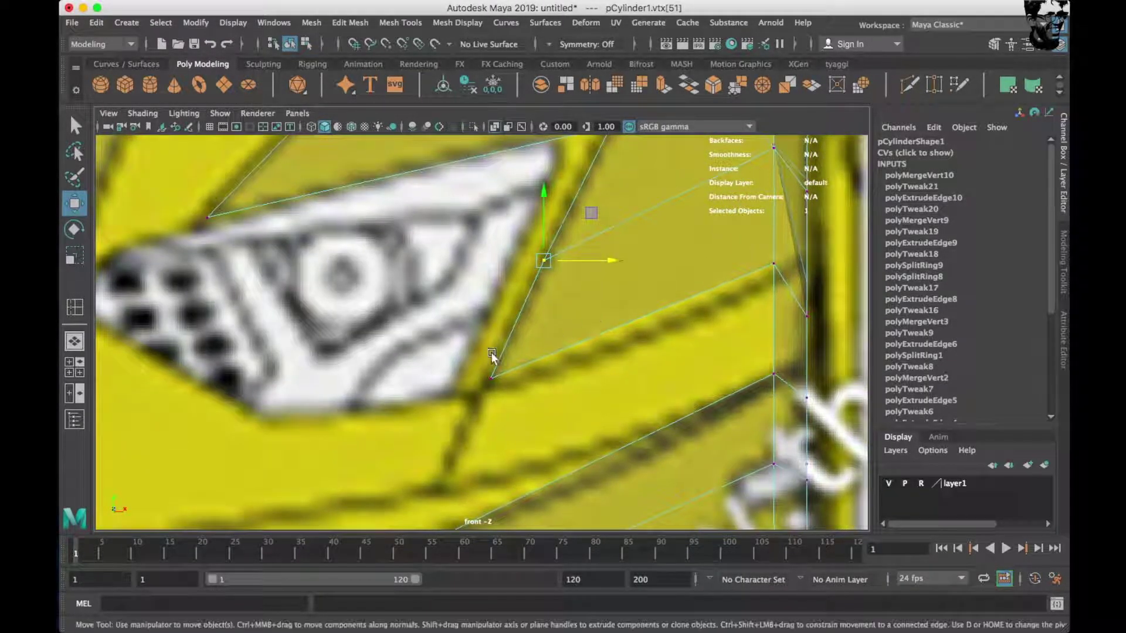
key("space")
key("space")
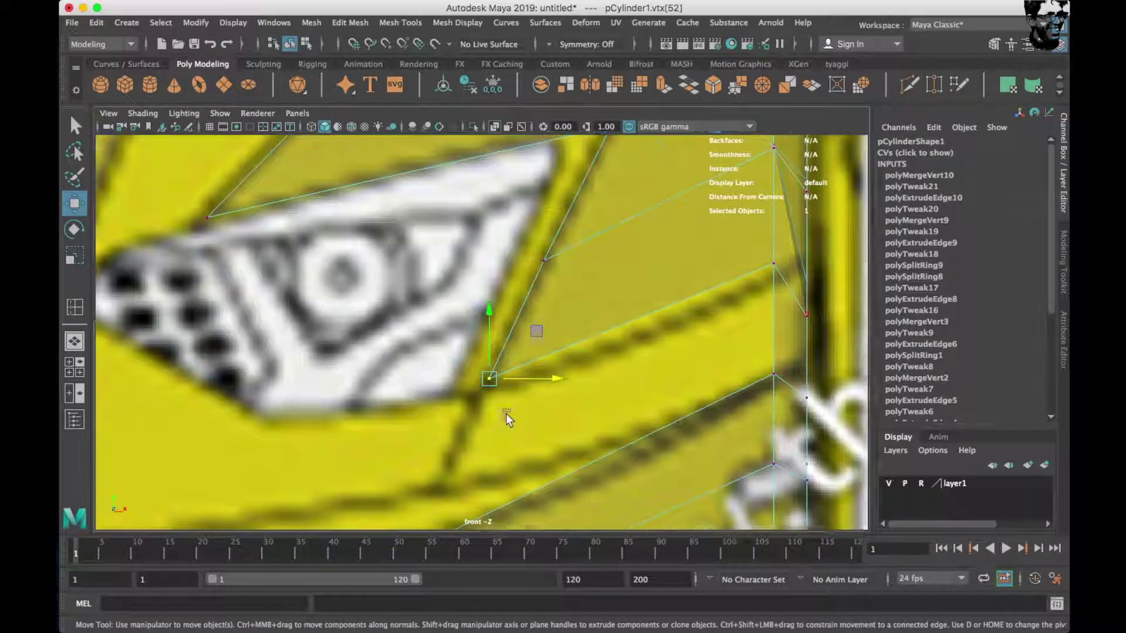
middle_click_drag(733, 268, 648, 313, "alt")
left_click_drag(696, 346, 692, 281)
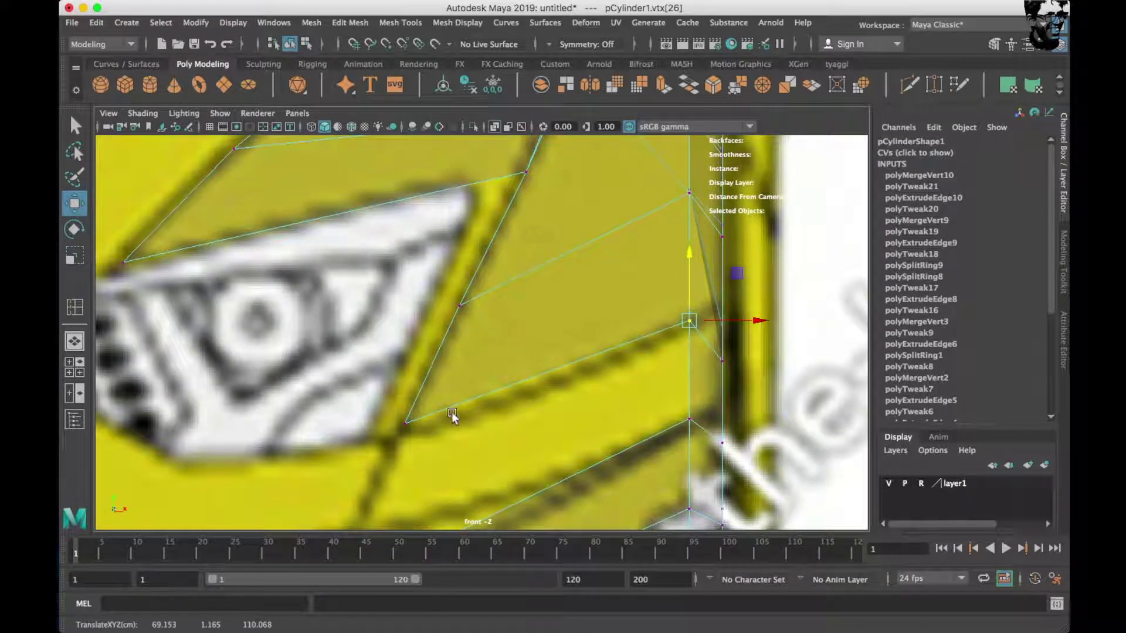
Slide the vertex left to match the side blueprint and orbit the perspective view to check it.
key("space")
key("space")
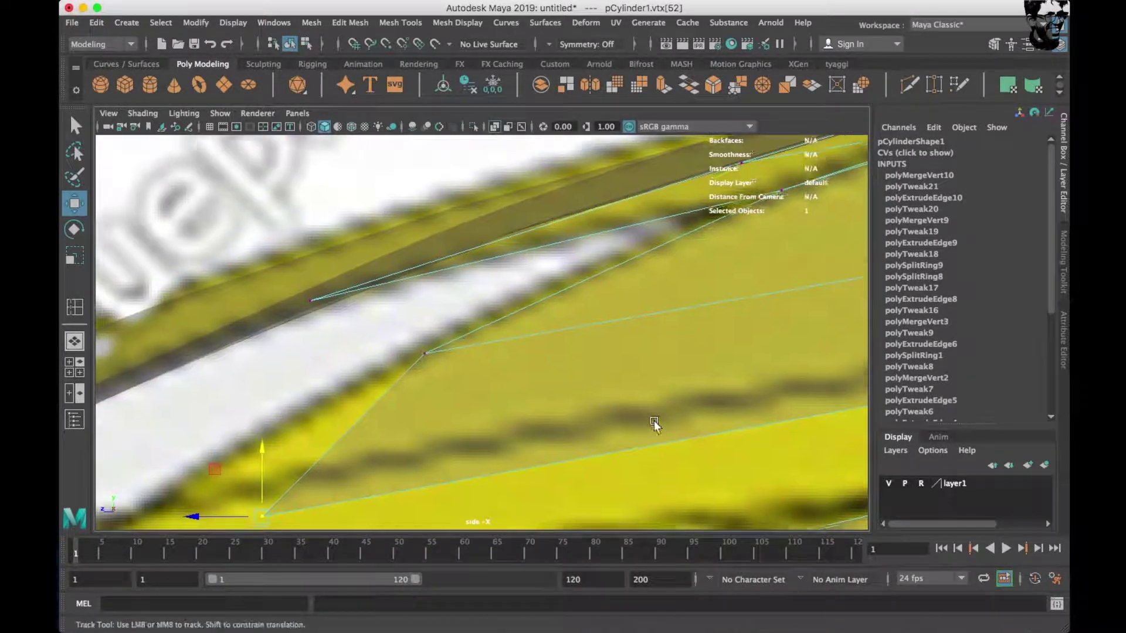
left_click_drag(333, 439, 246, 426)
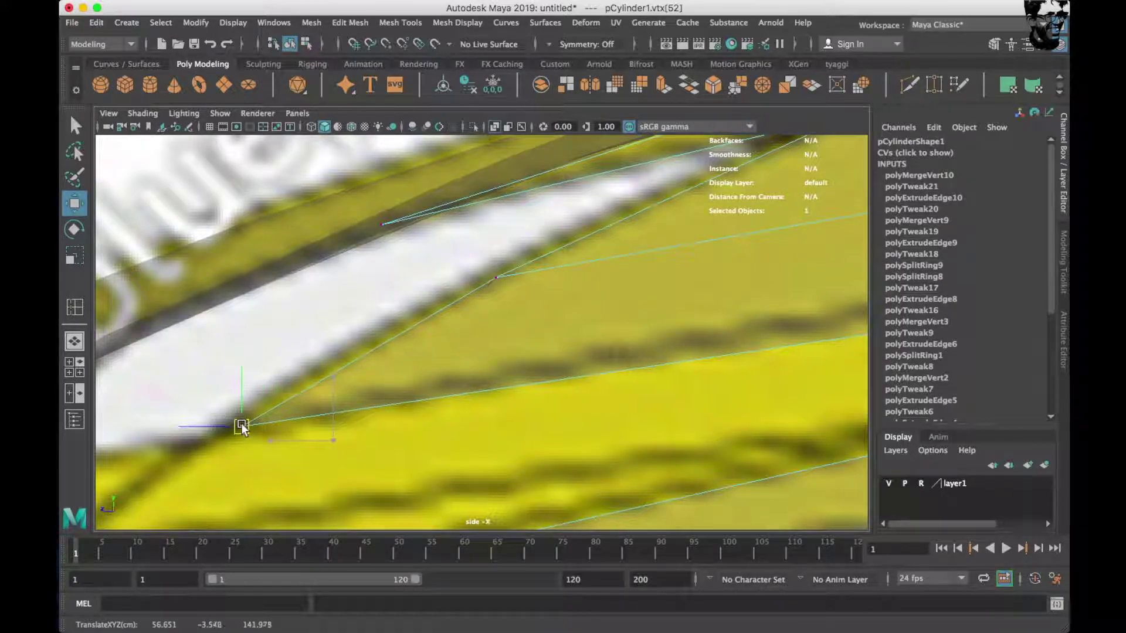
scroll(434, 424, "down", 3)
scroll(498, 427, "down", 3)
key("space")
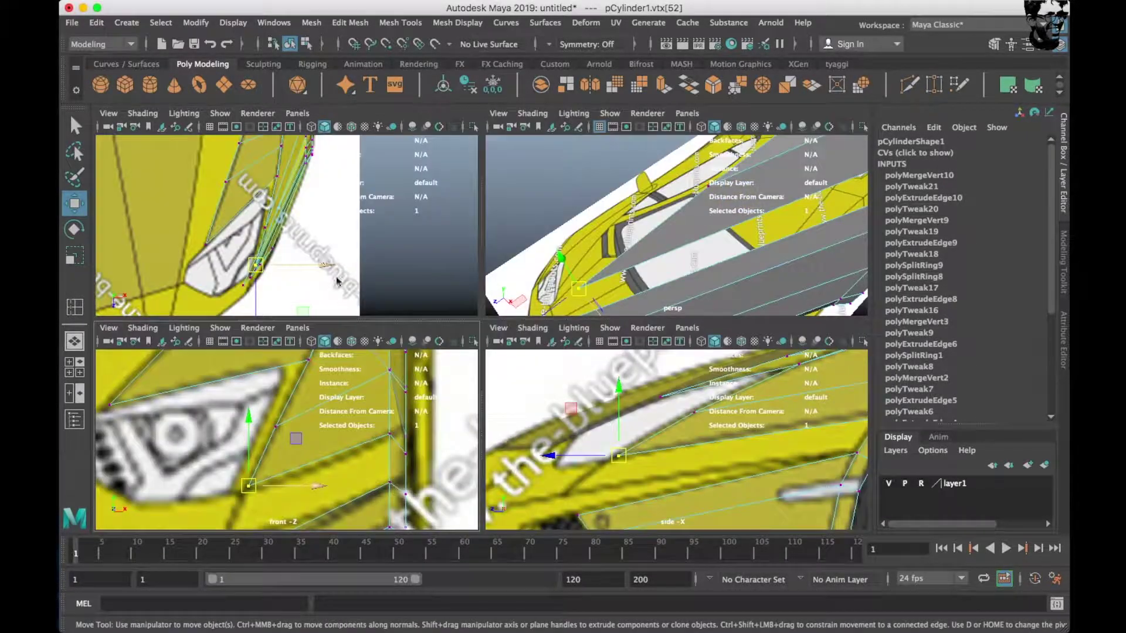
key("space")
middle_click_drag(427, 340, 462, 407, "alt")
key("space")
key("space")
mouse_move(642, 303)
left_mouse_down("alt")
mouse_move(574, 336)
mouse_move(631, 278)
mouse_move(553, 289)
mouse_move(484, 360)
mouse_move(489, 304)
mouse_move(491, 345)
left_mouse_up("alt")
right_click_drag(492, 344, 483, 330)
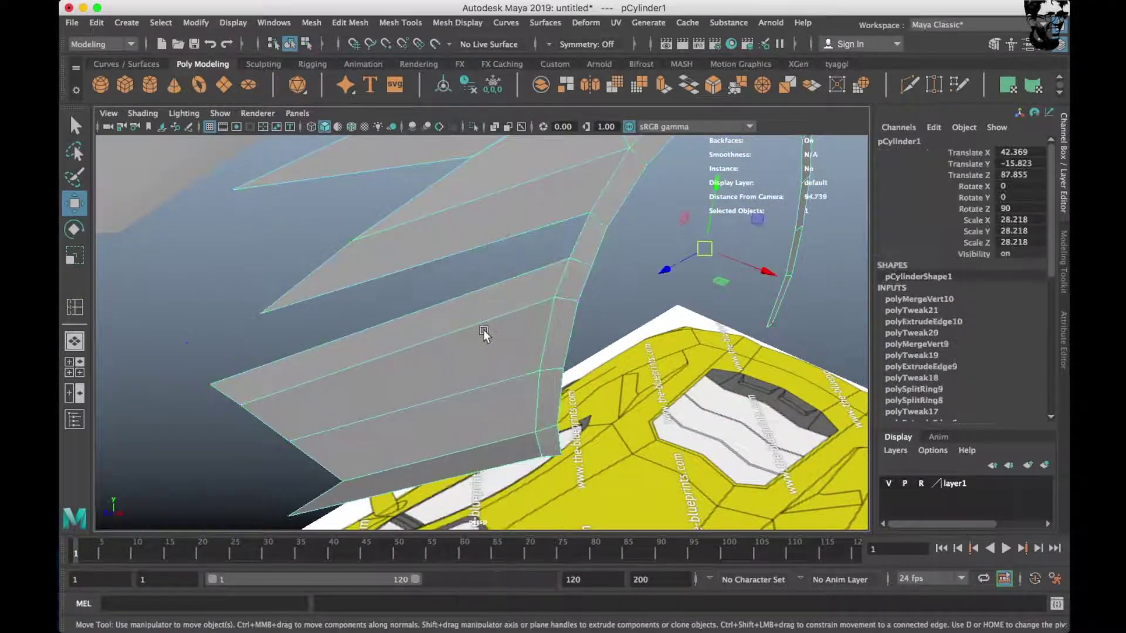
Extrude the fender's front edge into a new face strip.
right_click_drag(579, 244, 578, 232)
left_click(578, 232)
key("space")
key("space")
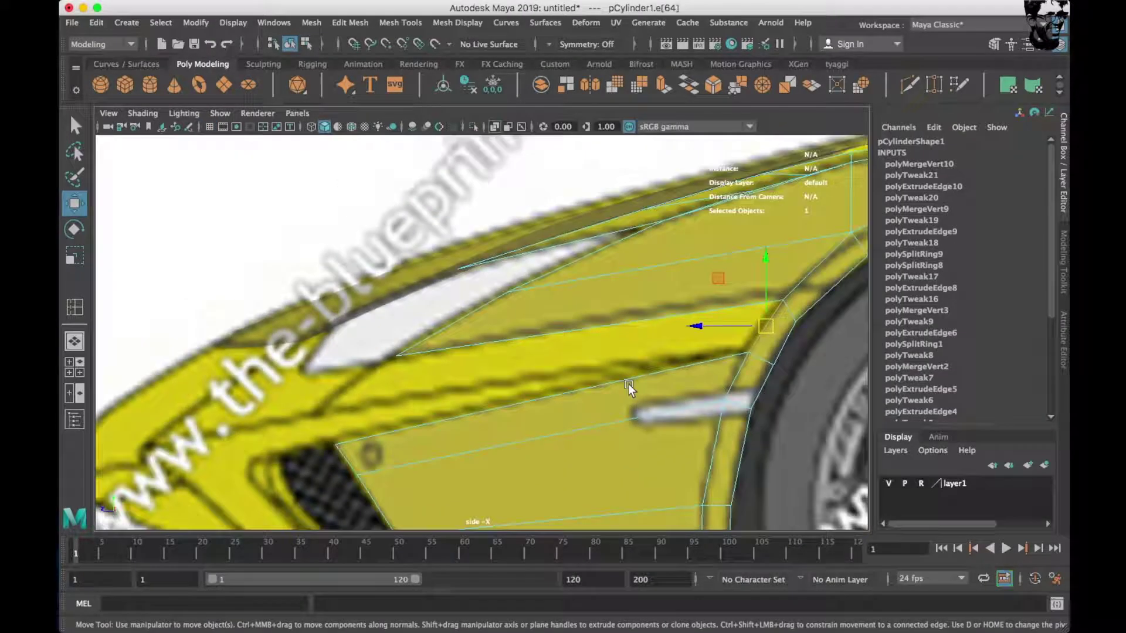
left_click_drag(701, 325, 315, 378, "shift")
Move the new edge down toward the headlight and merge its corner vertex with the neighbouring one.
left_click_drag(376, 329, 363, 382)
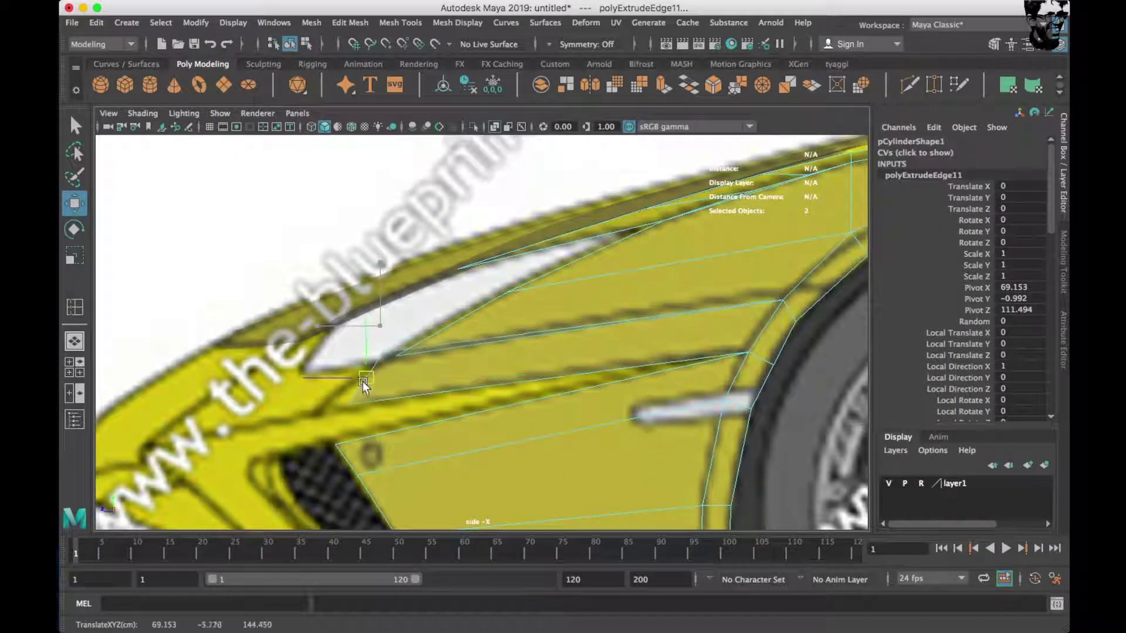
scroll(475, 354, "up", 4)
scroll(476, 354, "up", 3)
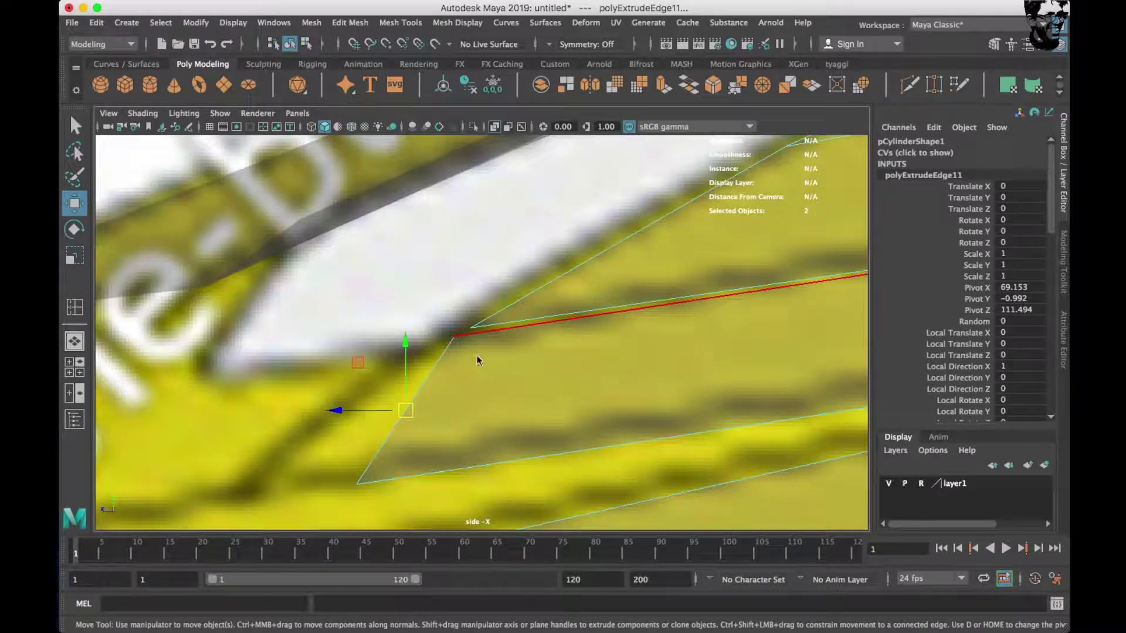
left_click(449, 338)
left_click(472, 326)
right_click_drag(554, 345, 561, 275, "shift")
Move the strip's other vertex down-left and adjust its depth in the front view.
scroll(555, 307, "up", 2)
mouse_move(352, 381)
left_mouse_down()
mouse_move(457, 469)
mouse_move(279, 407)
left_mouse_up()
key("space")
key("space")
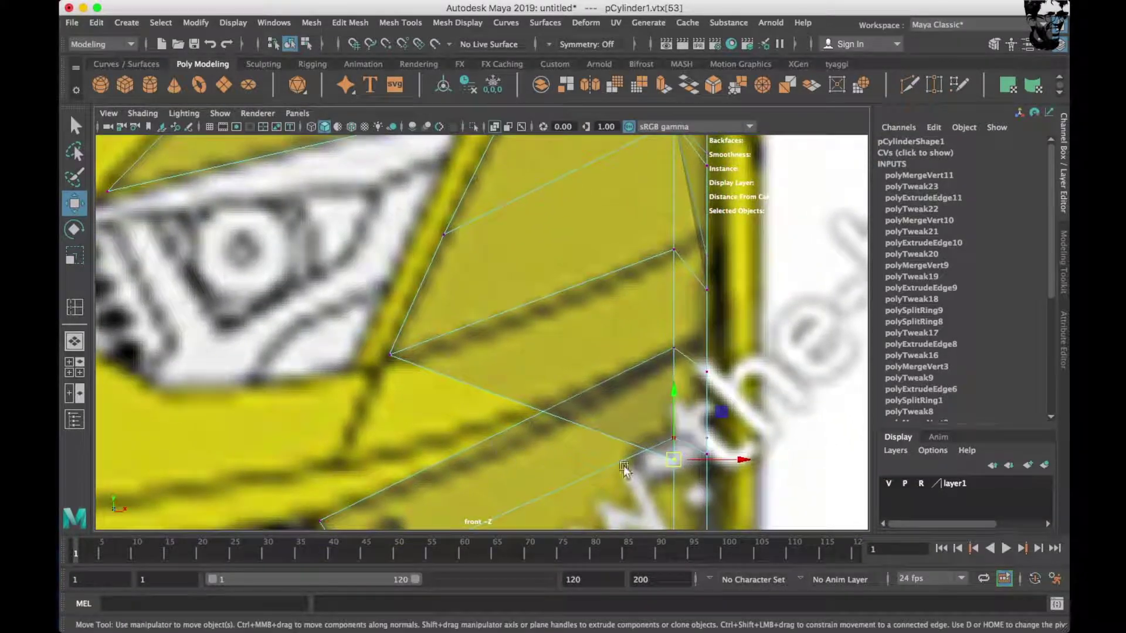
middle_click_drag(640, 457, 561, 434)
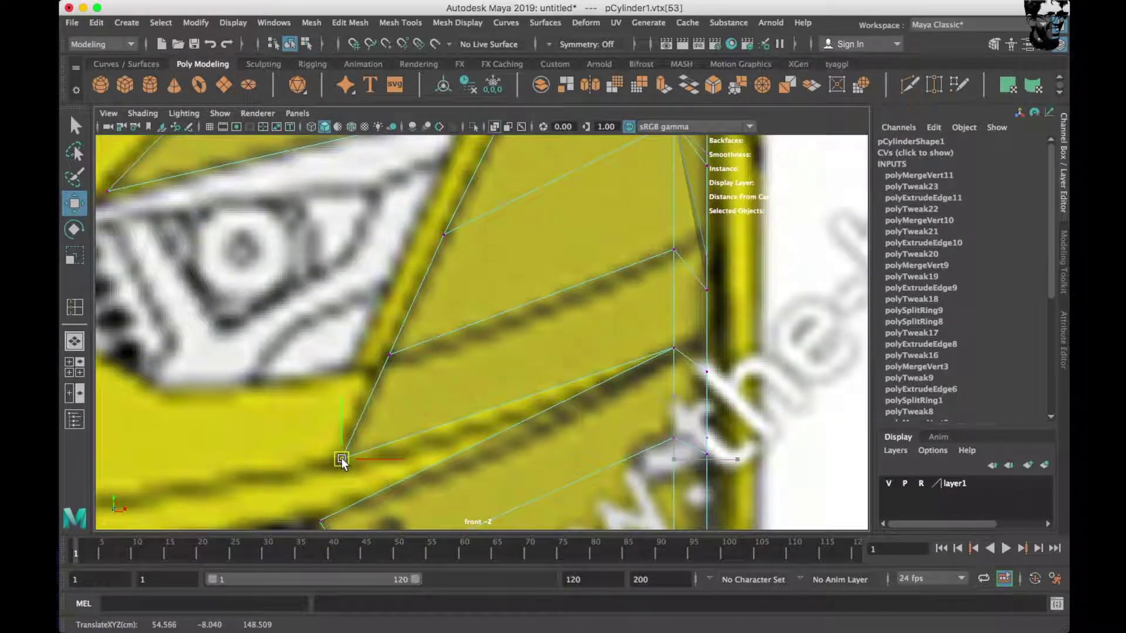
key("space")
key("space")
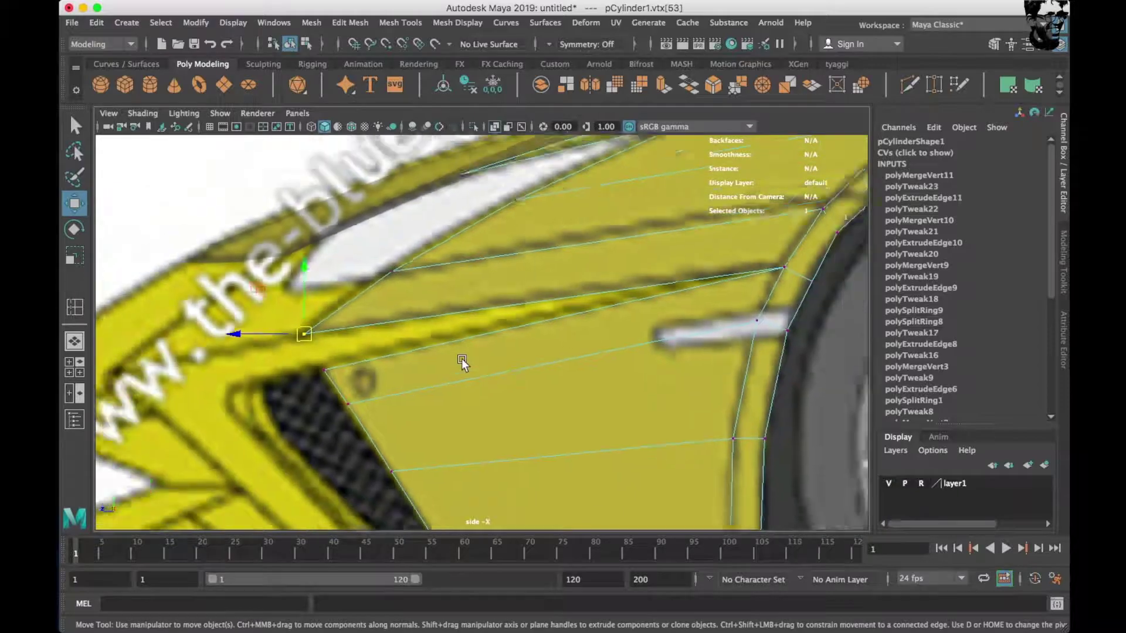
scroll(462, 358, "up", 2)
right_click_drag(646, 294, 716, 195, "shift")
right_click_drag(675, 290, 614, 312, "shift")
middle_click_drag(614, 312, 535, 364, "alt")
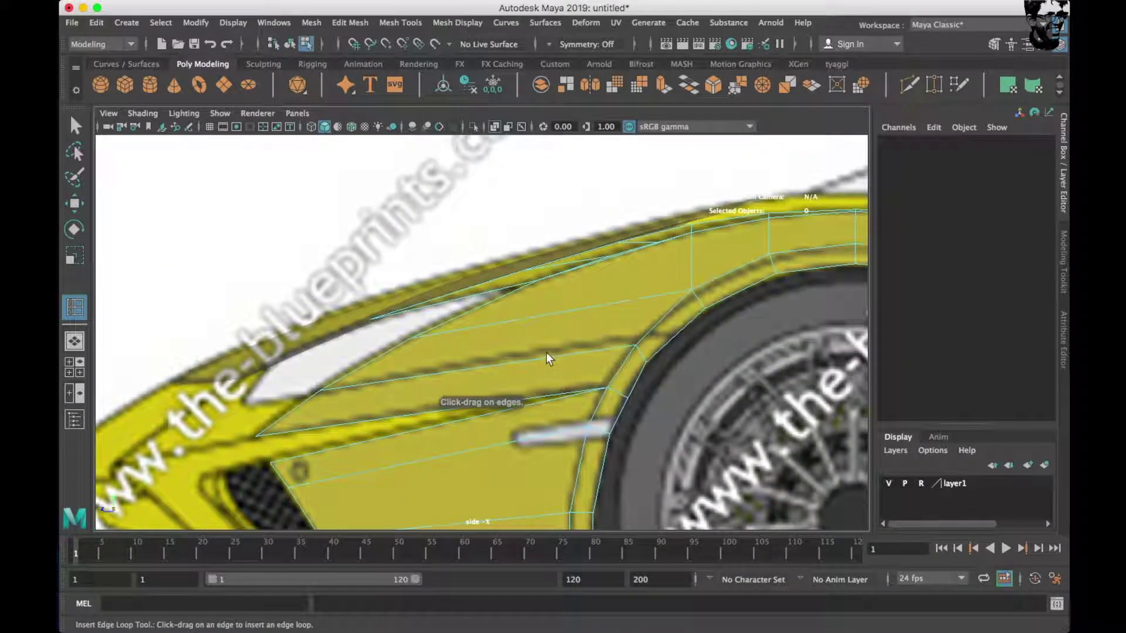
Insert two edge loops across the fender, redoing the misplaced first one at a better spot.
left_click(547, 354)
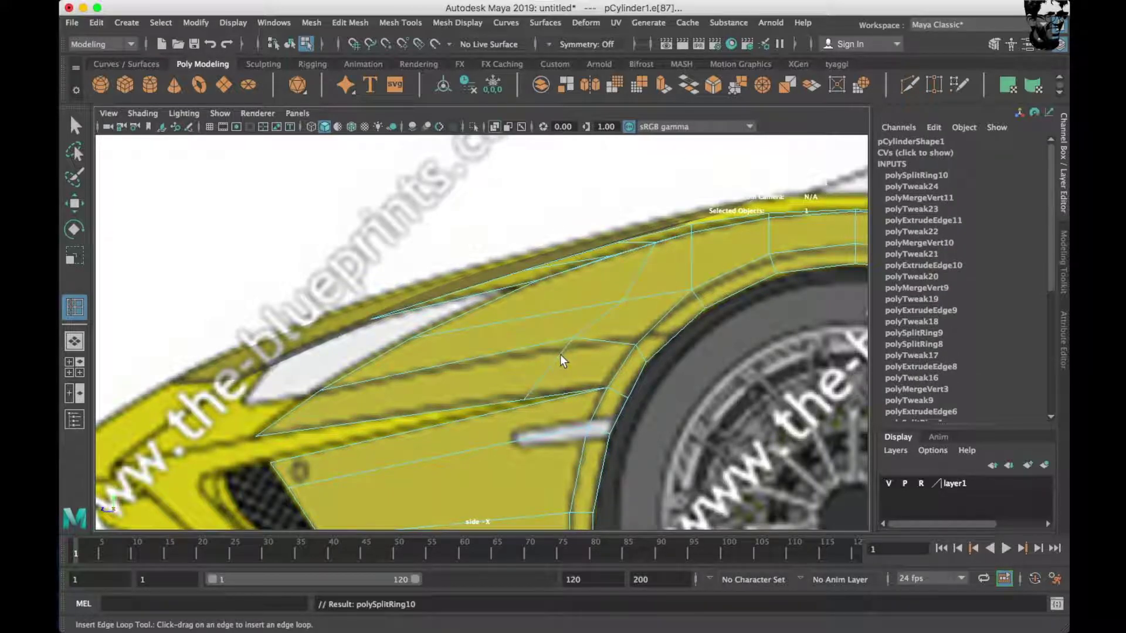
key("ctrl+z")
middle_click_drag(569, 354, 470, 351, "alt")
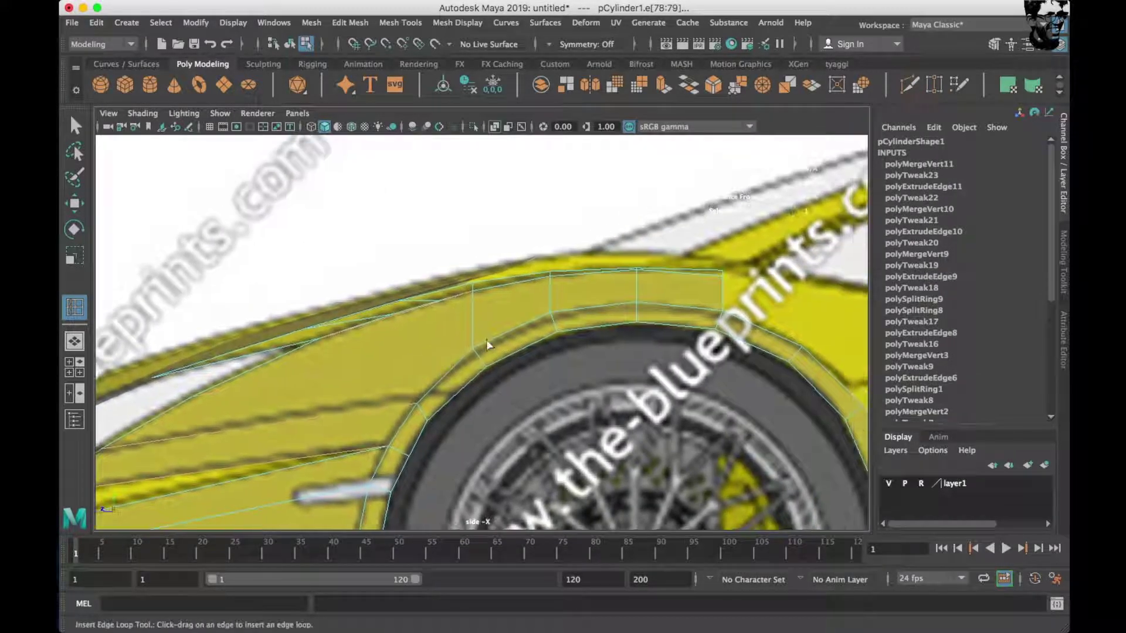
left_click(551, 297)
middle_click_drag(551, 297, 518, 301, "alt")
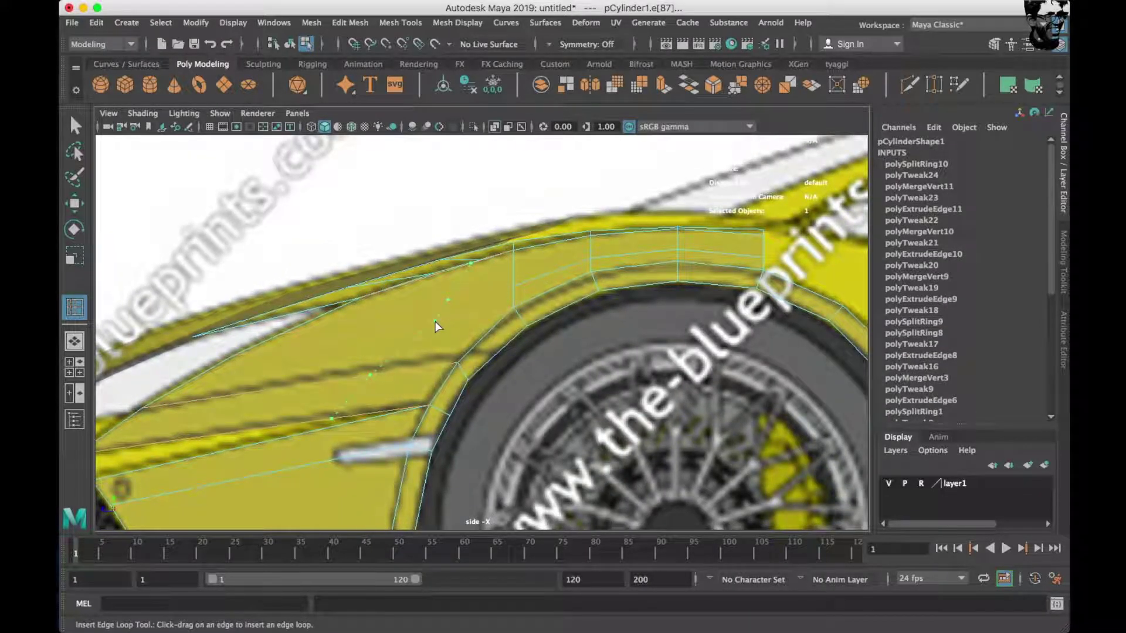
scroll(486, 399, "up", 3)
scroll(492, 382, "up", 3)
left_click(480, 358)
key("w")
Delete the unwanted stray edges and orbit the perspective view to check the result.
scroll(487, 370, "down", 3)
key("space")
key("space")
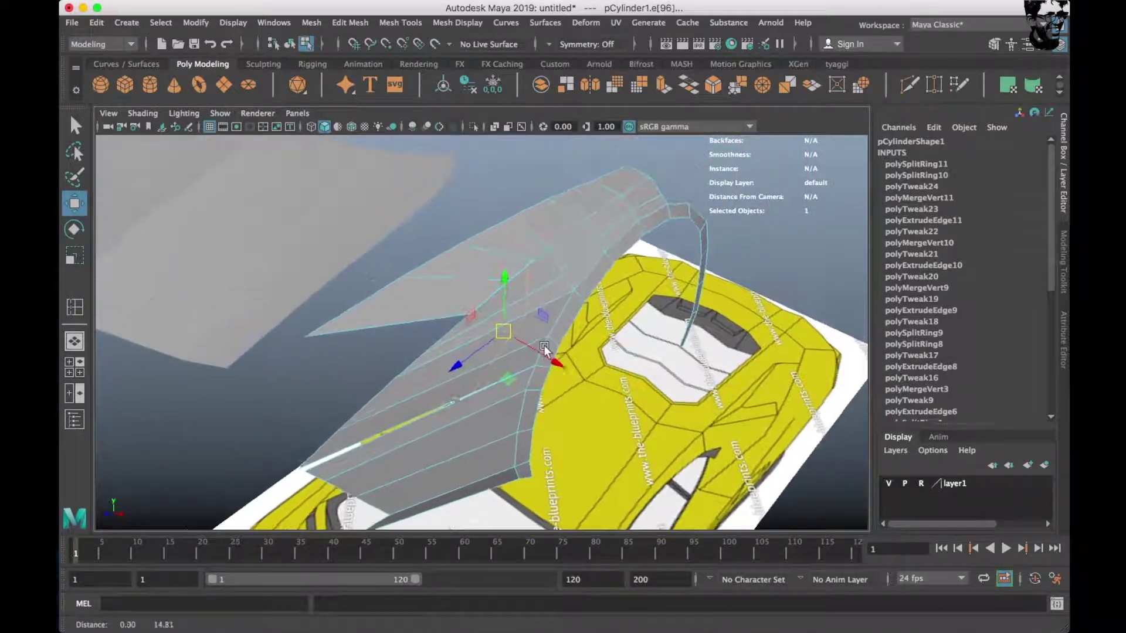
scroll(544, 346, "up", 3)
scroll(543, 293, "up", 2)
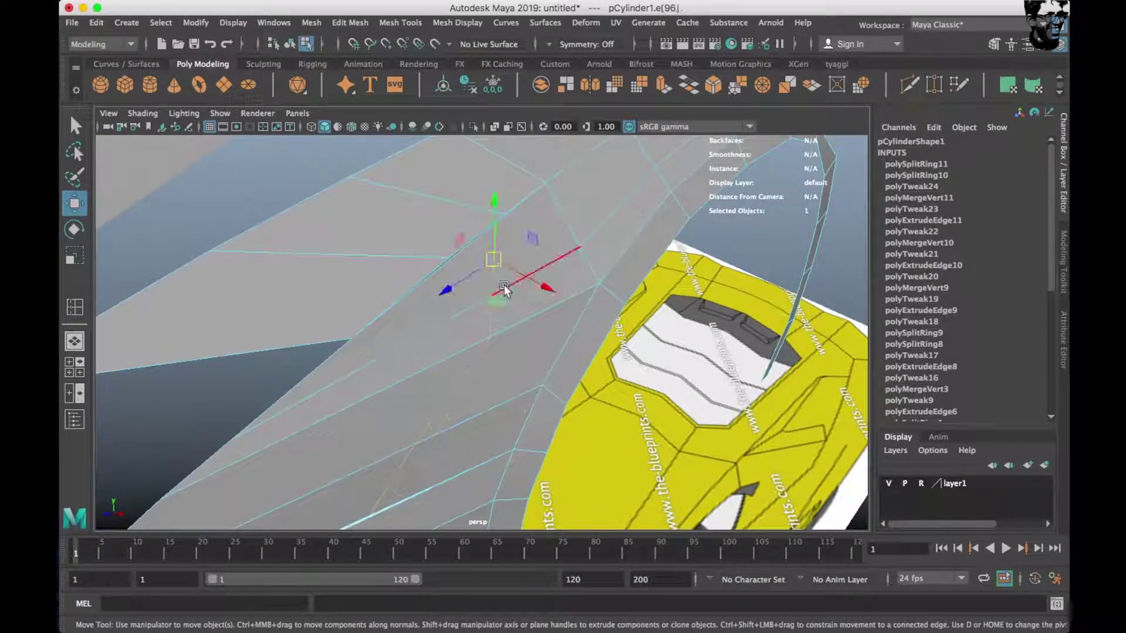
key("Delete")
left_click(474, 302)
key("Delete")
mouse_move(462, 308)
left_mouse_down("alt")
mouse_move(489, 319)
mouse_move(474, 308)
mouse_move(514, 213)
mouse_move(489, 367)
mouse_move(559, 422)
left_mouse_up("alt")
Insert a vertical edge loop through the fender panel and merge its two extra vertices into one.
key("space")
scroll(571, 291, "up", 3)
right_click(539, 311)
mouse_move(539, 311)
right_mouse_down()
mouse_move(618, 232)
mouse_move(452, 305)
right_mouse_up()
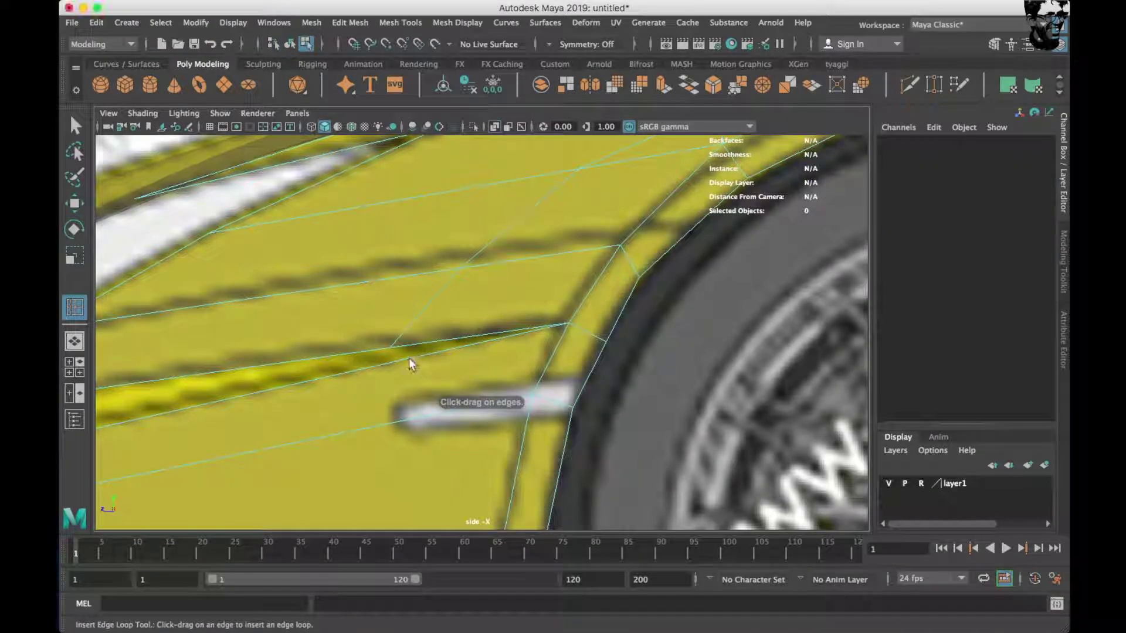
left_click(376, 424)
right_click_drag(455, 249, 387, 249)
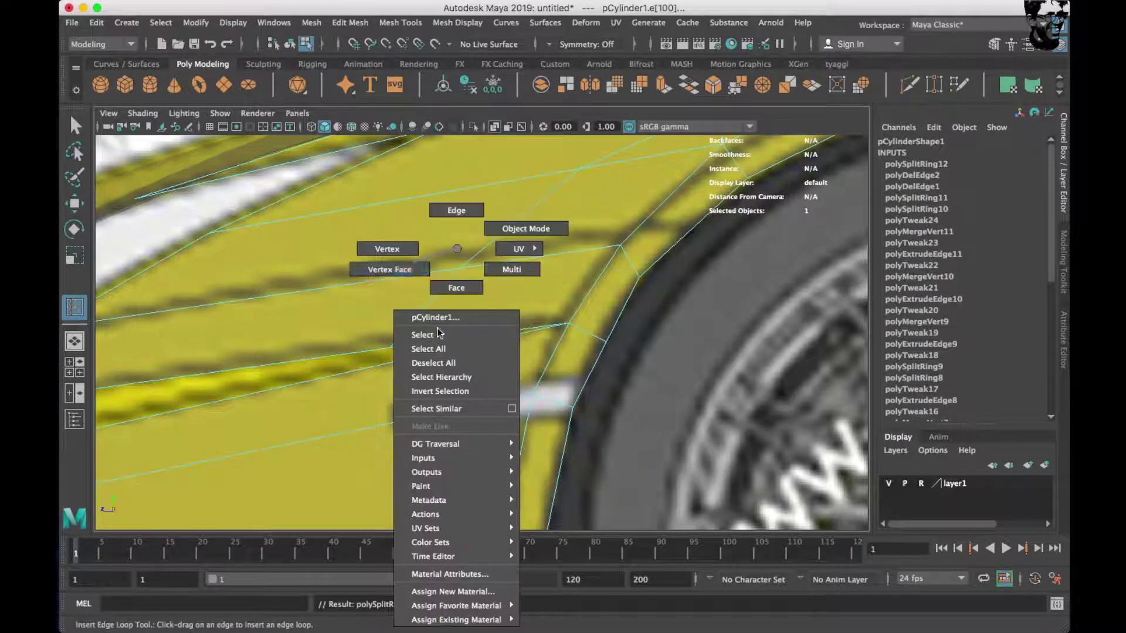
key("w")
left_click_drag(363, 329, 422, 376)
right_click_drag(539, 182, 545, 142, "shift")
scroll(521, 278, "down", 2)
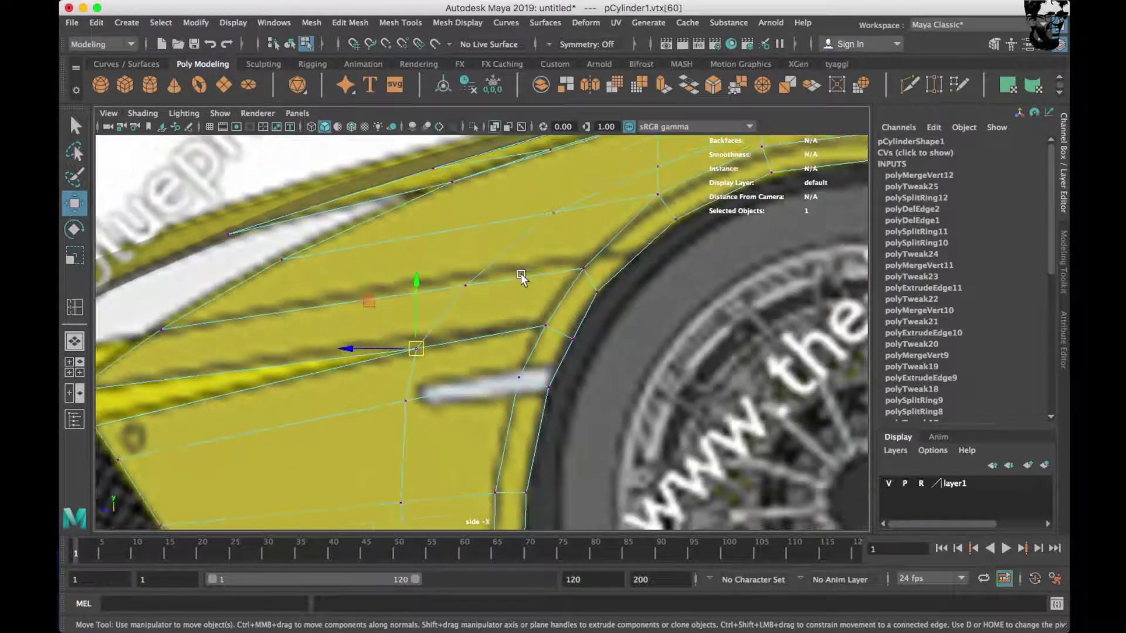
right_click_drag(456, 312, 471, 270)
right_click_drag(528, 212, 520, 324, "shift")
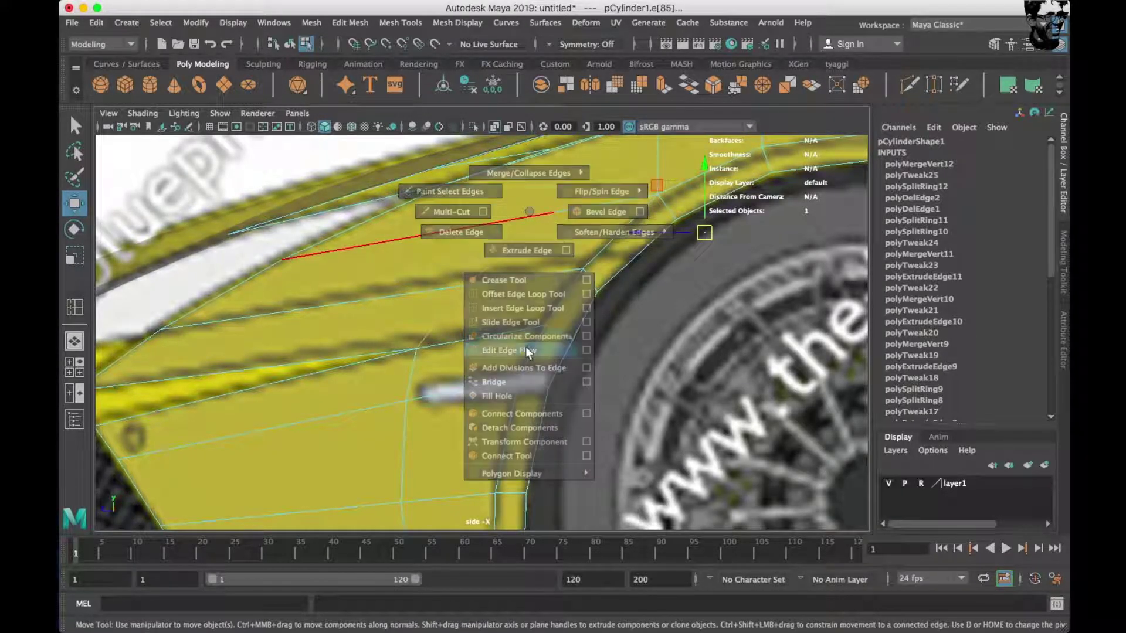
Apply Edit Edge Flow to the fender edge, then reframe the view and pick another edge.
right_click_drag(526, 328, 525, 350, "shift")
left_click_drag(502, 329, 799, 263, "alt")
key("space")
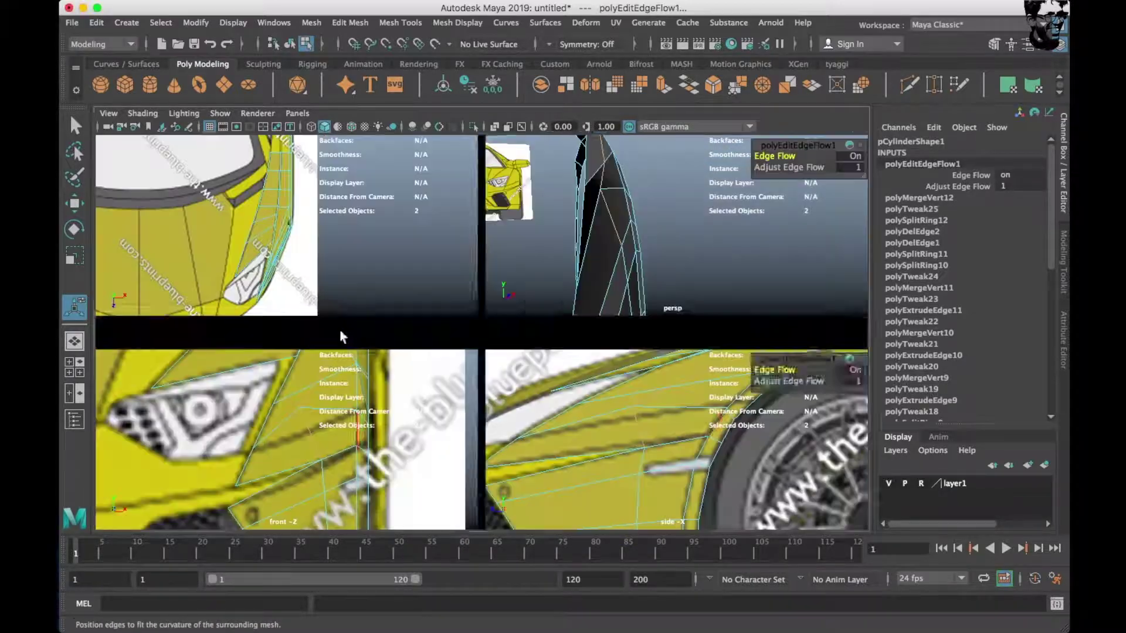
key("space")
key("space")
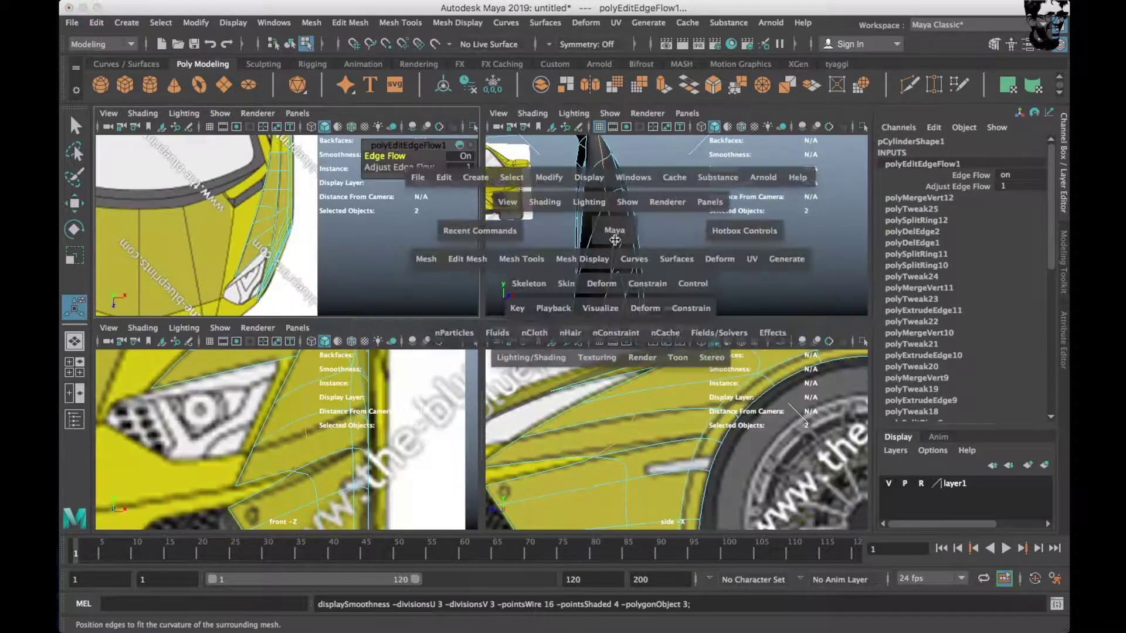
key("space")
mouse_move(415, 282)
left_mouse_down("alt")
mouse_move(392, 324)
mouse_move(447, 294)
mouse_move(392, 282)
mouse_move(486, 310)
mouse_move(465, 279)
mouse_move(435, 283)
left_mouse_up("alt")
left_click(431, 267)
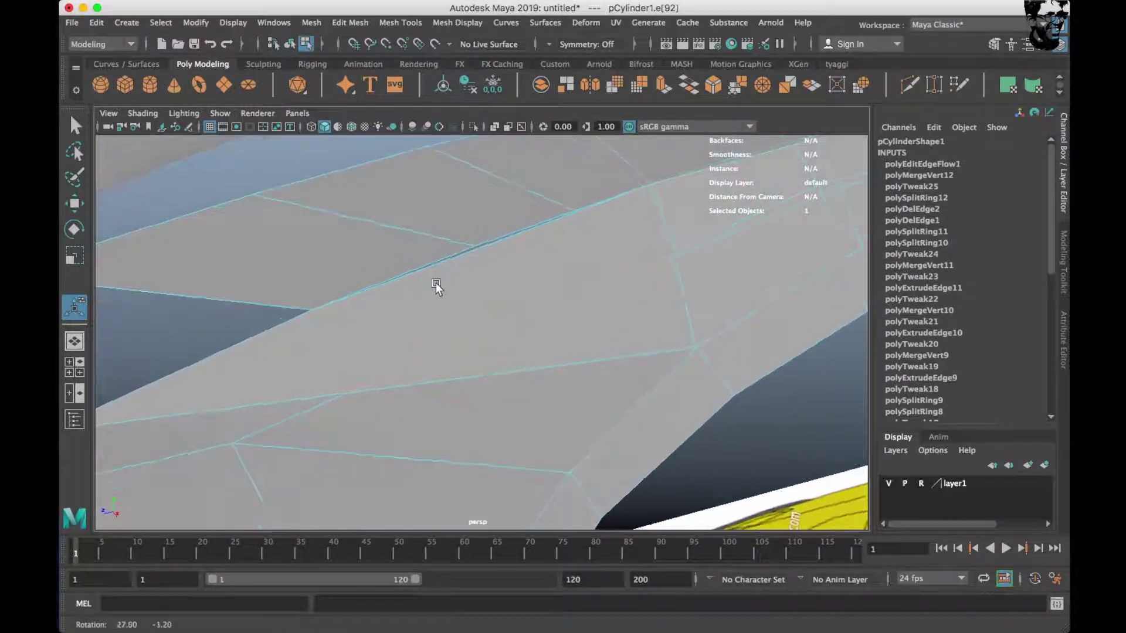
Undo a trial edge loop insertion and reselect the side body mesh with the Move tool.
right_click_drag(530, 305, 610, 211)
right_click_drag(591, 258, 557, 297, "shift")
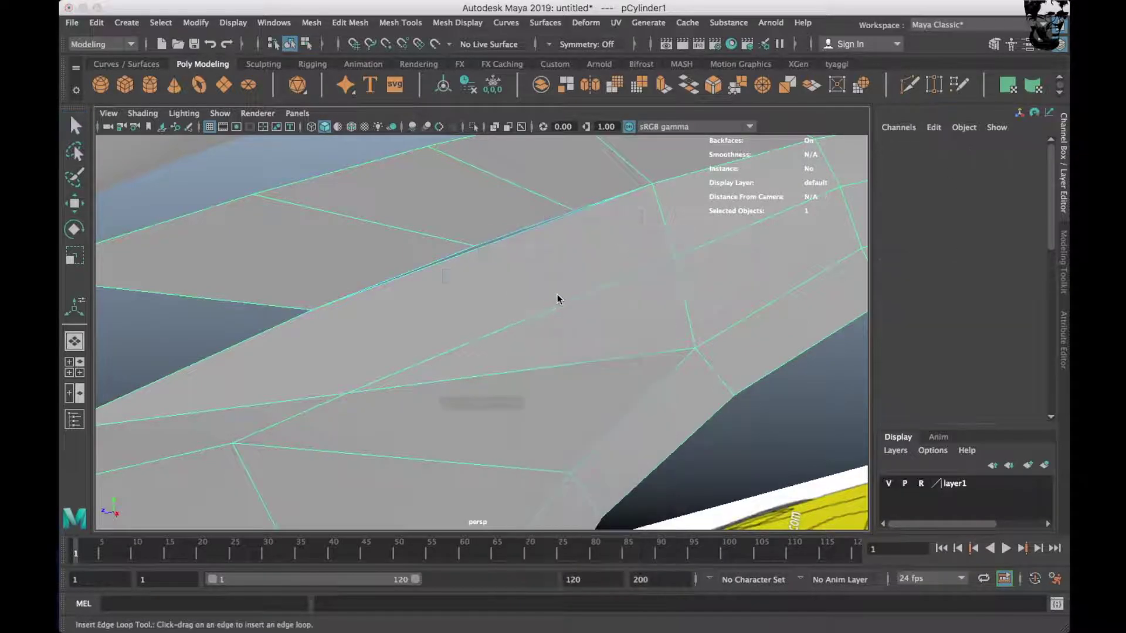
key("ctrl+z")
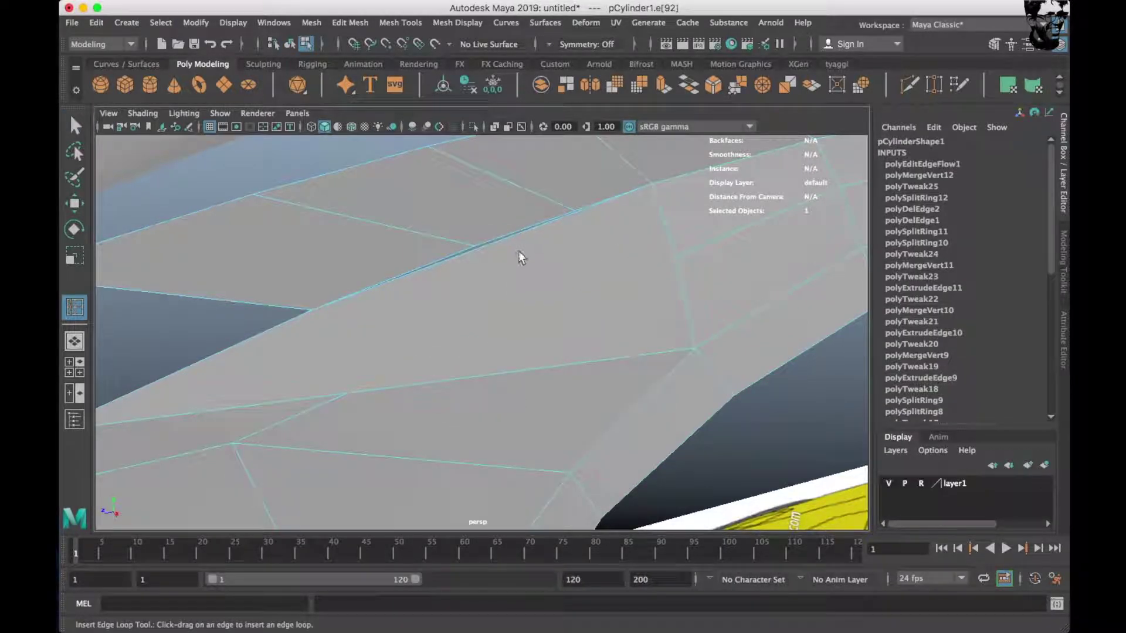
mouse_move(568, 251)
right_mouse_down()
mouse_move(648, 226)
mouse_move(587, 238)
right_mouse_up()
key("w")
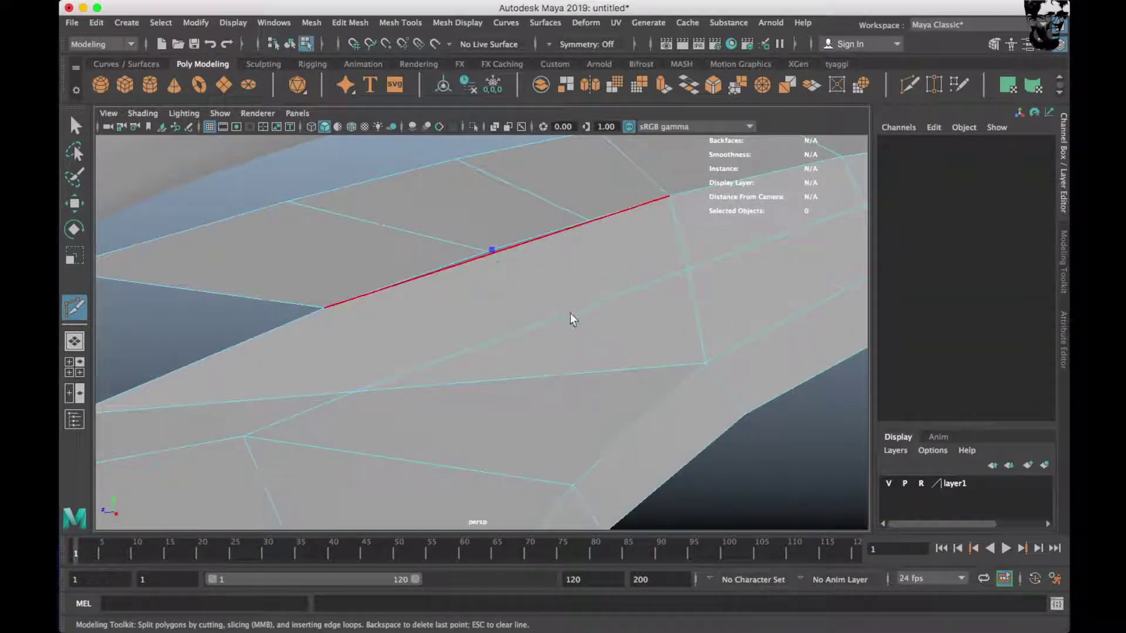
left_click_drag(561, 311, 535, 310, "alt")
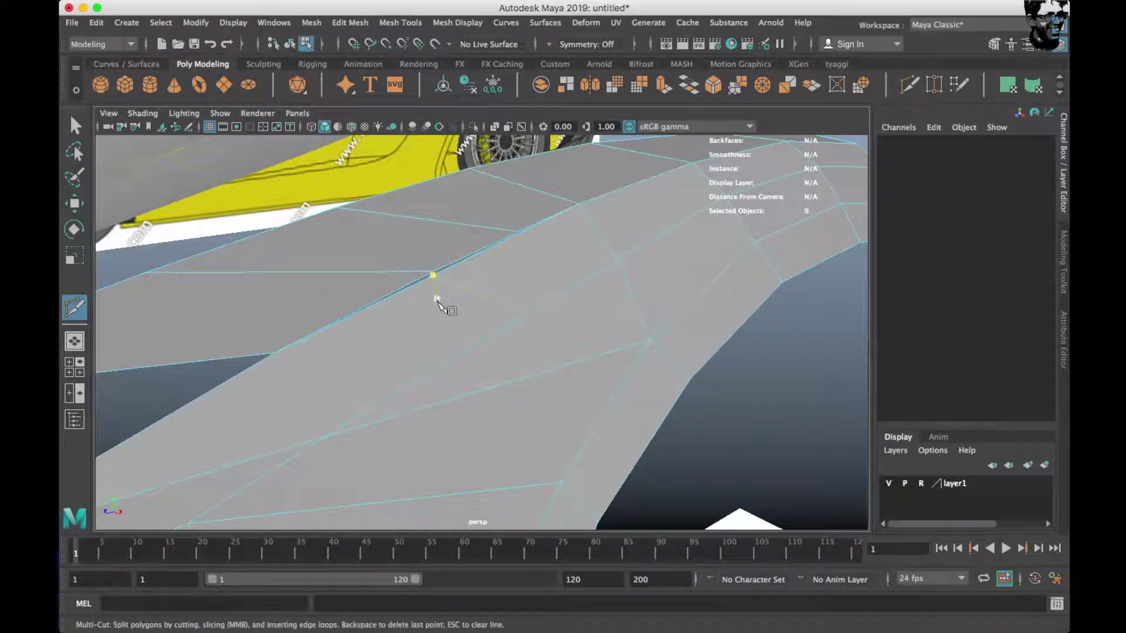
right_click_drag(447, 252, 523, 229)
middle_click_drag(523, 228, 539, 239, "alt")
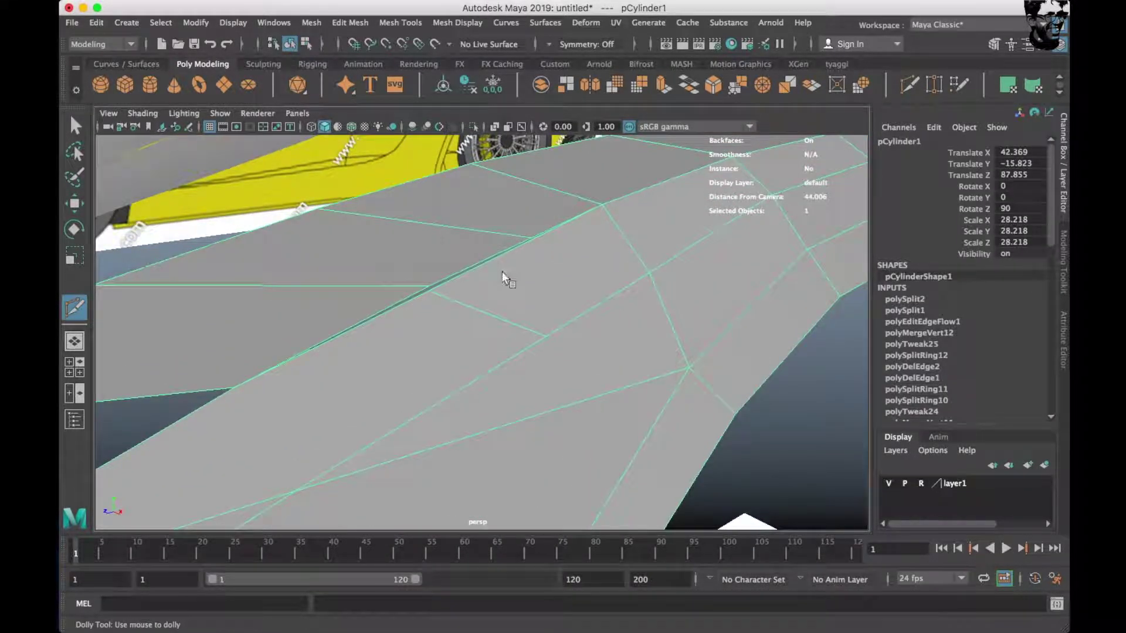
Weld the stray vertices on the panel surface with Merge Vertices.
right_click_drag(510, 285, 437, 293)
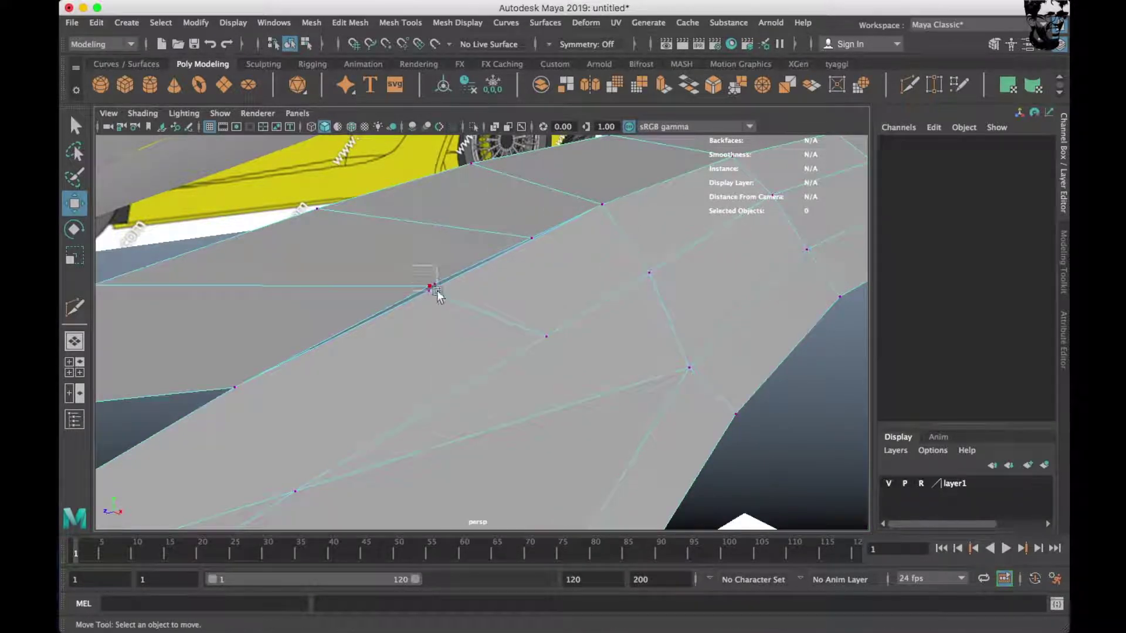
left_click_drag(448, 305, 448, 305)
right_click_drag(542, 212, 544, 214, "shift")
left_click_drag(544, 215, 505, 251, "alt")
Delete the unneeded edge from the panel and check the result.
right_click_drag(505, 251, 506, 209)
left_click(476, 237)
key("Delete")
mouse_move(476, 238)
left_mouse_down("alt")
mouse_move(511, 287)
mouse_move(505, 342)
mouse_move(453, 326)
left_mouse_up("alt")
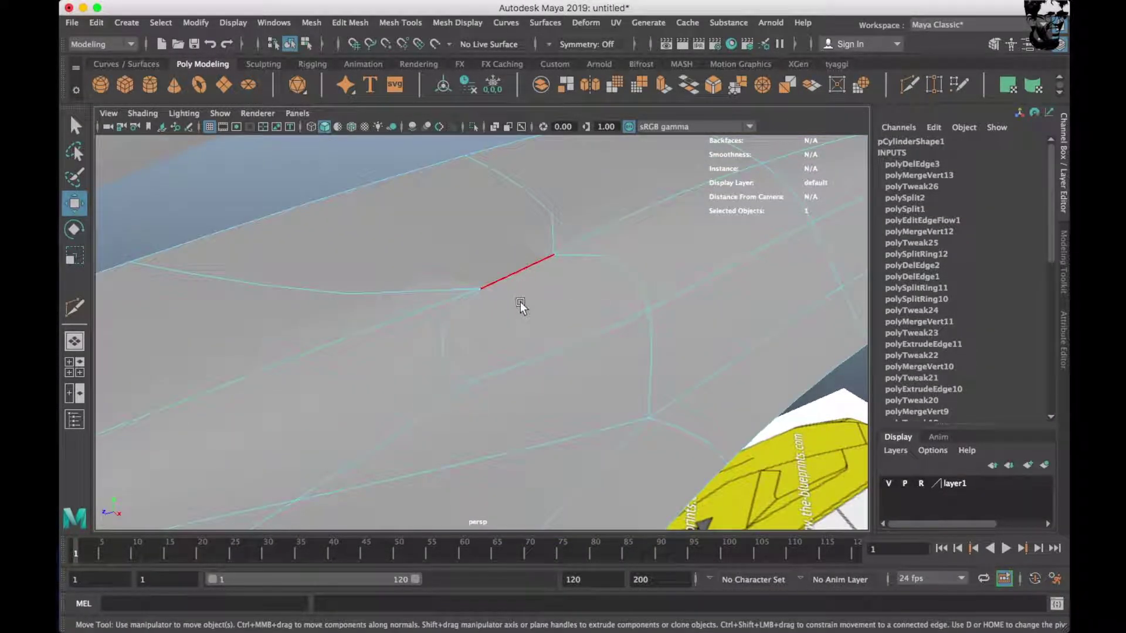
Orbit the fender mesh against the car reference, toggling the smooth preview on and off.
left_click_drag(503, 309, 573, 187, "alt")
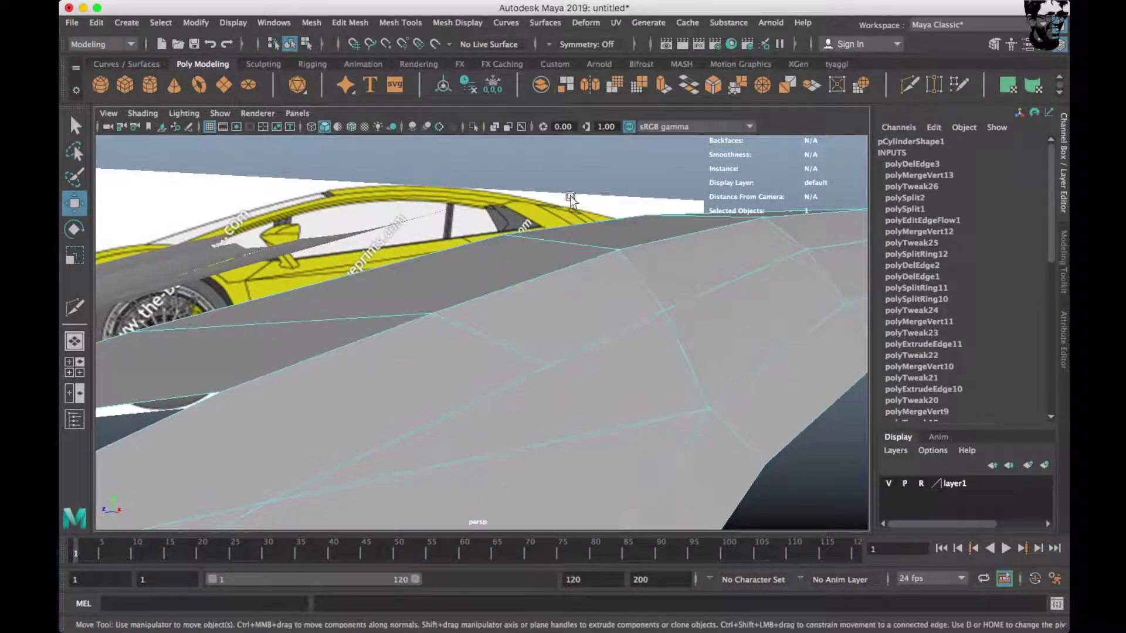
right_click_drag(559, 259, 503, 267)
left_click_drag(503, 267, 473, 294, "alt")
key("3")
mouse_move(563, 339)
left_mouse_down("alt")
mouse_move(583, 329)
mouse_move(633, 339)
mouse_move(616, 248)
left_mouse_up("alt")
key("1")
Weld four more vertex pairs near the fender edge with Merge Vertices.
right_click_drag(616, 248, 616, 269)
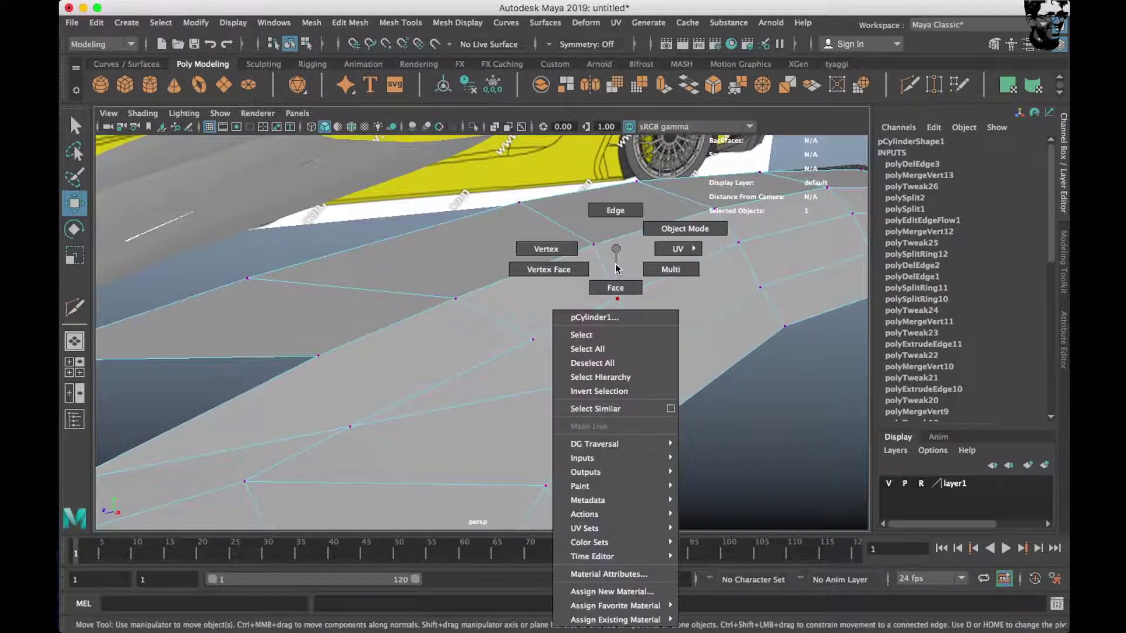
left_click(593, 244)
right_click(593, 281)
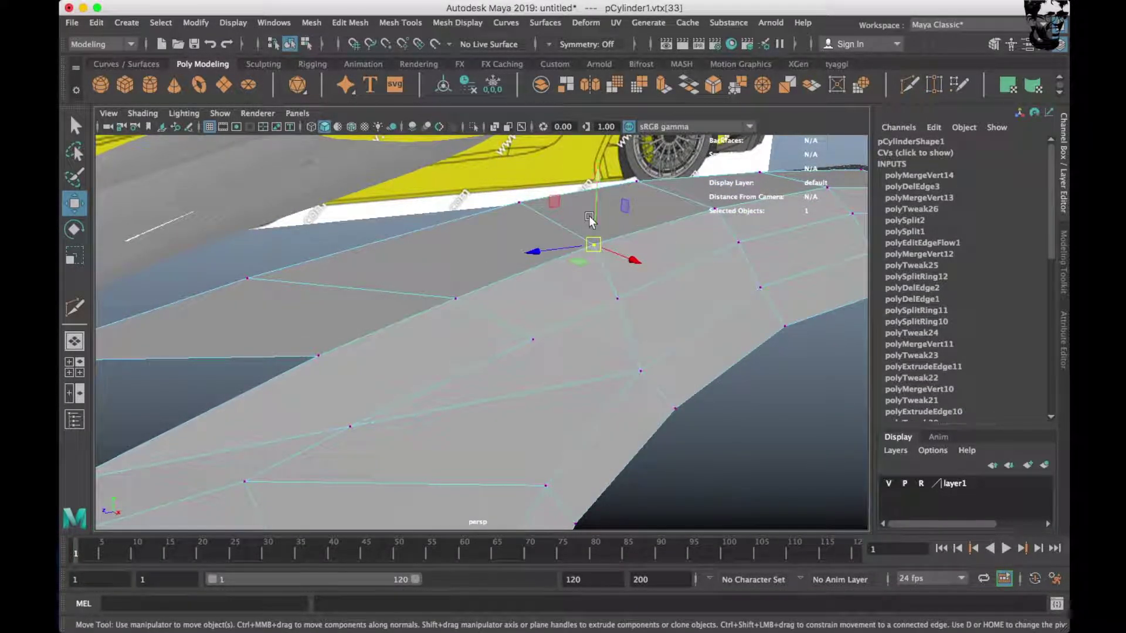
key("3")
left_click(201, 355)
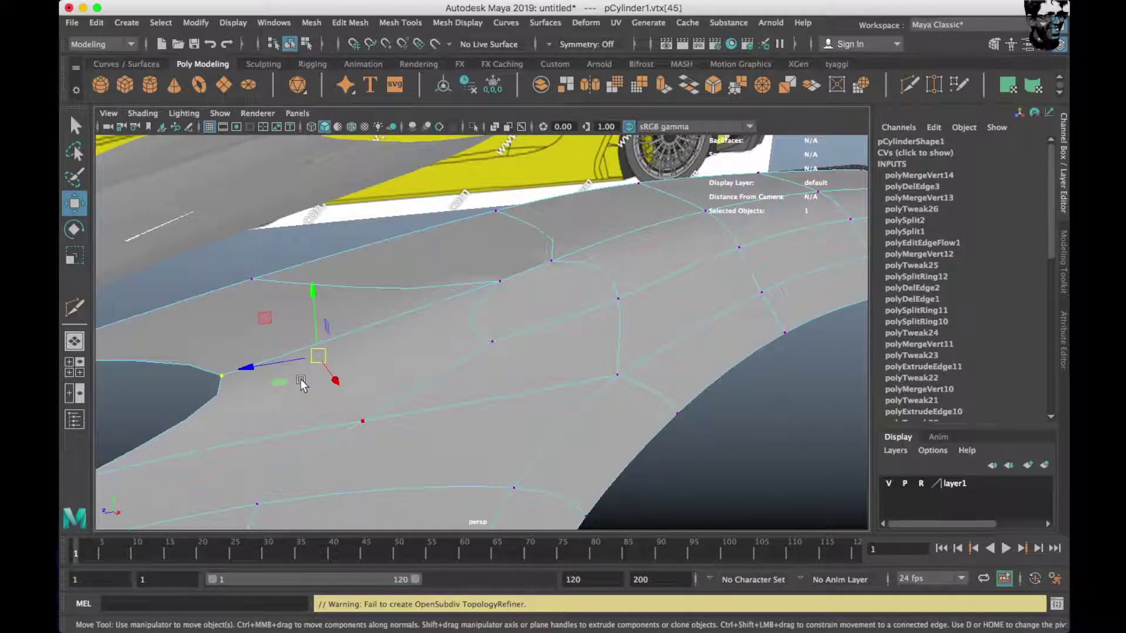
left_click(503, 287)
mouse_move(539, 240)
left_mouse_down("alt")
mouse_move(584, 276)
mouse_move(548, 297)
mouse_move(675, 259)
mouse_move(480, 328)
mouse_move(553, 298)
left_mouse_up("alt")
right_click_drag(553, 298, 562, 302)
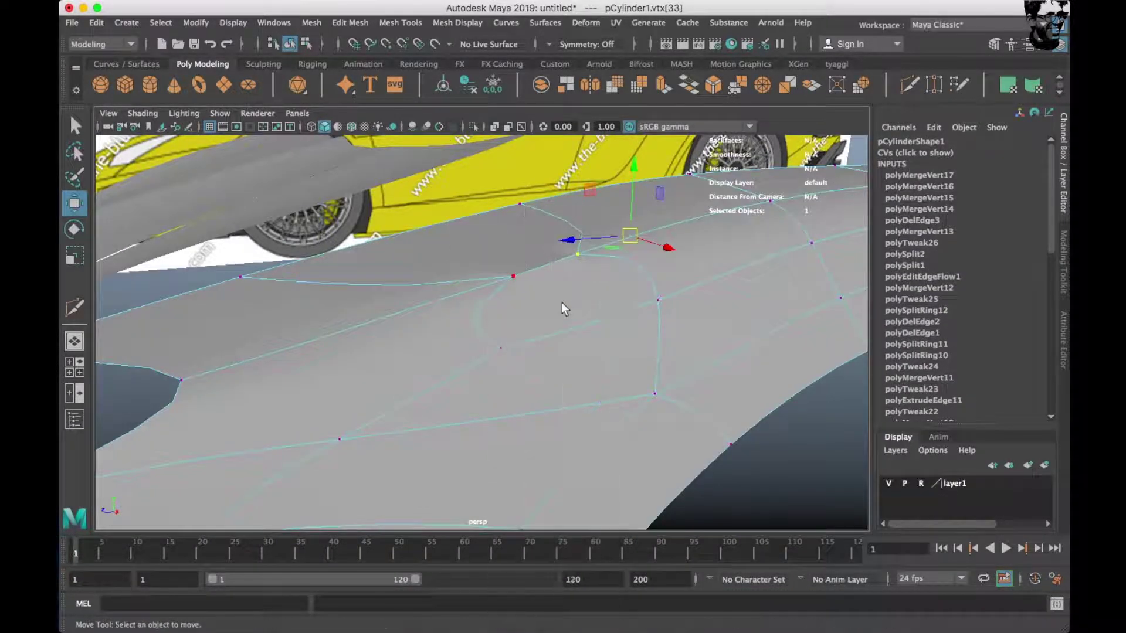
Delete the problem face and fill the resulting hole with a new polygon.
left_click(561, 301)
key("Delete")
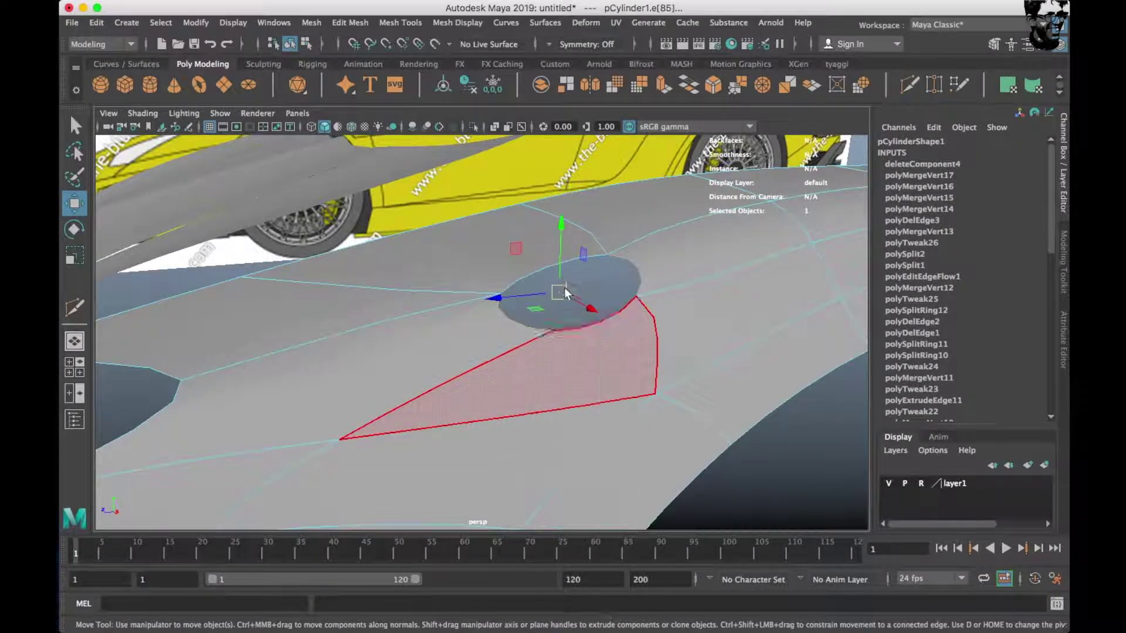
left_click_drag(566, 325, 523, 319, "alt")
double_click(523, 318)
right_click_drag(480, 250, 455, 400, "shift")
Inspect the filled face, select the whole side body mesh and maximize the side view.
mouse_move(455, 403)
left_mouse_down("alt")
mouse_move(414, 332)
mouse_move(451, 248)
left_mouse_up("alt")
right_click_drag(451, 248, 549, 177)
mouse_move(550, 177)
left_mouse_down("alt")
mouse_move(469, 182)
mouse_move(528, 269)
mouse_move(420, 286)
left_mouse_up("alt")
left_click(420, 286)
key("space")
key("space")
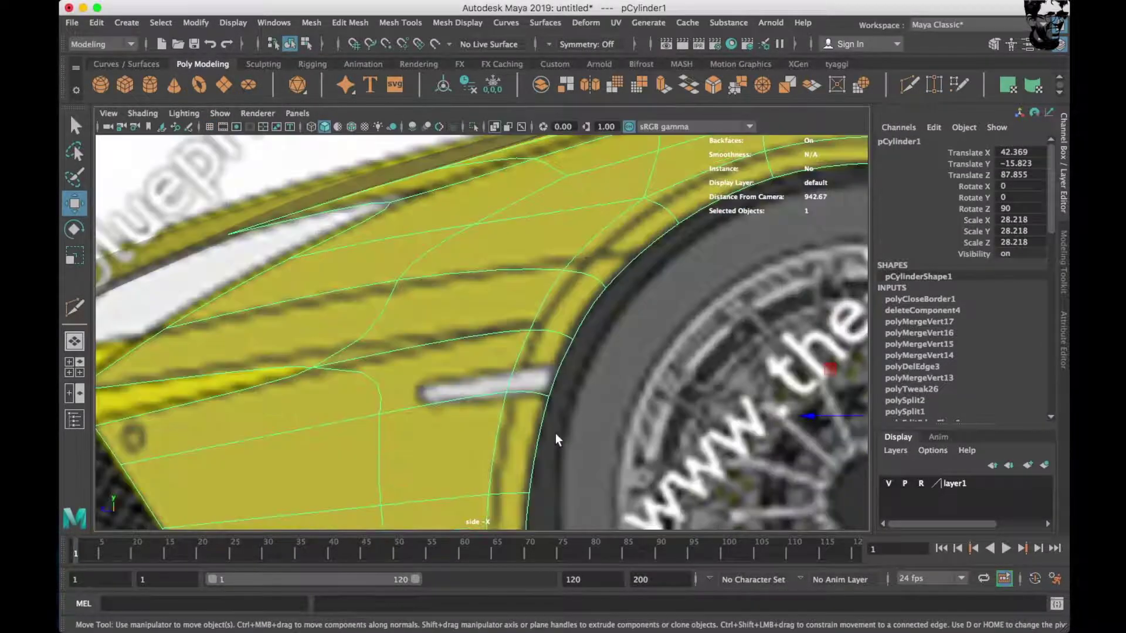
Extrude the panel's border edge into a new strip pulled toward the front intake.
scroll(420, 354, "up", 3)
scroll(612, 309, "up", 2)
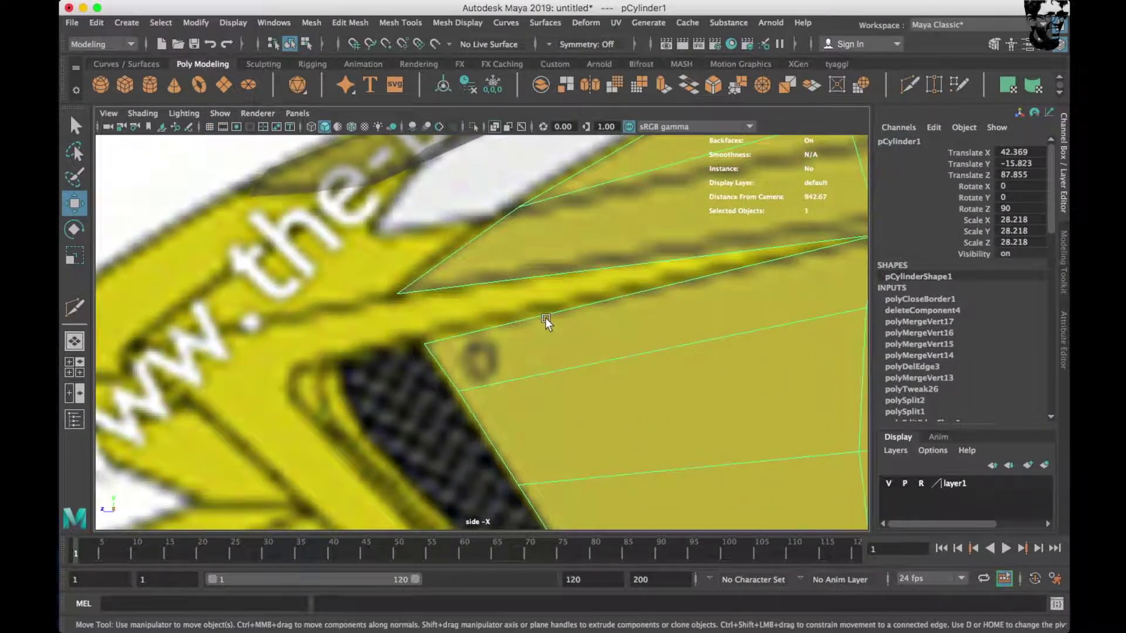
scroll(548, 320, "up", 2)
right_click_drag(489, 248, 519, 203)
left_click(473, 346)
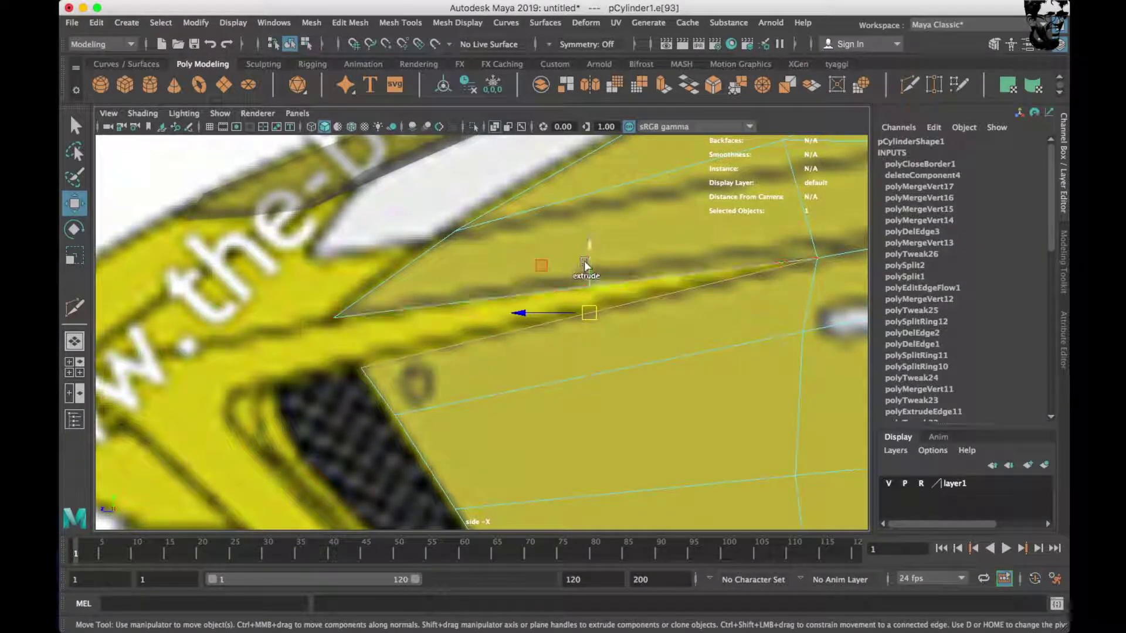
key("ctrl+e")
middle_click_drag(504, 343, 501, 357)
Snap the strip's corner vertices onto neighbouring vertices and merge them.
right_click_drag(448, 249, 382, 246)
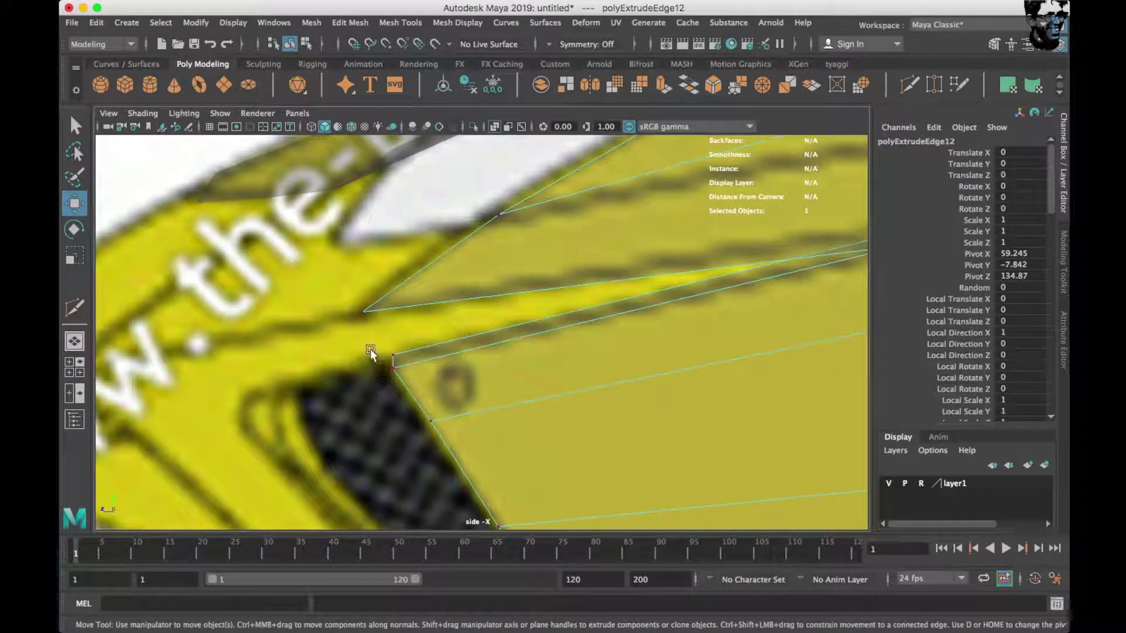
left_click(381, 364)
middle_click_drag(381, 364, 370, 322)
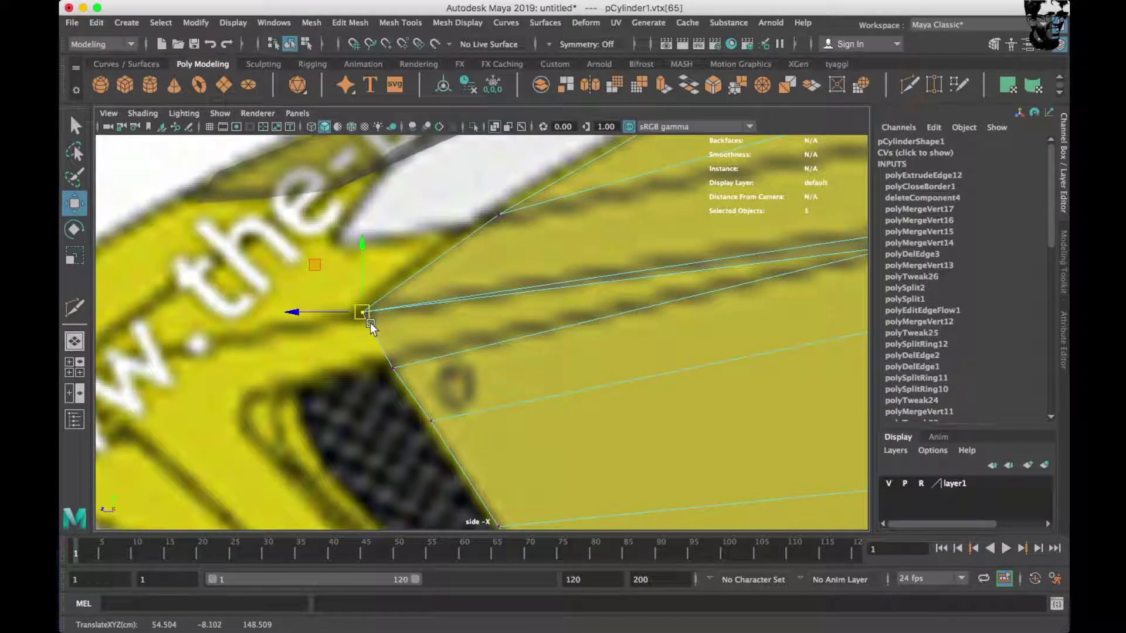
right_click_drag(501, 316, 495, 281, "shift")
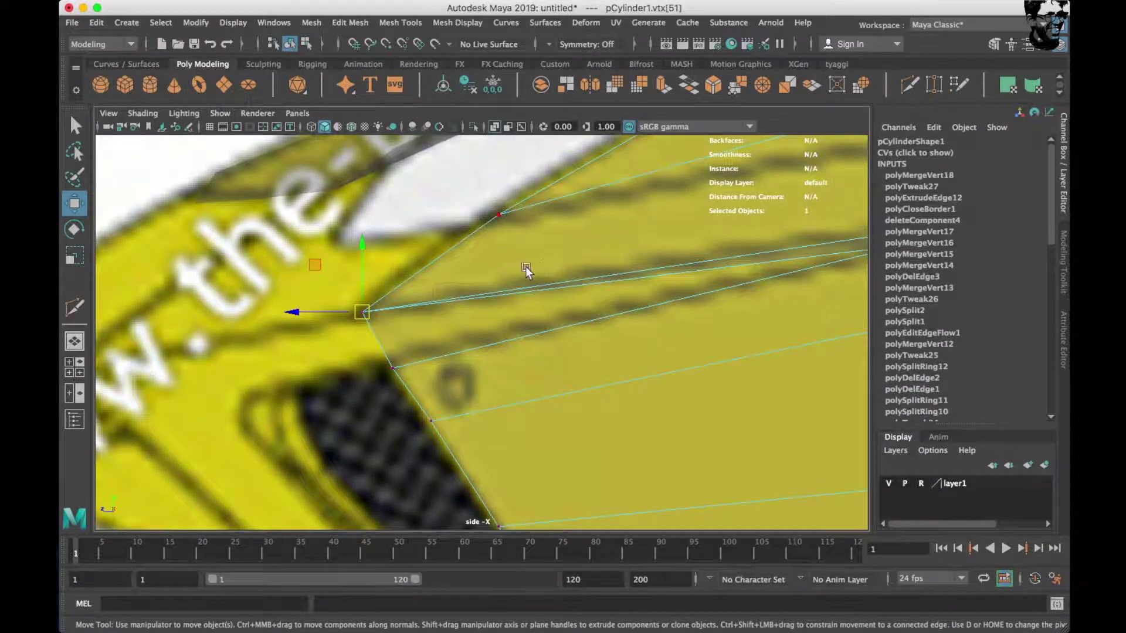
middle_click_drag(645, 294, 458, 286, "alt")
right_click_drag(587, 240, 645, 220, "shift")
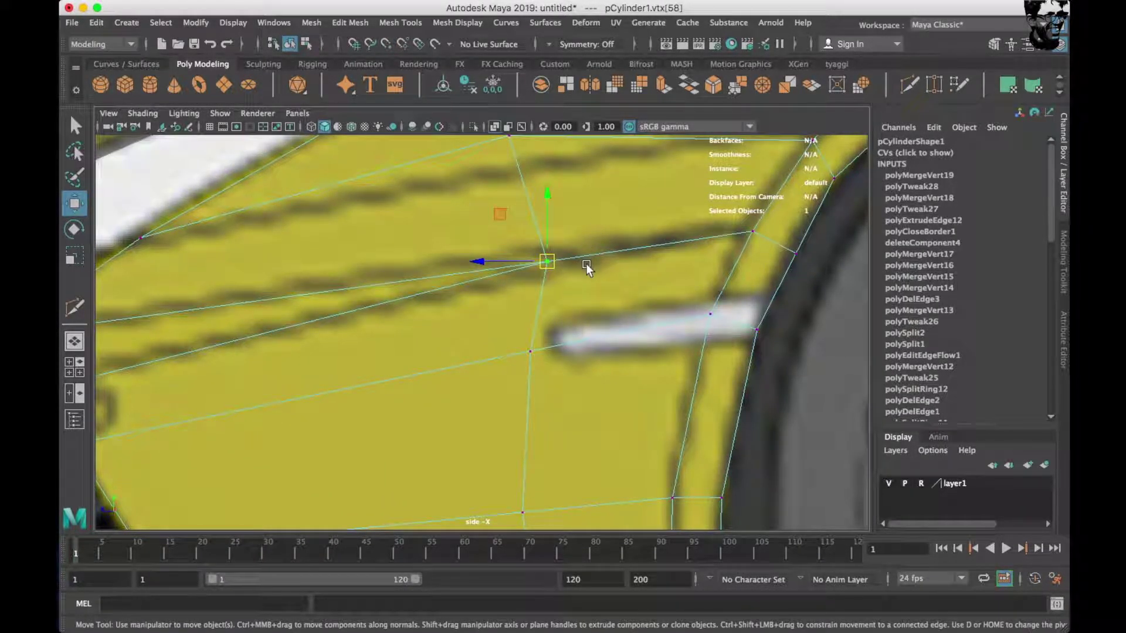
Check the new strip in front and perspective views, then select a panel-edge vertex.
scroll(589, 287, "down", 5)
mouse_move(583, 292)
left_mouse_down("alt")
mouse_move(674, 251)
mouse_move(541, 344)
mouse_move(482, 321)
left_mouse_up("alt")
key("space")
key("space")
scroll(373, 306, "up", 2)
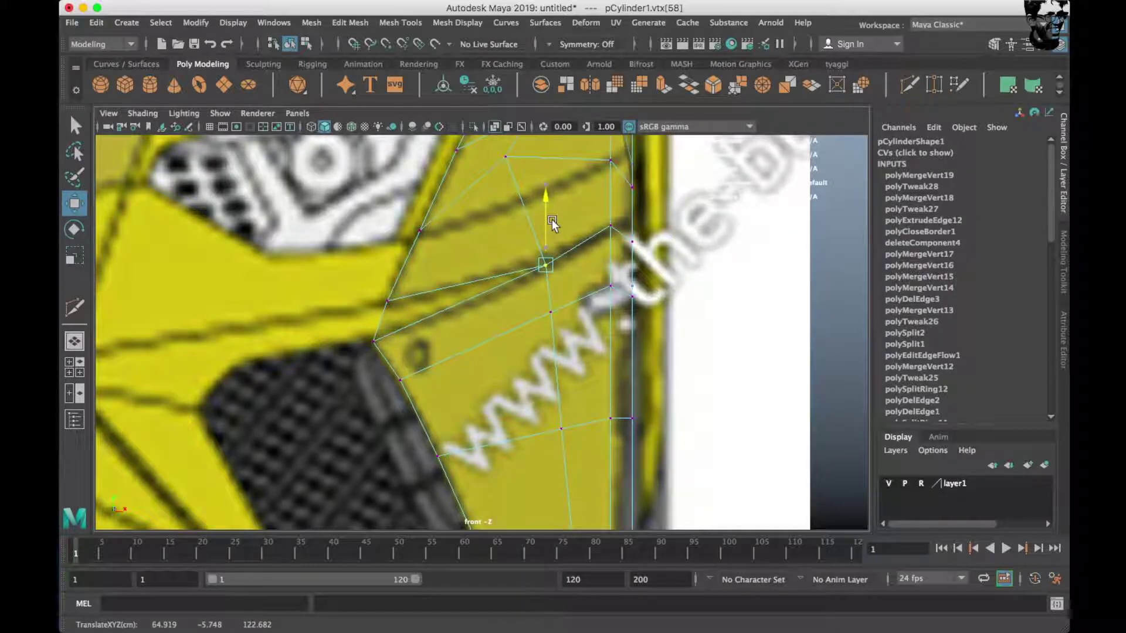
scroll(552, 222, "down", 5)
key("space")
mouse_move(607, 264)
left_mouse_down("alt")
mouse_move(343, 359)
mouse_move(604, 276)
left_mouse_up("alt")
left_click(413, 368)
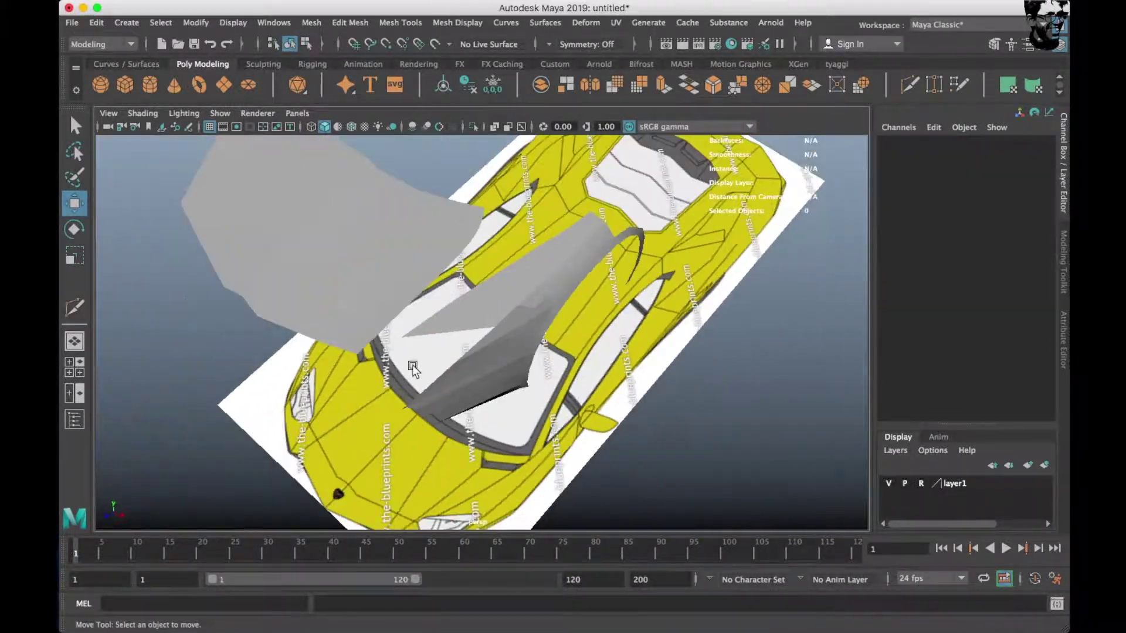
left_click_drag(414, 368, 529, 322, "alt")
left_click(529, 322)
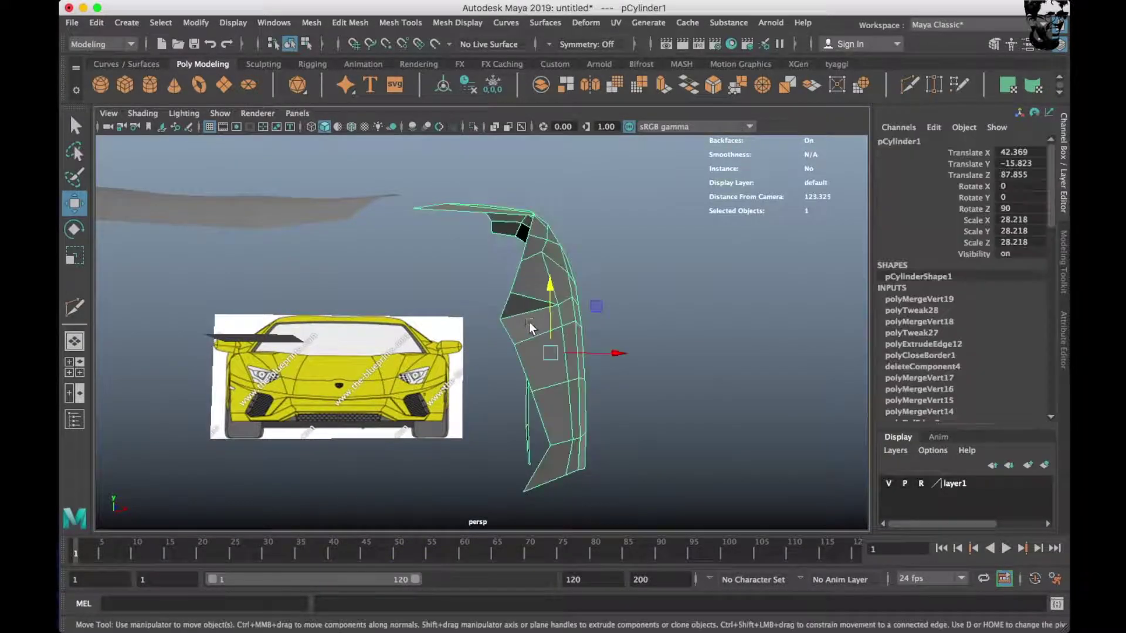
right_click_drag(529, 322, 469, 249)
left_click(519, 311)
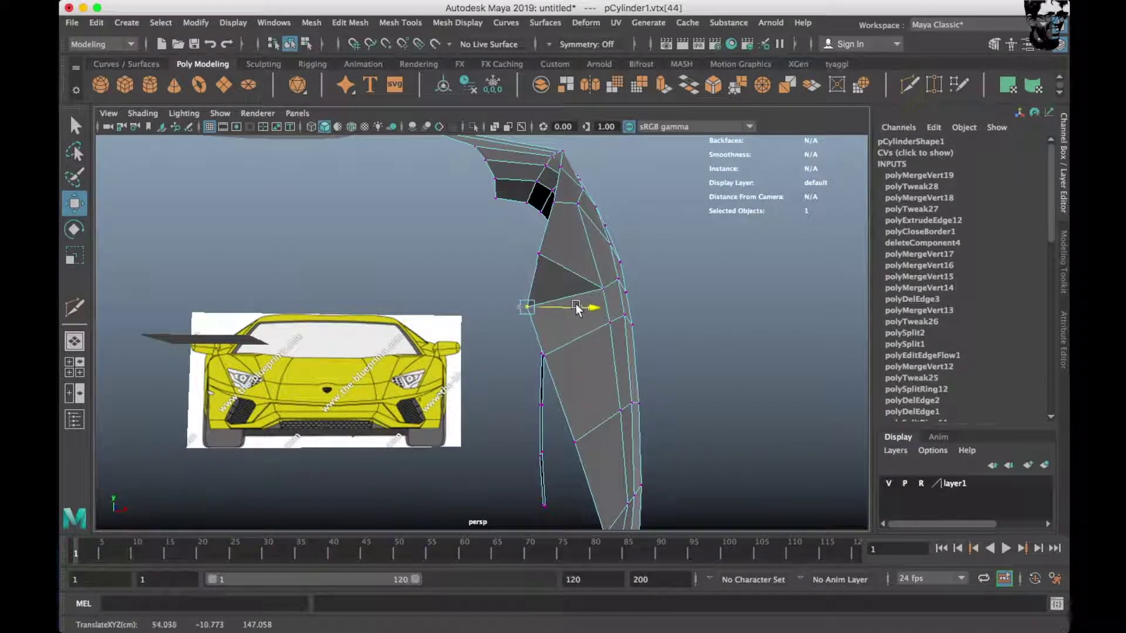
Review that vertex against the front and side blueprints, then clear the selection.
key("space")
key("space")
scroll(356, 426, "up", 3)
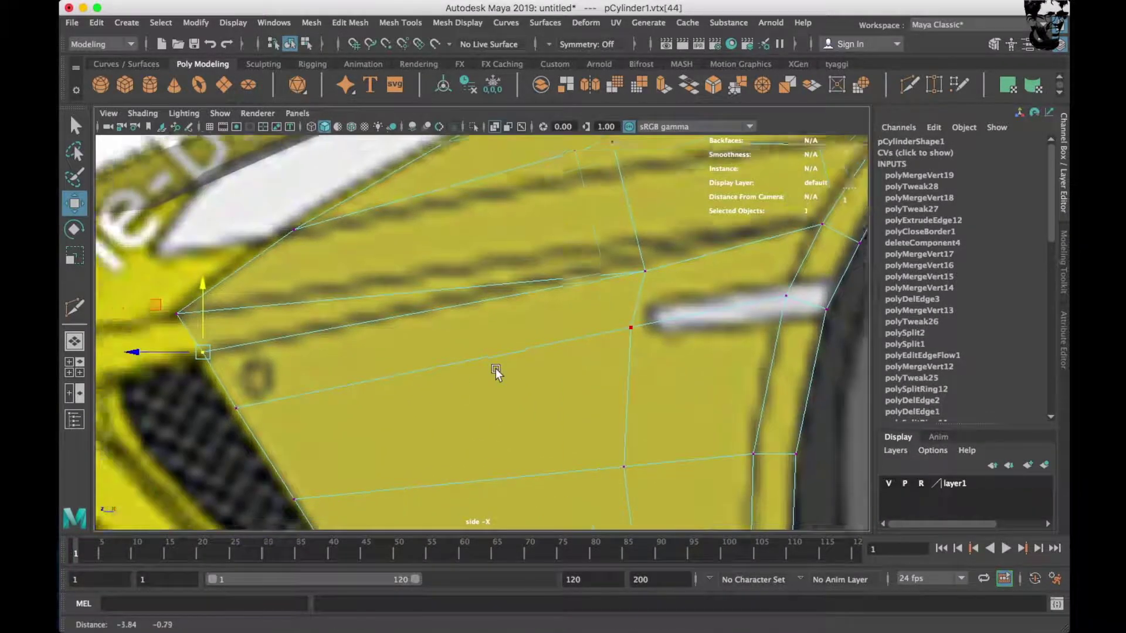
key("space")
scroll(319, 259, "up", 3)
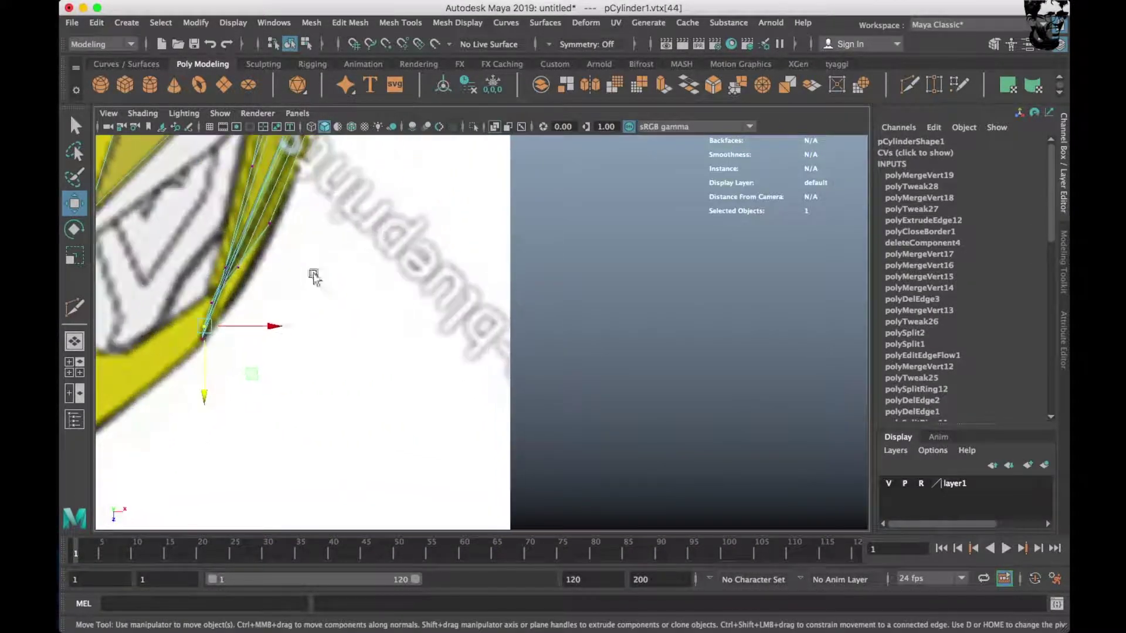
left_click(204, 394)
key("ctrl+z")
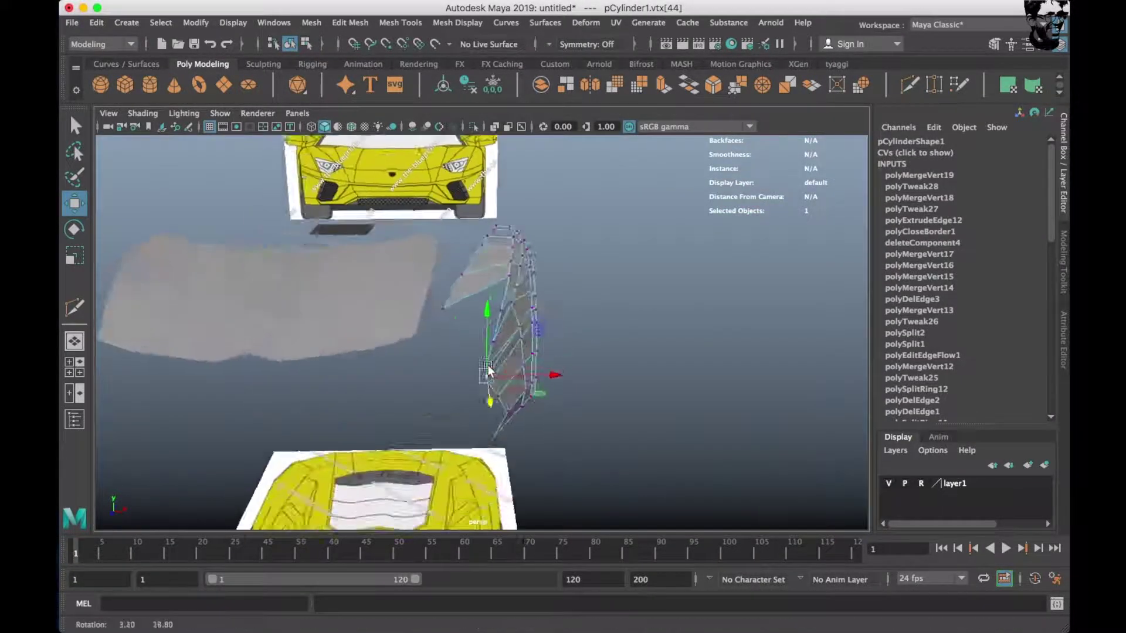
mouse_move(727, 297)
left_mouse_down("alt")
mouse_move(490, 327)
mouse_move(566, 340)
mouse_move(590, 266)
left_mouse_up("alt")
left_click(590, 266)
key("space")
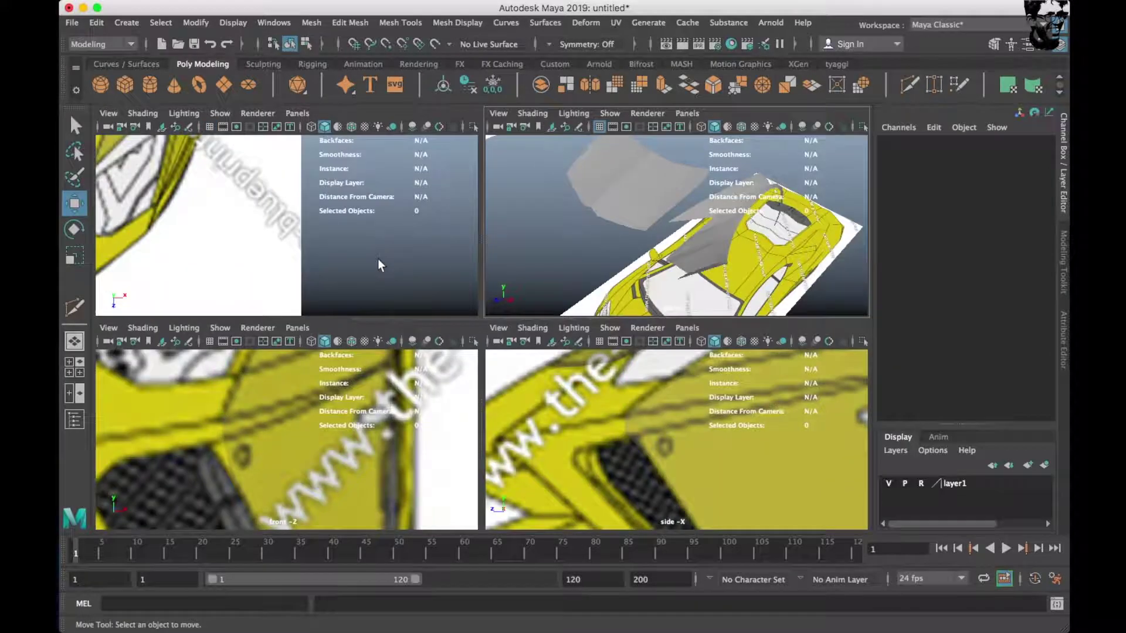
Extrude a border edge in the top view into a new wheel-arch strip.
key("space")
scroll(417, 294, "down", 3)
left_click(424, 299)
scroll(425, 299, "up", 3)
scroll(428, 309, "up", 3)
right_click_drag(415, 249, 420, 185)
left_click(369, 389)
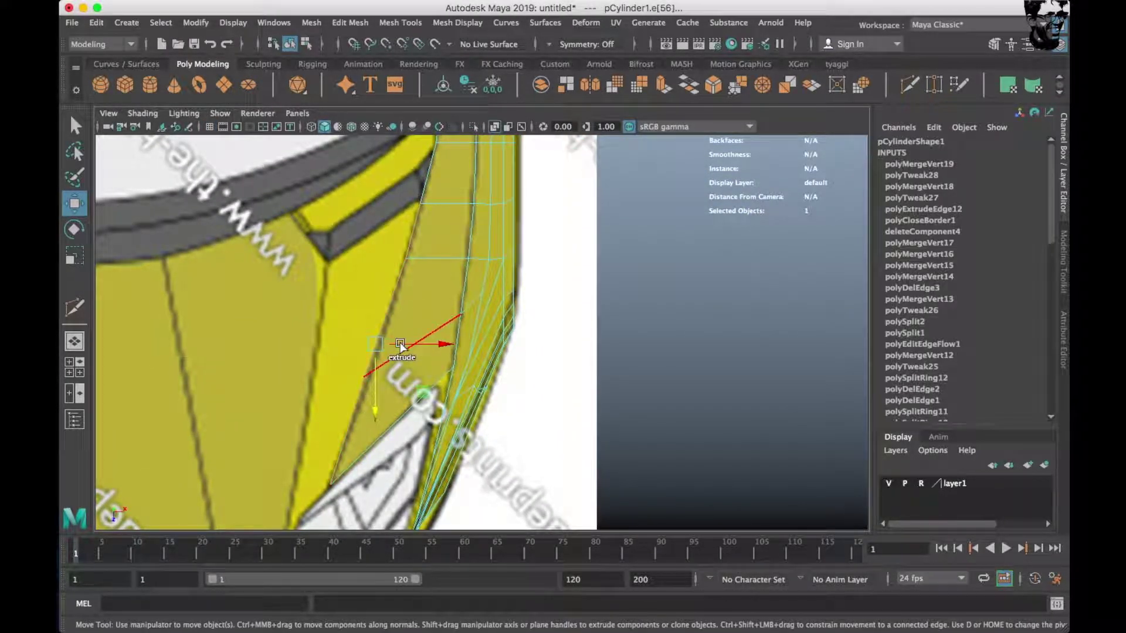
left_click_drag(400, 345, 387, 346, "shift")
Move the new strip's vertex down and left onto the top-view blueprint line.
scroll(490, 260, "up", 3)
right_click_drag(414, 249, 315, 265)
scroll(285, 202, "down", 3)
scroll(483, 372, "up", 3)
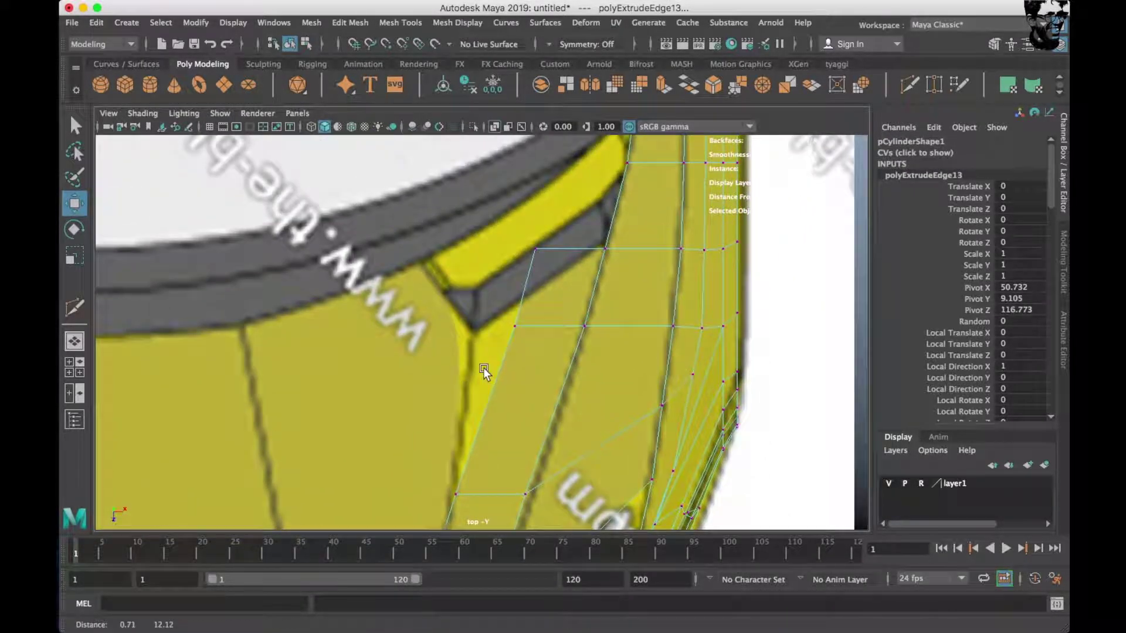
left_click(495, 294)
left_click_drag(494, 297, 472, 333)
middle_click_drag(472, 332, 490, 259, "alt")
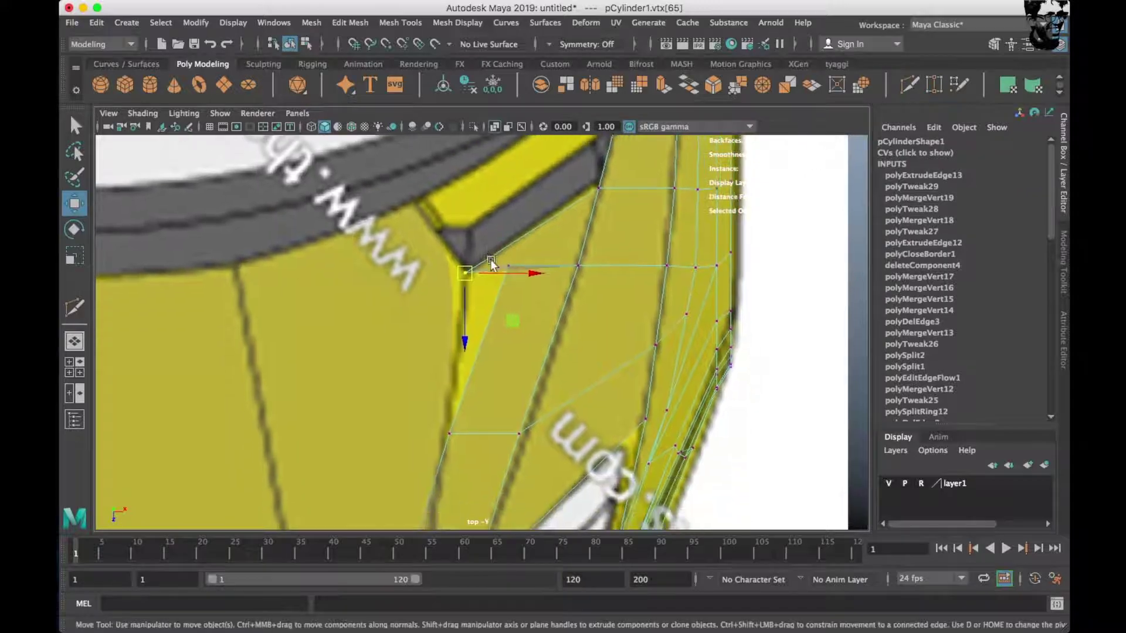
left_click_drag(473, 326, 463, 343)
middle_click_drag(463, 342, 505, 170, "alt")
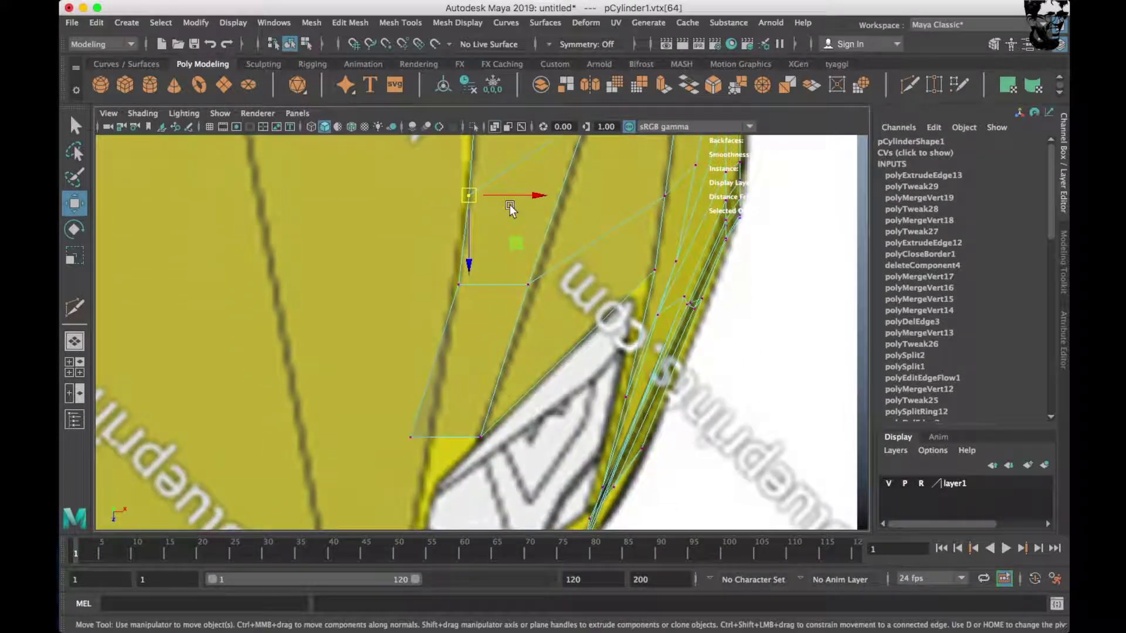
middle_click_drag(456, 319, 490, 171, "alt")
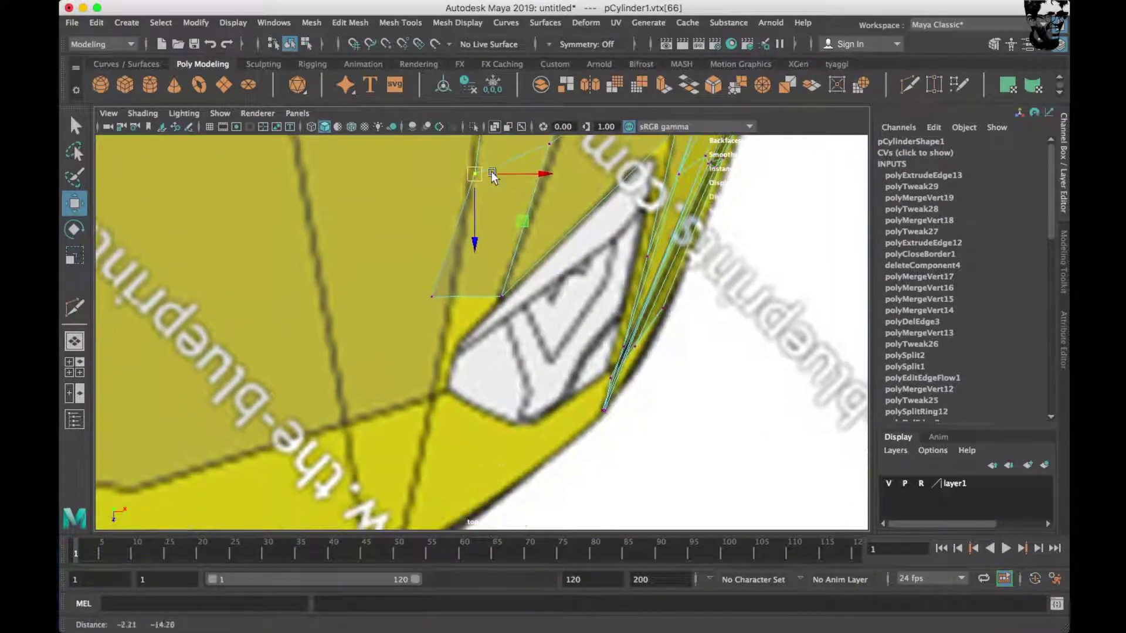
left_click_drag(440, 352, 441, 365)
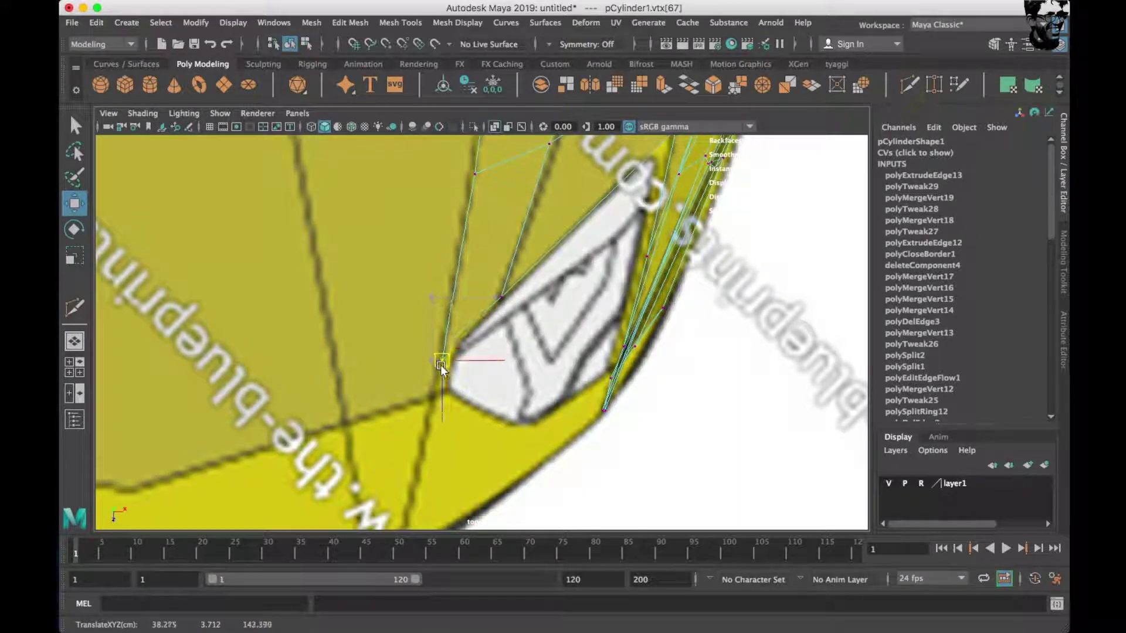
Turn on wireframe-on-shaded and inspect the fender and wheel-arch junction in perspective.
key("space")
key("space")
mouse_move(651, 275)
left_mouse_down("alt")
mouse_move(389, 246)
mouse_move(403, 258)
mouse_move(459, 252)
left_mouse_up("alt")
left_click(351, 126)
right_click_drag(510, 316, 482, 358, "alt")
left_click_drag(482, 359, 410, 346, "alt")
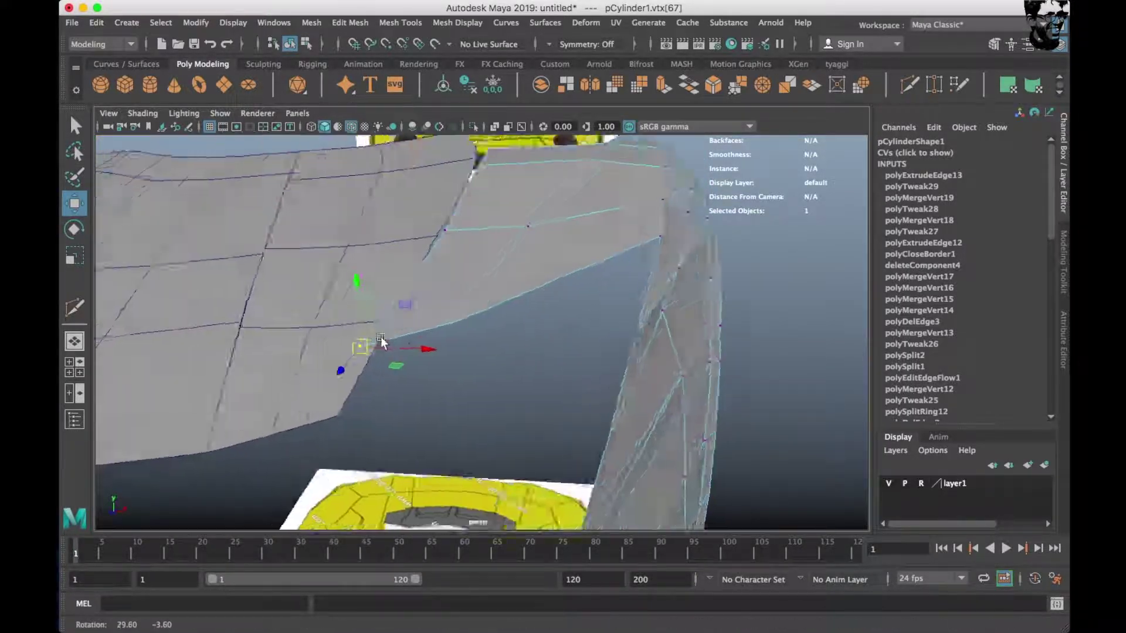
key("space")
key("space")
key("space")
key("space")
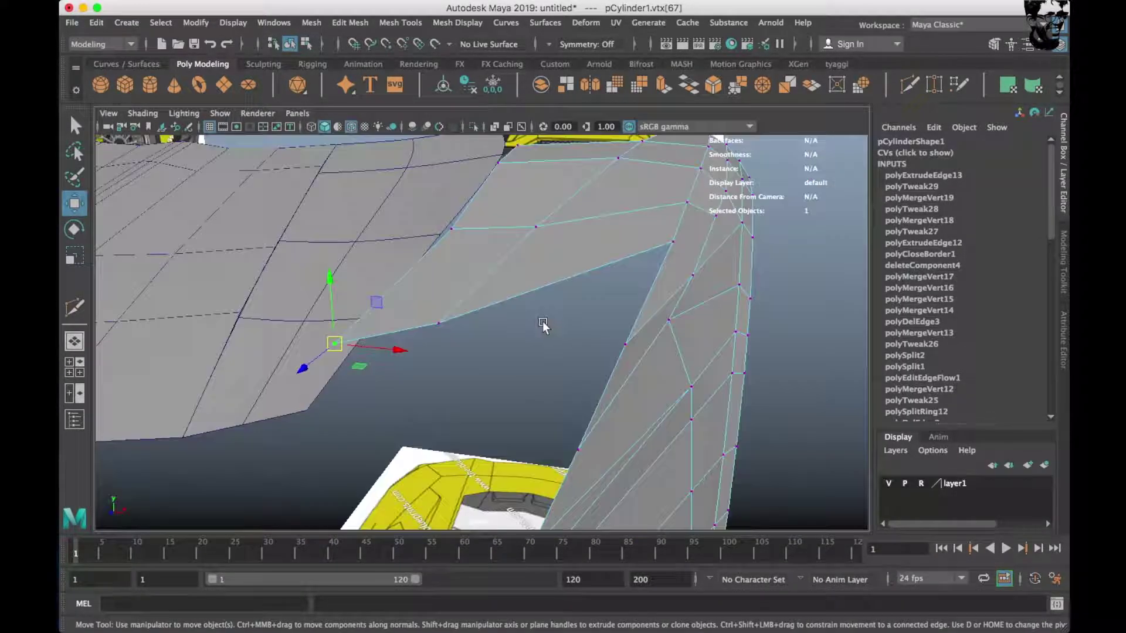
left_click_drag(413, 302, 452, 300, "alt")
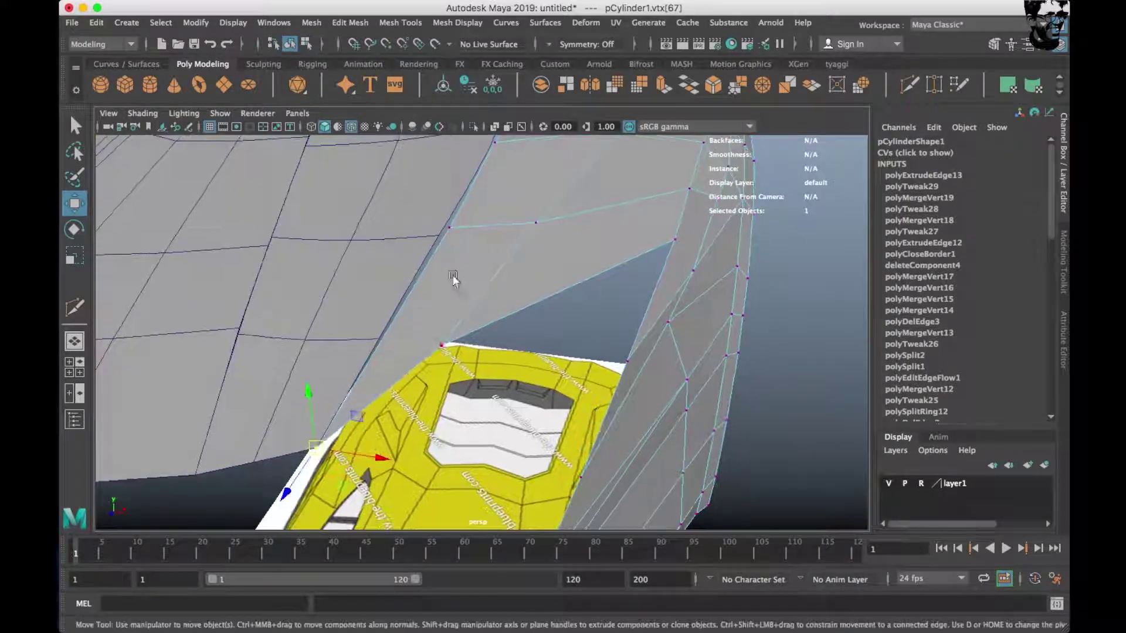
mouse_move(441, 233)
left_mouse_down("alt")
mouse_move(468, 278)
mouse_move(478, 392)
mouse_move(494, 269)
left_mouse_up("alt")
Compare the vertex alignment across the four viewports and the top blueprint.
key("space")
key("space")
key("space")
key("space")
mouse_move(519, 335)
middle_mouse_down("alt")
mouse_move(496, 433)
mouse_move(437, 454)
middle_mouse_up("alt")
key("space")
key("space")
scroll(437, 454, "down", 3)
key("space")
left_click_drag(446, 328, 396, 280, "alt")
scroll(352, 290, "up", 3)
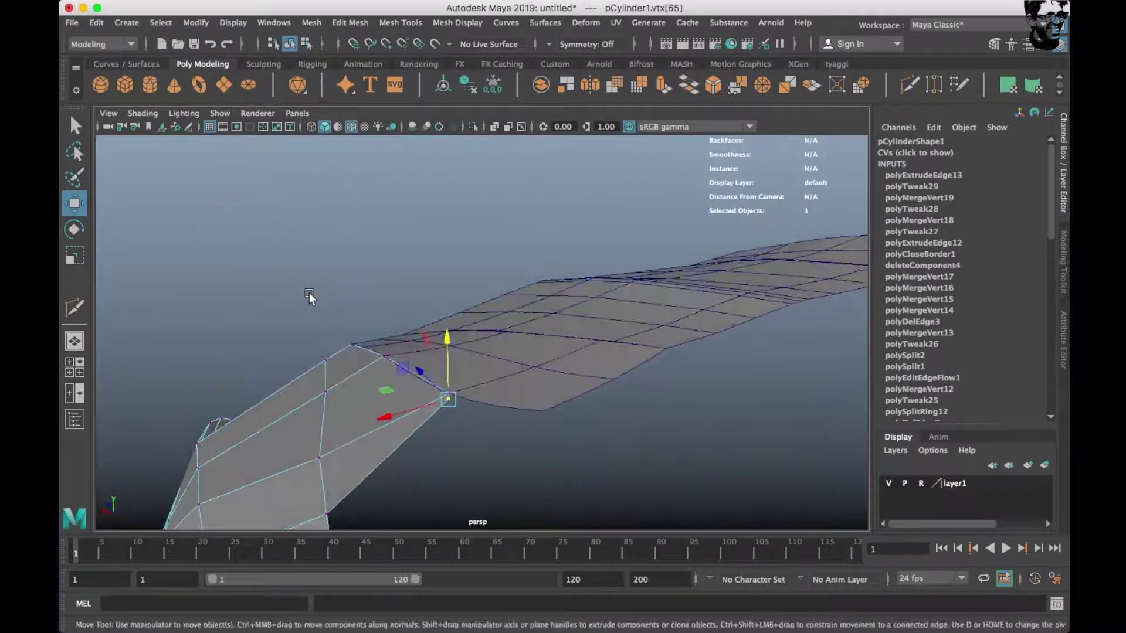
scroll(437, 370, "up", 1)
scroll(443, 423, "up", 2)
Return to object mode and select the wheel-arch mesh in the top view.
key("F8")
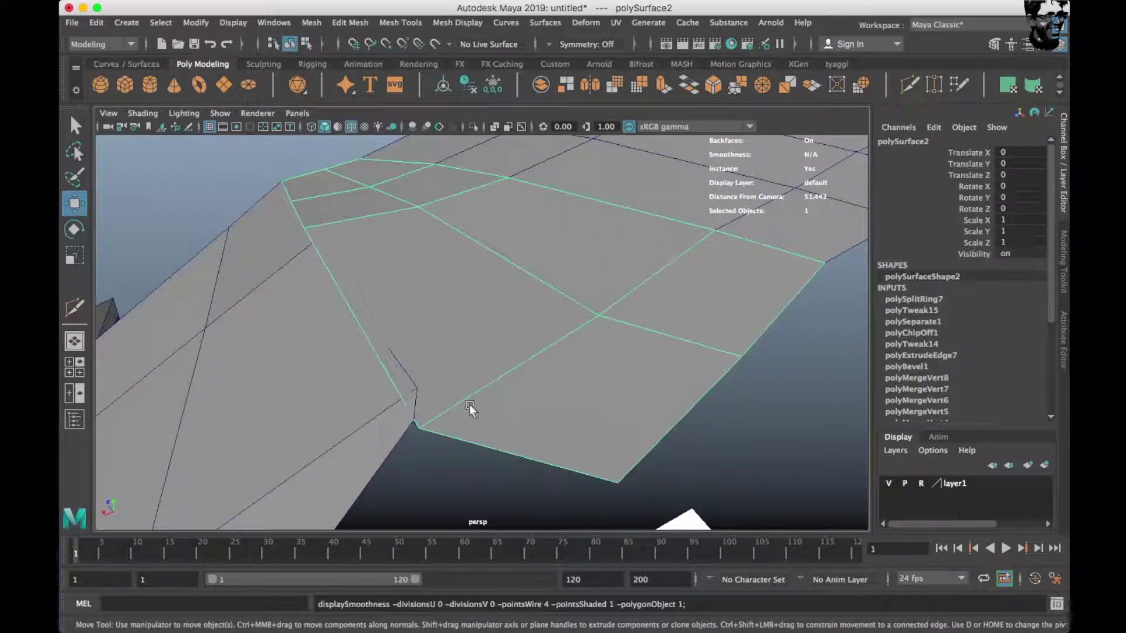
key("space")
key("space")
left_click(560, 381)
scroll(518, 392, "up", 1)
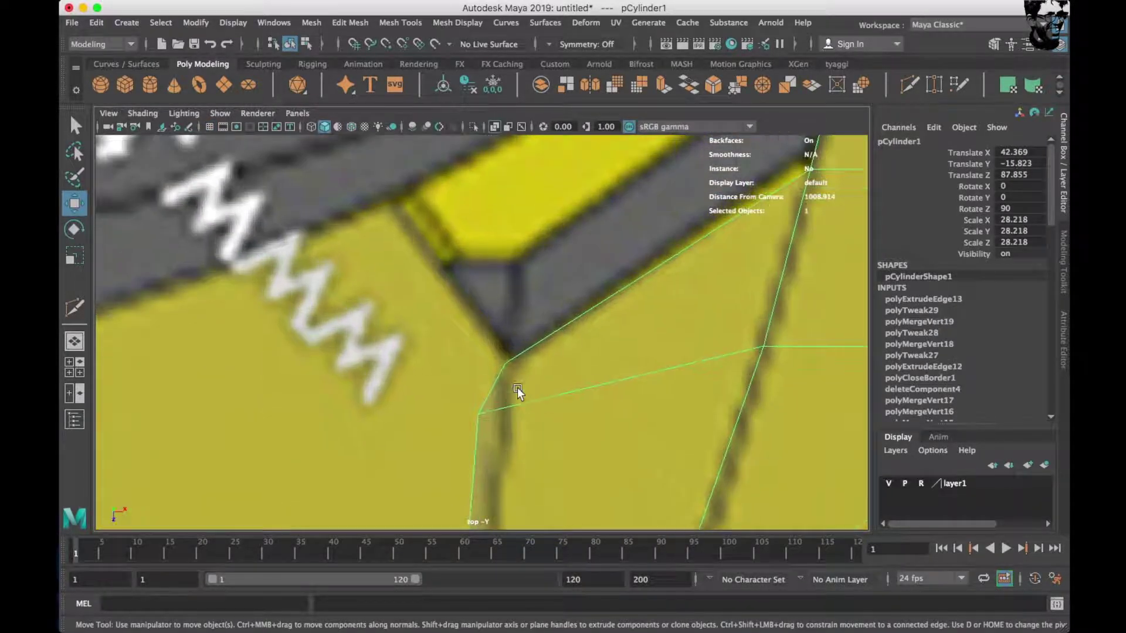
key("space")
key("space")
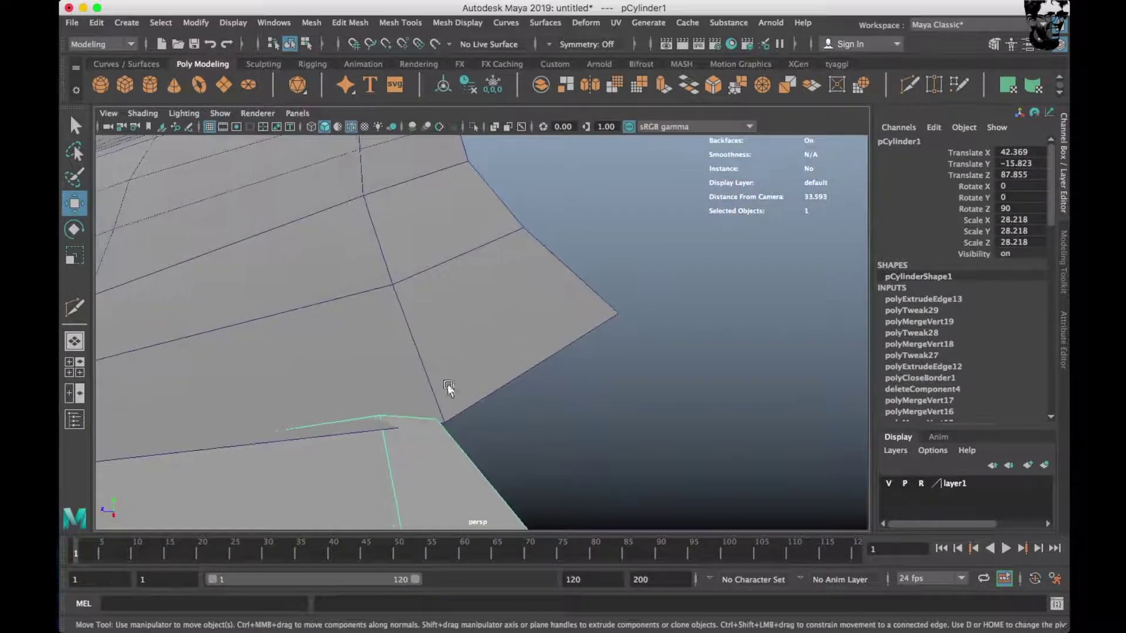
Preview the mesh smoothed with key 3 and orbit the perspective view.
scroll(492, 404, "down", 2)
scroll(568, 385, "up", 3)
scroll(518, 403, "down", 3)
key("3")
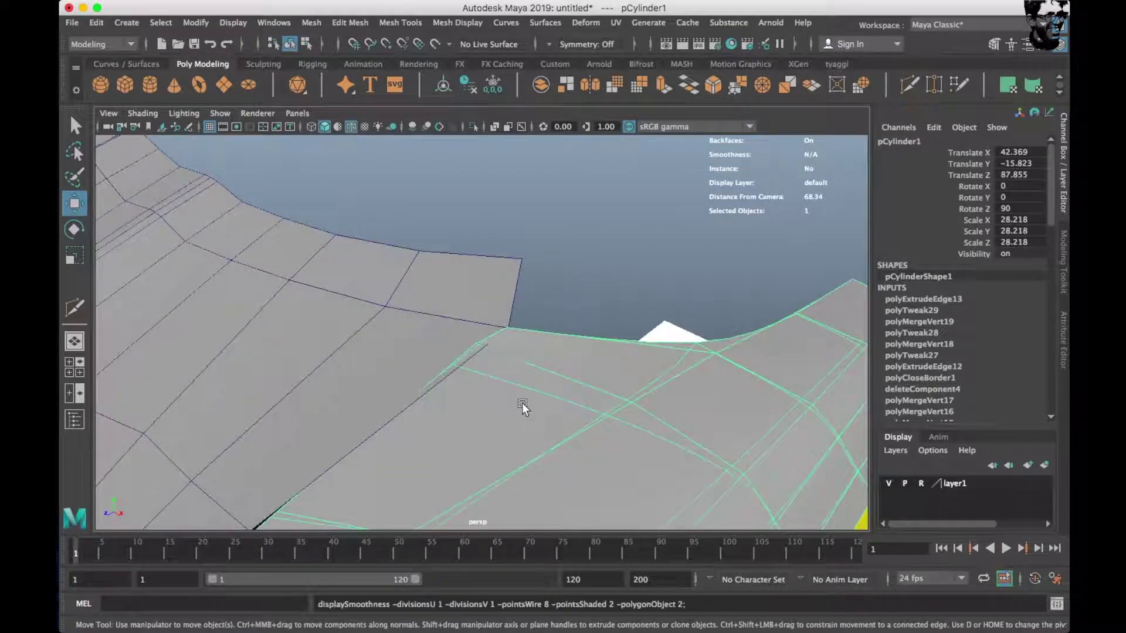
mouse_move(525, 402)
left_mouse_down("alt")
mouse_move(546, 401)
mouse_move(500, 378)
left_mouse_up("alt")
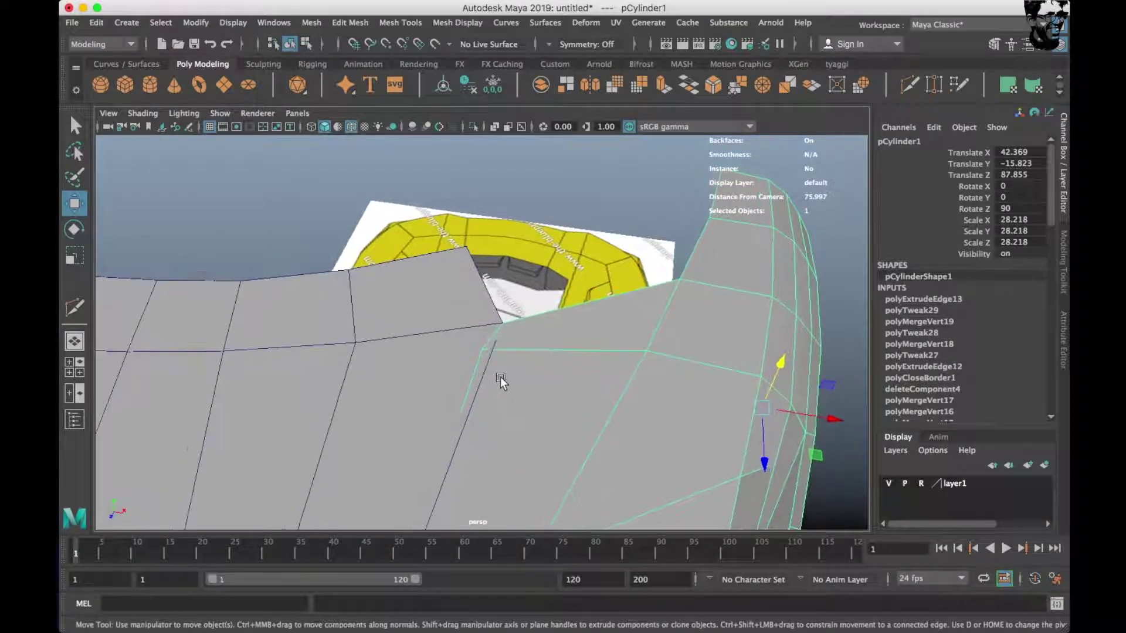
key("space")
key("space")
key("space")
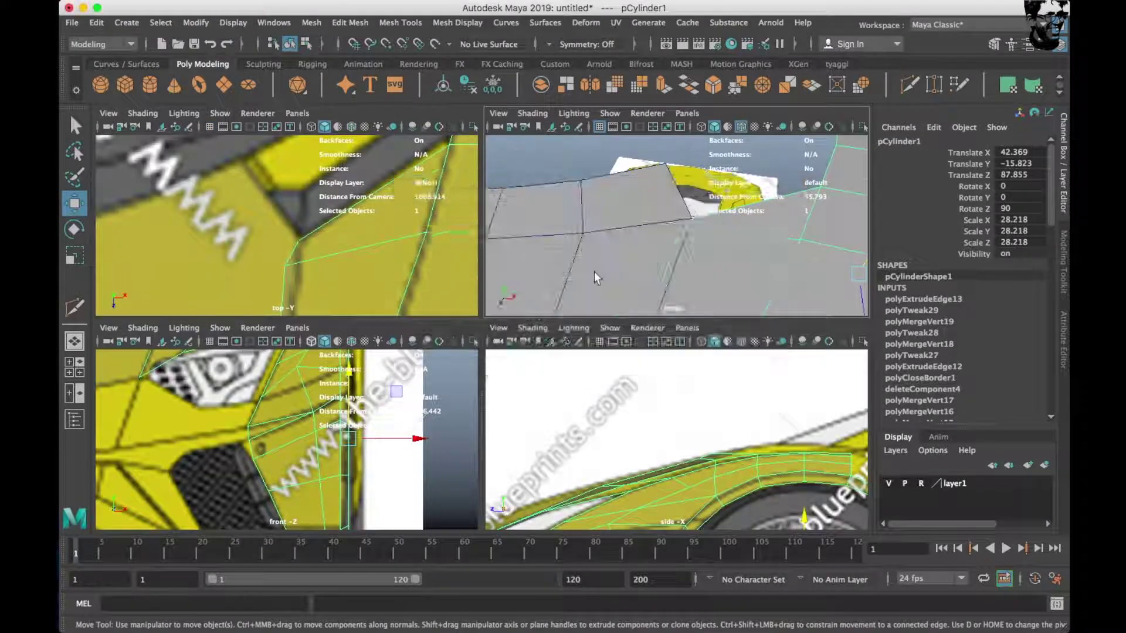
key("space")
Try the Sculpt Tool on the mesh, then return to selection.
right_click(545, 291, "shift")
left_click(475, 270)
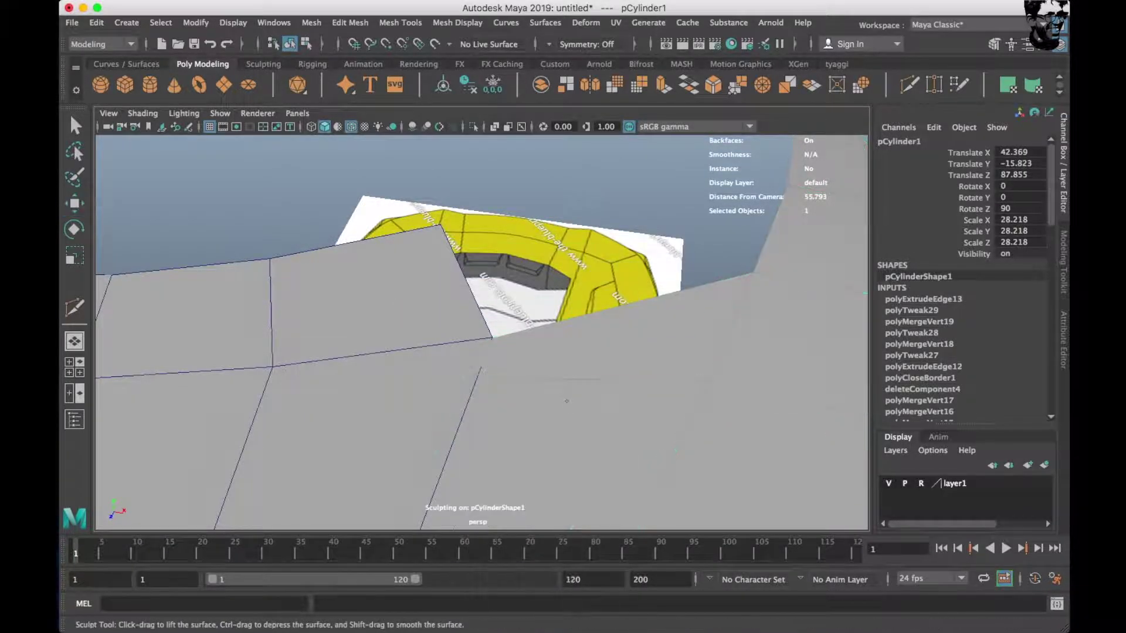
right_click(567, 402)
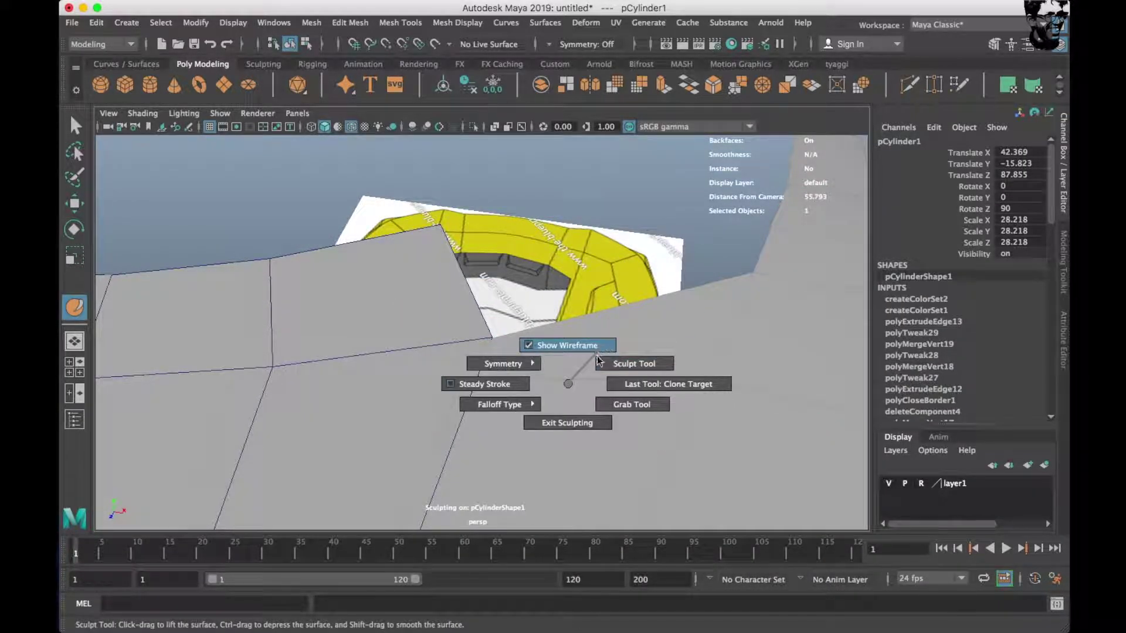
left_click(577, 425)
Move junction vertex 65 with the Move tool and orbit around the wheel-arch joint.
right_click(559, 356)
left_click(510, 352)
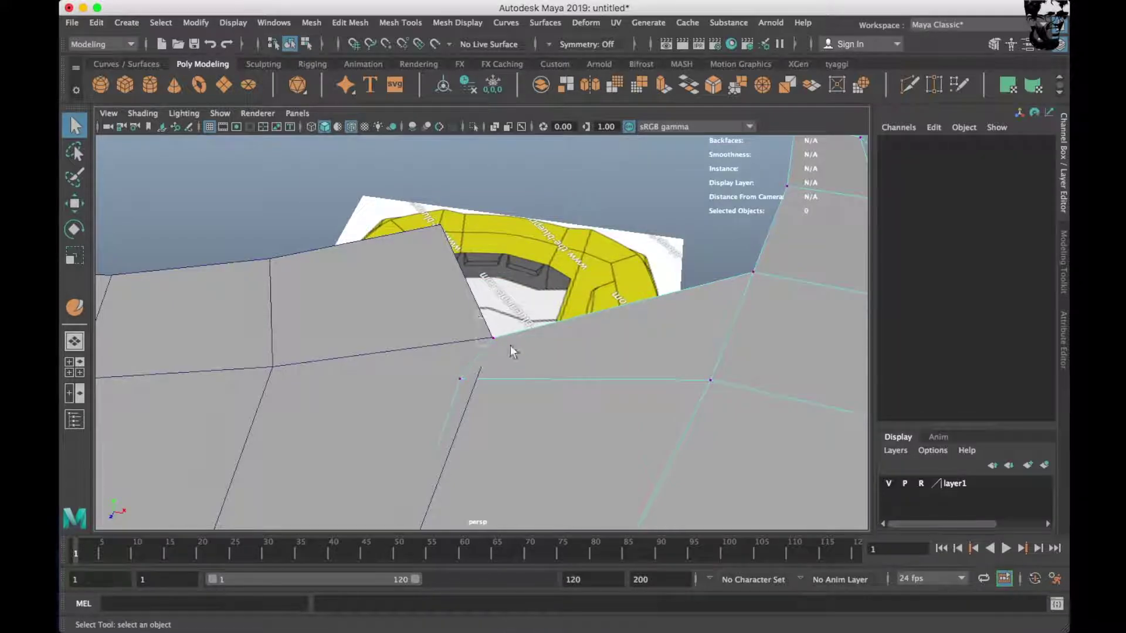
key("w")
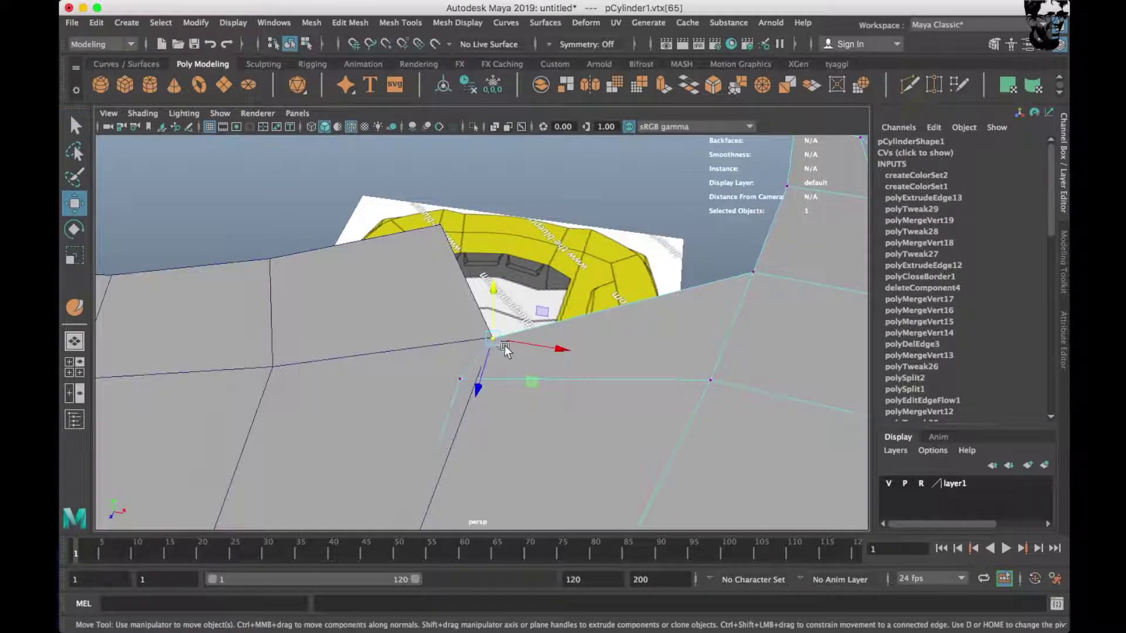
left_click(548, 357)
left_click_drag(548, 357, 515, 387, "alt")
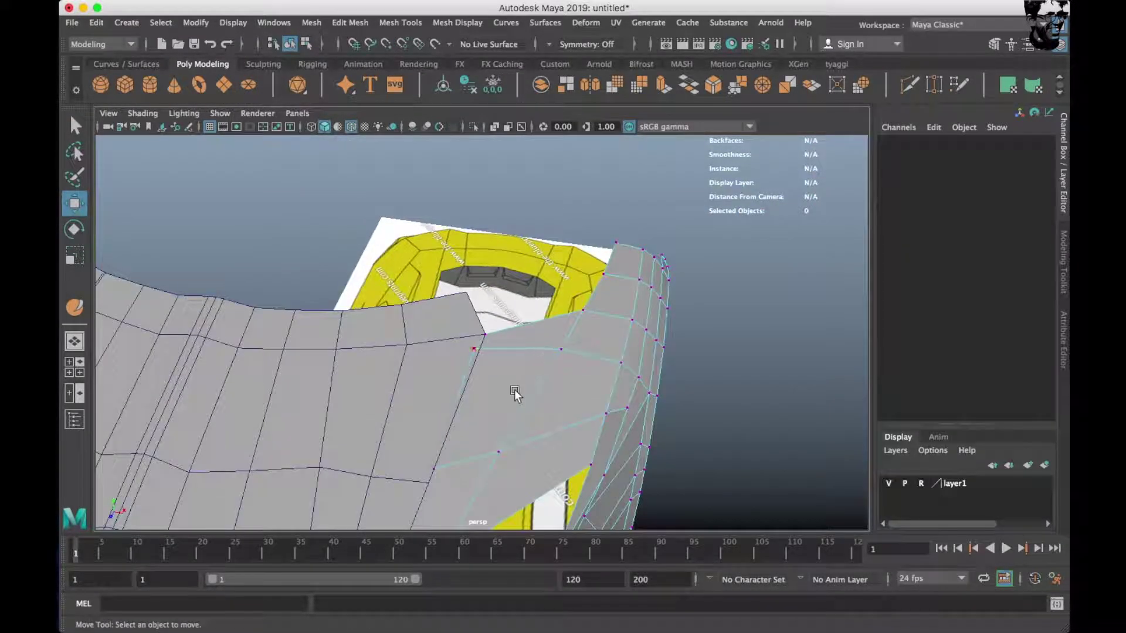
right_click_drag(515, 375, 591, 272)
Insert an edge loop across the wheel-arch piece where it meets the fender.
right_click_drag(528, 328, 522, 350, "shift")
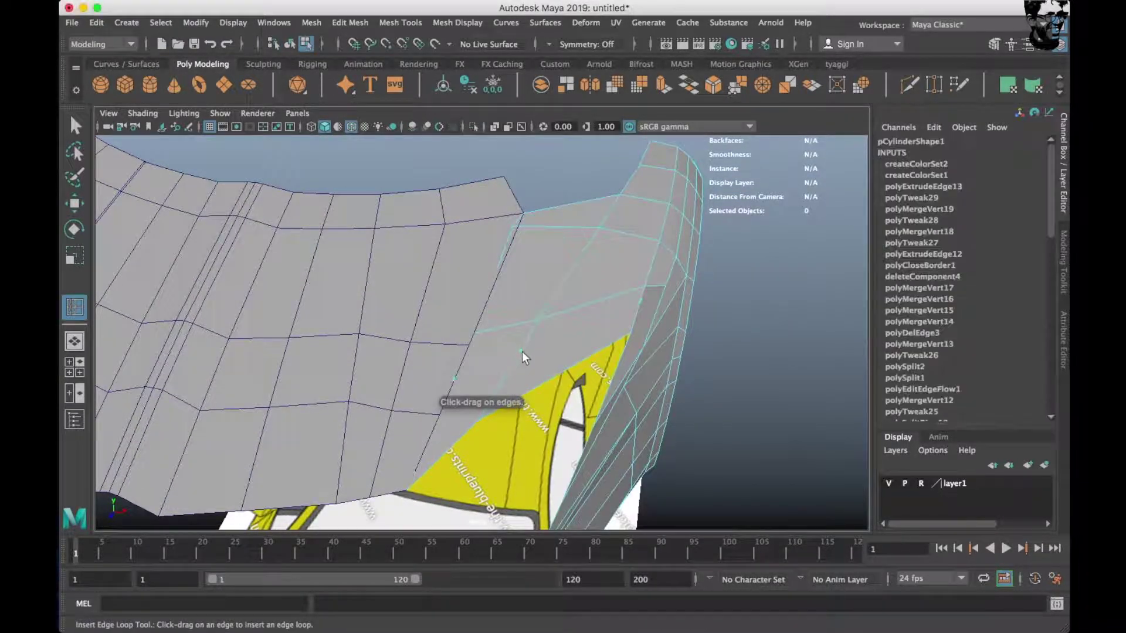
left_click(521, 368)
mouse_move(522, 368)
left_mouse_down("alt")
mouse_move(470, 318)
mouse_move(526, 348)
left_mouse_up("alt")
left_click(452, 294)
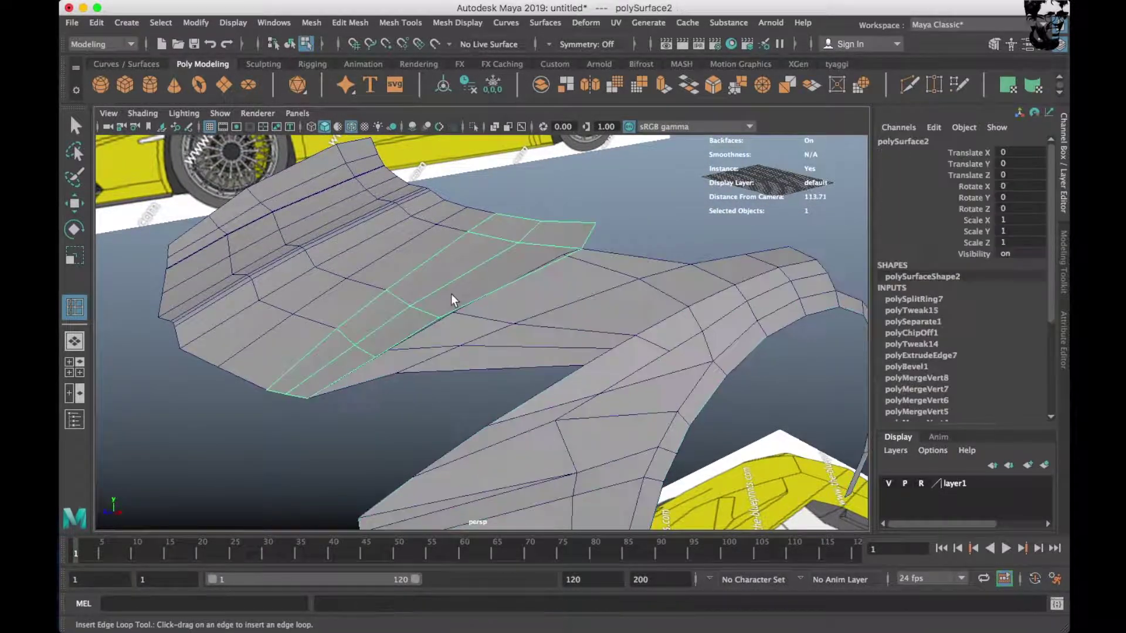
Select the wheel-arch mesh and fender panel, orbiting to see both pieces.
scroll(452, 297, "down", 3)
left_click(586, 287)
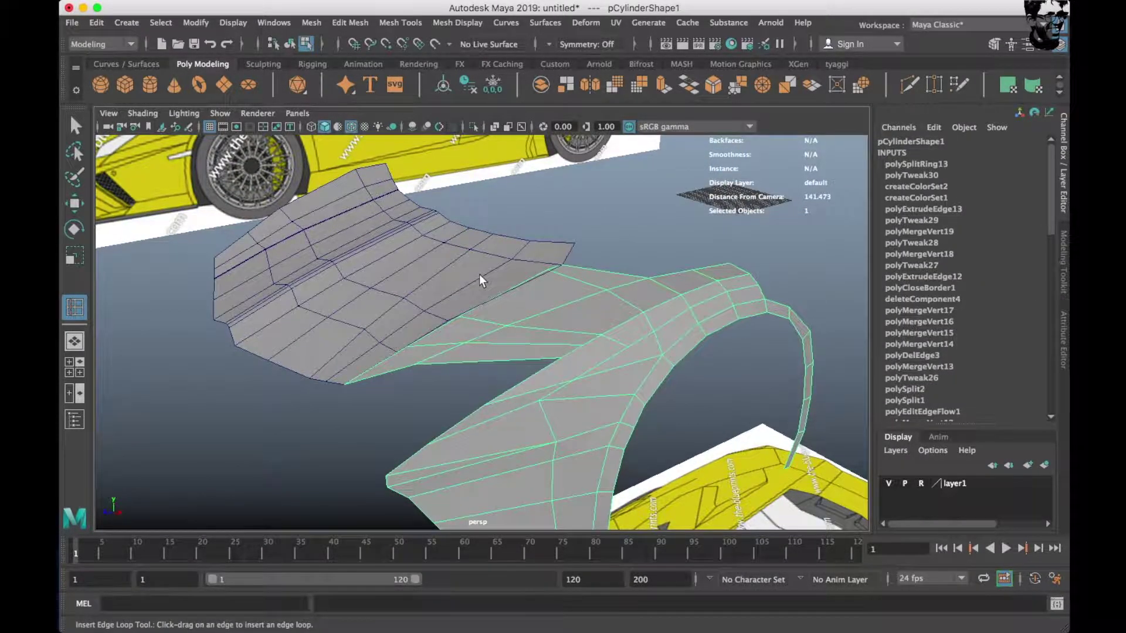
left_click(535, 270)
left_click(558, 293)
scroll(562, 283, "down", 3)
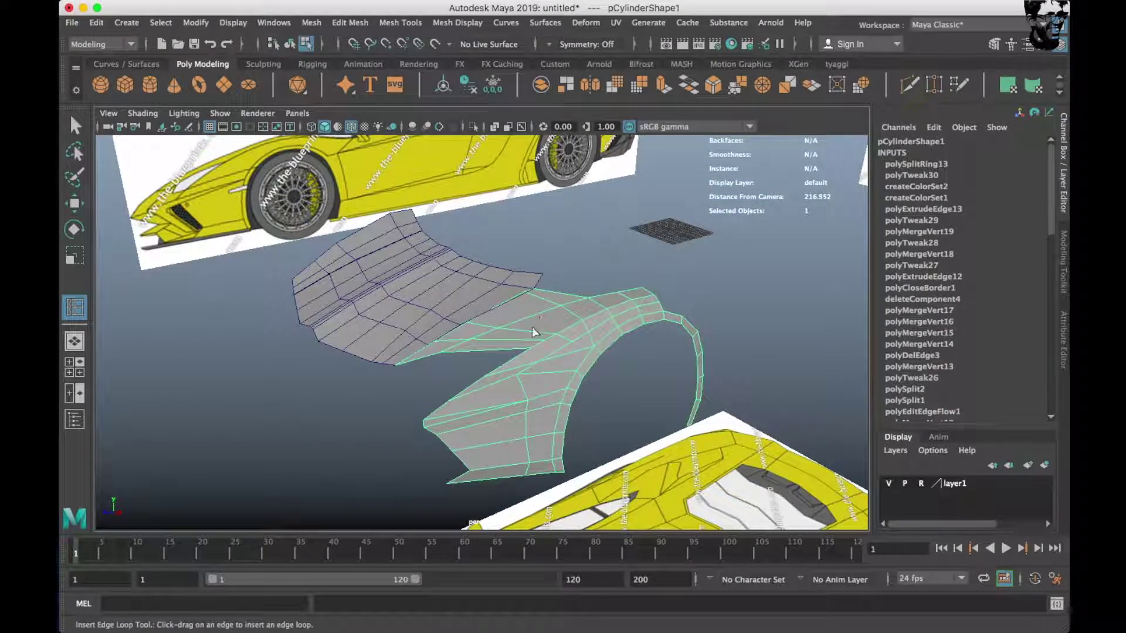
left_click_drag(543, 326, 490, 245, "alt")
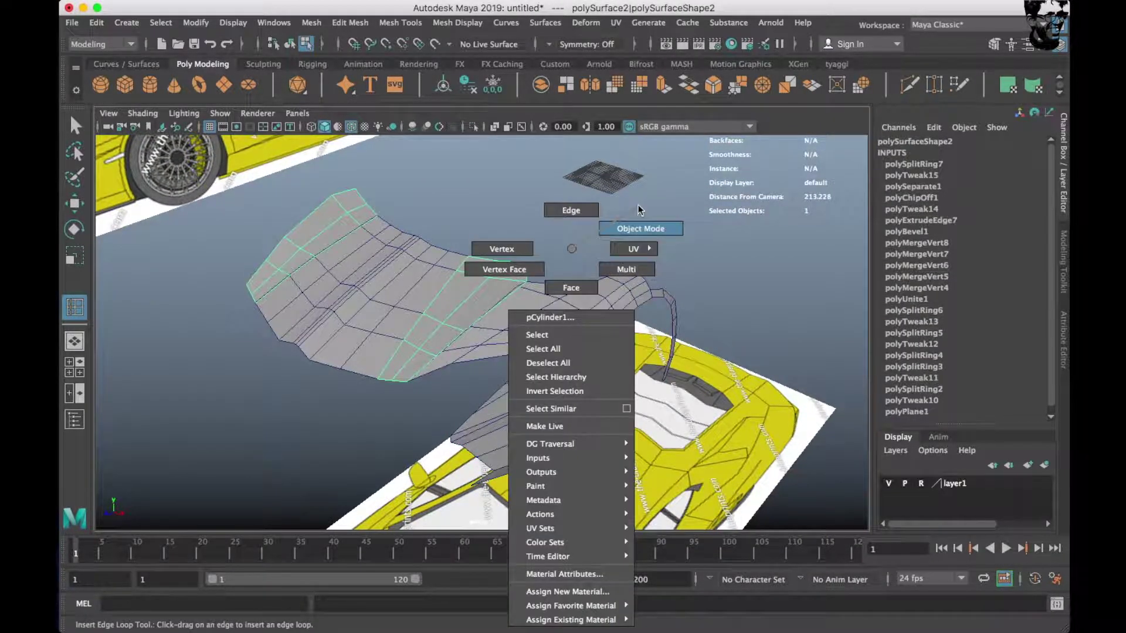
right_click_drag(572, 343, 638, 205)
Select the upper fender panel and try combining the selected pieces.
left_click(492, 283)
left_click(534, 316)
left_click(494, 289)
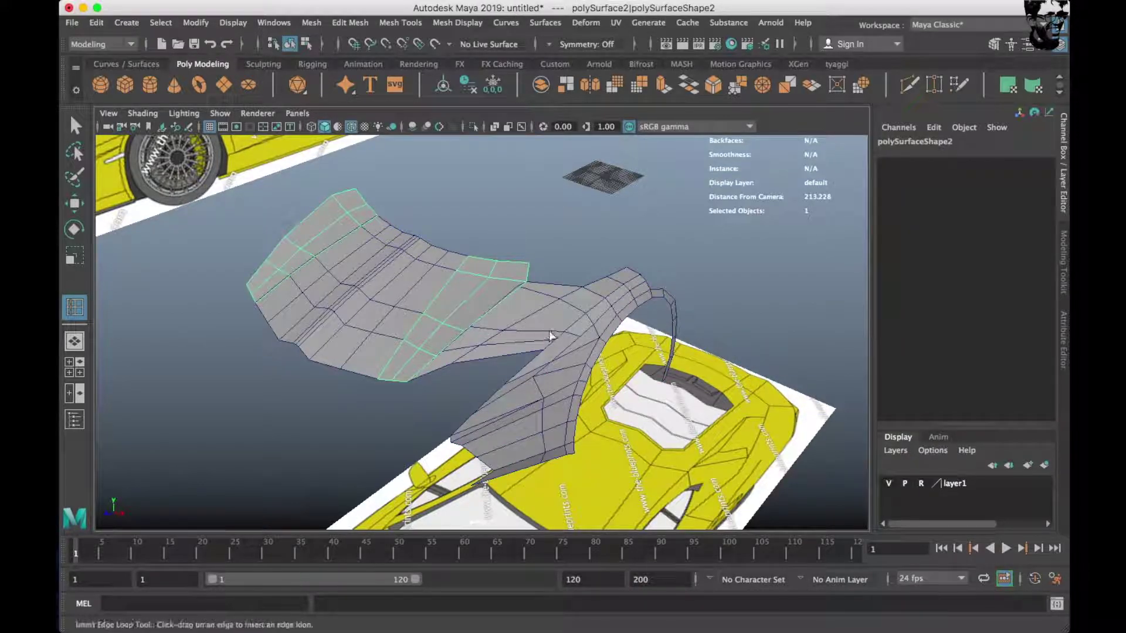
left_click_drag(543, 328, 611, 255, "alt")
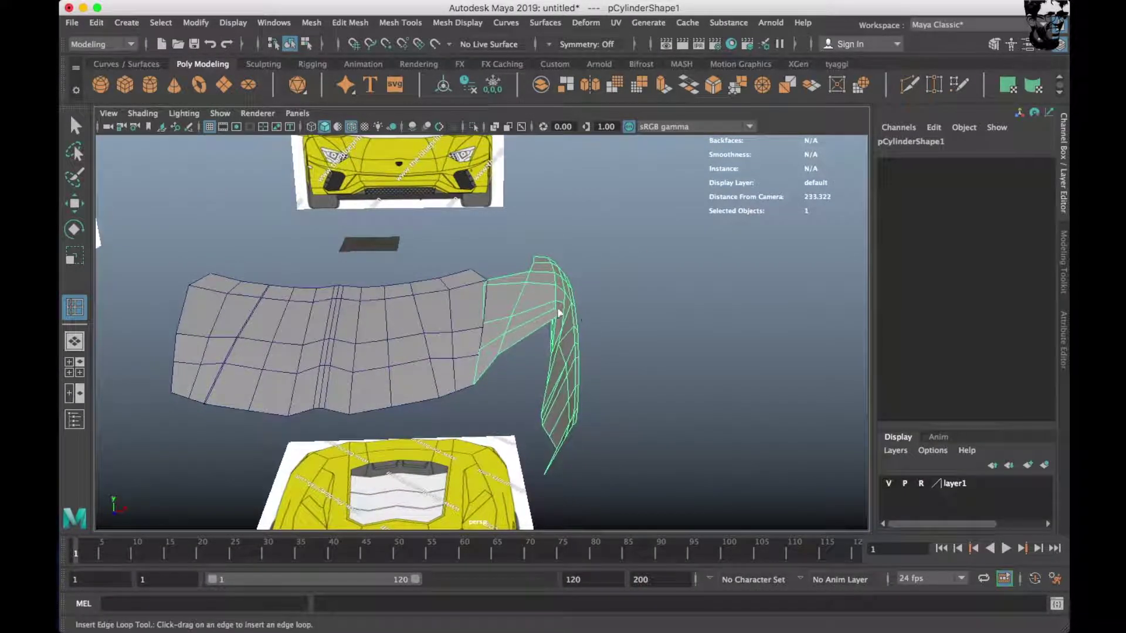
right_click(610, 255, "shift")
left_click(617, 496)
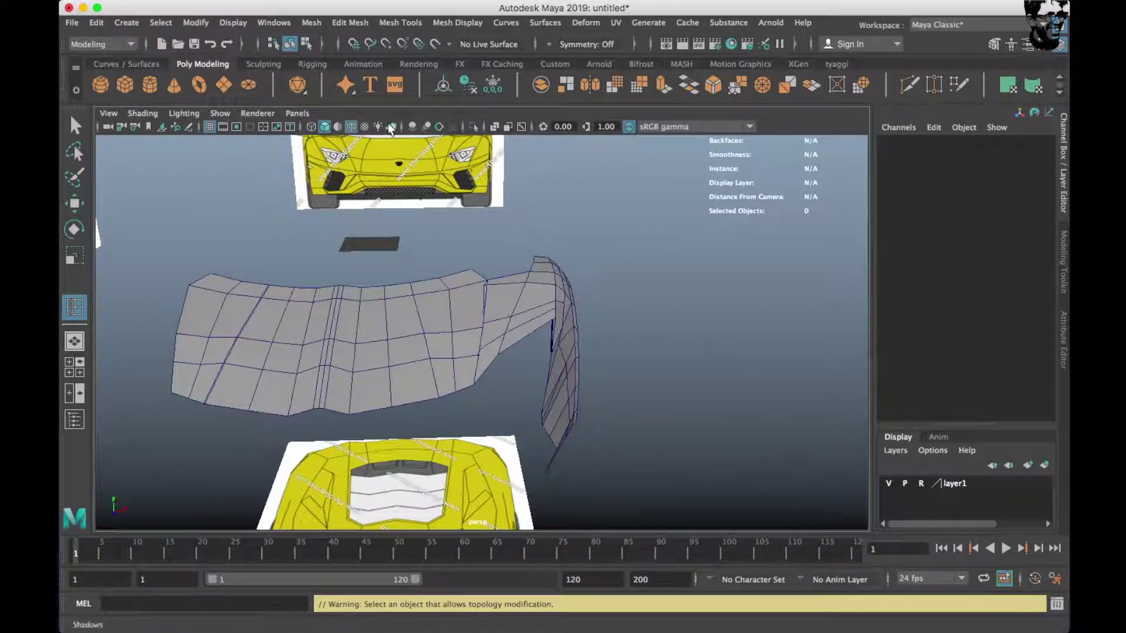
Hide the wireframe on shaded surfaces and reselect the wheel-arch and fender pieces.
left_click(352, 126)
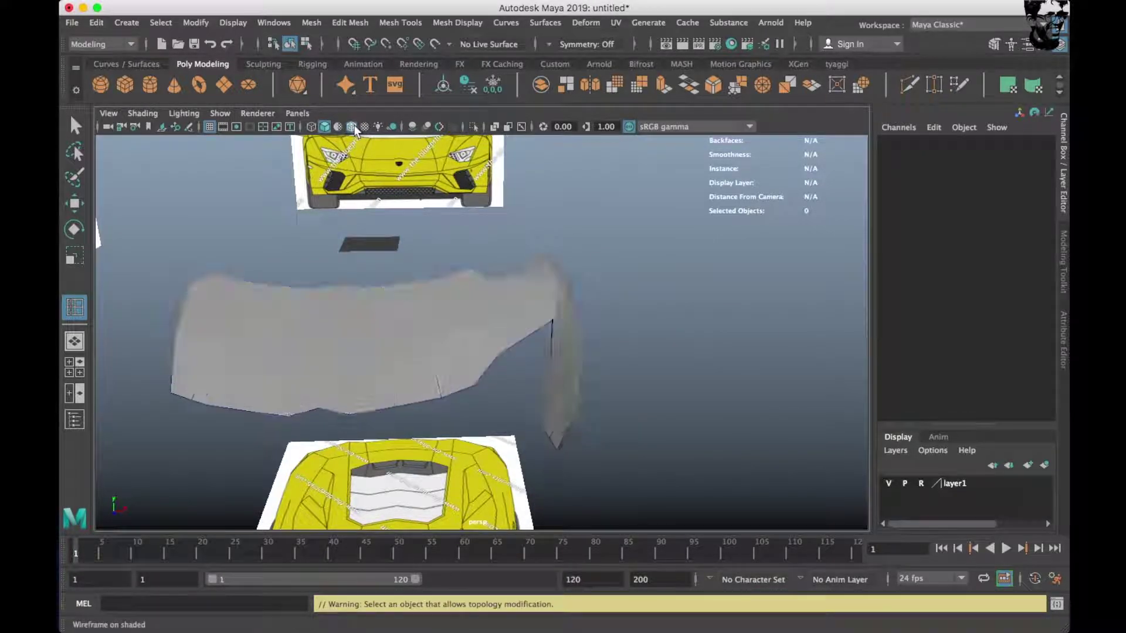
left_click(539, 347)
scroll(501, 334, "up", 3)
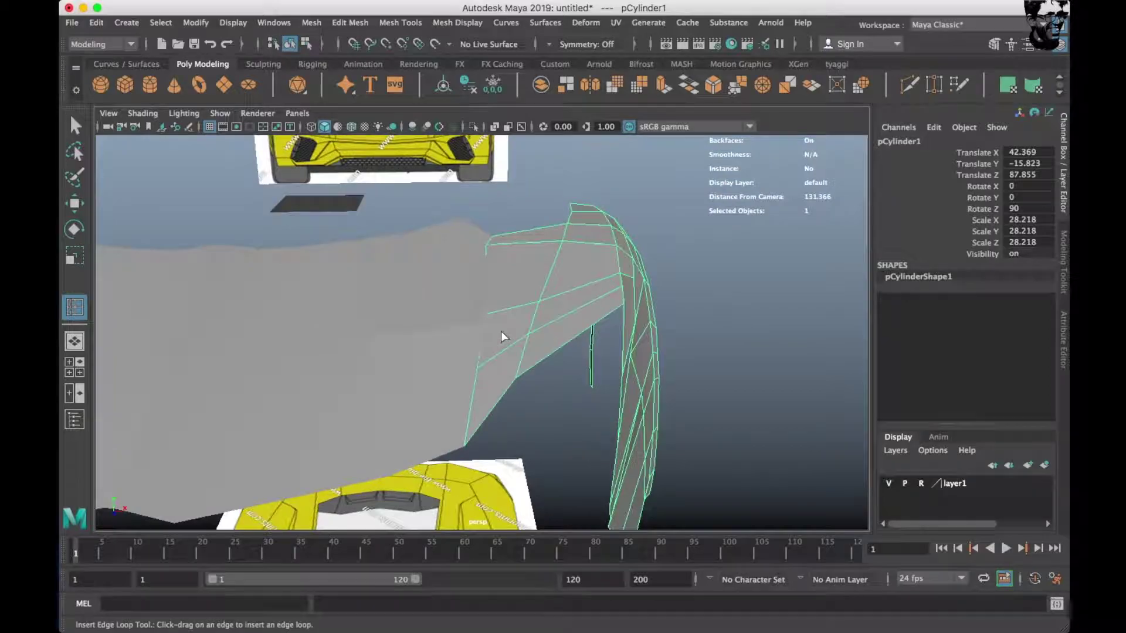
left_click(451, 319)
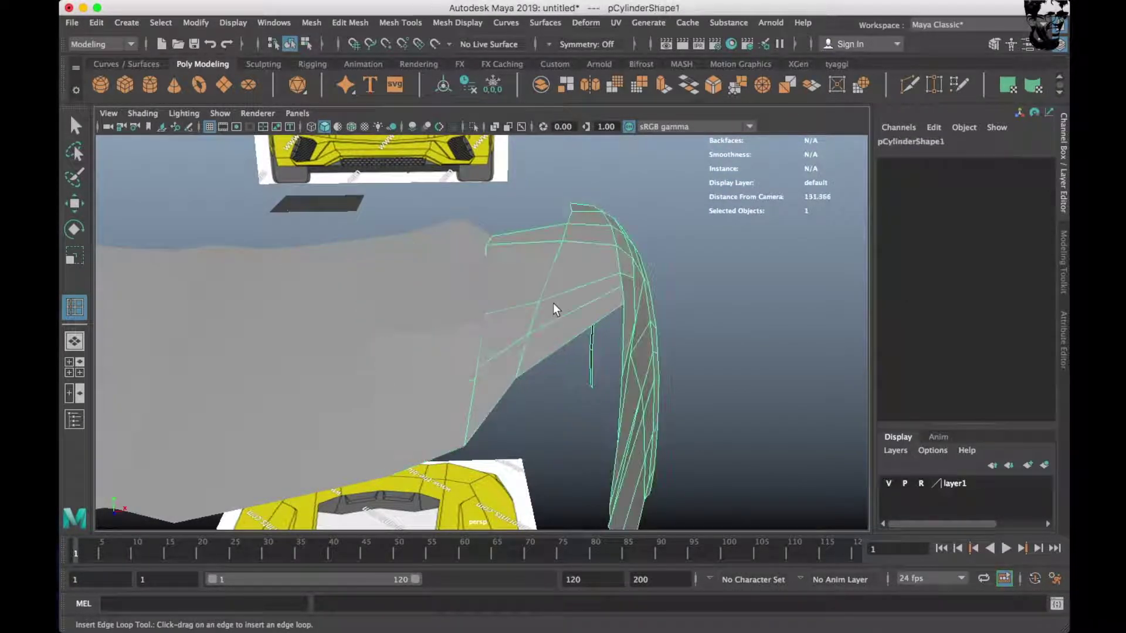
scroll(554, 303, "down", 3)
left_click(487, 320)
left_click_drag(565, 399, 628, 371, "alt")
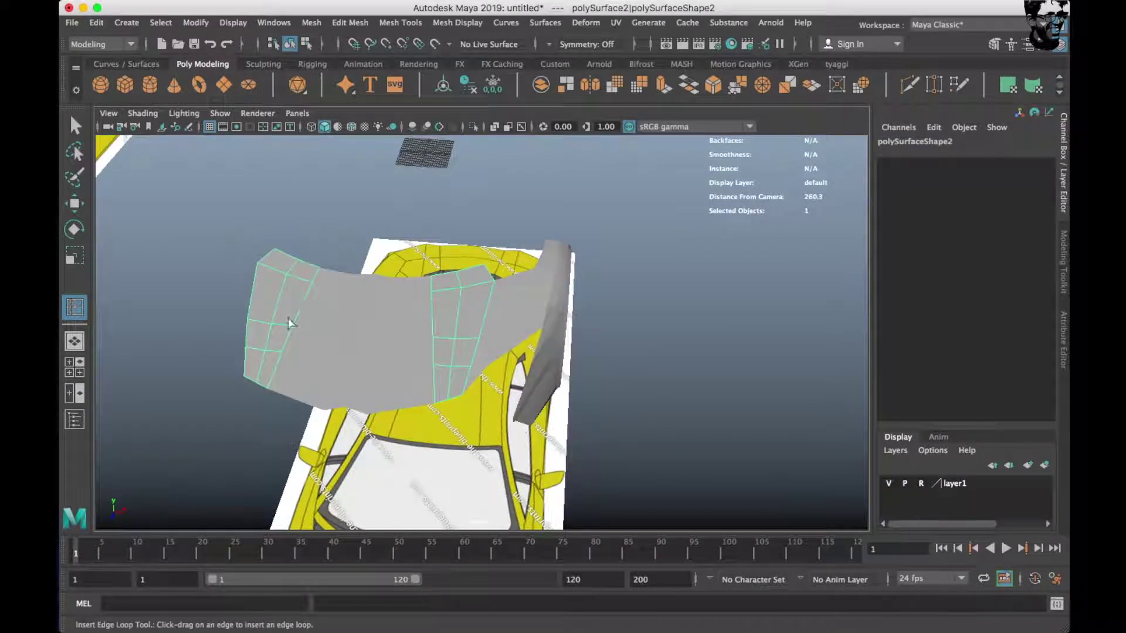
right_click_drag(292, 320, 268, 312)
Box-select the fender panels with the wheel-arch mesh and join them.
left_click_drag(153, 227, 338, 510)
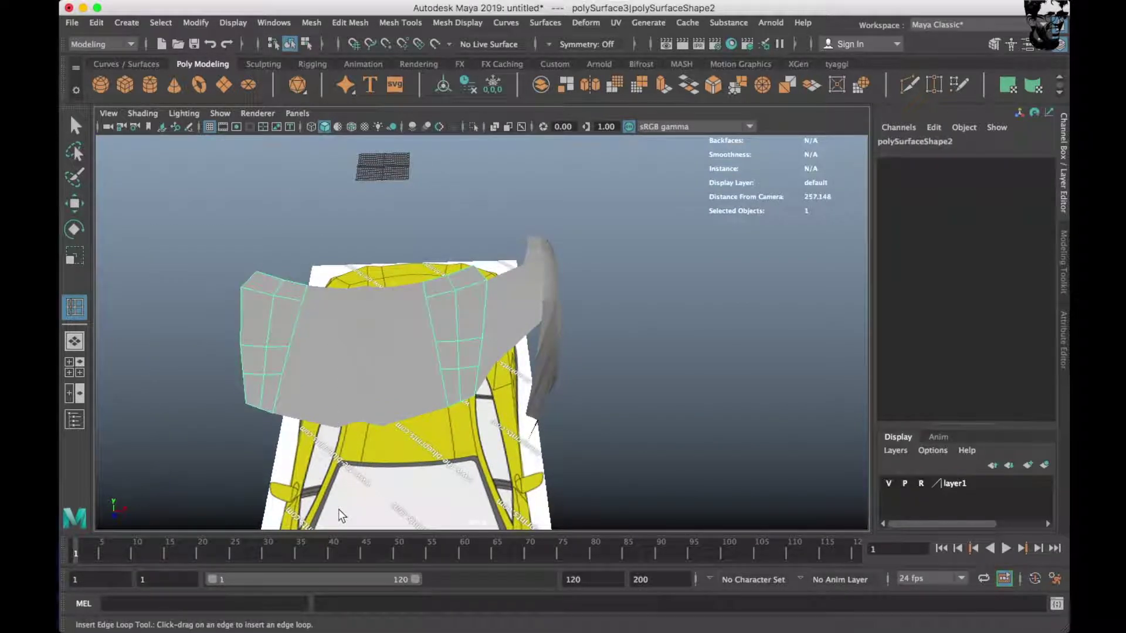
key("w")
left_click(522, 293, "shift")
right_click(466, 201, "shift")
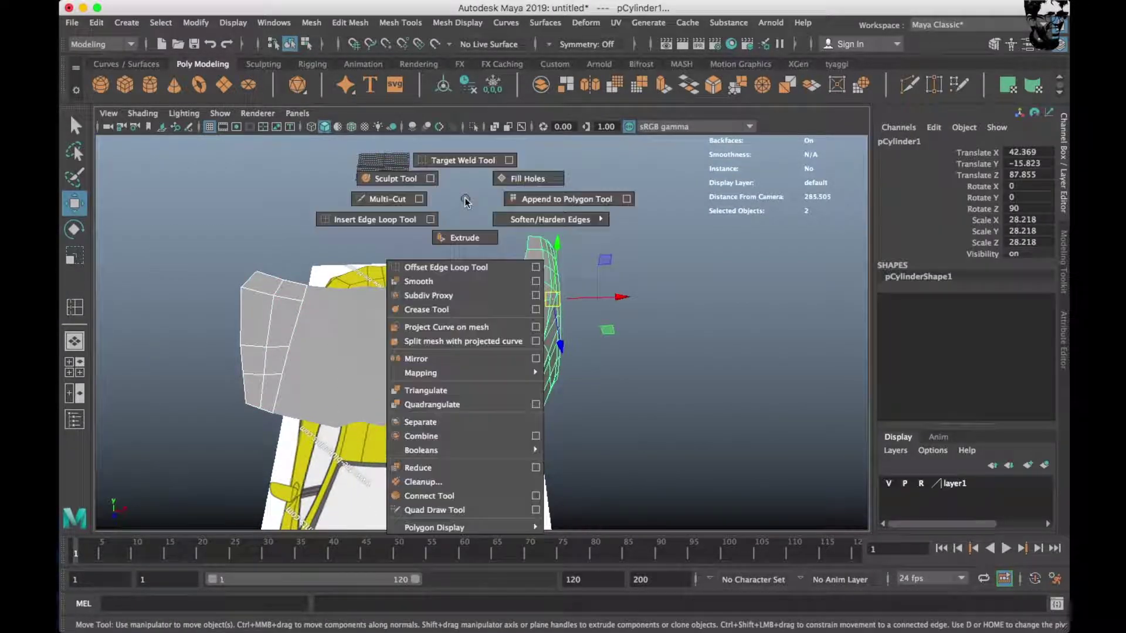
left_click(580, 463)
left_click(690, 353)
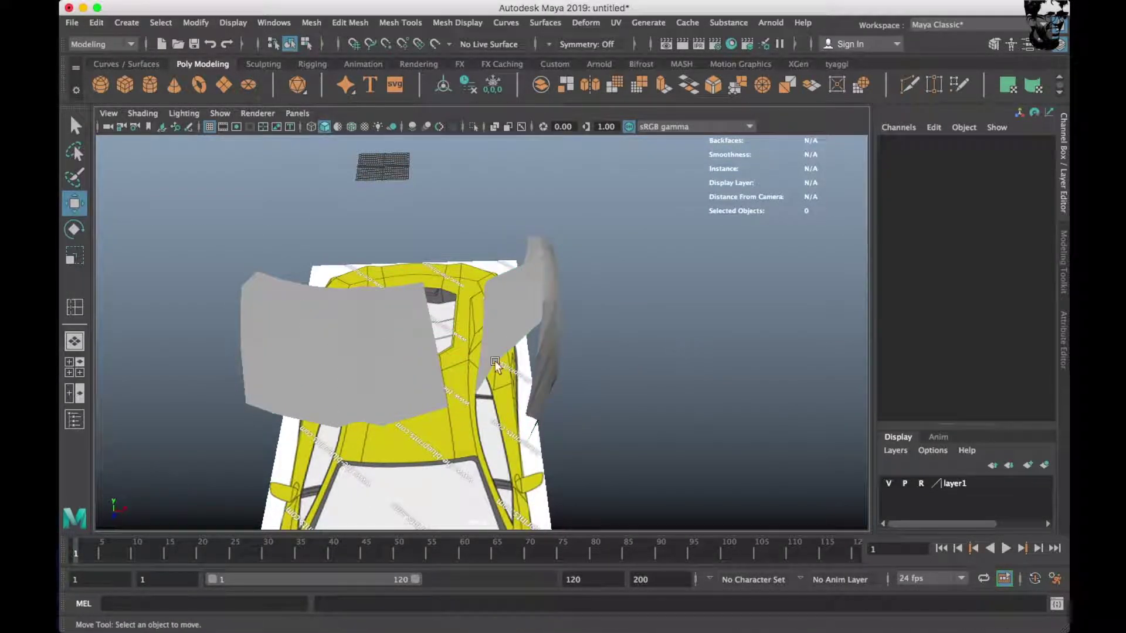
Delete the mirrored copy of the side panel.
left_click(263, 325)
left_click(268, 346)
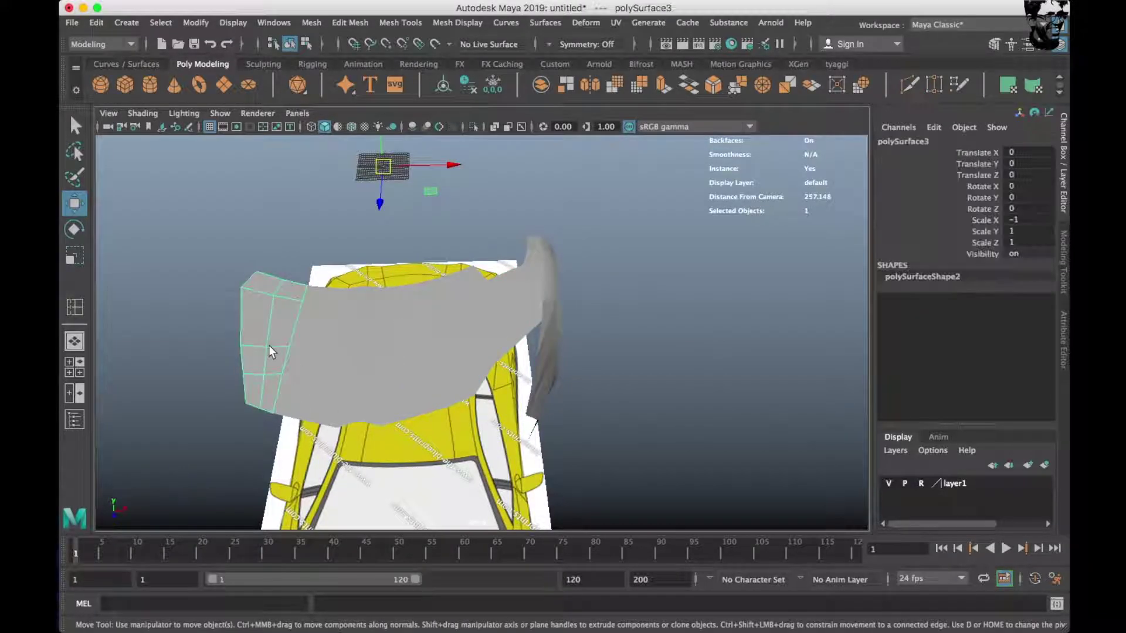
key("Delete")
Combine the grey side panel and wheel-arch piece into one mesh, polySurface2.
left_click(416, 339)
left_click(518, 283, "shift")
right_click(626, 214, "shift")
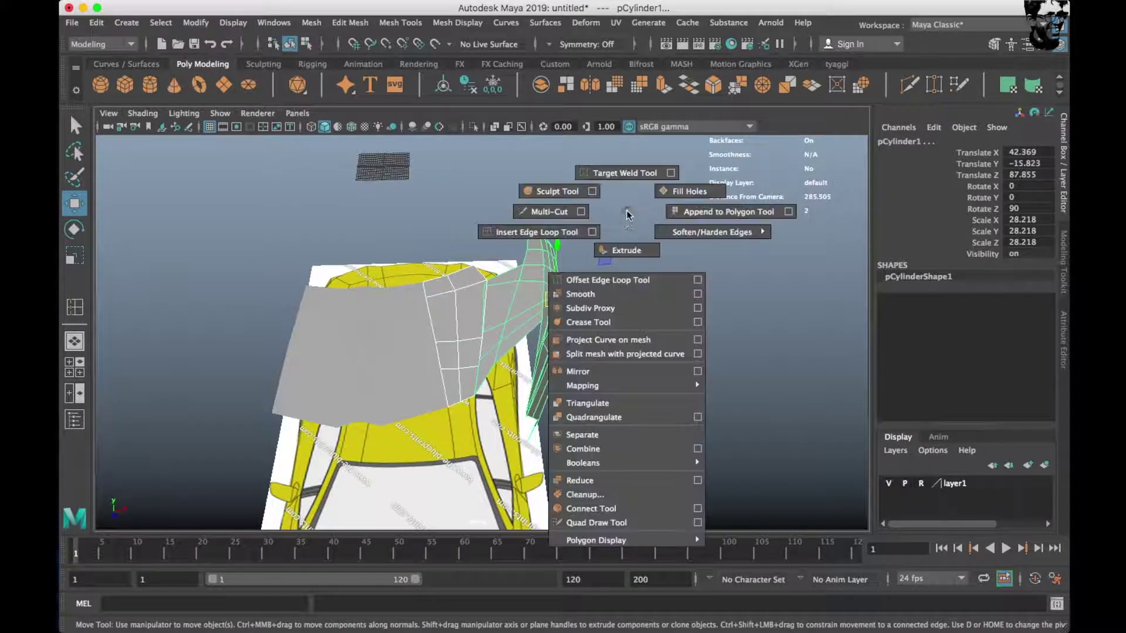
left_click(584, 448)
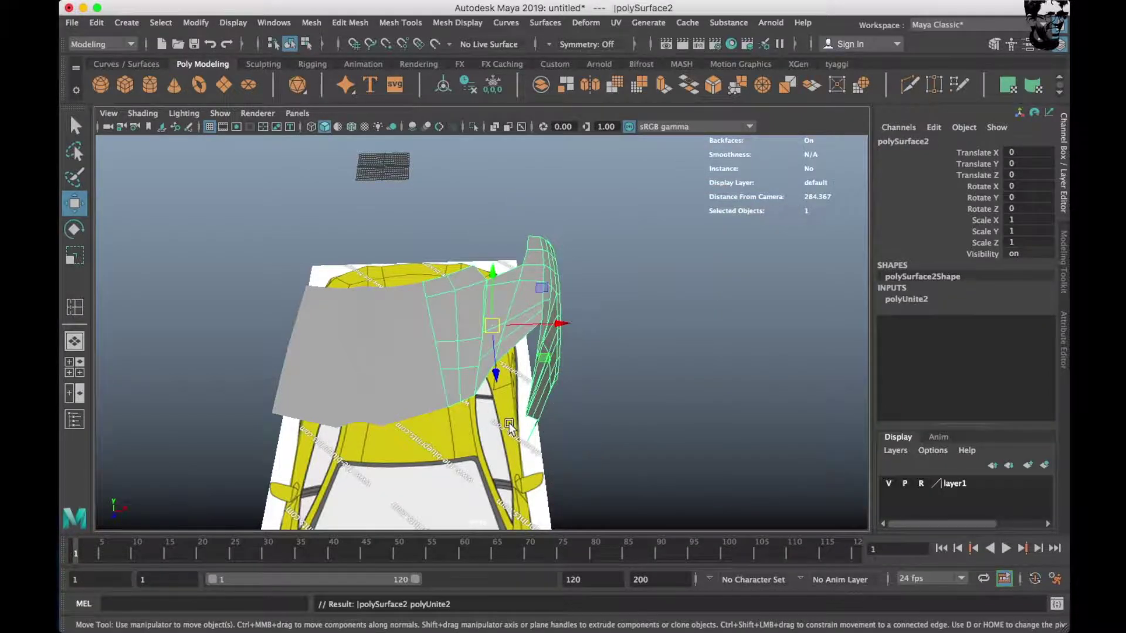
Merge the seam vertices between the side panel and wheel-arch piece.
scroll(509, 423, "up", 5)
scroll(479, 410, "up", 5)
right_click_drag(490, 252, 415, 249)
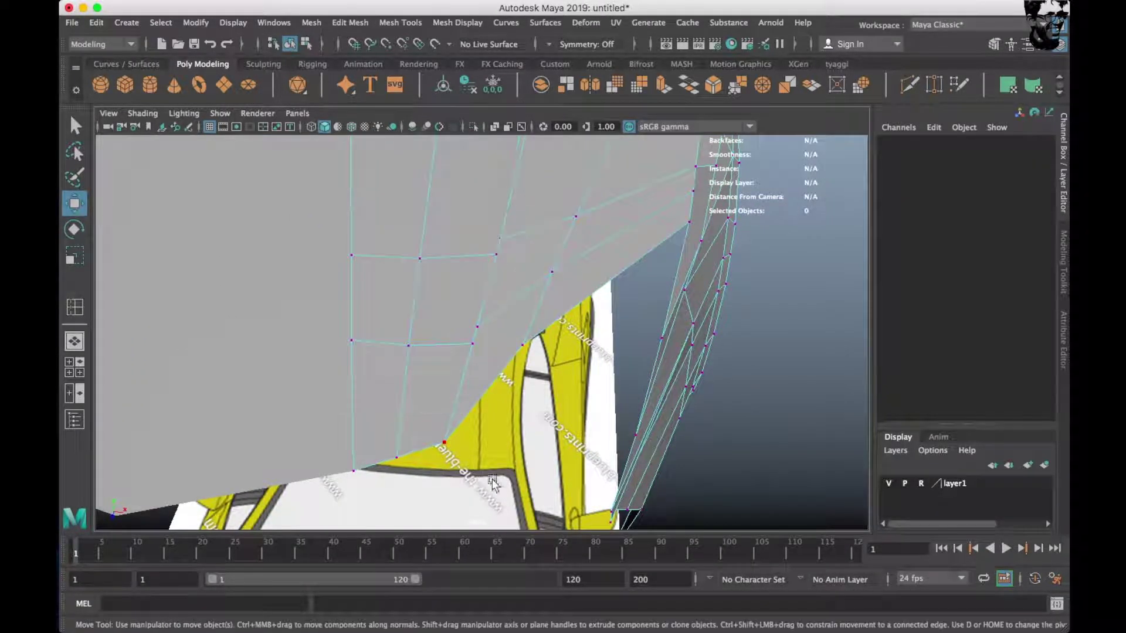
right_click_drag(553, 410, 558, 372, "shift")
mouse_move(485, 388)
left_mouse_down()
mouse_move(476, 253)
mouse_move(515, 296)
mouse_move(530, 364)
left_mouse_up()
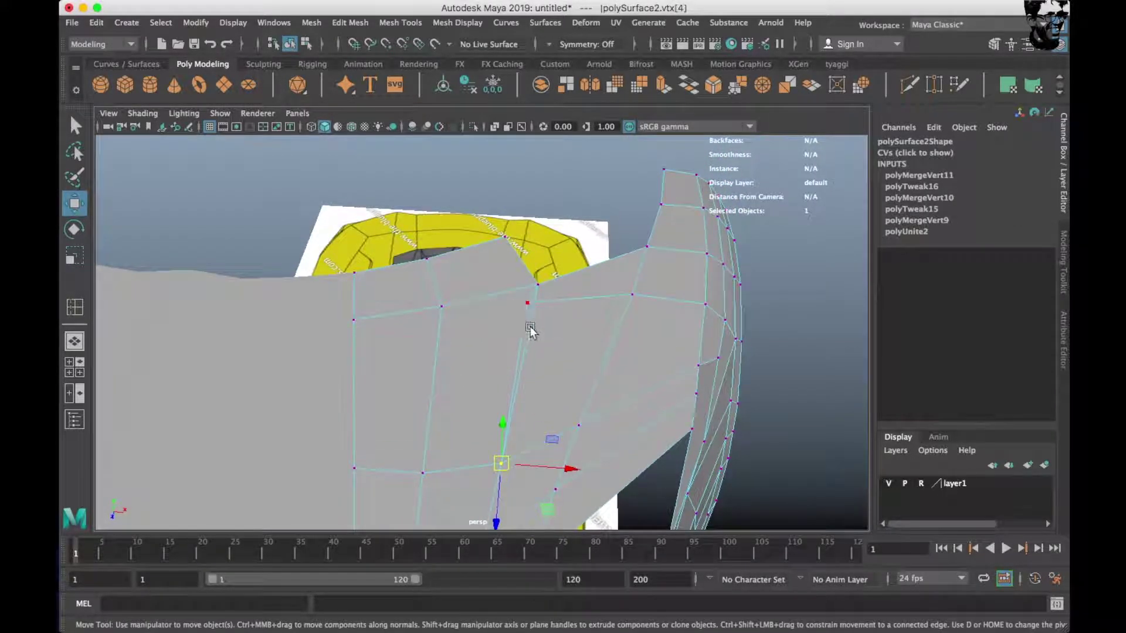
scroll(584, 195, "up", 5)
right_click_drag(643, 234, 645, 199, "shift")
right_click_drag(693, 315, 680, 320, "shift")
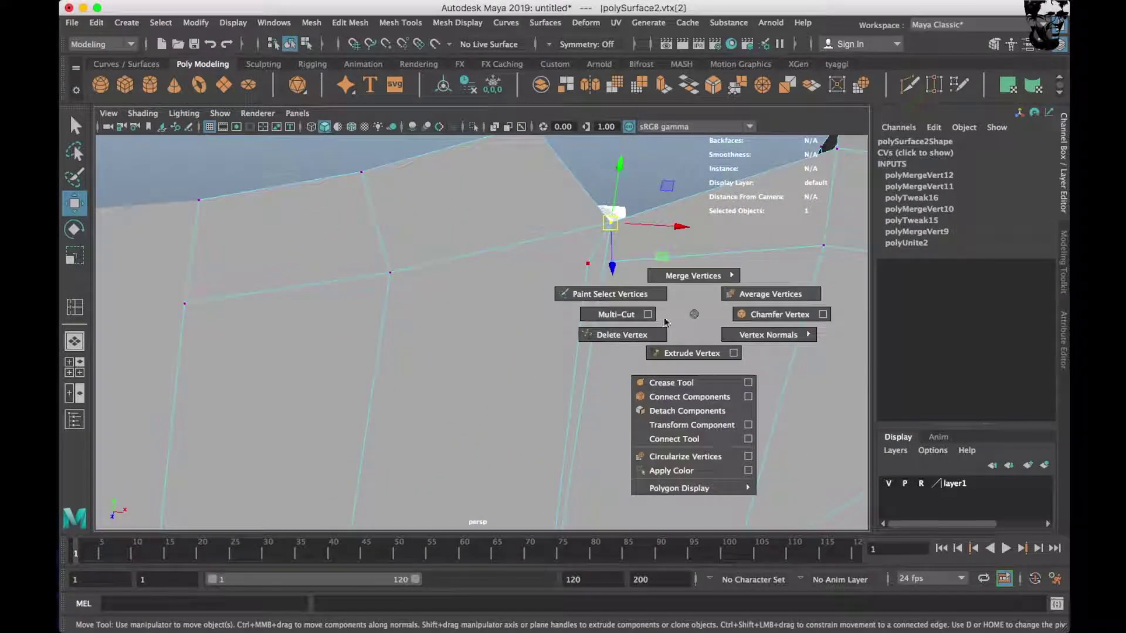
Insert a new edge loop across the joined panel.
right_click_drag(674, 249, 745, 230)
right_click_drag(724, 269, 428, 379, "shift")
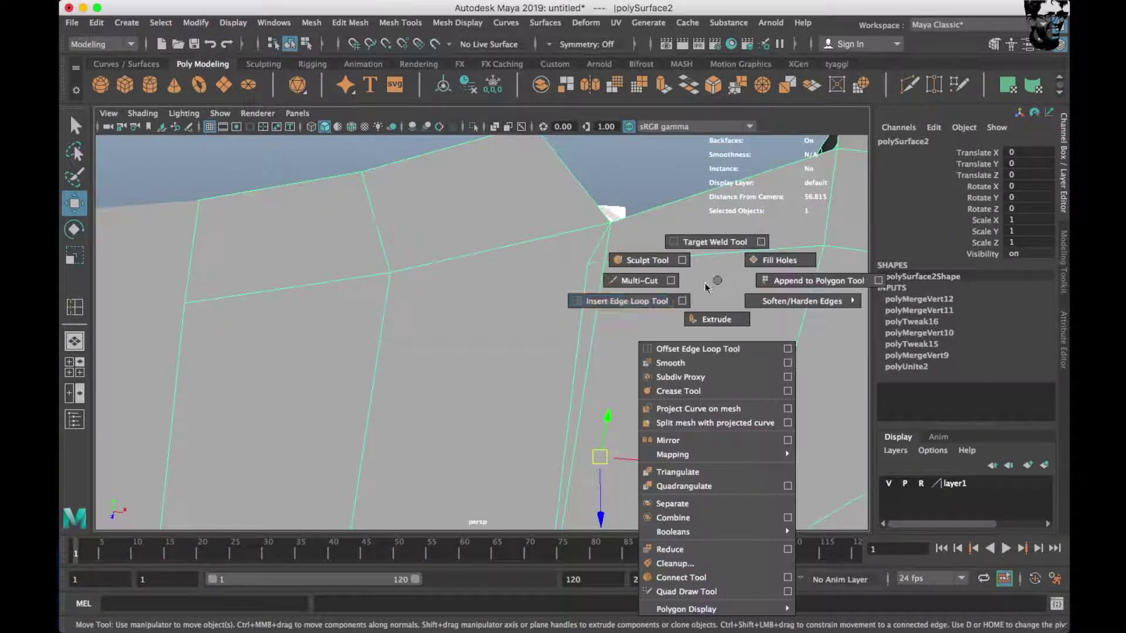
left_click(380, 354)
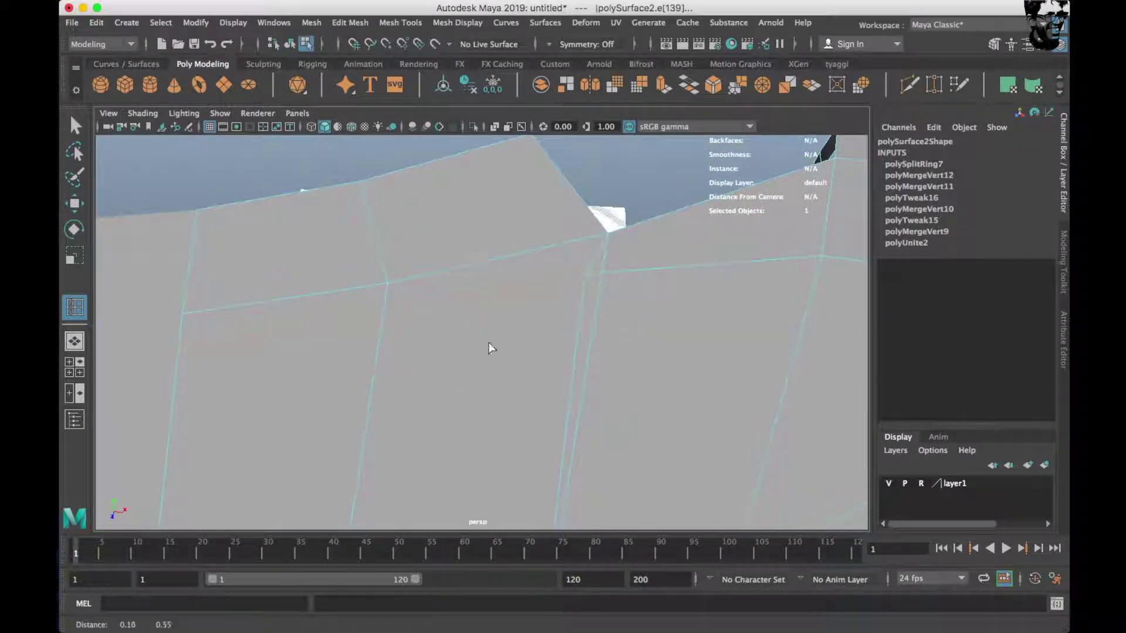
Merge the stray seam vertices to their centre and reselect the joined surface.
right_click_drag(649, 249, 586, 237)
key("w")
left_click(593, 273)
right_click_drag(663, 311, 663, 198, "shift")
mouse_move(664, 202)
left_mouse_down("alt")
mouse_move(667, 287)
mouse_move(510, 324)
mouse_move(456, 291)
mouse_move(551, 354)
mouse_move(456, 363)
mouse_move(365, 255)
left_mouse_up("alt")
left_click(723, 213)
left_click(538, 360)
left_click(99, 23)
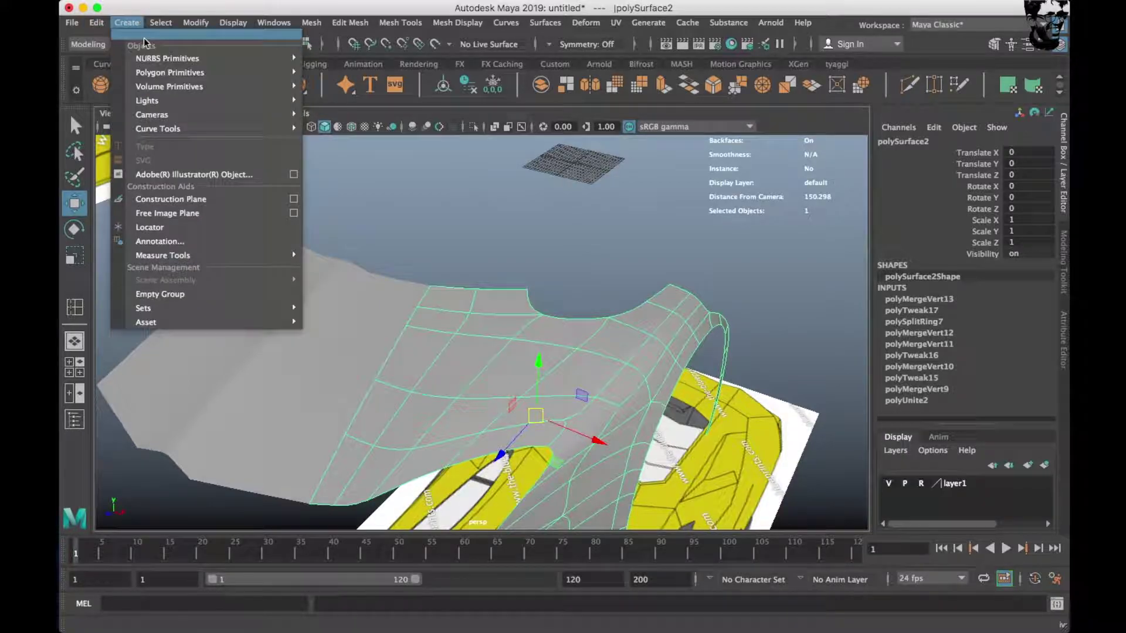
Undo a trial duplicate and snap the panel's pivot to the centre-line vertex.
left_click(157, 257)
left_click_drag(156, 240, 280, 289, "alt")
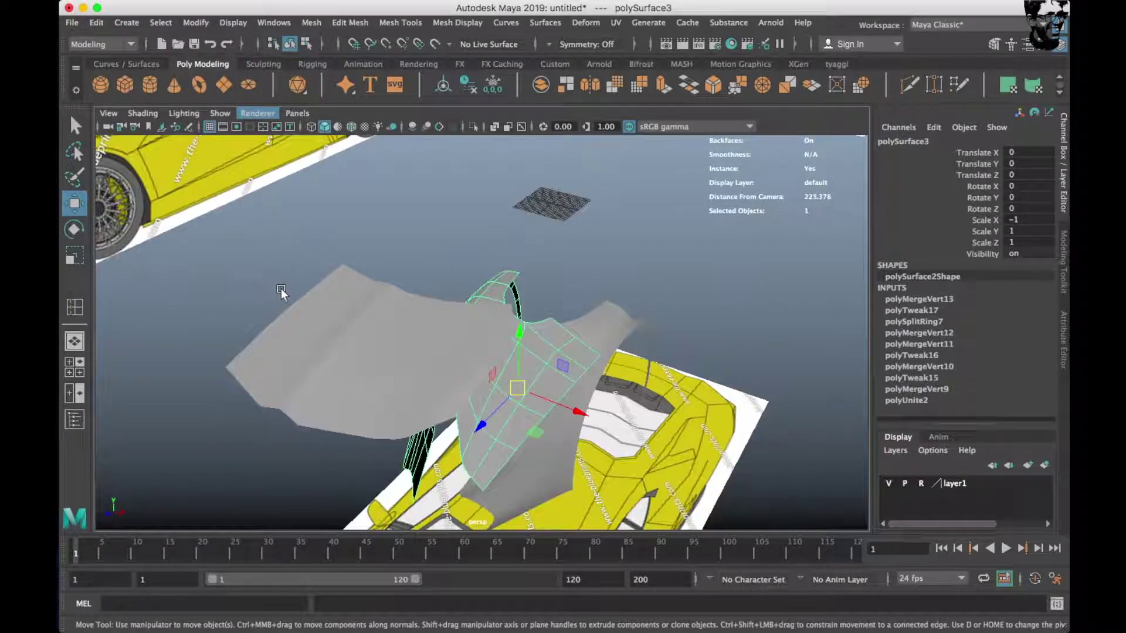
key("super+z")
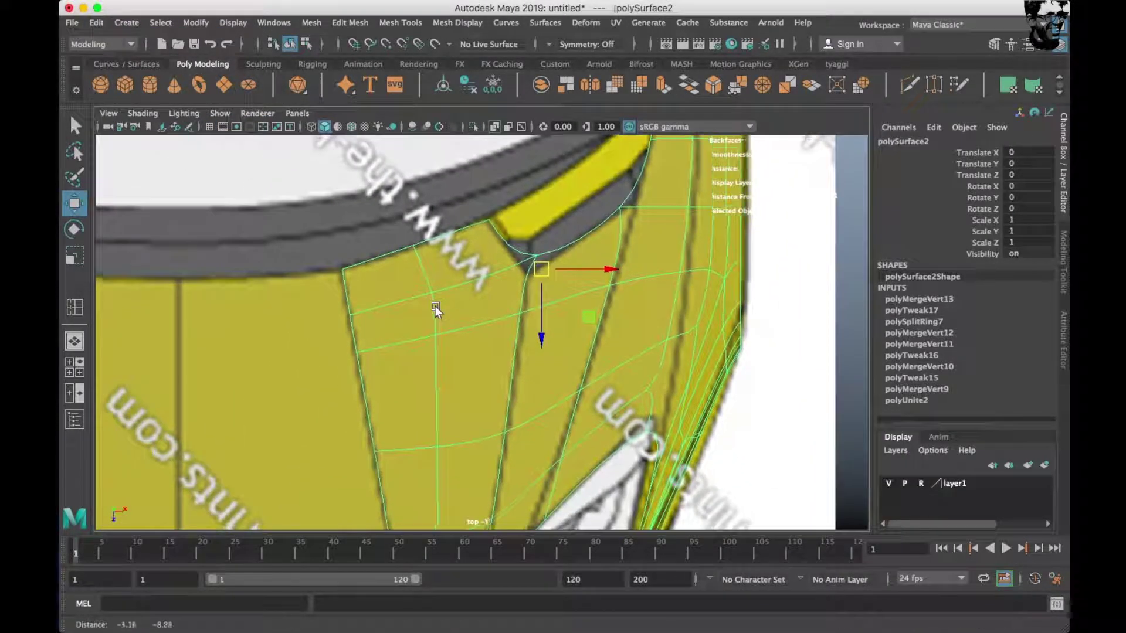
key("d")
left_click(514, 325)
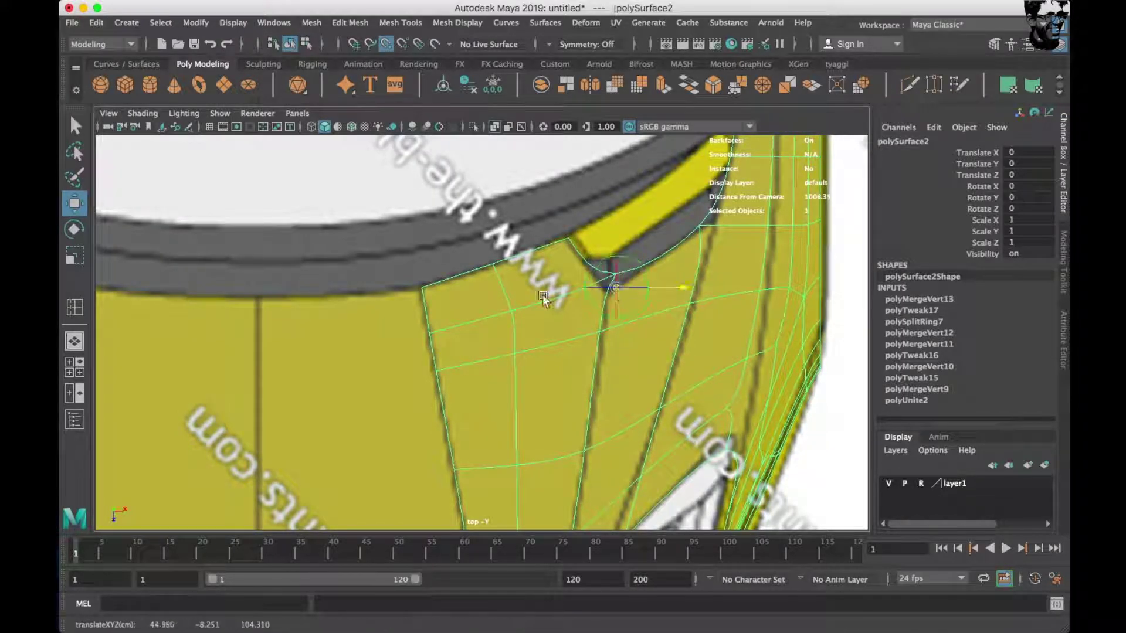
key("d")
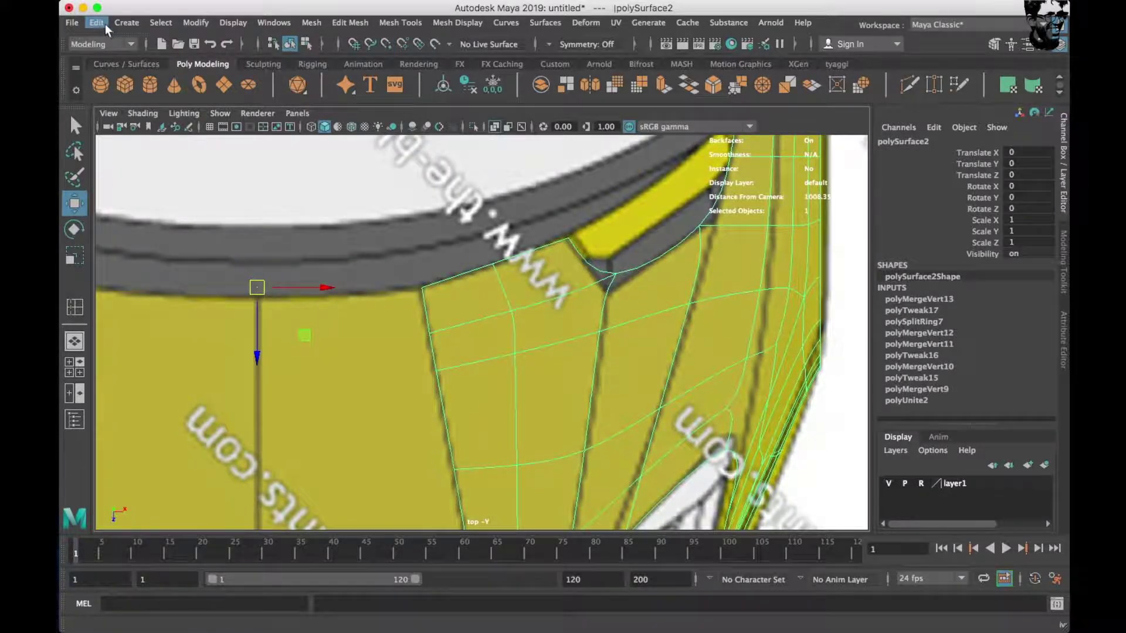
Create a mirrored instance of the panel with Scale X -1 and show all four views.
left_click(107, 24)
left_click(156, 241)
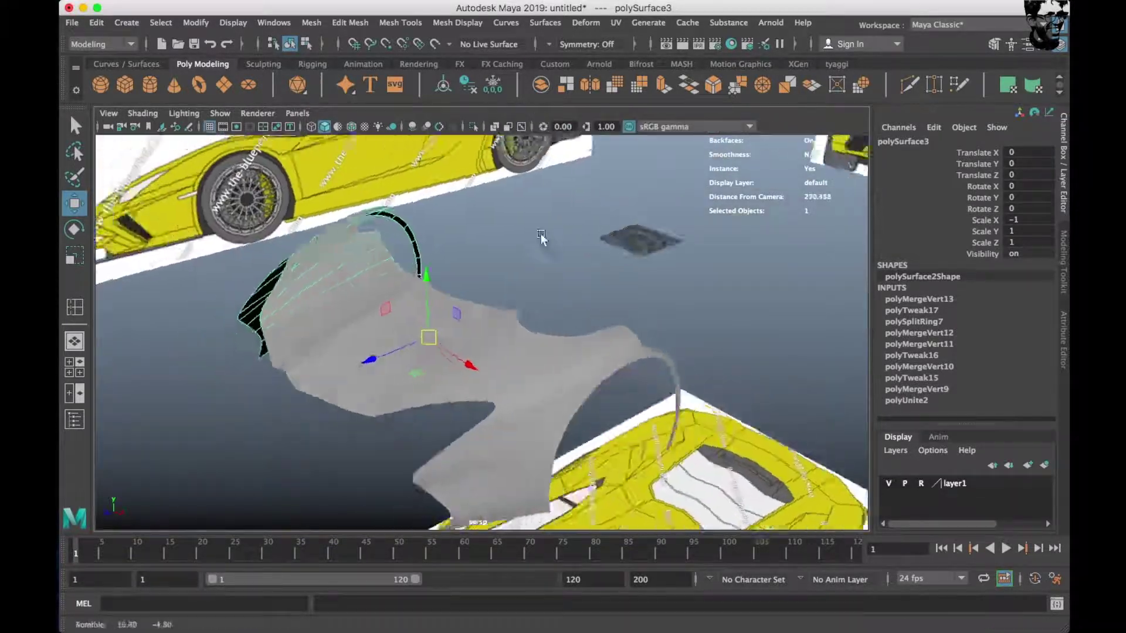
left_click(515, 361)
mouse_move(514, 361)
left_mouse_down("alt")
mouse_move(382, 321)
mouse_move(377, 449)
left_mouse_up("alt")
key("space")
key("space")
scroll(609, 420, "up", 5)
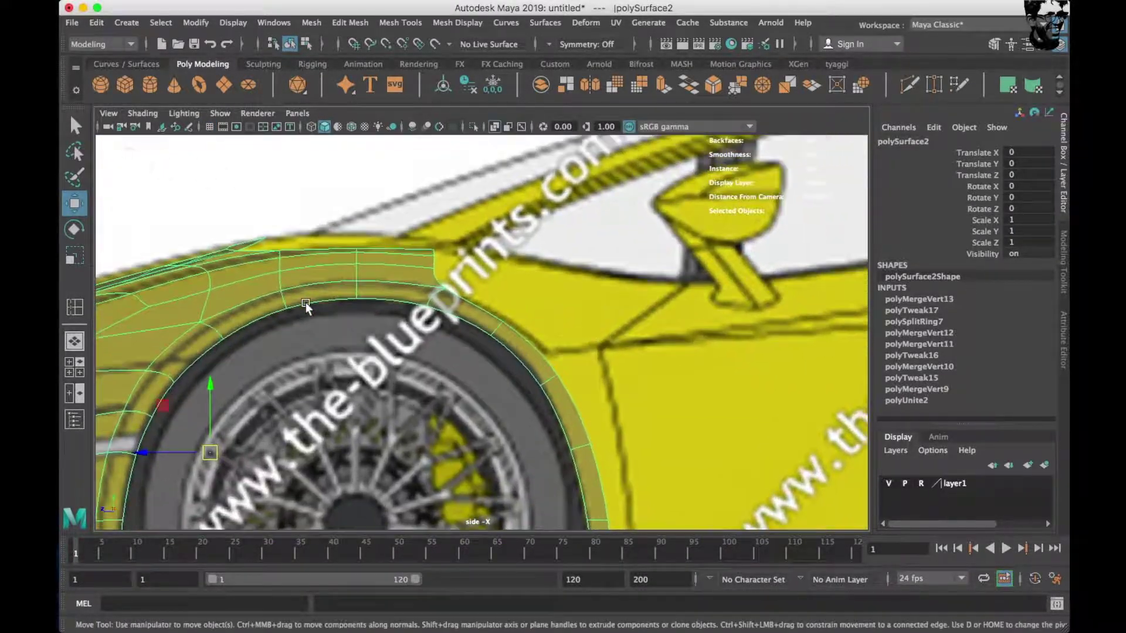
Frame the fender closely and select the vertex at its corner.
right_click_drag(328, 298, 412, 258, "alt")
scroll(398, 307, "down", 3)
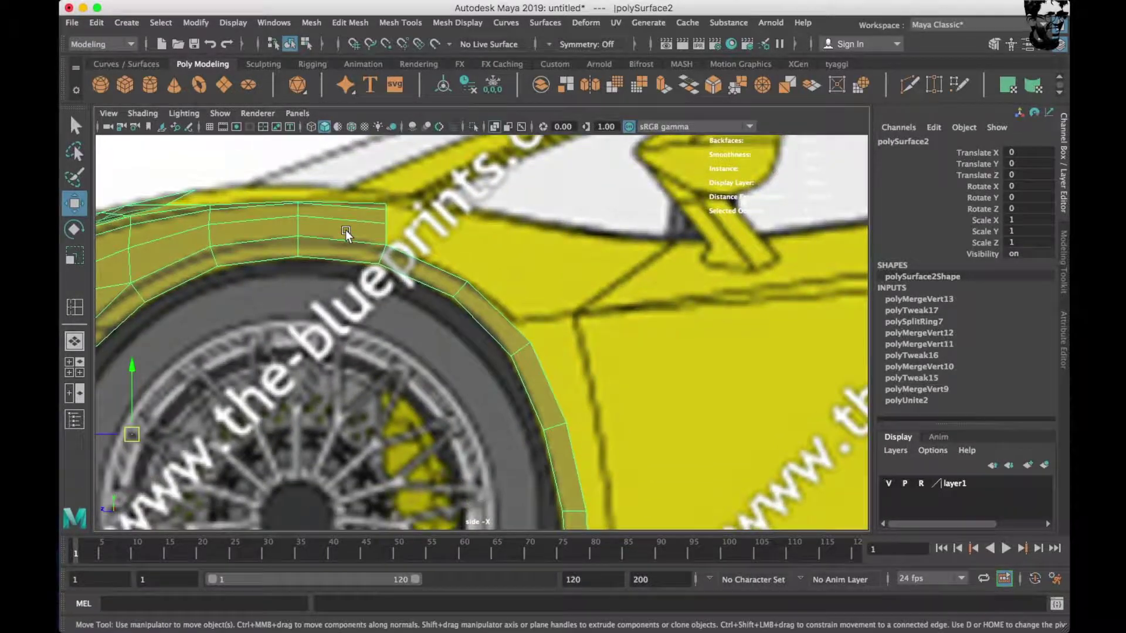
scroll(393, 329, "up", 3)
scroll(385, 346, "down", 3)
scroll(333, 233, "up", 5)
scroll(381, 318, "down", 2)
right_click_drag(381, 318, 516, 322)
scroll(376, 249, "up", 2)
right_click_drag(375, 248, 294, 246)
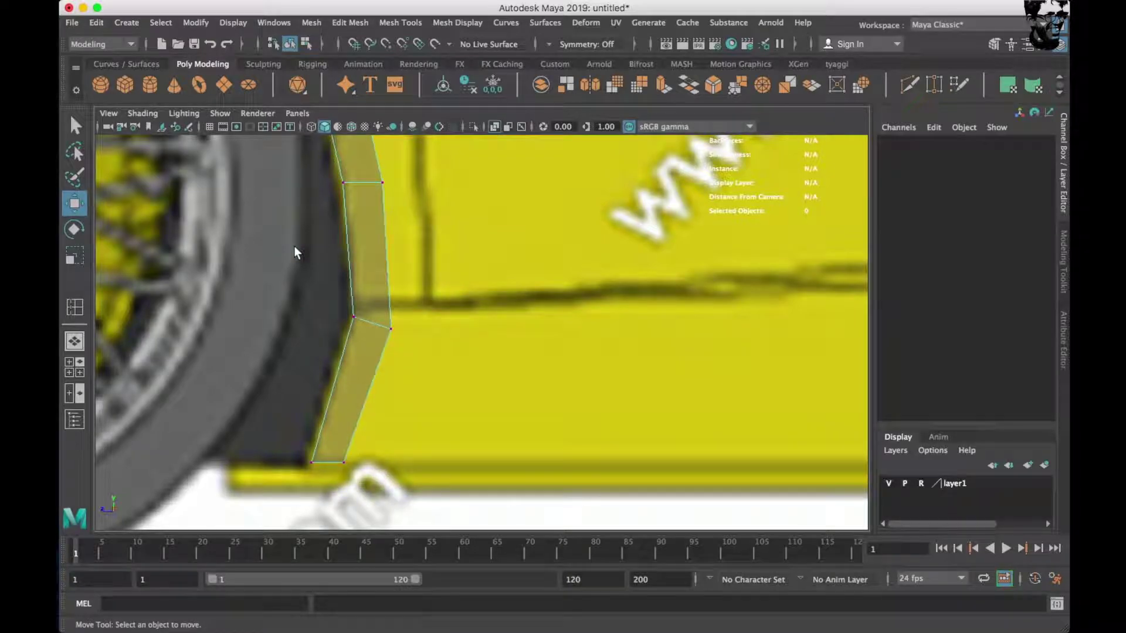
left_click(391, 329)
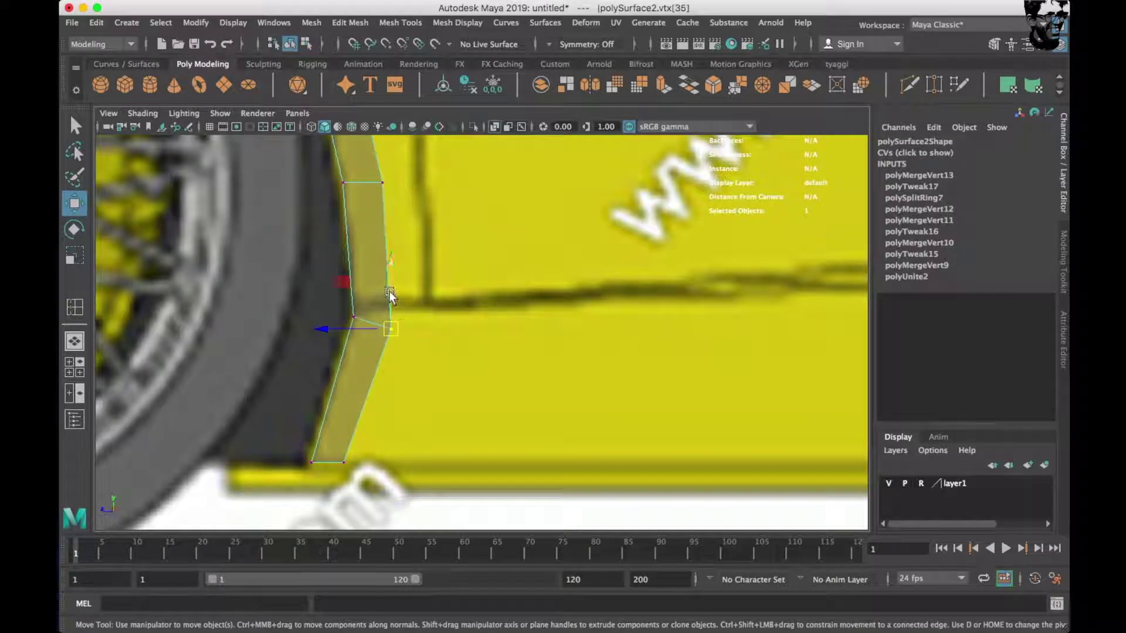
scroll(380, 281, "down", 2)
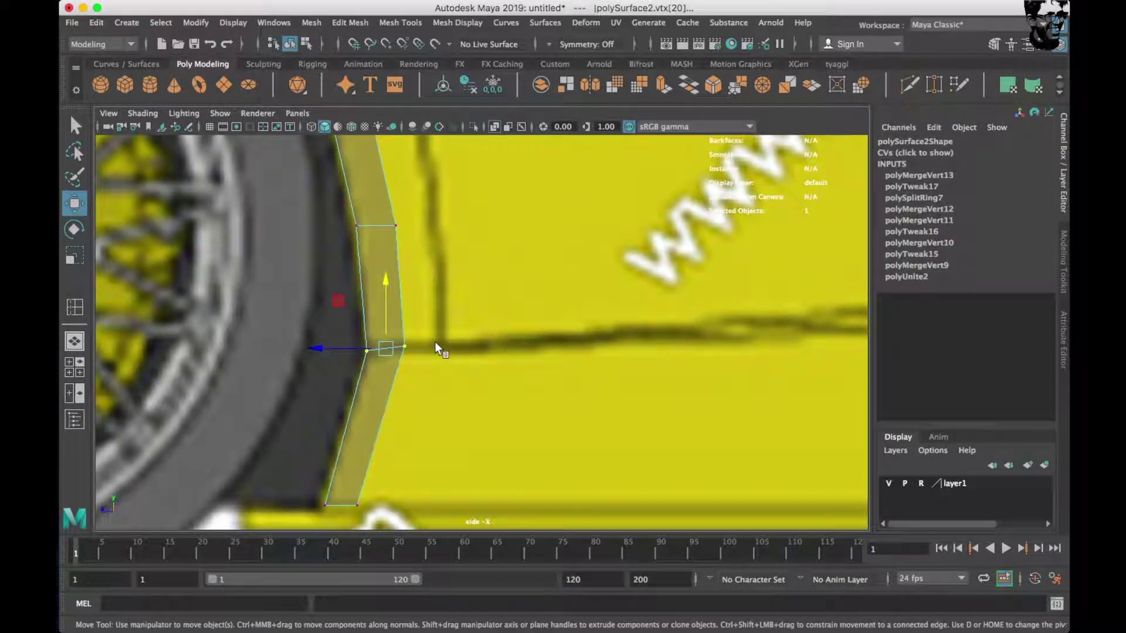
Add an edge loop across the fender trim.
key("r")
scroll(507, 377, "up", 3)
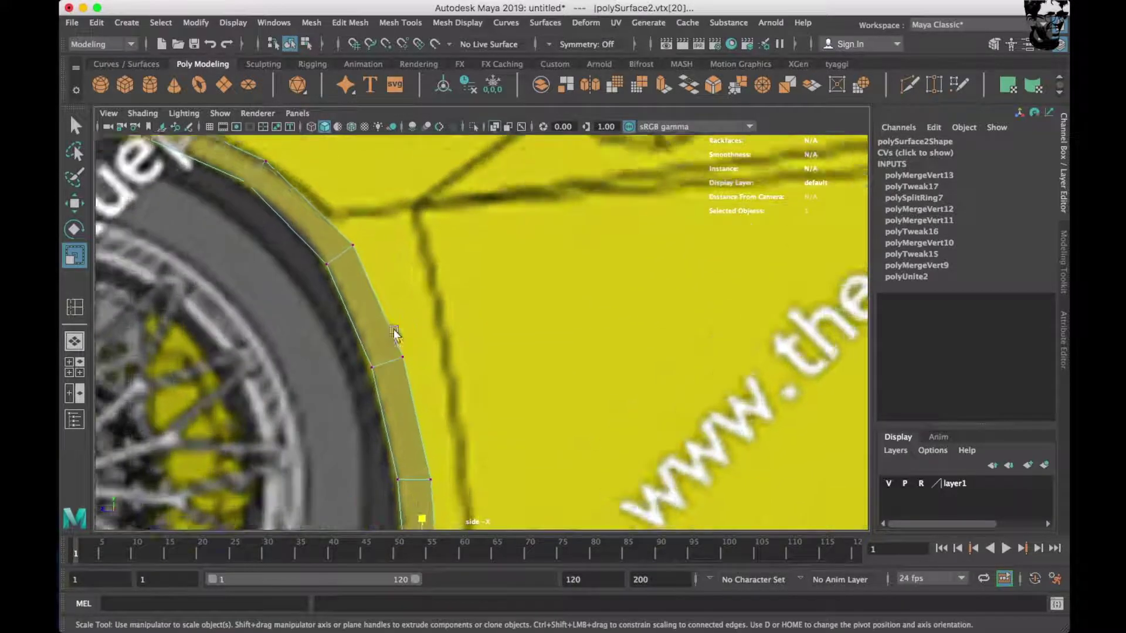
right_click_drag(345, 246, 387, 230)
right_click(324, 290, "shift")
left_click(234, 311)
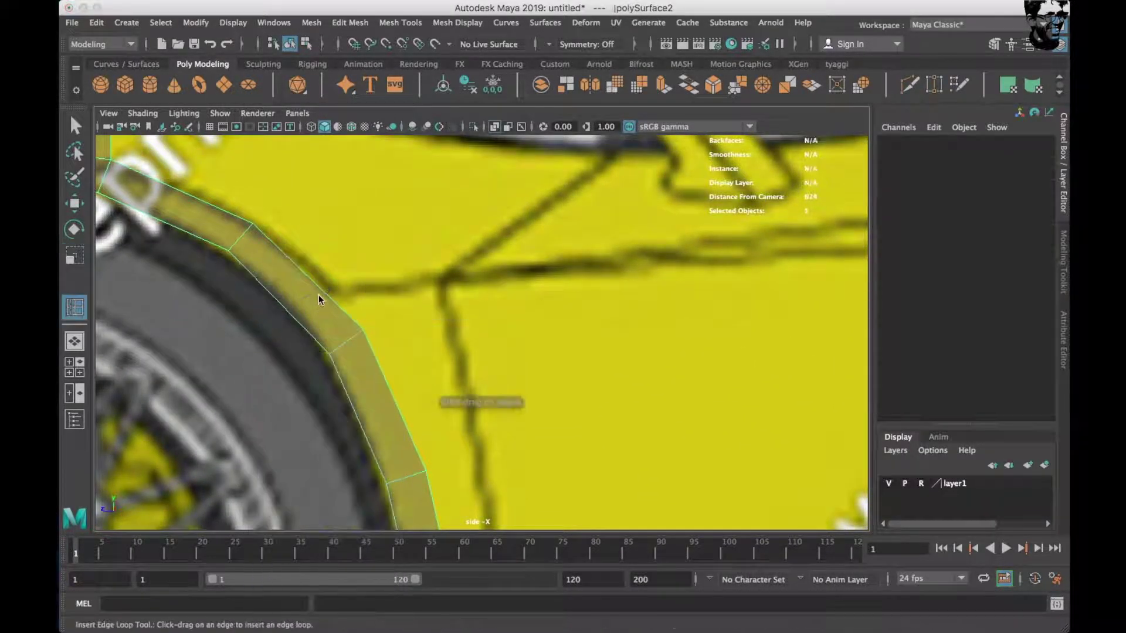
left_click(322, 294)
Select three outer border edges of the trim and extrude them into a new strip.
mouse_move(338, 322)
right_mouse_down()
mouse_move(282, 244)
mouse_move(240, 249)
right_mouse_up()
scroll(282, 244, "up", 2)
key("w")
left_click(315, 305)
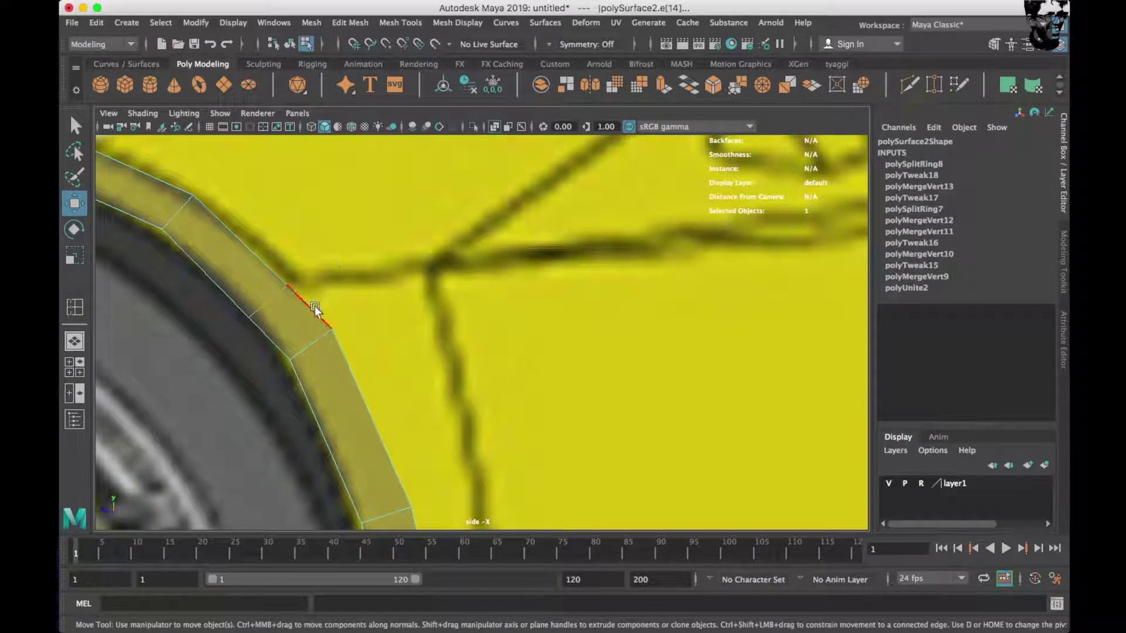
scroll(322, 252, "up", 2)
scroll(326, 214, "up", 2)
left_click(371, 284)
scroll(383, 321, "down", 2)
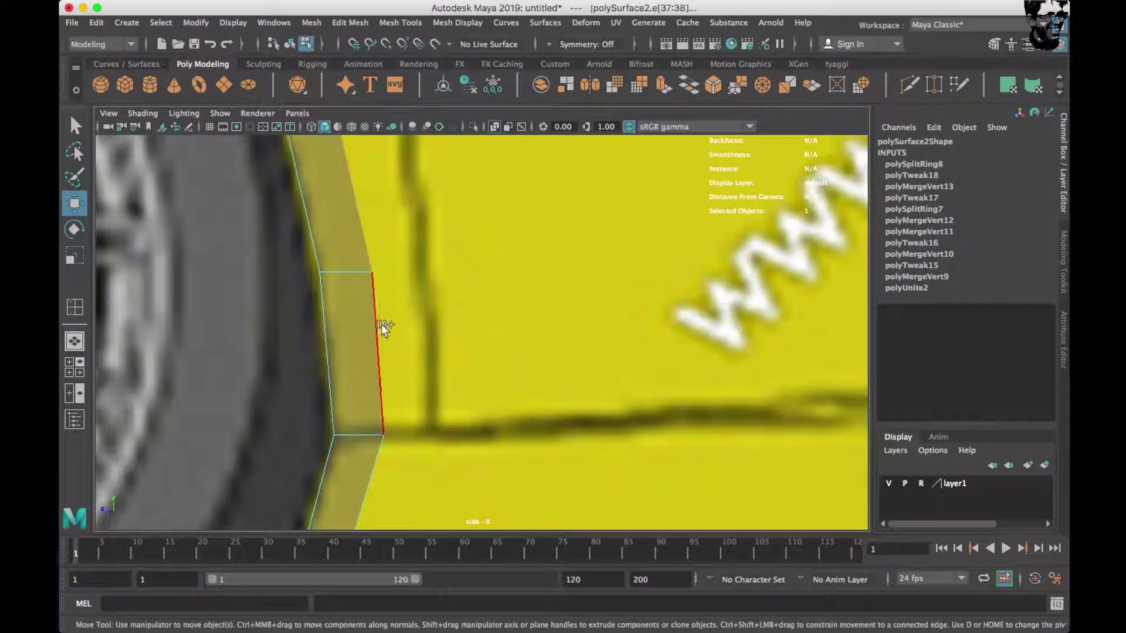
left_click(381, 326, "shift")
scroll(382, 326, "down", 1)
mouse_move(339, 192)
left_mouse_down("shift")
mouse_move(331, 188)
mouse_move(371, 198)
left_mouse_up("shift")
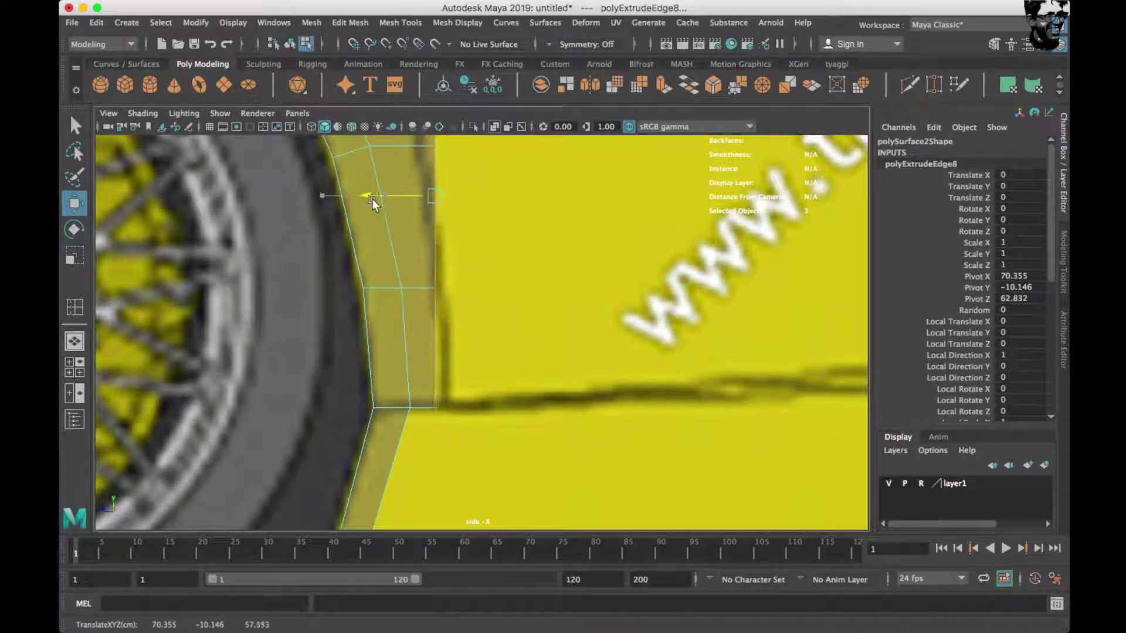
Move the new strip's corner vertices to match the blueprint.
scroll(411, 356, "up", 3)
right_click_drag(402, 249, 328, 248)
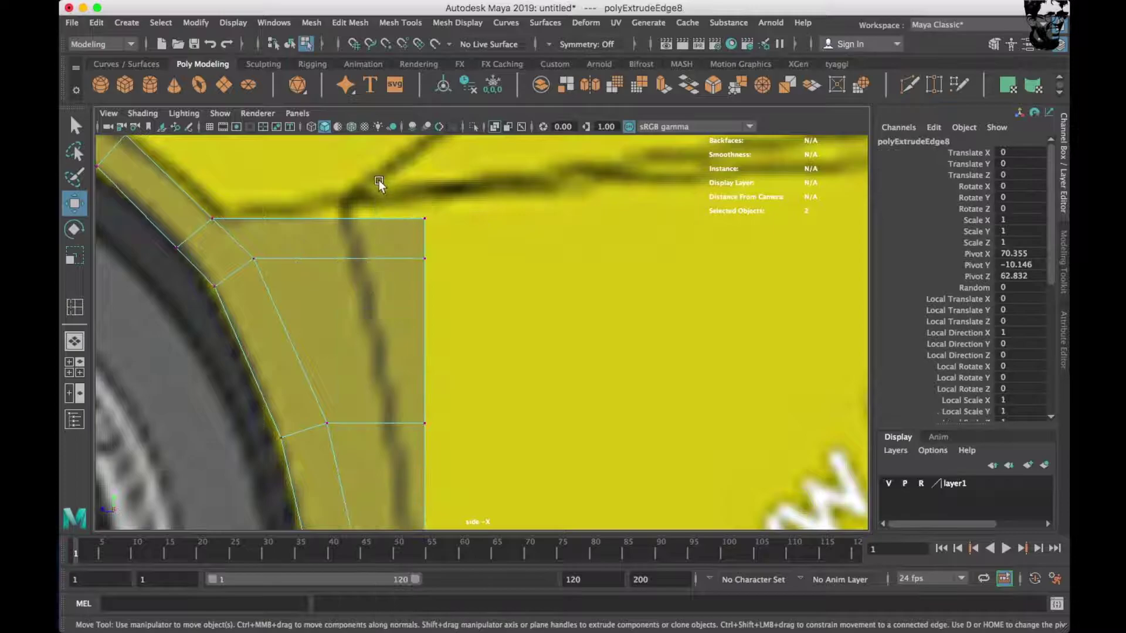
left_click(426, 220)
left_click_drag(429, 222, 345, 201)
left_click(424, 258)
left_click_drag(375, 258, 368, 258)
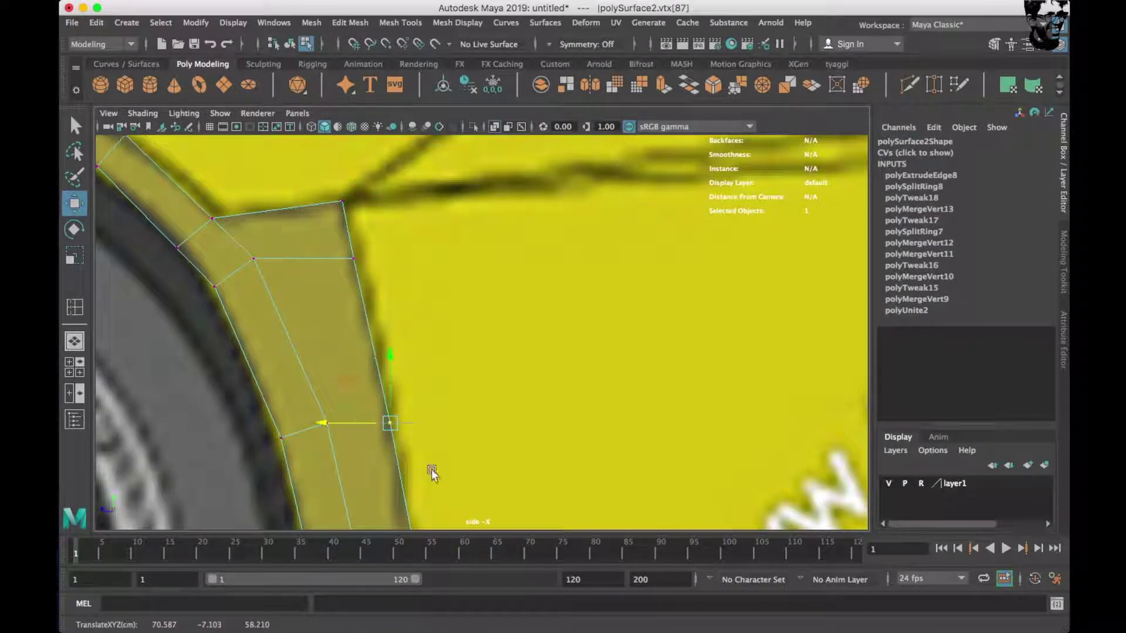
Compare the new strip against the side and top blueprint views.
middle_click_drag(431, 472, 410, 391, "alt")
middle_click_drag(419, 434, 405, 371, "alt")
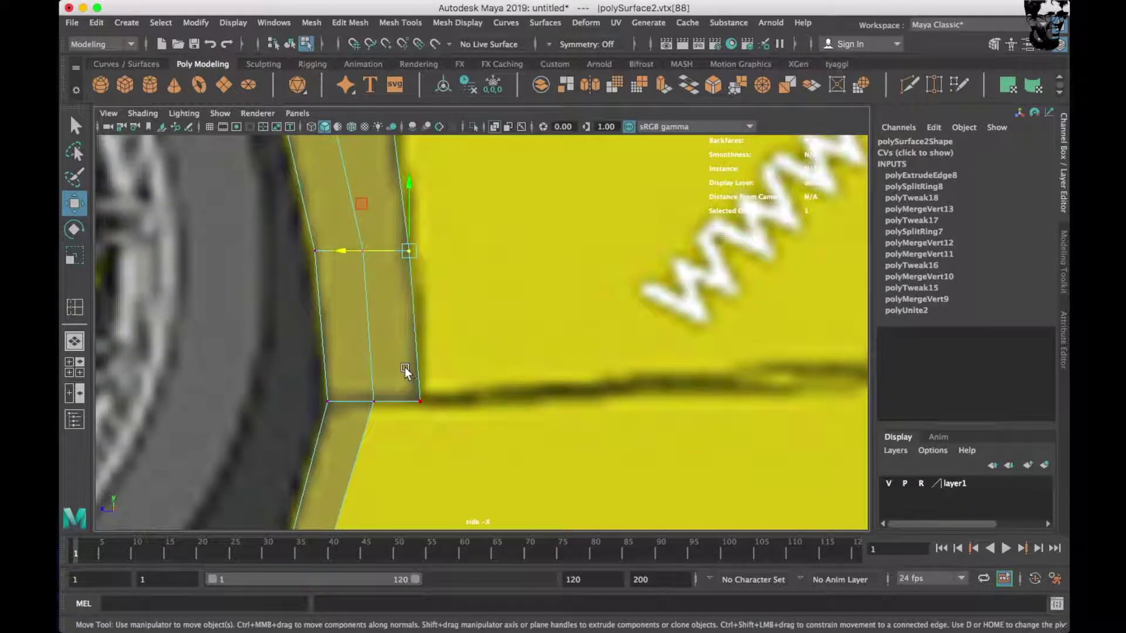
left_click_drag(440, 381, 299, 337)
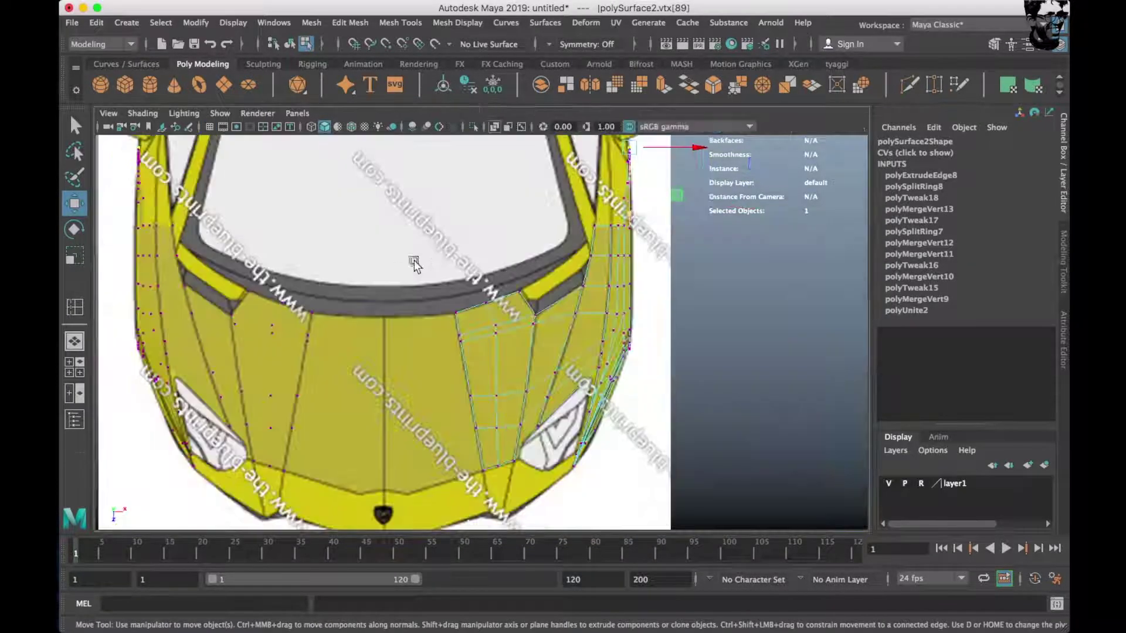
right_click_drag(300, 337, 389, 330, "alt")
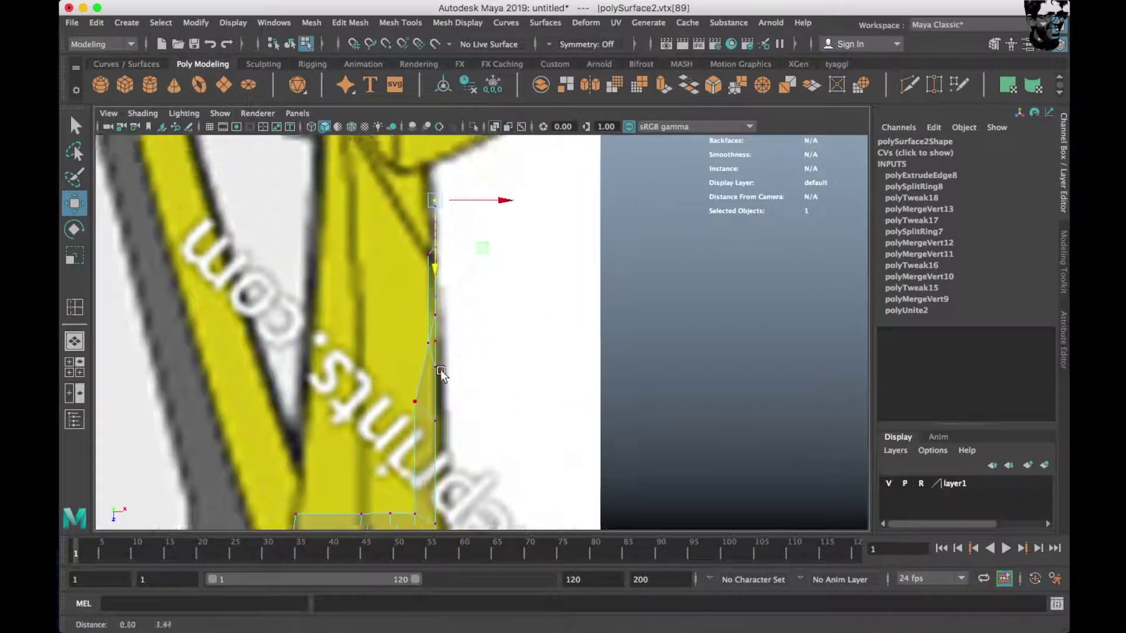
middle_click_drag(390, 330, 383, 394, "alt")
key("space")
Orbit back around the mesh and select the panel's rear border edge.
scroll(545, 348, "down", 5)
scroll(536, 345, "down", 2)
scroll(567, 388, "down", 2)
scroll(567, 389, "down", 2)
left_click_drag(467, 333, 427, 329, "alt")
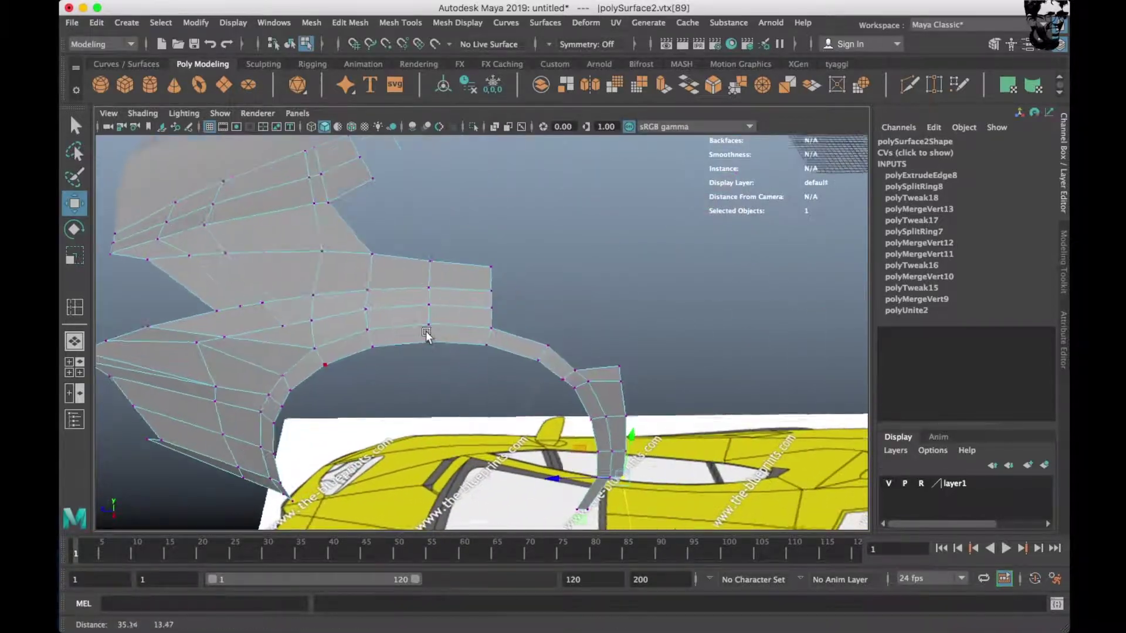
scroll(427, 330, "up", 2)
right_click_drag(455, 247, 452, 211)
left_click(495, 233)
mouse_move(508, 306)
left_mouse_down("alt")
mouse_move(455, 261)
mouse_move(478, 347)
mouse_move(197, 299)
left_mouse_up("alt")
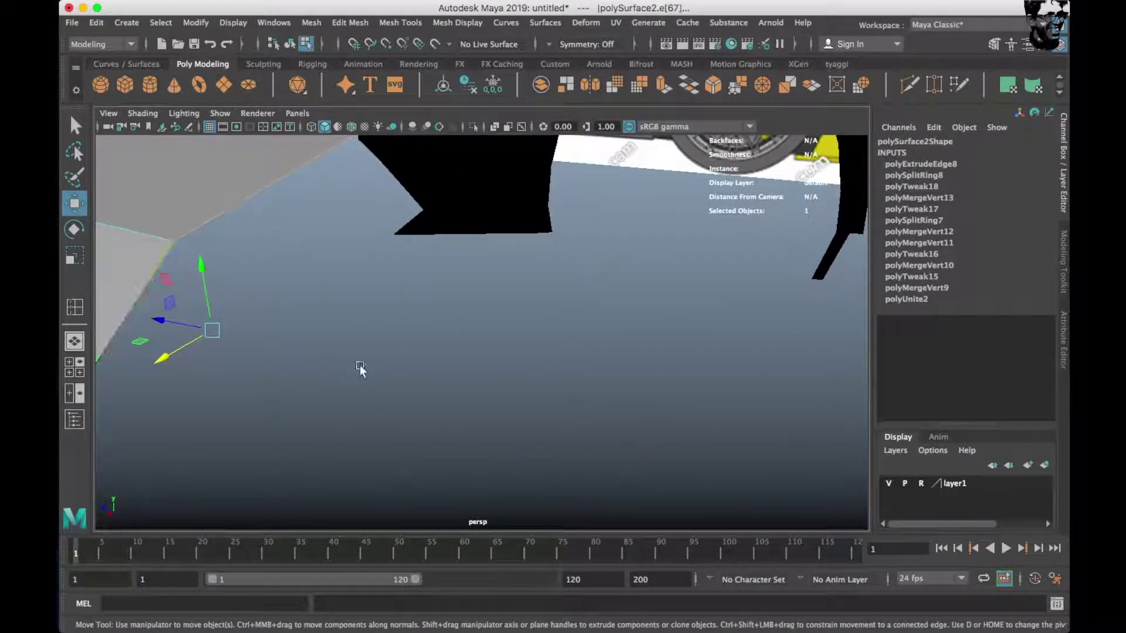
In the maximized side view, extrude the panel's edge rearward and lower it to follow the blueprint.
key("space")
key("space")
left_click_drag(137, 257, 590, 313, "shift")
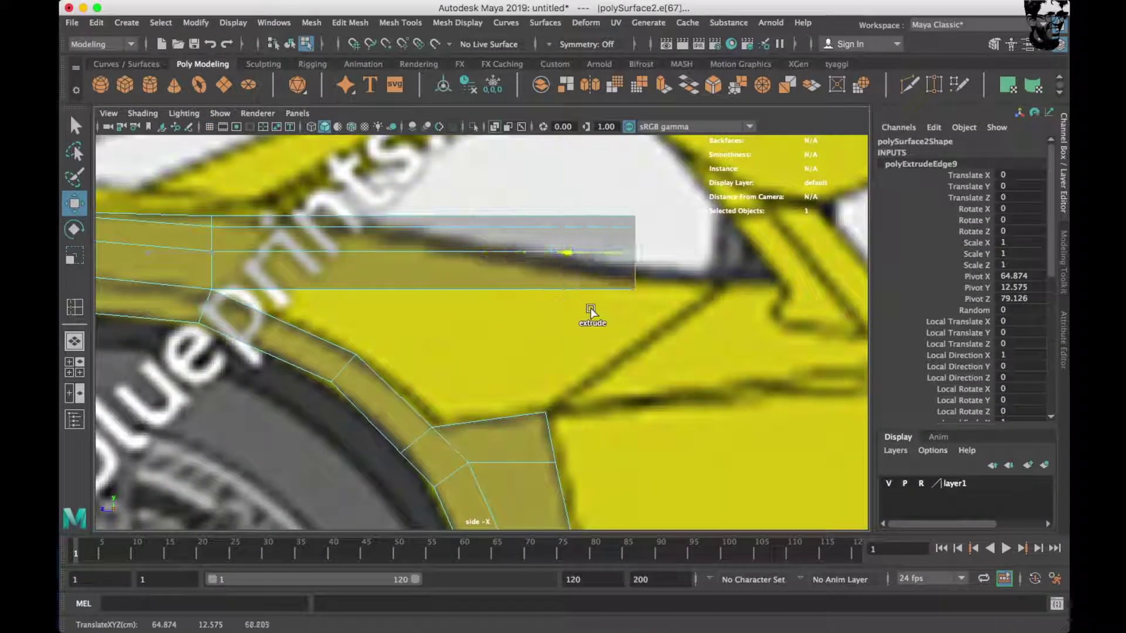
left_click_drag(694, 212, 703, 258)
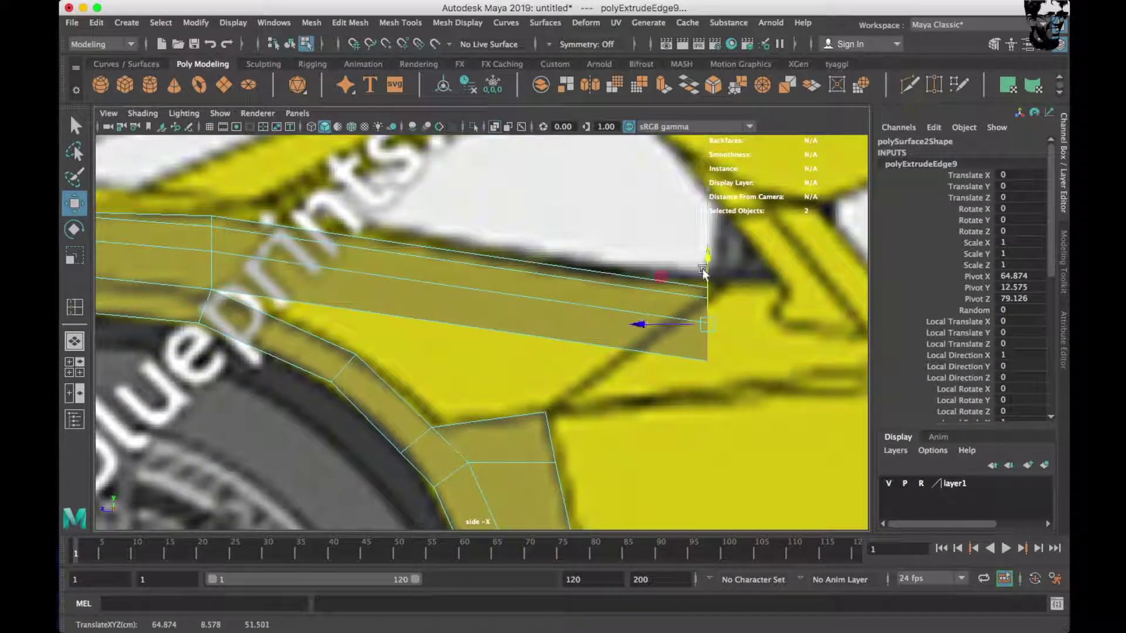
scroll(621, 336, "up", 2)
scroll(610, 315, "up", 2)
Adjust the new strip's corner vertex, then insert an edge loop across the strip.
right_click_drag(610, 314, 677, 347)
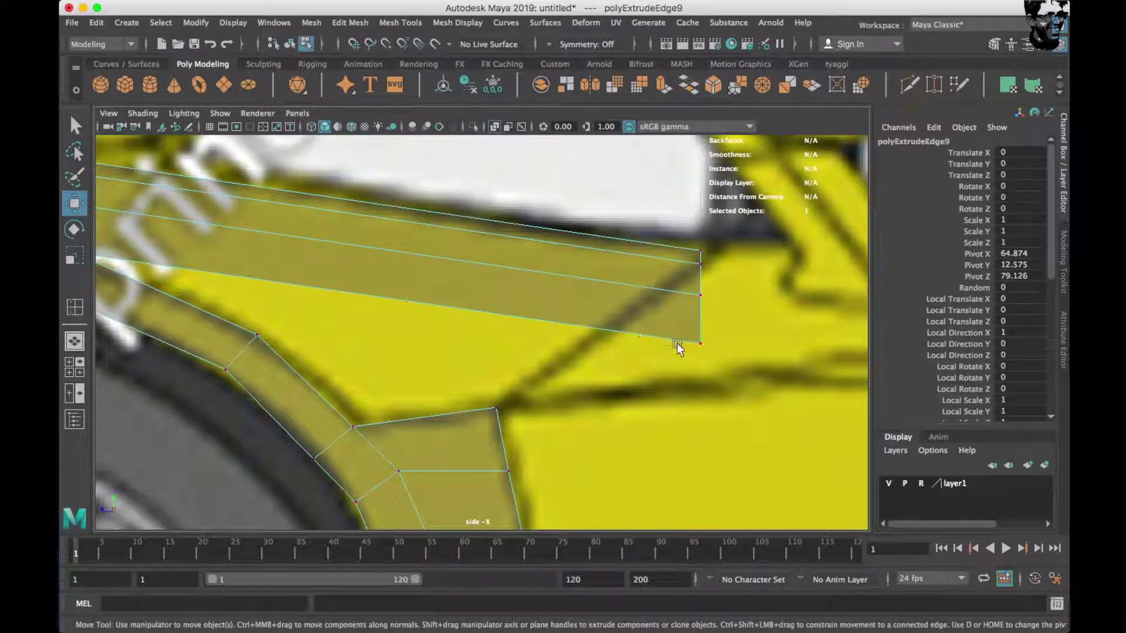
left_click(676, 354)
scroll(617, 343, "up", 1)
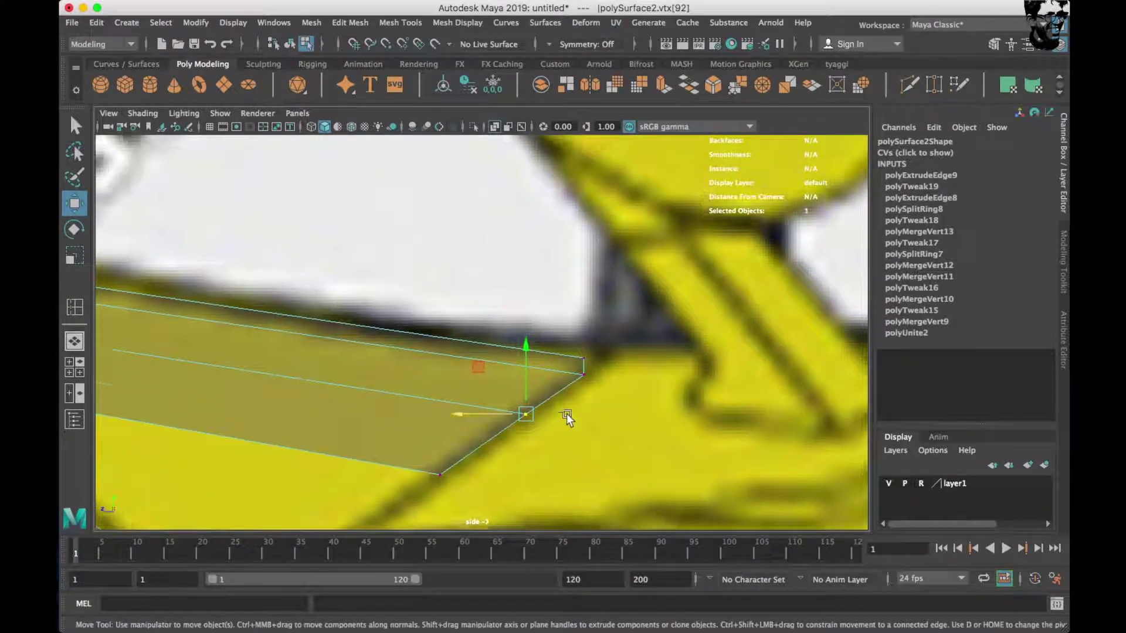
scroll(566, 413, "up", 2)
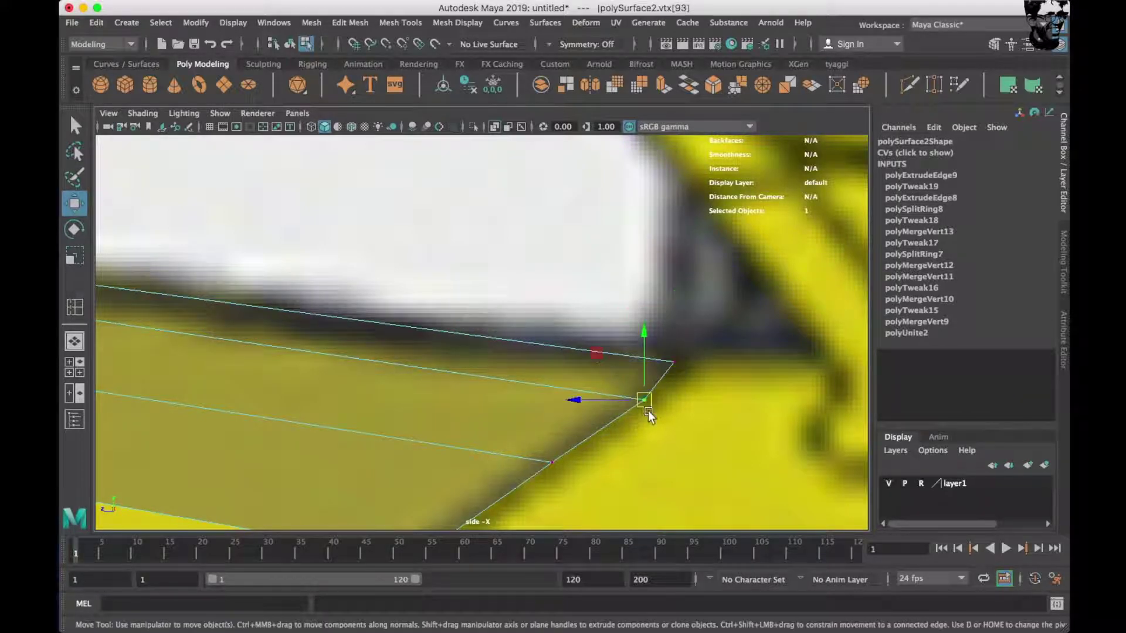
scroll(614, 428, "down", 2)
right_click_drag(533, 249, 578, 189)
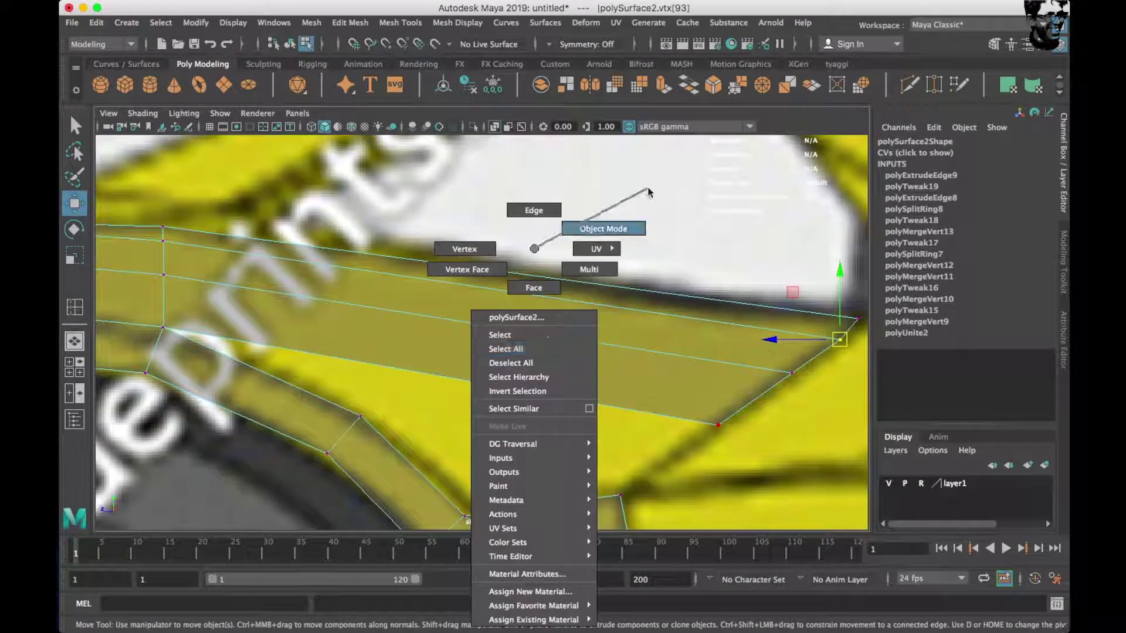
right_click_drag(591, 291, 582, 318, "shift")
left_click(642, 293)
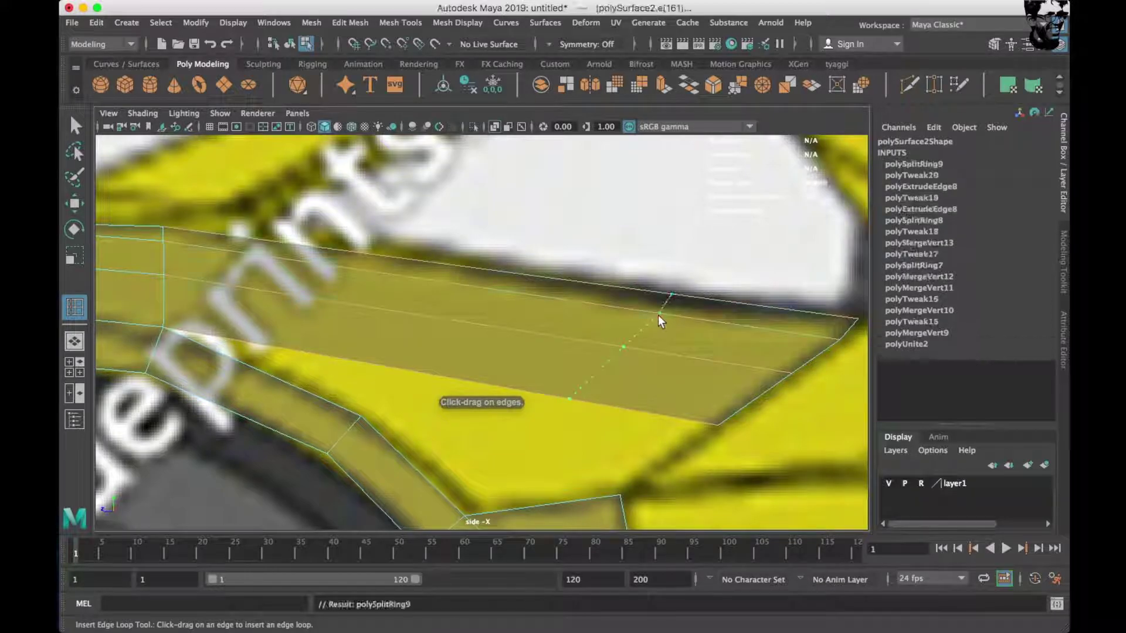
Nudge the new edge loop, then extrude the strip's lower edge down toward the wheel arch.
key("w")
left_click_drag(620, 292, 618, 295)
middle_click_drag(557, 325, 522, 284, "alt")
right_click(561, 249)
key("ctrl+e")
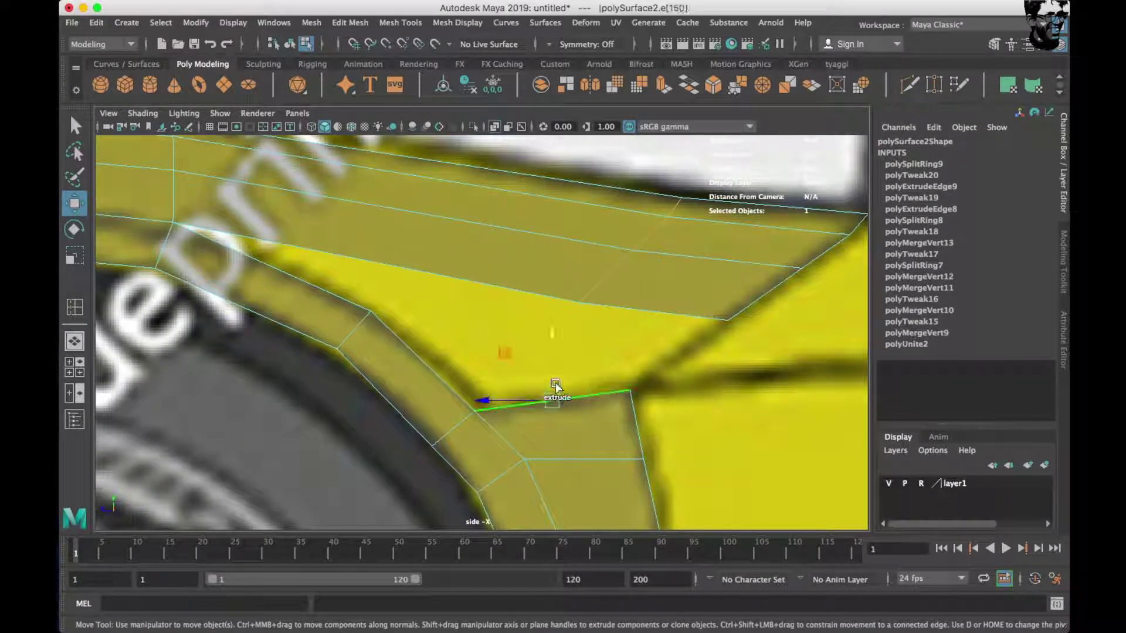
left_click_drag(553, 394, 551, 352)
Snap the extruded edge's end vertices onto their neighbours and merge each pair.
right_click(561, 248)
left_click(628, 328)
mouse_move(628, 328)
left_mouse_down()
mouse_move(751, 352)
mouse_move(733, 338)
left_mouse_up()
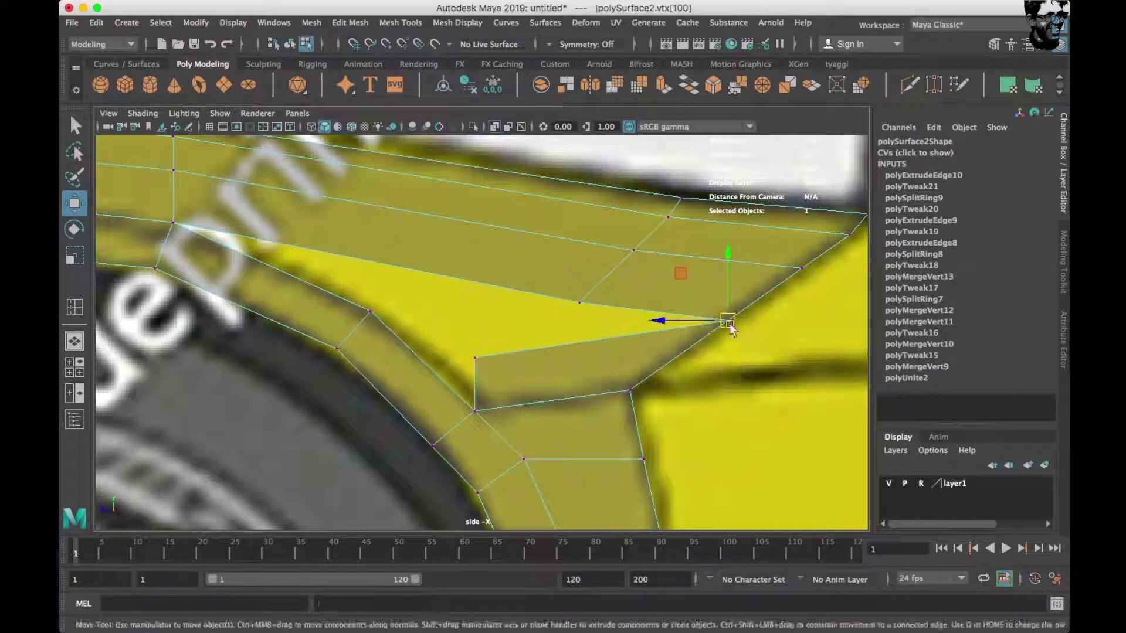
right_click_drag(774, 324, 756, 290, "shift")
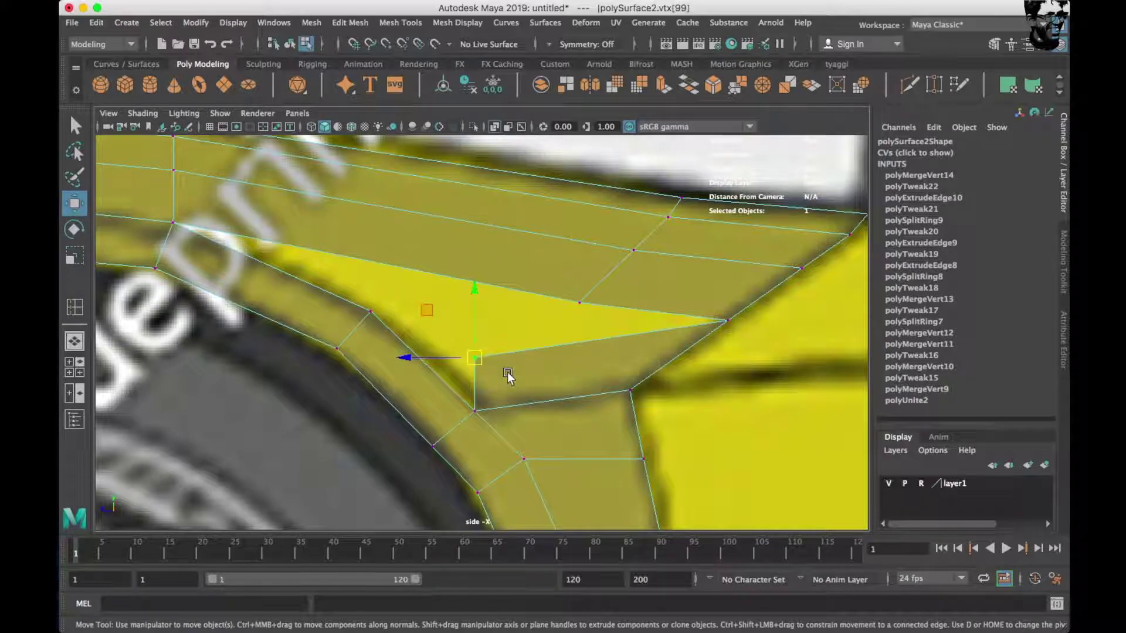
middle_click_drag(508, 375, 605, 317)
right_click_drag(672, 270, 672, 266, "shift")
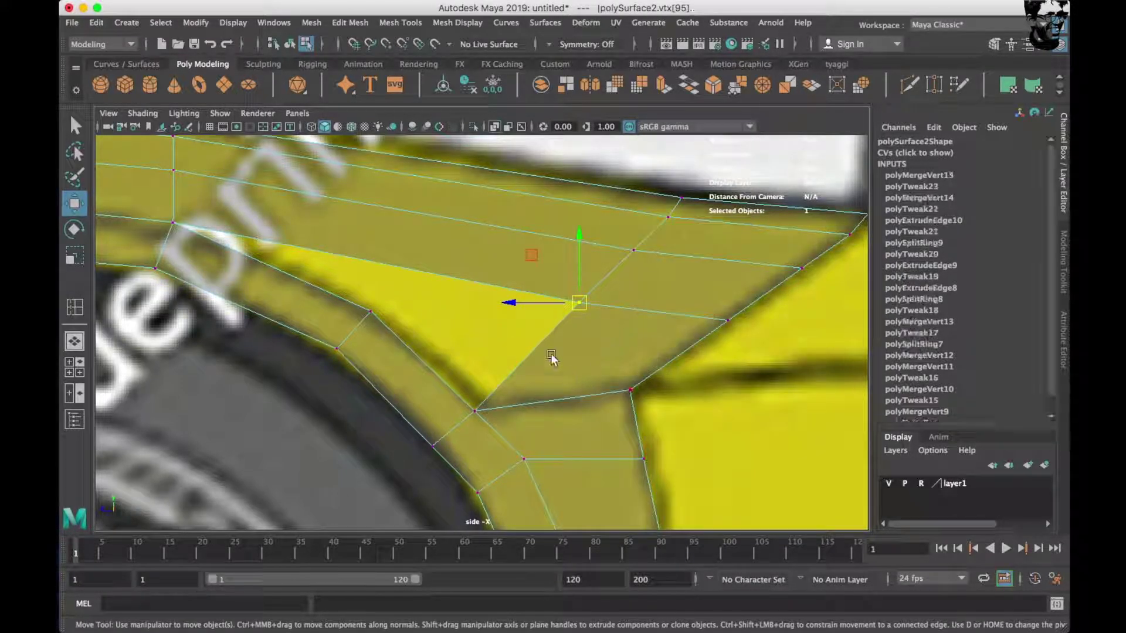
Fill the remaining triangular hole from its border edge and inspect the panel in perspective.
scroll(562, 371, "up", 3)
scroll(636, 408, "up", 2)
right_click_drag(513, 248, 535, 199)
left_click(557, 340)
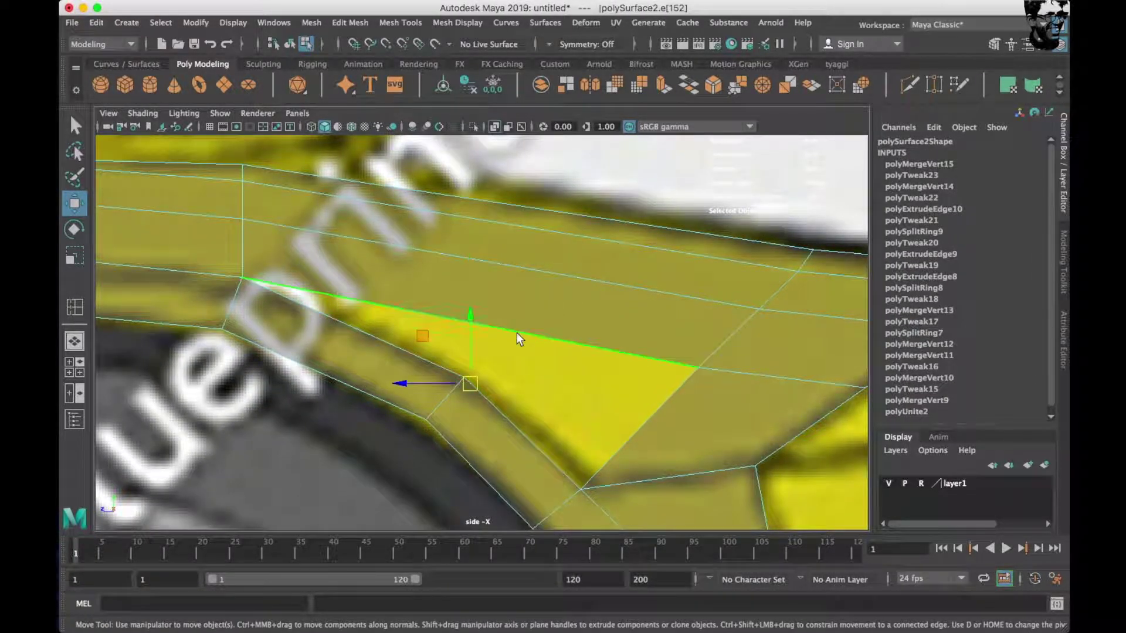
right_click_drag(599, 220, 581, 399, "shift")
scroll(585, 389, "down", 3)
key("space")
key("space")
mouse_move(660, 309)
left_mouse_down("alt")
mouse_move(732, 360)
mouse_move(666, 372)
mouse_move(533, 354)
mouse_move(465, 367)
mouse_move(490, 392)
left_mouse_up("alt")
key("space")
key("space")
scroll(488, 333, "down", 2)
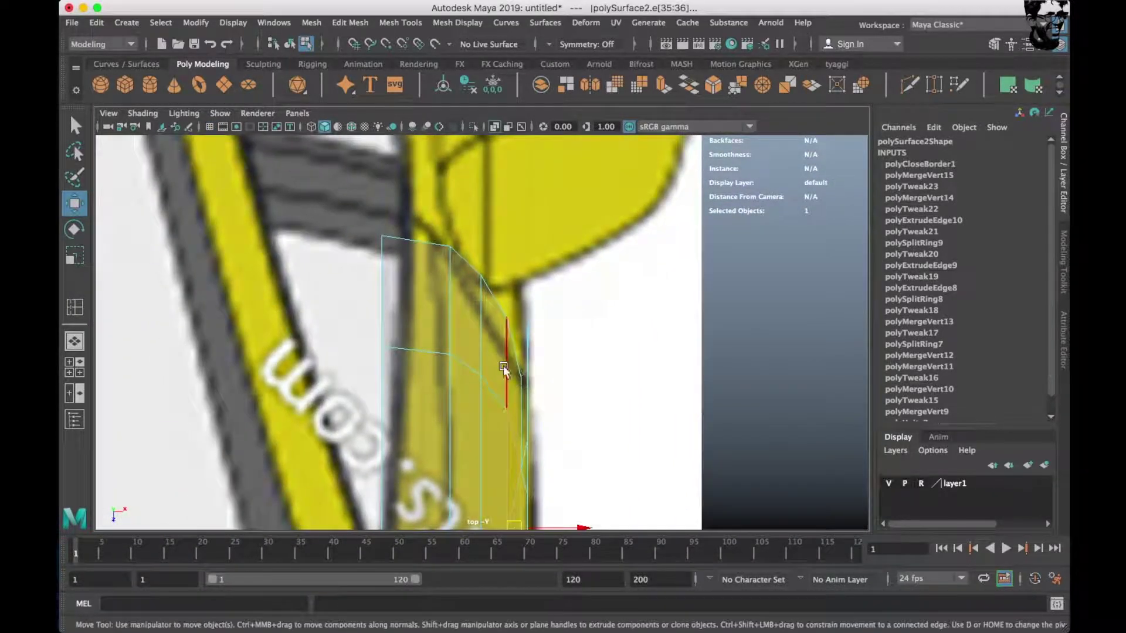
Move the rear panel's vertices right and up so they follow the body outline.
scroll(469, 352, "down", 3)
scroll(444, 290, "up", 5)
scroll(444, 290, "down", 2)
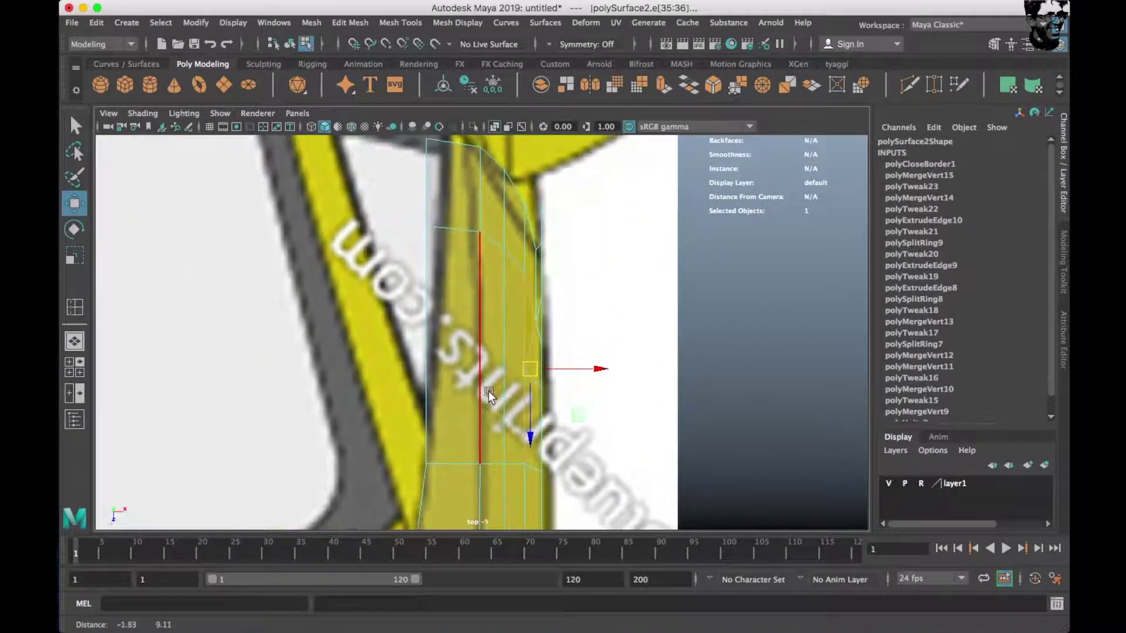
scroll(474, 275, "up", 4)
right_click_drag(487, 251, 390, 235)
left_click(403, 255)
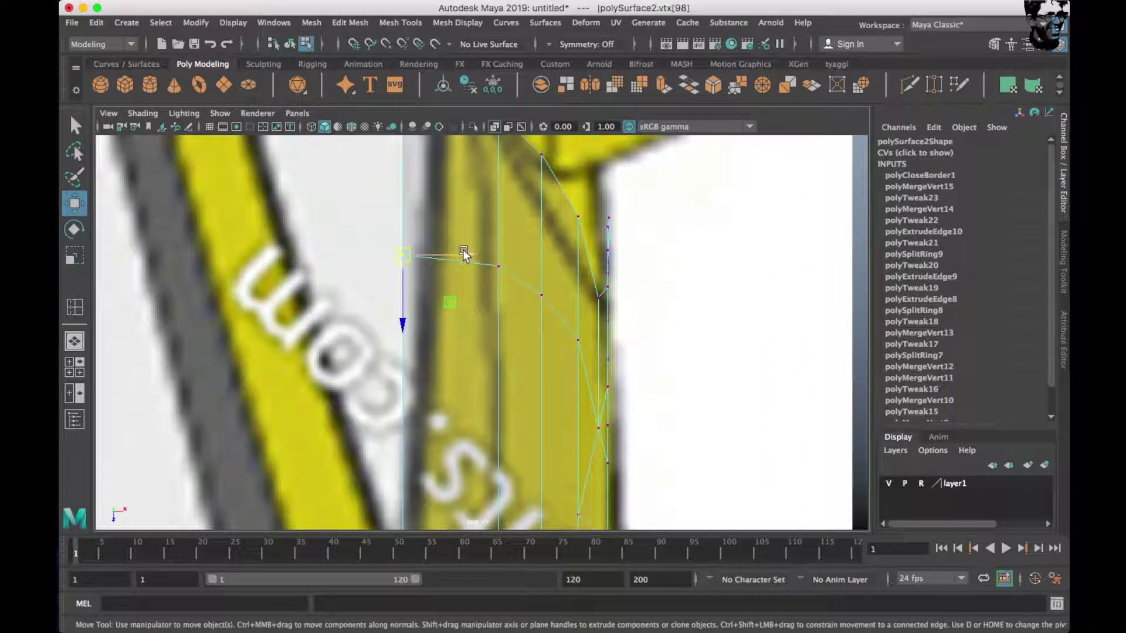
left_click_drag(466, 252, 503, 260)
middle_click_drag(516, 295, 525, 433, "alt")
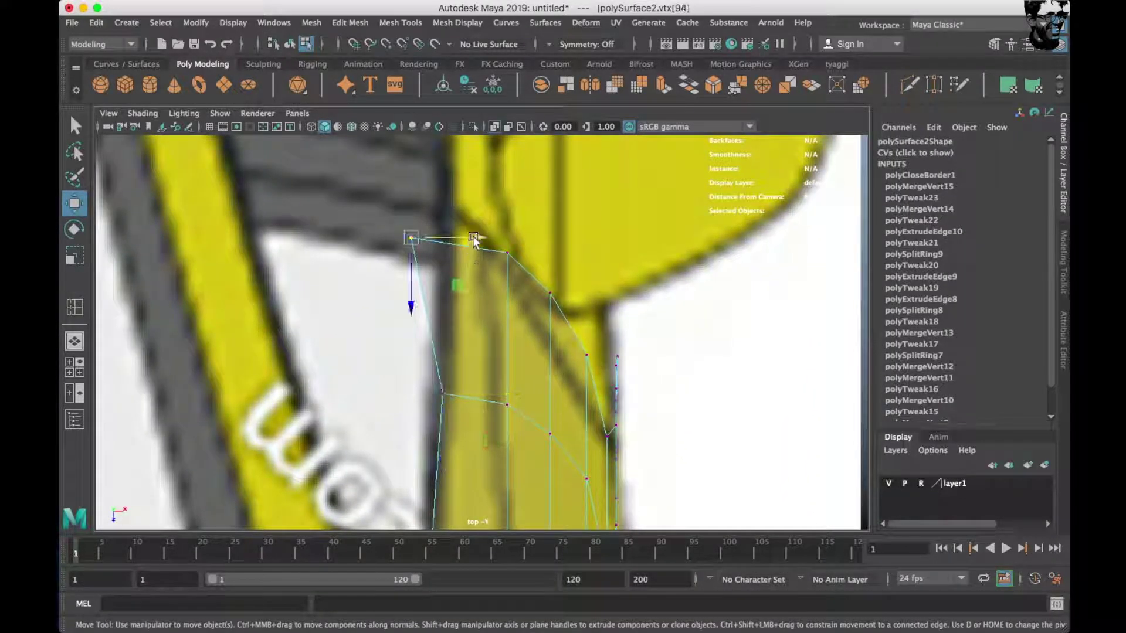
left_click_drag(473, 242, 512, 243)
left_click_drag(452, 297, 446, 276)
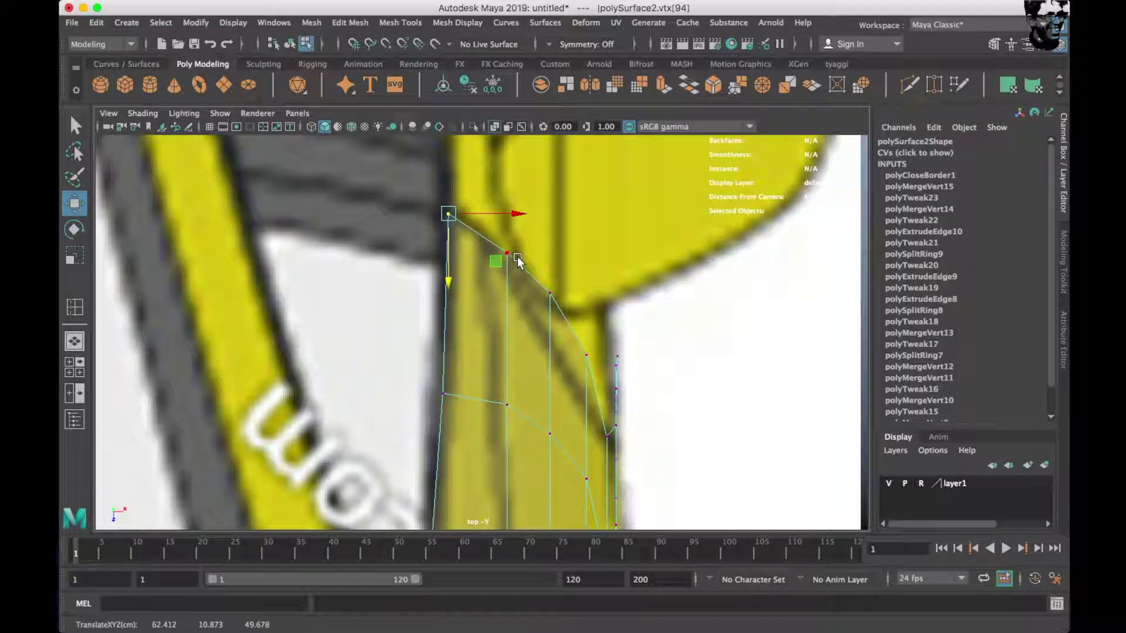
left_click(508, 254)
scroll(513, 264, "up", 2)
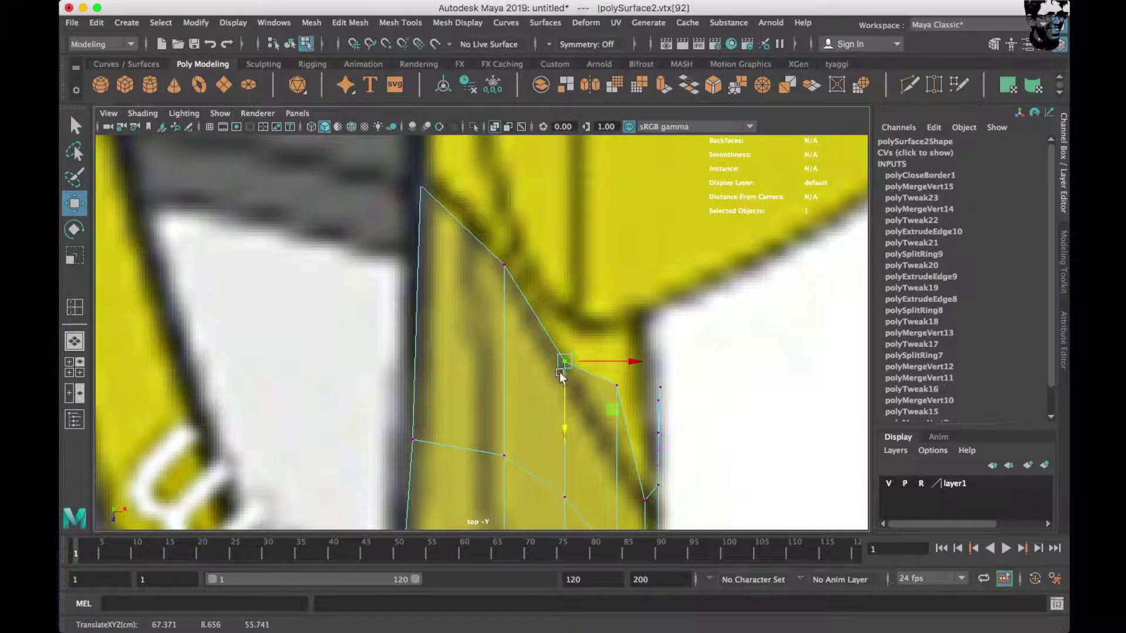
middle_click_drag(560, 375, 504, 261, "alt")
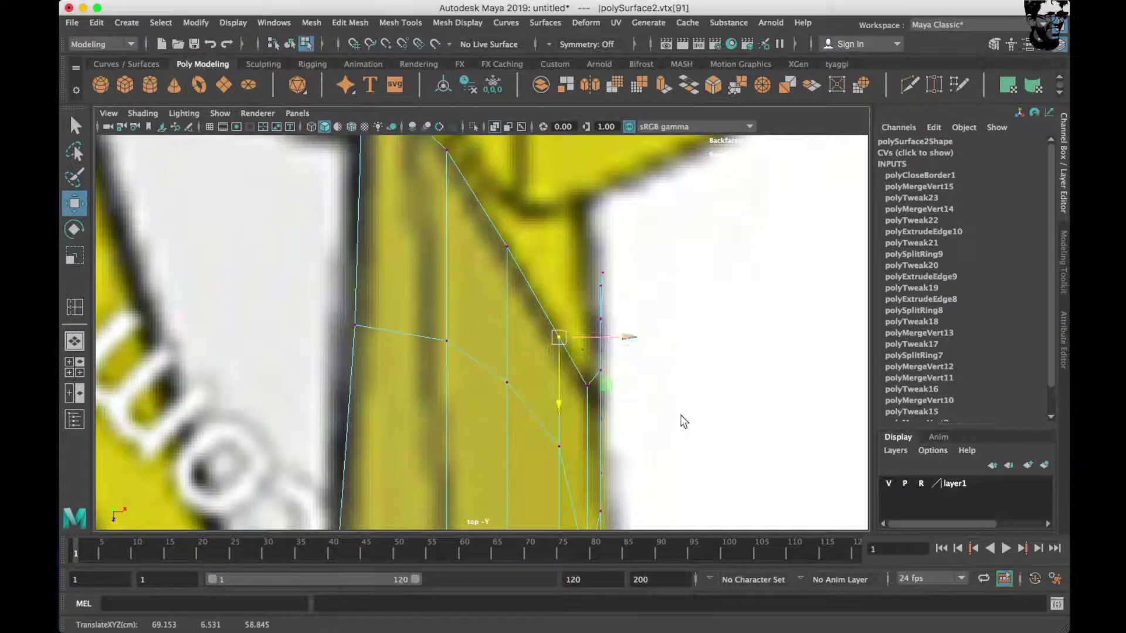
Slide the panel-edge vertices slightly left to match the blueprint lines.
key("space")
key("space")
key("space")
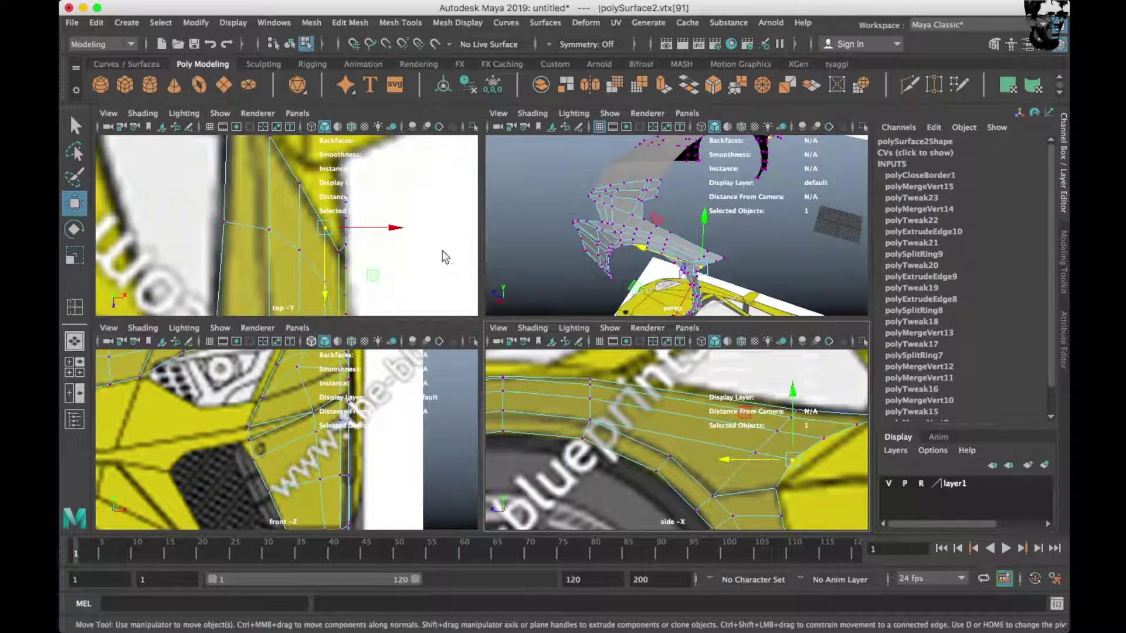
key("space")
scroll(389, 224, "up", 2)
scroll(428, 251, "up", 3)
left_click(486, 308)
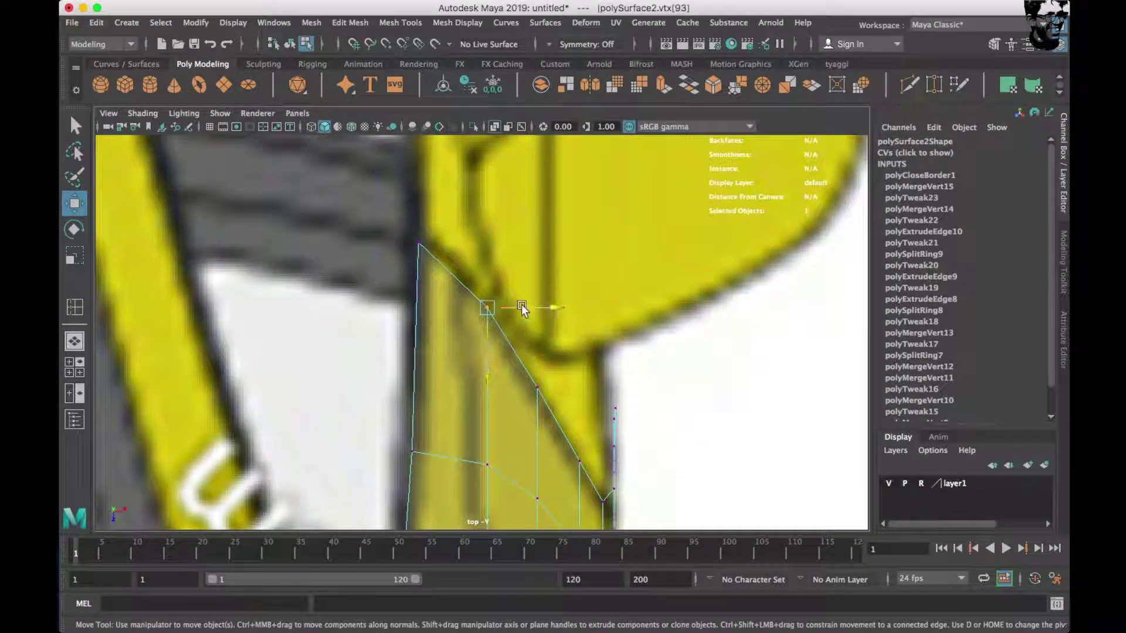
left_click_drag(522, 309, 507, 309)
middle_click_drag(501, 317, 505, 171, "alt")
left_click(490, 319)
left_click_drag(526, 320, 513, 321)
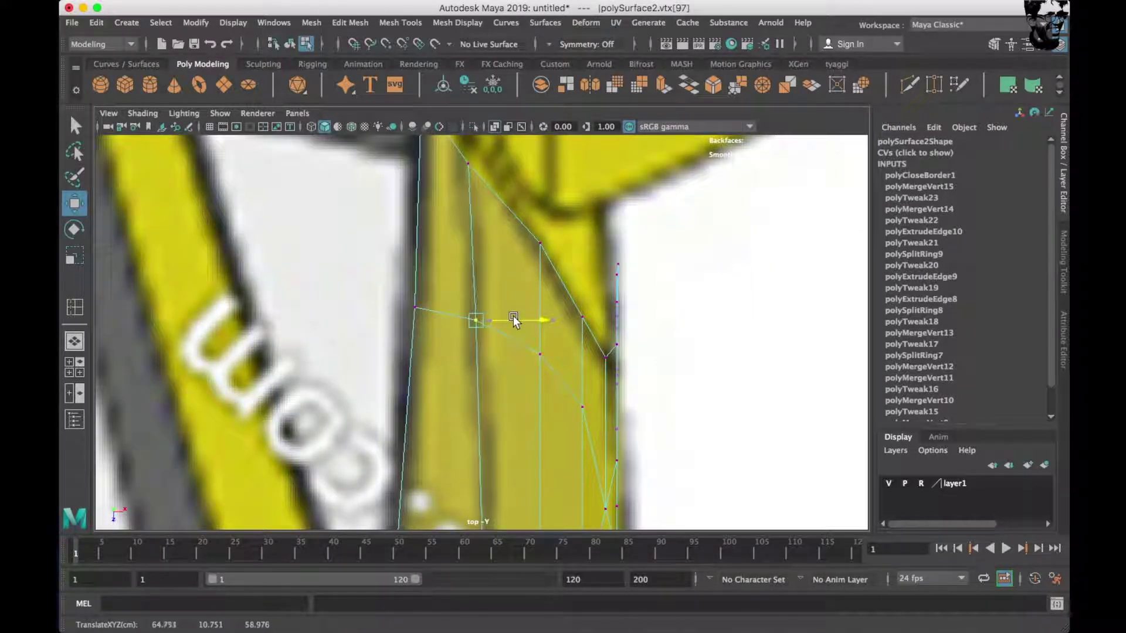
left_click(583, 323)
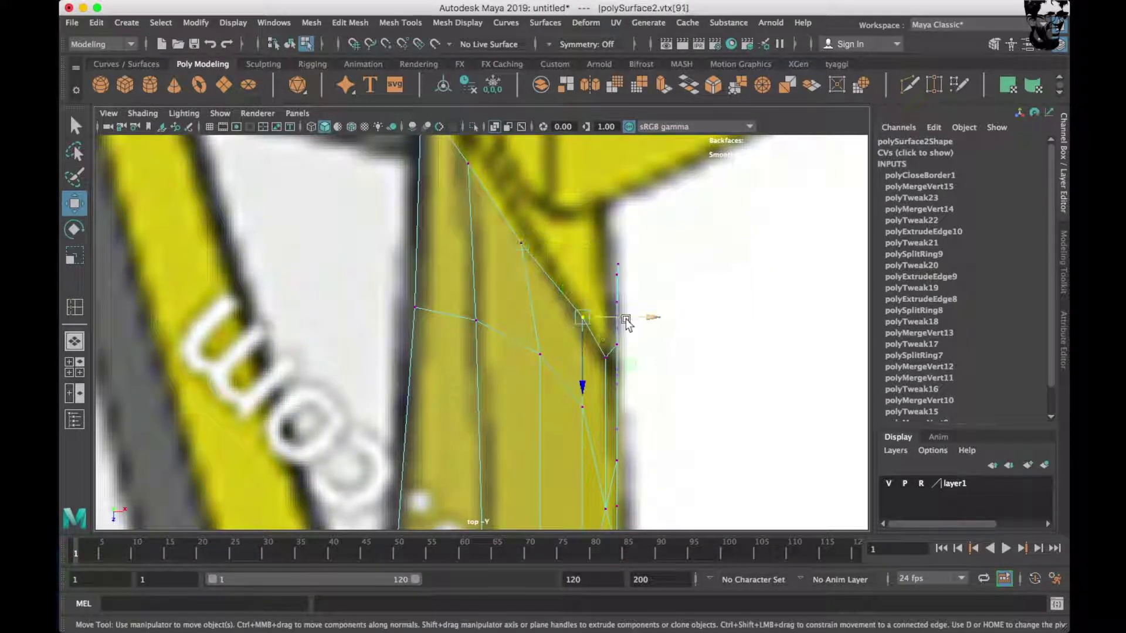
In the side view, align the corner vertex and its neighbour with the side blueprint.
key("space")
key("space")
left_click_drag(484, 338, 538, 347)
left_click(651, 274)
middle_click_drag(645, 264, 565, 361, "alt")
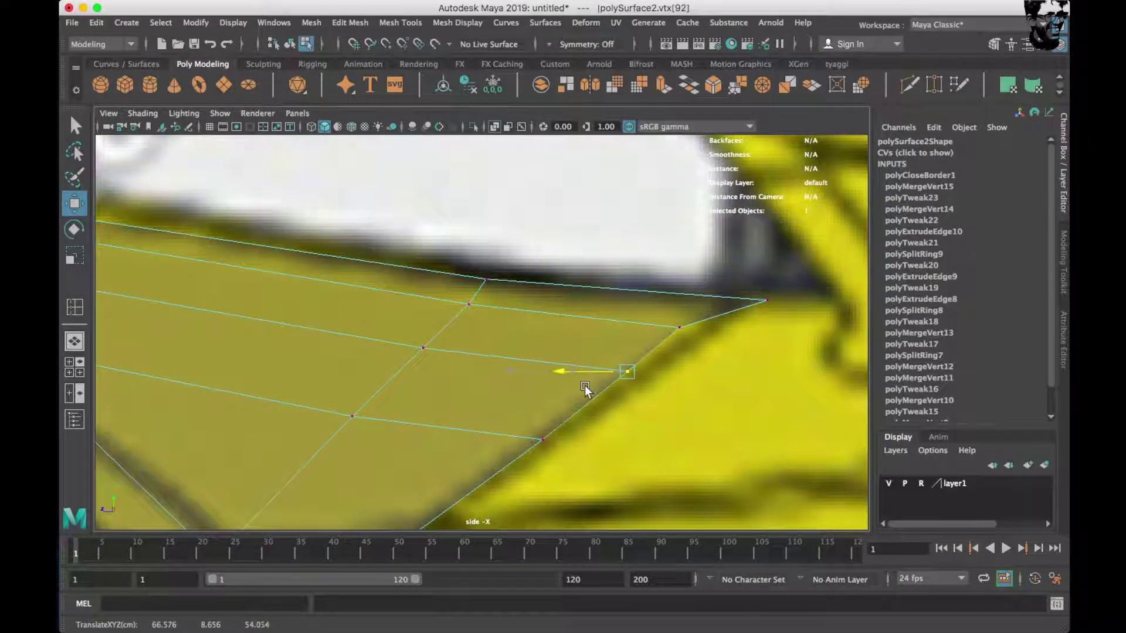
key("space")
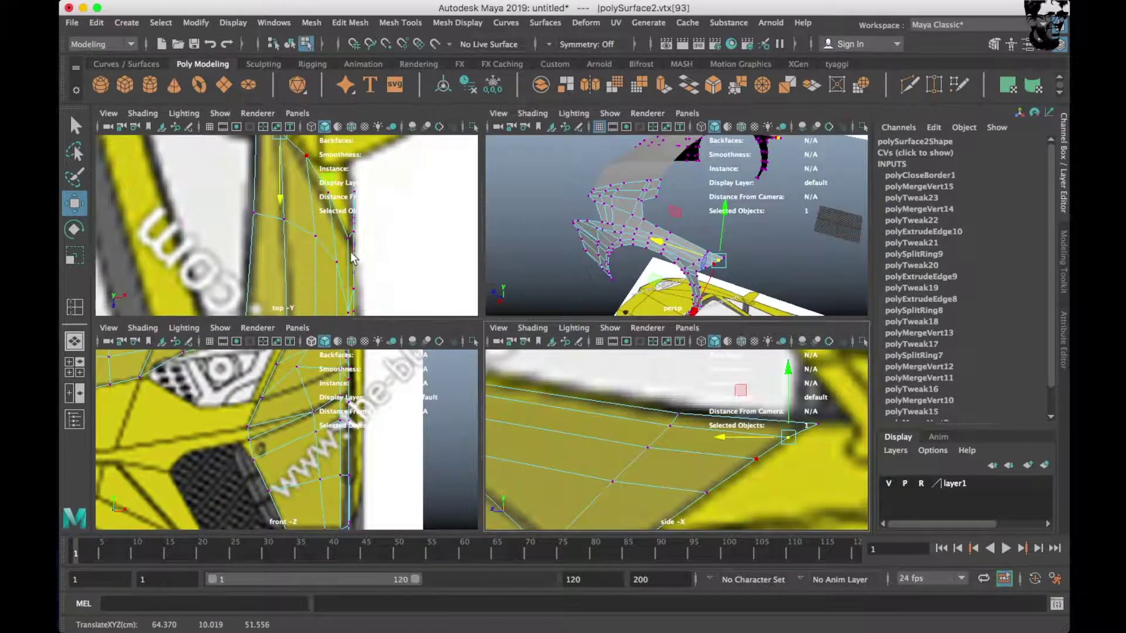
In the top view, move the panel-edge vertex onto the top outline, then orbit to check it.
key("space")
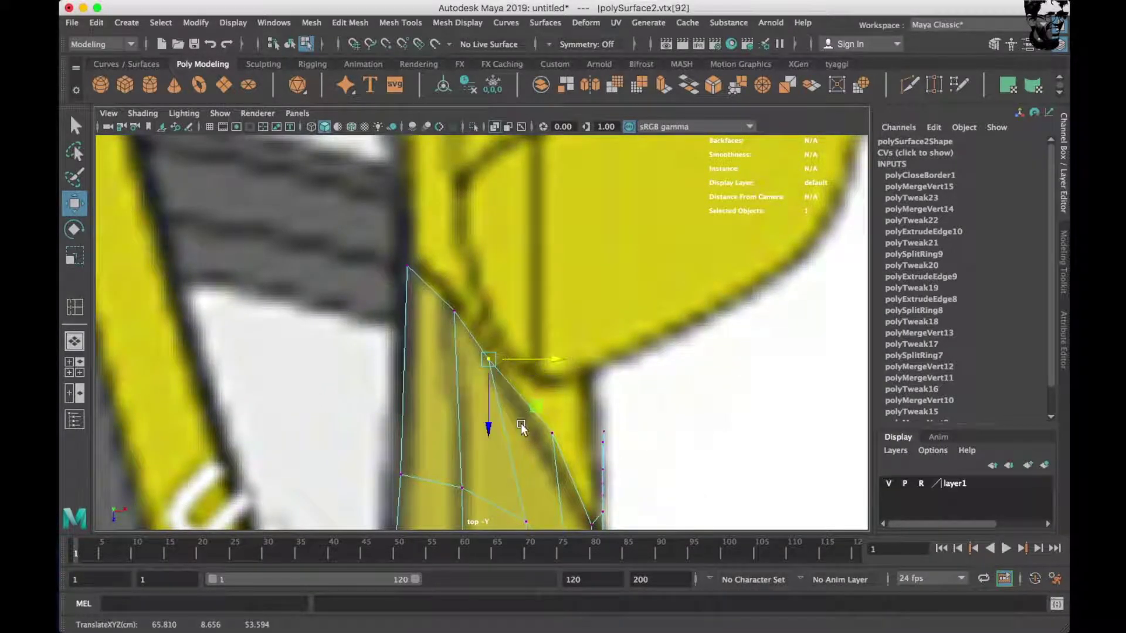
left_click(515, 329)
mouse_move(548, 334)
middle_mouse_down("alt")
mouse_move(474, 361)
mouse_move(462, 347)
middle_mouse_up("alt")
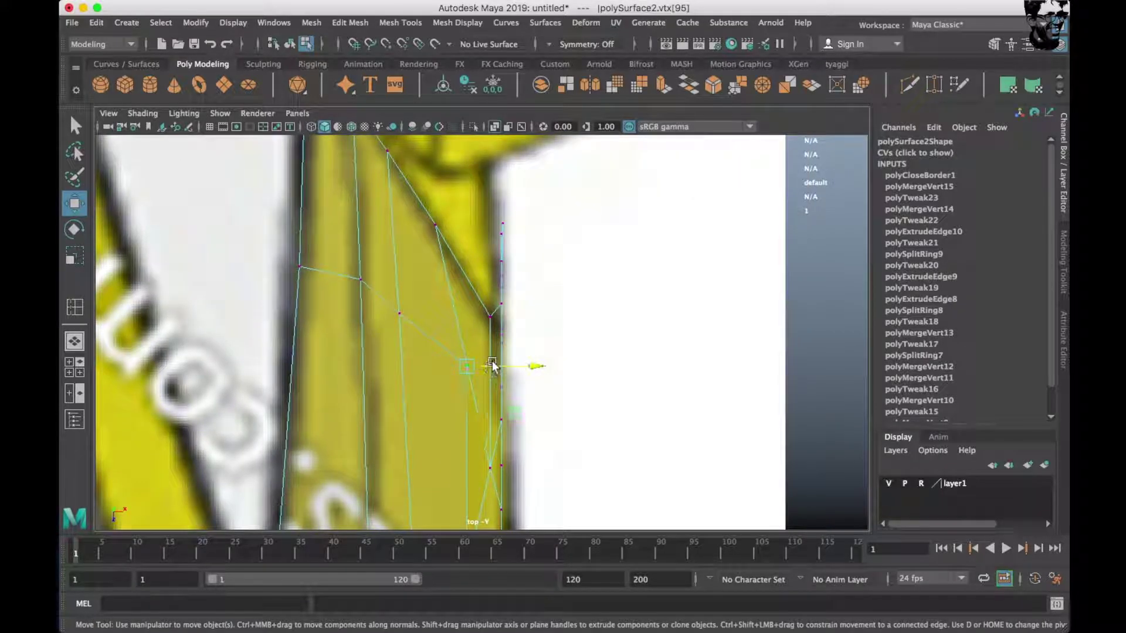
scroll(464, 381, "down", 3)
key("space")
key("space")
mouse_move(641, 294)
left_mouse_down("alt")
mouse_move(568, 319)
mouse_move(540, 309)
left_mouse_up("alt")
right_click_drag(540, 309, 515, 329, "shift")
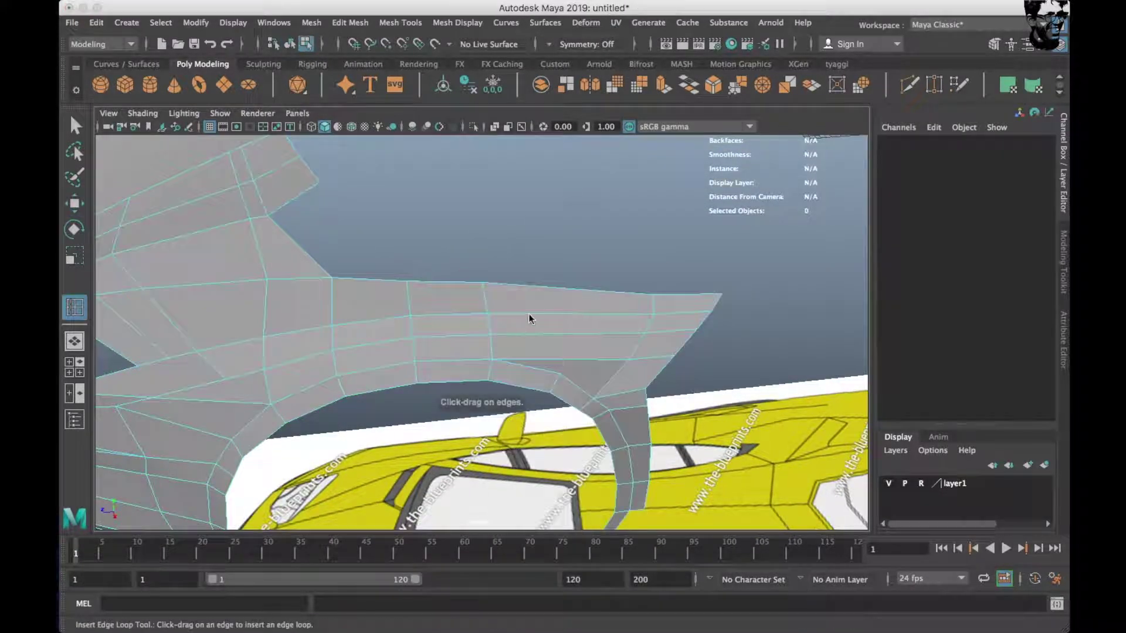
Insert an edge loop across the fender corner and apply Edit Edge Flow to it.
left_click(558, 309)
mouse_move(563, 307)
left_mouse_down("alt")
mouse_move(522, 283)
mouse_move(564, 355)
left_mouse_up("alt")
mouse_move(553, 248)
right_mouse_down()
mouse_move(593, 272)
mouse_move(576, 211)
right_mouse_up()
scroll(560, 317, "up", 3)
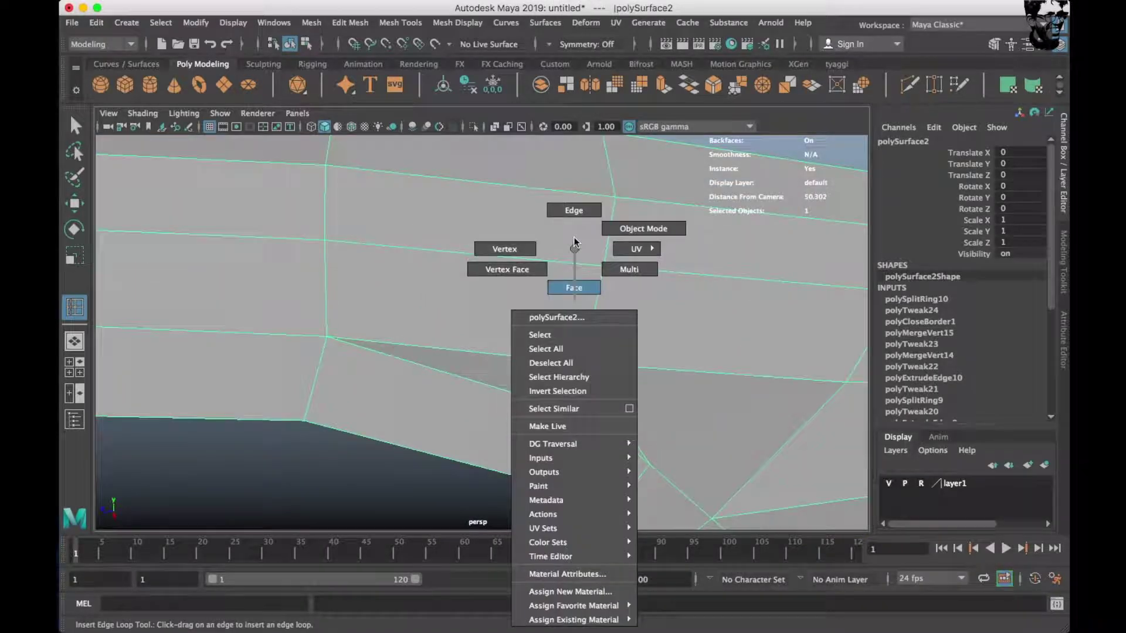
left_click(602, 415)
key("w")
right_click_drag(626, 246, 621, 376, "shift")
mouse_move(622, 375)
left_mouse_down("alt")
mouse_move(568, 390)
mouse_move(649, 373)
mouse_move(660, 301)
mouse_move(519, 288)
left_mouse_up("alt")
Check the result in the top view, then select polySurface2 beside the wheel in perspective.
key("space")
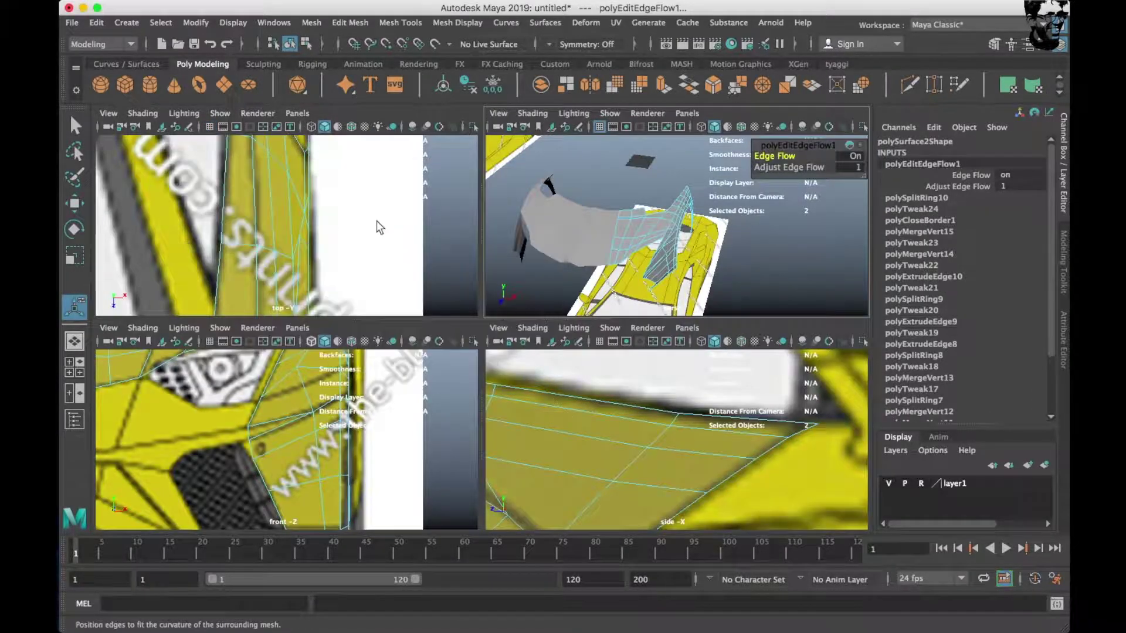
key("space")
scroll(508, 290, "down", 5)
scroll(495, 261, "up", 5)
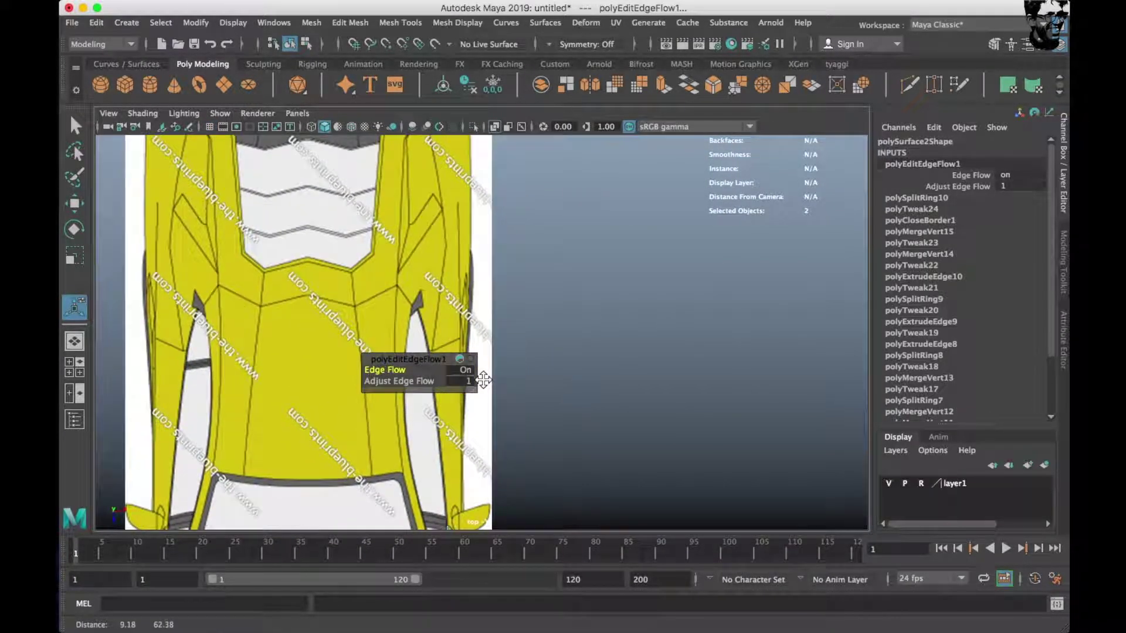
scroll(495, 261, "up", 3)
key("q")
key("space")
key("space")
mouse_move(570, 364)
middle_mouse_down("alt")
mouse_move(491, 207)
mouse_move(473, 210)
middle_mouse_up("alt")
left_click(349, 299)
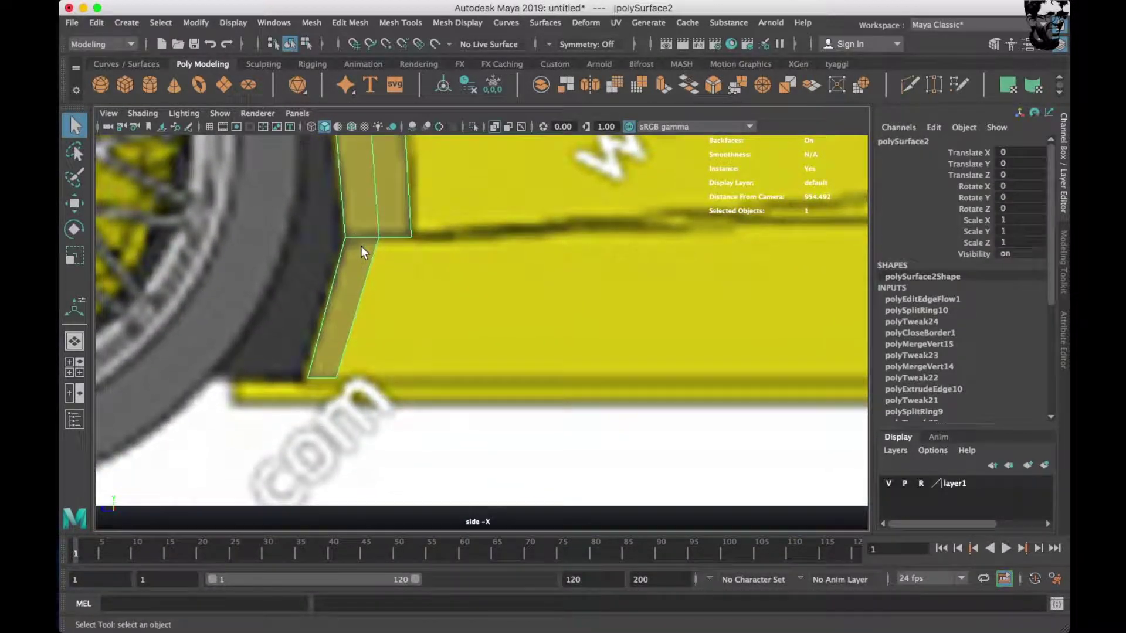
Extrude the fender's lower diagonal edge into a new face stretched along the sill.
scroll(361, 246, "up", 3)
scroll(377, 234, "up", 2)
middle_click_drag(377, 234, 397, 376, "alt")
right_click_drag(344, 252, 346, 208)
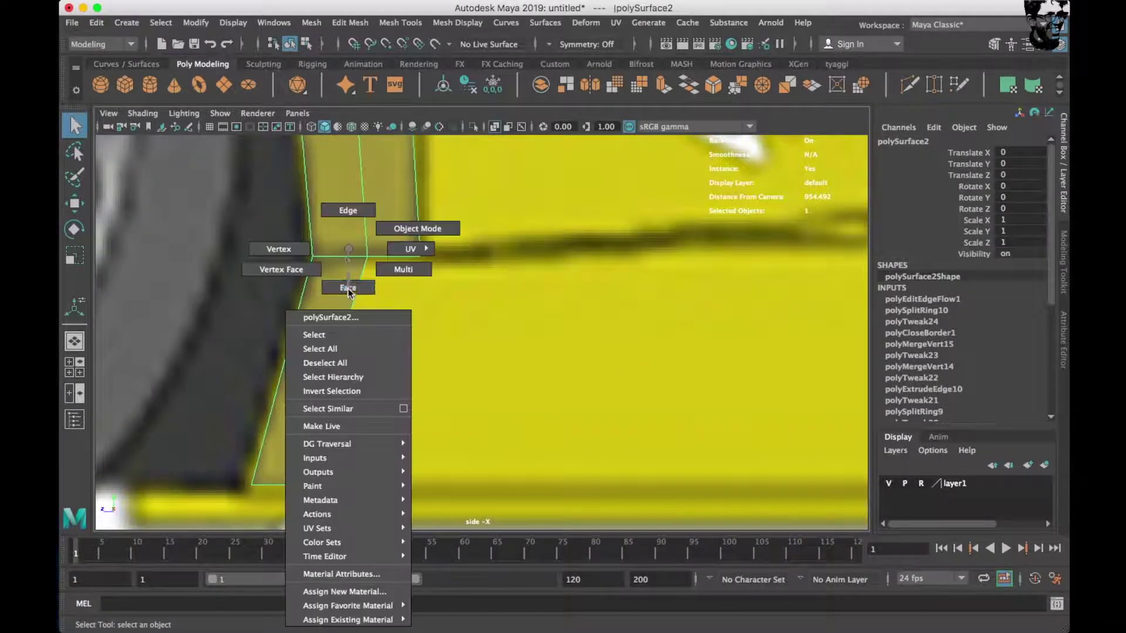
left_click(346, 316)
key("w")
mouse_move(347, 322)
left_mouse_down("alt")
mouse_move(334, 359)
mouse_move(646, 377)
left_mouse_up("alt")
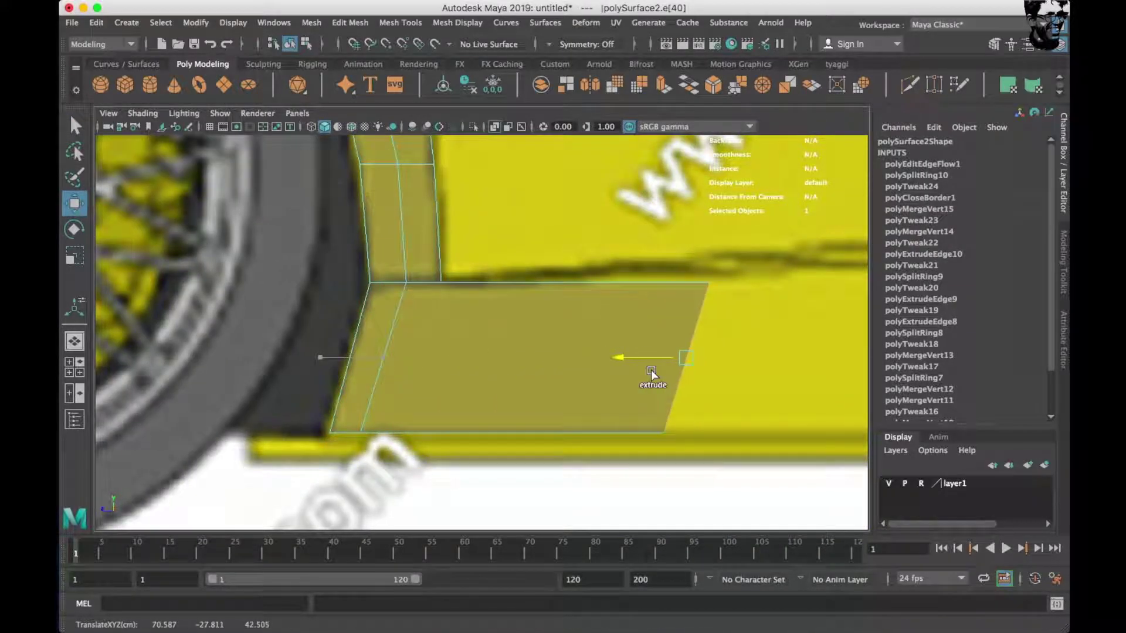
scroll(279, 332, "down", 3)
left_click_drag(235, 357, 754, 354)
middle_click_drag(754, 354, 351, 354, "alt")
scroll(338, 249, "up", 3)
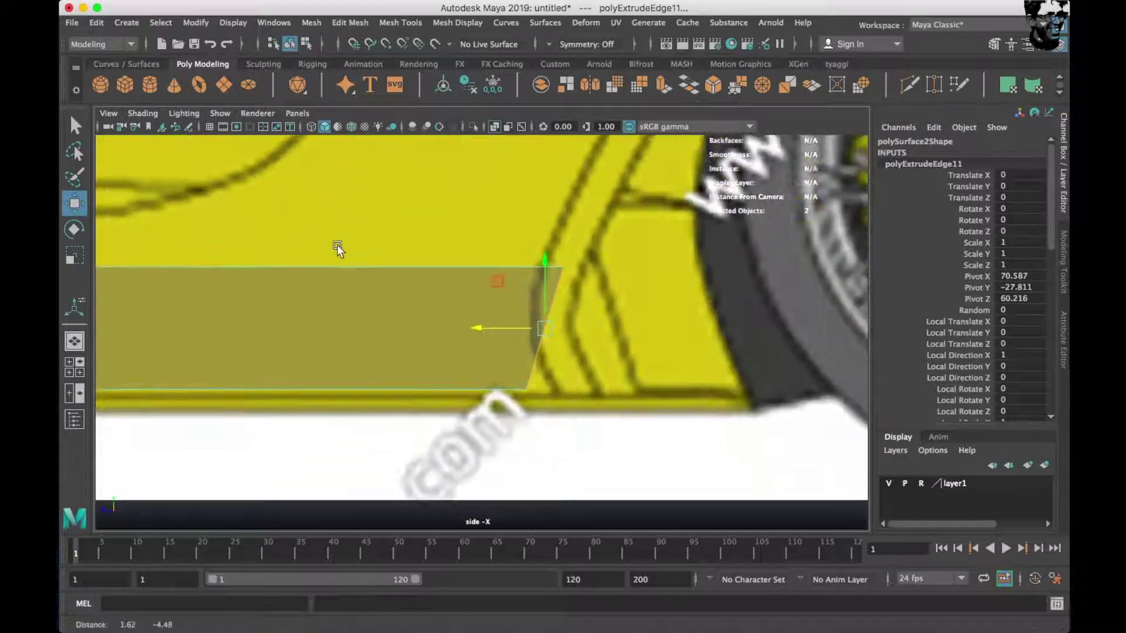
scroll(364, 256, "up", 2)
Slant the new face's end edge to the blueprint and move its end corners out to the body side.
left_click(540, 382)
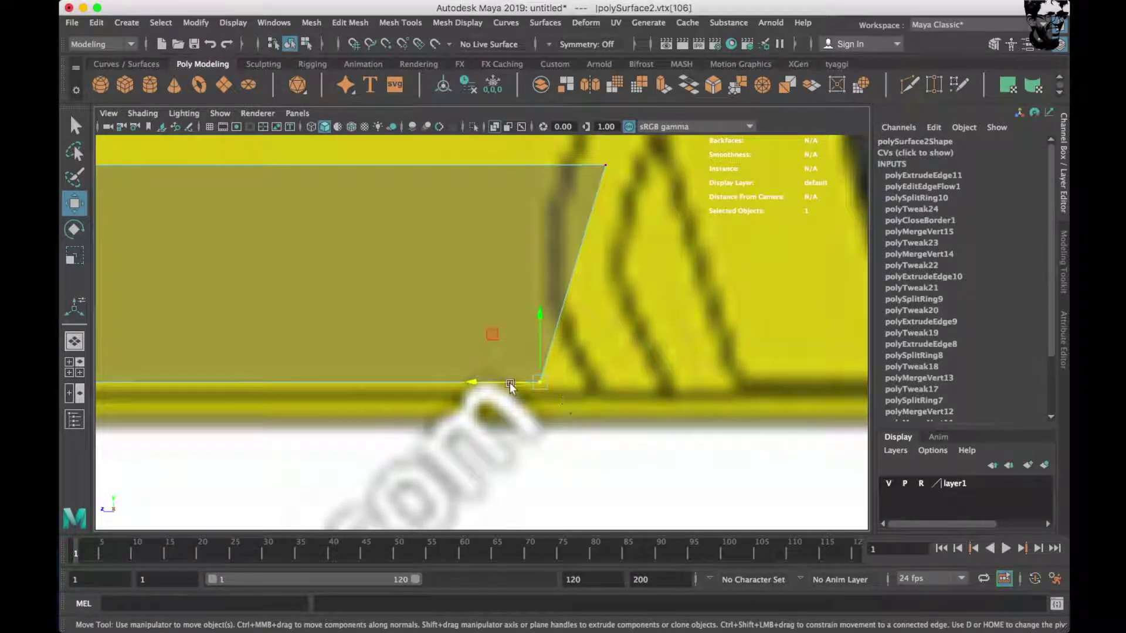
left_click_drag(504, 387, 551, 387)
middle_click_drag(586, 346, 536, 395, "alt")
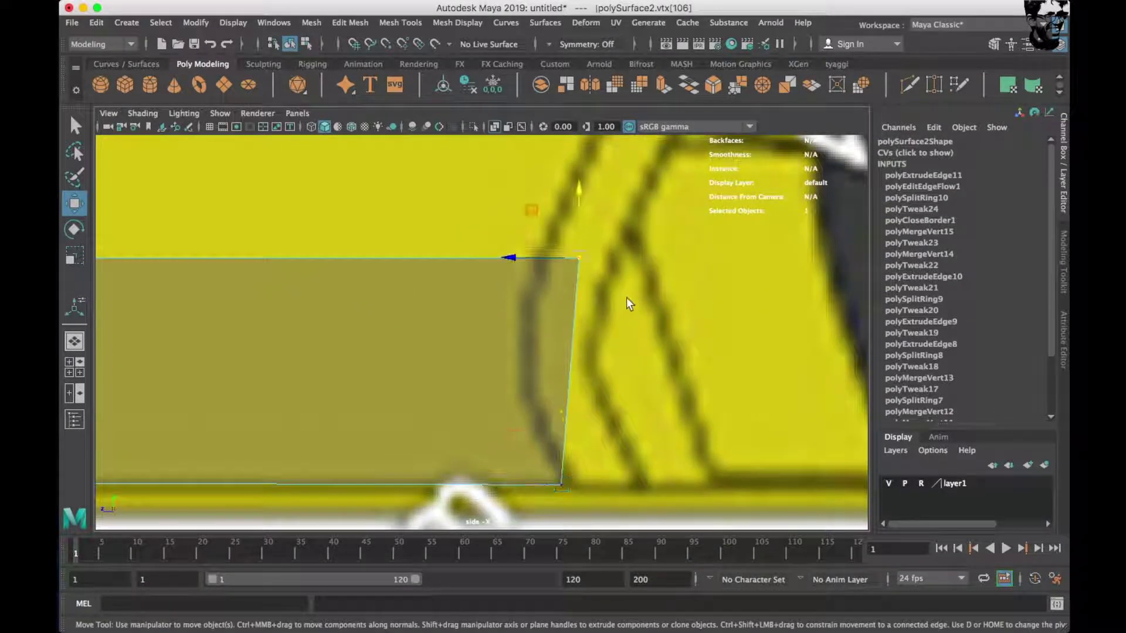
left_click(540, 258)
key("space")
left_click_drag(581, 213, 436, 319)
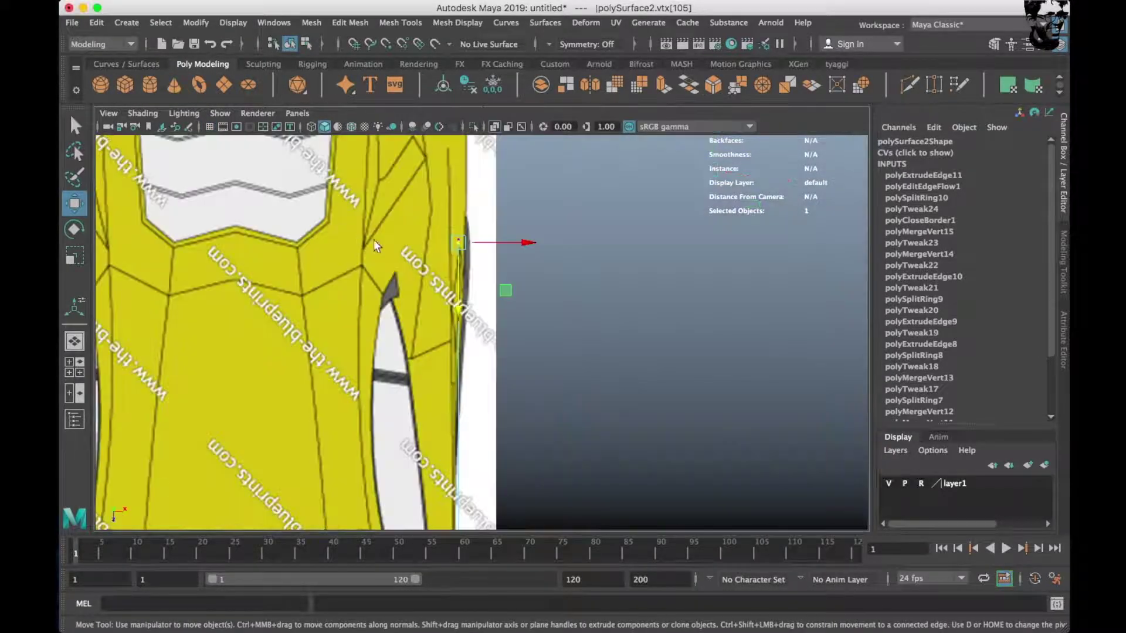
middle_click_drag(436, 319, 448, 194, "alt")
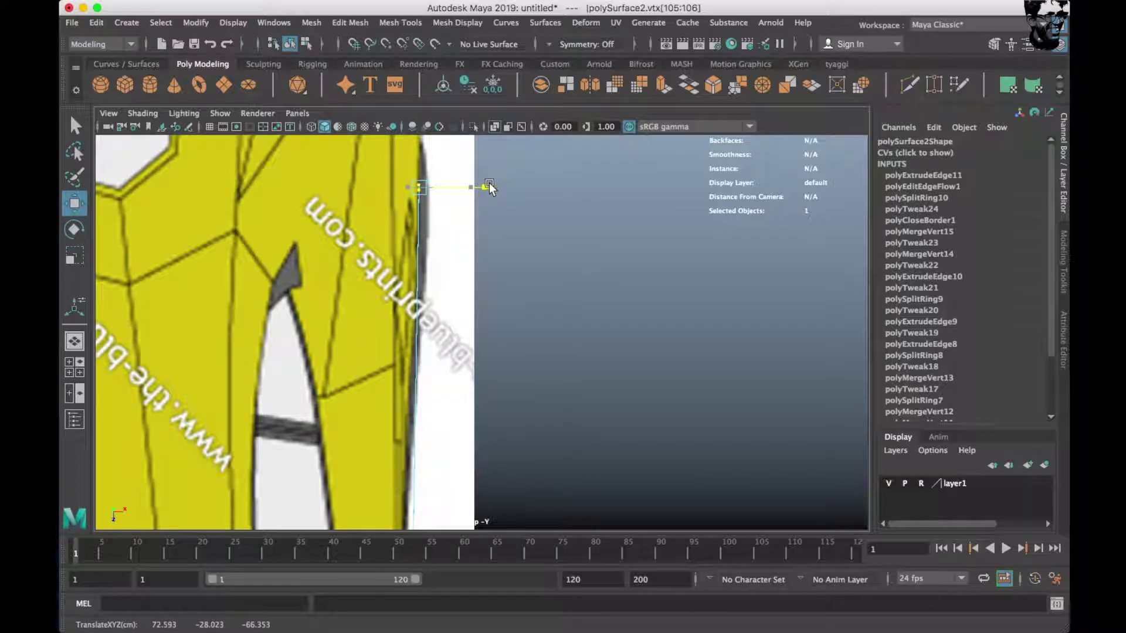
mouse_move(474, 315)
middle_mouse_down("alt")
mouse_move(477, 268)
mouse_move(479, 343)
middle_mouse_up("alt")
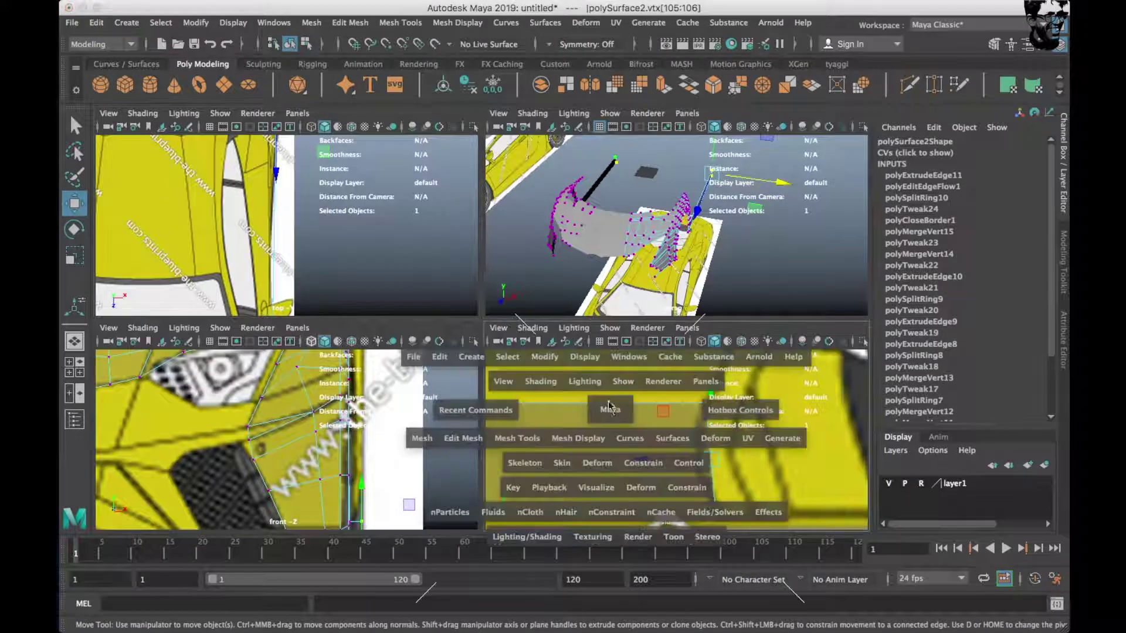
left_click_drag(479, 343, 437, 390)
Add a horizontal edge loop through the sill and pull its end vertices inward to shape the edge.
right_click_drag(465, 292, 389, 328, "shift")
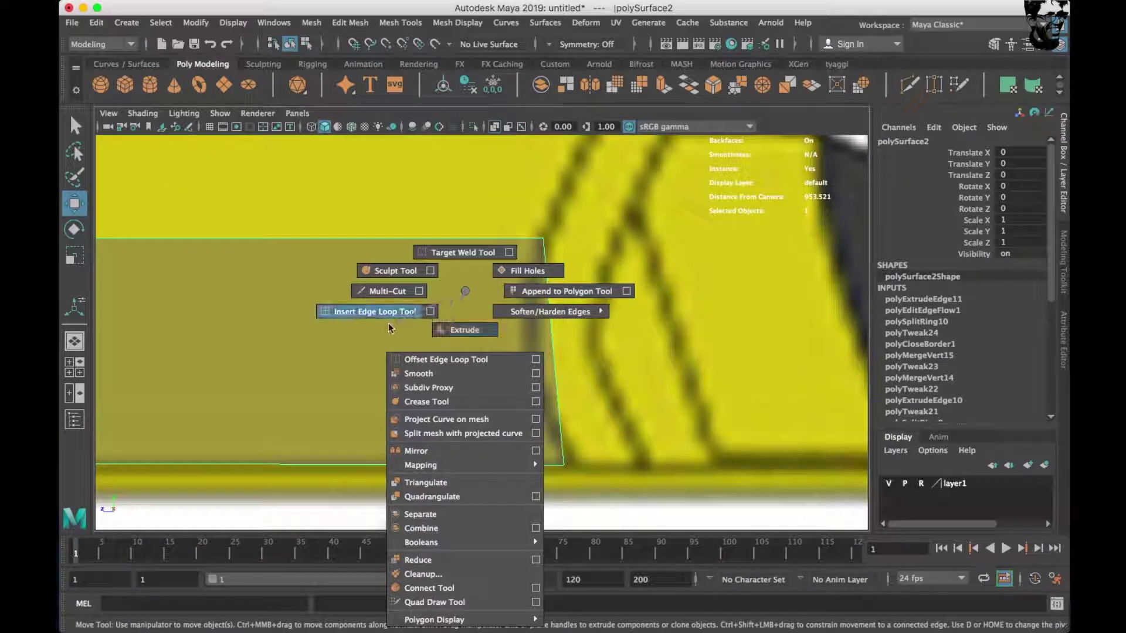
left_click(551, 346)
right_click_drag(516, 249, 422, 246)
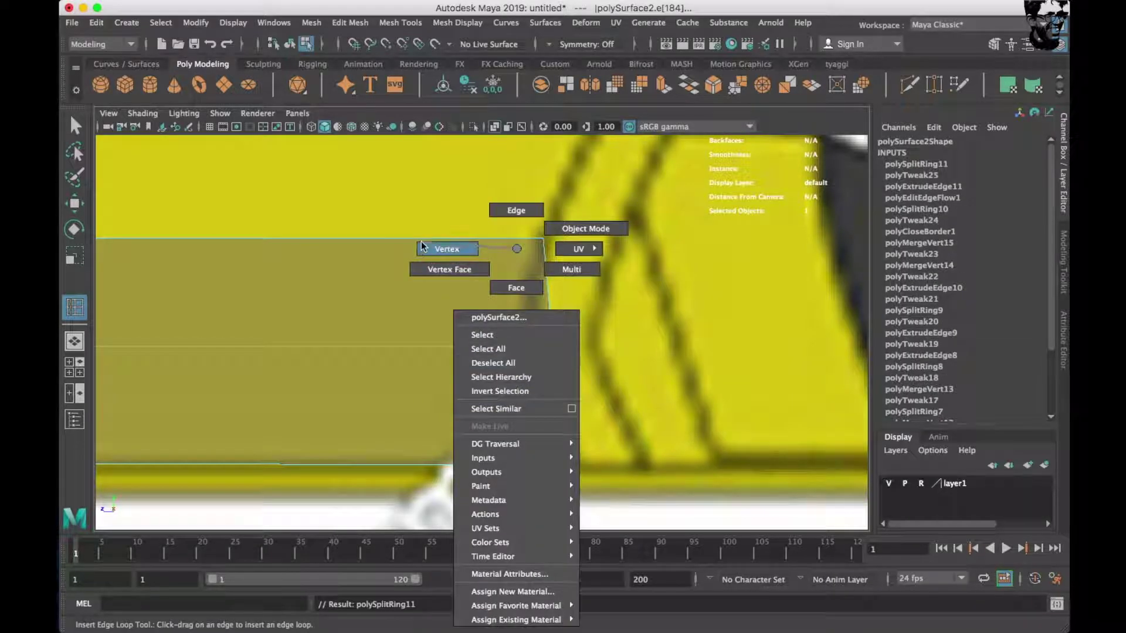
key("w")
left_click_drag(581, 383, 504, 346)
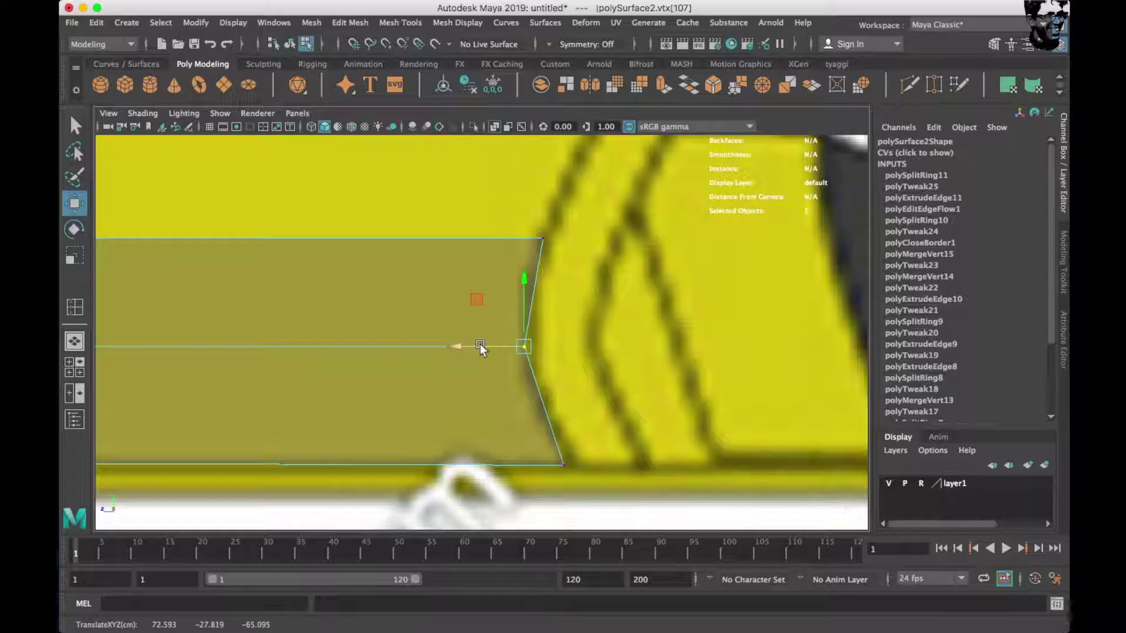
left_click_drag(480, 346, 449, 346)
left_click_drag(526, 248, 511, 241)
left_click(564, 465)
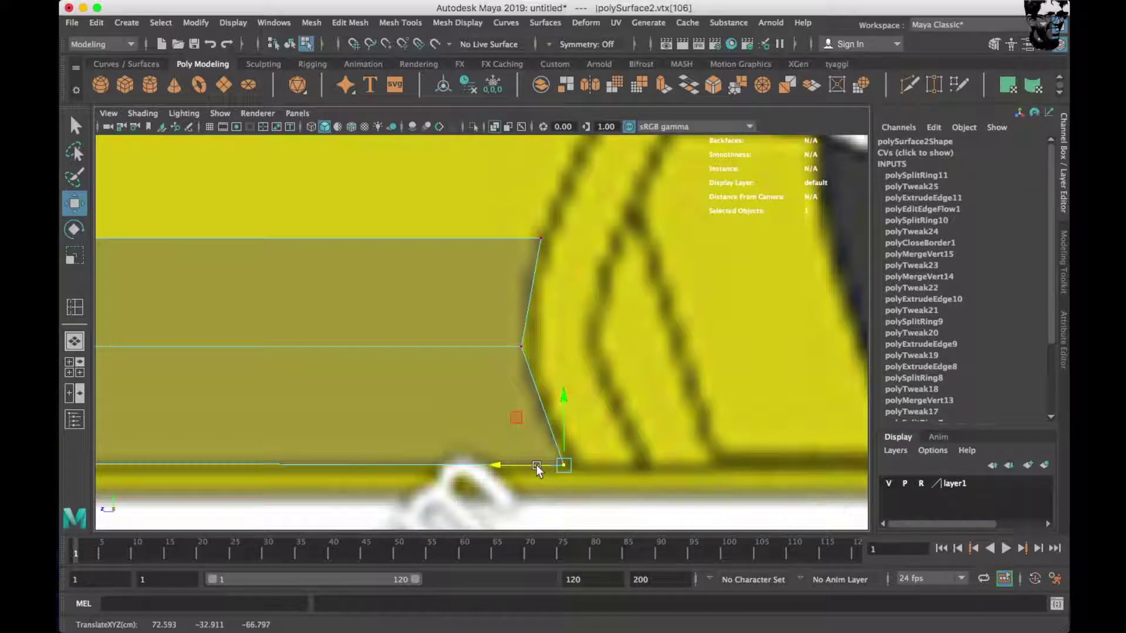
scroll(533, 429, "down", 5)
middle_click_drag(535, 326, 672, 352, "alt")
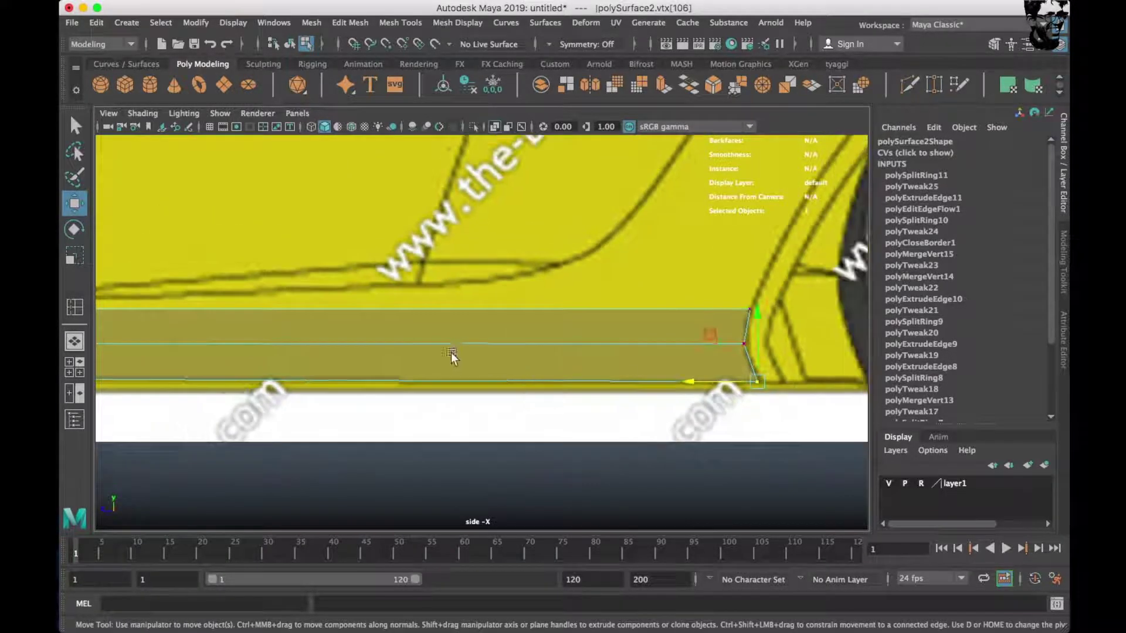
Insert a vertical edge loop across the sill and check it from the top view.
right_click_drag(568, 294, 484, 309, "shift")
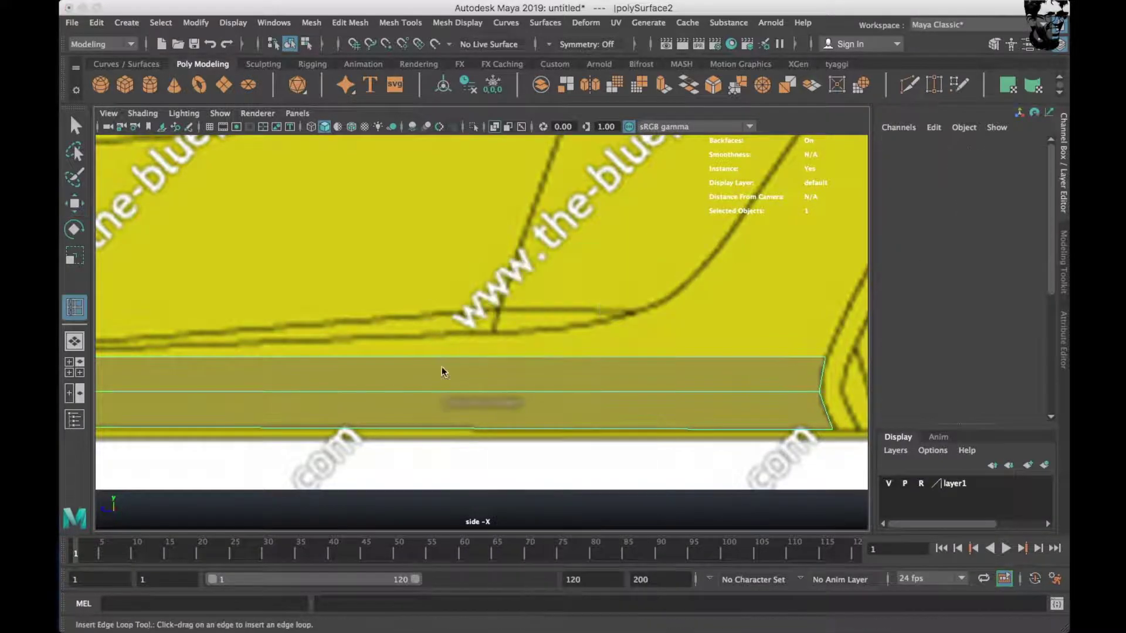
left_click(441, 389)
key("space")
key("space")
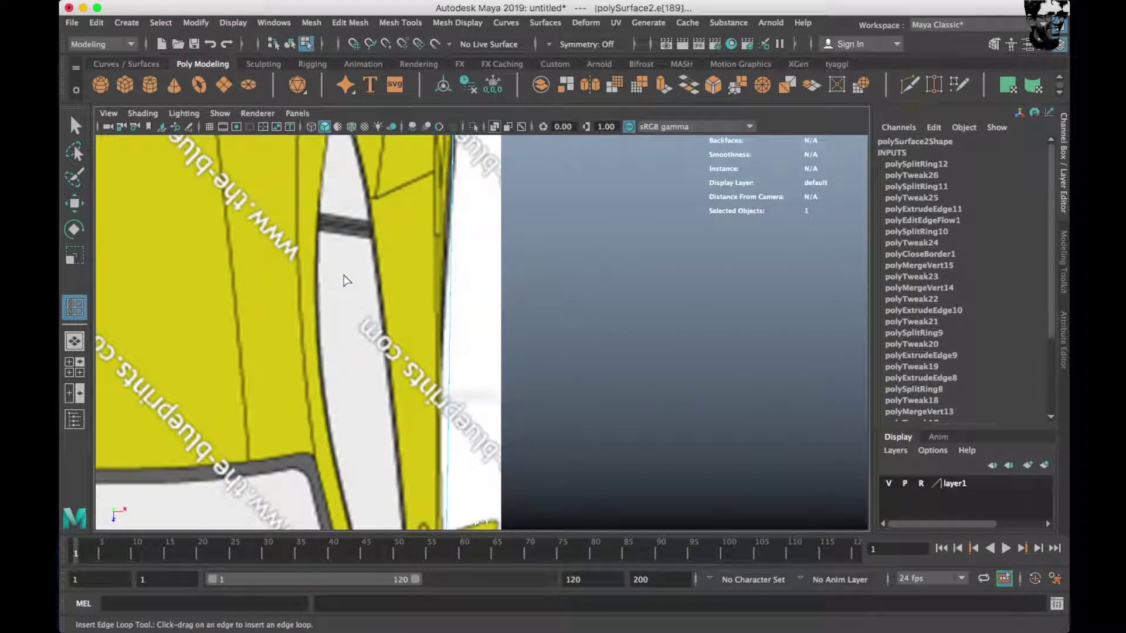
key("w")
middle_click_drag(493, 301, 449, 320, "alt")
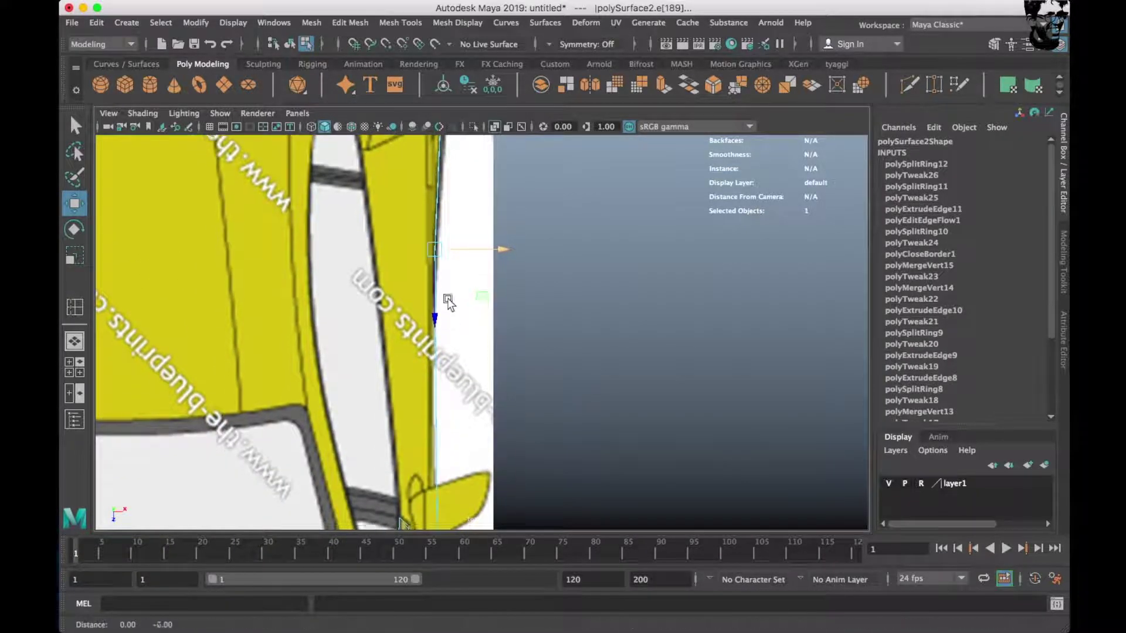
key("space")
key("space")
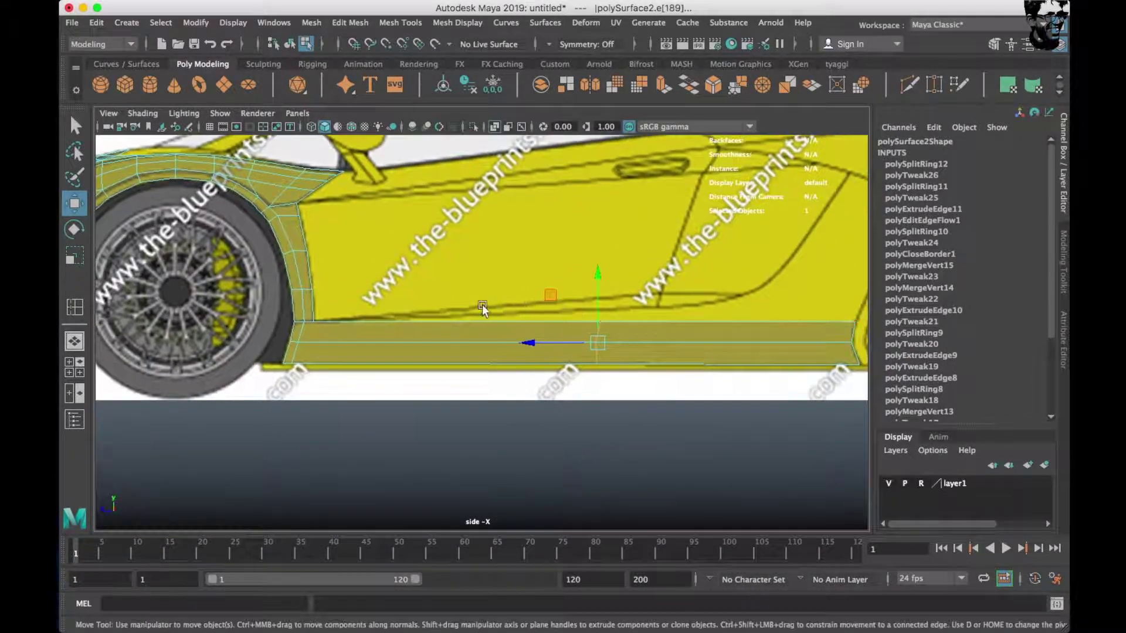
Add another vertical edge loop and push its edge out to the body's side line.
right_click(485, 304)
right_click_drag(486, 304, 410, 310, "shift")
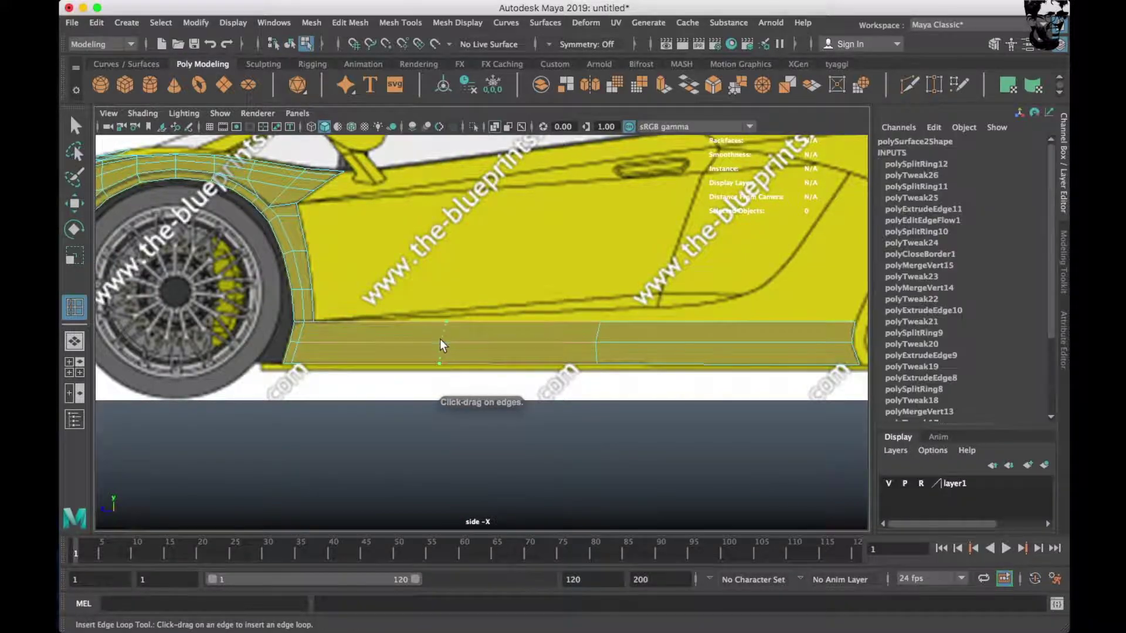
left_click(441, 340)
key("space")
key("space")
middle_click_drag(332, 304, 320, 340, "alt")
key("w")
middle_click_drag(498, 335, 455, 353, "alt")
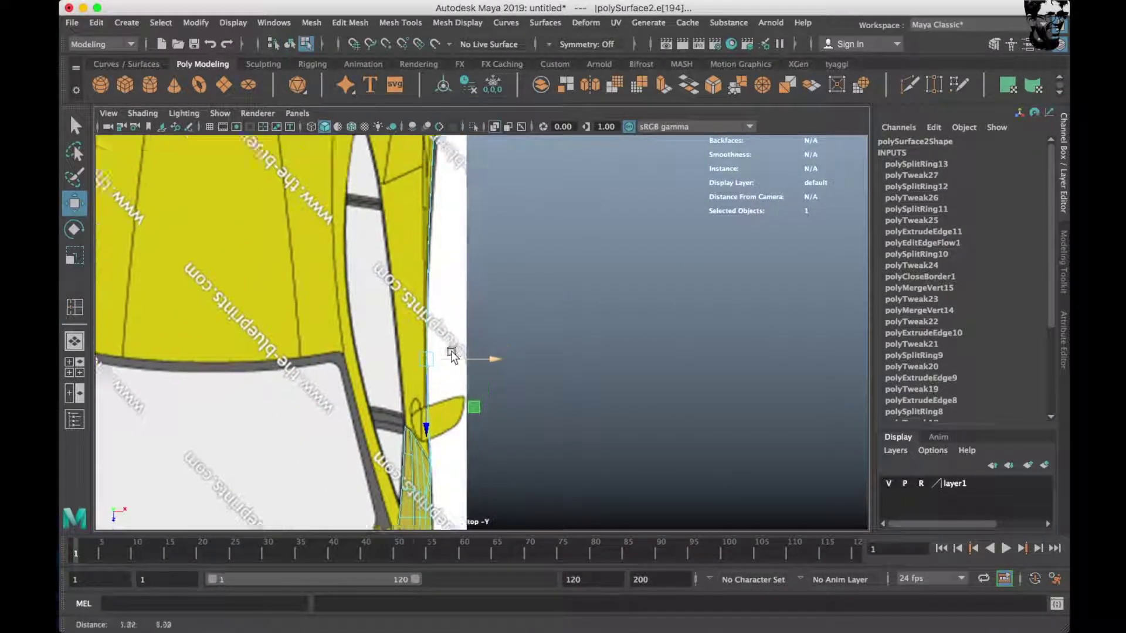
Orbit the perspective view to inspect the sill strip in 3D, then return to side view.
scroll(455, 364, "up", 3)
scroll(457, 364, "up", 3)
scroll(429, 285, "down", 2)
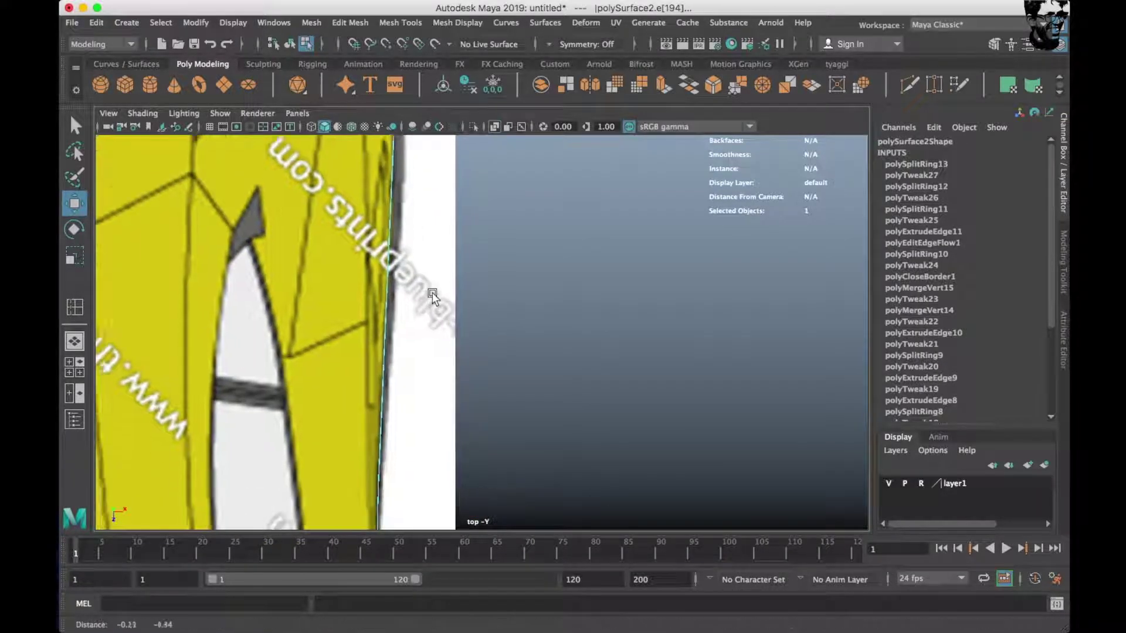
scroll(446, 258, "down", 2)
scroll(458, 233, "down", 2)
scroll(455, 334, "up", 1)
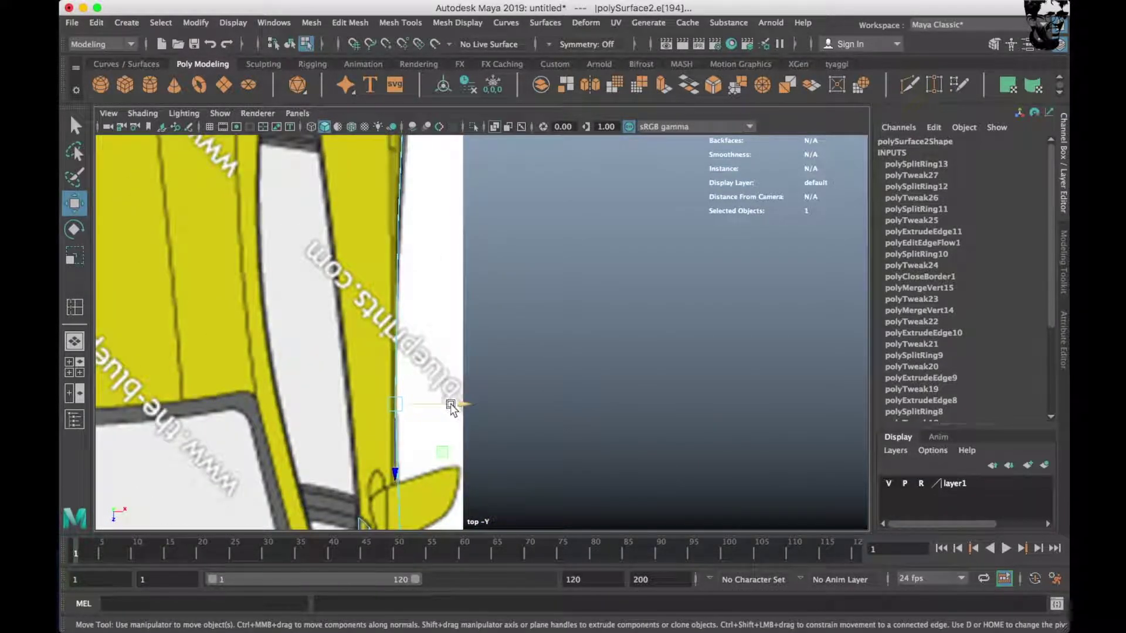
scroll(467, 354, "down", 2)
key("space")
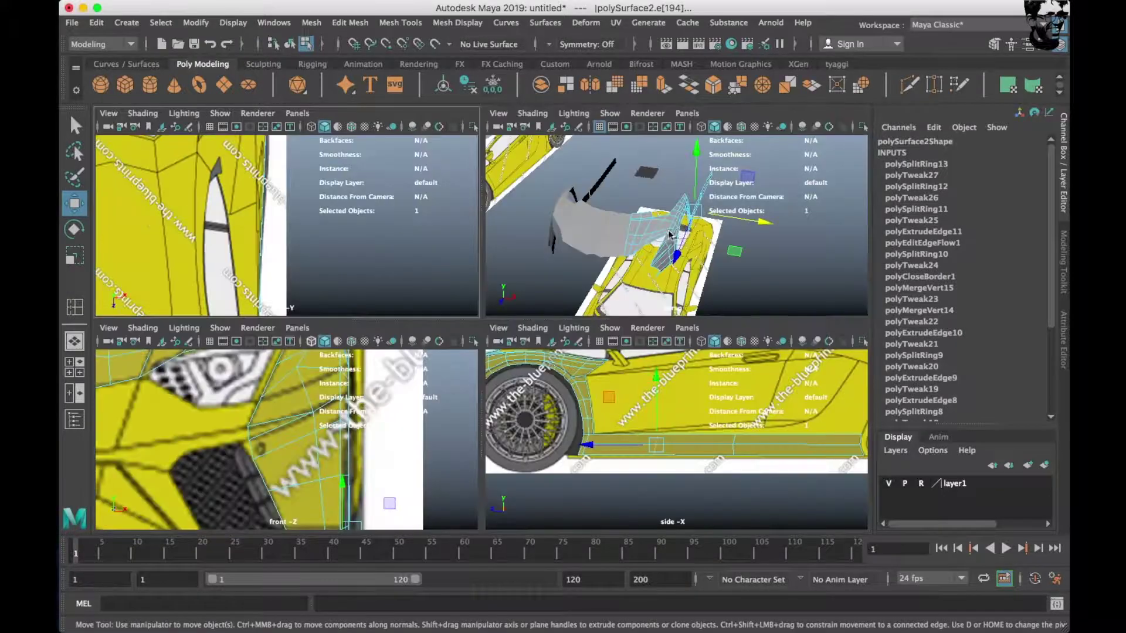
key("space")
left_click_drag(528, 264, 340, 309, "alt")
key("space")
key("space")
scroll(499, 234, "up", 3)
right_click(491, 298)
Raise the sill's upper vertices so its top edge meets the blueprint line.
left_click(427, 248)
left_click(463, 258)
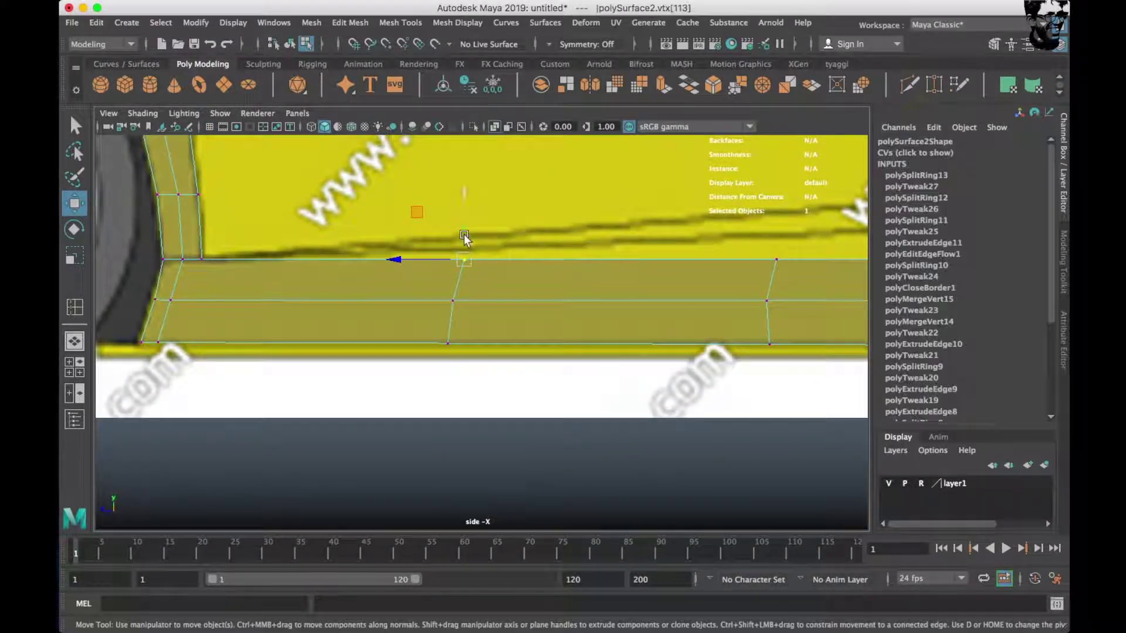
scroll(457, 249, "up", 2)
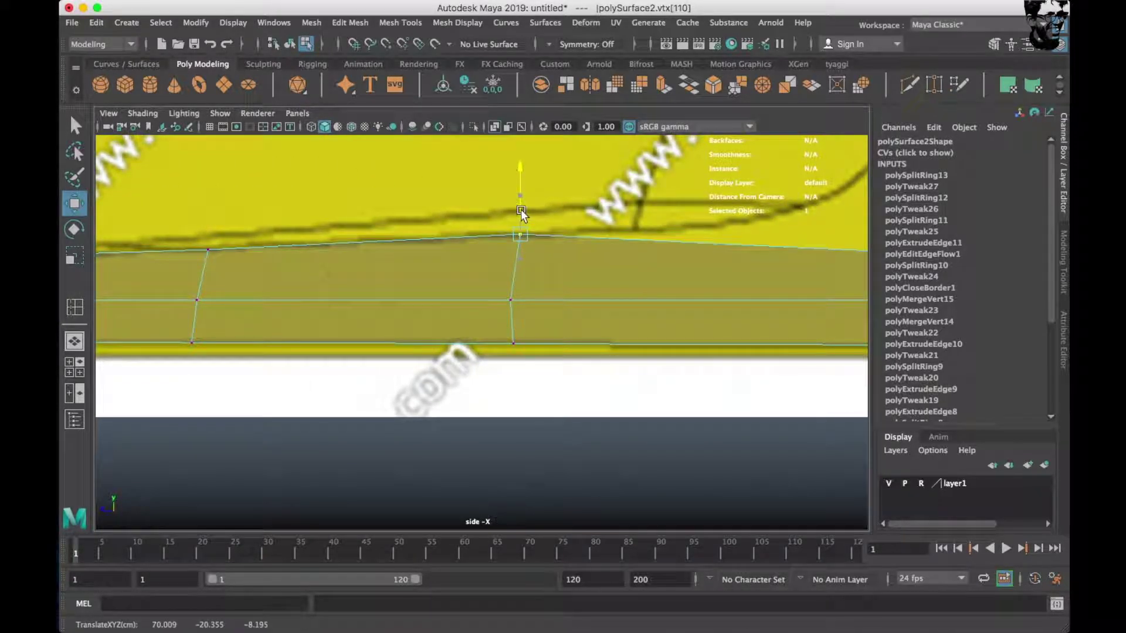
middle_click_drag(521, 209, 411, 314, "alt")
scroll(661, 304, "up", 2)
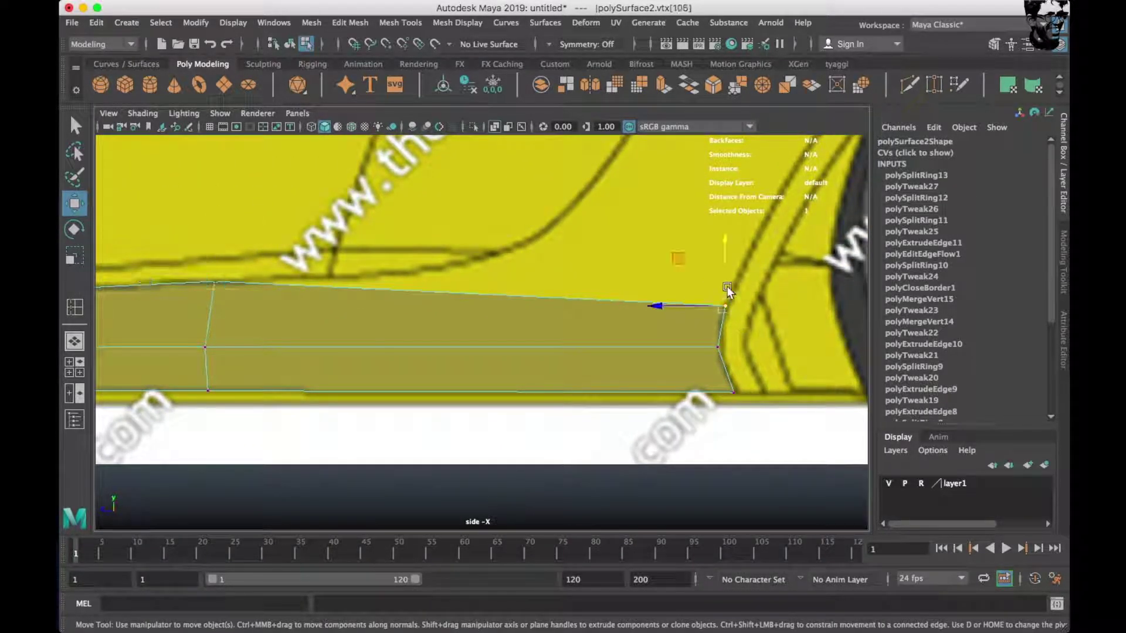
left_click_drag(727, 286, 728, 259)
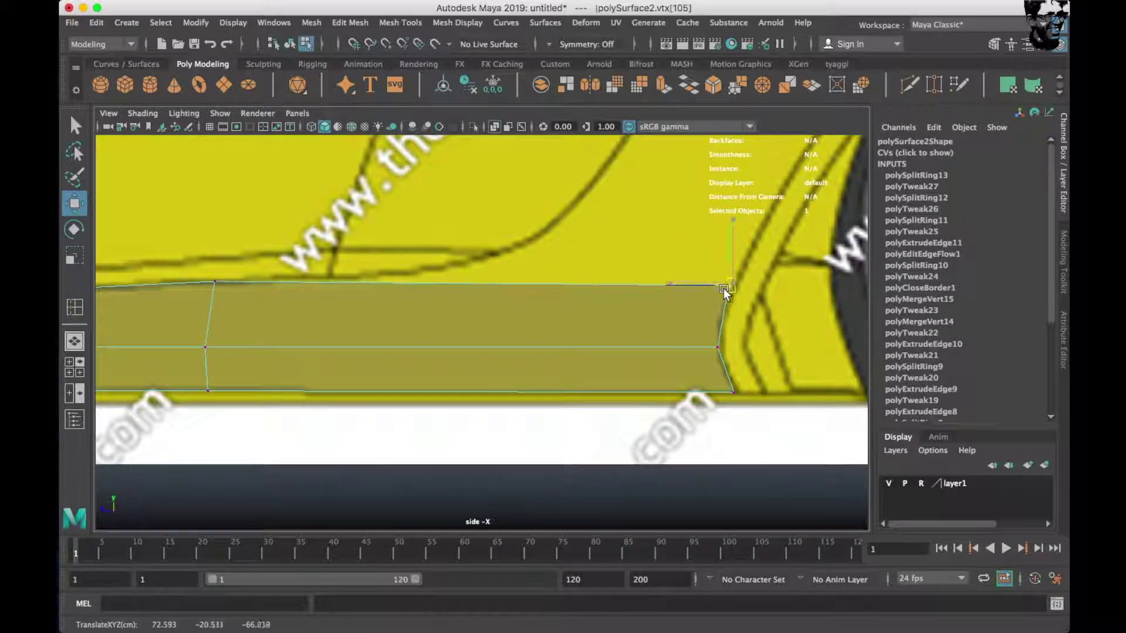
scroll(586, 309, "up", 1)
right_click_drag(475, 249, 614, 201)
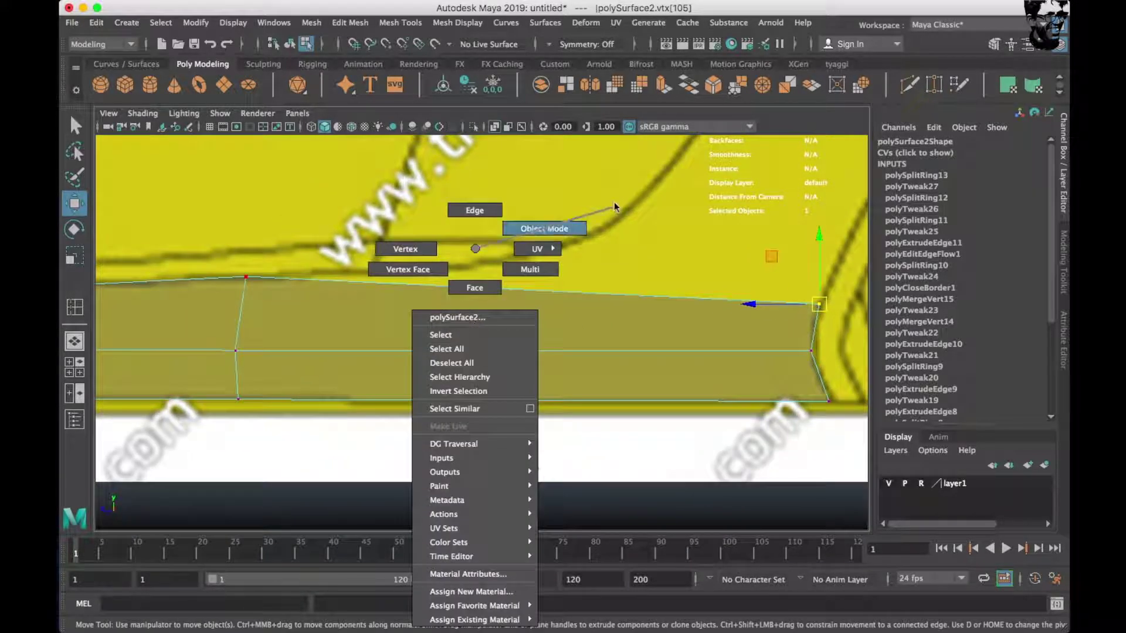
Insert a vertical edge loop near the sill's end and raise its top vertex onto the blueprint.
right_click_drag(491, 340, 403, 324, "shift")
left_click(366, 350)
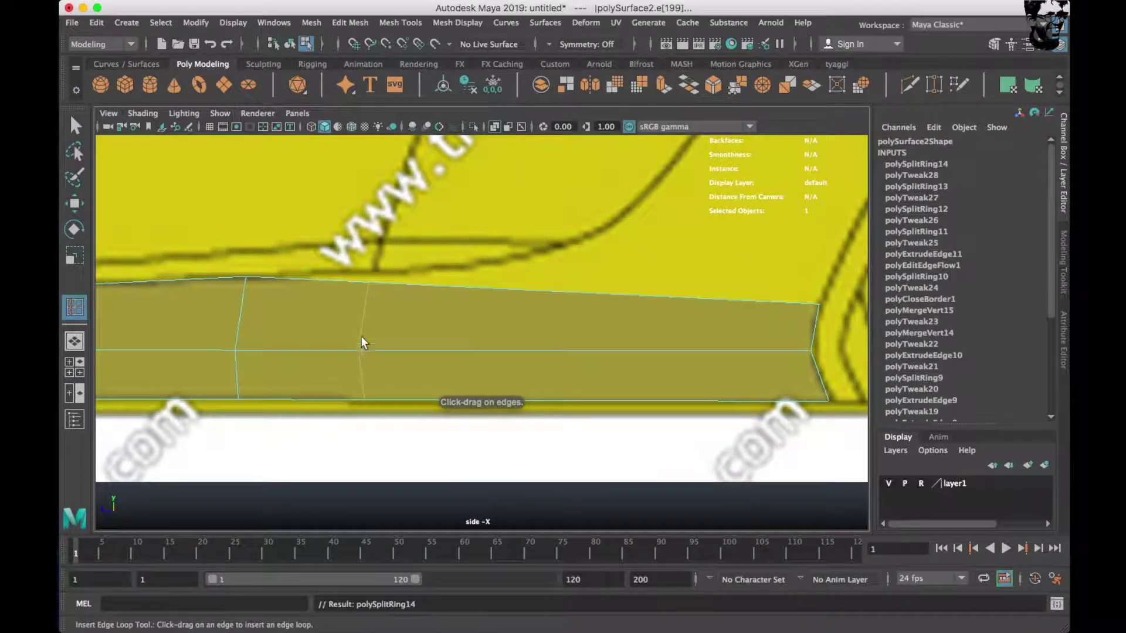
scroll(381, 352, "up", 2)
right_click_drag(405, 252, 345, 256)
left_click_drag(319, 289, 395, 336)
key("w")
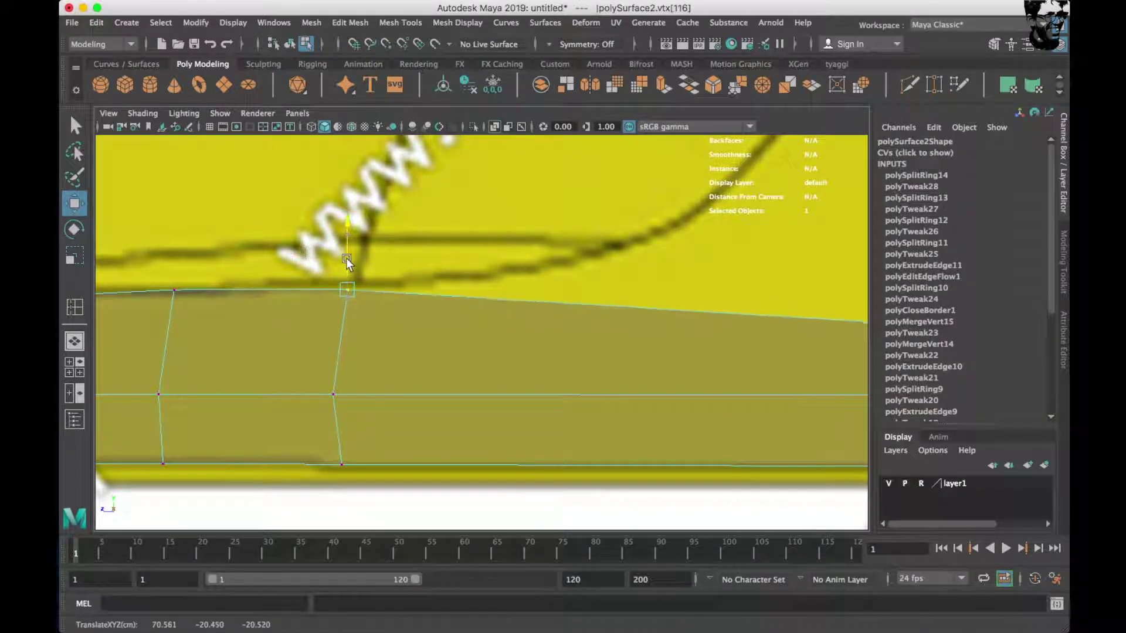
scroll(555, 414, "down", 3)
scroll(498, 424, "down", 2)
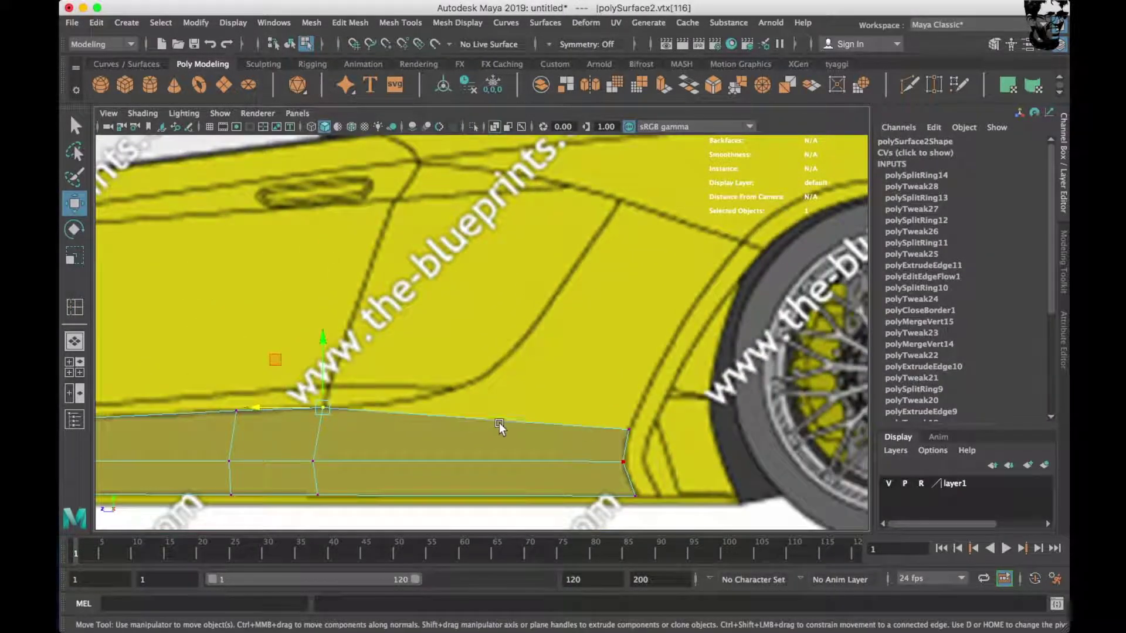
Add a second vertical loop and lift its top vertex to follow the body line.
right_click_drag(553, 386, 435, 317, "shift")
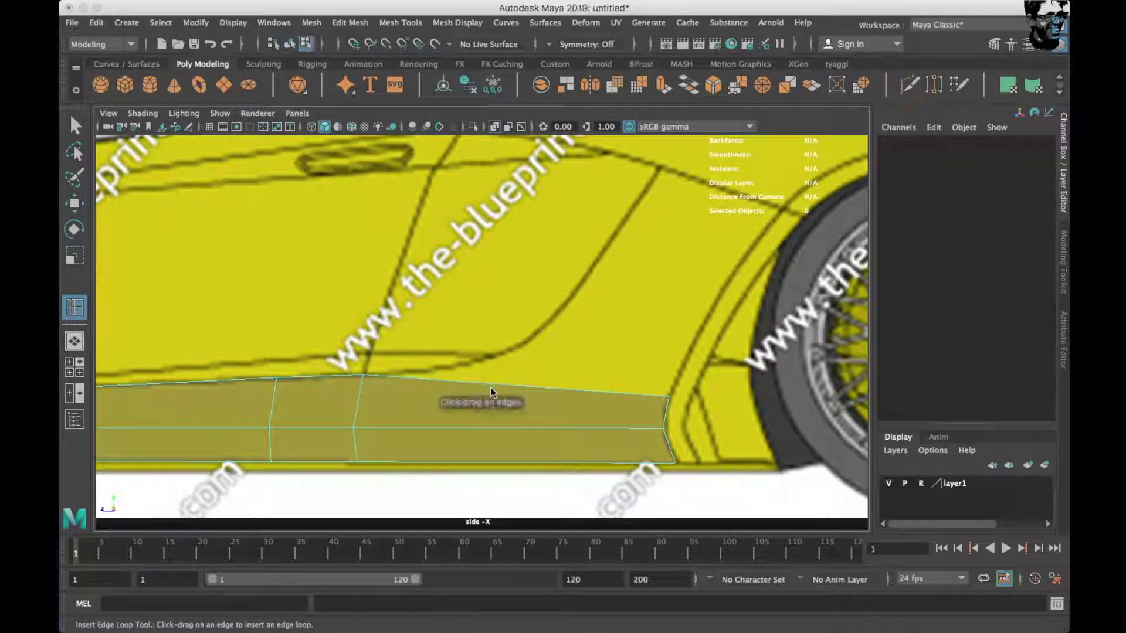
left_click(502, 382)
scroll(502, 382, "up", 2)
key("w")
scroll(502, 383, "up", 2)
right_click_drag(545, 249, 483, 249)
left_click_drag(489, 360, 531, 425)
left_click_drag(516, 380, 516, 326)
middle_click_drag(522, 335, 487, 388, "alt")
right_click_drag(487, 389, 516, 358)
Add a third loop near the strip's rear, lift its top vertex, and select the rear top edge.
right_click_drag(569, 291, 505, 332, "shift")
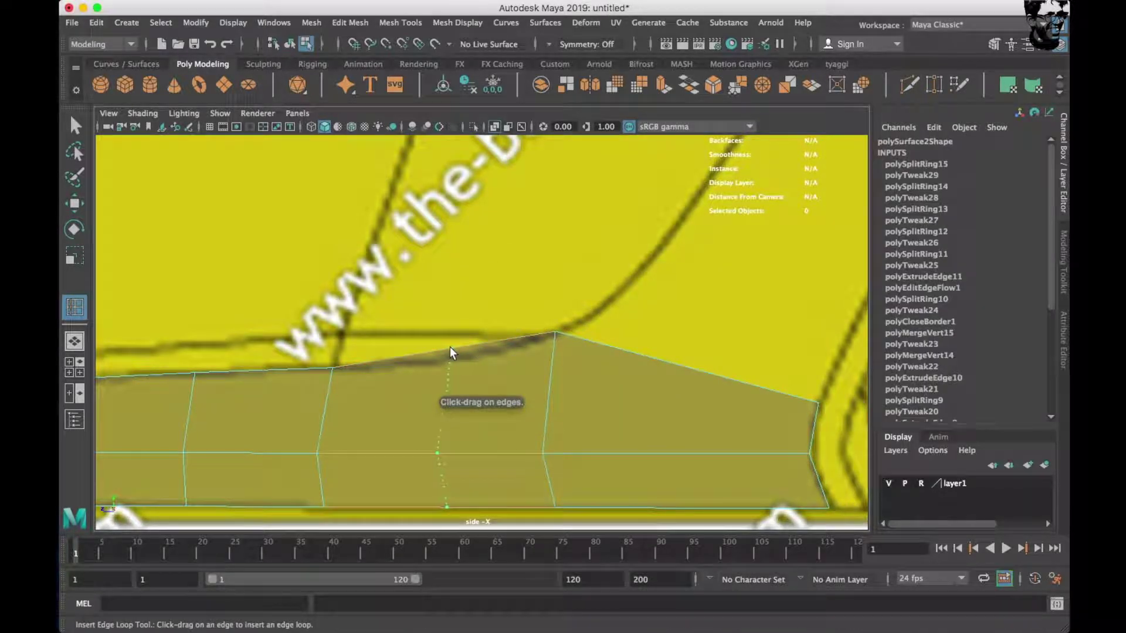
left_click(449, 347)
right_click_drag(463, 349, 378, 350)
key("w")
left_click(450, 357)
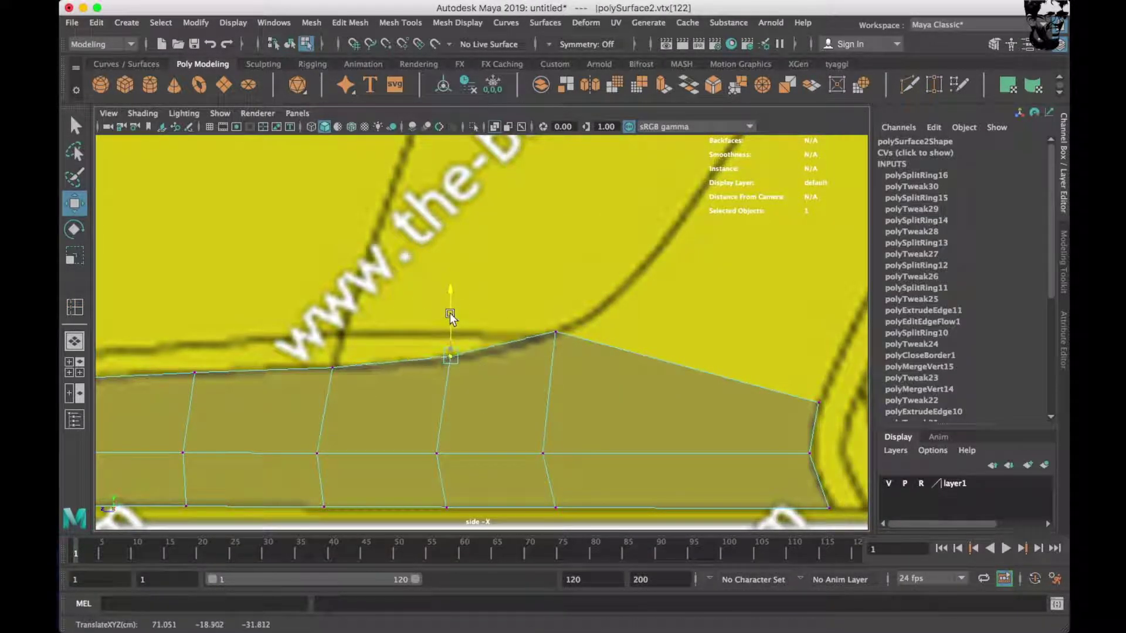
middle_click_drag(474, 327, 495, 467, "alt")
right_click_drag(496, 249, 474, 198)
left_click(483, 451)
Extrude the rear top edge upward and place the new panel's top corner on the blueprint line.
left_click_drag(483, 452, 627, 203, "shift")
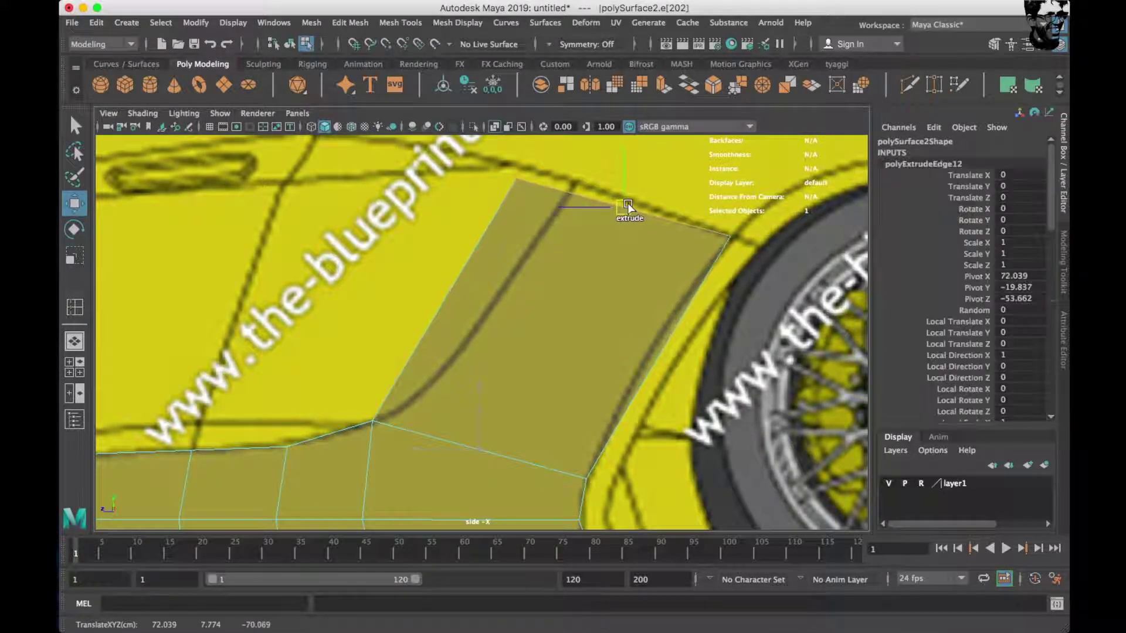
scroll(566, 298, "down", 2)
right_click_drag(534, 248, 466, 237)
left_click(492, 268)
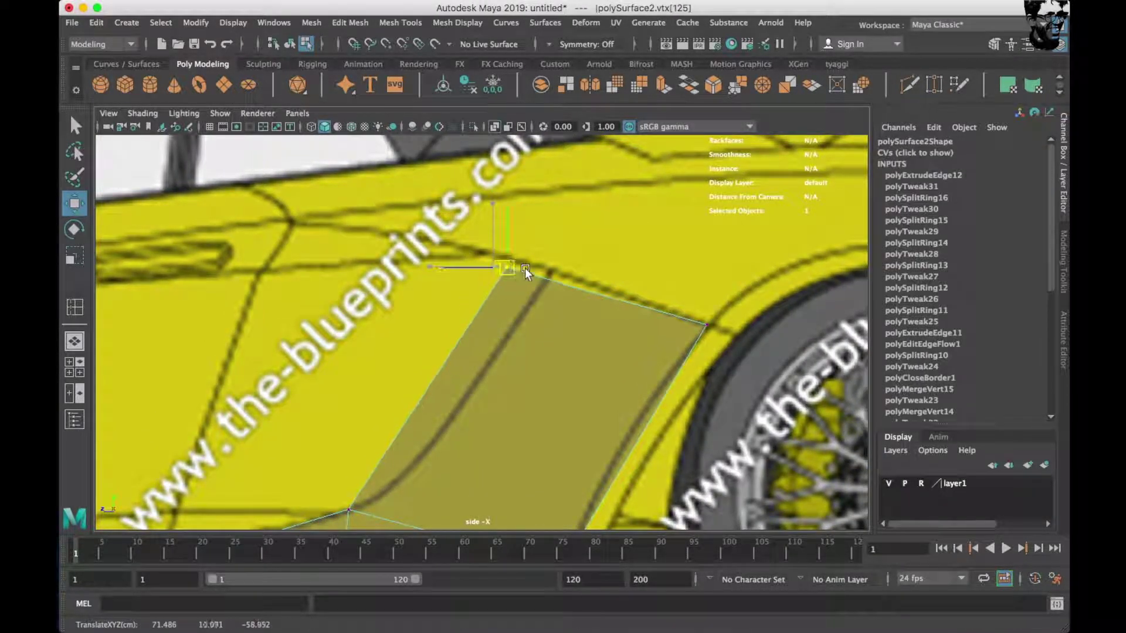
left_click_drag(493, 269, 548, 272)
key("space")
key("space")
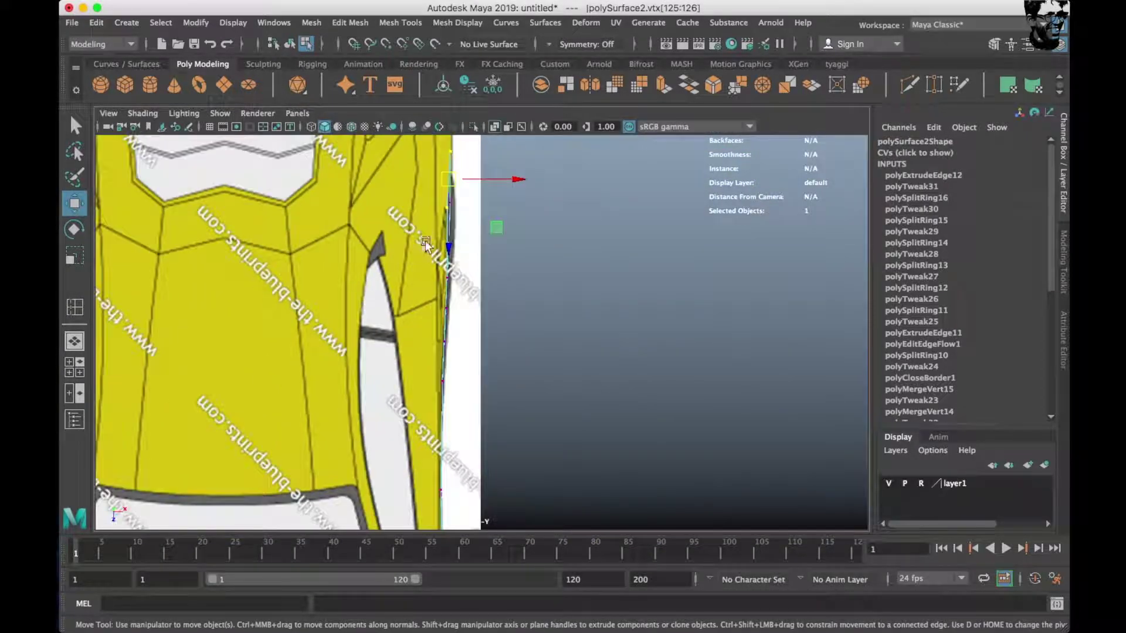
scroll(462, 299, "up", 2)
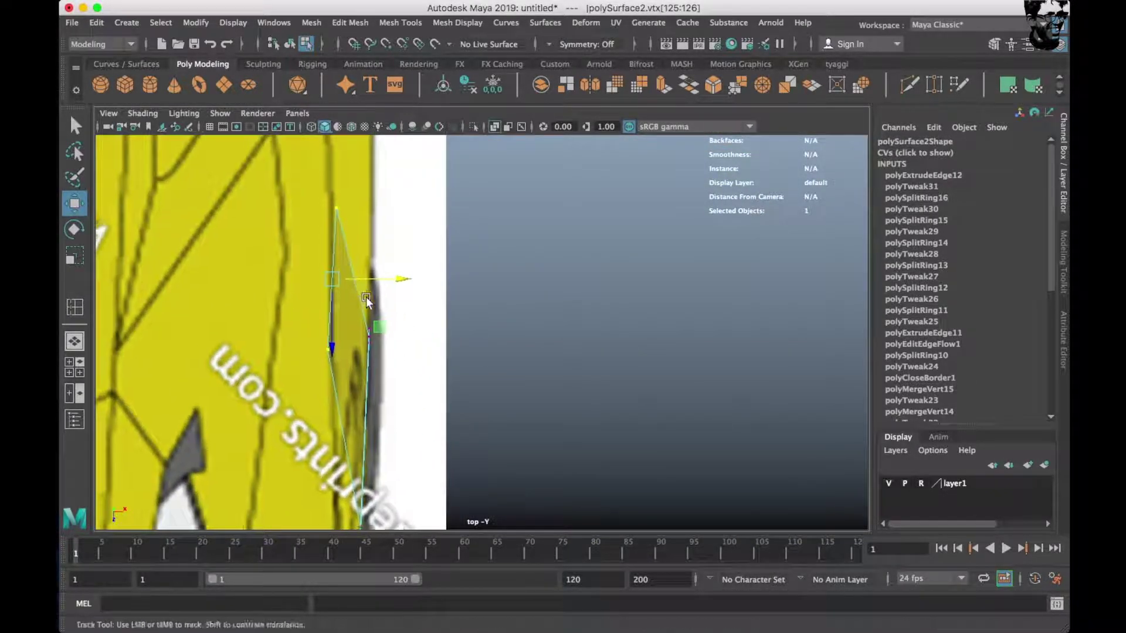
scroll(361, 288, "up", 2)
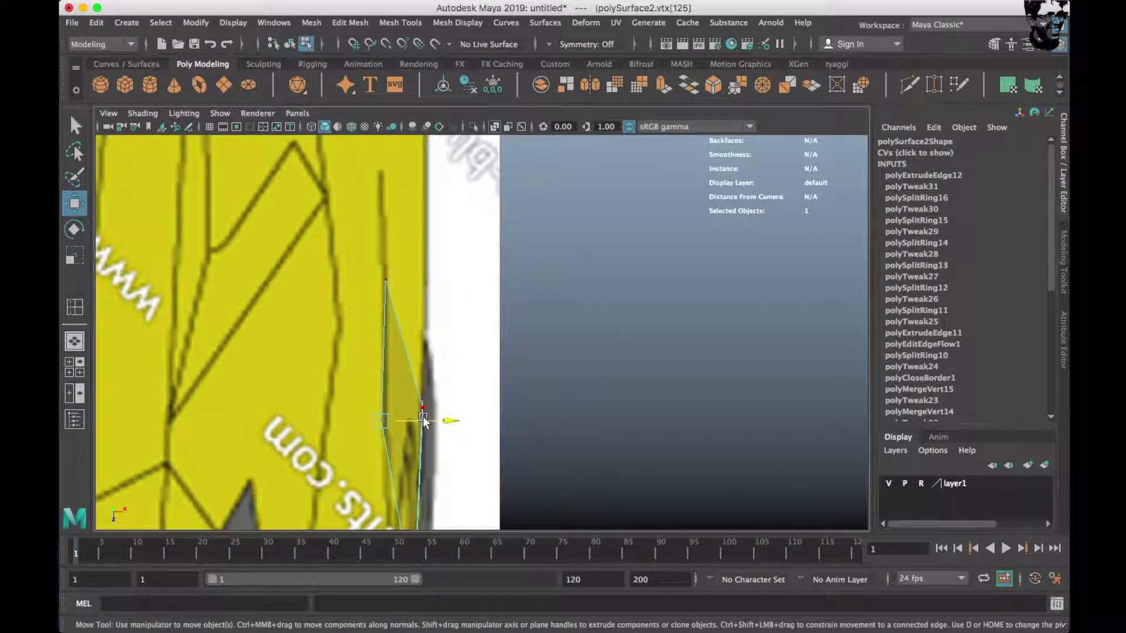
key("space")
key("space")
Split the new panel with two edge loops and move an inner-edge vertex onto the blueprint curve.
mouse_move(548, 252)
right_mouse_down()
mouse_move(618, 304)
mouse_move(550, 319)
right_mouse_up()
left_click(489, 305)
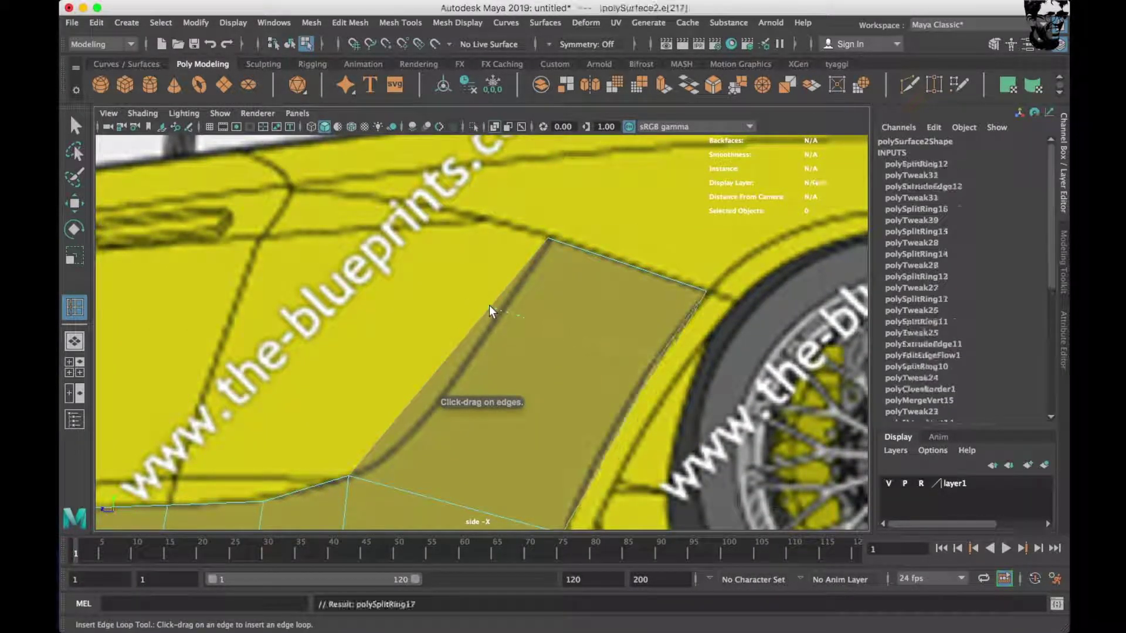
left_click(434, 400)
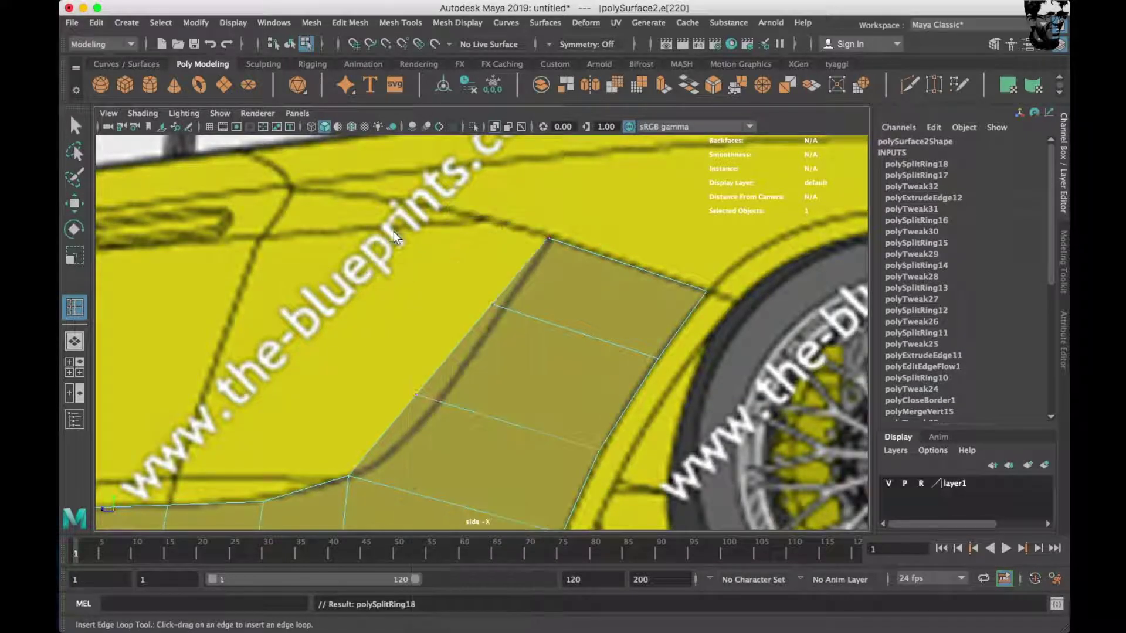
key("w")
left_click(393, 364)
left_click(418, 389)
left_click_drag(433, 407, 431, 410)
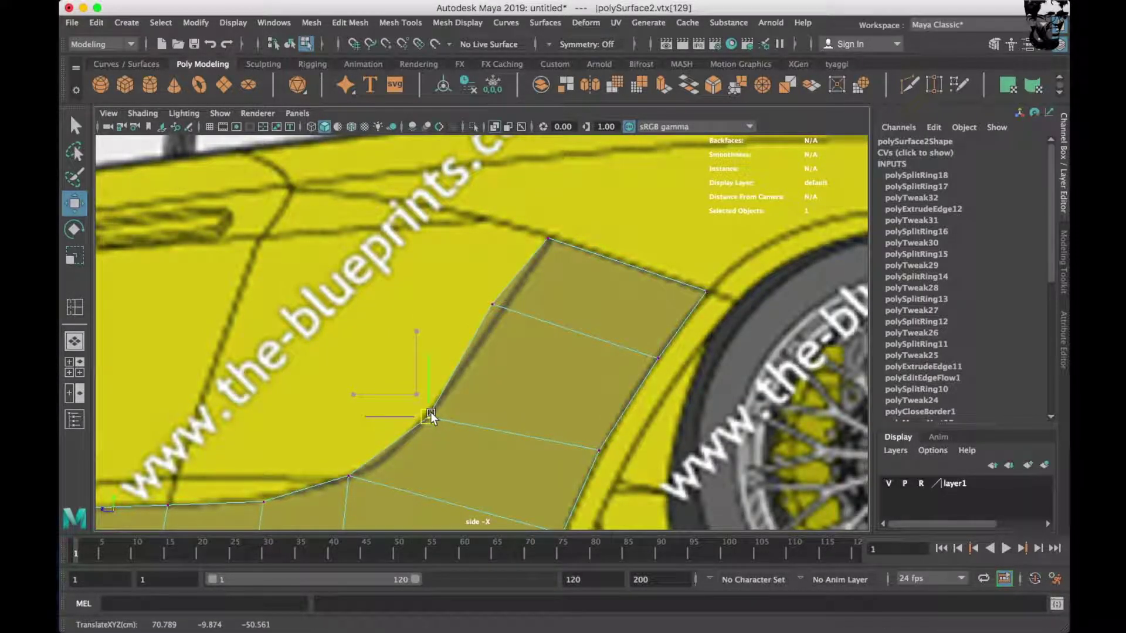
Move the next inner-edge vertices to follow the arch line, then frame them in perspective.
middle_click_drag(545, 401, 520, 348, "alt")
left_click_drag(614, 268, 676, 337)
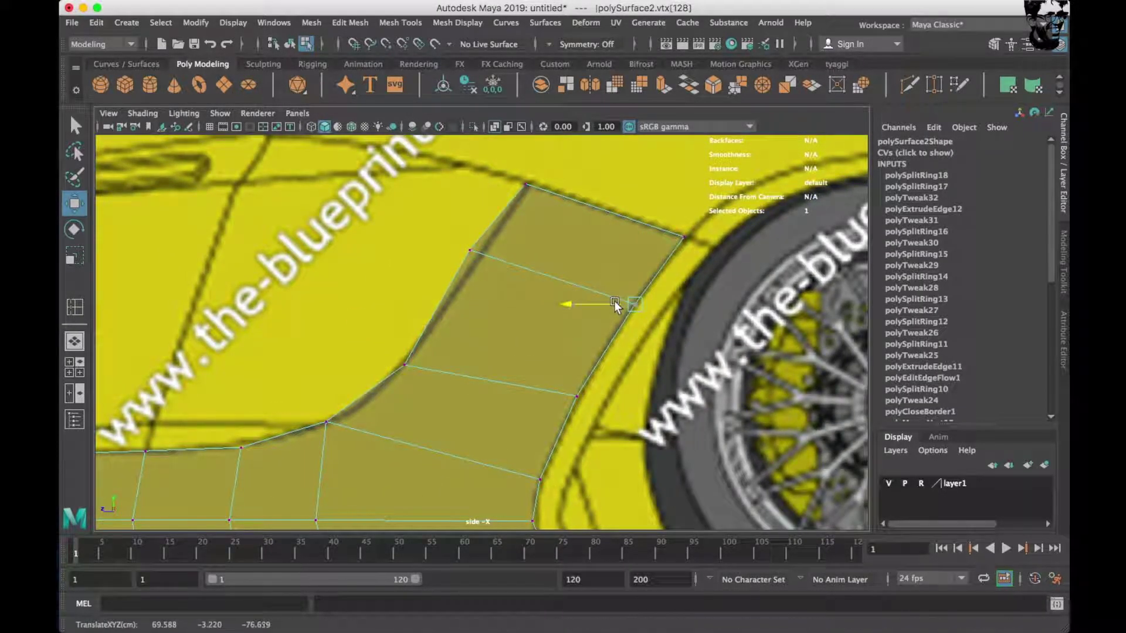
scroll(570, 286, "down", 3)
left_click(515, 398)
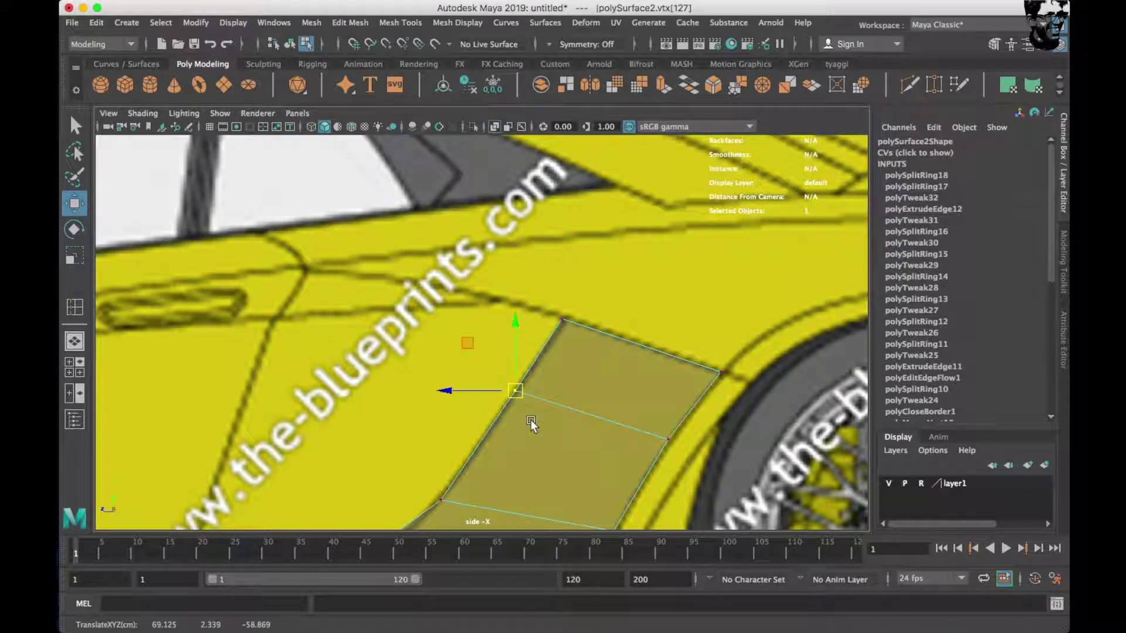
scroll(519, 360, "up", 3)
scroll(565, 392, "down", 2)
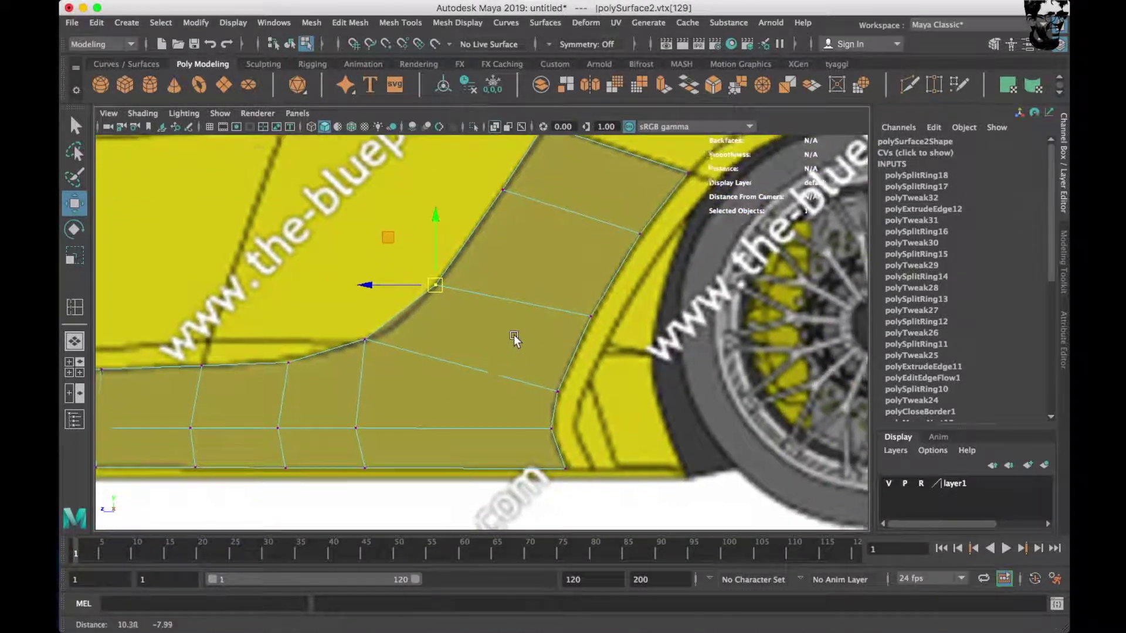
middle_click_drag(568, 400, 593, 413, "alt")
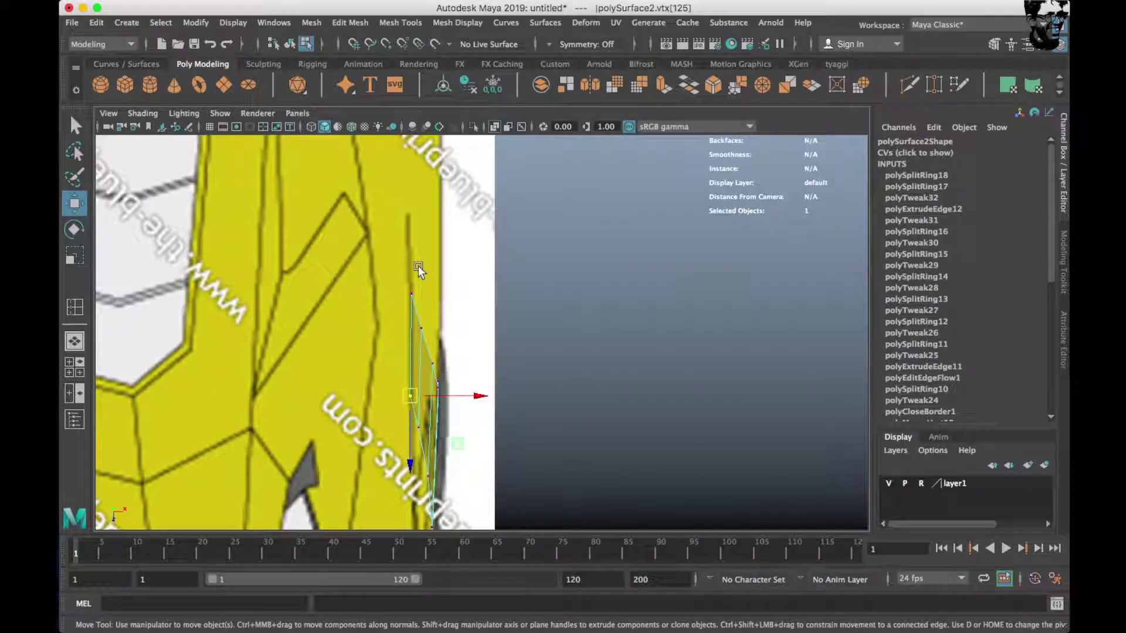
middle_click_drag(418, 265, 381, 255, "alt")
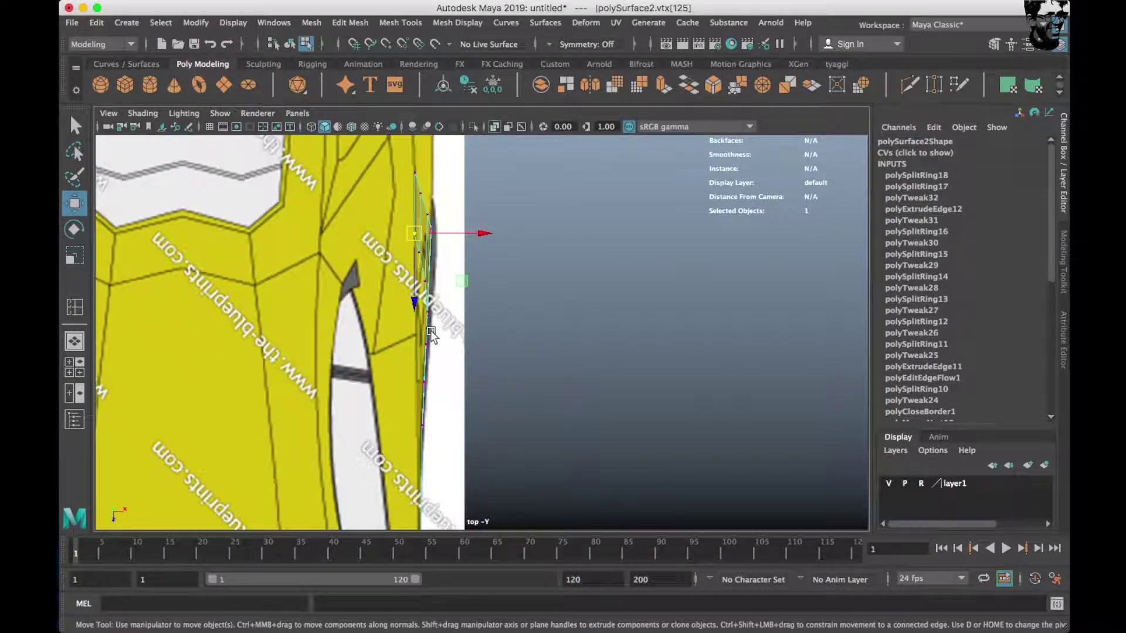
key("space")
key("space")
key("f")
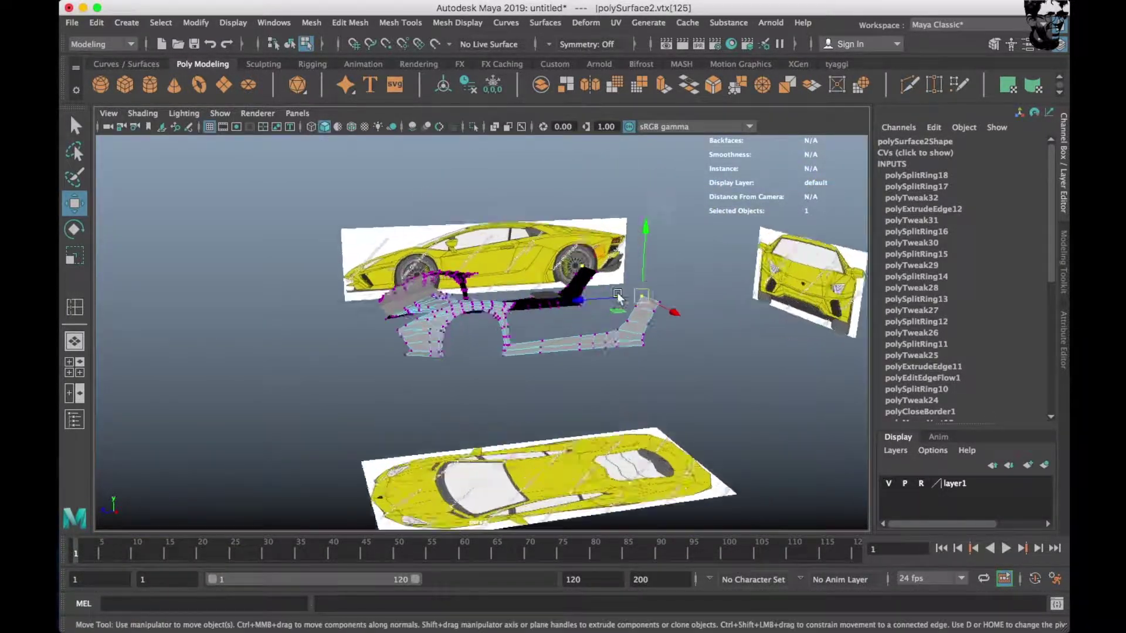
key("space")
key("space")
Zoom around the viewport and reselect the whole car body mesh.
scroll(440, 339, "down", 3)
scroll(440, 339, "up", 1)
scroll(440, 339, "up", 2)
scroll(464, 345, "down", 3)
scroll(458, 327, "down", 2)
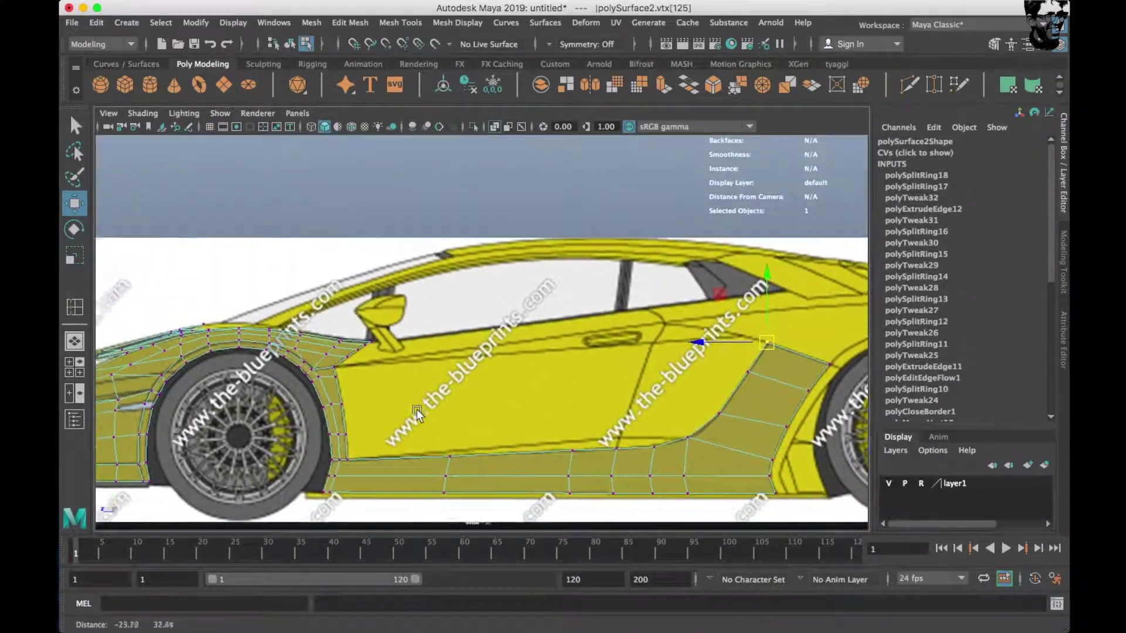
scroll(416, 407, "up", 3)
scroll(397, 388, "up", 3)
right_click_drag(340, 258, 311, 293)
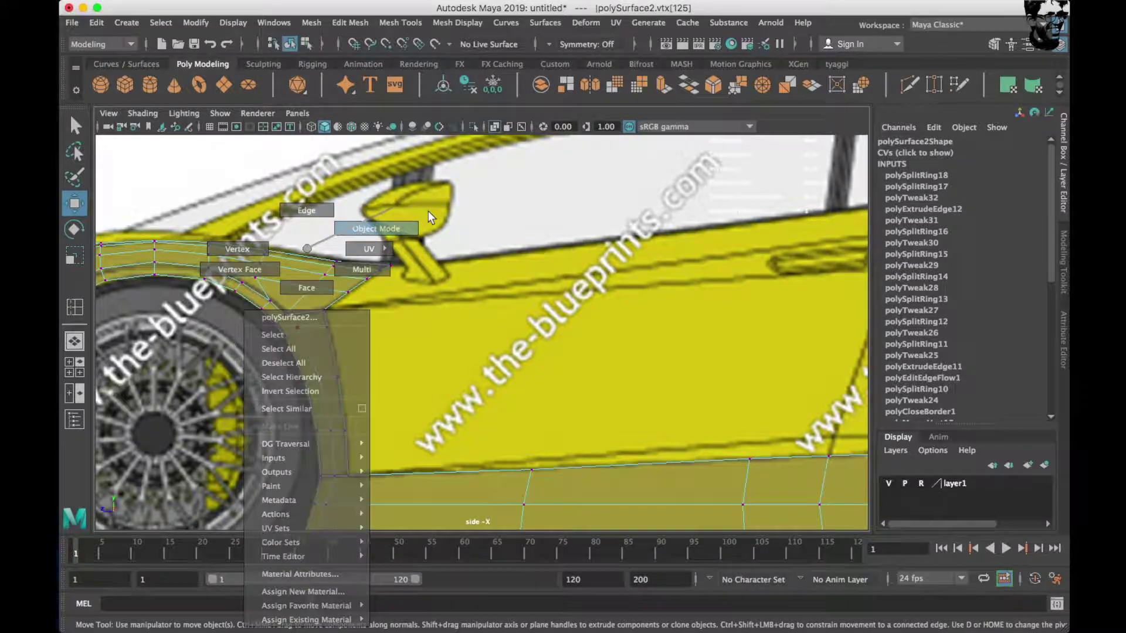
left_click(311, 294)
Extrude the fender edge beside the mirror into a new face.
scroll(307, 290, "up", 2)
scroll(356, 307, "up", 2)
key("space")
scroll(332, 293, "up", 2)
scroll(352, 305, "down", 3)
right_click_drag(425, 250, 425, 187)
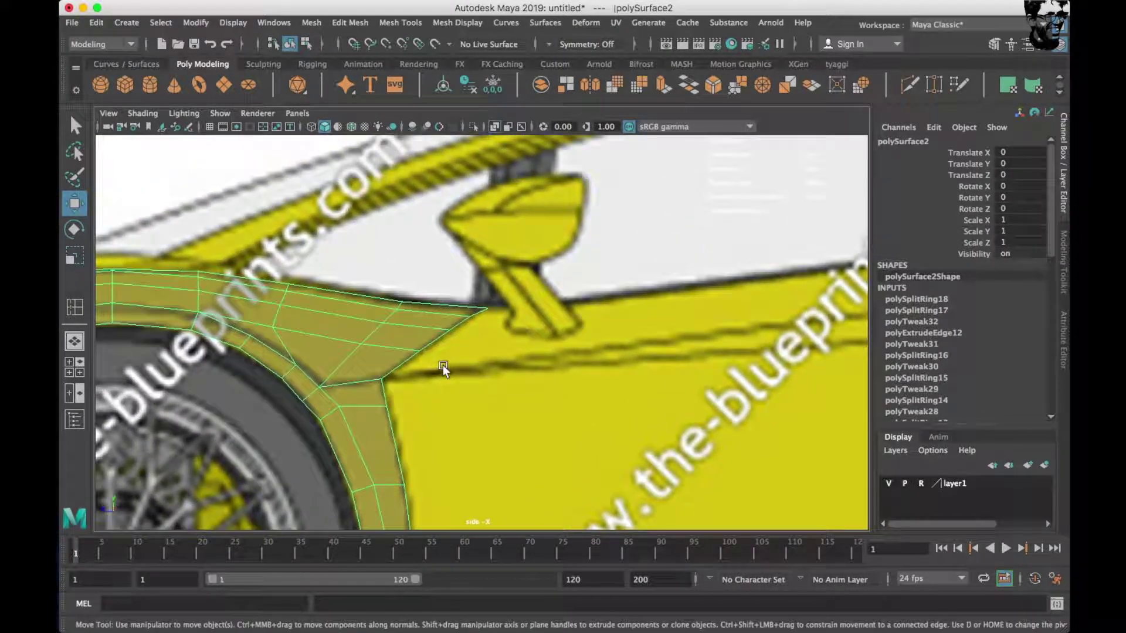
left_click(380, 387)
left_click(473, 311, "shift")
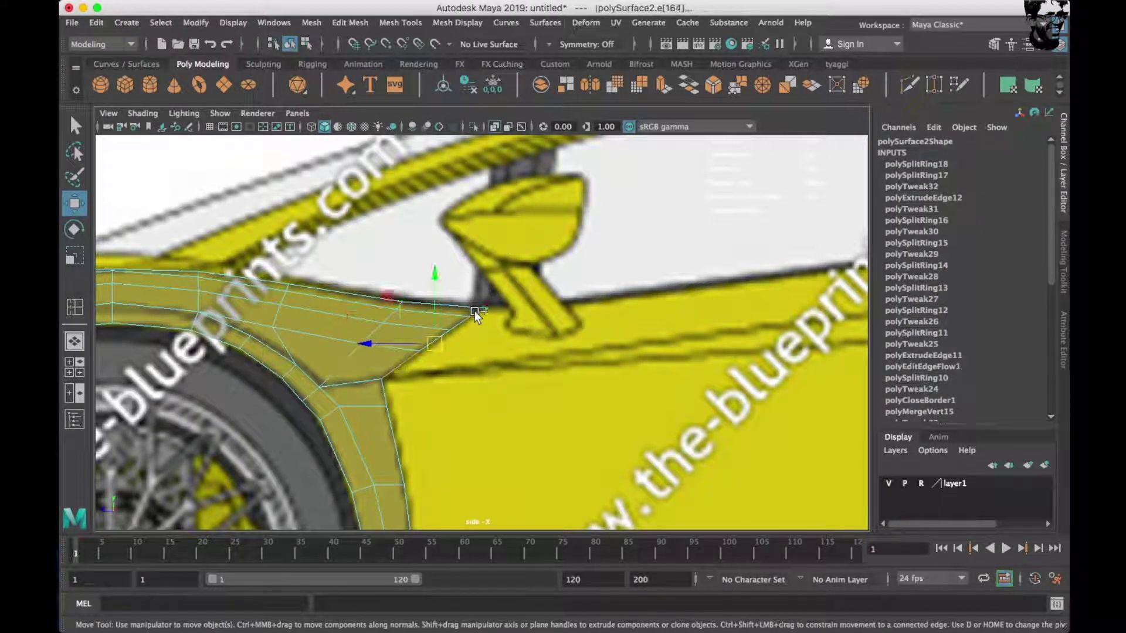
Pull the extruded strip back toward the door handle and raise it to the window line.
left_click_drag(474, 340, 624, 346, "shift")
middle_click_drag(624, 341, 225, 384, "alt")
left_click_drag(225, 384, 538, 331)
left_click_drag(579, 378, 671, 304)
mouse_move(671, 304)
middle_mouse_down("alt")
mouse_move(534, 385)
mouse_move(334, 414)
middle_mouse_up("alt")
scroll(534, 384, "down", 3)
scroll(335, 414, "up", 3)
scroll(444, 431, "up", 2)
Move the strip's end vertices to fit the blueprint's window-line corner.
right_click_drag(483, 249, 414, 246)
left_click_drag(510, 461, 610, 439)
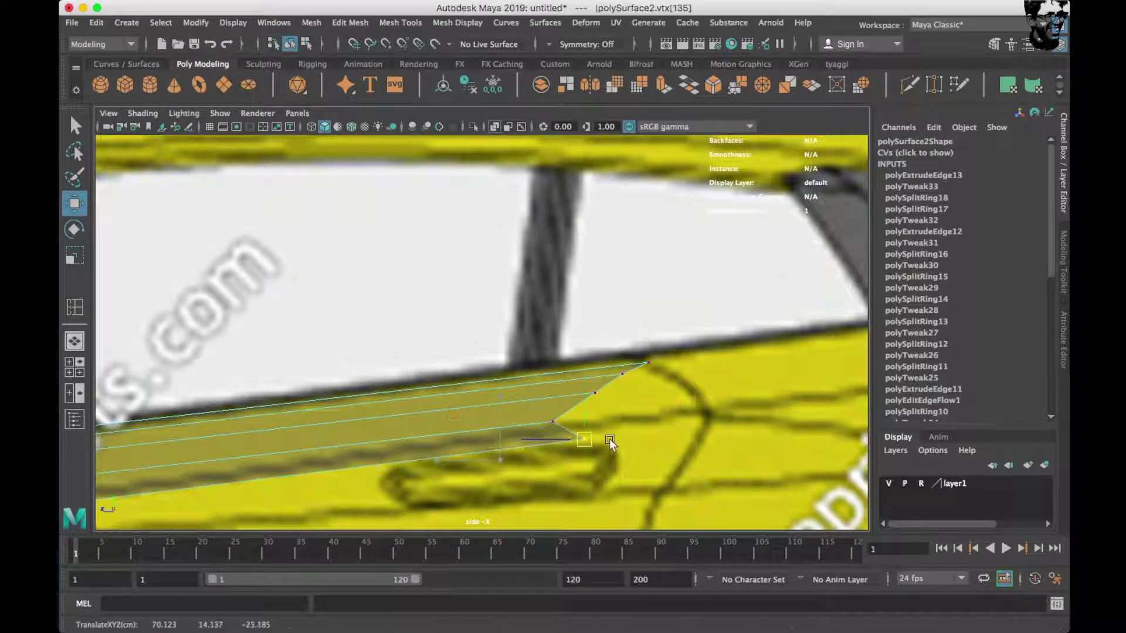
scroll(482, 441, "up", 2)
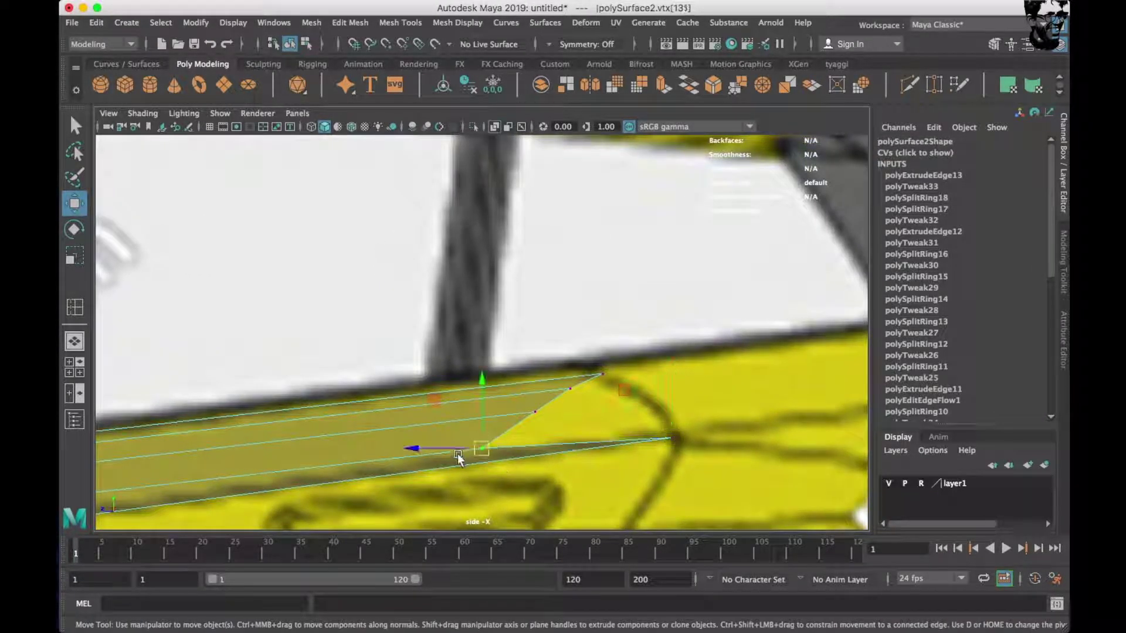
left_click_drag(464, 456, 614, 437)
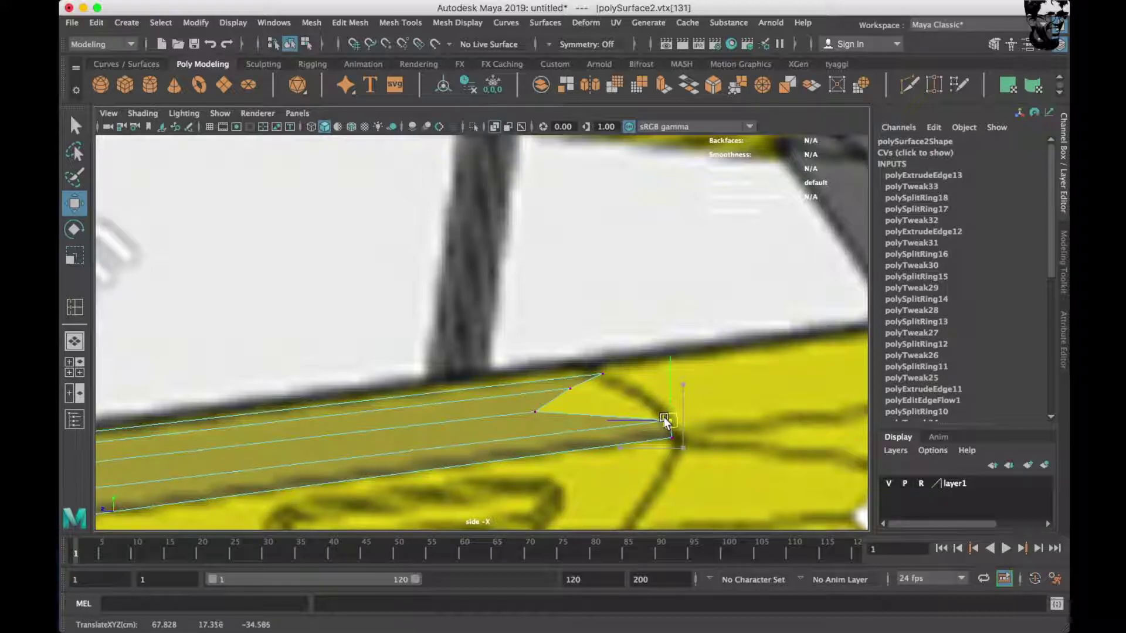
scroll(554, 445, "up", 2)
middle_click_drag(553, 445, 486, 384, "alt")
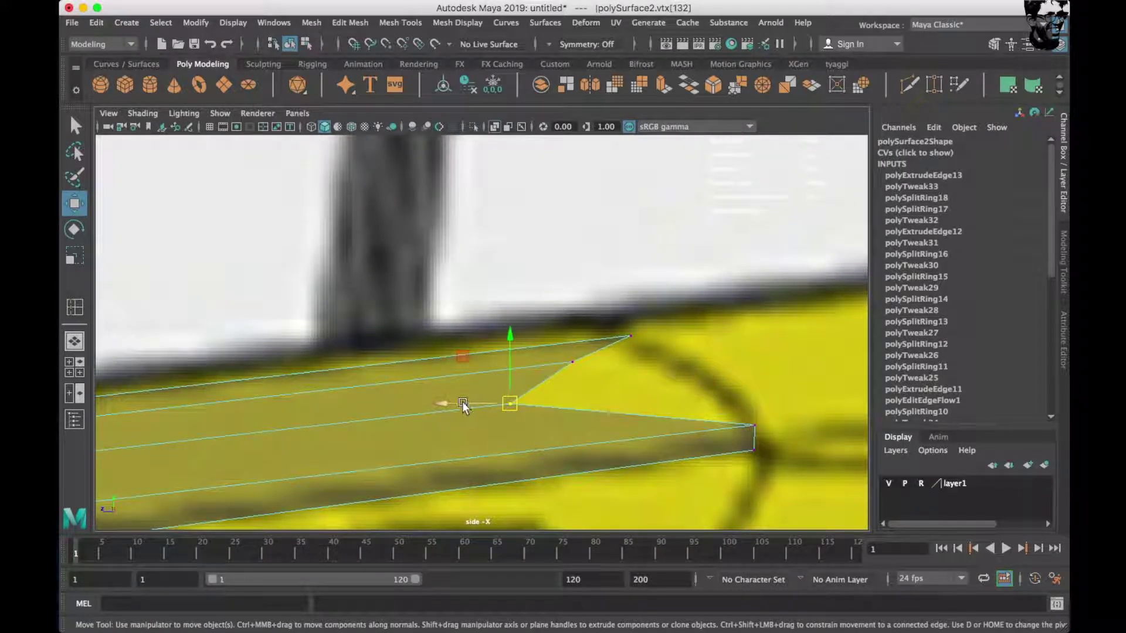
left_click_drag(462, 402, 684, 410)
mouse_move(599, 386)
middle_mouse_down("alt")
mouse_move(564, 438)
mouse_move(585, 402)
middle_mouse_up("alt")
left_click(570, 361)
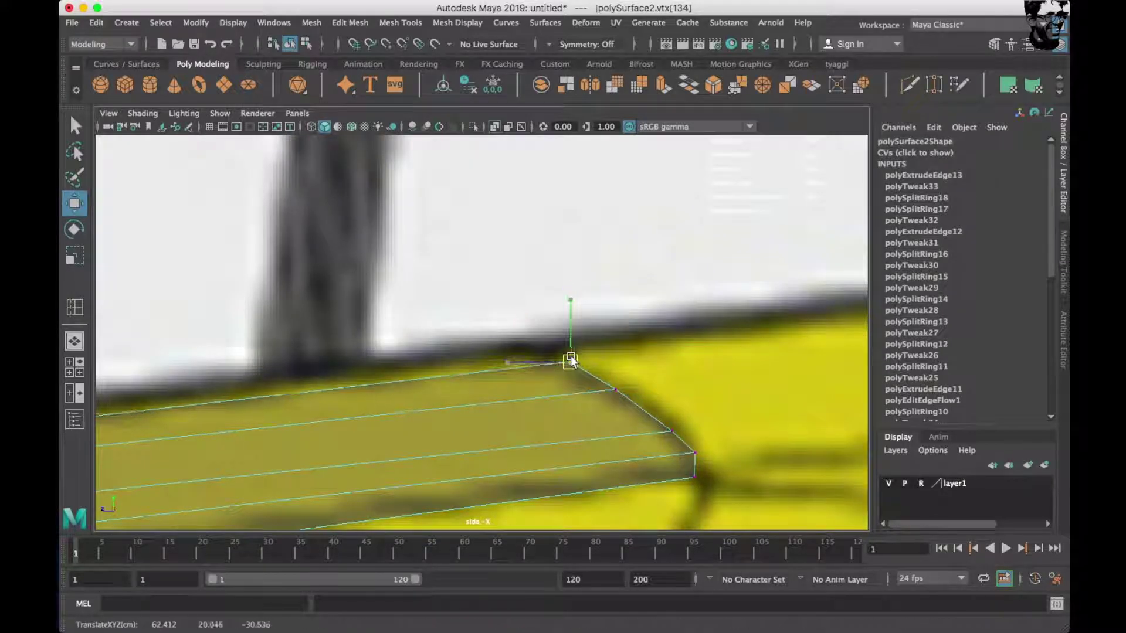
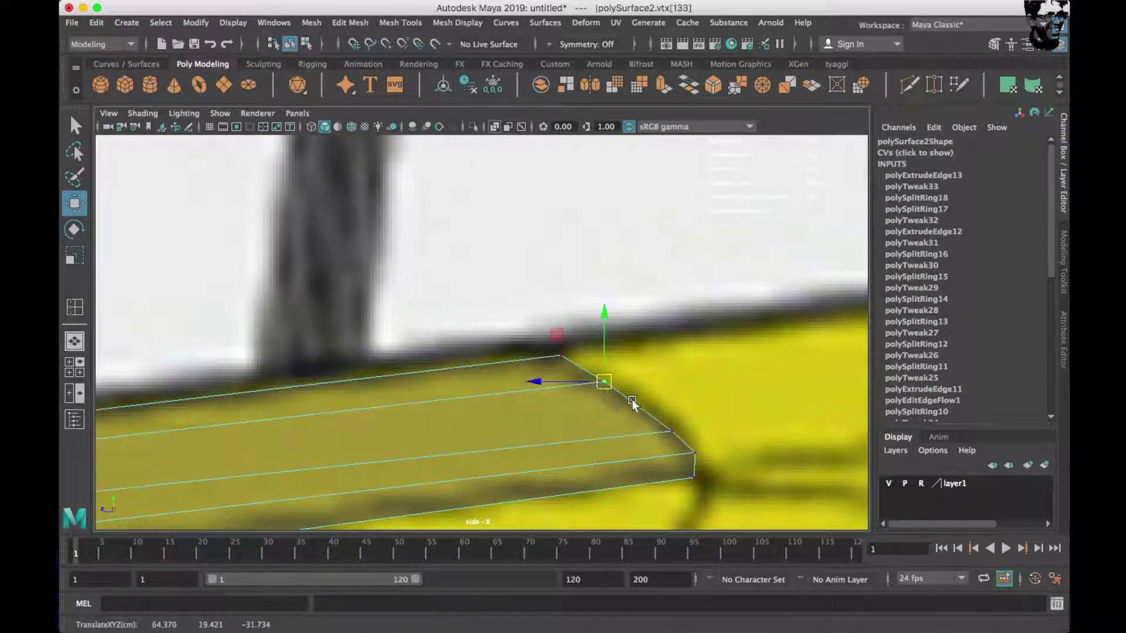
Select the strip's lower end corner and slide the end vertices along X to the blueprint.
left_click(693, 452)
scroll(346, 420, "down", 2)
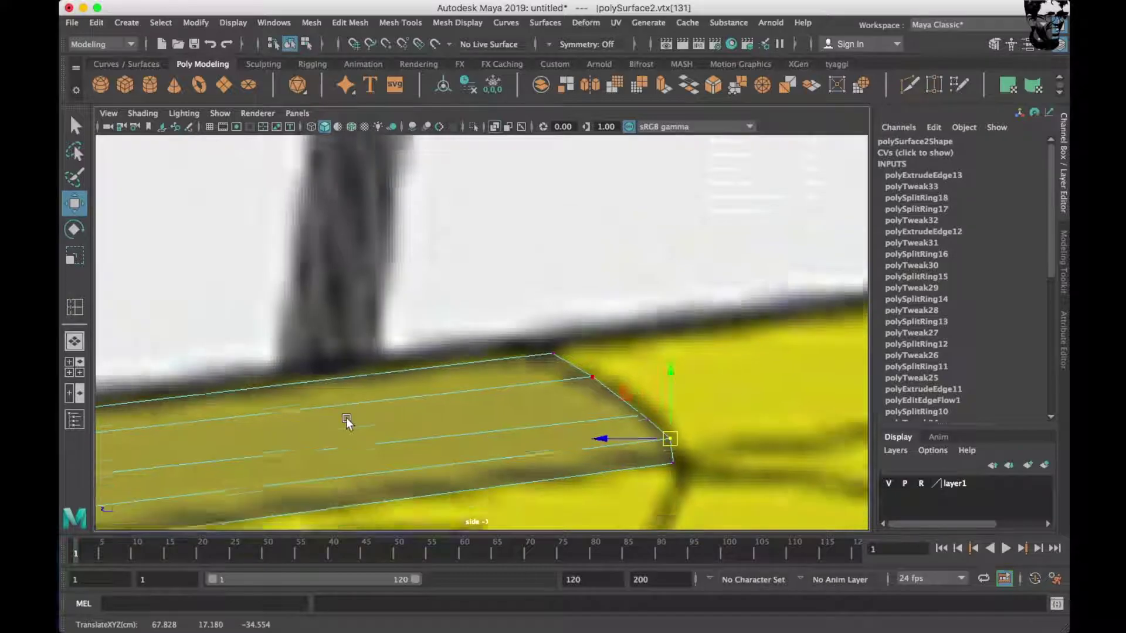
scroll(346, 420, "down", 2)
scroll(360, 344, "up", 2)
scroll(505, 333, "up", 2)
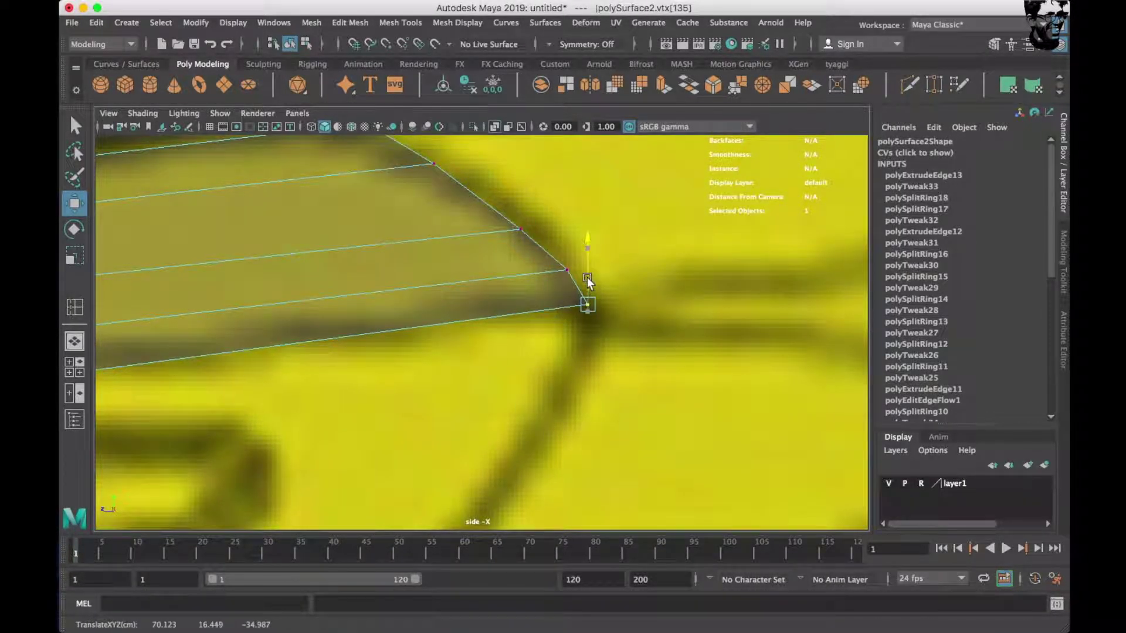
key("space")
left_click_drag(407, 317, 407, 276)
scroll(376, 291, "up", 2)
key("space")
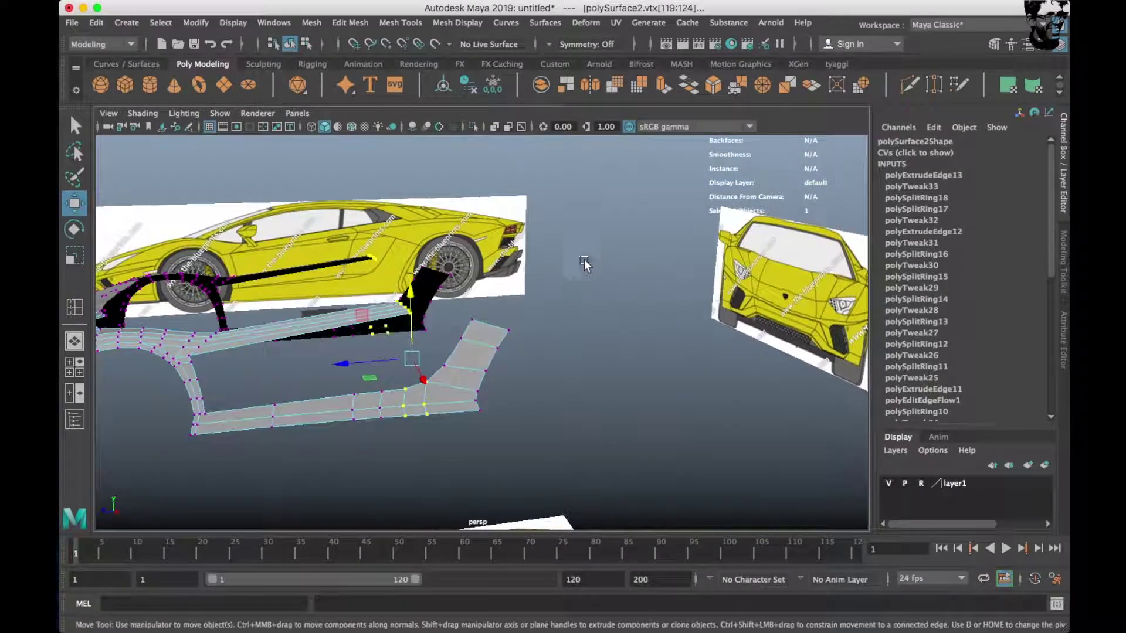
key("space")
key("space")
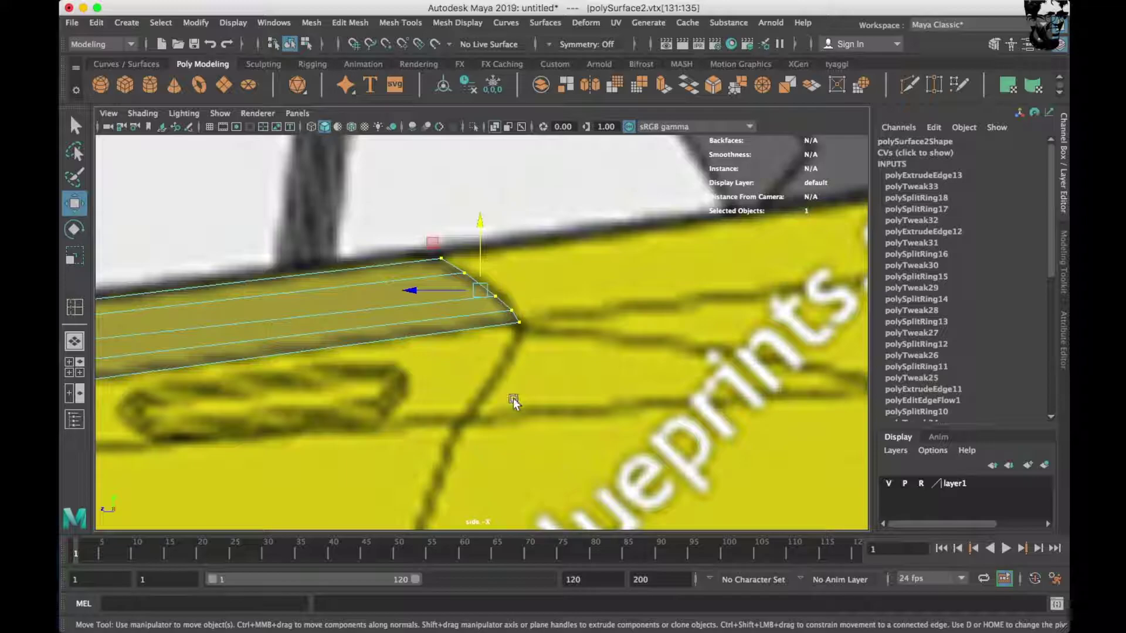
key("space")
key("space")
left_click_drag(378, 304, 328, 322)
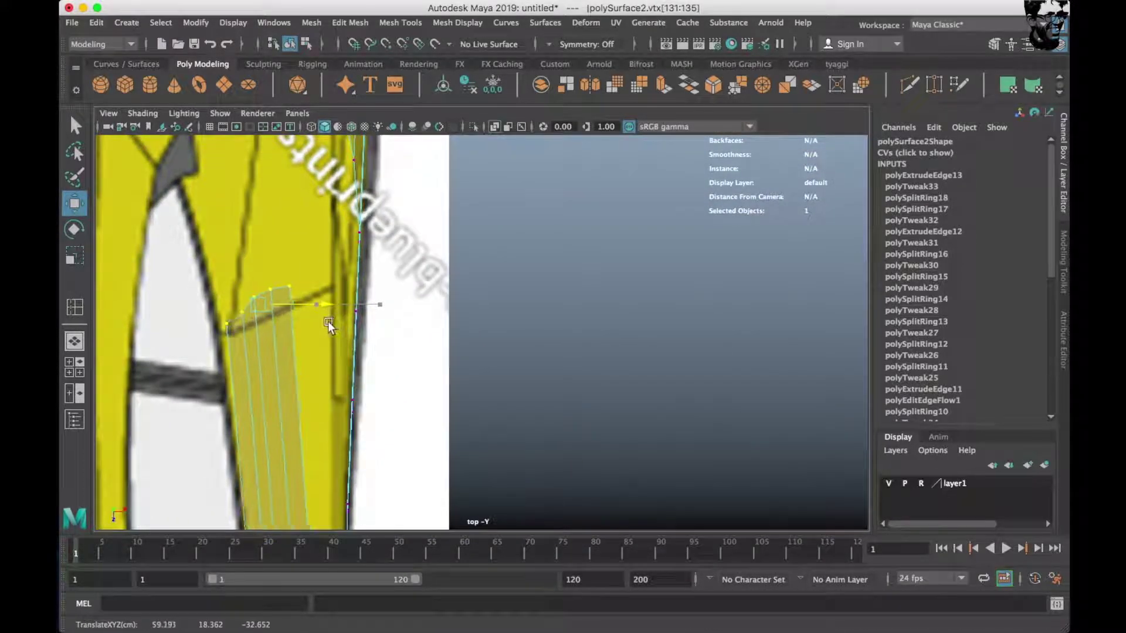
In top view, slide the single outer end vertex right onto the blueprint outline.
scroll(326, 328, "down", 2)
middle_click_drag(323, 340, 382, 220, "alt")
scroll(398, 296, "up", 2)
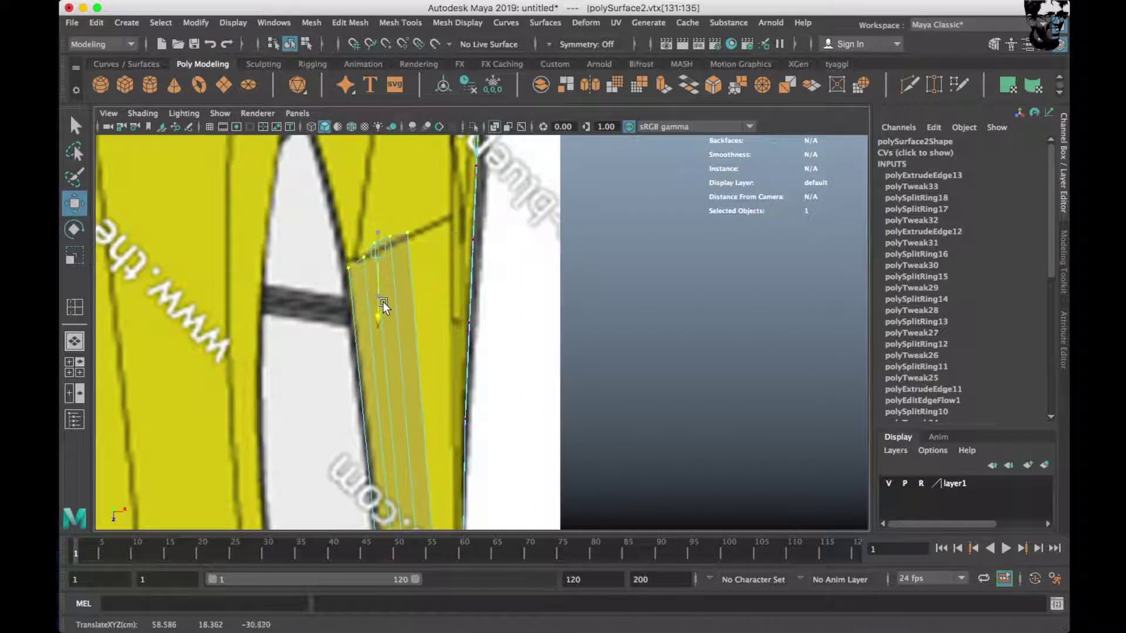
scroll(384, 298, "up", 2)
left_click(411, 269)
left_click_drag(410, 269, 514, 270)
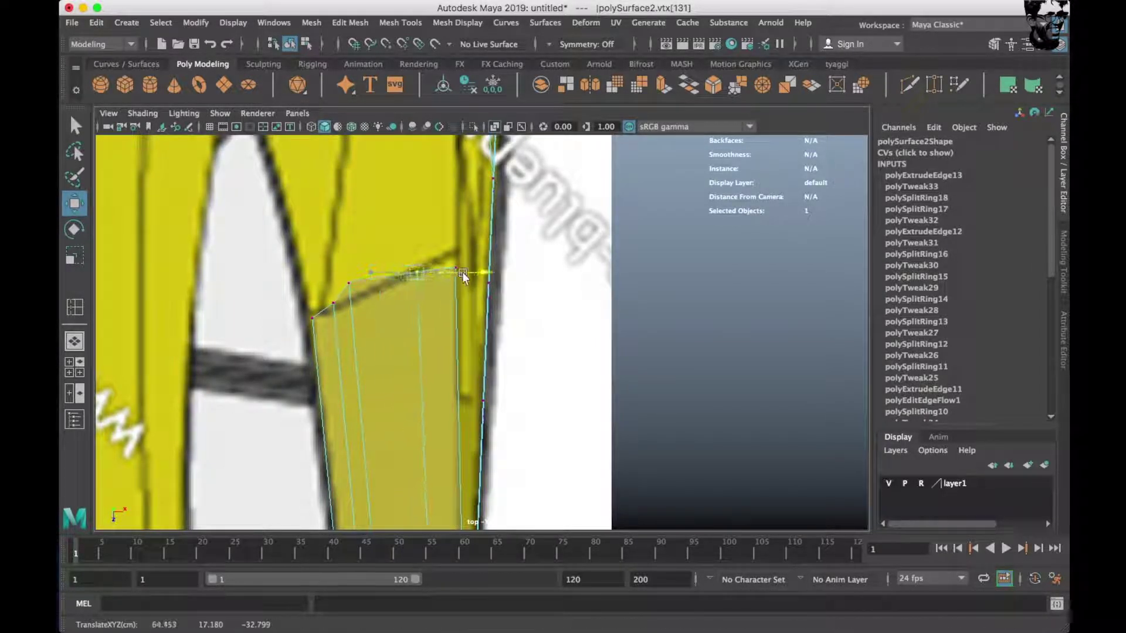
Pull the strip's outer corner vertex onto the blueprint line in top and side views.
left_click_drag(336, 268, 380, 288)
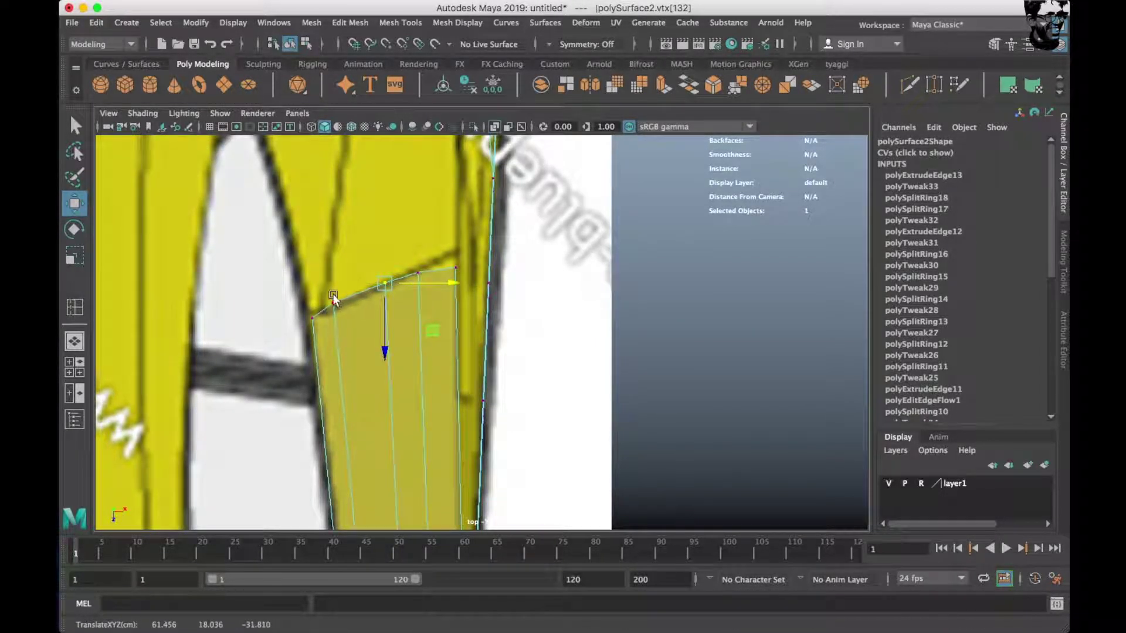
scroll(408, 306, "up", 2)
left_click(475, 282)
key("space")
key("space")
middle_click_drag(479, 368, 454, 366, "alt")
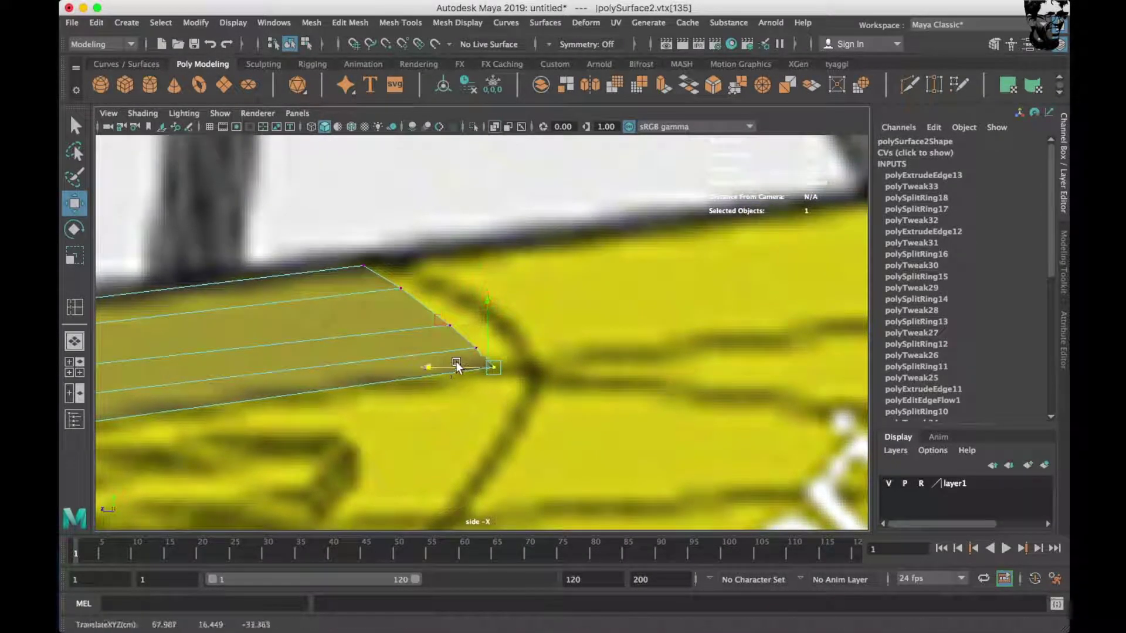
left_click_drag(435, 347, 472, 332)
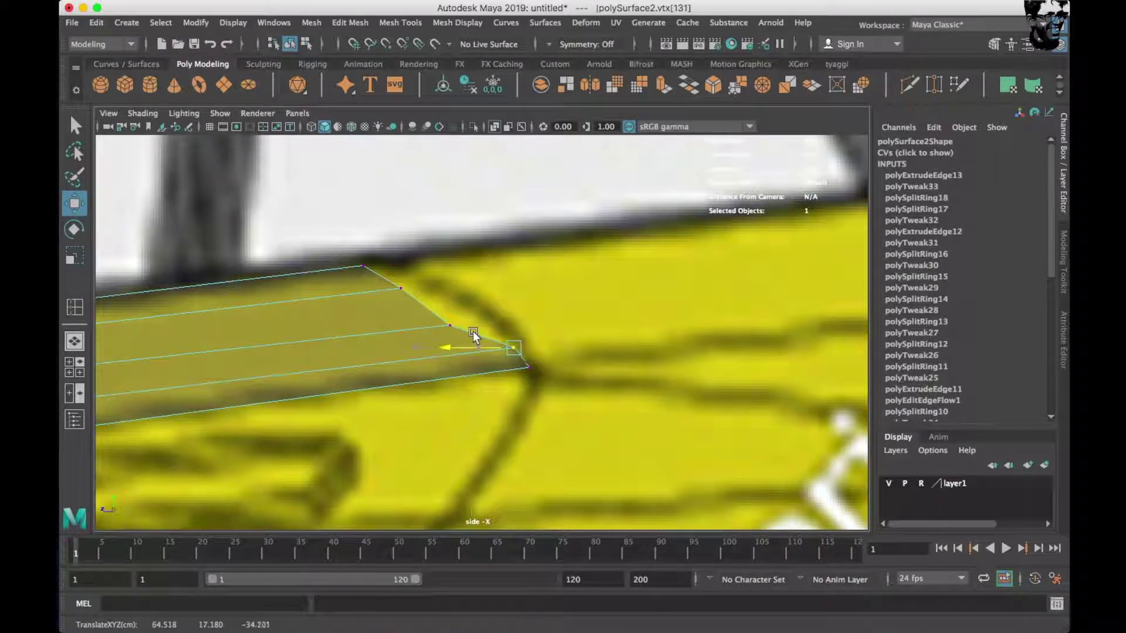
left_click(464, 326)
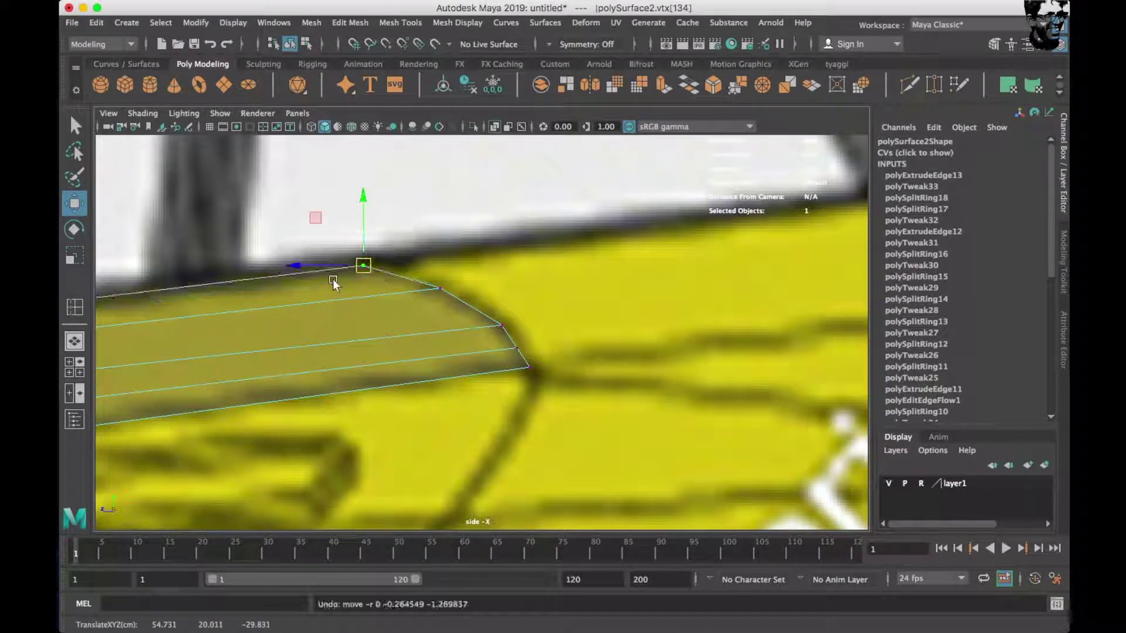
Adjust the top-edge and end-corner vertices in top view to follow the blueprint curve.
key("space")
key("space")
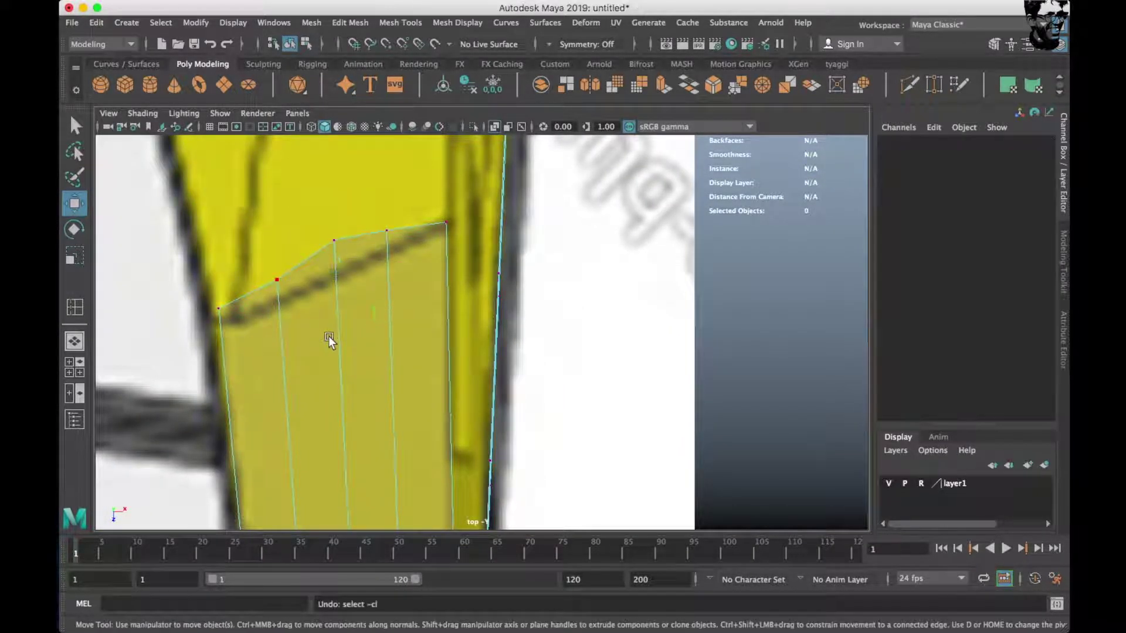
left_click_drag(322, 327, 331, 350)
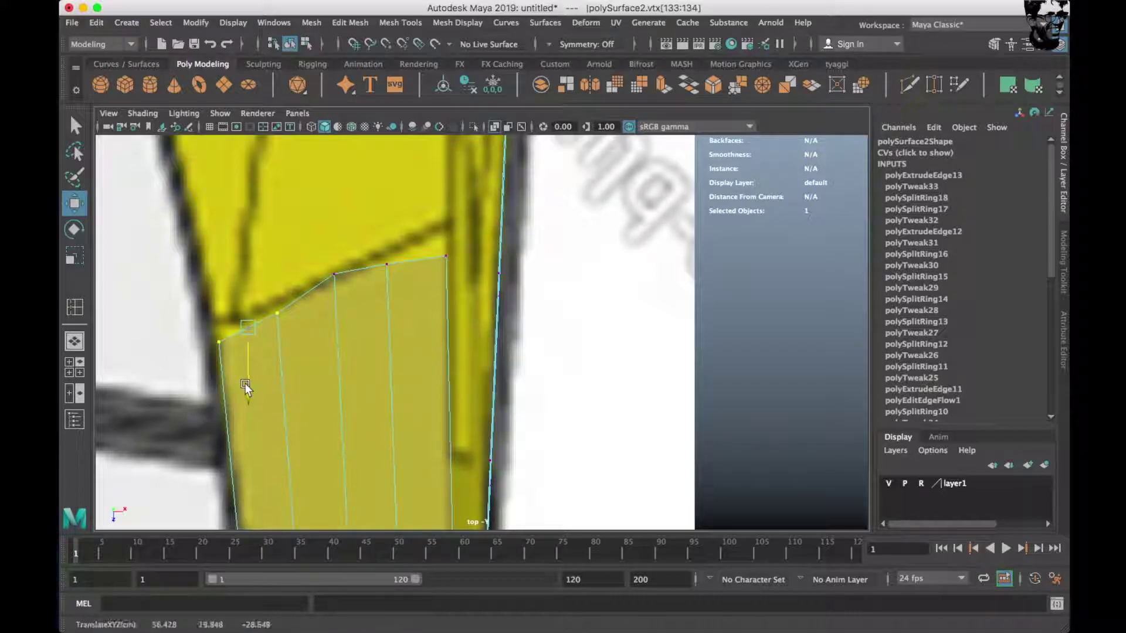
left_click(215, 348)
left_click_drag(219, 375, 257, 352)
middle_click_drag(377, 225, 284, 266, "alt")
left_click(295, 305)
left_click_drag(297, 359, 297, 348)
left_click(354, 296)
left_click_drag(354, 326, 354, 299)
key("space")
key("space")
key("space")
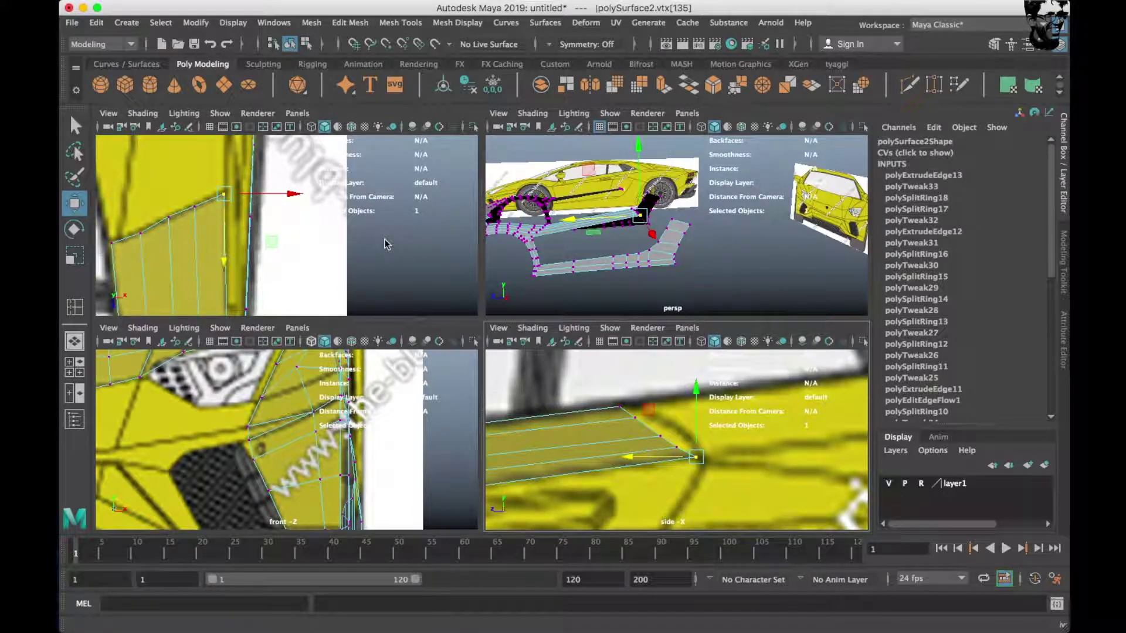
Raise the end vertices to the blueprint edge and check the fit in front and side views.
left_click_drag(626, 445, 634, 435)
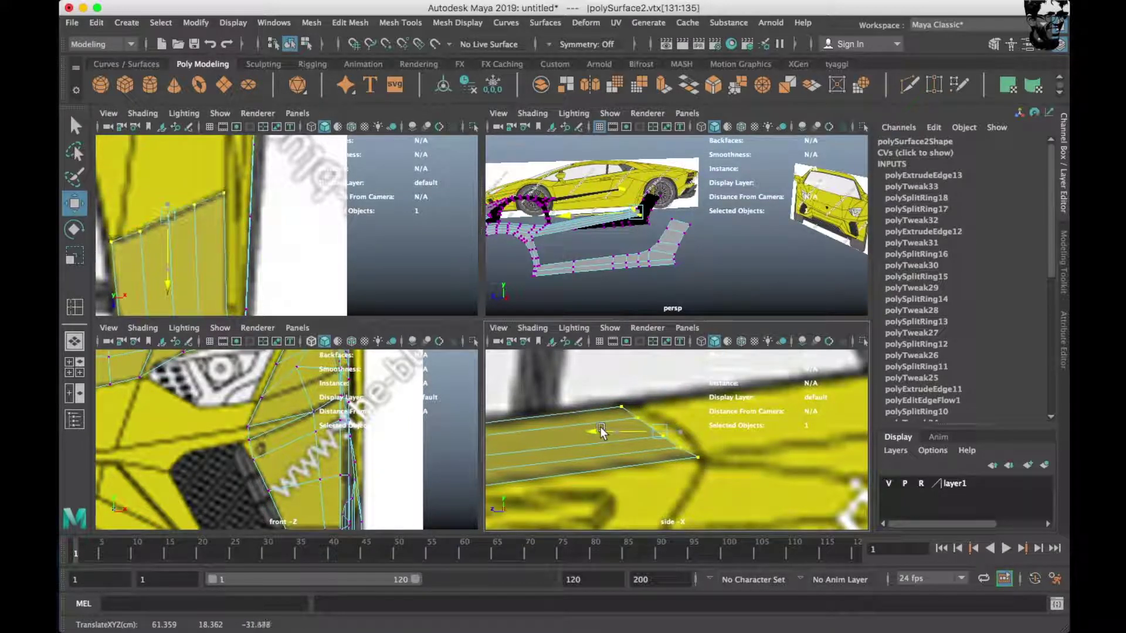
key("space")
left_click_drag(440, 328, 398, 445)
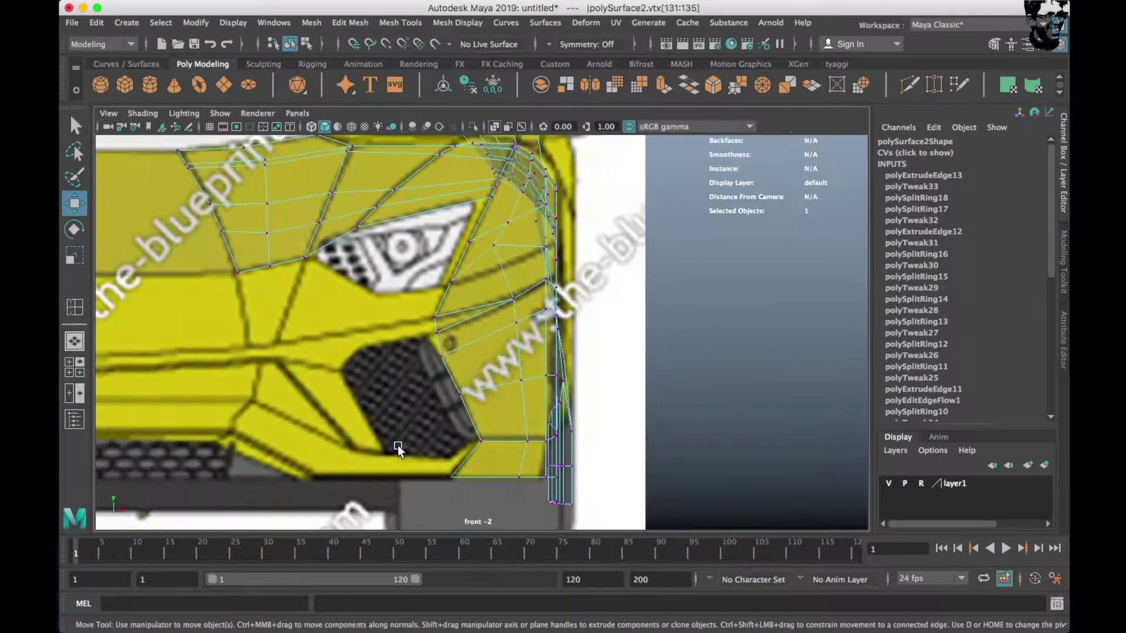
scroll(445, 318, "up", 2)
scroll(441, 392, "up", 3)
scroll(438, 252, "up", 3)
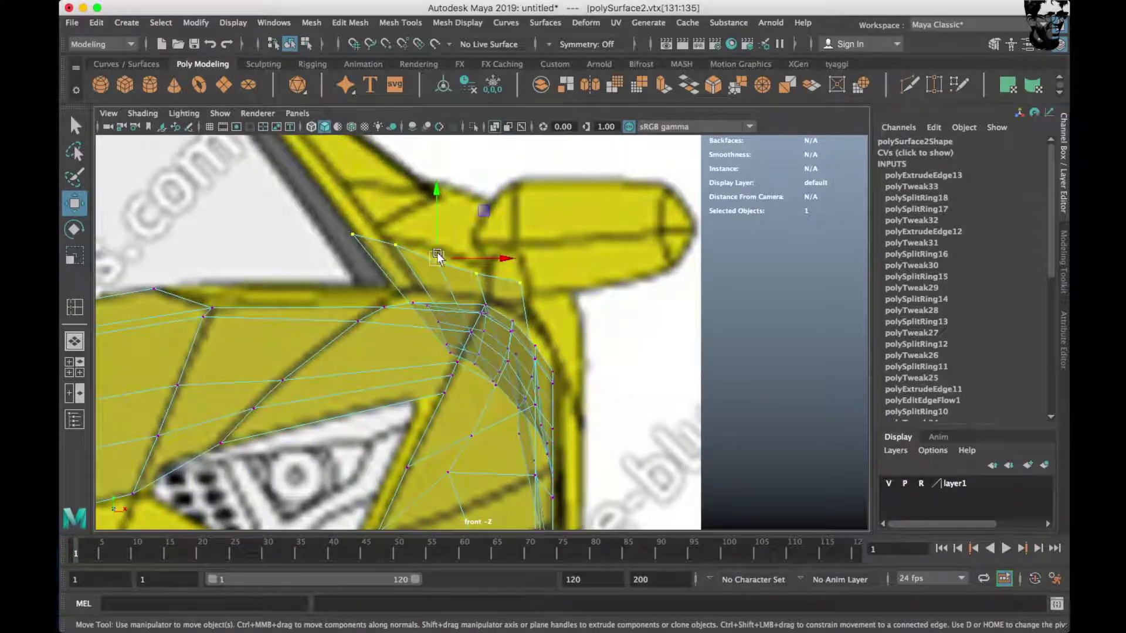
key("space")
left_click_drag(512, 306, 621, 382)
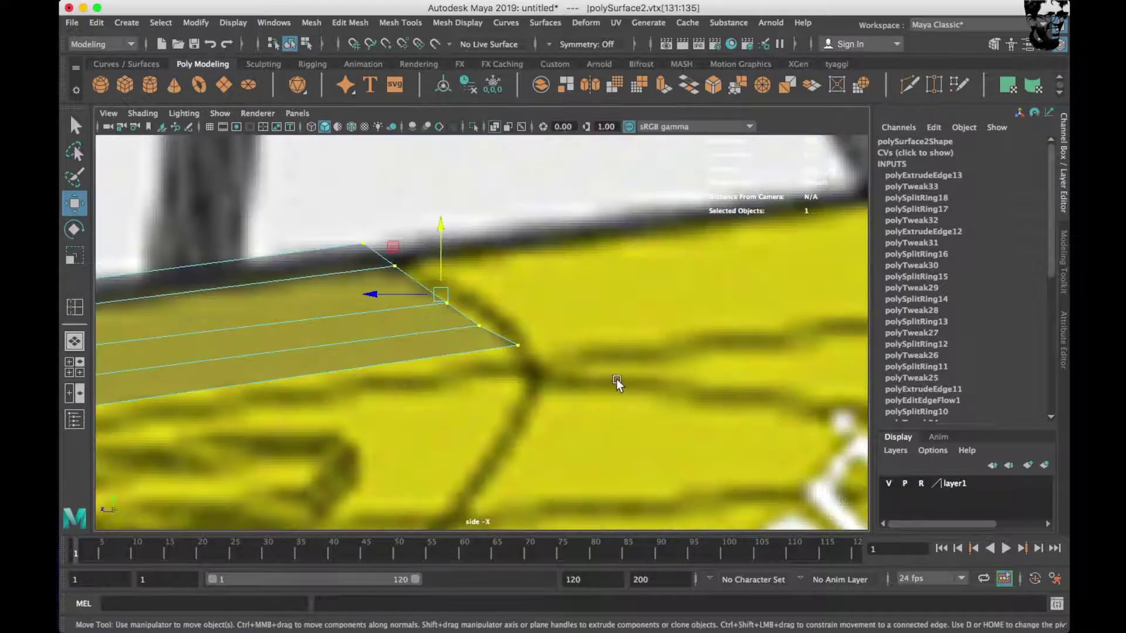
key("space")
key("space")
key("space")
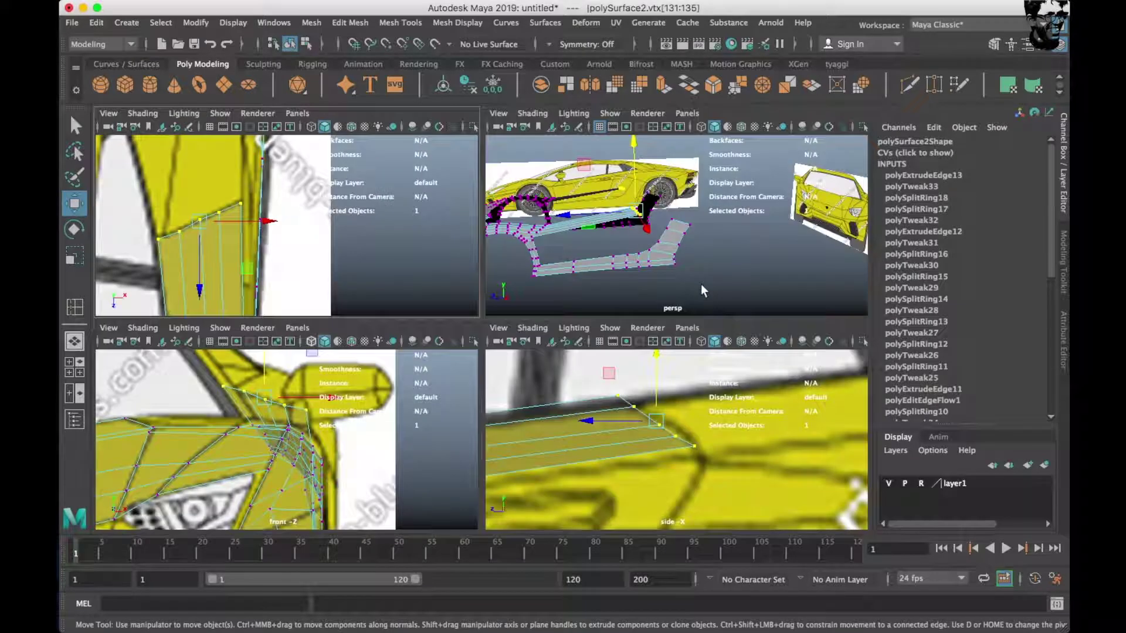
key("space")
scroll(594, 300, "up", 3)
scroll(415, 308, "up", 3)
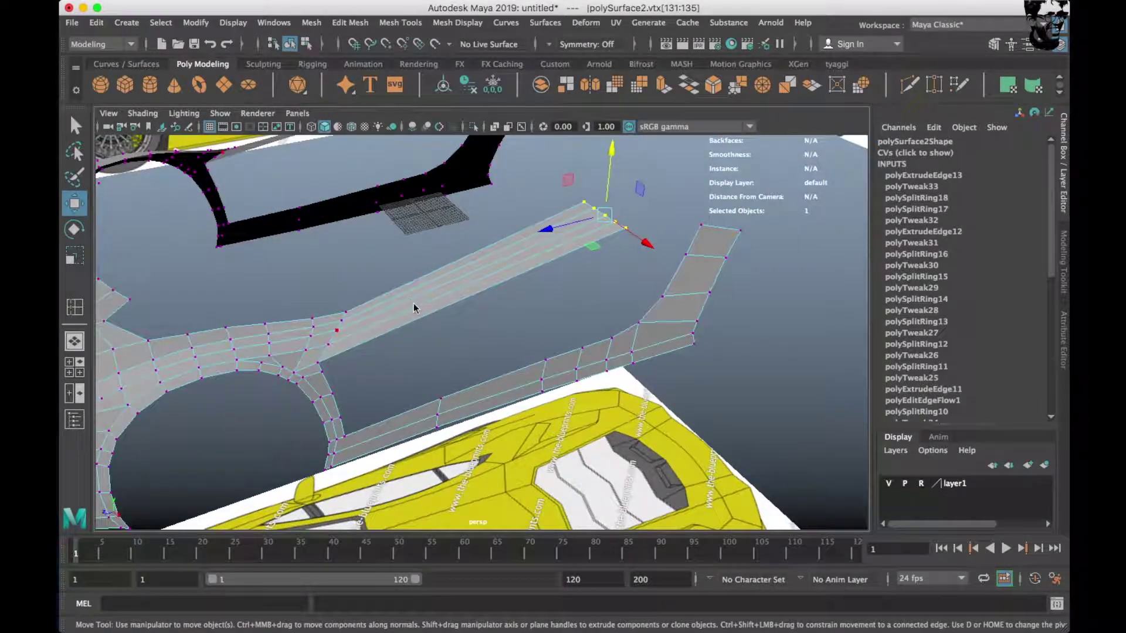
Return the strip to object mode with F8 and orbit to inspect it.
key("F8")
mouse_move(449, 287)
left_mouse_down("alt")
mouse_move(598, 262)
mouse_move(483, 272)
mouse_move(402, 300)
left_mouse_up("alt")
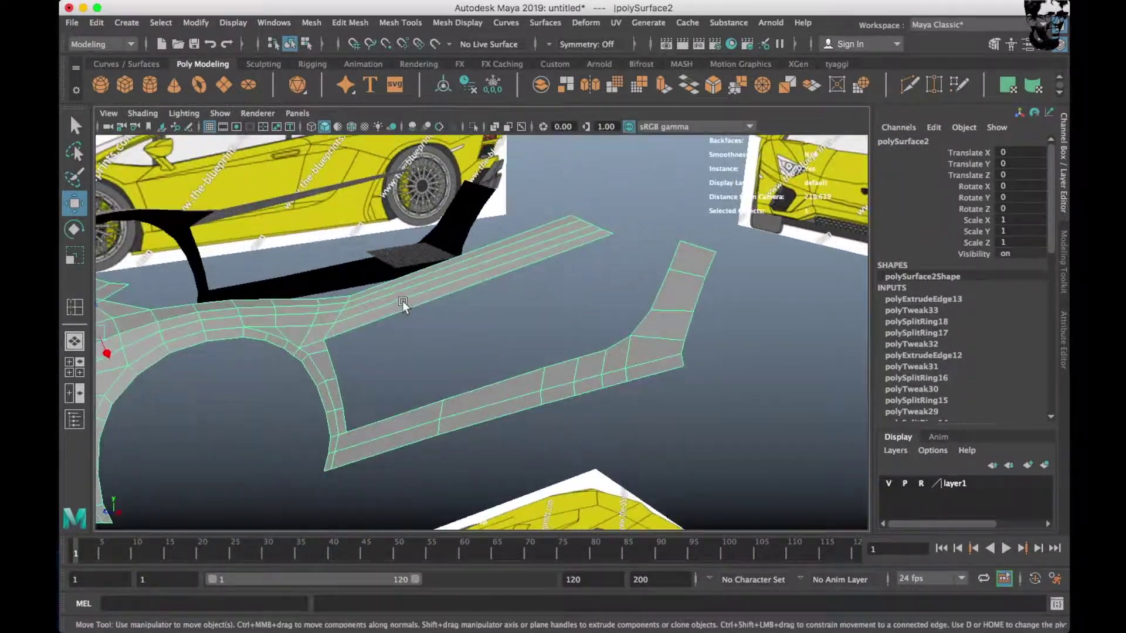
scroll(460, 306, "up", 3)
right_click_drag(460, 305, 381, 279, "shift")
Insert and slide edge loops along the upper strip in side view.
left_click(294, 332)
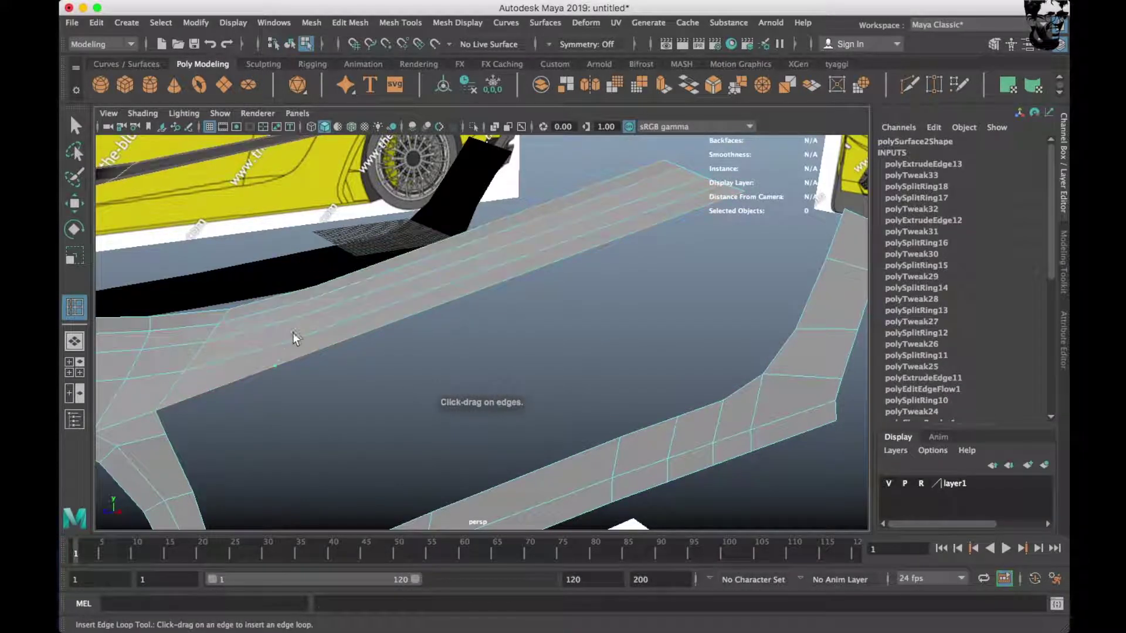
key("space")
key("space")
scroll(527, 384, "up", 3)
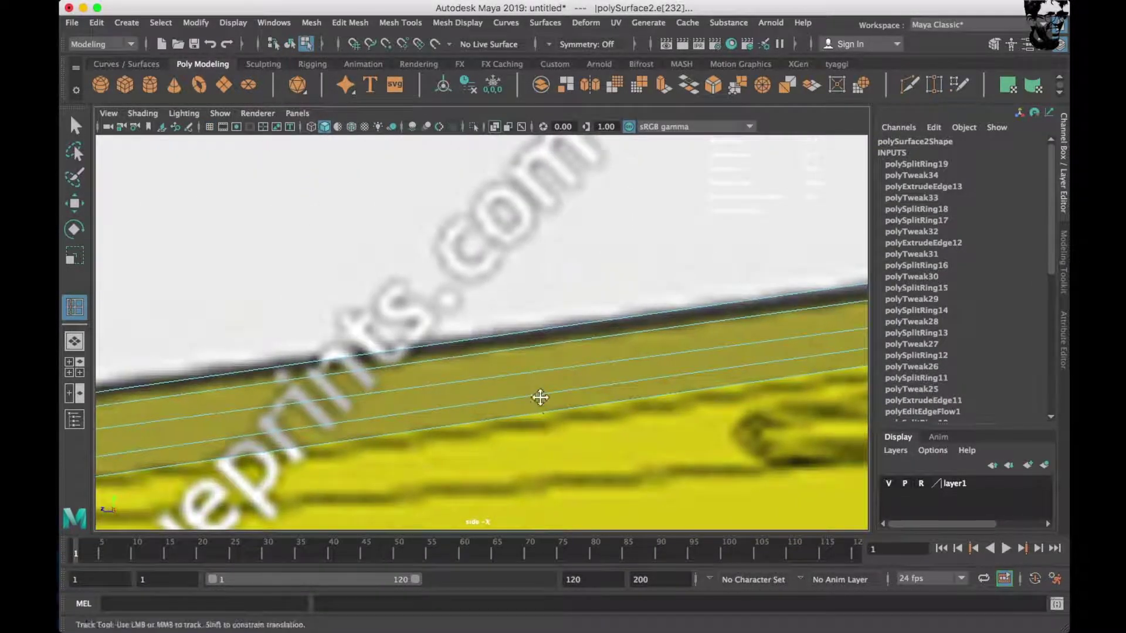
scroll(648, 354, "up", 2)
left_click(585, 327)
middle_click_drag(585, 326, 341, 382, "alt")
left_click(413, 350)
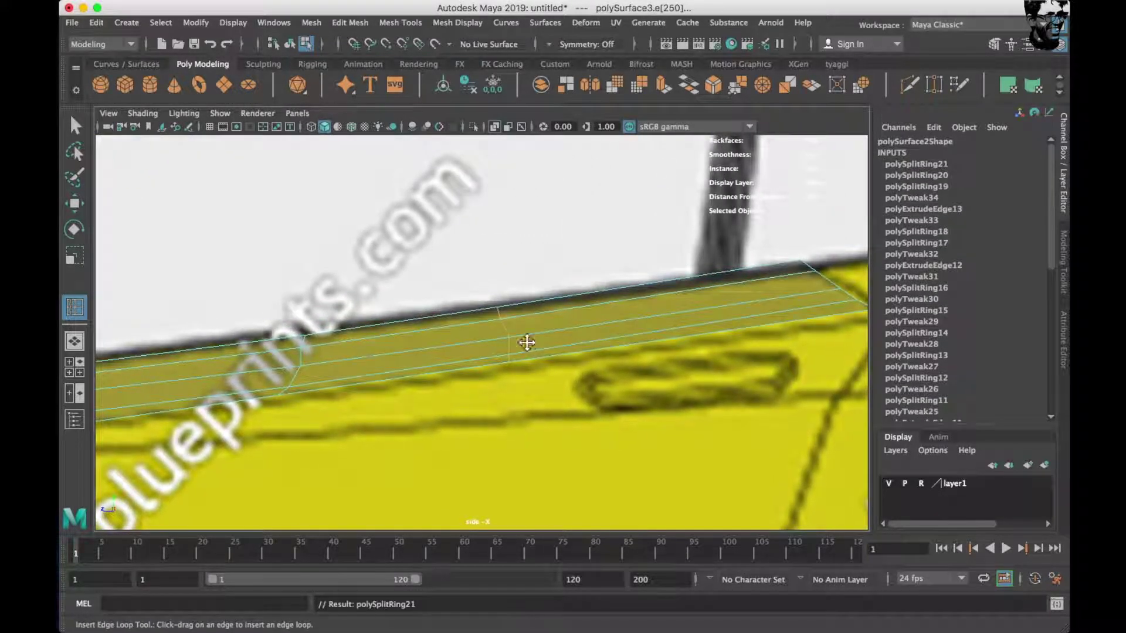
middle_click_drag(528, 340, 433, 375, "alt")
In perspective, select the body panel, add a stray edge loop and undo it.
key("space")
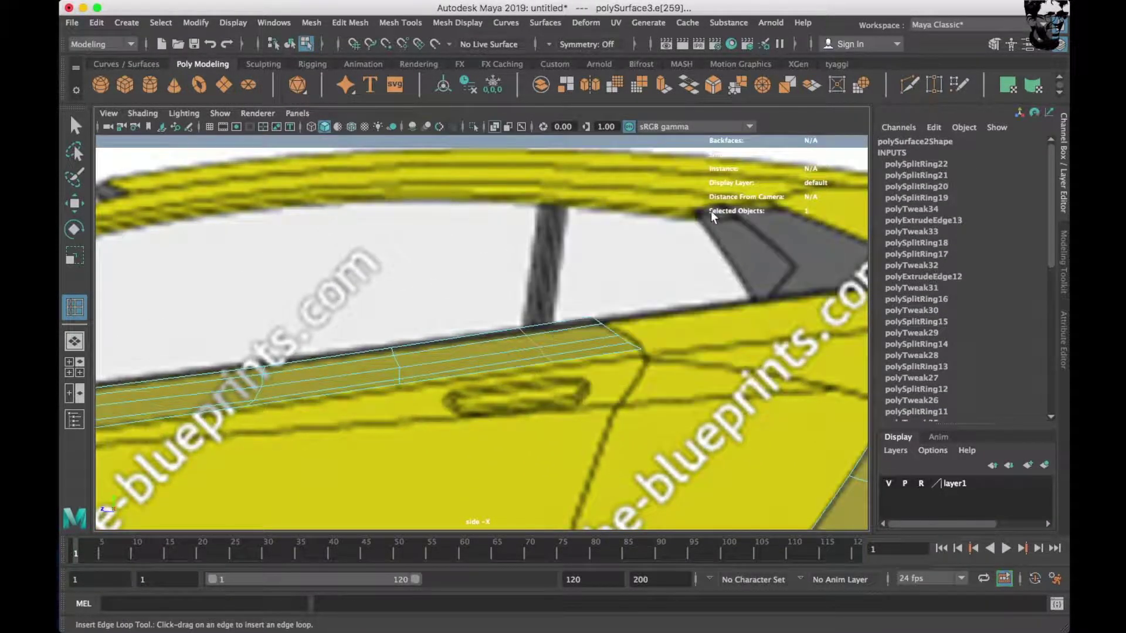
left_click(710, 213)
mouse_move(541, 327)
left_mouse_down("alt")
mouse_move(593, 334)
mouse_move(547, 349)
mouse_move(459, 304)
left_mouse_up("alt")
left_click(614, 195)
left_click(422, 317)
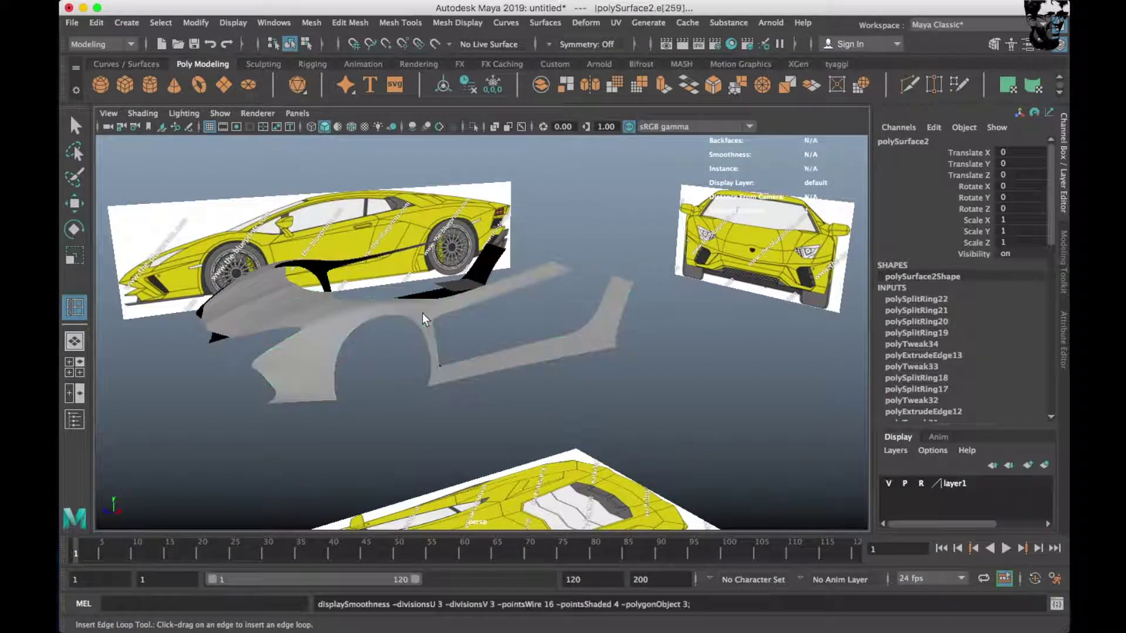
scroll(422, 317, "up", 5)
left_click_drag(422, 316, 469, 317, "alt")
left_click(470, 317)
key("ctrl+z")
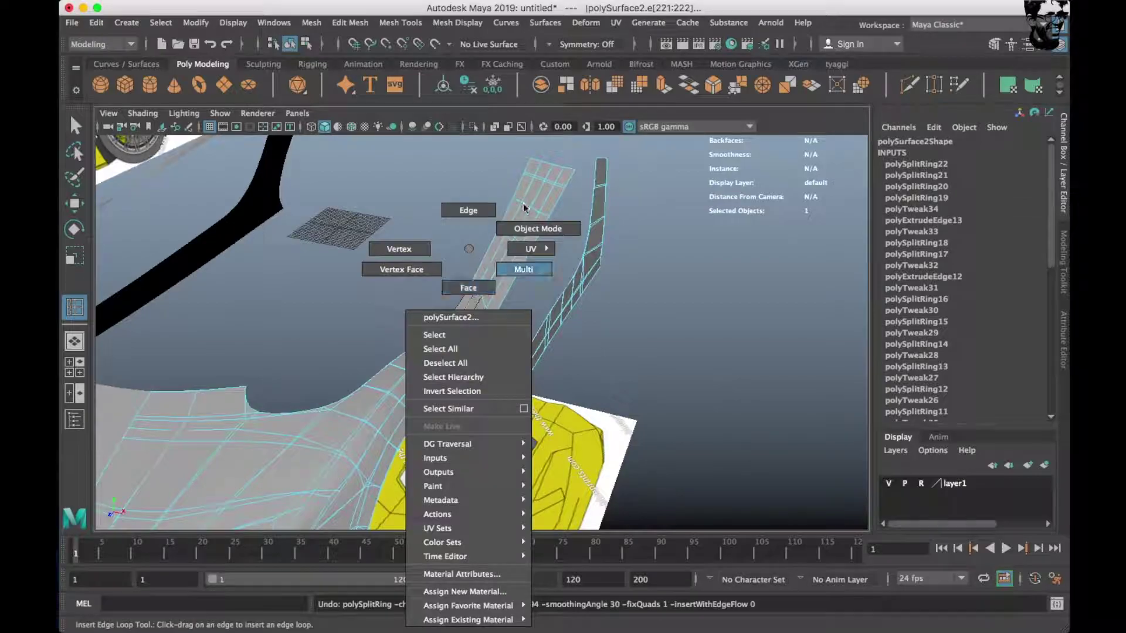
Orbit along the car's side and reselect the body panel mesh with the Move tool.
right_click_drag(466, 267, 531, 229)
mouse_move(530, 229)
left_mouse_down("alt")
mouse_move(422, 239)
mouse_move(359, 318)
mouse_move(336, 380)
left_mouse_up("alt")
key("w")
scroll(360, 315, "up", 5)
left_click(336, 380)
scroll(334, 351, "up", 3)
left_click_drag(332, 334, 481, 282, "alt")
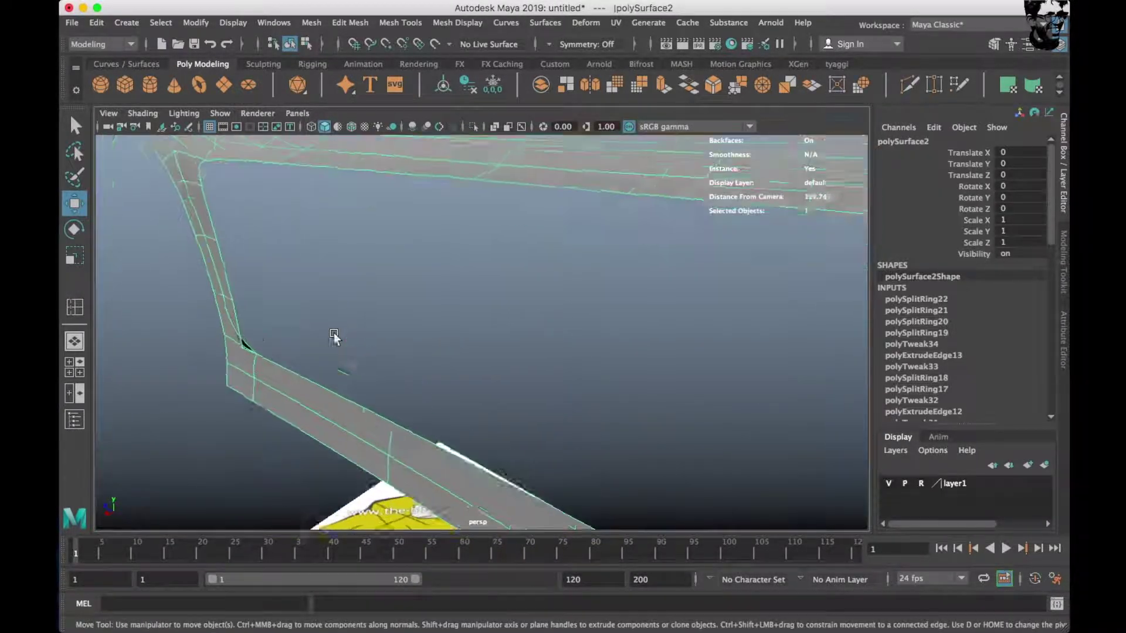
left_click(322, 337)
left_click(420, 367)
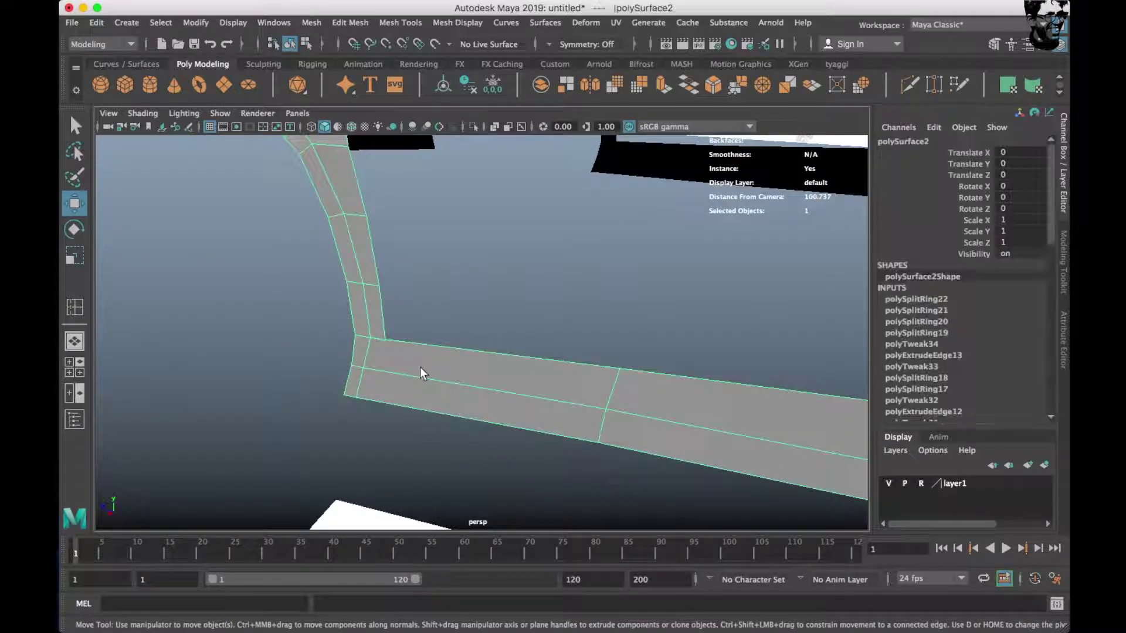
scroll(419, 367, "down", 3)
Pick Insert Edge Loop again from the Shift+right-click polygon menu on the fender.
key("space")
key("space")
scroll(550, 252, "up", 3)
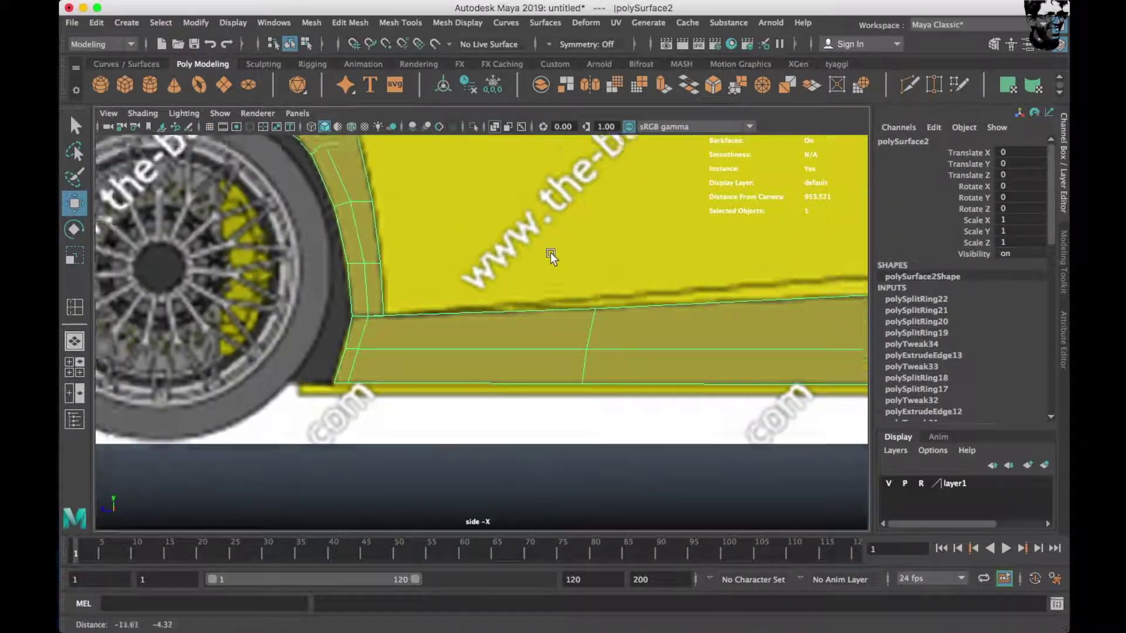
scroll(550, 252, "up", 2)
right_click(606, 260, "shift")
mouse_move(606, 260)
right_mouse_down("shift")
mouse_move(456, 336)
mouse_move(408, 333)
right_mouse_up("shift")
Add an edge loop across the fender and merge its corner vertices.
left_click(420, 333)
key("w")
left_click(420, 327)
right_click_drag(525, 309, 527, 231, "shift")
scroll(520, 272, "down", 3)
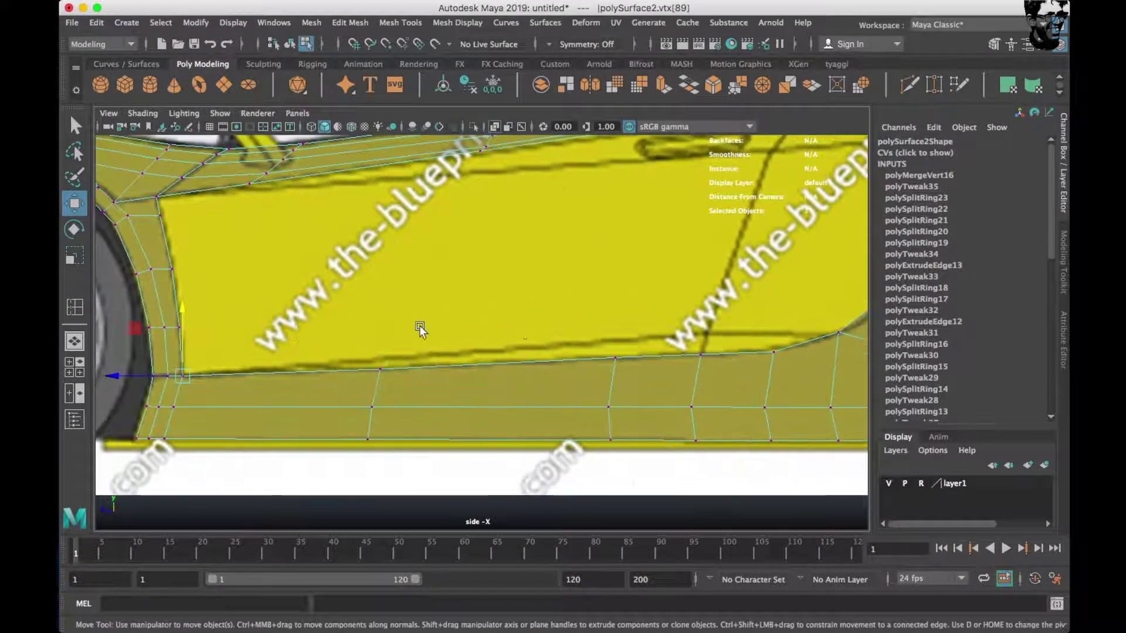
middle_click_drag(520, 272, 541, 332, "alt")
scroll(542, 332, "up", 2)
mouse_move(541, 332)
left_mouse_down("alt")
mouse_move(672, 314)
mouse_move(650, 284)
left_mouse_up("alt")
Select the fender's rear border edges and extrude them back to form the door panel.
key("space")
left_click_drag(540, 318, 321, 258)
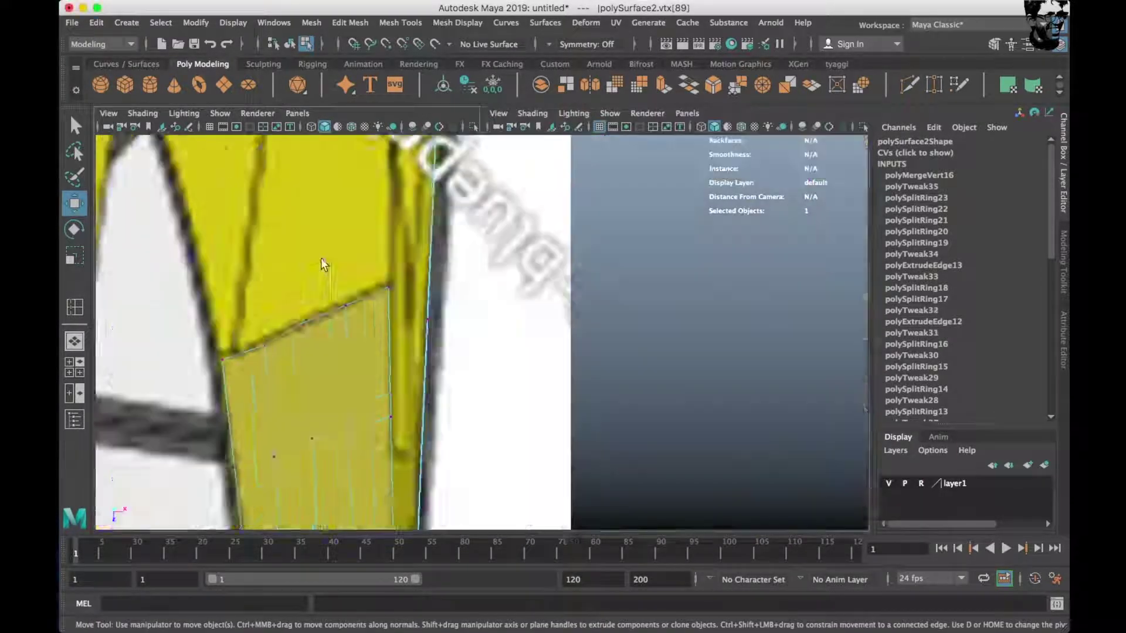
scroll(419, 363, "up", 3)
scroll(445, 294, "up", 2)
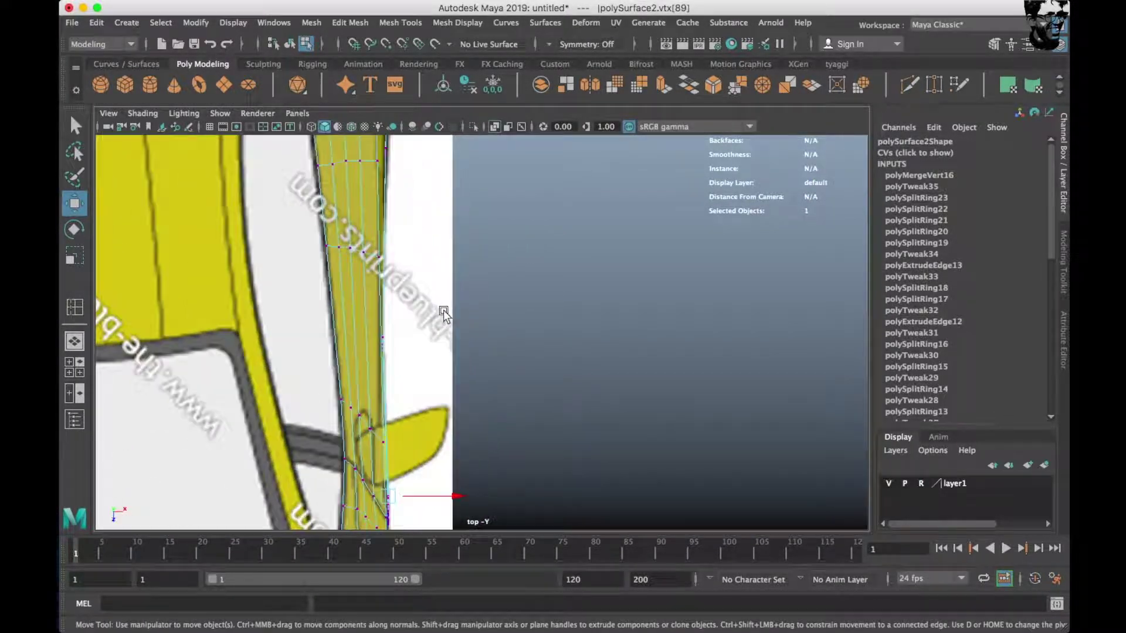
middle_click_drag(443, 310, 469, 293, "alt")
key("space")
key("space")
scroll(618, 372, "up", 3)
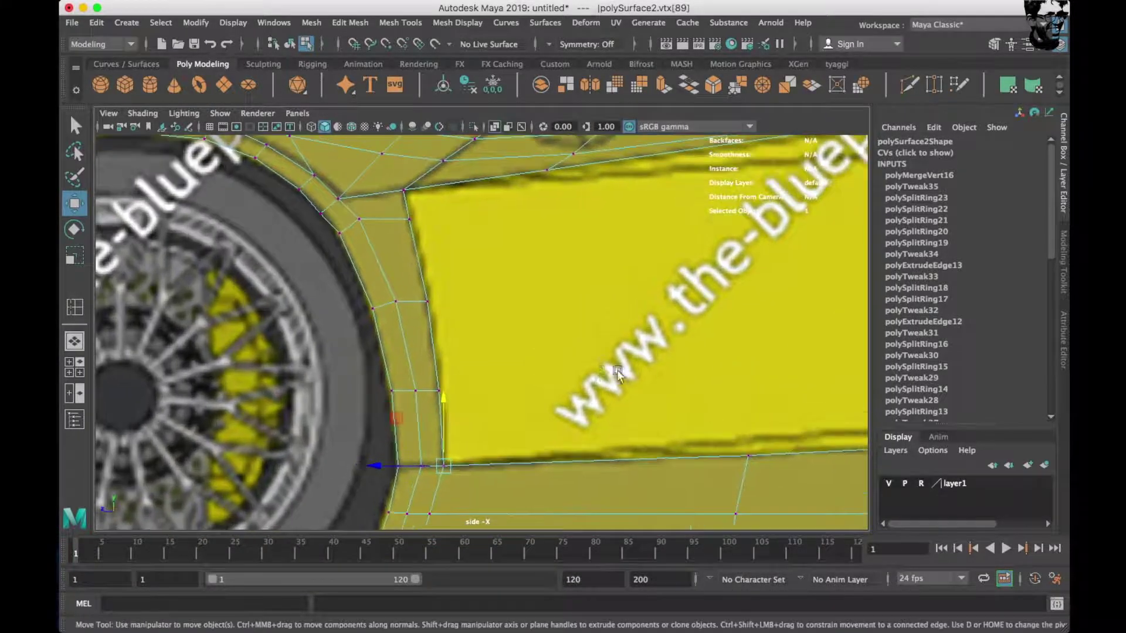
right_click_drag(415, 295, 415, 266)
left_click(399, 218)
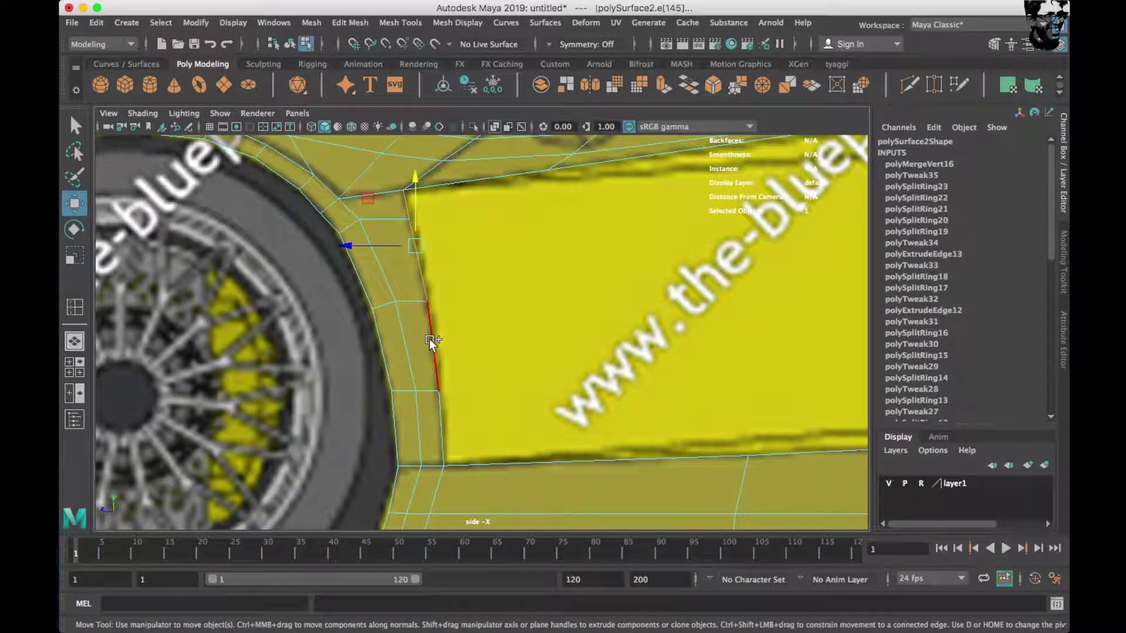
mouse_move(738, 329)
left_mouse_down()
mouse_move(775, 326)
mouse_move(789, 272)
mouse_move(780, 259)
left_mouse_up()
Move the door panel's edge vertices onto the blueprint's door outline.
scroll(772, 256, "down", 3)
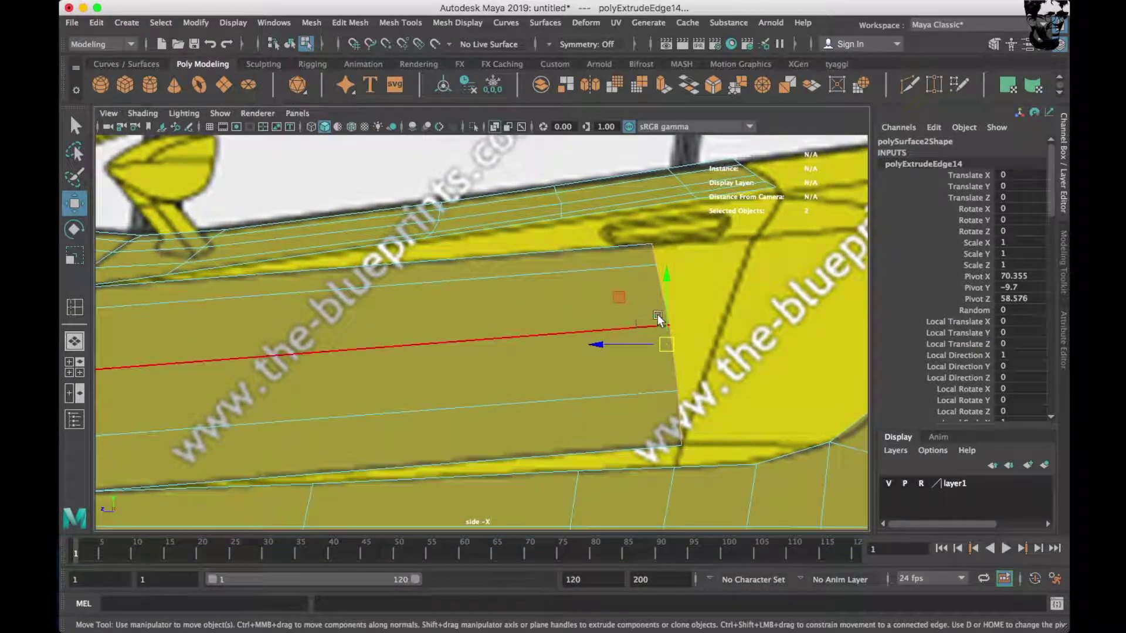
scroll(662, 274, "up", 3)
right_click(590, 249)
left_click(520, 249)
left_click(625, 259)
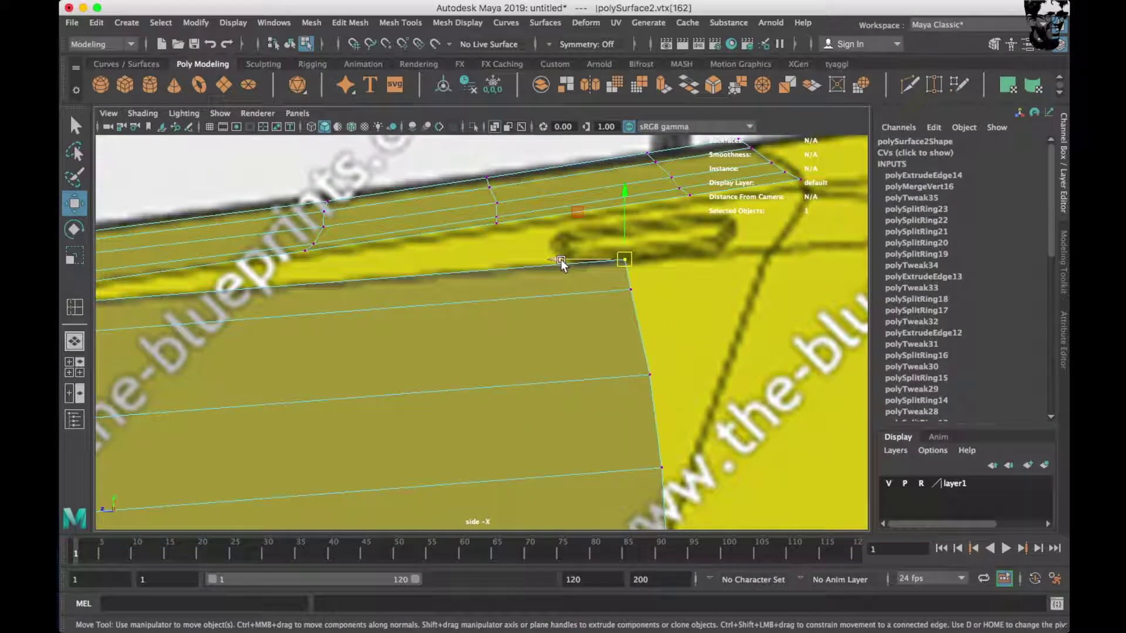
left_click_drag(561, 259, 707, 249)
left_click(631, 289)
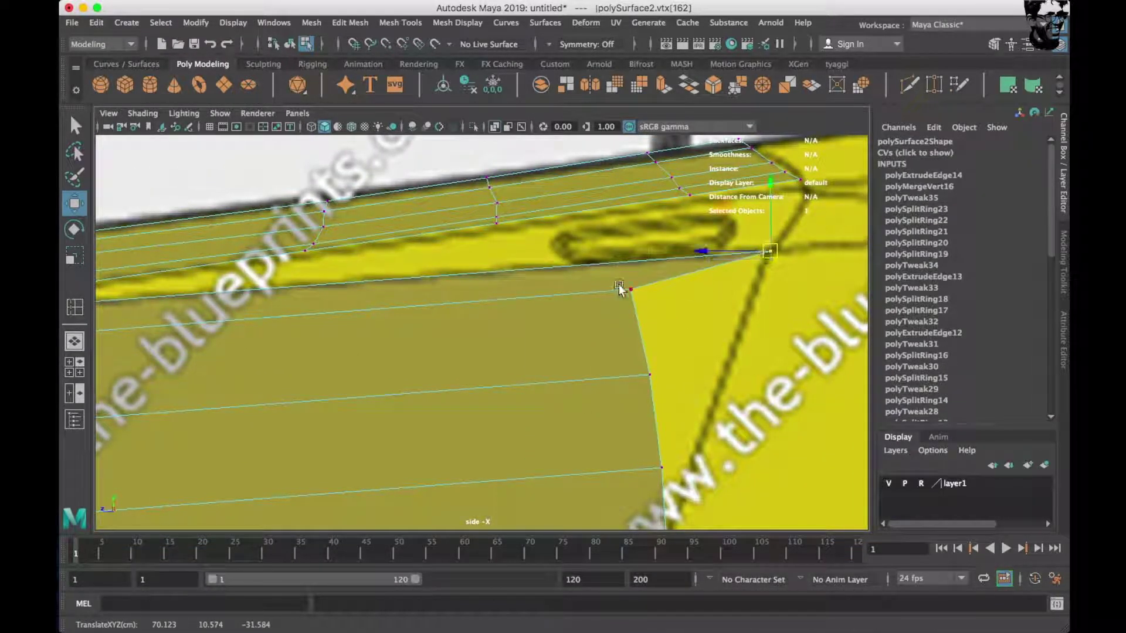
left_click_drag(602, 289, 714, 292)
middle_click_drag(727, 298, 613, 291, "alt")
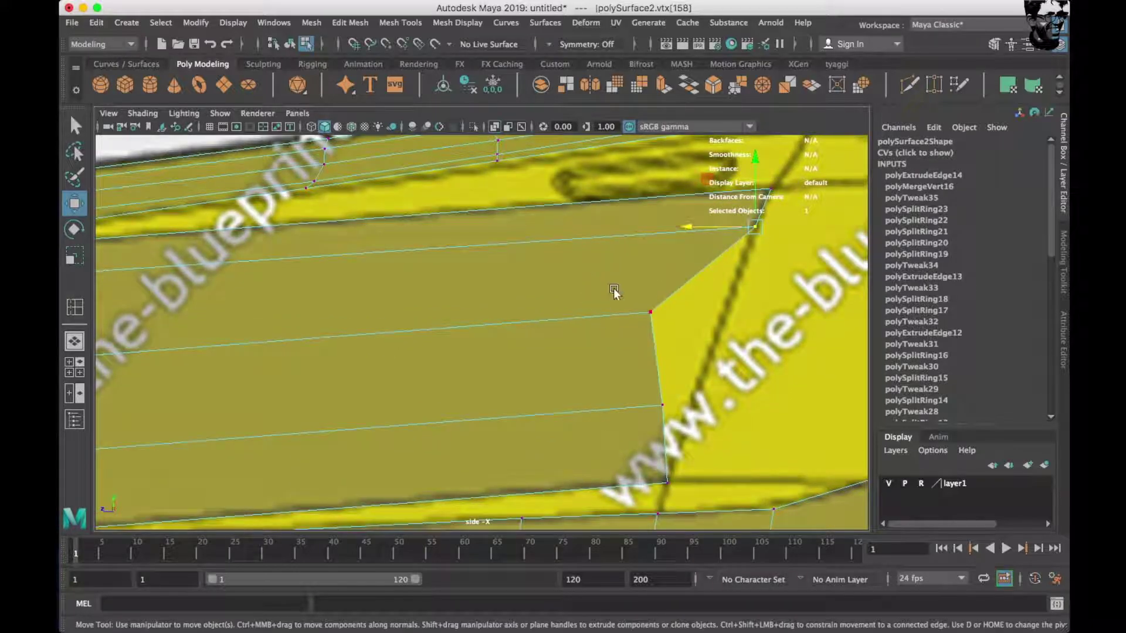
left_click_drag(621, 317, 701, 322)
Select the door panel's front edge and nudge it slightly outward.
middle_click_drag(695, 333, 631, 259, "alt")
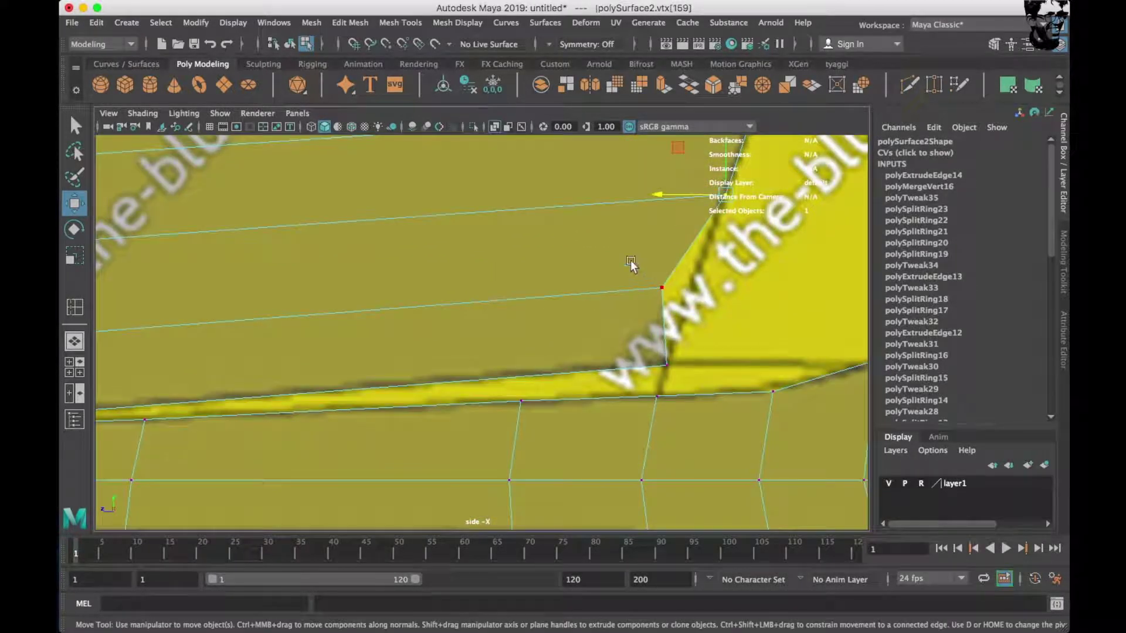
scroll(668, 296, "down", 5)
scroll(645, 325, "down", 5)
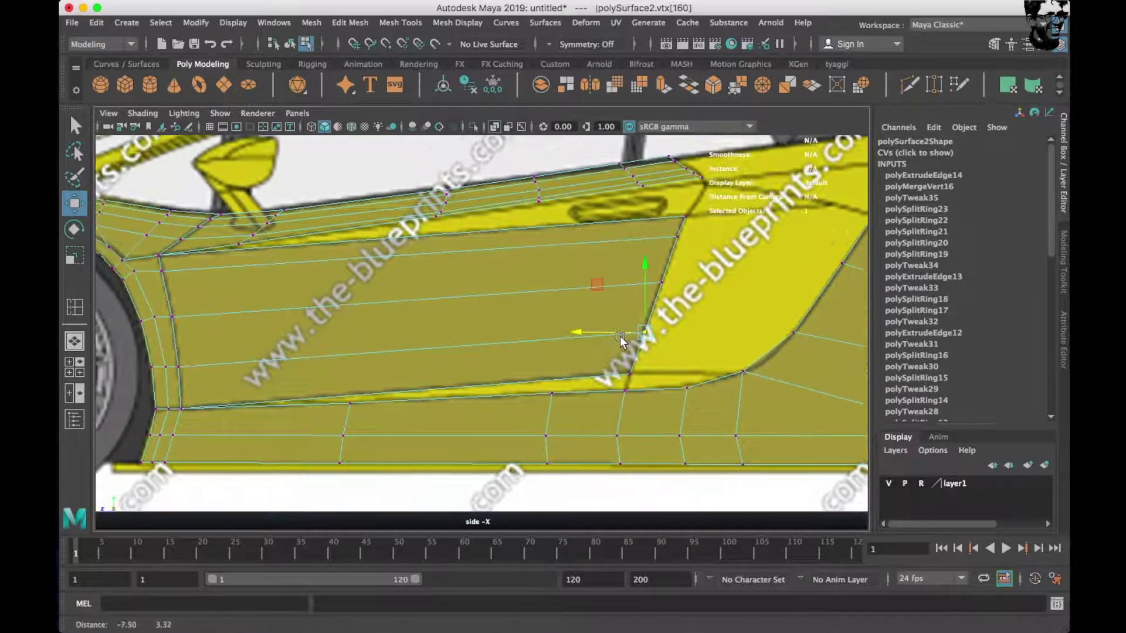
key("space")
key("space")
scroll(531, 413, "up", 3)
key("space")
key("space")
mouse_move(631, 304)
left_mouse_down("alt")
mouse_move(630, 403)
mouse_move(558, 389)
mouse_move(571, 280)
left_mouse_up("alt")
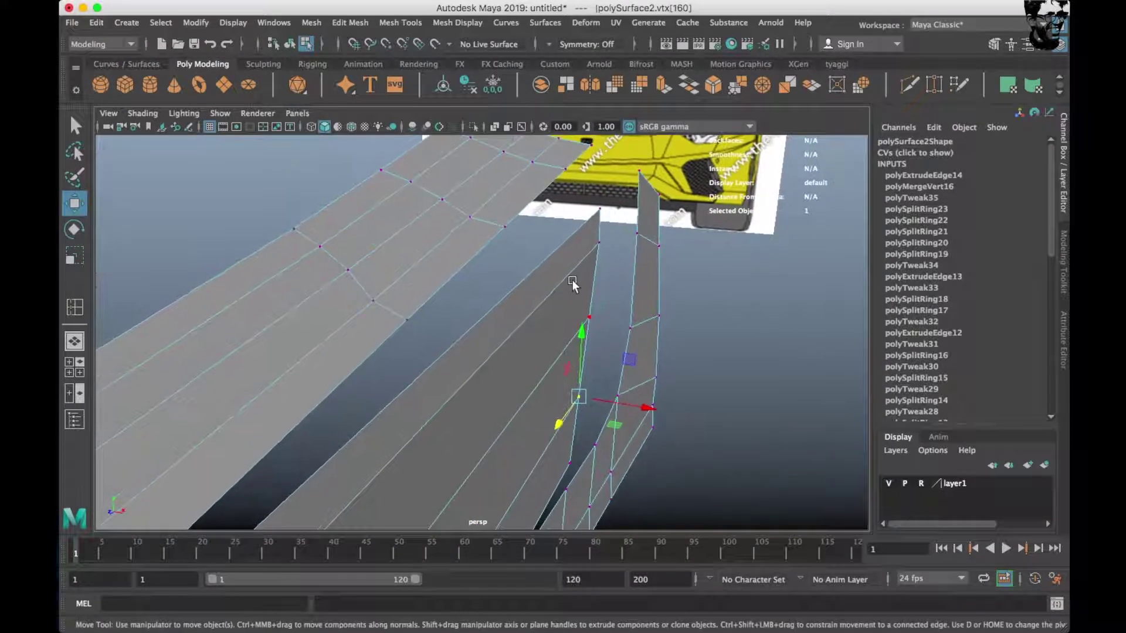
key("F10")
left_click(598, 236)
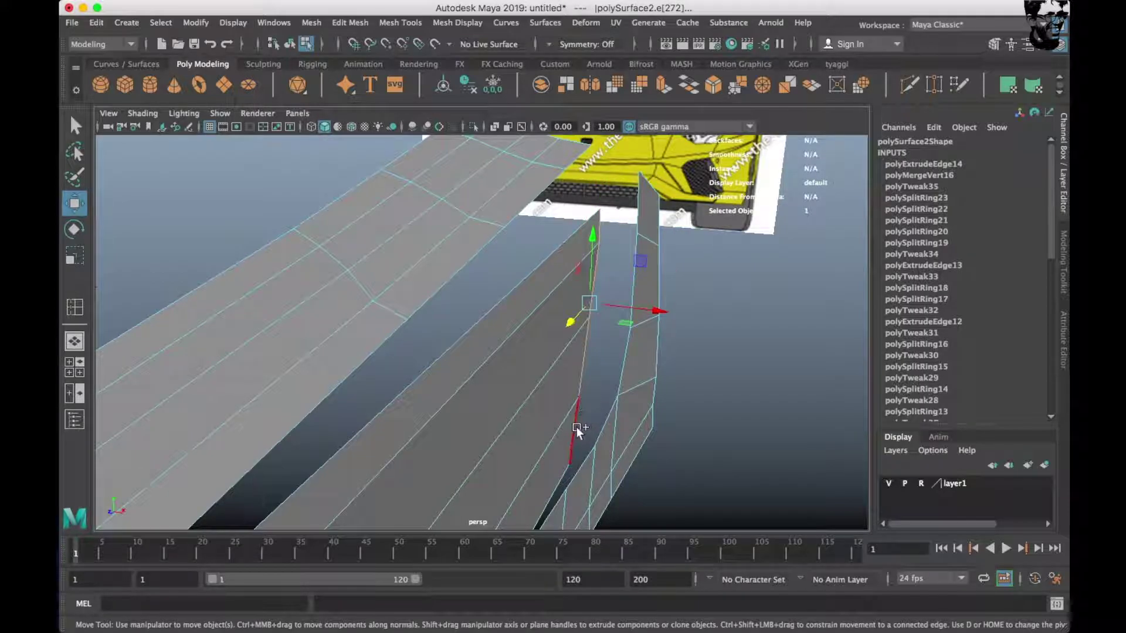
mouse_move(639, 345)
left_mouse_down("alt")
mouse_move(420, 344)
mouse_move(410, 360)
mouse_move(468, 325)
mouse_move(357, 336)
left_mouse_up("alt")
mouse_move(460, 417)
left_mouse_down()
mouse_move(409, 283)
mouse_move(450, 265)
left_mouse_up()
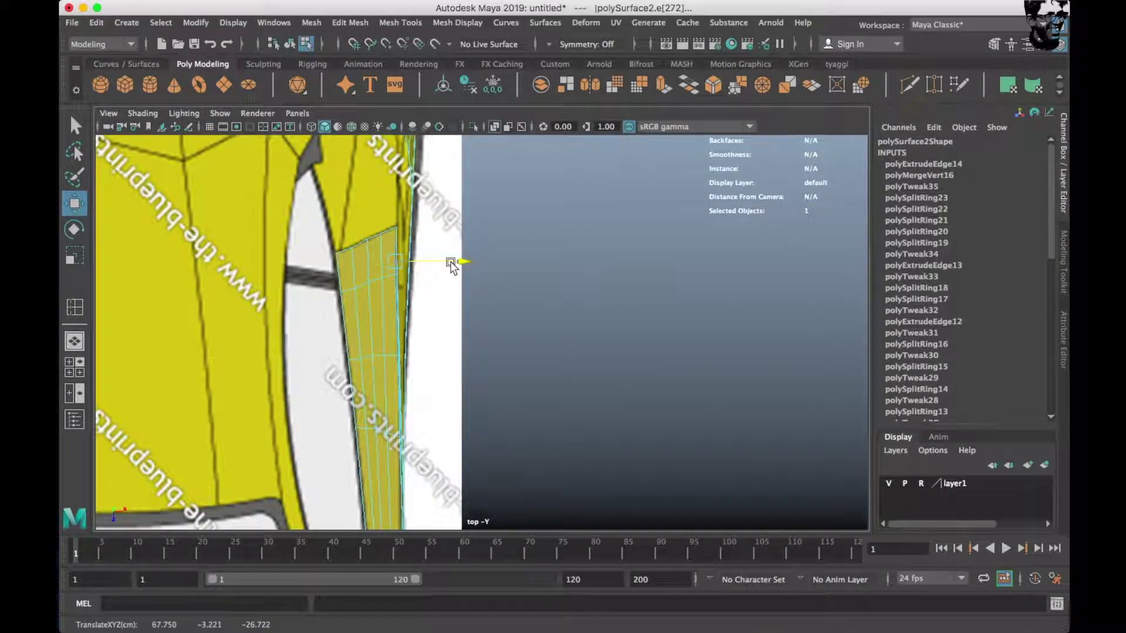
mouse_move(606, 244)
left_mouse_down("alt")
mouse_move(683, 279)
mouse_move(462, 375)
left_mouse_up("alt")
Return to object mode and insert a vertical edge loop across the door panel.
right_click_drag(437, 248, 530, 199)
mouse_move(530, 198)
left_mouse_down("alt")
mouse_move(440, 294)
mouse_move(467, 353)
left_mouse_up("alt")
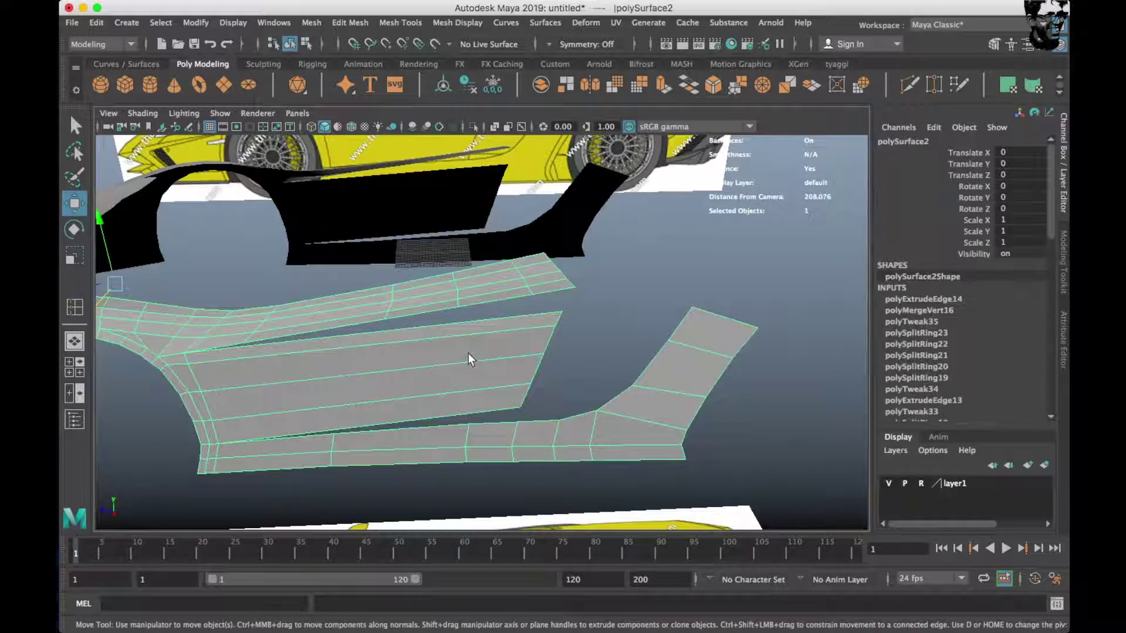
key("space")
key("space")
left_click_drag(564, 381, 488, 410, "alt")
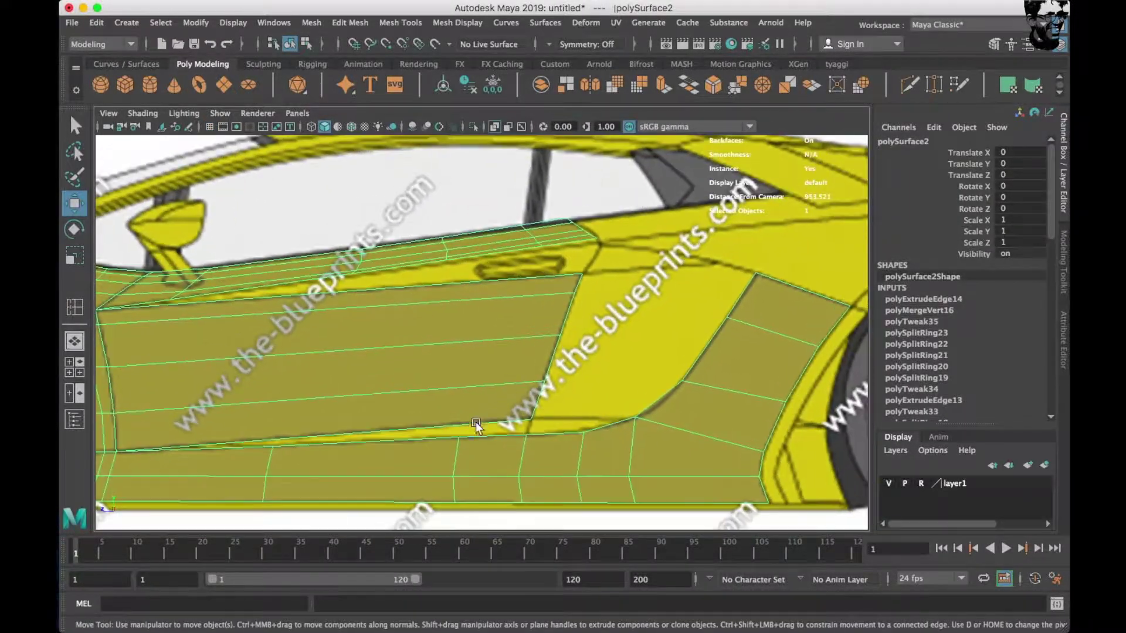
scroll(488, 410, "up", 2)
middle_click_drag(486, 412, 709, 363, "alt")
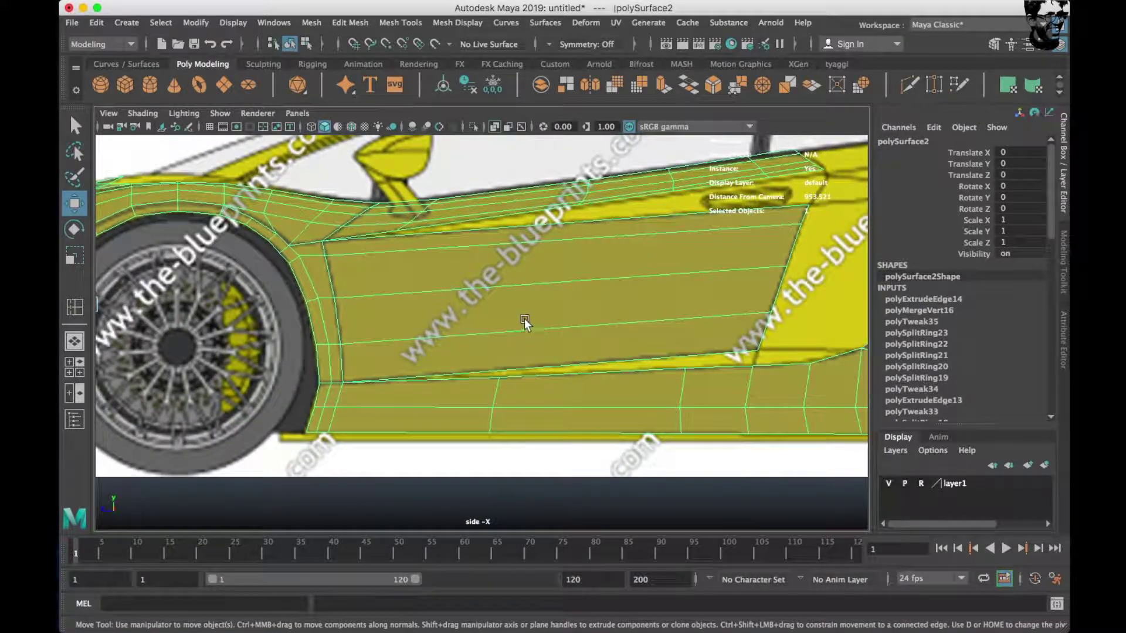
scroll(527, 322, "up", 2)
right_click_drag(575, 320, 504, 314, "shift")
left_click_drag(442, 330, 427, 333)
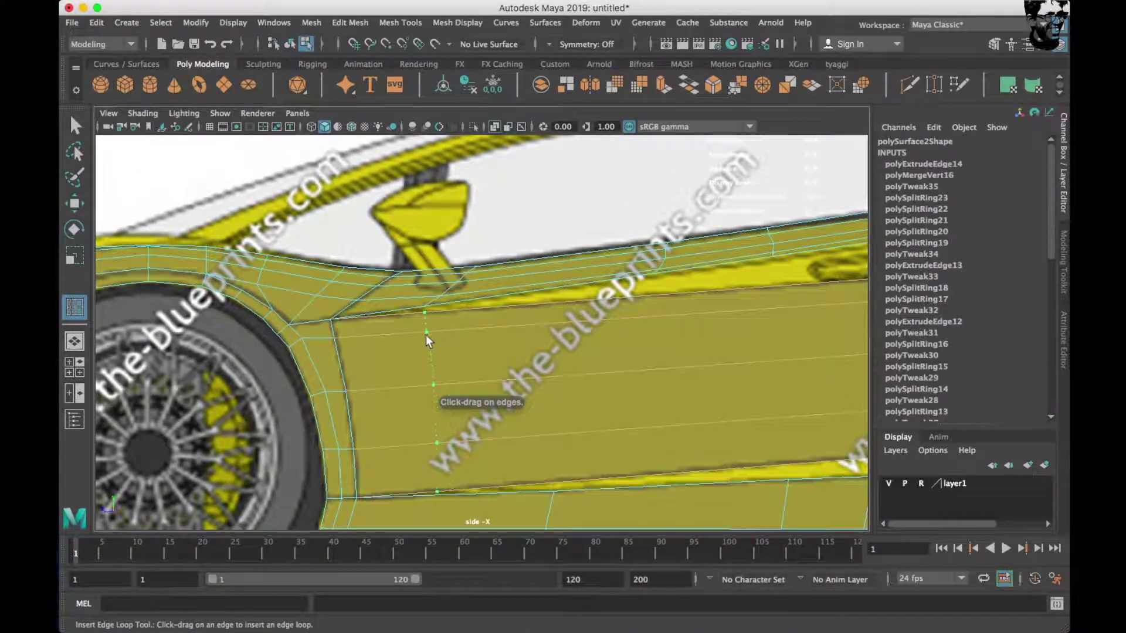
Weld a group of vertices near the mirror, then undo the merge.
scroll(425, 335, "up", 2)
scroll(418, 326, "up", 3)
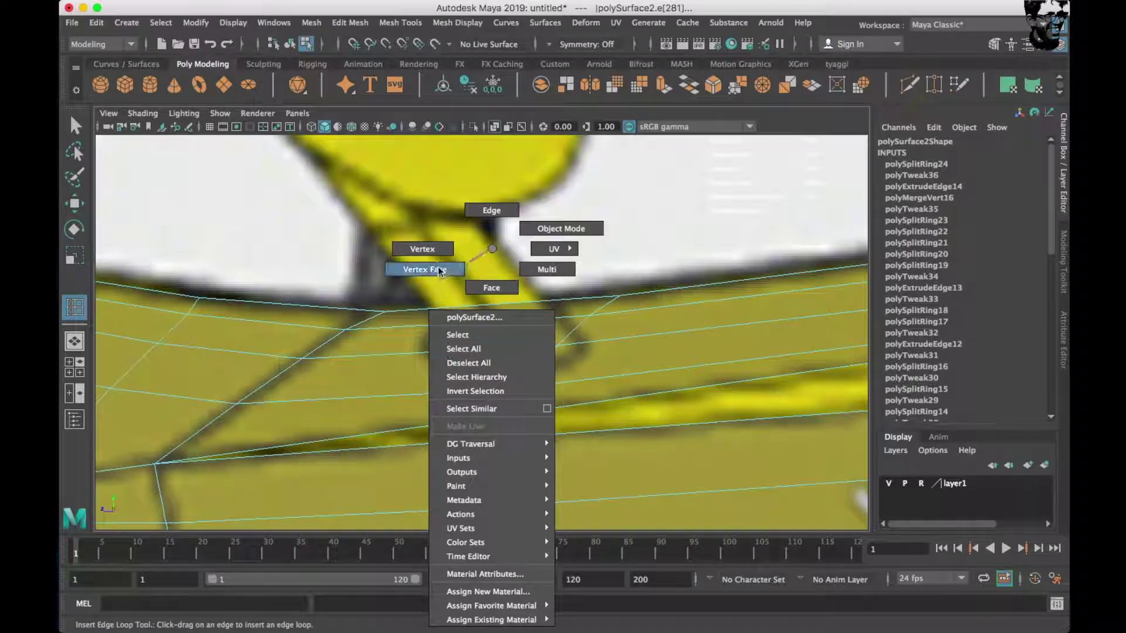
right_click_drag(490, 251, 410, 246)
key("w")
left_click_drag(440, 405, 481, 457)
right_click_drag(528, 375, 565, 334, "shift")
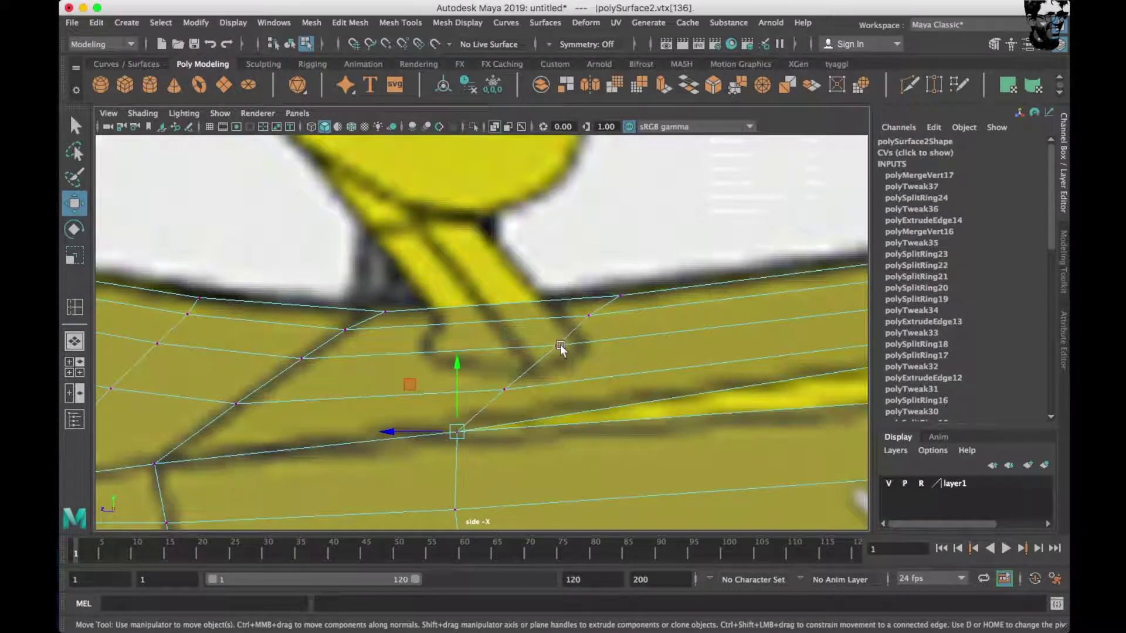
scroll(498, 375, "up", 2)
mouse_move(433, 407)
middle_mouse_down("alt")
mouse_move(357, 397)
mouse_move(417, 418)
middle_mouse_up("alt")
scroll(409, 409, "down", 2)
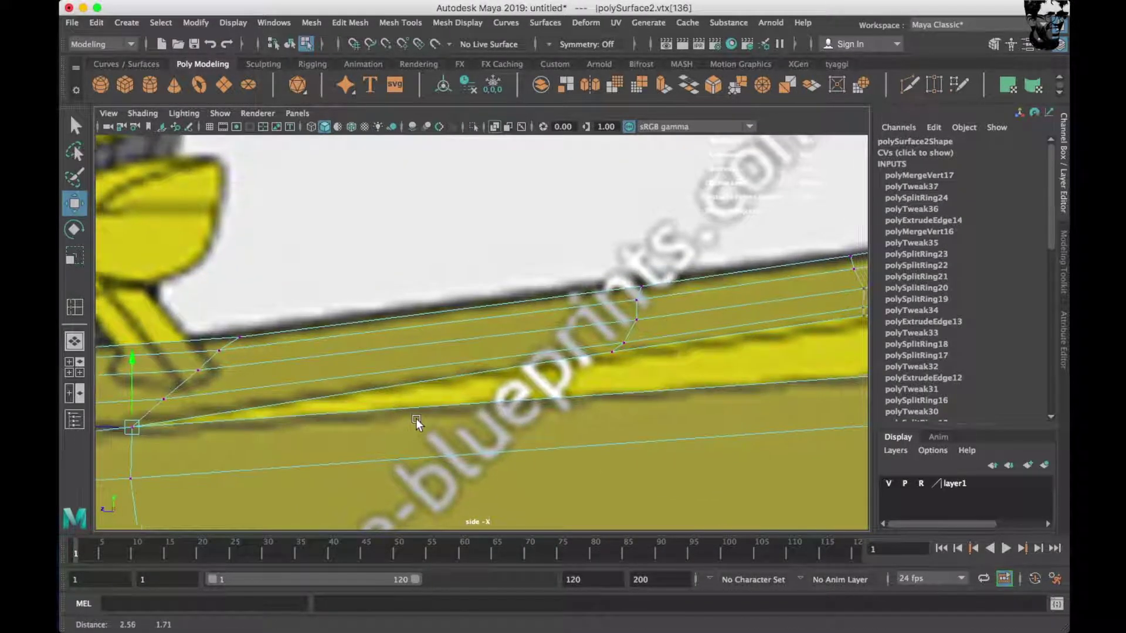
key("ctrl+z")
scroll(435, 413, "down", 1)
scroll(444, 411, "up", 2)
Extrude a panel edge into a new strip and weld the vertices at its end.
right_click_drag(475, 258, 477, 217)
left_click(501, 402)
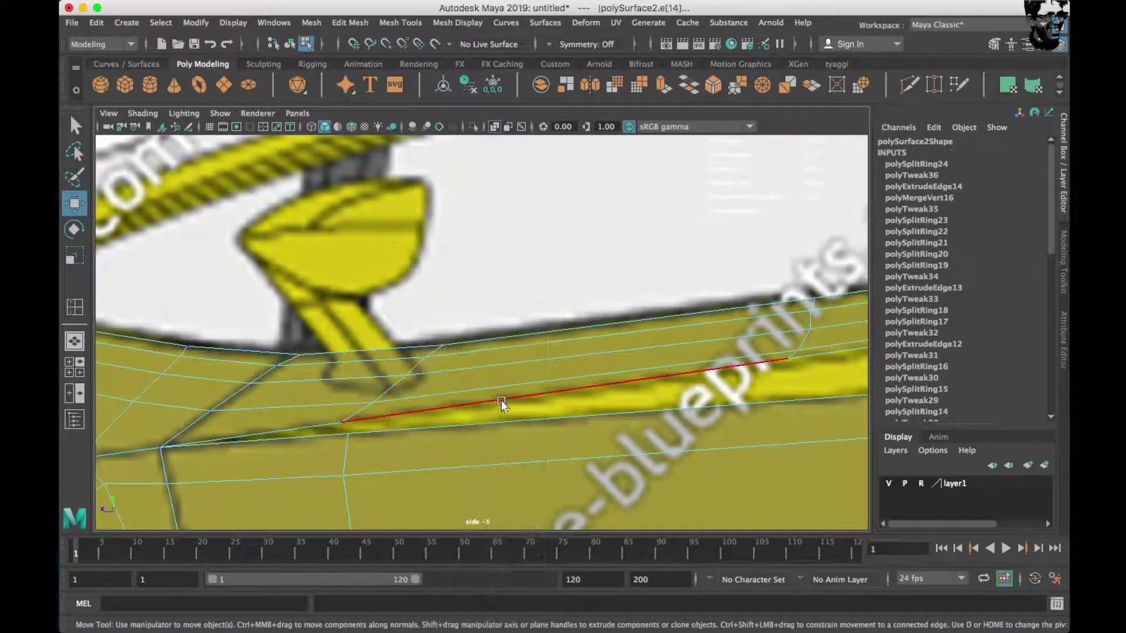
key("ctrl+e")
scroll(566, 328, "up", 2)
scroll(560, 231, "up", 2)
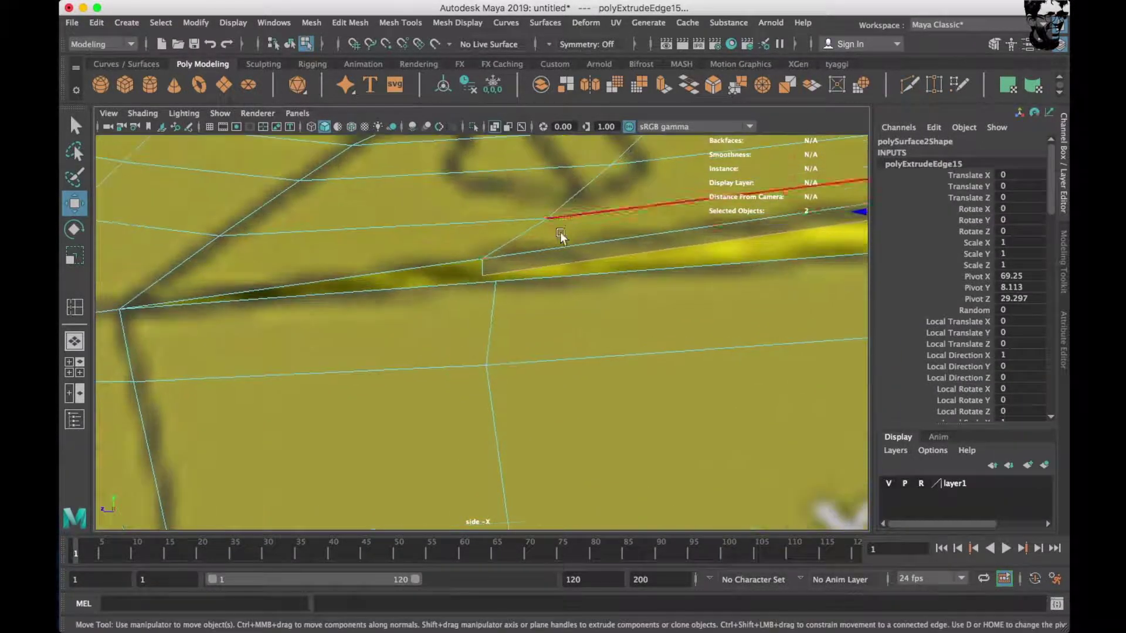
right_click_drag(528, 252, 475, 241)
left_click_drag(469, 220, 554, 315)
right_click_drag(557, 229, 622, 213, "shift")
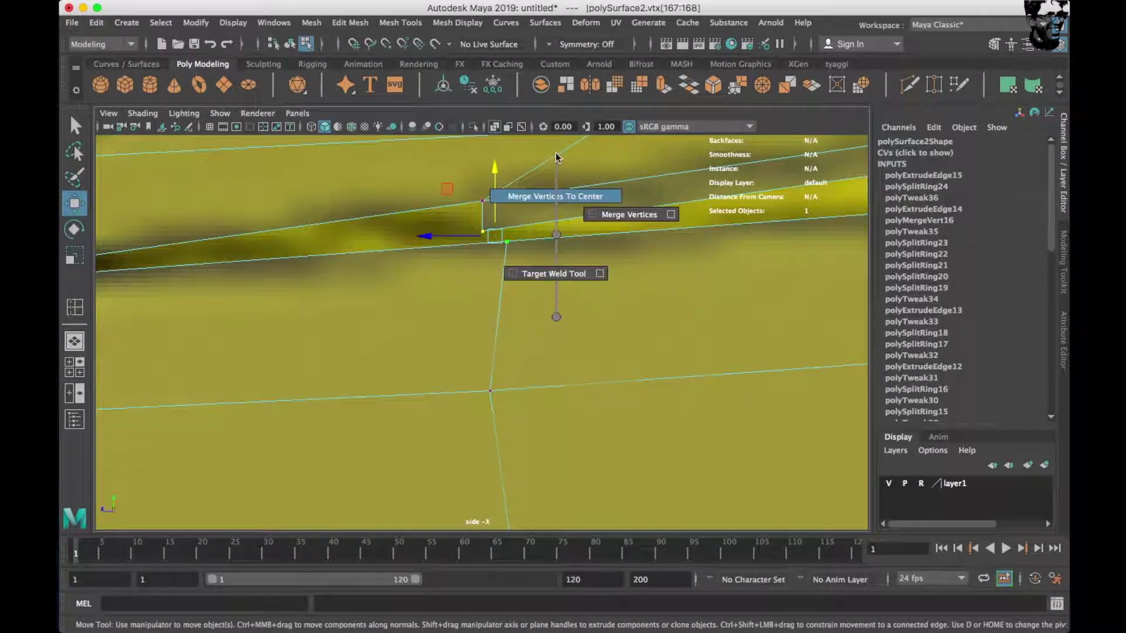
scroll(509, 318, "down", 1)
Insert an edge loop across the side panel.
right_click_drag(377, 292, 398, 256)
left_click(455, 203)
mouse_move(455, 202)
right_mouse_down("shift")
mouse_move(674, 315)
mouse_move(642, 359)
mouse_move(611, 349)
right_mouse_up("shift")
scroll(675, 319, "down", 2)
scroll(520, 417, "down", 2)
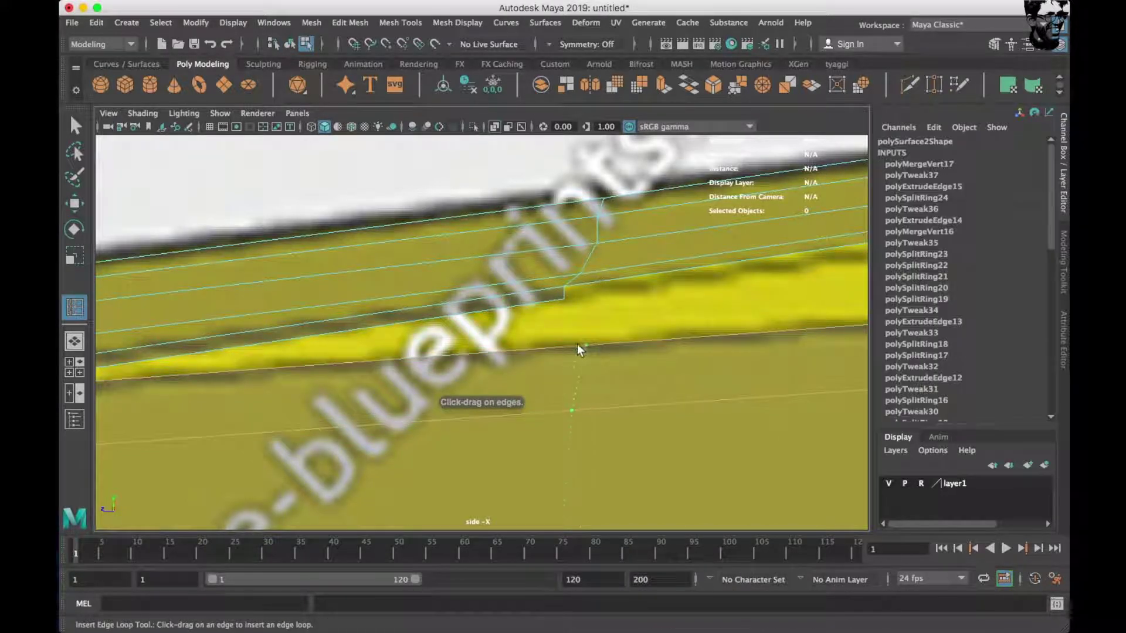
left_click_drag(579, 344, 565, 347)
Move a vertex down onto its neighbour and merge the two.
right_click_drag(567, 346, 509, 252)
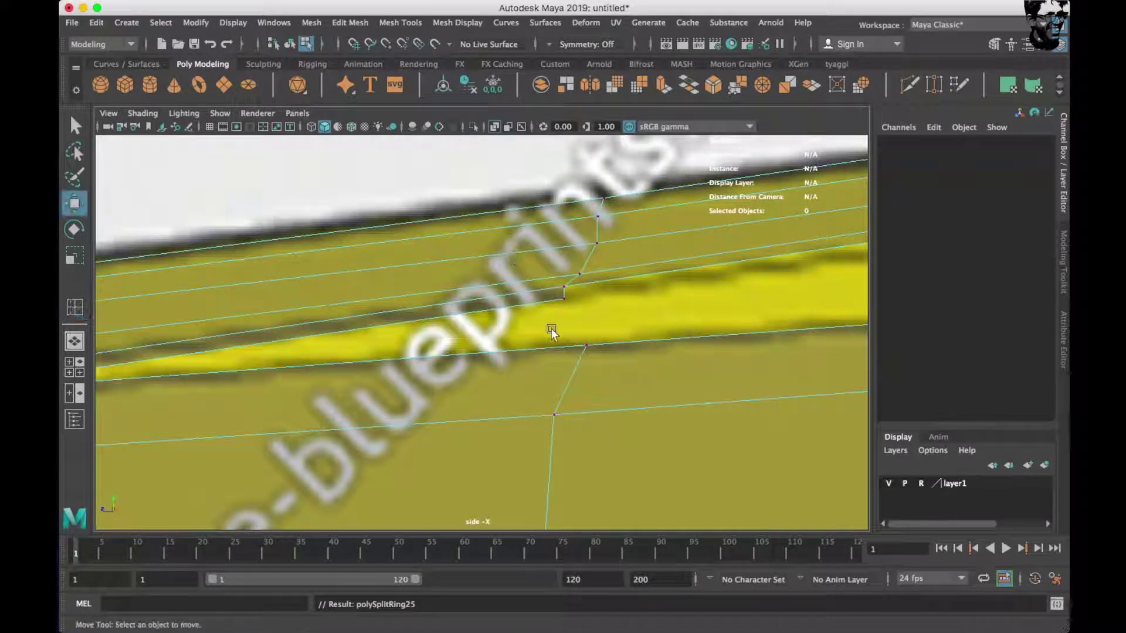
left_click(563, 299)
key("w")
middle_click_drag(573, 322, 586, 346)
right_click_drag(668, 290, 678, 353, "shift")
scroll(678, 353, "down", 3)
scroll(848, 329, "up", 2)
Cap the opening with Mesh > Fill Hole from its border edge.
right_click_drag(463, 328, 466, 290)
left_click(455, 340)
right_click_drag(483, 249, 484, 251, "shift")
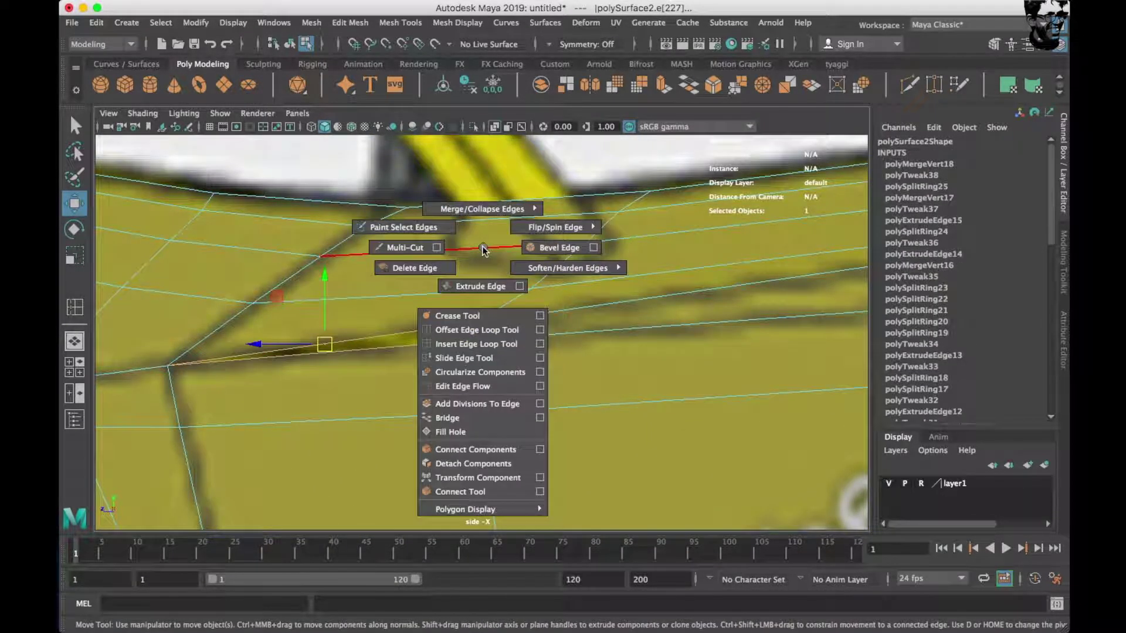
left_click(474, 432)
Inspect the filled panel in a smoothed perspective view, then return to the side close-up.
key("space")
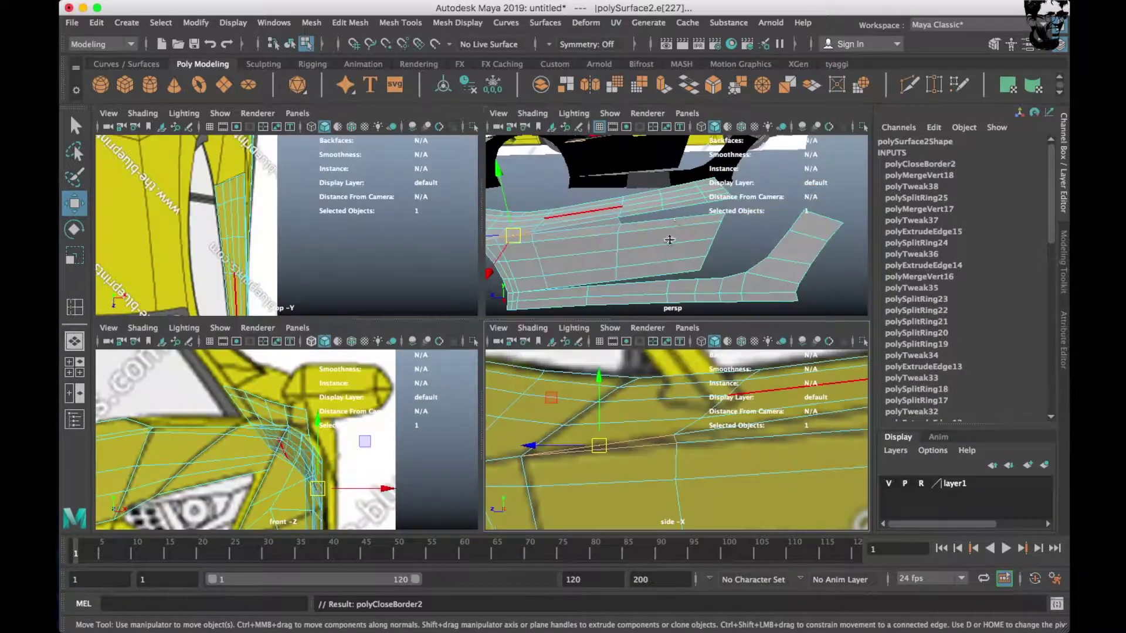
key("space")
key("3")
mouse_move(641, 323)
left_mouse_down("alt")
mouse_move(425, 370)
mouse_move(566, 371)
mouse_move(446, 318)
mouse_move(504, 343)
mouse_move(455, 395)
mouse_move(416, 340)
left_mouse_up("alt")
right_click_drag(405, 243, 474, 224)
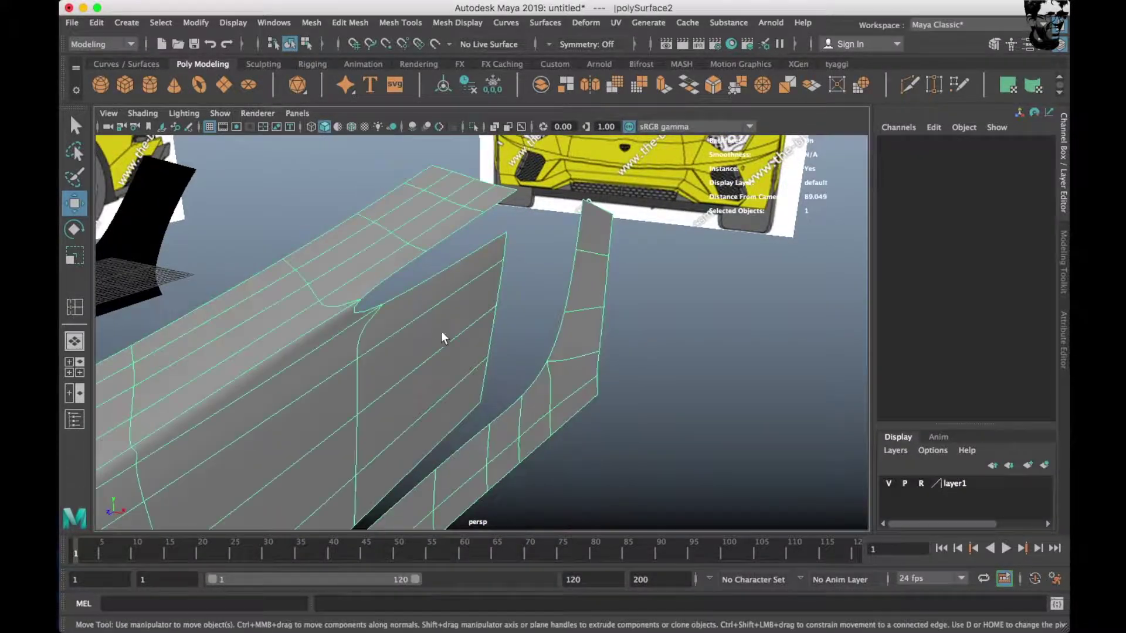
left_click_drag(441, 332, 448, 316, "alt")
key("space")
mouse_move(549, 452)
right_mouse_down("alt")
mouse_move(403, 375)
mouse_move(631, 367)
mouse_move(565, 375)
mouse_move(505, 361)
right_mouse_up("alt")
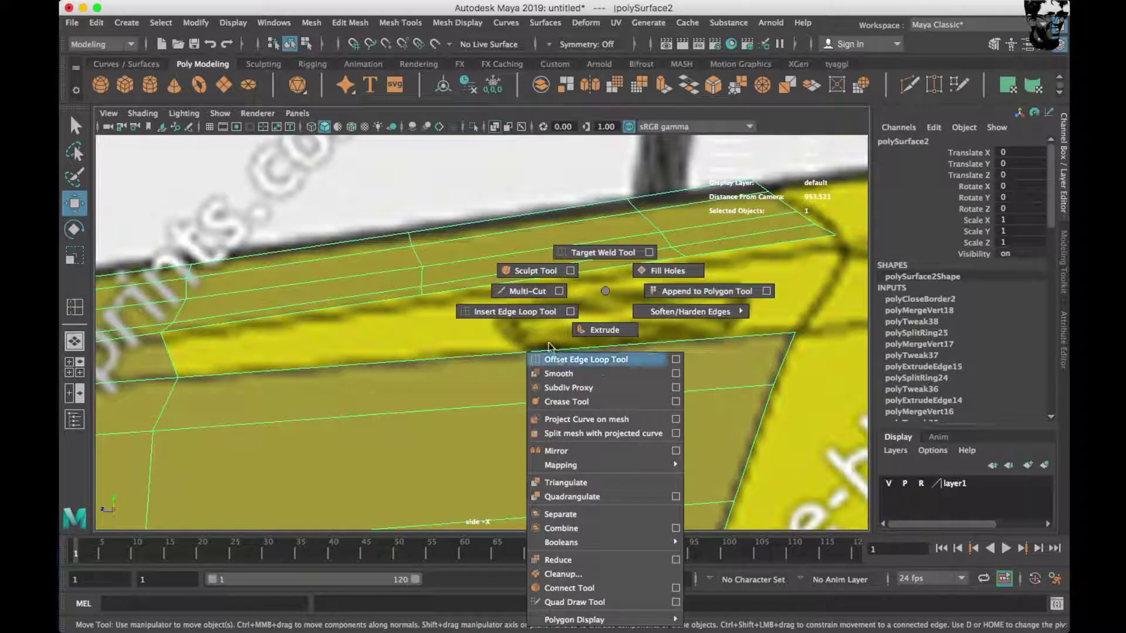
Insert two edge loops across the lower panel and select the ledge and lower edges.
left_click_drag(461, 357, 425, 360)
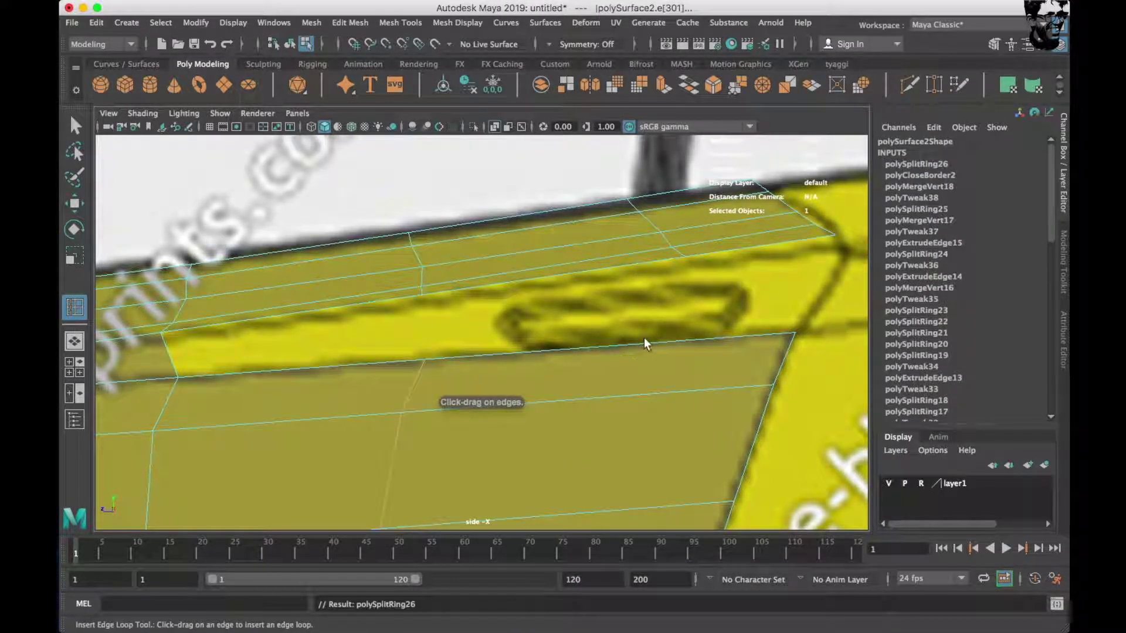
left_click_drag(660, 338, 673, 336)
right_click_drag(495, 249, 495, 210)
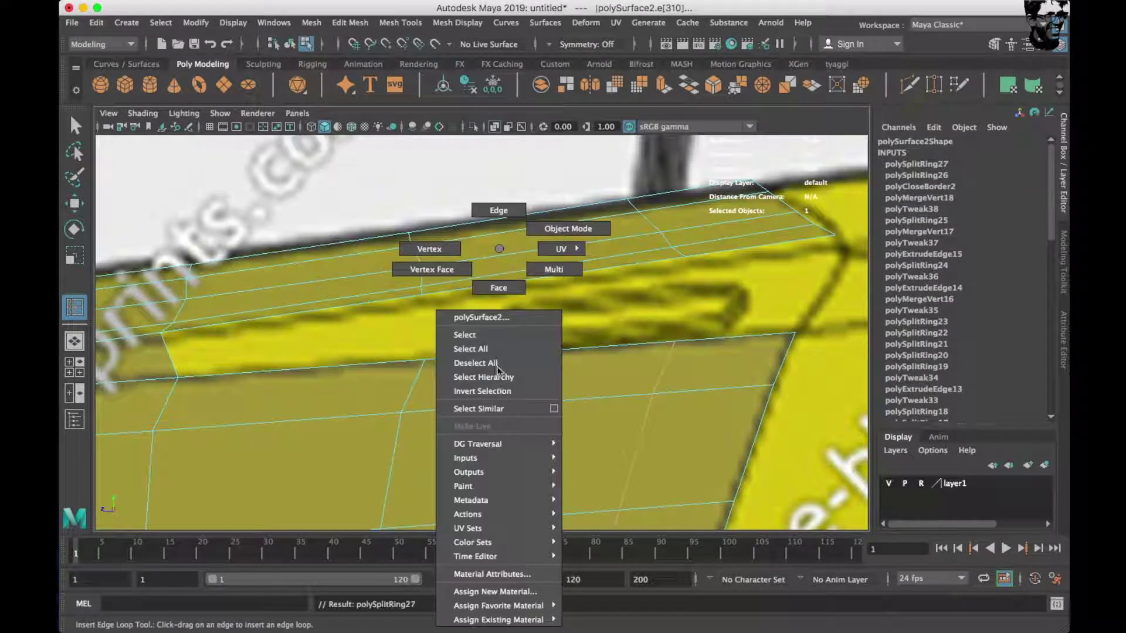
key("w")
left_click(378, 299)
left_click(417, 358, "shift")
Bridge the two edges and remove its divisions, then undo the bridge.
right_click_drag(446, 202, 516, 205, "shift")
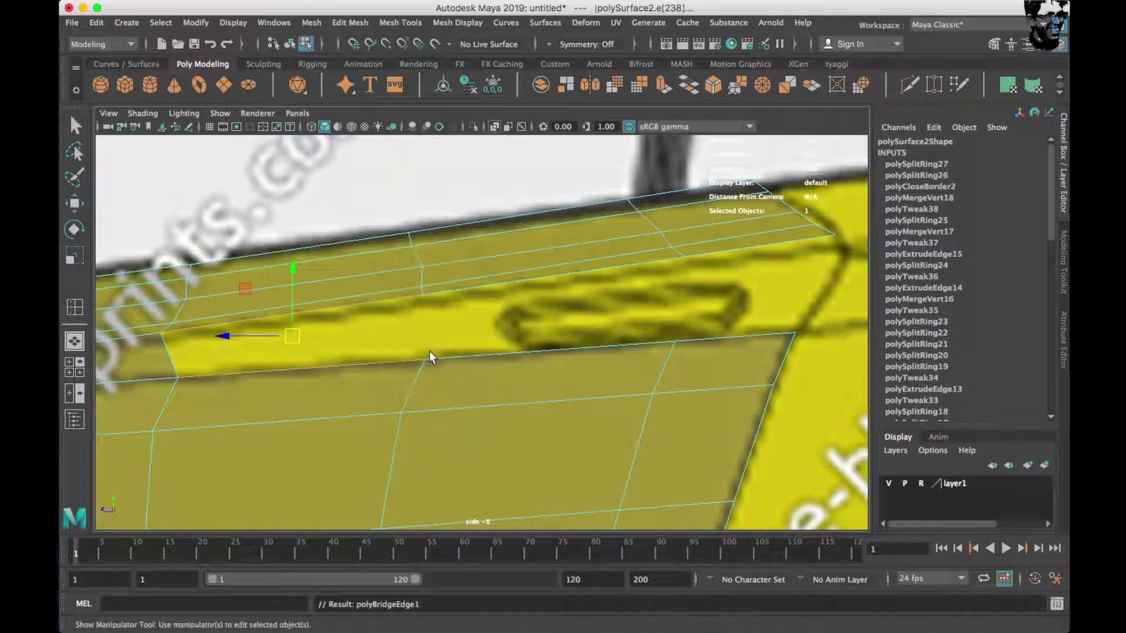
left_click_drag(656, 371, 400, 396)
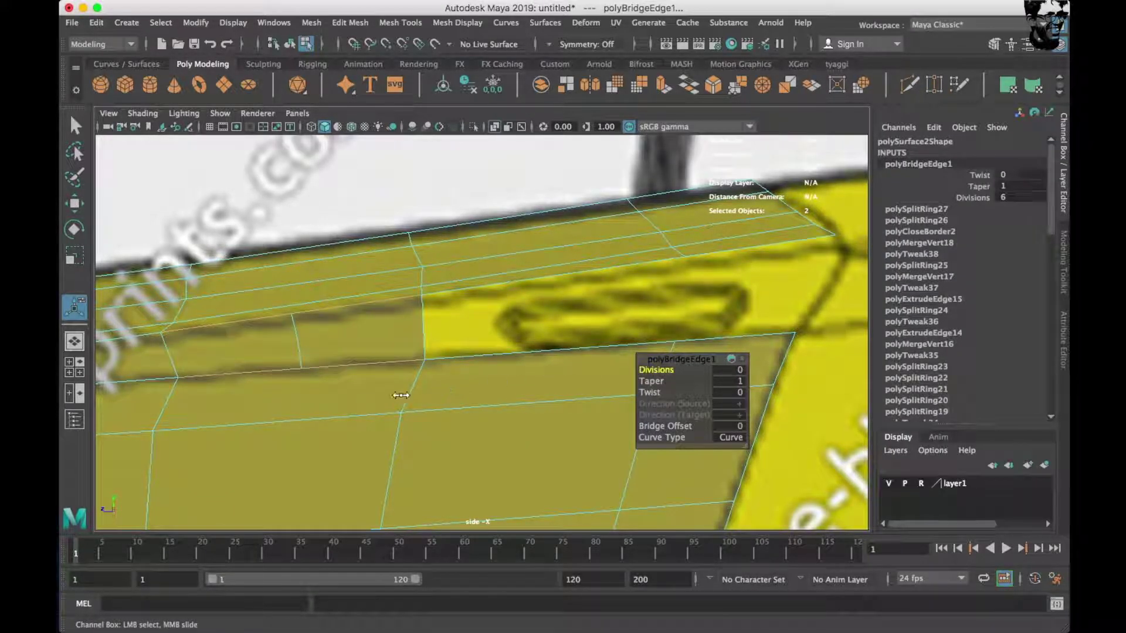
key("ctrl+z")
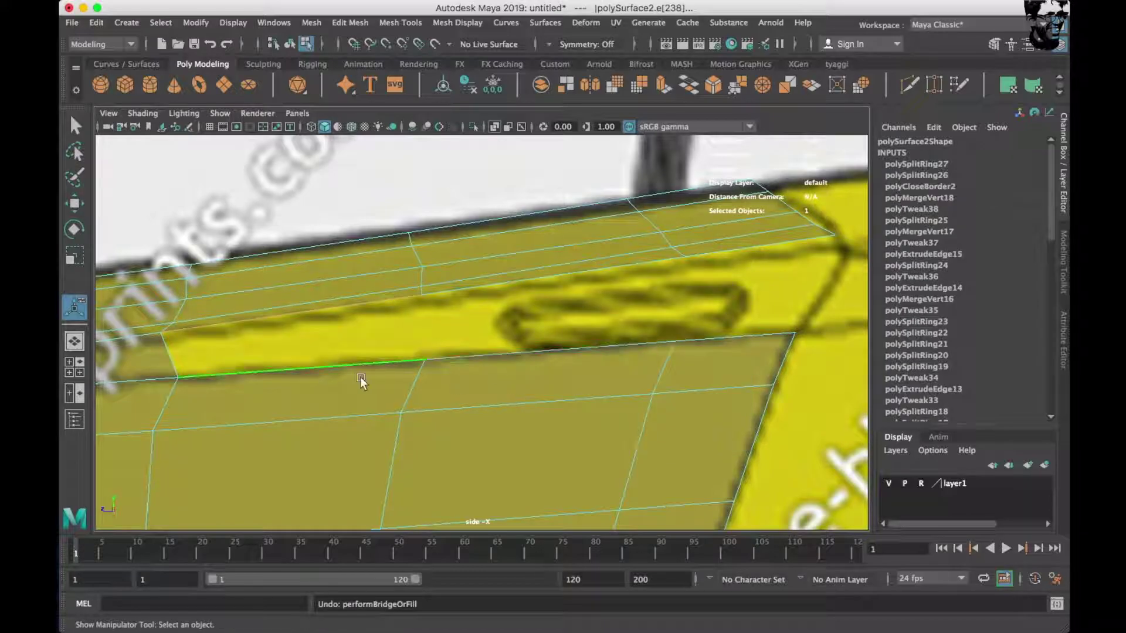
right_click_drag(352, 249, 443, 176)
Select the upper ledge edge and its opposite edge and bridge them via Bridge Options.
mouse_move(381, 305)
right_mouse_down()
mouse_move(395, 164)
mouse_move(402, 185)
right_mouse_up()
key("w")
left_click(368, 302)
left_click(368, 366, "shift")
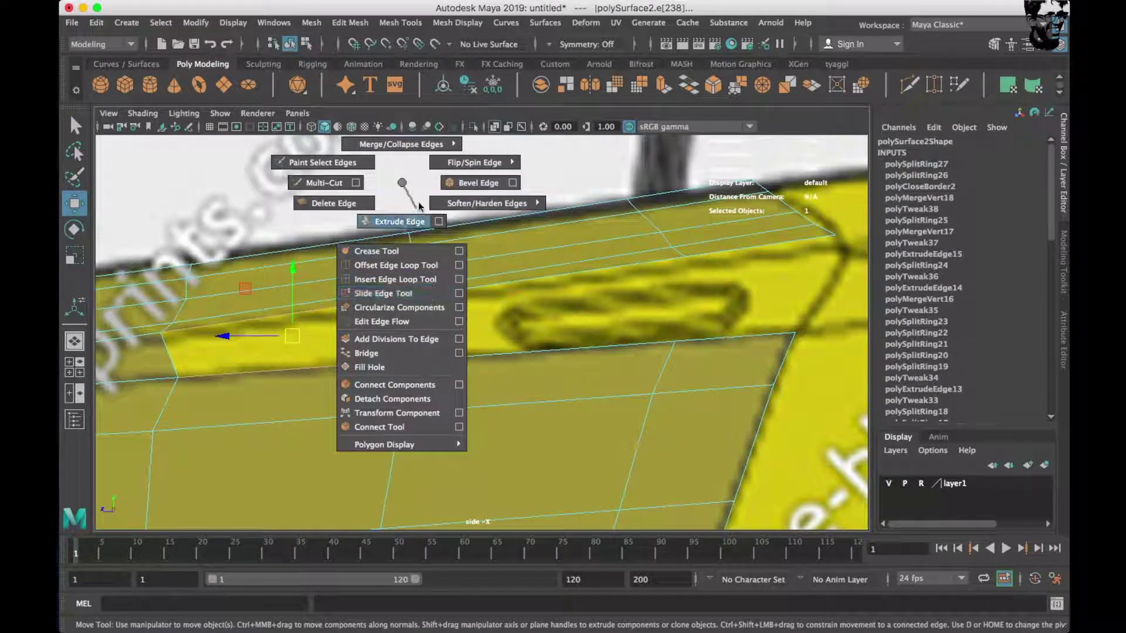
left_click(457, 355)
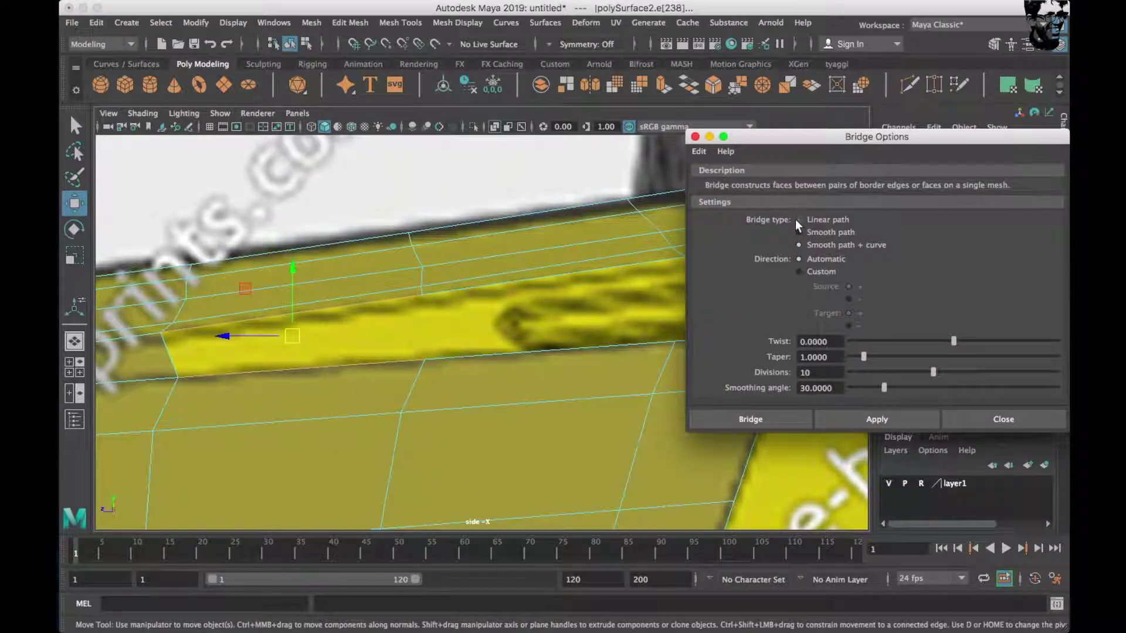
left_click(781, 423)
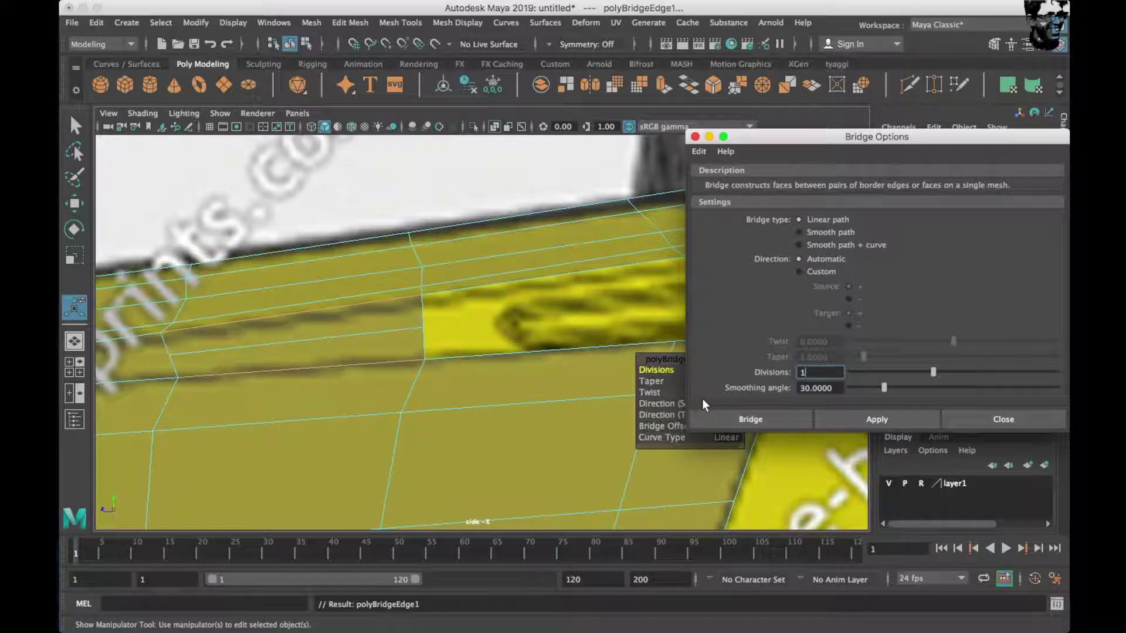
type("0")
Reset Bridge Options to 0 divisions and bridge the remaining gaps below the ledge.
left_click(706, 154)
key("ctrl+z")
key("ctrl+z")
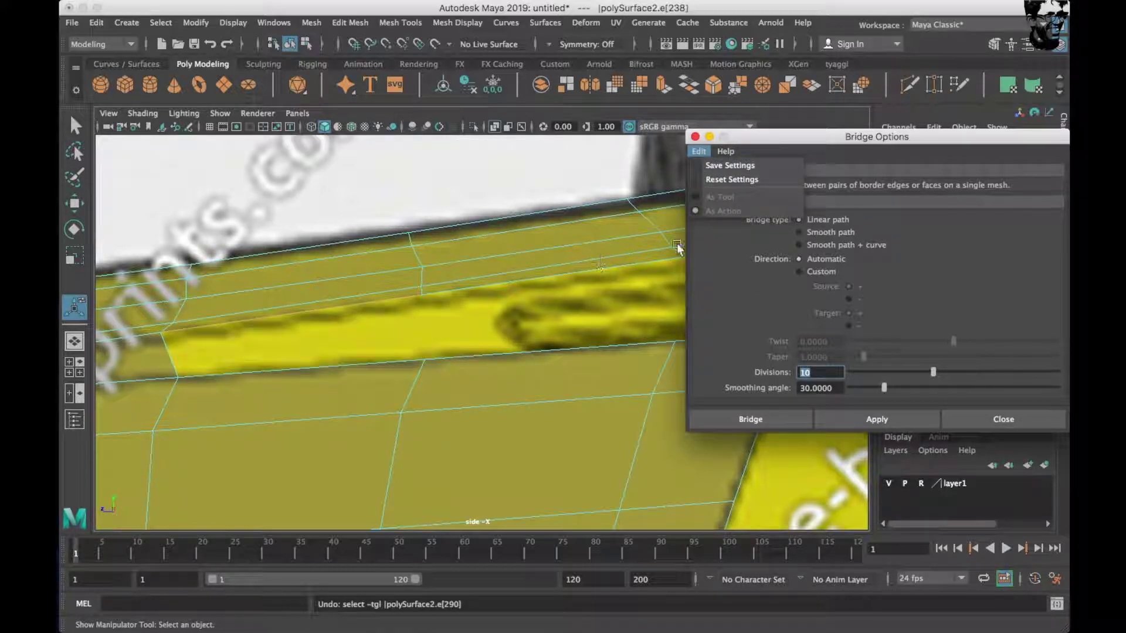
left_click(727, 180)
type("0")
left_click(886, 419)
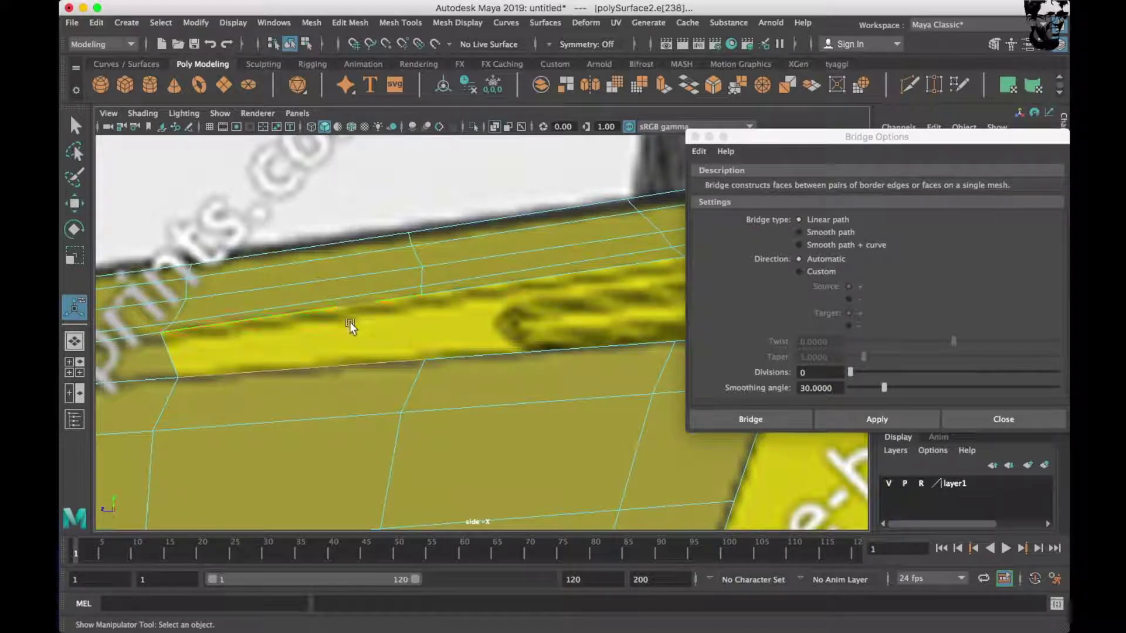
left_click(876, 419)
key("g")
middle_click_drag(641, 333, 418, 371, "alt")
left_click(432, 276, "shift")
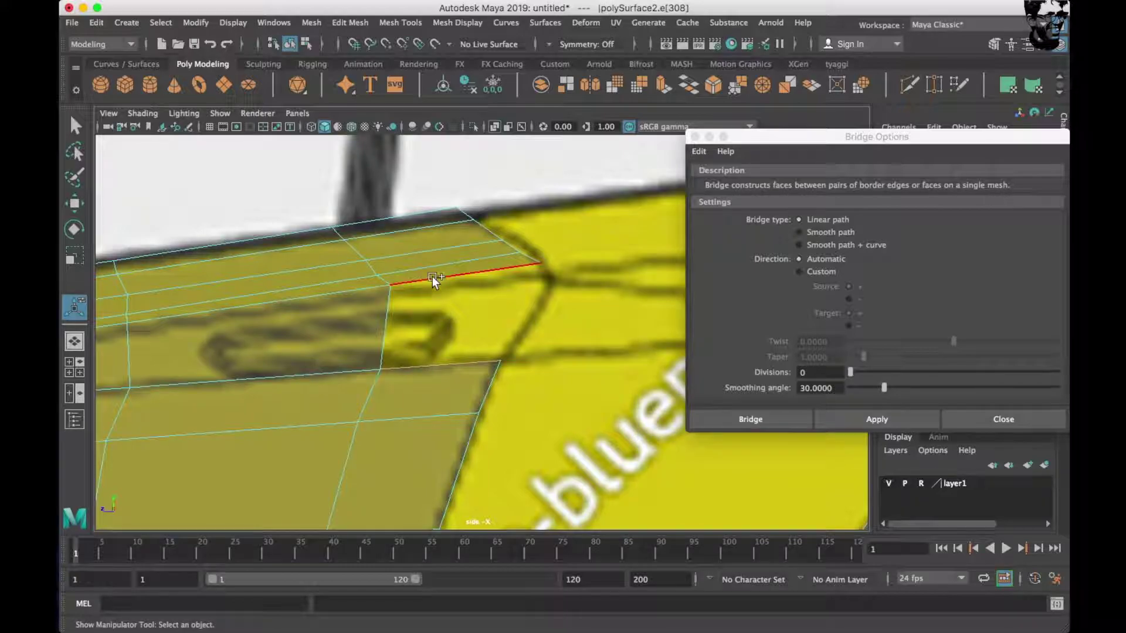
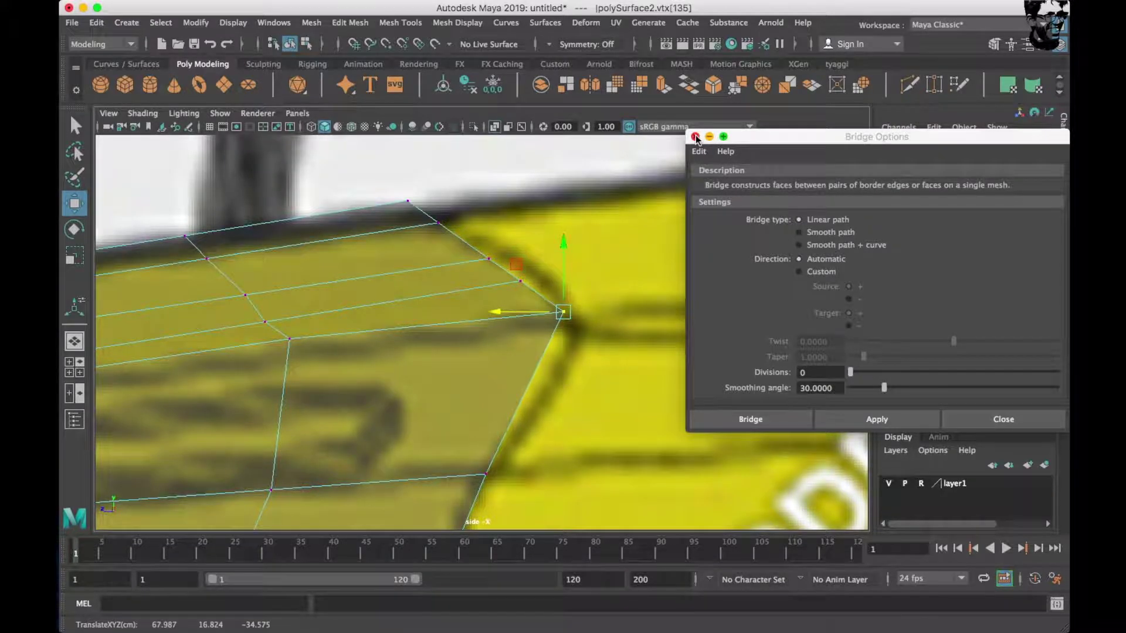
Close Bridge Options and insert an edge loop across the rear panel.
left_click(695, 137)
right_click_drag(516, 258, 573, 226)
right_click_drag(540, 289, 448, 306, "shift")
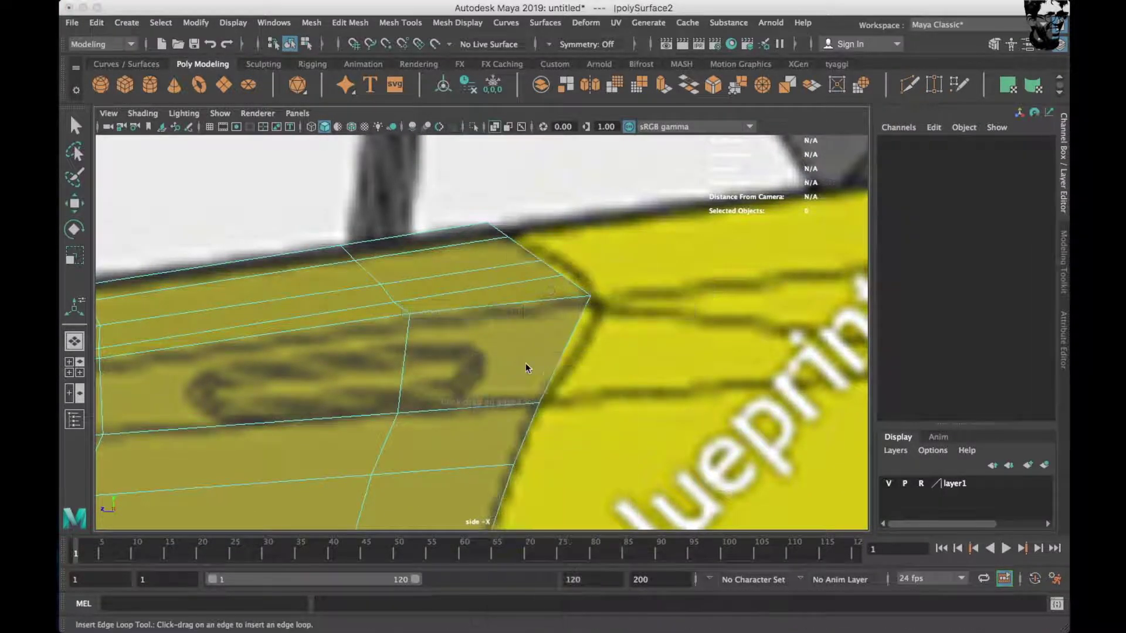
left_click(565, 343)
key("space")
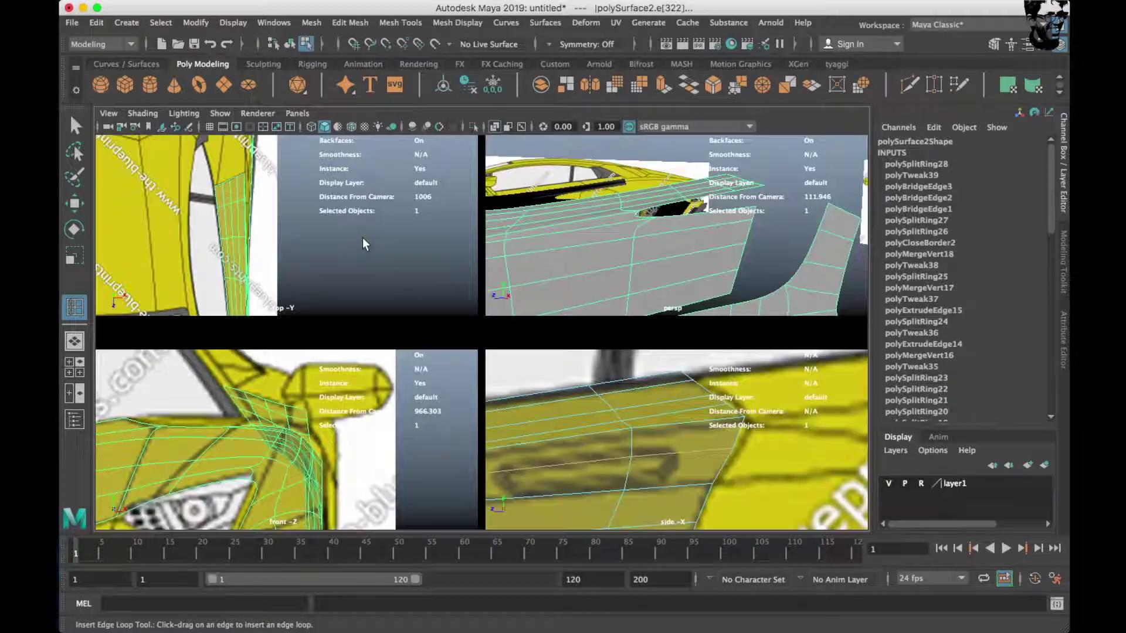
key("space")
left_click_drag(556, 301, 589, 302, "alt")
Nudge the new edge outward along X and smooth the loop with Edit Edge Flow.
key("w")
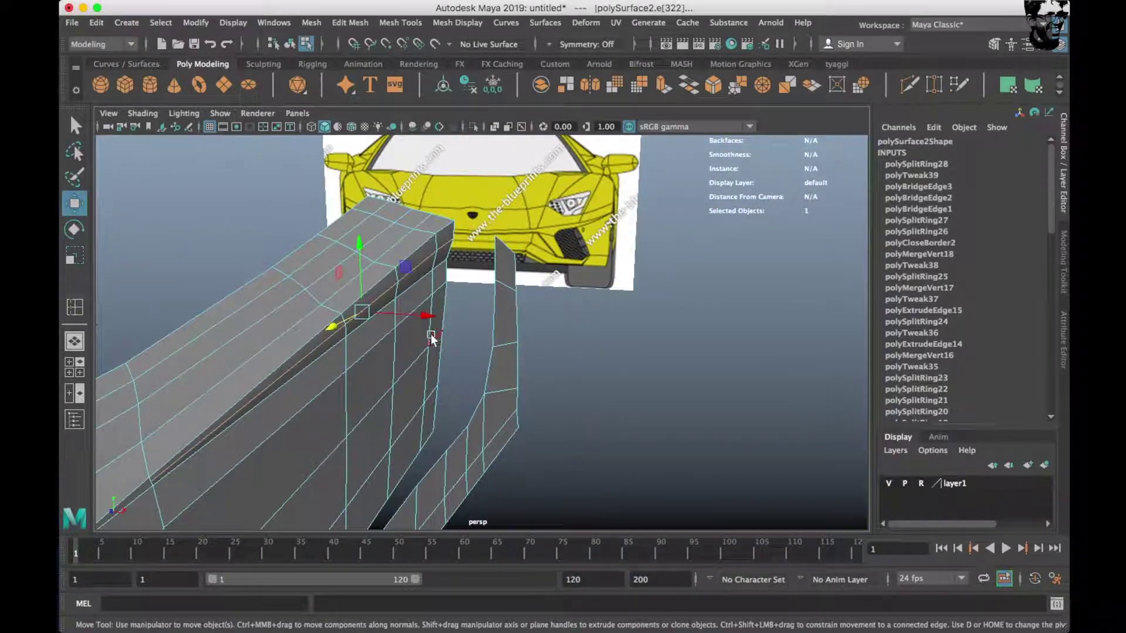
left_click_drag(432, 316, 427, 315)
left_click(437, 267)
left_click_drag(437, 267, 469, 279, "alt")
right_click_drag(516, 246, 516, 343, "shift")
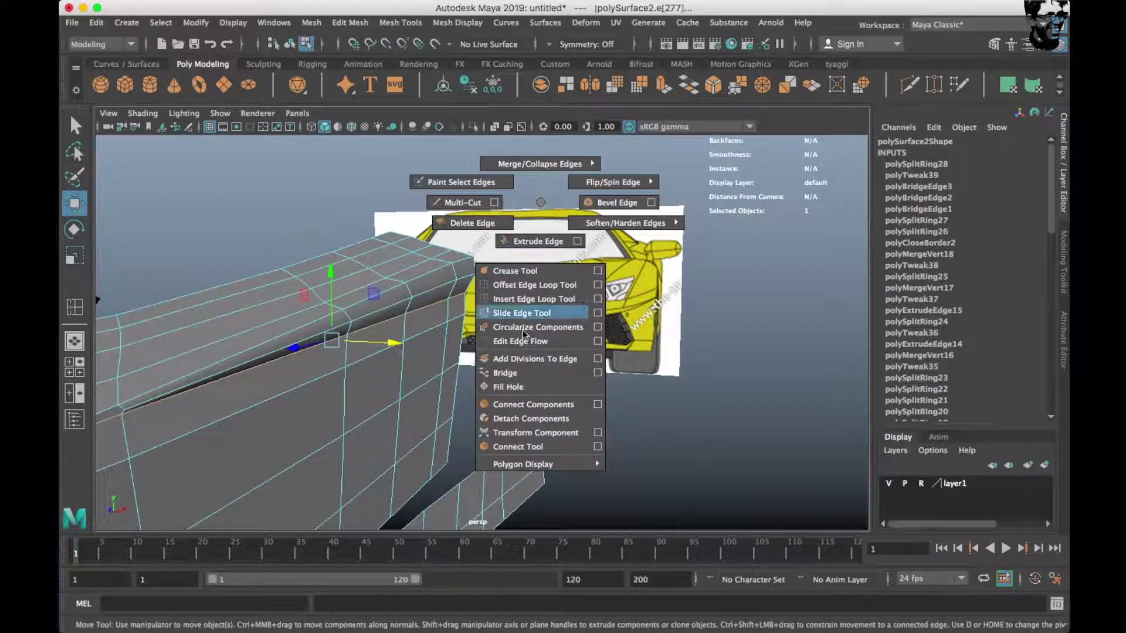
left_click_drag(516, 343, 286, 349, "alt")
Clear the edge selection and select the whole body shell.
left_click_drag(422, 359, 490, 381, "alt")
right_click_drag(490, 382, 486, 281)
mouse_move(486, 280)
left_mouse_down("alt")
mouse_move(384, 314)
mouse_move(598, 326)
left_mouse_up("alt")
left_click(522, 364)
key("space")
Compare the shell with the blueprint in side view and close the display filter list.
key("space")
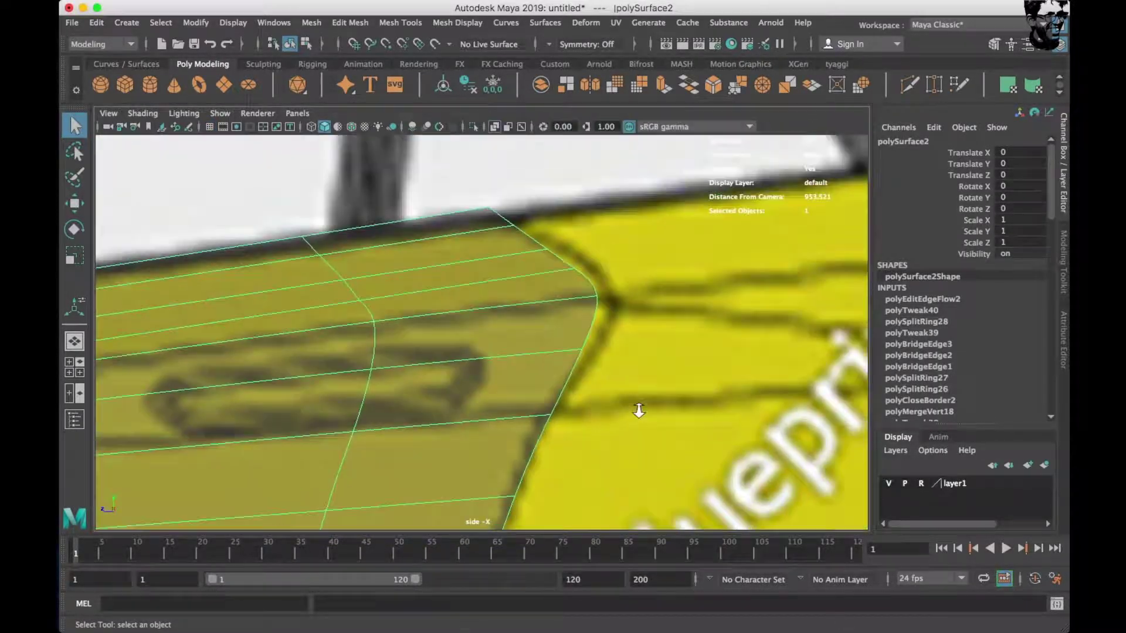
scroll(615, 399, "down", 5)
left_click_drag(547, 399, 572, 441, "alt")
key("space")
key("space")
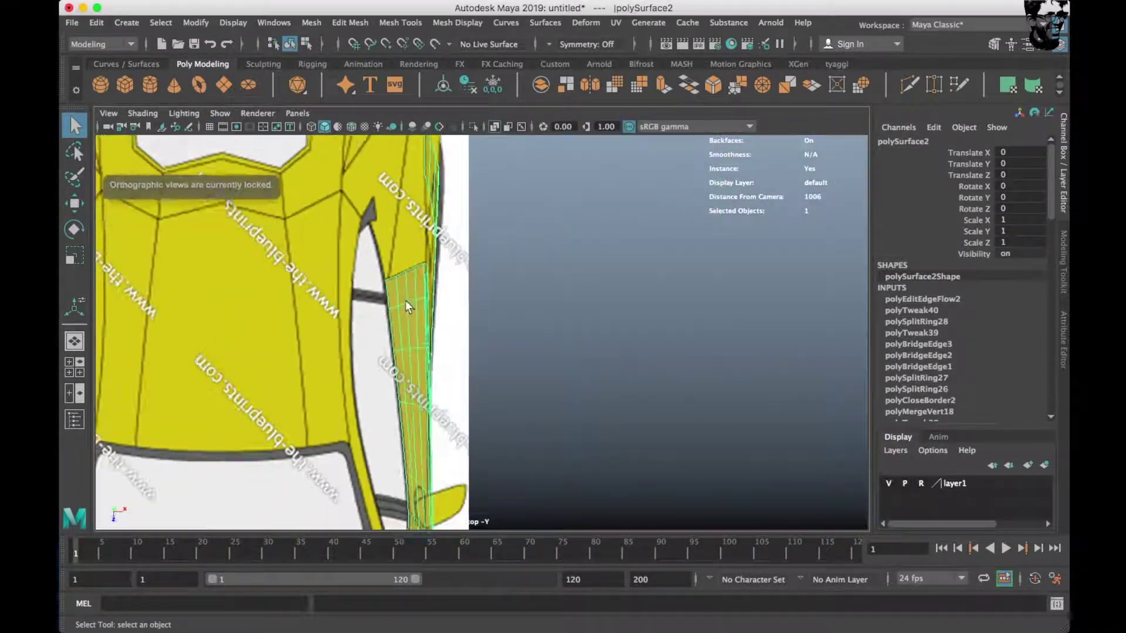
scroll(406, 300, "down", 5)
key("space")
left_click(724, 213)
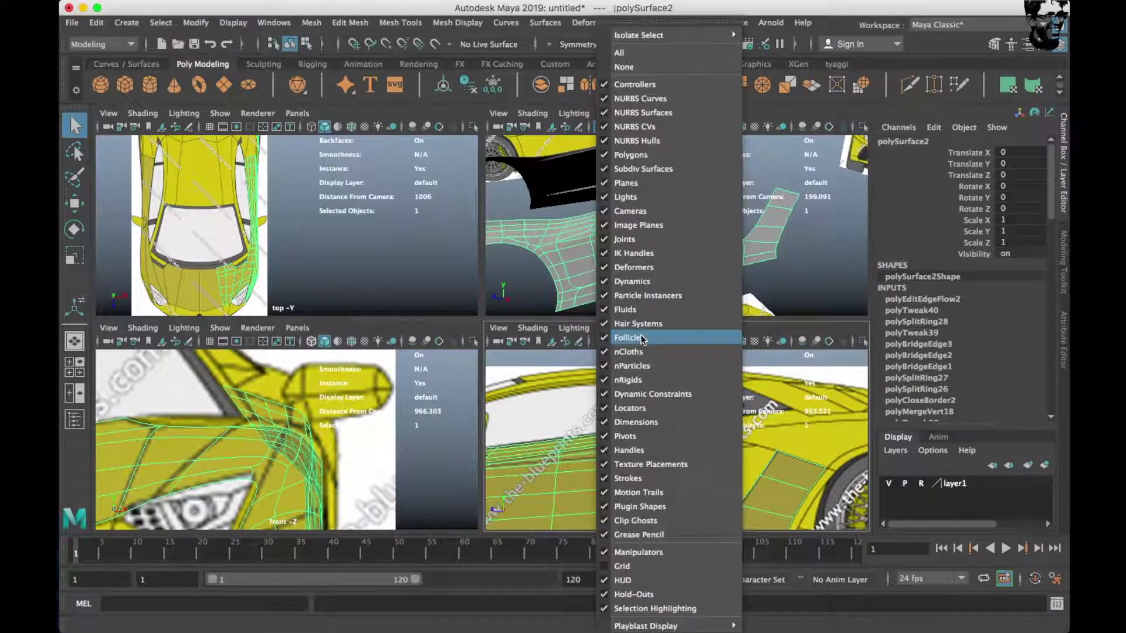
mouse_move(674, 246)
left_mouse_down("alt")
mouse_move(598, 315)
mouse_move(476, 302)
mouse_move(469, 356)
left_mouse_up("alt")
key("space")
Shift-drag the panel's lower border edges to extrude a new strip, with smooth preview off.
right_click_drag(460, 395, 461, 358)
left_click(350, 469)
left_click_drag(351, 469, 552, 272, "alt")
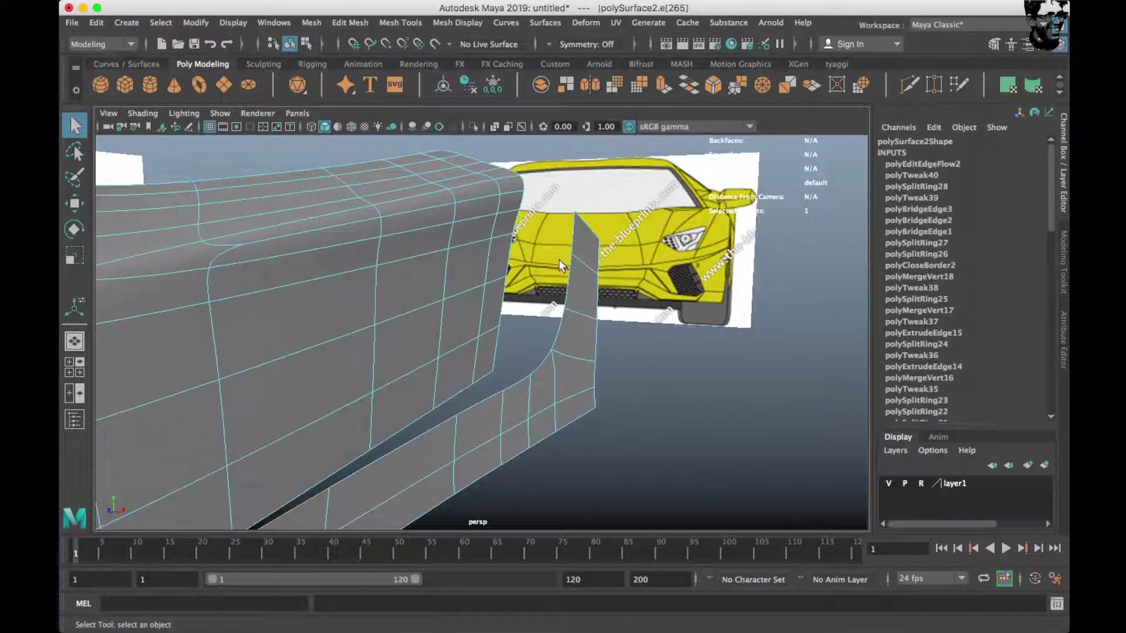
left_click(574, 237)
key("f")
key("w")
mouse_move(536, 331)
left_mouse_down("shift")
mouse_move(526, 329)
mouse_move(565, 395)
mouse_move(661, 364)
mouse_move(389, 382)
mouse_move(470, 367)
mouse_move(492, 326)
mouse_move(586, 308)
left_mouse_up("shift")
key("1")
right_click_drag(586, 308, 481, 312, "shift")
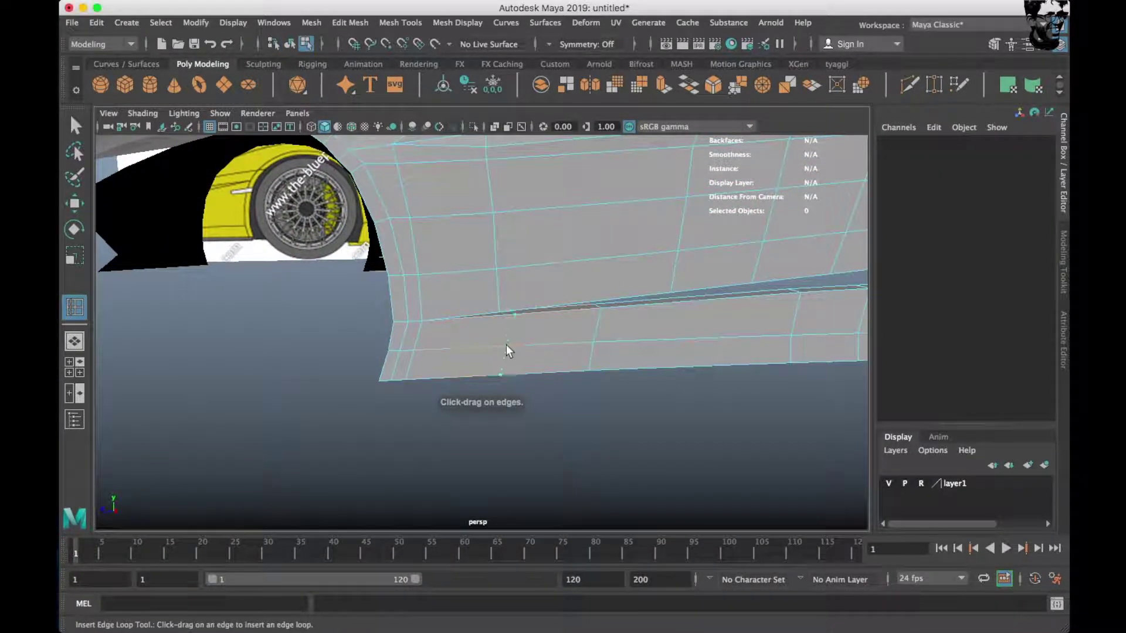
Insert an edge loop across the new strip and delete the unwanted strip face.
left_click(505, 345)
mouse_move(459, 344)
left_mouse_down("alt")
mouse_move(684, 361)
mouse_move(473, 352)
left_mouse_up("alt")
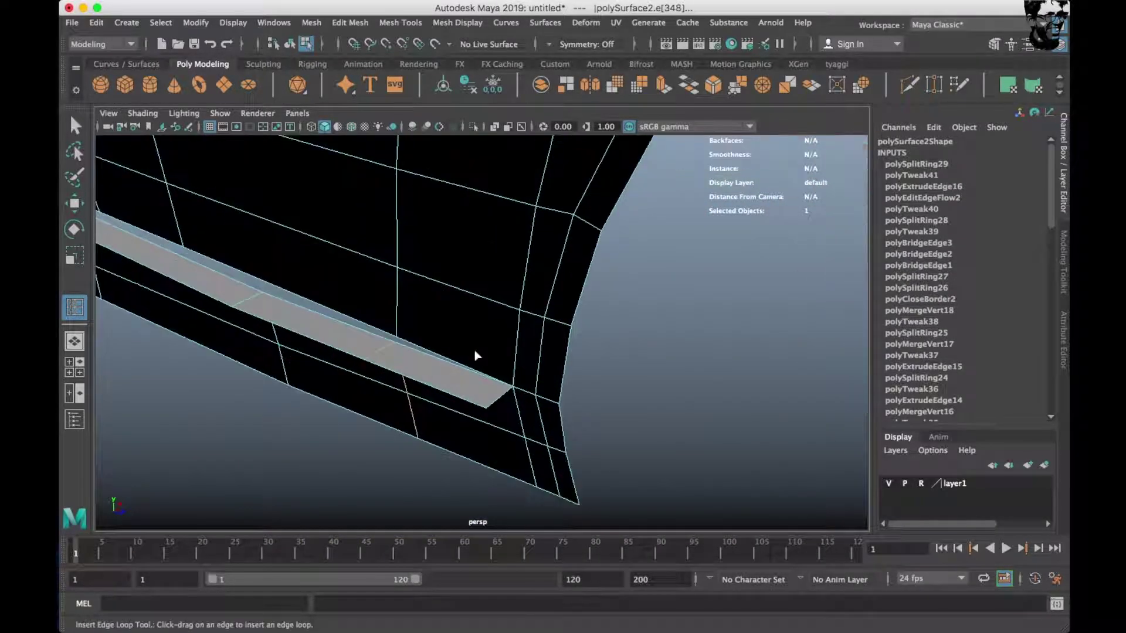
right_click_drag(473, 252, 463, 360)
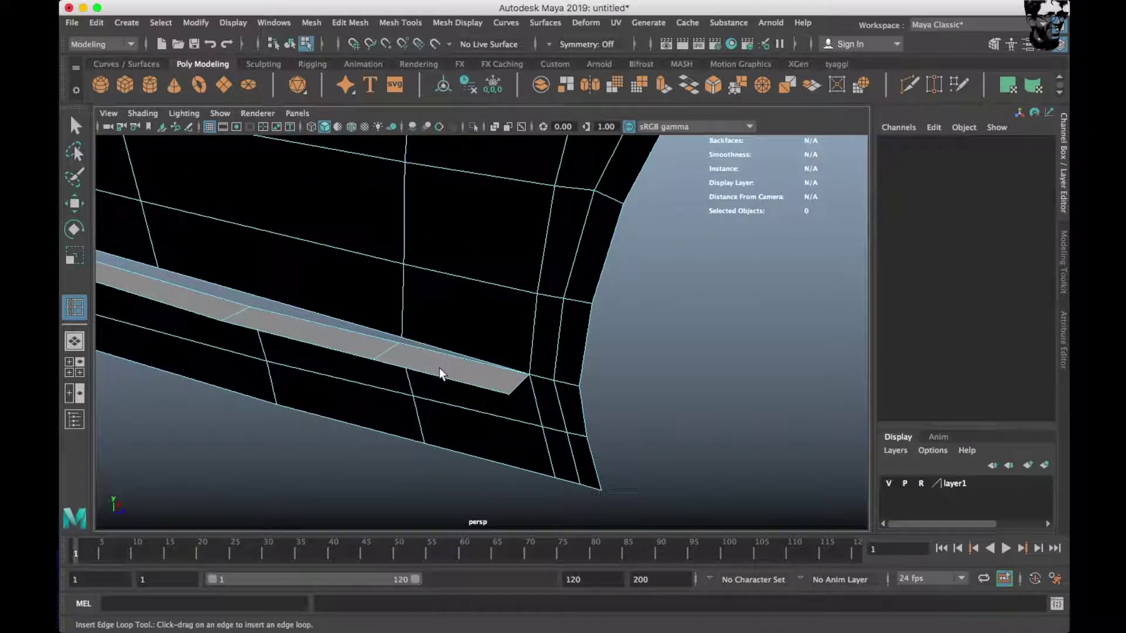
key("w")
left_click(453, 367)
key("Delete")
Switch to vertex mode and select the corner vertex at the gap.
left_click_drag(453, 365, 434, 363, "alt")
scroll(434, 363, "up", 3)
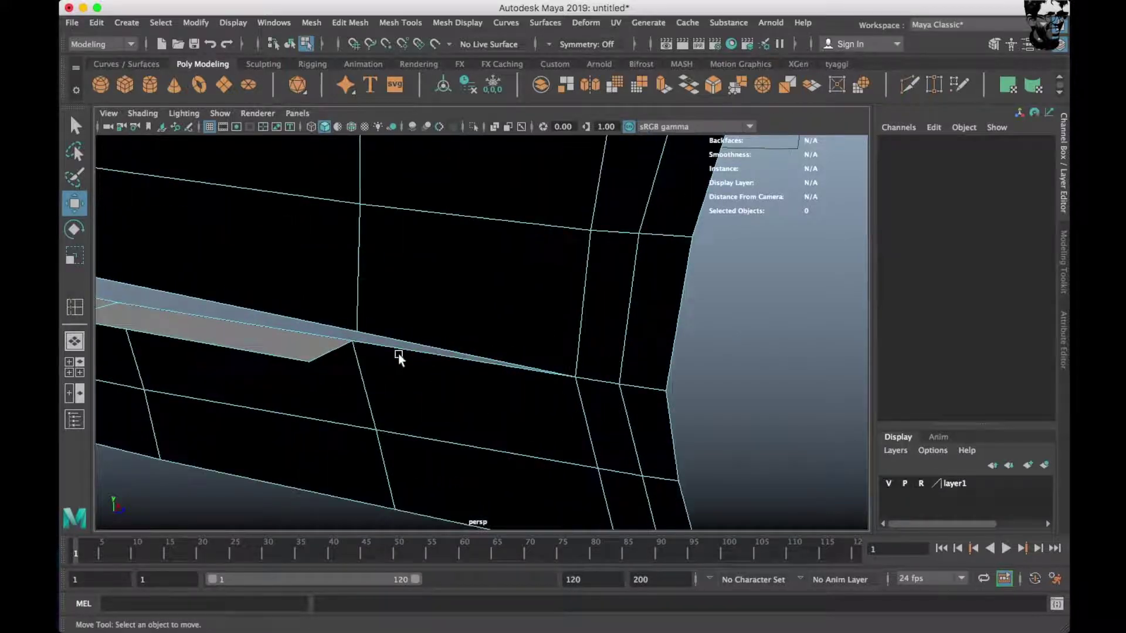
scroll(398, 353, "up", 2)
scroll(422, 352, "up", 2)
right_click_drag(380, 249, 304, 244)
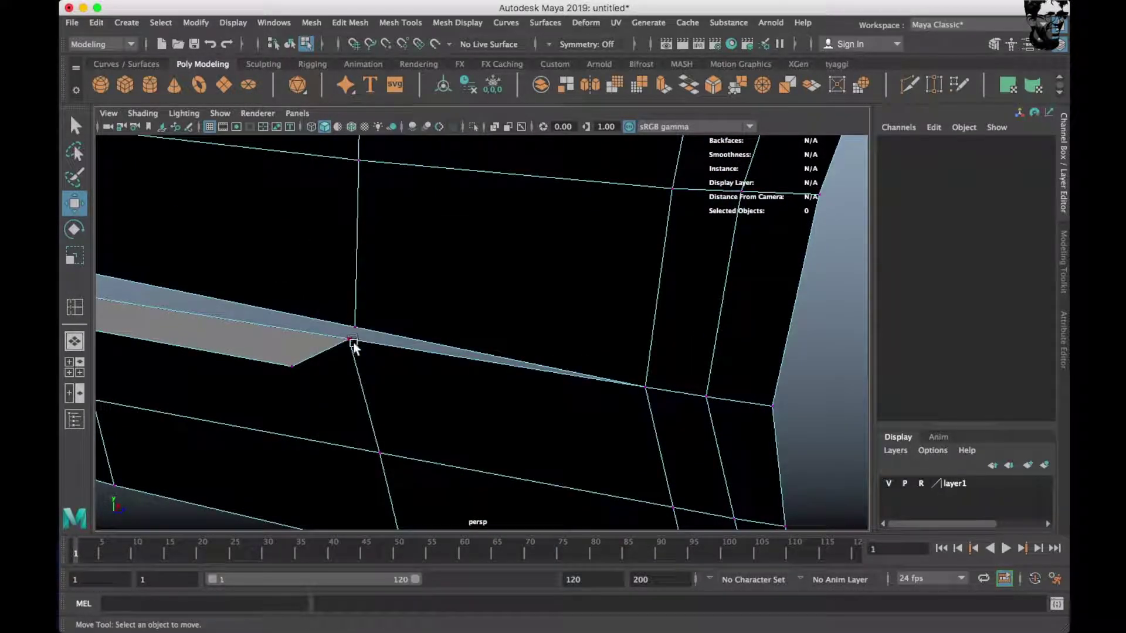
left_click(352, 333)
right_click_drag(482, 302, 497, 311, "shift")
scroll(497, 311, "down", 5)
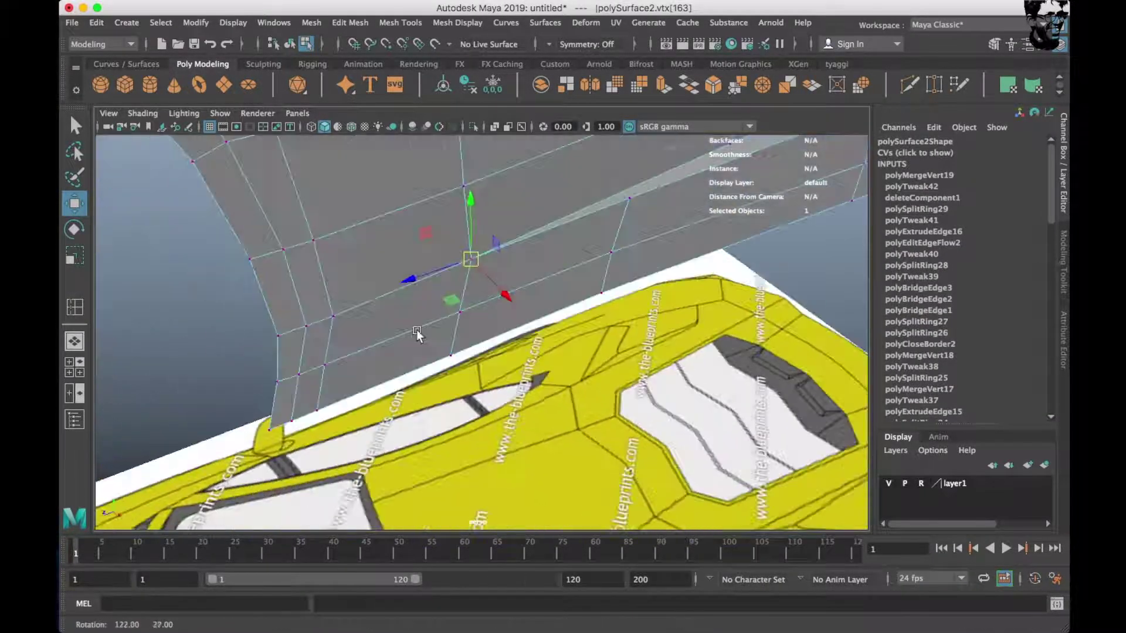
scroll(417, 334, "up", 2)
scroll(377, 397, "up", 3)
scroll(457, 322, "up", 2)
Merge the vertex pairs across the gap with Ctrl+M.
left_click_drag(411, 399, 568, 431, "alt")
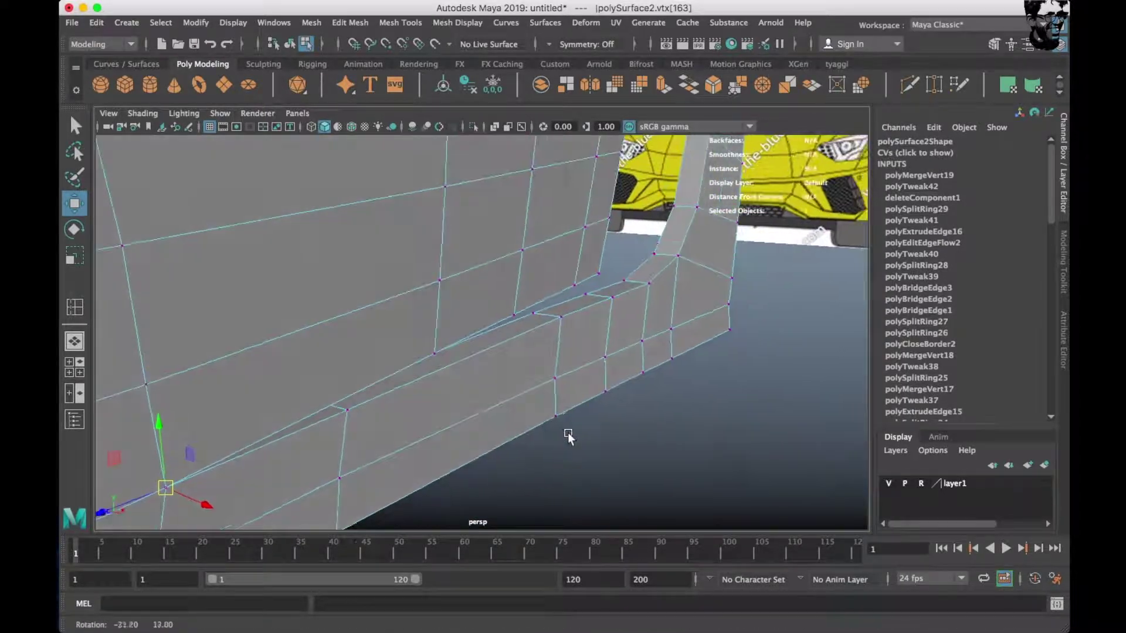
left_click_drag(455, 382, 515, 377, "alt")
scroll(335, 434, "up", 2)
scroll(335, 434, "up", 2)
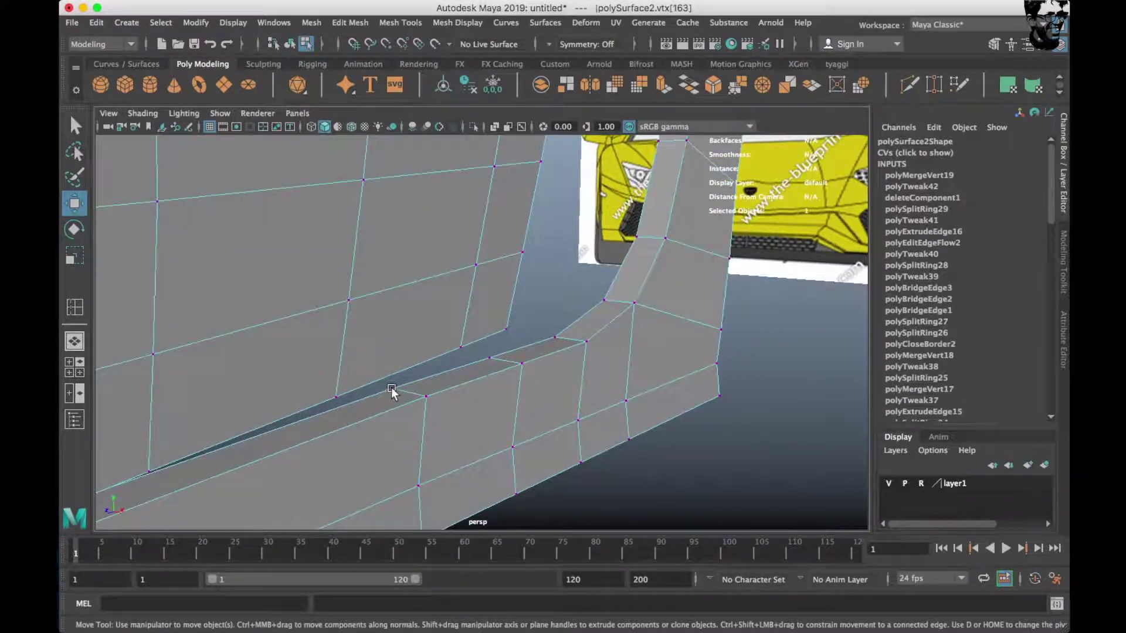
left_click(342, 393, "shift")
key("ctrl+m")
left_click(469, 345)
key("ctrl+m")
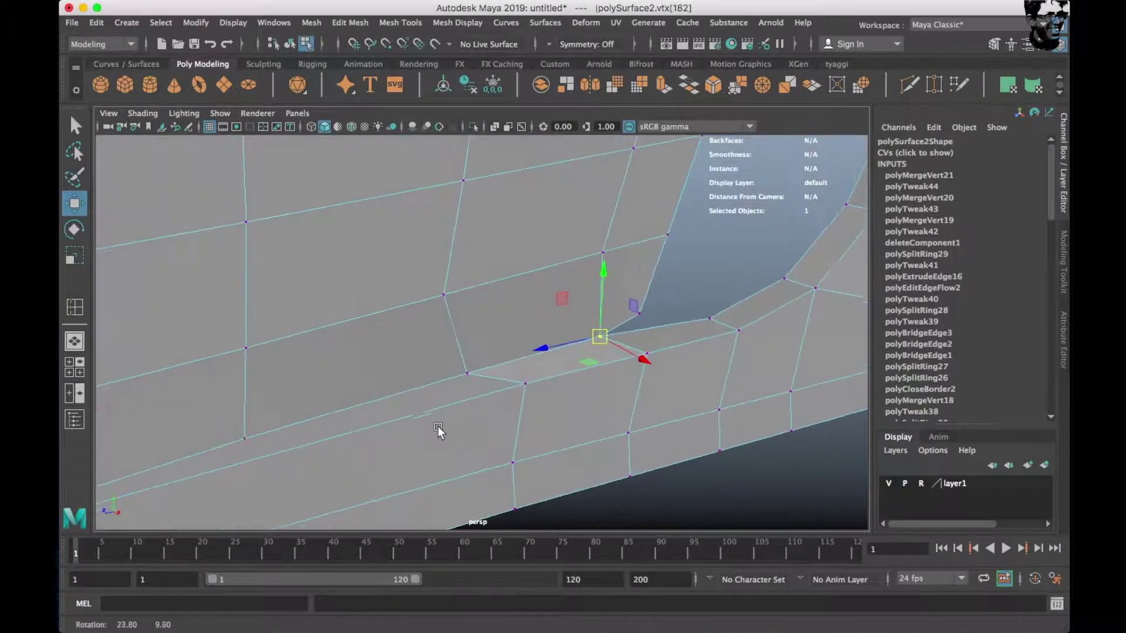
scroll(493, 458, "up", 5)
Undo the last vertex merge and review the strip in side view.
key("space")
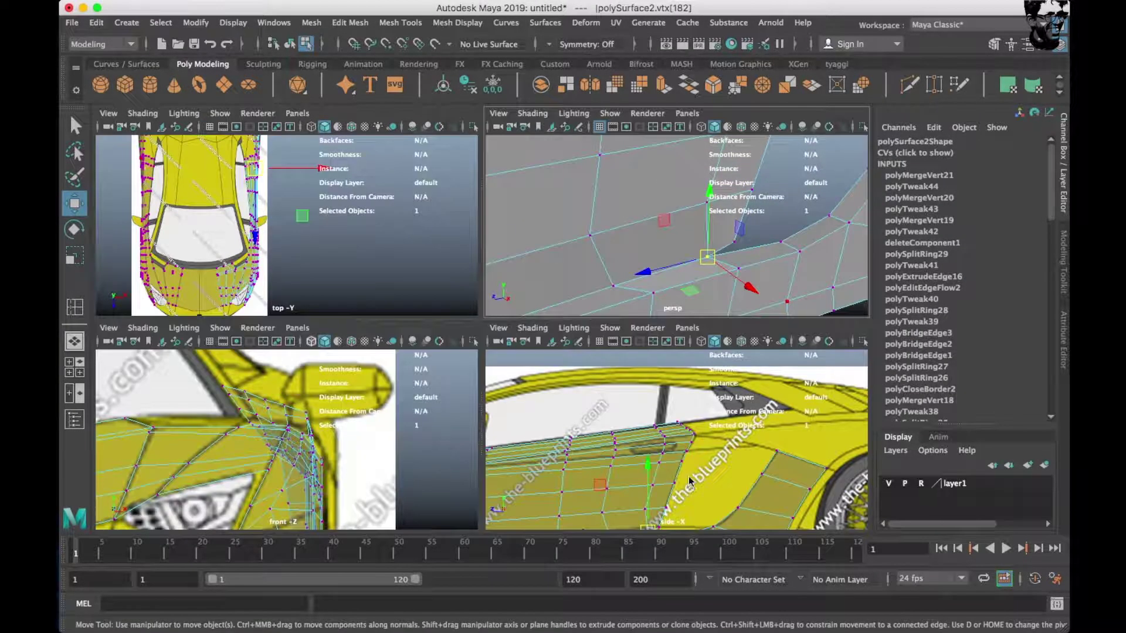
key("space")
scroll(621, 302, "up", 3)
scroll(654, 311, "up", 2)
key("ctrl+z")
key("ctrl+z")
middle_click_drag(636, 334, 762, 390, "alt")
key("space")
key("space")
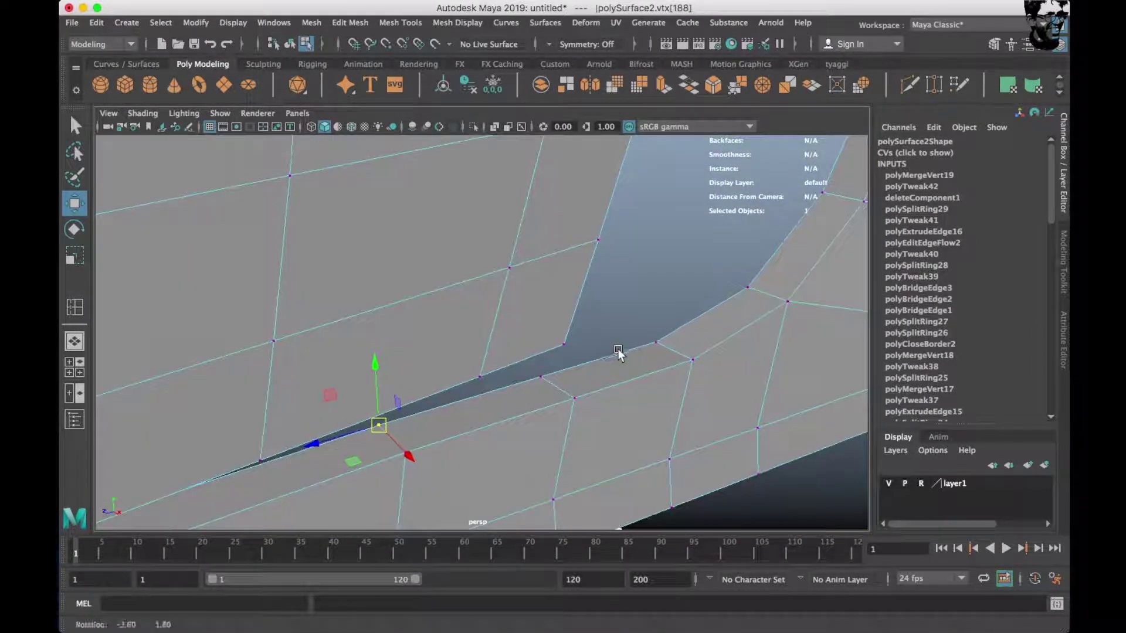
Snap the strip's corner vertices onto the panel's edge vertices using V snapping.
left_click(520, 385)
key("space")
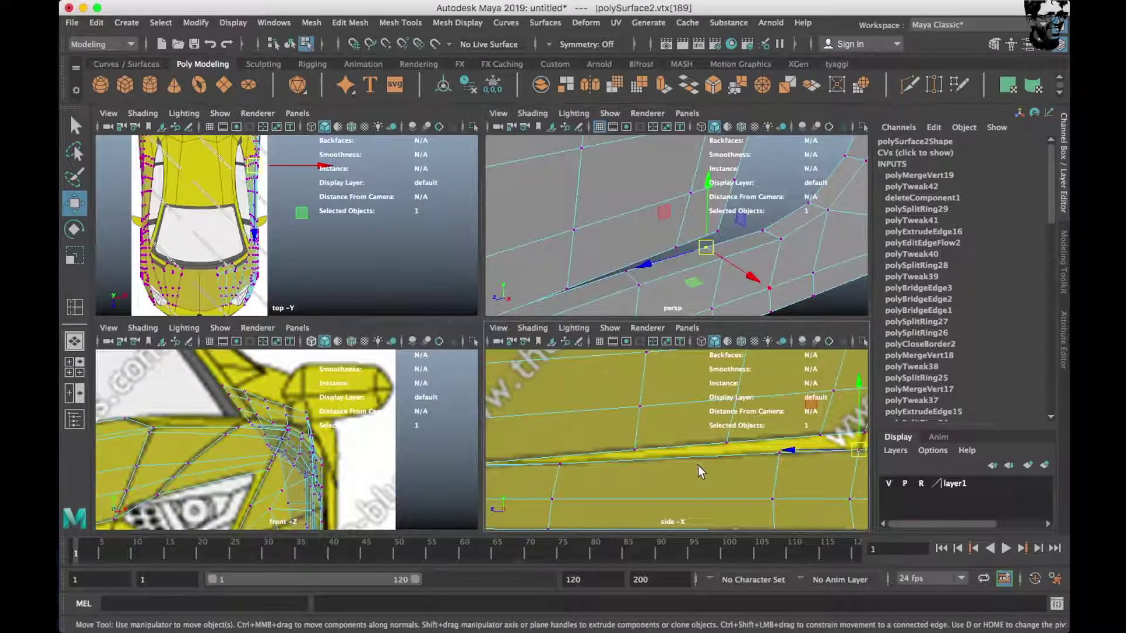
key("space")
key("v")
left_click_drag(499, 355, 518, 327)
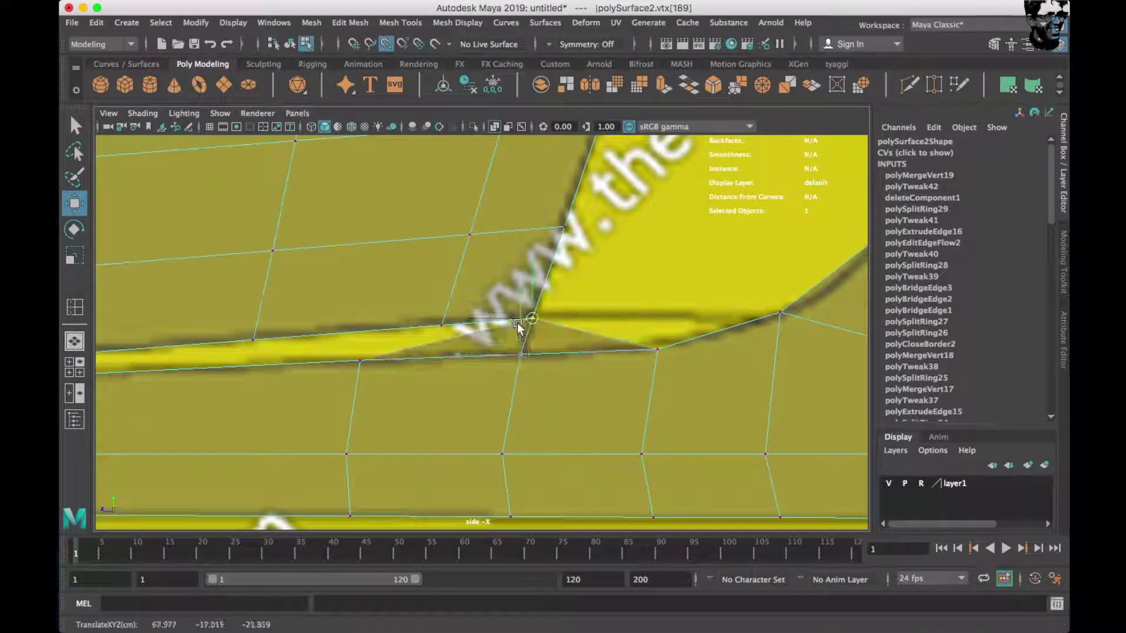
left_click(361, 360)
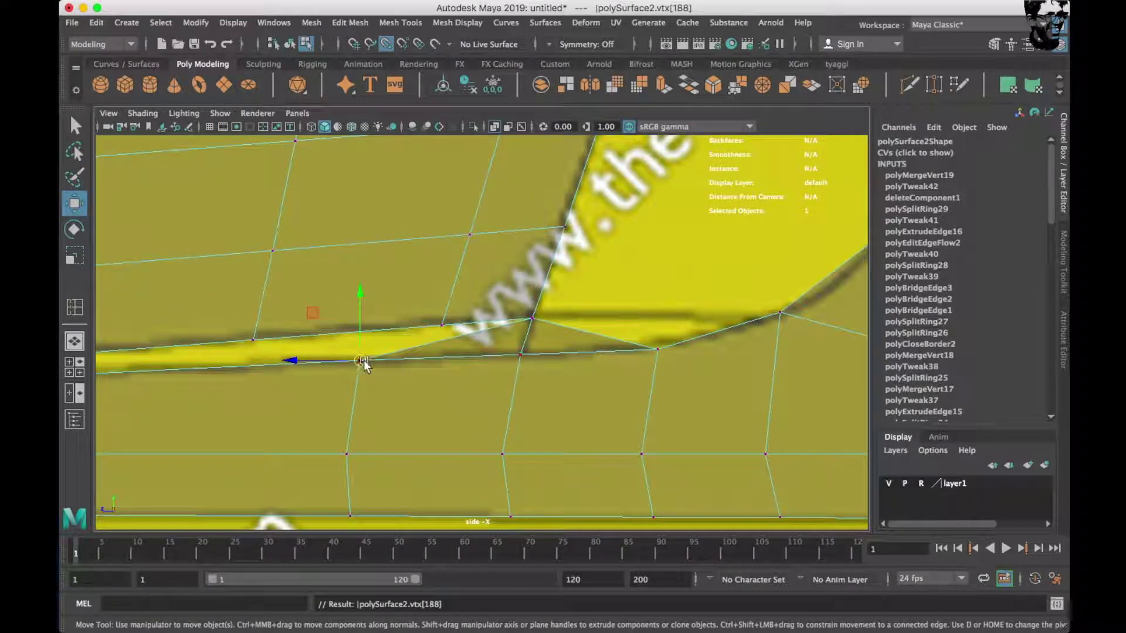
left_click_drag(370, 365, 405, 322)
Slide the next strip vertex to line up with the blueprint's side line.
middle_click_drag(670, 417, 376, 409, "alt")
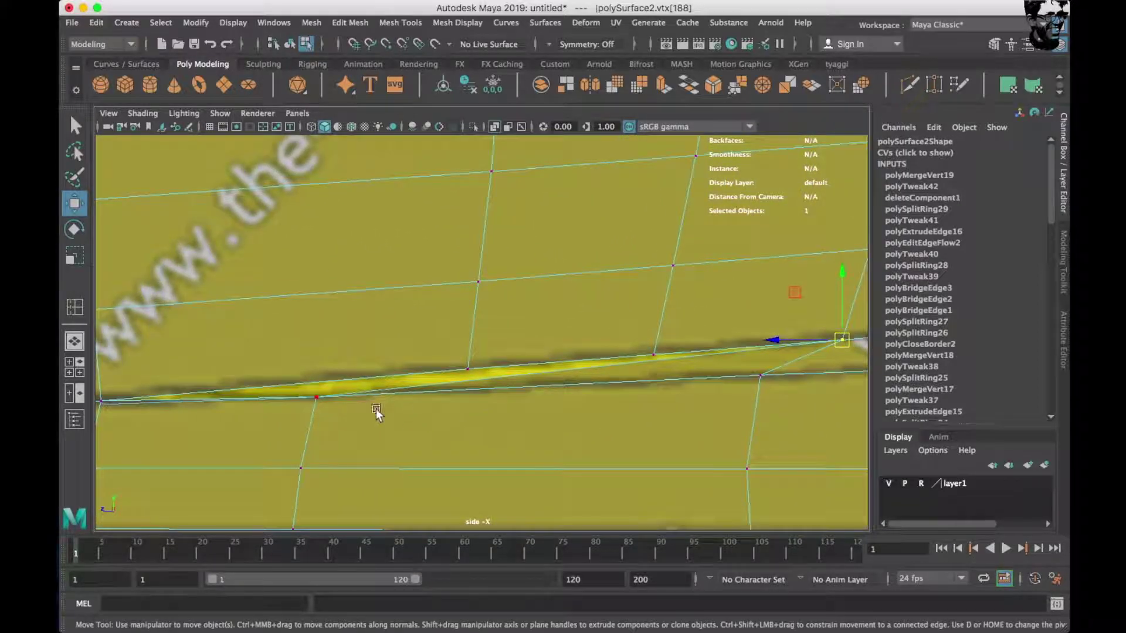
left_click(364, 406)
left_click_drag(329, 396, 478, 369)
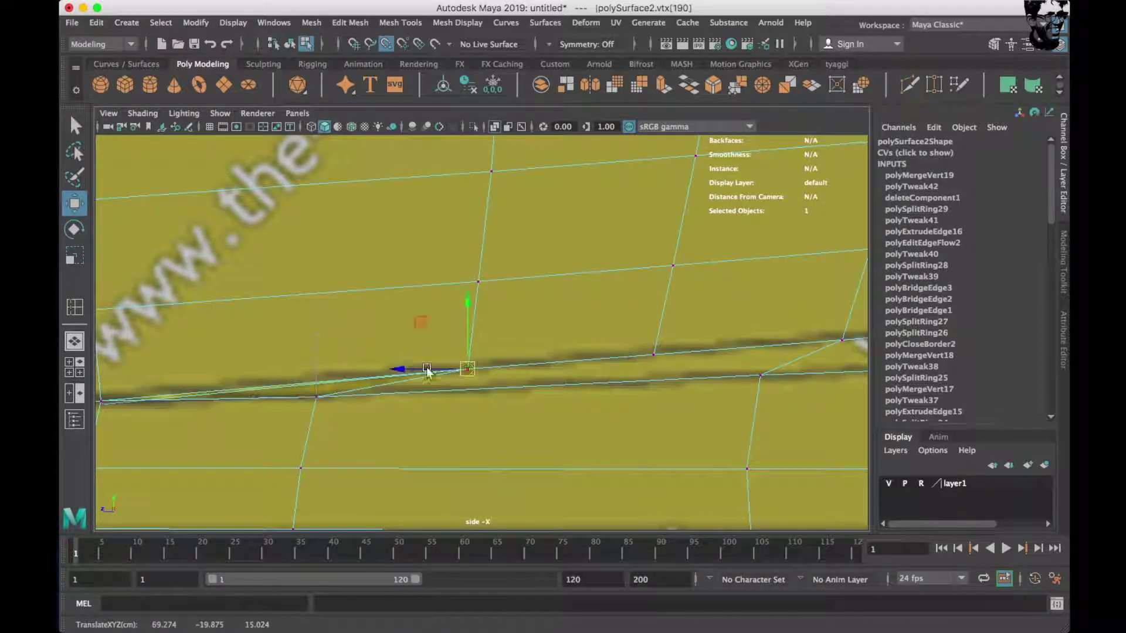
middle_click_drag(481, 396, 355, 421, "alt")
right_click_drag(465, 249, 503, 365)
left_click(503, 363)
Insert another edge loop through the strip and move its vertices onto the panel edge.
right_click_drag(598, 299, 528, 311, "shift")
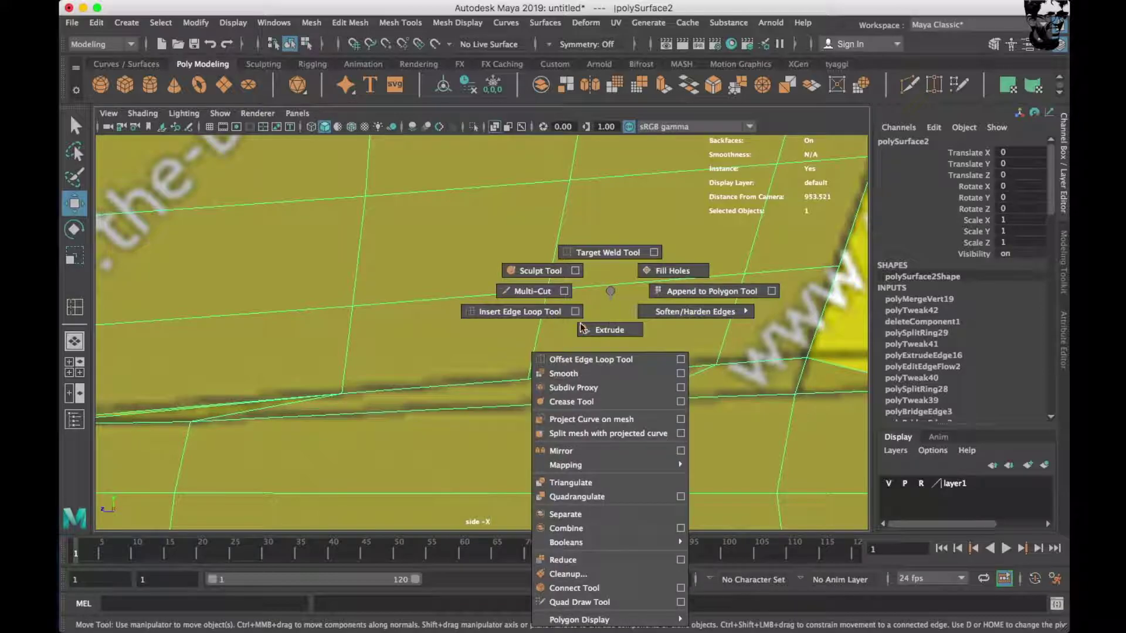
left_click(418, 427)
middle_click_drag(422, 417, 502, 414, "alt")
right_click_drag(503, 249, 405, 251)
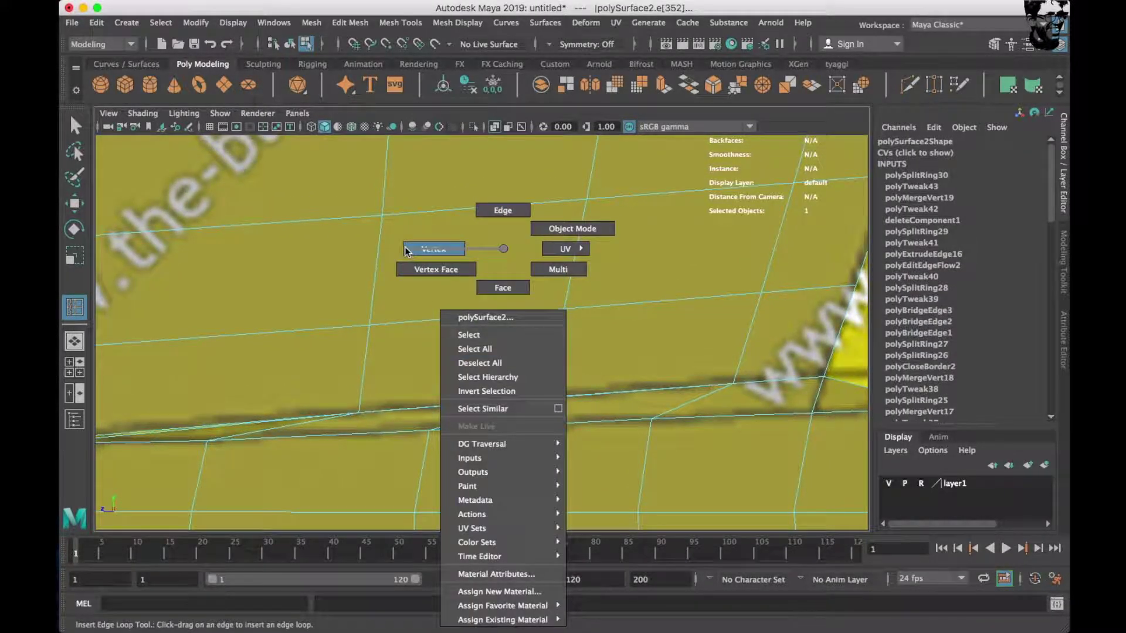
left_click_drag(347, 382, 389, 417)
right_click_drag(477, 270, 529, 363, "shift")
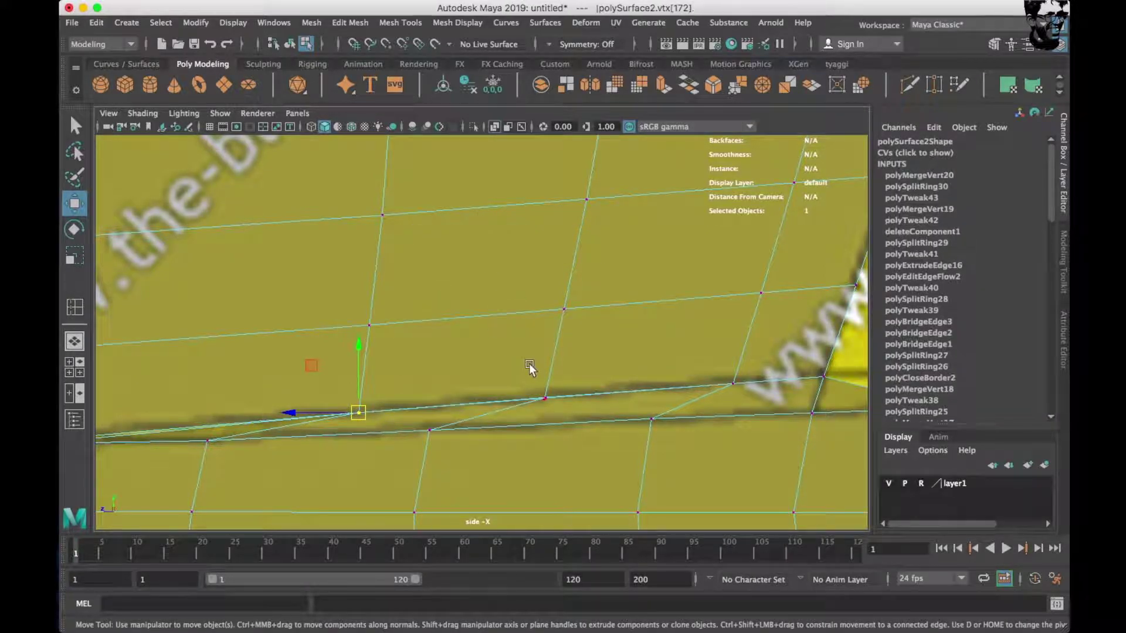
left_click_drag(558, 409, 516, 394)
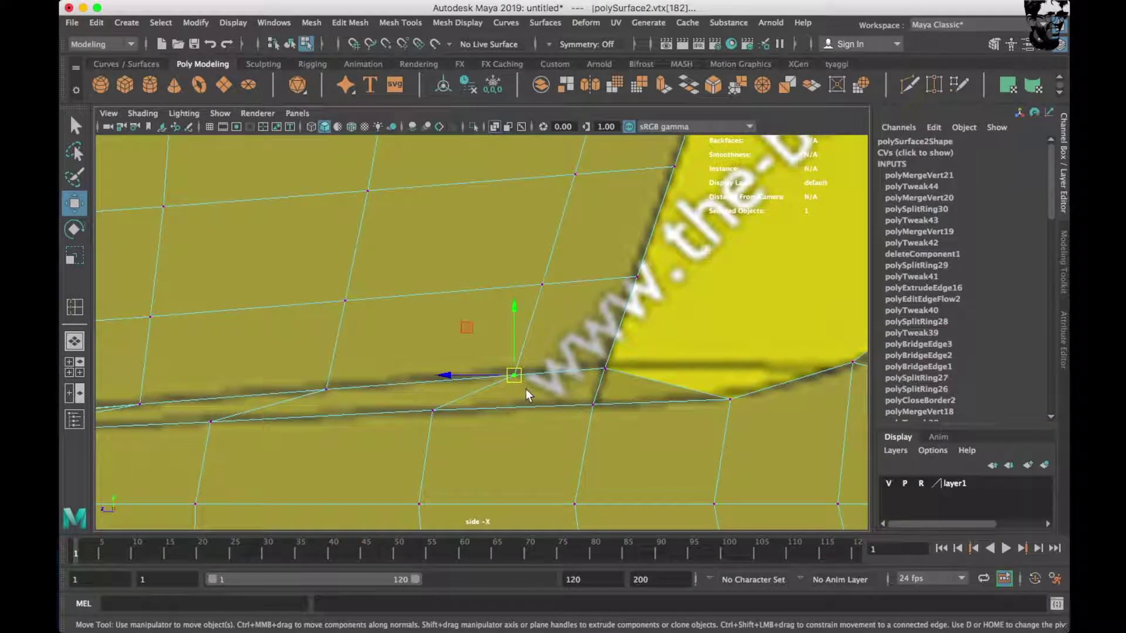
left_click(617, 375)
Return to object mode and orbit the perspective view to inspect the joined strip.
key("space")
key("space")
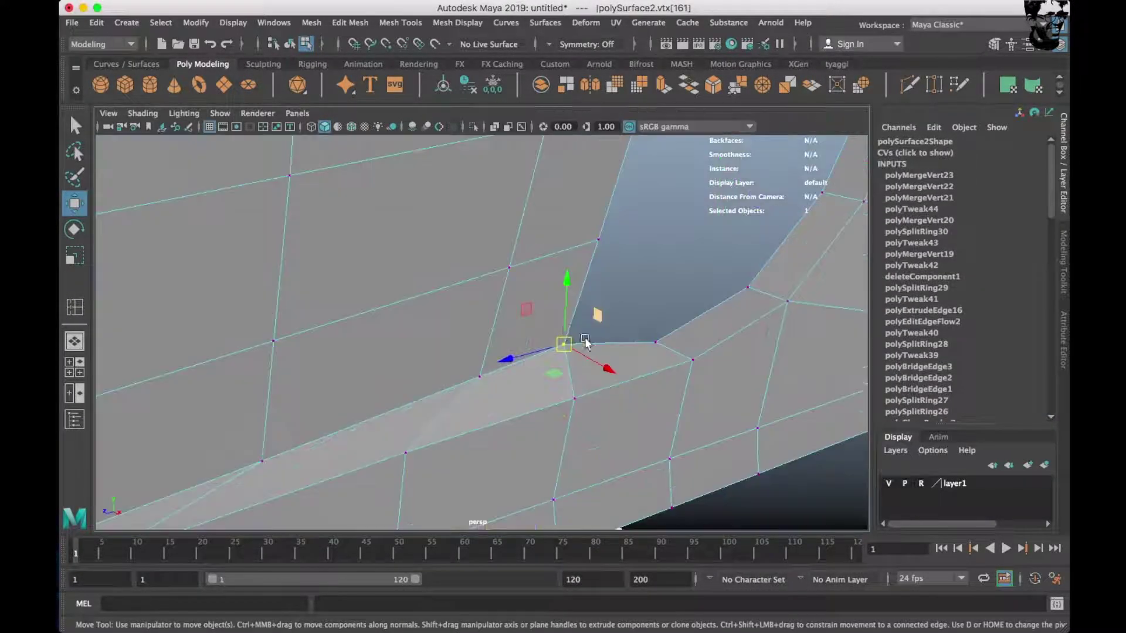
scroll(577, 340, "down", 5)
key("F8")
mouse_move(707, 388)
left_mouse_down("alt")
mouse_move(562, 347)
mouse_move(478, 364)
mouse_move(317, 329)
mouse_move(609, 431)
mouse_move(495, 290)
left_mouse_up("alt")
key("1")
right_click_drag(622, 245, 594, 304, "shift")
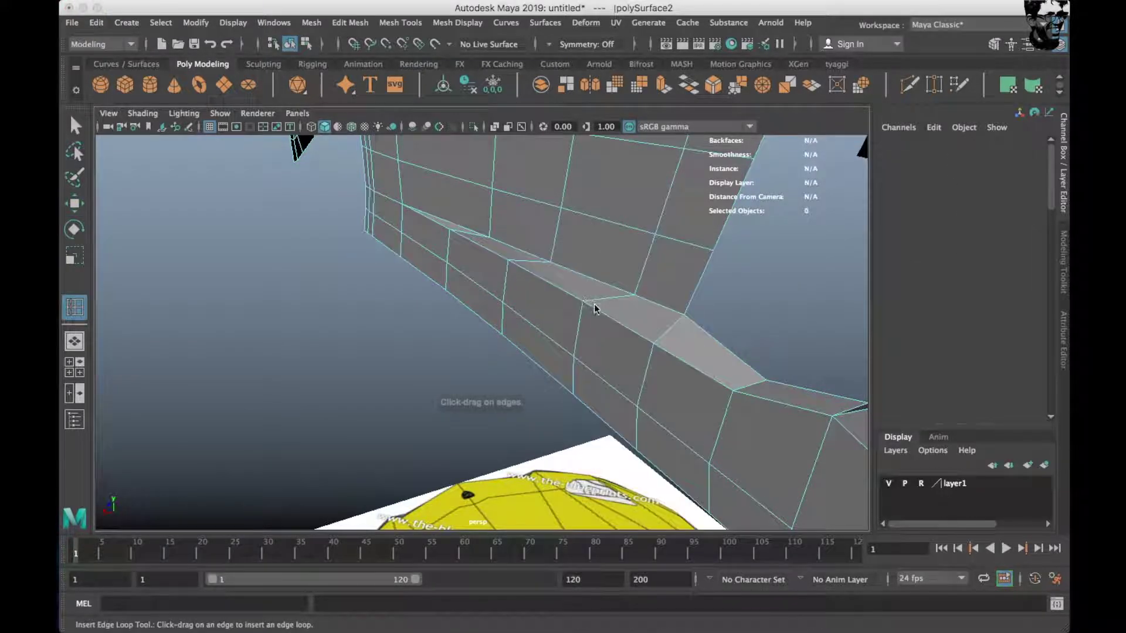
Add edge loops along the lower body strip, delete an unwanted edge, and preview the smoothed mesh.
left_click(593, 304)
left_click(586, 303)
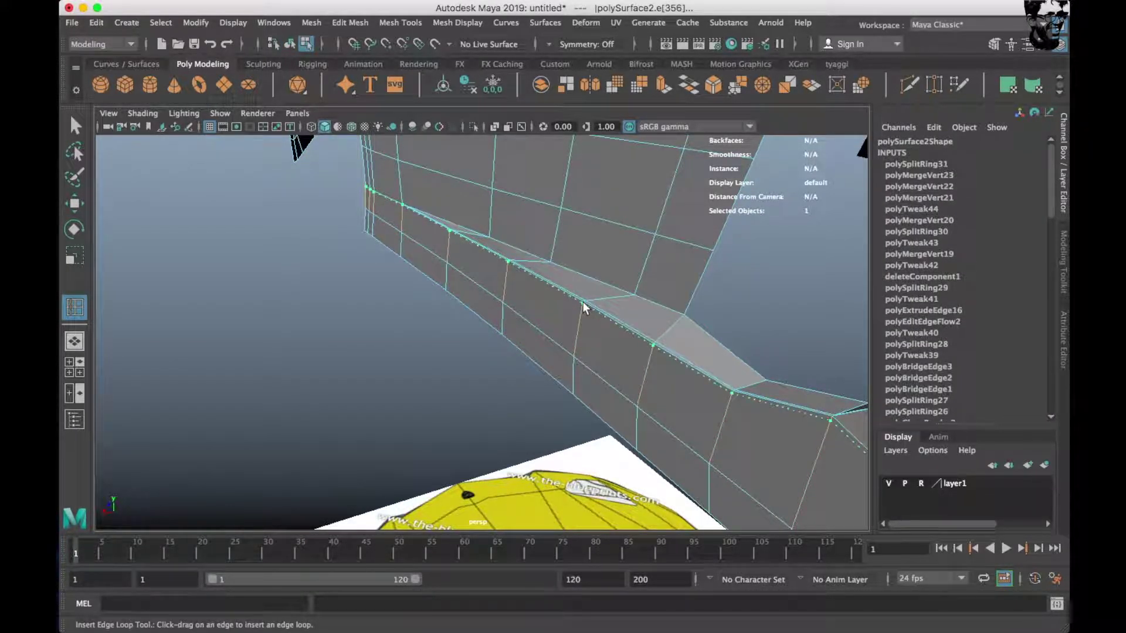
left_click(583, 305)
mouse_move(583, 305)
left_mouse_down("alt")
mouse_move(711, 335)
mouse_move(367, 344)
mouse_move(403, 359)
left_mouse_up("alt")
scroll(402, 357, "up", 3)
scroll(405, 369, "up", 2)
scroll(407, 378, "up", 2)
key("w")
left_click(393, 385)
key("Delete")
key("3")
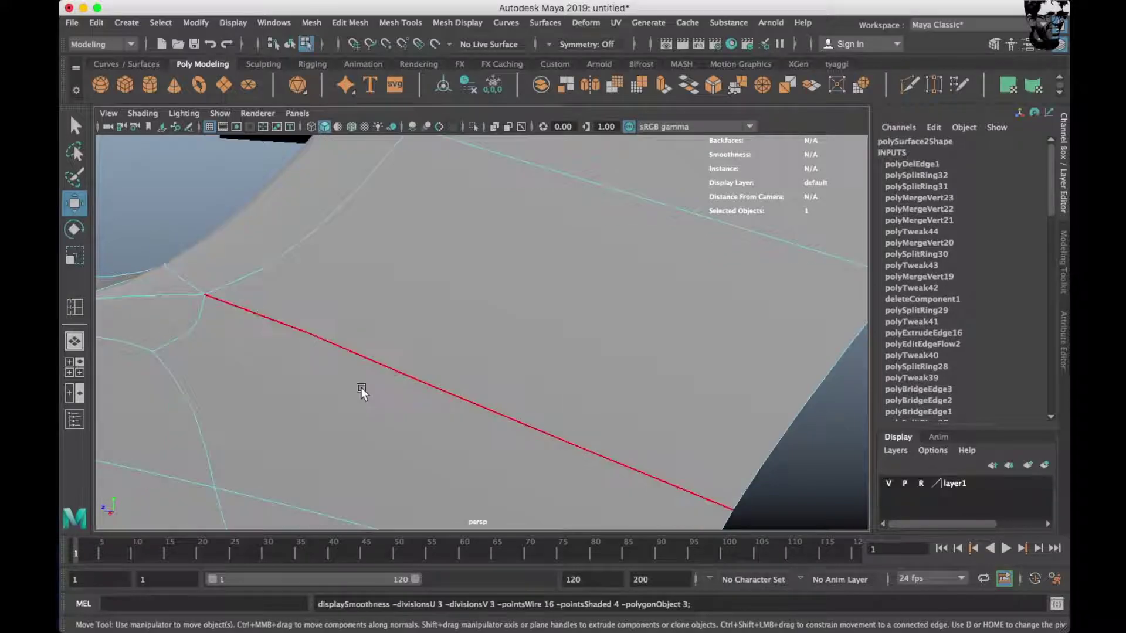
key("1")
scroll(360, 392, "down", 5)
mouse_move(360, 393)
left_mouse_down("alt")
mouse_move(318, 367)
mouse_move(388, 354)
mouse_move(529, 202)
mouse_move(448, 293)
mouse_move(662, 332)
left_mouse_up("alt")
Insert an edge loop across the wheel-arch strip, redoing it in a better spot.
key("F8")
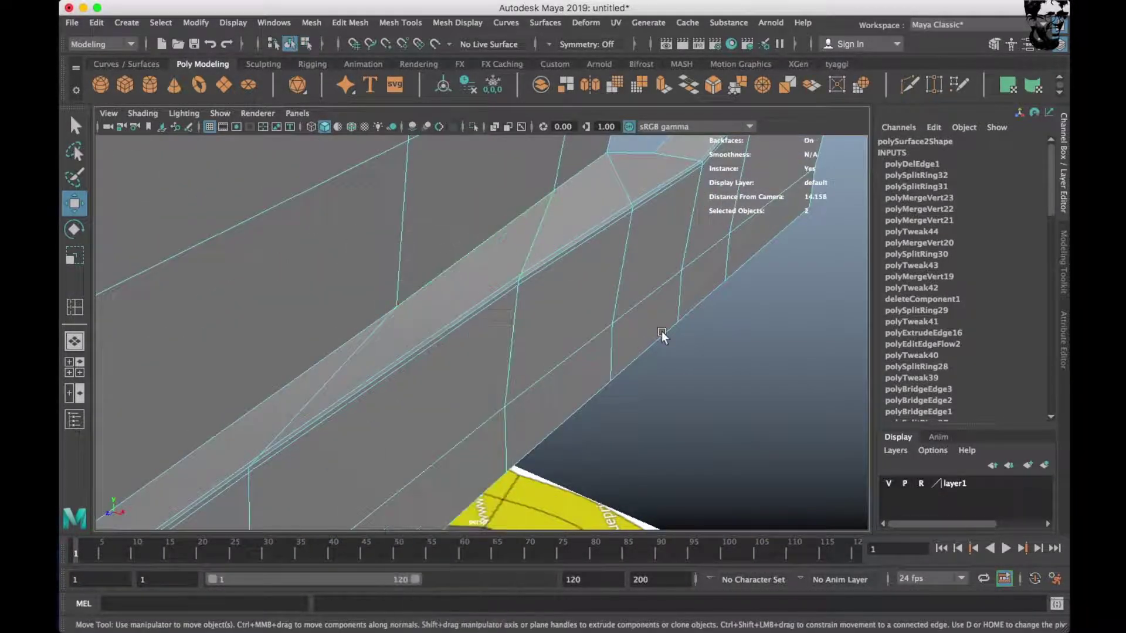
right_click_drag(548, 287, 487, 245, "shift")
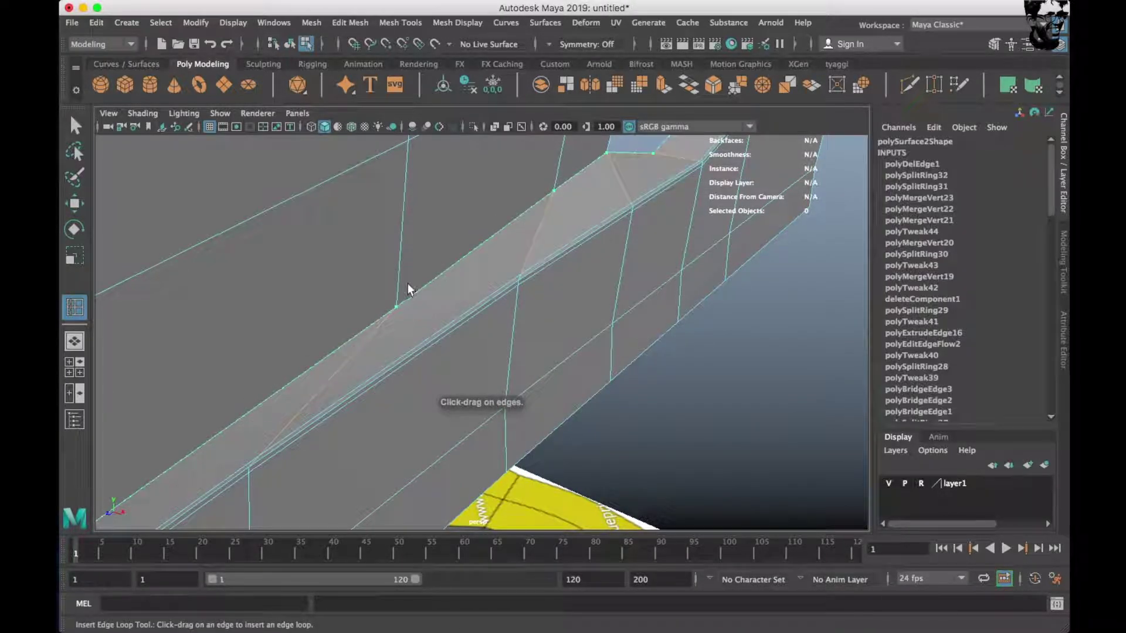
left_click(395, 308)
middle_click_drag(396, 308, 429, 304, "alt")
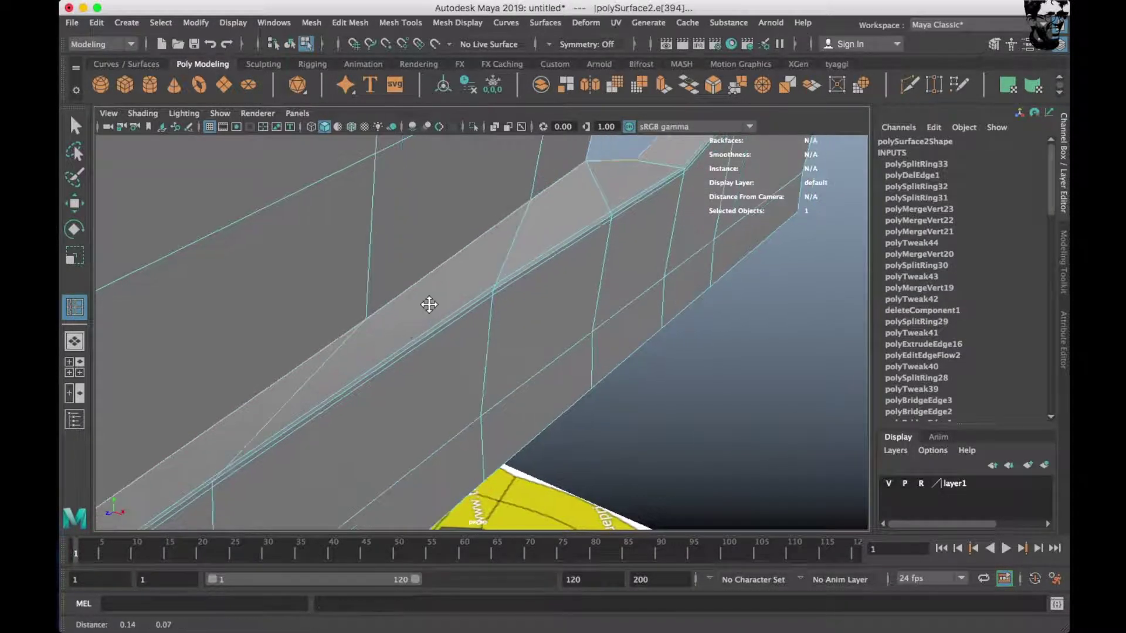
right_click_drag(429, 304, 203, 452, "alt")
key("ctrl+z")
middle_click_drag(219, 442, 241, 397, "alt")
right_click_drag(241, 397, 302, 371, "alt")
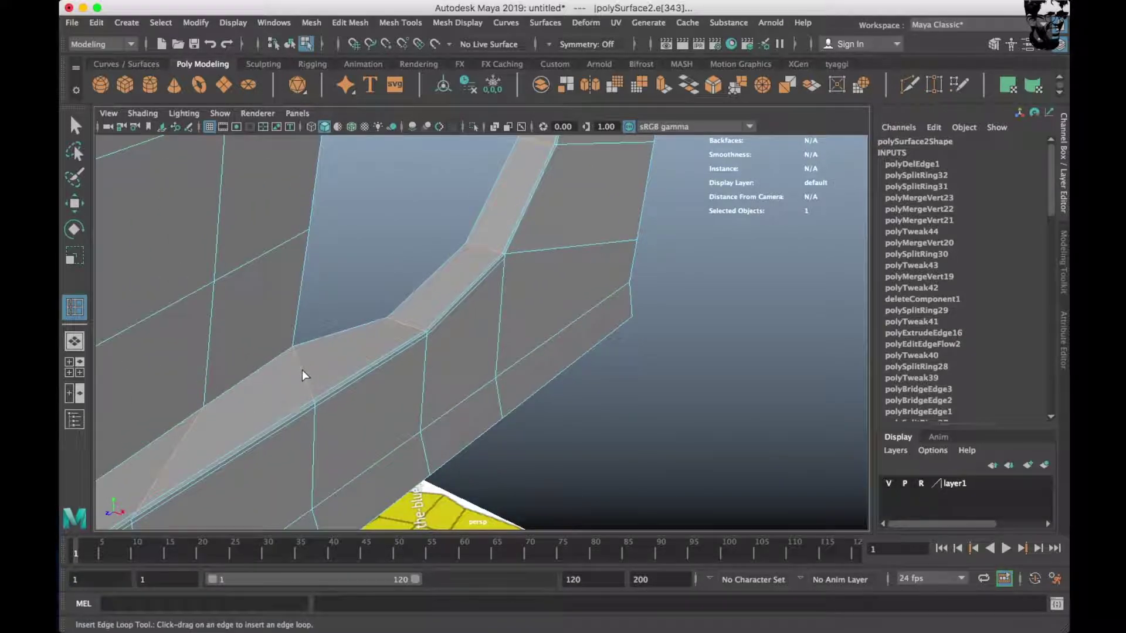
left_click(295, 352)
middle_click_drag(295, 355, 317, 449, "alt")
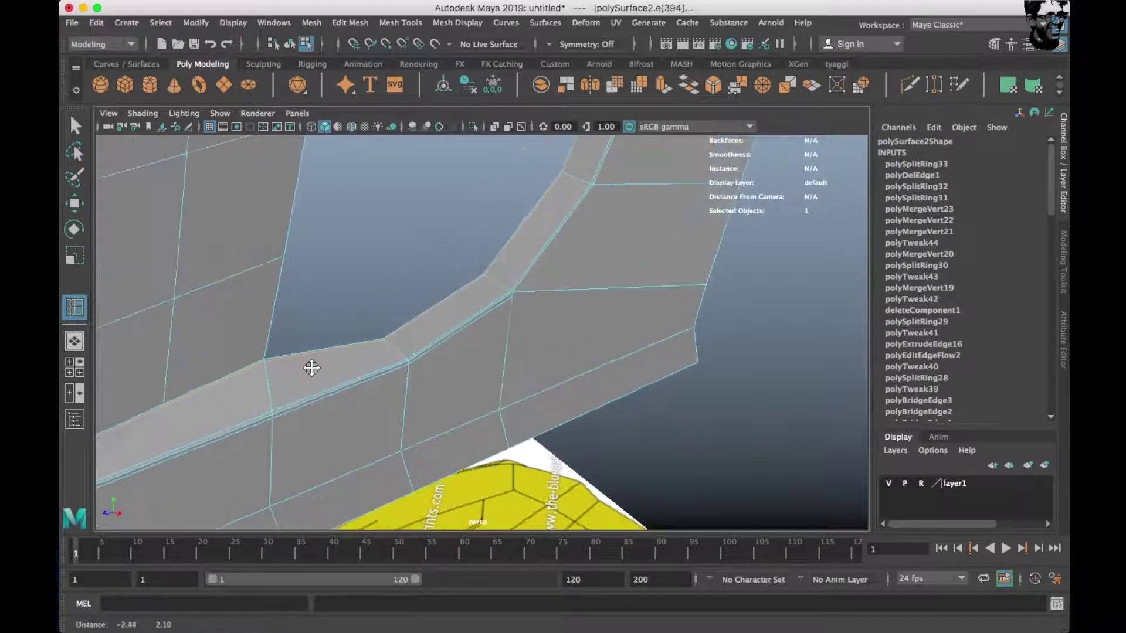
key("3")
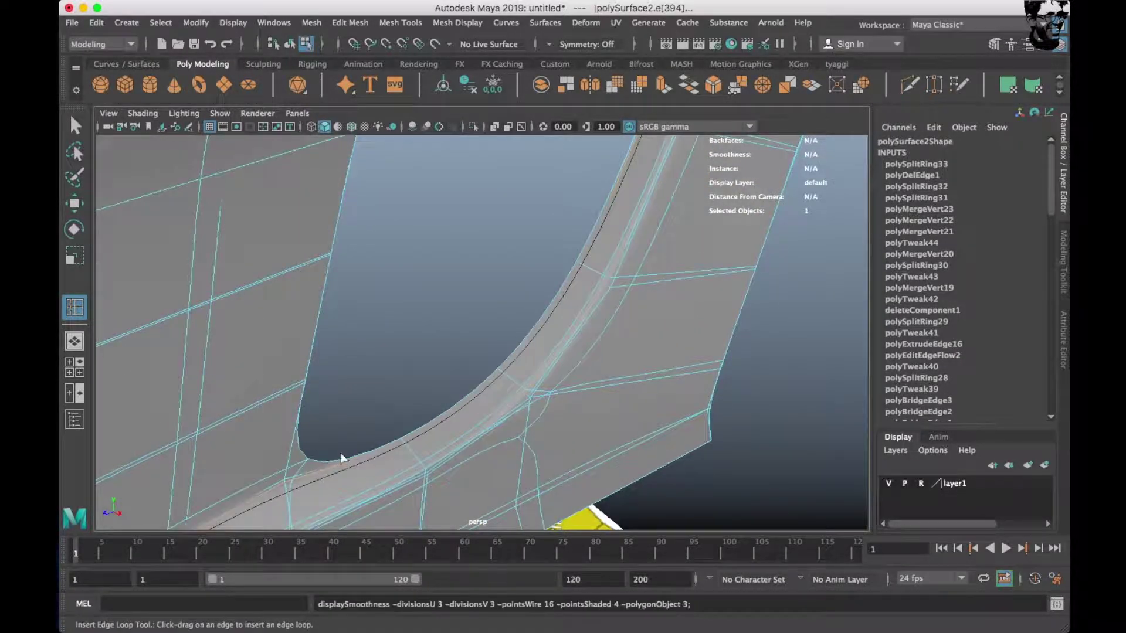
right_click_drag(314, 446, 359, 385, "alt")
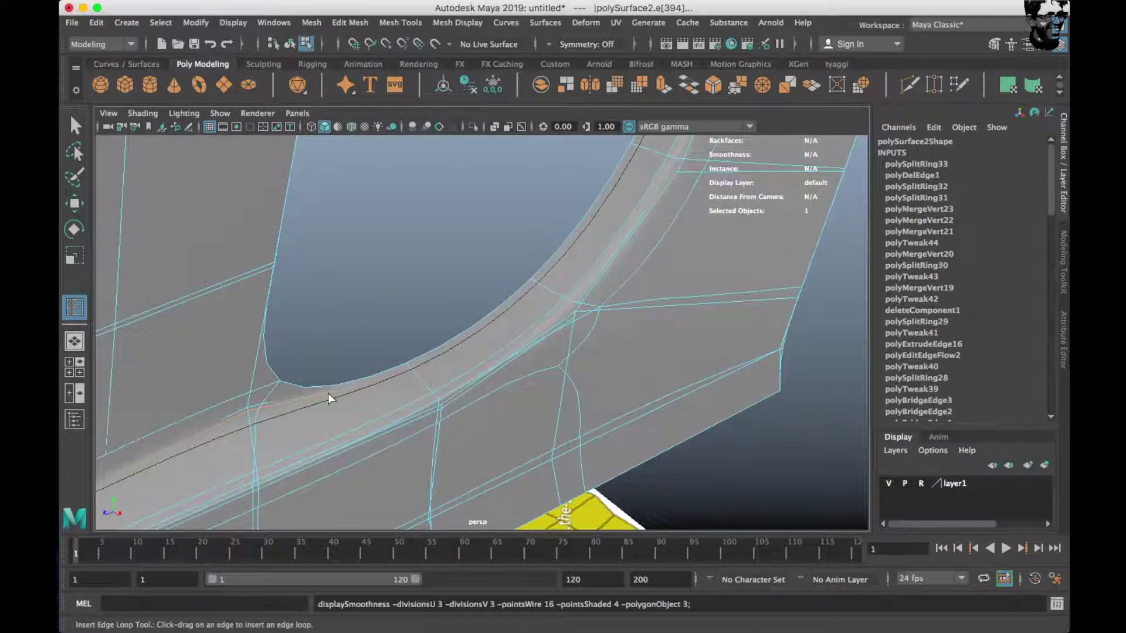
Delete the leftover edge under the wheel arch and check the smoothed result.
right_click_drag(364, 252, 432, 229)
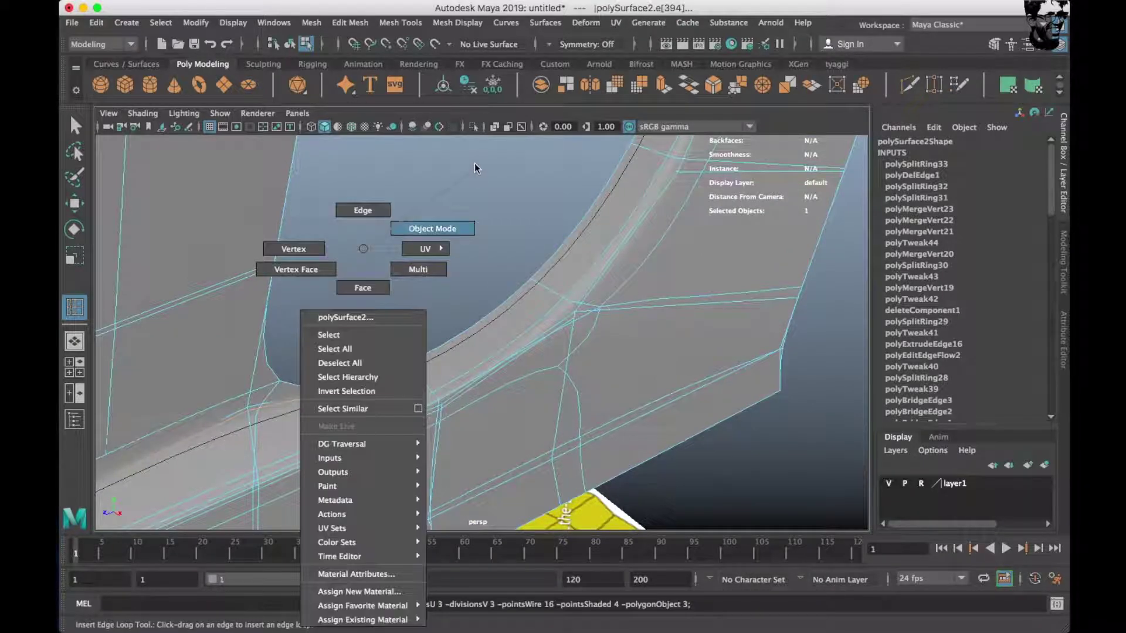
right_click_drag(460, 377, 428, 219)
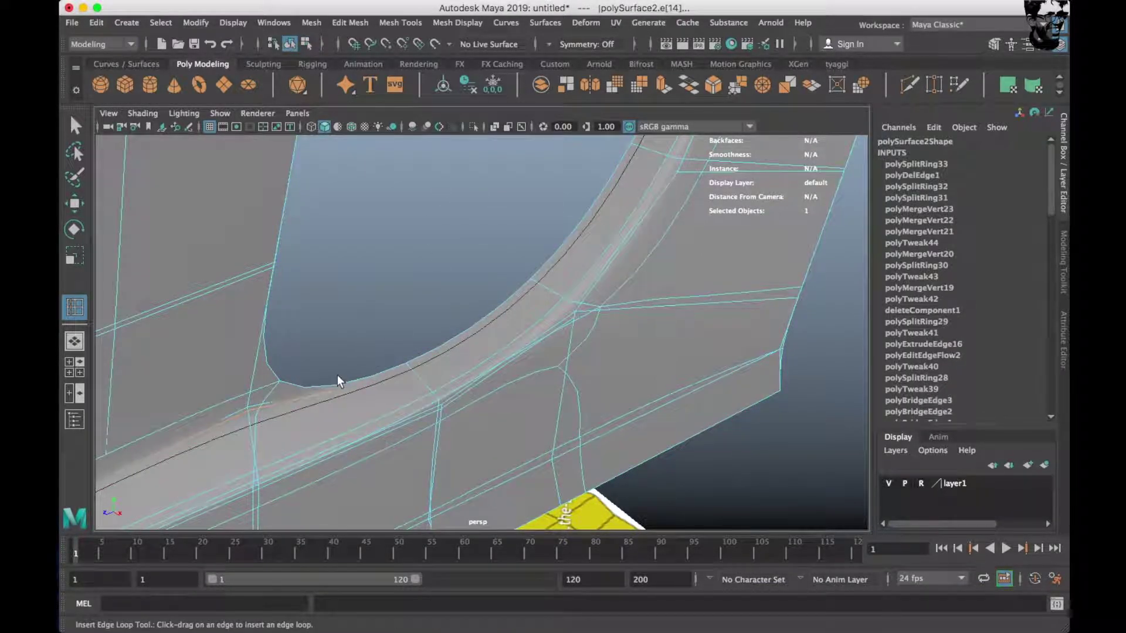
key("1")
key("w")
left_click(319, 393)
left_click_drag(319, 393, 420, 335, "alt")
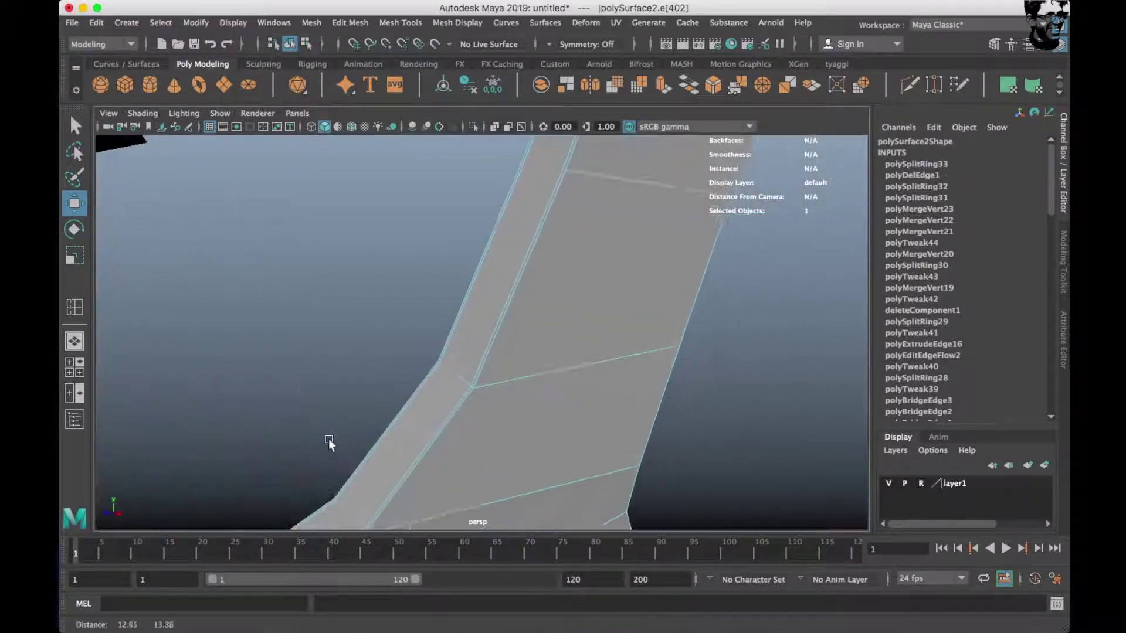
left_click(421, 336)
key("Delete")
key("3")
scroll(427, 333, "down", 5)
Select the grey body shell and inspect the car from an overhead angle.
left_click_drag(425, 333, 509, 309, "alt")
right_click_drag(497, 251, 565, 228)
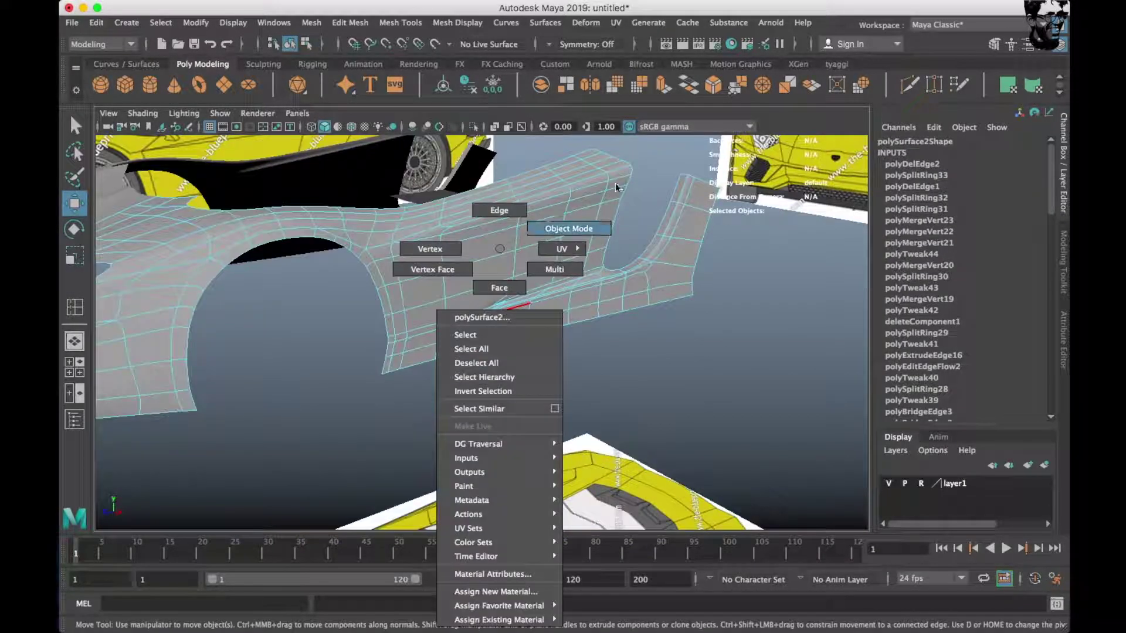
scroll(490, 293, "down", 3)
mouse_move(490, 293)
left_mouse_down("alt")
mouse_move(538, 317)
mouse_move(479, 298)
left_mouse_up("alt")
scroll(474, 297, "up", 3)
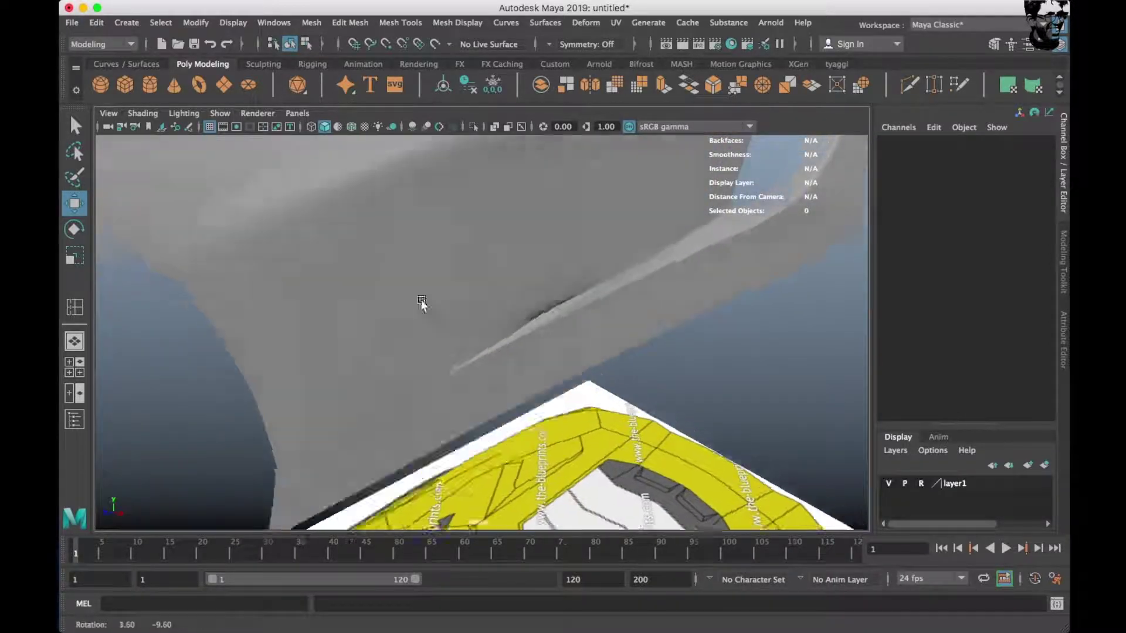
left_click(436, 286)
scroll(454, 310, "up", 3)
scroll(454, 310, "down", 3)
scroll(445, 324, "down", 5)
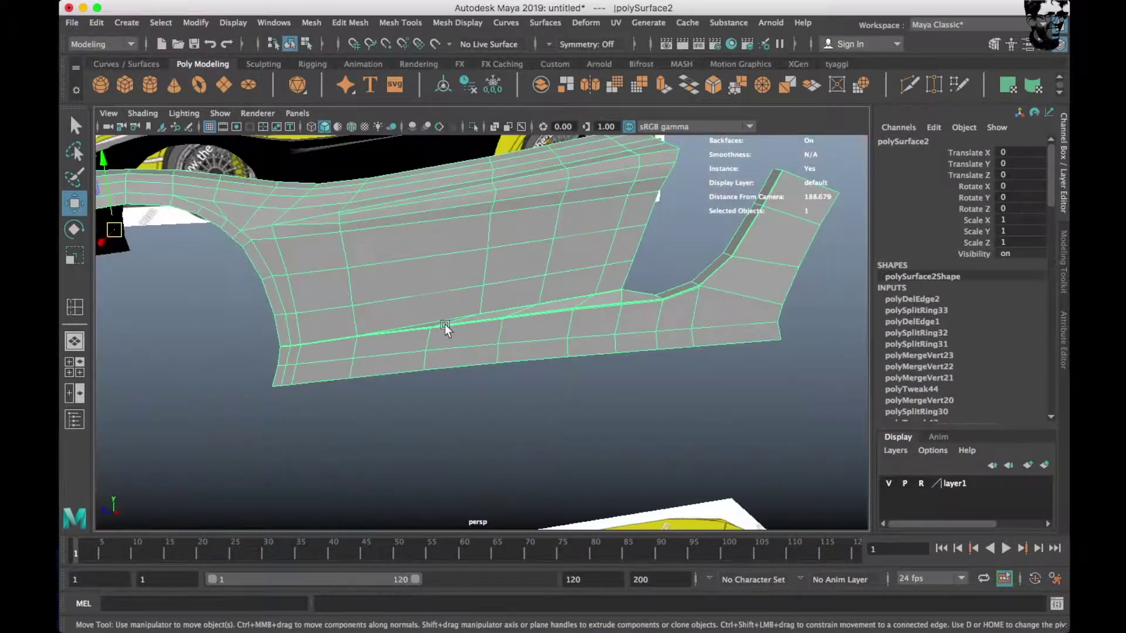
left_click_drag(444, 325, 459, 332, "alt")
left_click(600, 378)
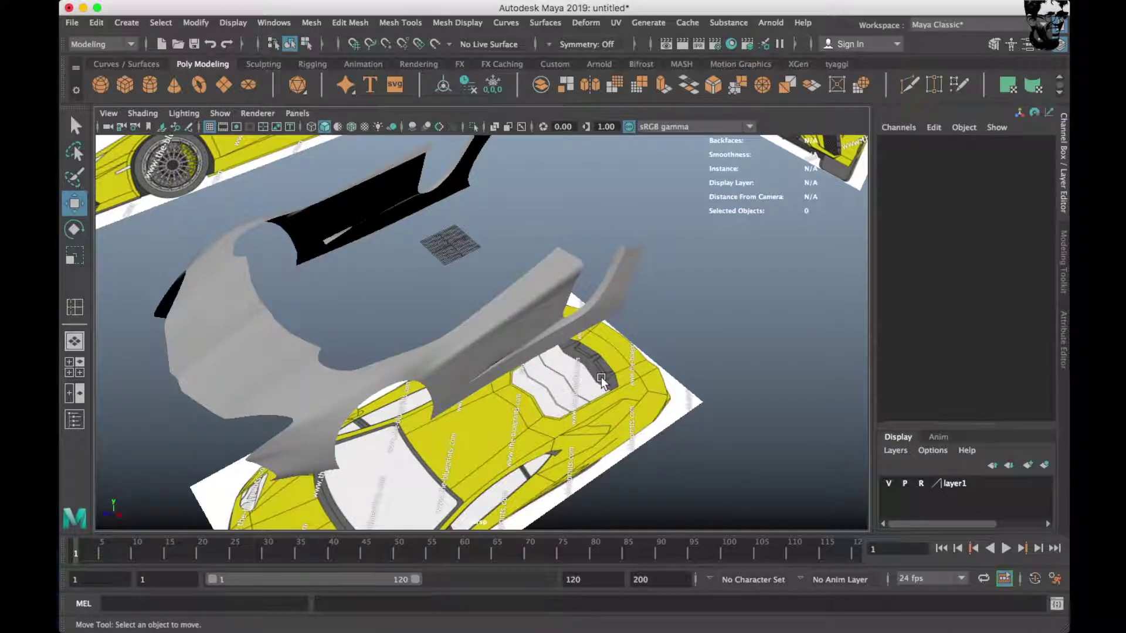
Reselect the body shell and frame it in the side blueprint view.
mouse_move(709, 297)
left_mouse_down("alt")
mouse_move(467, 309)
mouse_move(442, 293)
left_mouse_up("alt")
left_click(442, 294)
left_click_drag(483, 257, 510, 328, "alt")
key("space")
key("space")
scroll(504, 354, "down", 5)
scroll(453, 370, "up", 1)
scroll(452, 363, "up", 1)
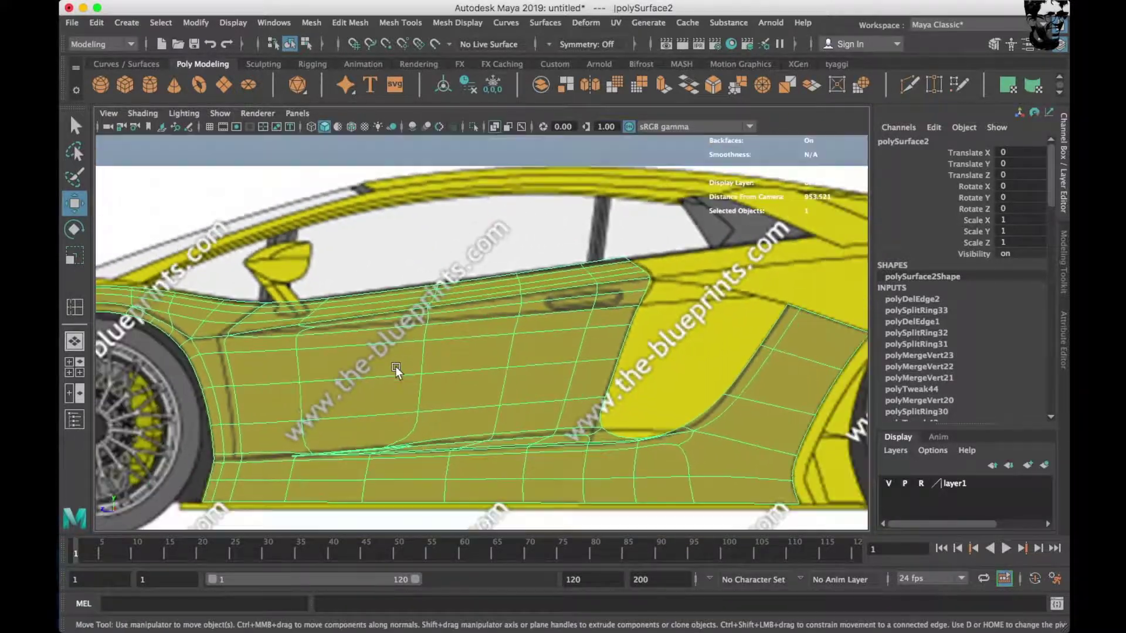
scroll(451, 354, "up", 1)
scroll(451, 354, "up", 2)
scroll(367, 293, "up", 2)
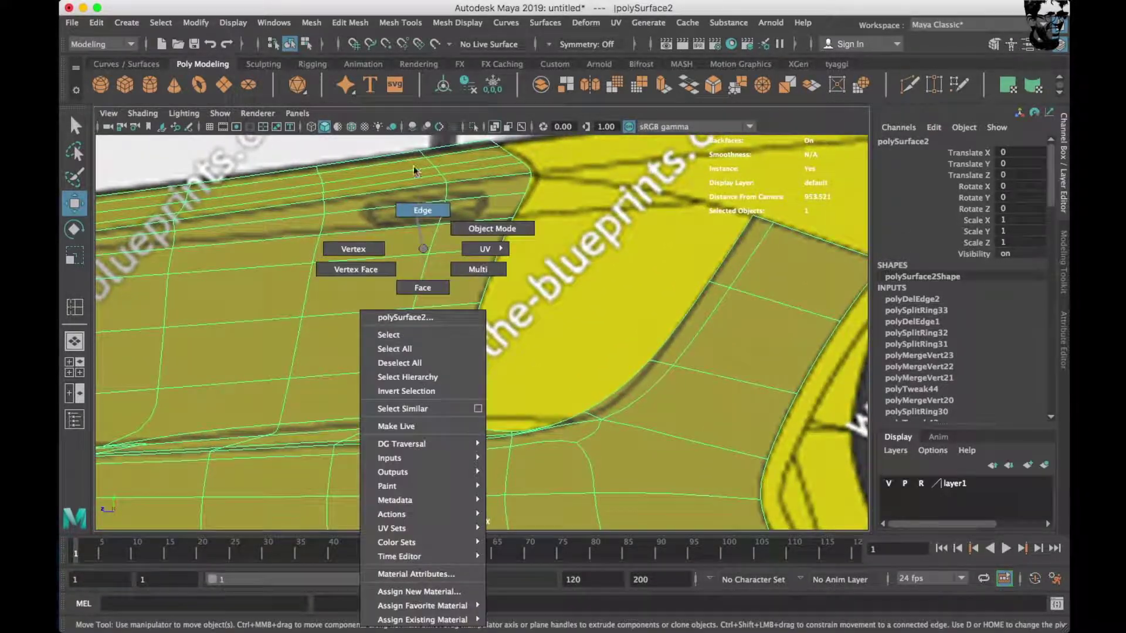
Extrude the door's rear edge rearward over the side blueprint.
right_click_drag(420, 246, 417, 208)
left_click(509, 237)
left_click(509, 235)
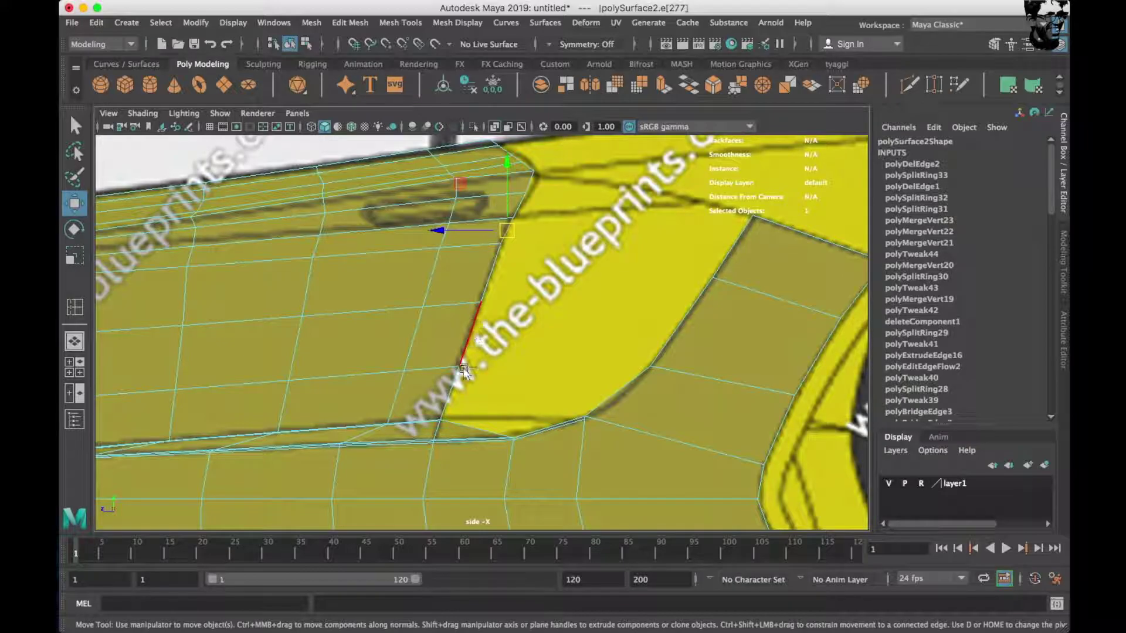
left_click(470, 337)
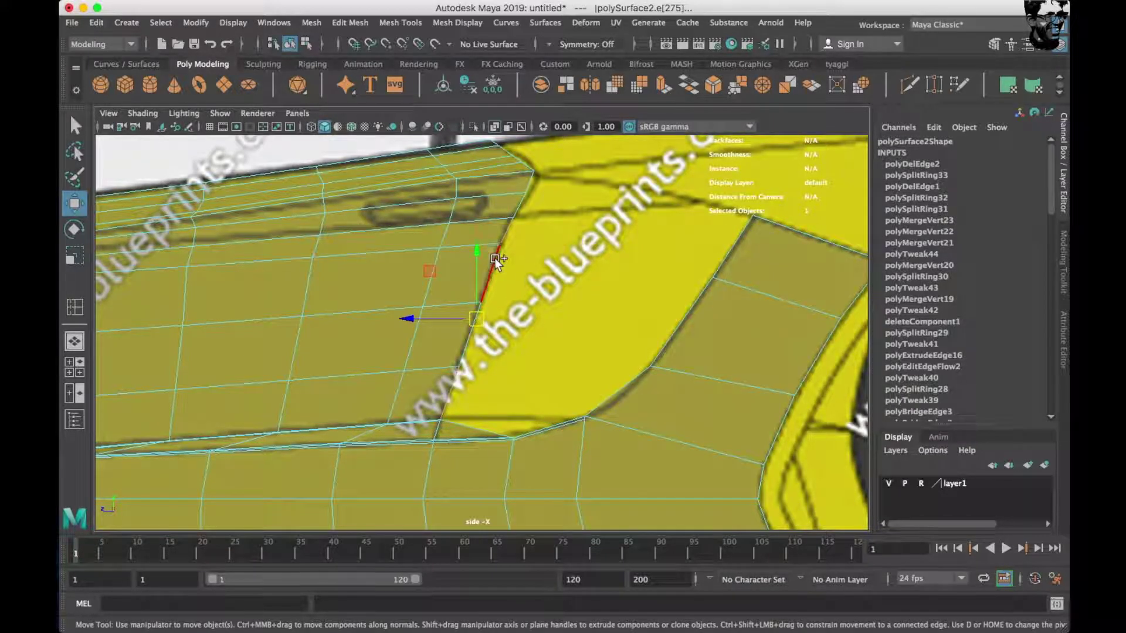
left_click_drag(426, 321, 539, 326, "shift")
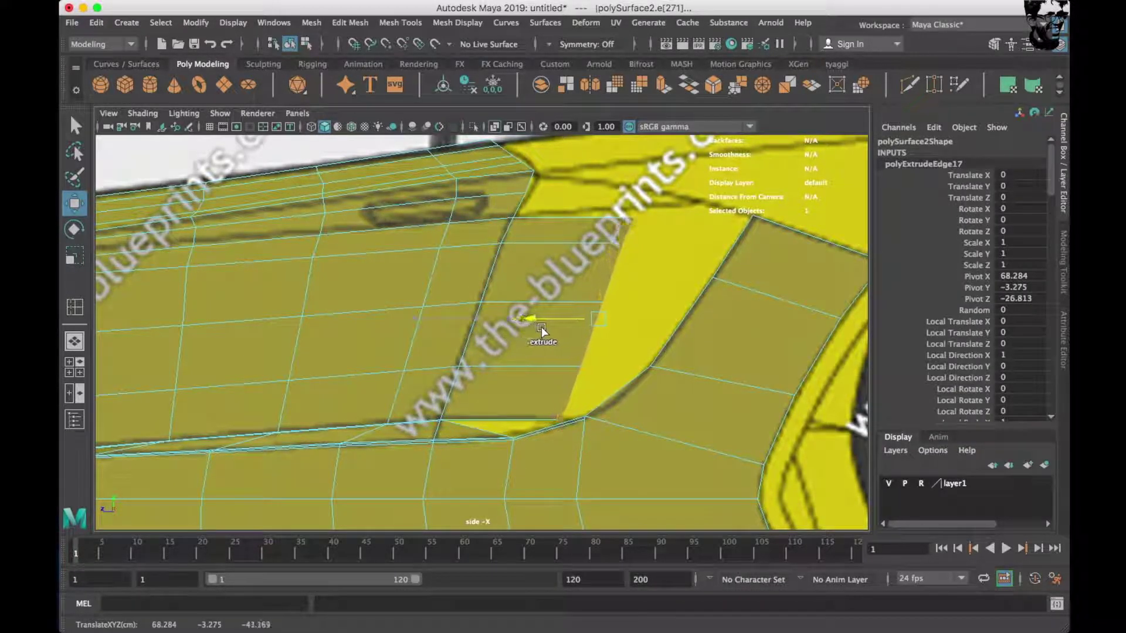
scroll(554, 316, "down", 5)
scroll(507, 306, "up", 6)
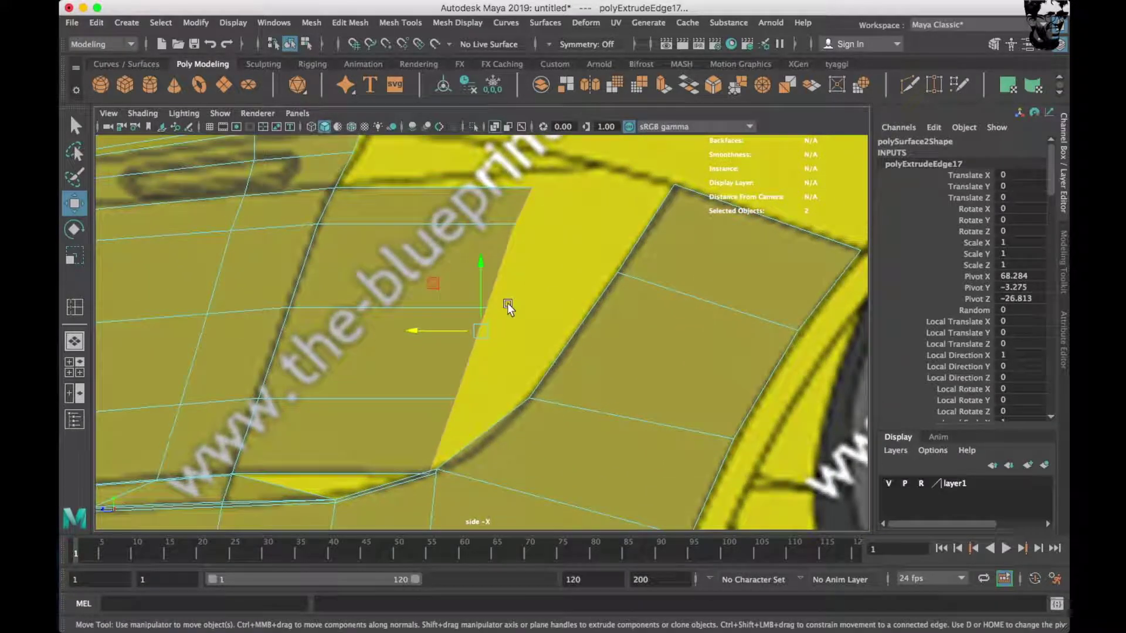
Snap the new strip's top and lower vertices onto the blueprint outline.
right_click_drag(462, 283, 390, 252)
left_click(561, 235)
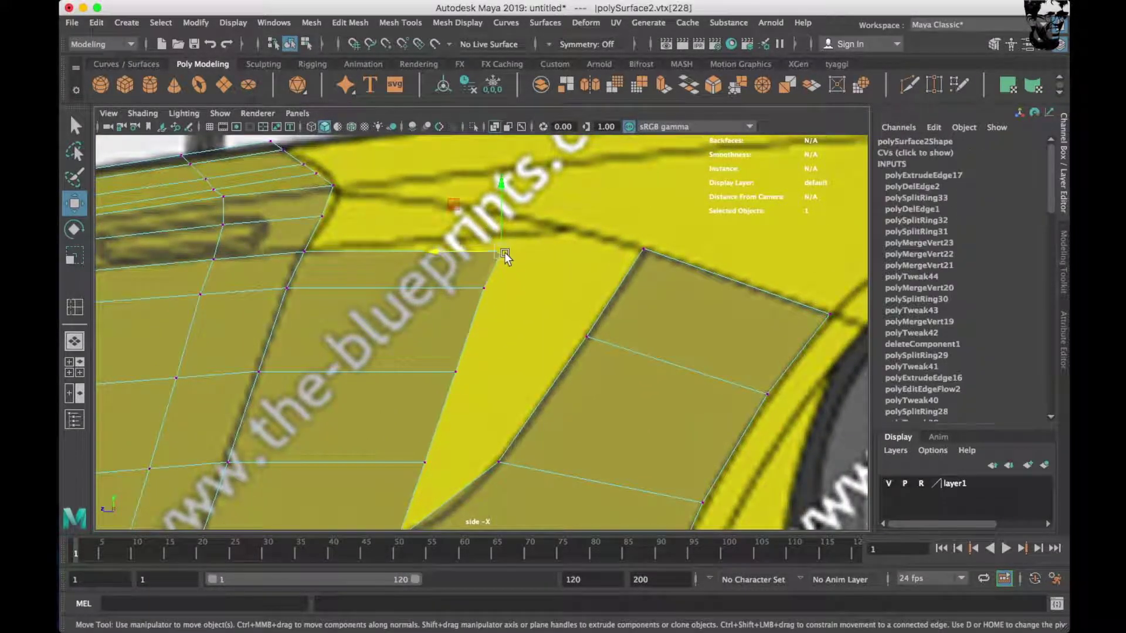
middle_click_drag(570, 235, 562, 210, "alt")
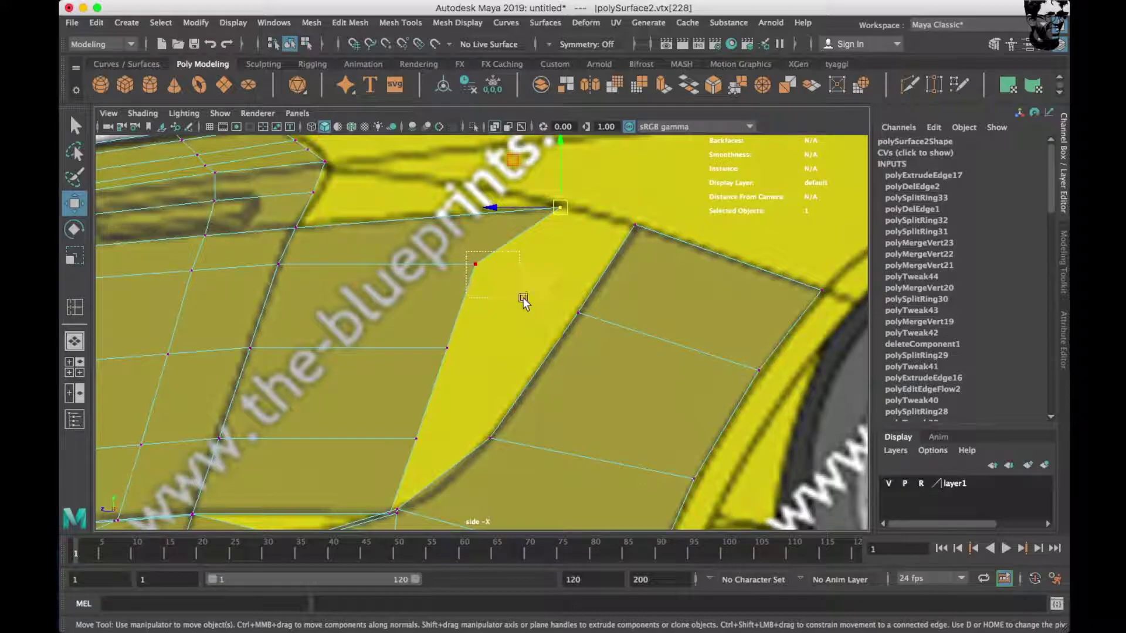
left_click_drag(466, 253, 520, 295)
left_click_drag(475, 264, 547, 286)
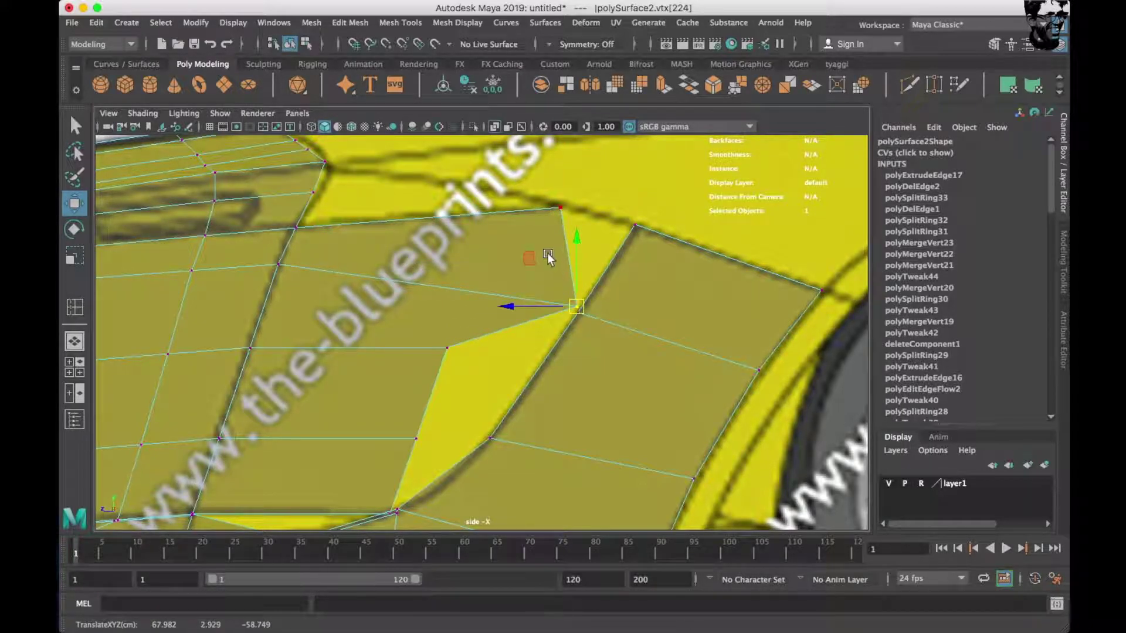
mouse_move(560, 206)
left_mouse_down()
mouse_move(605, 228)
mouse_move(631, 223)
left_mouse_up()
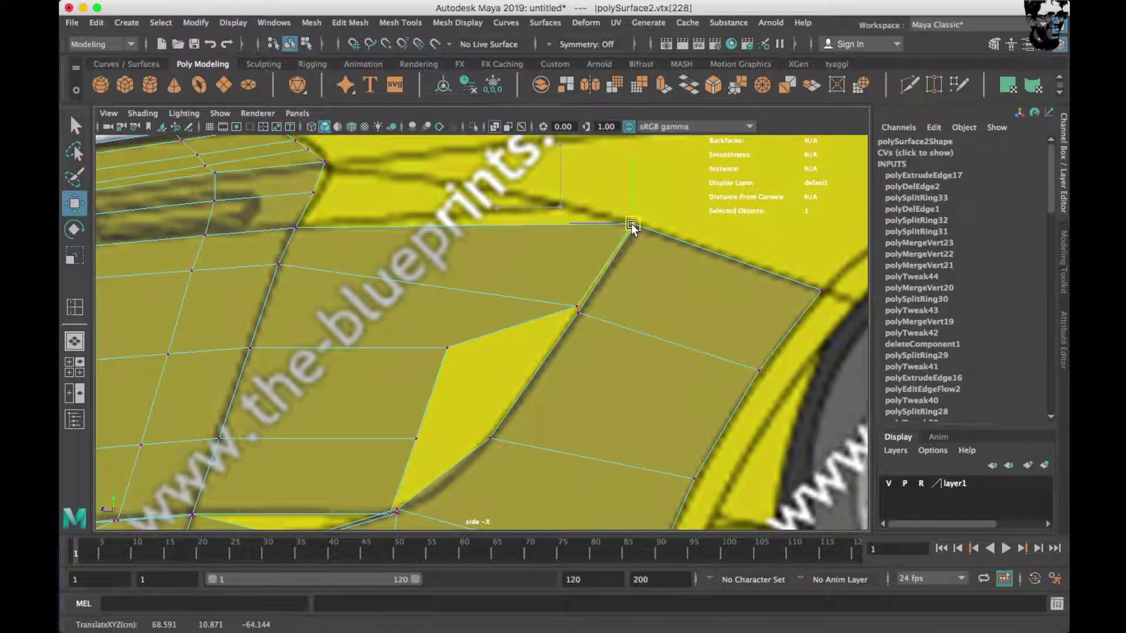
left_click_drag(447, 348, 494, 427)
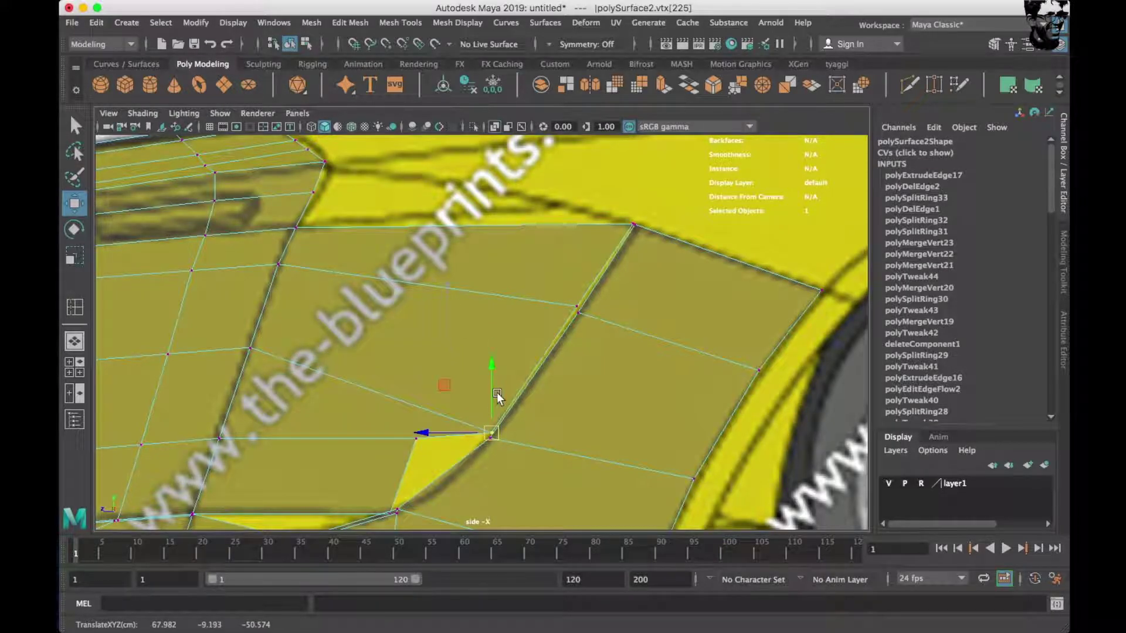
middle_click_drag(497, 392, 543, 291, "alt")
Split the new strip with an edge loop and select its tip vertex in perspective.
middle_click_drag(505, 323, 504, 367, "alt")
mouse_move(419, 272)
right_mouse_down()
mouse_move(496, 229)
mouse_move(440, 244)
right_mouse_up()
left_click(523, 234)
right_click_drag(541, 235, 479, 226)
left_click_drag(543, 141, 574, 189)
middle_click_drag(574, 189, 538, 304, "alt")
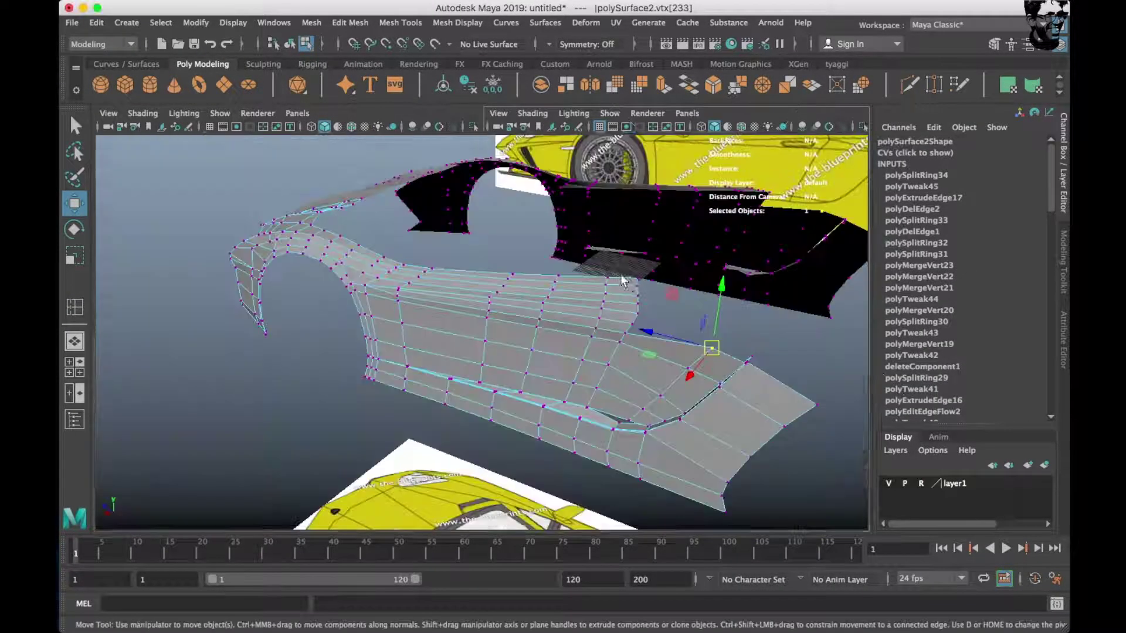
mouse_move(560, 254)
left_mouse_down("alt")
mouse_move(550, 317)
mouse_move(636, 276)
mouse_move(552, 366)
left_mouse_up("alt")
key("ctrl+z")
left_click(670, 245)
Move the strip's tip vertex up and left and merge it into its neighbour.
left_click_drag(574, 311, 547, 279)
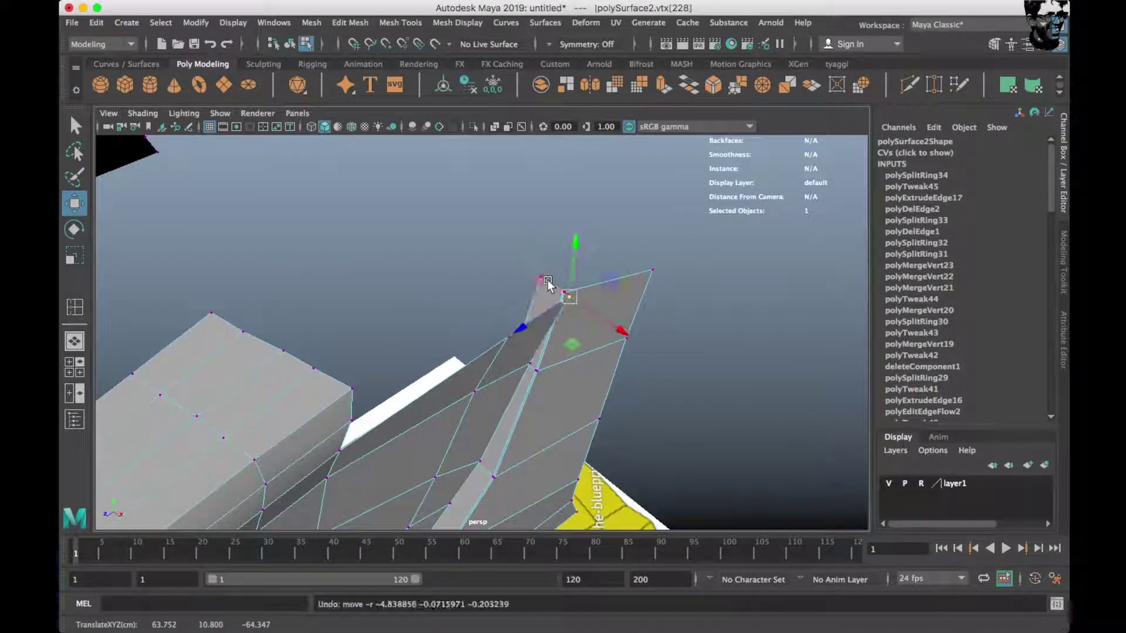
key("ctrl+z")
left_click_drag(570, 303, 543, 277)
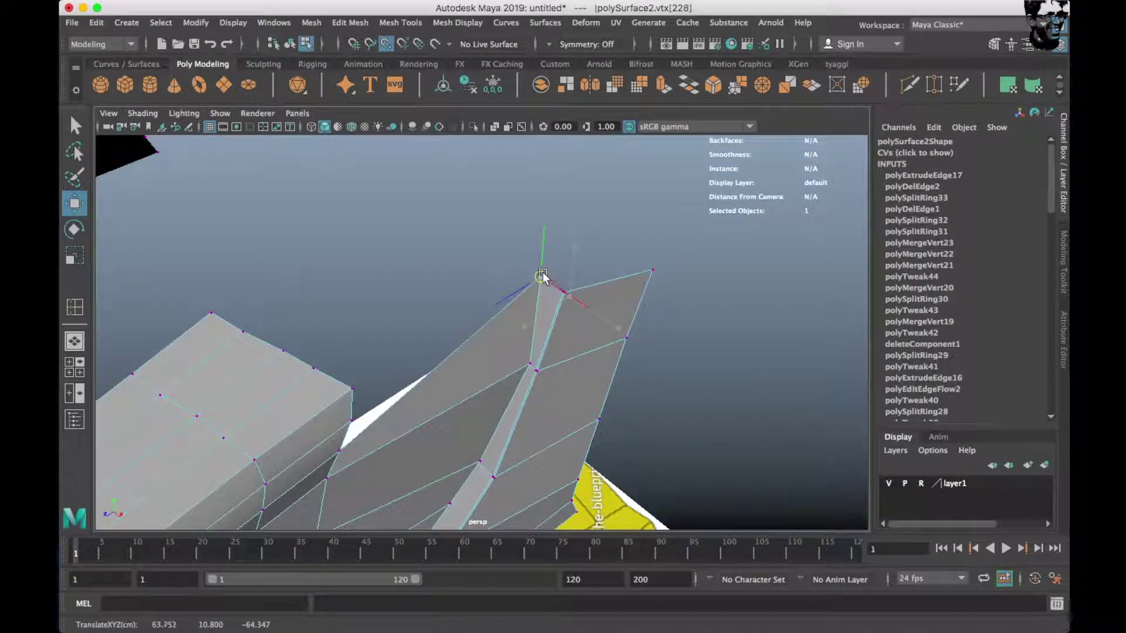
right_click_drag(666, 253, 666, 199, "shift")
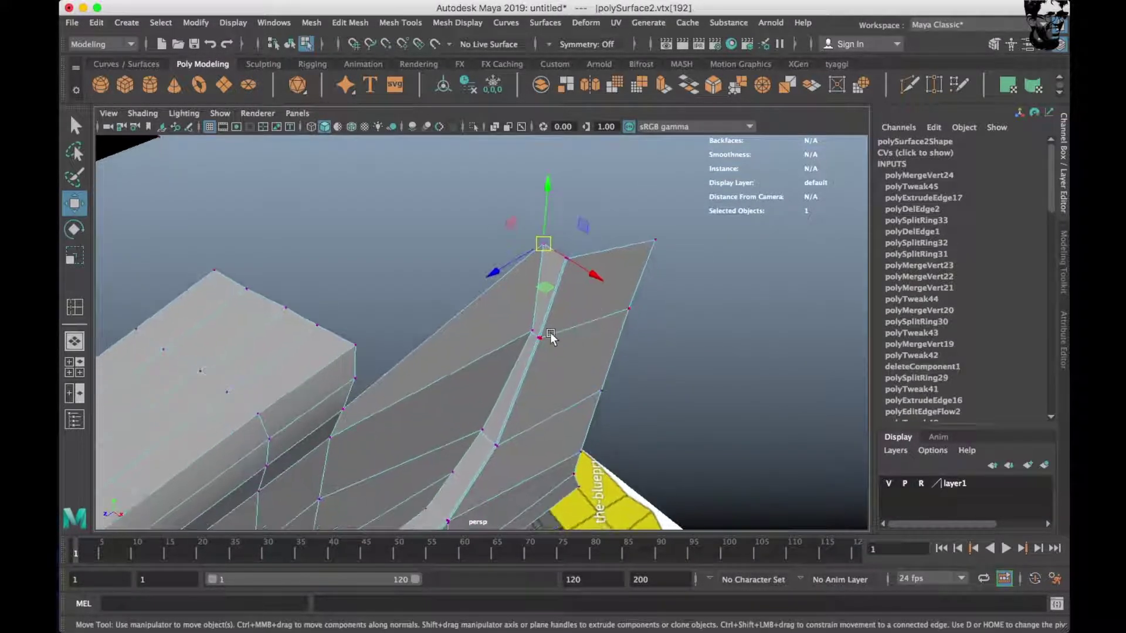
mouse_move(530, 364)
left_mouse_down("alt")
mouse_move(639, 378)
mouse_move(591, 364)
left_mouse_up("alt")
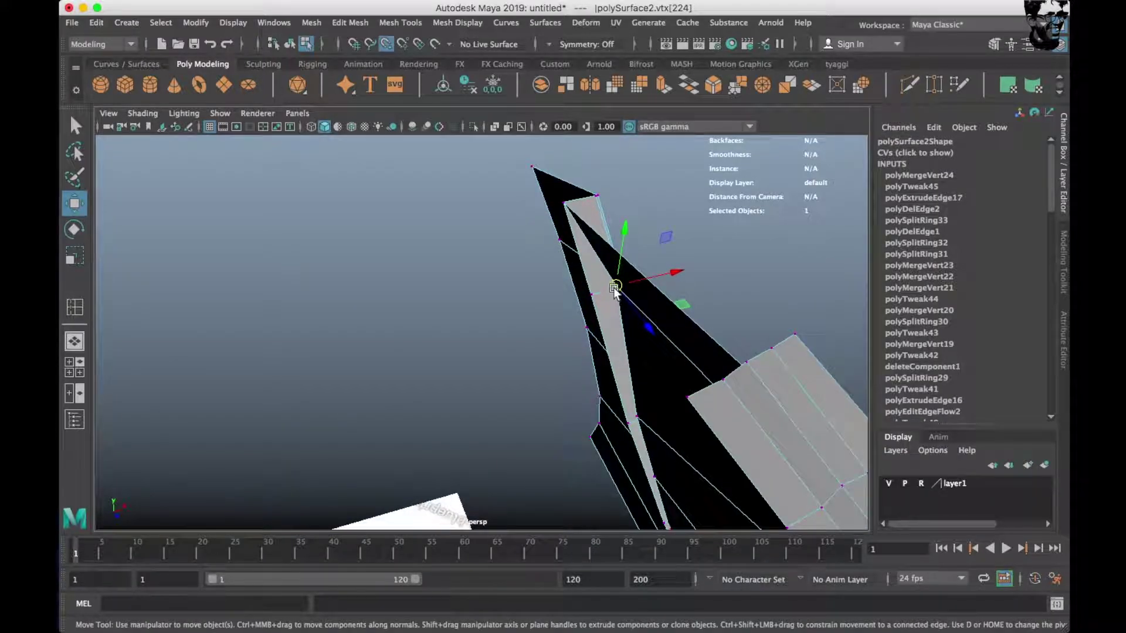
left_click_drag(697, 317, 583, 320, "alt")
Merge another stray vertex and the overlapping vertices on the rear deck.
left_click(490, 327)
right_click_drag(659, 317, 661, 273, "shift")
mouse_move(661, 272)
left_mouse_down("alt")
mouse_move(608, 291)
mouse_move(500, 410)
mouse_move(658, 435)
mouse_move(647, 410)
left_mouse_up("alt")
mouse_move(628, 326)
left_mouse_down("alt")
mouse_move(605, 389)
mouse_move(448, 426)
left_mouse_up("alt")
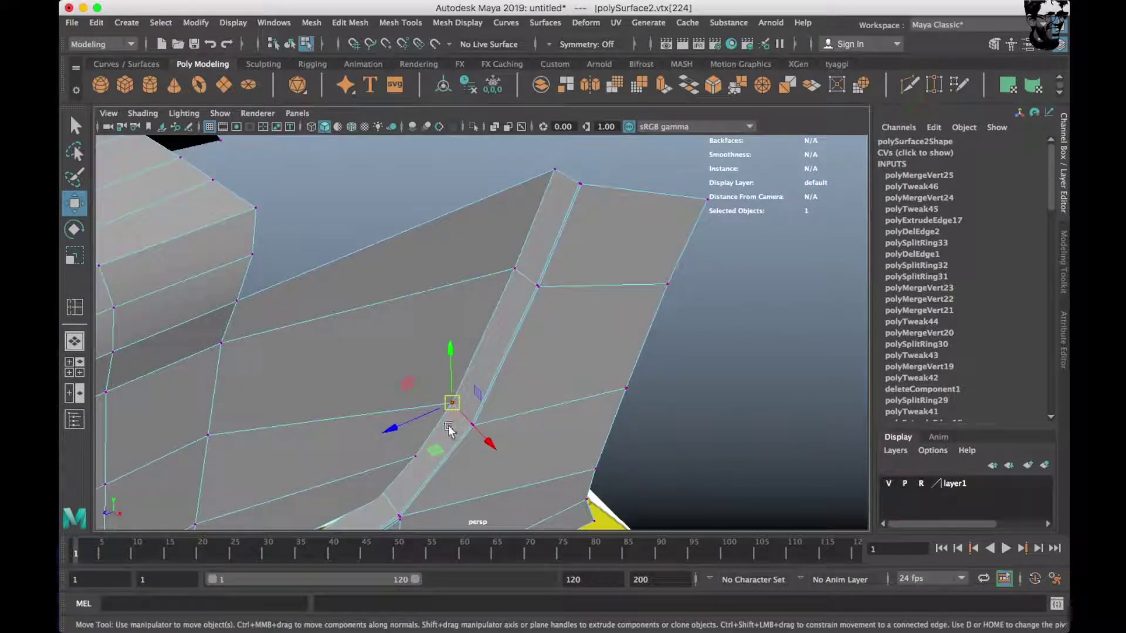
mouse_move(655, 434)
left_mouse_down("alt")
mouse_move(498, 417)
mouse_move(661, 398)
mouse_move(592, 453)
mouse_move(592, 417)
mouse_move(643, 389)
mouse_move(527, 413)
mouse_move(485, 395)
left_mouse_up("alt")
right_click_drag(615, 266, 614, 266, "shift")
mouse_move(614, 267)
left_mouse_down("alt")
mouse_move(505, 409)
mouse_move(428, 276)
left_mouse_up("alt")
Insert an edge loop across the rear deck panel and align one of its vertices.
mouse_move(428, 276)
right_mouse_down()
mouse_move(512, 297)
mouse_move(447, 319)
right_mouse_up()
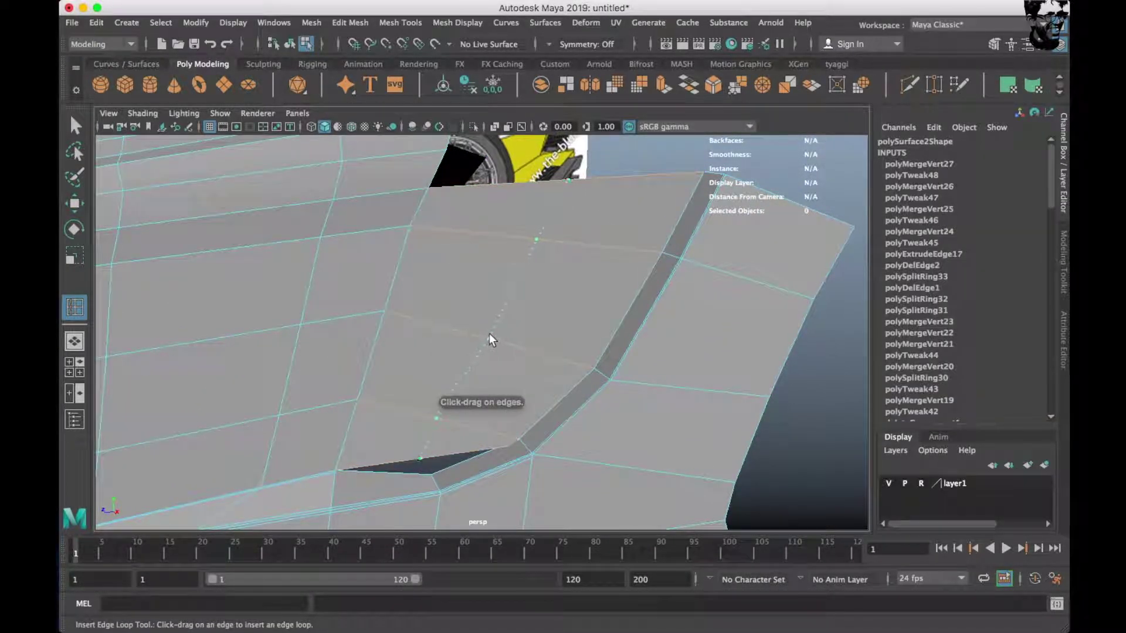
left_click(489, 334)
mouse_move(489, 334)
left_mouse_down("alt")
mouse_move(475, 343)
mouse_move(498, 364)
left_mouse_up("alt")
key("w")
mouse_move(535, 249)
right_mouse_down()
mouse_move(535, 355)
mouse_move(493, 363)
right_mouse_up()
left_click(495, 391)
left_click_drag(503, 403, 509, 425)
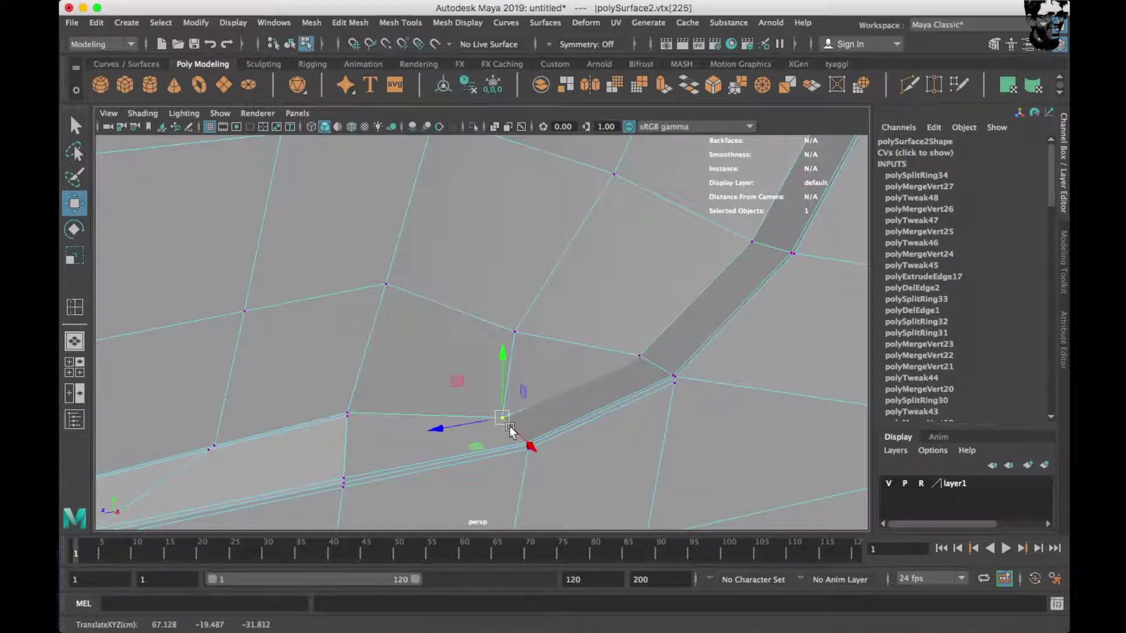
Merge the new loop's end vertex into its neighbour and inspect the joined faces.
right_click_drag(553, 347, 551, 241, "shift")
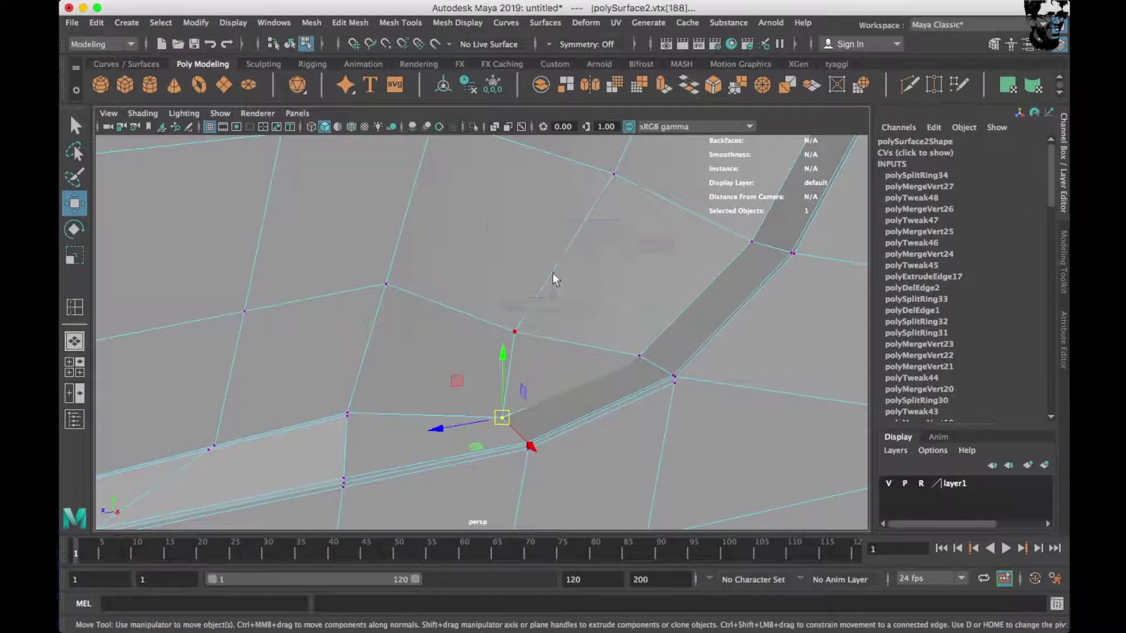
scroll(551, 241, "down", 3)
left_click_drag(552, 242, 535, 352, "alt")
scroll(536, 351, "up", 3)
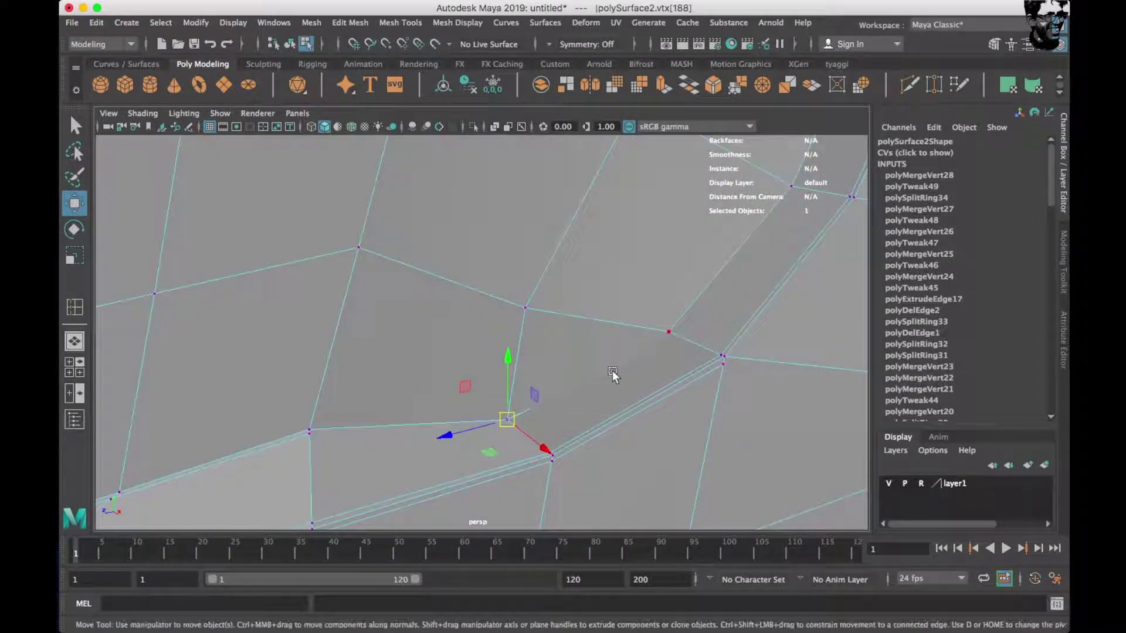
scroll(612, 370, "down", 3)
mouse_move(603, 405)
left_mouse_down("alt")
mouse_move(705, 360)
mouse_move(718, 309)
left_mouse_up("alt")
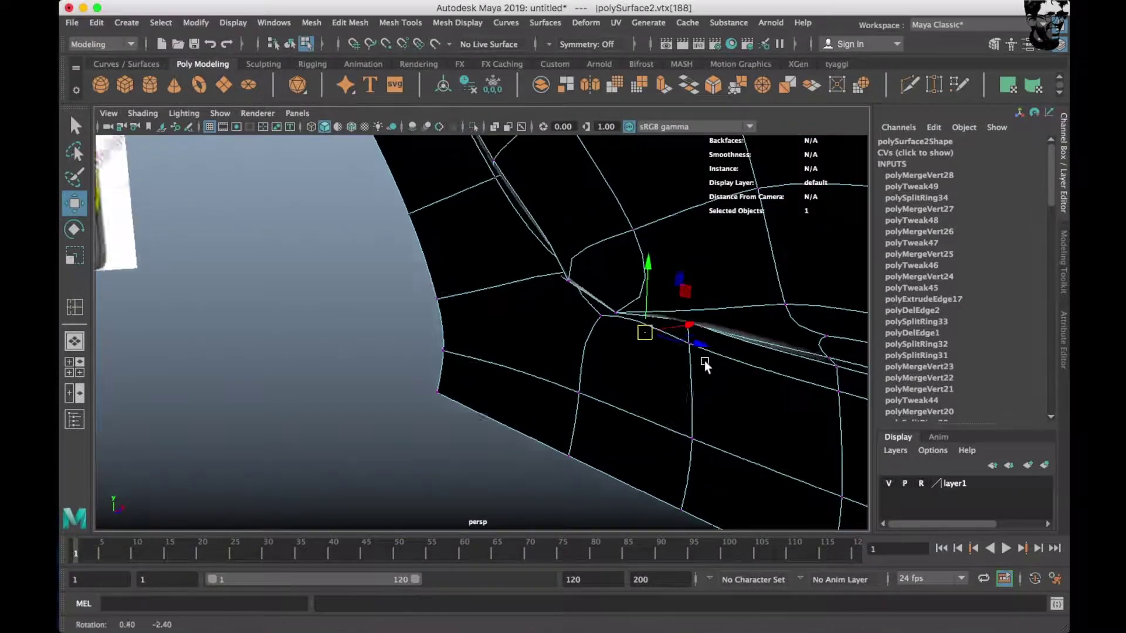
scroll(584, 394, "up", 3)
right_click_drag(585, 248, 587, 297)
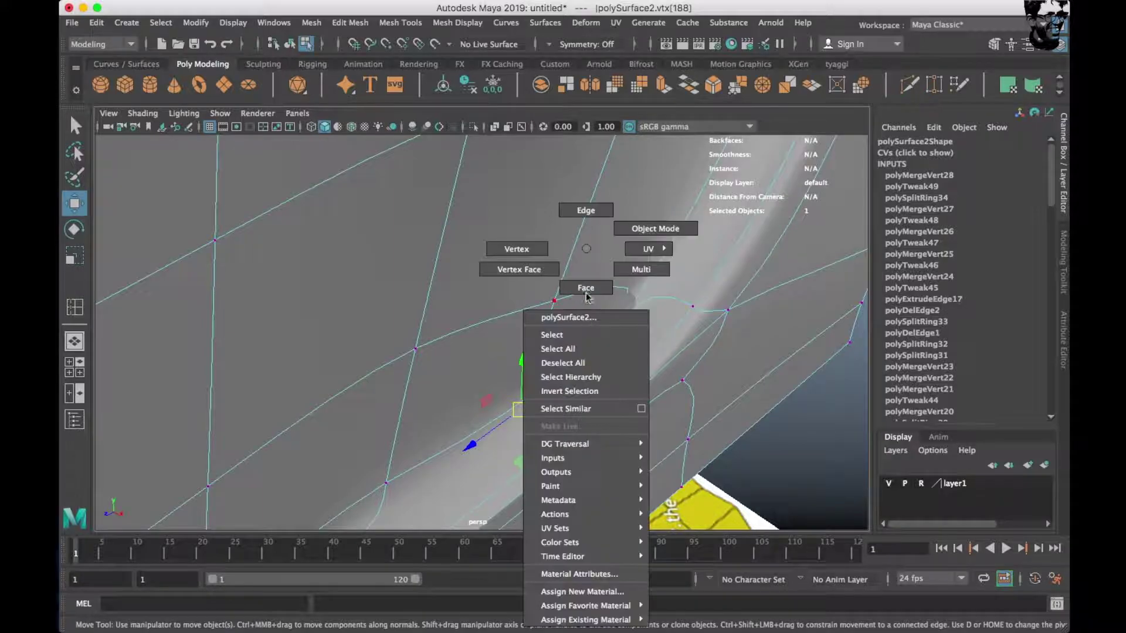
Select the hole's border edge and close it with Fill Hole.
left_click(578, 329)
left_click(535, 371)
right_click_drag(579, 248, 565, 195)
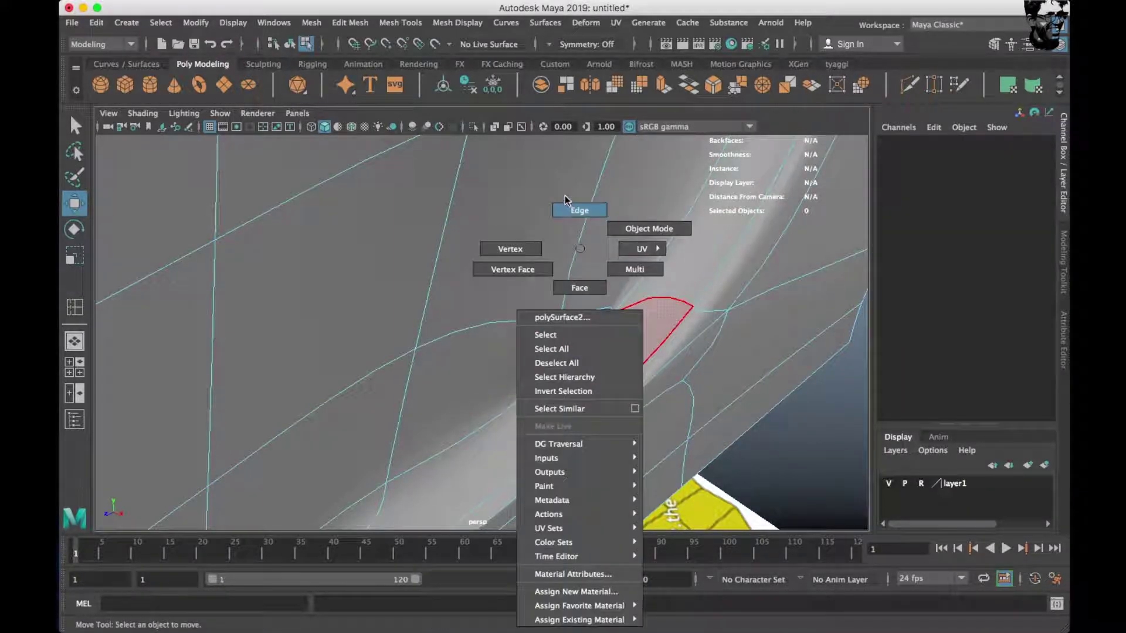
left_click(583, 351)
key("space")
scroll(573, 327, "up", 3)
right_click_drag(629, 216, 628, 401, "shift")
left_click_drag(628, 401, 485, 331, "alt")
right_click_drag(484, 332, 451, 252)
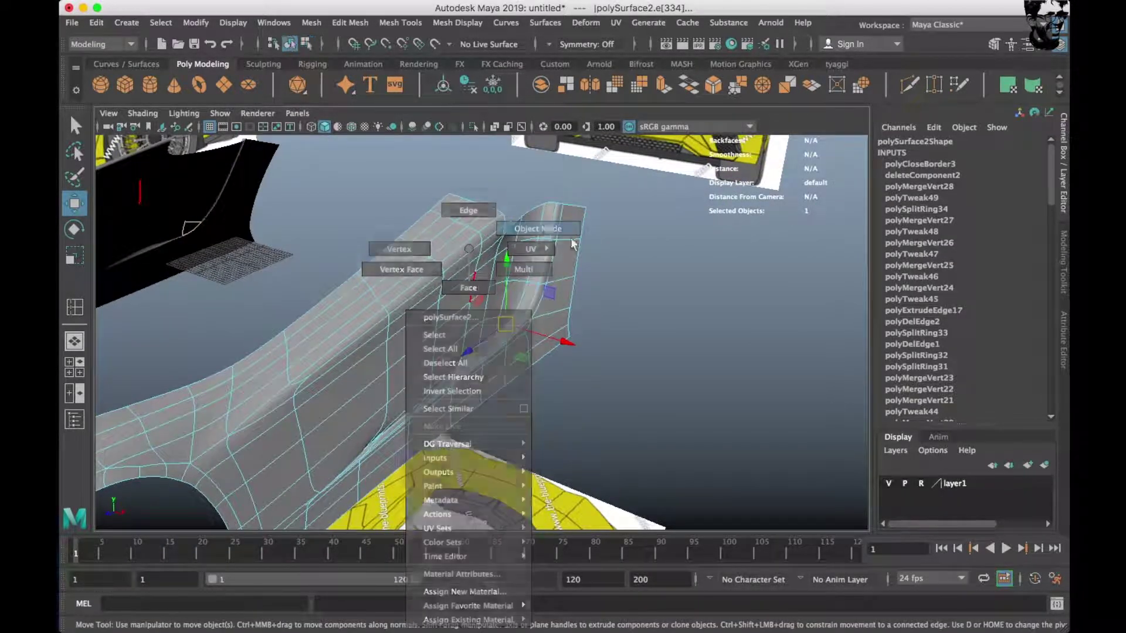
View the whole car, then switch to the side blueprint view.
scroll(462, 272, "up", 3)
scroll(465, 339, "down", 3)
scroll(486, 339, "down", 2)
scroll(486, 339, "down", 4)
left_click_drag(486, 339, 472, 318, "alt")
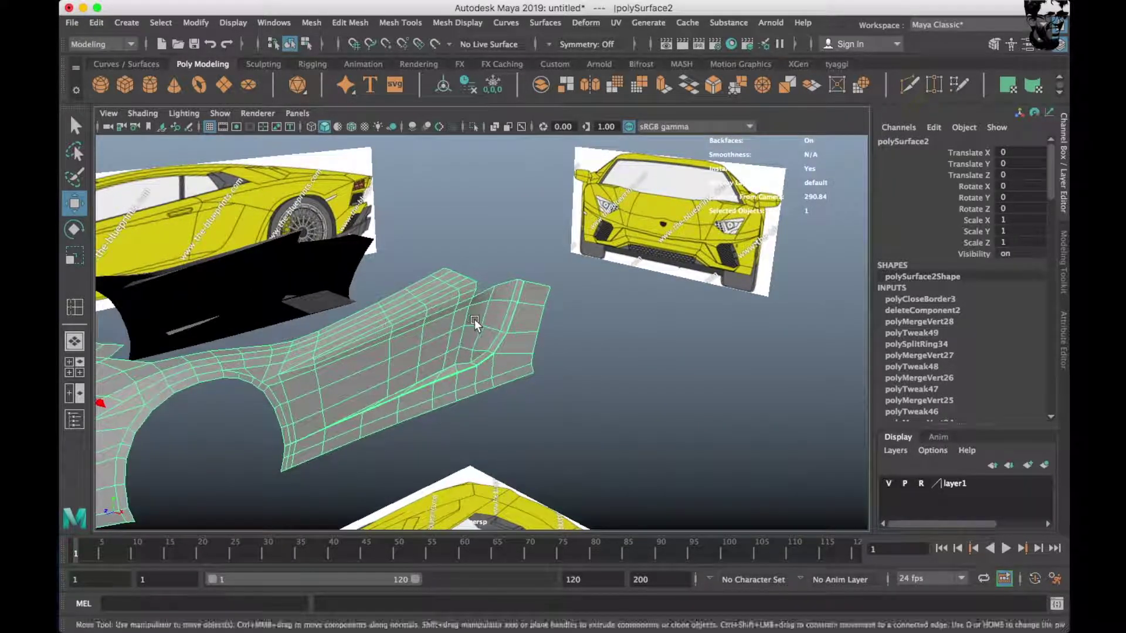
key("space")
key("space")
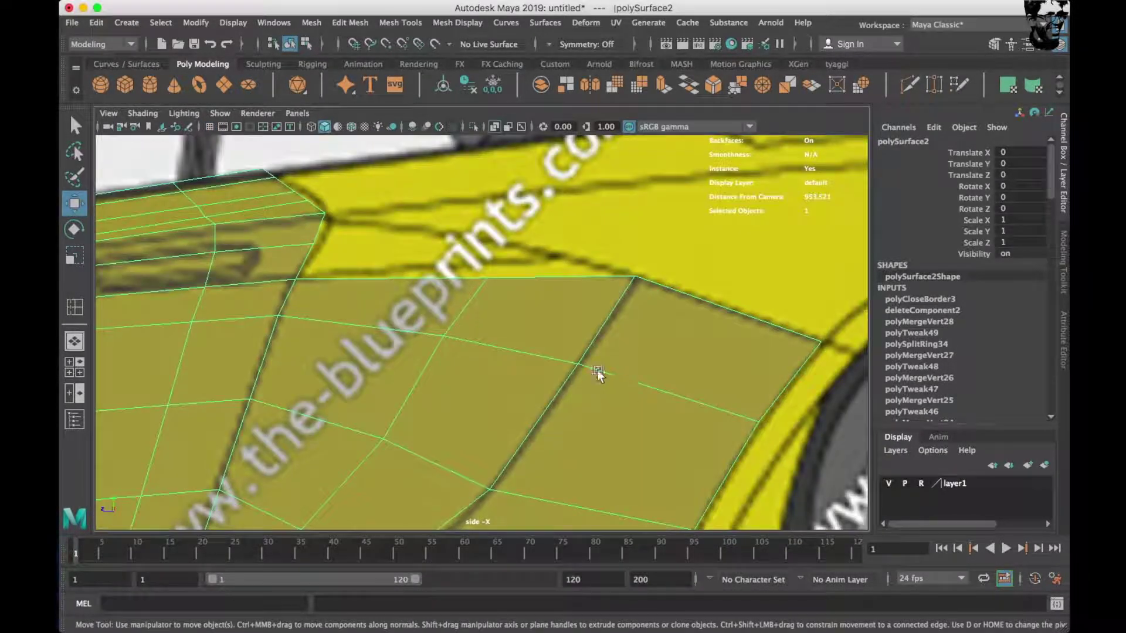
scroll(491, 334, "down", 2)
left_click(447, 280)
Nudge the upper-edge and panel-corner vertices onto the blueprint's panel lines.
left_click(499, 320)
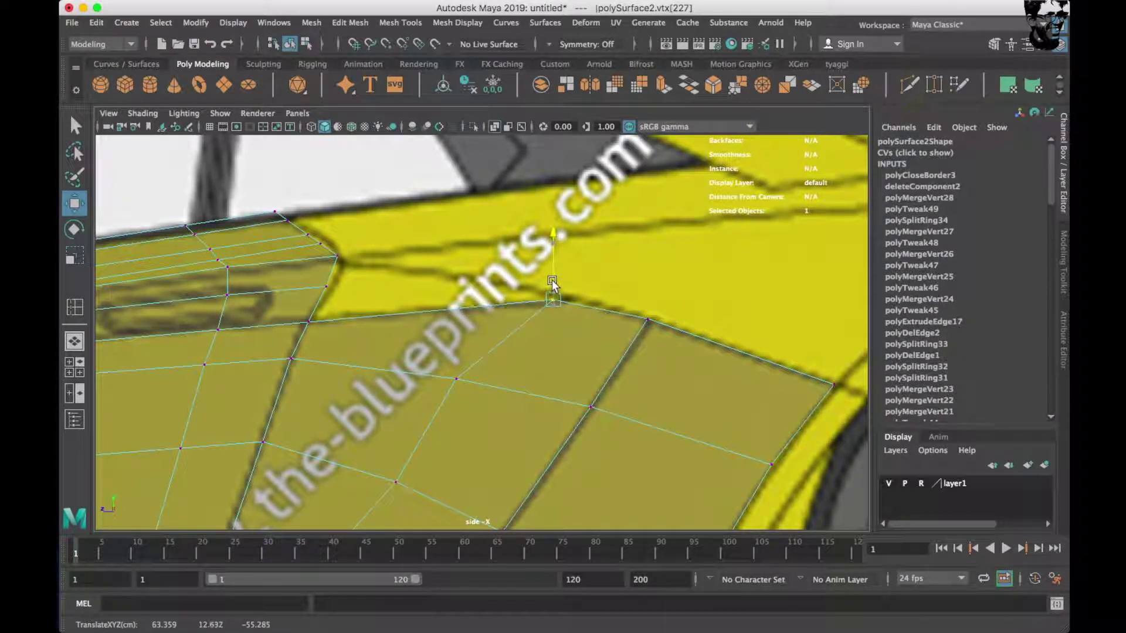
mouse_move(524, 301)
middle_mouse_down("alt")
mouse_move(471, 320)
mouse_move(463, 361)
mouse_move(496, 364)
middle_mouse_up("alt")
key("F8")
key("F8")
left_click(481, 374)
left_click_drag(398, 386, 441, 413)
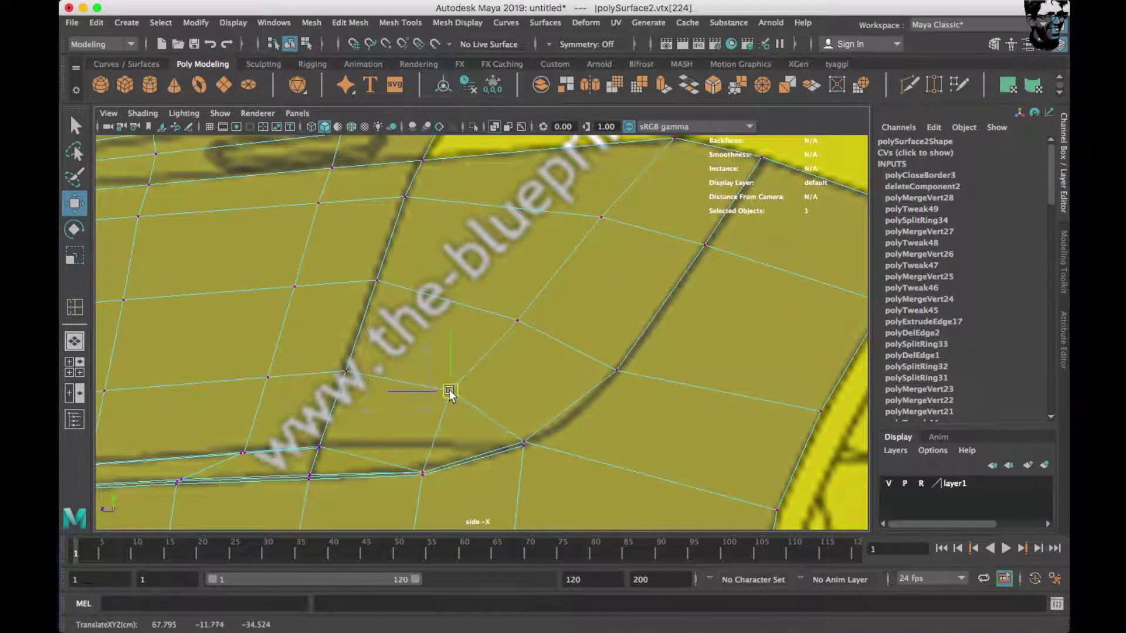
middle_click_drag(449, 390, 452, 374, "alt")
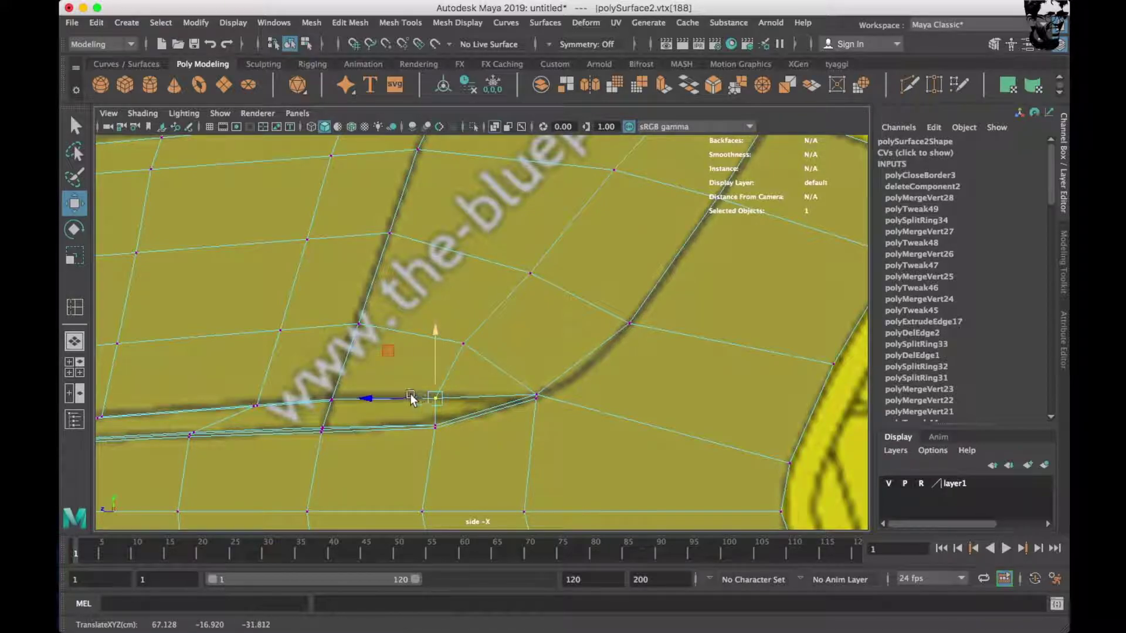
scroll(548, 361, "down", 5)
key("space")
mouse_move(527, 443)
left_mouse_down("alt")
mouse_move(556, 414)
mouse_move(406, 356)
left_mouse_up("alt")
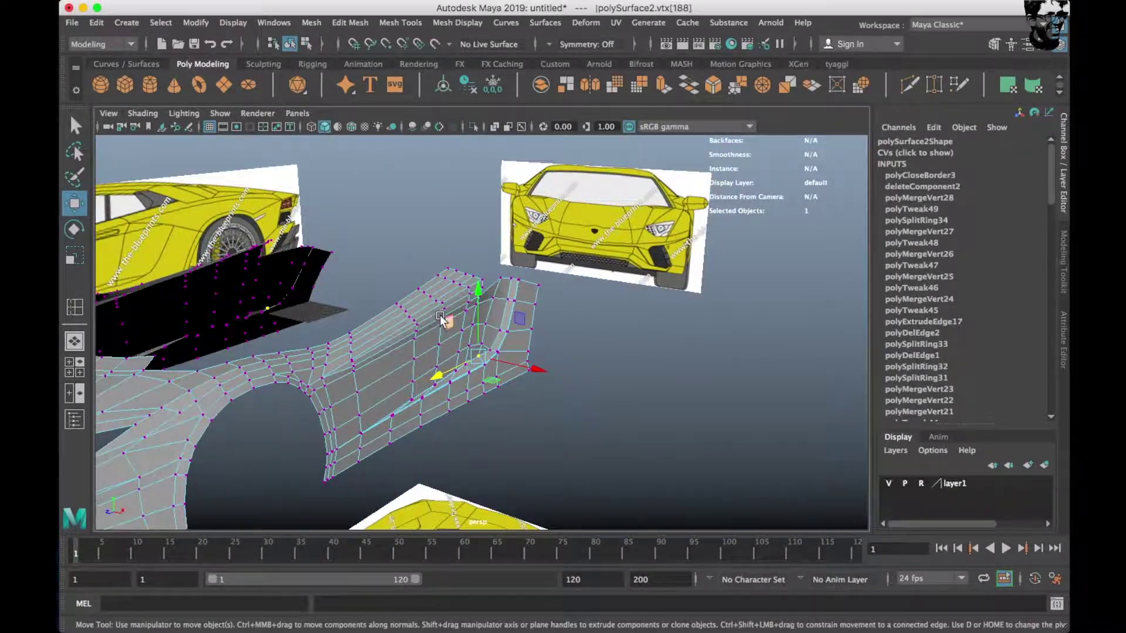
Orbit the perspective view around the rear body shell, from below and then the whole car.
right_click_drag(440, 315, 505, 337, "alt")
left_click_drag(505, 337, 572, 358, "alt")
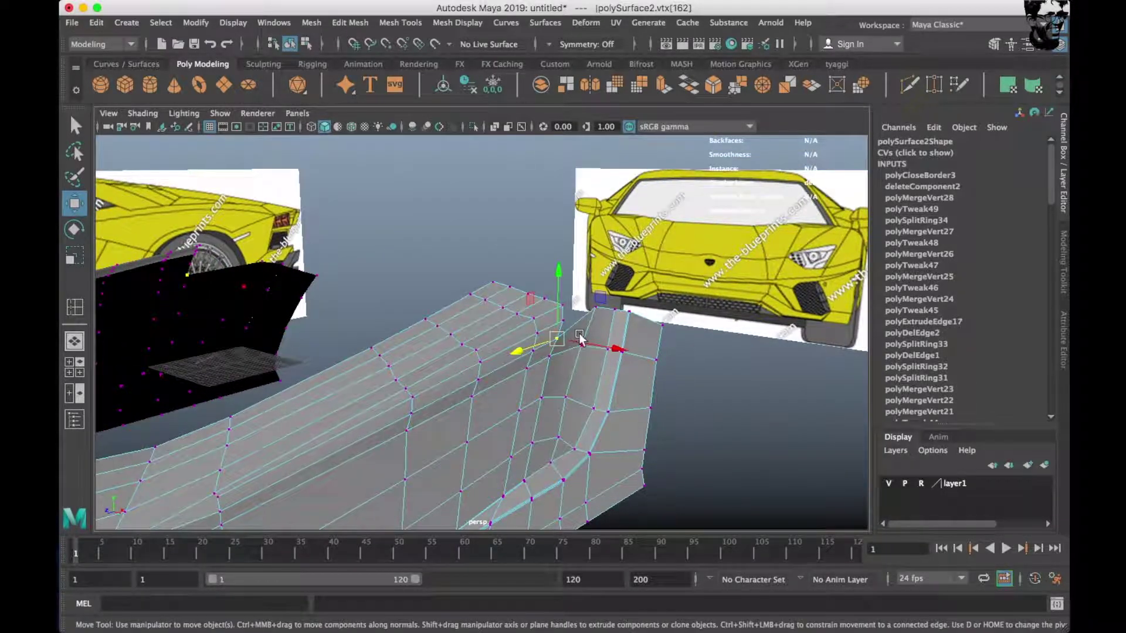
mouse_move(720, 326)
left_mouse_down("alt")
mouse_move(388, 365)
mouse_move(379, 378)
mouse_move(341, 315)
mouse_move(444, 356)
left_mouse_up("alt")
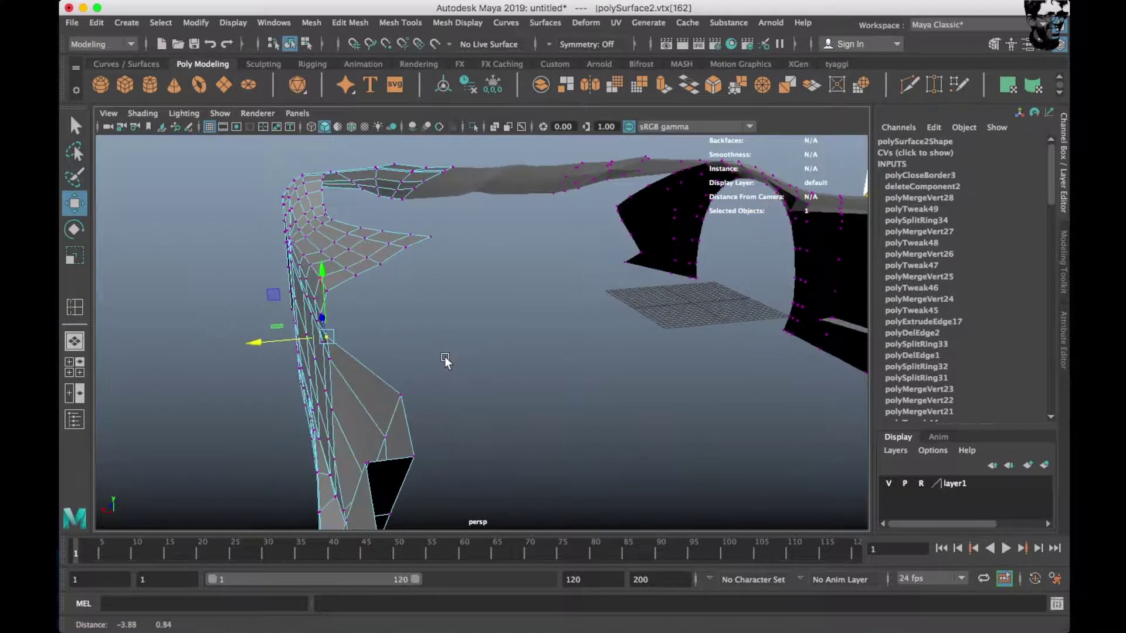
right_click_drag(444, 357, 516, 378, "alt")
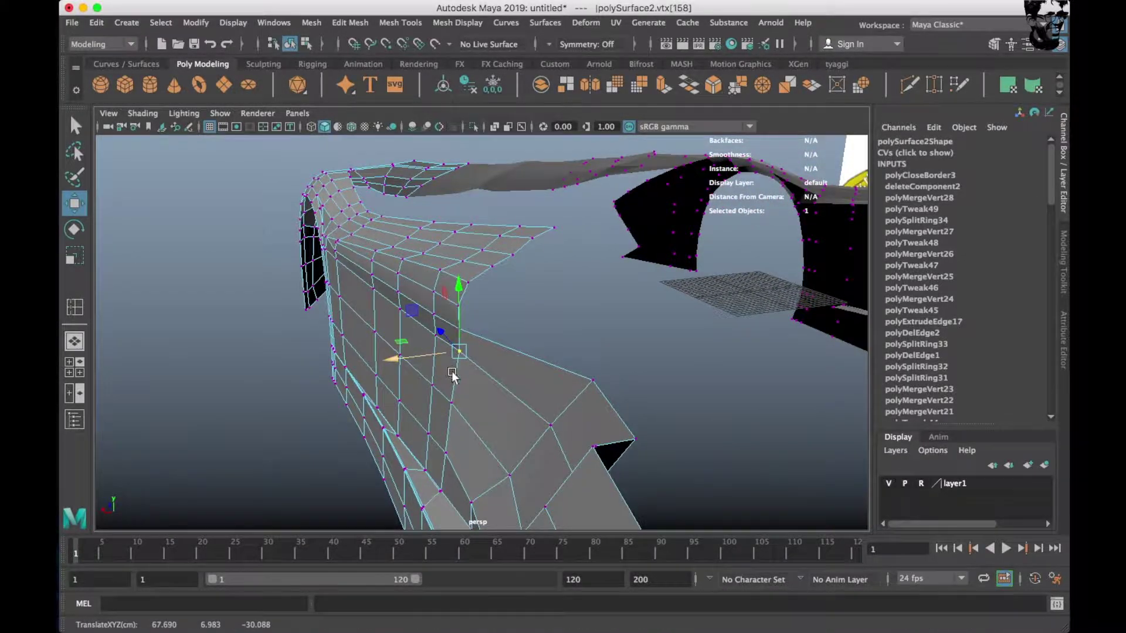
left_click_drag(450, 371, 428, 361, "alt")
right_click_drag(428, 361, 407, 354, "alt")
left_click_drag(406, 354, 544, 322, "alt")
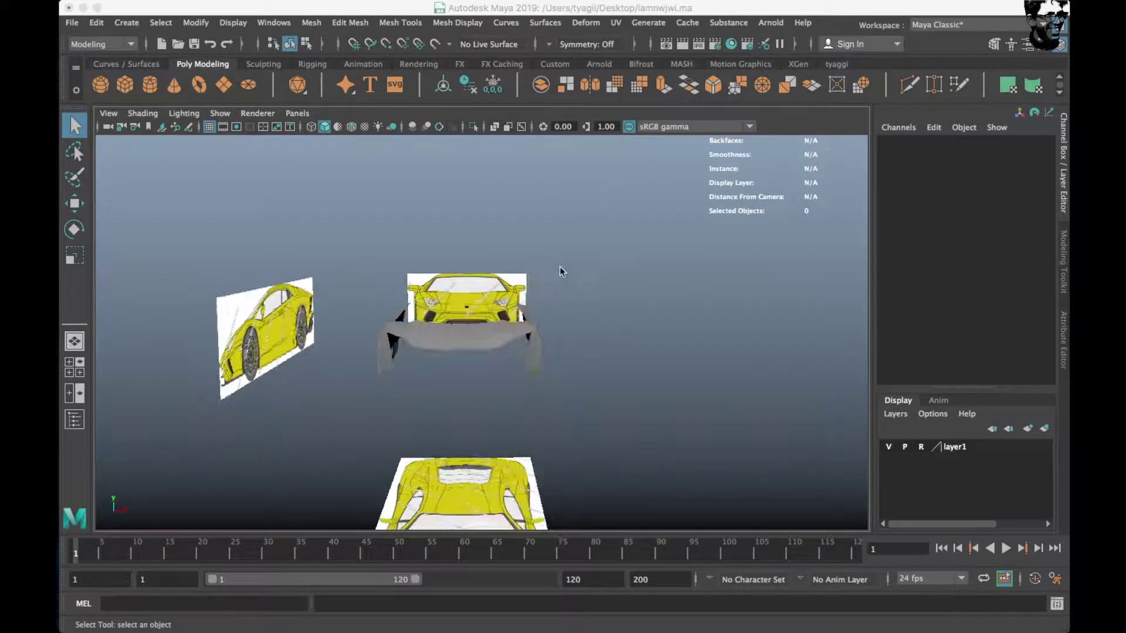
left_click_drag(560, 266, 424, 247, "alt")
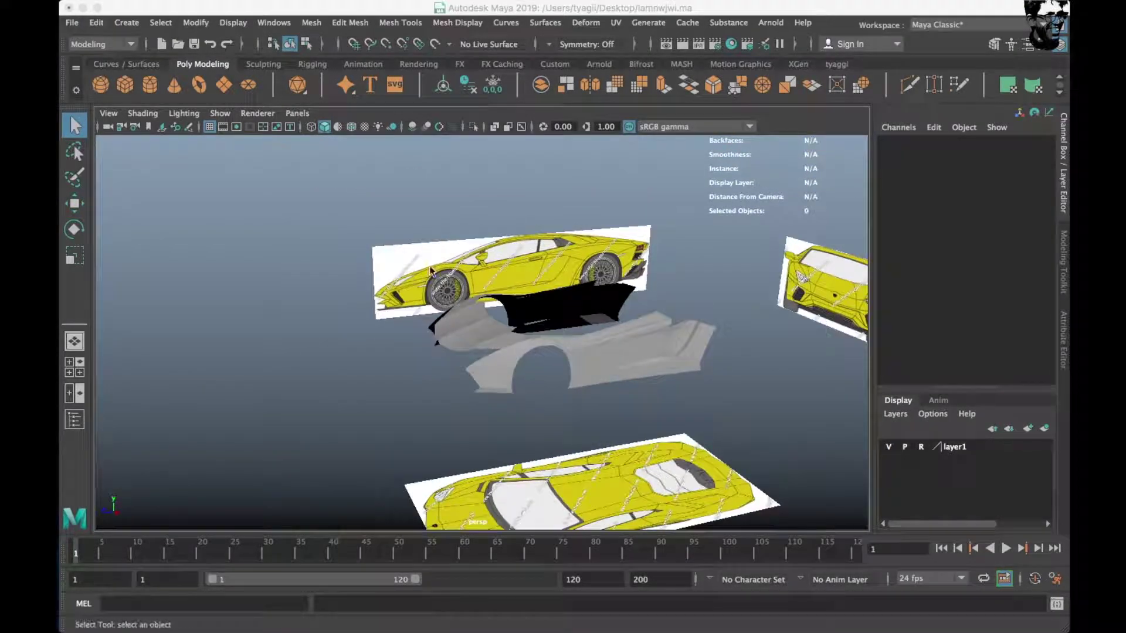
Select the car body shell and zoom in on its side.
left_click(479, 342)
left_click_drag(494, 336, 604, 302, "alt")
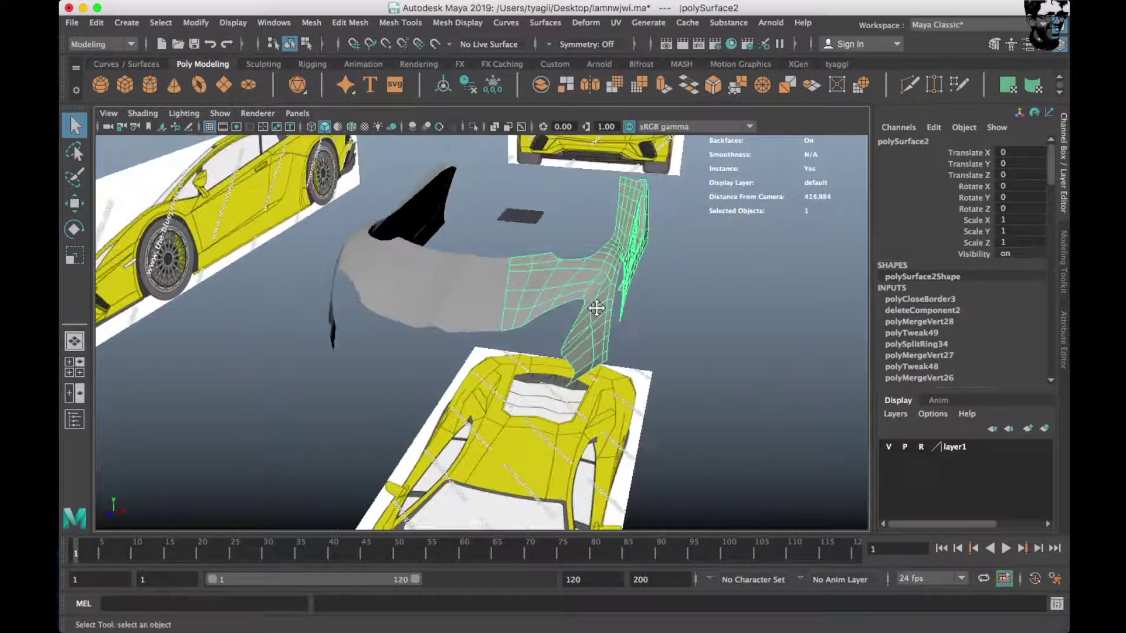
scroll(628, 423, "up", 5)
mouse_move(627, 423)
left_mouse_down("alt")
mouse_move(397, 415)
mouse_move(502, 382)
left_mouse_up("alt")
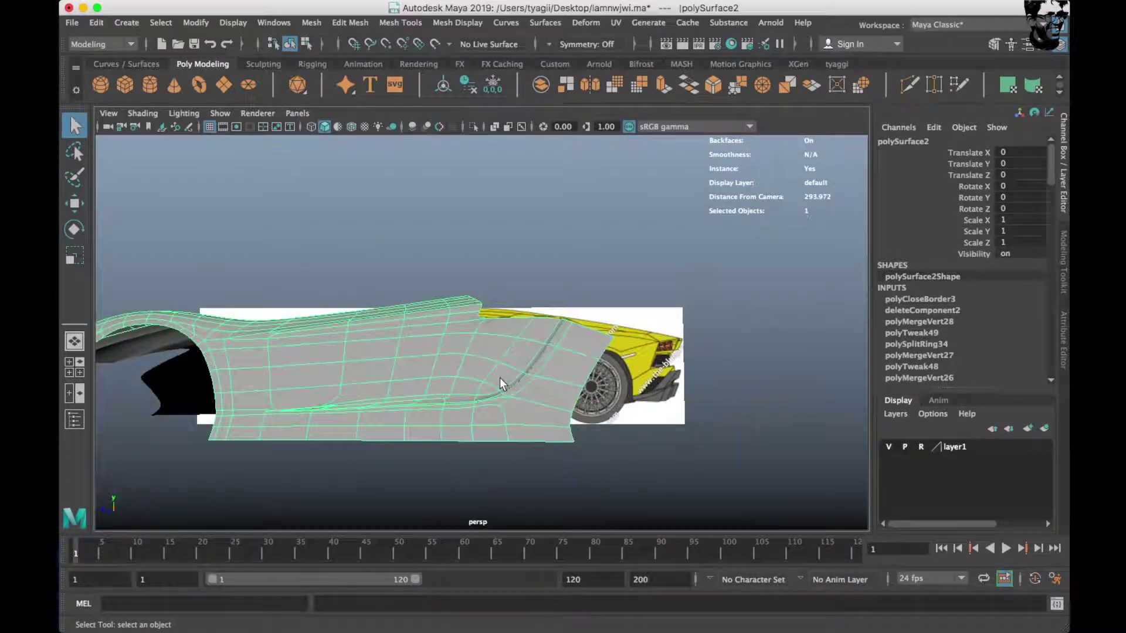
Maximize a single view and zoom and pan to the top of the car.
key("space")
key("space")
scroll(423, 392, "down", 2)
scroll(438, 350, "up", 3)
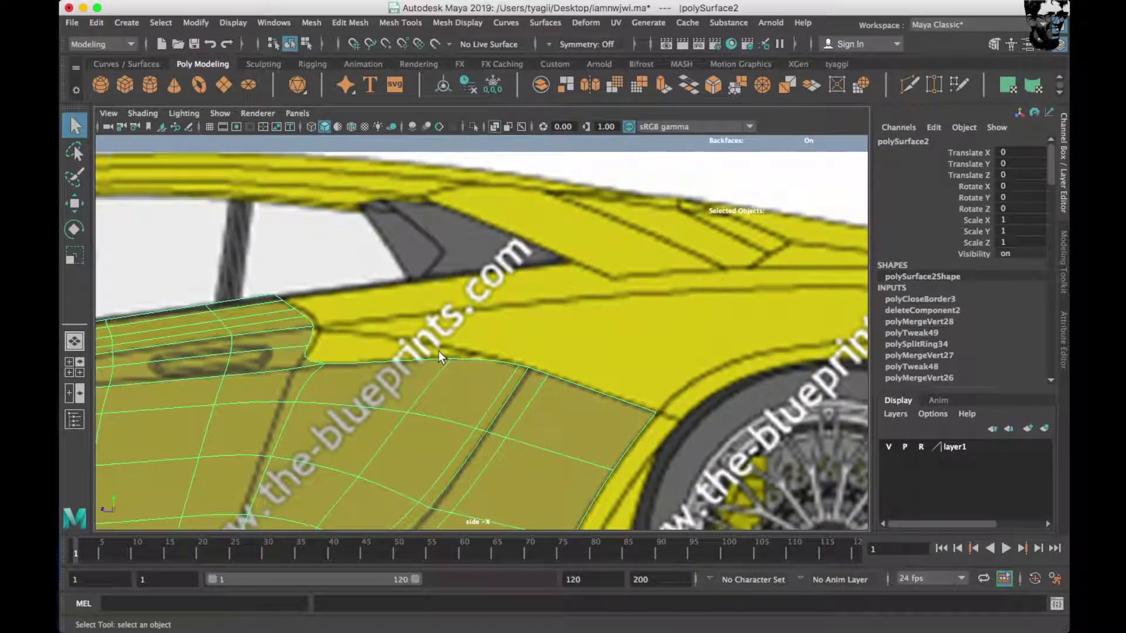
scroll(413, 340, "up", 3)
scroll(413, 340, "down", 3)
scroll(418, 294, "down", 3)
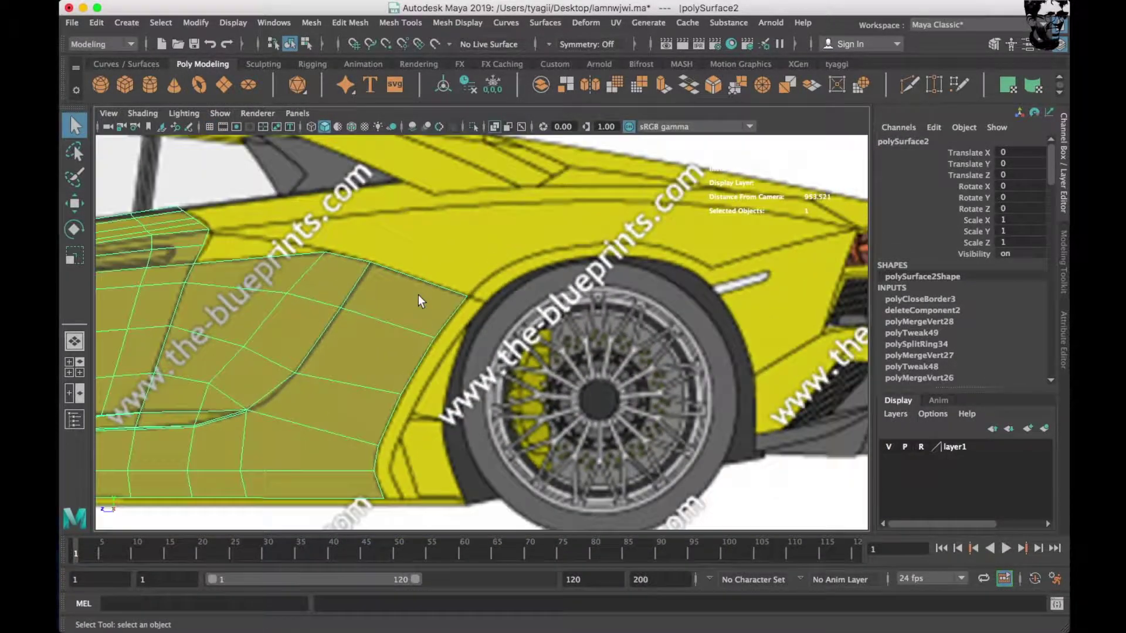
middle_click_drag(417, 295, 679, 352, "alt")
scroll(679, 352, "down", 3)
Compare the rear shell against the front and top blueprint views.
key("space")
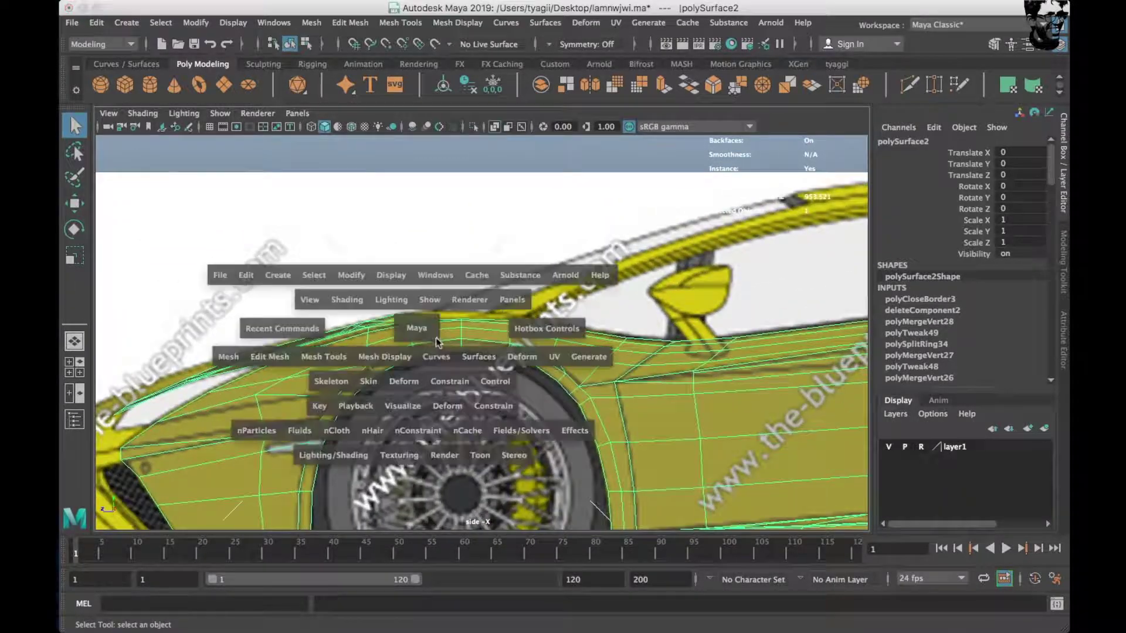
key("space")
scroll(337, 384, "down", 2)
scroll(336, 384, "down", 2)
key("space")
key("space")
scroll(358, 223, "up", 3)
scroll(357, 222, "up", 2)
scroll(352, 317, "up", 2)
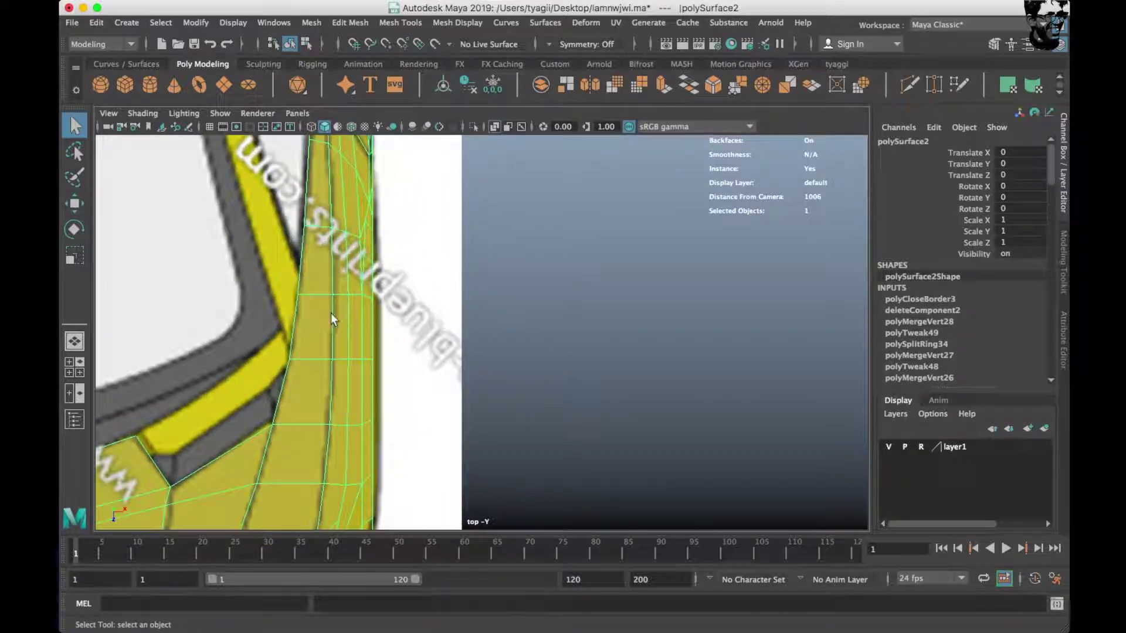
scroll(375, 322, "up", 2)
right_click_drag(373, 303, 299, 252)
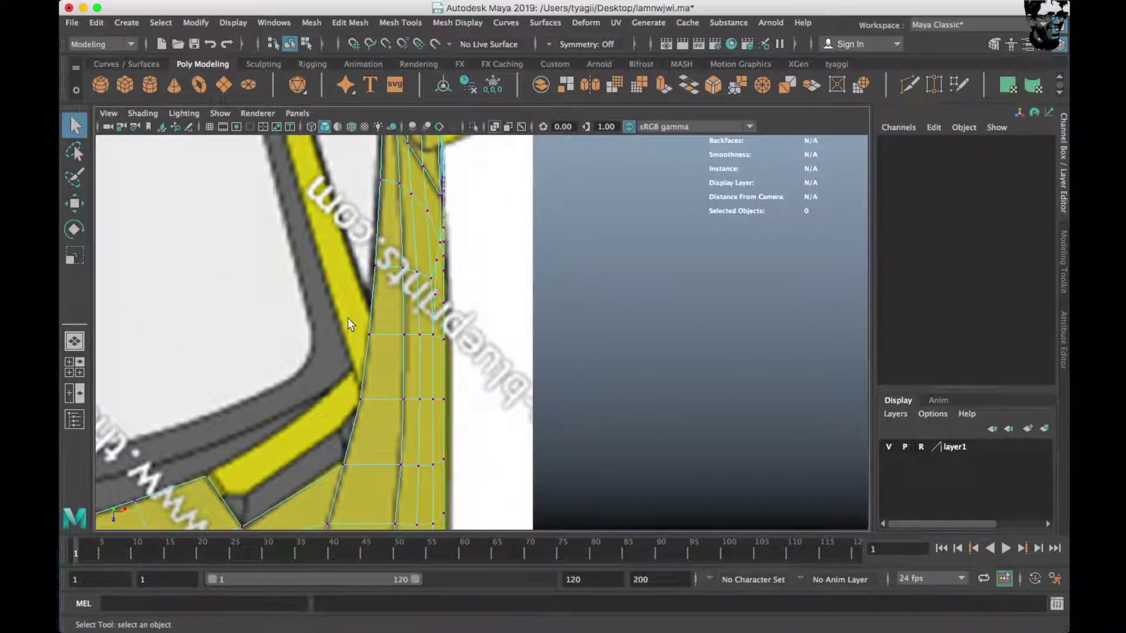
Slide a pillar vertex, then extrude the pillar's border edge outward along the pillar.
left_click(370, 334)
key("w")
left_click_drag(365, 375, 371, 356)
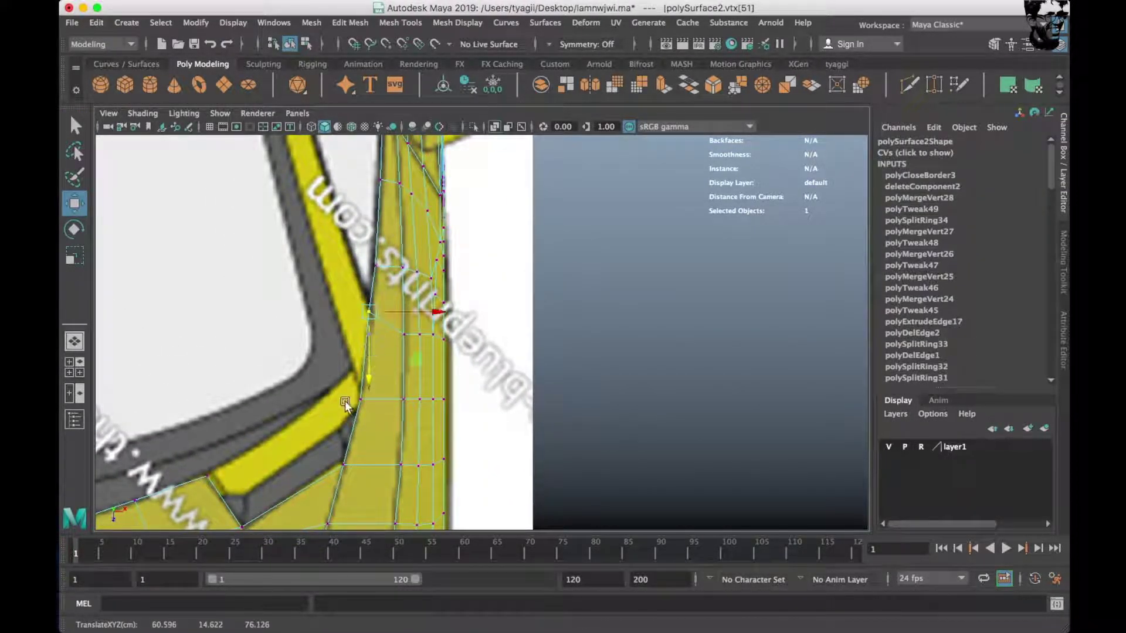
right_click_drag(372, 255, 371, 214)
left_click(367, 351)
left_click_drag(369, 351, 311, 243, "shift")
scroll(311, 243, "down", 3)
middle_click_drag(395, 431, 400, 448, "alt")
scroll(351, 241, "up", 3)
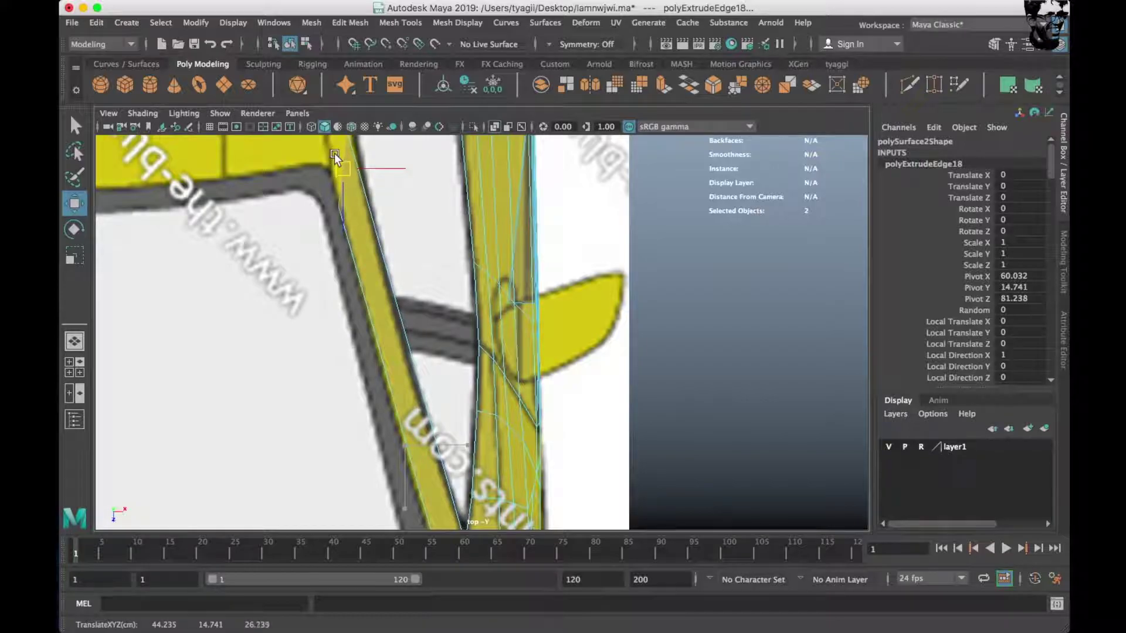
Pull the extruded edge's vertices down and raise its corner vertex toward the roofline.
left_click_drag(334, 153, 345, 252)
scroll(415, 434, "up", 3)
scroll(408, 397, "up", 2)
right_click_drag(402, 249, 339, 249)
left_click(367, 389)
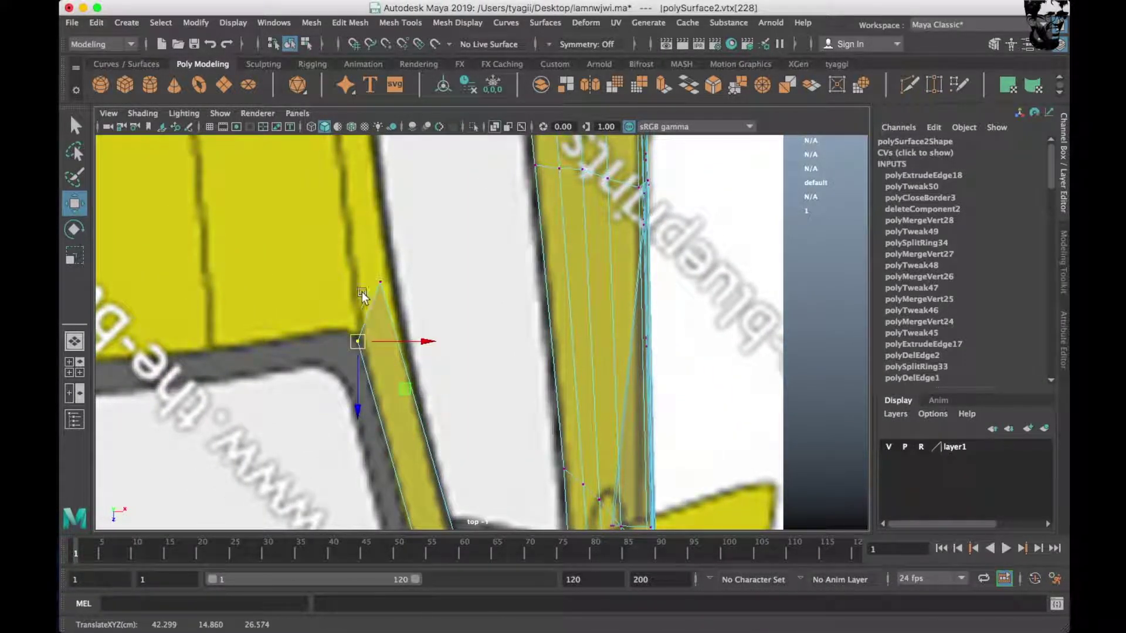
left_click(359, 341)
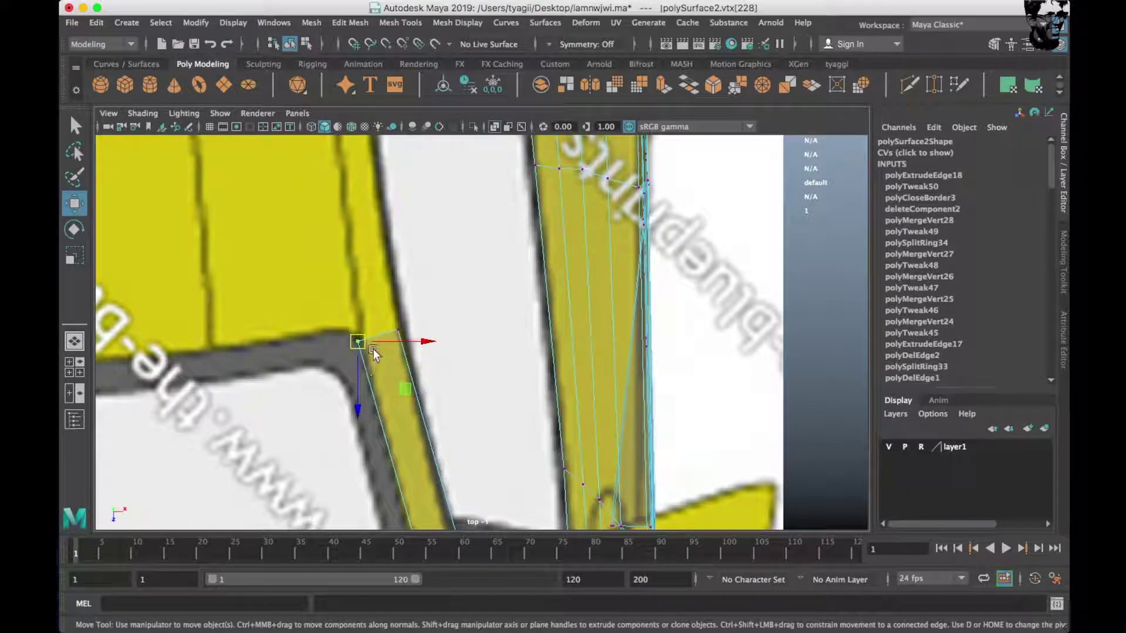
scroll(559, 405, "up", 2)
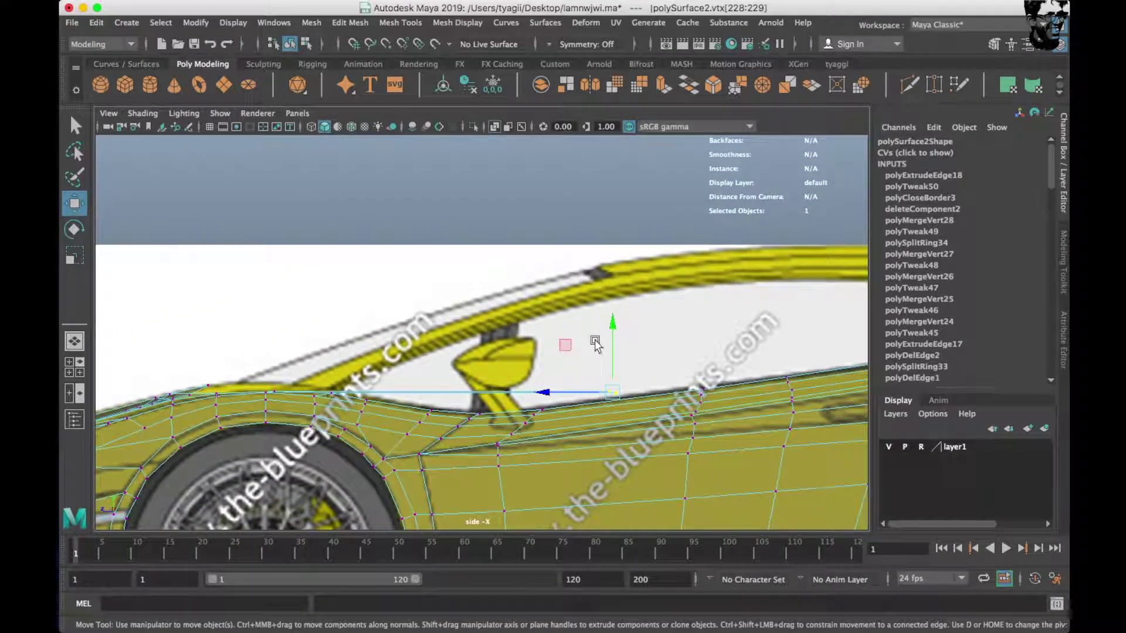
left_click_drag(612, 320, 610, 249)
scroll(608, 288, "up", 3)
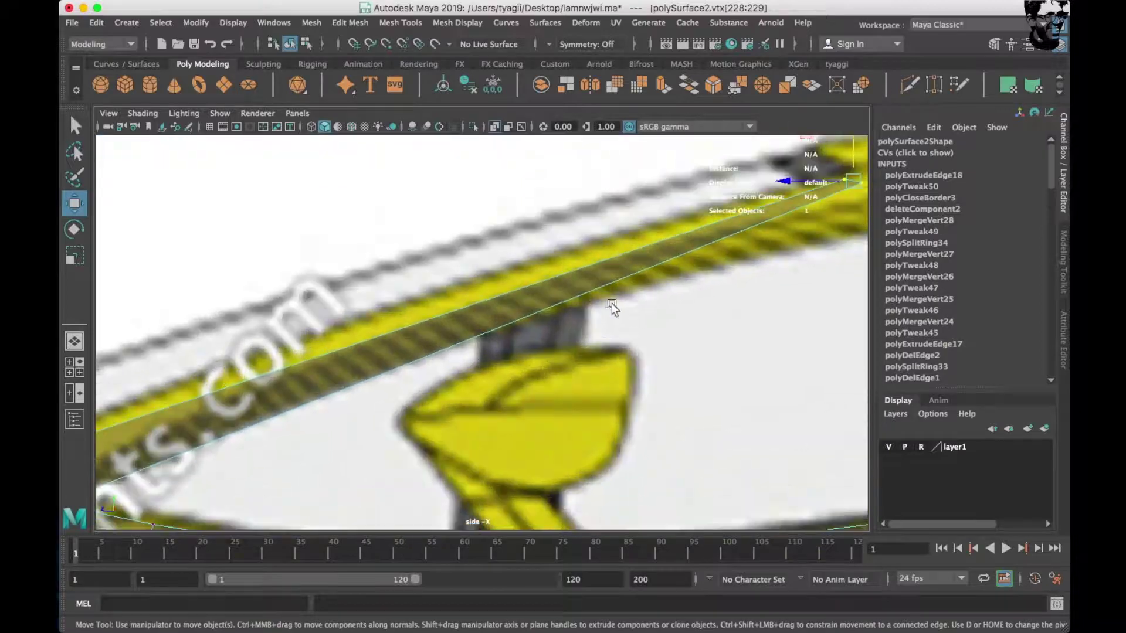
scroll(607, 289, "up", 3)
Pull the strip's corner vertex onto the blueprint line and check it in four views.
left_click(444, 350)
left_click(435, 326)
mouse_move(436, 326)
left_mouse_down()
mouse_move(442, 350)
mouse_move(390, 296)
left_mouse_up()
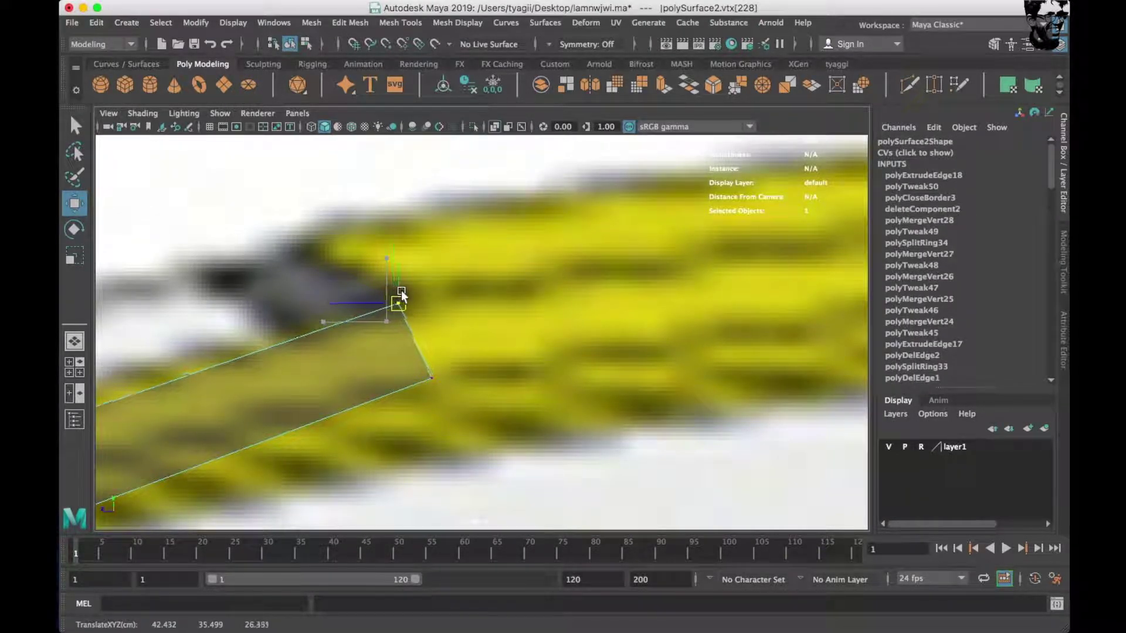
key("space")
key("space")
key("space")
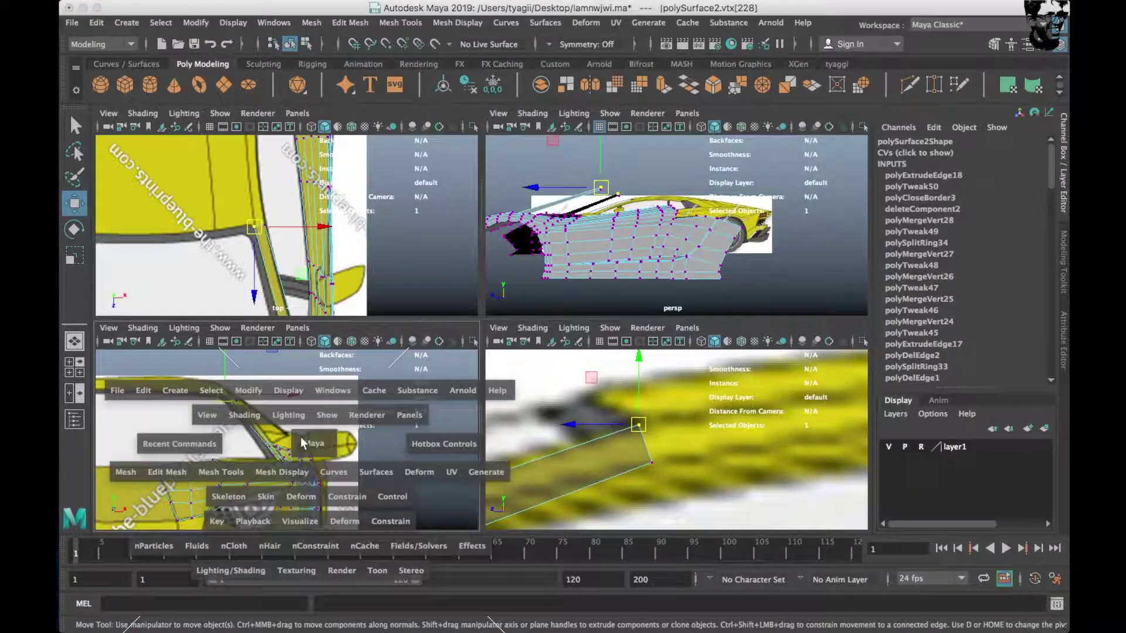
scroll(304, 460, "up", 3)
scroll(308, 413, "up", 3)
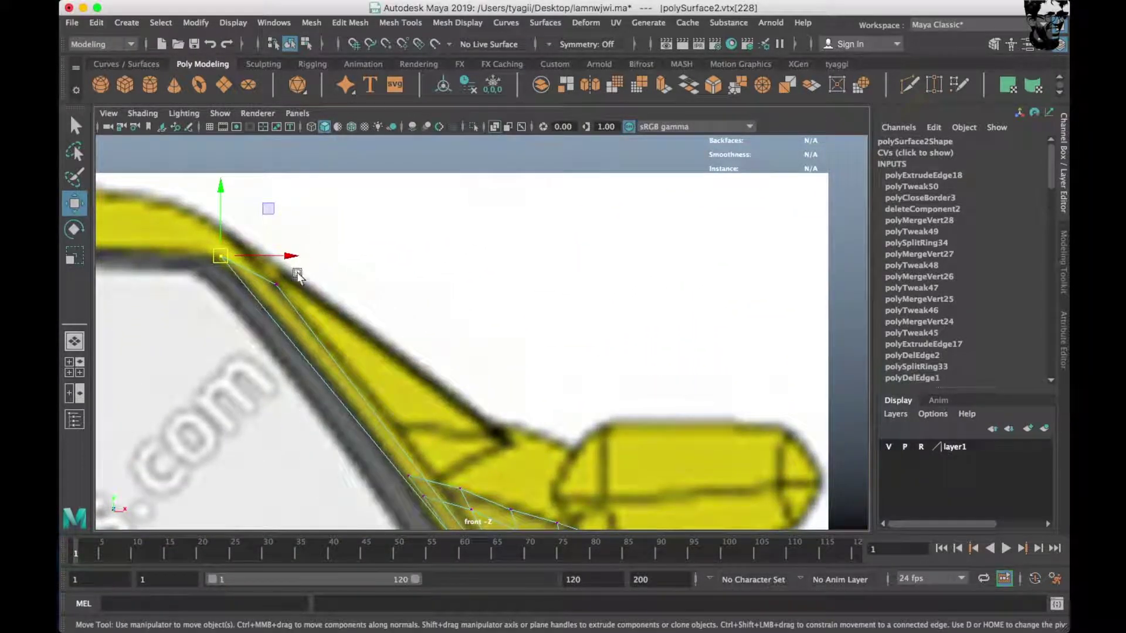
Try moving the strip's end vertex in the front view, then undo the stray move.
left_click_drag(290, 287, 301, 282)
middle_click_drag(276, 269, 286, 258)
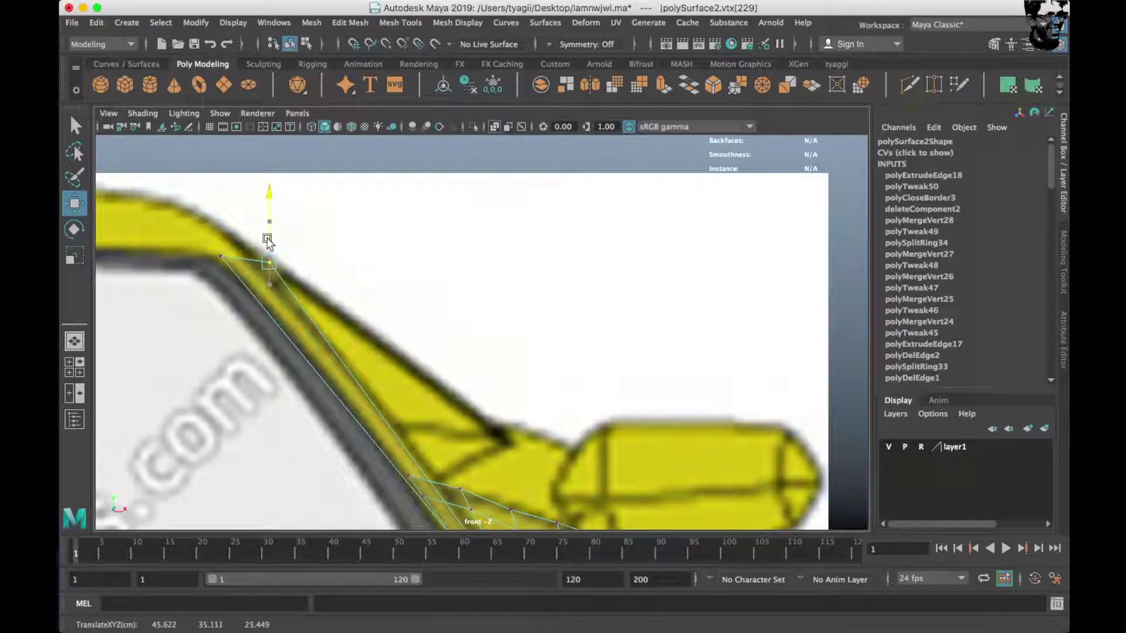
key("space")
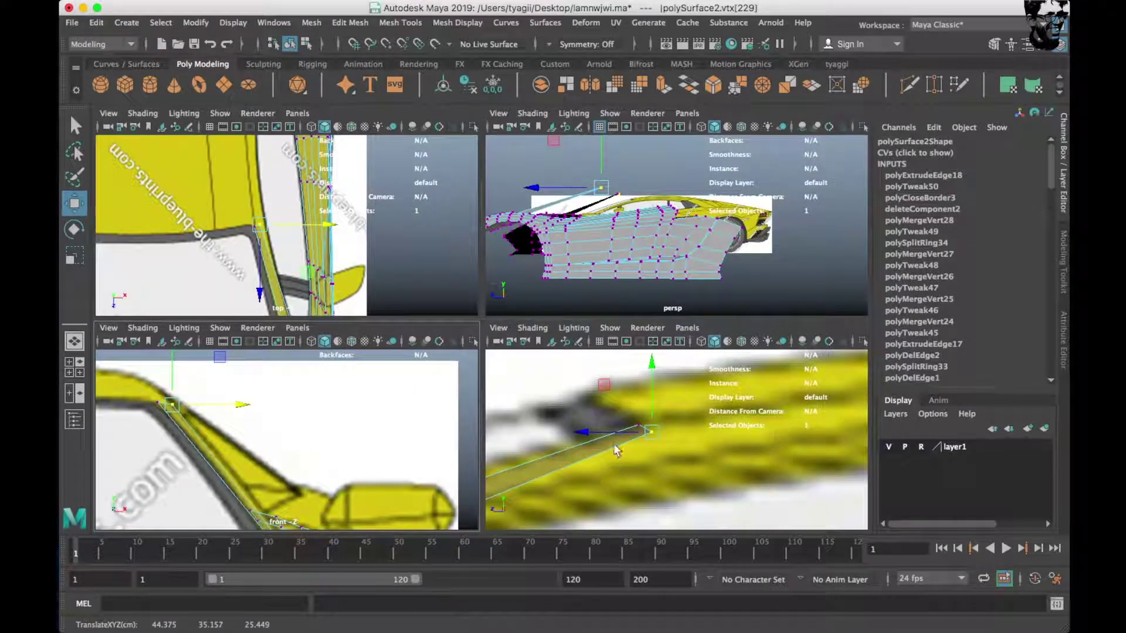
key("ctrl+z")
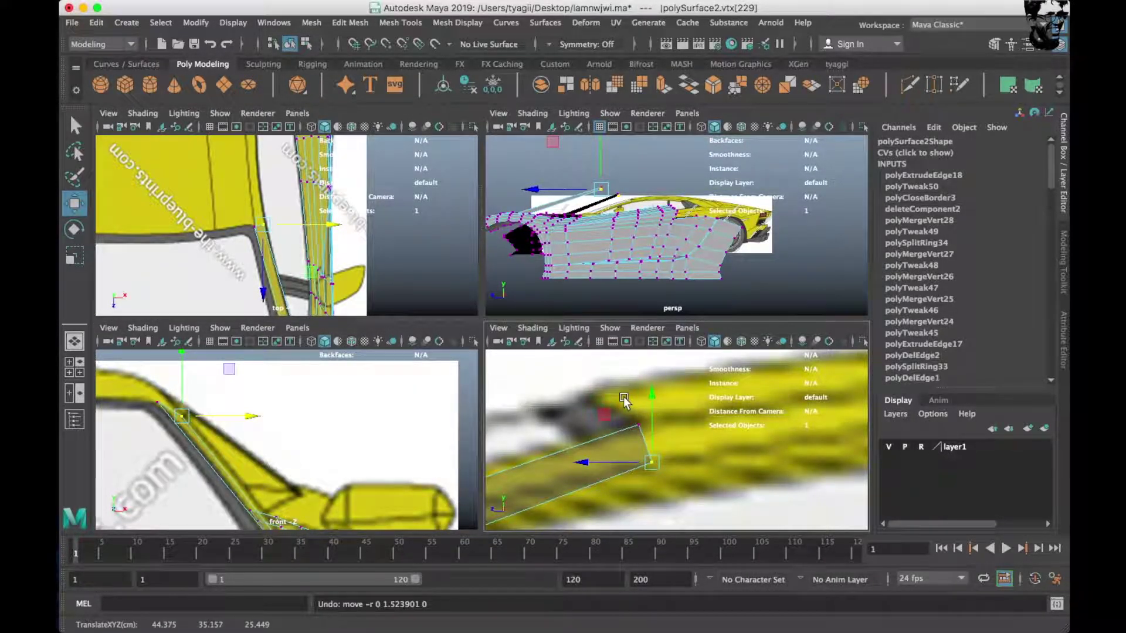
key("space")
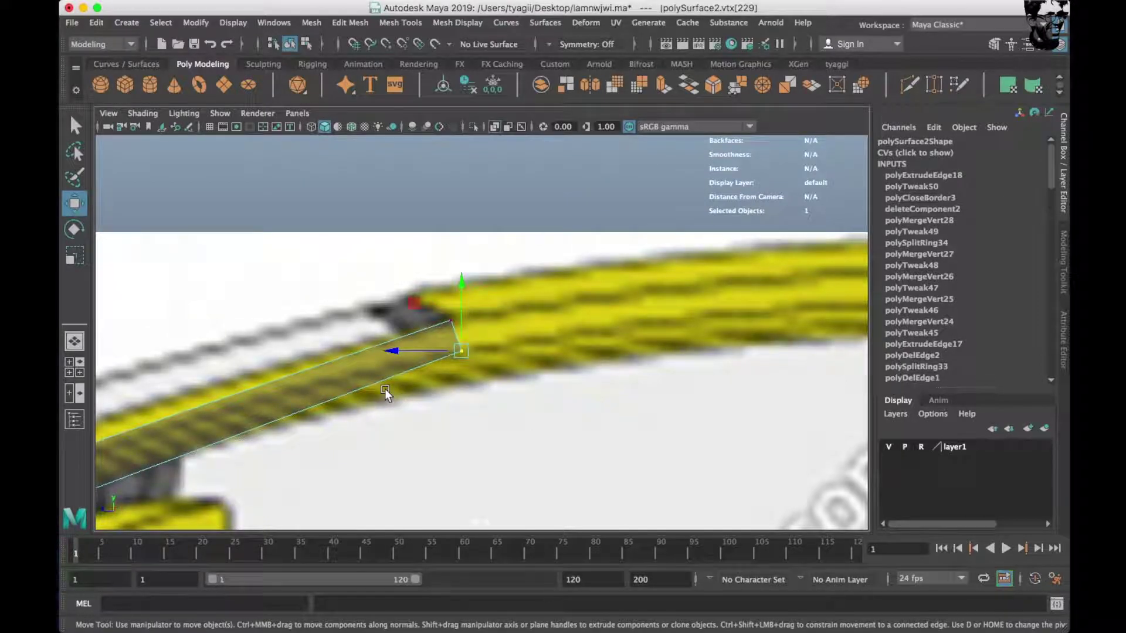
right_click_drag(408, 392, 409, 214)
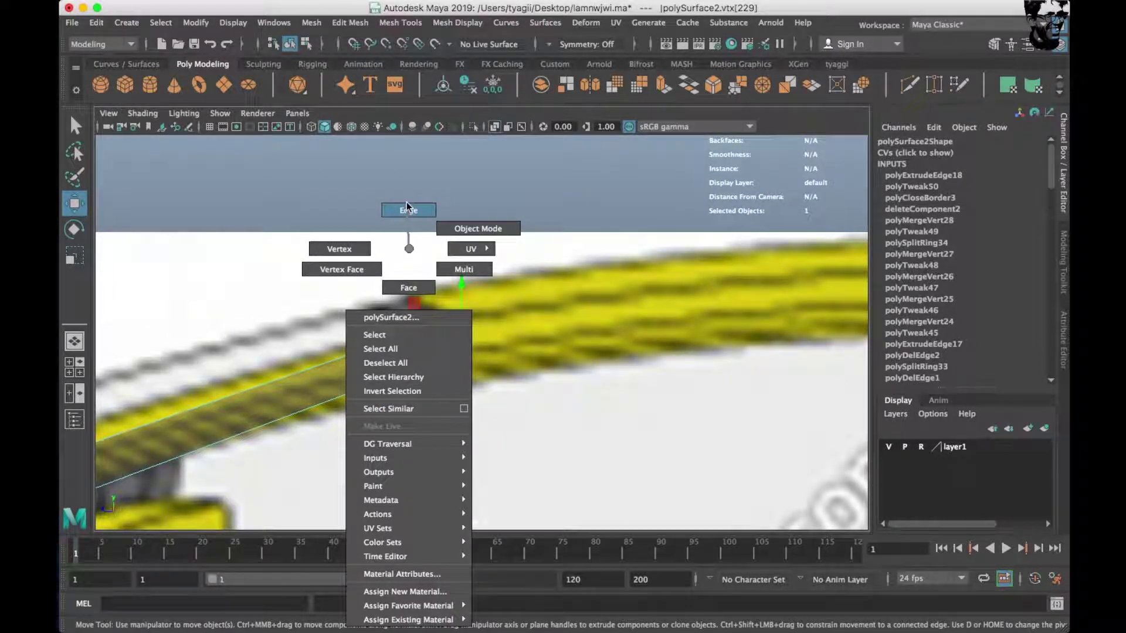
Insert the first two edge loops across the rear deck strip.
right_click_drag(448, 327, 411, 375, "shift")
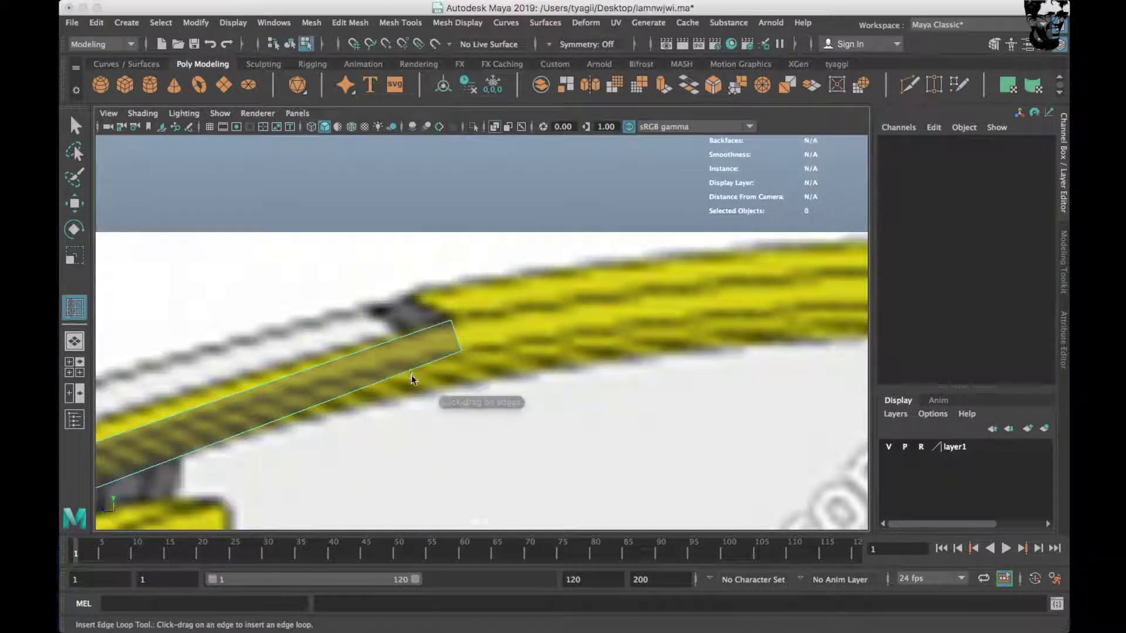
left_click_drag(411, 374, 348, 388)
key("w")
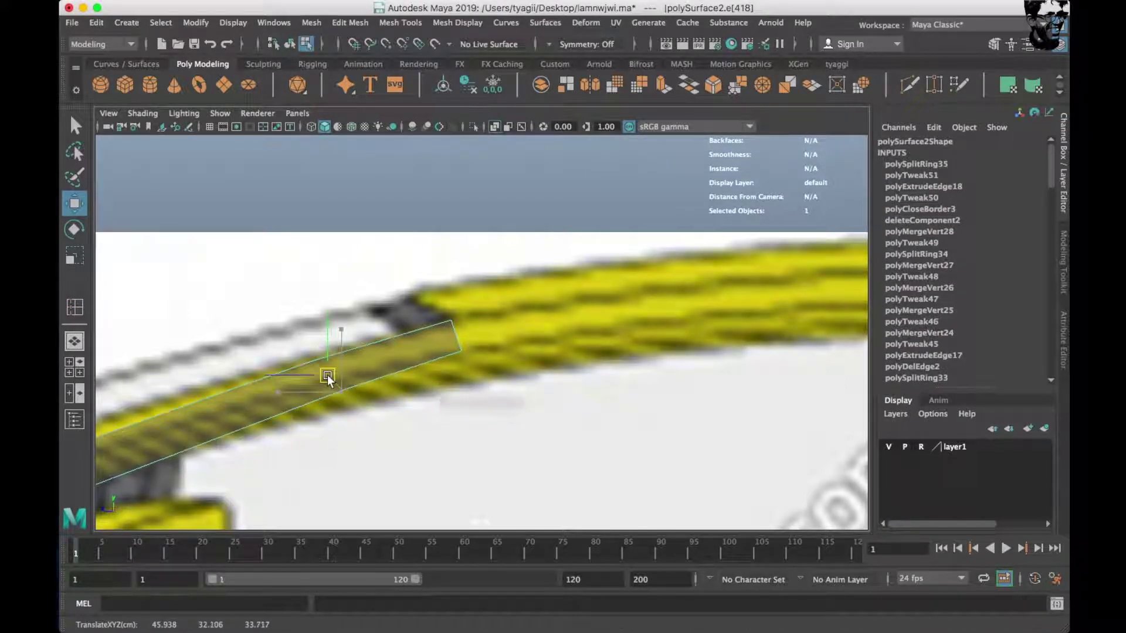
mouse_move(327, 378)
left_mouse_down("alt")
mouse_move(521, 428)
mouse_move(484, 420)
left_mouse_up("alt")
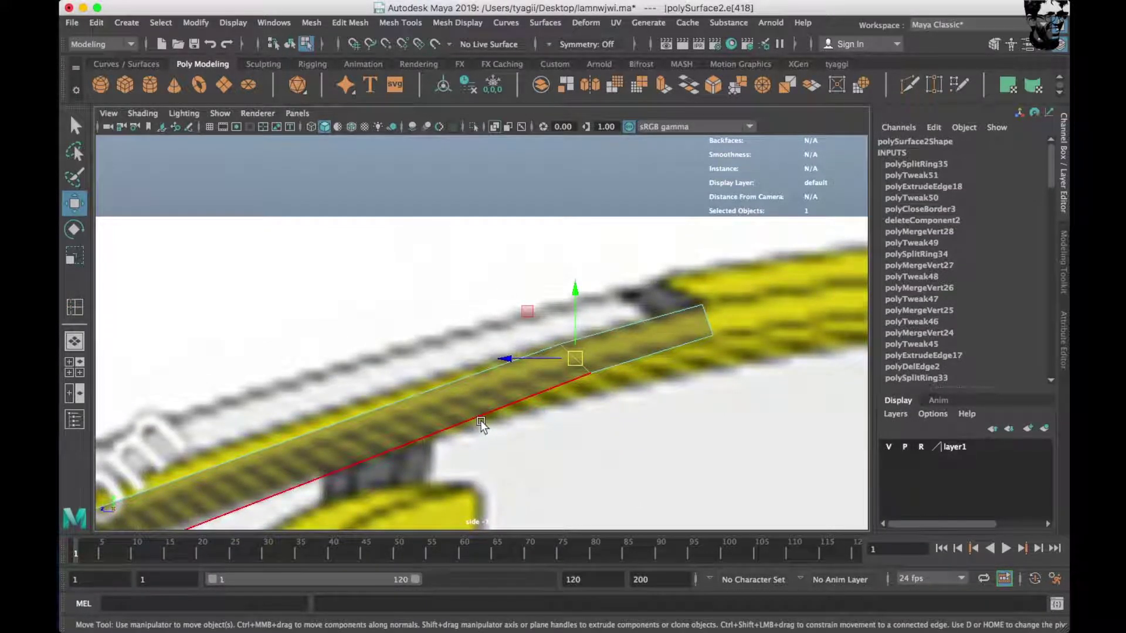
key("y")
left_click(358, 404)
left_click_drag(358, 404, 498, 373, "alt")
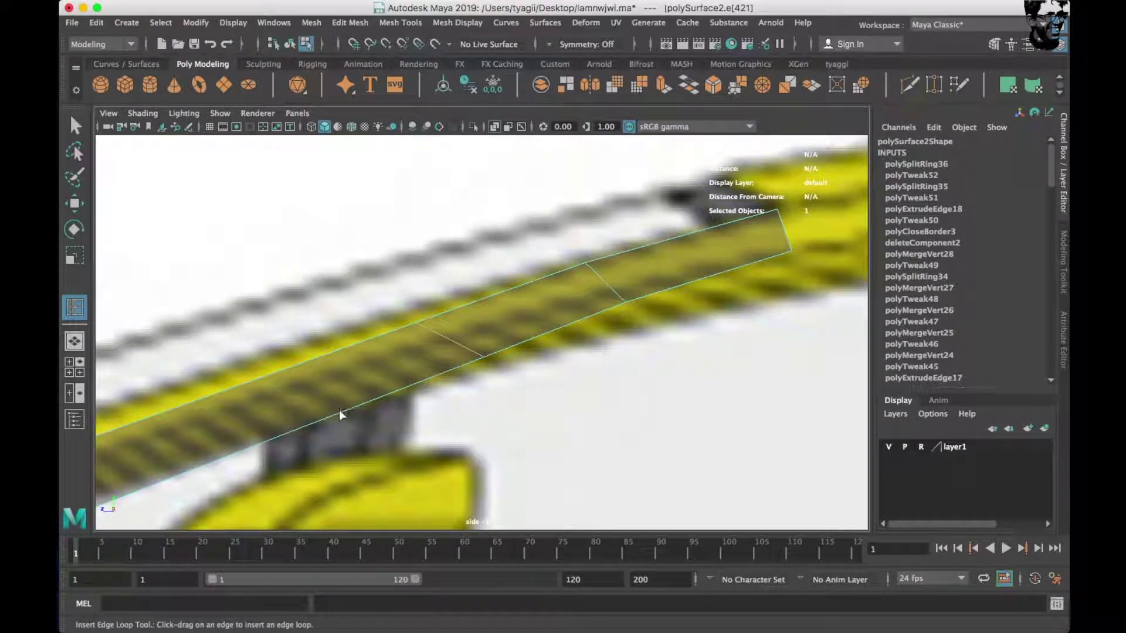
Insert four more edge loops along the strip toward its far end.
left_click(310, 405)
left_click_drag(311, 405, 303, 388, "alt")
right_click_drag(304, 388, 304, 385, "alt")
left_click(304, 386)
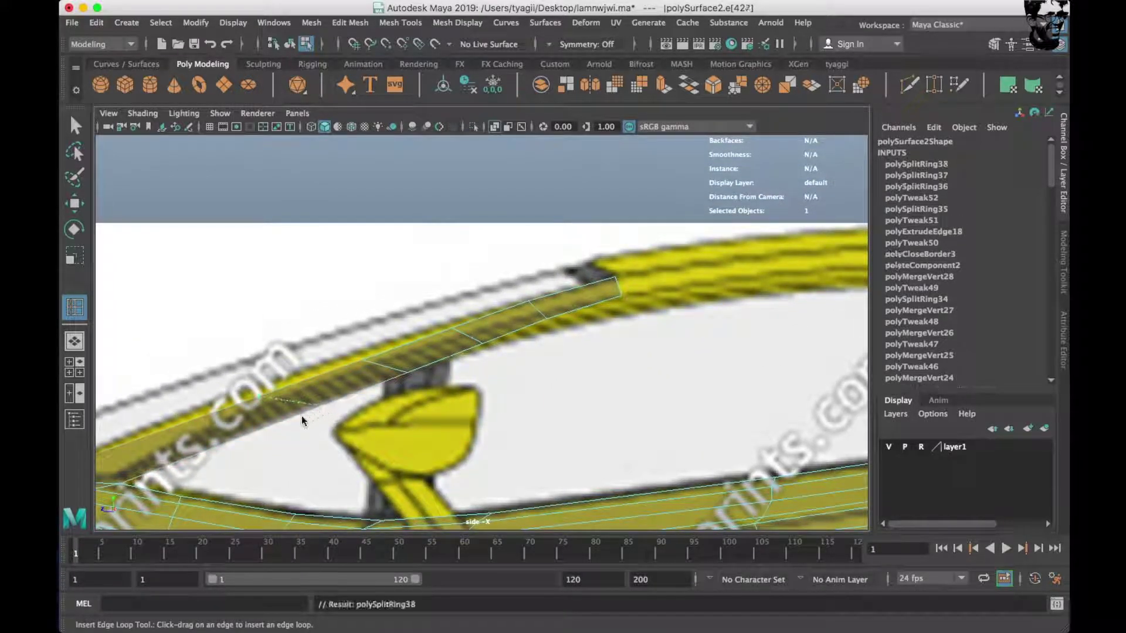
left_click(250, 431)
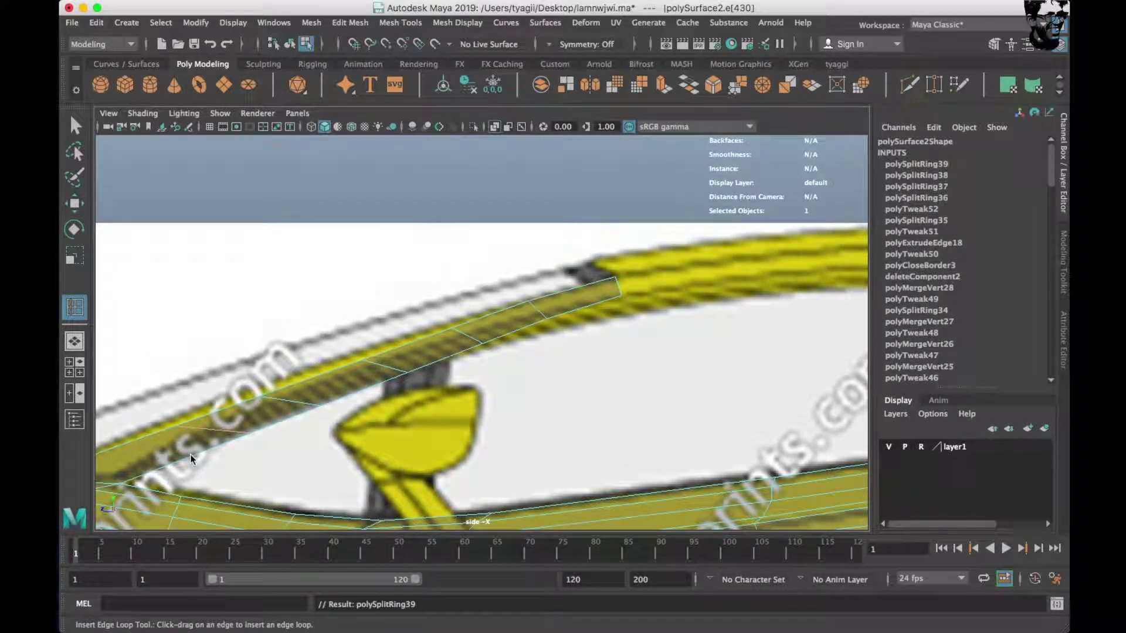
left_click(189, 455)
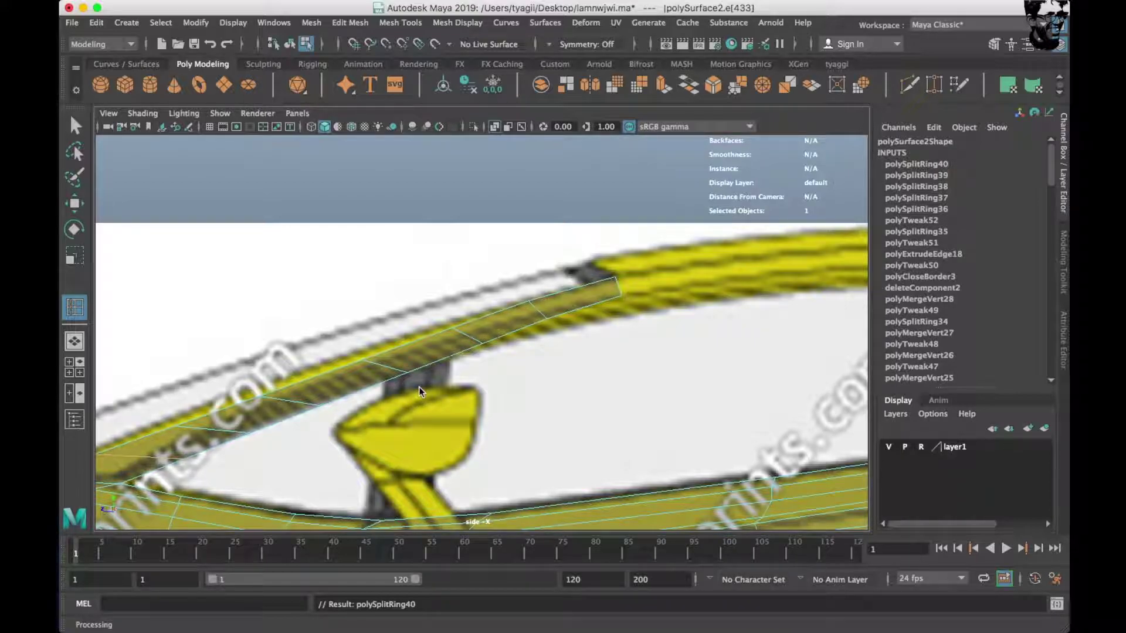
right_click_drag(434, 248, 385, 245)
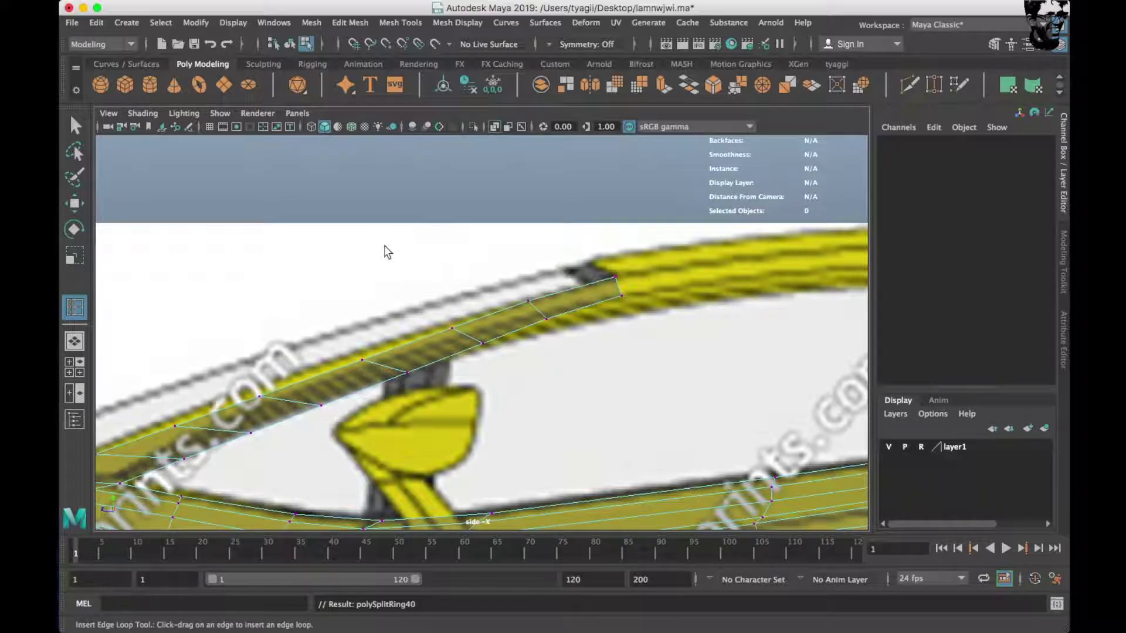
scroll(463, 351, "up", 3)
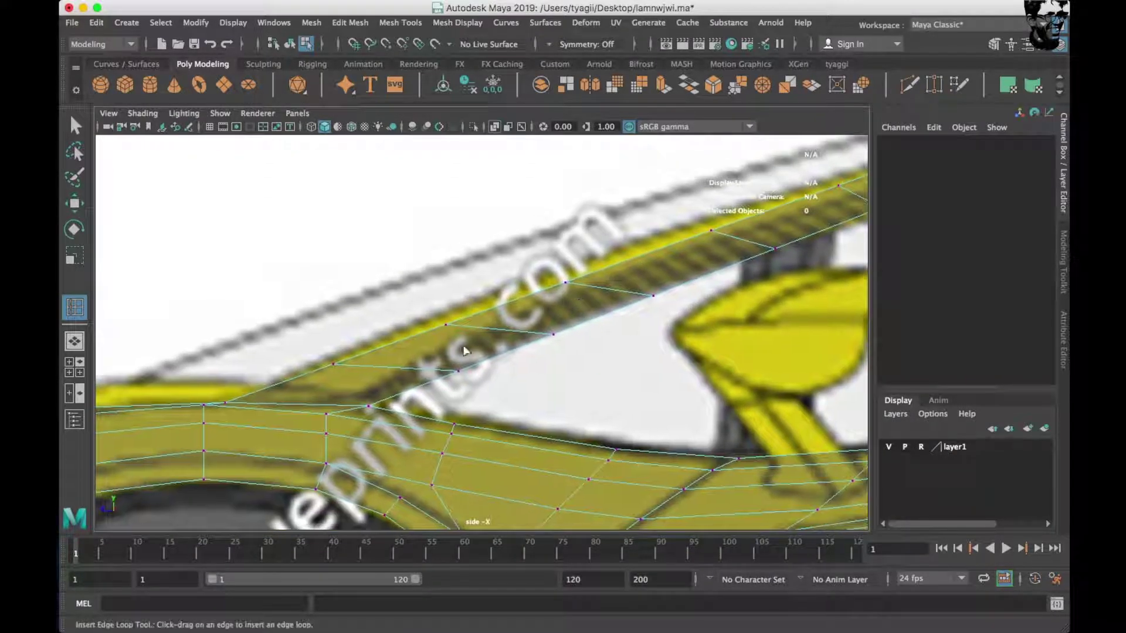
Move the strip's first top-edge vertex onto the blueprint's deck line.
key("w")
left_click(333, 364)
left_click_drag(445, 323, 443, 316)
middle_click_drag(442, 317, 415, 364, "alt")
left_click(534, 318)
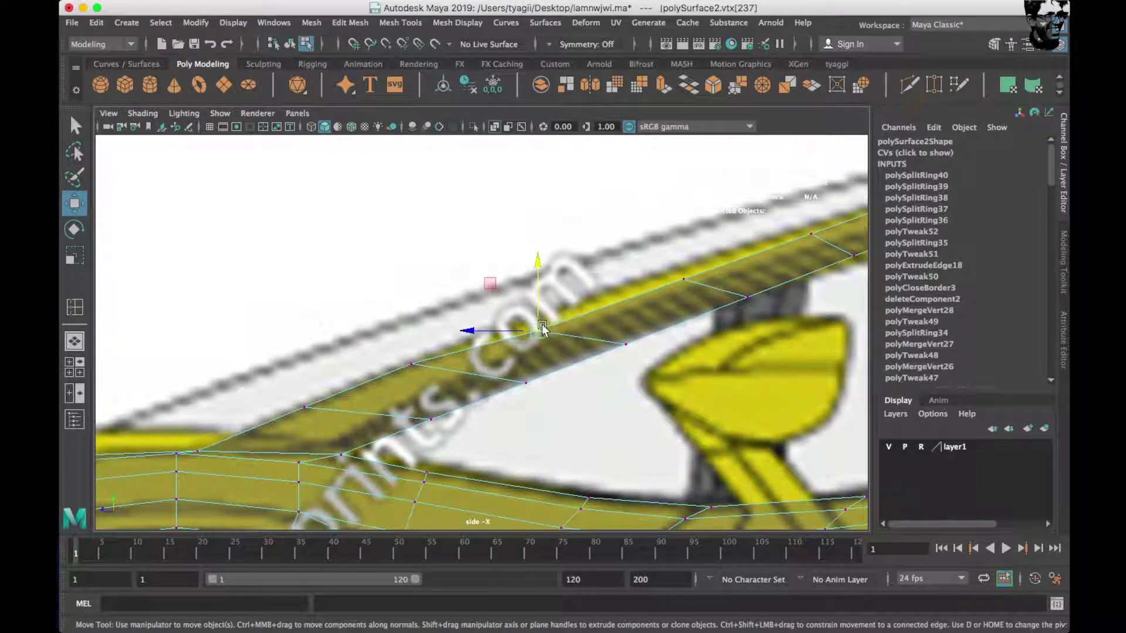
middle_click_drag(549, 330, 350, 415, "alt")
mouse_move(412, 377)
middle_mouse_down("alt")
mouse_move(386, 392)
mouse_move(403, 465)
middle_mouse_up("alt")
Move the following strip vertices up and left onto the blueprint outline.
left_click(503, 445)
middle_click_drag(497, 460, 420, 408, "alt")
left_click(446, 423)
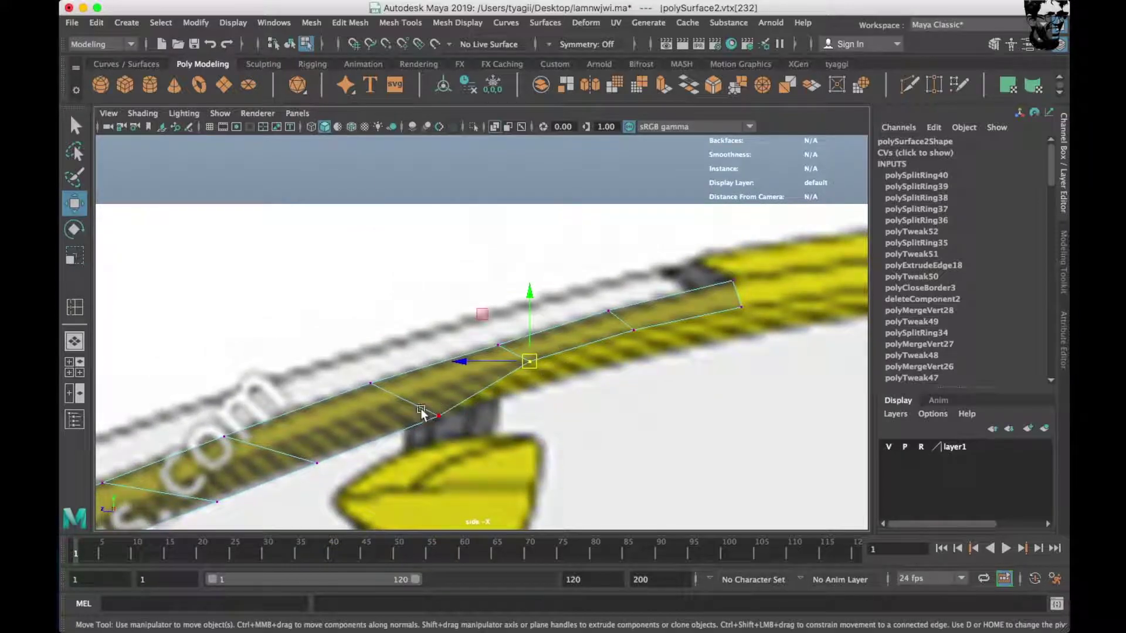
left_click_drag(434, 413, 412, 400)
mouse_move(421, 417)
middle_mouse_down("alt")
mouse_move(410, 394)
mouse_move(459, 387)
middle_mouse_up("alt")
left_click(409, 396)
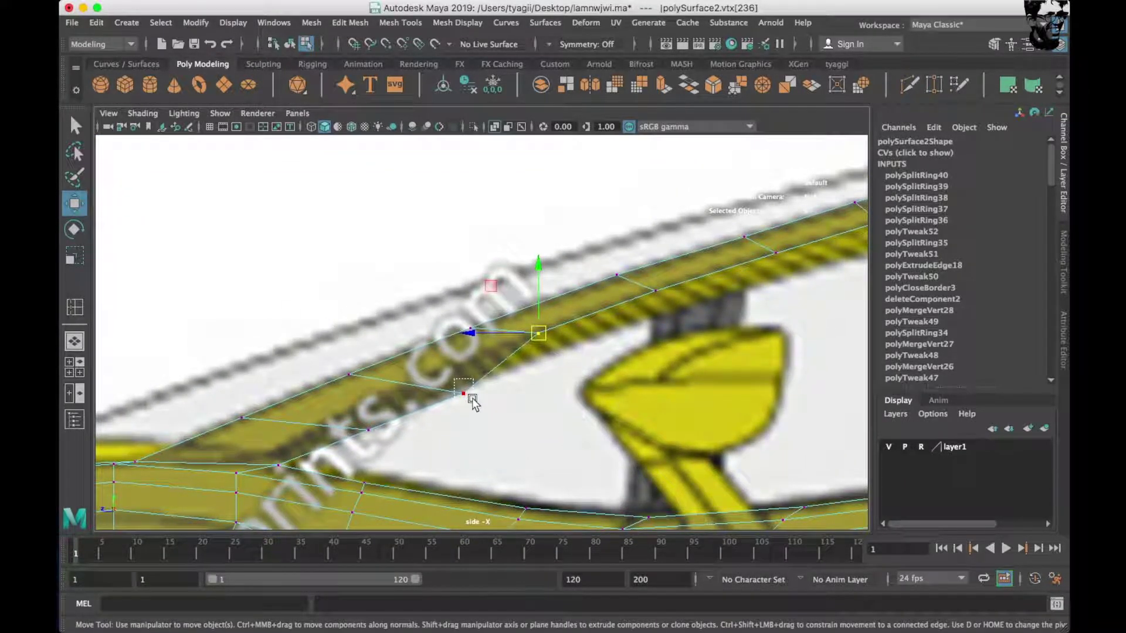
left_click(368, 429)
middle_click_drag(373, 426, 423, 389, "alt")
left_click_drag(423, 389, 398, 382)
Select the strip's rear-end vertex and inspect the panel in perspective.
left_click(323, 425)
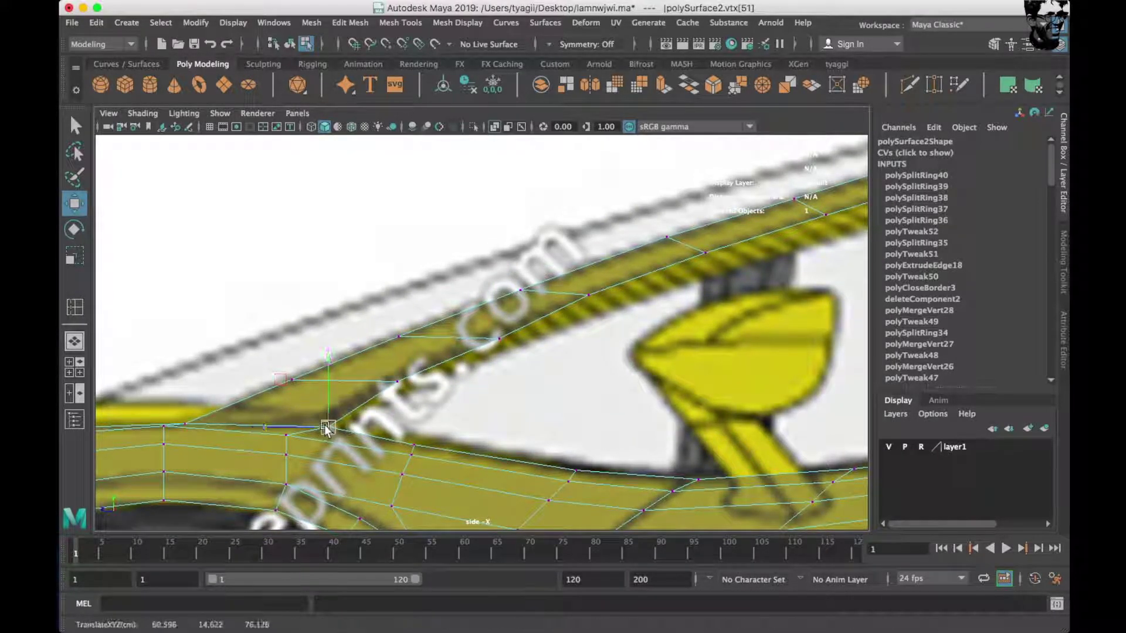
key("space")
key("space")
left_click_drag(433, 406, 462, 354, "alt")
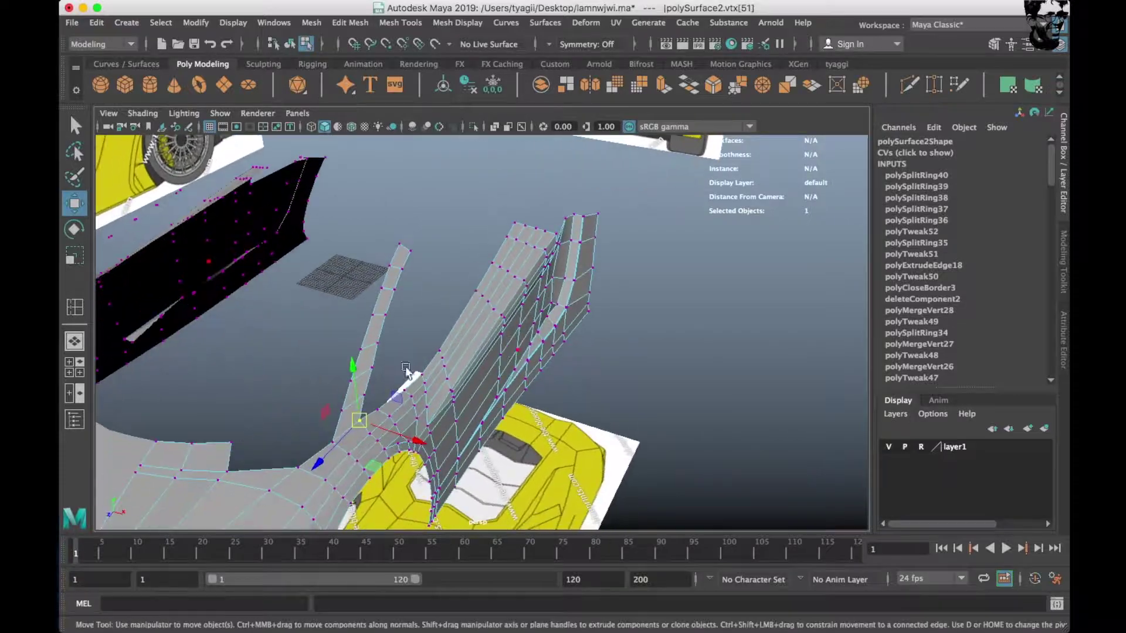
key("space")
key("space")
key("space")
key("space")
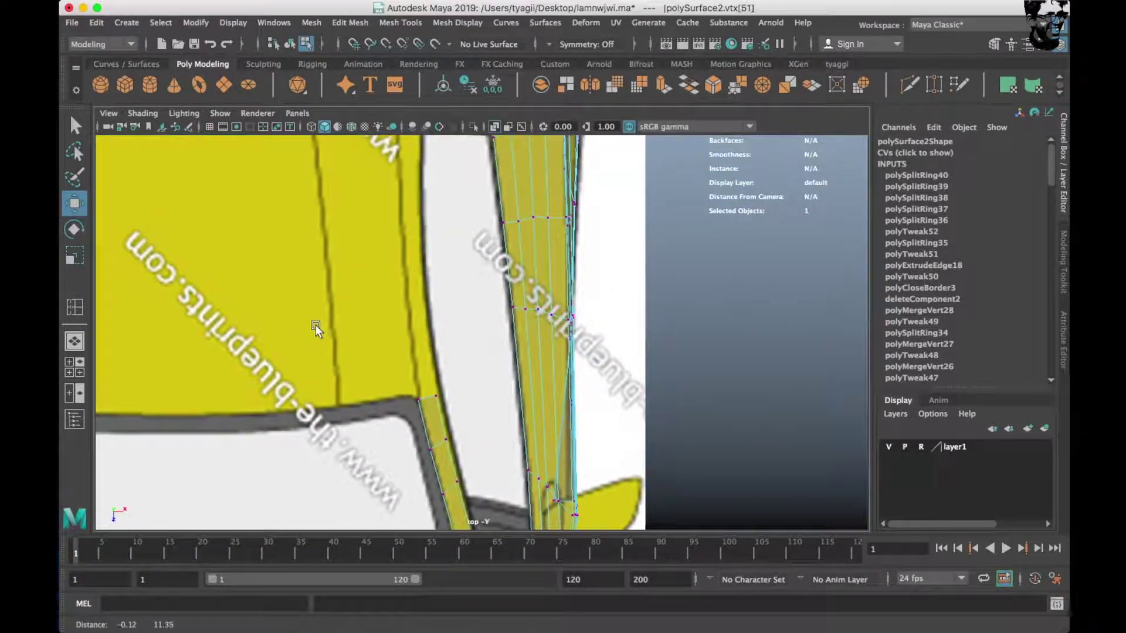
Extrude the panel's border edge five times, tracing the blueprint line in the top view.
scroll(320, 326, "up", 5)
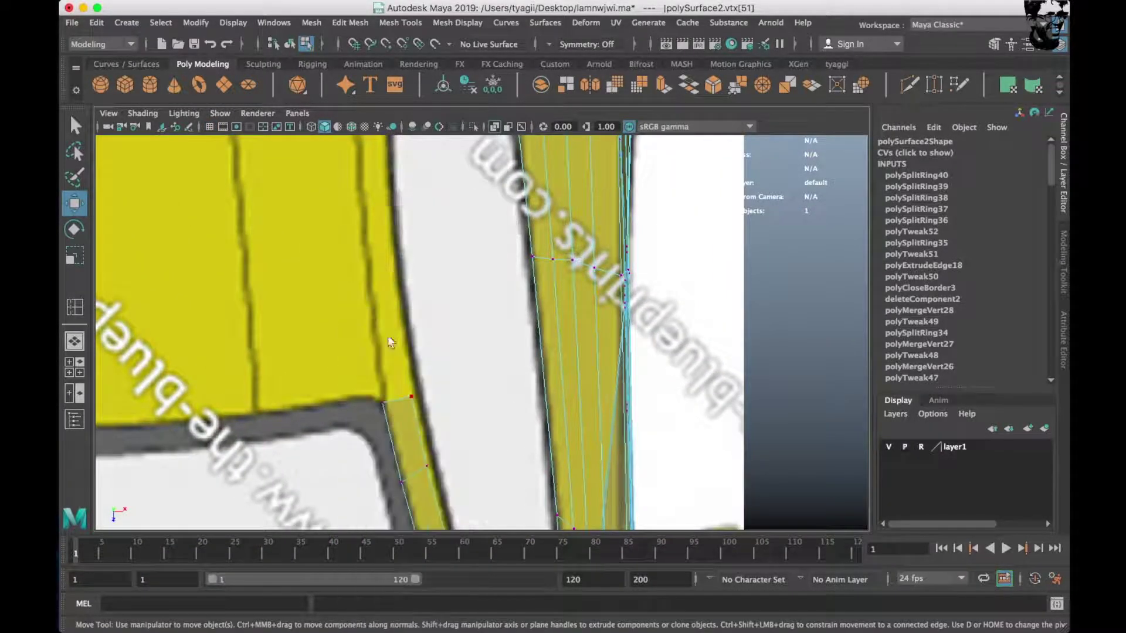
left_click_drag(395, 402, 436, 269, "shift")
middle_click_drag(436, 269, 421, 397, "alt")
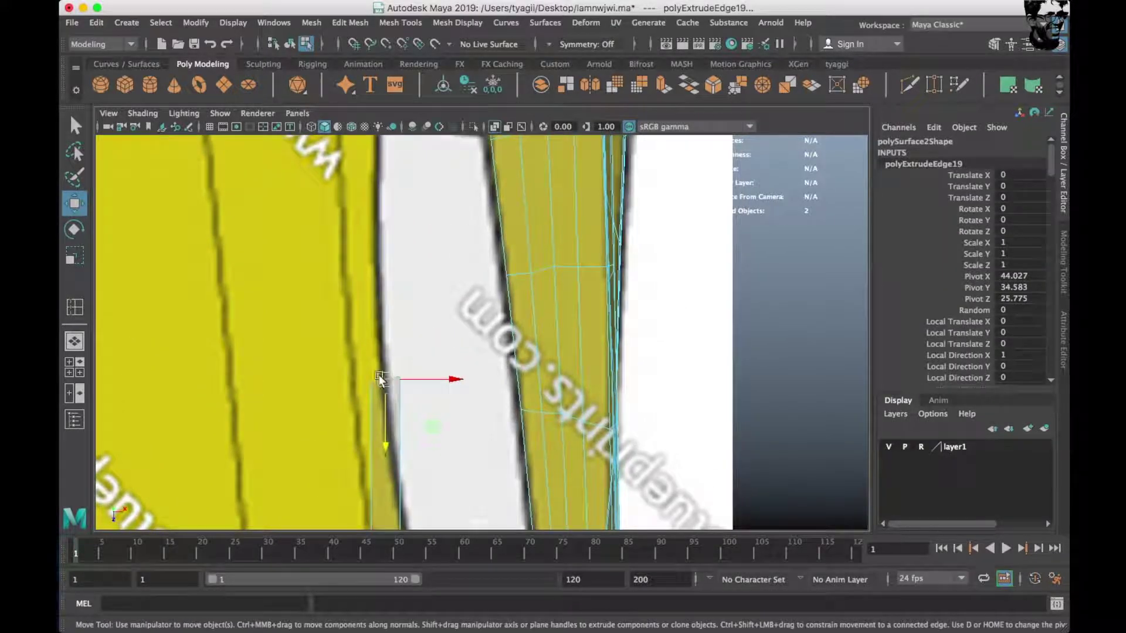
middle_click_drag(363, 367, 363, 213, "alt")
left_click_drag(369, 267, 368, 275, "shift")
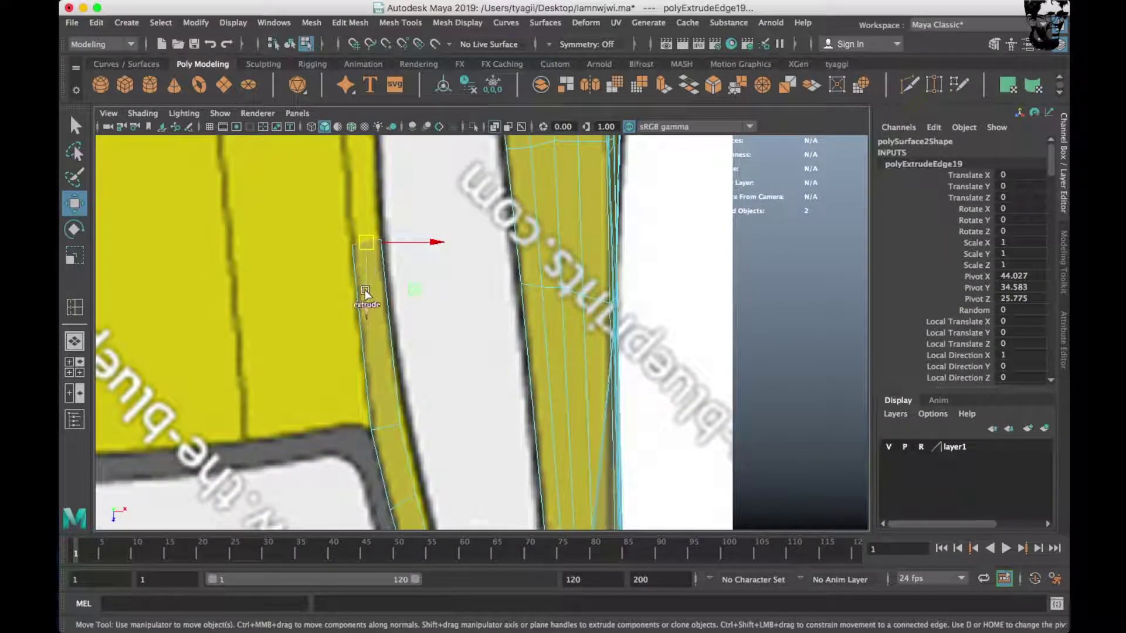
mouse_move(369, 267)
middle_mouse_down("alt")
mouse_move(333, 364)
mouse_move(347, 395)
mouse_move(339, 445)
middle_mouse_up("alt")
left_click_drag(339, 446, 339, 297, "shift")
middle_click_drag(339, 297, 332, 386, "alt")
left_click_drag(332, 385, 382, 252, "shift")
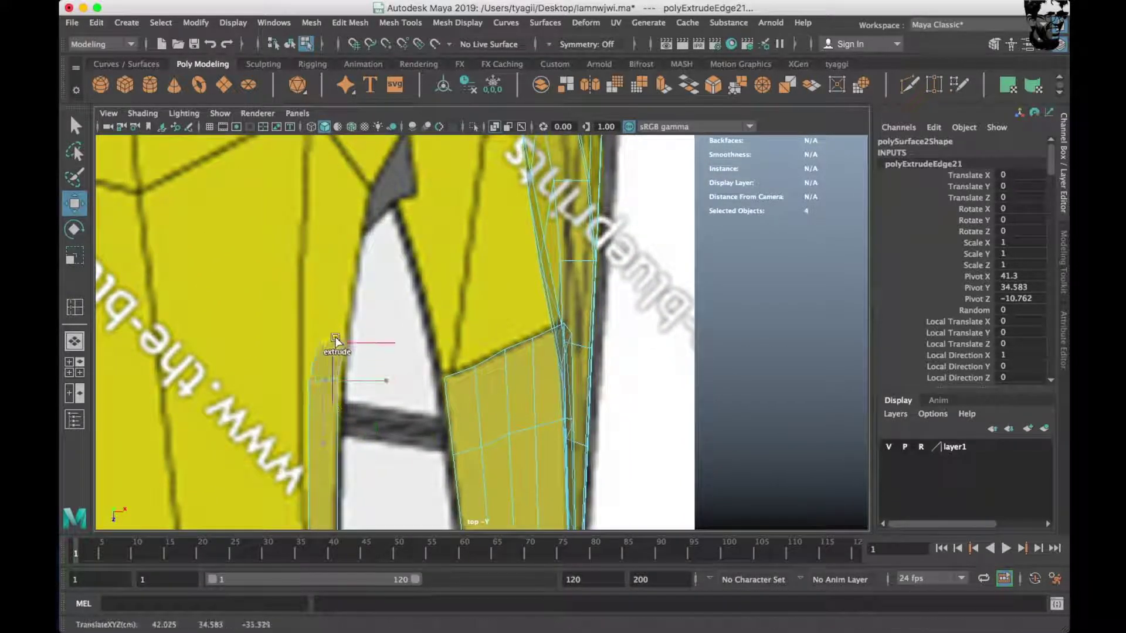
middle_click_drag(382, 252, 298, 427, "alt")
left_click_drag(298, 427, 305, 372, "shift")
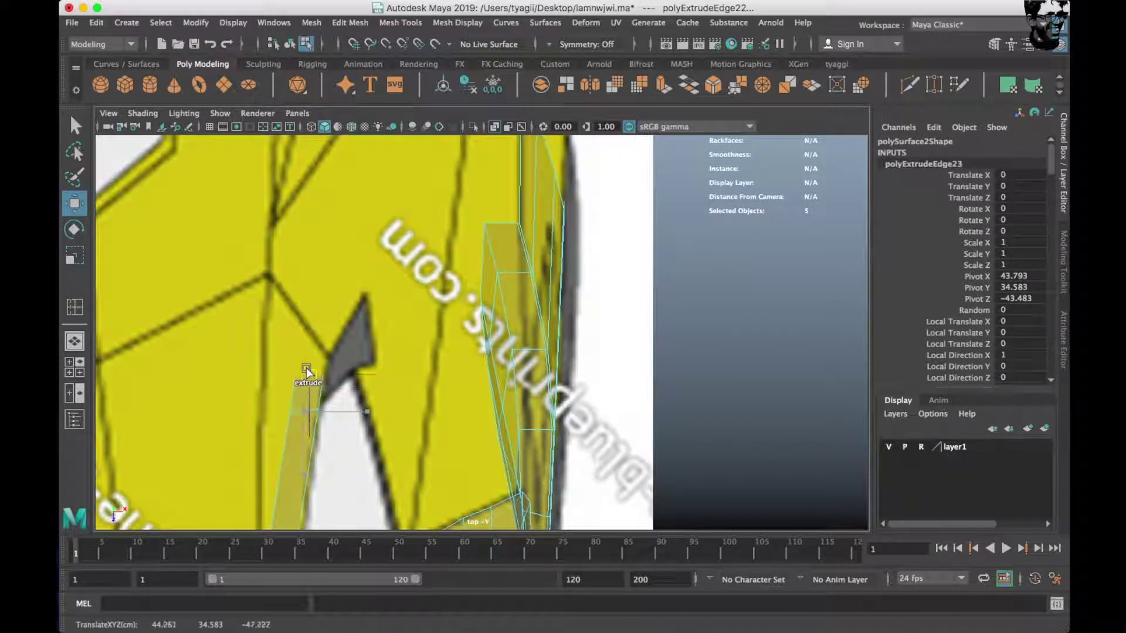
mouse_move(310, 363)
middle_mouse_down("alt")
mouse_move(352, 389)
mouse_move(322, 402)
middle_mouse_up("alt")
Switch to vertex mode and select vertices of the new strip.
scroll(326, 340, "up", 2)
right_click_drag(326, 248, 260, 241)
left_click(291, 189)
middle_click_drag(309, 263, 327, 239, "alt")
left_click(302, 337)
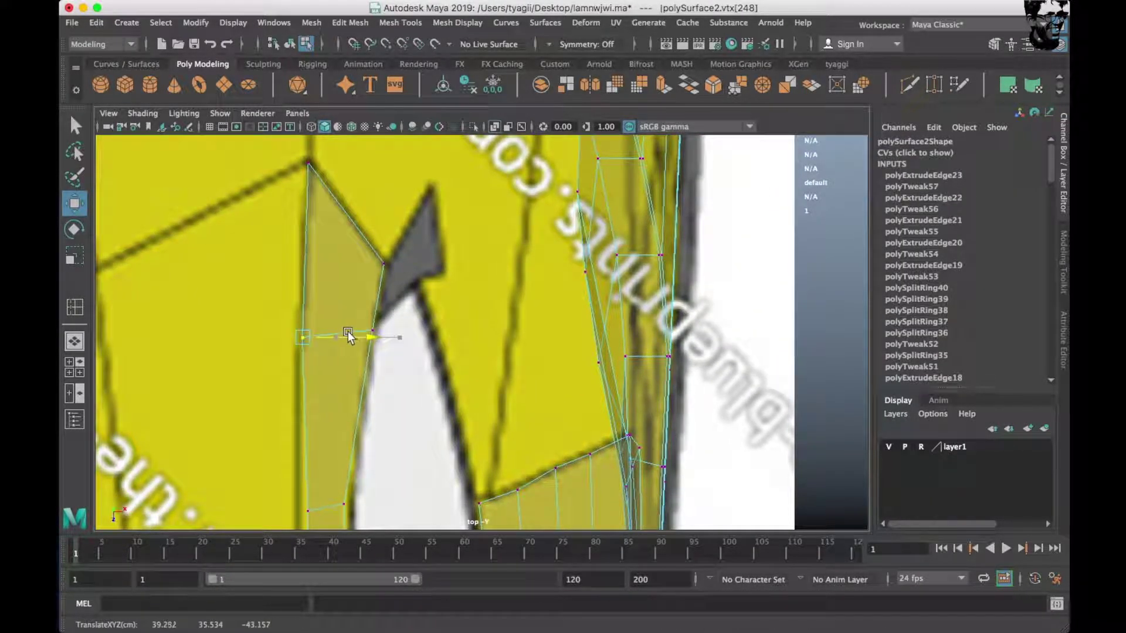
middle_click_drag(347, 337, 359, 153, "alt")
Select vertices along the new strip up to its end in the top view.
left_click(372, 365)
left_click(332, 373)
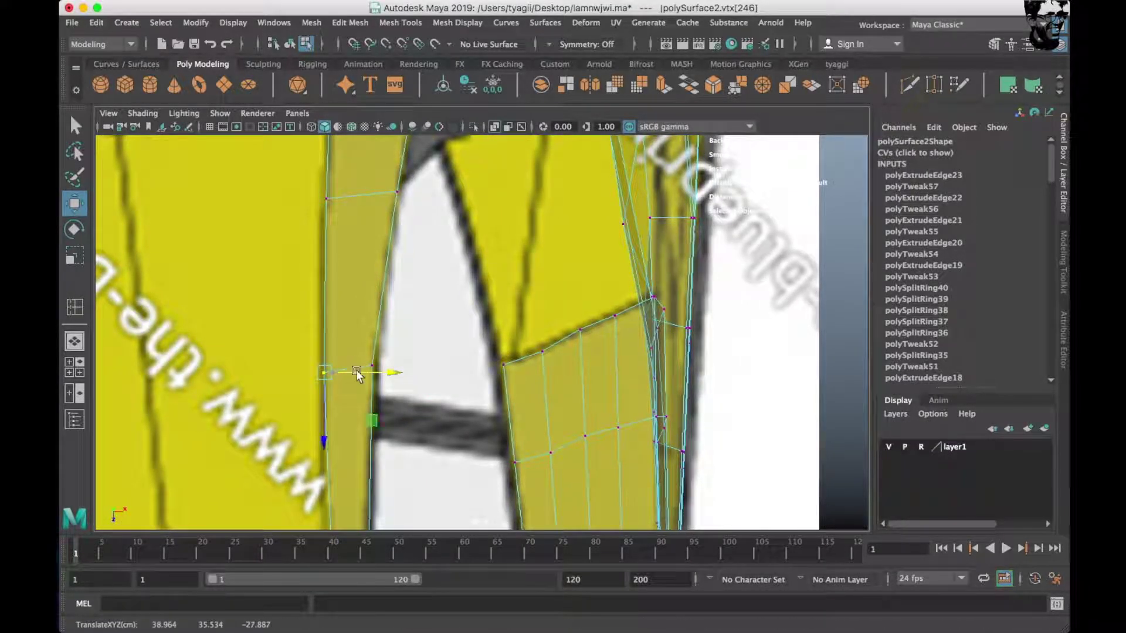
middle_click_drag(357, 508, 378, 315, "alt")
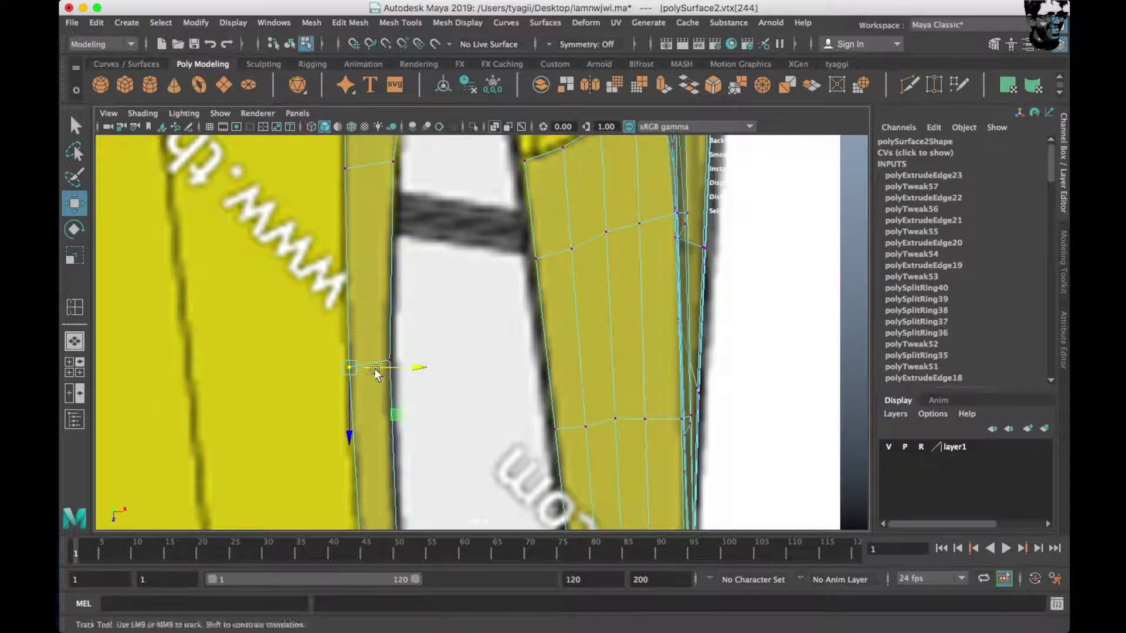
middle_click_drag(376, 527, 382, 302, "alt")
scroll(405, 357, "down", 3)
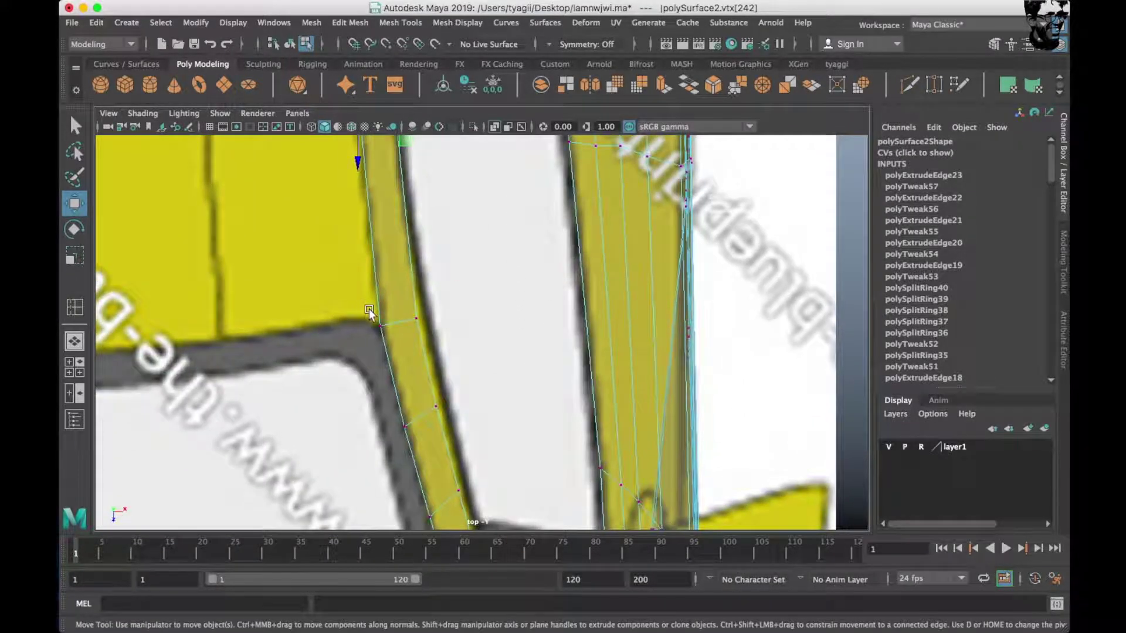
left_click(399, 322)
In the side view, raise the first vertex pairs toward the blueprint deck profile.
key("space")
key("space")
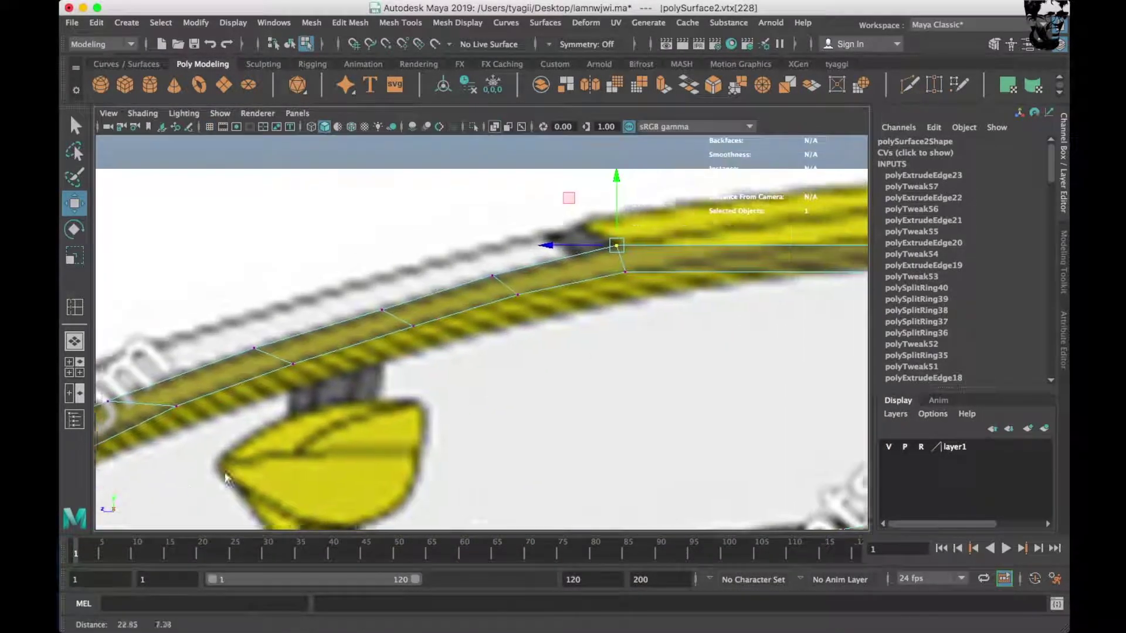
scroll(605, 407, "up", 5)
mouse_move(557, 316)
left_mouse_down()
mouse_move(586, 370)
mouse_move(573, 270)
left_mouse_up()
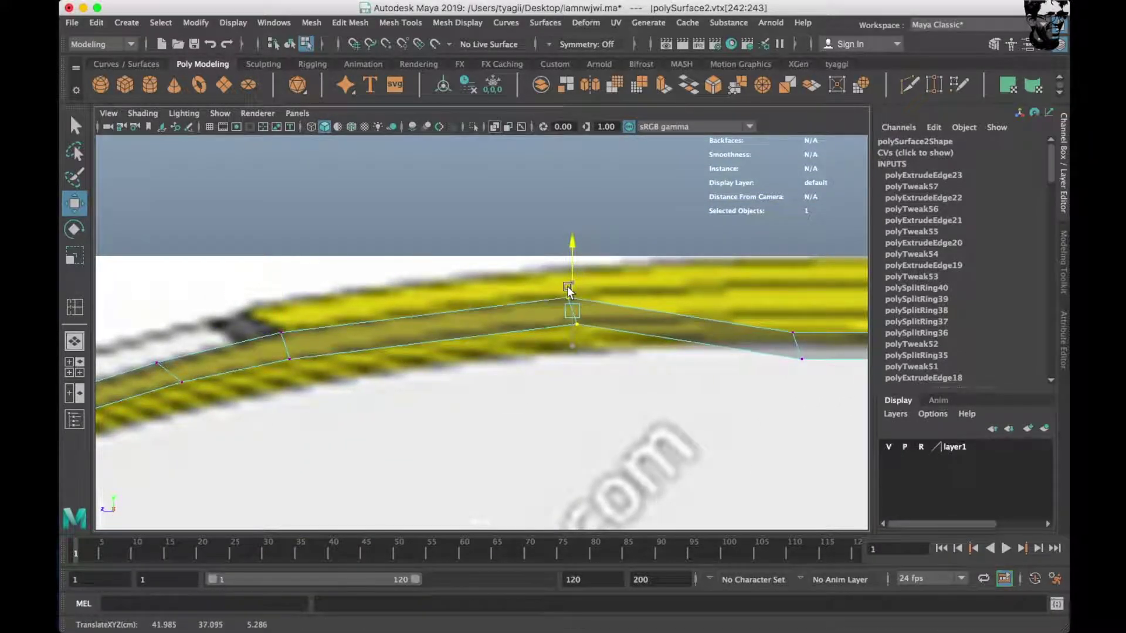
middle_click_drag(586, 328, 433, 368, "alt")
mouse_move(462, 381)
left_mouse_down()
mouse_move(475, 333)
mouse_move(490, 354)
left_mouse_up()
middle_click_drag(491, 354, 364, 400, "alt")
left_click_drag(408, 410, 408, 367)
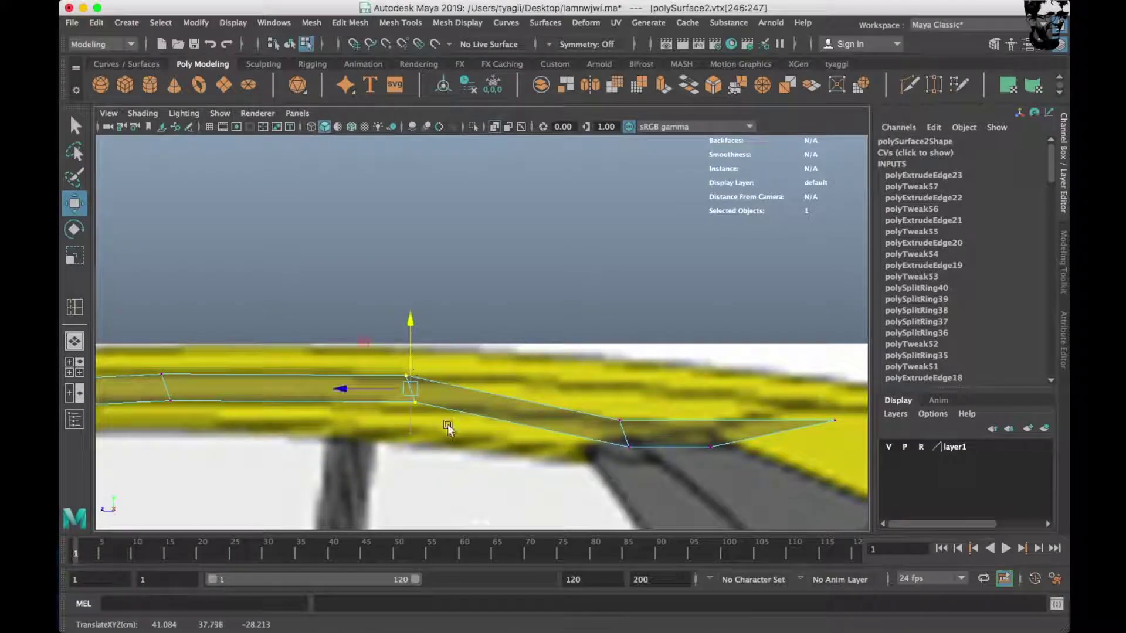
Raise the remaining strip vertices, including the end vertex, onto the blueprint line.
middle_click_drag(588, 420, 338, 422, "alt")
left_click_drag(376, 420, 376, 387)
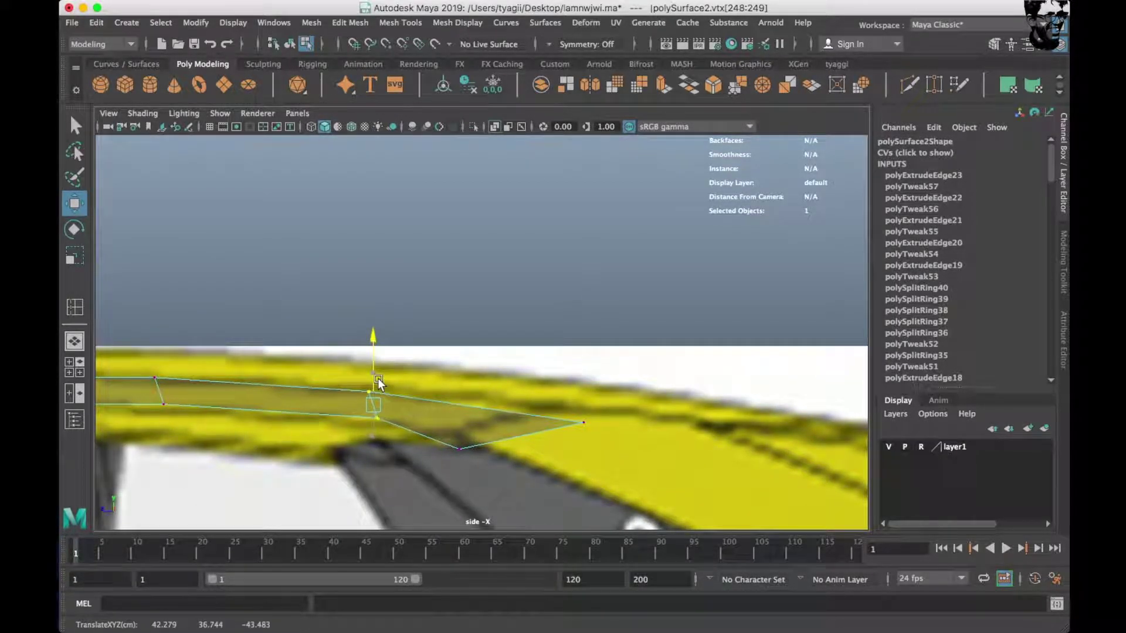
left_click(459, 448)
left_click_drag(455, 425, 455, 407)
left_click(583, 423)
left_click_drag(583, 407, 583, 397)
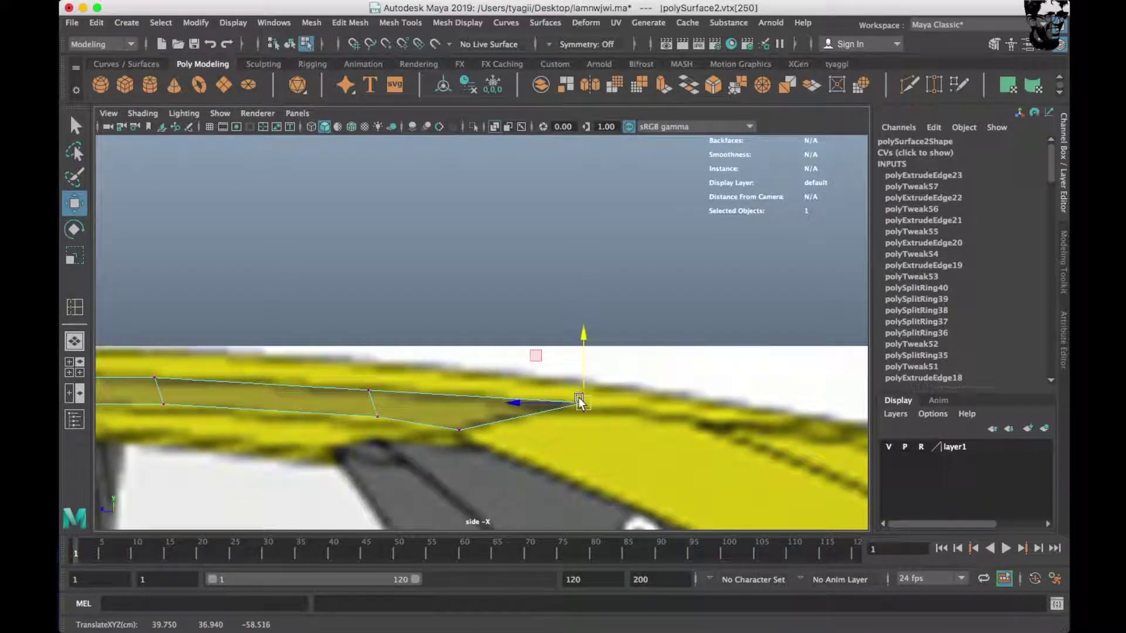
Check a vertex's height, then cycle the views back to the perspective of the whole car.
scroll(487, 439, "down", 3)
left_click(399, 384)
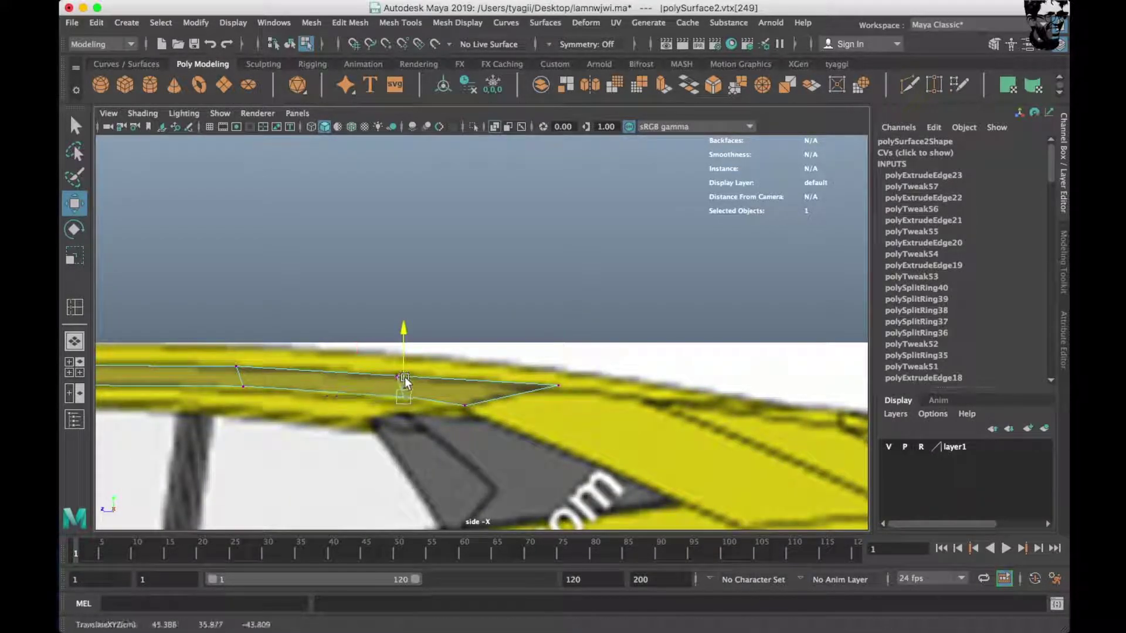
key("space")
key("space")
scroll(363, 479, "down", 3)
key("space")
key("space")
left_click_drag(528, 264, 359, 324, "alt")
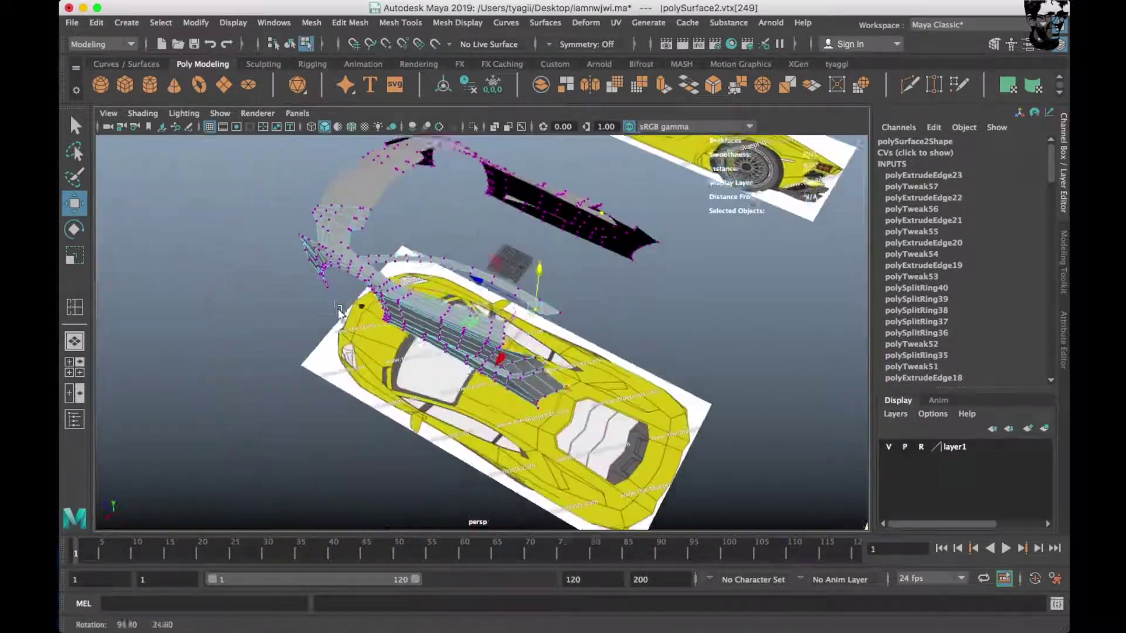
key("space")
key("space")
Select the strip's inner border edge in edge mode and extrude it with Ctrl+E.
scroll(314, 314, "down", 3)
scroll(389, 382, "up", 3)
scroll(352, 331, "down", 2)
scroll(354, 302, "up", 5)
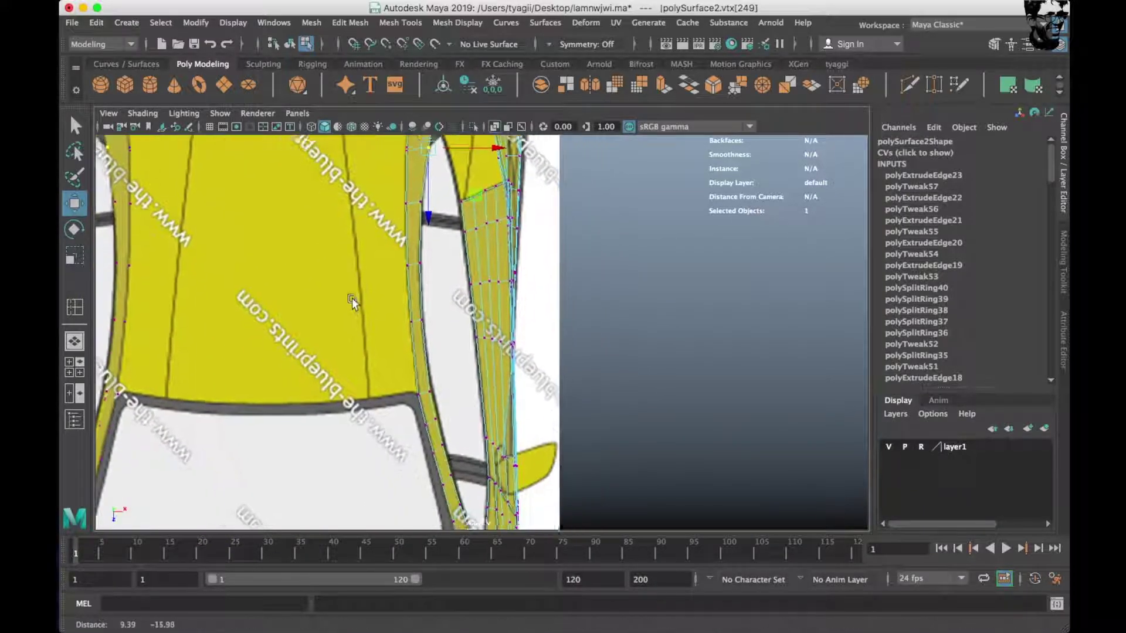
middle_click_drag(343, 280, 369, 273, "alt")
right_click_drag(380, 258, 448, 228)
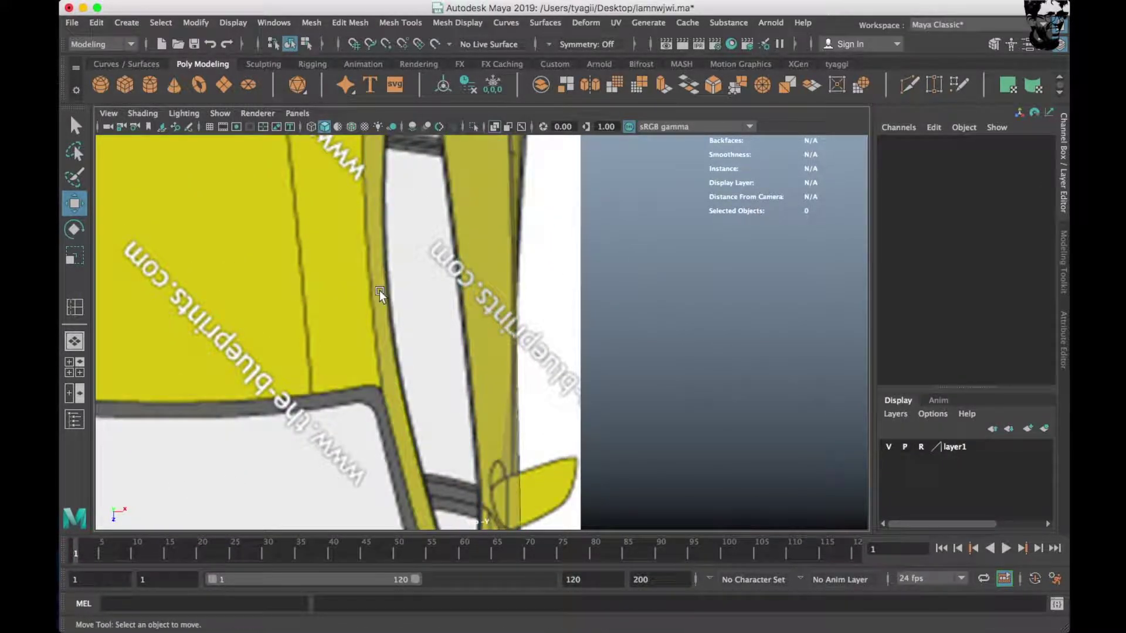
right_click_drag(382, 255, 382, 223)
left_click(388, 322)
key("ctrl+e")
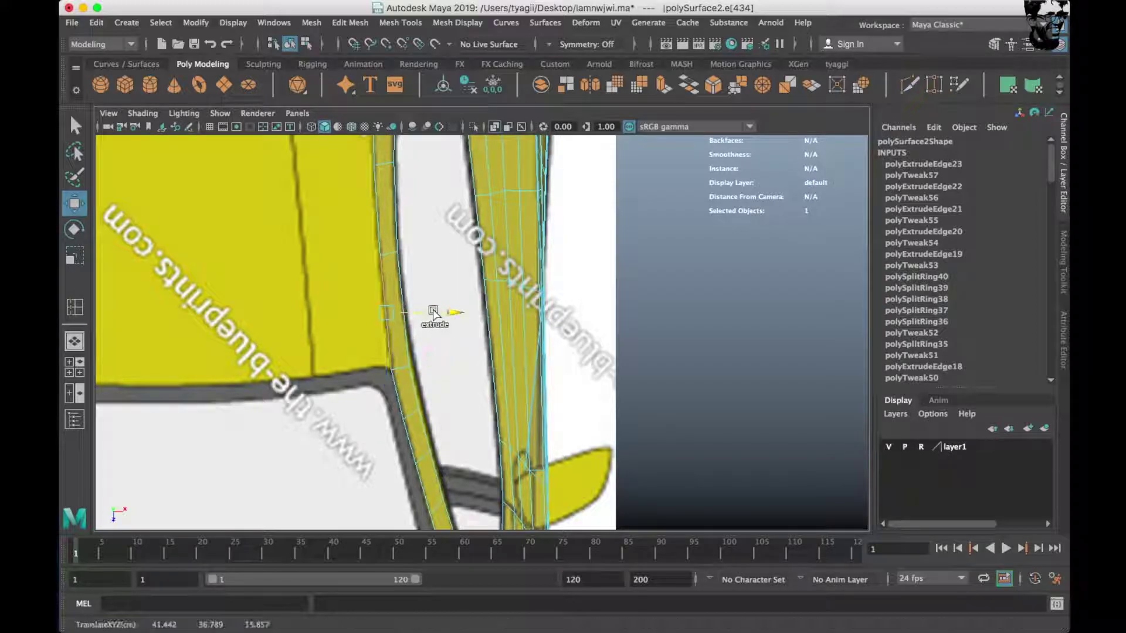
Move the extruded edge out along X in the top view to form a new face.
key("space")
key("space")
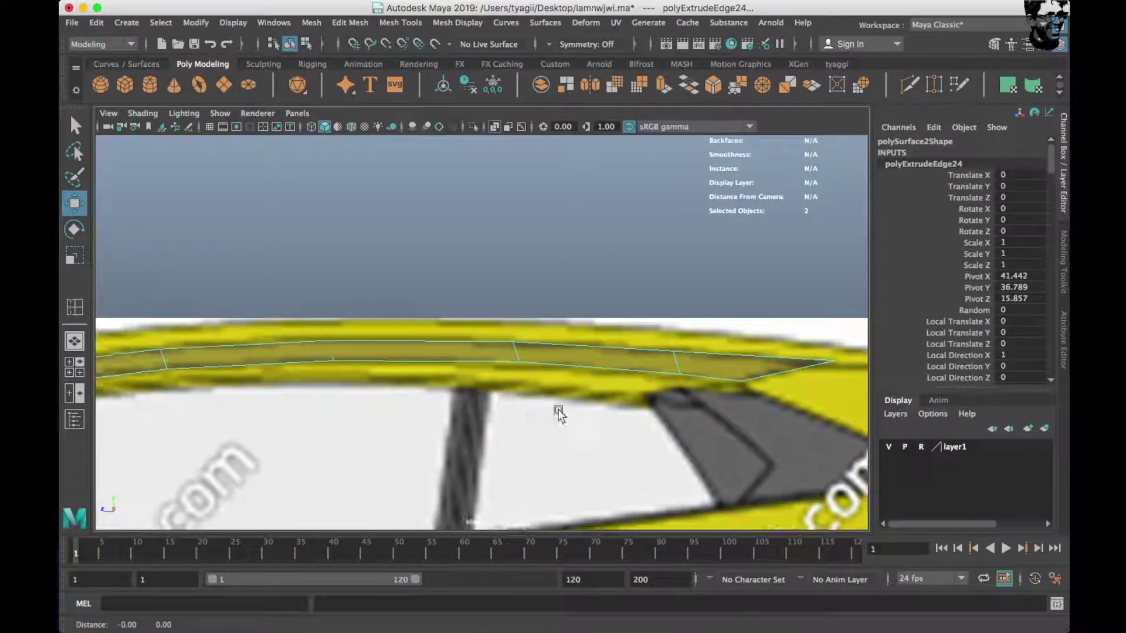
scroll(559, 410, "up", 3)
key("space")
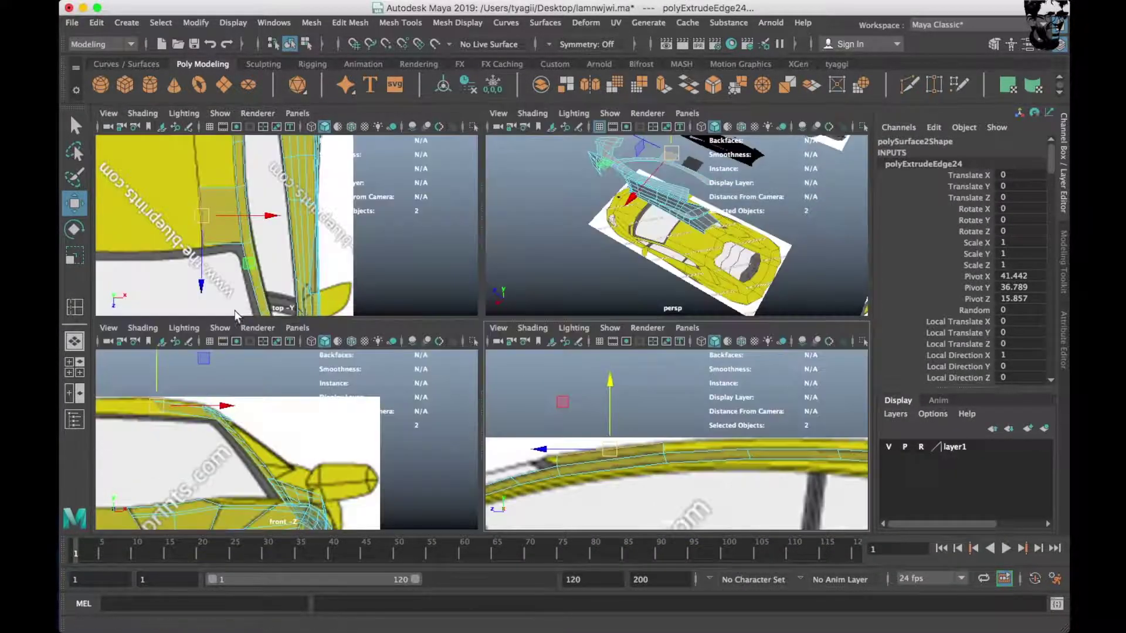
key("space")
scroll(612, 361, "up", 2)
left_click(611, 367)
mouse_move(610, 365)
left_mouse_down("alt")
mouse_move(518, 350)
mouse_move(370, 245)
mouse_move(461, 332)
left_mouse_up("alt")
mouse_move(459, 315)
right_mouse_down()
mouse_move(464, 287)
mouse_move(341, 251)
right_mouse_up()
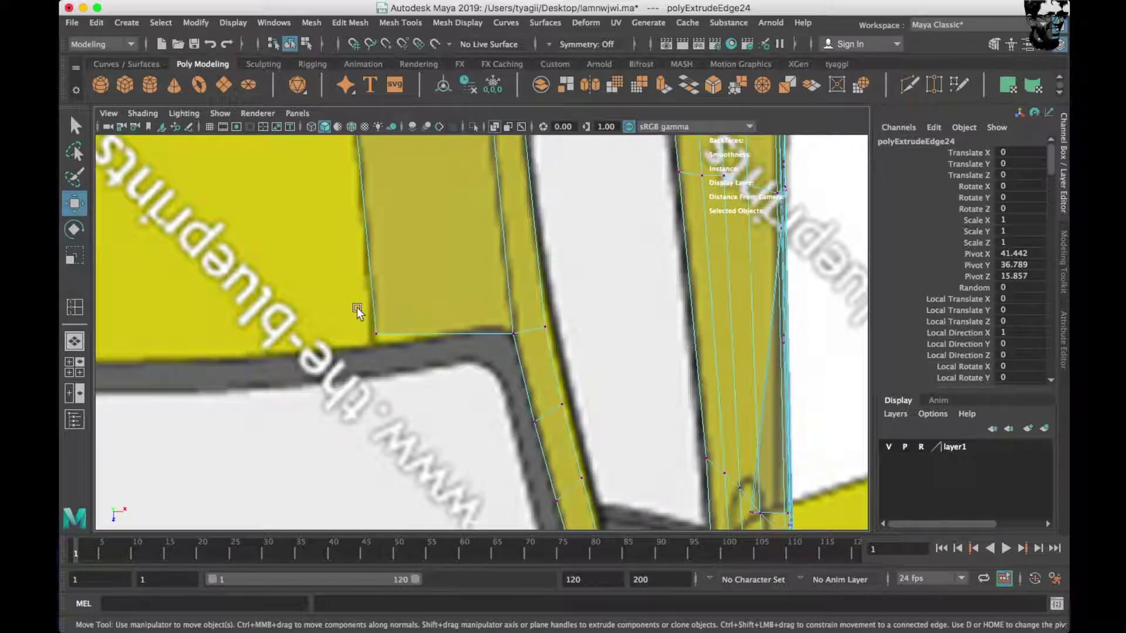
Insert an edge loop across the new face and select a vertex on it.
left_click(376, 341)
right_click_drag(463, 246, 377, 276, "shift")
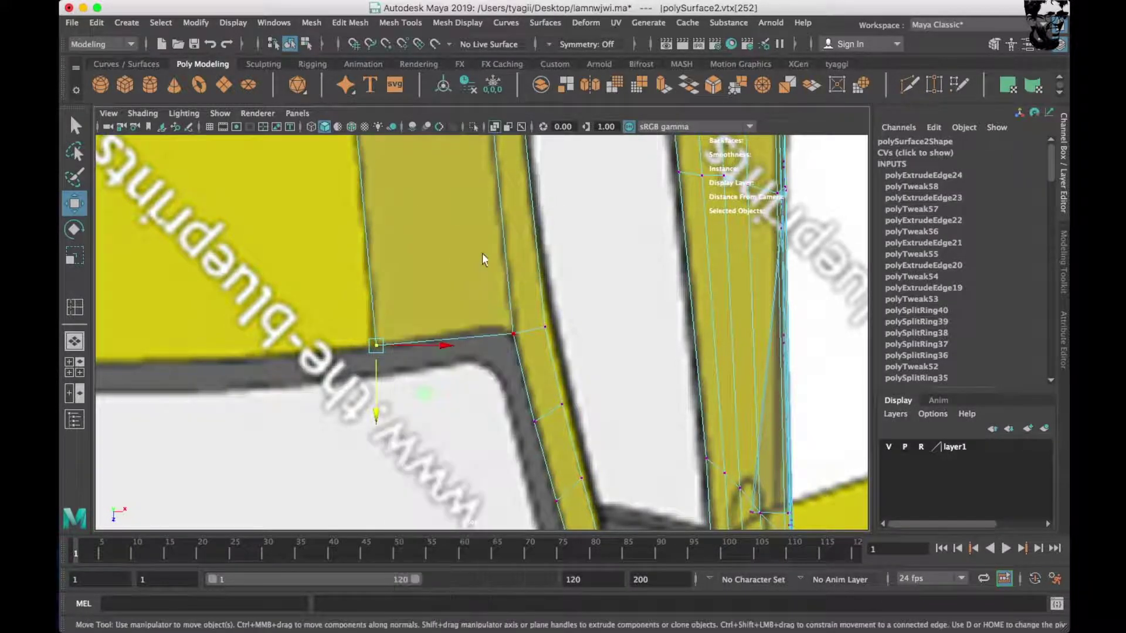
left_click(476, 336)
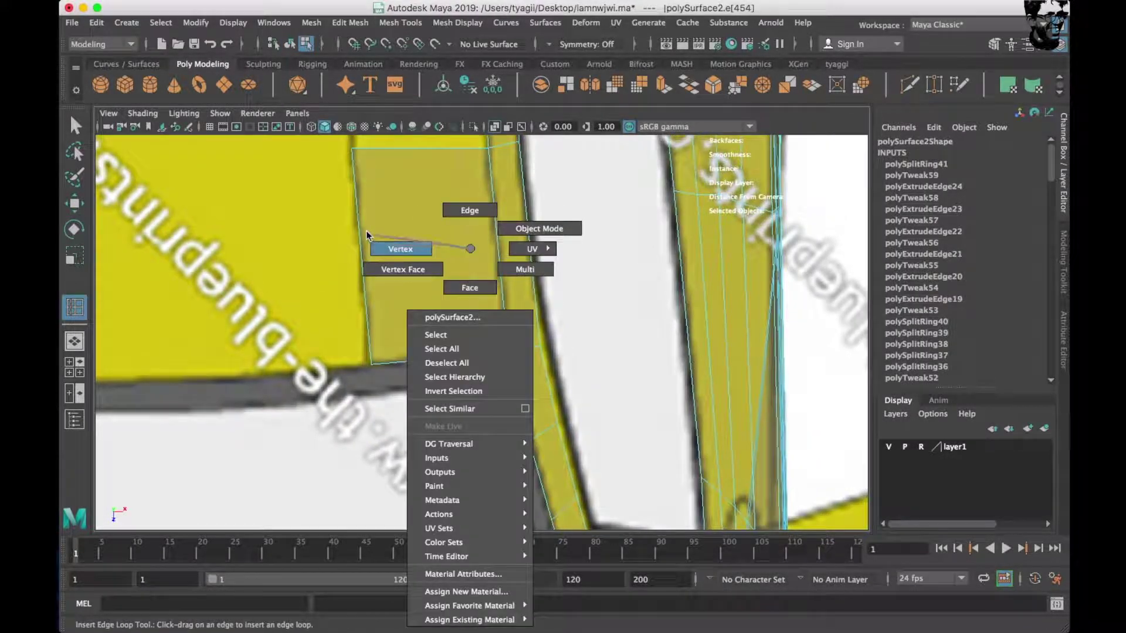
right_click_drag(463, 252, 402, 246)
key("w")
left_click(479, 355)
middle_click_drag(482, 382, 448, 390, "alt")
Extrude a border edge upward into a new panel over the rear deck.
right_click_drag(451, 246, 448, 208)
left_click(463, 406)
left_click_drag(458, 462, 448, 269, "shift")
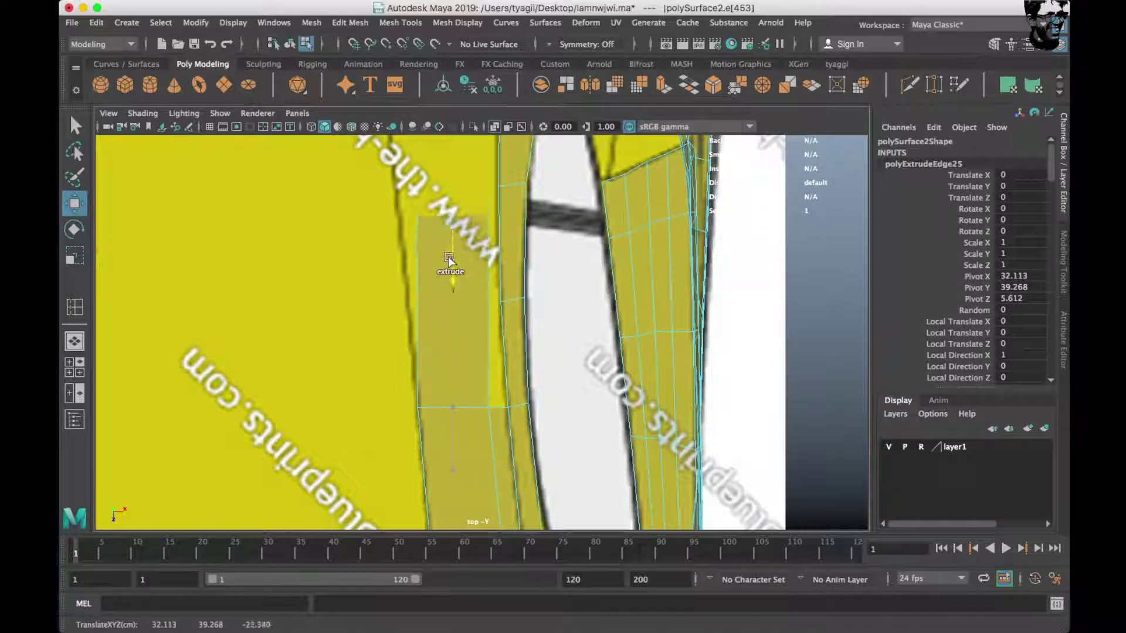
middle_click_drag(447, 269, 469, 406, "alt")
mouse_move(469, 407)
left_mouse_down()
mouse_move(457, 235)
mouse_move(418, 241)
left_mouse_up()
middle_click_drag(433, 252, 444, 287, "alt")
Merge the new panel's corner vertex into the adjoining panel's vertex.
mouse_move(453, 248)
right_mouse_down()
mouse_move(490, 246)
mouse_move(381, 249)
right_mouse_up()
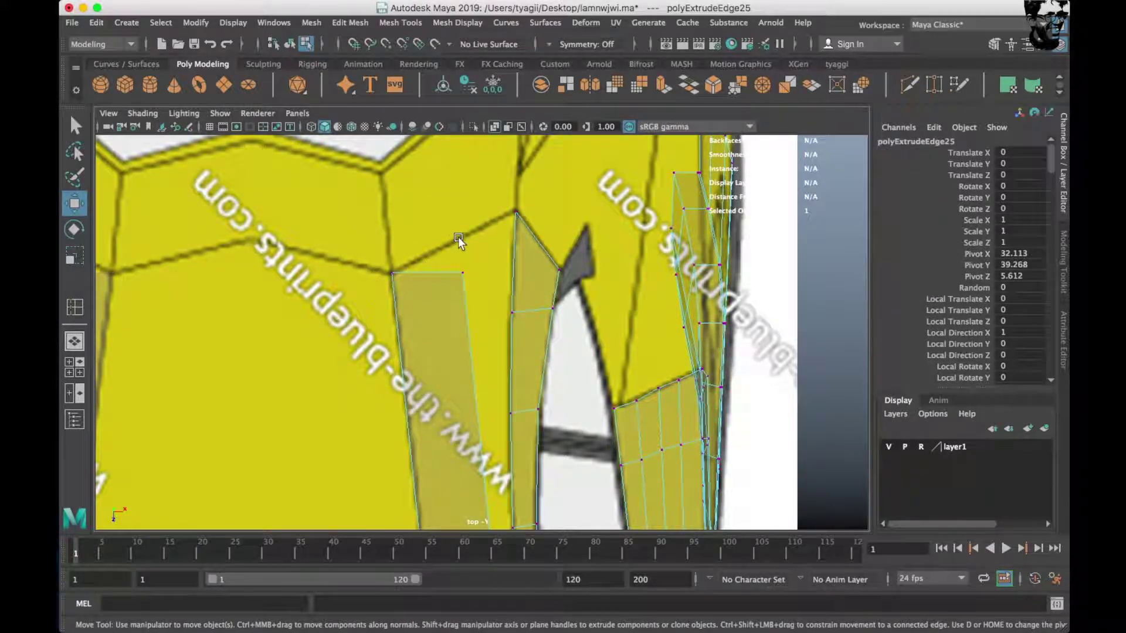
left_click(467, 279)
left_click(515, 214)
scroll(416, 388, "up", 2)
scroll(415, 388, "up", 2)
right_click(419, 355)
right_click_drag(419, 356, 496, 262)
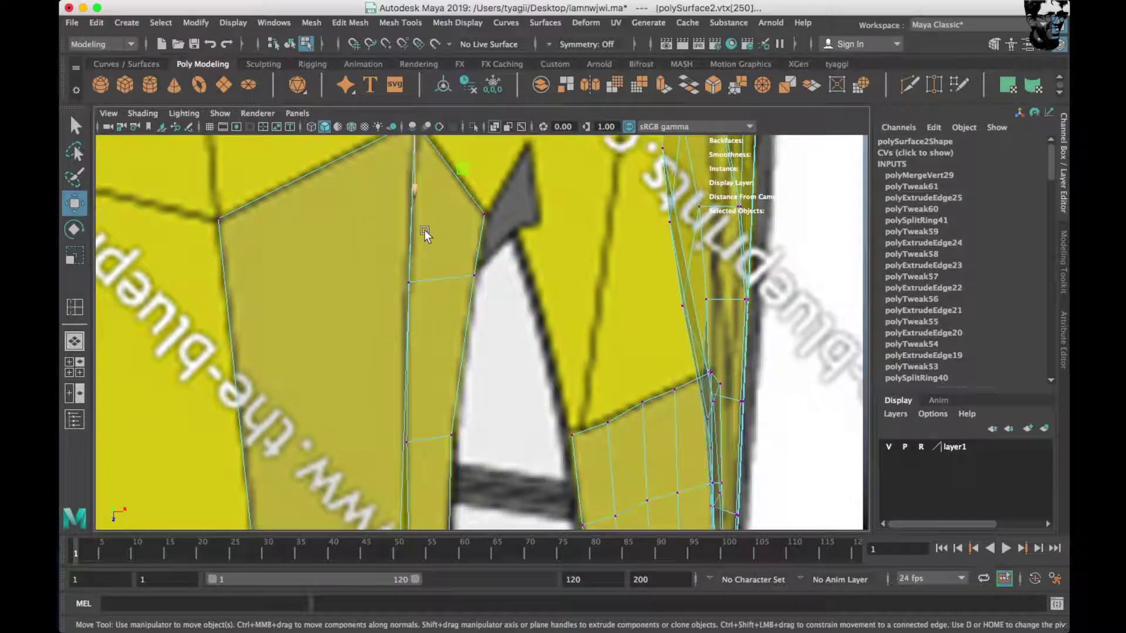
right_click(395, 267)
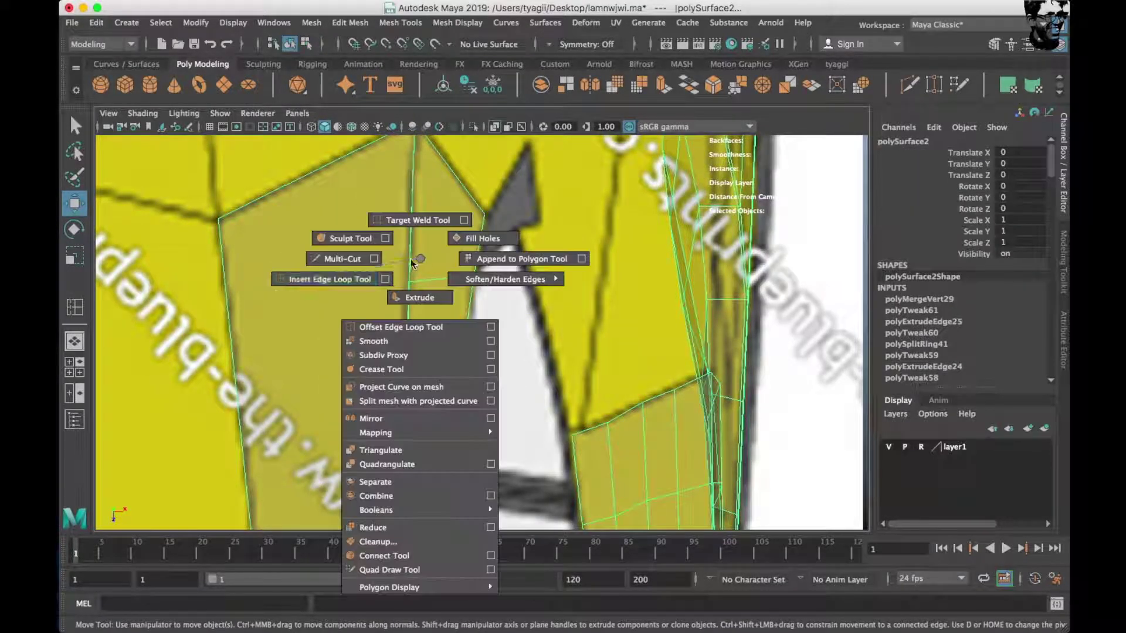
Insert three edge loops across the new rear panel.
right_click_drag(396, 267, 321, 276, "shift")
left_click(230, 350)
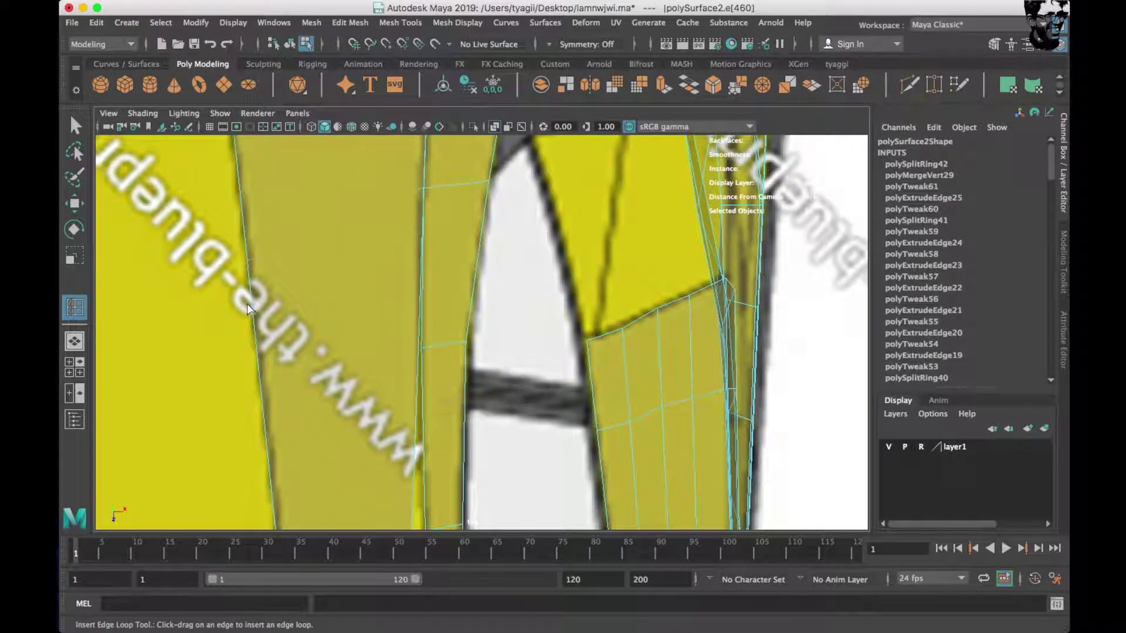
left_click(254, 406)
middle_click_drag(254, 406, 297, 252, "alt")
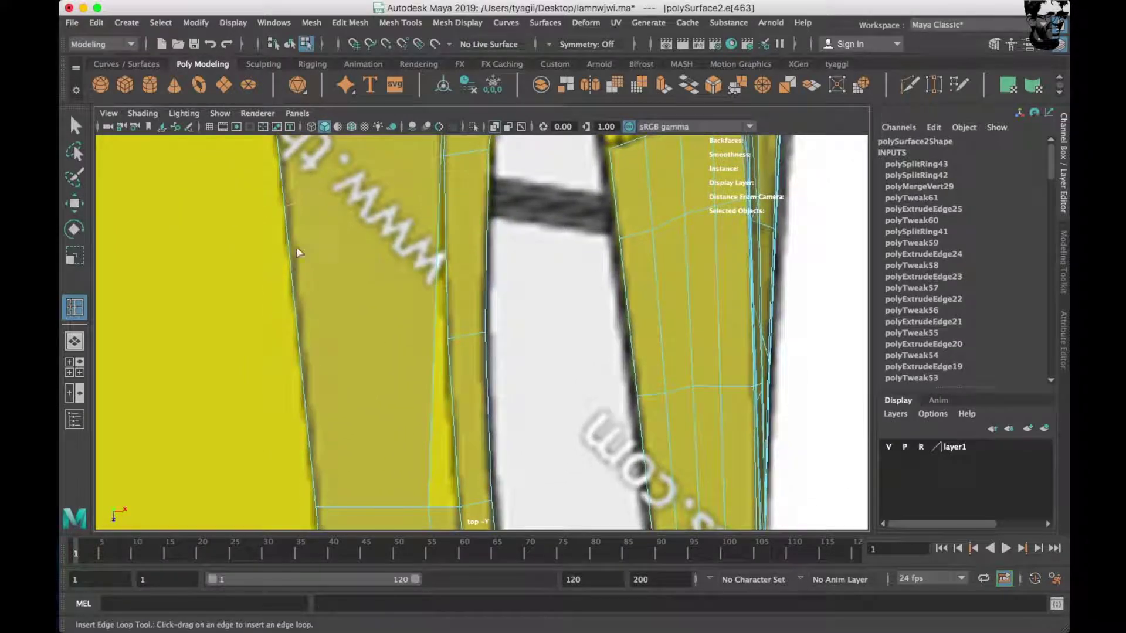
left_click(291, 350)
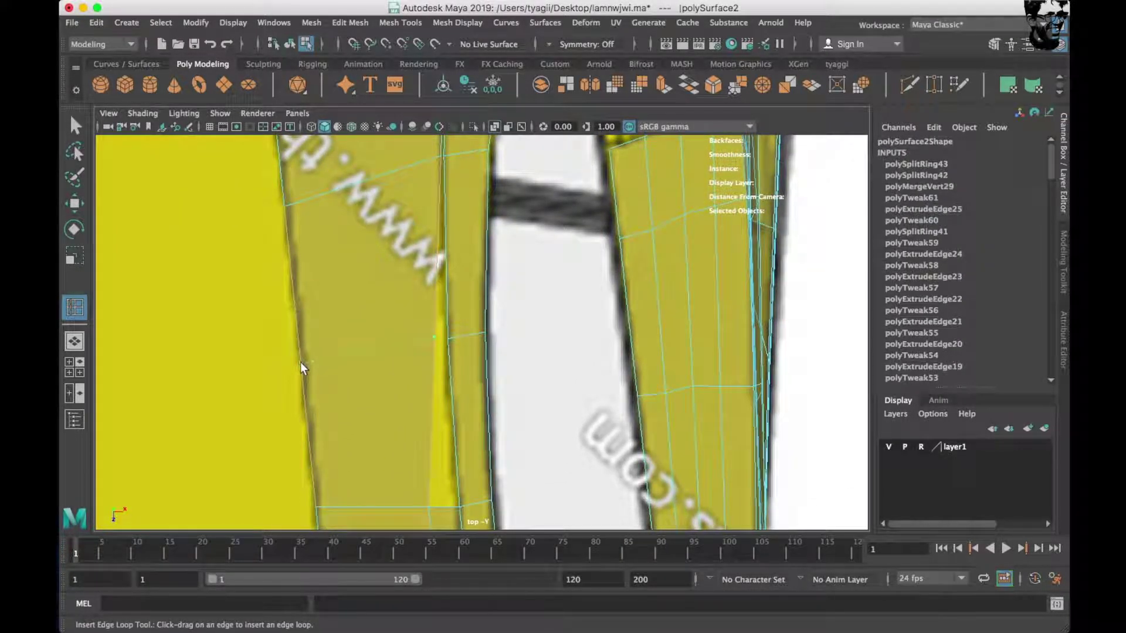
left_click(300, 363)
middle_click_drag(300, 363, 322, 309, "alt")
Merge the first loose border vertex into its neighbouring vertex.
mouse_move(394, 252)
right_mouse_down()
mouse_move(419, 385)
mouse_move(448, 438)
right_mouse_up()
key("w")
left_click(449, 441)
middle_click_drag(446, 434, 401, 207, "alt")
right_click_drag(384, 360, 300, 238)
left_click_drag(436, 415, 438, 416)
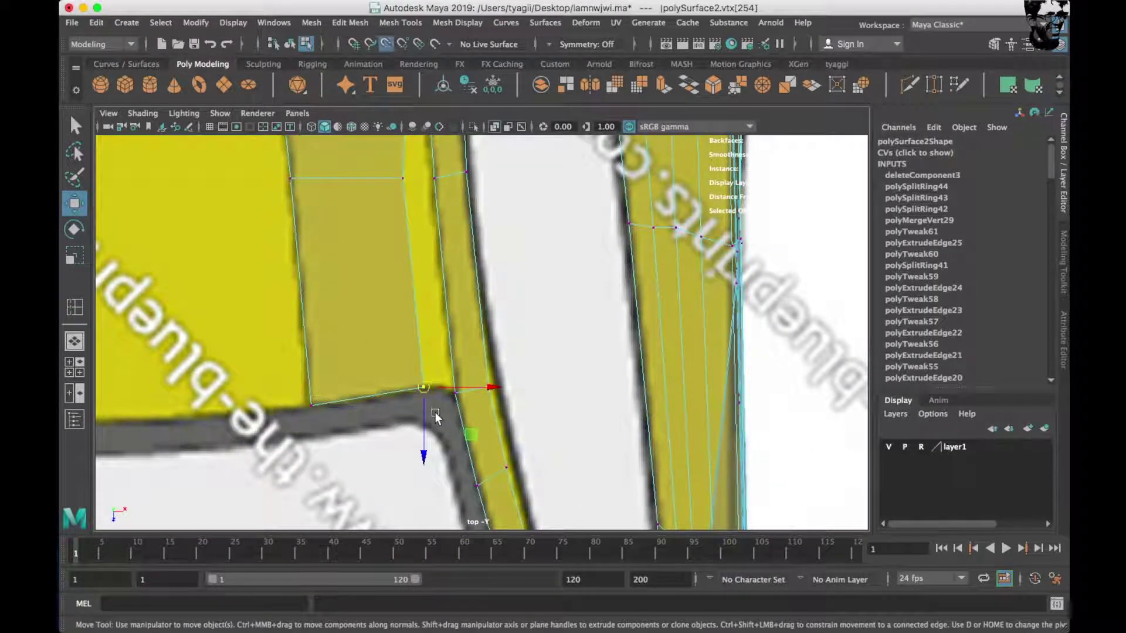
mouse_move(403, 425)
middle_mouse_down("alt")
mouse_move(376, 366)
mouse_move(372, 502)
middle_mouse_up("alt")
left_click(385, 323)
middle_click_drag(389, 327, 380, 479, "alt")
left_click(373, 295)
middle_click_drag(373, 296, 372, 457, "alt")
right_click_drag(392, 258, 362, 285)
left_click_drag(364, 440, 396, 469)
Weld the remaining loose vertices along the panel edge, including the corner vertex.
right_click_drag(375, 390, 367, 352, "shift")
middle_click_drag(375, 364, 383, 226, "alt")
left_click_drag(378, 308, 401, 336)
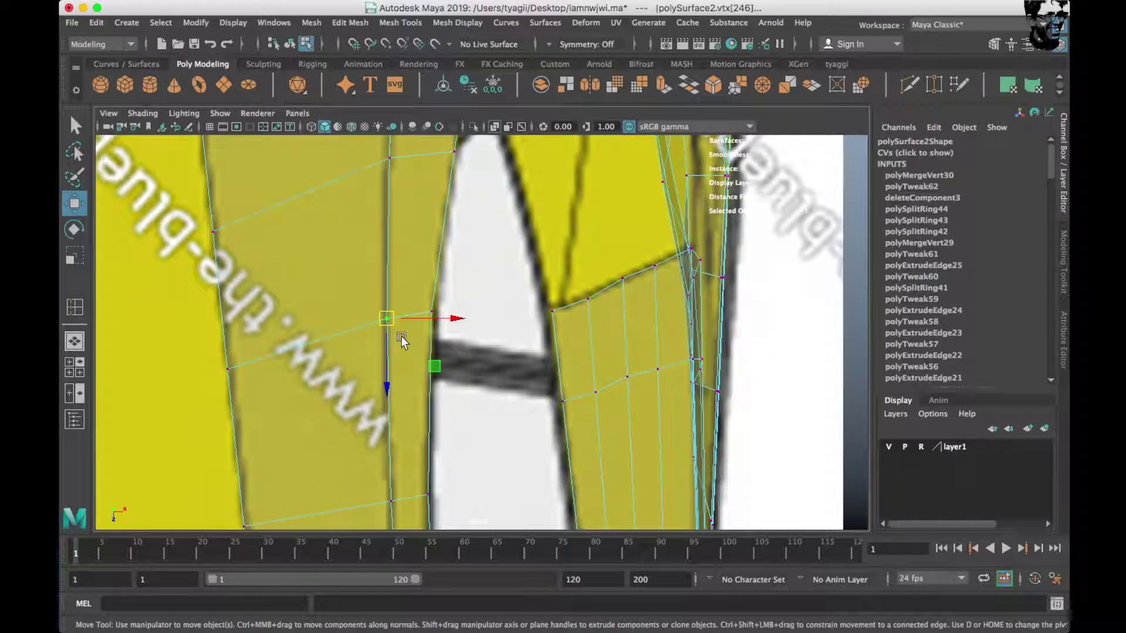
mouse_move(387, 478)
middle_mouse_down("alt")
mouse_move(392, 374)
mouse_move(367, 241)
middle_mouse_up("alt")
left_click_drag(367, 241, 385, 374)
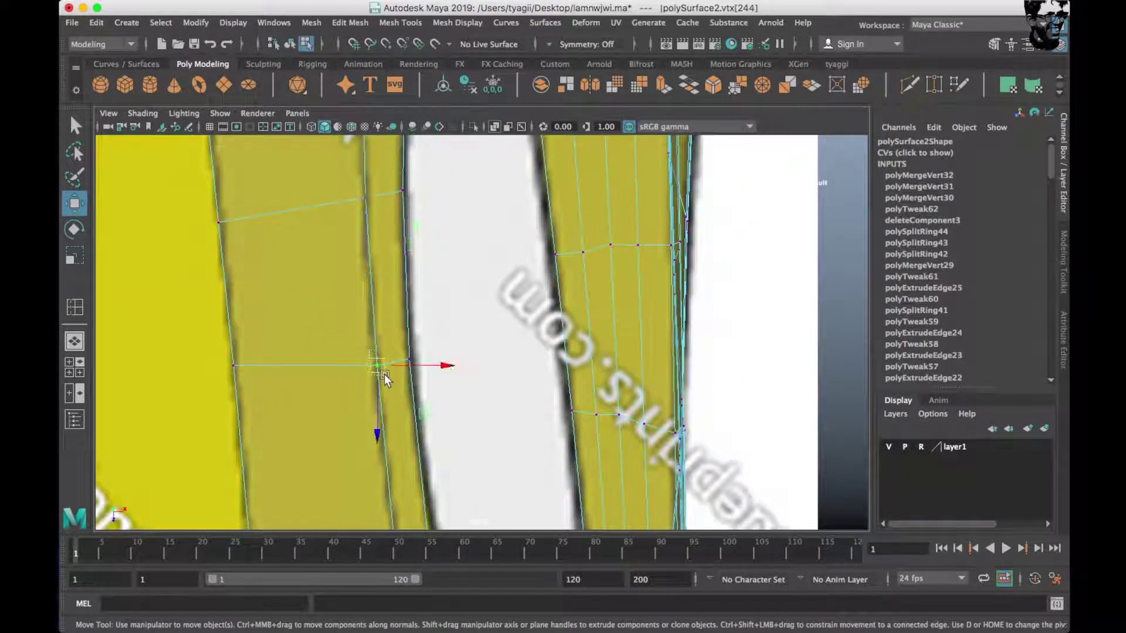
middle_click_drag(384, 374, 360, 171, "alt")
left_click(379, 370)
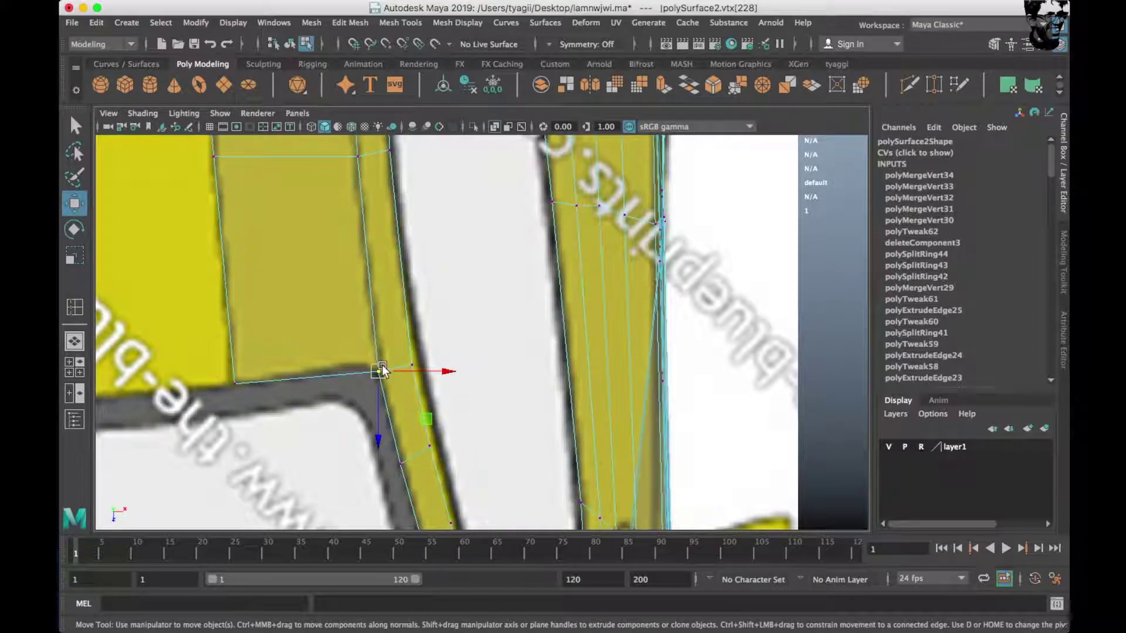
middle_click_drag(353, 333, 408, 484, "alt")
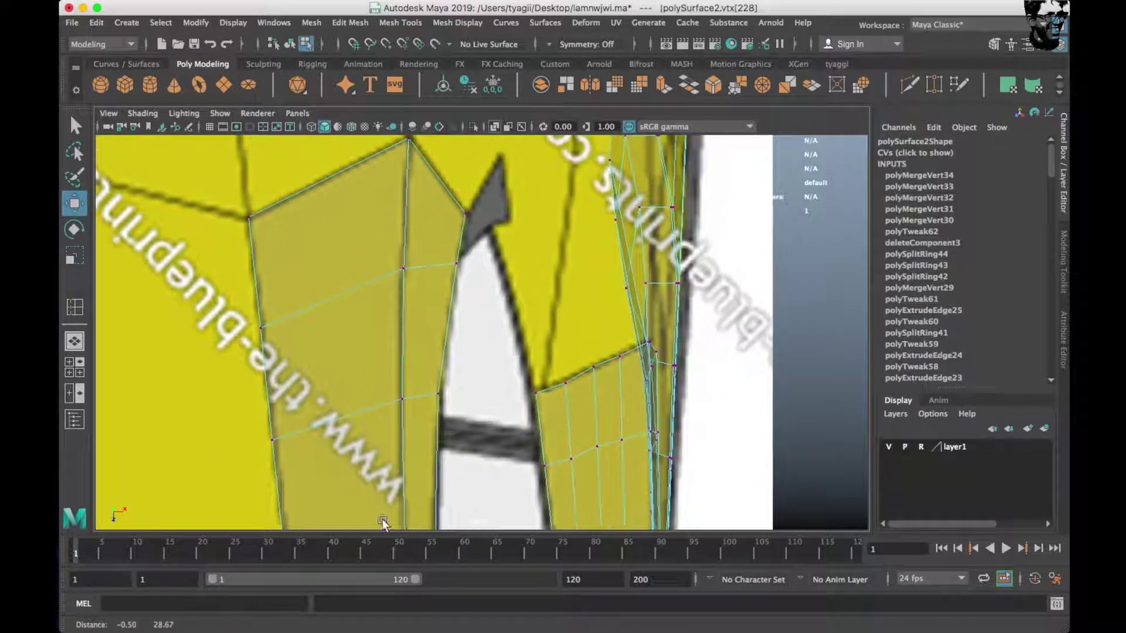
Insert an edge loop across the lower panel and select a vertex on it.
mouse_move(403, 284)
right_mouse_down("shift")
mouse_move(329, 307)
mouse_move(395, 261)
mouse_move(311, 258)
right_mouse_up("shift")
left_click(400, 413)
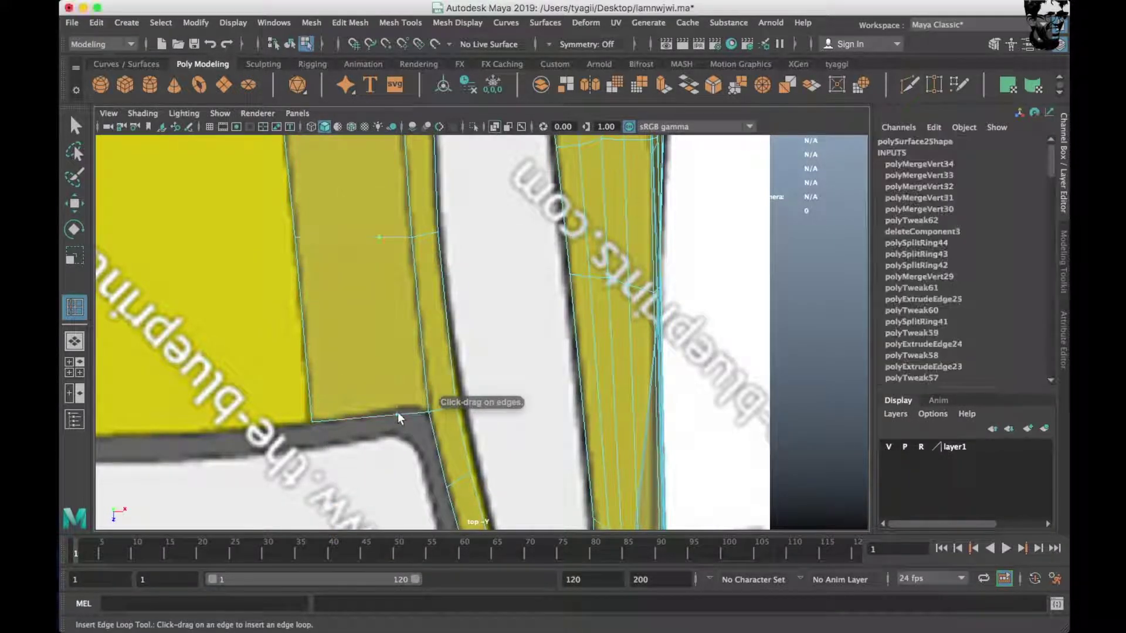
right_click_drag(378, 249, 285, 227)
key("w")
left_click(401, 406)
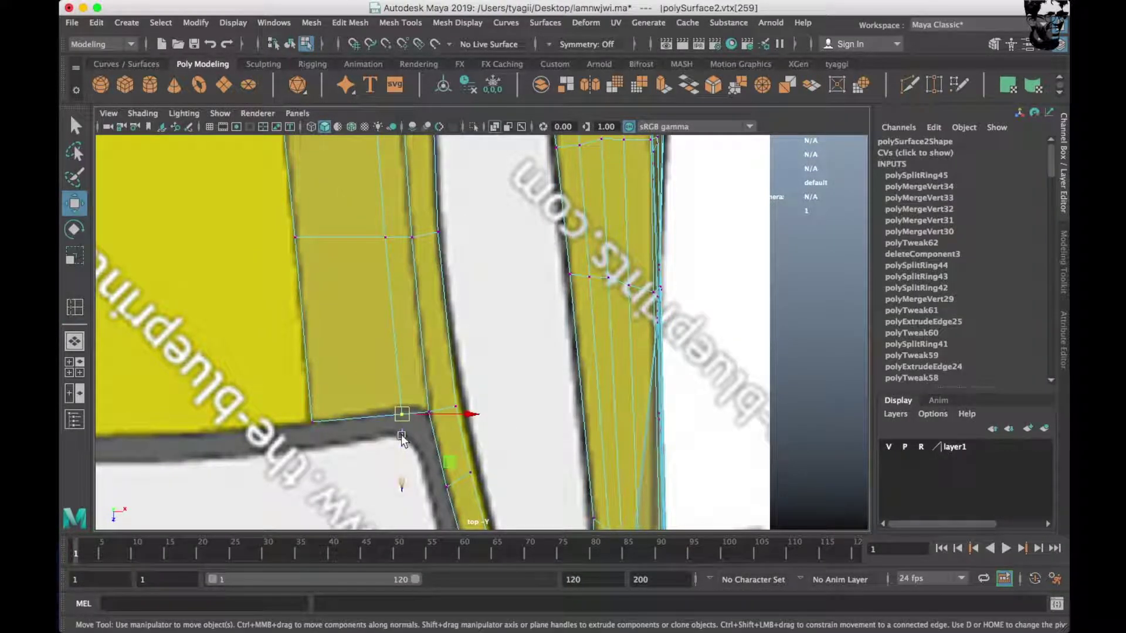
key("space")
left_click_drag(616, 352, 615, 328)
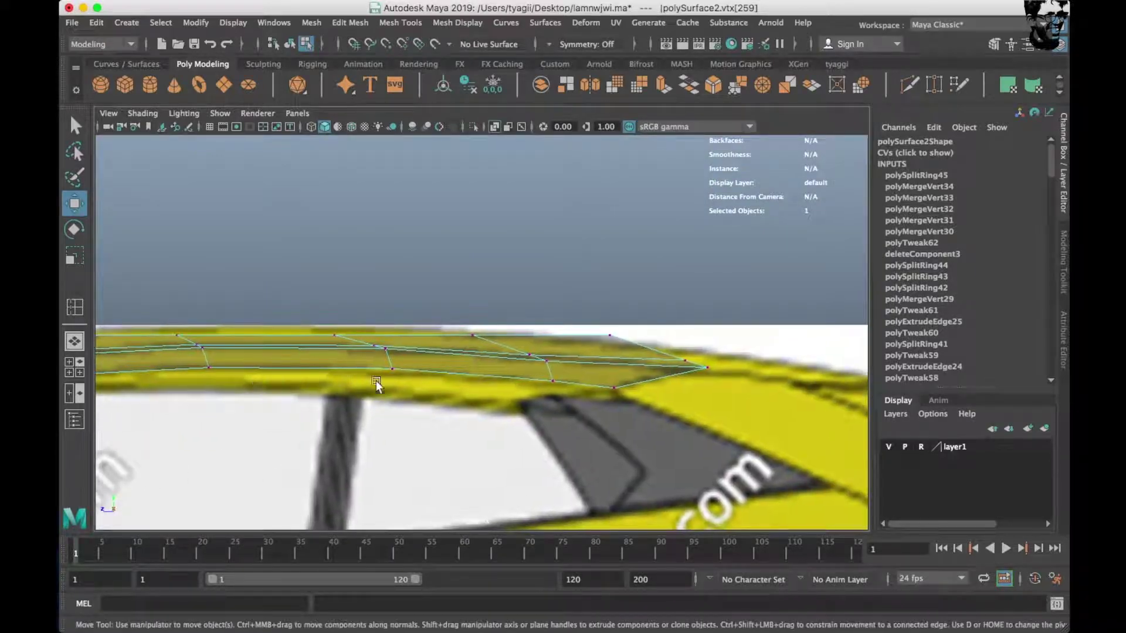
Lower the roof-edge vertices onto the blueprint roofline.
left_click_drag(613, 309, 617, 316)
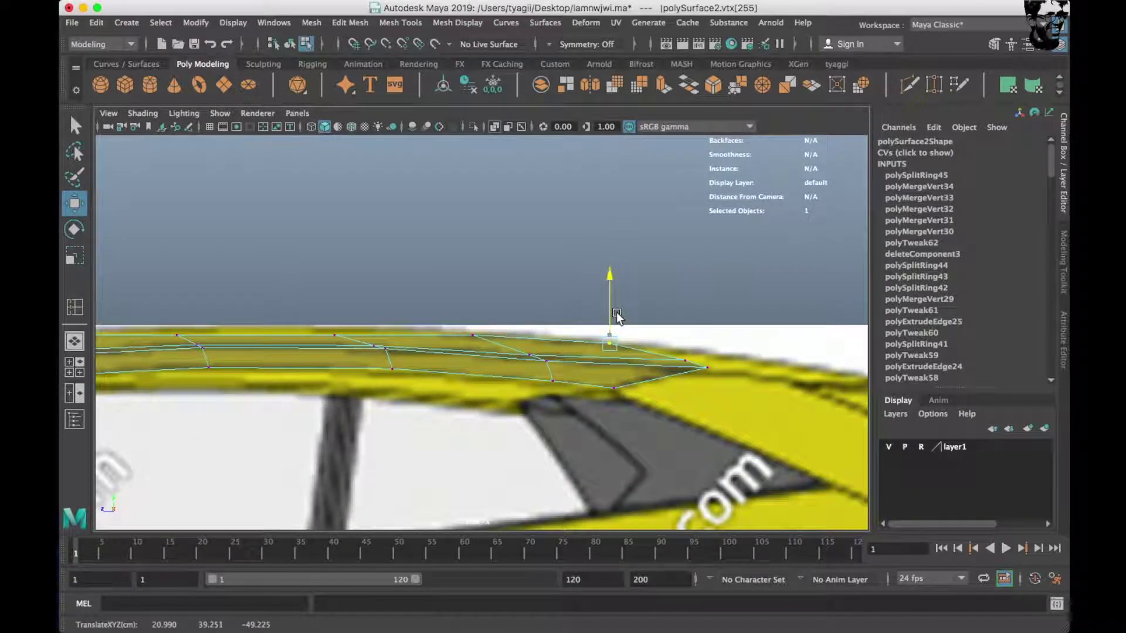
left_click(472, 334)
left_click(333, 334)
mouse_move(274, 351)
left_mouse_down("alt")
mouse_move(338, 343)
mouse_move(425, 302)
left_mouse_up("alt")
left_click(408, 299)
mouse_move(364, 302)
left_mouse_down("alt")
mouse_move(306, 314)
mouse_move(268, 295)
left_mouse_up("alt")
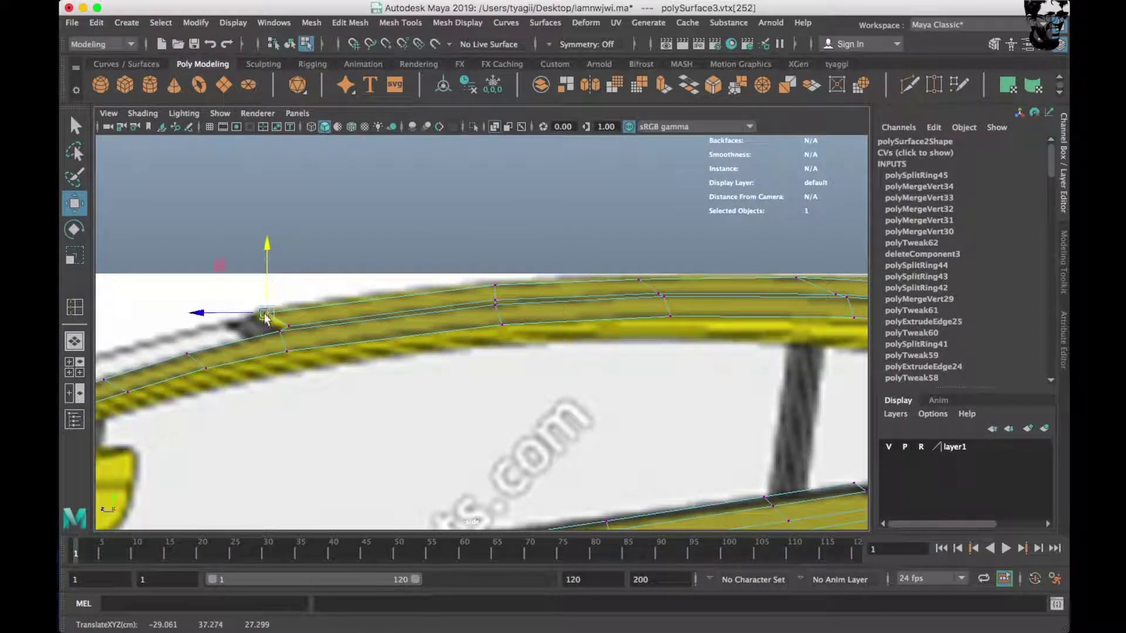
Inspect the whole polySurface2 shell in object mode from the perspective camera.
key("space")
key("space")
key("space")
key("space")
scroll(284, 301, "up", 5)
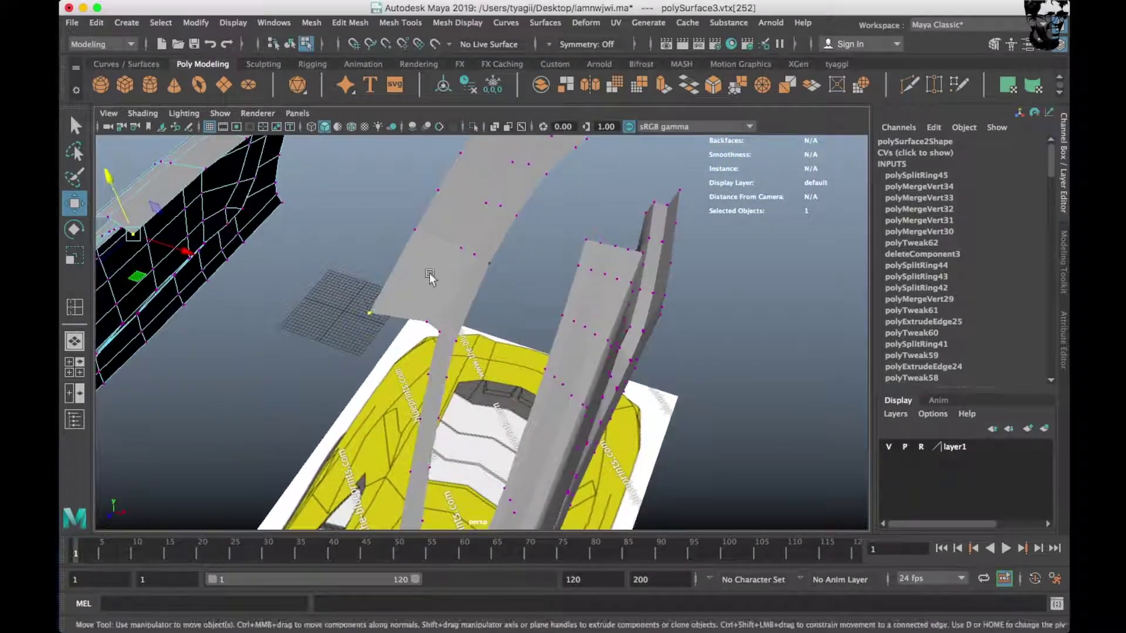
key("F8")
left_click(473, 252)
left_click(537, 247)
mouse_move(537, 248)
left_mouse_down("alt")
mouse_move(435, 292)
mouse_move(344, 247)
left_mouse_up("alt")
Return to the top view and select a vertex on the shell's rear edge.
key("space")
key("space")
scroll(324, 272, "down", 3)
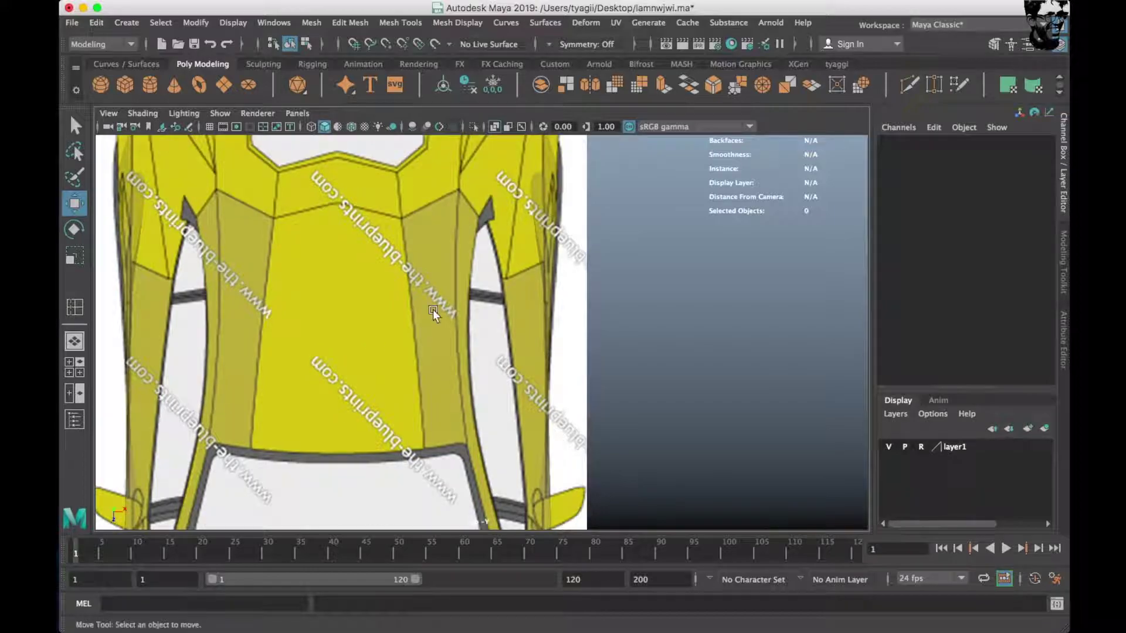
right_click_drag(431, 258, 428, 211)
right_click_drag(441, 271, 444, 272)
left_click(452, 277)
right_click_drag(519, 266, 519, 267, "shift")
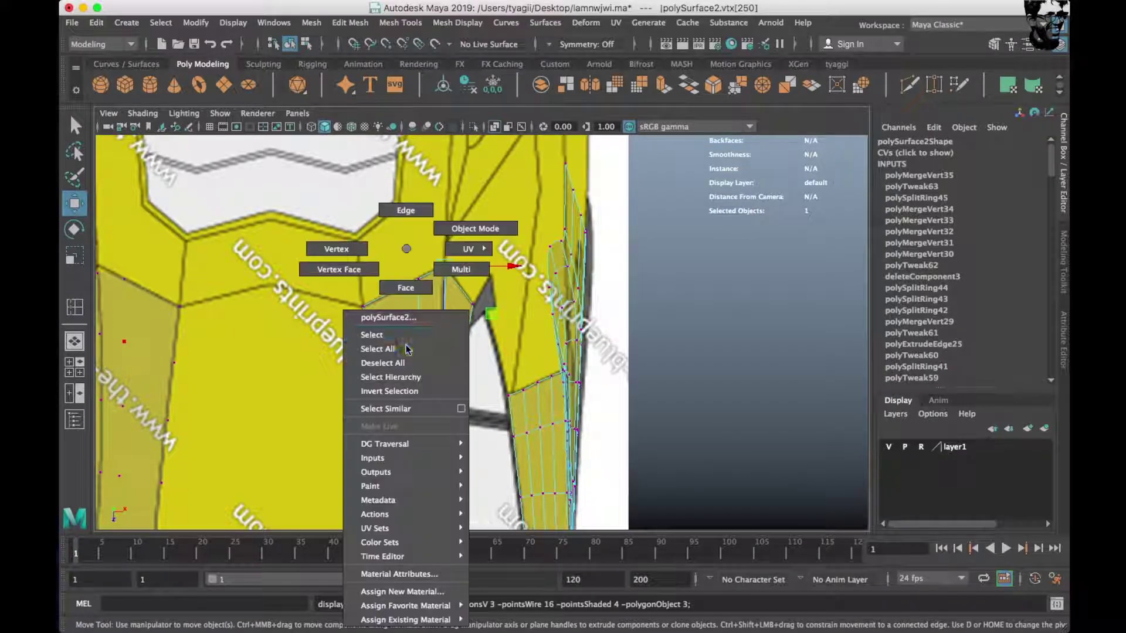
Extrude the shell's rear border edge into a new strip of faces over the rear deck.
left_click(375, 381)
mouse_move(410, 310)
middle_mouse_down("alt")
mouse_move(397, 304)
mouse_move(416, 229)
middle_mouse_up("alt")
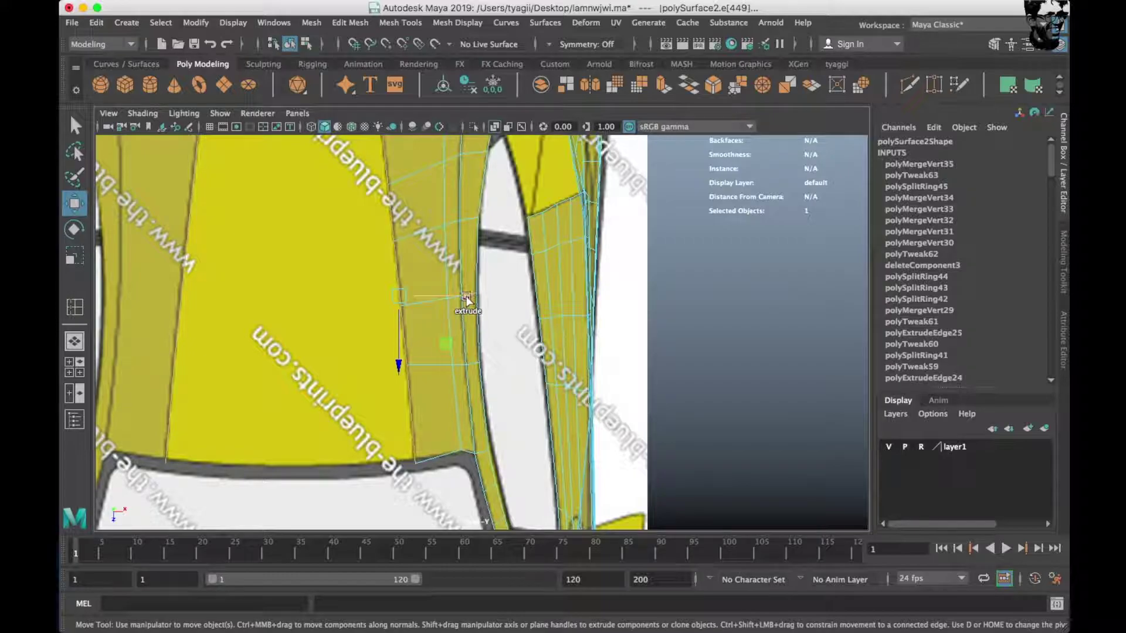
left_click_drag(467, 299, 403, 288, "shift")
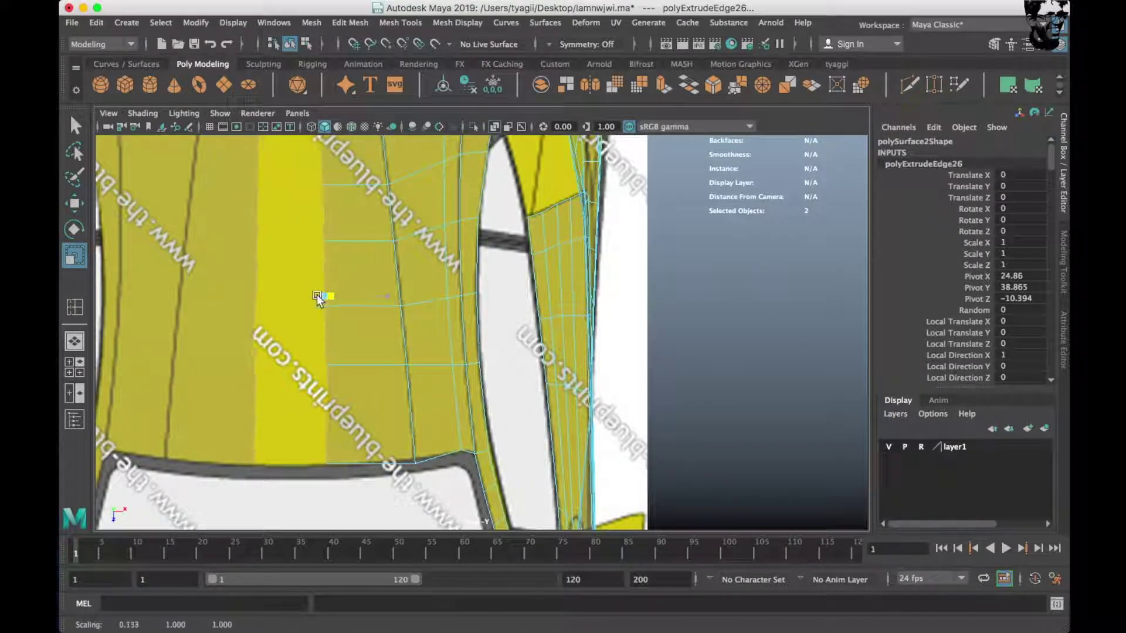
left_click_drag(395, 299, 362, 293, "shift")
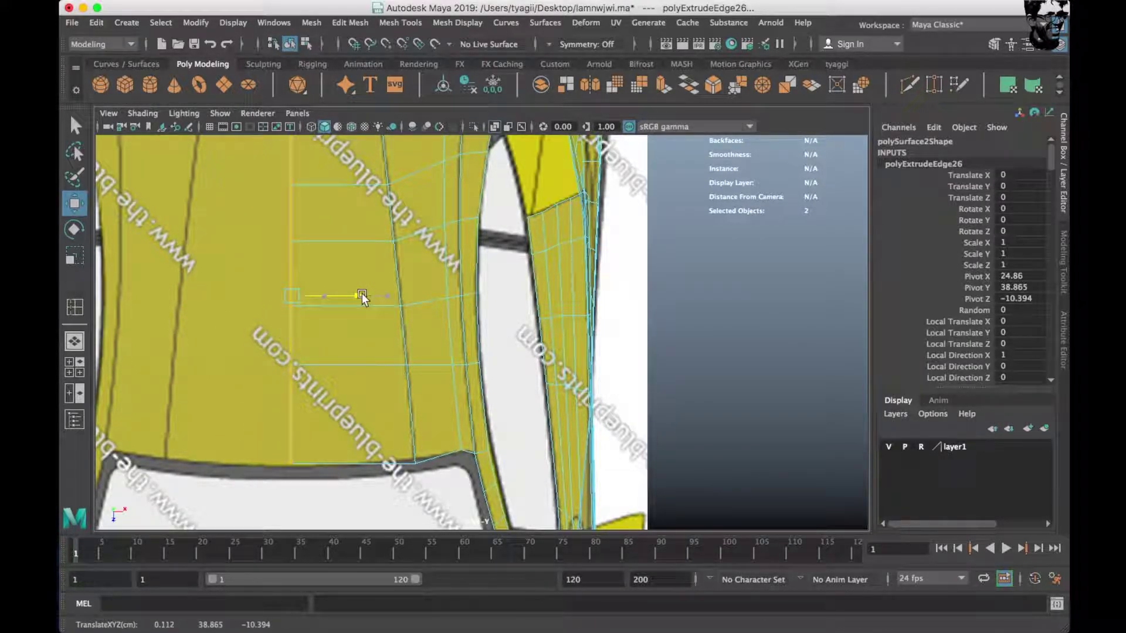
Check the new extrusion in the side and front views.
key("space")
key("space")
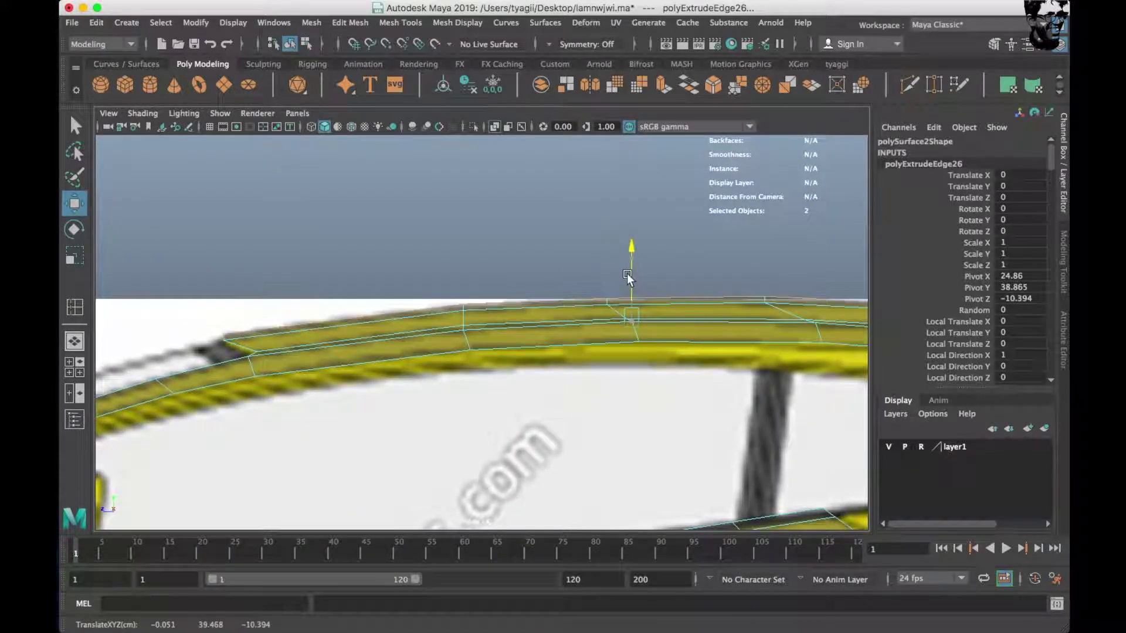
key("space")
key("space")
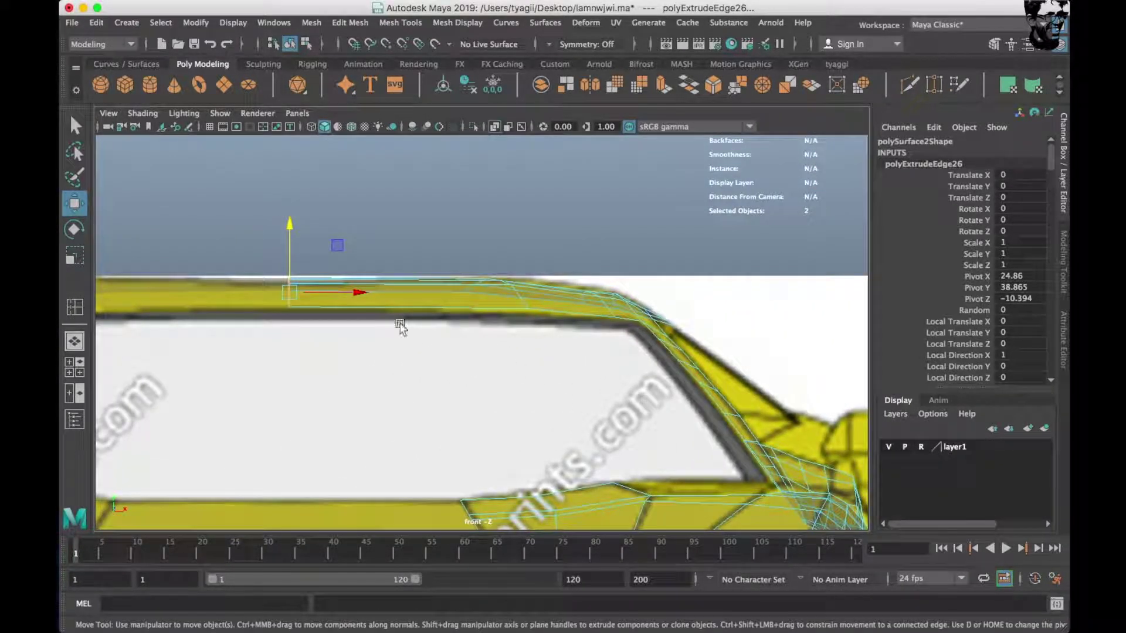
key("space")
key("space")
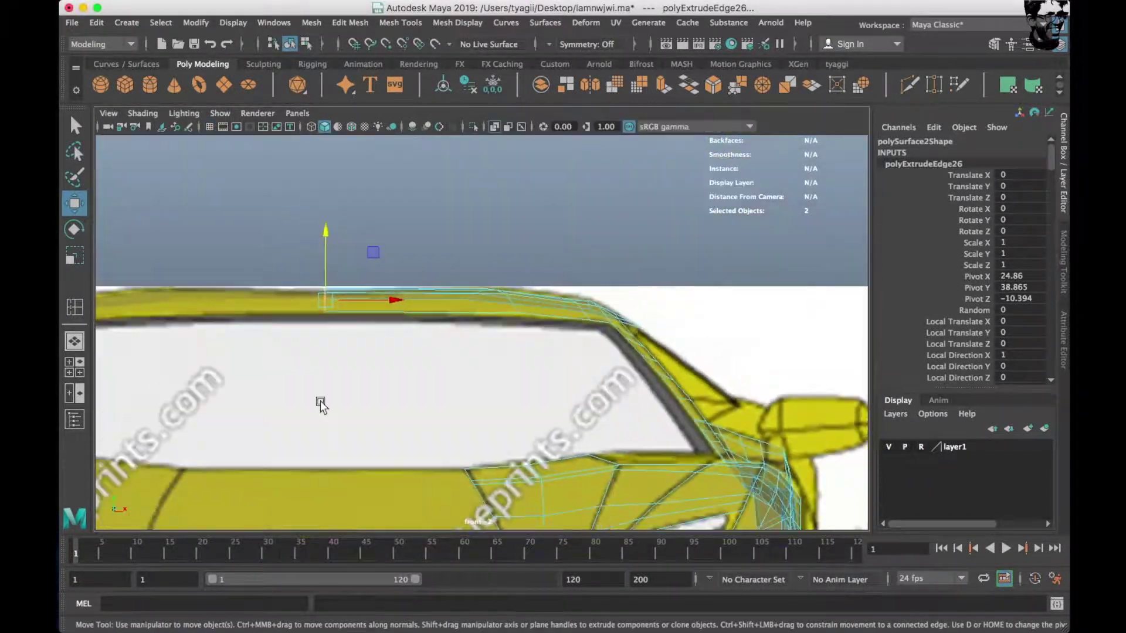
scroll(321, 405, "down", 2)
scroll(321, 404, "up", 2)
key("space")
key("space")
scroll(471, 360, "up", 5)
Undo back to the extruded edges and shift them sideways into place.
key("F8")
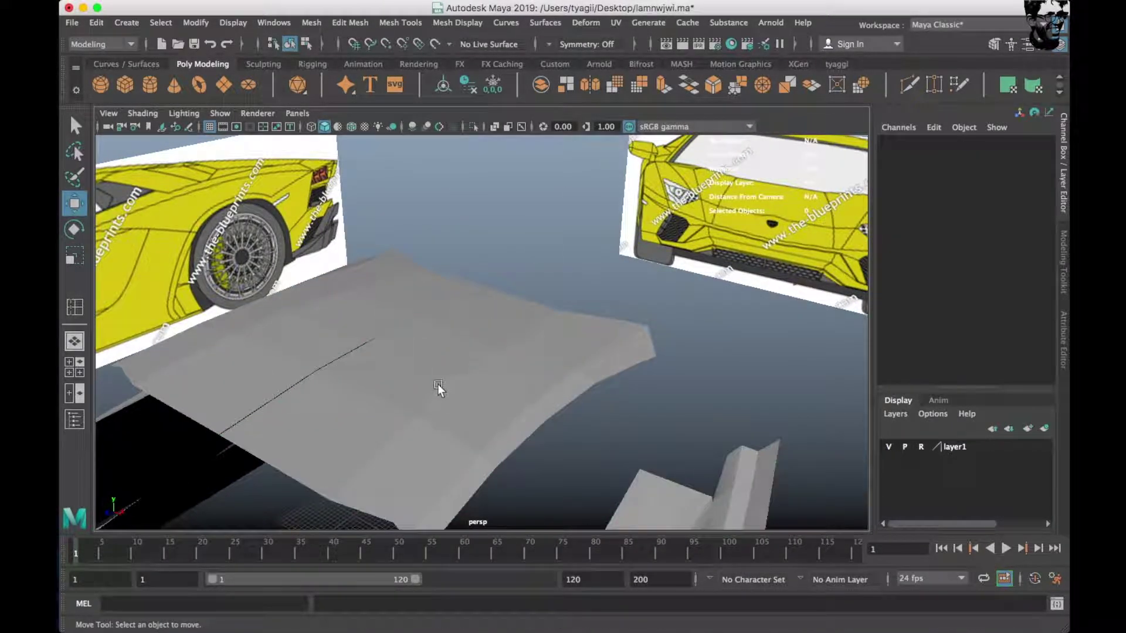
left_click(441, 400)
key("ctrl+z")
key("ctrl+z")
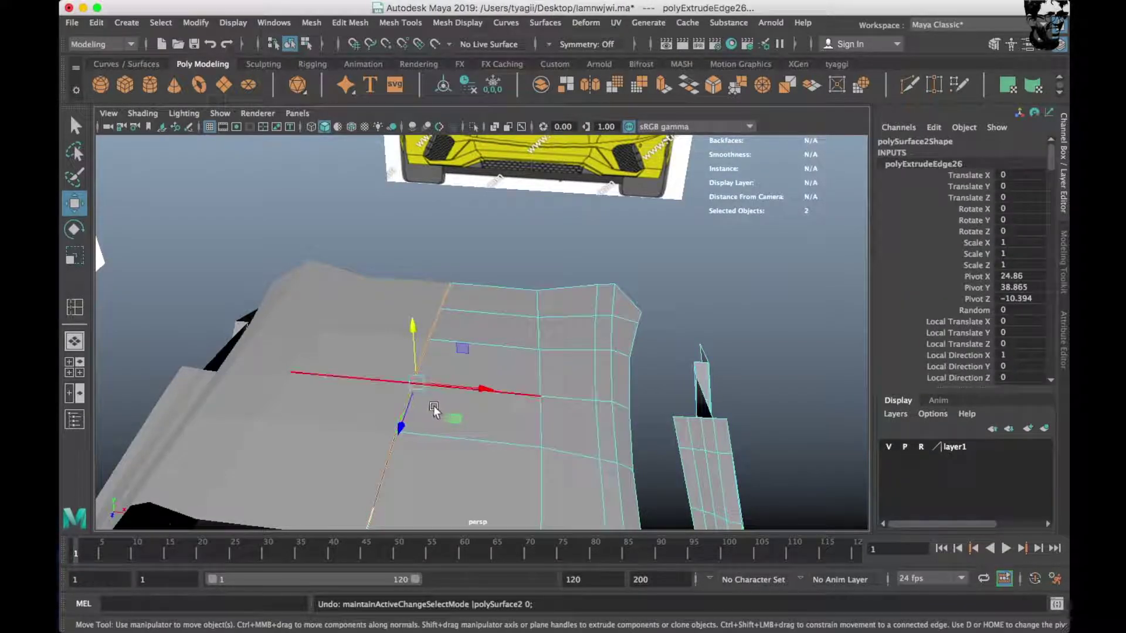
mouse_move(417, 382)
left_mouse_down()
mouse_move(471, 387)
mouse_move(425, 348)
left_mouse_up()
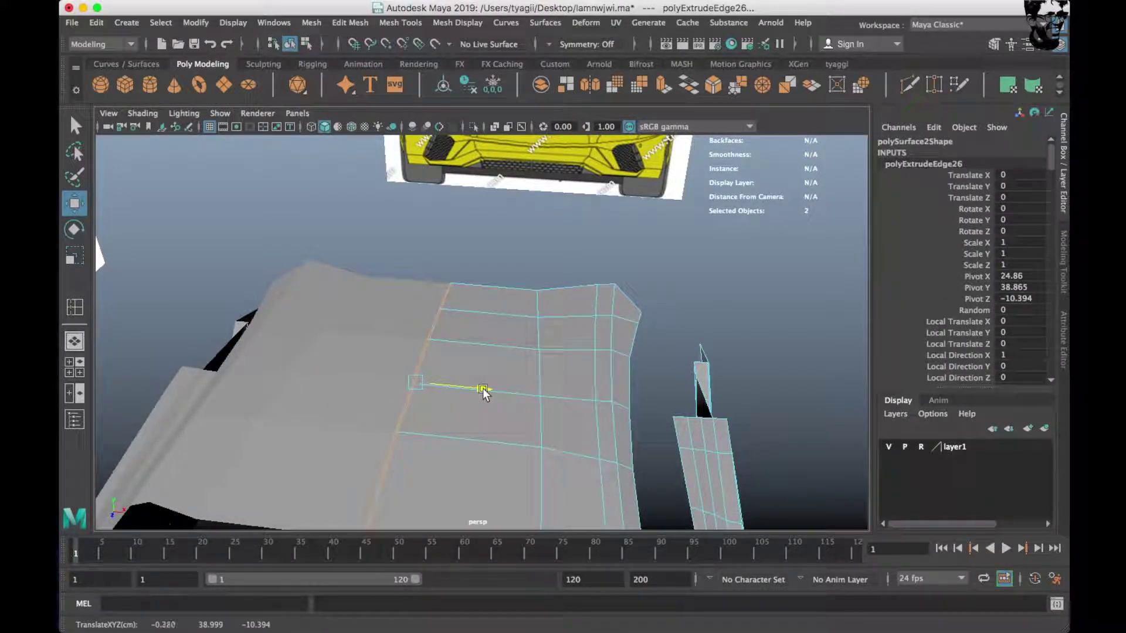
key("F8")
Orbit around the polySurface2 shell to compare it with the blueprints.
left_click_drag(686, 249, 541, 347, "alt")
left_click(542, 347)
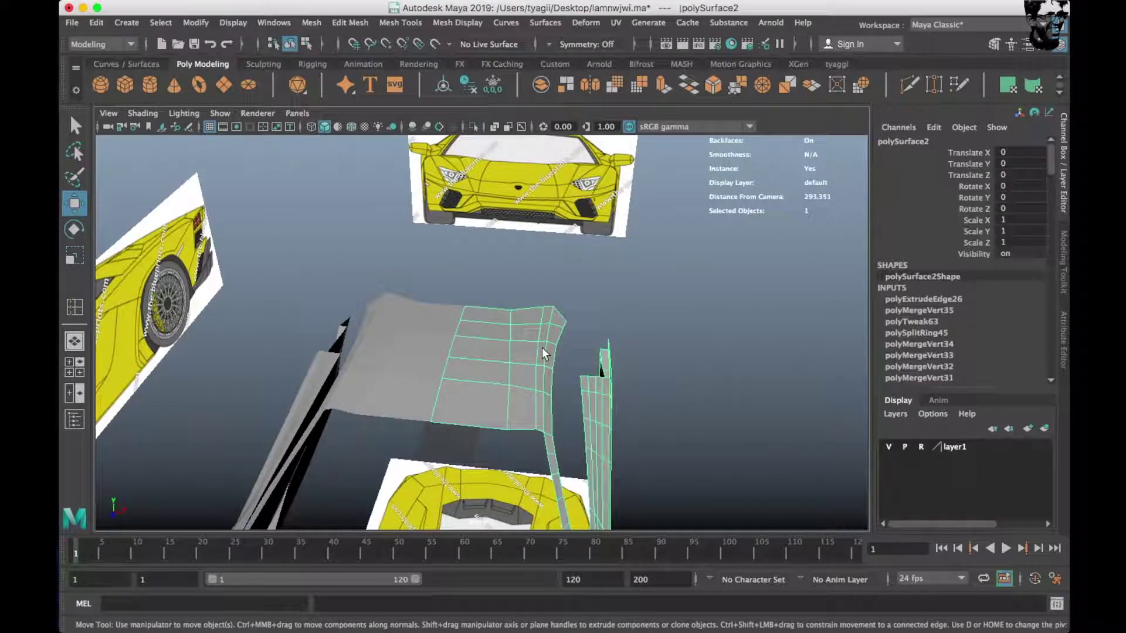
left_click(705, 278)
left_click_drag(706, 278, 520, 298, "alt")
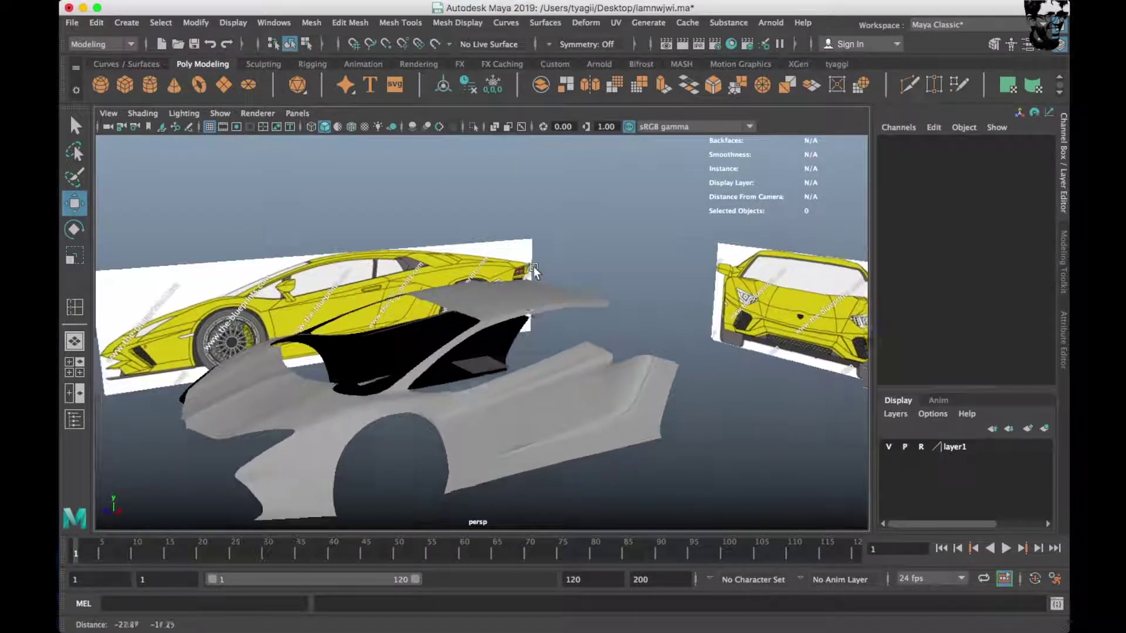
left_click(521, 297)
left_click_drag(440, 336, 417, 364, "alt")
key("space")
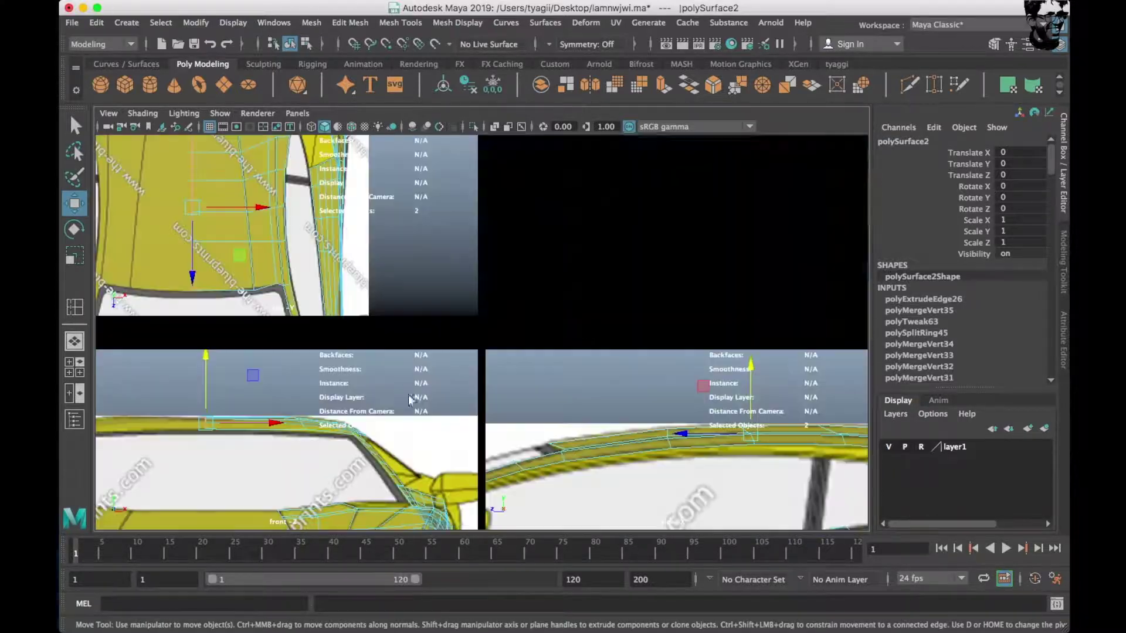
key("space")
scroll(403, 286, "down", 5)
scroll(399, 386, "down", 3)
Move the rear corner vertex onto the blueprint outline.
mouse_move(457, 249)
right_mouse_down()
mouse_move(459, 361)
mouse_move(387, 249)
right_mouse_up()
left_click(368, 403)
left_click_drag(368, 403, 367, 394)
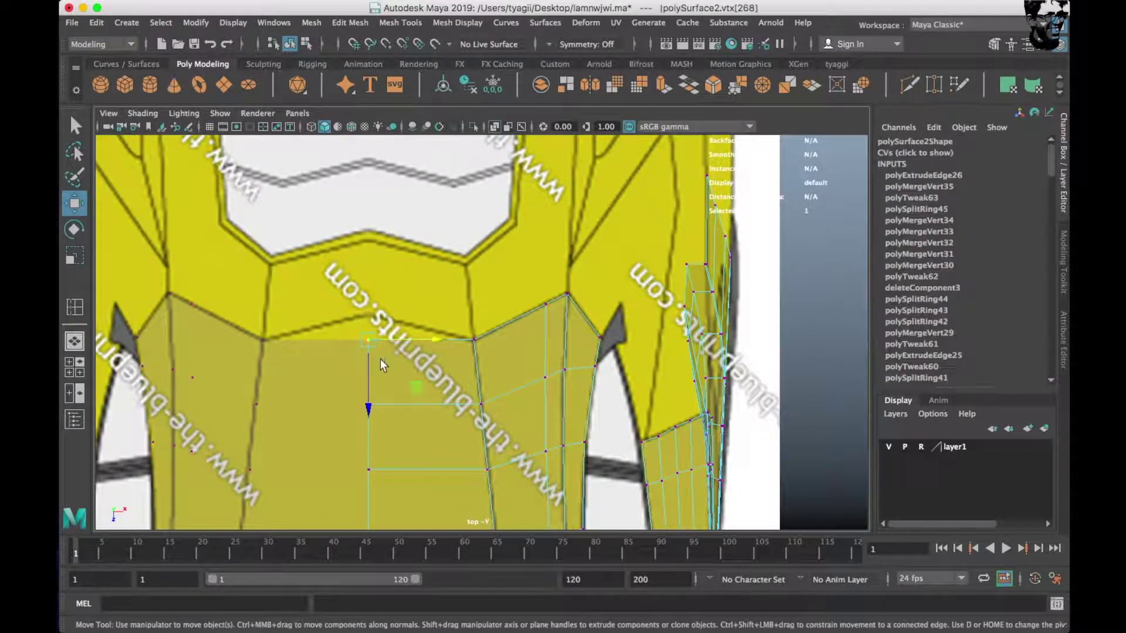
scroll(511, 357, "up", 3)
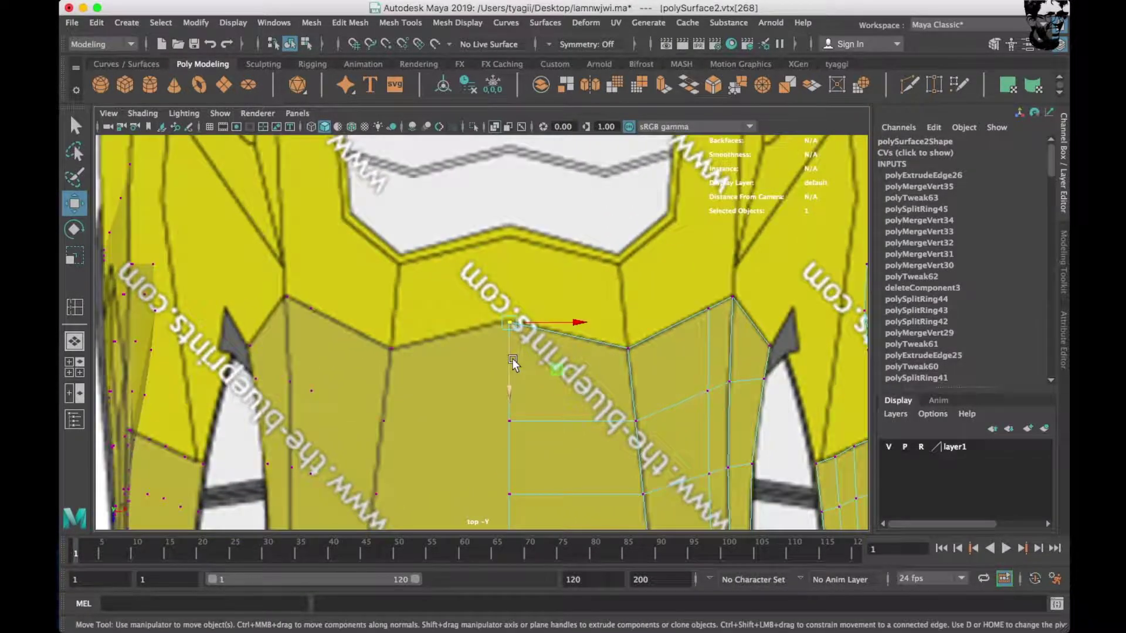
scroll(529, 357, "up", 2)
right_click(530, 249)
Extrude the rear border edge e[477] into a new face pulled back toward the car's rear.
right_click_drag(538, 245, 531, 210)
left_click(498, 352)
key("ctrl+e")
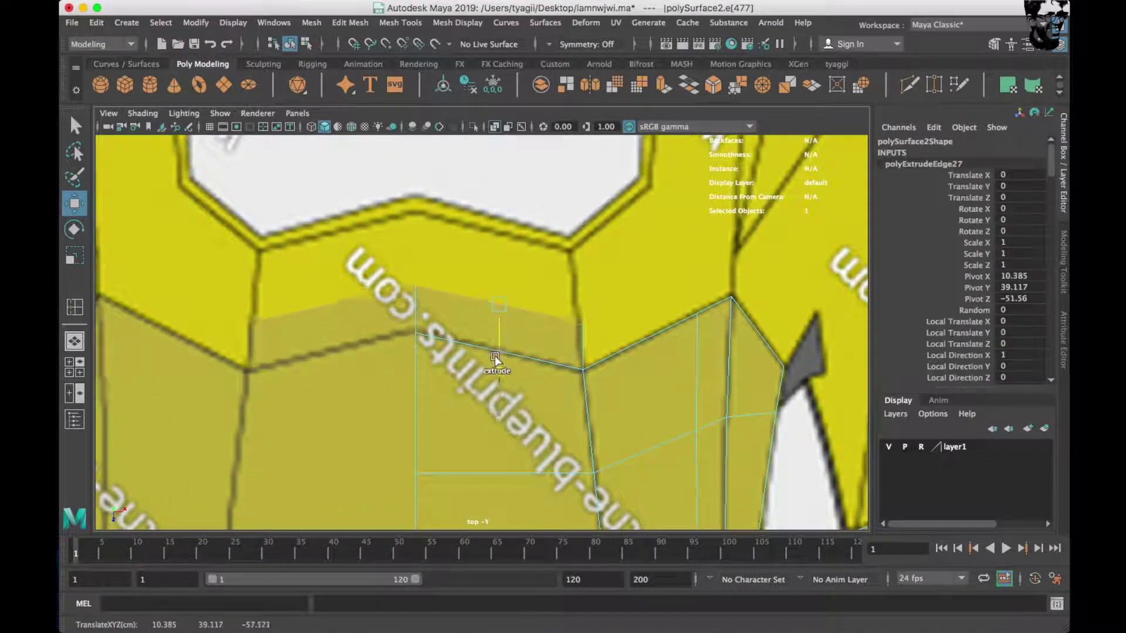
left_click_drag(499, 352, 490, 302)
scroll(487, 293, "up", 2)
Lower the new face's corner vertex vtx[270] on Y onto the blueprint's rear deck line in side view.
right_click_drag(478, 246, 411, 251)
left_click(519, 286)
key("space")
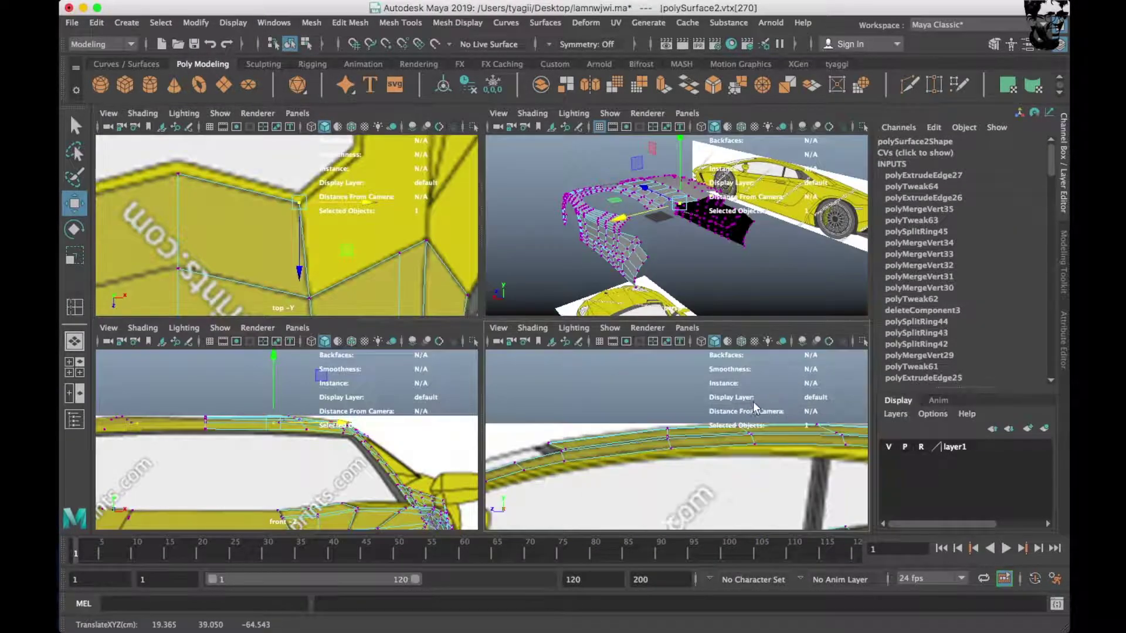
key("space")
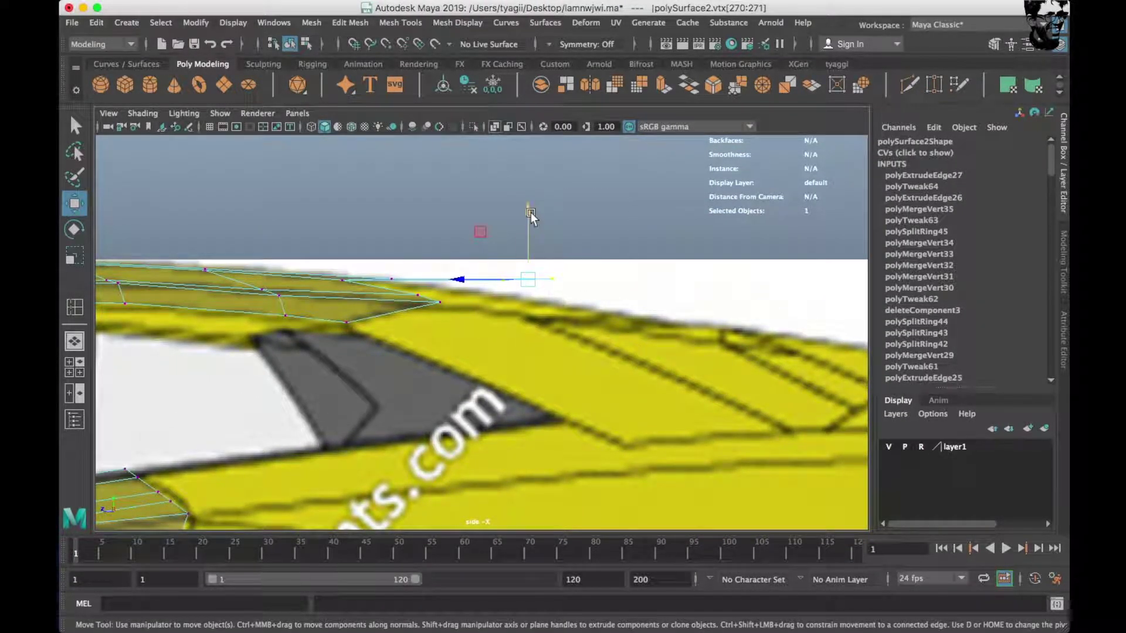
left_click_drag(531, 213, 531, 236)
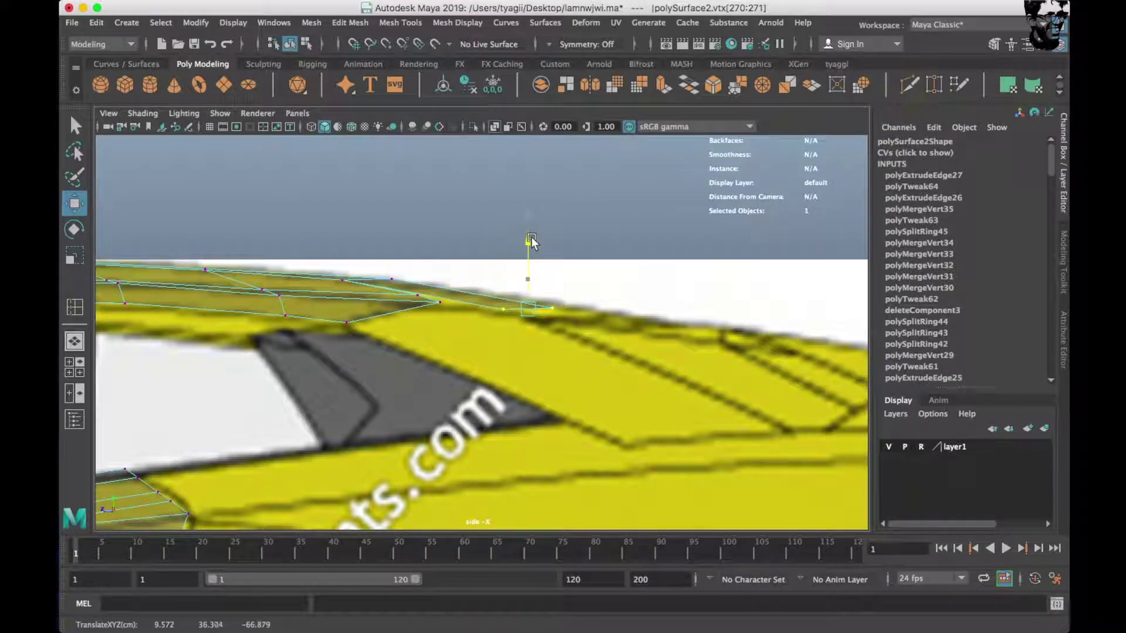
key("space")
key("space")
Inspect the new face in perspective, then reframe the side and top views over the rear deck.
mouse_move(586, 352)
left_mouse_down("alt")
mouse_move(608, 364)
mouse_move(449, 359)
left_mouse_up("alt")
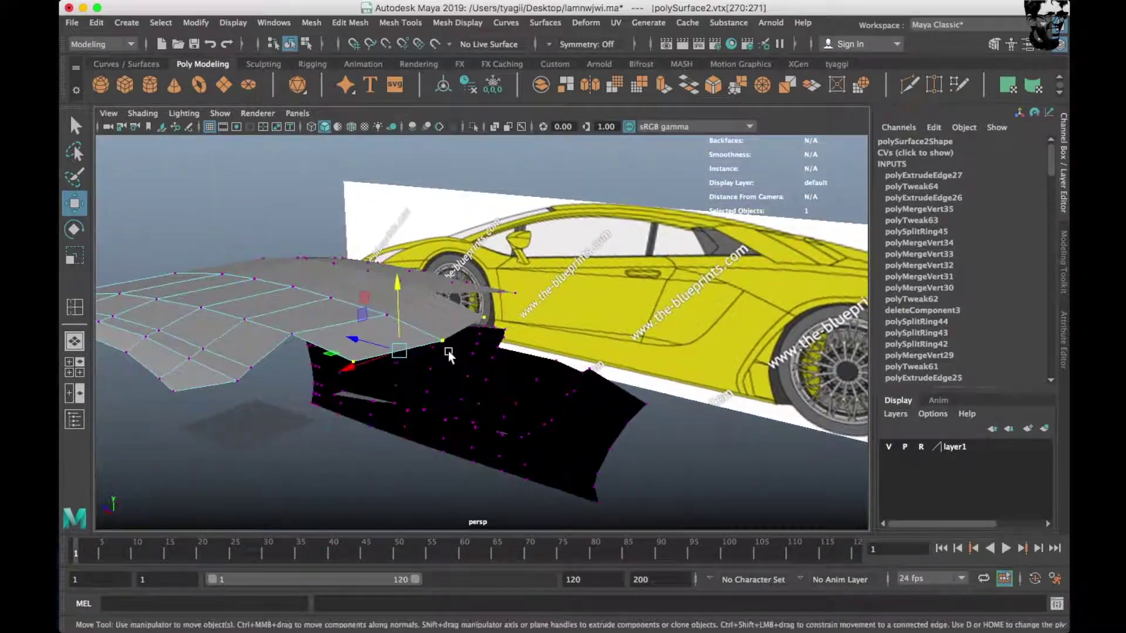
key("space")
key("space")
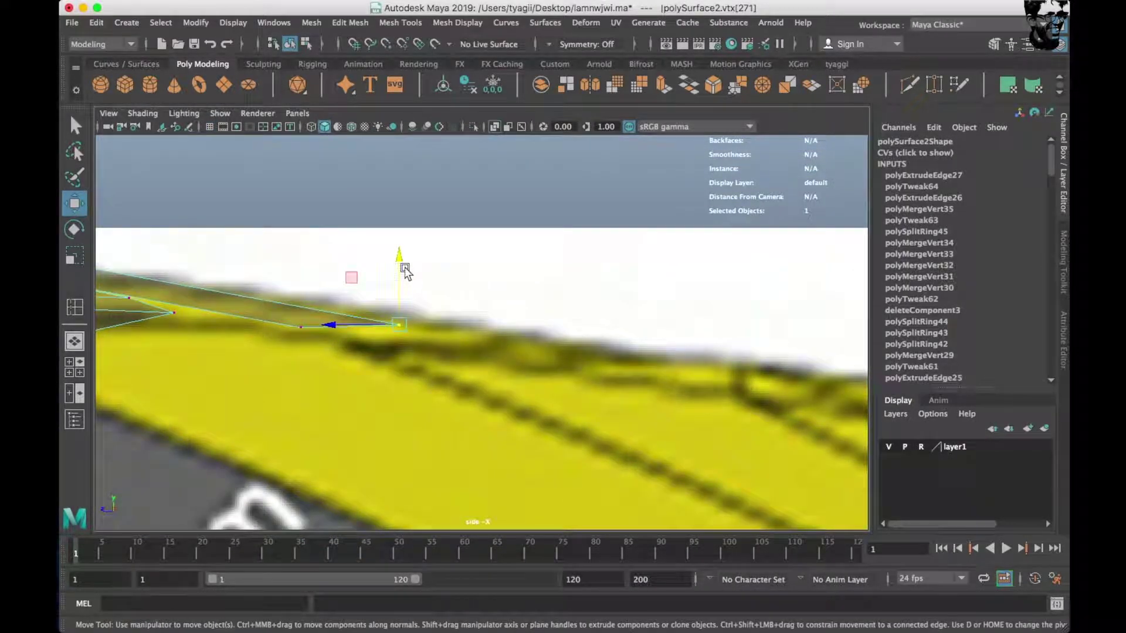
middle_click_drag(332, 345, 668, 335, "alt")
key("space")
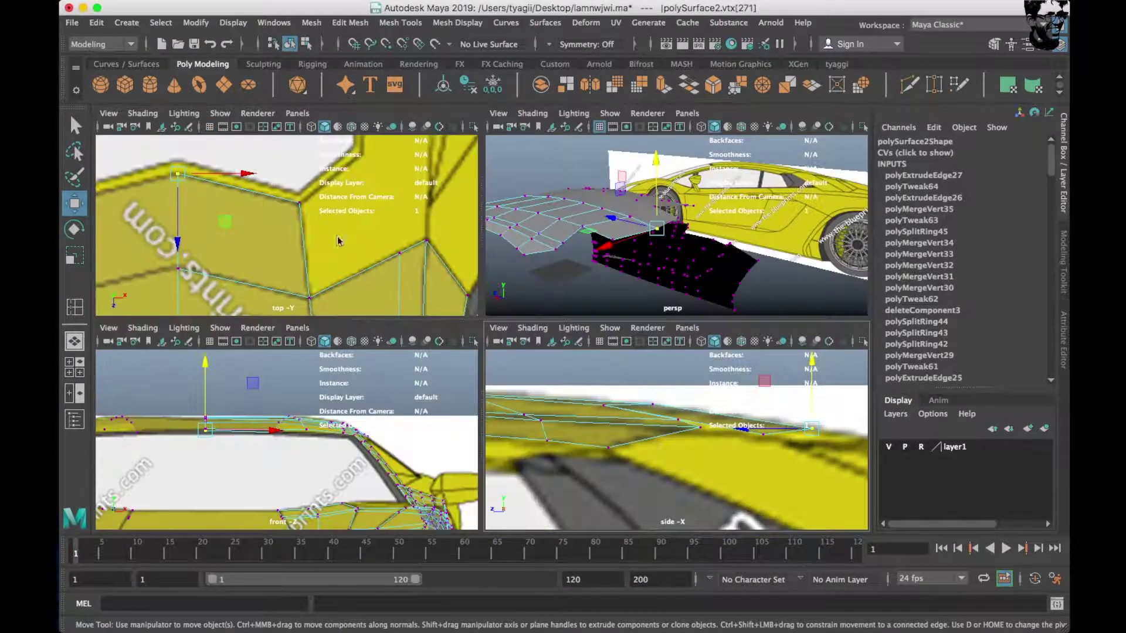
key("space")
middle_click_drag(336, 237, 576, 309, "alt")
scroll(576, 309, "up", 2)
right_click_drag(599, 350, 601, 329)
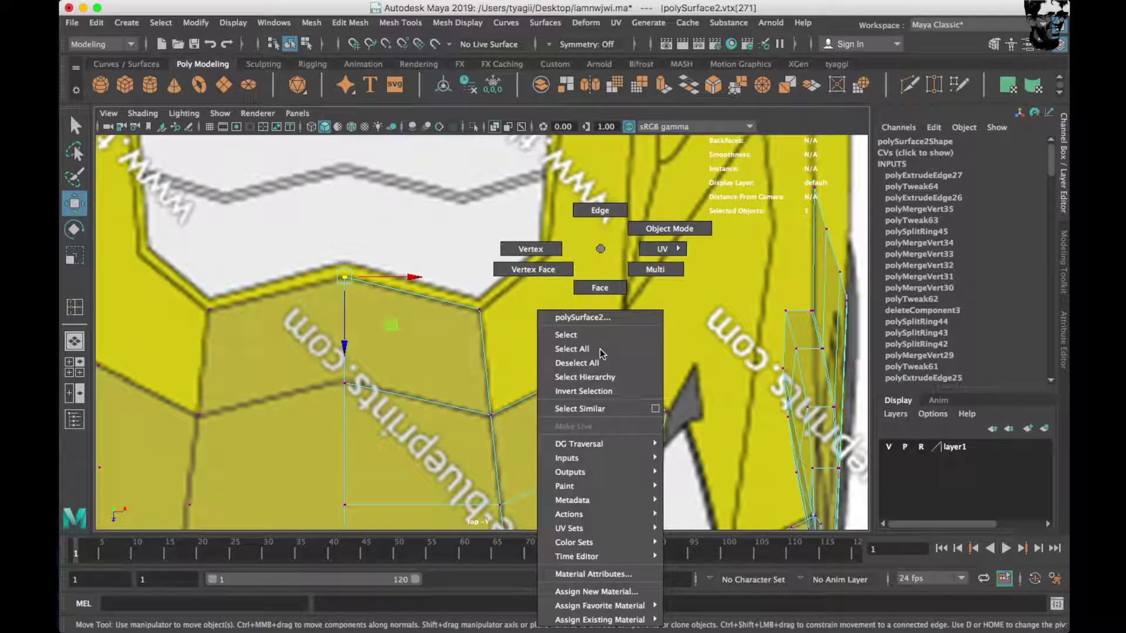
Extrude the next rear border edge into a new face and orbit to check it.
left_click(578, 386)
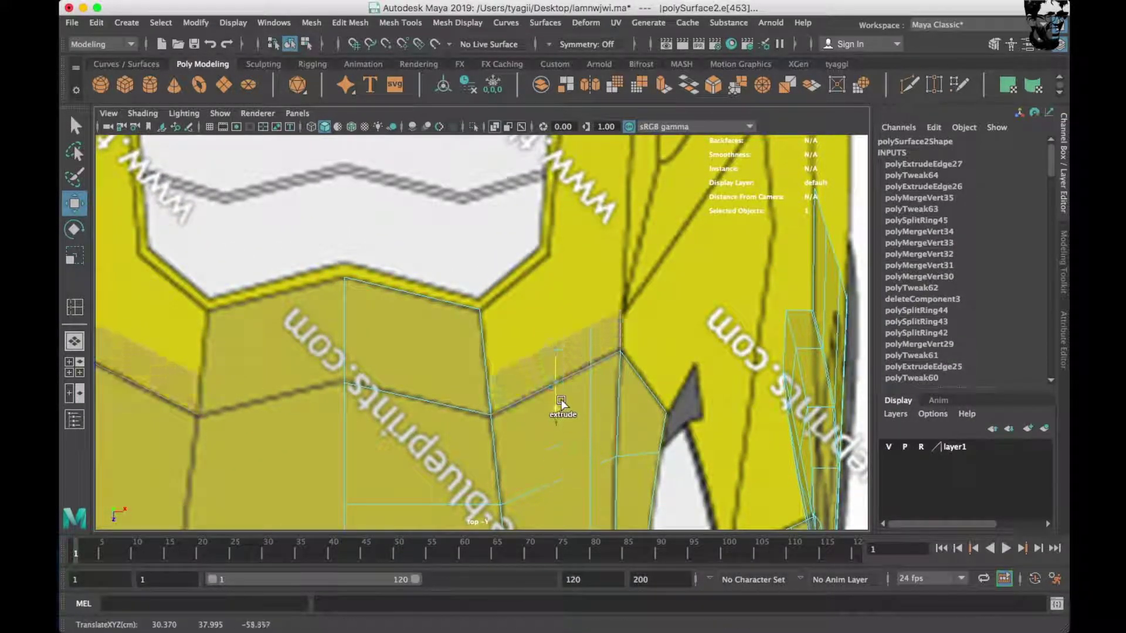
left_click_drag(578, 431, 481, 343, "shift")
scroll(677, 271, "up", 3)
key("space")
mouse_move(677, 271)
left_mouse_down()
mouse_move(677, 235)
mouse_move(515, 364)
mouse_move(566, 273)
mouse_move(636, 352)
mouse_move(622, 328)
mouse_move(646, 319)
left_mouse_up()
Snap the new face's stray corner vertex onto its neighbour and merge the overlapping pair.
right_click_drag(615, 322, 589, 322)
left_click(588, 277)
left_click_drag(588, 276, 582, 278)
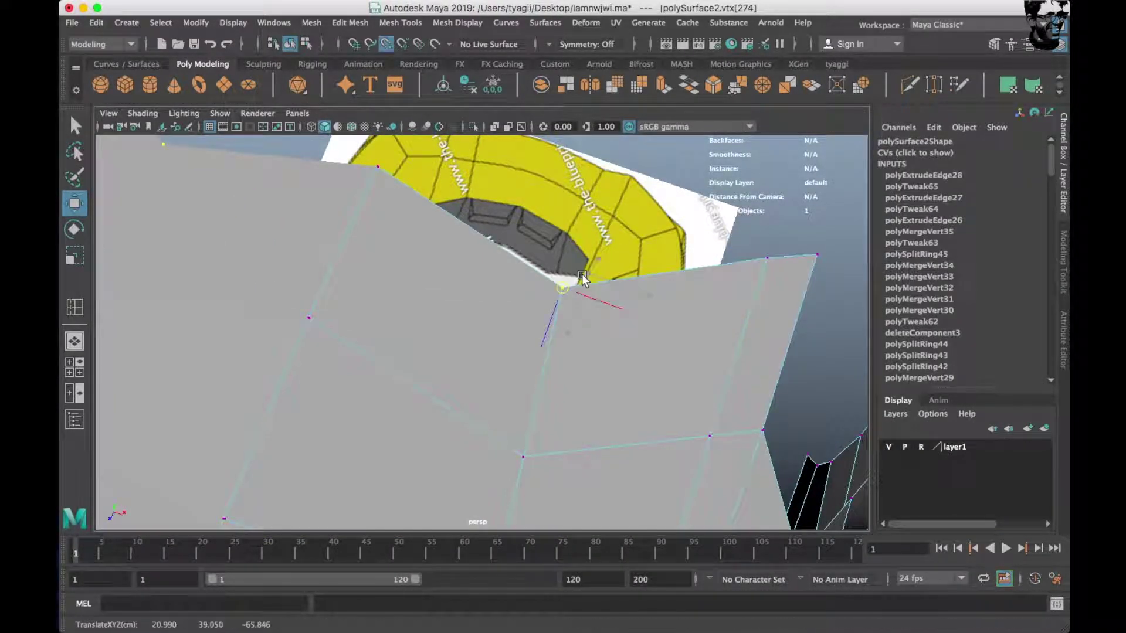
right_click_drag(595, 333, 680, 238, "shift")
left_click_drag(680, 237, 629, 256, "alt")
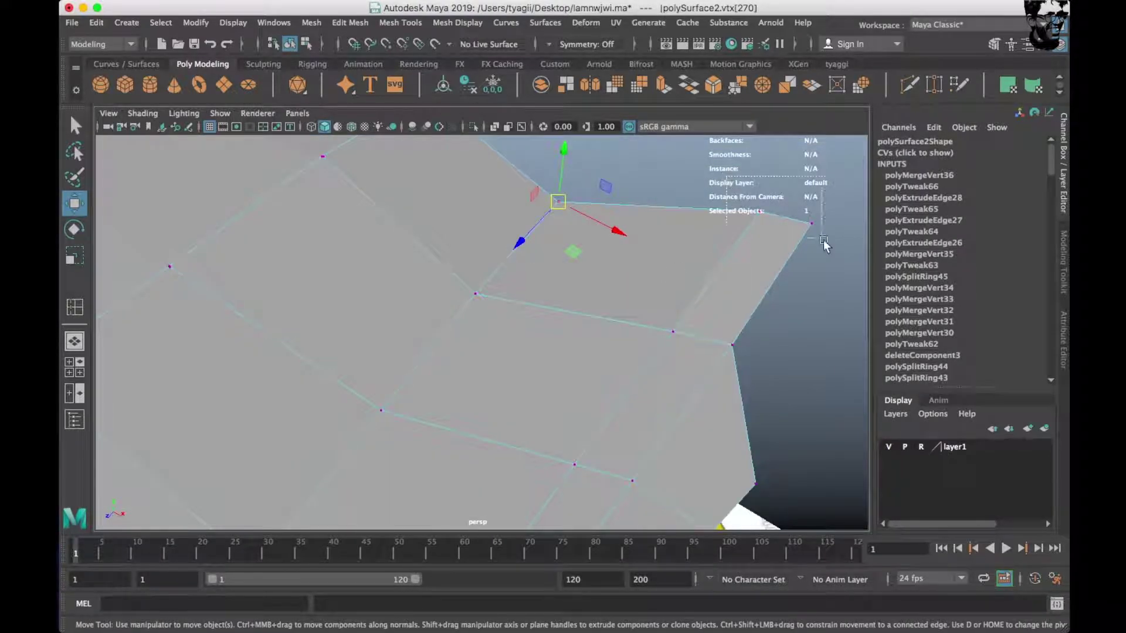
Move the rear deck vertices in side view to match the blueprint roofline, undoing one move.
key("space")
key("space")
left_click_drag(626, 221, 628, 253)
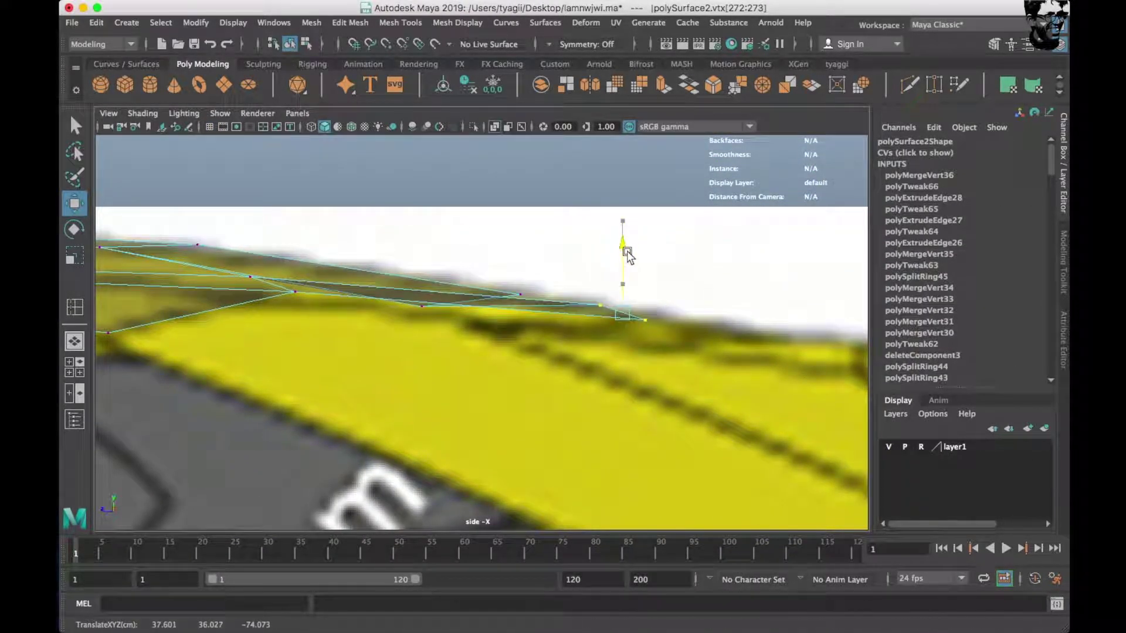
left_click_drag(630, 308, 631, 312)
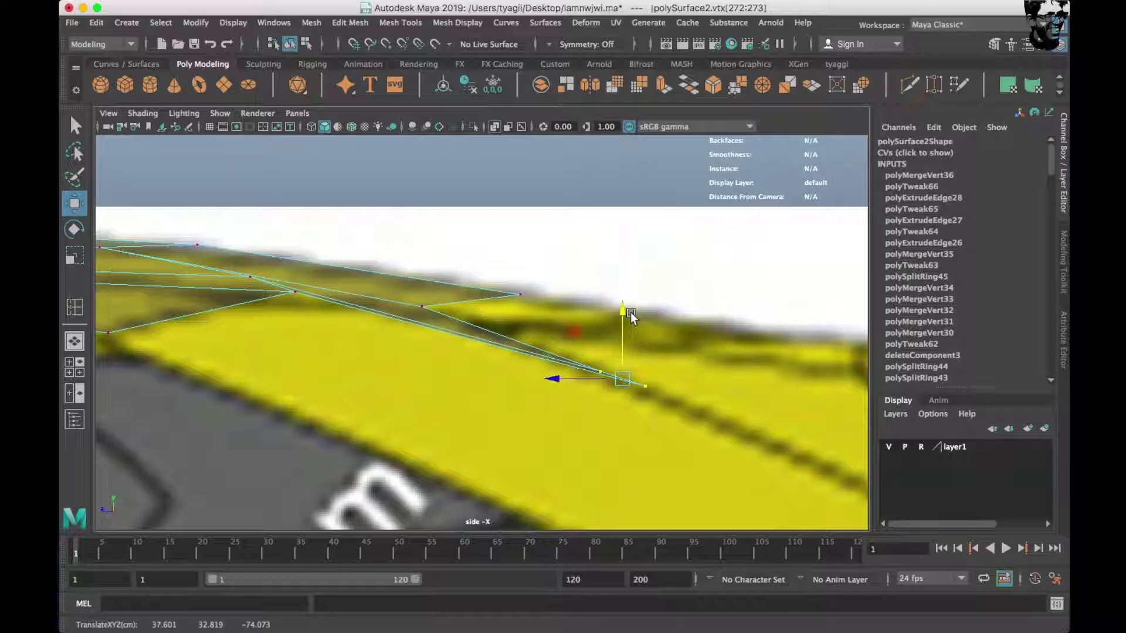
left_click(636, 308)
key("space")
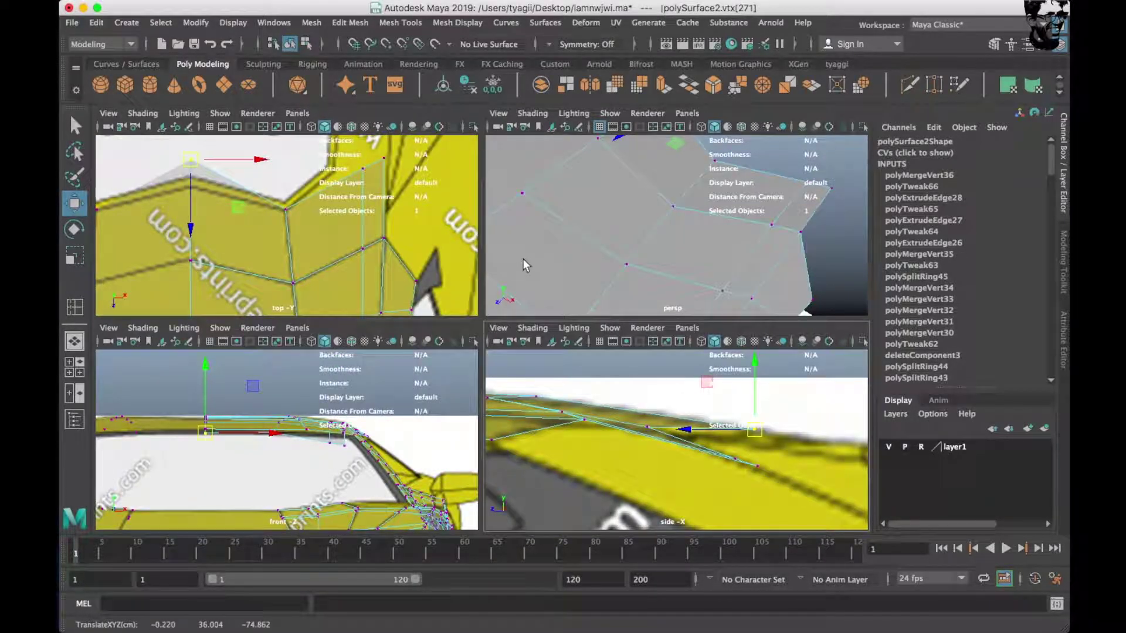
key("ctrl+z")
middle_click(648, 430)
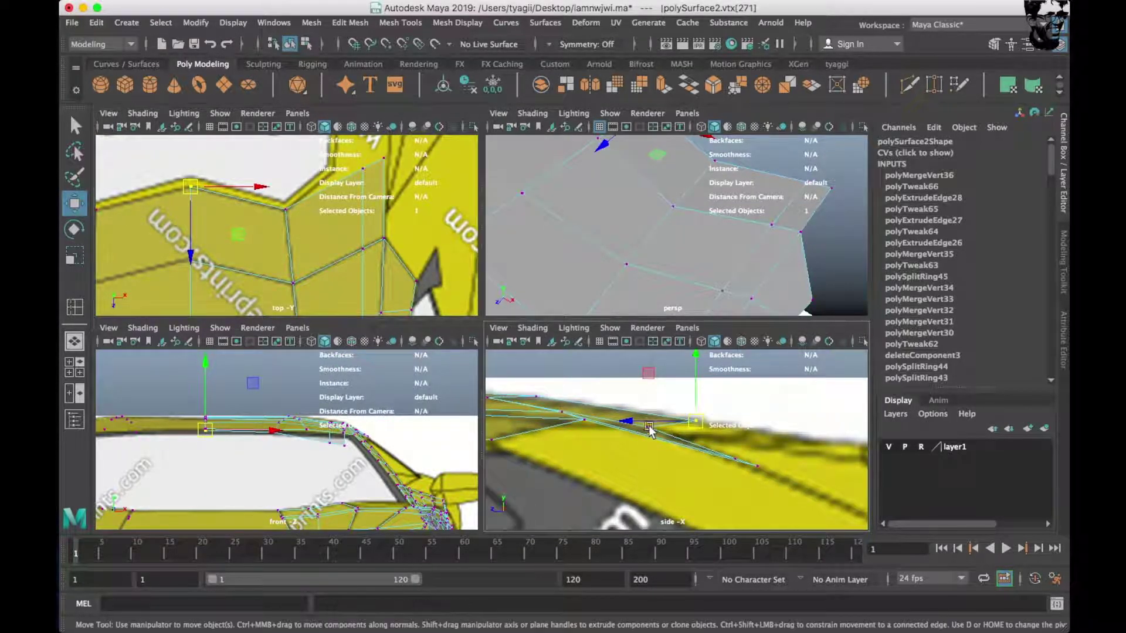
mouse_move(649, 434)
middle_mouse_down()
mouse_move(670, 441)
mouse_move(663, 412)
middle_mouse_up()
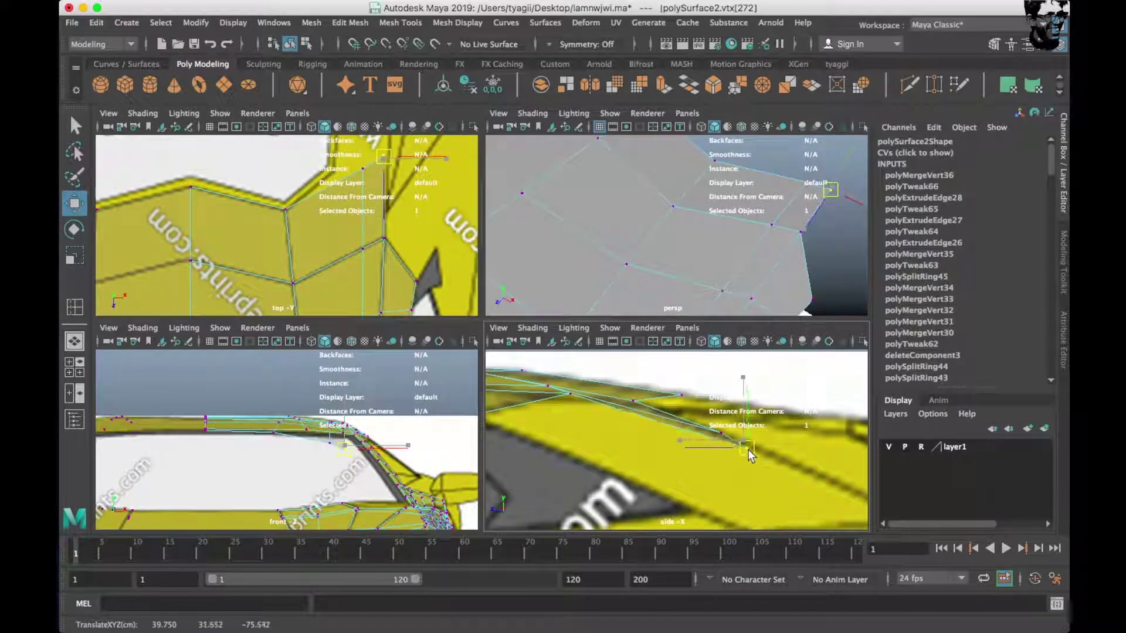
Reframe the top and side views around the rear deck.
key("space")
scroll(419, 267, "down", 3)
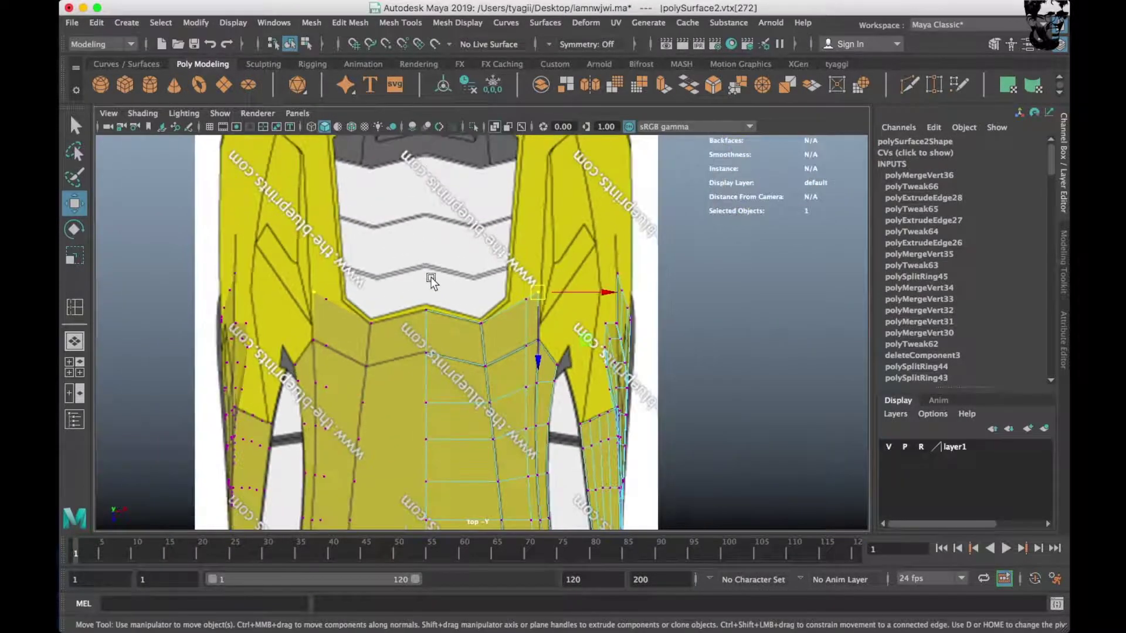
key("space")
key("space")
key("space")
scroll(659, 362, "down", 3)
middle_click_drag(659, 361, 690, 410, "alt")
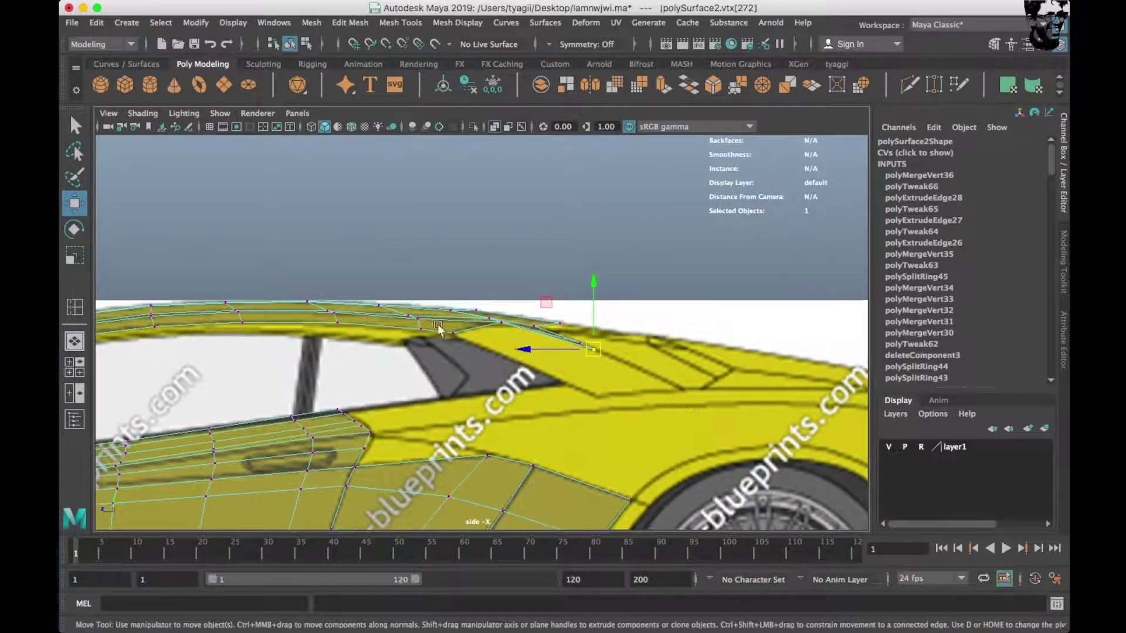
key("space")
key("space")
scroll(300, 276, "up", 3)
scroll(351, 264, "up", 2)
right_click_drag(520, 244, 516, 339)
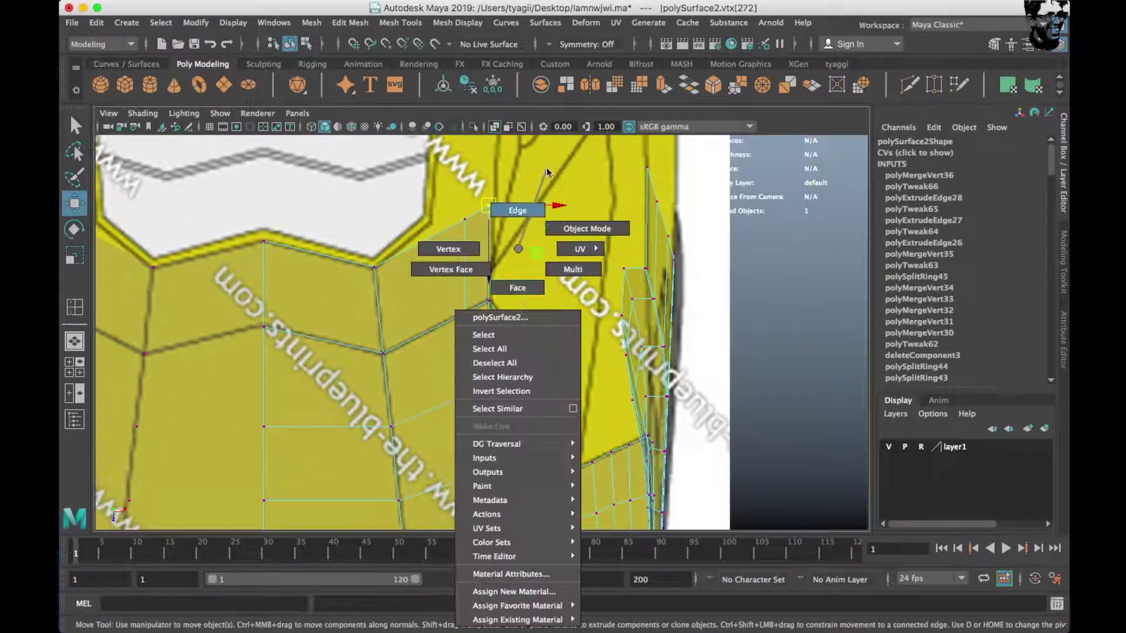
Extrude the deck panel's rear edge into a new face and fit it to the side blueprint.
left_click(516, 338)
key("space")
key("space")
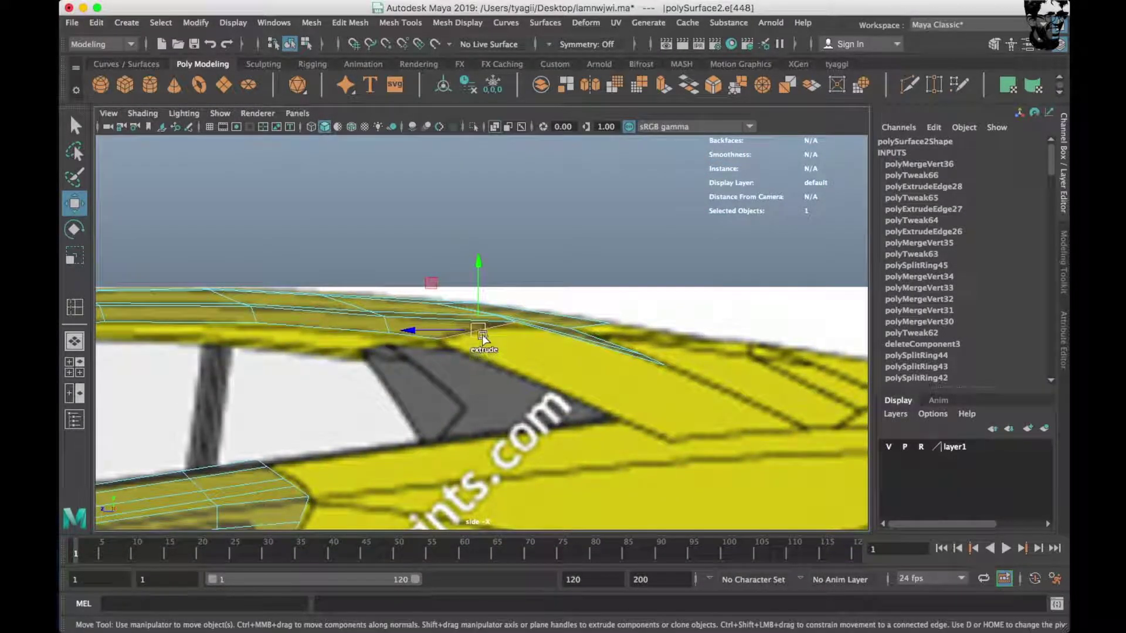
left_click_drag(482, 334, 689, 421, "shift")
key("space")
key("space")
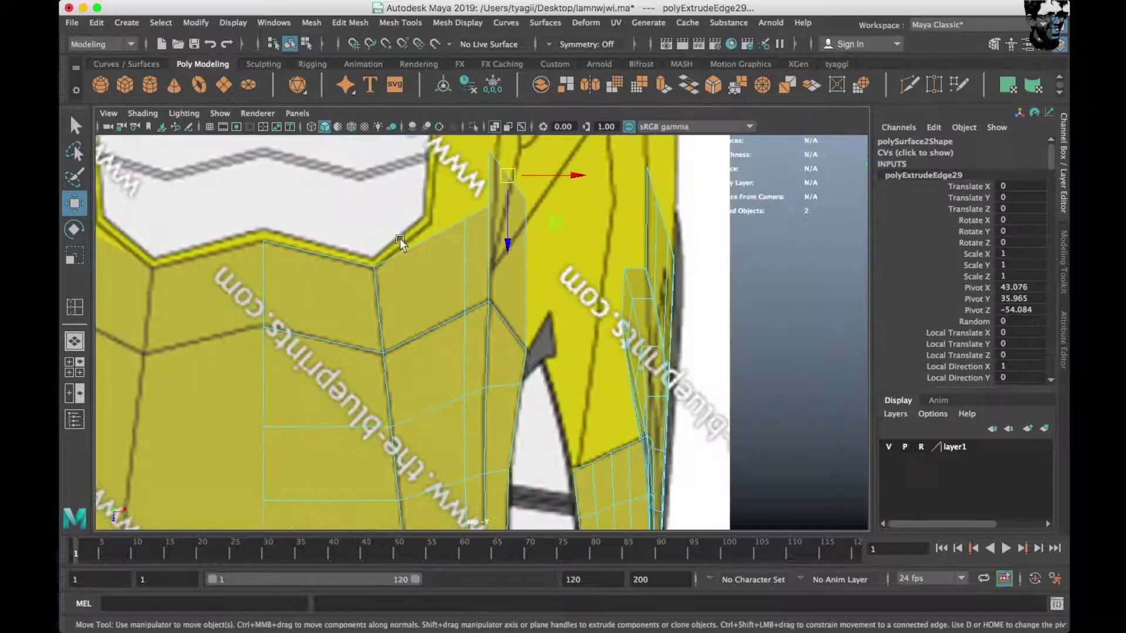
left_click_drag(579, 241, 586, 228)
key("space")
key("space")
scroll(420, 197, "up", 3)
scroll(423, 198, "up", 1)
Insert an edge loop across the new face and move its corner vertex onto the blueprint body line.
mouse_move(573, 246)
right_mouse_down()
mouse_move(639, 230)
mouse_move(499, 262)
mouse_move(486, 295)
right_mouse_up()
left_click(518, 272)
left_click(516, 273)
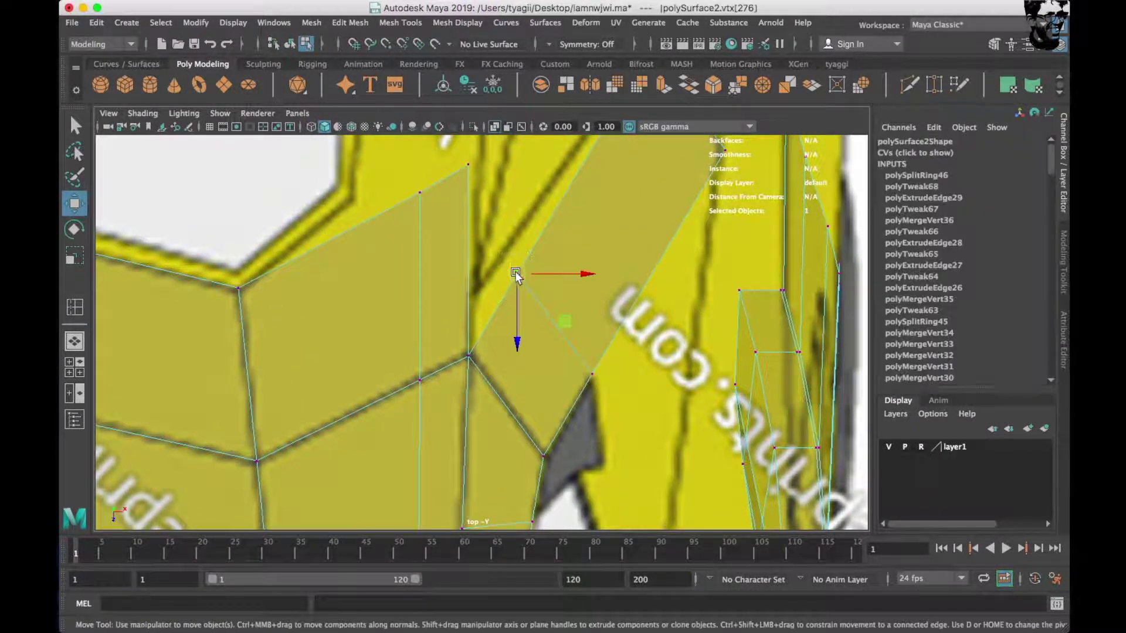
left_click_drag(517, 273, 475, 295)
middle_click_drag(475, 296, 403, 425, "alt")
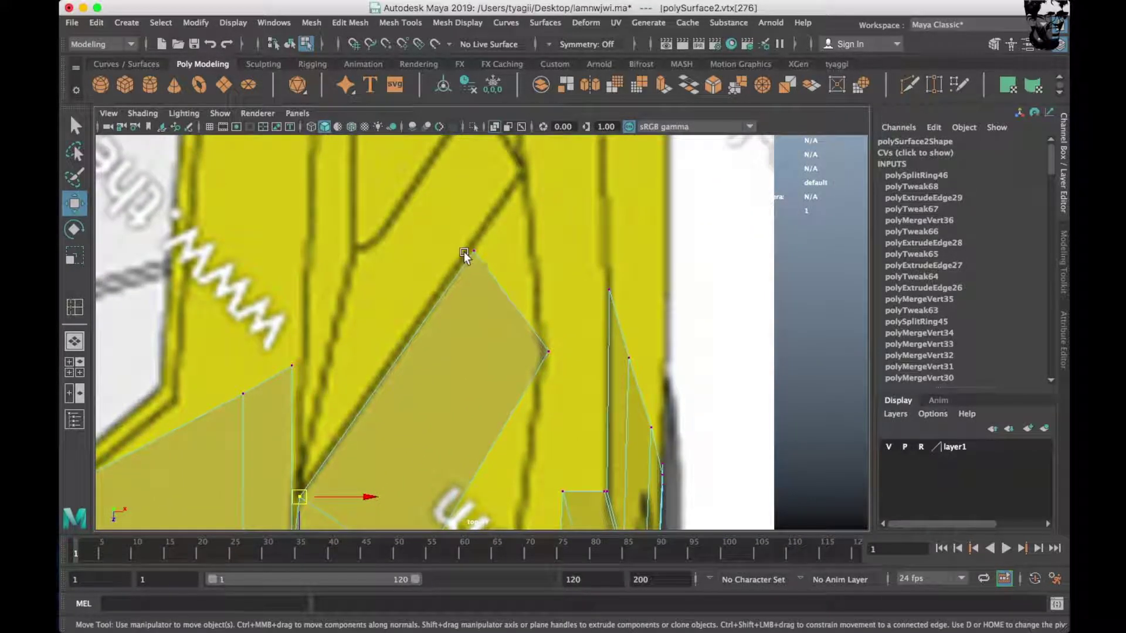
middle_click_drag(523, 182, 550, 249, "alt")
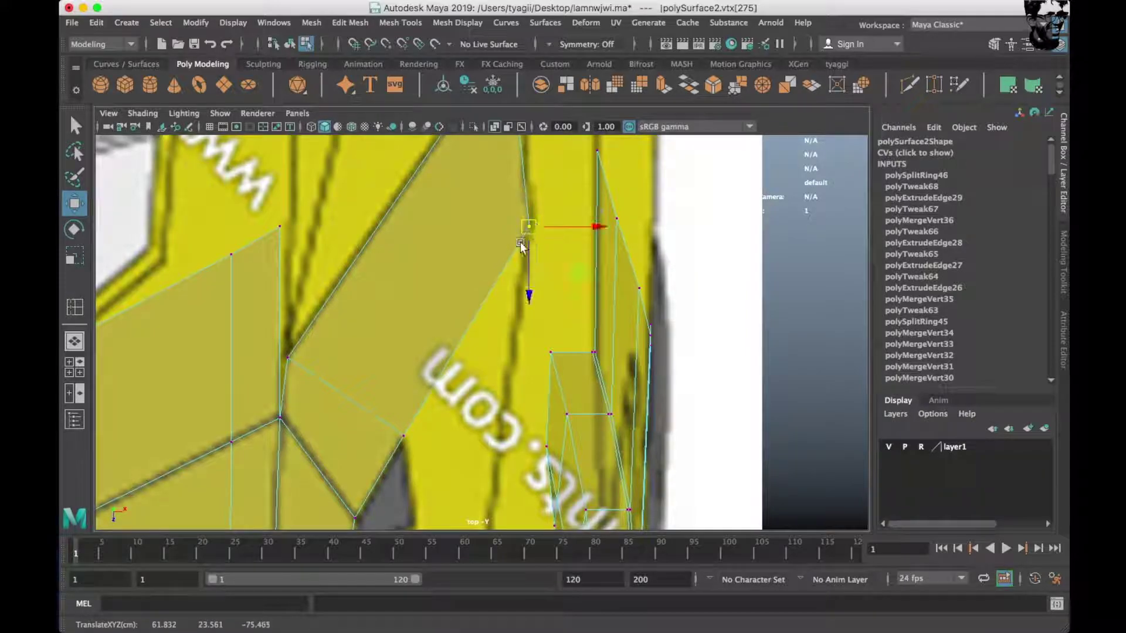
middle_click_drag(519, 242, 478, 199, "alt")
Add another edge loop across the extruded face and reposition its mid-loop vertex.
right_click(447, 230)
key("space")
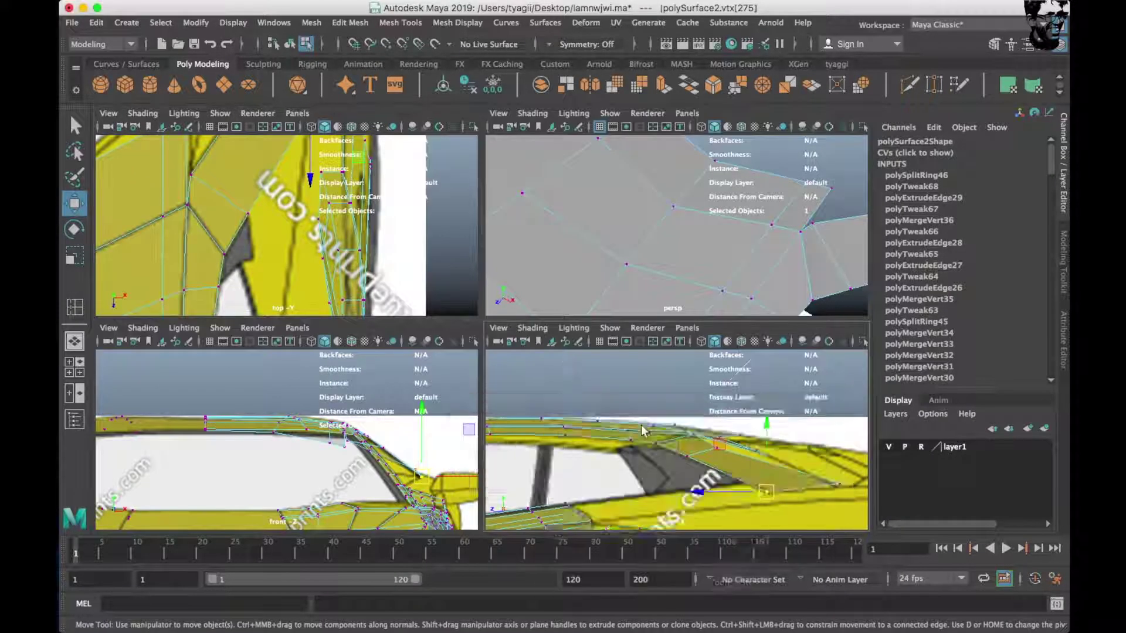
key("space")
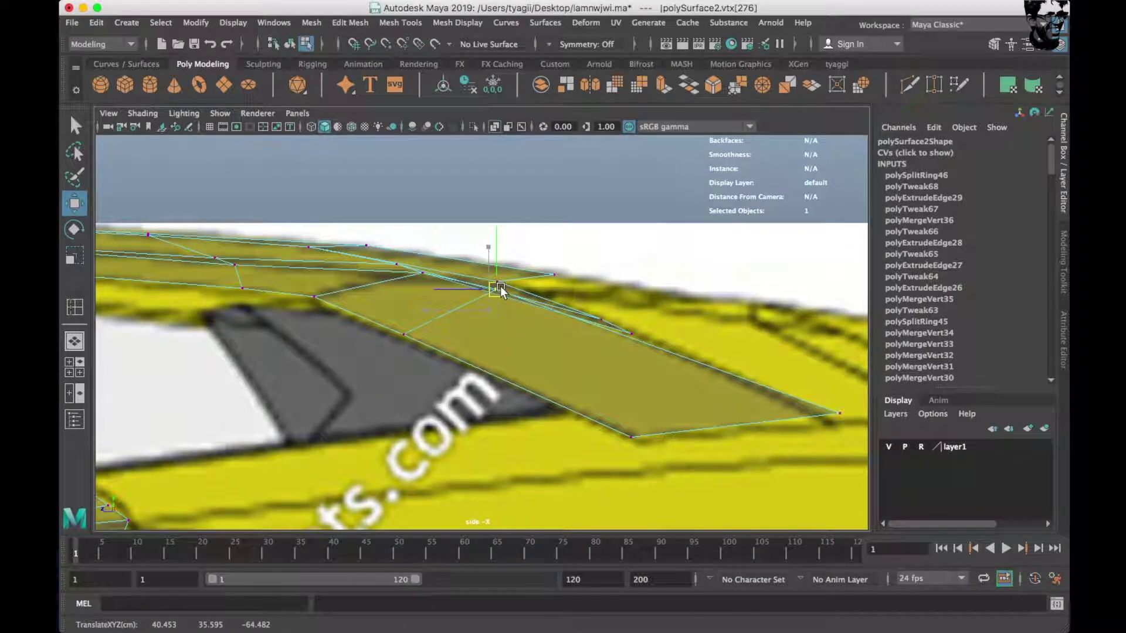
middle_click_drag(501, 286, 409, 242, "alt")
key("F8")
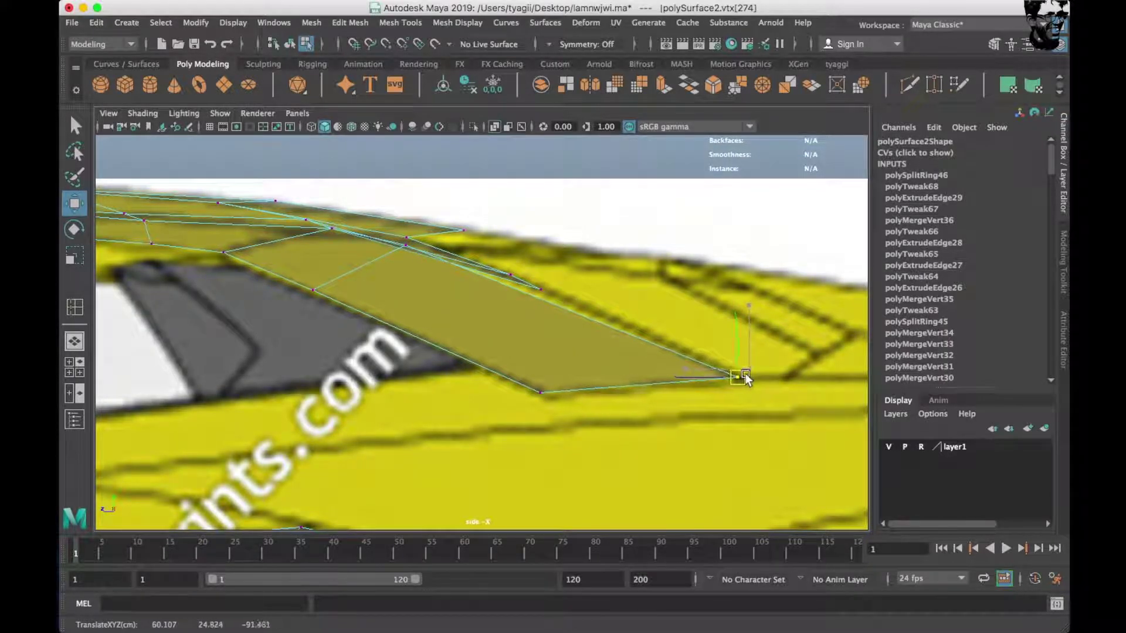
right_click_drag(553, 291, 449, 320, "shift")
left_click_drag(456, 353, 411, 330)
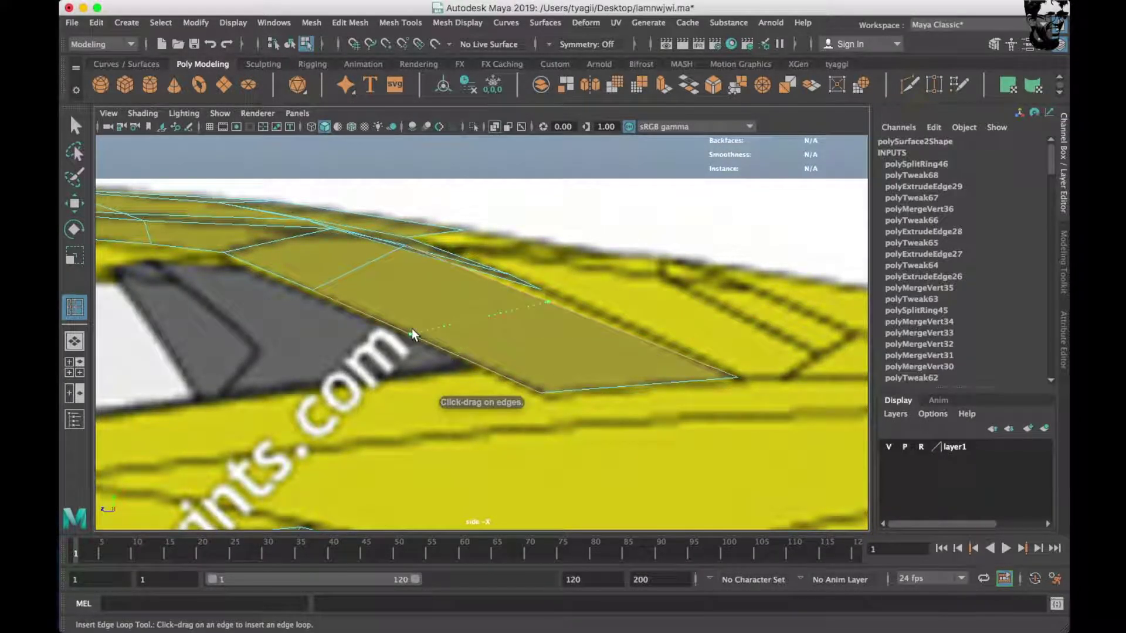
right_click_drag(488, 249, 411, 231)
left_click(548, 302)
key("w")
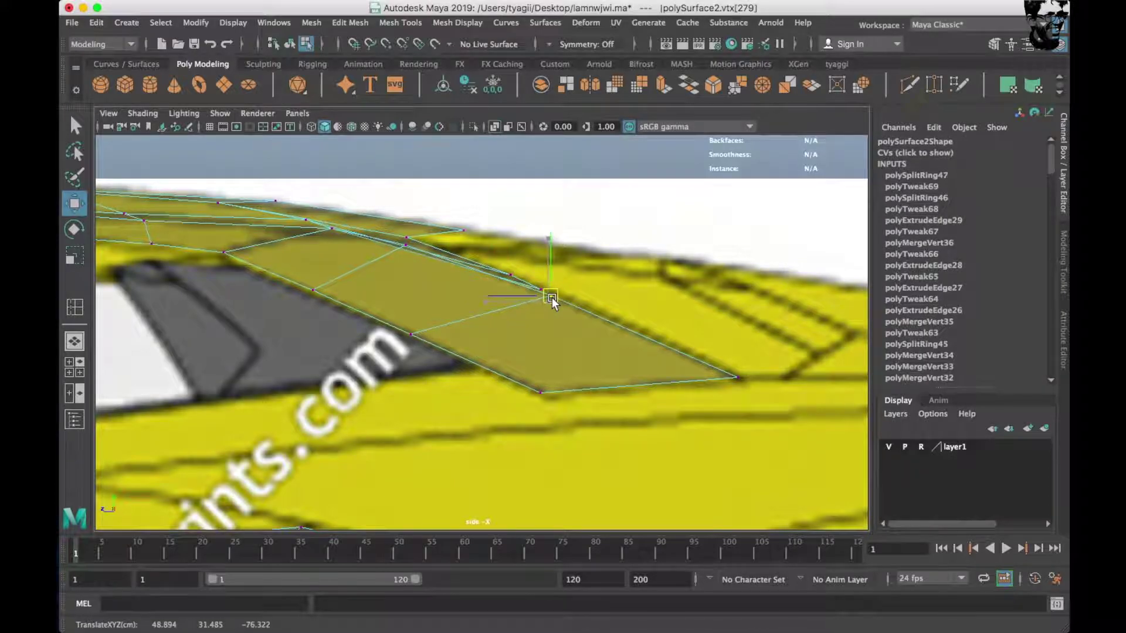
middle_click_drag(551, 298, 590, 286, "alt")
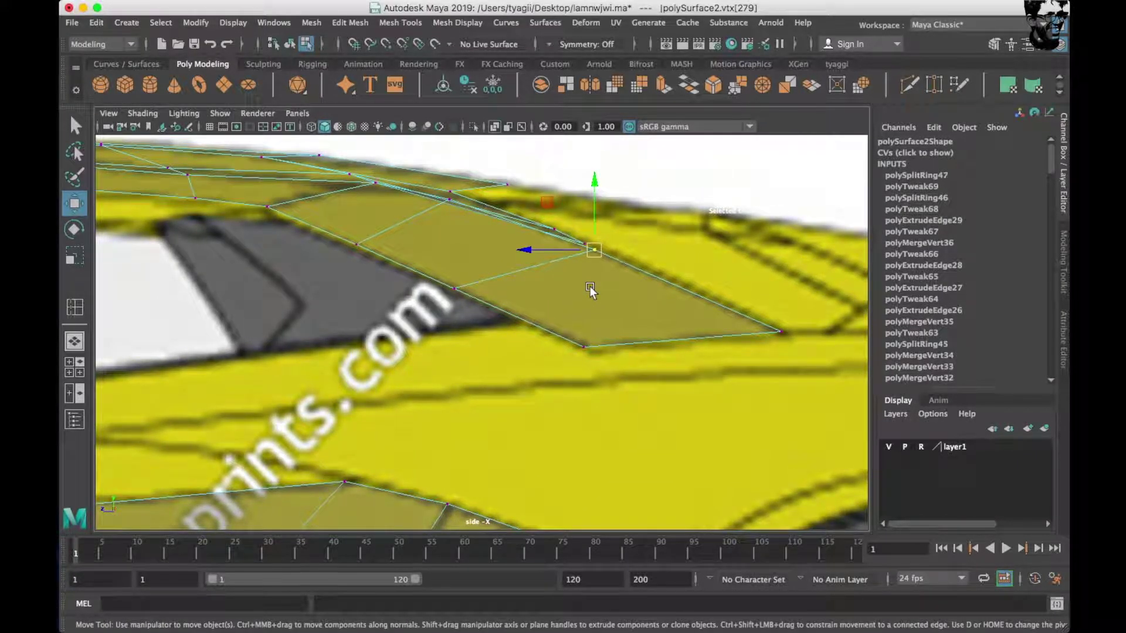
Extrude the outer edge of the new face into another face in top view.
left_click(468, 302)
key("space")
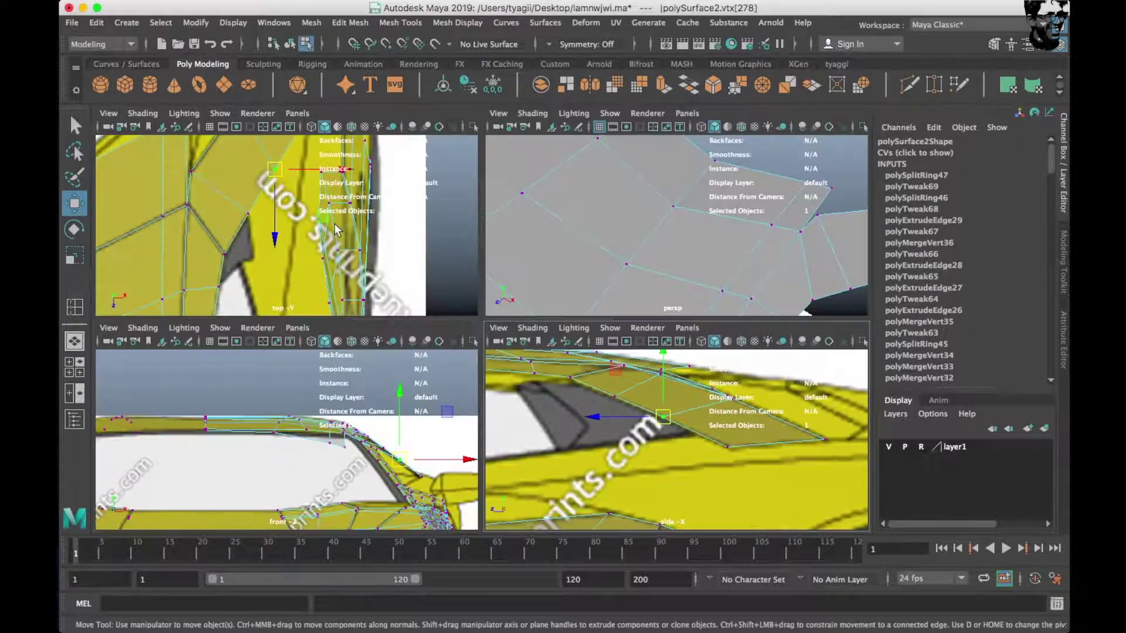
key("space")
key("F10")
left_click(392, 358)
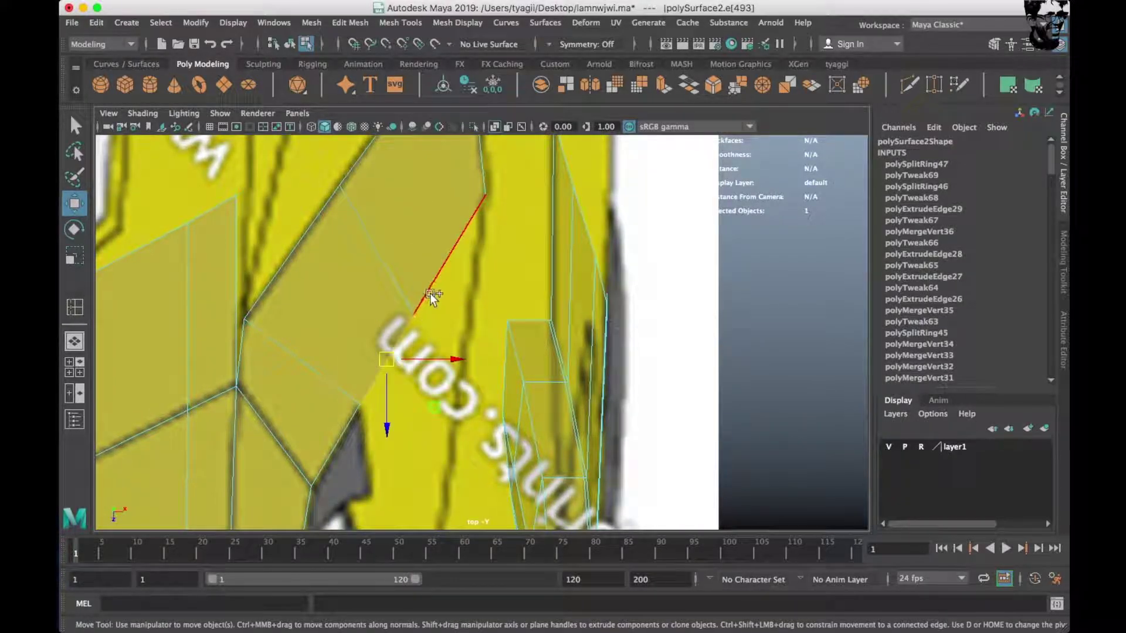
middle_click_drag(425, 373, 530, 423, "shift")
key("space")
key("space")
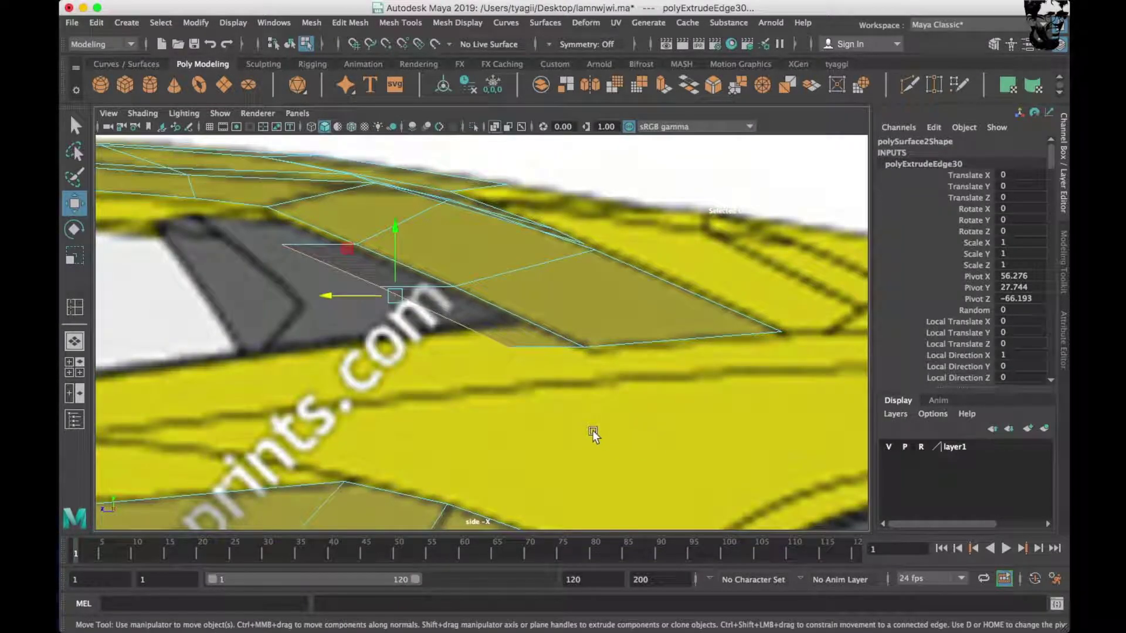
key("space")
key("space")
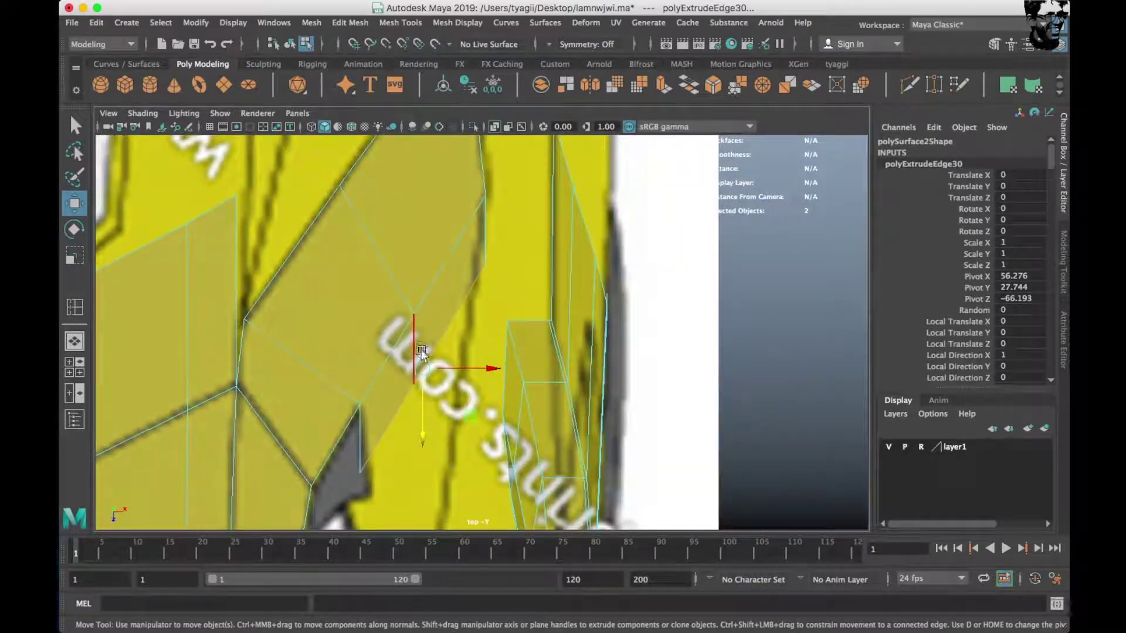
scroll(421, 349, "down", 3)
Insert an edge loop across the newly extruded face.
left_click(428, 350)
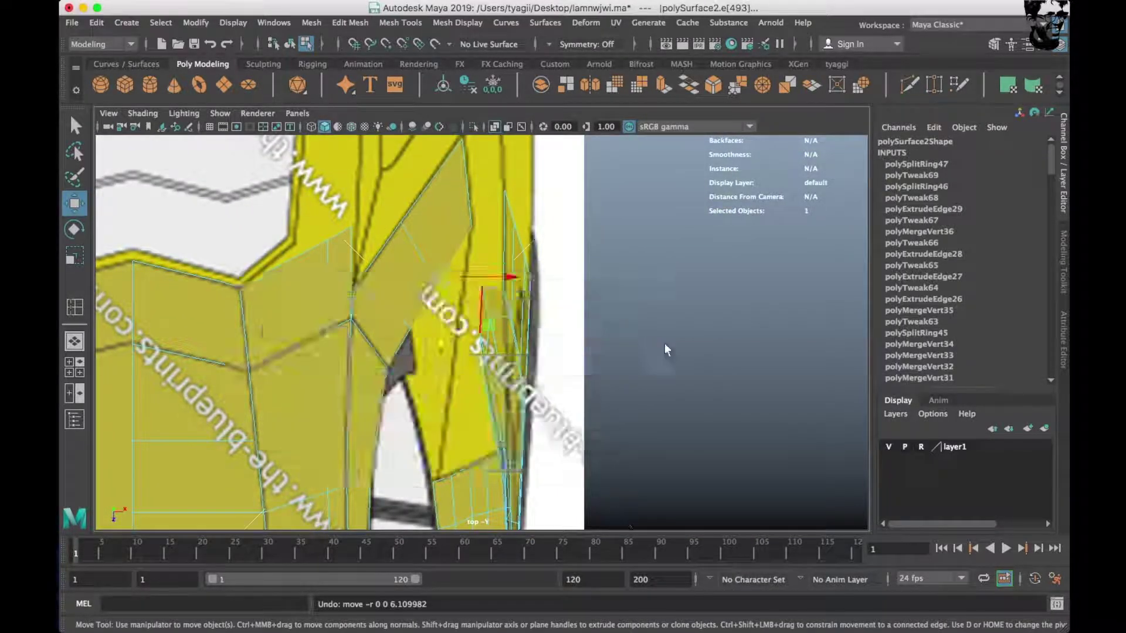
key("space")
key("space")
key("space")
scroll(439, 339, "down", 2)
scroll(441, 340, "up", 2)
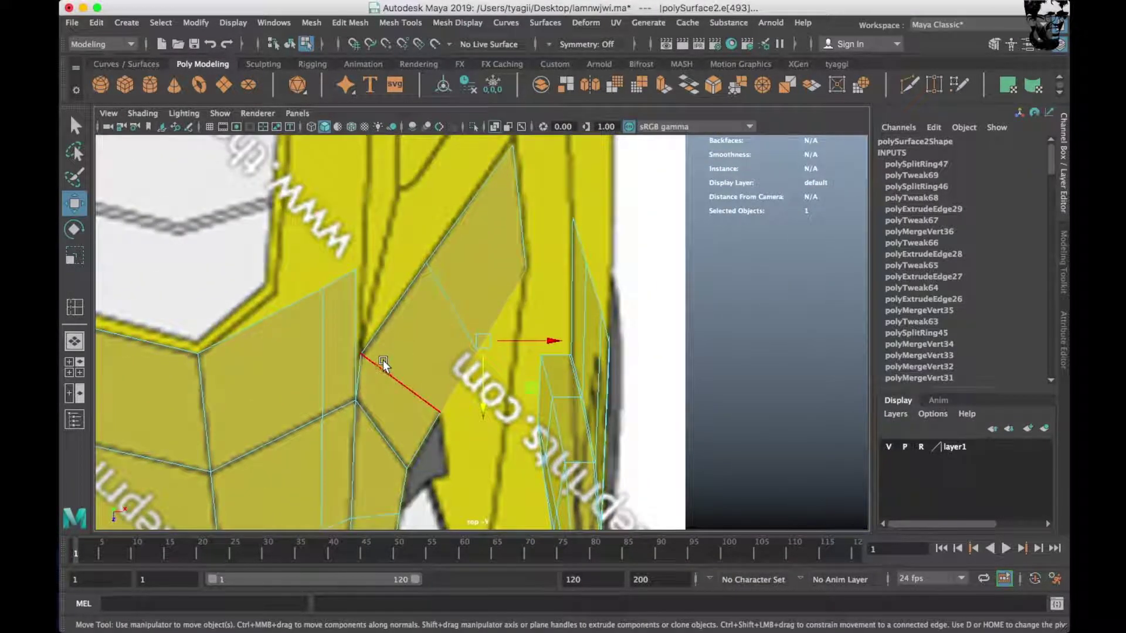
scroll(391, 354, "up", 2)
right_click(443, 249)
left_click(463, 322)
right_click_drag(462, 321, 396, 339, "shift")
left_click(392, 333)
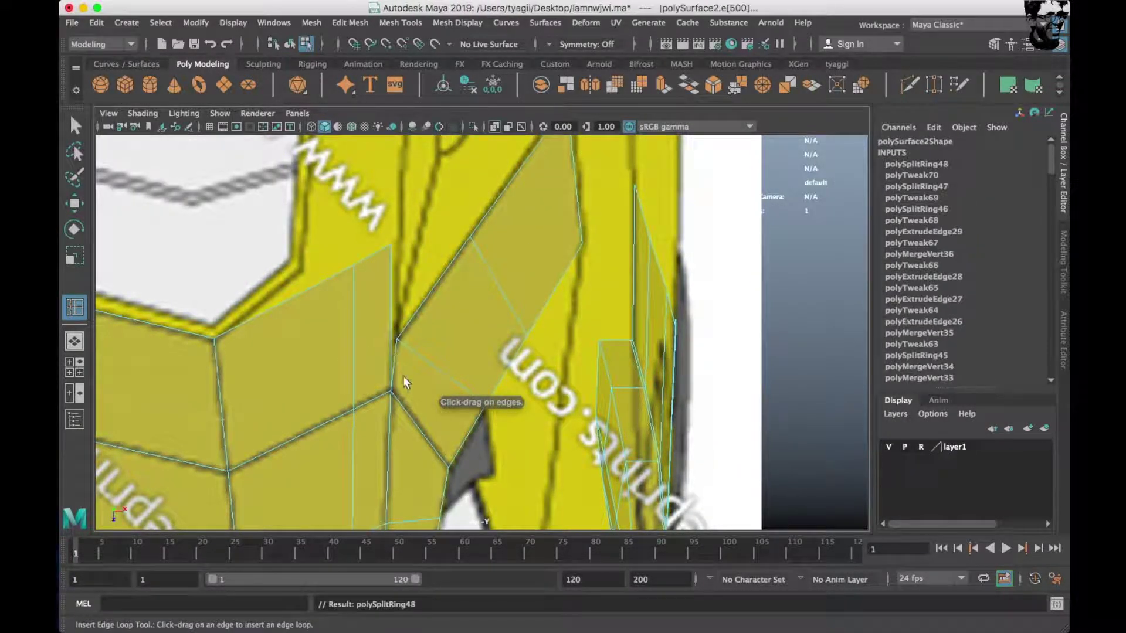
scroll(402, 375, "down", 2)
scroll(451, 346, "up", 3)
Move a vertex on the new loop into place and orbit to inspect the mesh.
right_click_drag(397, 249, 329, 246)
key("w")
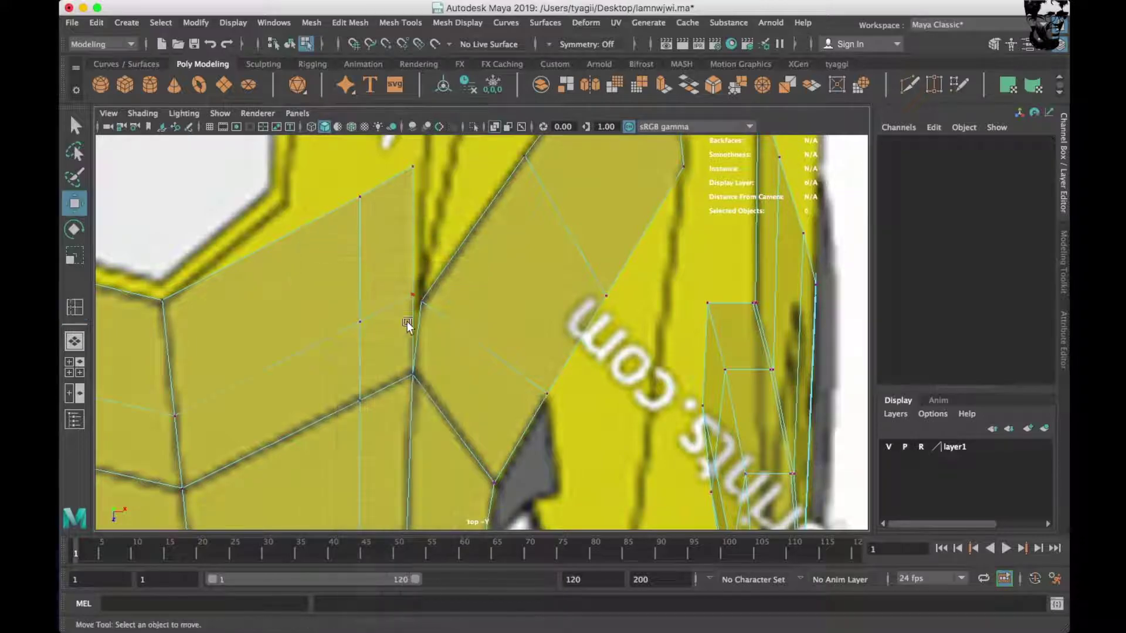
left_click(417, 299)
right_click_drag(493, 325, 492, 259, "shift")
mouse_move(636, 267)
left_mouse_down("alt")
mouse_move(548, 289)
mouse_move(445, 258)
mouse_move(442, 327)
mouse_move(514, 312)
mouse_move(580, 372)
mouse_move(503, 461)
mouse_move(631, 434)
left_mouse_up("alt")
Extrude the new face's lower edge in top view and move it to match the blueprint.
key("space")
key("space")
scroll(524, 321, "up", 5)
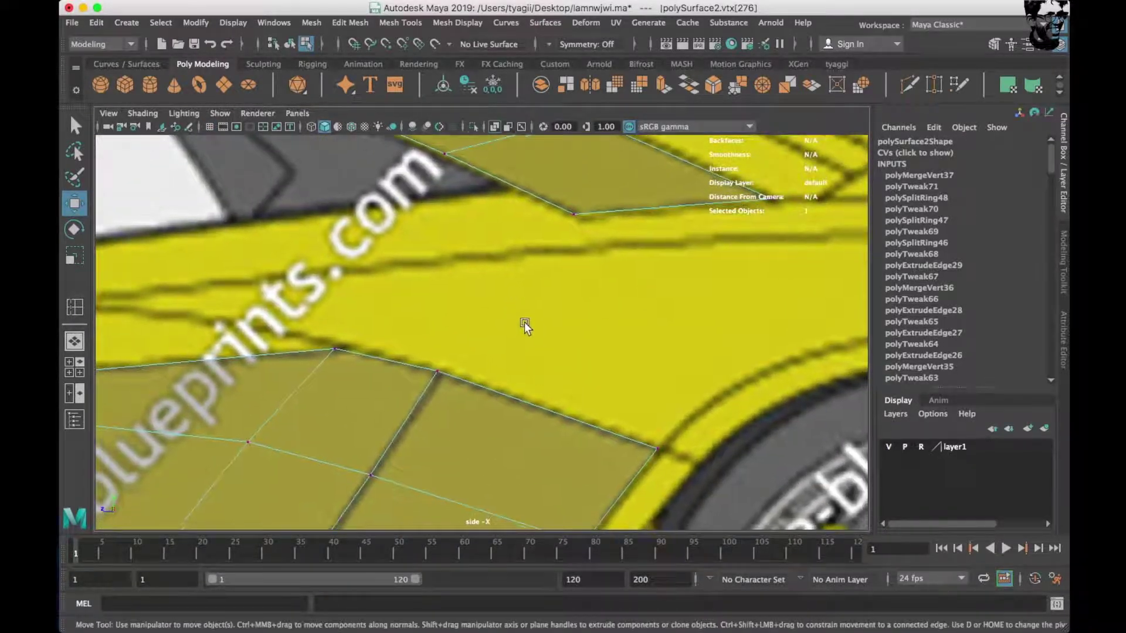
scroll(612, 262, "down", 5)
right_click_drag(589, 252, 586, 211)
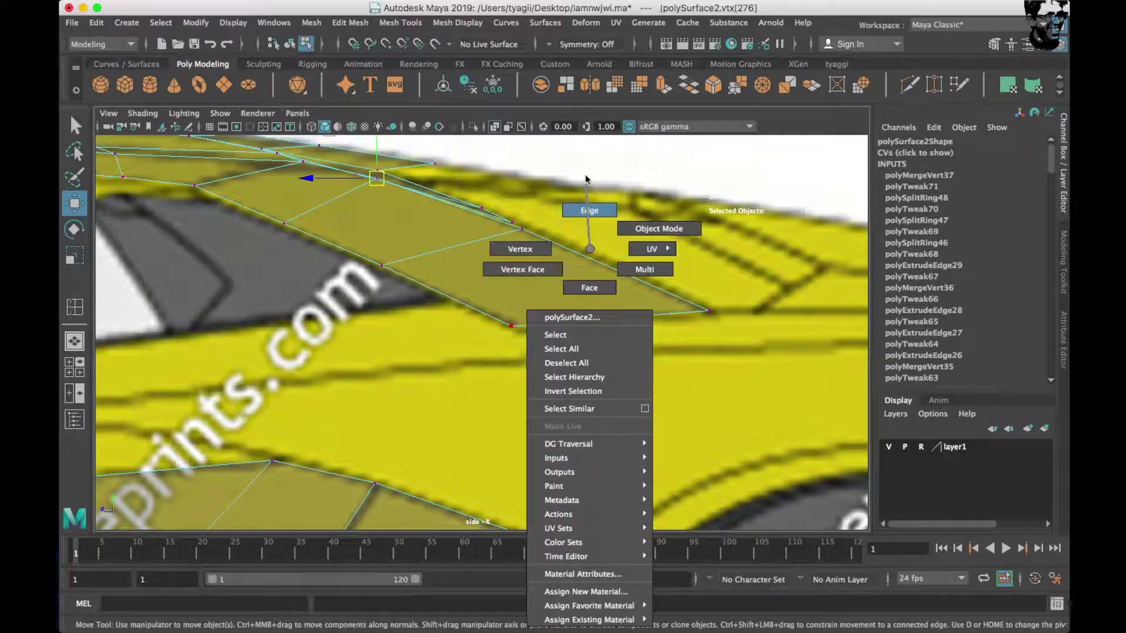
left_click(551, 321)
key("space")
left_click_drag(414, 231, 198, 416)
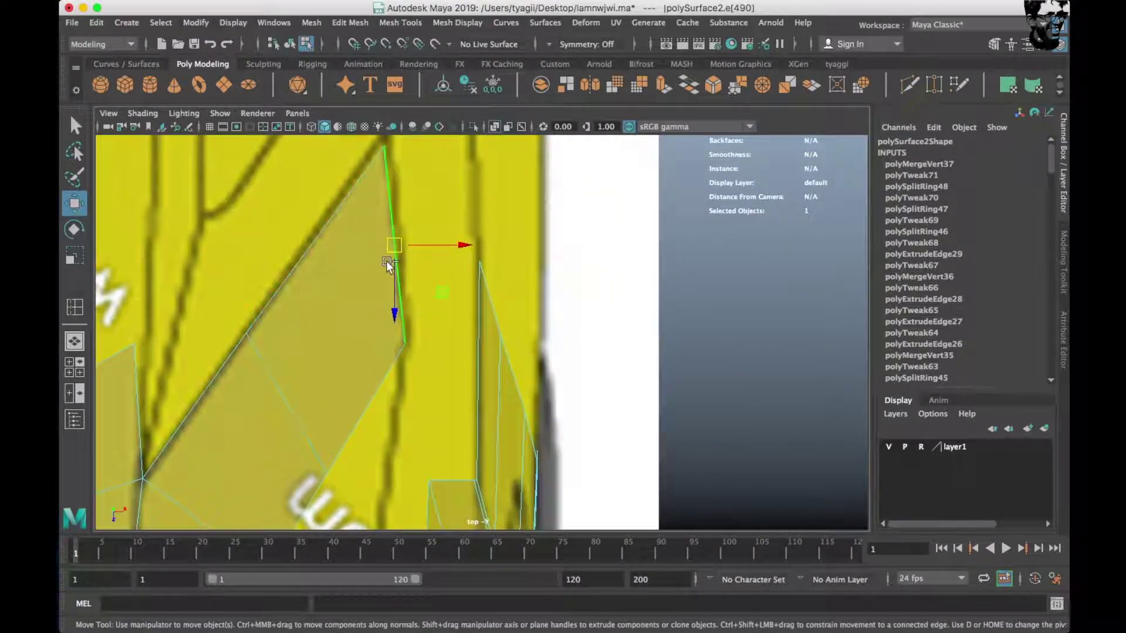
left_click_drag(398, 246, 449, 281, "shift")
Nudge the new corner vertex in top view to follow the blueprint outline.
key("space")
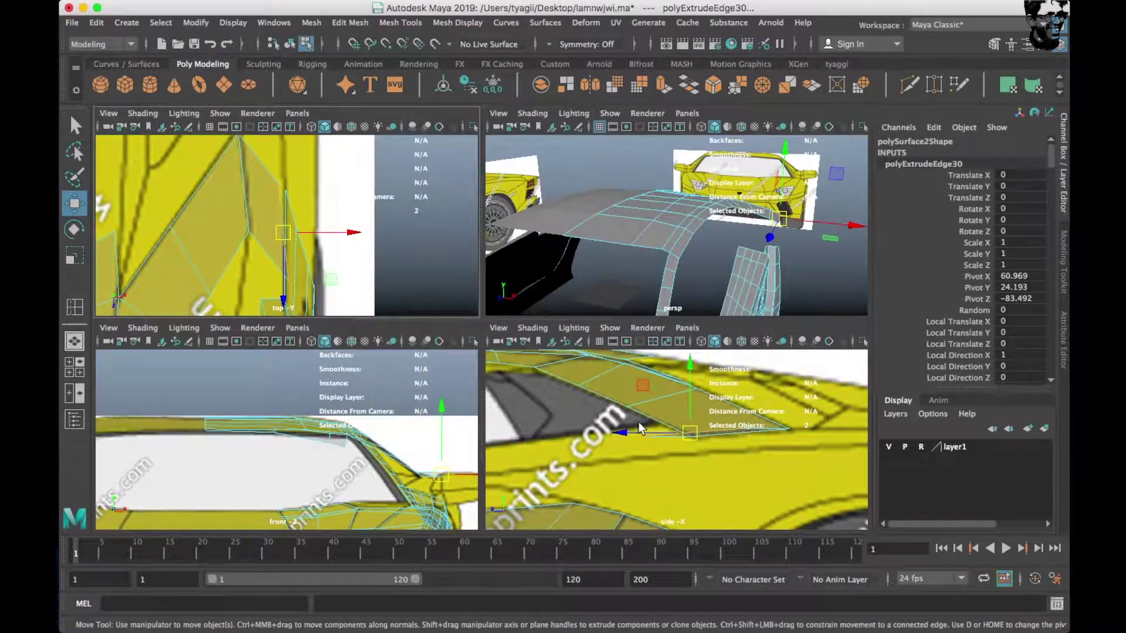
key("space")
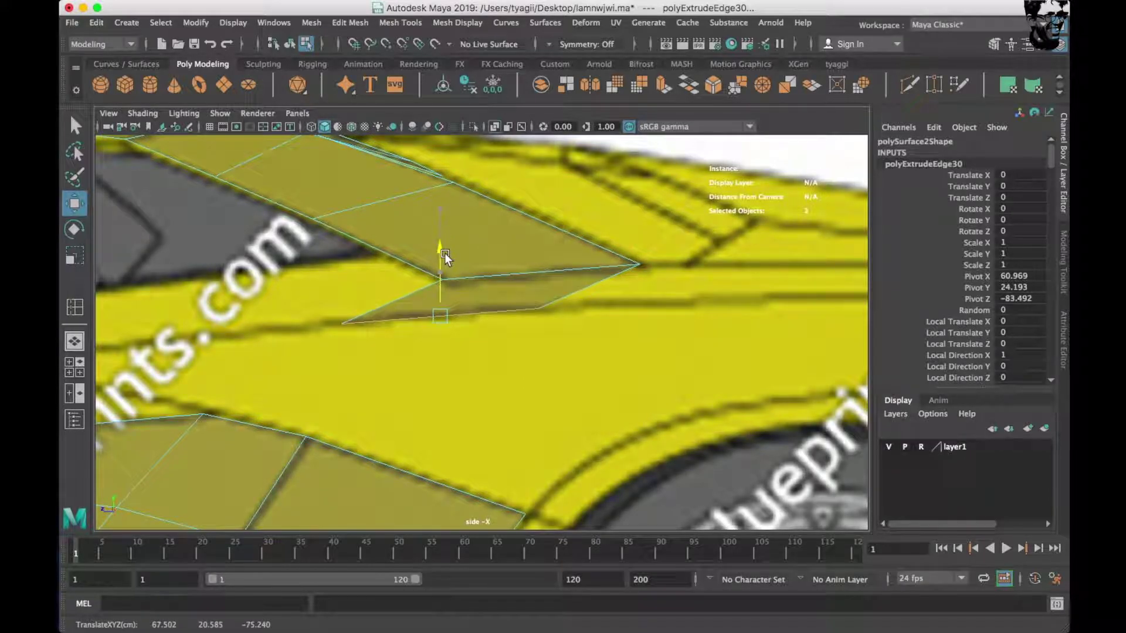
middle_click_drag(444, 252, 440, 261, "alt")
key("space")
key("space")
middle_click_drag(364, 219, 356, 210, "alt")
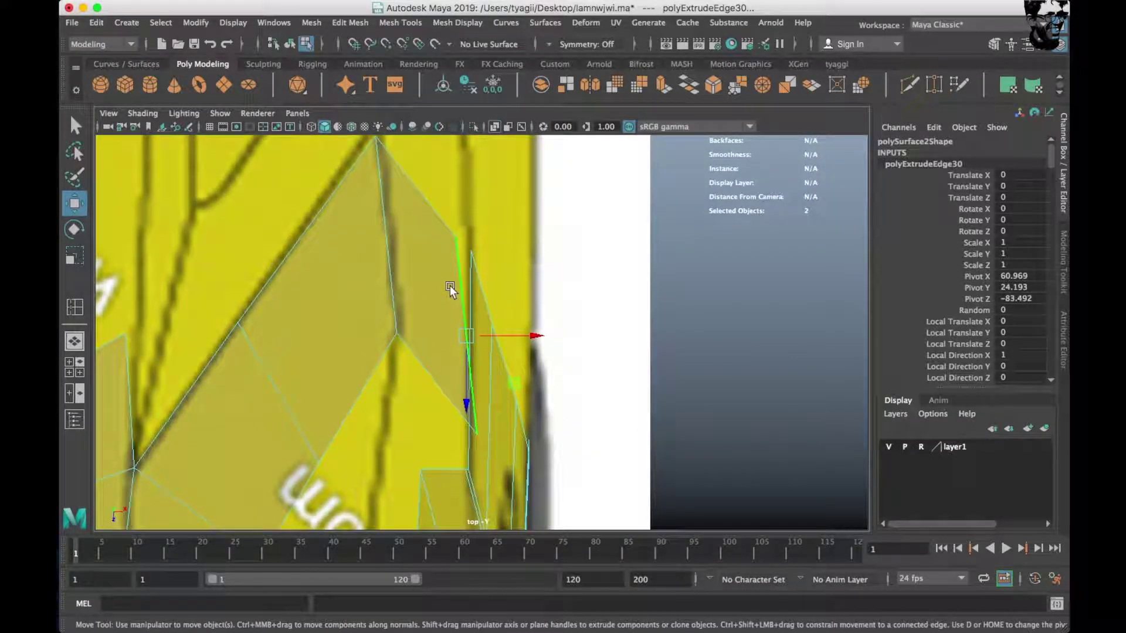
key("w")
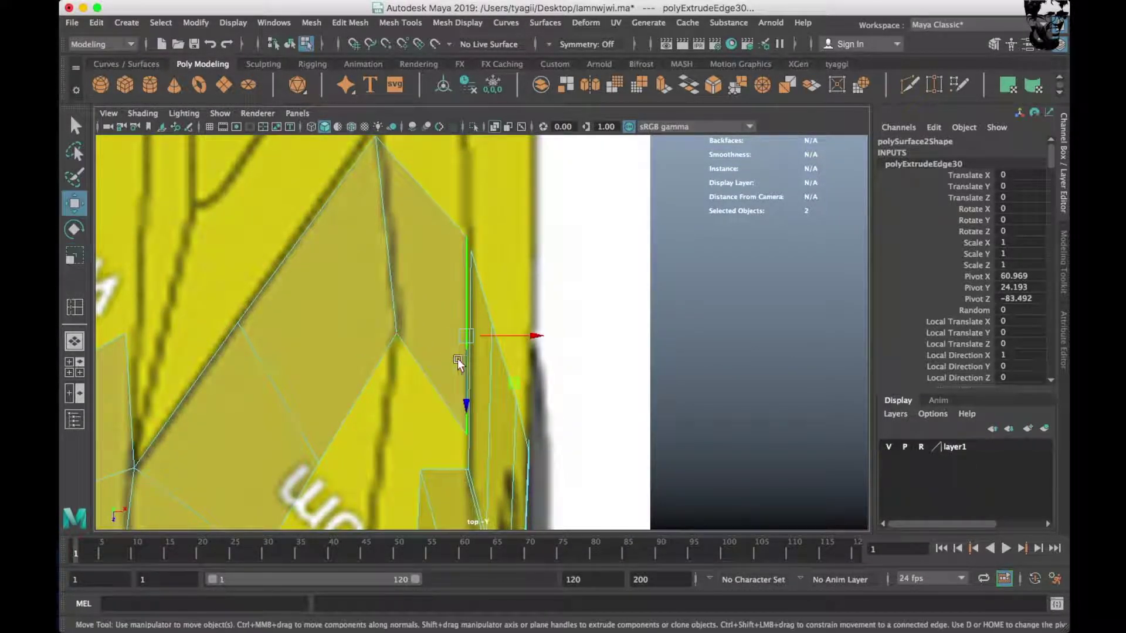
left_click_drag(470, 339, 474, 353)
Extrude another deck face and merge its loose corner onto the neighbouring vertex.
key("space")
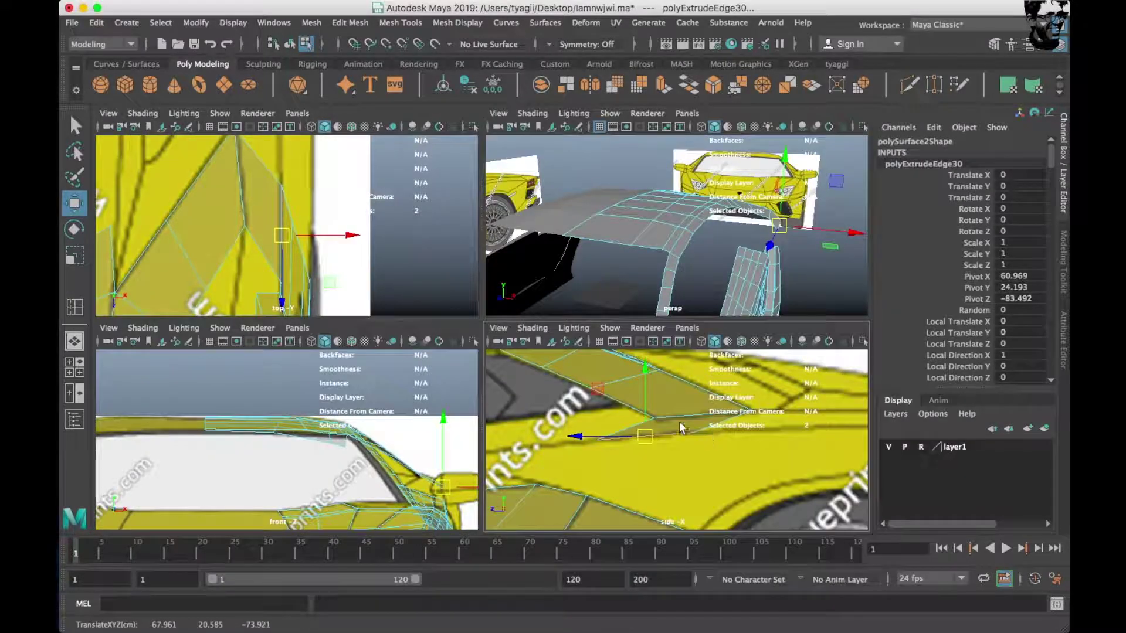
key("space")
left_click_drag(530, 221, 530, 322)
middle_click_drag(498, 235, 511, 301, "alt")
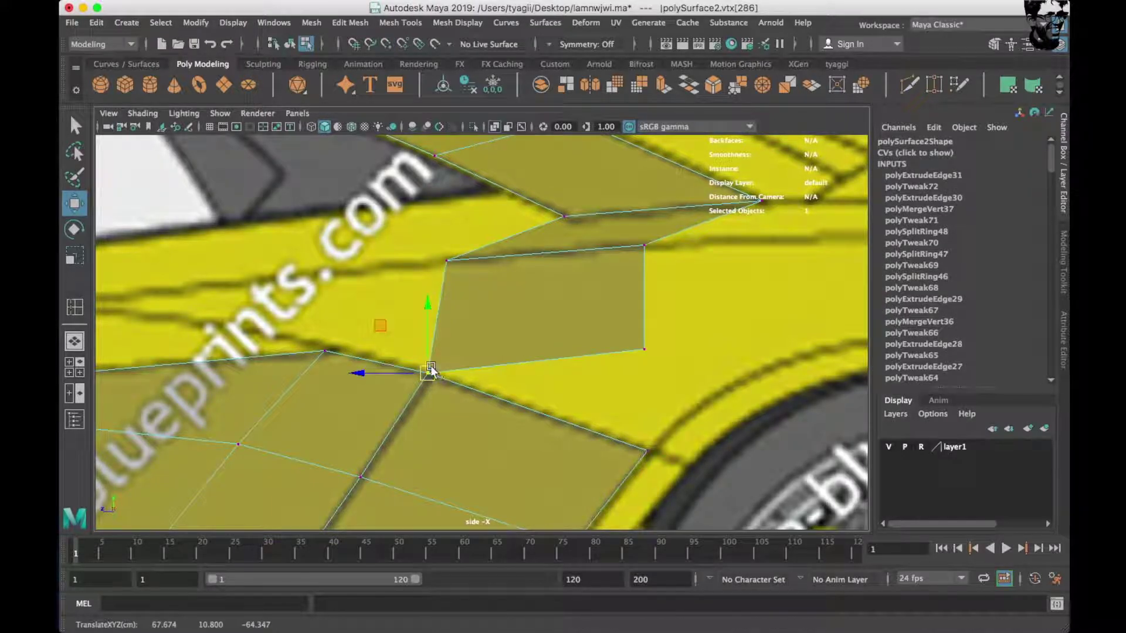
right_click_drag(541, 314, 562, 154, "shift")
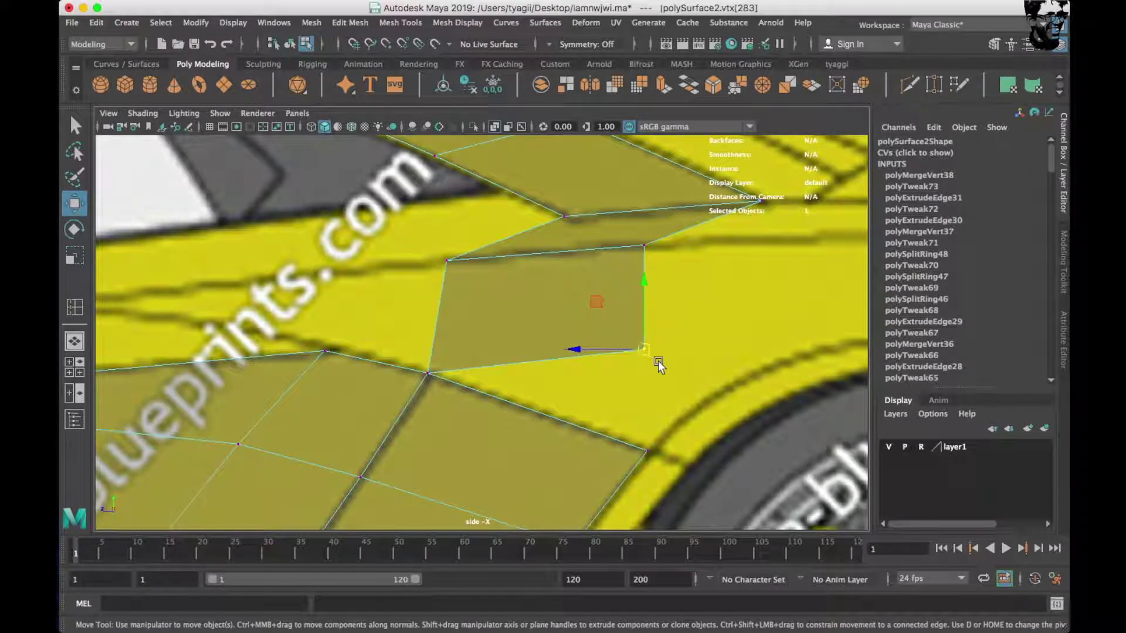
middle_click_drag(658, 365, 637, 430)
right_click_drag(667, 253, 668, 253, "shift")
Inspect the merged corner in perspective and return to Object Mode.
key("space")
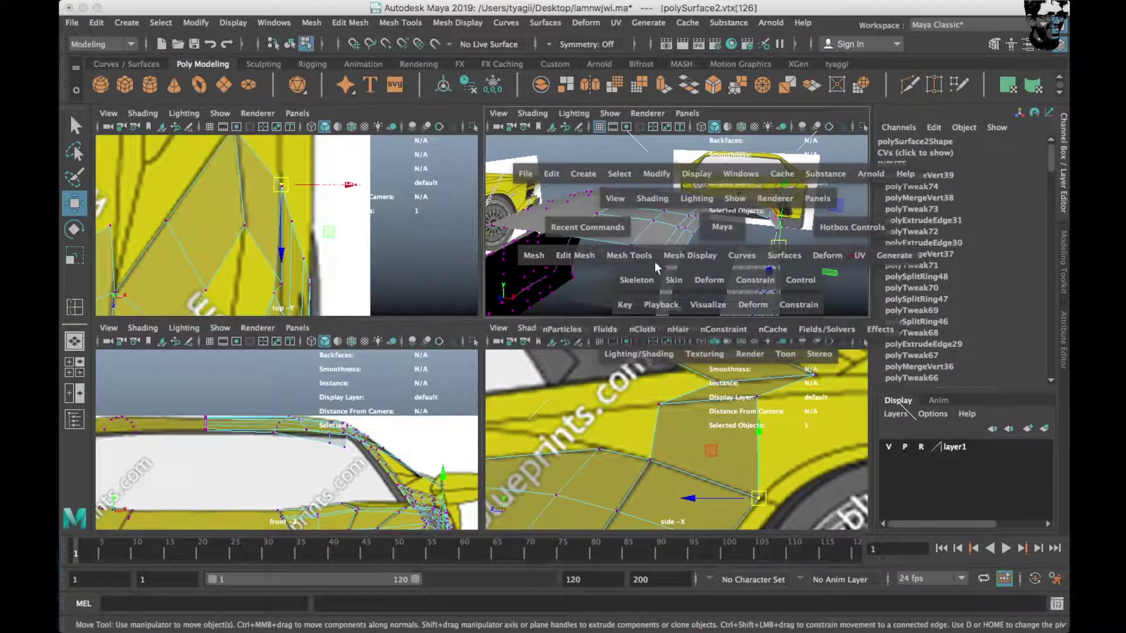
key("space")
mouse_move(410, 282)
left_mouse_down("alt")
mouse_move(495, 288)
mouse_move(340, 322)
left_mouse_up("alt")
right_click_drag(296, 263, 297, 211)
left_click(256, 301)
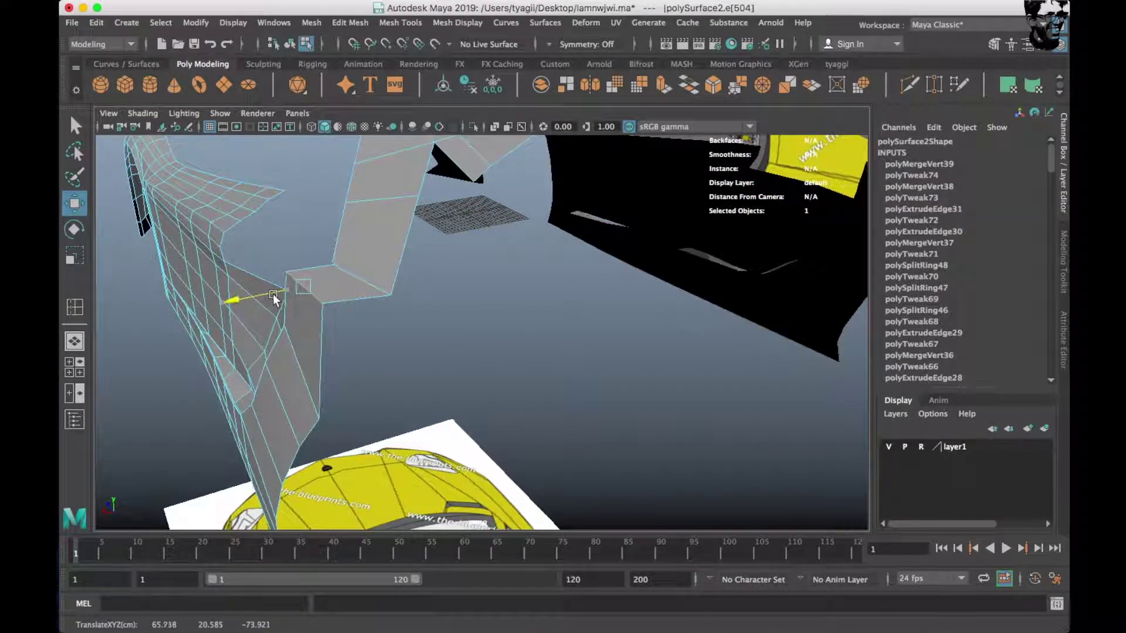
left_click_drag(280, 296, 607, 249, "alt")
right_click_drag(607, 248, 722, 162)
mouse_move(722, 163)
left_mouse_down("alt")
mouse_move(607, 277)
mouse_move(516, 287)
left_mouse_up("alt")
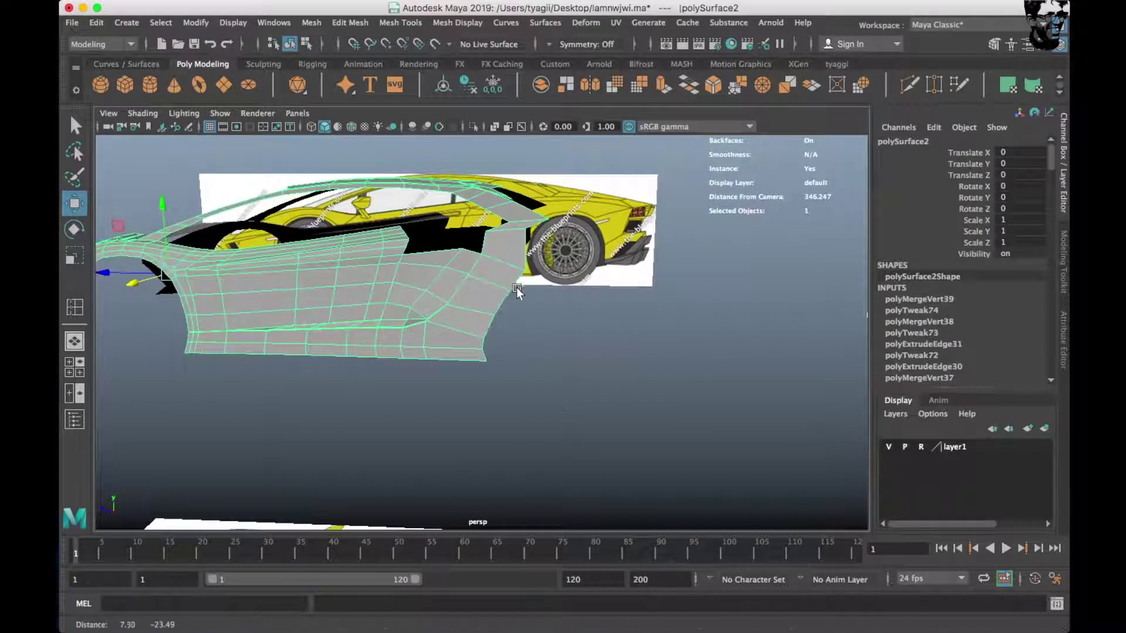
Extrude the fender panel's rear edge out over the rear wheel arch in the side view.
key("space")
key("space")
middle_click_drag(585, 406, 435, 252, "alt")
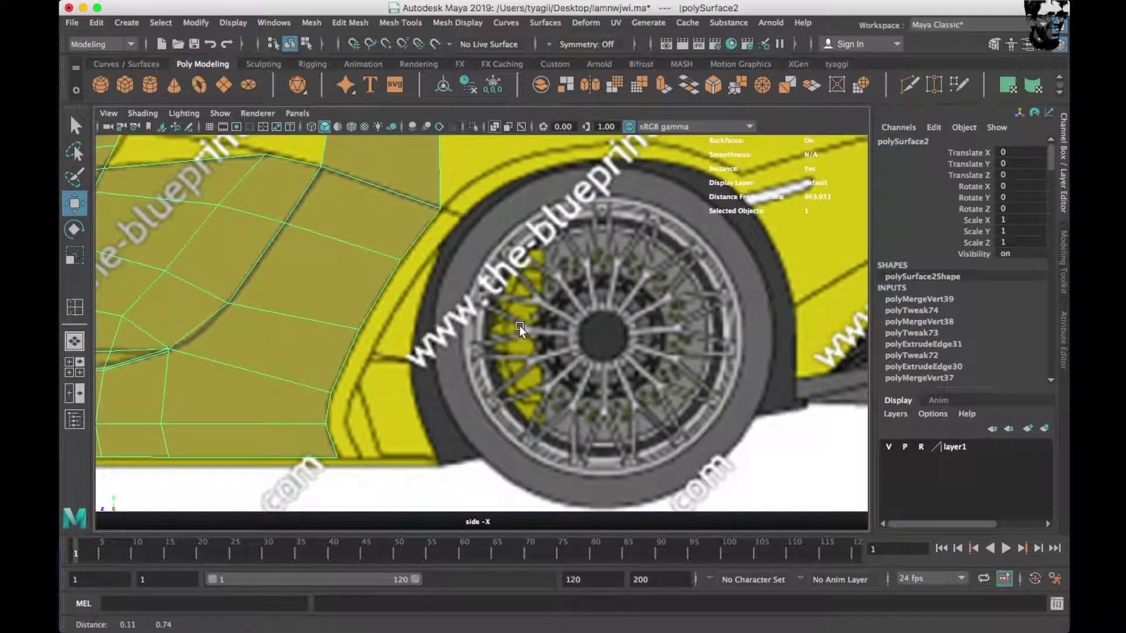
middle_click_drag(519, 325, 509, 378, "alt")
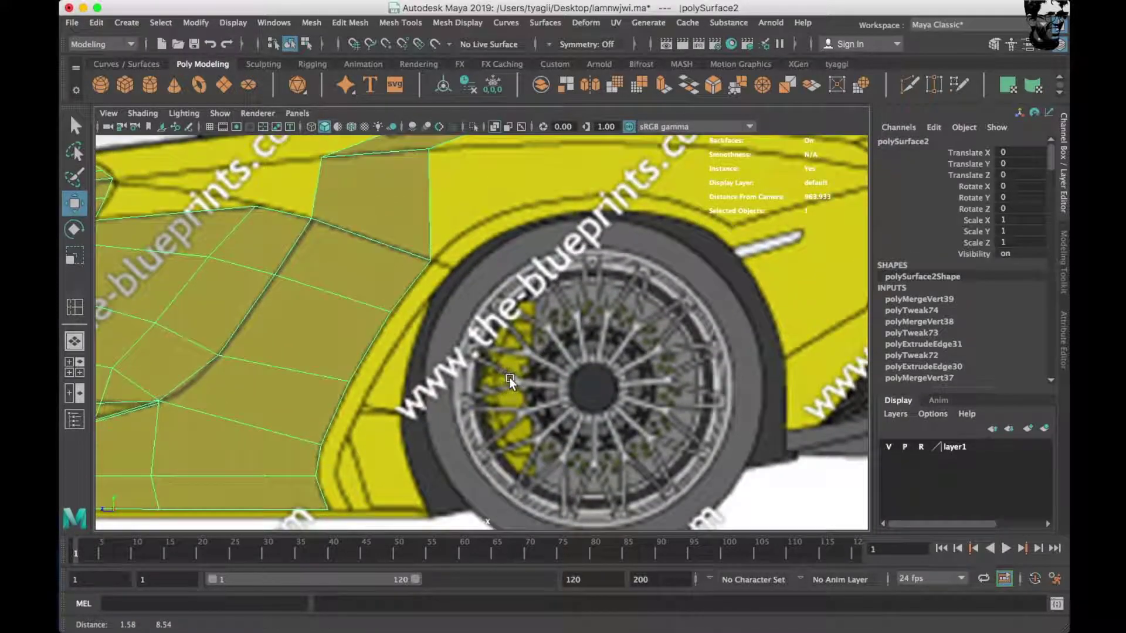
right_click_drag(581, 210, 586, 209)
scroll(574, 252, "down", 3)
left_click_drag(564, 298, 403, 308, "alt")
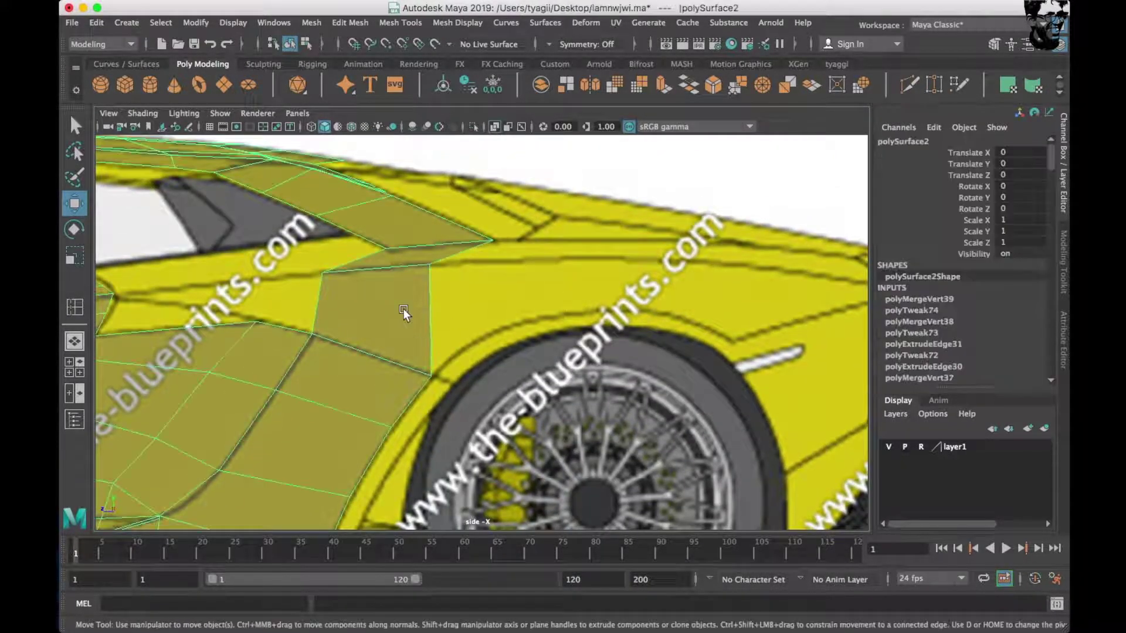
right_click_drag(408, 249, 407, 307)
left_click(455, 340)
key("ctrl+e")
left_click_drag(427, 349, 641, 357)
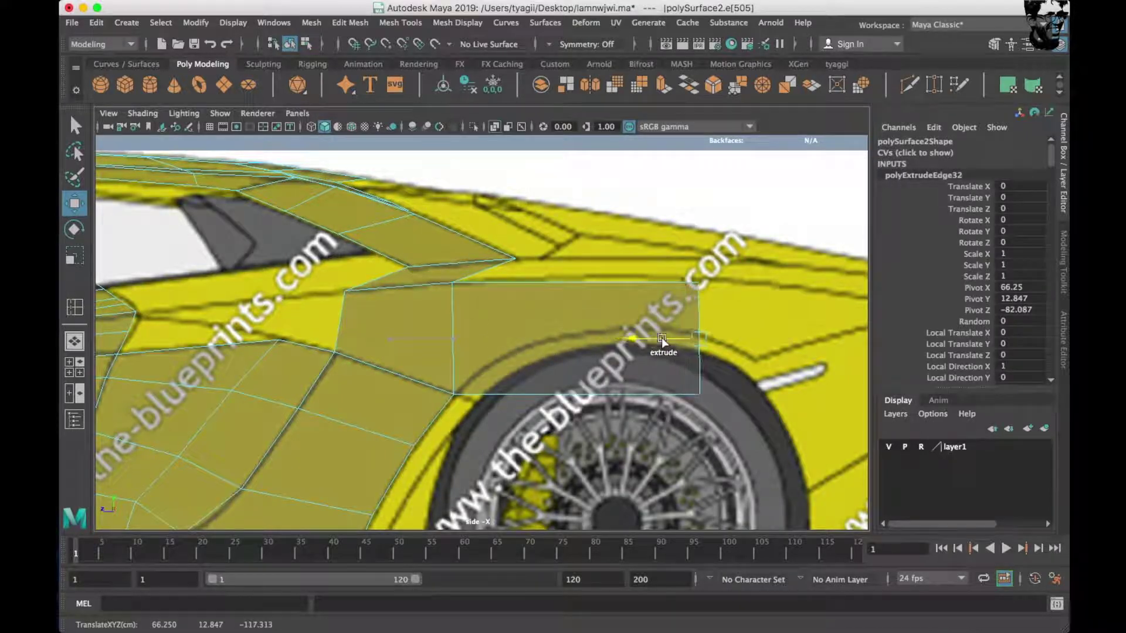
Insert three vertical edge loops across the new wheel-arch panel.
scroll(586, 346, "up", 2)
right_click_drag(616, 258, 727, 229)
right_click(686, 307, "shift")
left_click(597, 311)
left_click(526, 383)
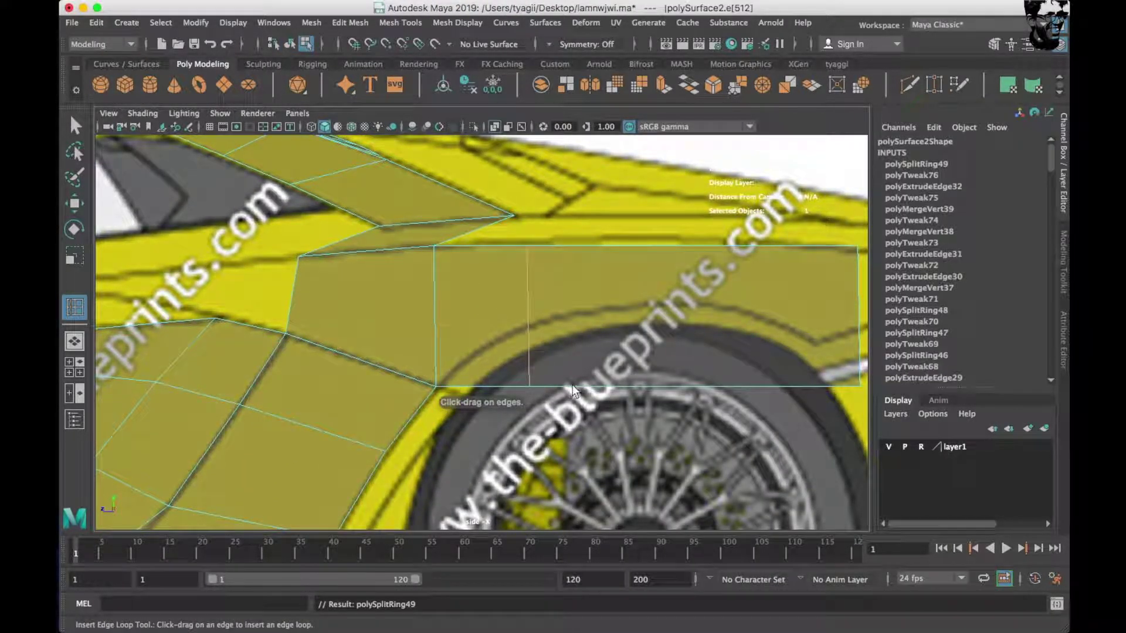
left_click(646, 386)
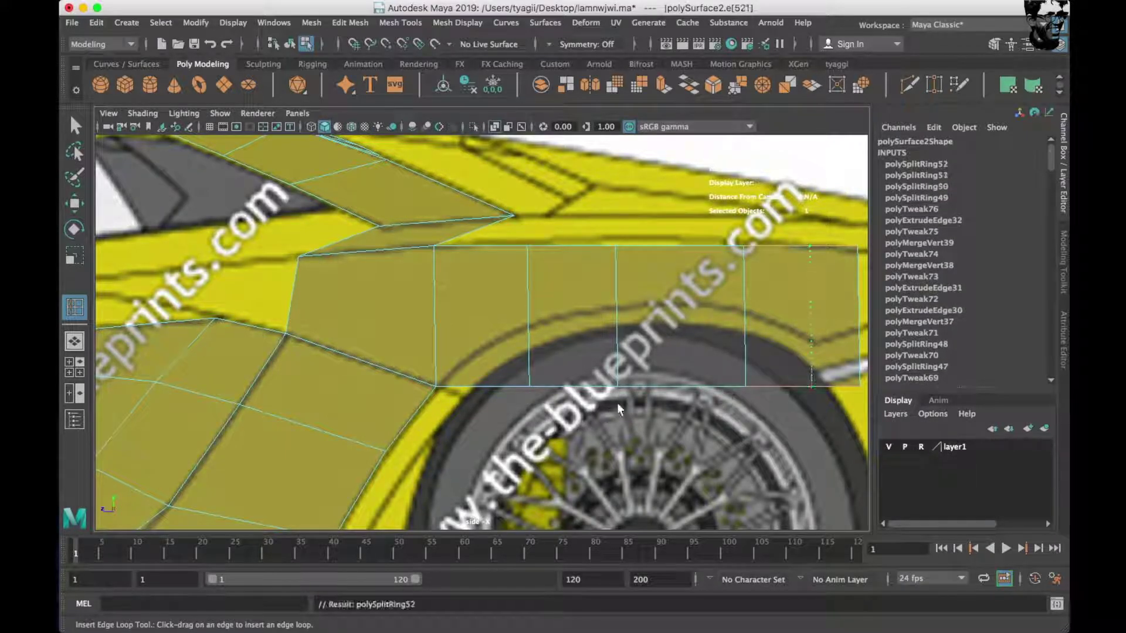
left_click(659, 382)
Raise the panel's first bottom vertices with the Move tool (W) onto the arch line.
scroll(627, 363, "up", 3)
right_click_drag(592, 249, 485, 245)
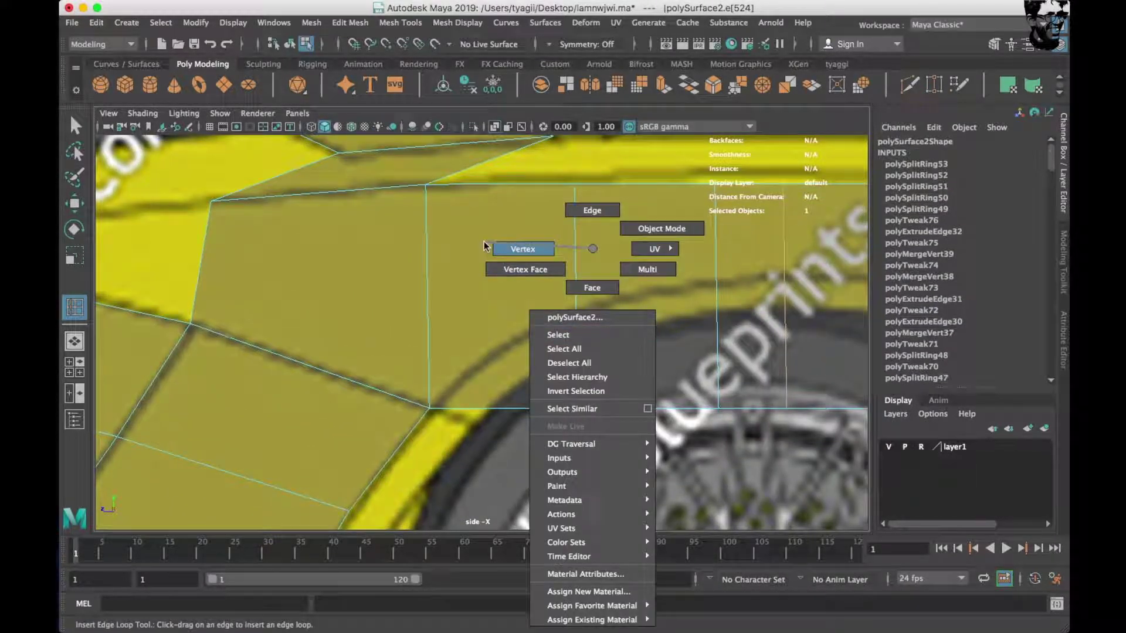
key("w")
left_click(578, 403)
left_click_drag(579, 403, 578, 316)
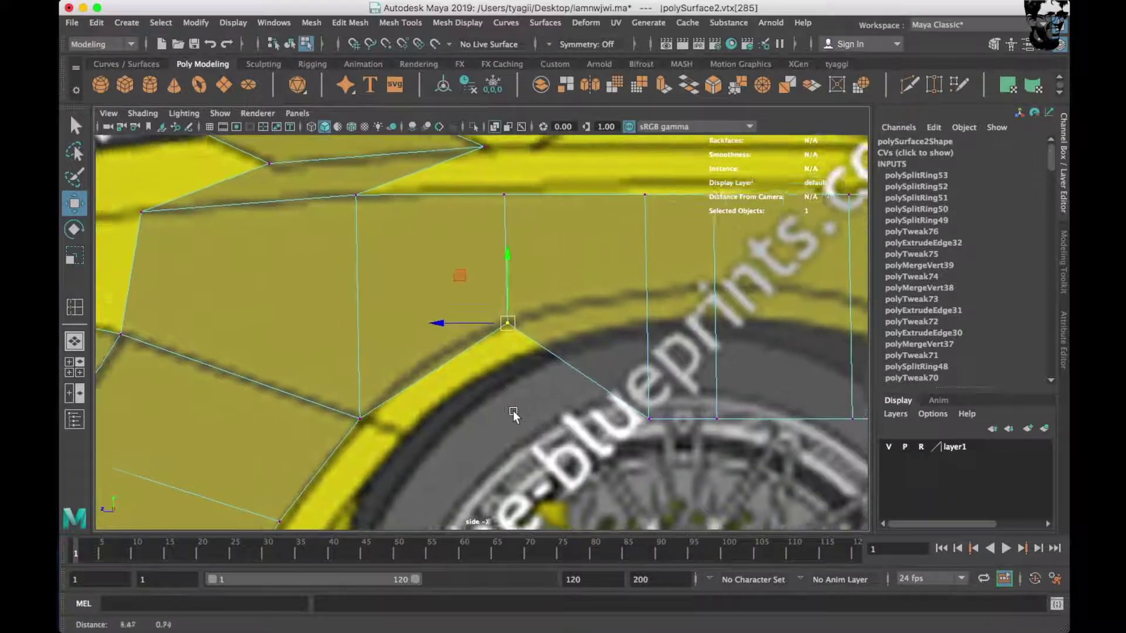
middle_click_drag(512, 411, 565, 364, "alt")
left_click_drag(611, 387, 611, 256)
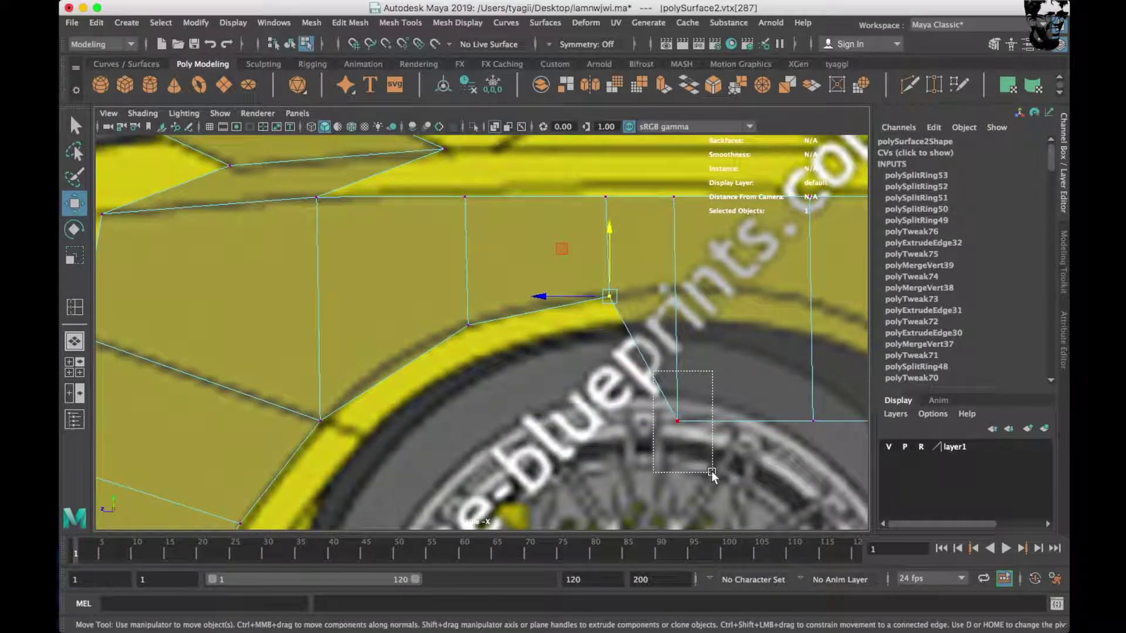
left_click_drag(678, 365, 679, 265)
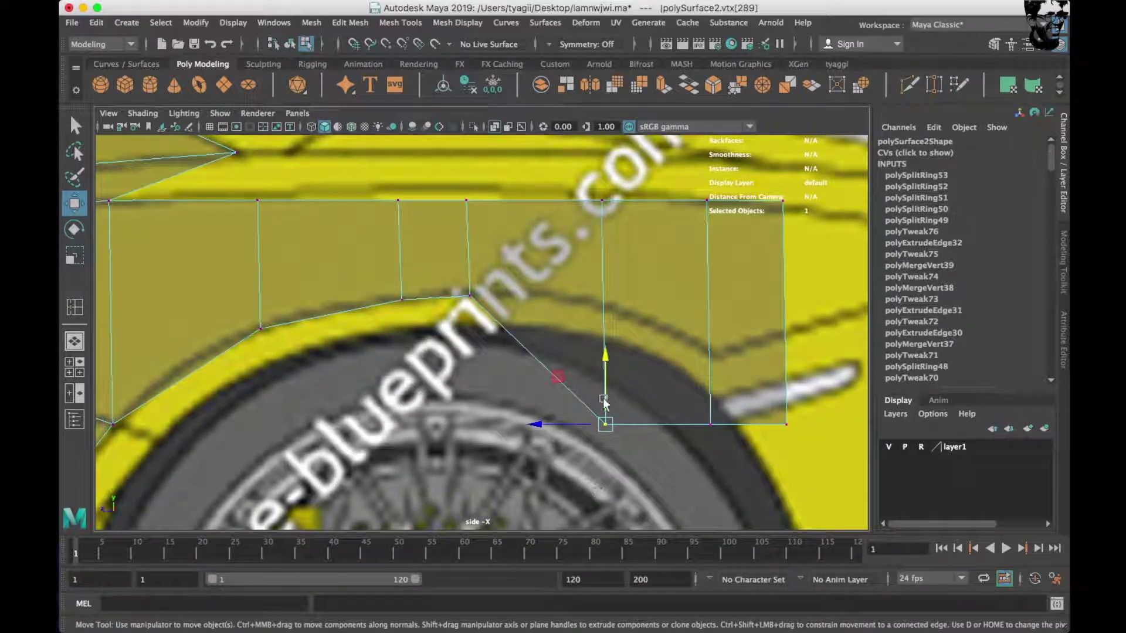
left_click_drag(603, 399, 605, 273)
Lift the remaining bottom vertices, including the lower rear corner, to follow the arch curve.
middle_click_drag(605, 245, 504, 275, "alt")
left_click(610, 440)
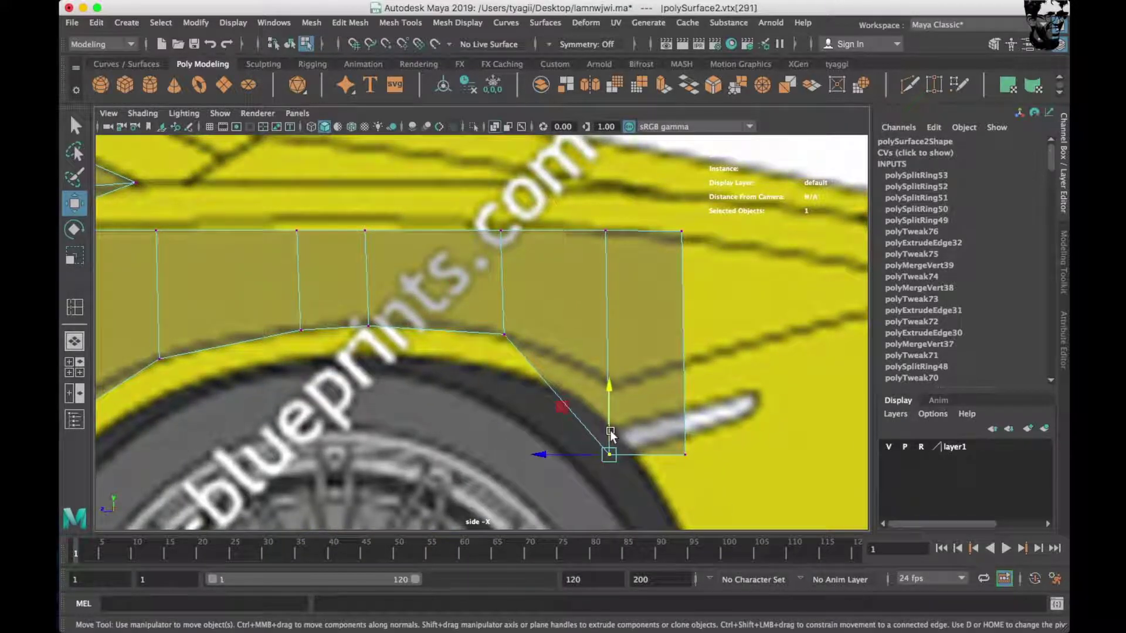
left_click_drag(610, 440, 607, 351)
left_click_drag(708, 501, 708, 499)
left_click_drag(684, 406, 677, 356)
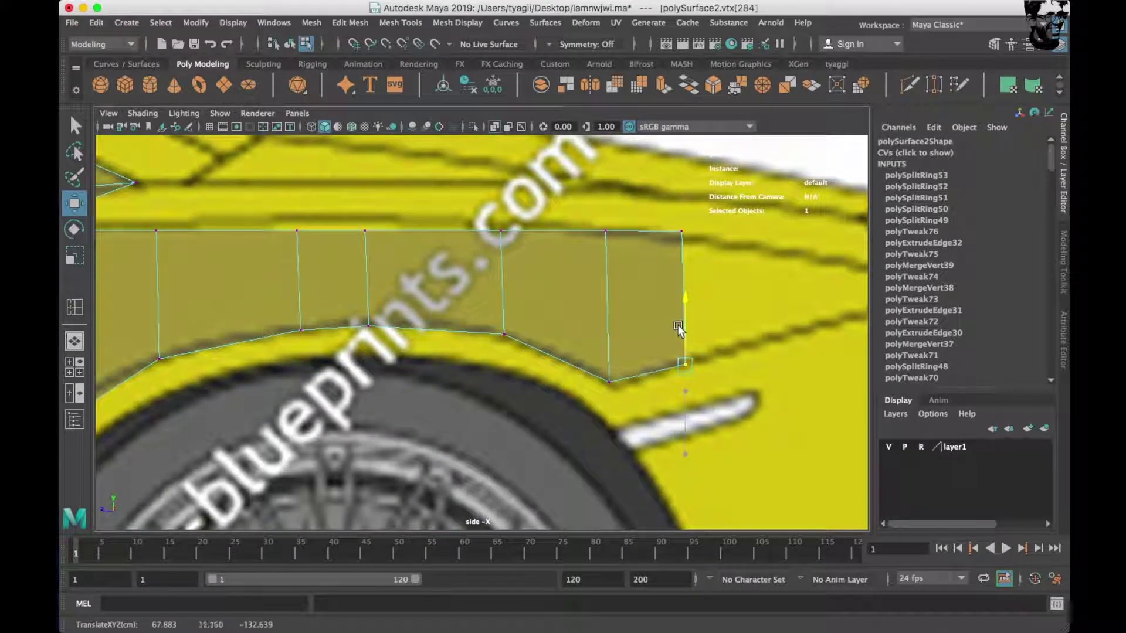
middle_click_drag(618, 434, 469, 420, "alt")
Add an edge loop near the panel's front and begin matching its top vertices to the blueprint.
mouse_move(480, 241)
right_mouse_down("shift")
mouse_move(411, 278)
mouse_move(322, 251)
right_mouse_up("shift")
left_click(383, 376)
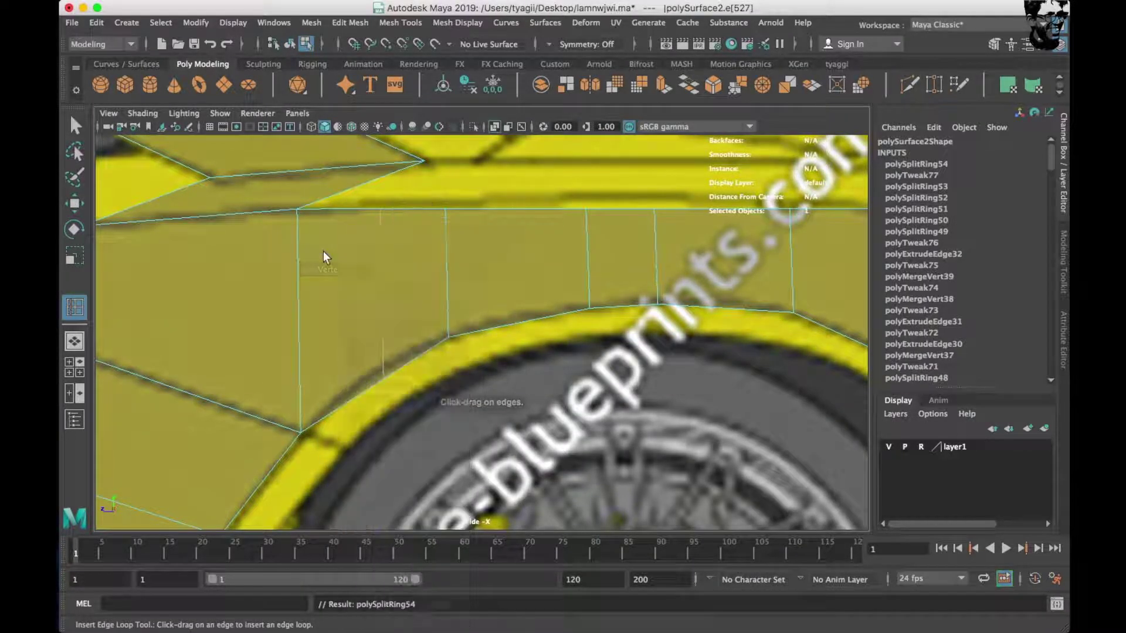
key("w")
left_click(381, 336)
mouse_move(381, 336)
right_mouse_down("alt")
mouse_move(164, 401)
mouse_move(406, 388)
right_mouse_up("alt")
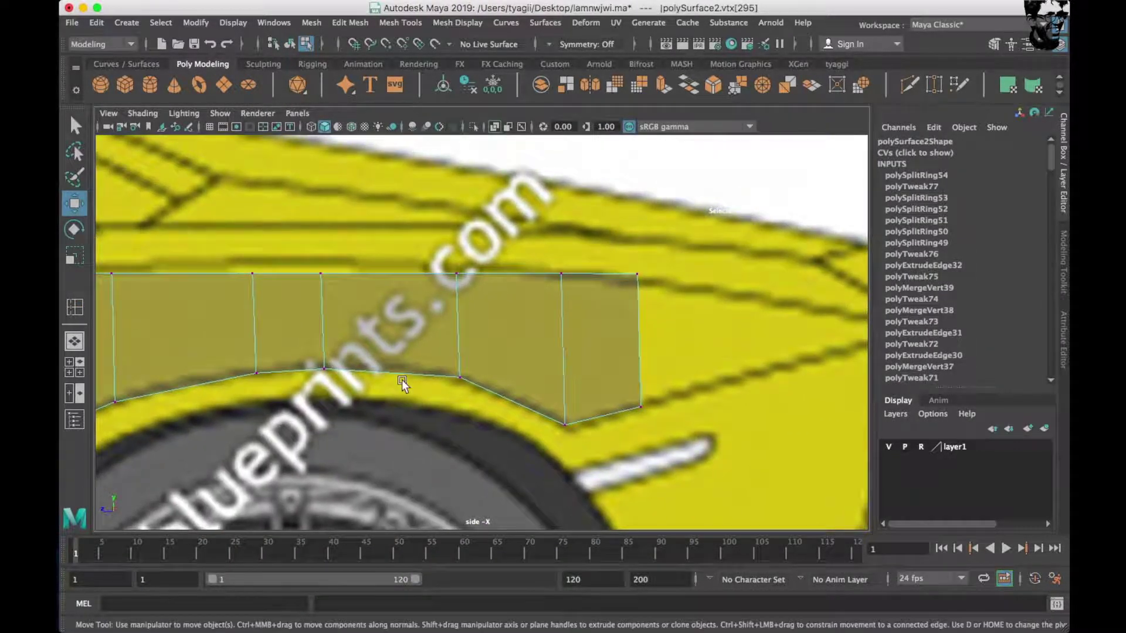
middle_click_drag(407, 389, 476, 334, "alt")
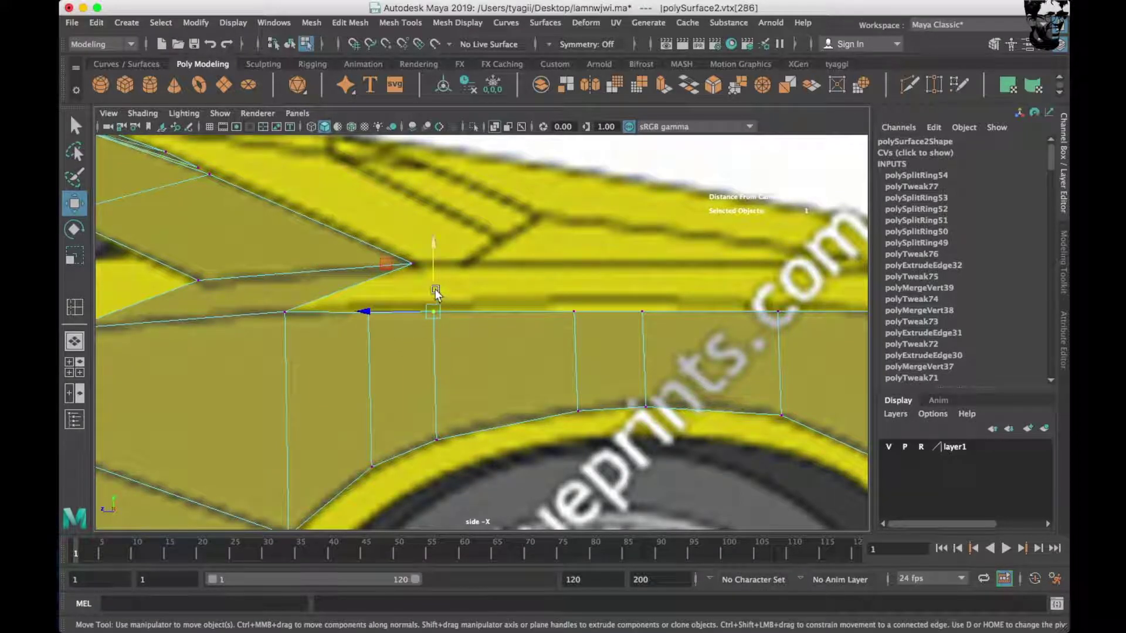
middle_click_drag(572, 283, 424, 367, "alt")
left_click_drag(538, 352, 577, 411)
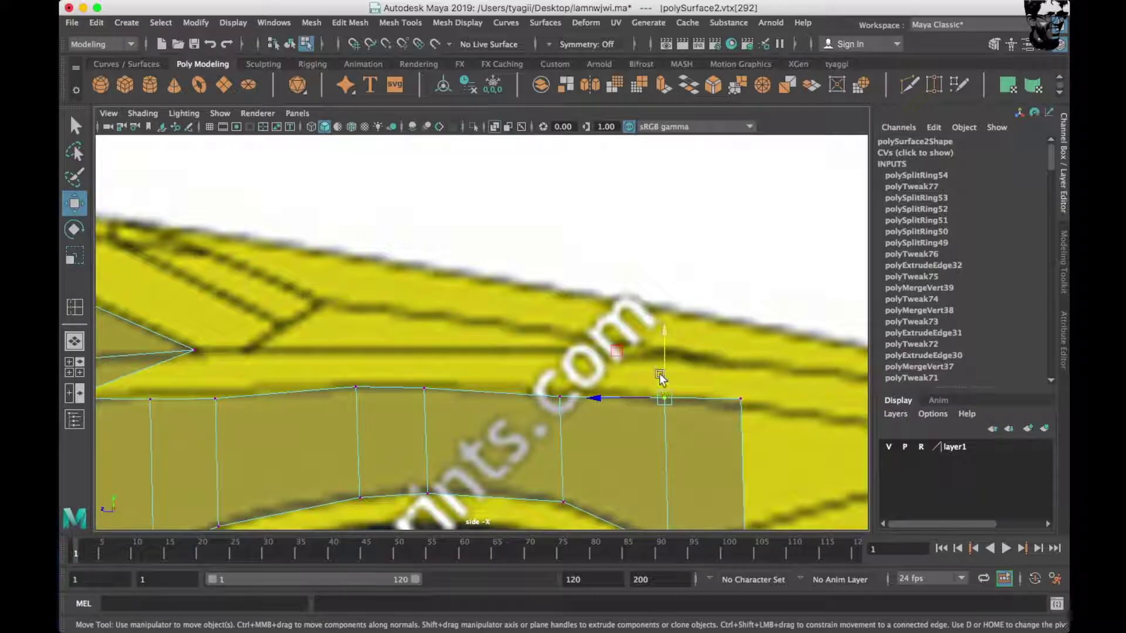
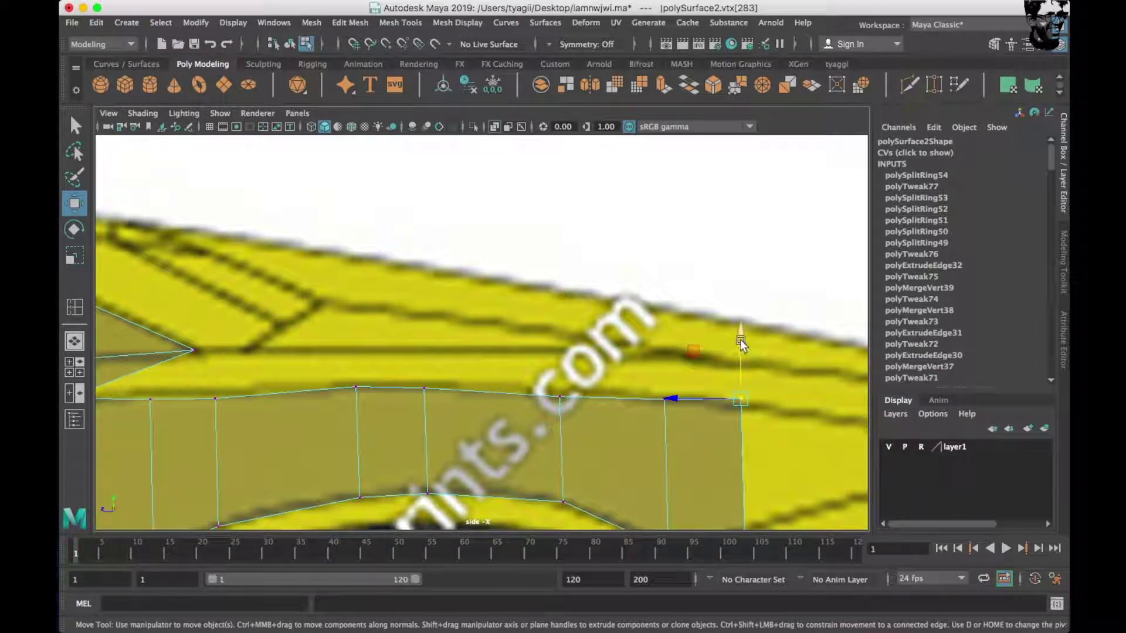
Inspect the car model in the top and perspective views.
key("space")
left_click_drag(490, 352, 402, 223)
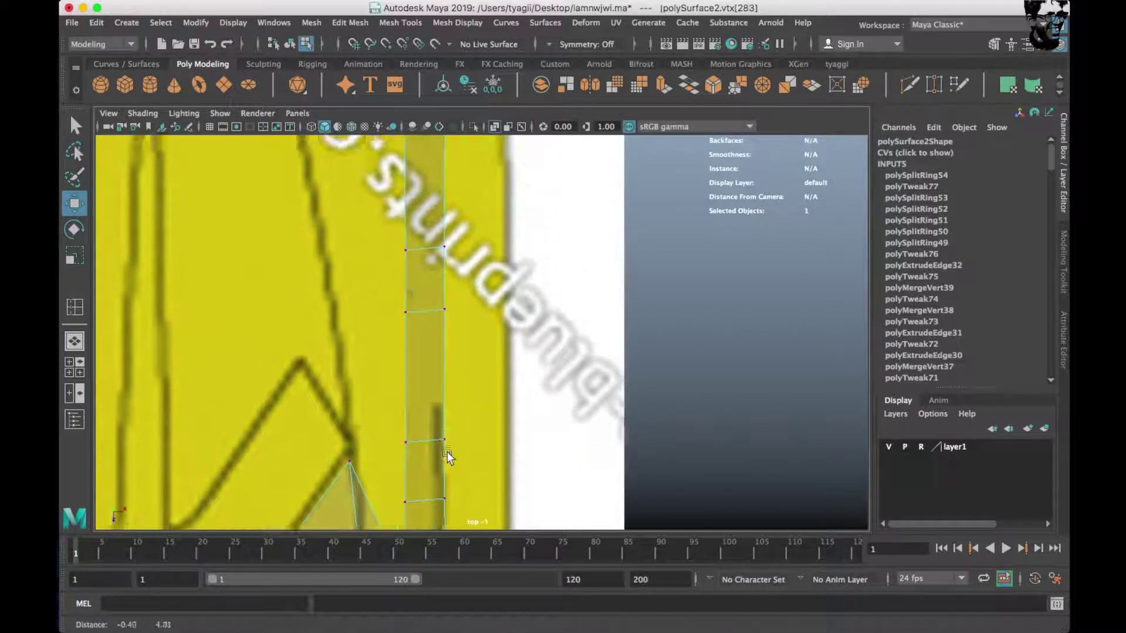
scroll(399, 336, "down", 5)
scroll(420, 339, "up", 1)
scroll(395, 284, "up", 2)
scroll(379, 279, "up", 2)
key("space")
key("space")
mouse_move(504, 293)
left_mouse_down("alt")
mouse_move(546, 308)
mouse_move(344, 360)
left_mouse_up("alt")
key("space")
key("space")
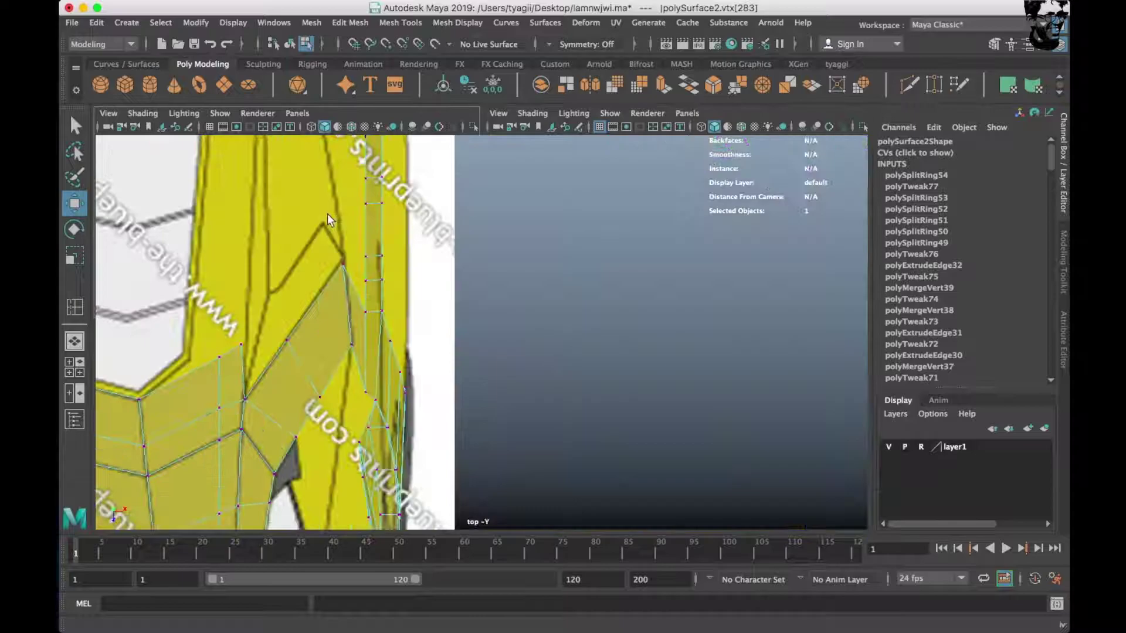
scroll(345, 356, "up", 2)
Pick a fender face and frame the car in the top view.
key("space")
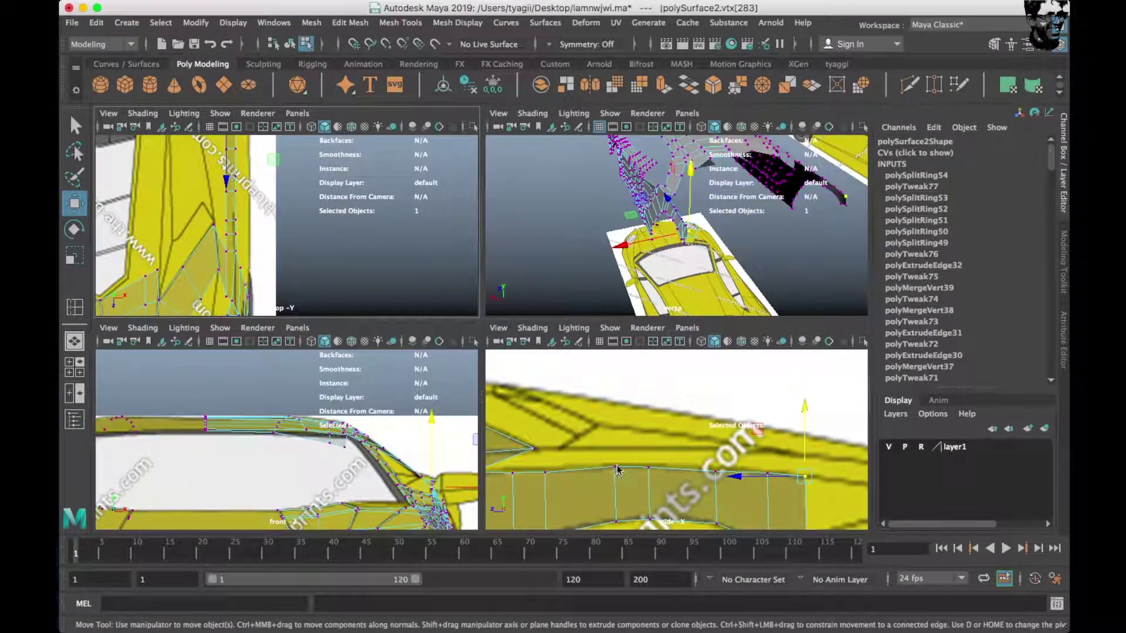
key("space")
scroll(532, 251, "down", 5)
scroll(656, 339, "up", 4)
right_click_drag(448, 281, 447, 290)
key("space")
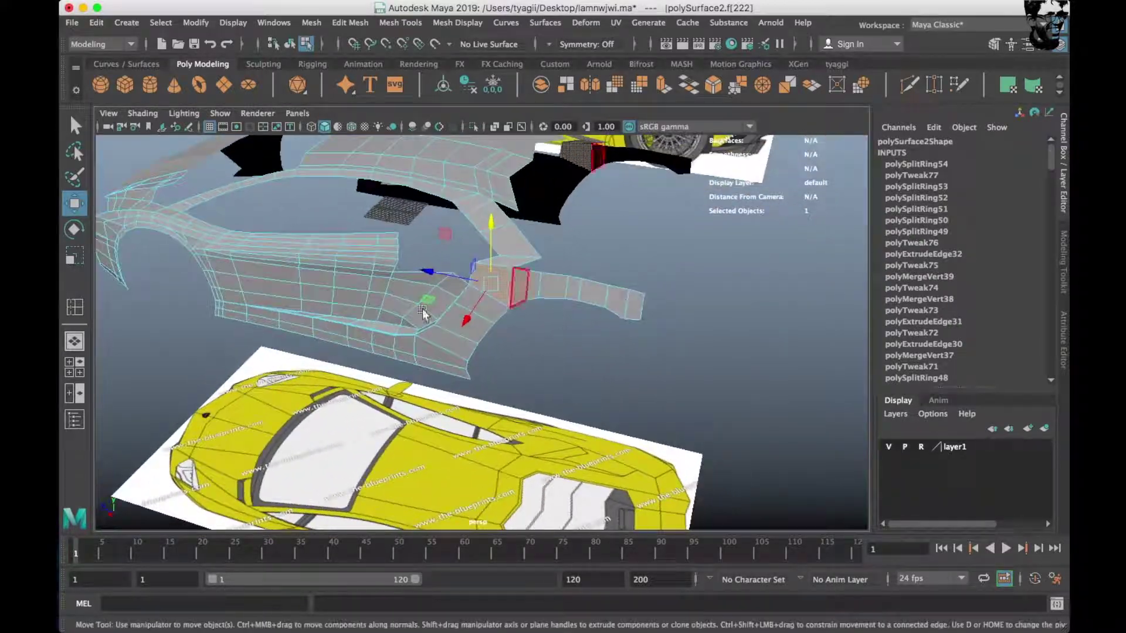
key("space")
key("space")
mouse_move(339, 293)
middle_mouse_down("alt")
mouse_move(347, 315)
mouse_move(352, 282)
middle_mouse_up("alt")
scroll(361, 287, "down", 3)
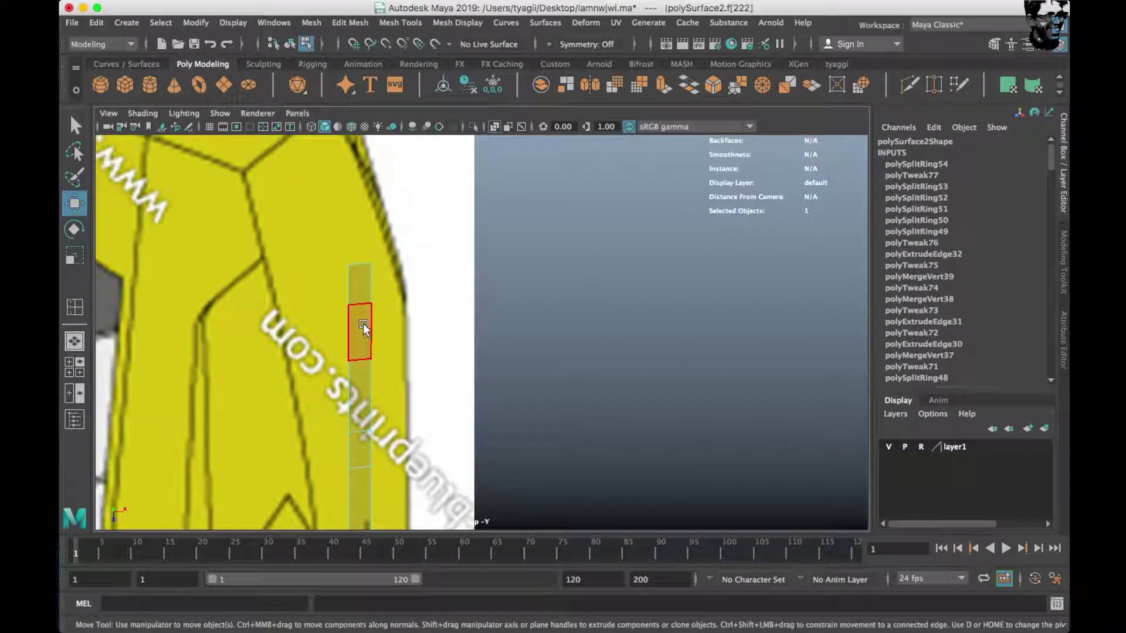
Frame the fender strip's front end in the enlarged side view for edge editing.
scroll(355, 285, "up", 1)
scroll(349, 275, "down", 1)
key("space")
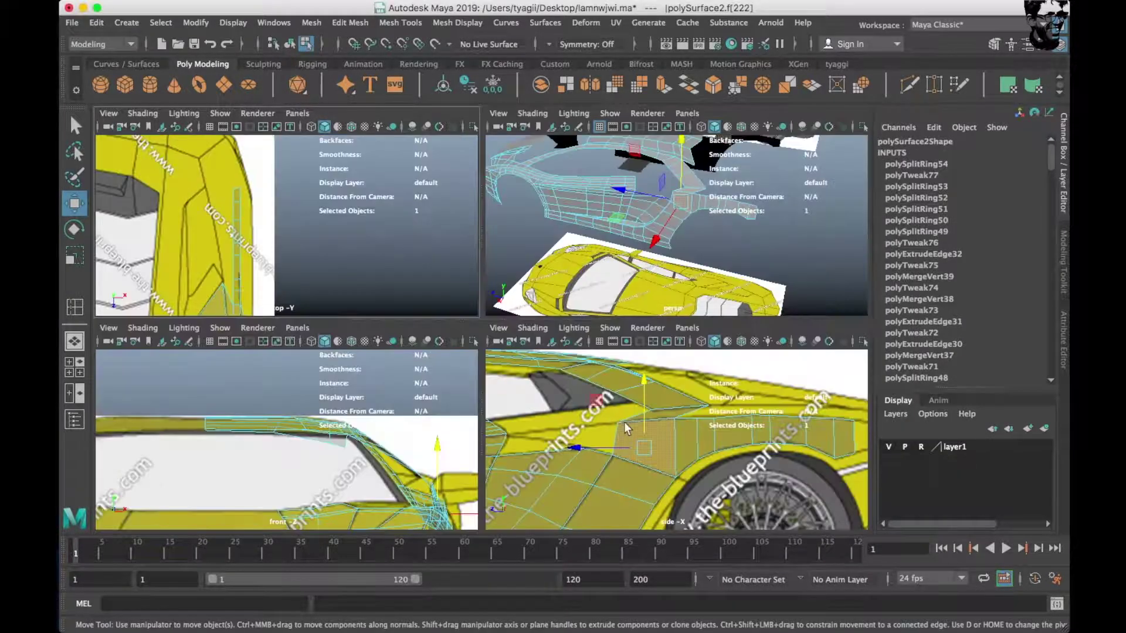
middle_click_drag(854, 434, 713, 416, "alt")
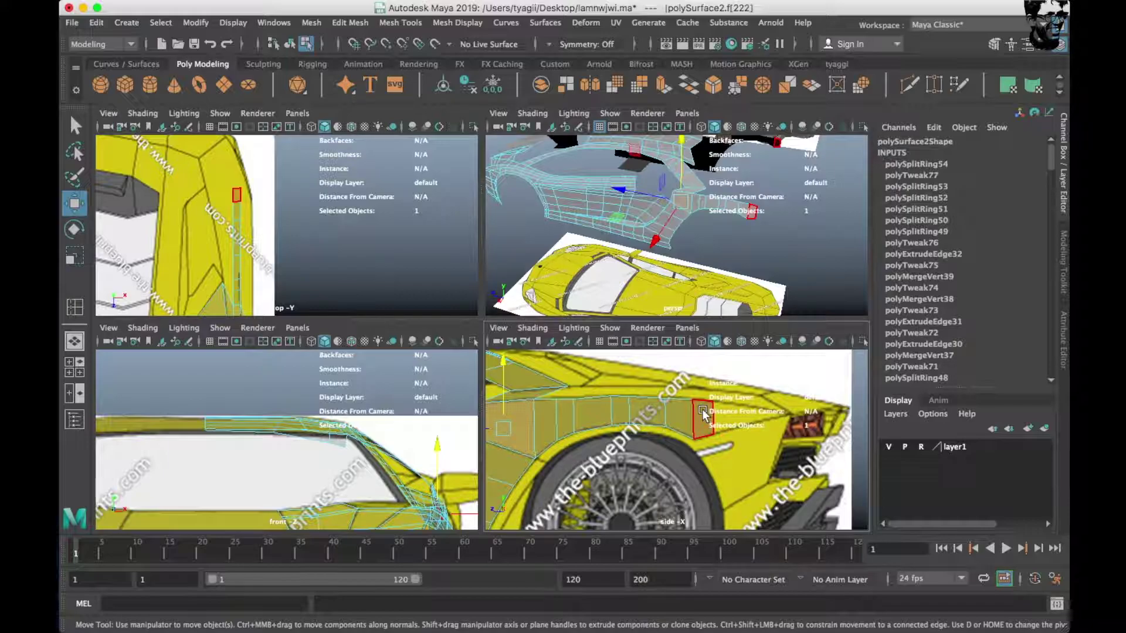
scroll(639, 384, "up", 5)
right_click(639, 430)
key("space")
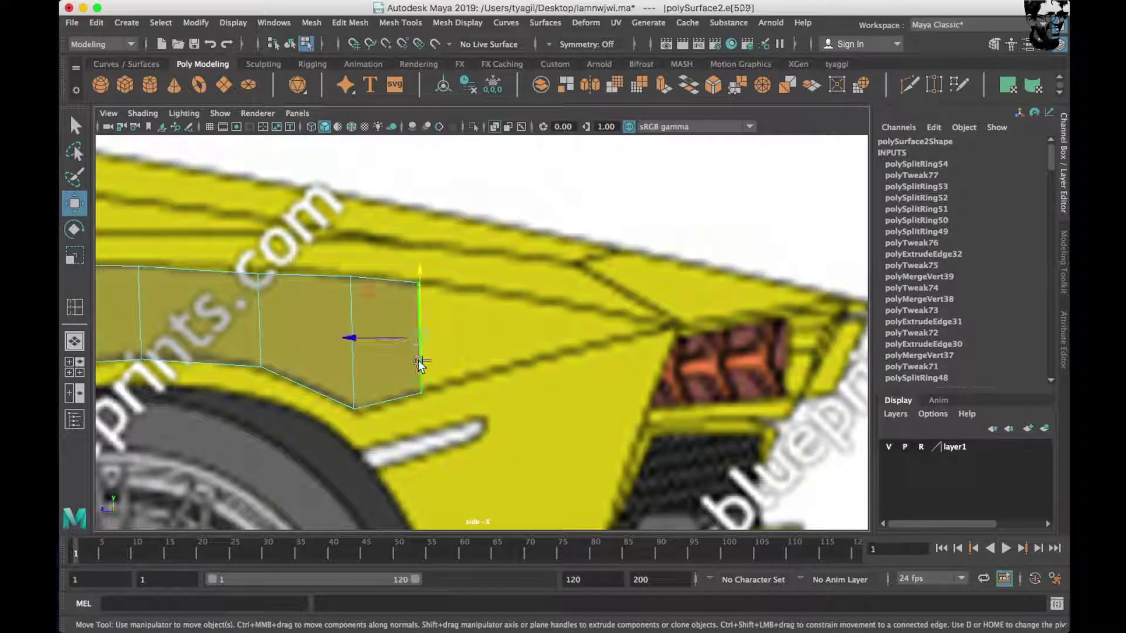
Extrude the fender's end edge forward and scale its end vertices closer together.
left_click_drag(420, 363, 586, 331, "shift")
right_click(565, 314)
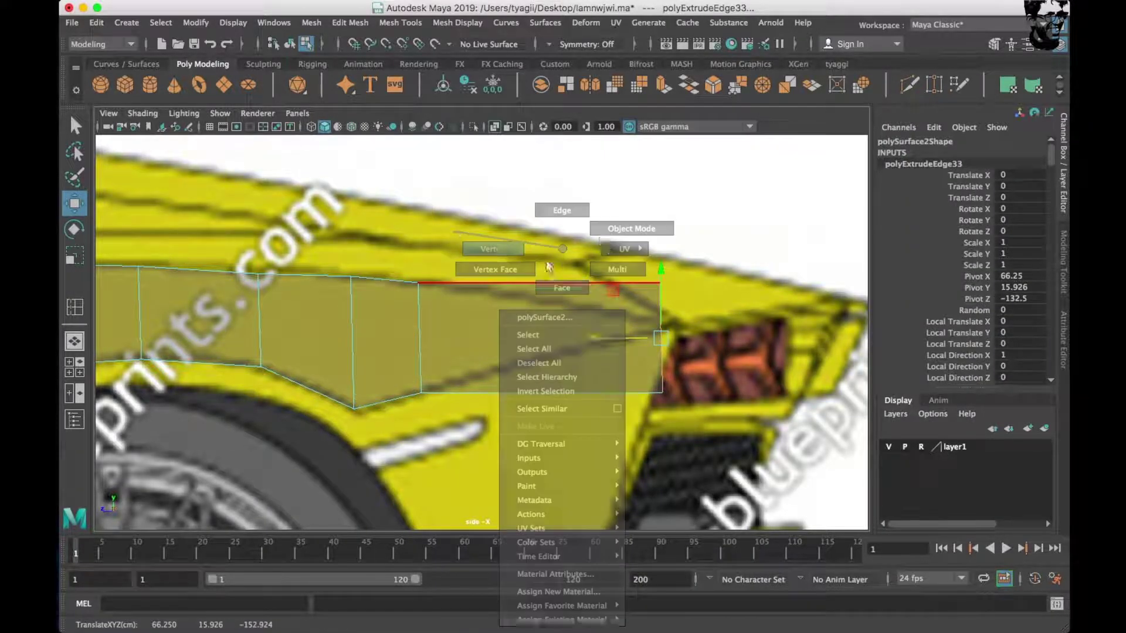
left_click_drag(642, 267, 680, 367)
key("r")
left_click_drag(661, 275, 668, 331)
key("w")
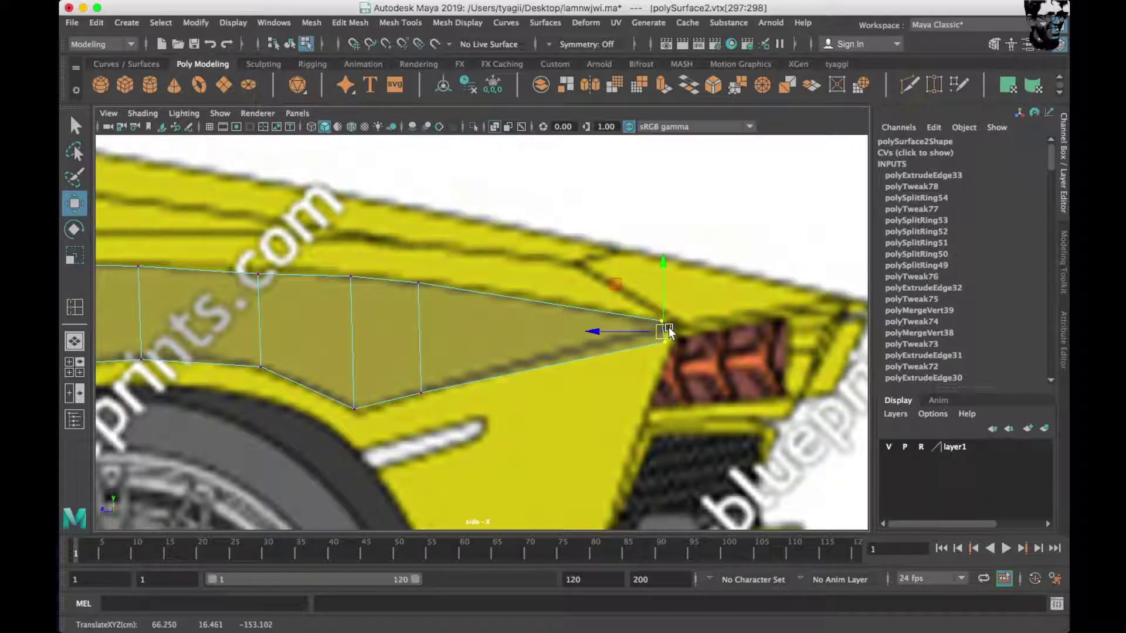
Raise the new face's end vertex up to the headlight.
scroll(668, 329, "up", 2)
scroll(645, 319, "up", 2)
scroll(638, 306, "up", 2)
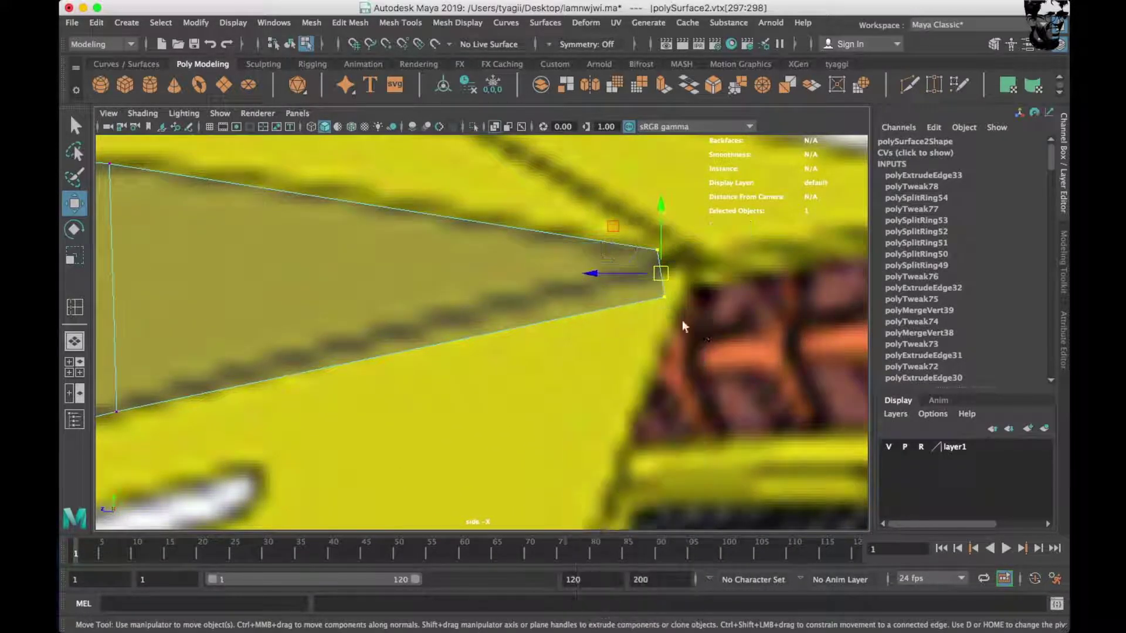
left_click_drag(664, 296, 664, 258)
scroll(483, 316, "down", 3)
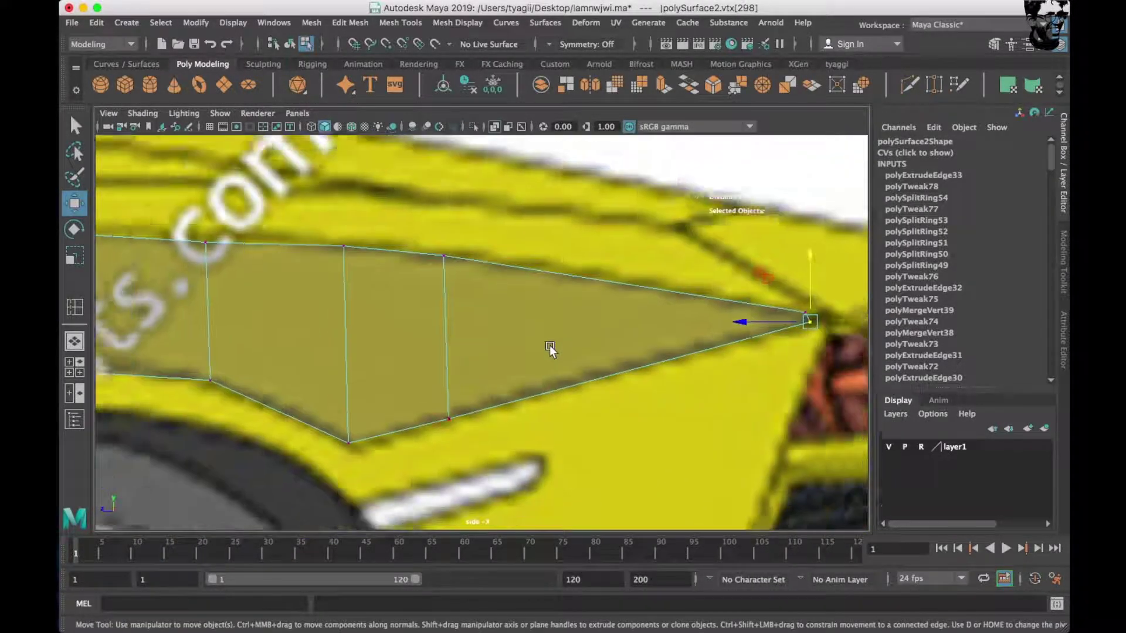
scroll(548, 345, "down", 2)
In the top view, extrude a body edge upward into a new strip.
right_click_drag(356, 248, 358, 313)
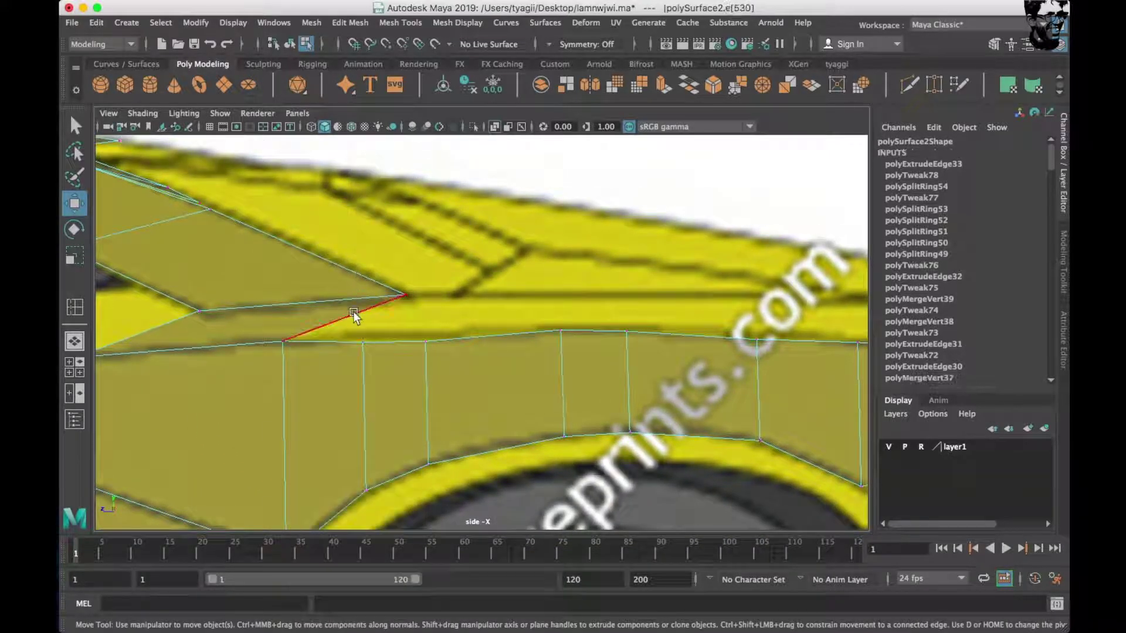
key("space")
key("space")
left_click_drag(378, 467, 370, 364, "shift")
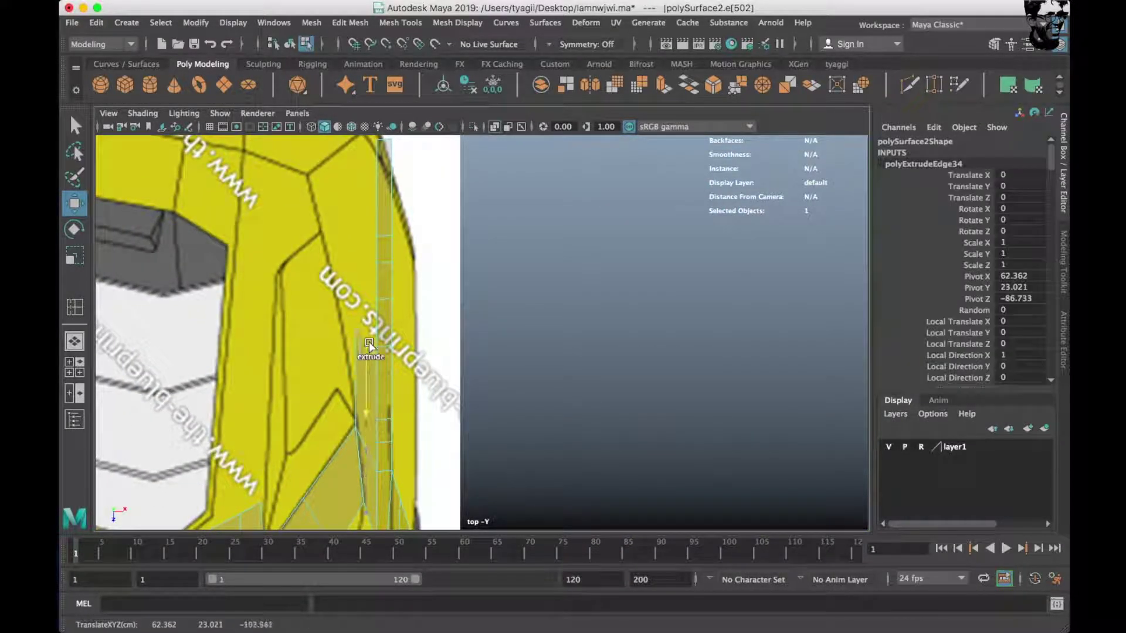
scroll(471, 315, "down", 2)
scroll(477, 293, "up", 3)
Move the new strip's top vertex to widen and extend it along the outline.
right_click_drag(467, 297, 433, 285)
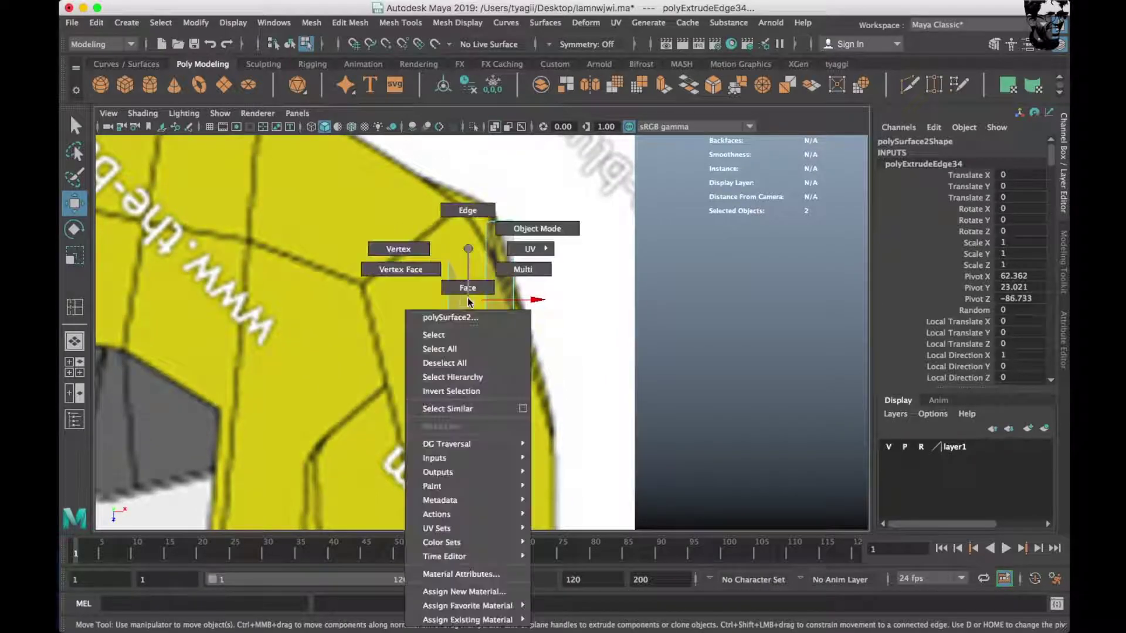
left_click(449, 260)
left_click_drag(448, 260, 366, 284)
mouse_move(450, 429)
middle_mouse_down("alt")
mouse_move(416, 354)
mouse_move(435, 300)
middle_mouse_up("alt")
left_click_drag(442, 304, 417, 174)
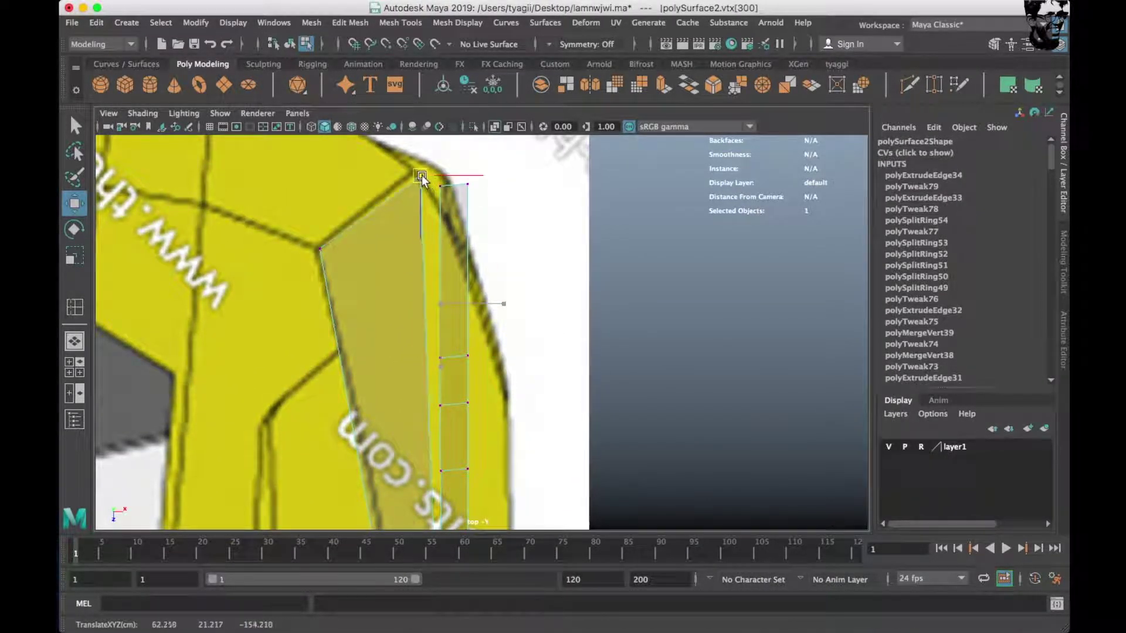
middle_click_drag(426, 198, 427, 179, "alt")
right_click_drag(401, 249, 519, 158)
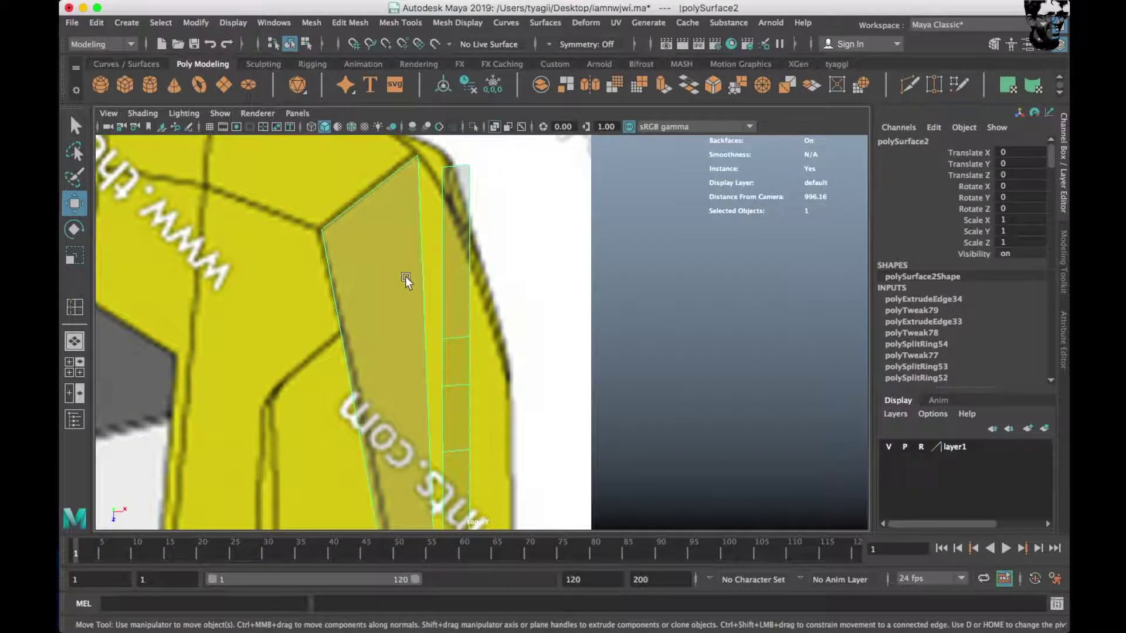
Add an edge loop across the new face and move its vertex out to the body edge.
right_click_drag(406, 276, 328, 304, "shift")
right_click_drag(390, 248, 316, 250)
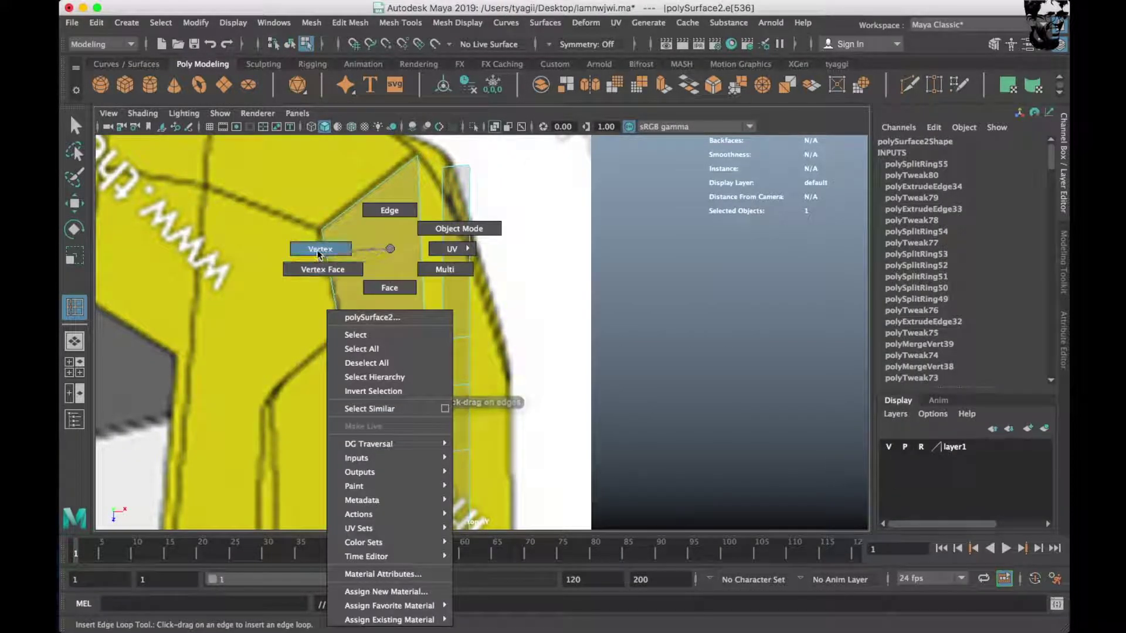
left_click(423, 250)
key("w")
left_click_drag(419, 241, 508, 389)
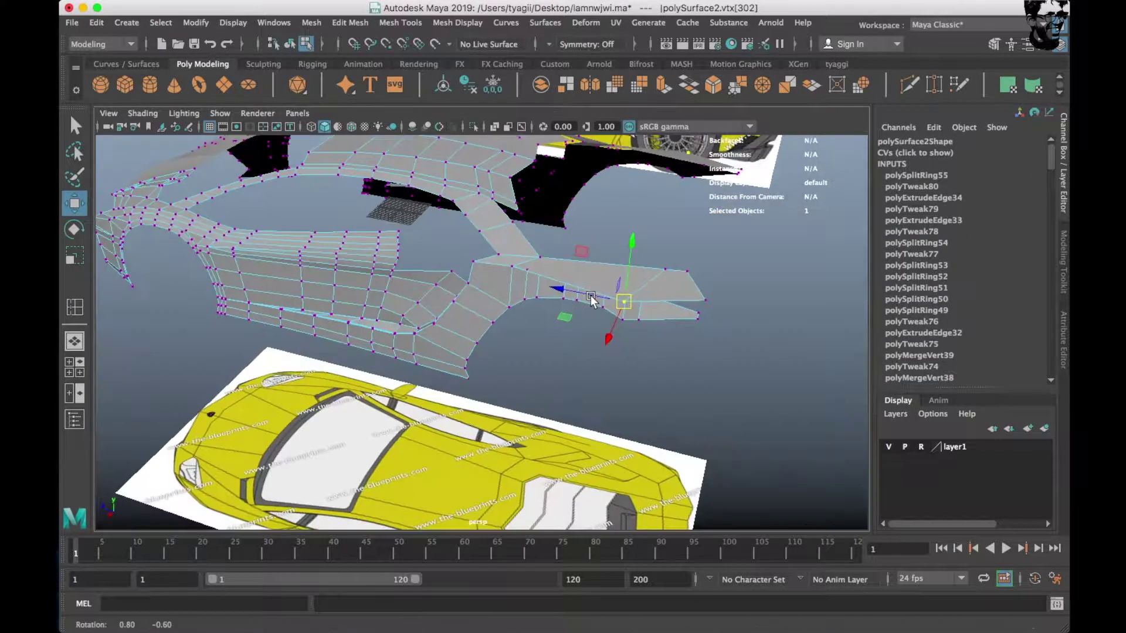
Check the model from perspective and undo the last vertex move.
mouse_move(513, 383)
left_mouse_down("alt")
mouse_move(528, 240)
mouse_move(603, 325)
left_mouse_up("alt")
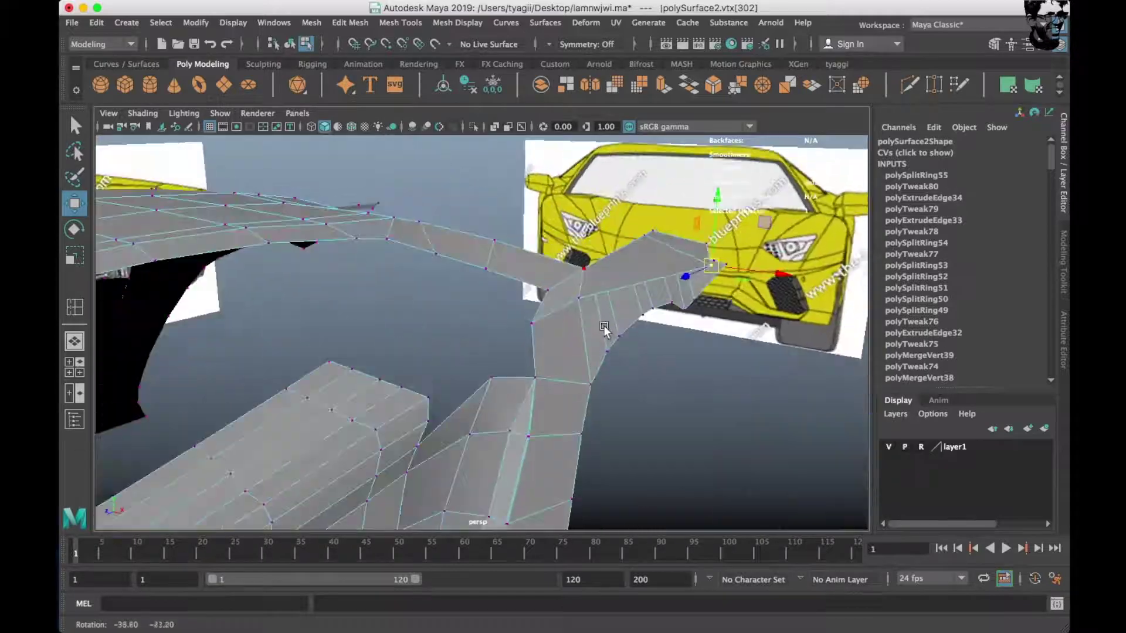
key("space")
key("space")
mouse_move(367, 244)
middle_mouse_down("alt")
mouse_move(393, 269)
mouse_move(367, 230)
middle_mouse_up("alt")
scroll(395, 290, "down", 2)
key("ctrl+z")
scroll(422, 298, "up", 3)
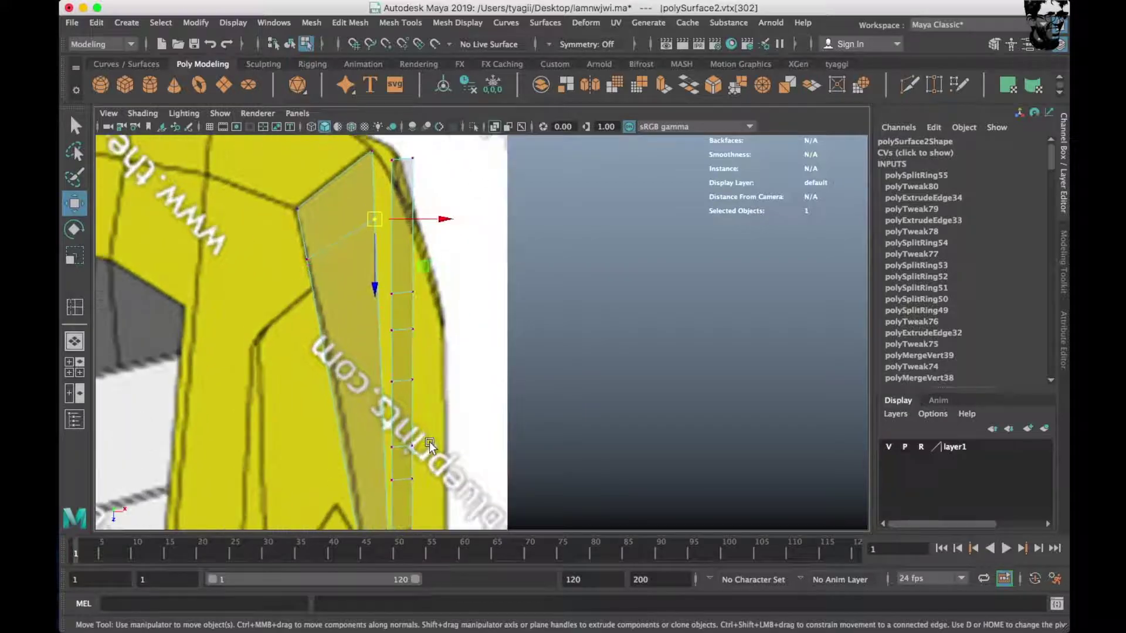
Insert an edge loop across the strip and adjust its vertex to the blueprint.
middle_click_drag(423, 298, 402, 320, "alt")
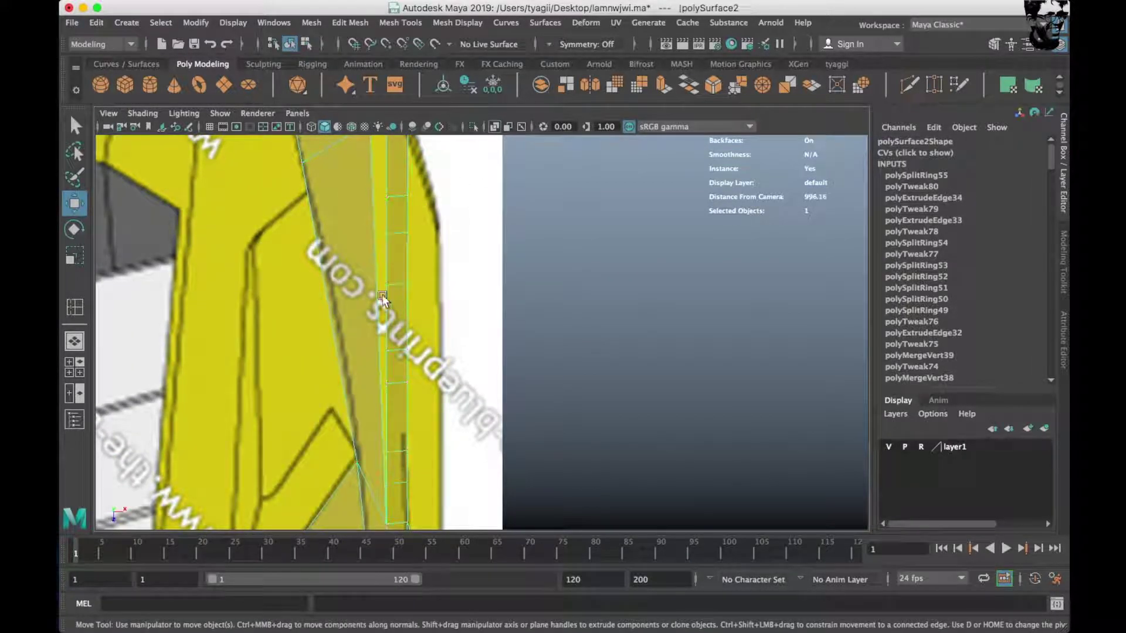
right_click_drag(375, 257, 271, 249, "shift")
left_click(325, 266)
left_click(321, 262)
key("w")
right_click_drag(356, 266, 398, 228)
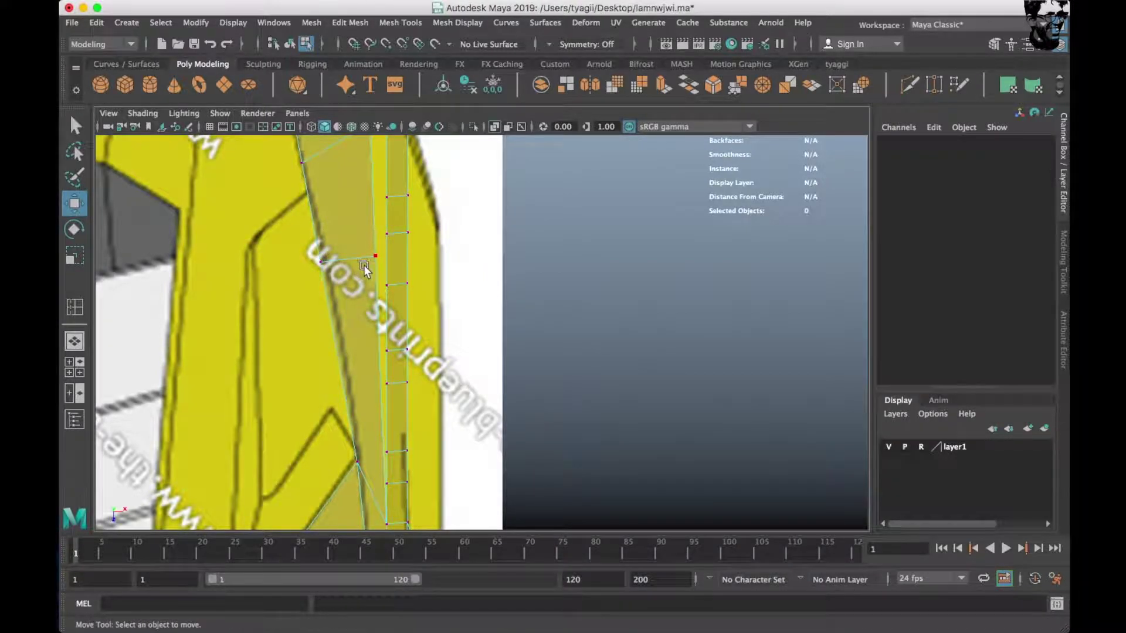
middle_click_drag(361, 314, 358, 280, "alt")
right_click_drag(361, 285, 277, 290, "shift")
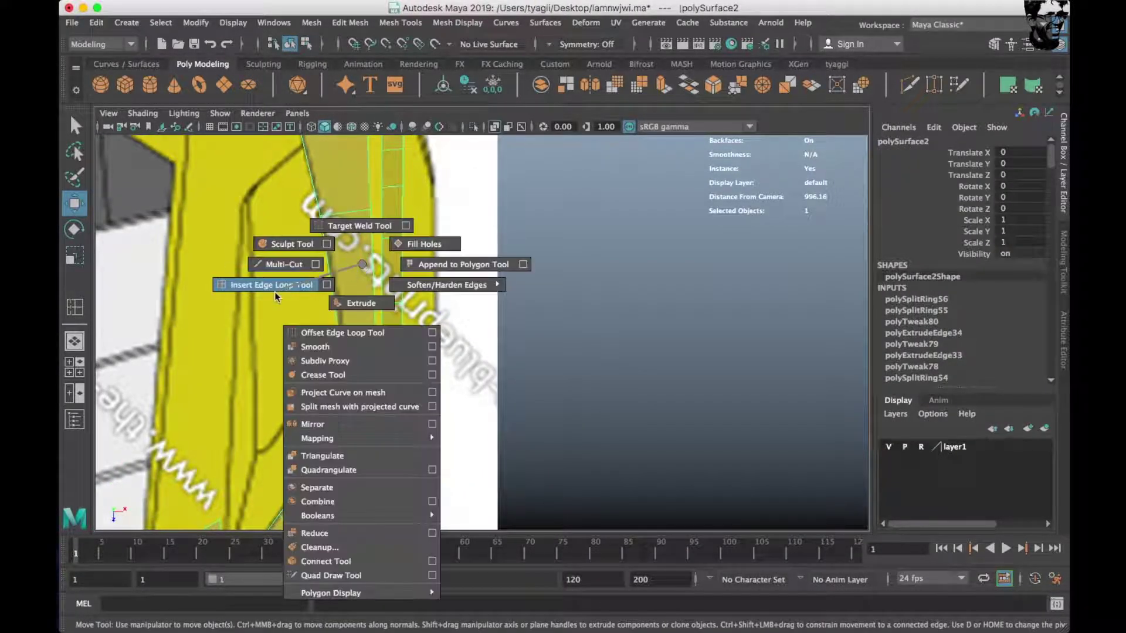
Add an edge loop across the strip and shift its vertex left along X.
left_click(338, 301)
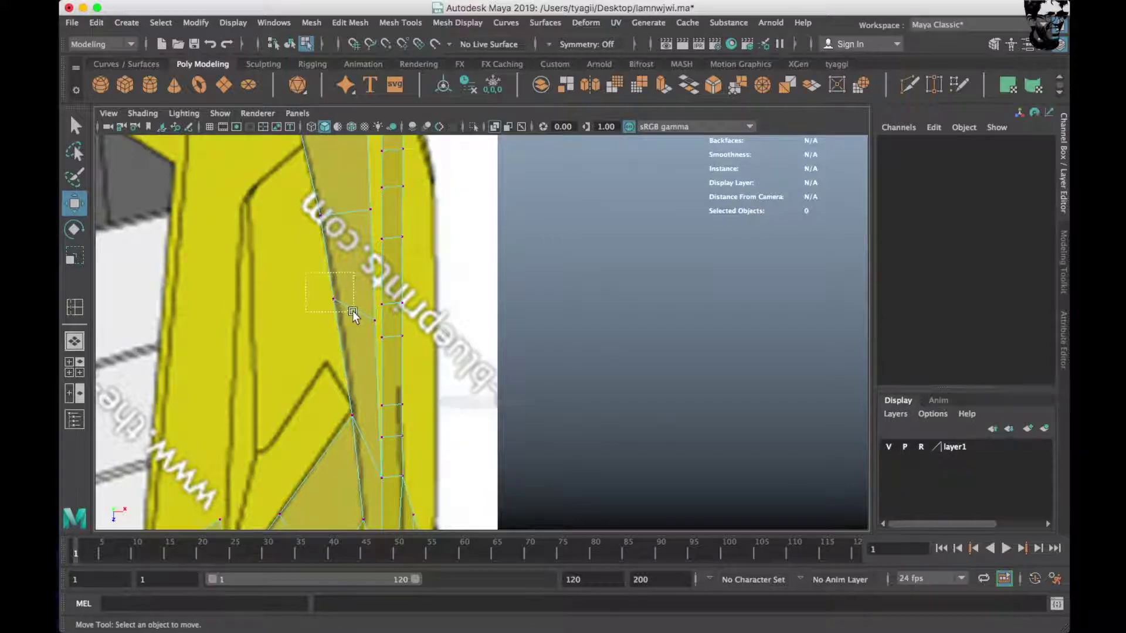
key("w")
key("space")
mouse_move(328, 275)
left_mouse_down("alt")
mouse_move(381, 271)
mouse_move(390, 289)
mouse_move(466, 266)
left_mouse_up("alt")
key("space")
key("space")
mouse_move(335, 243)
right_mouse_down("alt")
mouse_move(352, 459)
mouse_move(385, 294)
mouse_move(326, 251)
right_mouse_up("alt")
left_click_drag(431, 273, 416, 272)
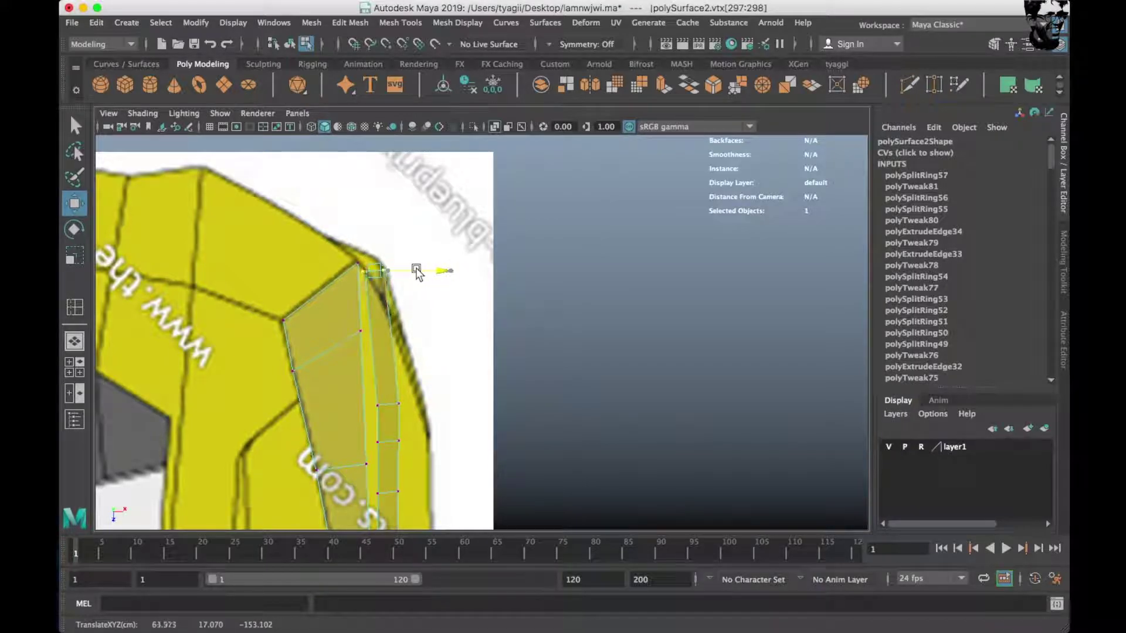
Merge the strip's two corner vertices into one.
right_click_drag(346, 330, 397, 382, "alt")
mouse_move(357, 283)
right_mouse_down()
mouse_move(374, 358)
mouse_move(397, 334)
right_mouse_up()
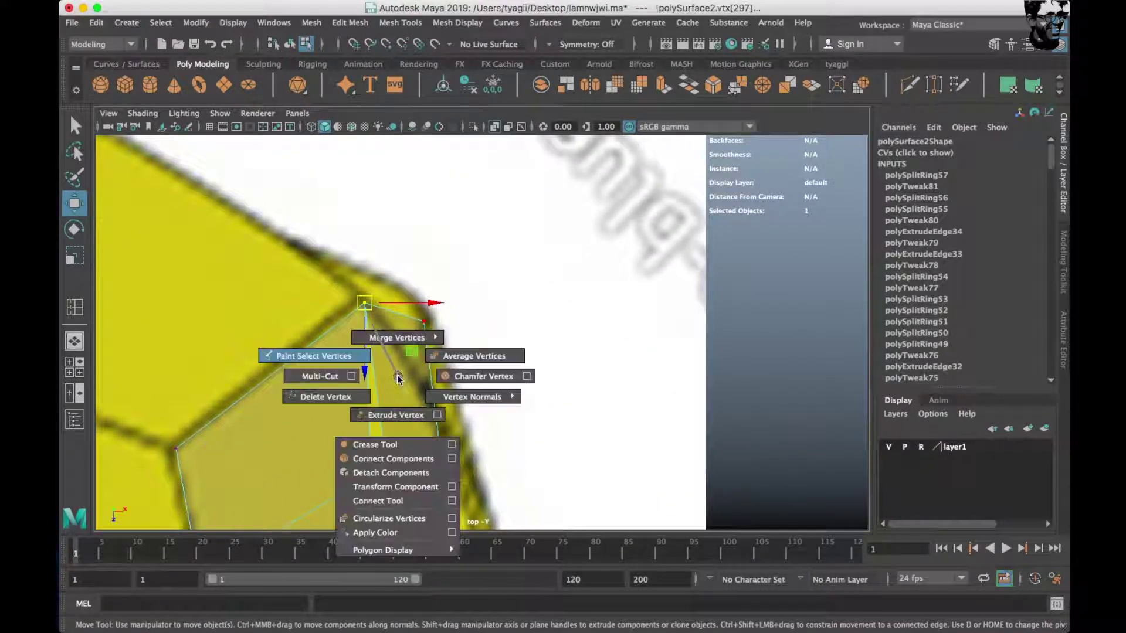
right_click_drag(402, 243, 478, 226)
mouse_move(405, 293)
right_mouse_down("alt")
mouse_move(427, 305)
mouse_move(347, 317)
right_mouse_up("alt")
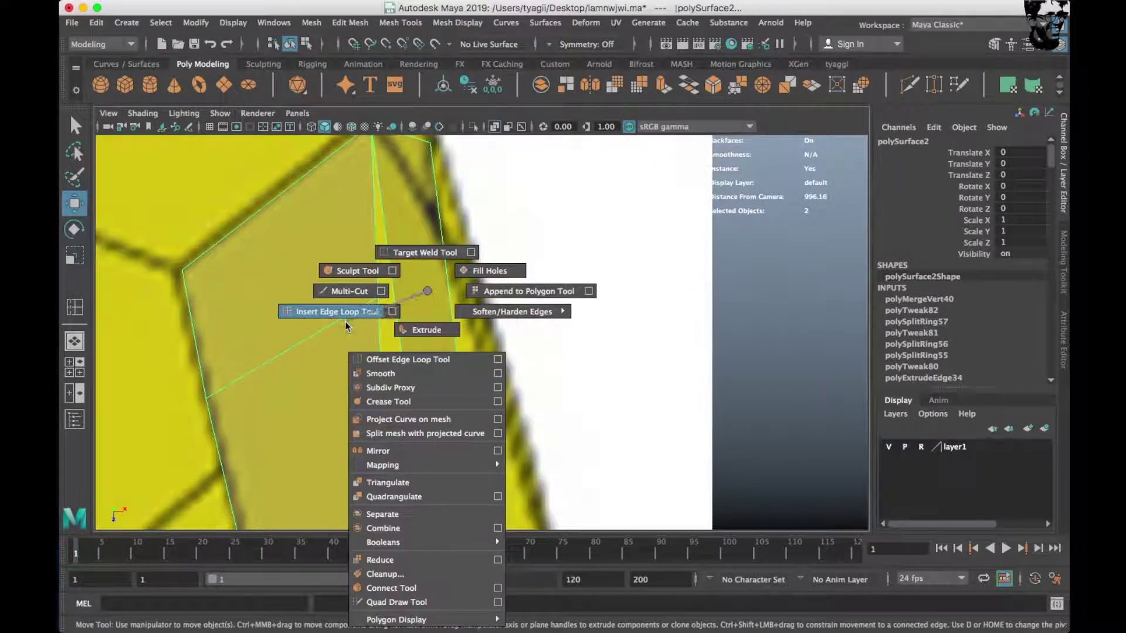
Insert five more edge loops along the side strip, dividing it into segments.
left_click(394, 291)
scroll(431, 319, "up", 2)
left_click(391, 319)
mouse_move(392, 321)
middle_mouse_down("alt")
mouse_move(403, 276)
mouse_move(434, 336)
mouse_move(402, 353)
middle_mouse_up("alt")
left_click(394, 267)
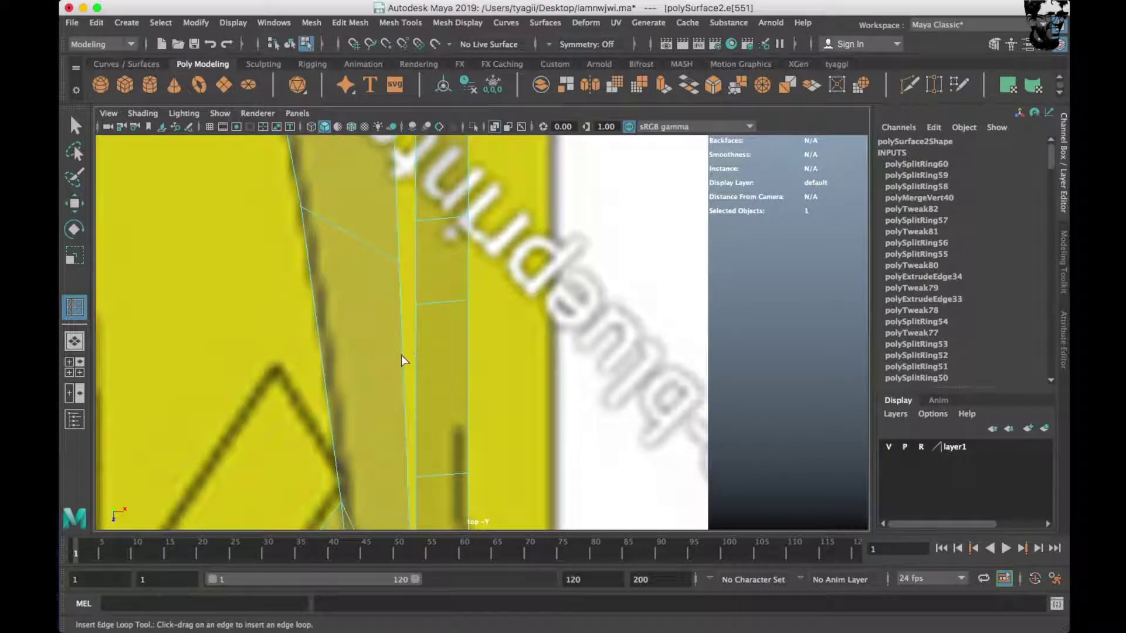
left_click(424, 417)
middle_click_drag(425, 416, 423, 262, "alt")
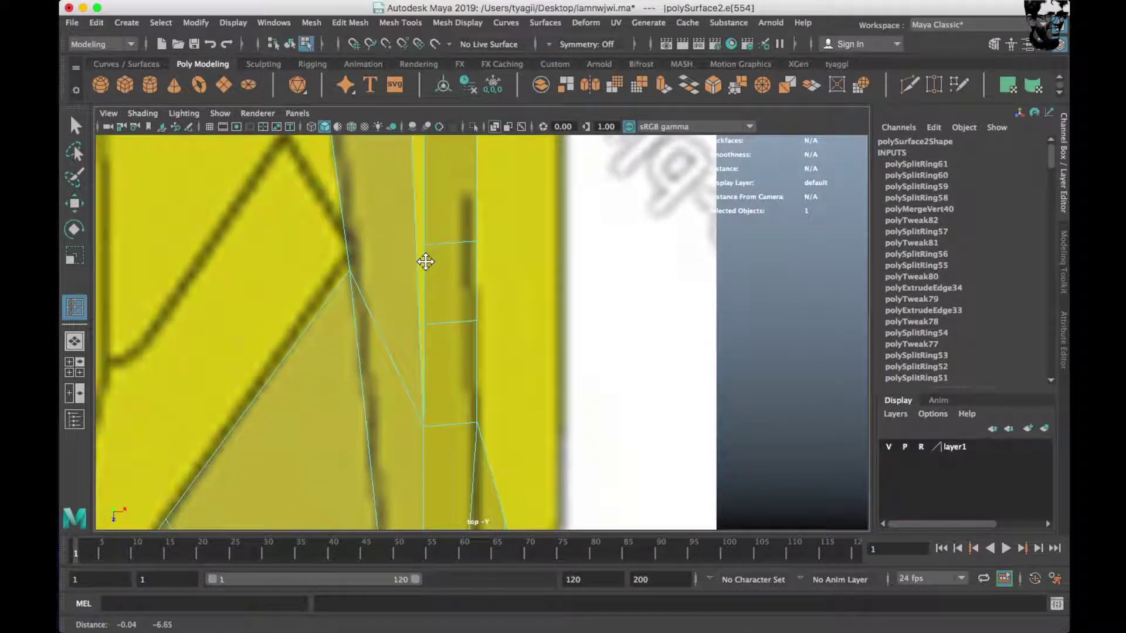
left_click(415, 241)
mouse_move(415, 241)
left_mouse_down("alt")
mouse_move(587, 256)
mouse_move(596, 279)
mouse_move(529, 312)
left_mouse_up("alt")
left_click_drag(517, 417, 518, 414)
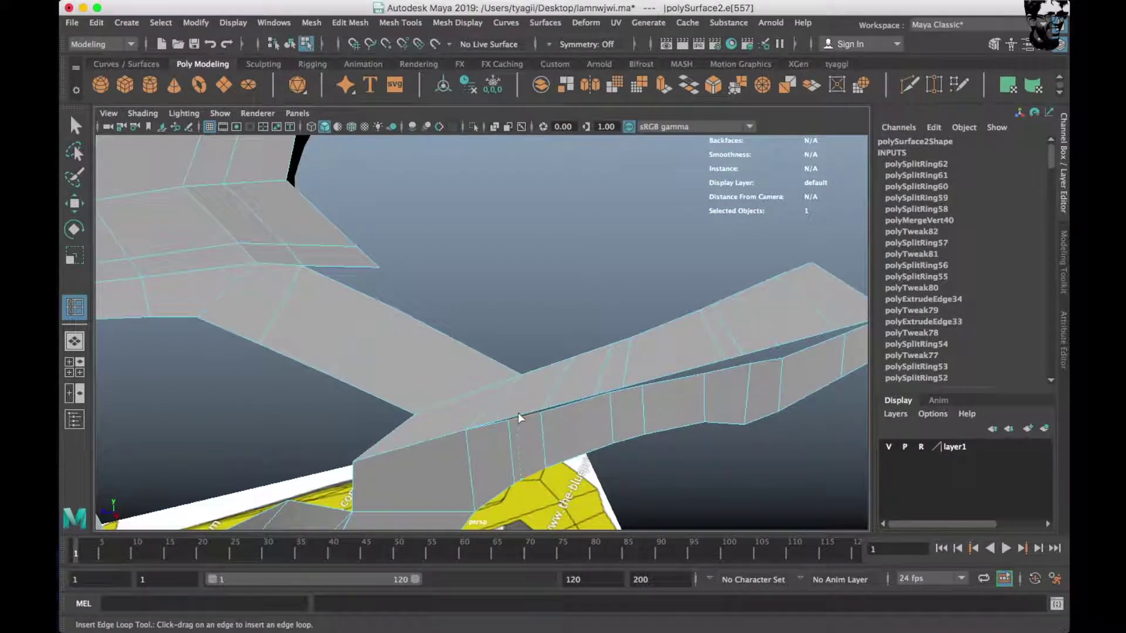
Insert another edge loop on the strip and bring the gap into view.
left_click(551, 363)
mouse_move(551, 362)
left_mouse_down("alt")
mouse_move(365, 422)
mouse_move(359, 394)
left_mouse_up("alt")
mouse_move(566, 248)
right_mouse_down()
mouse_move(554, 418)
mouse_move(497, 250)
right_mouse_up()
key("w")
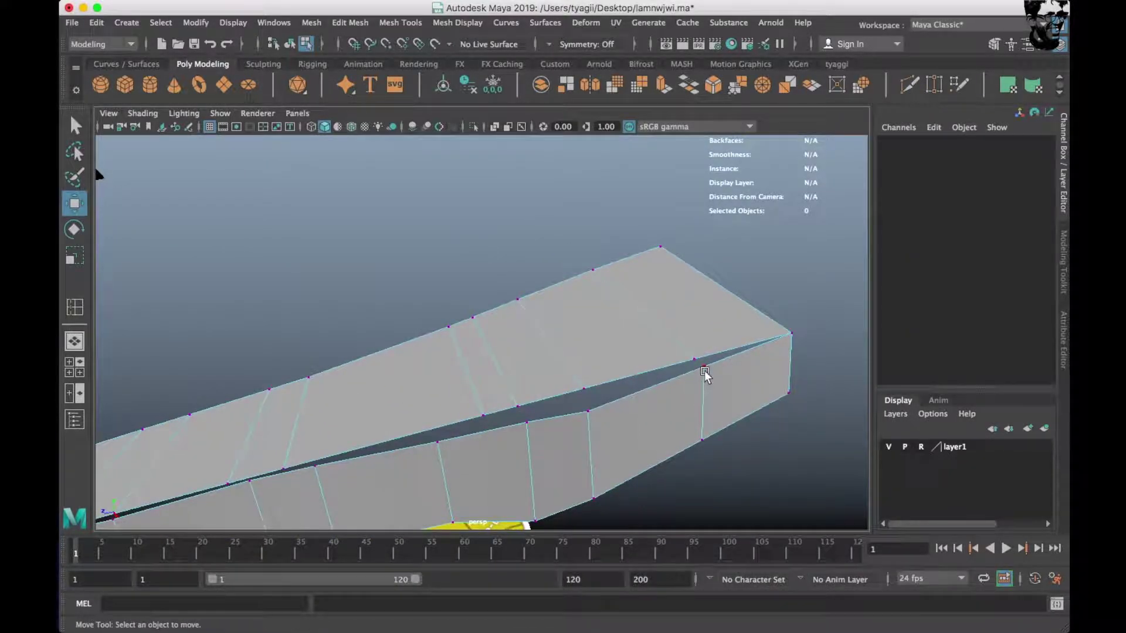
Move the gap vertices onto their neighbours on the adjacent body strip.
left_click(704, 368)
left_click(584, 414)
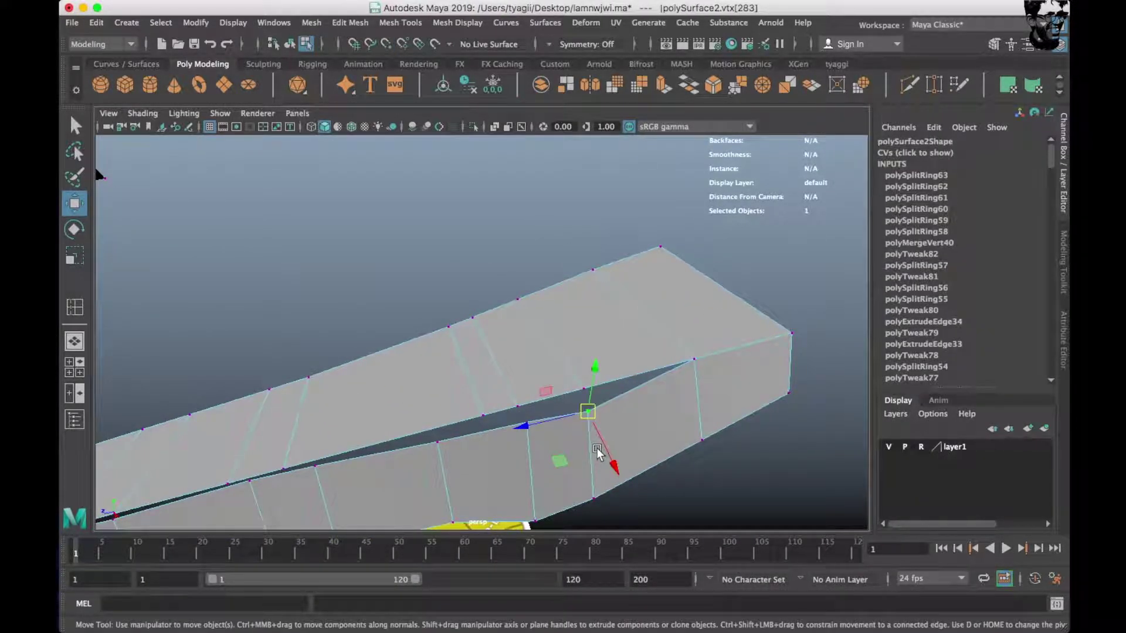
mouse_move(579, 410)
left_mouse_down()
mouse_move(448, 452)
mouse_move(387, 409)
mouse_move(446, 375)
left_mouse_up()
left_click(445, 452)
left_click(433, 394)
left_click_drag(437, 417, 381, 449)
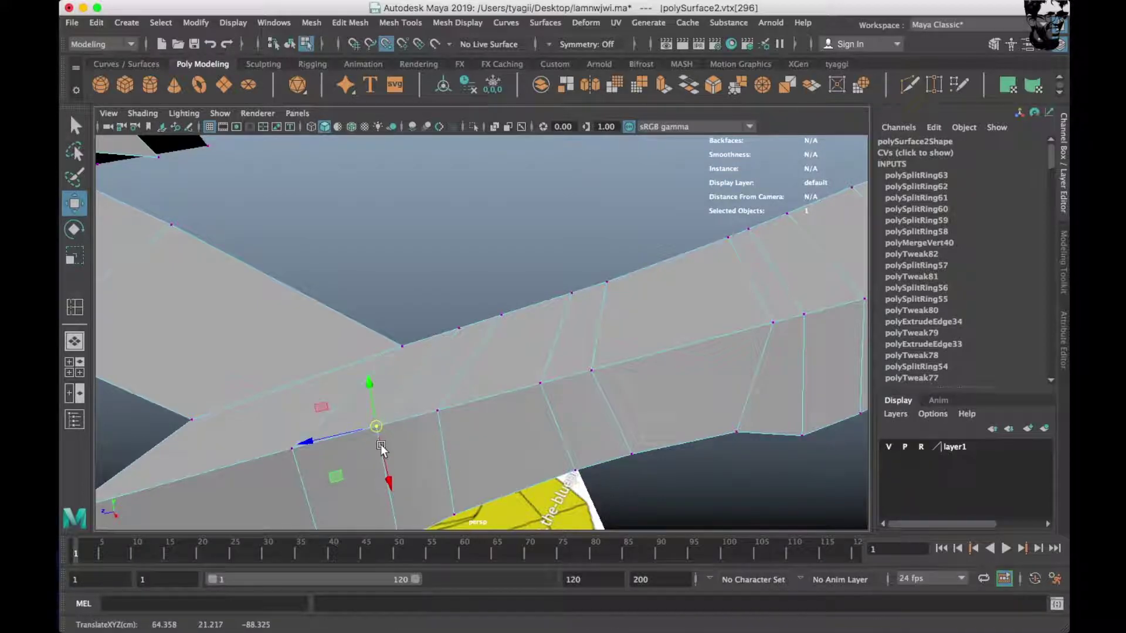
Merge the vertex pairs along the seam and return the mesh to Object Mode.
right_click(176, 264)
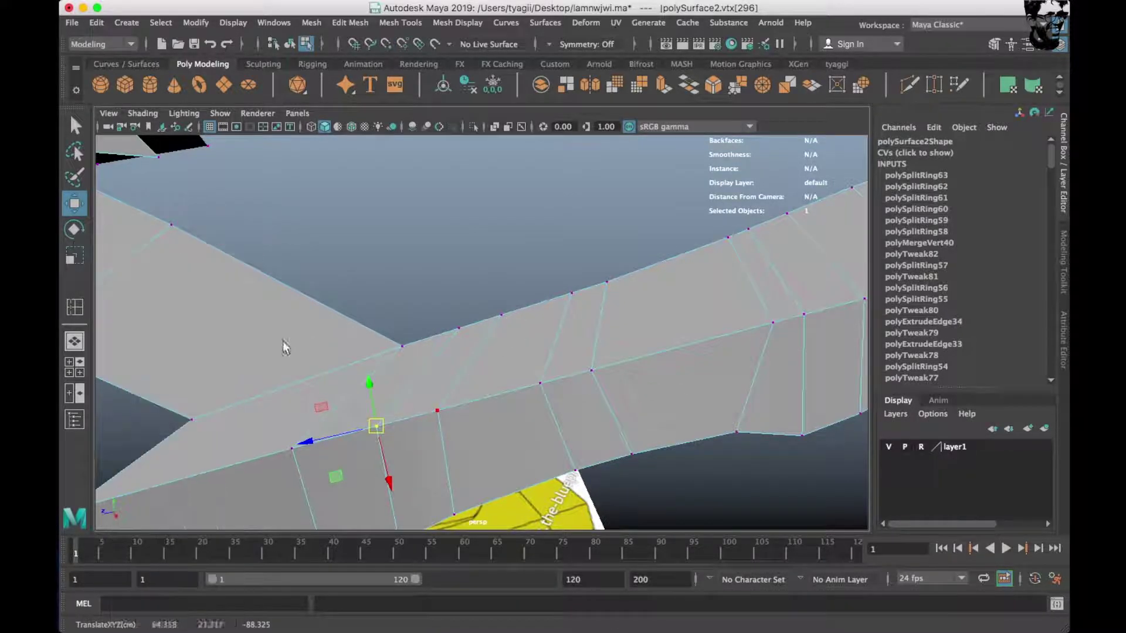
right_click_drag(490, 440, 490, 398, "shift")
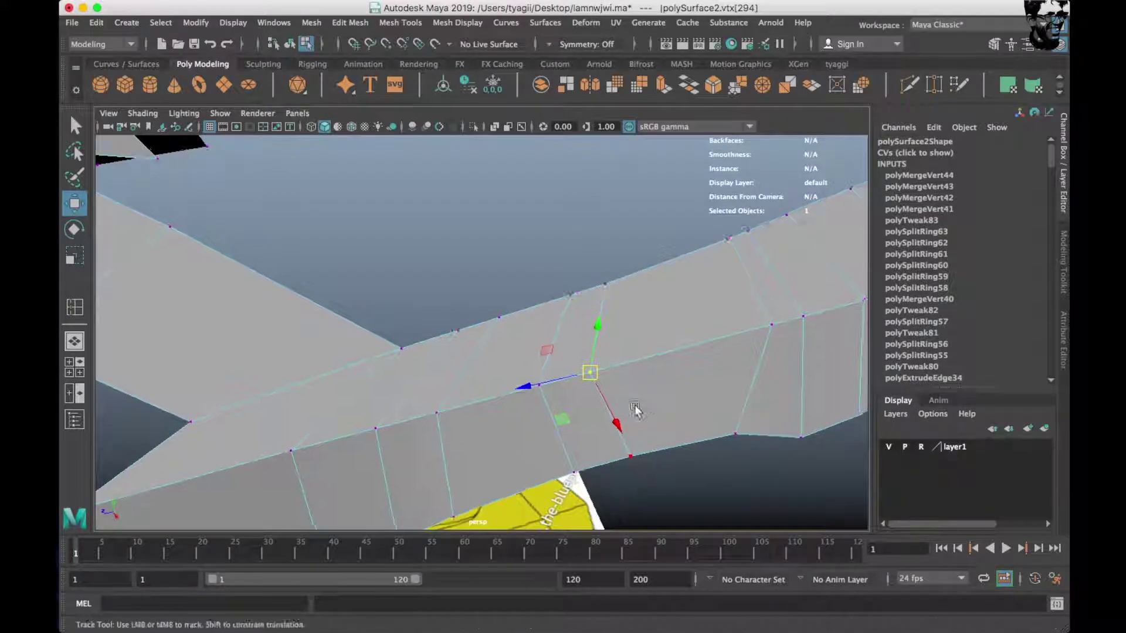
left_click_drag(636, 409, 468, 463, "alt")
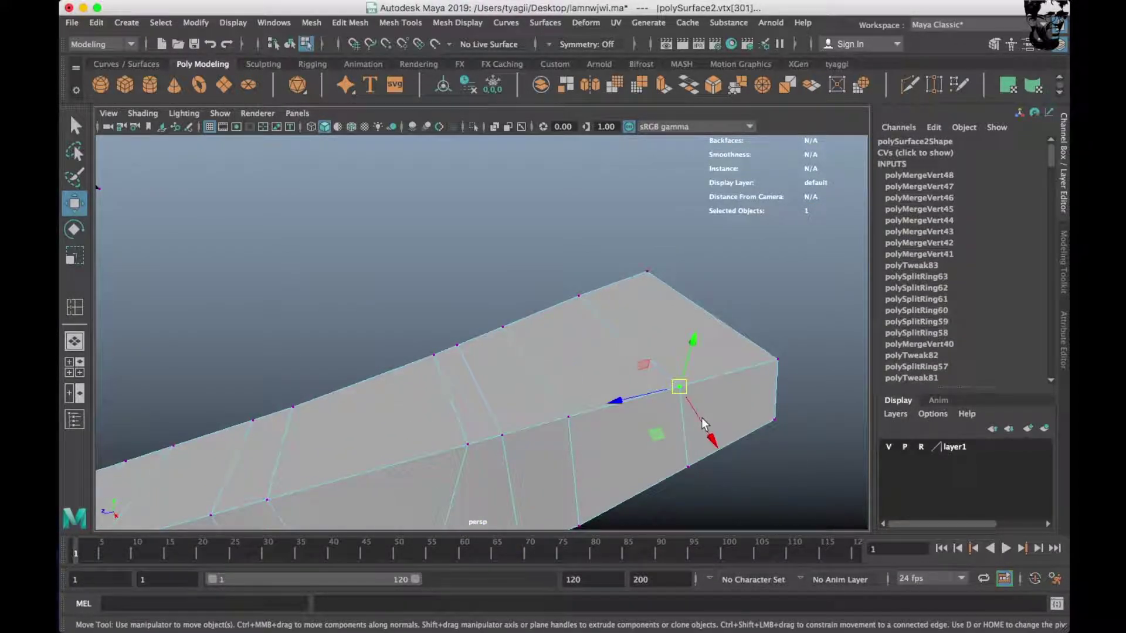
left_click_drag(788, 375, 562, 420, "alt")
right_click(536, 249)
left_click(598, 191)
mouse_move(407, 442)
left_mouse_down("alt")
mouse_move(483, 420)
mouse_move(446, 428)
mouse_move(458, 400)
left_mouse_up("alt")
key("space")
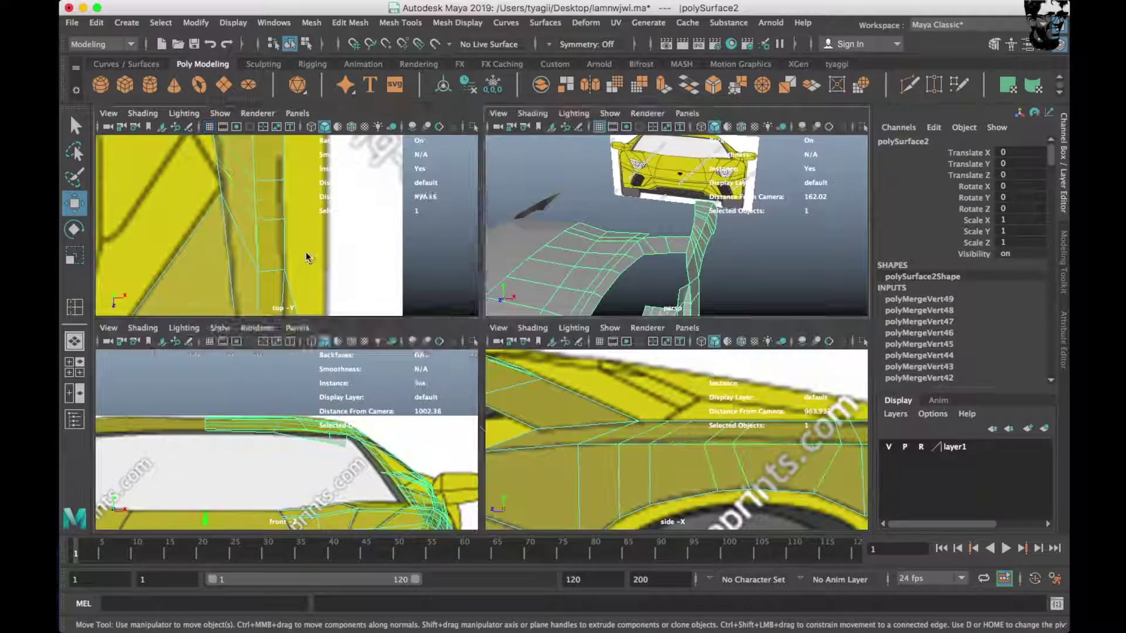
Extrude a hood edge up-left into a new face in the enlarged top view.
key("space")
middle_click_drag(381, 298, 497, 255, "alt")
right_click(425, 250)
left_click(425, 207)
left_click(368, 413)
left_click_drag(402, 369, 385, 326, "shift")
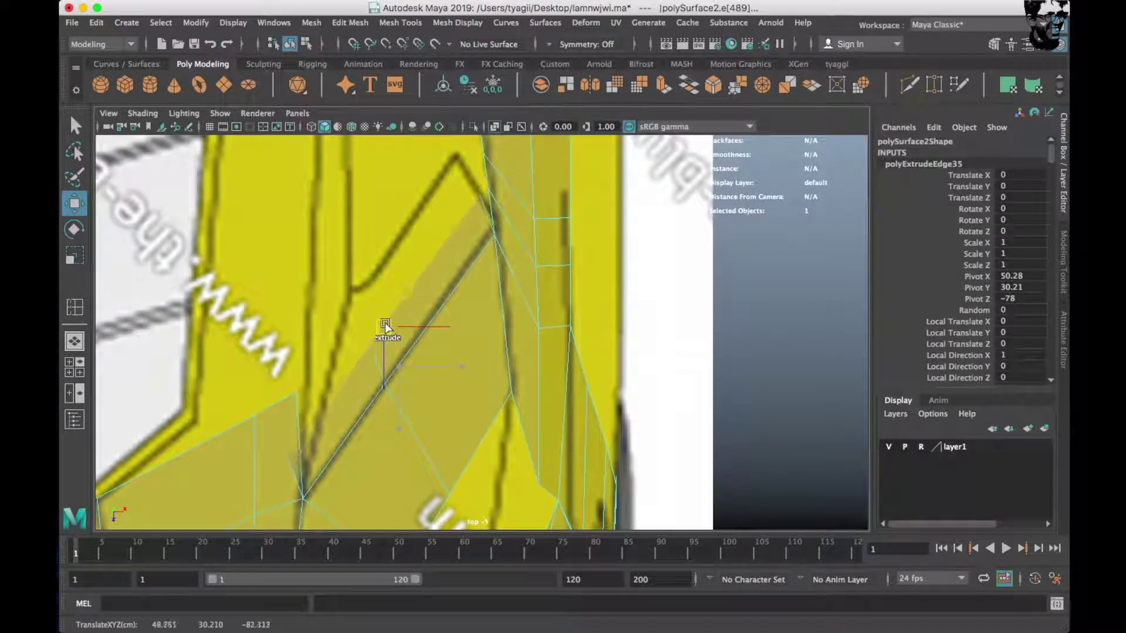
Move a vertex of the new face onto the blueprint line in top view, then lower it in side view.
middle_click_drag(386, 368, 473, 333, "alt")
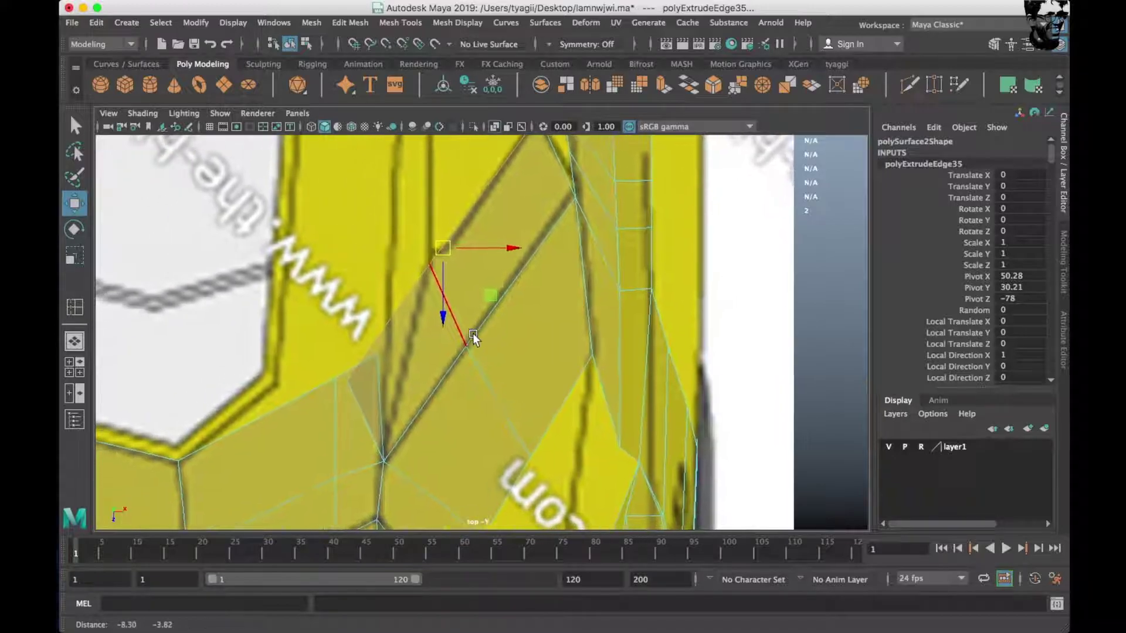
scroll(473, 334, "up", 2)
right_click(448, 248)
left_click(377, 248)
left_click(431, 251)
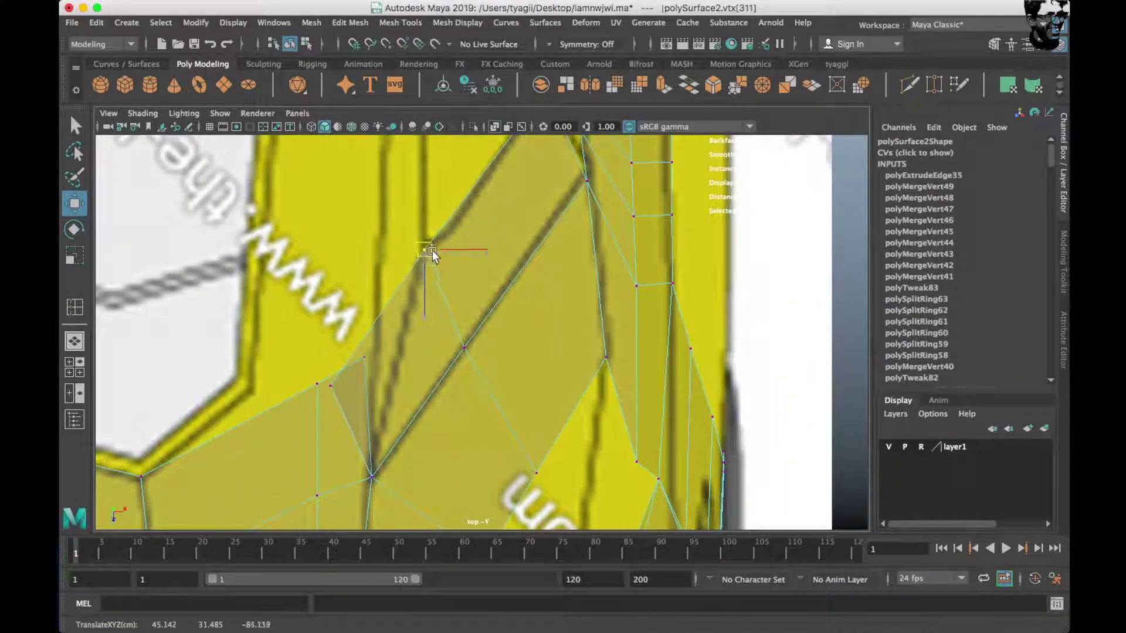
mouse_move(331, 387)
left_mouse_down()
mouse_move(418, 290)
mouse_move(424, 248)
left_mouse_up()
key("space")
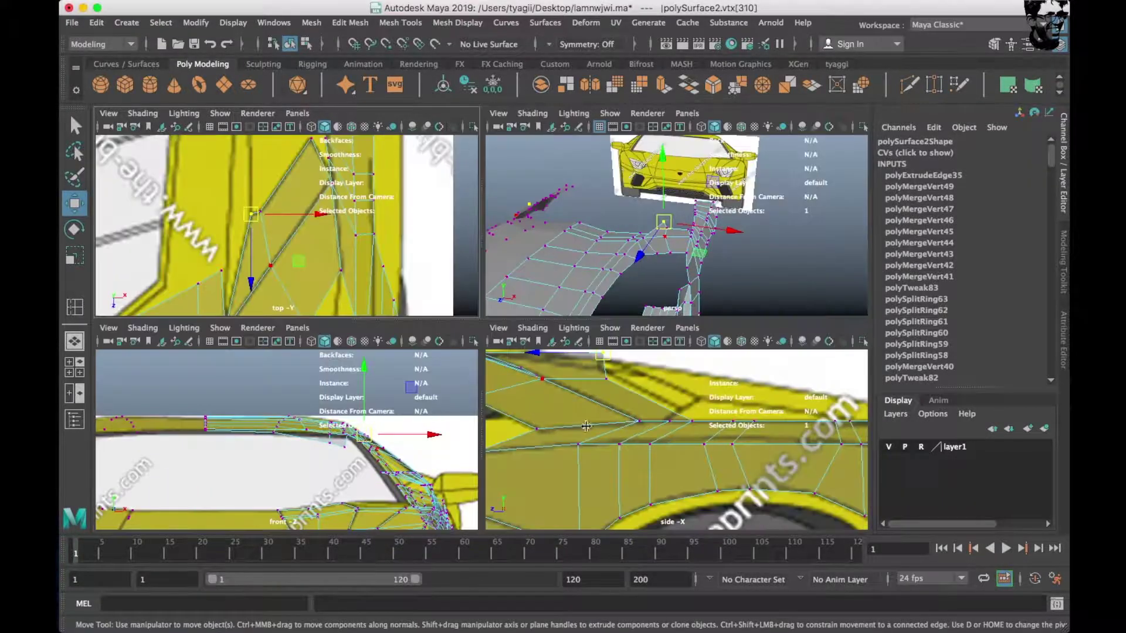
key("space")
middle_click_drag(641, 451, 676, 542, "alt")
left_click_drag(377, 219, 377, 232)
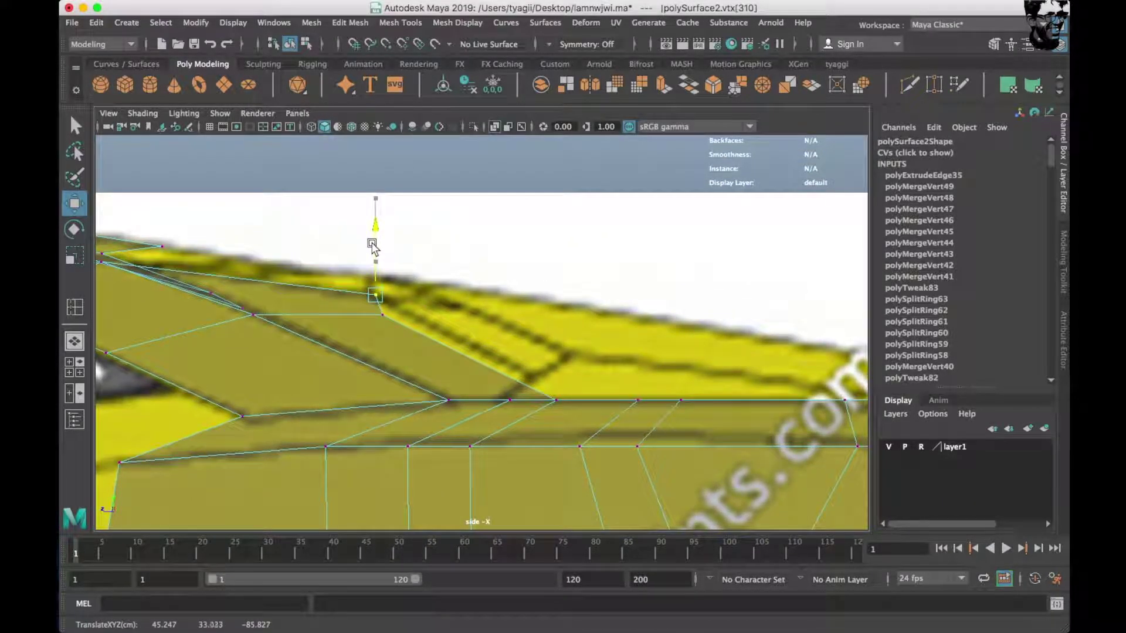
left_click(539, 377)
Fit the new face's corner vertex to the blueprint outline in top and side views.
key("space")
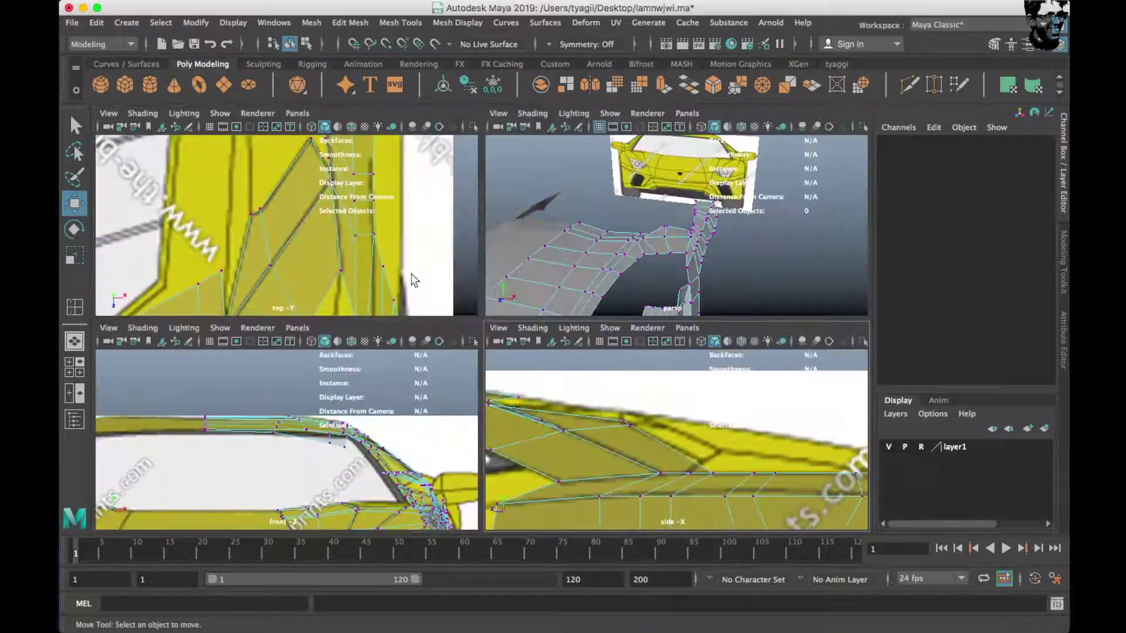
key("space")
key("space")
left_click(584, 455)
key("space")
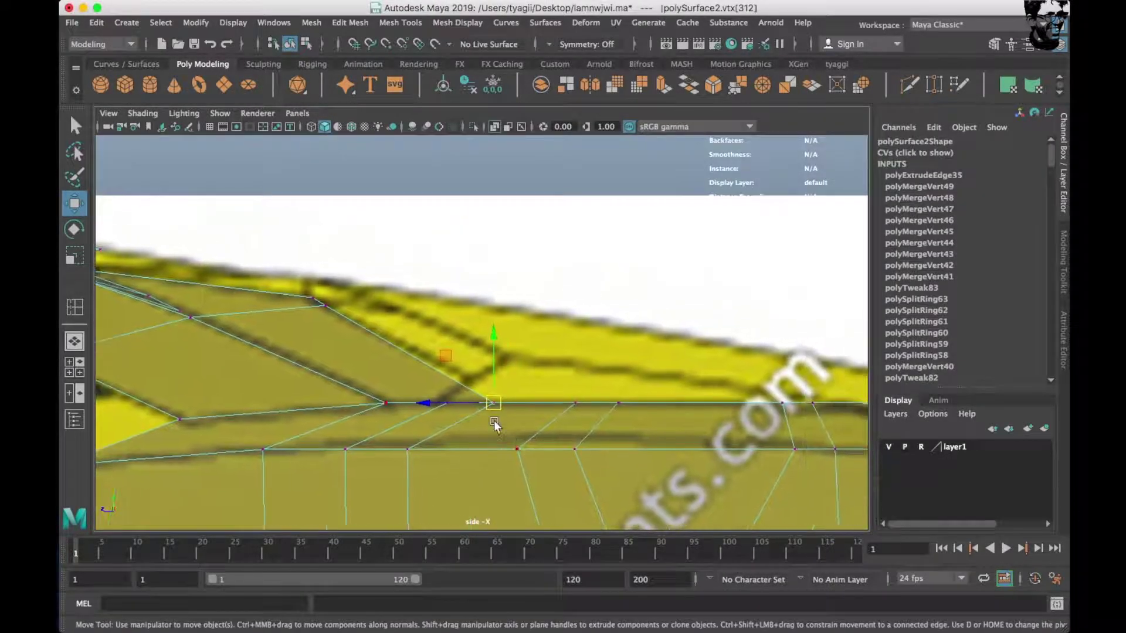
left_click_drag(493, 402, 465, 380)
key("space")
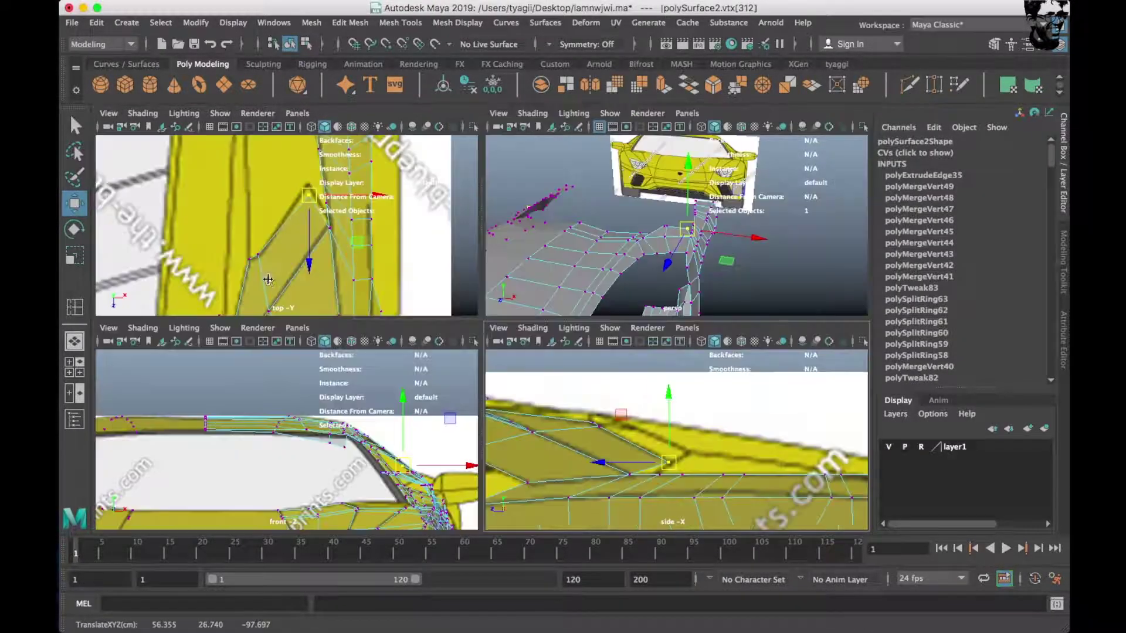
key("space")
left_click_drag(500, 346, 499, 323)
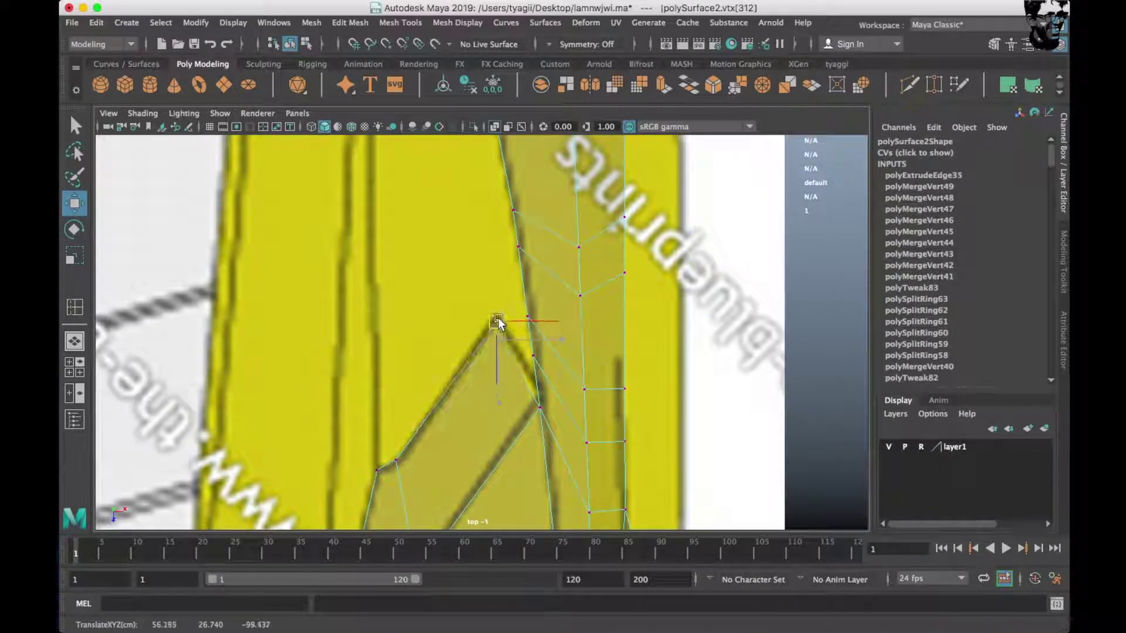
left_click(539, 409)
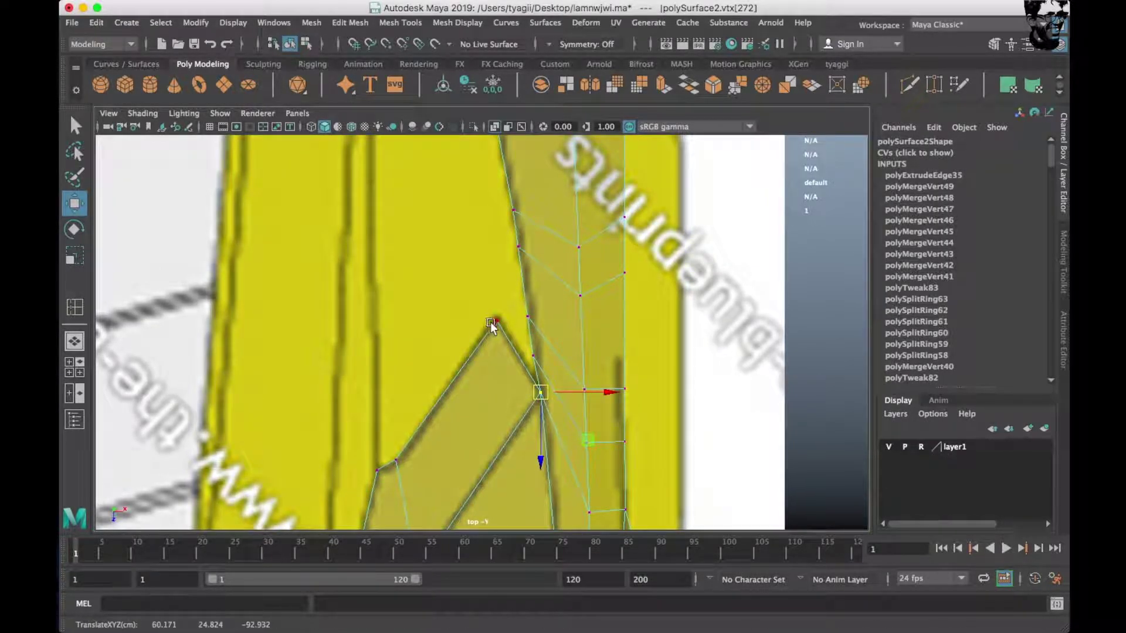
left_click(490, 321)
key("space")
key("space")
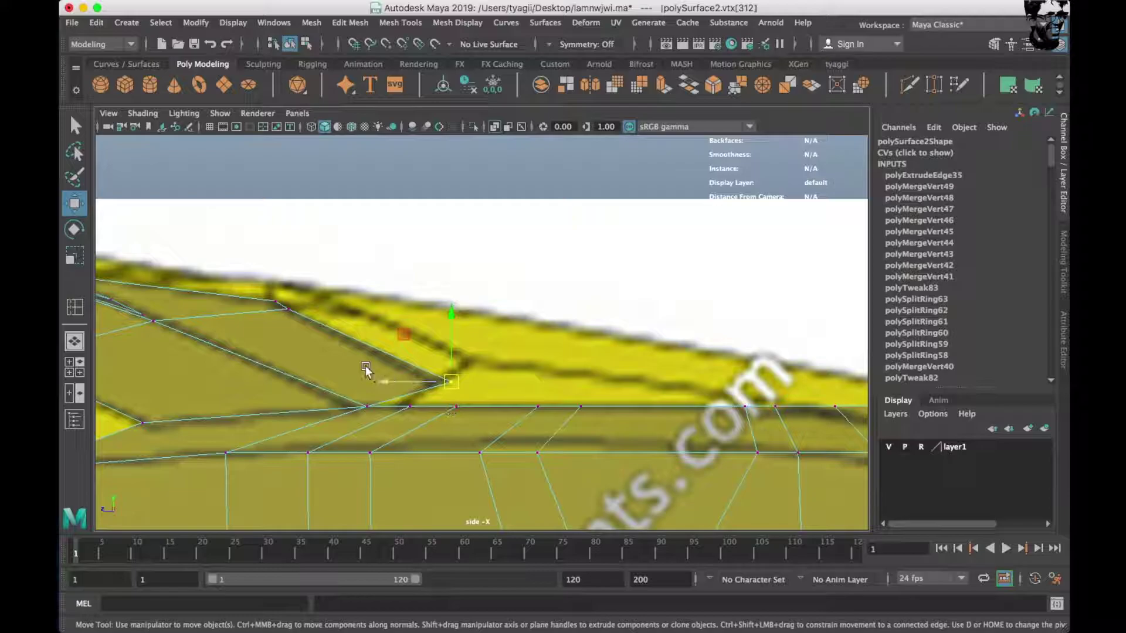
key("space")
key("space")
Check the vertex in perspective, then pan the top view to the fender in edge mode.
key("space")
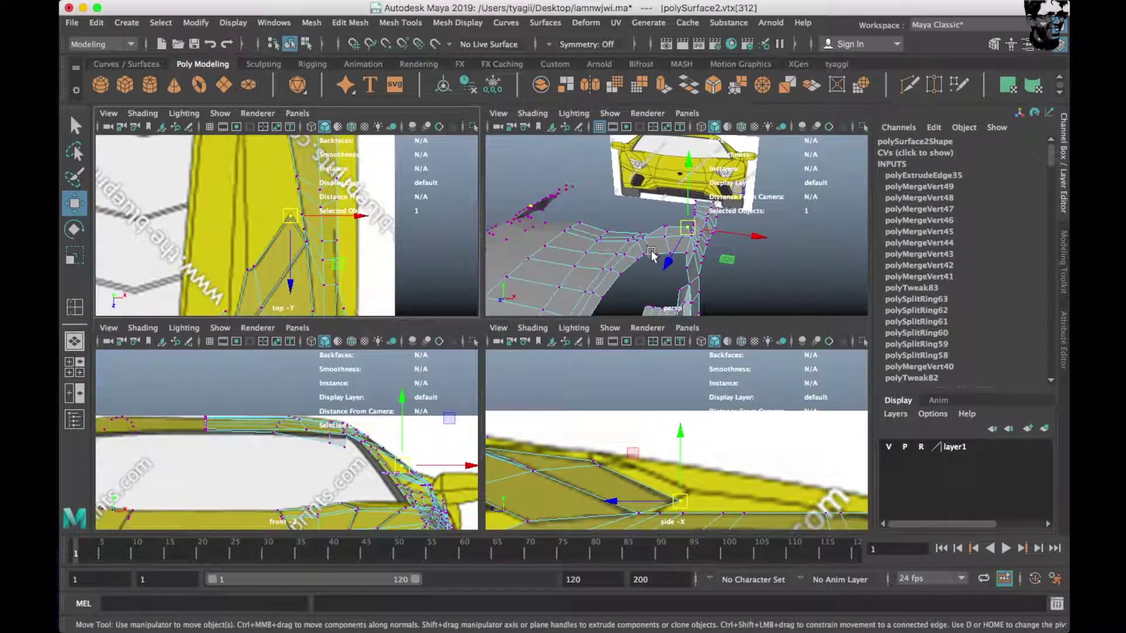
key("space")
mouse_move(652, 253)
left_mouse_down("alt")
mouse_move(574, 411)
mouse_move(503, 344)
mouse_move(515, 422)
left_mouse_up("alt")
key("space")
key("space")
mouse_move(371, 286)
middle_mouse_down("alt")
mouse_move(387, 234)
mouse_move(424, 248)
middle_mouse_up("alt")
right_click_drag(424, 248, 361, 249)
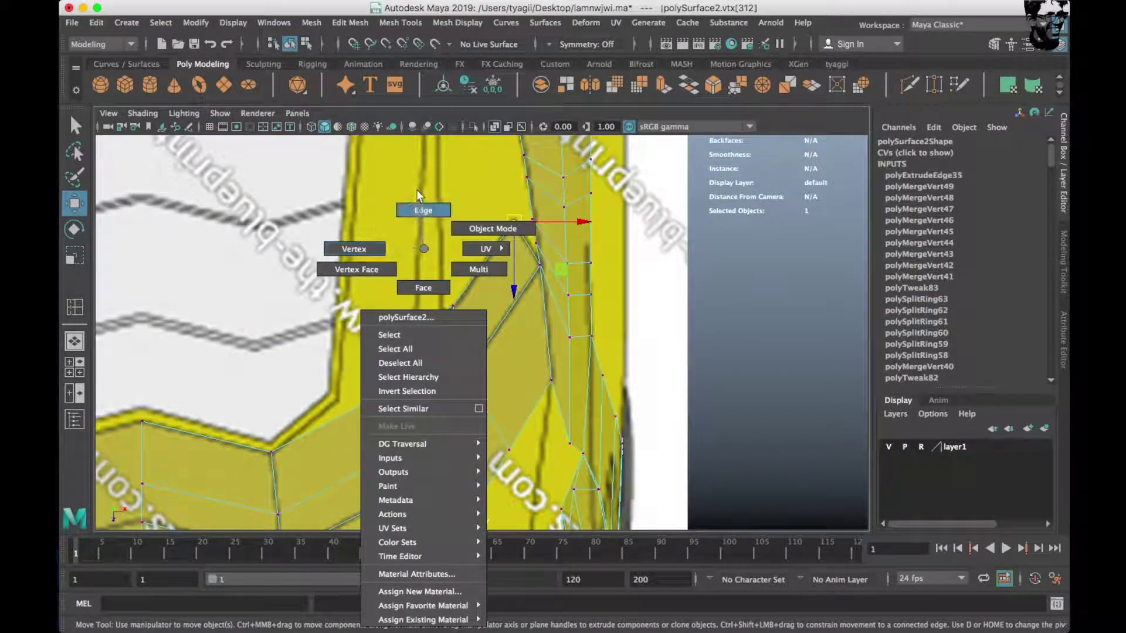
right_click_drag(417, 190, 417, 188)
Extrude the outer fender edge and merge its new corner vertex with its neighbour.
left_click(430, 368)
right_click_drag(430, 368, 424, 272, "shift")
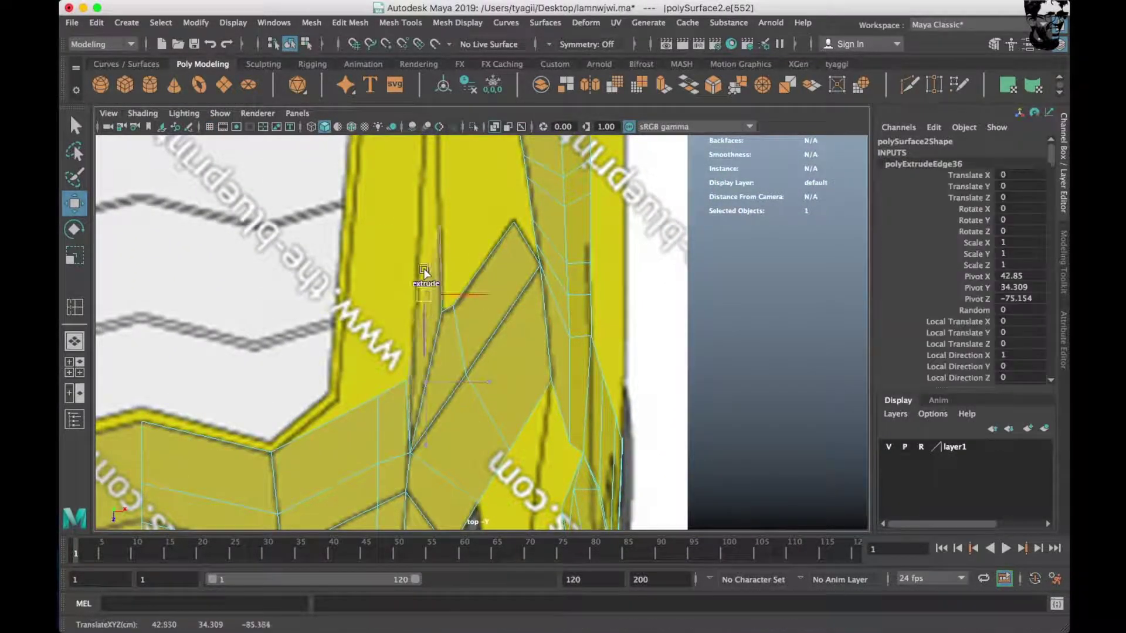
mouse_move(429, 185)
middle_mouse_down("alt")
mouse_move(428, 413)
mouse_move(427, 344)
mouse_move(424, 357)
middle_mouse_up("alt")
right_click_drag(423, 248, 364, 249)
left_click(418, 317)
left_click_drag(418, 319, 407, 457)
right_click_drag(419, 448, 422, 346, "shift")
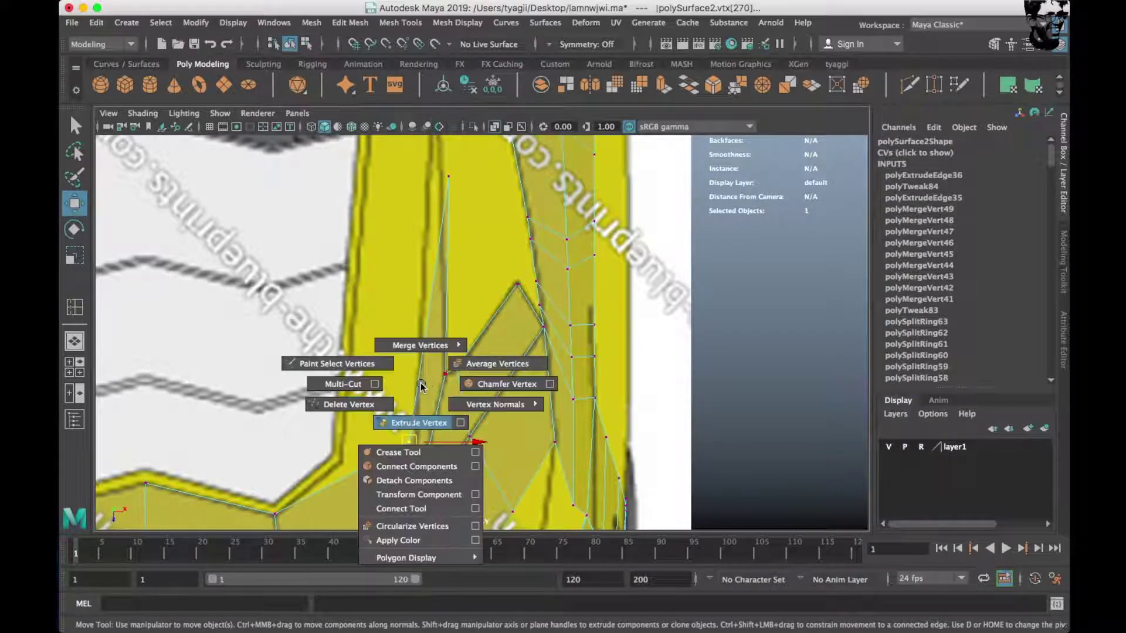
Pull the corner vertex up to the outline in top view and down to the lower edge line in side view.
middle_click_drag(438, 248, 415, 359, "alt")
left_click_drag(420, 287, 413, 230)
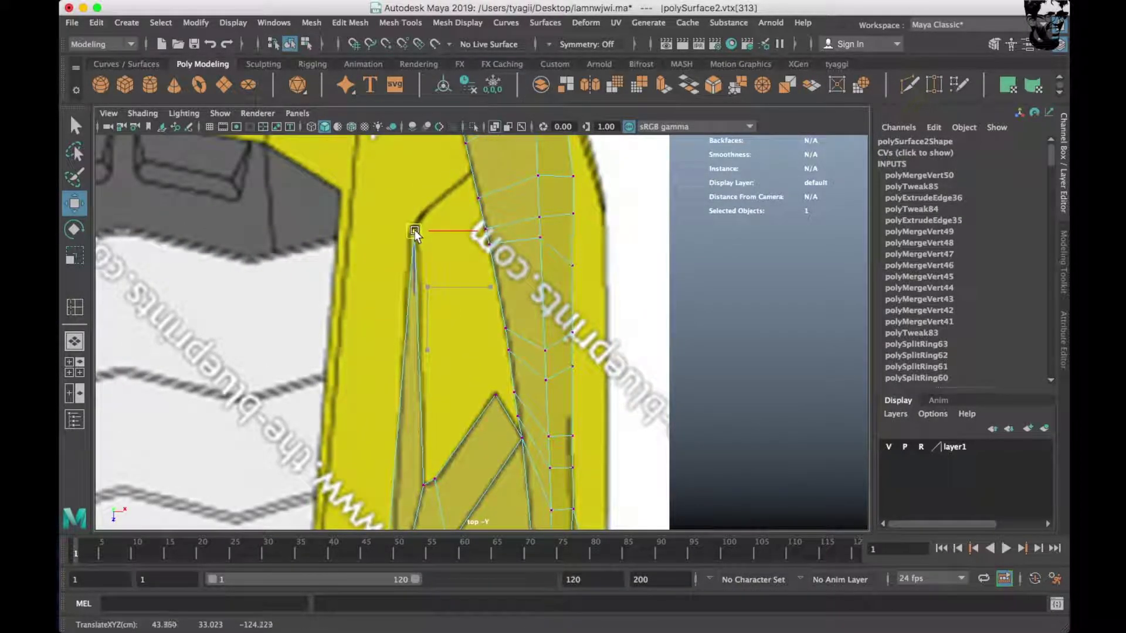
key("space")
key("space")
left_click_drag(685, 291, 701, 381)
middle_click_drag(701, 376, 478, 390, "alt")
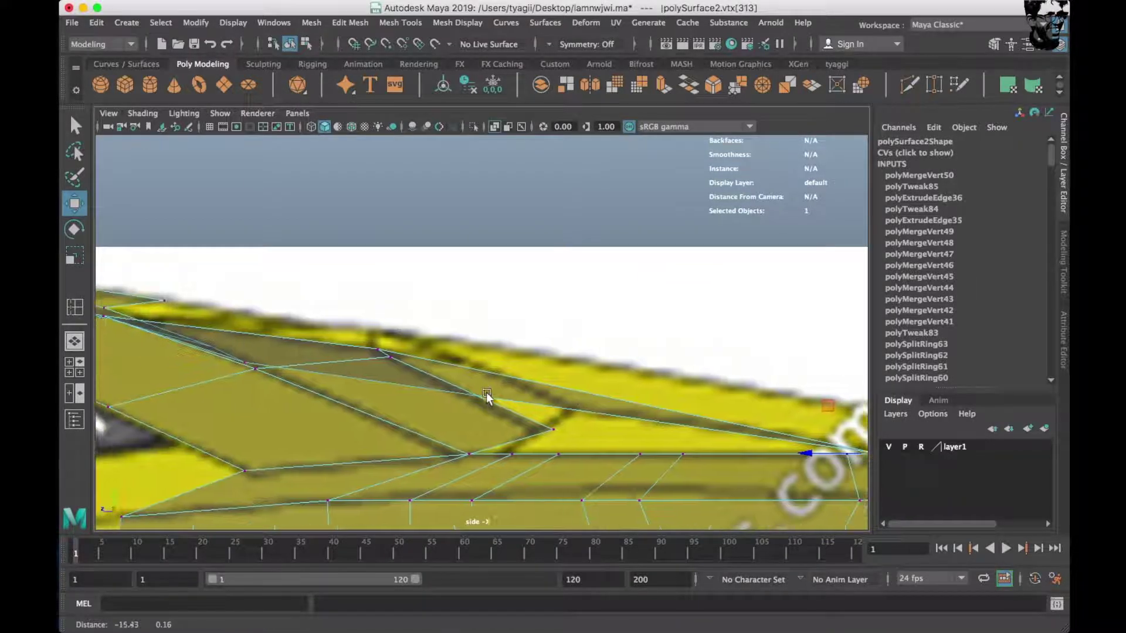
key("space")
key("space")
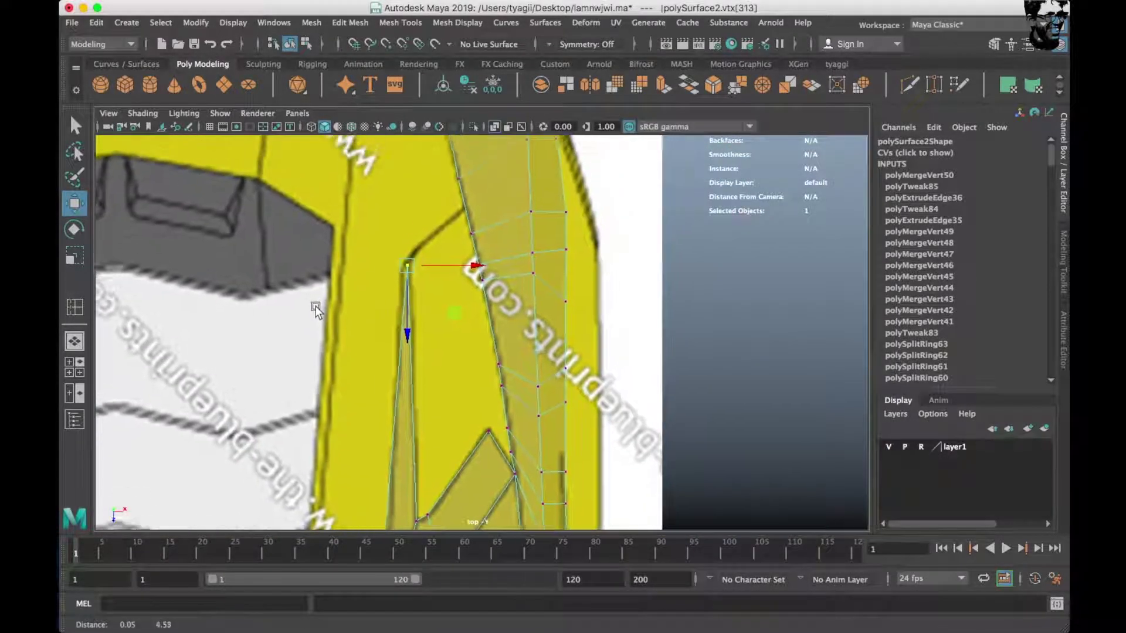
Extrude another fender edge and lower it onto the body line in side view.
key("F10")
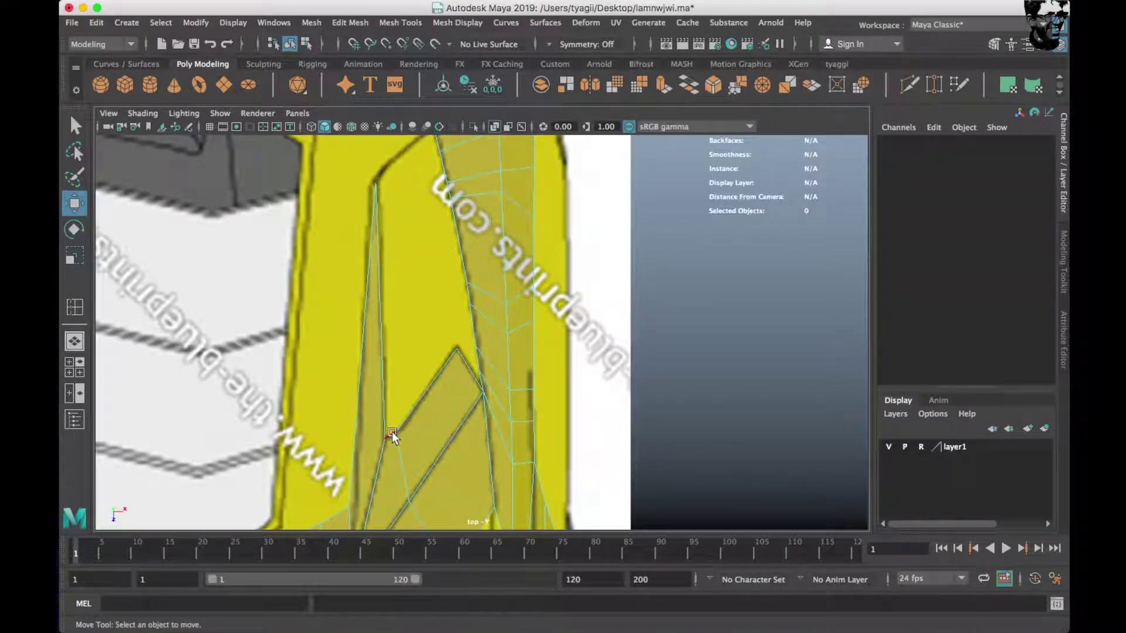
left_click(423, 391)
left_click_drag(452, 418, 418, 276, "shift")
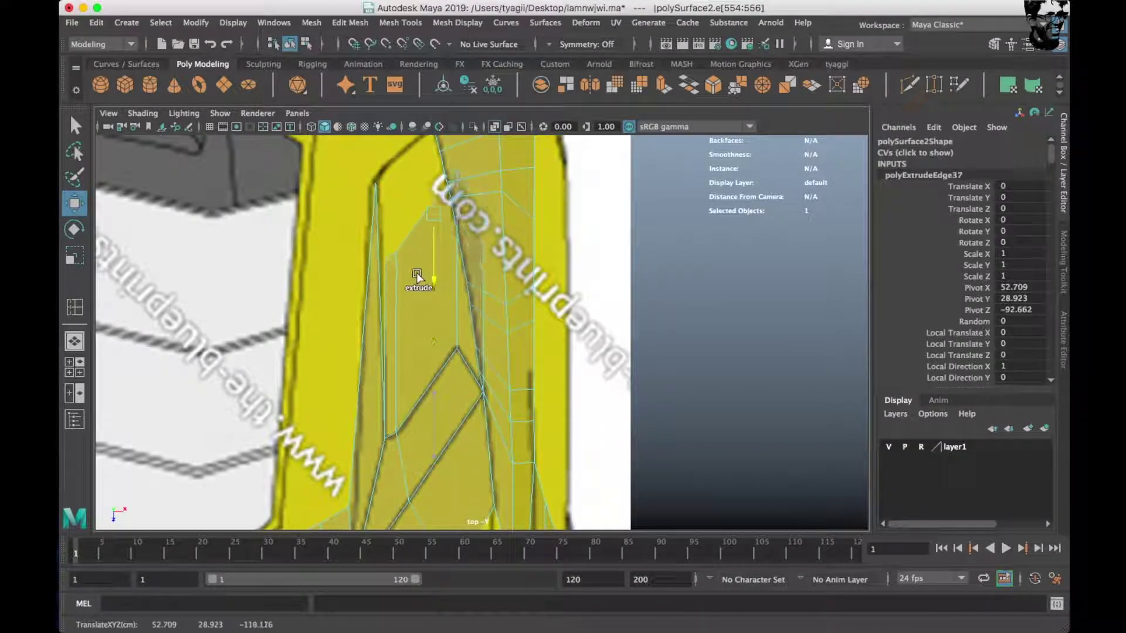
key("space")
key("space")
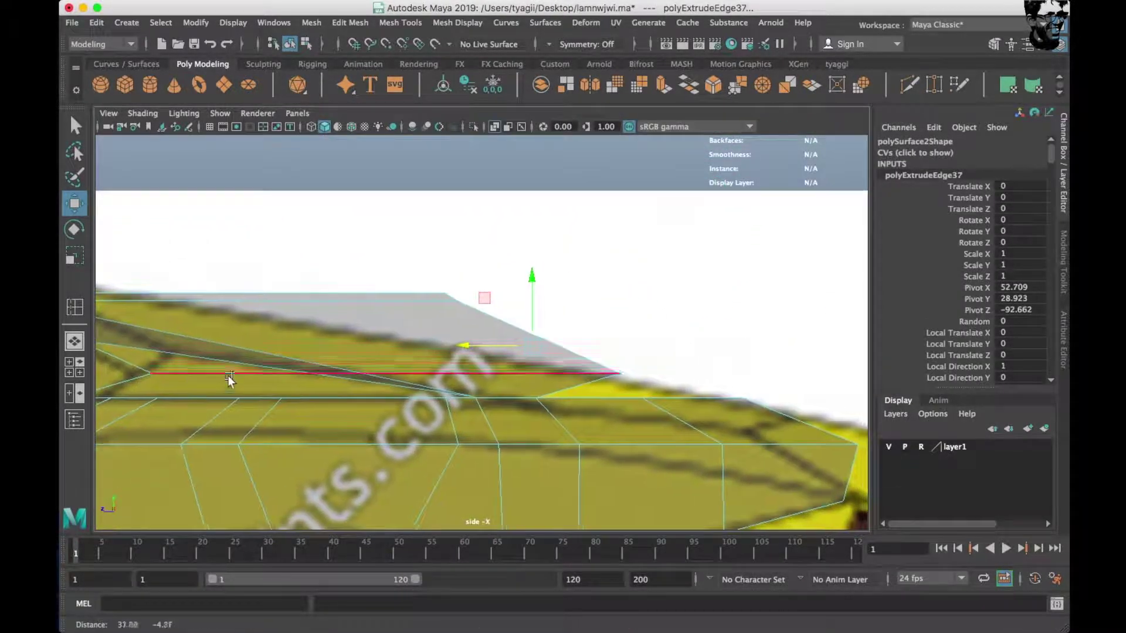
left_click_drag(528, 276, 551, 356)
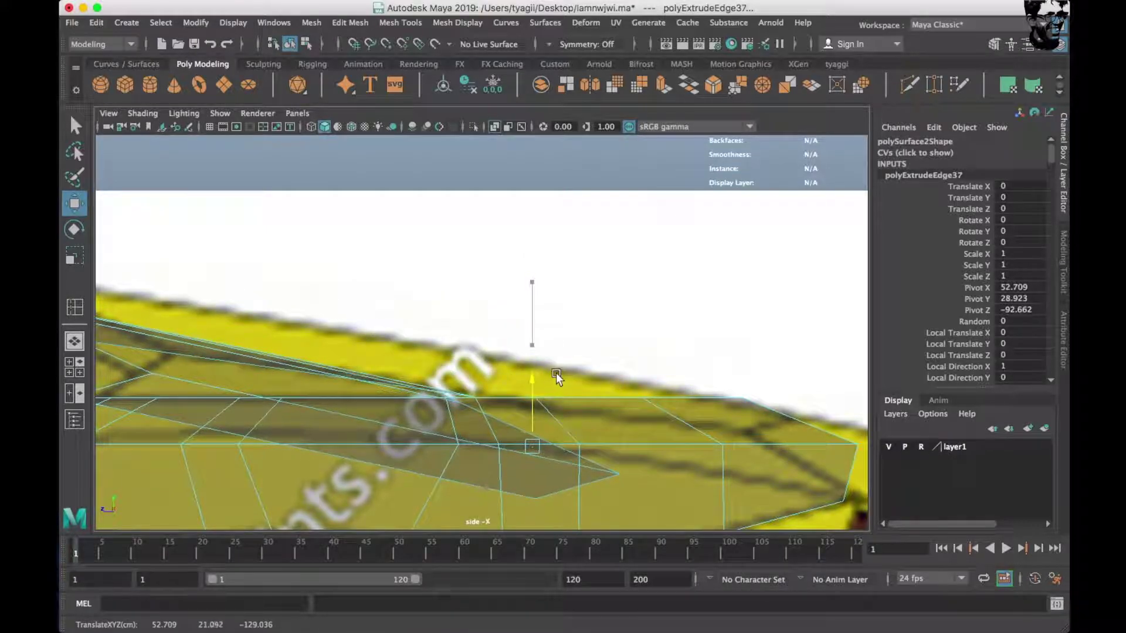
scroll(577, 413, "down", 3)
Pull the strip's vertices down onto the blueprint outline in the side view.
right_click_drag(585, 248, 512, 249)
left_click(649, 343)
left_click_drag(649, 306, 649, 351)
left_click(516, 344)
left_click_drag(515, 308, 518, 300)
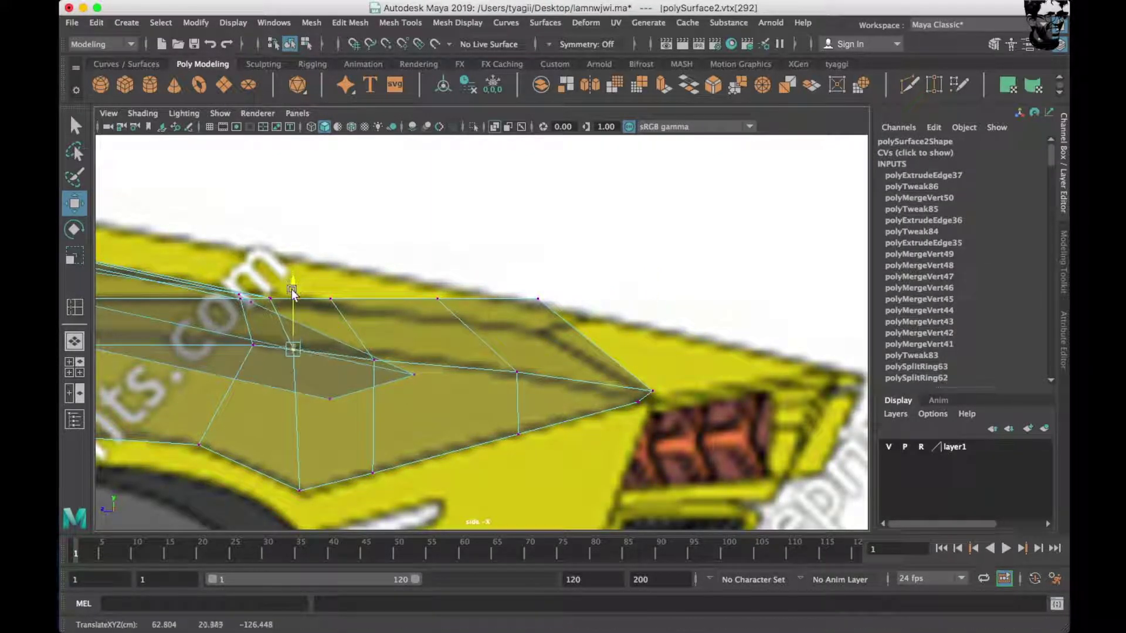
middle_click_drag(293, 293, 293, 324, "alt")
left_click_drag(532, 297, 541, 303)
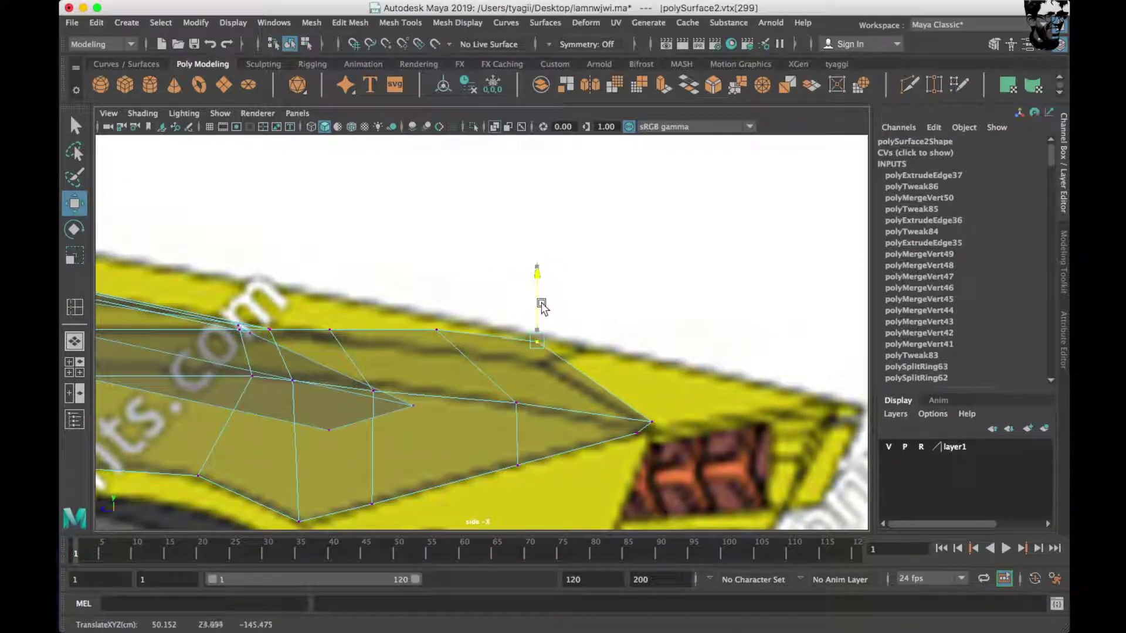
left_click(437, 330)
left_click_drag(439, 308, 438, 326)
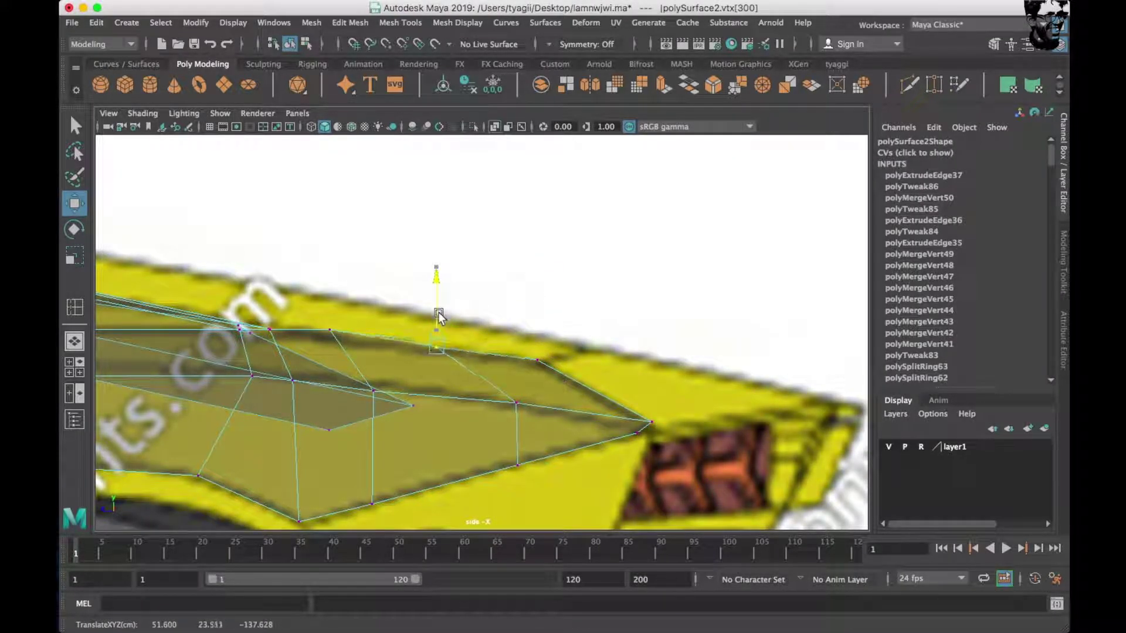
middle_click_drag(370, 335, 404, 361, "alt")
left_click(364, 356)
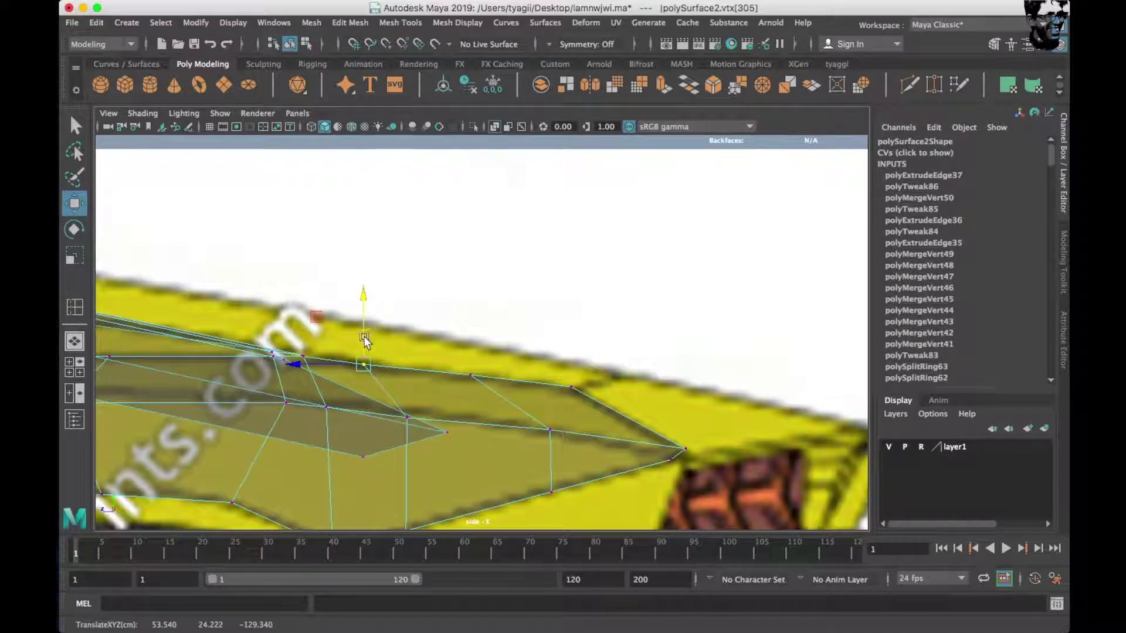
Merge the two overlapping corner vertices near the headlight tip in the top view.
left_click_drag(488, 381, 427, 308)
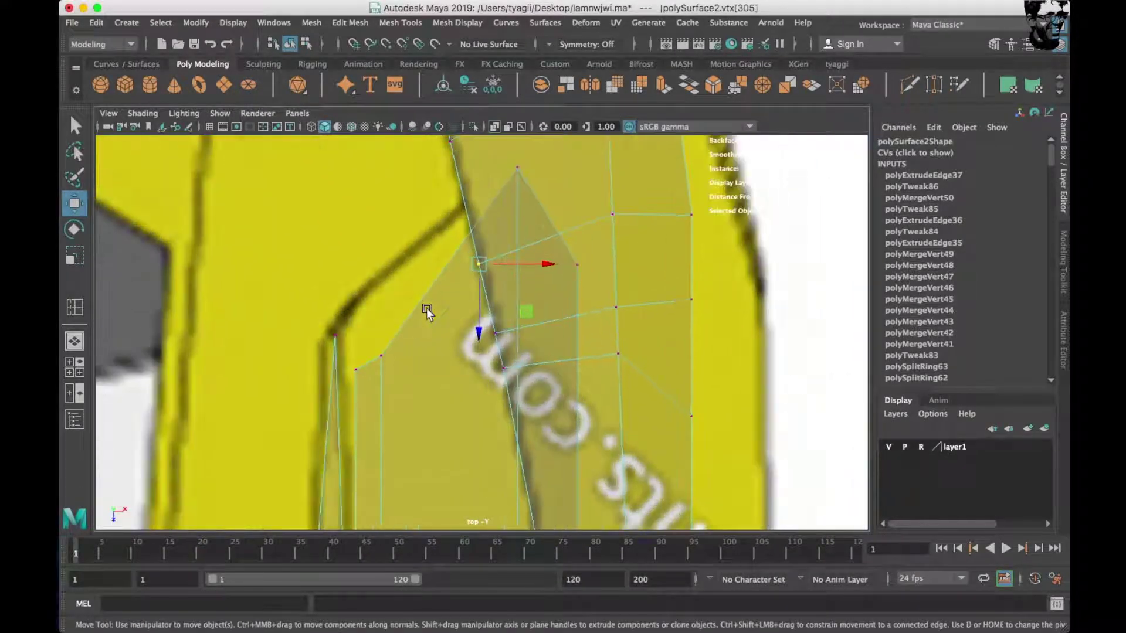
left_click(407, 358)
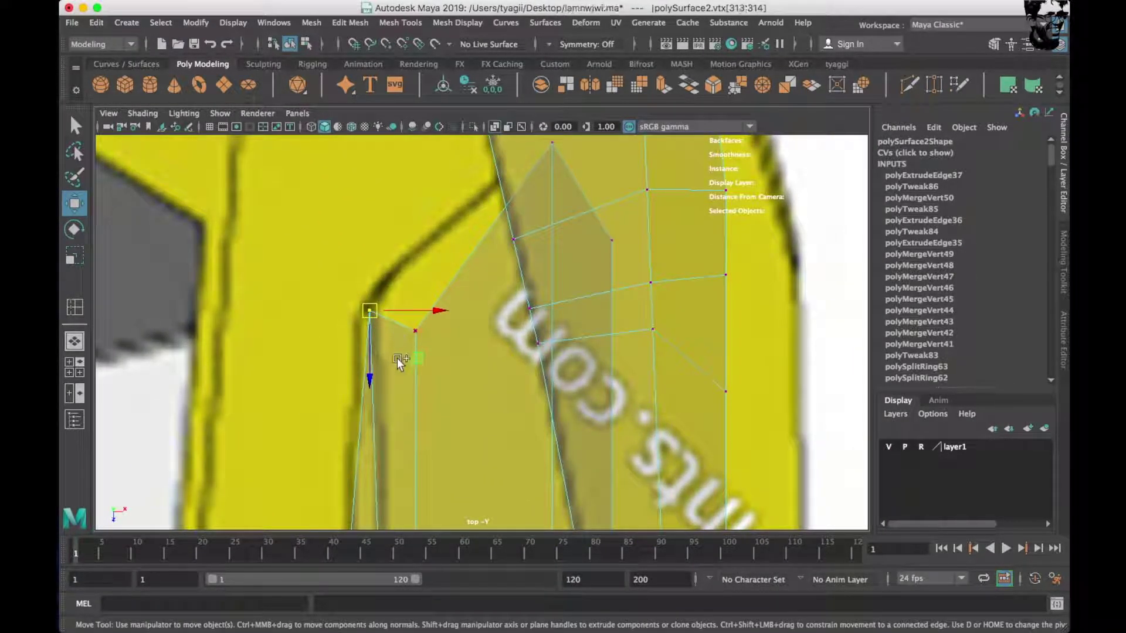
right_click_drag(397, 358, 415, 196, "shift")
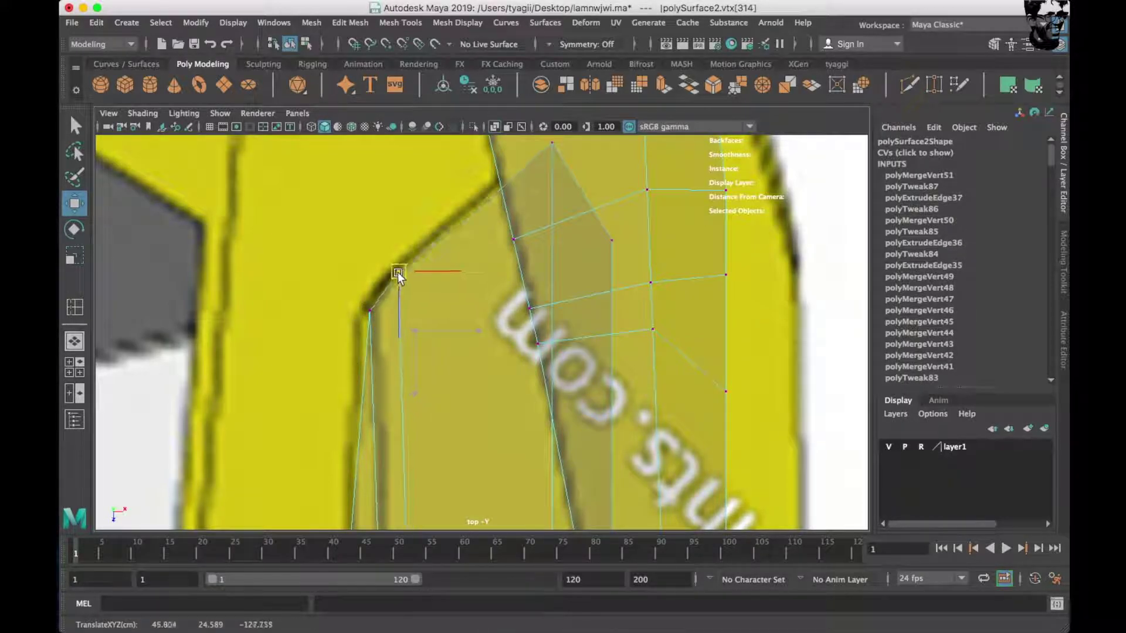
key("space")
key("space")
key("space")
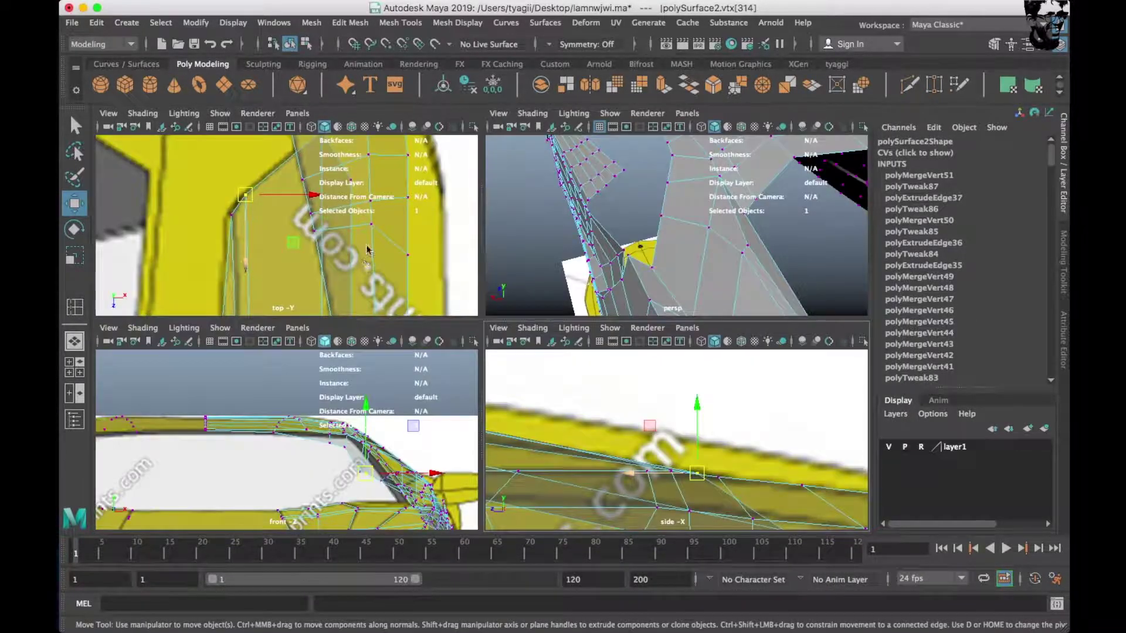
key("space")
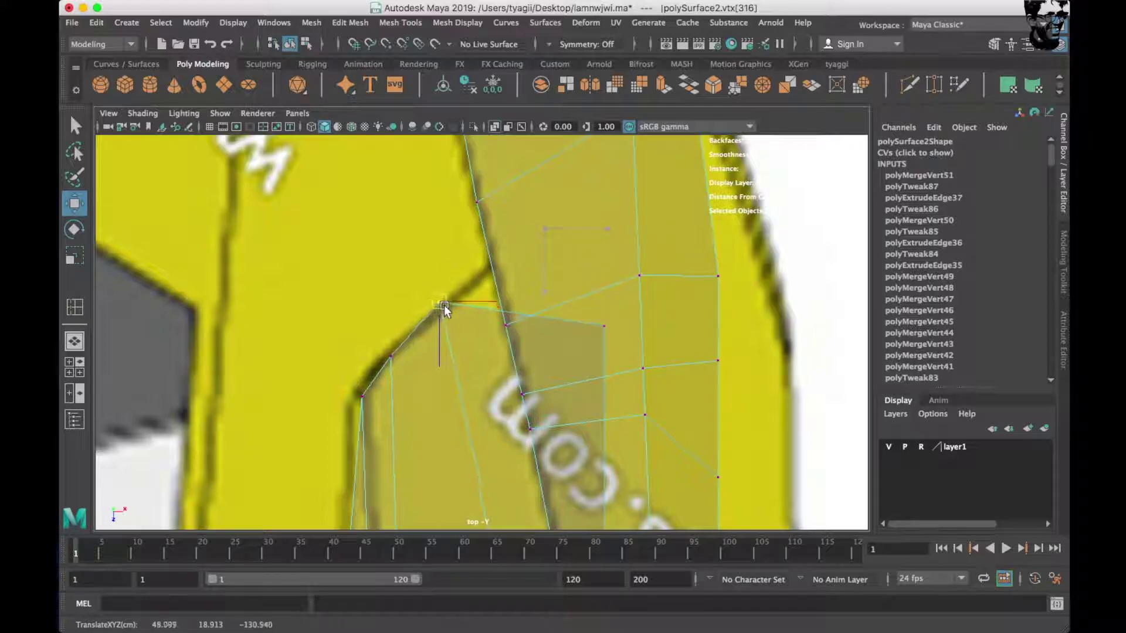
Raise the neighbouring vertex to body height in side view and inspect it in perspective.
left_click(494, 277)
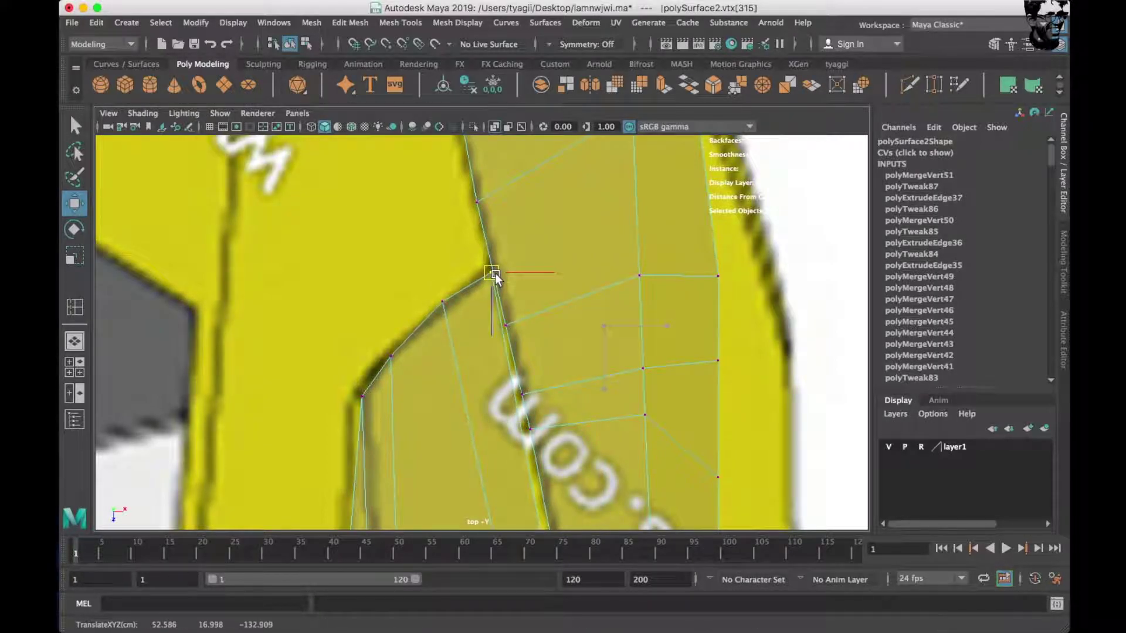
key("space")
left_click_drag(608, 439, 609, 300)
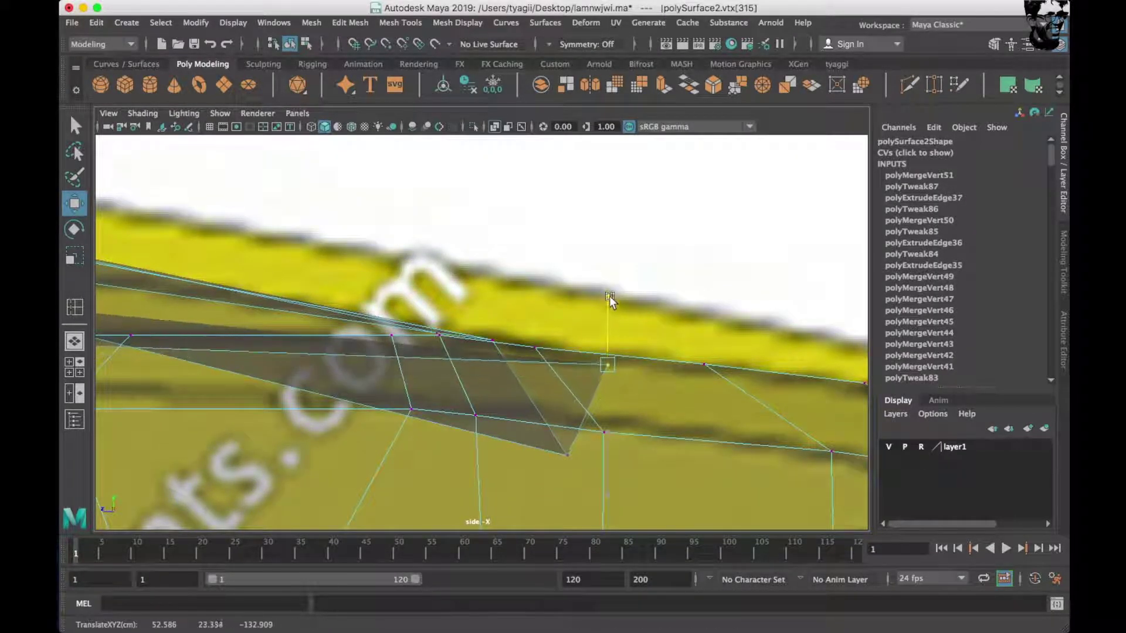
mouse_move(560, 414)
left_mouse_down()
mouse_move(576, 303)
mouse_move(586, 334)
mouse_move(654, 347)
mouse_move(621, 382)
mouse_move(639, 404)
mouse_move(354, 251)
mouse_move(365, 324)
mouse_move(442, 364)
left_mouse_up()
key("space")
key("space")
left_click_drag(480, 283, 515, 322, "alt")
mouse_move(514, 322)
right_mouse_down("alt")
mouse_move(422, 312)
mouse_move(388, 425)
mouse_move(486, 372)
right_mouse_up("alt")
left_click_drag(487, 372, 571, 379, "alt")
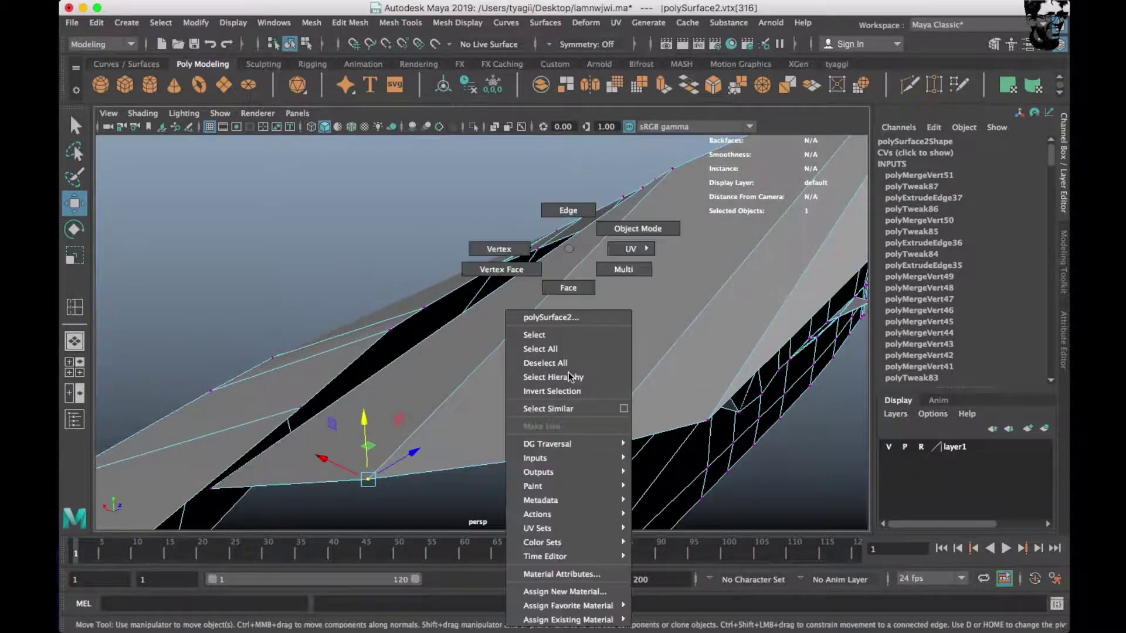
Insert several edge loops across the fender and along the body in the top view.
right_click_drag(571, 378, 571, 339)
right_click_drag(630, 292, 575, 322, "shift")
key("space")
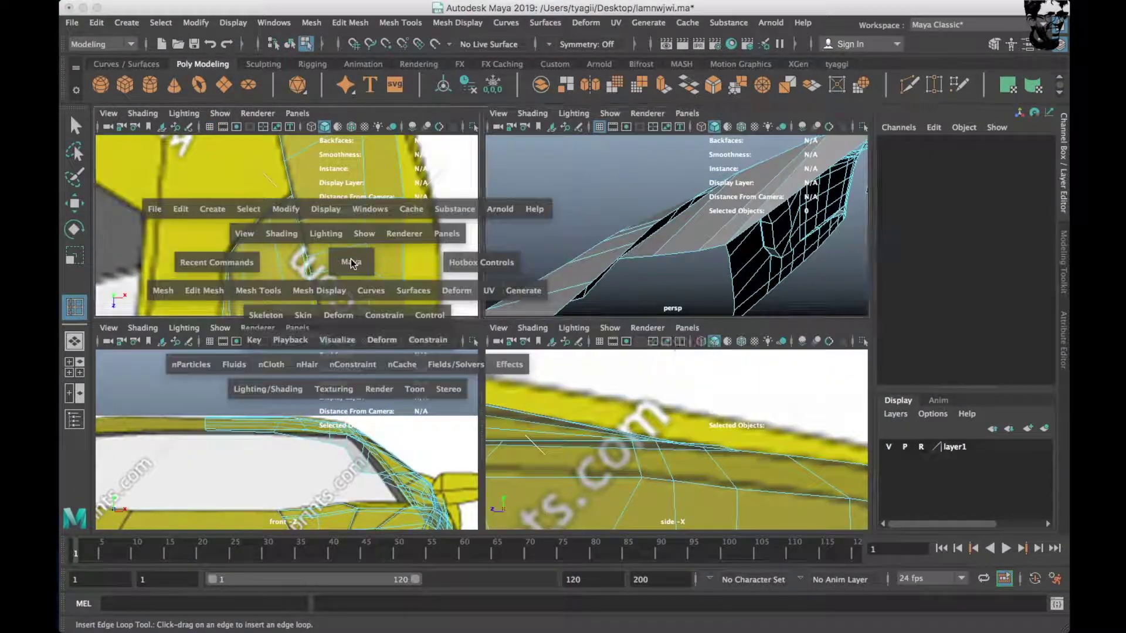
key("space")
left_click_drag(516, 342, 511, 382)
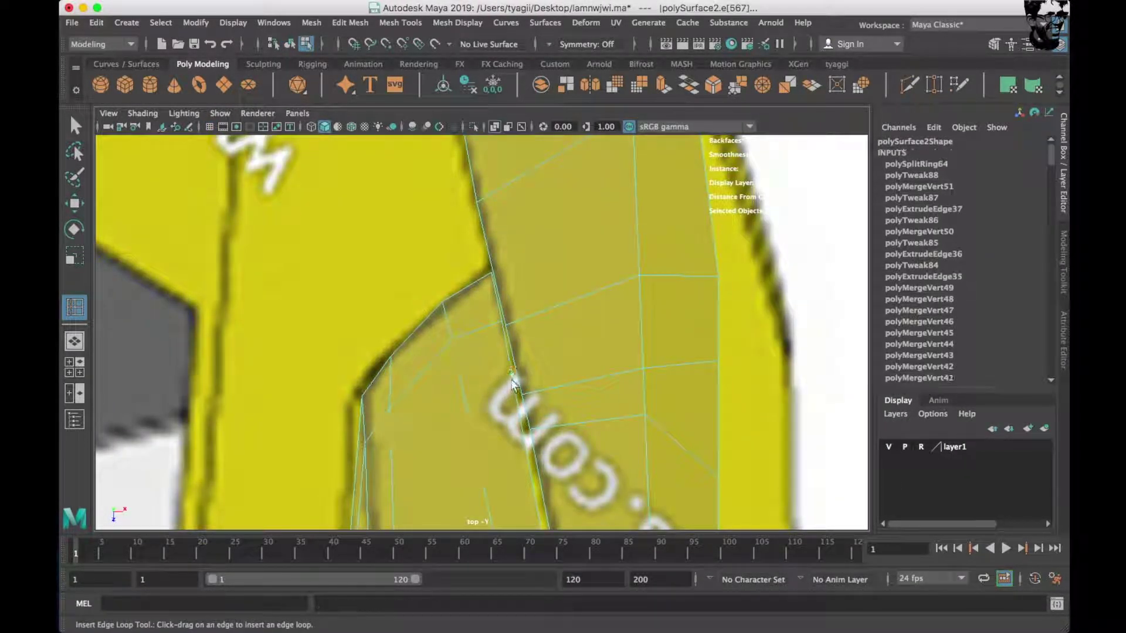
middle_click_drag(507, 384, 505, 284, "alt")
left_click(503, 324)
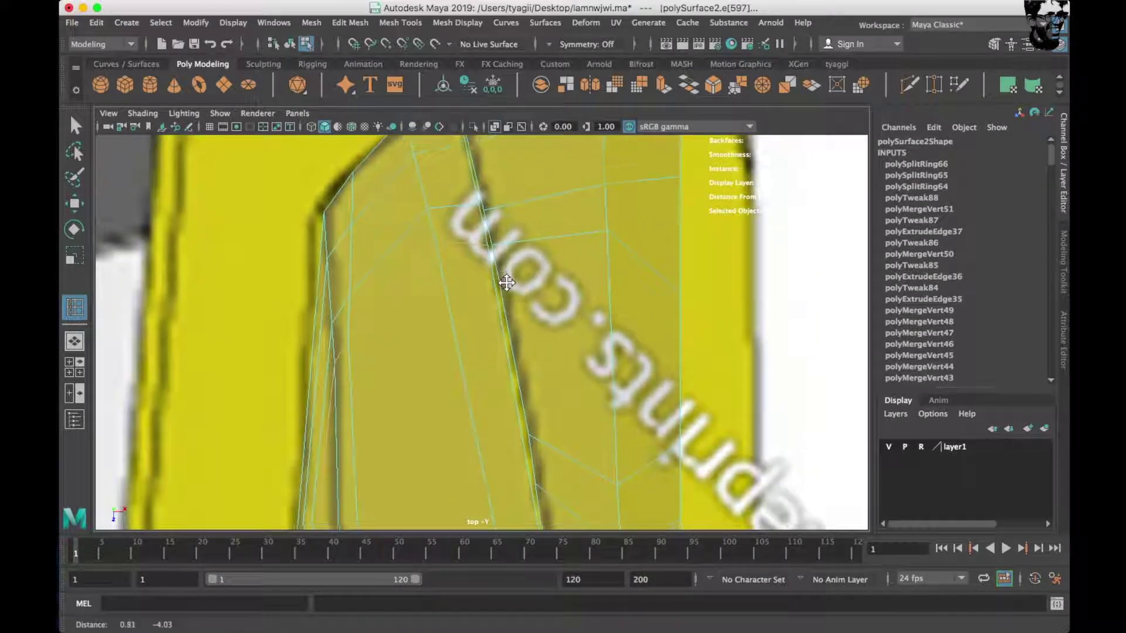
left_click(524, 422)
middle_click_drag(524, 422, 487, 301, "alt")
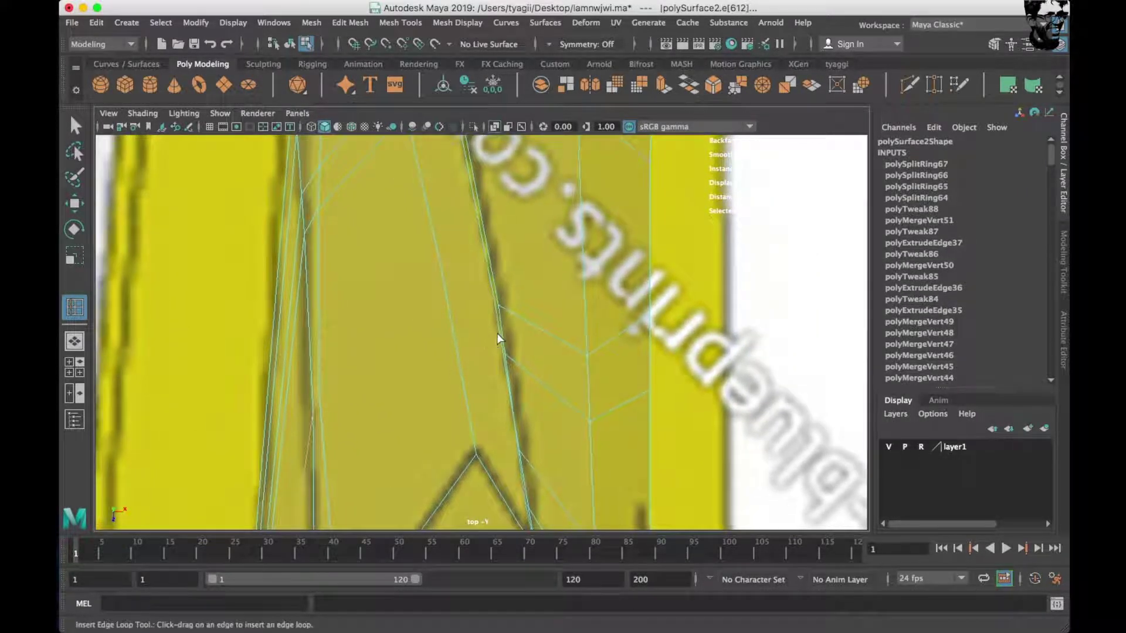
left_click(507, 360)
middle_click_drag(506, 361, 493, 304, "alt")
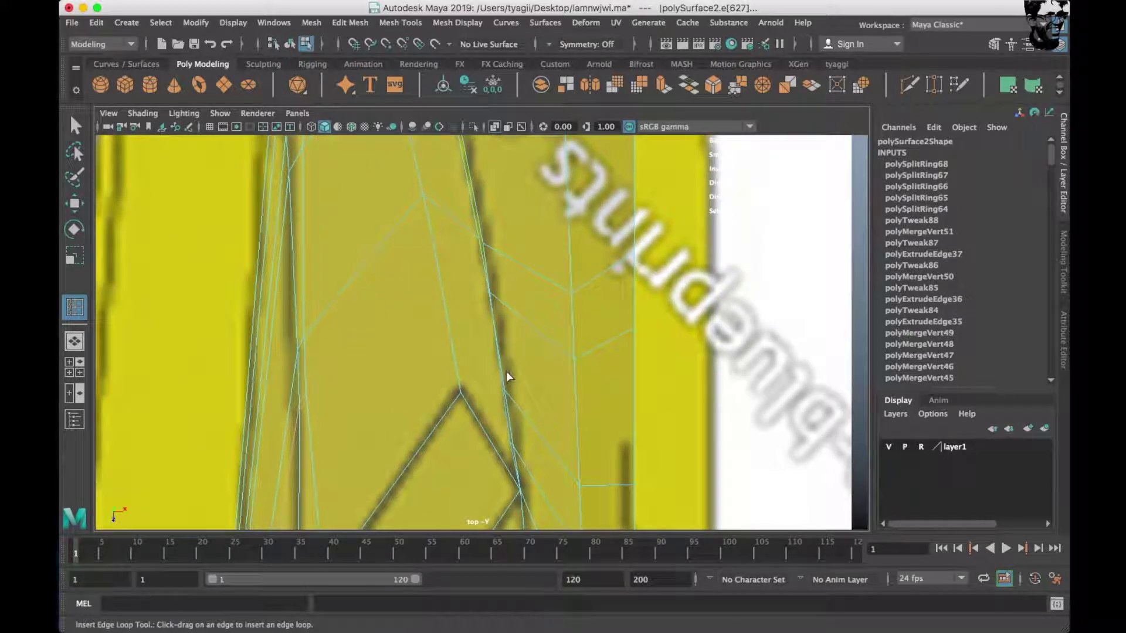
left_click(456, 314)
left_click(455, 356)
Add one more edge loop on the body from the perspective view.
key("space")
key("space")
left_click_drag(585, 307, 727, 301, "alt")
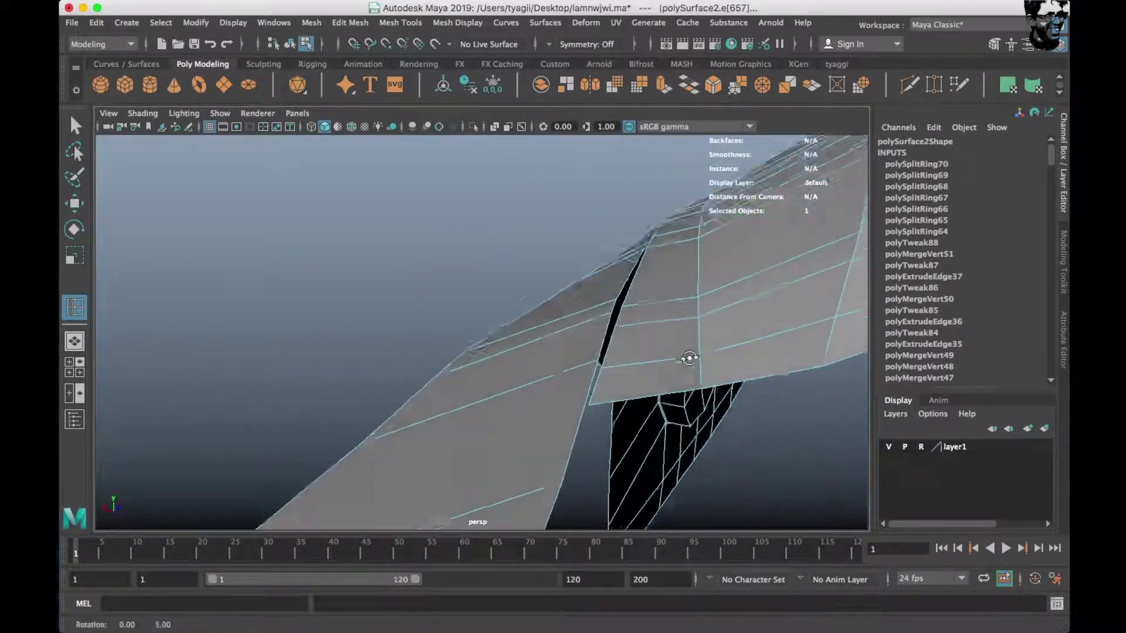
right_click_drag(727, 301, 819, 398, "alt")
left_click_drag(792, 425, 648, 437, "alt")
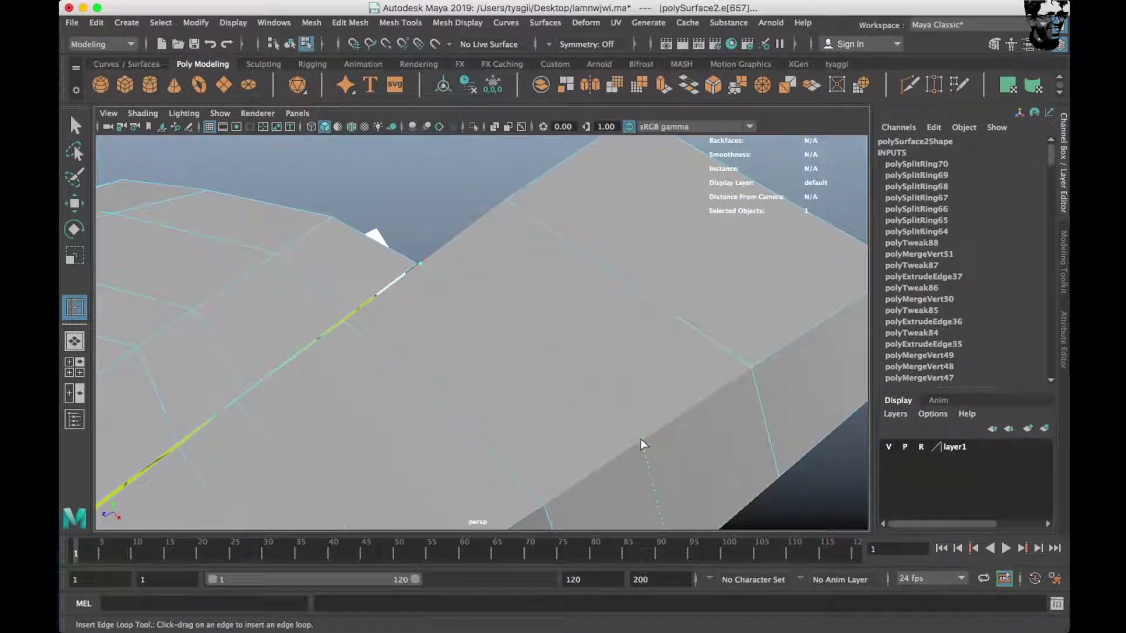
left_click(641, 440)
key("space")
key("space")
middle_click_drag(365, 266, 427, 327, "alt")
right_click_drag(427, 327, 491, 506, "alt")
Select the body mesh and switch to the Move tool in vertex mode.
key("space")
right_click_drag(500, 395, 455, 334, "alt")
right_click_drag(516, 291, 517, 337, "shift")
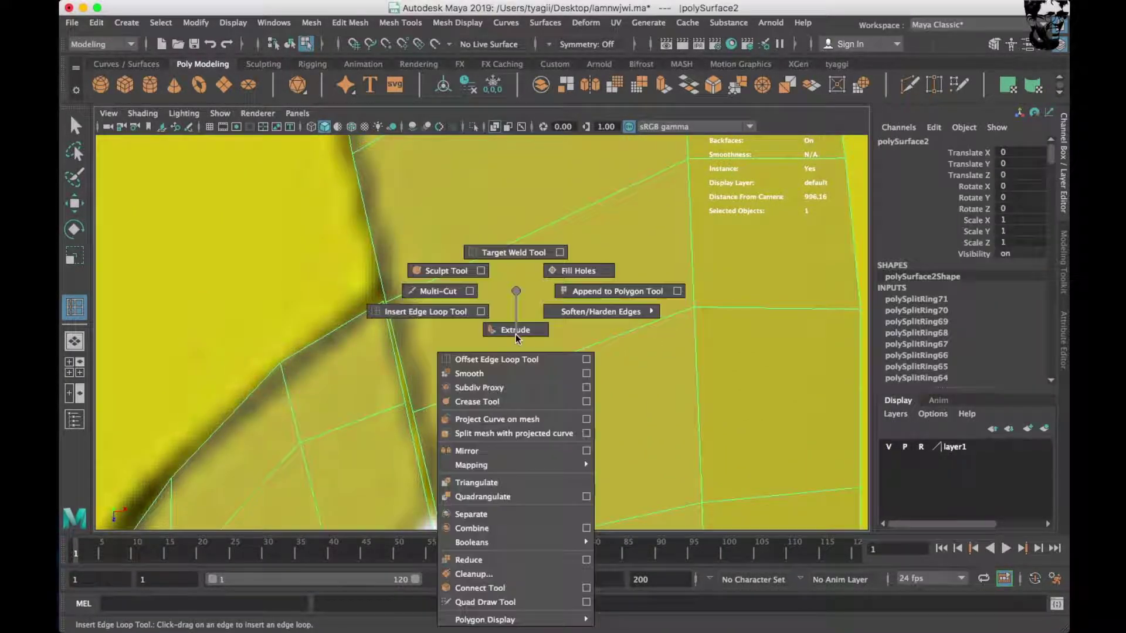
key("w")
right_click_drag(446, 247, 446, 209)
left_click(427, 328)
right_click_drag(492, 249, 425, 253)
Move vertices on the new loop onto their neighbours, merging them along the outline.
right_click_drag(382, 301, 382, 301, "shift")
left_click(377, 259)
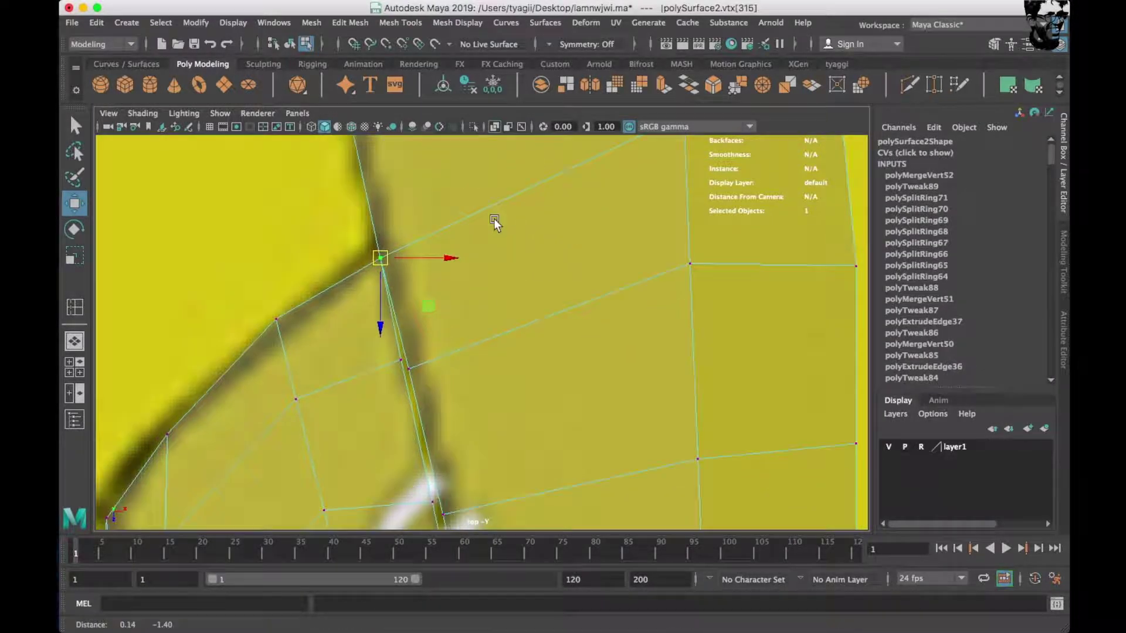
left_click_drag(415, 324, 382, 287)
left_click(434, 449)
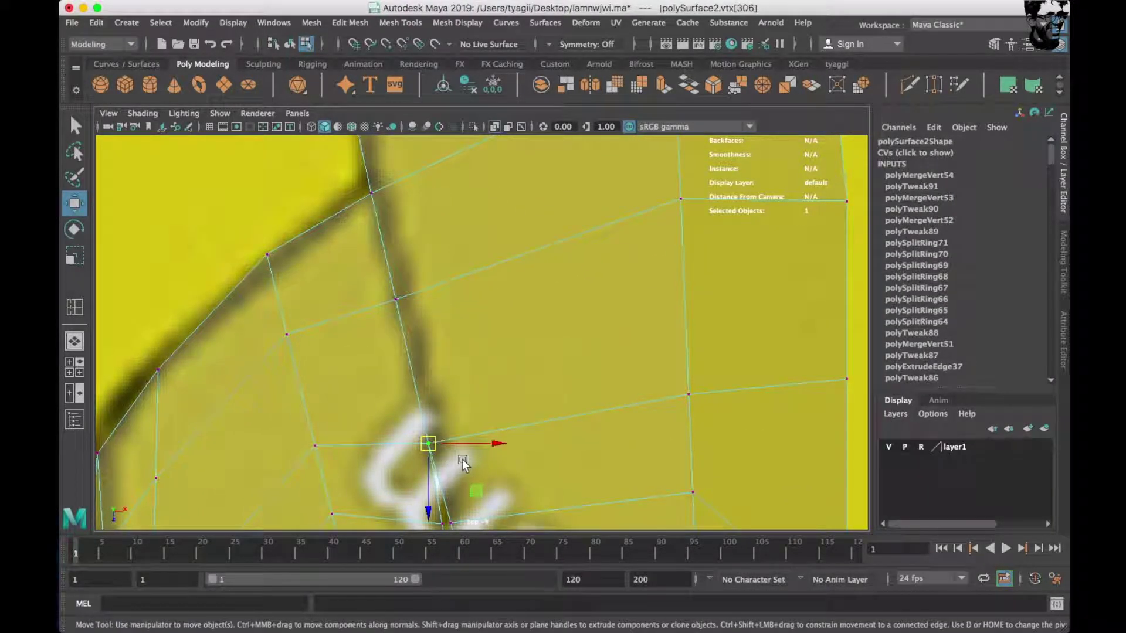
middle_click_drag(460, 458, 450, 332)
scroll(450, 331, "down", 3)
middle_click_drag(435, 205, 440, 358)
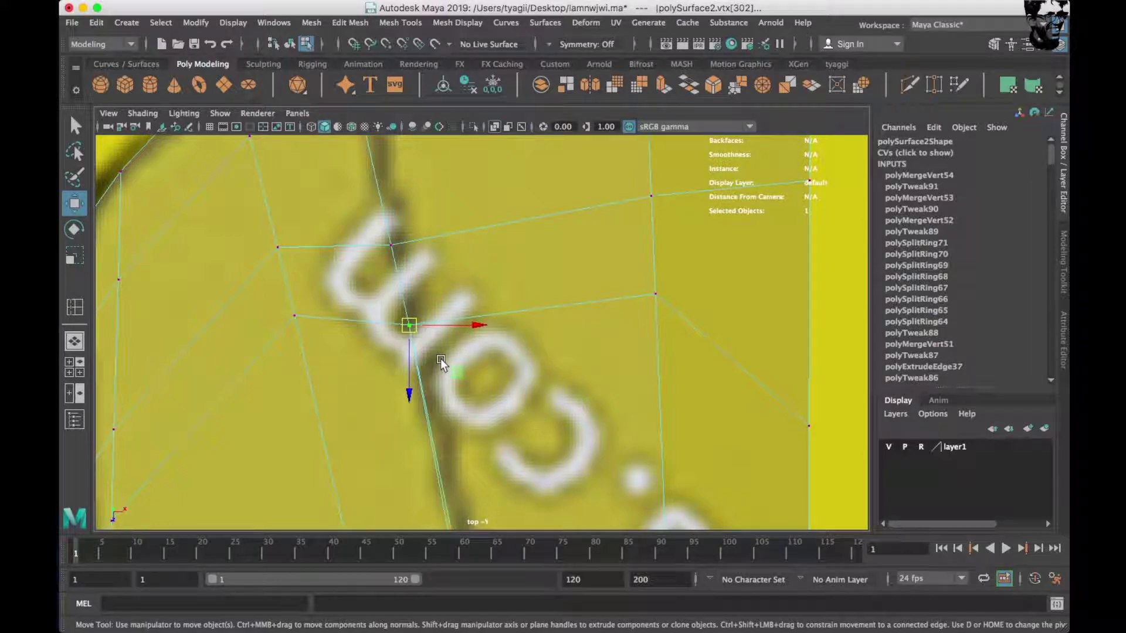
scroll(440, 357, "up", 4)
Pan along the body and orbit the perspective view to review the mesh in object mode.
middle_click_drag(437, 462, 395, 311, "alt")
middle_click_drag(457, 371, 408, 293, "alt")
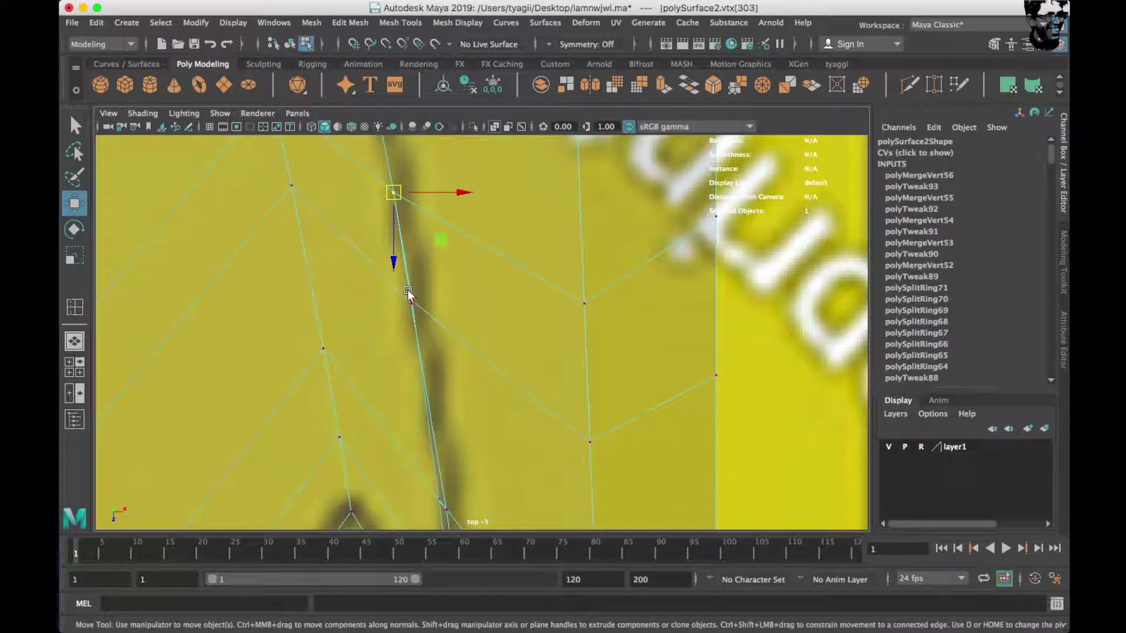
middle_click_drag(443, 333, 426, 193, "alt")
middle_click_drag(459, 368, 431, 199, "alt")
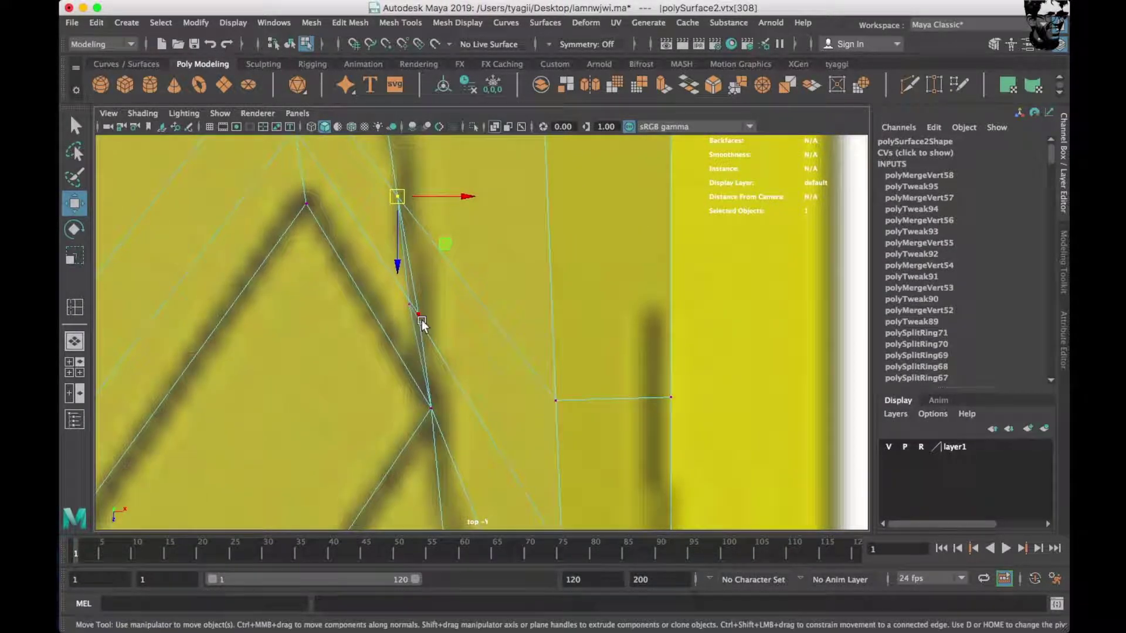
middle_click_drag(441, 408, 424, 330, "alt")
key("space")
key("space")
left_click_drag(558, 276, 334, 269, "alt")
middle_click_drag(334, 268, 563, 303, "alt")
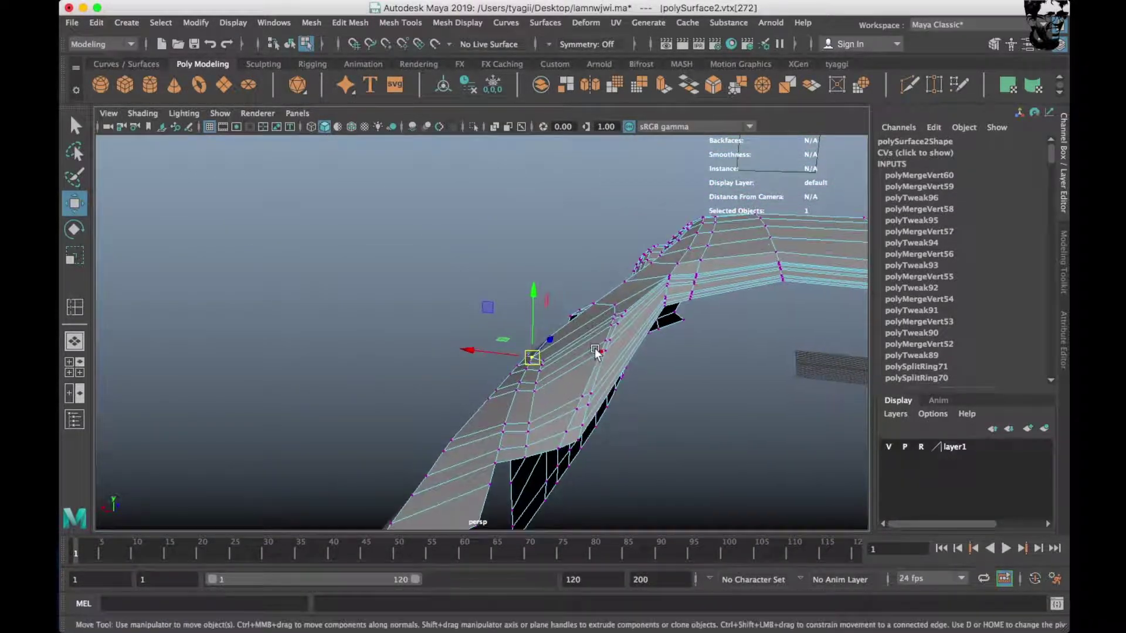
key("F8")
left_click_drag(600, 327, 586, 337, "alt")
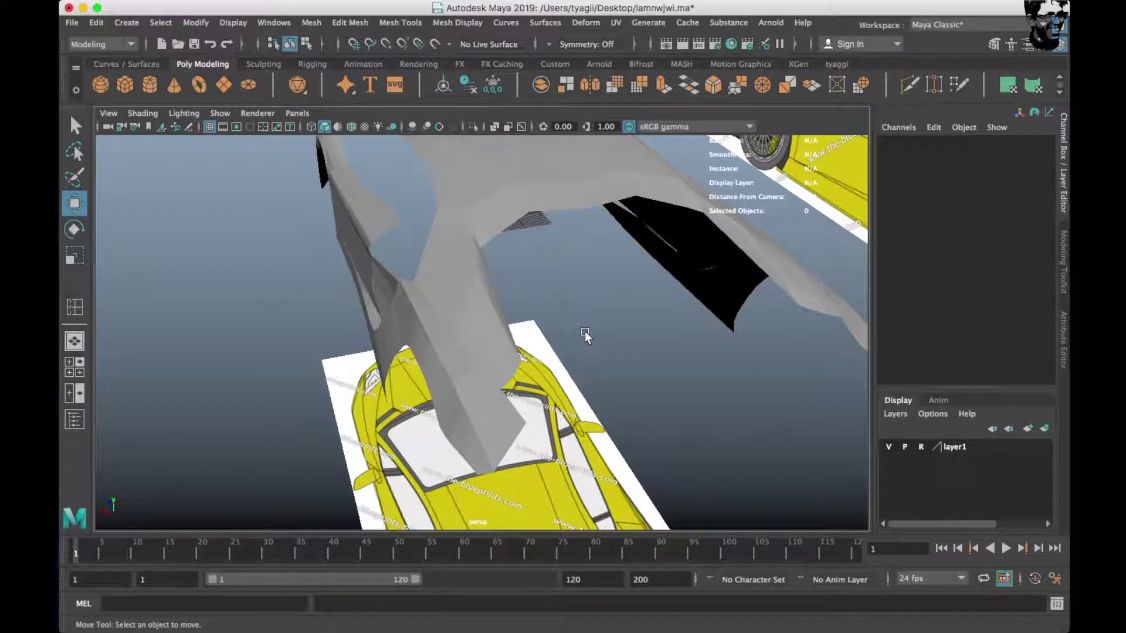
Select the body mesh, preview it smoothed, and orbit close to the blueprint plane.
left_click(478, 326)
right_click(470, 307)
key("3")
left_click(569, 309)
mouse_move(569, 310)
left_mouse_down("alt")
mouse_move(591, 336)
mouse_move(596, 393)
mouse_move(495, 380)
left_mouse_up("alt")
left_click(512, 389)
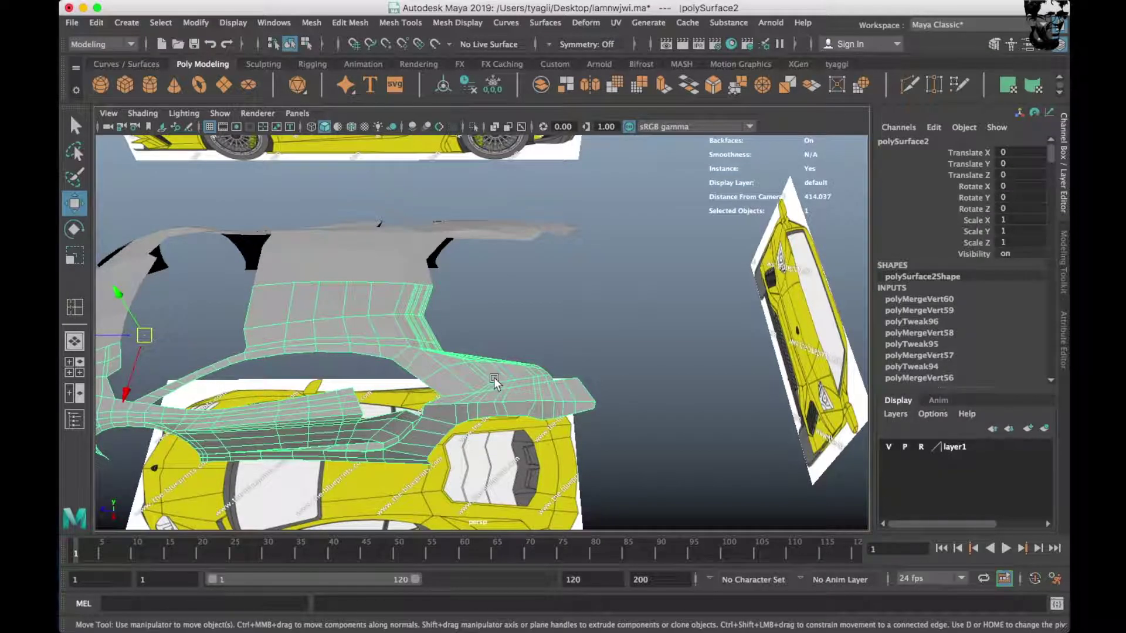
mouse_move(497, 381)
left_mouse_down("alt")
mouse_move(360, 293)
mouse_move(465, 399)
mouse_move(546, 334)
left_mouse_up("alt")
left_click(547, 330)
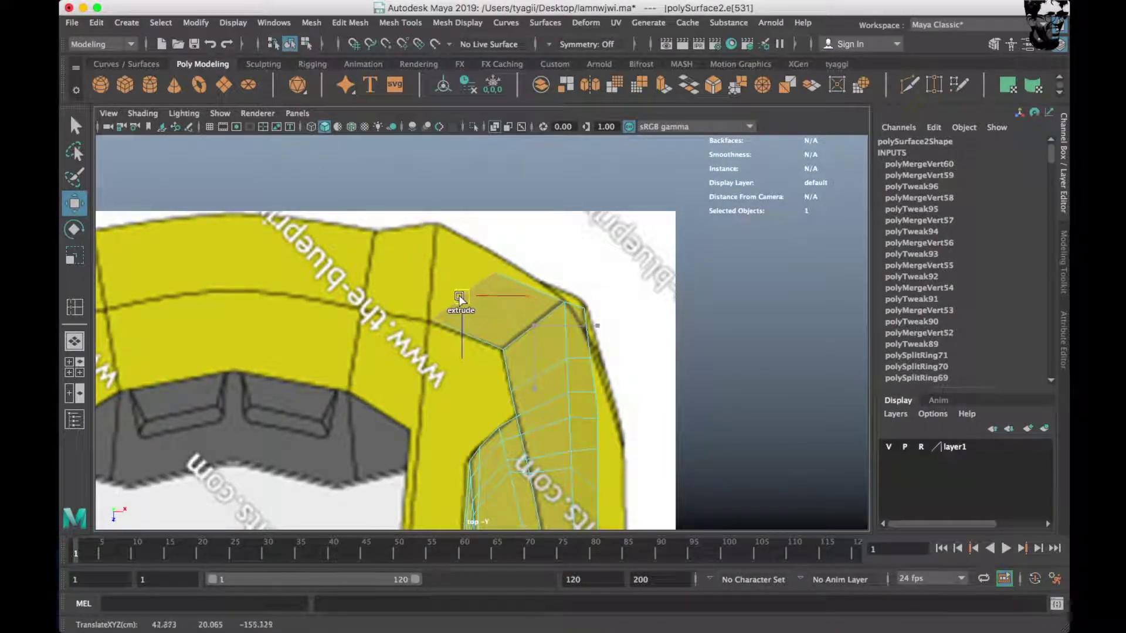
Extrude an edge out from the fender and fit the new face's corners to the outline.
left_click_drag(461, 299, 456, 297, "shift")
scroll(525, 360, "up", 3)
scroll(551, 342, "up", 2)
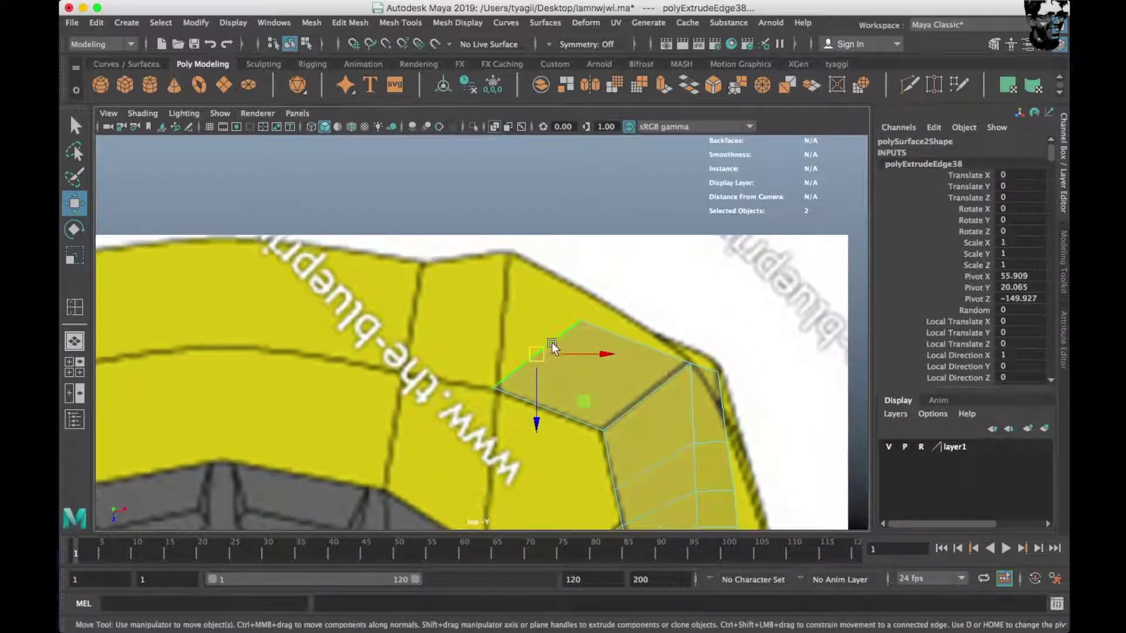
right_click_drag(572, 249, 604, 376)
left_click_drag(580, 321, 510, 251)
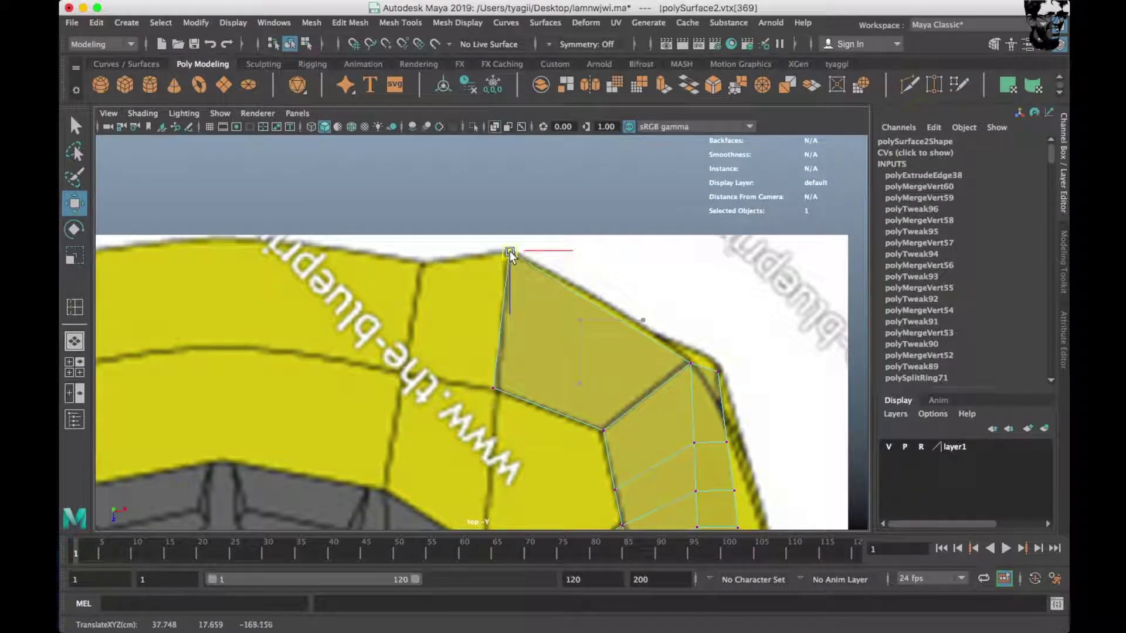
left_click(493, 388)
middle_click_drag(537, 386, 477, 440, "alt")
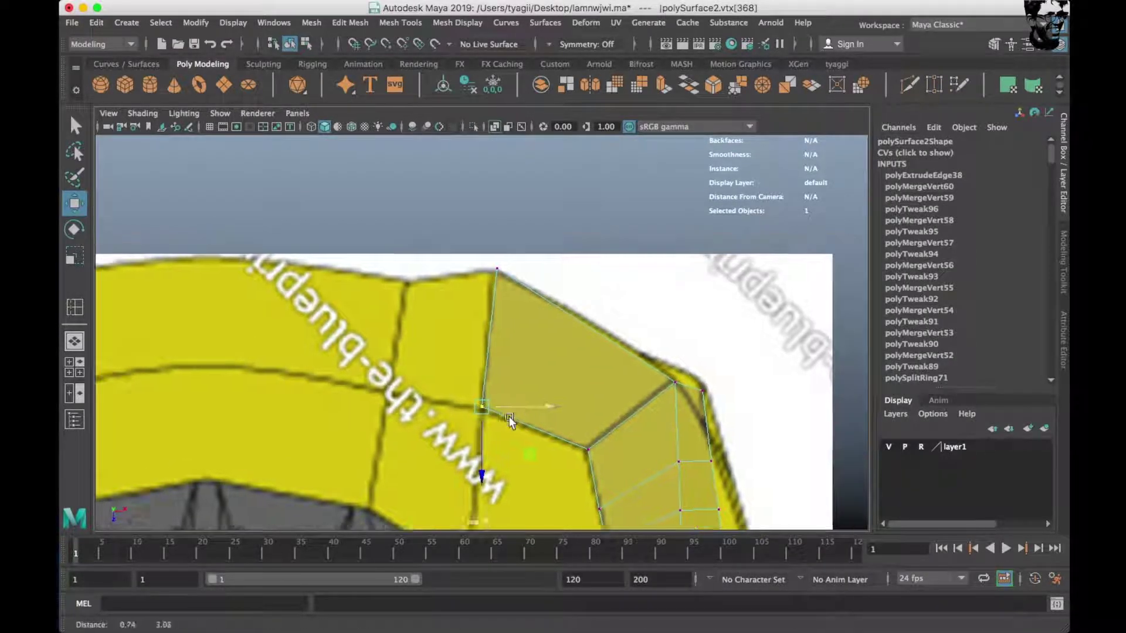
Add an edge loop across the newly extruded face.
right_click_drag(527, 246, 610, 223)
right_click_drag(547, 368, 498, 415, "shift")
left_click(498, 415)
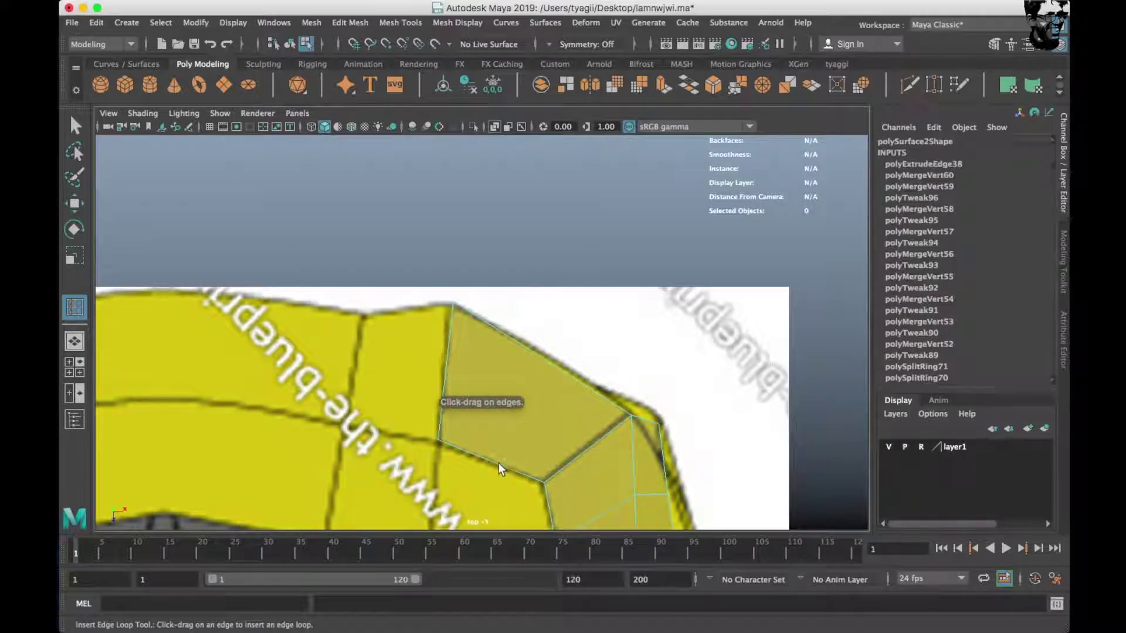
right_click(497, 321)
left_click(635, 228)
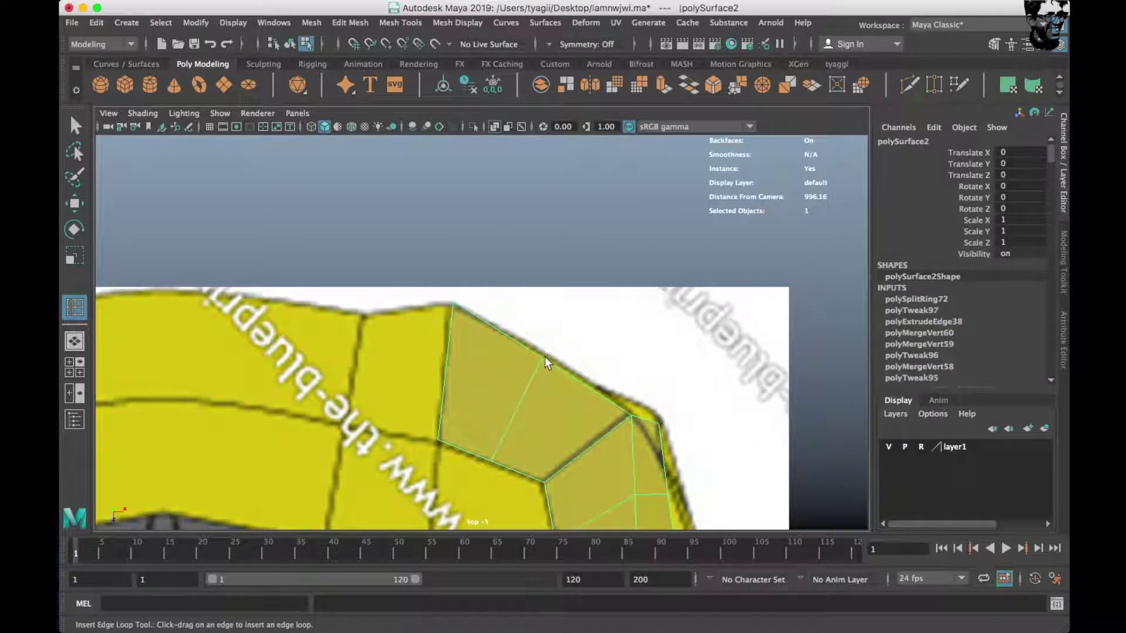
Extrude the band's left outer edge leftward into a new face.
key("F9")
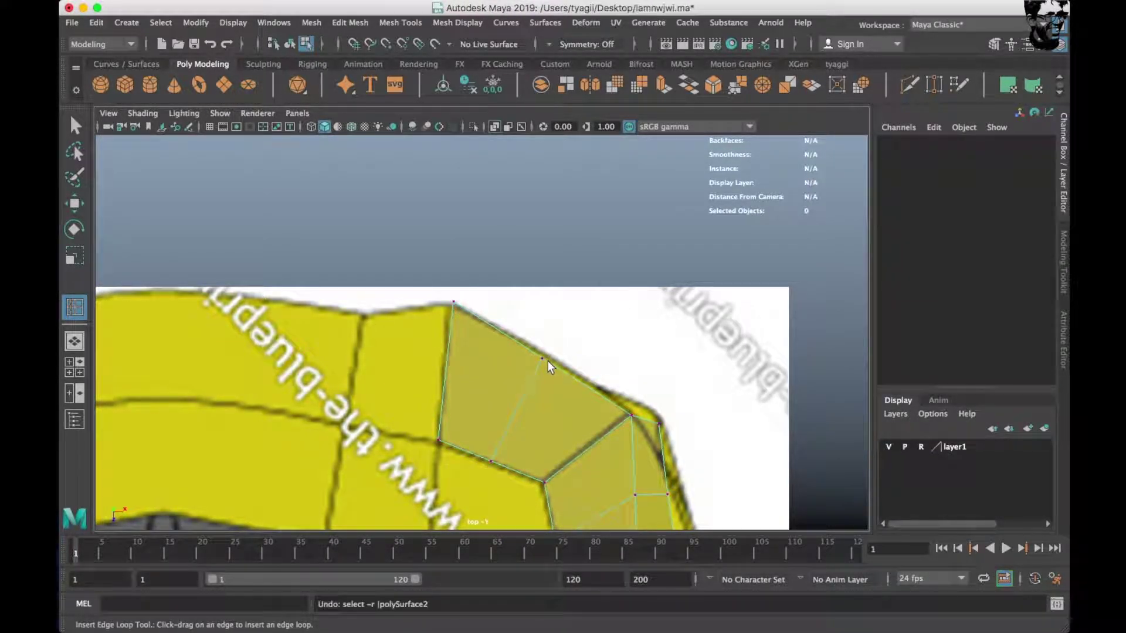
key("w")
left_click(546, 357)
middle_click_drag(547, 357, 589, 392, "alt")
right_click_drag(573, 249, 573, 210)
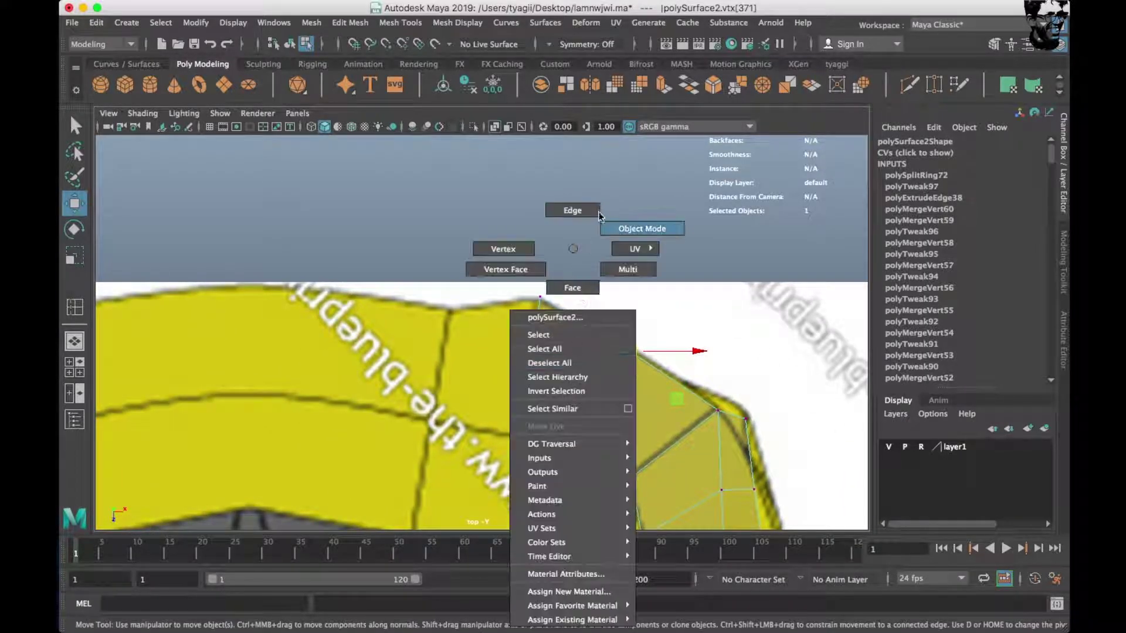
left_click(530, 375)
left_click_drag(600, 365, 518, 361, "shift")
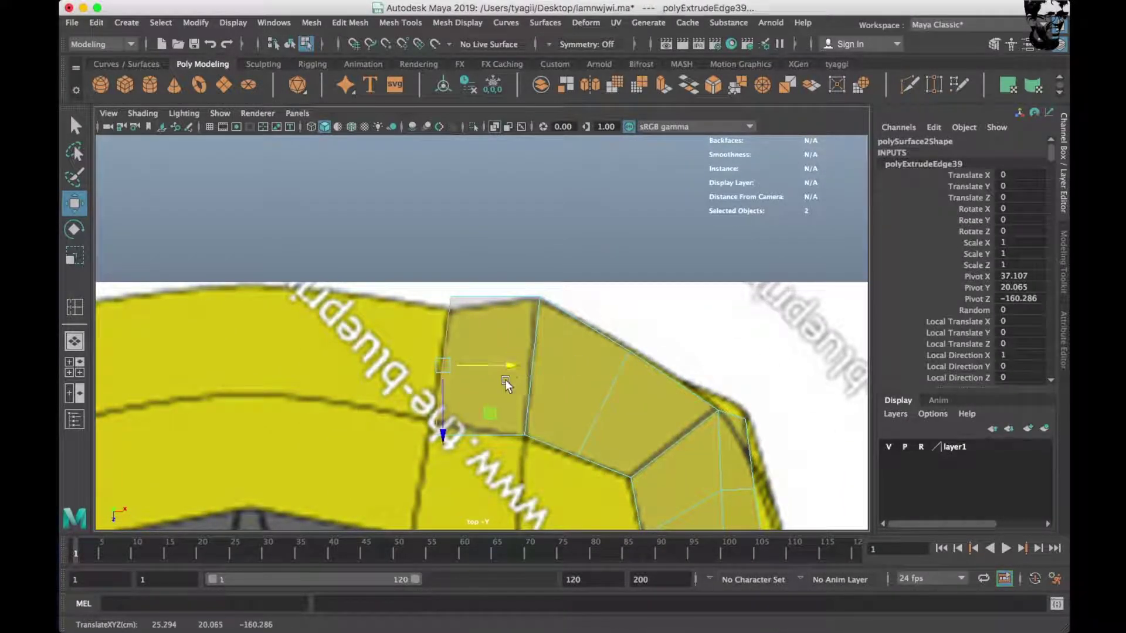
Pull the new face's top corner up onto the blueprint outline.
scroll(509, 374, "up", 2)
middle_click_drag(509, 374, 581, 390, "alt")
right_click_drag(534, 409, 448, 421)
left_click(480, 462)
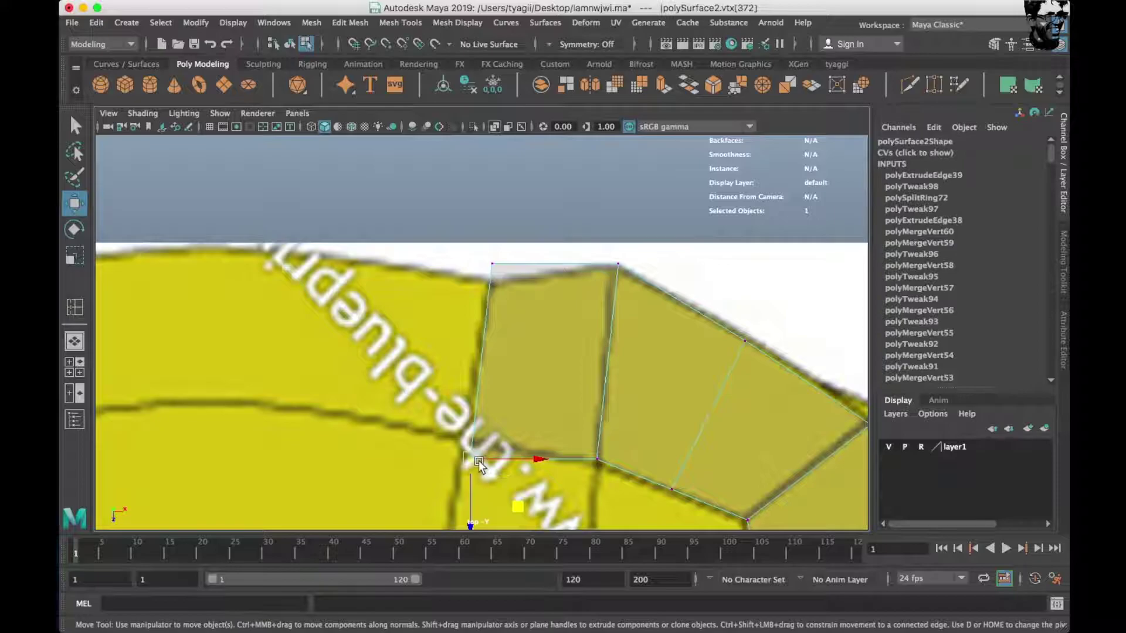
left_click_drag(479, 464, 467, 445)
left_click(597, 459)
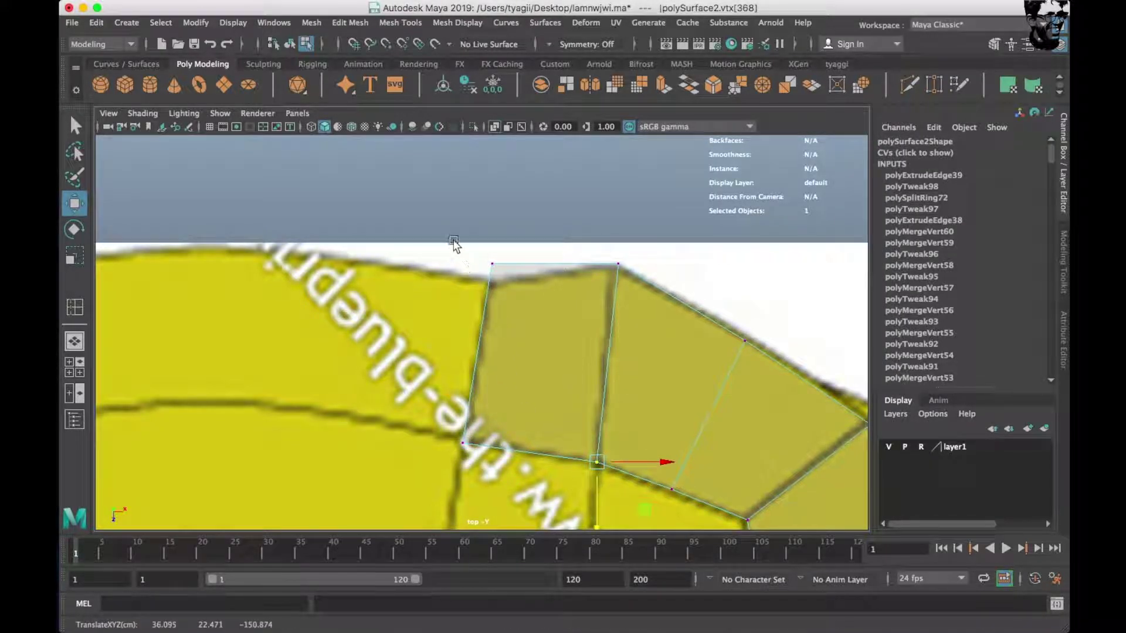
Orbit the perspective view to inspect the new faces, then return to the top view.
key("space")
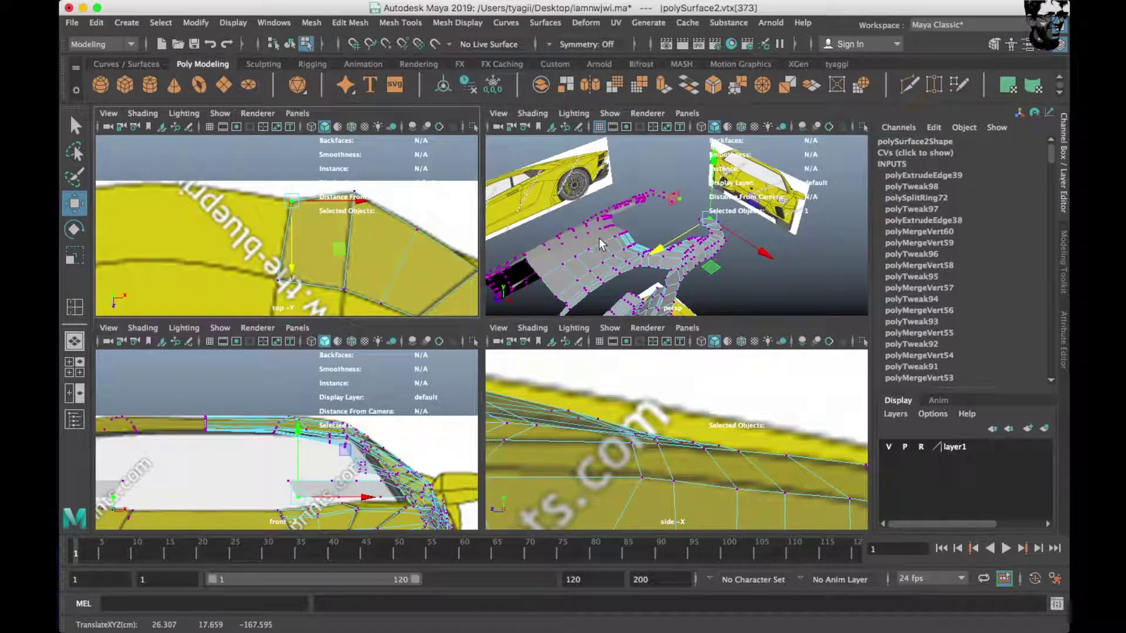
key("space")
mouse_move(498, 281)
left_mouse_down("alt")
mouse_move(409, 277)
mouse_move(483, 385)
mouse_move(514, 401)
left_mouse_up("alt")
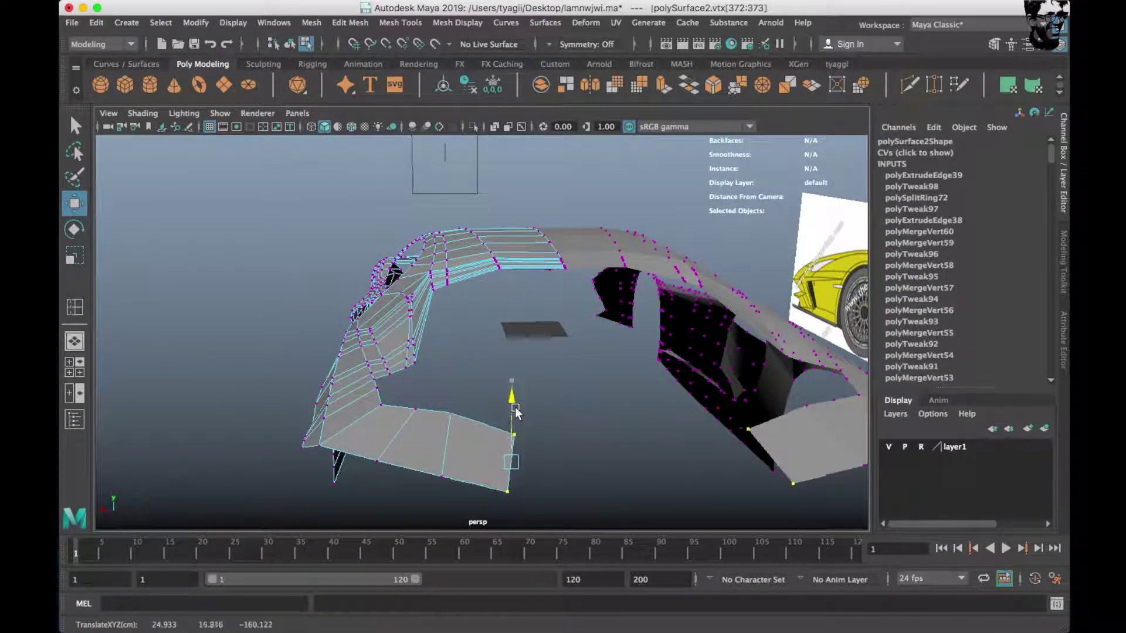
key("space")
key("space")
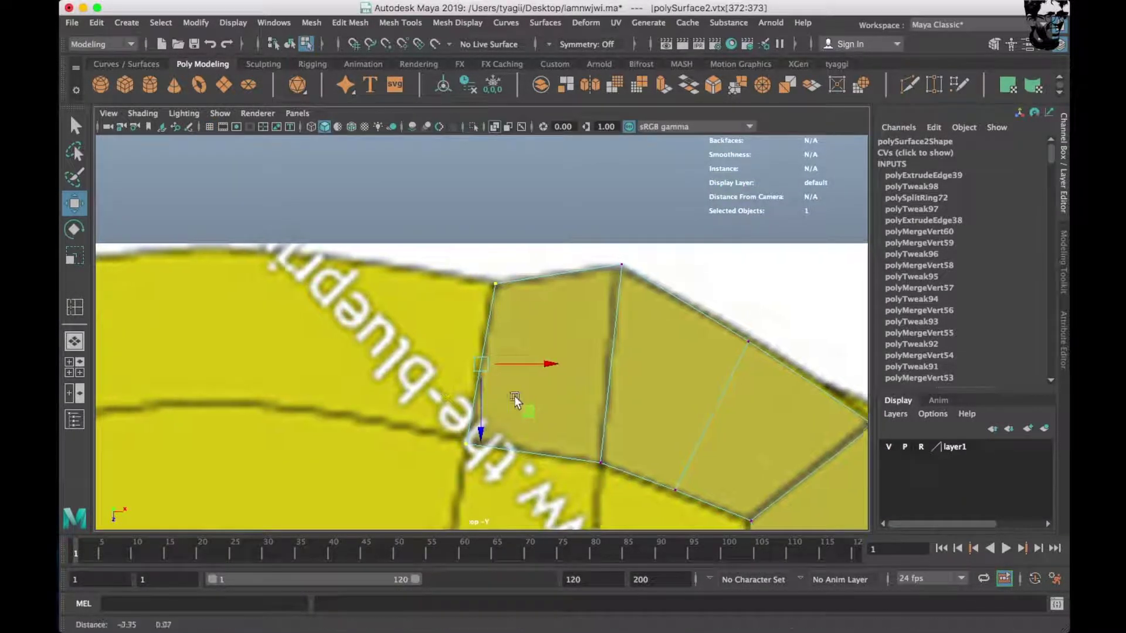
scroll(488, 389, "up", 3)
Extrude the left edge into another face and align its top corner with the blueprint edge.
mouse_move(675, 249)
right_mouse_down()
mouse_move(675, 359)
mouse_move(674, 209)
right_mouse_up()
left_click(679, 345)
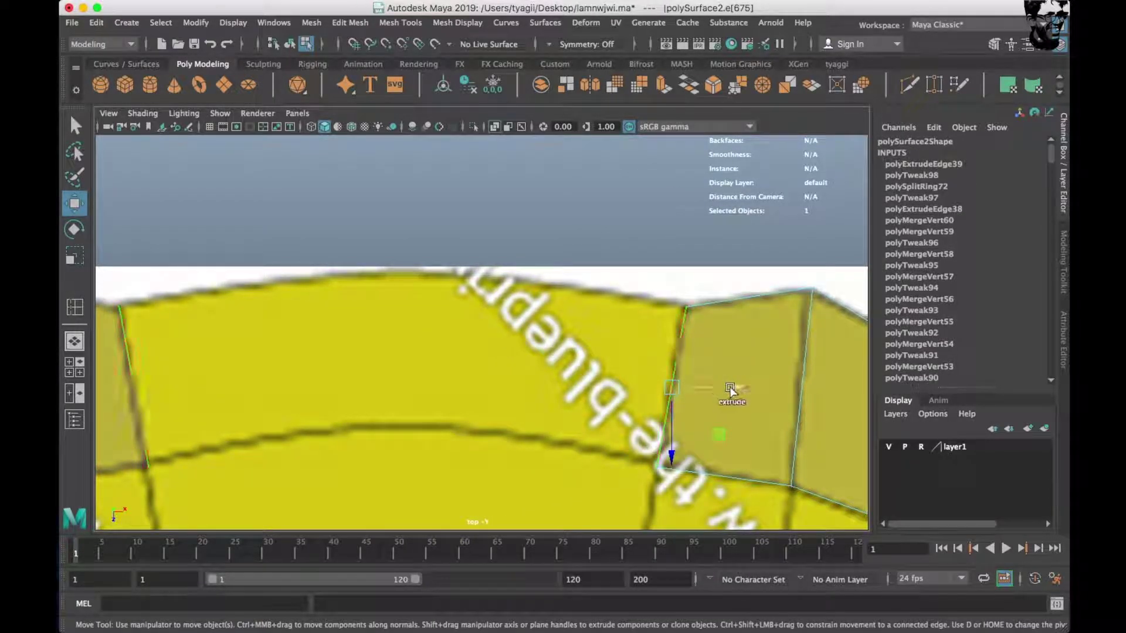
mouse_move(730, 390)
left_mouse_down("shift")
mouse_move(475, 359)
mouse_move(445, 337)
left_mouse_up("shift")
right_click_drag(469, 258, 405, 243)
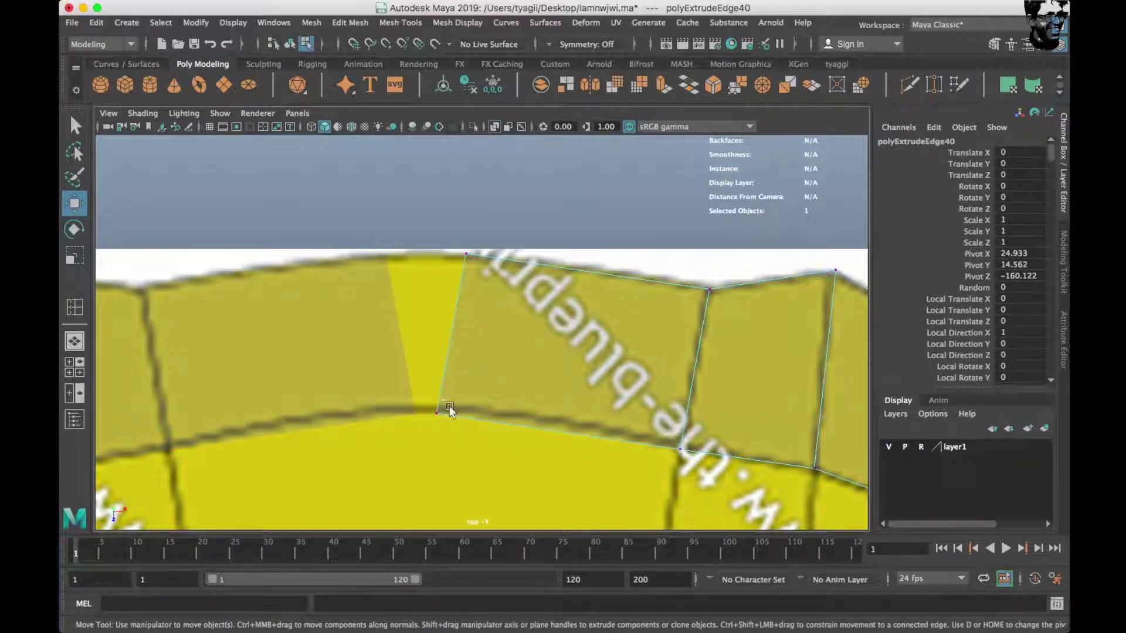
left_click(437, 412)
left_click_drag(437, 412, 469, 415)
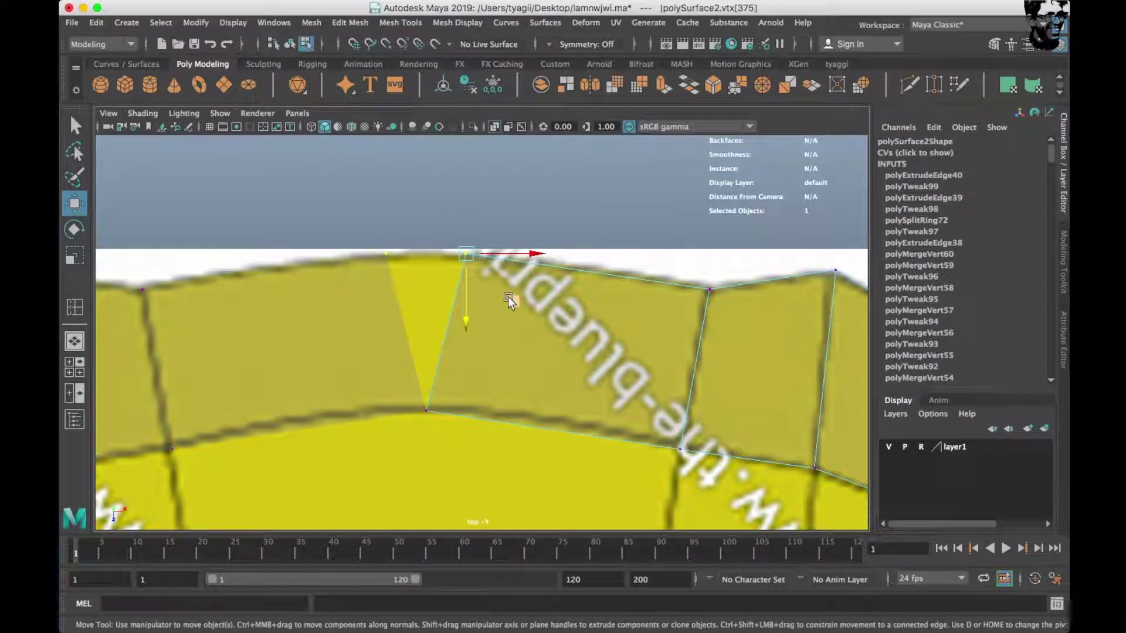
left_click_drag(522, 256, 486, 254)
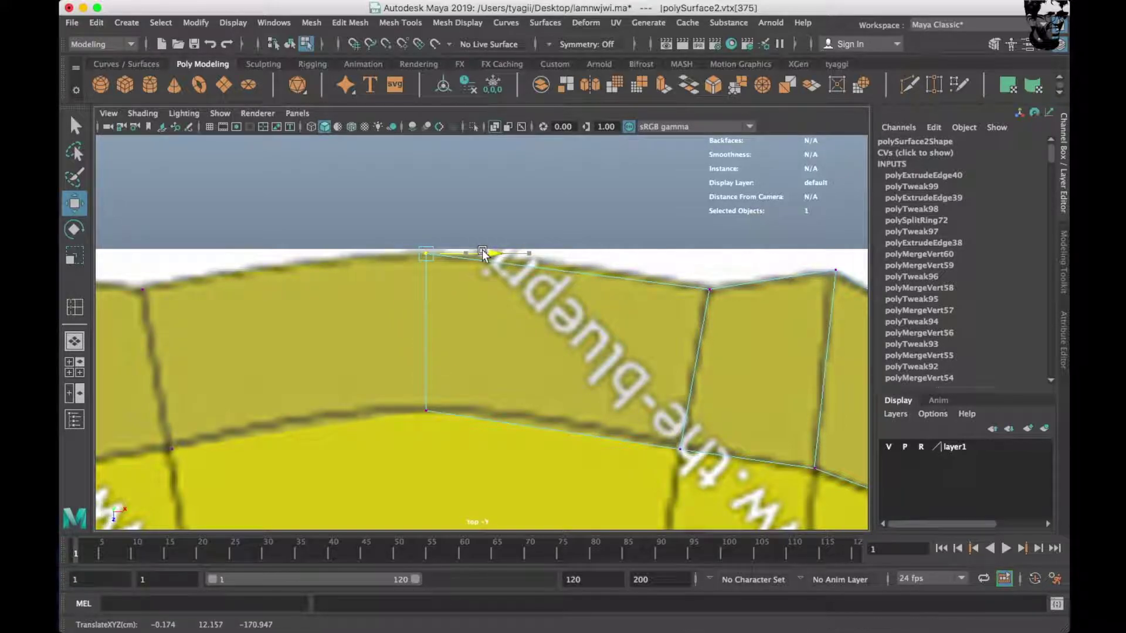
mouse_move(557, 361)
right_mouse_down()
mouse_move(586, 313)
mouse_move(549, 435)
right_mouse_up()
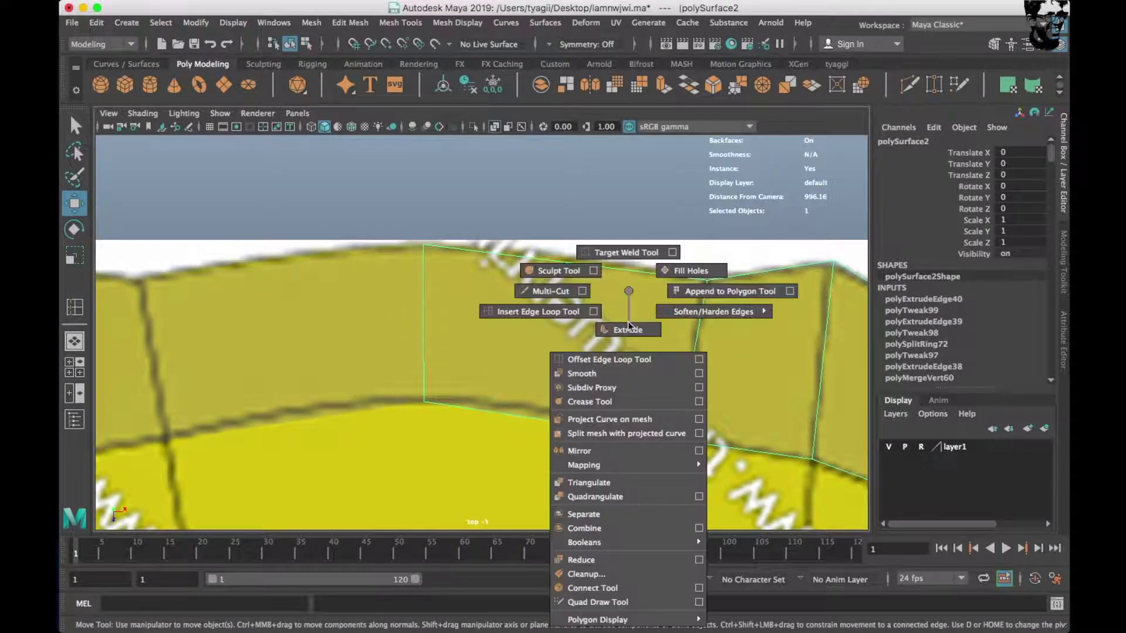
Add an edge loop through the new face and lift its top vertex onto the outline.
left_click(499, 413)
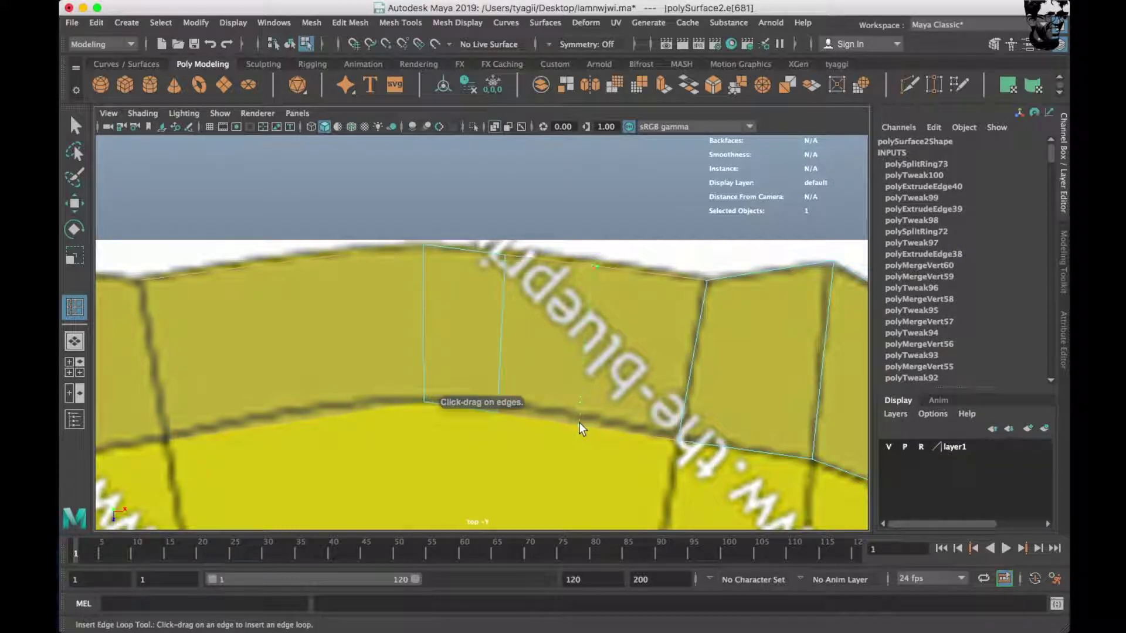
right_click_drag(565, 365, 479, 241)
key("w")
left_click(505, 255)
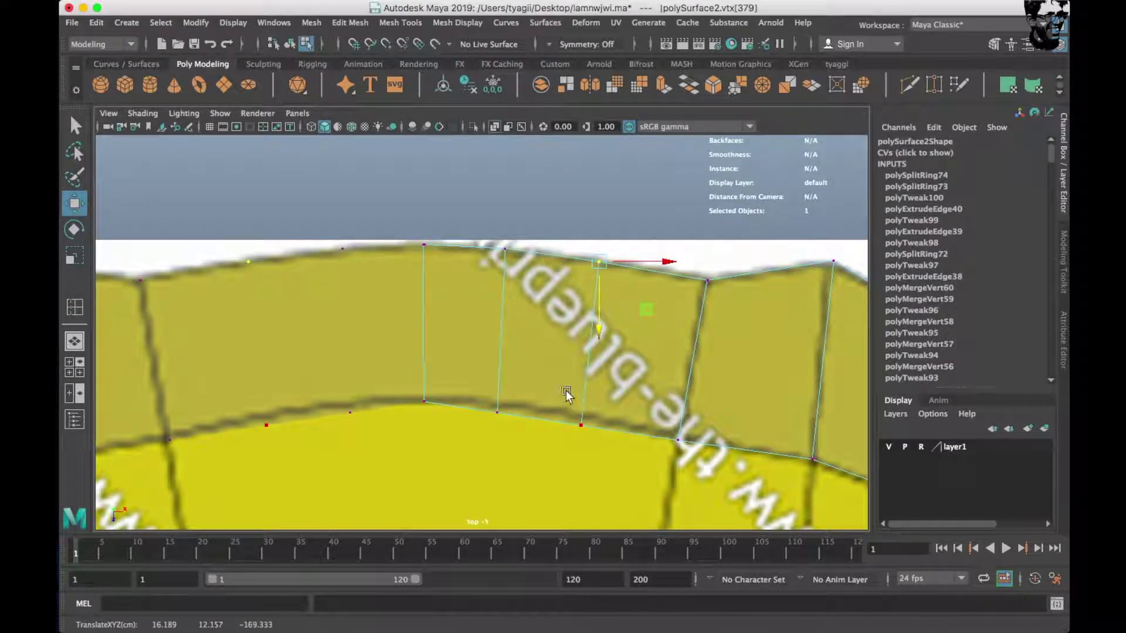
left_click_drag(580, 475, 581, 465)
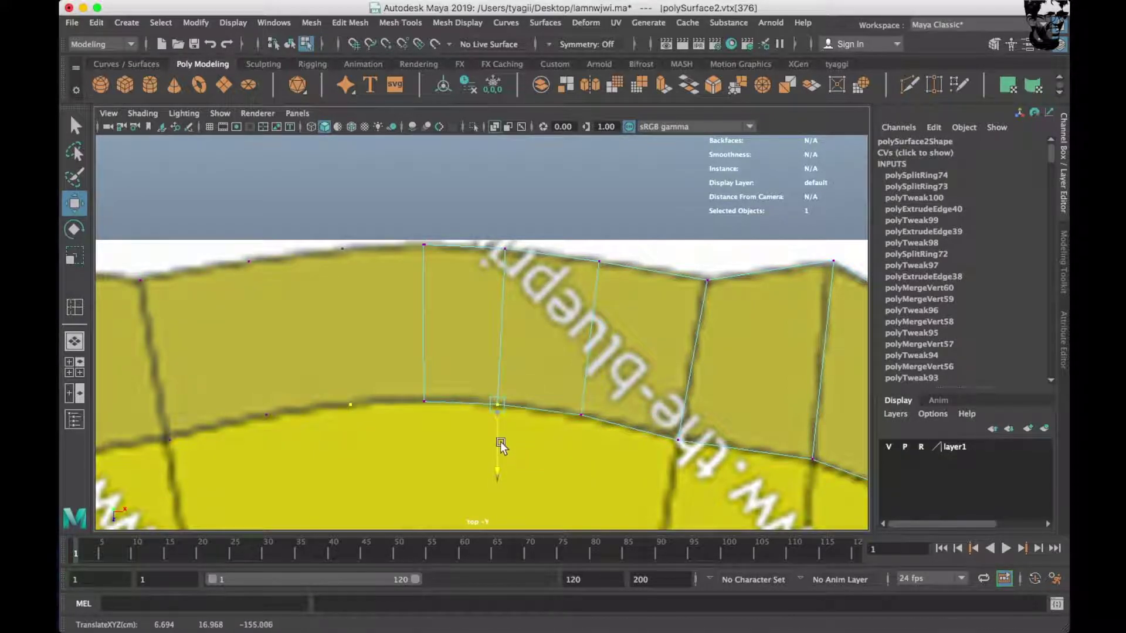
Extrude the band's inner edge down into a new row of faces.
scroll(500, 445, "down", 5)
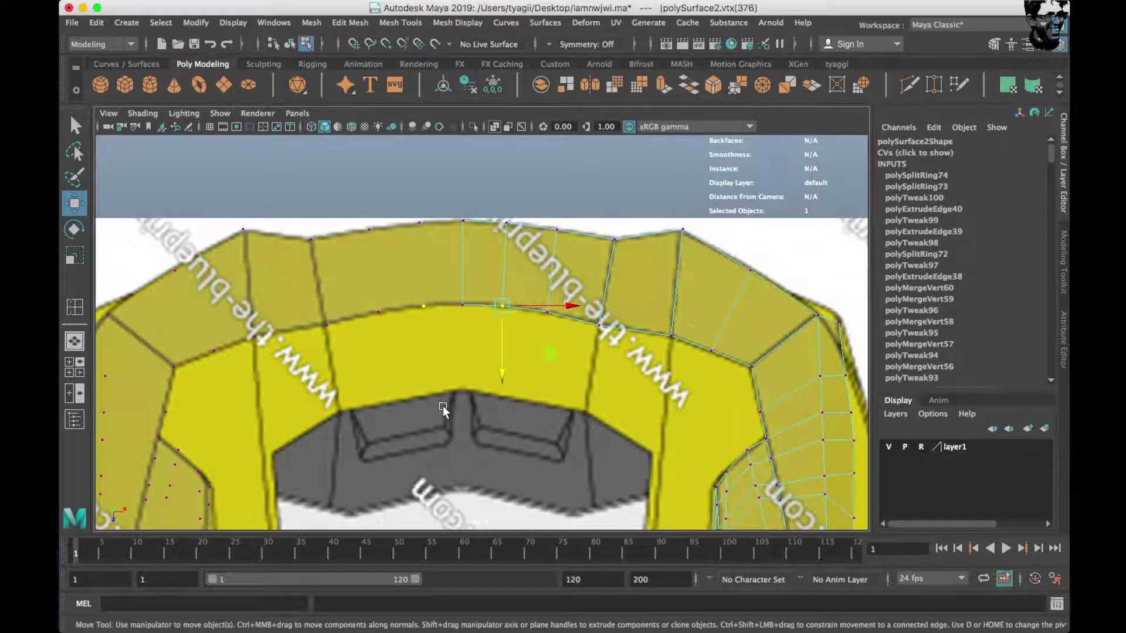
middle_click_drag(442, 405, 516, 350, "alt")
middle_click_drag(463, 322, 580, 290, "alt")
right_click(617, 249)
left_click(614, 228)
left_click(632, 286)
left_click_drag(628, 339, 619, 407, "shift")
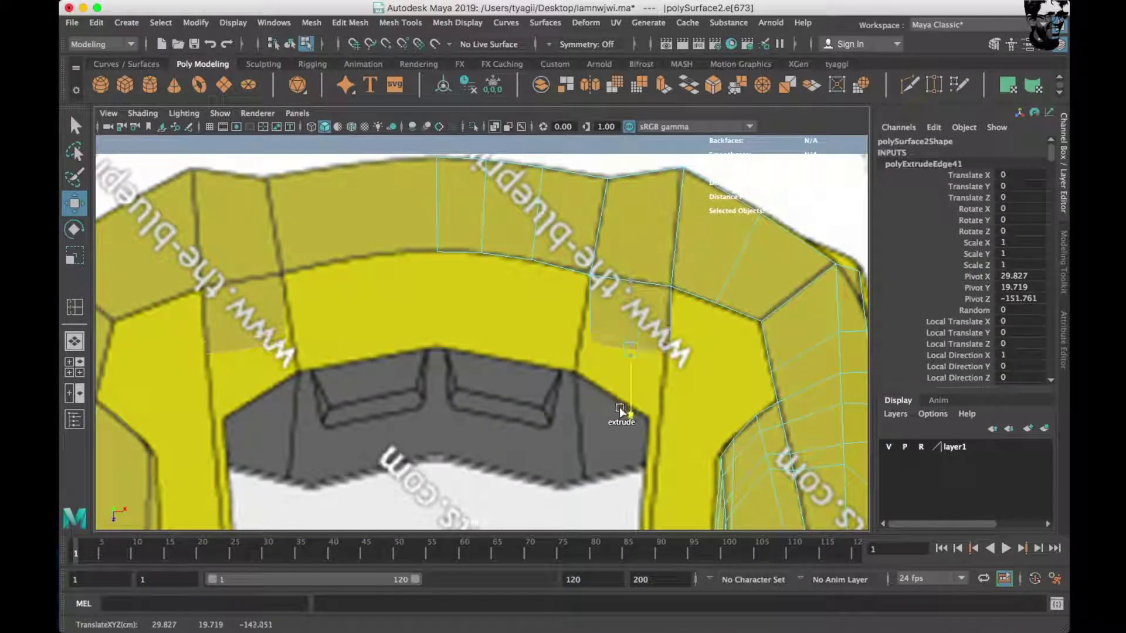
Fit the new row's lower corner vertices to the blueprint's inner outline.
scroll(481, 297, "up", 2)
right_click(616, 252)
left_click(548, 247)
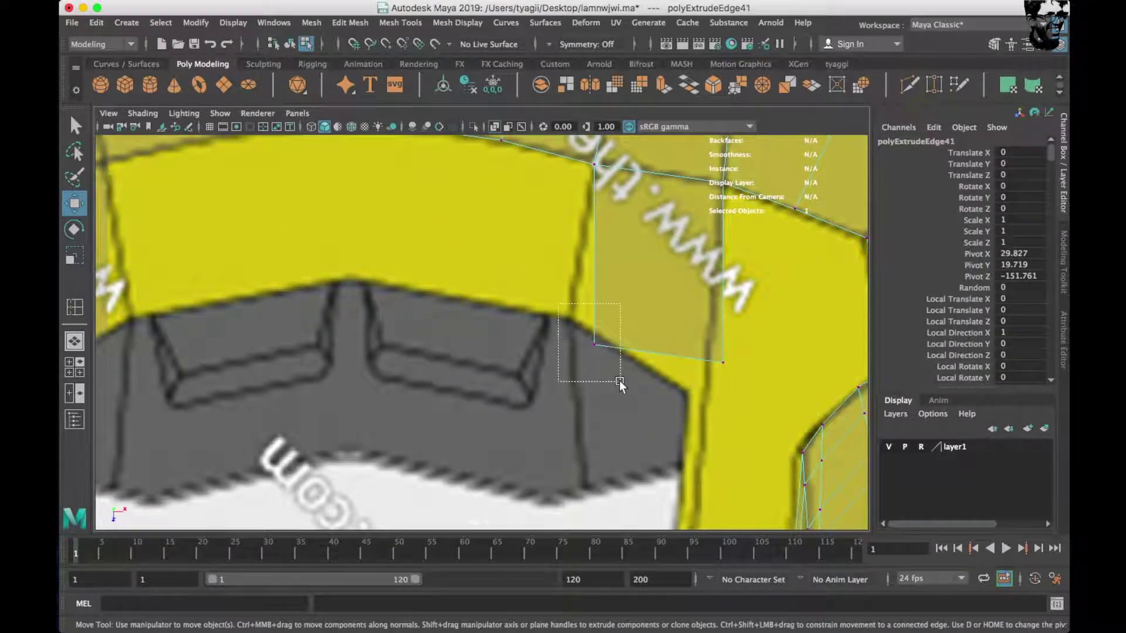
left_click(583, 330)
left_click_drag(583, 330, 572, 319)
left_click(724, 373)
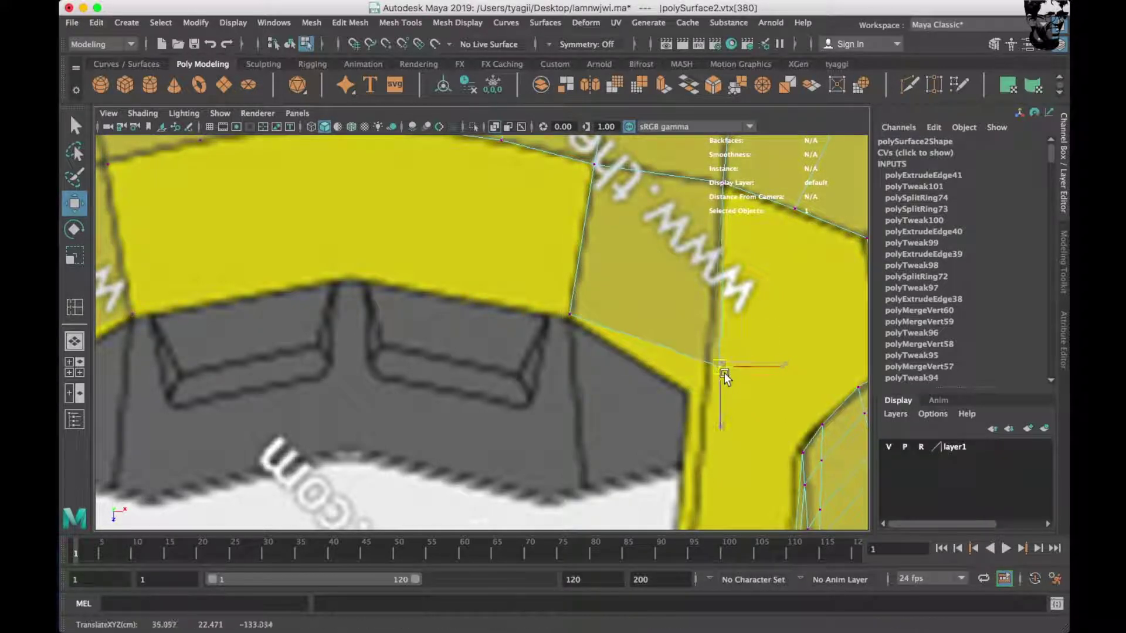
mouse_move(712, 406)
middle_mouse_down("alt")
mouse_move(669, 301)
mouse_move(662, 181)
mouse_move(734, 419)
middle_mouse_up("alt")
Extrude the inner edge under the hood downward into another new row.
right_click_drag(561, 241, 563, 203)
left_click(502, 265)
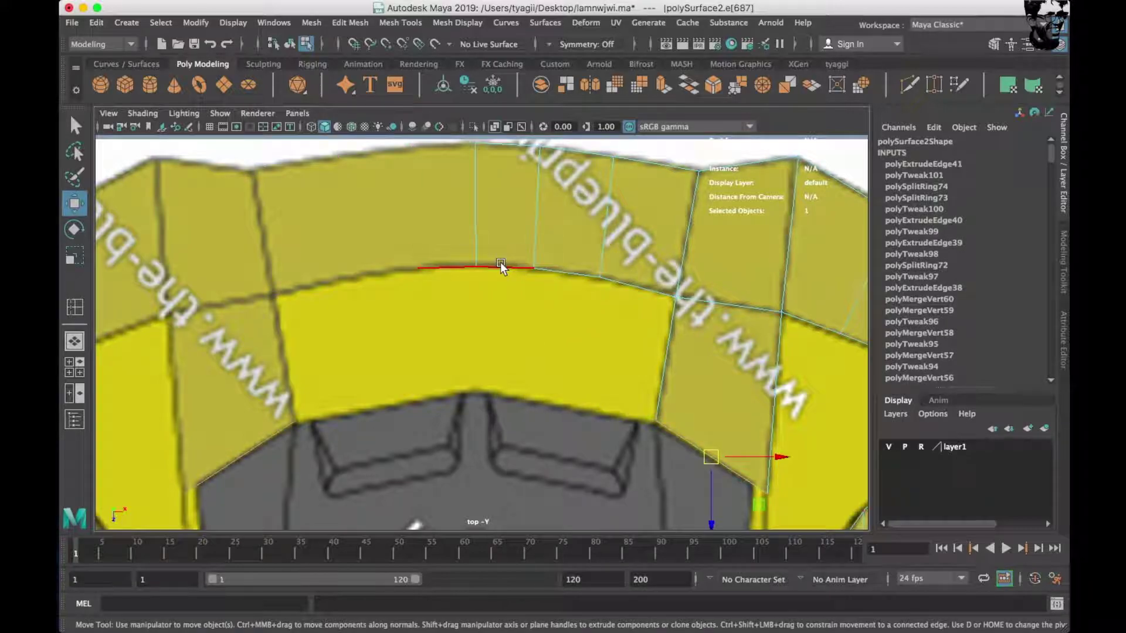
left_click_drag(578, 348, 560, 456, "shift")
middle_click_drag(562, 473, 557, 349, "alt")
right_click_drag(557, 276, 492, 249)
left_click_drag(521, 291, 550, 360)
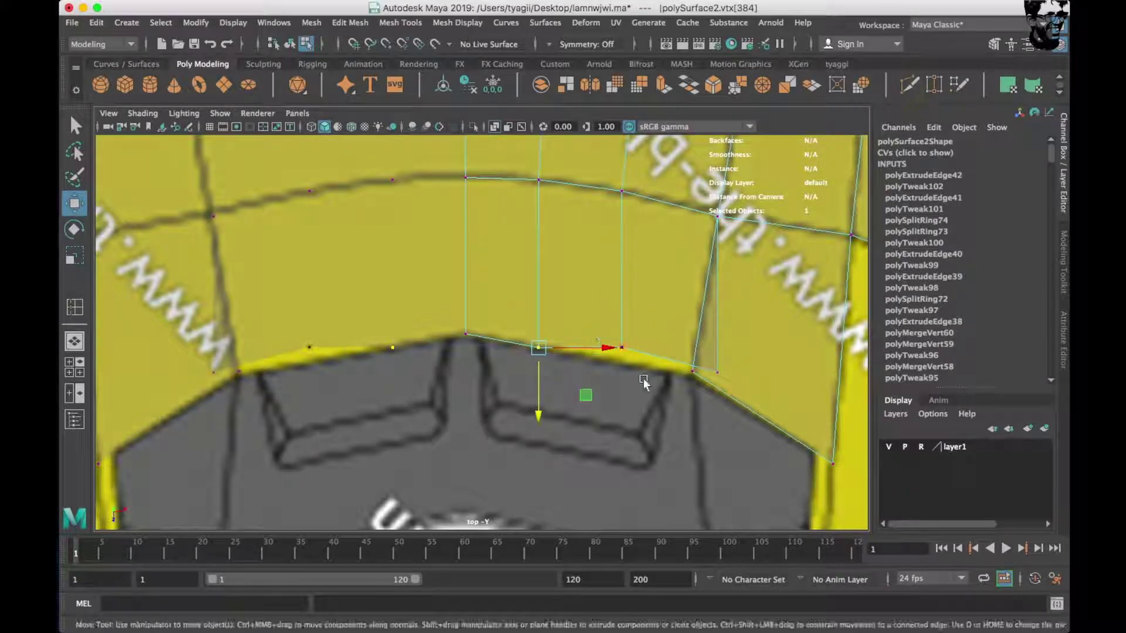
Snap the corner onto its neighbouring vertex, merge them, and return to Object Mode.
left_click_drag(723, 384, 698, 383)
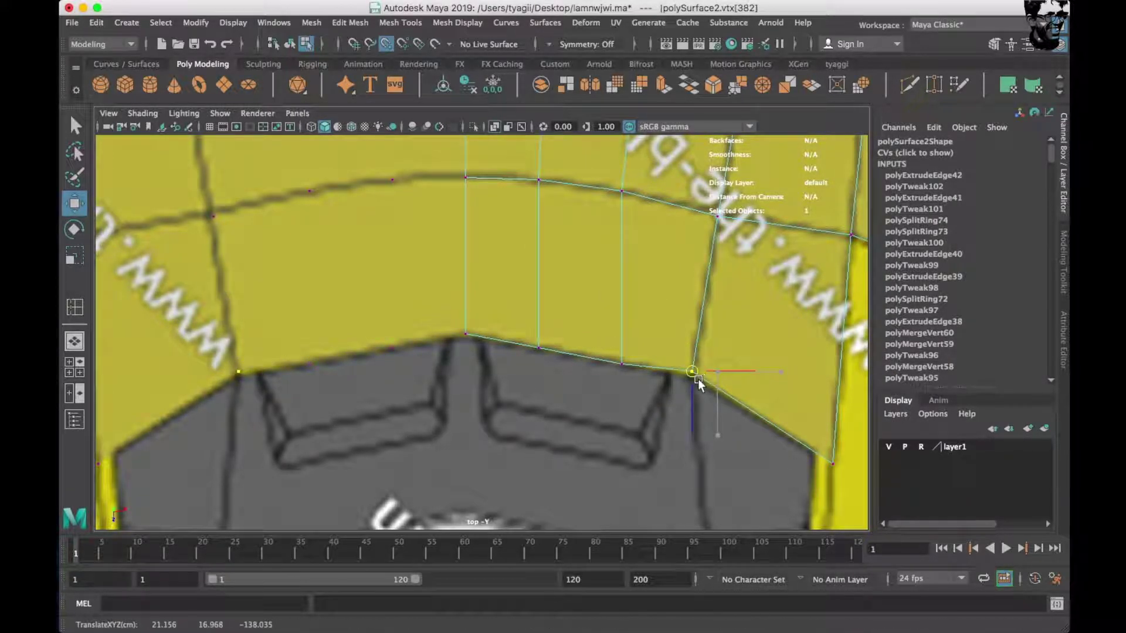
right_click_drag(714, 400, 580, 153, "shift")
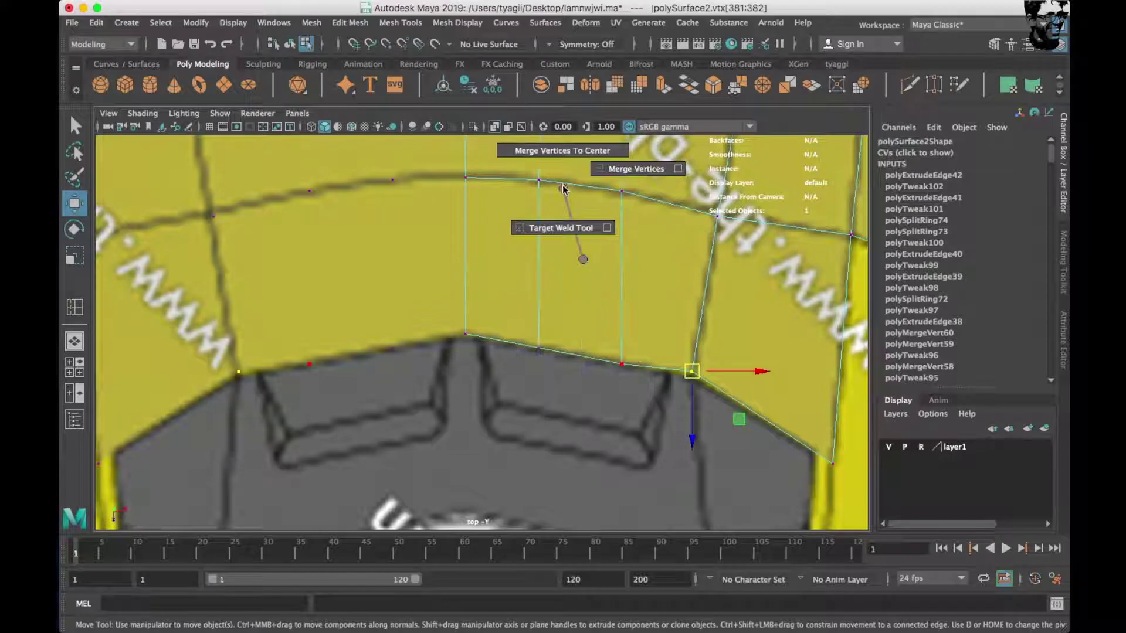
right_click_drag(673, 249, 744, 228)
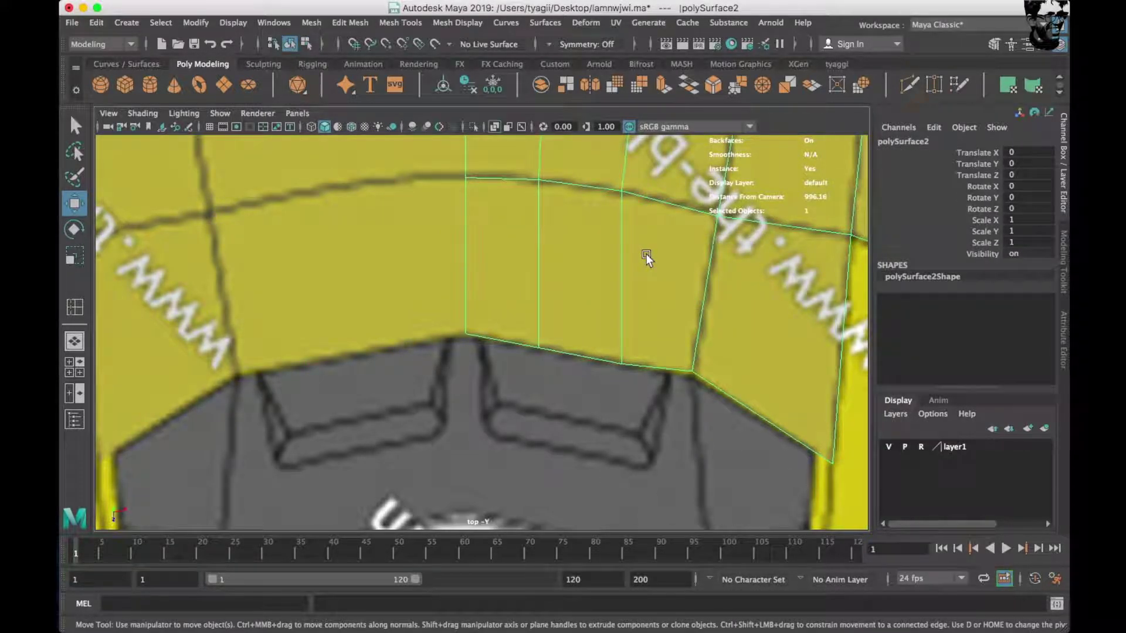
scroll(652, 255, "down", 3)
scroll(649, 263, "down", 3)
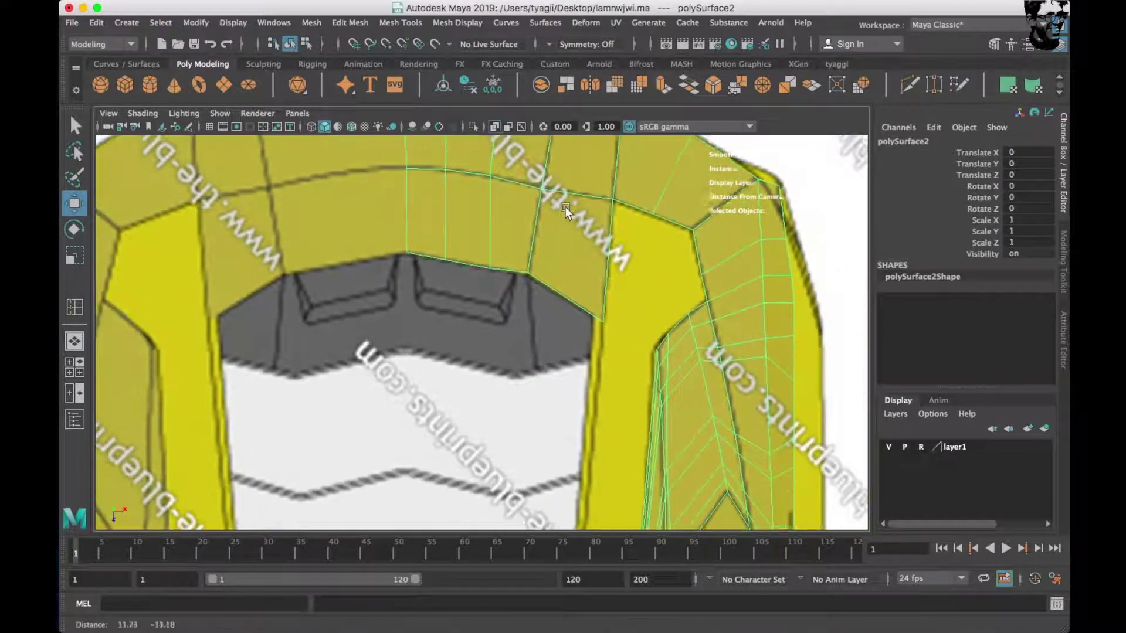
scroll(560, 205, "down", 3)
scroll(618, 284, "down", 2)
key("space")
mouse_move(651, 270)
left_mouse_down()
mouse_move(727, 265)
mouse_move(505, 277)
mouse_move(587, 369)
mouse_move(708, 361)
mouse_move(635, 223)
mouse_move(537, 222)
mouse_move(285, 336)
left_mouse_up()
scroll(587, 368, "up", 5)
scroll(285, 336, "up", 3)
mouse_move(349, 353)
left_mouse_down("alt")
mouse_move(296, 318)
mouse_move(280, 255)
left_mouse_up("alt")
scroll(315, 273, "up", 2)
scroll(317, 277, "up", 3)
scroll(351, 301, "up", 2)
key("q")
left_click(592, 259)
scroll(593, 259, "down", 3)
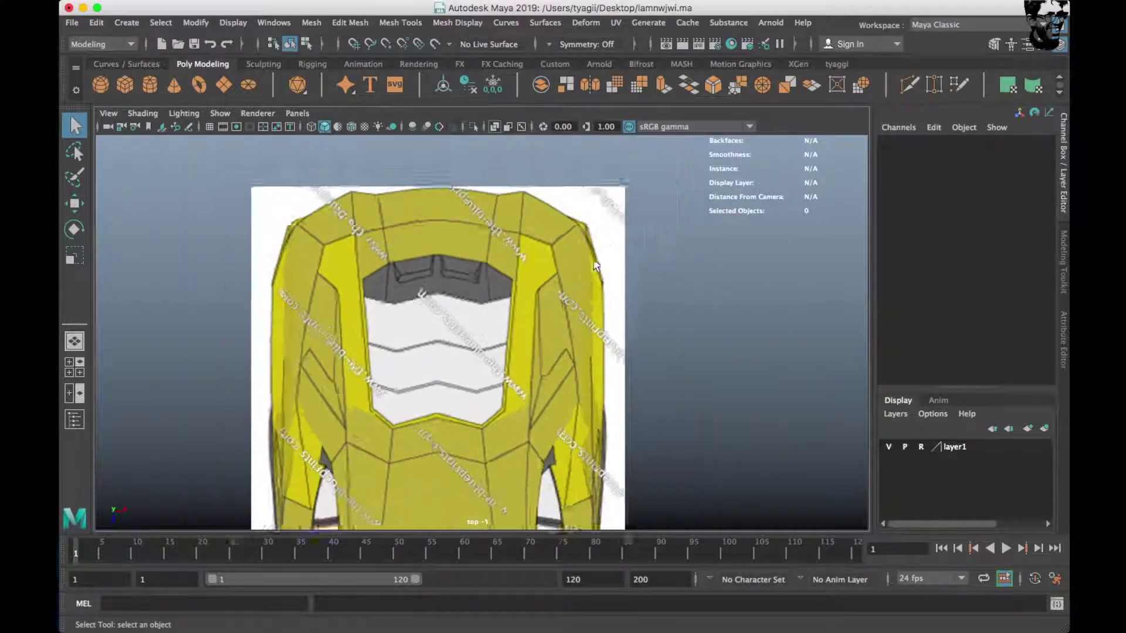
scroll(595, 265, "down", 2)
scroll(596, 264, "down", 3)
mouse_move(596, 264)
left_mouse_down("alt")
mouse_move(645, 322)
mouse_move(530, 326)
left_mouse_up("alt")
key("space")
scroll(567, 291, "down", 5)
left_click_drag(568, 290, 617, 315, "alt")
scroll(371, 343, "up", 5)
left_click_drag(371, 343, 539, 273, "alt")
left_click(540, 280)
key("space")
key("space")
middle_click_drag(569, 397, 718, 317, "alt")
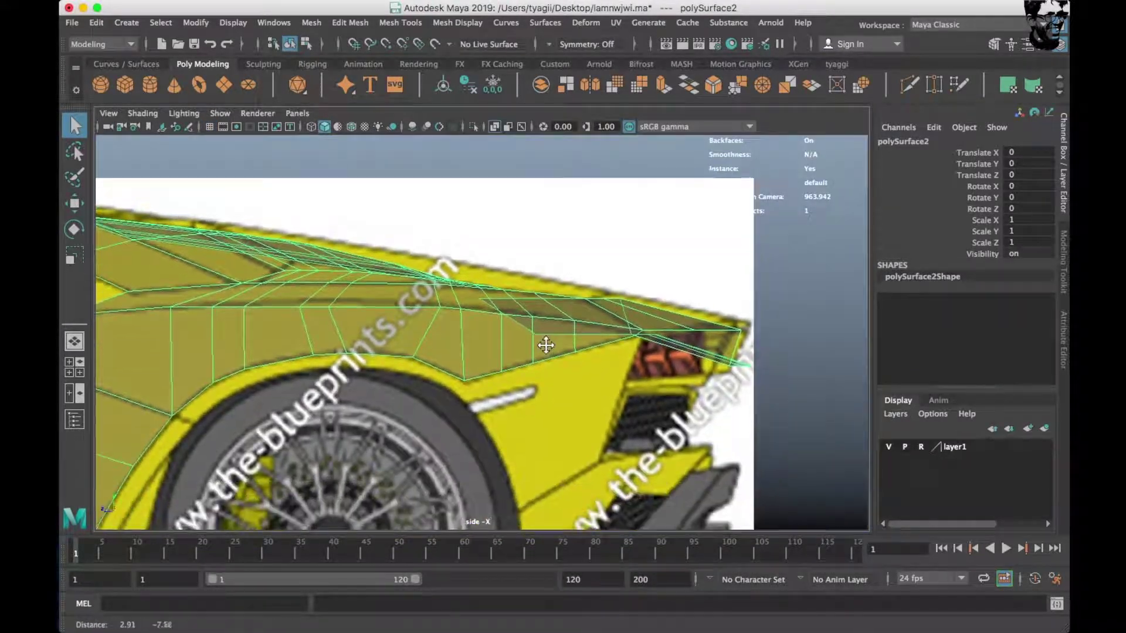
scroll(717, 317, "down", 3)
scroll(557, 252, "up", 4)
right_click_drag(557, 242, 558, 173)
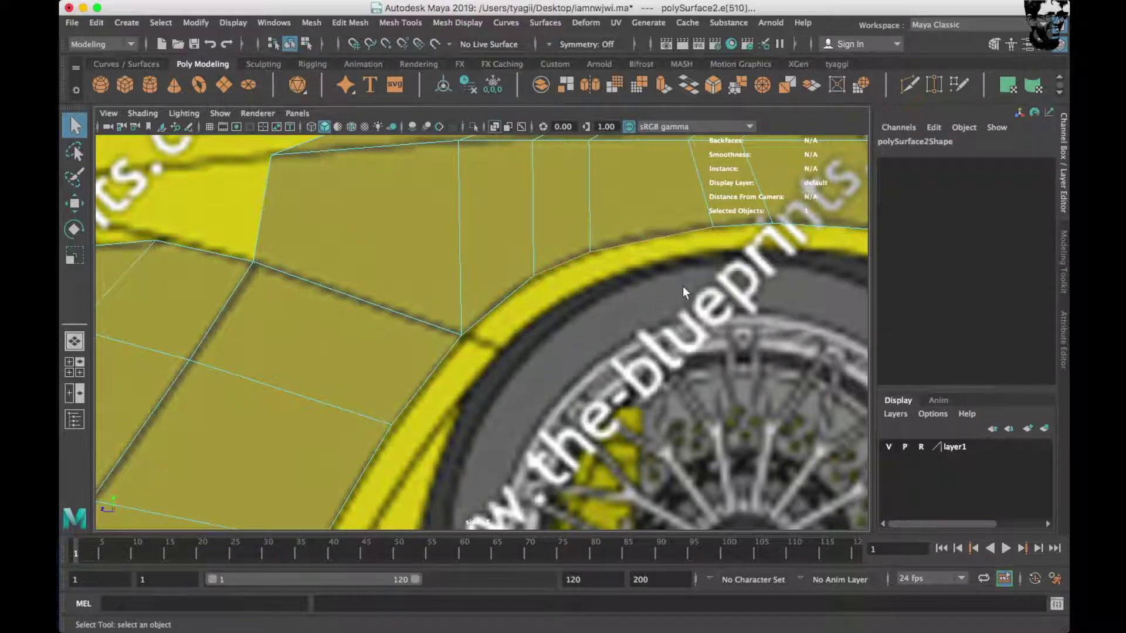
Extrude the fender arc edge loop and fit the new vertices onto the wheel arch line.
middle_click_drag(680, 289, 657, 270, "alt")
middle_click_drag(730, 261, 712, 287, "alt")
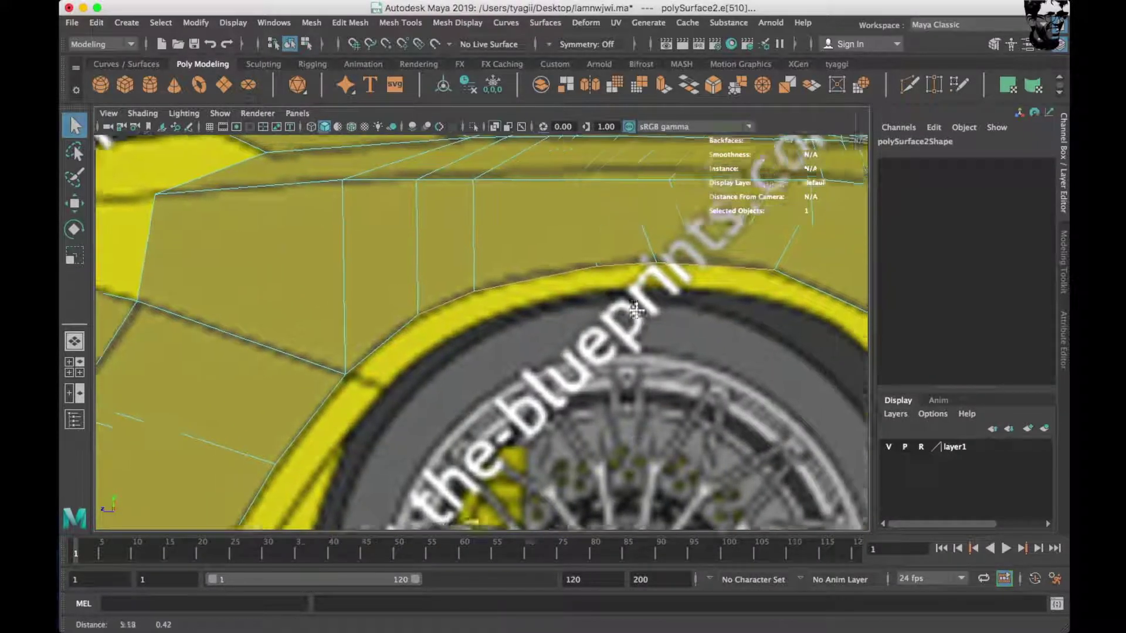
key("w")
double_click(586, 270)
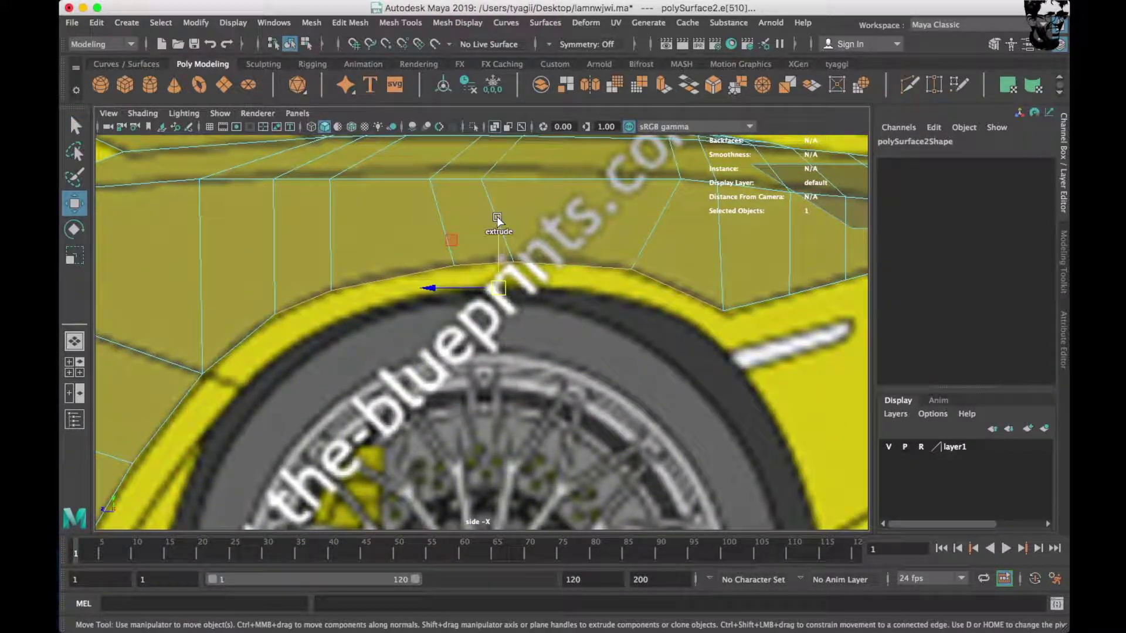
key("ctrl+e")
scroll(477, 287, "down", 3)
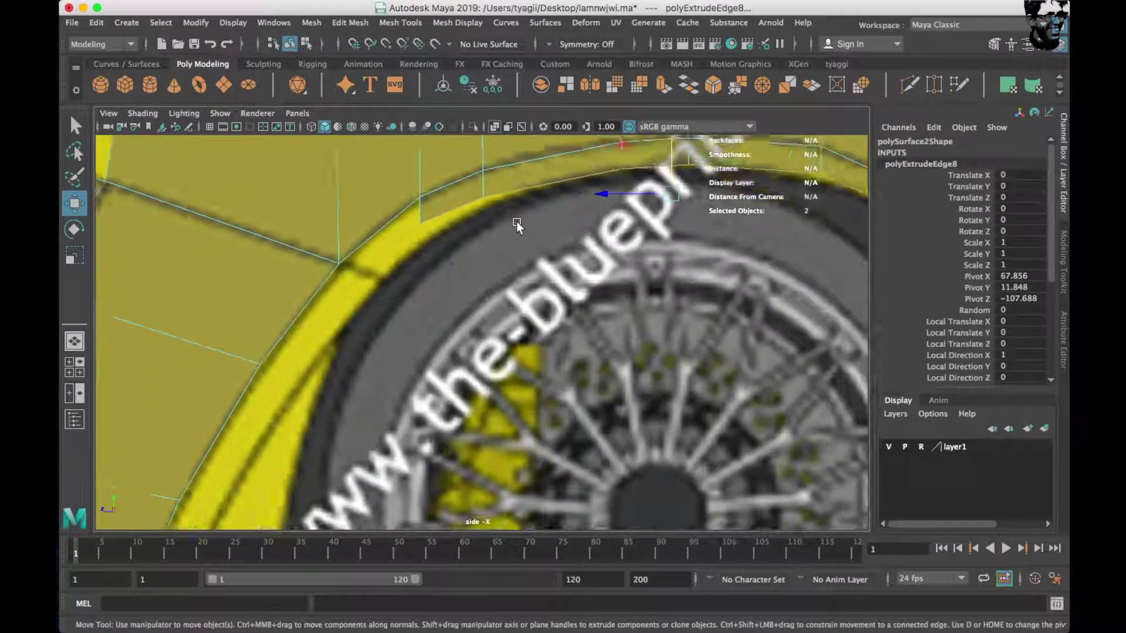
right_click_drag(505, 243, 447, 240)
left_click_drag(441, 286, 445, 290)
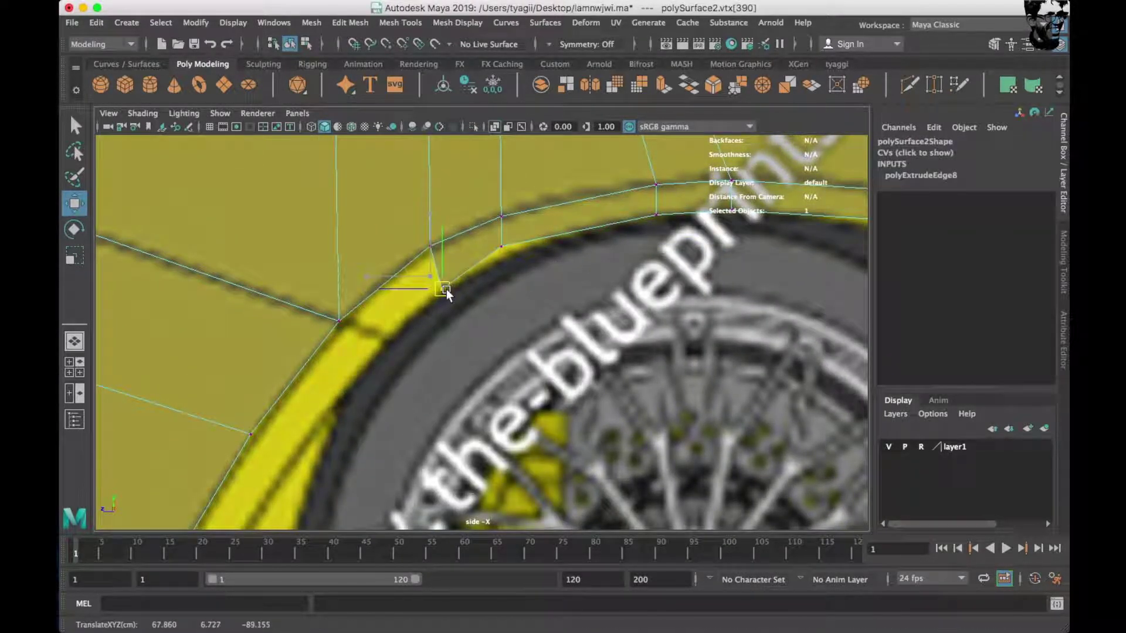
left_click(505, 246)
middle_click_drag(549, 243, 297, 320, "alt")
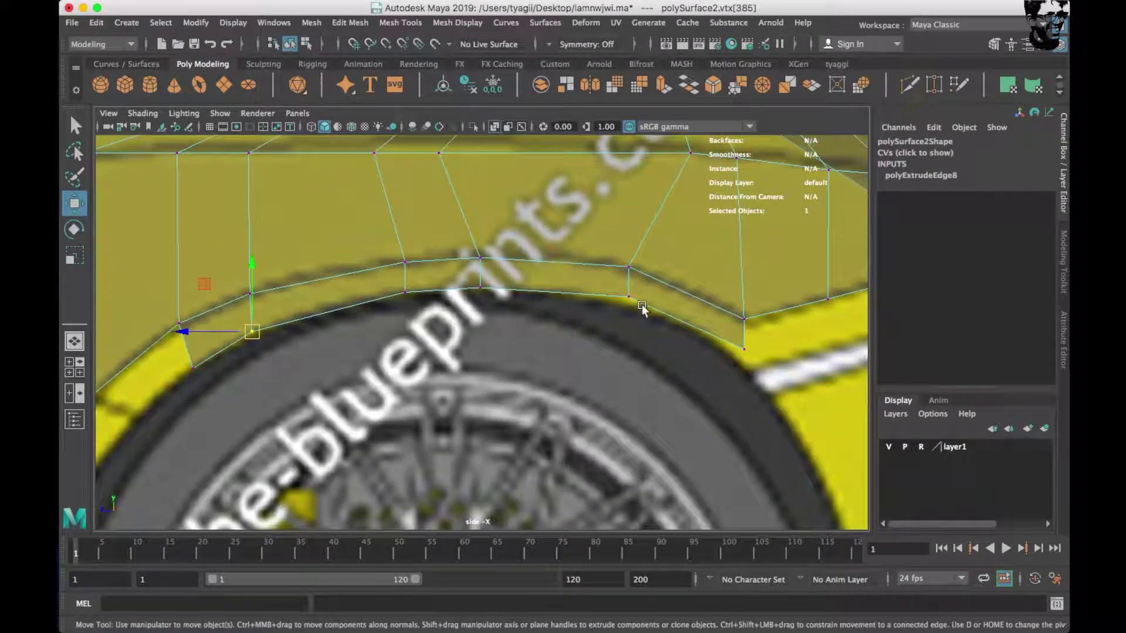
middle_click_drag(630, 305, 544, 231, "alt")
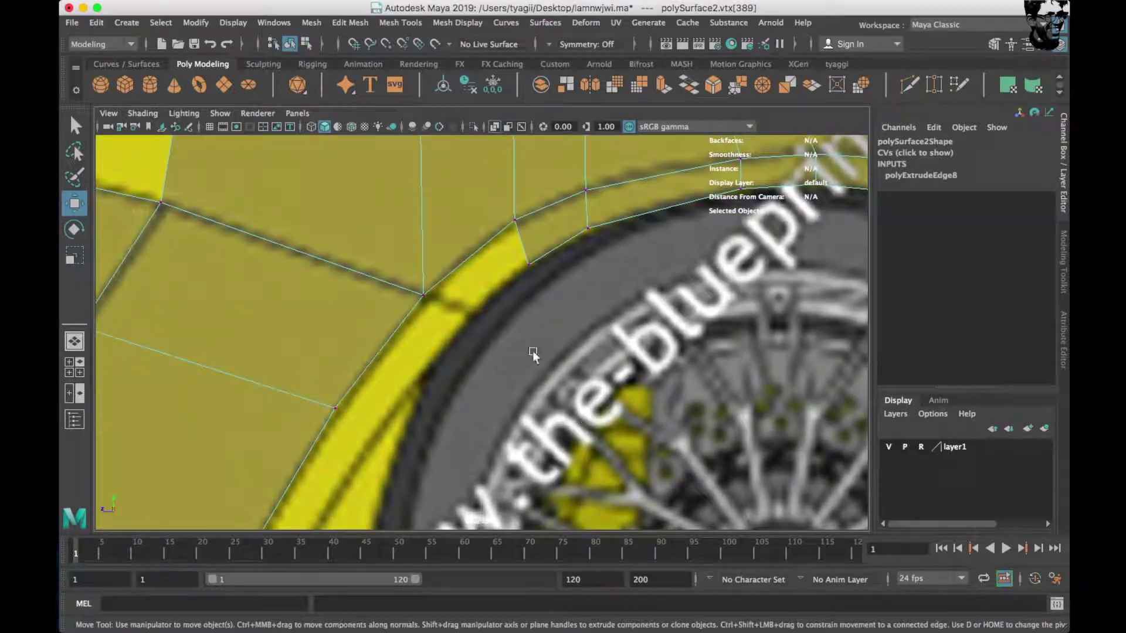
Extrude the strip's end edge down along the arch and select its overlapping end vertices.
right_click_drag(462, 238, 462, 193)
scroll(460, 271, "up", 3)
left_click(461, 270)
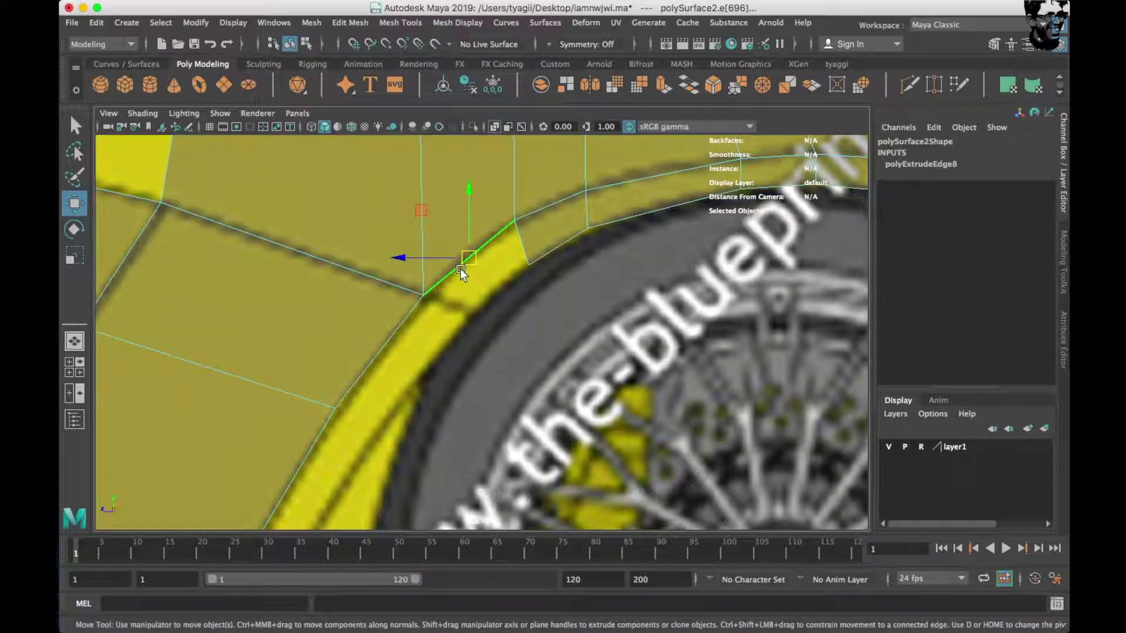
left_click_drag(478, 267, 484, 305, "shift")
scroll(484, 305, "down", 1)
right_click_drag(490, 246, 425, 246)
left_click_drag(532, 230, 566, 281)
right_click_drag(645, 258, 409, 333)
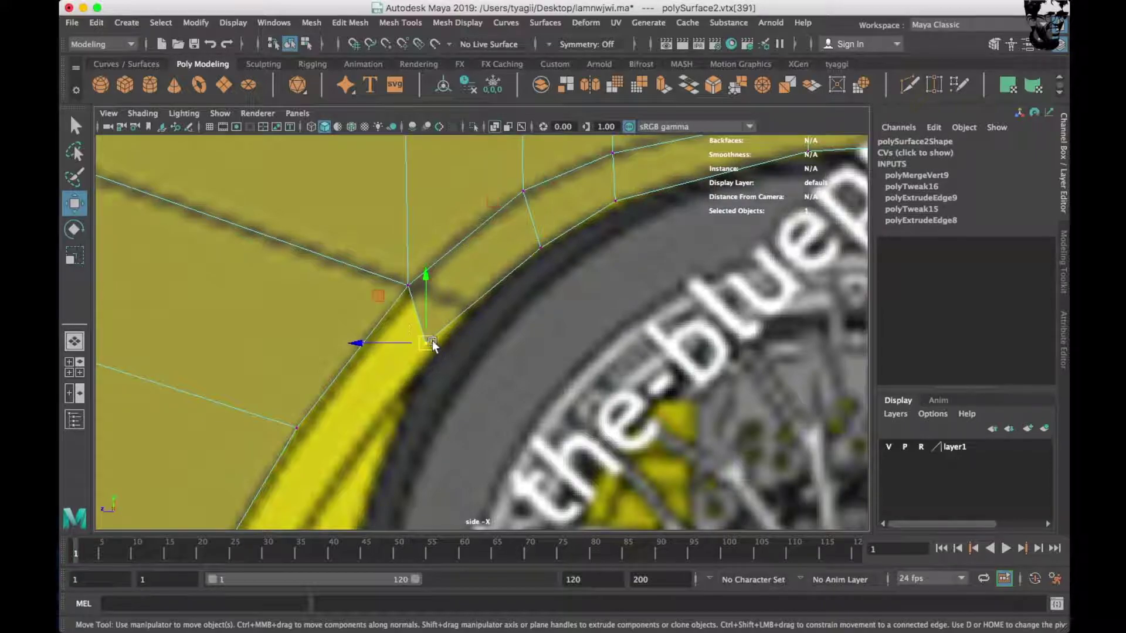
Extrude the next fender edge down the arch and merge its corner vertices.
scroll(486, 360, "down", 2)
right_click_drag(508, 302, 504, 258)
left_click(470, 254)
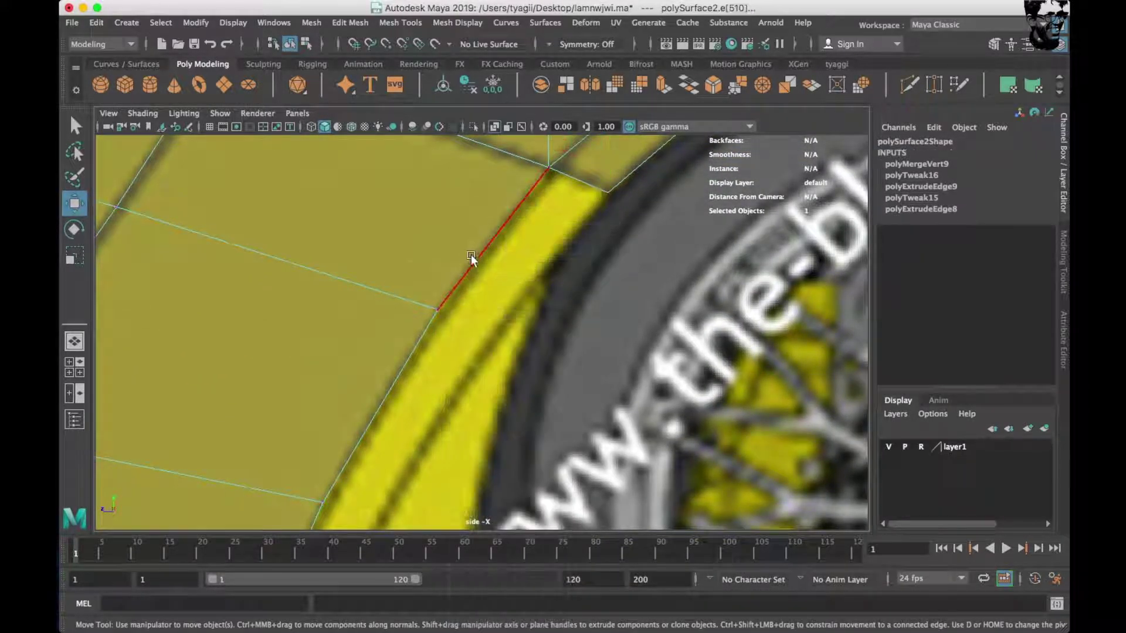
left_click_drag(494, 241, 545, 279, "shift")
scroll(545, 269, "up", 2)
middle_click_drag(546, 268, 516, 370, "alt")
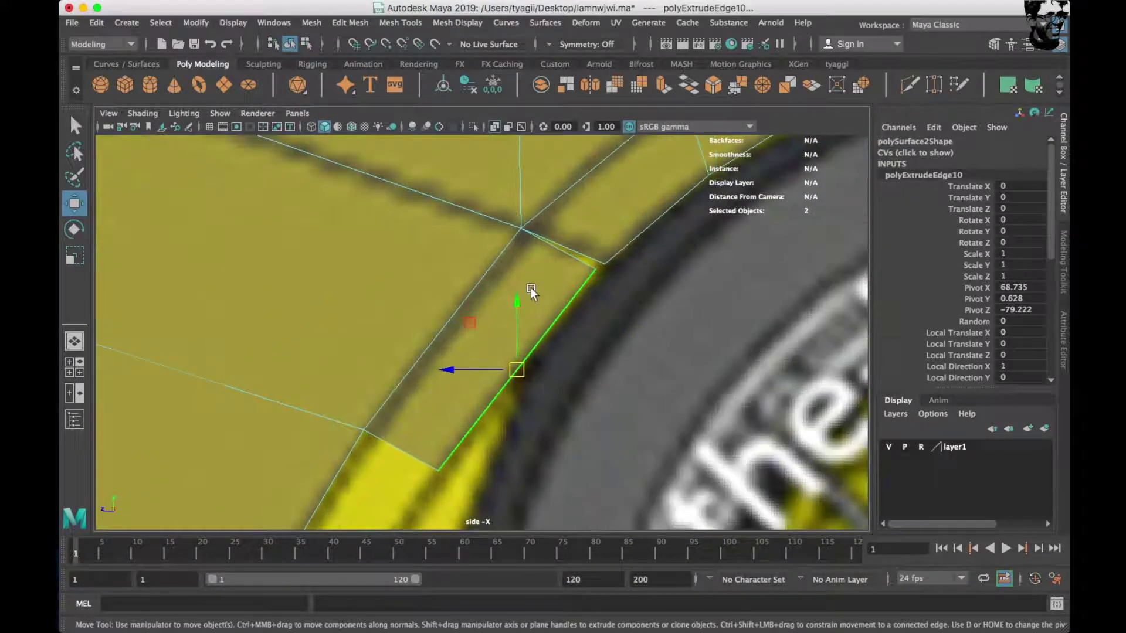
left_click_drag(574, 237, 634, 315)
right_click_drag(602, 258, 648, 208, "shift")
middle_click_drag(660, 234, 460, 332, "alt")
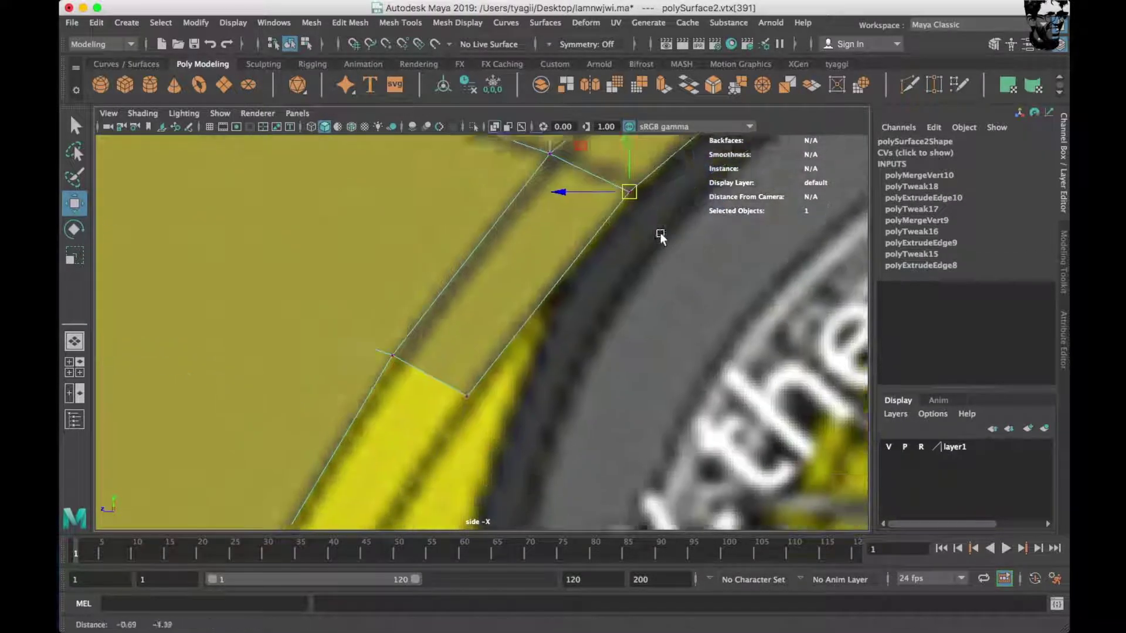
Extrude the lower arch edge toward the bumper and merge the strip's corner vertices.
middle_click_drag(515, 411, 631, 258, "alt")
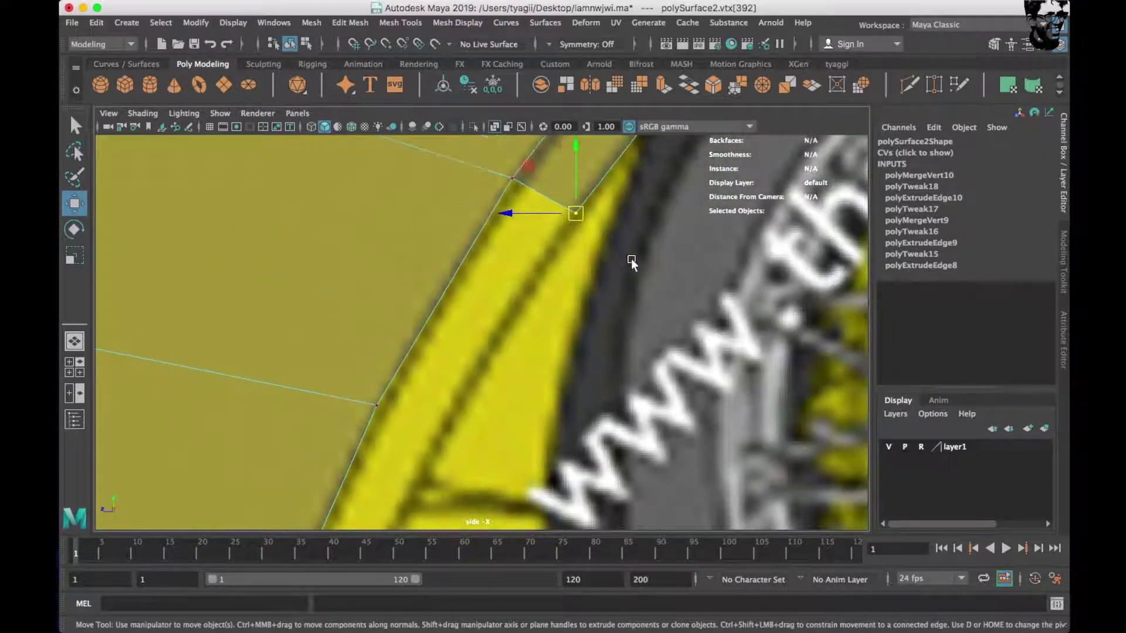
scroll(594, 318, "down", 2)
mouse_move(484, 249)
right_mouse_down()
mouse_move(484, 273)
mouse_move(484, 210)
right_mouse_up()
left_click(515, 265)
left_click_drag(527, 273, 559, 299)
right_click_drag(610, 266, 539, 251)
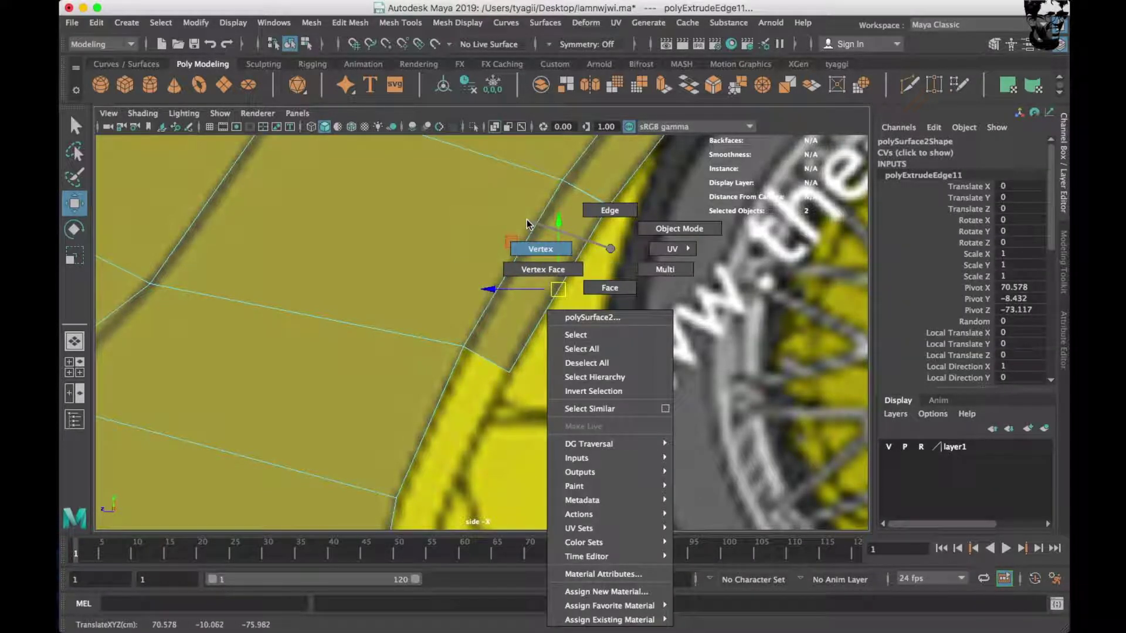
right_click_drag(635, 255, 627, 158, "shift")
scroll(638, 266, "down", 2)
Extrude the fender's front edge into a new strip and merge its loose corner vertices.
middle_click_drag(528, 334, 547, 251, "alt")
right_click_drag(460, 249, 459, 211)
left_click(441, 410)
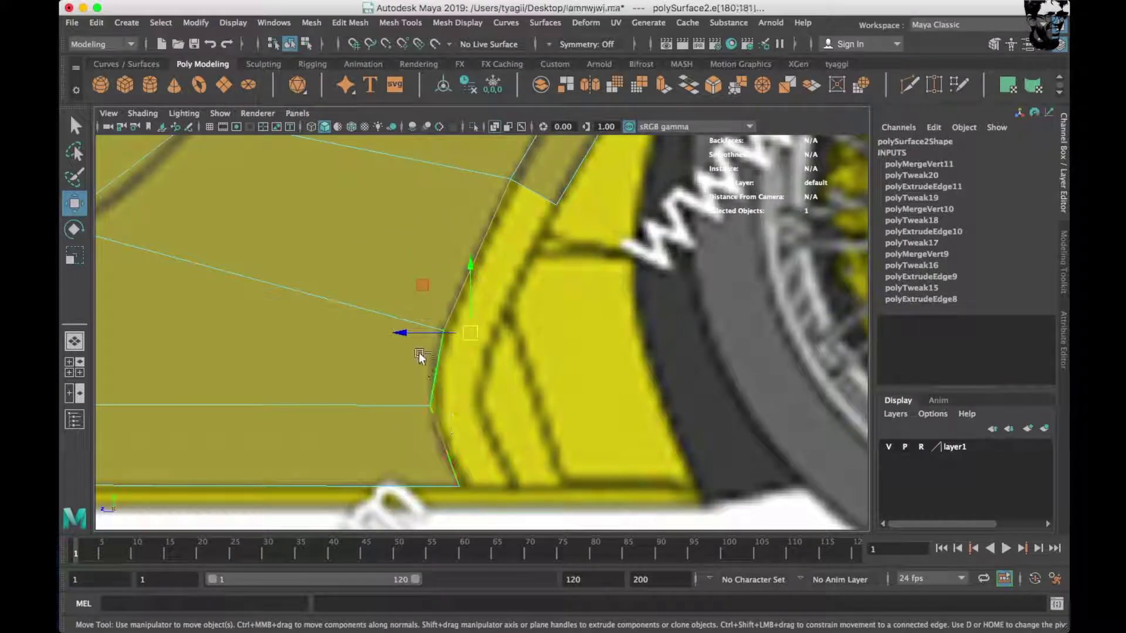
left_click_drag(428, 333, 463, 341, "shift")
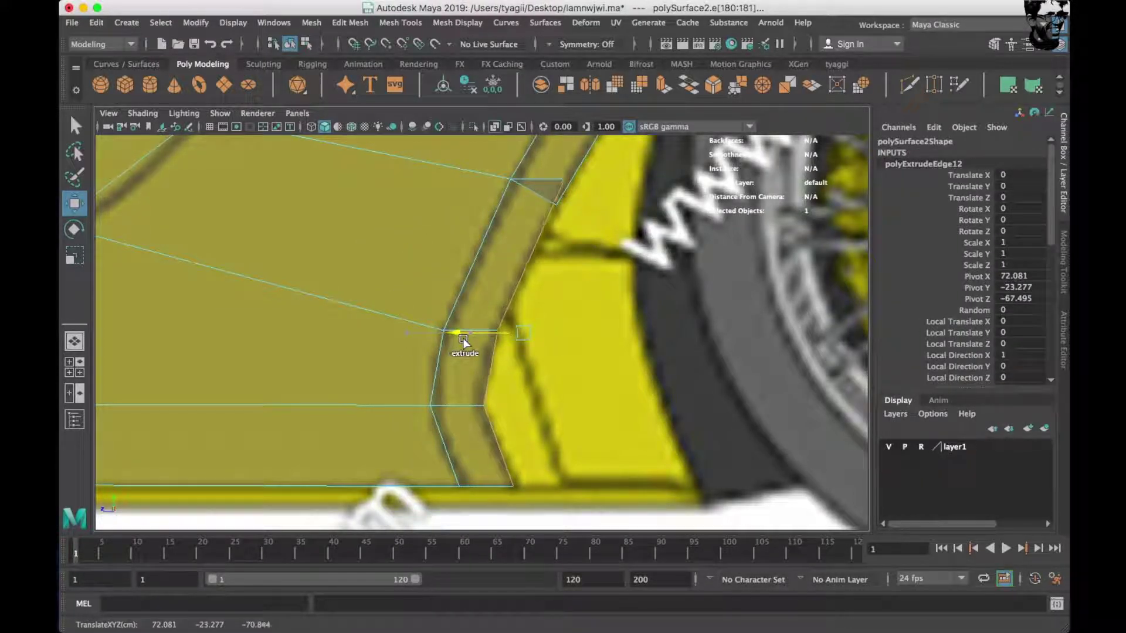
scroll(463, 341, "down", 2)
right_click_drag(440, 252, 378, 247)
left_click(467, 324)
mouse_move(592, 323)
right_mouse_down("shift")
mouse_move(607, 217)
mouse_move(604, 235)
right_mouse_up("shift")
middle_click_drag(575, 295, 584, 256, "alt")
scroll(584, 256, "down", 3)
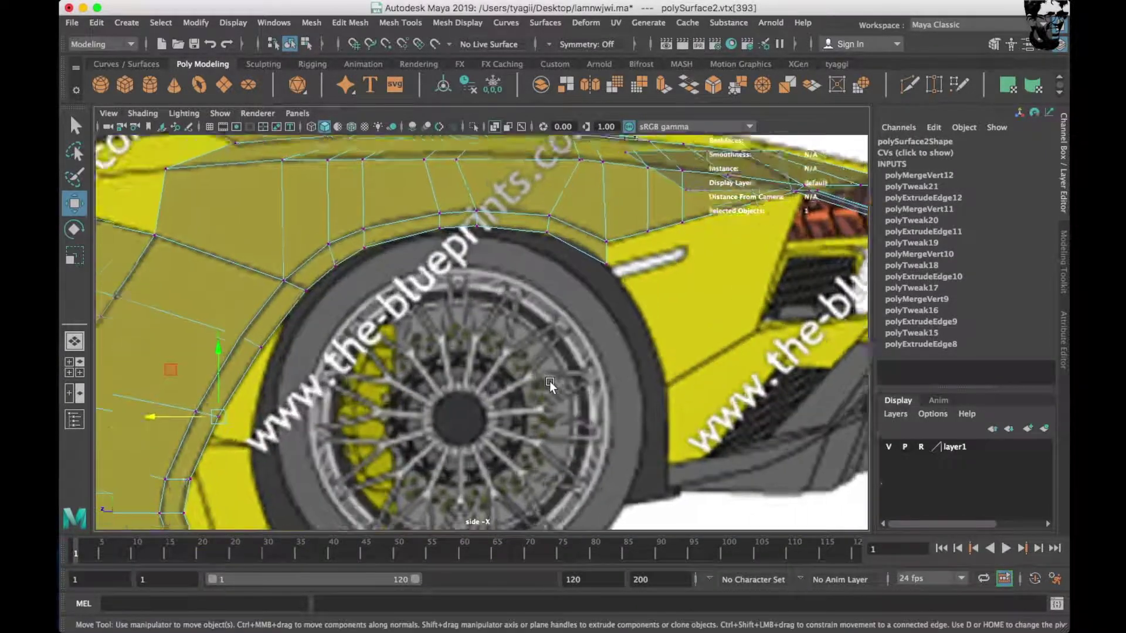
Extrude the edge below the headlight and position the new strip.
middle_click_drag(550, 381, 391, 472, "alt")
scroll(452, 386, "up", 2)
scroll(352, 399, "up", 2)
scroll(263, 411, "up", 2)
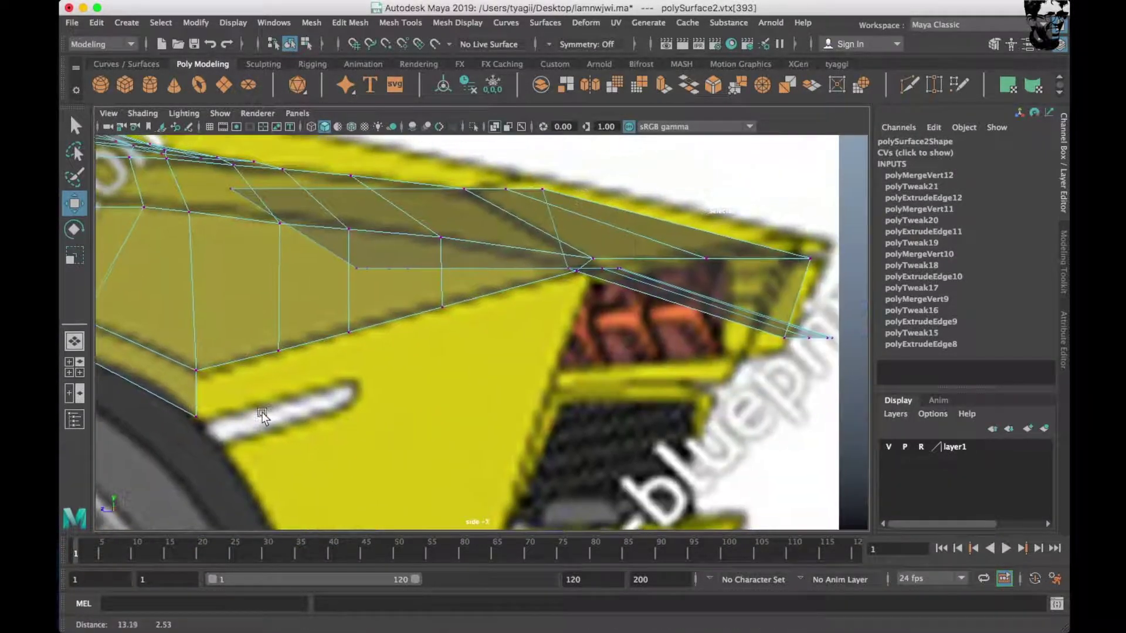
middle_click_drag(262, 411, 548, 392, "alt")
left_click(478, 375)
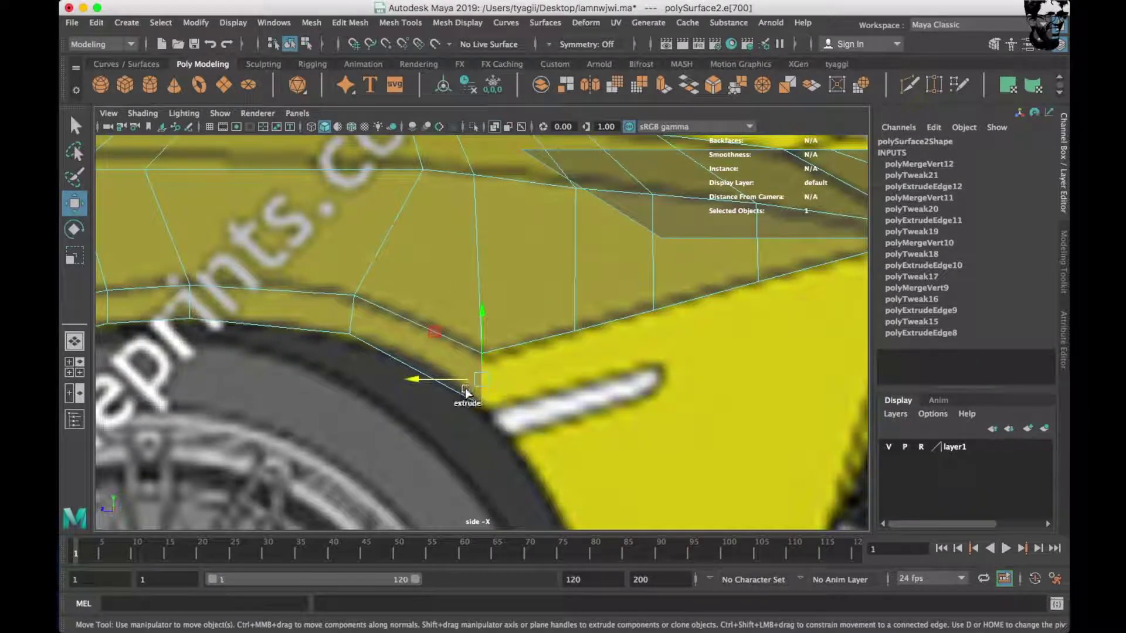
left_click_drag(469, 389, 528, 376, "shift")
middle_click_drag(528, 376, 653, 290, "alt")
Check the front corner strip from the top view, then return to perspective.
scroll(652, 290, "up", 2)
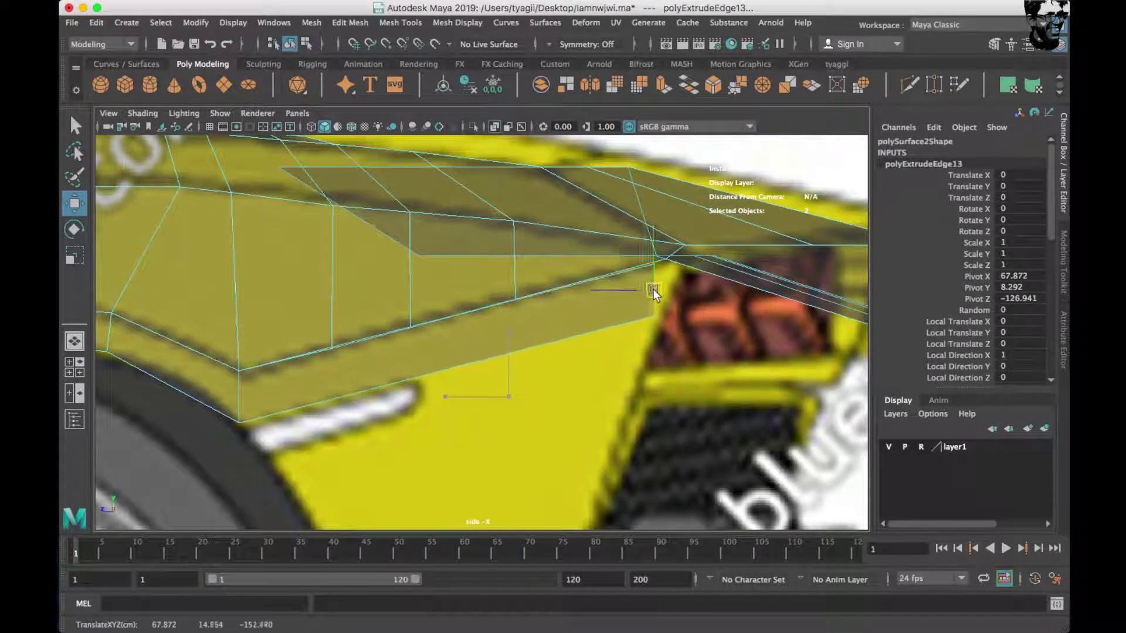
left_click_drag(603, 293, 399, 217)
scroll(490, 347, "up", 3)
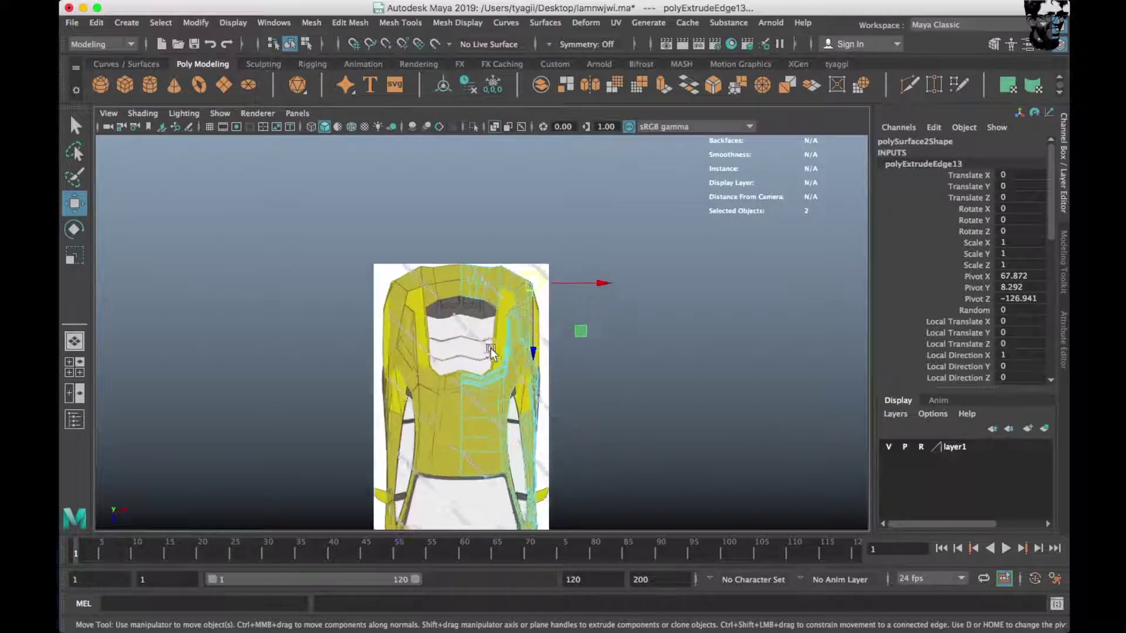
scroll(526, 325, "up", 3)
scroll(491, 315, "up", 3)
middle_click_drag(491, 317, 415, 408, "alt")
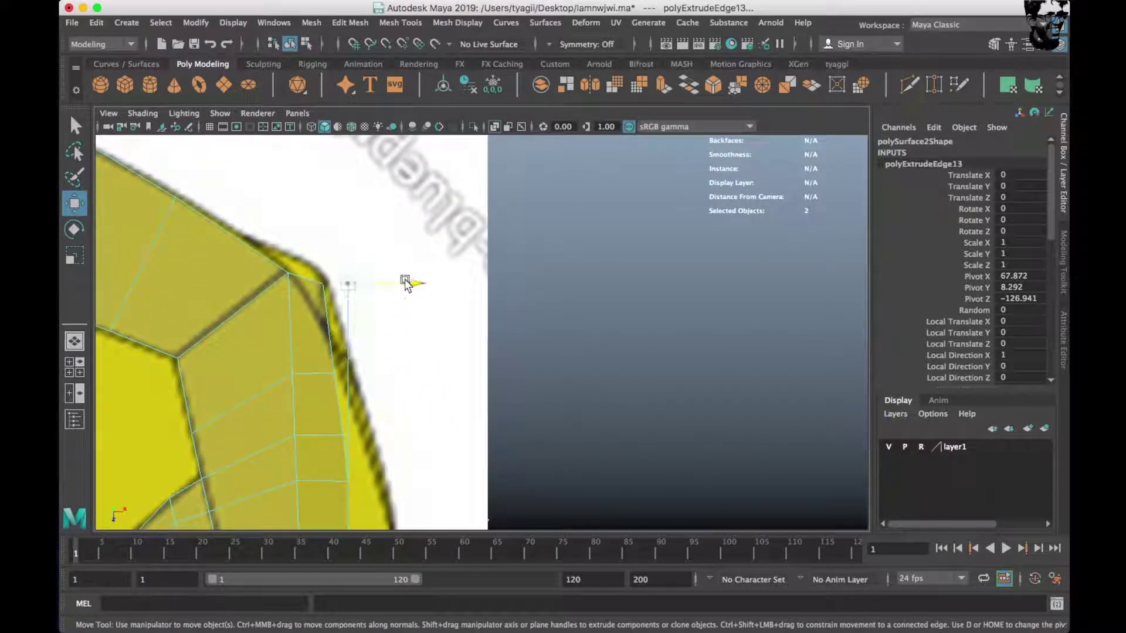
key("space")
key("space")
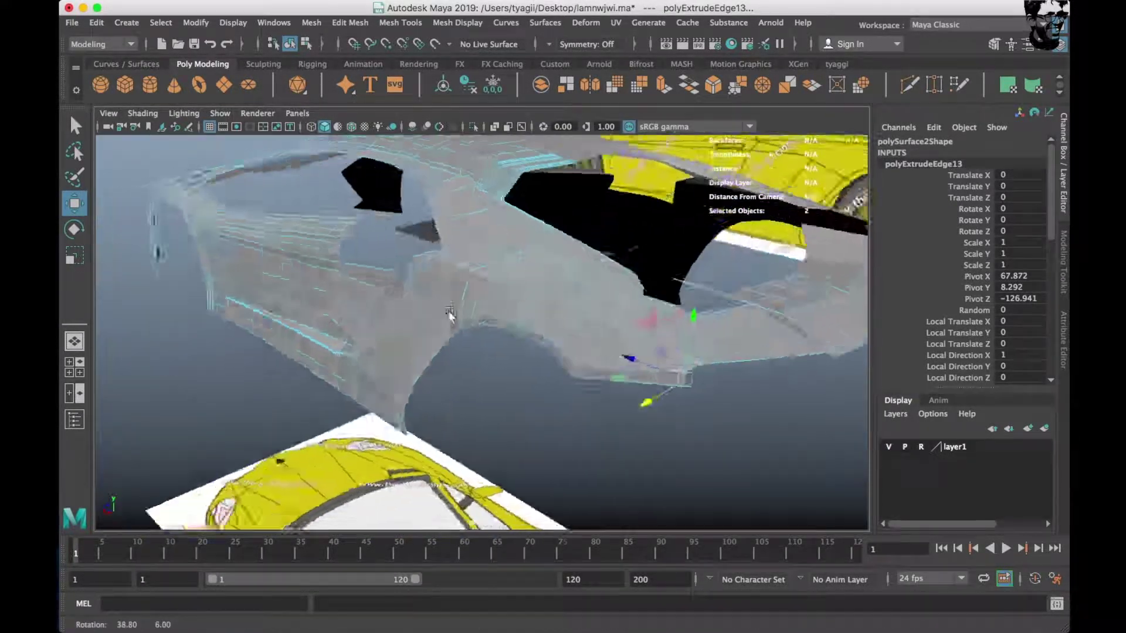
left_click_drag(447, 314, 418, 310, "alt")
scroll(417, 310, "up", 3)
scroll(424, 293, "down", 2)
Merge the remaining overlapping vertex at the strip's end and inspect the mesh.
right_click_drag(557, 252, 496, 254)
left_click(626, 484)
right_click_drag(576, 438, 576, 334, "shift")
left_click_drag(576, 334, 504, 395, "alt")
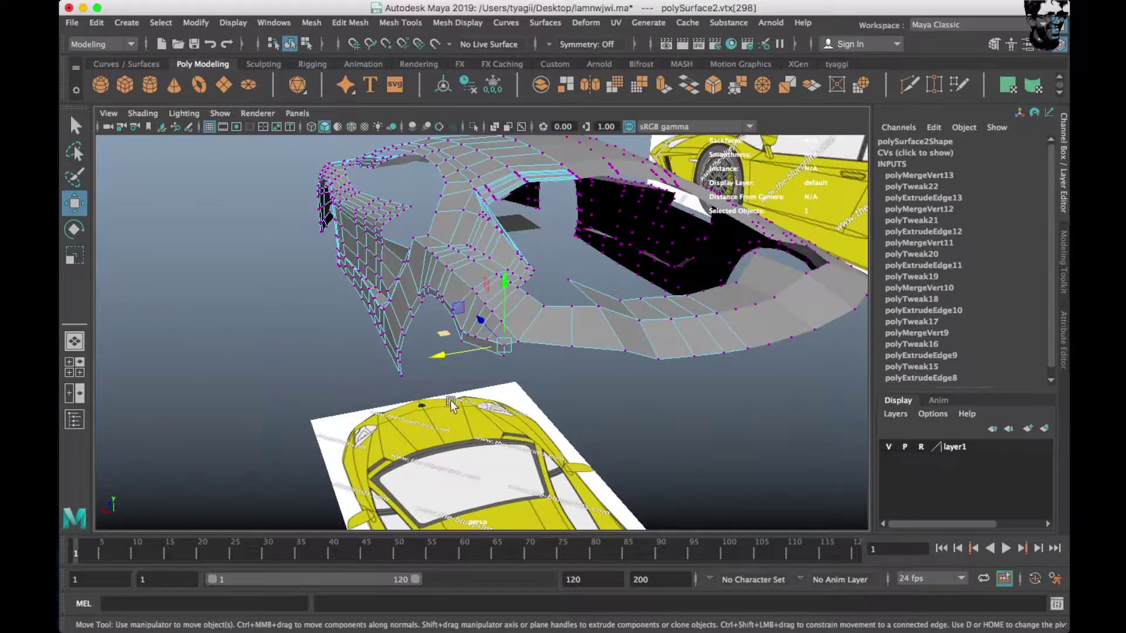
scroll(505, 395, "up", 3)
scroll(436, 431, "up", 2)
mouse_move(436, 431)
left_mouse_down("alt")
mouse_move(480, 408)
mouse_move(427, 396)
mouse_move(342, 402)
left_mouse_up("alt")
key("space")
key("space")
scroll(560, 382, "down", 3)
key("ctrl+z")
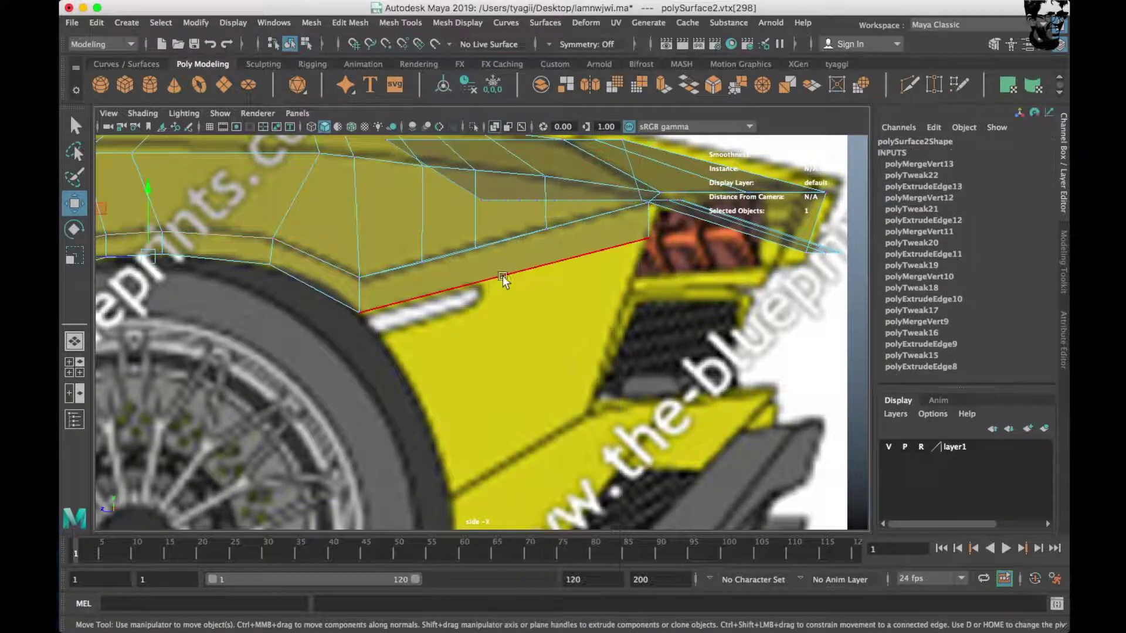
Extrude the fender edge below the headlight downward and pull its corner vertex onto the blueprint.
left_click_drag(504, 276, 531, 410, "shift")
scroll(532, 413, "up", 5)
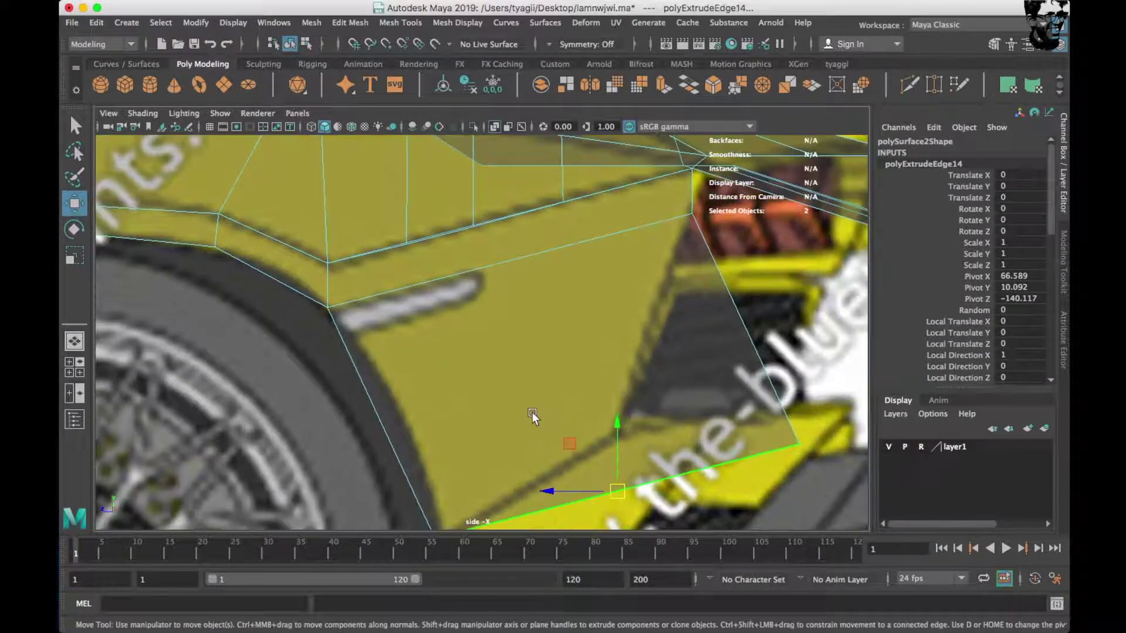
right_click_drag(599, 249, 516, 246)
left_click(541, 428)
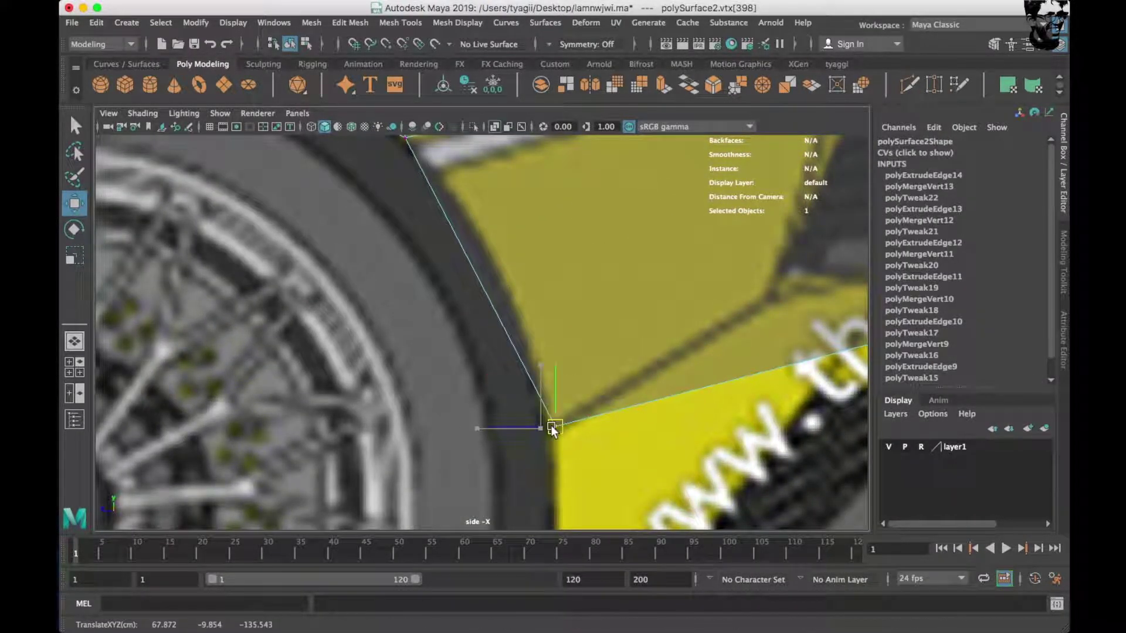
middle_click_drag(710, 373, 626, 367, "alt")
left_click_drag(692, 371, 460, 364)
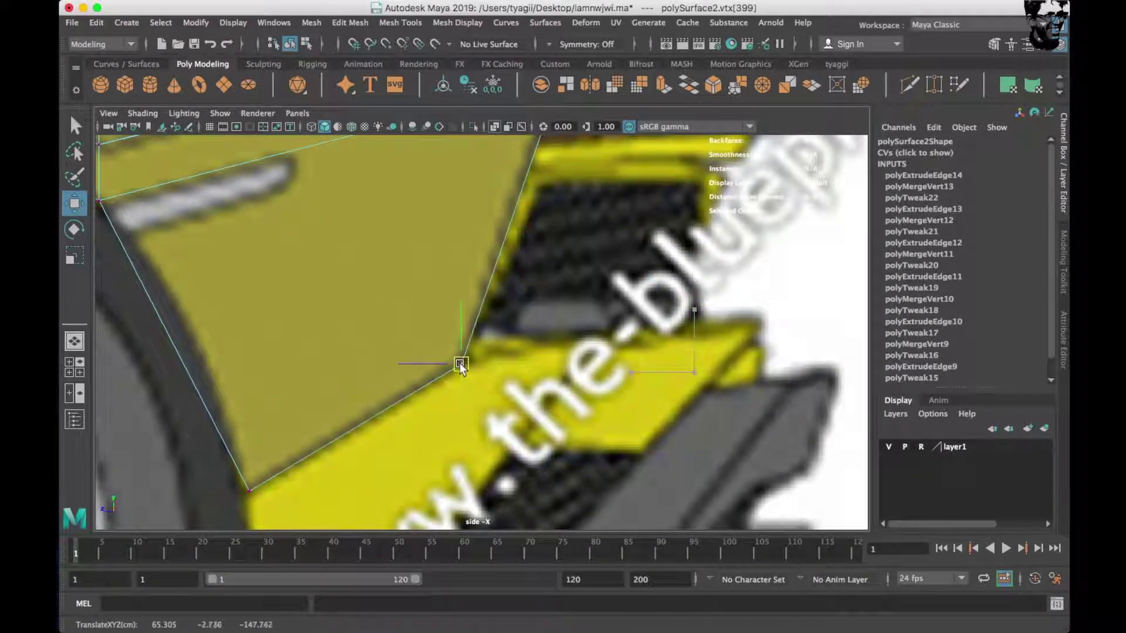
middle_click_drag(427, 370, 418, 359, "alt")
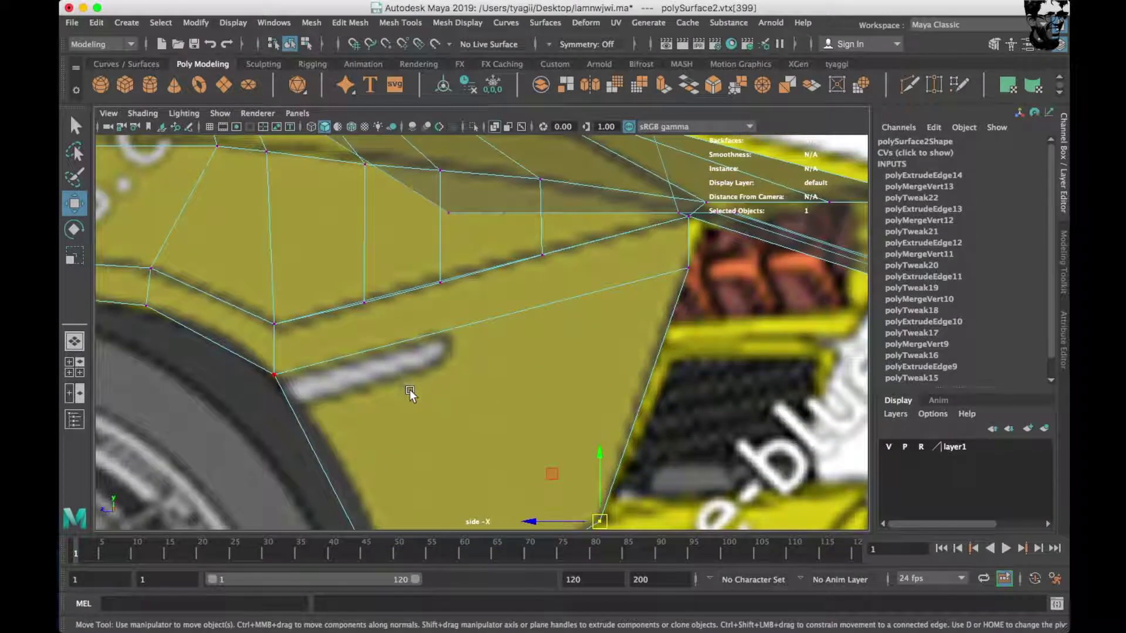
Insert edge loops across the fender panel, undoing one stray loop.
right_click_drag(524, 356, 504, 312, "shift")
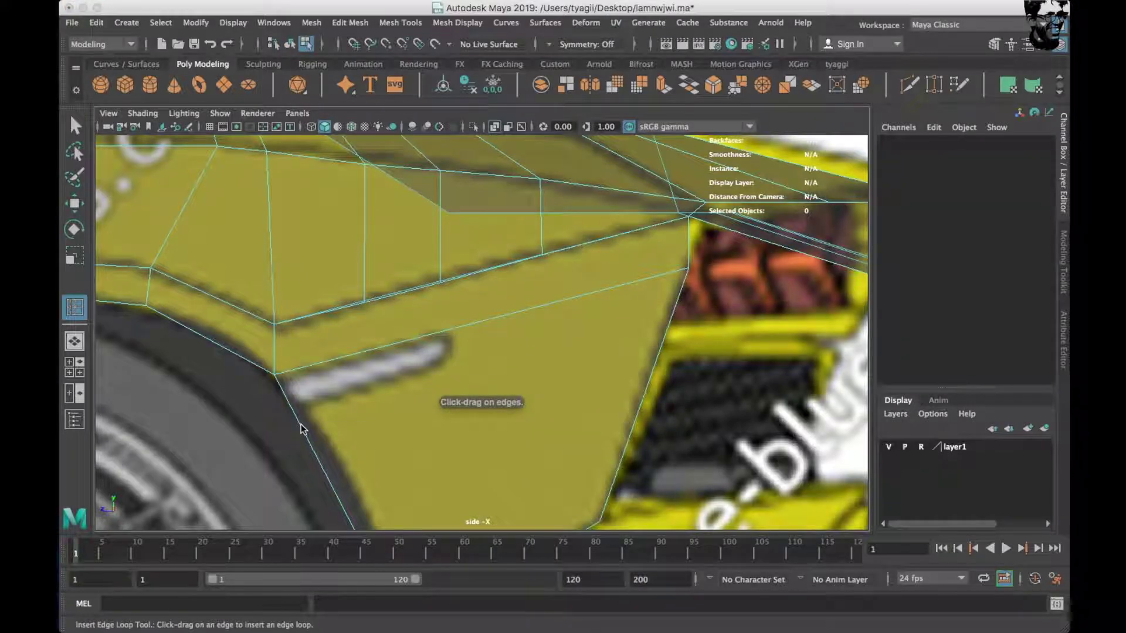
left_click(301, 429)
middle_click_drag(326, 425, 364, 351, "alt")
left_click(371, 422)
mouse_move(371, 422)
middle_mouse_down("alt")
mouse_move(447, 345)
mouse_move(440, 493)
middle_mouse_up("alt")
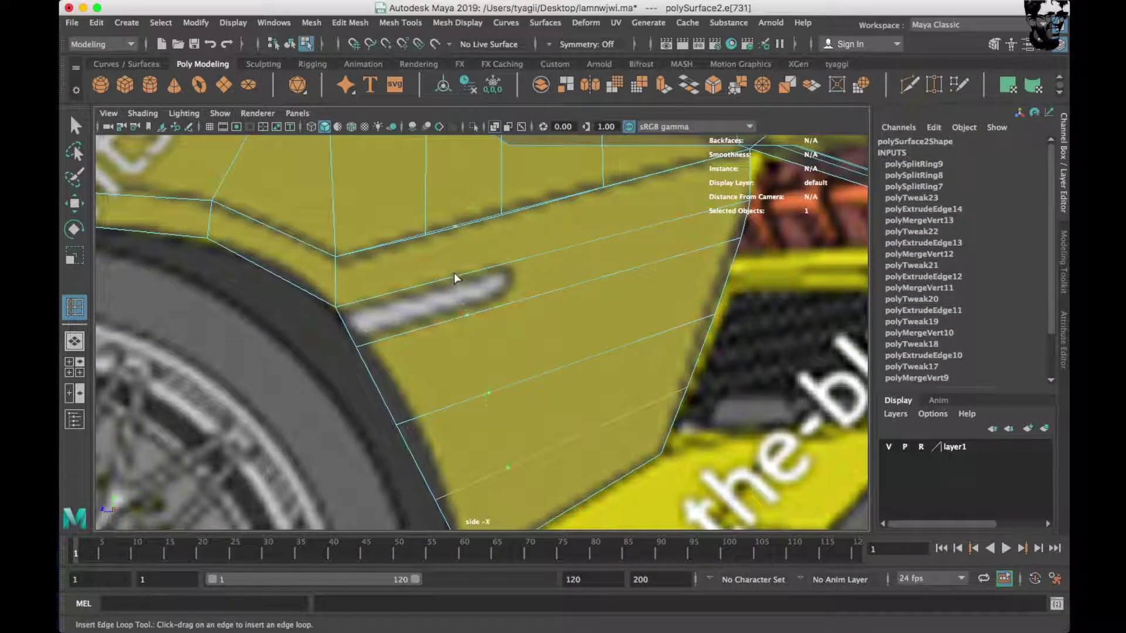
key("ctrl+z")
middle_click_drag(428, 284, 396, 352, "alt")
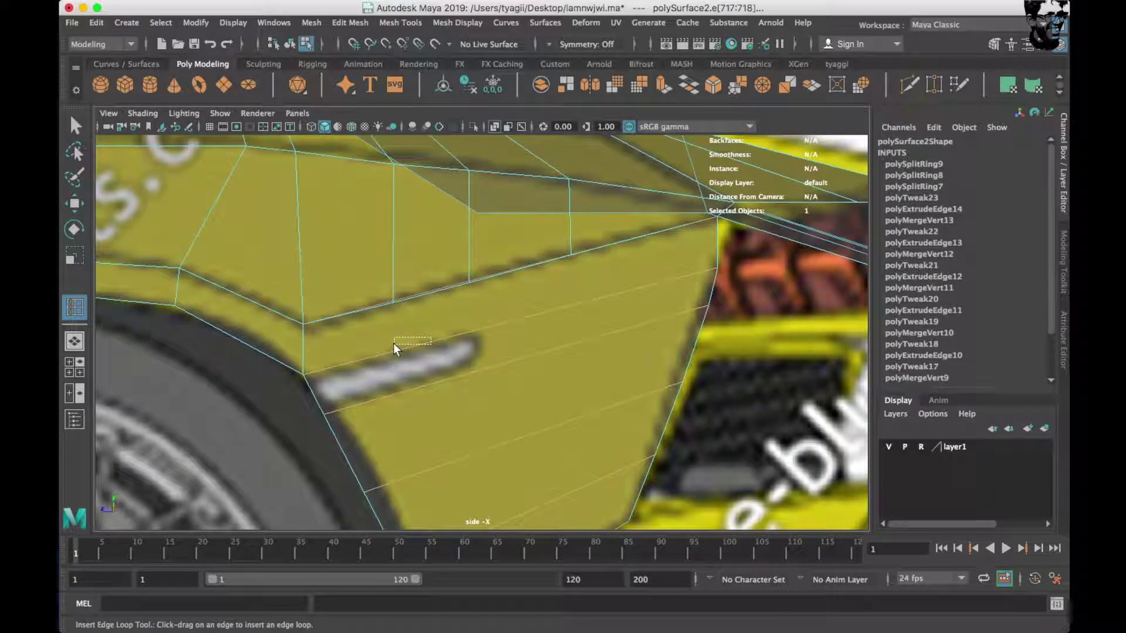
left_click(392, 350)
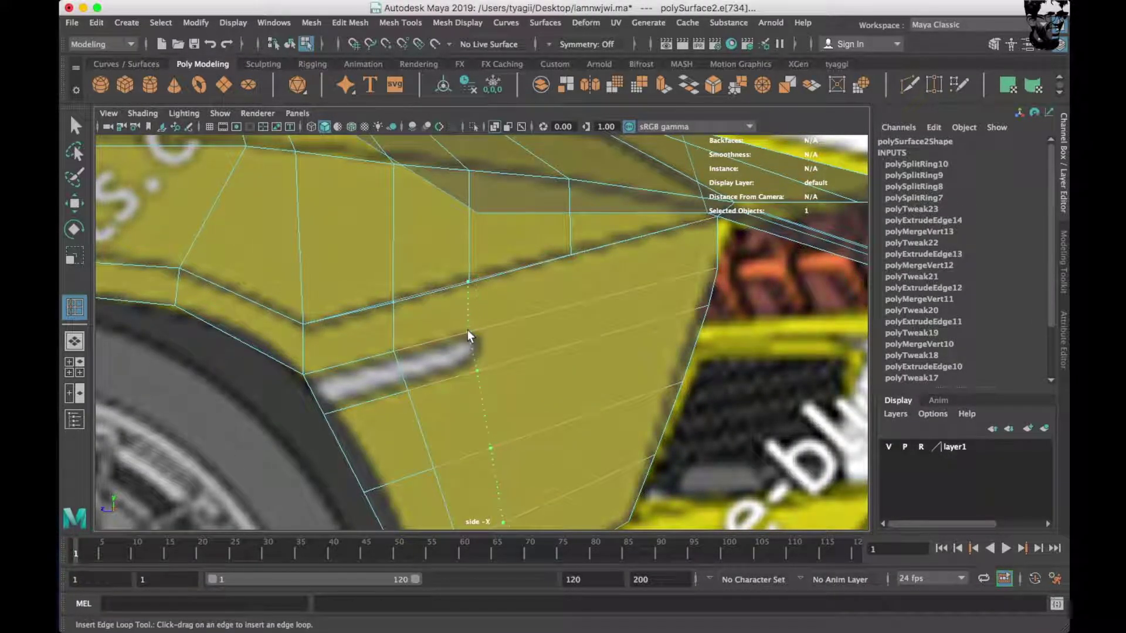
left_click(468, 332)
Select a vertex on the fender's top edge and merge it to centre.
middle_click_drag(573, 307, 582, 317, "alt")
key("w")
right_click_drag(583, 316, 581, 288)
left_click(572, 291)
right_click_drag(503, 294, 621, 175, "shift")
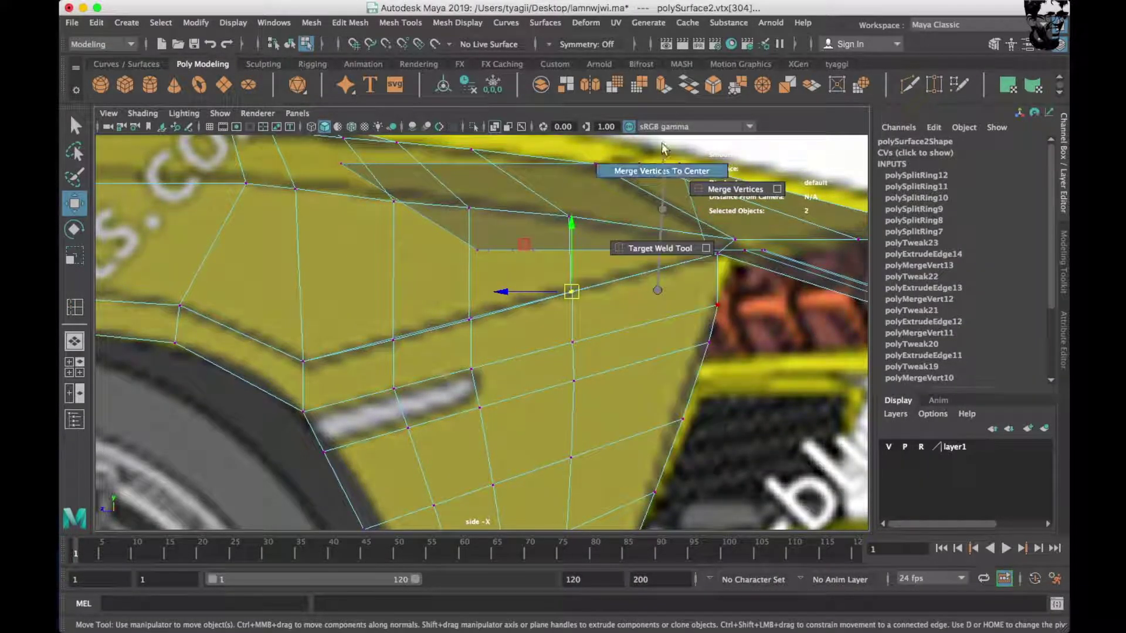
Undo the centre merge and weld the loose wheel-arch vertices onto their neighbours.
key("ctrl+z")
mouse_move(572, 323)
left_mouse_down("alt")
mouse_move(658, 281)
mouse_move(522, 359)
mouse_move(489, 217)
left_mouse_up("alt")
mouse_move(445, 176)
left_mouse_down()
mouse_move(500, 221)
mouse_move(580, 261)
left_mouse_up()
left_click_drag(570, 205, 553, 376, "alt")
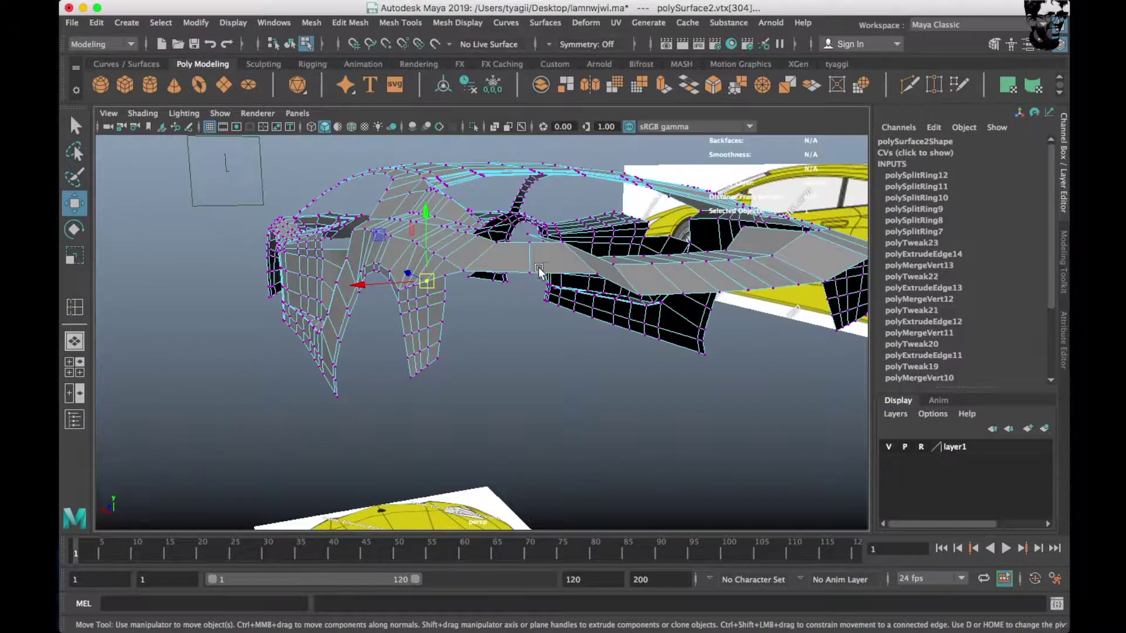
right_click_drag(553, 375, 553, 337, "shift")
left_click_drag(578, 192, 581, 230, "alt")
right_click_drag(580, 231, 652, 262, "alt")
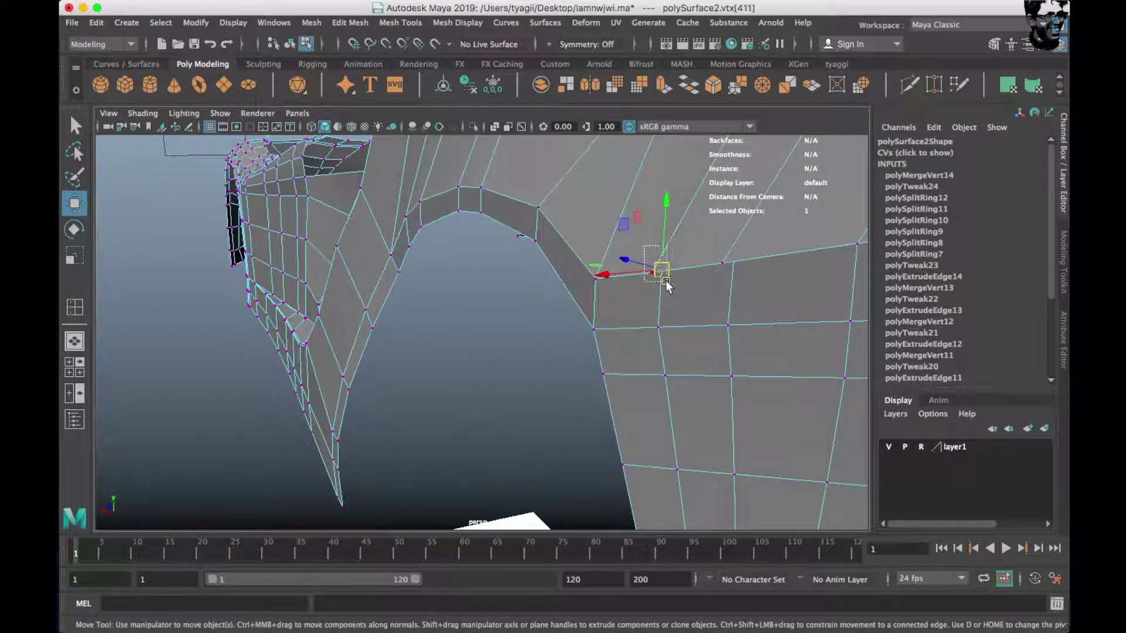
Merge another vertex pair at the arch, checking from below and framing the whole car.
left_click_drag(665, 280, 682, 258, "alt")
mouse_move(778, 412)
left_mouse_down("alt")
mouse_move(709, 395)
mouse_move(757, 439)
left_mouse_up("alt")
mouse_move(650, 379)
left_mouse_down("alt")
mouse_move(678, 410)
mouse_move(666, 387)
mouse_move(678, 391)
left_mouse_up("alt")
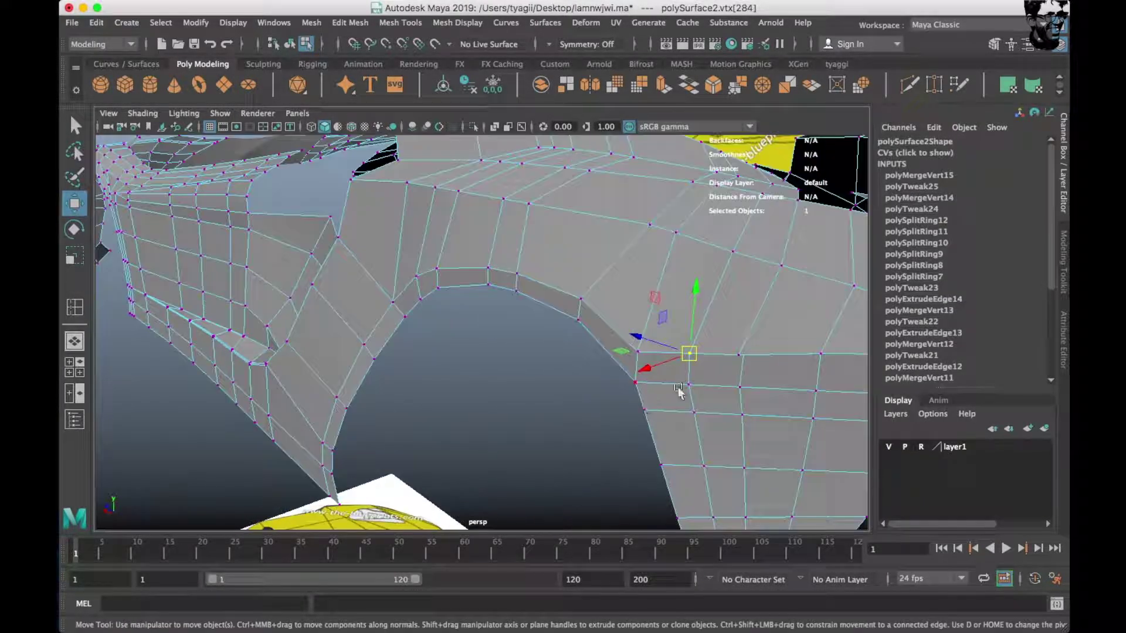
mouse_move(757, 379)
left_mouse_down("alt")
mouse_move(717, 372)
mouse_move(717, 359)
mouse_move(598, 372)
mouse_move(606, 377)
mouse_move(575, 309)
mouse_move(578, 319)
mouse_move(582, 258)
mouse_move(764, 387)
left_mouse_up("alt")
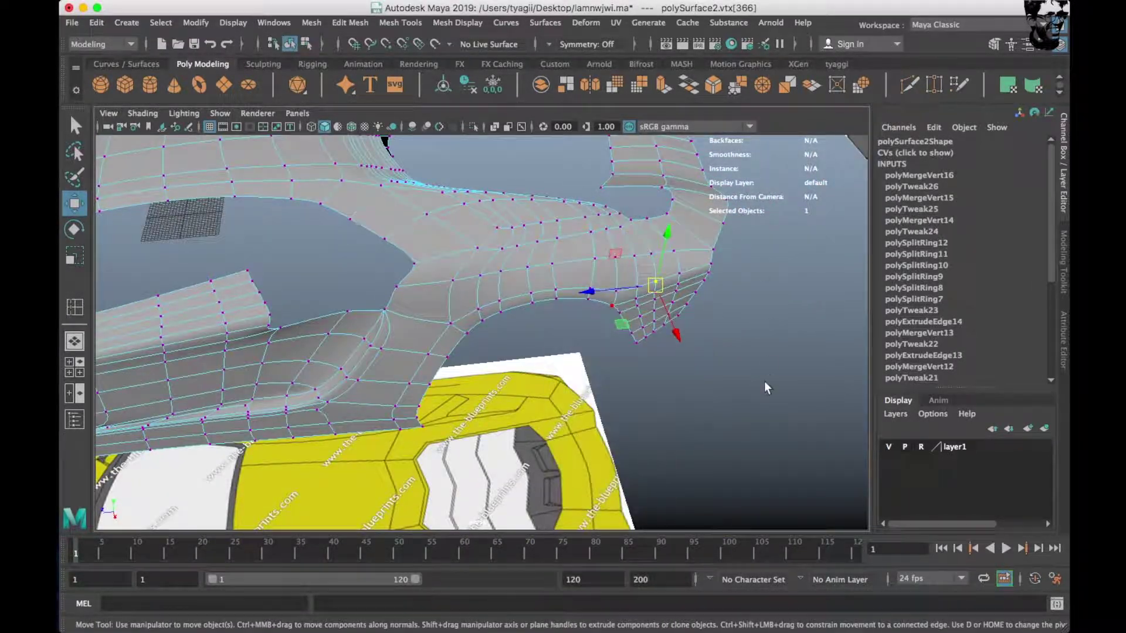
key("F8")
key("f")
left_click_drag(656, 298, 558, 321, "alt")
scroll(558, 316, "up", 5)
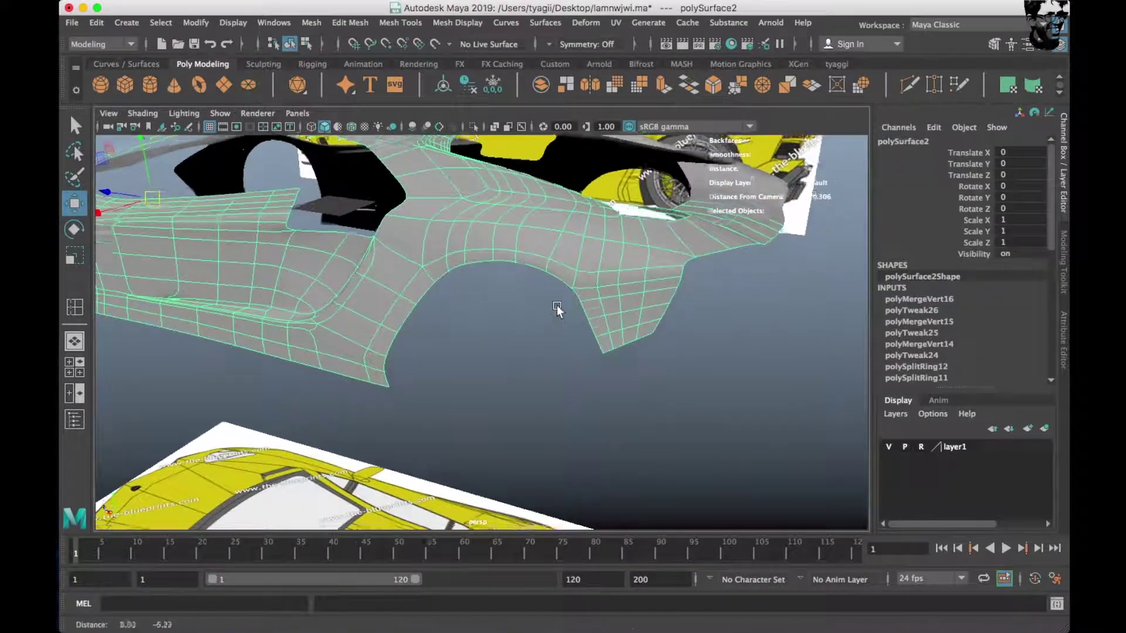
Snap the fender's wheel-arch vertex onto the blueprint outline in the maximised side view.
key("space")
key("space")
scroll(653, 409, "up", 3)
scroll(673, 298, "up", 1)
middle_click_drag(599, 350, 668, 305, "alt")
right_click_drag(546, 252, 478, 252)
left_click(408, 305)
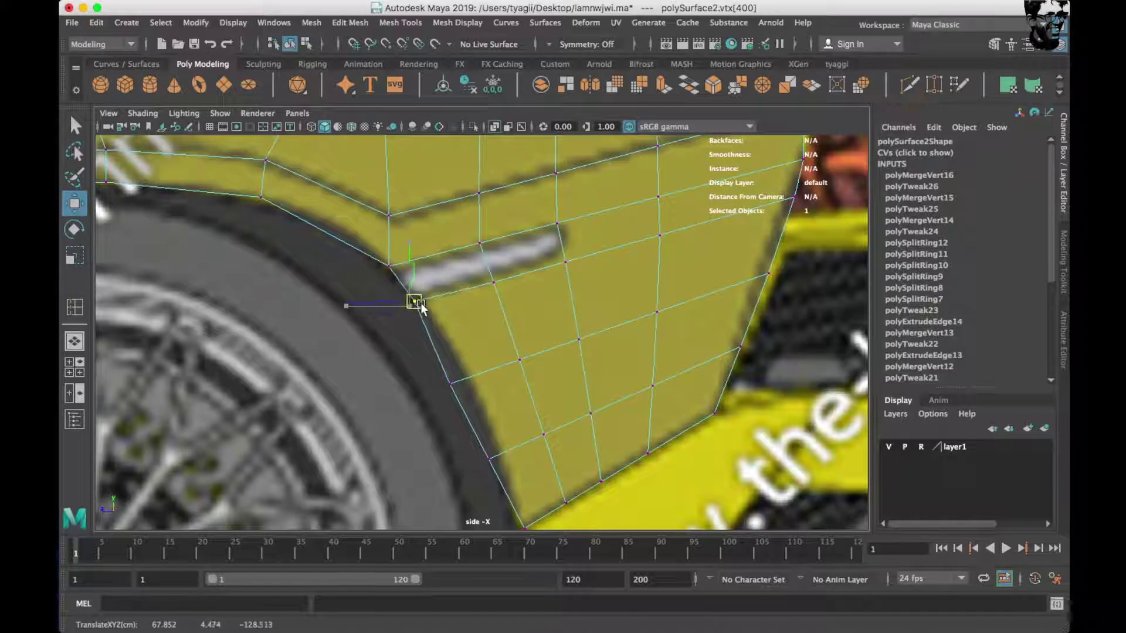
middle_click_drag(436, 370, 438, 319, "alt")
left_click_drag(459, 340, 476, 330)
middle_click_drag(480, 384, 489, 324, "alt")
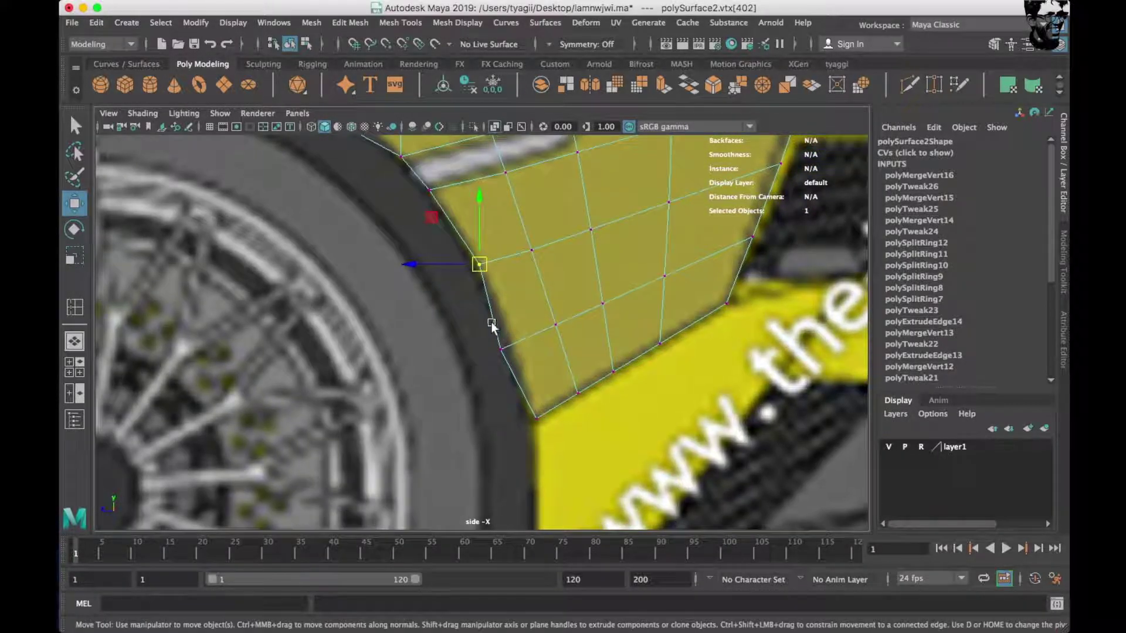
left_click_drag(517, 350, 514, 347)
key("space")
Select the fender's bottom-edge vertices in the side view.
key("space")
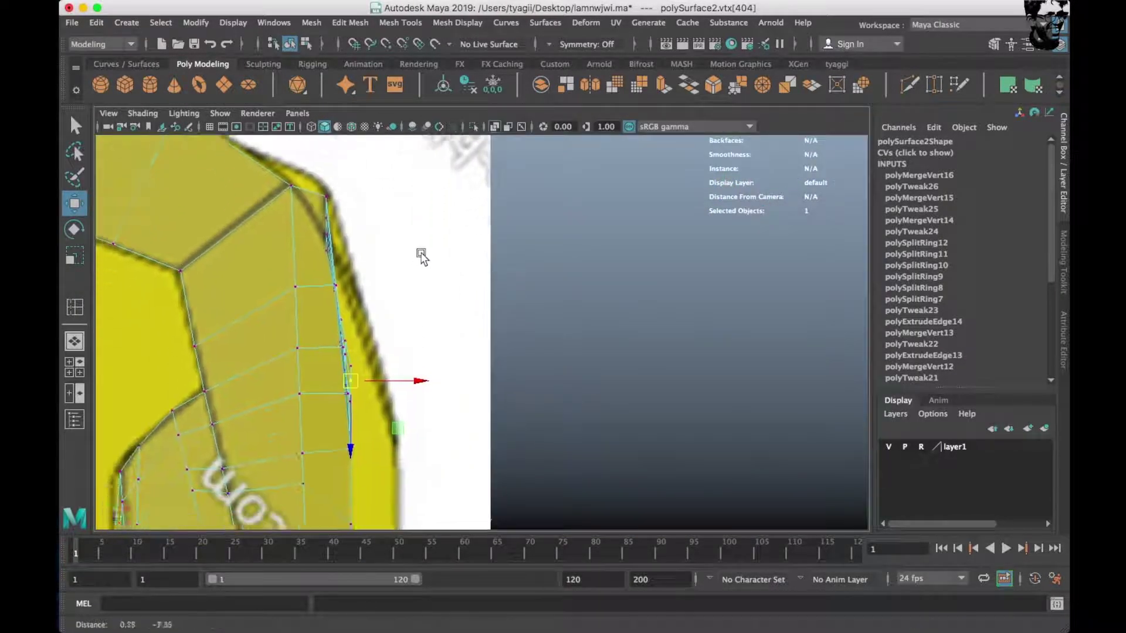
key("space")
key("space")
left_click_drag(504, 396, 557, 343)
middle_click_drag(512, 385, 589, 427, "alt")
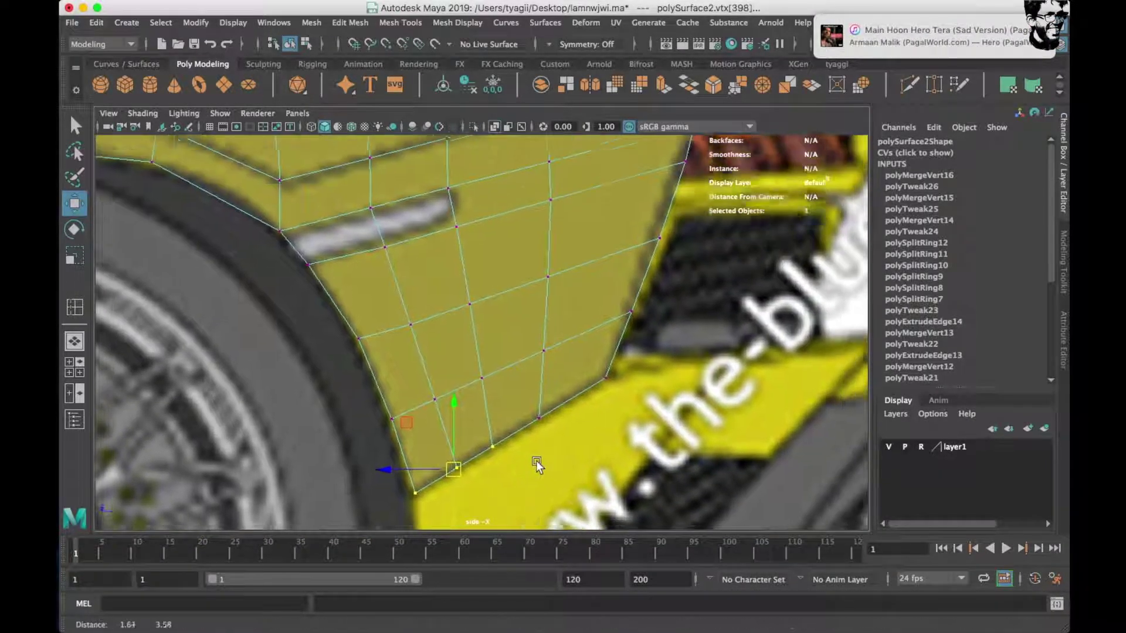
left_click_drag(588, 403, 598, 430, "shift")
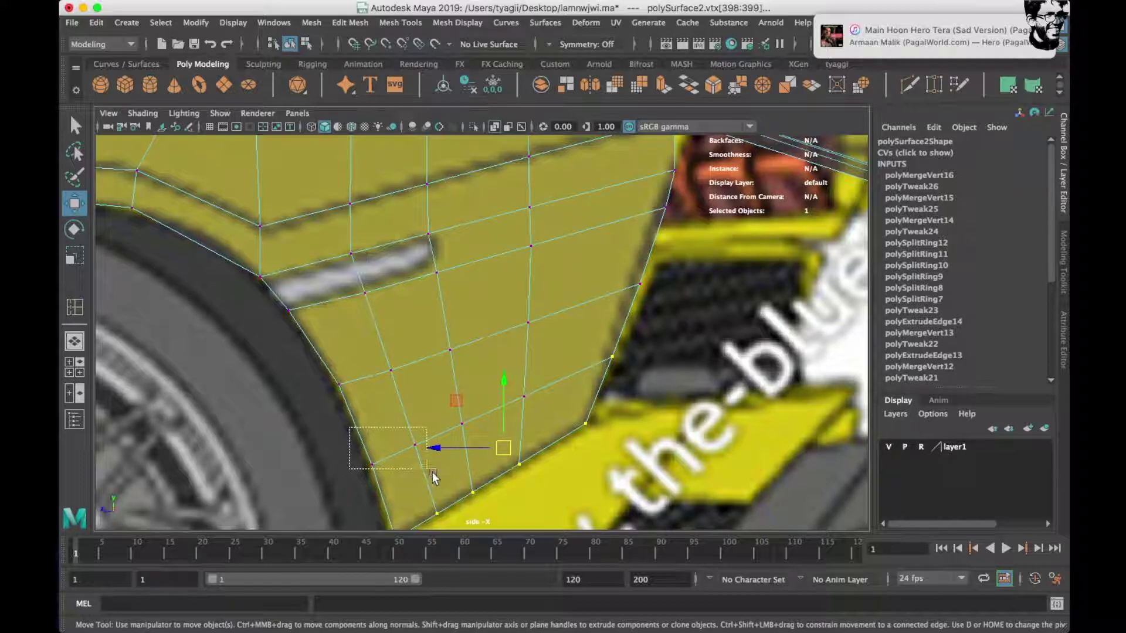
left_click_drag(360, 384, 417, 355, "shift")
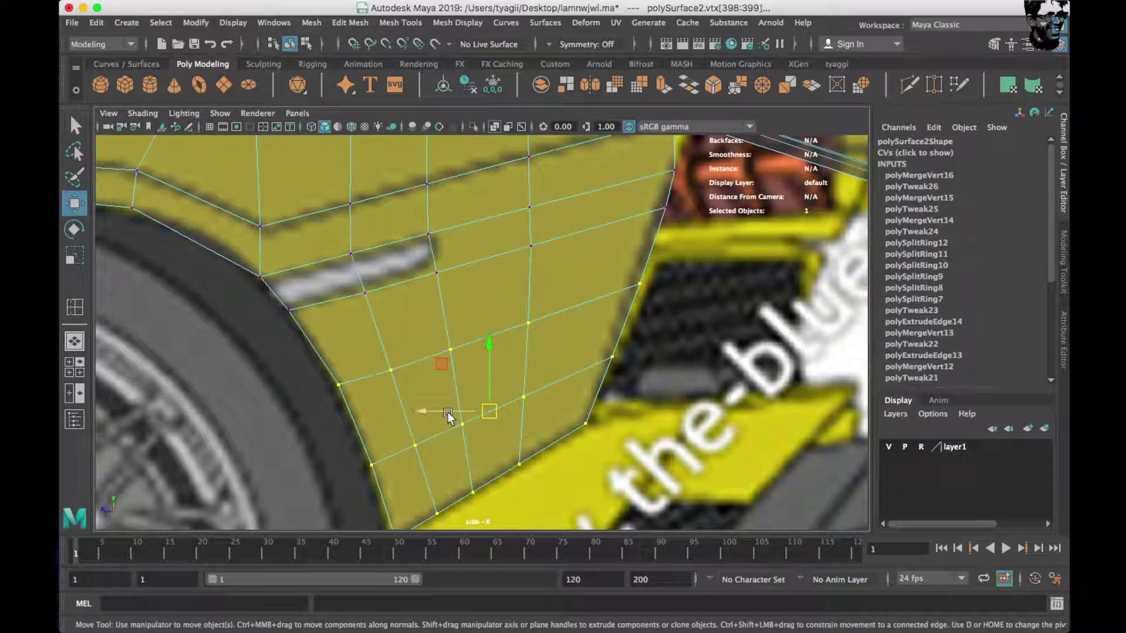
Toggle between side and top views to check the selected vertices' depth.
key("space")
key("space")
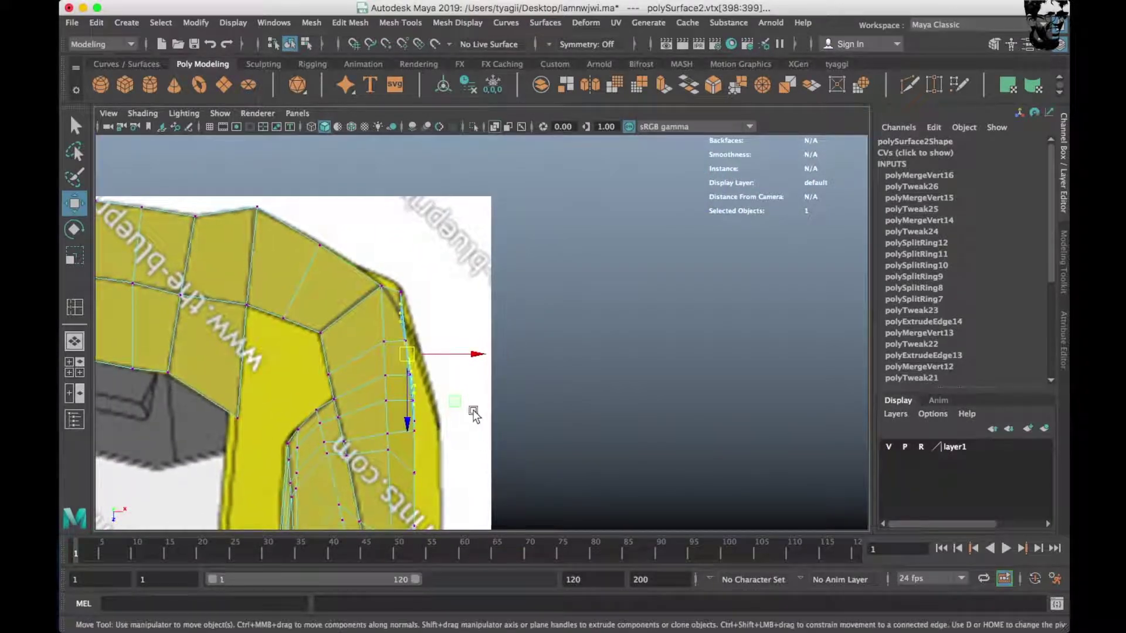
middle_click_drag(452, 421, 394, 269, "alt")
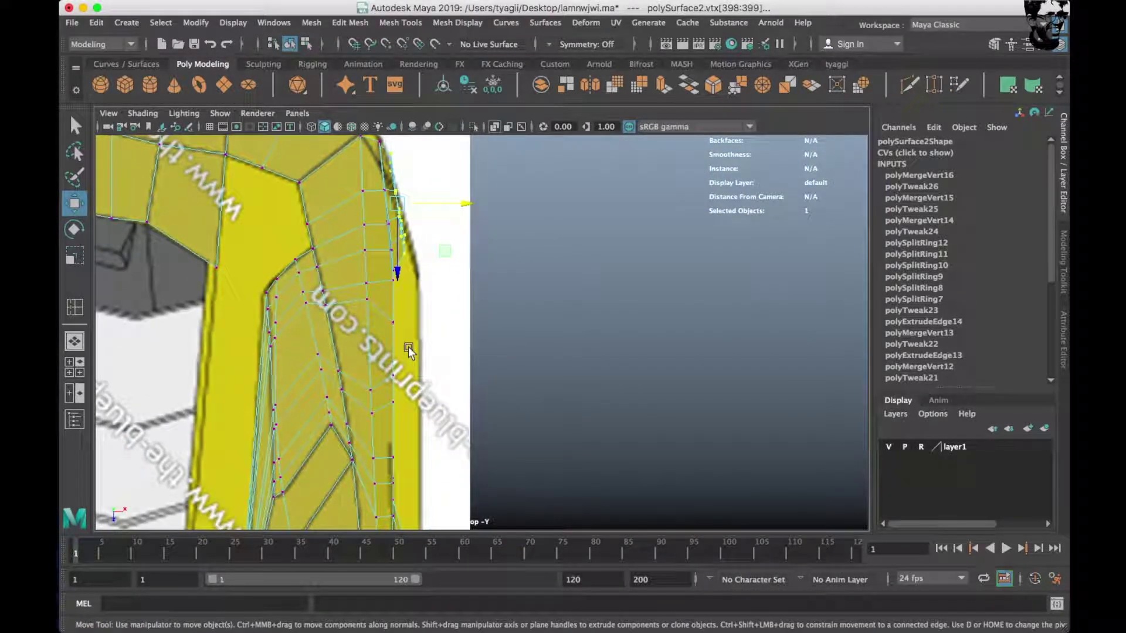
middle_click_drag(455, 352, 425, 289, "alt")
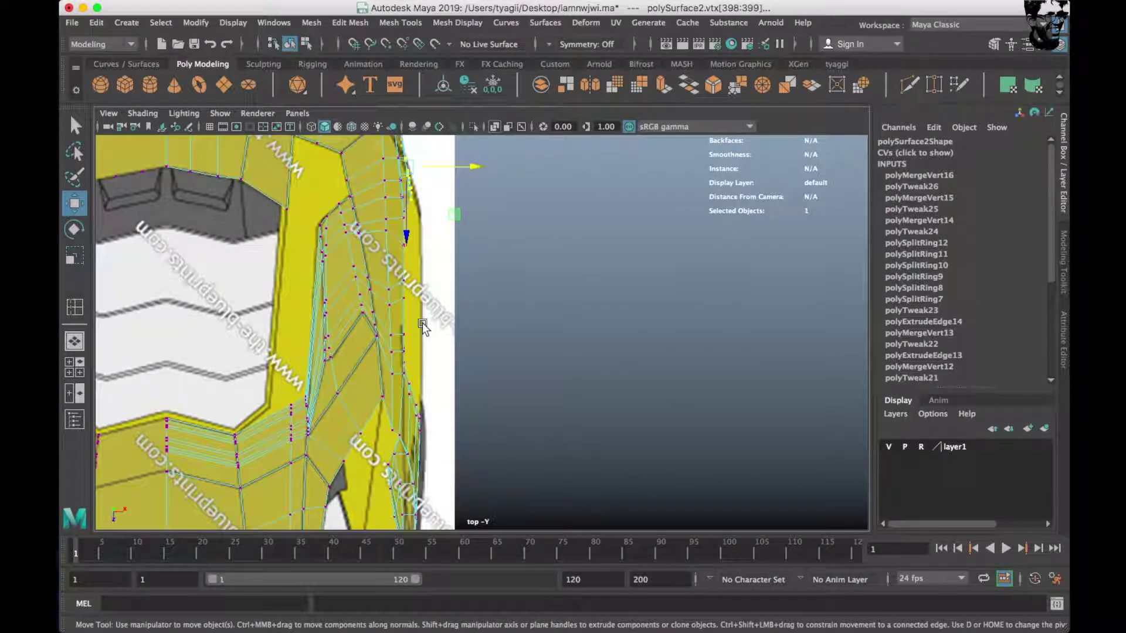
key("space")
key("space")
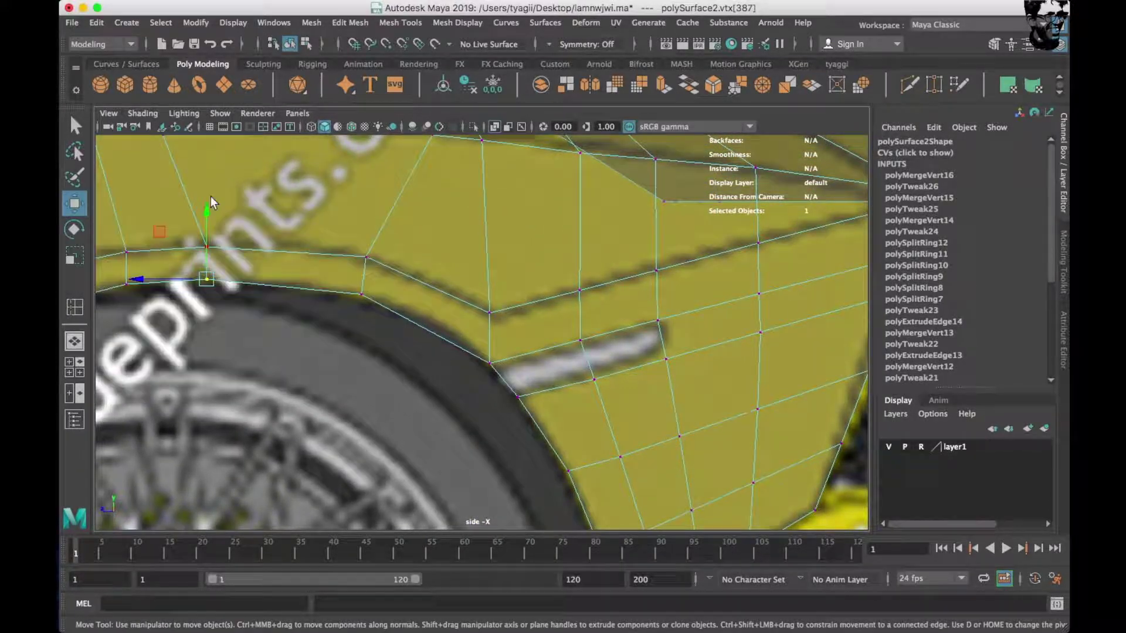
key("space")
key("space")
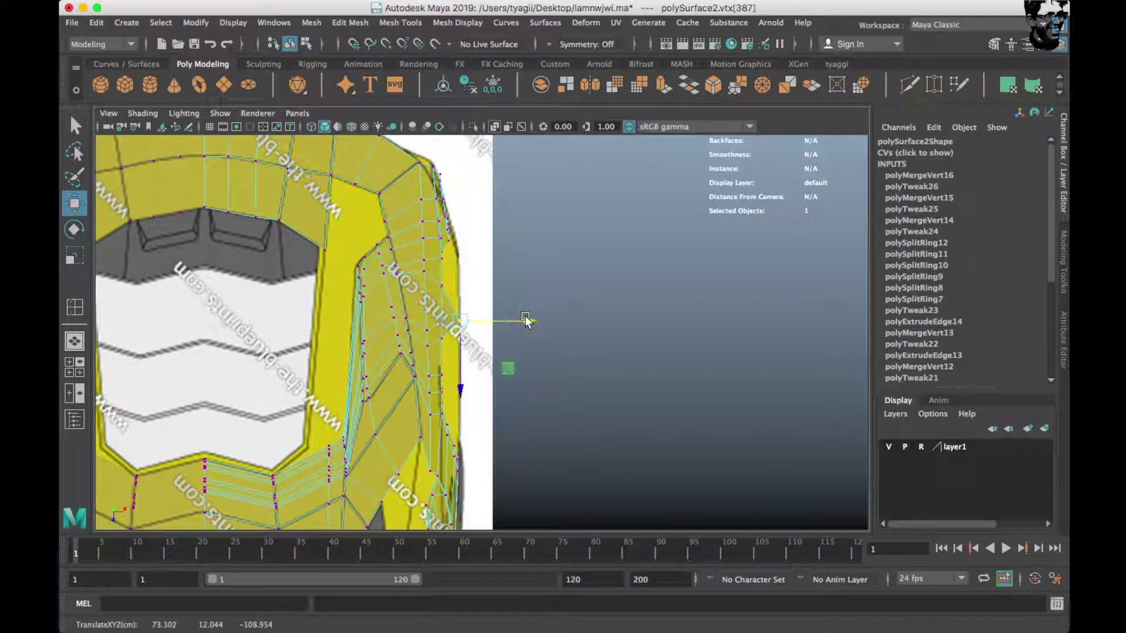
key("space")
key("space")
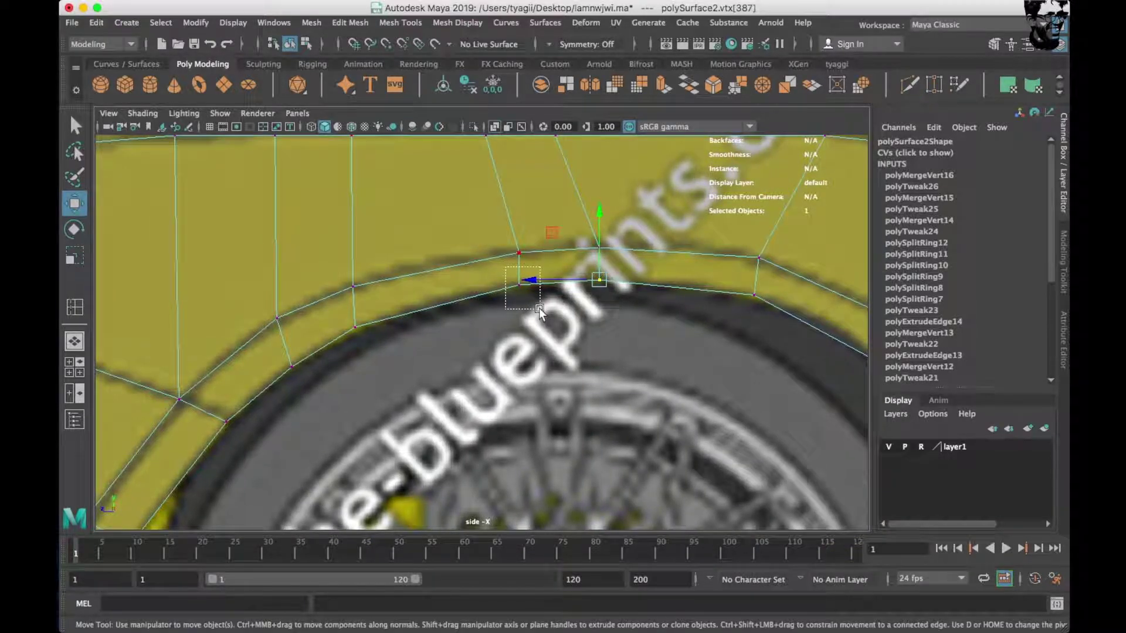
middle_click_drag(280, 344, 483, 277, "alt")
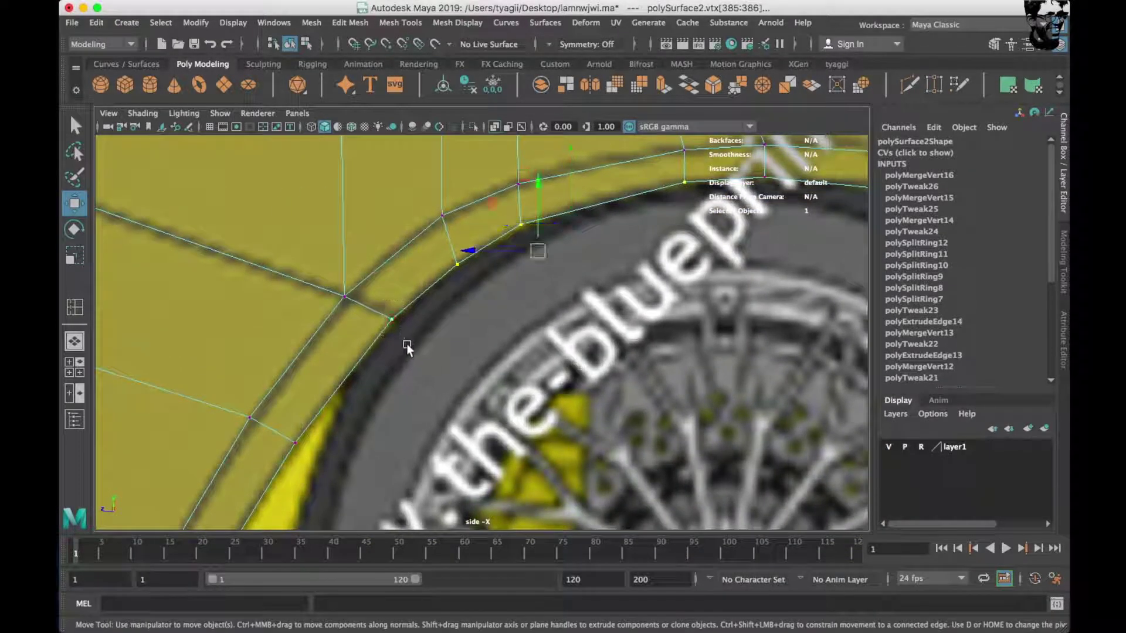
key("space")
key("space")
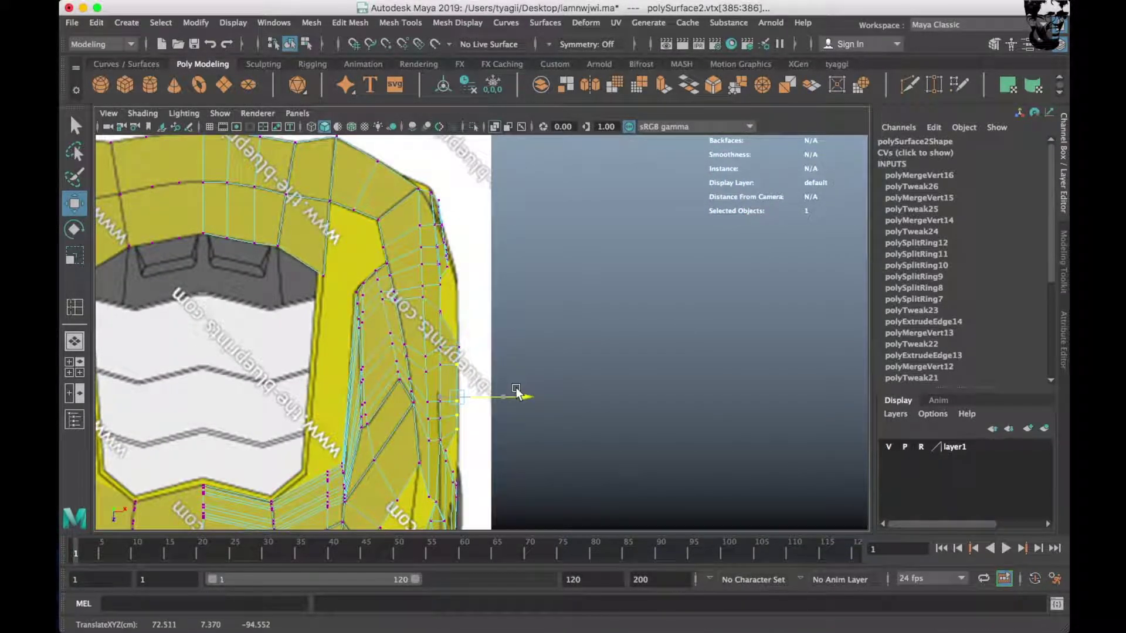
scroll(528, 384, "up", 2)
key("space")
key("space")
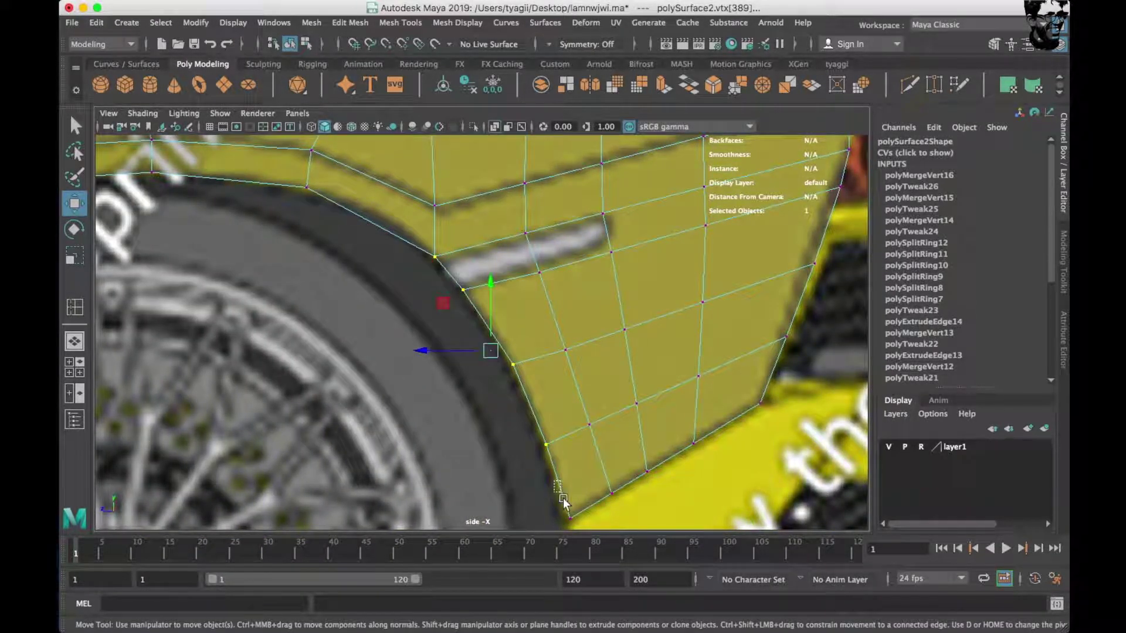
key("space")
key("space")
Pull the selected edge vertices out to the body outline in the top view.
left_click_drag(499, 437, 508, 431)
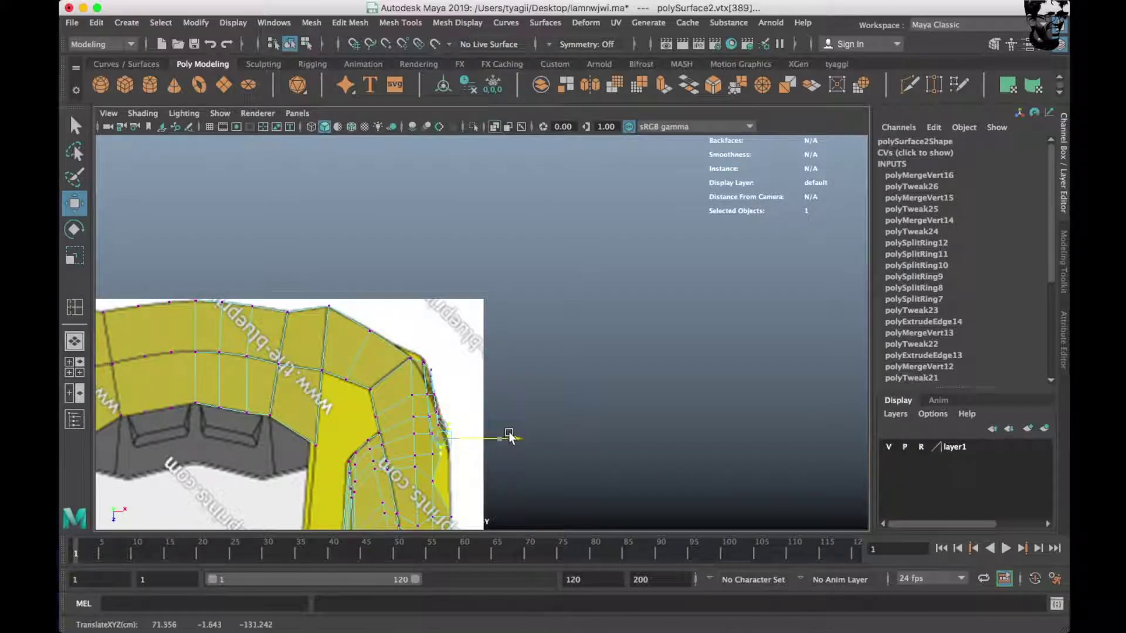
scroll(410, 457, "up", 2)
scroll(352, 470, "up", 3)
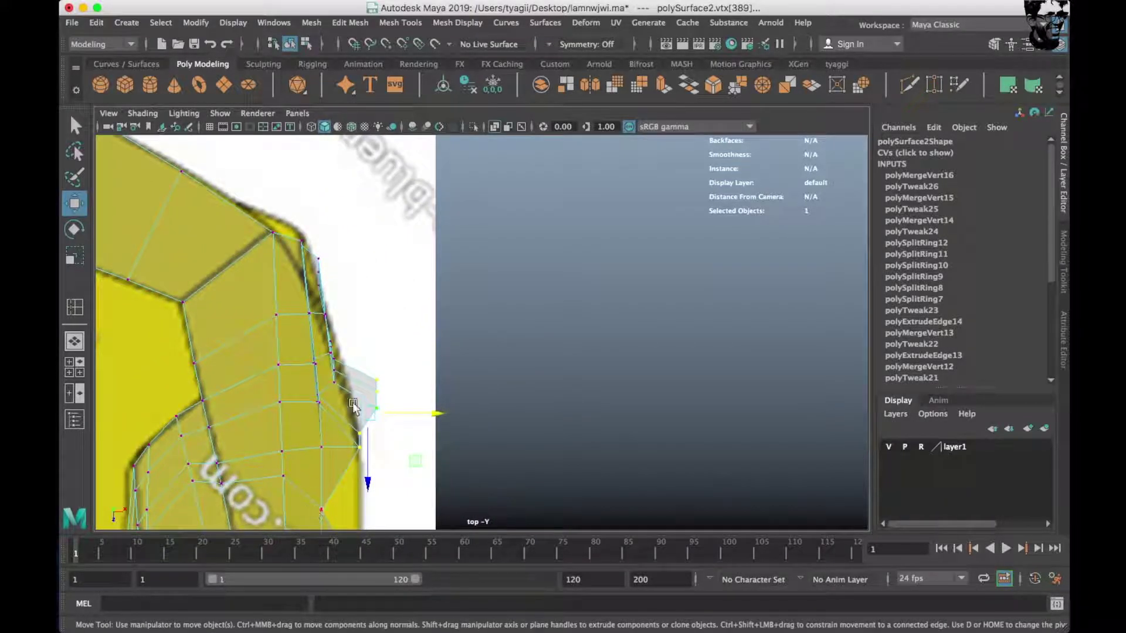
scroll(354, 363, "up", 2)
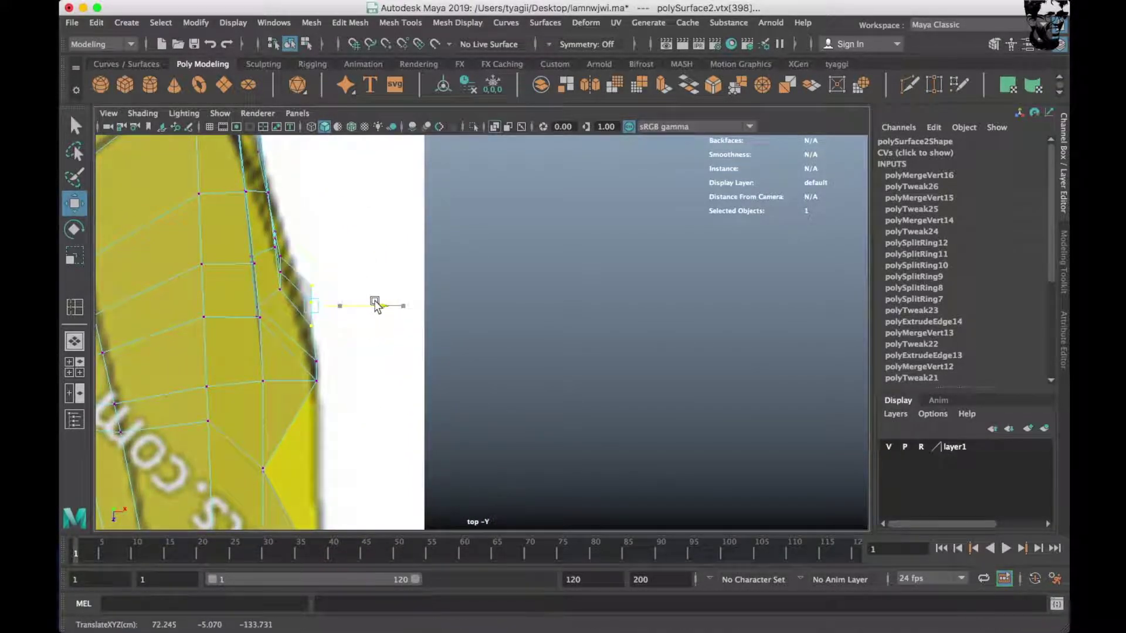
left_click_drag(375, 305, 527, 334)
scroll(410, 291, "up", 3)
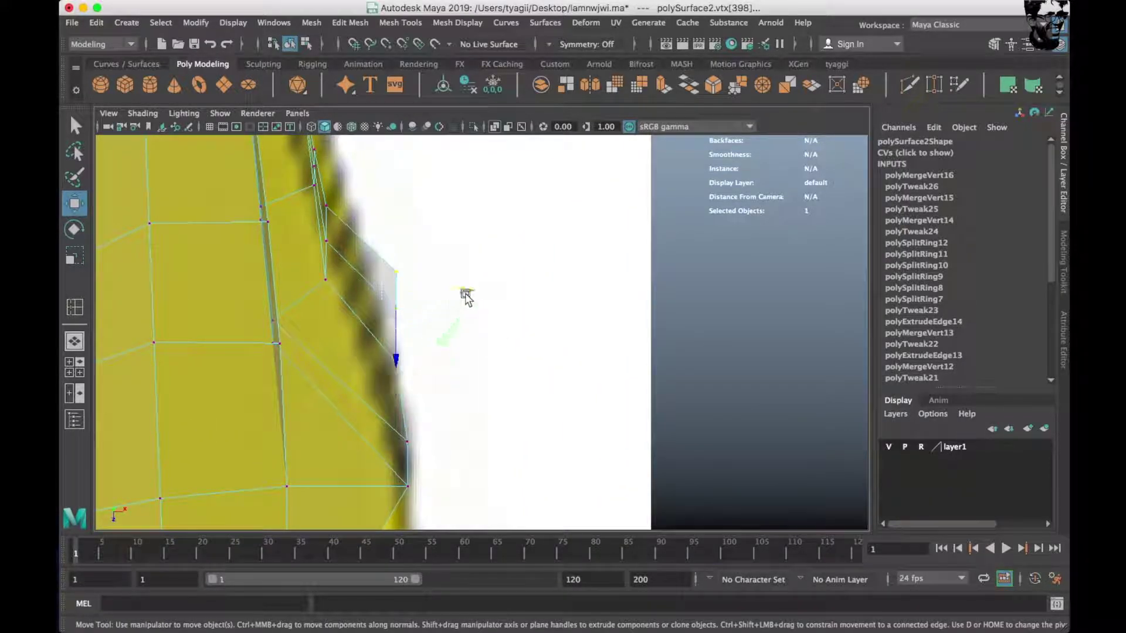
left_click_drag(448, 293, 448, 294)
scroll(384, 311, "up", 2)
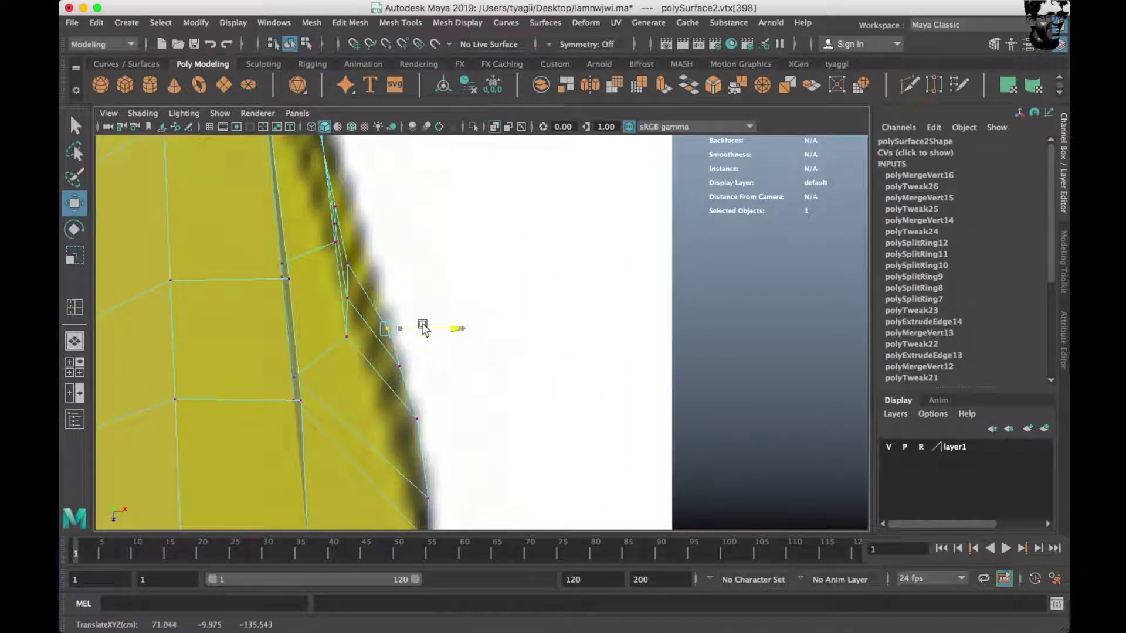
scroll(407, 339, "up", 2)
scroll(347, 422, "up", 2)
left_click(346, 422)
key("space")
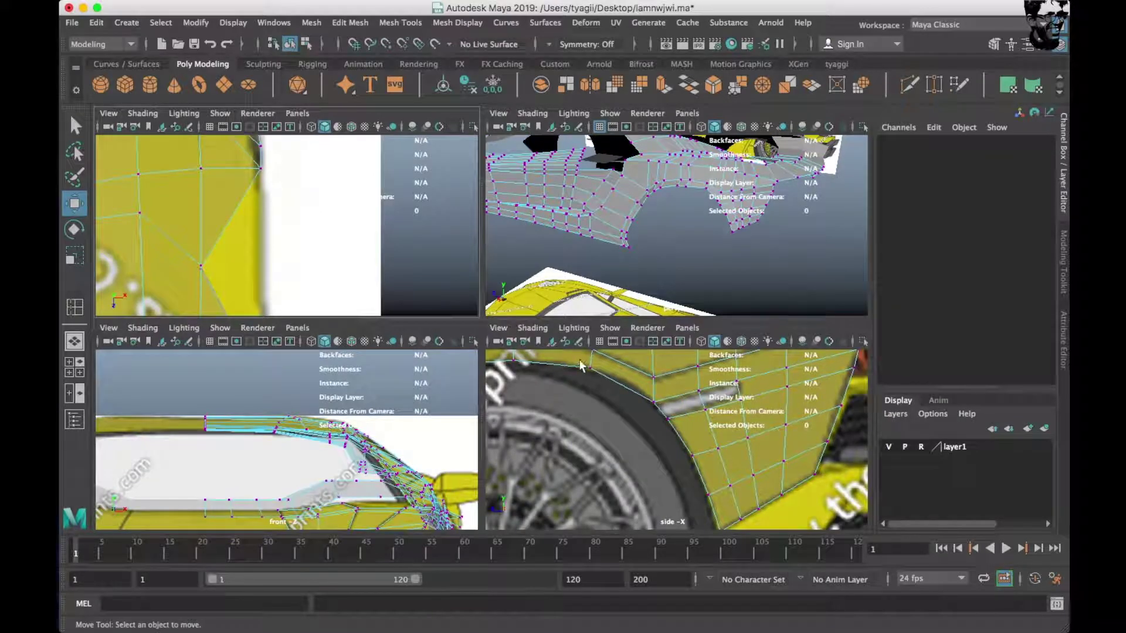
Select successive fender edge vertices in the top view and frame them.
left_click(599, 383)
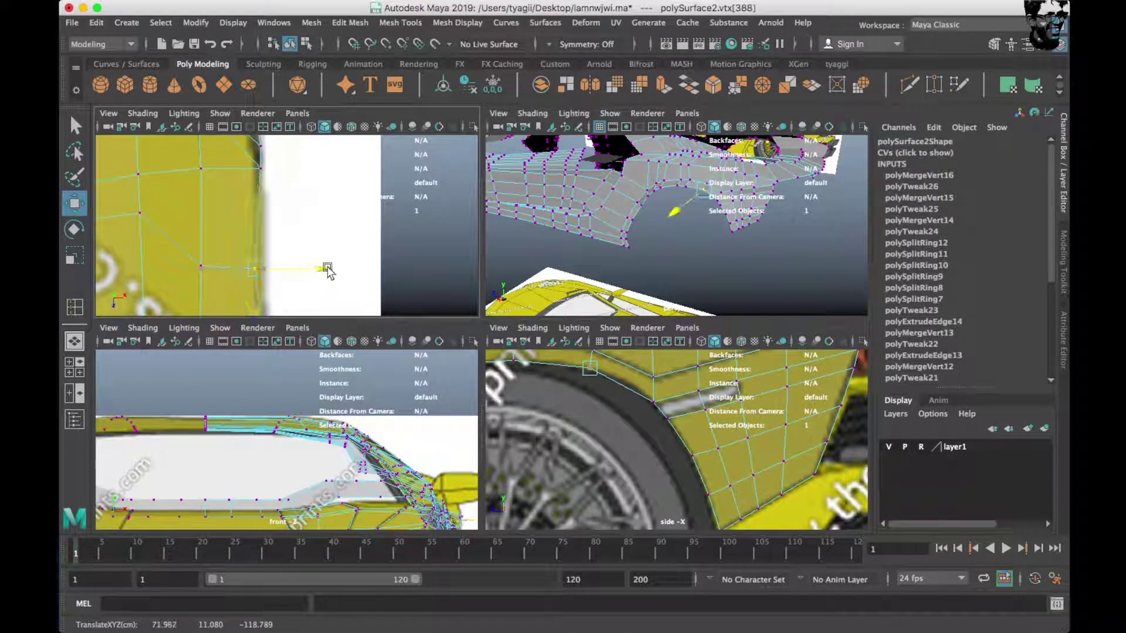
middle_click_drag(318, 266, 306, 165, "alt")
scroll(310, 167, "down", 2)
left_click(303, 219)
scroll(314, 161, "up", 2)
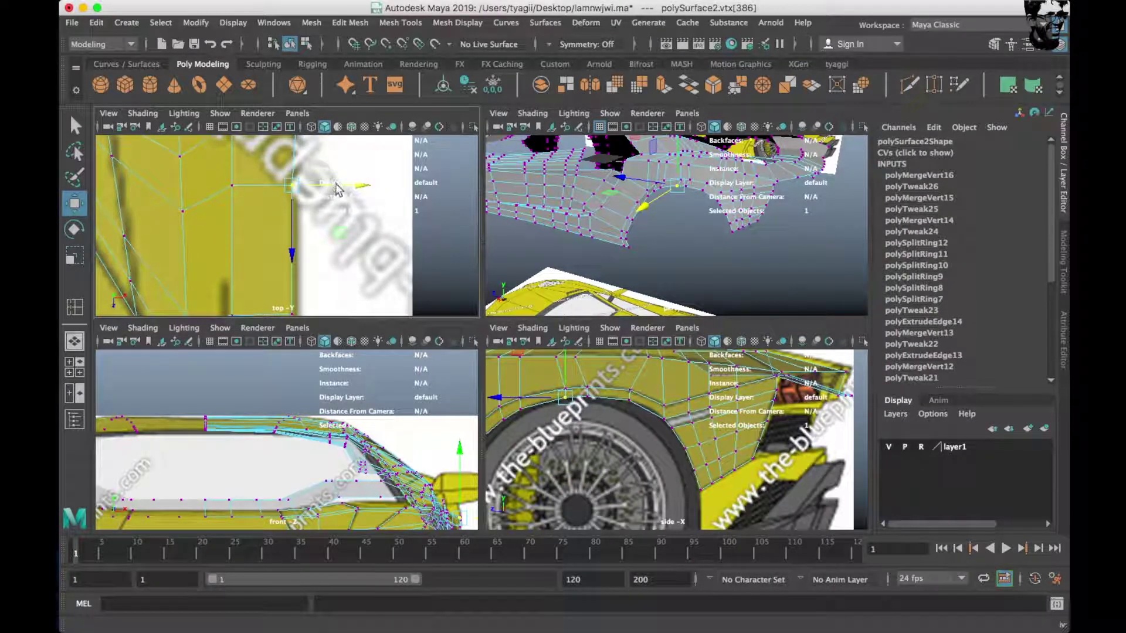
middle_click_drag(340, 195, 343, 153, "alt")
left_click(522, 411)
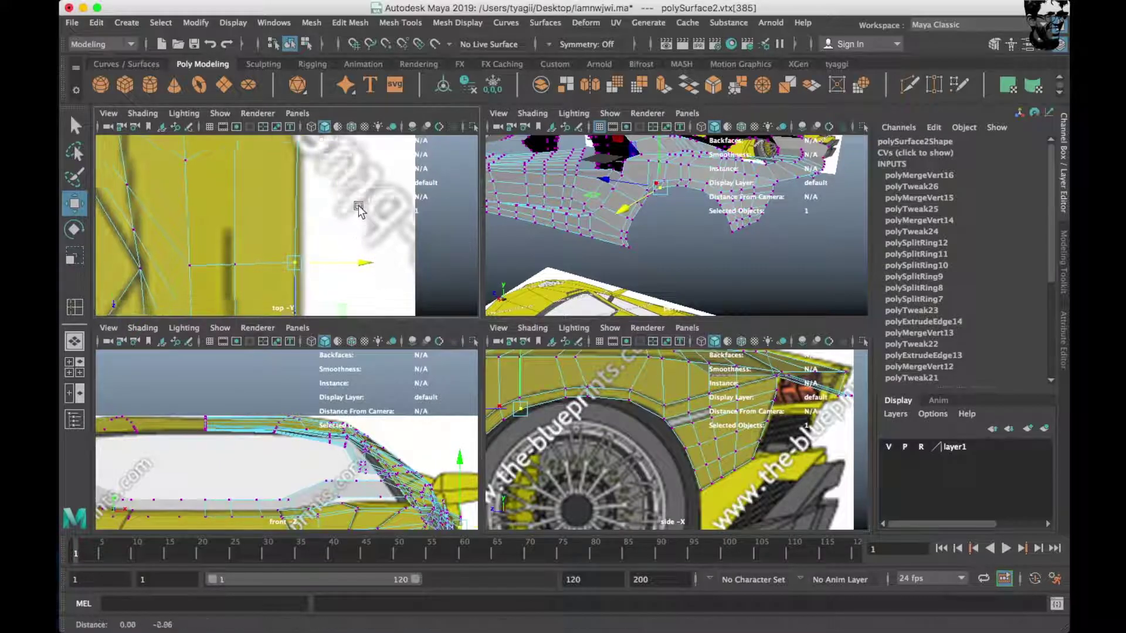
key("f")
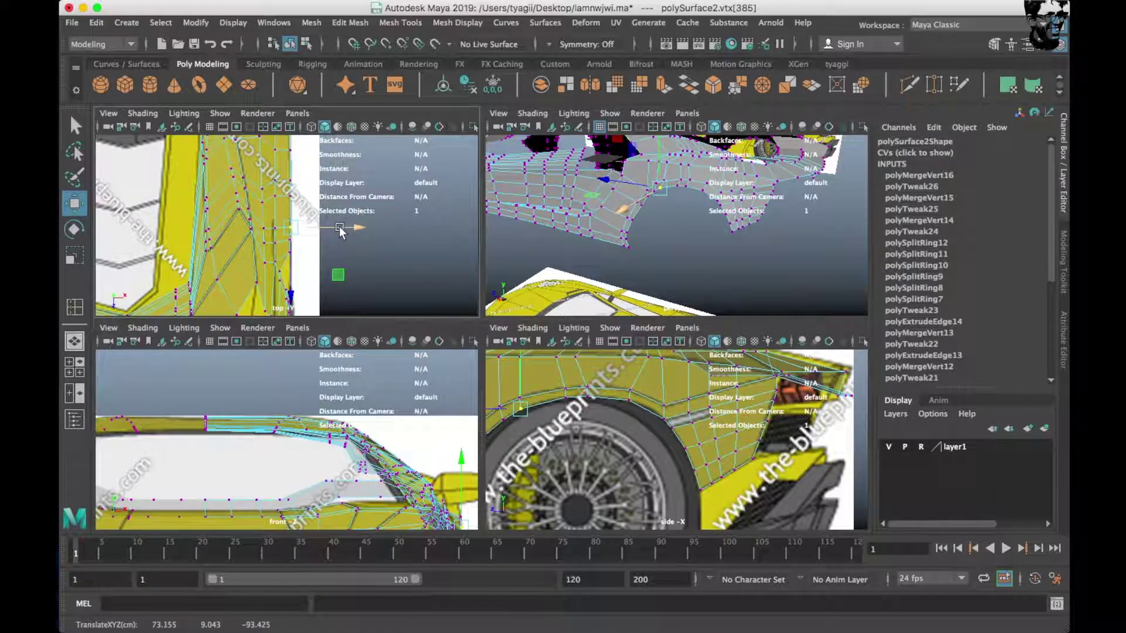
scroll(340, 231, "up", 3)
scroll(317, 216, "up", 3)
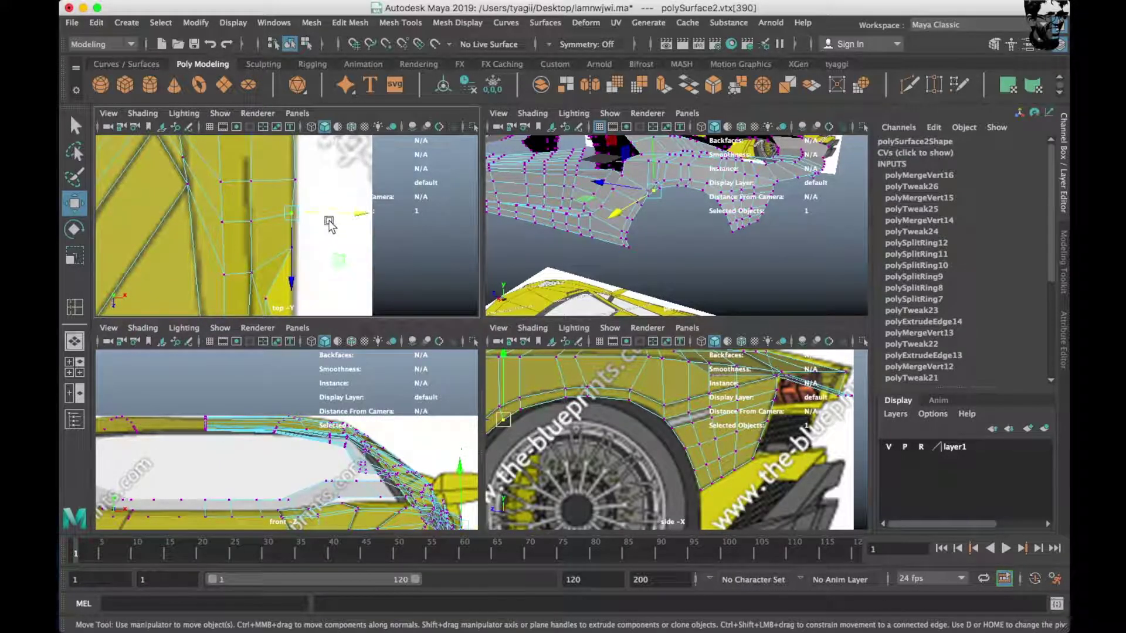
scroll(656, 409, "up", 3)
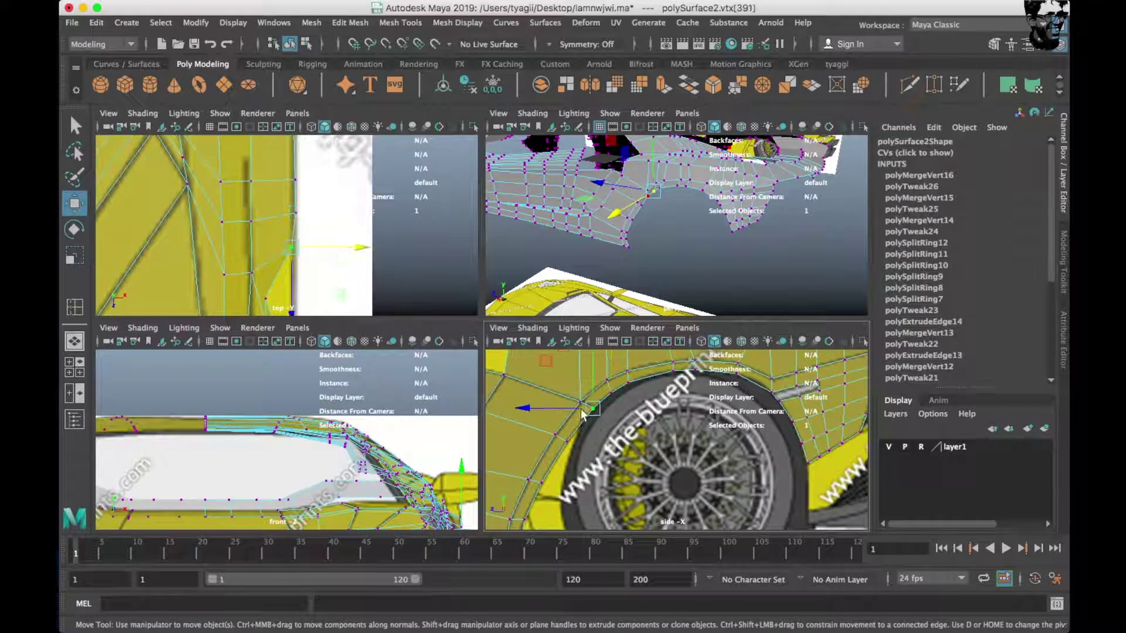
middle_click_drag(326, 244, 347, 168, "alt")
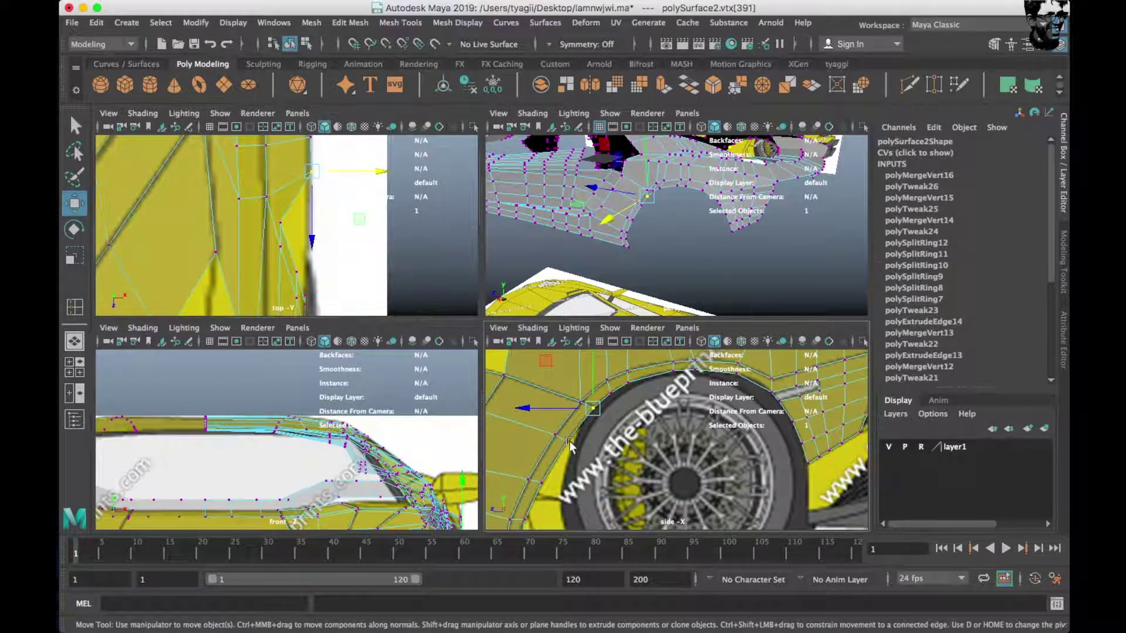
Push the fender edge vertices out toward the blueprint outline.
key("F8")
right_click(574, 456)
left_click_drag(322, 226, 349, 217)
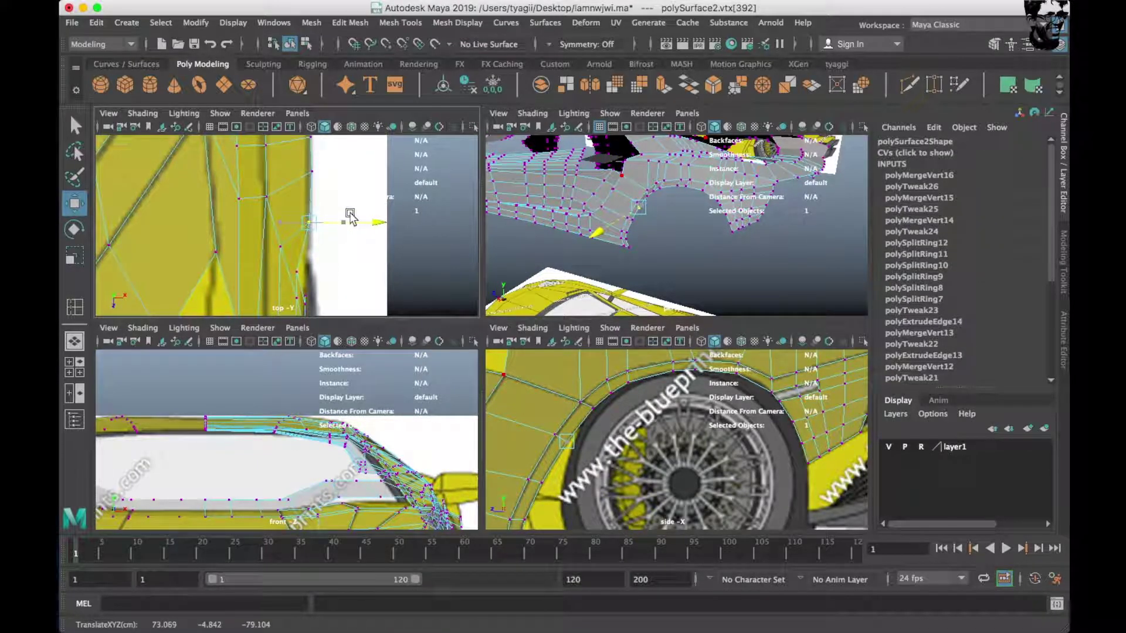
left_click(542, 484)
left_click_drag(326, 272, 337, 272)
mouse_move(347, 294)
middle_mouse_down("alt")
mouse_move(375, 305)
mouse_move(365, 238)
middle_mouse_up("alt")
left_click(543, 517)
left_click(527, 521)
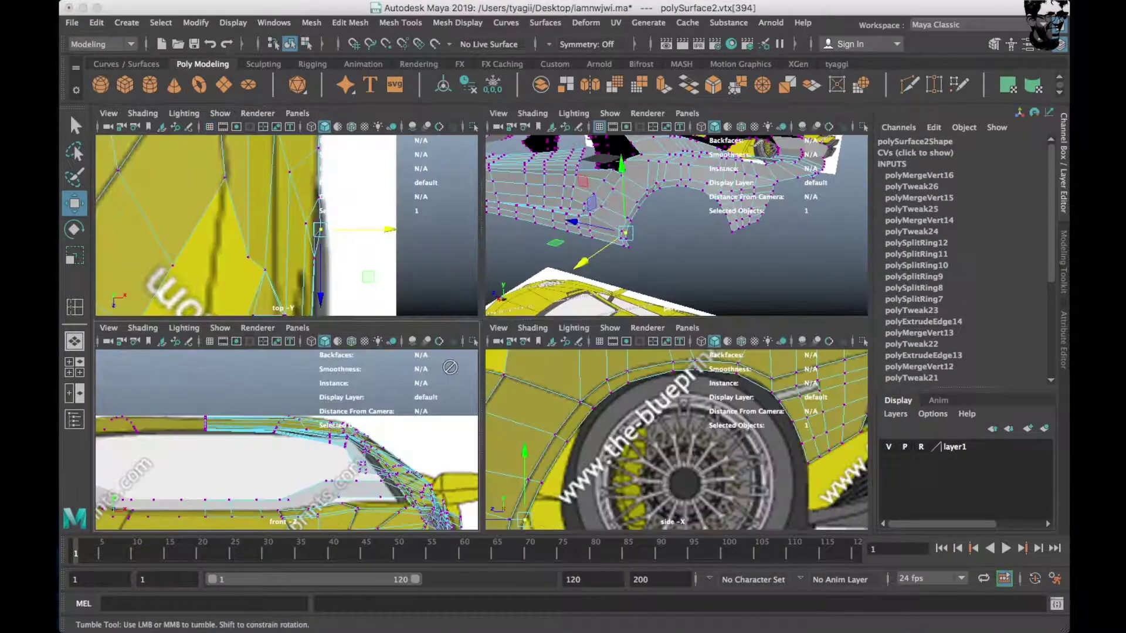
Select the edge loop running across the front fender in perspective view.
key("space")
mouse_move(449, 333)
left_mouse_down("alt")
mouse_move(618, 322)
mouse_move(434, 258)
left_mouse_up("alt")
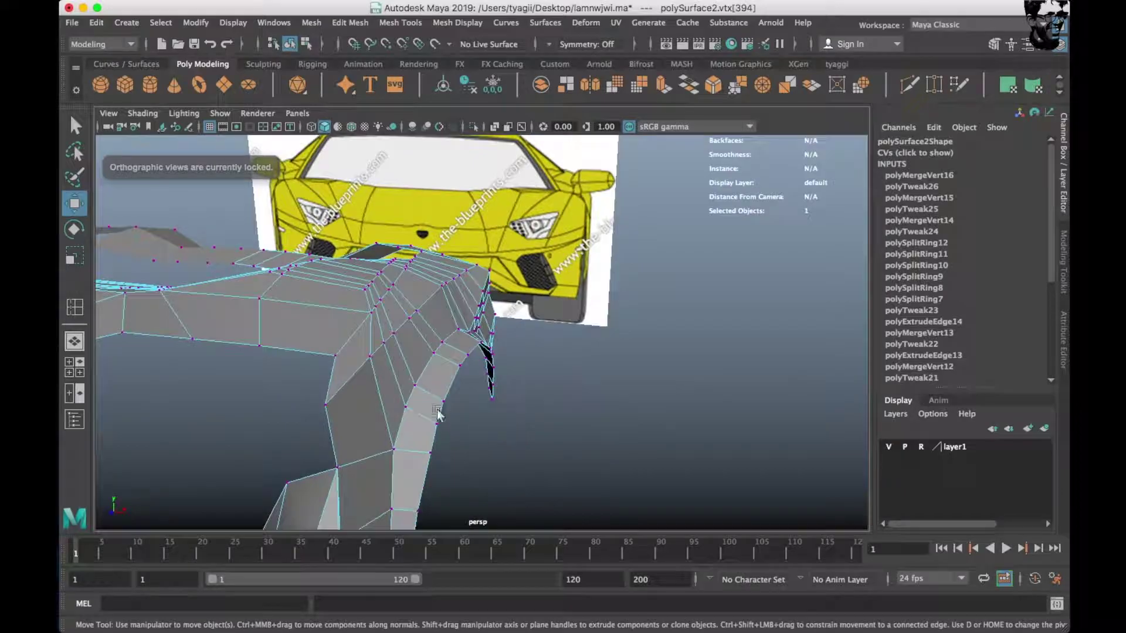
right_click_drag(432, 252, 465, 386)
left_click(465, 385)
left_click_drag(466, 386, 390, 395, "alt")
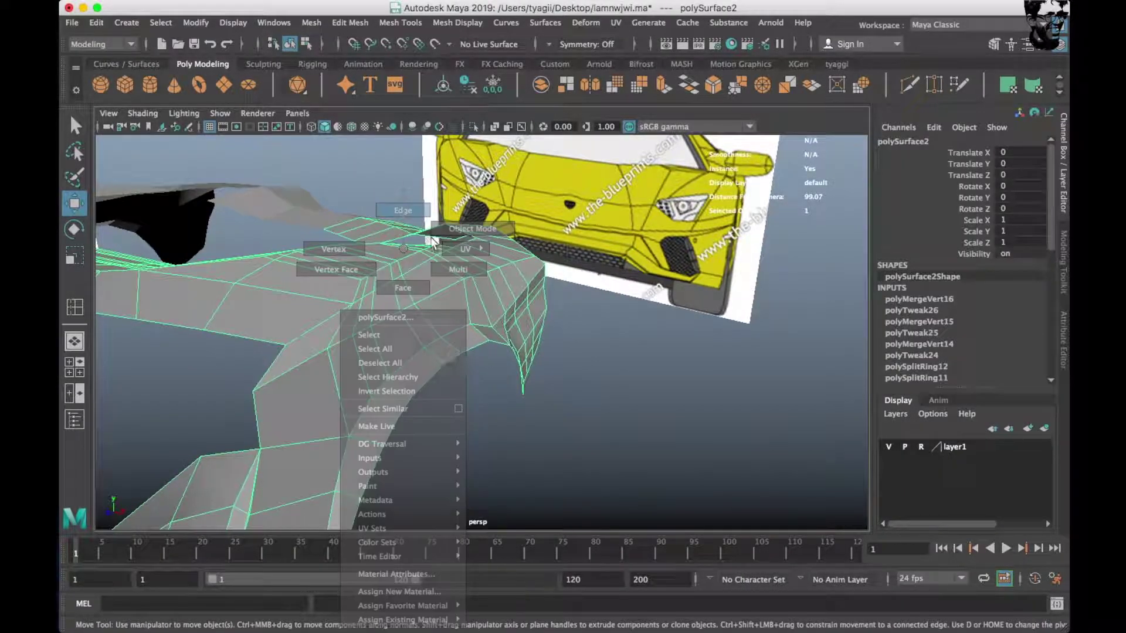
right_click_drag(389, 252, 390, 217)
left_click(394, 393)
double_click(342, 459)
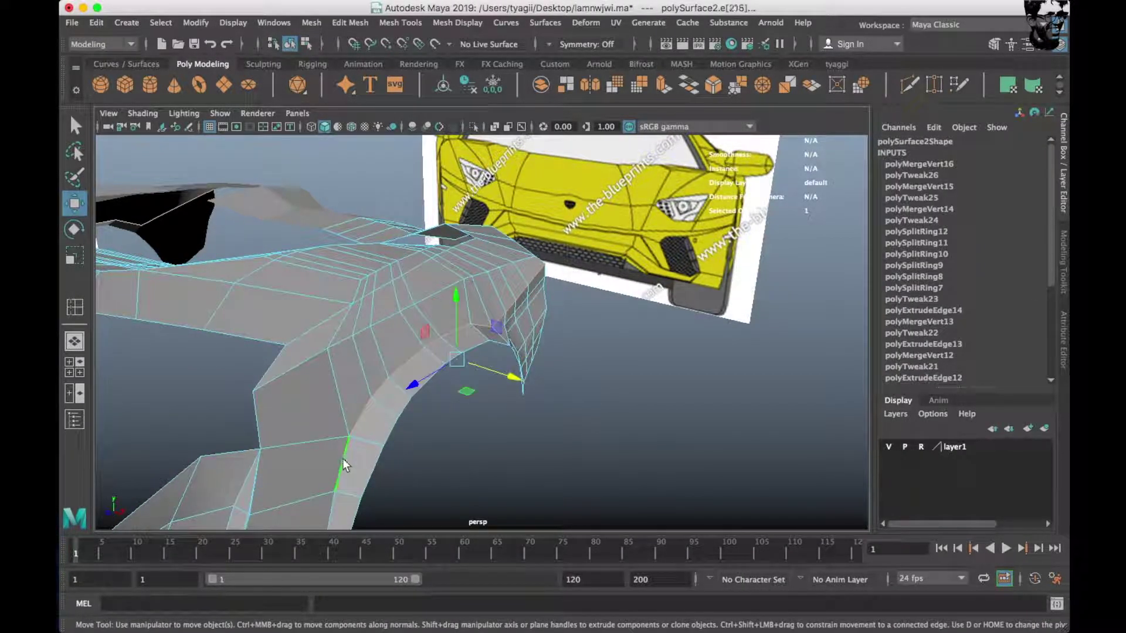
Apply Edit Edge Flow to the fender loop and preview the smoothed result.
right_click_drag(605, 358, 603, 494, "shift")
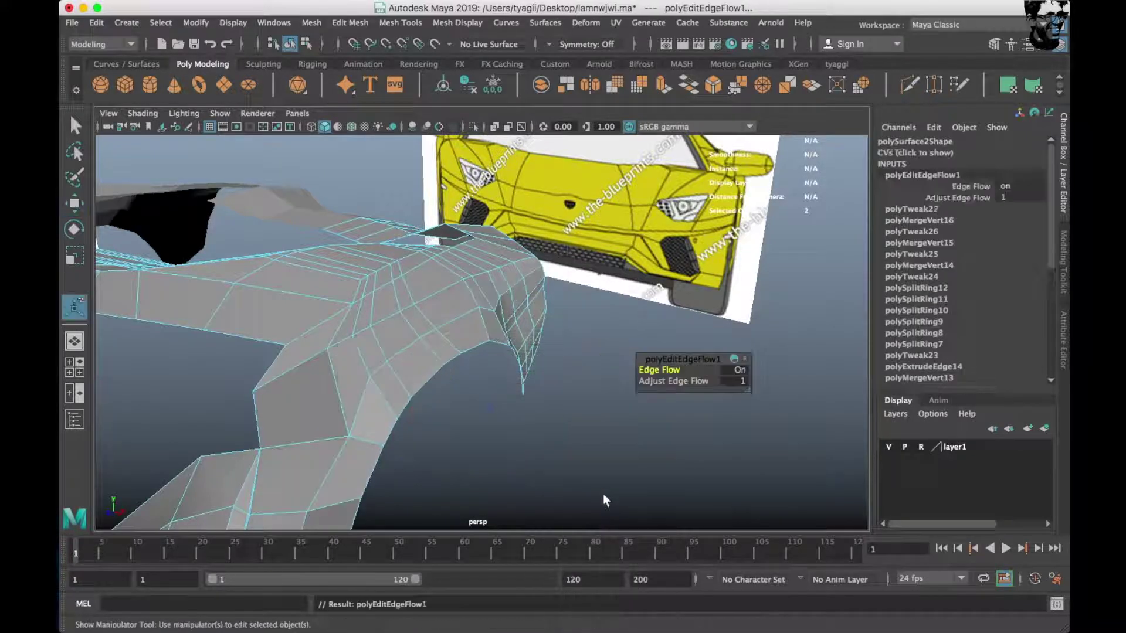
left_click(490, 425)
key("t")
mouse_move(490, 424)
left_mouse_down("alt")
mouse_move(276, 417)
mouse_move(437, 388)
mouse_move(433, 397)
mouse_move(608, 387)
left_mouse_up("alt")
key("3")
key("ctrl+z")
key("ctrl+z")
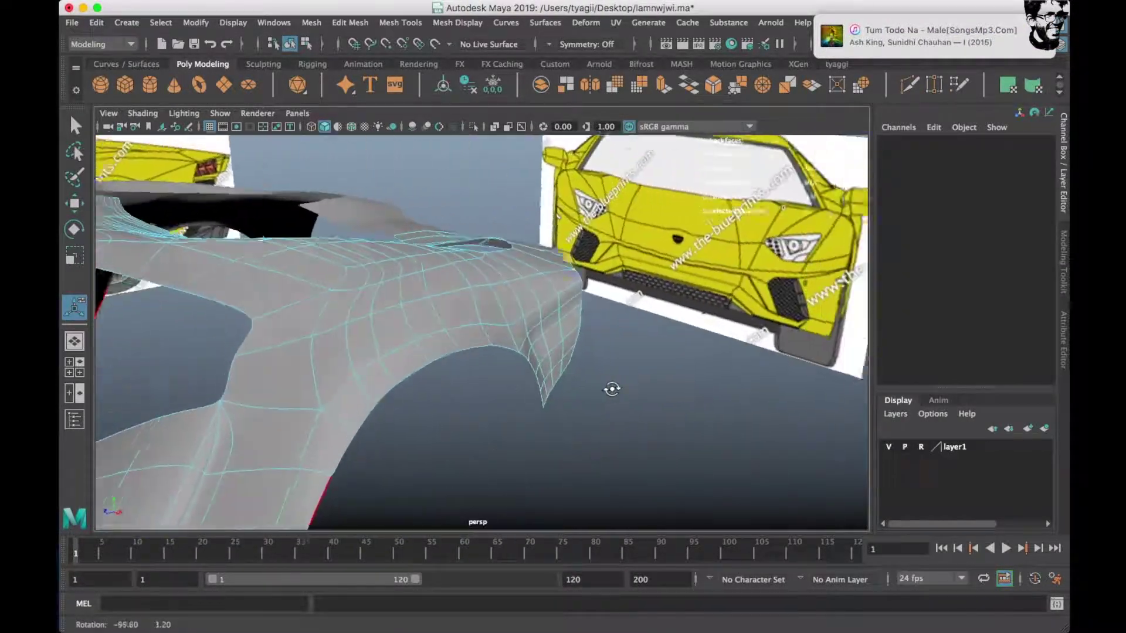
Return the body to object mode and select the whole car body.
right_click_drag(427, 252, 491, 226)
mouse_move(454, 374)
left_mouse_down("alt")
mouse_move(459, 332)
mouse_move(322, 346)
mouse_move(527, 282)
left_mouse_up("alt")
middle_click_drag(528, 281, 626, 253, "alt")
mouse_move(626, 252)
left_mouse_down("alt")
mouse_move(428, 301)
mouse_move(527, 262)
left_mouse_up("alt")
left_click(502, 331)
scroll(412, 336, "up", 3)
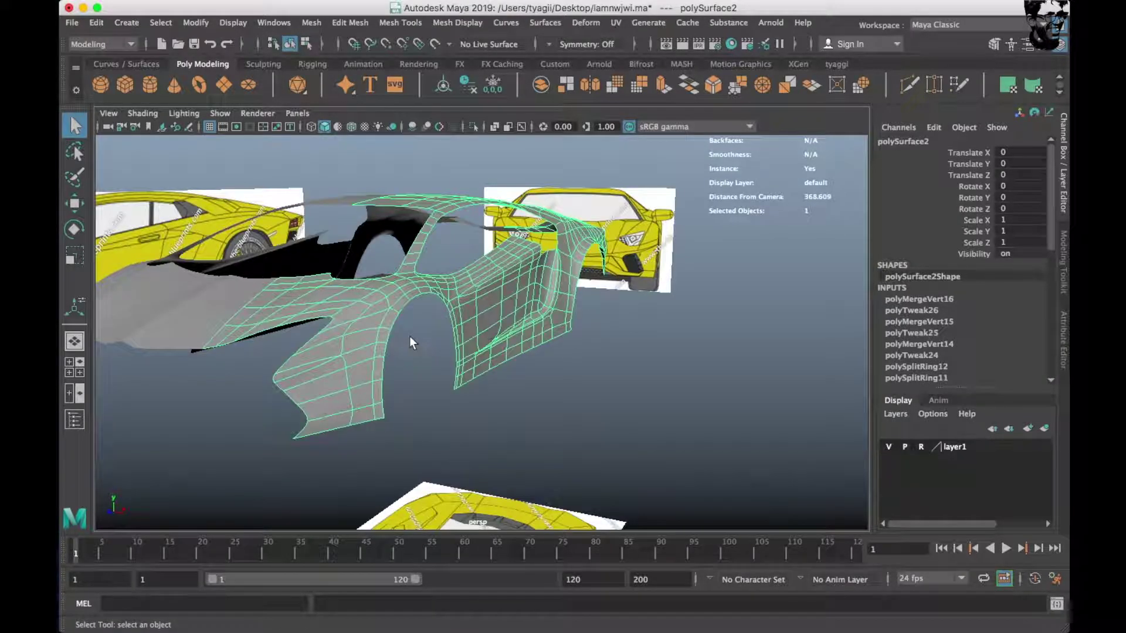
Frame the hood in the maximised side view and select the hood surface.
left_click_drag(427, 388, 504, 329, "alt")
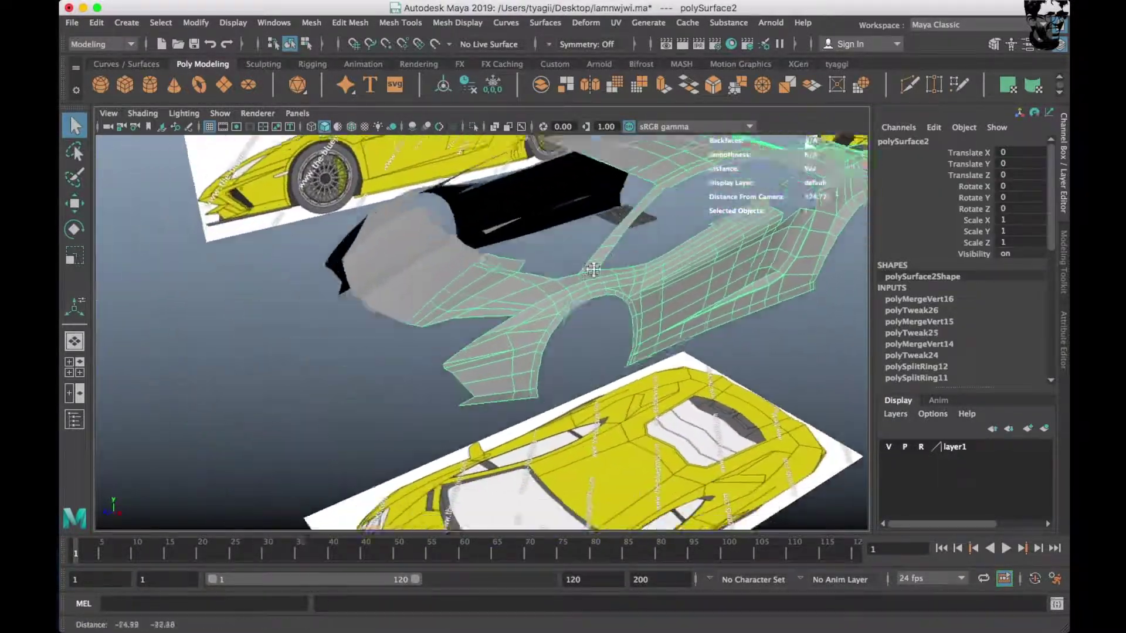
key("space")
key("space")
scroll(674, 396, "up", 2)
middle_click_drag(674, 397, 434, 396, "alt")
scroll(226, 405, "up", 2)
key("space")
key("space")
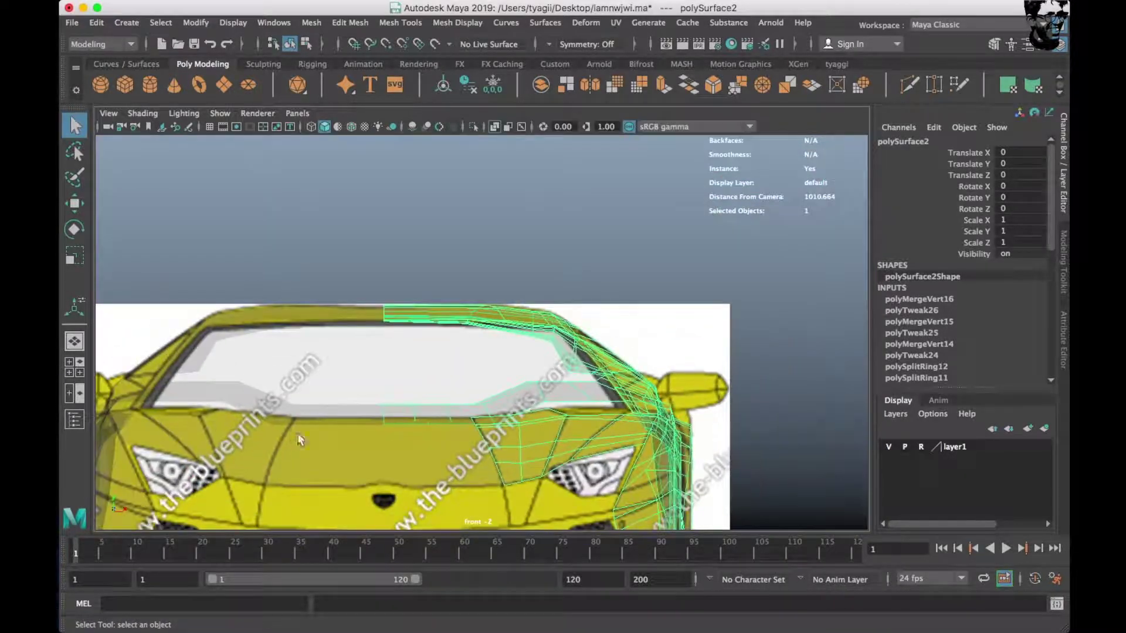
scroll(402, 385, "up", 3)
scroll(487, 414, "up", 2)
scroll(487, 413, "down", 2)
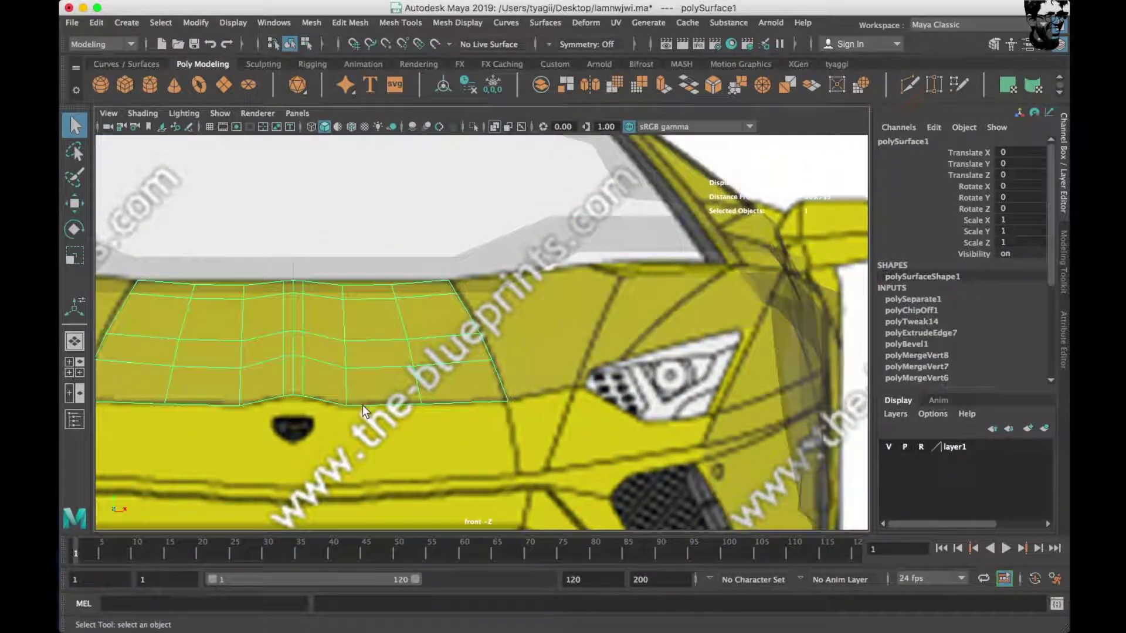
middle_click_drag(487, 414, 568, 293, "alt")
left_click(569, 293)
scroll(569, 293, "up", 3)
Extrude the hood's bottom edge loop down over the nose.
right_click_drag(569, 248, 579, 139)
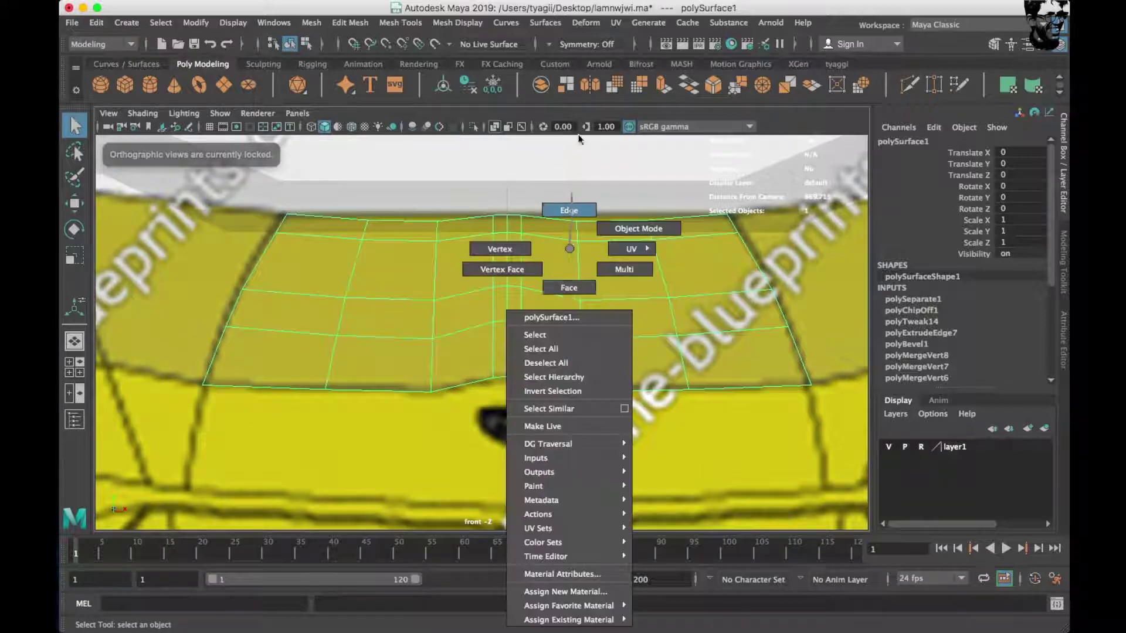
left_click(244, 384)
double_click(738, 386)
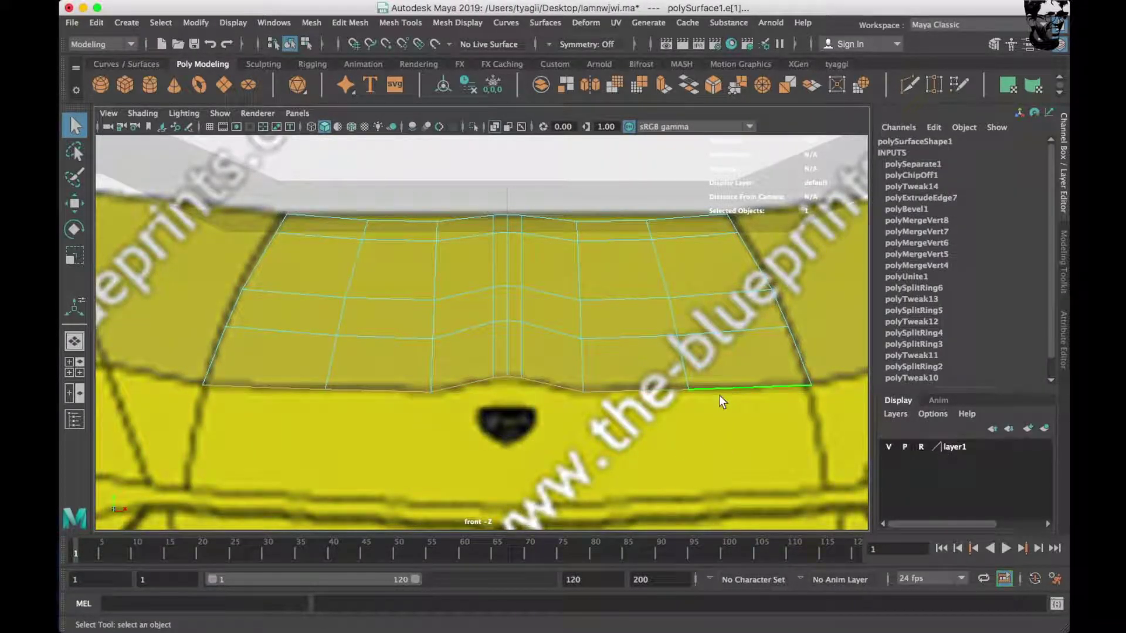
key("ctrl+e")
left_click_drag(508, 325, 512, 432)
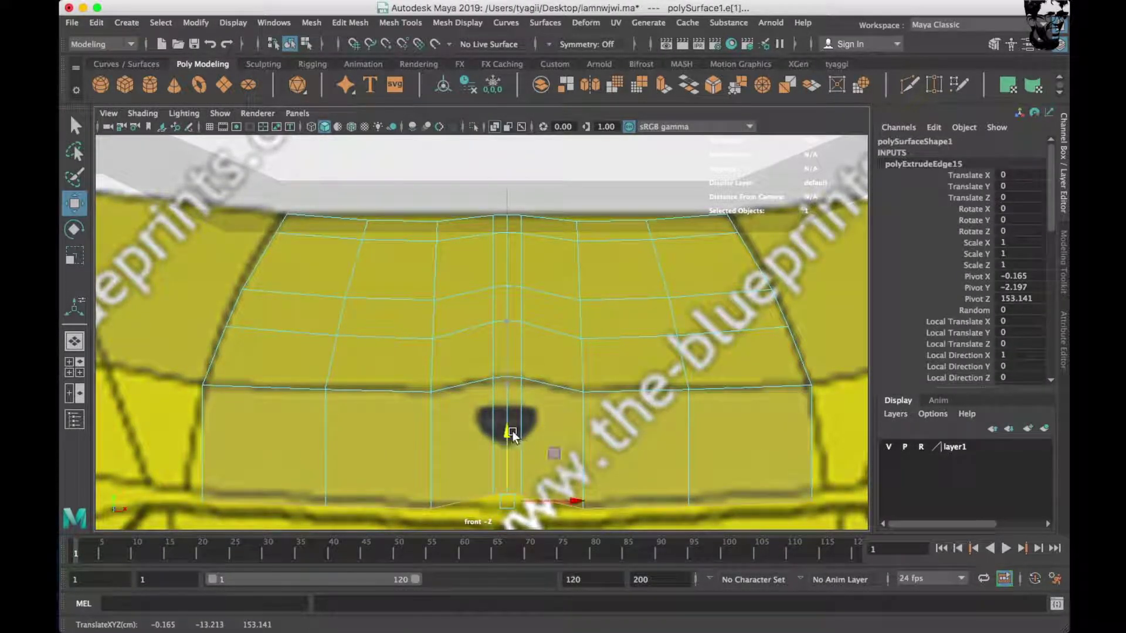
key("w")
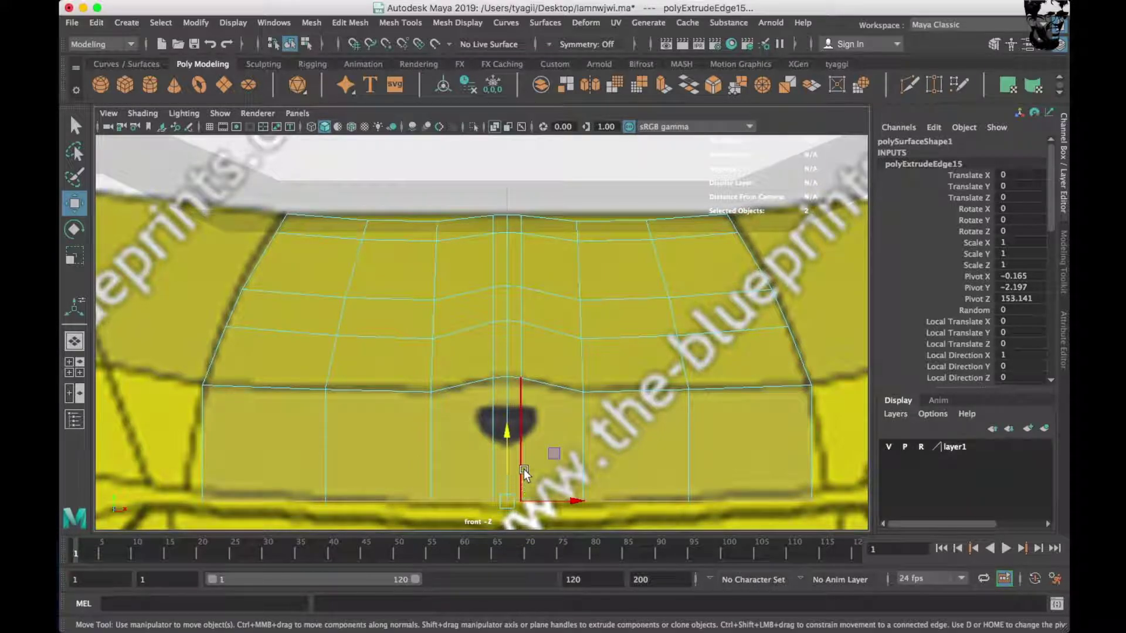
Pull the extruded nose edge forward along the side-view blueprint.
key("space")
left_click_drag(507, 444, 673, 459)
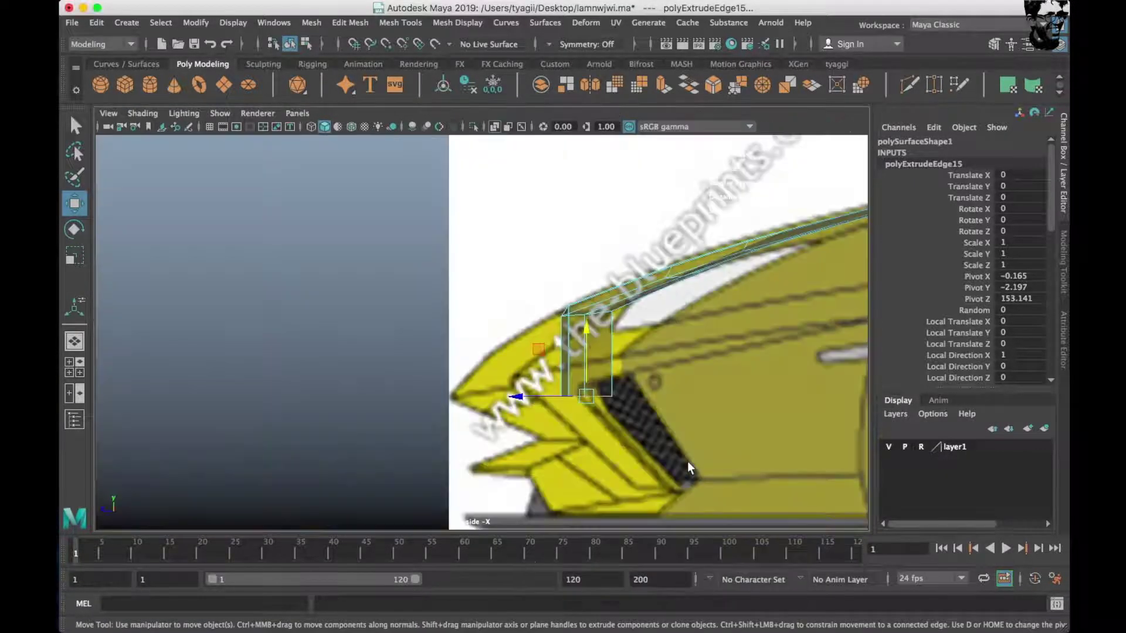
middle_click_drag(519, 399, 414, 402)
scroll(569, 460, "down", 2)
scroll(540, 409, "up", 2)
scroll(561, 456, "up", 2)
key("space")
key("space")
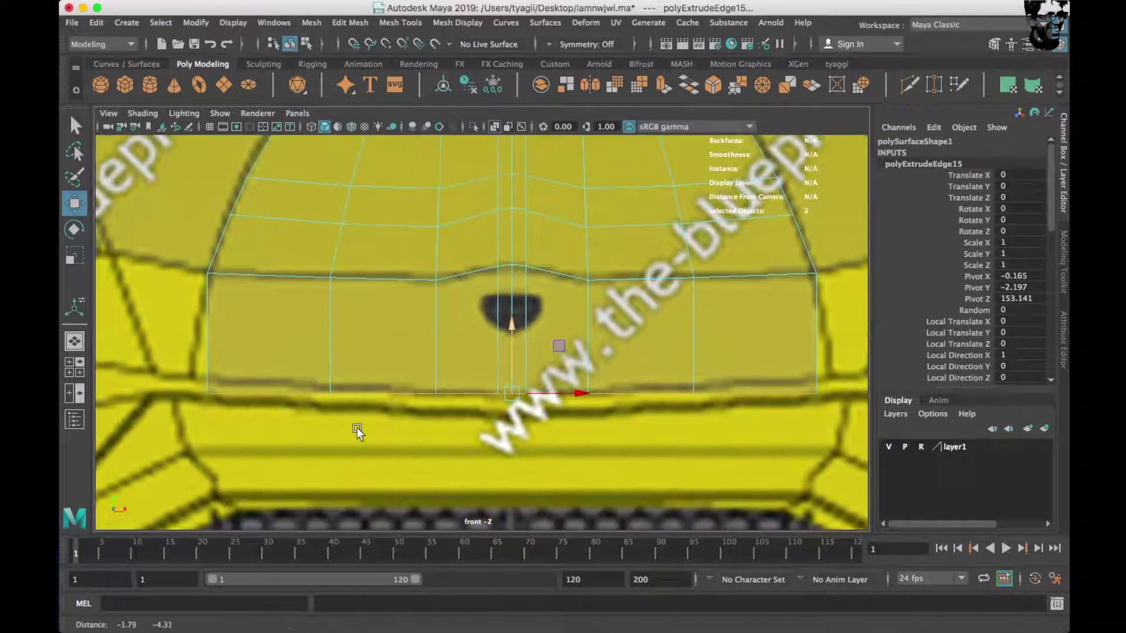
scroll(357, 427, "up", 3)
Widen the selected nose vertices slightly in vertex mode.
right_click_drag(437, 248, 369, 305)
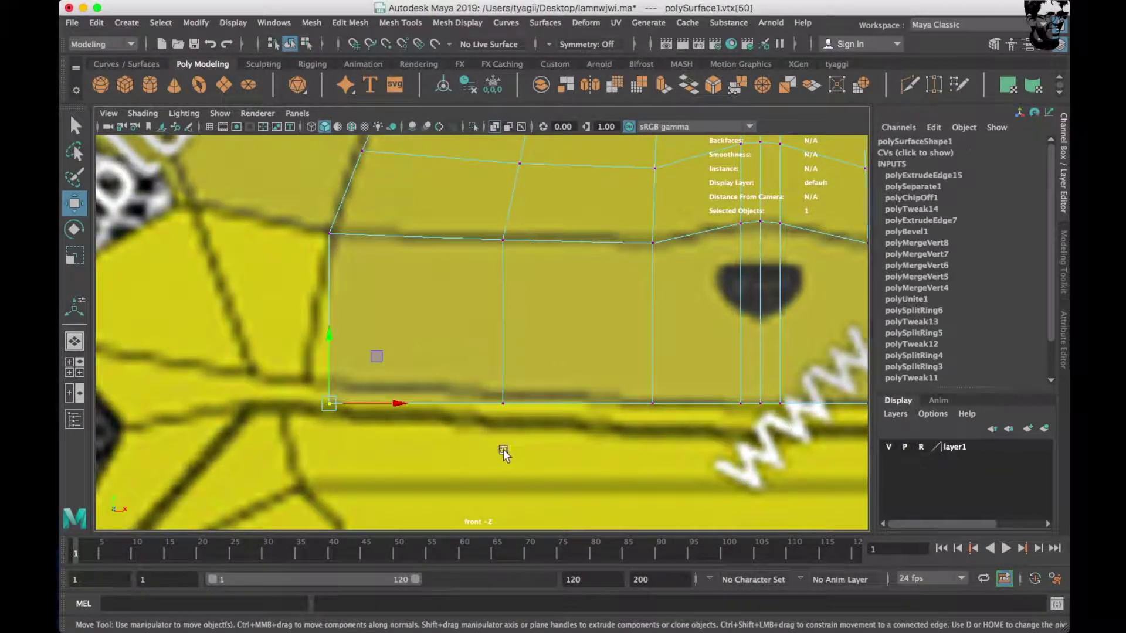
middle_click_drag(502, 452, 413, 445, "alt")
scroll(466, 346, "up", 2)
scroll(272, 414, "down", 3)
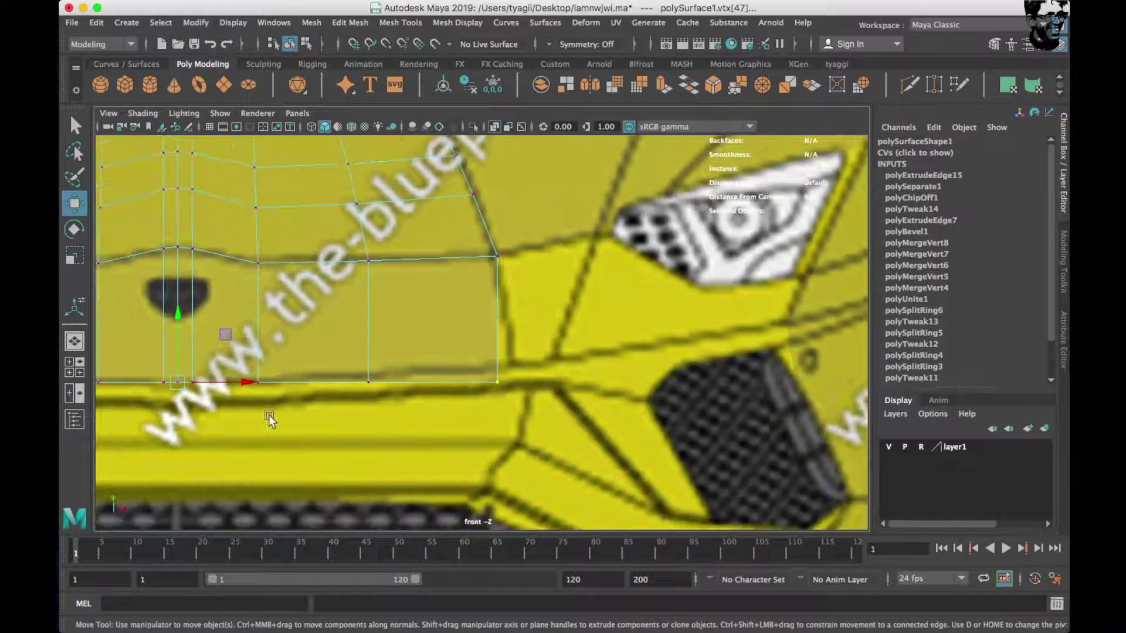
scroll(493, 396, "up", 2)
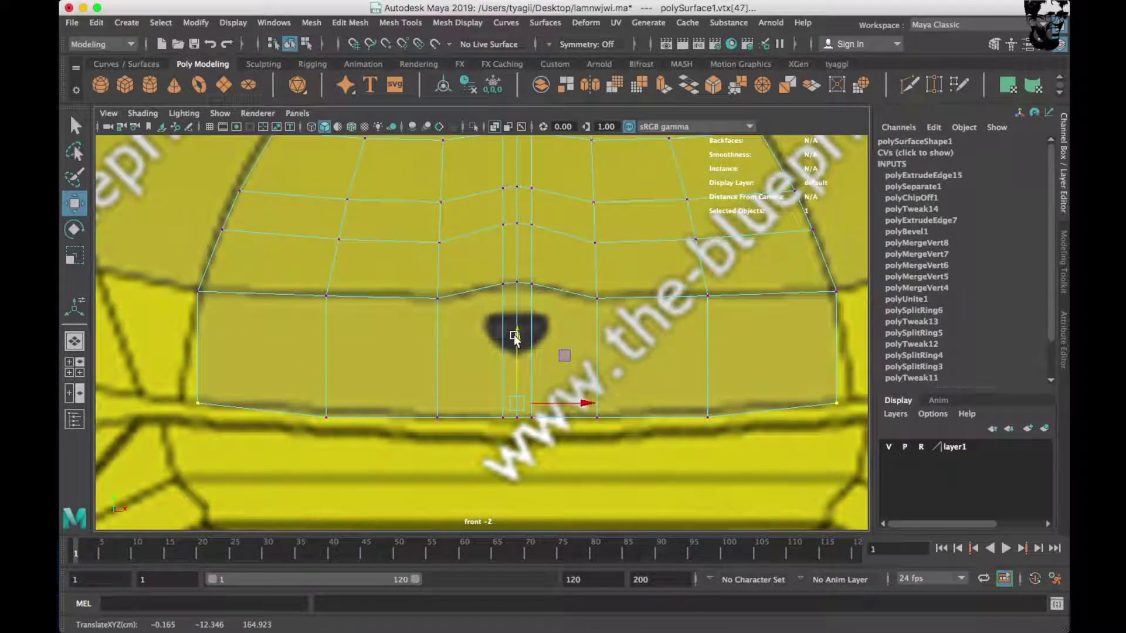
left_click_drag(579, 401, 580, 401)
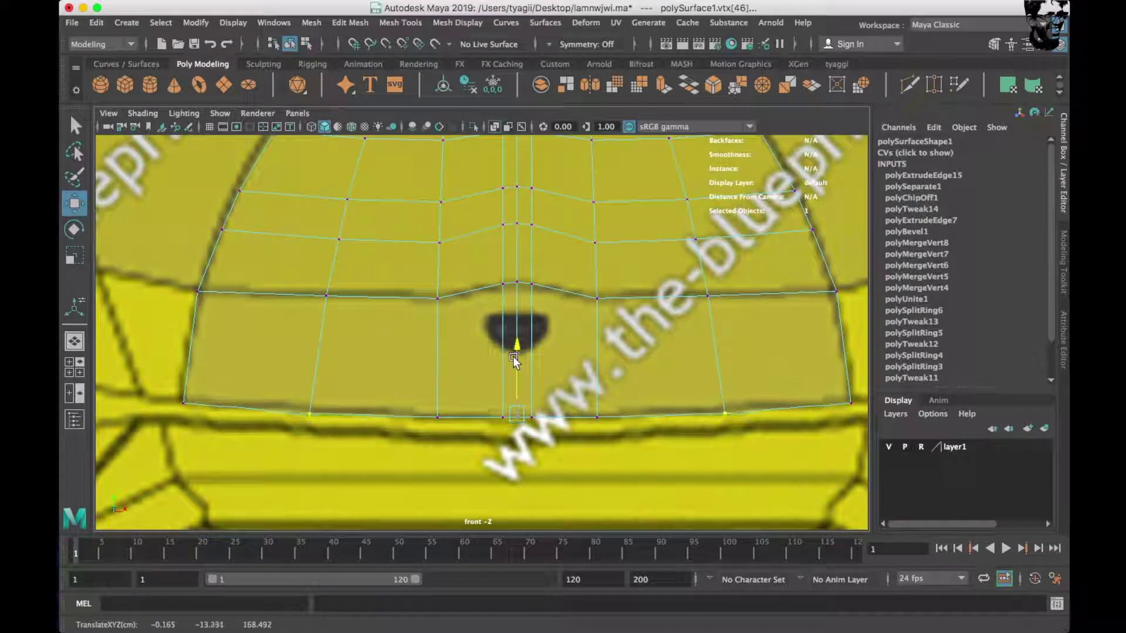
Insert an edge loop near the hood nose and move it onto the blueprint profile.
key("space")
key("space")
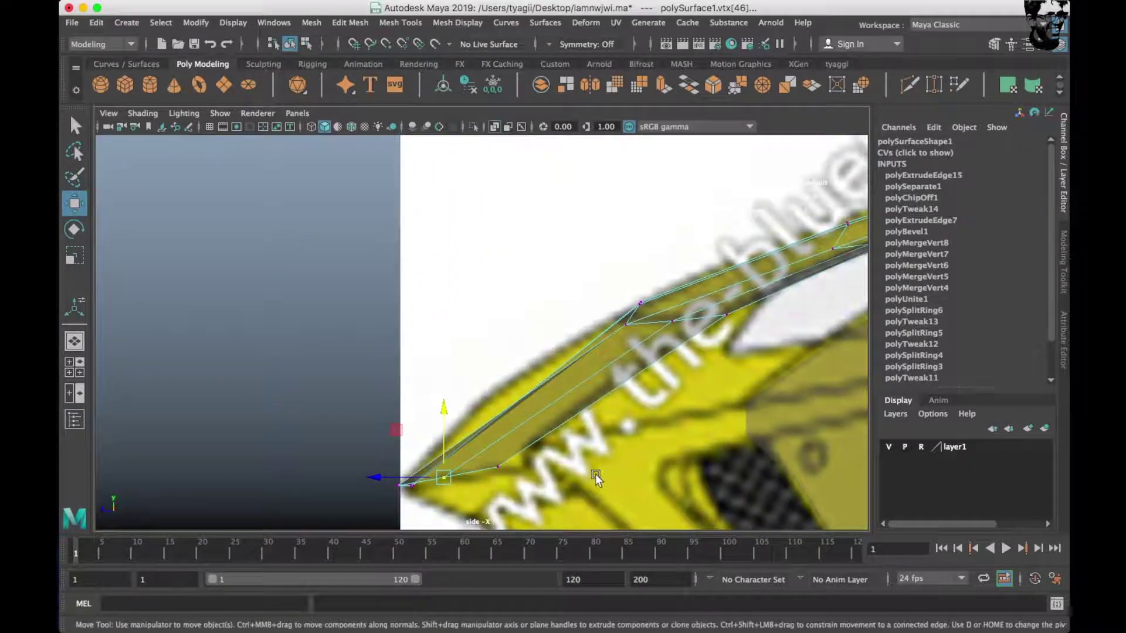
right_click_drag(568, 249, 568, 434)
right_click_drag(615, 294, 523, 311, "shift")
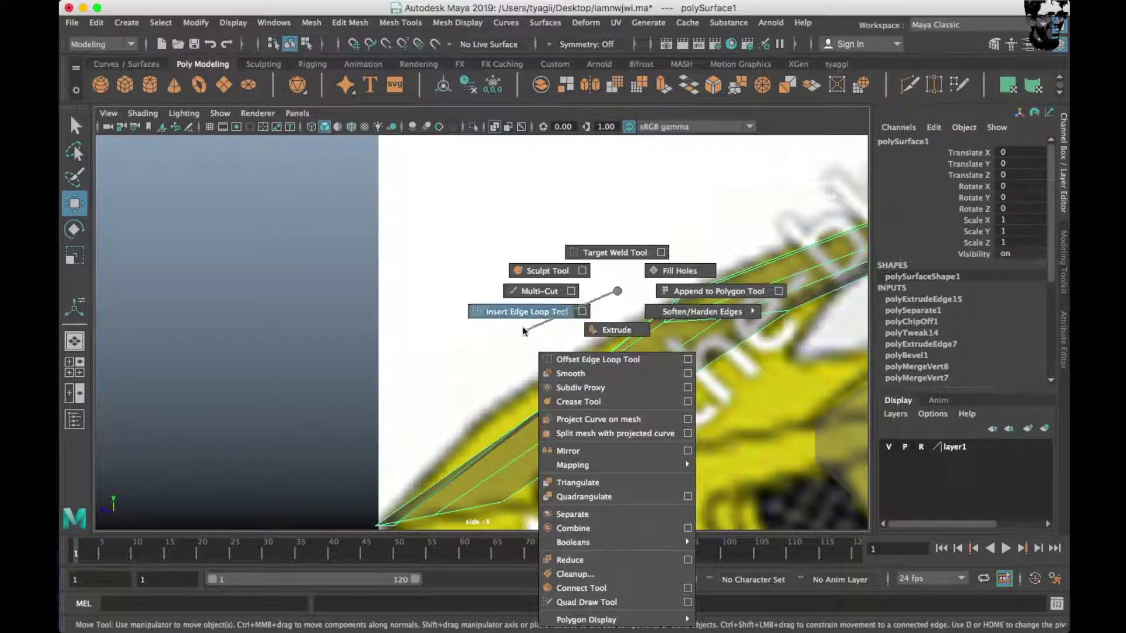
left_click(596, 402)
key("w")
left_click_drag(592, 409, 593, 396)
mouse_move(564, 397)
middle_mouse_down("alt")
mouse_move(543, 401)
mouse_move(556, 367)
middle_mouse_up("alt")
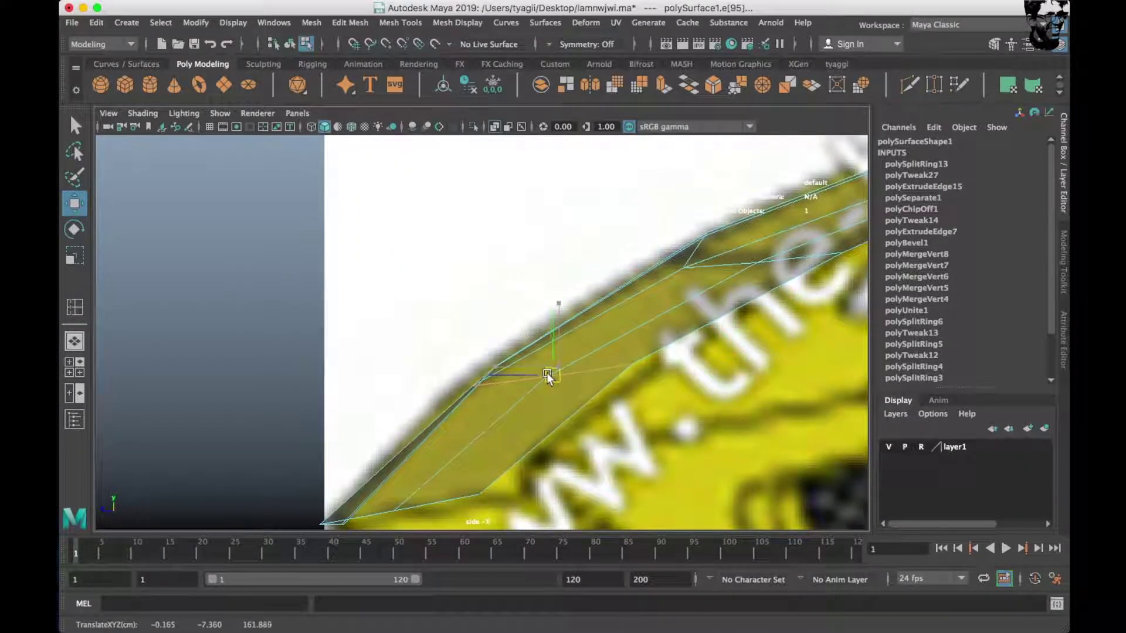
Inspect the result in perspective, selecting the hood and fender surfaces.
key("space")
key("space")
key("space")
key("space")
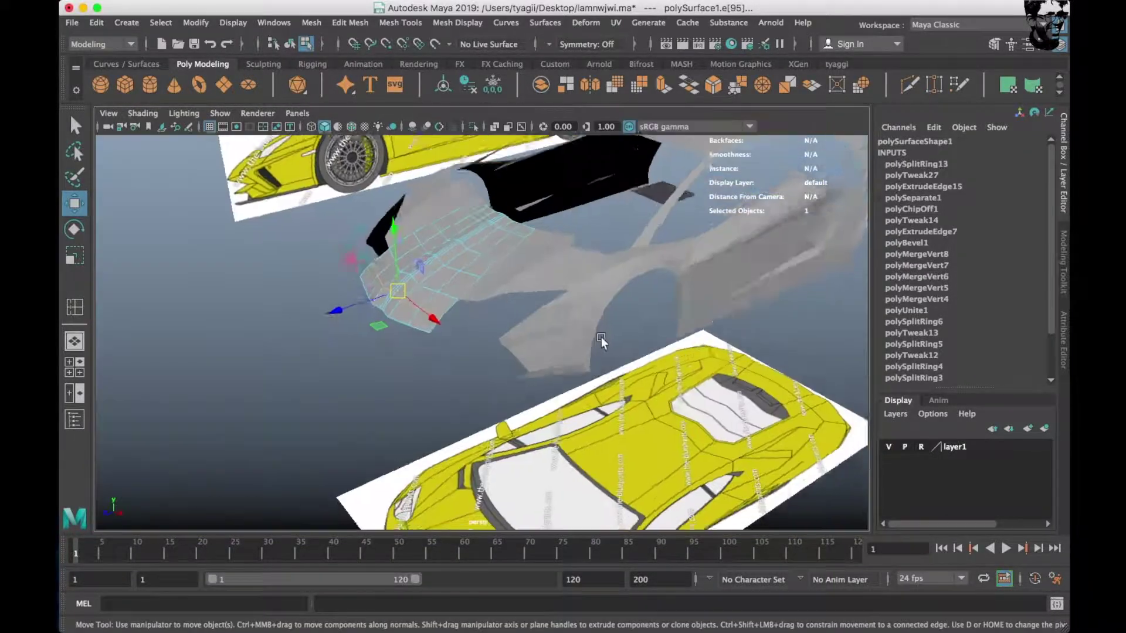
left_click_drag(601, 340, 553, 283, "alt")
key("F8")
left_click(716, 317)
mouse_move(717, 317)
left_mouse_down("alt")
mouse_move(578, 350)
mouse_move(581, 298)
mouse_move(416, 392)
mouse_move(339, 388)
left_mouse_up("alt")
left_click(582, 298)
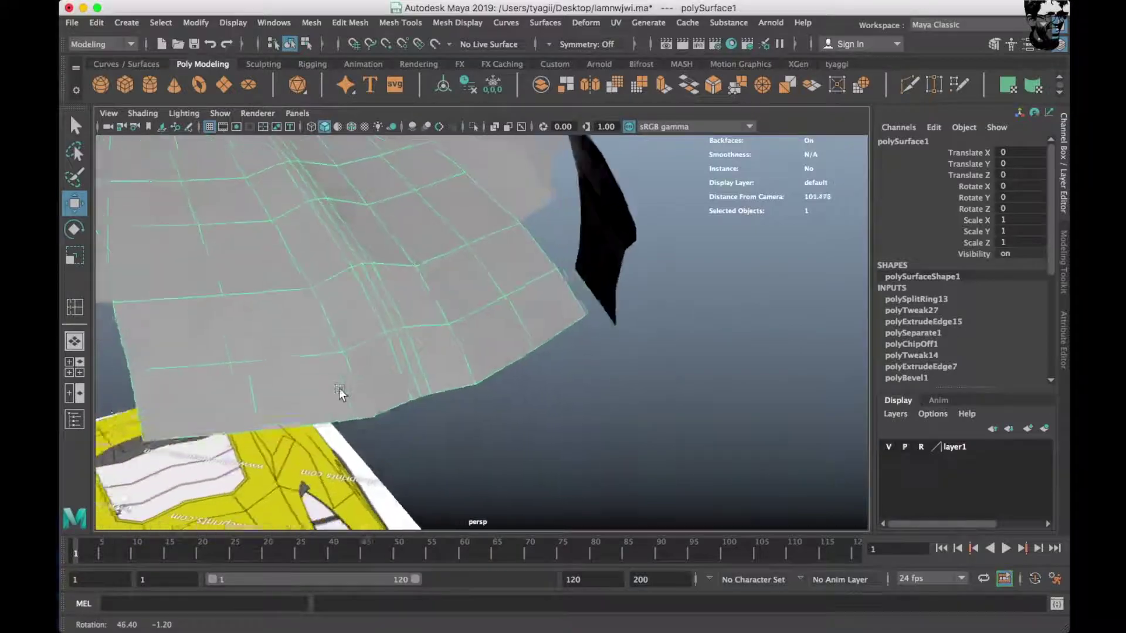
left_click(592, 222)
left_click_drag(457, 334, 411, 404)
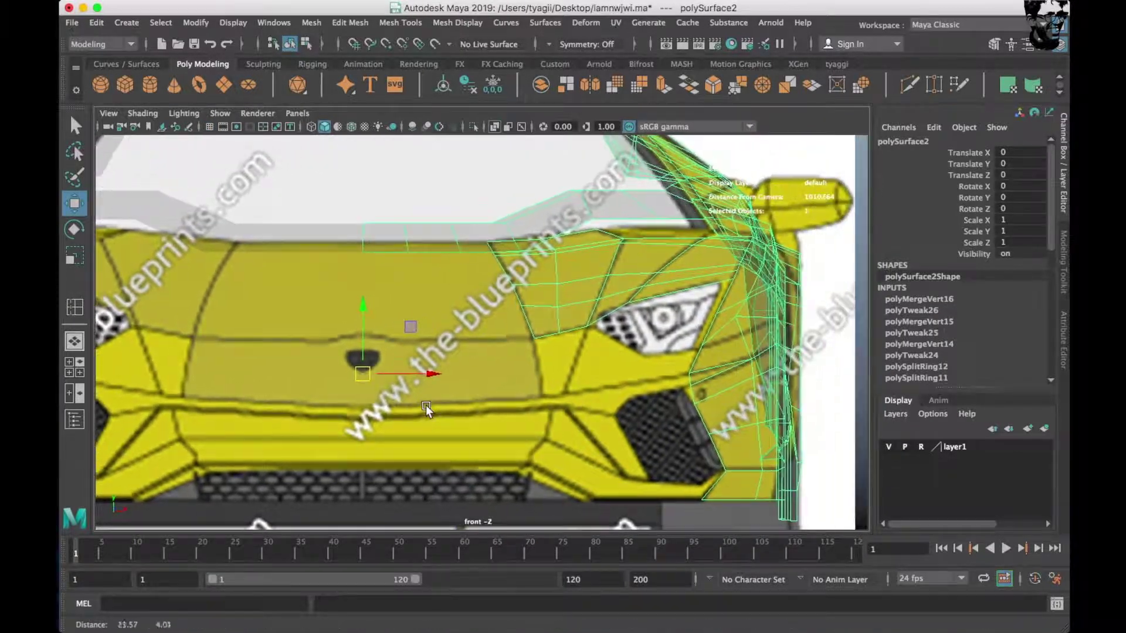
Extrude the edge below the headlight downward and pull it to follow the side profile.
scroll(426, 408, "up", 3)
scroll(433, 397, "up", 2)
right_click_drag(510, 317, 511, 302)
left_click(504, 345)
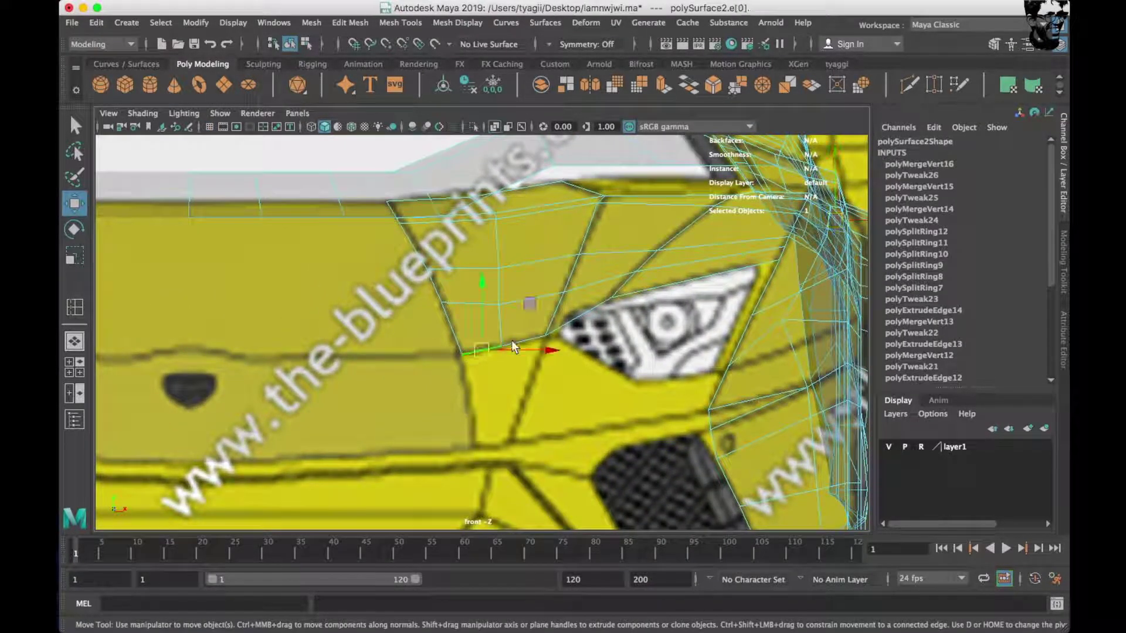
left_click_drag(507, 354, 508, 417, "shift")
scroll(515, 422, "up", 2)
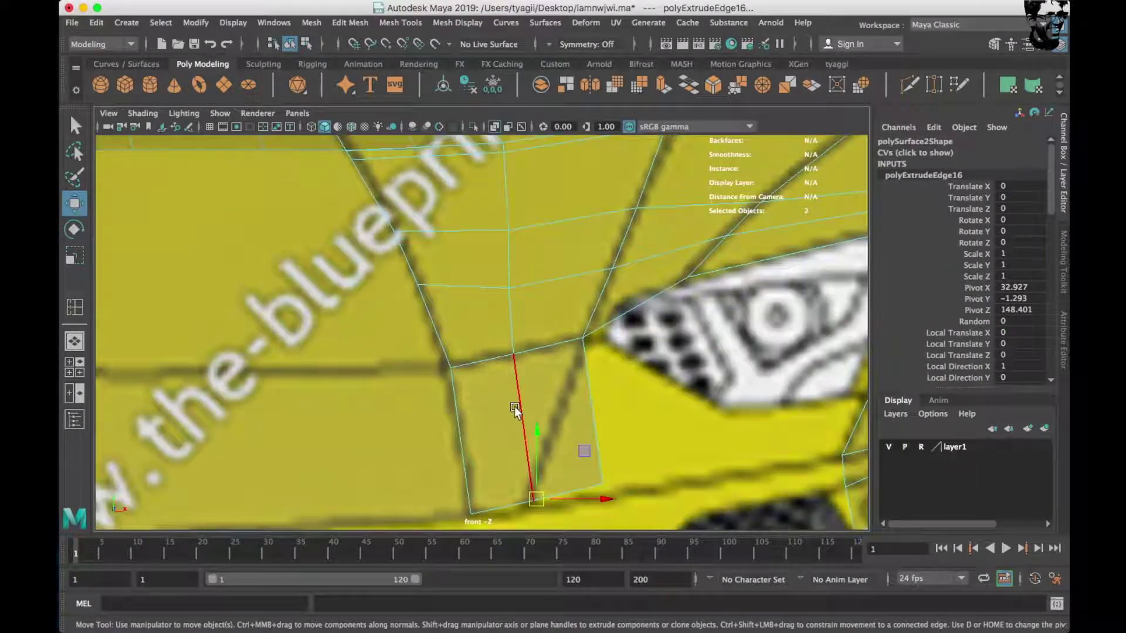
key("space")
key("space")
left_click_drag(726, 423, 559, 411)
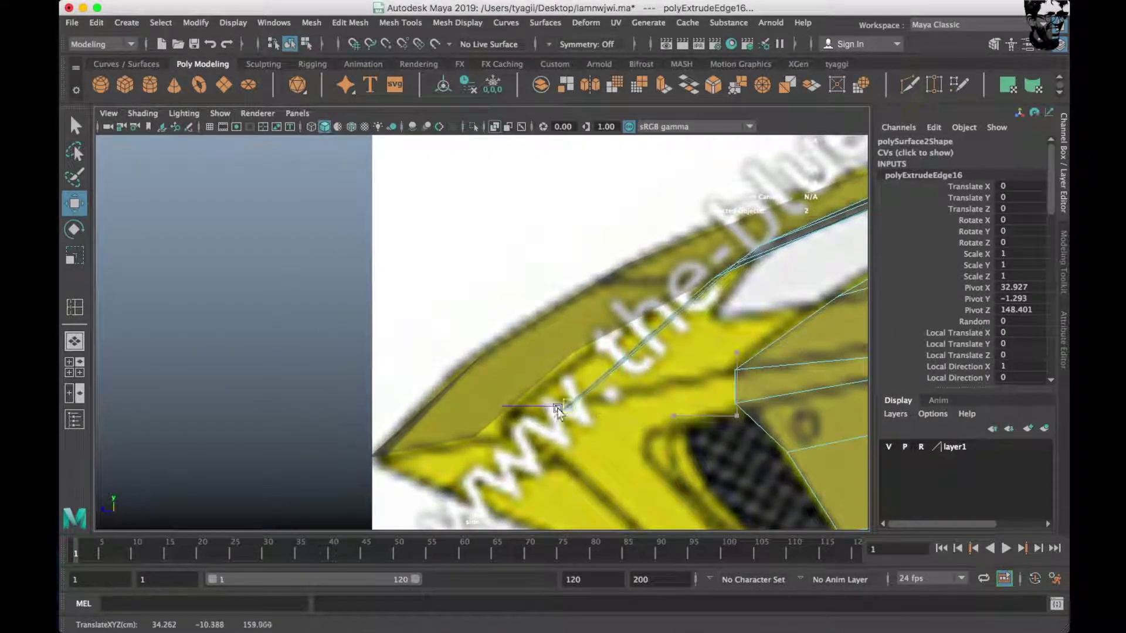
Move the new face's bottom corner vertices onto the blueprint line.
key("space")
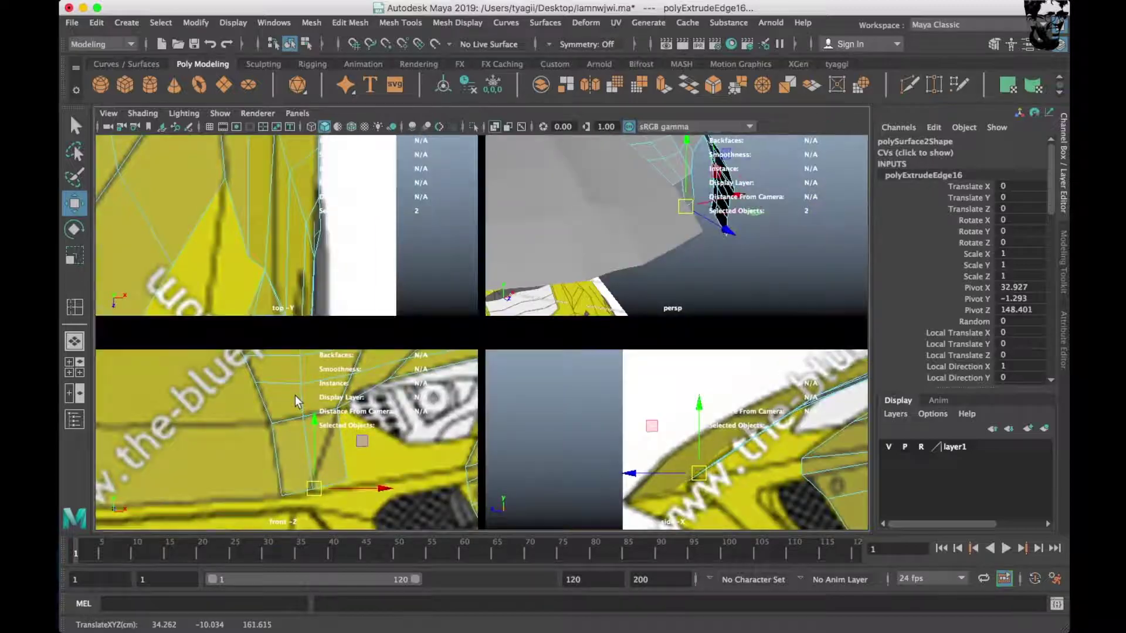
key("space")
scroll(374, 340, "up", 2)
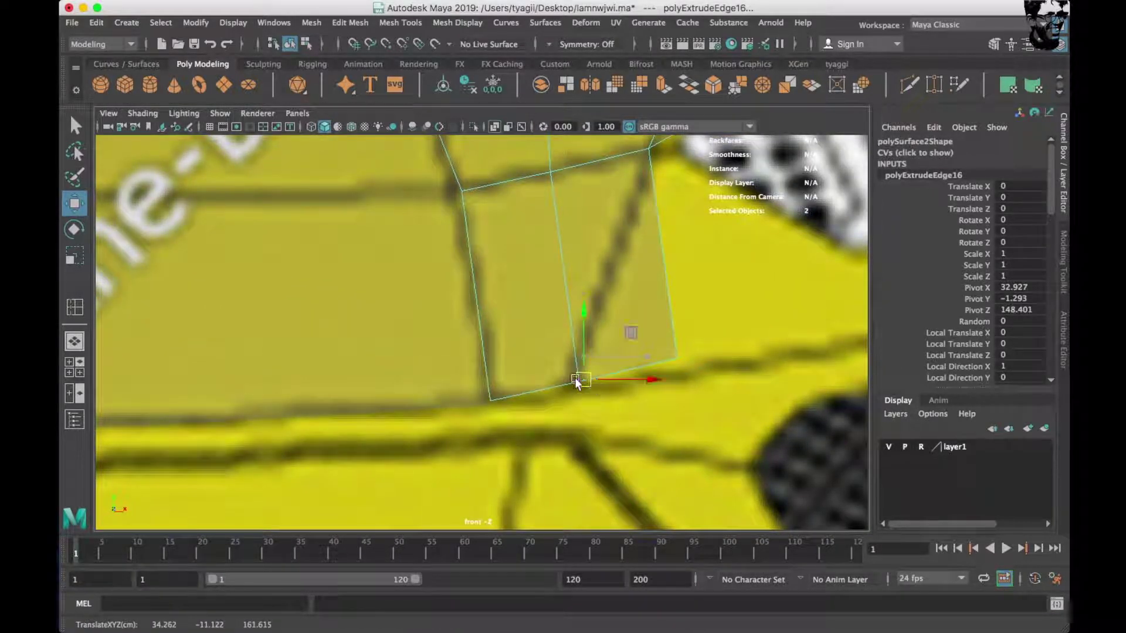
right_click_drag(533, 249, 466, 246)
left_click(556, 381)
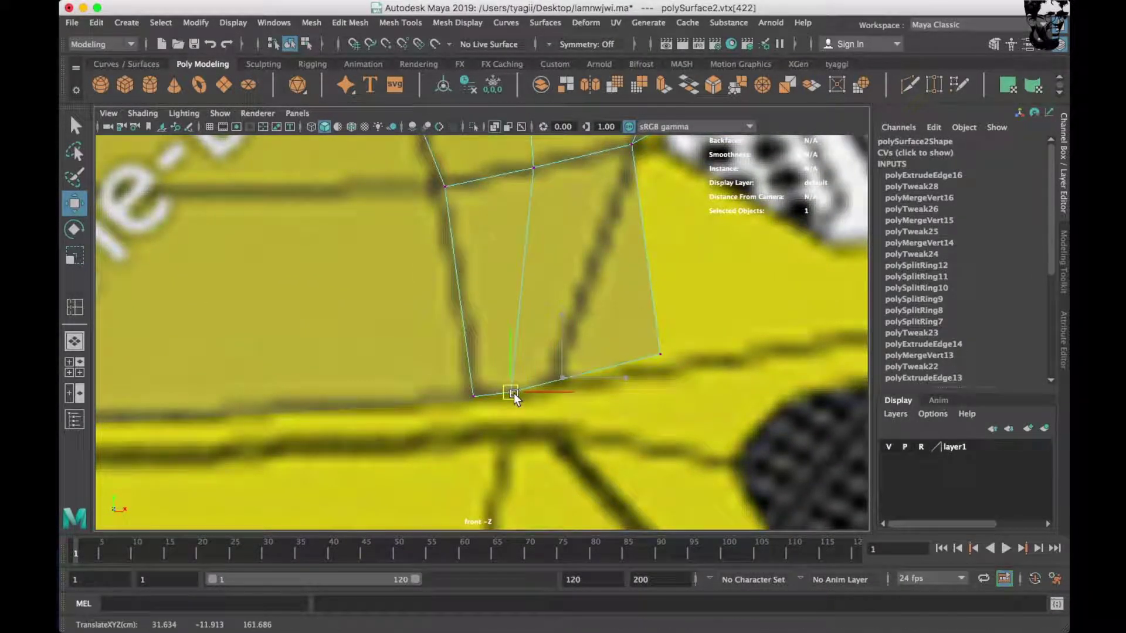
left_click_drag(634, 288, 685, 382)
middle_click_drag(684, 383, 617, 384)
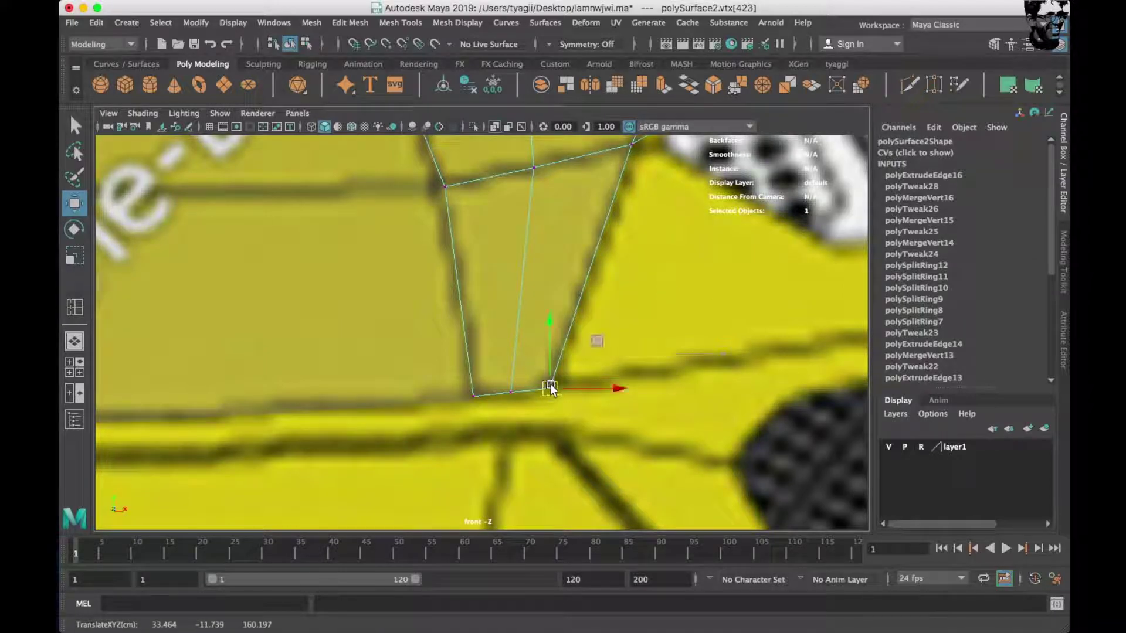
mouse_move(551, 389)
left_mouse_down("alt")
mouse_move(512, 317)
mouse_move(434, 322)
mouse_move(619, 363)
left_mouse_up("alt")
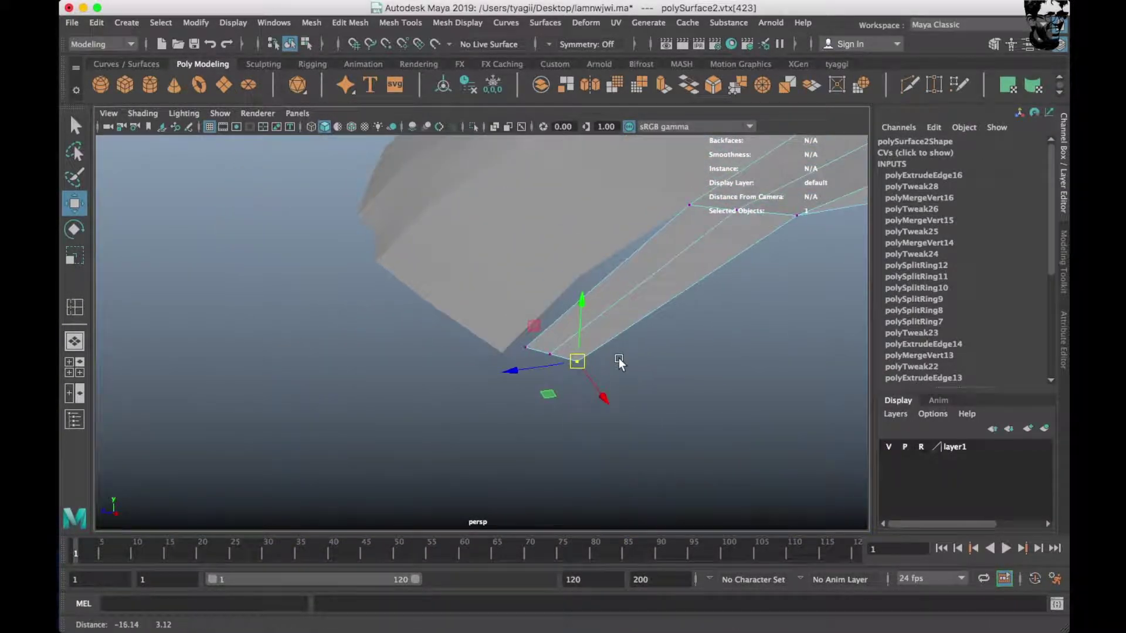
Select the fender strip's bottom edge and inspect it in the side and perspective views.
left_click(540, 361)
mouse_move(540, 360)
left_mouse_down("alt")
mouse_move(647, 301)
mouse_move(651, 270)
left_mouse_up("alt")
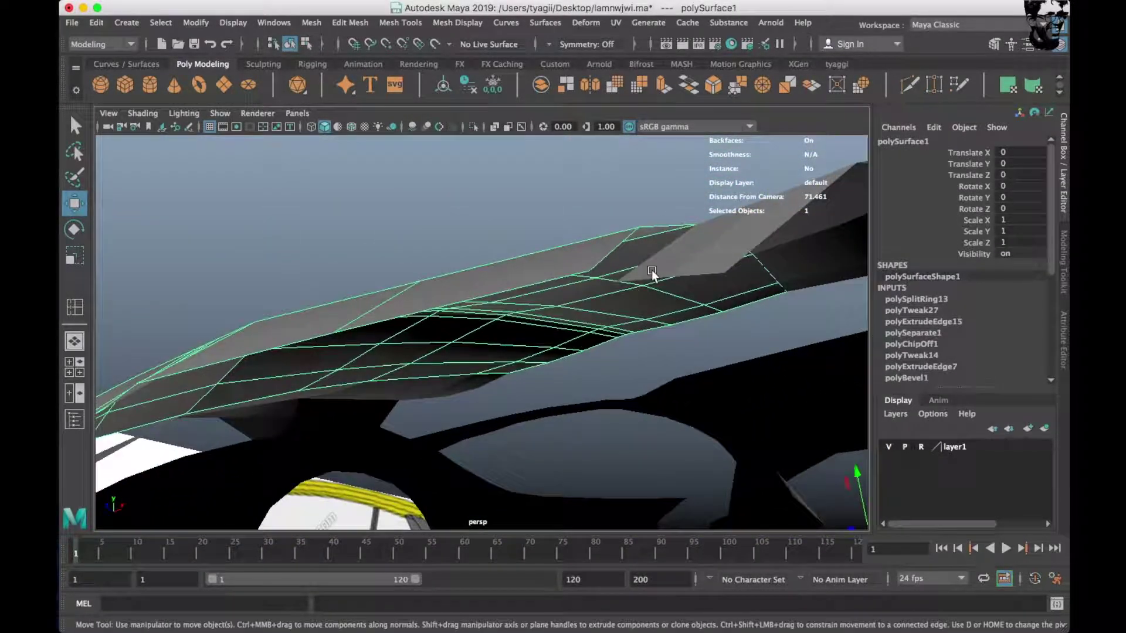
right_click_drag(651, 269, 661, 184)
left_click(663, 268)
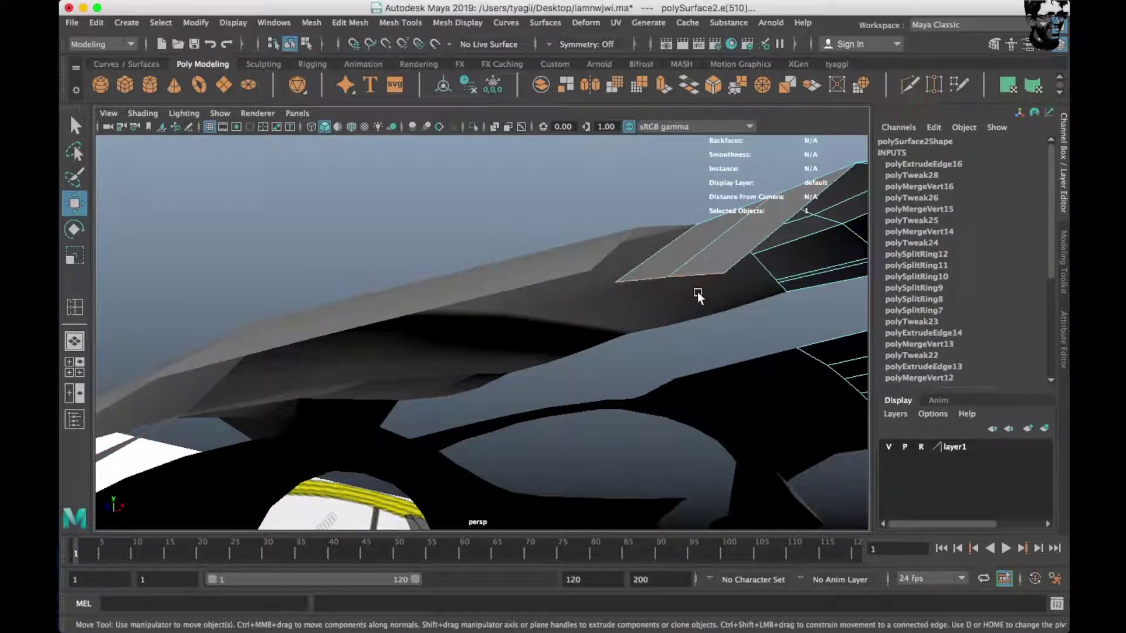
scroll(693, 295, "down", 3)
left_click(587, 303)
key("space")
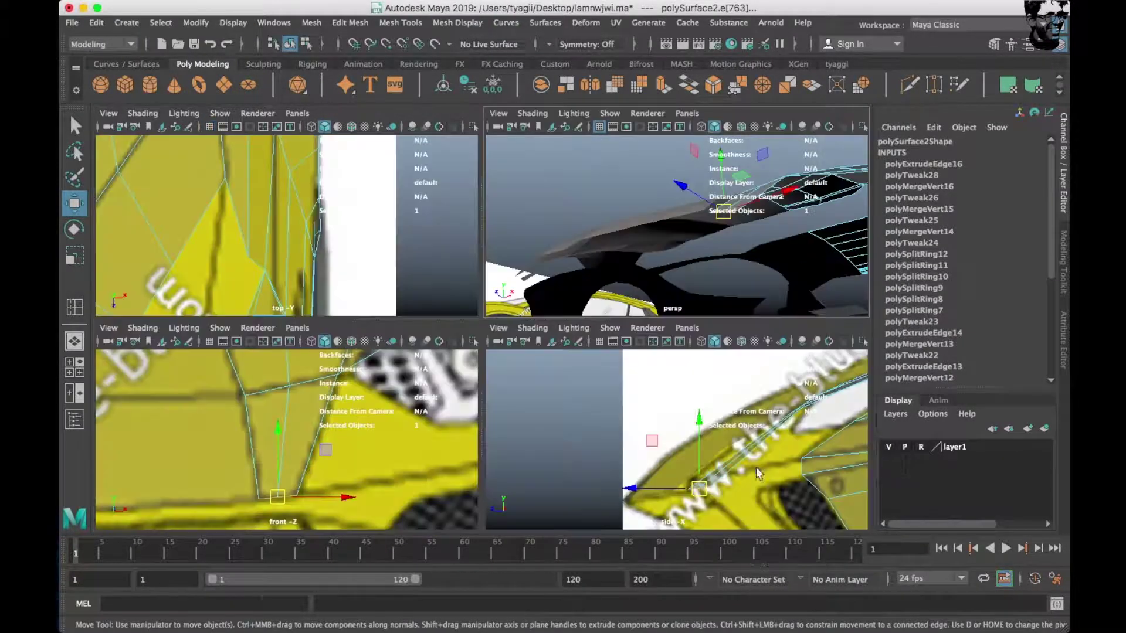
key("space")
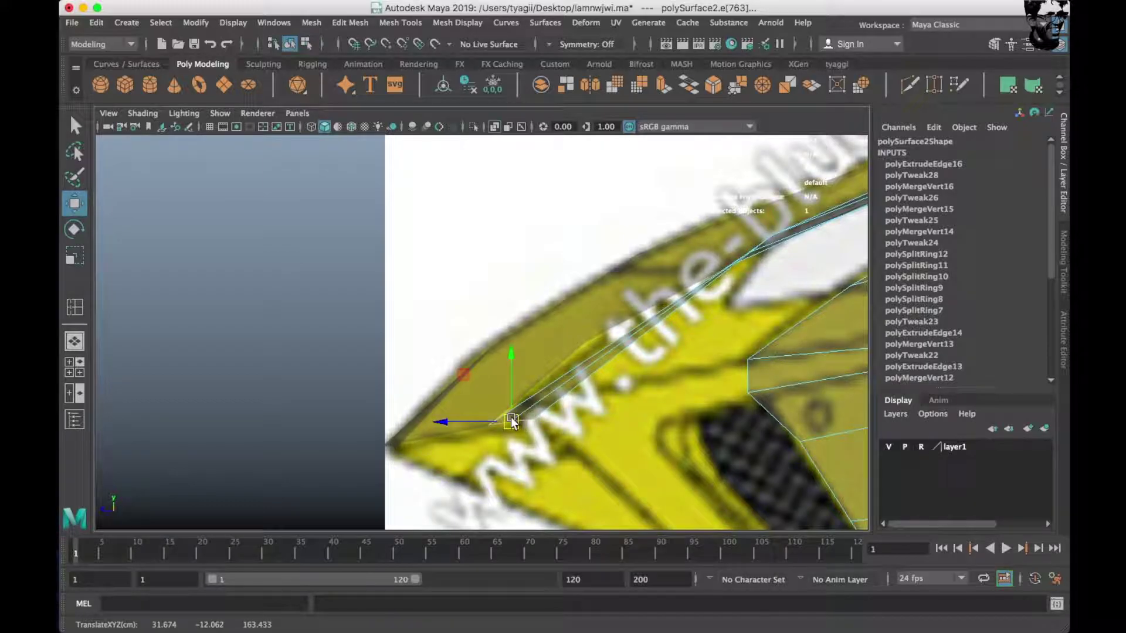
key("space")
key("space")
left_click_drag(683, 387, 604, 314, "alt")
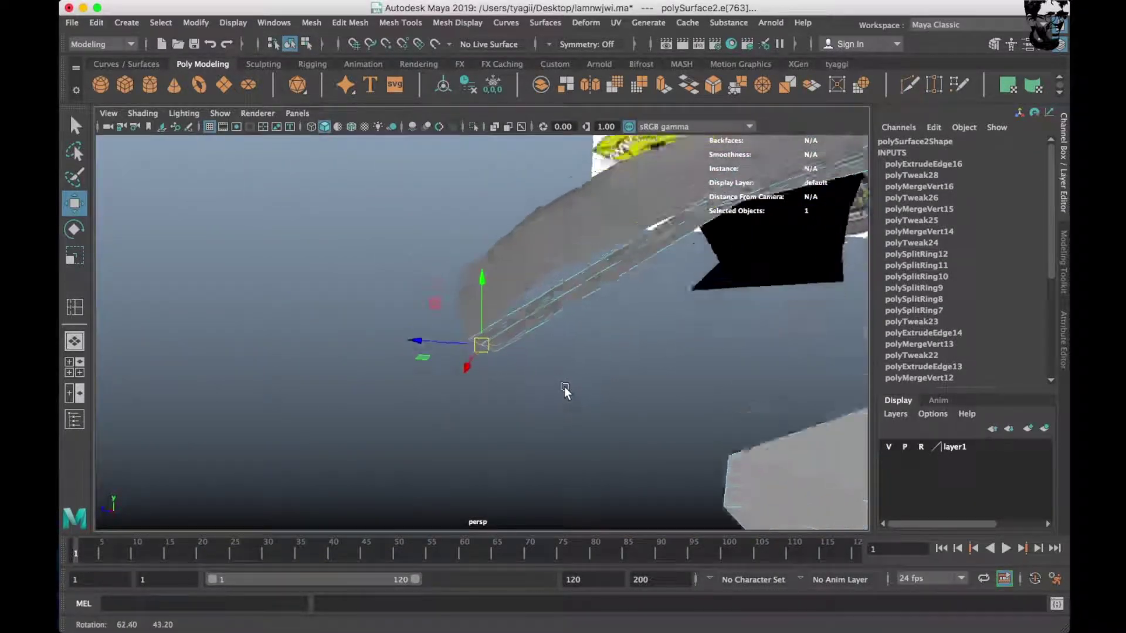
Insert an edge loop across the new strip and slide its vertex to match the side profile.
right_click_drag(662, 273, 627, 294, "shift")
left_click(614, 287)
left_click_drag(607, 287, 594, 277, "alt")
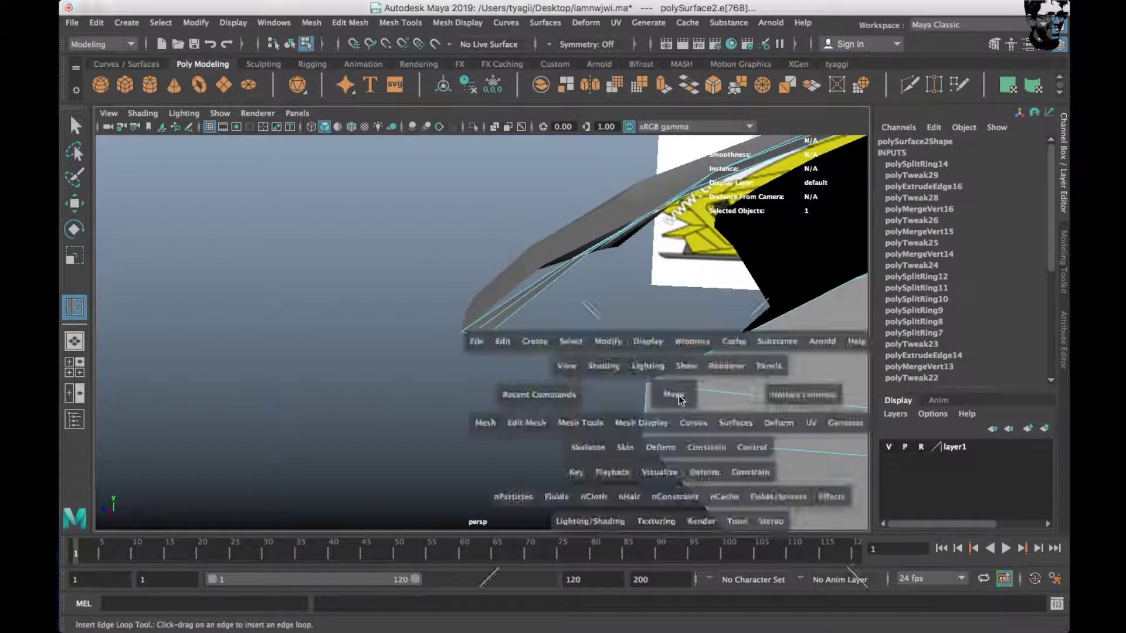
left_click_drag(673, 387, 675, 441)
key("w")
left_click_drag(624, 380, 583, 392)
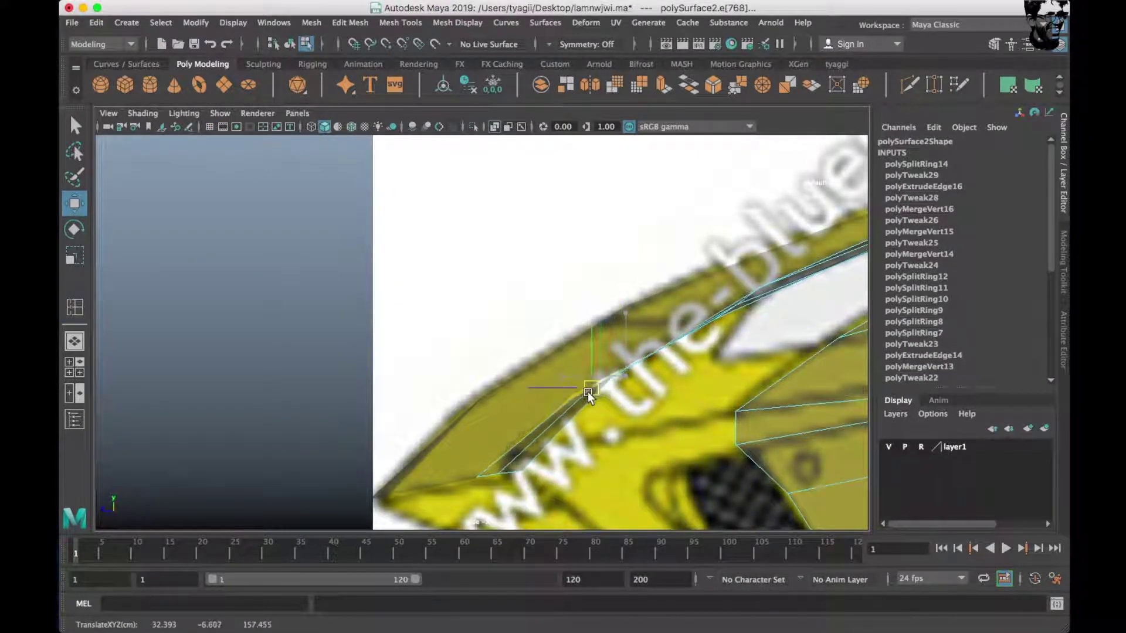
left_click_drag(311, 504, 352, 457)
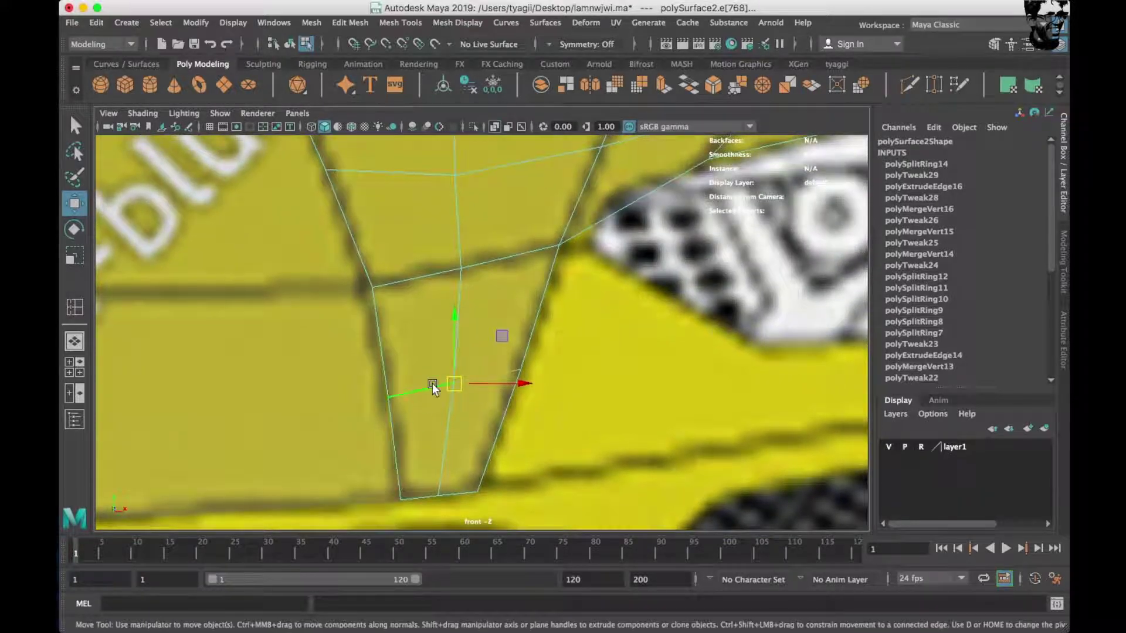
Zoom out to review the whole car against the reference, then return to the front view.
right_click_drag(439, 288, 526, 326)
mouse_move(525, 326)
left_mouse_down("alt")
mouse_move(641, 326)
mouse_move(525, 434)
mouse_move(432, 334)
left_mouse_up("alt")
right_click_drag(432, 334, 507, 374, "alt")
key("space")
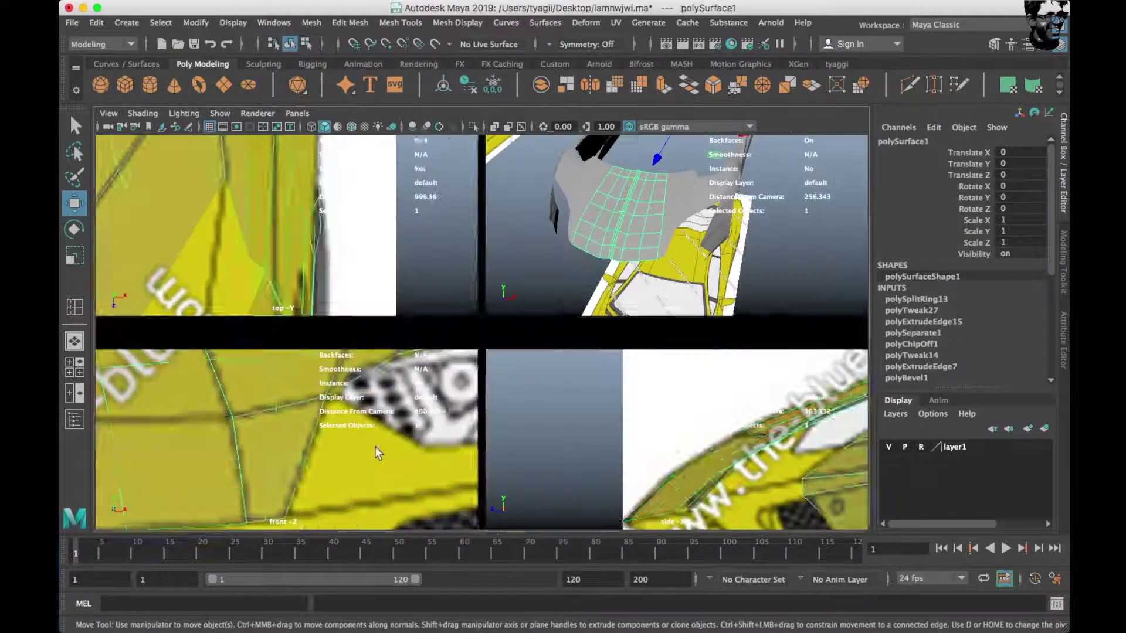
key("space")
scroll(487, 365, "down", 3)
Extrude the strip's outer edge toward the headlight corner, following the side profile.
right_click_drag(441, 250, 469, 193)
left_click(454, 398)
left_click_drag(455, 379, 614, 420, "shift")
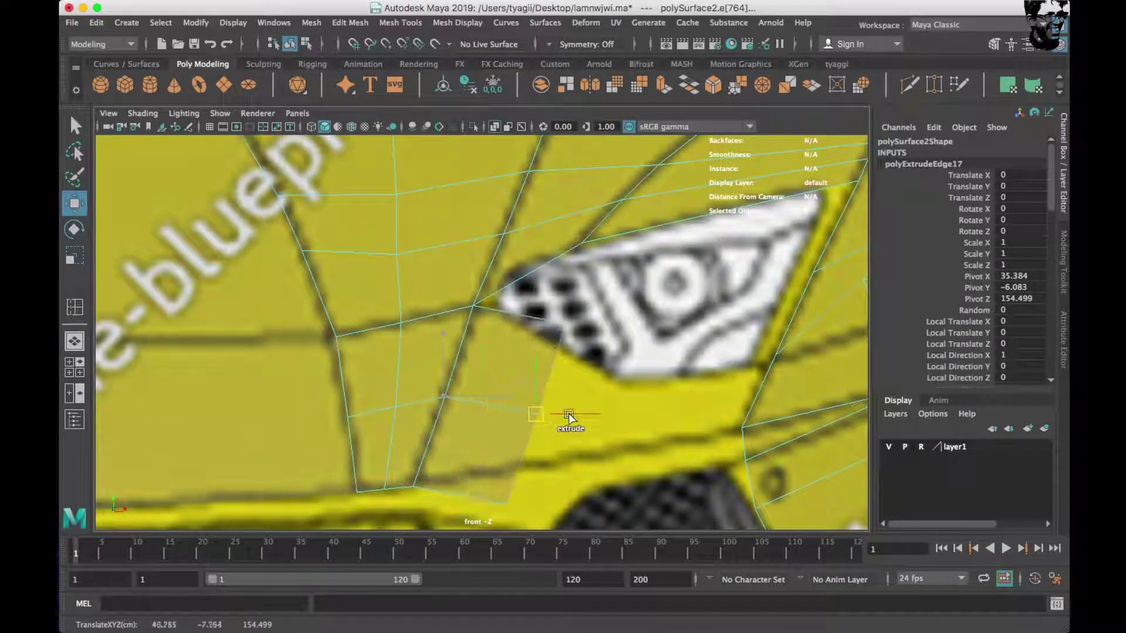
scroll(547, 388, "up", 2)
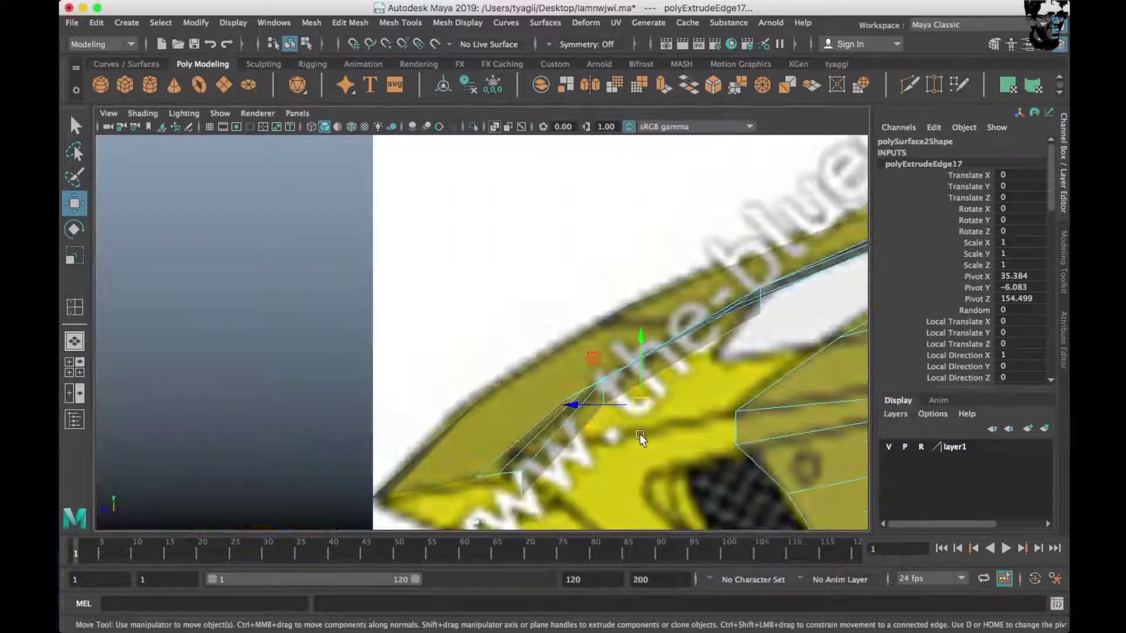
left_click_drag(639, 434, 663, 421)
Move the new face's corner vertex onto the headlight's lower corner.
right_click_drag(741, 337, 758, 314)
left_click(785, 327)
left_click_drag(785, 327, 707, 358)
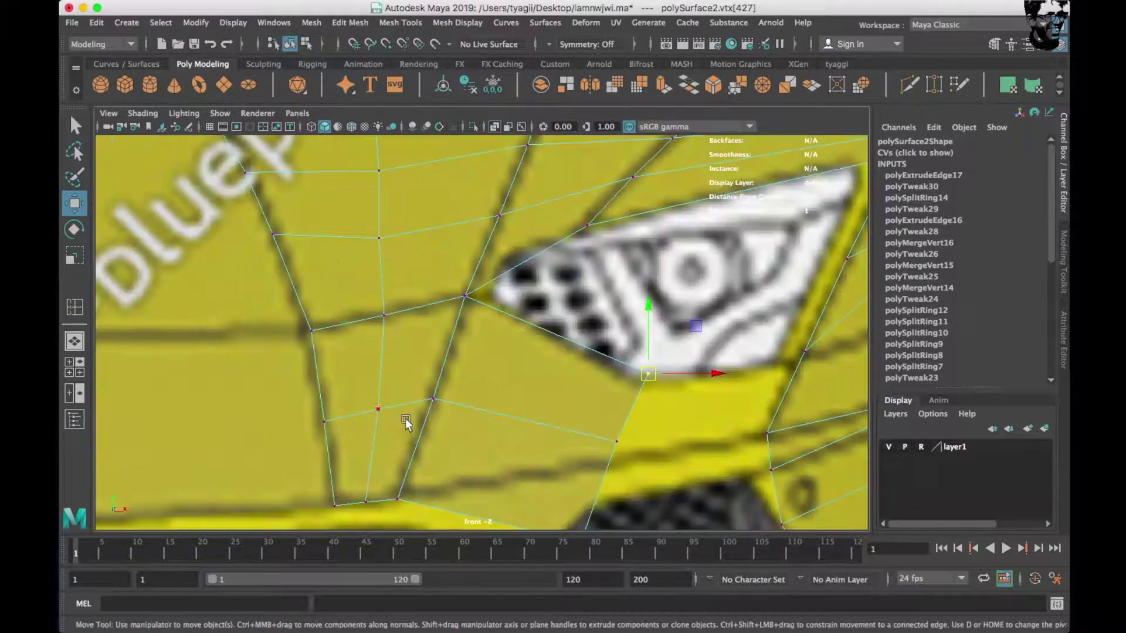
middle_click_drag(648, 317, 639, 363, "alt")
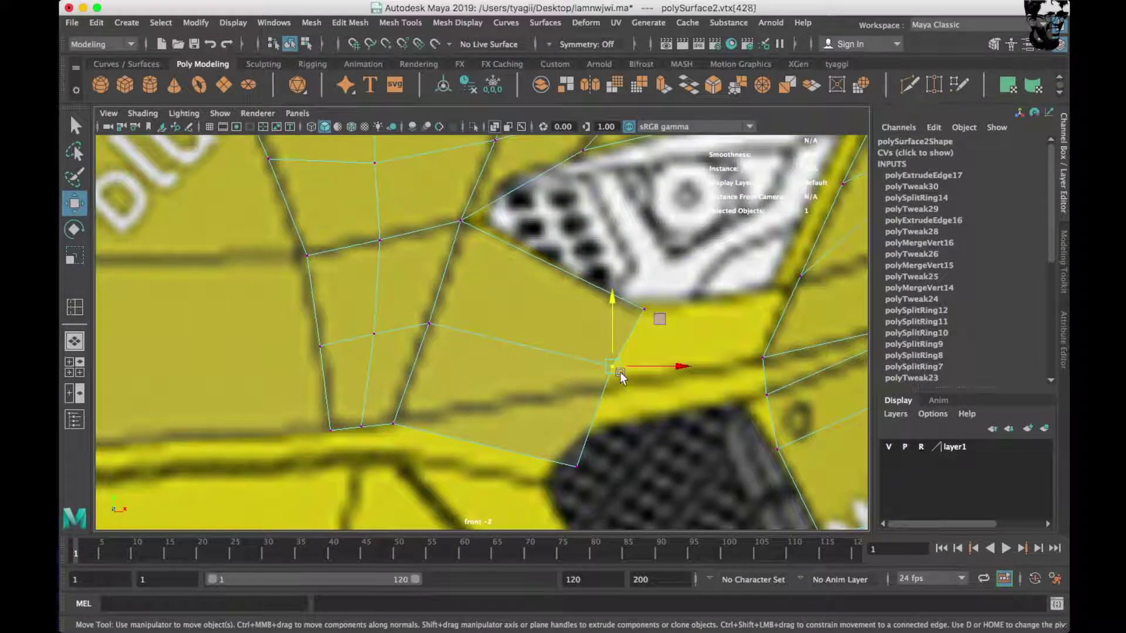
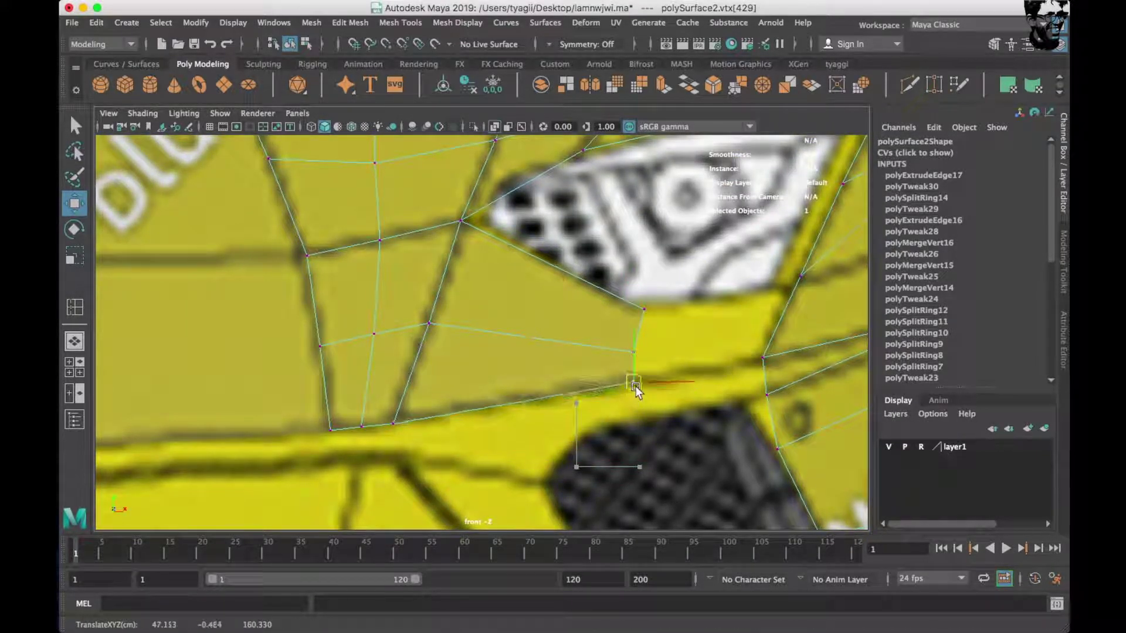
Fit the neighbouring headlight-outline vertex to the blueprint in the front view.
scroll(683, 455, "down", 5)
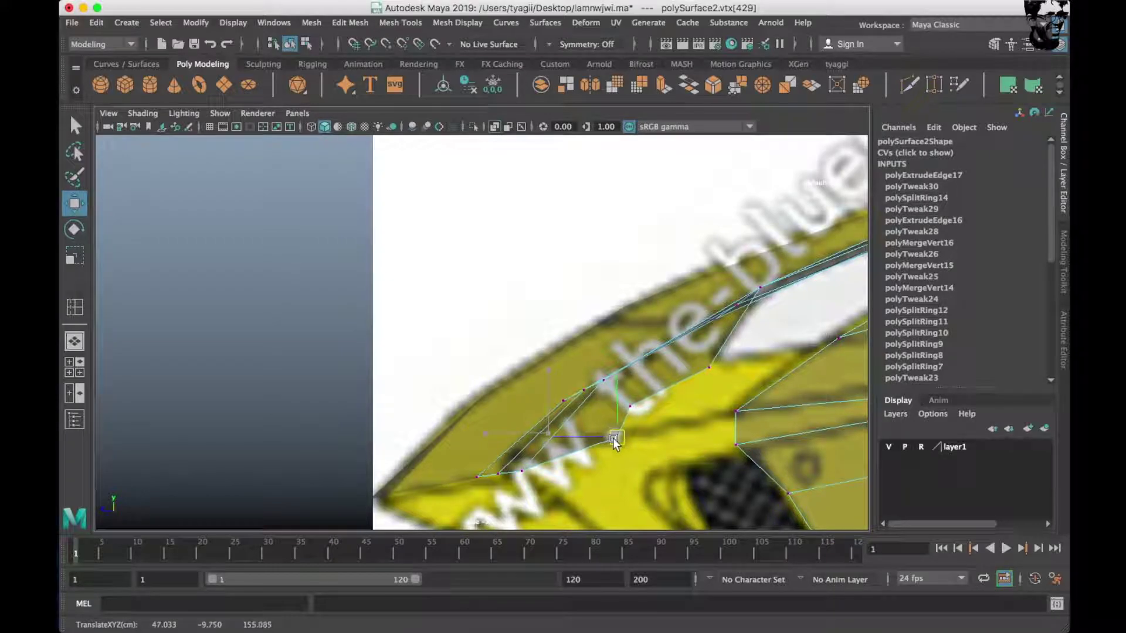
left_click(603, 379)
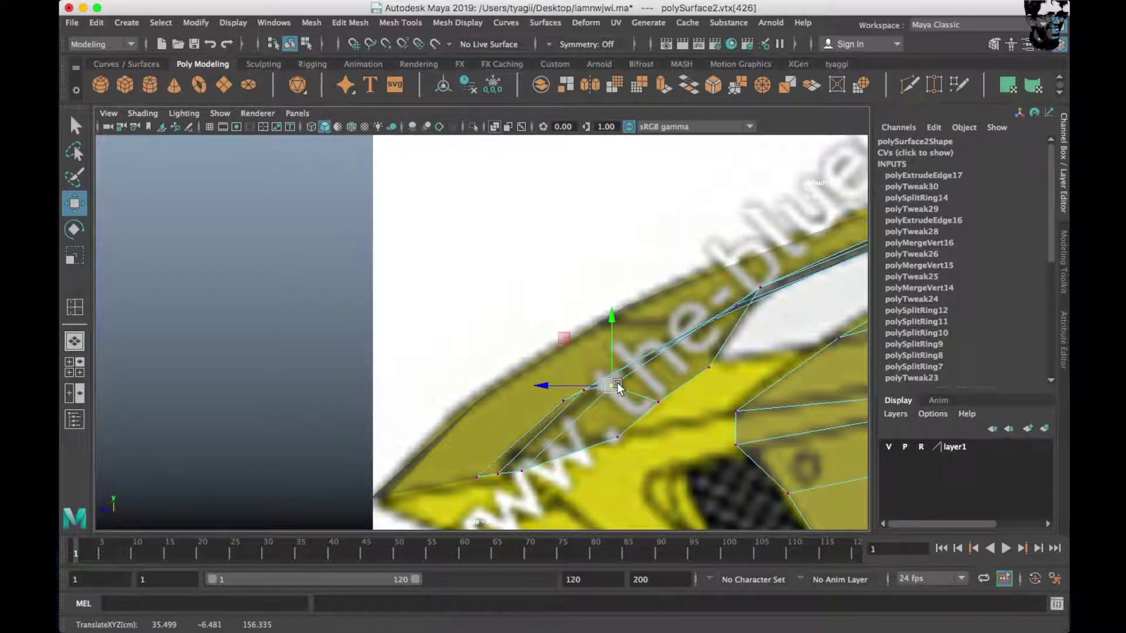
key("space")
key("space")
middle_click_drag(415, 460, 380, 449, "alt")
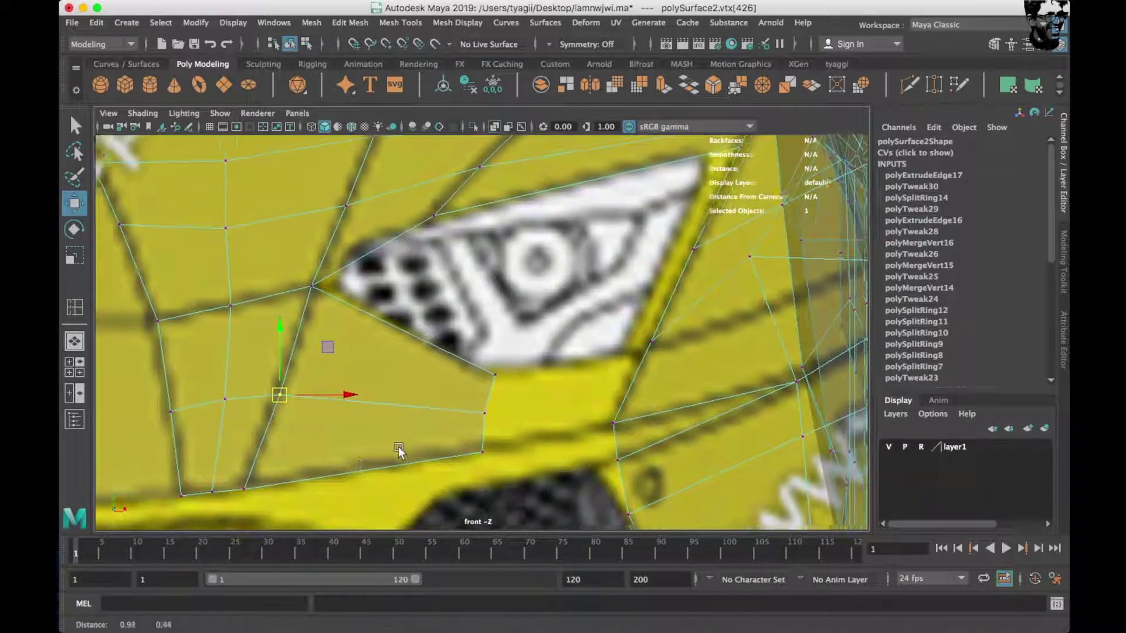
scroll(380, 449, "down", 2)
scroll(380, 449, "down", 2)
right_click_drag(389, 252, 465, 227)
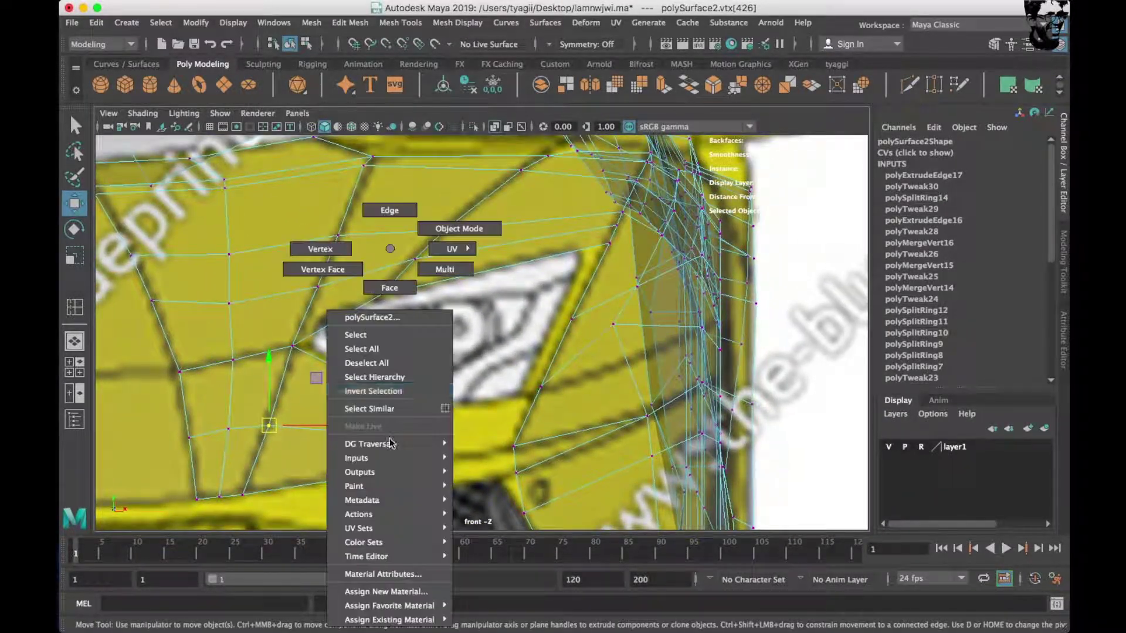
key("space")
key("space")
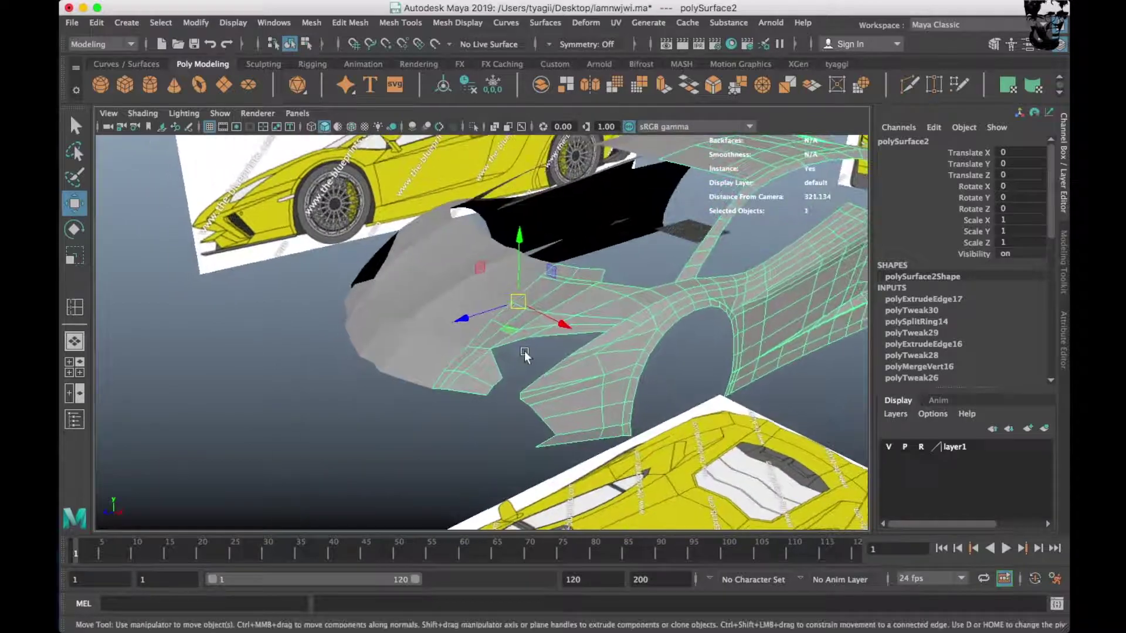
scroll(512, 338, "up", 3)
left_click_drag(512, 338, 486, 248, "alt")
Bridge two pairs of open border edges to close the body gaps.
right_click_drag(485, 249, 487, 210)
left_click(576, 494, "shift")
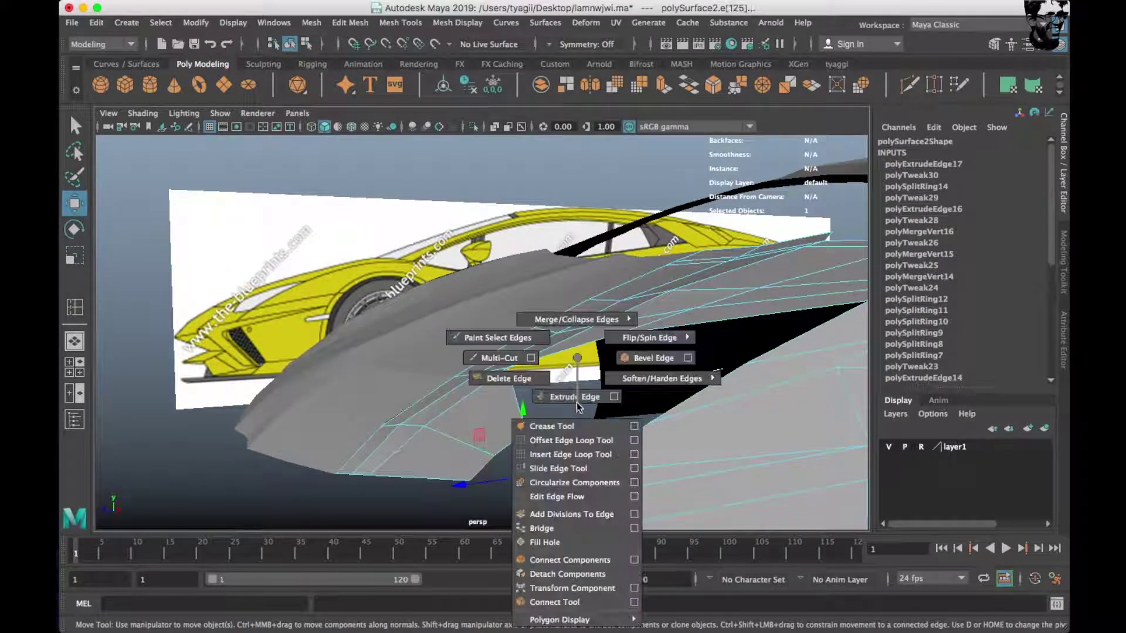
right_click_drag(576, 402, 545, 513, "shift")
left_click(603, 455)
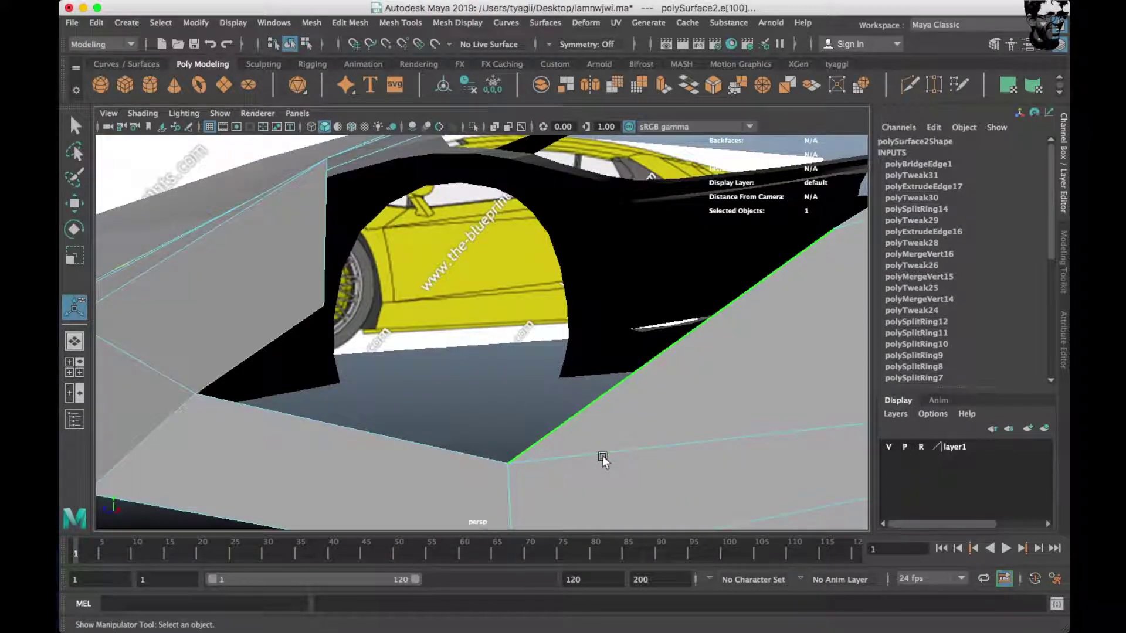
right_click_drag(603, 455, 575, 527, "shift")
mouse_move(604, 446)
left_mouse_down("alt")
mouse_move(586, 399)
mouse_move(408, 368)
left_mouse_up("alt")
Clear the selection, inspect the new bridges, and reselect the grey car body.
key("q")
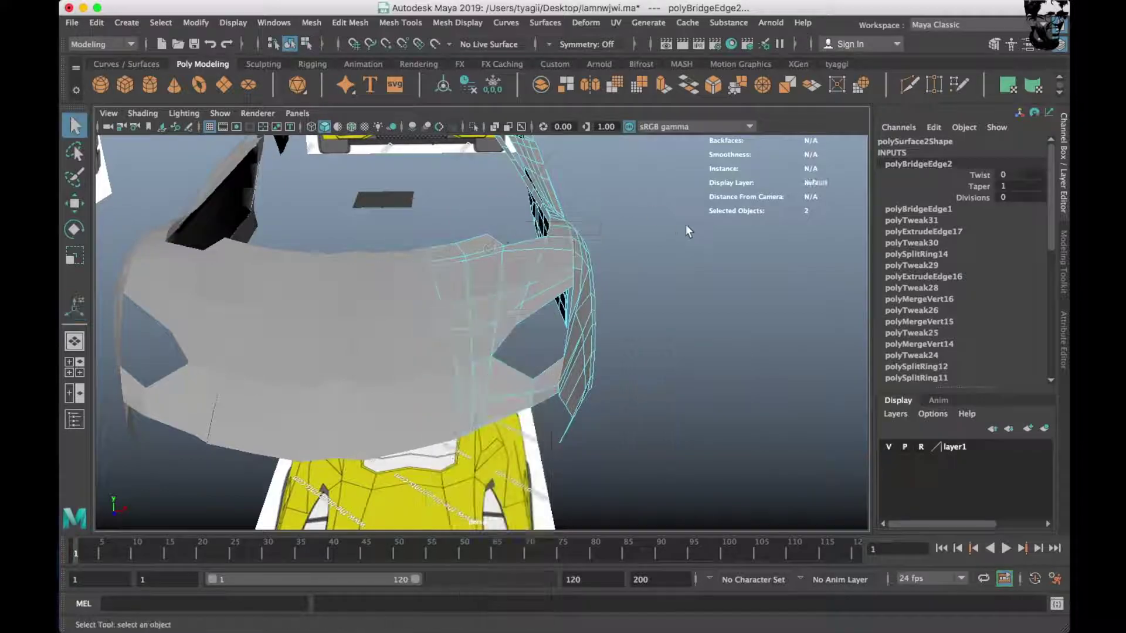
left_click(684, 224)
scroll(514, 344, "down", 3)
right_click_drag(496, 252, 614, 153)
scroll(613, 235, "down", 3)
left_click_drag(613, 234, 571, 322, "alt")
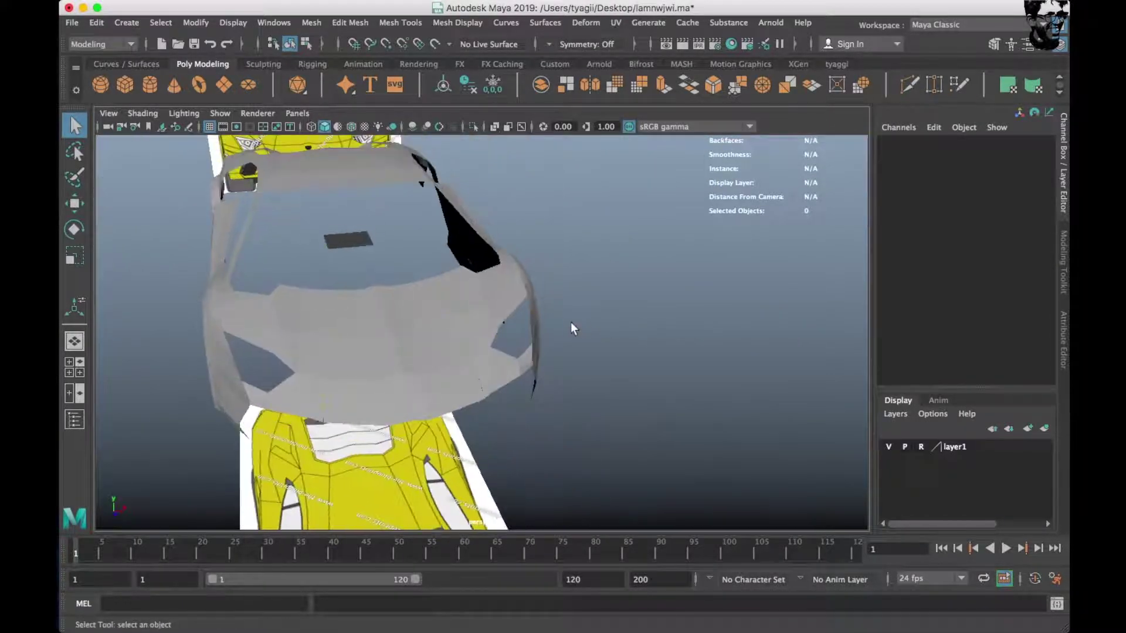
scroll(540, 306, "up", 5)
left_click(539, 309)
scroll(516, 365, "down", 2)
left_click_drag(516, 366, 478, 360, "alt")
left_click(775, 262)
left_click_drag(775, 263, 479, 346, "alt")
scroll(480, 347, "up", 5)
left_click(531, 340)
right_click_drag(535, 246, 473, 241)
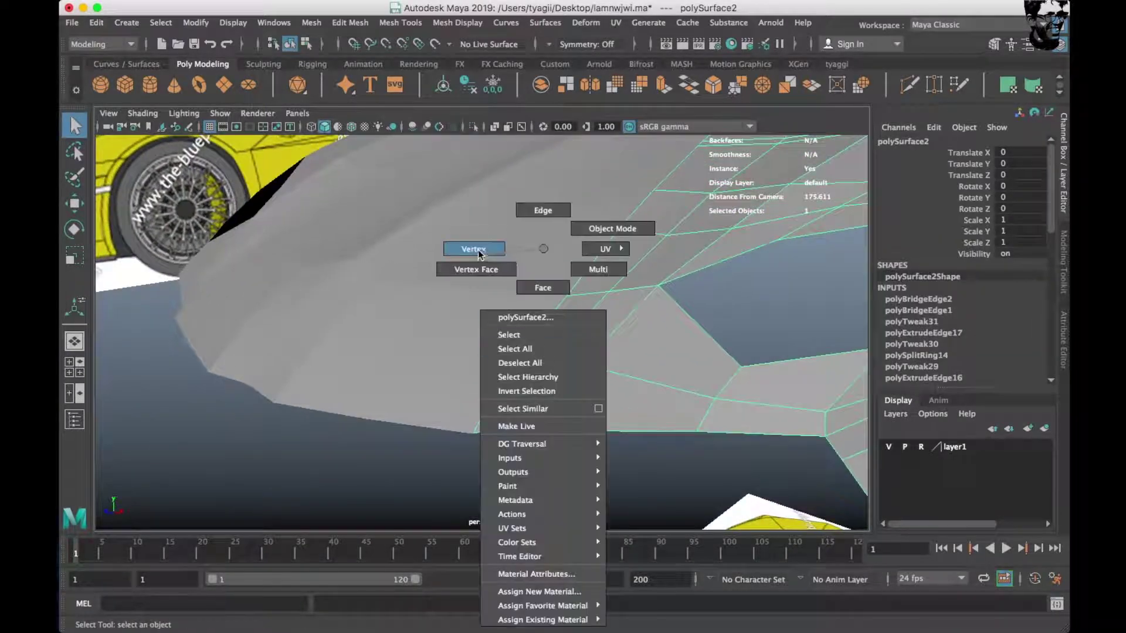
left_click(473, 434)
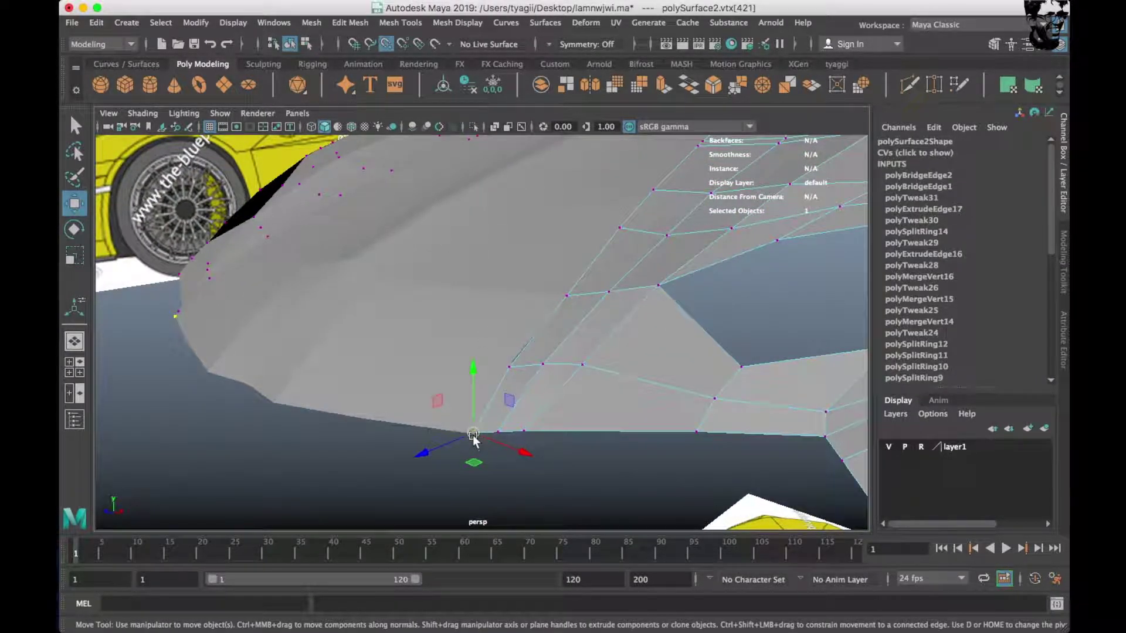
left_click(512, 374)
left_click(566, 301)
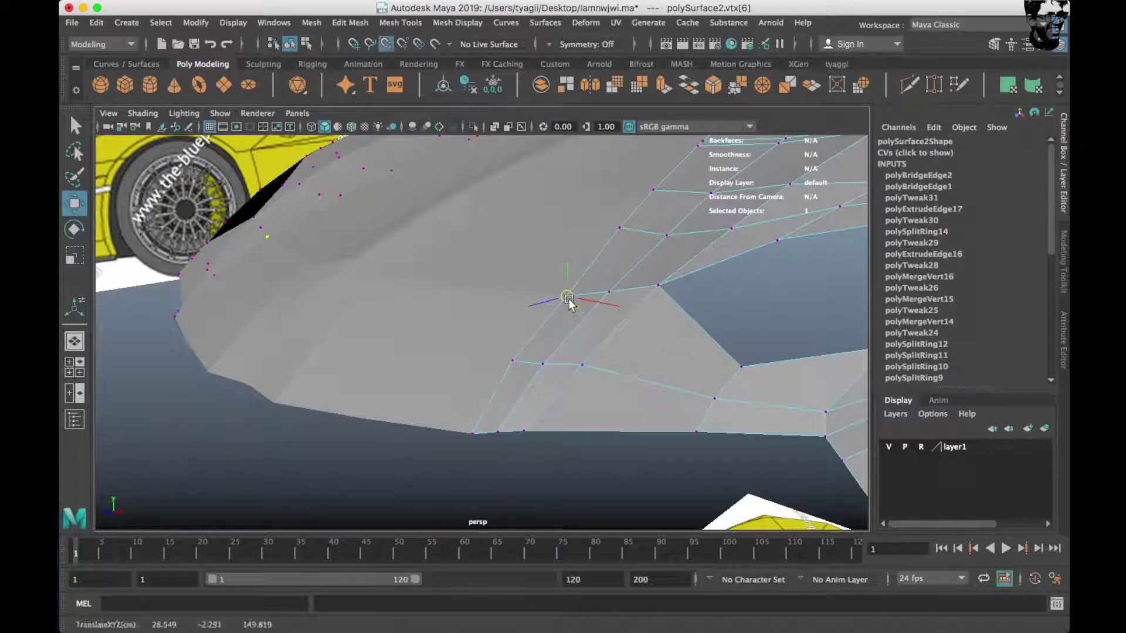
left_click(563, 432)
scroll(508, 396, "down", 5)
right_click_drag(522, 248, 463, 350)
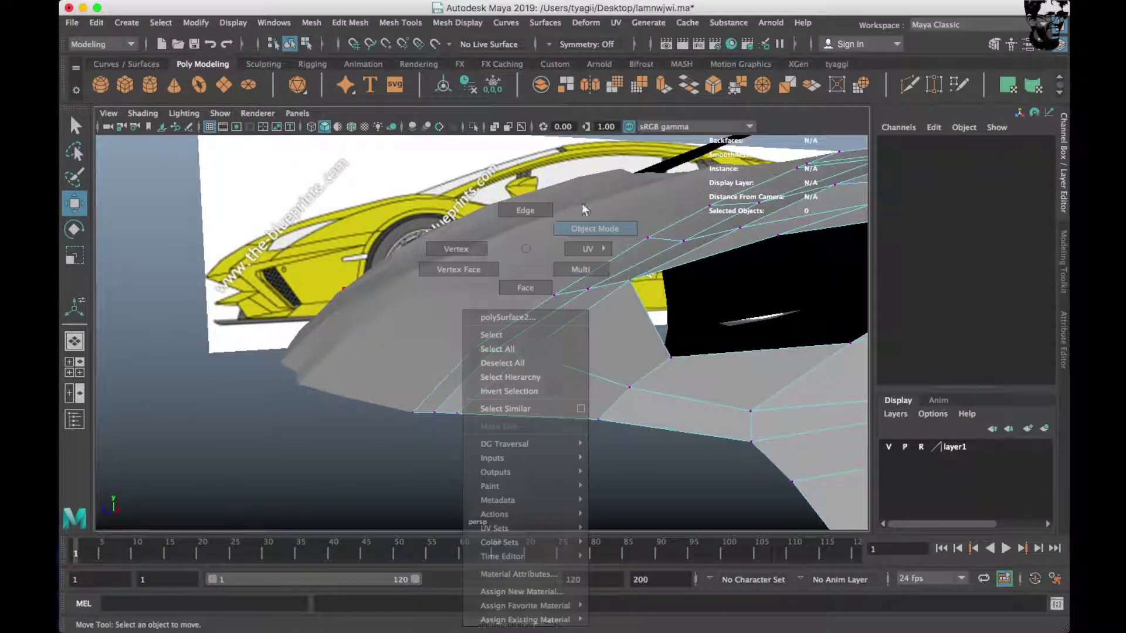
mouse_move(464, 349)
left_mouse_down("alt")
mouse_move(596, 389)
mouse_move(410, 410)
left_mouse_up("alt")
key("space")
key("space")
left_click(440, 405)
scroll(586, 410, "down", 3)
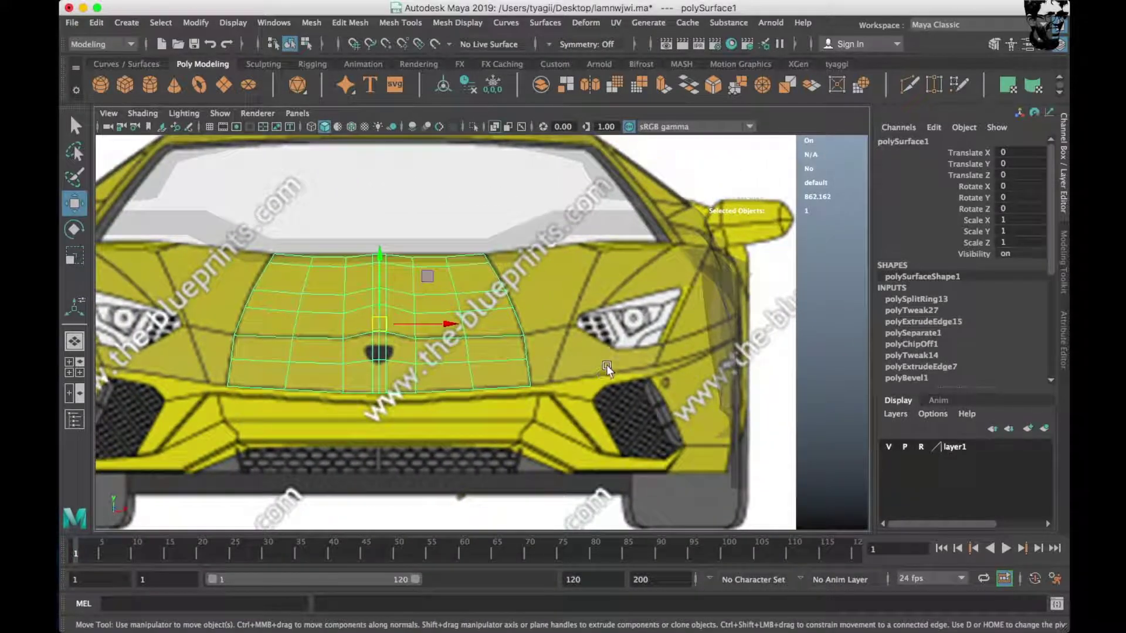
left_click(606, 364)
scroll(536, 399, "up", 2)
scroll(536, 399, "up", 3)
scroll(540, 358, "up", 2)
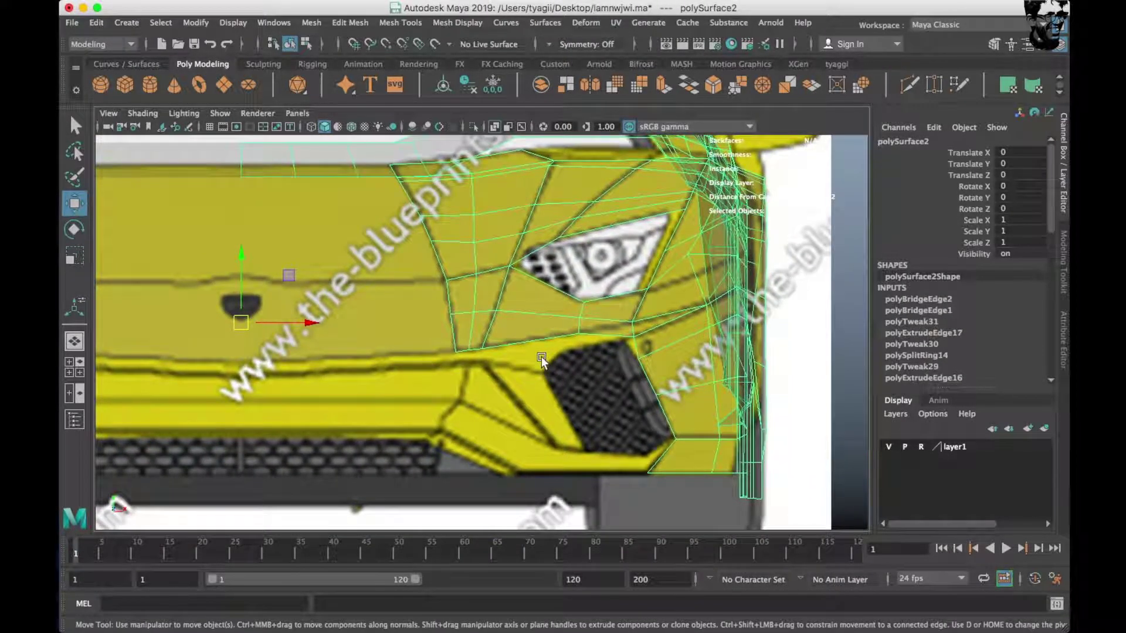
mouse_move(287, 370)
middle_mouse_down("alt")
mouse_move(516, 371)
mouse_move(430, 332)
mouse_move(737, 281)
middle_mouse_up("alt")
scroll(747, 356, "up", 3)
key("space")
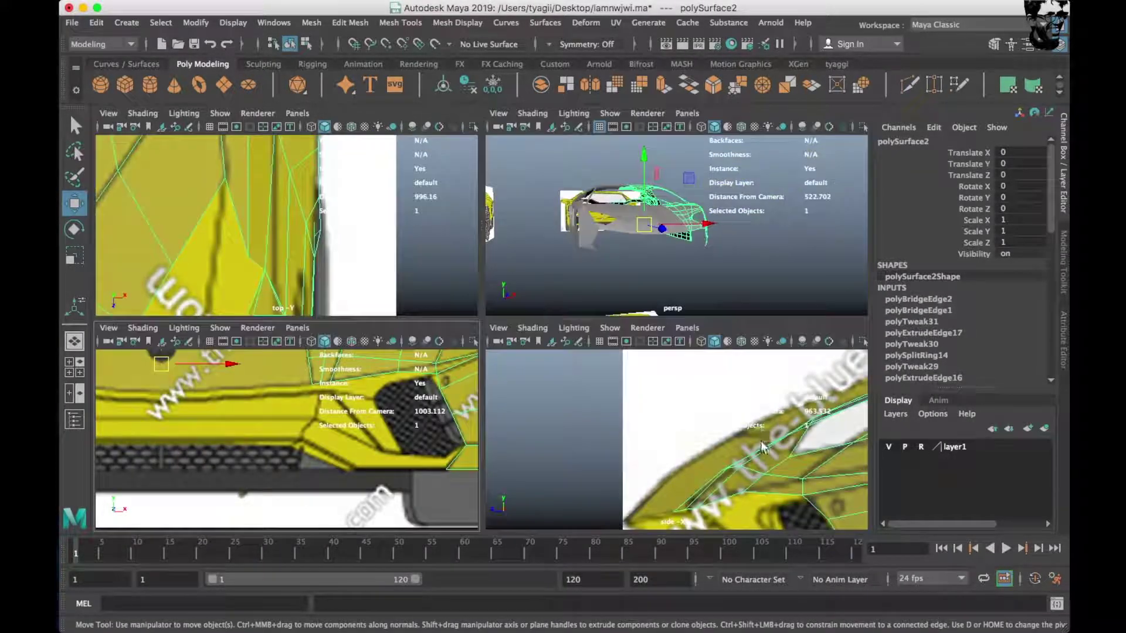
key("space")
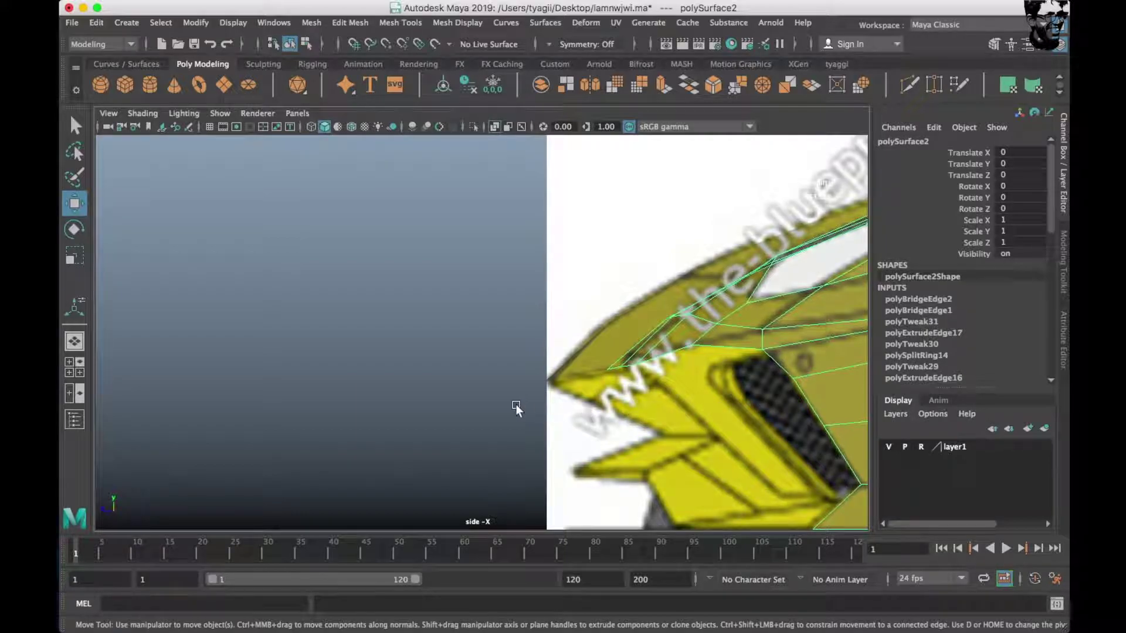
key("space")
key("space")
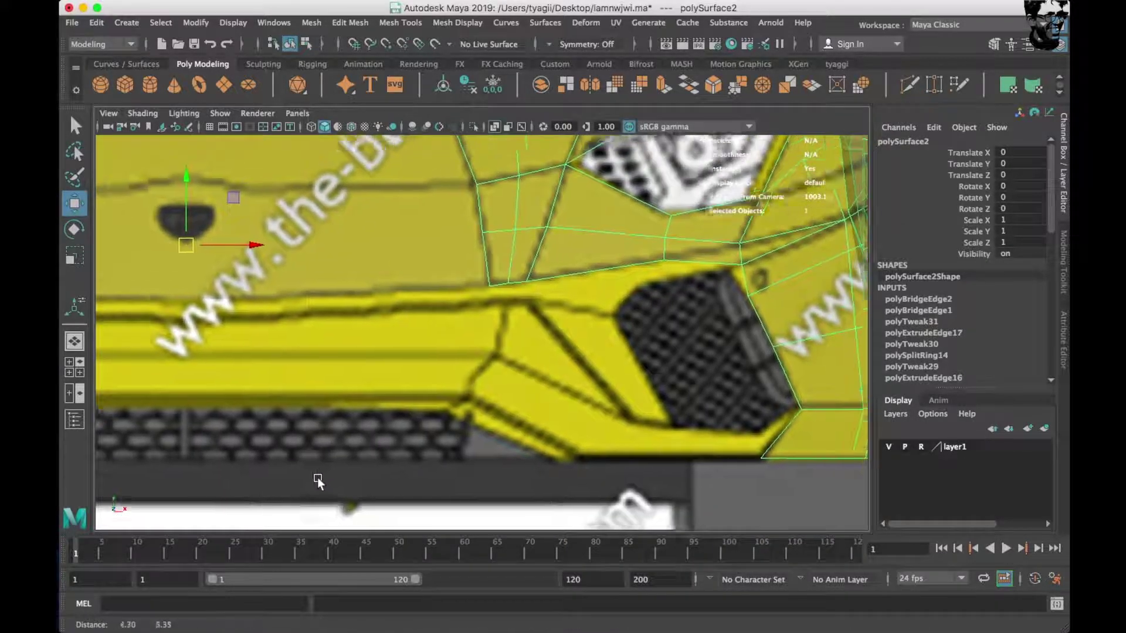
right_click(518, 245)
left_click(516, 211)
left_click(478, 319)
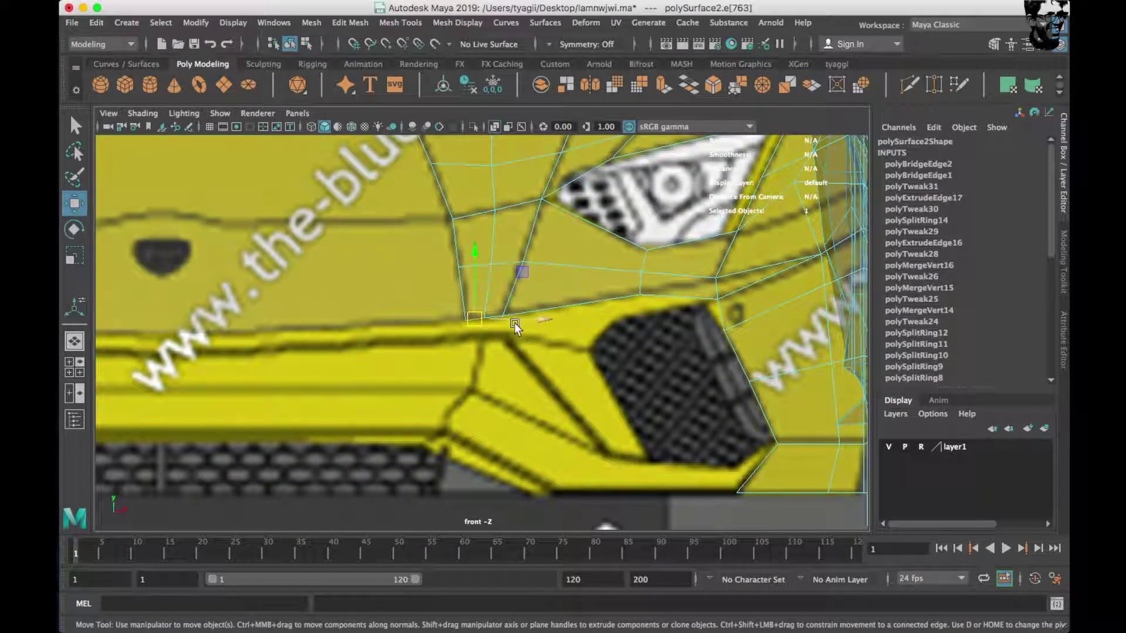
scroll(528, 318, "up", 5)
left_click_drag(487, 240, 487, 269, "shift")
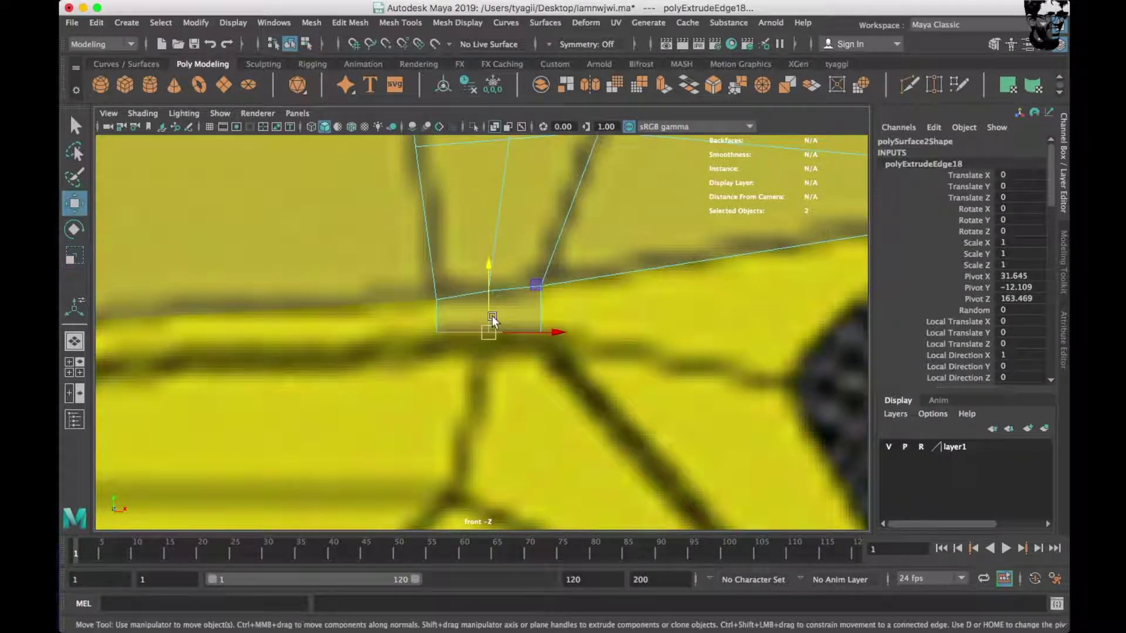
Extrude the lower front edge further down beside the vent.
key("space")
key("space")
scroll(494, 335, "up", 3)
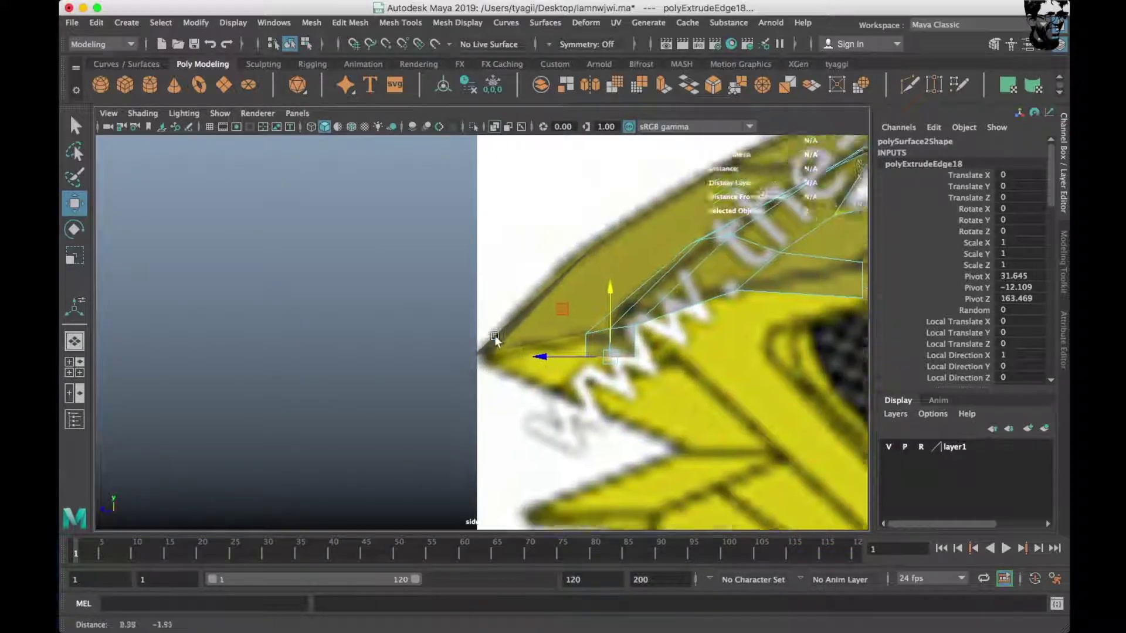
scroll(478, 350, "up", 2)
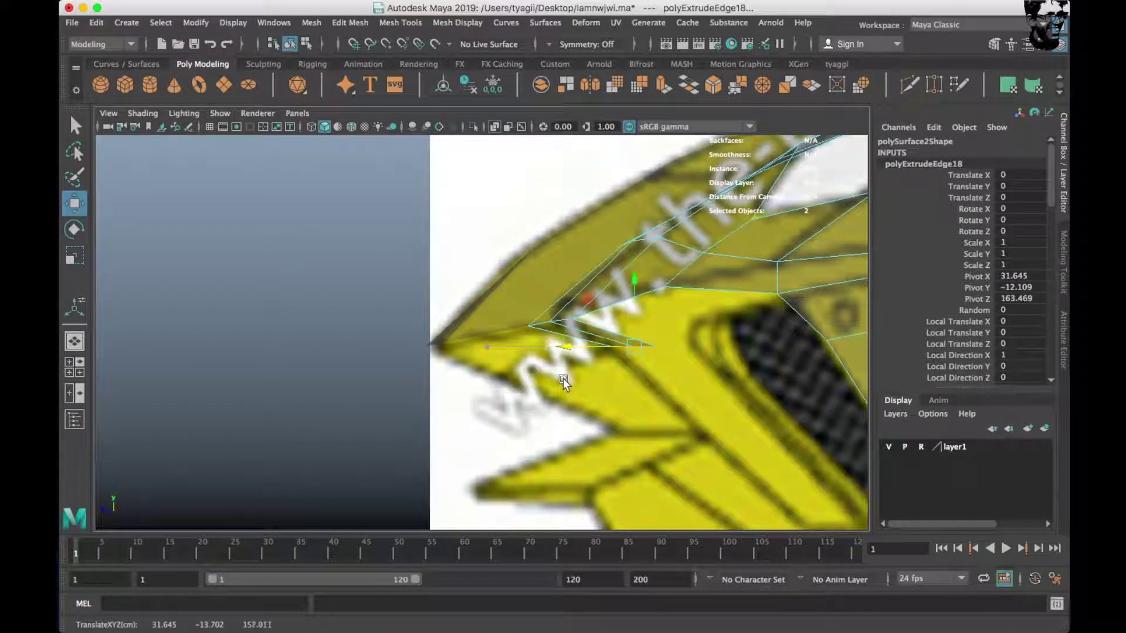
key("space")
key("space")
scroll(395, 380, "down", 2)
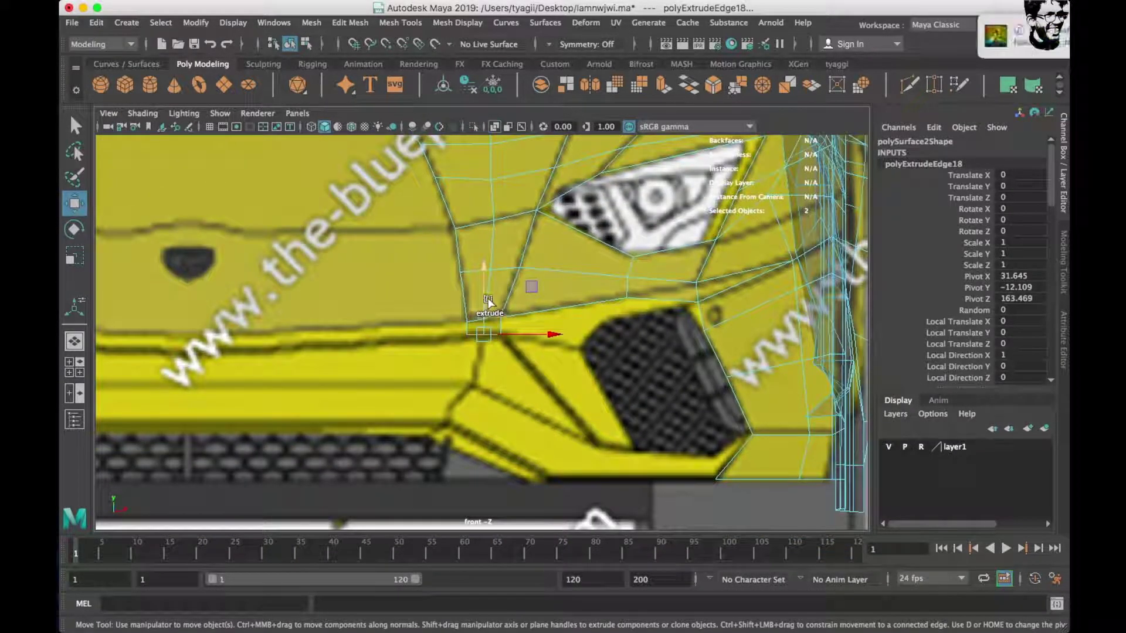
scroll(489, 302, "up", 3)
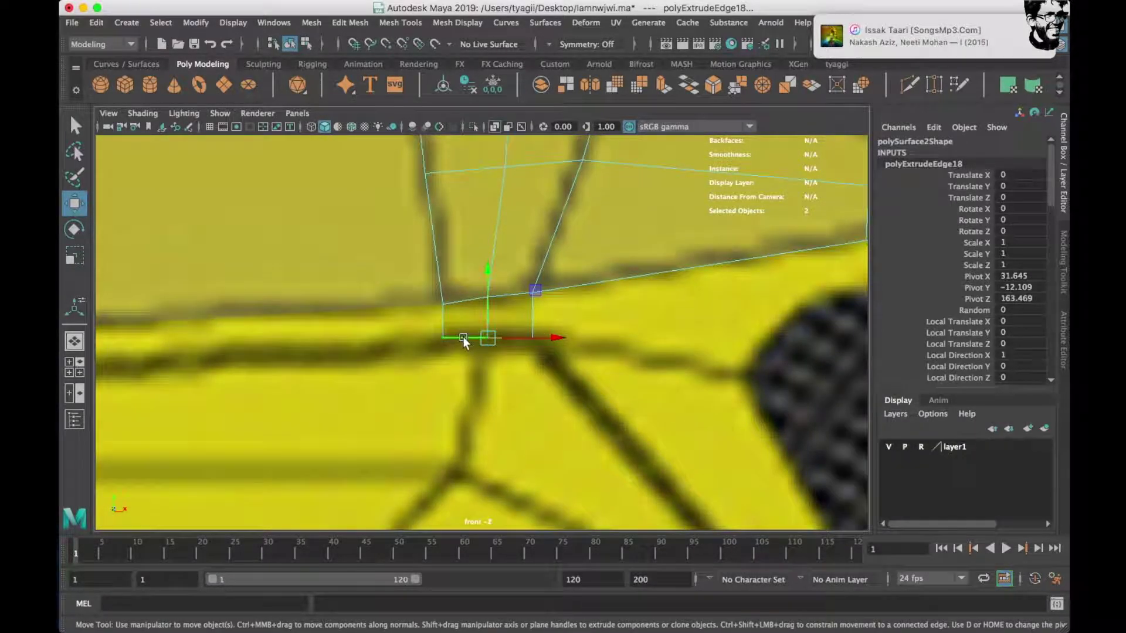
left_click_drag(463, 337, 462, 323, "shift")
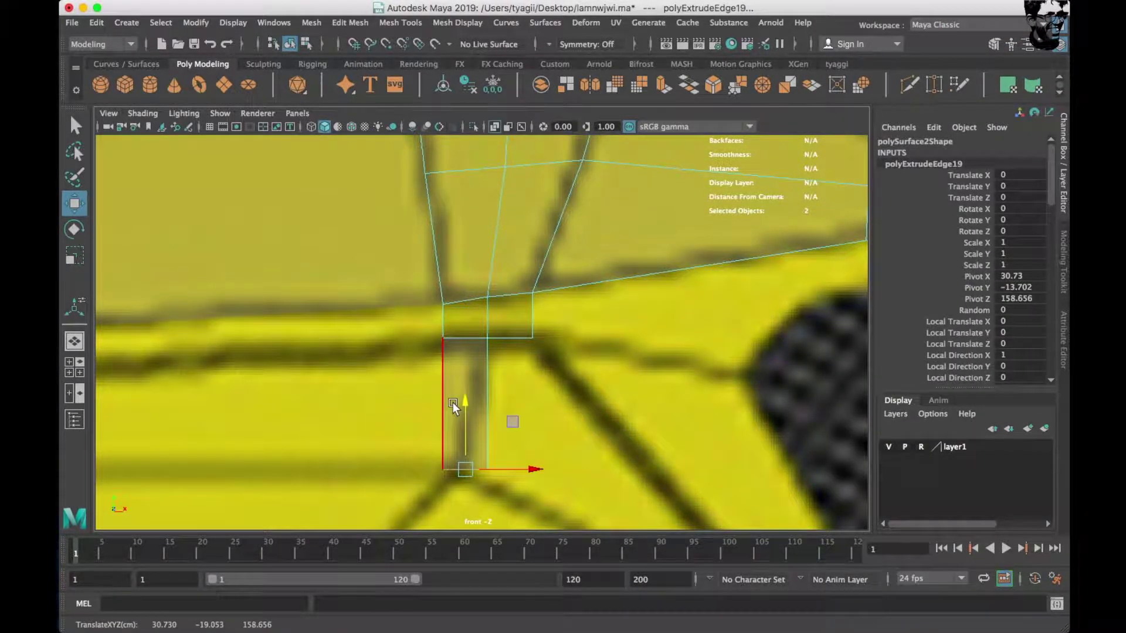
Extrude a new strip toward the car's front in side view and check it.
key("space")
key("space")
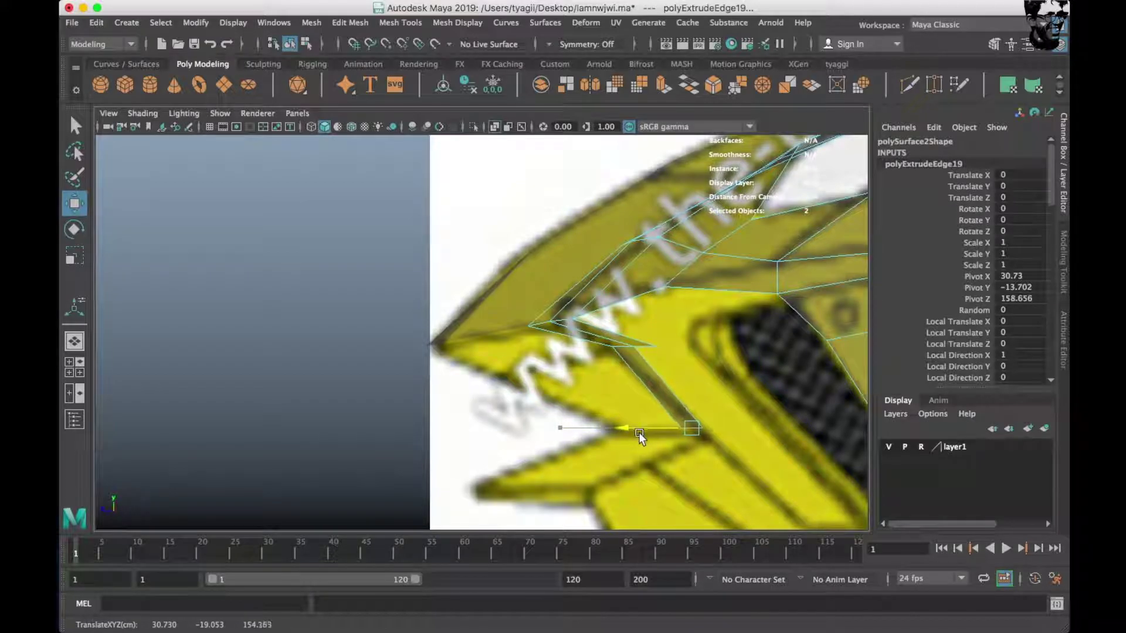
left_click_drag(663, 433, 543, 428, "shift")
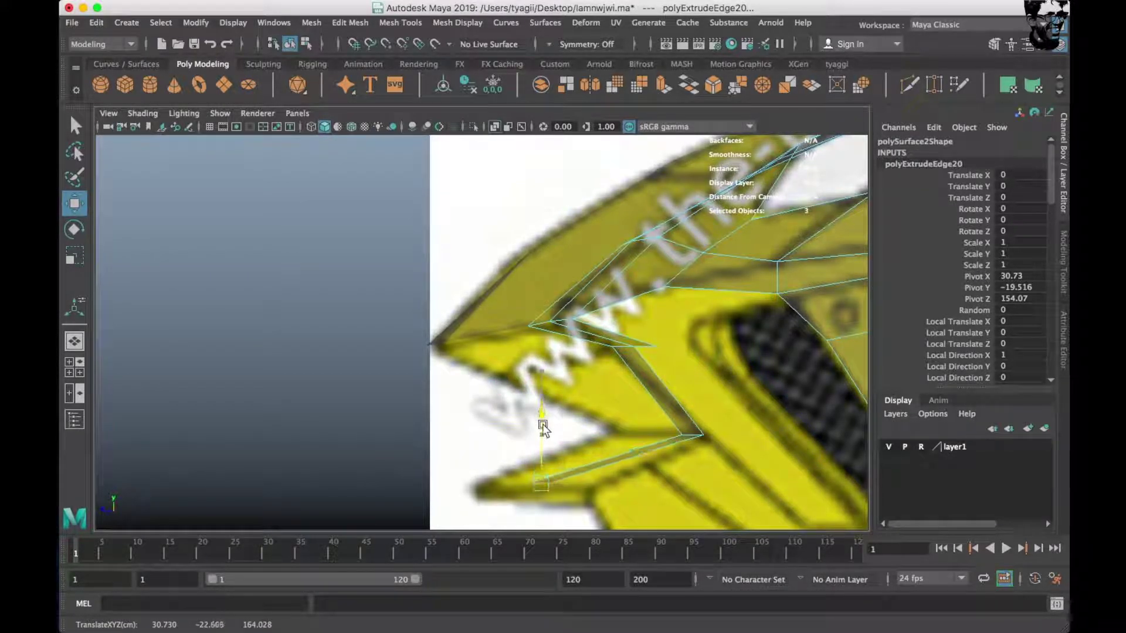
key("space")
key("space")
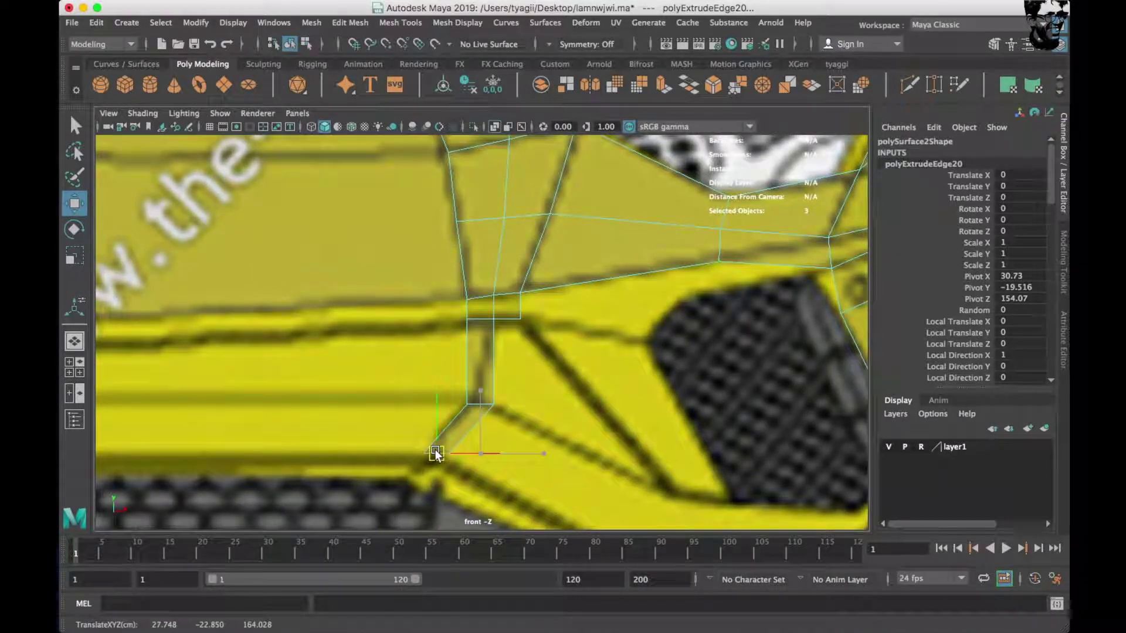
key("space")
key("space")
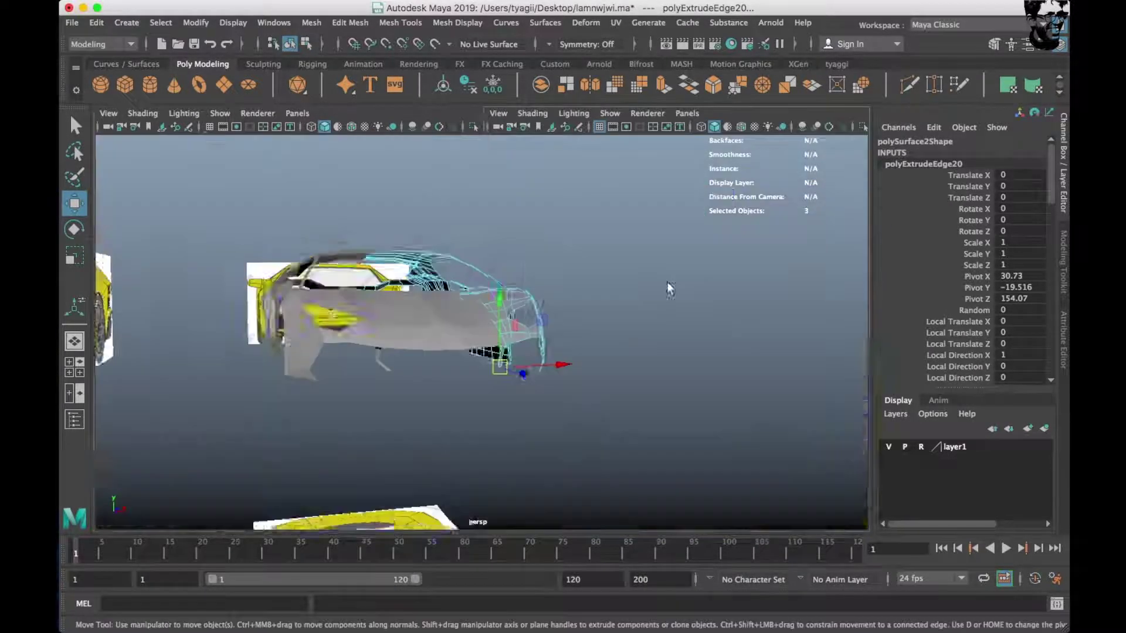
mouse_move(666, 281)
left_mouse_down("alt")
mouse_move(467, 396)
mouse_move(565, 384)
left_mouse_up("alt")
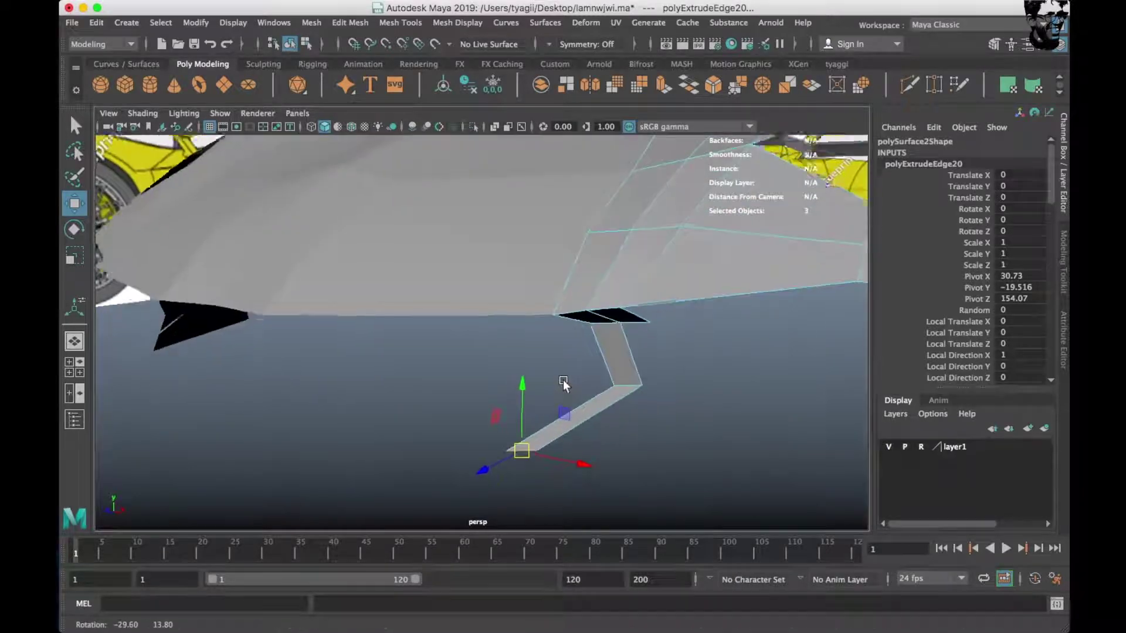
key("space")
key("space")
left_click(523, 389)
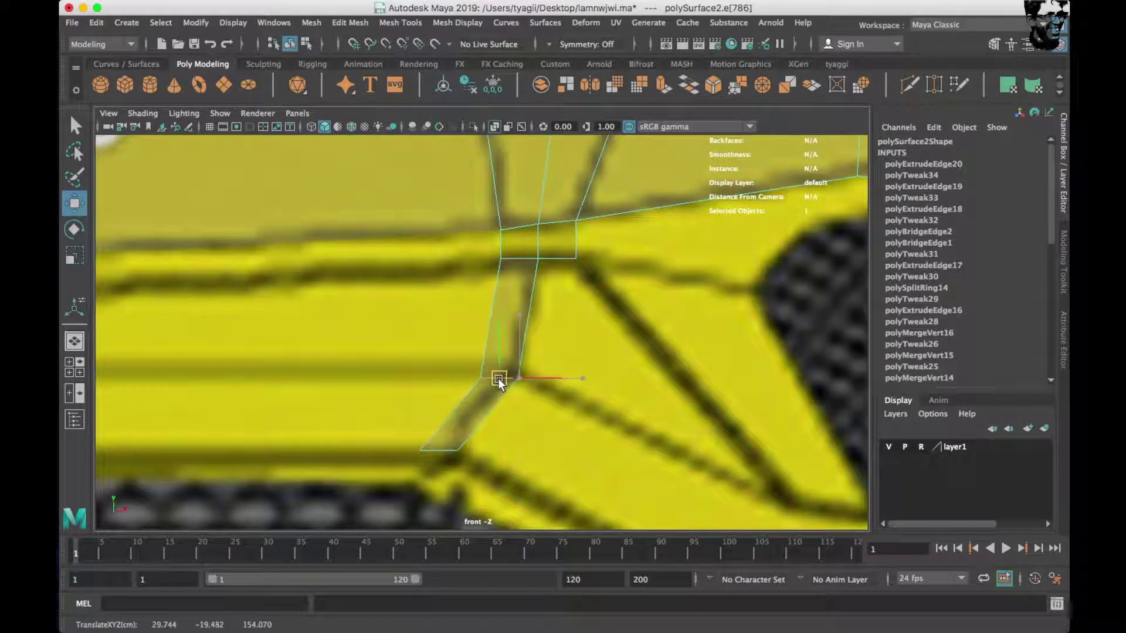
middle_click_drag(493, 381, 511, 344, "alt")
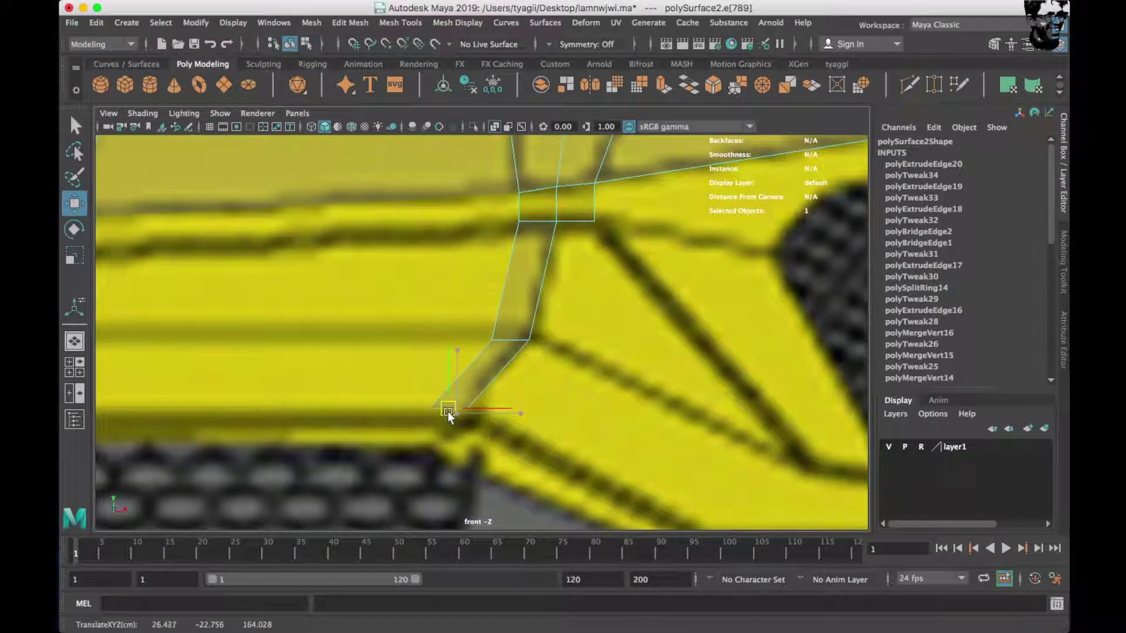
Extrude the bottom edge leftward along the front lip and scale it flat.
key("space")
key("space")
mouse_move(679, 304)
left_mouse_down("alt")
mouse_move(604, 320)
mouse_move(688, 315)
left_mouse_up("alt")
key("space")
key("space")
middle_click_drag(455, 424, 666, 428, "alt")
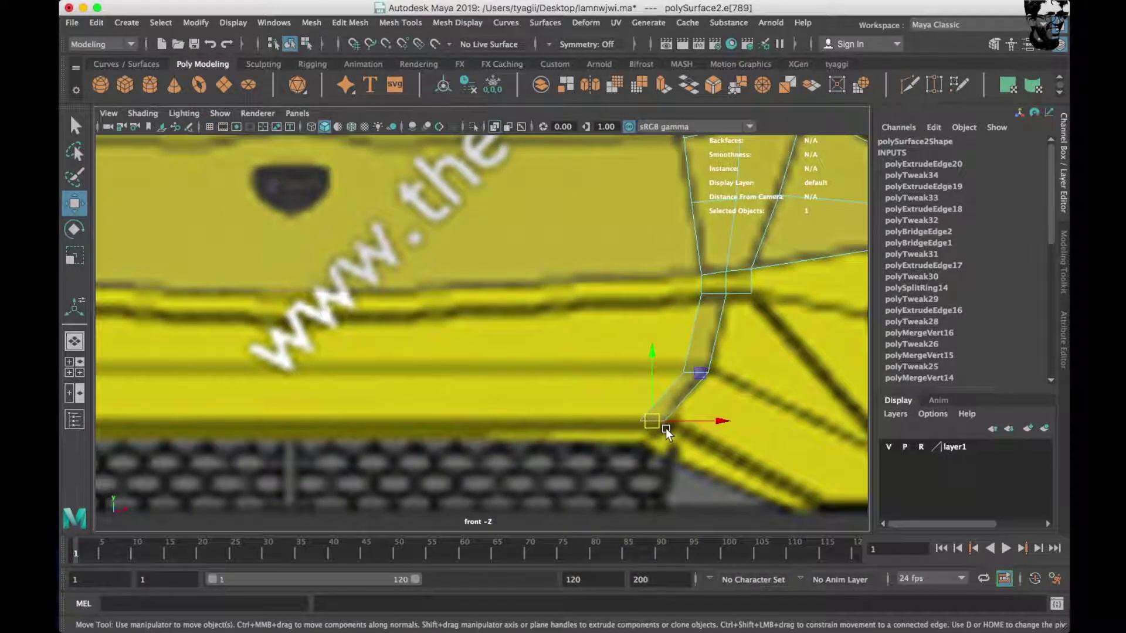
right_click_drag(694, 246, 700, 286)
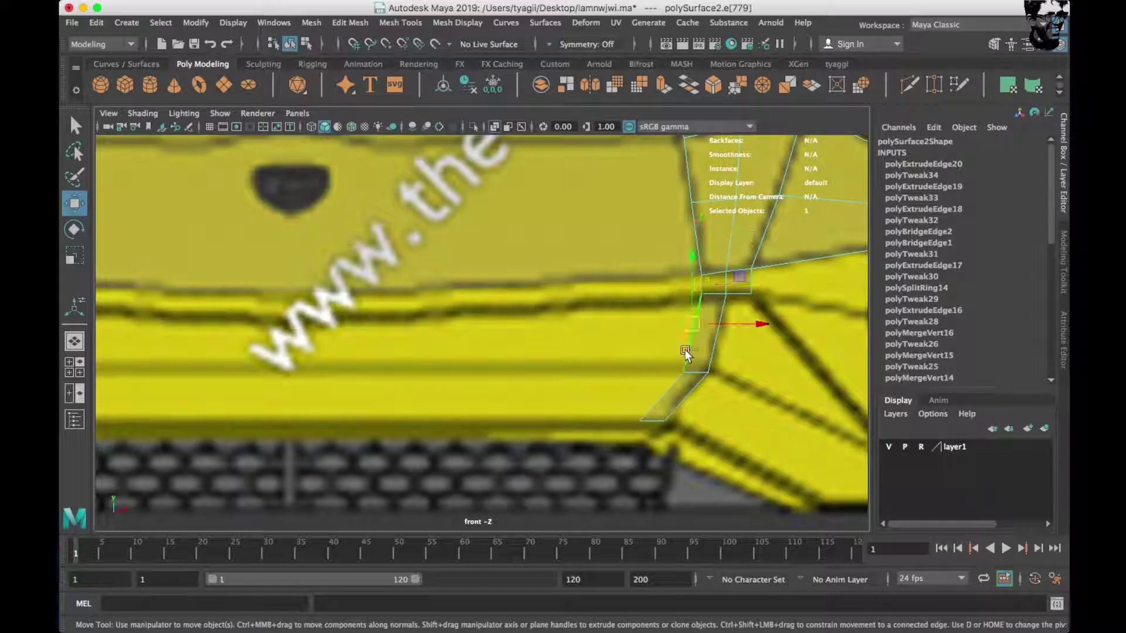
mouse_move(733, 352)
left_mouse_down()
mouse_move(415, 372)
mouse_move(289, 350)
left_mouse_up()
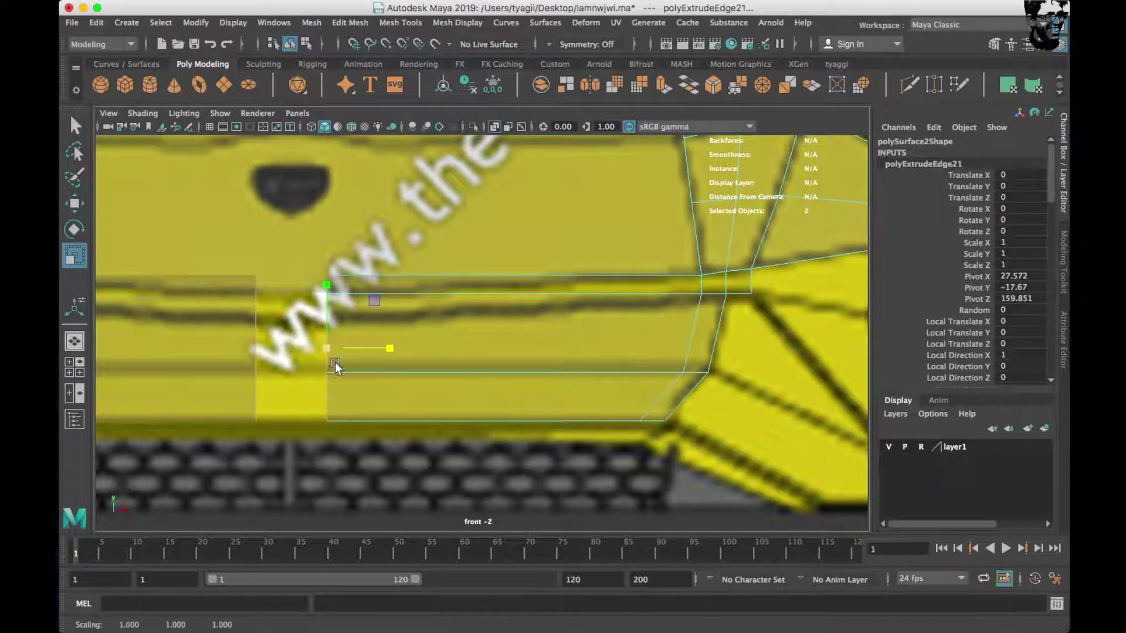
key("w")
left_click_drag(375, 351, 364, 352)
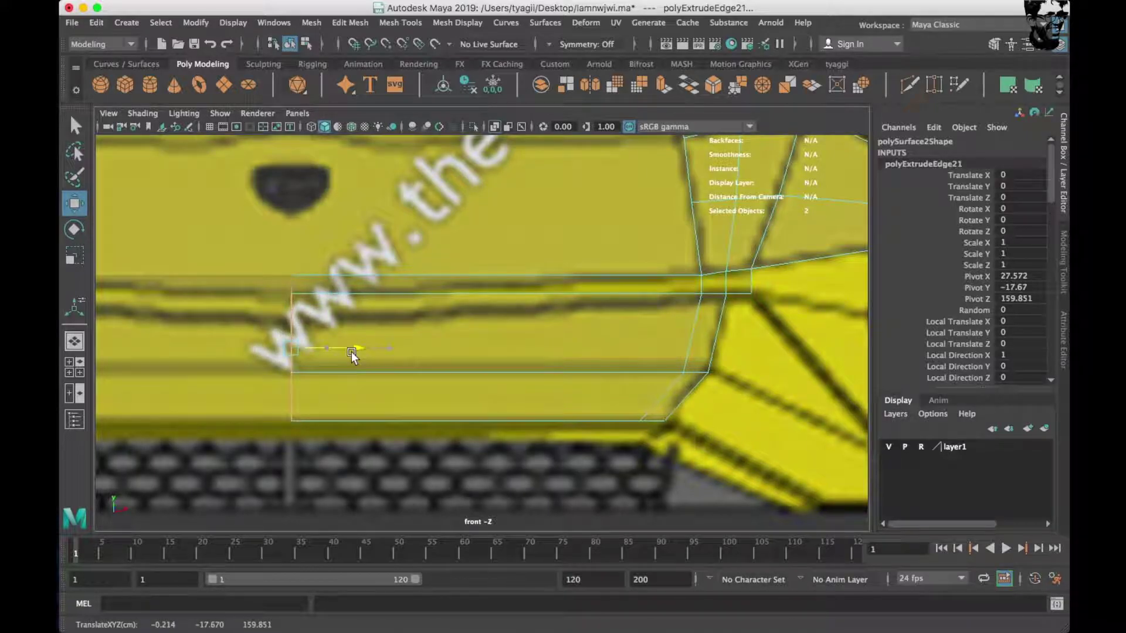
Review the new lower front strip in the four-view and side layouts.
key("space")
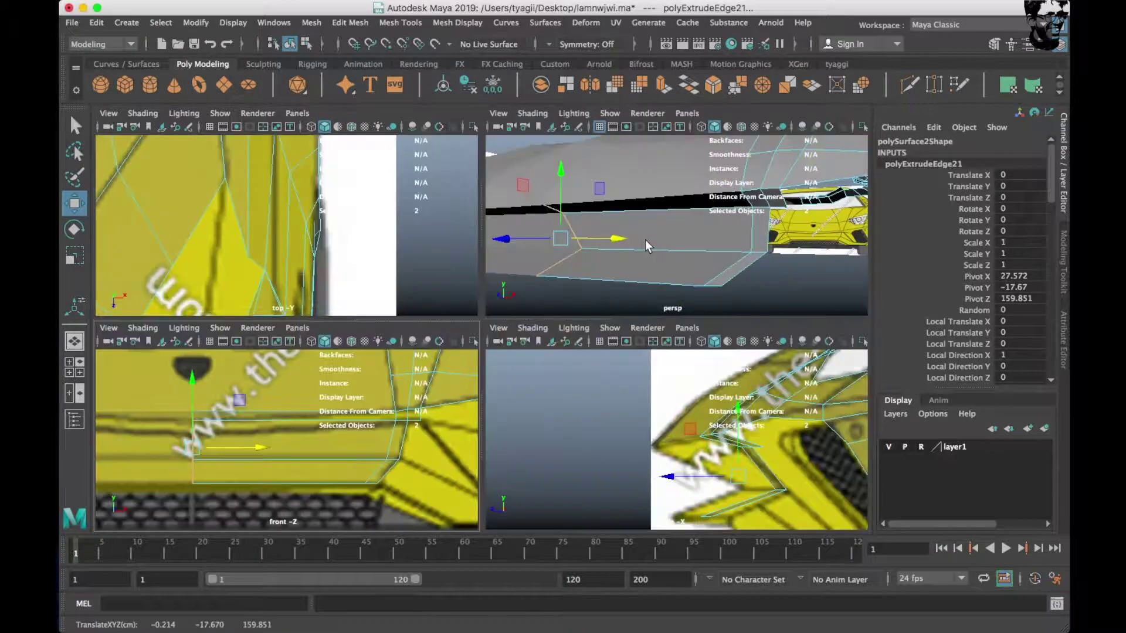
left_click_drag(594, 261, 633, 252, "alt")
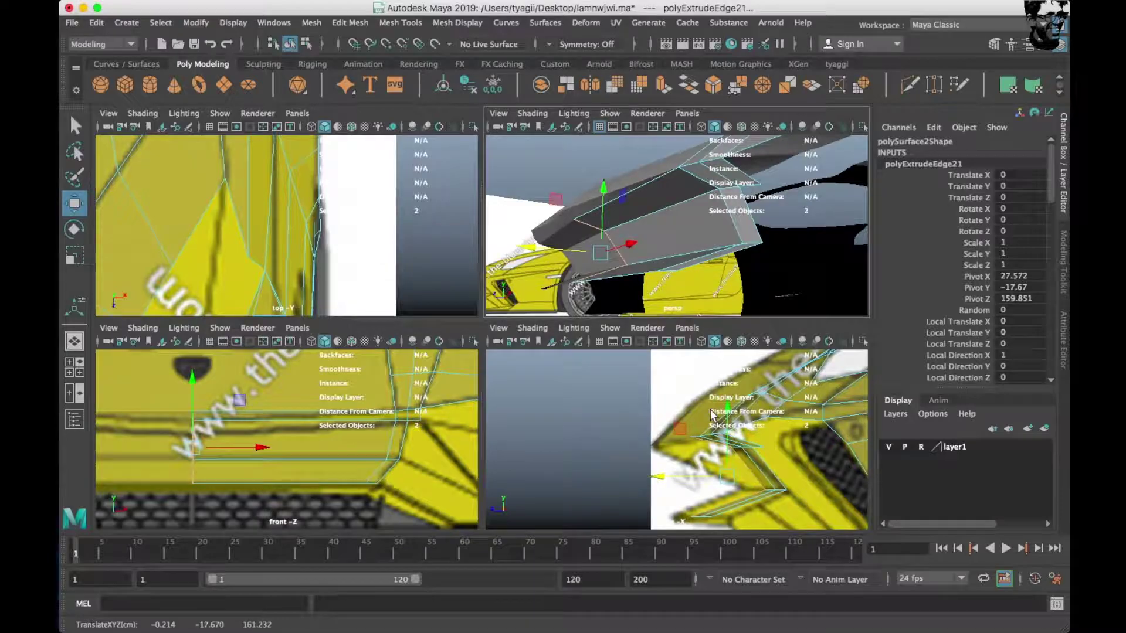
key("space")
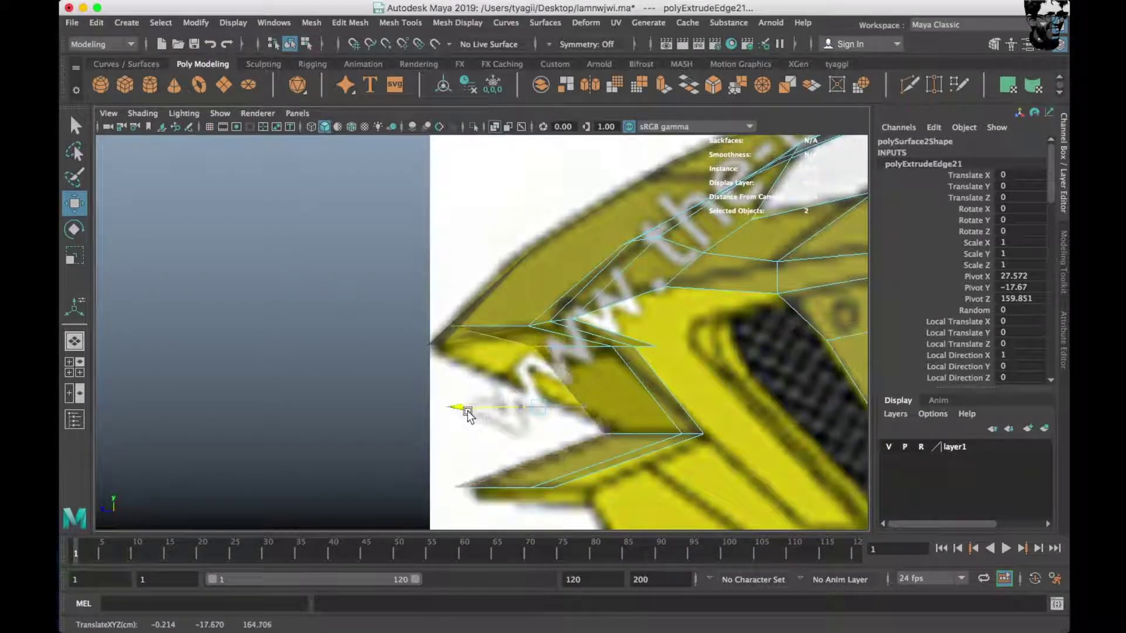
key("space")
key("space")
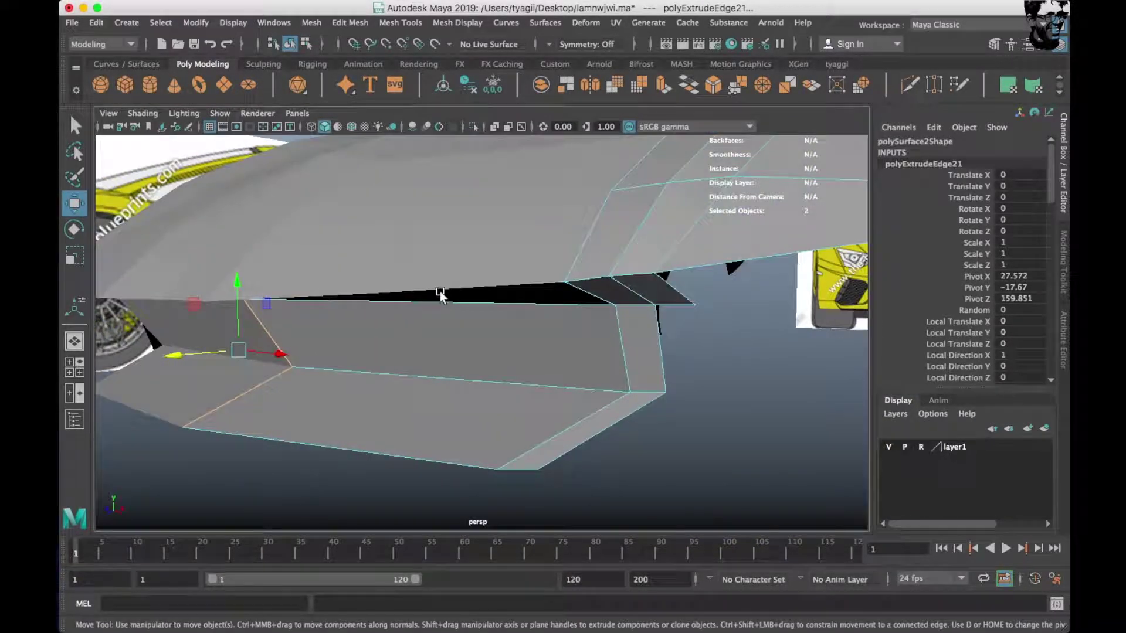
left_click_drag(506, 293, 516, 301, "alt")
right_click_drag(486, 281, 439, 252)
key("space")
key("space")
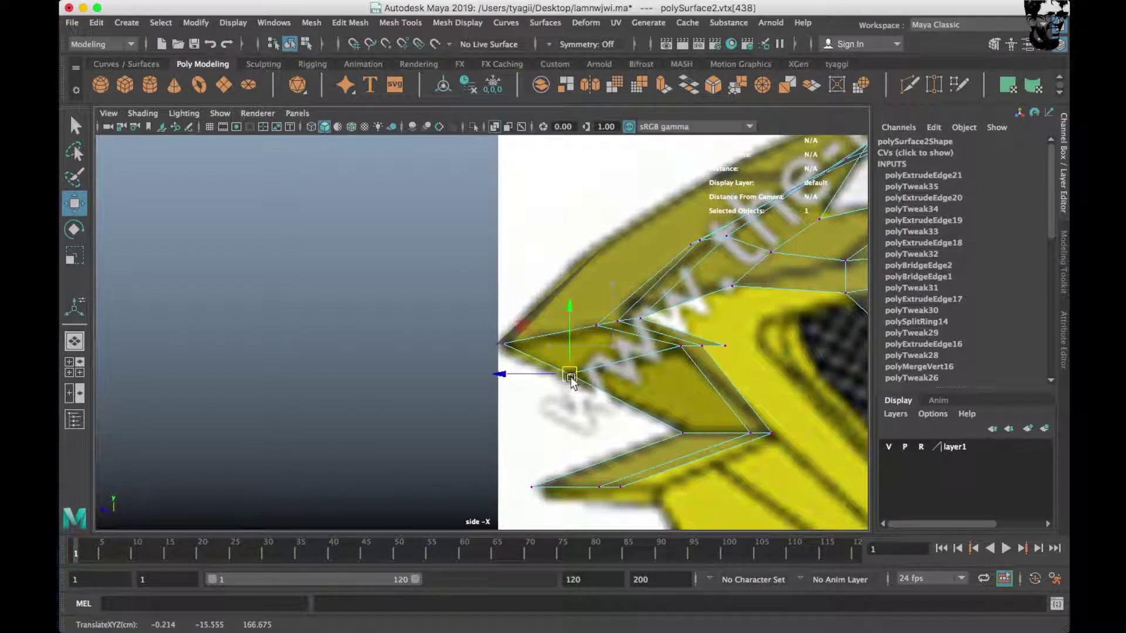
Turn on Wireframe on Shaded in the perspective view of the lower front panel.
middle_click_drag(572, 382, 558, 469, "alt")
key("space")
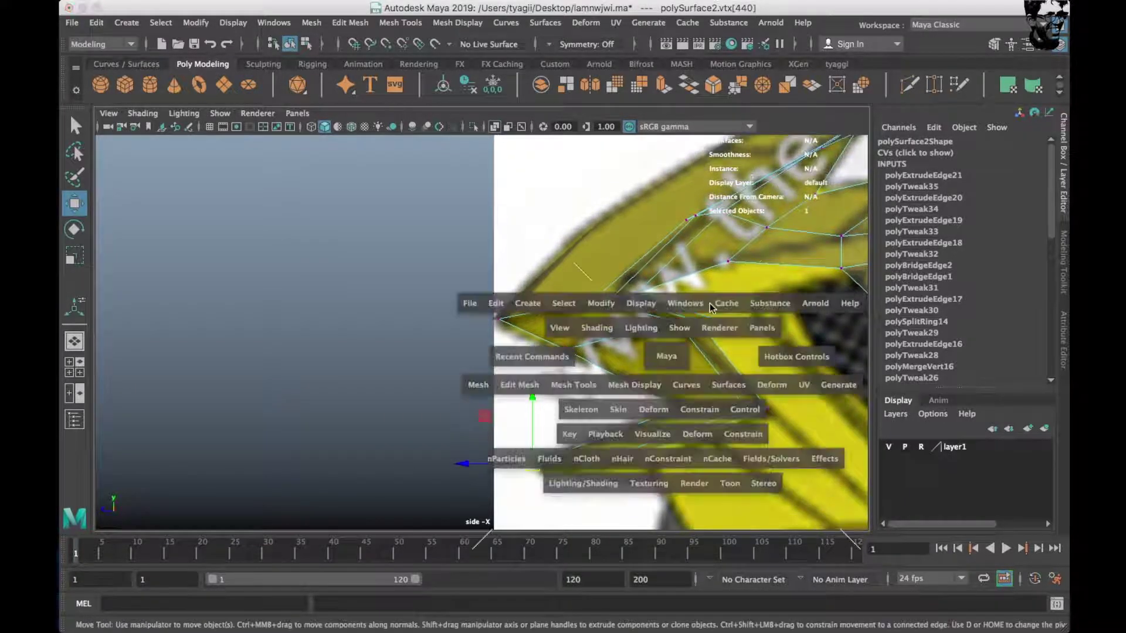
left_click(648, 387)
mouse_move(648, 387)
left_mouse_down("alt")
mouse_move(774, 344)
mouse_move(508, 309)
left_mouse_up("alt")
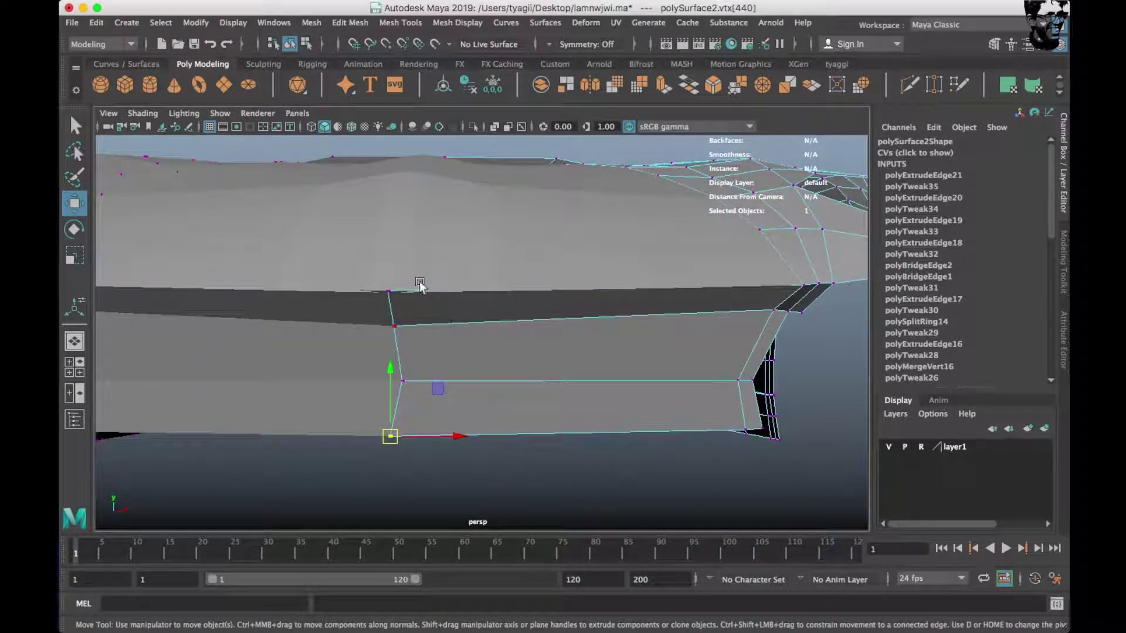
left_click(353, 131)
mouse_move(361, 175)
left_mouse_down("alt")
mouse_move(398, 251)
mouse_move(315, 246)
mouse_move(365, 234)
mouse_move(340, 327)
mouse_move(394, 348)
mouse_move(585, 326)
left_mouse_up("alt")
right_click_drag(585, 326, 573, 318, "alt")
mouse_move(573, 318)
left_mouse_down("alt")
mouse_move(392, 306)
mouse_move(580, 344)
left_mouse_up("alt")
right_click_drag(581, 249, 668, 230)
Insert three edge loops across the lower front panel.
right_click_drag(593, 314, 593, 329, "shift")
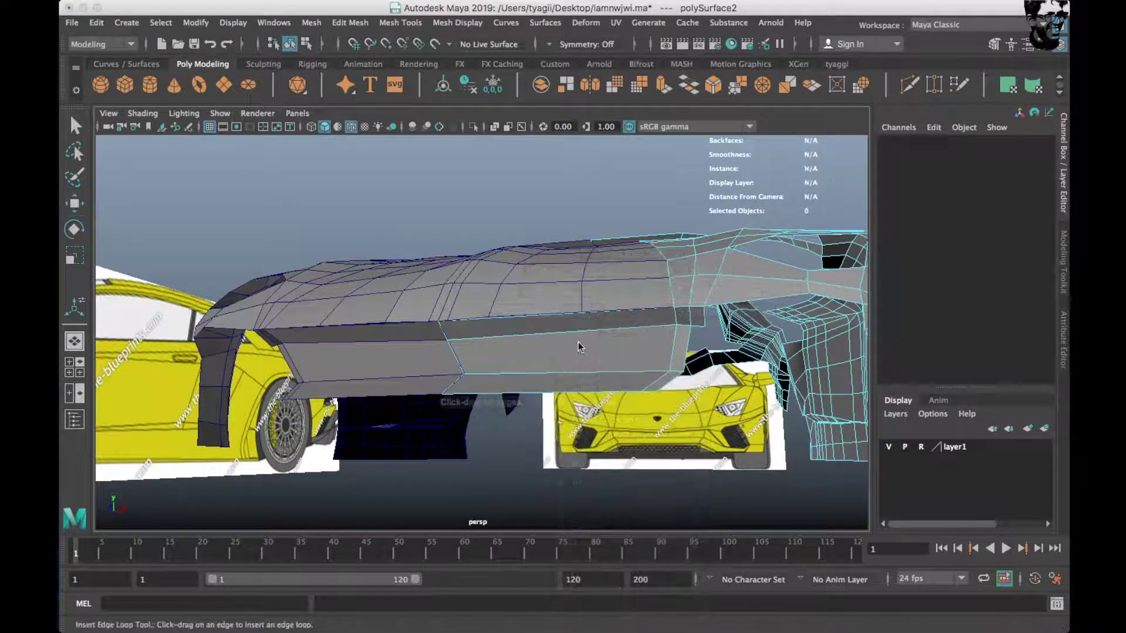
left_click(592, 328)
mouse_move(586, 329)
left_mouse_down("alt")
mouse_move(552, 321)
mouse_move(498, 351)
left_mouse_up("alt")
left_click(502, 333)
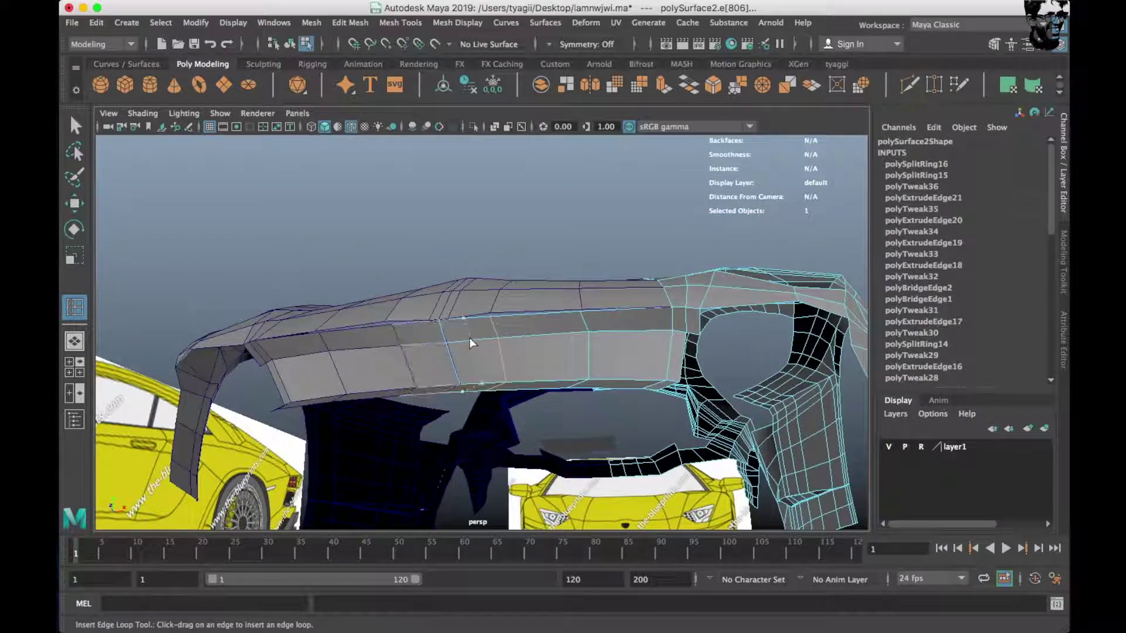
left_click(455, 340)
mouse_move(455, 339)
left_mouse_down("alt")
mouse_move(501, 331)
mouse_move(557, 251)
left_mouse_up("alt")
Adjust the panel's vertices, undoing a stray move, with point snapping.
right_click_drag(558, 251, 476, 239)
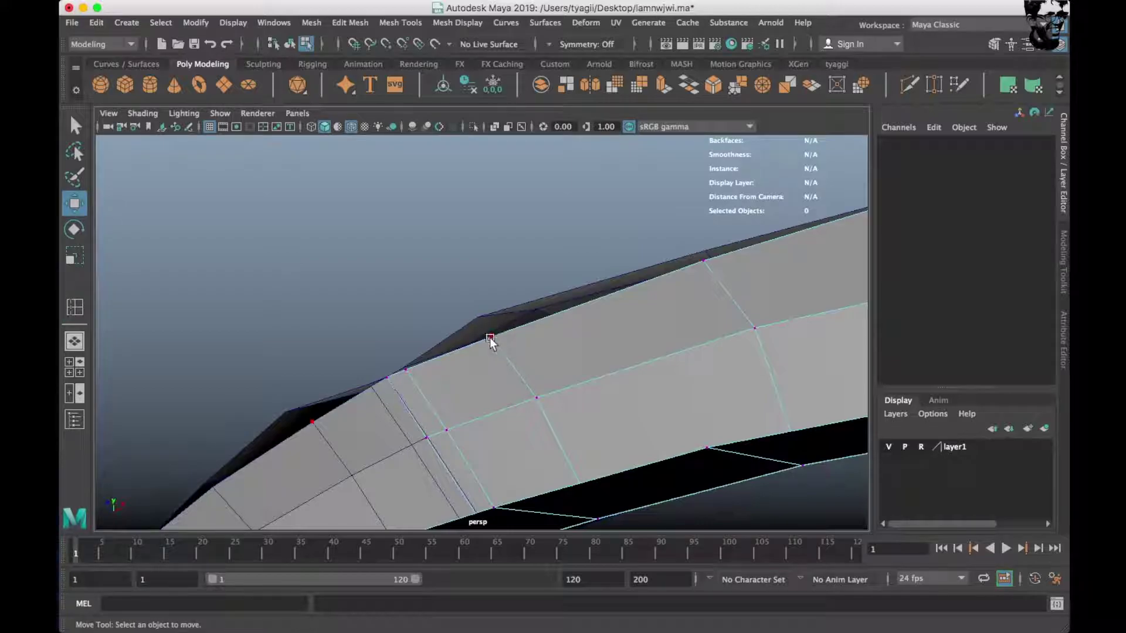
left_click(490, 339)
left_click_drag(490, 340, 521, 389, "alt")
key("ctrl+z")
mouse_move(491, 335)
left_mouse_down("alt")
mouse_move(496, 364)
mouse_move(495, 326)
mouse_move(484, 330)
left_mouse_up("alt")
left_click(404, 364)
left_click(701, 304)
mouse_move(714, 294)
left_mouse_down("alt")
mouse_move(555, 372)
mouse_move(624, 381)
mouse_move(724, 349)
mouse_move(583, 452)
mouse_move(573, 403)
mouse_move(607, 424)
mouse_move(403, 357)
mouse_move(264, 372)
left_mouse_up("alt")
key("v")
scroll(586, 422, "down", 5)
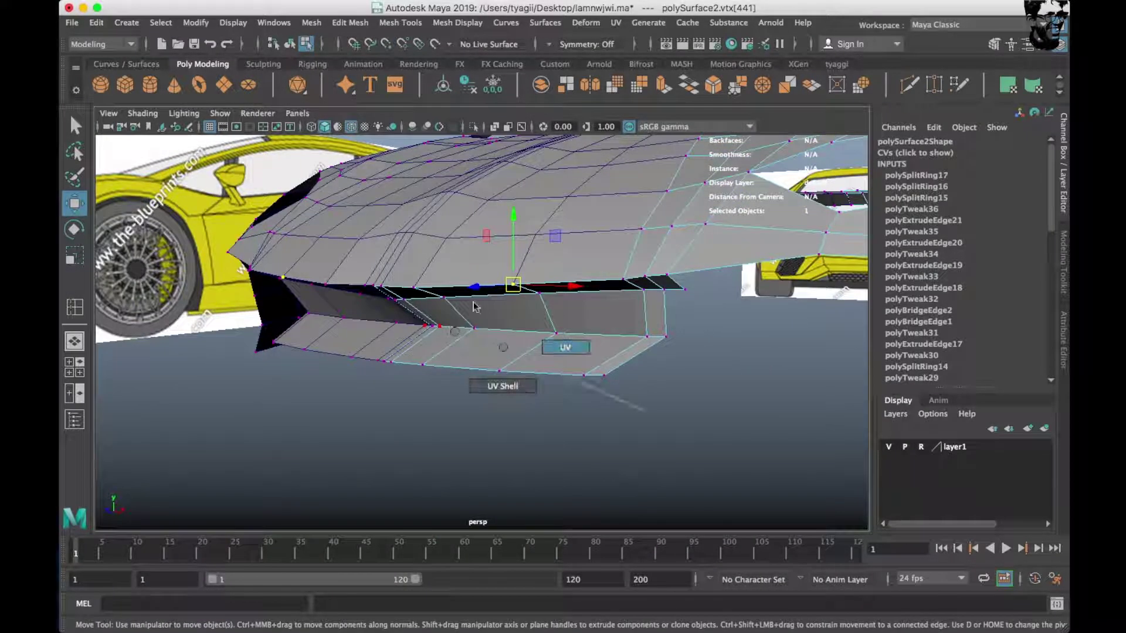
Return the car body to object mode, reselect it, and show all four views.
right_click_drag(402, 248, 472, 227)
left_click(611, 347)
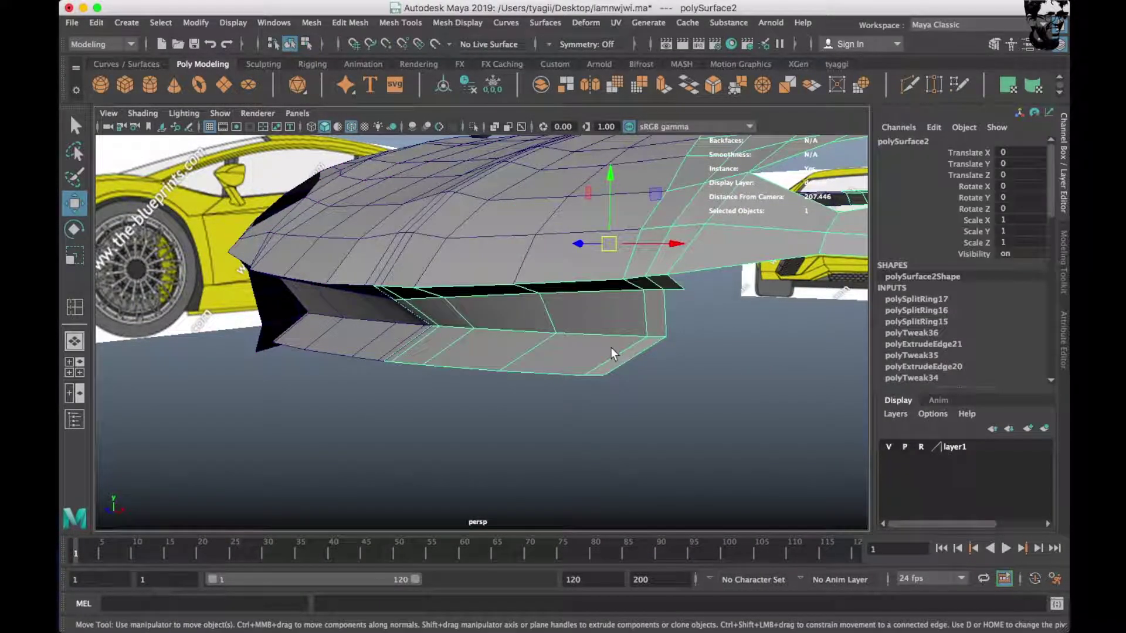
left_click(660, 360)
scroll(671, 360, "down", 5)
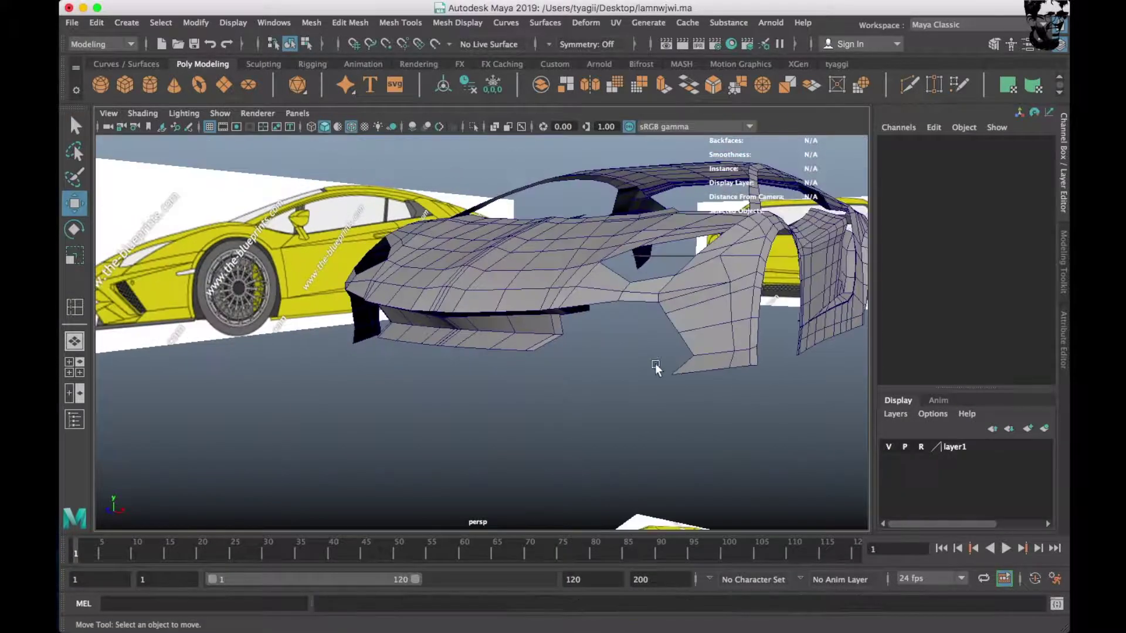
left_click_drag(678, 361, 526, 299, "alt")
left_click(526, 299)
scroll(589, 322, "up", 5)
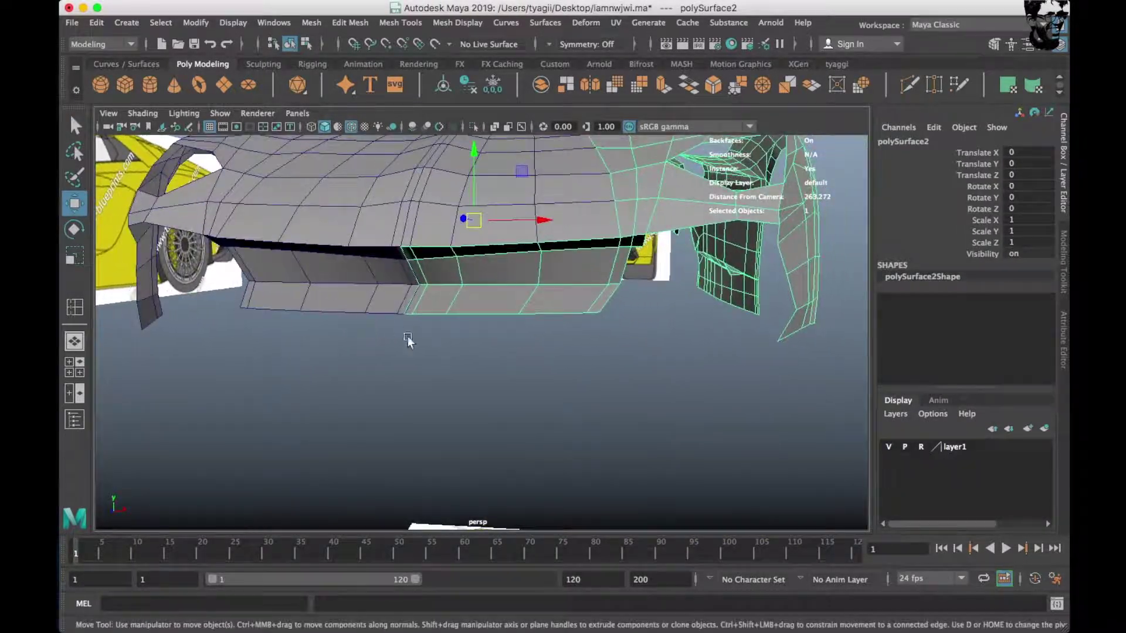
key("space")
key("space")
scroll(282, 368, "up", 3)
right_click_drag(428, 249, 428, 211)
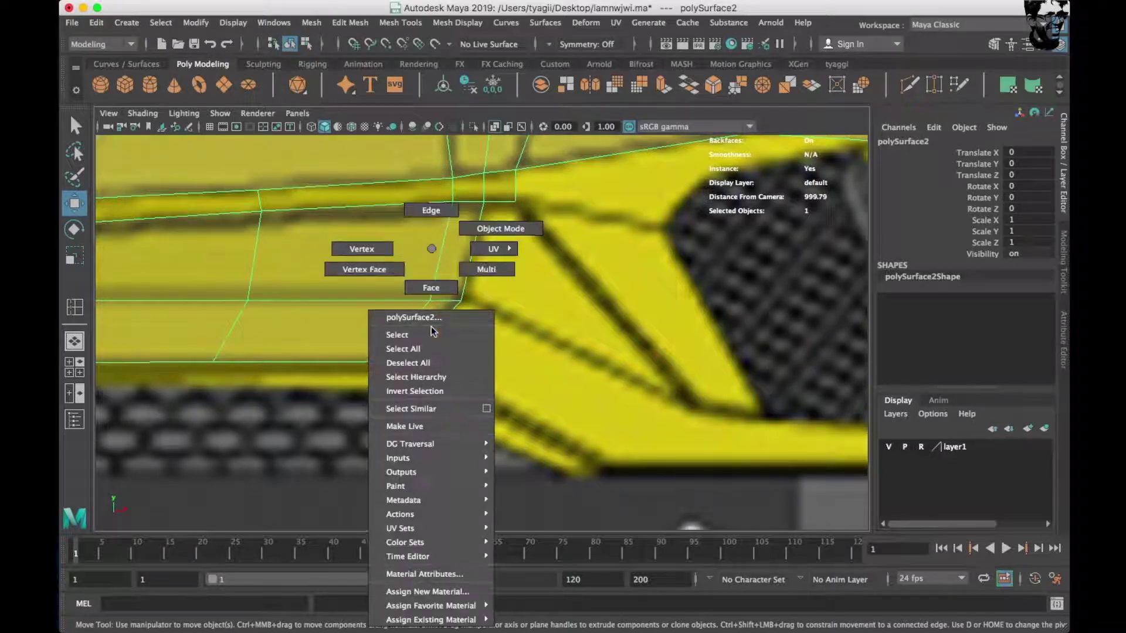
Extrude the lower front edge into a new strip and fit its corner vertex onto the blueprint line.
left_click(448, 318)
left_click_drag(440, 336, 650, 431, "shift")
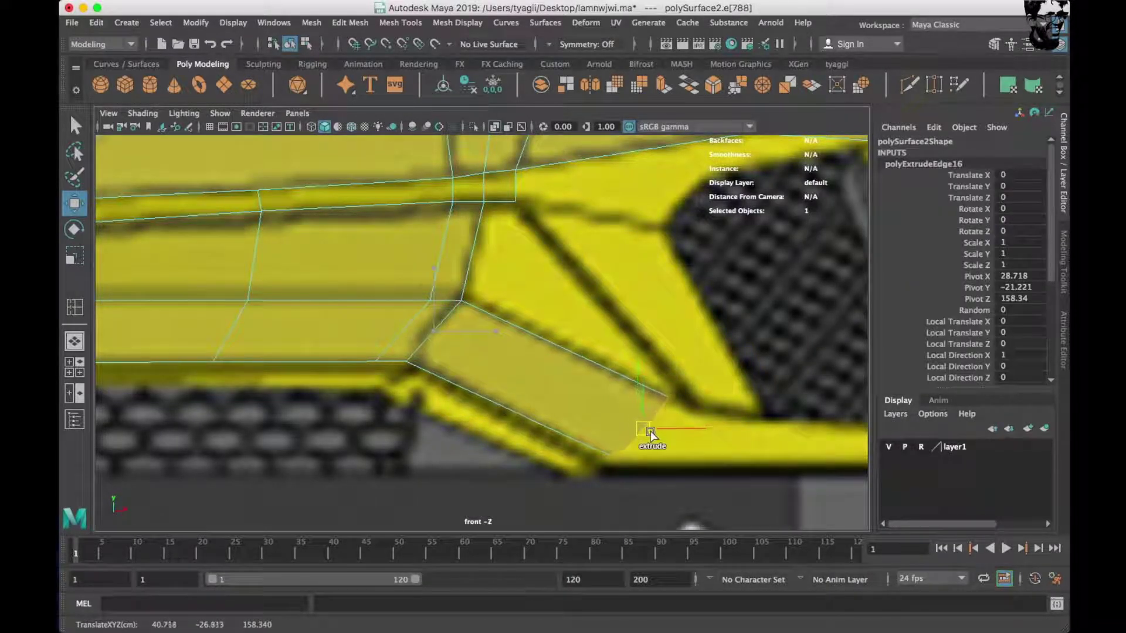
scroll(642, 438, "up", 3)
right_click_drag(540, 252, 473, 249)
mouse_move(533, 367)
left_mouse_down()
mouse_move(588, 434)
mouse_move(575, 399)
left_mouse_up()
left_click(669, 308)
left_click_drag(669, 308, 706, 317)
Extrude the strip's outer edge to the right and scale it narrower along X.
right_click_drag(645, 258, 644, 214)
left_click(658, 346)
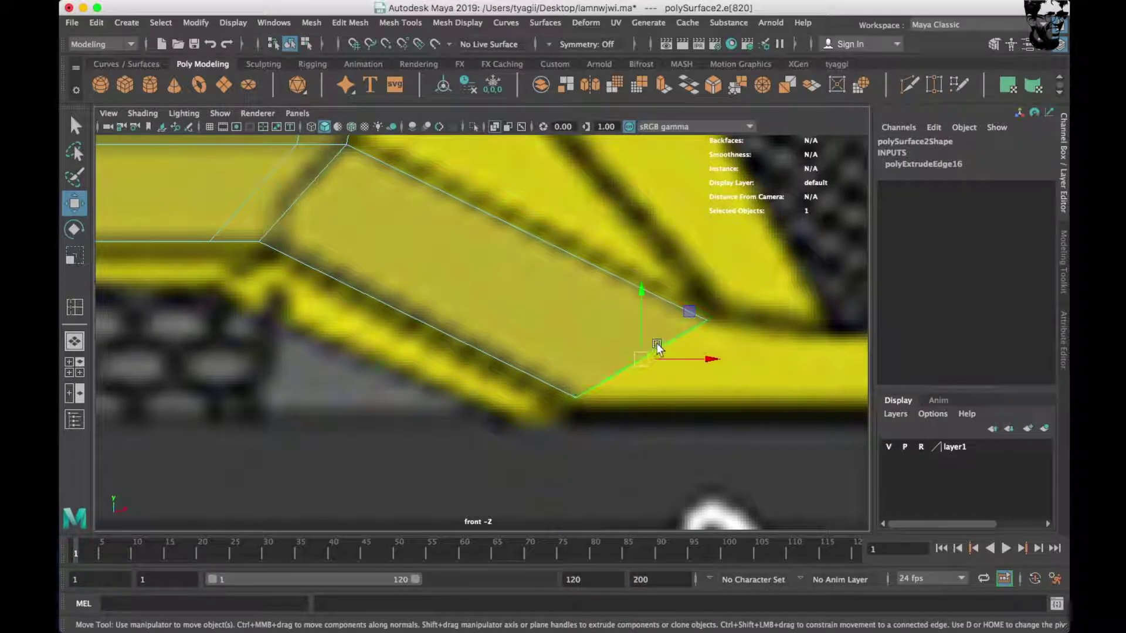
key("space")
key("f")
mouse_move(547, 353)
left_mouse_down()
mouse_move(632, 361)
mouse_move(611, 276)
mouse_move(614, 335)
mouse_move(587, 305)
mouse_move(528, 293)
left_mouse_up()
key("space")
key("space")
key("space")
scroll(304, 349, "down", 3)
left_click_drag(447, 309, 804, 340, "shift")
scroll(473, 428, "up", 3)
key("r")
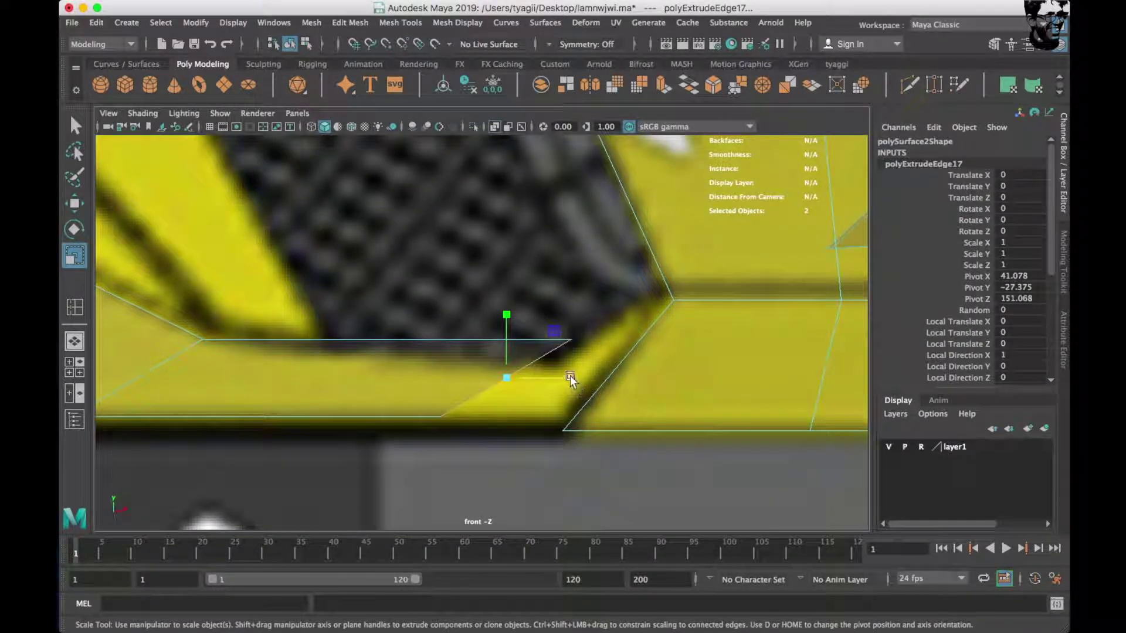
left_click_drag(572, 378, 519, 381)
Move the extruded edge further right in the perspective view.
key("space")
key("space")
left_click_drag(629, 330, 445, 357, "alt")
key("space")
key("space")
scroll(706, 416, "up", 3)
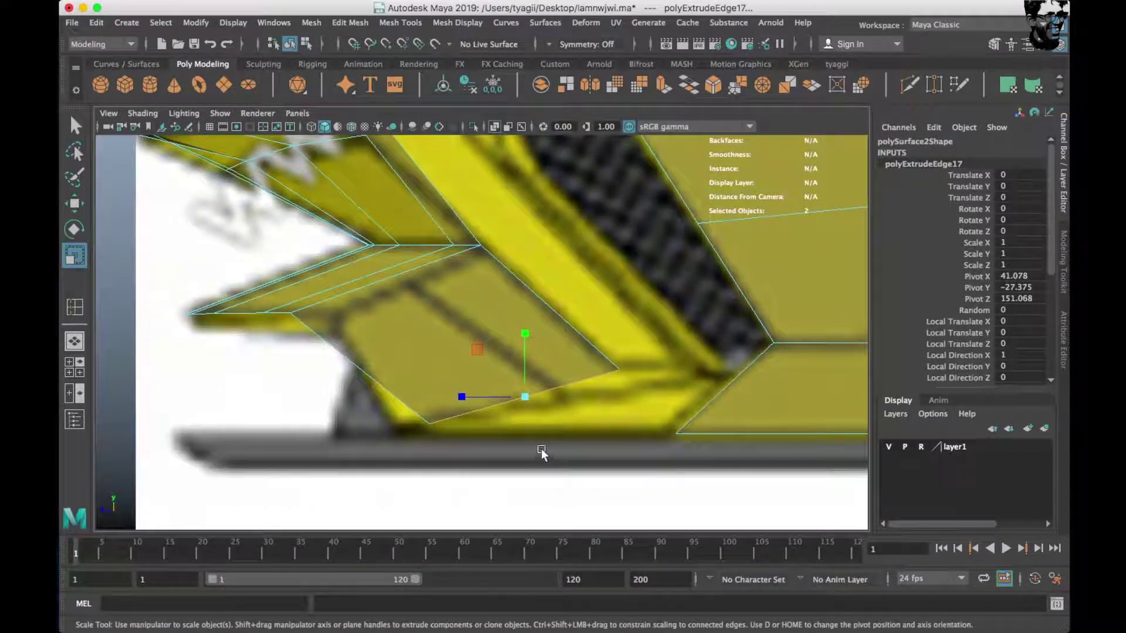
key("w")
left_click_drag(527, 405, 636, 406)
Slide the new strip's vertices right along X to align with the blueprint in front view.
middle_click_drag(638, 409, 550, 396, "alt")
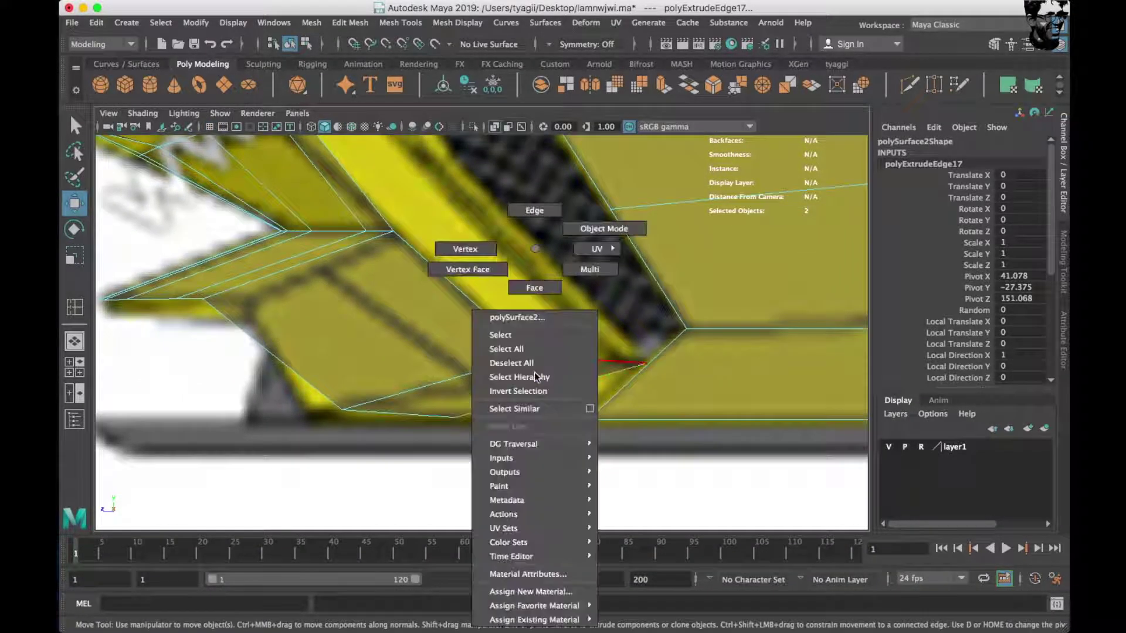
right_click_drag(533, 253, 464, 249)
left_click(486, 426)
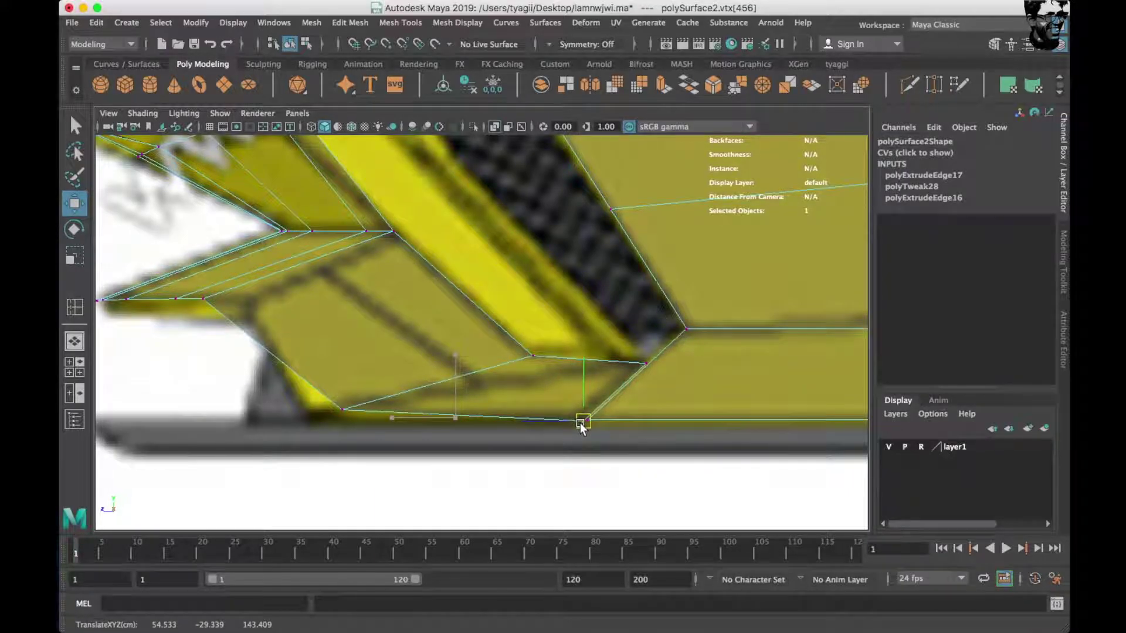
left_click(645, 363)
left_click_drag(628, 369, 395, 455)
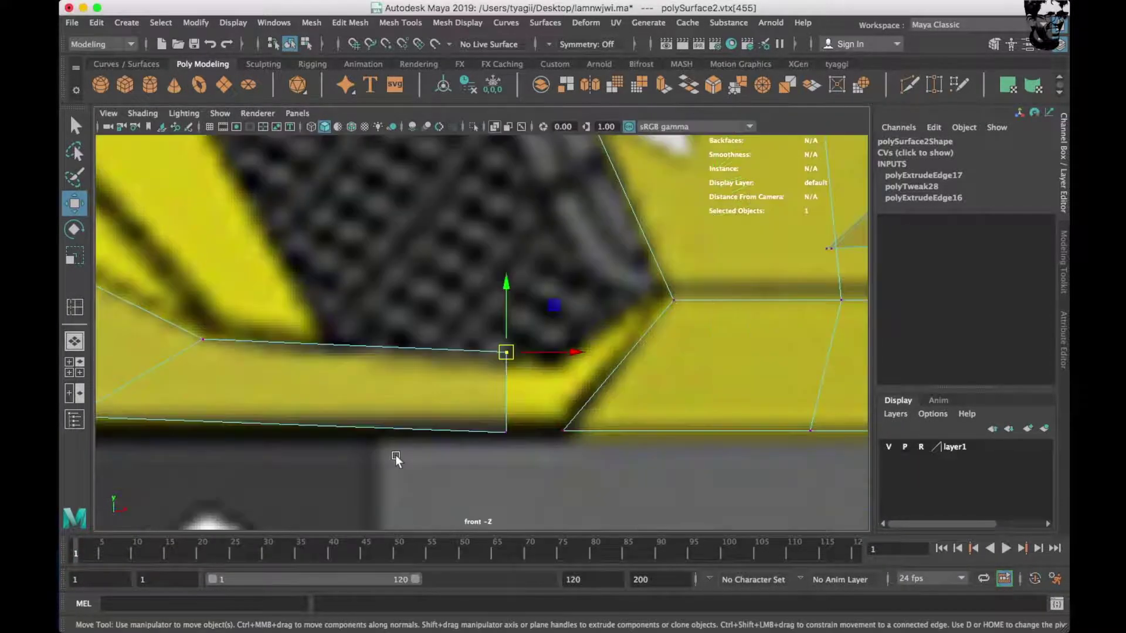
left_click_drag(572, 364, 644, 371)
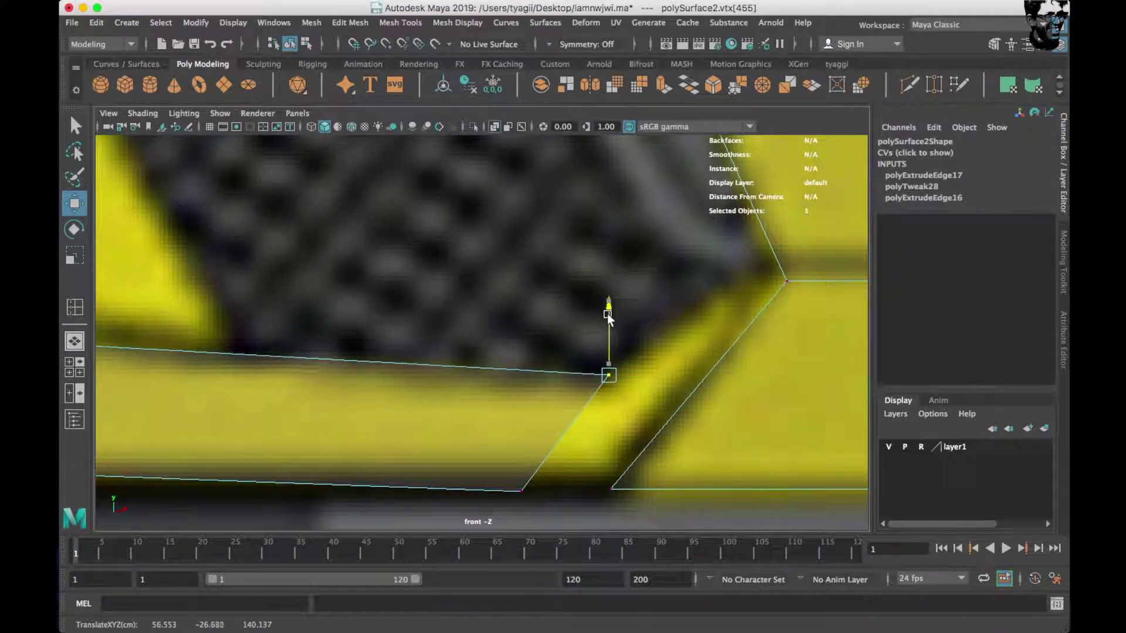
left_click_drag(592, 501, 632, 497)
Extrude the diagonal edge and point-snap its new vertices onto the neighbouring vertices.
right_click_drag(572, 246, 573, 213)
left_click(592, 424)
key("ctrl+e")
key("F9")
left_click(634, 383)
key("v")
left_click_drag(627, 389, 763, 299)
left_click_drag(576, 492, 611, 489)
Merge the overlapping corner vertices of the lower body panel.
right_click_drag(689, 248, 684, 211)
right_click_drag(703, 252, 638, 247)
left_click_drag(656, 446, 766, 264)
right_click_drag(718, 320, 649, 462, "shift")
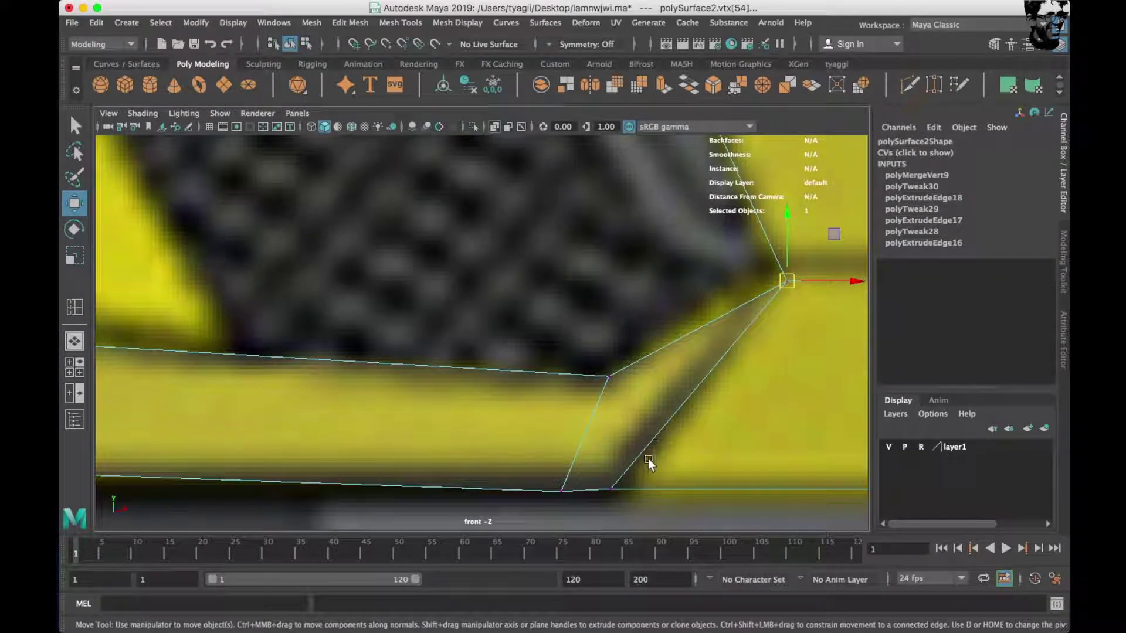
left_click_drag(624, 513, 625, 514)
right_click_drag(625, 514, 620, 491, "shift")
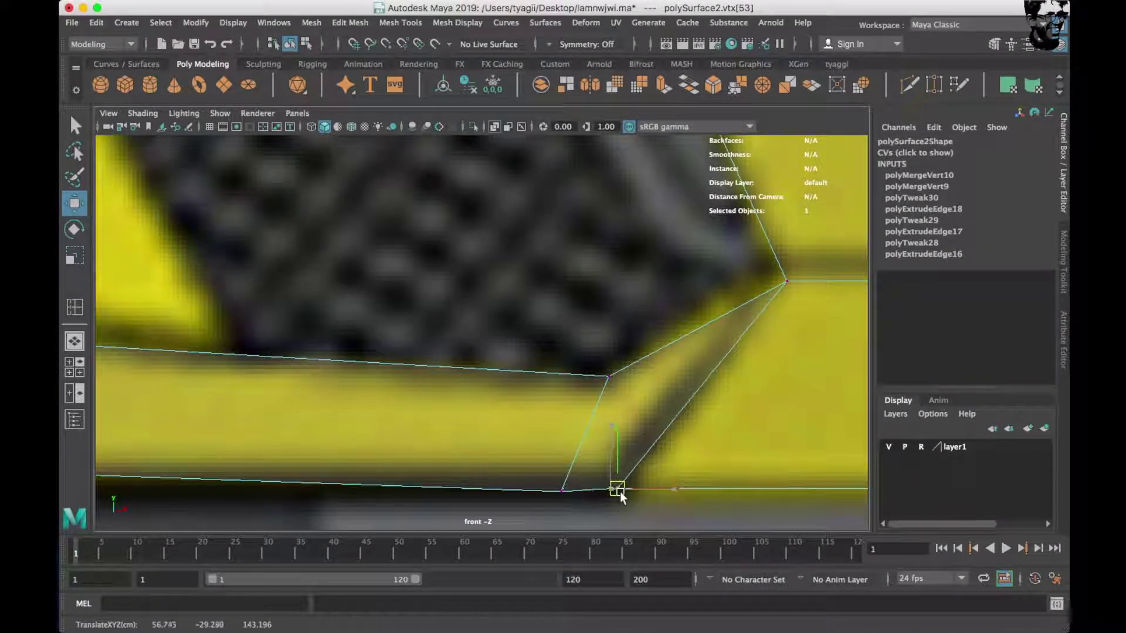
left_click_drag(768, 273, 804, 308)
scroll(610, 375, "down", 5)
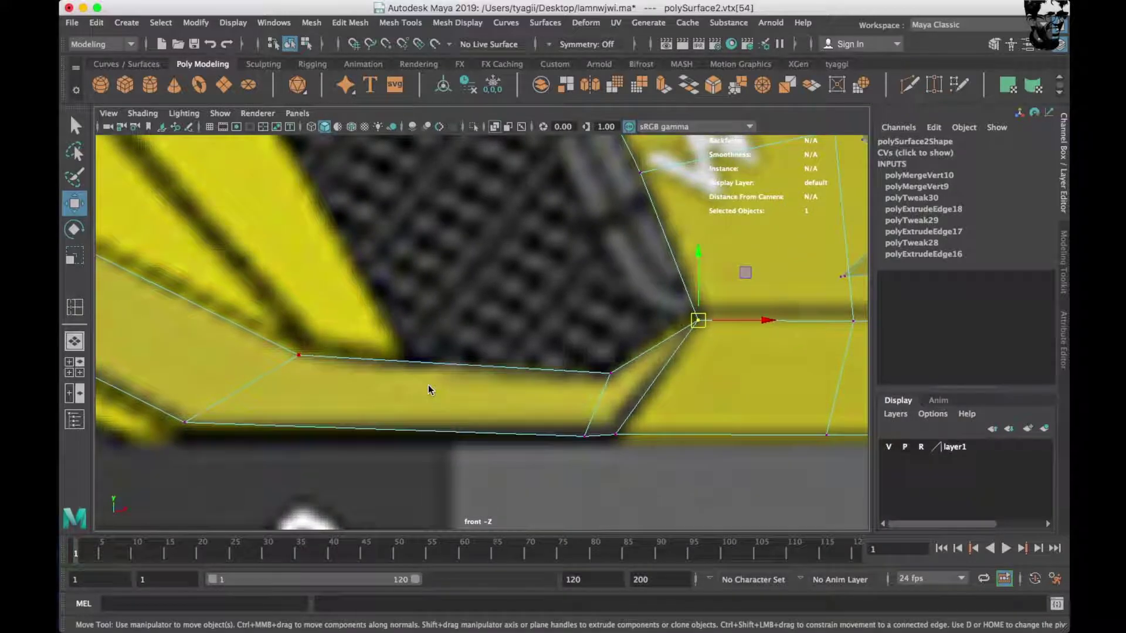
Insert two edge loops across the lower strip, then return to Object Mode.
right_click_drag(533, 302, 533, 258, "shift")
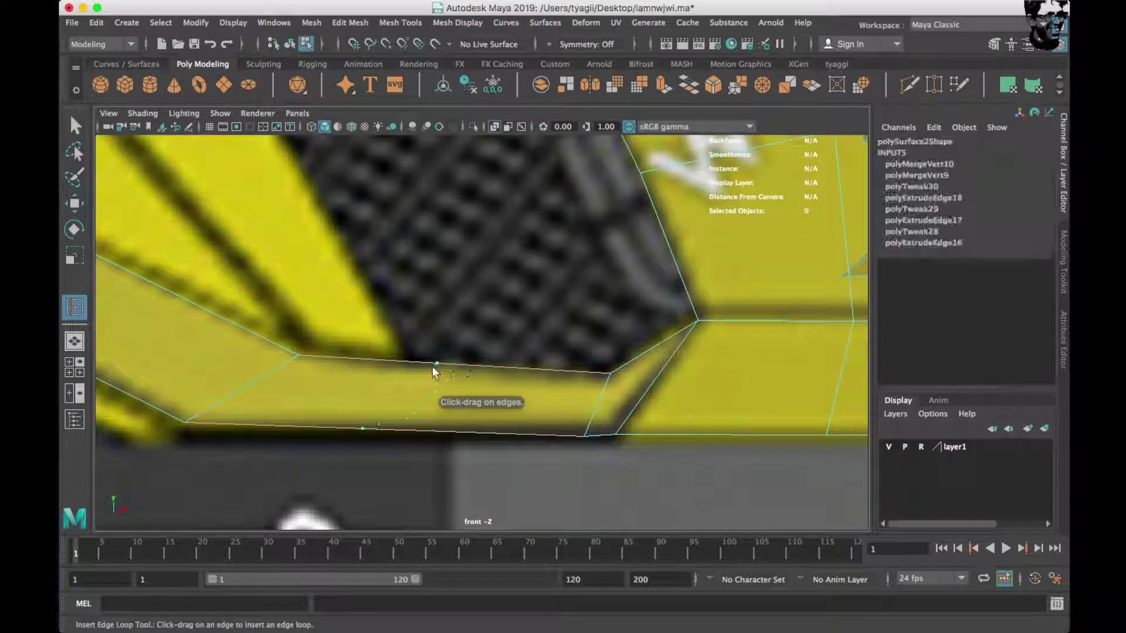
left_click(399, 368)
left_click(460, 362)
right_click_drag(539, 249, 621, 207)
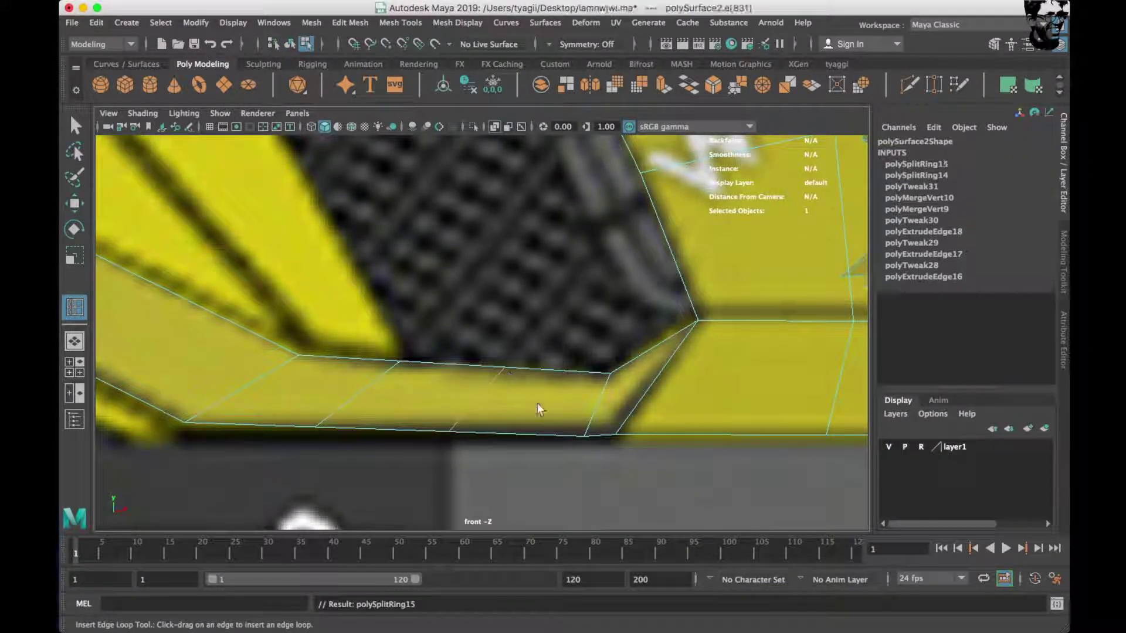
scroll(593, 382, "down", 5)
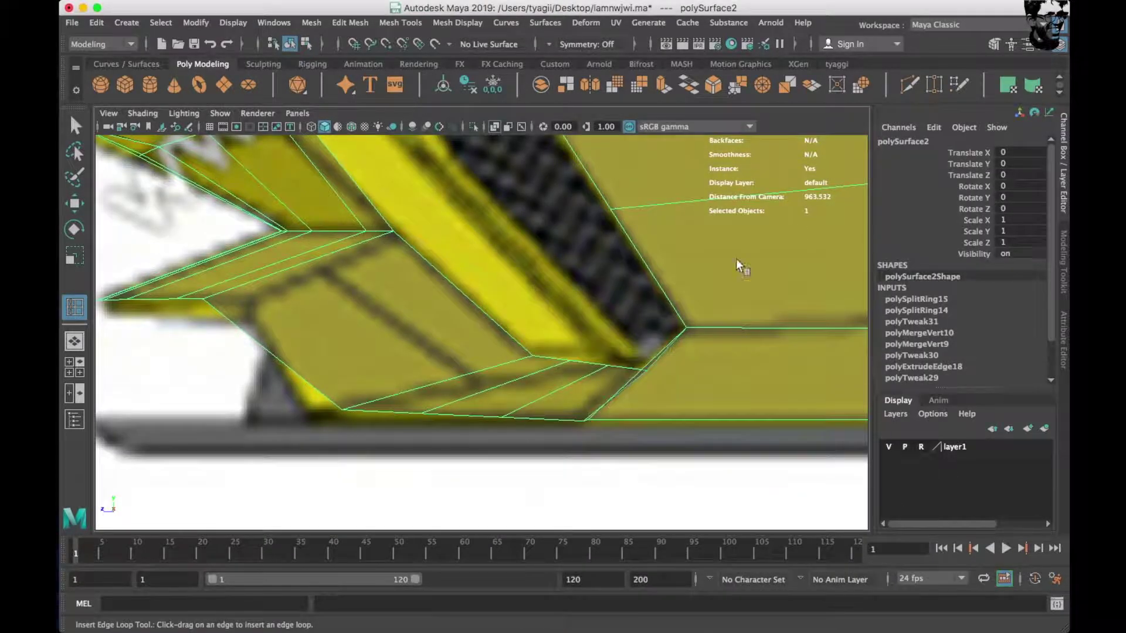
scroll(733, 264, "down", 5)
mouse_move(611, 334)
left_mouse_down("alt")
mouse_move(618, 351)
mouse_move(465, 377)
mouse_move(302, 385)
mouse_move(439, 395)
mouse_move(427, 399)
mouse_move(422, 358)
mouse_move(482, 358)
mouse_move(375, 410)
left_mouse_up("alt")
key("w")
mouse_move(365, 433)
right_mouse_down("alt")
mouse_move(357, 392)
mouse_move(439, 387)
right_mouse_up("alt")
Extrude the edge above the grille down-right and match it to the side profile.
left_click(359, 319)
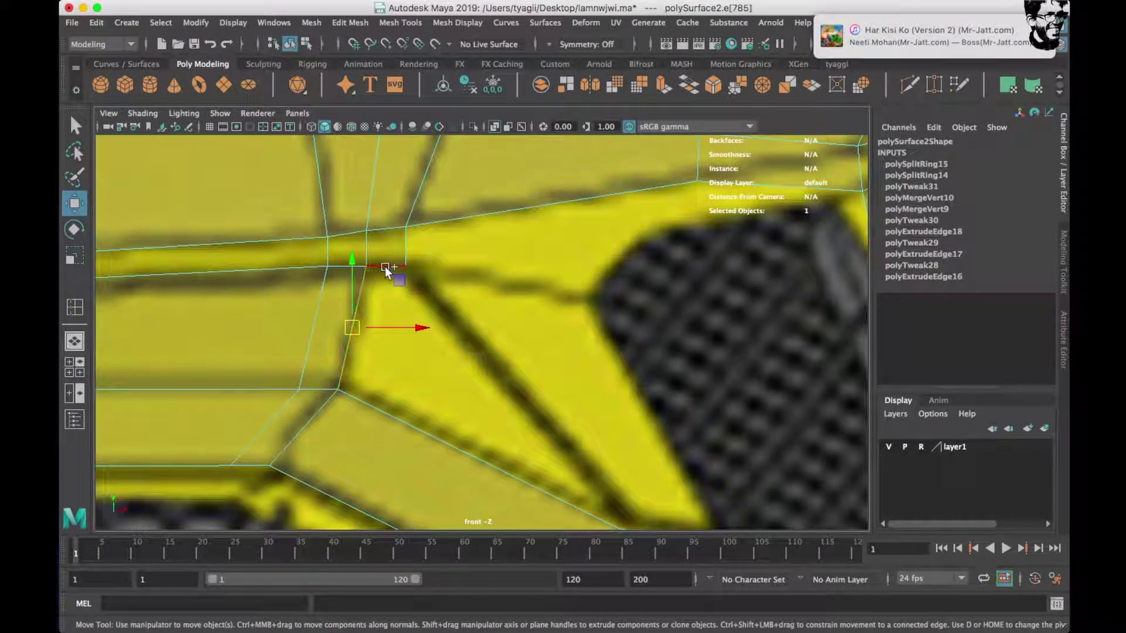
mouse_move(376, 324)
left_mouse_down("shift")
mouse_move(510, 411)
mouse_move(630, 445)
left_mouse_up("shift")
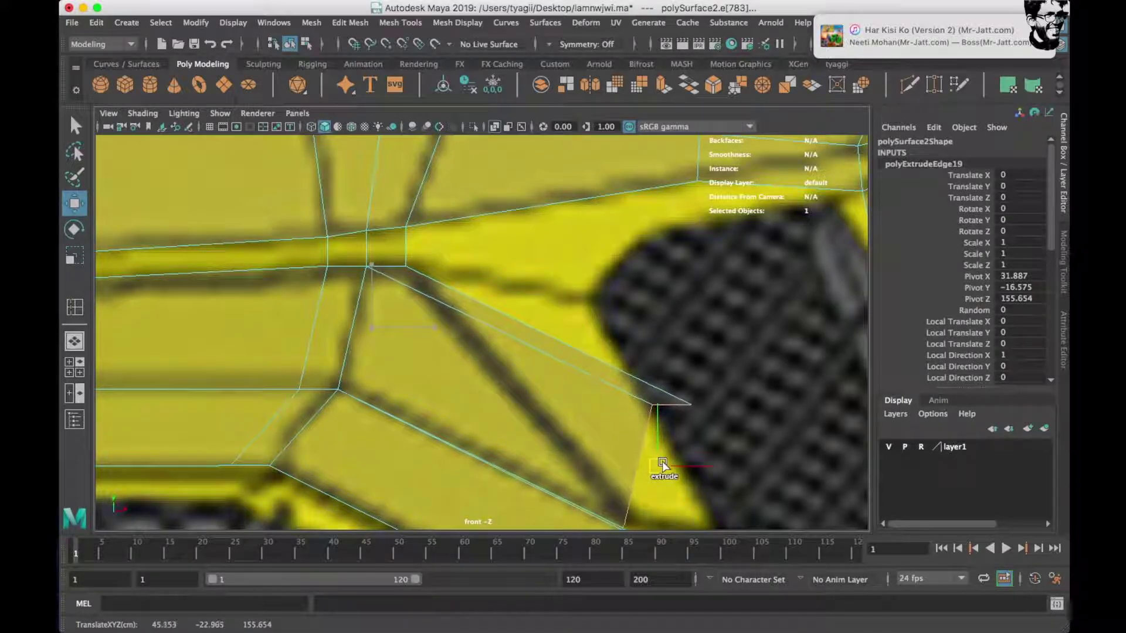
key("space")
key("space")
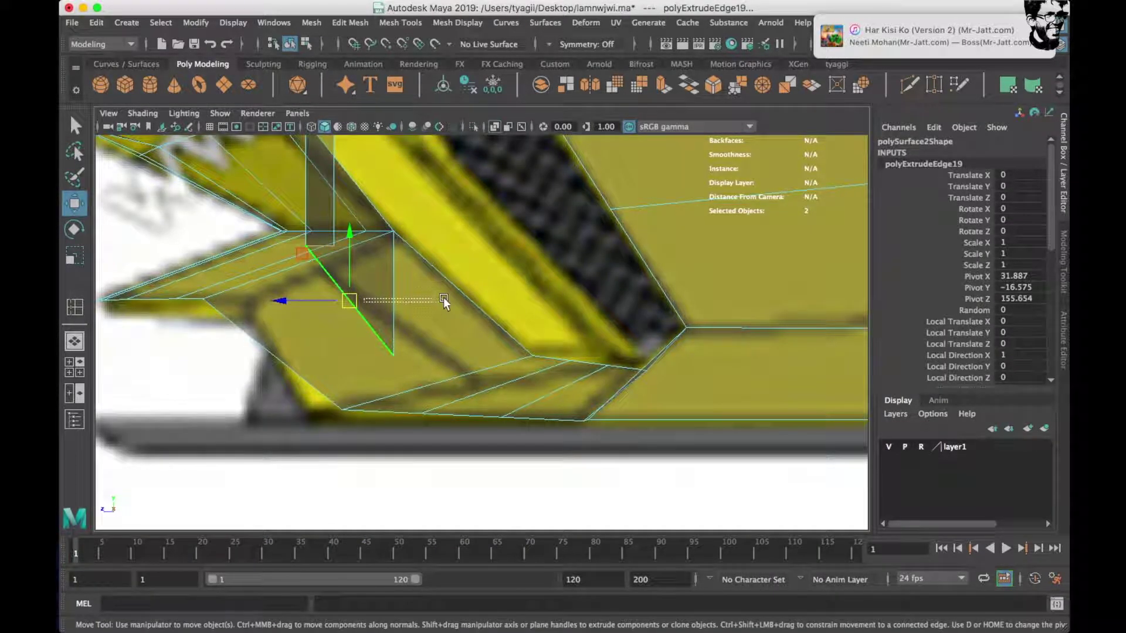
left_click_drag(351, 302, 506, 292)
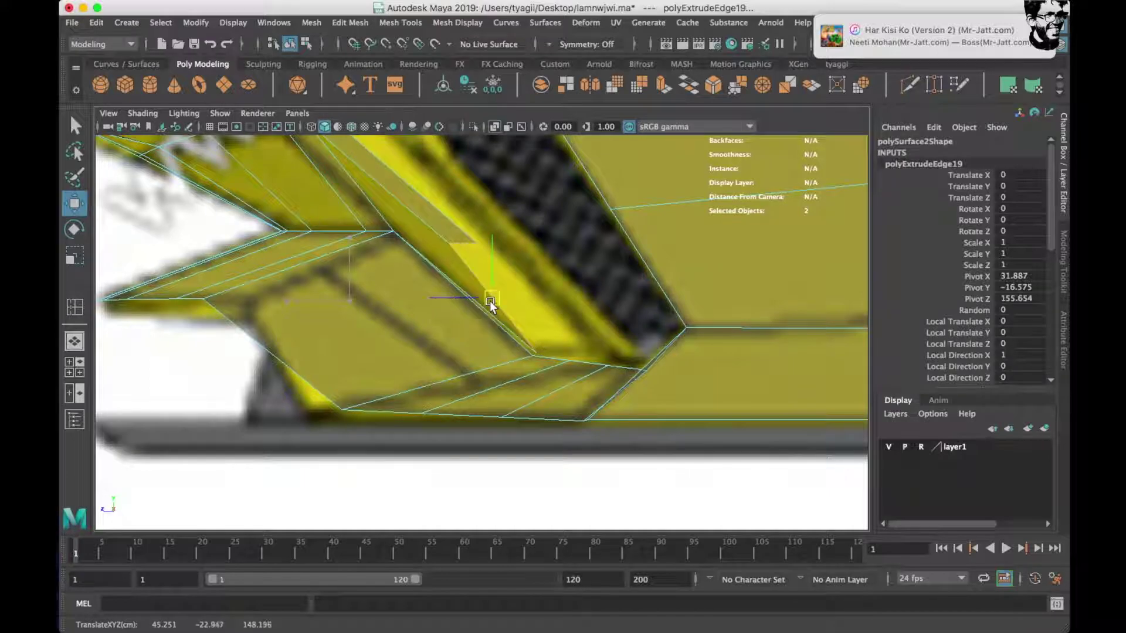
scroll(480, 304, "down", 3)
key("space")
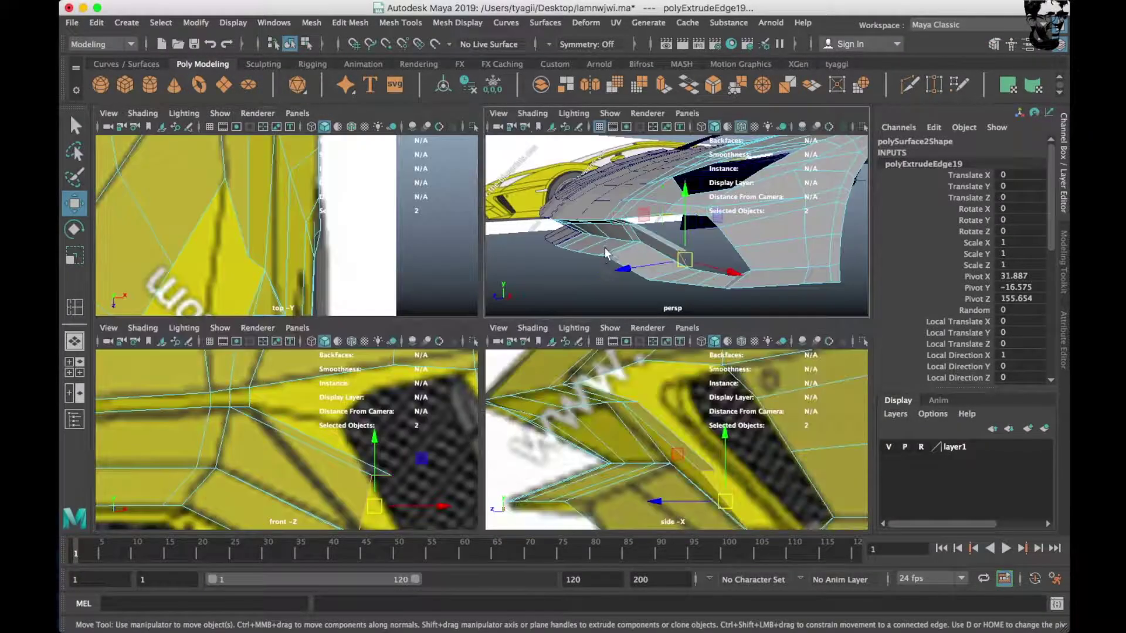
key("space")
scroll(671, 226, "up", 5)
Position a vertex of the new extrusion against the side blueprint profile.
key("F9")
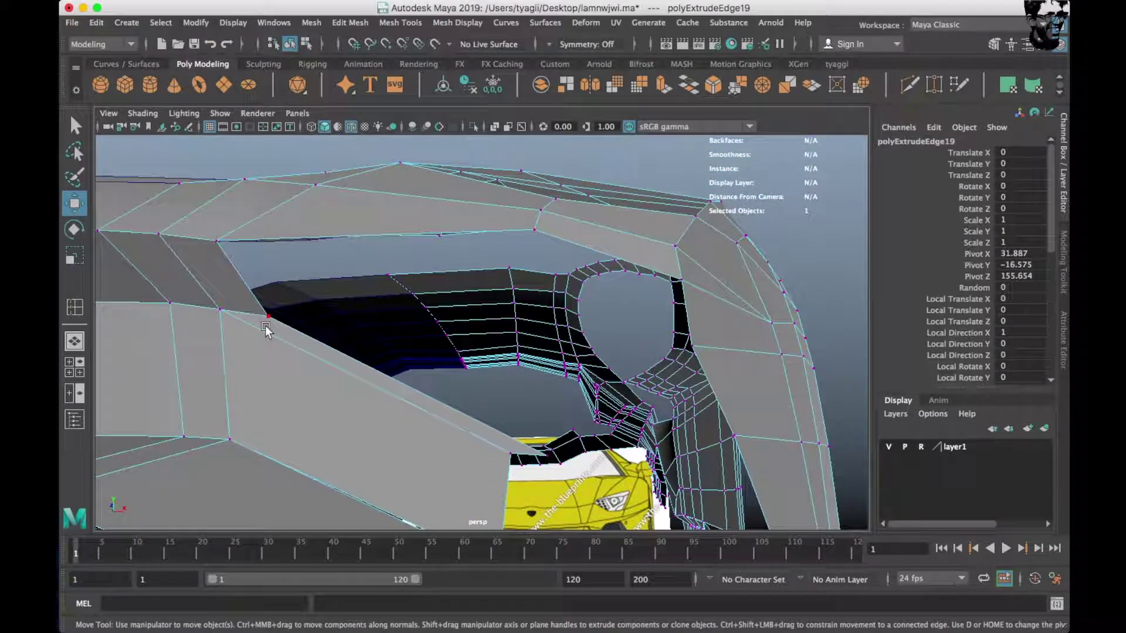
left_click(266, 328)
key("space")
key("space")
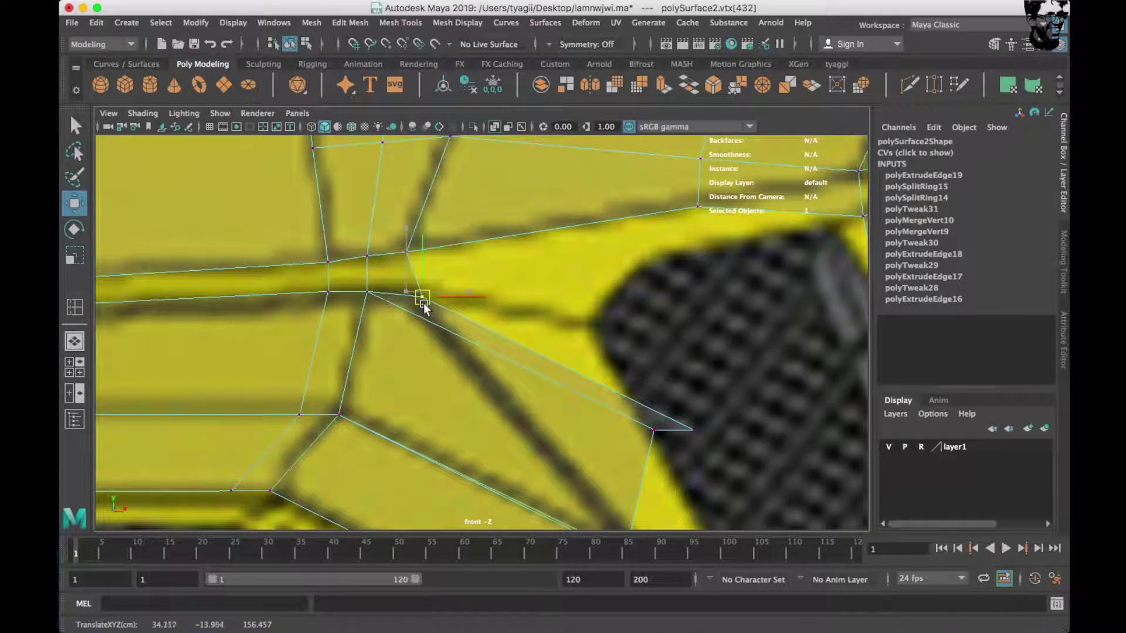
key("space")
mouse_move(419, 294)
left_mouse_down()
mouse_move(365, 313)
mouse_move(431, 283)
left_mouse_up()
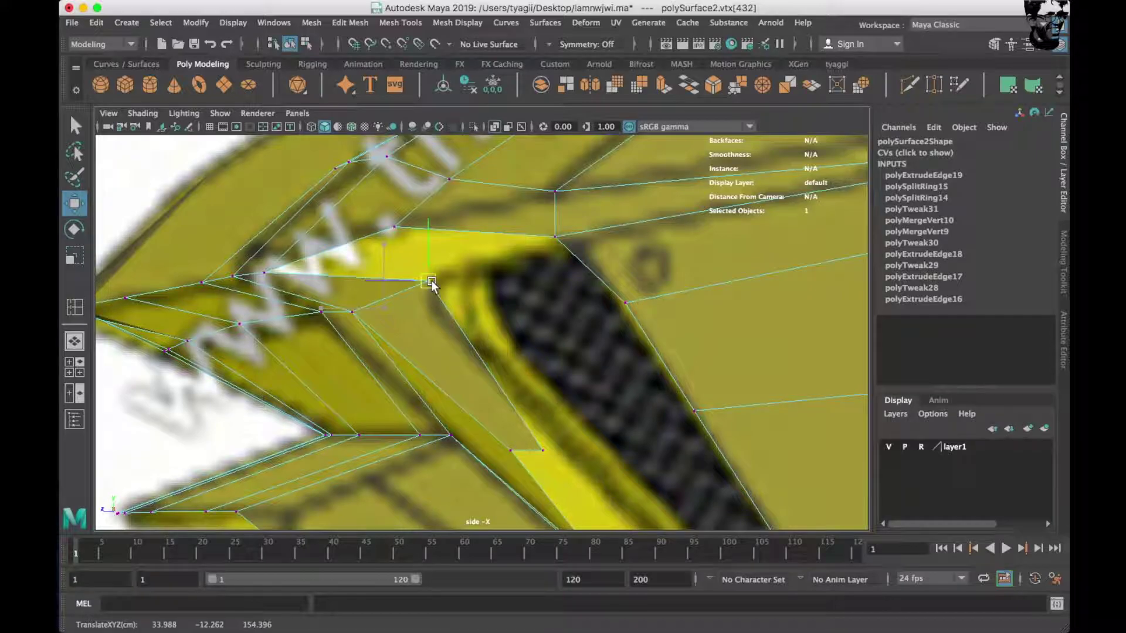
key("space")
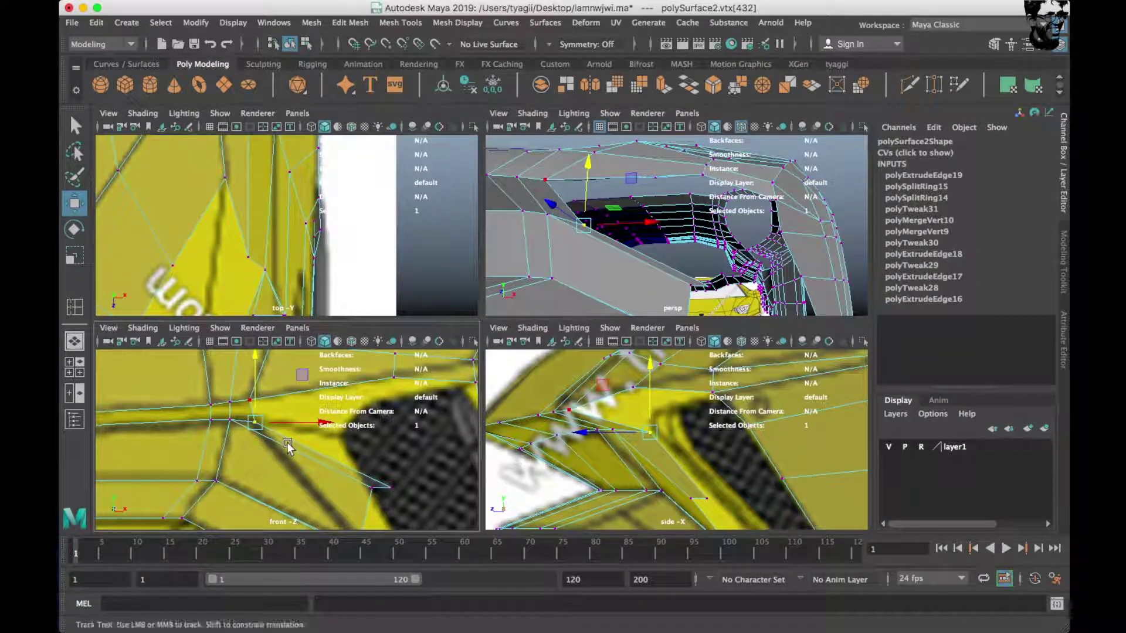
scroll(341, 487, "up", 3)
Pull the extrusion's tip vertex back in depth and snap it onto its neighbour.
left_click(353, 437)
middle_click_drag(353, 436, 354, 424, "alt")
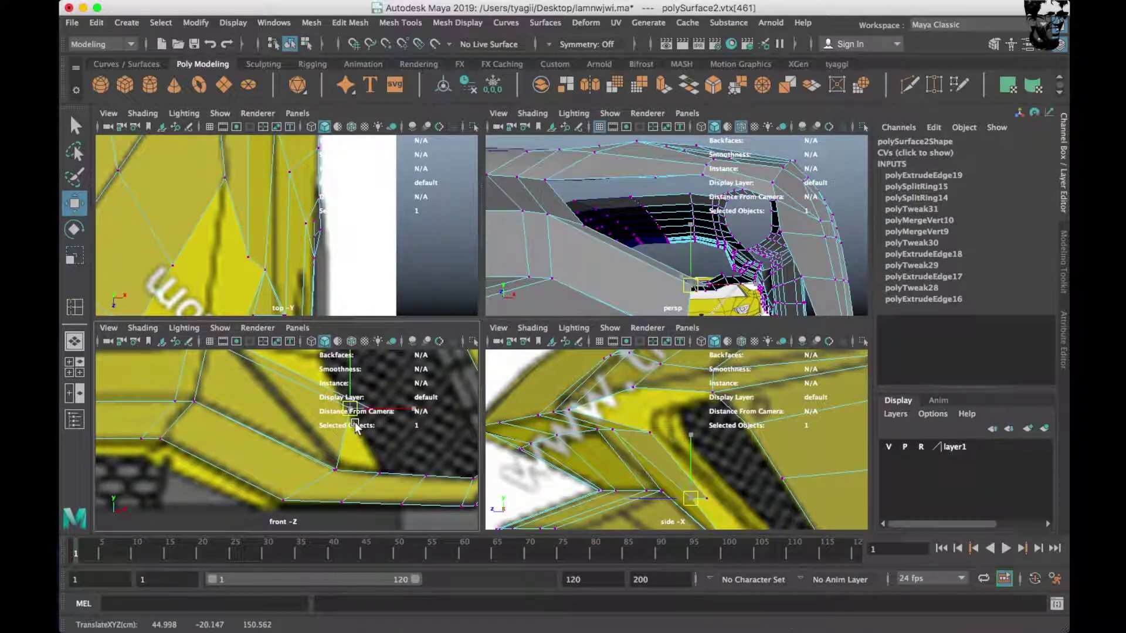
middle_click_drag(378, 472, 290, 375, "alt")
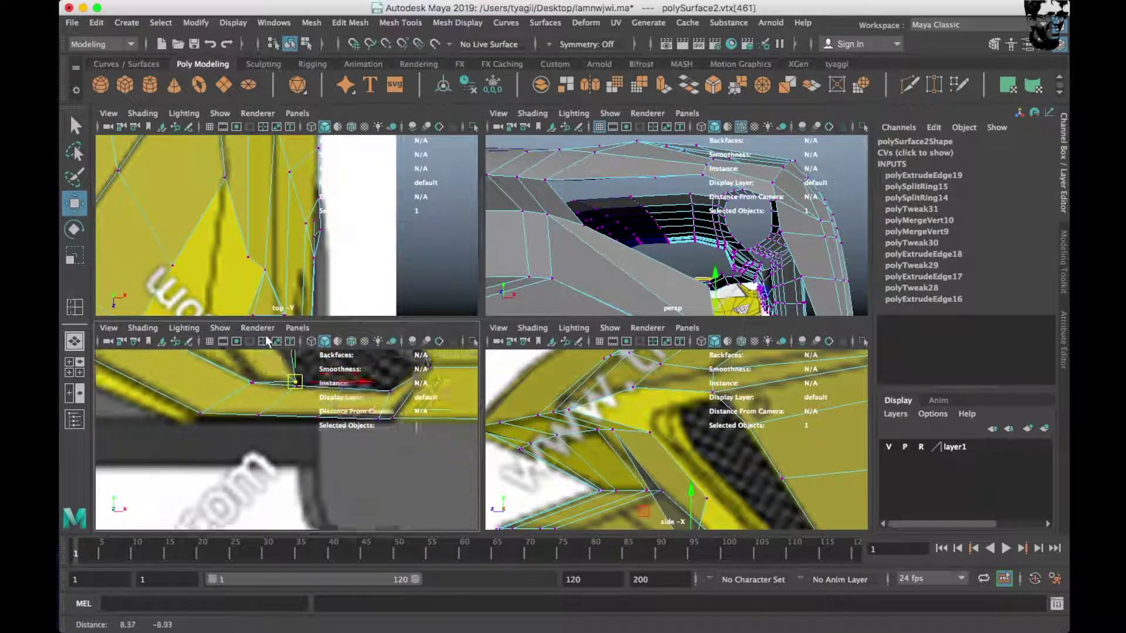
scroll(625, 477, "up", 3)
left_click_drag(695, 472, 625, 476)
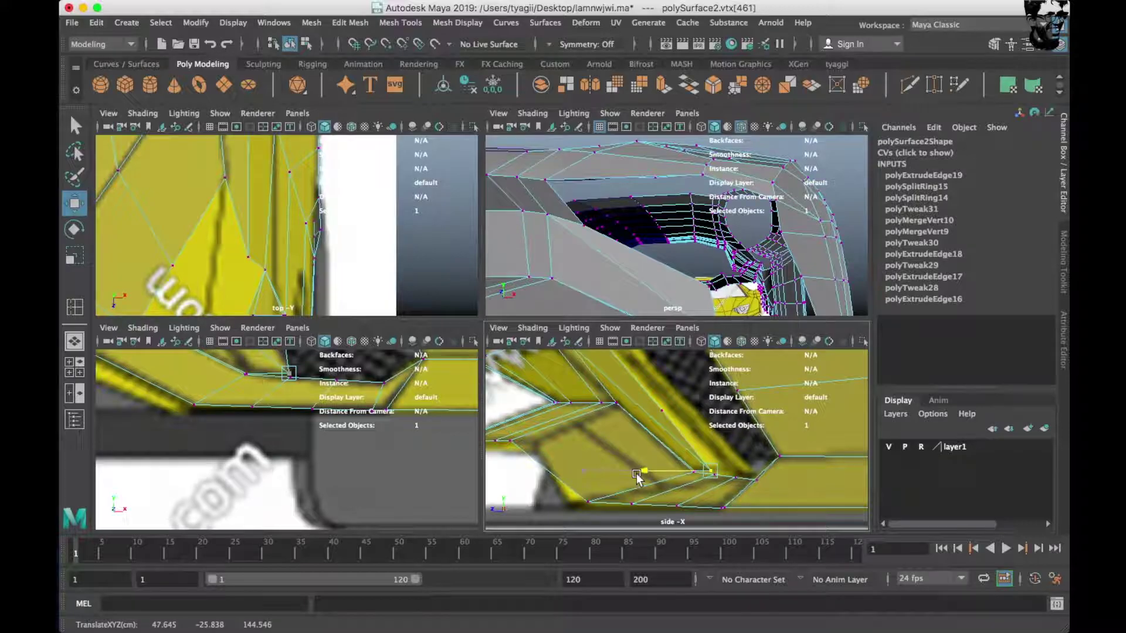
key("space")
left_click_drag(575, 382, 519, 273, "alt")
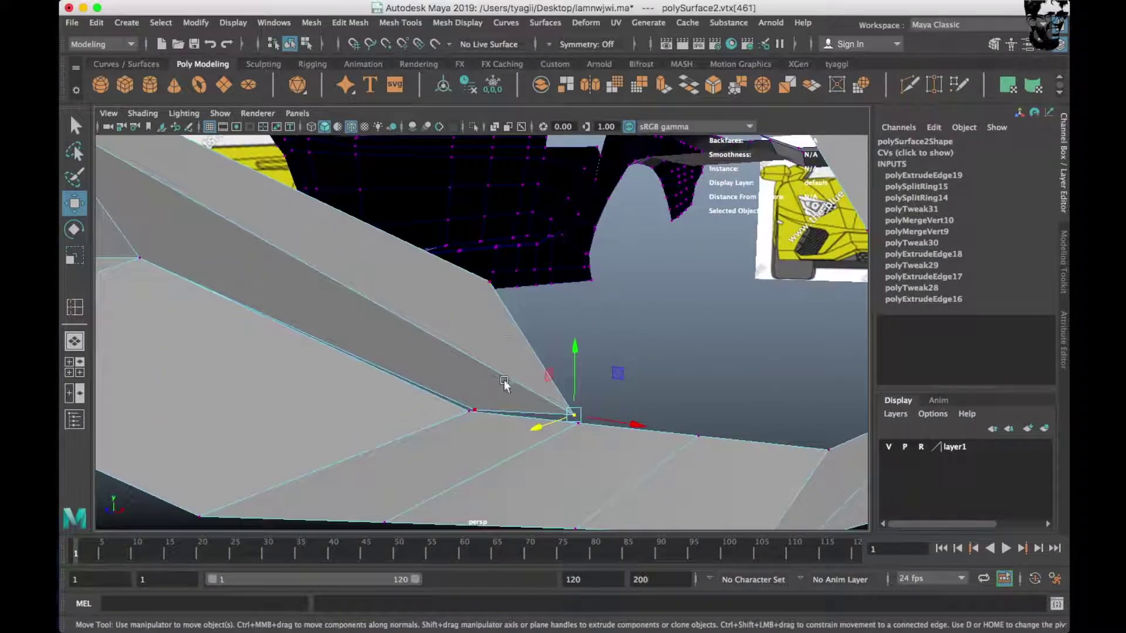
left_click_drag(474, 411, 579, 420)
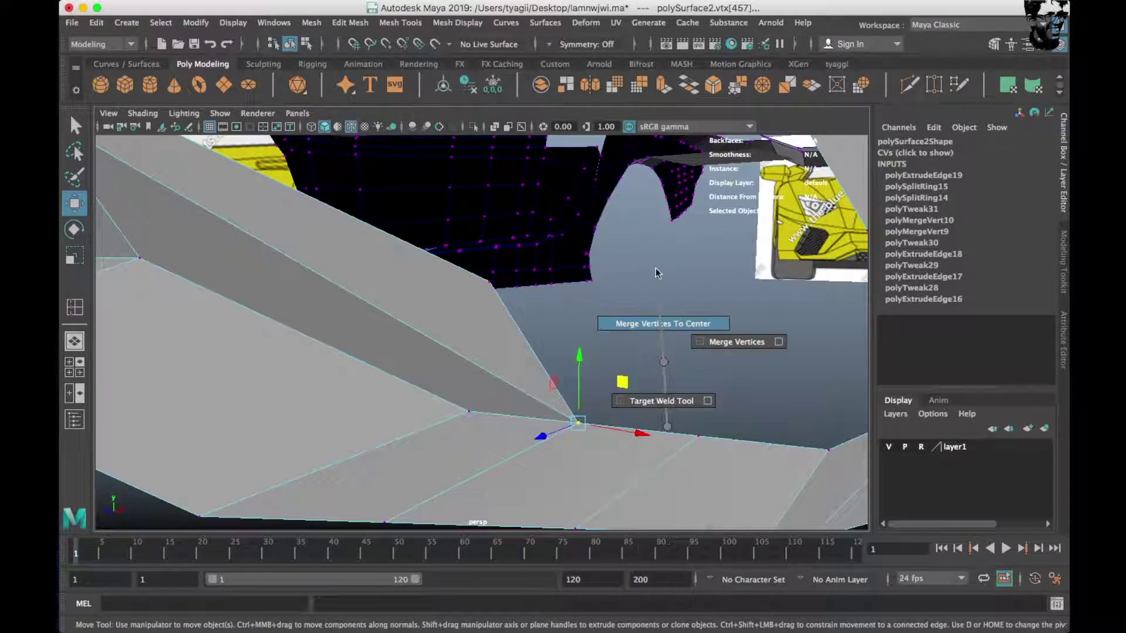
Merge the overlapping vertices, then undo the merges.
right_click_drag(657, 435, 744, 344, "shift")
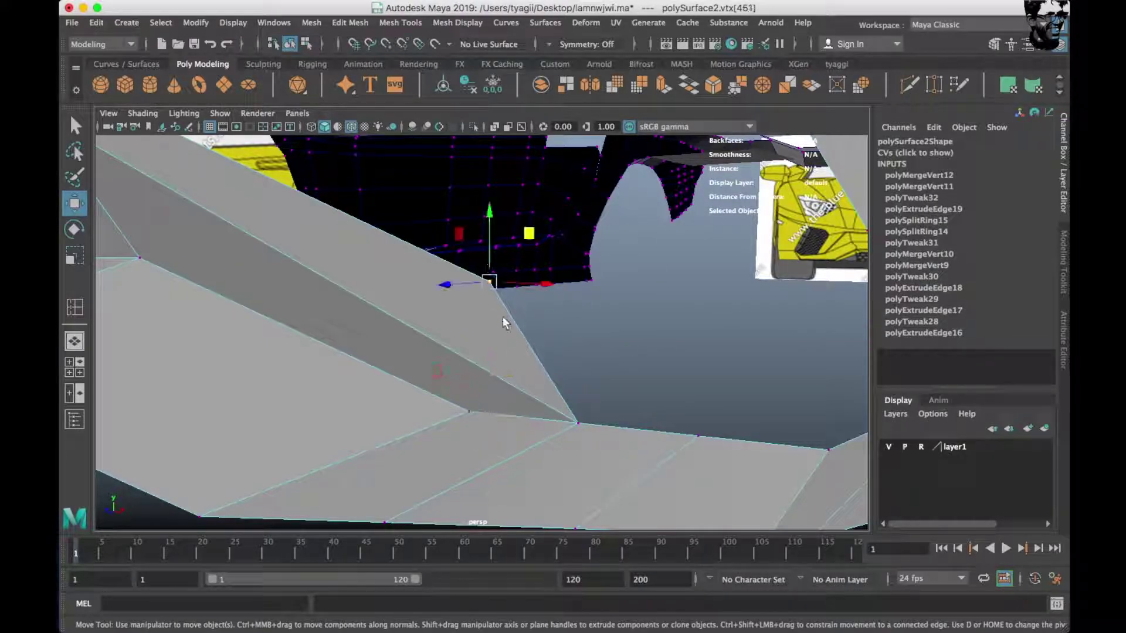
key("space")
key("space")
scroll(282, 195, "up", 3)
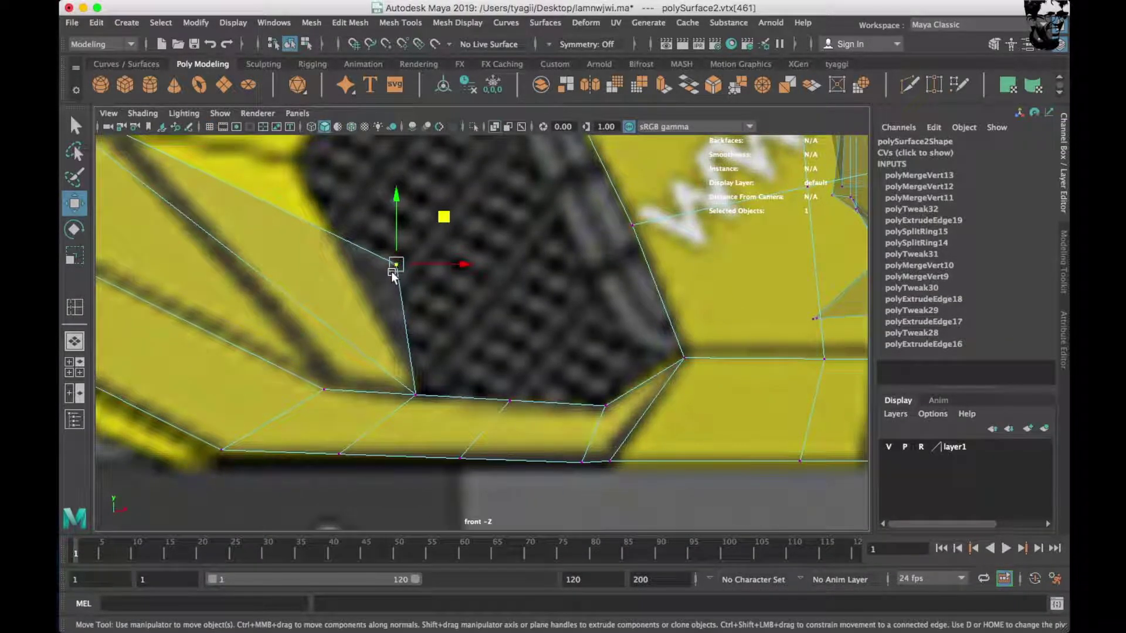
mouse_move(286, 169)
middle_mouse_down("alt")
mouse_move(432, 428)
mouse_move(515, 355)
mouse_move(493, 357)
middle_mouse_up("alt")
key("z")
key("z")
key("z")
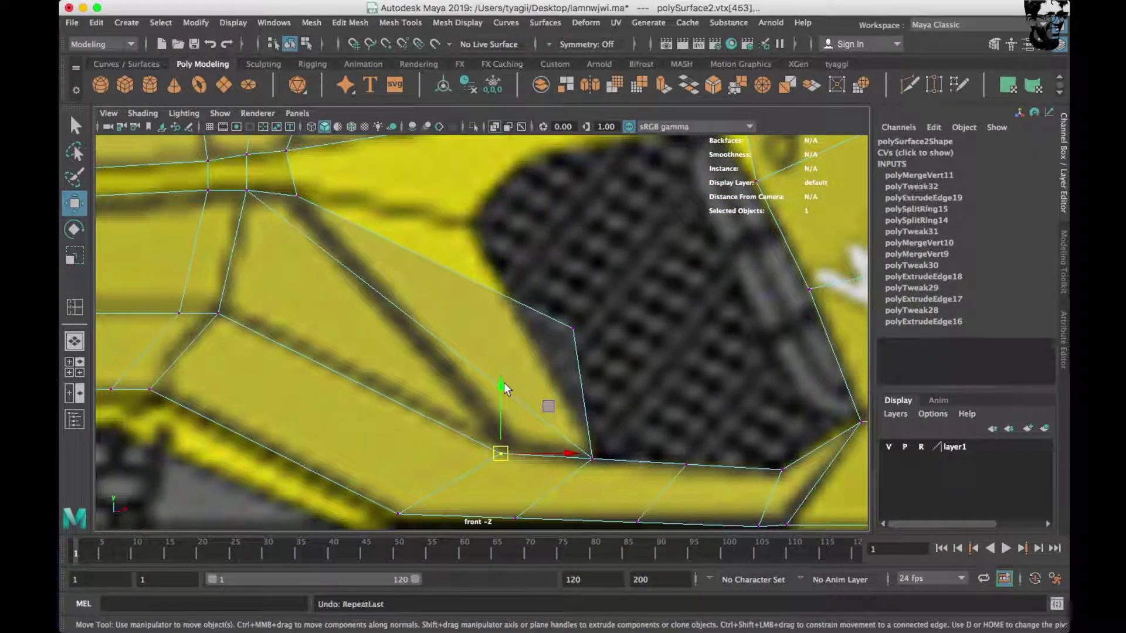
key("z")
key("z")
key("z")
Adjust the extrusion's corner and upper vertices to follow the grille edge.
left_click(589, 452)
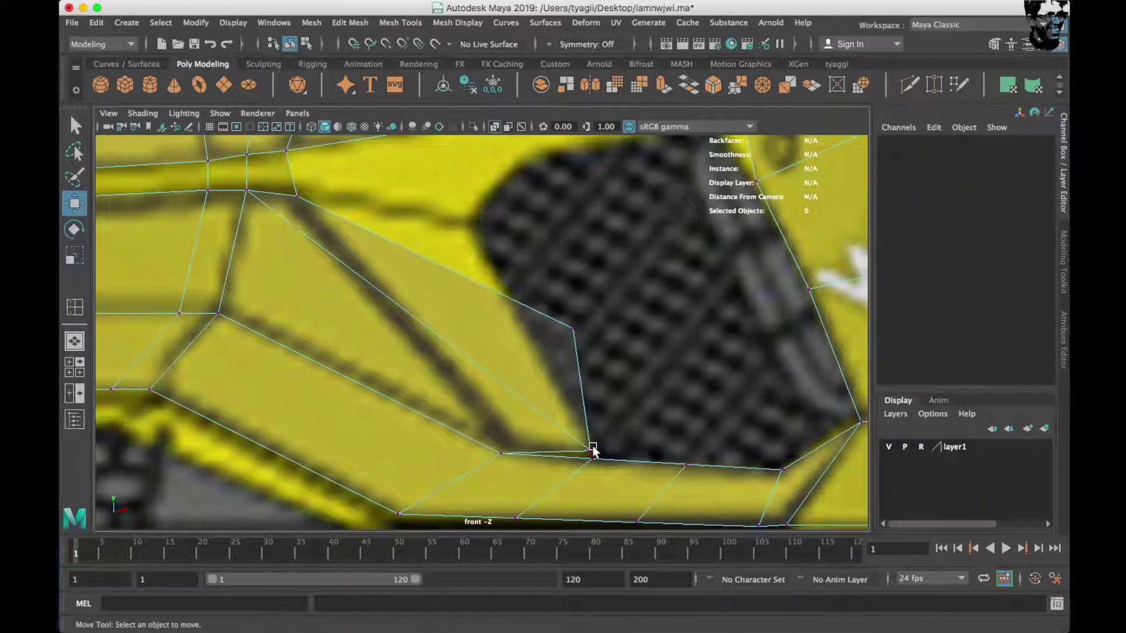
left_click_drag(472, 428, 502, 439)
mouse_move(547, 289)
left_mouse_down()
mouse_move(597, 361)
mouse_move(377, 290)
left_mouse_up()
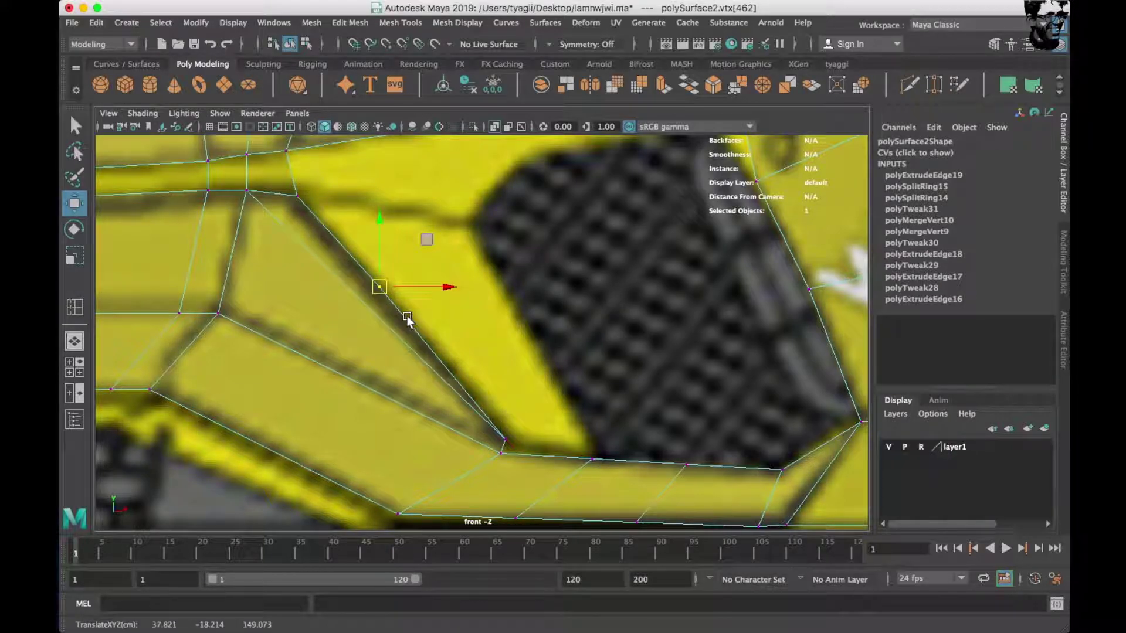
key("space")
key("space")
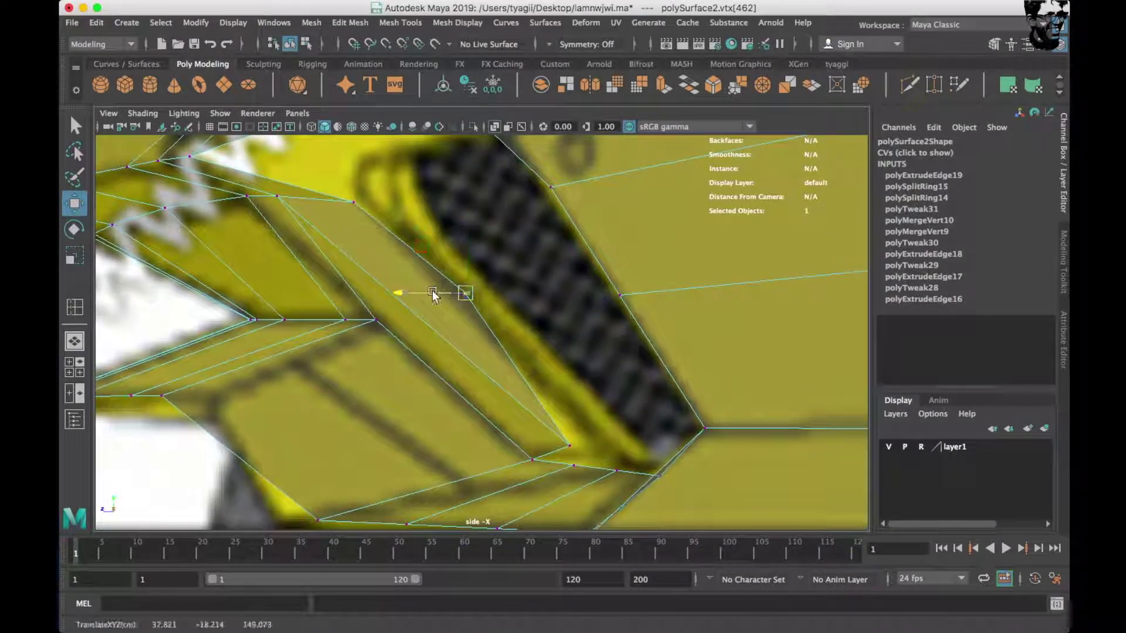
left_click(569, 446)
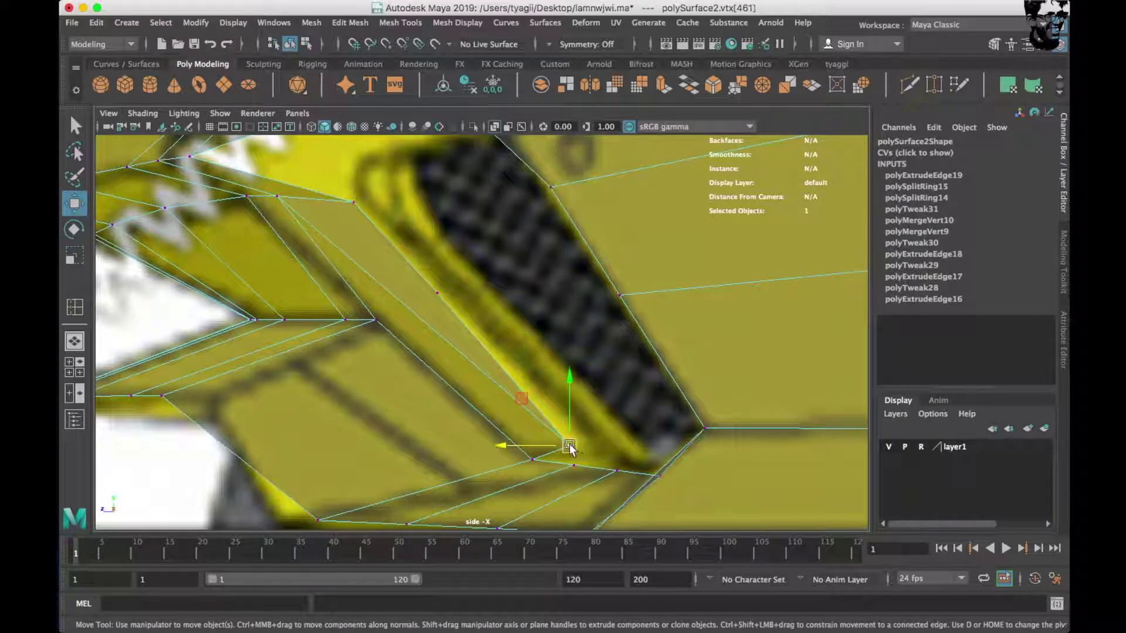
key("space")
key("space")
mouse_move(641, 309)
left_mouse_down("alt")
mouse_move(526, 293)
mouse_move(631, 368)
mouse_move(667, 328)
left_mouse_up("alt")
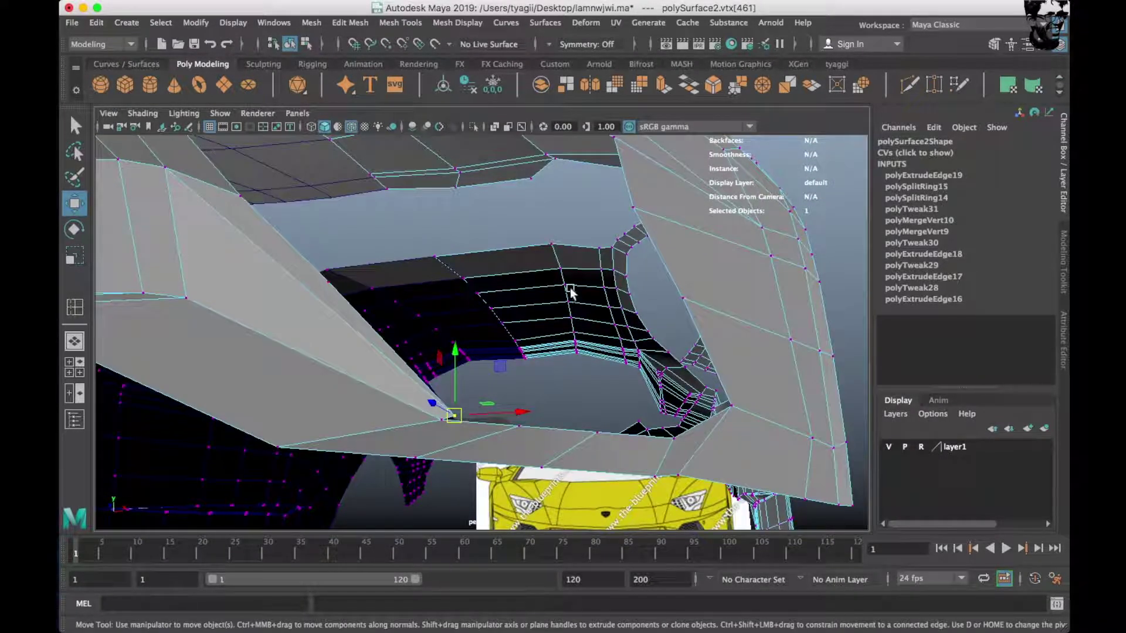
key("space")
key("space")
scroll(418, 405, "up", 2)
scroll(423, 386, "up", 2)
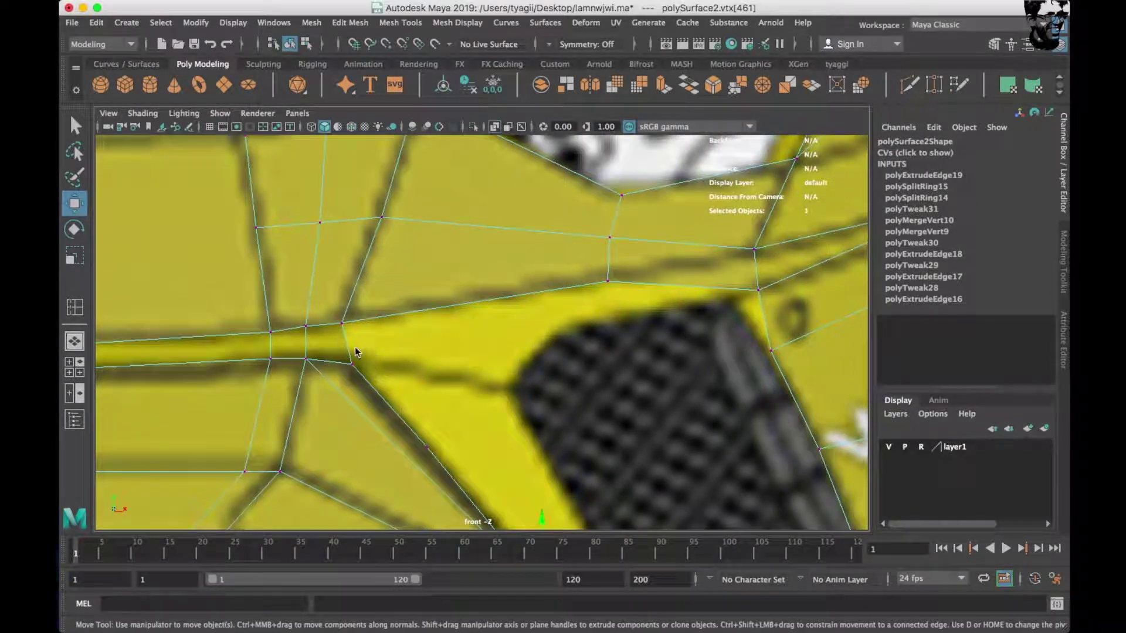
Extrude the upper body-line edge and the front panel's bottom edge down over the grille.
key("F10")
left_click(338, 359)
left_click_drag(362, 367, 618, 307, "shift")
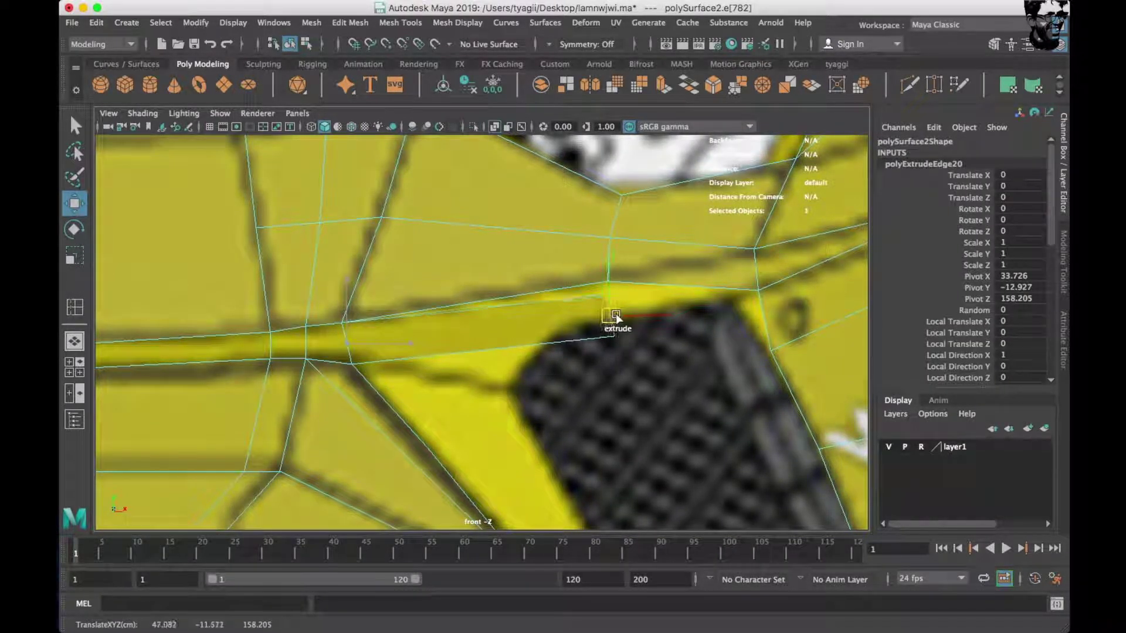
middle_click_drag(618, 307, 511, 399, "alt")
scroll(511, 399, "up", 2)
left_click(489, 359)
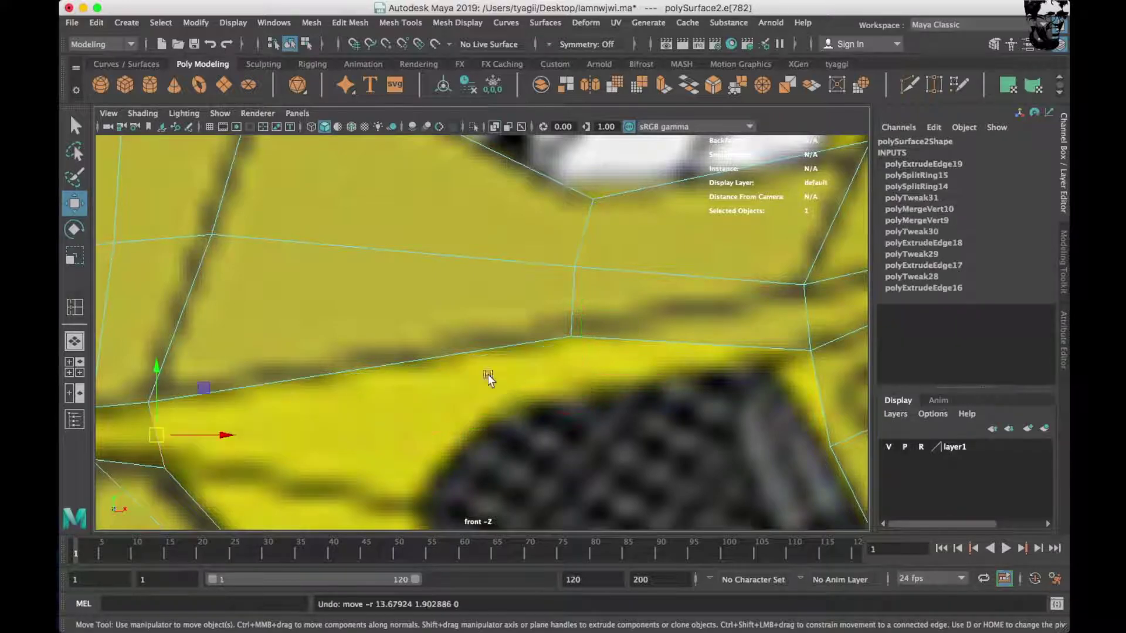
left_click_drag(487, 375, 505, 401, "shift")
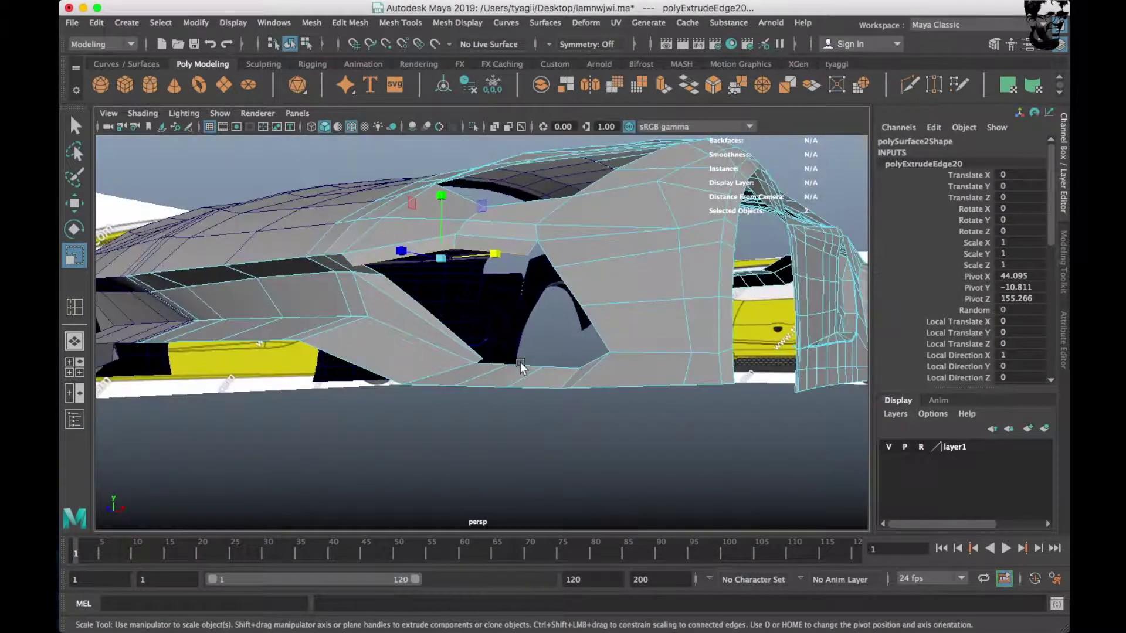
mouse_move(536, 412)
left_mouse_down("alt")
mouse_move(378, 377)
mouse_move(309, 389)
left_mouse_up("alt")
Pull a nose-edge vertex down to reshape the nose.
key("w")
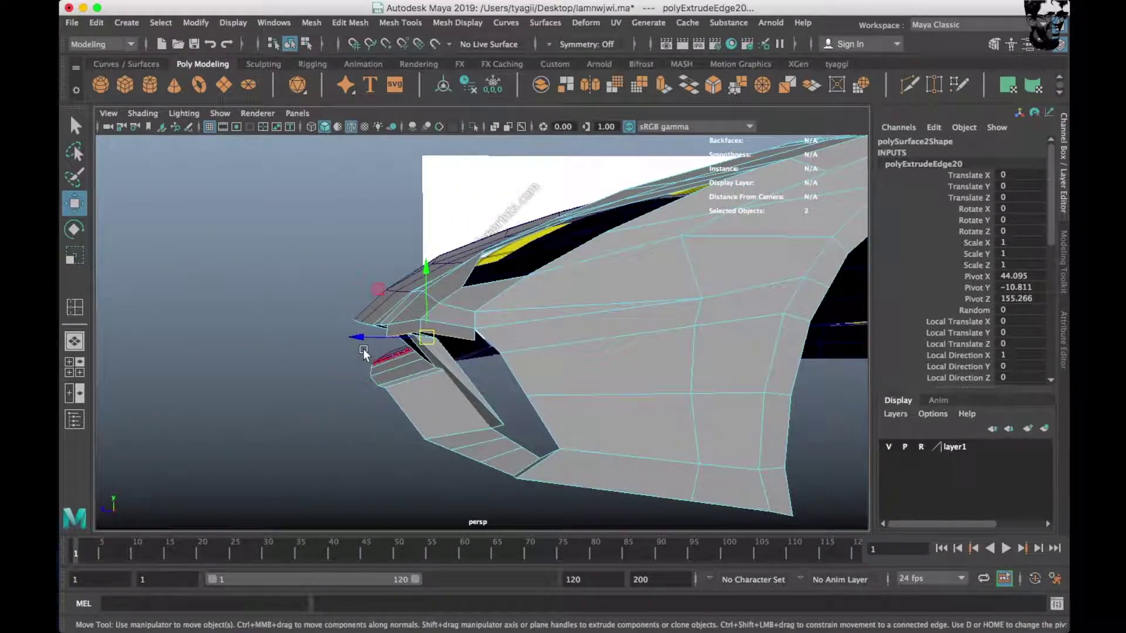
key("space")
key("space")
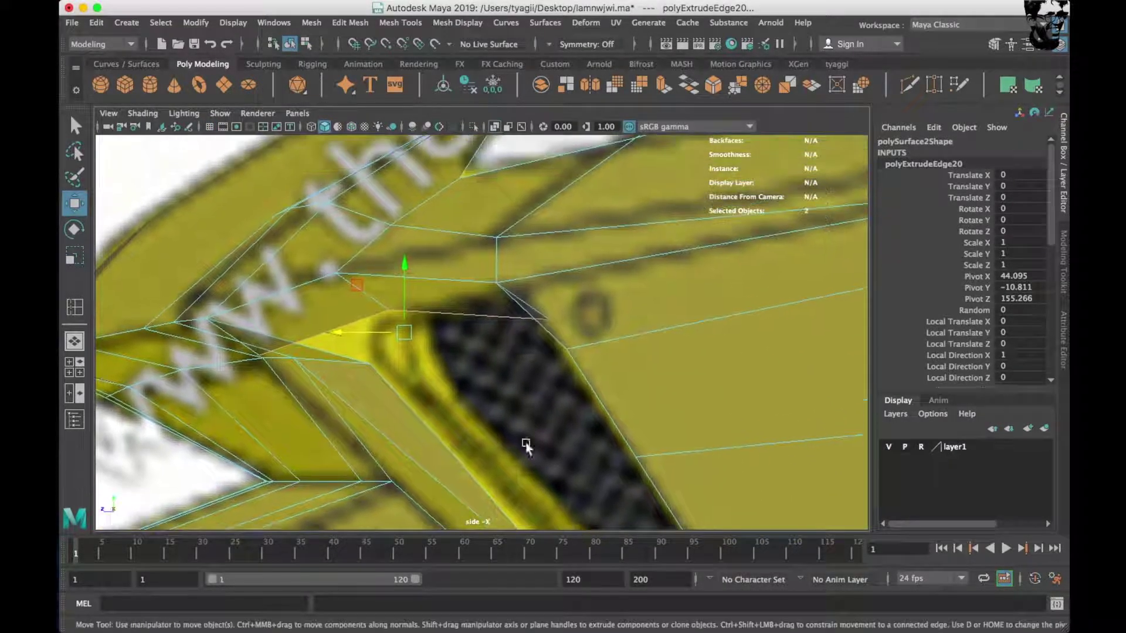
key("space")
left_click_drag(414, 332, 381, 332)
mouse_move(574, 270)
left_mouse_down("alt")
mouse_move(419, 349)
mouse_move(505, 301)
left_mouse_up("alt")
right_click_drag(480, 252, 404, 246)
left_click(427, 339)
left_click_drag(426, 338, 460, 374)
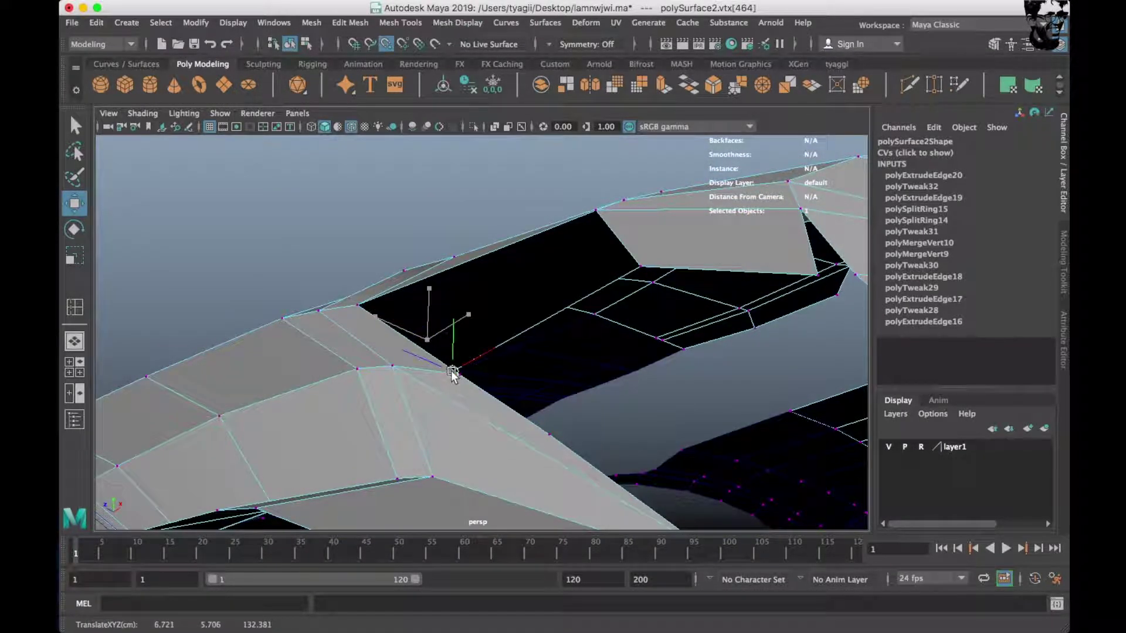
left_click(813, 277)
Weld two pairs of loose vertices at the nose with Merge Vertices.
mouse_move(804, 329)
left_mouse_down("alt")
mouse_move(495, 359)
mouse_move(515, 355)
mouse_move(511, 371)
left_mouse_up("alt")
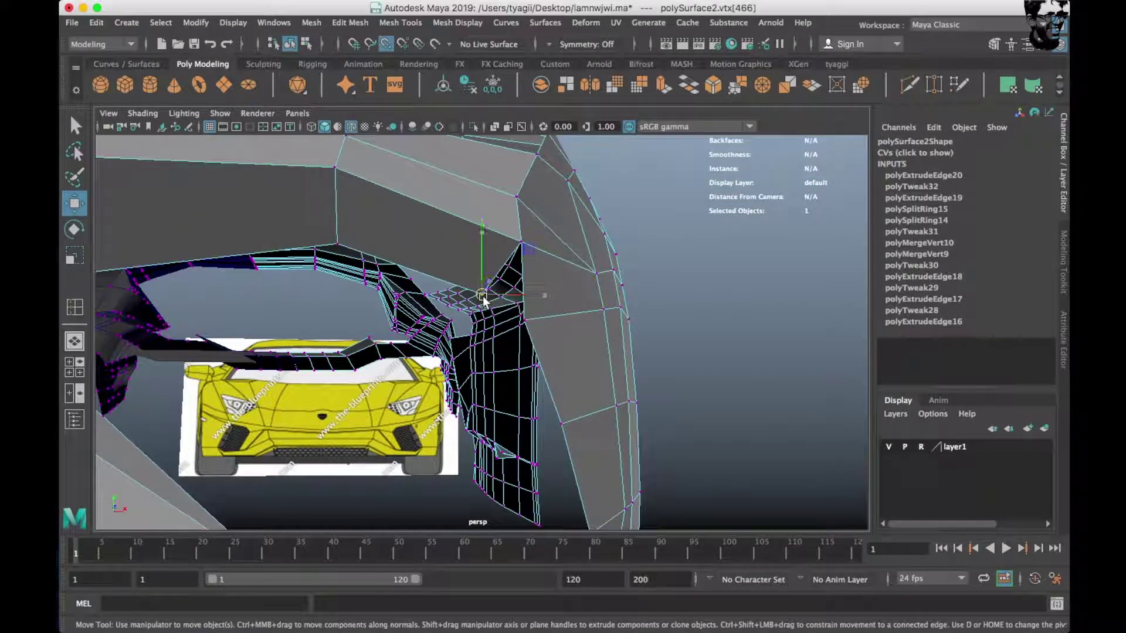
left_click_drag(483, 300, 332, 287, "alt")
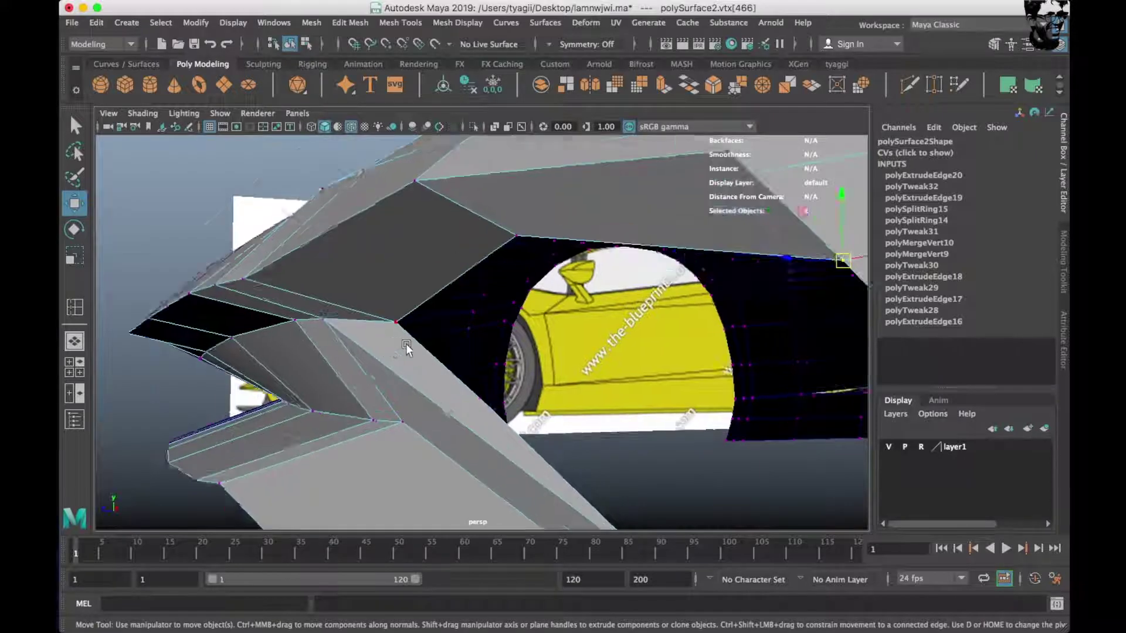
left_click_drag(406, 343, 399, 332, "alt")
scroll(754, 255, "up", 5)
right_click_drag(753, 255, 674, 255, "alt")
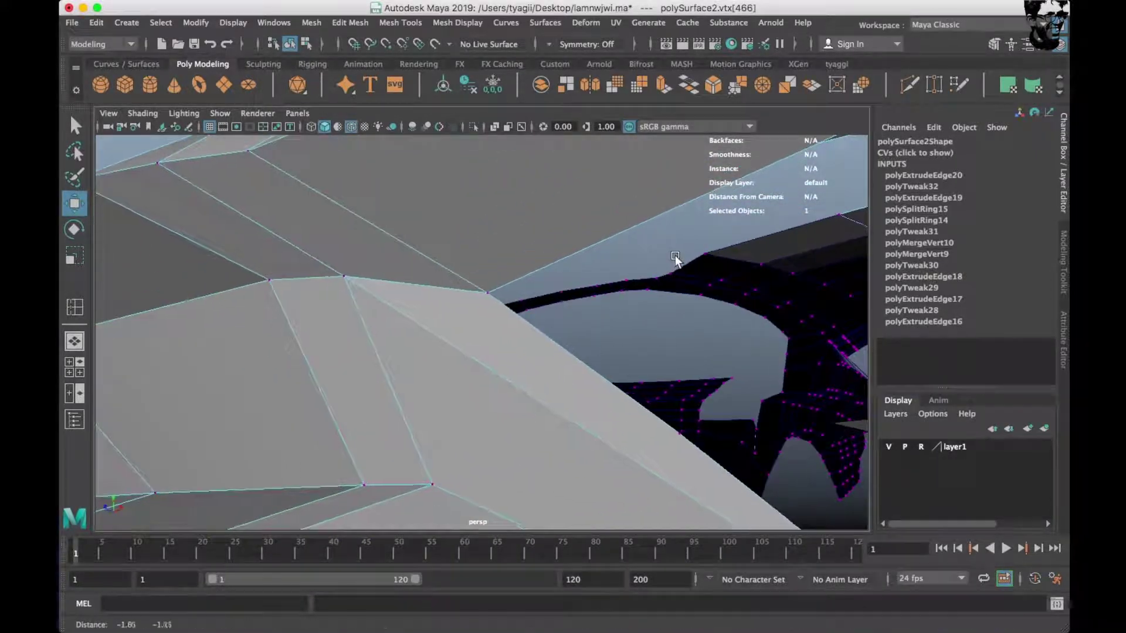
mouse_move(512, 247)
right_mouse_down()
mouse_move(473, 280)
mouse_move(566, 276)
right_mouse_up()
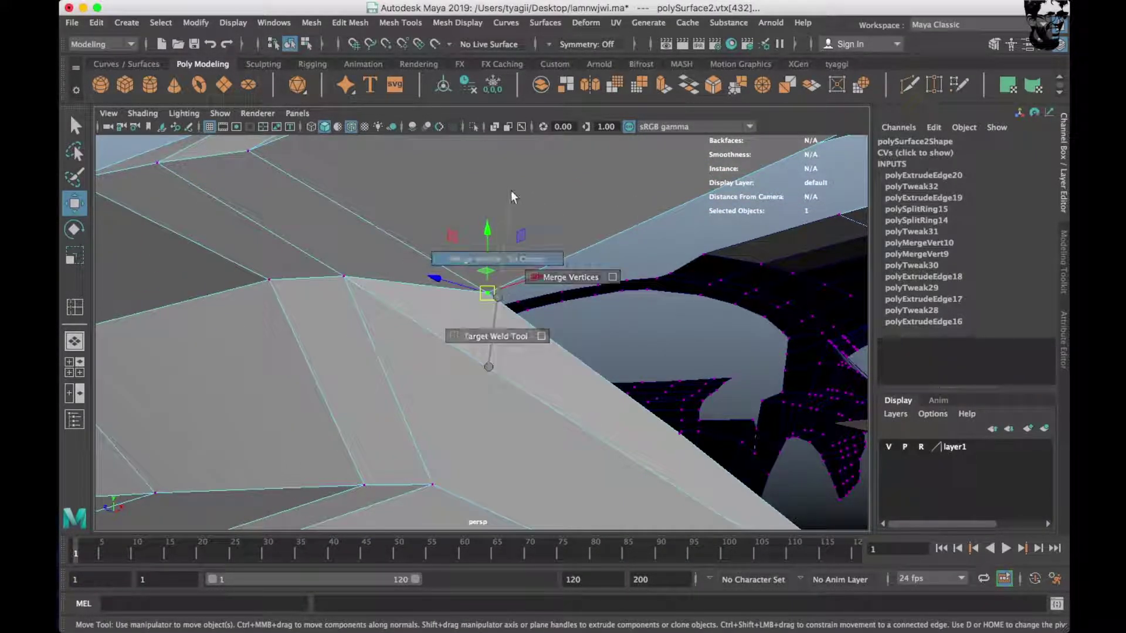
left_click_drag(540, 352, 636, 361, "alt")
right_click_drag(651, 375, 645, 337, "shift")
left_click_drag(645, 352, 542, 375, "alt")
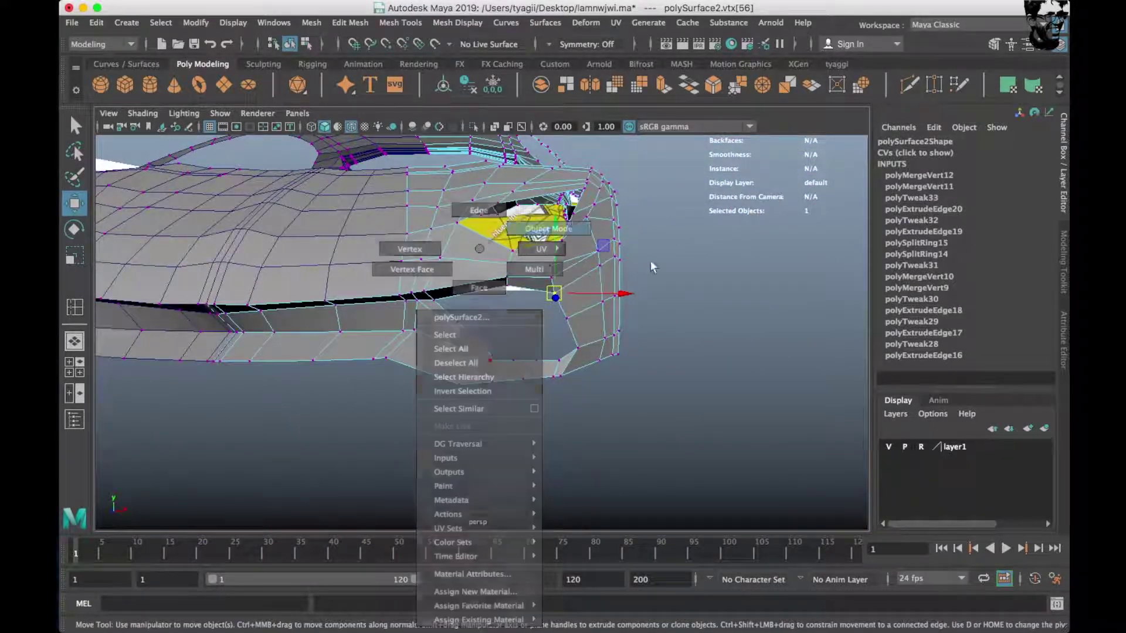
Return to Object Mode with the car body selected and view it from the front.
right_click_drag(542, 372, 541, 318)
mouse_move(541, 318)
left_mouse_down("alt")
mouse_move(495, 362)
mouse_move(560, 300)
mouse_move(570, 371)
mouse_move(635, 426)
left_mouse_up("alt")
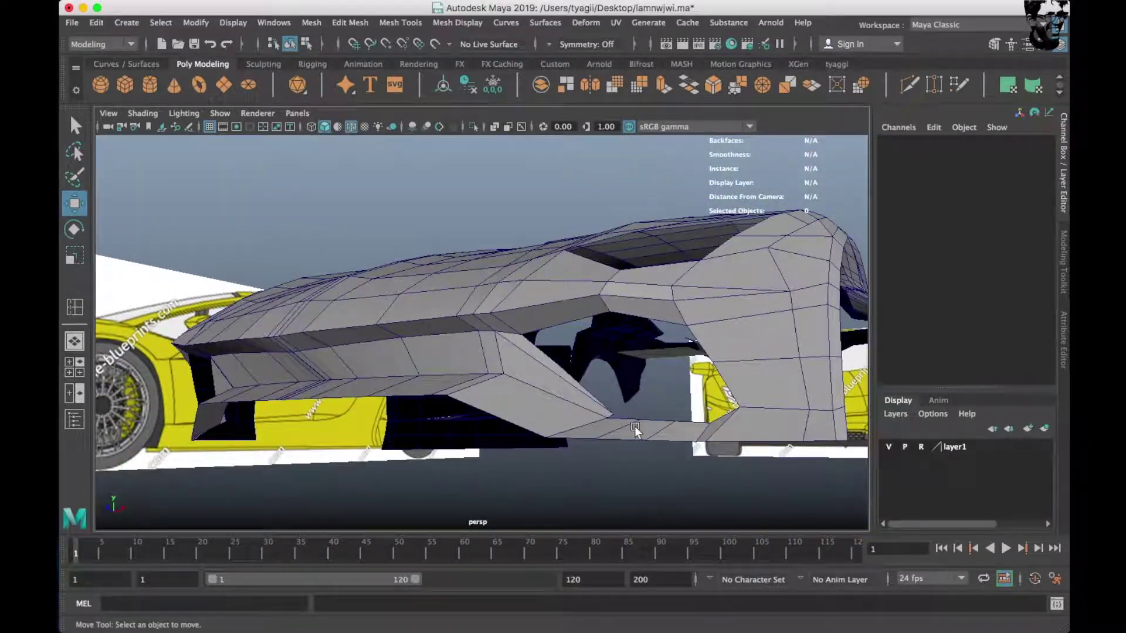
left_click(635, 425)
key("space")
key("space")
scroll(510, 438, "up", 2)
Frame the front view on the intake and select the edges framing the air intake.
right_click_drag(516, 249, 516, 210)
left_click(633, 359)
mouse_move(647, 248)
right_mouse_down()
mouse_move(646, 349)
mouse_move(577, 248)
right_mouse_up()
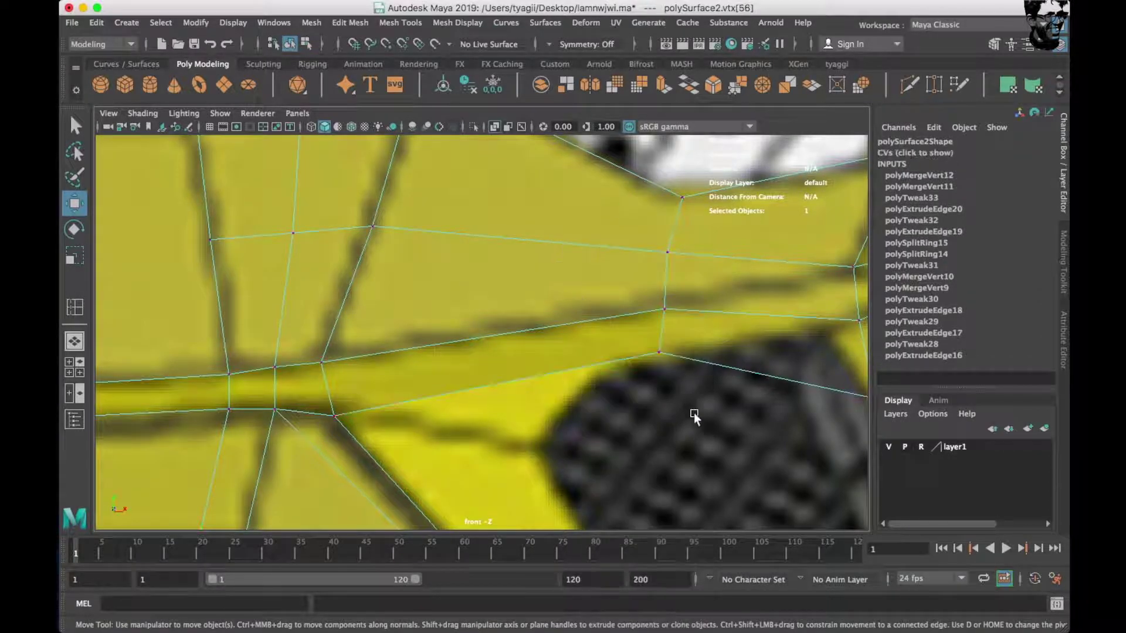
key("f")
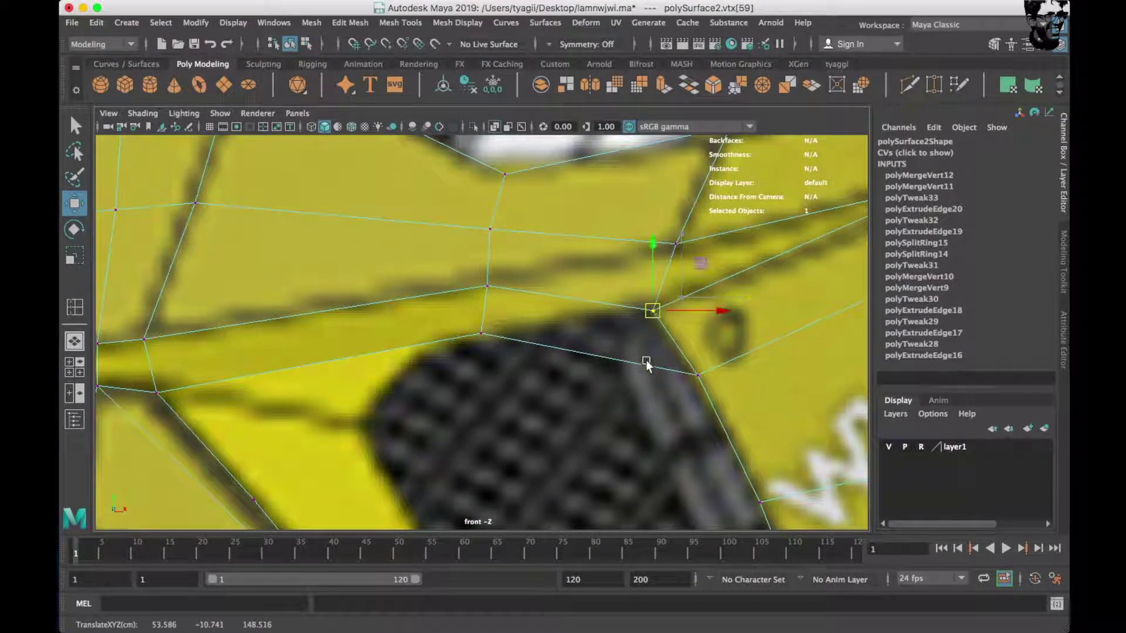
scroll(652, 352, "down", 1)
scroll(474, 382, "down", 3)
right_click_drag(444, 374, 455, 181)
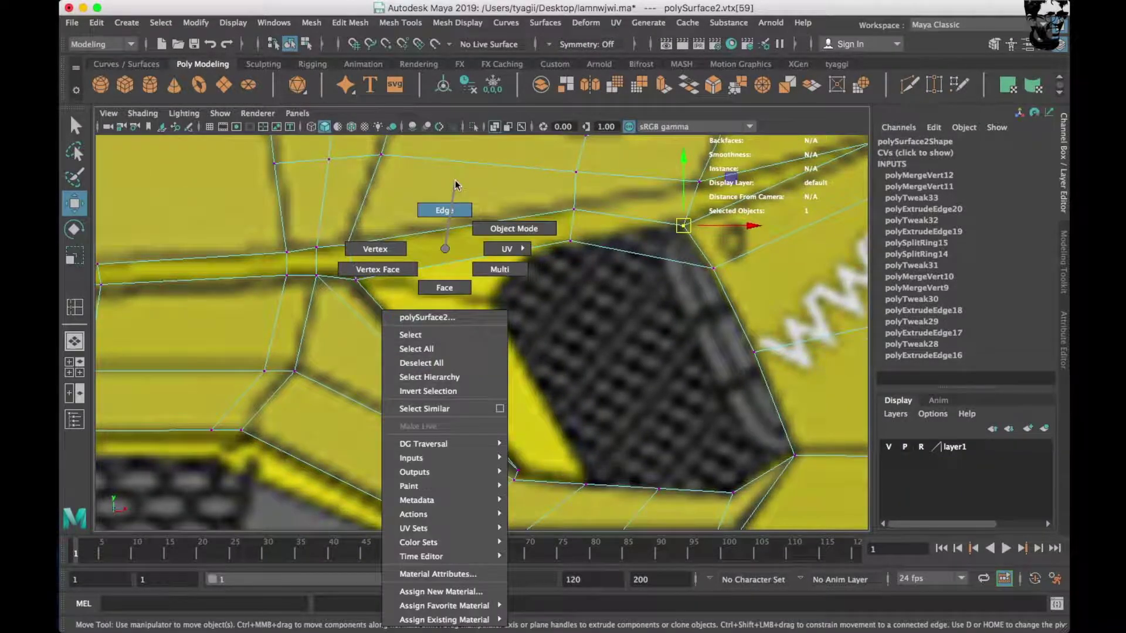
left_click(427, 357)
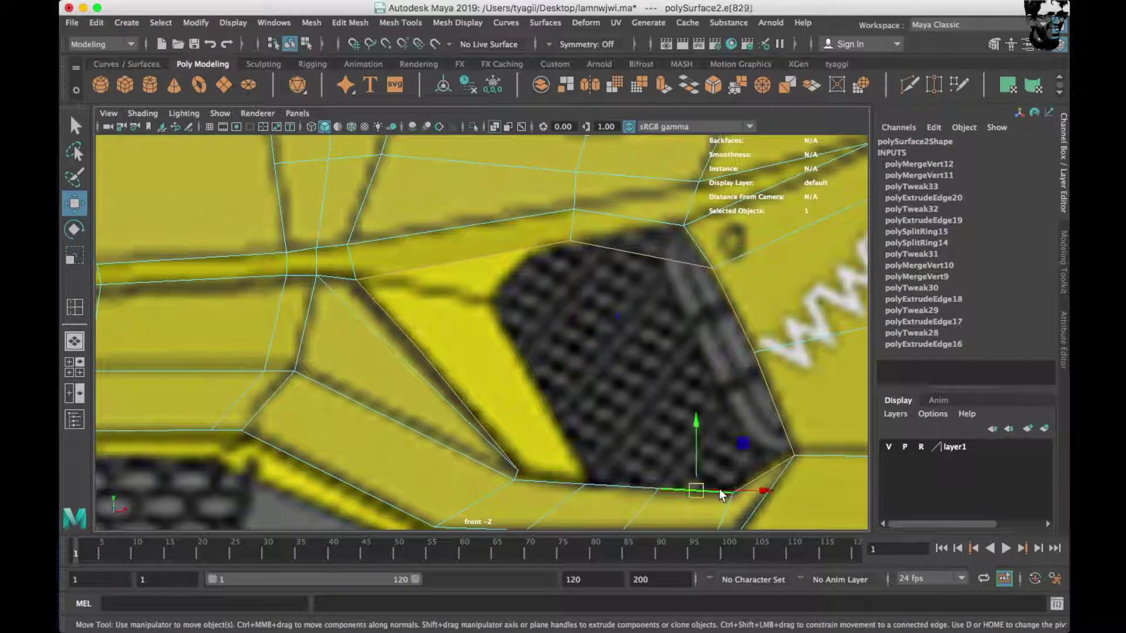
Extrude the intake edges and scale them inward to form a recessed lip.
key("space")
key("space")
mouse_move(615, 385)
left_mouse_down("alt")
mouse_move(598, 375)
mouse_move(720, 365)
left_mouse_up("alt")
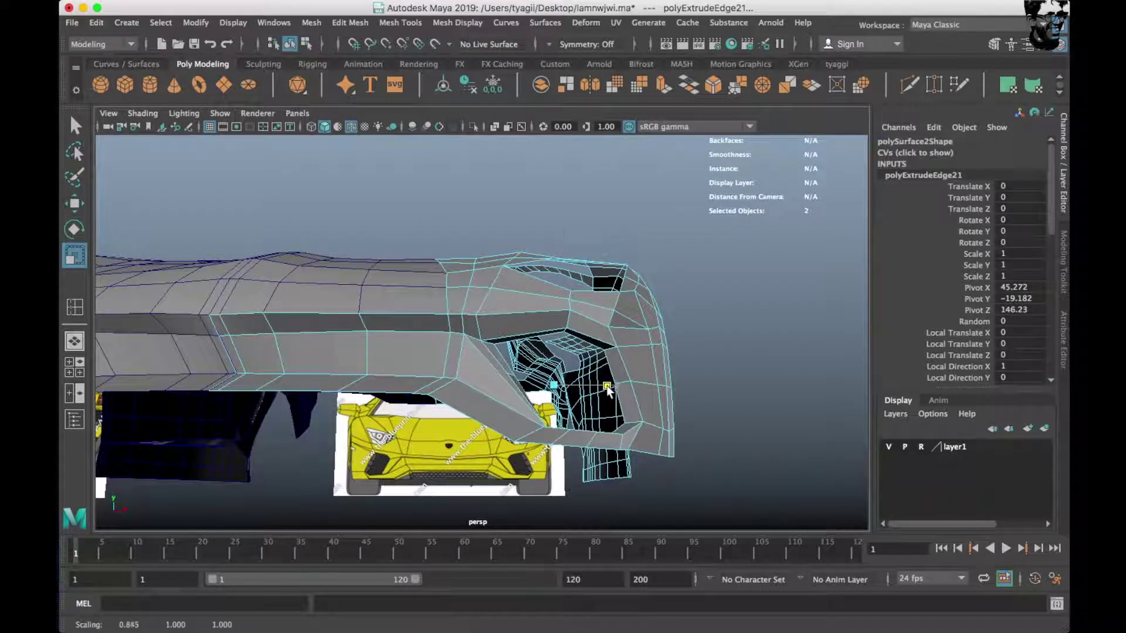
left_click_drag(607, 391, 560, 457, "alt")
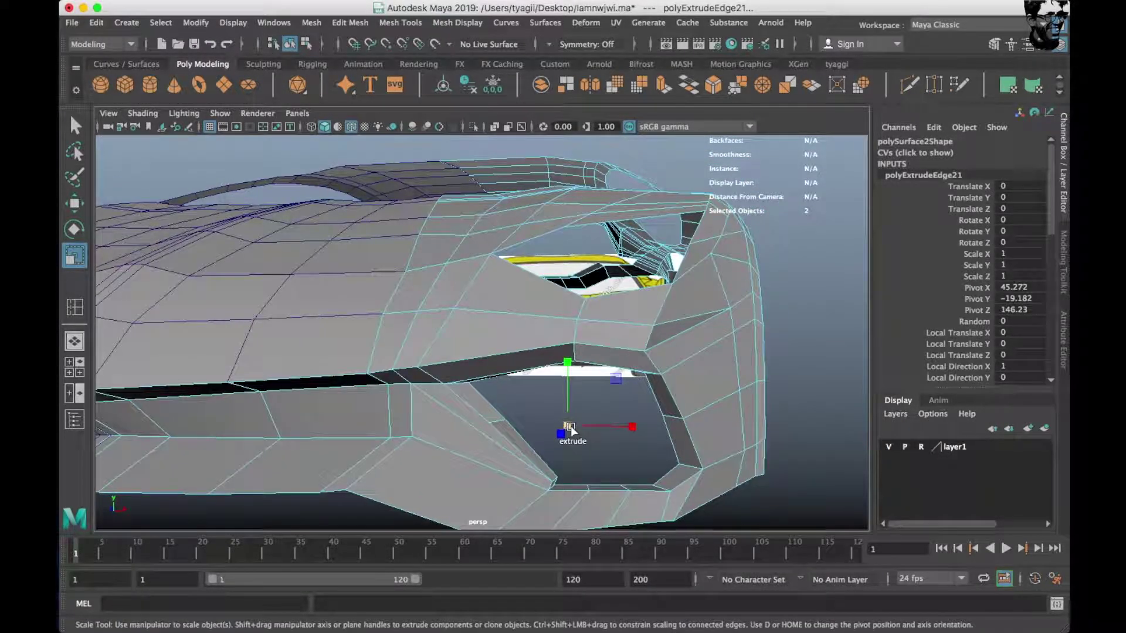
left_click(570, 430, "shift")
left_click_drag(579, 445, 583, 414, "alt")
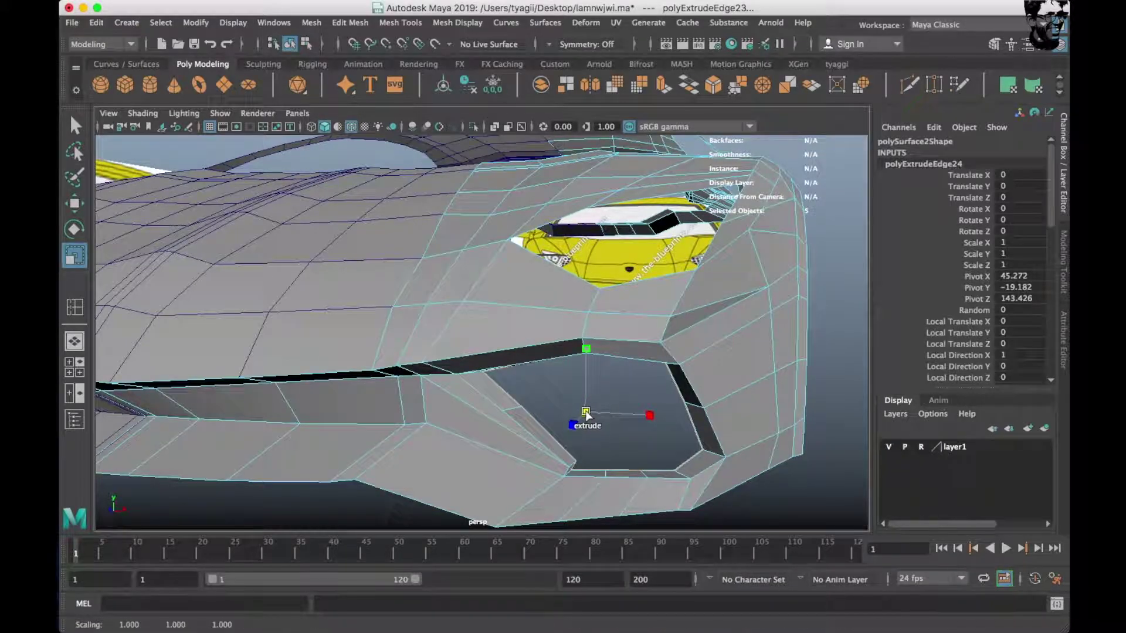
Undo the extra extrusion, then return to object mode and select the car body.
key("w")
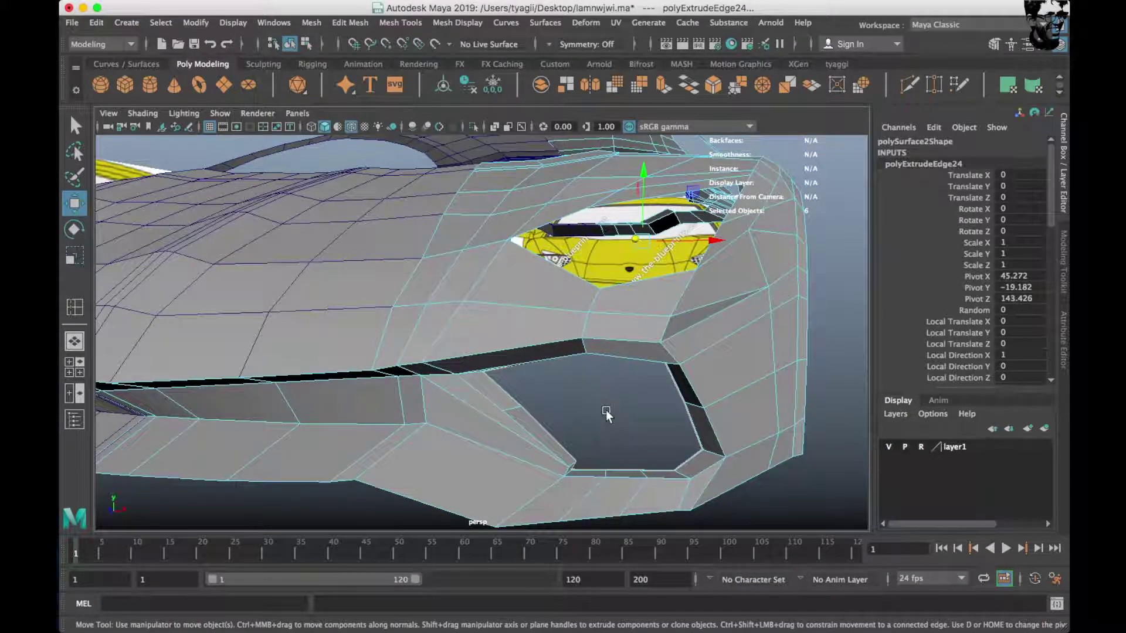
key("z")
key("z")
key("z")
key("z")
right_click_drag(554, 387, 544, 400, "shift")
mouse_move(544, 401)
left_mouse_down("alt")
mouse_move(674, 396)
mouse_move(431, 390)
mouse_move(483, 401)
left_mouse_up("alt")
key("z")
key("z")
key("z")
key("z")
key("z")
key("z")
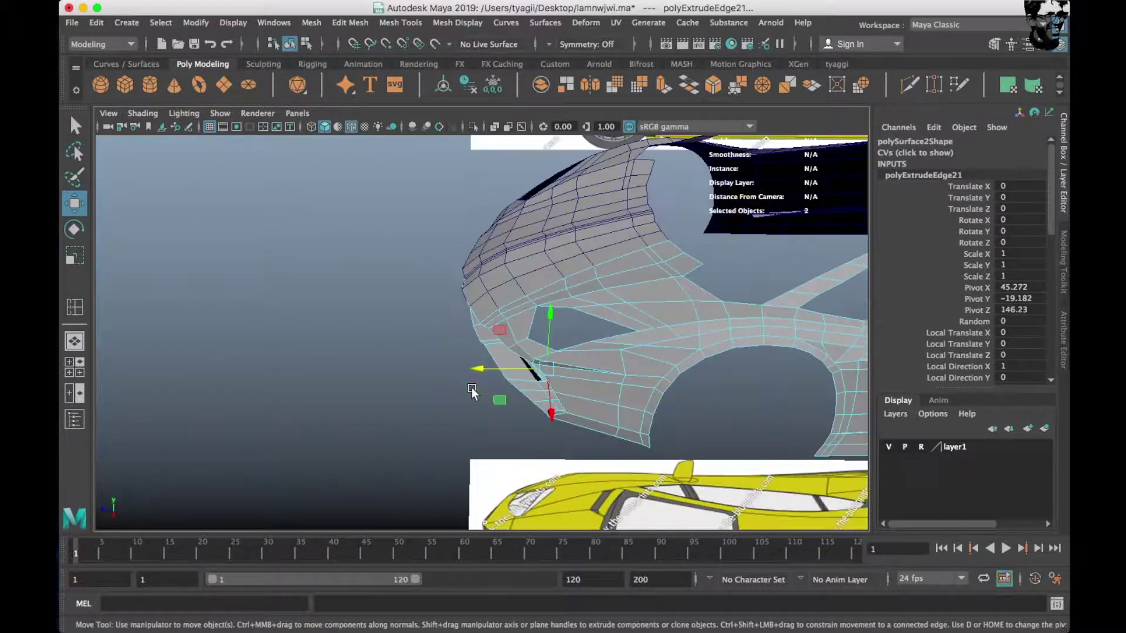
key("shift+z")
key("shift+z")
key("shift+z")
key("shift+z")
key("shift+z")
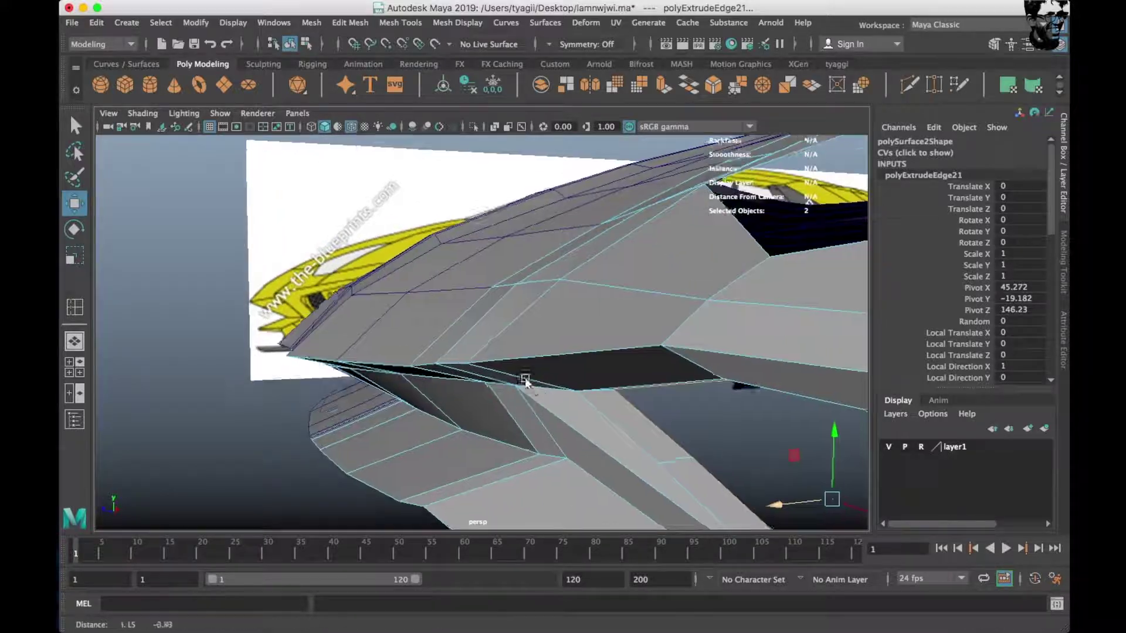
key("shift+z")
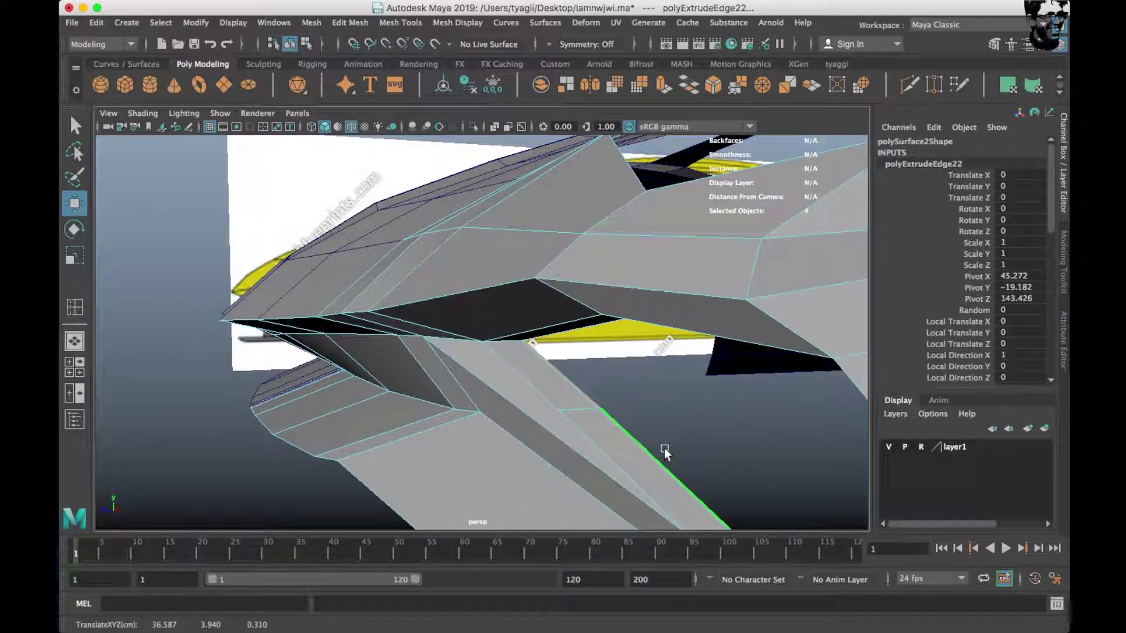
key("z")
key("z")
key("z")
left_click(671, 399)
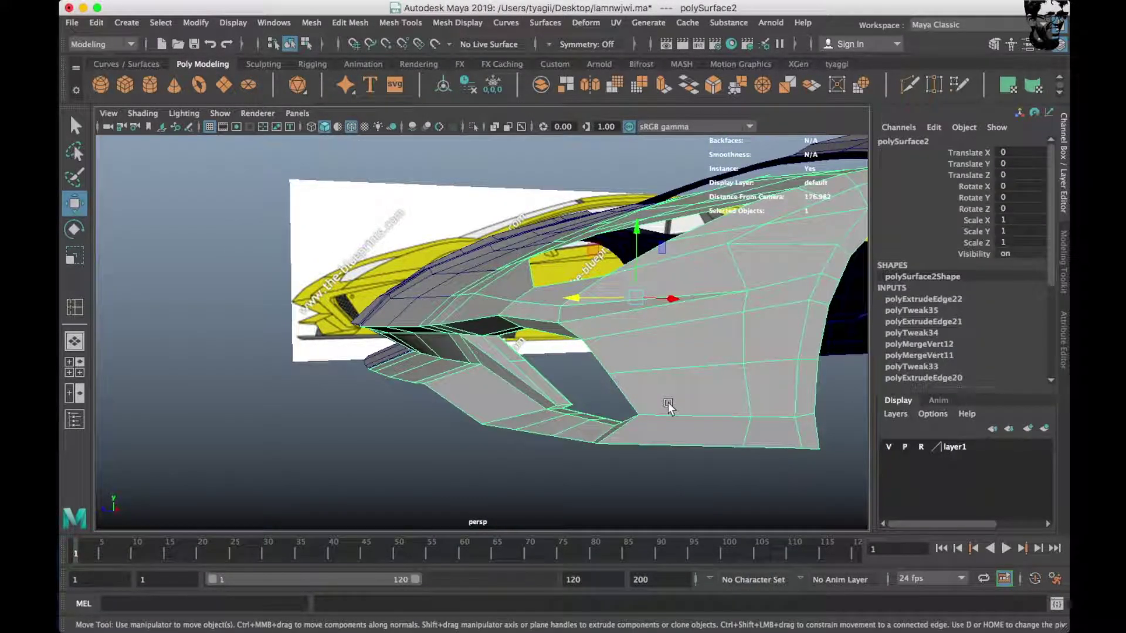
Clear the selection, orbit out to an angled overview and reselect the car body mesh.
key("shift+z")
key("shift+z")
key("shift+z")
right_click(388, 252)
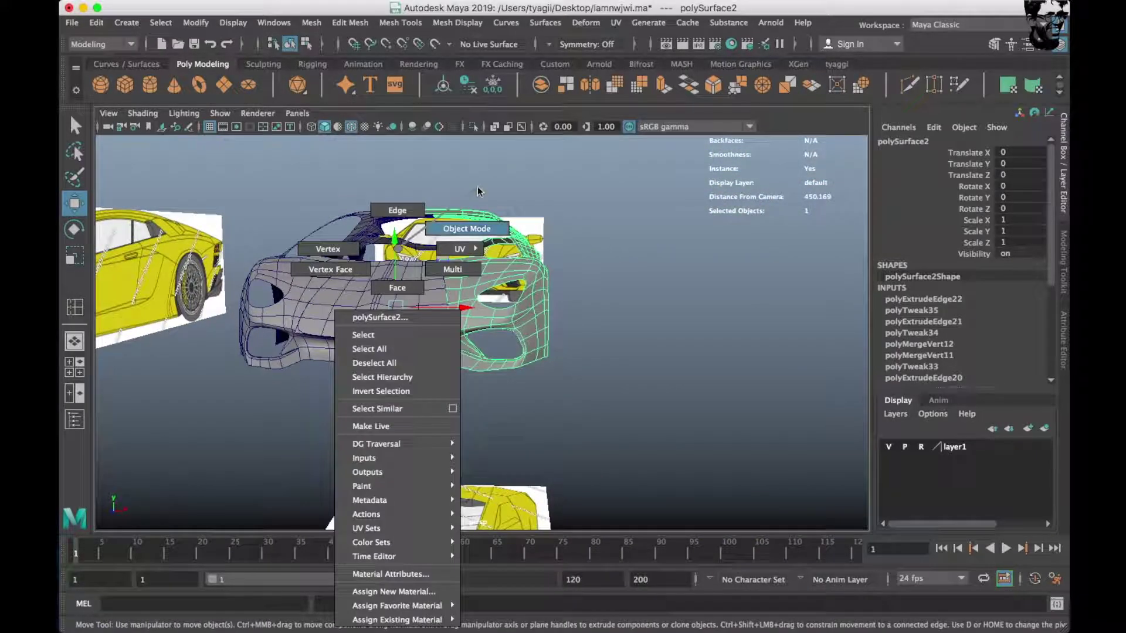
left_click(575, 389)
mouse_move(575, 389)
left_mouse_down("alt")
mouse_move(412, 385)
mouse_move(340, 395)
left_mouse_up("alt")
left_click(496, 366)
left_click(448, 402)
left_click_drag(448, 403, 466, 337, "alt")
left_click(468, 339)
key("space")
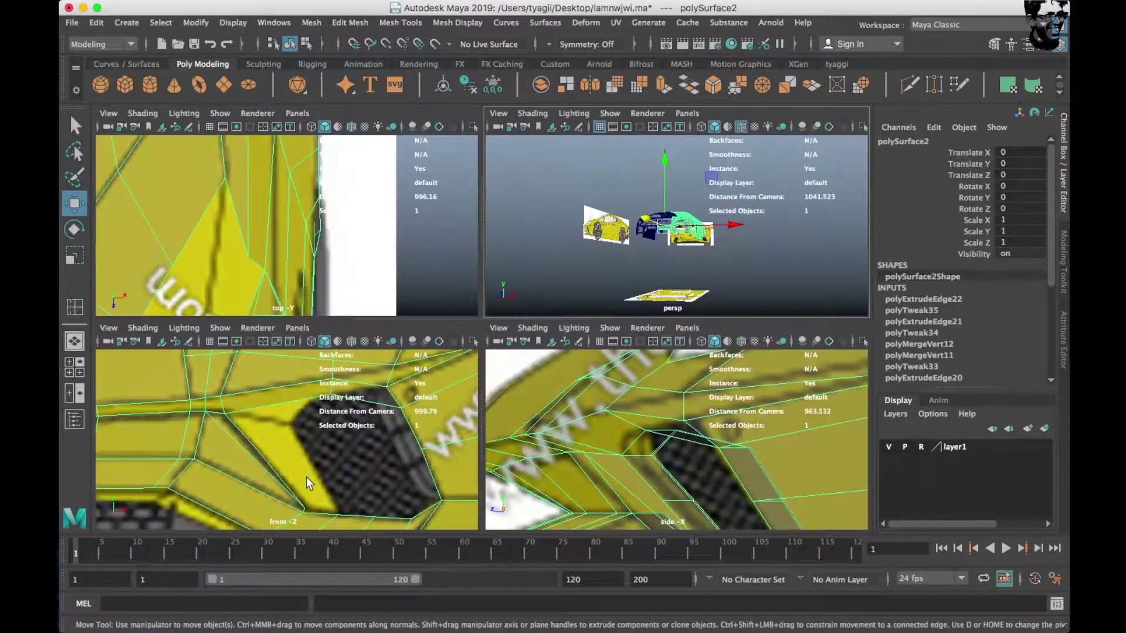
key("space")
Select the edge loop along the front bumper and pan along it to inspect.
middle_click_drag(311, 466, 595, 430, "alt")
scroll(453, 409, "up", 2)
right_click_drag(449, 252, 378, 249)
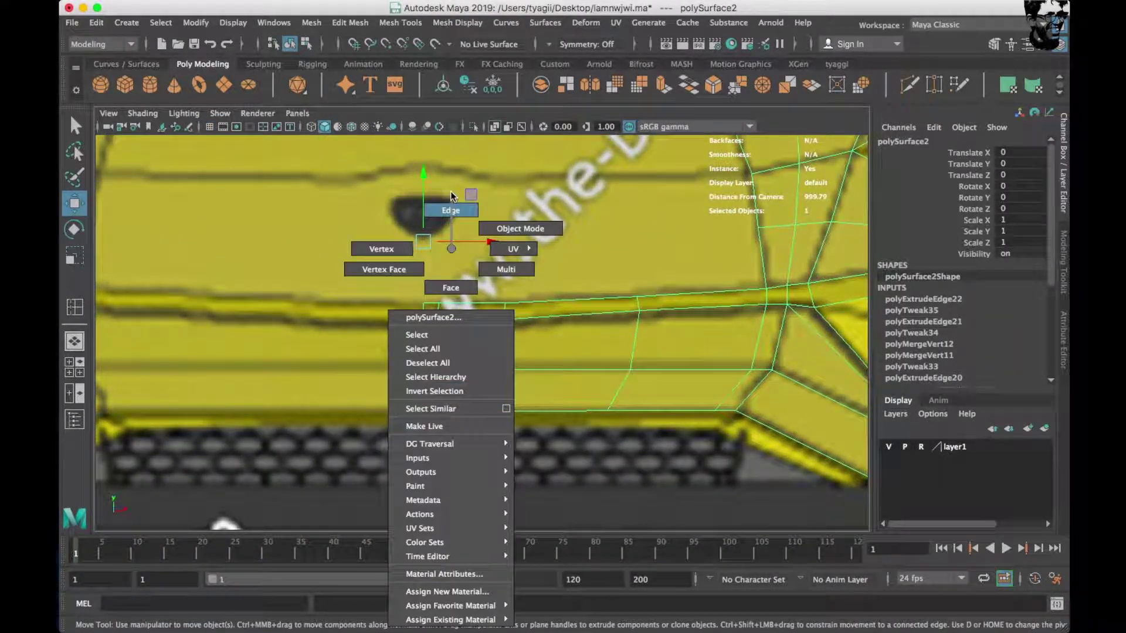
left_click(434, 409)
scroll(498, 419, "up", 2)
double_click(417, 445)
left_click(699, 450)
mouse_move(699, 450)
middle_mouse_down("alt")
mouse_move(432, 422)
mouse_move(561, 386)
middle_mouse_up("alt")
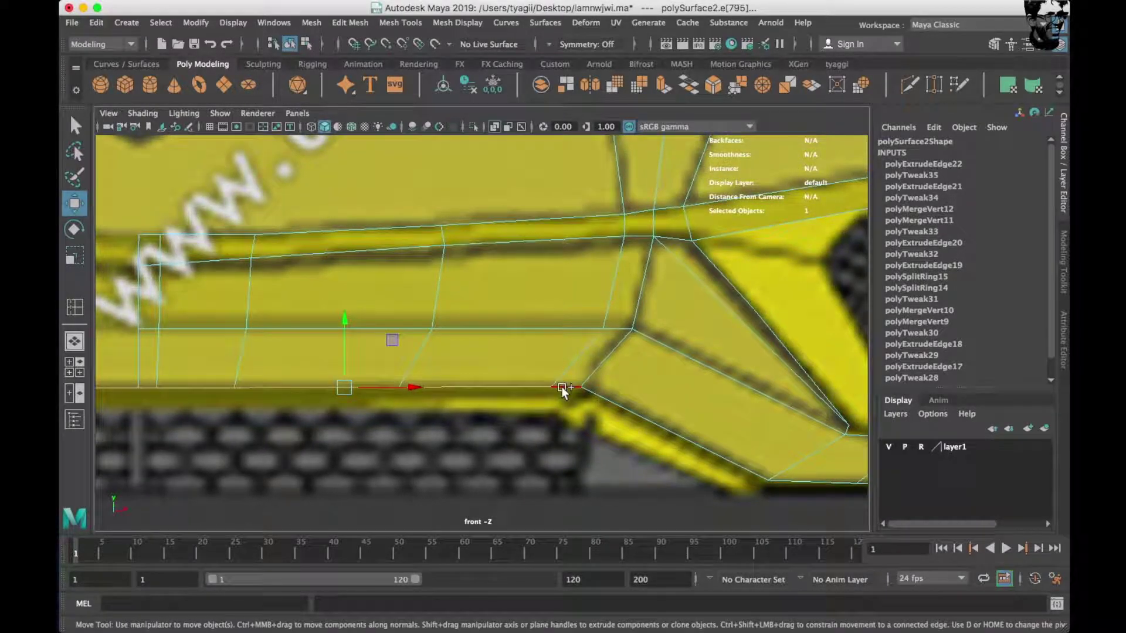
middle_click_drag(777, 482, 584, 438, "alt")
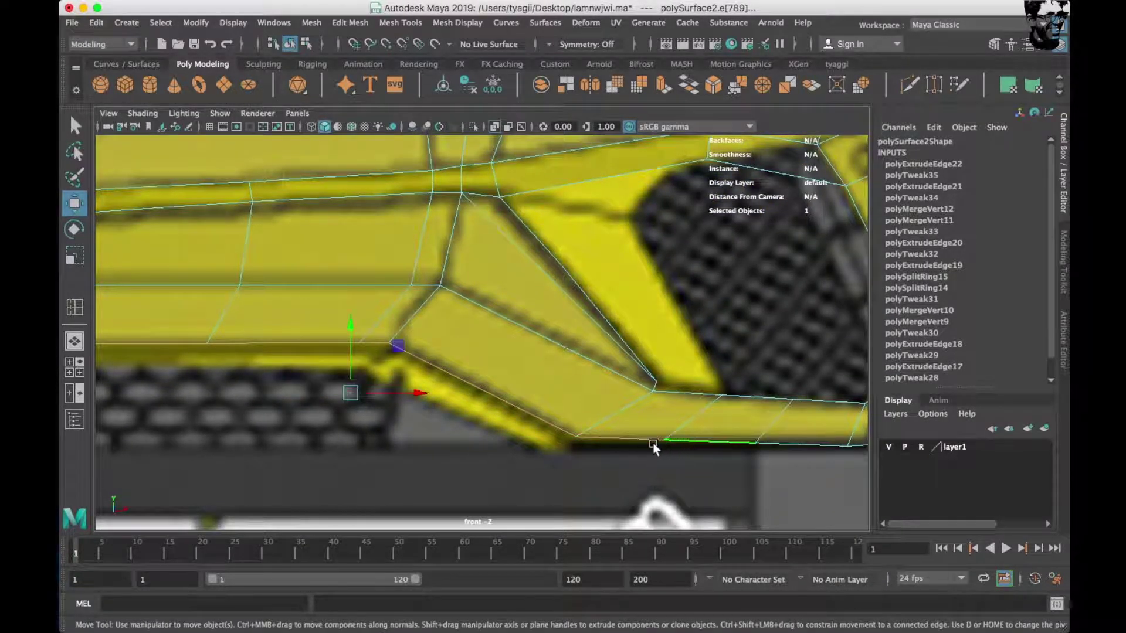
middle_click_drag(652, 443, 567, 425, "alt")
scroll(494, 424, "down", 3)
scroll(495, 423, "down", 4)
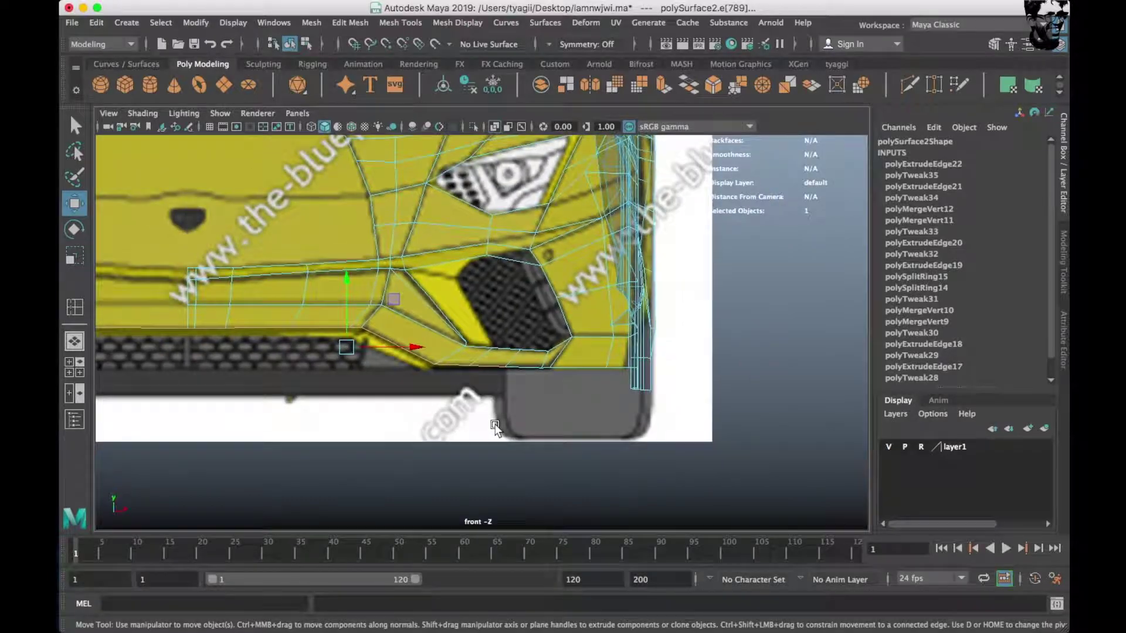
scroll(455, 431, "down", 2)
Return to object mode, save the scene with Ctrl+S and orbit around the whole car.
right_click_drag(346, 310, 293, 264)
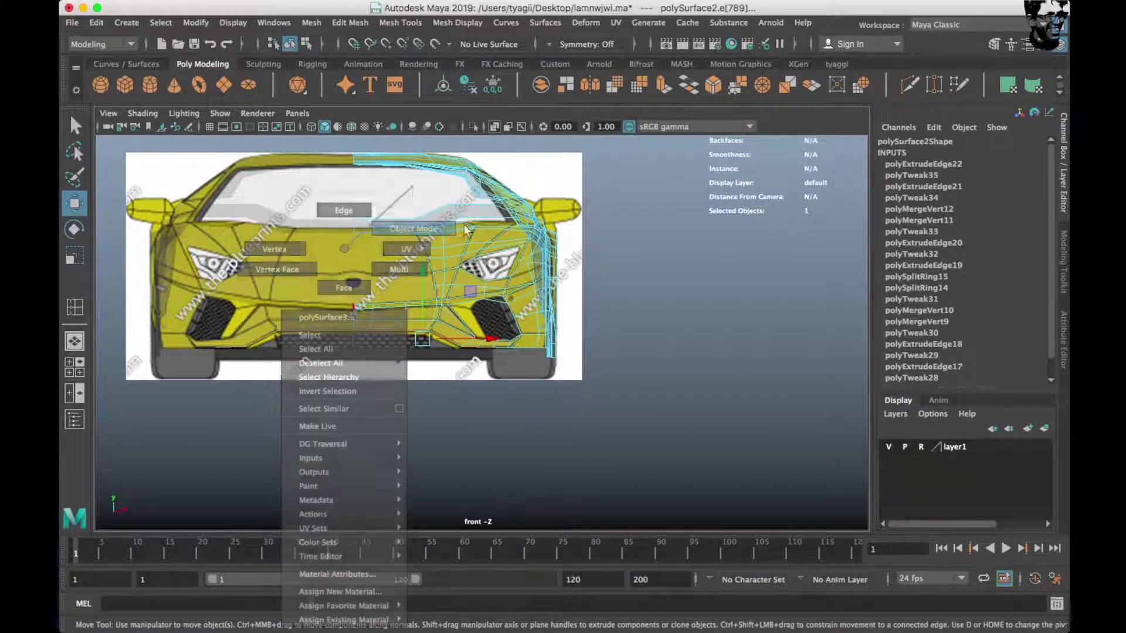
key("space")
key("space")
scroll(502, 295, "up", 5)
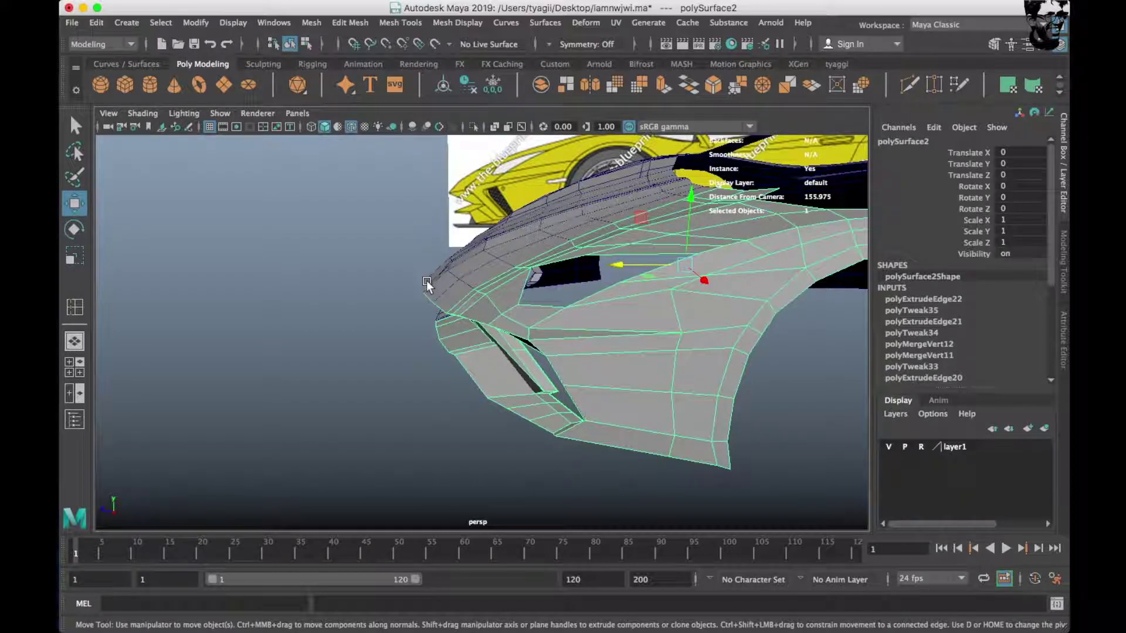
scroll(571, 381, "down", 2)
scroll(562, 399, "down", 1)
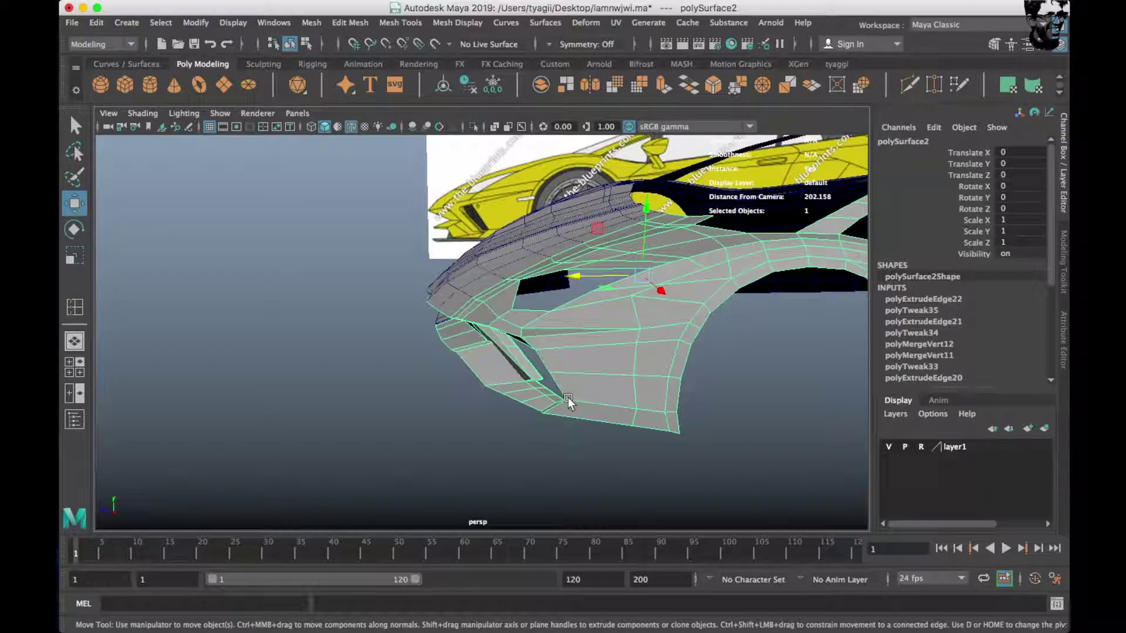
key("ctrl+s")
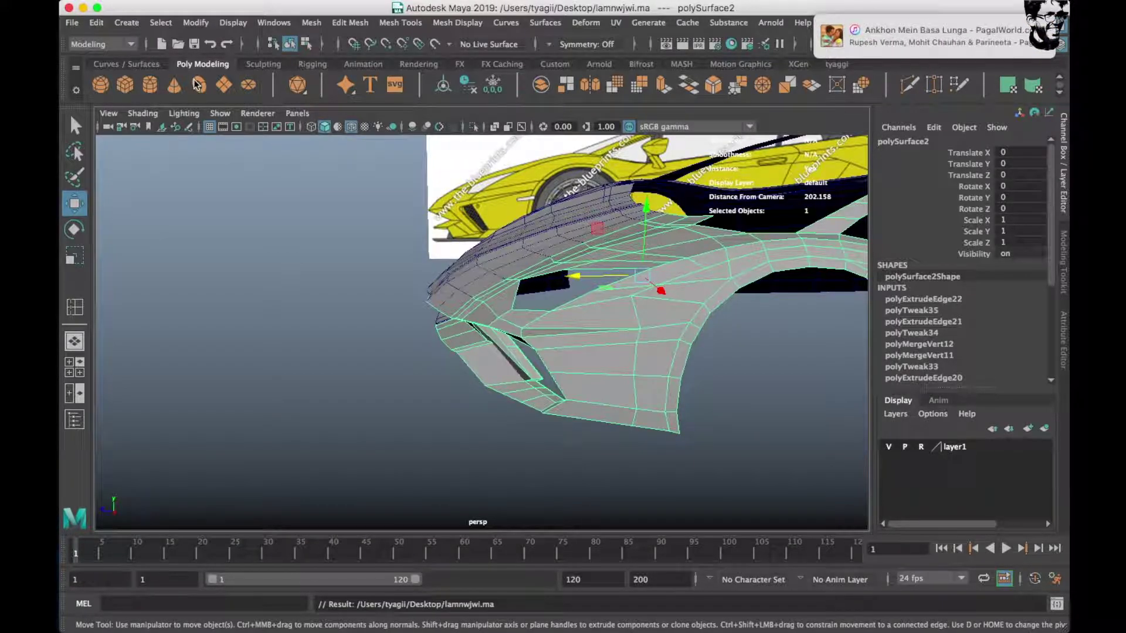
mouse_move(261, 255)
left_mouse_down("alt")
mouse_move(439, 332)
mouse_move(424, 305)
mouse_move(362, 289)
mouse_move(407, 403)
left_mouse_up("alt")
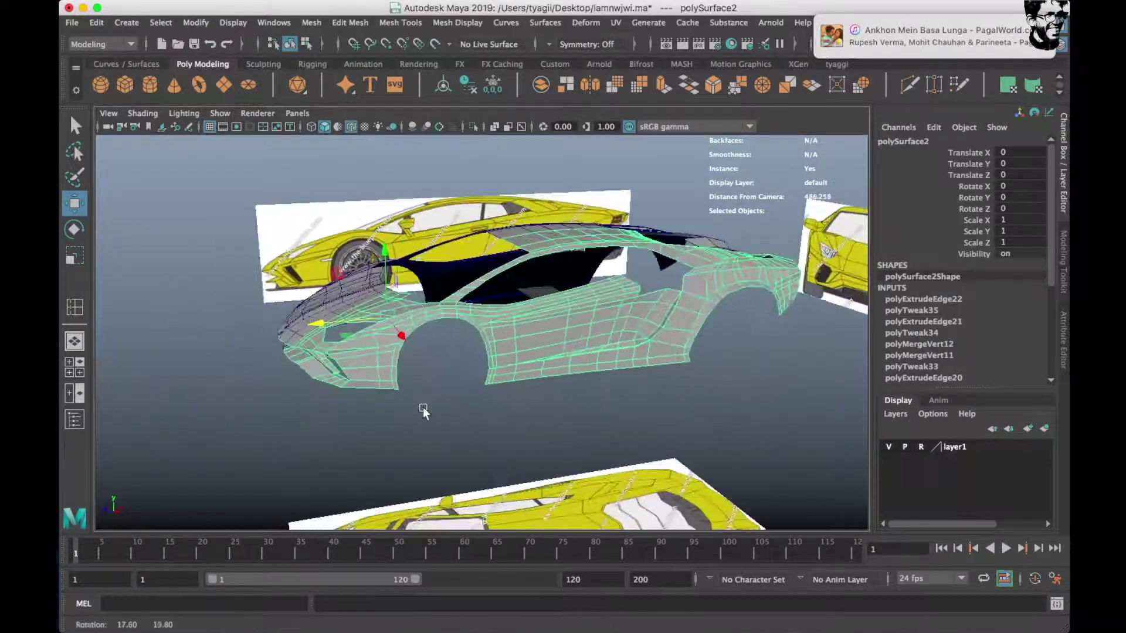
key("space")
key("space")
In side view, extrude the body's border edge up over the yellow side panel.
middle_click_drag(626, 442, 427, 392, "alt")
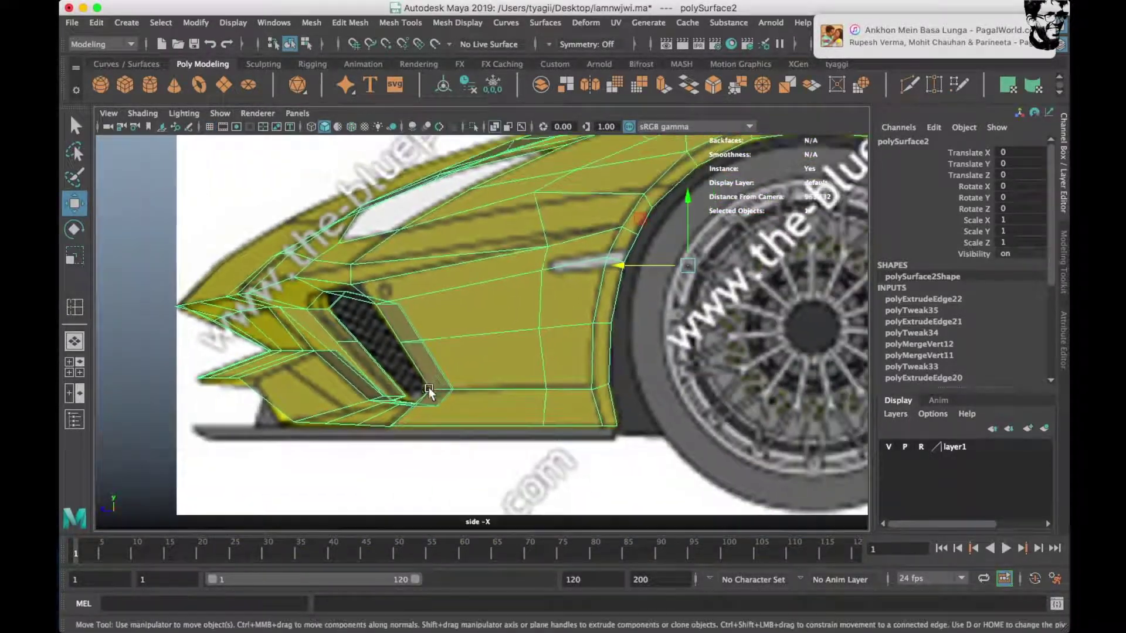
scroll(512, 387, "down", 3)
scroll(516, 375, "down", 2)
scroll(521, 361, "up", 3)
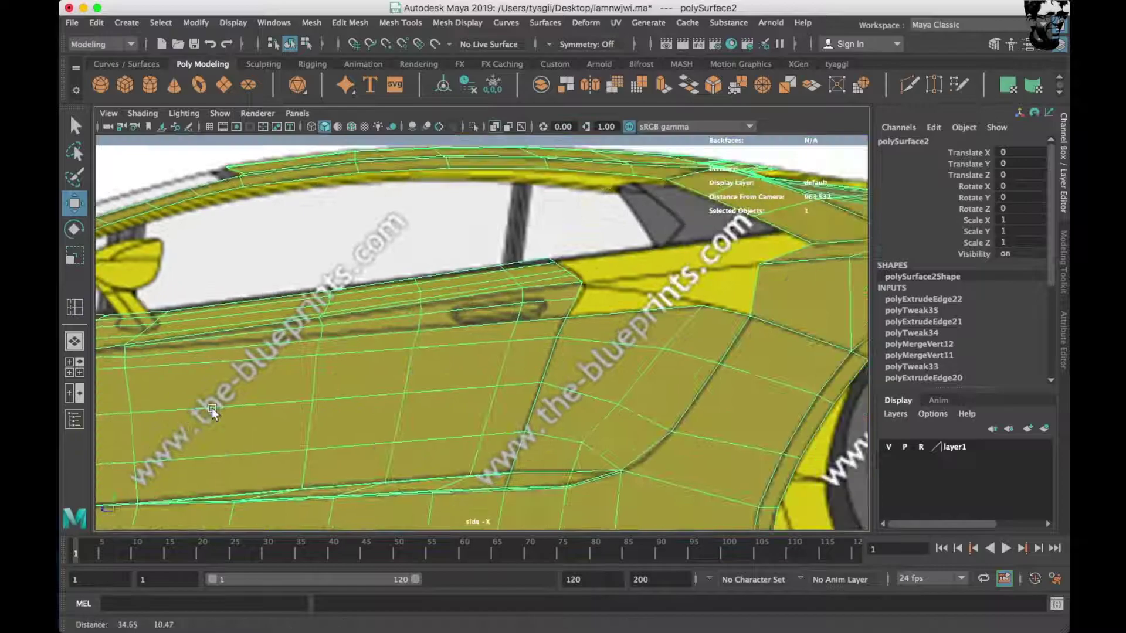
scroll(526, 347, "up", 3)
scroll(527, 347, "down", 2)
scroll(432, 372, "up", 3)
right_click_drag(461, 252, 463, 211)
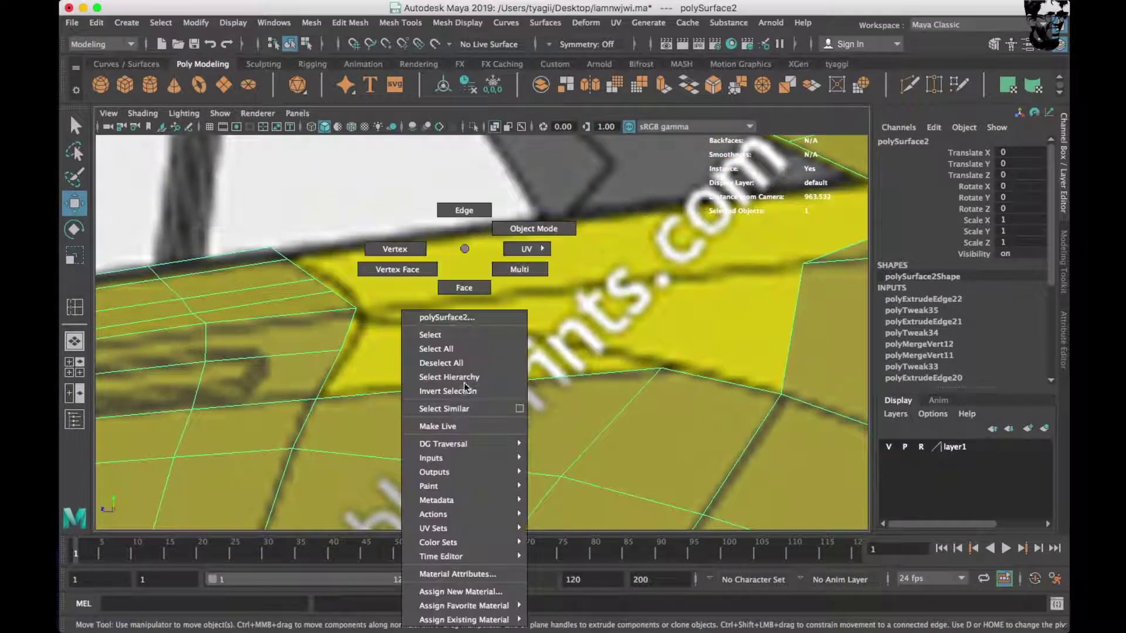
mouse_move(442, 392)
left_mouse_down("shift")
mouse_move(490, 364)
mouse_move(524, 322)
left_mouse_up("shift")
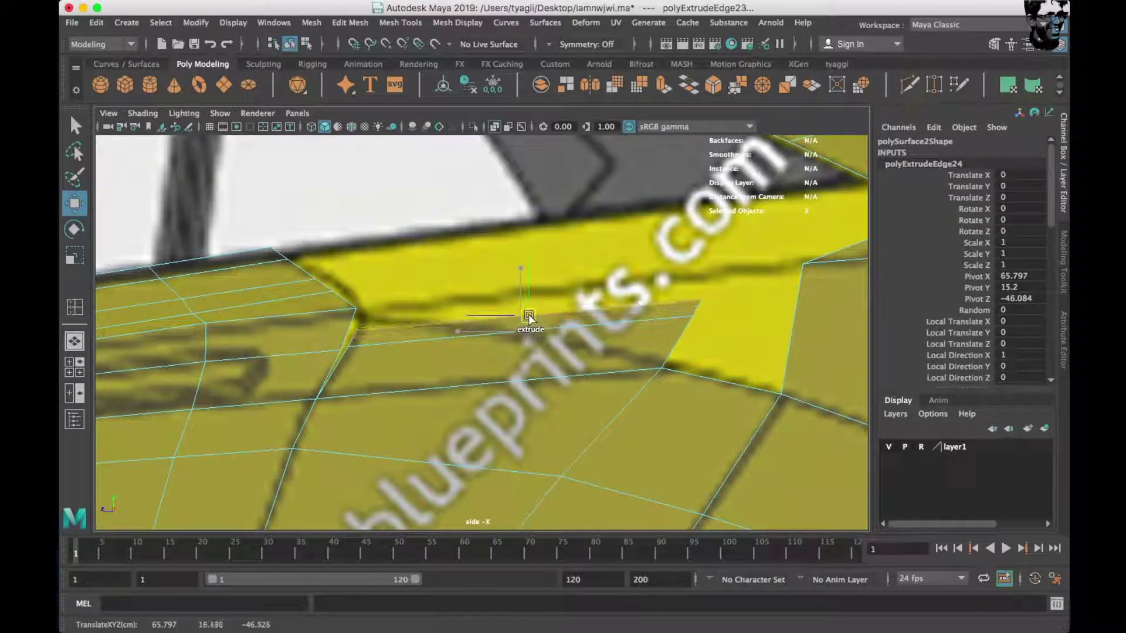
scroll(505, 329, "up", 2)
scroll(586, 322, "up", 3)
Select a vertex of the new extrusion and check it from several perspective angles.
right_click_drag(478, 258, 417, 251)
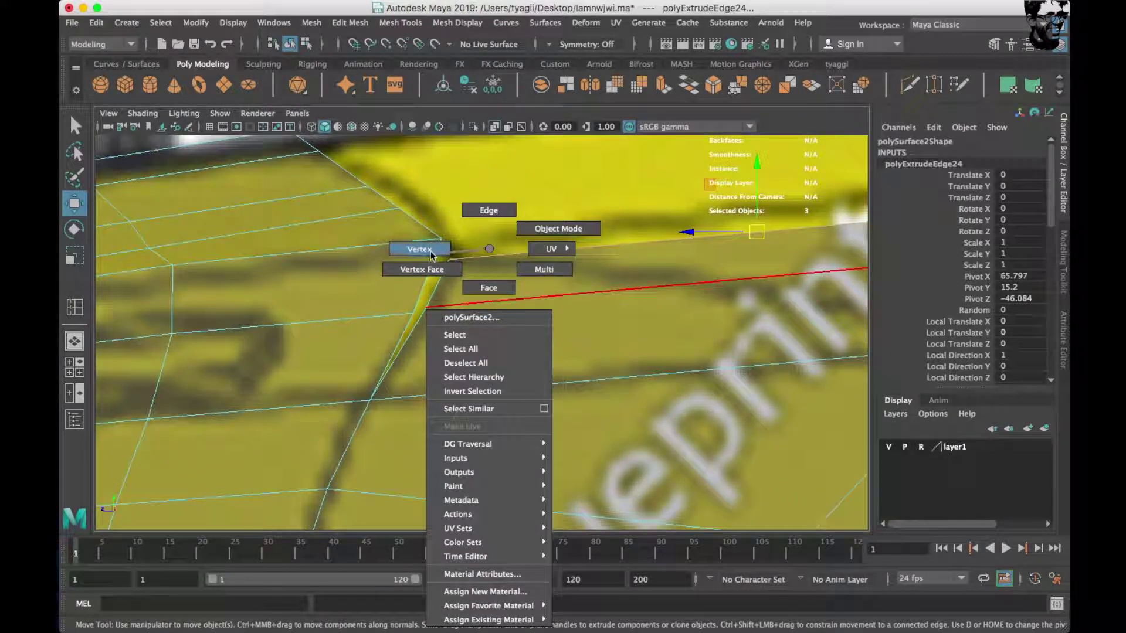
left_click(430, 305)
key("space")
key("space")
mouse_move(430, 305)
left_mouse_down("alt")
mouse_move(528, 235)
mouse_move(336, 274)
left_mouse_up("alt")
scroll(535, 216, "up", 3)
scroll(276, 294, "up", 3)
mouse_move(276, 294)
left_mouse_down("alt")
mouse_move(389, 336)
mouse_move(466, 309)
left_mouse_up("alt")
key("space")
key("space")
Move the new face's corner vertices onto the blueprint panel outline.
scroll(583, 389, "up", 2)
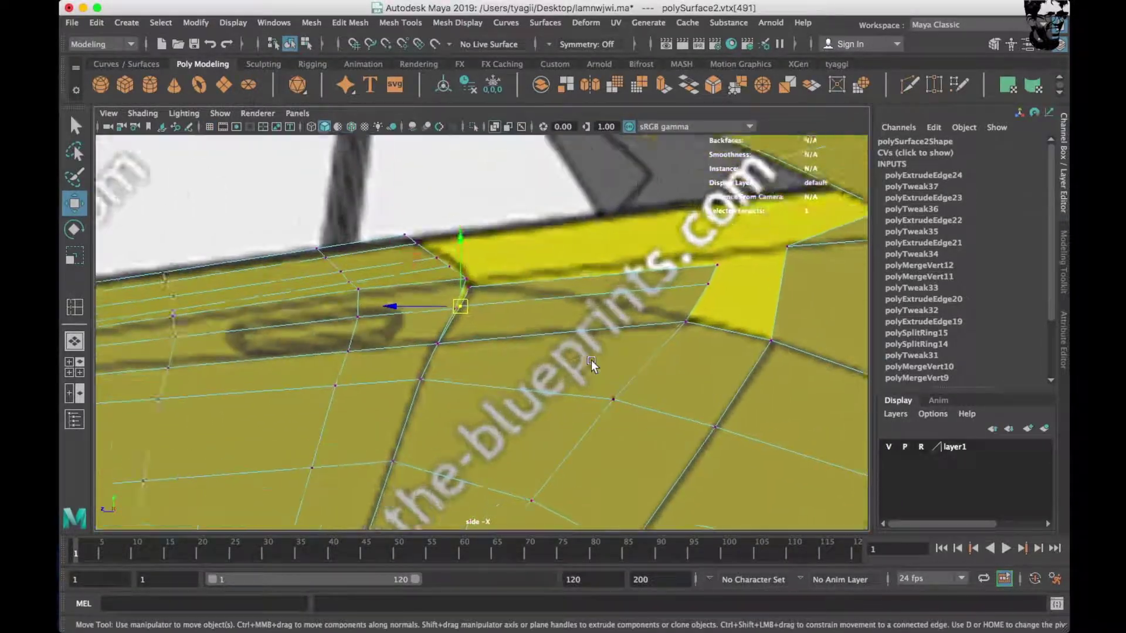
scroll(508, 318, "up", 2)
scroll(508, 318, "up", 2)
left_click(447, 204)
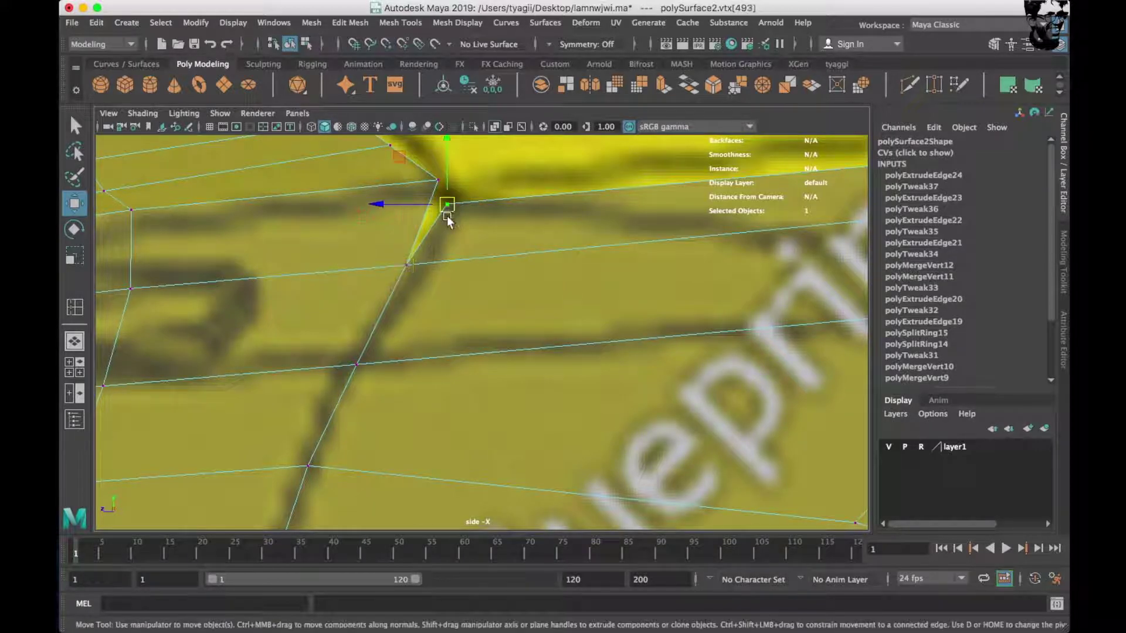
scroll(470, 231, "down", 2)
scroll(339, 273, "down", 2)
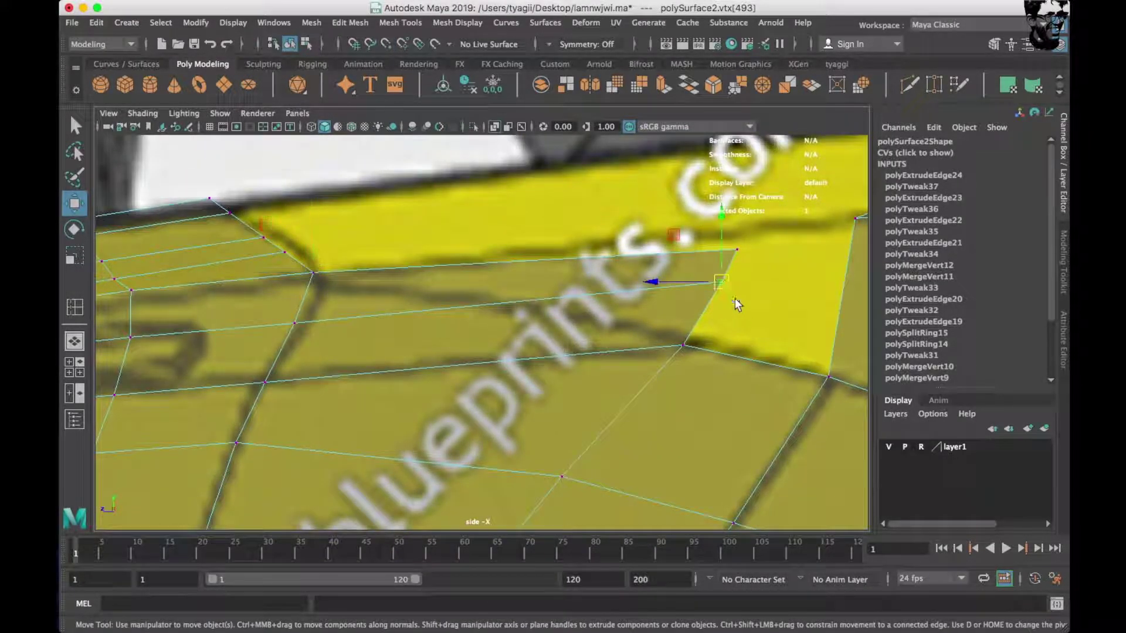
left_click_drag(722, 282, 648, 325)
mouse_move(689, 222)
left_mouse_down()
mouse_move(633, 265)
mouse_move(526, 303)
left_mouse_up()
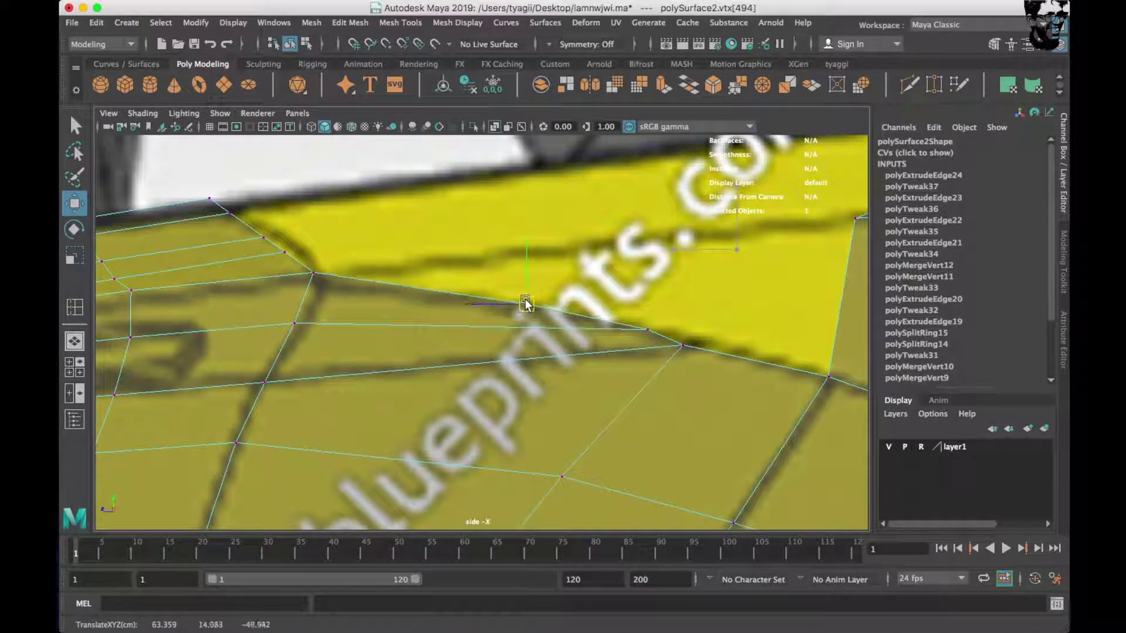
mouse_move(553, 215)
left_mouse_down("alt")
mouse_move(553, 307)
mouse_move(648, 302)
mouse_move(334, 333)
mouse_move(358, 336)
mouse_move(344, 307)
mouse_move(214, 319)
mouse_move(568, 360)
left_mouse_up("alt")
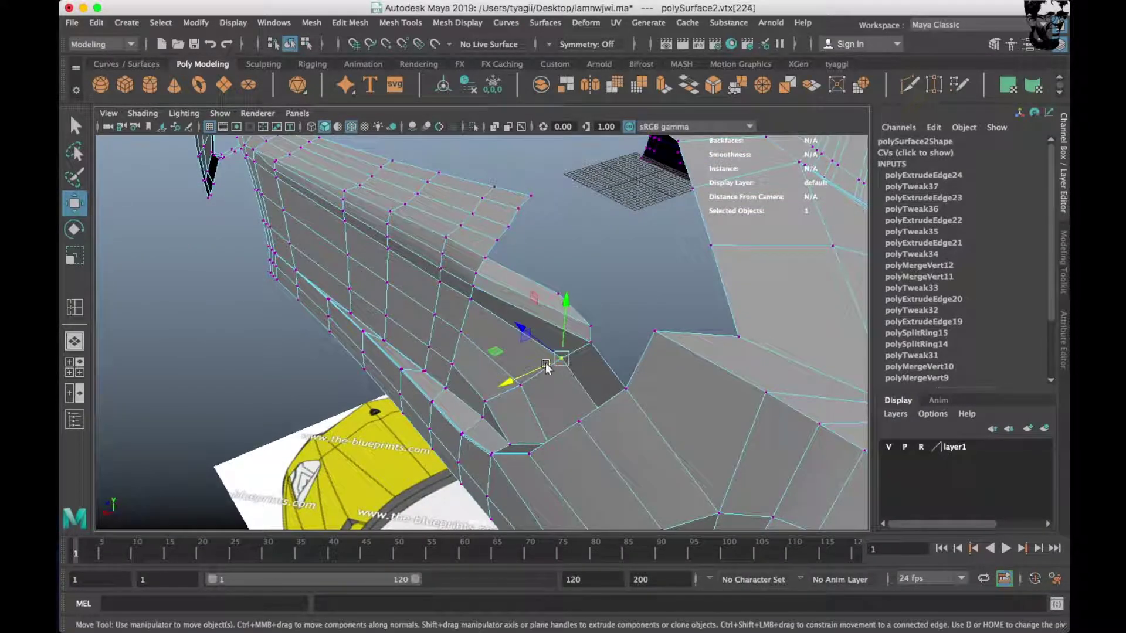
Extrude the panel border edge leftward and move its vertex onto the blueprint line.
left_click(579, 350)
left_click_drag(579, 351, 609, 463, "alt")
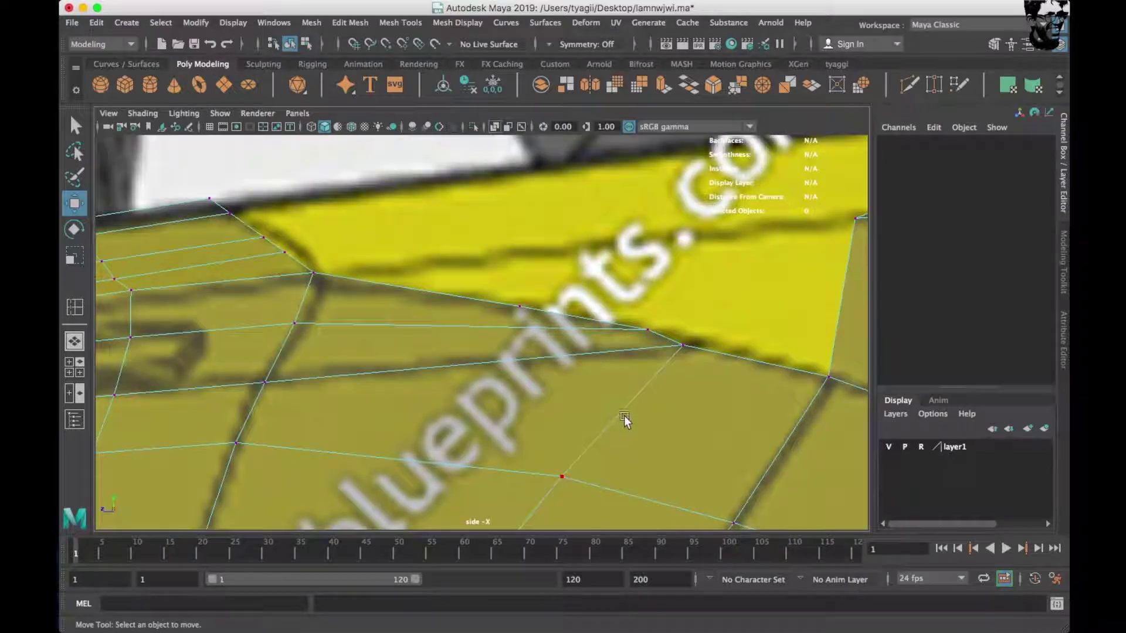
scroll(613, 405, "up", 3)
right_click_drag(686, 263, 686, 235)
left_click(678, 326)
mouse_move(678, 326)
left_mouse_down("shift")
mouse_move(595, 344)
mouse_move(528, 307)
left_mouse_up("shift")
scroll(528, 307, "up", 3)
mouse_move(557, 249)
right_mouse_down()
mouse_move(559, 393)
mouse_move(488, 249)
right_mouse_up()
left_click(514, 409)
left_click_drag(514, 410, 515, 355)
scroll(472, 508, "up", 3)
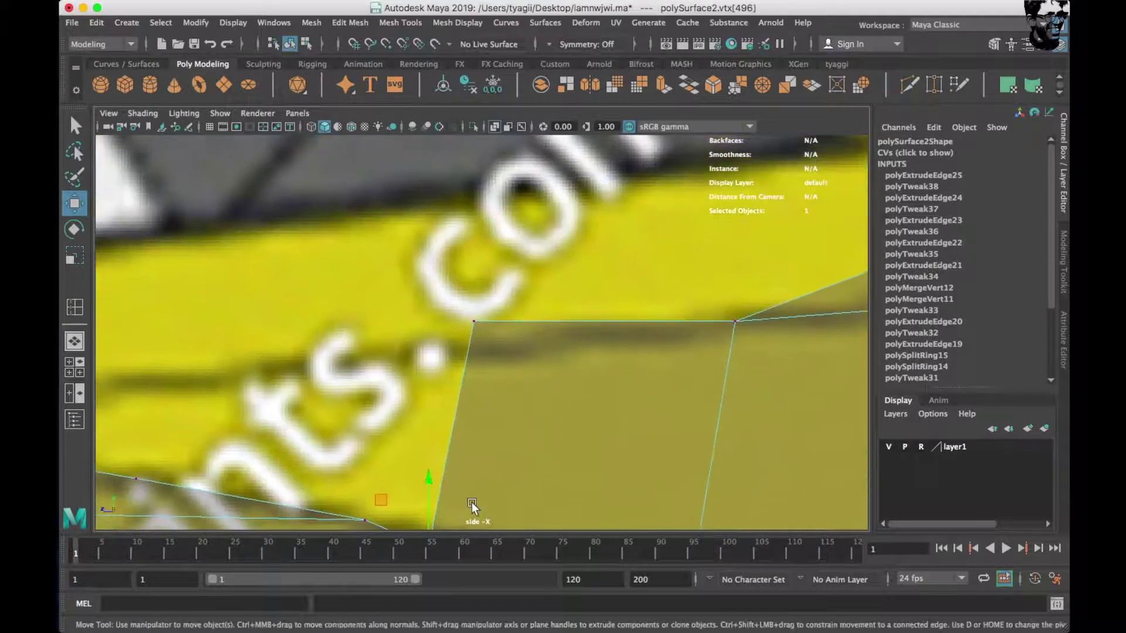
left_click_drag(490, 318, 471, 276)
scroll(488, 370, "down", 3)
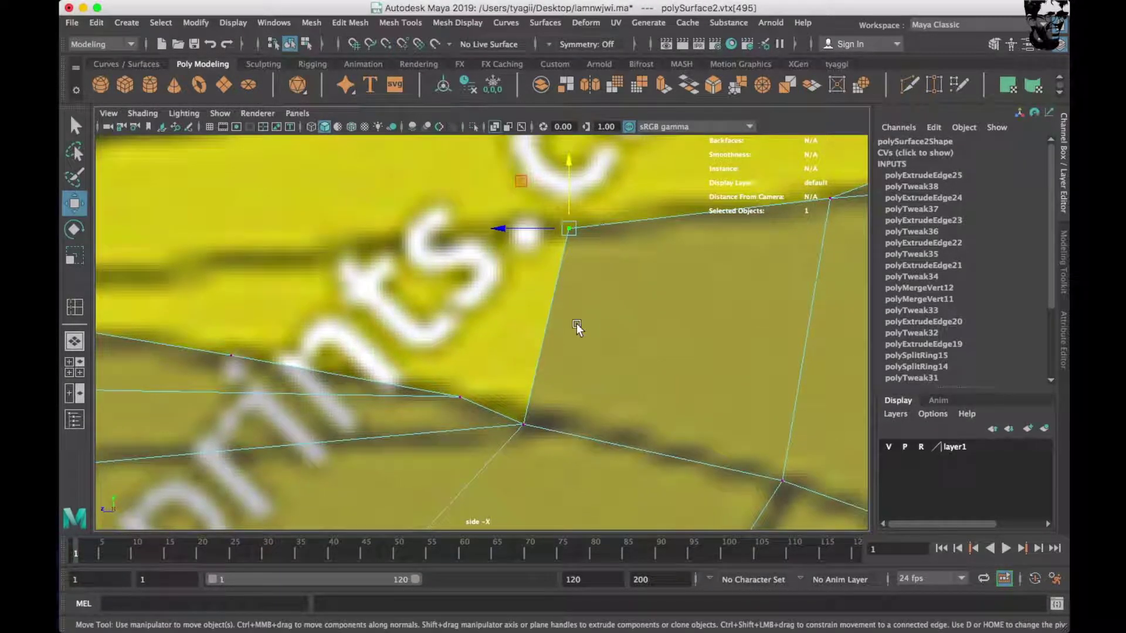
Extrude the leading edge further left and align its vertex with the panel outline.
right_click_drag(578, 326, 578, 281)
left_click(556, 316)
left_click_drag(545, 327, 478, 293, "shift")
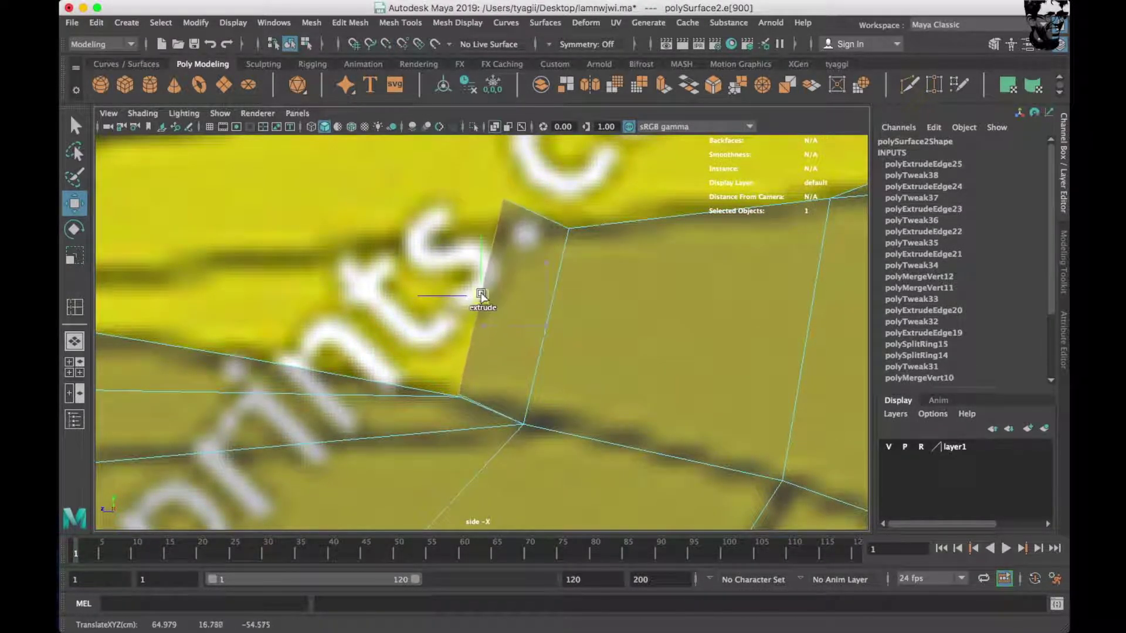
scroll(515, 296, "up", 2)
right_click_drag(514, 249, 443, 251)
left_click(466, 370)
right_click_drag(553, 272, 554, 230, "shift")
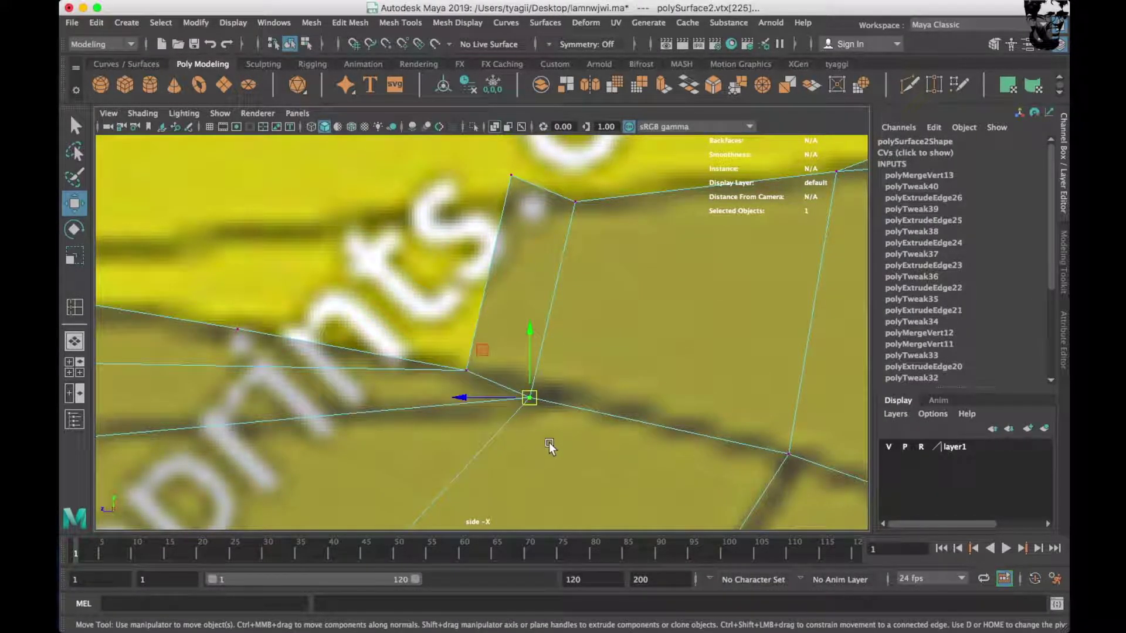
left_click_drag(515, 178, 483, 209)
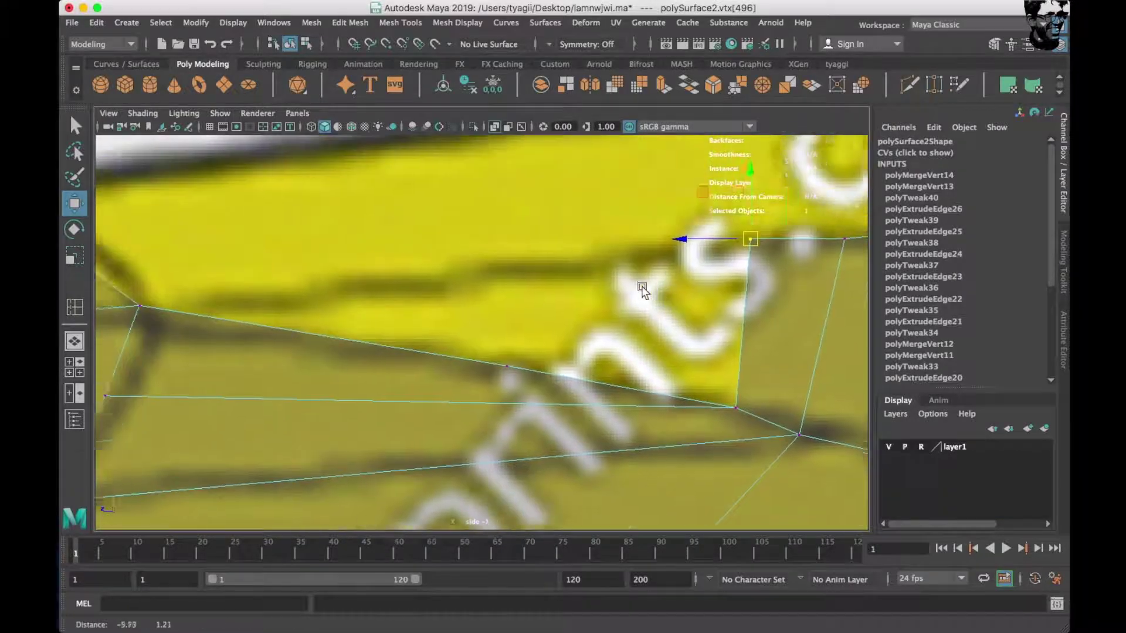
scroll(642, 289, "up", 3)
Extrude another face, snap its loose corner onto the neighbouring vertex and merge them.
mouse_move(746, 248)
right_mouse_down()
mouse_move(745, 305)
mouse_move(746, 210)
right_mouse_up()
left_click(739, 299)
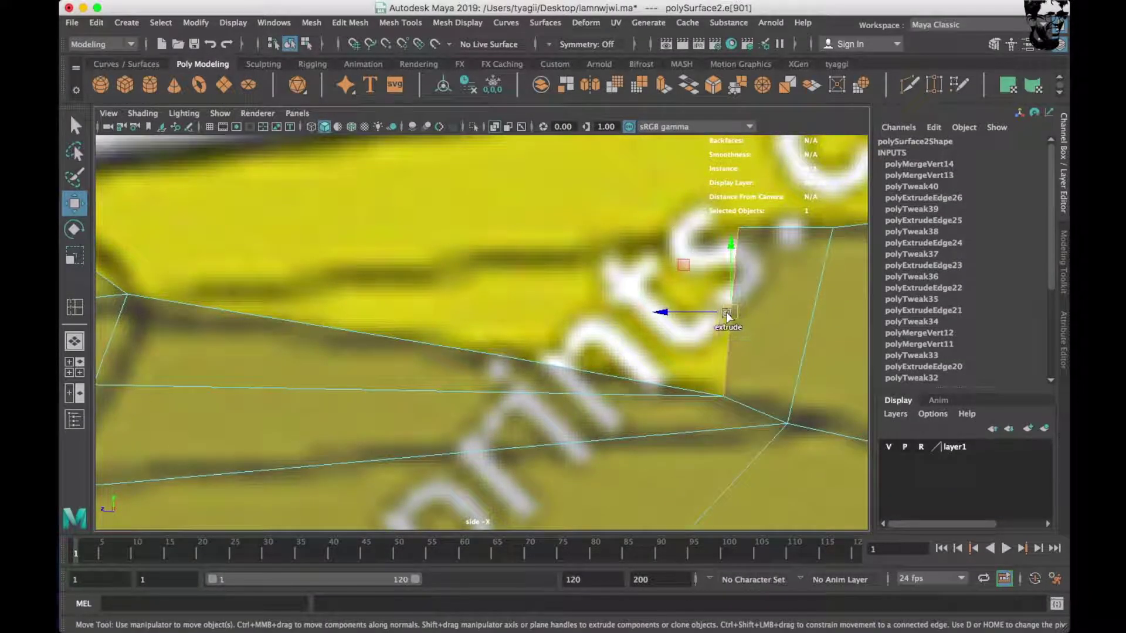
left_click_drag(727, 317, 308, 246, "shift")
right_click_drag(602, 251, 564, 328)
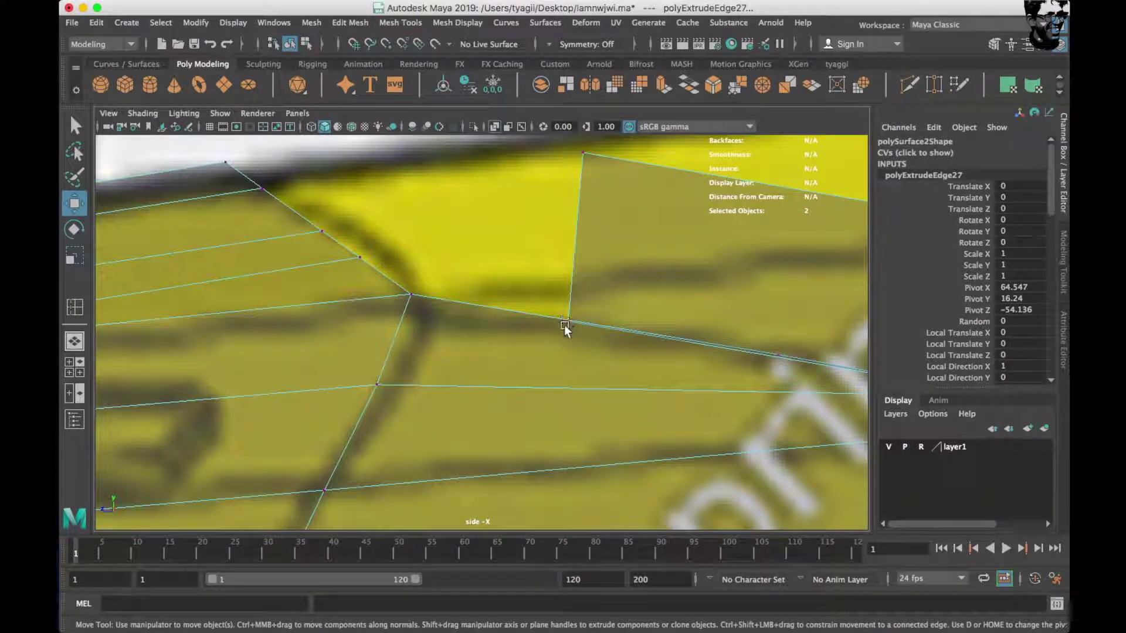
left_click(565, 324)
middle_click_drag(598, 351, 437, 294)
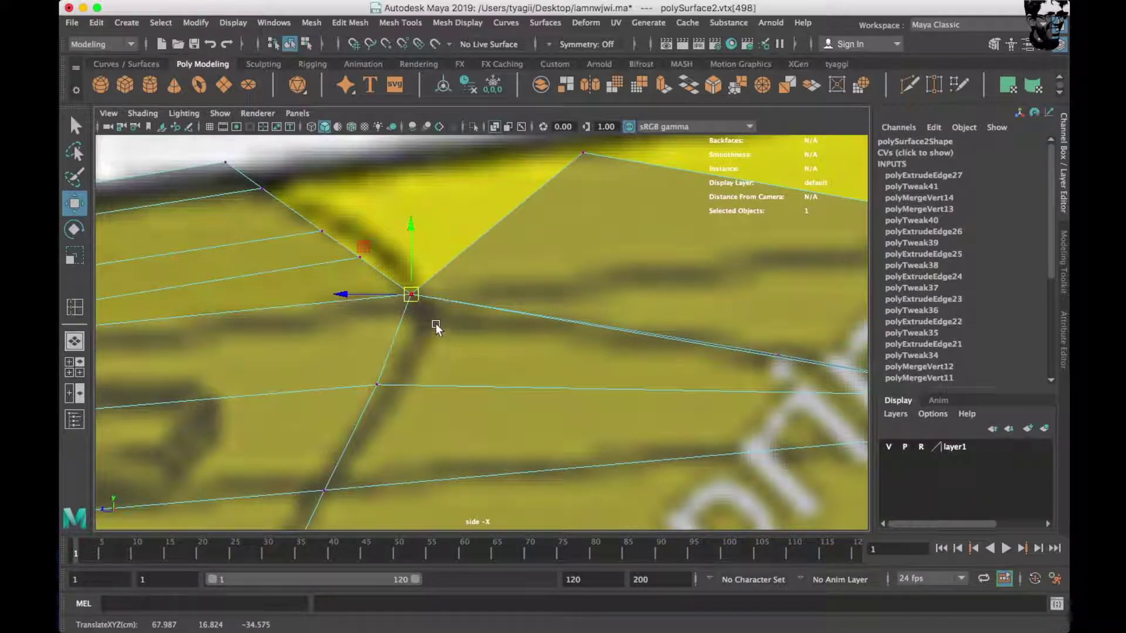
right_click_drag(584, 325, 645, 201, "shift")
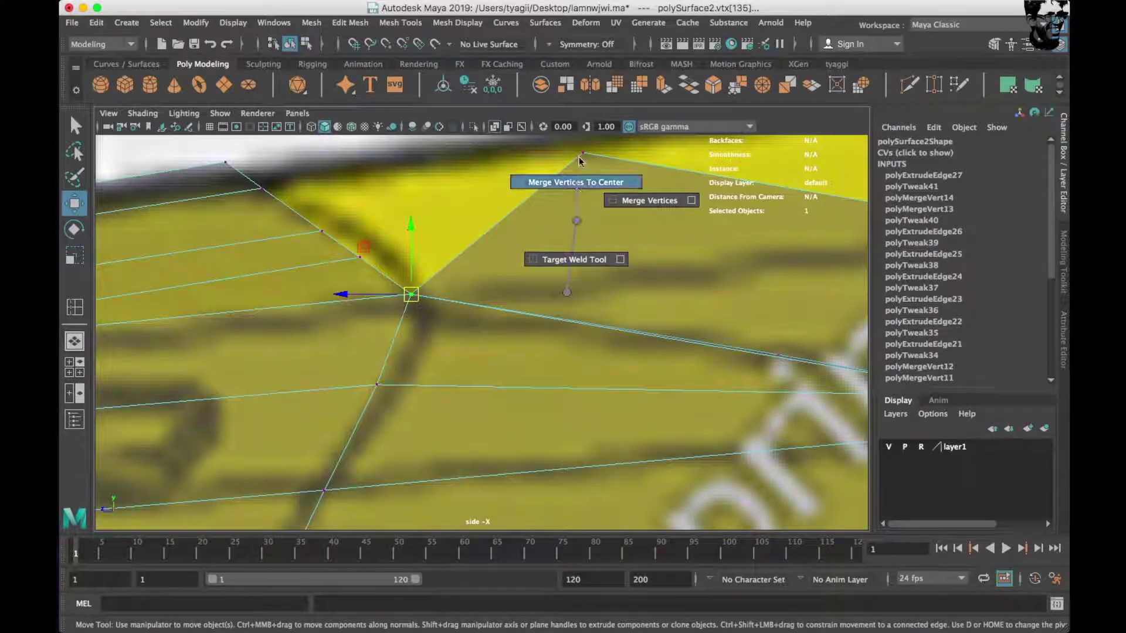
key("F8")
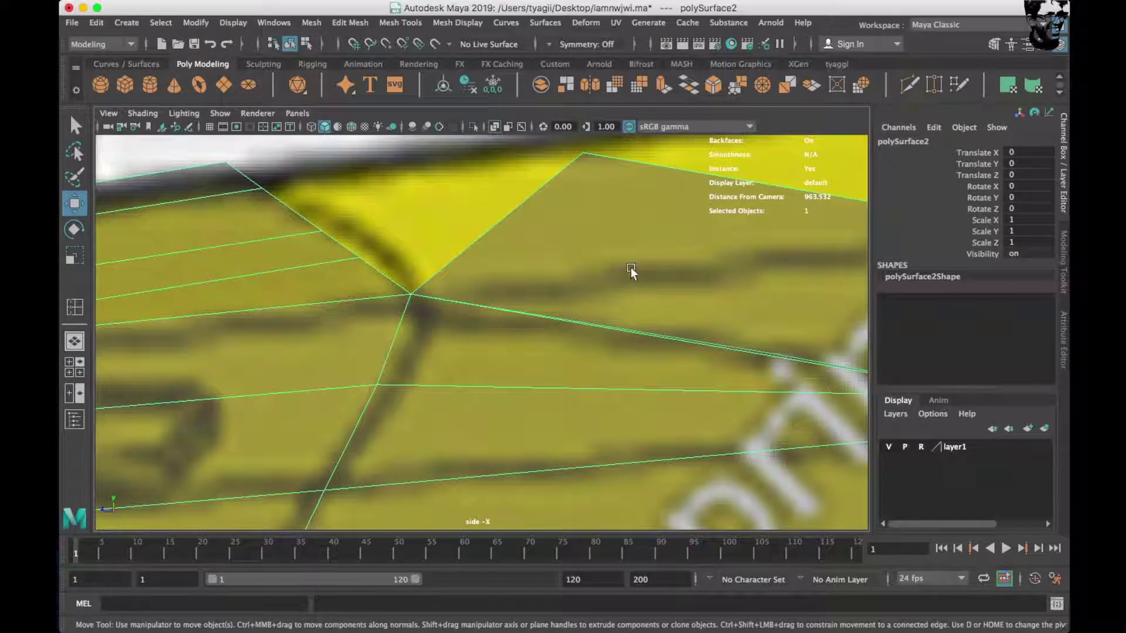
Move the top corner vertex down onto the blueprint.
right_click_drag(587, 195, 516, 194)
left_click(584, 154)
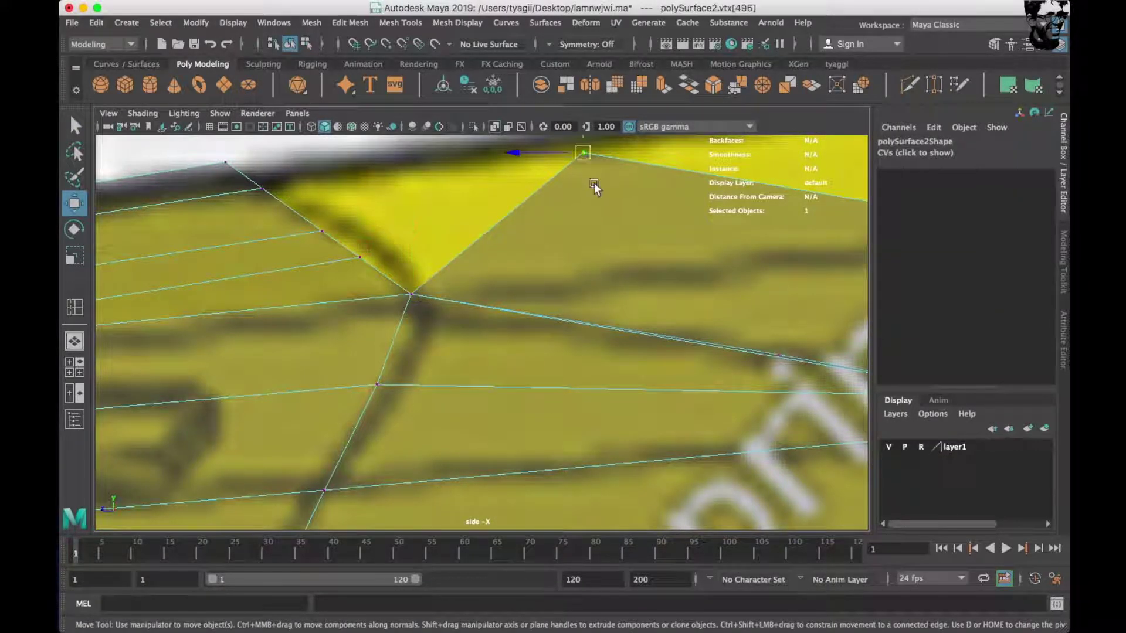
left_click_drag(584, 154, 652, 265)
key("space")
key("space")
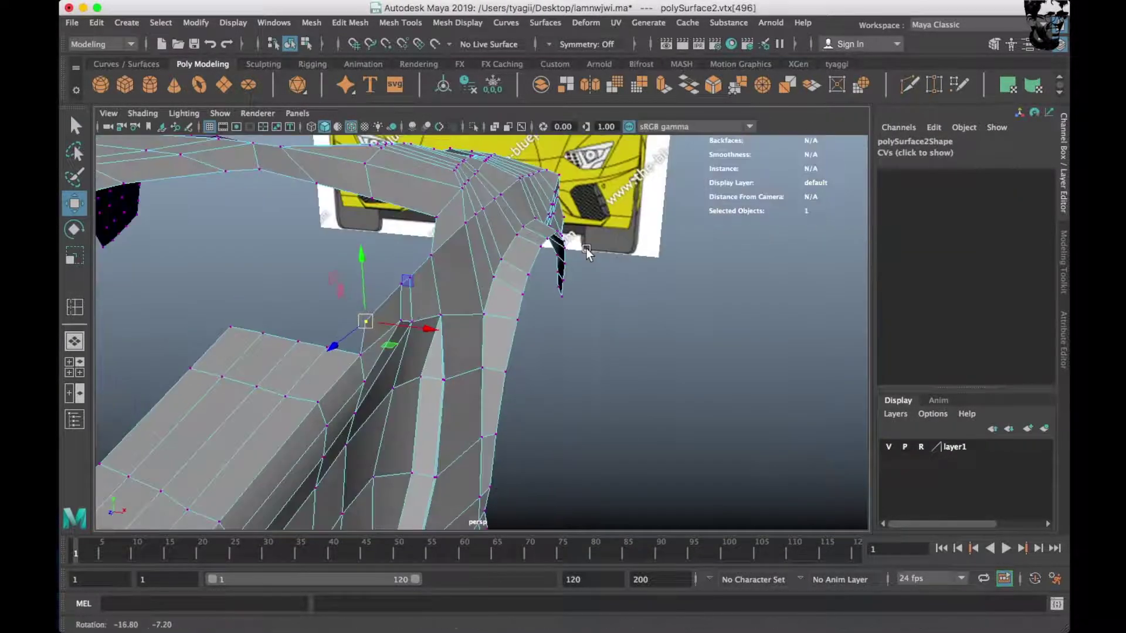
Nudge the vertex along X, then return to object mode with the body mesh selected.
left_click_drag(433, 340, 279, 191)
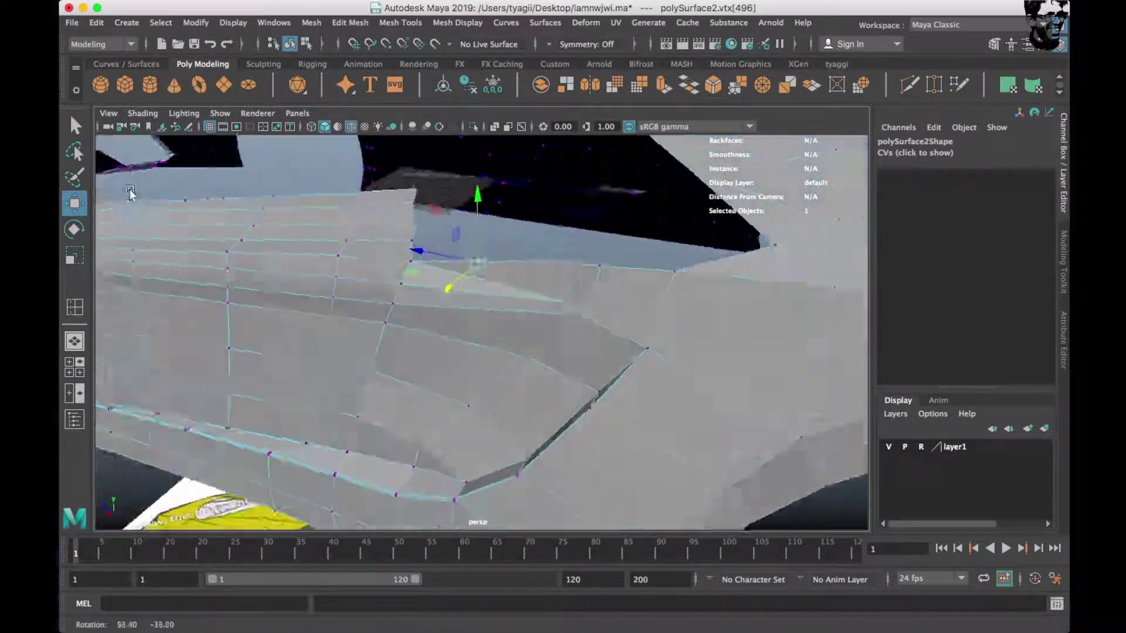
left_click_drag(280, 188, 513, 314, "alt")
right_click(525, 249)
left_click(593, 227)
left_click_drag(592, 227, 448, 253, "alt")
left_click(551, 357)
mouse_move(586, 346)
left_mouse_down("alt")
mouse_move(561, 384)
mouse_move(779, 373)
mouse_move(447, 356)
left_mouse_up("alt")
Select the top corner vertex, then go back to object mode and orbit to inspect the body.
right_click(502, 258)
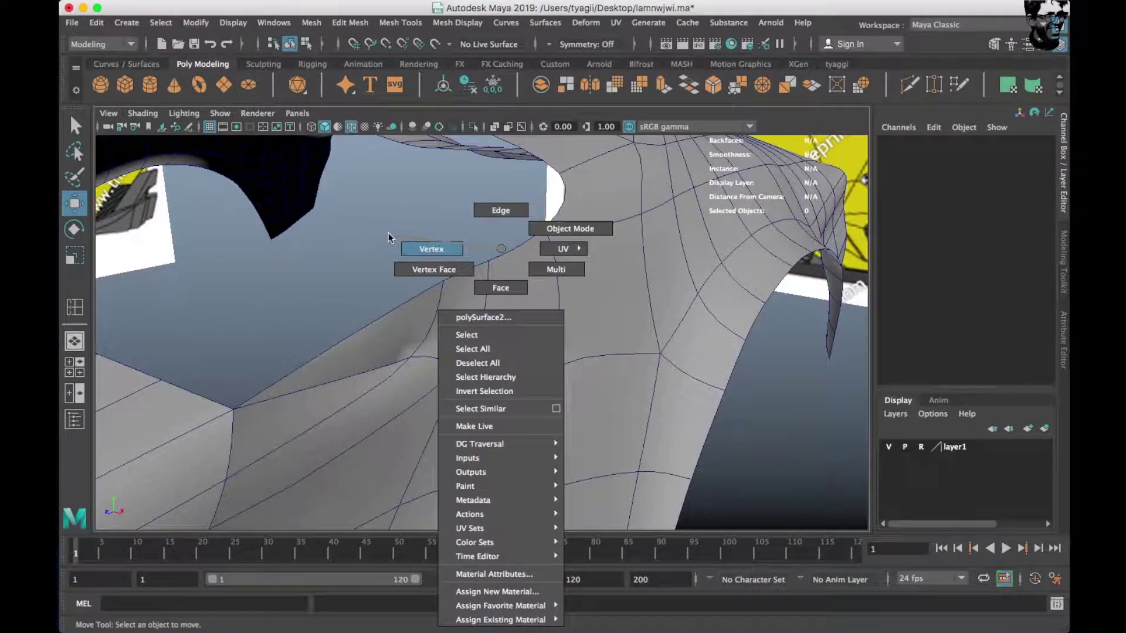
left_click(427, 246)
left_click(412, 357)
mouse_move(481, 341)
left_mouse_down("alt")
mouse_move(305, 347)
mouse_move(551, 372)
left_mouse_up("alt")
right_click(568, 254)
left_click(627, 229)
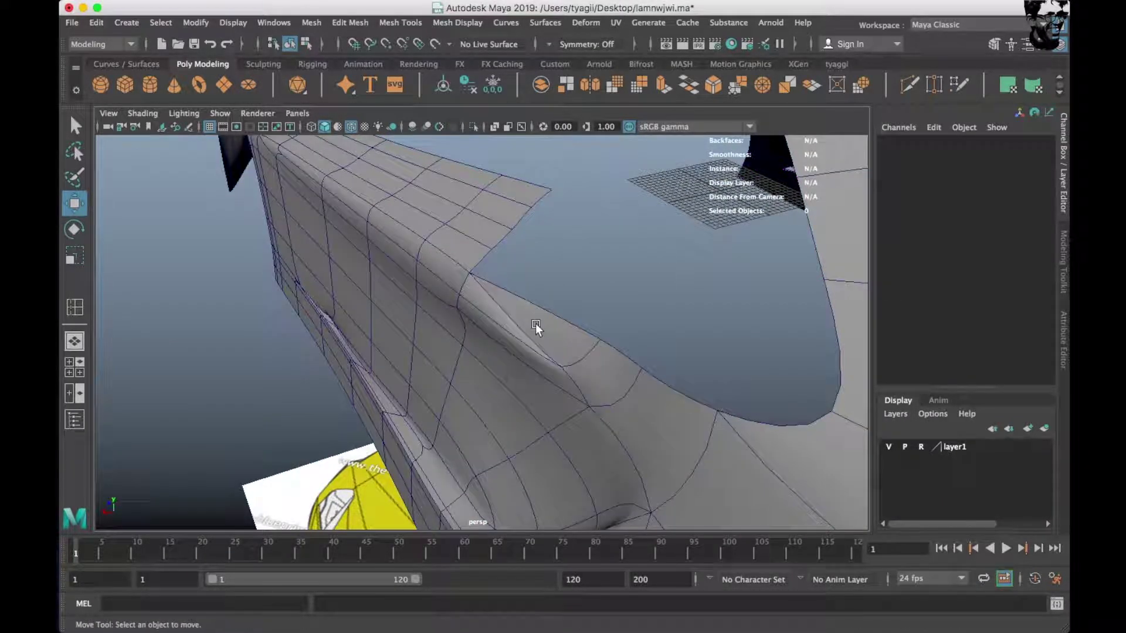
left_click_drag(543, 333, 490, 322, "alt")
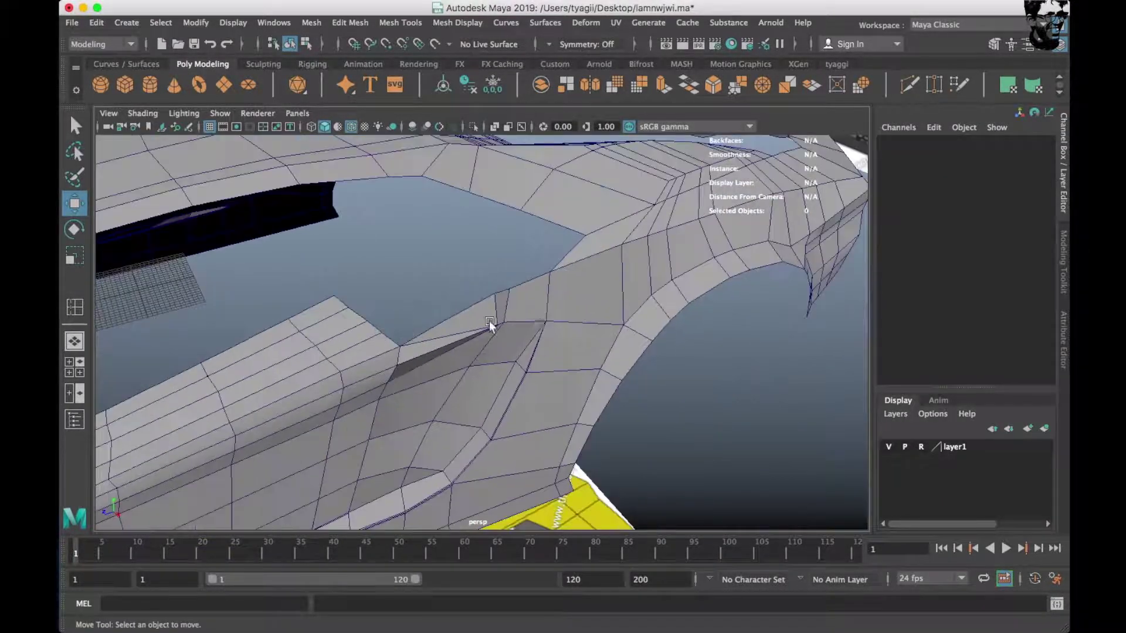
In the four-view layout, select the body's edge on the lower yellow strip.
key("space")
scroll(593, 375, "down", 2)
left_click(588, 368)
right_click(585, 248)
left_click(579, 186)
left_click(476, 375)
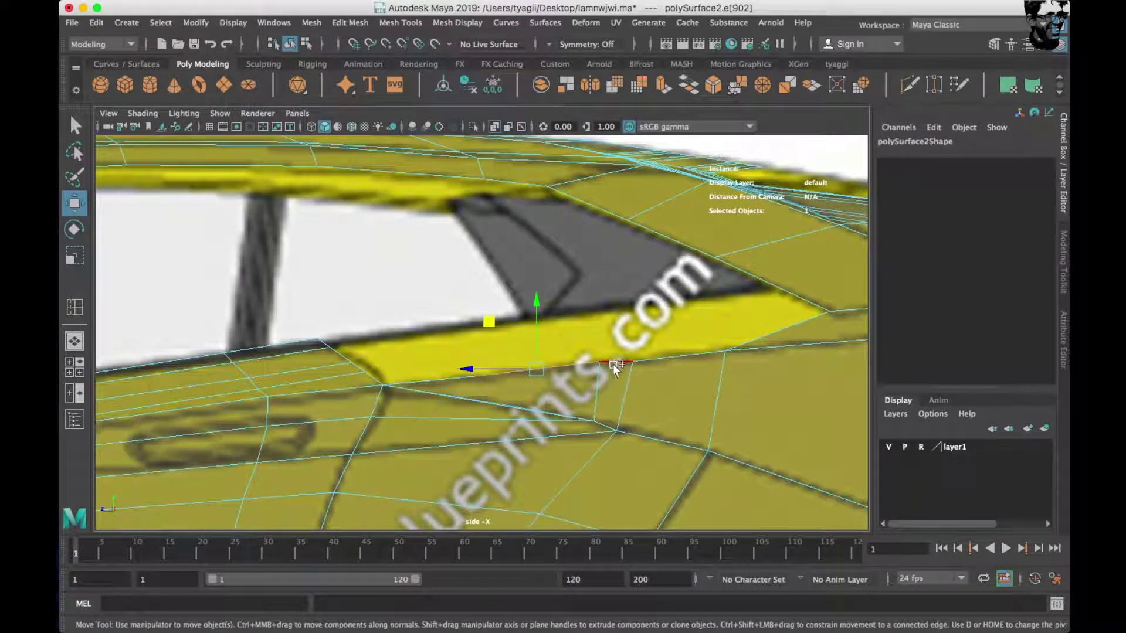
Undo a stray edge move and extrude the edge under the side window with Ctrl+E.
left_click_drag(633, 364, 608, 316)
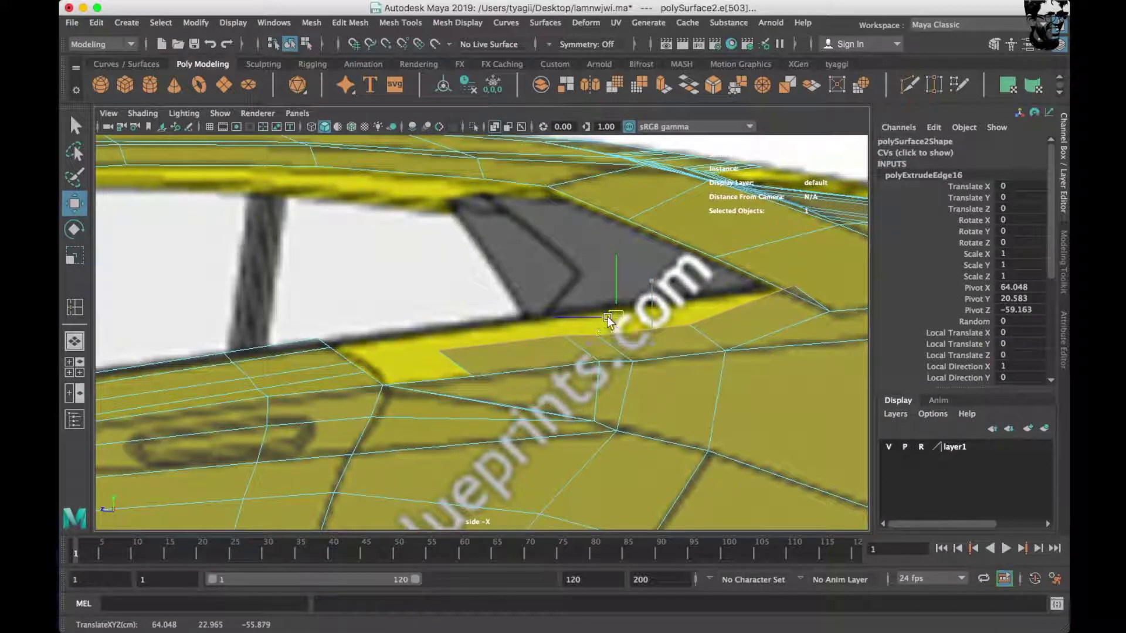
key("ctrl+z")
left_click(494, 380)
key("ctrl+e")
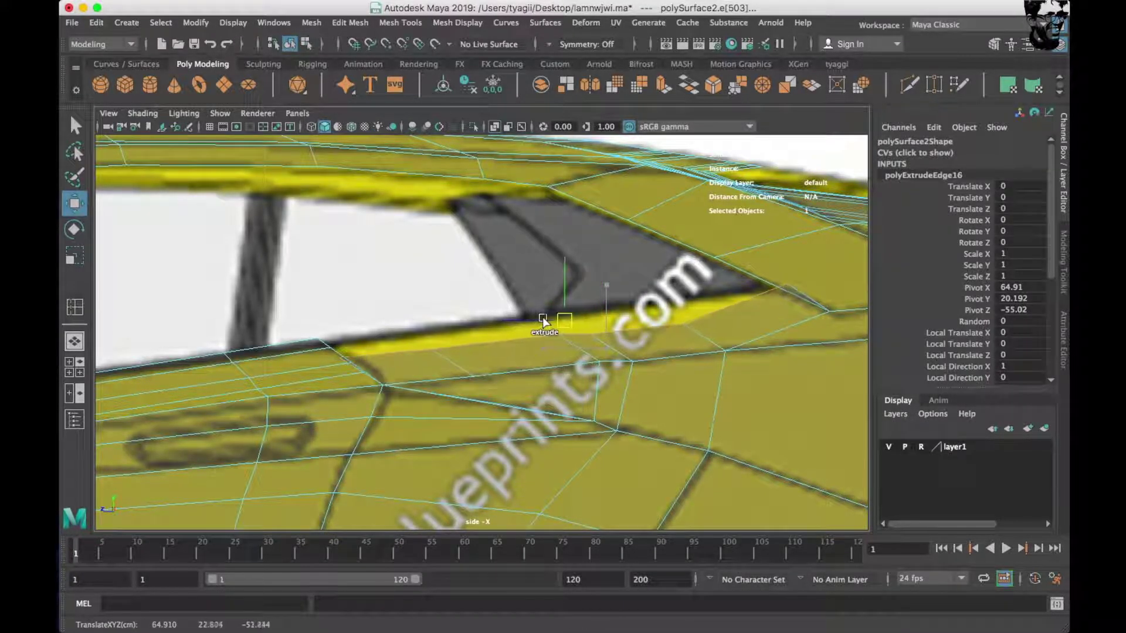
scroll(427, 381, "up", 5)
Move the new strip's vertices onto the blueprint window outline, then check it in perspective.
right_click_drag(455, 258, 388, 246)
left_click(289, 350)
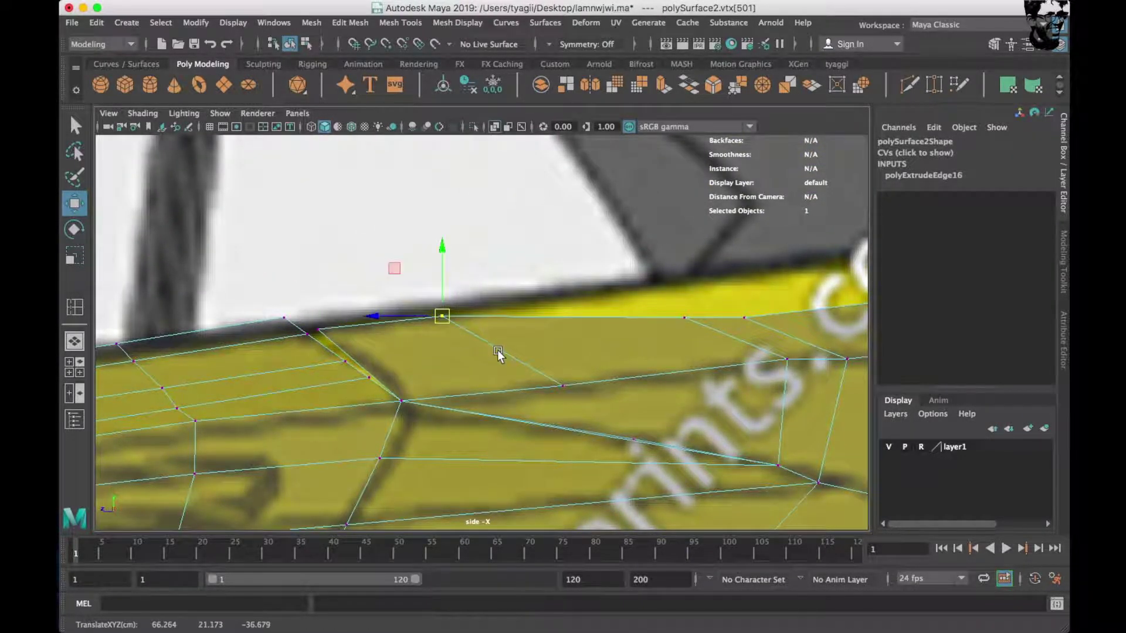
scroll(498, 352, "up", 3)
left_click(432, 406)
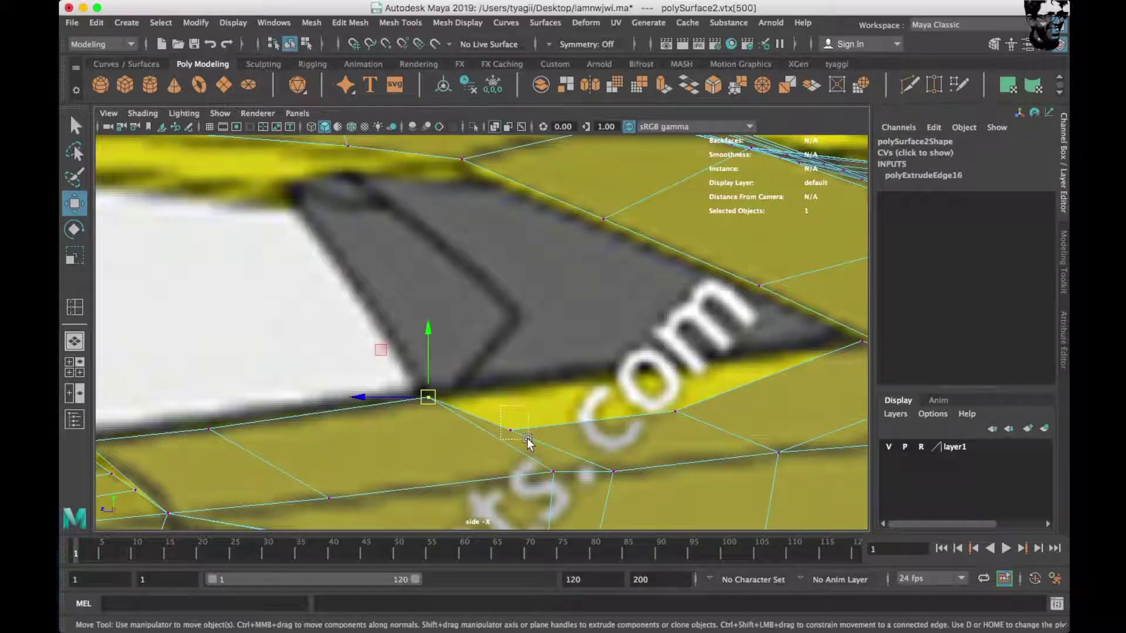
left_click_drag(505, 430, 493, 395)
middle_click_drag(560, 426, 503, 400, "alt")
left_click(493, 394)
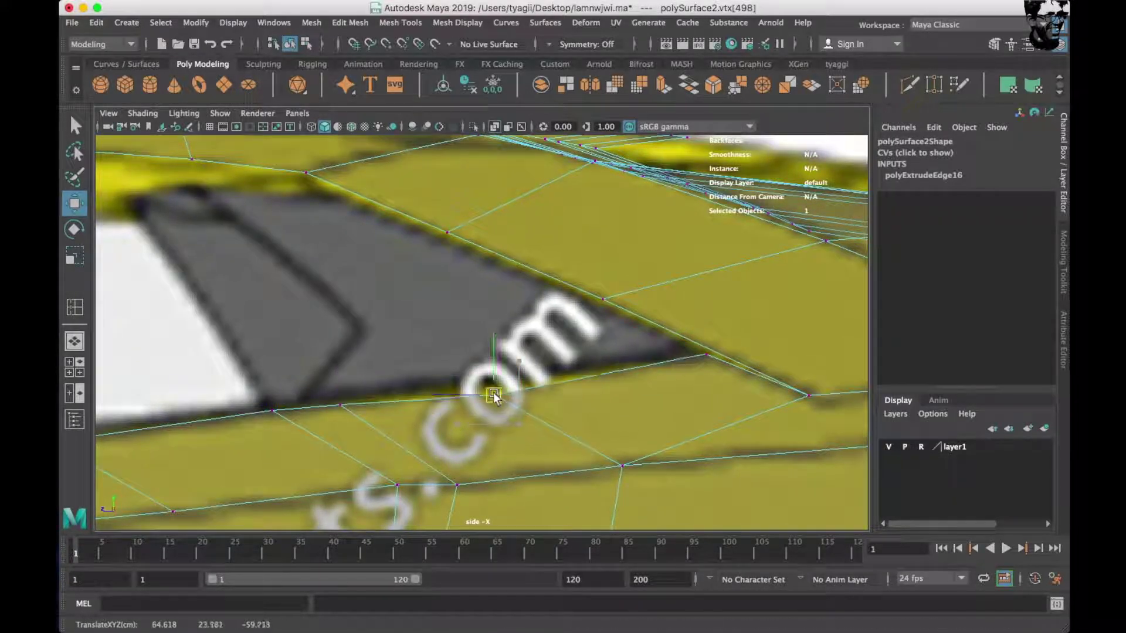
key("space")
key("space")
mouse_move(633, 351)
left_mouse_down("alt")
mouse_move(684, 369)
mouse_move(491, 310)
left_mouse_up("alt")
left_click_drag(428, 332, 352, 329, "alt")
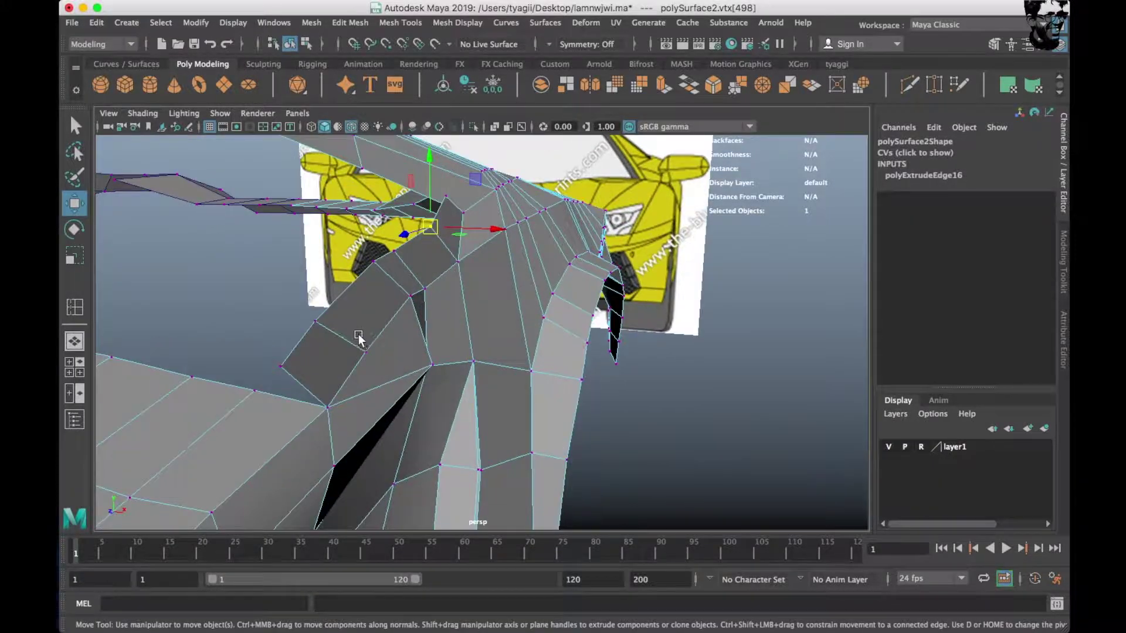
Shift the strip edge near the wheel arch slightly left along X.
scroll(352, 329, "up", 3)
key("F10")
left_click(275, 315)
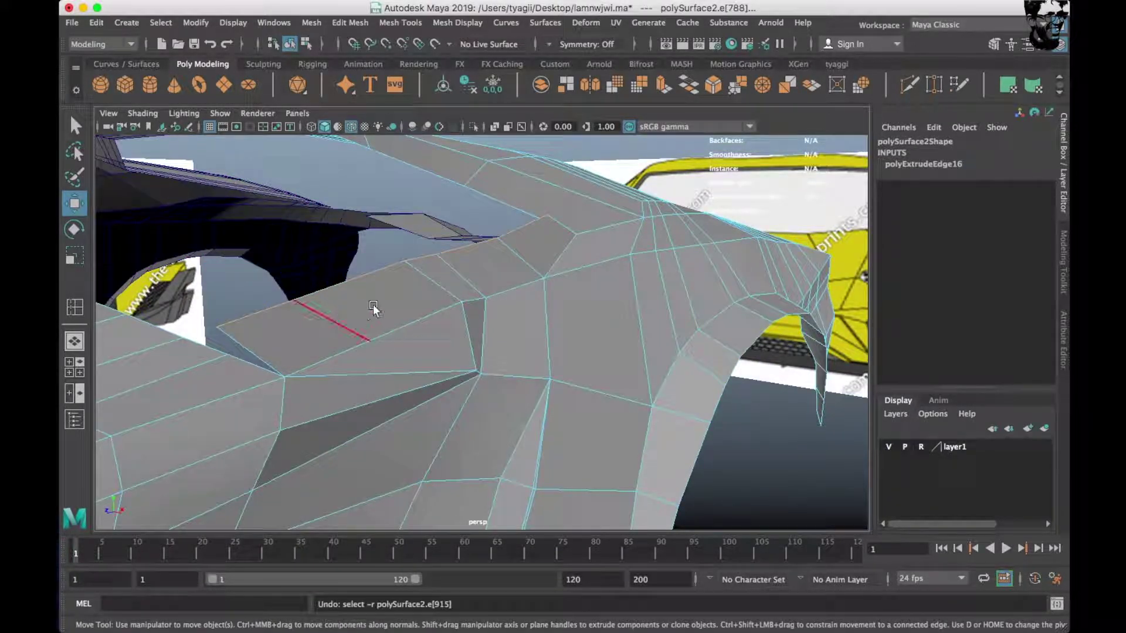
mouse_move(489, 322)
left_mouse_down()
mouse_move(460, 318)
mouse_move(481, 322)
left_mouse_up()
left_click(461, 356)
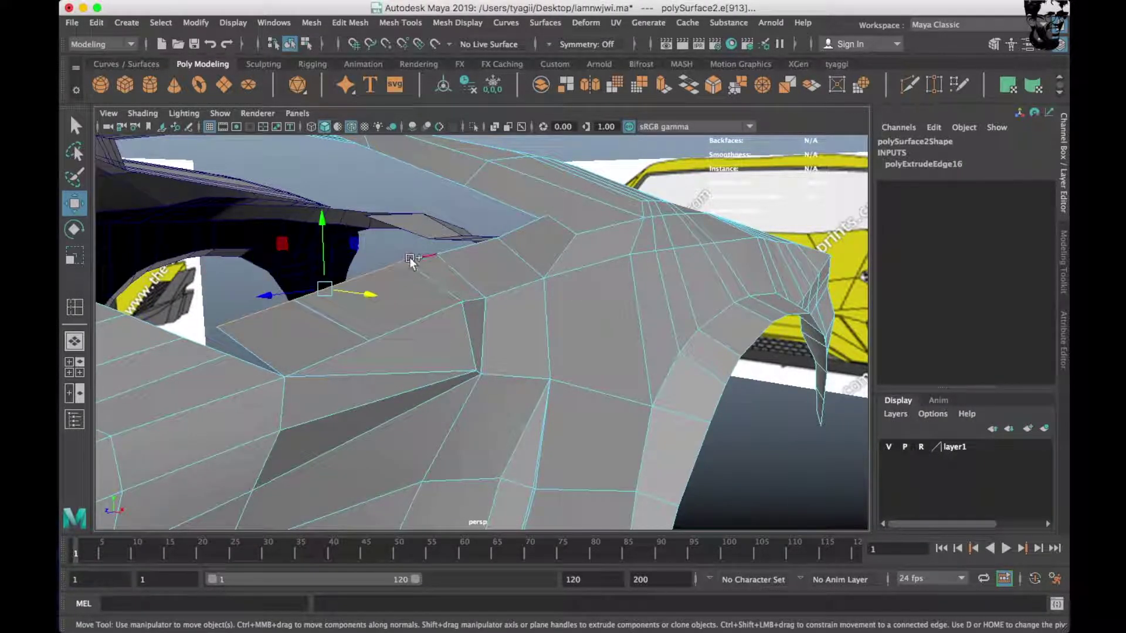
Orbit around the car body, return to object mode, and pick Insert Edge Loop Tool.
mouse_move(414, 252)
left_mouse_down("alt")
mouse_move(504, 463)
mouse_move(521, 393)
left_mouse_up("alt")
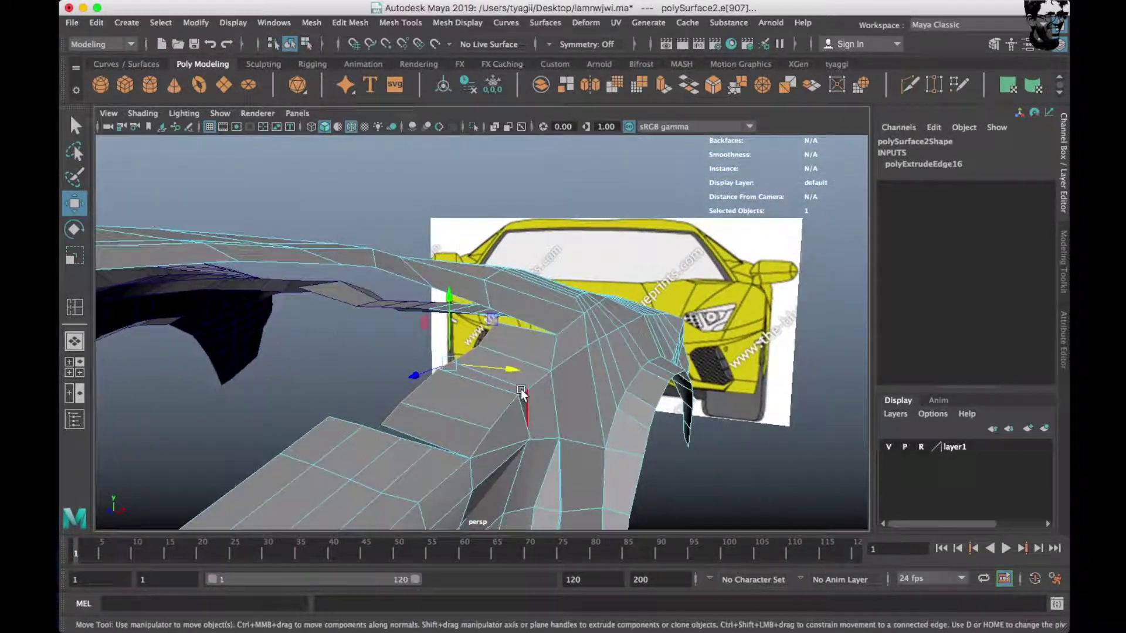
mouse_move(458, 360)
left_mouse_down("alt")
mouse_move(402, 433)
mouse_move(297, 415)
mouse_move(356, 427)
mouse_move(537, 415)
left_mouse_up("alt")
left_click_drag(528, 466, 486, 415, "alt")
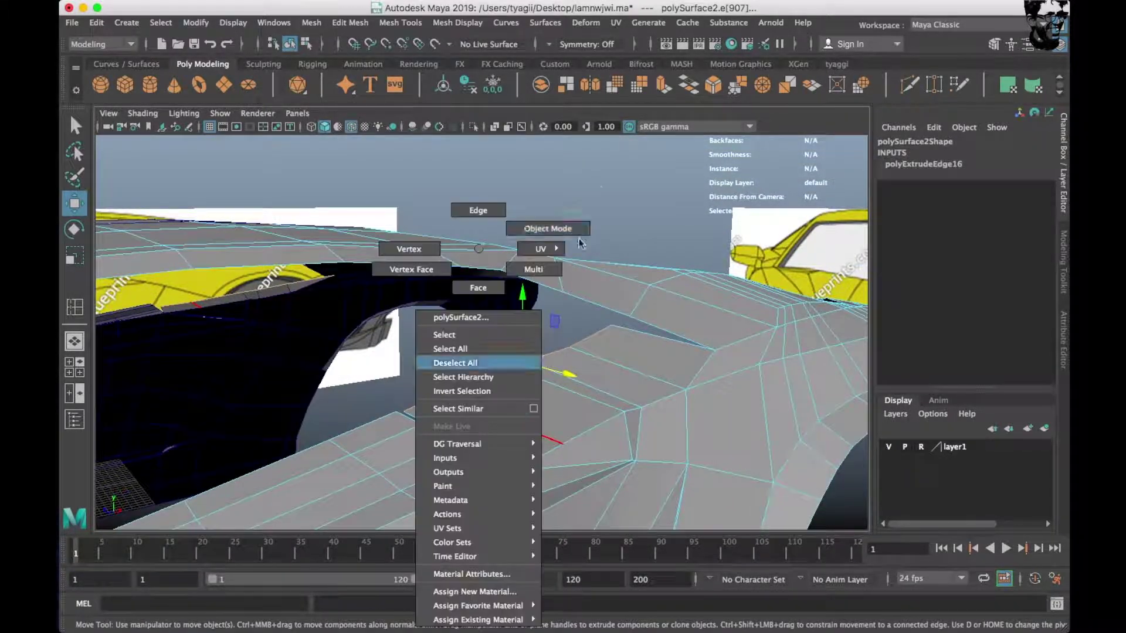
right_click_drag(501, 252, 547, 226)
right_click_drag(610, 290, 608, 351, "shift")
right_click_drag(499, 324, 498, 324, "shift")
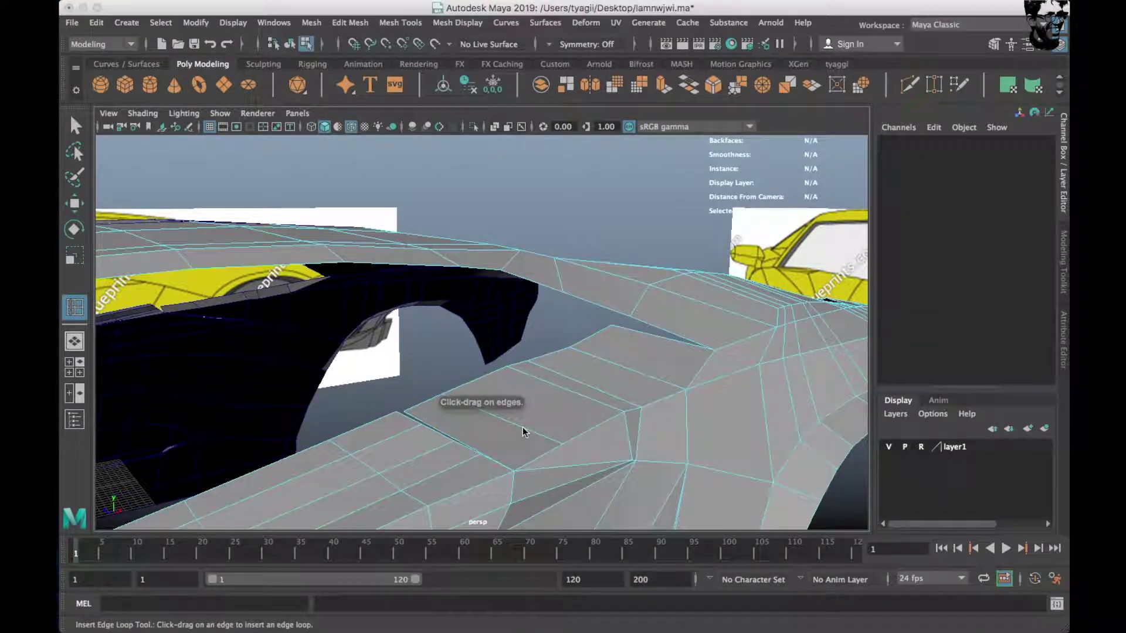
Insert three edge loops across the body's side strip.
left_click(529, 424)
left_click(498, 413)
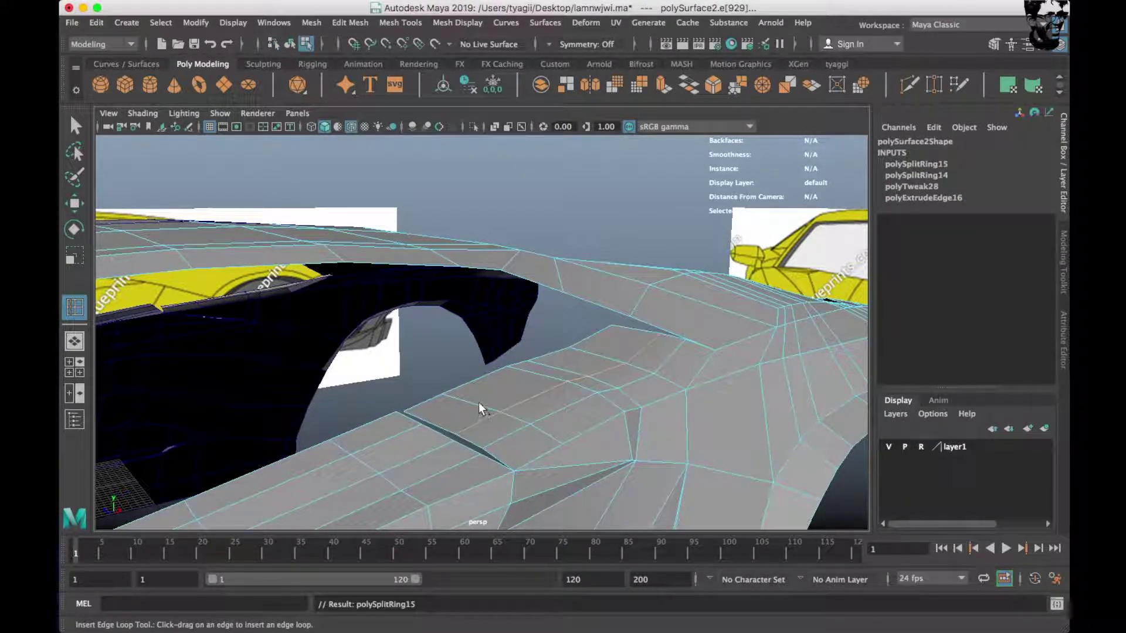
left_click(463, 413)
mouse_move(459, 423)
left_mouse_down("alt")
mouse_move(374, 433)
mouse_move(444, 442)
left_mouse_up("alt")
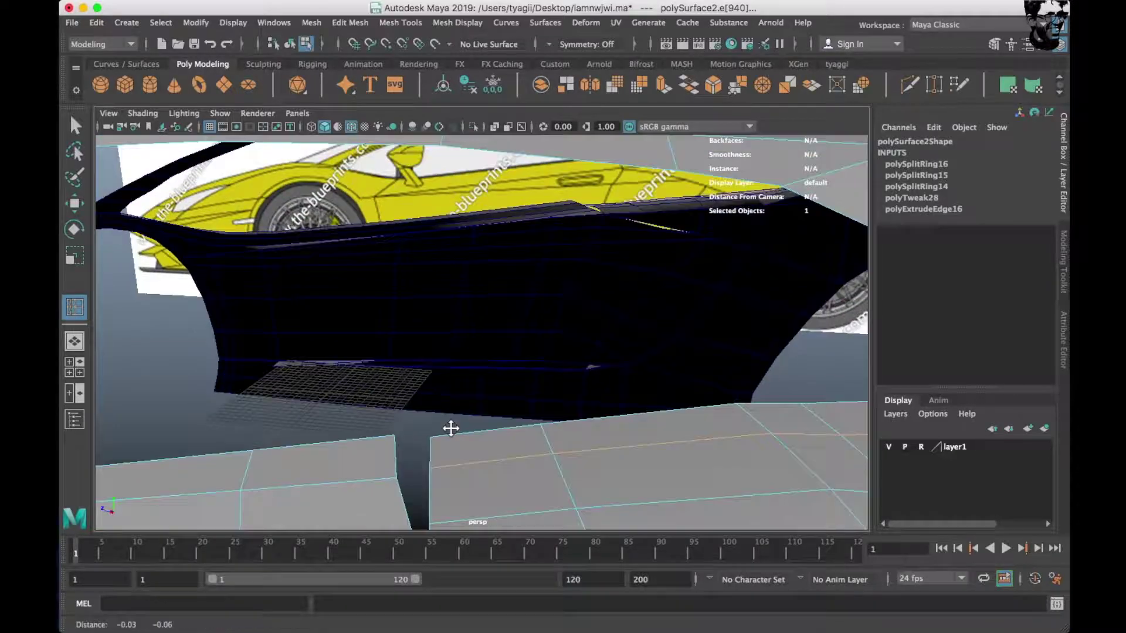
Merge the stray vertex pairs near the spike to close the gap.
right_click_drag(432, 319, 413, 248)
key("w")
mouse_move(389, 390)
left_mouse_down()
mouse_move(466, 409)
mouse_move(459, 437)
left_mouse_up()
right_click_drag(528, 397, 527, 366, "shift")
mouse_move(527, 367)
left_mouse_down("alt")
mouse_move(445, 371)
mouse_move(472, 428)
left_mouse_up("alt")
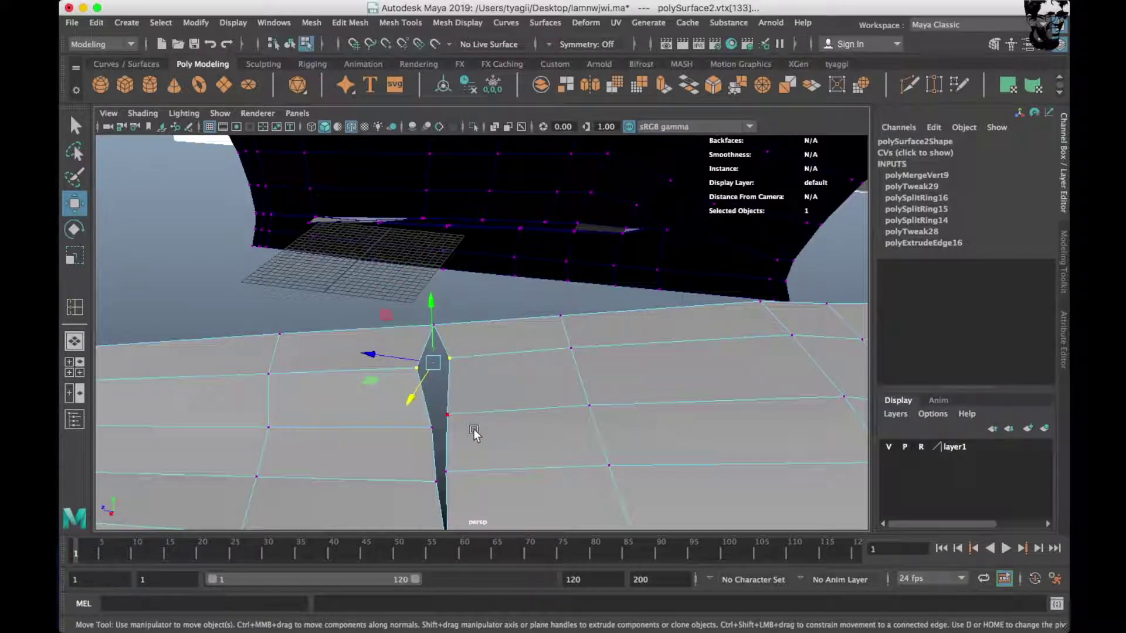
right_click_drag(473, 427, 442, 440, "shift")
mouse_move(467, 445)
left_mouse_down("alt")
mouse_move(470, 372)
mouse_move(432, 404)
left_mouse_up("alt")
left_click_drag(493, 467, 662, 469, "alt")
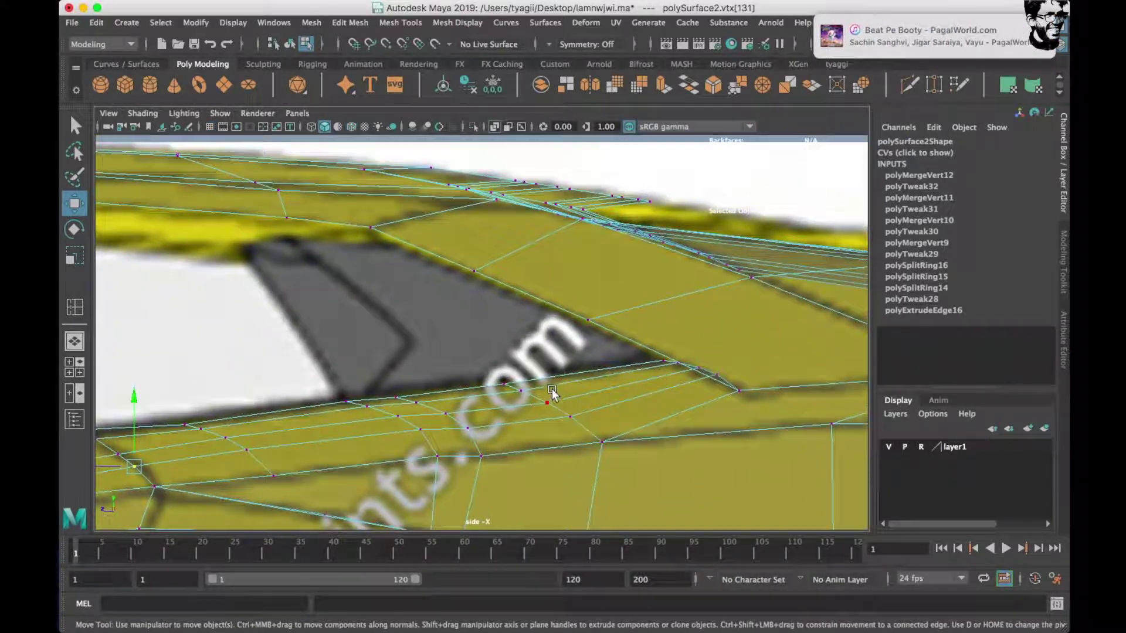
Extrude the edge above the grey side panel into a new strip.
right_click_drag(548, 253, 622, 229)
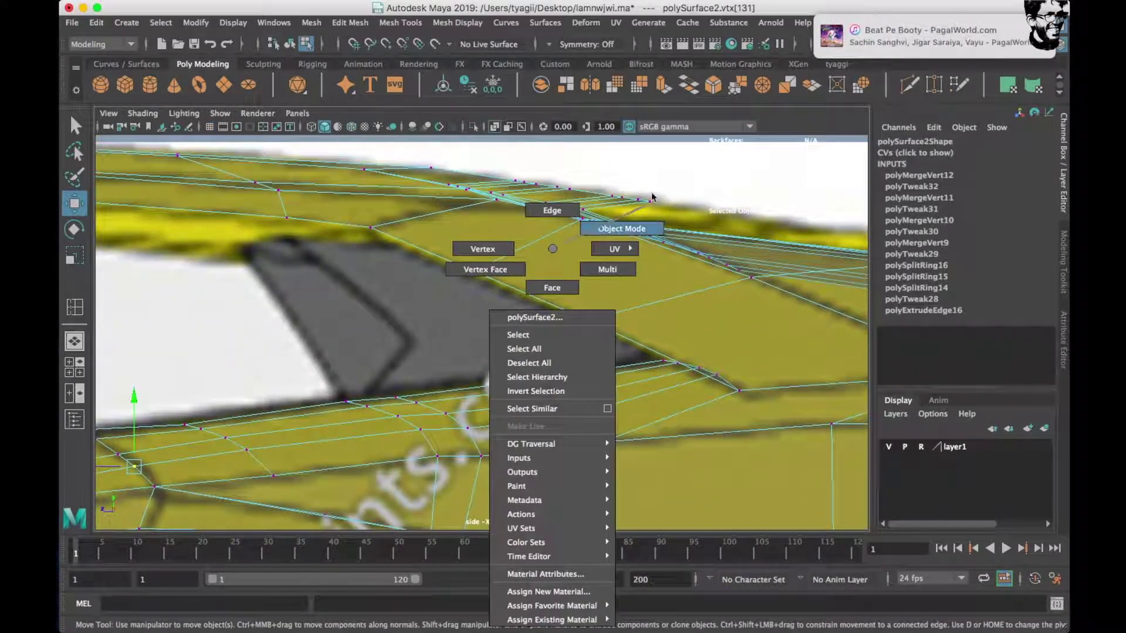
right_click_drag(404, 258, 409, 210)
left_click(488, 284)
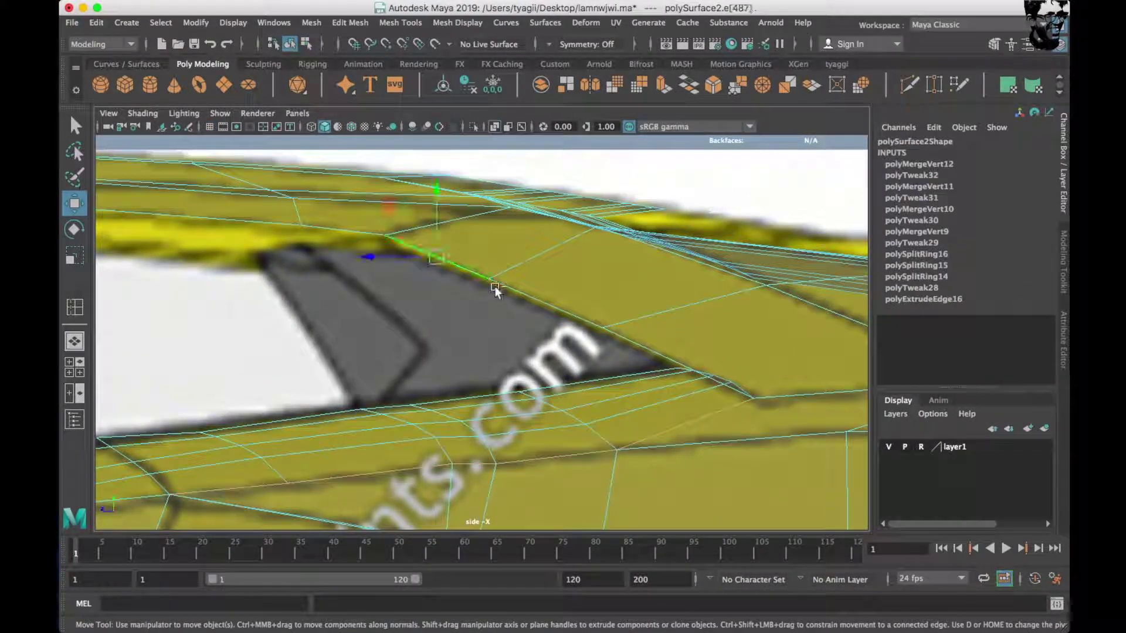
left_click_drag(567, 337, 460, 326, "shift")
Move the new strip's vertices onto the grey panel outline.
right_click_drag(463, 252, 396, 250)
mouse_move(407, 272)
left_mouse_down()
mouse_move(431, 317)
mouse_move(381, 305)
left_mouse_up()
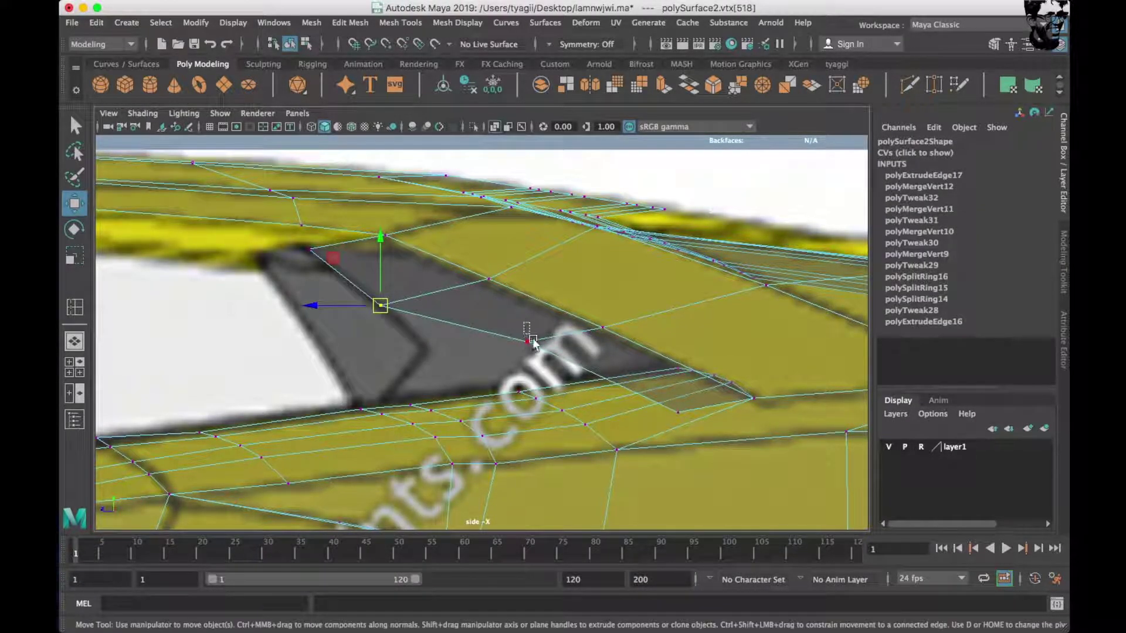
left_click_drag(516, 346, 435, 347)
left_click(678, 412)
left_click_drag(679, 412, 384, 411)
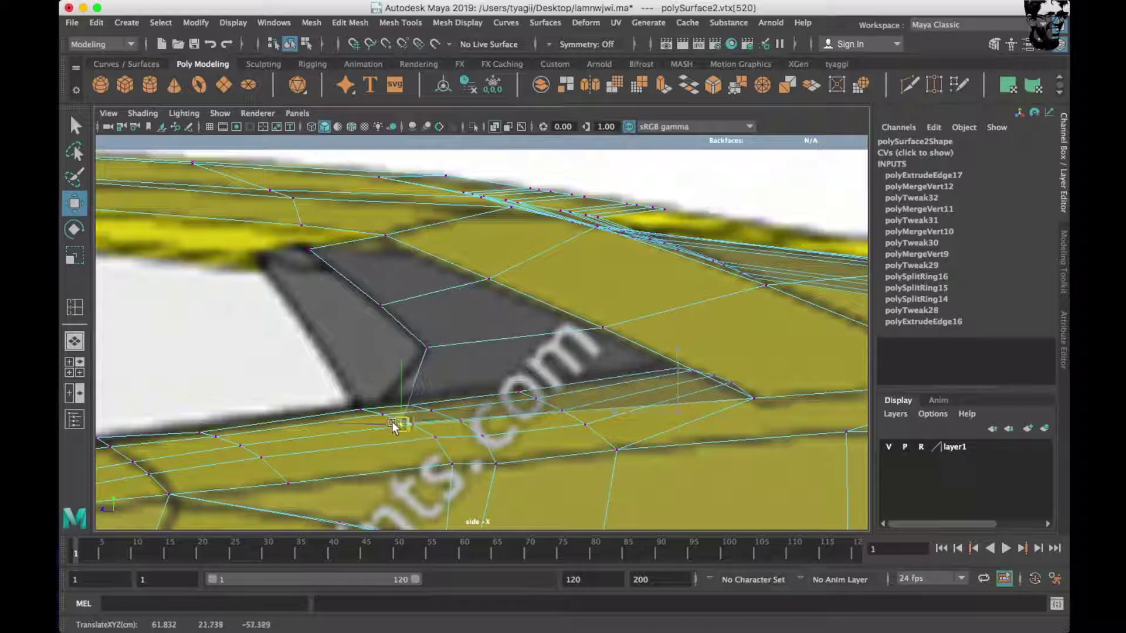
key("space")
key("space")
mouse_move(586, 287)
left_mouse_down("alt")
mouse_move(423, 405)
mouse_move(465, 409)
mouse_move(589, 284)
mouse_move(496, 370)
left_mouse_up("alt")
Merge the strip's vertices into the body and nudge the merged vertex along X.
scroll(512, 358, "up", 3)
scroll(511, 358, "up", 2)
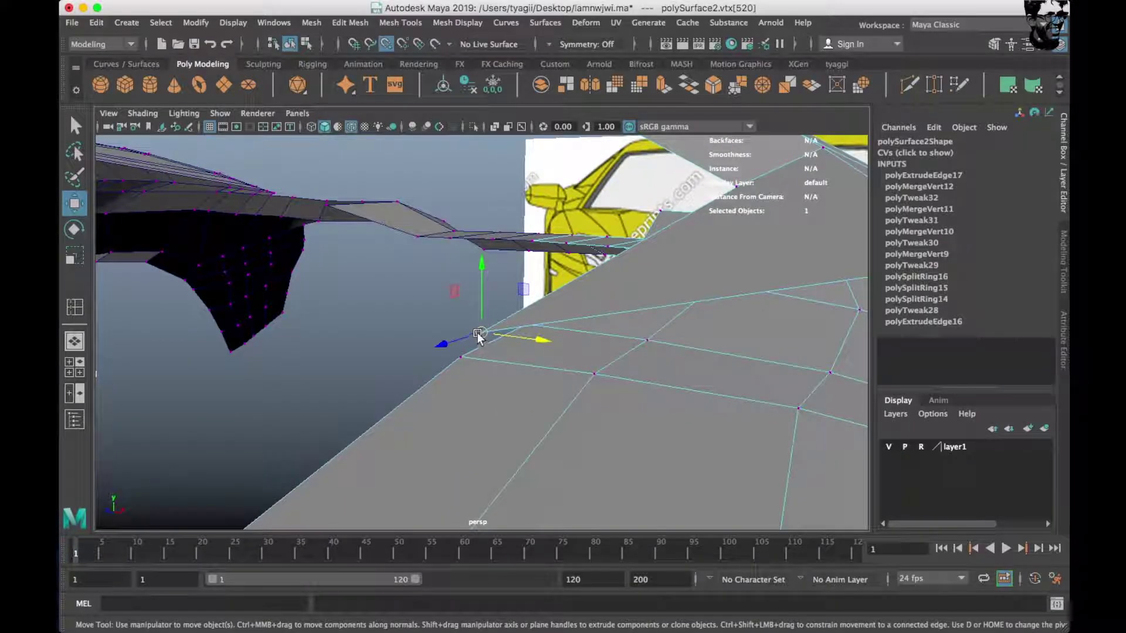
left_click_drag(420, 347, 492, 375)
right_click_drag(511, 293, 513, 252, "shift")
mouse_move(513, 252)
left_mouse_down("alt")
mouse_move(468, 265)
mouse_move(483, 325)
mouse_move(582, 391)
mouse_move(565, 372)
left_mouse_up("alt")
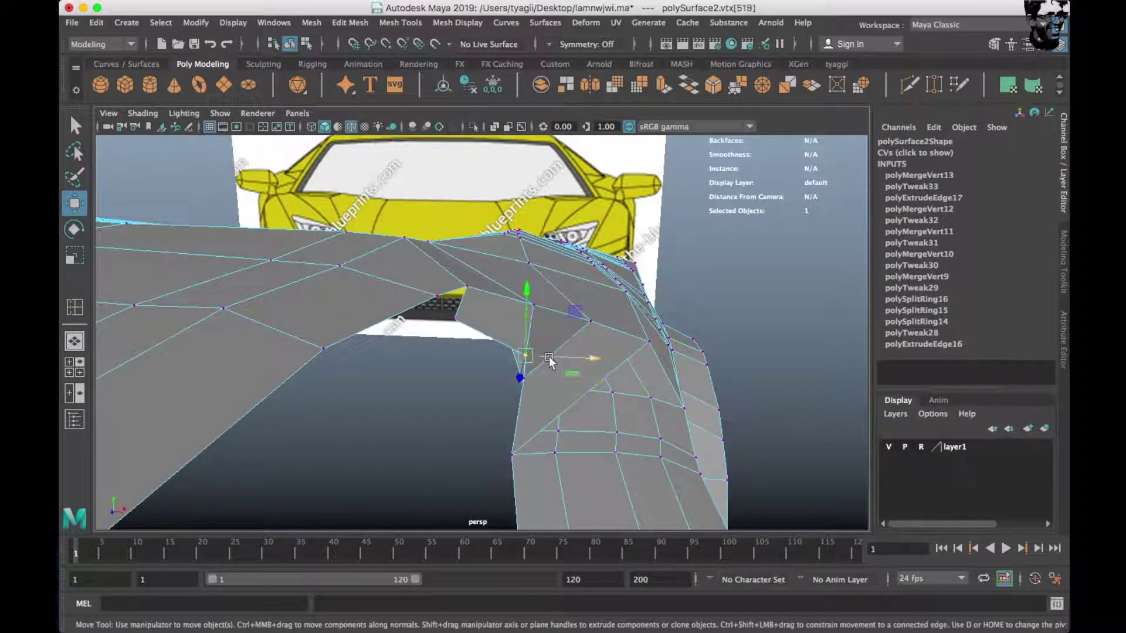
left_click_drag(339, 238, 391, 216)
key("f")
left_click_drag(378, 413, 375, 413)
Return to object mode and review the whole car body.
key("space")
key("space")
key("f")
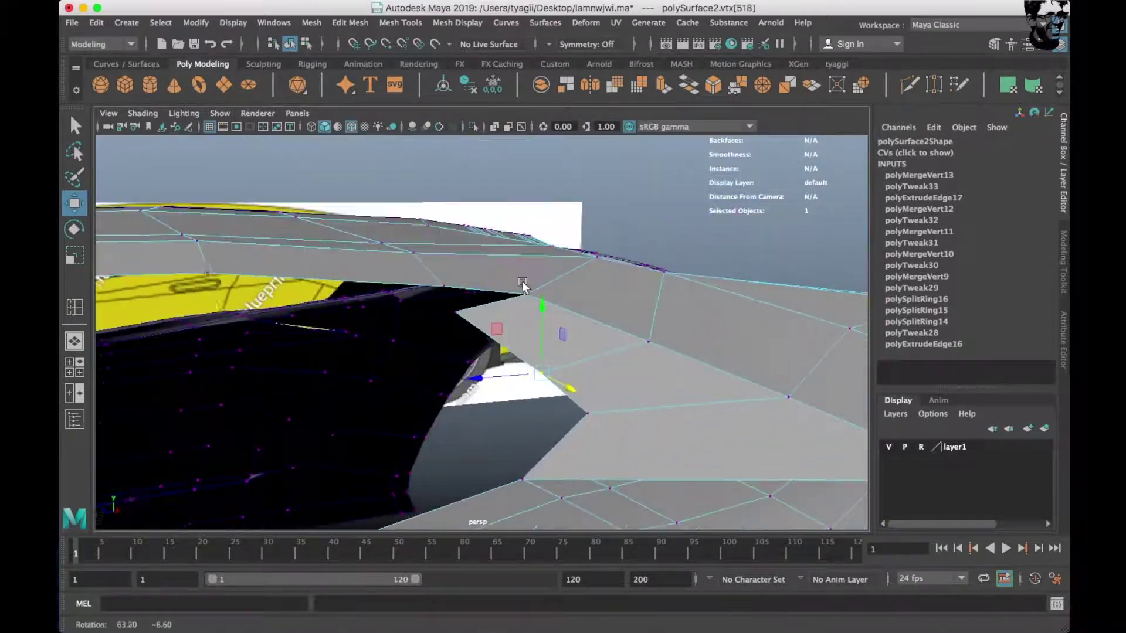
mouse_move(516, 313)
left_mouse_down("alt")
mouse_move(413, 305)
mouse_move(538, 340)
left_mouse_up("alt")
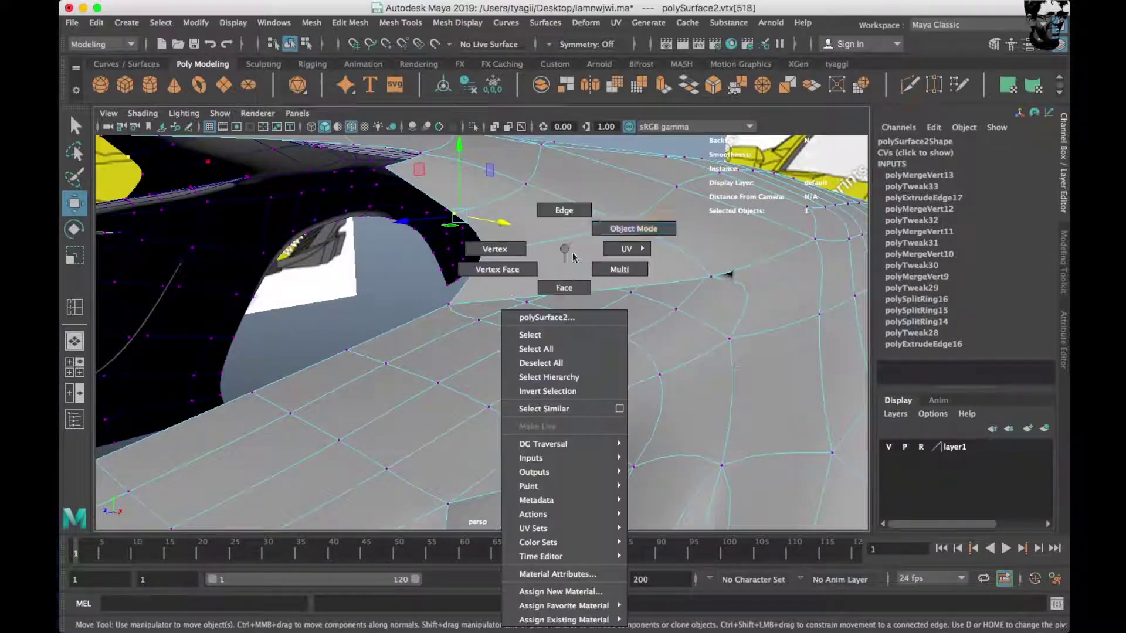
right_click_drag(557, 250, 627, 228)
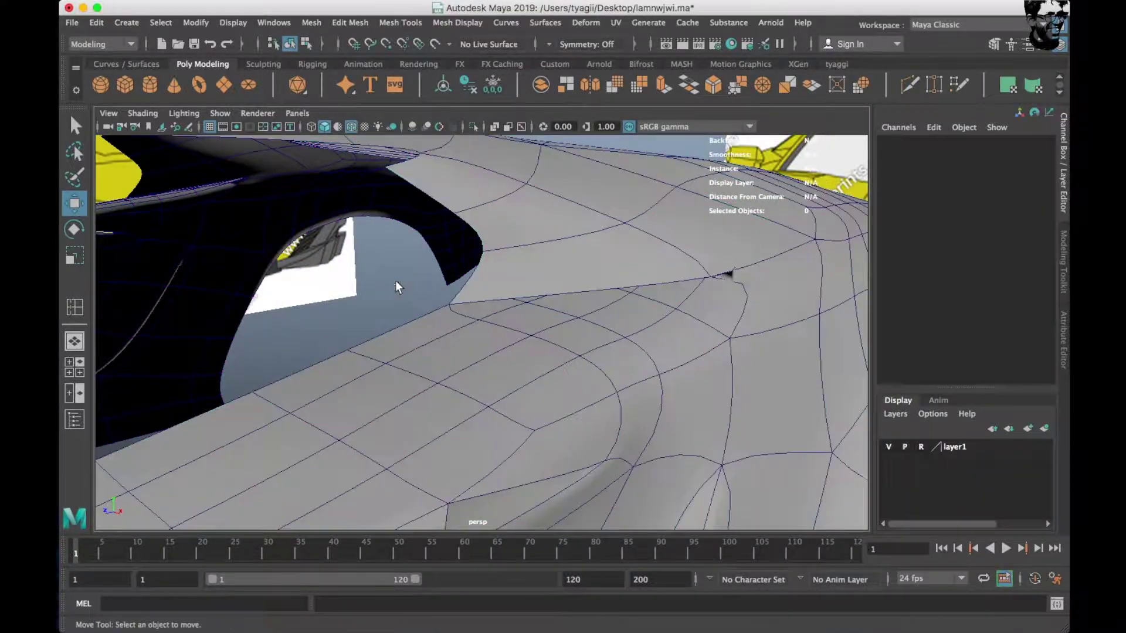
key("f")
mouse_move(395, 280)
left_mouse_down("alt")
mouse_move(526, 316)
mouse_move(521, 306)
left_mouse_up("alt")
right_click(486, 287)
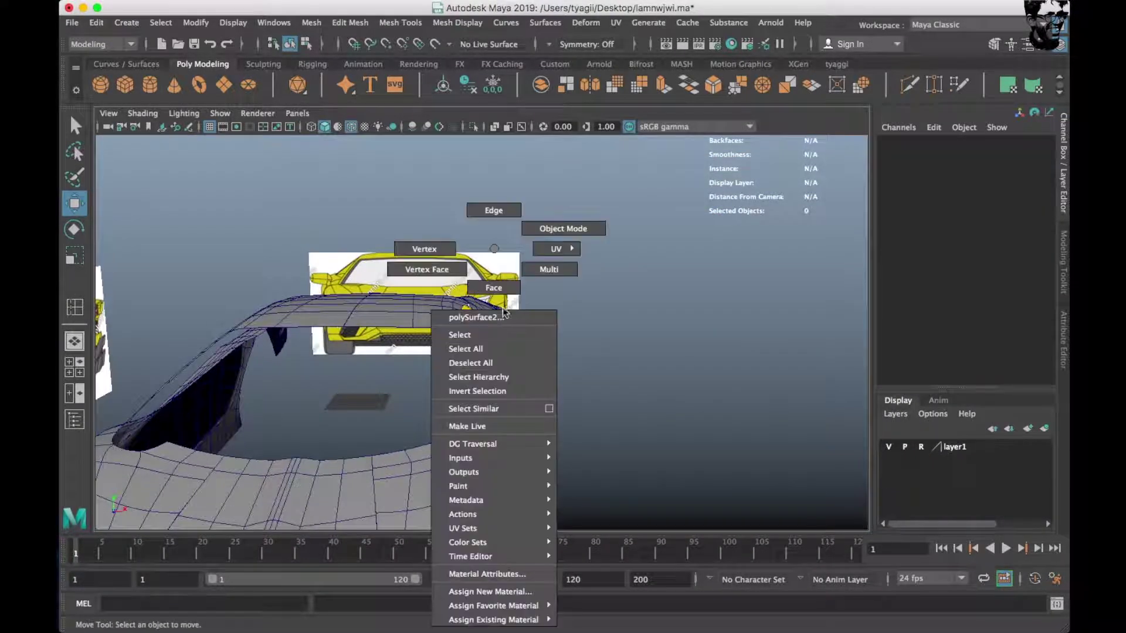
Inspect the car body from three-quarter angles and reselect it.
left_click(441, 354)
mouse_move(441, 354)
left_mouse_down("alt")
mouse_move(449, 339)
mouse_move(365, 343)
left_mouse_up("alt")
scroll(494, 333, "up", 3)
left_click(576, 181)
mouse_move(576, 182)
left_mouse_down("alt")
mouse_move(486, 319)
mouse_move(540, 340)
mouse_move(543, 312)
mouse_move(595, 297)
mouse_move(673, 321)
left_mouse_up("alt")
left_click(540, 340)
Frame the side view on the front wheel and create a Poly Cylinder for the tire.
key("space")
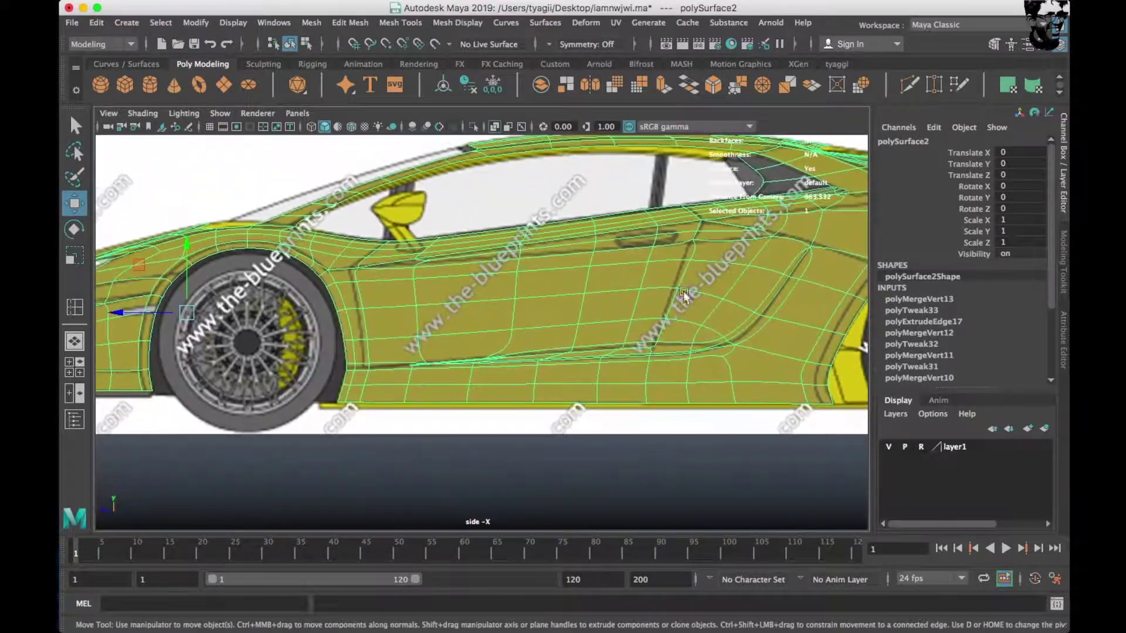
middle_click_drag(659, 431, 538, 434, "alt")
scroll(438, 367, "up", 5)
middle_click_drag(437, 367, 438, 342, "alt")
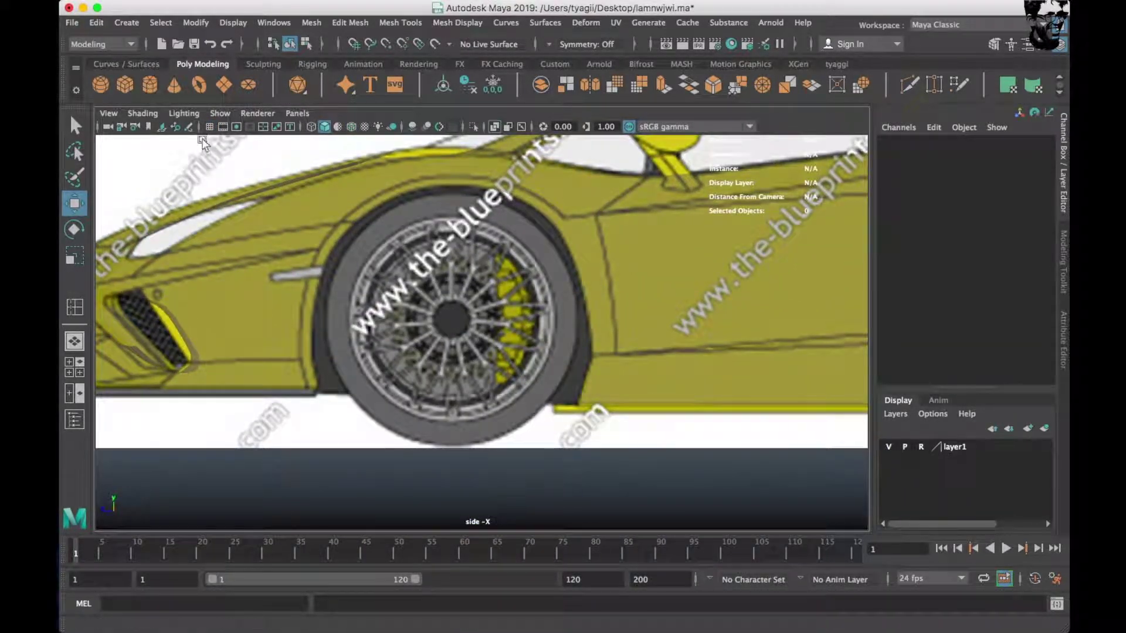
left_click(150, 84)
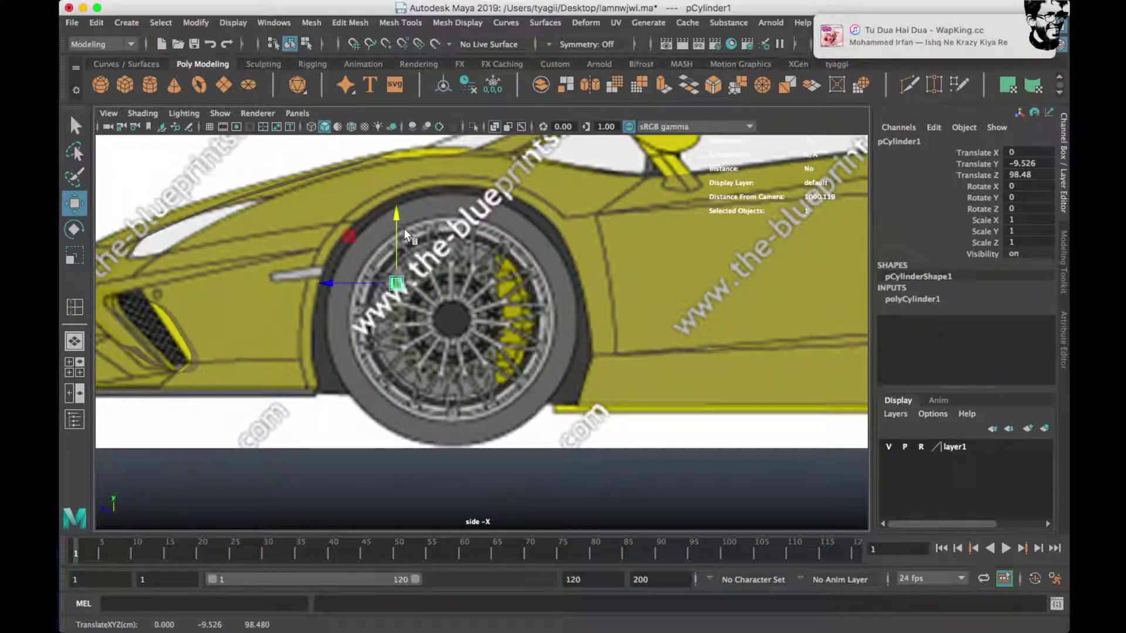
Rotate the cylinder about -40° around Z, scale it up, and move it onto the wheel centre.
key("e")
left_click_drag(398, 256, 776, 286)
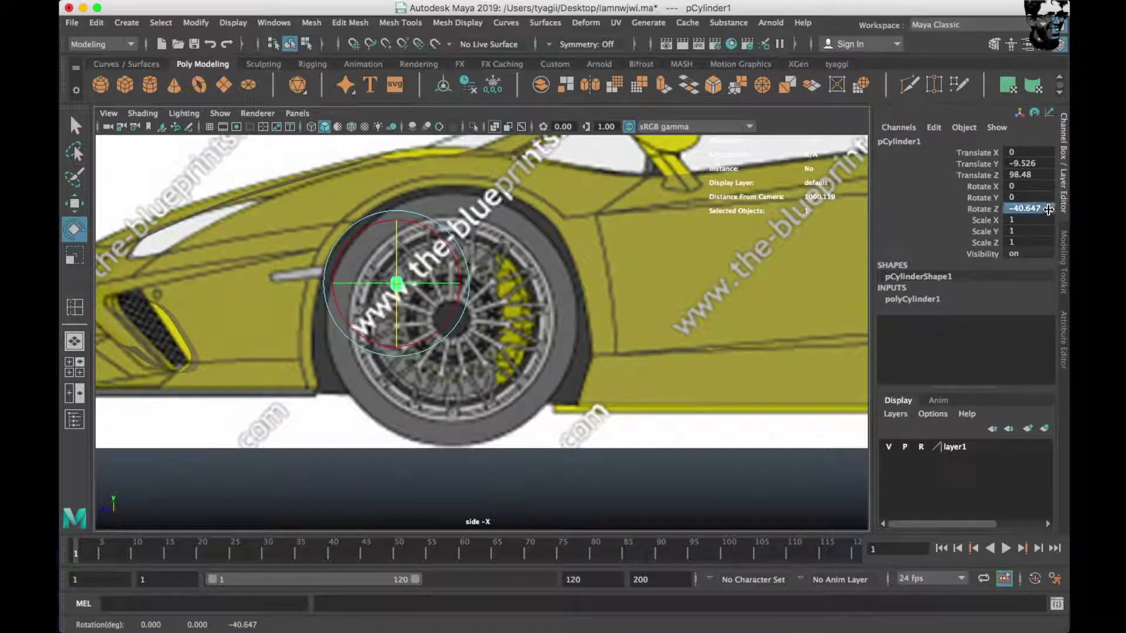
type("90")
key("r")
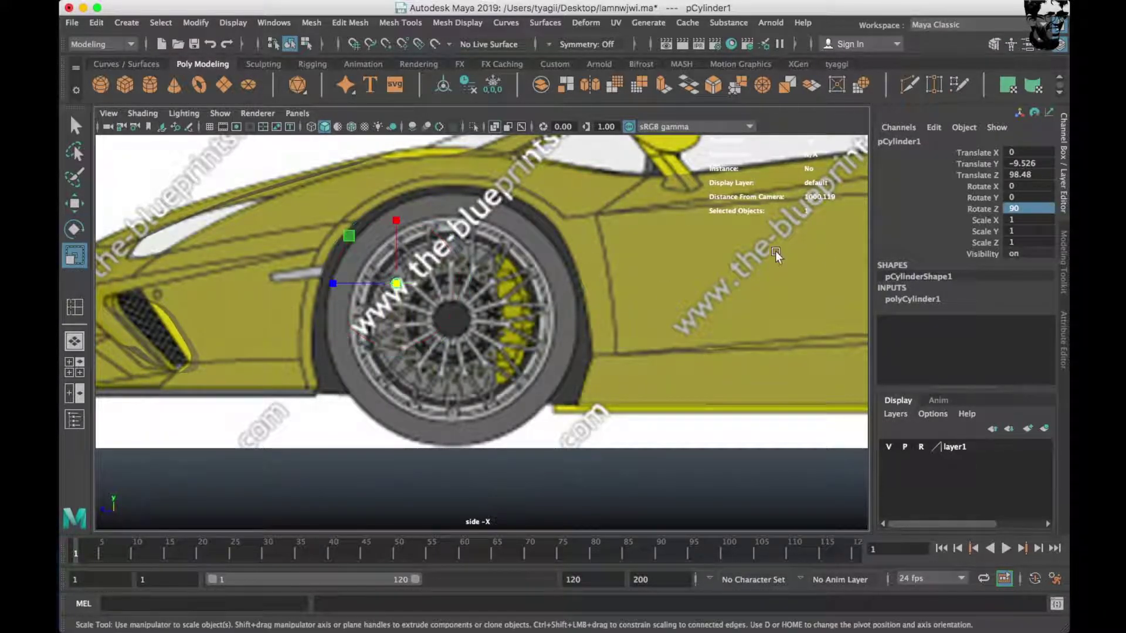
left_click_drag(398, 284, 553, 382)
key("w")
left_click_drag(399, 284, 508, 353)
Narrow the cylinder to tire thickness and line it up with the wheel.
key("r")
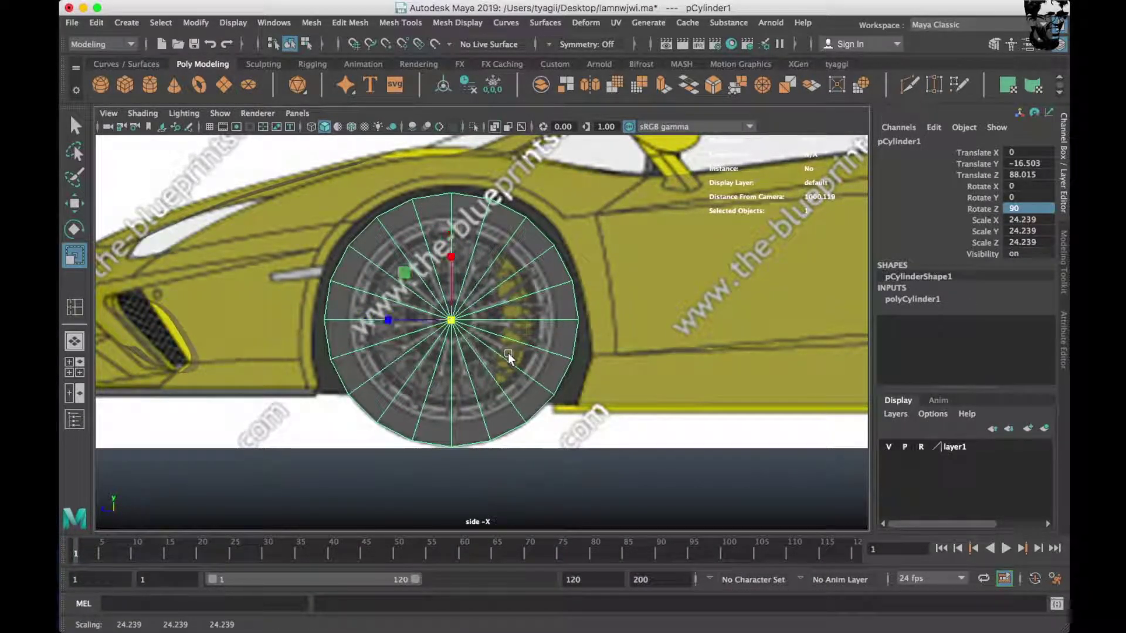
key("space")
key("space")
mouse_move(266, 340)
left_mouse_down()
mouse_move(285, 311)
mouse_move(546, 319)
left_mouse_up()
key("w")
key("r")
mouse_move(469, 306)
left_mouse_down()
mouse_move(543, 307)
mouse_move(474, 309)
left_mouse_up()
key("w")
key("r")
key("w")
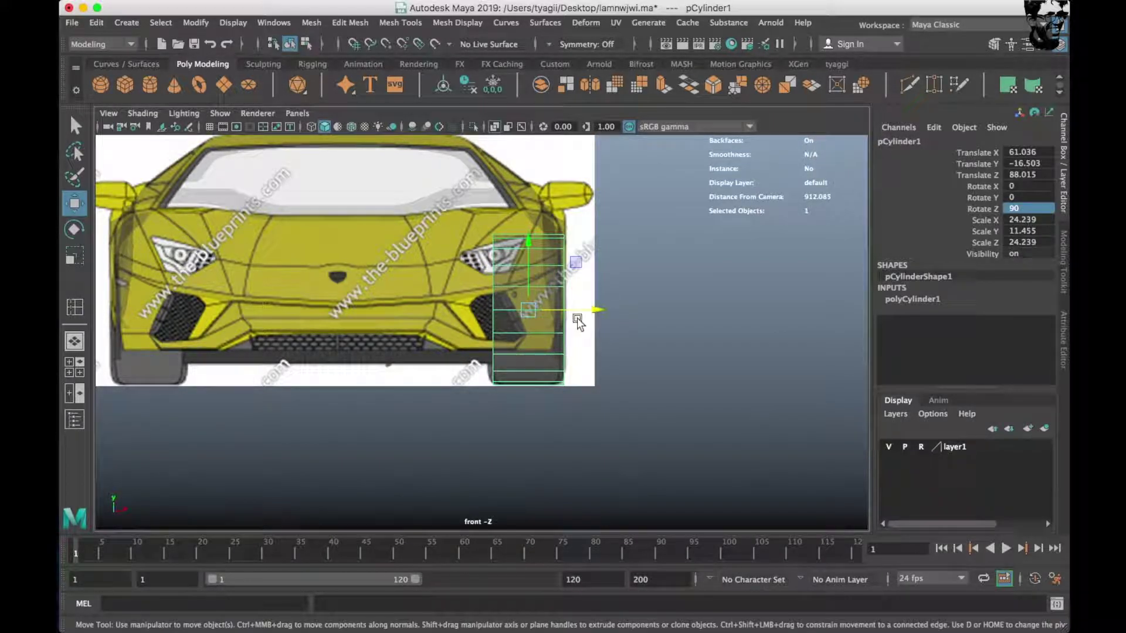
left_click_drag(581, 312, 579, 314)
Raise the cylinder's Subdivisions Caps to add concentric cap rings.
key("space")
key("space")
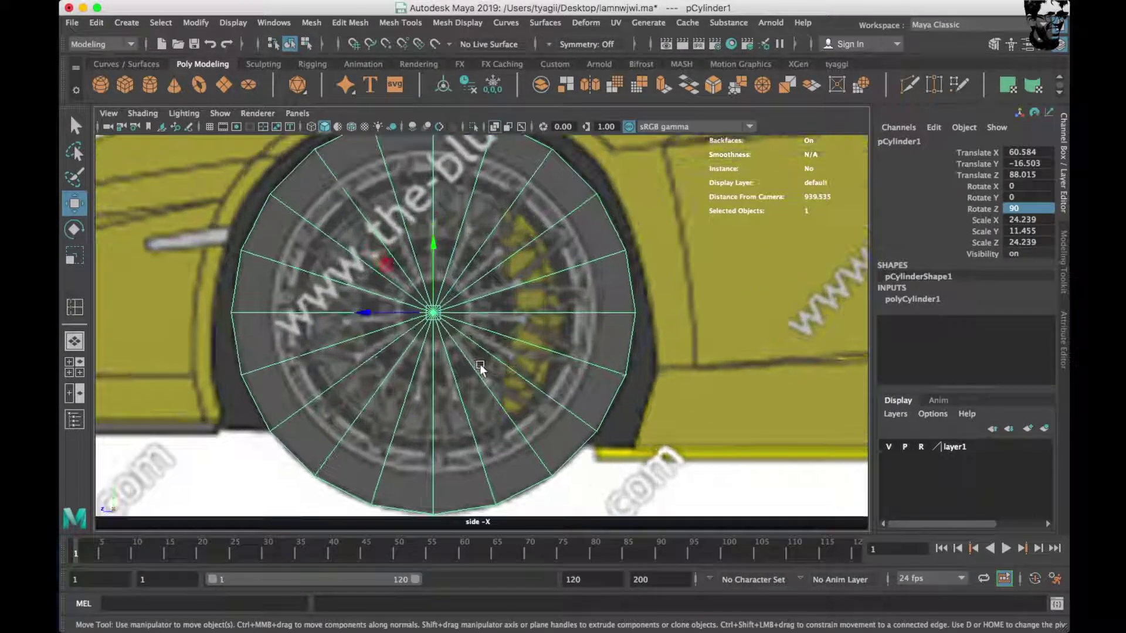
left_click(912, 299)
left_click(954, 346)
middle_click_drag(713, 269, 747, 264)
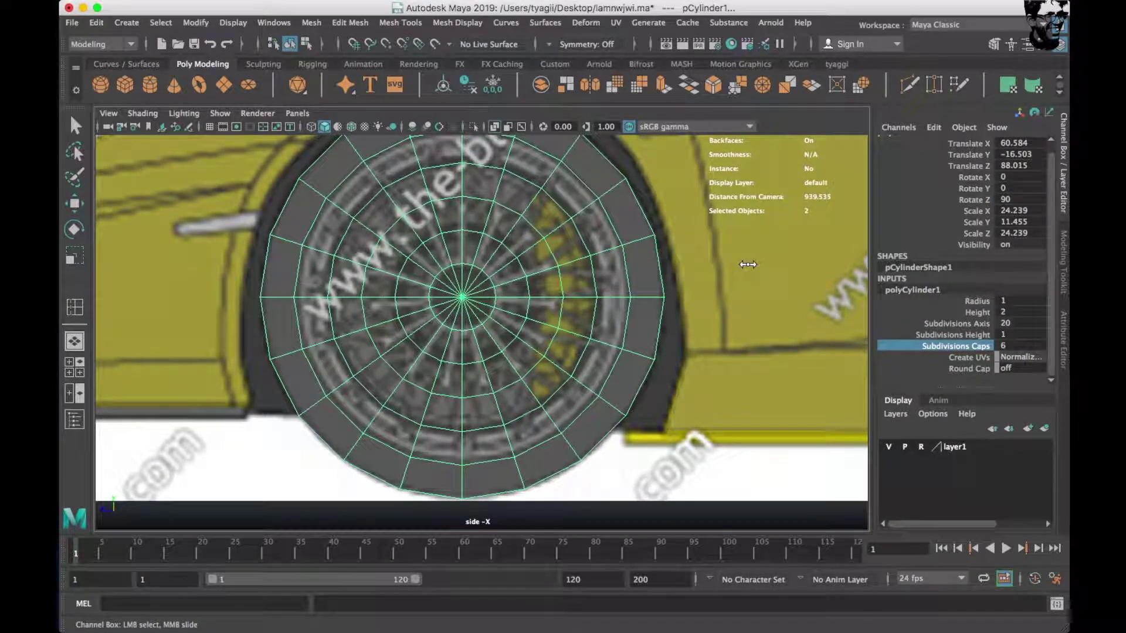
Insert a new edge loop around the cylinder using reset Insert Edge Loop settings.
key("space")
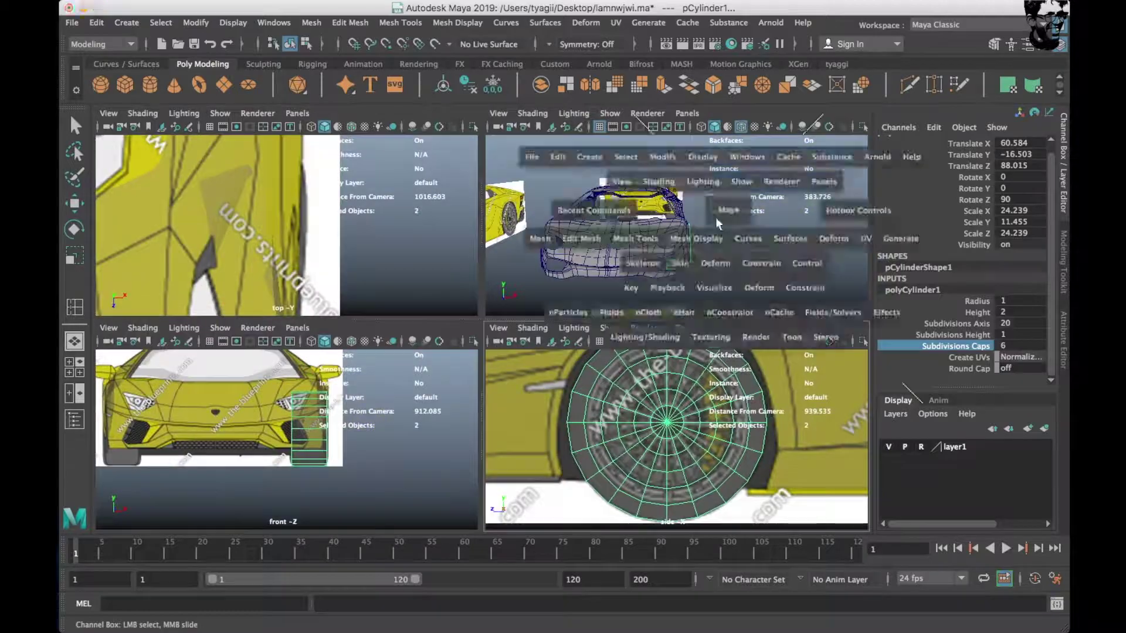
key("space")
left_click(474, 127)
key("f")
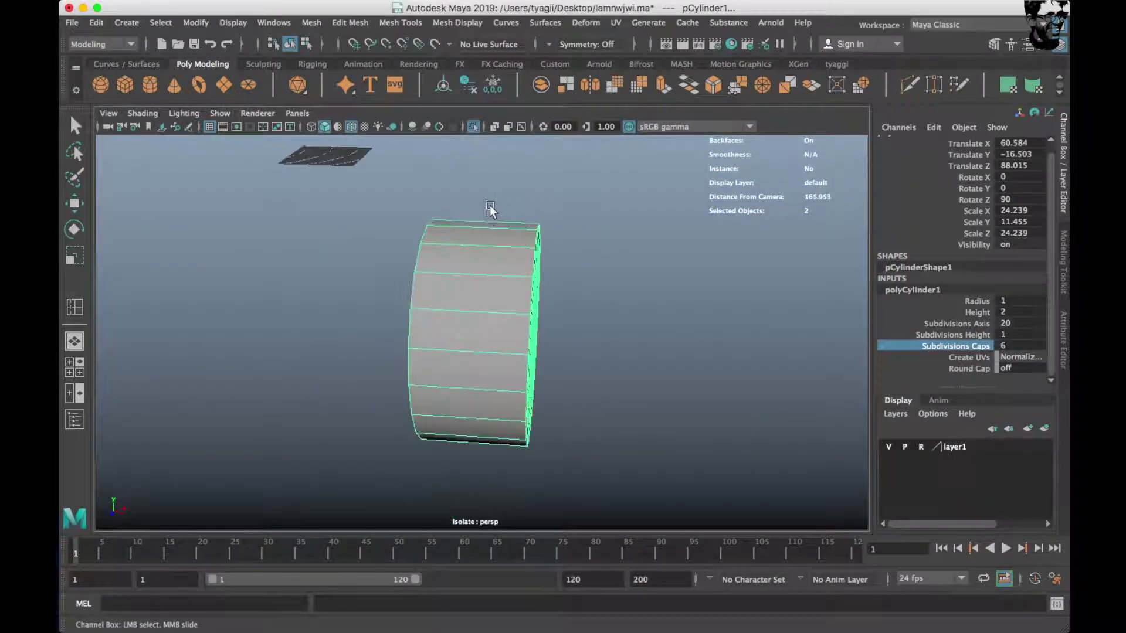
left_click_drag(490, 209, 509, 214, "alt")
right_click(506, 249)
right_click(618, 220, "shift")
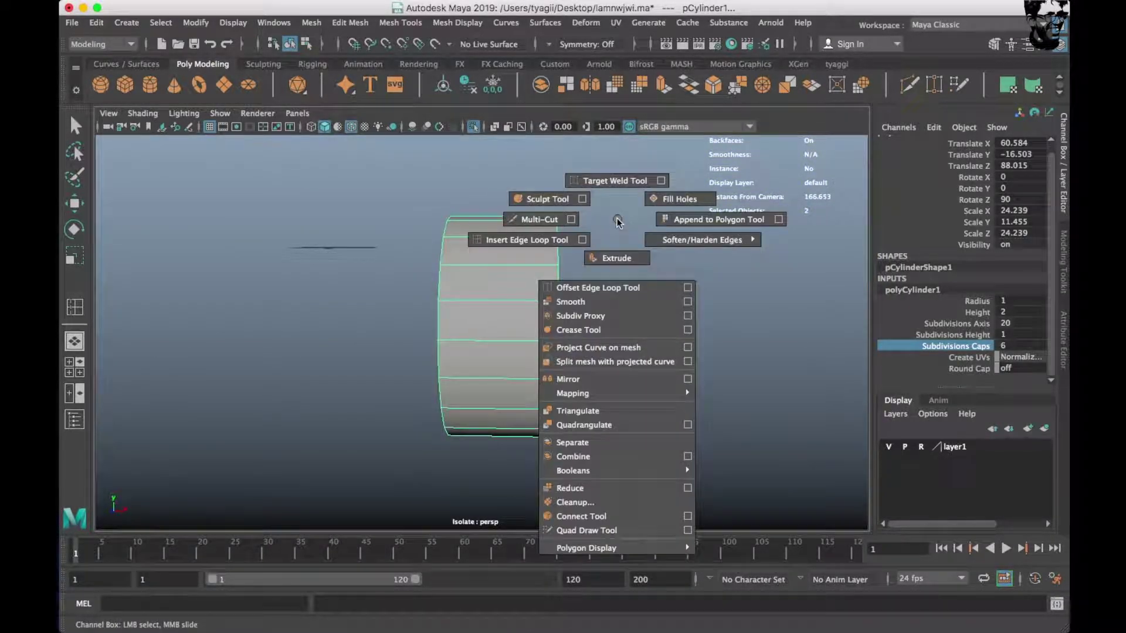
left_click(581, 240)
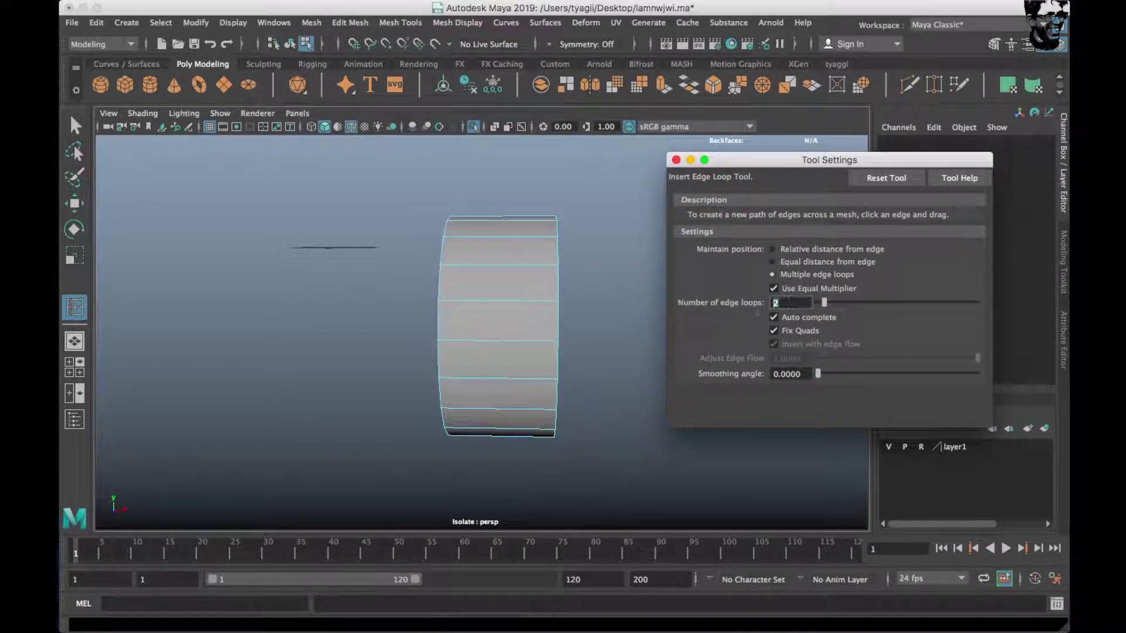
left_click(878, 179)
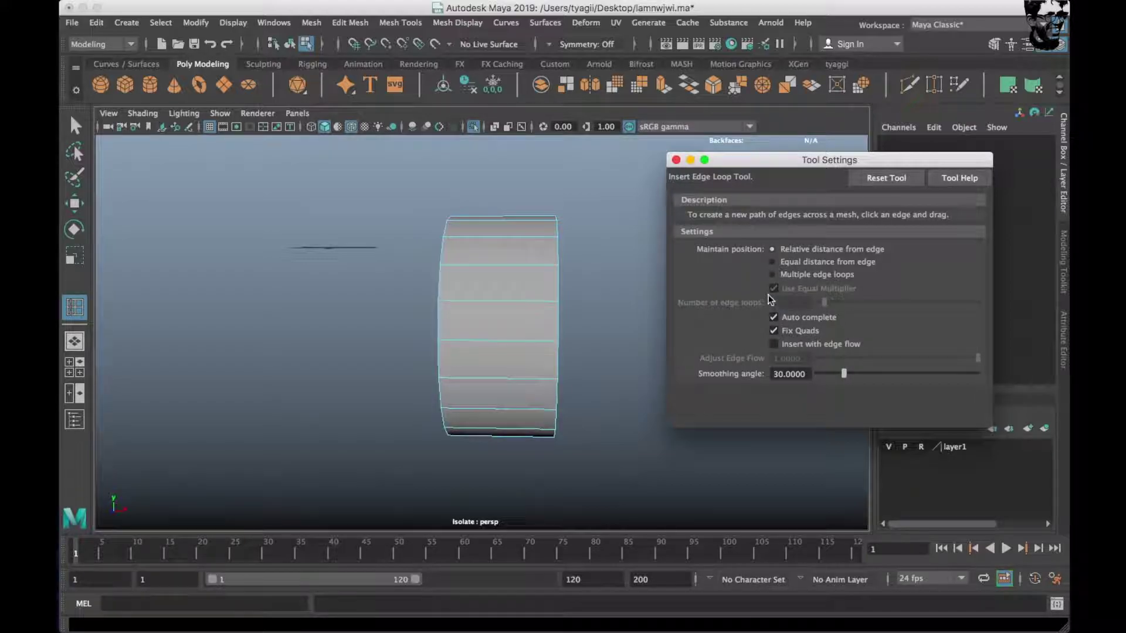
left_click(514, 264)
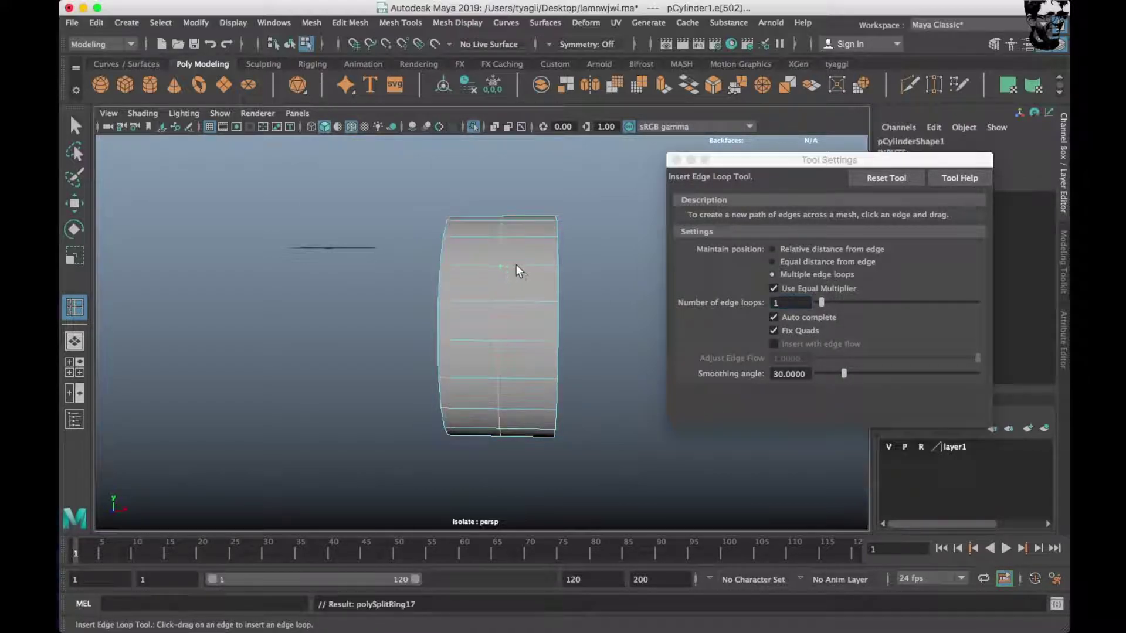
left_click(890, 179)
left_click(676, 160)
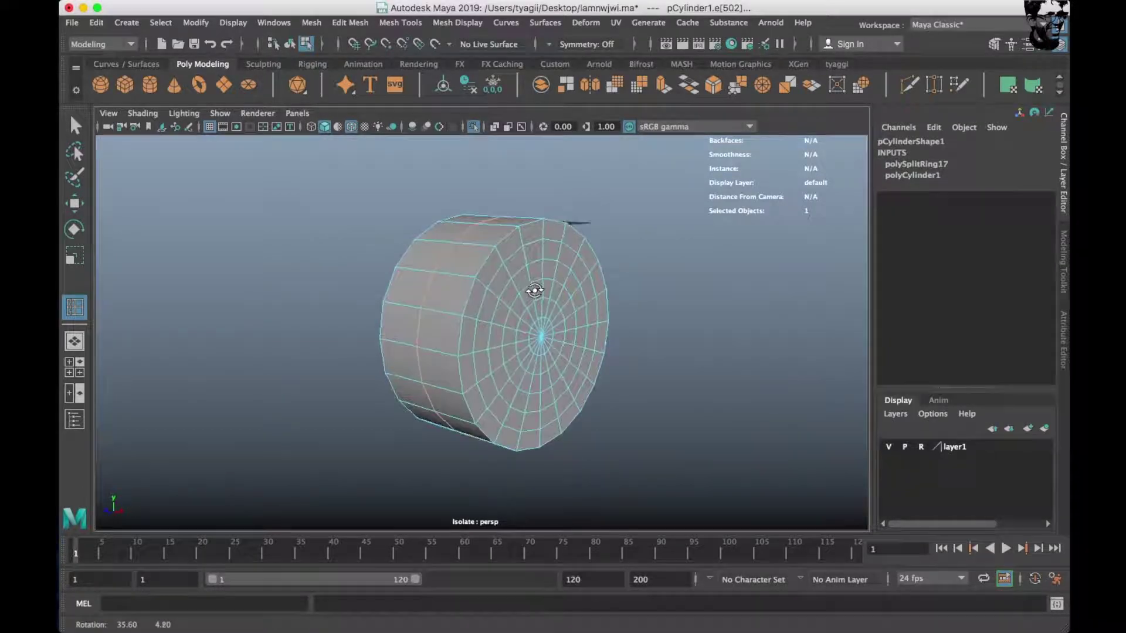
Scale the new edge loop slightly.
key("r")
left_click_drag(511, 328, 520, 329)
right_click_drag(492, 258, 493, 182)
mouse_move(486, 269)
left_mouse_down("alt")
mouse_move(586, 300)
mouse_move(515, 251)
left_mouse_up("alt")
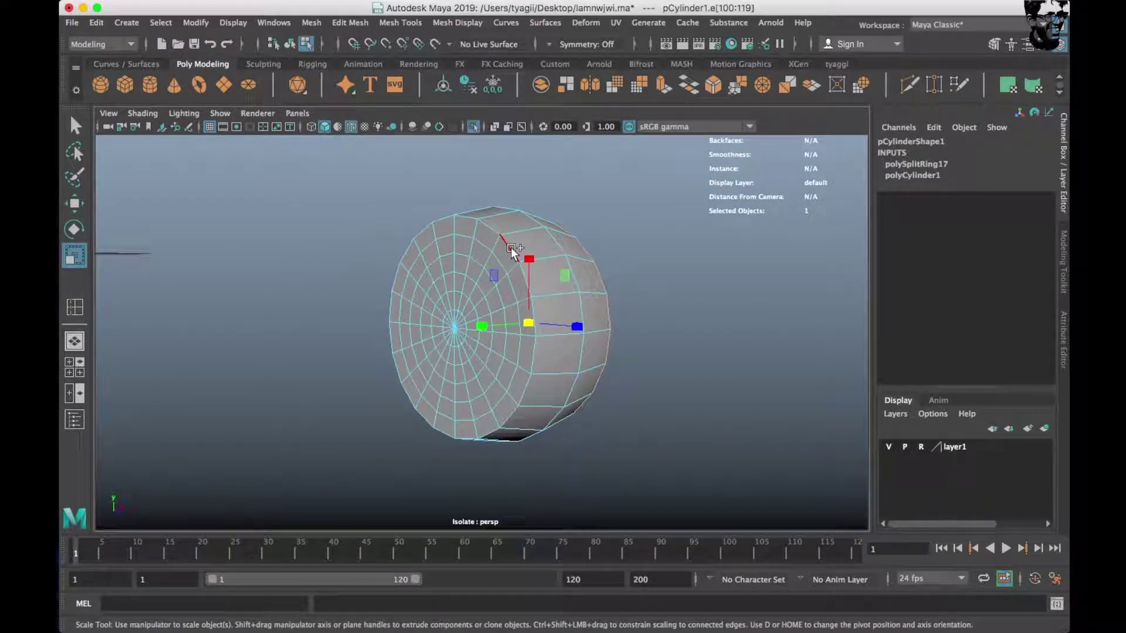
Bevel the cap's border edge loops.
double_click(516, 251, "shift")
right_click(639, 197, "shift")
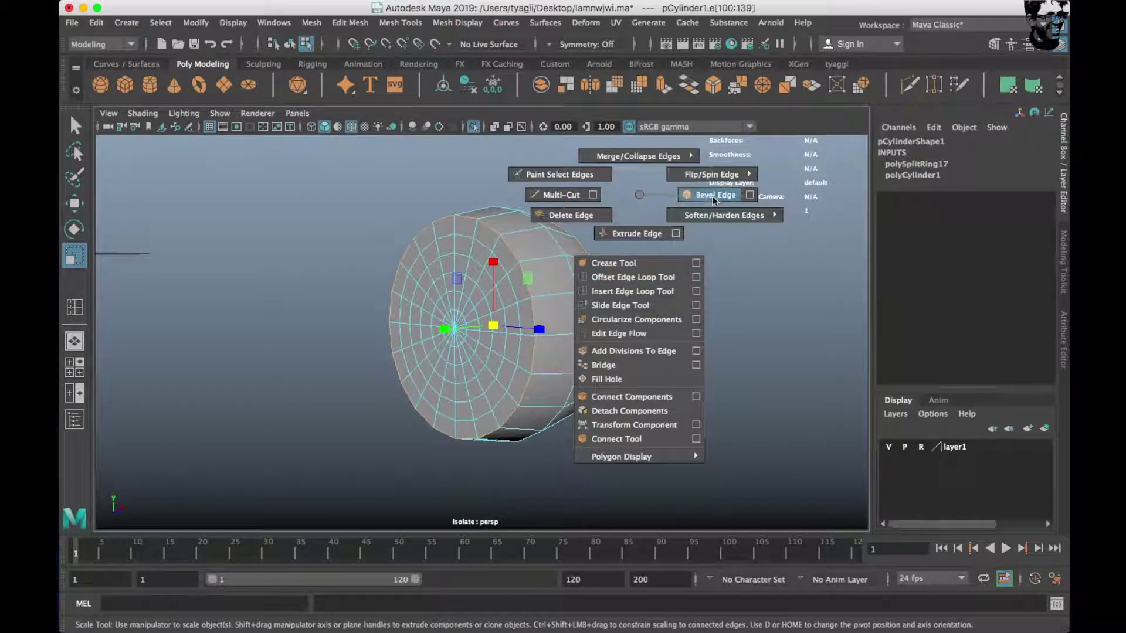
left_click(712, 196)
left_click_drag(528, 264, 476, 267, "alt")
key("q")
key("space")
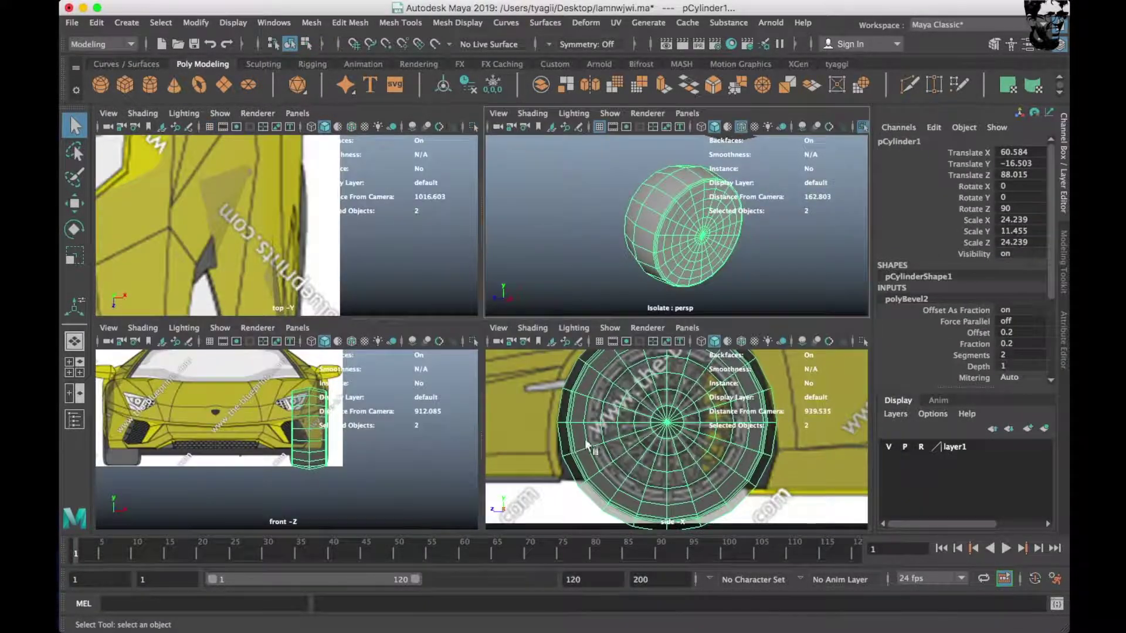
Delete the tire cap's inner faces, keeping only the small centre disc.
key("space")
middle_click_drag(541, 365, 550, 394, "alt")
scroll(502, 349, "up", 3)
right_click_drag(453, 287, 452, 320)
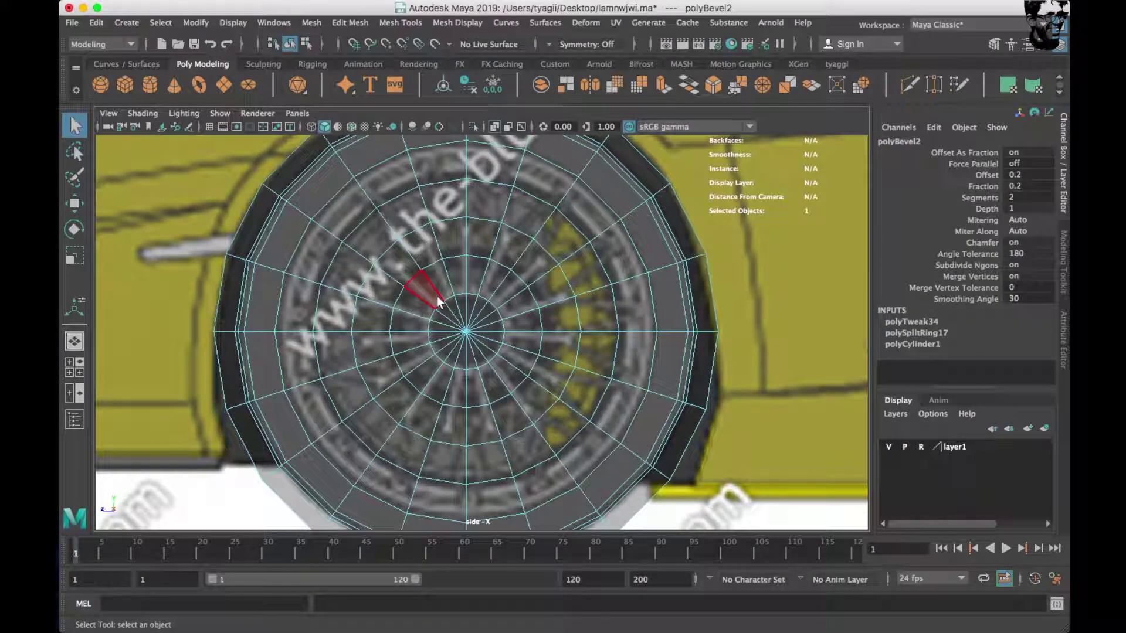
left_click_drag(476, 338, 485, 348)
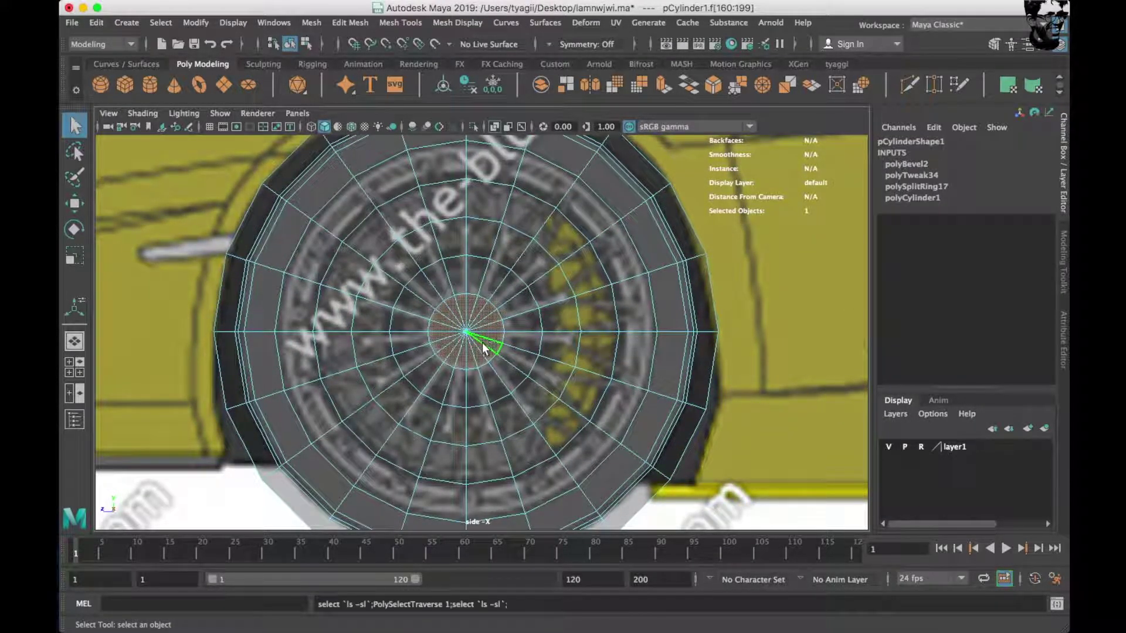
key("shift+period")
key("shift+period")
key("shift+period")
key("shift+period")
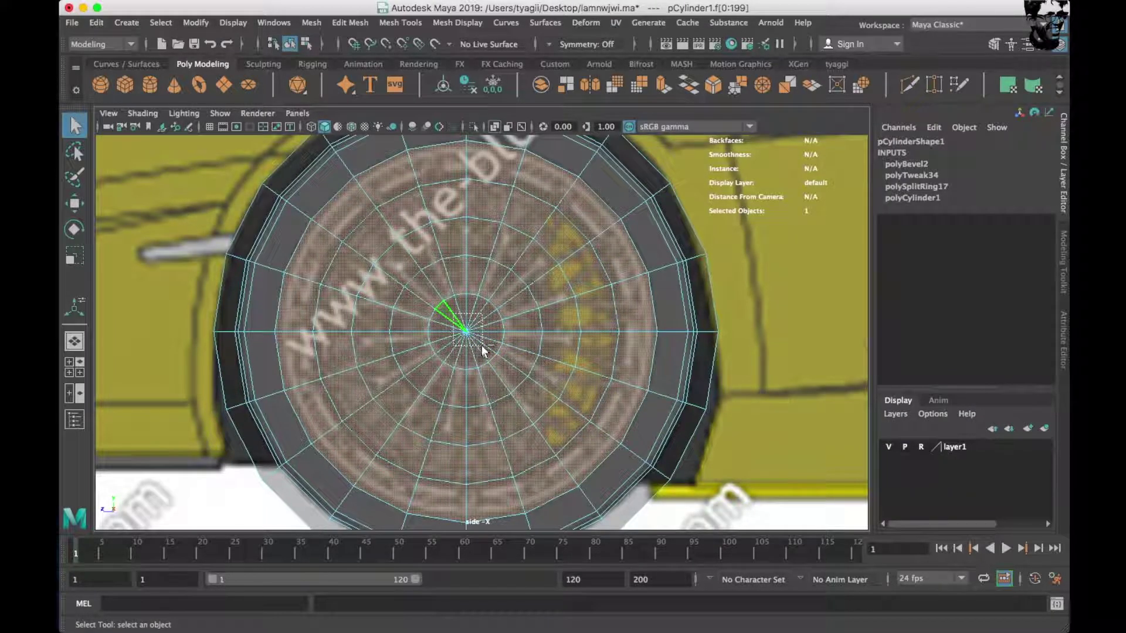
left_click_drag(482, 350, 482, 351, "ctrl")
key("Delete")
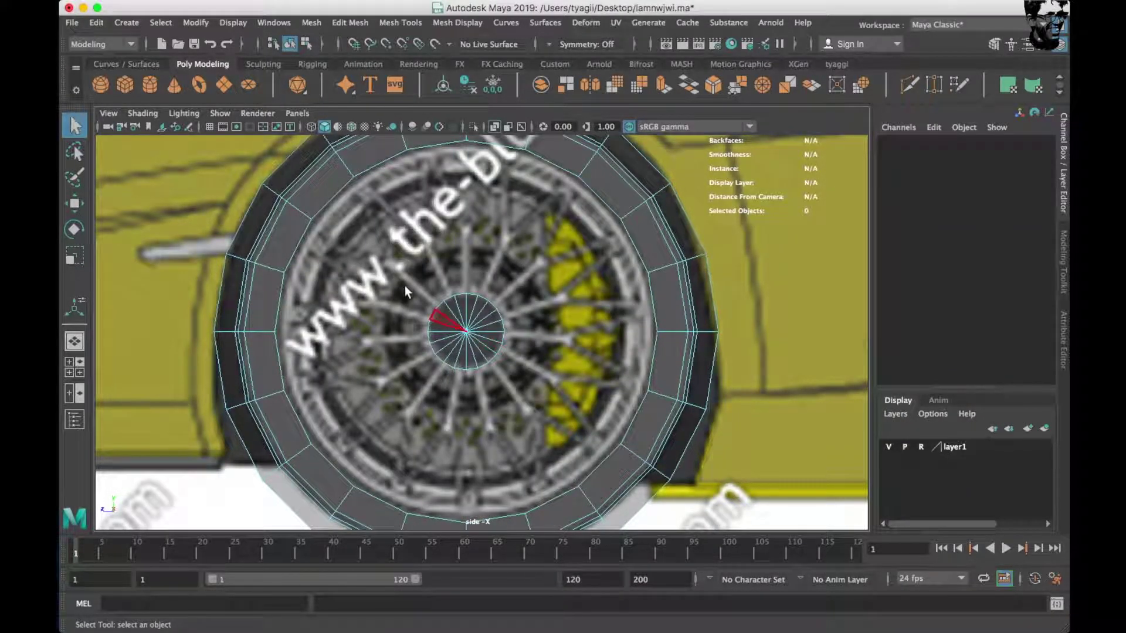
Select the cap's outer edge ring and scale it down slightly.
middle_click_drag(406, 295, 432, 383, "alt")
left_click(378, 198)
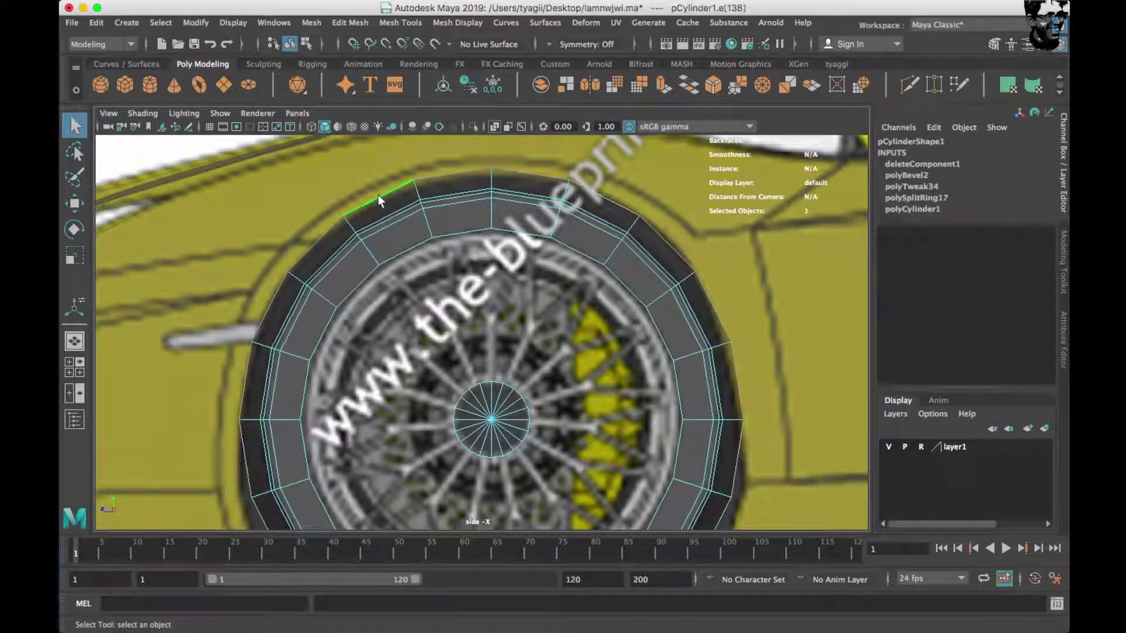
double_click(378, 195)
middle_click_drag(401, 269, 397, 238, "alt")
key("r")
left_click_drag(486, 388, 466, 384)
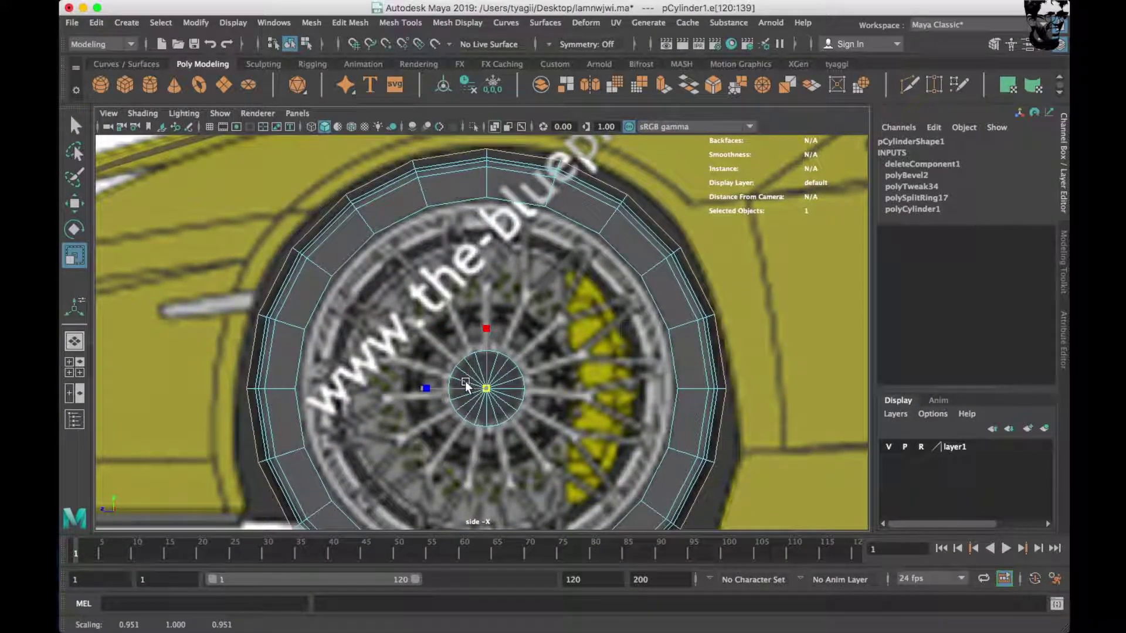
right_click_drag(446, 253, 452, 201)
Select the centre disc's edge loop and orbit to inspect the tire's inner side.
key("space")
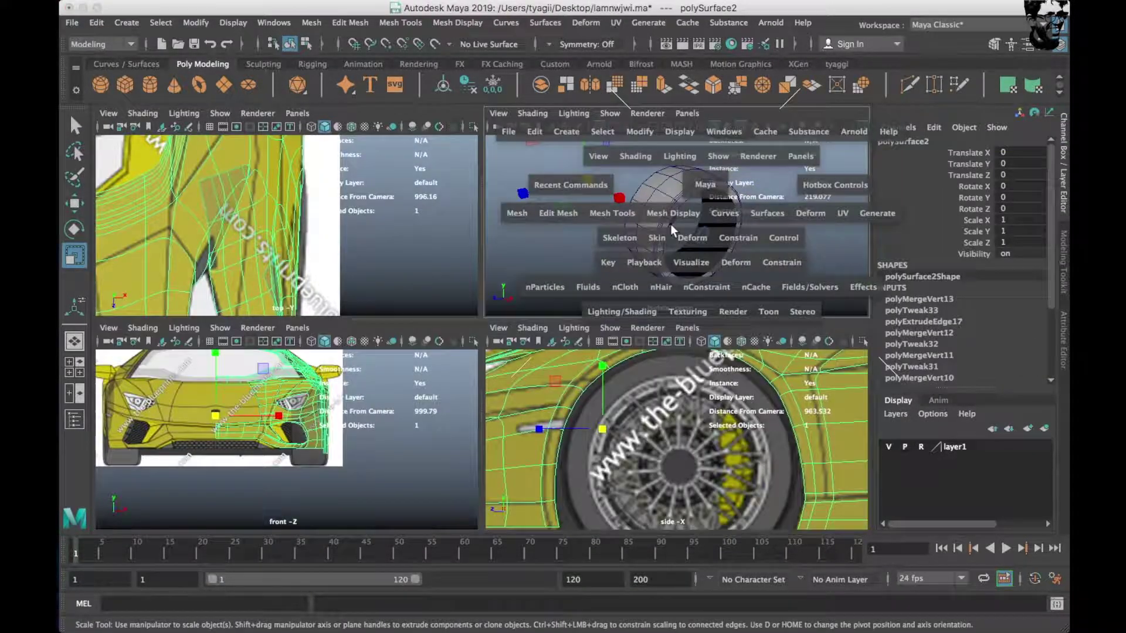
right_click_drag(492, 281, 495, 260)
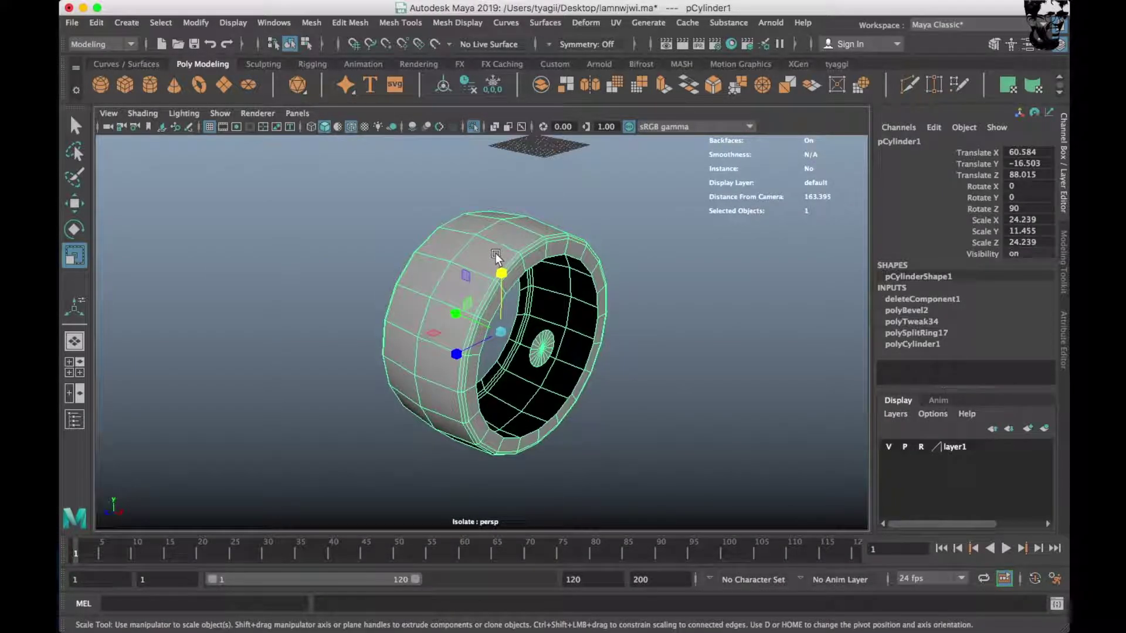
left_click(636, 248)
left_click_drag(636, 248, 410, 255, "alt")
scroll(411, 256, "up", 5)
right_click_drag(372, 214, 372, 169)
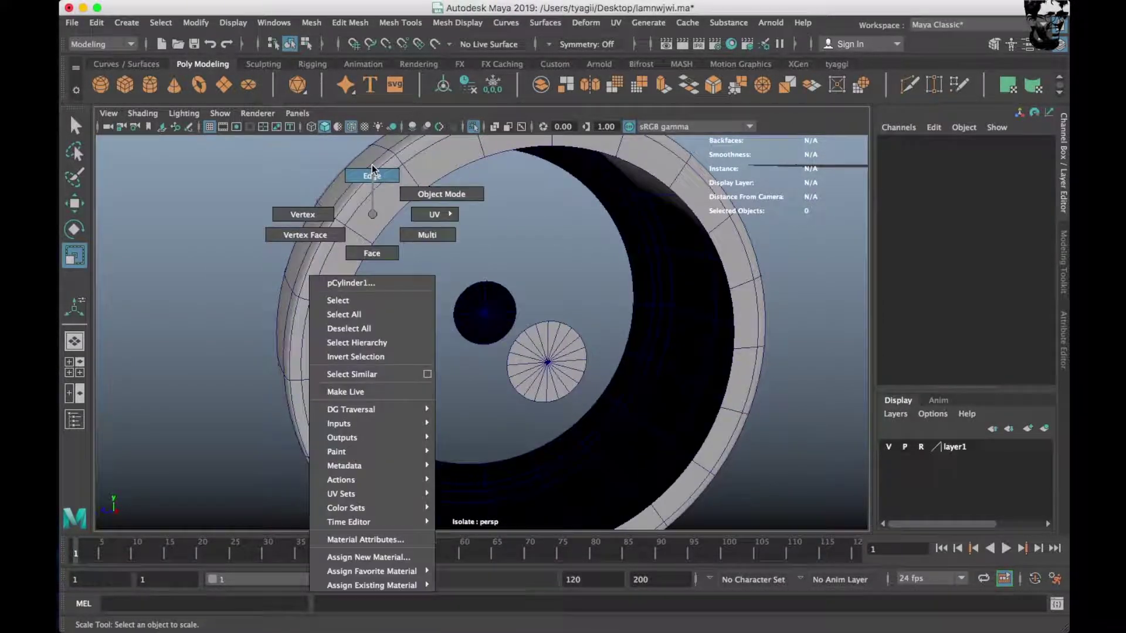
double_click(562, 326)
left_click_drag(576, 221, 499, 323, "alt")
key("space")
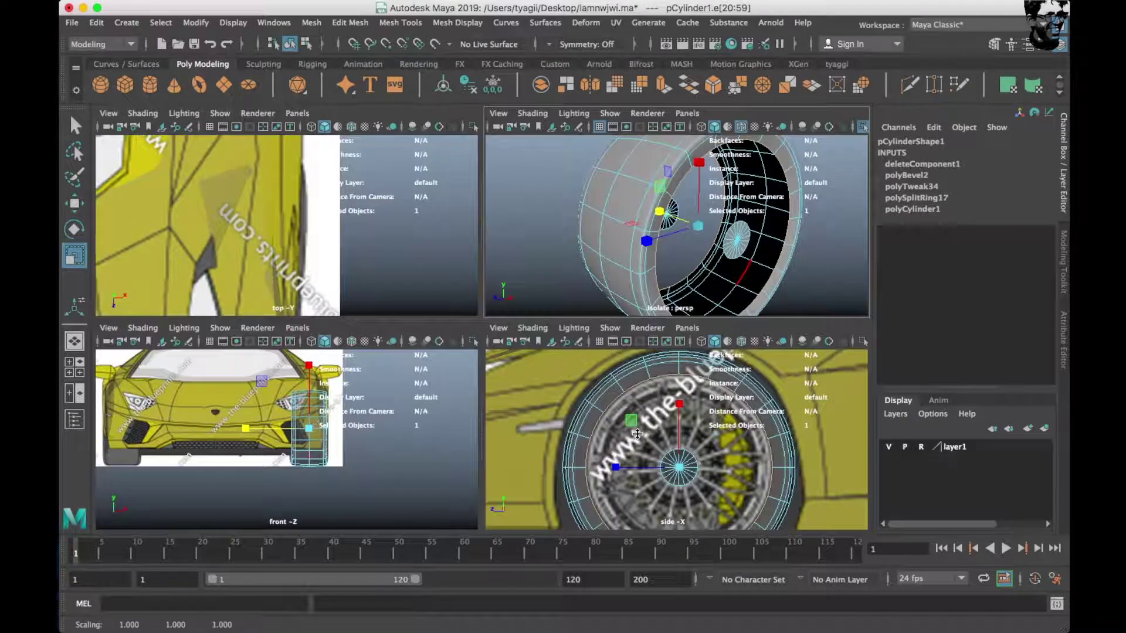
key("space")
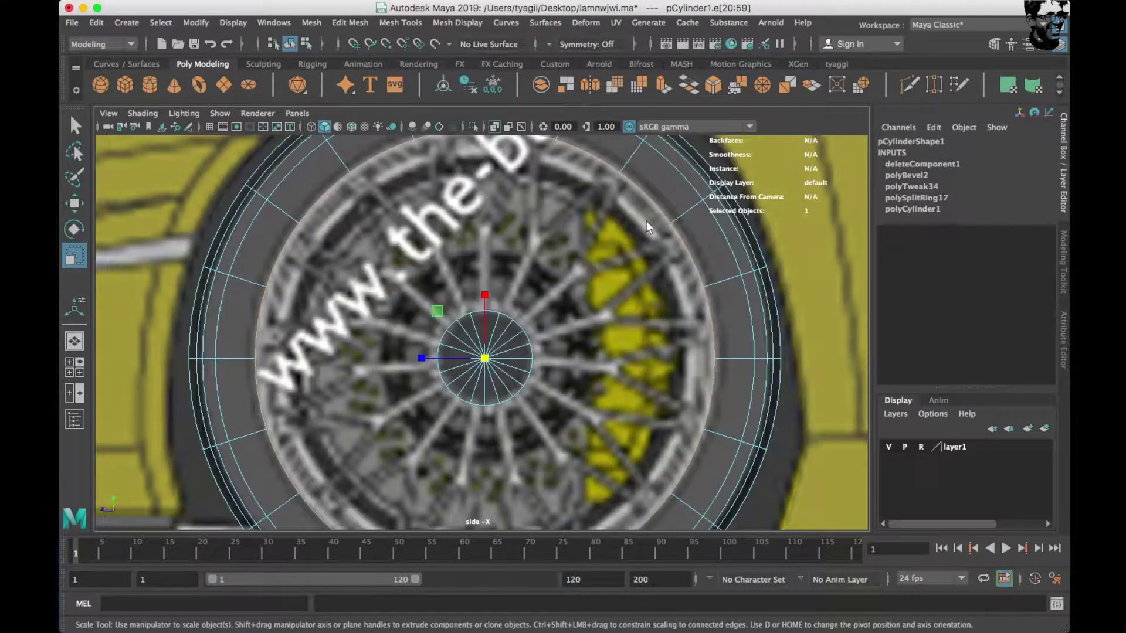
mouse_move(493, 397)
left_mouse_down("alt")
mouse_move(555, 302)
mouse_move(552, 226)
left_mouse_up("alt")
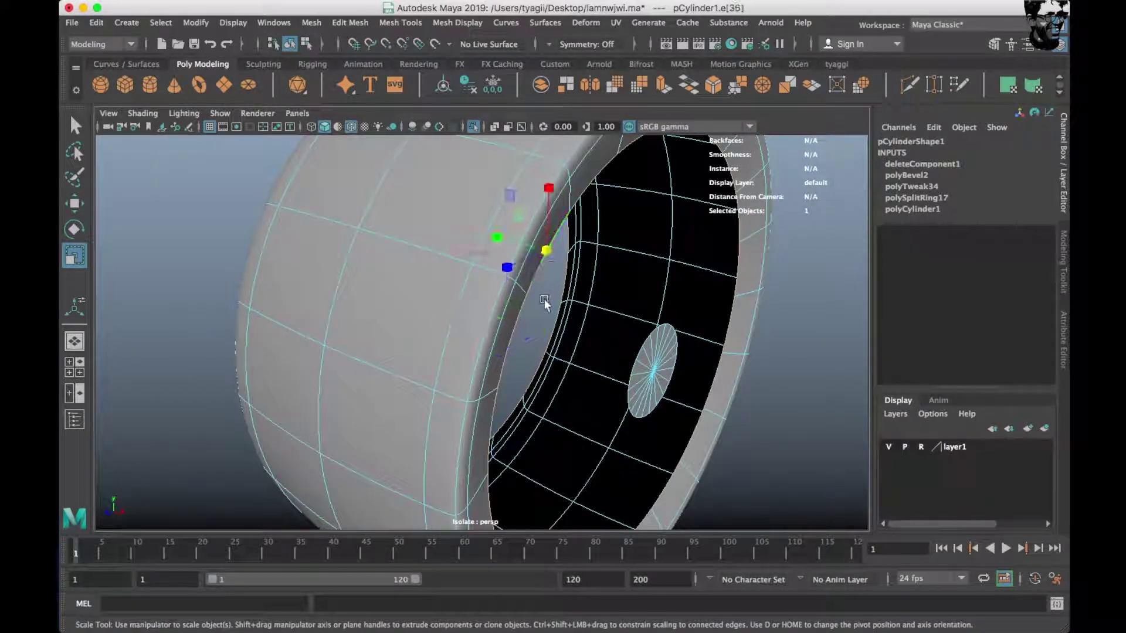
left_click_drag(544, 301, 444, 317, "alt")
Extrude the centre disc's edge loop into the tire several times, scaling it flat.
key("w")
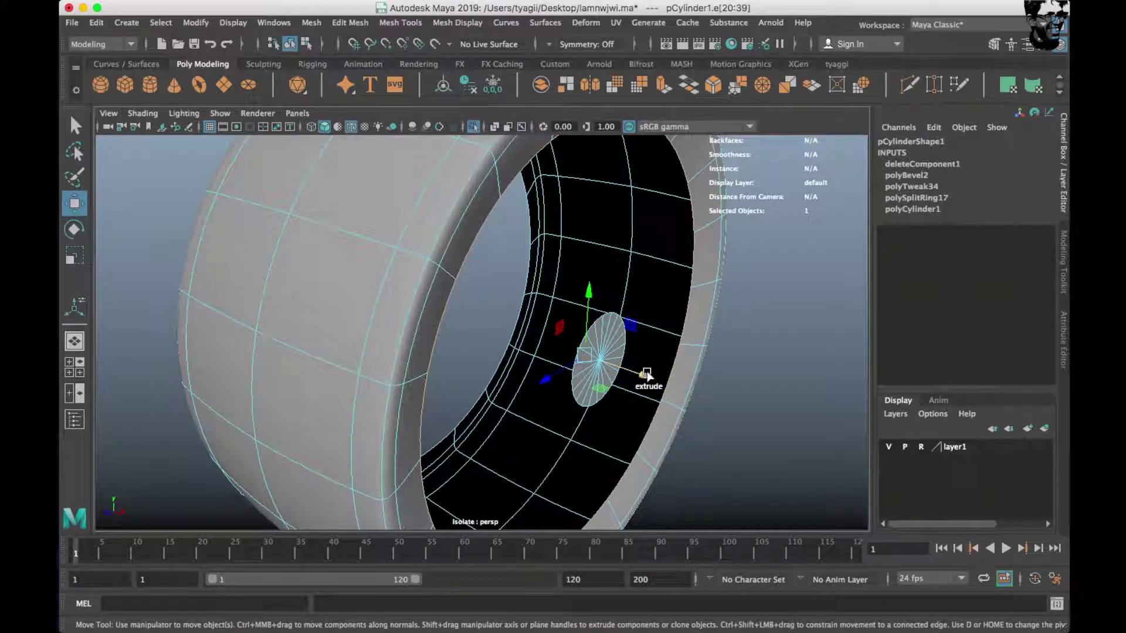
left_click_drag(646, 374, 647, 380, "shift")
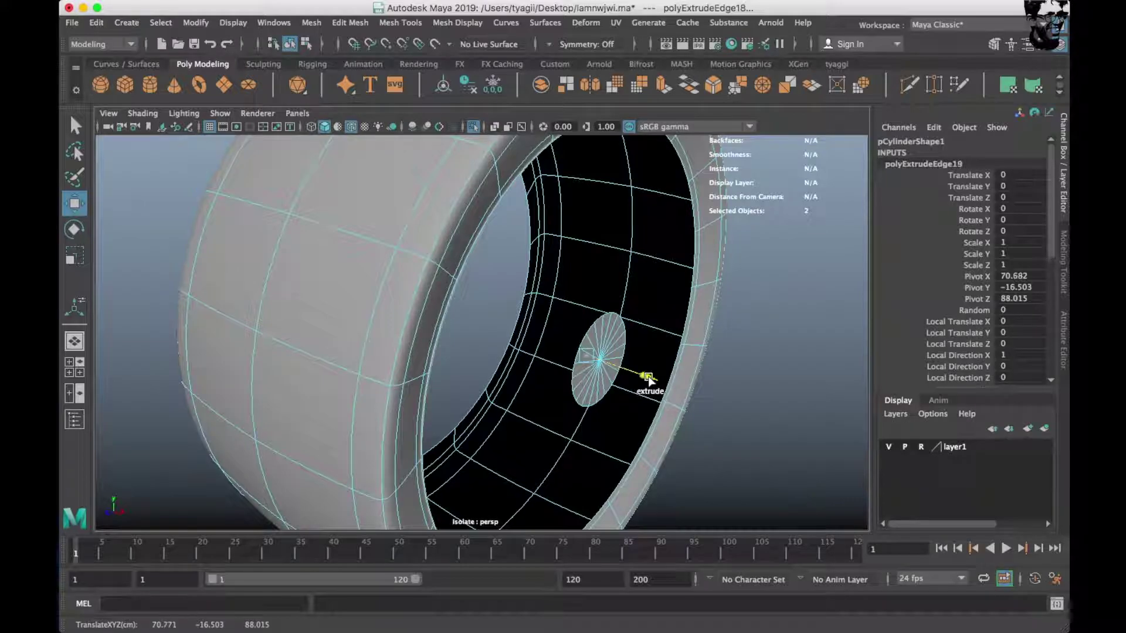
key("r")
mouse_move(588, 356)
left_mouse_down("shift")
mouse_move(620, 364)
mouse_move(531, 351)
mouse_move(580, 370)
mouse_move(484, 346)
left_mouse_up("shift")
key("w")
key("r")
left_click(548, 346)
key("w")
key("ctrl+e")
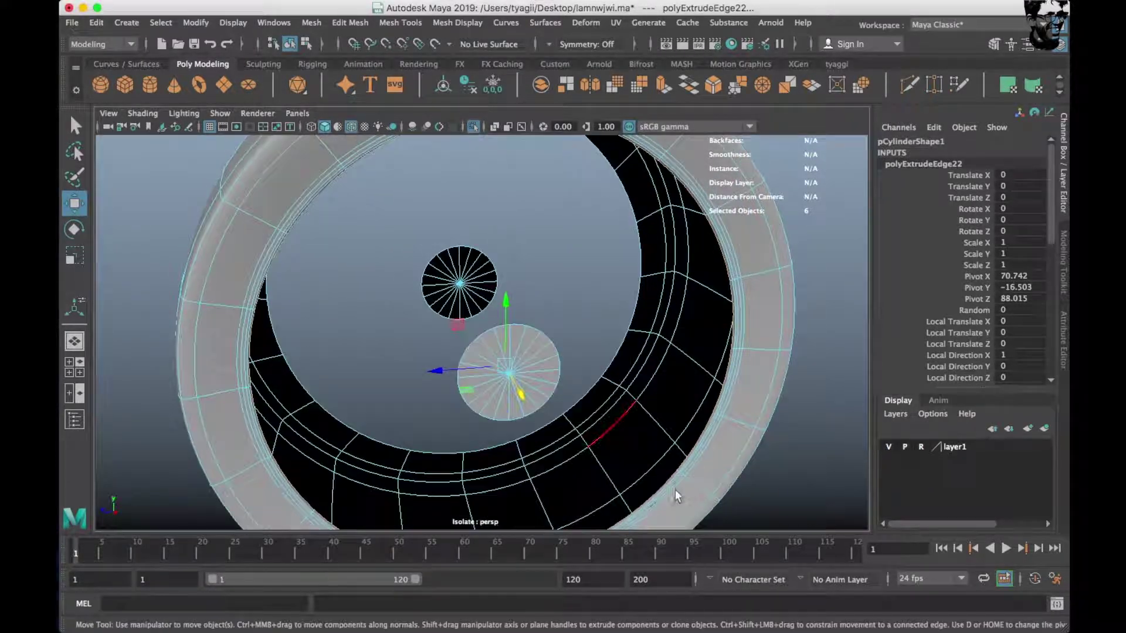
left_click_drag(563, 366, 525, 367)
key("ctrl+e")
key("r")
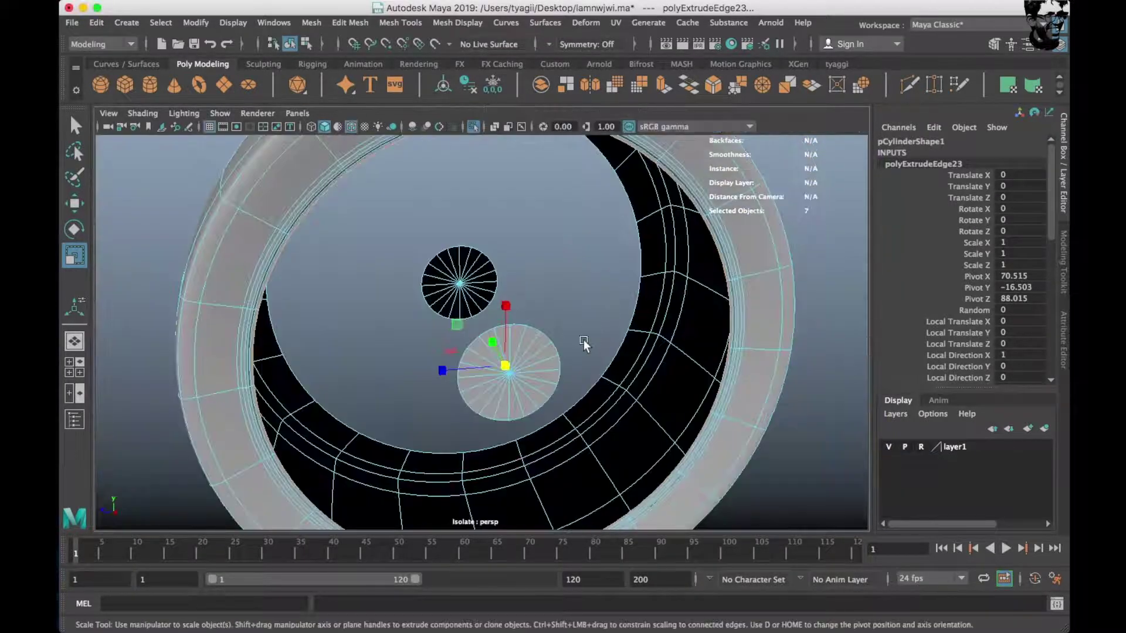
Select the inner rim edge loop, extrude it twice and scale it inward.
left_click_drag(584, 352, 657, 364, "alt")
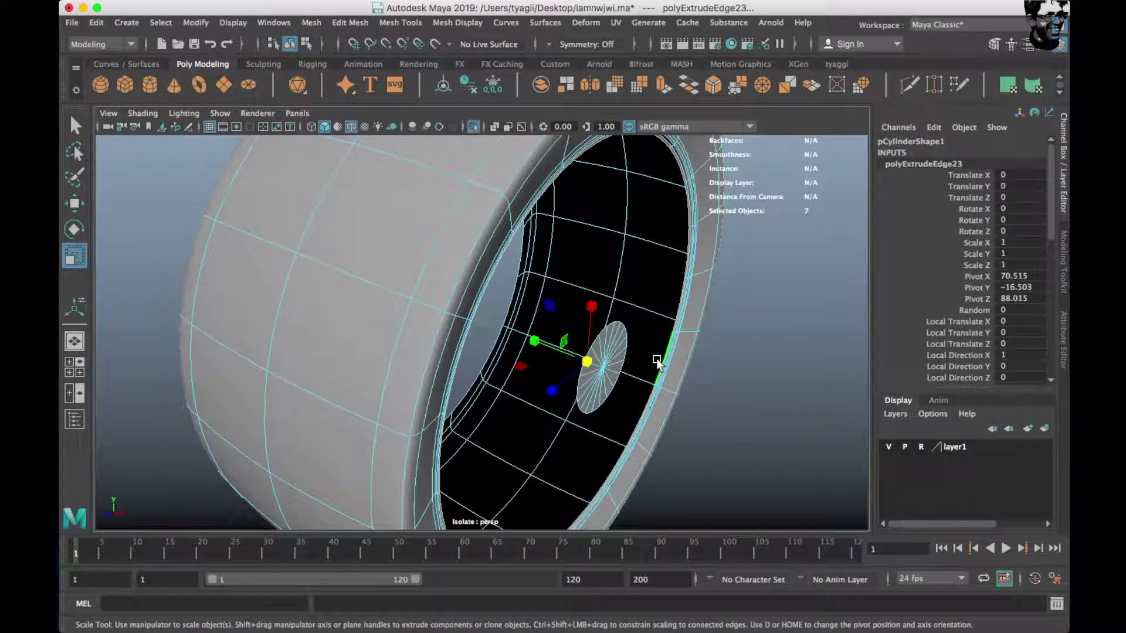
scroll(657, 364, "down", 5)
left_click_drag(657, 363, 645, 320, "alt")
scroll(645, 319, "up", 5)
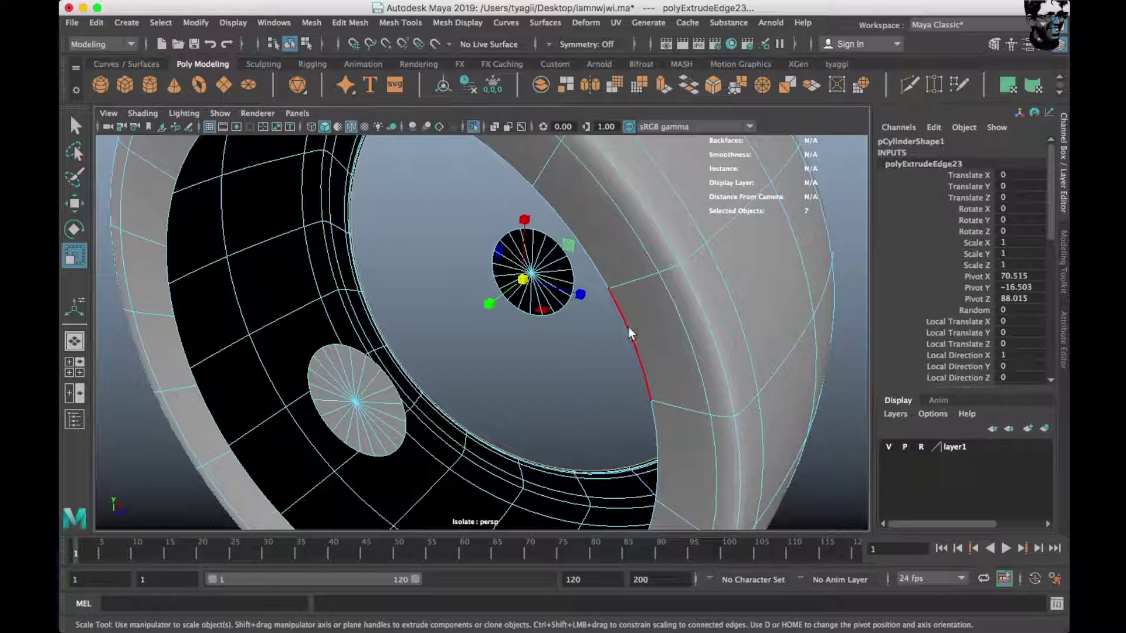
double_click(384, 375)
key("w")
key("ctrl+e")
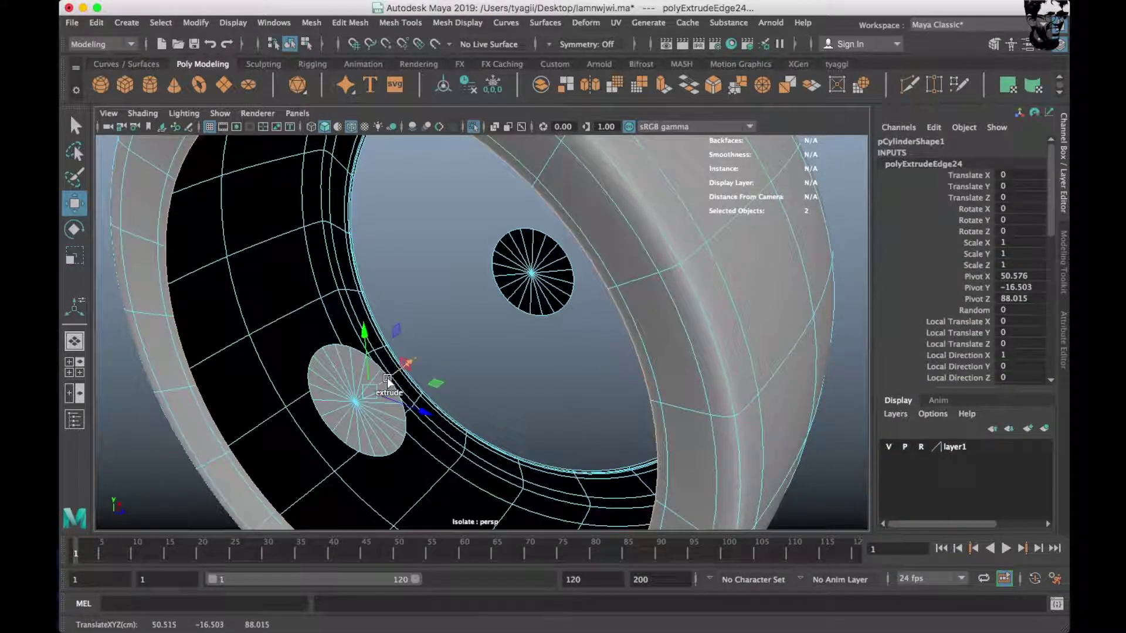
key("ctrl+e")
key("r")
key("w")
mouse_move(387, 384)
left_mouse_down()
mouse_move(388, 374)
mouse_move(360, 389)
mouse_move(384, 378)
left_mouse_up()
key("r")
key("w")
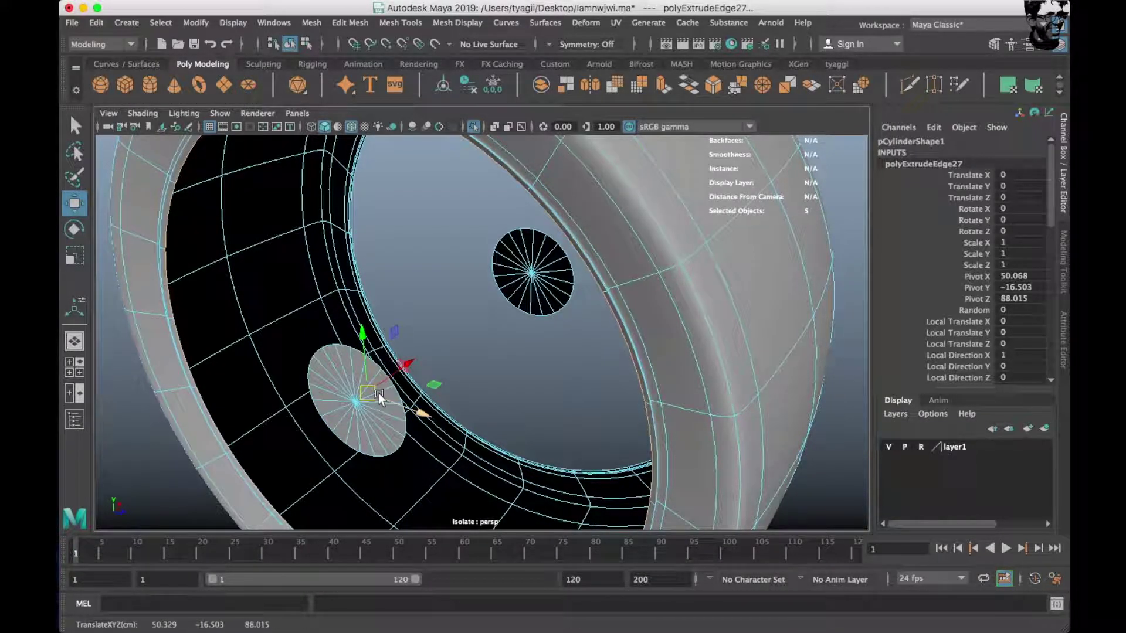
Scale the new edge ring to fit the wheel blueprint in the side view.
key("space")
key("space")
key("r")
left_click_drag(486, 379, 483, 380, "shift")
key("space")
key("space")
left_click_drag(619, 345, 352, 288, "alt")
scroll(403, 311, "up", 3)
Bridge the first gap between the centre-disc edges and the inner rim edges.
left_click(253, 261)
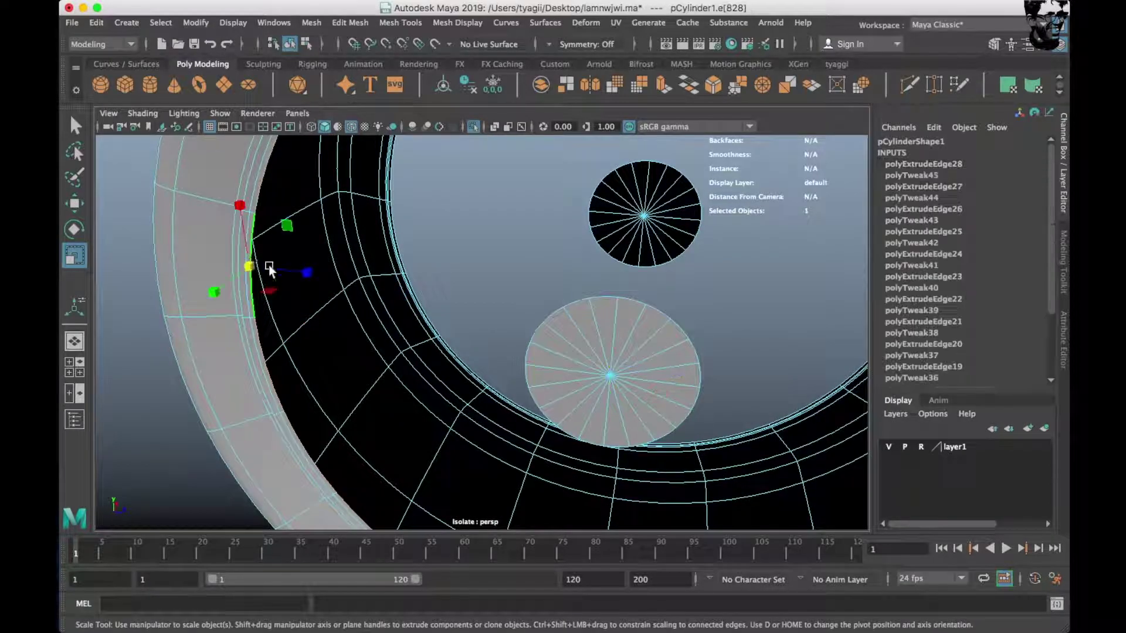
right_click_drag(396, 224, 389, 344, "shift")
left_click_drag(390, 344, 407, 300, "alt")
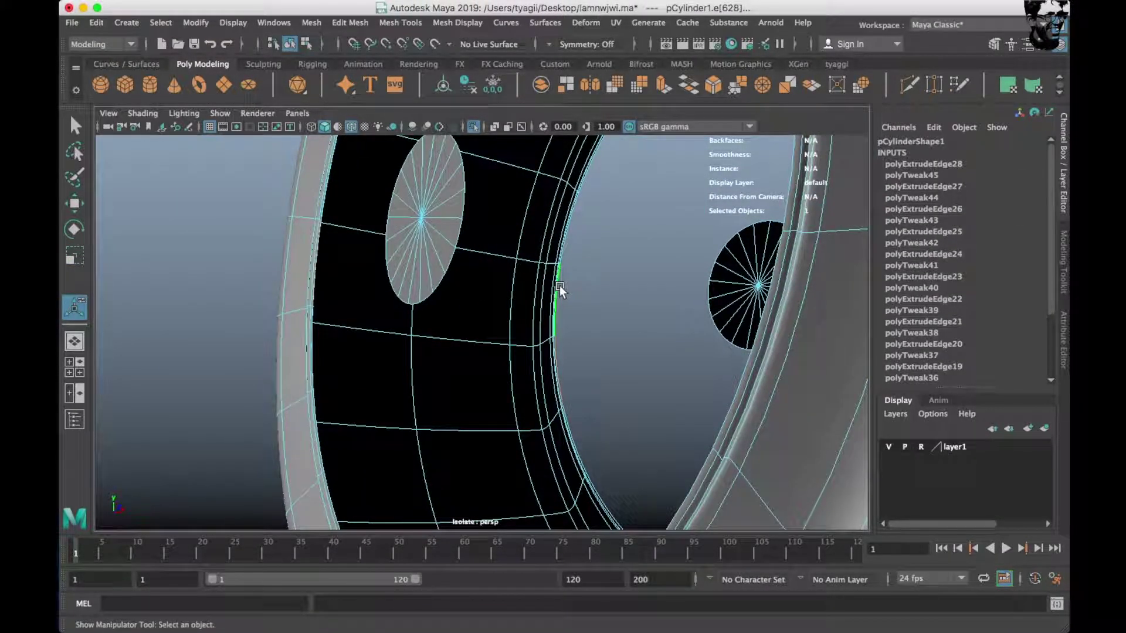
left_click_drag(560, 286, 446, 201, "alt")
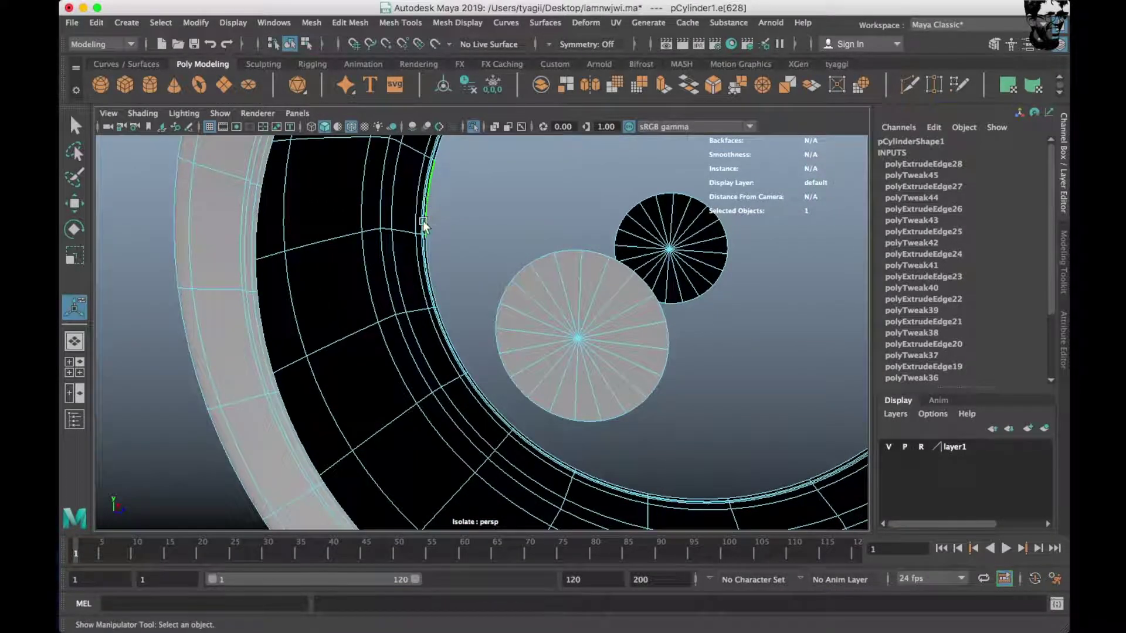
left_click(379, 308, "shift")
key("g")
mouse_move(384, 306)
left_mouse_down("alt")
mouse_move(399, 273)
mouse_move(487, 272)
left_mouse_up("alt")
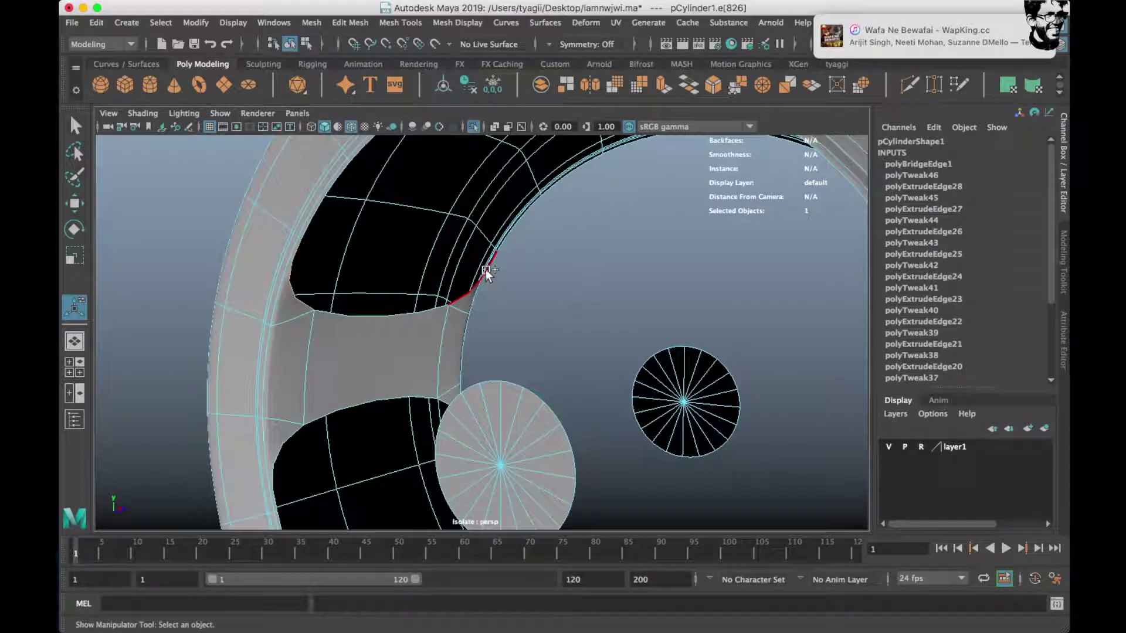
Bridge the next gap and the lower hole in the tire's inner wall.
left_click(490, 305, "shift")
key("g")
left_click_drag(448, 309, 372, 251, "alt")
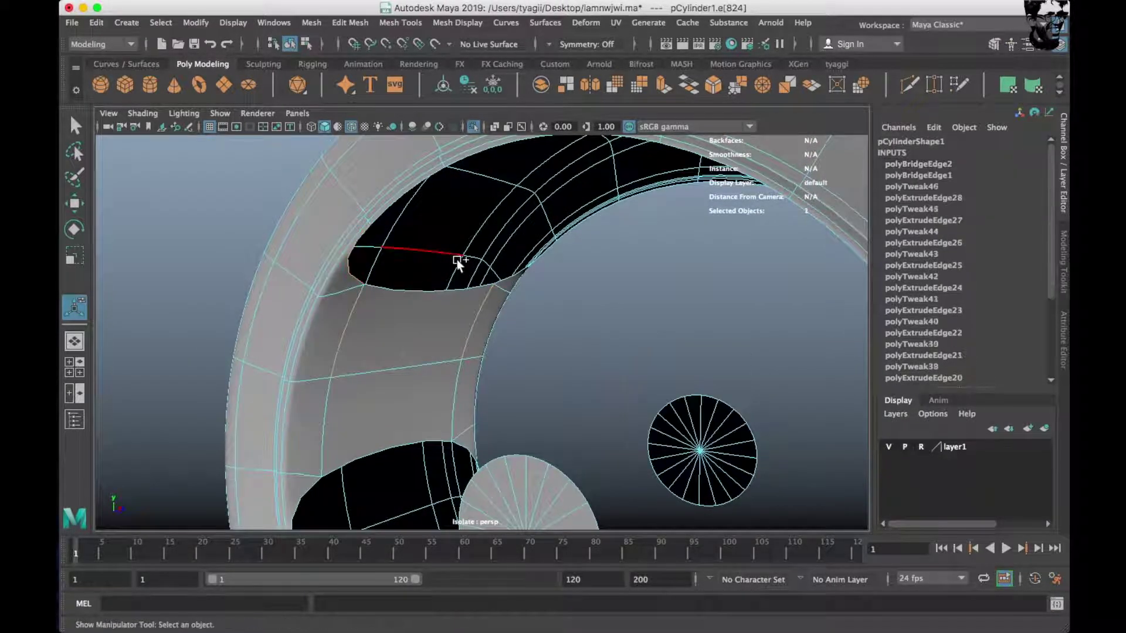
double_click(430, 181)
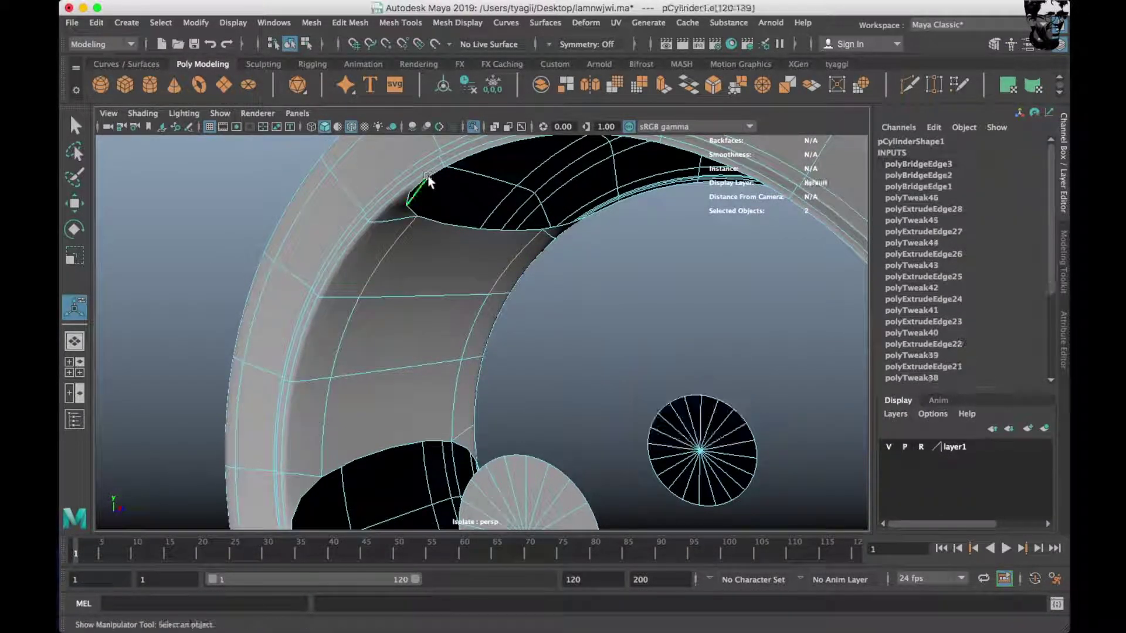
left_click(438, 215)
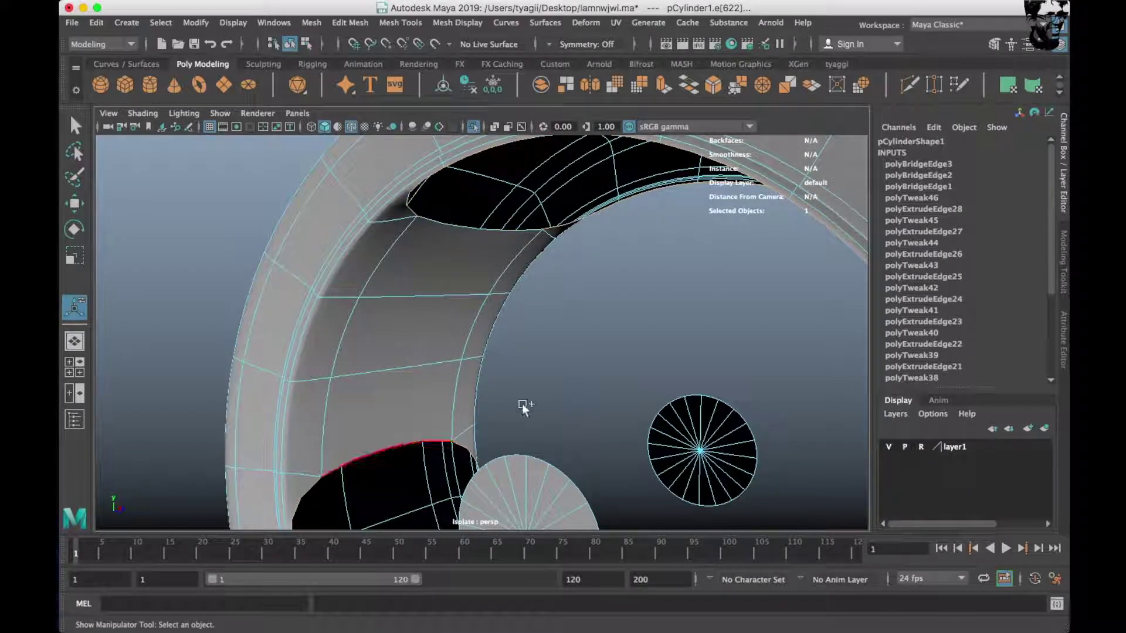
right_click(617, 288, "shift")
left_click(610, 456)
Orbit out, select the whole tire, and bring up the edge loop insertion settings.
scroll(529, 330, "down", 5)
left_click_drag(529, 329, 575, 445, "alt")
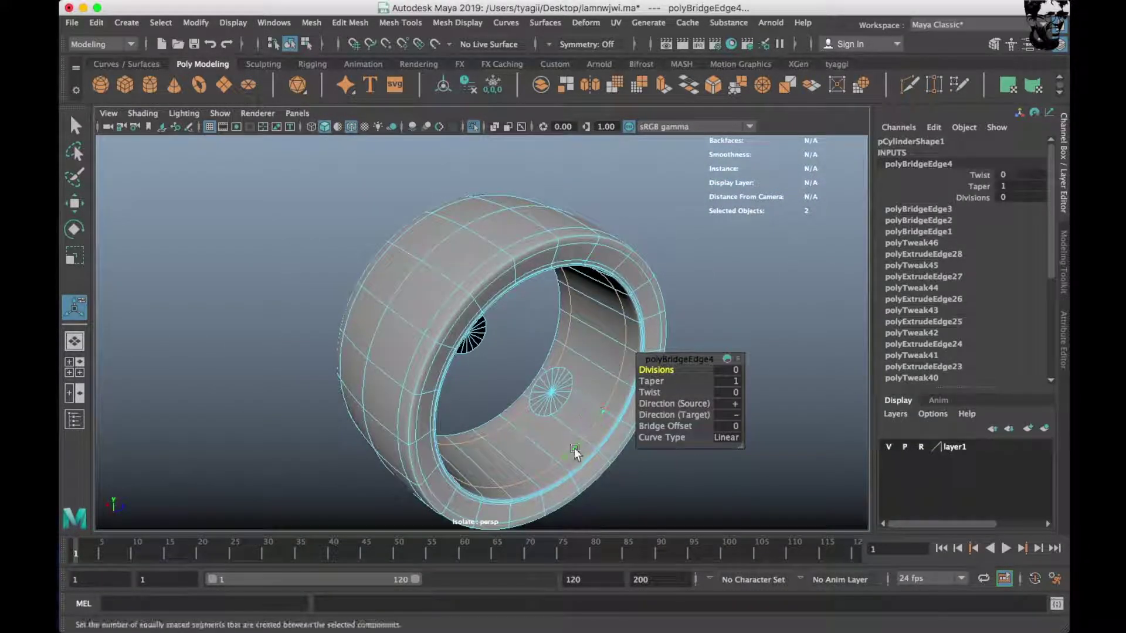
key("F8")
middle_click_drag(610, 275, 604, 229, "alt")
scroll(604, 229, "up", 2)
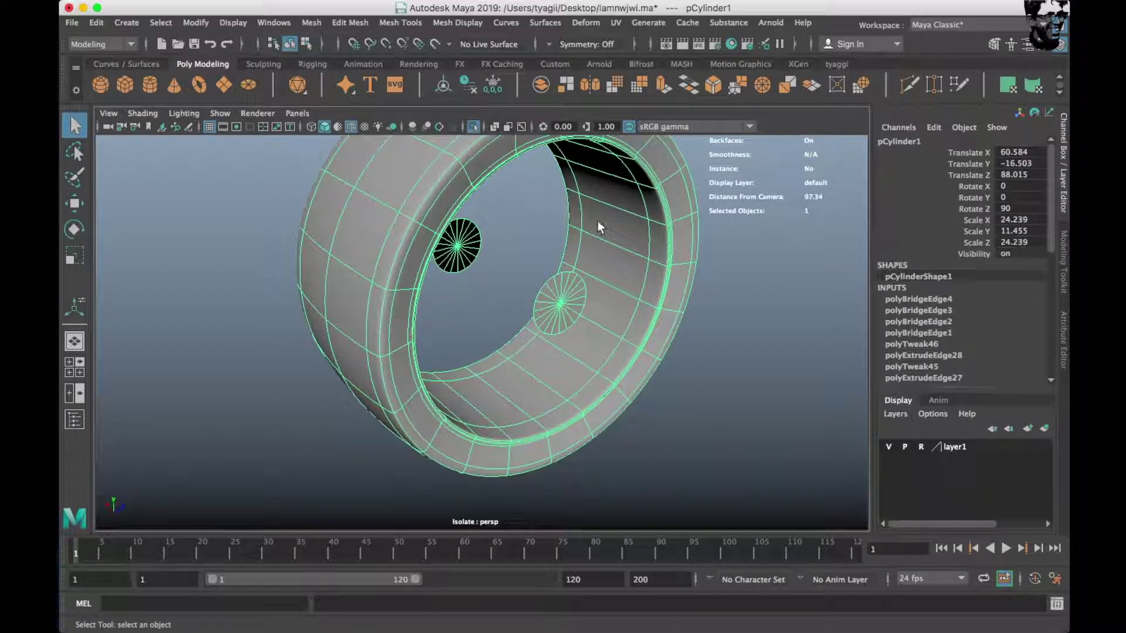
right_click_drag(814, 215, 756, 234, "shift")
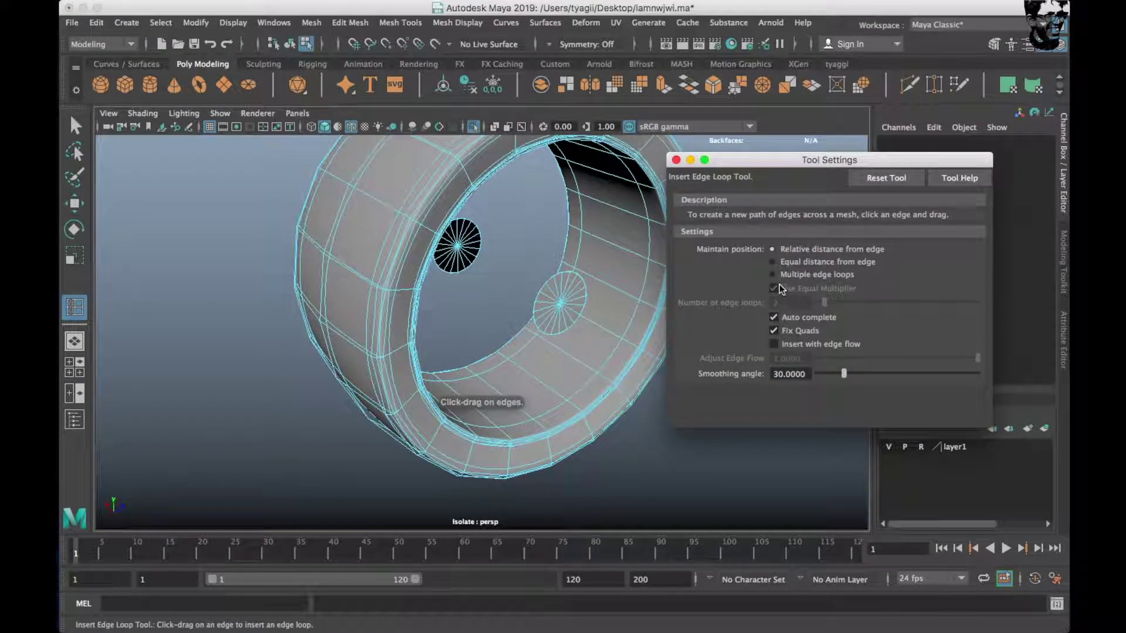
Insert a new edge loop around the tire ring using default settings.
left_click(572, 357)
left_click(880, 179)
left_click(676, 160)
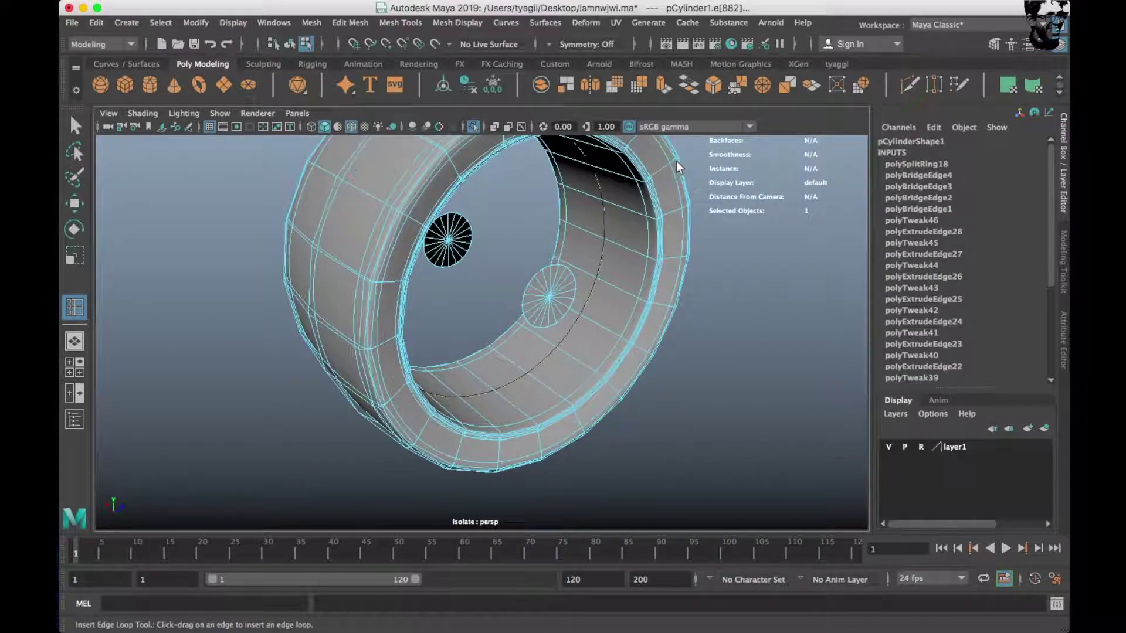
scroll(642, 227, "up", 2)
scroll(624, 276, "up", 1)
Slightly shrink the selected edge rings against the blueprint in the side view.
key("space")
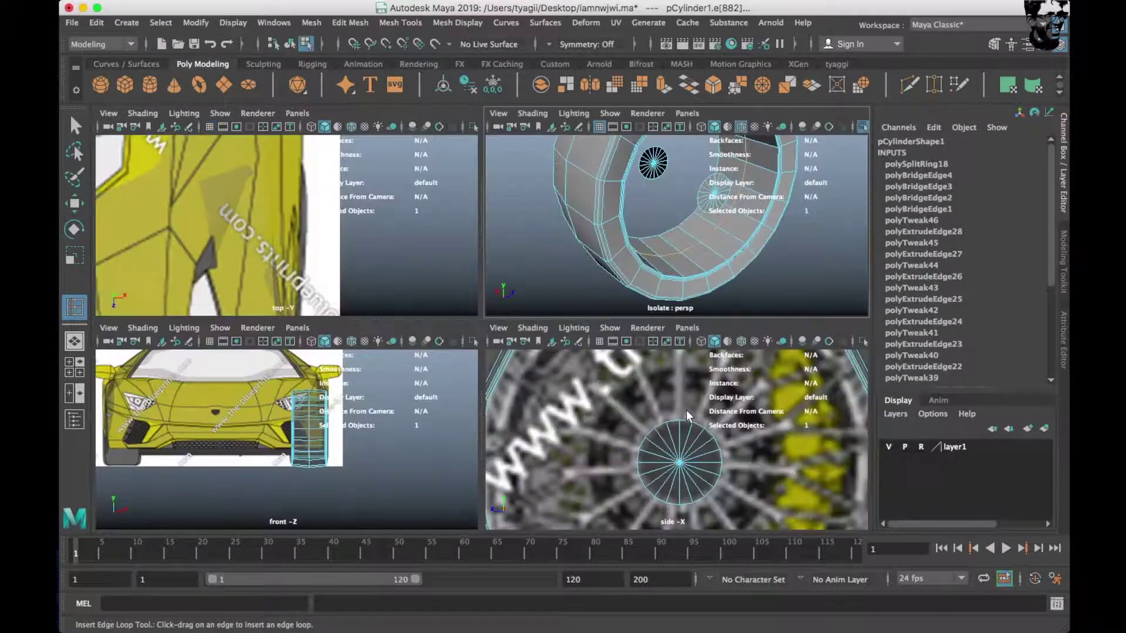
key("space")
key("r")
left_click_drag(488, 377, 438, 364)
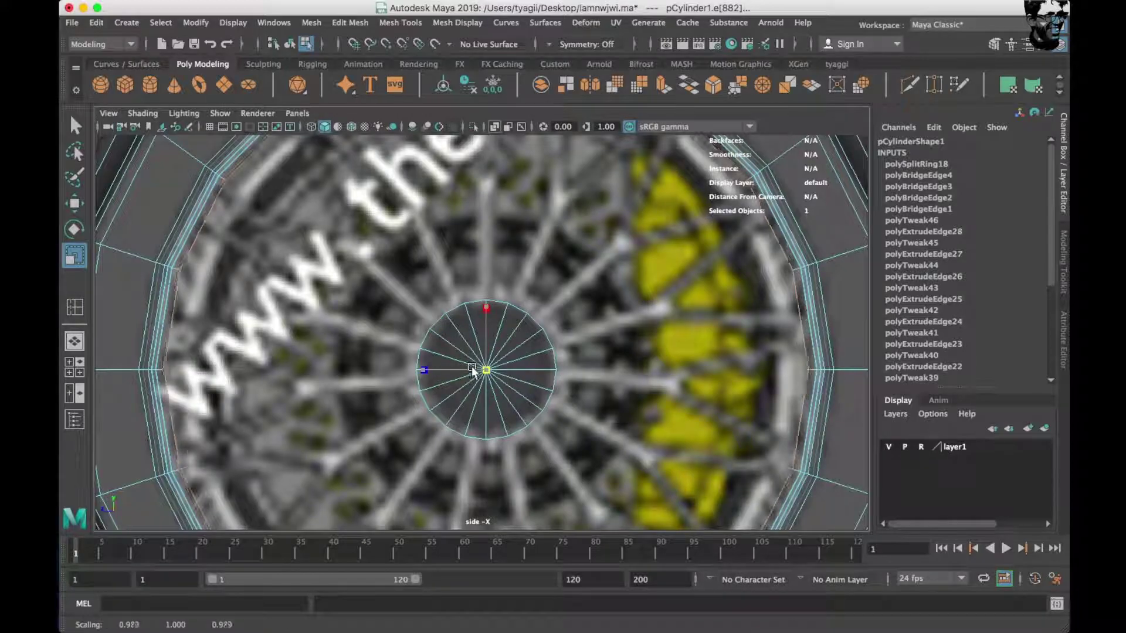
Bevel the selected tire edges at Fraction 0.2 with 2 segments, then preview smoothed.
key("space")
key("space")
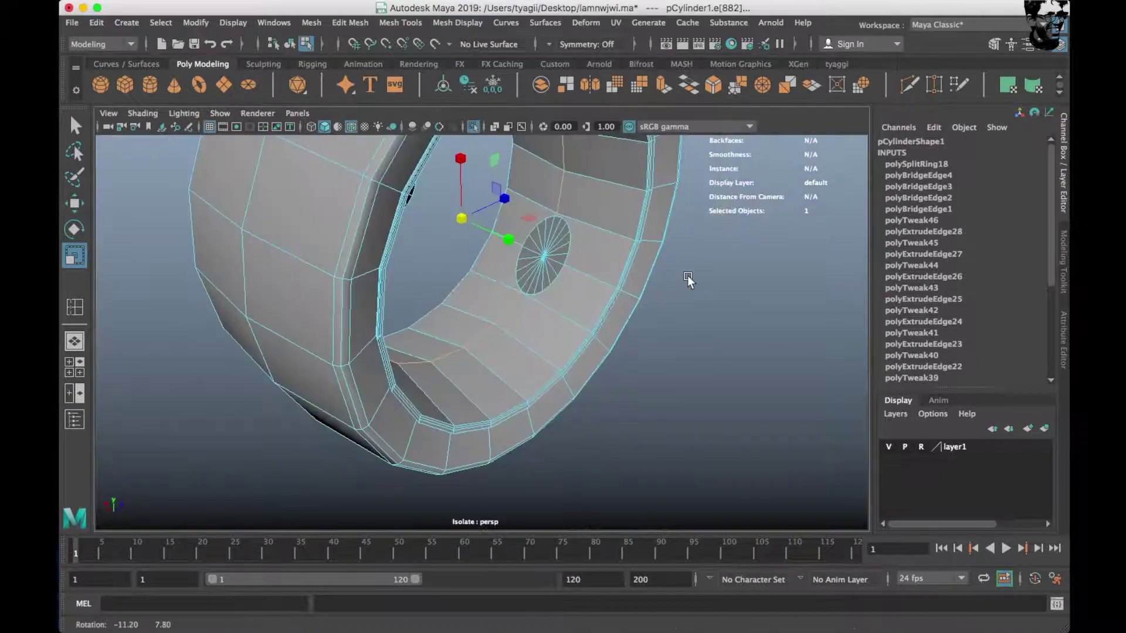
right_click(736, 255, "shift")
right_click_drag(736, 255, 786, 255, "shift")
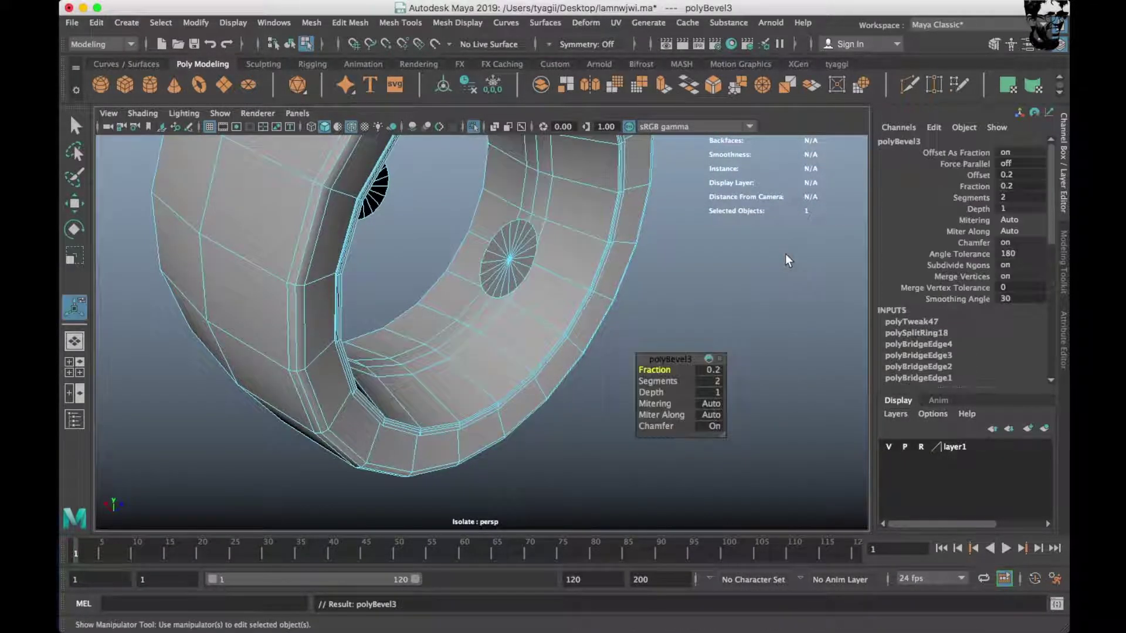
key("3")
key("q")
Orbit around the tire and select it in the side blueprint view.
left_click_drag(697, 248, 493, 226, "alt")
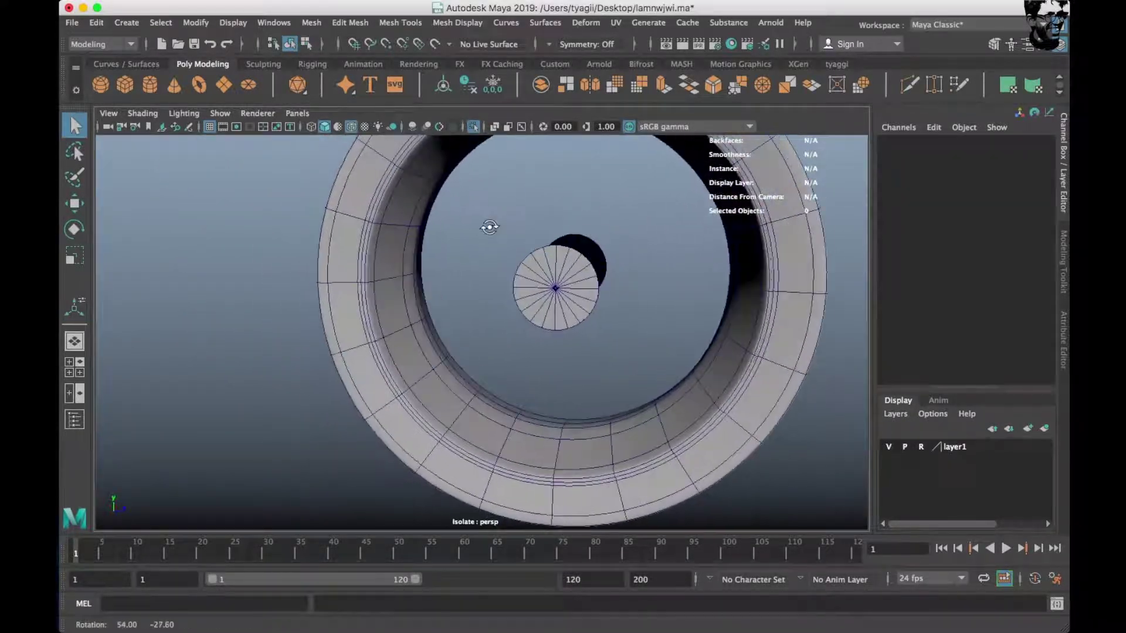
scroll(487, 258, "down", 3)
right_click_drag(397, 281, 509, 214)
left_click_drag(509, 215, 611, 214, "alt")
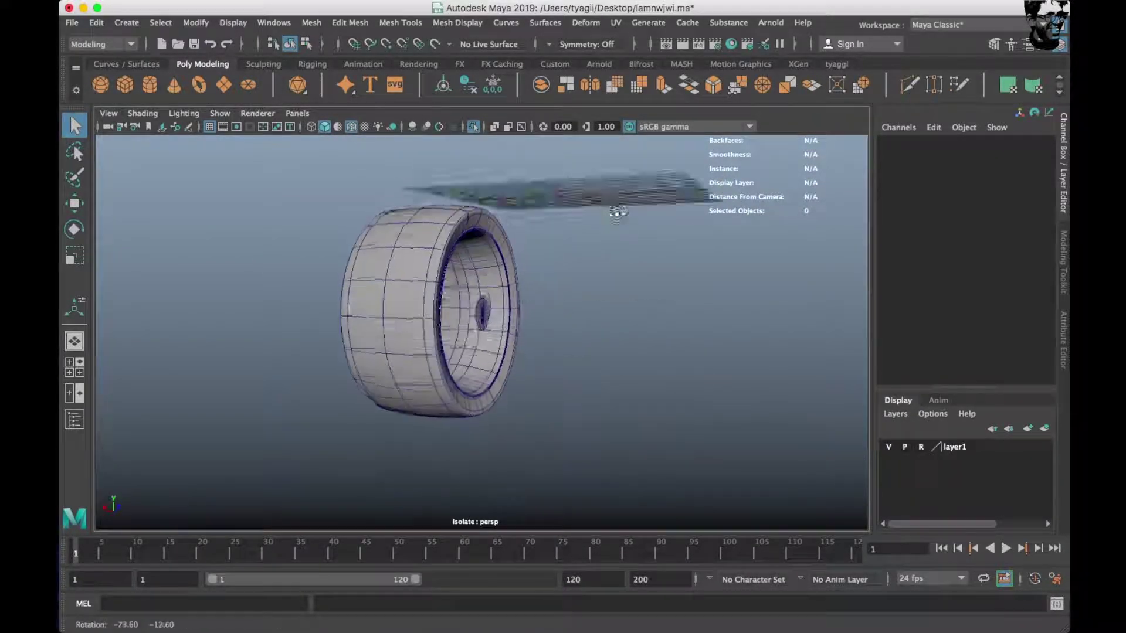
key("space")
key("space")
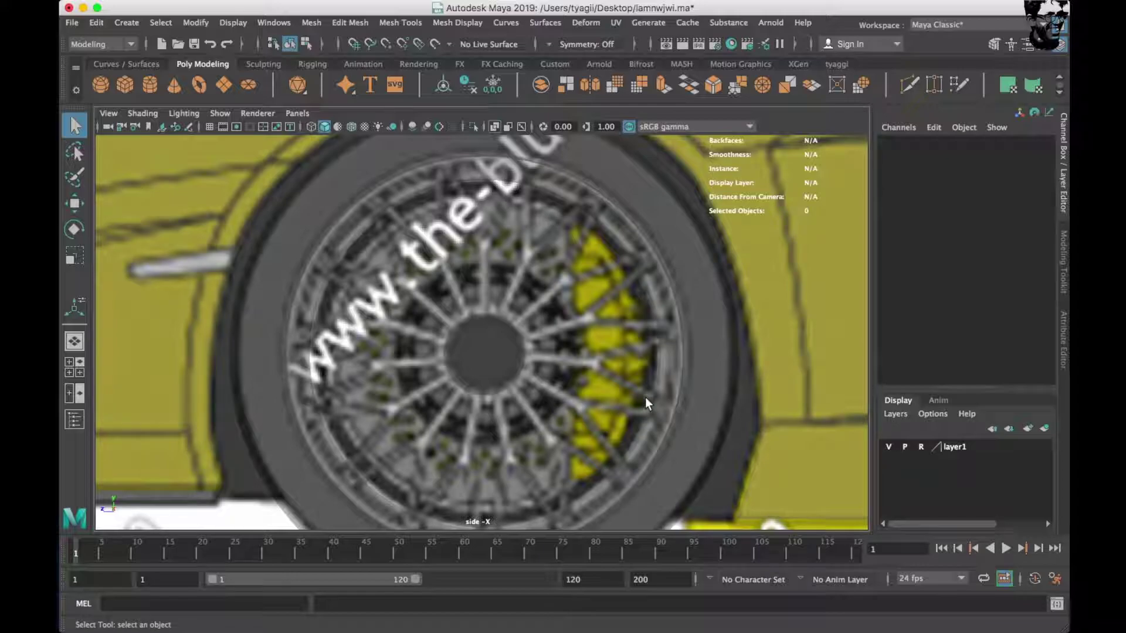
left_click(672, 324)
scroll(483, 350, "up", 5)
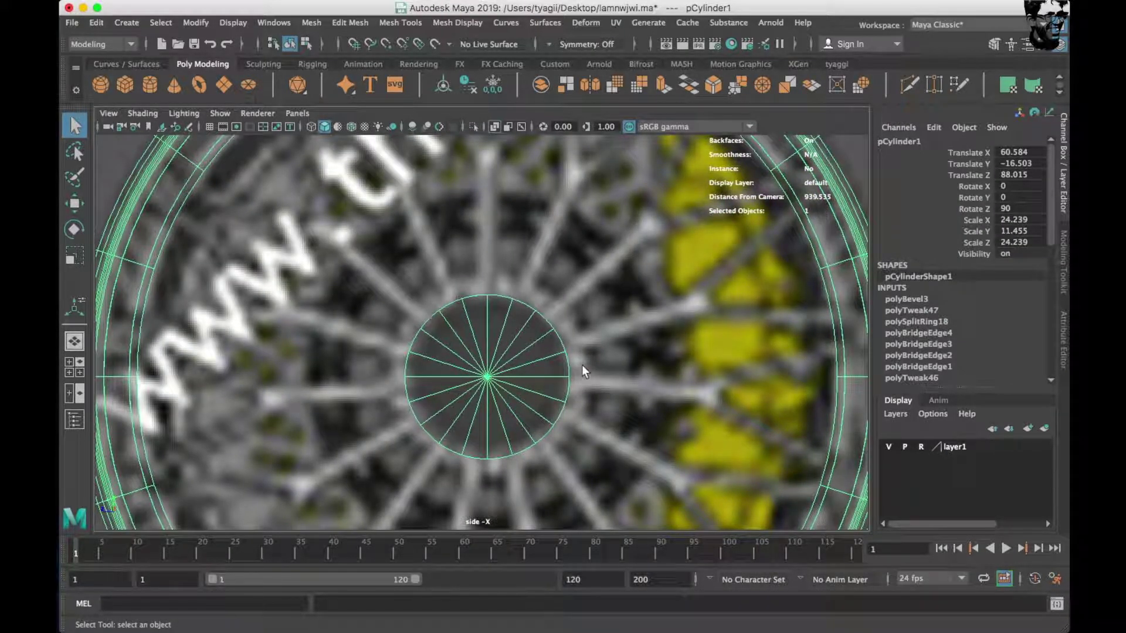
Isolate the wheel ring in perspective and select the centre disc's faces.
key("space")
key("space")
key("ctrl+1")
scroll(610, 335, "up", 5)
left_click_drag(611, 334, 518, 303, "alt")
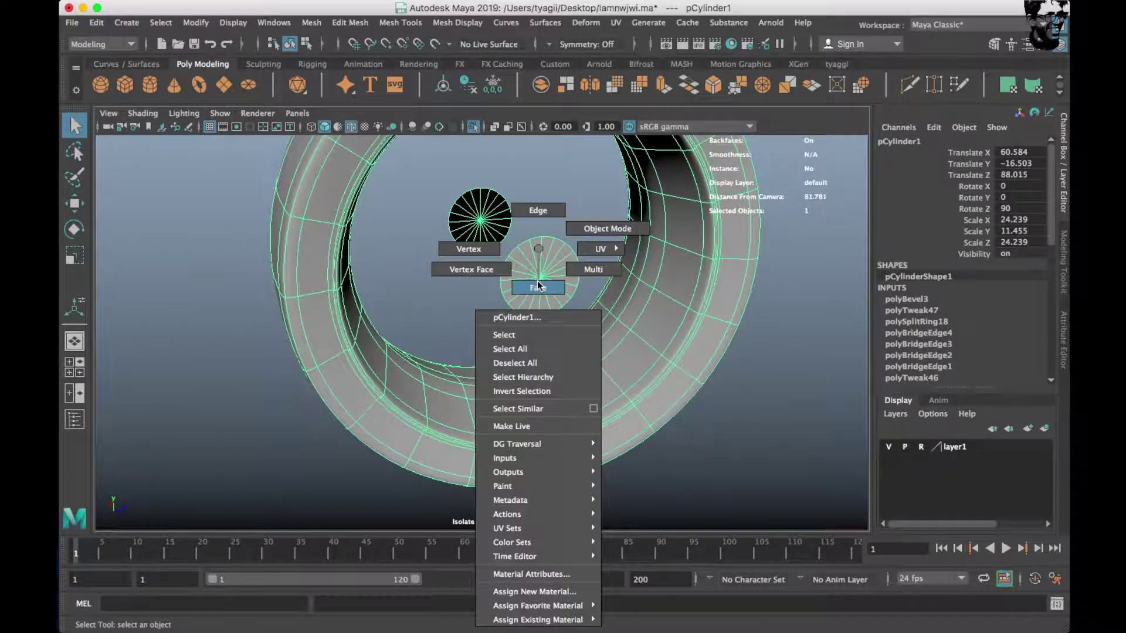
right_click_drag(517, 302, 473, 254)
left_click_drag(473, 254, 481, 191, "alt")
left_click_drag(499, 234, 604, 319)
key("space")
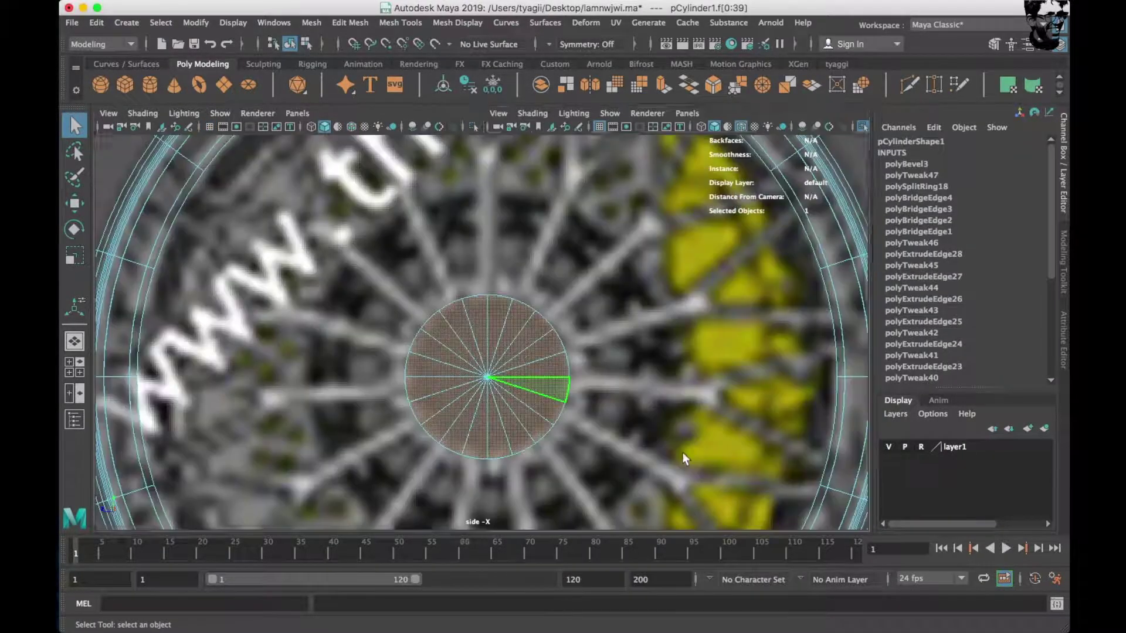
Activate the Scale tool and select the whole hub cylinder.
key("r")
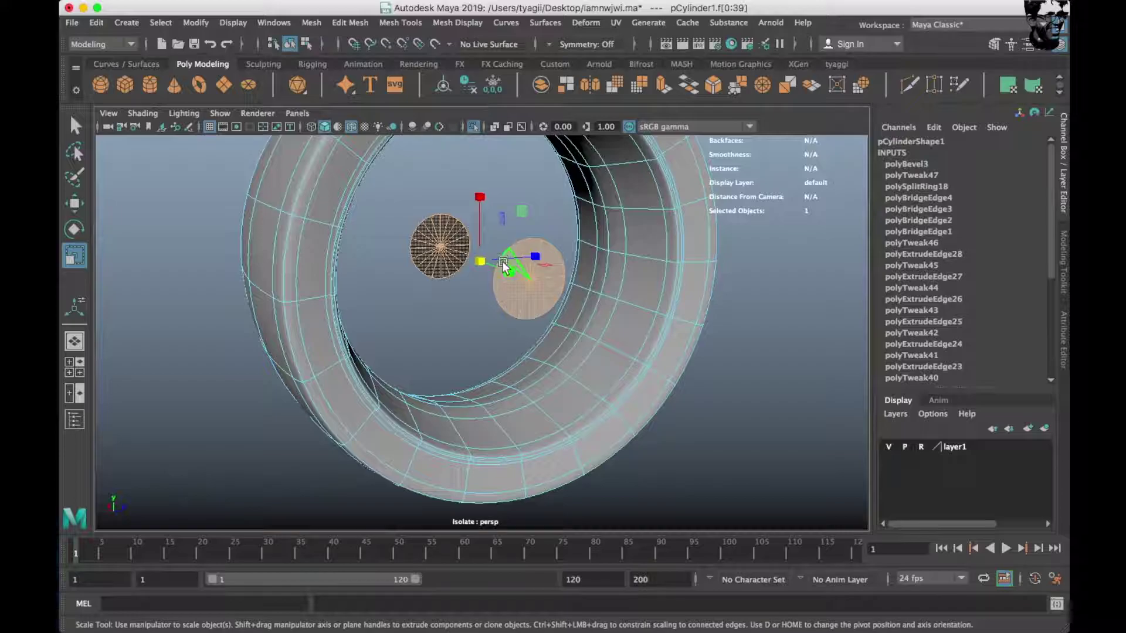
key("space")
key("space")
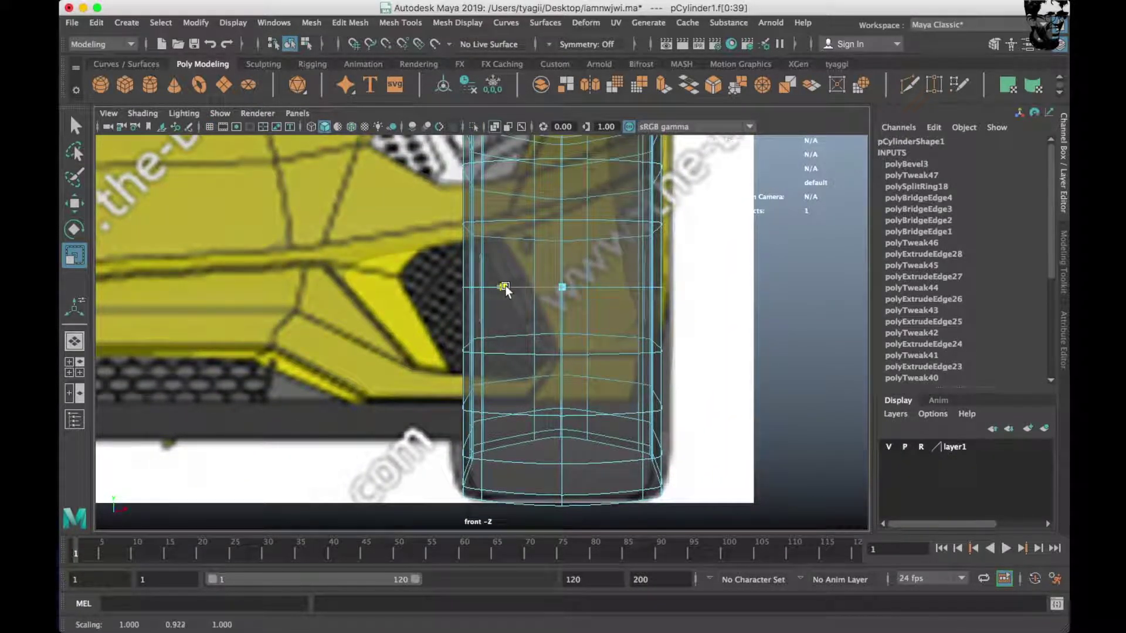
key("space")
key("space")
right_click_drag(543, 281, 583, 229)
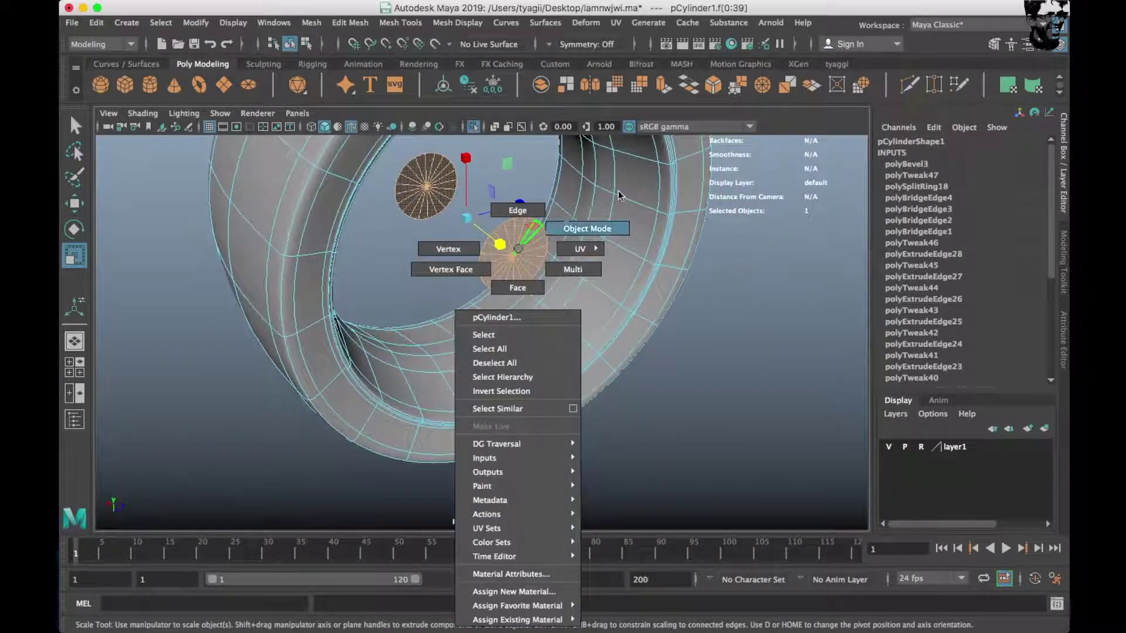
left_click(704, 281)
key("space")
key("space")
key("space")
key("space")
Select and frame the disc's circular edge loops.
right_click_drag(536, 251, 520, 207)
double_click(535, 199)
key("f")
left_click_drag(535, 176, 449, 226, "alt")
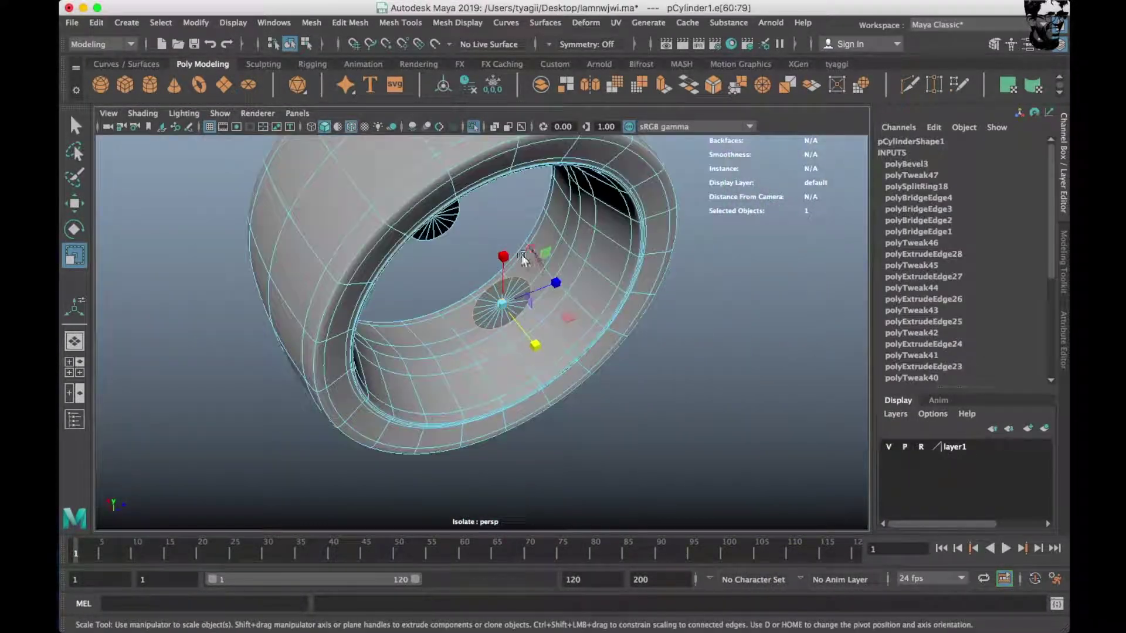
double_click(455, 216)
key("space")
Extrude the edge loop and scale it outward into a first flat ring.
key("space")
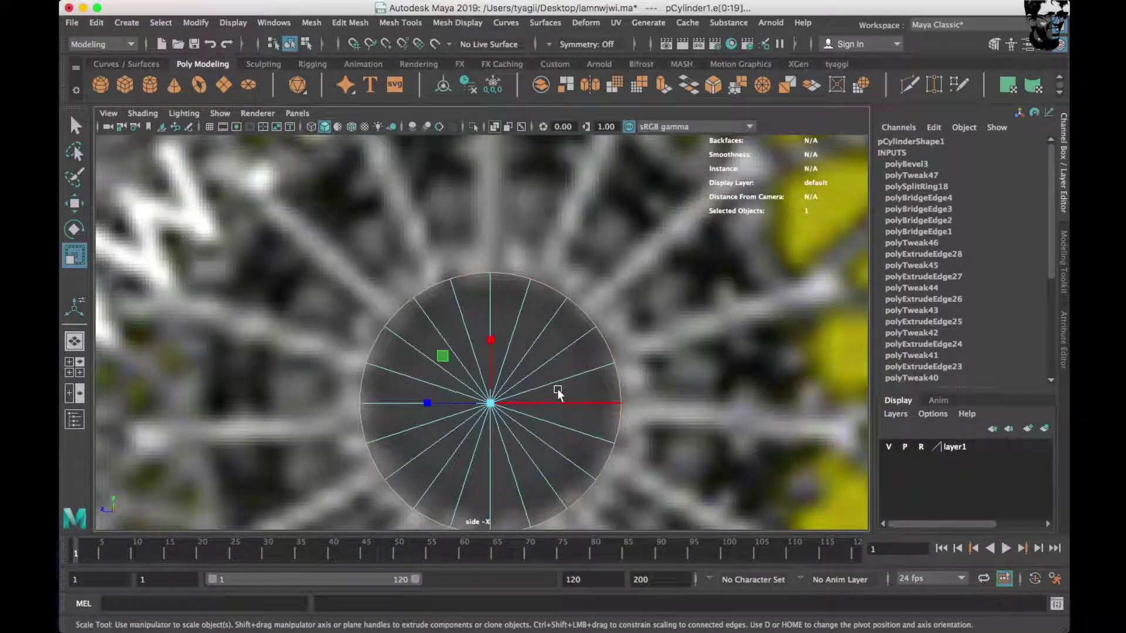
left_click_drag(492, 398, 500, 400, "shift")
key("1")
key("space")
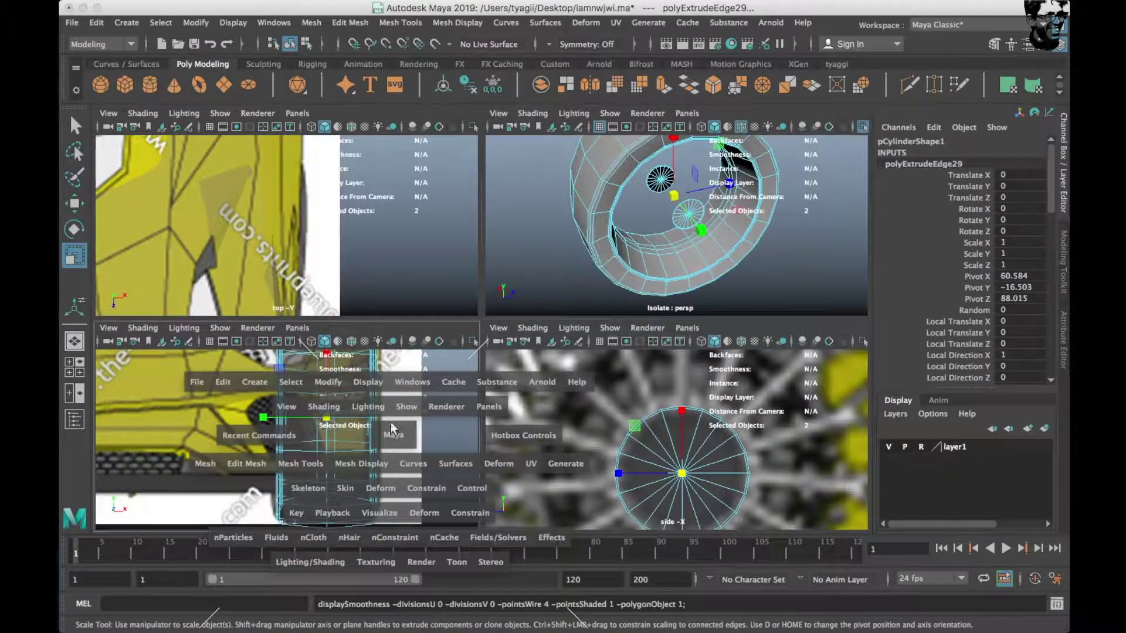
key("space")
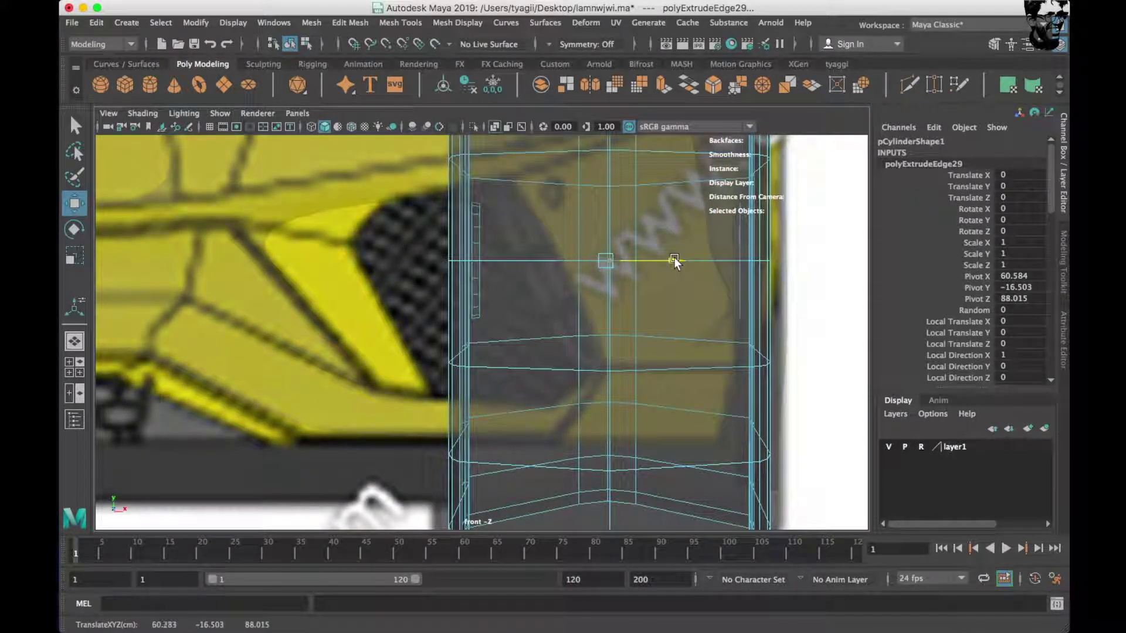
key("r")
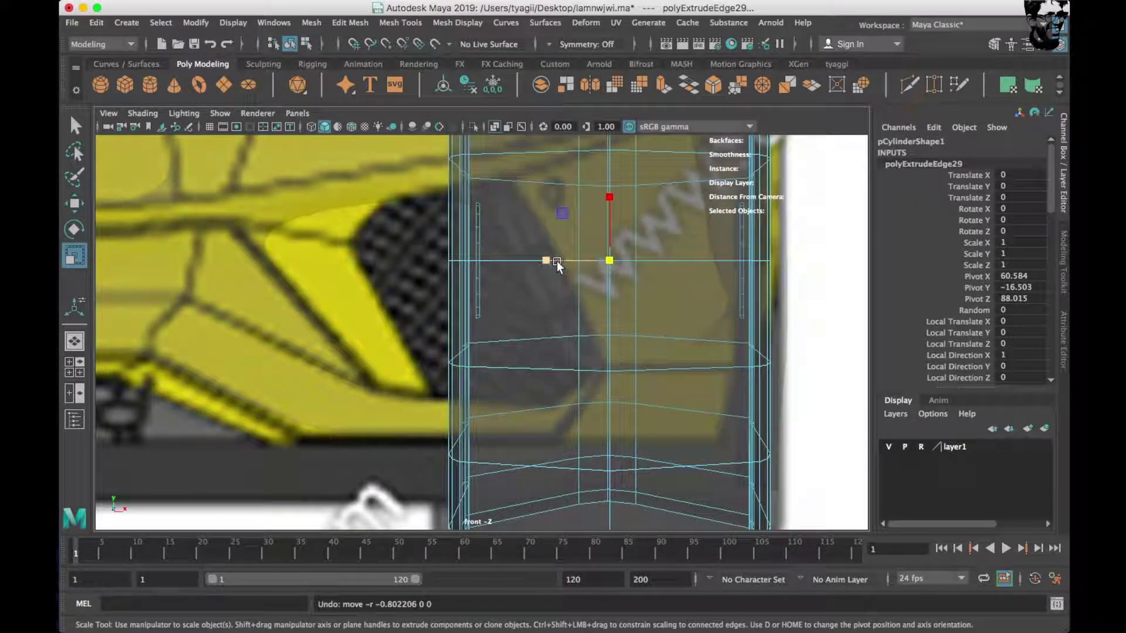
key("space")
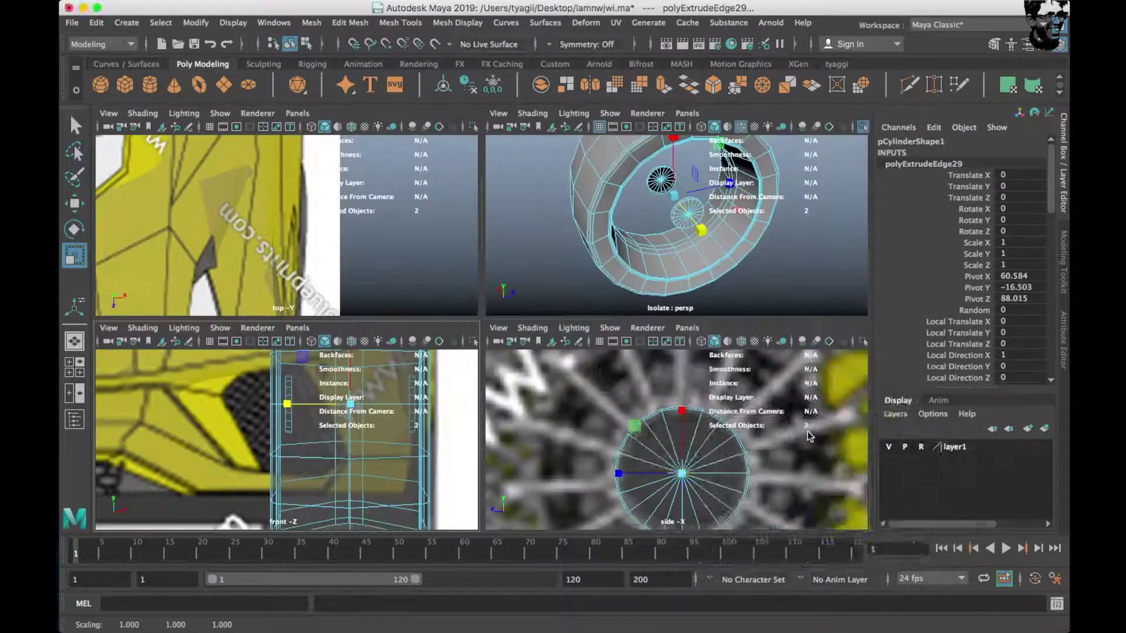
key("space")
Extrude a second ring outward and flatten its depth in the front view.
left_click_drag(498, 380, 557, 398, "shift")
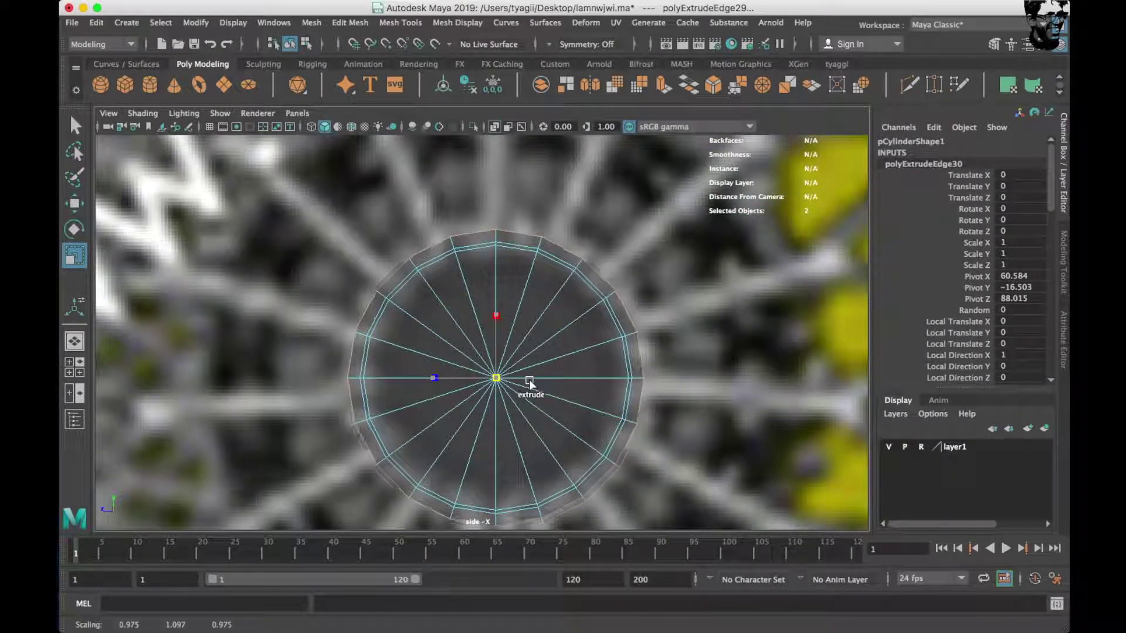
key("space")
key("space")
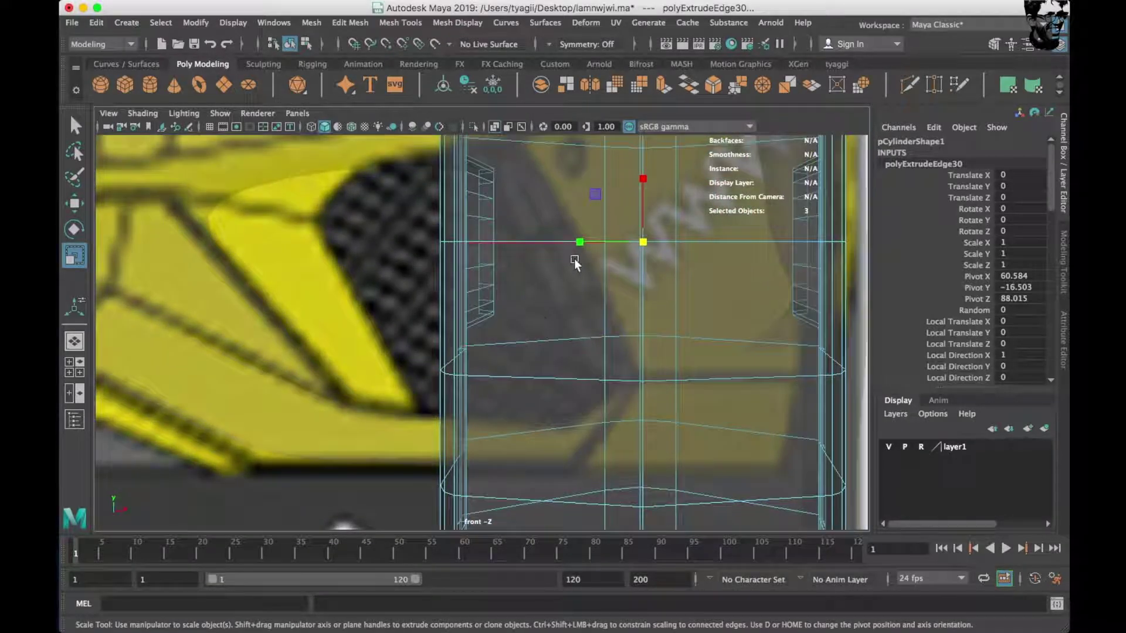
left_click_drag(580, 242, 590, 245)
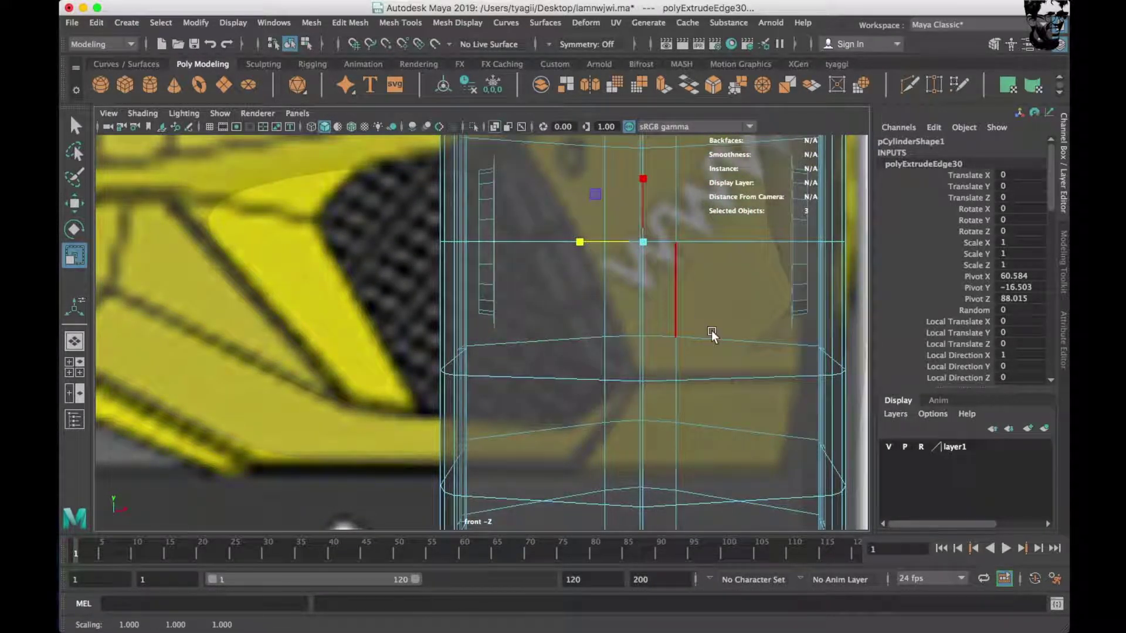
key("space")
key("space")
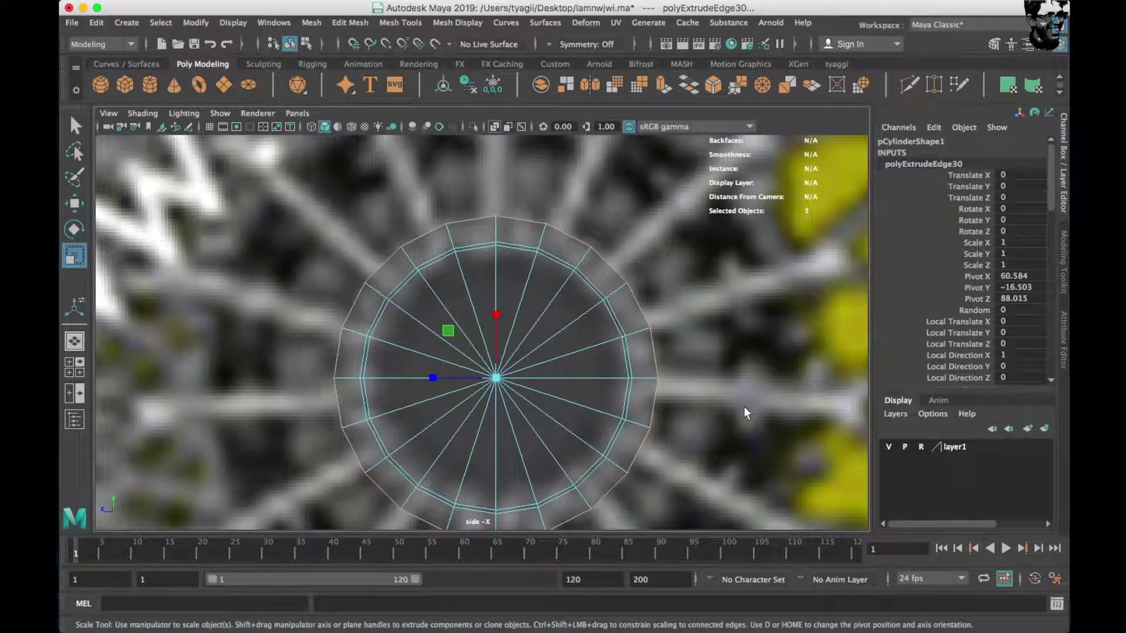
Extrude a third ring outward and flatten its depth in the front view.
left_click_drag(497, 378, 624, 392, "shift")
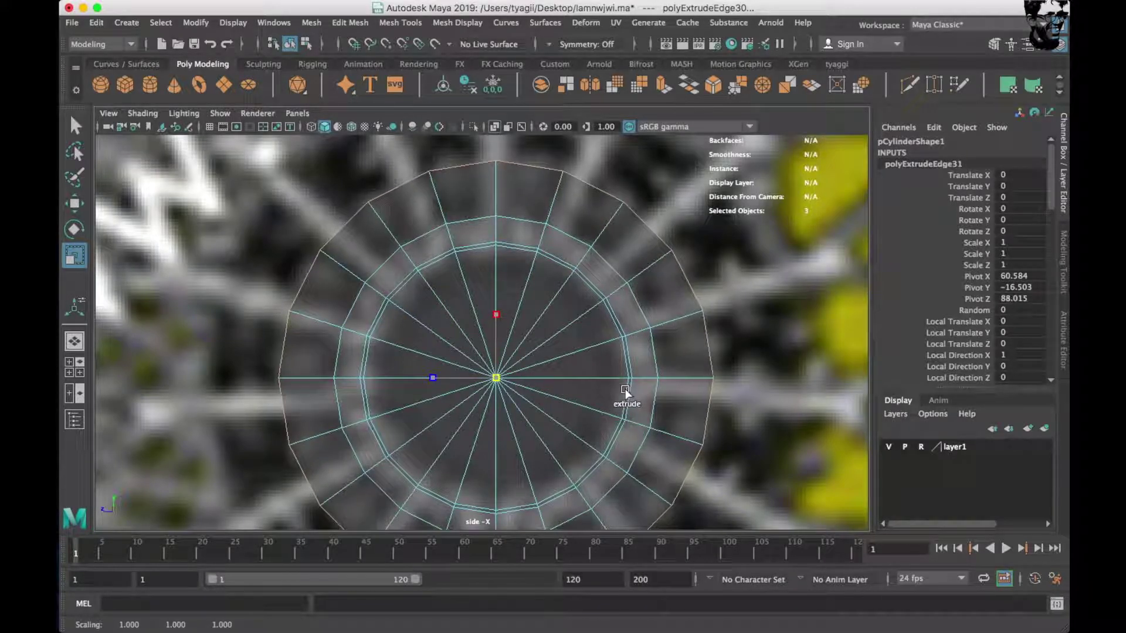
scroll(574, 325, "down", 3)
scroll(574, 325, "down", 3)
key("space")
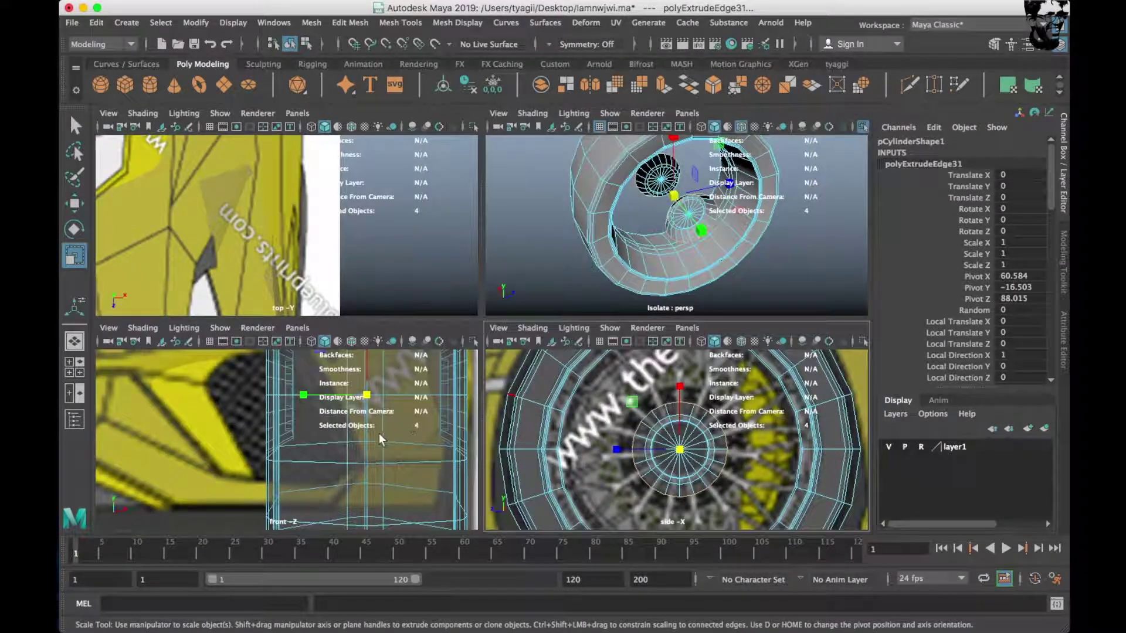
key("space")
left_click(584, 242)
key("space")
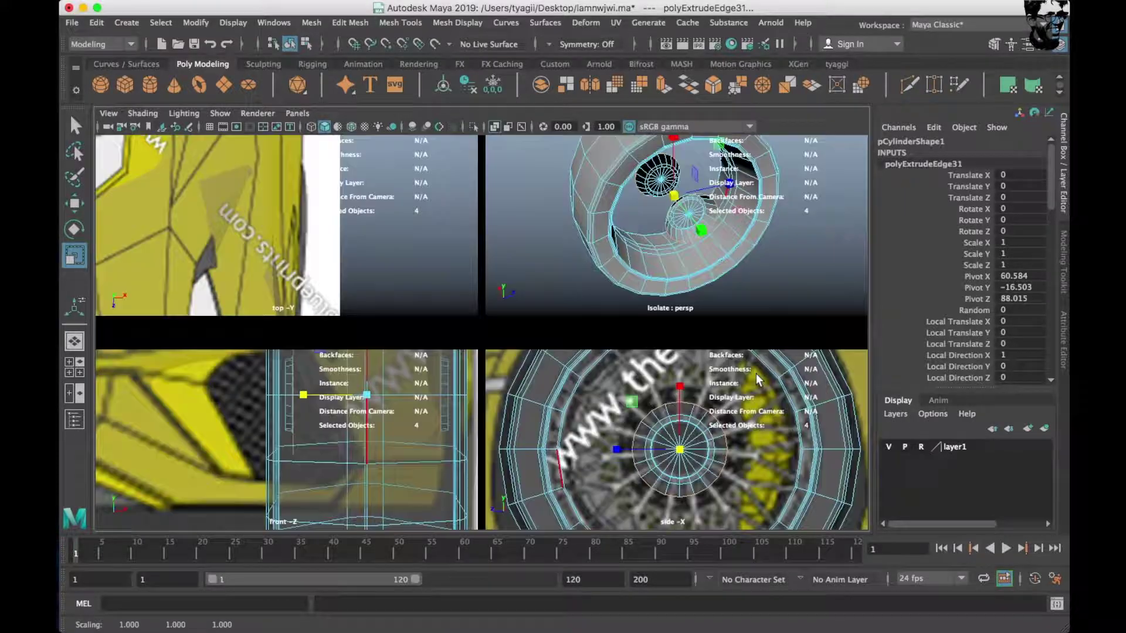
key("space")
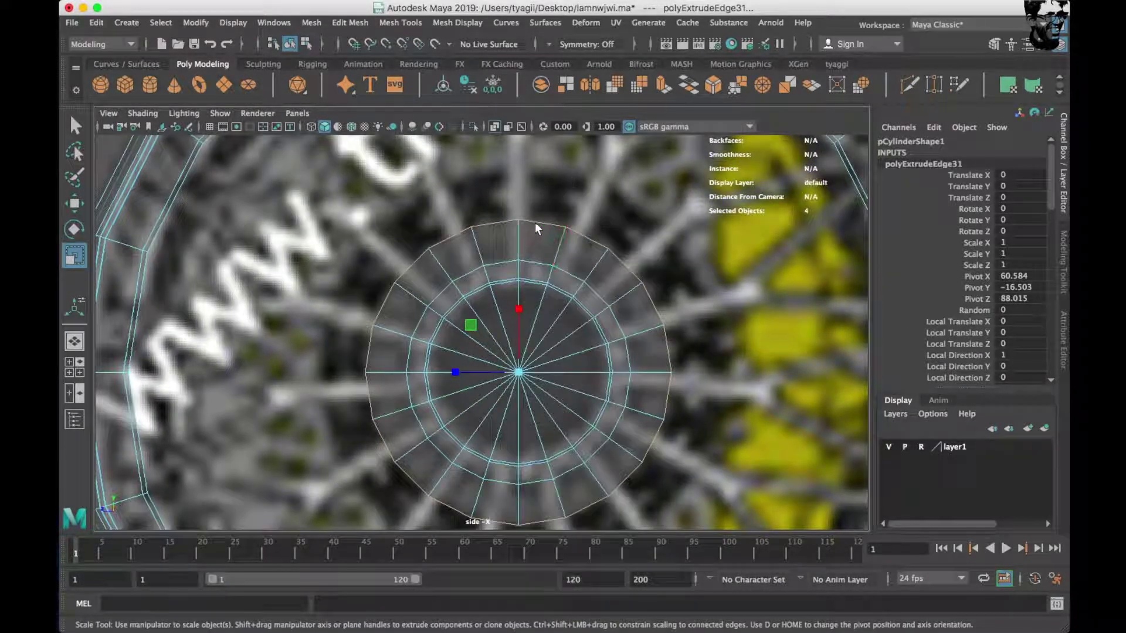
Bridge the selected edges at the top of the ring with 0 divisions.
left_click(536, 224)
mouse_move(699, 255)
right_mouse_down("shift")
mouse_move(689, 366)
mouse_move(663, 424)
right_mouse_up("shift")
key("space")
key("space")
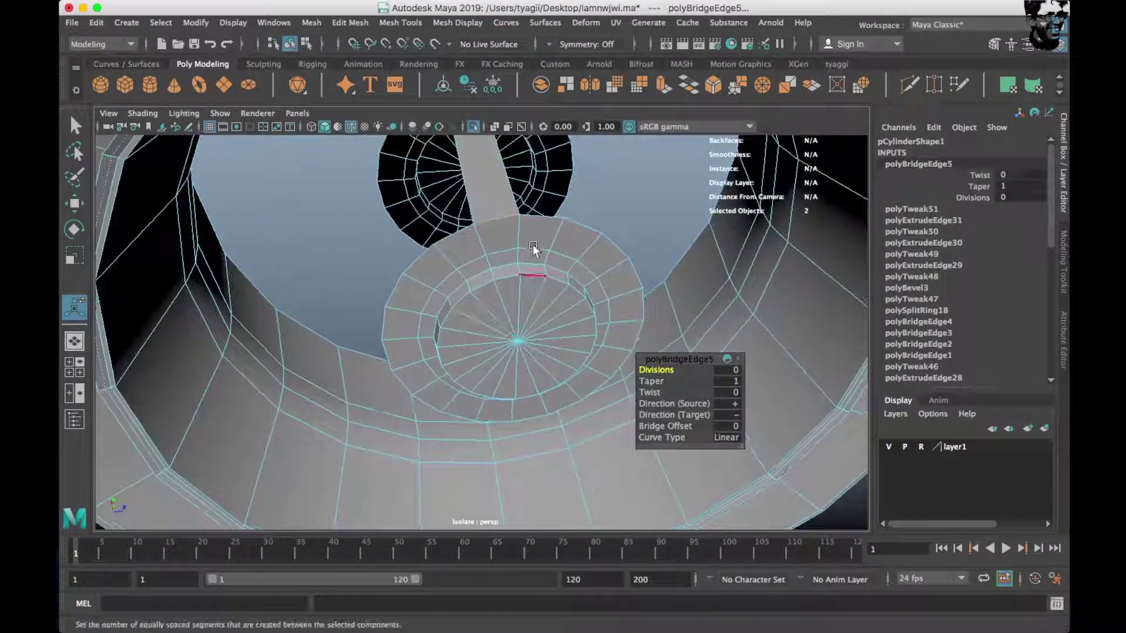
Bridge two vertical edges on the hub cap.
left_click(516, 197)
left_click(563, 190, "shift")
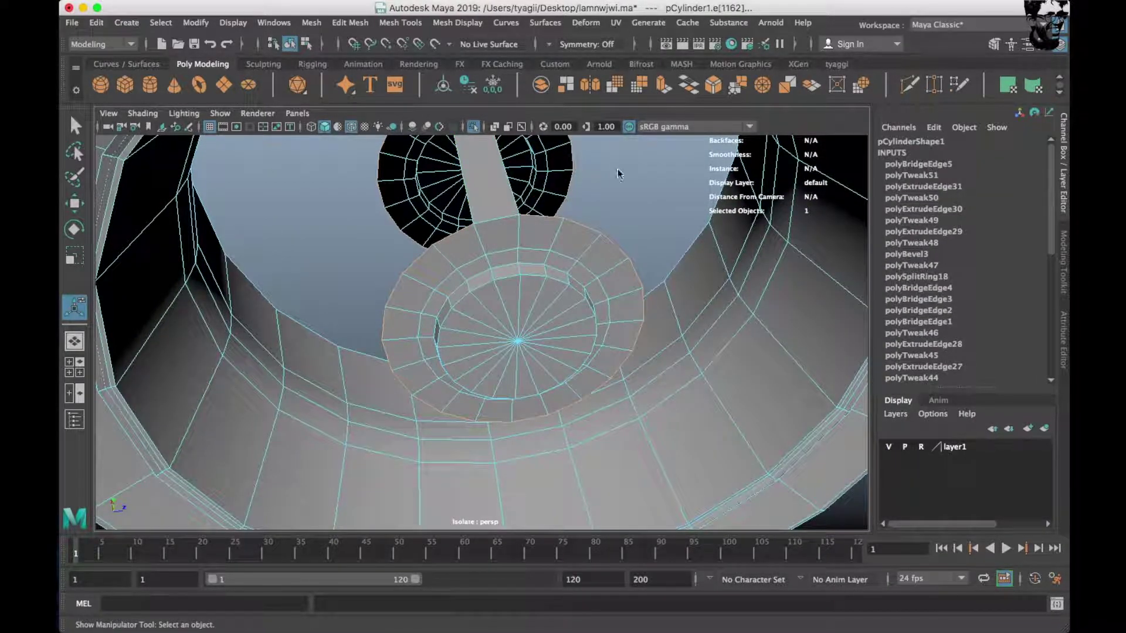
right_click_drag(615, 176, 578, 407, "shift")
left_click(672, 179)
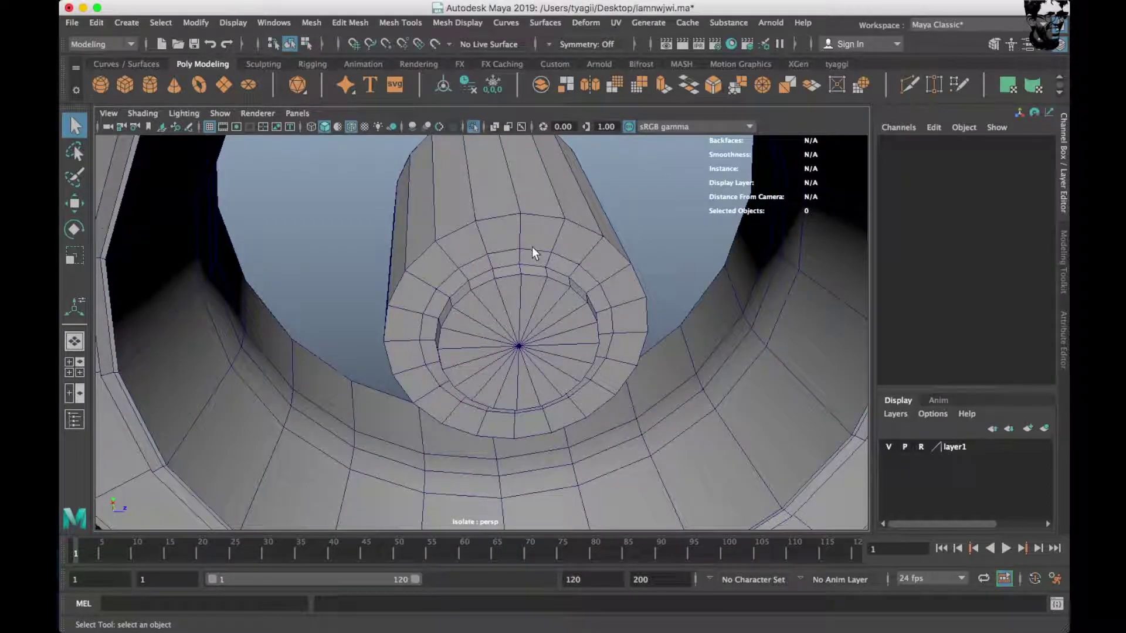
Reframe the view and select the inner cylinder.
key("F8")
right_click_drag(531, 247, 574, 261)
left_click(574, 261)
left_click_drag(573, 261, 434, 309, "alt")
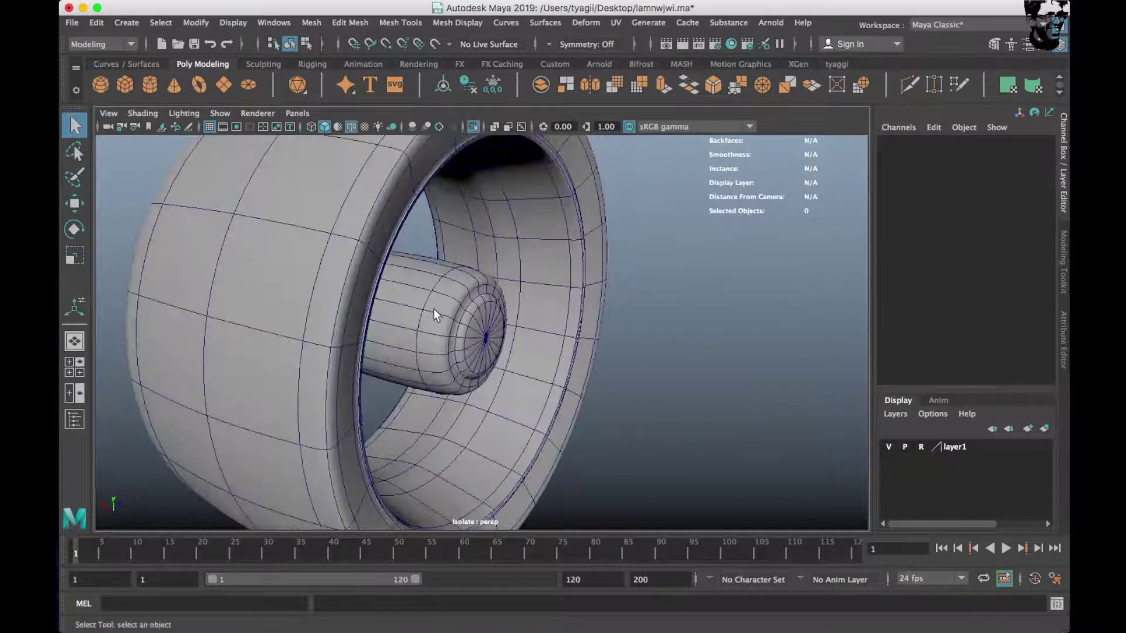
left_click(434, 309)
Bevel the edge loop around the inner cylinder's end.
scroll(399, 301, "up", 3)
right_click_drag(400, 248, 411, 164)
left_click(417, 227)
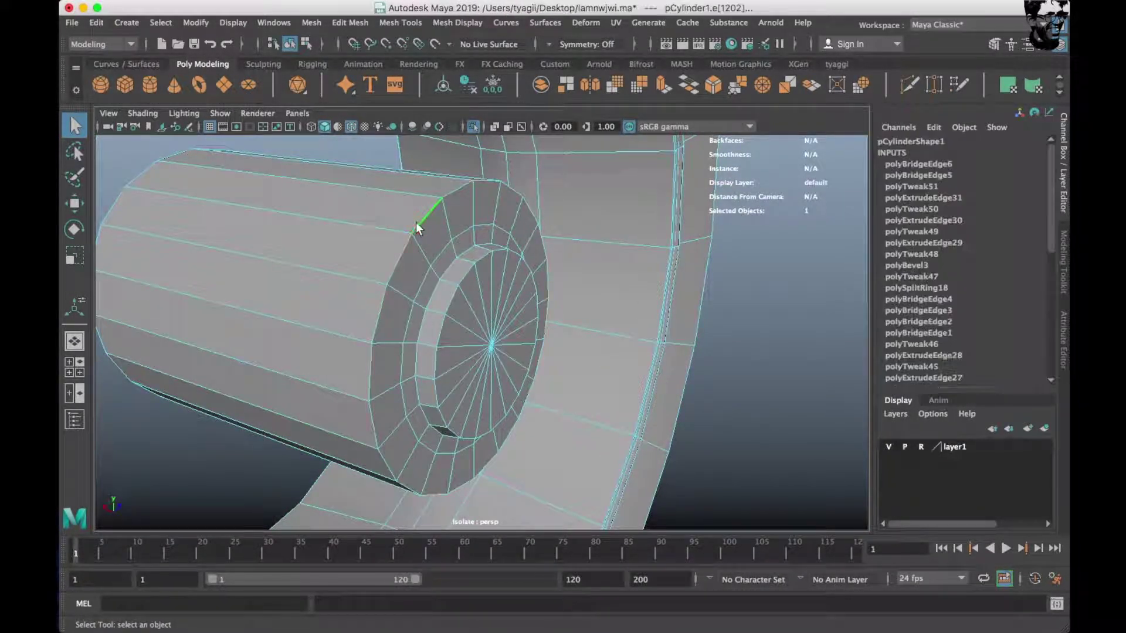
double_click(121, 195)
right_click_drag(244, 183, 335, 188, "shift")
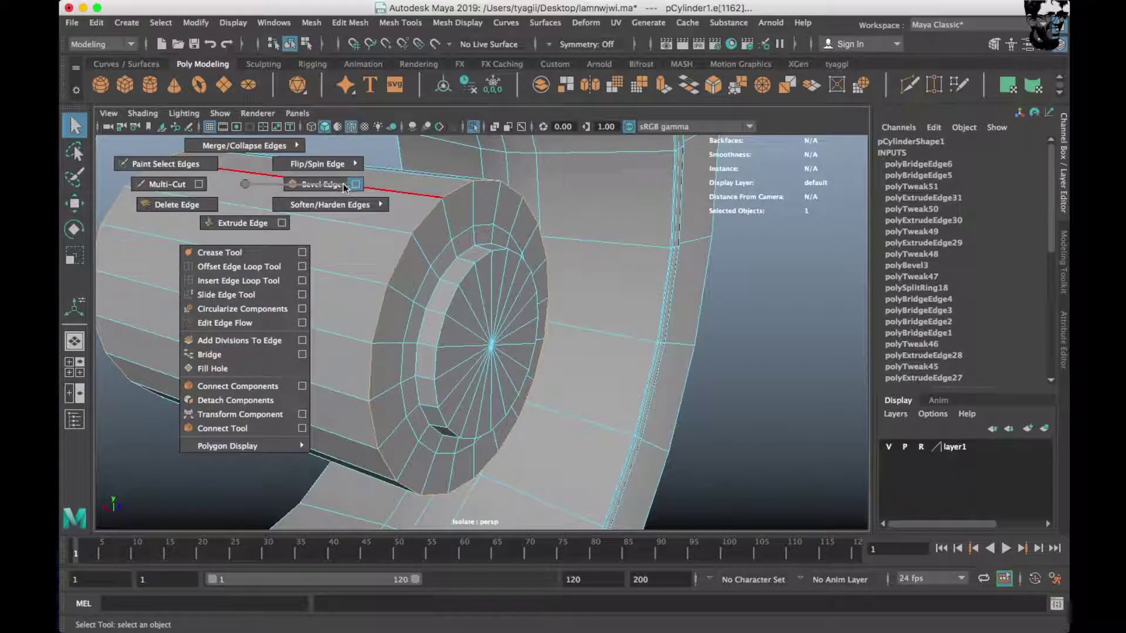
left_click(342, 215)
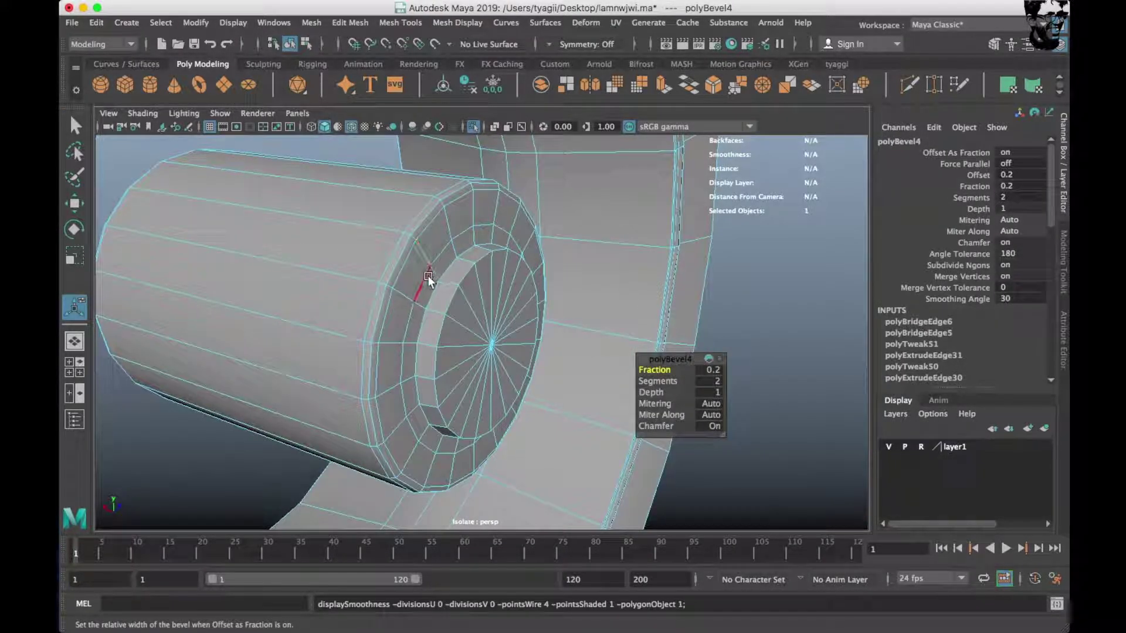
Bevel another cap edge and frame the cap's inner edge loop.
left_click_drag(388, 293, 293, 384, "alt")
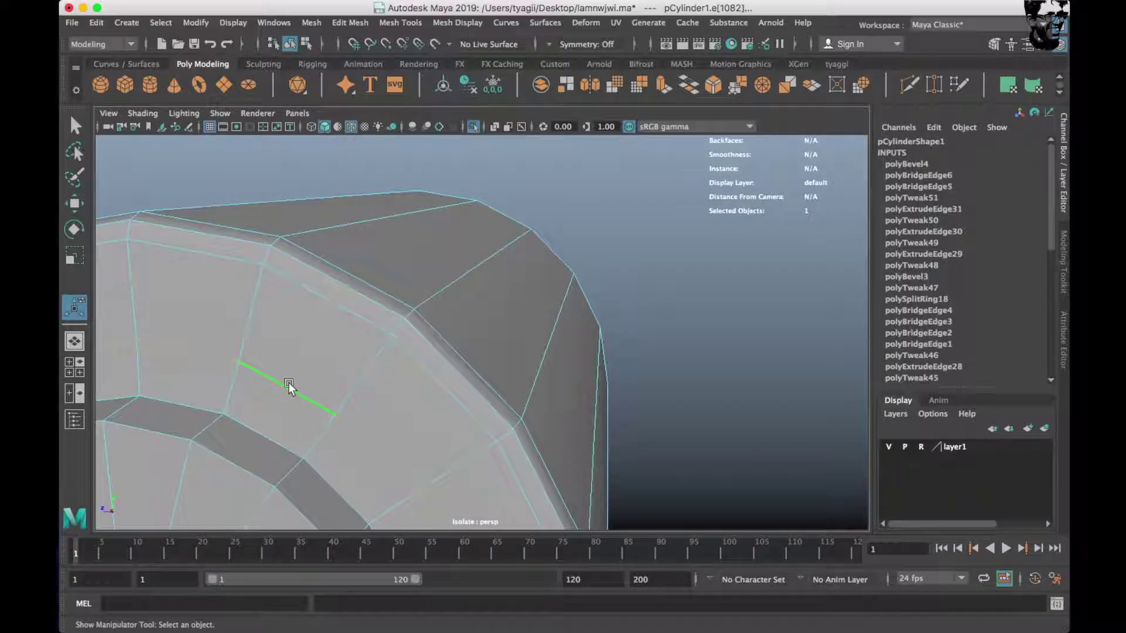
key("ctrl+b")
mouse_move(364, 364)
left_mouse_down("alt")
mouse_move(314, 359)
mouse_move(442, 381)
left_mouse_up("alt")
double_click(281, 377)
key("f")
scroll(645, 257, "up", 5)
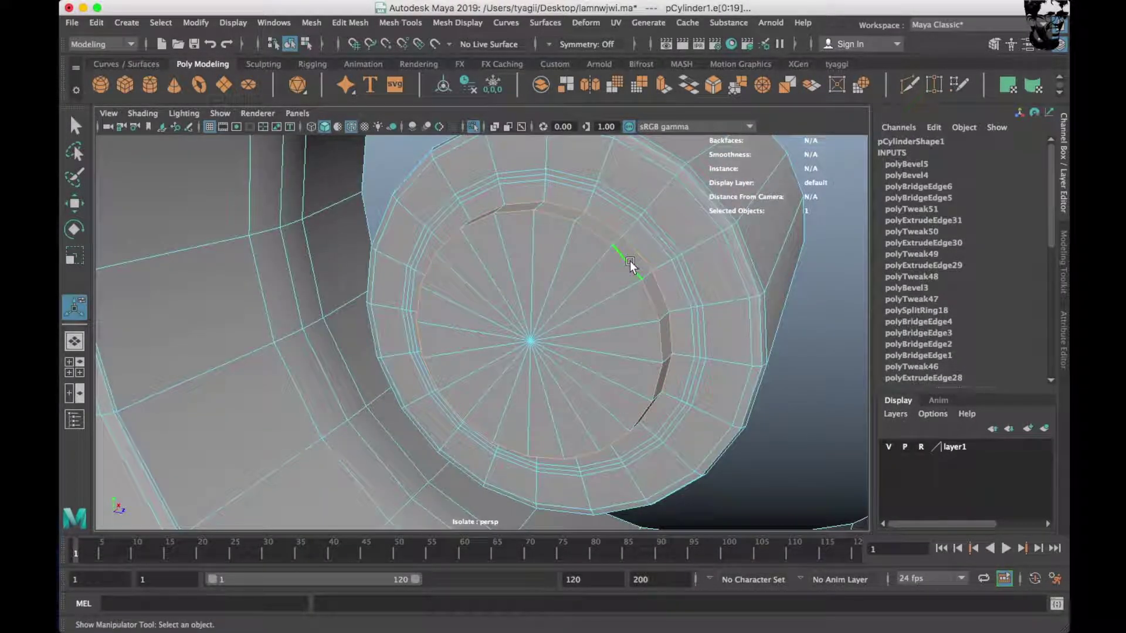
Preview the hub smoothed, then return to object mode with smoothing off.
right_click_drag(630, 264, 675, 226)
key("q")
left_click(712, 317)
key("3")
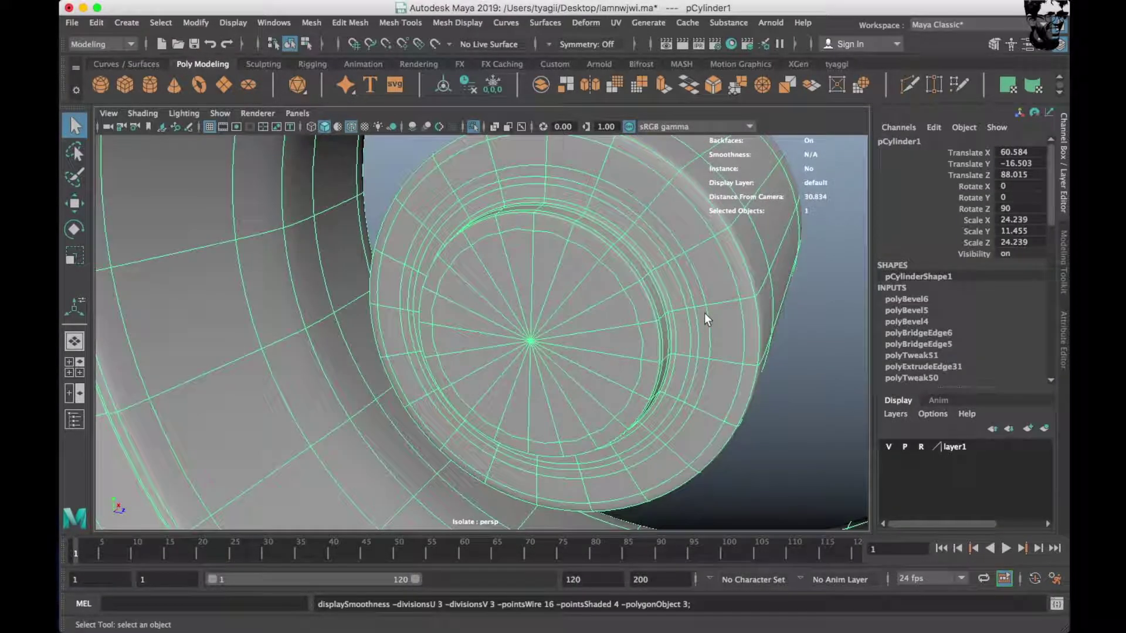
left_click_drag(595, 244, 568, 276, "alt")
middle_click_drag(567, 276, 635, 269, "alt")
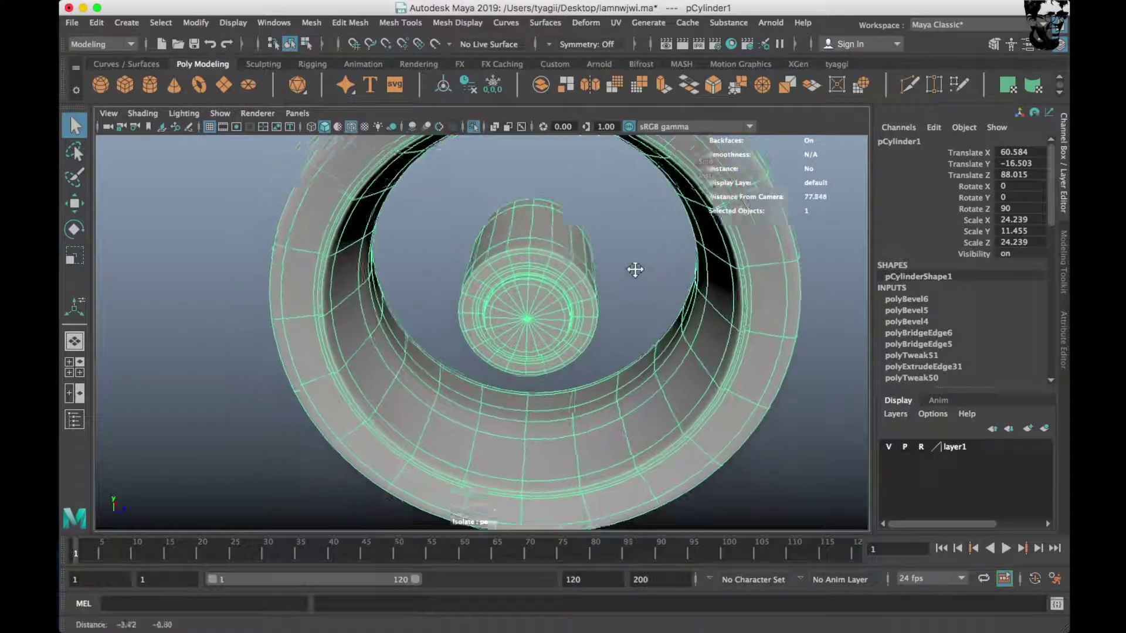
left_click_drag(635, 269, 586, 247, "alt")
left_click(234, 352)
key("1")
scroll(527, 323, "down", 5)
Maximize the side view and pan onto the front wheel blueprint.
left_click_drag(352, 235, 435, 200, "alt")
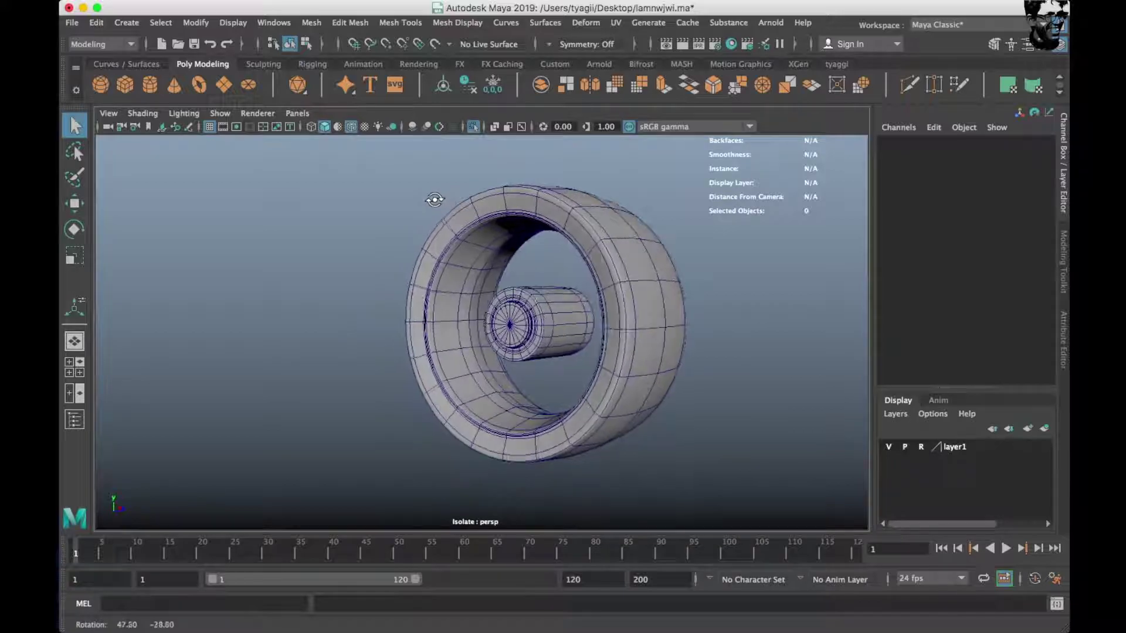
key("space")
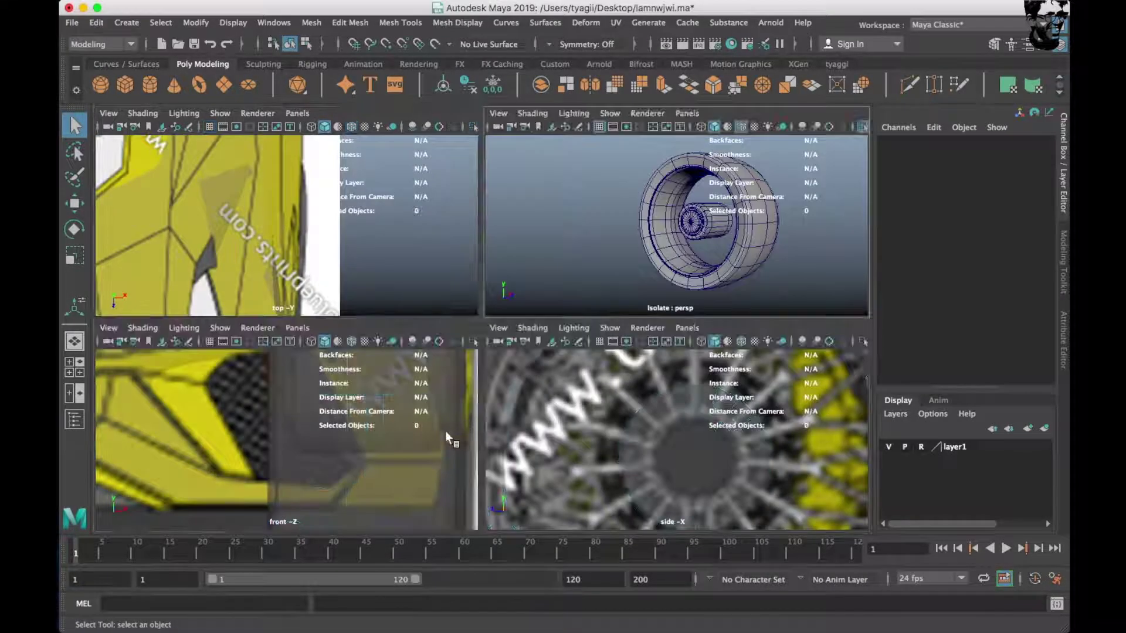
key("space")
middle_click_drag(636, 468, 597, 443, "alt")
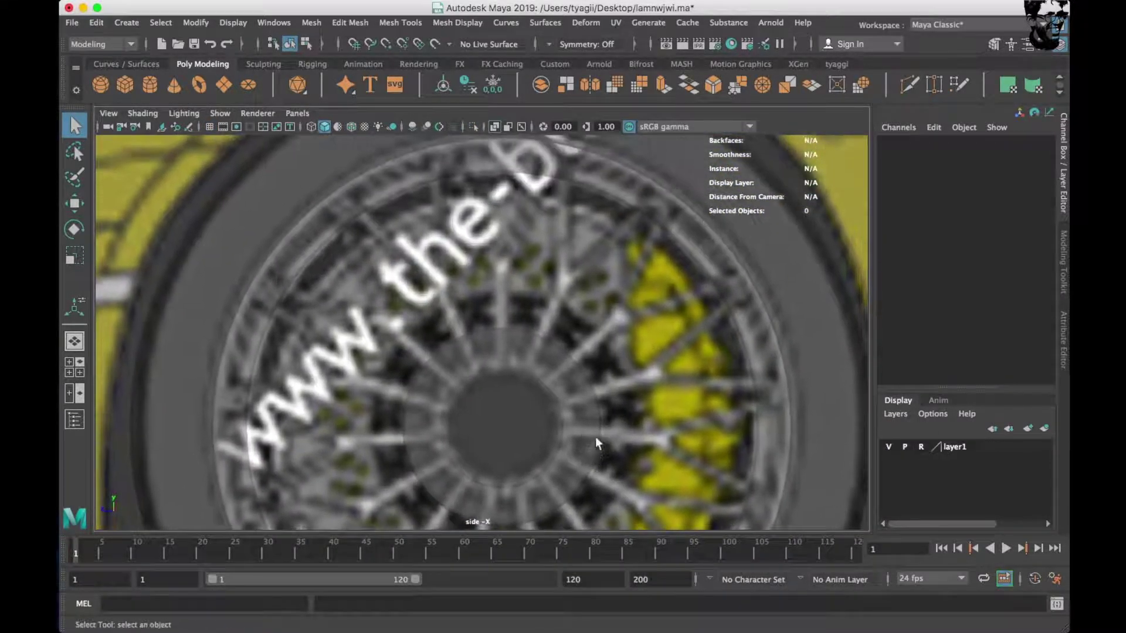
Create a polygon cube and frame it in the side view.
left_click(132, 86)
scroll(359, 275, "down", 5)
scroll(359, 275, "down", 5)
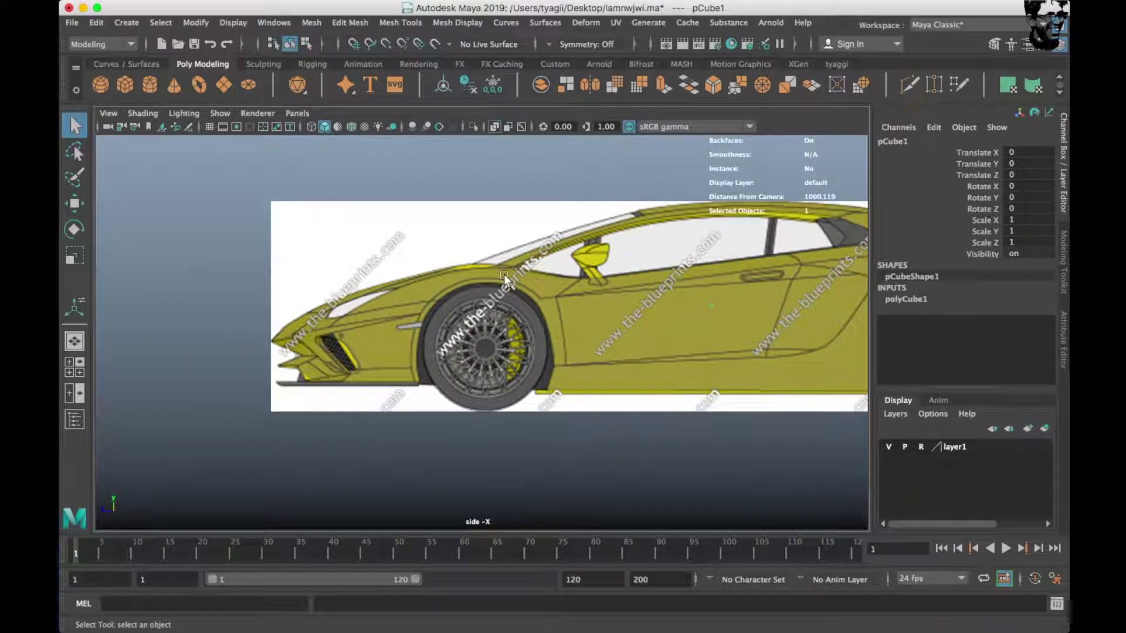
key("w")
key("f")
scroll(504, 346, "down", 5)
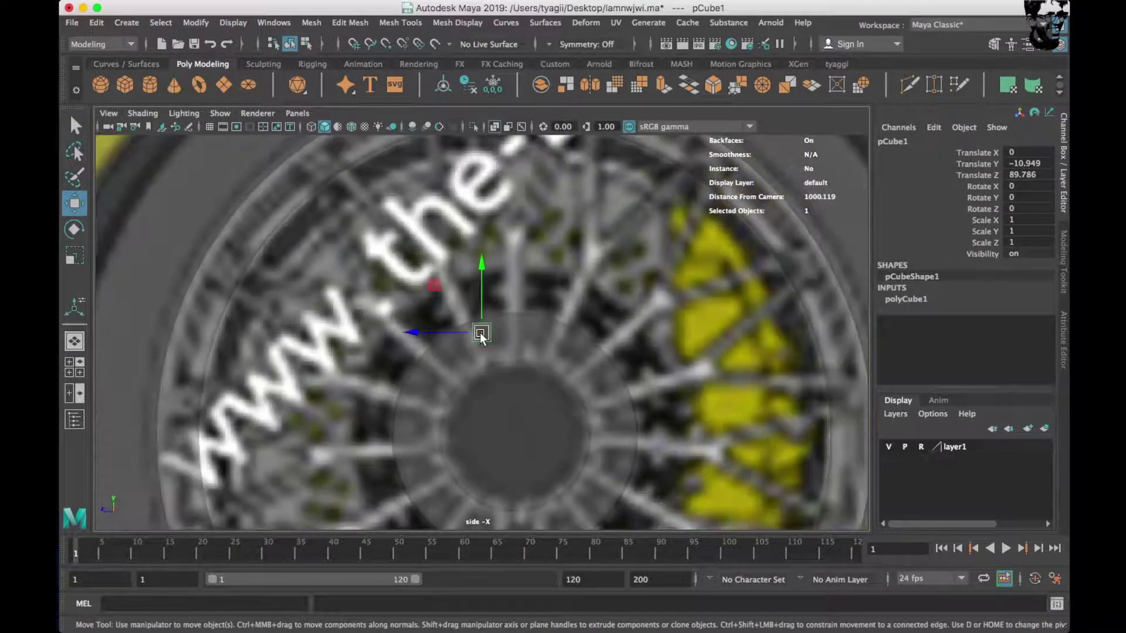
scroll(516, 350, "up", 3)
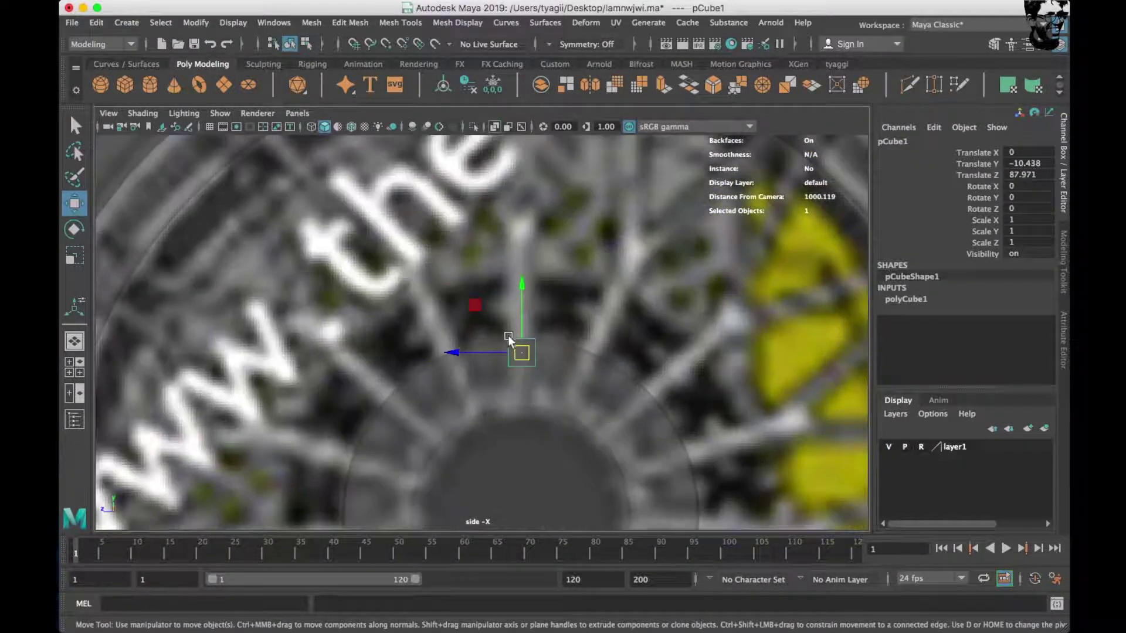
scroll(516, 352, "up", 2)
scroll(512, 375, "up", 2)
scroll(522, 395, "up", 2)
scroll(524, 396, "up", 2)
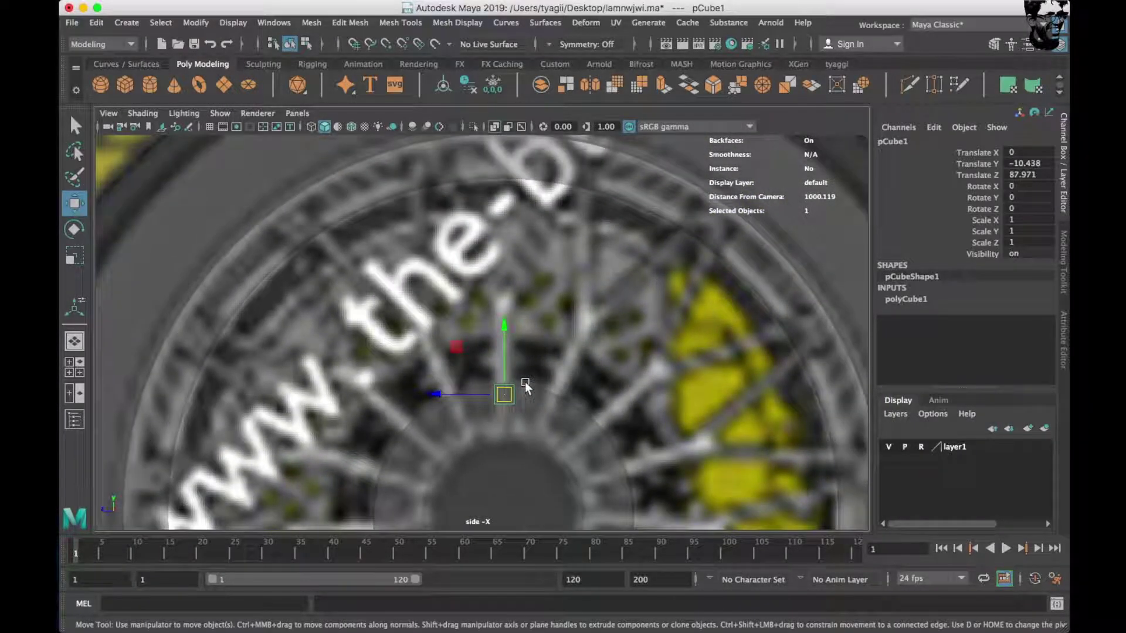
scroll(519, 381, "up", 2)
scroll(514, 364, "up", 2)
Pull the cube's top vertices up into a tall upright beam at the hub.
mouse_move(514, 248)
right_mouse_down()
mouse_move(494, 328)
mouse_move(445, 249)
right_mouse_up()
key("ctrl+z")
key("space")
key("space")
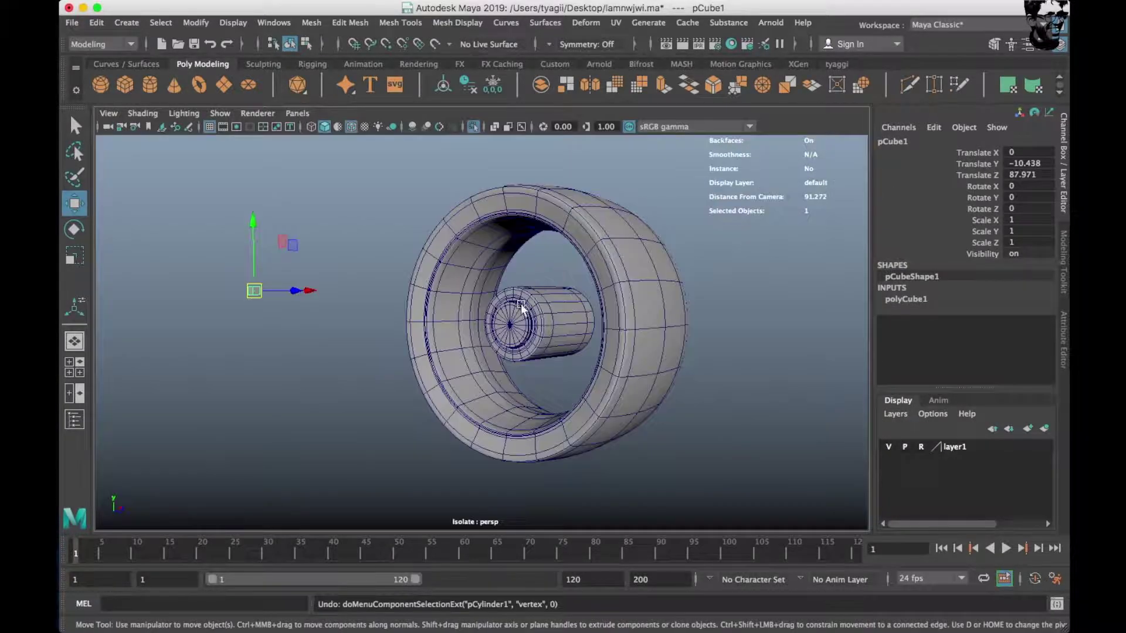
left_click_drag(658, 300, 490, 335, "alt")
key("space")
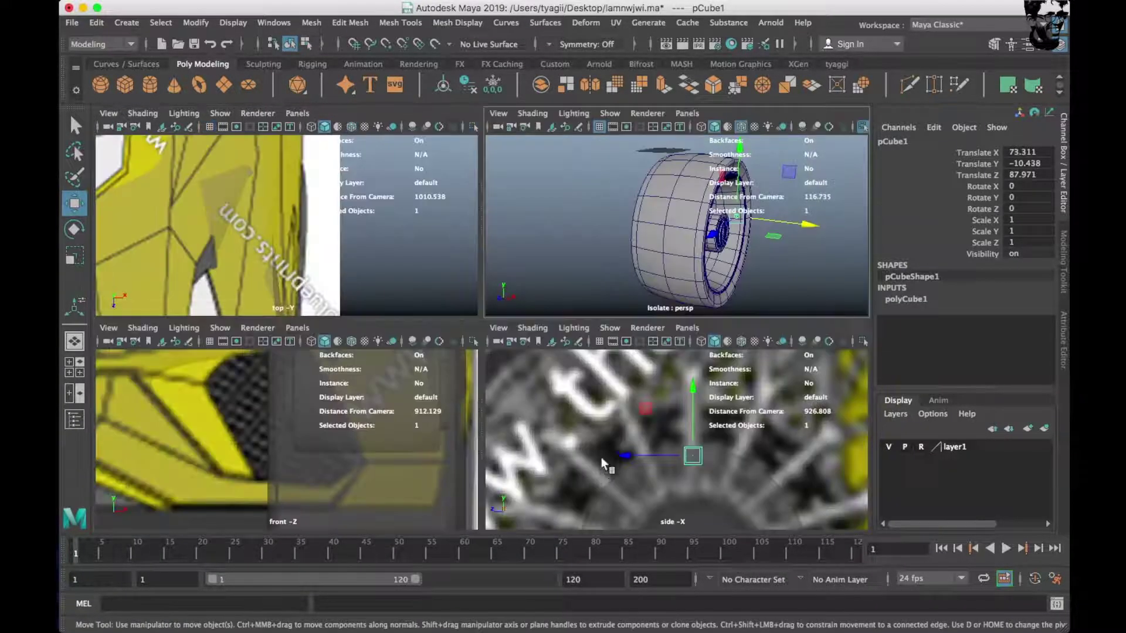
key("space")
right_click_drag(528, 249, 441, 251)
left_click_drag(448, 284, 558, 352)
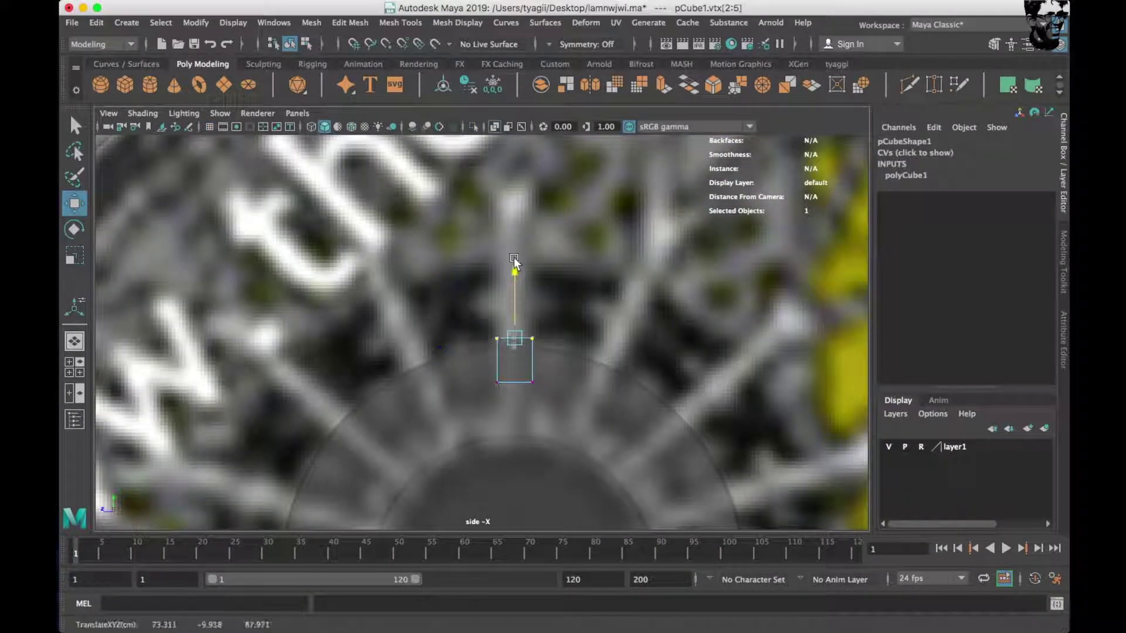
middle_click_drag(515, 166, 500, 145, "alt")
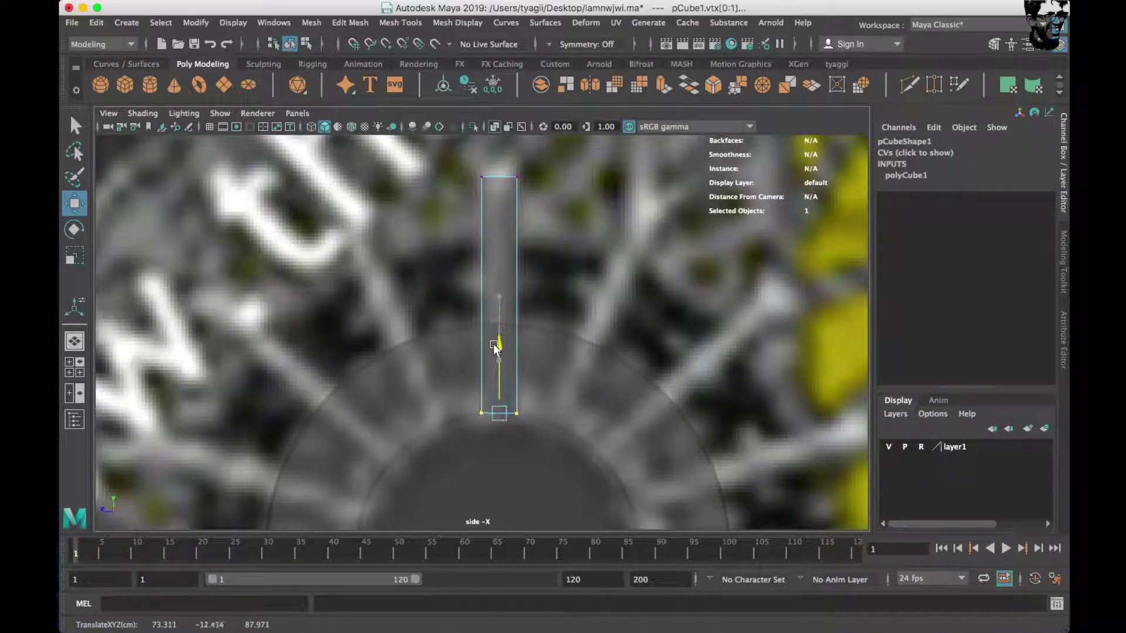
scroll(494, 346, "up", 3)
scroll(495, 390, "up", 3)
scroll(505, 453, "up", 3)
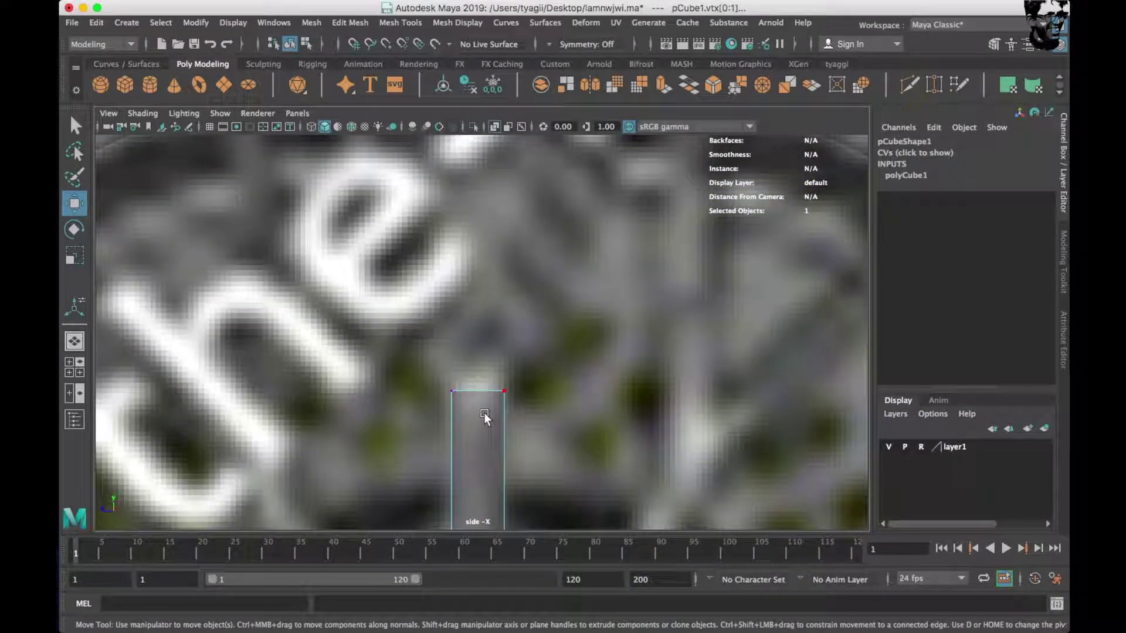
Clone the beam and move the copy upward.
right_click_drag(478, 252, 549, 231)
key("space")
key("space")
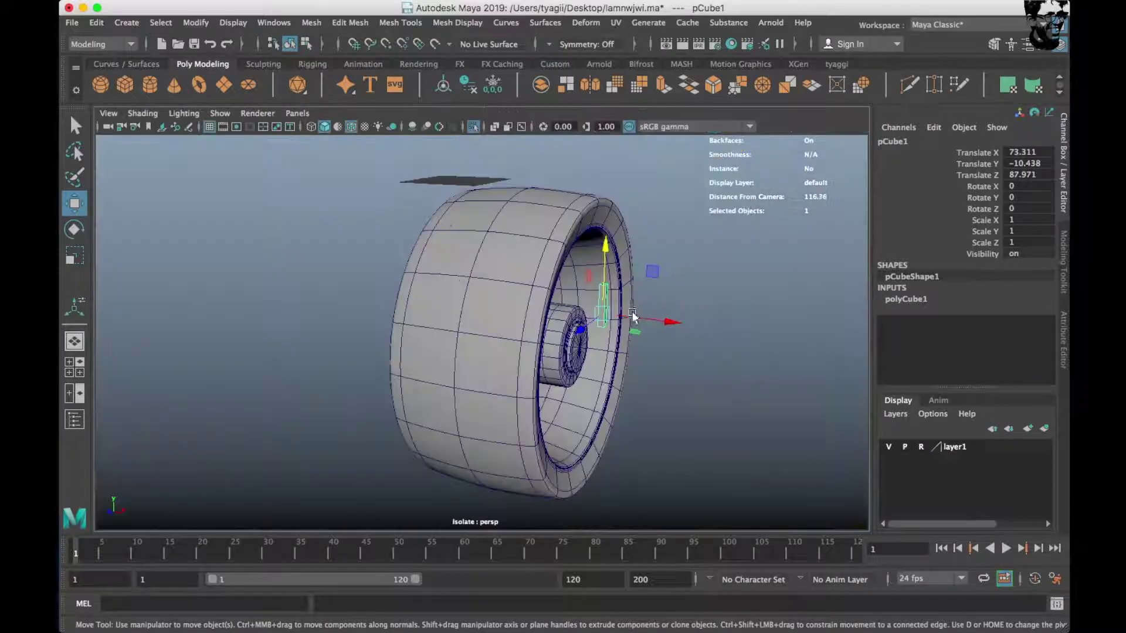
key("f")
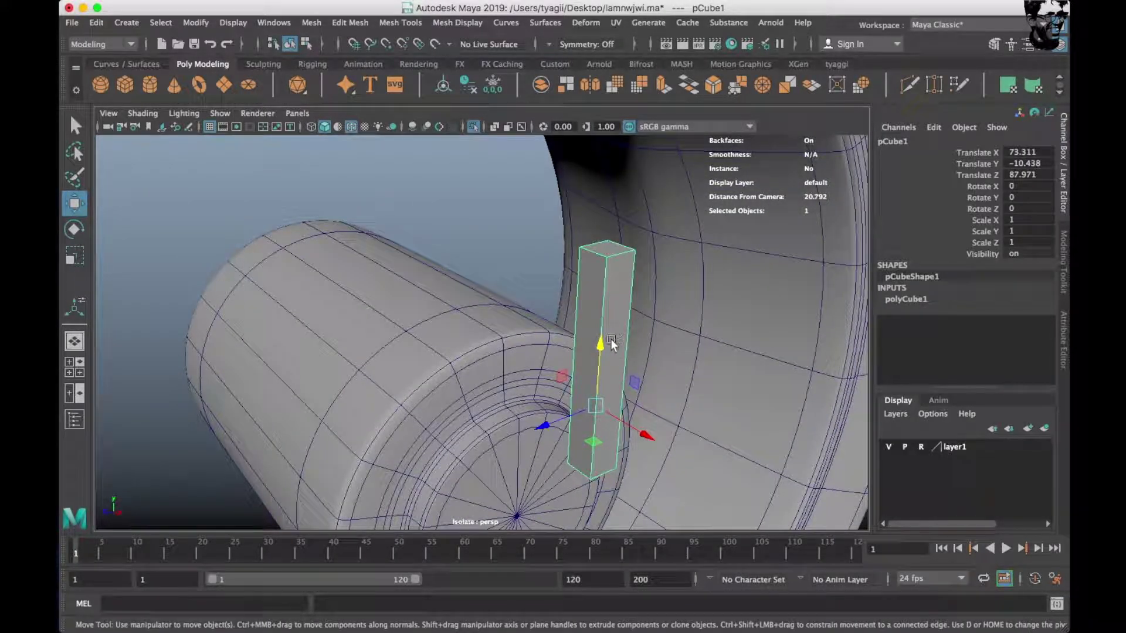
left_click_drag(611, 345, 625, 187, "shift")
Slant the copied beam's top to the right to follow a blueprint spoke.
key("space")
key("space")
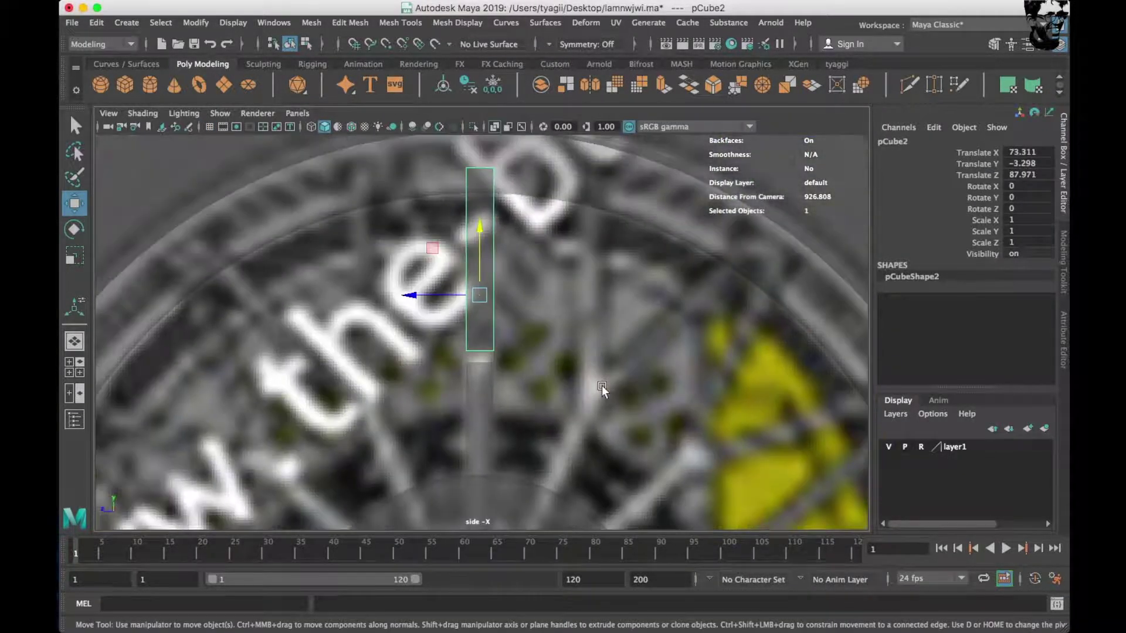
right_click_drag(469, 276, 410, 246)
left_click_drag(445, 352, 498, 393)
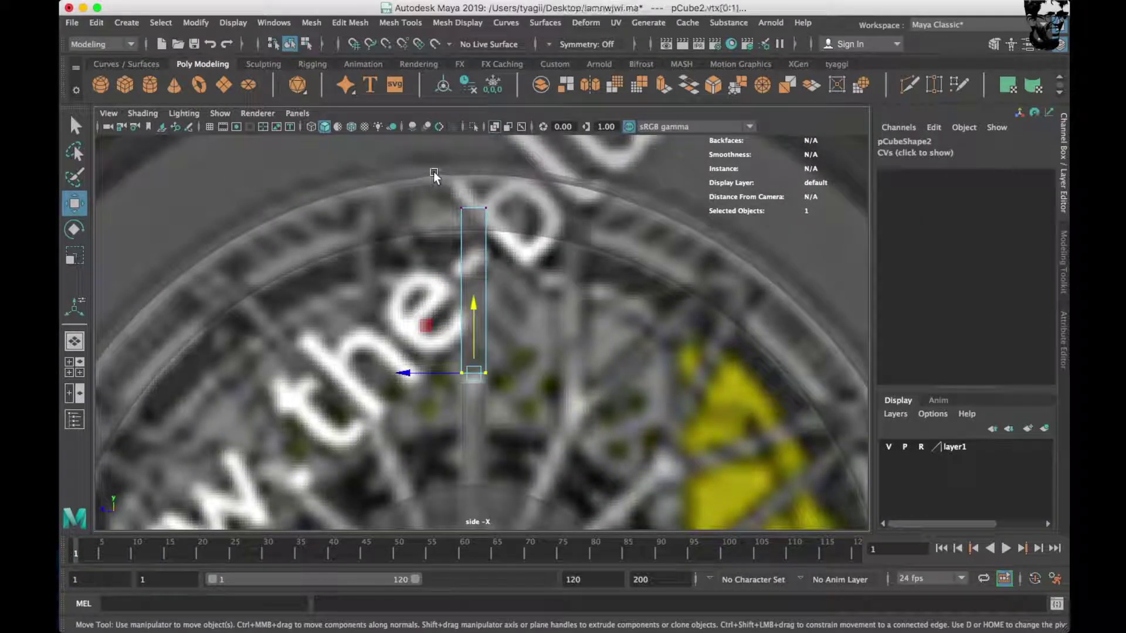
left_click_drag(474, 210, 531, 224)
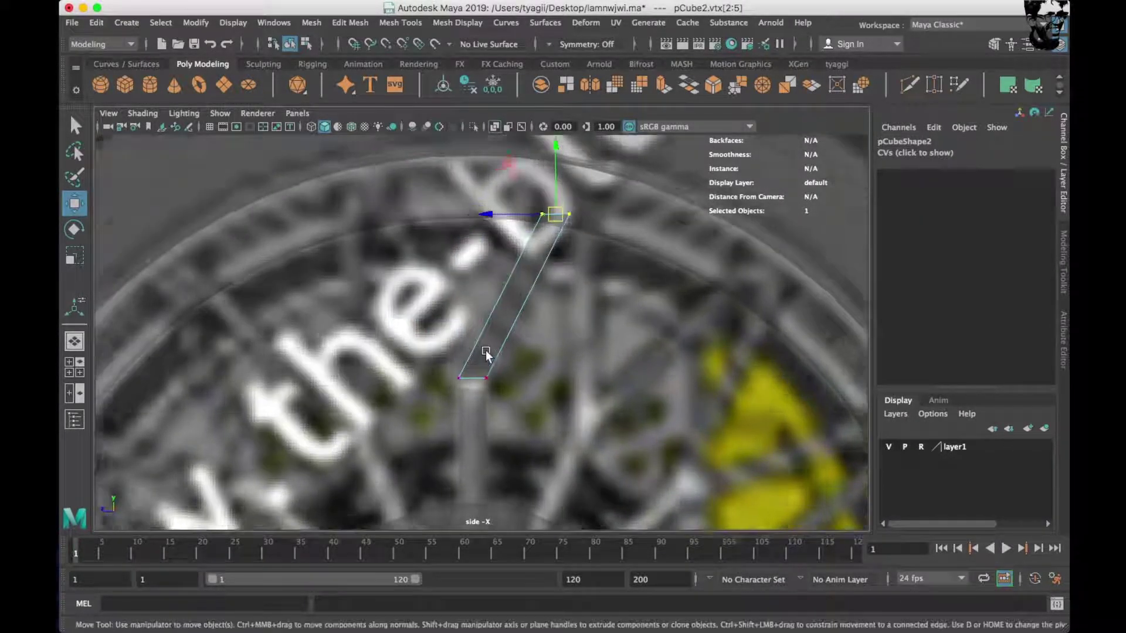
scroll(475, 366, "up", 3)
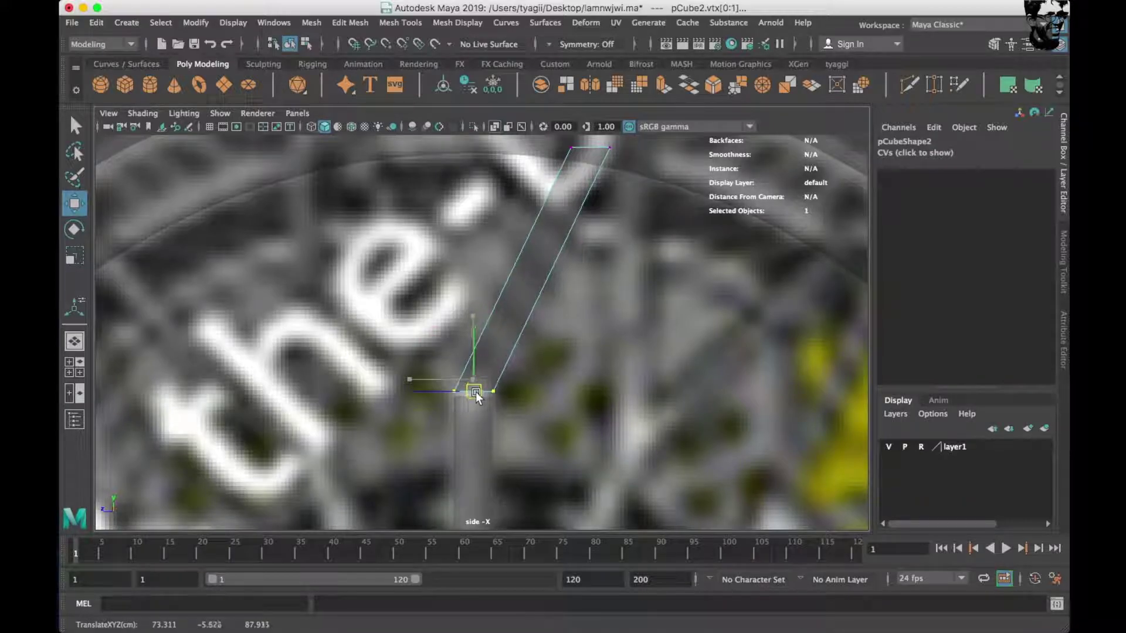
right_click_drag(510, 270, 712, 225)
Clone the beam again and slant the third beam's top to the left.
left_click_drag(502, 311, 384, 287, "shift")
right_click_drag(400, 325, 332, 246)
mouse_move(355, 360)
left_mouse_down()
mouse_move(425, 396)
mouse_move(480, 397)
left_mouse_up()
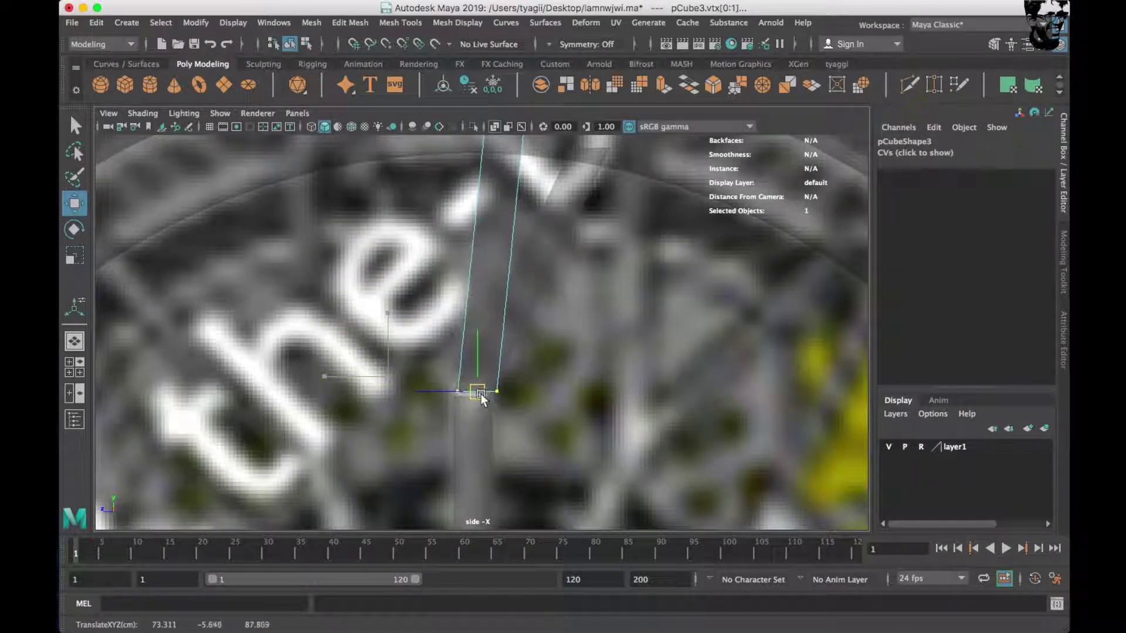
middle_click_drag(488, 271, 507, 321, "alt")
left_click_drag(512, 218, 413, 242)
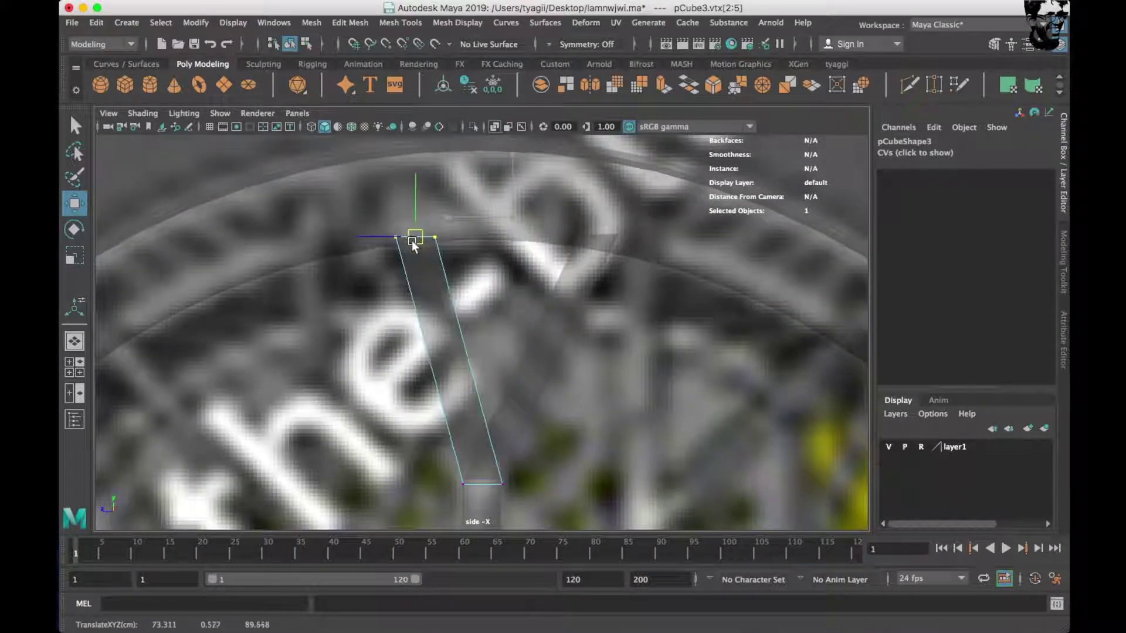
Inspect the slanted beams in perspective and return to object selection.
scroll(374, 245, "down", 3)
scroll(411, 276, "up", 2)
scroll(445, 329, "up", 2)
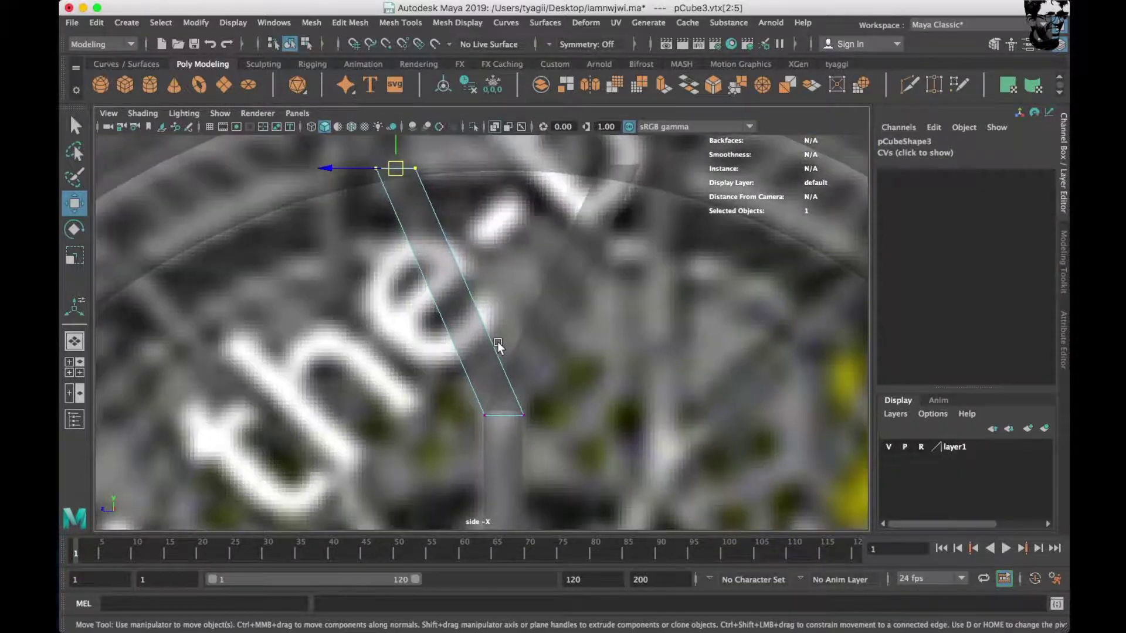
middle_click_drag(452, 401, 464, 358, "alt")
key("space")
key("space")
mouse_move(493, 376)
left_mouse_down("alt")
mouse_move(481, 370)
mouse_move(501, 358)
mouse_move(470, 369)
left_mouse_up("alt")
right_click_drag(454, 249, 516, 228)
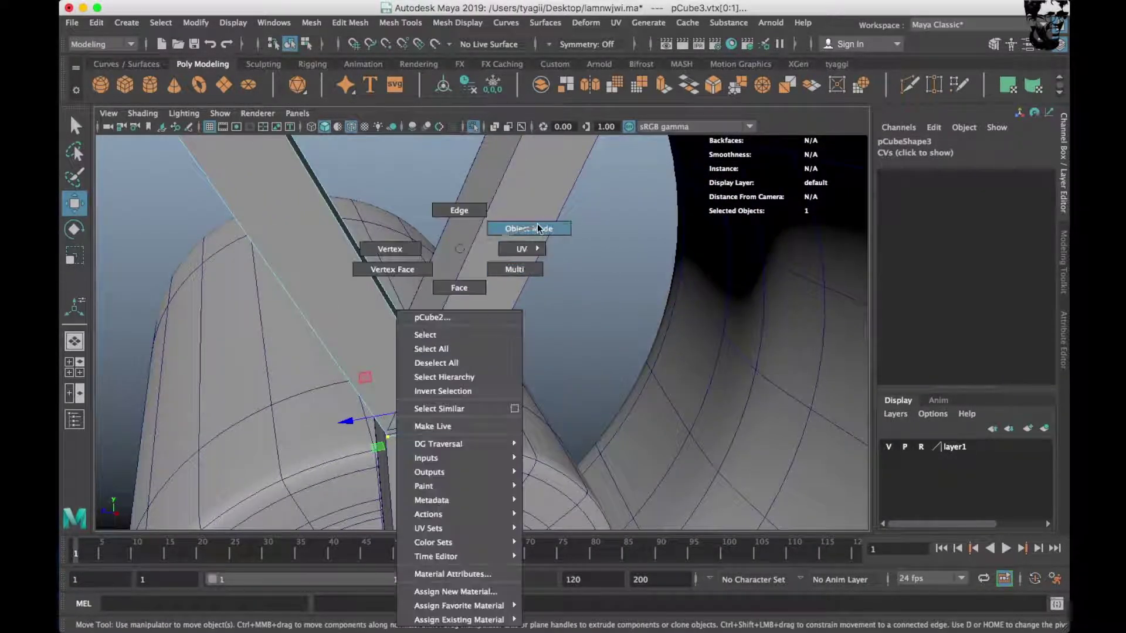
Try an edge loop on the beam, undo it, and select the third beam.
right_click(493, 278, "shift")
left_click(417, 304)
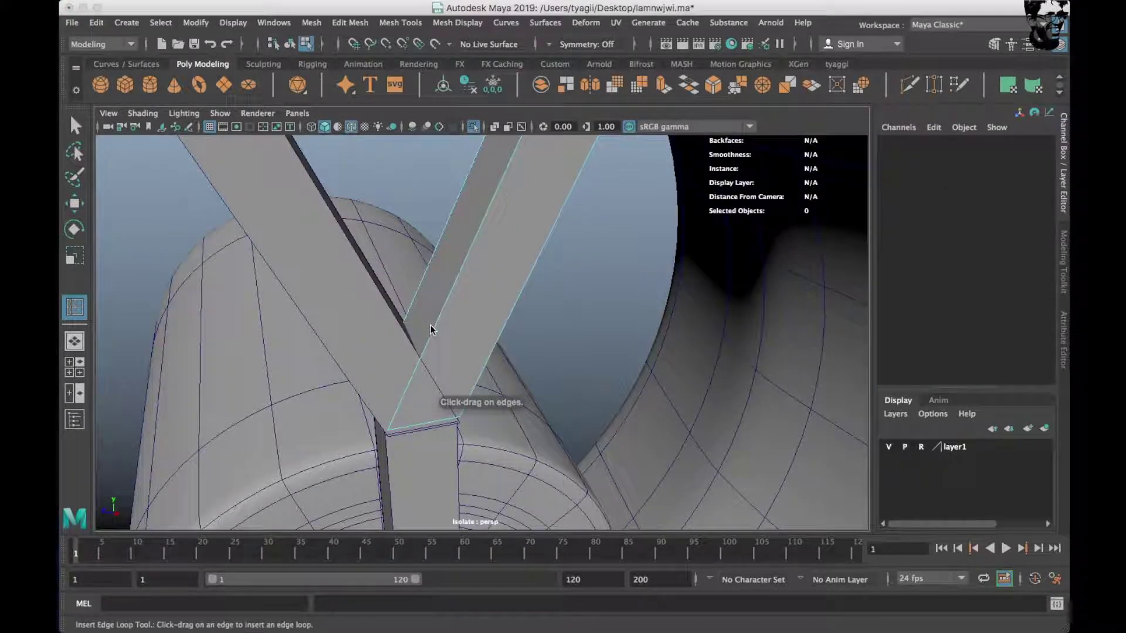
left_click(422, 358)
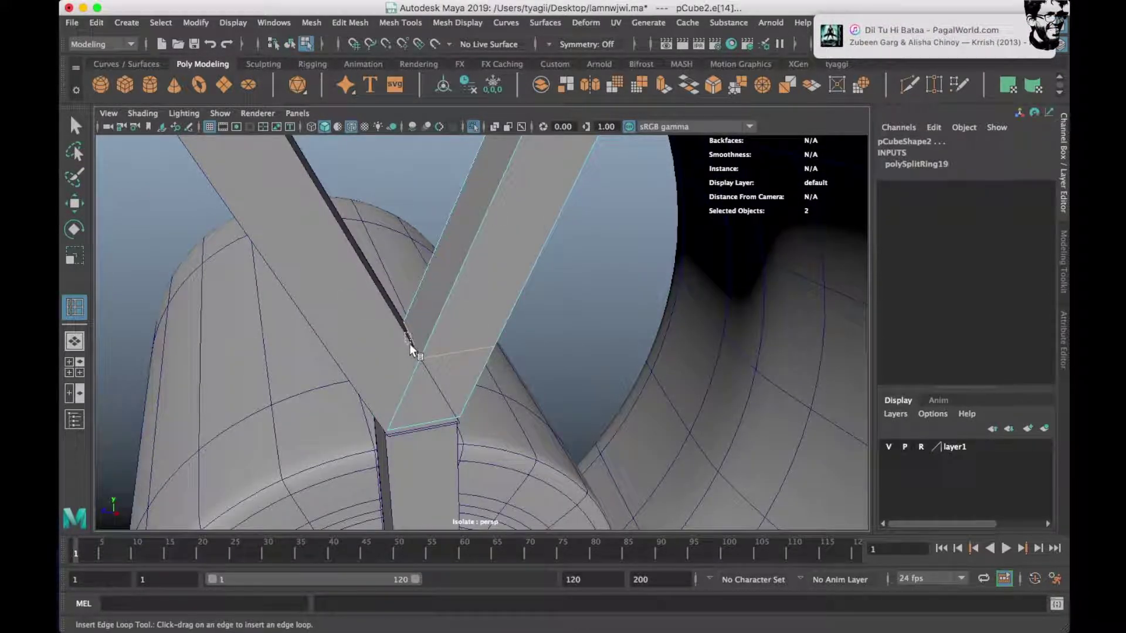
key("ctrl+z")
right_click_drag(445, 319, 528, 286)
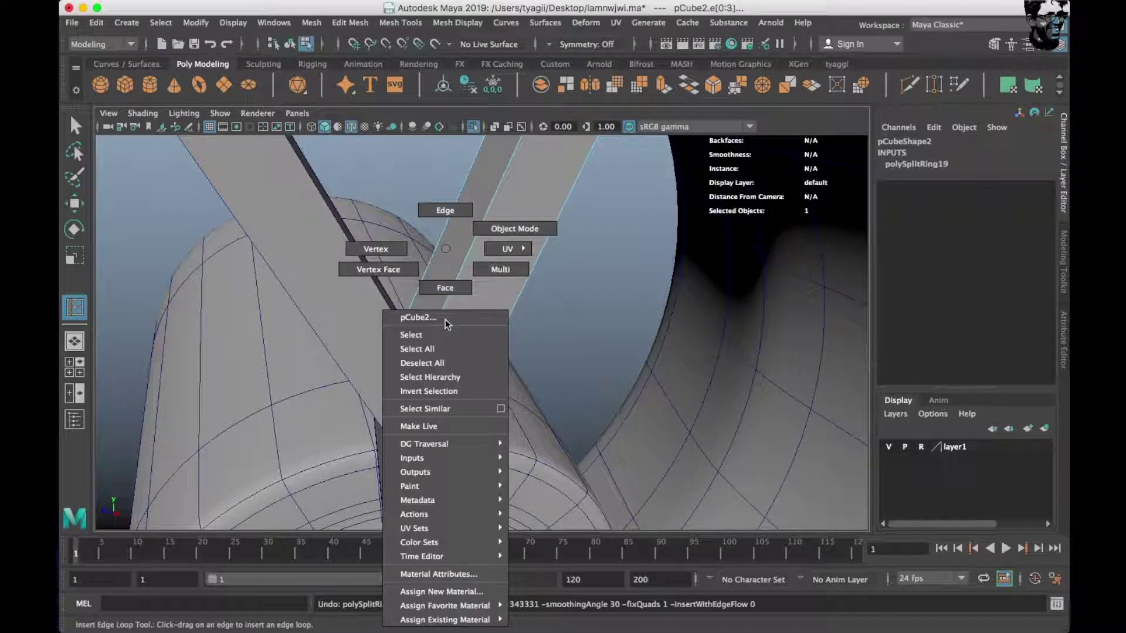
left_click(360, 319)
key("w")
Insert an edge loop across the third beam.
right_click(356, 258)
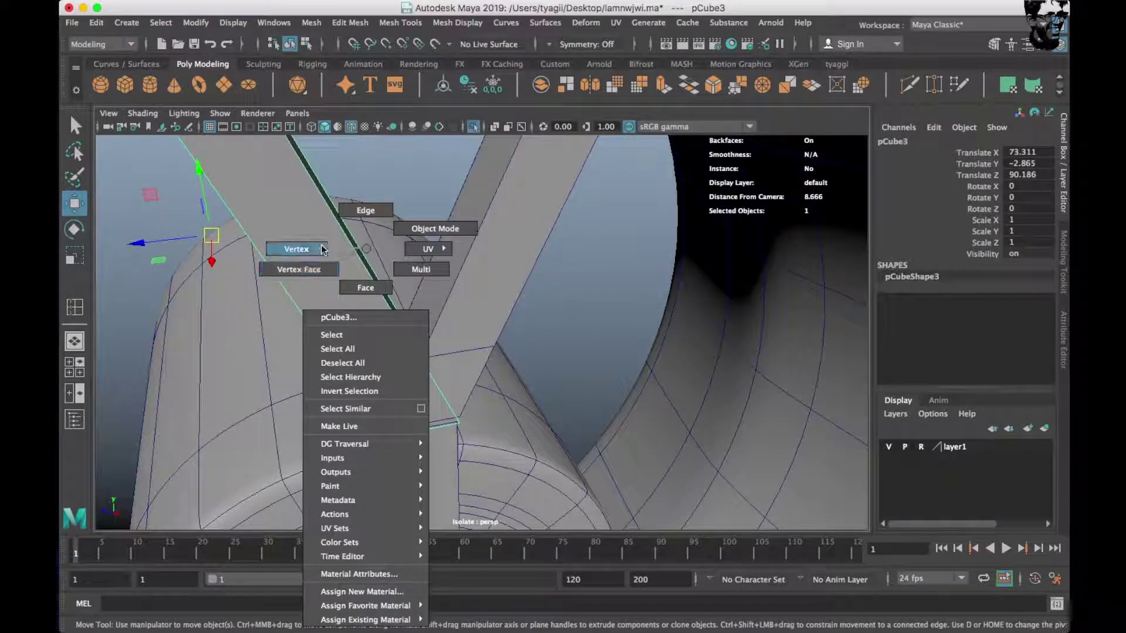
right_click_drag(355, 258, 258, 283, "shift")
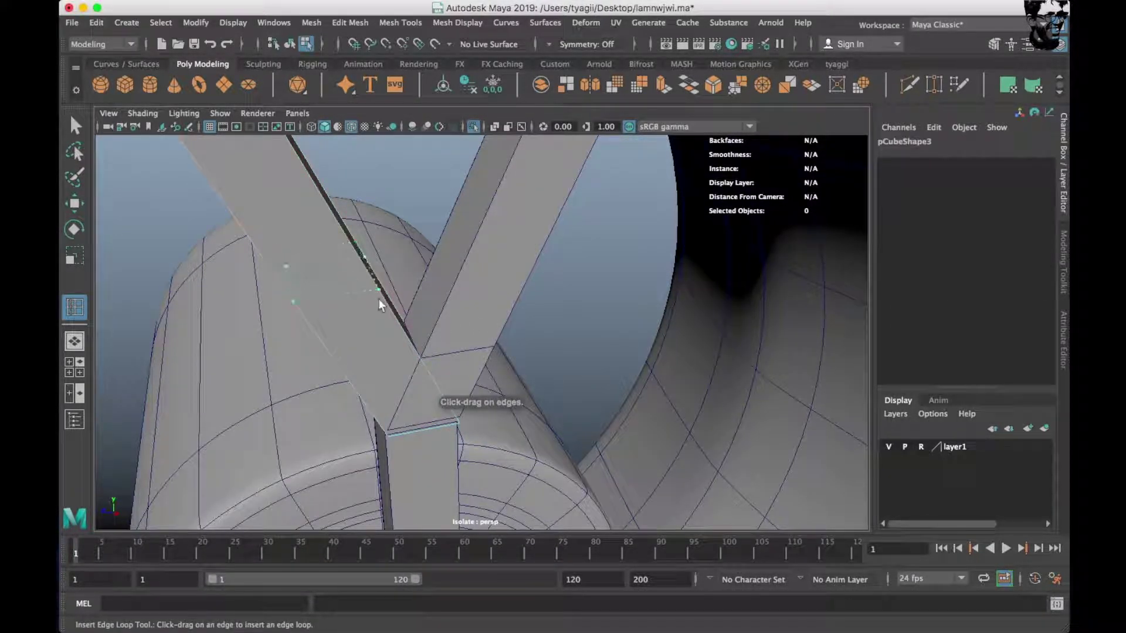
left_click(412, 361)
scroll(375, 340, "up", 5)
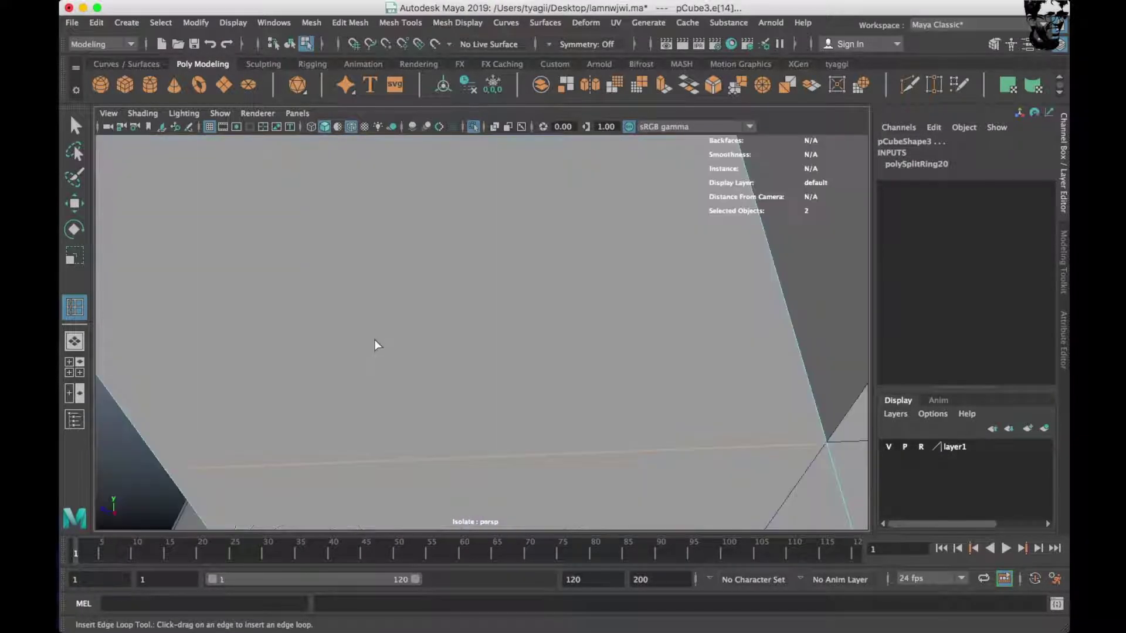
scroll(375, 340, "up", 5)
left_click_drag(381, 343, 445, 375, "alt")
Merge the junction vertices so the angled bars form a Y, then return to object mode.
right_click(530, 251)
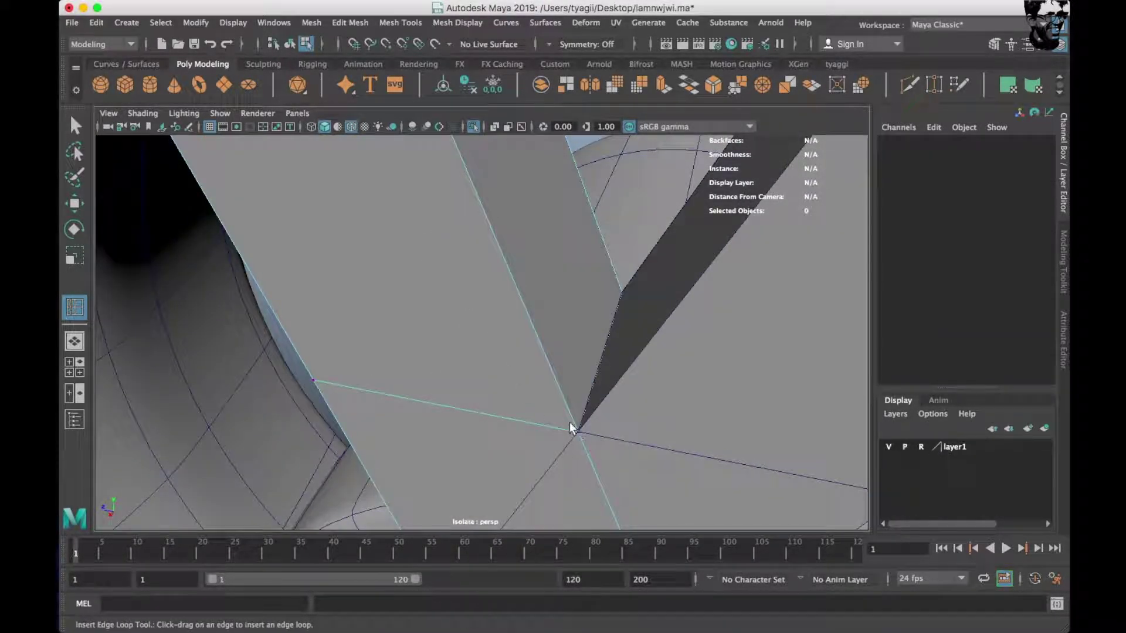
left_click(578, 432)
right_click_drag(675, 401, 677, 352, "shift")
mouse_move(482, 364)
left_mouse_down("alt")
mouse_move(749, 364)
mouse_move(290, 335)
mouse_move(400, 421)
mouse_move(403, 402)
left_mouse_up("alt")
mouse_move(428, 354)
left_mouse_down("alt")
mouse_move(403, 318)
mouse_move(482, 342)
left_mouse_up("alt")
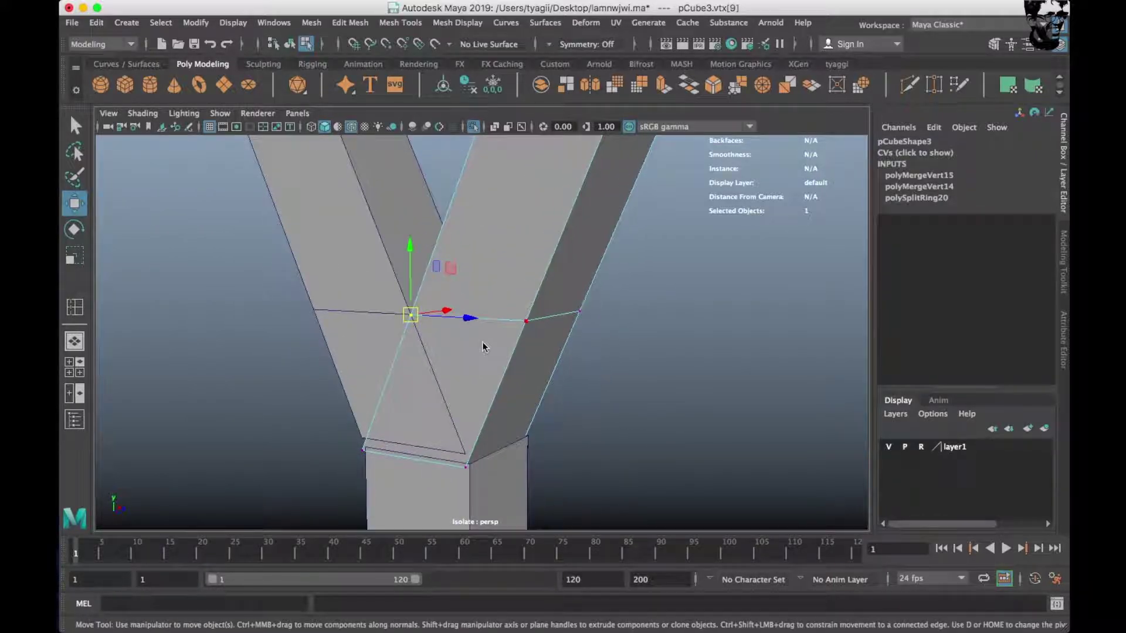
key("F8")
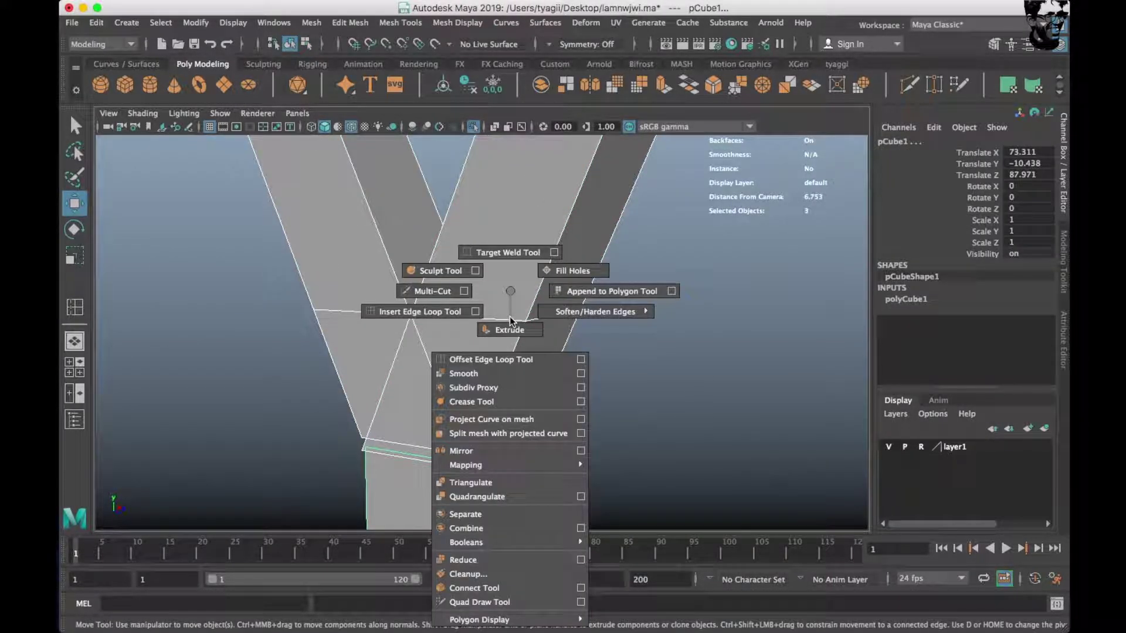
Combine the two branch pieces into one mesh and start welding junction vertices.
right_click_drag(509, 344, 479, 496, "shift")
scroll(426, 342, "up", 3)
right_click_drag(467, 248, 402, 248)
mouse_move(530, 256)
left_mouse_down("alt")
mouse_move(414, 410)
mouse_move(585, 403)
left_mouse_up("alt")
right_click_drag(592, 419, 581, 437, "shift")
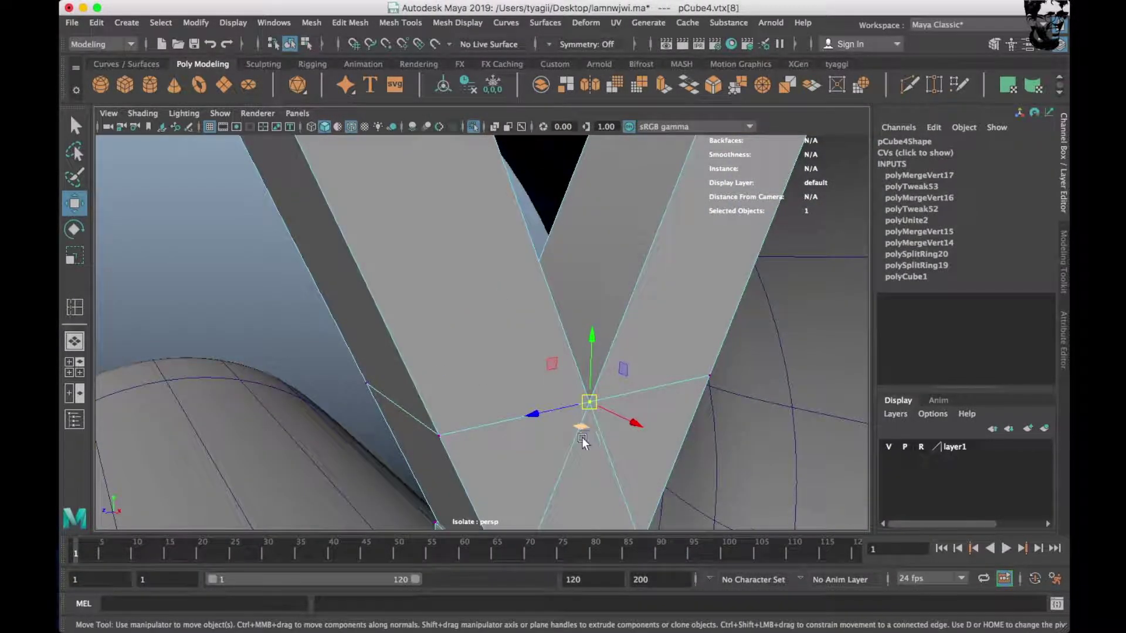
Weld the remaining vertex pairs at the Y junction.
left_click_drag(581, 437, 484, 368, "alt")
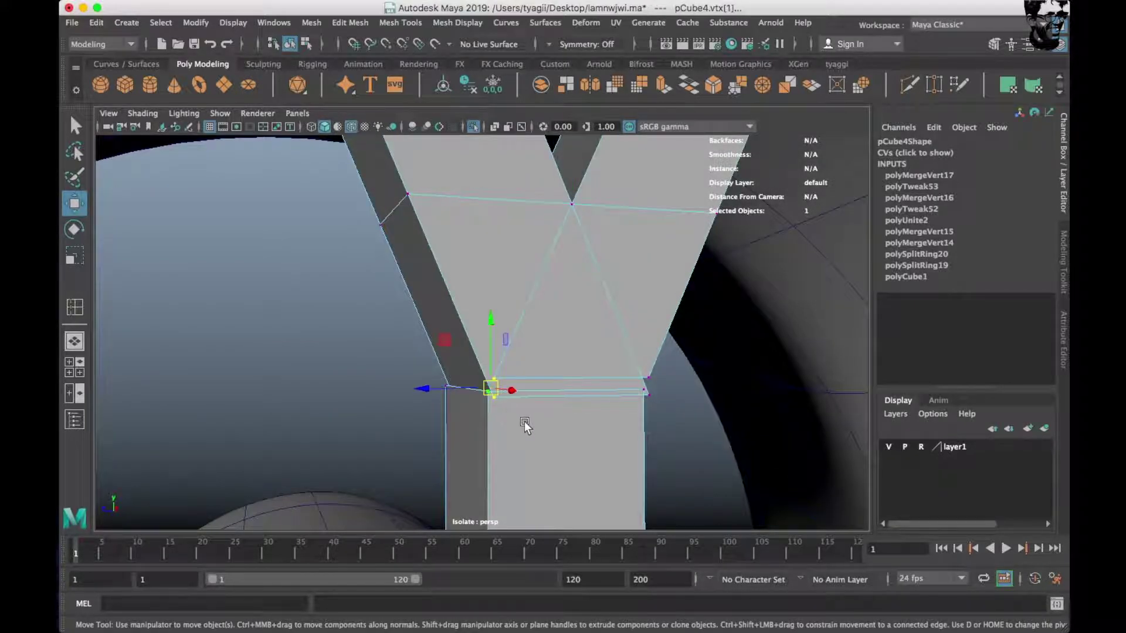
right_click_drag(524, 421, 551, 427, "shift")
right_click_drag(659, 420, 645, 428, "shift")
left_click_drag(645, 428, 402, 389, "alt")
mouse_move(402, 389)
right_mouse_down("shift")
mouse_move(357, 404)
mouse_move(438, 411)
right_mouse_up("shift")
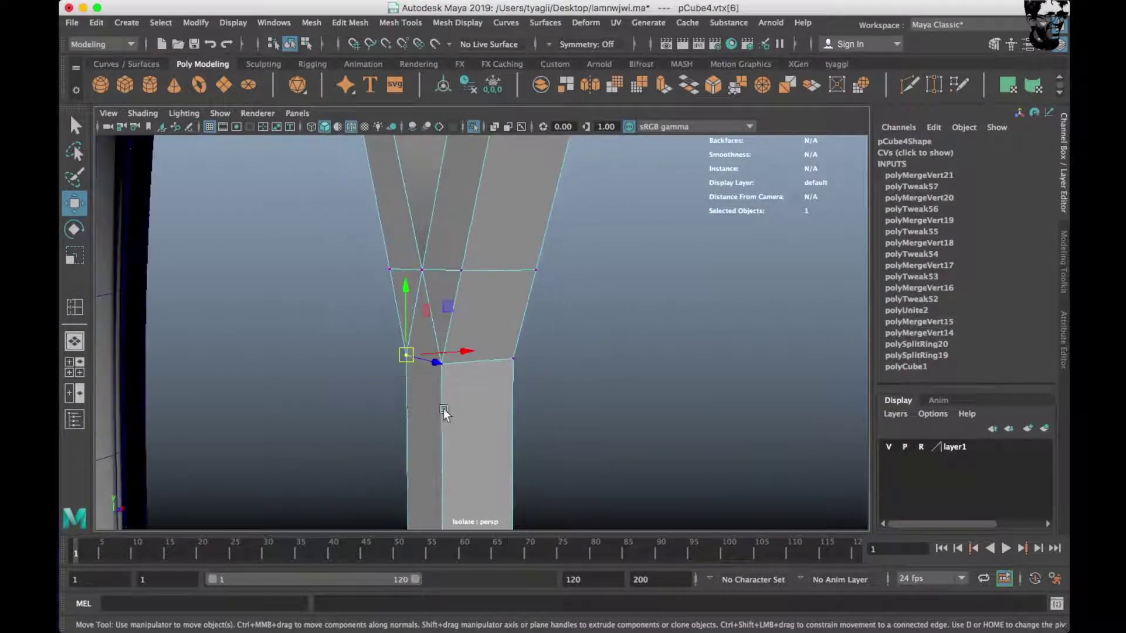
key("f")
Preview the welded mesh smoothed and delete a stray selected face.
key("3")
mouse_move(431, 414)
left_mouse_down("alt")
mouse_move(440, 430)
mouse_move(452, 402)
mouse_move(507, 392)
mouse_move(462, 407)
left_mouse_up("alt")
scroll(451, 405, "down", 3)
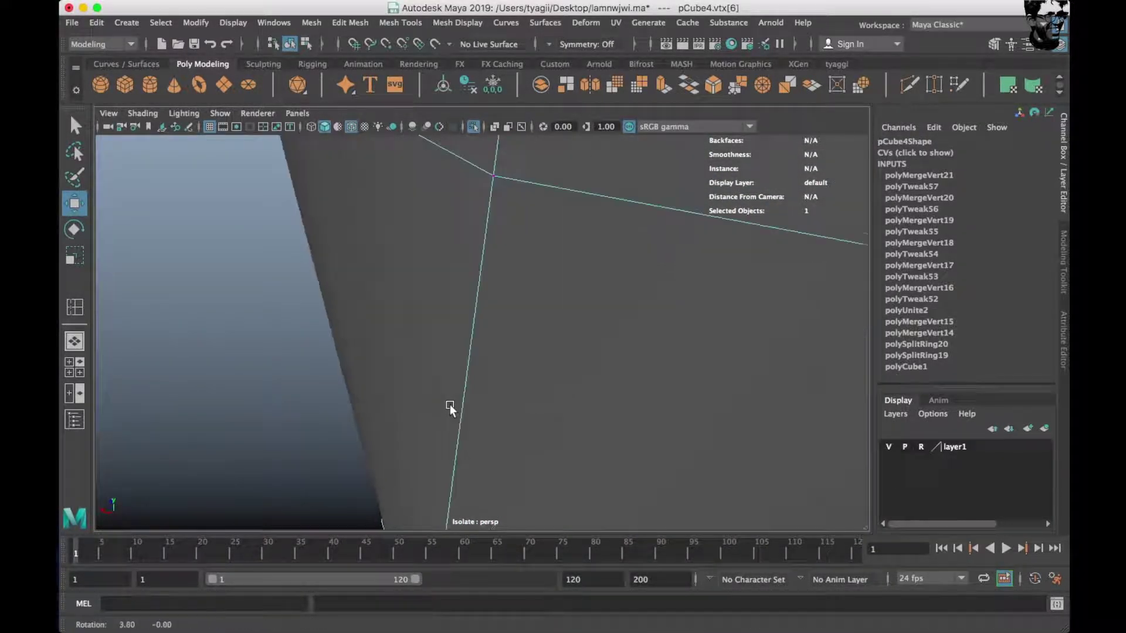
scroll(448, 403, "down", 3)
right_click_drag(462, 249, 477, 321)
key("Delete")
mouse_move(508, 427)
left_mouse_down("alt")
mouse_move(670, 430)
mouse_move(483, 407)
left_mouse_up("alt")
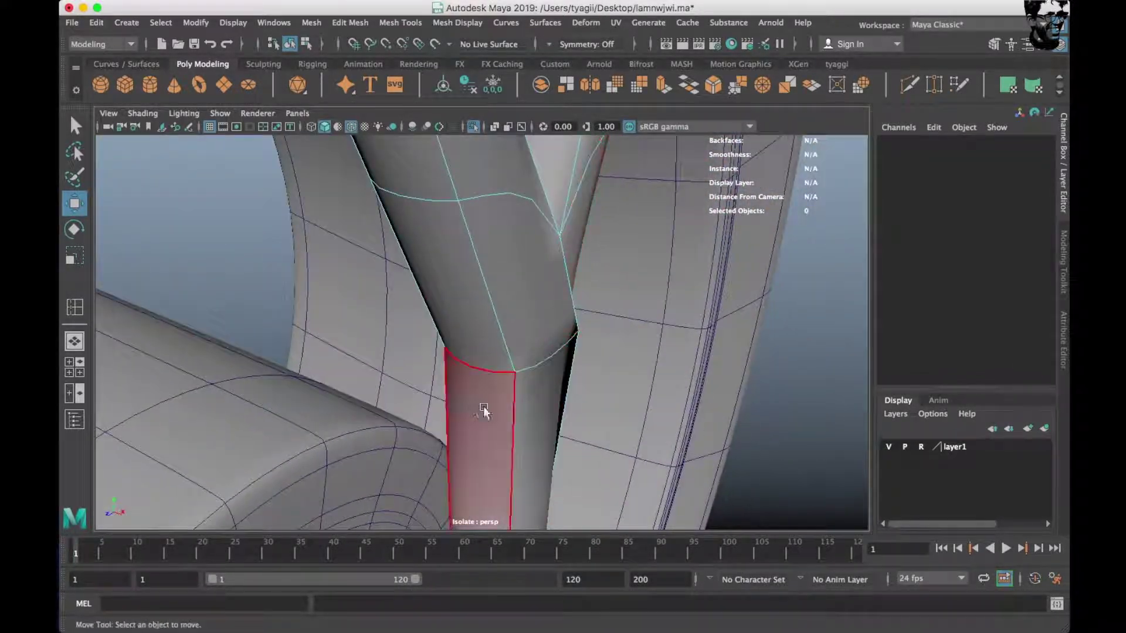
Delete the three leftover interior faces inside the Y spoke.
scroll(540, 404, "up", 5)
scroll(545, 407, "up", 3)
scroll(546, 409, "up", 3)
scroll(546, 405, "up", 3)
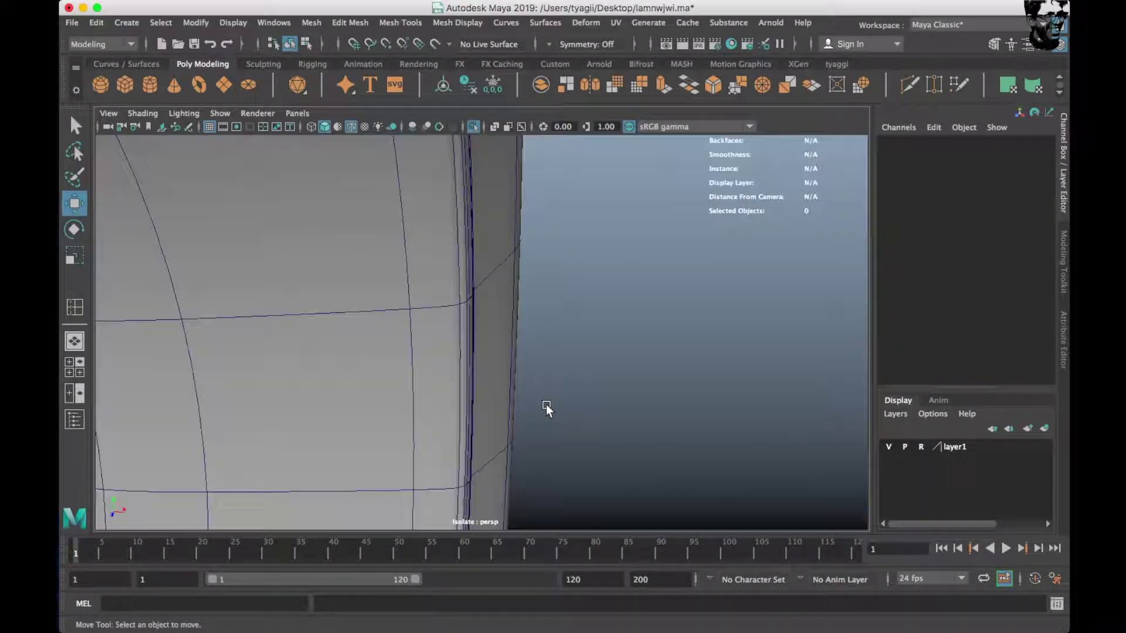
scroll(520, 400, "up", 3)
scroll(519, 399, "up", 2)
left_click_drag(520, 399, 469, 330, "alt")
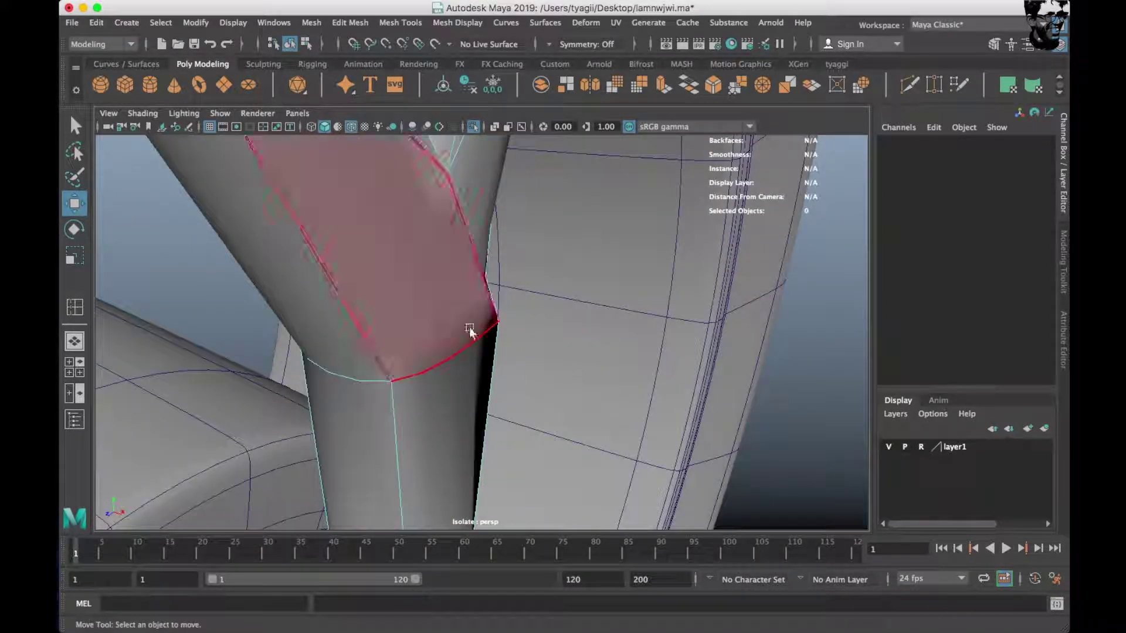
left_click_drag(385, 298, 383, 308, "alt")
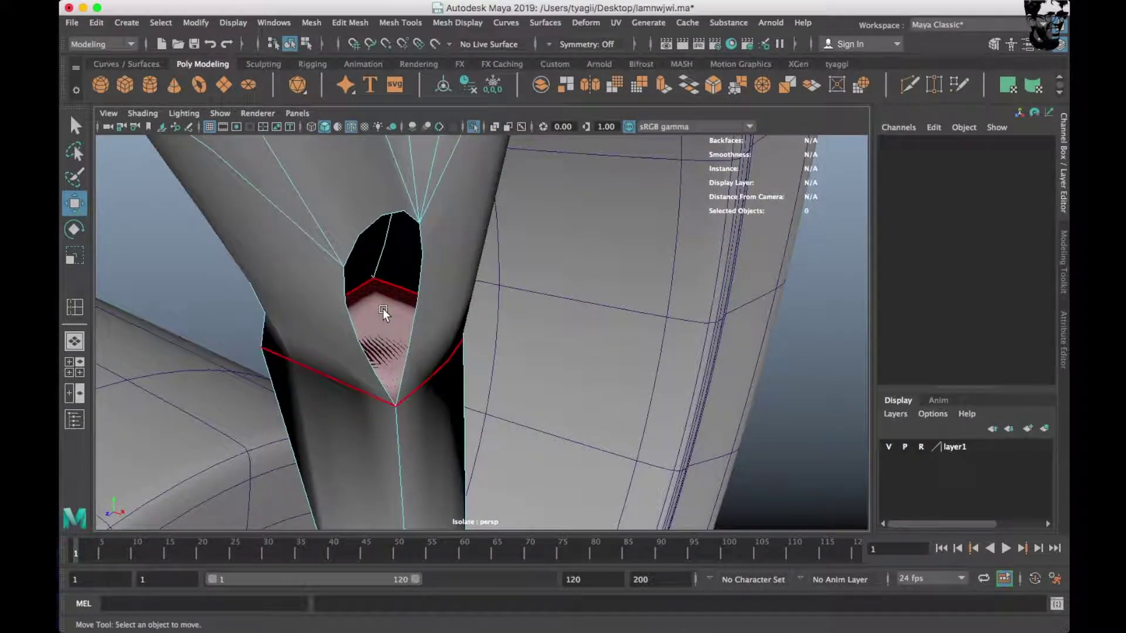
left_click(377, 344)
key("Delete")
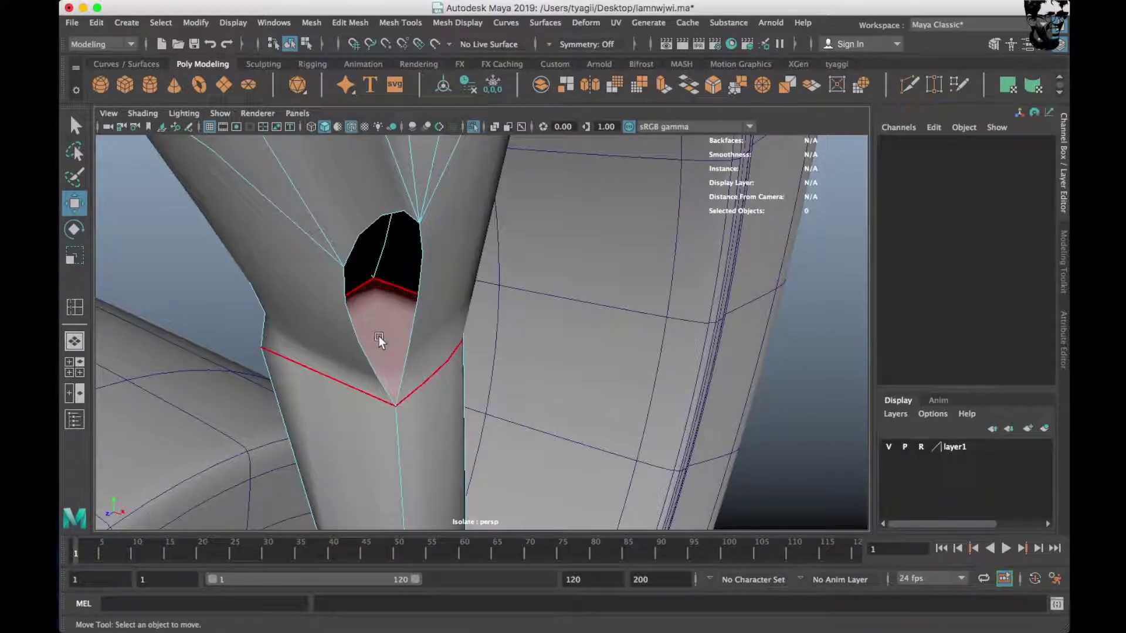
left_click(377, 336)
key("Delete")
mouse_move(362, 333)
left_mouse_down("alt")
mouse_move(482, 356)
mouse_move(260, 350)
mouse_move(443, 357)
mouse_move(324, 347)
mouse_move(293, 217)
mouse_move(343, 297)
mouse_move(521, 312)
left_mouse_up("alt")
left_click(293, 212)
key("Delete")
Fill the two holes left at the spoke's junction.
right_click(604, 301)
left_click(623, 274)
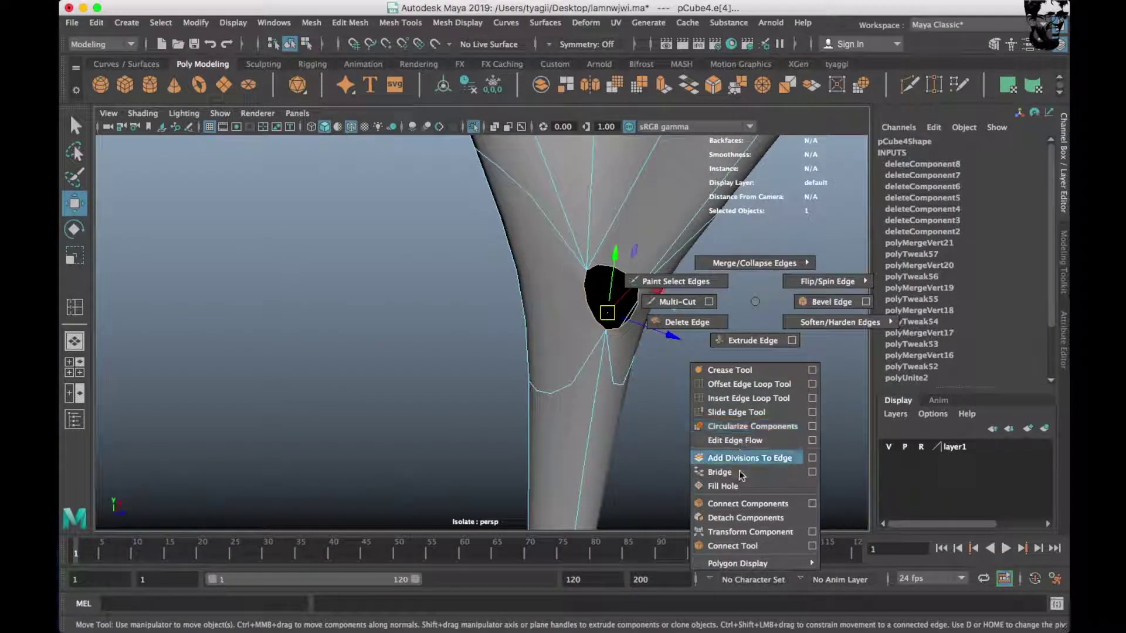
right_click_drag(692, 351, 709, 388, "shift")
left_click_drag(709, 388, 337, 270, "alt")
mouse_move(336, 267)
right_mouse_down("shift")
mouse_move(353, 286)
mouse_move(413, 301)
right_mouse_up("shift")
left_click_drag(414, 301, 476, 297, "alt")
mouse_move(476, 297)
right_mouse_down("alt")
mouse_move(507, 355)
mouse_move(463, 276)
right_mouse_up("alt")
Delete both leg-end faces to open the tube ends and enlarge the side view.
left_click(460, 258)
key("Delete")
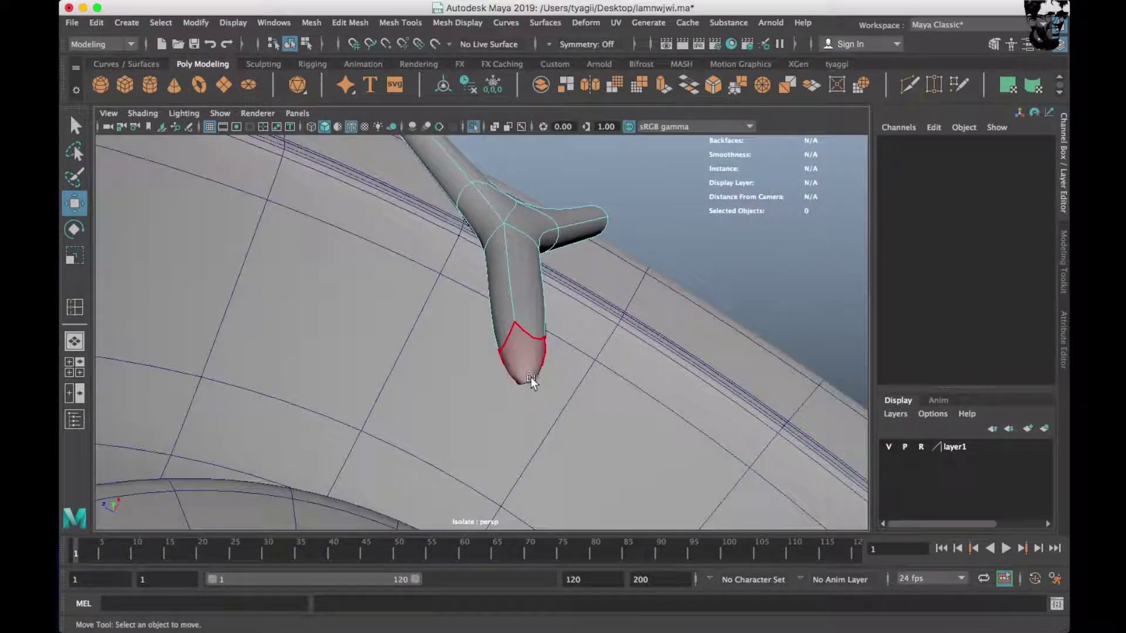
left_click(528, 368)
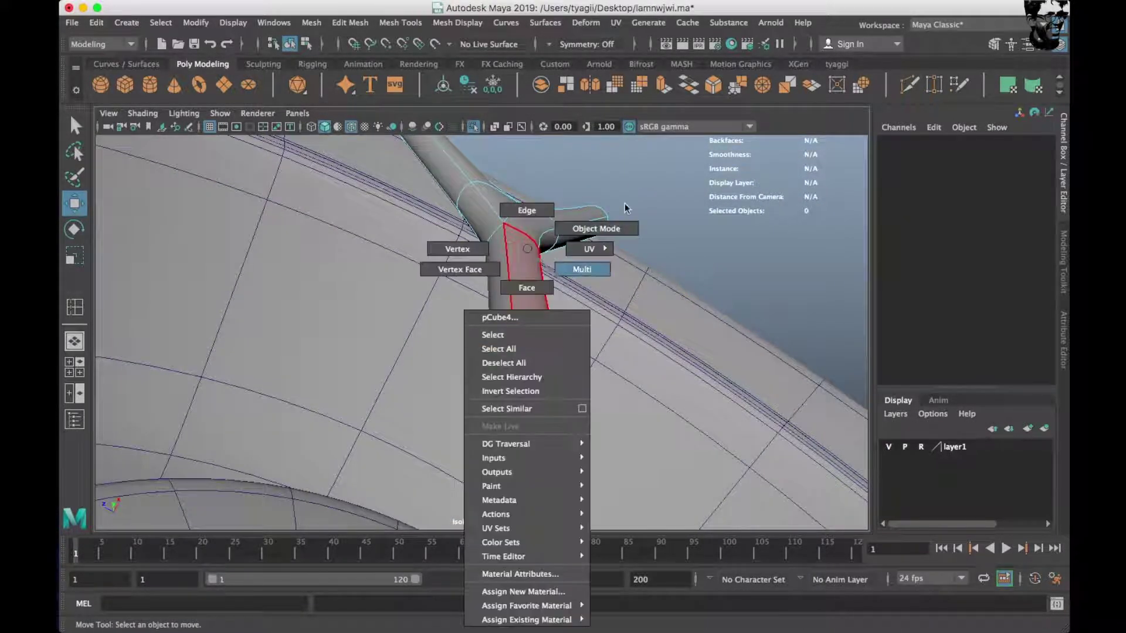
key("Delete")
key("space")
key("space")
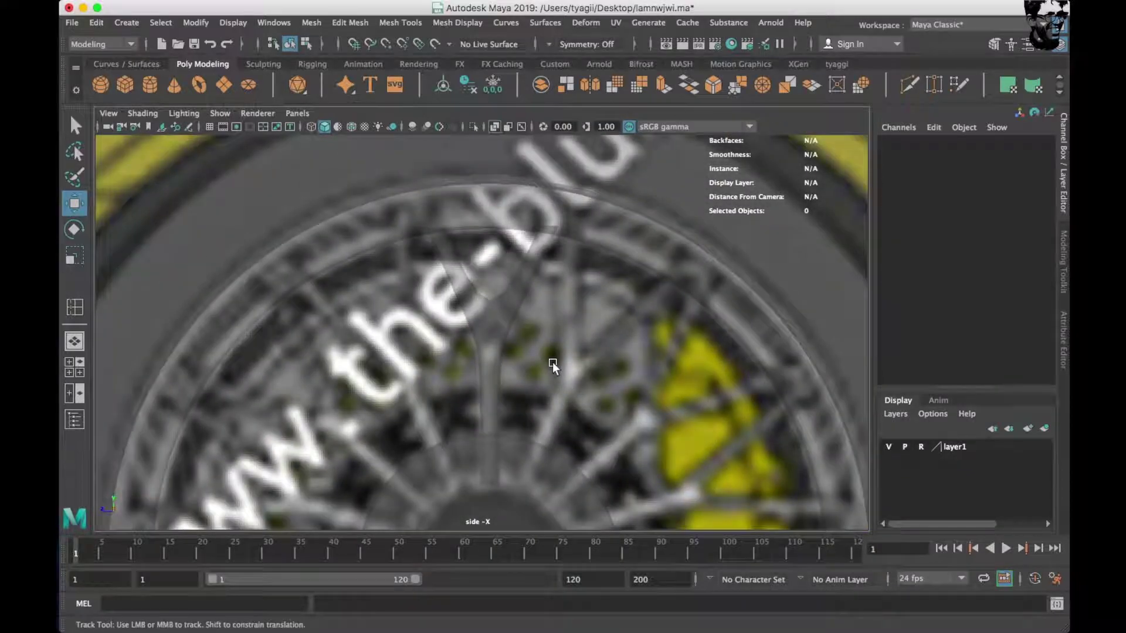
left_click(502, 290)
right_click_drag(502, 291, 407, 203)
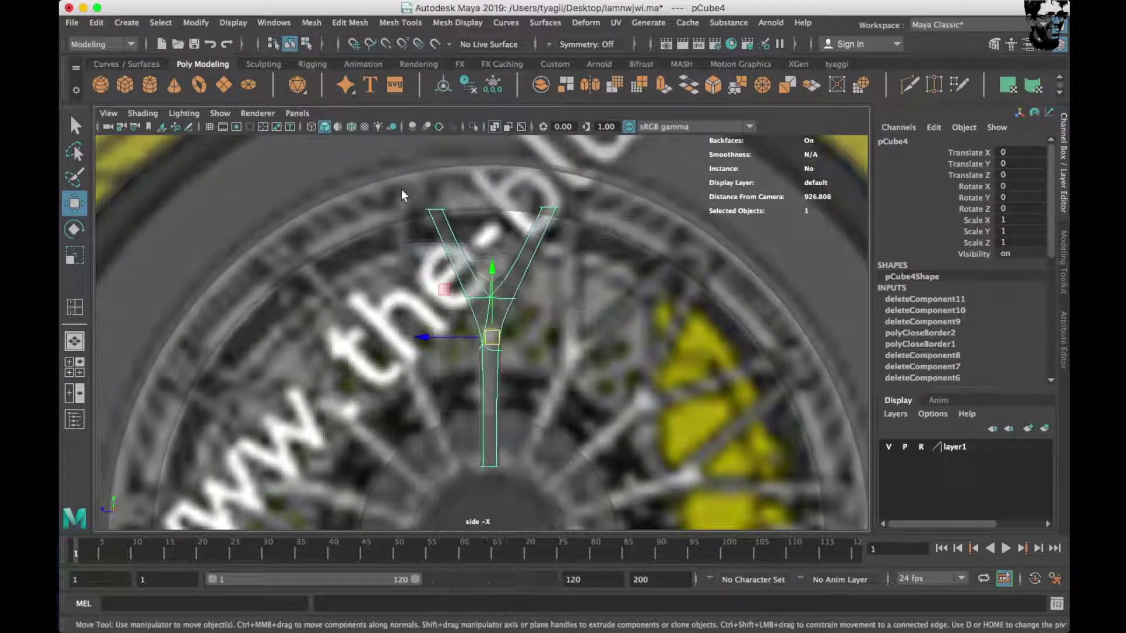
Adjust the arm-tip and end vertices, then slide the spoke sideways into the wheel.
left_click_drag(417, 197, 441, 222)
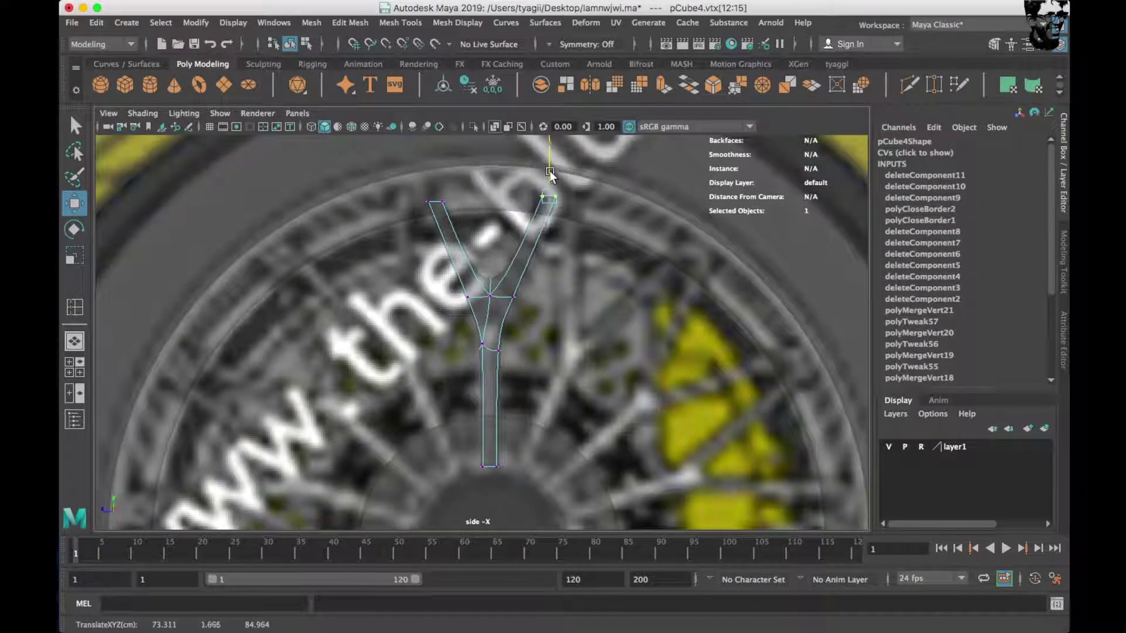
left_click_drag(414, 186, 449, 212)
left_click_drag(472, 455, 508, 478)
right_click_drag(482, 302, 551, 232)
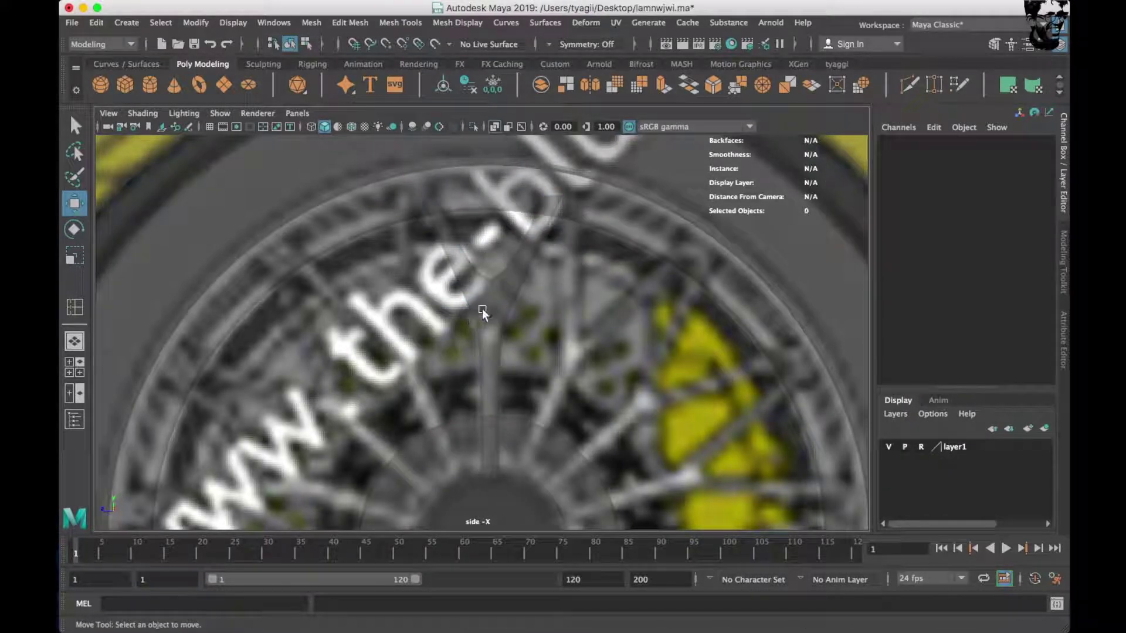
key("space")
key("space")
left_click_drag(706, 369, 498, 368, "alt")
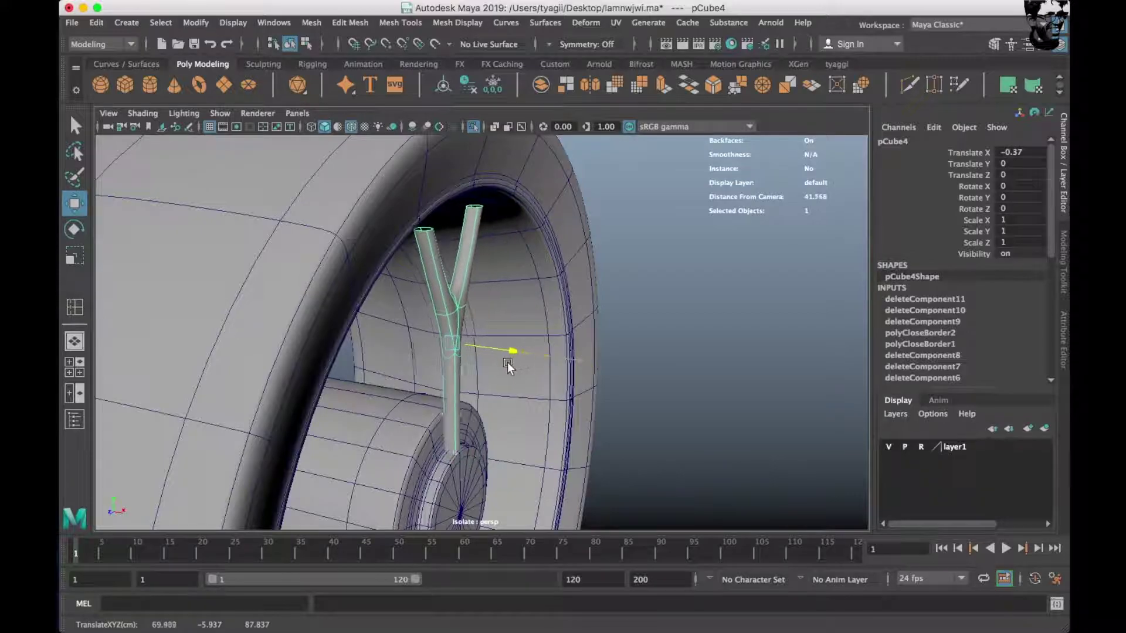
left_click_drag(488, 411, 382, 390, "alt")
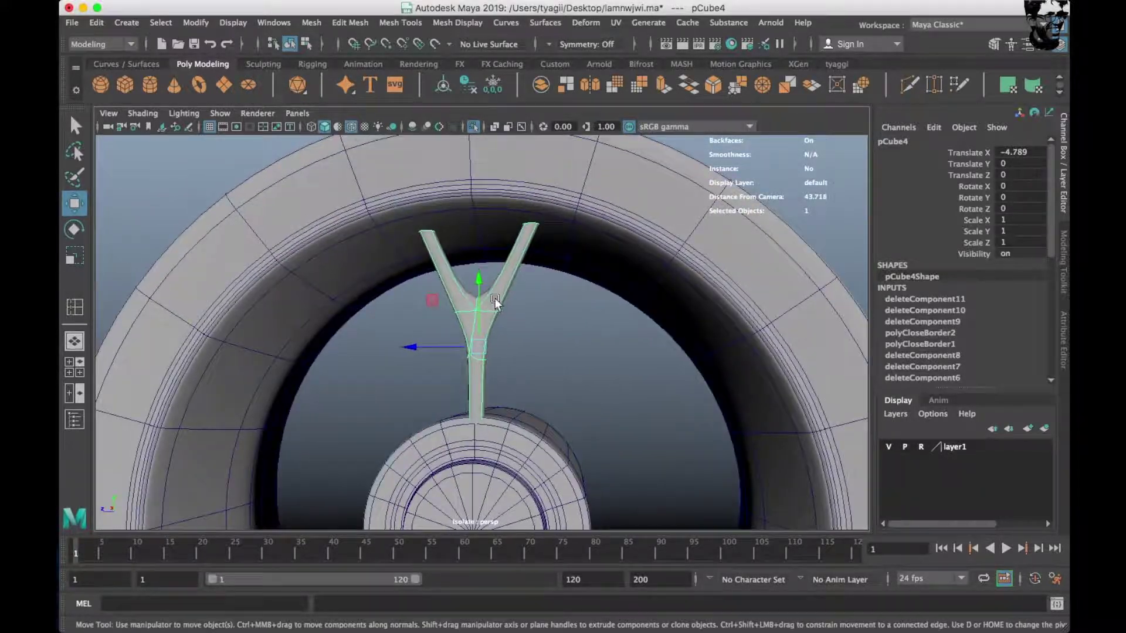
left_click_drag(495, 298, 531, 363, "alt")
key("space")
key("space")
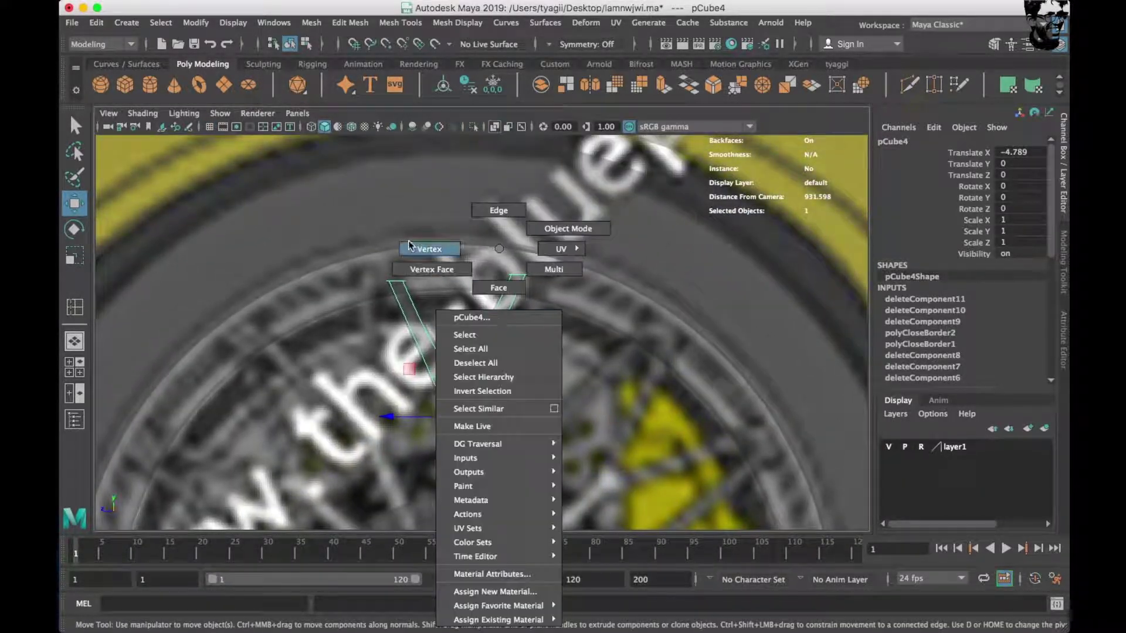
Raise the arm tips and scale them wider so they reach the rim.
right_click_drag(499, 258, 428, 245)
left_click_drag(455, 221, 465, 174)
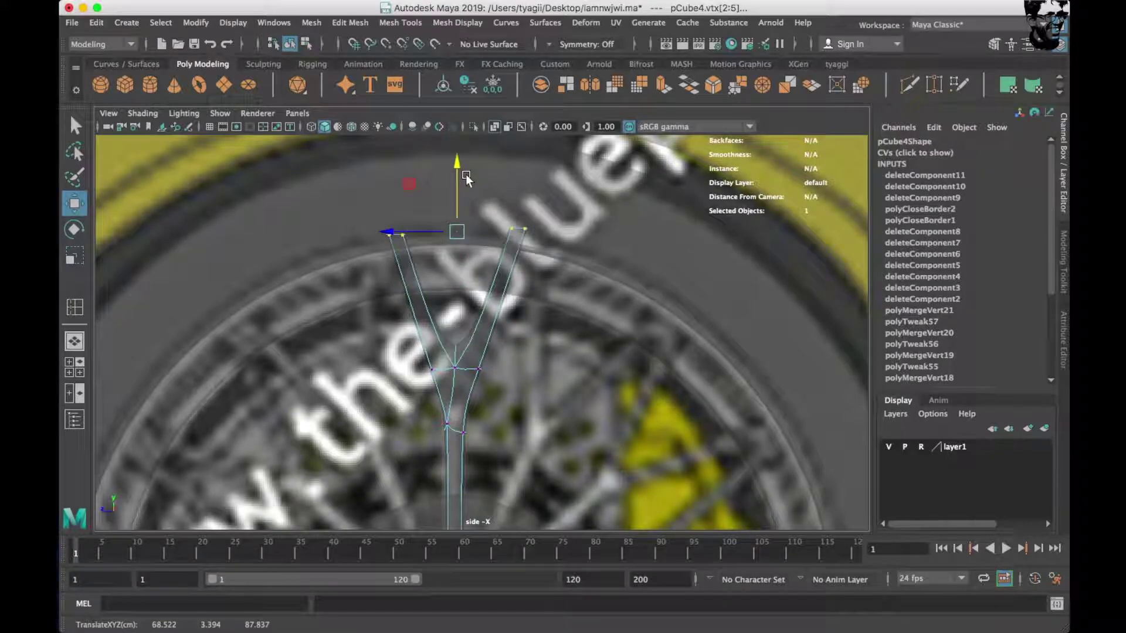
key("r")
mouse_move(394, 231)
left_mouse_down()
mouse_move(414, 228)
mouse_move(414, 188)
left_mouse_up()
key("space")
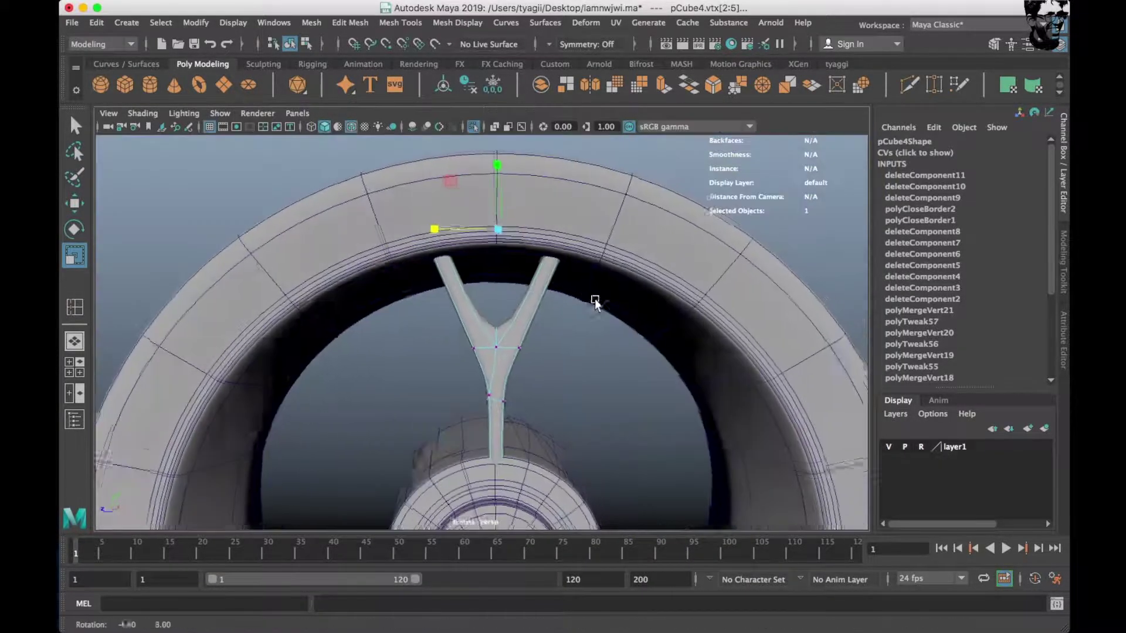
left_click_drag(479, 165, 484, 192)
right_click_drag(480, 294, 516, 252)
mouse_move(534, 301)
left_mouse_down("alt")
mouse_move(400, 328)
mouse_move(500, 334)
left_mouse_up("alt")
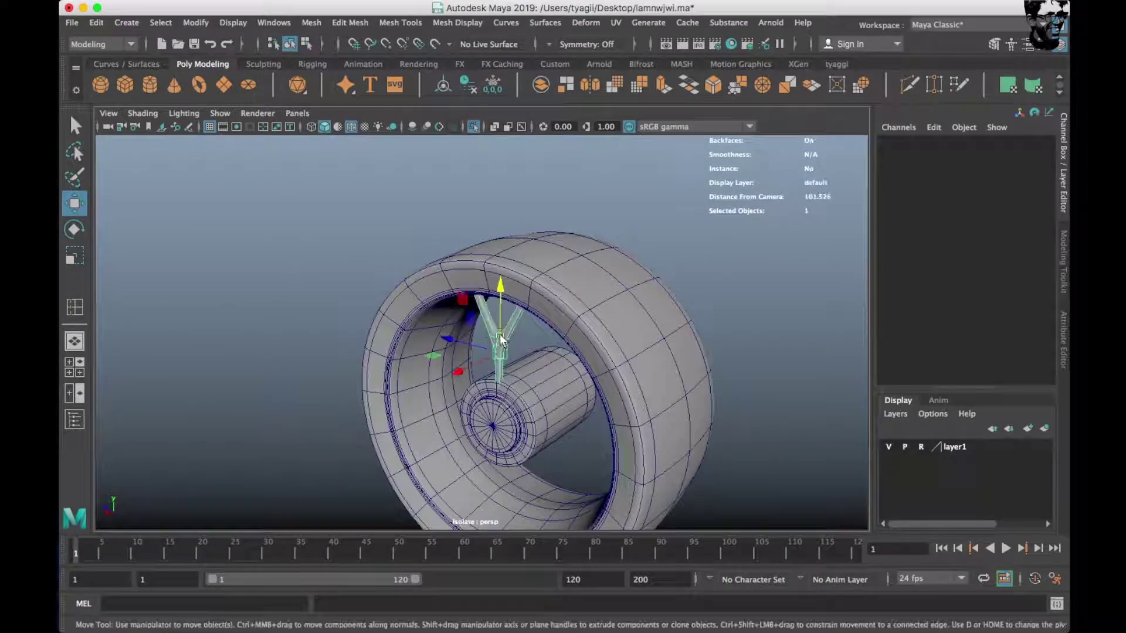
Snap the spoke's pivot to the hub centre in the side view.
key("space")
key("space")
scroll(569, 340, "up", 3)
scroll(576, 307, "up", 2)
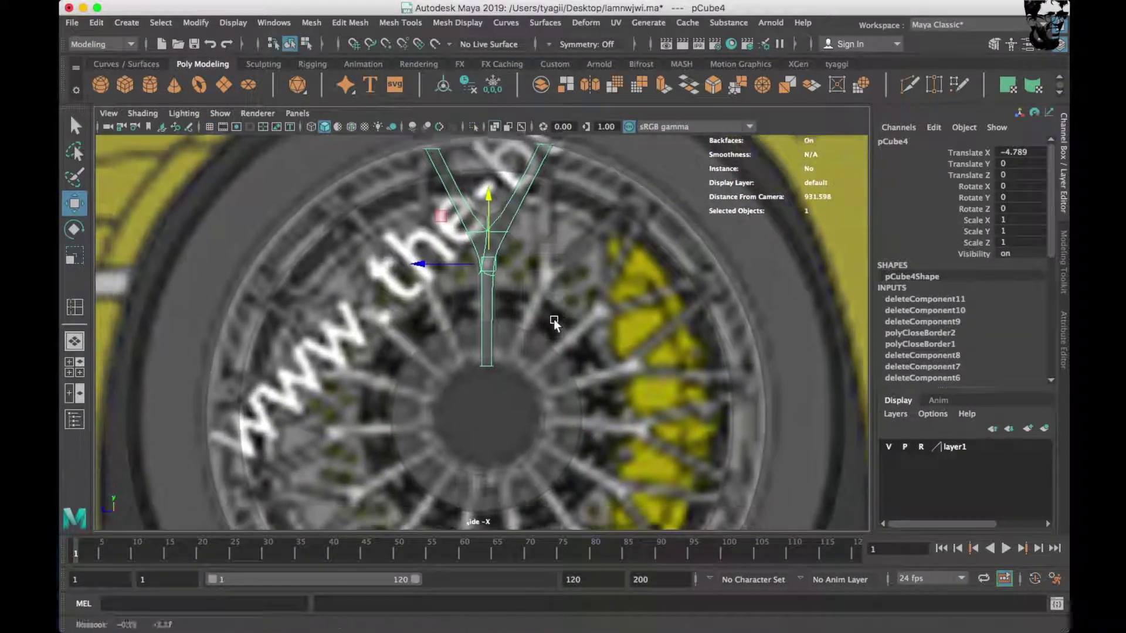
key("d")
key("c")
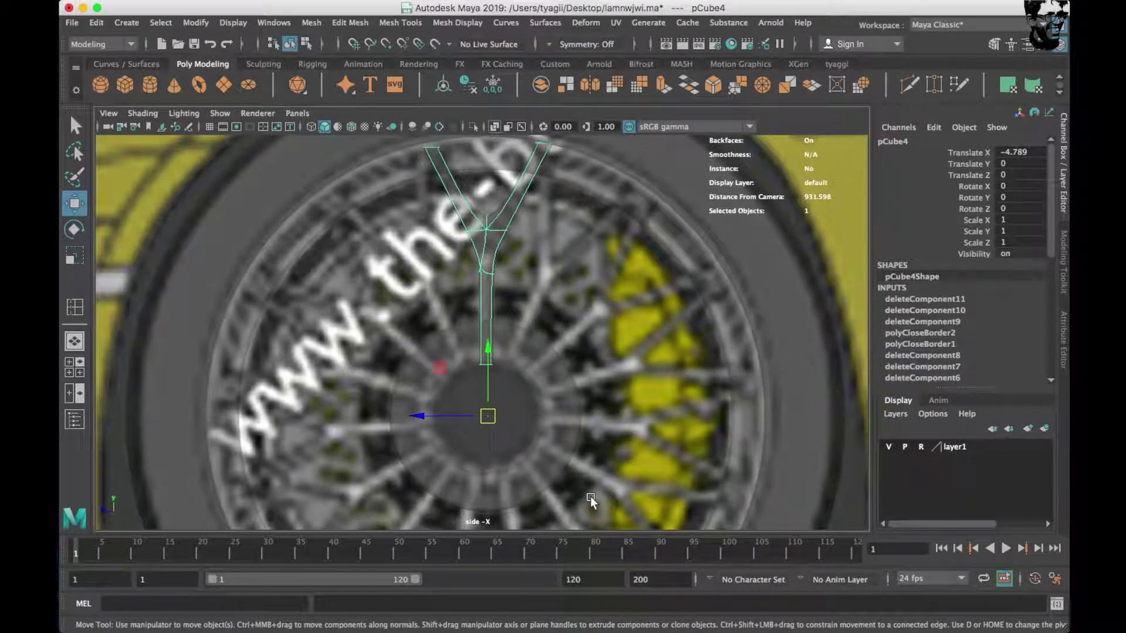
Make rotated copies of the spoke around the hub with Shift+D, undoing the extra one.
key("e")
left_click_drag(557, 400, 554, 420, "shift")
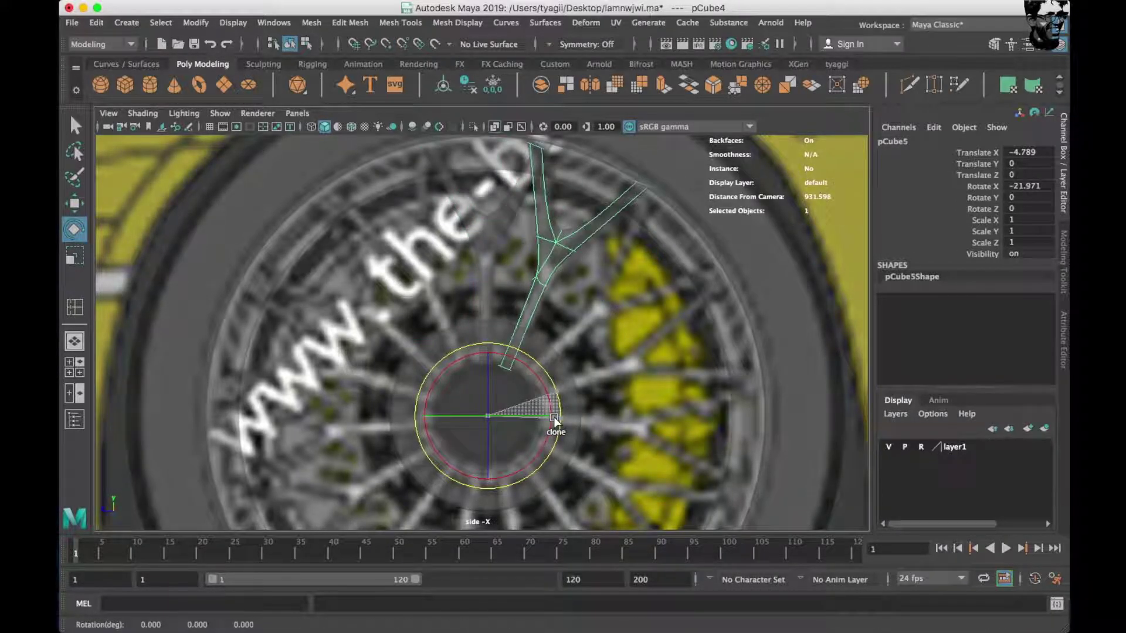
key("shift+d")
key("shift+d")
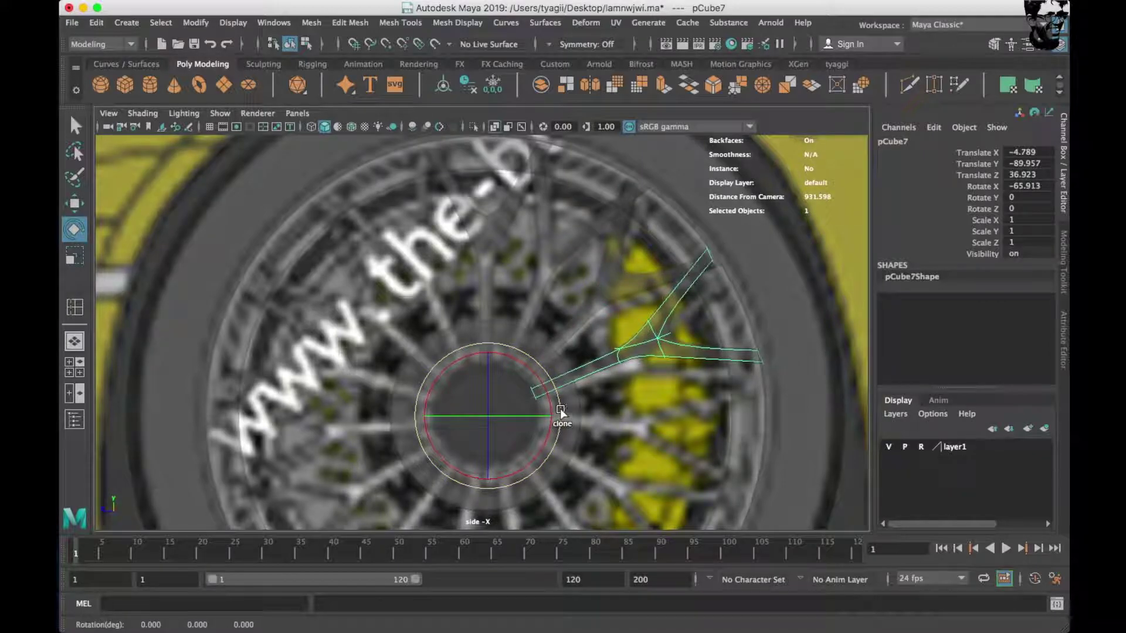
left_click_drag(561, 410, 561, 414, "shift")
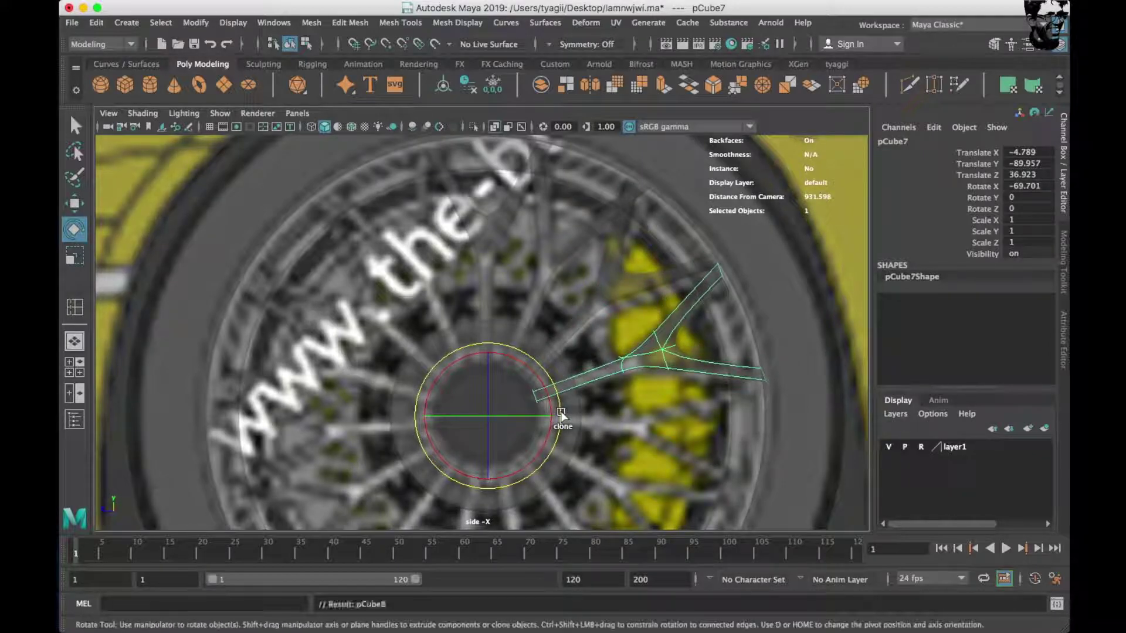
key("shift+d")
key("shift+d")
key("shift+d")
key("shift+d")
key("shift+d")
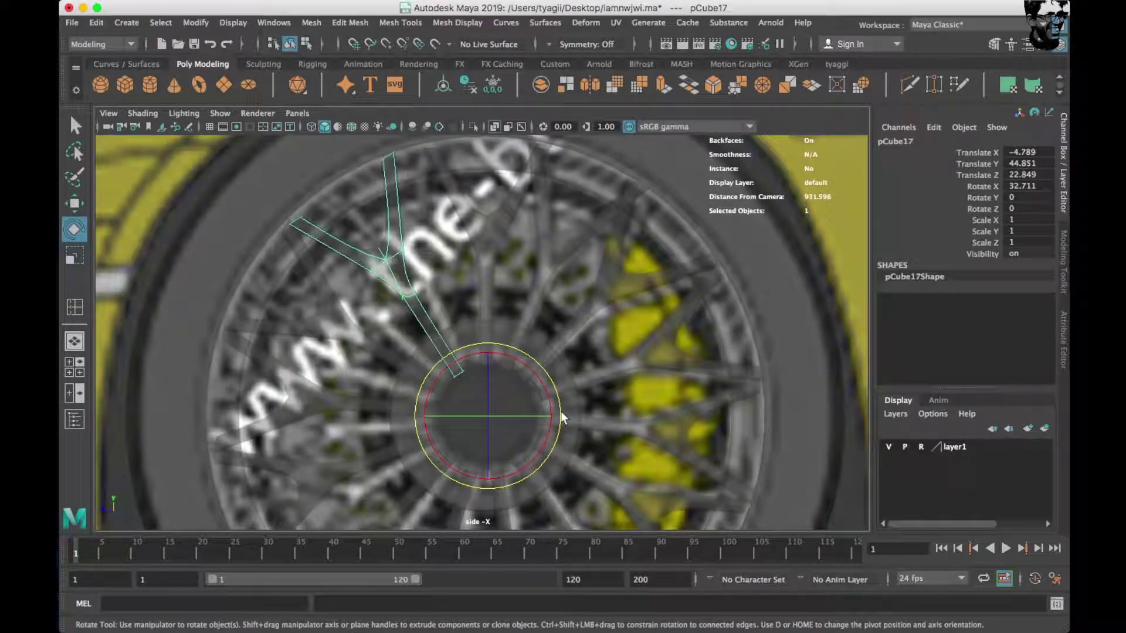
key("shift+d")
key("shift+d")
key("shift+d")
key("ctrl+z")
key("ctrl+z")
key("ctrl+z")
key("ctrl+z")
key("ctrl+z")
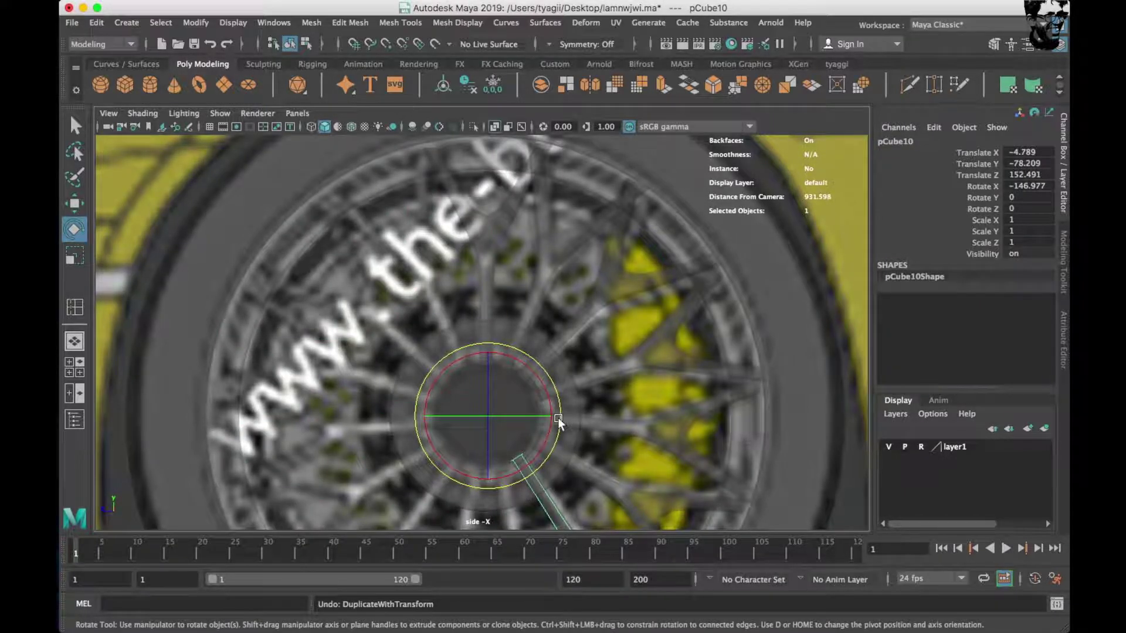
middle_click_drag(558, 421, 568, 350, "alt")
mouse_move(563, 330)
left_mouse_down()
mouse_move(565, 351)
mouse_move(541, 358)
left_mouse_up()
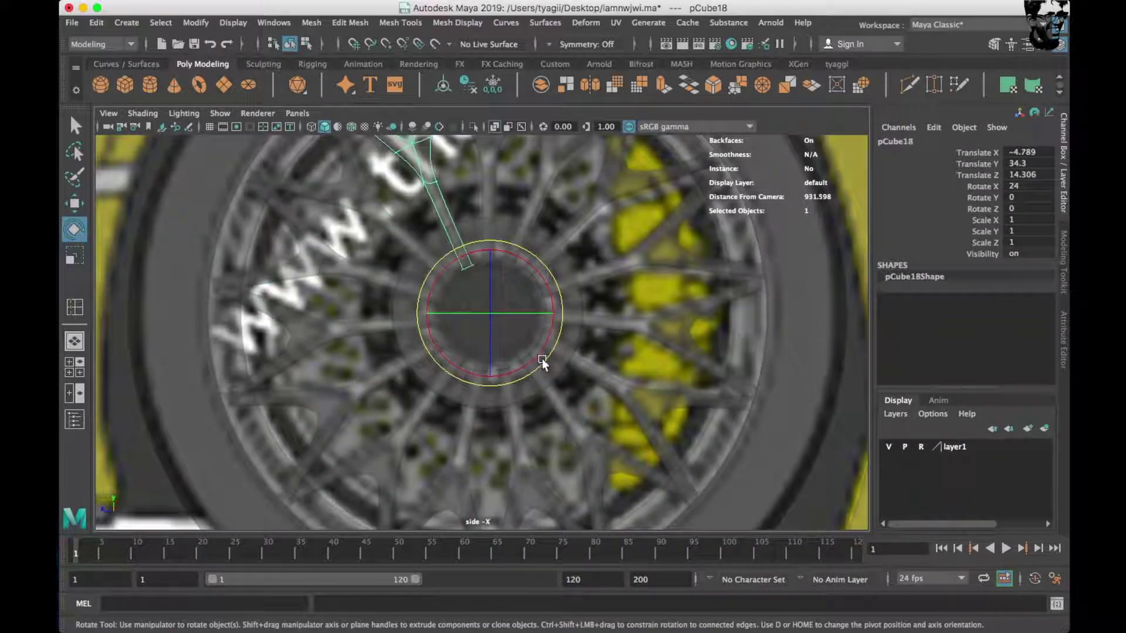
Select all the spokes and combine them into one mesh.
key("space")
key("space")
mouse_move(684, 338)
left_mouse_down("alt")
mouse_move(531, 361)
mouse_move(456, 276)
left_mouse_up("alt")
left_click(490, 282, "shift")
left_click(540, 319, "shift")
left_click_drag(539, 319, 523, 304, "alt")
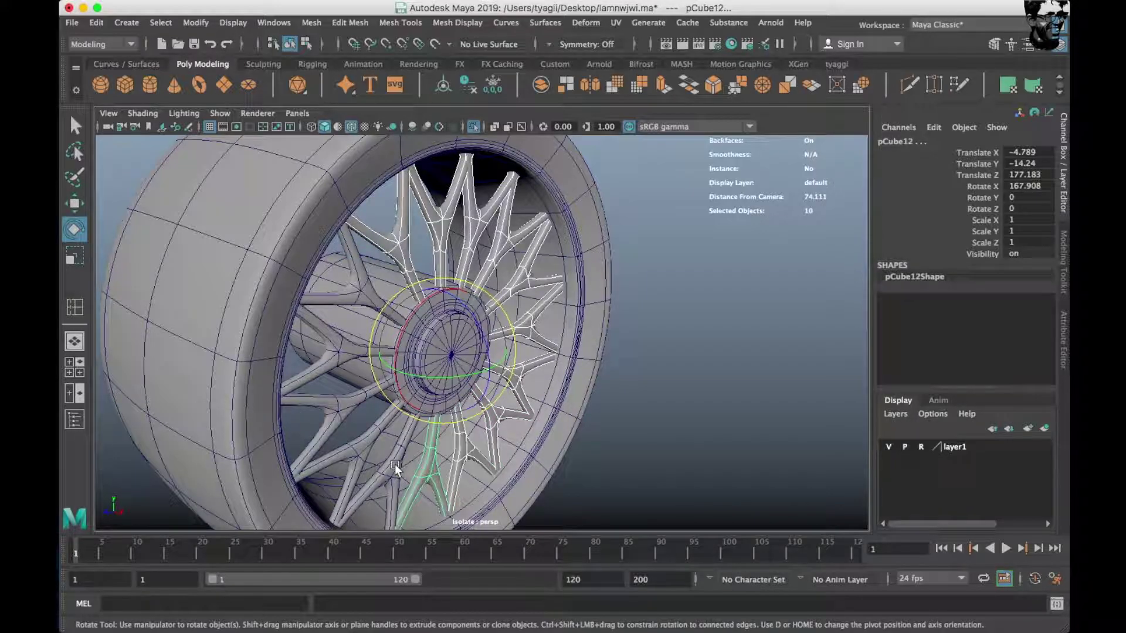
right_click_drag(701, 255, 700, 480, "shift")
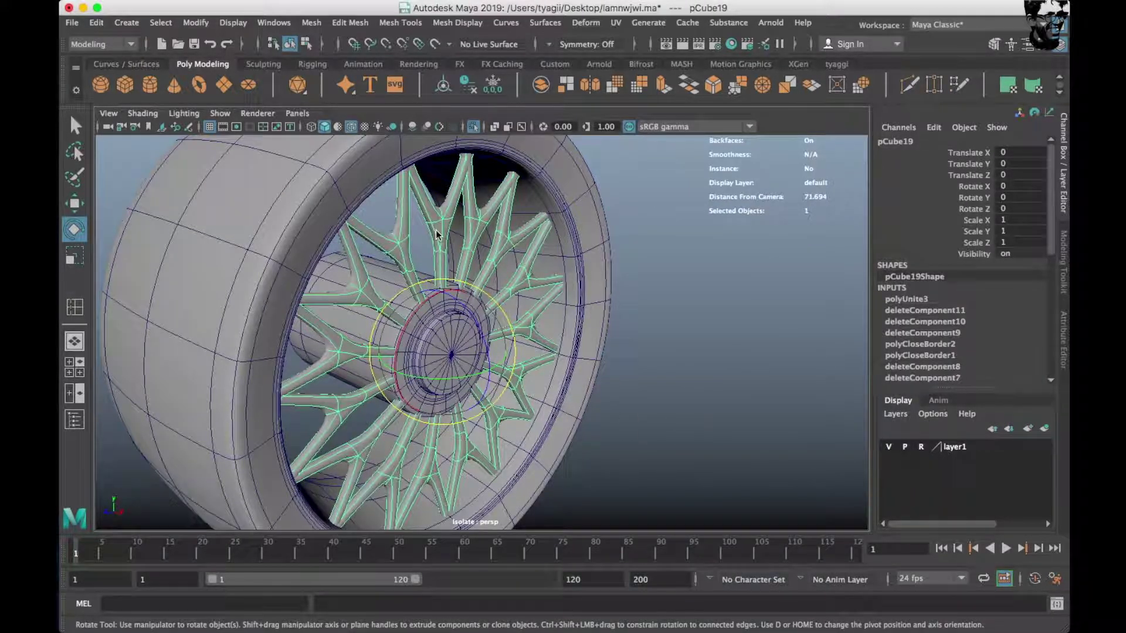
left_click(698, 266)
left_click(462, 237)
key("space")
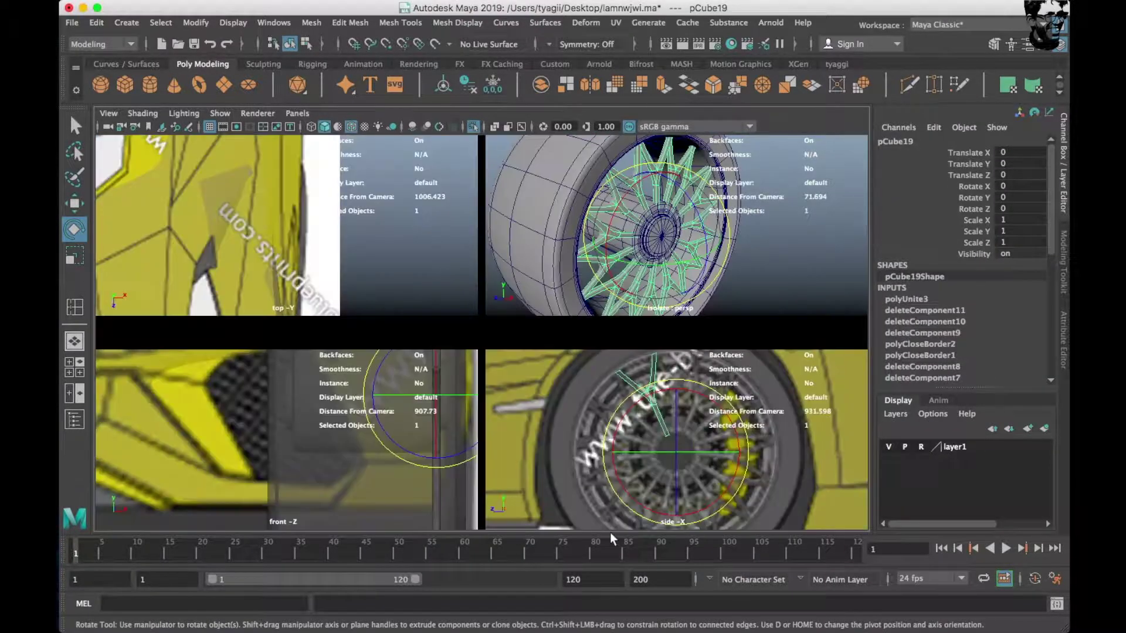
Select the outer spoke-tip vertices in the maximised side view.
key("space")
right_click_drag(603, 275, 604, 241)
left_click(420, 168)
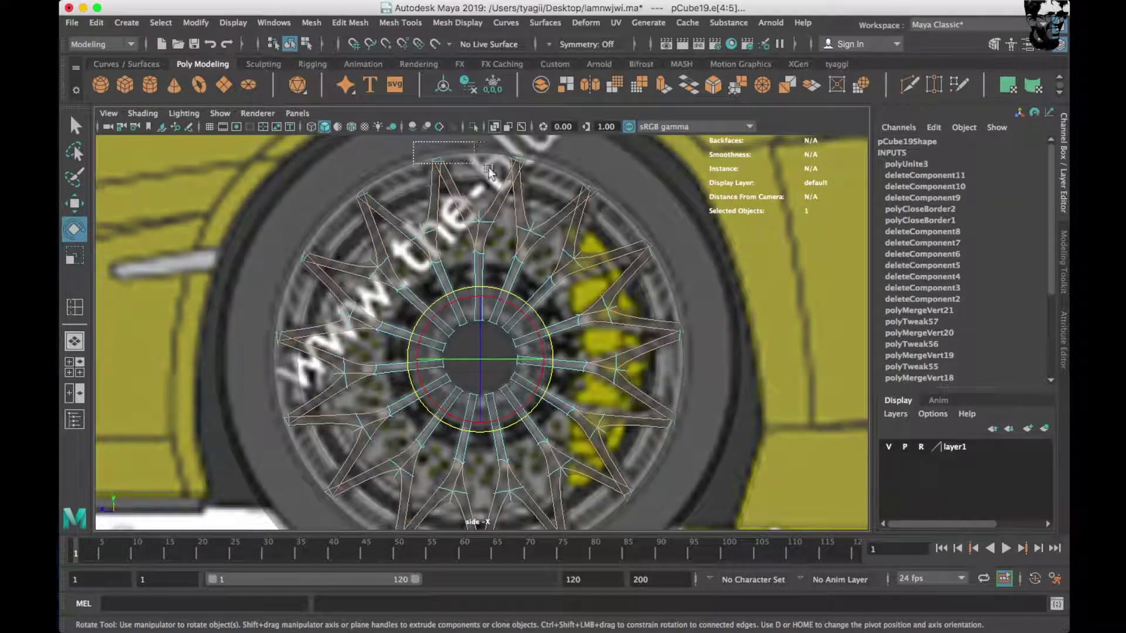
right_click_drag(611, 279, 545, 234)
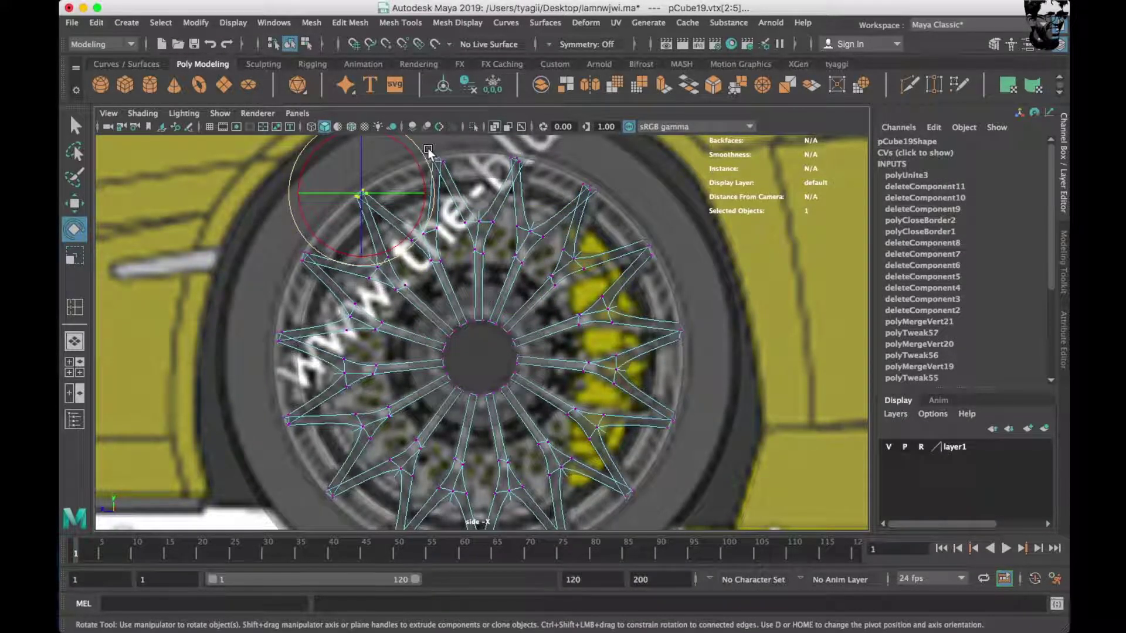
key("w")
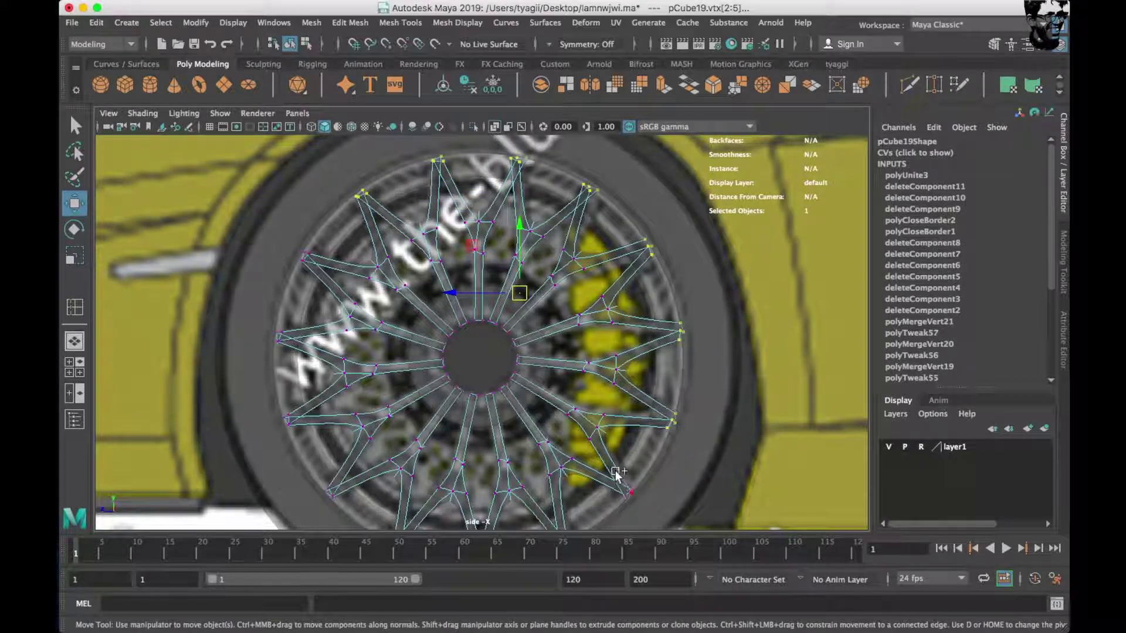
middle_click_drag(654, 438, 553, 460, "alt")
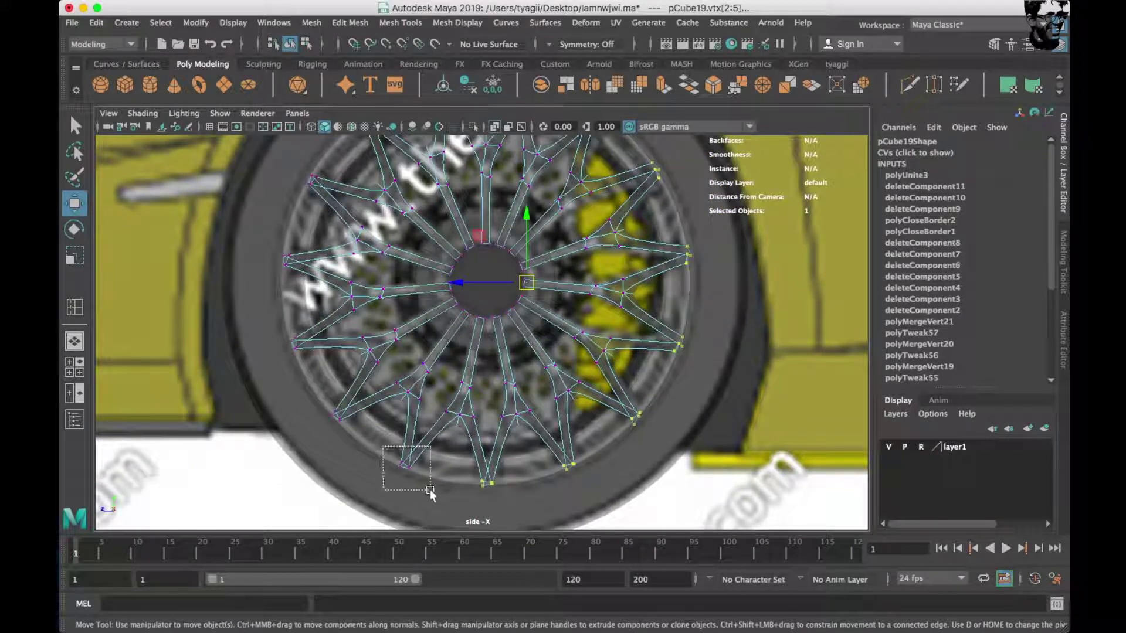
left_click_drag(296, 272, 297, 273)
Widen the soft-select falloff and push the tips outward toward the rim.
middle_click_drag(297, 273, 331, 326, "alt")
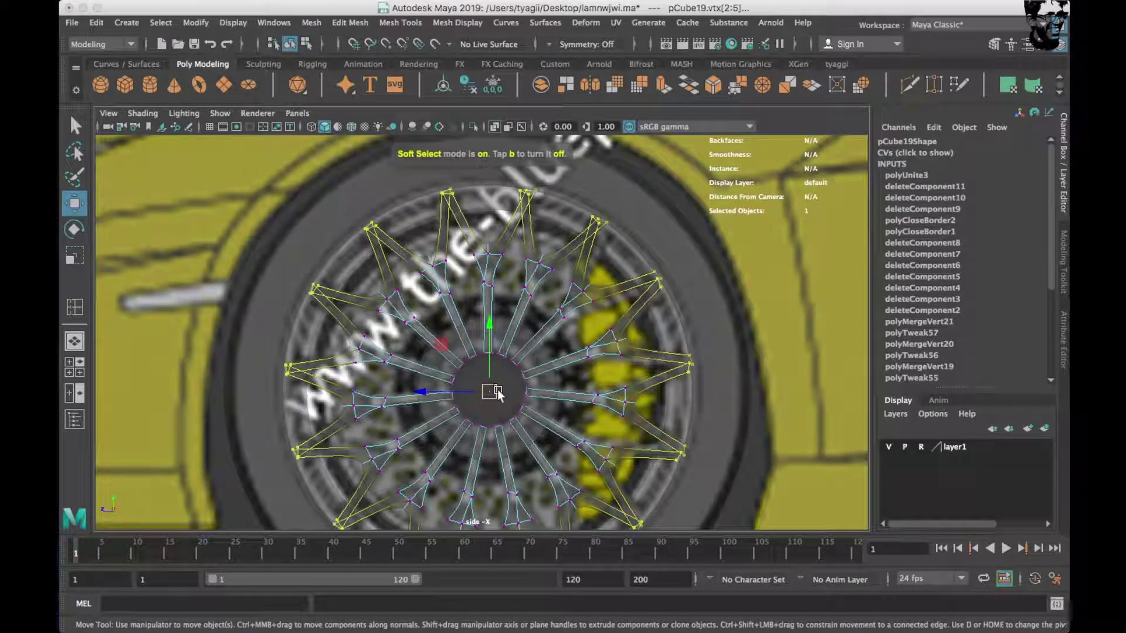
mouse_move(492, 398)
left_mouse_down()
mouse_move(582, 434)
mouse_move(531, 451)
left_mouse_up()
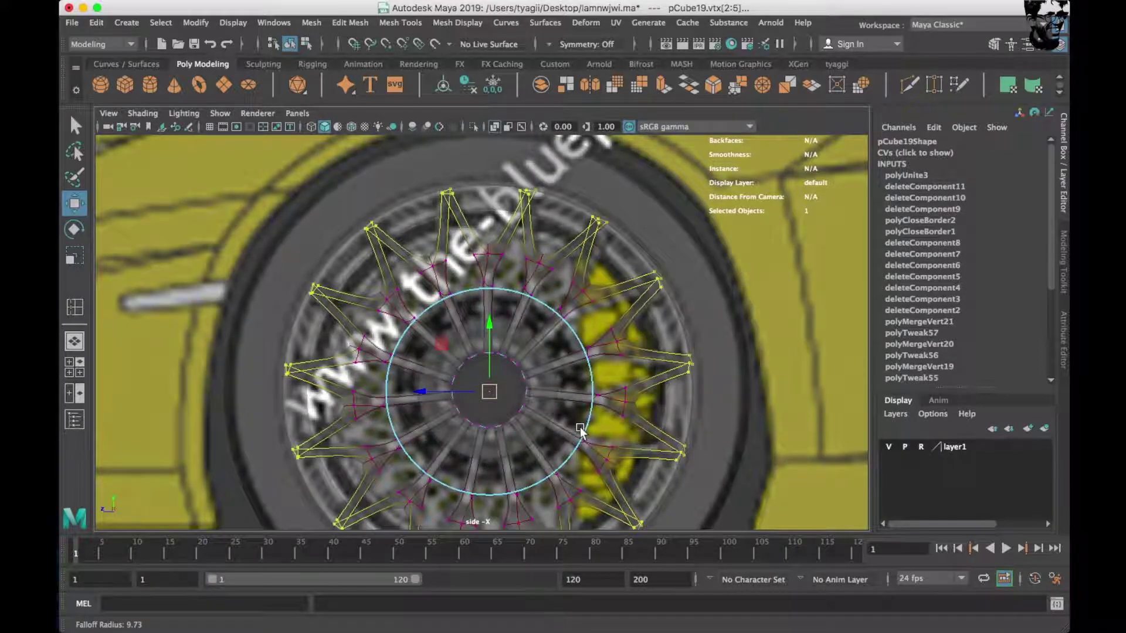
key("space")
left_click_drag(497, 368, 533, 380)
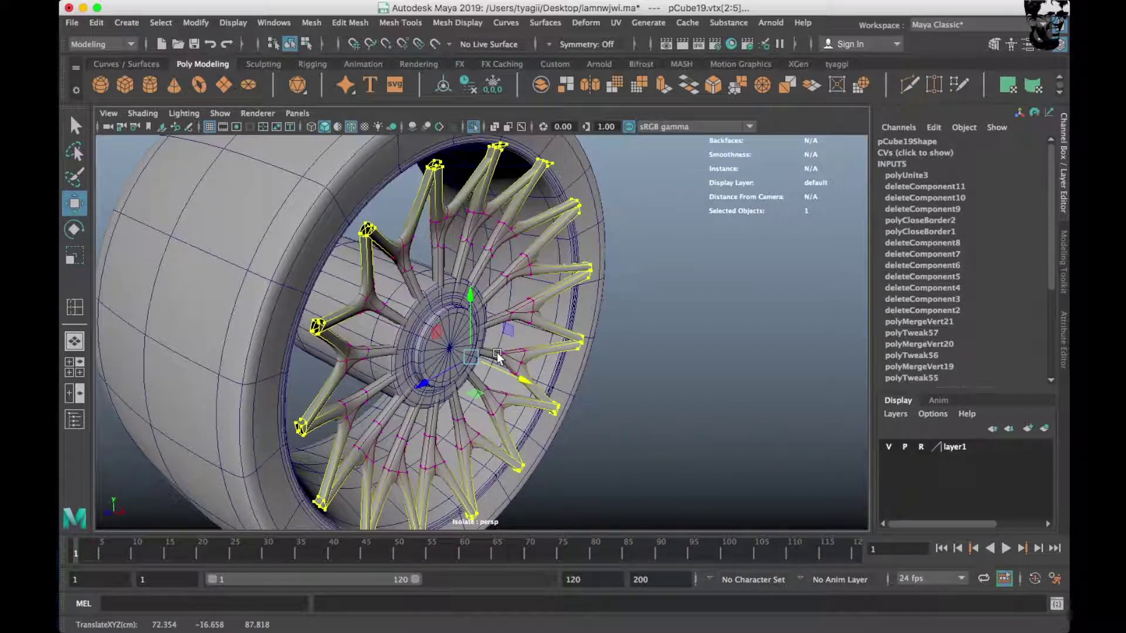
left_click_drag(497, 355, 500, 366)
right_click_drag(407, 280, 486, 251)
Slide the combined spokes along the wheel axis, duplicate them and rotate the copy 180 degrees.
left_click(486, 251)
mouse_move(489, 363)
left_mouse_down()
mouse_move(459, 356)
mouse_move(515, 417)
mouse_move(346, 402)
left_mouse_up()
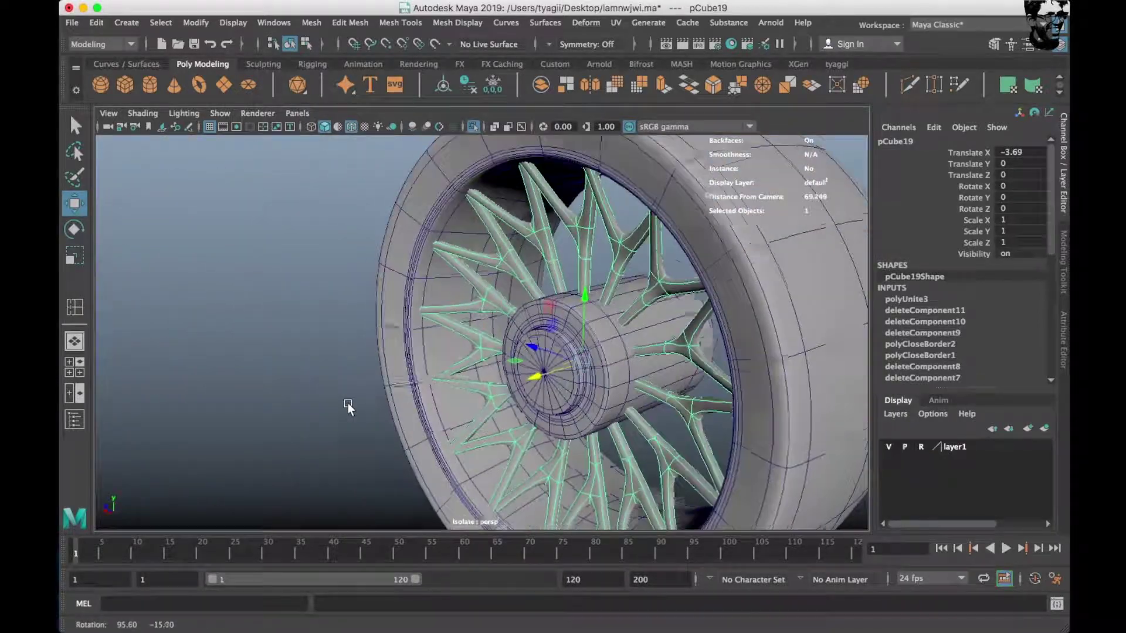
mouse_move(543, 366)
left_mouse_down()
mouse_move(533, 370)
mouse_move(593, 360)
mouse_move(631, 286)
left_mouse_up()
key("ctrl+d")
key("e")
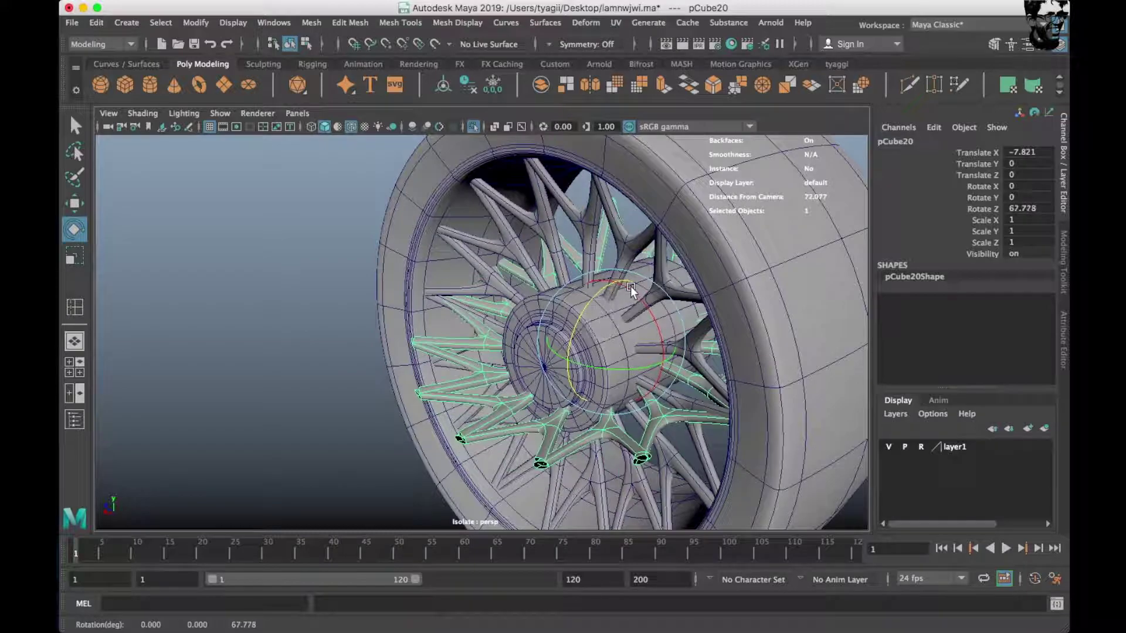
key("Return")
mouse_move(673, 327)
left_mouse_down("alt")
mouse_move(481, 285)
mouse_move(382, 293)
mouse_move(475, 352)
mouse_move(504, 317)
mouse_move(488, 304)
mouse_move(498, 337)
mouse_move(645, 316)
left_mouse_up("alt")
key("w")
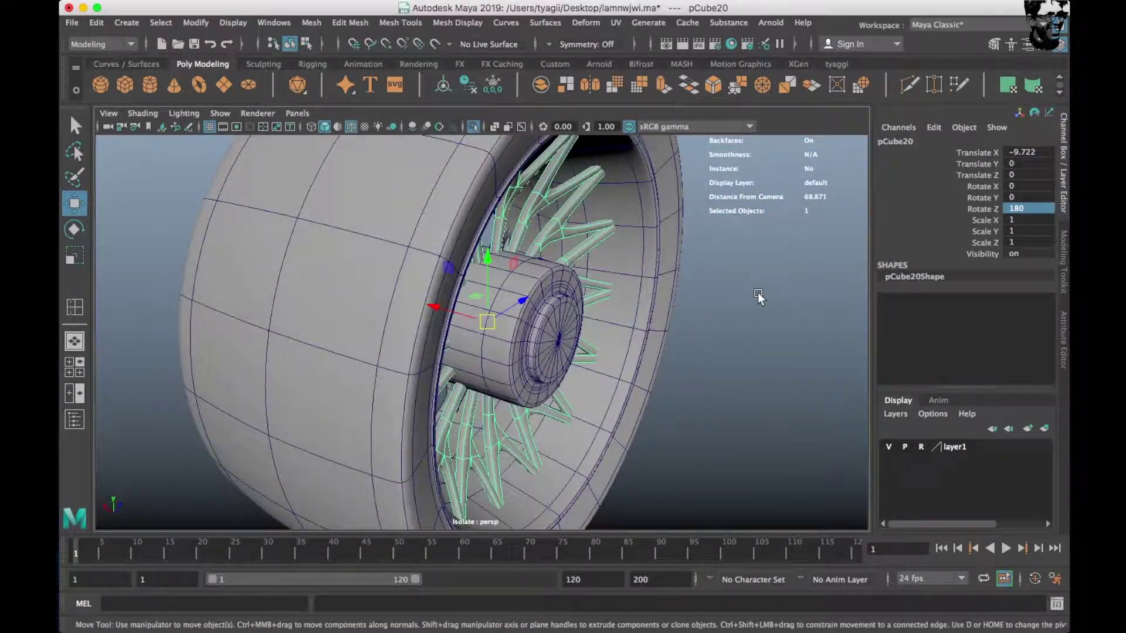
Check the two offset spoke layers inside the rim from front, side and perspective views.
left_click(758, 297)
scroll(546, 402, "down", 5)
left_click_drag(547, 402, 705, 332, "alt")
scroll(483, 263, "up", 5)
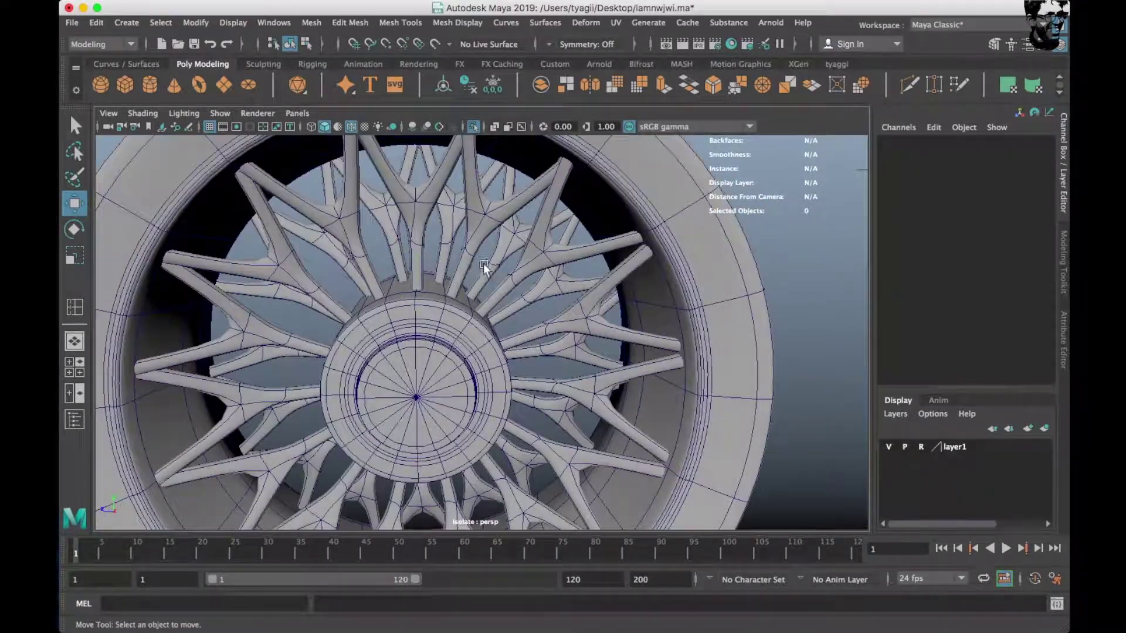
left_click(483, 267)
key("space")
key("space")
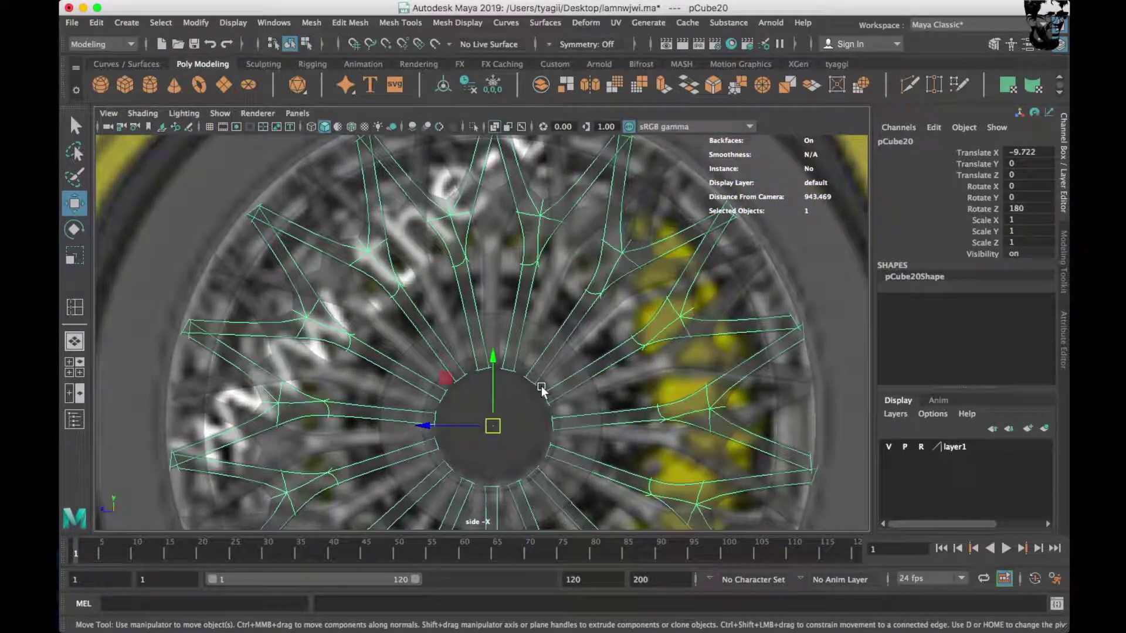
left_click(534, 302)
key("space")
key("space")
mouse_move(469, 127)
left_mouse_down("alt")
mouse_move(520, 276)
mouse_move(586, 363)
left_mouse_up("alt")
left_click(693, 462)
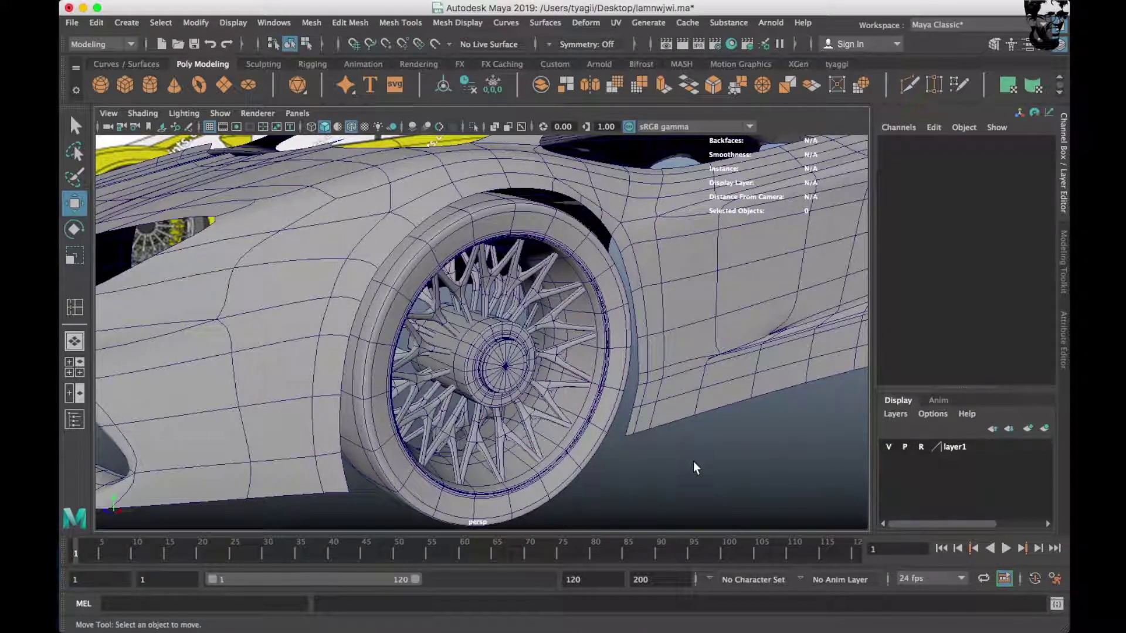
Tumble out from the wheel to the whole car and select the body mesh polySurface2.
right_click_drag(693, 462, 651, 391, "alt")
mouse_move(651, 391)
left_mouse_down("alt")
mouse_move(499, 391)
mouse_move(505, 371)
mouse_move(543, 428)
mouse_move(608, 392)
mouse_move(546, 392)
left_mouse_up("alt")
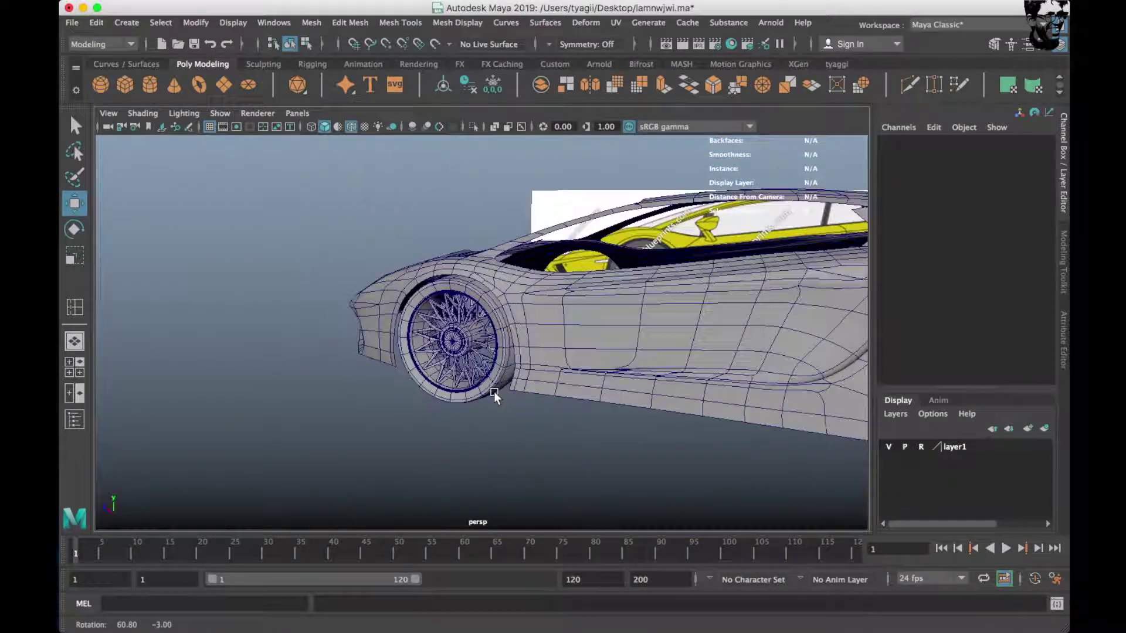
right_click(505, 371)
left_click(491, 384)
scroll(401, 387, "up", 5)
mouse_move(400, 385)
left_mouse_down("alt")
mouse_move(374, 357)
mouse_move(355, 390)
mouse_move(400, 381)
mouse_move(410, 411)
mouse_move(387, 411)
mouse_move(501, 376)
left_mouse_up("alt")
left_click(372, 336)
scroll(386, 406, "up", 5)
key("f")
right_click_drag(410, 293, 383, 357)
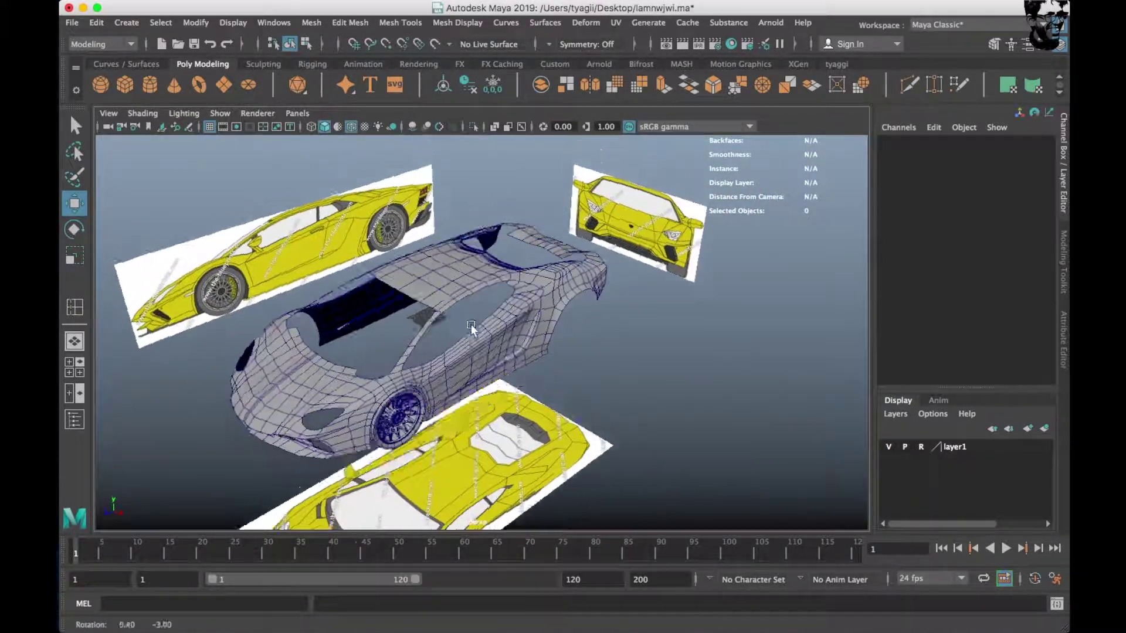
Switch to the quad layout's top view and zoom in on the panel edge near the chevron opening.
key("space")
key("space")
scroll(364, 291, "down", 3)
left_click(440, 350)
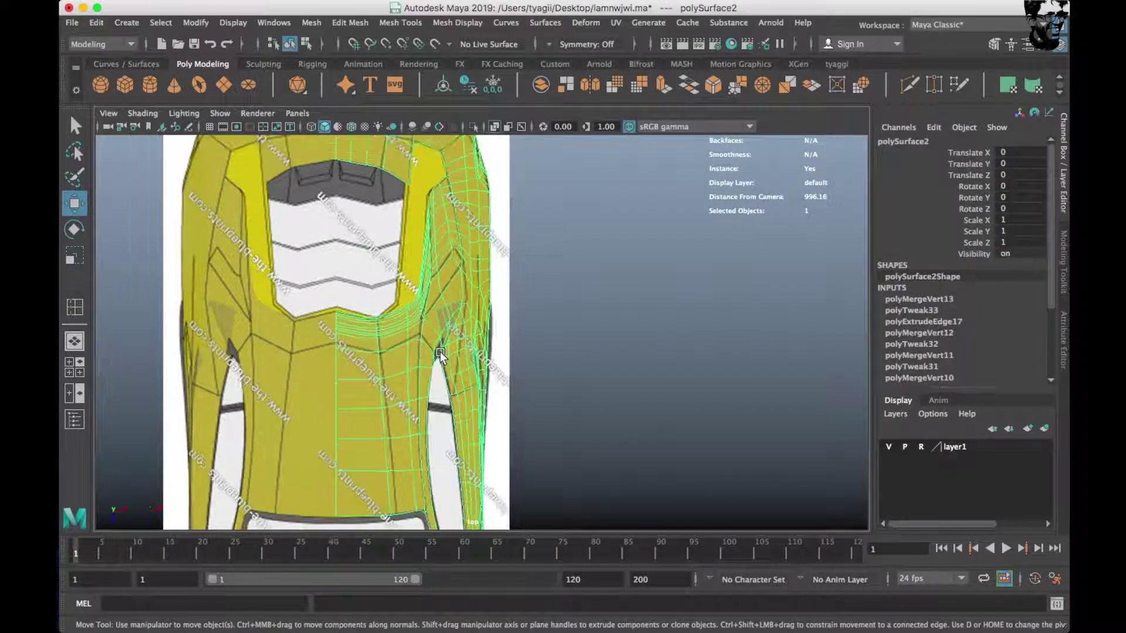
scroll(487, 197, "up", 3)
scroll(487, 198, "down", 3)
scroll(471, 280, "up", 5)
scroll(472, 280, "down", 5)
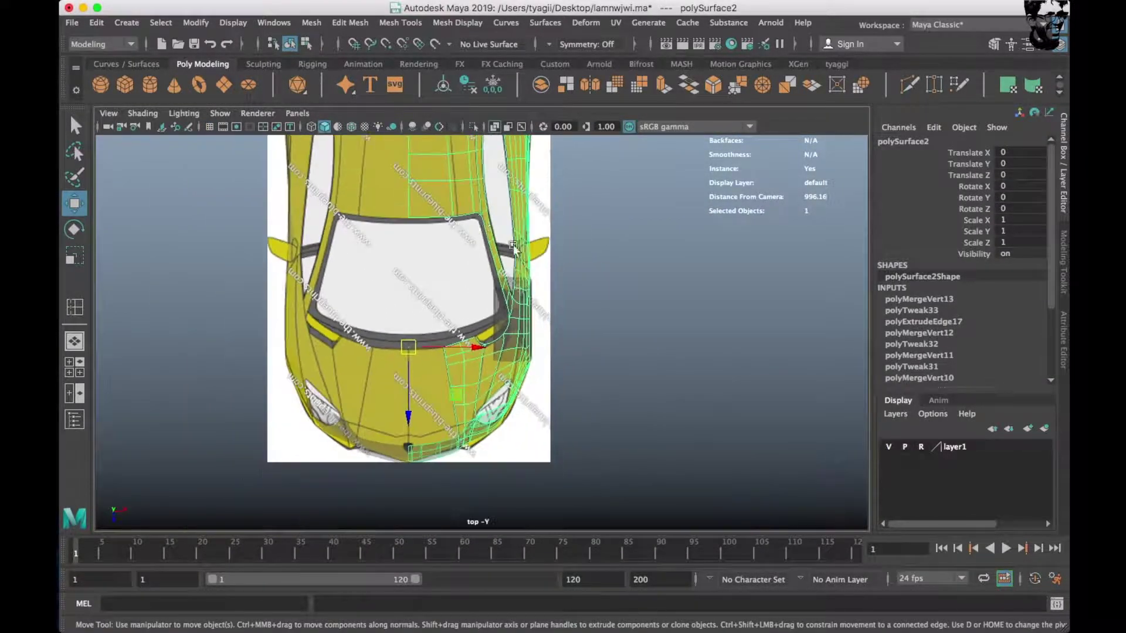
scroll(542, 318, "up", 4)
scroll(542, 315, "up", 3)
scroll(543, 344, "up", 3)
scroll(511, 363, "up", 2)
scroll(525, 378, "up", 3)
scroll(525, 372, "up", 2)
right_click(538, 368)
In vertex mode, move the panel-corner vertex onto the blueprint line.
right_click_drag(538, 368, 472, 258)
scroll(535, 369, "down", 2)
scroll(538, 369, "up", 2)
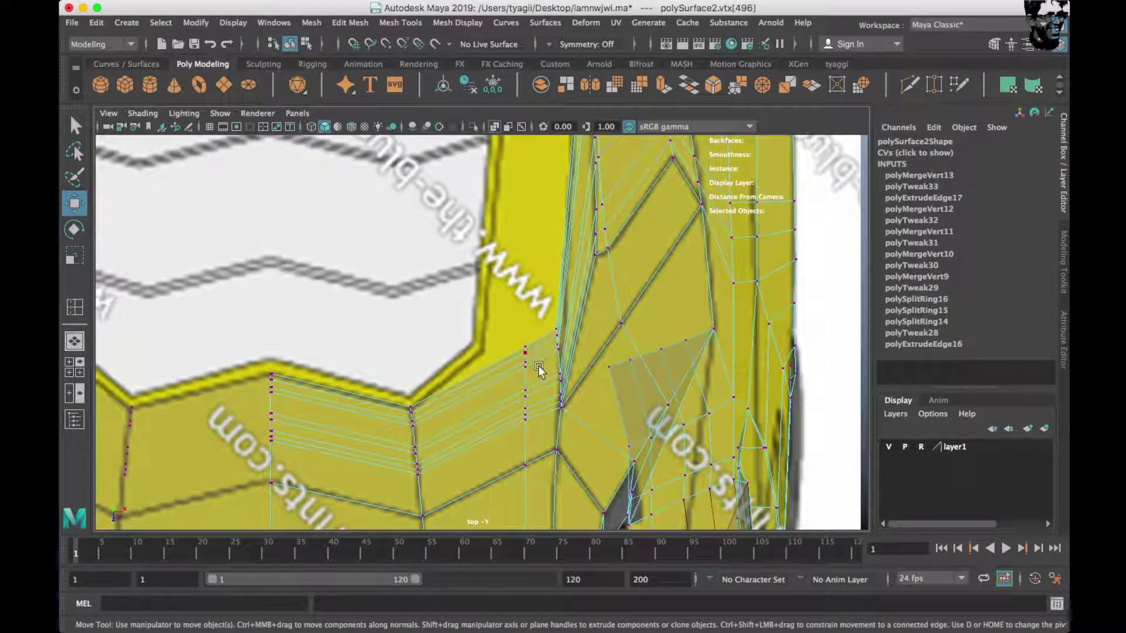
left_click(528, 362)
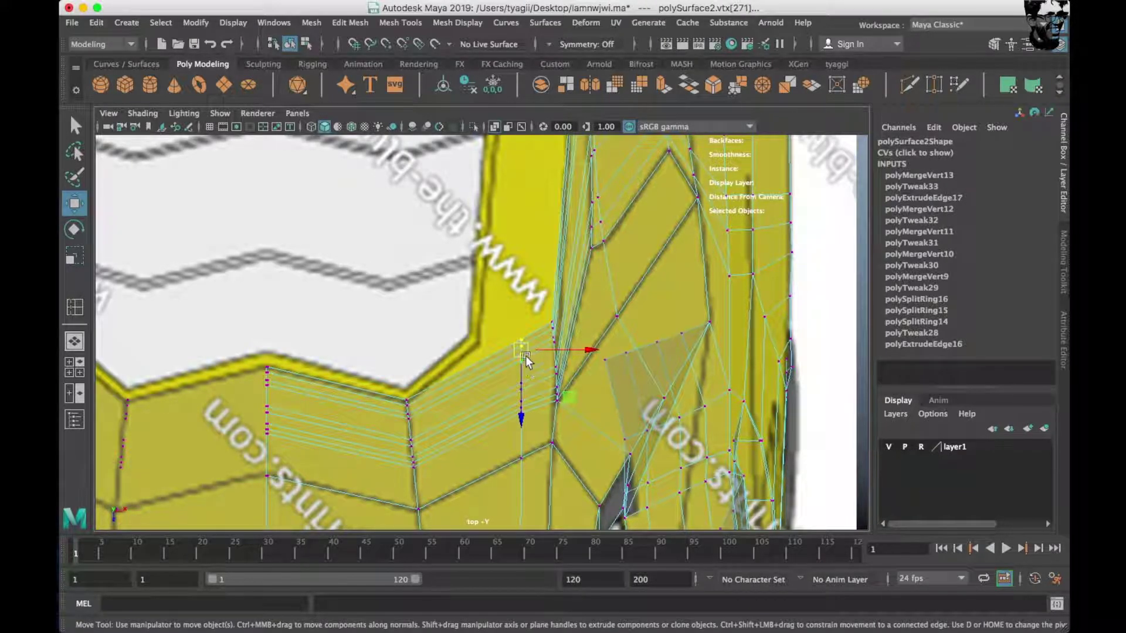
left_click_drag(525, 354, 490, 360)
scroll(483, 358, "up", 3)
scroll(493, 357, "up", 1)
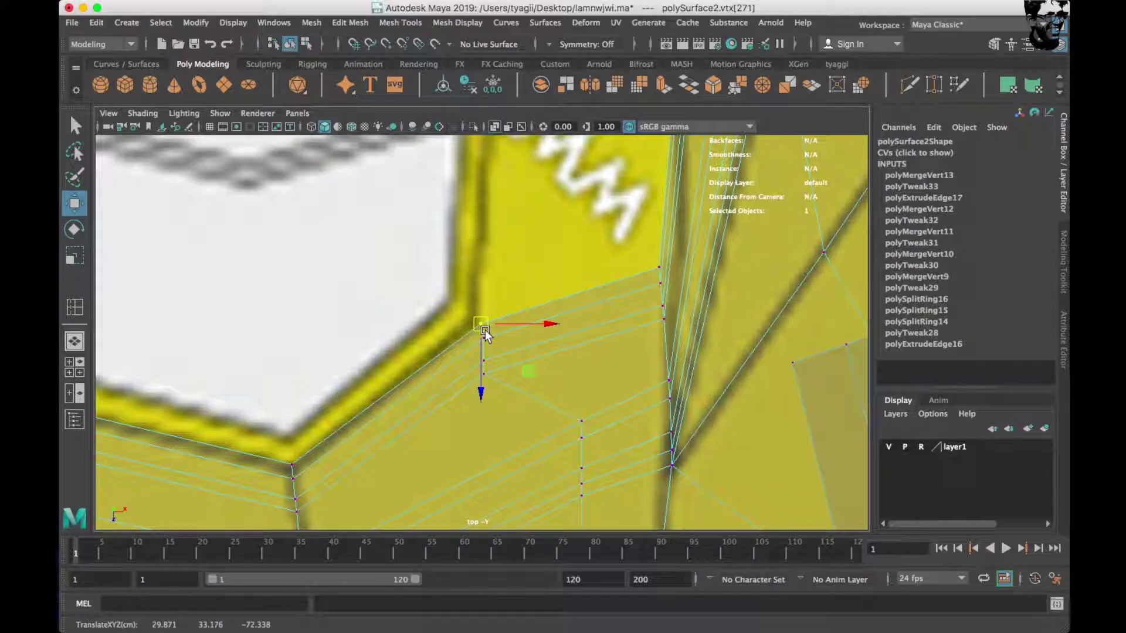
scroll(501, 229, "up", 1)
scroll(500, 229, "up", 2)
scroll(548, 244, "up", 1)
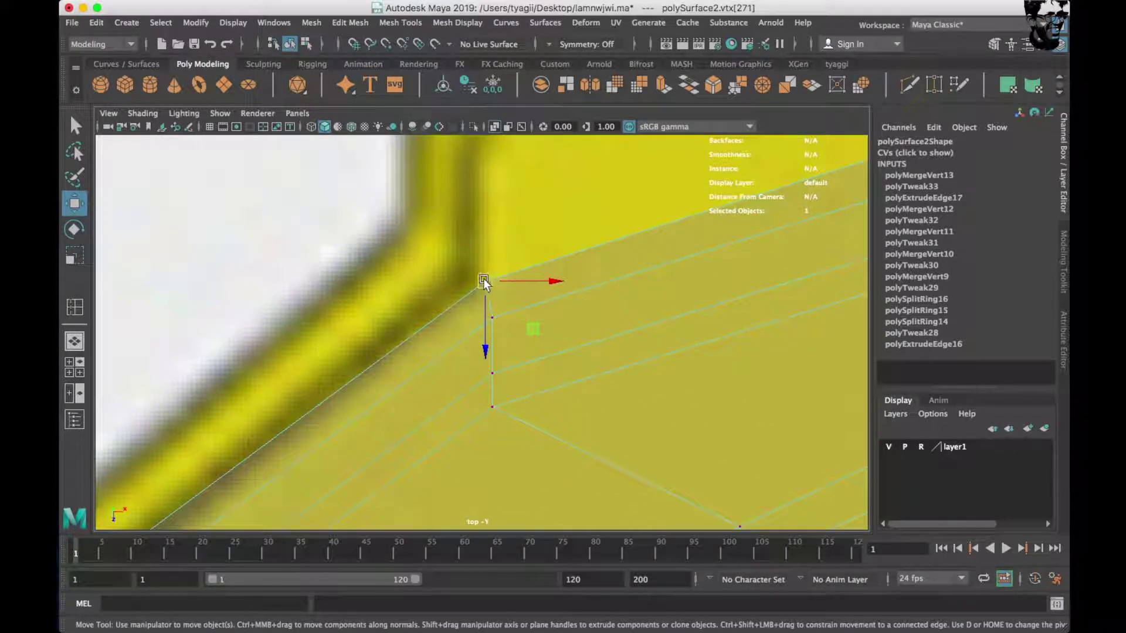
Move the next vertices along the front body edge onto the blueprint outline.
left_click(497, 324)
middle_click_drag(547, 287, 528, 213, "alt")
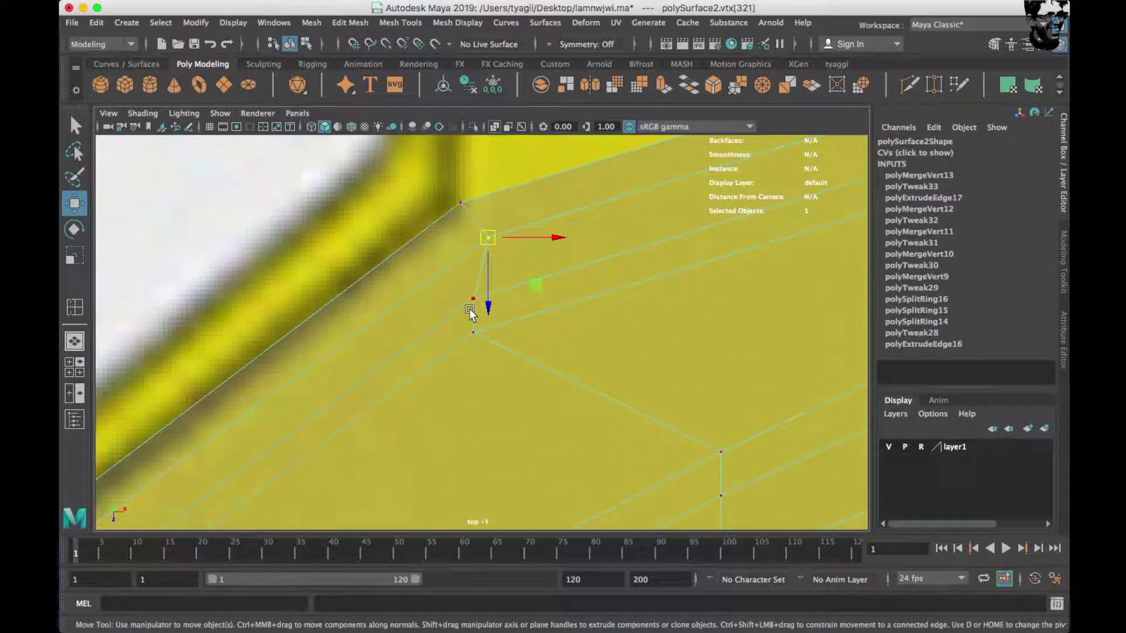
middle_click_drag(529, 288, 516, 259, "alt")
left_click(476, 302)
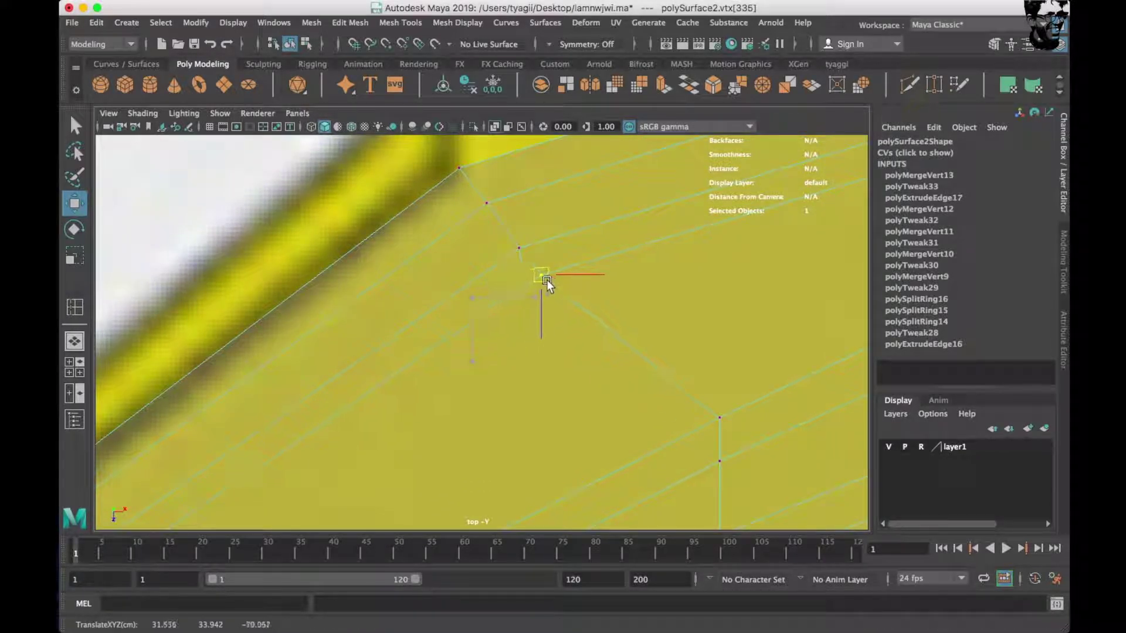
middle_click_drag(615, 367, 526, 279, "alt")
left_click(623, 333)
left_click_drag(623, 333, 540, 296)
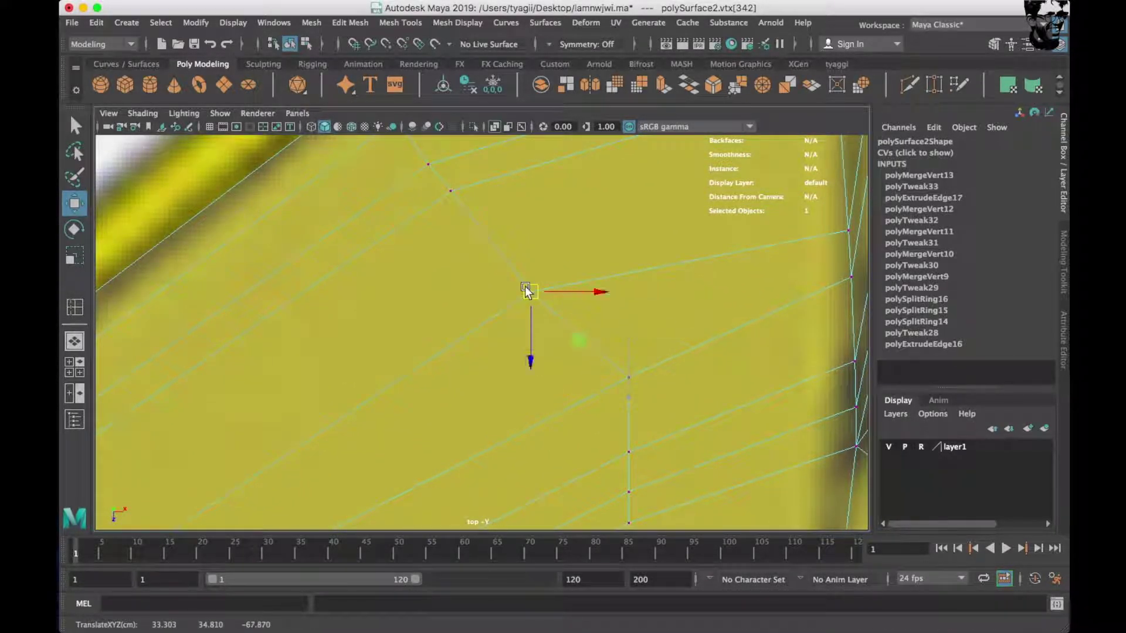
Extrude a border edge of the front body and pull the new strip up.
middle_click_drag(633, 390, 632, 304, "alt")
left_click(591, 289)
scroll(583, 271, "down", 3)
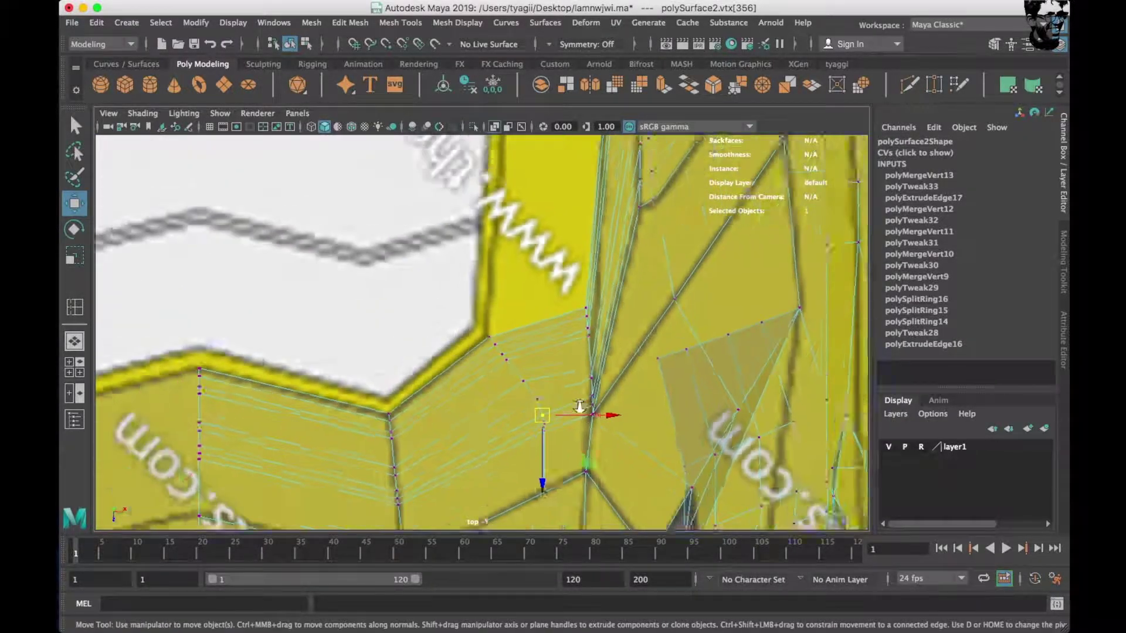
scroll(519, 270, "down", 6)
scroll(550, 367, "up", 3)
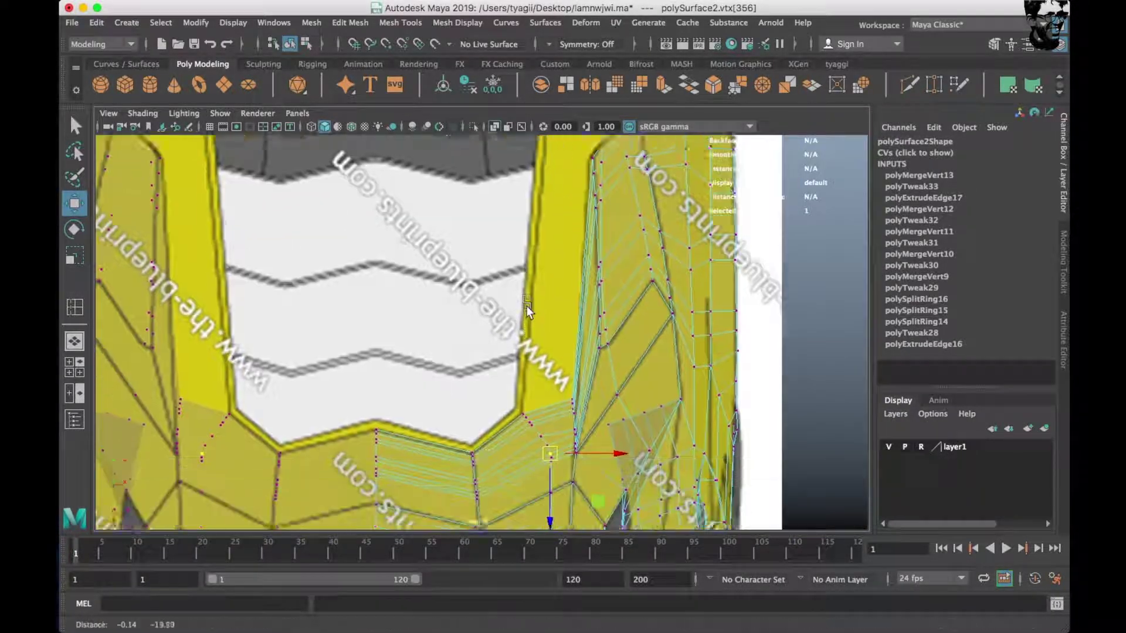
scroll(512, 326, "up", 3)
scroll(528, 328, "up", 2)
left_click(540, 346)
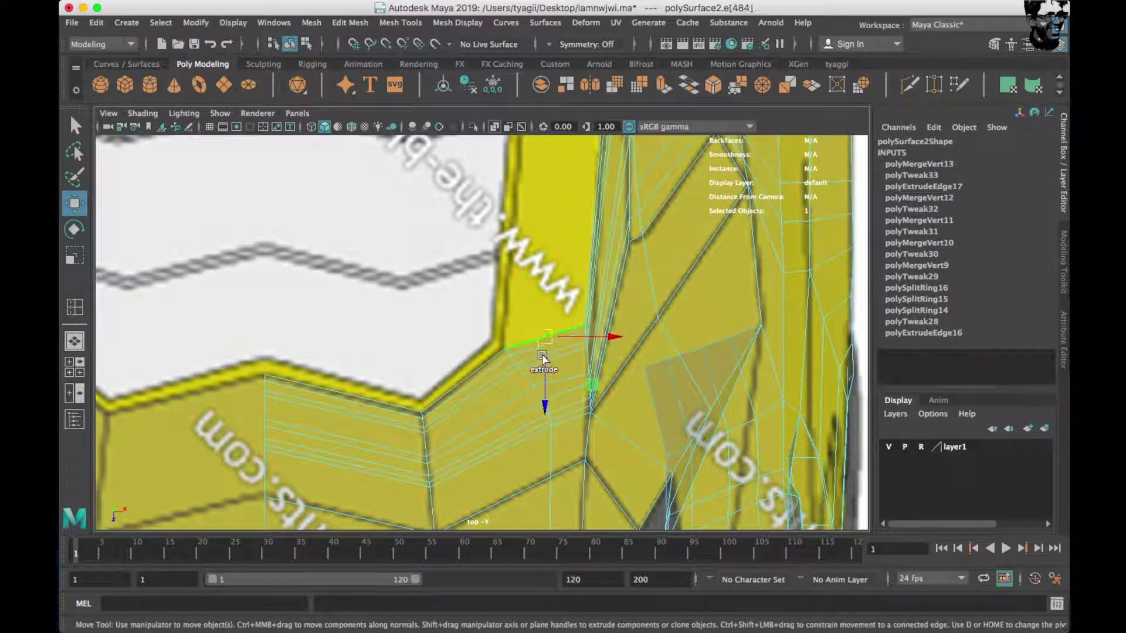
key("ctrl+e")
scroll(550, 435, "up", 3)
left_click_drag(549, 469, 561, 240)
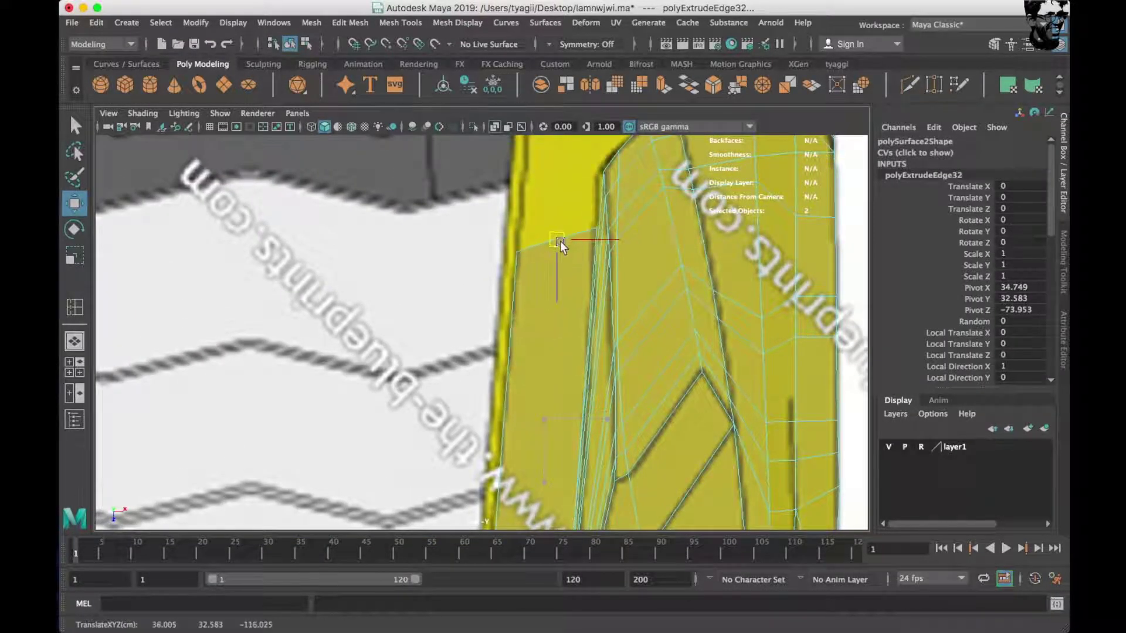
Raise the extruded edge to meet the surface and merge its end vertices into the corner.
key("space")
key("space")
scroll(622, 389, "up", 5)
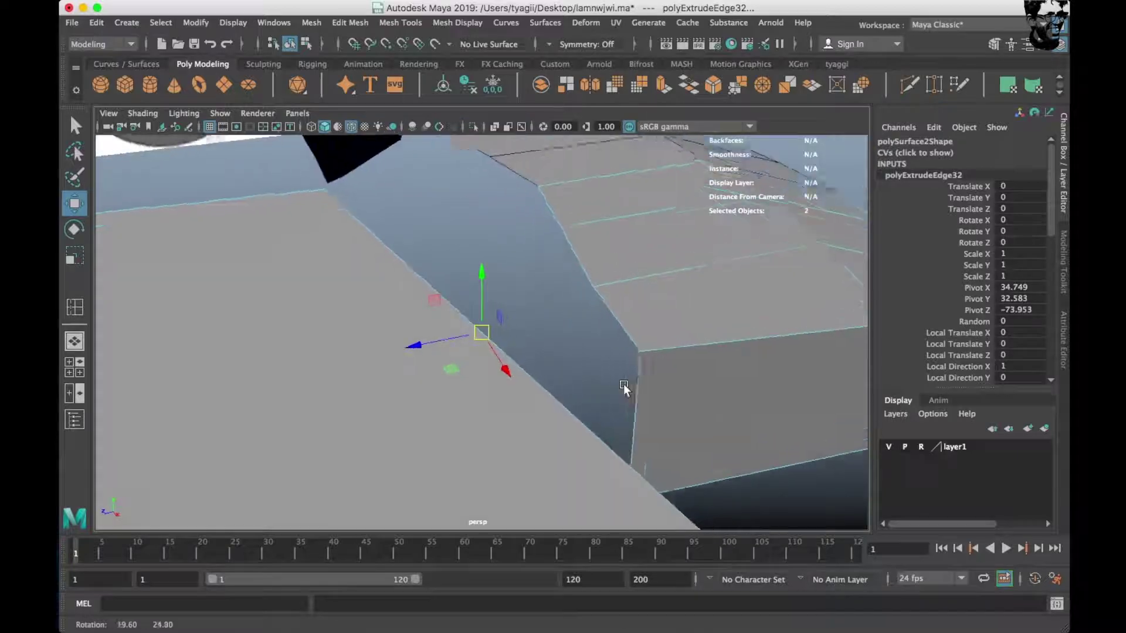
left_click_drag(622, 388, 508, 420, "alt")
mouse_move(484, 275)
left_mouse_down()
mouse_move(487, 301)
mouse_move(410, 370)
left_mouse_up()
scroll(410, 370, "up", 3)
right_click_drag(434, 252, 371, 248)
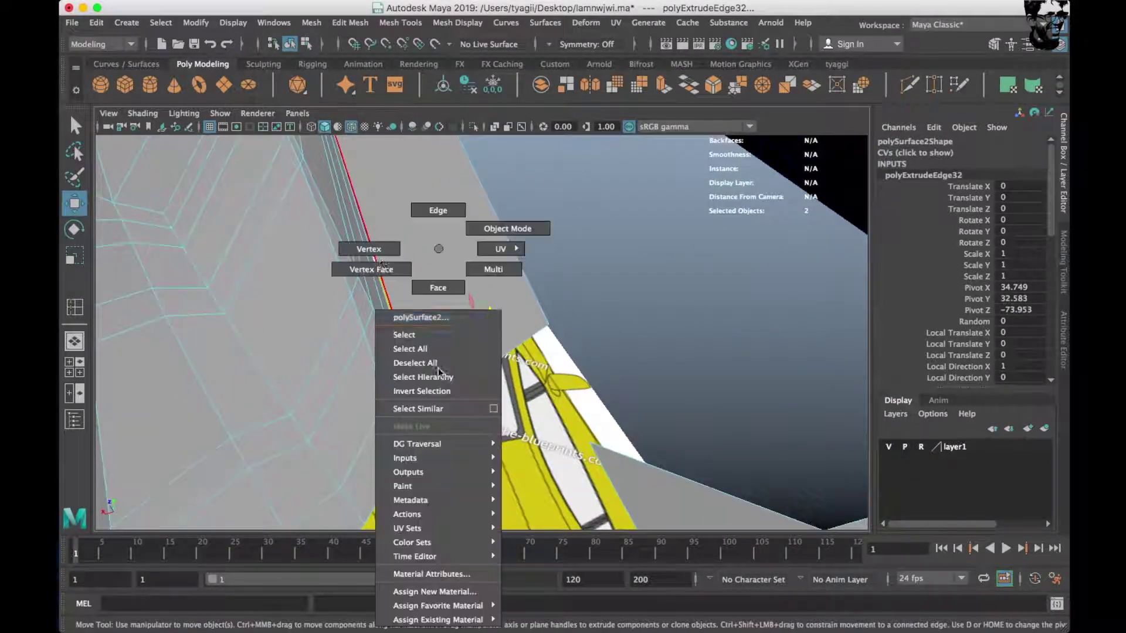
right_click_drag(533, 372, 540, 334, "shift")
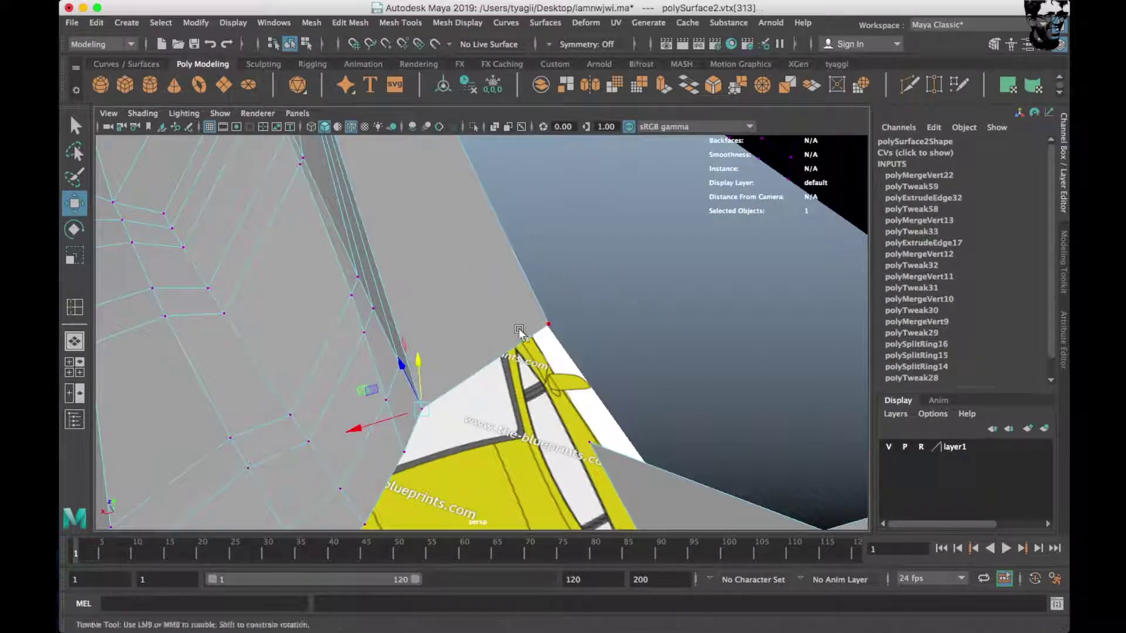
left_click_drag(540, 334, 683, 473, "alt")
Return to the four-view layout and zoom to re-check the merged corner.
key("space")
key("space")
scroll(680, 442, "down", 3)
scroll(464, 438, "up", 2)
scroll(525, 437, "up", 3)
scroll(525, 437, "down", 3)
scroll(551, 273, "up", 3)
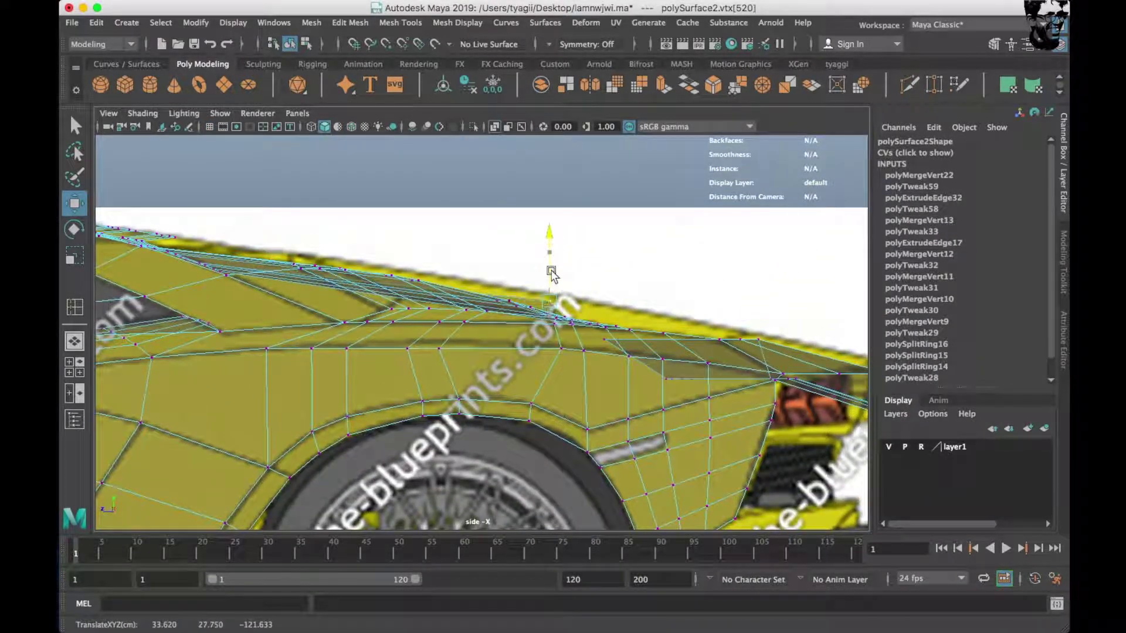
key("space")
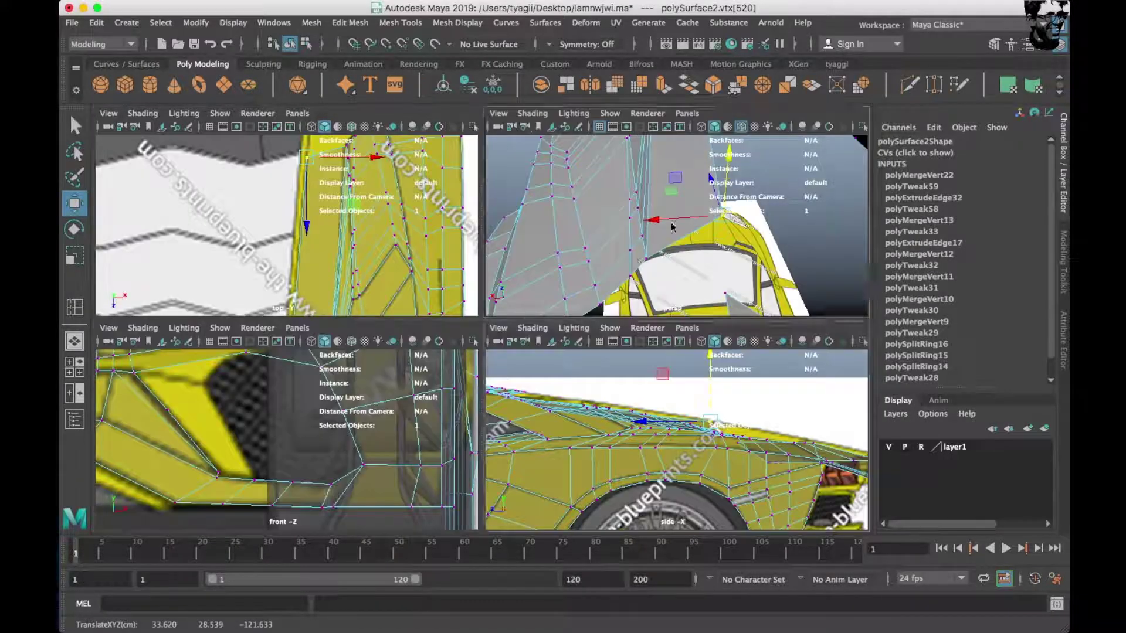
Extrude a border edge at the grey gap in the front body mesh.
key("space")
left_click_drag(534, 318, 637, 292, "alt")
left_click_drag(474, 312, 481, 411)
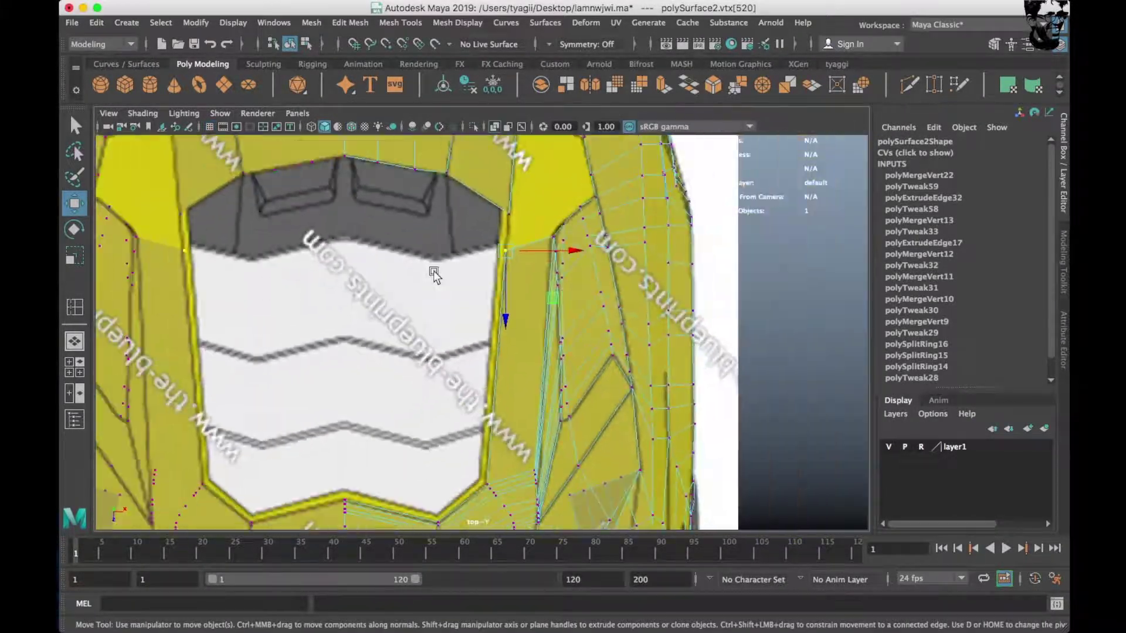
scroll(558, 342, "up", 3)
scroll(558, 342, "up", 3)
scroll(708, 451, "up", 3)
scroll(711, 457, "down", 5)
mouse_move(711, 370)
left_mouse_down("alt")
mouse_move(413, 360)
mouse_move(379, 329)
mouse_move(459, 332)
mouse_move(475, 395)
left_mouse_up("alt")
scroll(648, 381, "up", 5)
left_click(459, 332)
key("F9")
Merge the new corner vertex with its neighbour and pull it up to the blueprint outline.
left_click(526, 352)
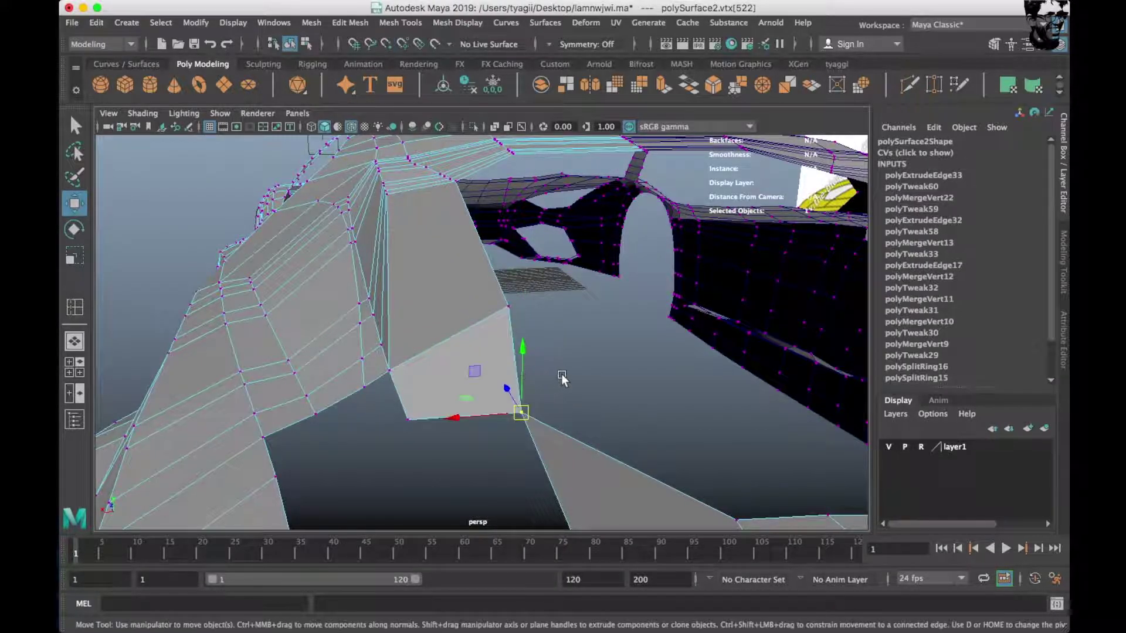
right_click_drag(604, 381, 595, 364, "shift")
left_click_drag(596, 364, 594, 439, "alt")
key("space")
key("space")
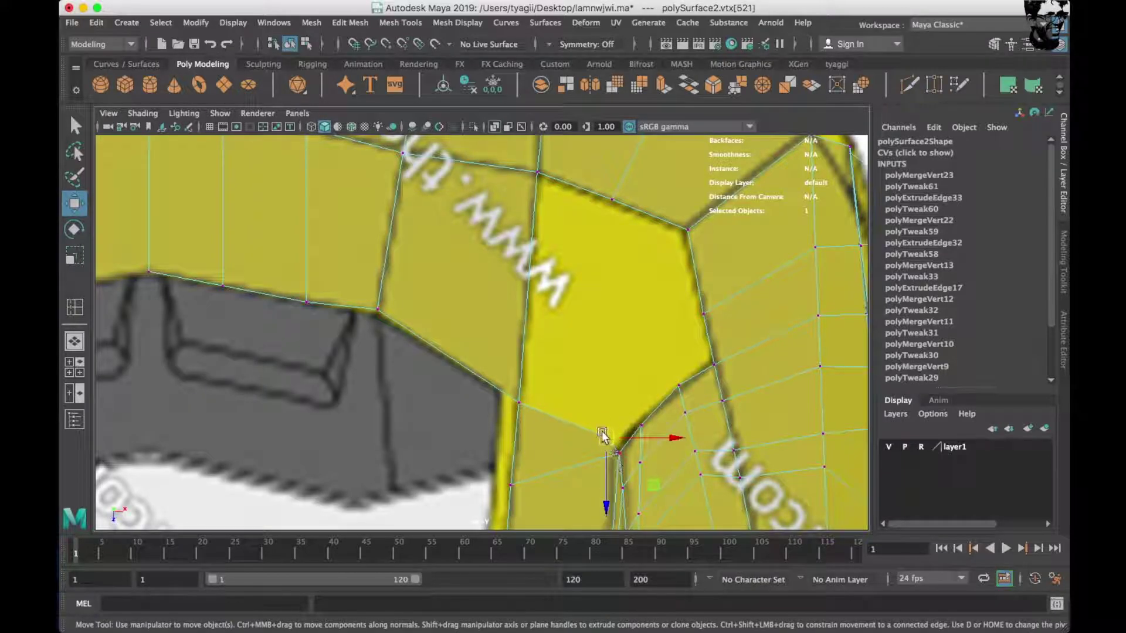
left_click_drag(602, 436, 590, 205)
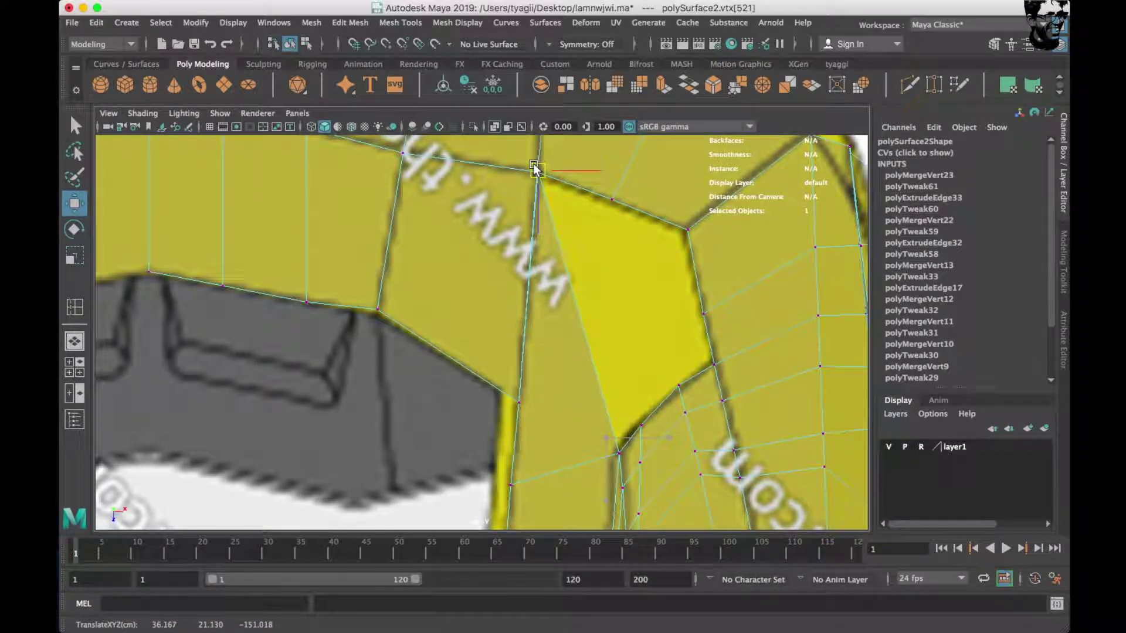
mouse_move(698, 287)
left_mouse_down("alt")
mouse_move(648, 352)
mouse_move(545, 327)
mouse_move(502, 281)
mouse_move(446, 354)
left_mouse_up("alt")
left_click(508, 403)
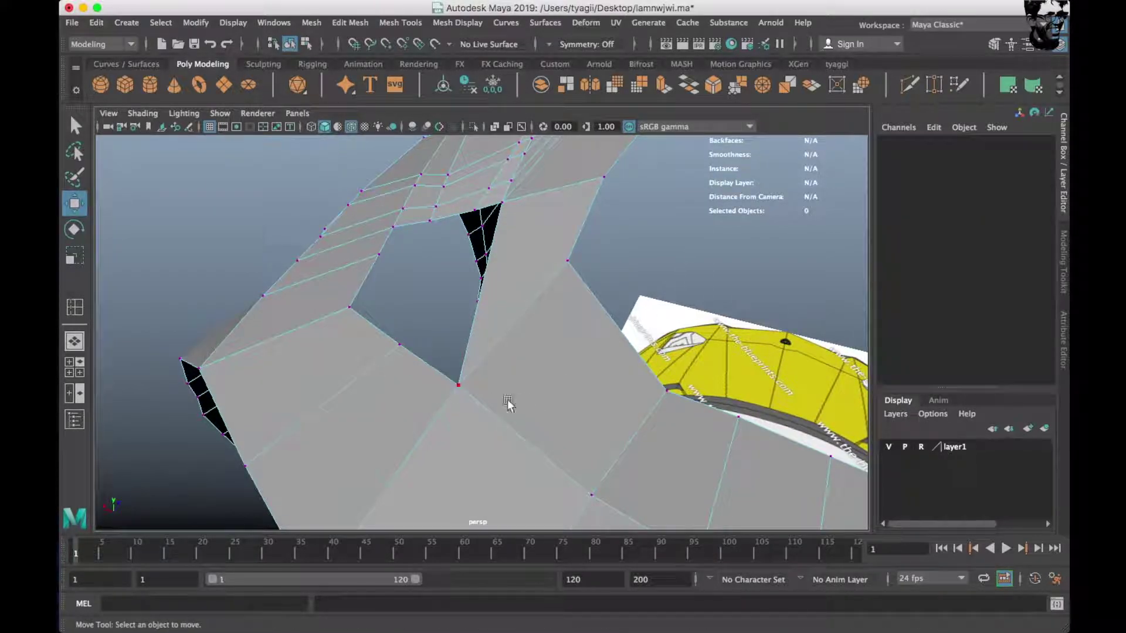
Fill the remaining open hole in the front body mesh.
left_click(455, 382)
right_click(572, 395, "shift")
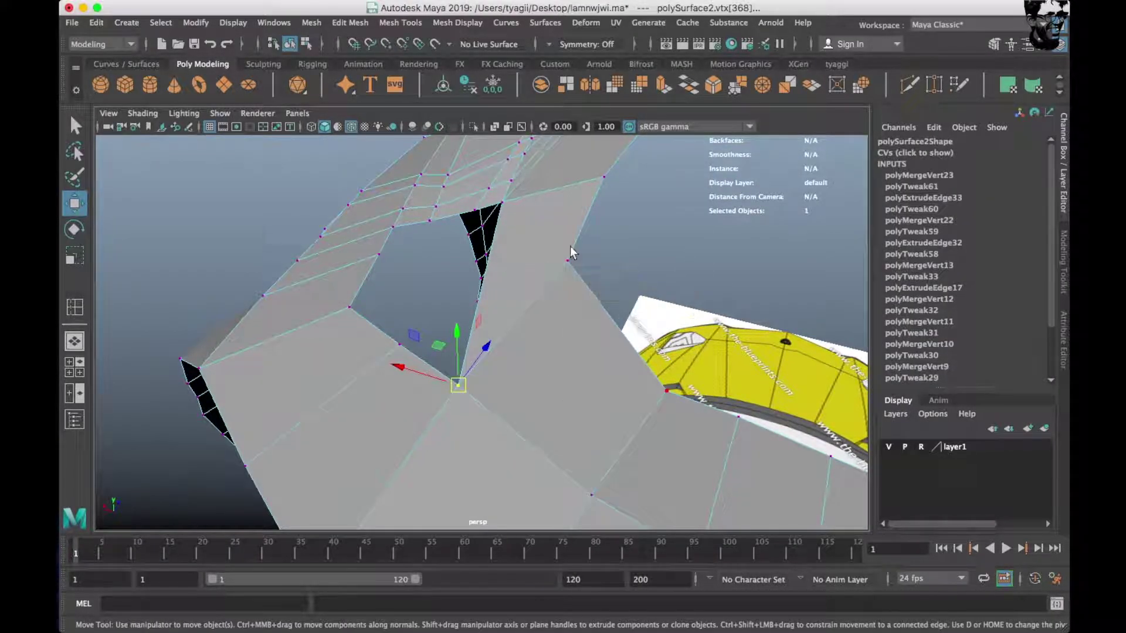
left_click_drag(570, 246, 677, 368, "alt")
right_click_drag(639, 249, 709, 188)
mouse_move(709, 187)
left_mouse_down("alt")
mouse_move(436, 388)
mouse_move(558, 367)
mouse_move(385, 343)
mouse_move(372, 318)
mouse_move(395, 311)
left_mouse_up("alt")
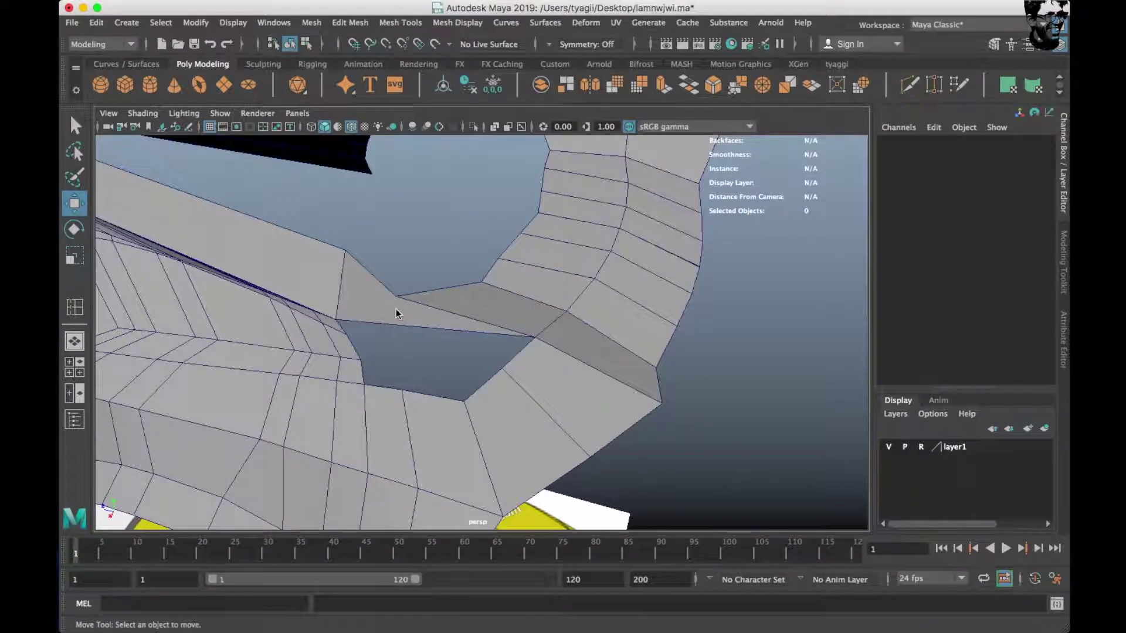
left_click(401, 333)
right_click_drag(439, 225, 414, 402, "shift")
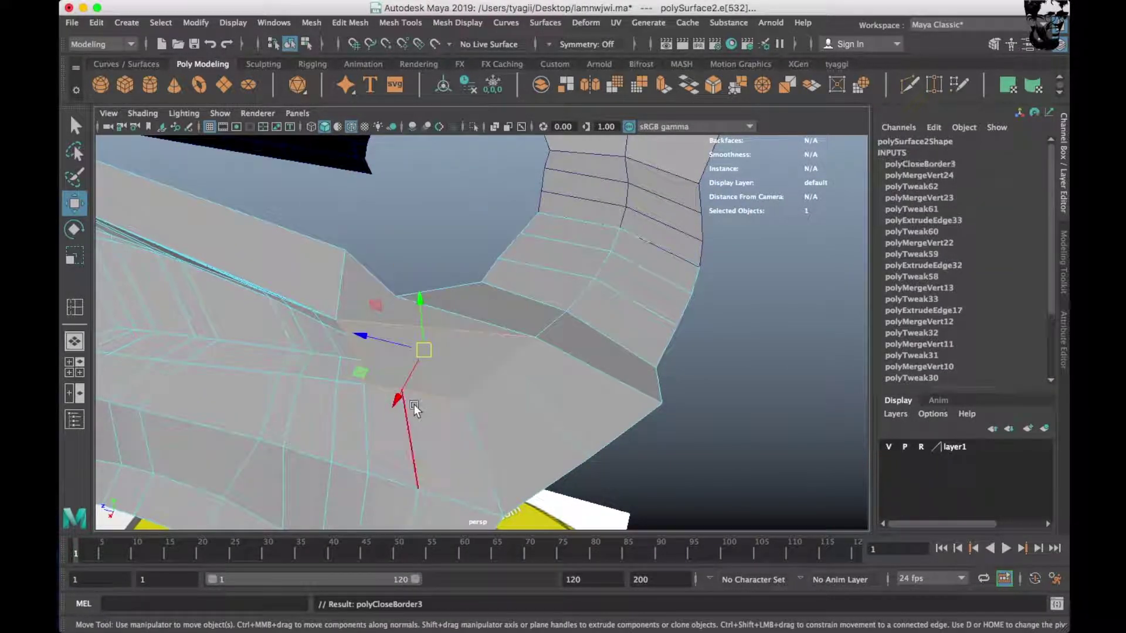
mouse_move(414, 405)
left_mouse_down("alt")
mouse_move(534, 366)
mouse_move(502, 371)
mouse_move(490, 404)
mouse_move(427, 395)
mouse_move(480, 414)
left_mouse_up("alt")
Insert an edge loop across the newly filled faces.
right_click_drag(491, 251, 557, 229)
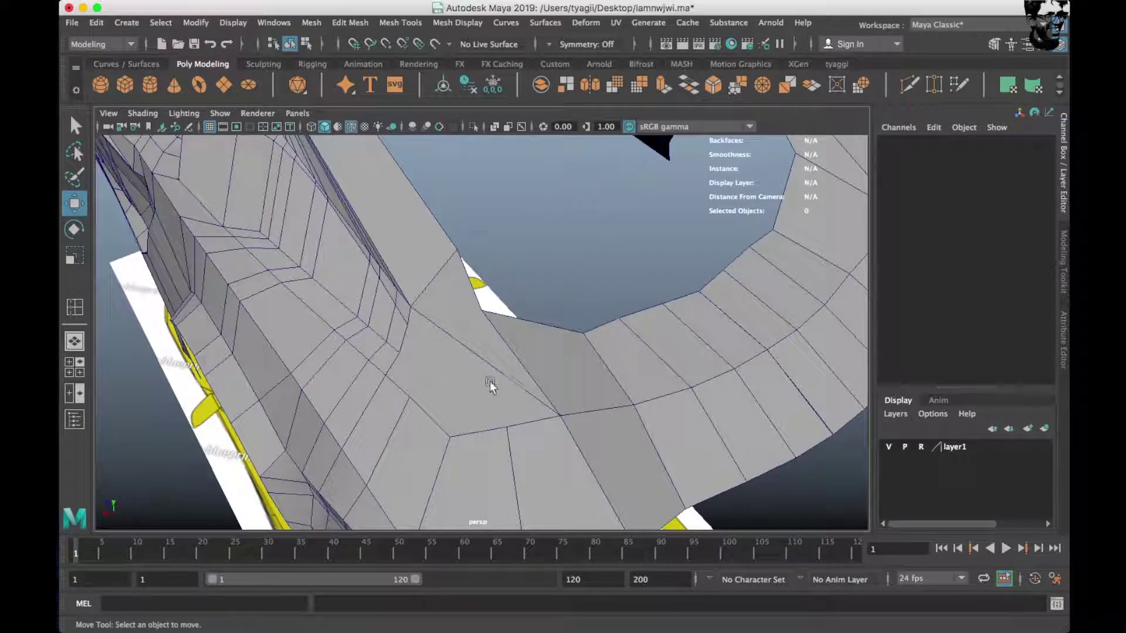
right_click(563, 282, "shift")
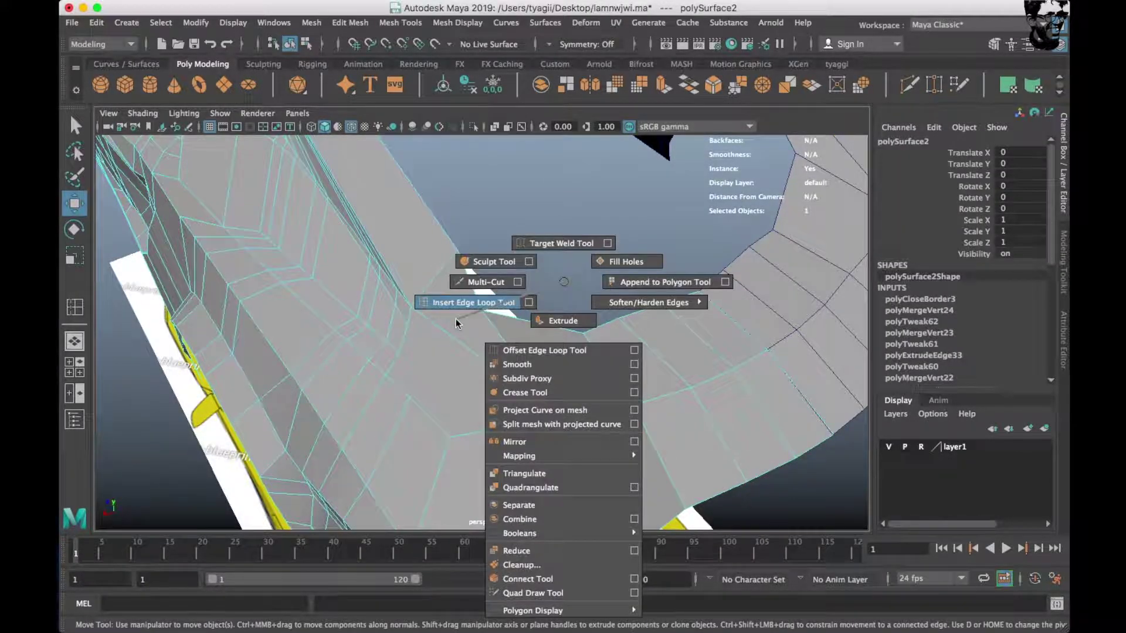
left_click(456, 323)
left_click(449, 331)
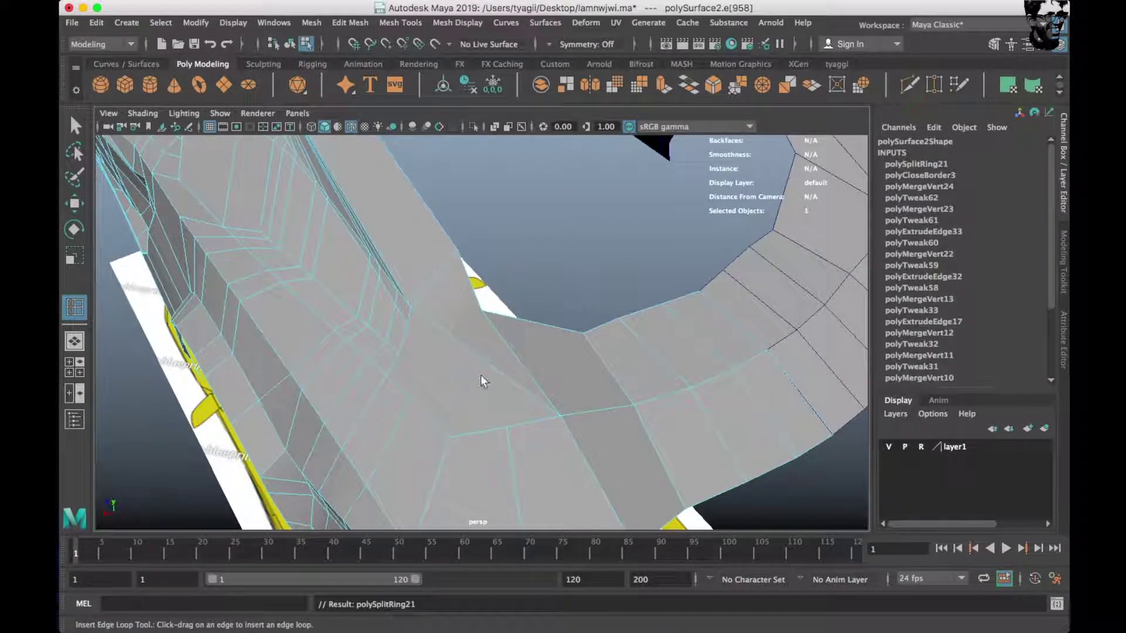
Split the faces around the wheel arch corner with three Multi-Cut edges.
left_click_drag(484, 355, 484, 368, "alt")
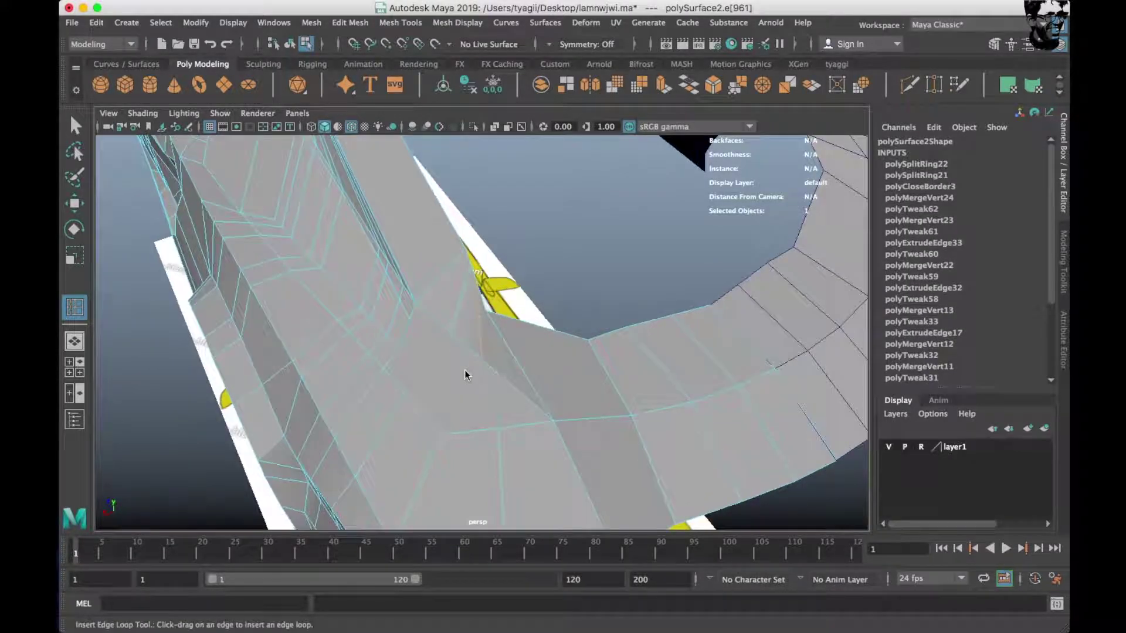
left_click(483, 370)
right_click_drag(463, 296, 398, 381, "shift")
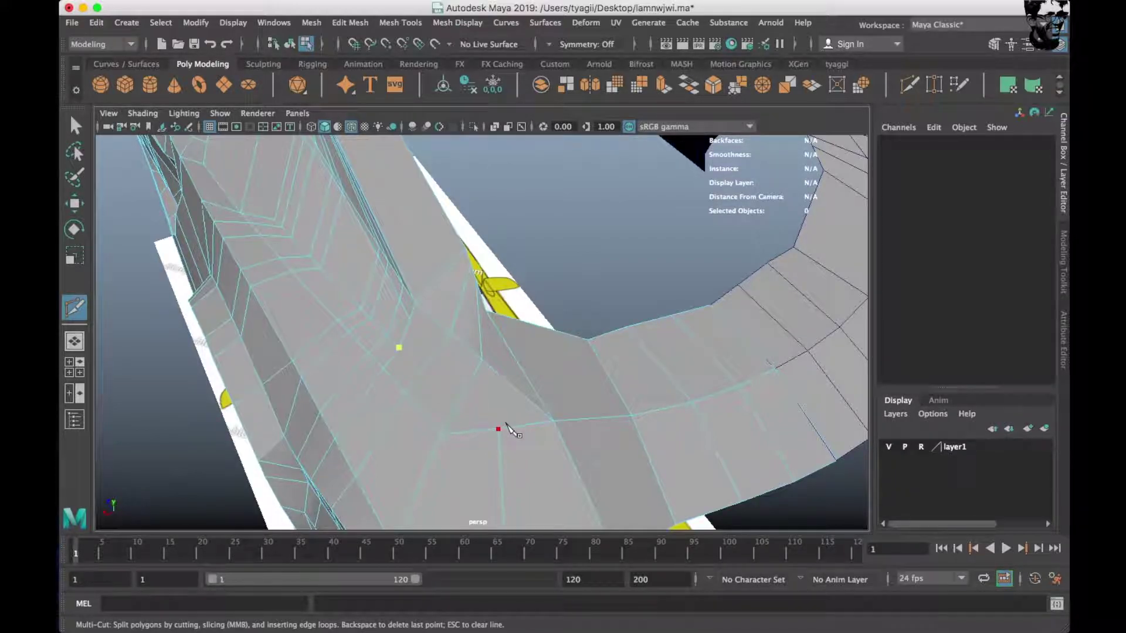
left_click_drag(468, 439, 463, 428, "alt")
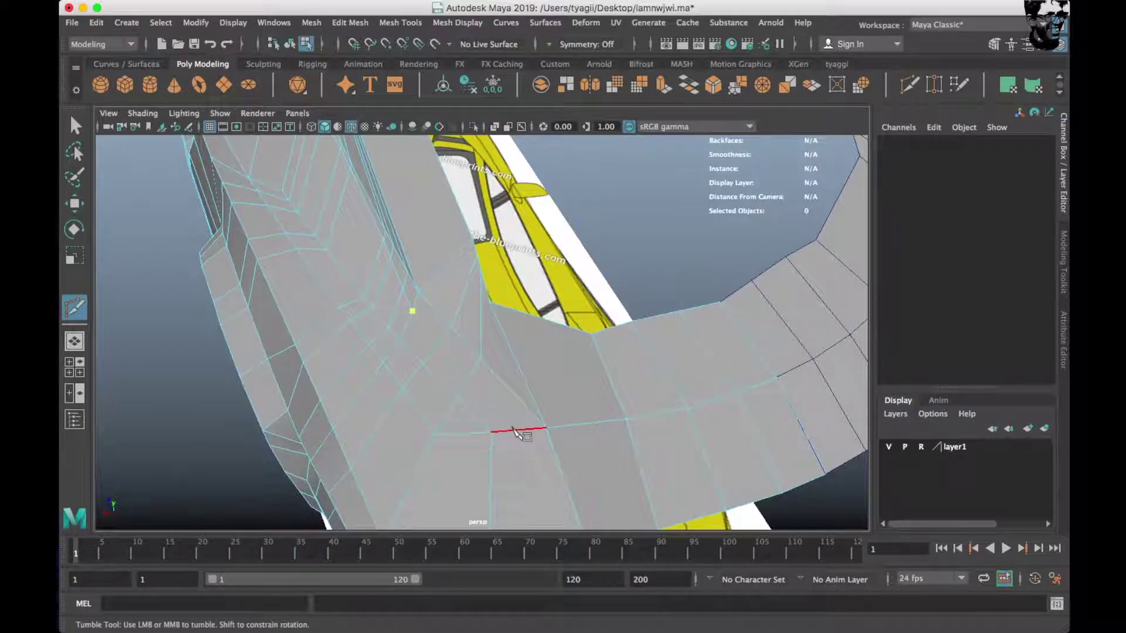
right_click_drag(565, 369, 634, 229)
key("w")
mouse_move(515, 401)
left_mouse_down("alt")
mouse_move(467, 387)
mouse_move(623, 349)
mouse_move(448, 384)
mouse_move(250, 361)
mouse_move(355, 322)
mouse_move(604, 269)
mouse_move(555, 309)
mouse_move(569, 300)
left_mouse_up("alt")
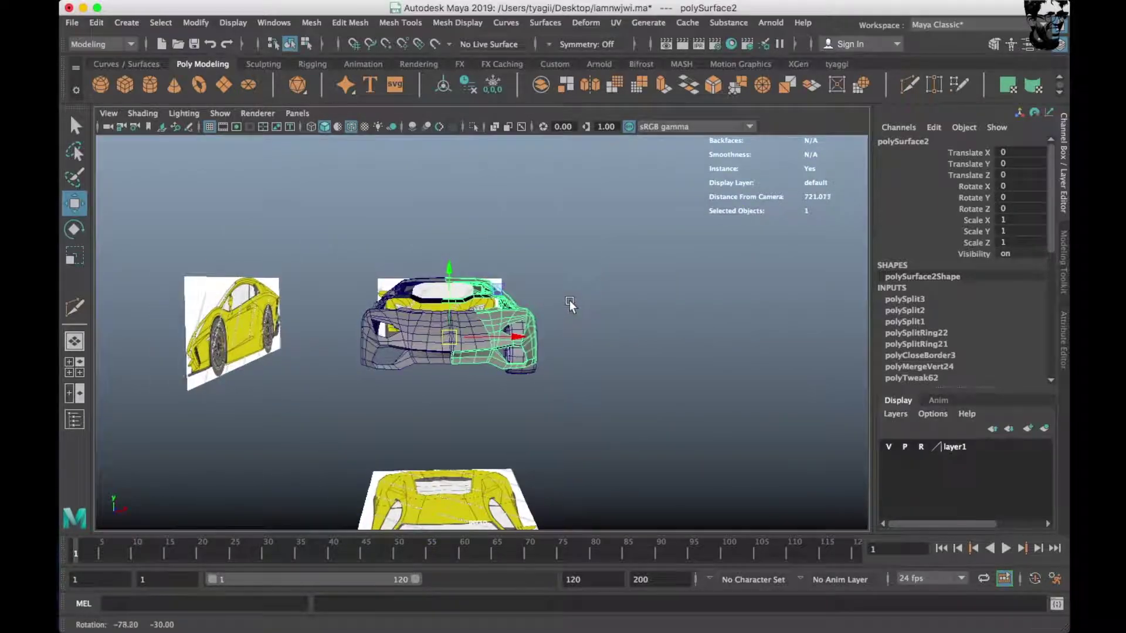
Bring the car body up in top view, selected and panned across the hood.
left_click(591, 323)
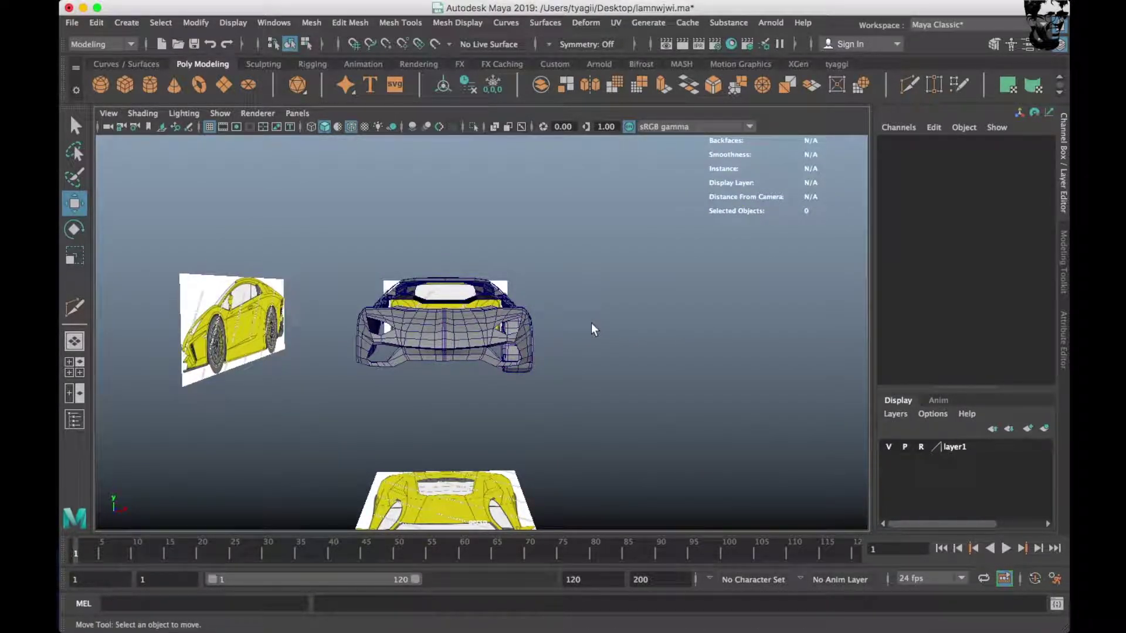
left_click_drag(575, 323, 459, 405, "alt")
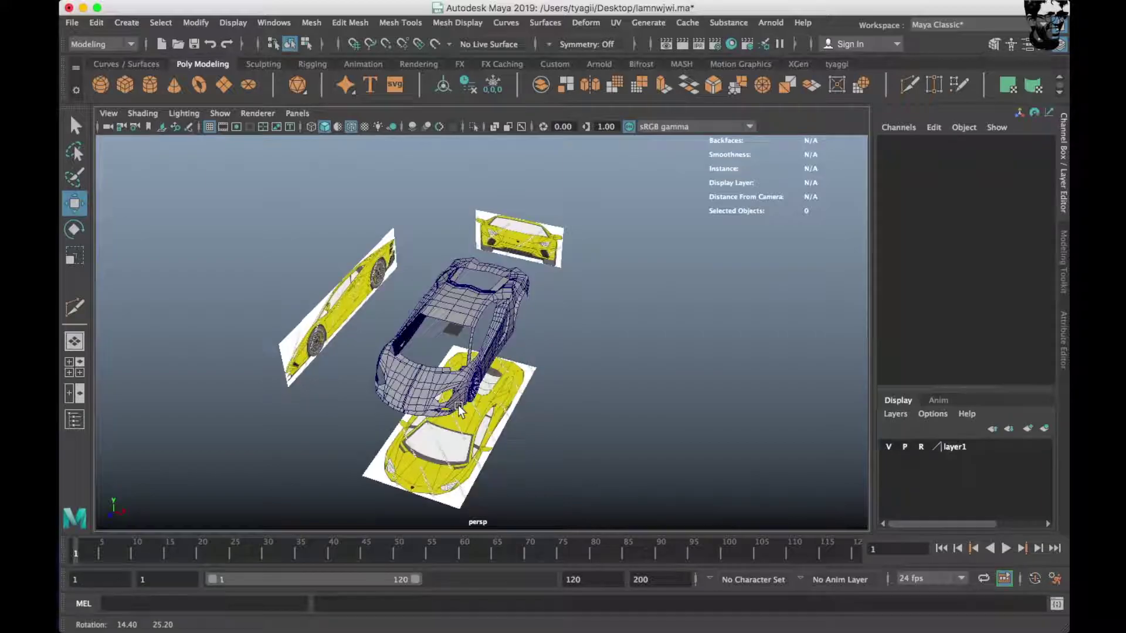
scroll(428, 375, "up", 5)
left_click_drag(397, 352, 487, 322, "alt")
key("space")
key("space")
key("space")
key("space")
scroll(367, 273, "up", 3)
left_click(494, 212)
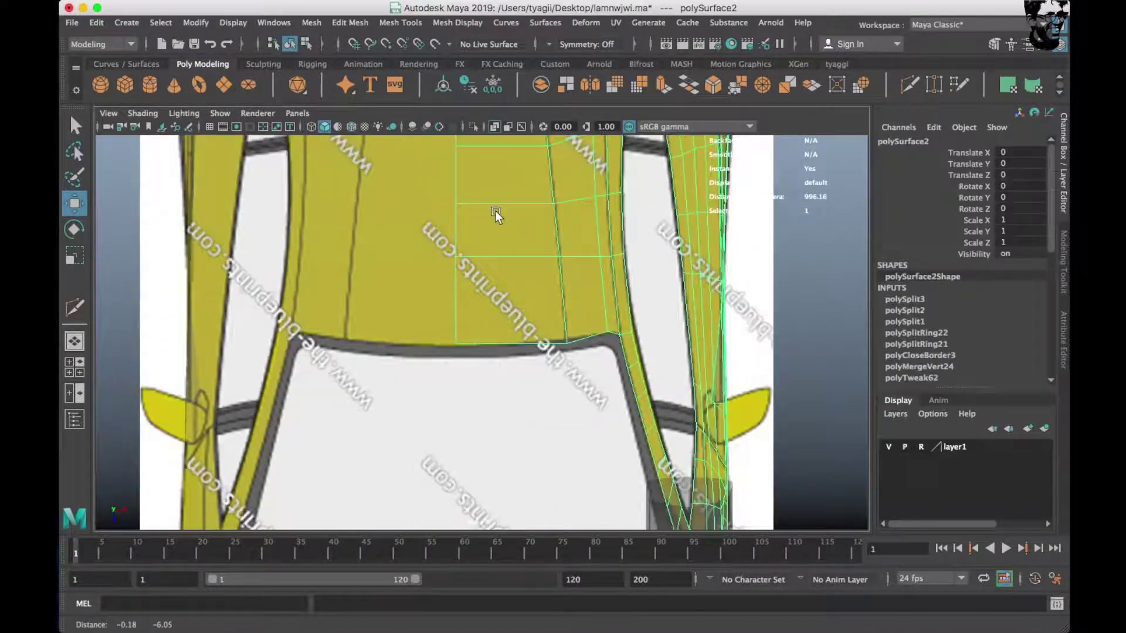
scroll(533, 241, "up", 3)
scroll(548, 286, "up", 3)
mouse_move(548, 286)
middle_mouse_down("alt")
mouse_move(484, 315)
mouse_move(580, 327)
middle_mouse_up("alt")
scroll(579, 332, "up", 2)
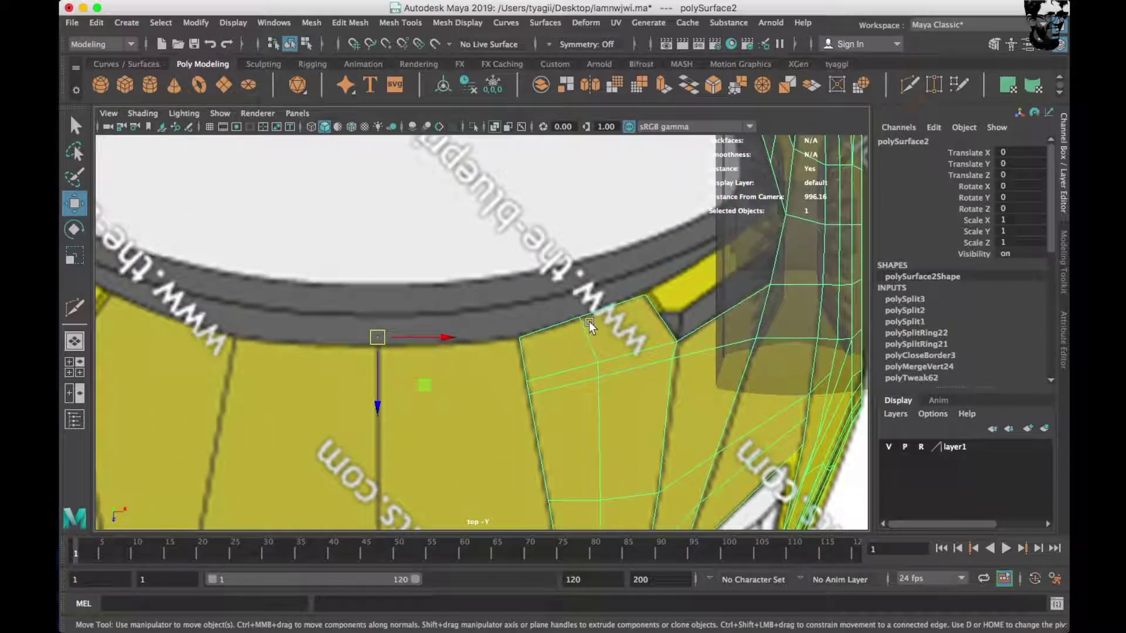
Extrude the windshield-frame corner edge into new faces and pick the new vertex.
right_click_drag(588, 321, 591, 305)
left_click(596, 312)
left_click_drag(586, 322, 580, 294, "shift")
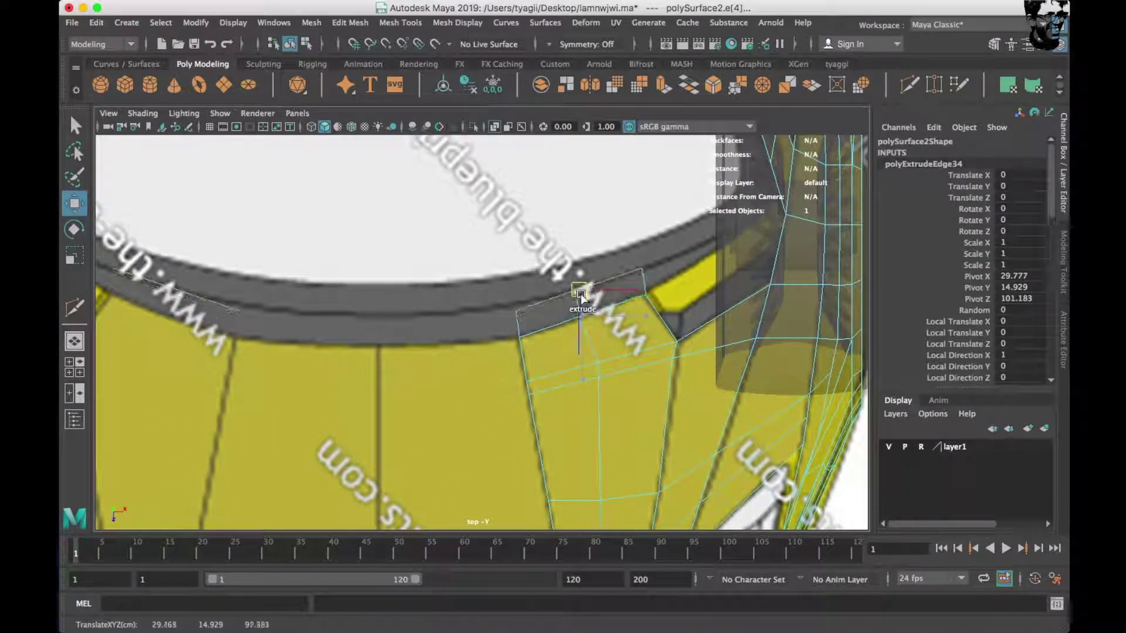
scroll(551, 294, "up", 3)
right_click_drag(532, 248, 464, 233)
left_click(449, 293)
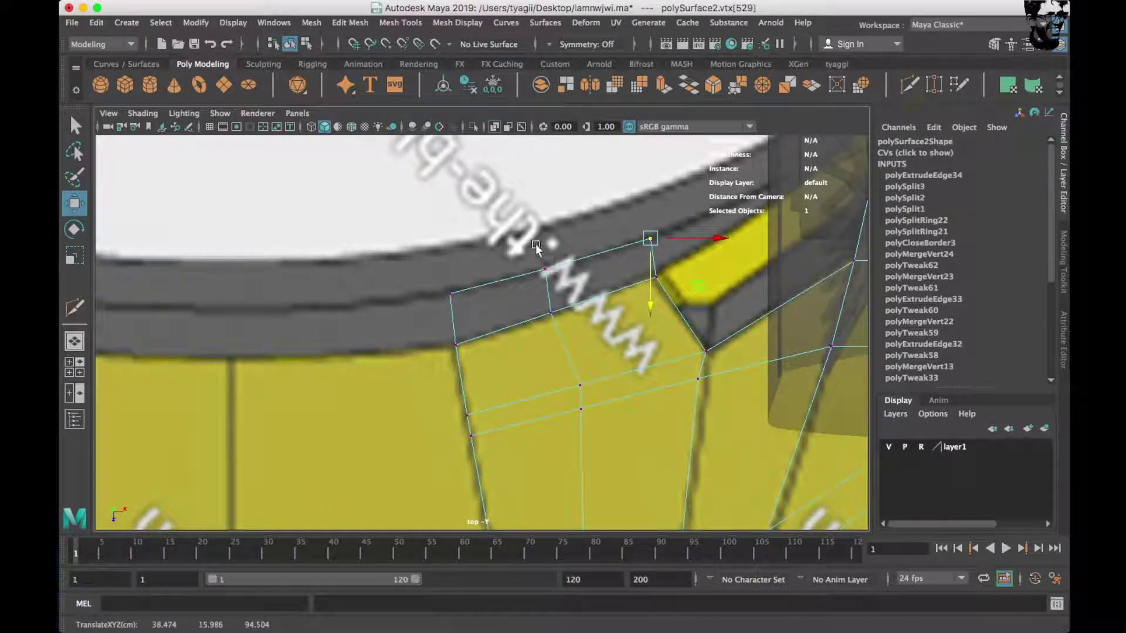
Frame the new vertex and inspect the new faces in perspective.
key("space")
key("space")
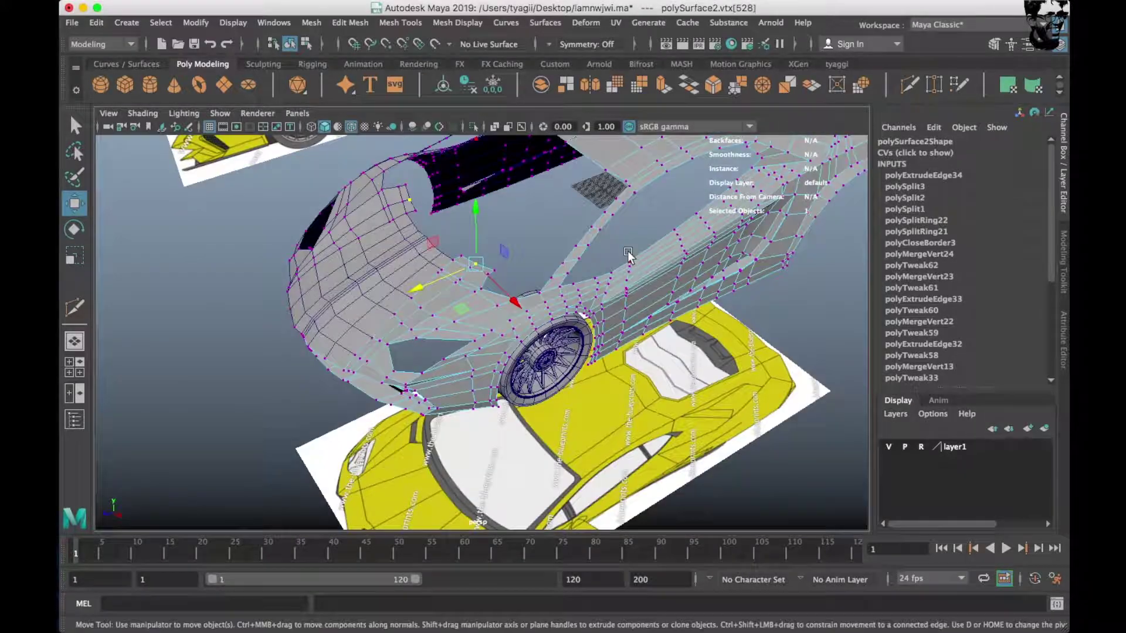
key("f")
scroll(489, 318, "down", 3)
left_click_drag(489, 318, 398, 311, "alt")
key("space")
key("space")
scroll(530, 335, "up", 3)
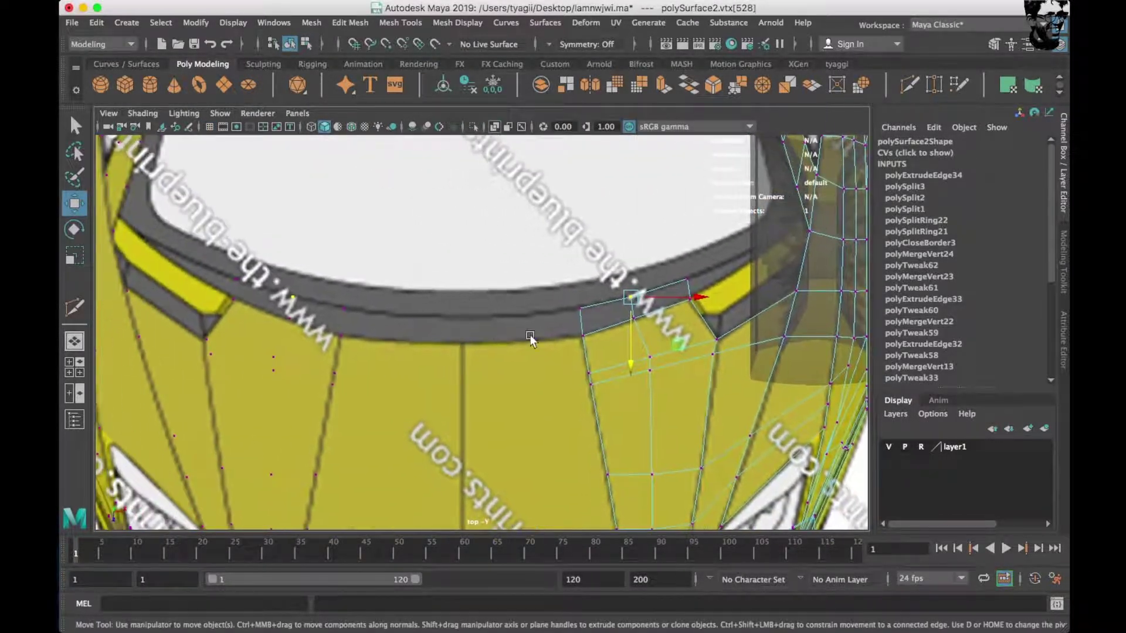
scroll(530, 335, "up", 2)
Extrude edge e[503] leftward along the windshield frame.
left_click(657, 293)
mouse_move(649, 330)
left_mouse_down("shift")
mouse_move(477, 319)
mouse_move(457, 334)
left_mouse_up("shift")
scroll(457, 335, "up", 2)
middle_click_drag(456, 335, 486, 284, "alt")
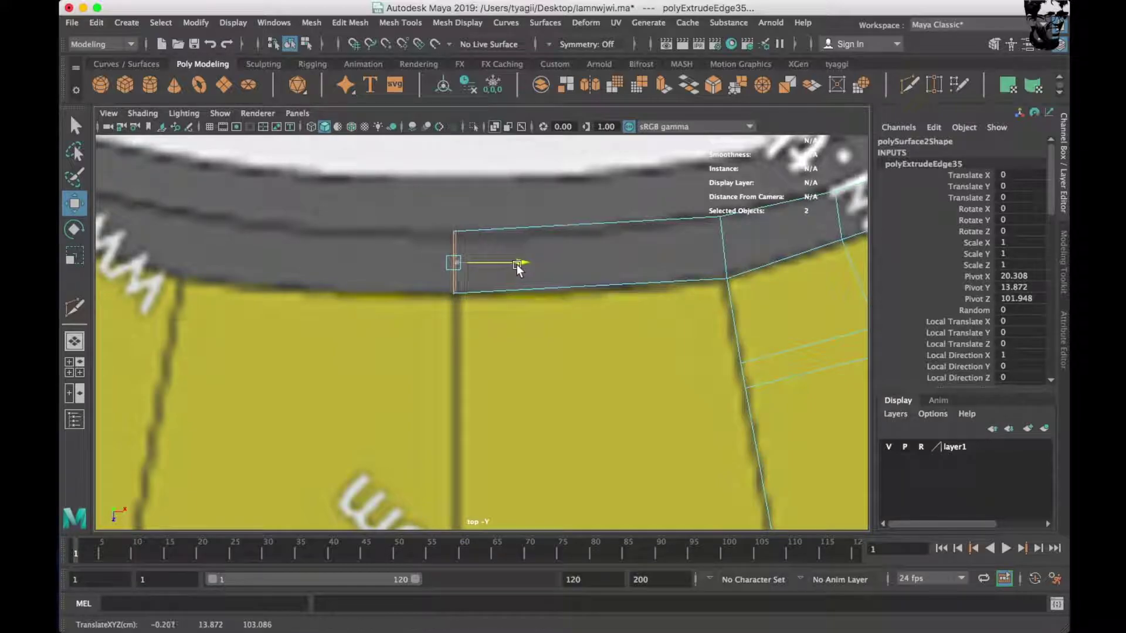
Insert two edge loops across the new frame faces and nudge a new vertex onto the frame edge.
right_click_drag(644, 260, 588, 250, "shift")
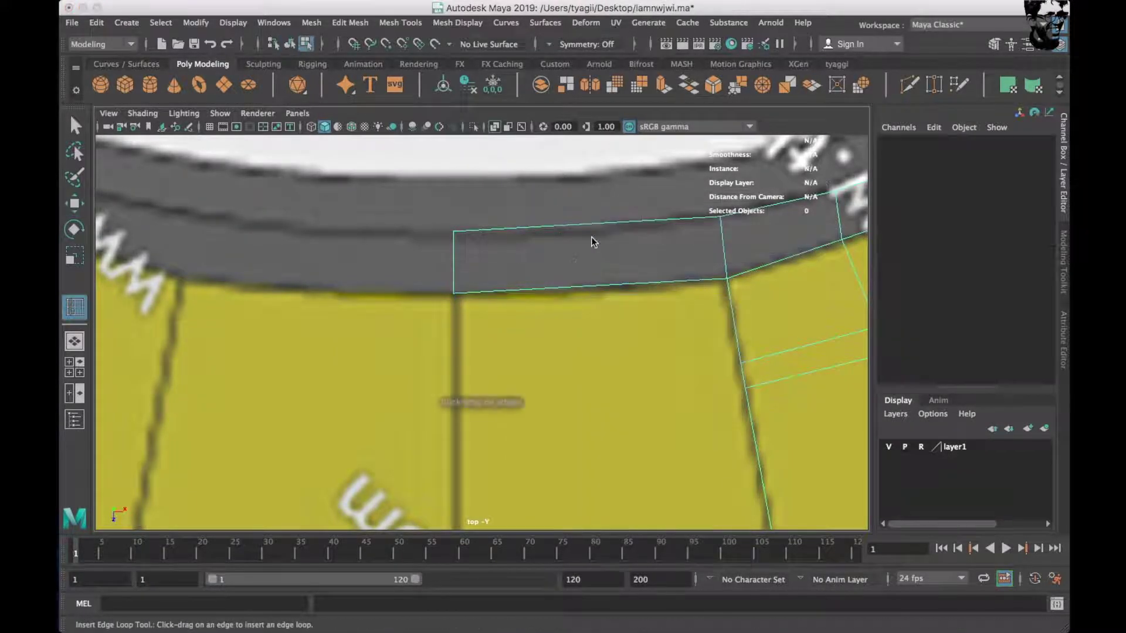
mouse_move(597, 228)
left_mouse_down()
mouse_move(577, 237)
mouse_move(648, 223)
left_mouse_up()
right_click_drag(616, 247, 556, 270)
key("w")
left_click(571, 286)
left_click_drag(569, 315, 569, 318)
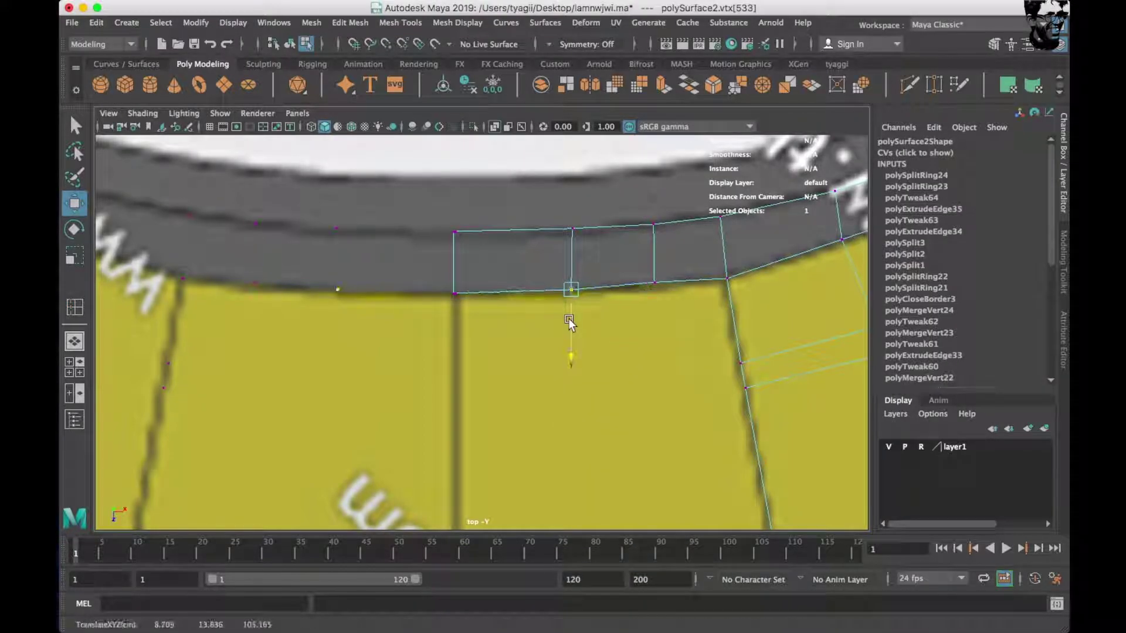
Select the frame-corner edge e[972] and extrude it upward along the frame.
scroll(622, 319, "down", 2)
scroll(587, 302, "down", 1)
mouse_move(565, 265)
left_mouse_down()
mouse_move(582, 298)
mouse_move(538, 301)
left_mouse_up()
scroll(387, 298, "up", 3)
scroll(478, 301, "up", 2)
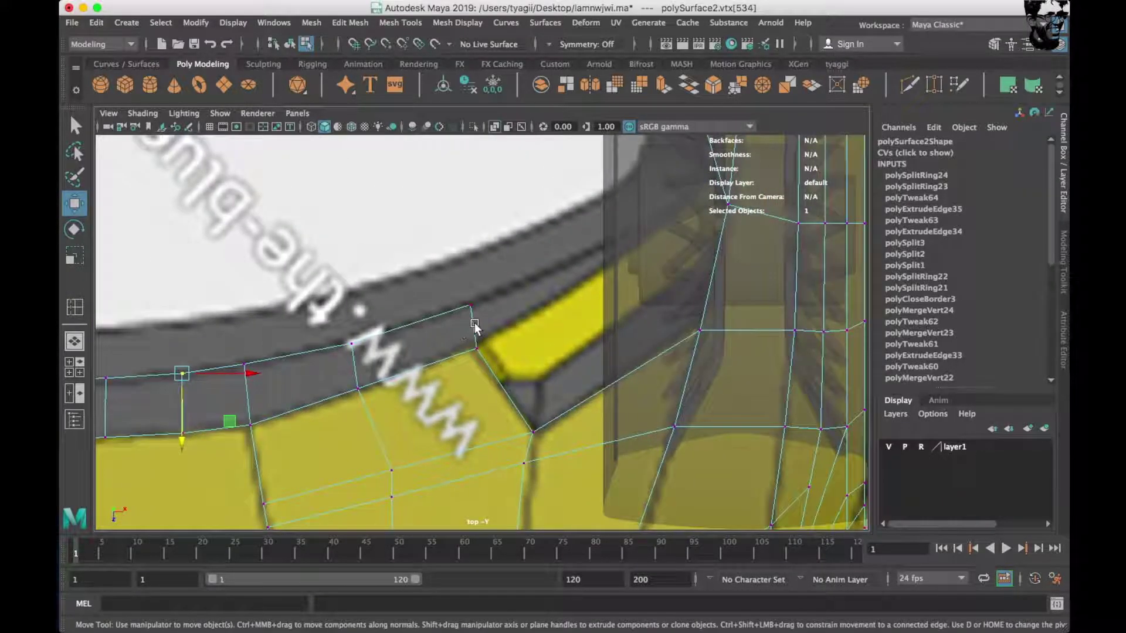
right_click_drag(475, 328, 470, 211)
left_click(469, 321)
left_click_drag(472, 324, 668, 220, "shift")
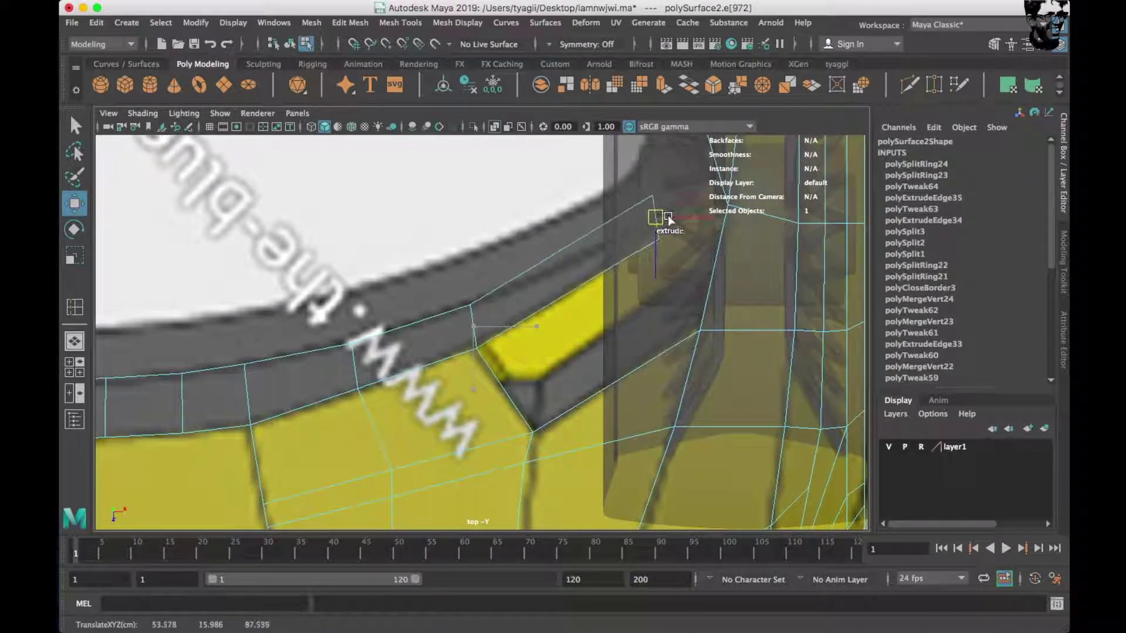
Orbit the perspective view to inspect the extended strip around the frame.
key("space")
key("space")
mouse_move(551, 320)
left_mouse_down("alt")
mouse_move(572, 315)
mouse_move(550, 323)
left_mouse_up("alt")
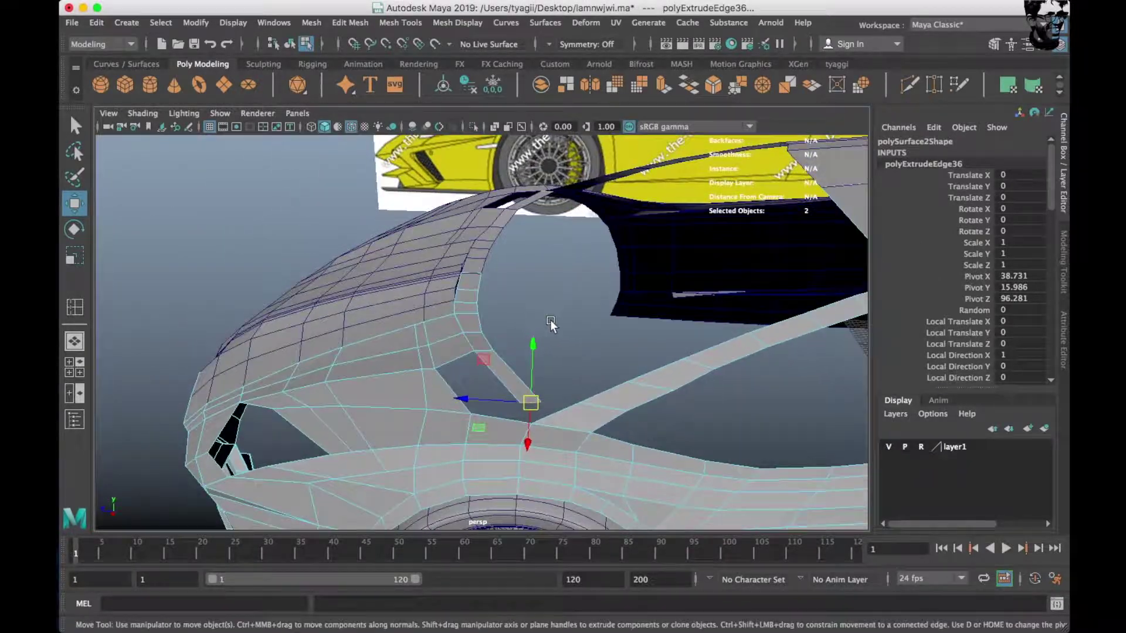
scroll(551, 308, "up", 3)
scroll(531, 281, "up", 3)
scroll(522, 299, "up", 2)
mouse_move(519, 318)
left_mouse_down("alt")
mouse_move(453, 296)
mouse_move(537, 318)
mouse_move(343, 314)
mouse_move(459, 346)
mouse_move(555, 340)
mouse_move(480, 340)
mouse_move(414, 366)
left_mouse_up("alt")
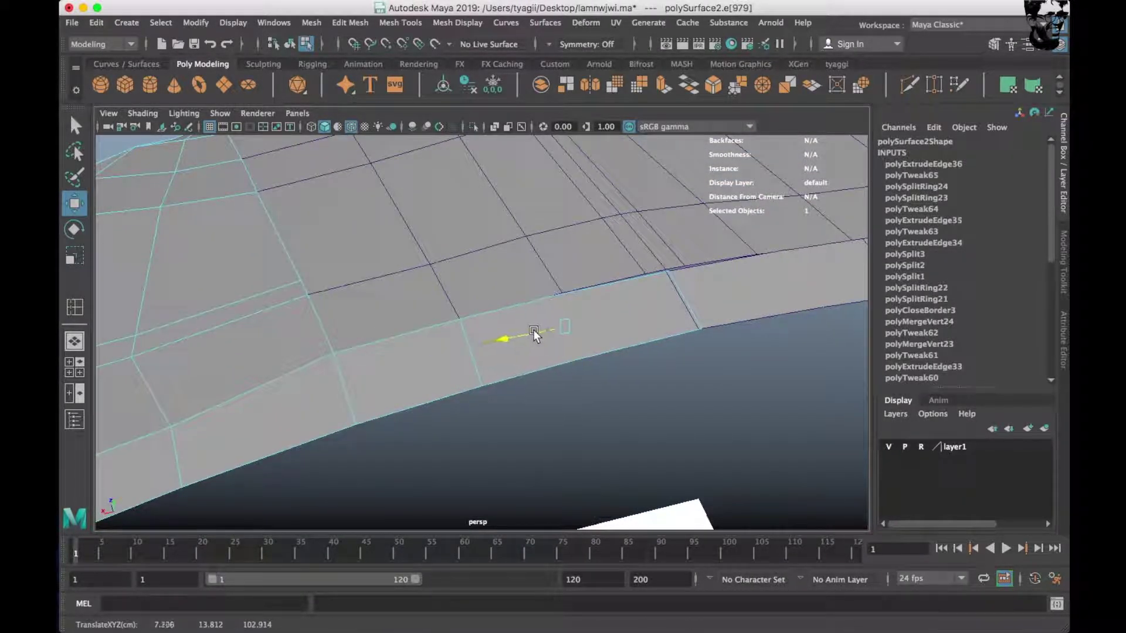
Add an edge loop across the frame strip and select a vertex on it.
mouse_move(573, 323)
left_mouse_down("alt")
mouse_move(505, 343)
mouse_move(584, 342)
left_mouse_up("alt")
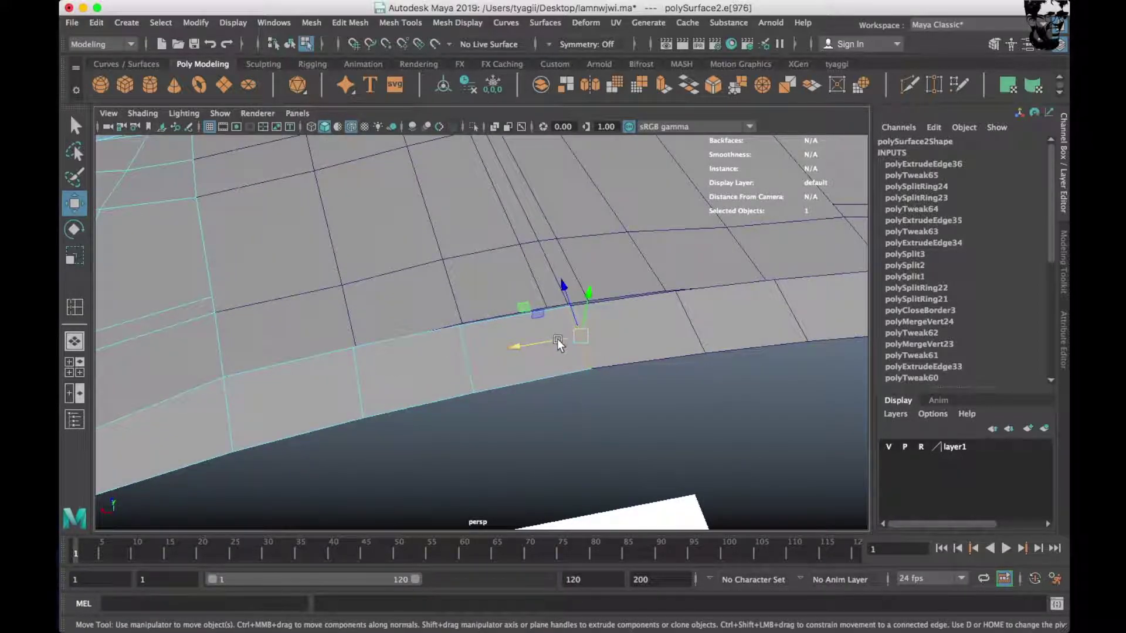
right_click_drag(556, 276, 583, 231)
mouse_move(586, 284)
right_mouse_down("shift")
mouse_move(556, 315)
mouse_move(477, 251)
right_mouse_up("shift")
left_click(555, 315)
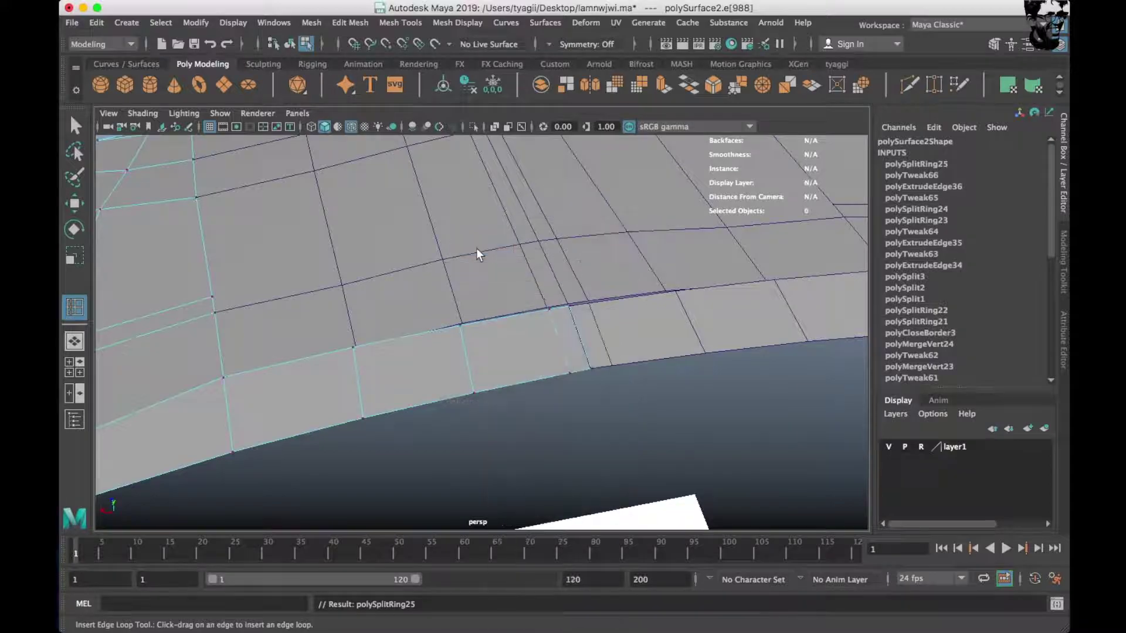
key("w")
left_click(545, 315)
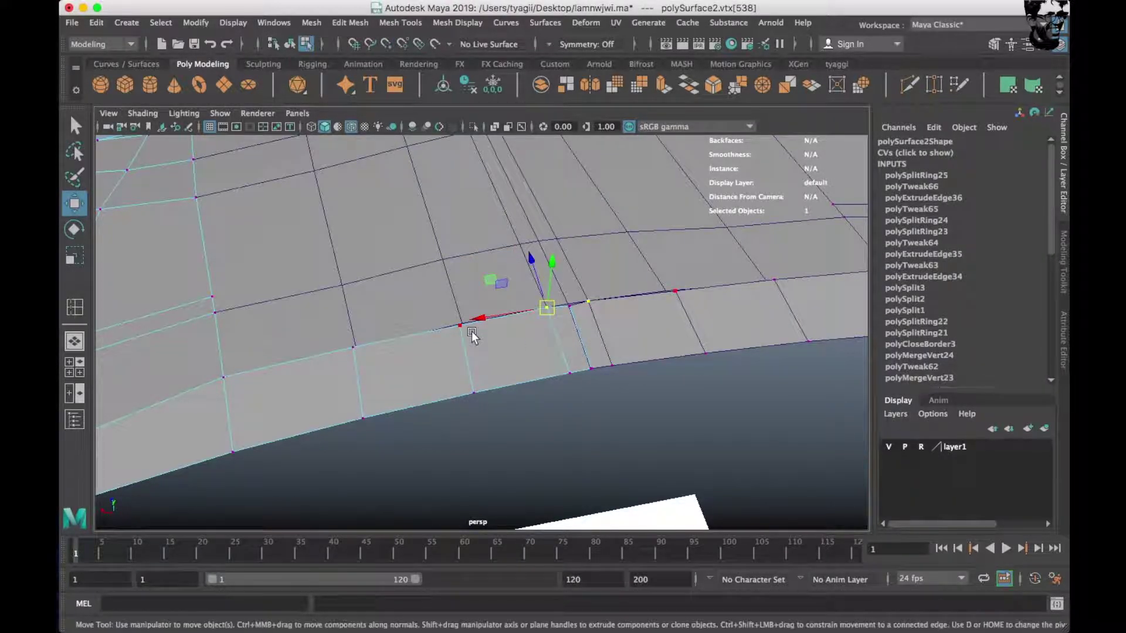
Adjust vertices lower on the strip while orbiting around the car body.
left_click(224, 389)
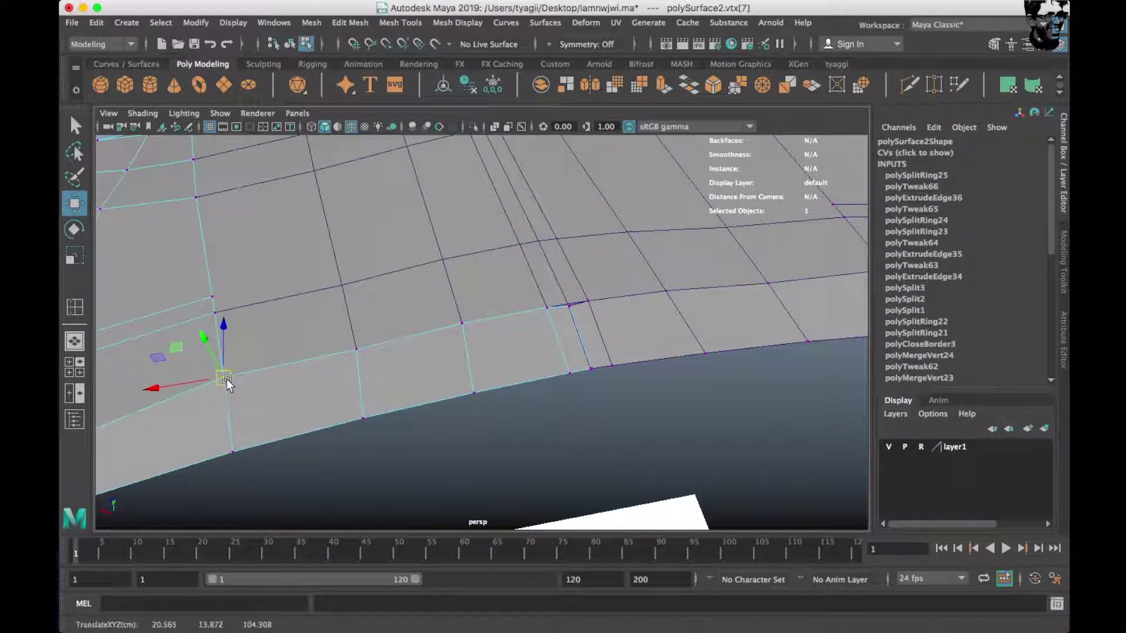
left_click_drag(226, 384, 469, 333, "alt")
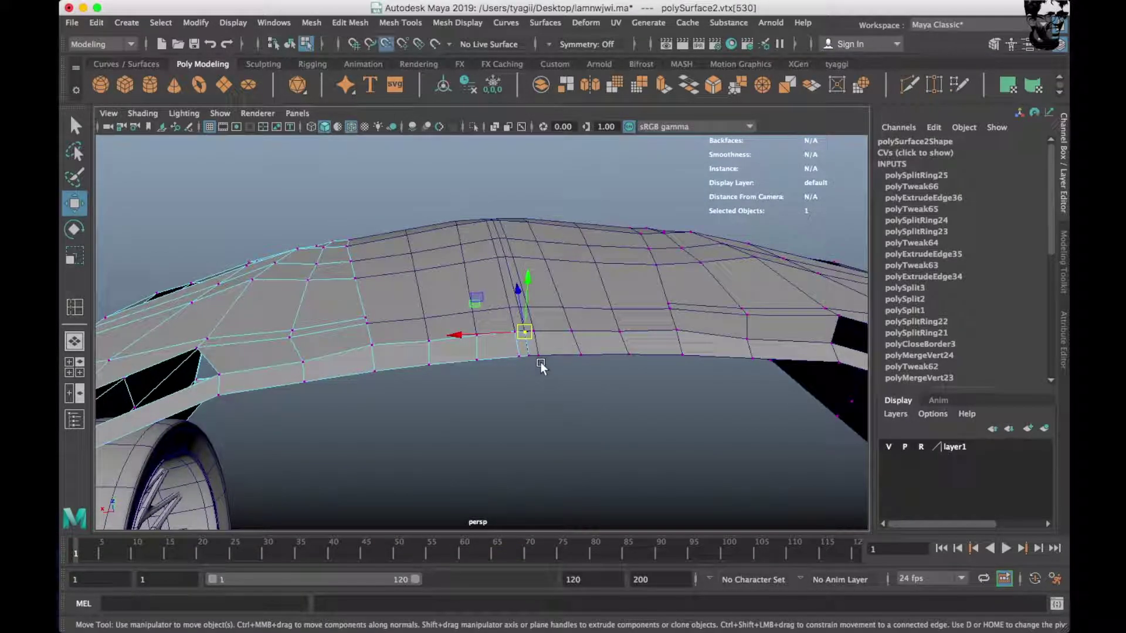
left_click_drag(526, 335, 424, 359, "alt")
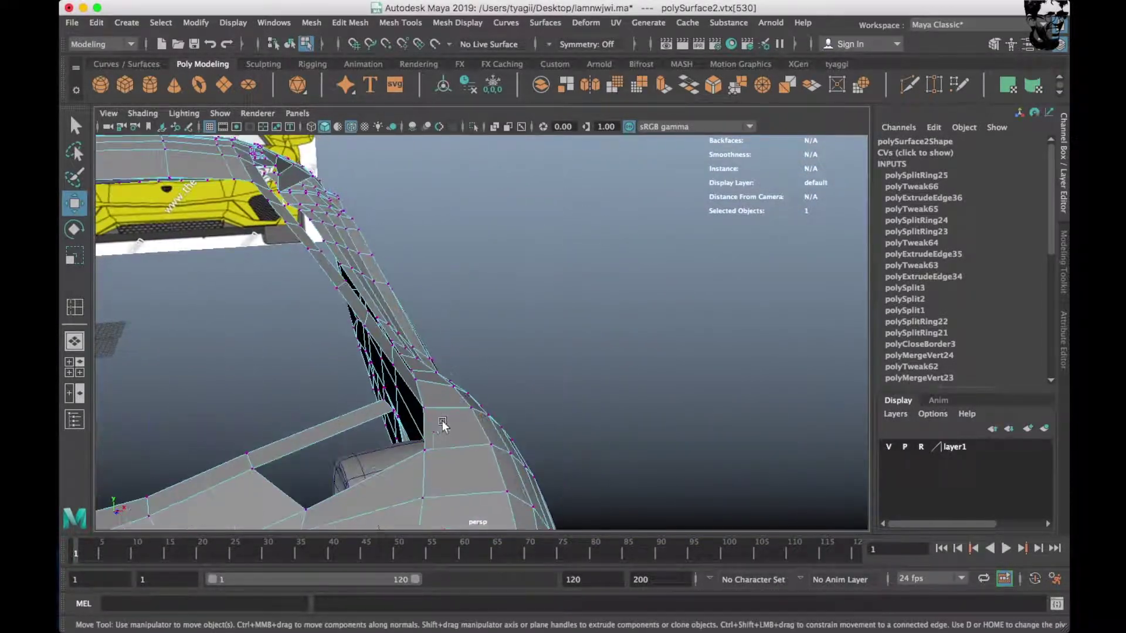
left_click(445, 342)
mouse_move(445, 342)
left_mouse_down("alt")
mouse_move(277, 338)
mouse_move(708, 340)
left_mouse_up("alt")
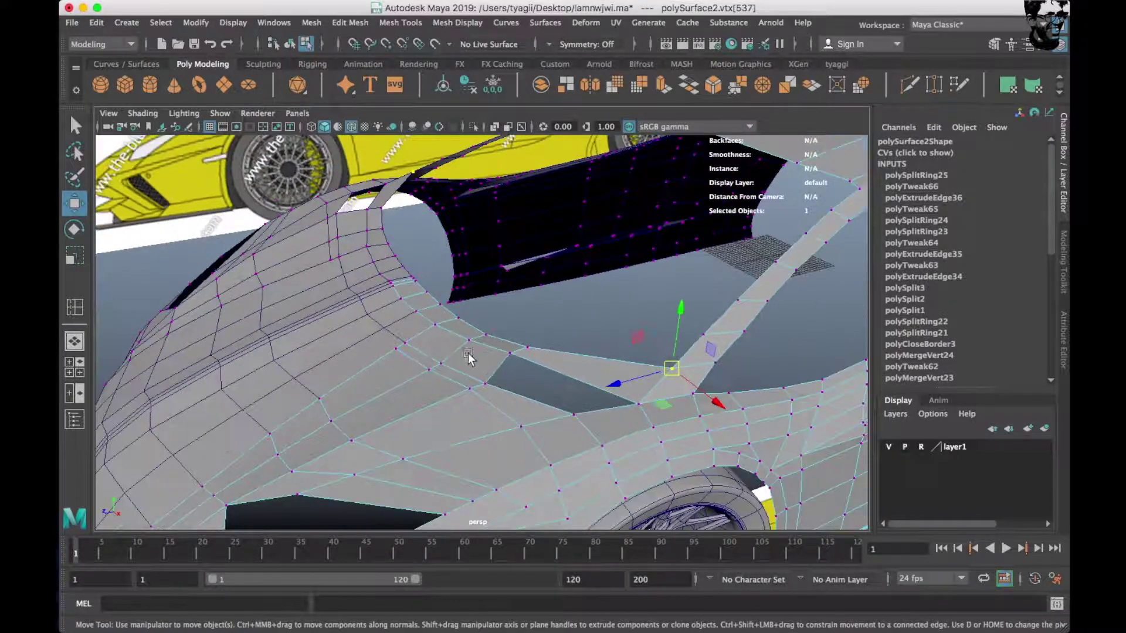
left_click(708, 340)
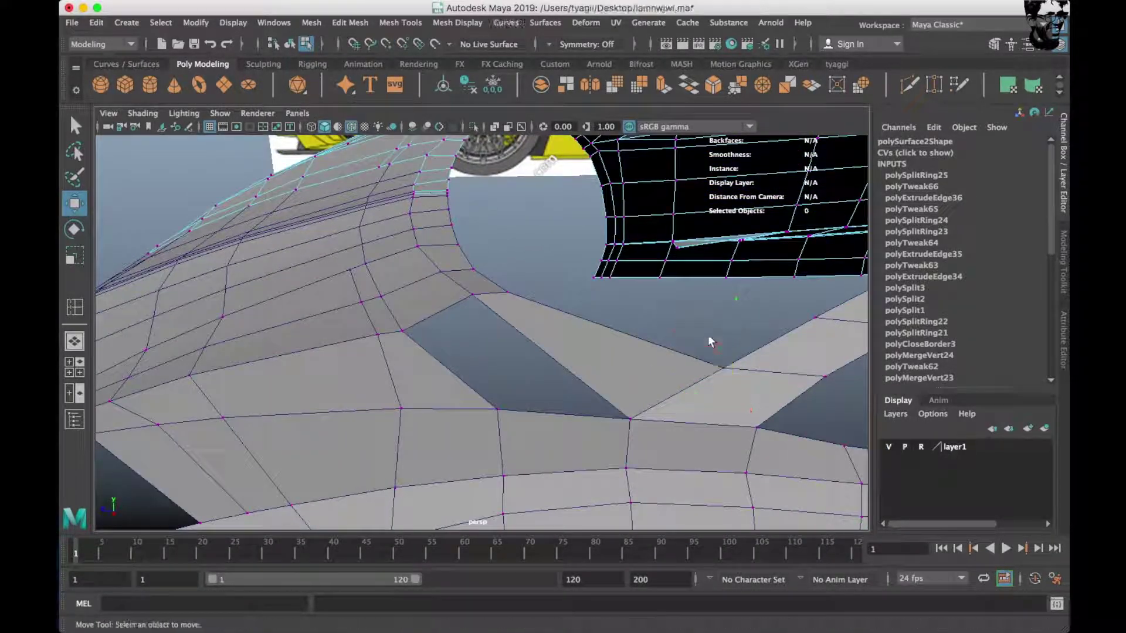
Merge the strip's end vertex and its neighbour into the car body.
right_click_drag(742, 390, 742, 361)
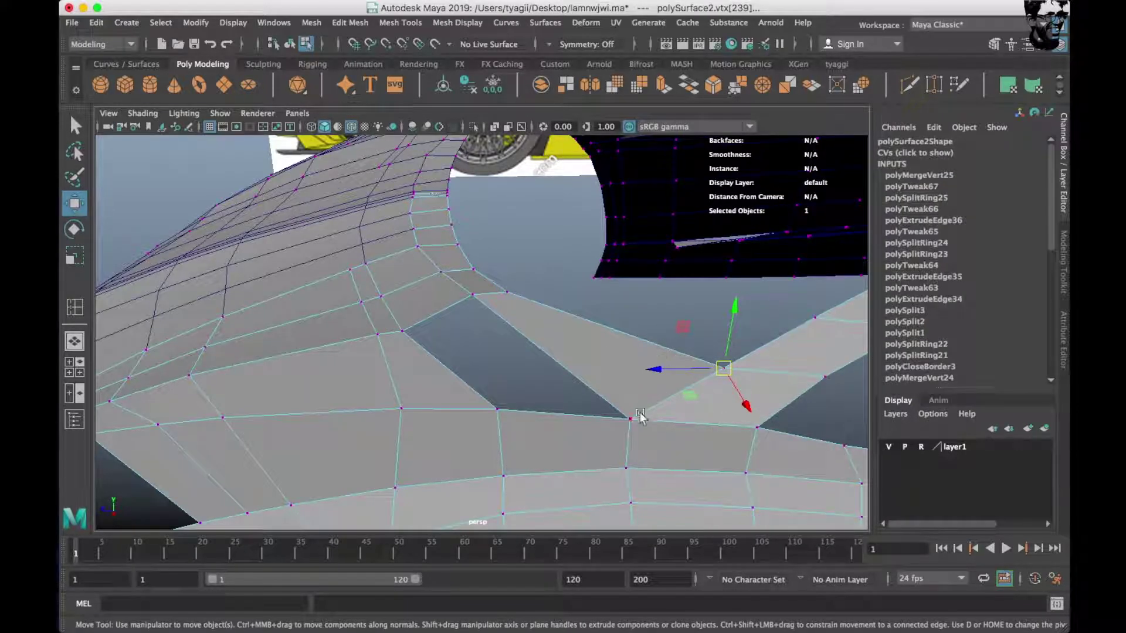
left_click_drag(655, 433, 453, 249, "alt")
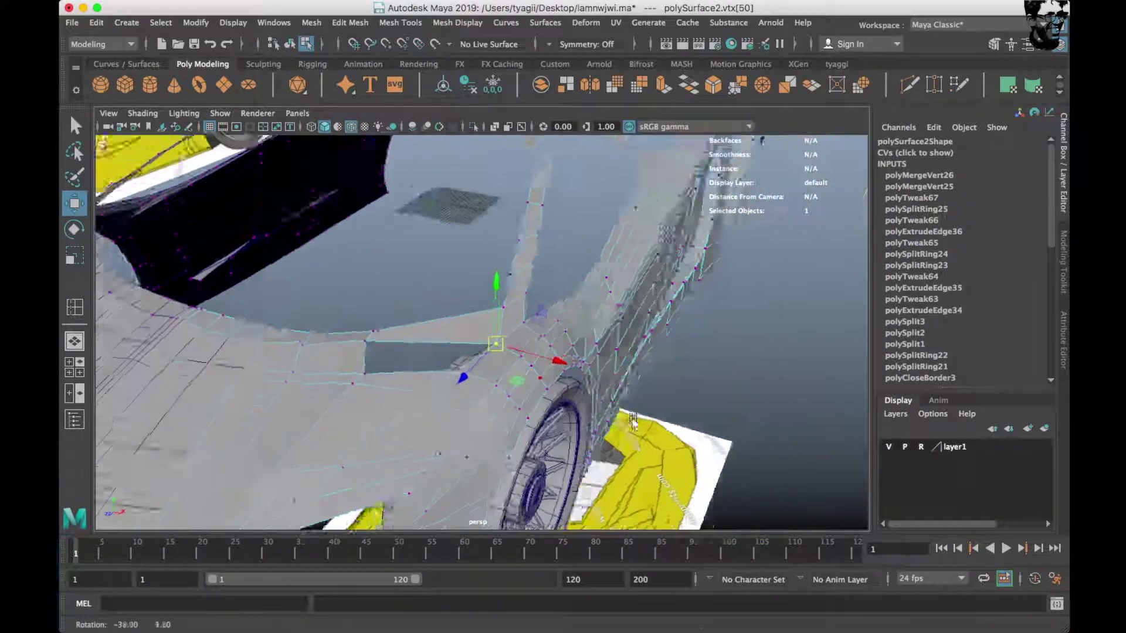
right_click_drag(453, 249, 639, 306)
scroll(428, 385, "down", 10)
left_click_drag(428, 385, 455, 391, "alt")
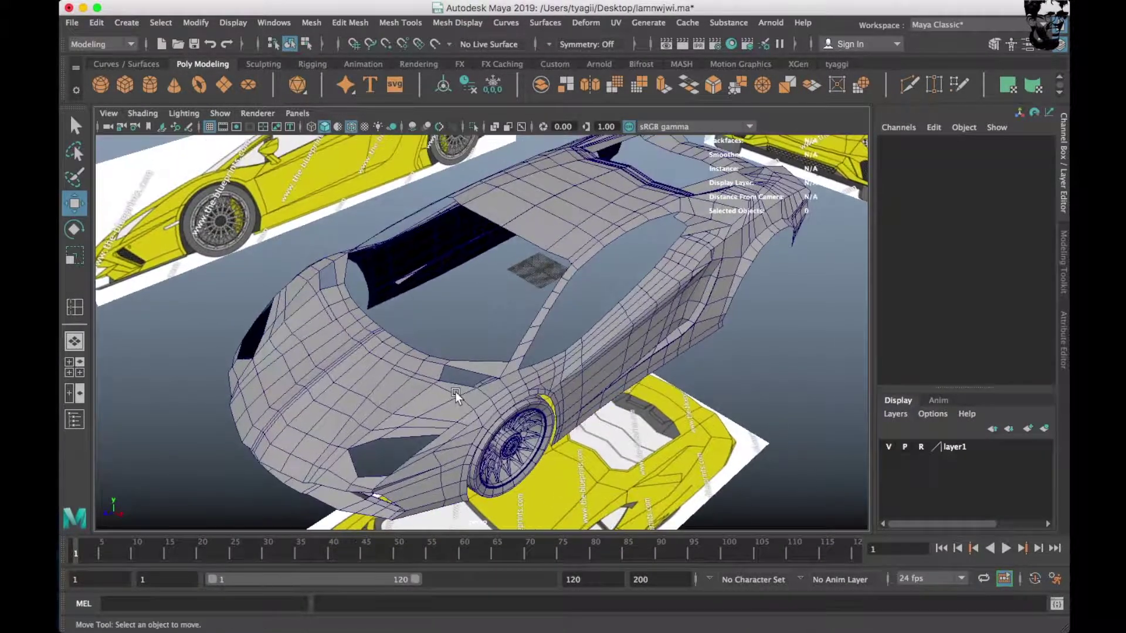
In the top view, select the frame's outer border loop and extrude it outward.
key("space")
key("space")
key("space")
key("space")
key("ctrl+z")
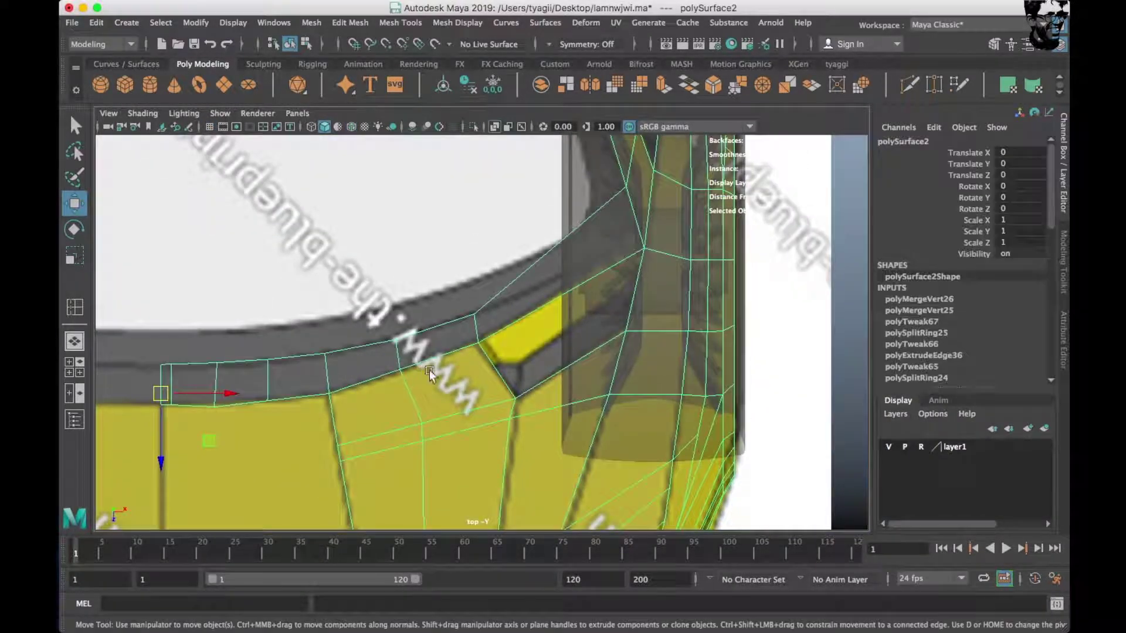
middle_click_drag(652, 312, 730, 314, "alt")
right_click_drag(543, 248, 543, 211)
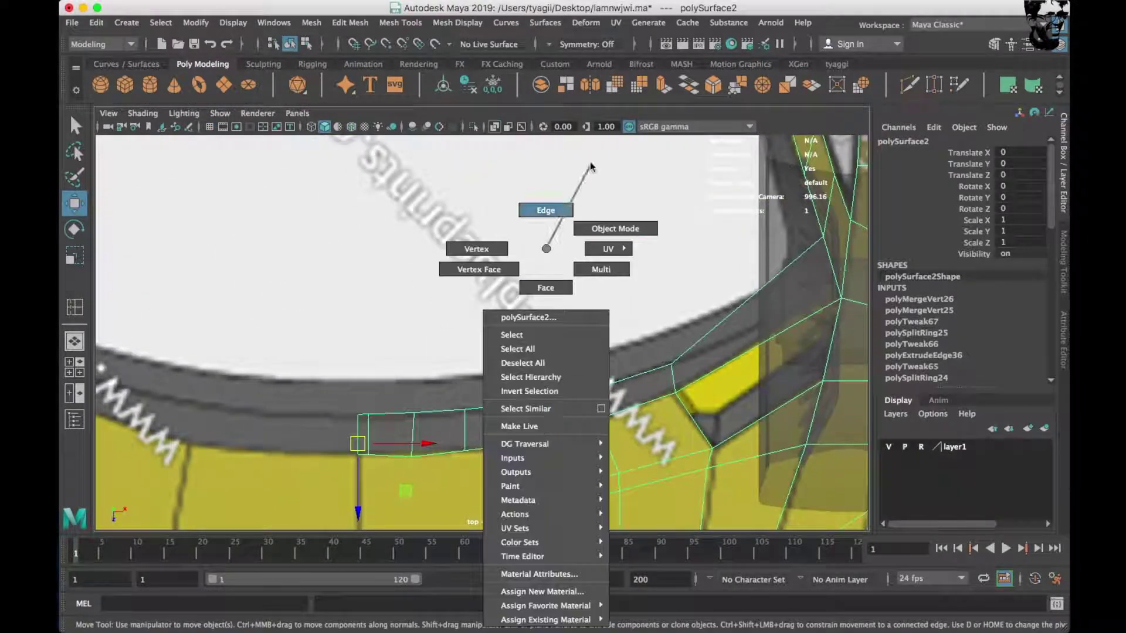
left_click(402, 413)
double_click(765, 286)
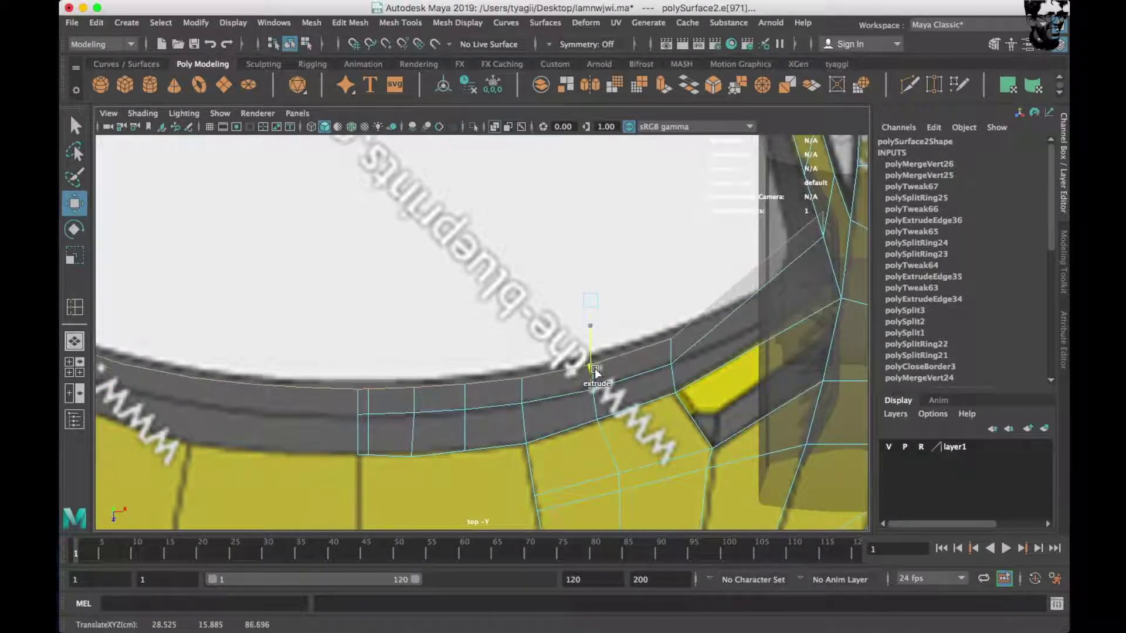
left_click_drag(593, 394, 592, 382, "shift")
middle_click_drag(596, 386, 469, 387, "alt")
right_click_drag(601, 248, 601, 352)
Insert two edge loops along the new border strip and pull its corner vertex toward the frame.
right_click_drag(658, 296, 579, 311, "shift")
left_click_drag(610, 379, 639, 385)
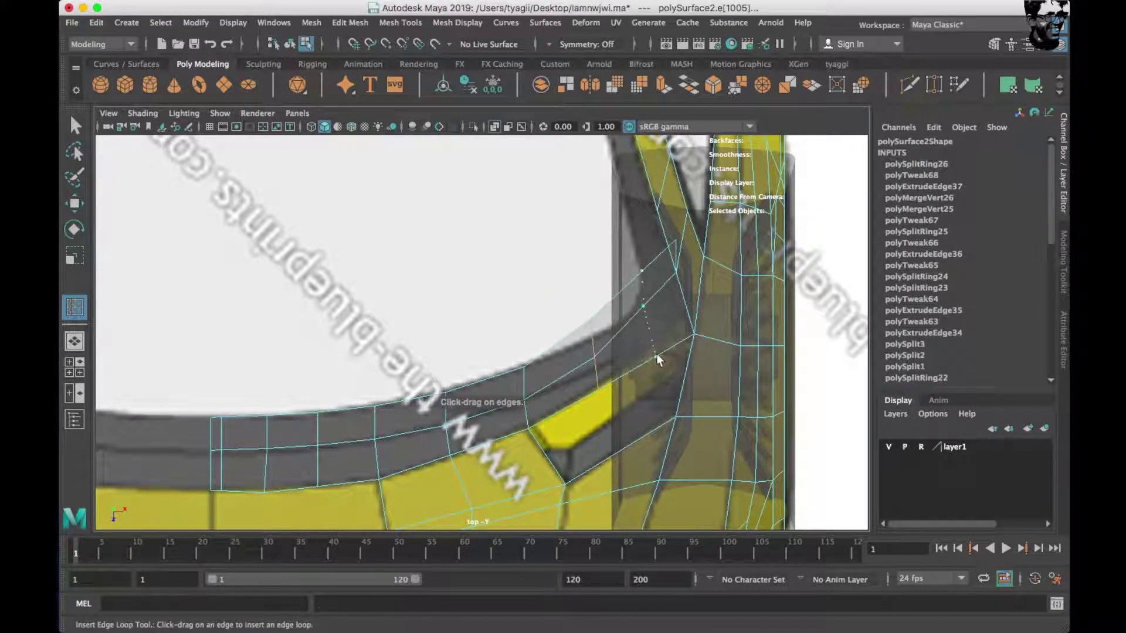
left_click(657, 357)
right_click_drag(589, 264, 546, 245)
key("w")
left_click(594, 324)
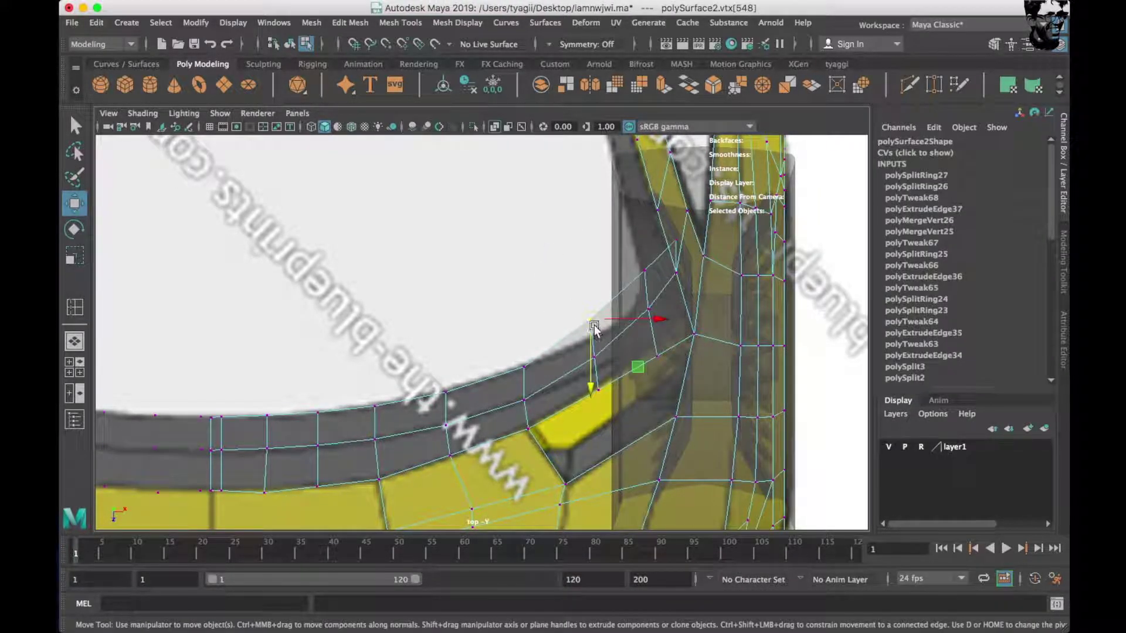
left_click_drag(628, 259, 651, 289)
left_click_drag(644, 273, 636, 305)
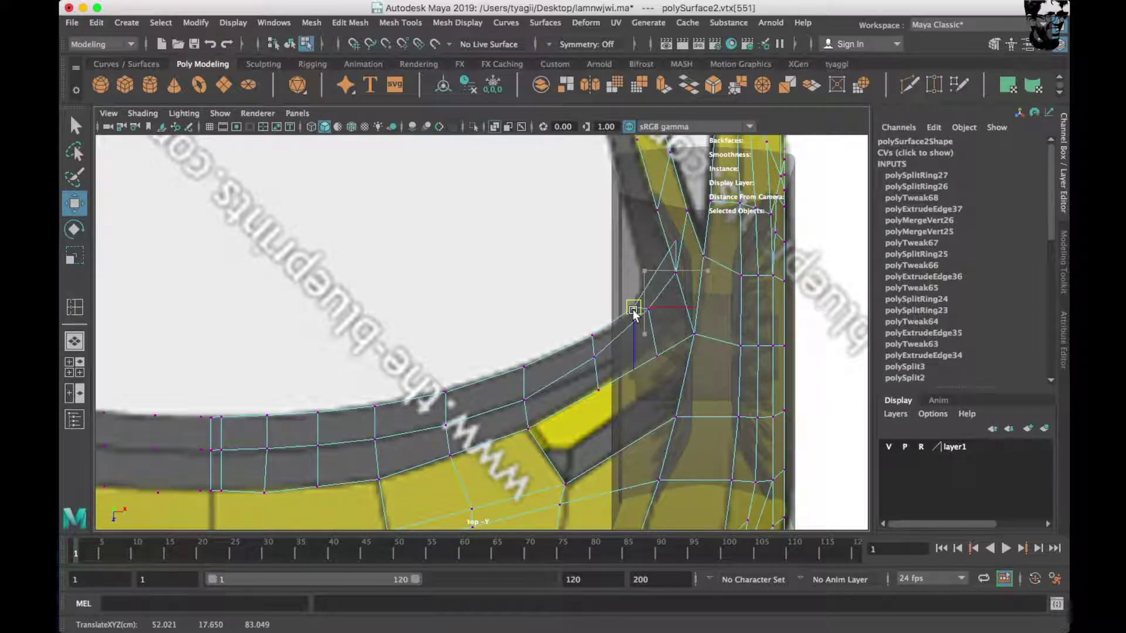
middle_click_drag(658, 351, 656, 356, "alt")
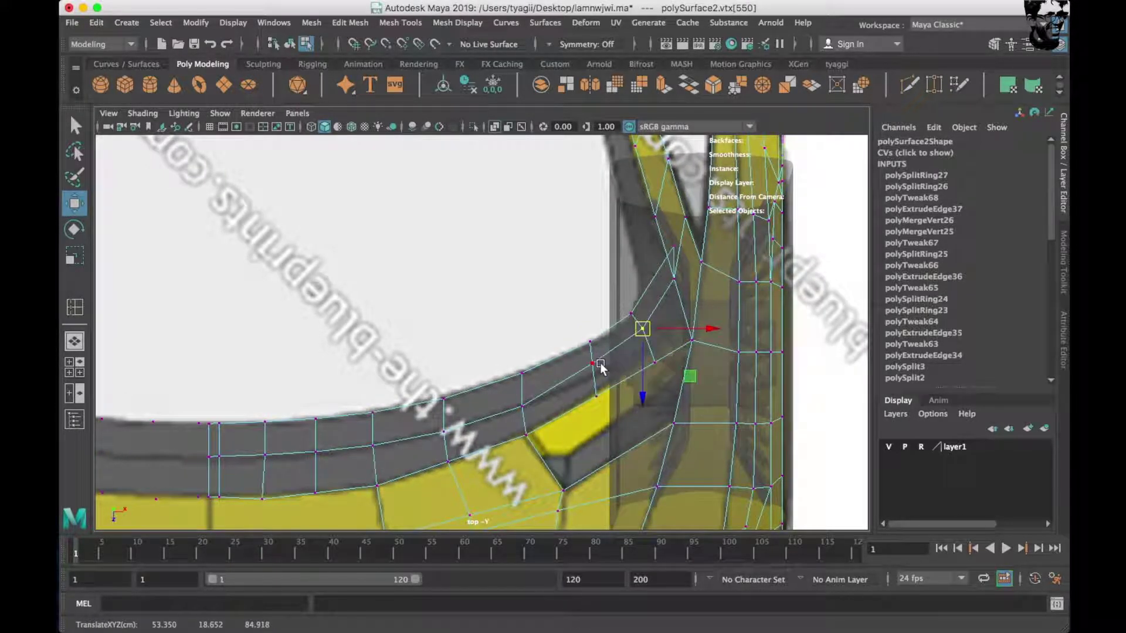
Orbit the perspective view from low and high angles to check the car body.
key("space")
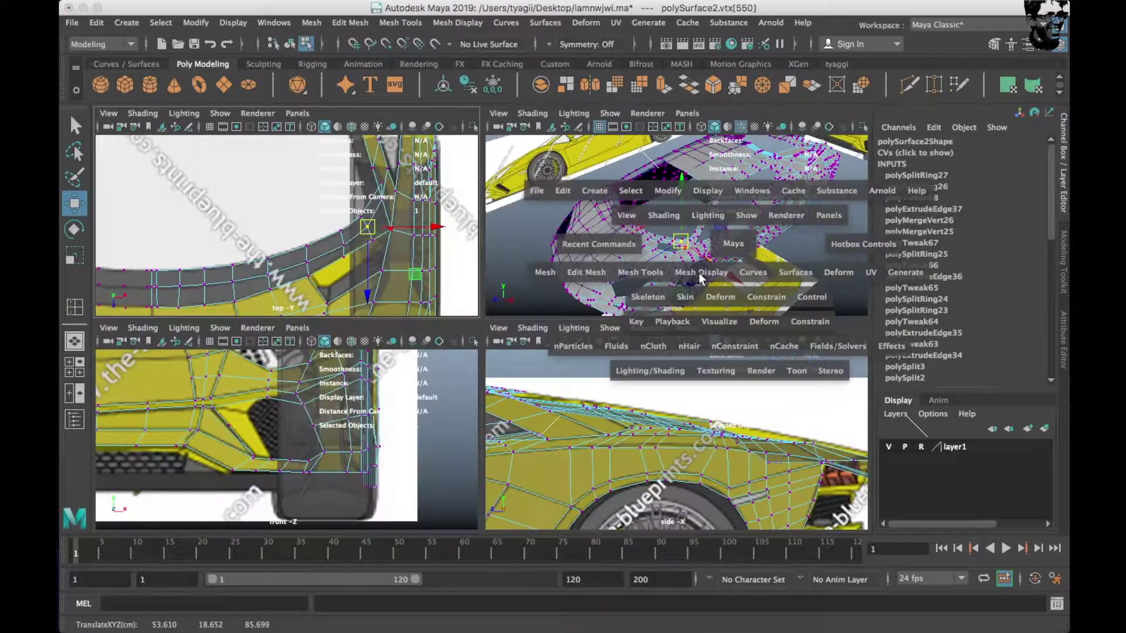
key("space")
left_click_drag(668, 293, 589, 280, "alt")
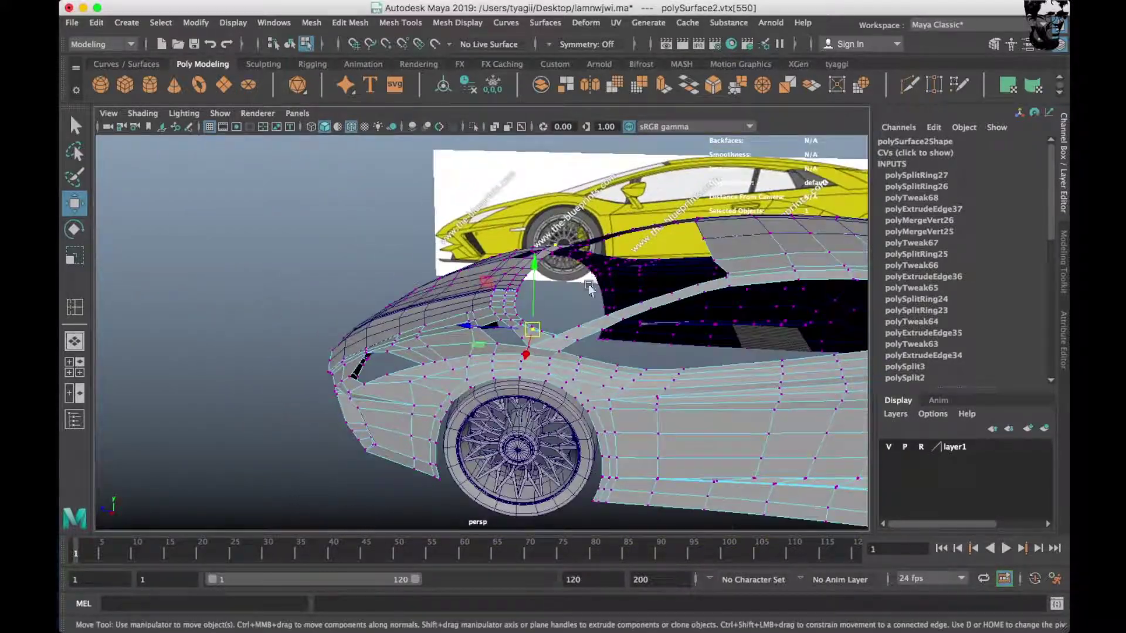
mouse_move(621, 239)
left_mouse_down("alt")
mouse_move(528, 264)
mouse_move(554, 284)
mouse_move(498, 248)
mouse_move(477, 339)
left_mouse_up("alt")
scroll(498, 249, "up", 5)
scroll(477, 339, "down", 5)
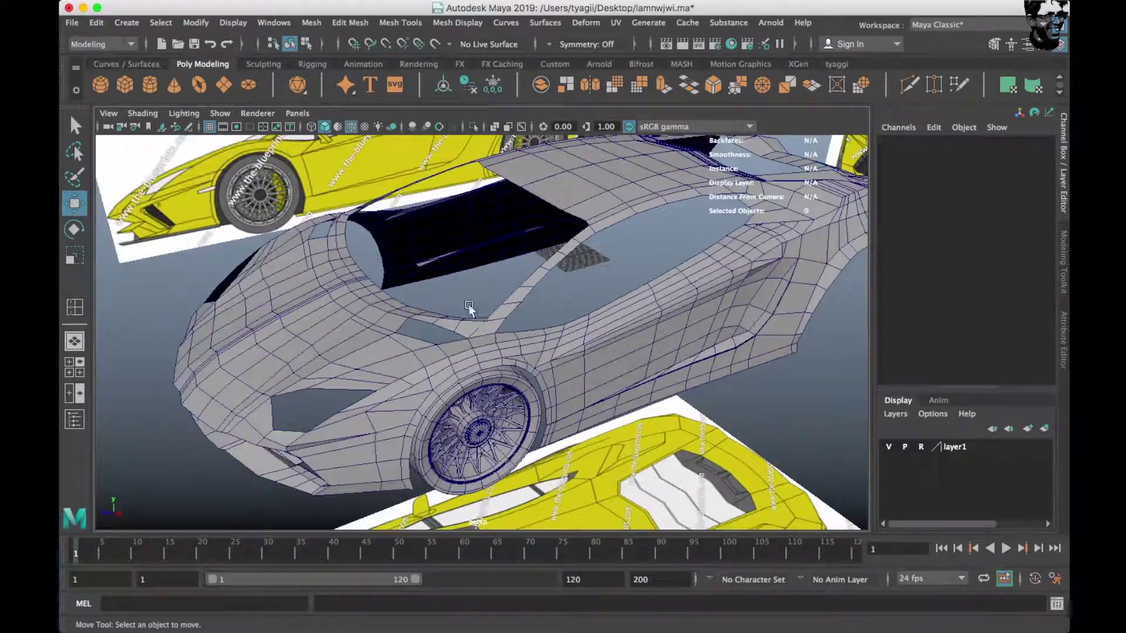
Extrude the windshield's top frame edge toward the glass and pull its new vertex onto the frame corner.
key("space")
key("space")
scroll(411, 264, "down", 4)
scroll(445, 201, "up", 2)
left_click(444, 201)
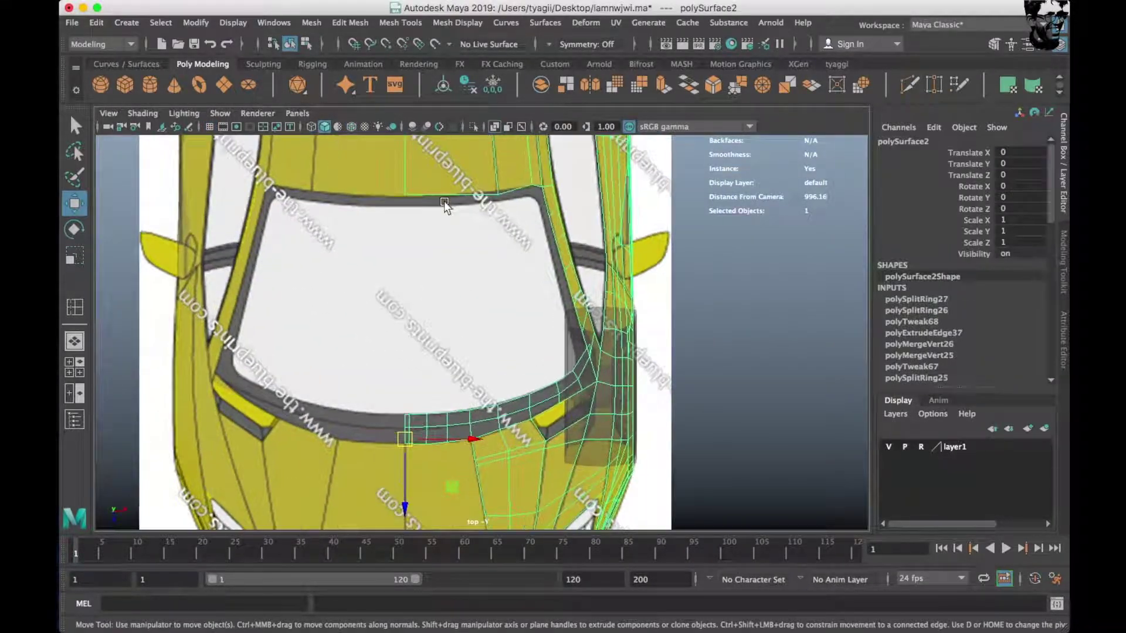
middle_click_drag(445, 201, 428, 267, "alt")
scroll(428, 267, "up", 3)
right_click_drag(439, 217, 439, 188)
left_click(408, 229)
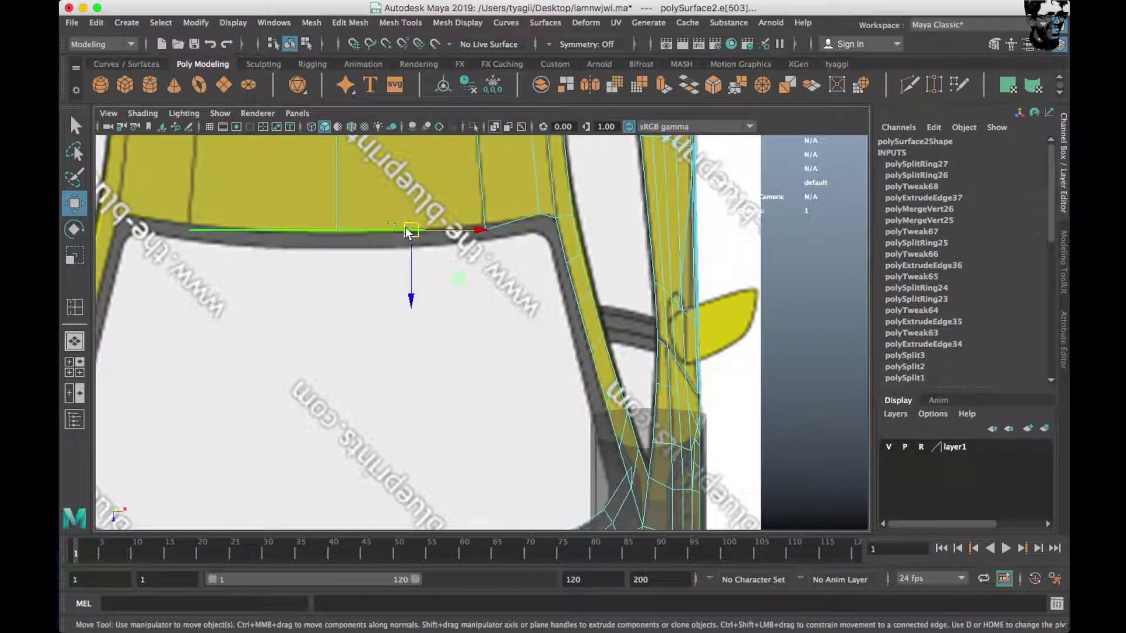
left_click_drag(449, 271, 449, 282, "shift")
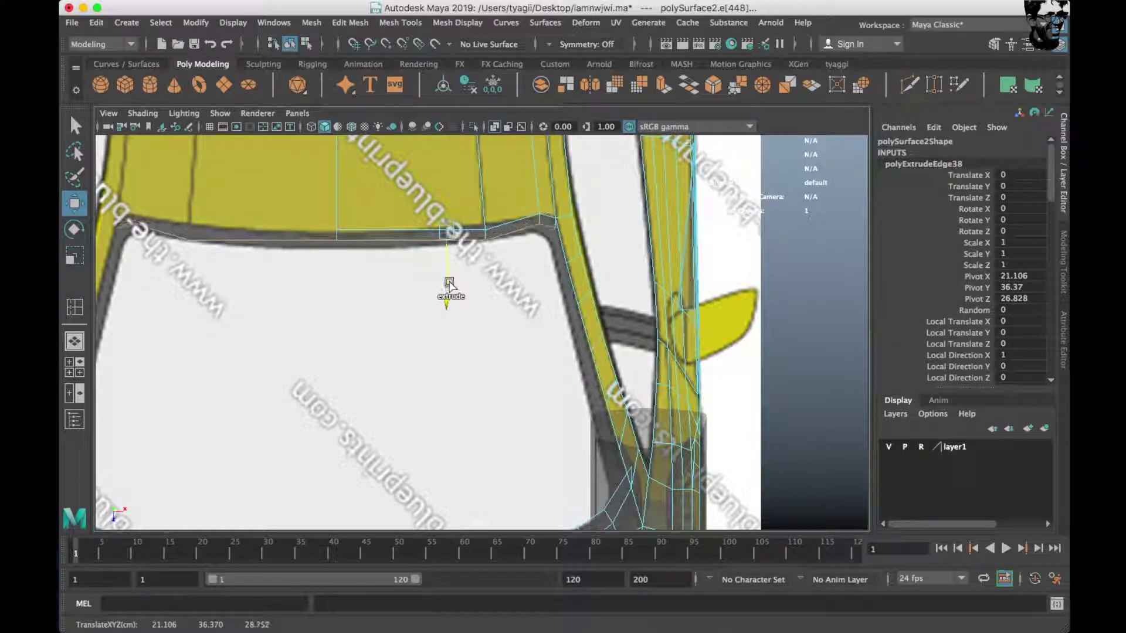
scroll(458, 290, "up", 2)
right_click_drag(479, 287, 452, 287)
left_click_drag(479, 287, 492, 280)
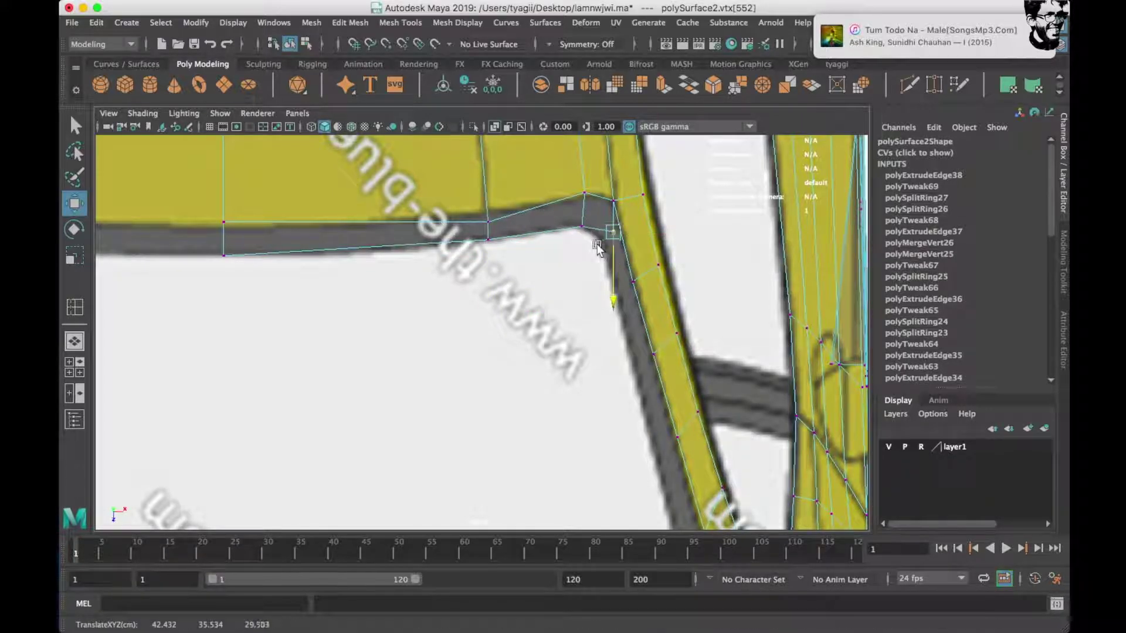
Review the frame in the side and perspective views and switch to edge selection.
key("space")
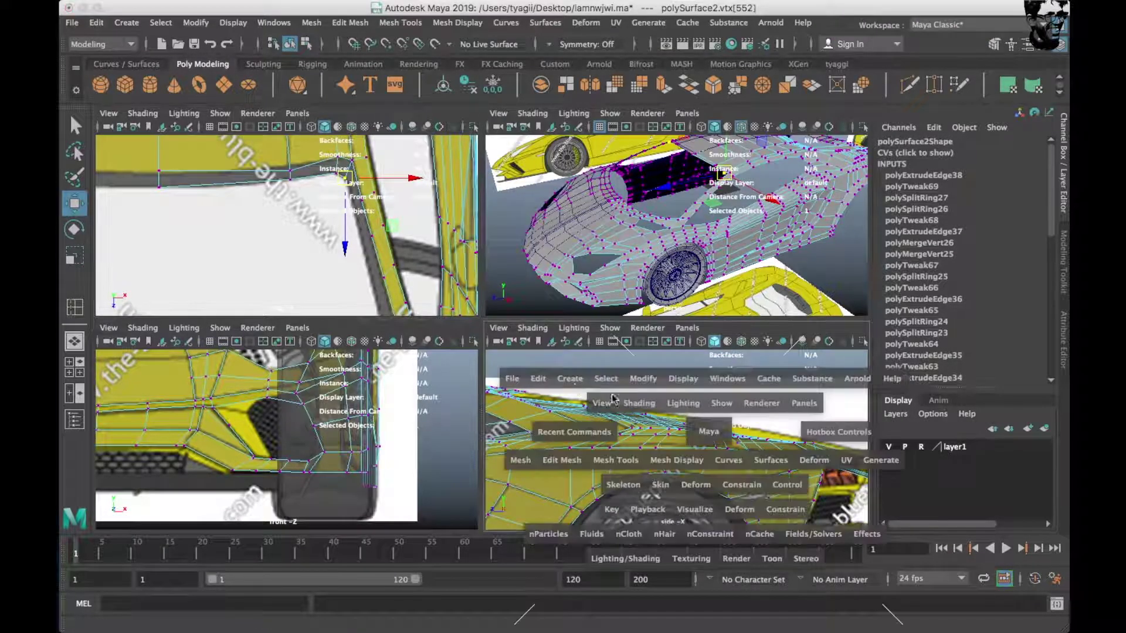
key("space")
scroll(582, 337, "up", 2)
scroll(582, 337, "up", 3)
scroll(510, 358, "up", 3)
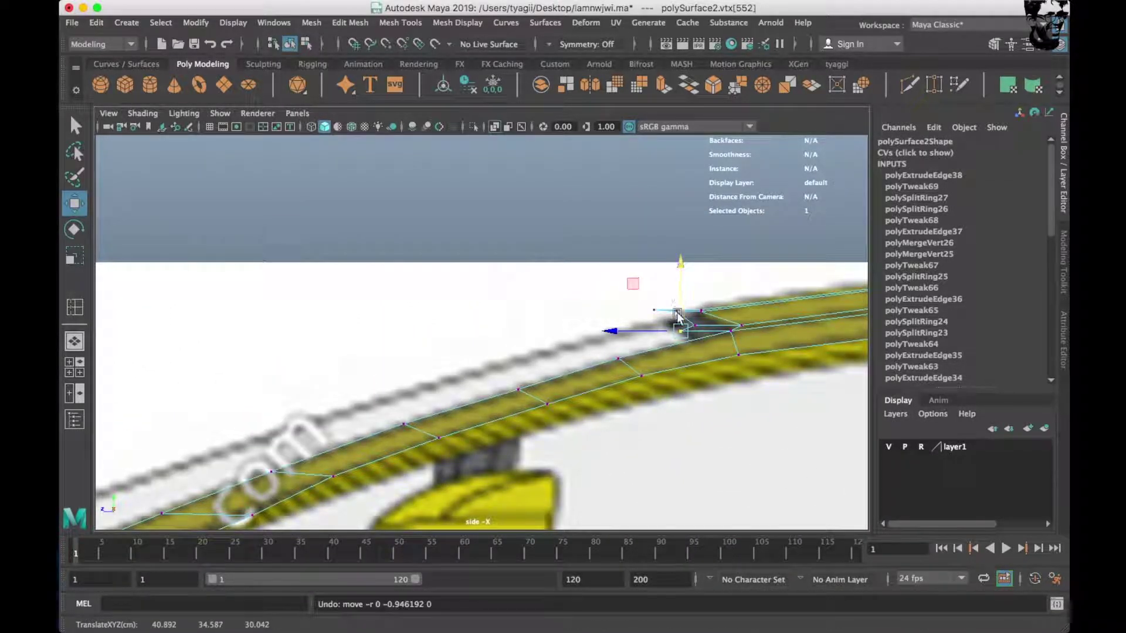
key("space")
scroll(572, 294, "up", 3)
right_click(570, 257, "shift")
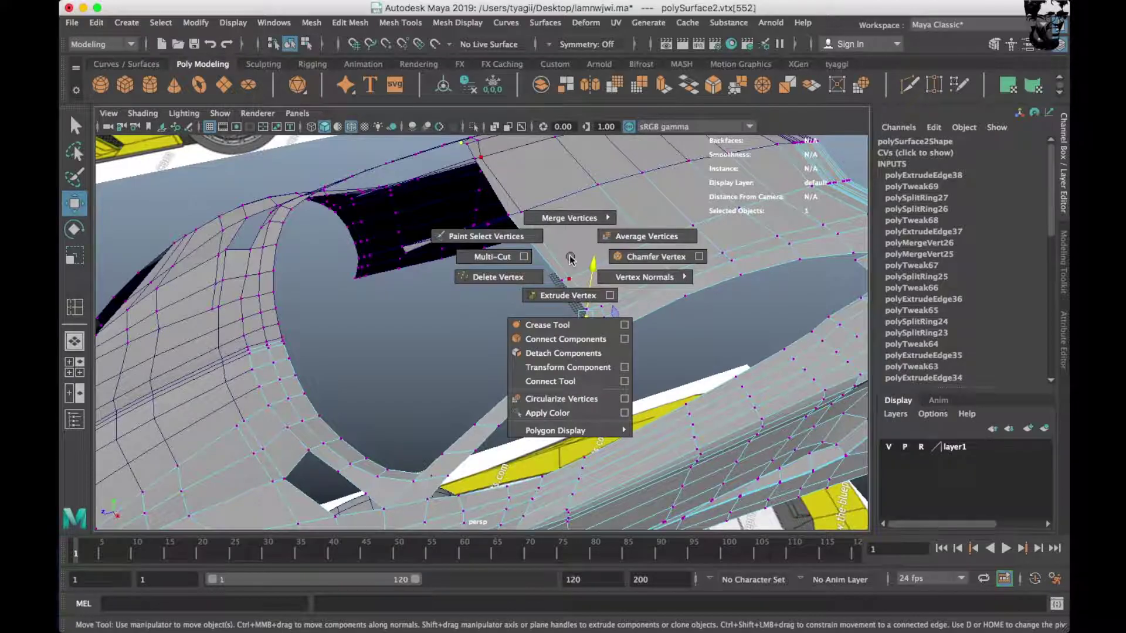
left_click(557, 187)
key("space")
key("space")
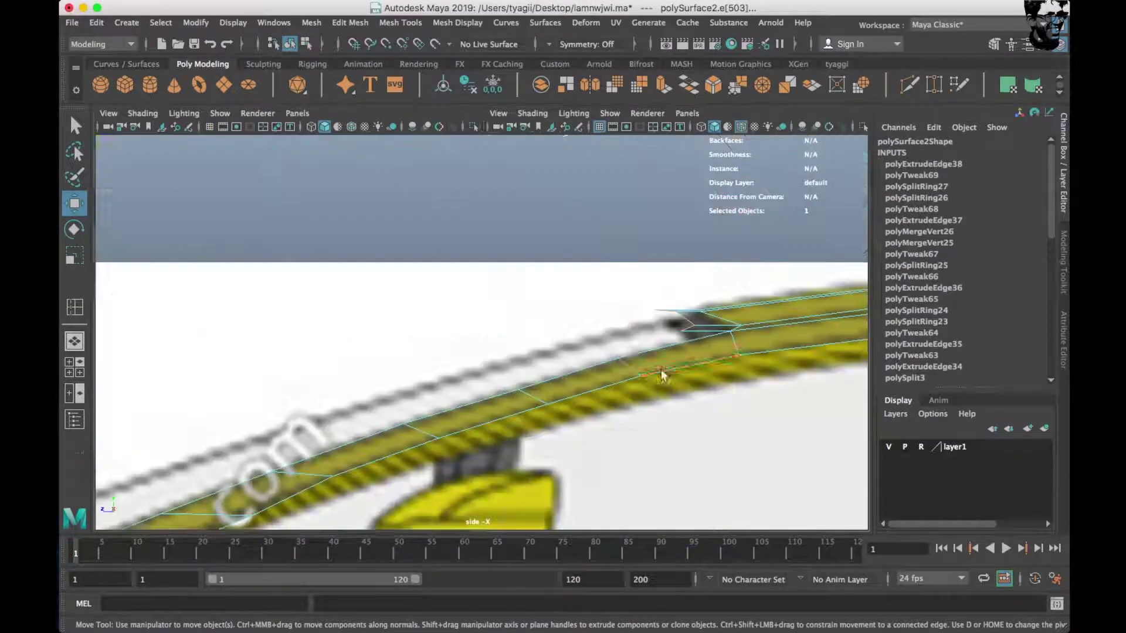
key("space")
key("space")
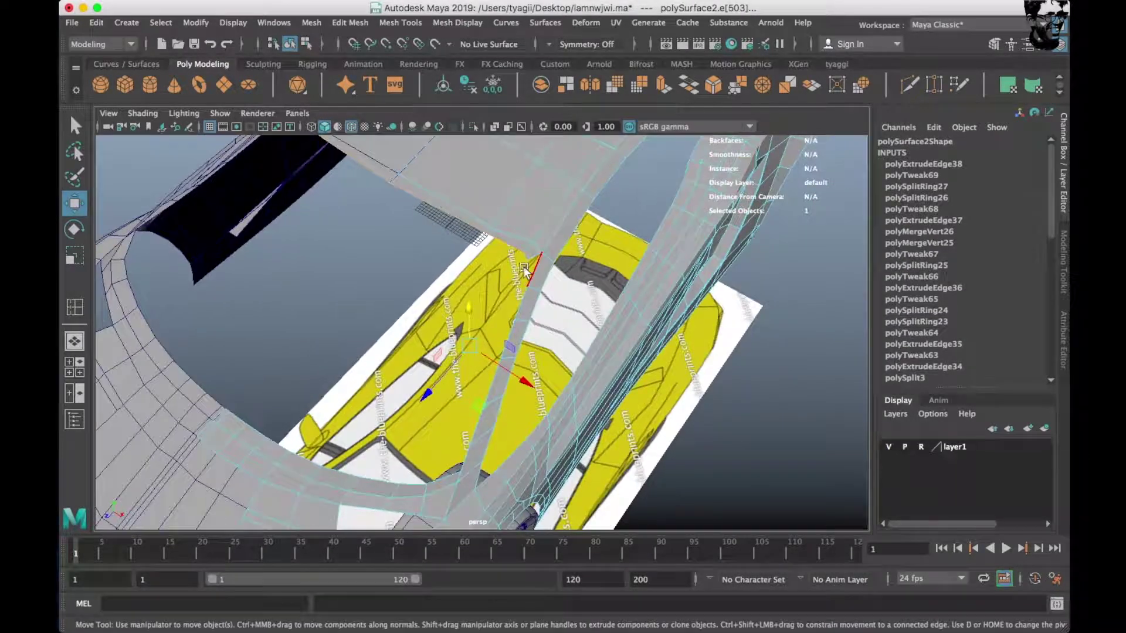
key("space")
key("space")
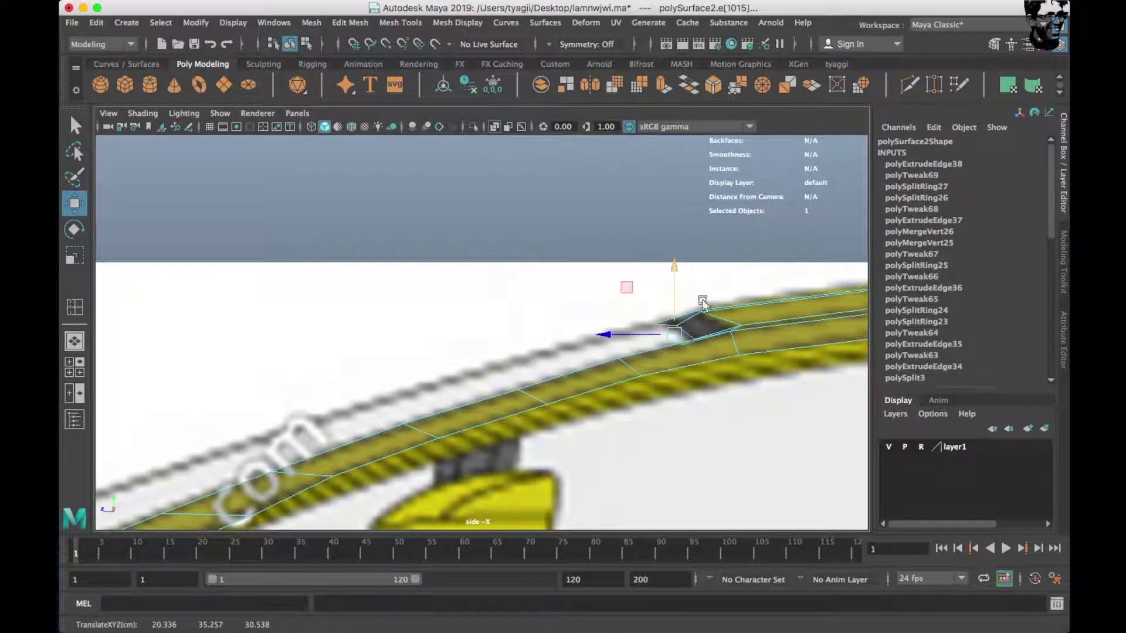
key("space")
key("space")
scroll(522, 312, "down", 2)
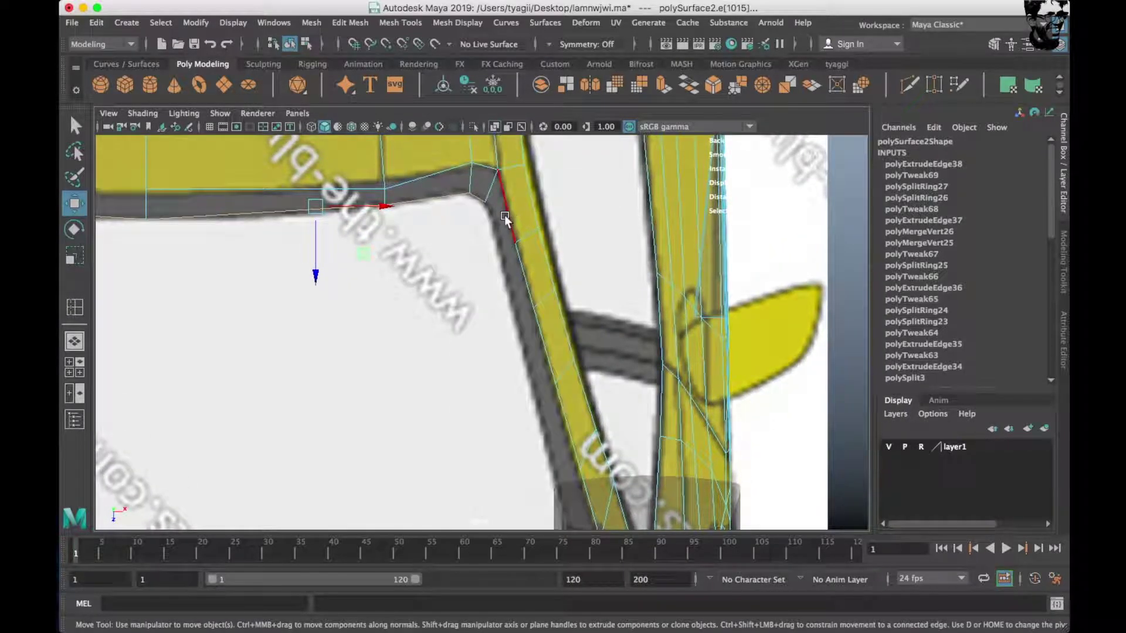
Select the side pillar's inner edges and extrude them inward toward the windshield.
left_click(515, 265)
left_click(533, 293)
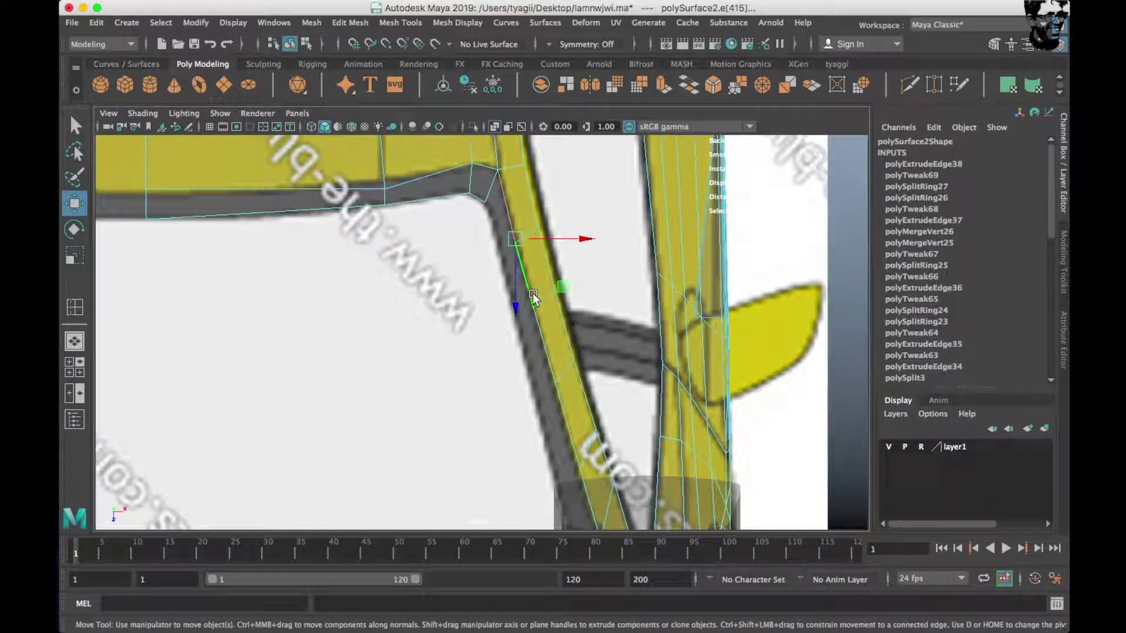
middle_click_drag(532, 294, 491, 248, "alt")
left_click(519, 330)
middle_click_drag(534, 384, 520, 327, "alt")
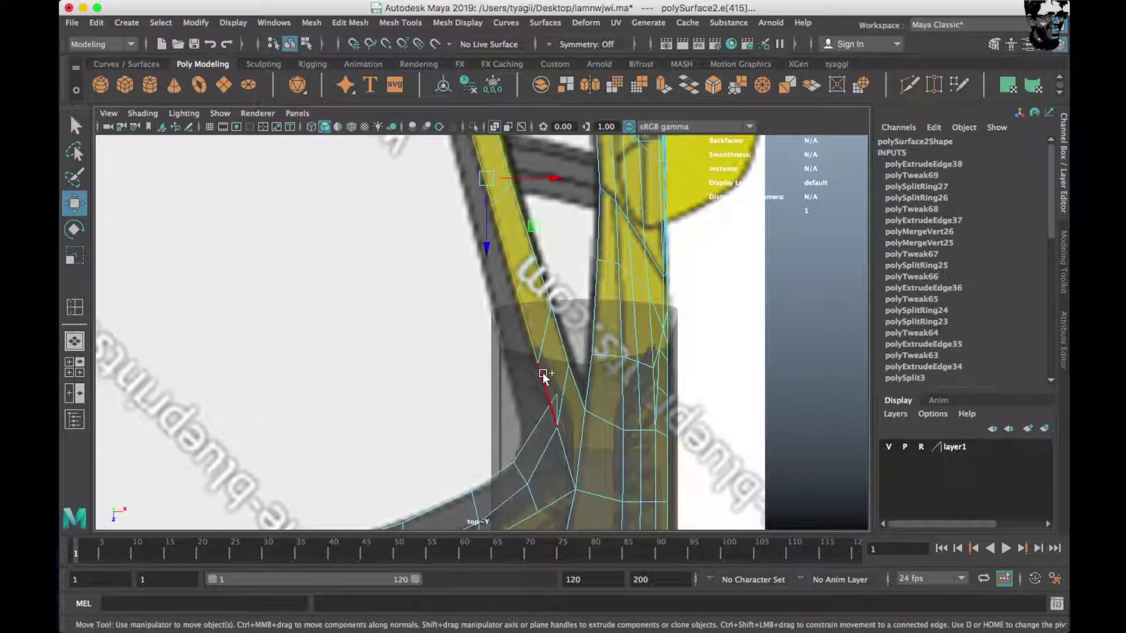
left_click_drag(561, 208, 538, 214)
key("space")
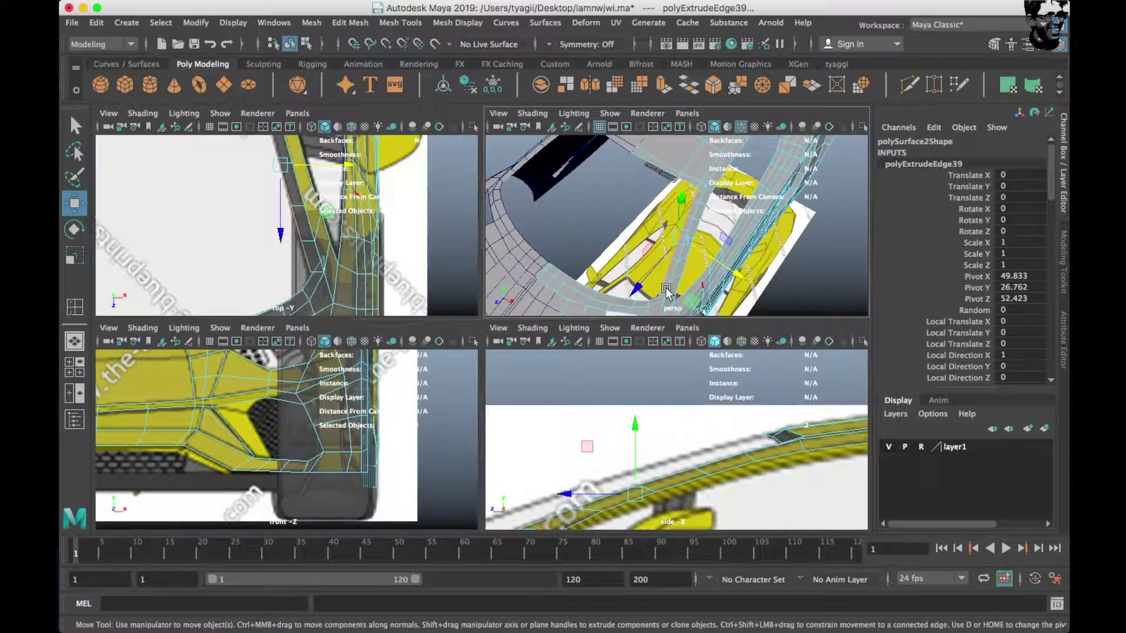
key("space")
Merge the overlapping windshield-corner vertices to their center.
mouse_move(477, 339)
left_mouse_down("alt")
mouse_move(615, 251)
mouse_move(664, 280)
mouse_move(432, 329)
mouse_move(588, 234)
left_mouse_up("alt")
mouse_move(588, 233)
right_mouse_down("alt")
mouse_move(557, 252)
mouse_move(557, 327)
right_mouse_up("alt")
left_click_drag(557, 327, 389, 510, "alt")
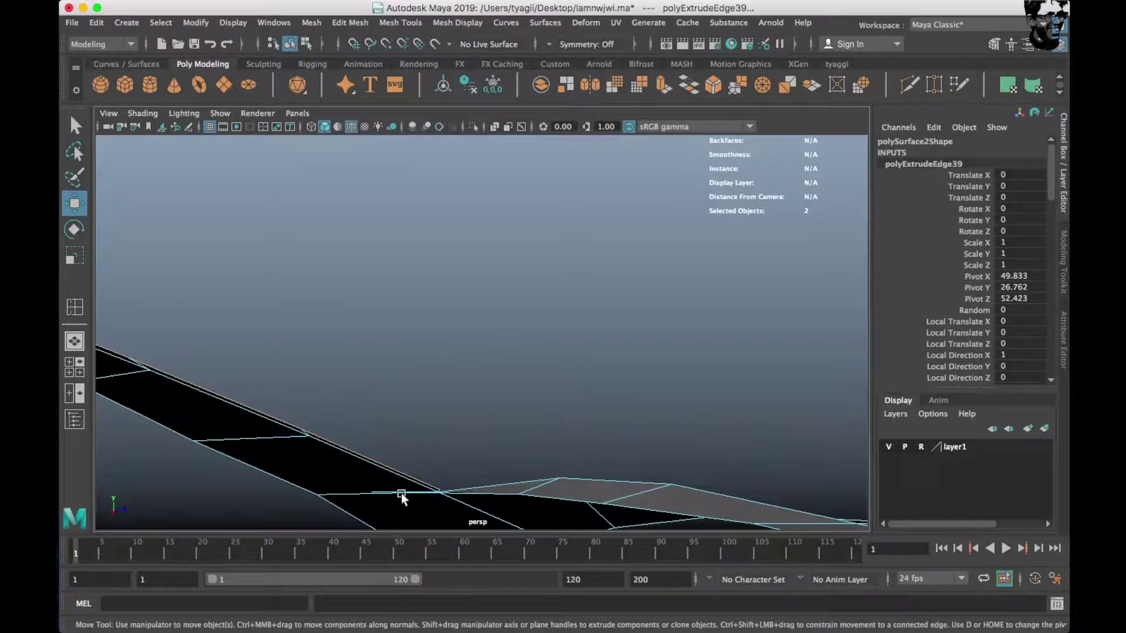
right_click_drag(389, 510, 503, 389, "alt")
left_click(461, 422)
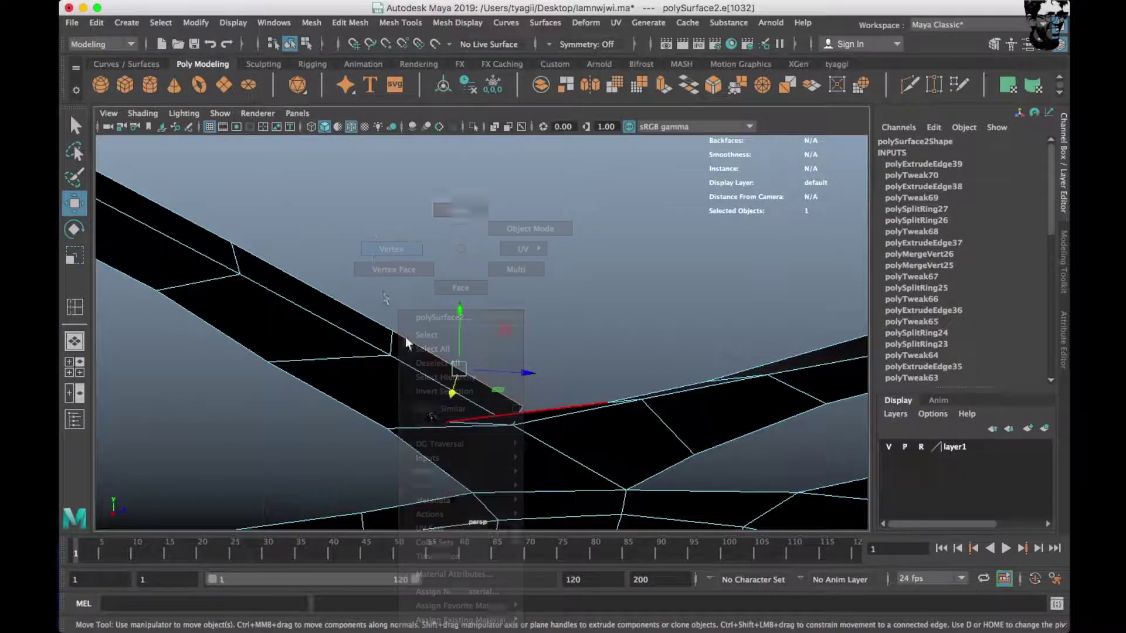
right_click_drag(461, 423, 446, 426)
mouse_move(509, 392)
left_mouse_down("alt")
mouse_move(469, 515)
mouse_move(440, 305)
left_mouse_up("alt")
right_click_drag(467, 376, 463, 289, "shift")
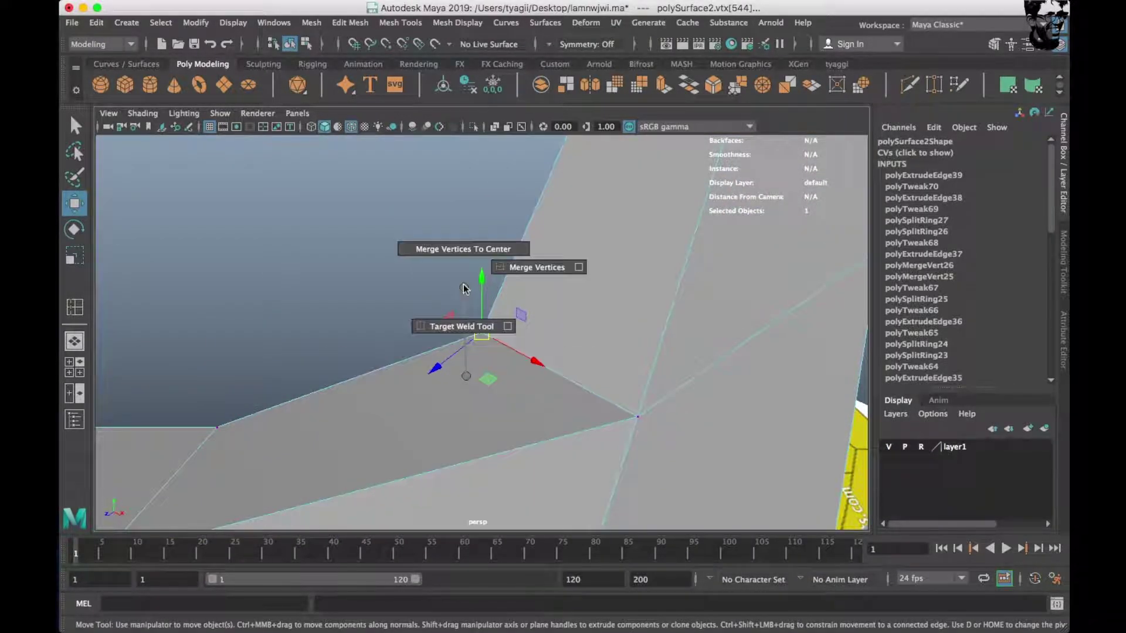
right_click_drag(460, 228, 472, 392, "shift")
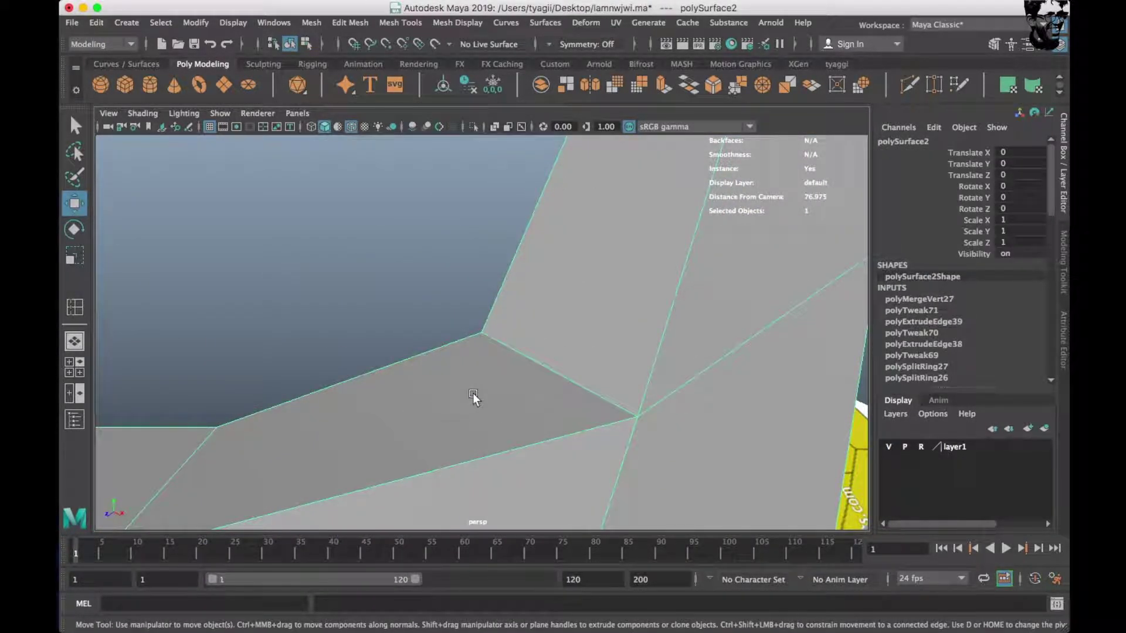
Merge the remaining stray vertex at the frame corner.
mouse_move(537, 343)
left_mouse_down("alt")
mouse_move(533, 258)
mouse_move(557, 244)
mouse_move(457, 446)
mouse_move(354, 276)
mouse_move(395, 332)
left_mouse_up("alt")
scroll(439, 294, "down", 5)
scroll(430, 411, "up", 5)
scroll(376, 336, "up", 3)
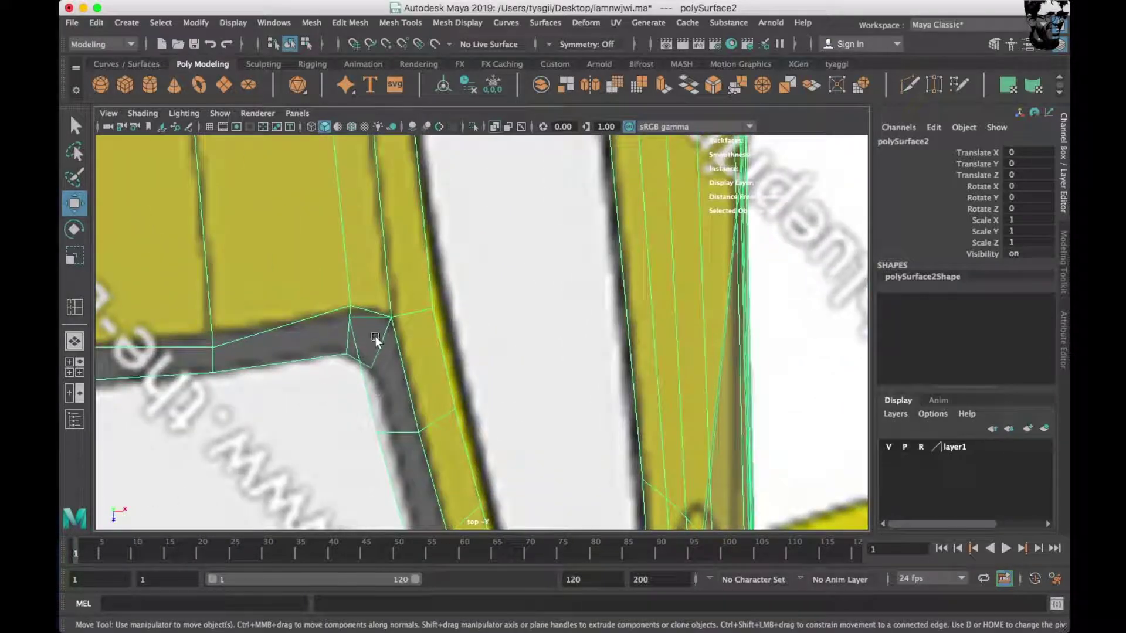
right_click_drag(375, 336, 336, 307)
left_click(352, 319)
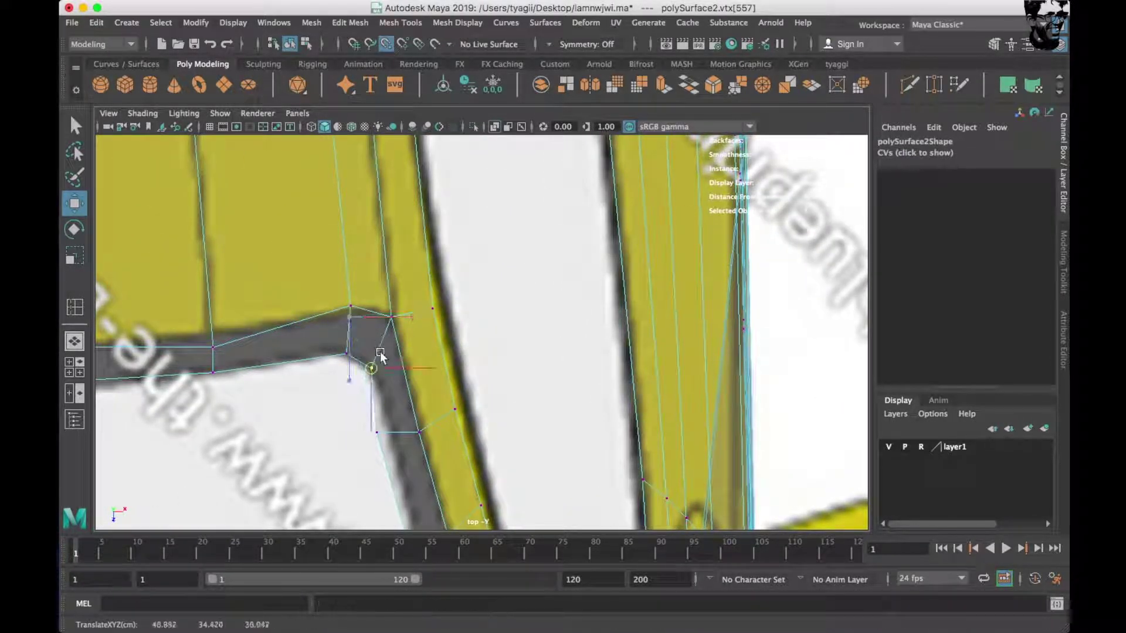
left_click(373, 426)
right_click_drag(396, 409, 359, 441, "shift")
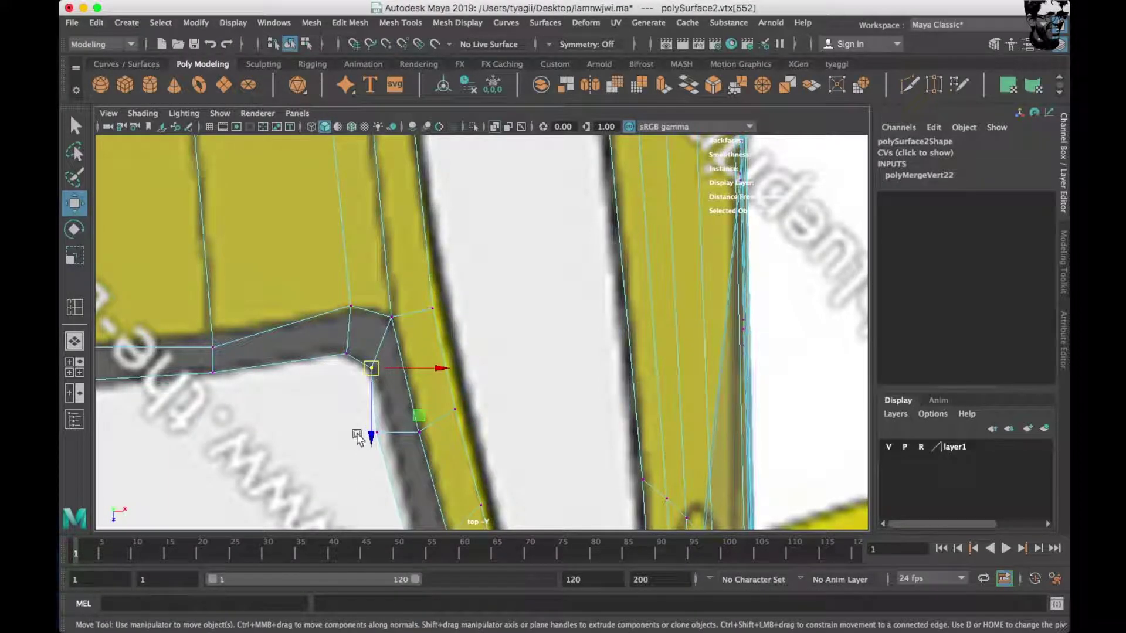
Check the vertices down the pillar, then return to object mode and deselect.
mouse_move(435, 430)
middle_mouse_down("alt")
mouse_move(394, 335)
mouse_move(436, 95)
middle_mouse_up("alt")
left_click(381, 221)
mouse_move(447, 247)
middle_mouse_down("alt")
mouse_move(447, 376)
mouse_move(414, 248)
middle_mouse_up("alt")
scroll(441, 403, "down", 3)
scroll(382, 410, "down", 3)
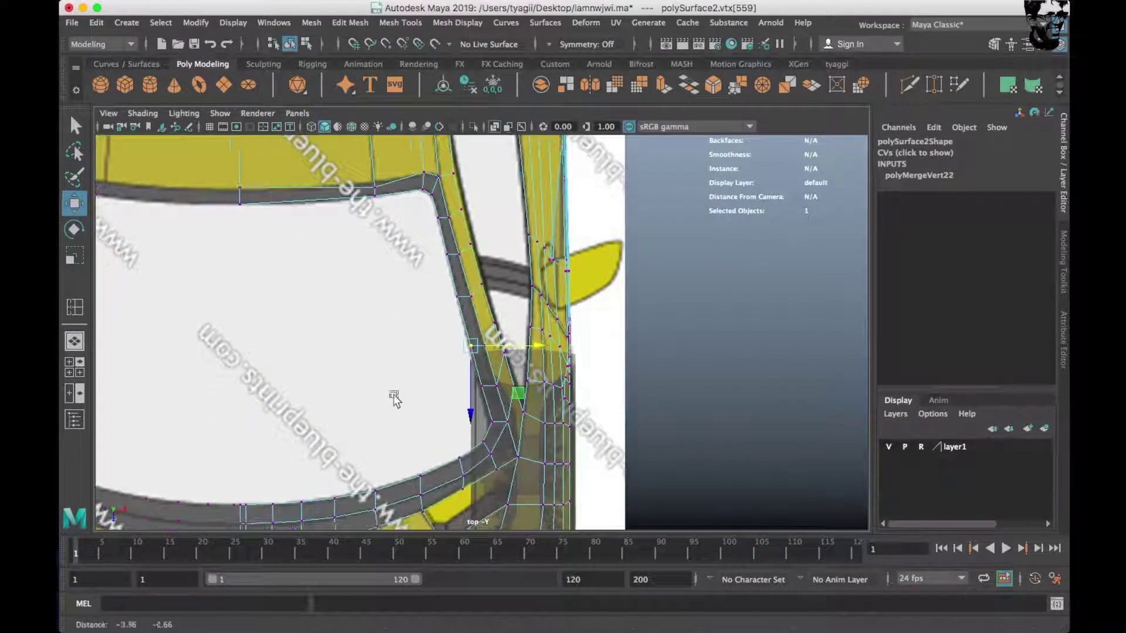
scroll(394, 394, "down", 2)
scroll(427, 339, "down", 1)
scroll(414, 368, "down", 3)
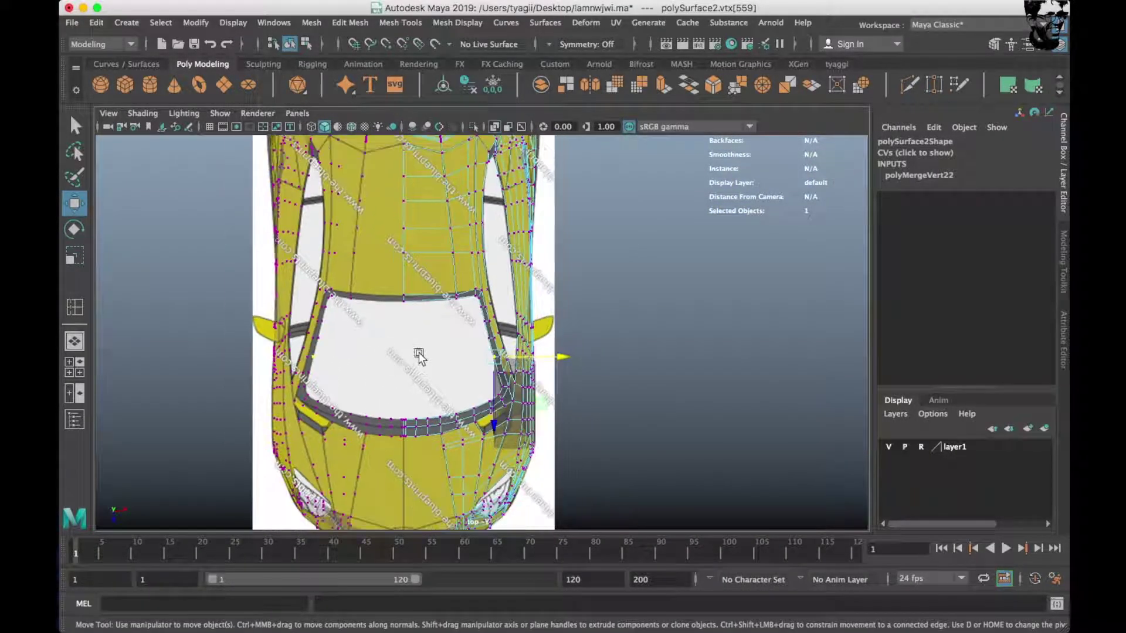
scroll(427, 402, "up", 4)
right_click_drag(417, 248, 416, 349)
left_click(557, 284)
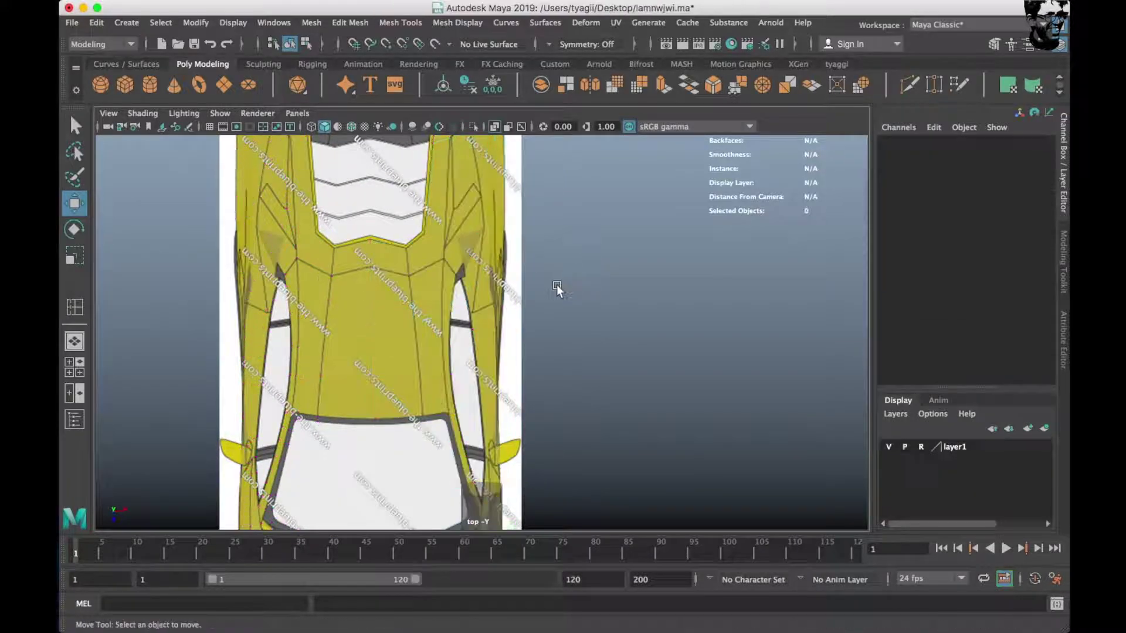
Orbit the perspective view to the front fender and select an edge beside the vent opening.
key("space")
key("space")
mouse_move(503, 284)
left_mouse_down("alt")
mouse_move(417, 326)
mouse_move(493, 293)
mouse_move(550, 319)
mouse_move(369, 329)
left_mouse_up("alt")
scroll(576, 333, "up", 3)
scroll(575, 333, "down", 5)
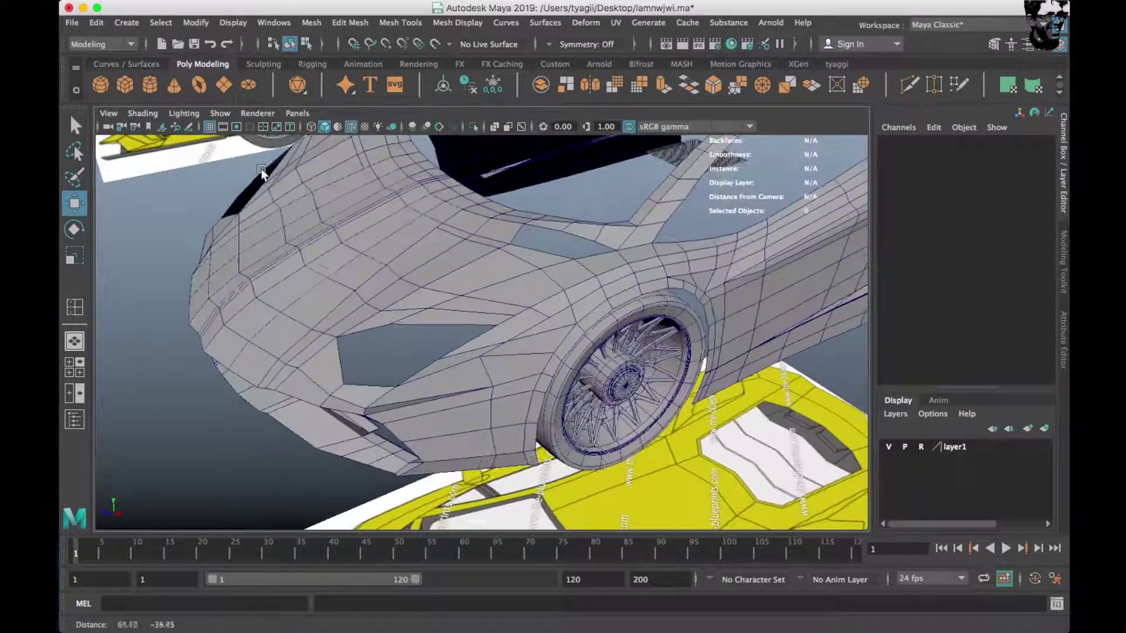
left_click_drag(261, 168, 338, 311, "alt")
right_click_drag(337, 310, 347, 304)
left_click(347, 325)
scroll(347, 325, "up", 4)
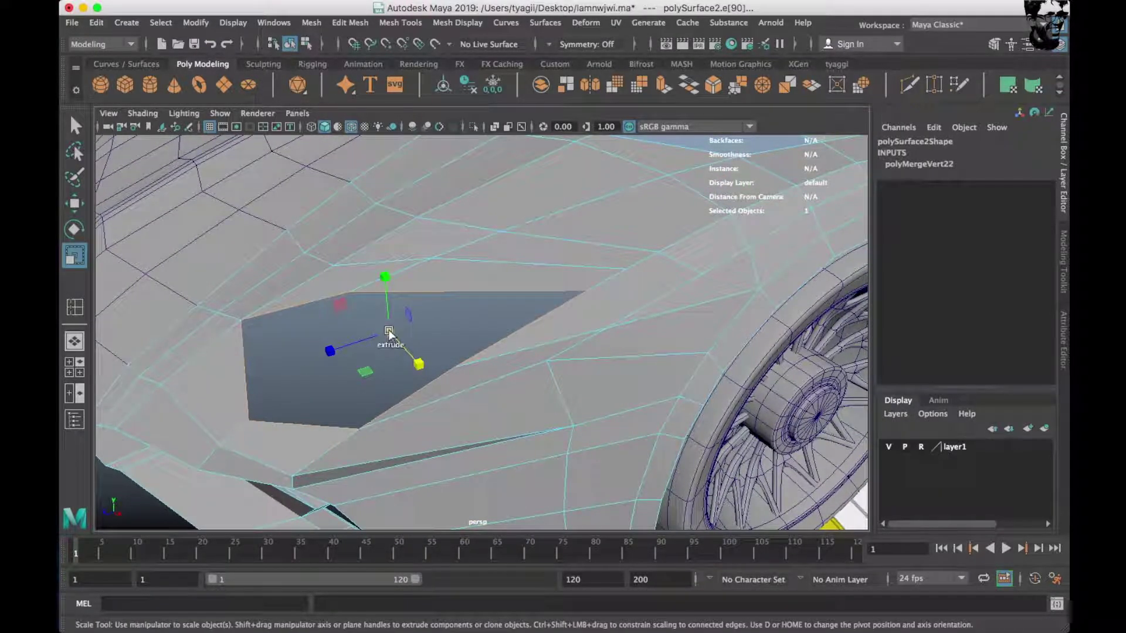
Extrude the vent opening's border edges and scale them inward into an inset rim.
left_click_drag(389, 334, 387, 336, "shift")
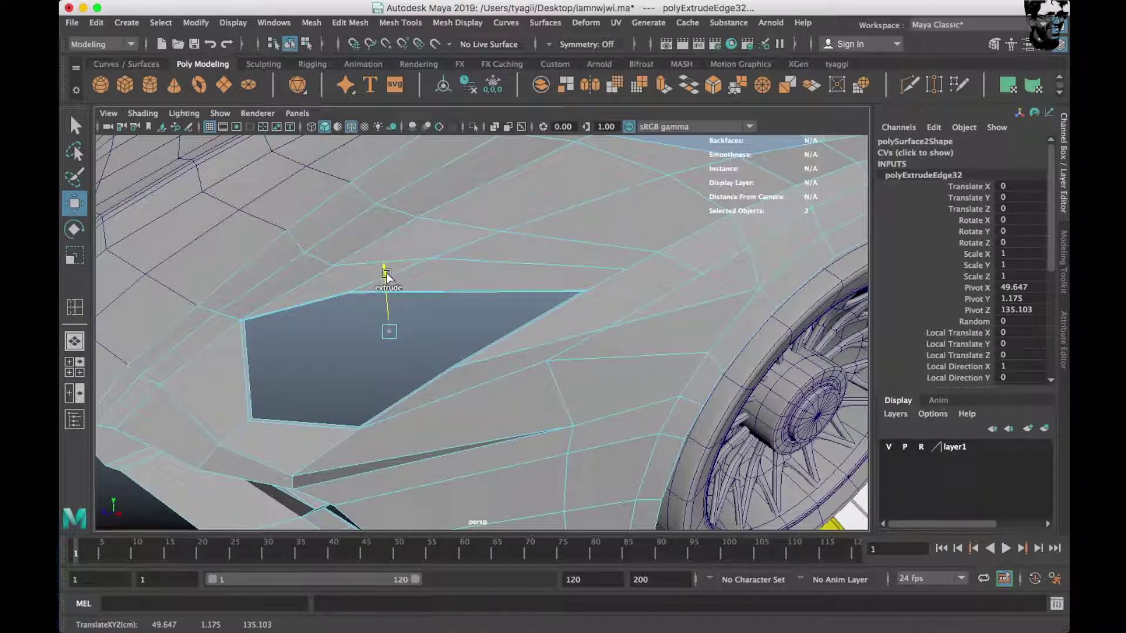
left_click(378, 291)
scroll(352, 281, "up", 3)
right_click_drag(347, 247, 405, 178)
right_click_drag(351, 231, 347, 208)
left_click(269, 249)
scroll(273, 260, "down", 3)
Extrude the vent border down into the body, fill the hole, and check the smooth preview.
left_click_drag(363, 274, 365, 276, "shift")
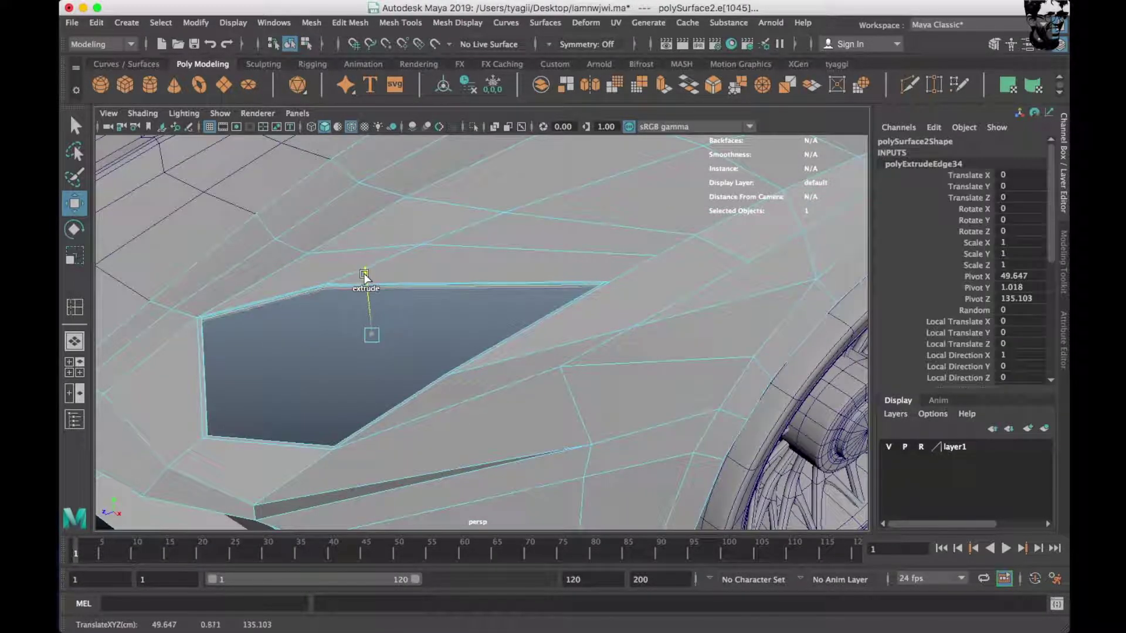
right_click_drag(349, 223, 353, 391, "shift")
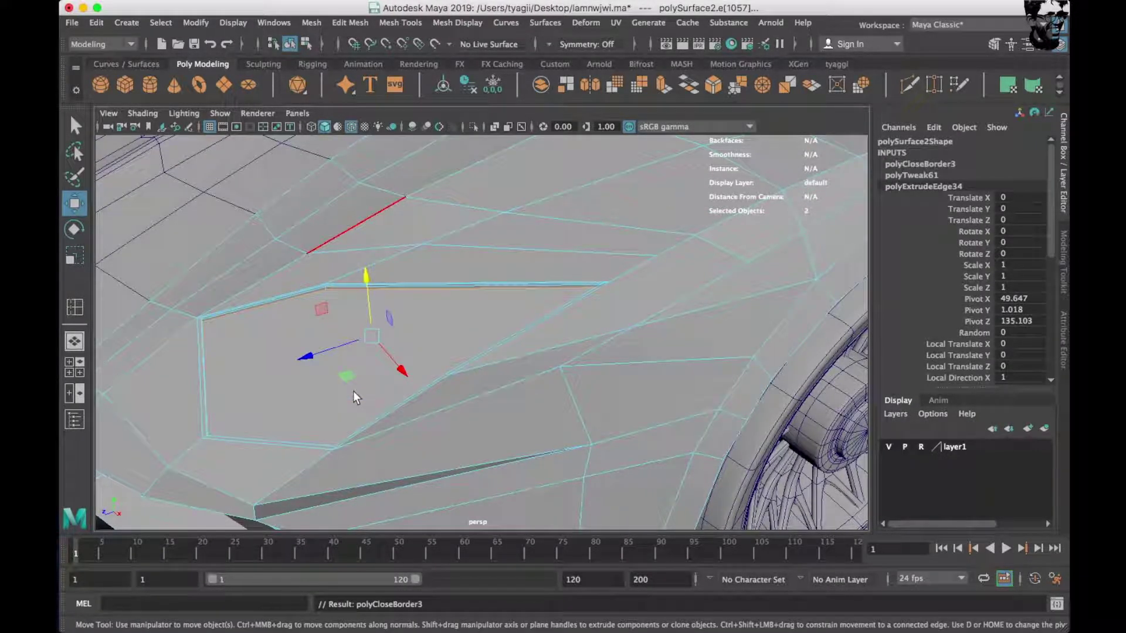
key("3")
key("1")
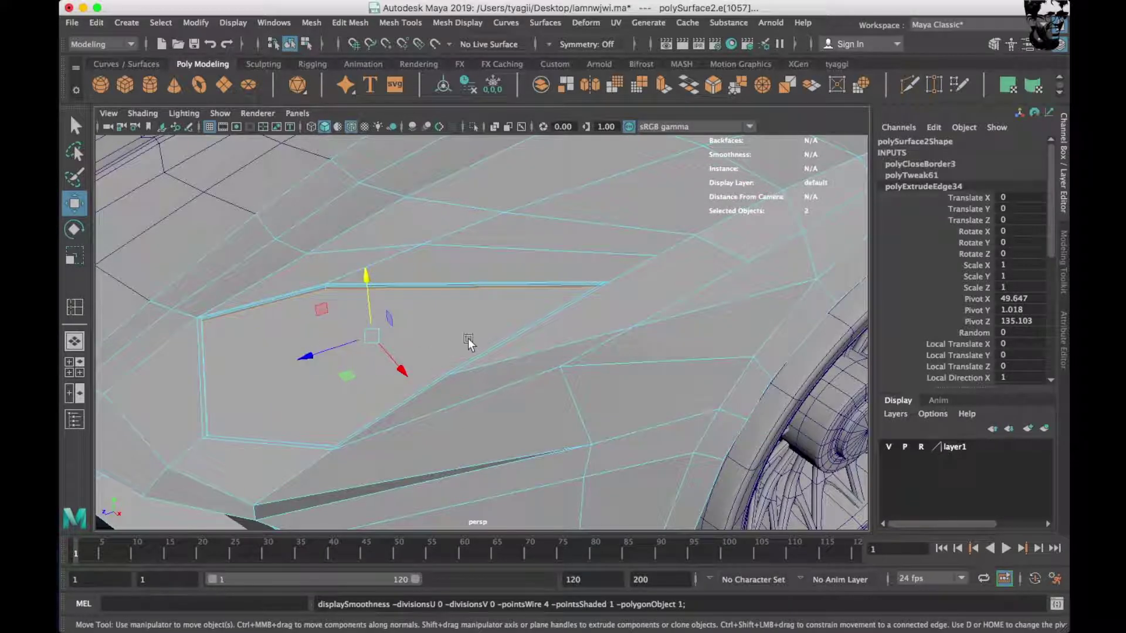
left_click_drag(465, 344, 566, 332, "alt")
mouse_move(430, 249)
right_mouse_down()
mouse_move(473, 238)
mouse_move(391, 269)
right_mouse_up()
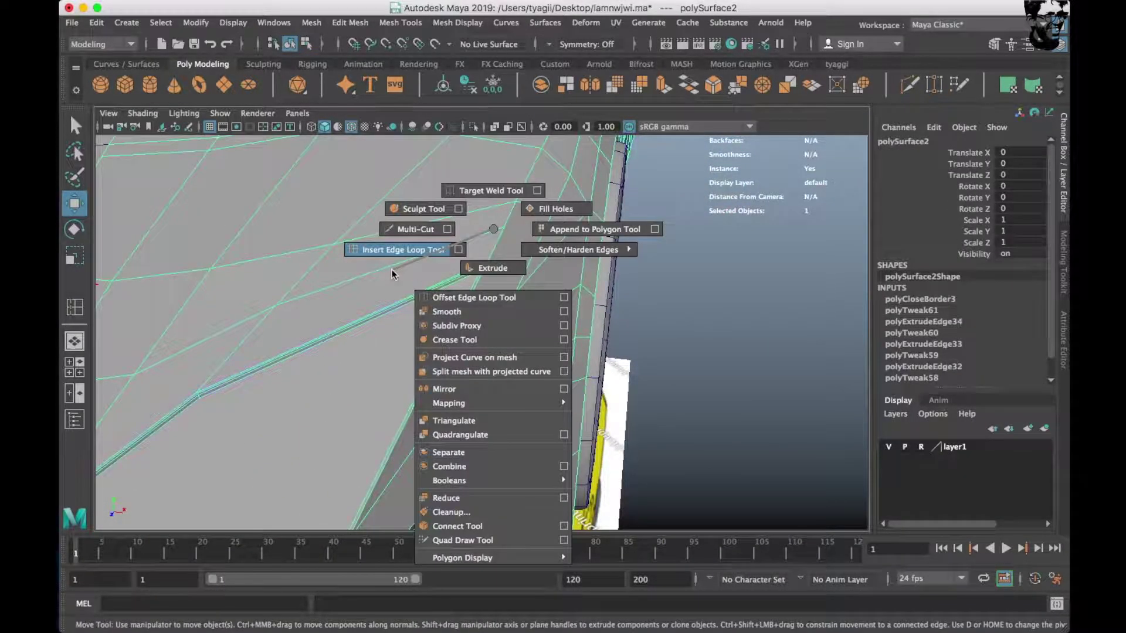
Insert an edge loop across the side panel and slide it toward the edge's end.
left_click(486, 264)
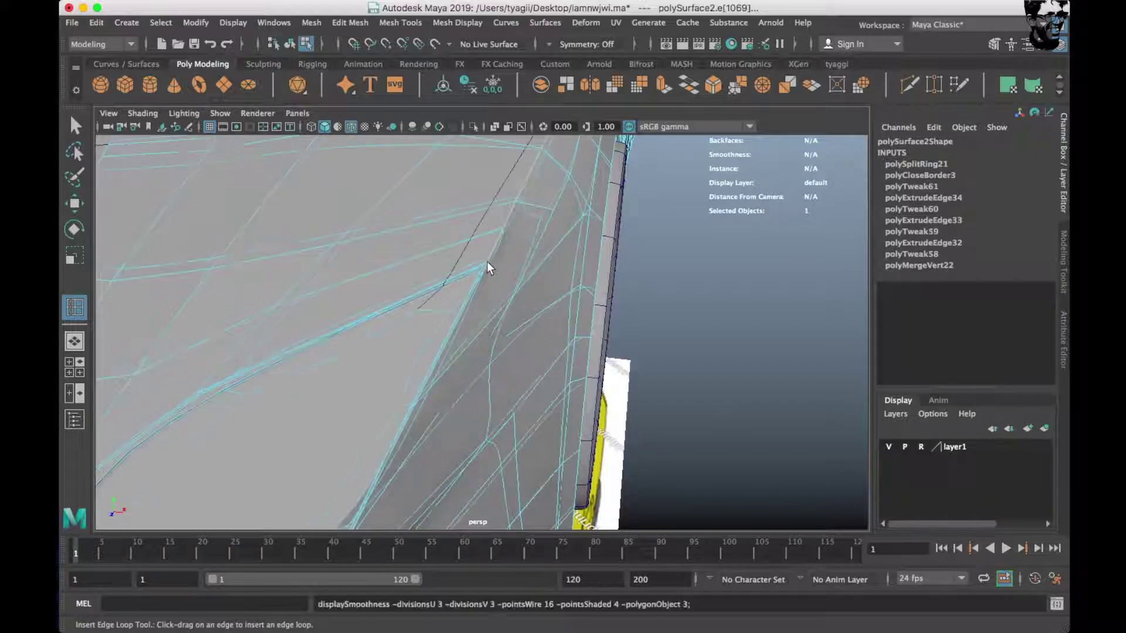
scroll(483, 267, "down", 5)
left_click_drag(352, 356, 306, 359)
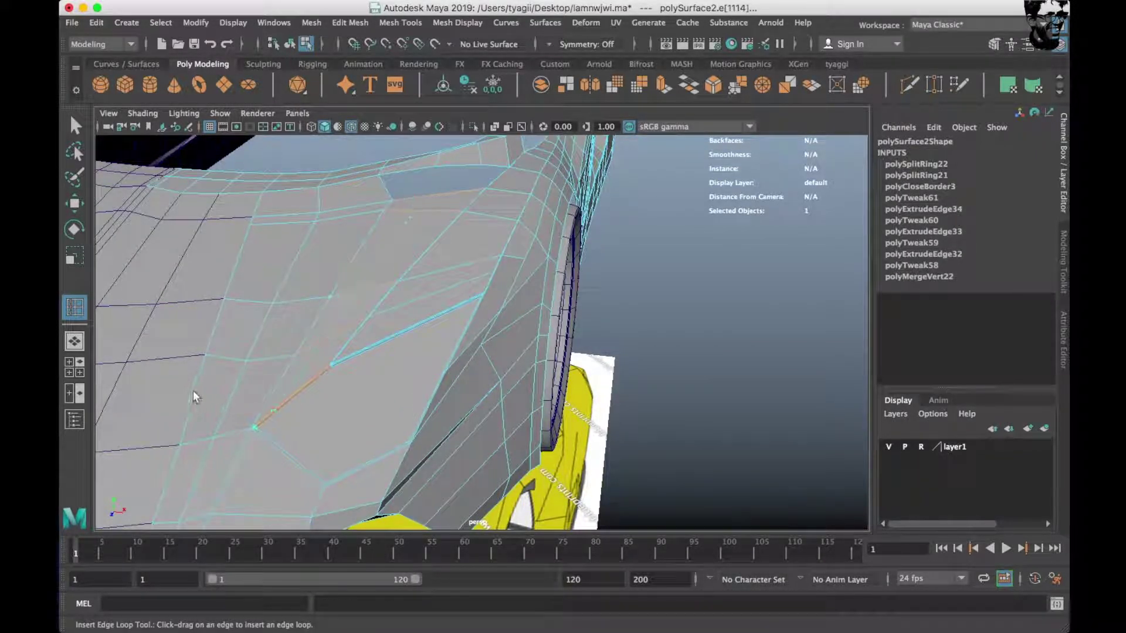
key("3")
left_click_drag(250, 430, 333, 350)
key("1")
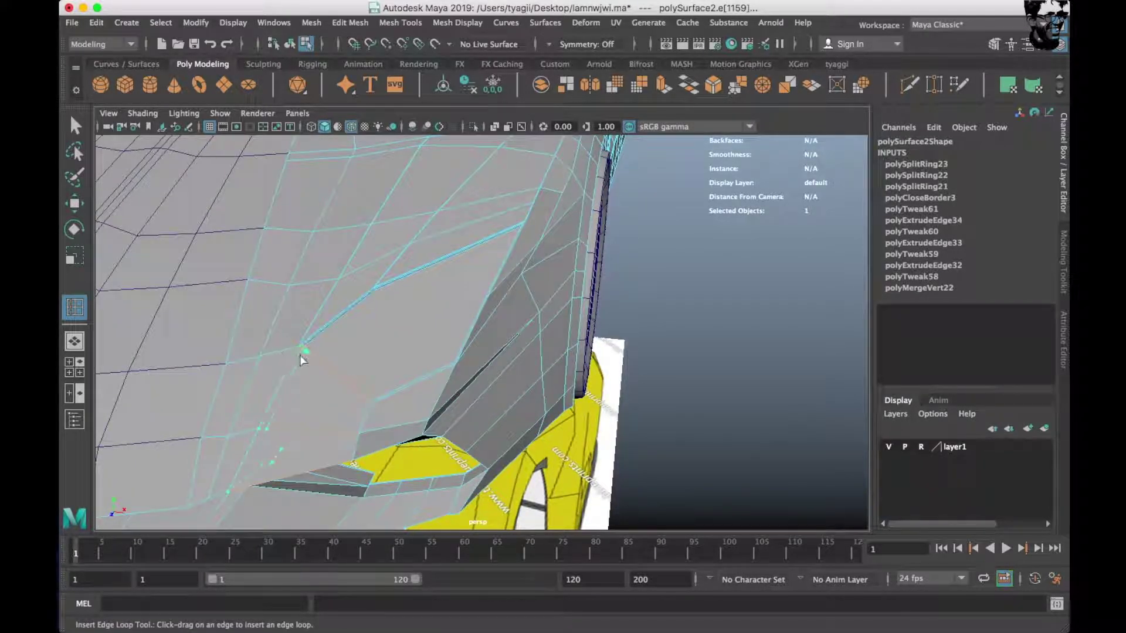
Add two more edge loops through the side panel and return to Object Mode.
left_click(368, 402)
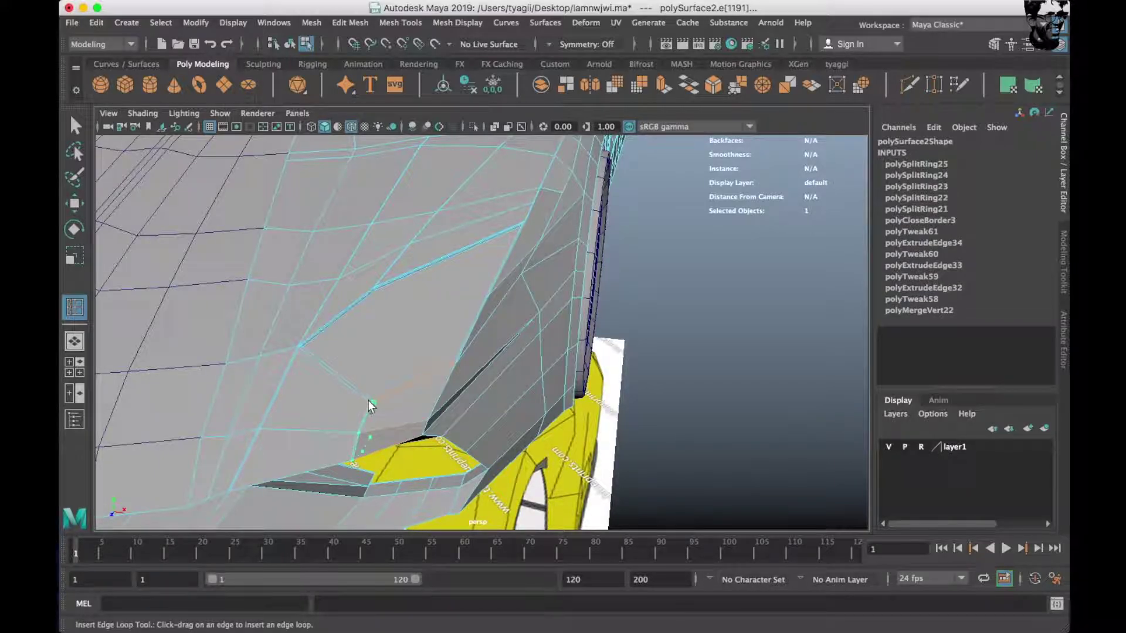
left_click(453, 364)
key("3")
right_click(467, 367)
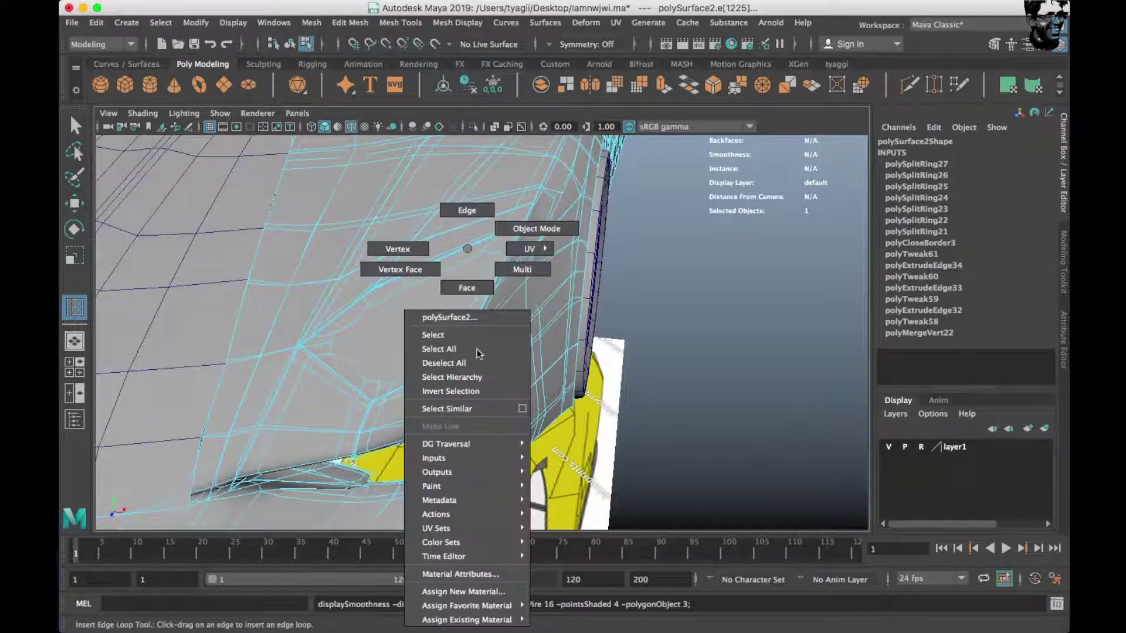
left_click(591, 307)
Orbit around the car, select the body mesh and return to Object Mode.
left_click_drag(591, 308, 381, 309, "alt")
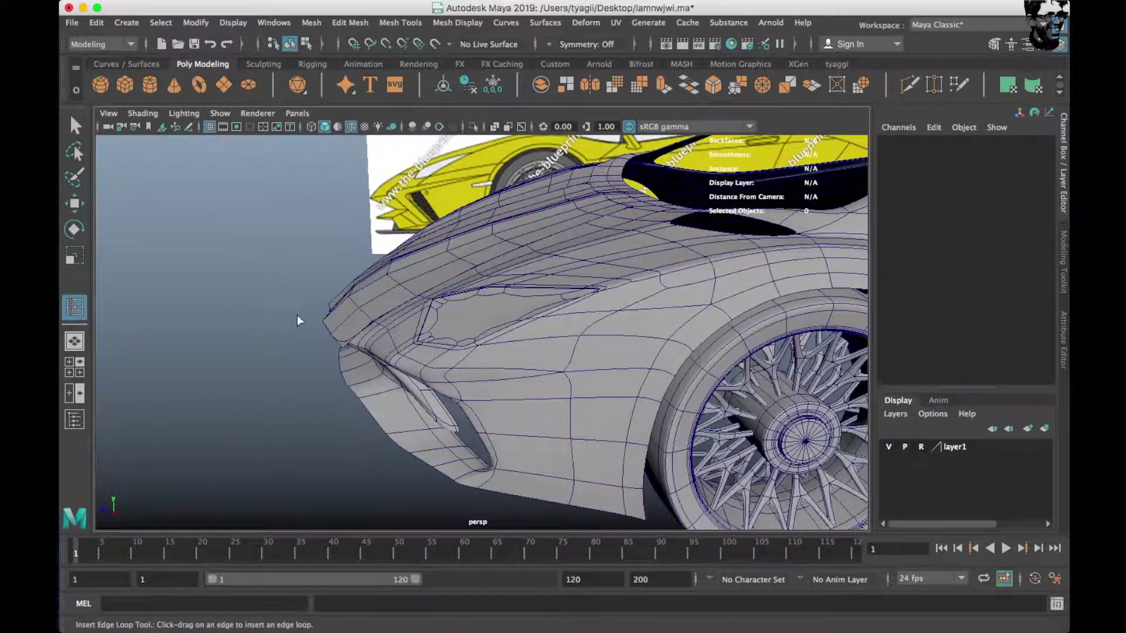
left_click_drag(269, 317, 385, 377, "alt")
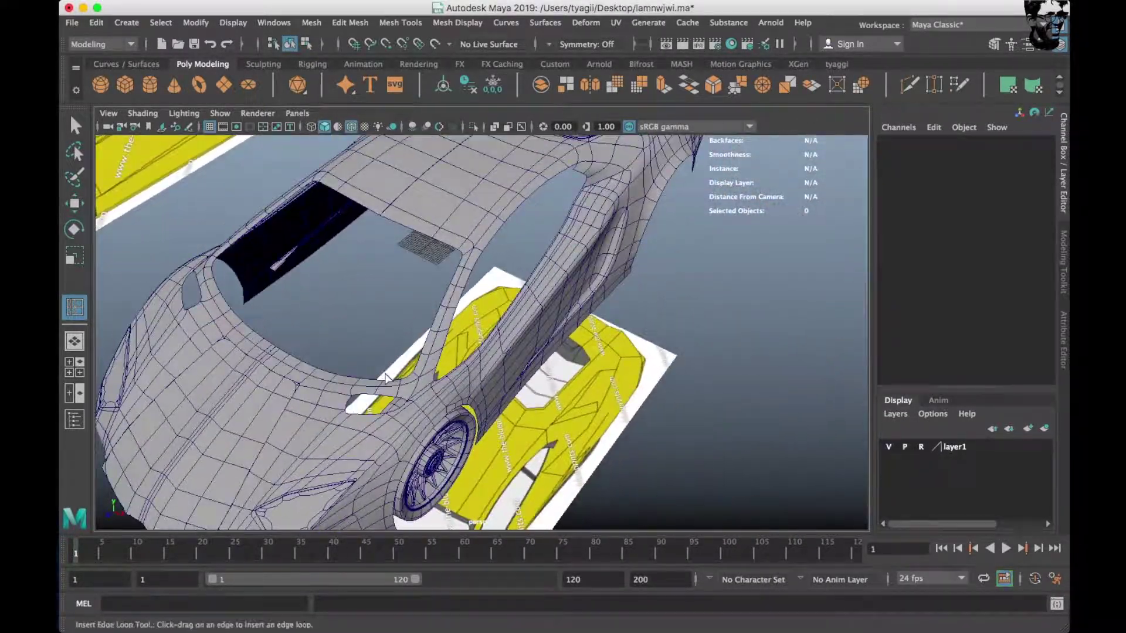
left_click(440, 399)
scroll(414, 379, "down", 5)
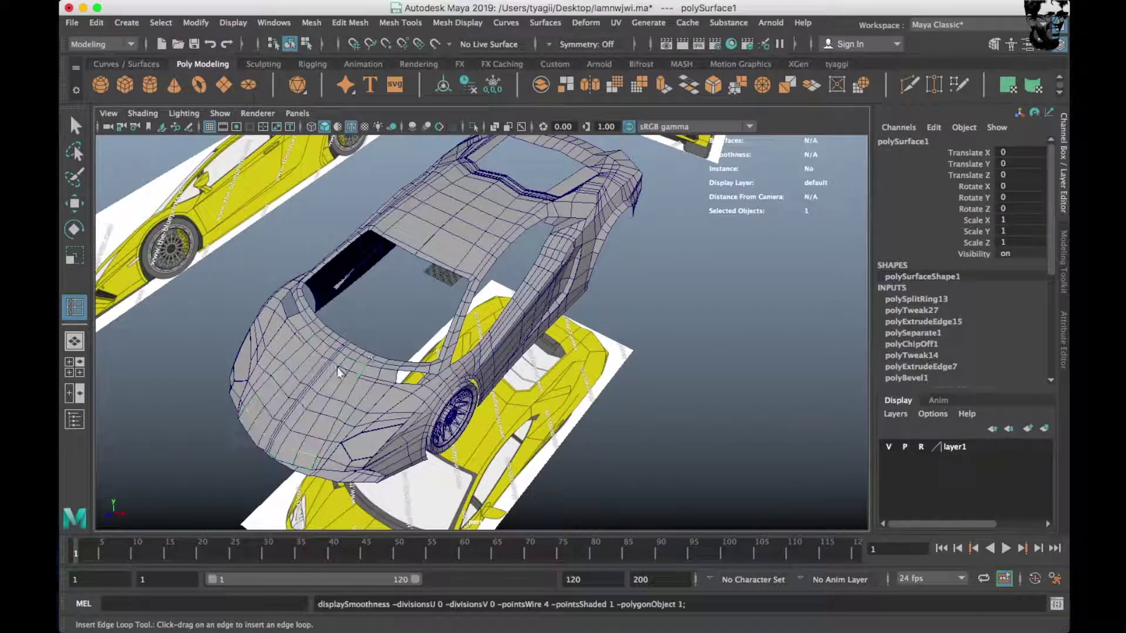
left_click_drag(356, 355, 439, 319, "alt")
scroll(438, 319, "up", 5)
right_click(402, 250)
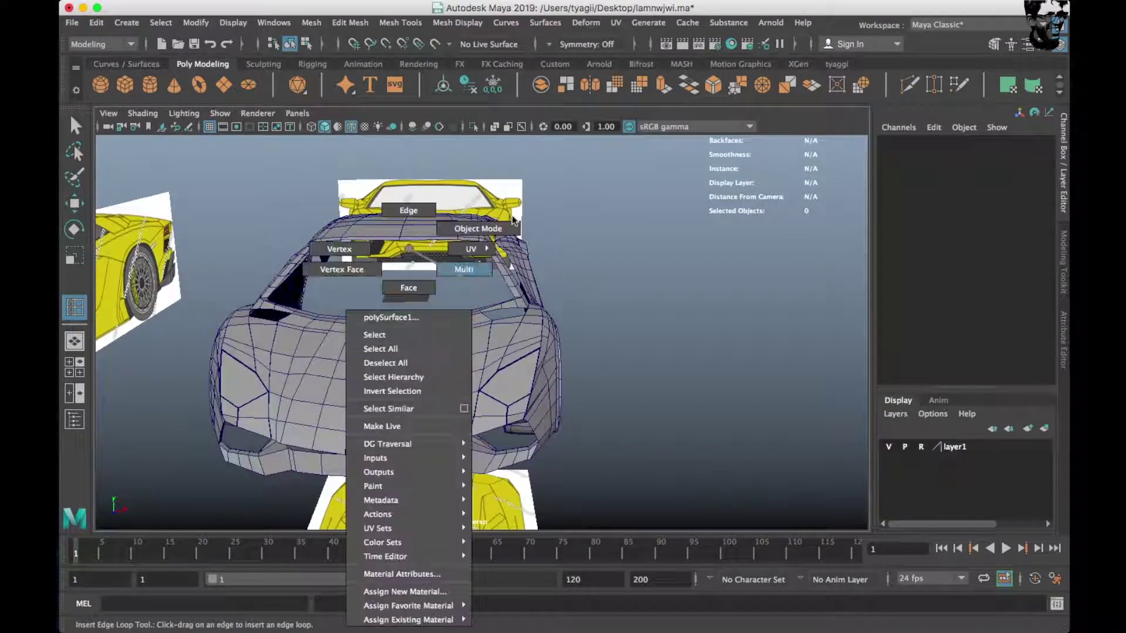
left_click(588, 256)
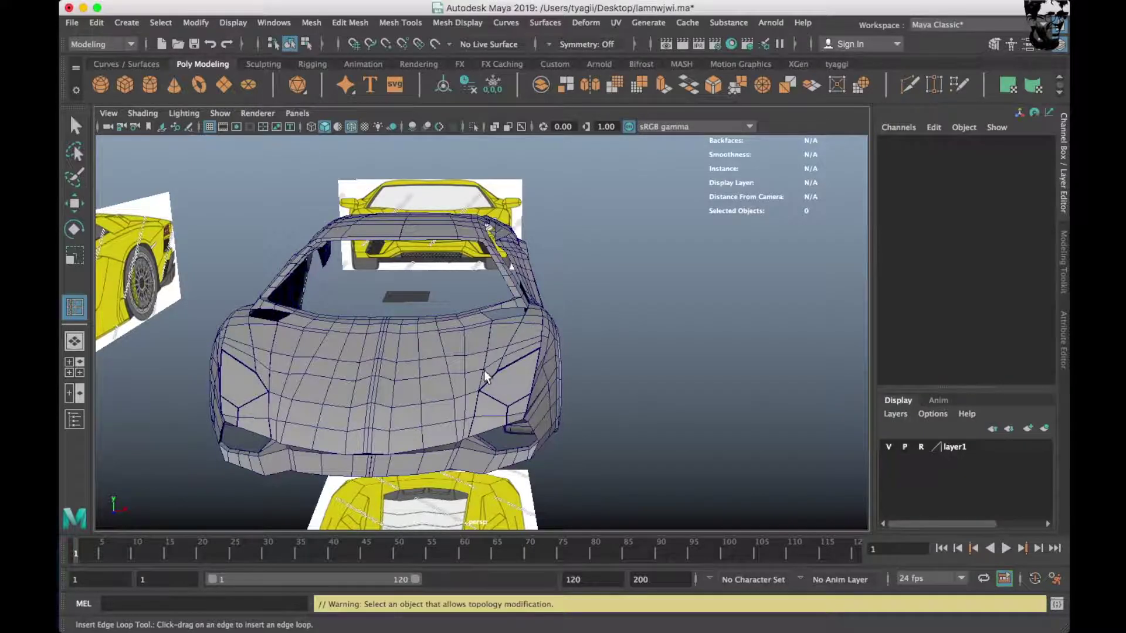
scroll(479, 353, "down", 3)
mouse_move(479, 353)
left_mouse_down("alt")
mouse_move(547, 350)
mouse_move(467, 349)
left_mouse_up("alt")
Save the scene and switch to the maximised front view.
key("ctrl+s")
scroll(466, 349, "up", 5)
scroll(438, 321, "down", 5)
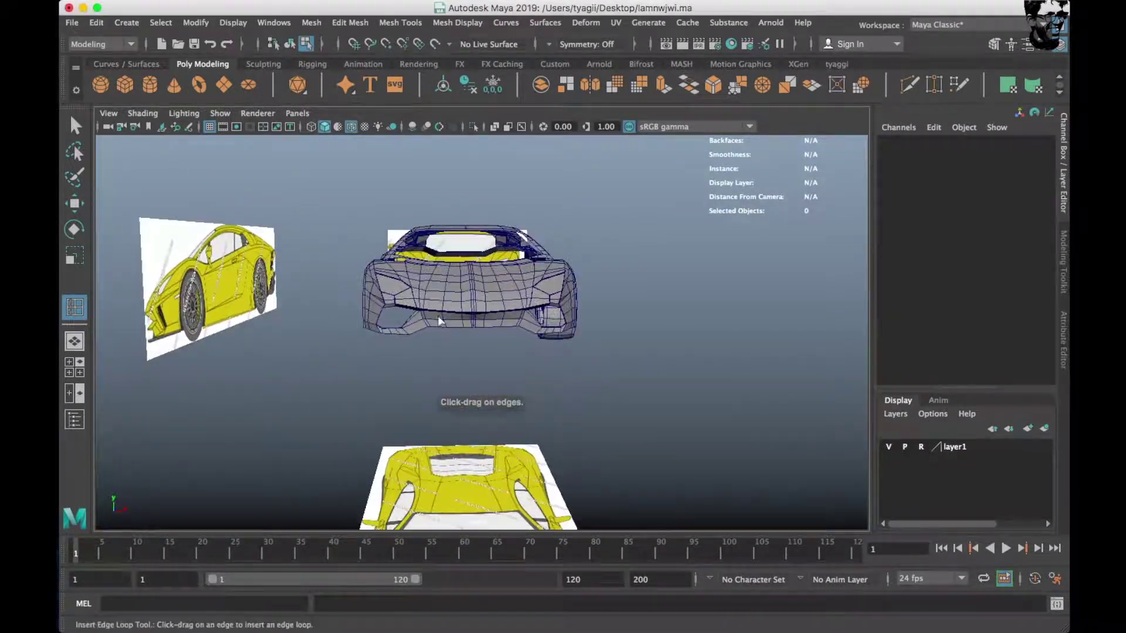
key("space")
key("space")
left_click(366, 362)
Select the body mesh, try an edge loop near the front corner, then undo it.
middle_click_drag(389, 335, 513, 347, "alt")
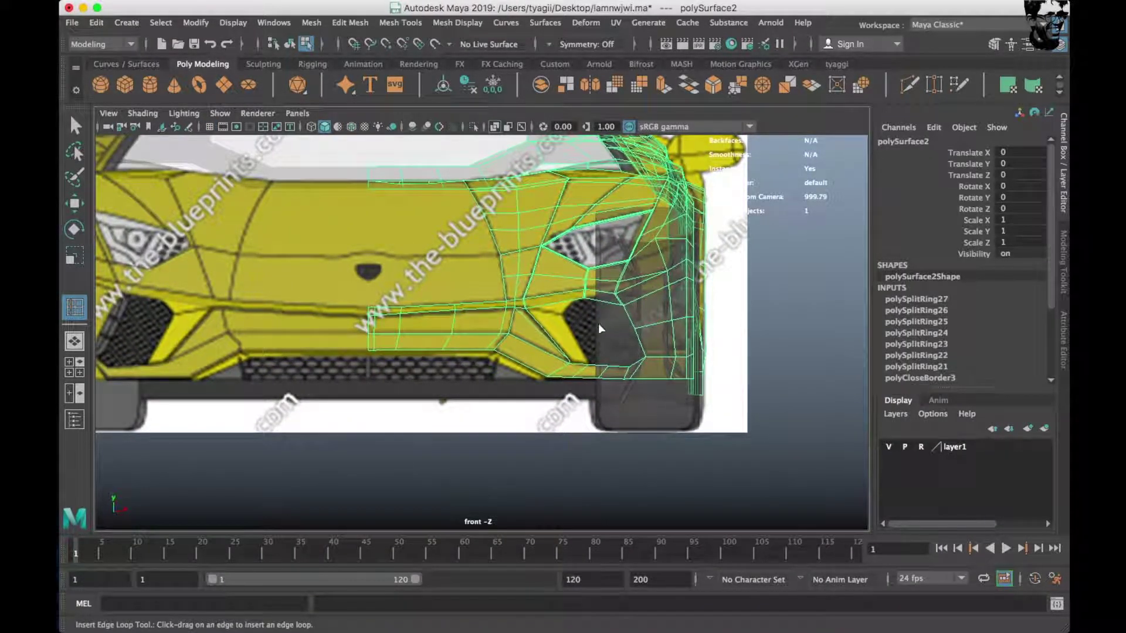
scroll(604, 322, "up", 3)
left_click(577, 323)
key("ctrl+z")
In the full-size perspective view, zoom in and select an edge along the intake's side.
key("space")
left_click_drag(561, 336, 597, 298)
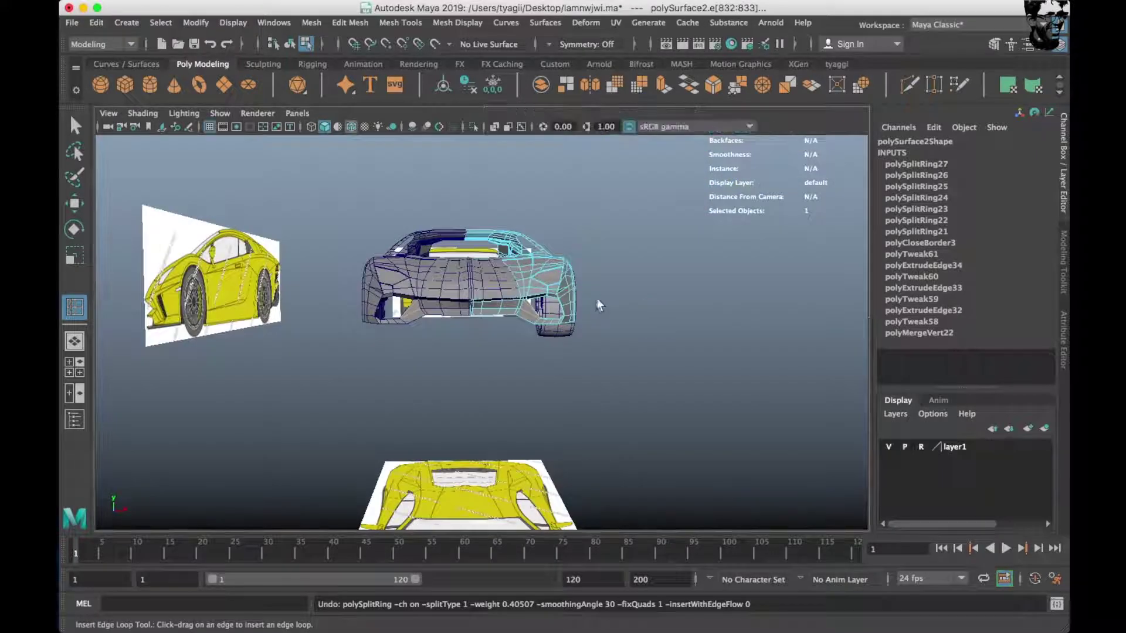
scroll(597, 297, "up", 5)
scroll(529, 314, "up", 3)
scroll(528, 314, "up", 3)
right_click_drag(428, 250, 407, 251)
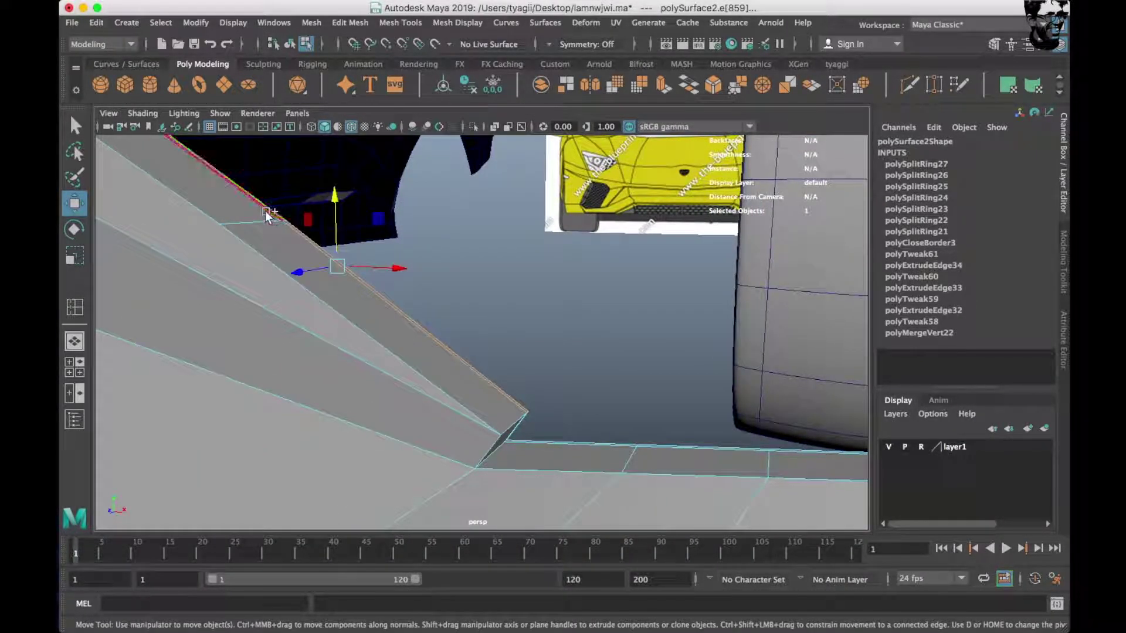
scroll(267, 214, "down", 5)
Zoom into the intake in the front view and switch to vertex selection.
key("space")
key("space")
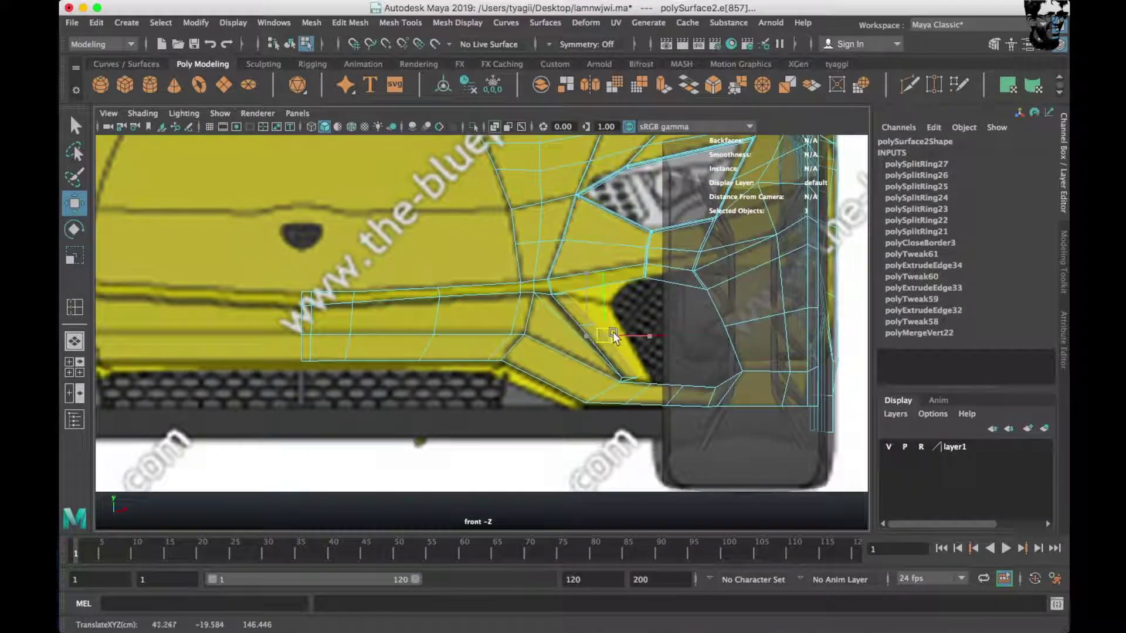
scroll(621, 335, "up", 3)
scroll(625, 304, "up", 3)
right_click_drag(462, 248, 369, 251)
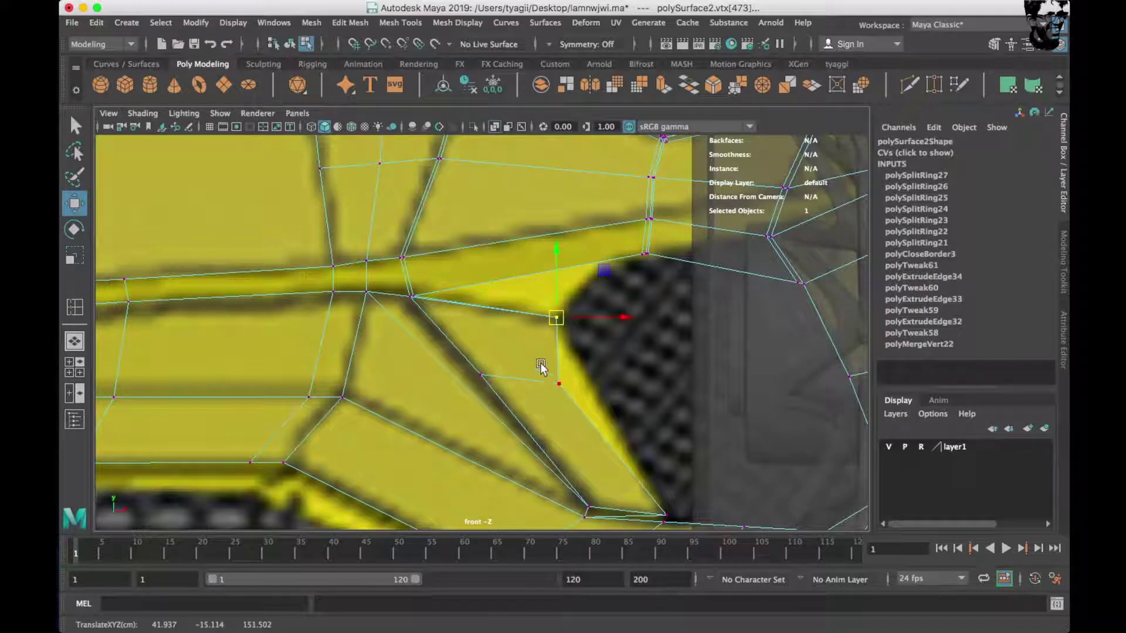
Frame and select the two intake corner vertices, checking them in front and perspective views.
key("space")
key("space")
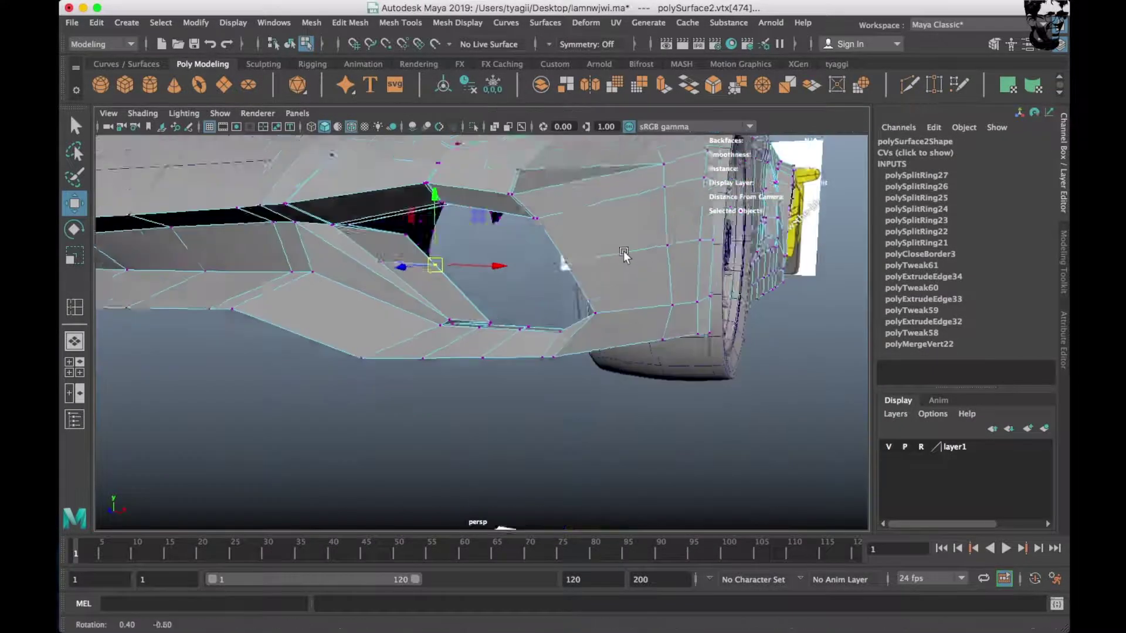
left_click_drag(375, 247, 421, 266, "alt")
key("f")
mouse_move(466, 302)
left_mouse_down("alt")
mouse_move(377, 264)
mouse_move(322, 281)
mouse_move(371, 240)
mouse_move(386, 254)
left_mouse_up("alt")
left_click_drag(386, 253, 536, 334, "alt")
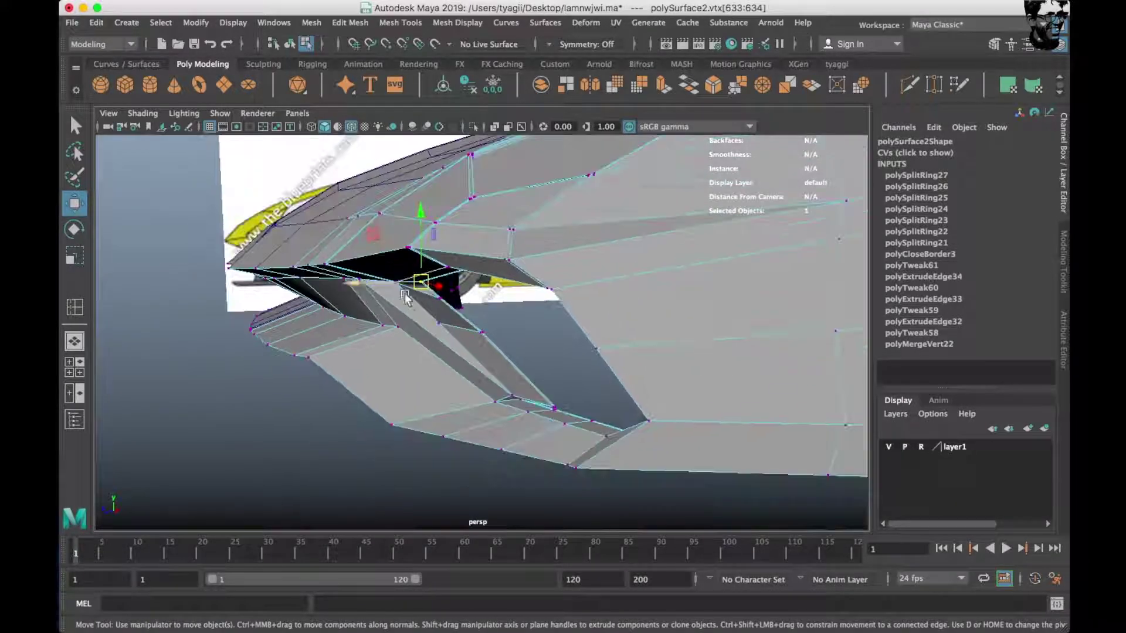
key("space")
key("space")
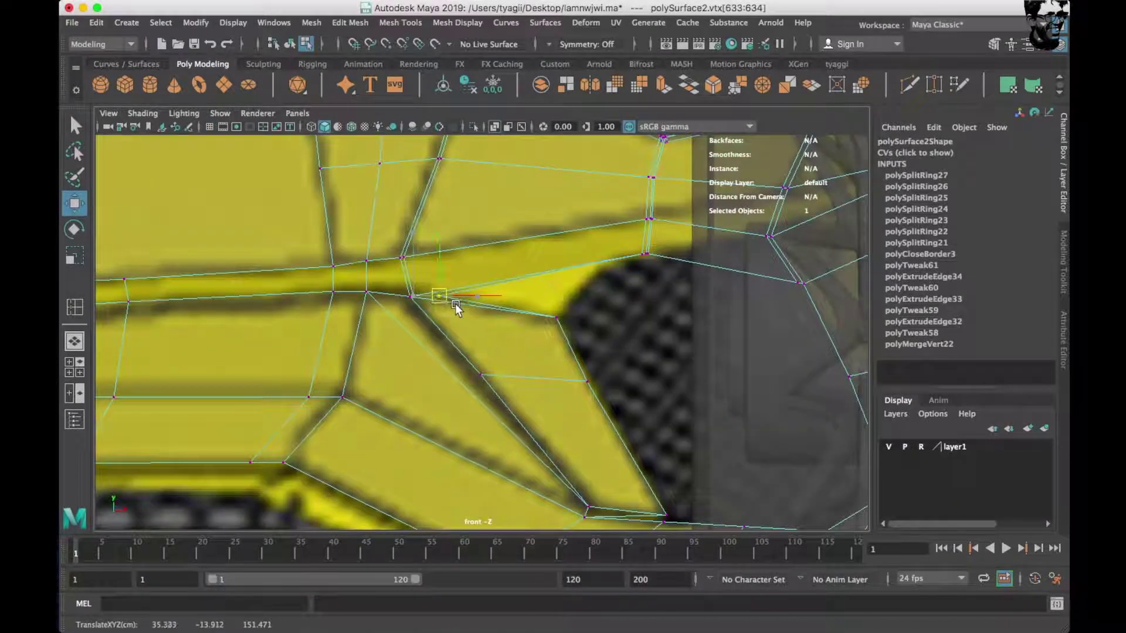
key("space")
key("space")
mouse_move(641, 252)
left_mouse_down("alt")
mouse_move(536, 257)
mouse_move(482, 282)
mouse_move(372, 249)
left_mouse_up("alt")
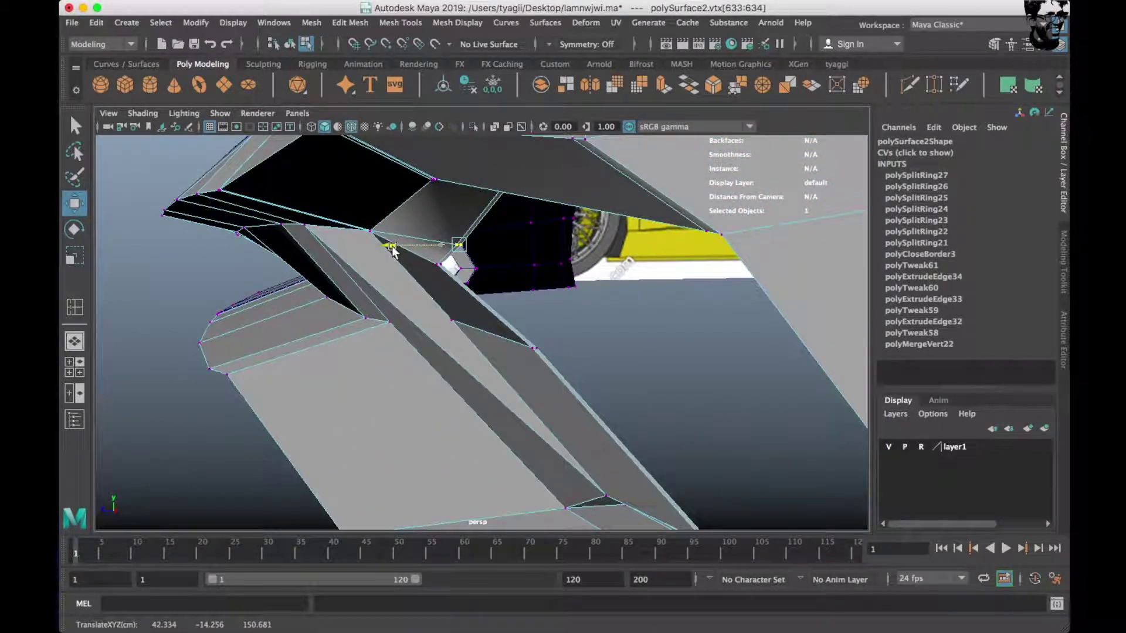
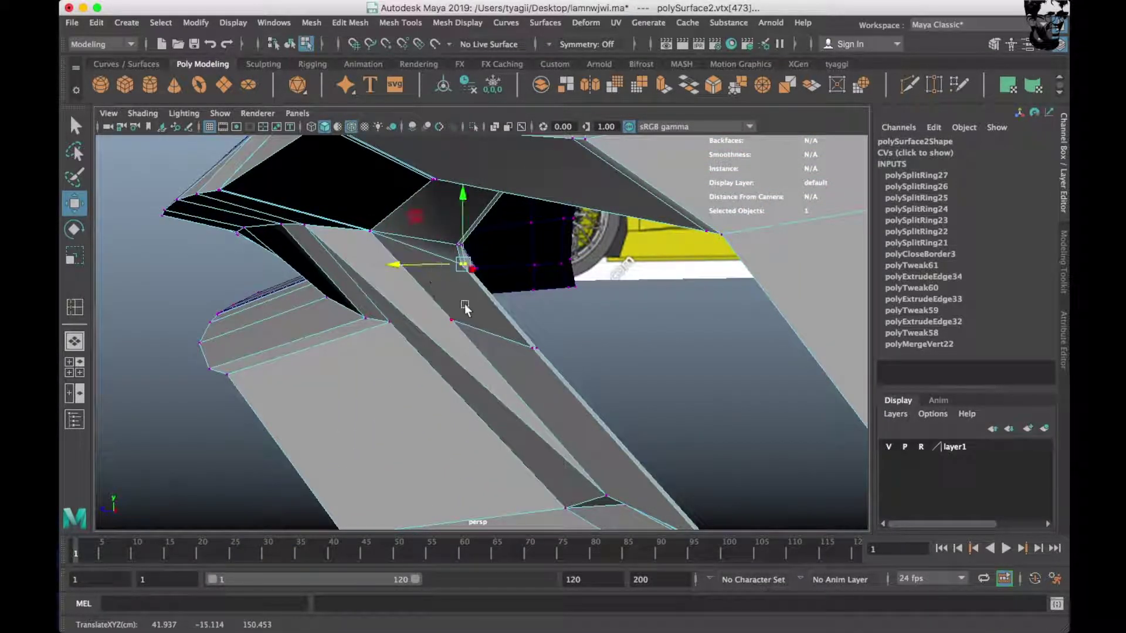
Return to object mode and select the car body half, polySurface2.
right_click_drag(465, 309, 465, 275)
mouse_move(465, 276)
left_mouse_down("alt")
mouse_move(511, 332)
mouse_move(644, 319)
mouse_move(624, 337)
mouse_move(459, 342)
mouse_move(411, 290)
mouse_move(425, 325)
mouse_move(297, 305)
mouse_move(263, 286)
mouse_move(361, 329)
mouse_move(419, 438)
left_mouse_up("alt")
scroll(411, 413, "down", 5)
left_click(420, 407)
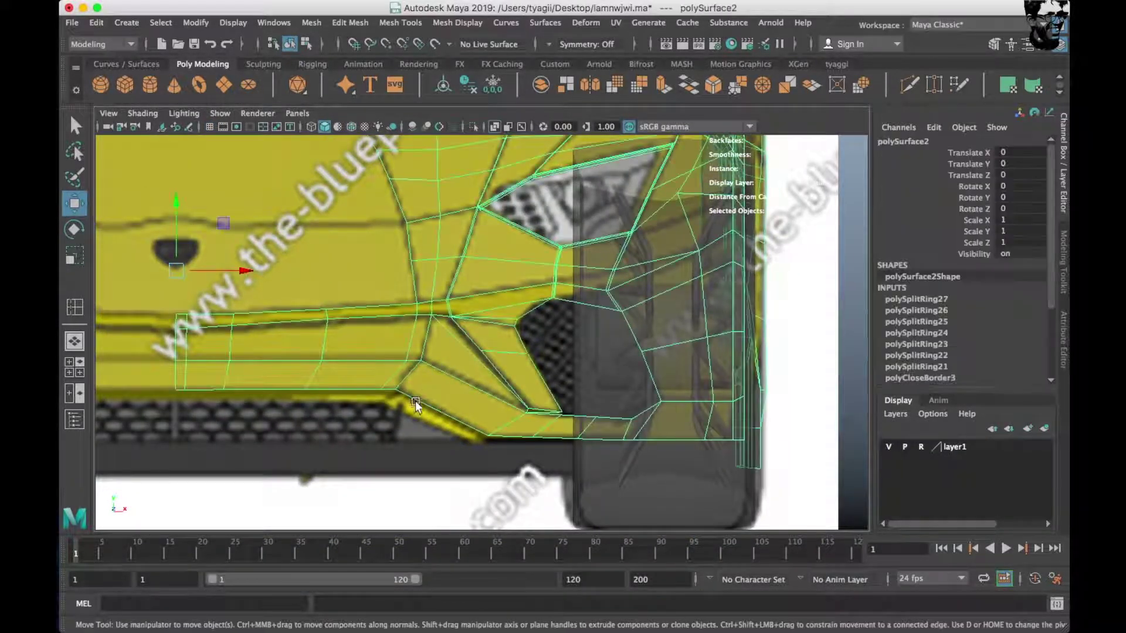
scroll(420, 397, "up", 3)
scroll(471, 399, "up", 2)
scroll(452, 396, "down", 1)
Check an edge on the body half, clear the selection and save the scene.
right_click_drag(434, 252, 446, 221)
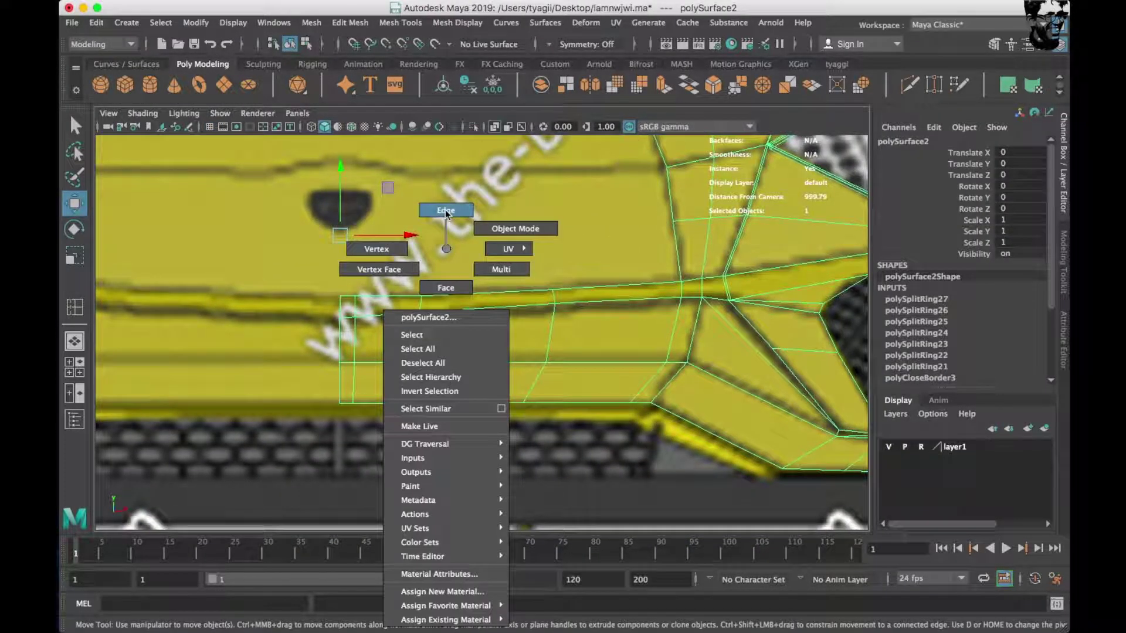
left_click(493, 297)
scroll(493, 298, "down", 2)
scroll(506, 312, "down", 3)
scroll(505, 312, "down", 2)
scroll(526, 323, "down", 2)
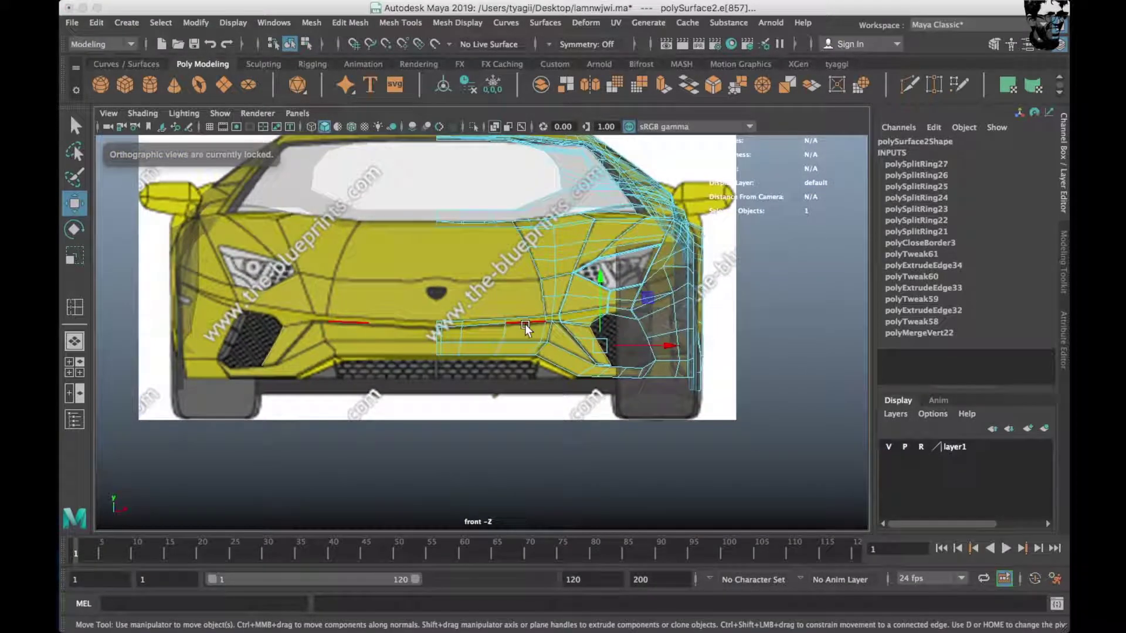
right_click_drag(495, 250, 752, 237)
left_click(752, 237)
key("ctrl+s")
Select both the body half and its mirrored copy.
mouse_move(752, 237)
left_mouse_down("alt")
mouse_move(536, 292)
mouse_move(465, 385)
mouse_move(579, 315)
mouse_move(448, 265)
left_mouse_up("alt")
left_click(536, 291)
left_click(398, 240)
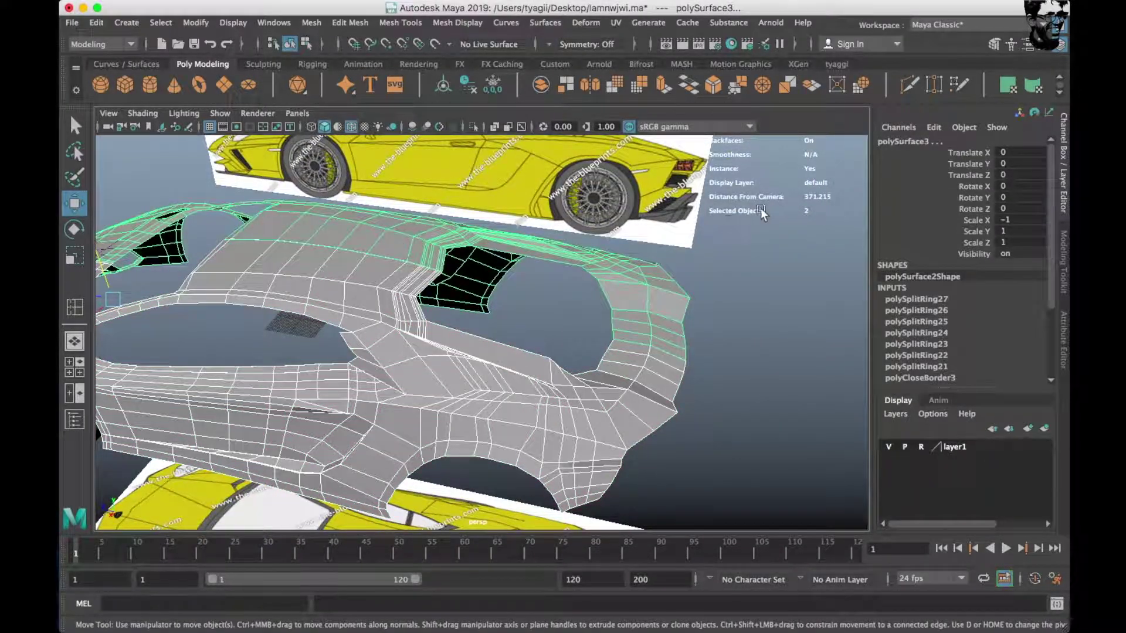
Combine the two body halves into a single mesh.
right_click_drag(761, 209, 769, 306, "shift")
left_click(760, 449)
right_click(463, 310)
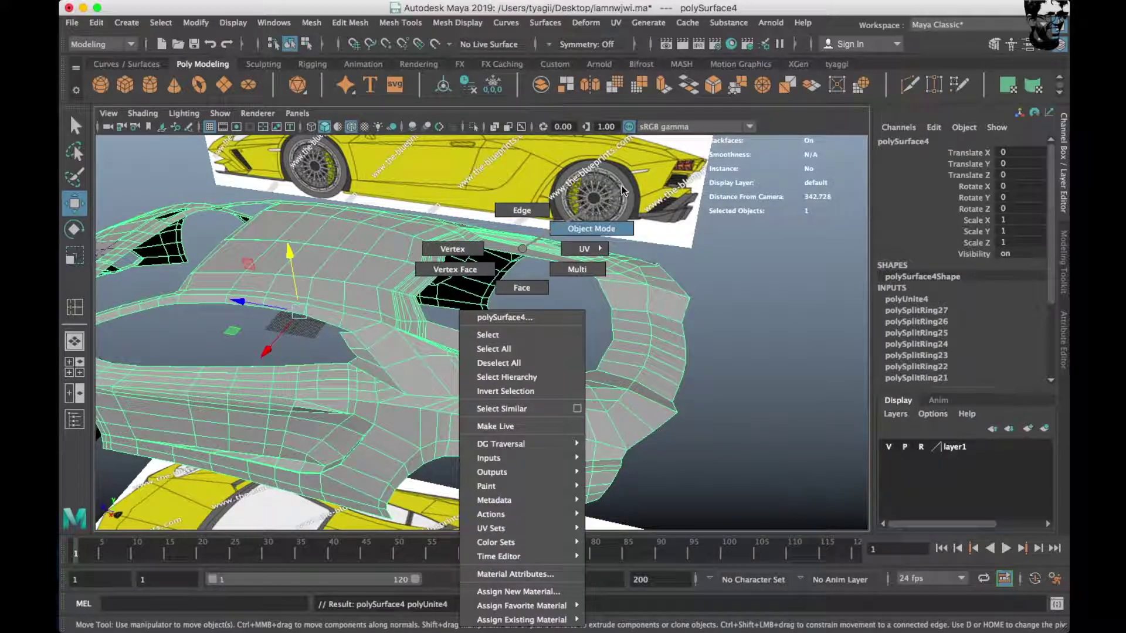
mouse_move(637, 331)
left_mouse_down("alt")
mouse_move(465, 356)
mouse_move(474, 291)
mouse_move(450, 333)
mouse_move(344, 409)
left_mouse_up("alt")
Marquee-select the first seam vertices on the combined body and merge them.
key("space")
left_click(451, 309)
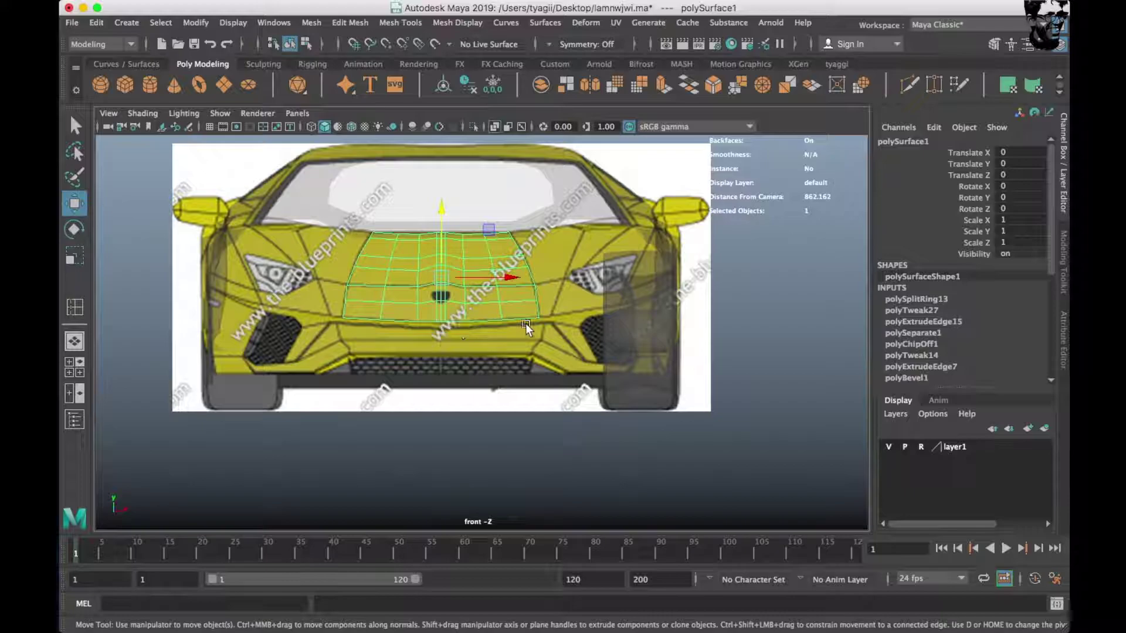
key("space")
key("space")
left_click(526, 276)
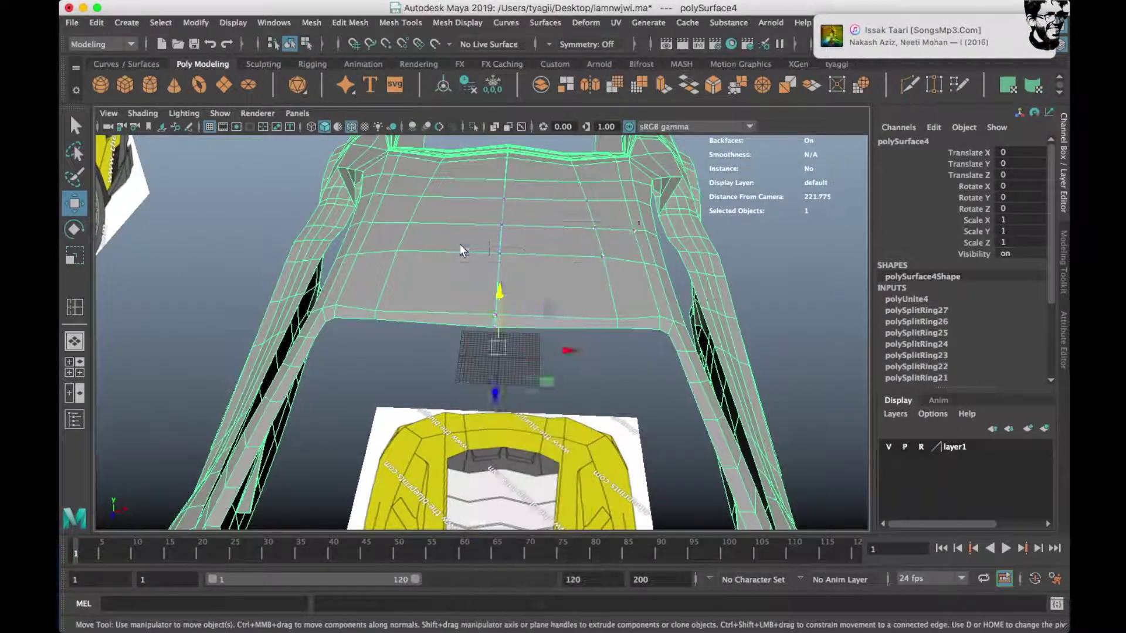
right_click_drag(460, 251, 522, 291, "alt")
right_click_drag(615, 228, 610, 191, "shift")
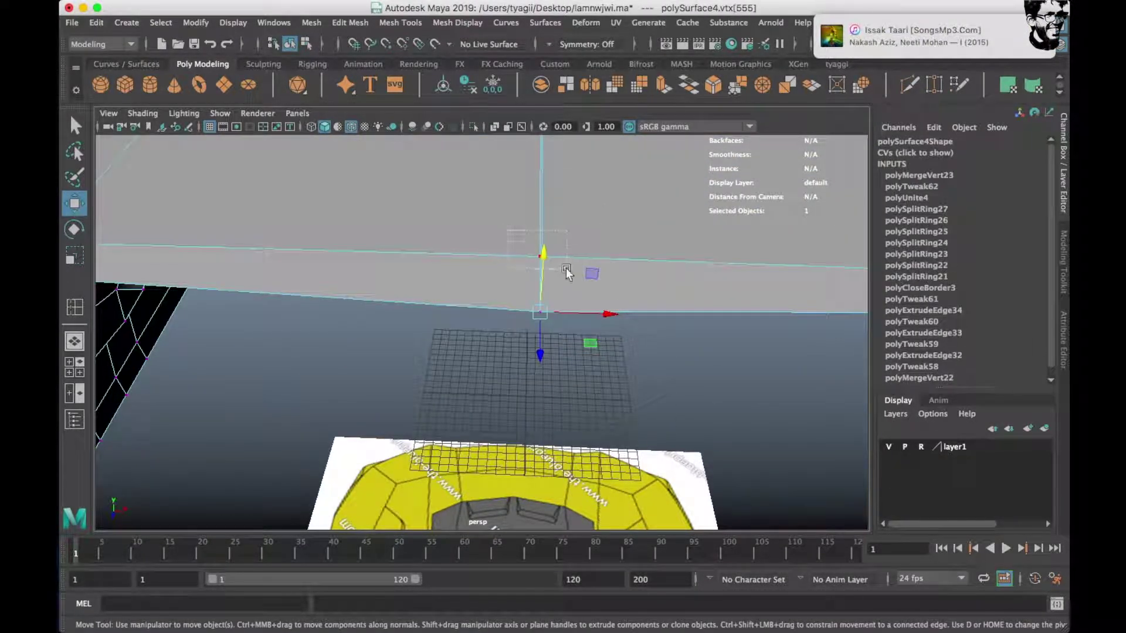
Merge further vertex groups along the seam, undoing the last merge.
mouse_move(565, 269)
right_mouse_down("shift")
mouse_move(606, 253)
mouse_move(624, 394)
right_mouse_up("shift")
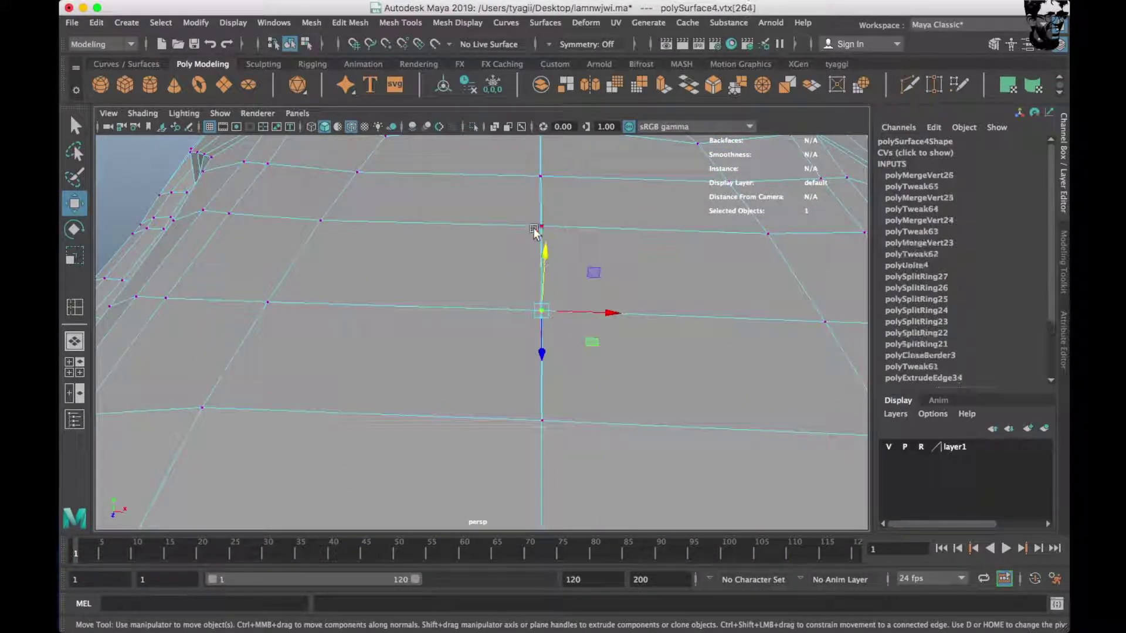
right_click_drag(525, 172, 565, 205, "shift")
right_click_drag(565, 205, 499, 260, "alt")
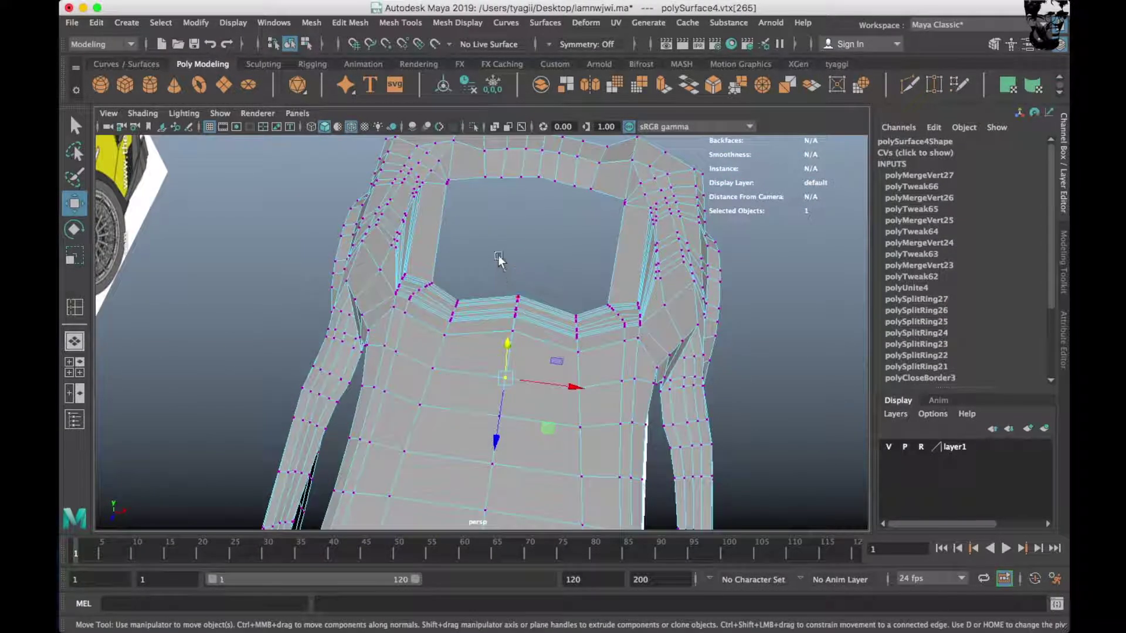
right_click_drag(661, 375, 691, 269, "shift")
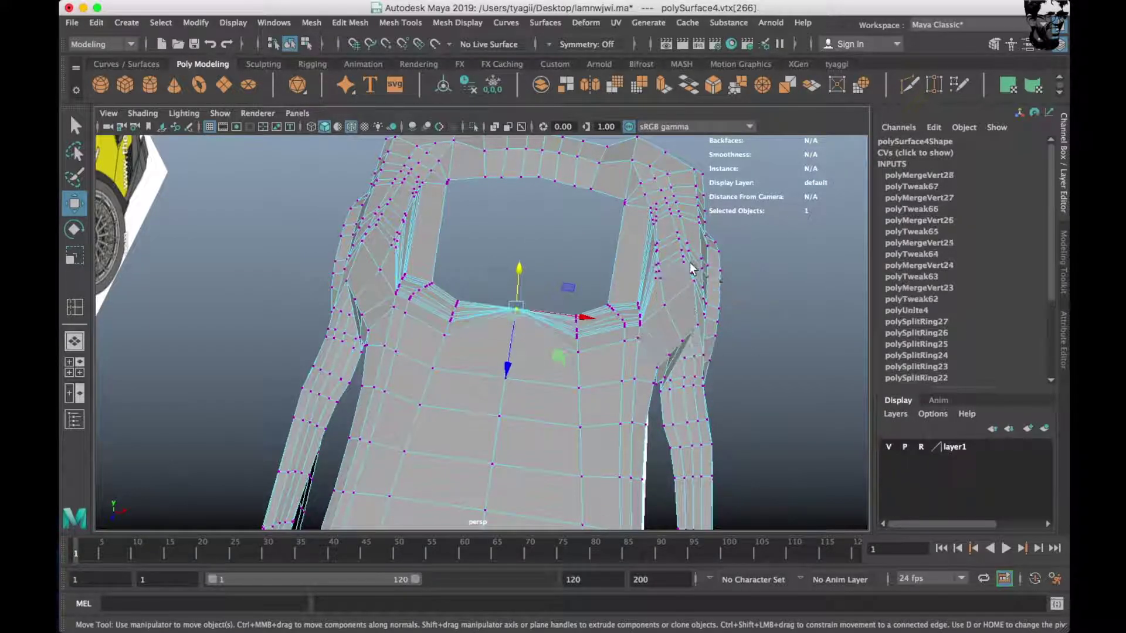
scroll(690, 262, "up", 3)
key("ctrl+z")
Merge the four seam vertices beside the seat.
right_click_drag(575, 258, 575, 333)
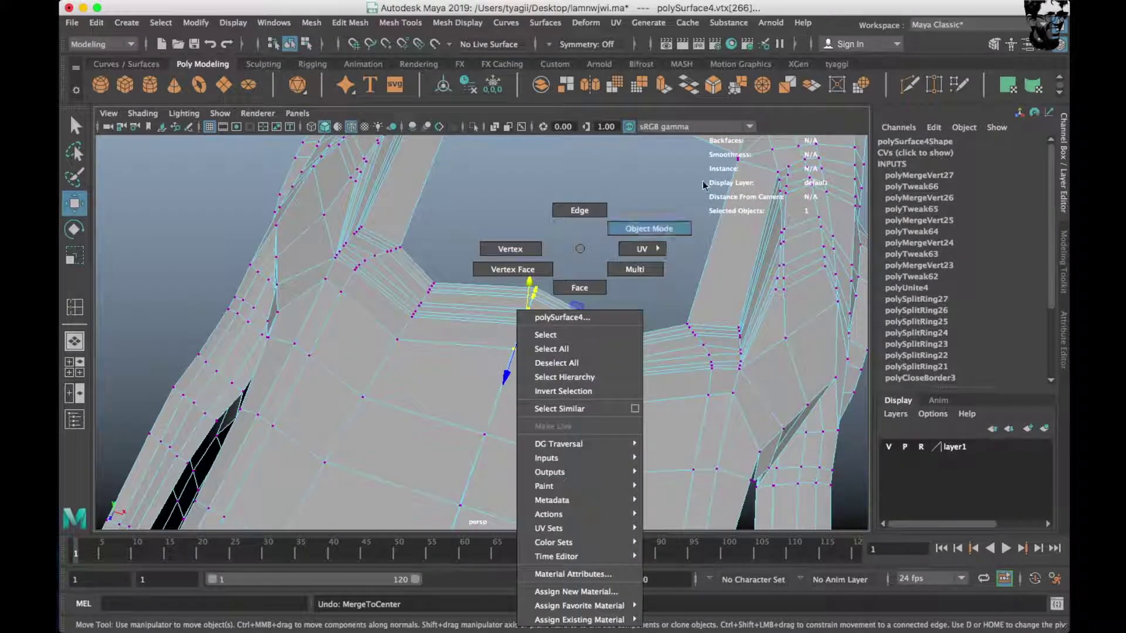
scroll(582, 329, "down", 5)
right_click_drag(537, 249, 475, 249)
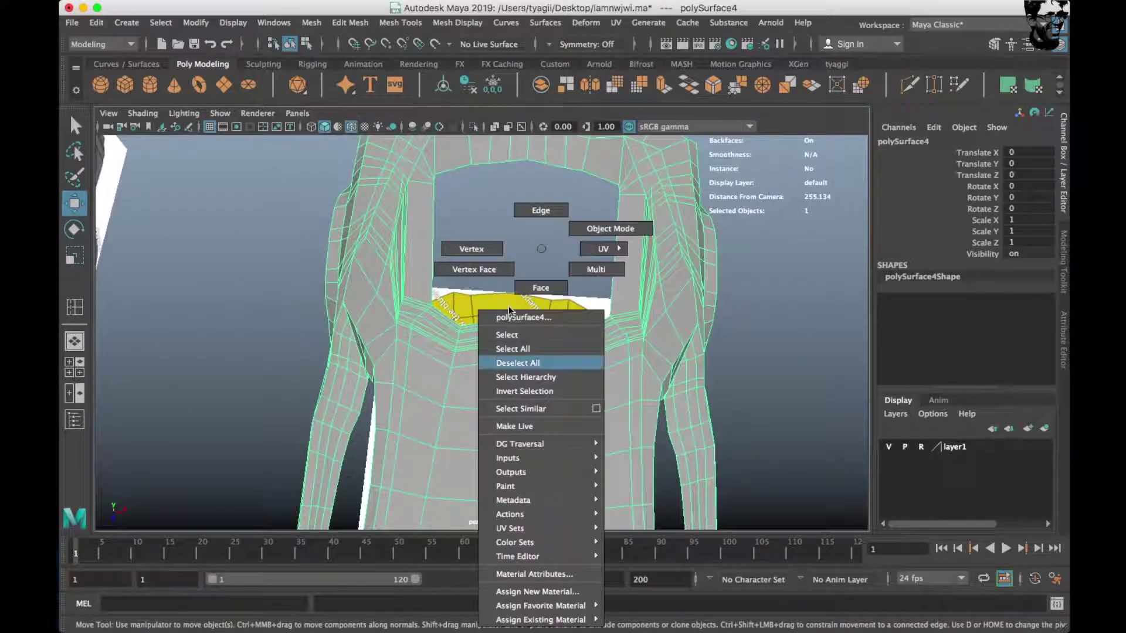
right_click_drag(700, 325, 700, 276, "shift")
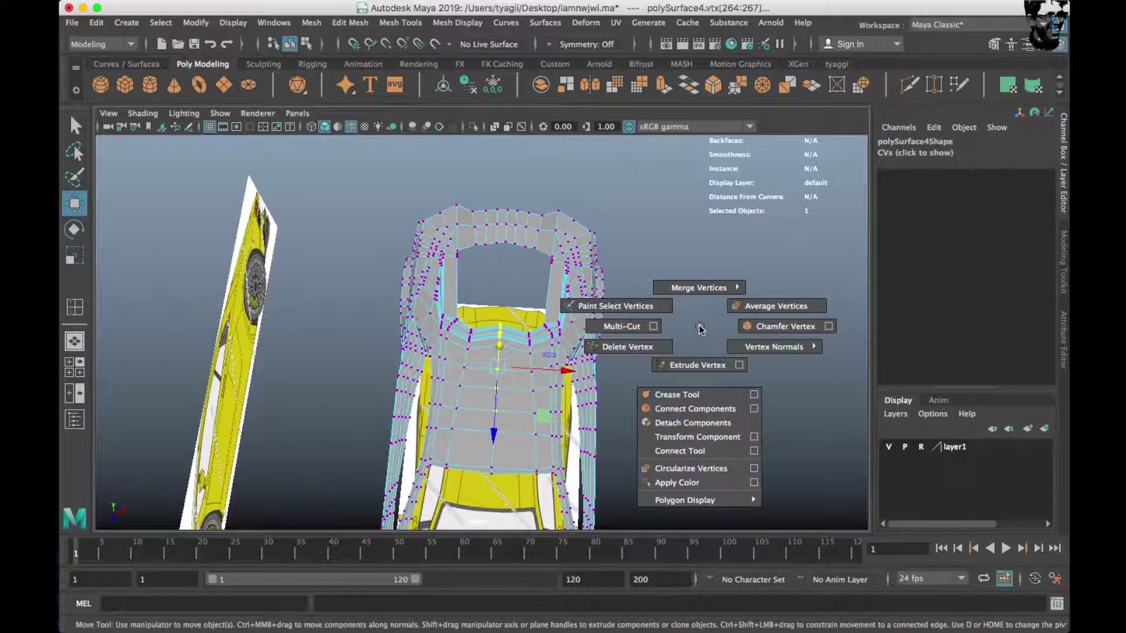
right_click_drag(758, 255, 758, 251, "shift")
Return to object mode, reselect the body mesh and switch to the front view.
scroll(464, 340, "up", 2)
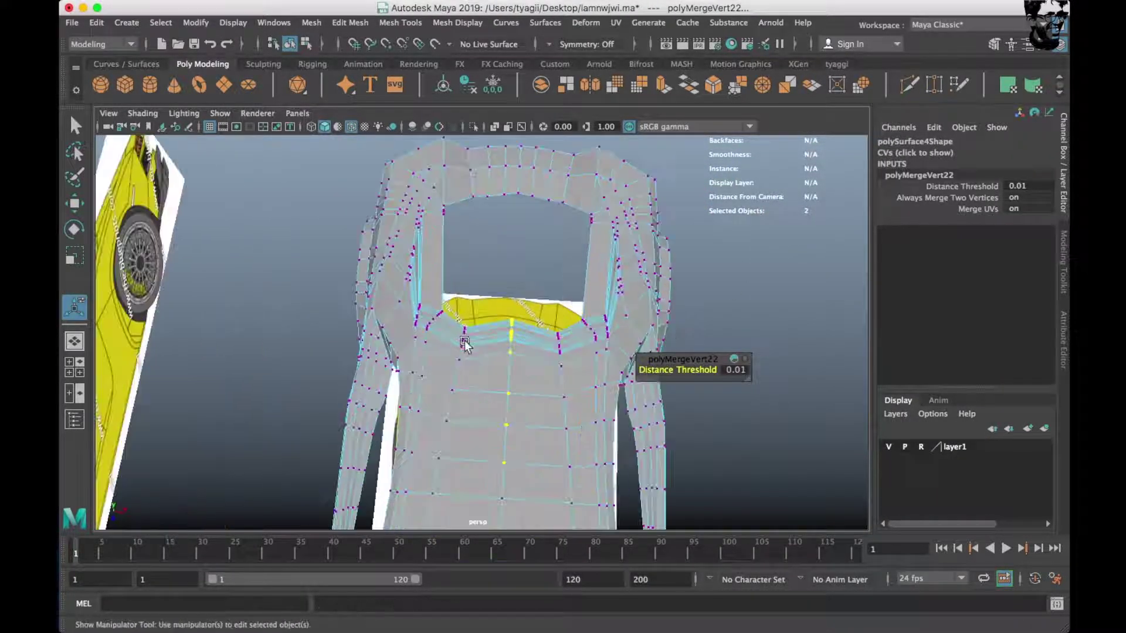
scroll(464, 340, "up", 3)
scroll(530, 349, "up", 2)
scroll(534, 346, "down", 3)
key("F8")
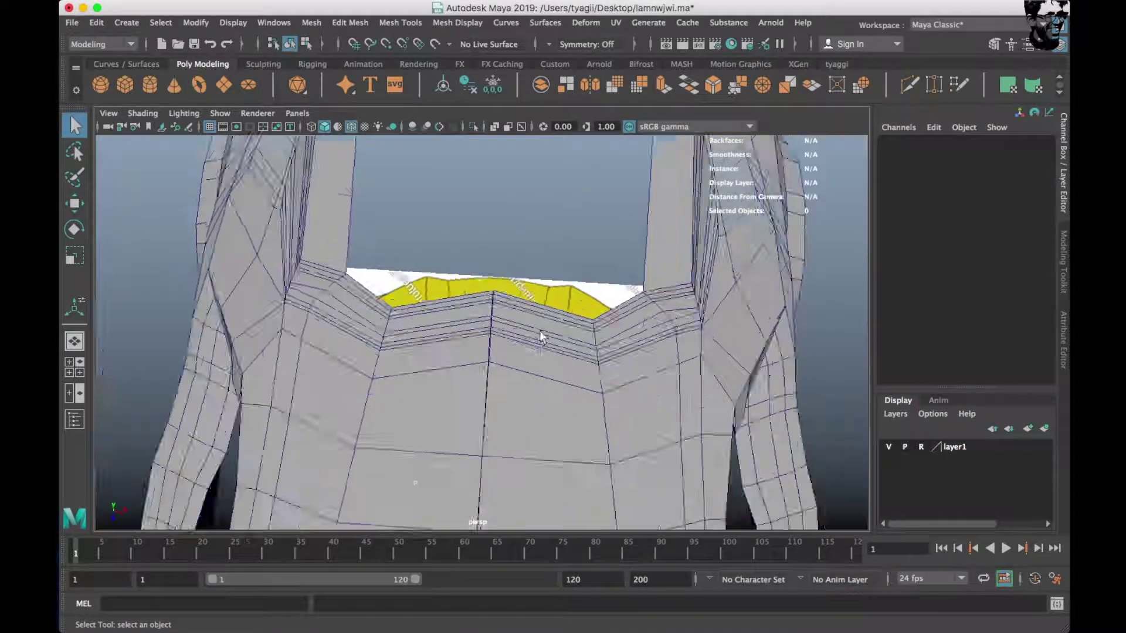
left_click(510, 350)
right_click_drag(525, 249, 604, 209)
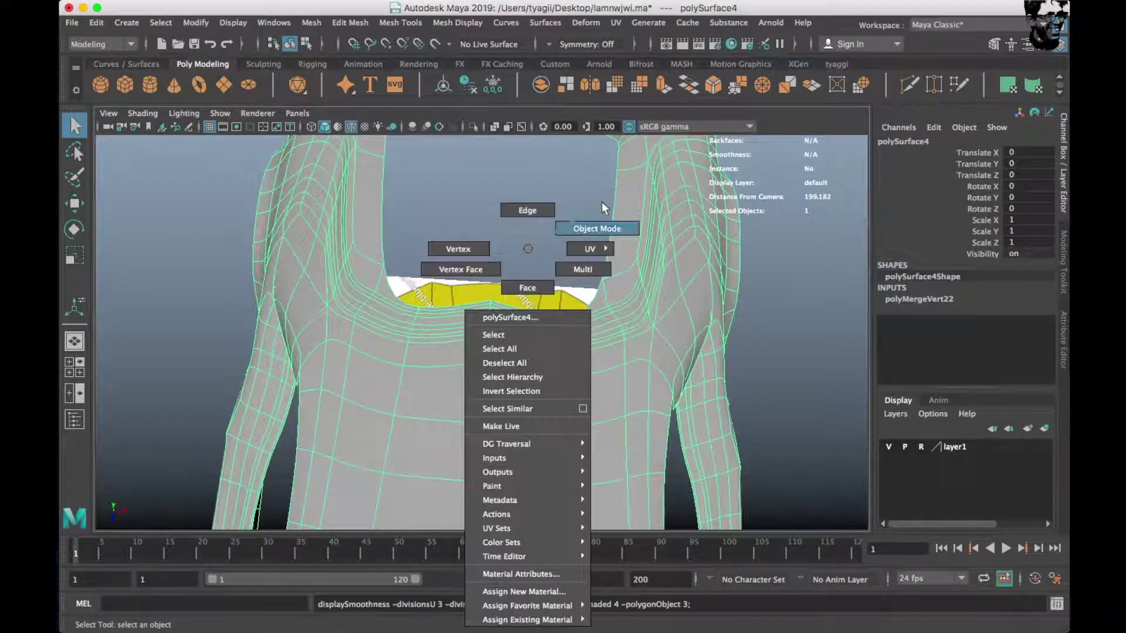
scroll(586, 235, "down", 5)
left_click_drag(563, 251, 584, 226, "alt")
key("space")
key("space")
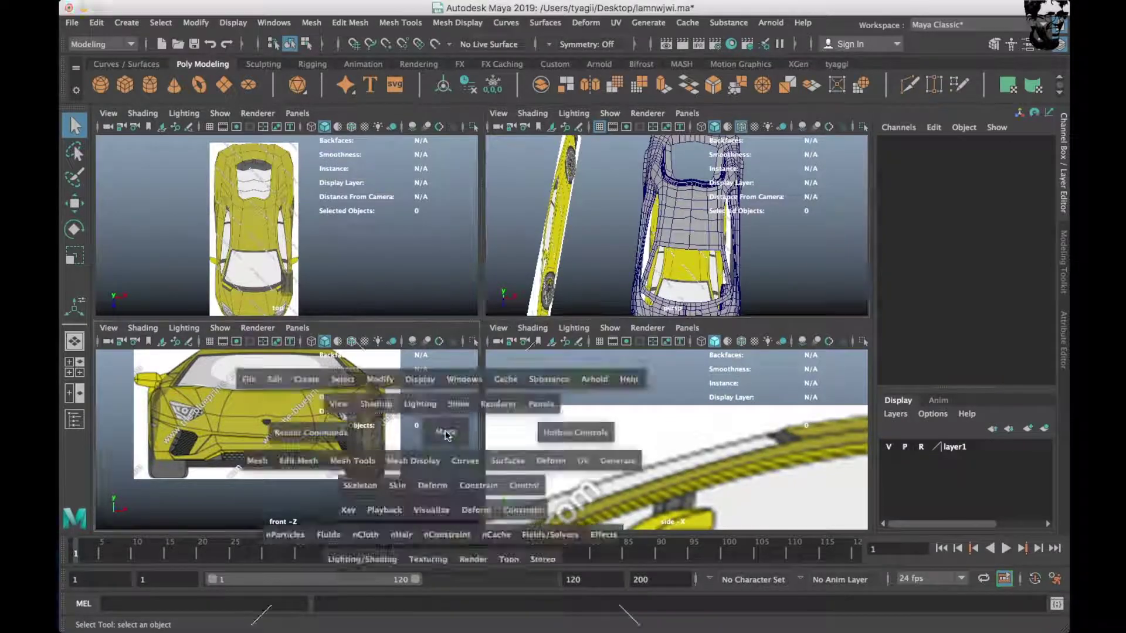
Select the seam vertex column in vertex mode and merge it.
left_click(484, 337)
right_click(484, 337)
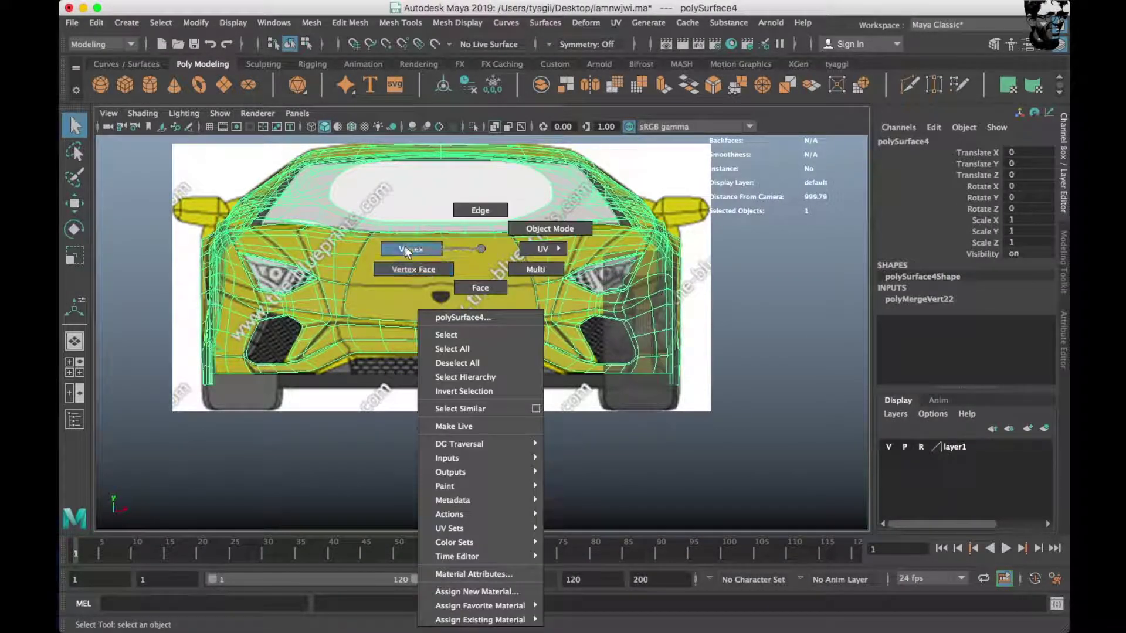
left_click(410, 249)
scroll(469, 252, "up", 8)
left_click_drag(458, 189, 472, 258)
left_click_drag(480, 391, 480, 391)
right_click_drag(480, 391, 487, 385, "shift")
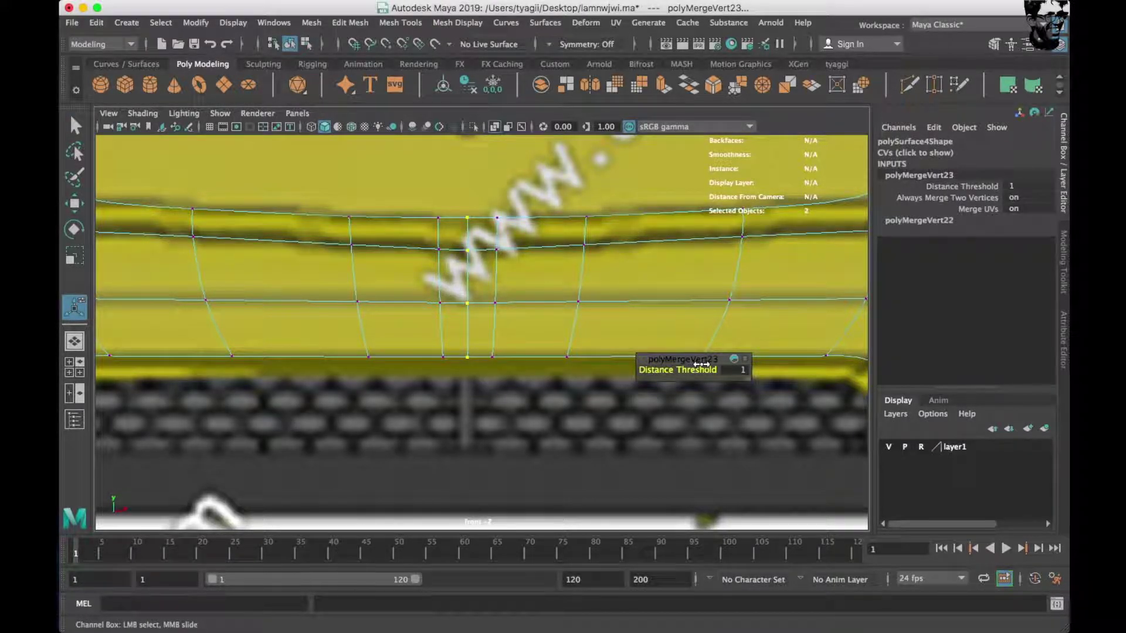
Frame and merge the next seam vertex column with Distance Threshold 1.
scroll(557, 389, "down", 3)
scroll(512, 384, "down", 3)
scroll(512, 384, "down", 3)
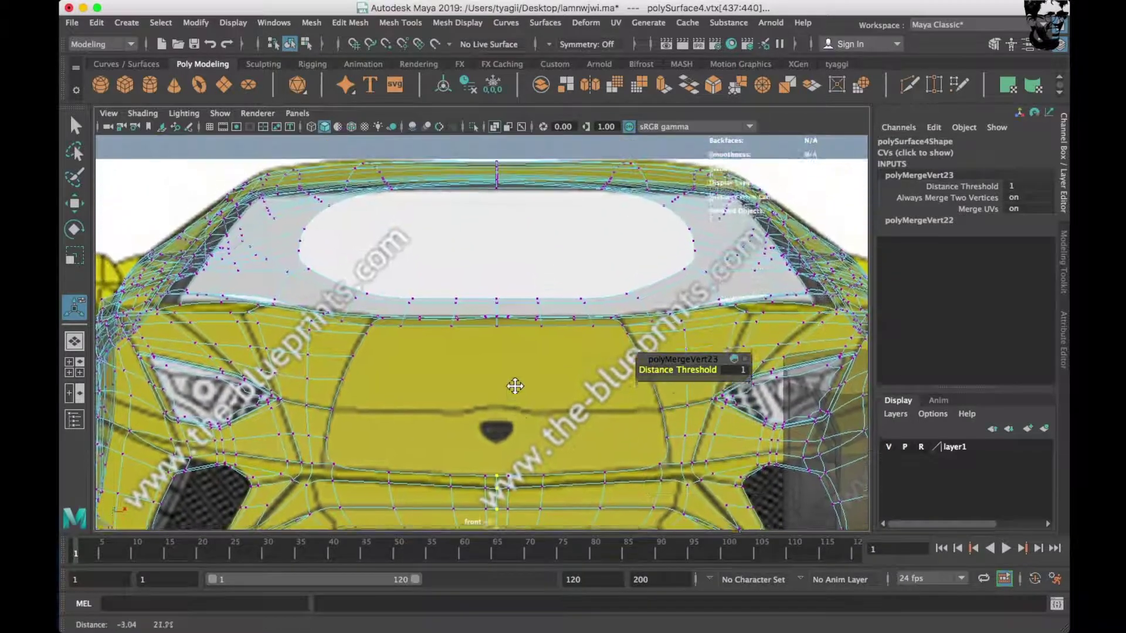
scroll(512, 375, "up", 10)
key("f")
left_click_drag(553, 420, 553, 420)
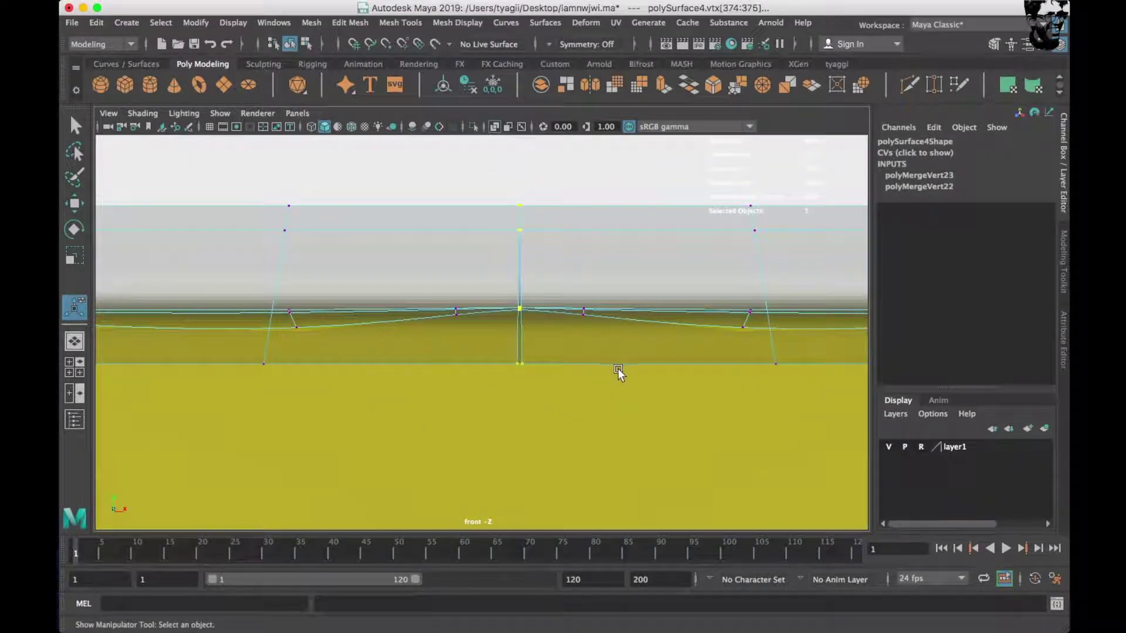
key("g")
left_click_drag(656, 369, 498, 370)
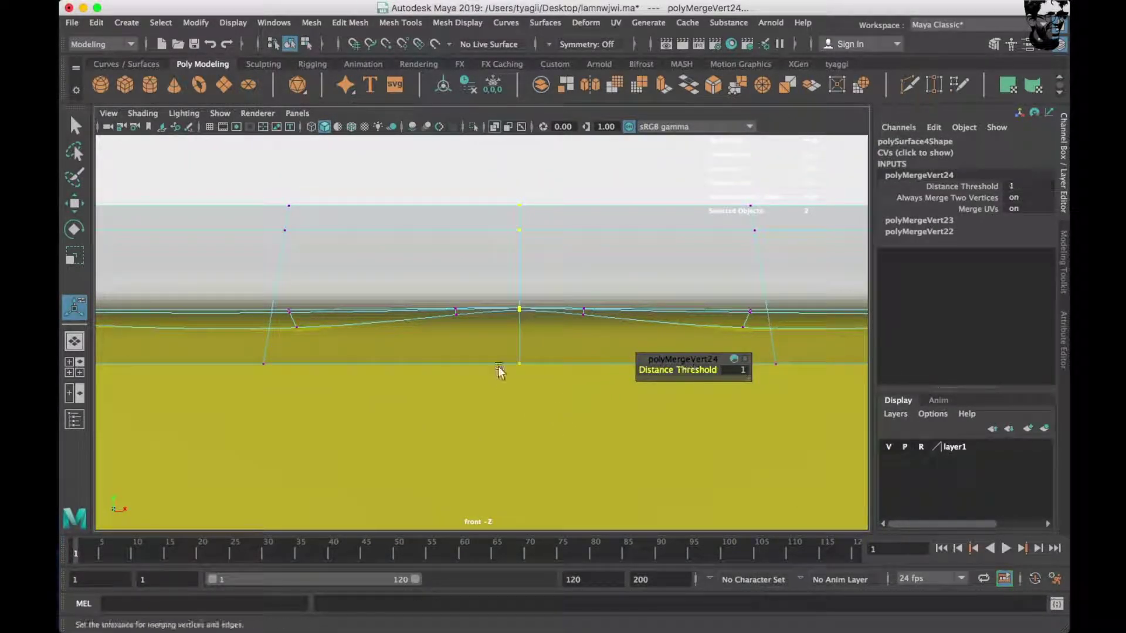
Redo the vertex column merge with the distance threshold raised to 1.
scroll(520, 272, "down", 5)
scroll(516, 418, "up", 5)
scroll(528, 416, "up", 3)
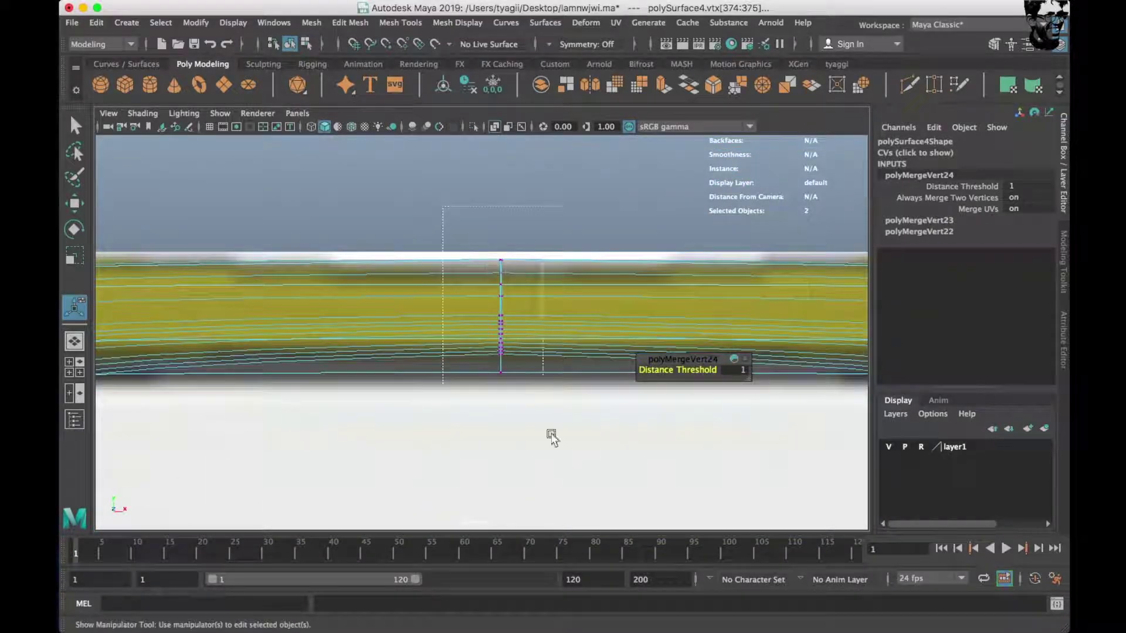
key("ctrl+z")
key("g")
left_click_drag(662, 371, 689, 371)
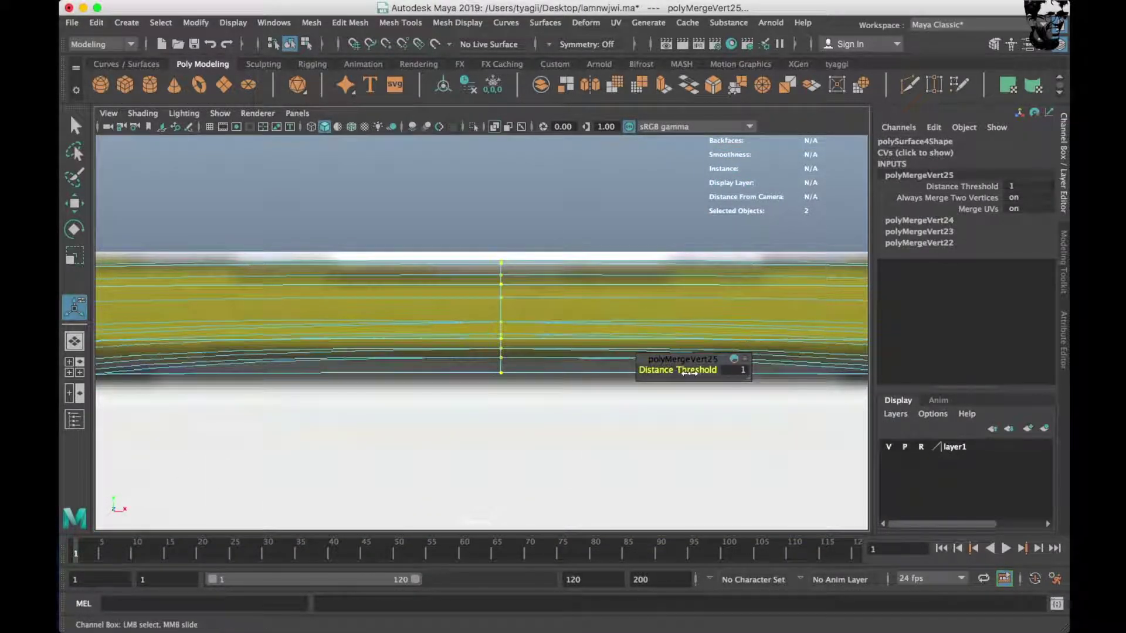
Exit vertex editing and frame the combined body in the perspective view.
key("F8")
key("q")
key("space")
key("space")
left_click_drag(528, 276, 448, 271, "alt")
key("f")
left_click(424, 322)
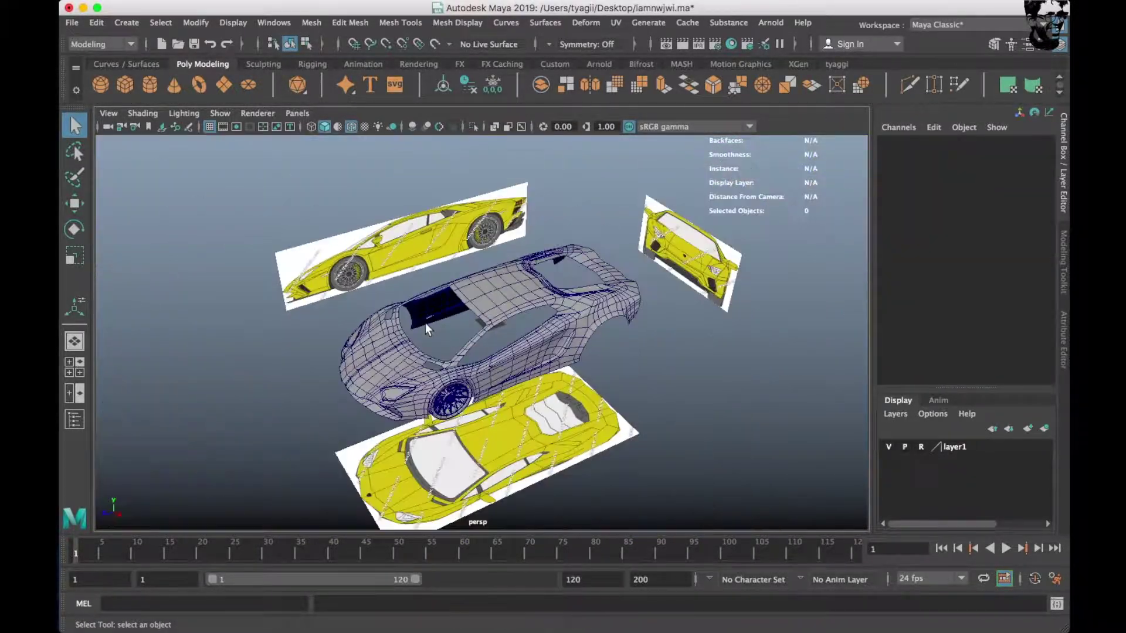
Select the hood mesh and orbit to a front view of it.
left_click_drag(425, 323, 506, 306, "alt")
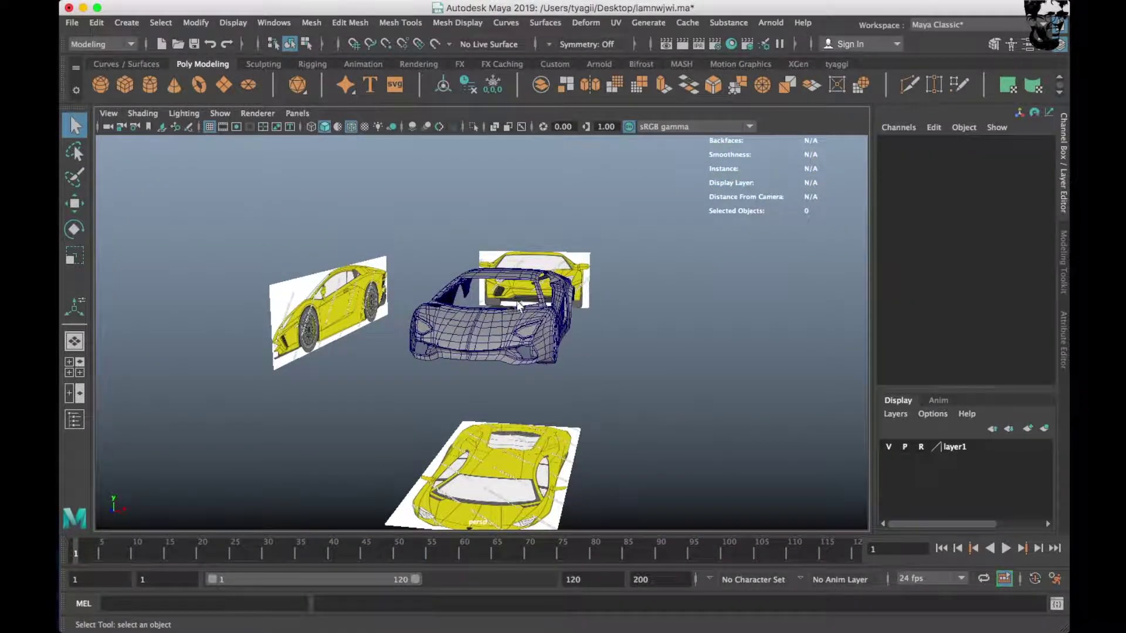
scroll(518, 304, "up", 5)
scroll(445, 328, "up", 5)
left_click(399, 346)
scroll(392, 347, "down", 2)
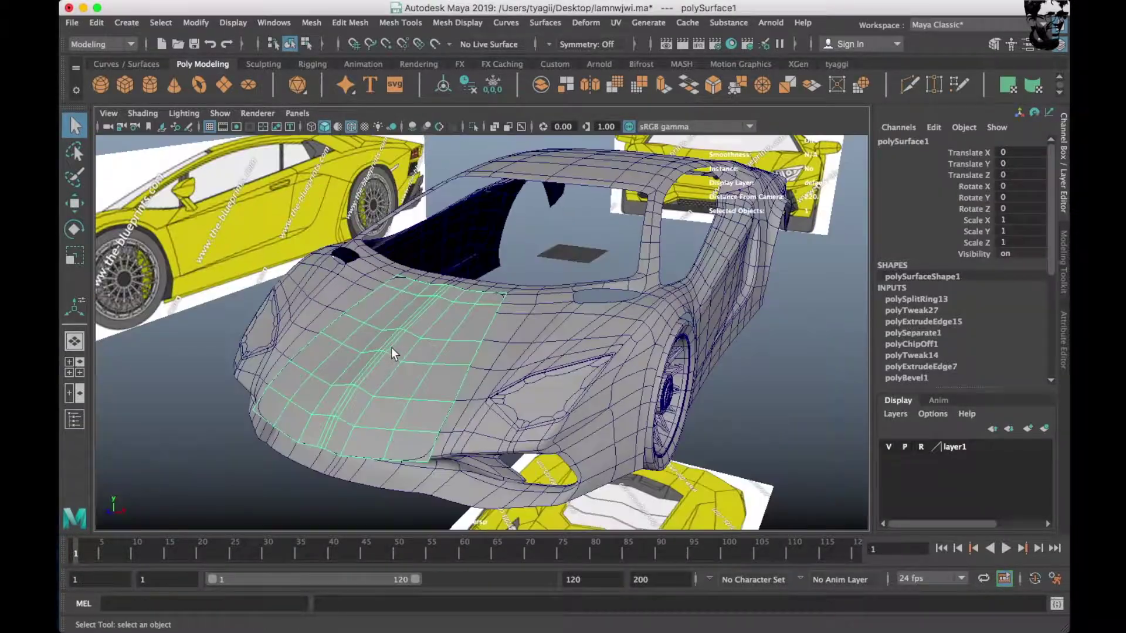
scroll(391, 347, "up", 3)
mouse_move(451, 336)
left_mouse_down("alt")
mouse_move(558, 314)
mouse_move(477, 318)
mouse_move(491, 311)
mouse_move(515, 249)
left_mouse_up("alt")
right_click_drag(515, 248, 515, 282)
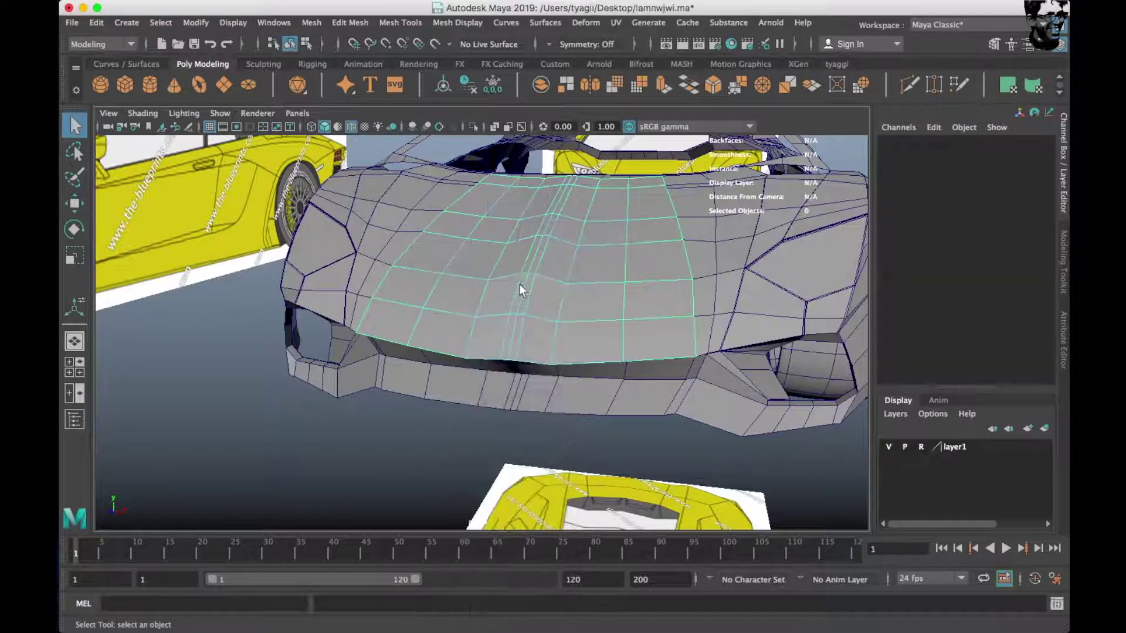
Extrude the hood's front edge loop outward with the Scale tool.
double_click(528, 360)
key("w")
key("r")
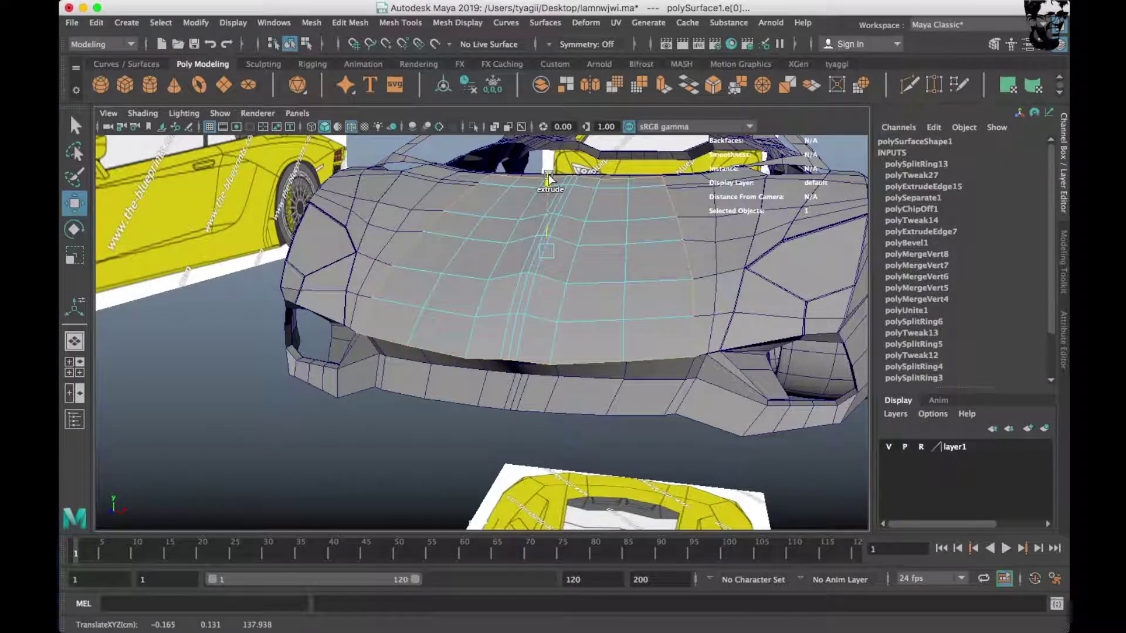
left_click_drag(549, 185, 549, 187, "shift")
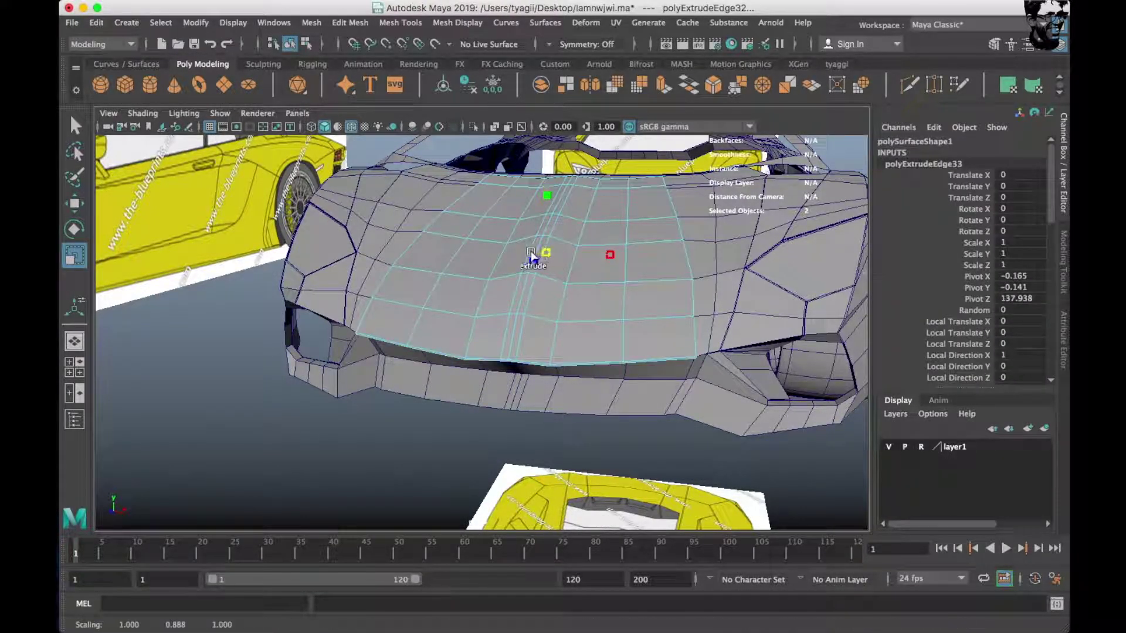
Isolate the hood and bevel its edges with two segments at fraction 0.2.
right_click_drag(574, 302, 611, 278)
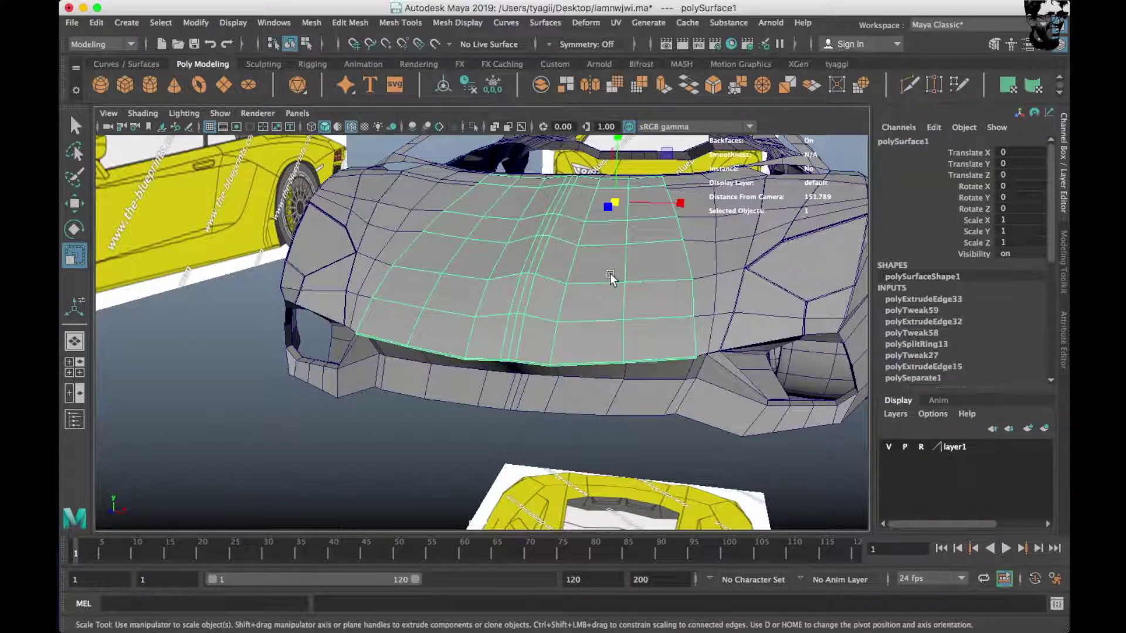
left_click(473, 126)
right_click_drag(516, 241, 464, 245)
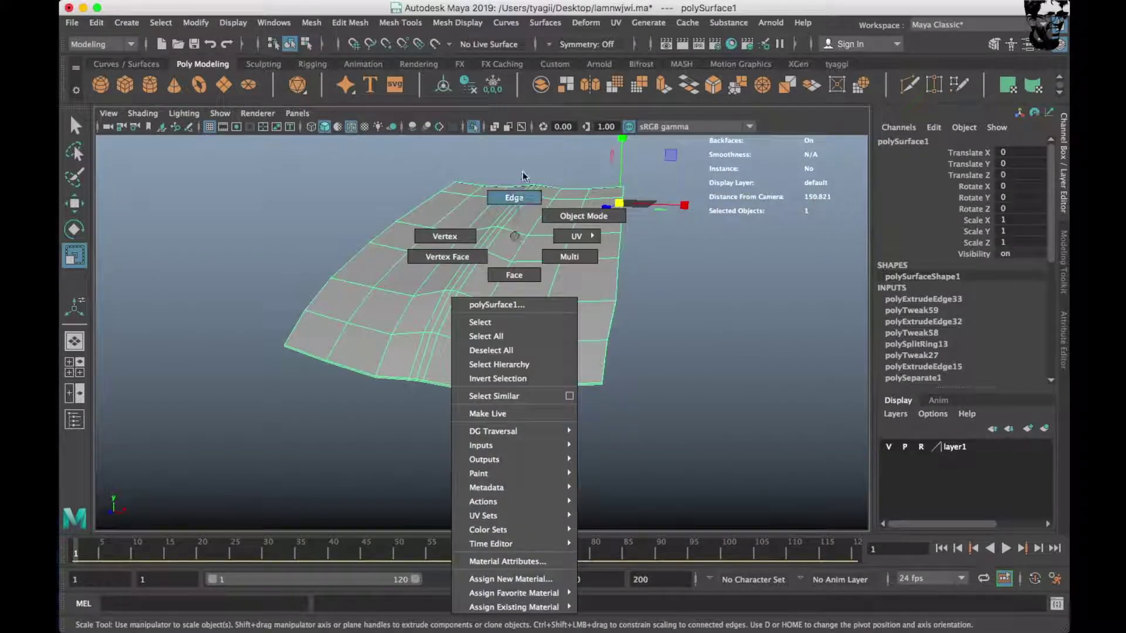
right_click(628, 237, "shift")
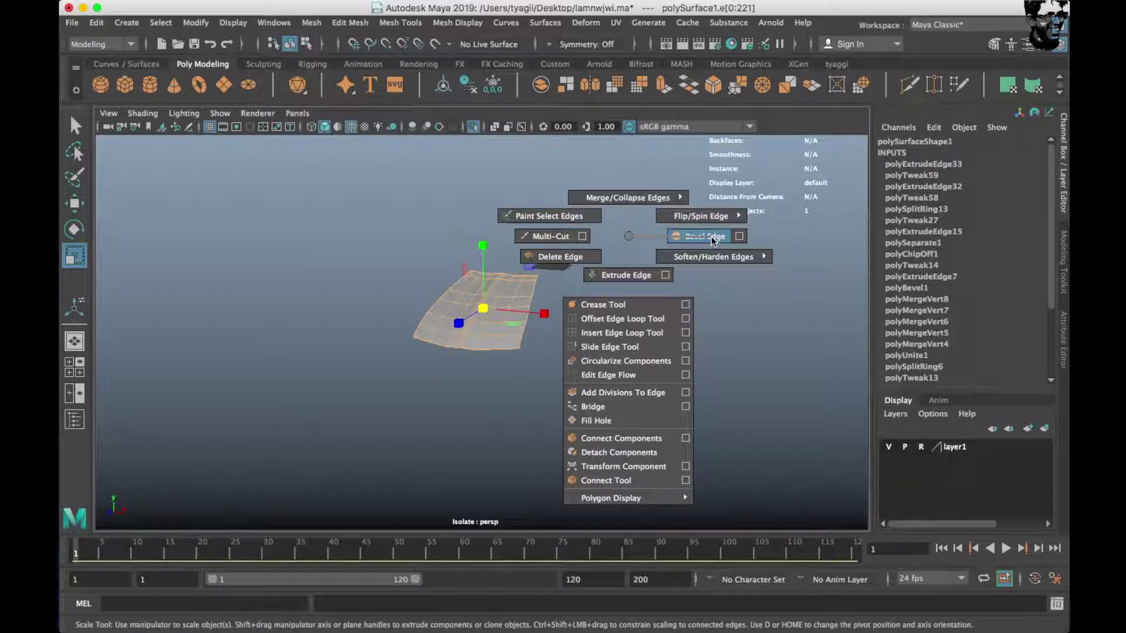
left_click(712, 237)
key("f")
Deselect the hood, show the whole car again and orbit to a top-down view.
right_click_drag(517, 249, 527, 321)
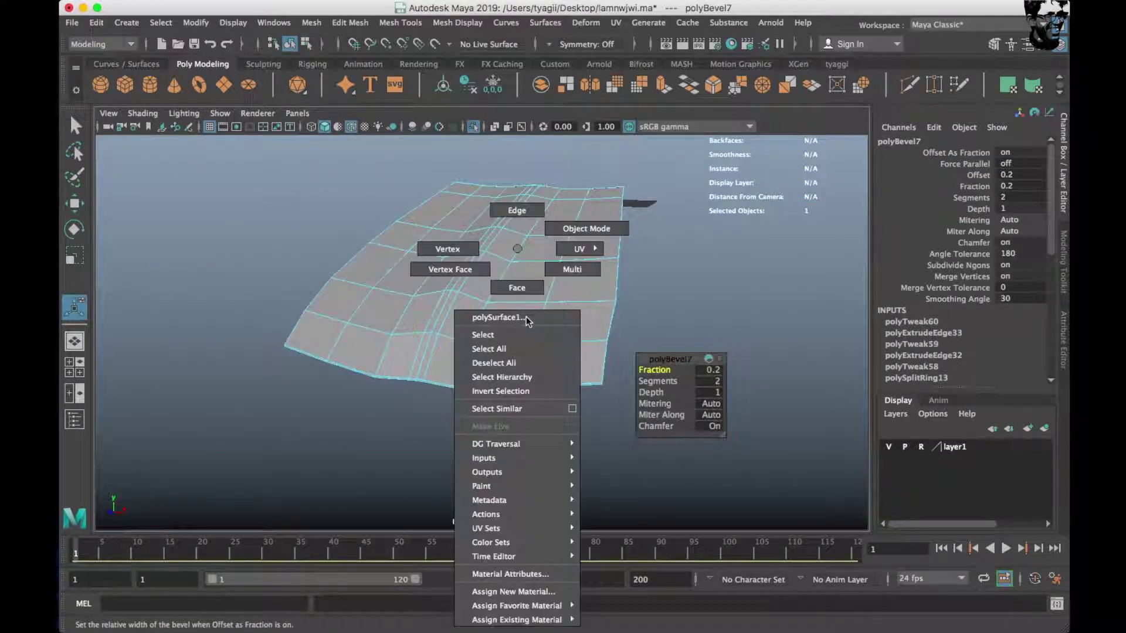
left_click(542, 286)
right_click(523, 297)
mouse_move(523, 298)
left_mouse_down("alt")
mouse_move(592, 275)
mouse_move(412, 164)
left_mouse_up("alt")
left_click(473, 127)
key("f")
left_click_drag(430, 330, 610, 338, "alt")
scroll(568, 334, "up", 5)
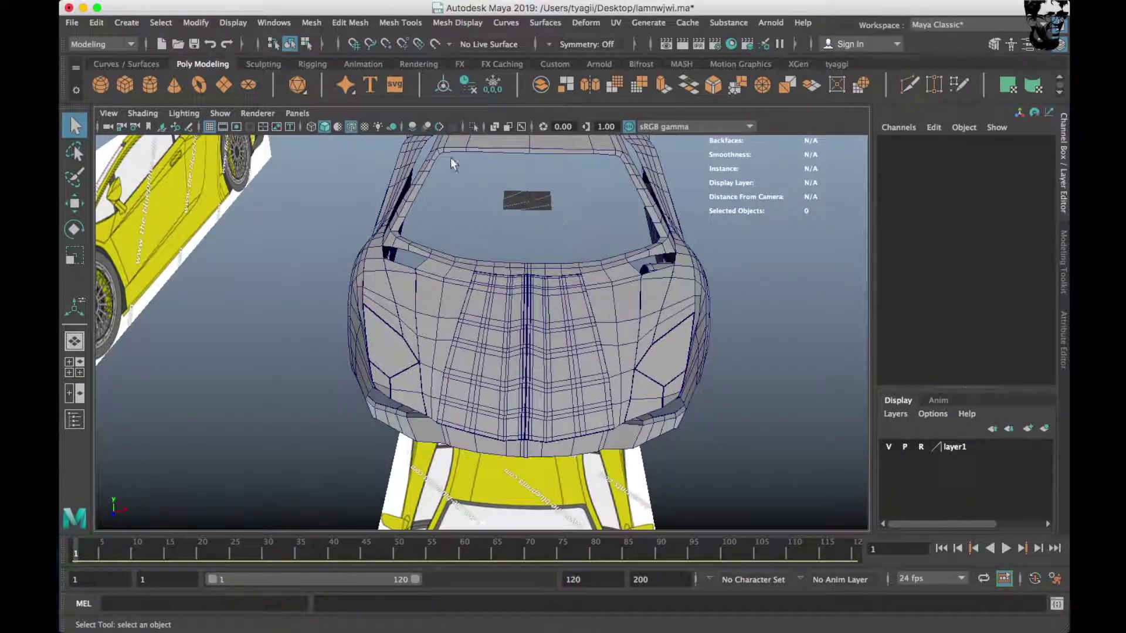
Turn off wireframe-on-shaded and frame the isolated hood piece.
left_click(351, 126)
left_click_drag(616, 294, 364, 309, "alt")
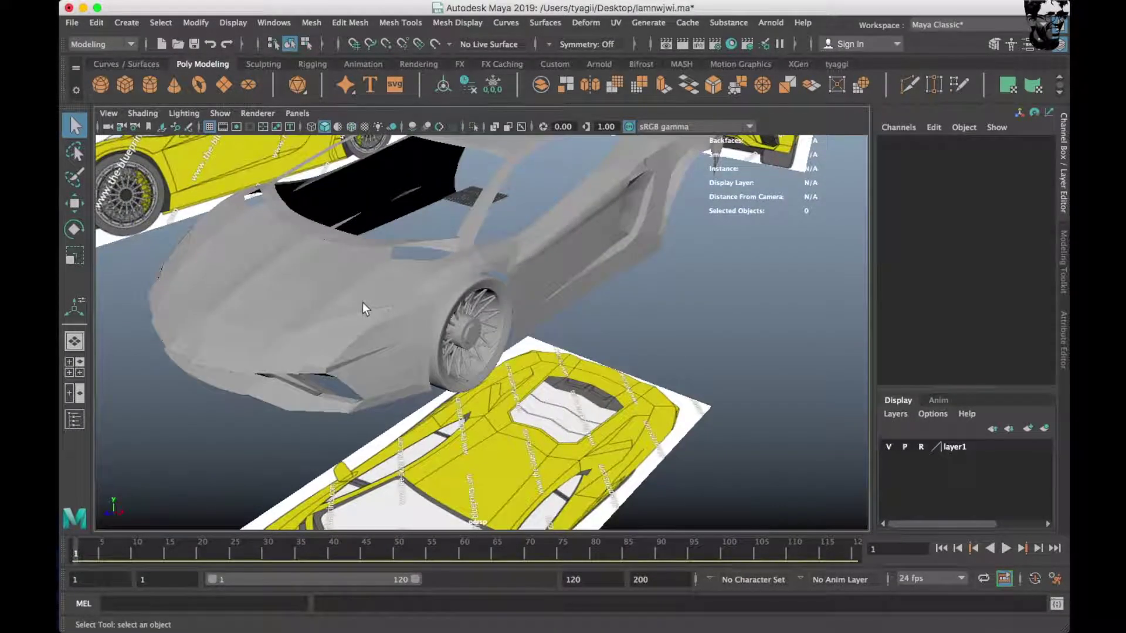
key("ctrl+z")
key("ctrl+z")
key("ctrl+z")
key("ctrl+z")
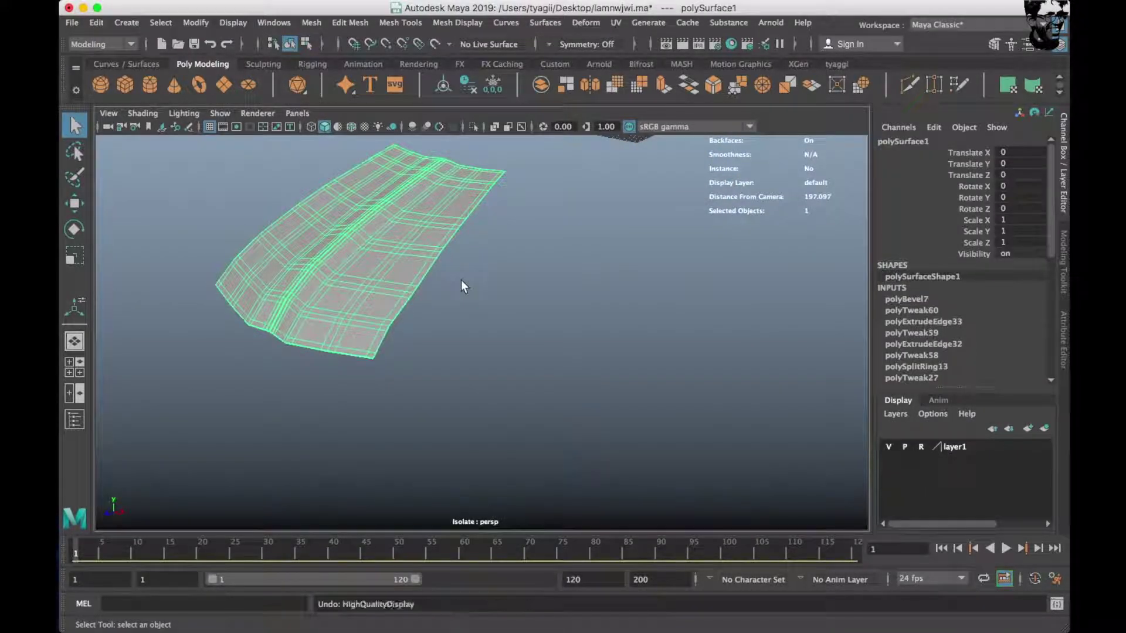
key("ctrl+z")
key("ctrl+z")
key("ctrl+z")
key("ctrl+z")
right_click_drag(399, 278, 449, 234)
left_click(388, 287)
key("f")
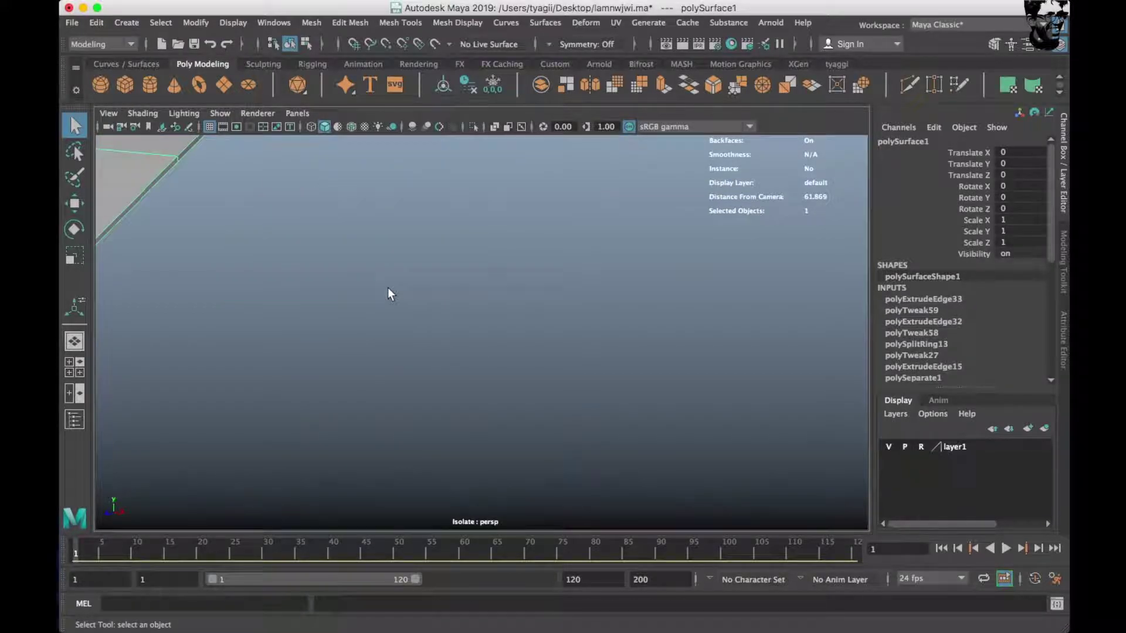
Bevel the hood's centre edge and preview it smoothed.
scroll(388, 287, "down", 3)
scroll(389, 288, "up", 2)
left_click_drag(390, 290, 527, 384, "alt")
right_click_drag(527, 385, 592, 374)
right_click(560, 251, "shift")
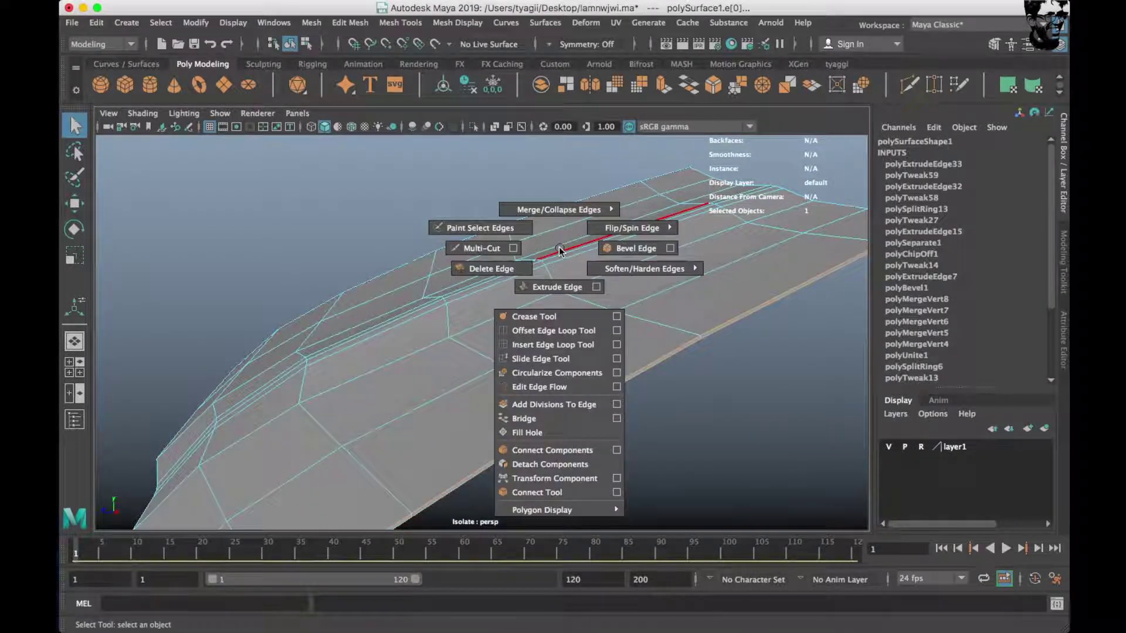
left_click(639, 248)
key("3")
Insert the first new edge loop near the hood's side.
right_click_drag(642, 247, 644, 334)
scroll(644, 333, "down", 5)
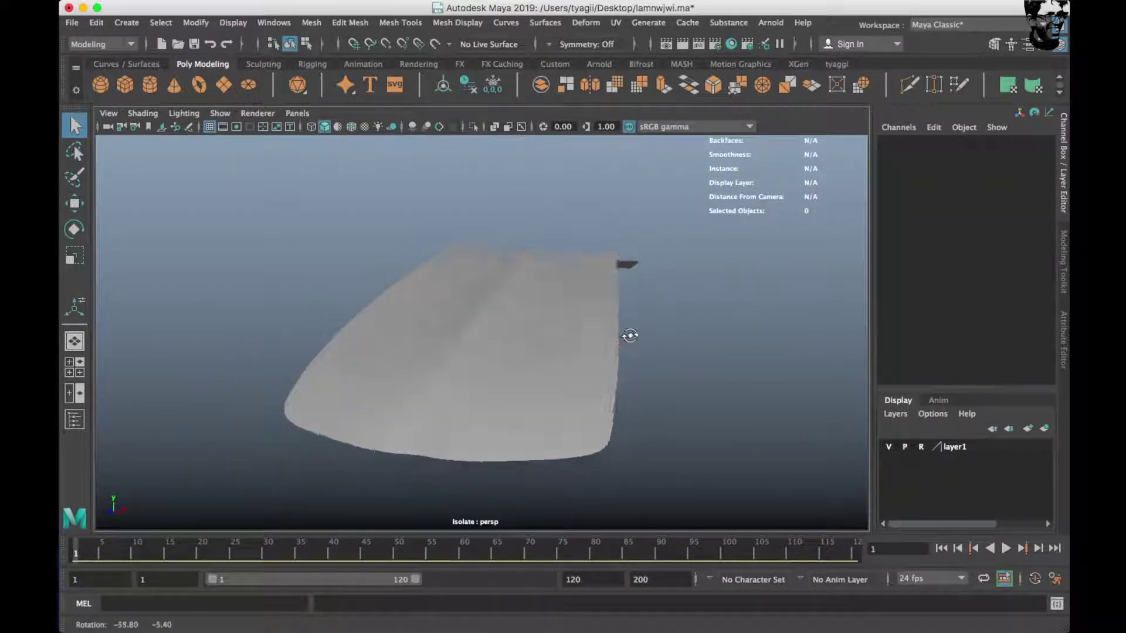
left_click(535, 375)
scroll(533, 382, "up", 5)
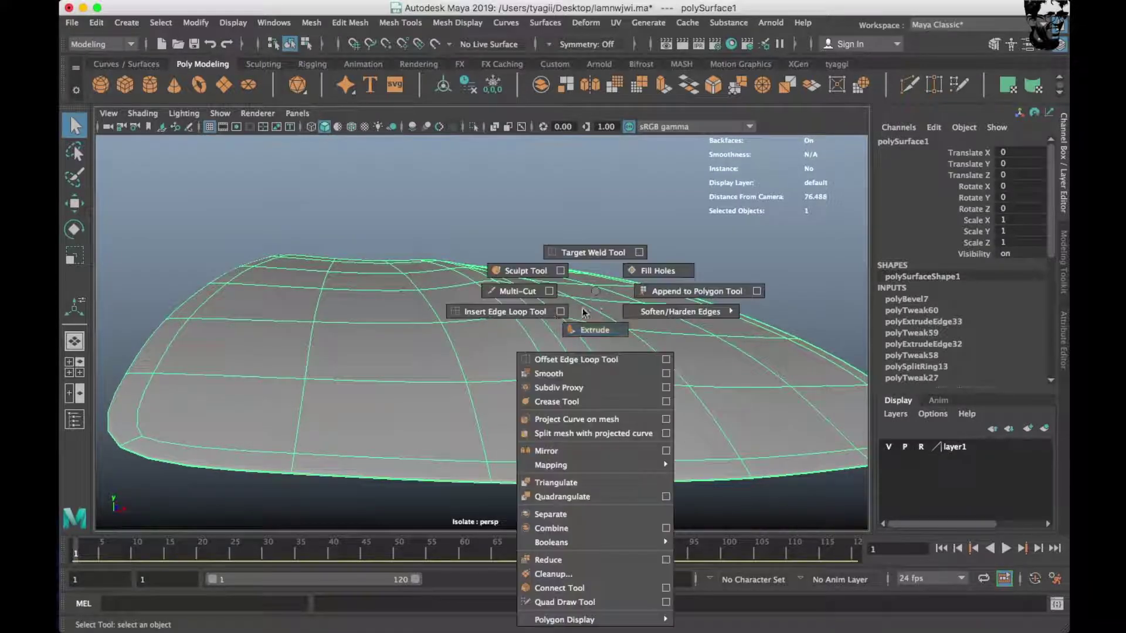
right_click_drag(558, 380, 486, 312, "shift")
left_click(128, 375)
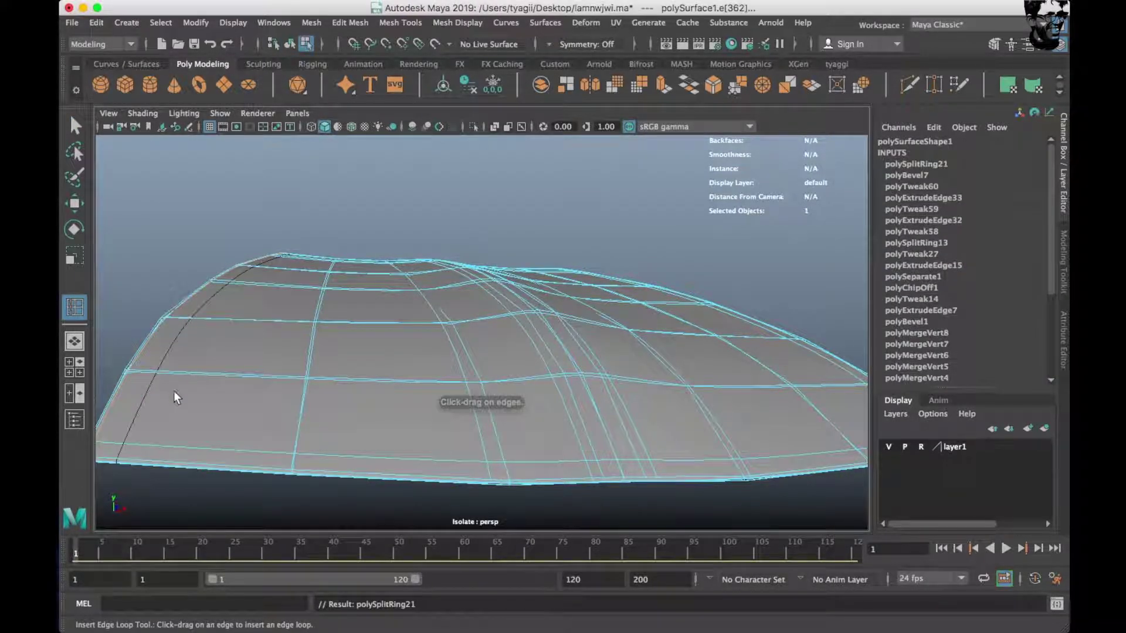
Insert four more edge loops across the hood panel.
left_click_drag(171, 389, 302, 436, "alt")
left_click(426, 437)
mouse_move(426, 437)
left_mouse_down("alt")
mouse_move(485, 467)
mouse_move(608, 437)
left_mouse_up("alt")
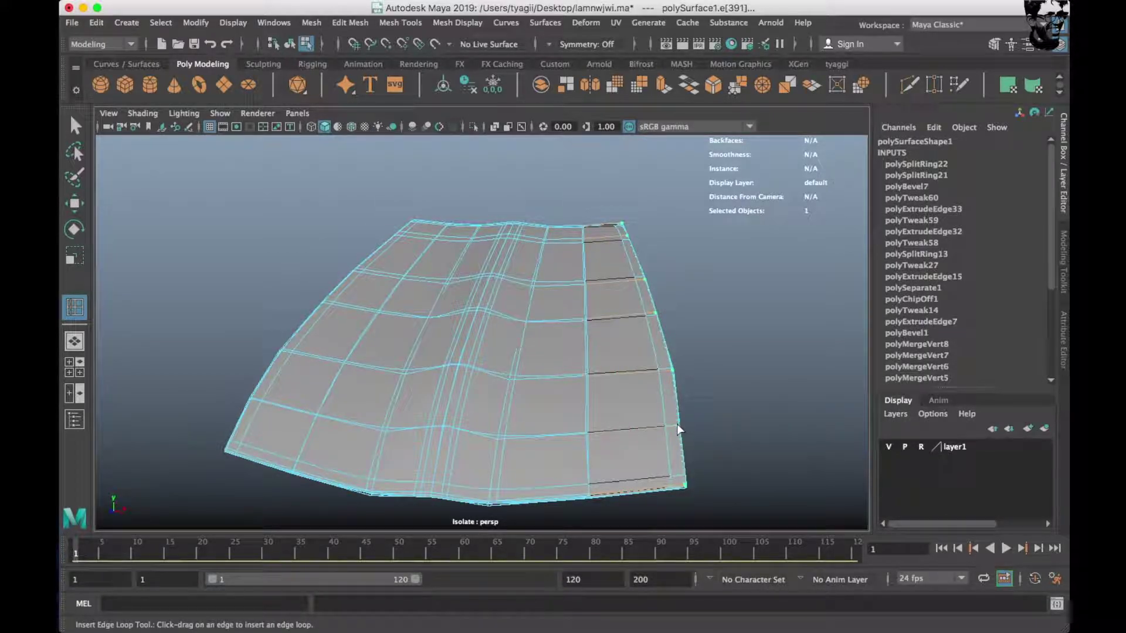
left_click(683, 459)
mouse_move(683, 459)
left_mouse_down("alt")
mouse_move(728, 367)
mouse_move(568, 430)
mouse_move(627, 405)
left_mouse_up("alt")
left_click(759, 339)
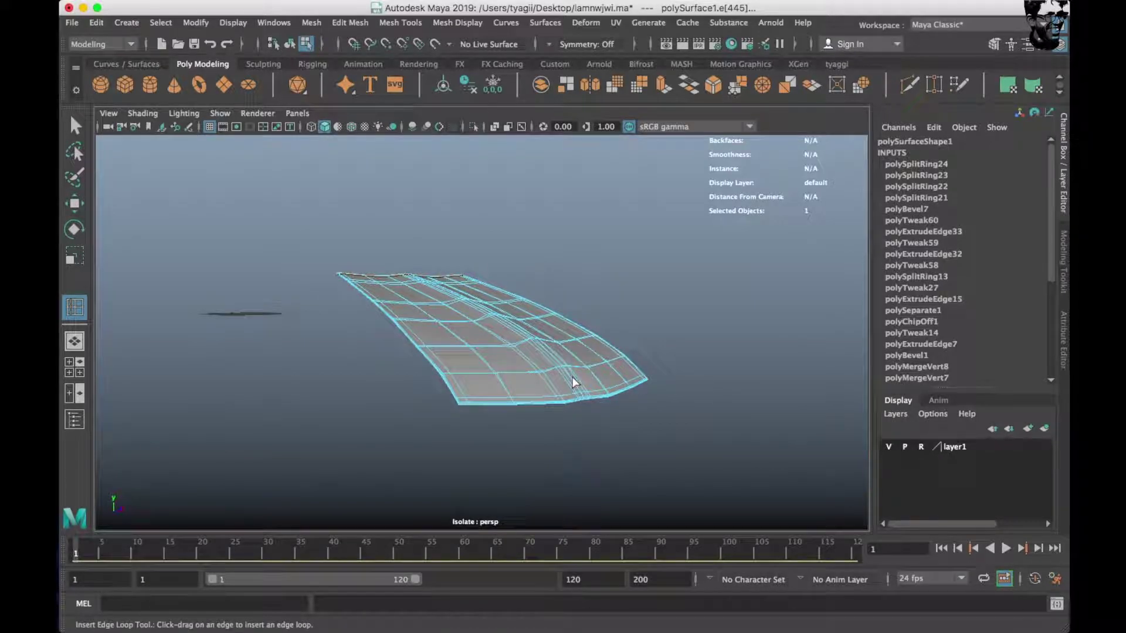
left_click(585, 398)
Exit Isolate Select so the whole car is displayed again.
left_click(677, 269)
mouse_move(677, 269)
left_mouse_down("alt")
mouse_move(402, 321)
mouse_move(494, 170)
left_mouse_up("alt")
left_click(473, 127)
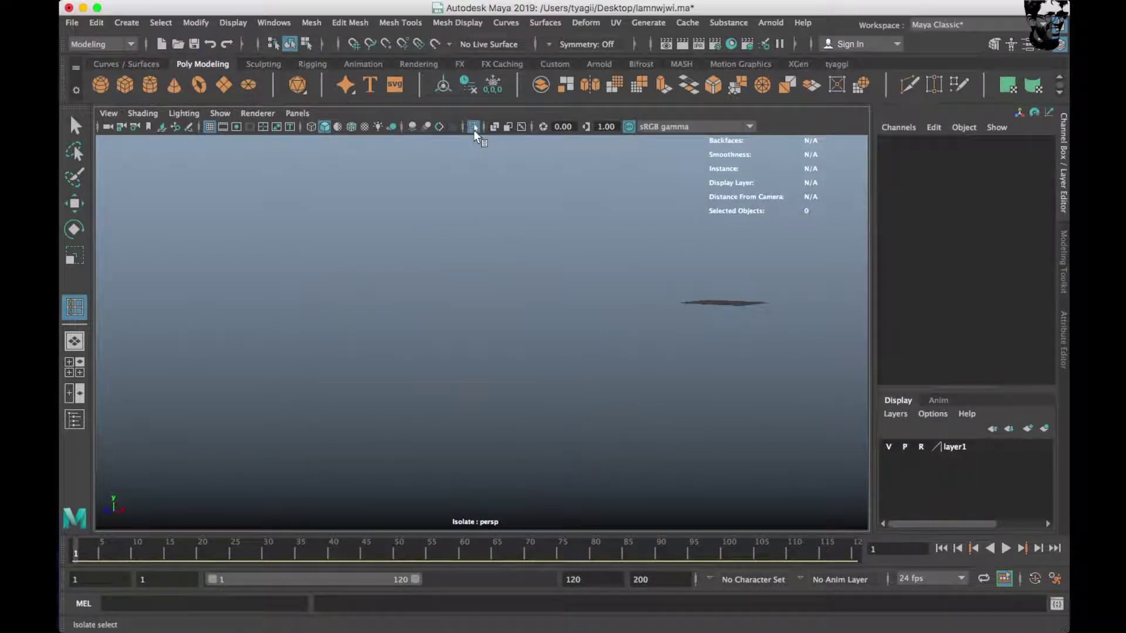
left_click(474, 128)
mouse_move(546, 304)
left_mouse_down("alt")
mouse_move(581, 371)
mouse_move(631, 384)
mouse_move(470, 372)
mouse_move(561, 329)
left_mouse_up("alt")
Select the car body and view it from directly above.
left_click(654, 334)
right_click_drag(665, 248, 665, 325)
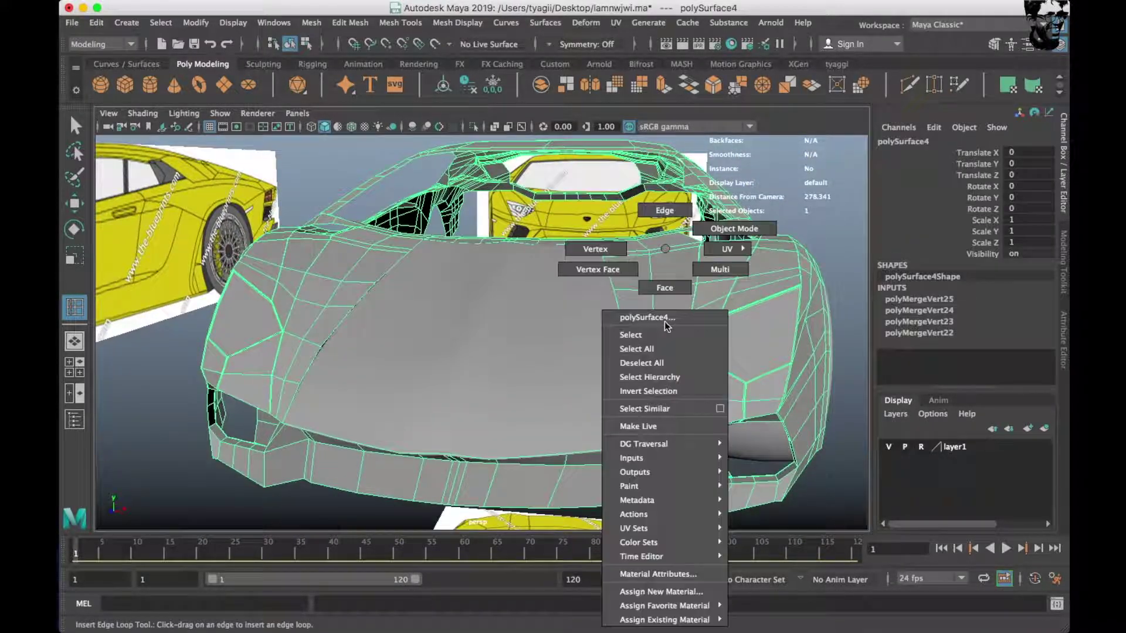
mouse_move(666, 326)
left_mouse_down("alt")
mouse_move(656, 319)
mouse_move(606, 352)
left_mouse_up("alt")
key("space")
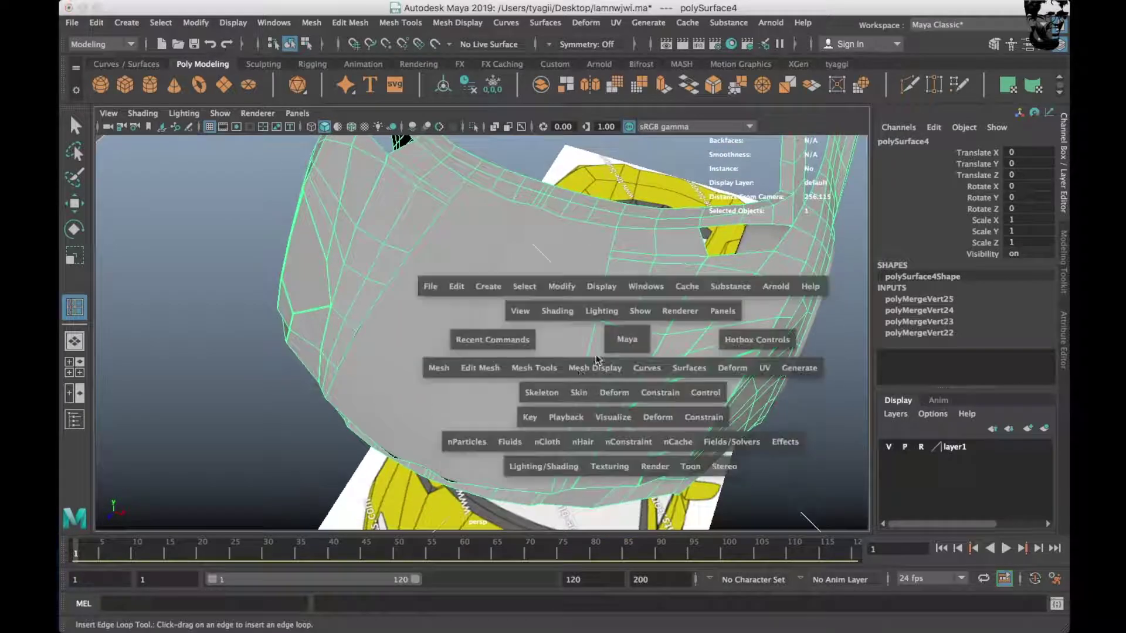
key("space")
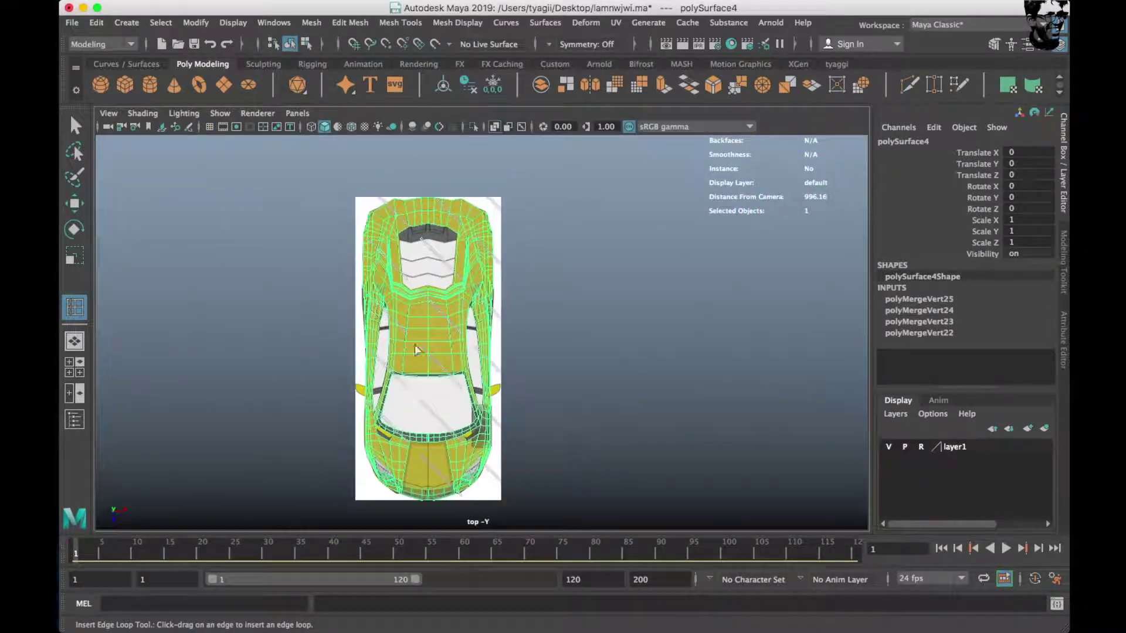
Extract the first strip of hood faces beside the centre line into its own piece.
scroll(374, 315, "up", 3)
scroll(446, 352, "up", 3)
scroll(509, 322, "up", 3)
scroll(503, 280, "up", 2)
mouse_move(502, 274)
right_mouse_down()
mouse_move(468, 247)
mouse_move(470, 293)
right_mouse_up()
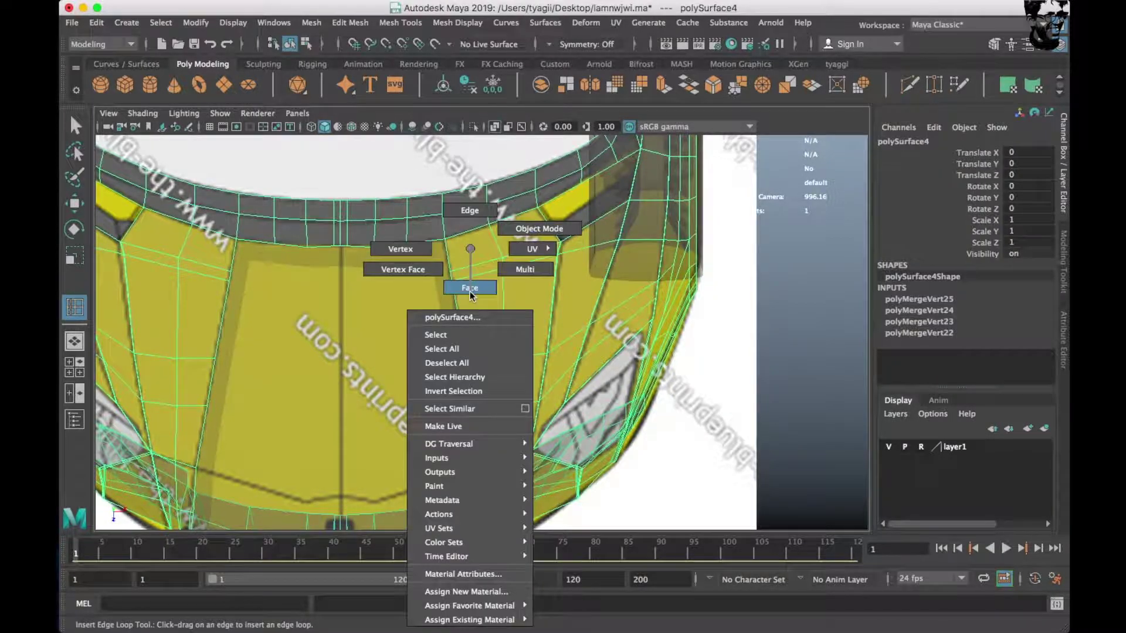
key("w")
left_click(486, 270)
left_click(528, 267, "shift")
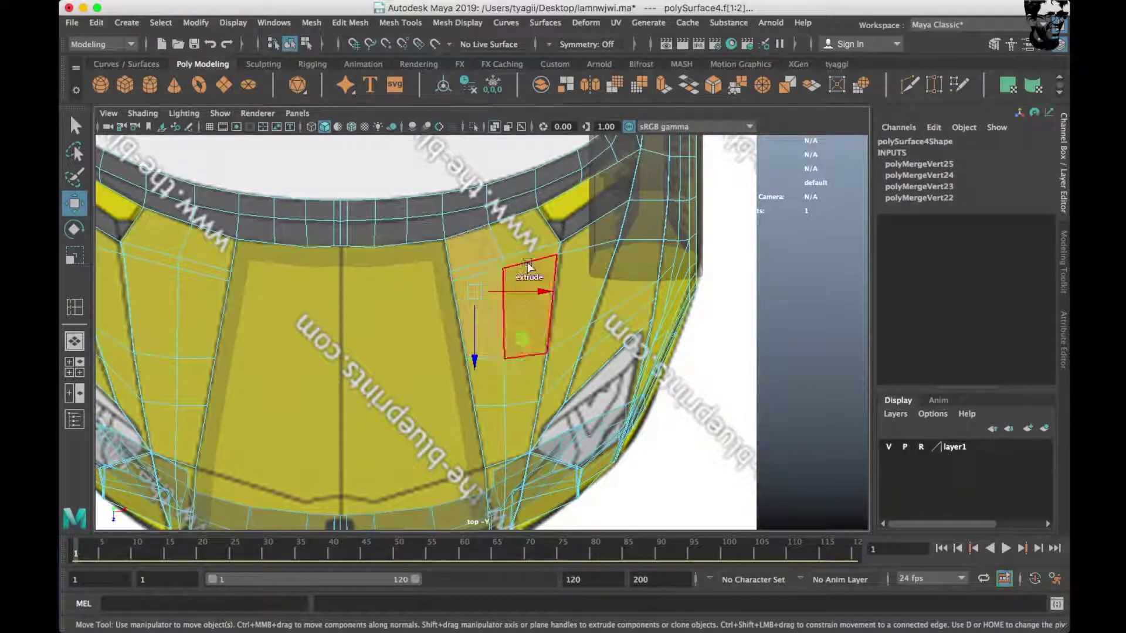
left_click(500, 386, "shift")
middle_click_drag(525, 389, 505, 360, "alt")
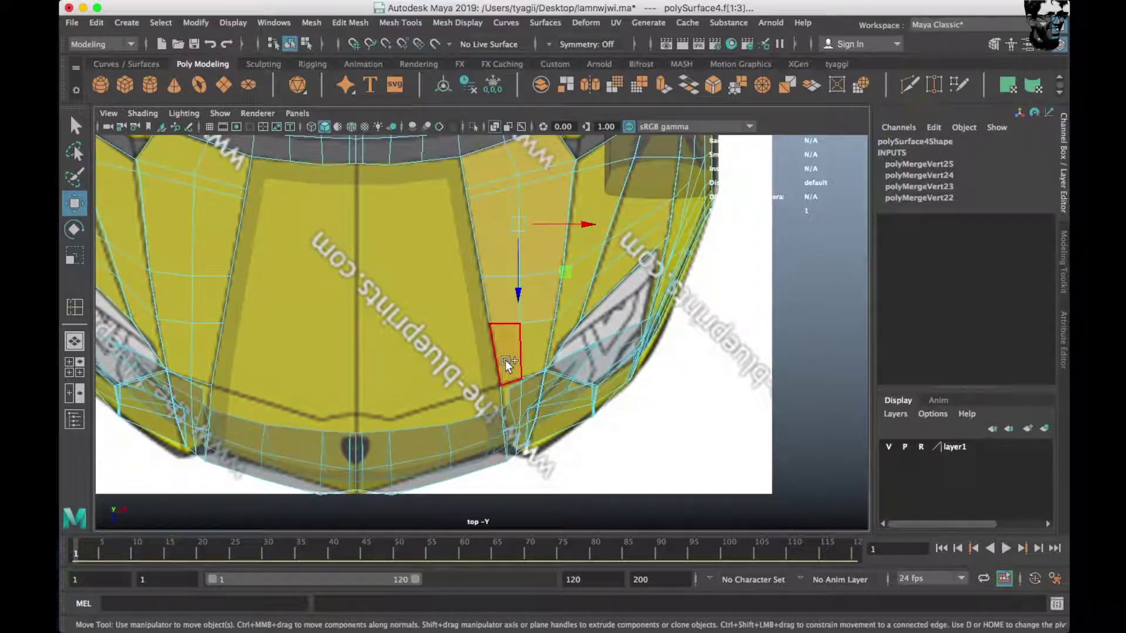
right_click_drag(647, 242, 645, 465, "shift")
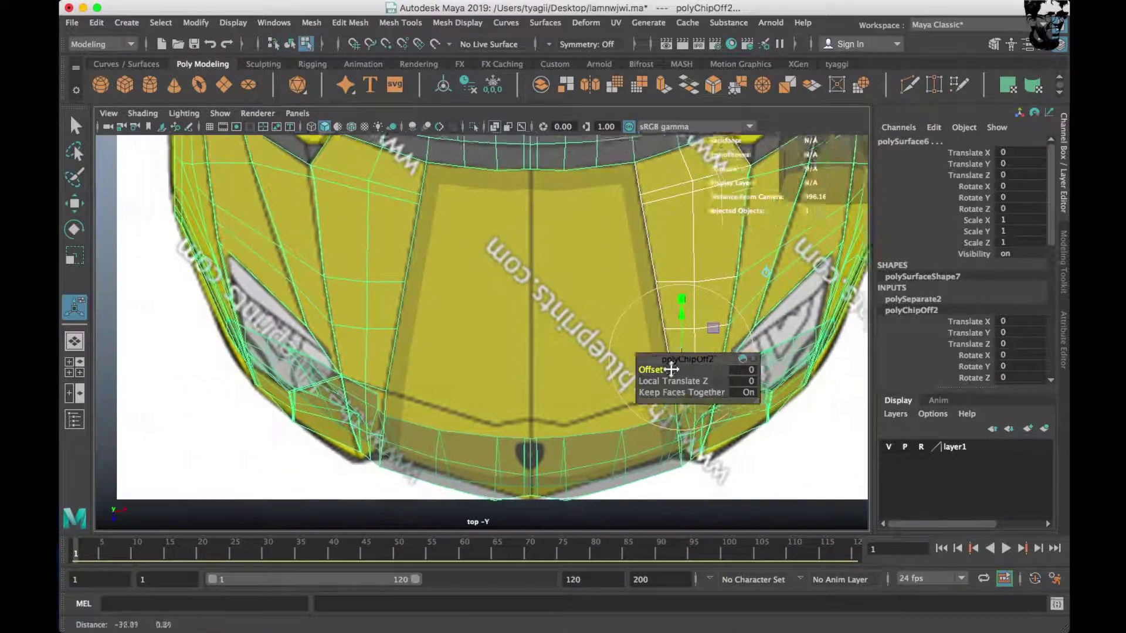
Extract the face strip on the other hood side and select the detached piece.
left_click(484, 212)
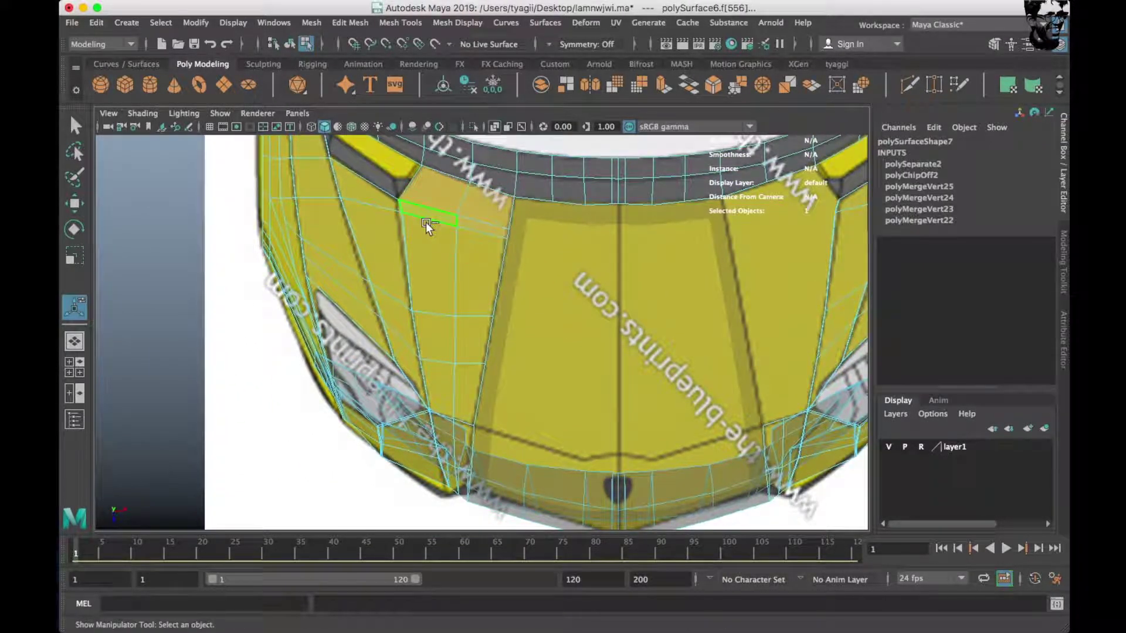
left_click(544, 259, "shift")
right_click_drag(545, 258, 546, 373, "shift")
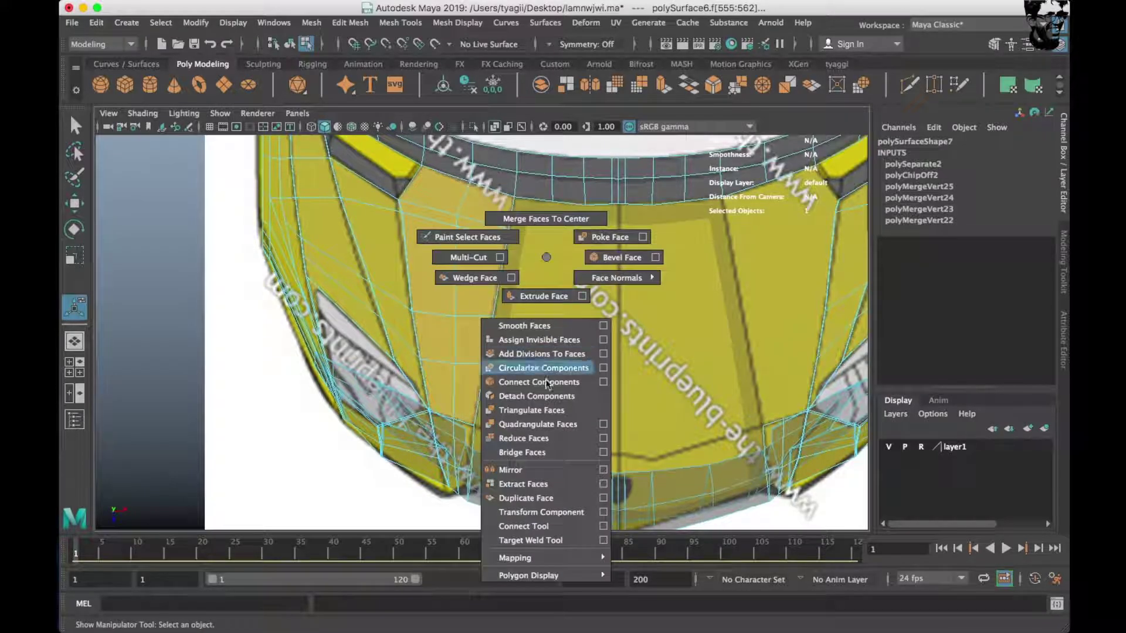
right_click_drag(547, 502, 548, 502, "shift")
right_click_drag(463, 253, 517, 220)
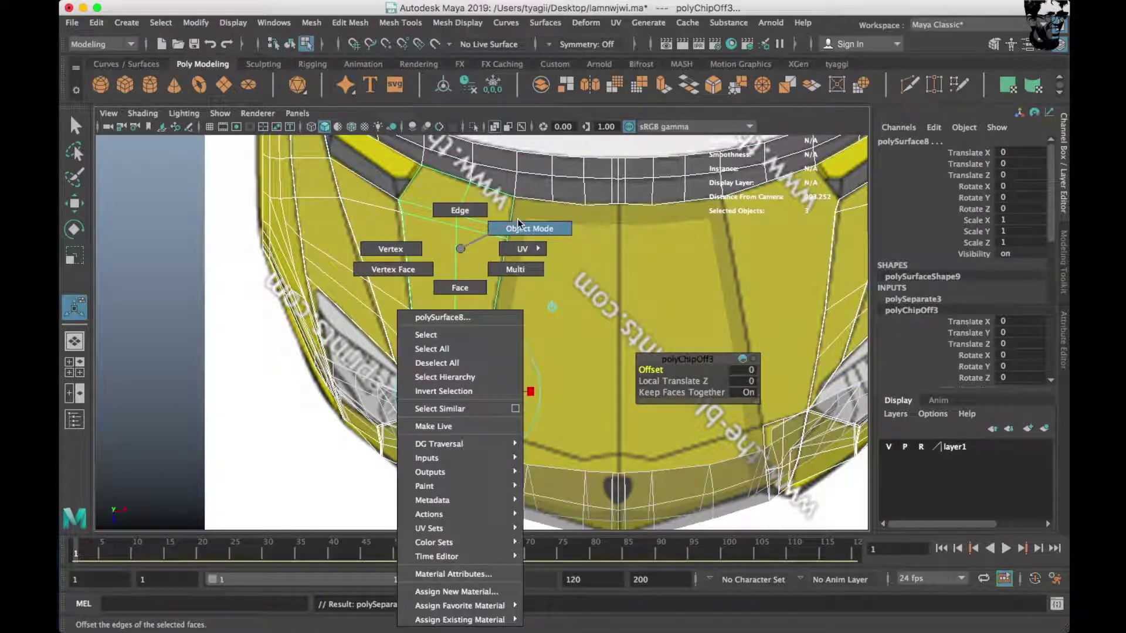
left_click(610, 288)
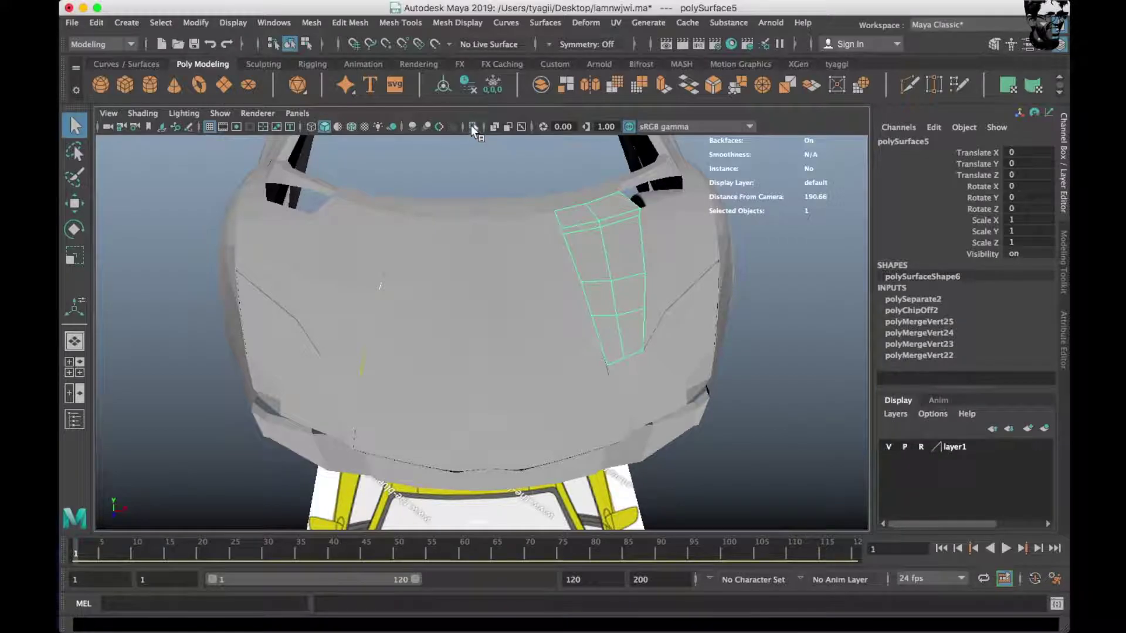
Isolate the strip and extrude its boundary edge twice to give it thickness.
left_click(473, 126)
key("f")
right_click_drag(516, 247, 515, 212)
left_click(548, 270)
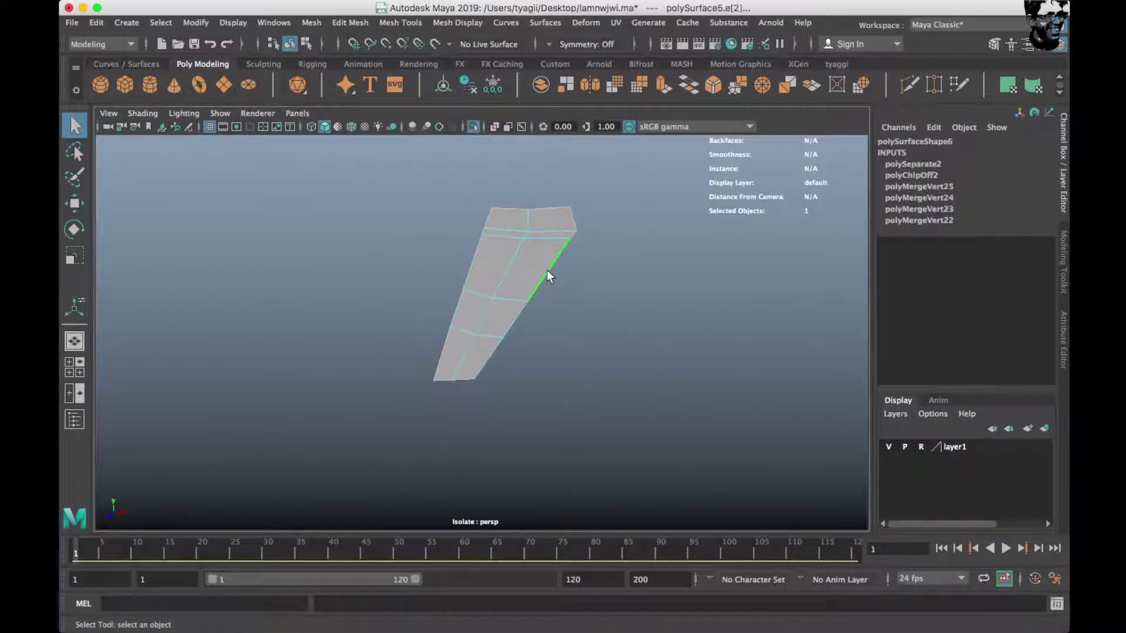
key("w")
left_click_drag(500, 233, 501, 236, "shift")
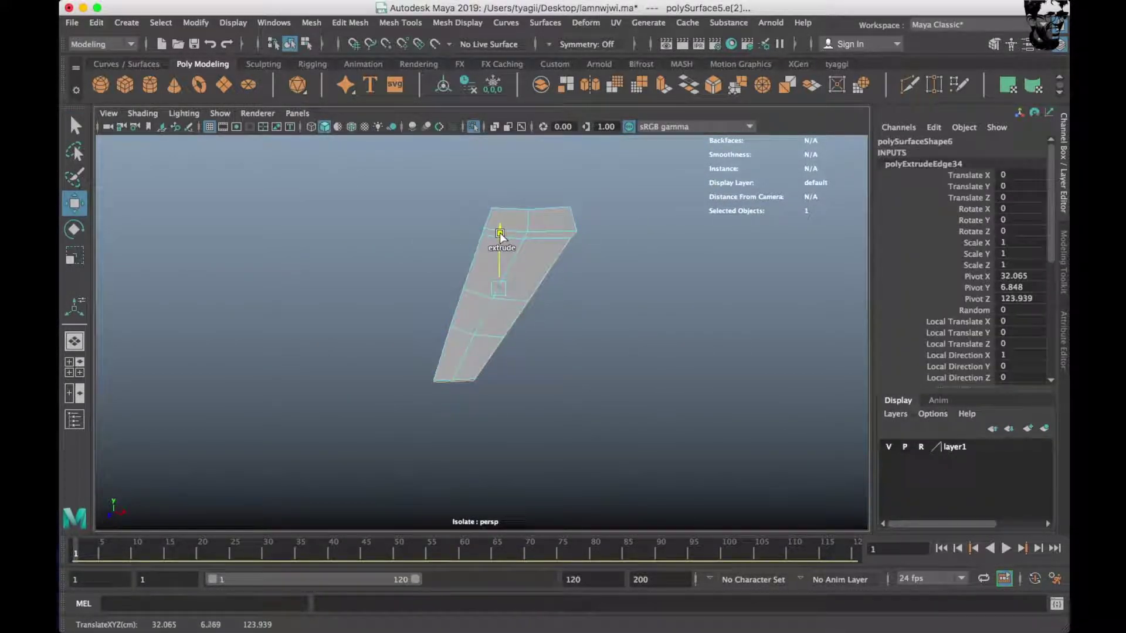
key("r")
left_click_drag(495, 289, 485, 281, "shift")
mouse_move(493, 248)
right_mouse_down()
mouse_move(528, 226)
mouse_move(492, 209)
right_mouse_up()
Bevel the strip's outer boundary edge.
left_click(480, 437)
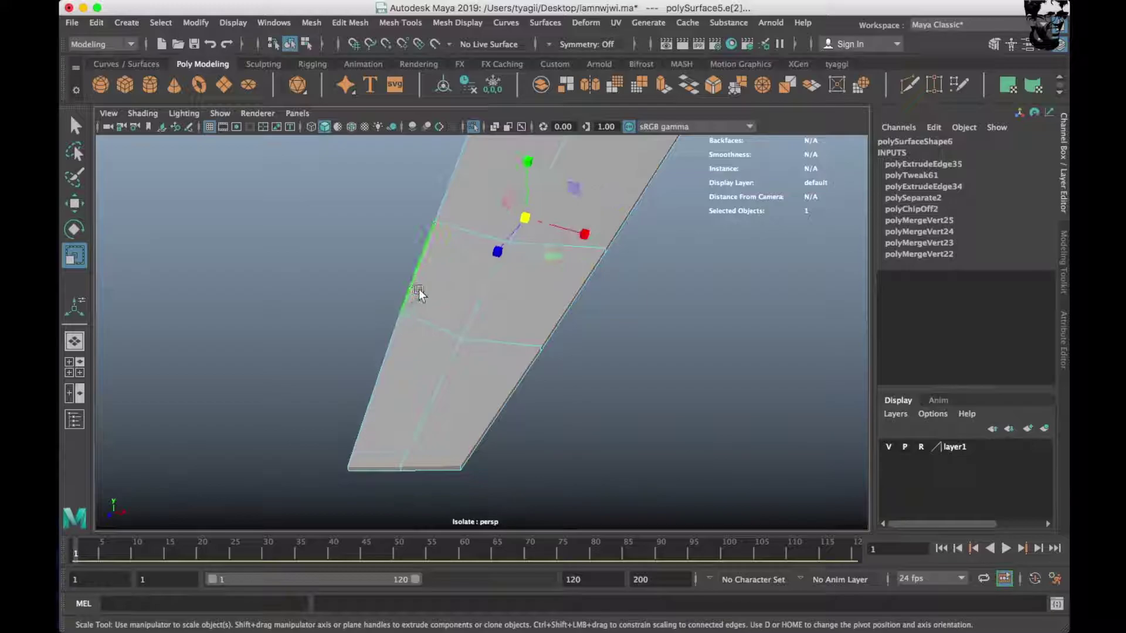
left_click_drag(416, 294, 538, 319, "alt")
mouse_move(567, 236)
left_mouse_down("alt")
mouse_move(535, 297)
mouse_move(587, 328)
mouse_move(467, 390)
mouse_move(548, 372)
left_mouse_up("alt")
right_click(454, 269, "shift")
right_click_drag(453, 269, 515, 266, "shift")
left_click_drag(516, 266, 604, 269, "alt")
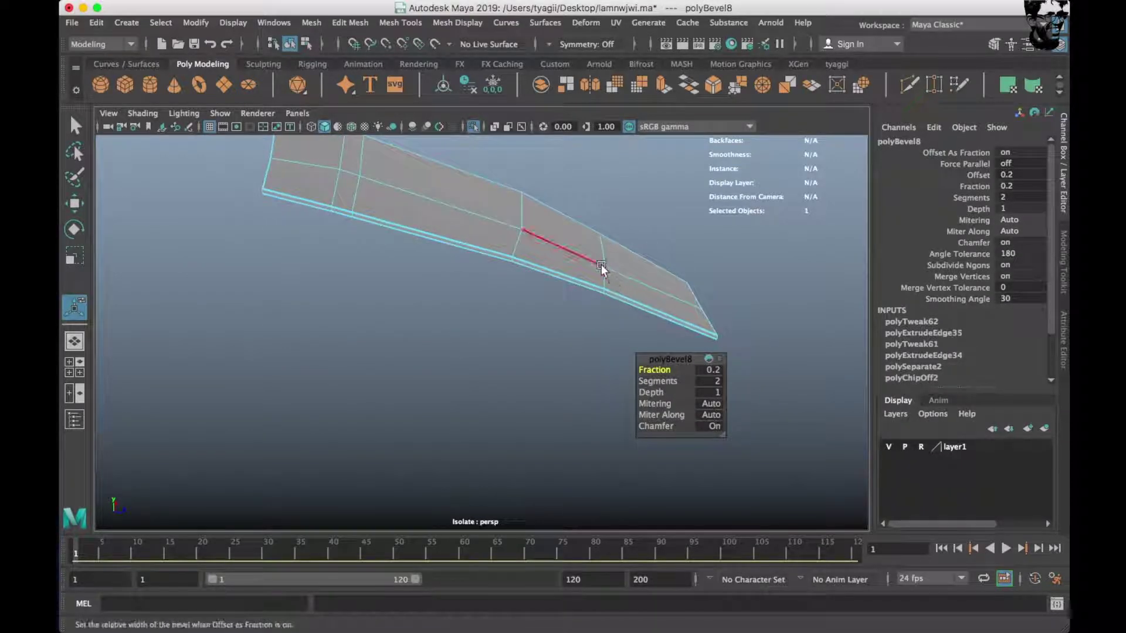
key("q")
Insert four edge loops near the strip's tip.
right_click_drag(597, 285, 530, 283, "shift")
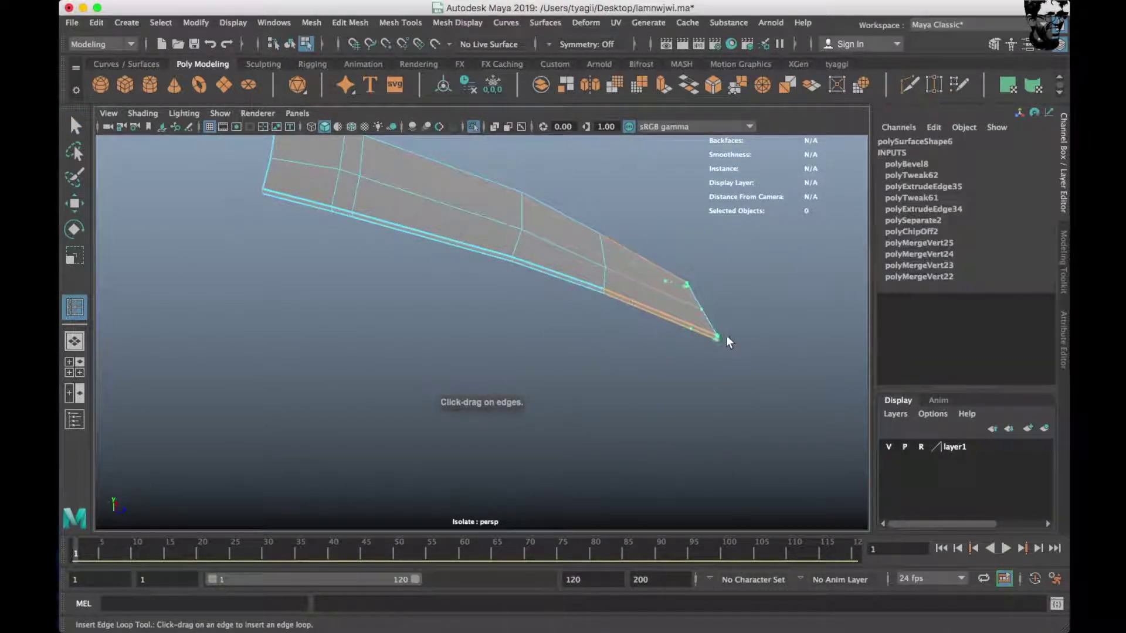
left_click(715, 336)
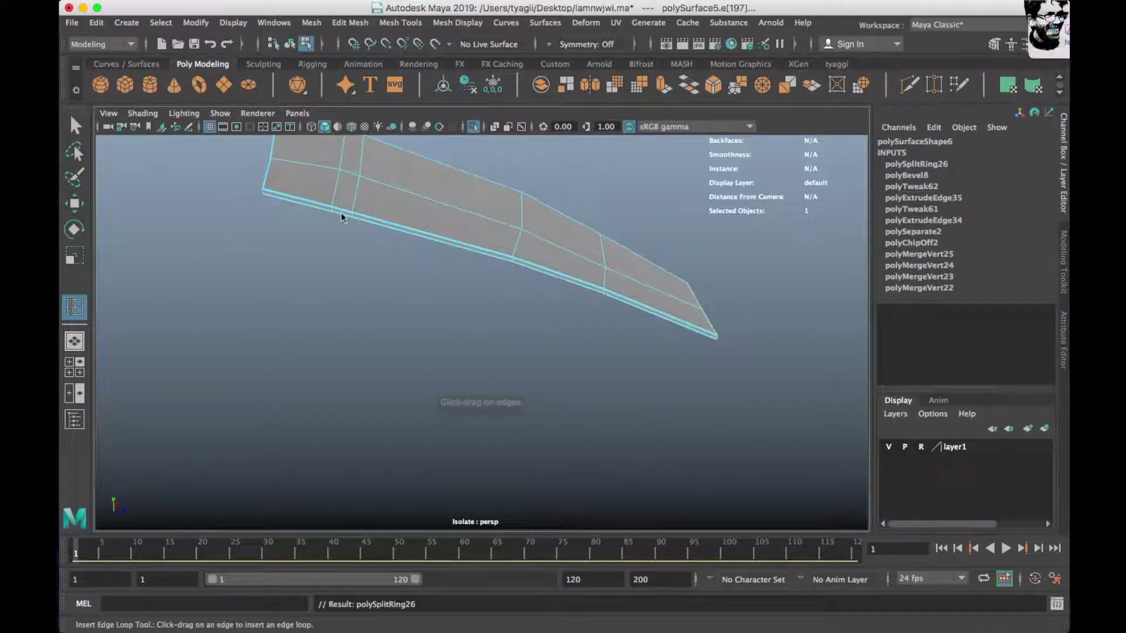
left_click(264, 195)
left_click_drag(263, 196, 359, 261, "alt")
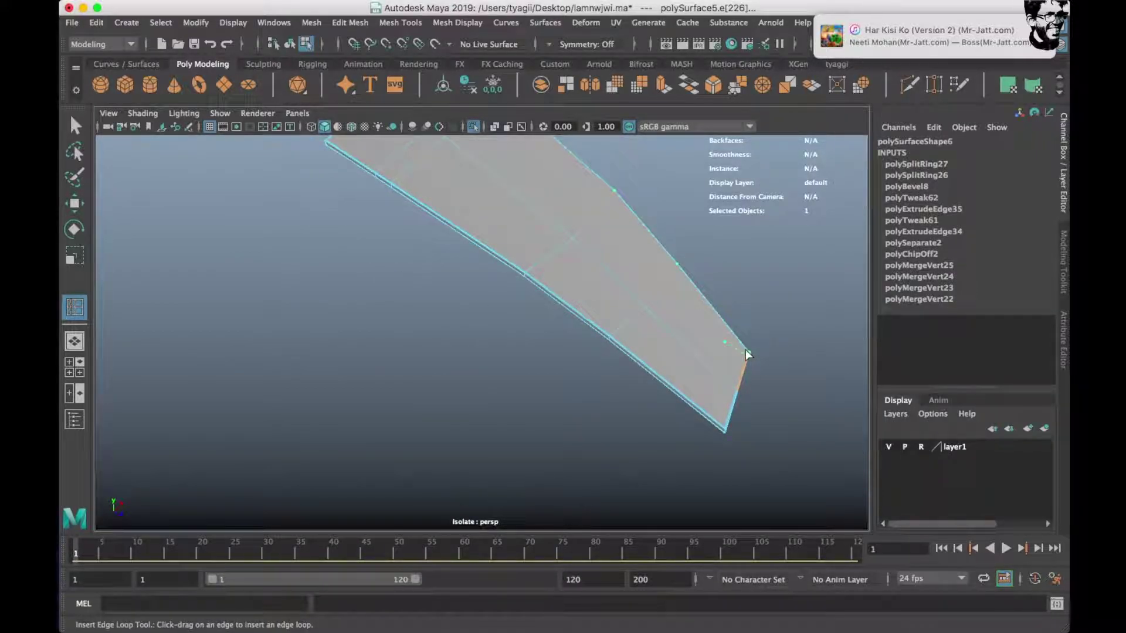
left_click_drag(747, 353, 737, 392)
left_click(725, 423)
Turn off isolation to show the full car and select the hood piece.
key("1")
left_click(761, 231)
left_click(593, 244)
key("ctrl+1")
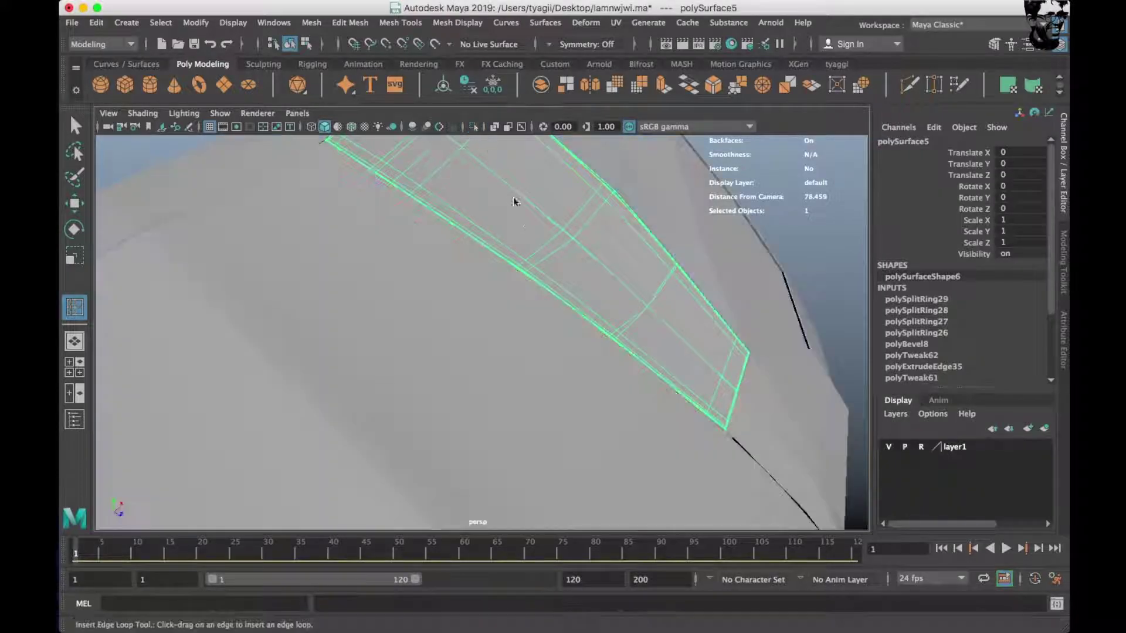
left_click_drag(593, 244, 553, 334, "alt")
right_click_drag(528, 252, 604, 305)
mouse_move(604, 305)
left_mouse_down("alt")
mouse_move(485, 294)
mouse_move(432, 309)
mouse_move(284, 263)
left_mouse_up("alt")
left_click(283, 263)
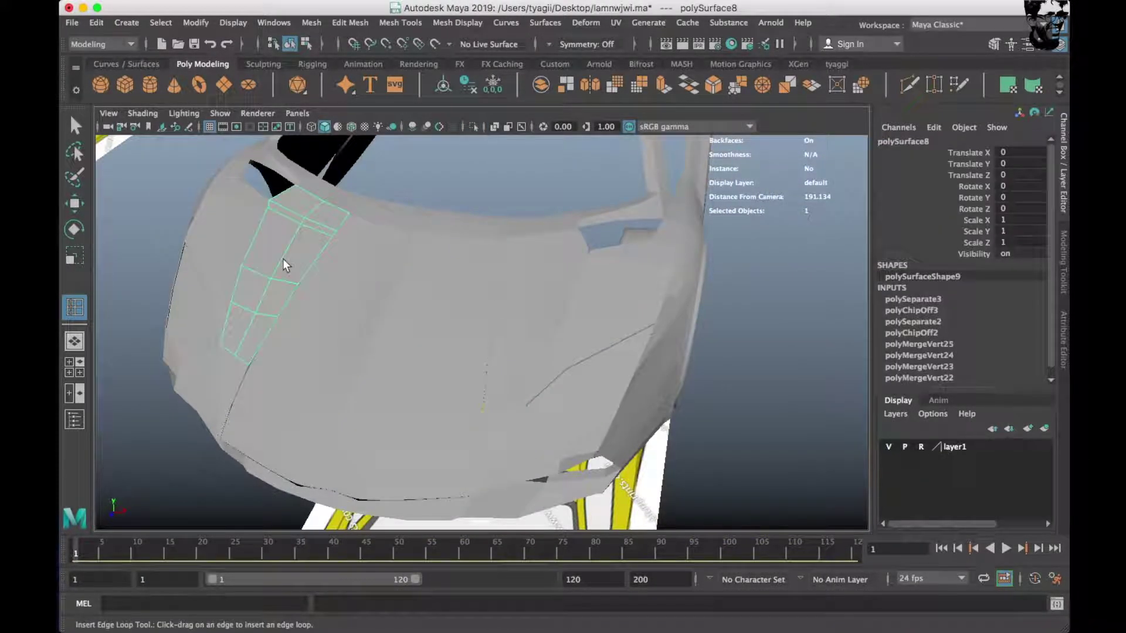
Select the strip piece in top view and freeze its transformations.
left_click(282, 258)
left_click(528, 305)
key("space")
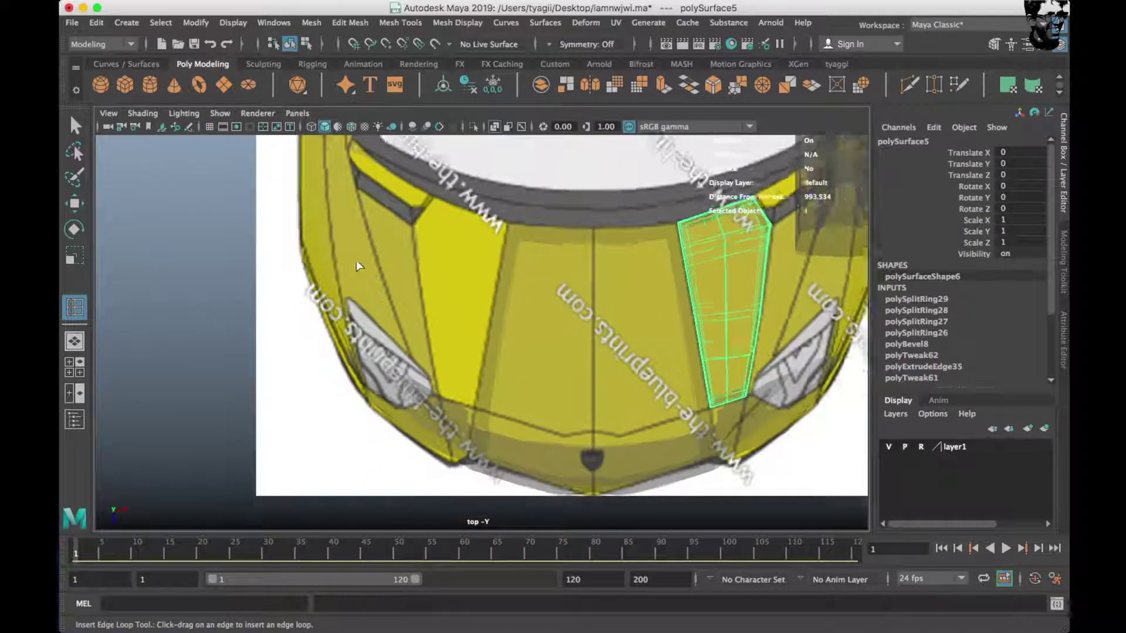
key("e")
scroll(469, 301, "down", 5)
scroll(469, 300, "down", 1)
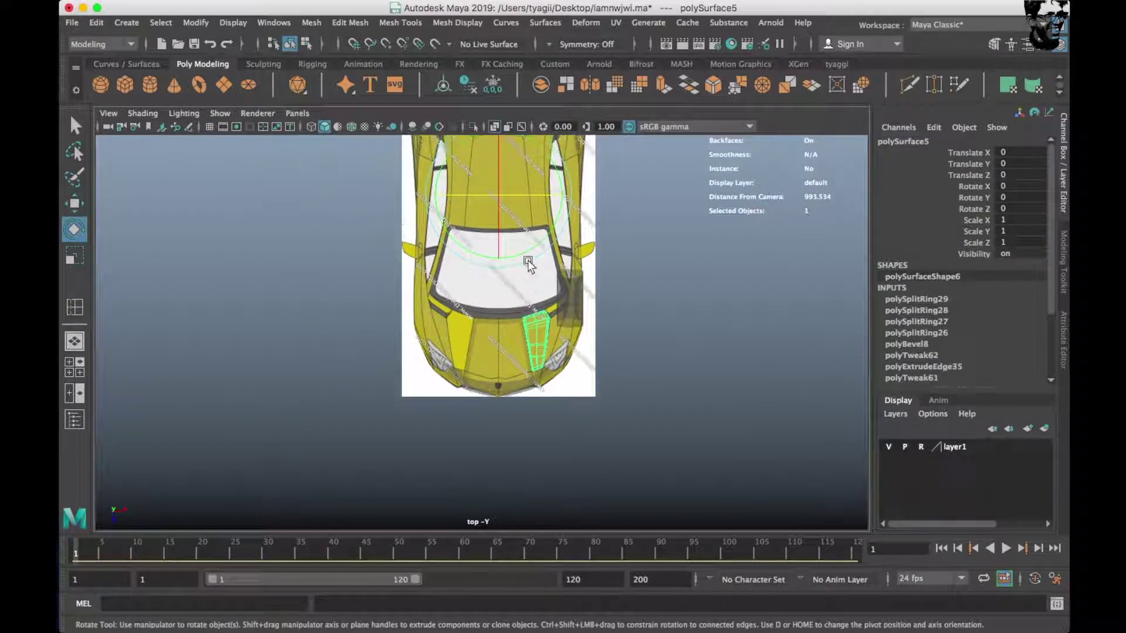
left_click(836, 64)
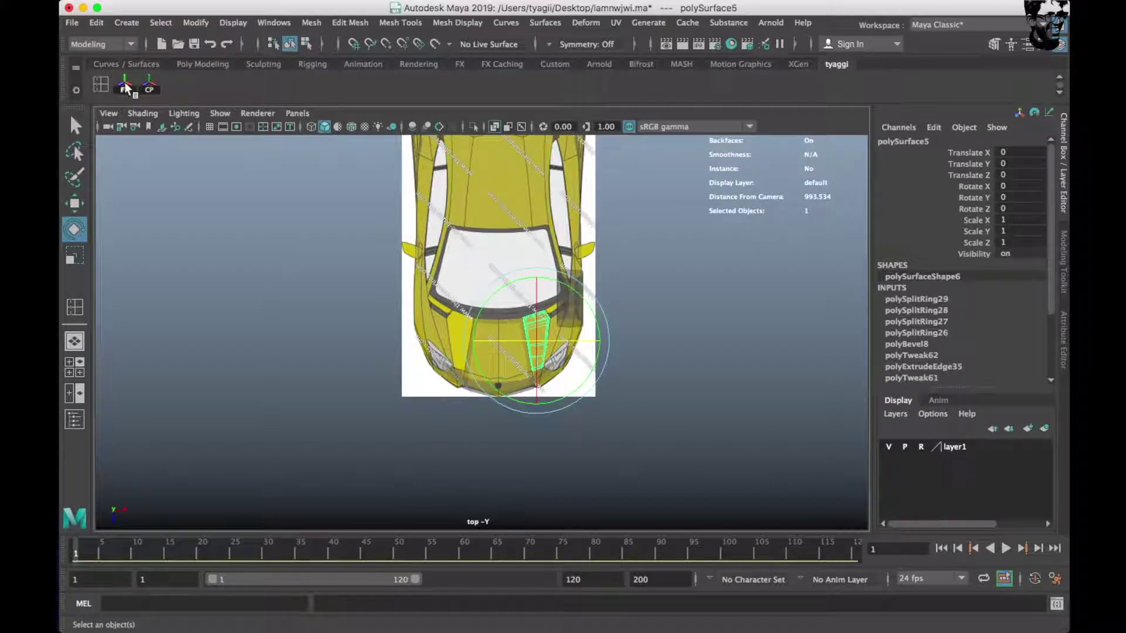
left_click(124, 88)
scroll(372, 250, "up", 2)
scroll(372, 251, "up", 2)
scroll(494, 307, "down", 1)
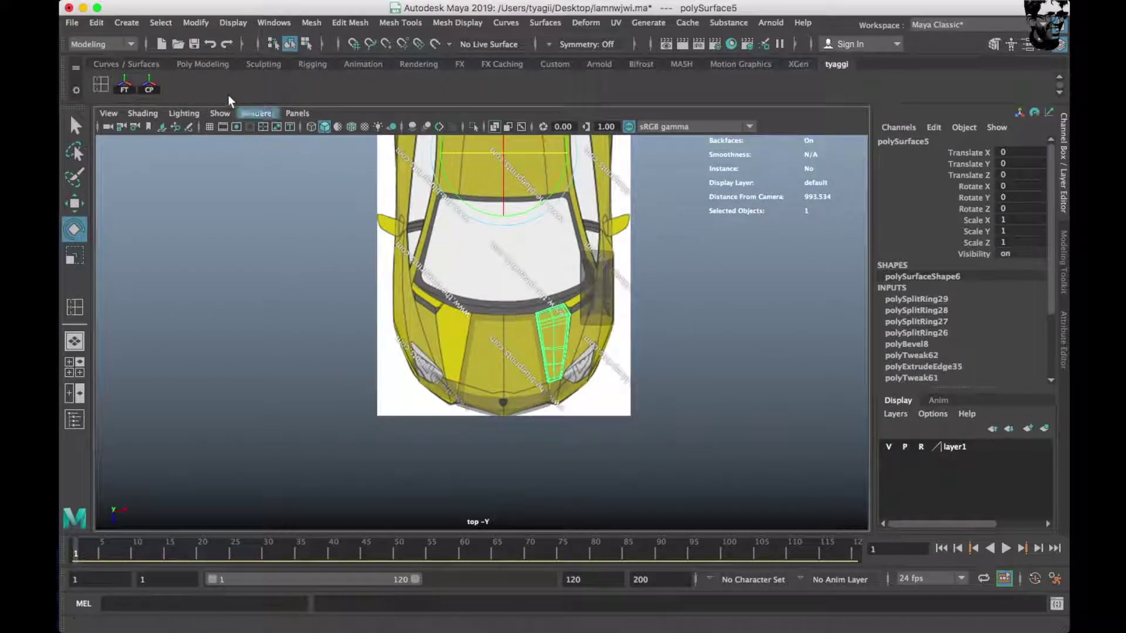
Mirror the strip across the centre with Duplicate Special, Scale X -1.
left_click(126, 22)
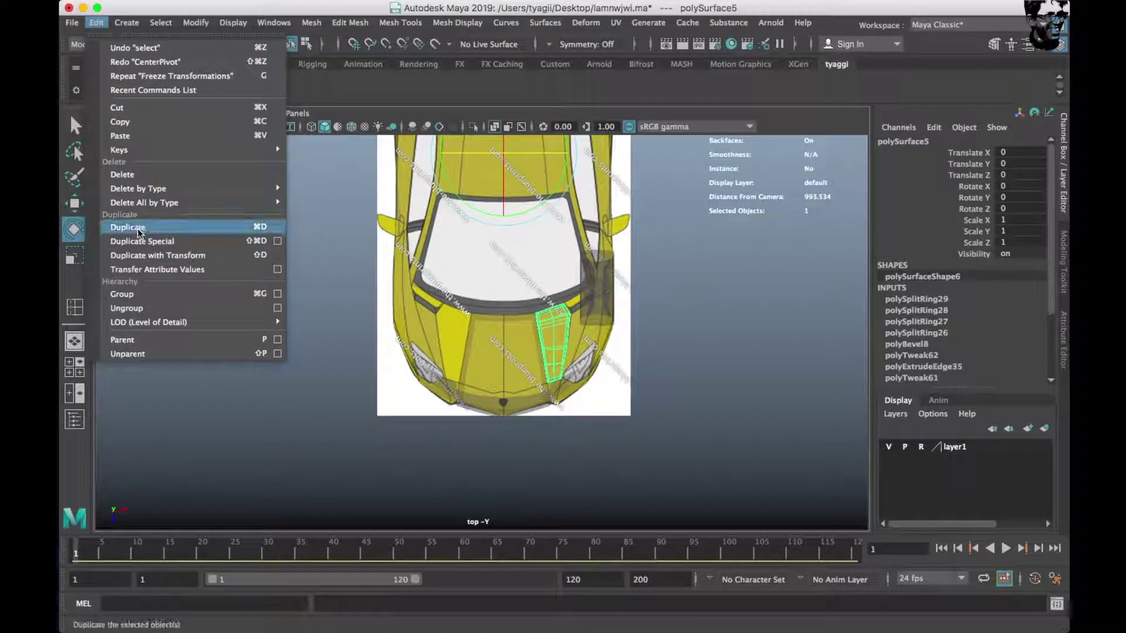
left_click(139, 241)
scroll(427, 361, "up", 2)
right_click(426, 361)
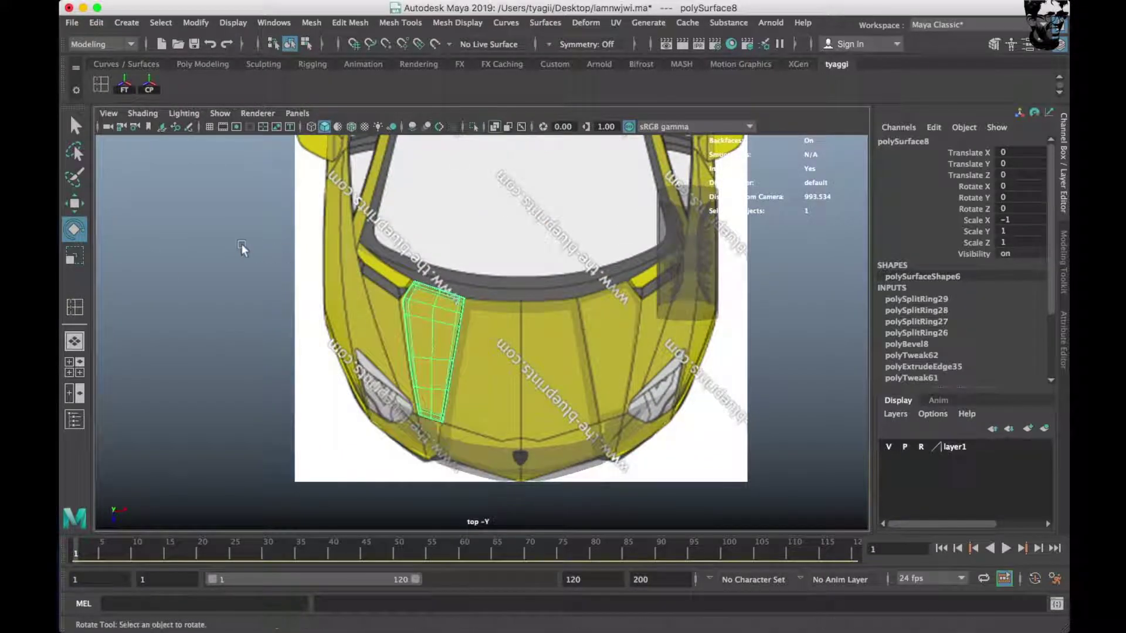
key("space")
key("space")
mouse_move(516, 276)
left_mouse_down("alt")
mouse_move(562, 268)
mouse_move(568, 319)
mouse_move(610, 367)
mouse_move(557, 315)
mouse_move(515, 320)
left_mouse_up("alt")
left_click(568, 319)
key("space")
key("space")
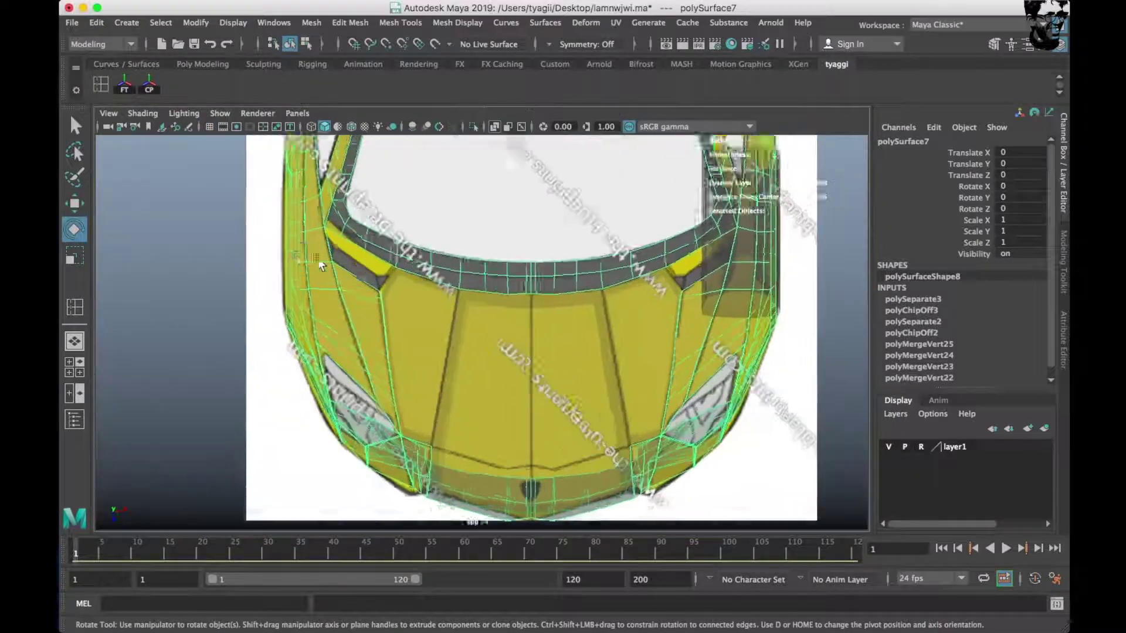
Extract faces f[42:44] beside the right headlight into a separate piece.
scroll(318, 258, "up", 3)
scroll(355, 258, "up", 2)
right_click_drag(570, 284, 563, 273)
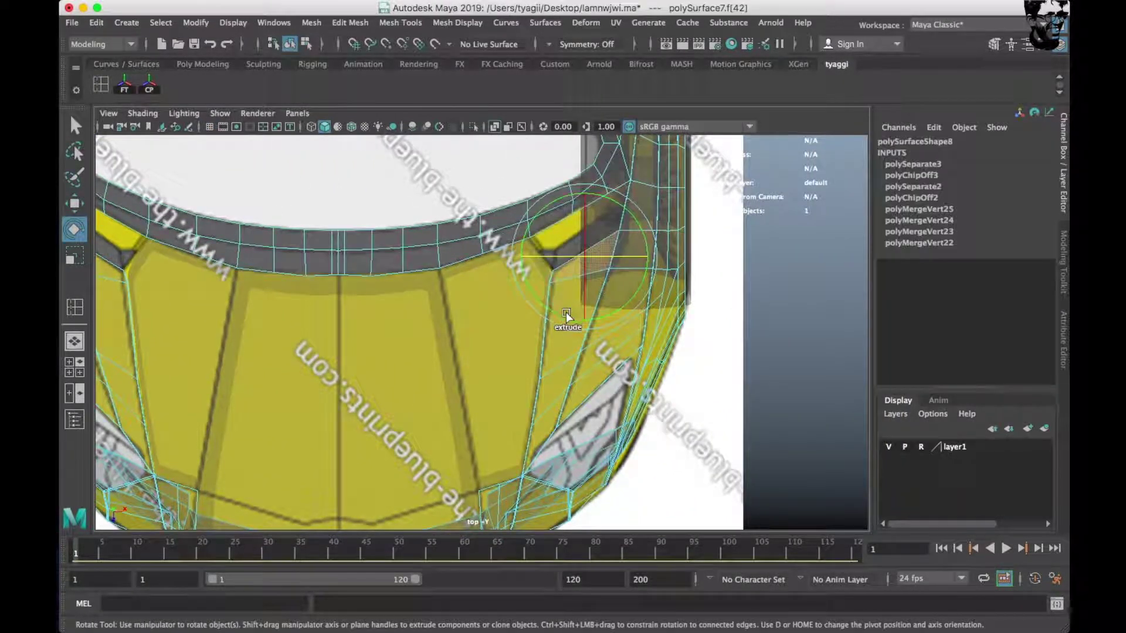
left_click(560, 328)
key("w")
left_click_drag(557, 325, 551, 407)
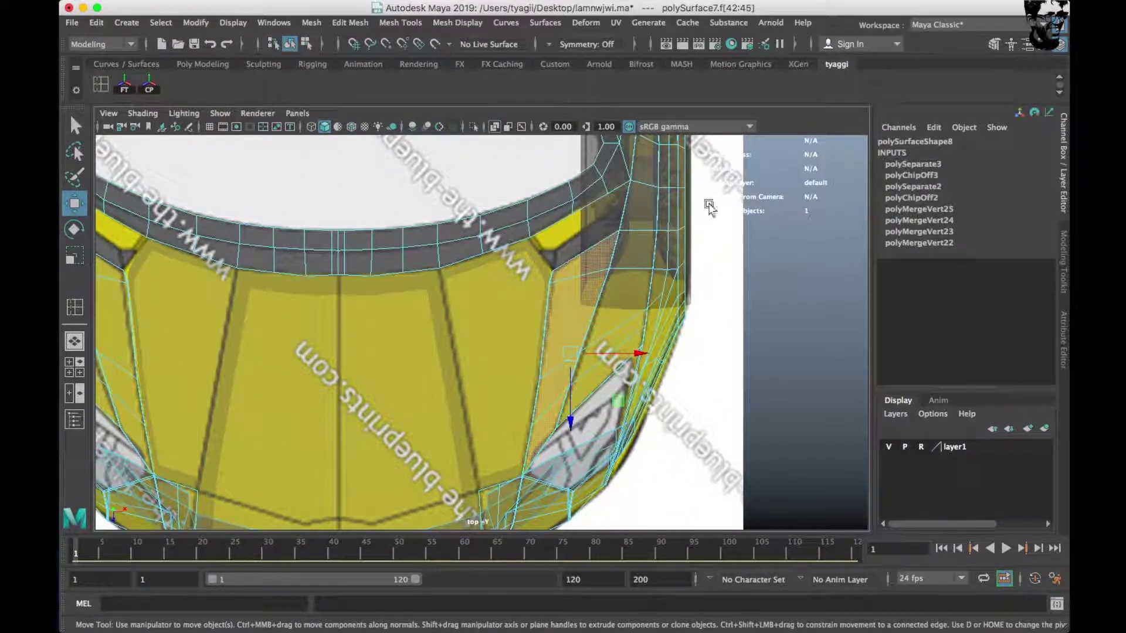
right_click_drag(723, 189, 725, 346, "shift")
right_click_drag(725, 422, 724, 422, "shift")
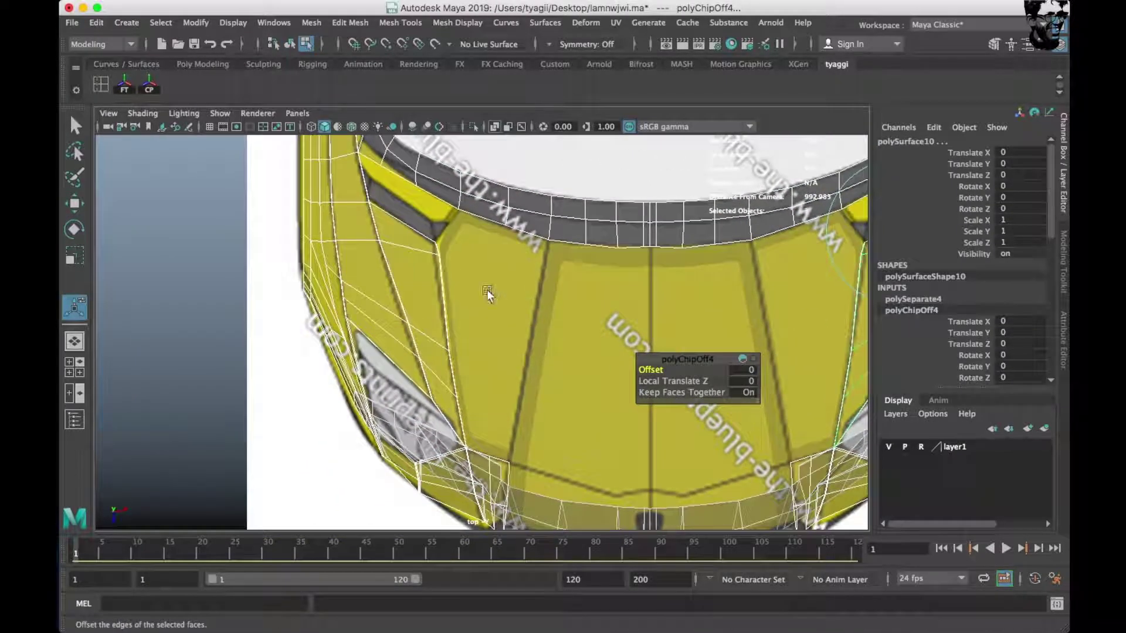
Extract the faces beside the left headlight and select the new panel in perspective.
left_click(406, 235)
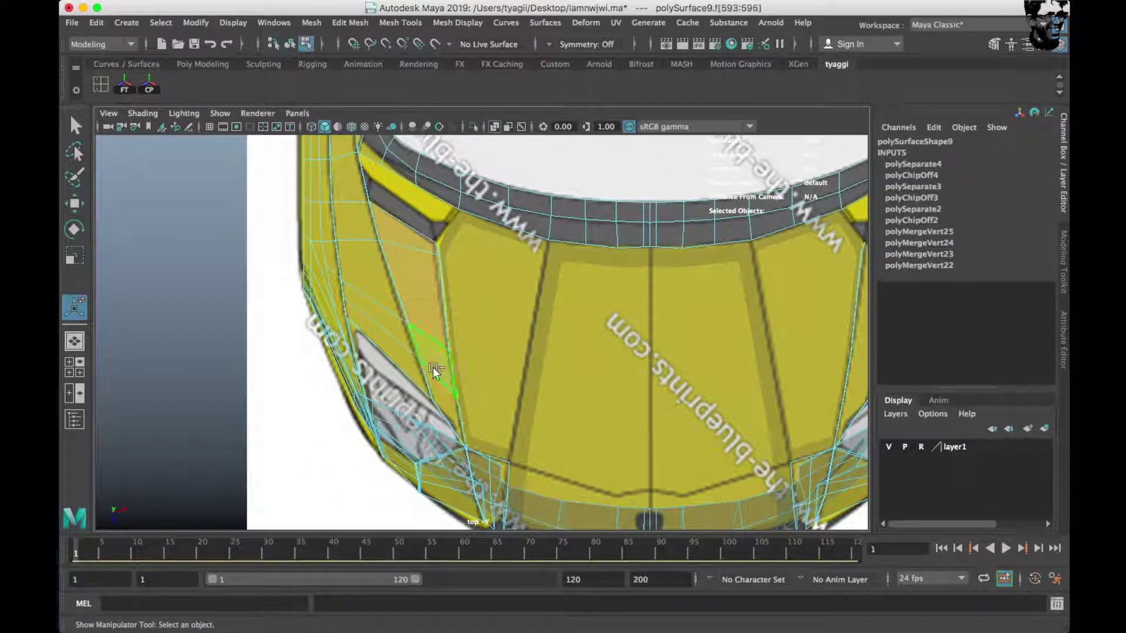
right_click_drag(540, 240, 542, 456, "shift")
right_click_drag(442, 231, 442, 193)
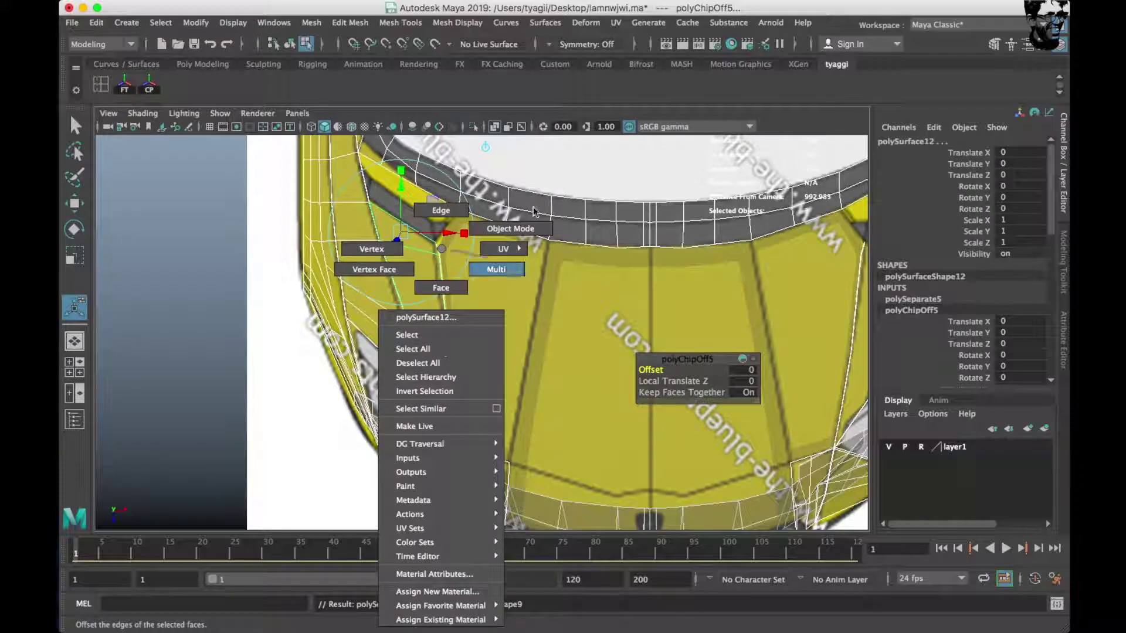
key("space")
left_click(589, 244)
mouse_move(588, 245)
left_mouse_down("alt")
mouse_move(593, 264)
mouse_move(522, 213)
left_mouse_up("alt")
right_click(521, 211)
left_click(577, 257)
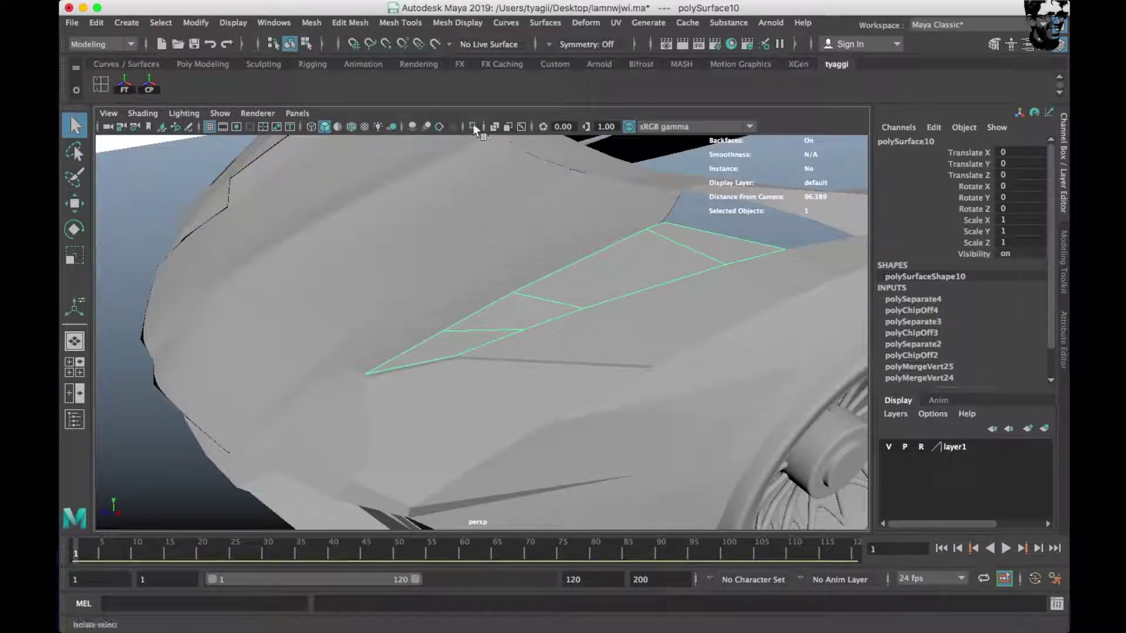
Isolate the panel and extrude its outer edge twice to form a lip.
left_click(474, 128)
left_click(697, 278)
key("w")
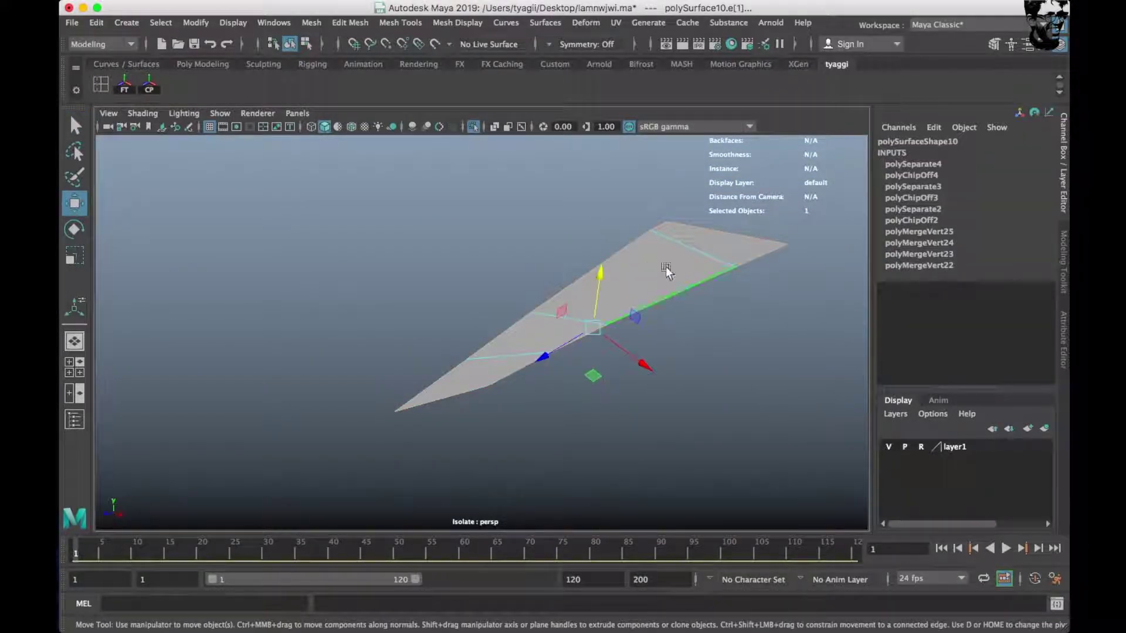
left_click_drag(602, 276, 603, 278, "shift")
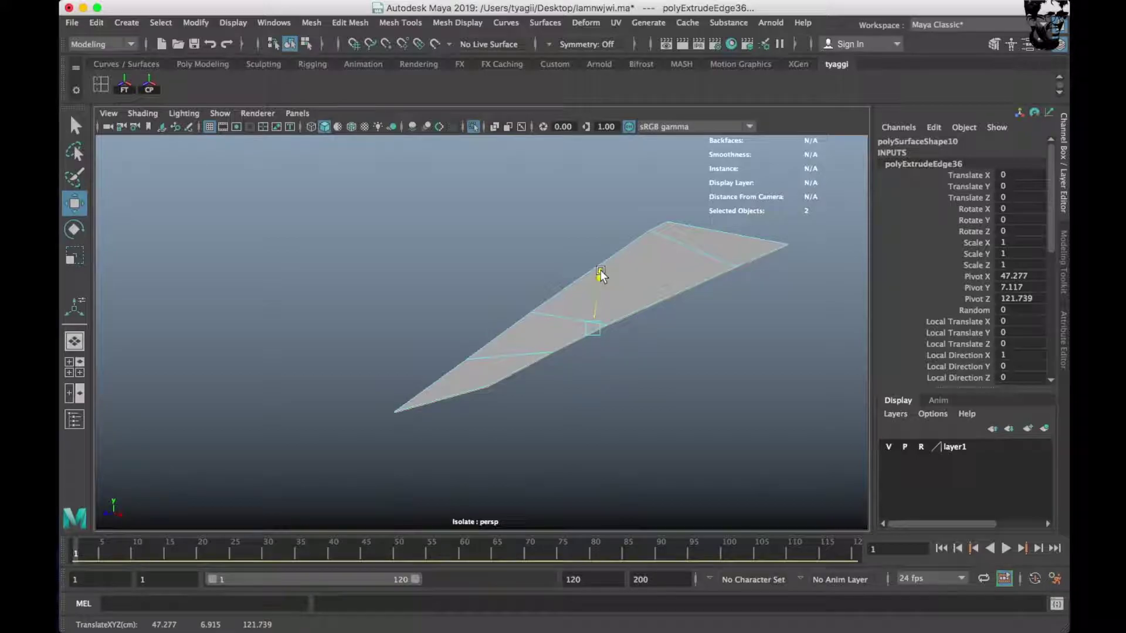
scroll(604, 278, "up", 3)
scroll(592, 247, "up", 2)
key("r")
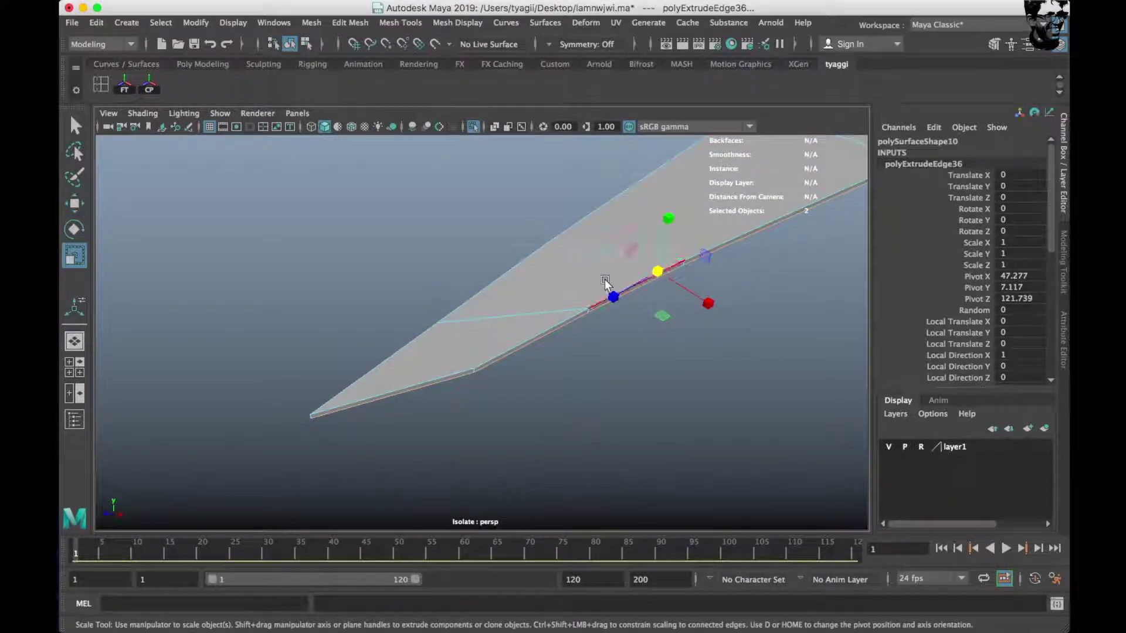
left_click_drag(654, 271, 651, 275, "shift")
Bevel the panel's long outer edge.
right_click_drag(586, 255, 586, 211)
left_click(584, 320)
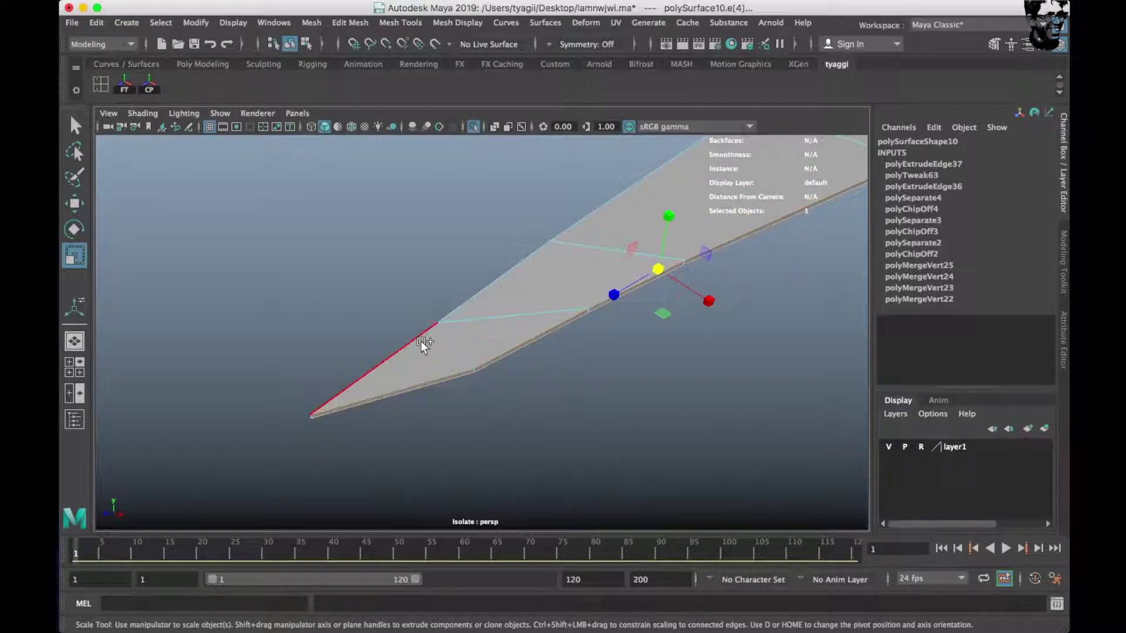
left_click_drag(423, 346, 564, 275, "alt")
left_click(564, 275)
right_click(599, 204, "shift")
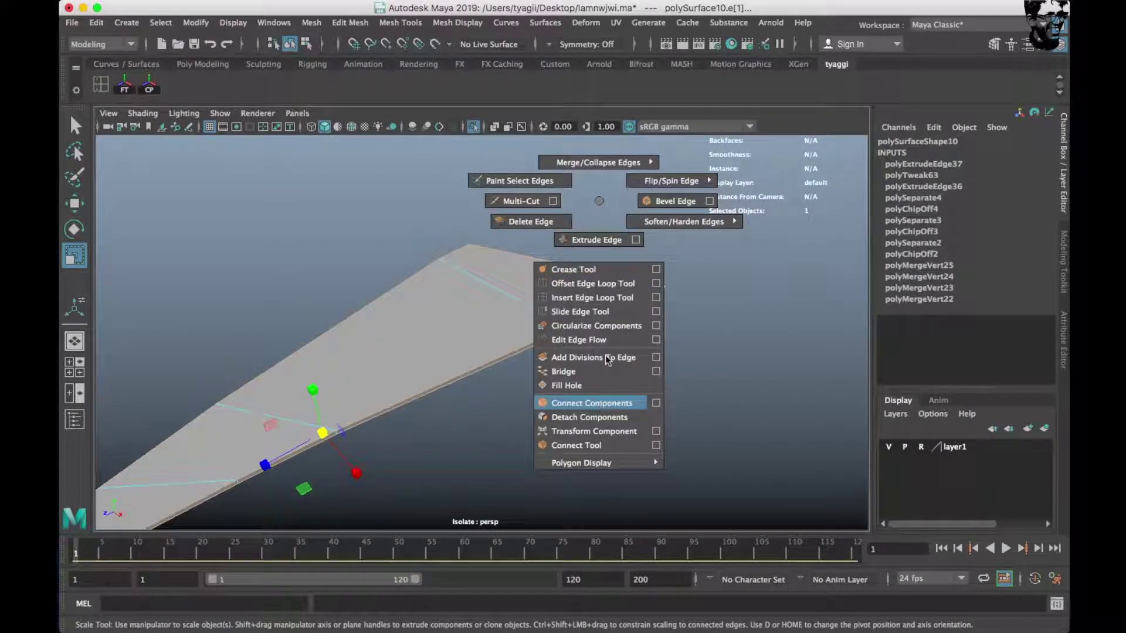
left_click(669, 203)
left_click_drag(666, 210, 551, 311, "alt")
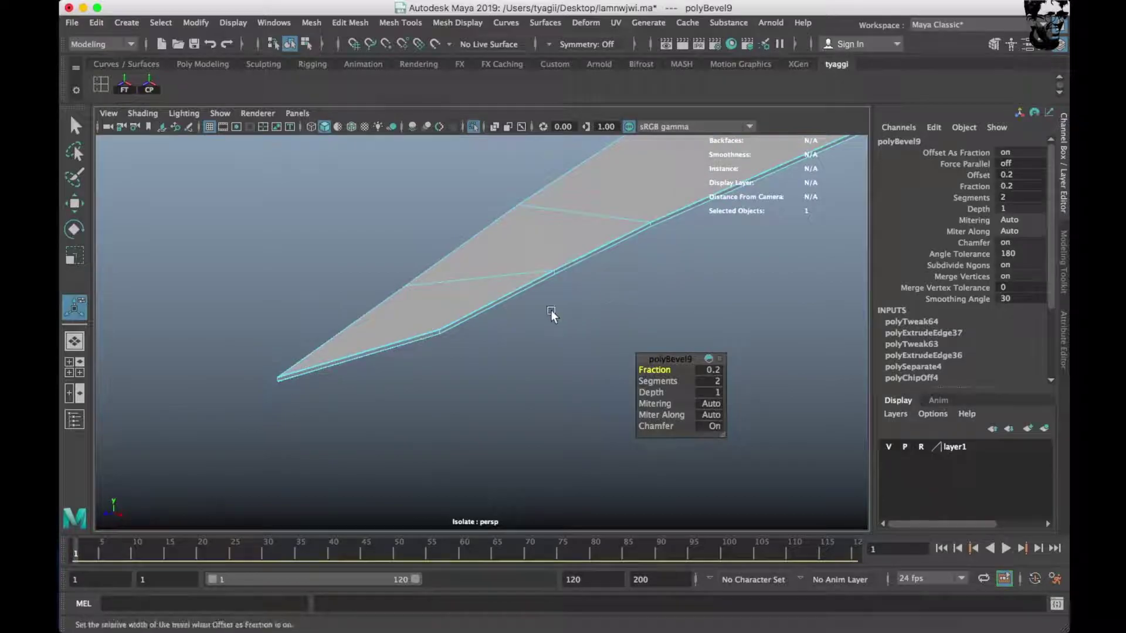
Insert four edge loops across the thin triangular piece.
right_click_drag(516, 246, 640, 202)
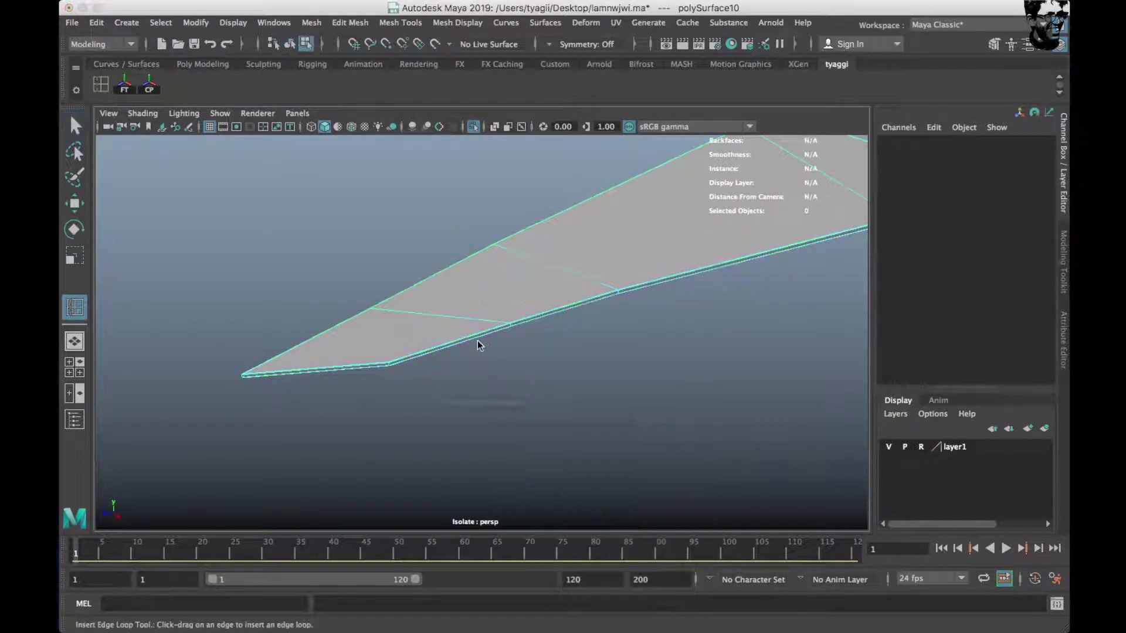
left_click(381, 366)
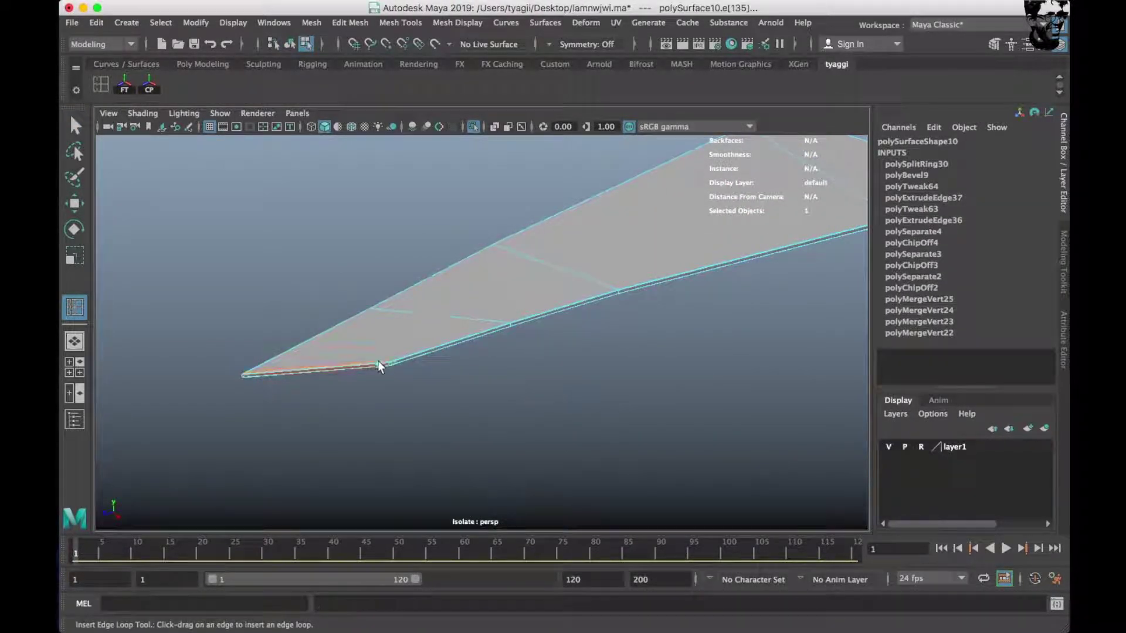
left_click(387, 363)
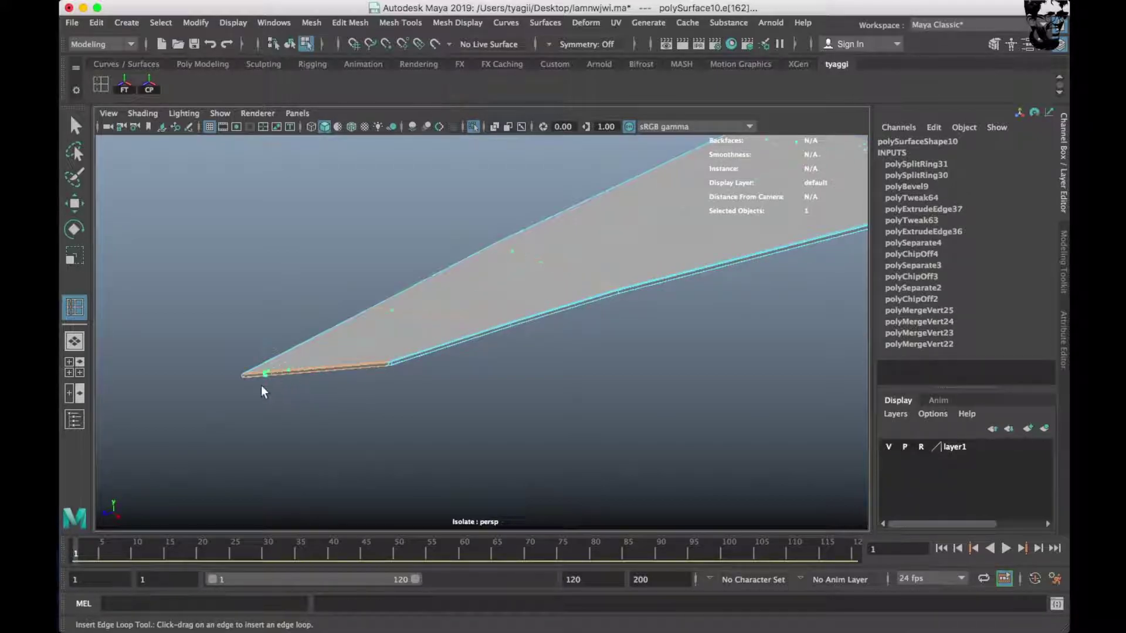
left_click(242, 376)
left_click_drag(342, 360, 409, 329, "alt")
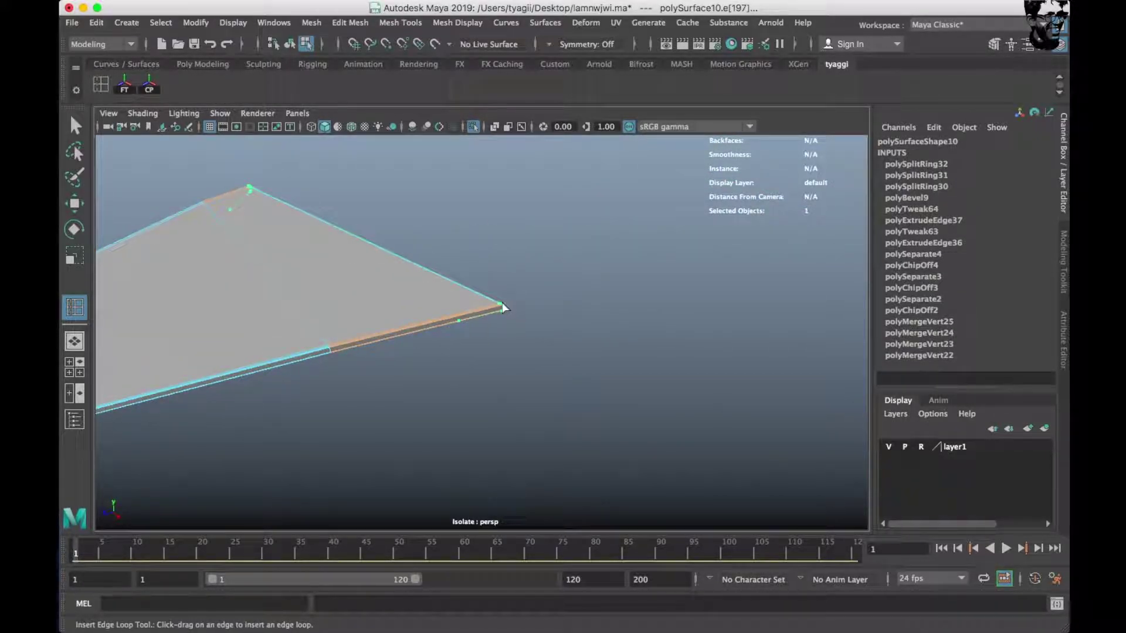
left_click(502, 305)
left_click_drag(501, 302, 405, 308, "alt")
Show the whole car again and select the hood vent panel.
left_click(570, 234)
scroll(564, 243, "down", 5)
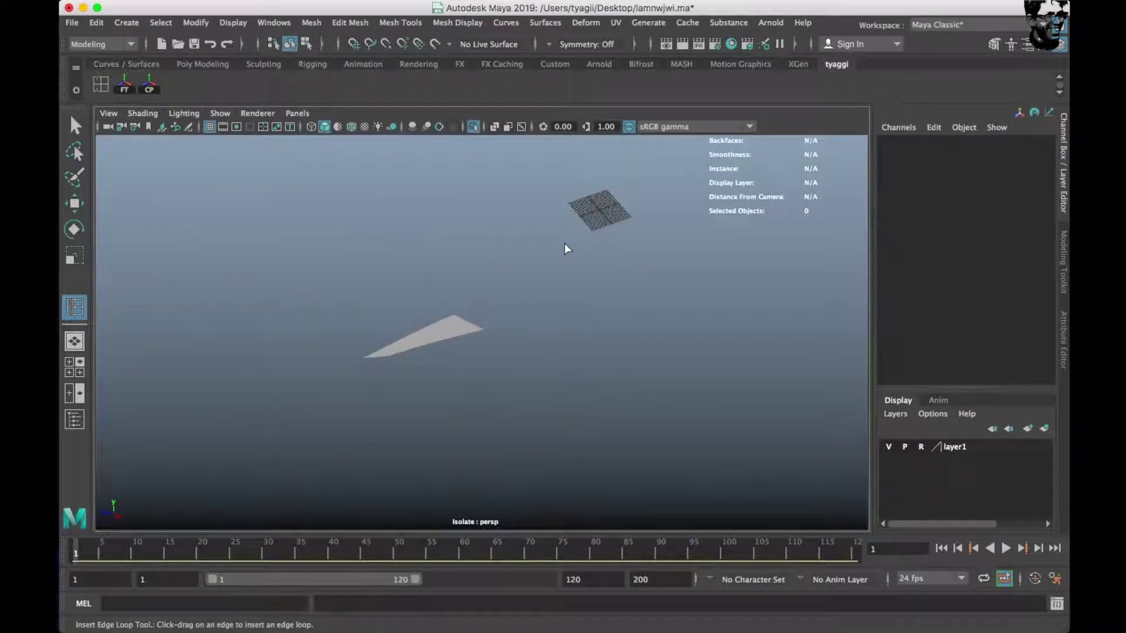
left_click(473, 127)
left_click(474, 339)
mouse_move(481, 344)
left_mouse_down("alt")
mouse_move(628, 304)
mouse_move(368, 335)
left_mouse_up("alt")
left_click(551, 332)
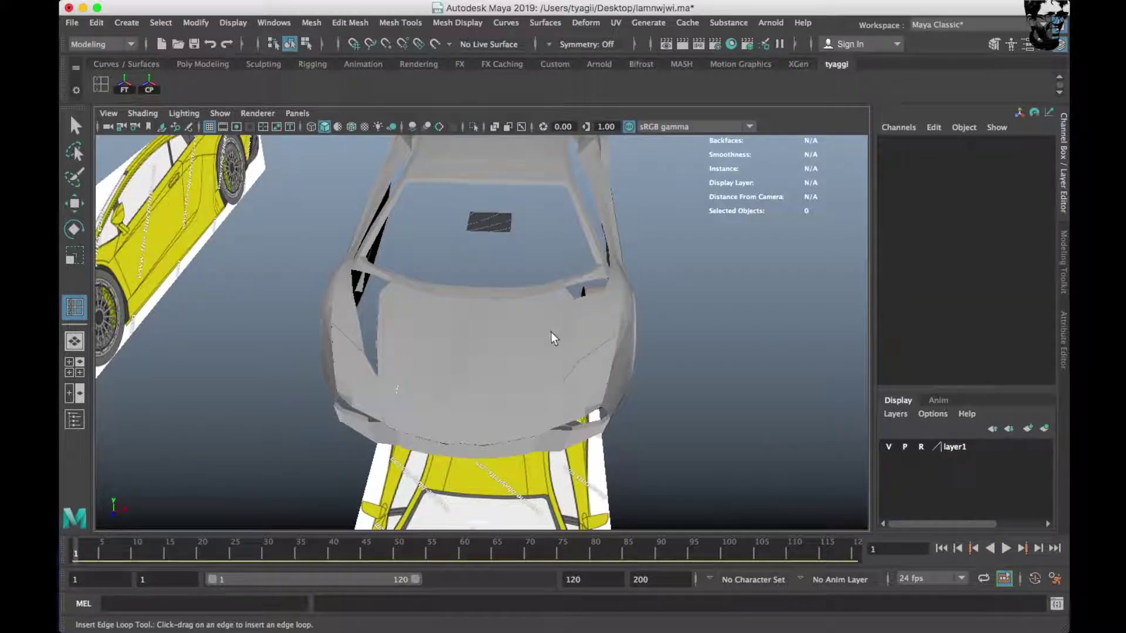
left_click(512, 338)
mouse_move(513, 338)
left_mouse_down("alt")
mouse_move(389, 259)
mouse_move(438, 319)
left_mouse_up("alt")
Create a mirrored instance of the hood vent panel with Duplicate Special, scale X -1.
key("w")
left_click(96, 23)
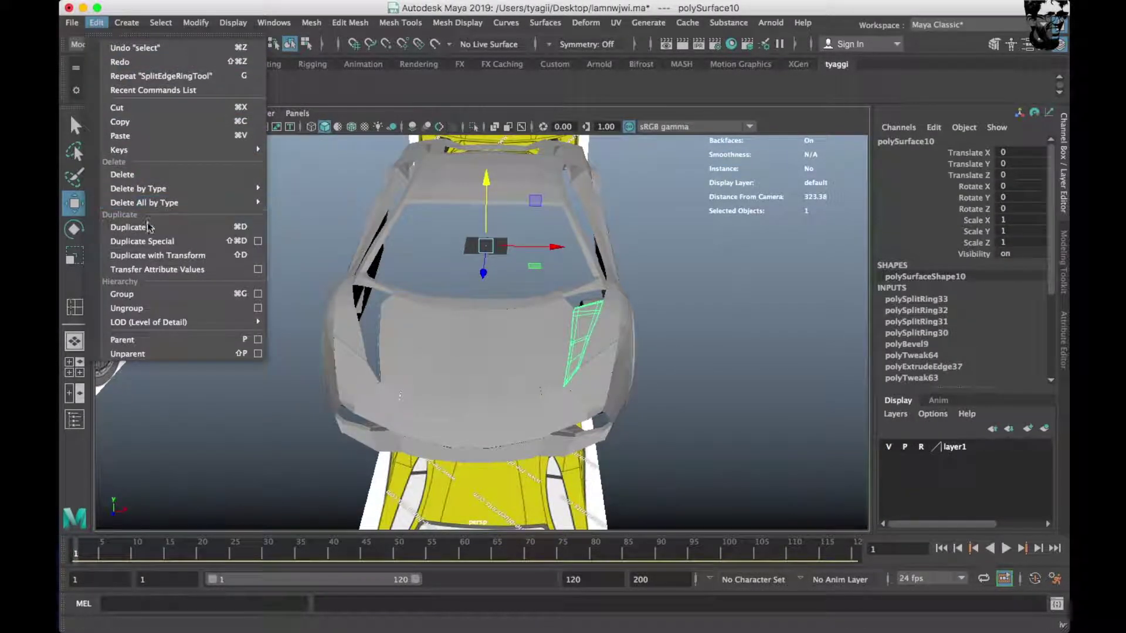
left_click(142, 241)
right_click_drag(375, 249, 655, 251)
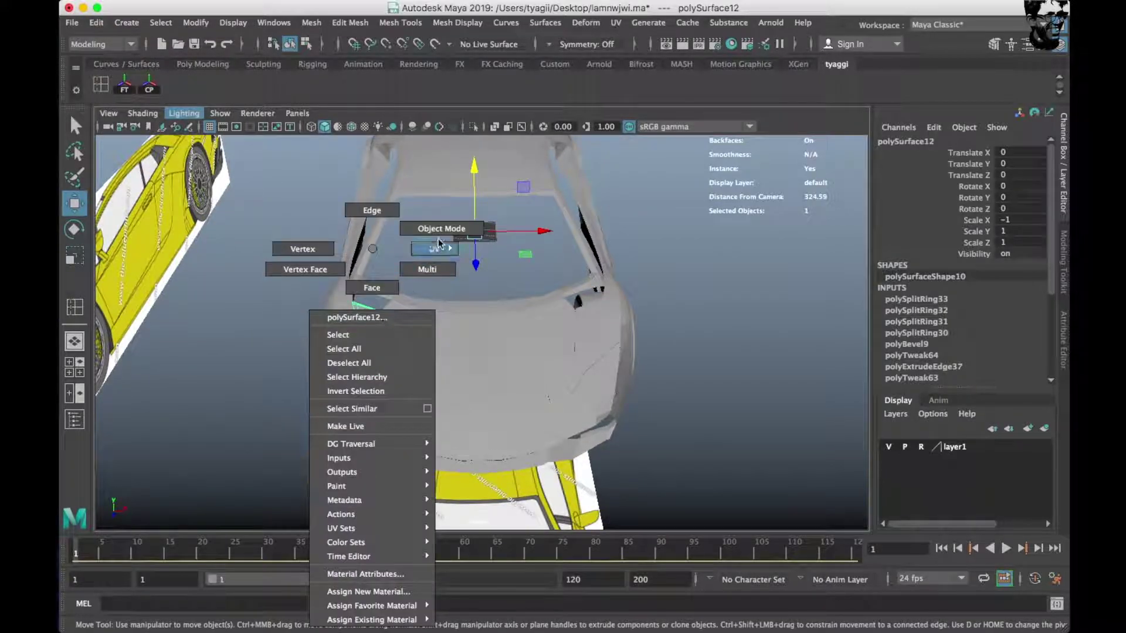
left_click(655, 251)
left_click(518, 310)
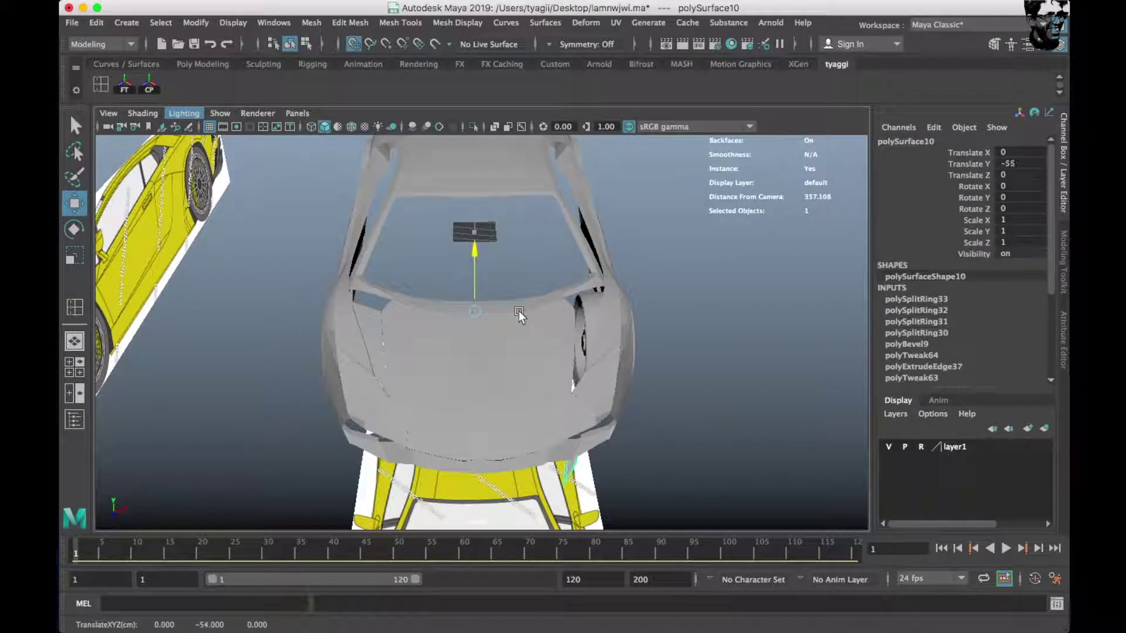
key("ctrl+z")
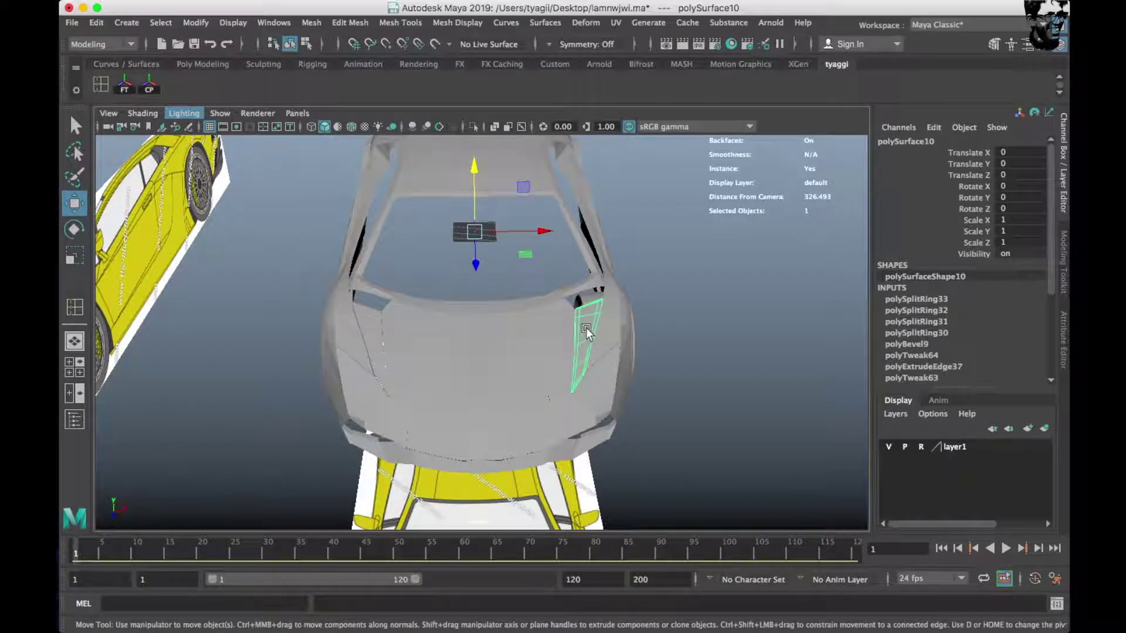
Select the mirrored hood panel and orbit around the car to check its placement.
key("r")
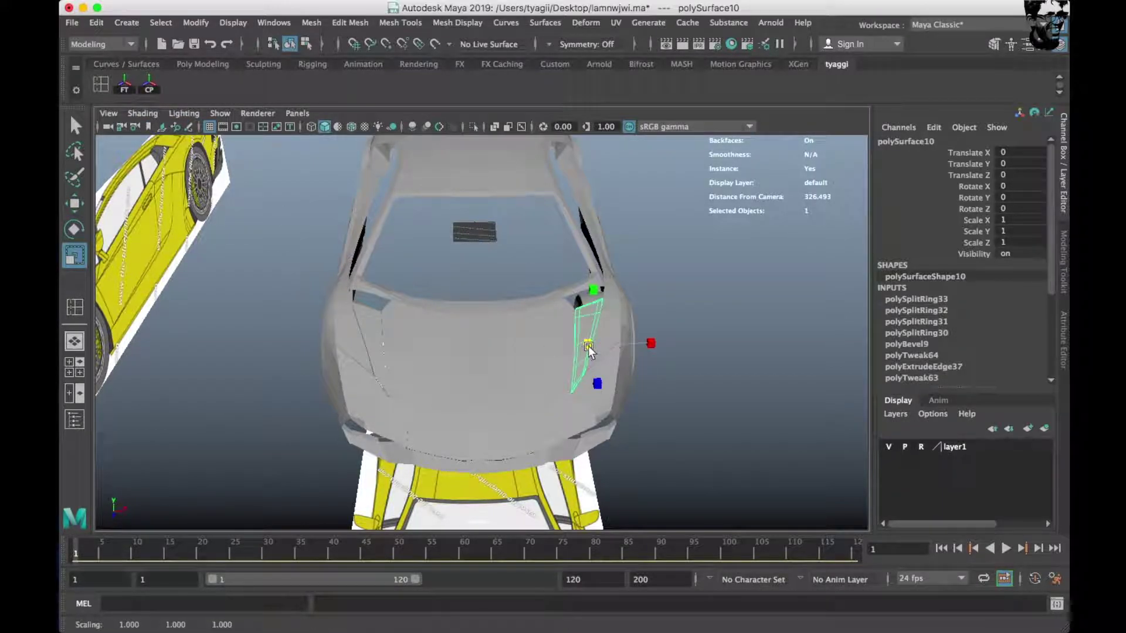
left_click(533, 343)
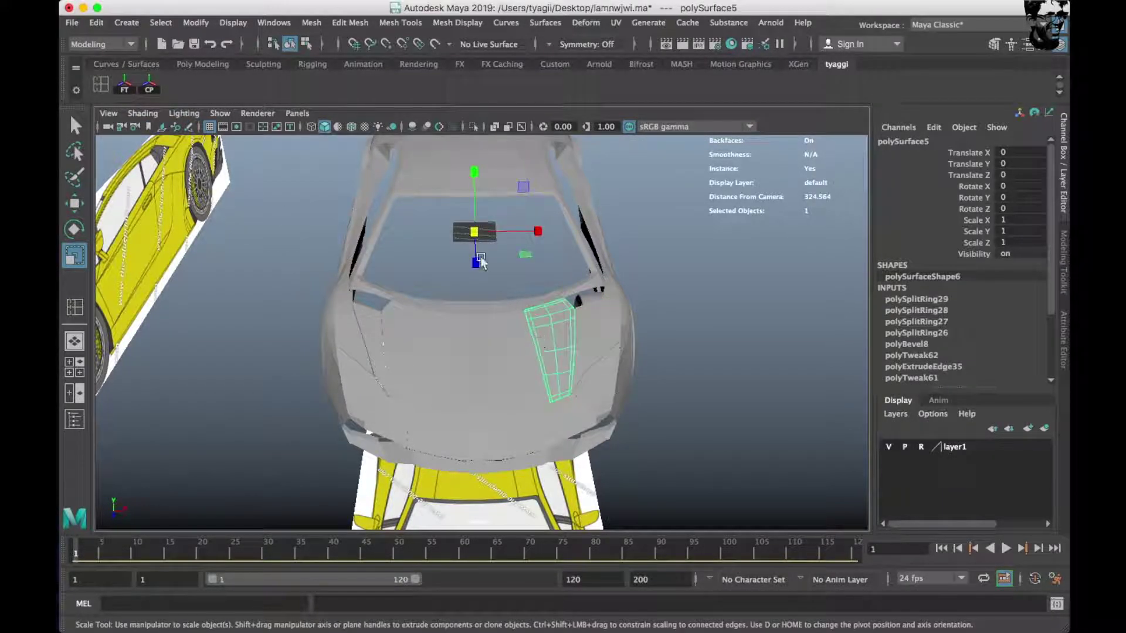
mouse_move(554, 350)
left_mouse_down("alt")
mouse_move(507, 333)
mouse_move(451, 336)
mouse_move(454, 355)
left_mouse_up("alt")
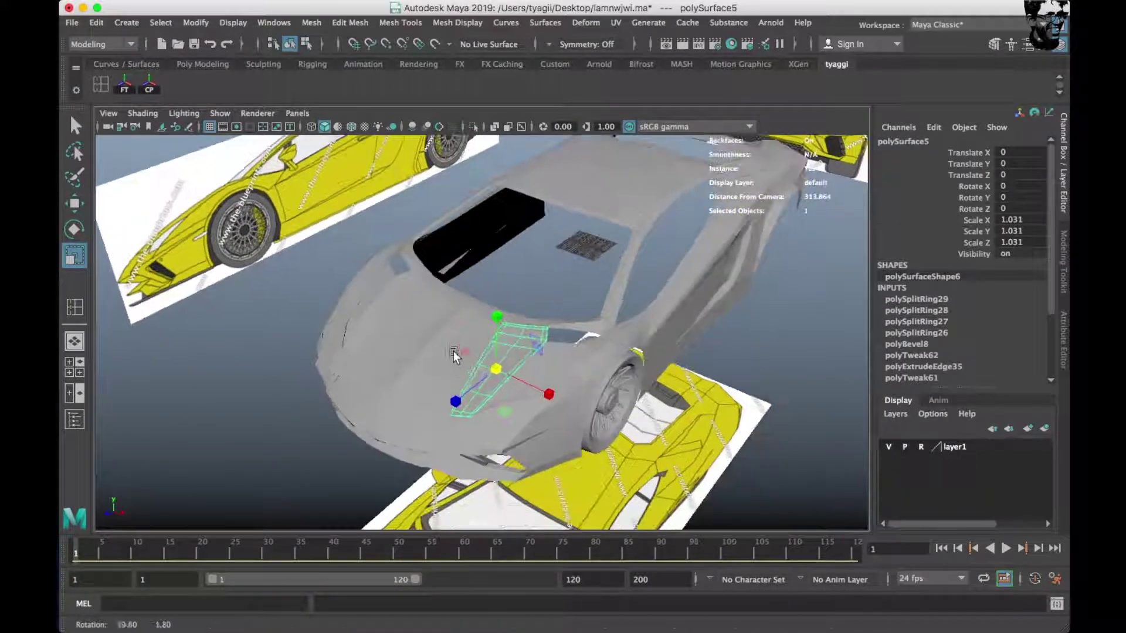
left_click(375, 306)
left_click_drag(381, 312, 386, 342, "alt")
left_click(386, 345)
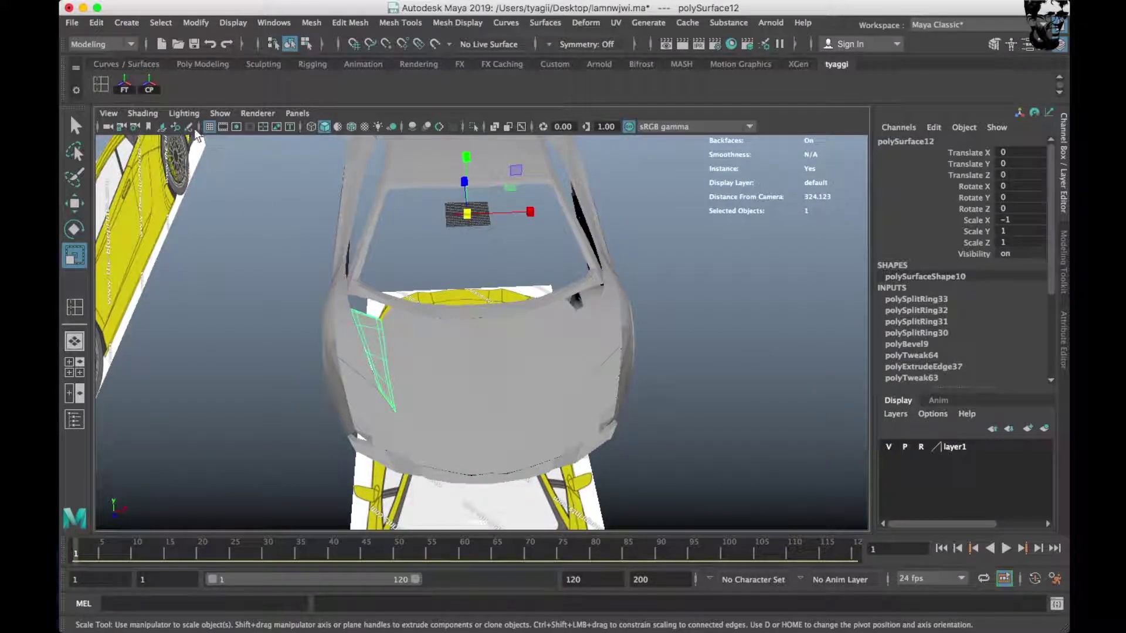
left_click(376, 328)
left_click(398, 362)
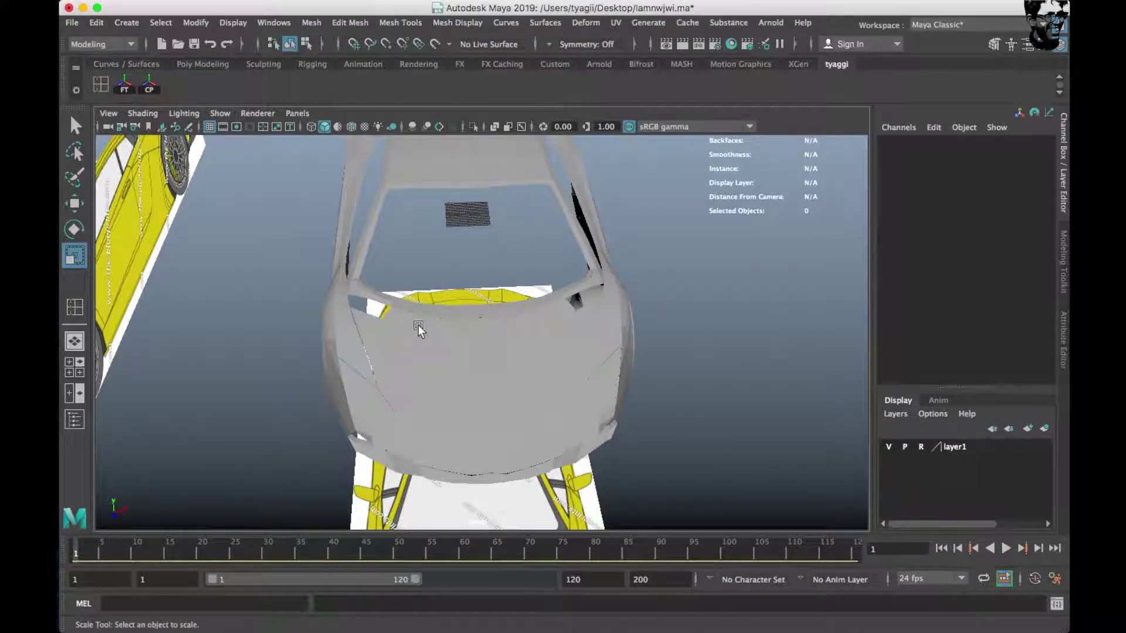
left_click_drag(398, 361, 336, 322, "alt")
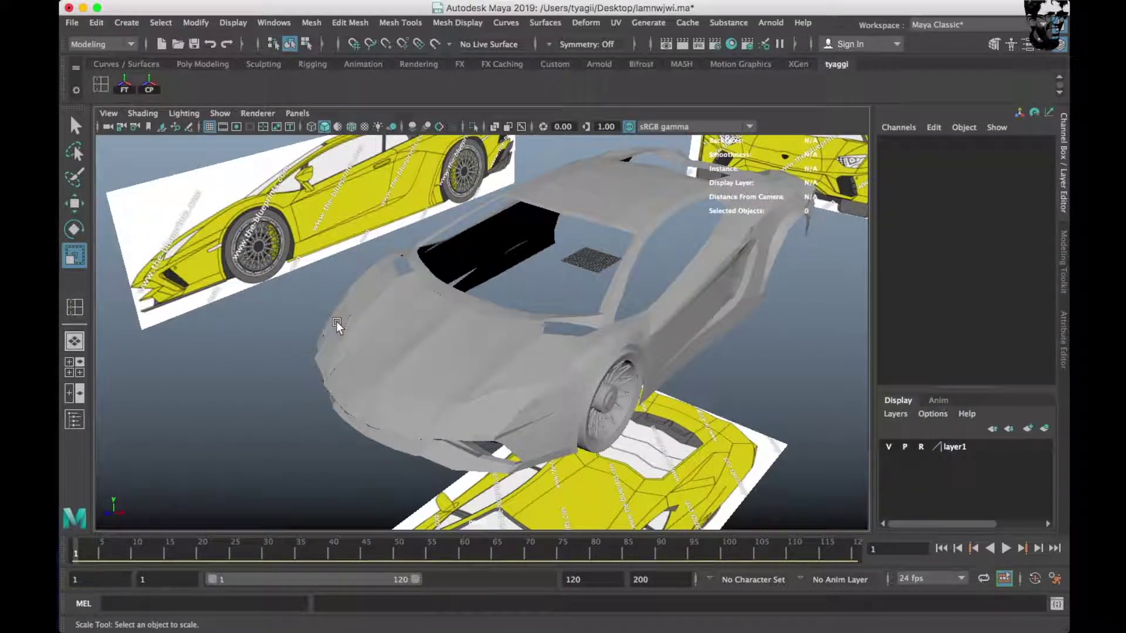
left_click_drag(494, 199, 609, 318, "alt")
Scale the mirrored panel up slightly to 1.032 so it fits the hood.
scroll(492, 306, "up", 5)
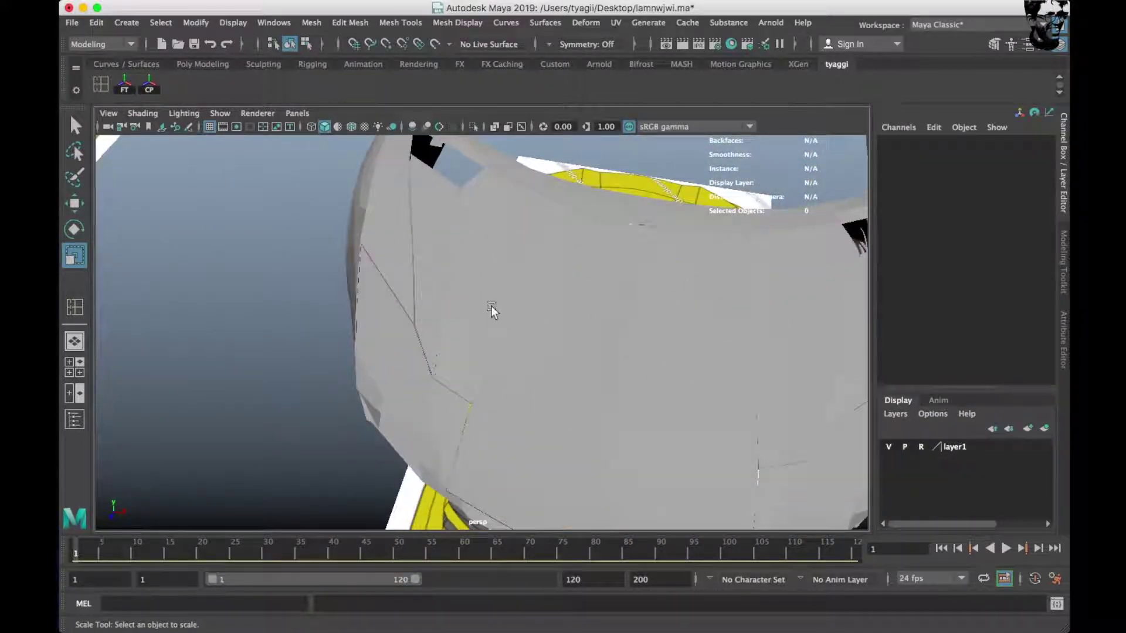
left_click(415, 287)
left_click_drag(428, 263, 430, 261)
key("ctrl+z")
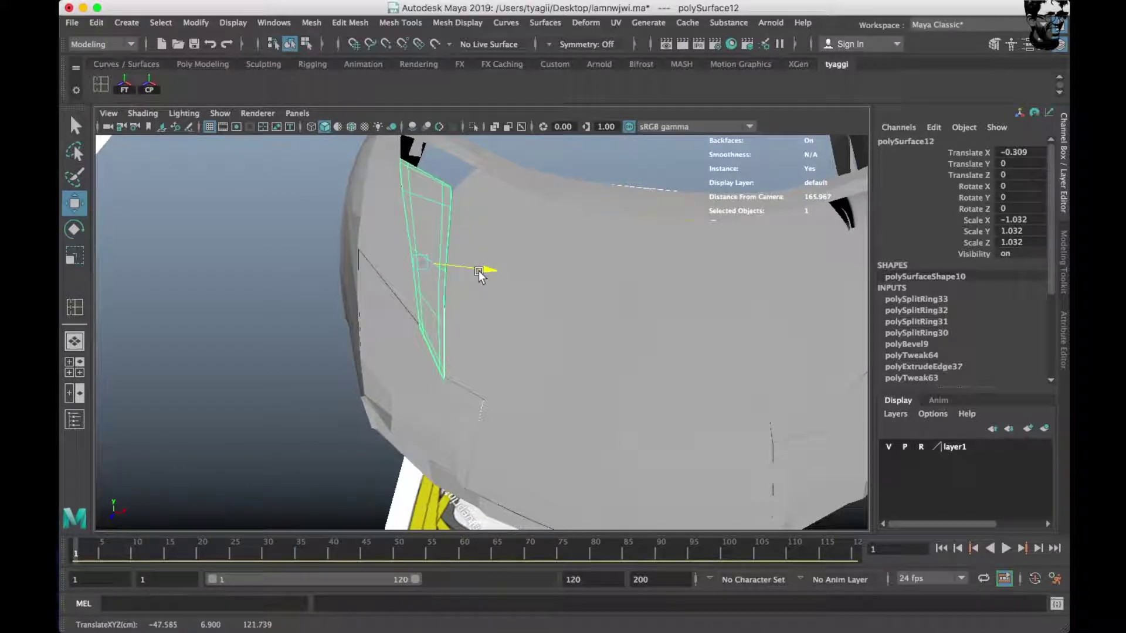
mouse_move(542, 153)
left_mouse_down("alt")
mouse_move(458, 181)
mouse_move(457, 240)
mouse_move(519, 279)
left_mouse_up("alt")
left_click(459, 245)
left_click(513, 279)
mouse_move(432, 315)
left_mouse_down("alt")
mouse_move(510, 326)
mouse_move(535, 362)
mouse_move(484, 301)
mouse_move(434, 289)
mouse_move(683, 319)
mouse_move(527, 326)
mouse_move(557, 317)
mouse_move(602, 332)
mouse_move(477, 299)
left_mouse_up("alt")
scroll(683, 318, "up", 5)
Save the scene and check the body against the top and front blueprint views.
key("super+s")
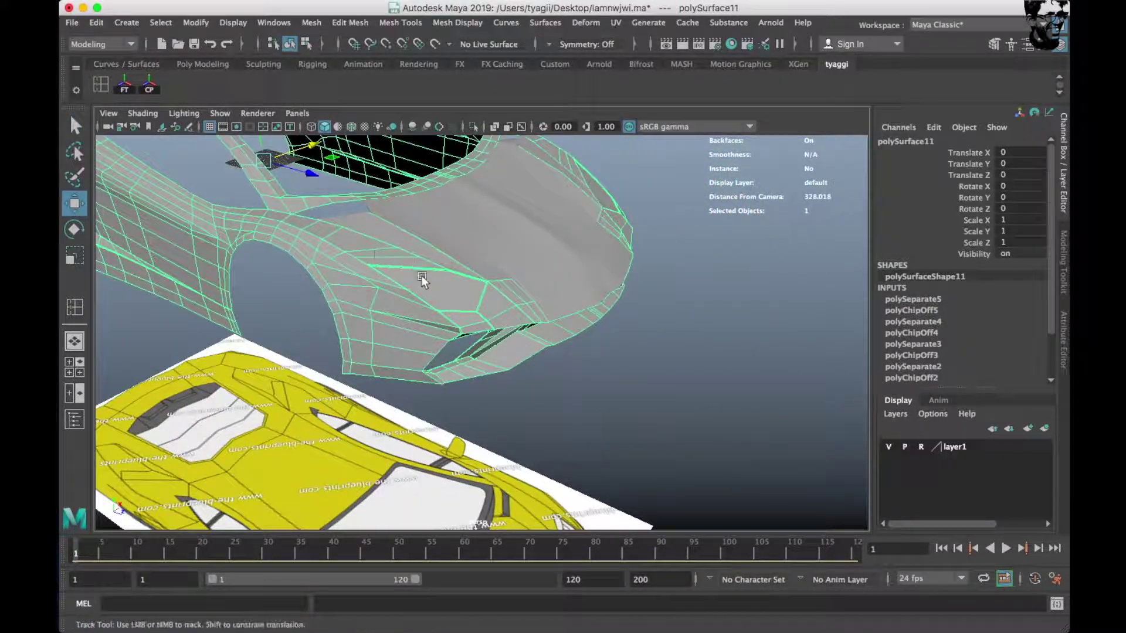
key("space")
key("space")
scroll(420, 419, "up", 2)
scroll(396, 303, "up", 2)
scroll(396, 303, "down", 1)
middle_click_drag(401, 286, 427, 329, "alt")
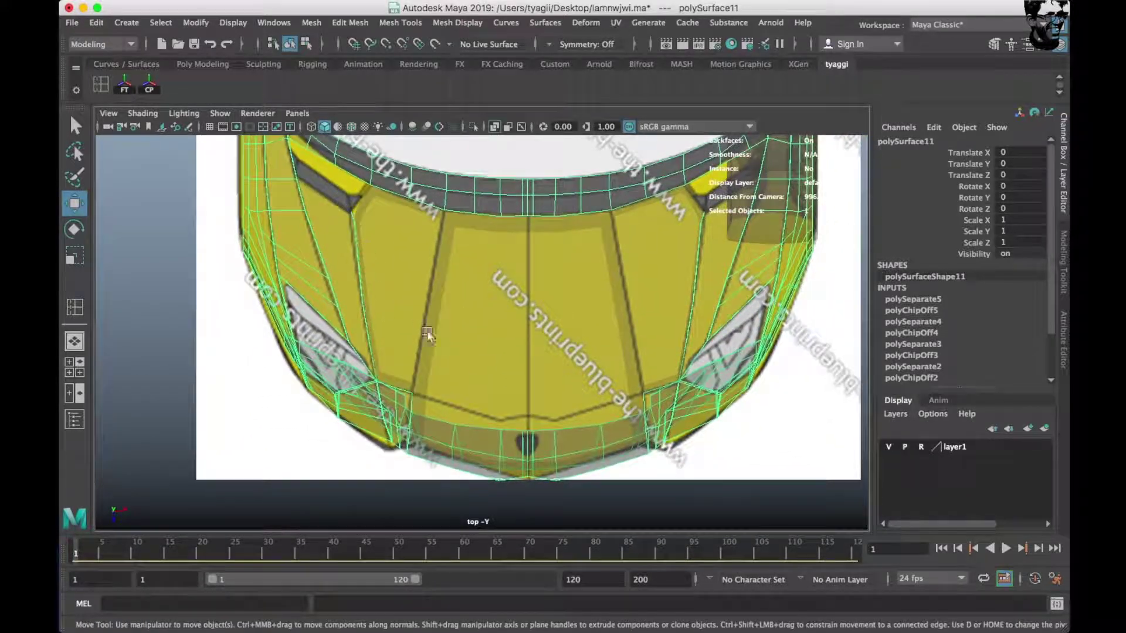
key("space")
key("space")
scroll(391, 399, "down", 2)
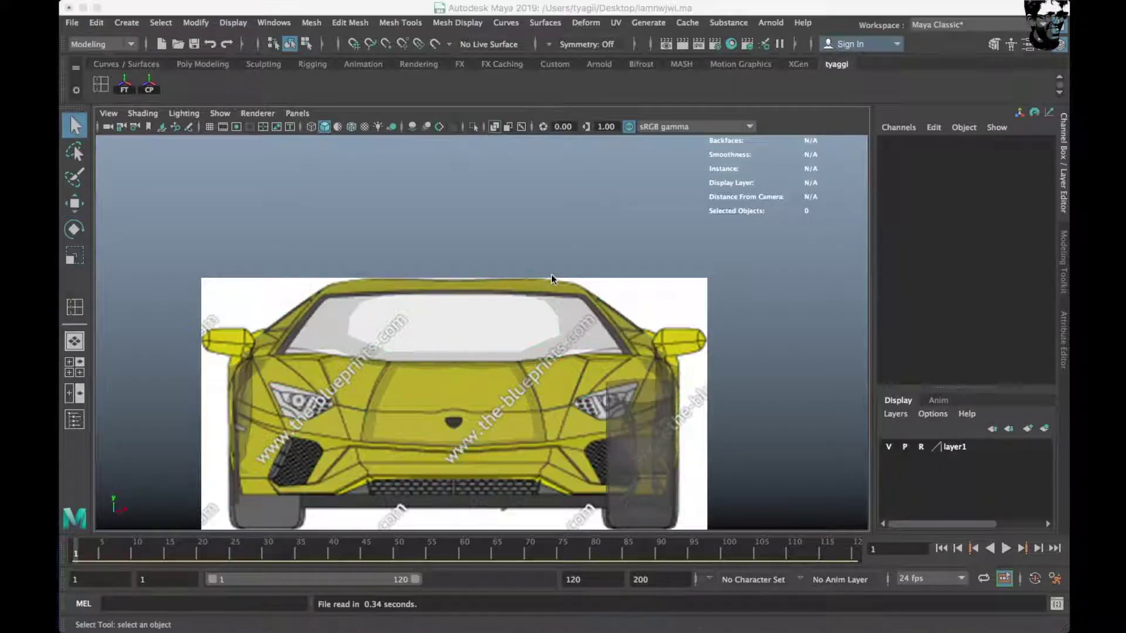
left_click(572, 274)
Back in perspective, select the front body mesh polySurface11 and isolate it.
key("space")
left_click_drag(661, 280, 470, 290, "alt")
scroll(434, 305, "up", 3)
left_click(417, 354)
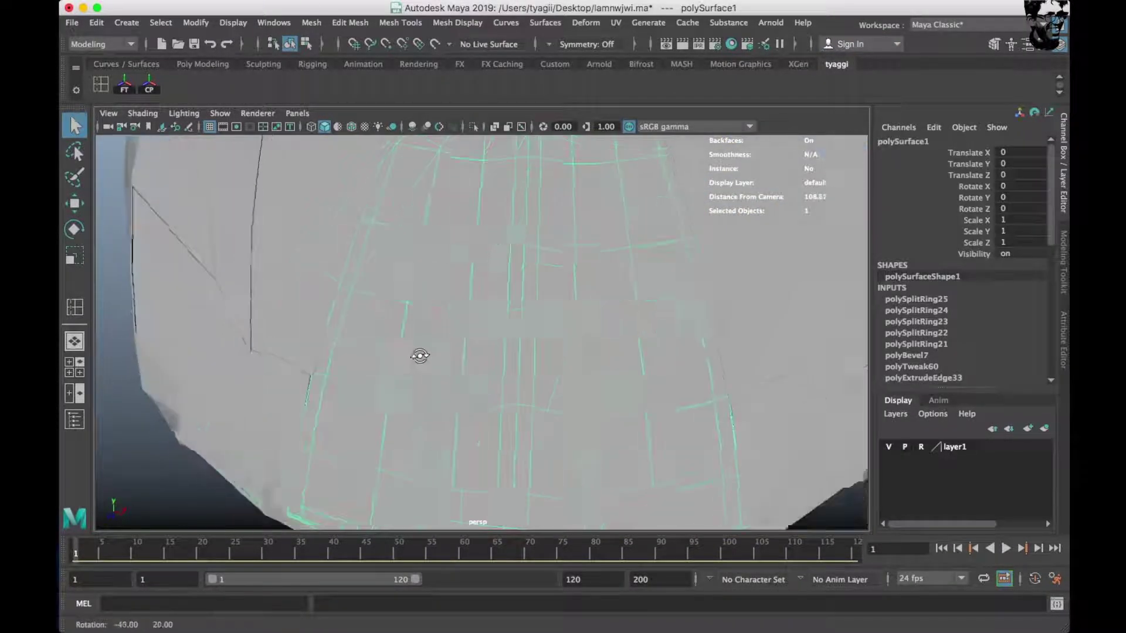
key("f")
left_click(336, 360)
mouse_move(335, 359)
left_mouse_down("alt")
mouse_move(389, 385)
mouse_move(485, 372)
mouse_move(387, 367)
mouse_move(390, 276)
mouse_move(367, 302)
mouse_move(528, 304)
mouse_move(504, 281)
mouse_move(588, 276)
mouse_move(433, 297)
left_mouse_up("alt")
scroll(549, 311, "up", 3)
left_click(474, 126)
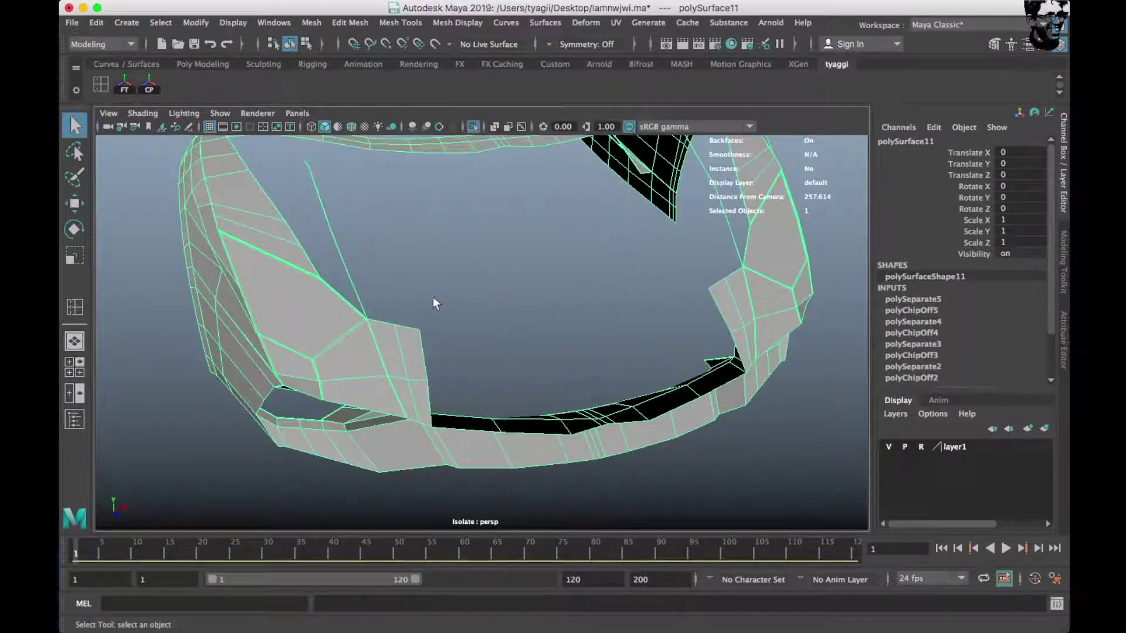
Select the bumper's border edge loop and extrude it outward, undoing a trial flatten along Z.
scroll(547, 308, "up", 3)
mouse_move(546, 307)
left_mouse_down("alt")
mouse_move(503, 324)
mouse_move(455, 319)
mouse_move(485, 340)
mouse_move(469, 322)
left_mouse_up("alt")
right_click_drag(427, 281, 418, 276)
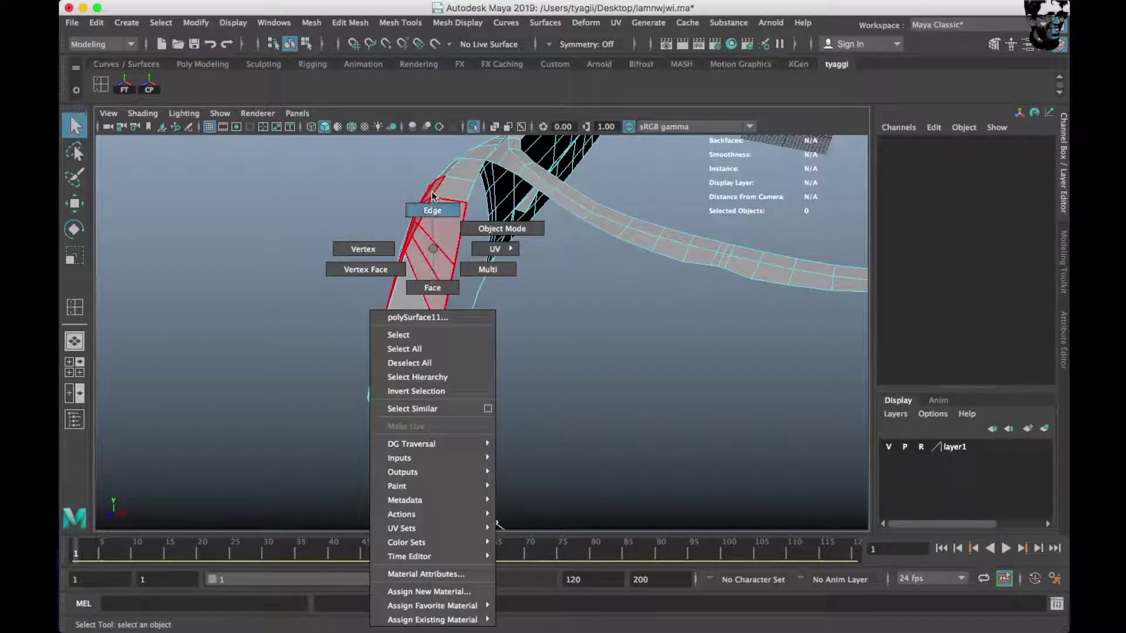
left_click(432, 283)
double_click(445, 302)
mouse_move(444, 301)
left_mouse_down("alt")
mouse_move(440, 266)
mouse_move(441, 298)
left_mouse_up("alt")
key("w")
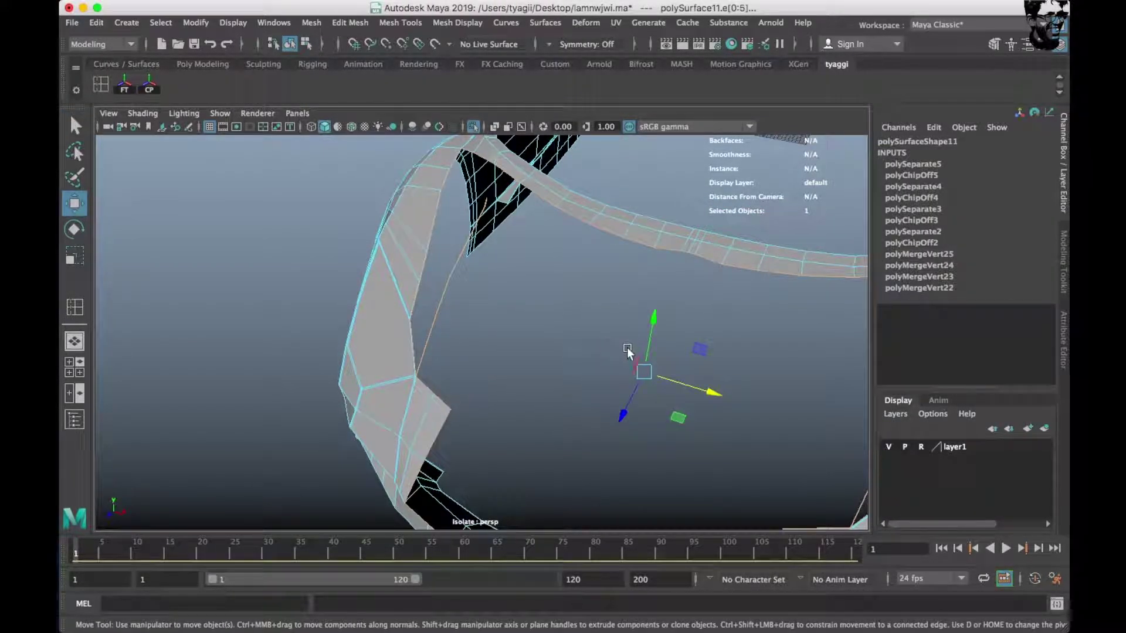
left_click_drag(652, 322, 652, 324)
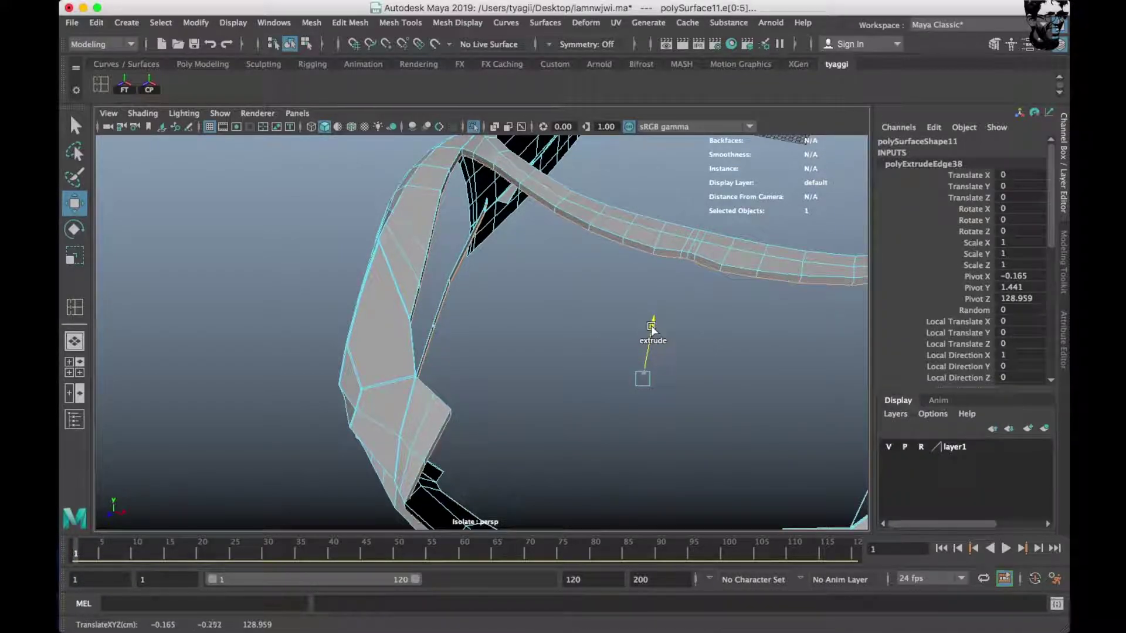
key("f")
key("r")
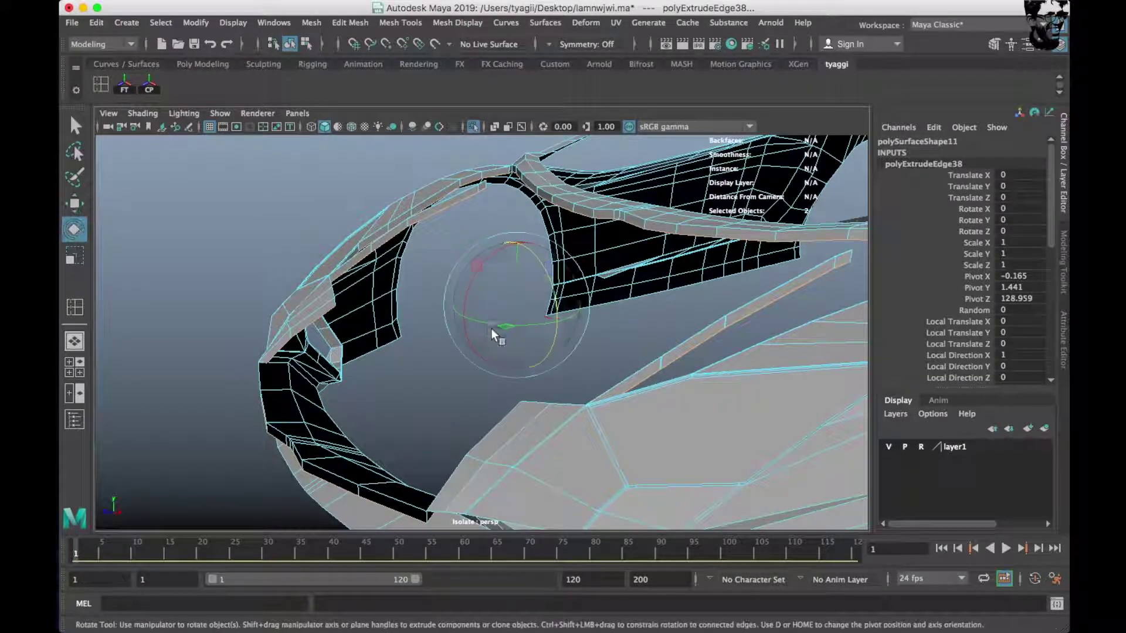
mouse_move(470, 322)
left_mouse_down()
mouse_move(481, 313)
mouse_move(507, 334)
mouse_move(546, 395)
left_mouse_up()
key("ctrl+z")
Extrude the border edges into another strip and pick the open edge below the bumper.
scroll(508, 304, "up", 5)
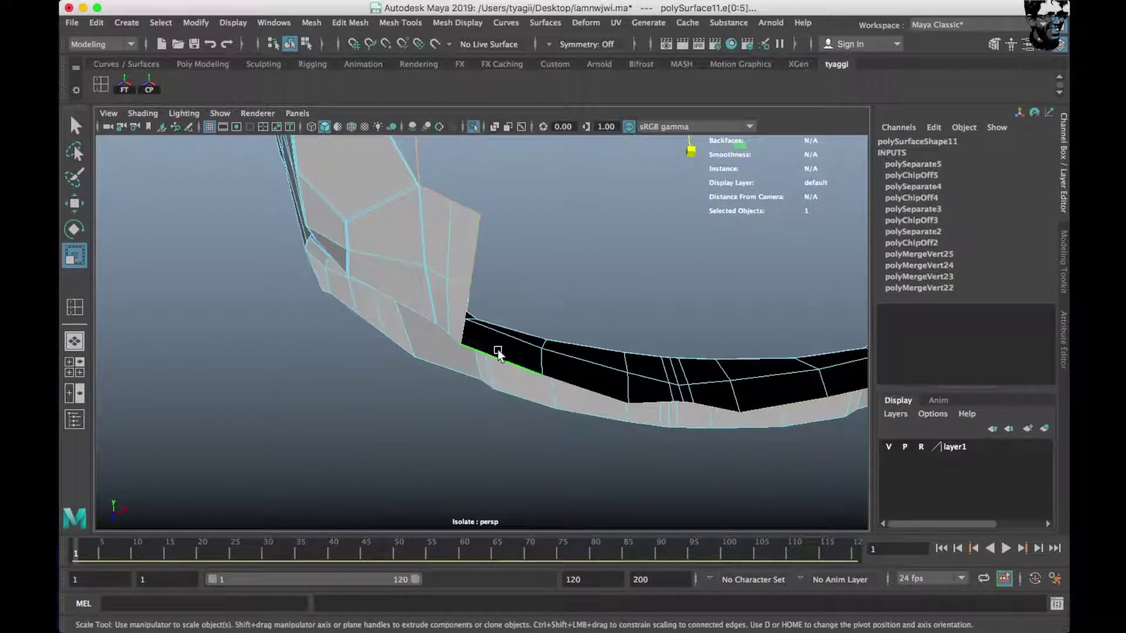
scroll(552, 398, "down", 5)
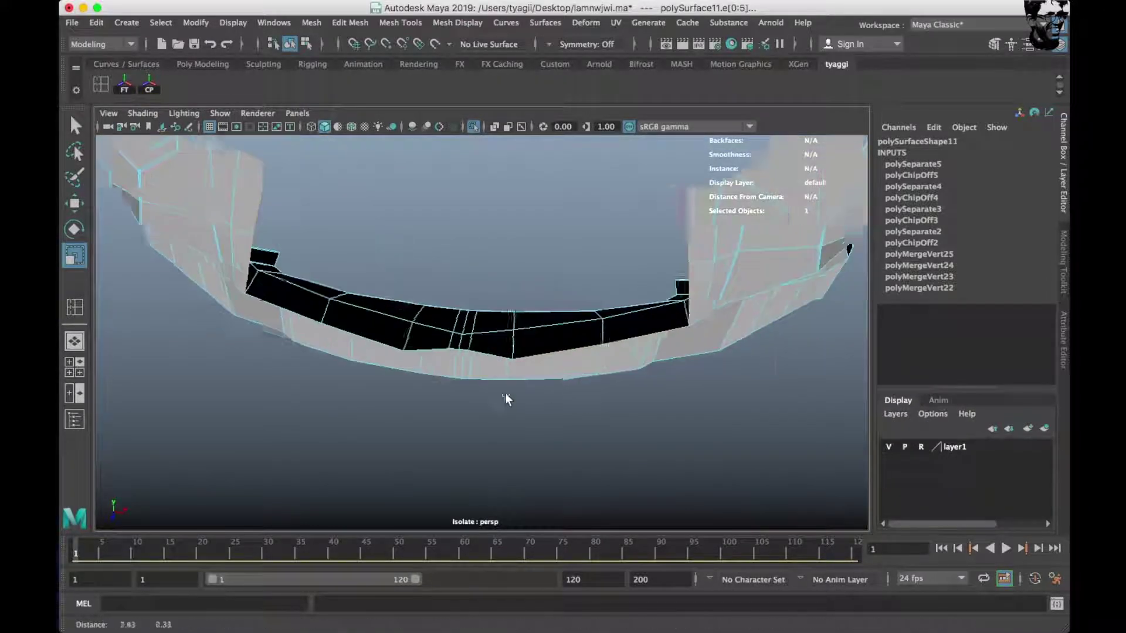
left_click_drag(505, 392, 588, 418, "alt")
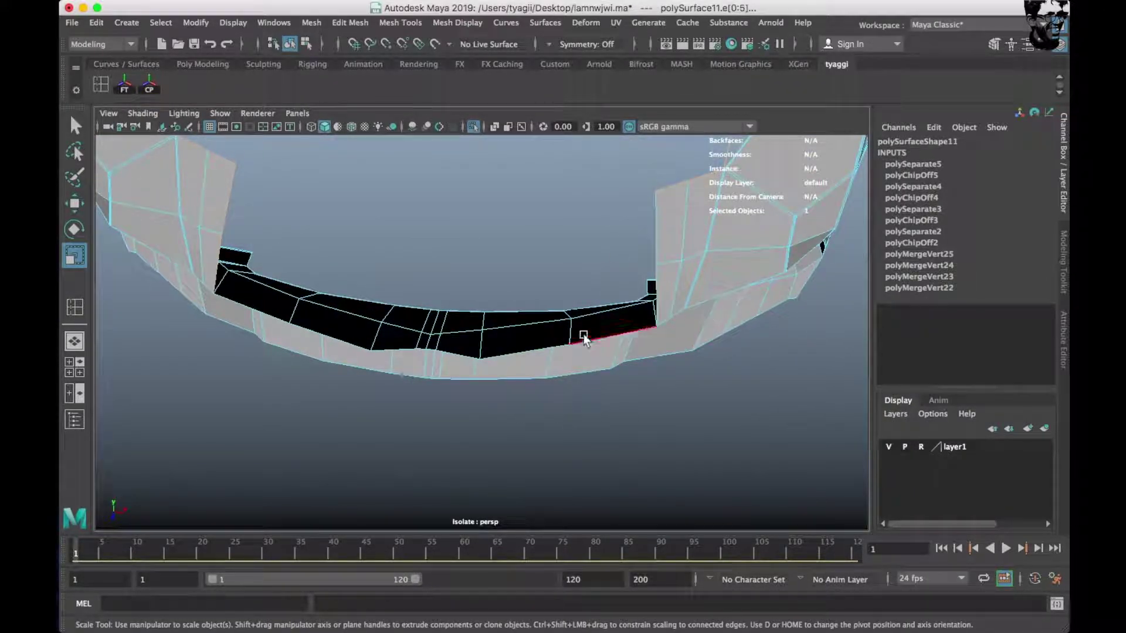
left_click_drag(586, 323, 469, 293, "alt")
right_click_drag(507, 336, 493, 317, "alt")
left_click_drag(492, 316, 485, 355, "alt")
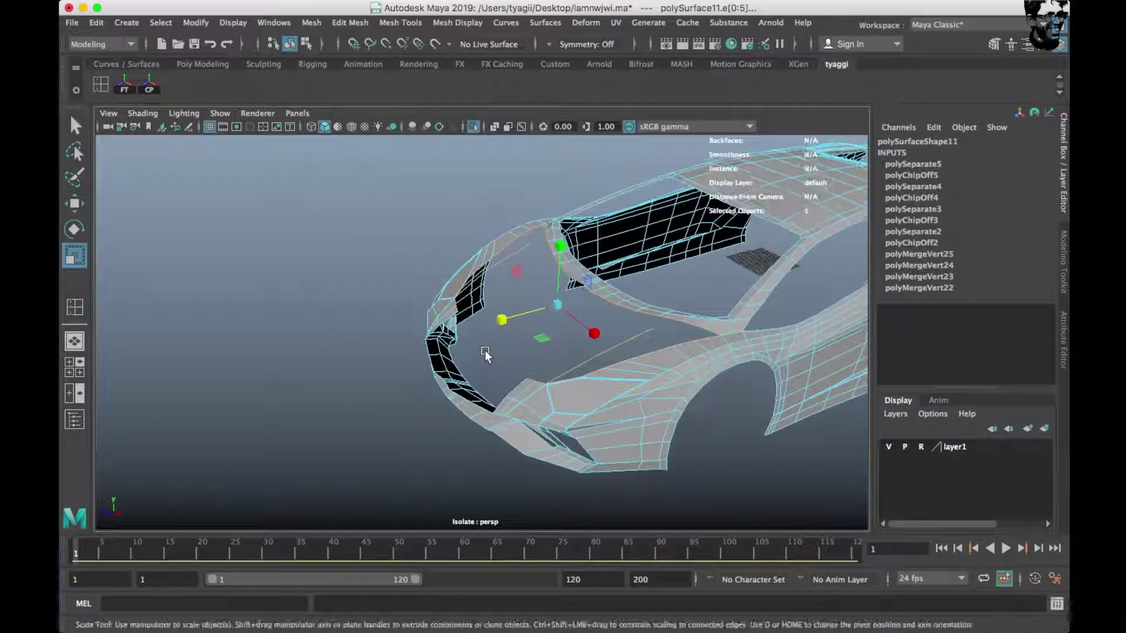
middle_click_drag(561, 234, 560, 249, "shift")
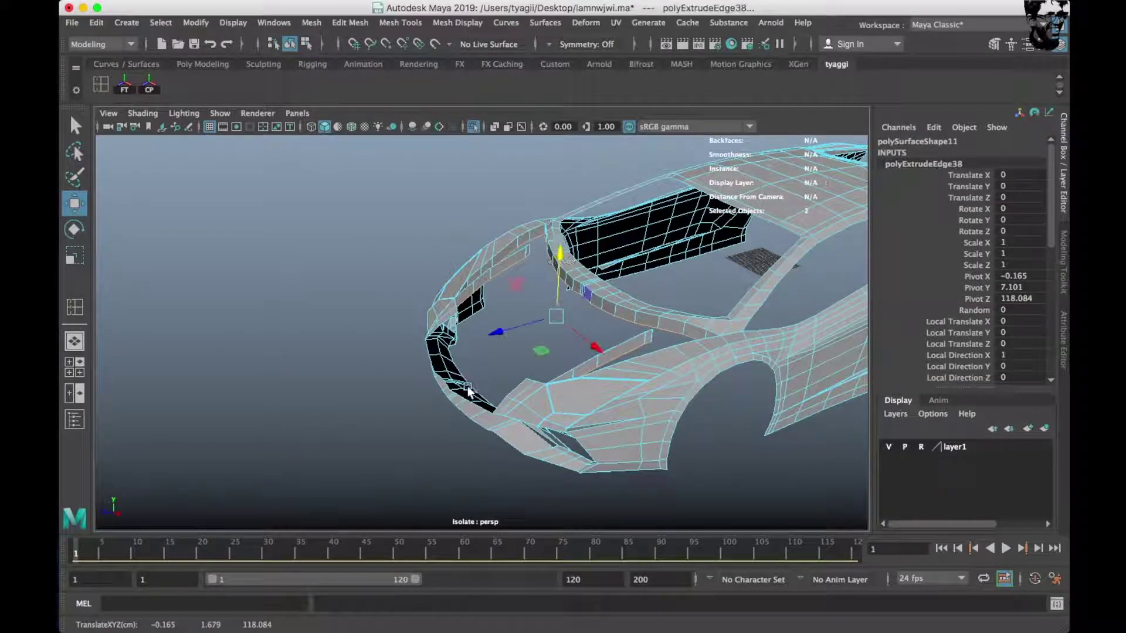
left_click_drag(467, 387, 537, 382, "alt")
right_click_drag(537, 382, 508, 360, "alt")
mouse_move(508, 360)
left_mouse_down("alt")
mouse_move(553, 343)
mouse_move(521, 334)
left_mouse_up("alt")
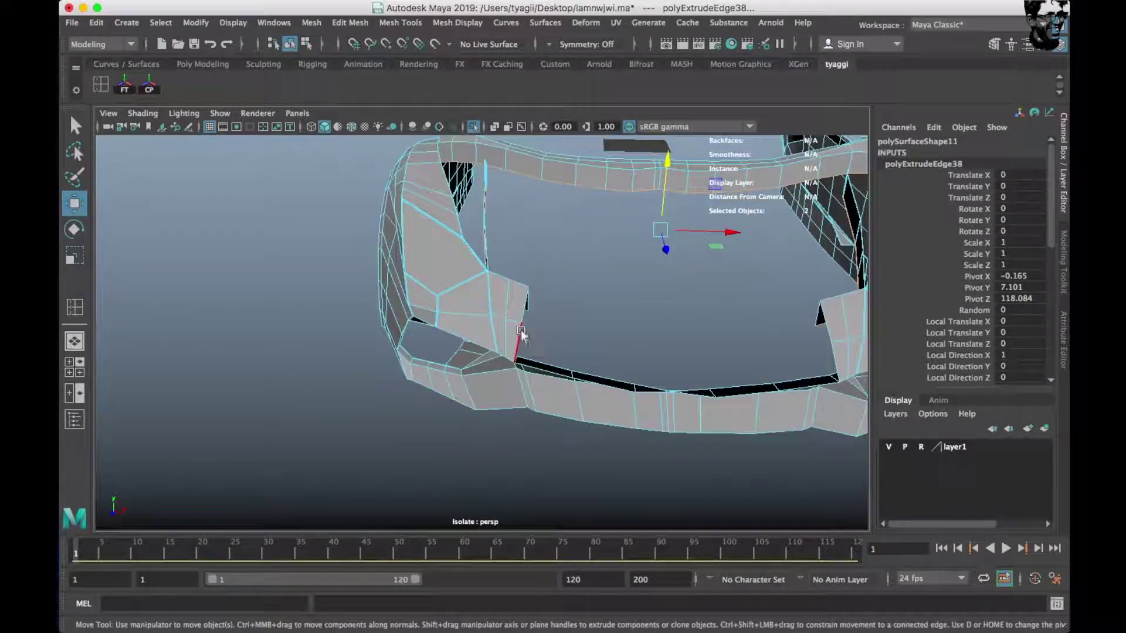
left_click(523, 313)
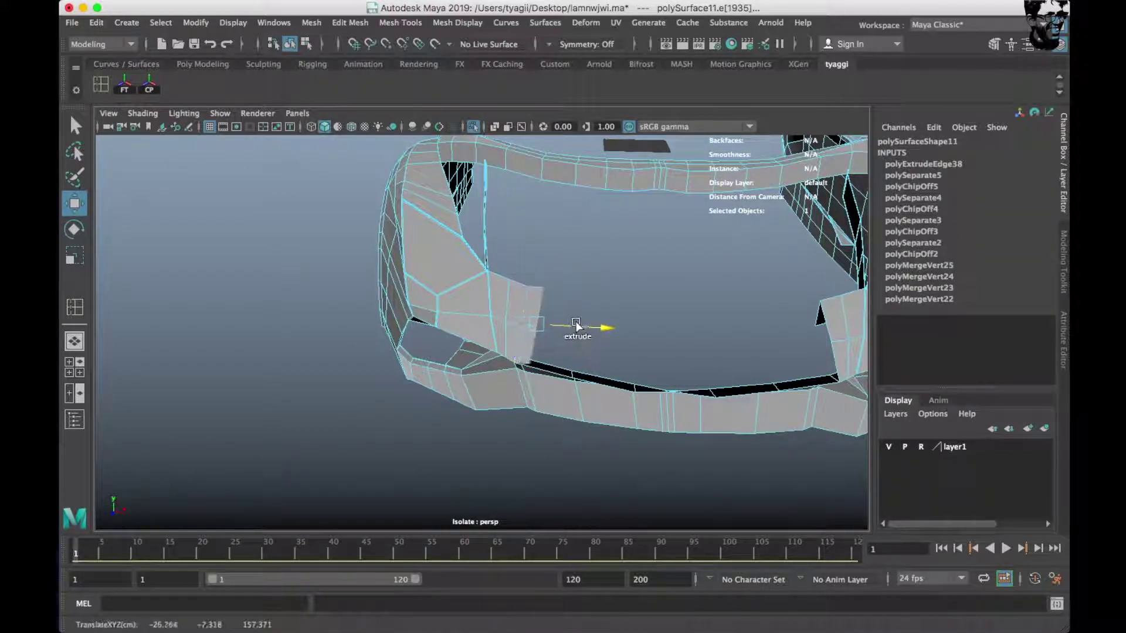
Extrude the selected and neighbouring border edges into new strips around the bumper.
right_click_drag(549, 325, 576, 326, "shift")
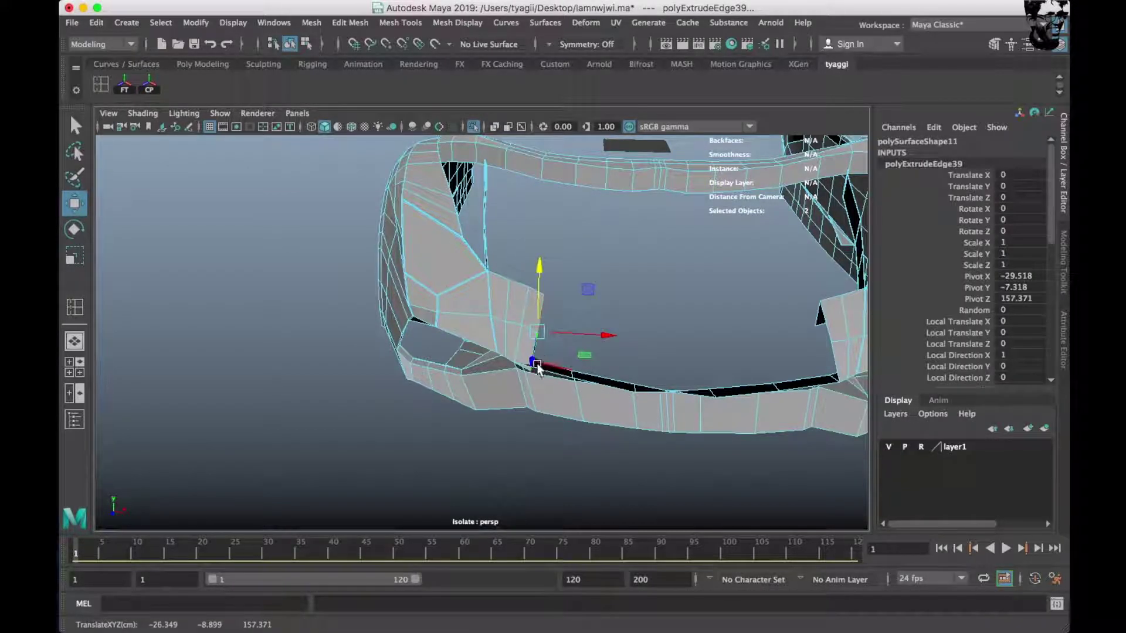
mouse_move(541, 347)
left_mouse_down("alt")
mouse_move(434, 379)
mouse_move(401, 271)
left_mouse_up("alt")
mouse_move(389, 336)
left_mouse_down("alt")
mouse_move(472, 264)
mouse_move(516, 371)
mouse_move(526, 310)
left_mouse_up("alt")
left_click(501, 369)
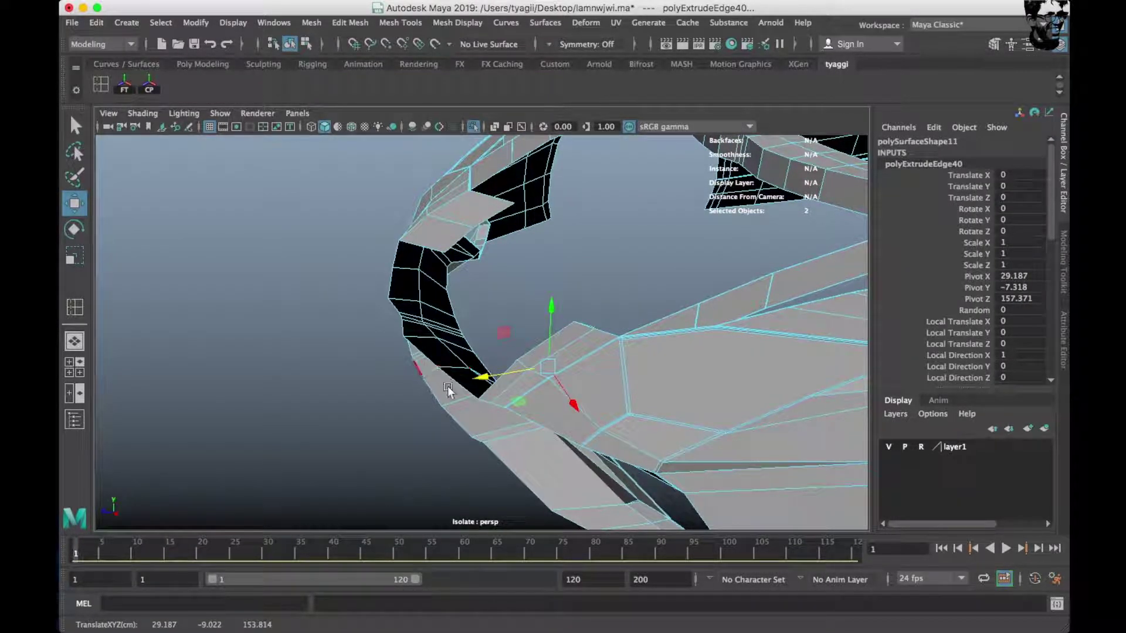
left_click_drag(448, 389, 586, 305, "alt")
left_click(663, 320)
mouse_move(674, 376)
left_mouse_down("alt")
mouse_move(363, 440)
mouse_move(388, 432)
mouse_move(349, 392)
mouse_move(352, 350)
left_mouse_up("alt")
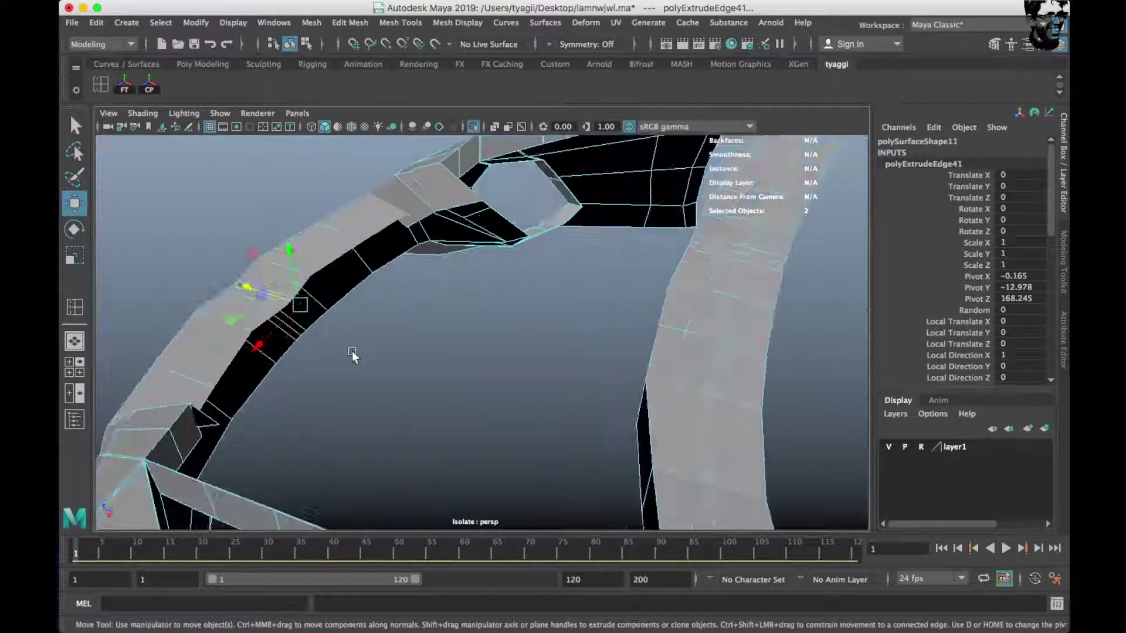
right_click_drag(352, 351, 480, 501, "alt")
left_click_drag(479, 501, 337, 391, "alt")
In vertex mode, pull the new strip's end vertex up to close the gap.
right_click_drag(335, 249, 241, 230)
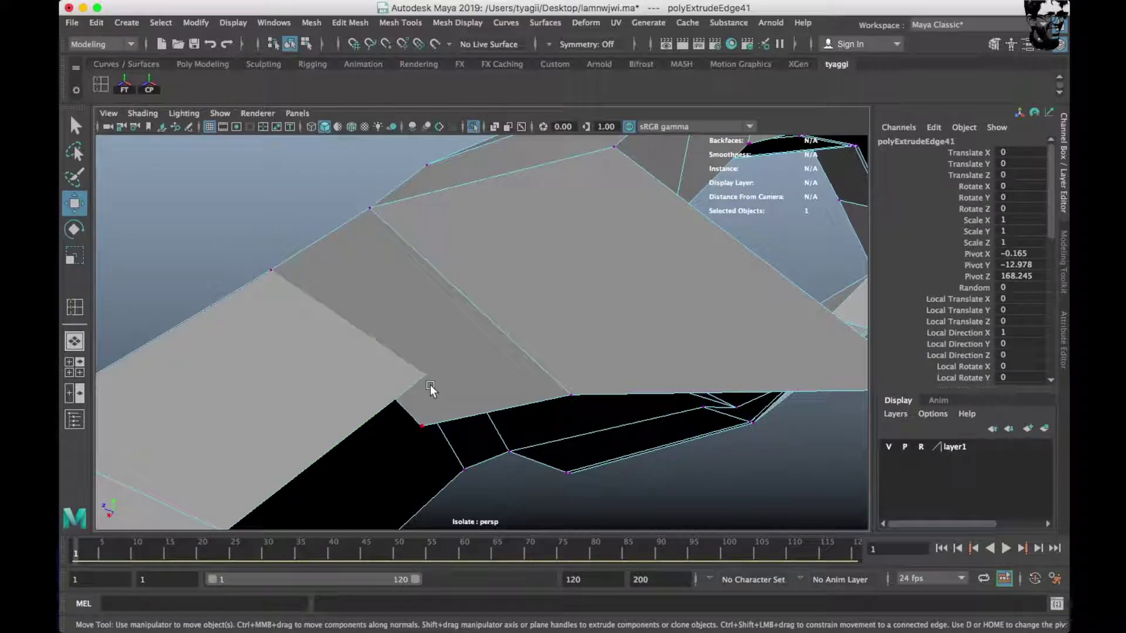
left_click(423, 431)
mouse_move(440, 443)
left_mouse_down()
mouse_move(456, 353)
mouse_move(399, 358)
mouse_move(425, 412)
left_mouse_up()
left_click(360, 452)
mouse_move(361, 452)
left_mouse_down("alt")
mouse_move(390, 268)
mouse_move(367, 238)
mouse_move(289, 223)
left_mouse_up("alt")
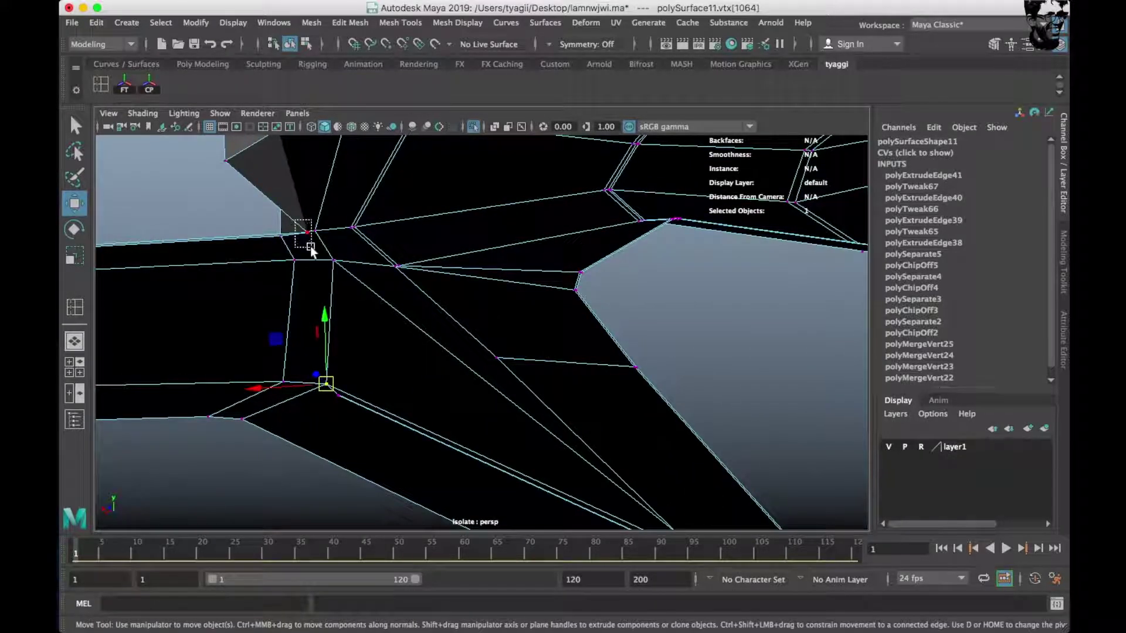
Move the strip's corner vertex up toward the body edge.
mouse_move(360, 331)
right_mouse_down("shift")
mouse_move(352, 259)
mouse_move(469, 293)
right_mouse_up("shift")
mouse_move(458, 322)
left_mouse_down("alt")
mouse_move(266, 386)
mouse_move(190, 385)
mouse_move(149, 313)
mouse_move(424, 305)
mouse_move(403, 307)
left_mouse_up("alt")
right_click_drag(403, 308, 375, 310)
left_click(364, 306)
scroll(366, 311, "up", 3)
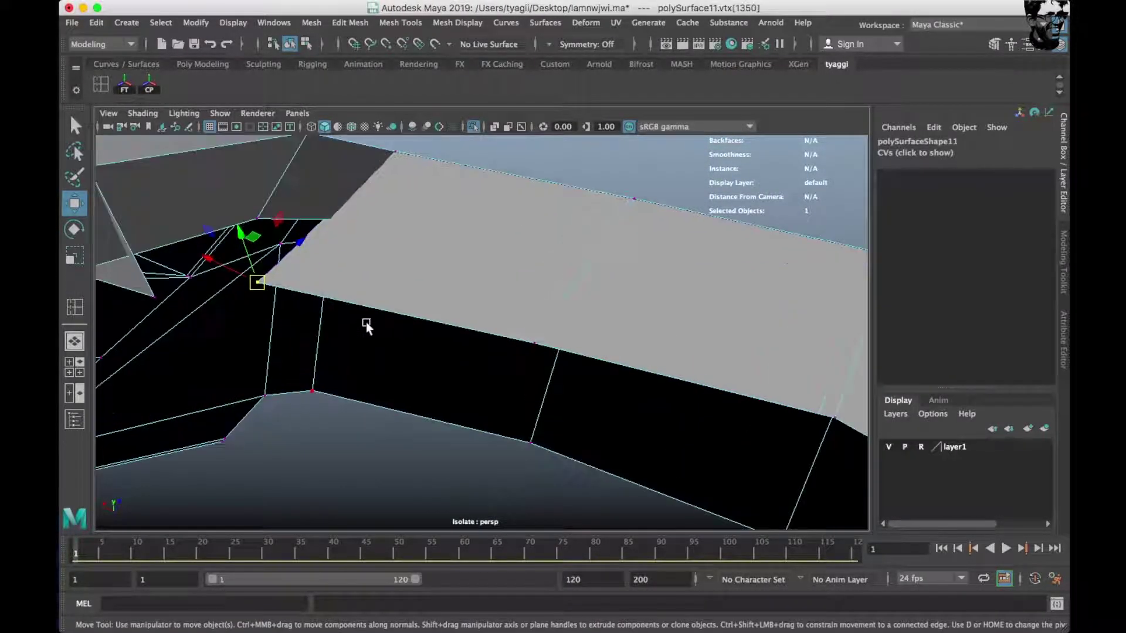
left_click_drag(287, 319, 382, 255)
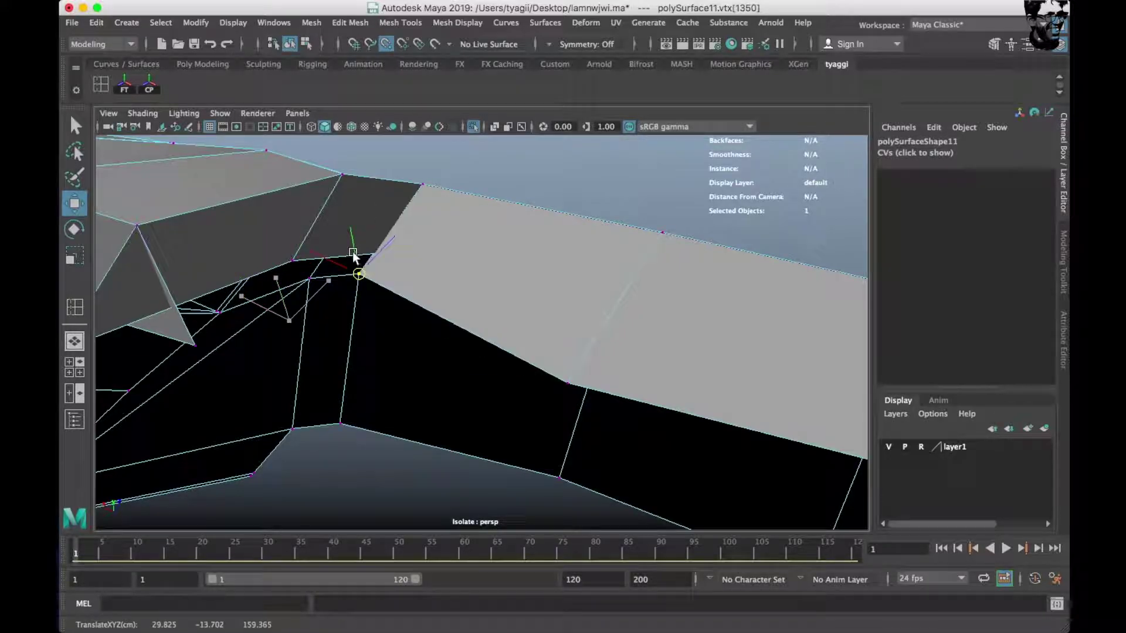
mouse_move(388, 301)
left_mouse_down("alt")
mouse_move(446, 262)
mouse_move(494, 203)
mouse_move(603, 205)
left_mouse_up("alt")
mouse_move(416, 274)
left_mouse_down("alt")
mouse_move(455, 343)
mouse_move(613, 403)
mouse_move(689, 405)
mouse_move(622, 328)
mouse_move(623, 371)
mouse_move(642, 368)
mouse_move(667, 408)
left_mouse_up("alt")
Select the two neighbouring vertices and merge them together.
left_click(661, 366)
mouse_move(554, 339)
left_mouse_down("alt")
mouse_move(696, 326)
mouse_move(502, 389)
mouse_move(452, 428)
mouse_move(552, 359)
mouse_move(571, 302)
left_mouse_up("alt")
left_click(696, 327)
right_click_drag(521, 450, 534, 396, "shift")
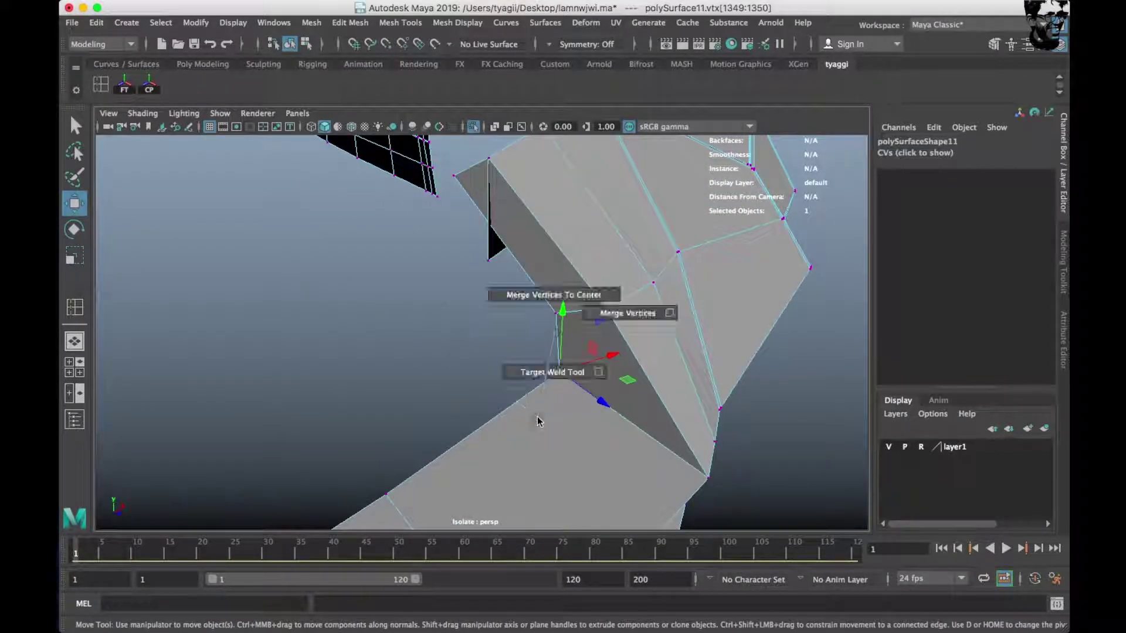
right_click_drag(533, 347, 729, 271, "shift")
Merge the next vertex pair and weld the lower vertex onto the upper one.
mouse_move(728, 271)
left_mouse_down("alt")
mouse_move(564, 338)
mouse_move(557, 305)
mouse_move(592, 395)
mouse_move(531, 371)
left_mouse_up("alt")
right_click_drag(586, 252, 515, 248)
left_click(533, 359)
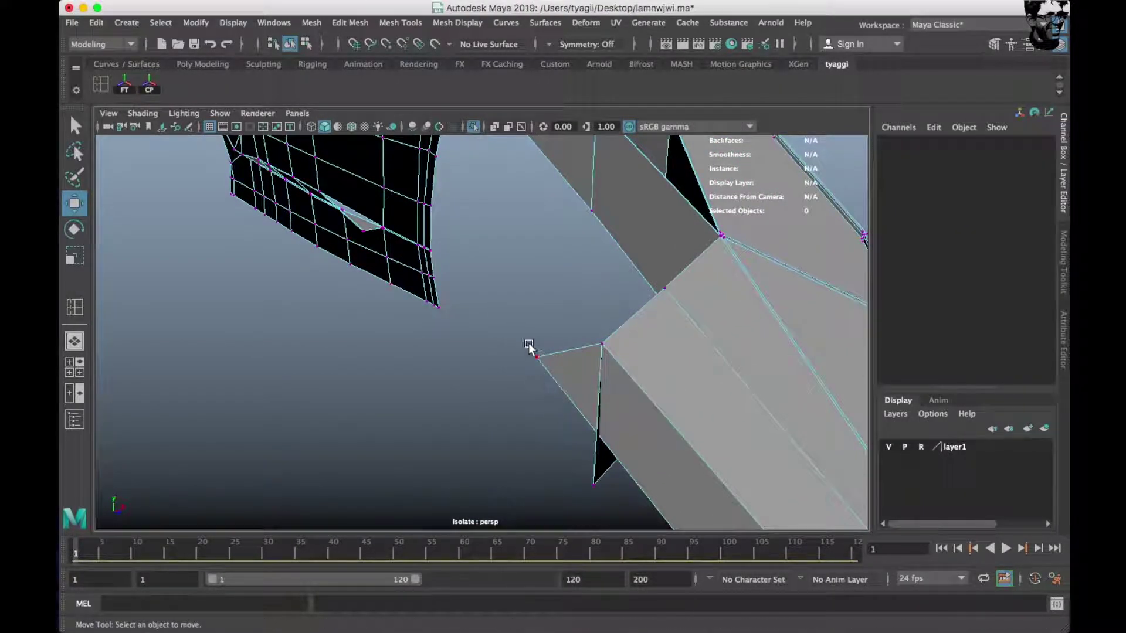
right_click_drag(452, 351, 452, 314, "shift")
mouse_move(448, 322)
left_mouse_down("alt")
mouse_move(377, 490)
mouse_move(628, 327)
mouse_move(420, 420)
mouse_move(416, 382)
mouse_move(515, 347)
mouse_move(478, 332)
mouse_move(503, 329)
mouse_move(583, 381)
left_mouse_up("alt")
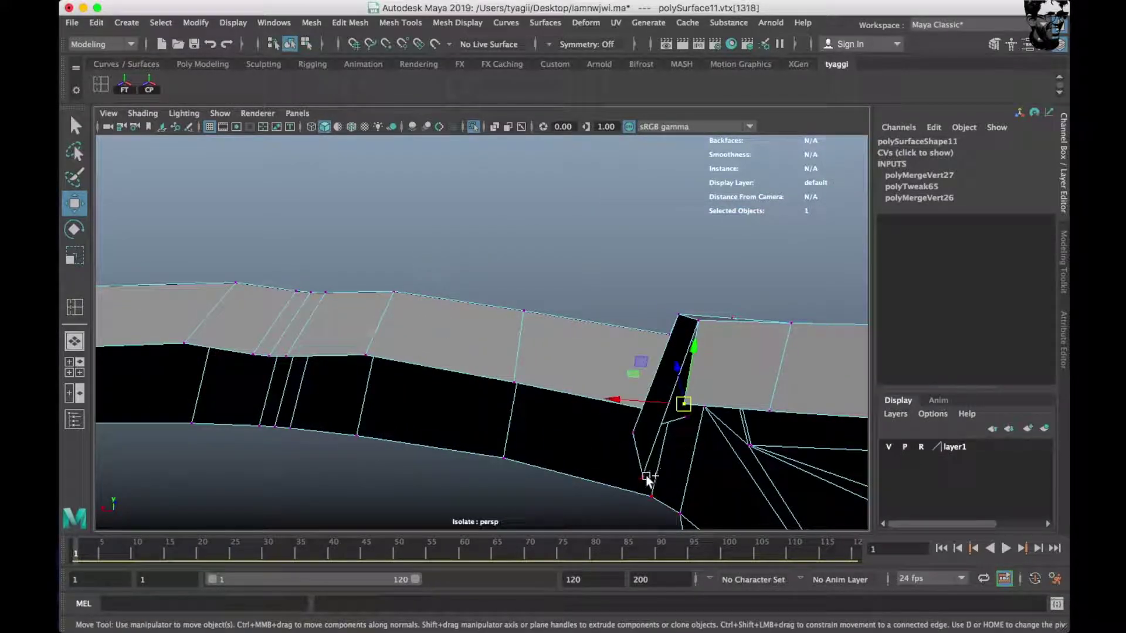
left_click_drag(644, 479, 666, 435)
Return to object mode, select the whole car body and pick the Insert Edge Loop Tool.
right_click_drag(546, 252, 611, 229)
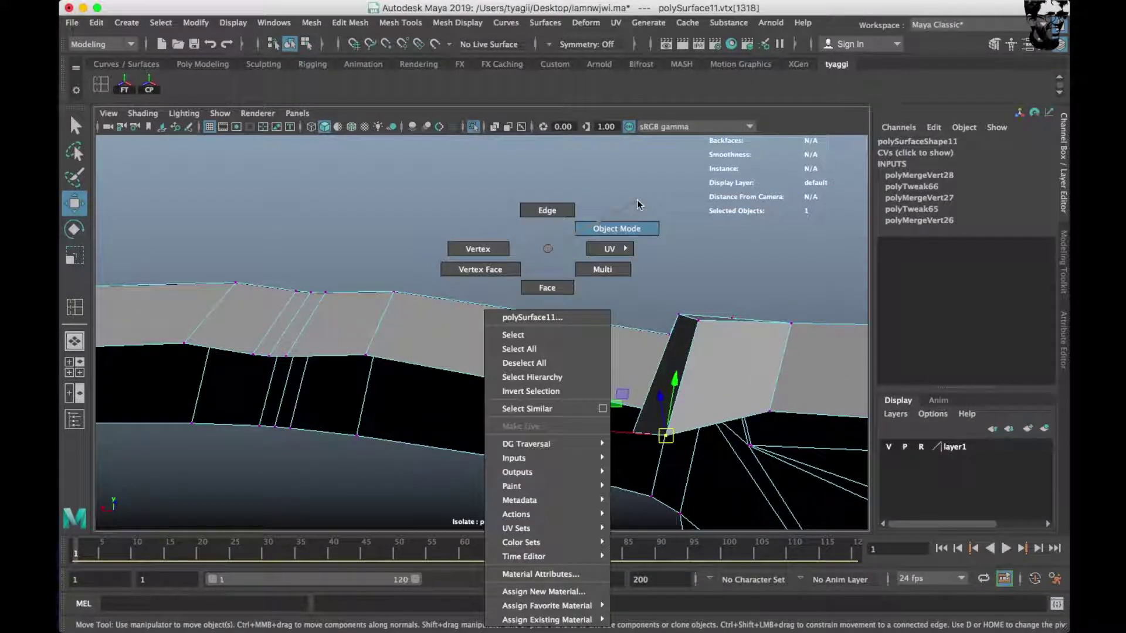
mouse_move(610, 229)
left_mouse_down("alt")
mouse_move(625, 357)
mouse_move(389, 415)
mouse_move(726, 329)
mouse_move(719, 279)
mouse_move(440, 448)
left_mouse_up("alt")
left_click(543, 378)
mouse_move(462, 249)
right_mouse_down()
mouse_move(412, 323)
mouse_move(391, 248)
right_mouse_up()
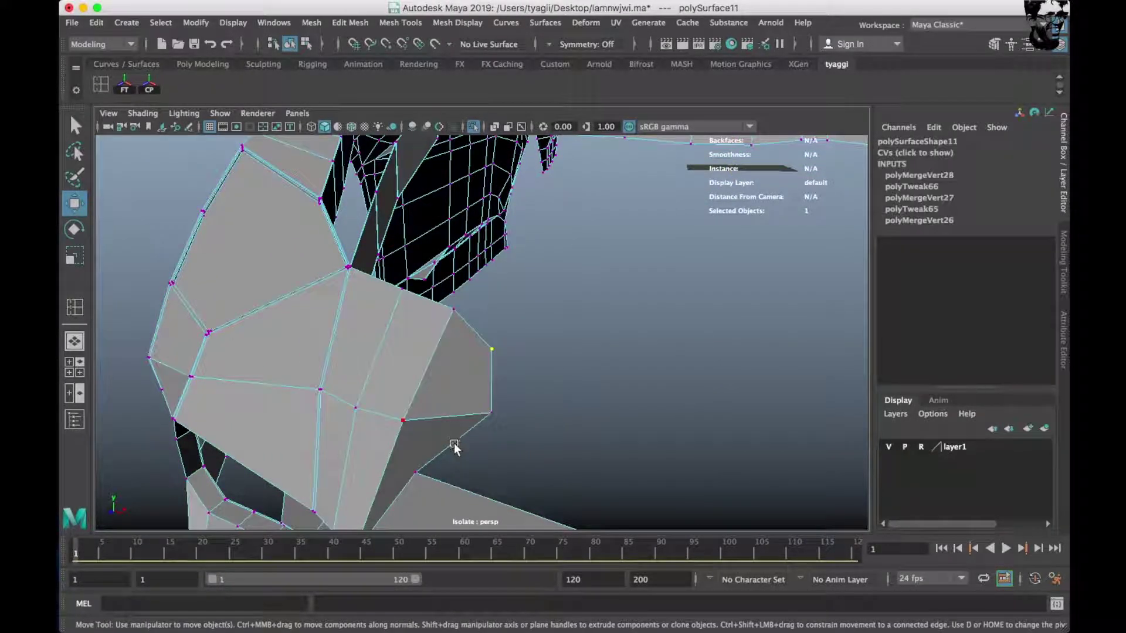
mouse_move(498, 417)
left_mouse_down("alt")
mouse_move(393, 446)
mouse_move(512, 428)
mouse_move(478, 527)
mouse_move(490, 382)
mouse_move(435, 304)
left_mouse_up("alt")
scroll(435, 305, "up", 5)
right_click_drag(423, 346, 411, 430)
mouse_move(476, 290)
right_mouse_down("shift")
mouse_move(475, 338)
mouse_move(387, 312)
right_mouse_up("shift")
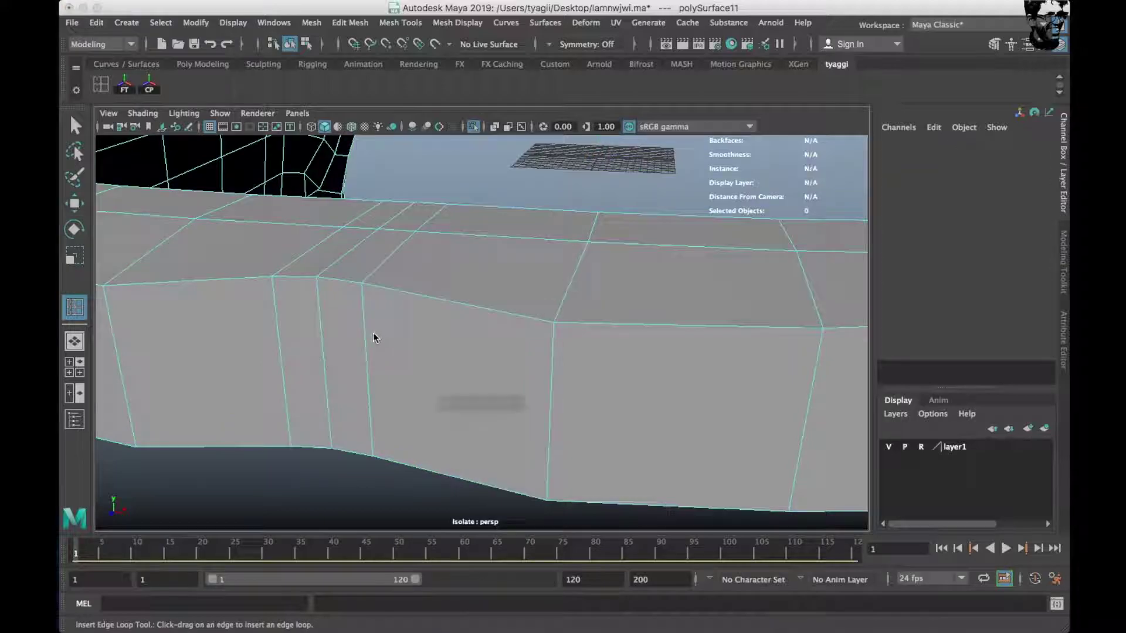
Insert two edge loops across the side panel and one along the front rim.
left_click(367, 283)
left_click(374, 452)
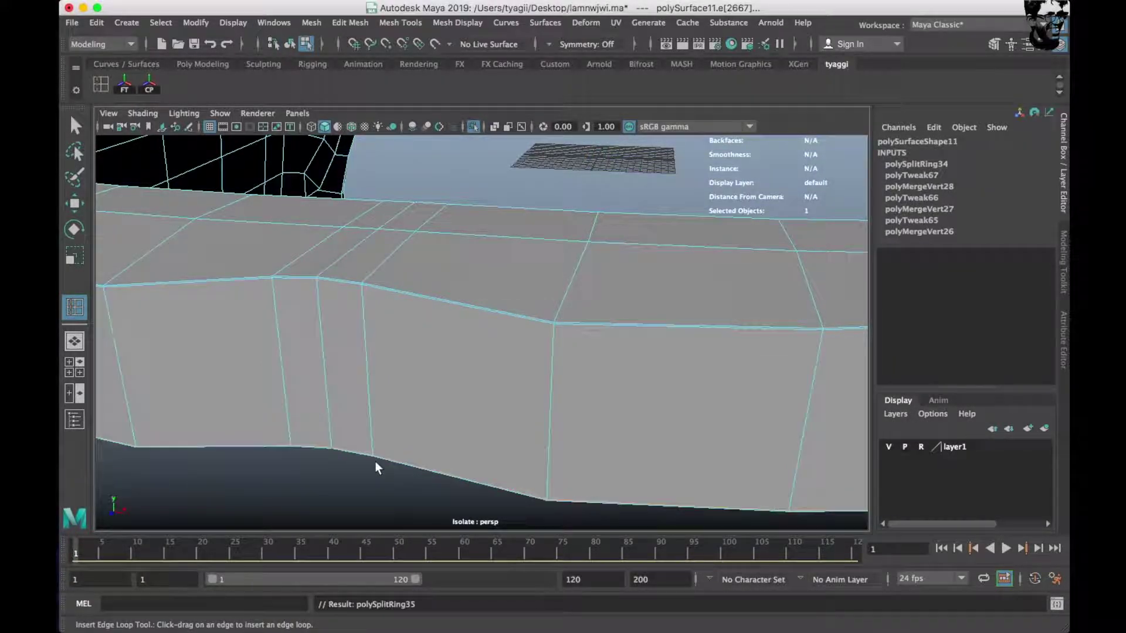
scroll(378, 466, "down", 5)
scroll(380, 472, "down", 3)
middle_click_drag(406, 477, 365, 402, "alt")
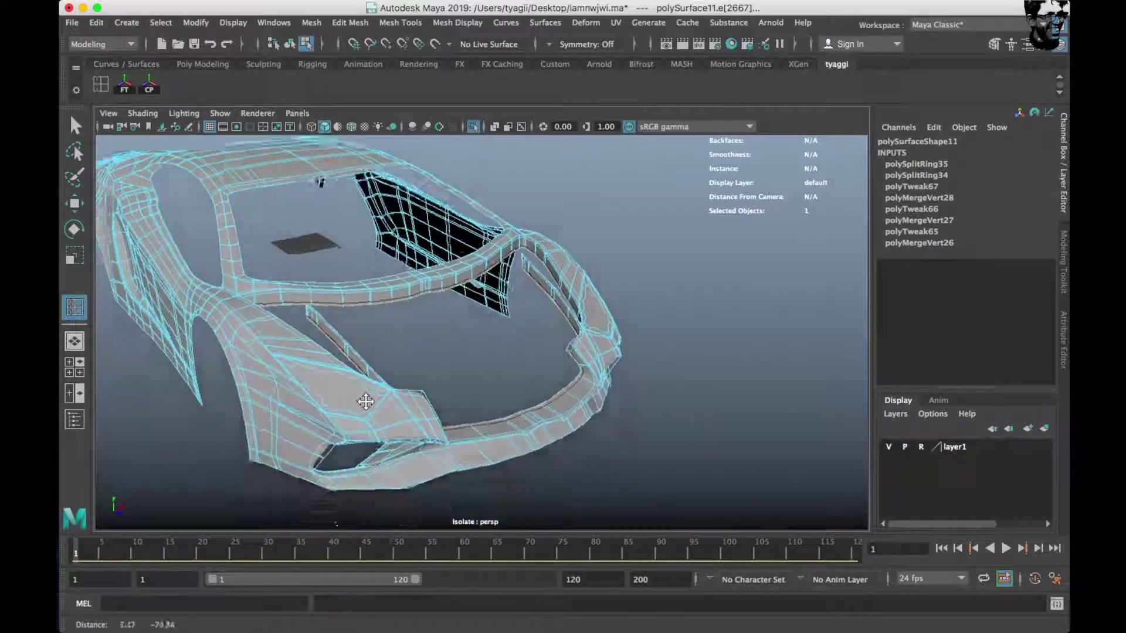
scroll(365, 401, "up", 5)
left_click_drag(488, 408, 664, 494, "alt")
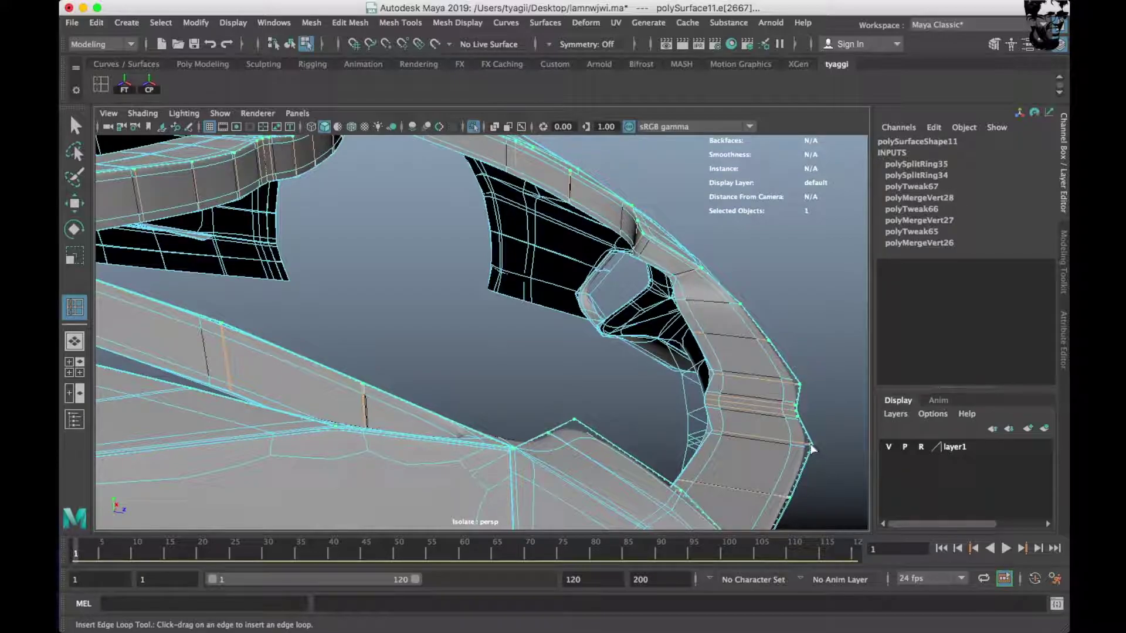
left_click(787, 459)
mouse_move(783, 455)
left_mouse_down("alt")
mouse_move(474, 426)
mouse_move(635, 410)
mouse_move(476, 411)
mouse_move(720, 470)
mouse_move(491, 410)
left_mouse_up("alt")
Add an edge loop near the side panel corner, then return to object mode and deselect.
key("F8")
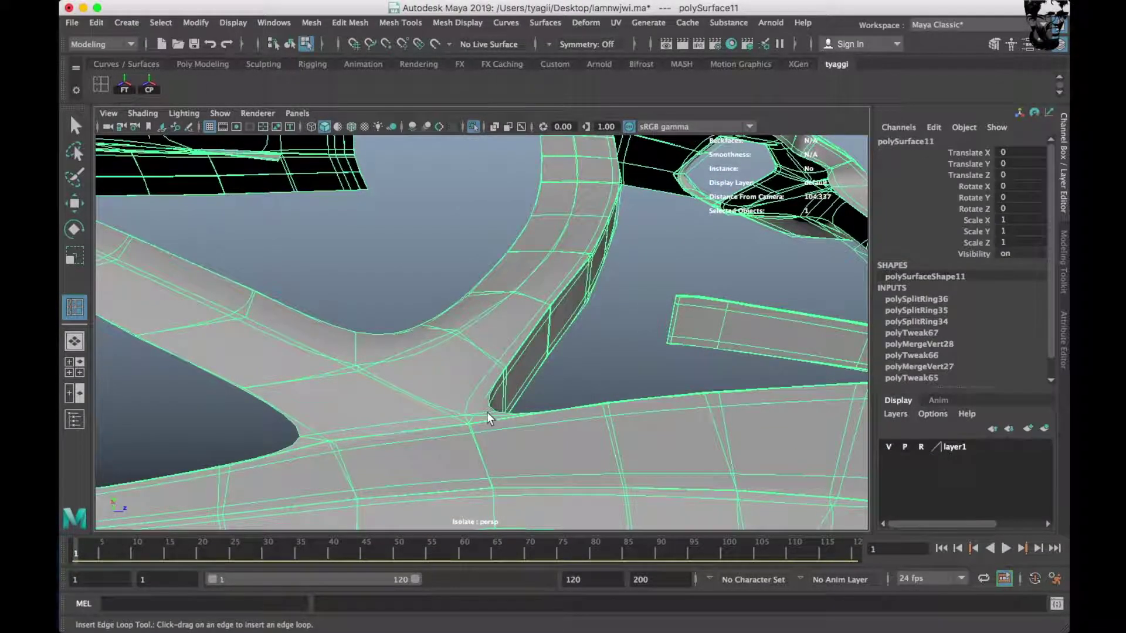
key("ctrl+n")
left_click(634, 322)
mouse_move(634, 322)
left_mouse_down("alt")
mouse_move(528, 452)
mouse_move(495, 445)
left_mouse_up("alt")
right_click_drag(495, 445, 495, 422, "alt")
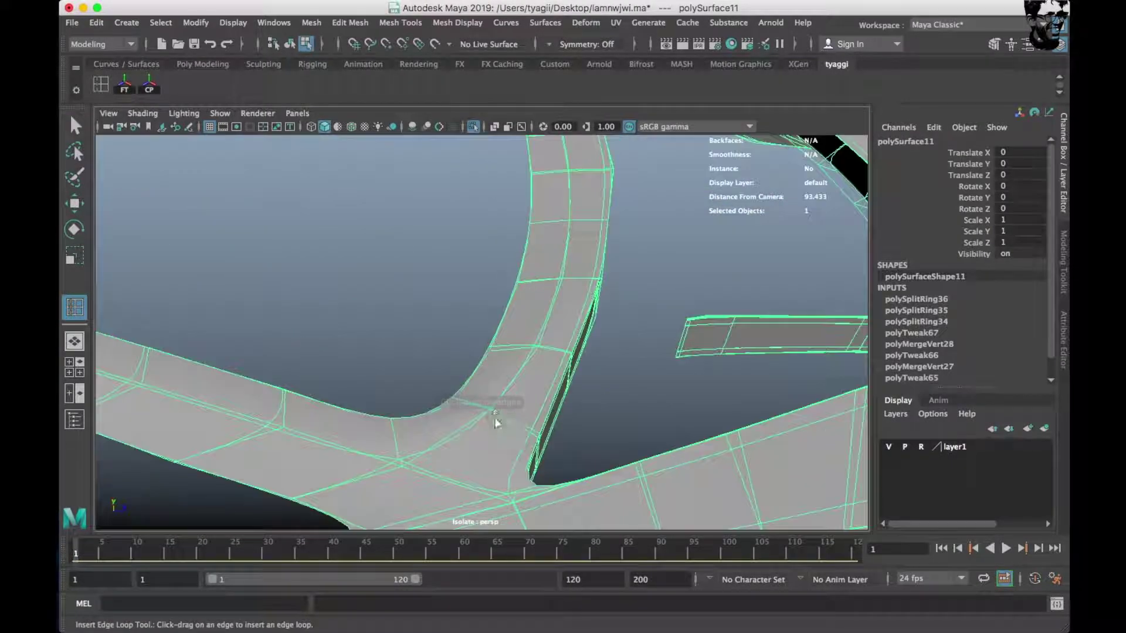
left_click(540, 420)
mouse_move(541, 419)
left_mouse_down("alt")
mouse_move(459, 372)
mouse_move(484, 407)
mouse_move(525, 315)
left_mouse_up("alt")
right_click_drag(524, 315, 726, 297)
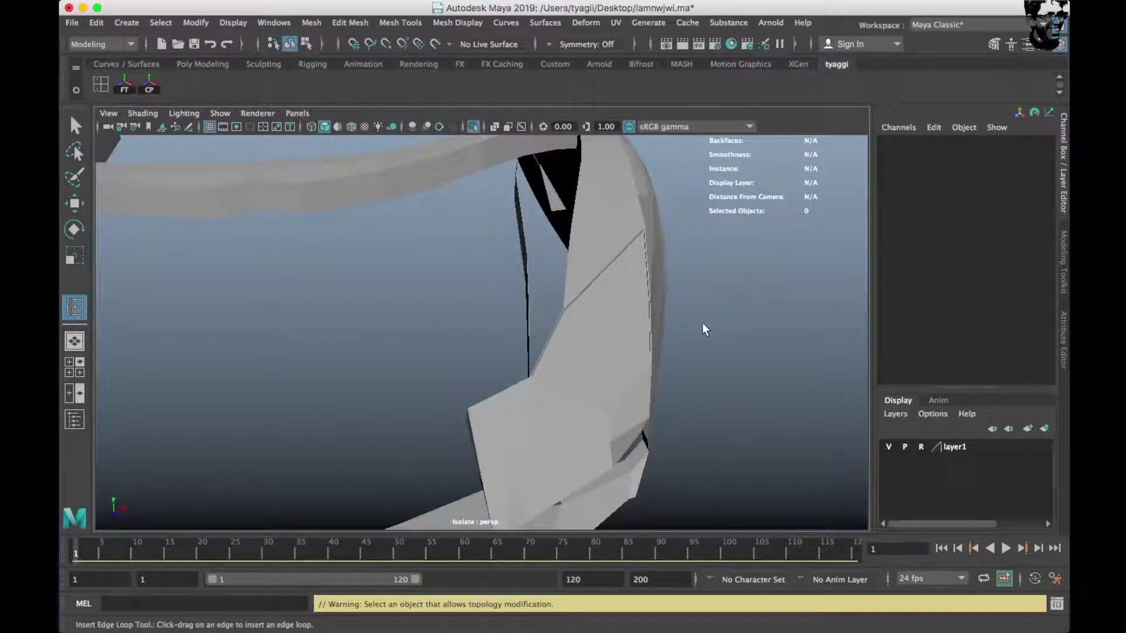
left_click(603, 331)
Show the reference blueprints again, reselect the car body and insert an edge loop on the front.
mouse_move(603, 332)
left_mouse_down("alt")
mouse_move(711, 333)
mouse_move(494, 343)
mouse_move(528, 71)
left_mouse_up("alt")
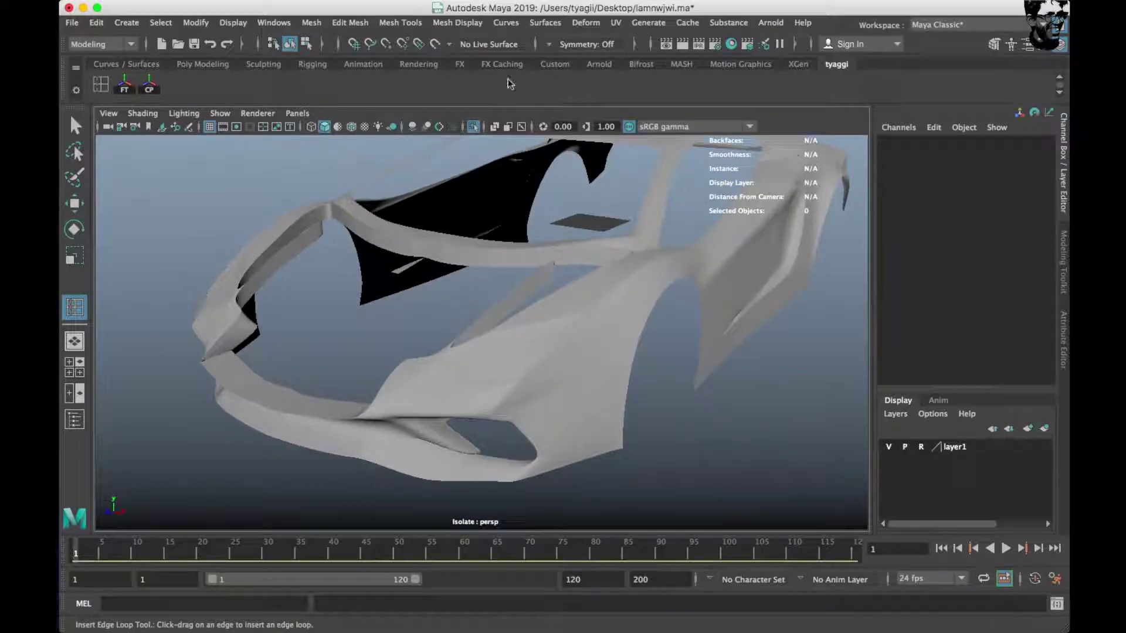
left_click(473, 126)
scroll(611, 191, "up", 3)
mouse_move(611, 191)
left_mouse_down("alt")
mouse_move(425, 410)
mouse_move(262, 485)
mouse_move(393, 320)
left_mouse_up("alt")
left_click(261, 484)
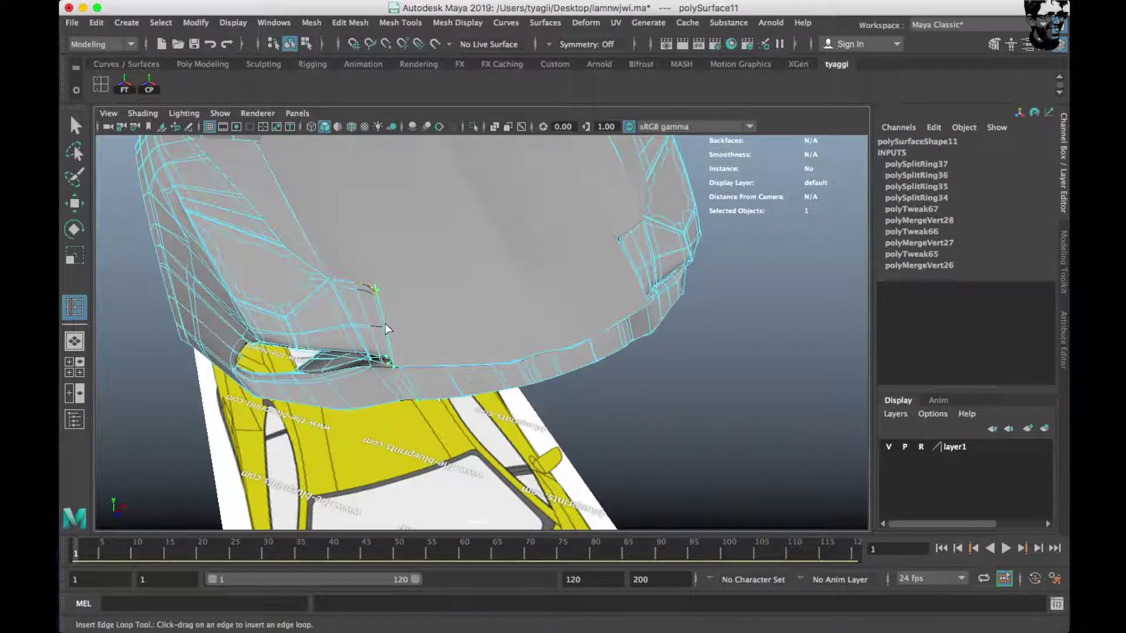
left_click_drag(413, 330, 408, 313, "alt")
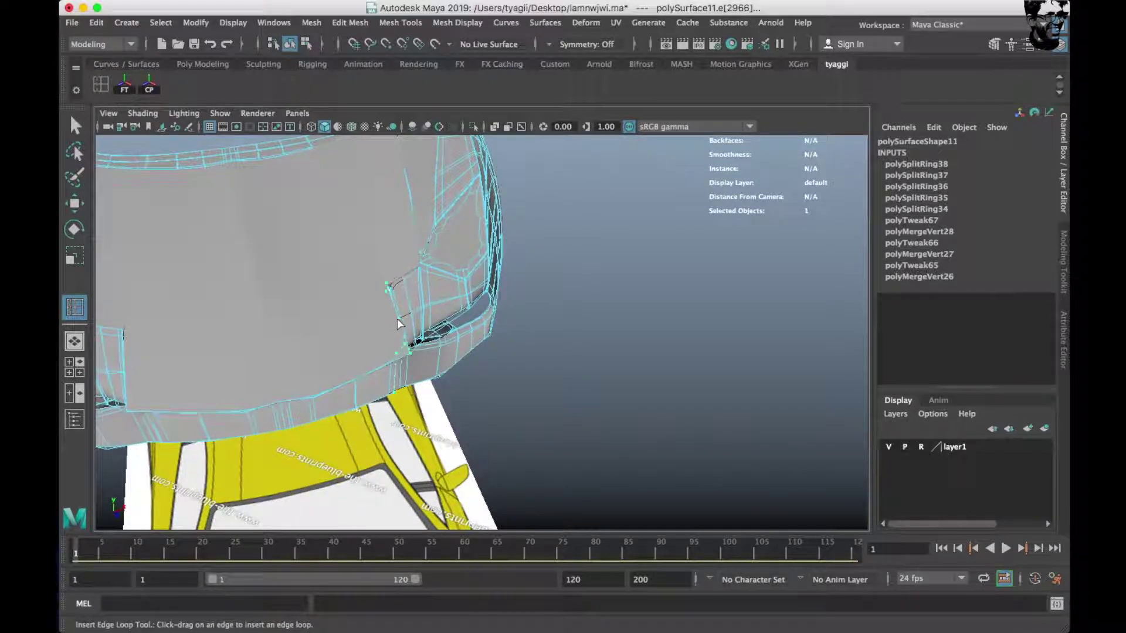
left_click(401, 322)
scroll(401, 322, "down", 5)
left_click_drag(401, 322, 442, 428, "alt")
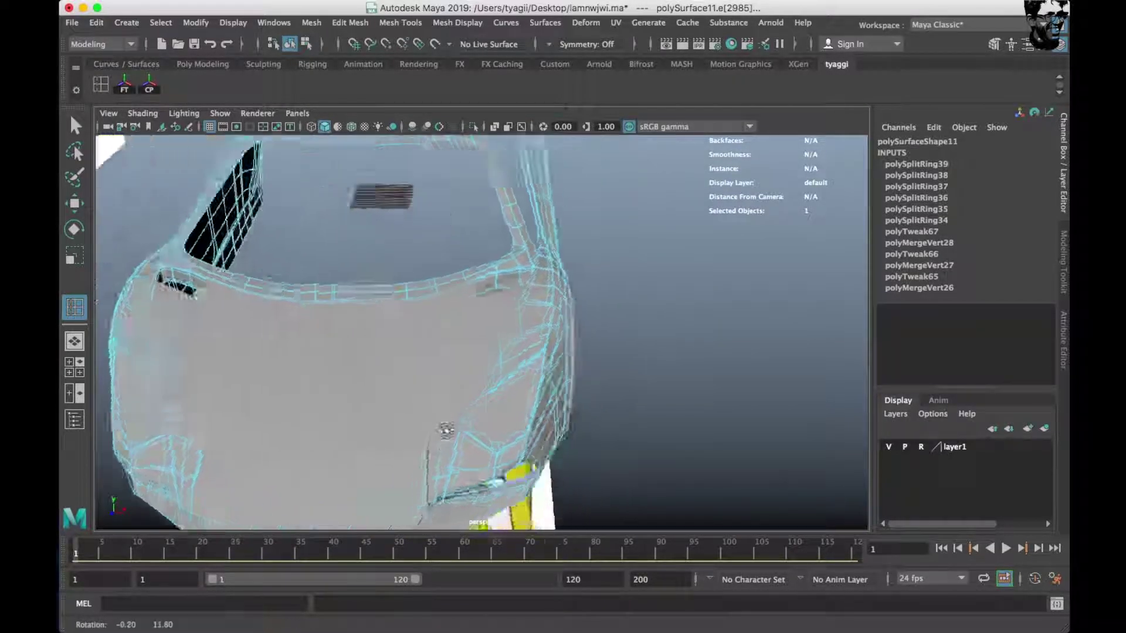
middle_click_drag(443, 427, 469, 410, "alt")
mouse_move(469, 411)
left_mouse_down("alt")
mouse_move(497, 369)
mouse_move(465, 289)
left_mouse_up("alt")
Reselect the car body and add several edge loops along the side body and near the front.
left_click(241, 350)
mouse_move(241, 351)
left_mouse_down("alt")
mouse_move(521, 375)
mouse_move(514, 347)
left_mouse_up("alt")
left_click(520, 375)
scroll(510, 370, "up", 5)
left_click(528, 311)
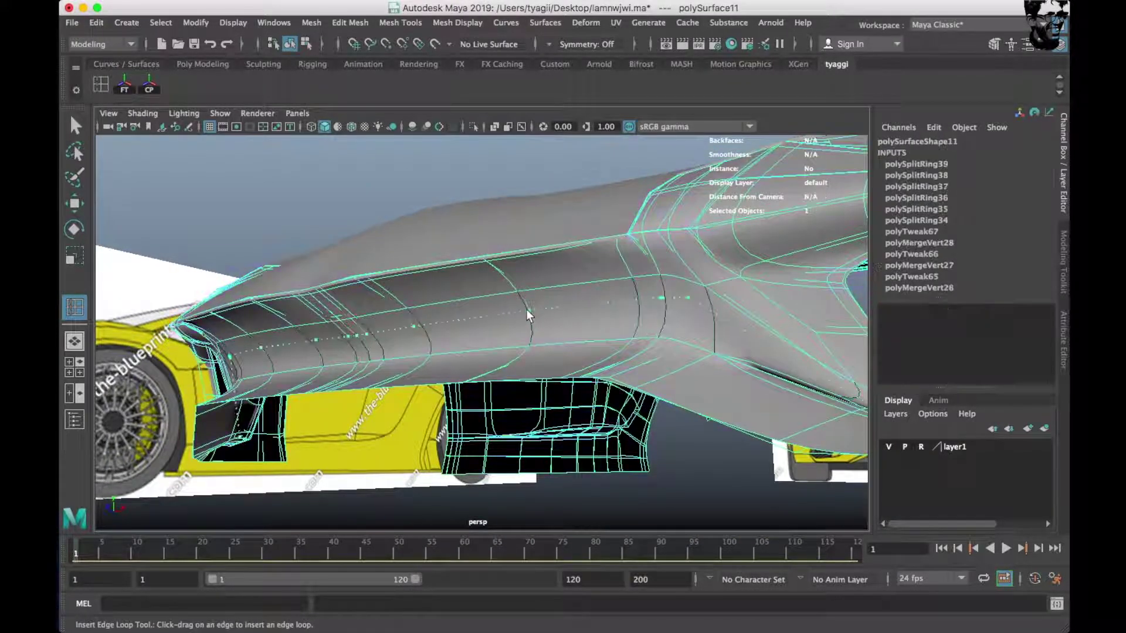
left_click(540, 350)
left_click_drag(540, 350, 504, 385, "alt")
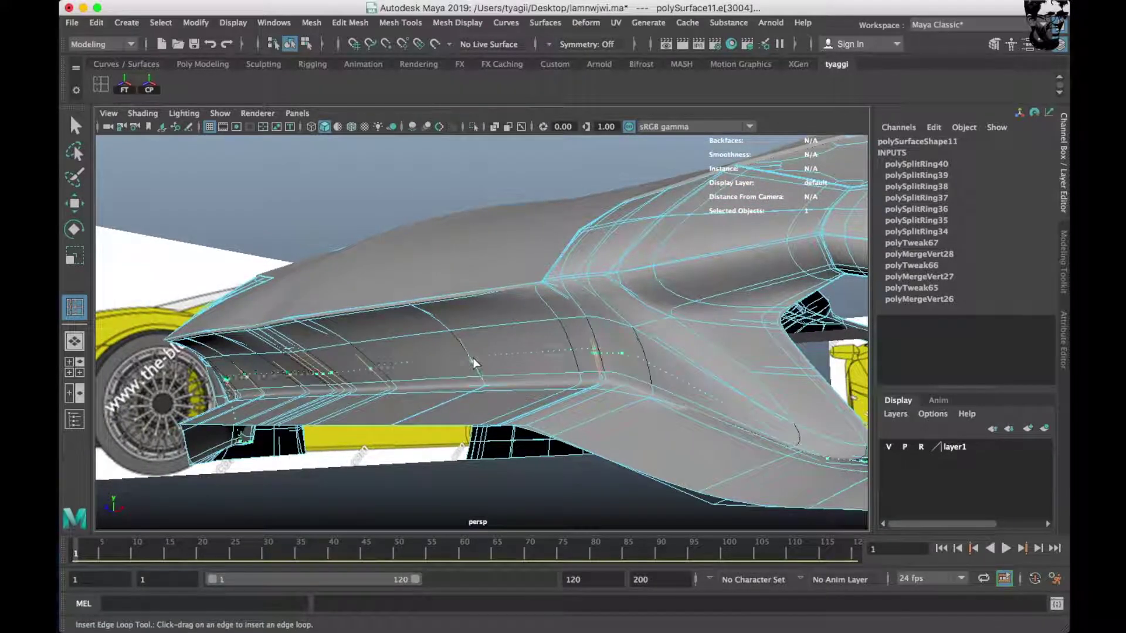
left_click(448, 324)
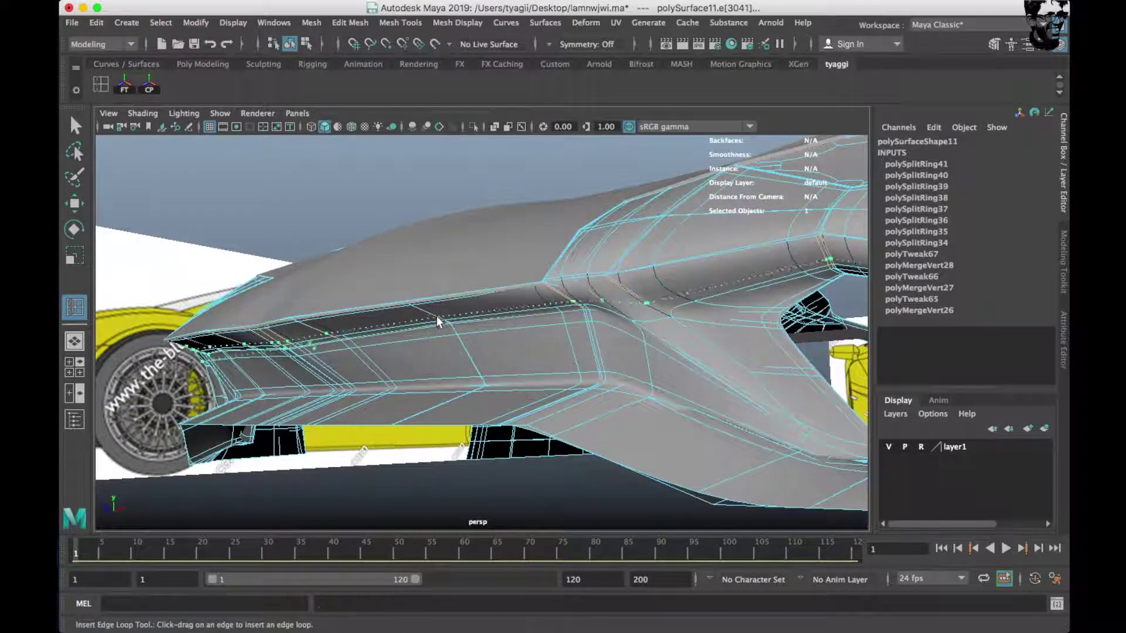
left_click(402, 301)
left_click_drag(406, 315, 404, 324, "alt")
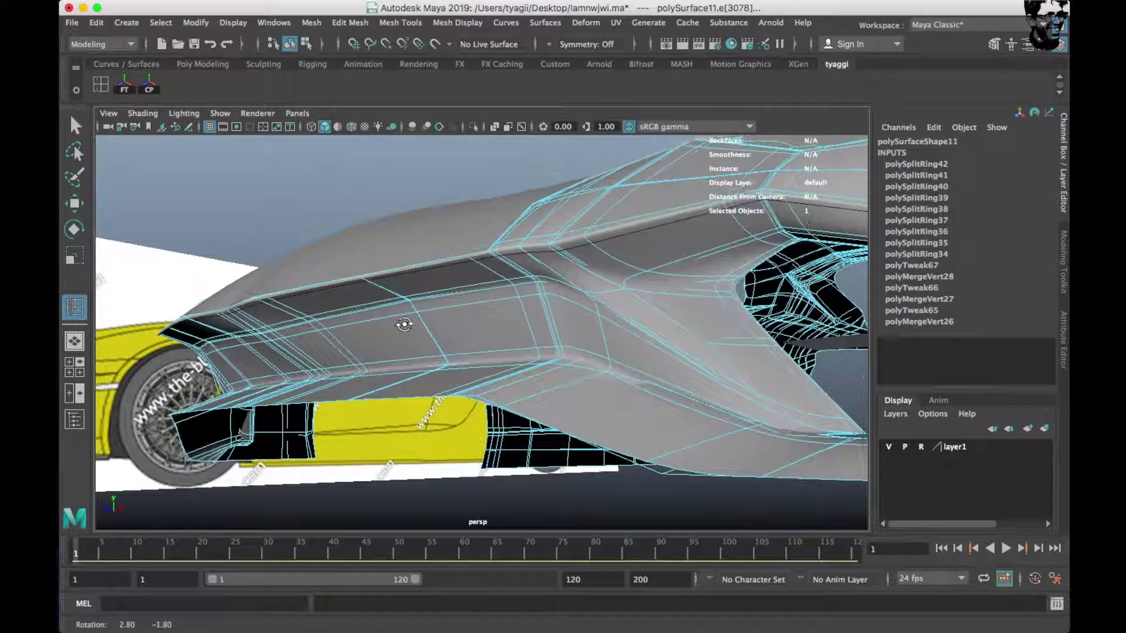
left_click(640, 293)
With smoothing off, add edge loops across the nose, front body and front panel.
key("1")
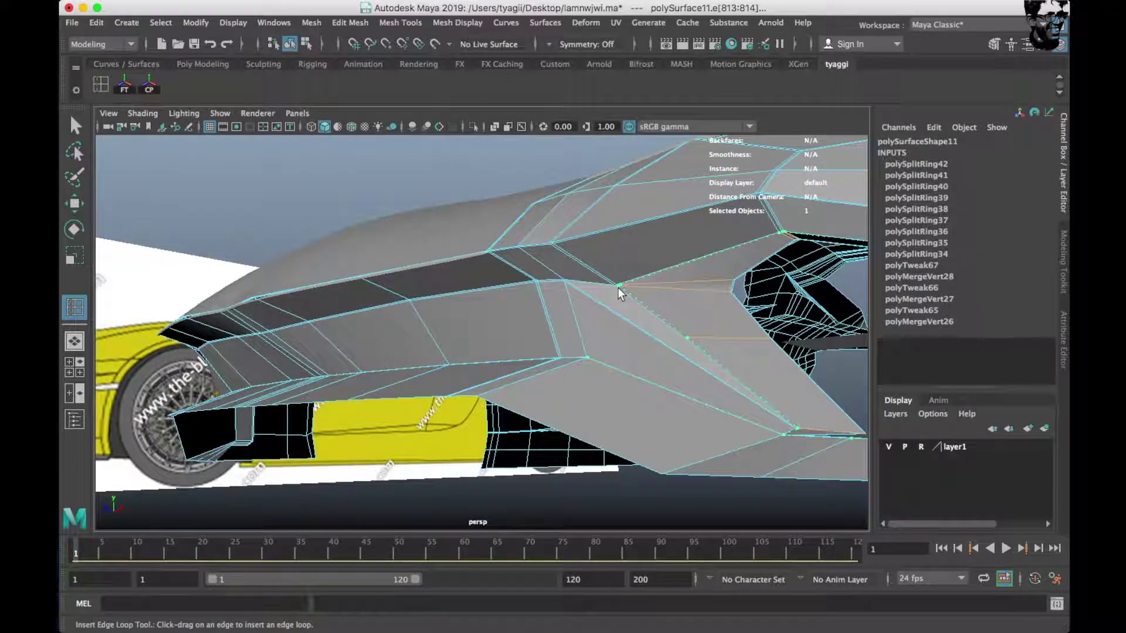
left_click_drag(643, 339, 598, 389, "alt")
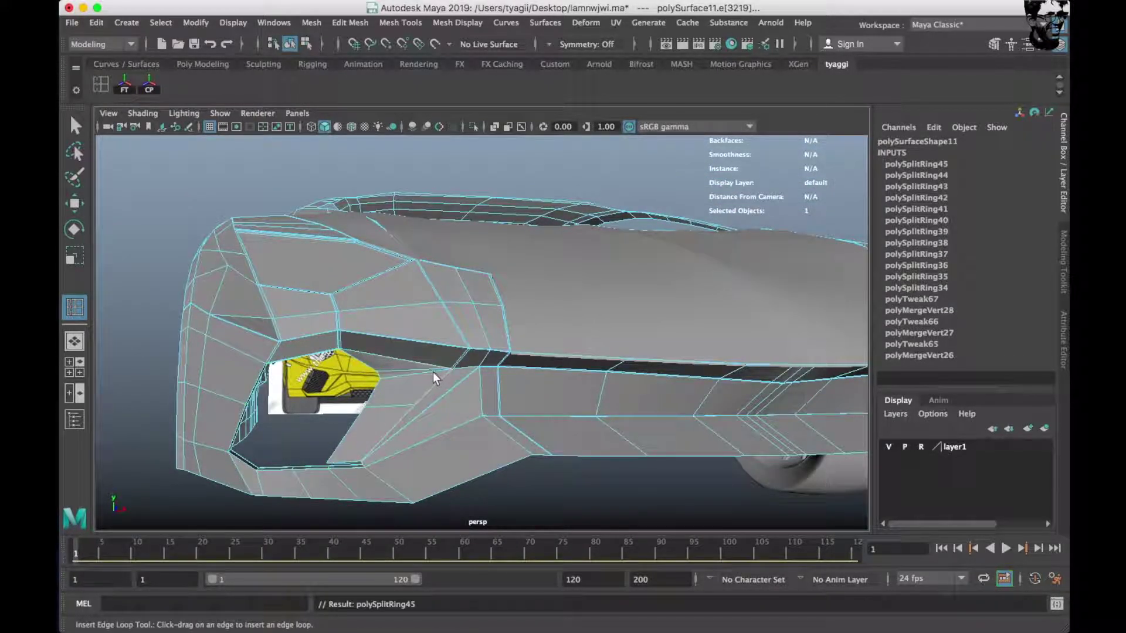
left_click(380, 368)
left_click_drag(380, 367, 241, 435, "alt")
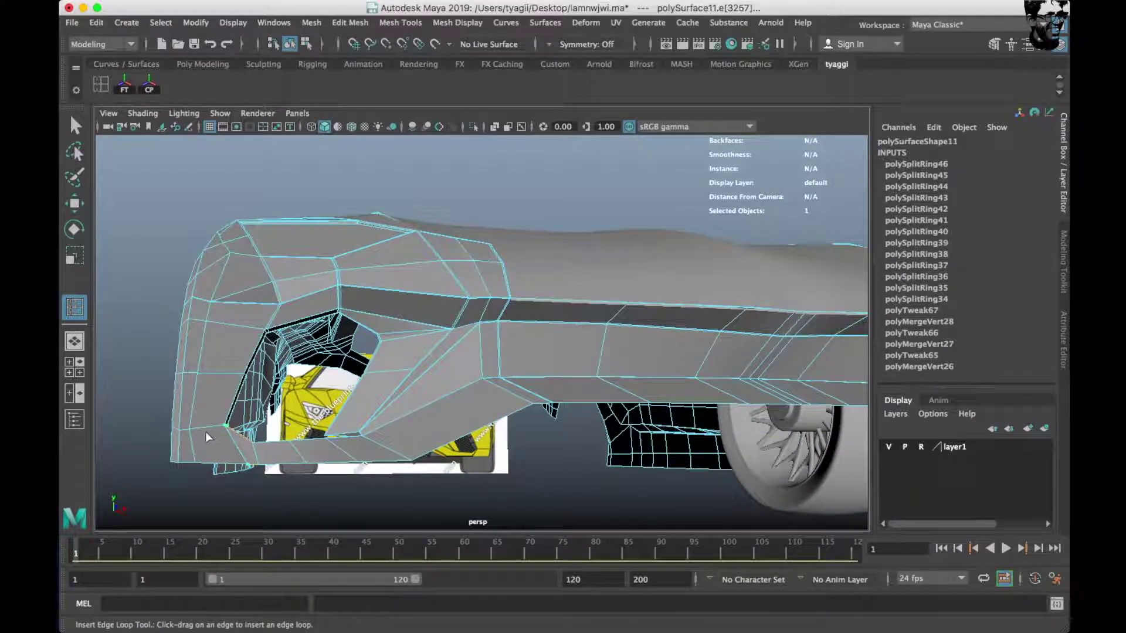
left_click(226, 431)
left_click_drag(226, 431, 229, 441, "alt")
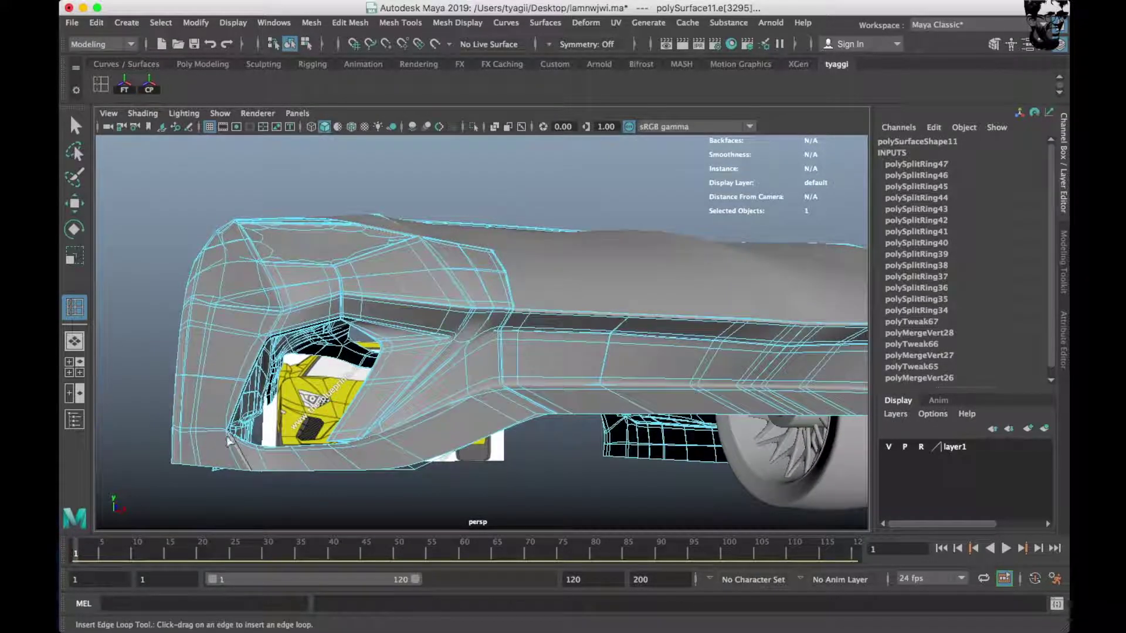
left_click_drag(260, 444, 360, 437, "alt")
mouse_move(411, 455)
left_mouse_down("alt")
mouse_move(582, 442)
mouse_move(693, 452)
left_mouse_up("alt")
left_click(760, 448)
left_click(763, 433)
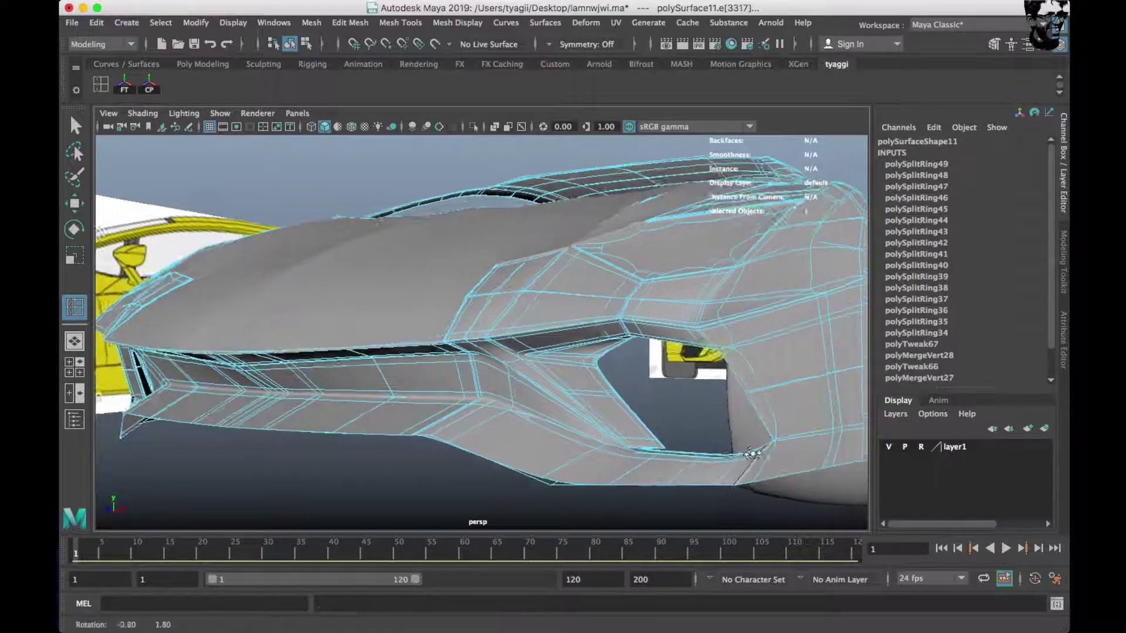
mouse_move(763, 433)
left_mouse_down("alt")
mouse_move(691, 452)
mouse_move(603, 432)
left_mouse_up("alt")
right_click_drag(636, 250, 737, 214)
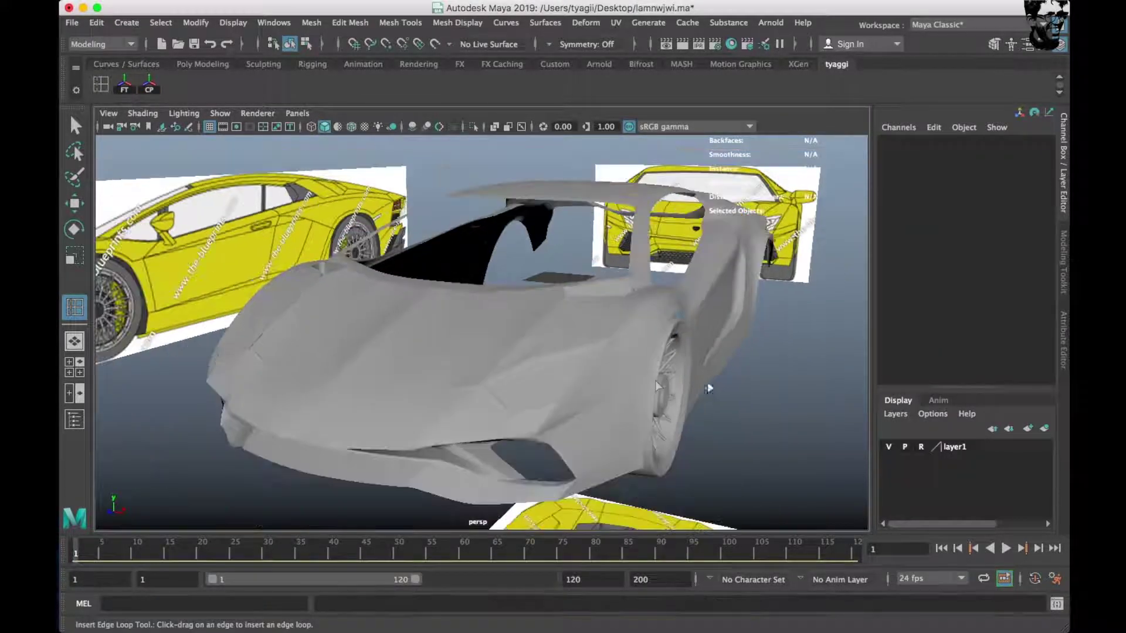
Select the car body with smooth mesh preview on, orbiting to a frontal view.
left_click(623, 379)
key("3")
left_click_drag(608, 388, 704, 351, "alt")
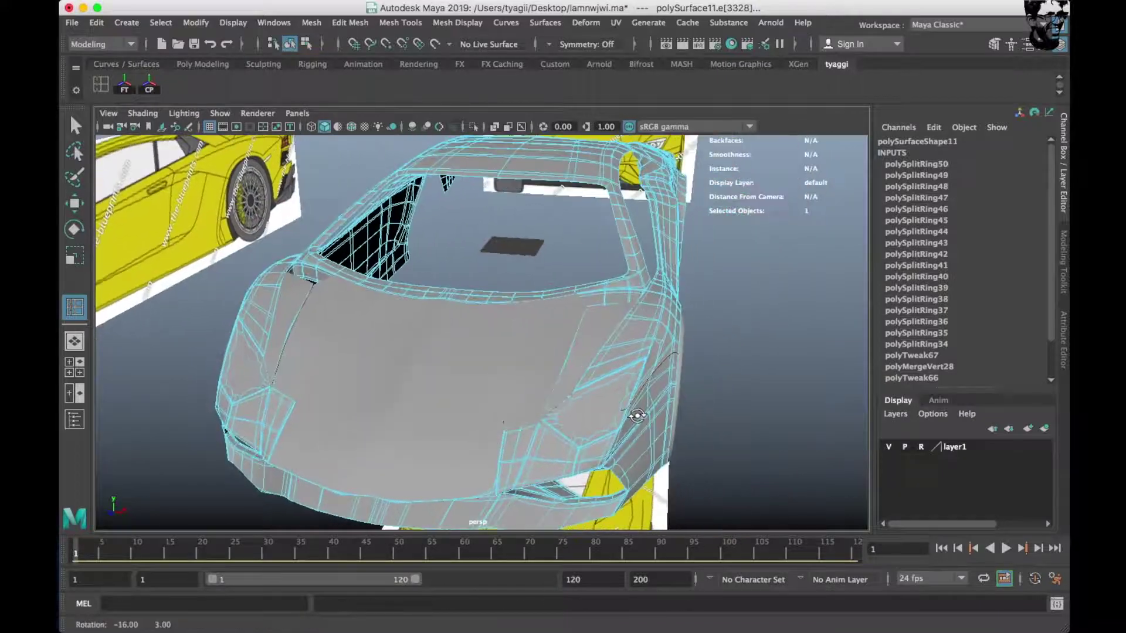
left_click_drag(768, 305, 628, 305, "alt")
left_click(627, 305)
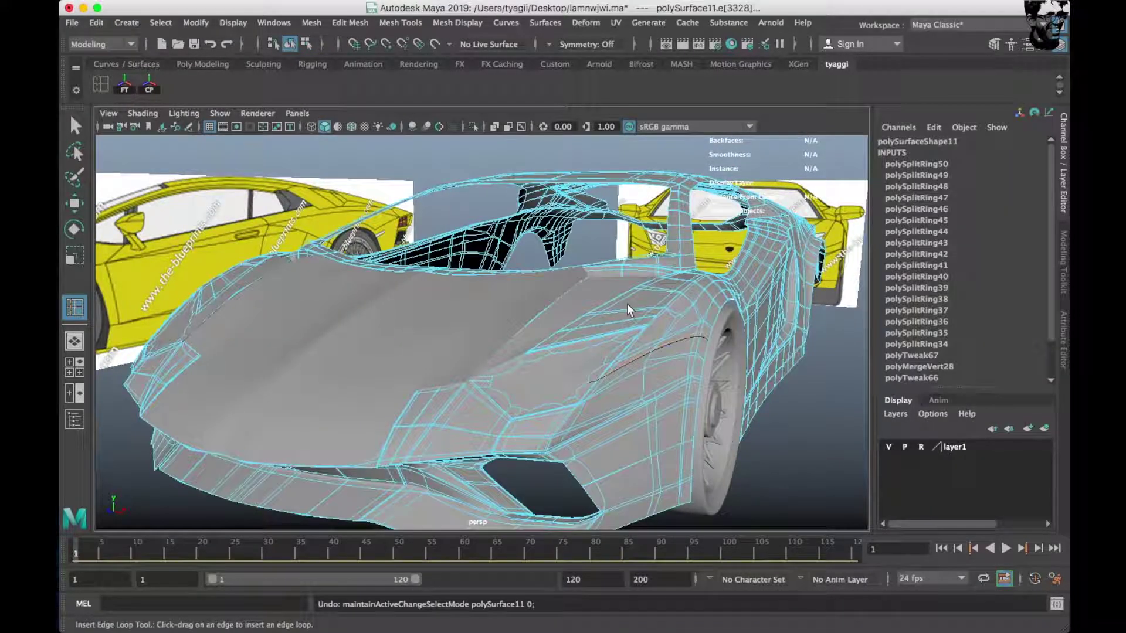
key("w")
left_click(651, 352)
mouse_move(643, 351)
left_mouse_down("alt")
mouse_move(688, 344)
mouse_move(540, 292)
mouse_move(616, 314)
mouse_move(726, 297)
mouse_move(675, 312)
mouse_move(434, 289)
mouse_move(455, 332)
mouse_move(476, 290)
mouse_move(459, 329)
mouse_move(564, 363)
mouse_move(466, 319)
mouse_move(361, 322)
left_mouse_up("alt")
left_click(434, 290)
Insert four edge loops along the curved groove in the side panel behind the wheel.
scroll(406, 334, "up", 2)
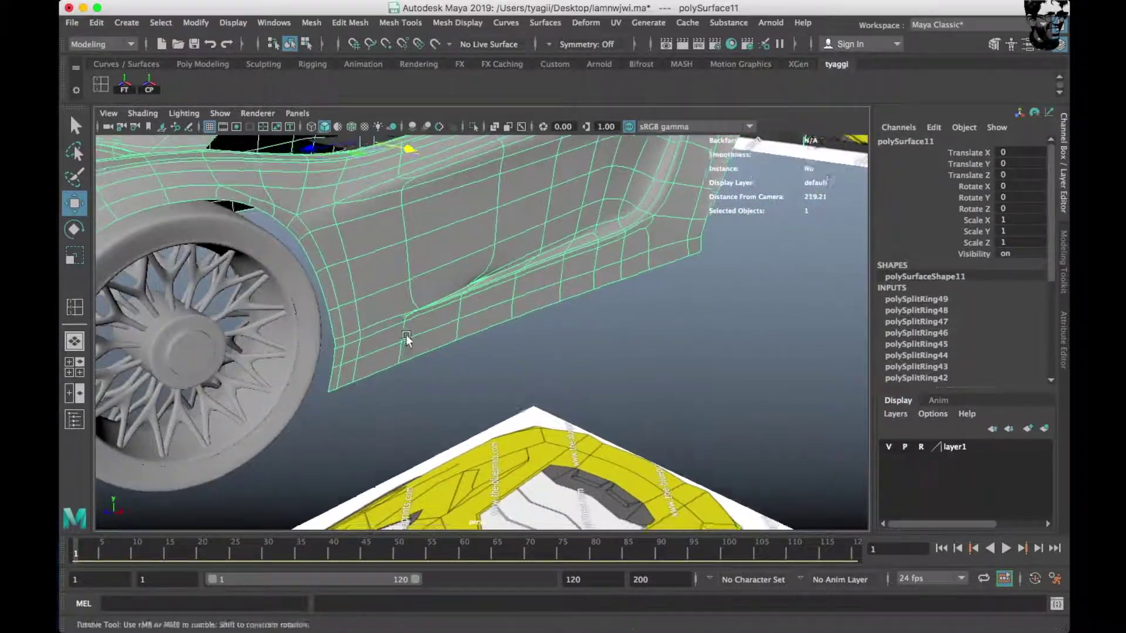
scroll(375, 381, "up", 4)
scroll(331, 430, "up", 3)
scroll(378, 339, "up", 3)
right_click_drag(434, 280, 375, 283, "shift")
left_click(408, 264)
left_click(425, 206)
mouse_move(426, 210)
left_mouse_down("alt")
mouse_move(449, 227)
mouse_move(416, 260)
left_mouse_up("alt")
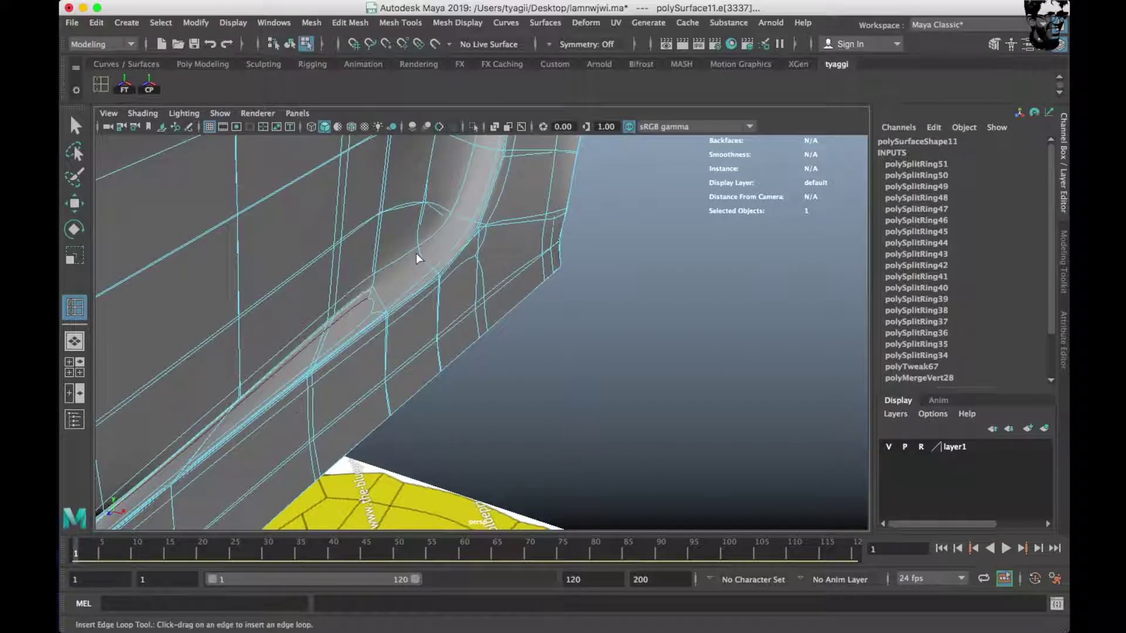
left_click(416, 245)
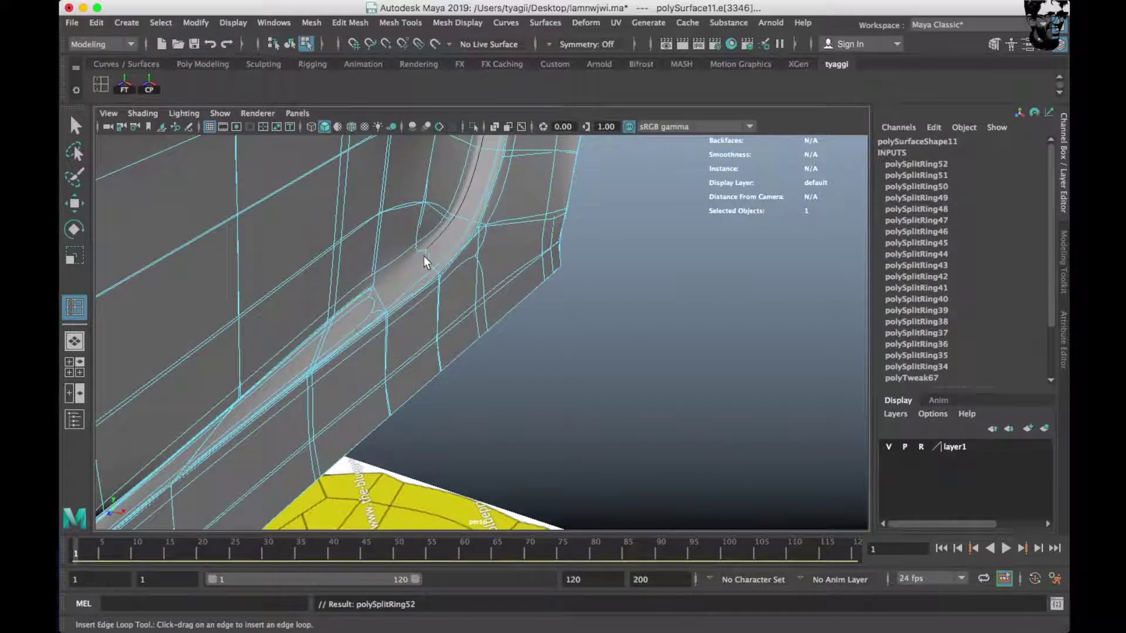
left_click(439, 270)
mouse_move(438, 273)
left_mouse_down("alt")
mouse_move(450, 259)
mouse_move(198, 280)
mouse_move(397, 304)
left_mouse_up("alt")
mouse_move(397, 304)
right_mouse_down()
mouse_move(434, 258)
mouse_move(359, 252)
right_mouse_up()
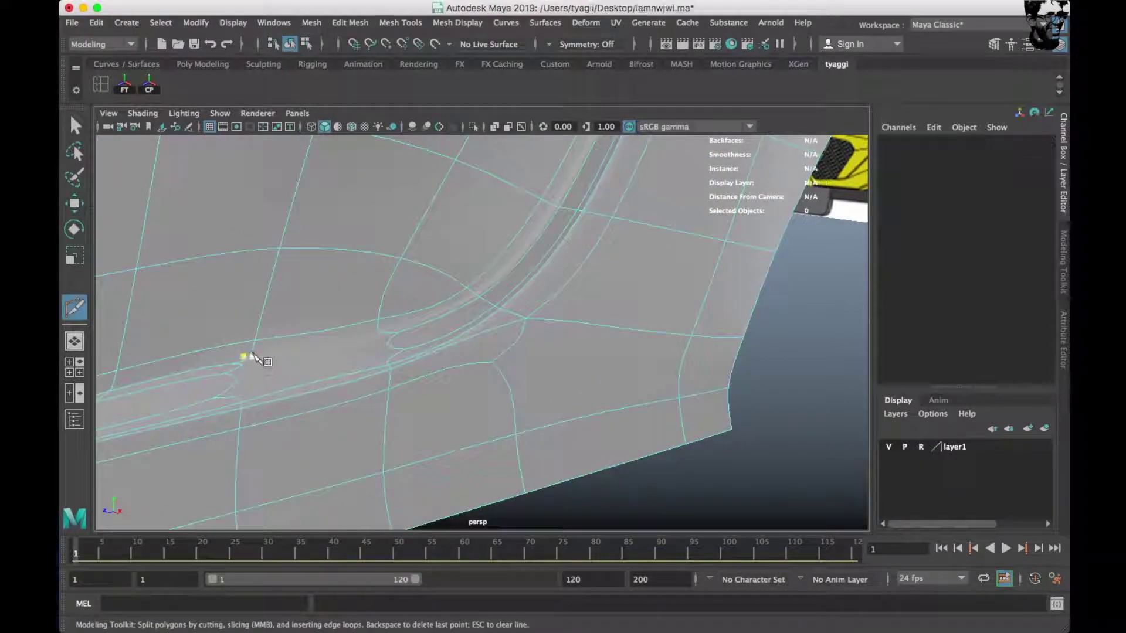
In the unsmoothed cage view, Multi-Cut a new edge beside the groove vertex.
key("1")
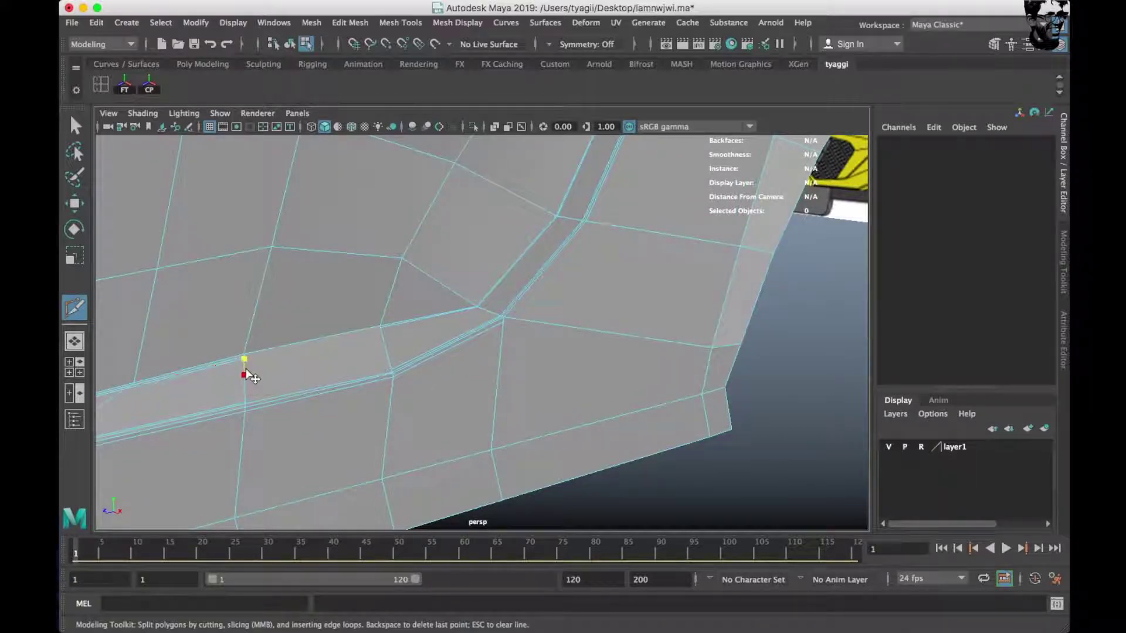
scroll(250, 376, "up", 2)
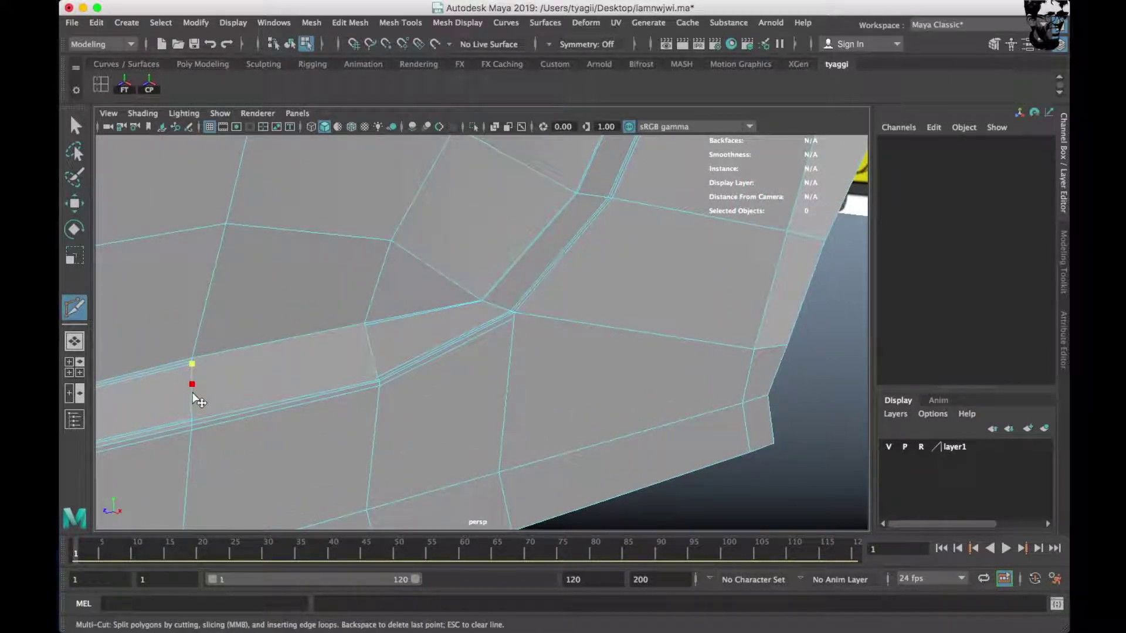
key("Return")
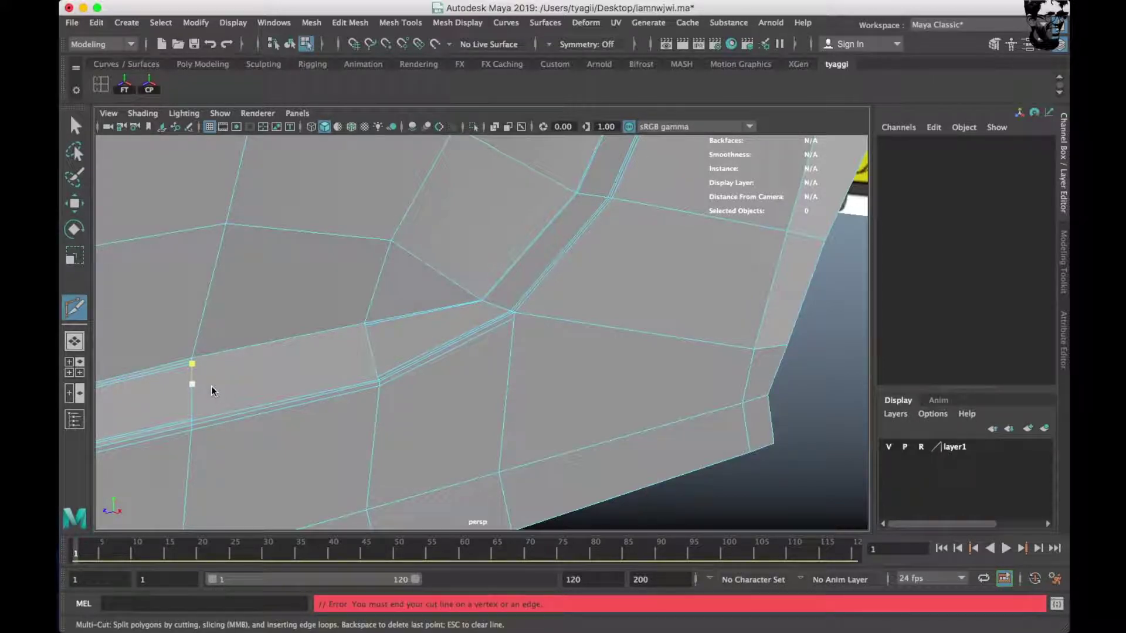
key("w")
right_click_drag(211, 250, 275, 228)
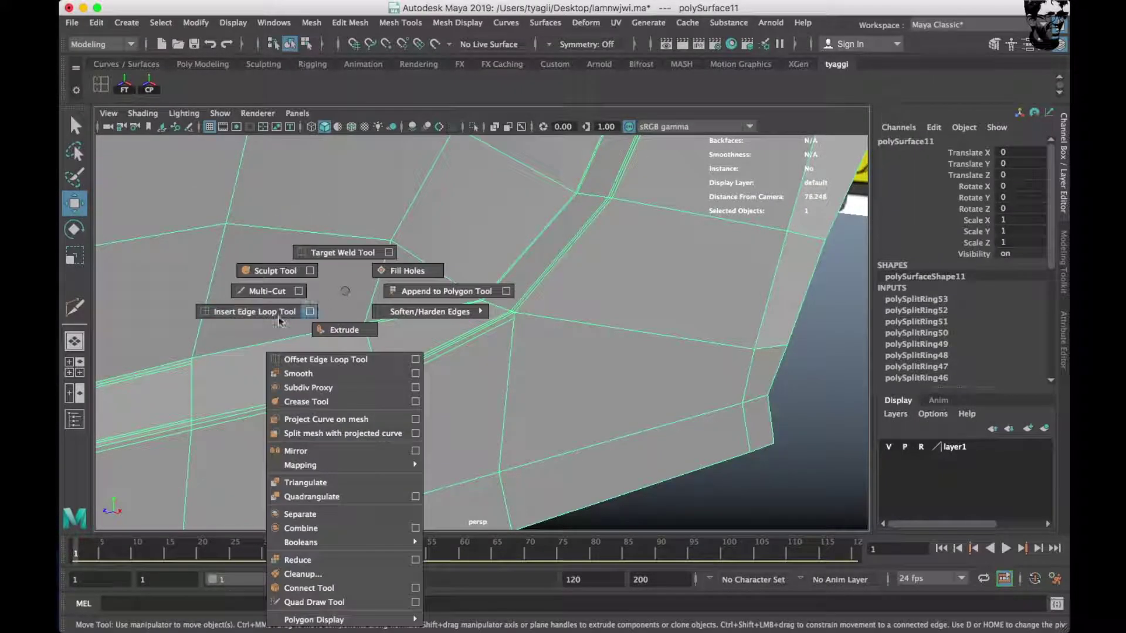
right_click_drag(296, 330, 264, 291, "shift")
left_click(197, 354)
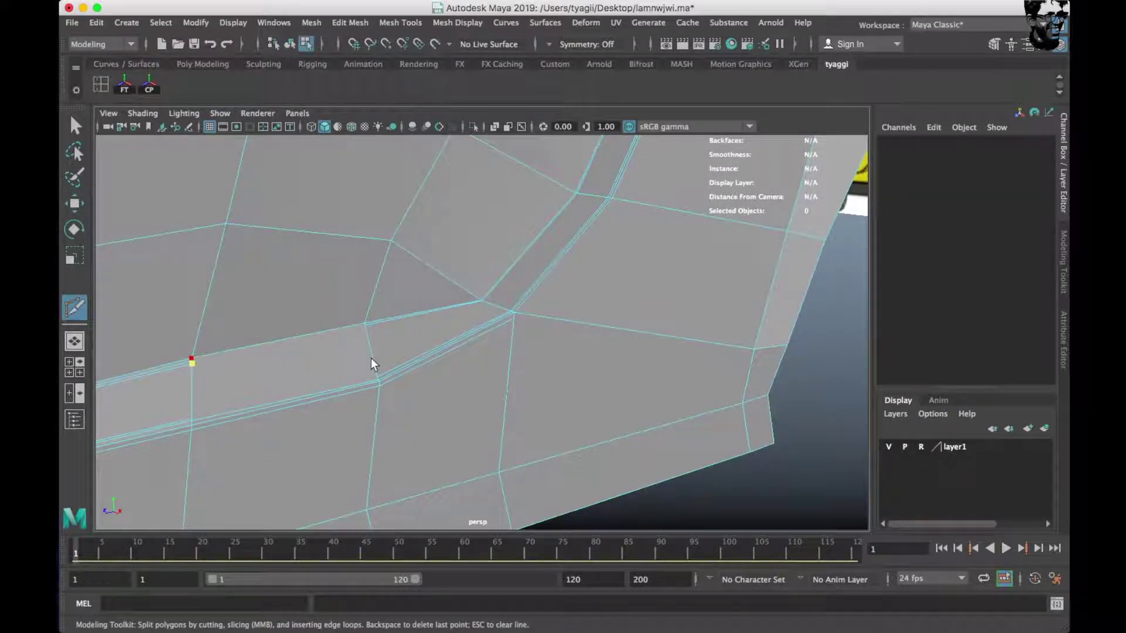
key("3")
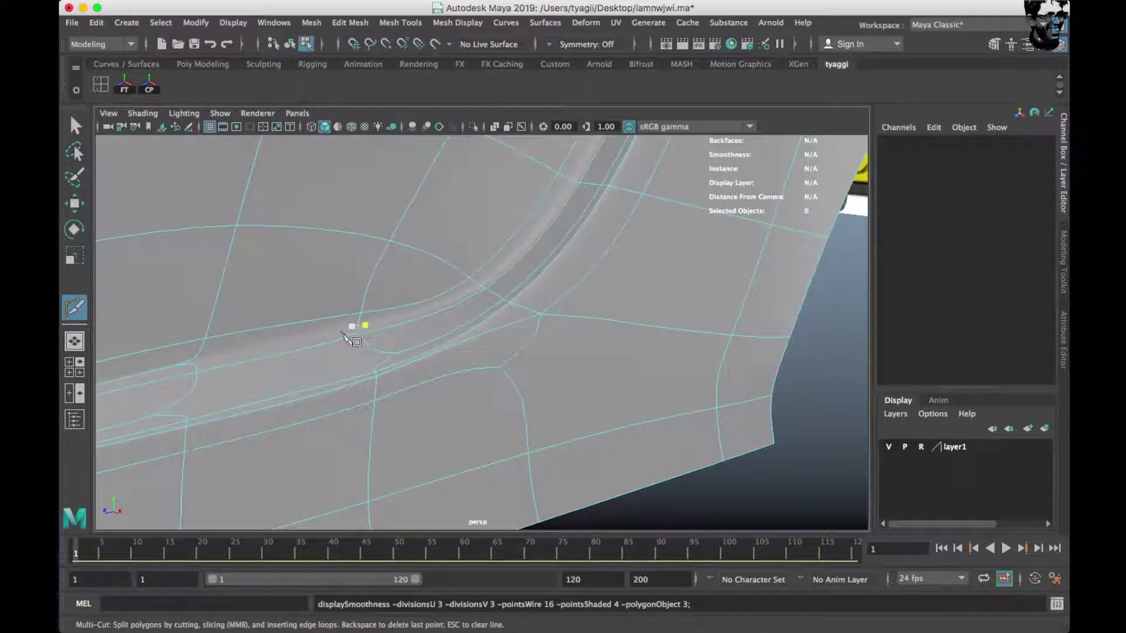
Insert an edge loop across the curved band beside the side groove.
right_click_drag(282, 250, 355, 224)
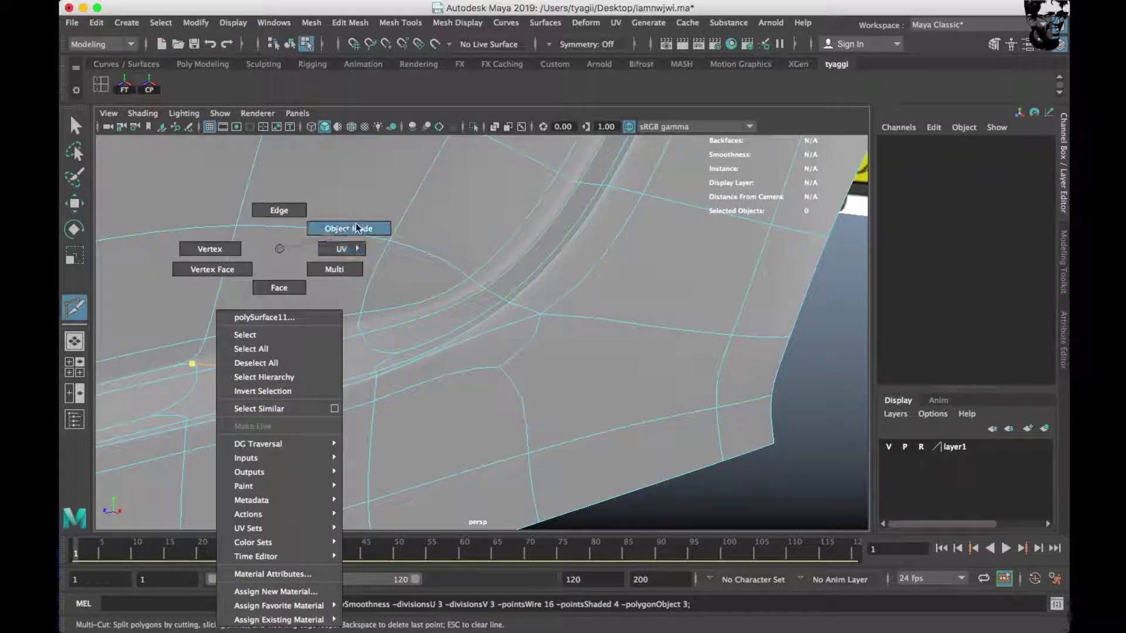
key("w")
right_click(385, 287, "shift")
left_click(296, 306)
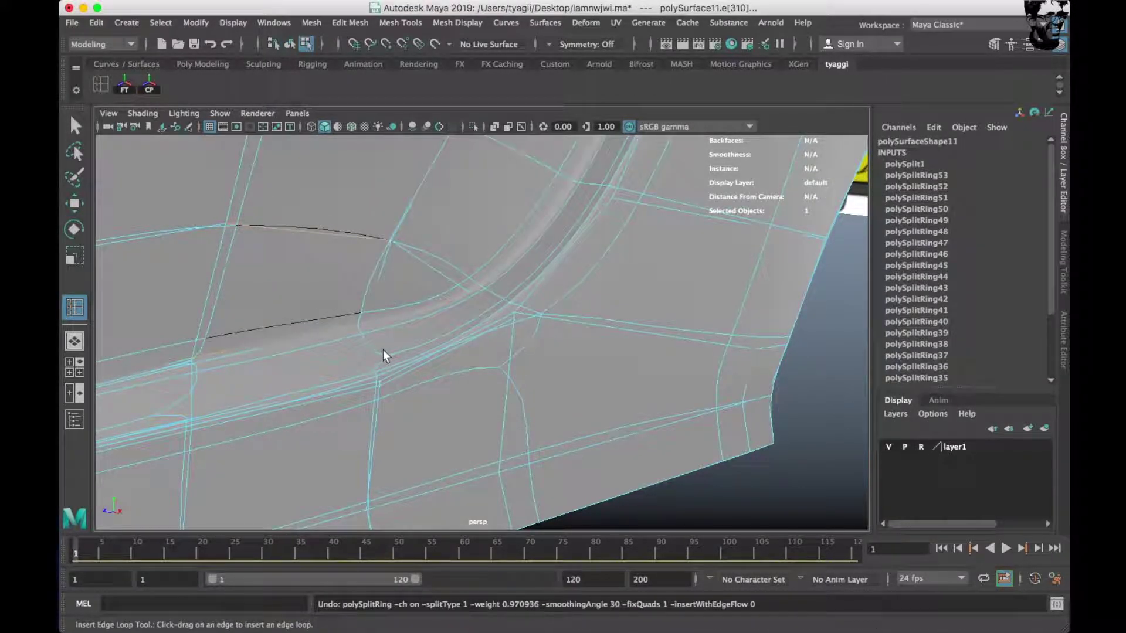
mouse_move(365, 345)
left_mouse_down()
mouse_move(357, 330)
mouse_move(358, 346)
mouse_move(292, 325)
left_mouse_up()
scroll(361, 333, "down", 10)
key("F8")
left_click_drag(504, 323, 225, 326, "alt")
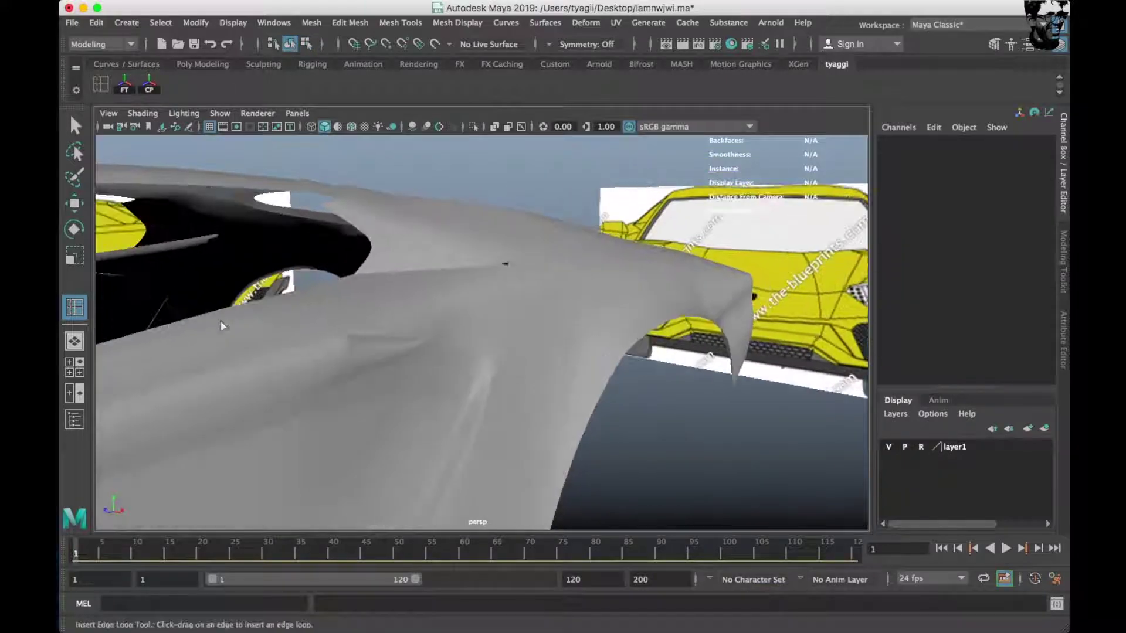
Orbit out to see the whole car and reselect the car body.
left_click(372, 352)
mouse_move(372, 352)
left_mouse_down("alt")
mouse_move(462, 319)
mouse_move(408, 343)
mouse_move(573, 354)
left_mouse_up("alt")
scroll(408, 344, "down", 10)
scroll(427, 372, "up", 10)
right_click_drag(436, 248, 436, 382)
left_click(436, 383)
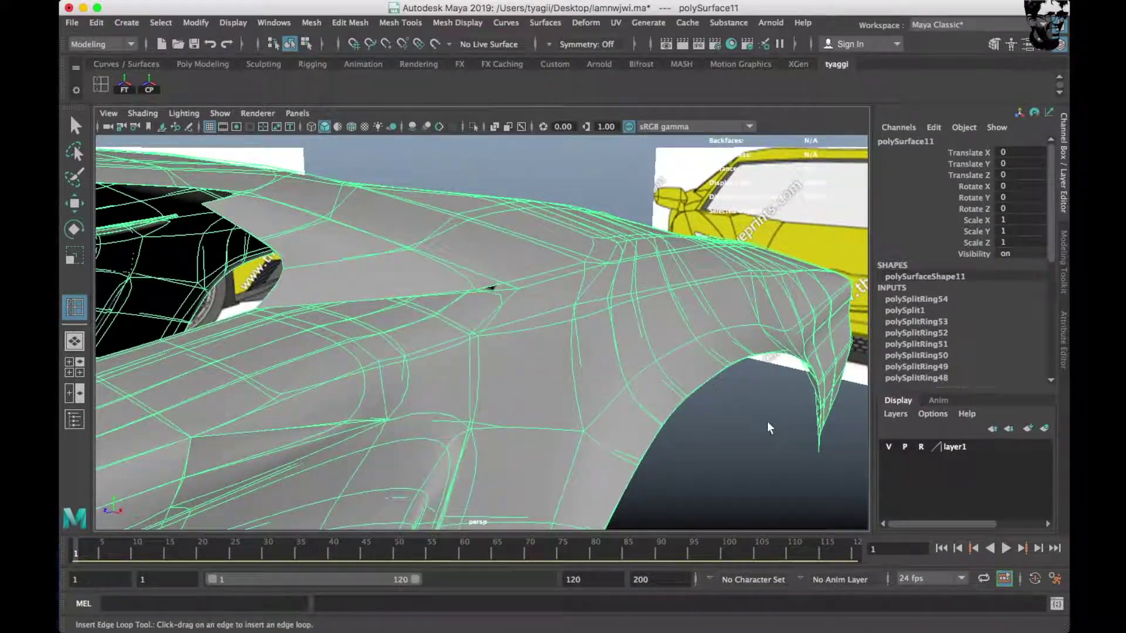
scroll(766, 421, "down", 5)
mouse_move(767, 421)
left_mouse_down("alt")
mouse_move(406, 381)
mouse_move(424, 373)
mouse_move(397, 403)
mouse_move(443, 405)
mouse_move(423, 410)
left_mouse_up("alt")
scroll(497, 389, "up", 5)
left_click(353, 402)
Insert four edge loops along the lower side of the car body.
right_click_drag(422, 410, 411, 404, "shift")
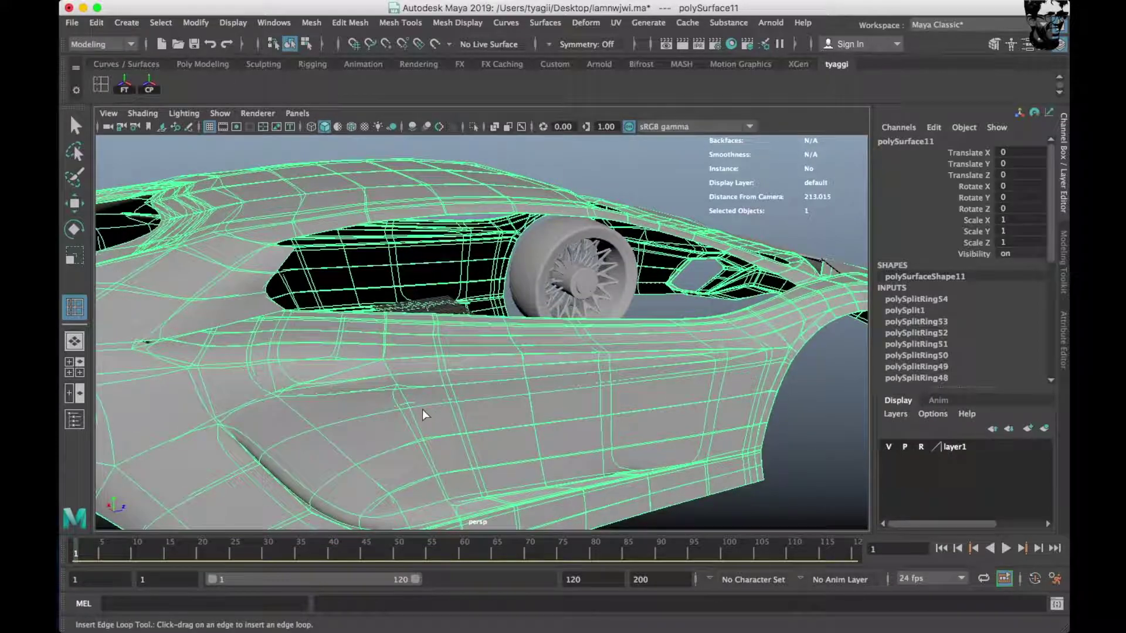
left_click(403, 388)
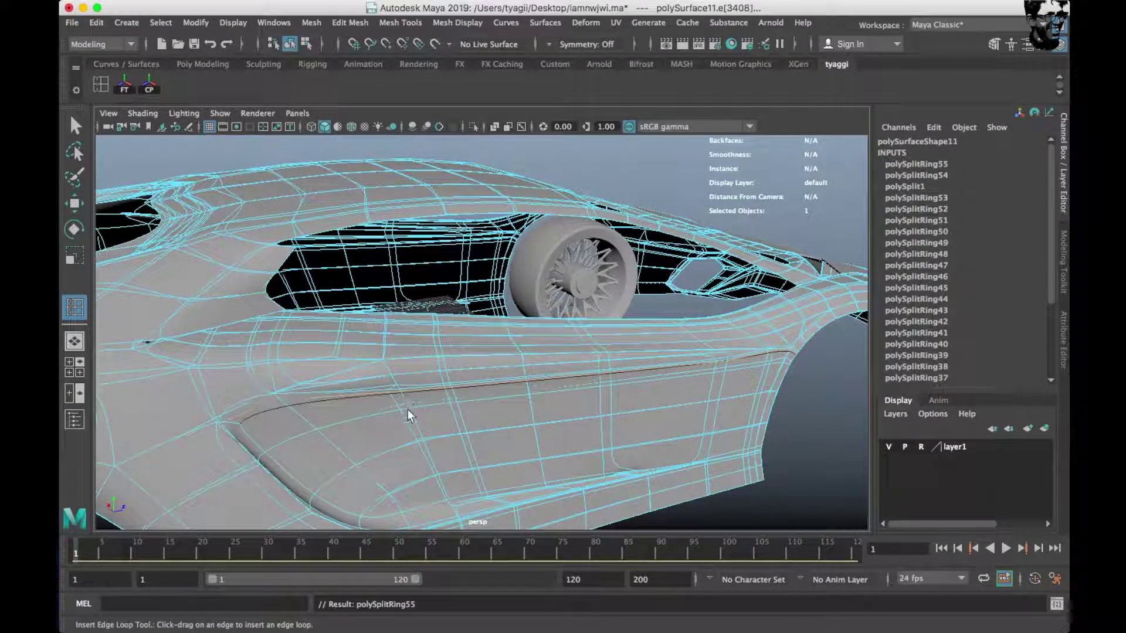
left_click(419, 430)
left_click_drag(421, 434, 448, 493)
left_click_drag(381, 472, 564, 463, "alt")
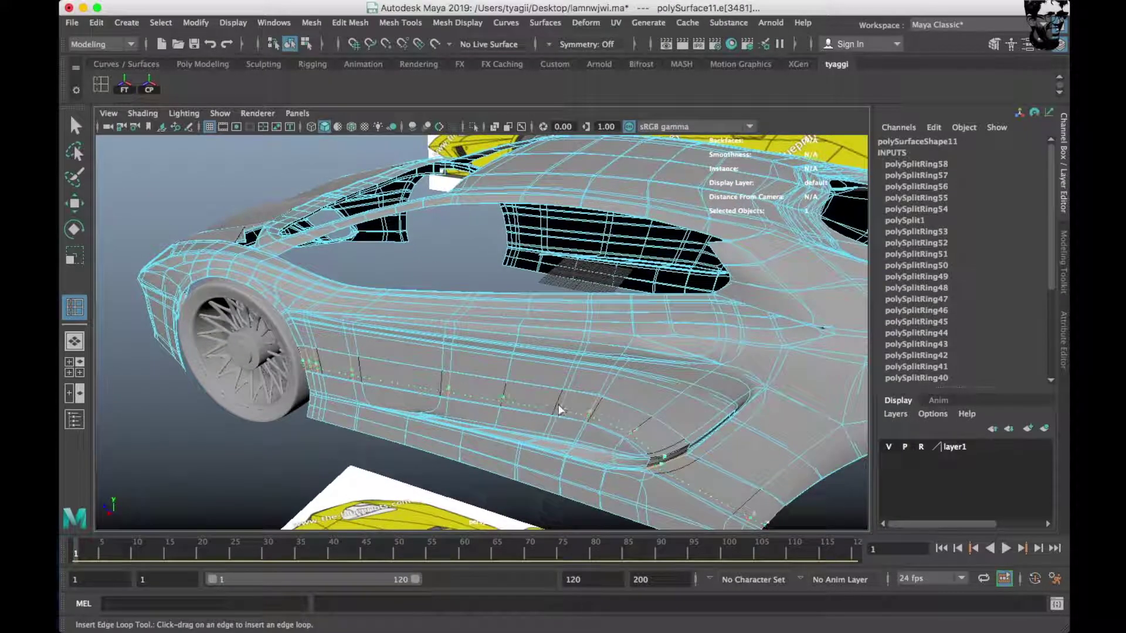
left_click(568, 381)
Reframe the car in three-quarter and side views and reselect the body.
mouse_move(570, 376)
left_mouse_down("alt")
mouse_move(575, 411)
mouse_move(477, 379)
left_mouse_up("alt")
right_click_drag(478, 379, 538, 231)
left_click(750, 424)
mouse_move(751, 424)
left_mouse_down("alt")
mouse_move(505, 399)
mouse_move(415, 446)
left_mouse_up("alt")
right_click_drag(415, 446, 351, 420, "alt")
left_click_drag(350, 420, 350, 428, "alt")
mouse_move(350, 427)
middle_mouse_down("alt")
mouse_move(431, 382)
mouse_move(528, 434)
middle_mouse_up("alt")
key("space")
key("space")
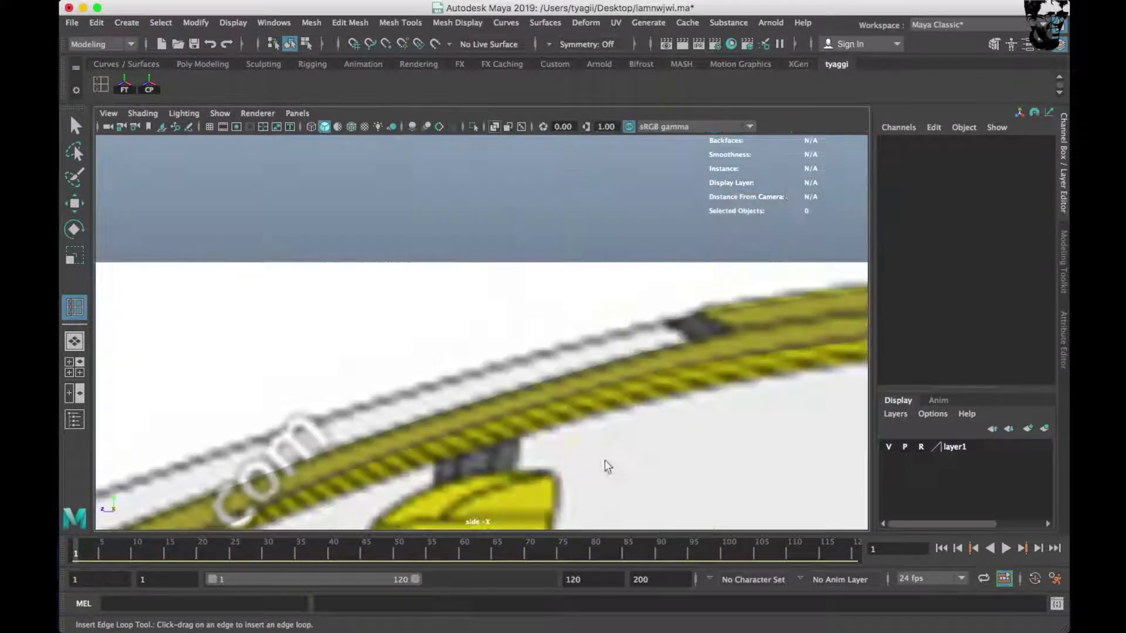
scroll(583, 448, "down", 3)
left_click(584, 447)
scroll(496, 421, "up", 3)
scroll(346, 423, "up", 3)
scroll(675, 401, "up", 3)
right_click_drag(675, 402, 662, 399, "shift")
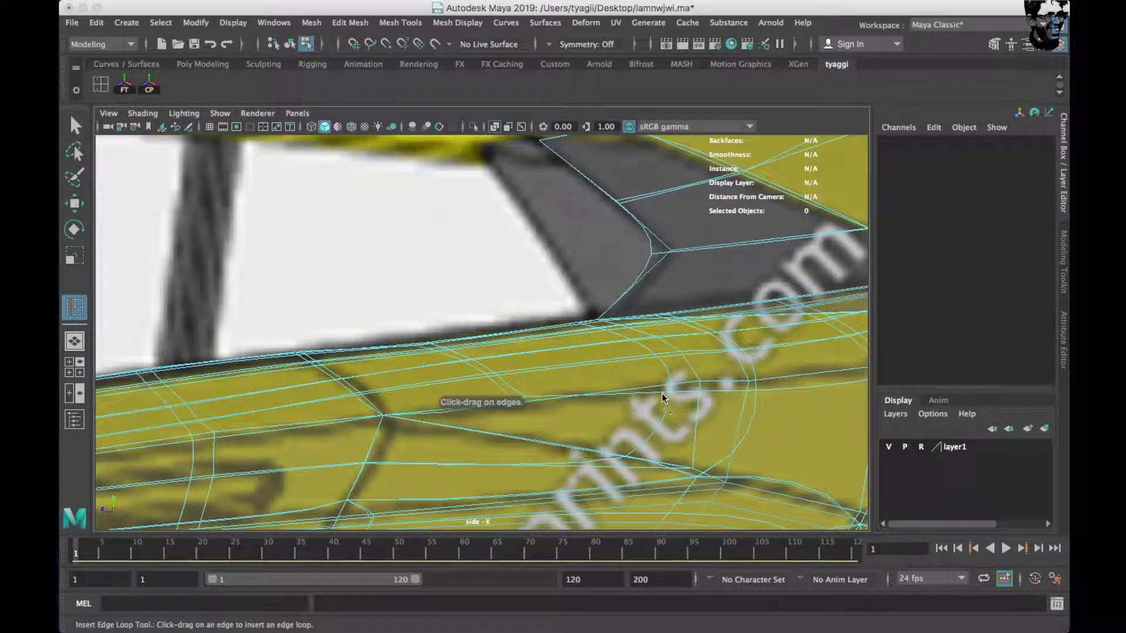
Add five more edge loops across the body and lower panels in perspective view.
key("F8")
key("space")
key("space")
mouse_move(603, 331)
middle_mouse_down("alt")
mouse_move(429, 423)
mouse_move(473, 398)
middle_mouse_up("alt")
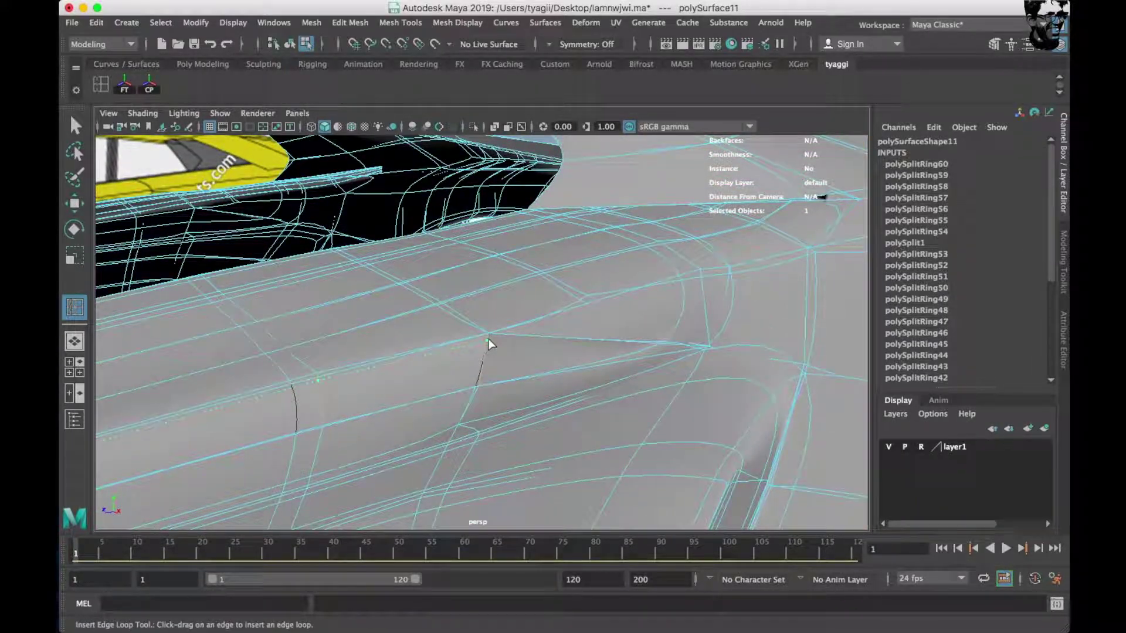
left_click_drag(490, 339, 510, 338)
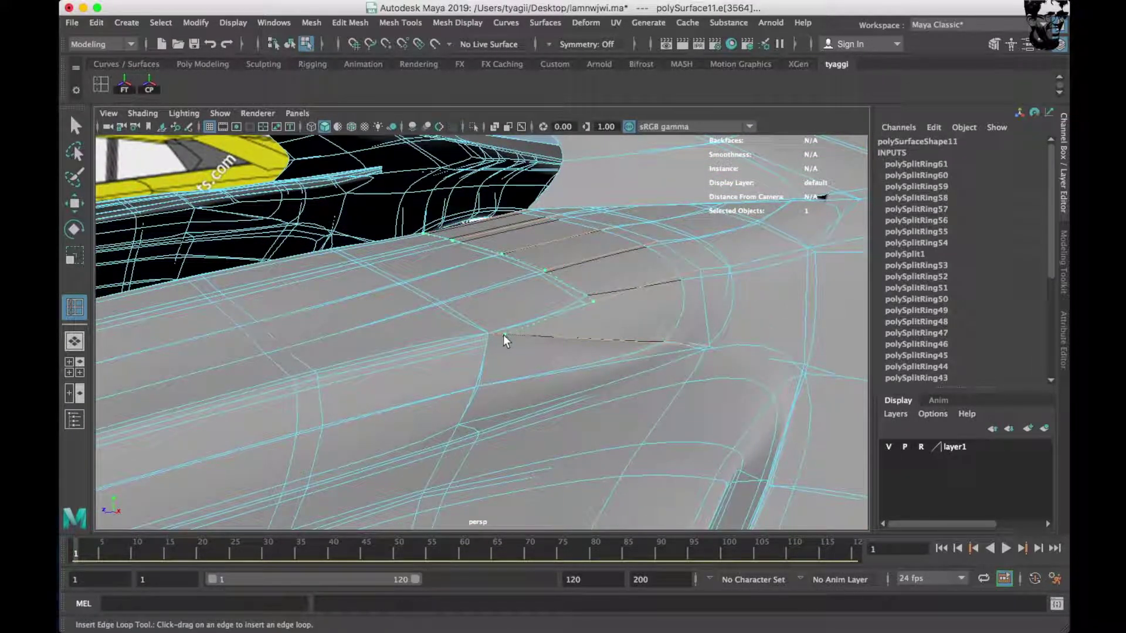
left_click(503, 335)
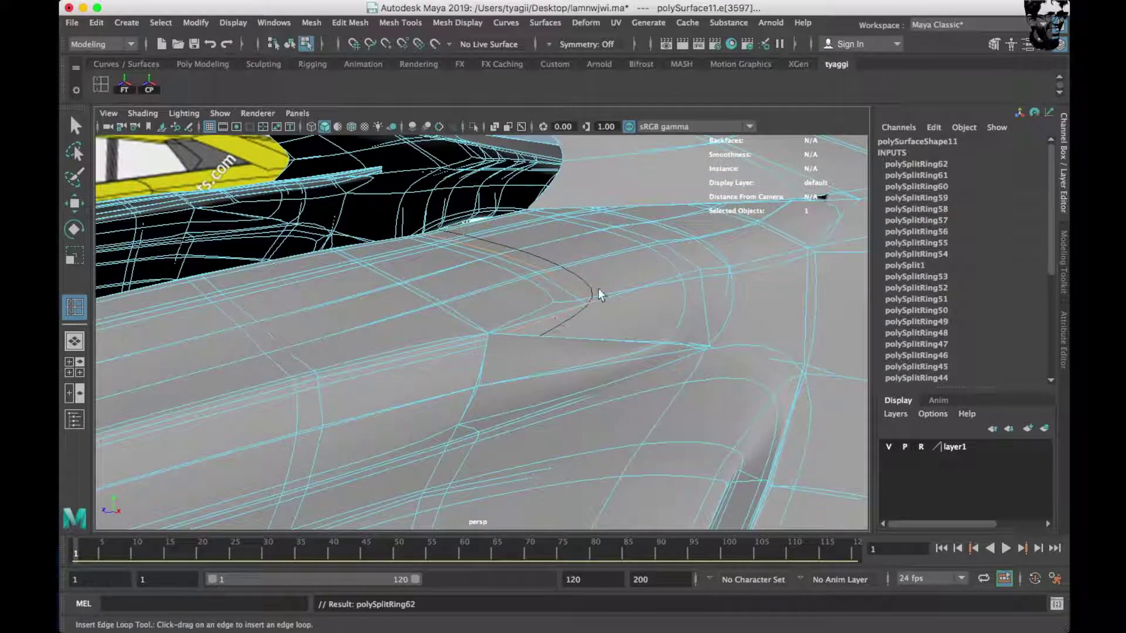
left_click(701, 272)
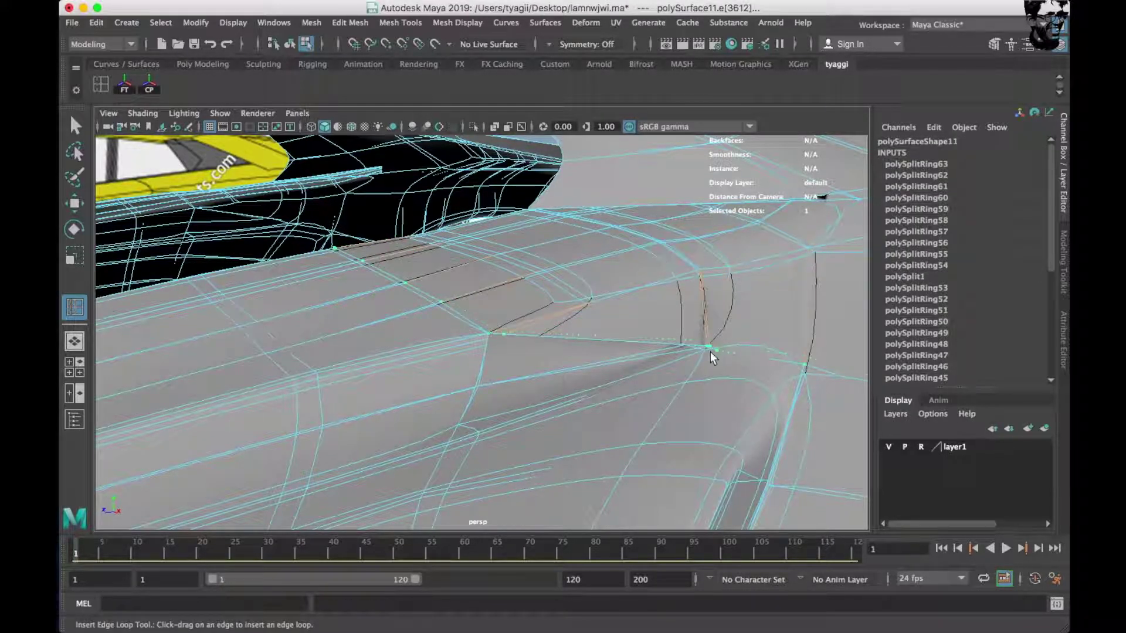
scroll(704, 354, "down", 3)
scroll(643, 409, "down", 2)
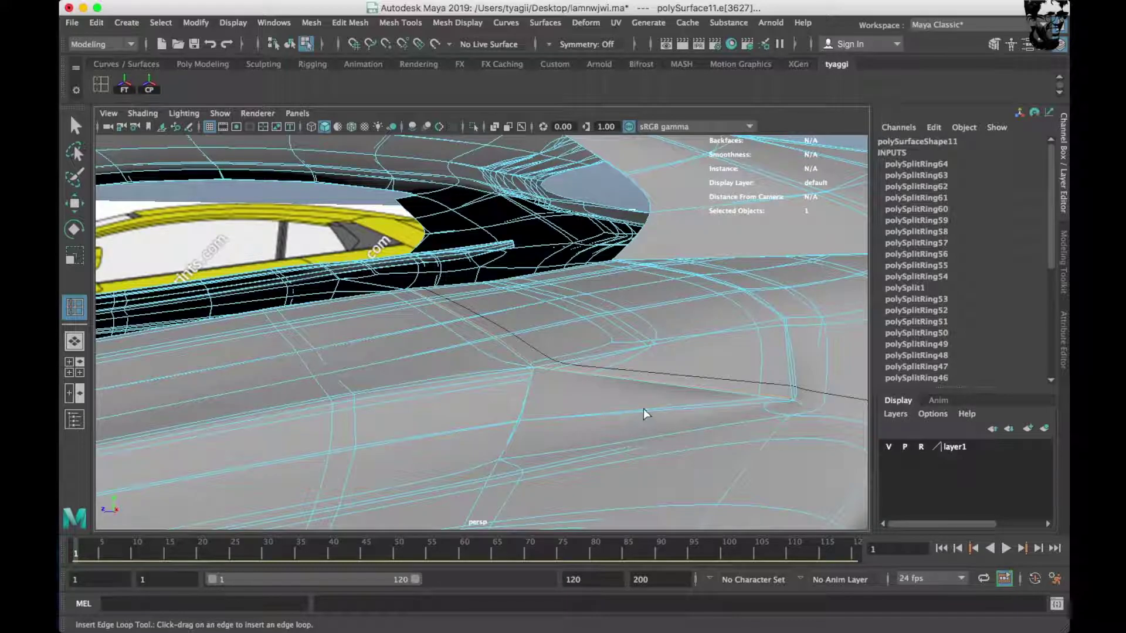
left_click(534, 416)
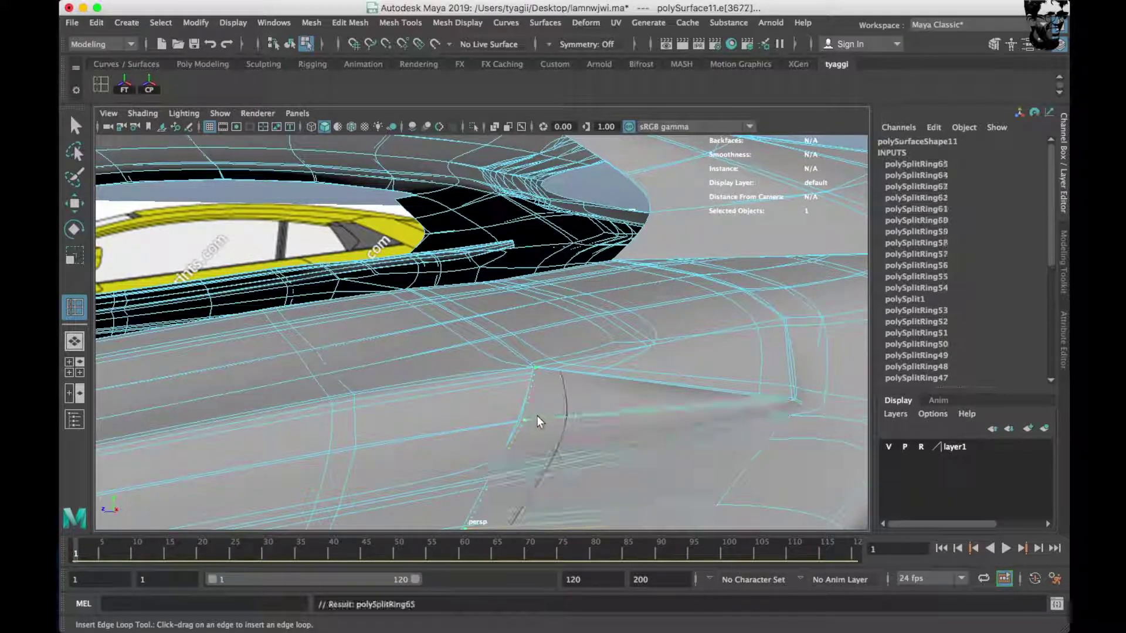
left_click(792, 410)
right_click_drag(620, 249, 623, 402)
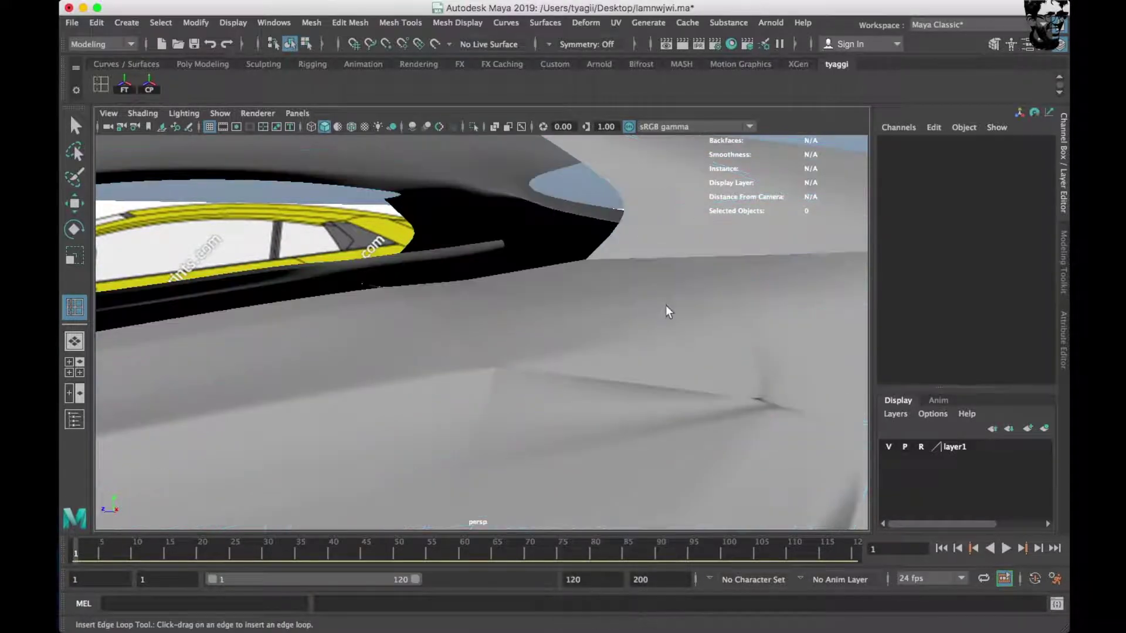
Select the triangular face beside the side groove's gap in face mode.
left_click_drag(666, 306, 707, 242, "alt")
scroll(582, 304, "up", 5)
left_click(600, 300)
key("ctrl+z")
mouse_move(600, 300)
left_mouse_down("alt")
mouse_move(625, 308)
mouse_move(423, 441)
mouse_move(629, 293)
left_mouse_up("alt")
key("ctrl+z")
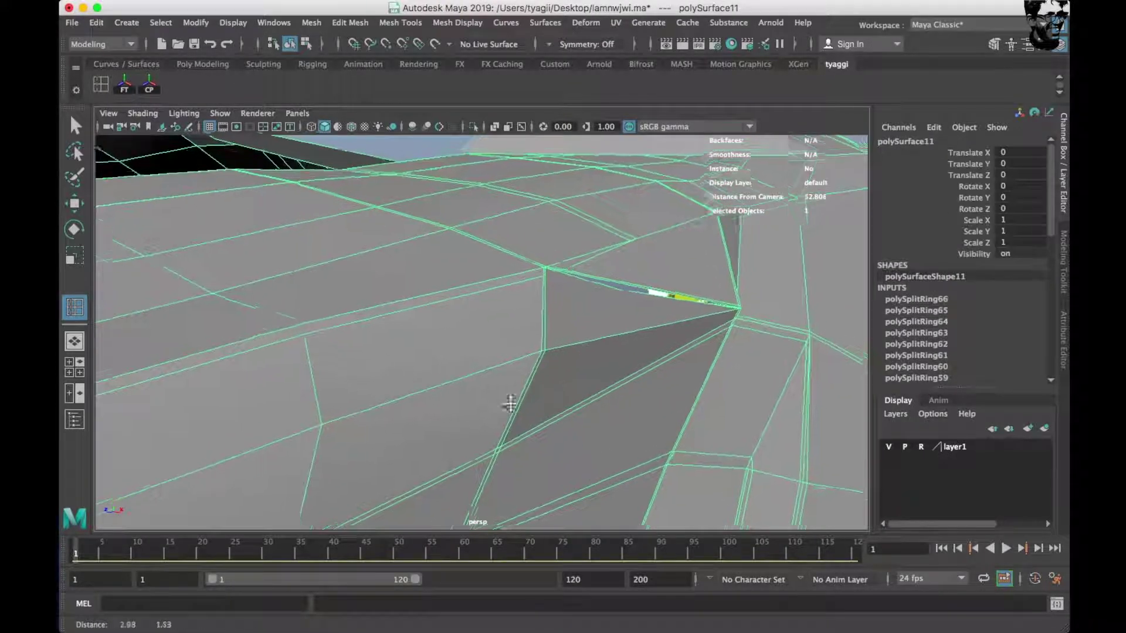
right_click(618, 308)
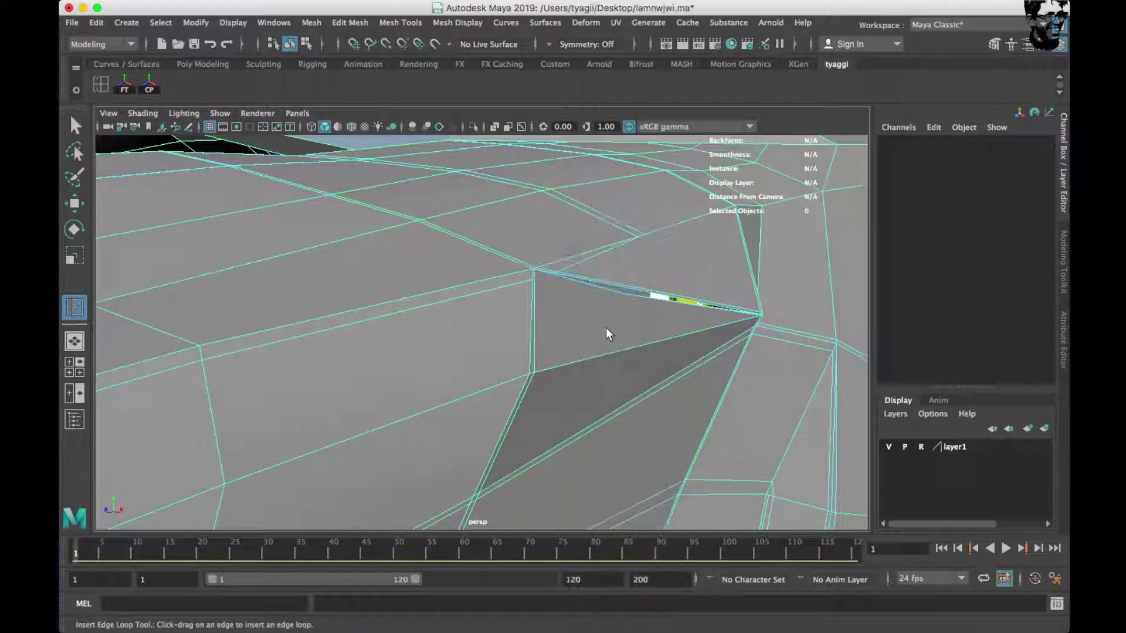
scroll(606, 323, "down", 2)
right_click_drag(728, 243, 726, 286)
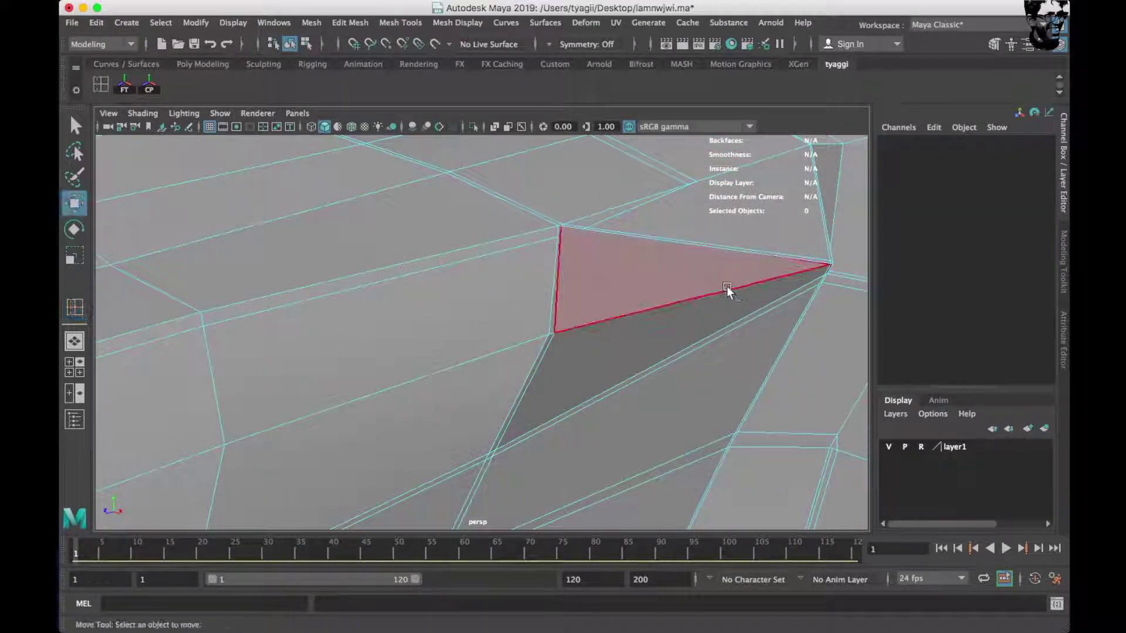
key("w")
left_click(678, 273)
left_click_drag(679, 272, 498, 356, "alt")
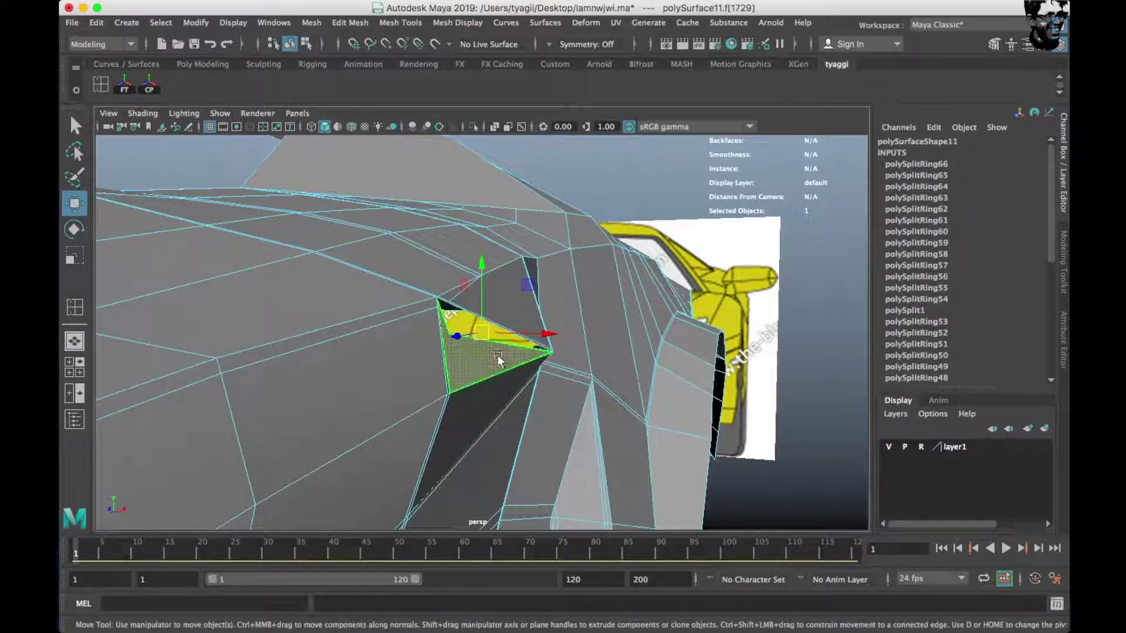
Select the first hole's border edges and fill the hole.
scroll(412, 366, "up", 3)
left_click(410, 358)
scroll(410, 359, "down", 3)
scroll(382, 341, "up", 3)
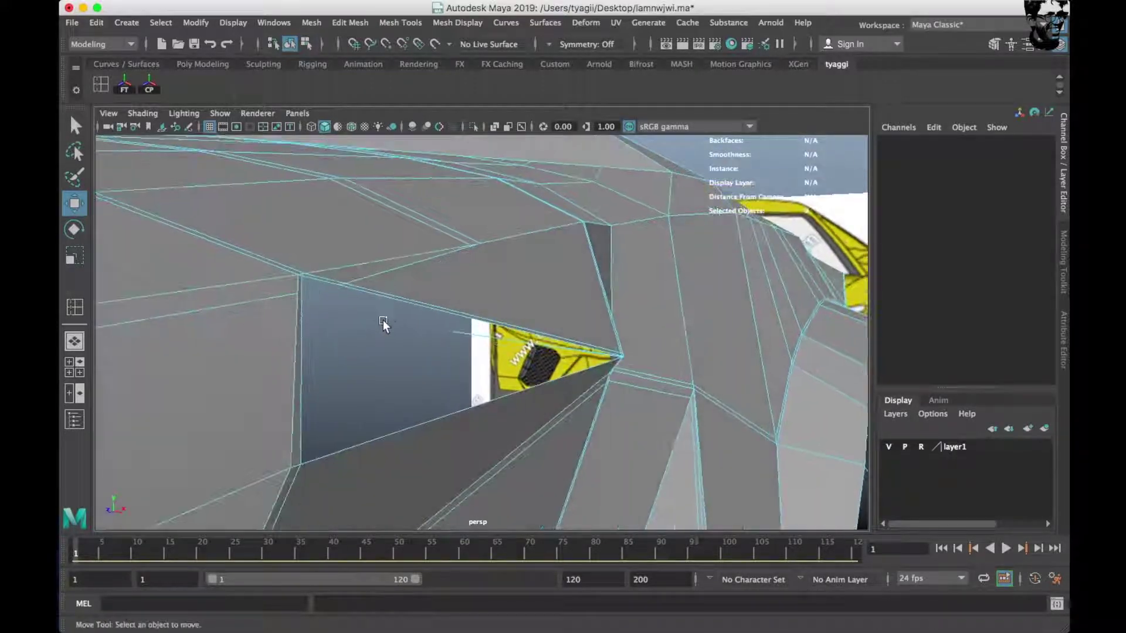
right_click_drag(410, 251, 314, 317)
double_click(305, 329)
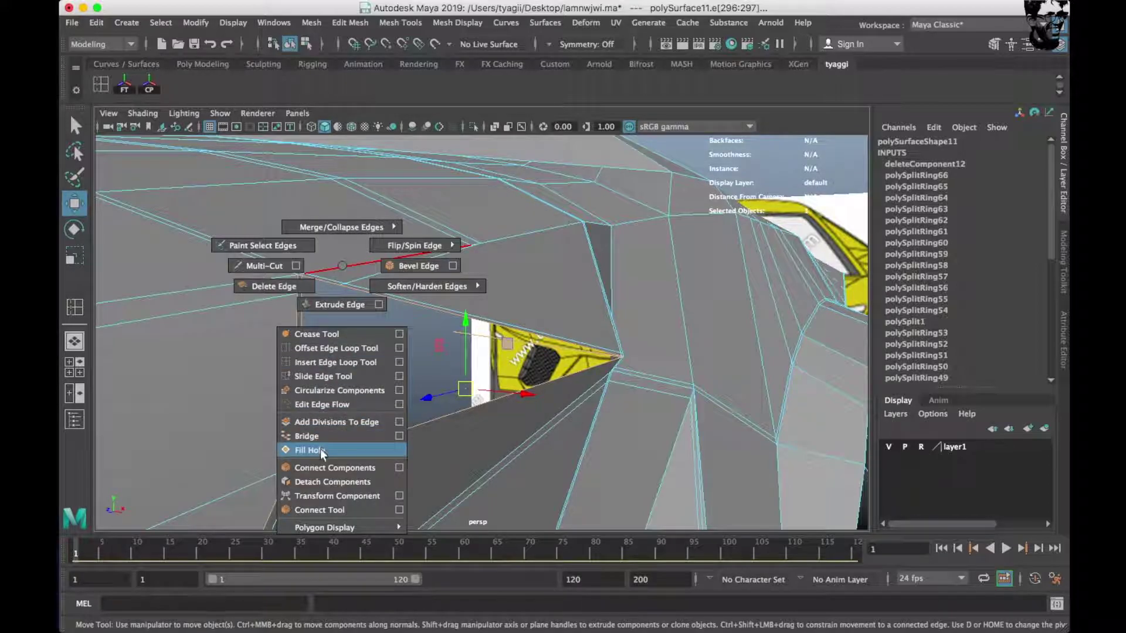
right_click_drag(322, 350, 320, 448, "shift")
left_click_drag(321, 418, 330, 397, "alt")
Select the second hole's border edges, including the long diagonal one, and fill it.
double_click(427, 365)
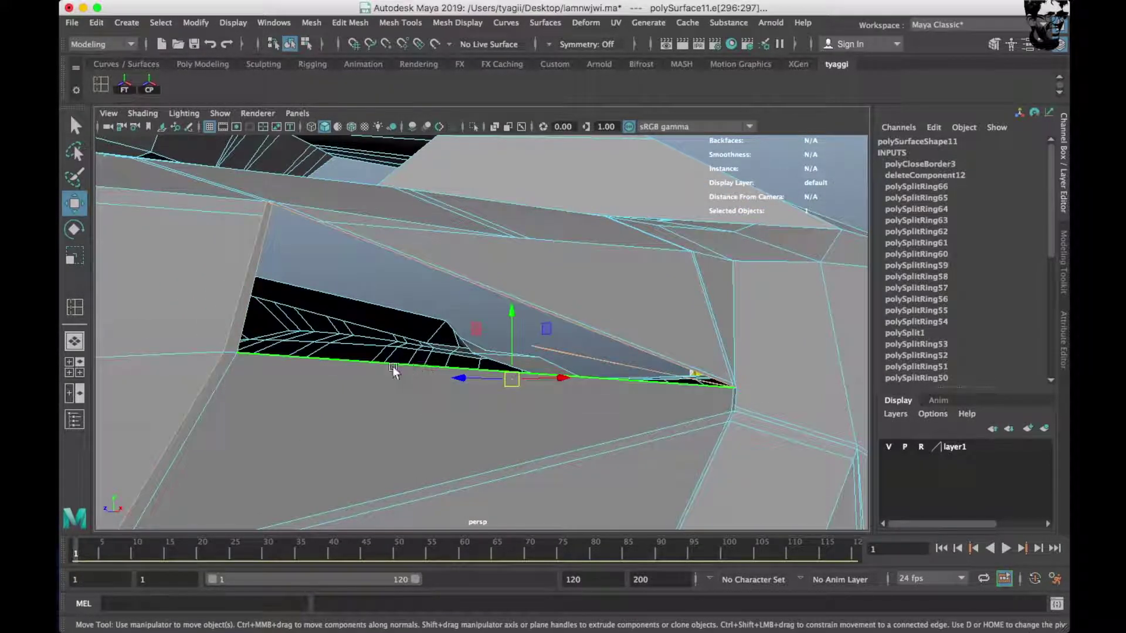
left_click(203, 397)
mouse_move(226, 326)
left_mouse_down("alt")
mouse_move(280, 380)
mouse_move(275, 394)
mouse_move(226, 346)
left_mouse_up("alt")
left_click(275, 394)
left_click(247, 175)
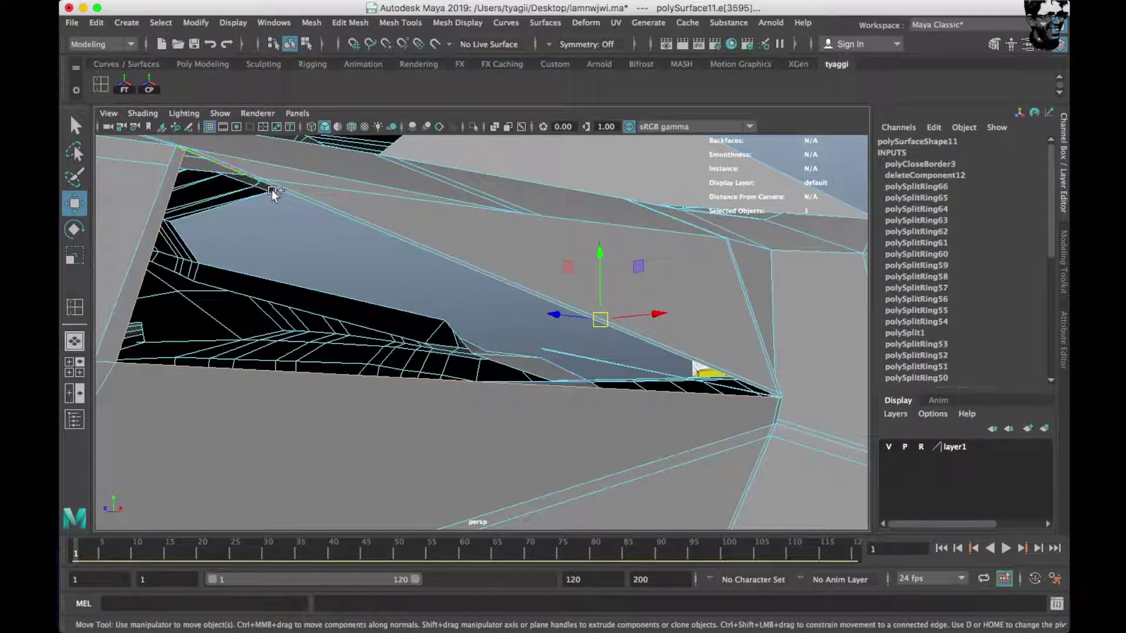
mouse_move(510, 186)
right_mouse_down("shift")
mouse_move(512, 361)
mouse_move(501, 364)
right_mouse_up("shift")
mouse_move(501, 364)
left_mouse_down("alt")
mouse_move(276, 363)
mouse_move(482, 347)
left_mouse_up("alt")
scroll(272, 369, "up", 3)
Box-select the corner vertices at the triangular gap and merge them.
right_click_drag(489, 249, 435, 259)
left_click_drag(435, 259, 500, 350, "alt")
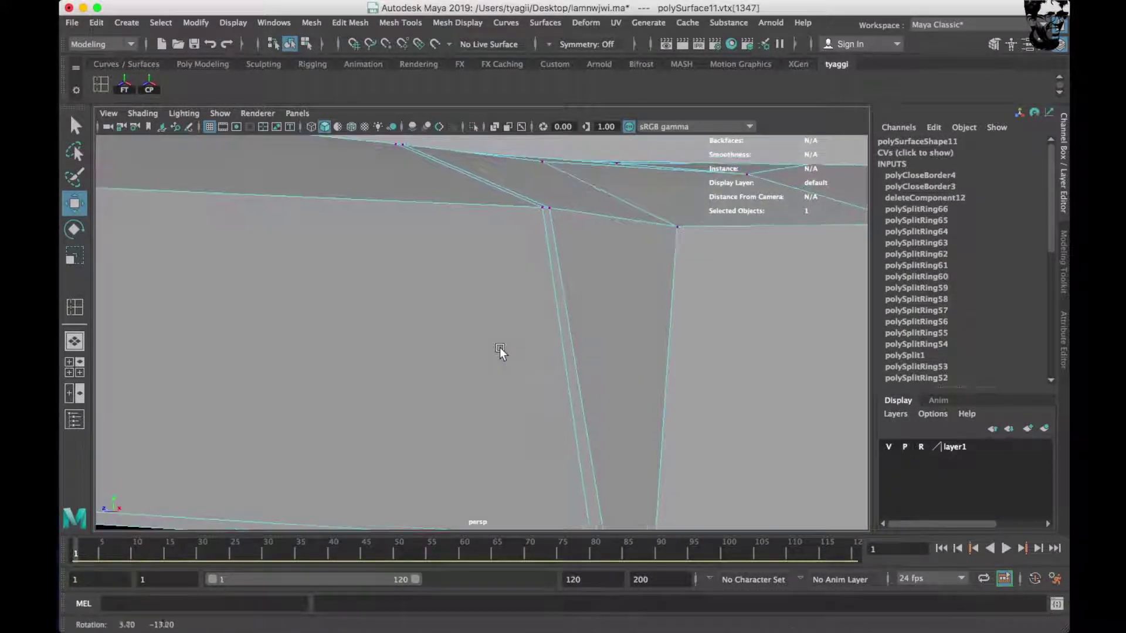
left_click_drag(547, 444, 561, 453, "alt")
left_click(568, 494)
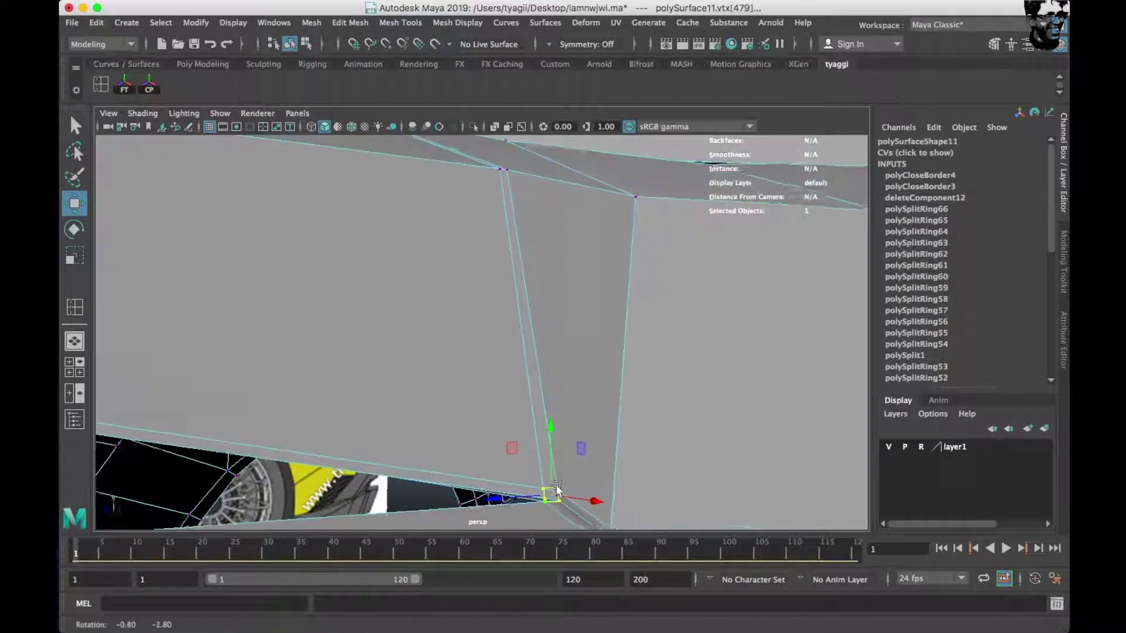
key("f")
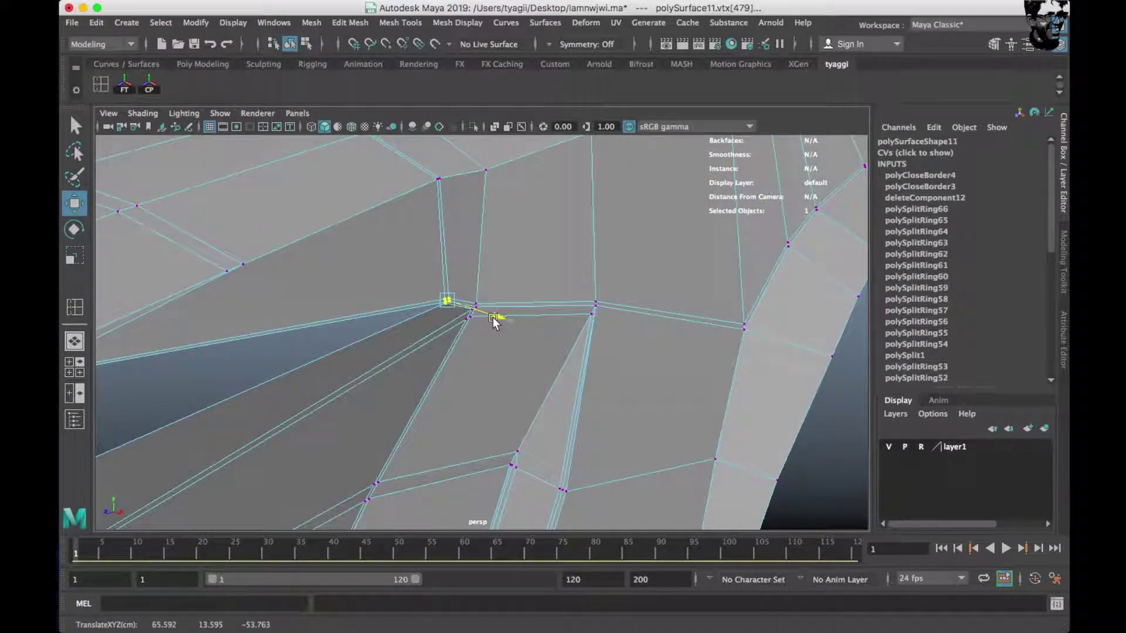
mouse_move(492, 318)
right_mouse_down("alt")
mouse_move(403, 363)
mouse_move(349, 364)
mouse_move(592, 297)
right_mouse_up("alt")
mouse_move(593, 298)
left_mouse_down("alt")
mouse_move(430, 280)
mouse_move(337, 237)
left_mouse_up("alt")
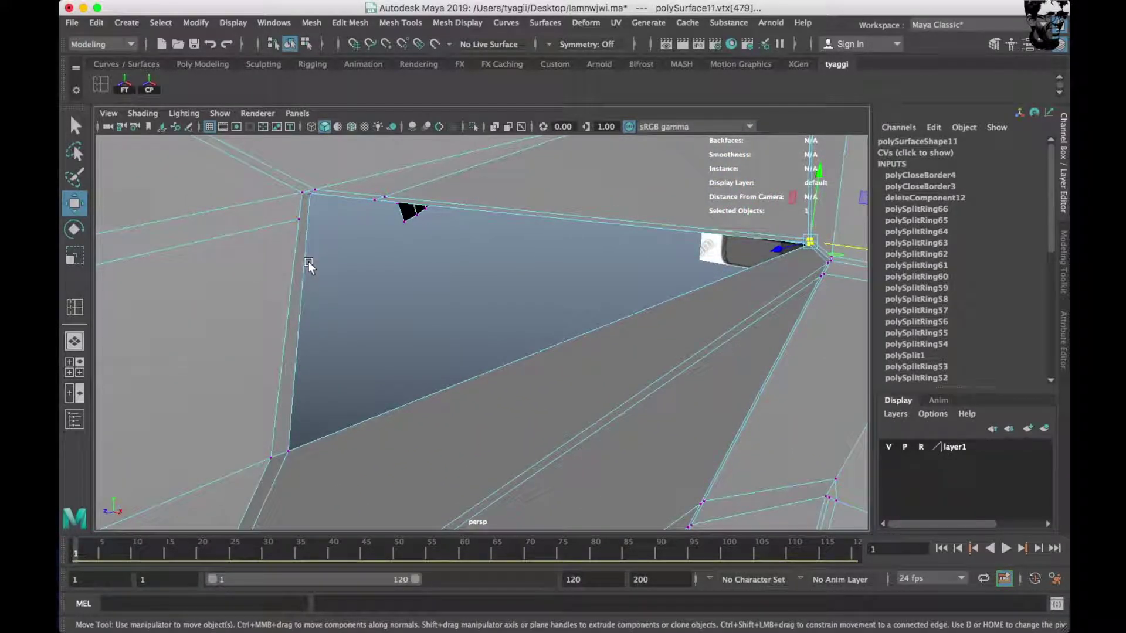
right_click_drag(308, 265, 303, 210)
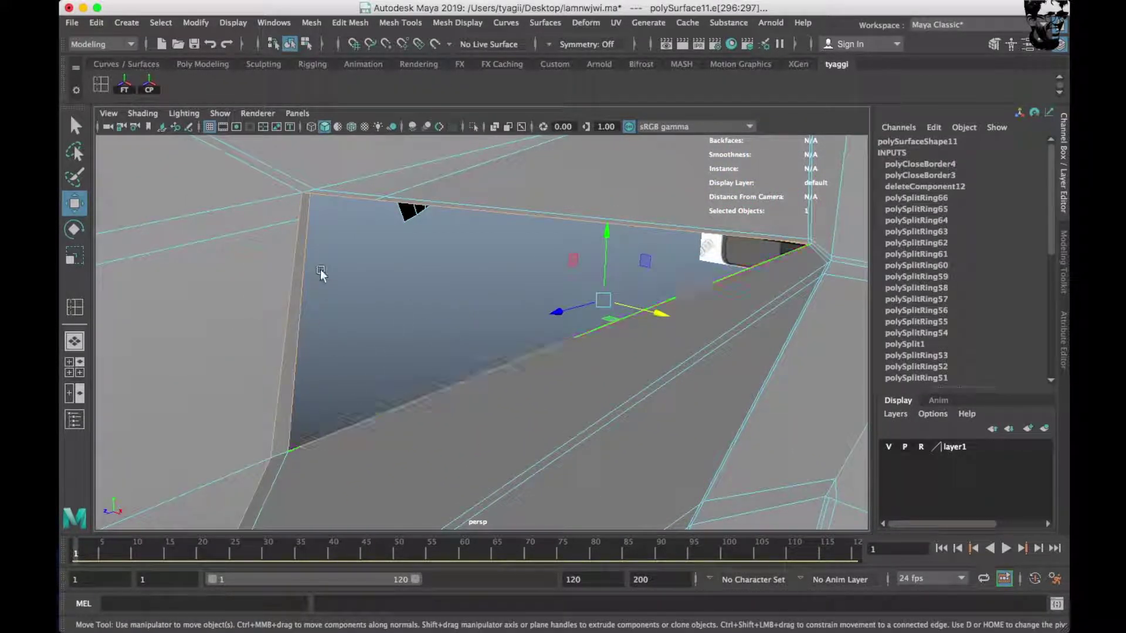
mouse_move(320, 273)
left_mouse_down("alt")
mouse_move(336, 304)
mouse_move(325, 339)
left_mouse_up("alt")
right_click_drag(322, 249, 252, 250)
left_click_drag(266, 421, 243, 311, "alt")
left_click_drag(288, 348, 288, 349, "shift")
right_click_drag(360, 419, 369, 380, "shift")
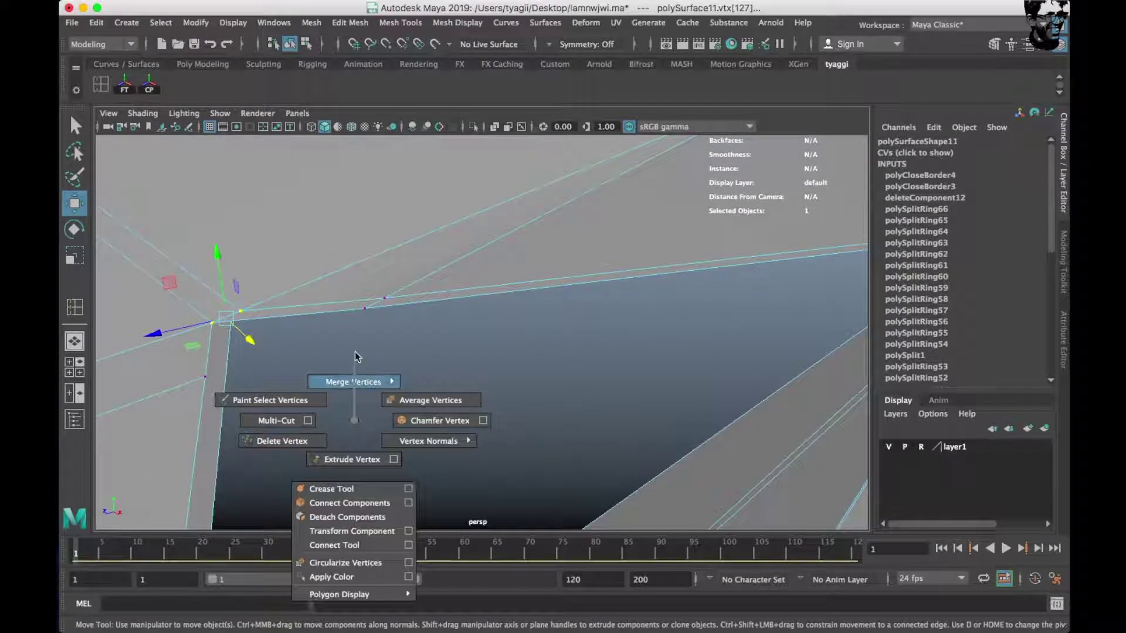
left_click_drag(318, 322, 346, 274, "alt")
Merge another stray corner vertex of the gap to the centre.
right_click_drag(423, 251, 422, 212)
left_click(428, 336)
left_click(462, 368)
right_click_drag(459, 249, 461, 210)
left_click(494, 389)
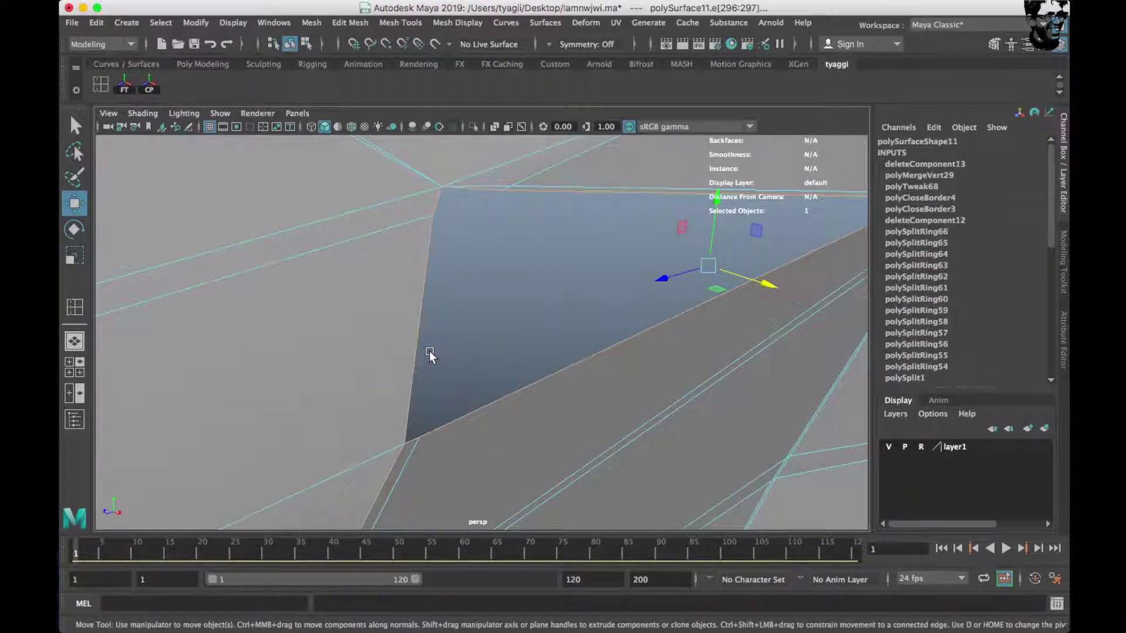
mouse_move(441, 249)
right_mouse_down()
mouse_move(431, 209)
mouse_move(371, 247)
right_mouse_up()
left_click(405, 436)
right_click_drag(494, 292, 507, 202, "shift")
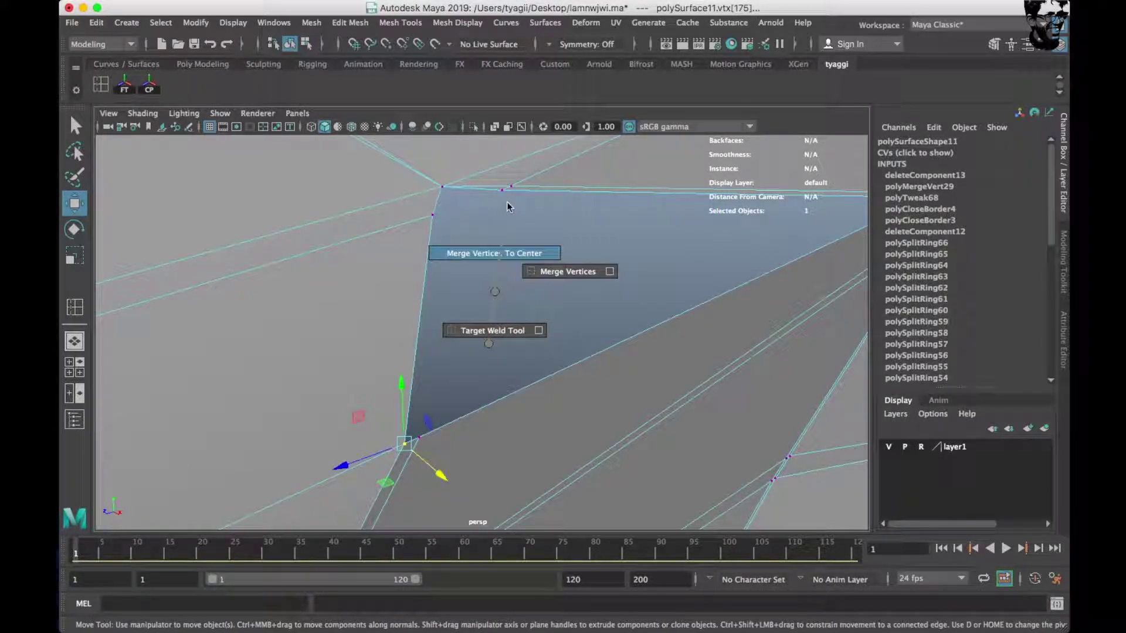
Select the remaining hole's border edge and fill the last gap.
right_click_drag(423, 286, 420, 267)
left_click(420, 270)
right_click_drag(507, 261, 500, 440, "shift")
mouse_move(500, 441)
left_mouse_down("alt")
mouse_move(512, 265)
mouse_move(592, 331)
left_mouse_up("alt")
right_click_drag(592, 331, 675, 188)
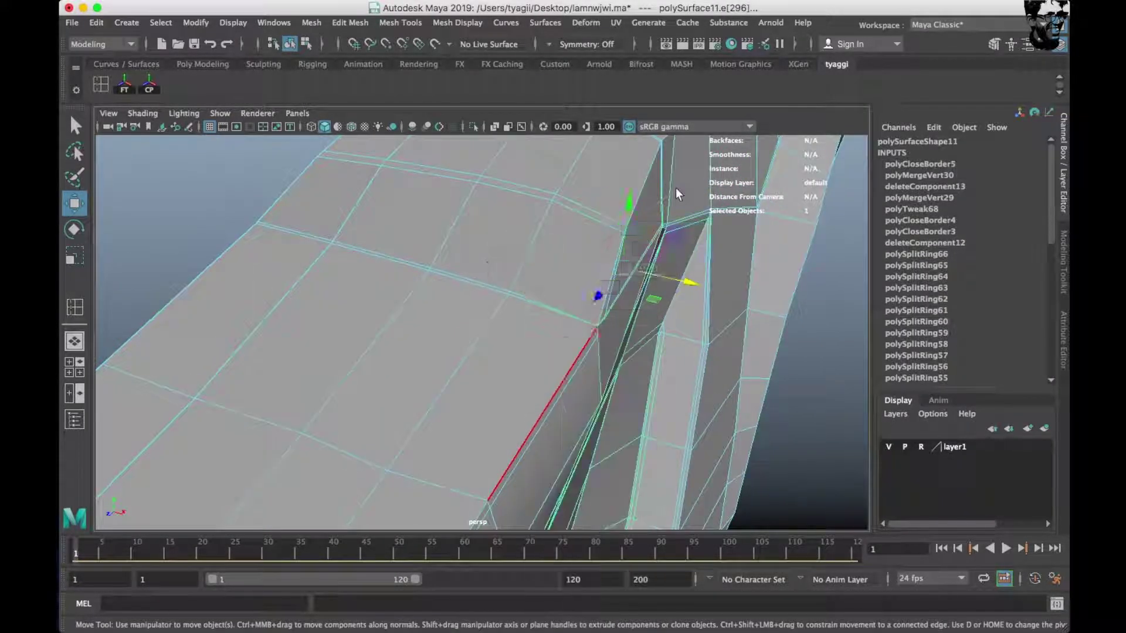
Preview the body smoothed, then undo the last hole fill, vertex merge and recent edits.
key("3")
left_click_drag(641, 285, 569, 252, "alt")
key("ctrl+z")
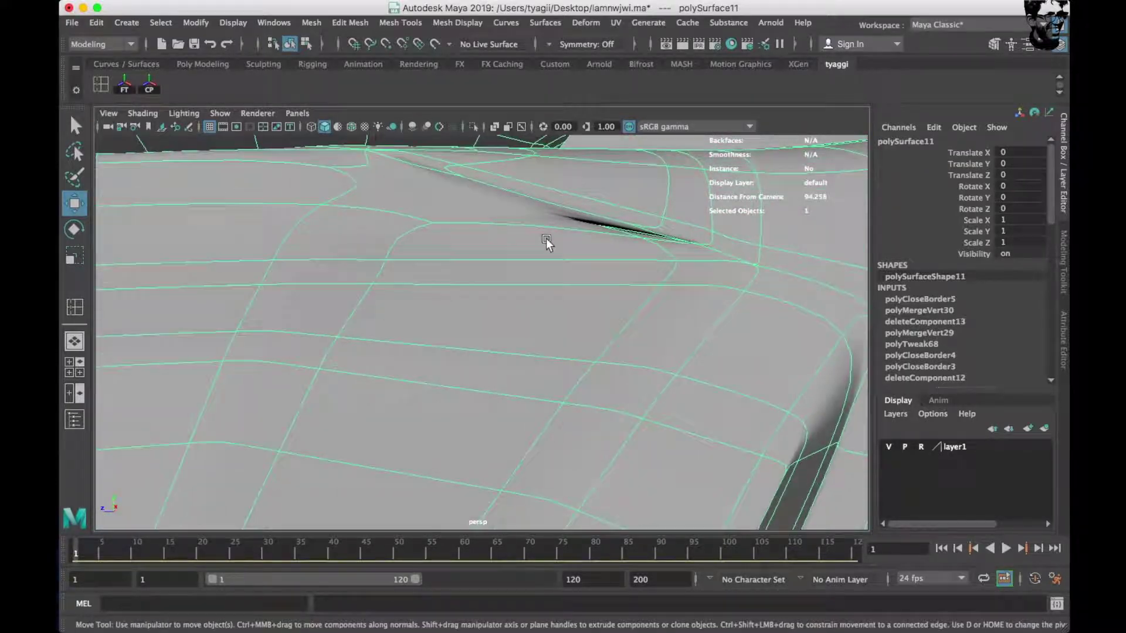
key("ctrl+z")
key("ctrl+z")
key("ctrl+z")
key("ctrl+z")
key("ctrl+z")
key("ctrl+z")
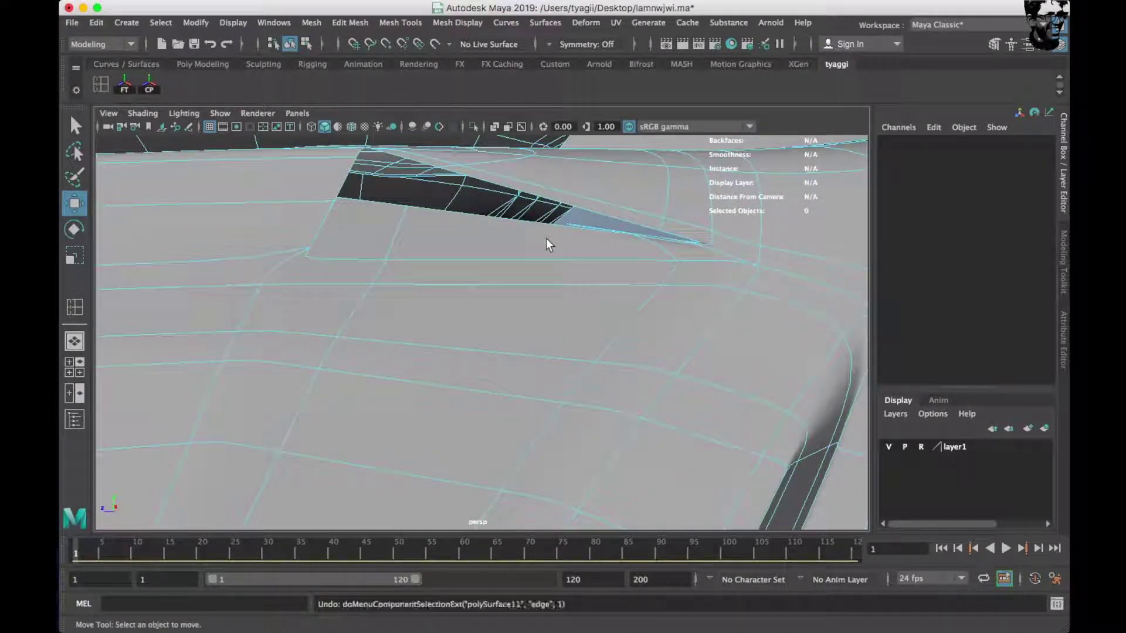
key("ctrl+z")
key("ctrl+z")
key("ctrl+z")
key("ctrl+z")
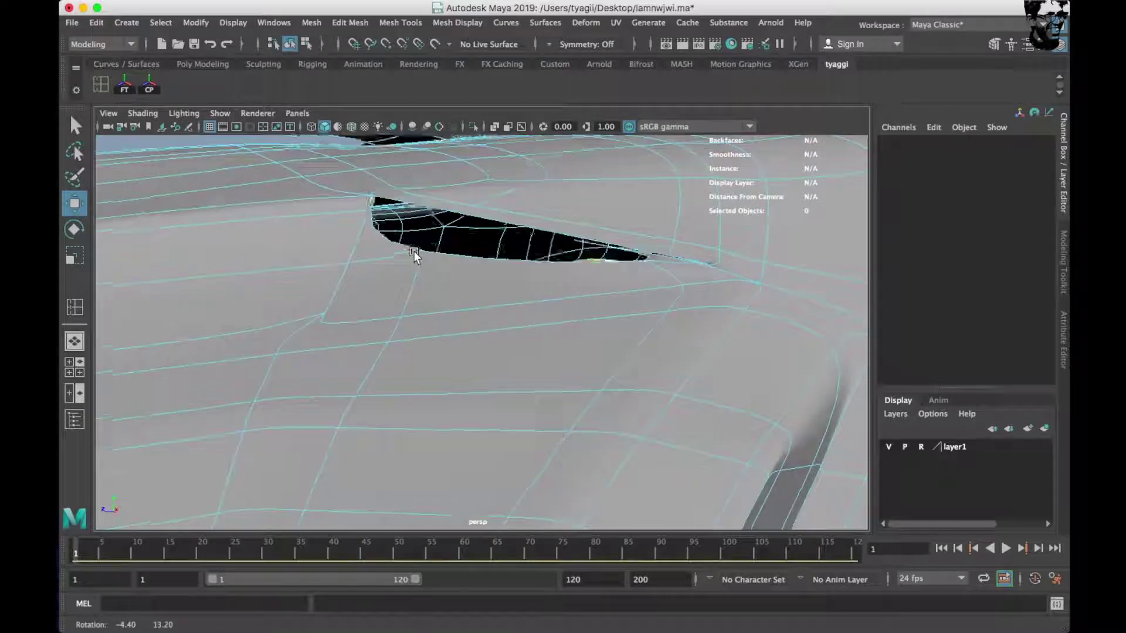
key("ctrl+z")
key("ctrl+z")
key("ctrl+z")
Delete the face beside the hole and select a corner vertex for merging.
right_click_drag(350, 298, 351, 291)
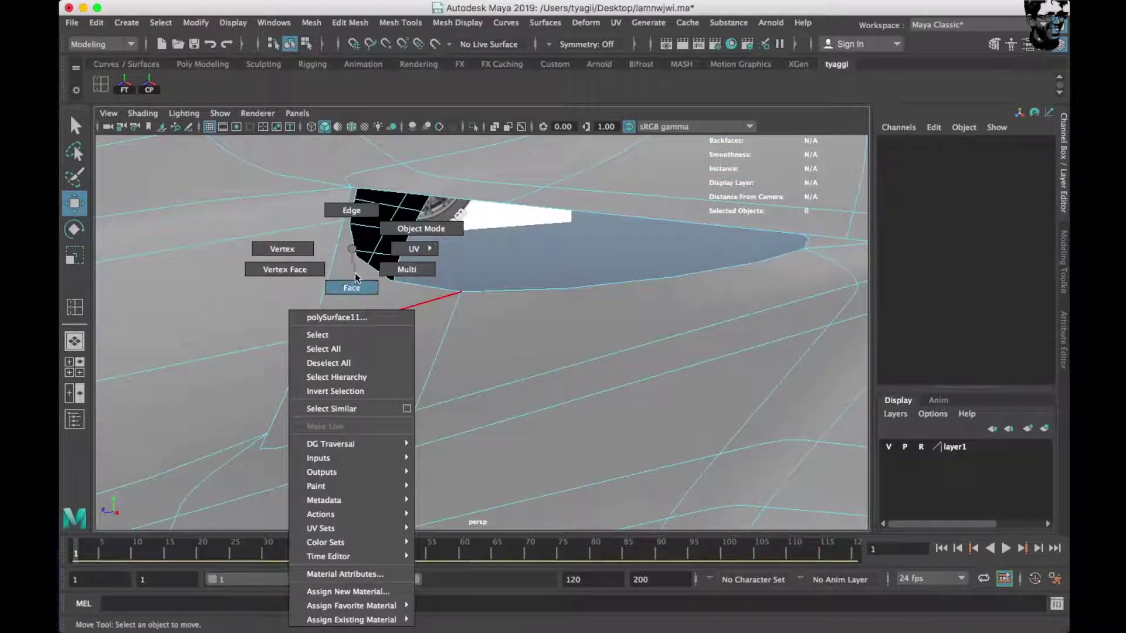
left_click(353, 301)
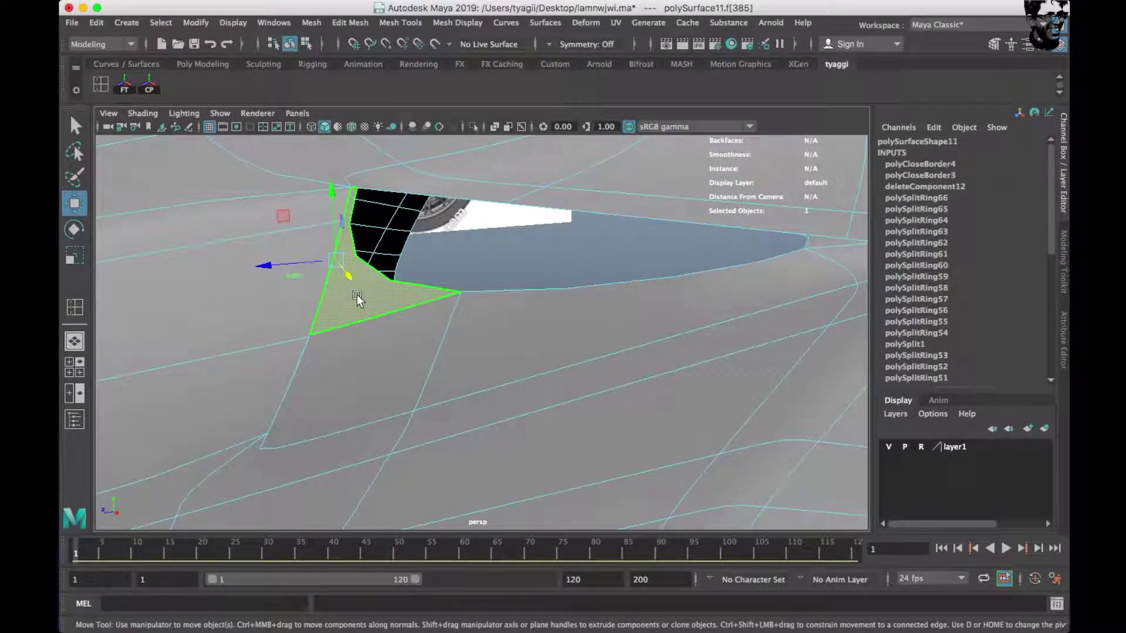
key("Delete")
mouse_move(362, 275)
left_mouse_down("alt")
mouse_move(411, 325)
mouse_move(424, 240)
mouse_move(413, 347)
mouse_move(409, 319)
mouse_move(489, 329)
left_mouse_up("alt")
mouse_move(546, 248)
right_mouse_down()
mouse_move(552, 262)
mouse_move(477, 246)
right_mouse_up()
left_click(561, 185)
right_click_drag(605, 295, 622, 161, "shift")
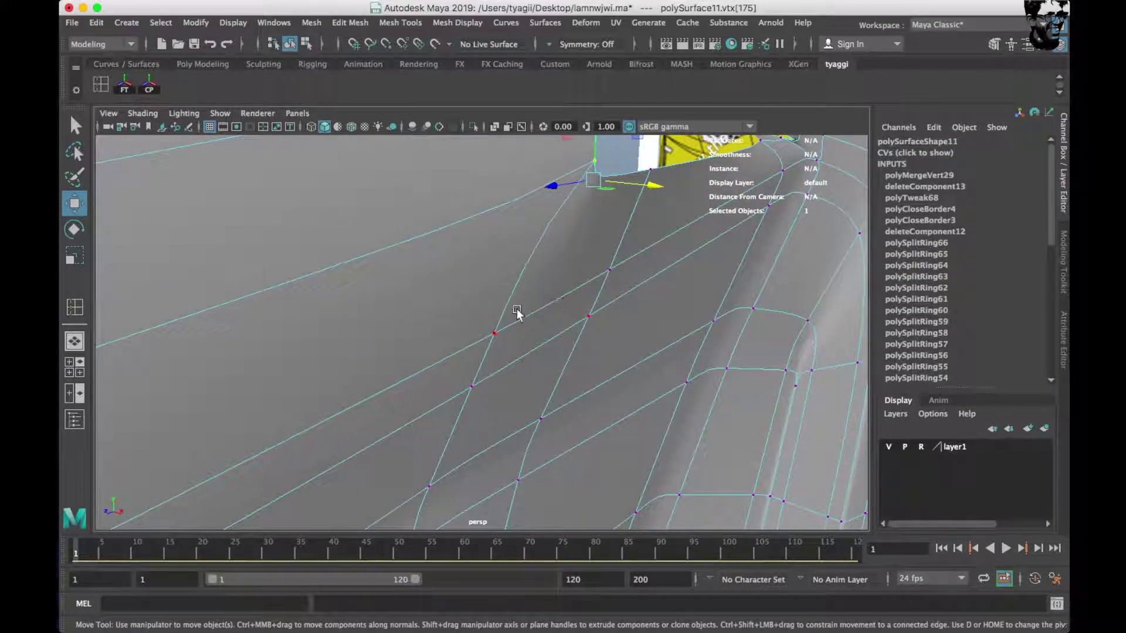
left_click_drag(517, 311, 539, 294, "alt")
Fill the remaining body hole from one of its border edges.
right_click_drag(577, 255, 579, 209)
left_click_drag(578, 209, 596, 246, "alt")
left_click(596, 246)
right_click_drag(645, 188, 649, 188, "shift")
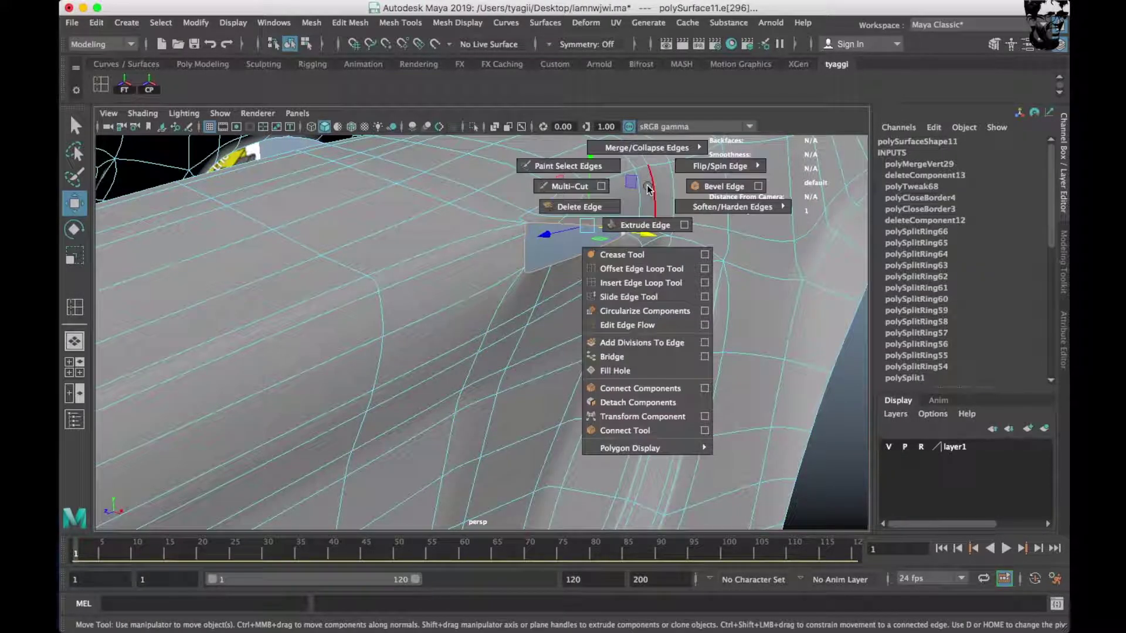
right_click_drag(646, 368, 646, 370, "shift")
left_click_drag(593, 316, 393, 314, "alt")
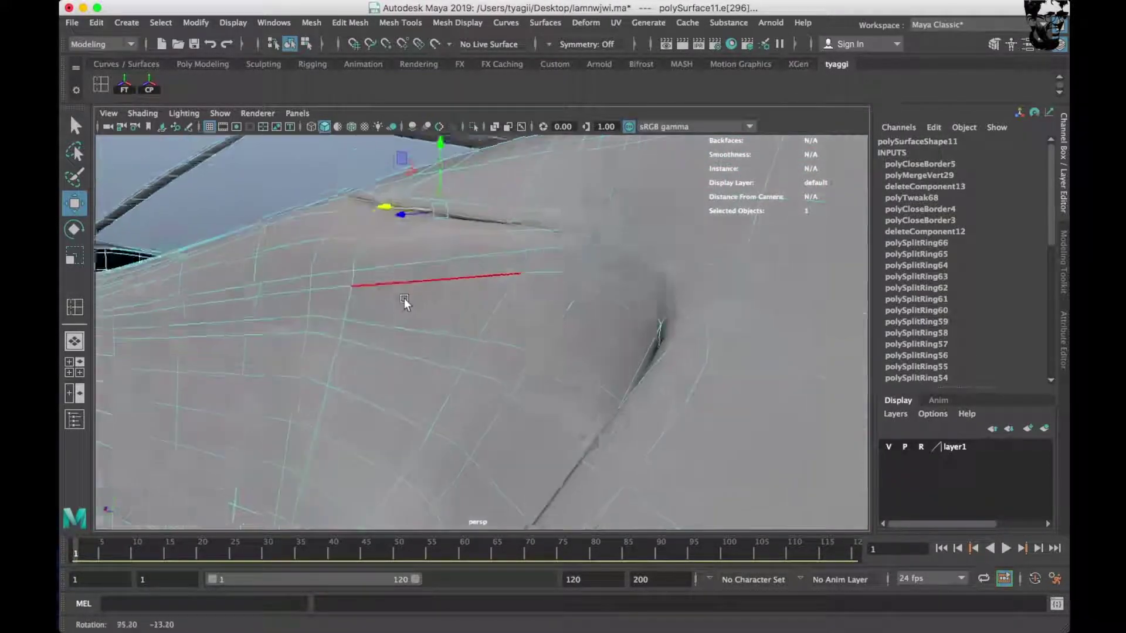
Return to object selection and frame the whole car in a side view.
right_click_drag(497, 231, 578, 211)
mouse_move(577, 211)
left_mouse_down("alt")
mouse_move(325, 323)
mouse_move(259, 424)
mouse_move(468, 413)
mouse_move(490, 307)
left_mouse_up("alt")
left_click(490, 308)
key("f")
mouse_move(495, 248)
right_mouse_down()
mouse_move(630, 289)
mouse_move(566, 229)
right_mouse_up()
left_click_drag(566, 228, 421, 387, "alt")
left_click_drag(503, 379, 495, 374, "alt")
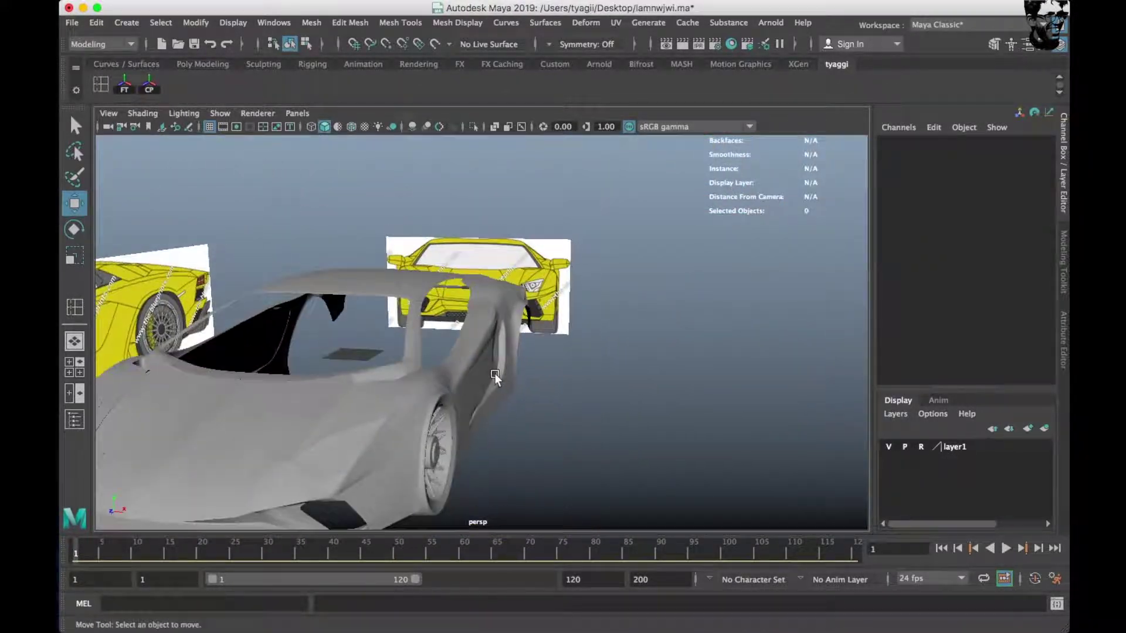
key("f")
scroll(541, 350, "up", 5)
scroll(548, 350, "down", 5)
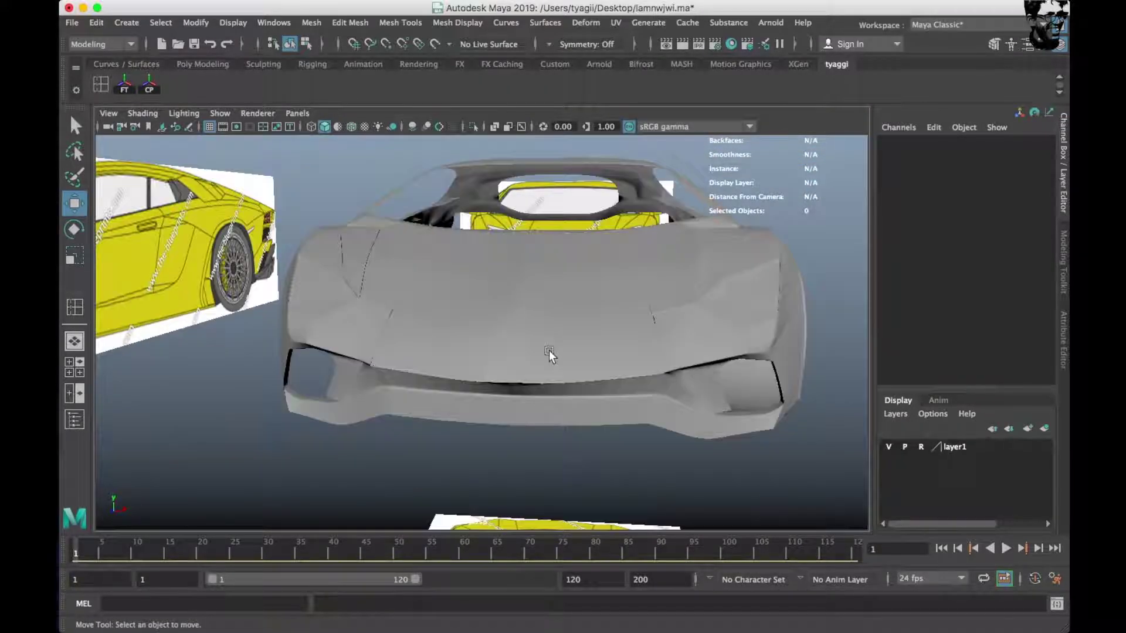
mouse_move(549, 350)
left_mouse_down("alt")
mouse_move(357, 369)
mouse_move(416, 317)
mouse_move(537, 381)
mouse_move(408, 373)
mouse_move(550, 360)
mouse_move(463, 378)
left_mouse_up("alt")
Select the body piece and front wheel and group them as group1.
left_click(416, 318)
scroll(550, 360, "up", 3)
scroll(463, 377, "up", 3)
left_click(437, 402)
scroll(422, 390, "up", 3)
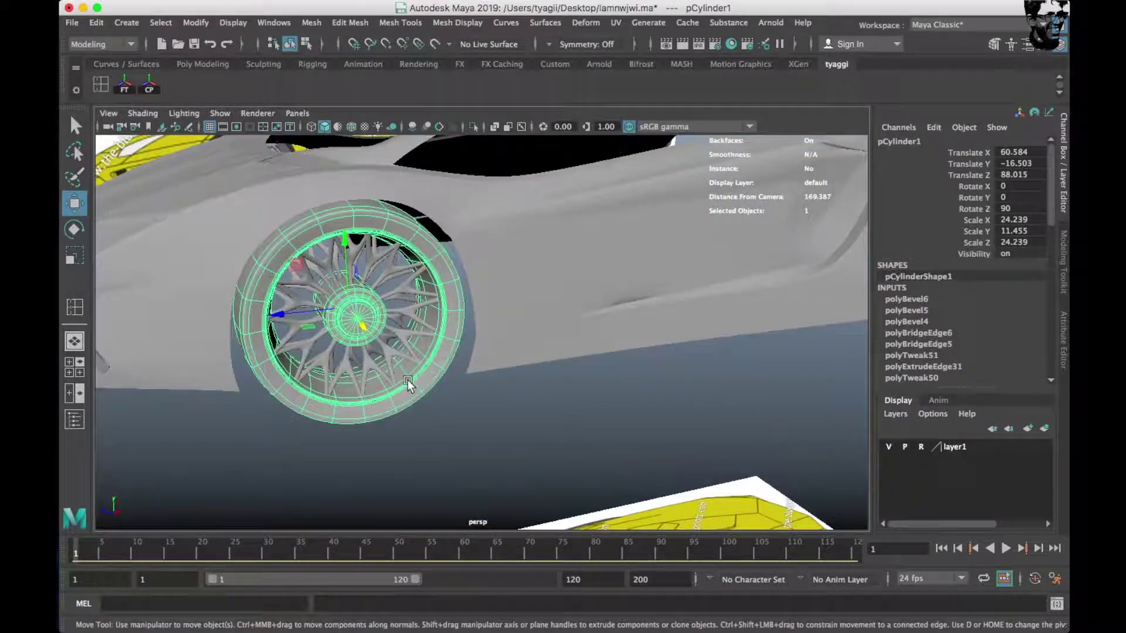
mouse_move(376, 368)
left_mouse_down("alt")
mouse_move(645, 343)
mouse_move(360, 466)
mouse_move(666, 361)
left_mouse_up("alt")
left_click(642, 406, "shift")
key("ctrl+g")
mouse_move(642, 405)
left_mouse_down("alt")
mouse_move(435, 487)
mouse_move(429, 446)
left_mouse_up("alt")
Mirror the grouped half with Duplicate Special at Scale X -1 to form the full car.
left_click(96, 22)
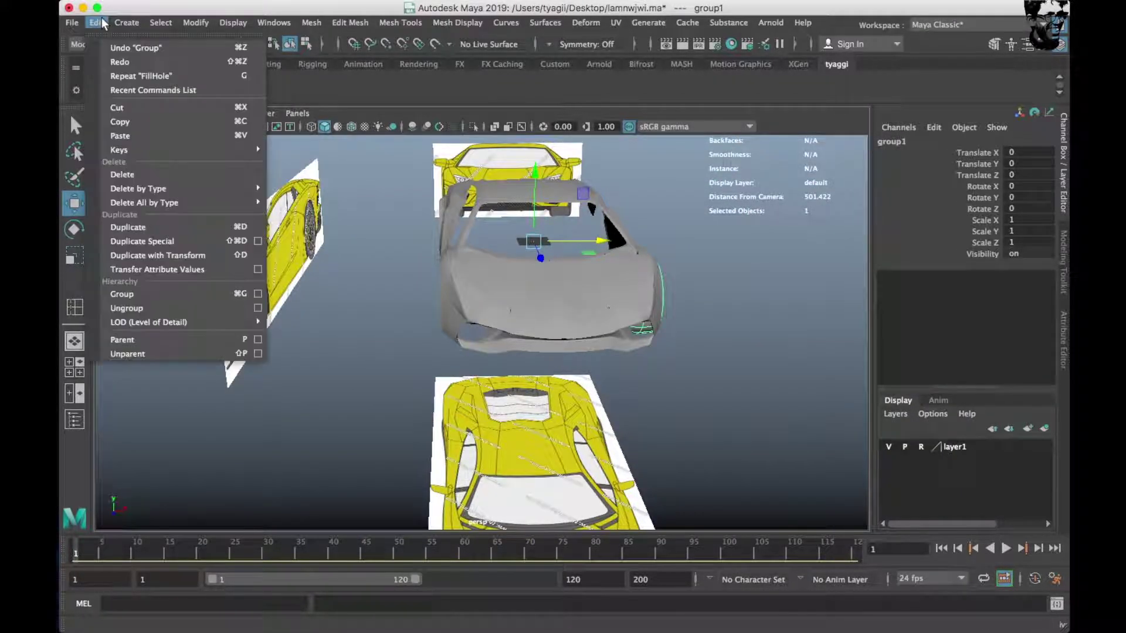
left_click(149, 255)
left_click_drag(151, 244, 422, 315, "alt")
right_click(460, 258)
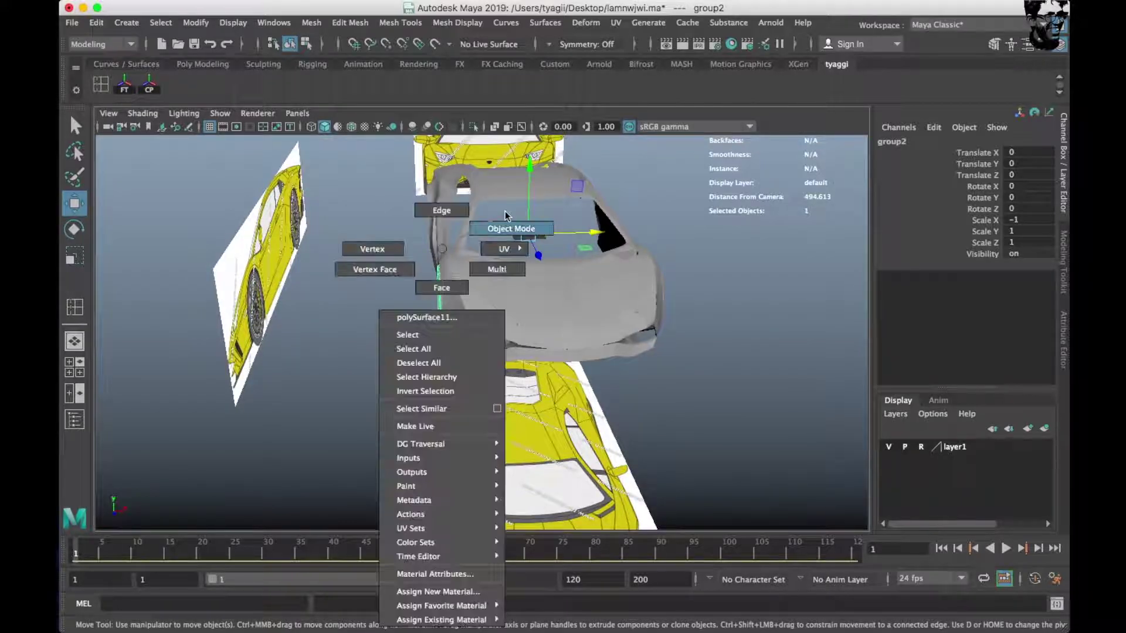
left_click(698, 323)
key("space")
key("space")
scroll(349, 425, "down", 1)
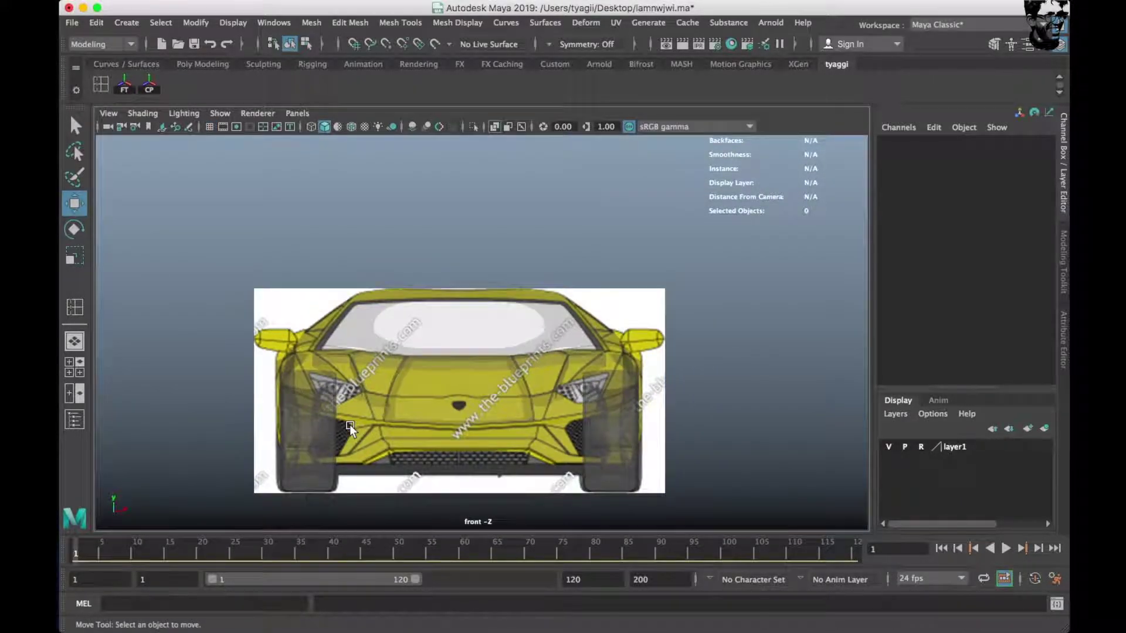
scroll(349, 424, "down", 1)
key("space")
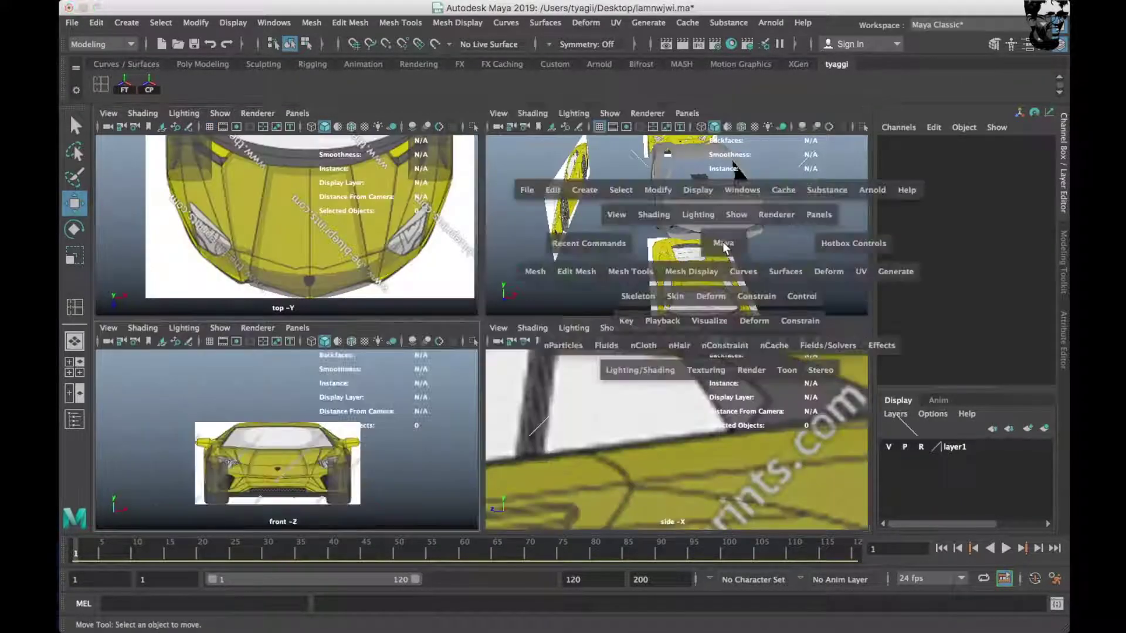
key("space")
Create a polygon plane, scale it to 1440.647 and lower it to -39.82 under the tyres.
left_click(202, 64)
left_click(221, 85)
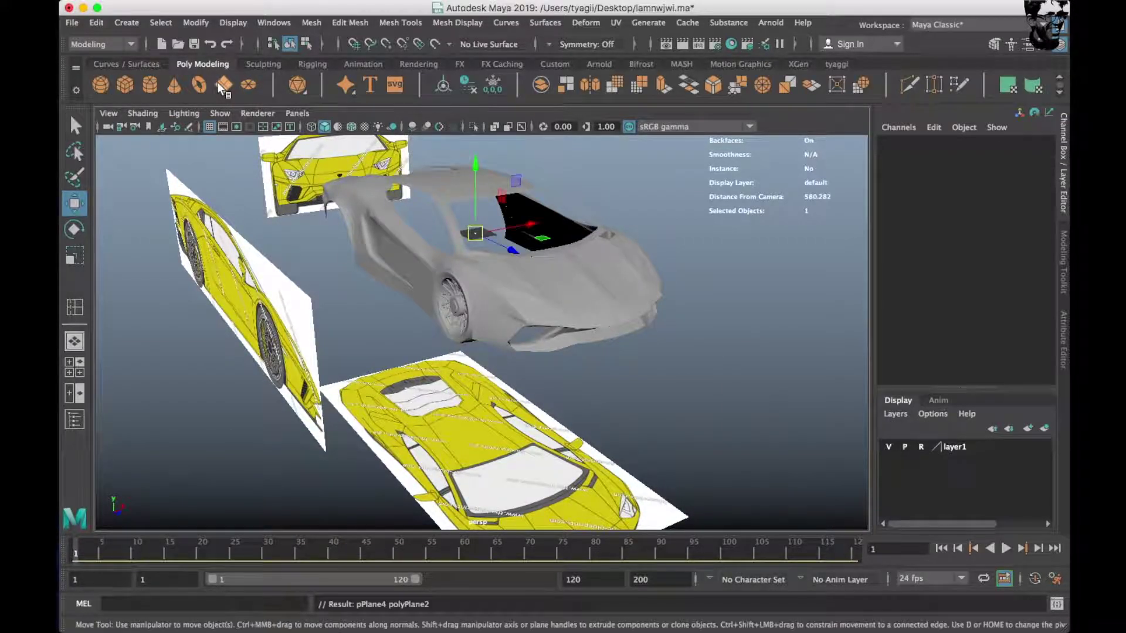
key("r")
left_click_drag(475, 234, 927, 434)
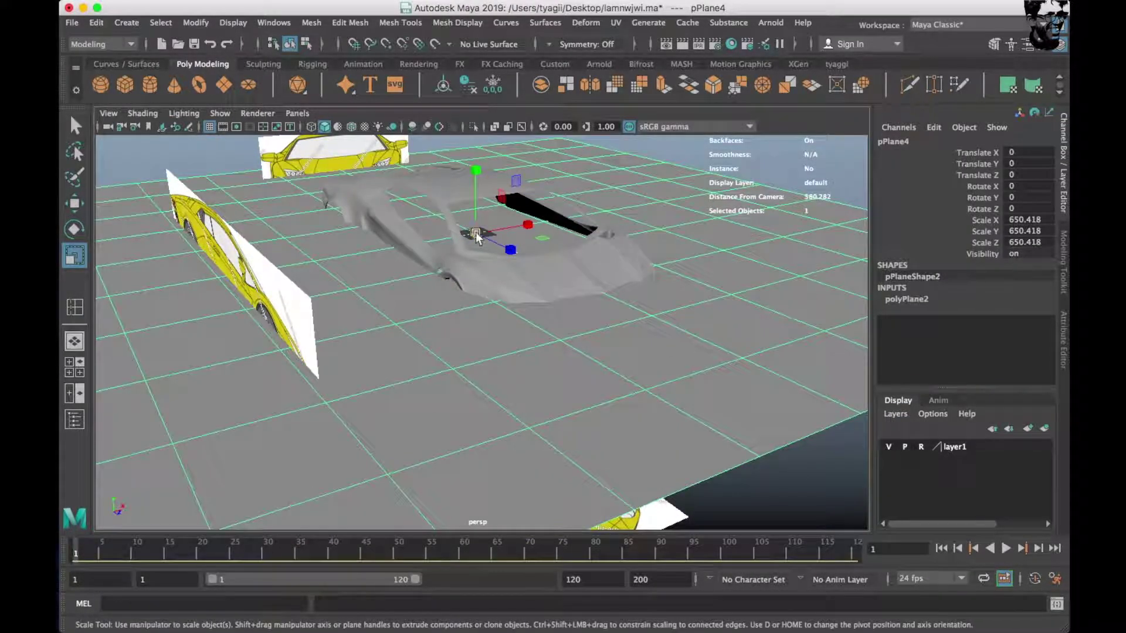
left_click_drag(477, 237, 772, 320)
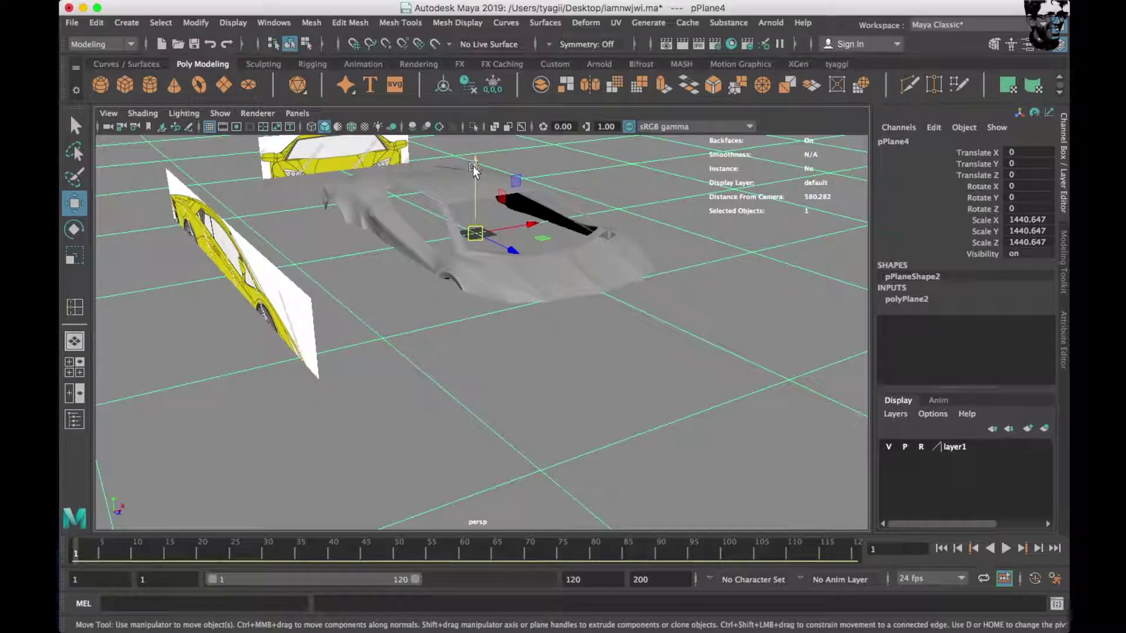
left_click_drag(474, 170, 478, 201)
scroll(478, 201, "up", 5)
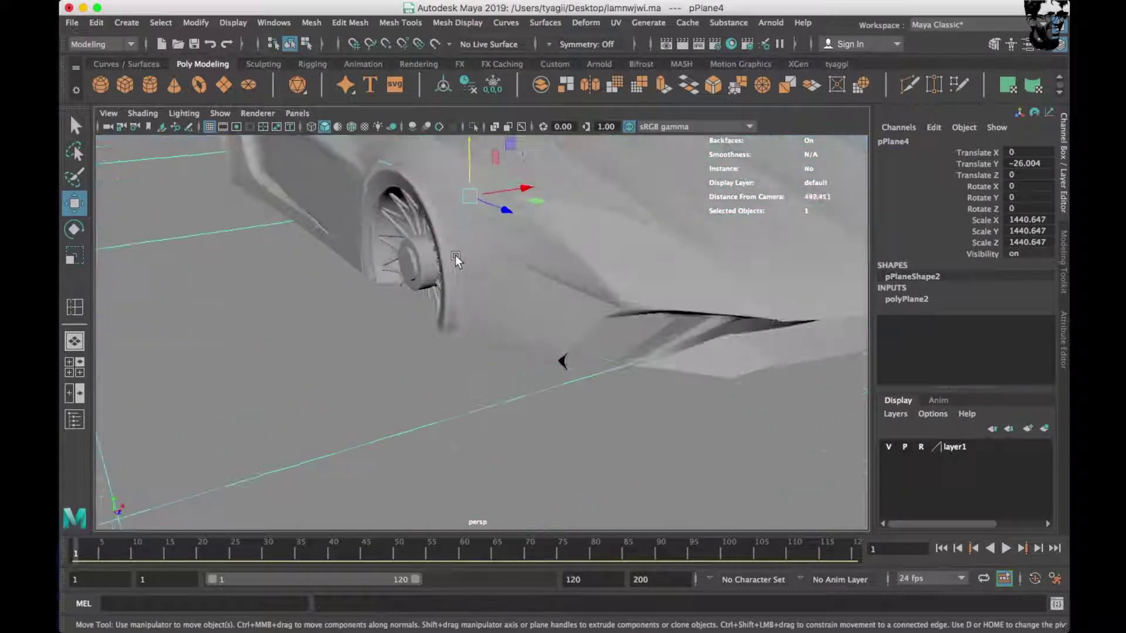
mouse_move(469, 174)
left_mouse_down()
mouse_move(479, 188)
mouse_move(442, 190)
mouse_move(540, 218)
left_mouse_up()
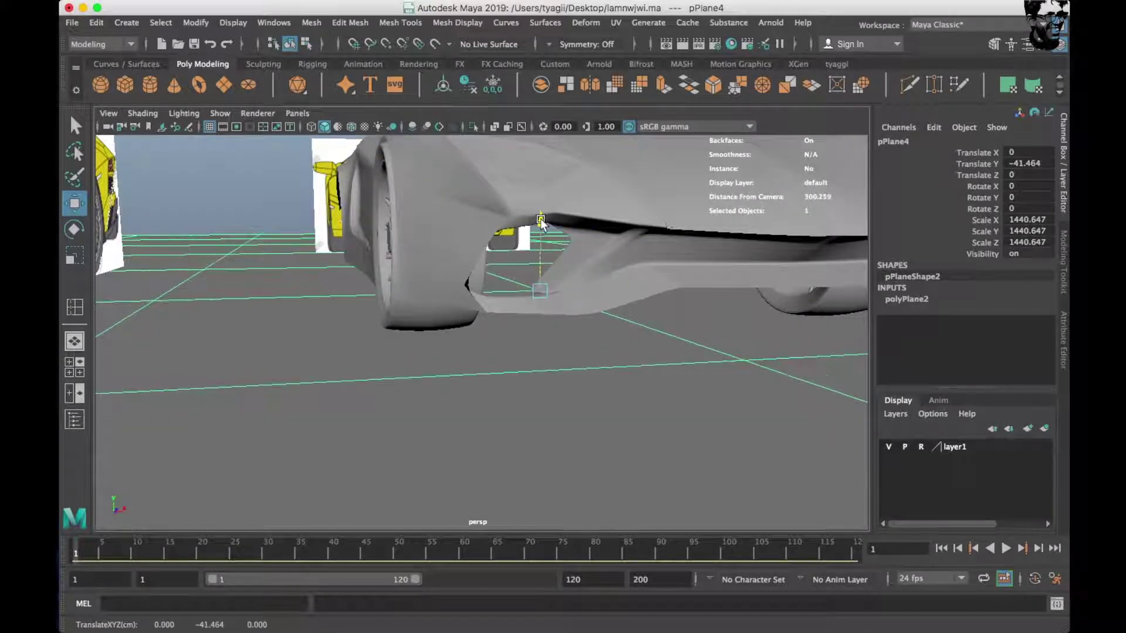
scroll(528, 264, "down", 5)
mouse_move(527, 264)
left_mouse_down("alt")
mouse_move(424, 326)
mouse_move(447, 339)
mouse_move(463, 328)
left_mouse_up("alt")
left_click(126, 23)
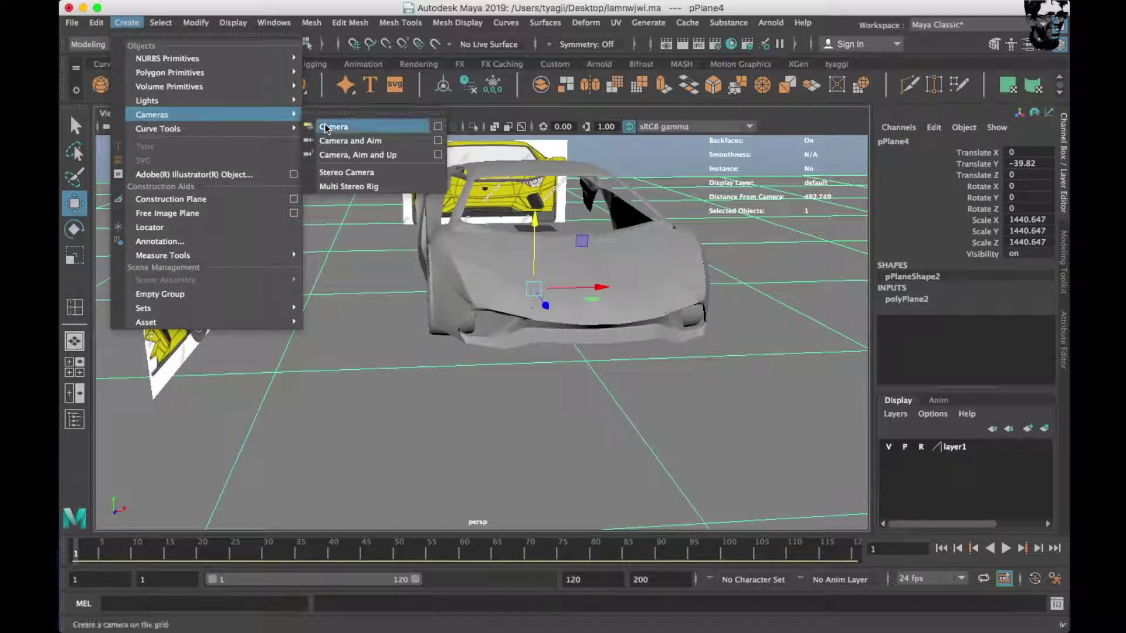
Create camera1 and look through it to check its view of the car.
left_click(326, 128)
mouse_move(445, 234)
left_mouse_down("alt")
mouse_move(500, 261)
mouse_move(731, 311)
mouse_move(548, 318)
mouse_move(654, 382)
left_mouse_up("alt")
left_click(298, 113)
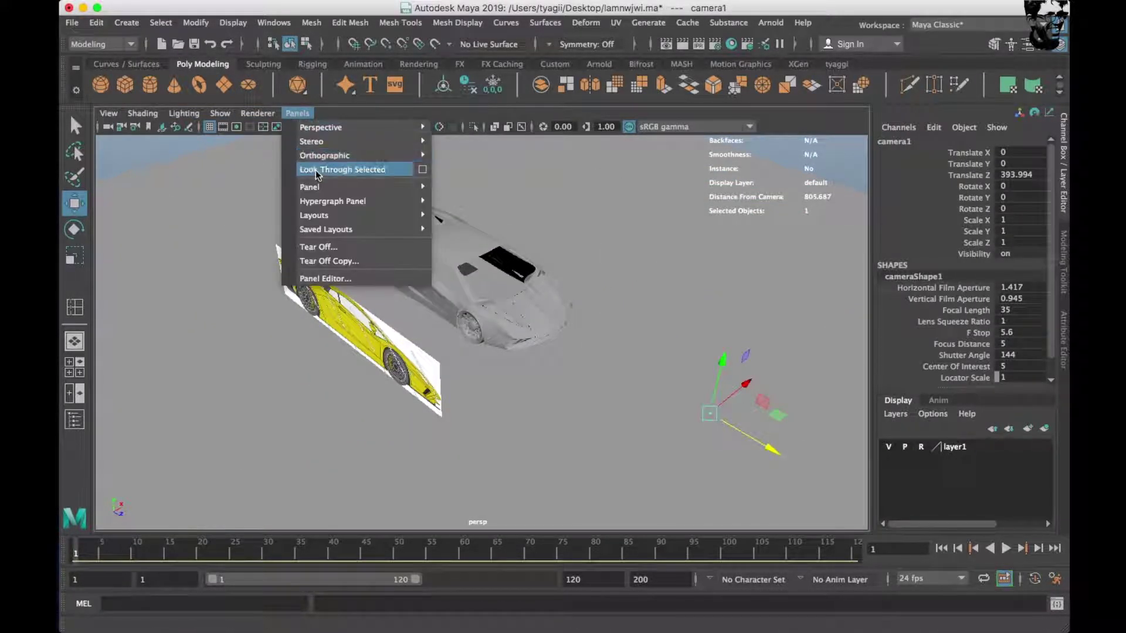
left_click(321, 170)
scroll(339, 219, "down", 3)
scroll(339, 219, "down", 3)
scroll(338, 219, "up", 3)
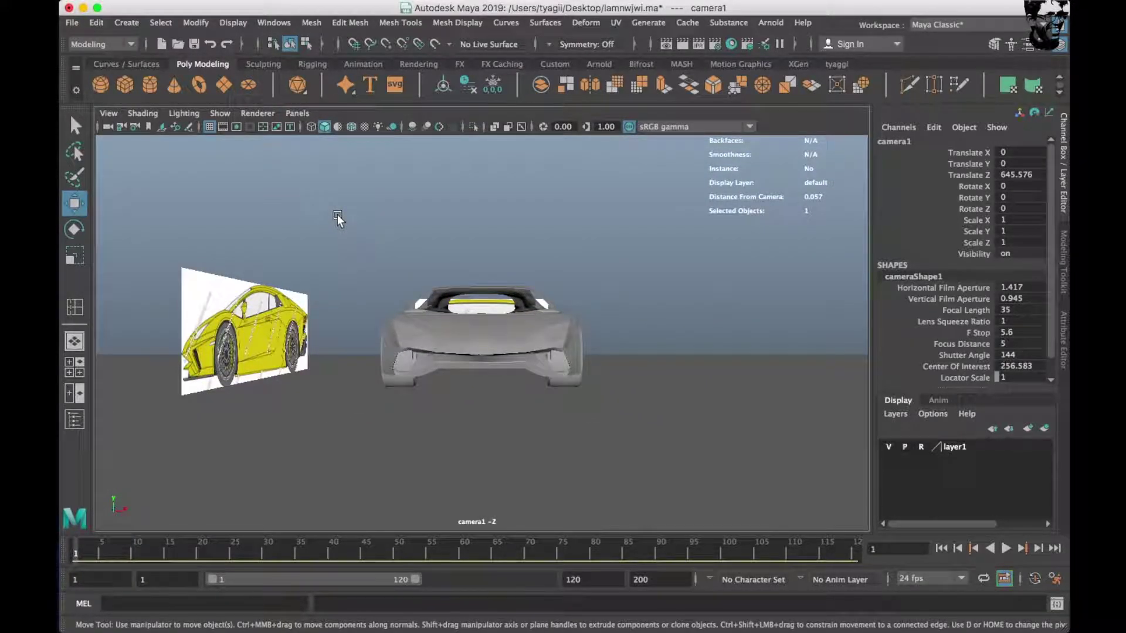
left_click(291, 113)
left_click(484, 129)
Refine camera1's front framing (Y 22.537, Z 554.646) and return to the persp view.
left_click_drag(469, 192, 679, 307, "alt")
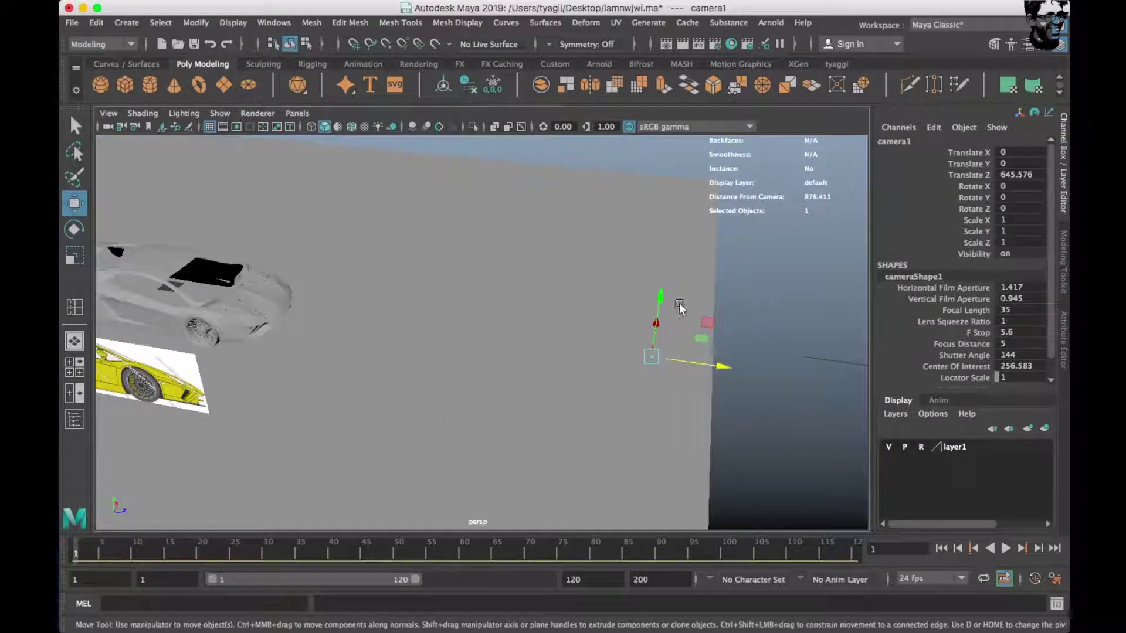
left_click(299, 114)
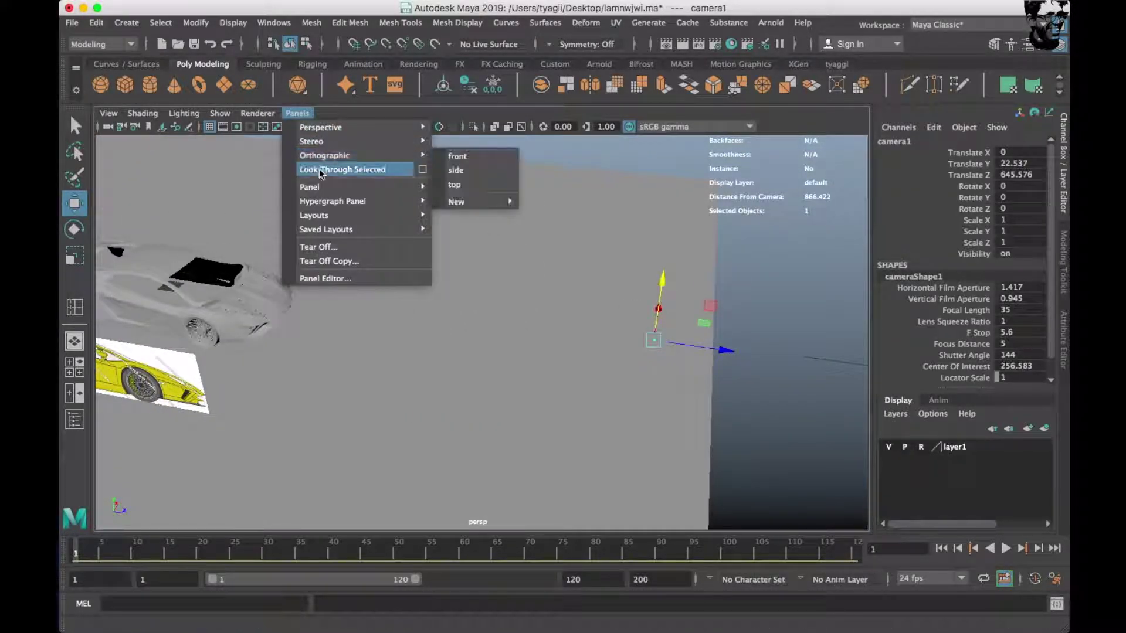
left_click(319, 169)
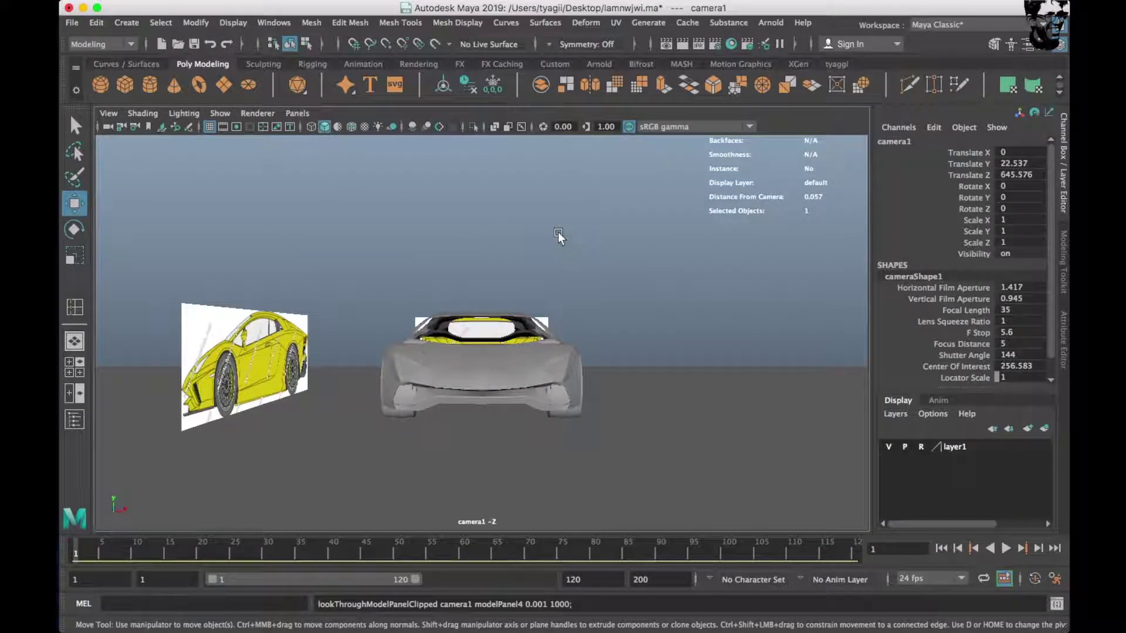
scroll(518, 232, "up", 3)
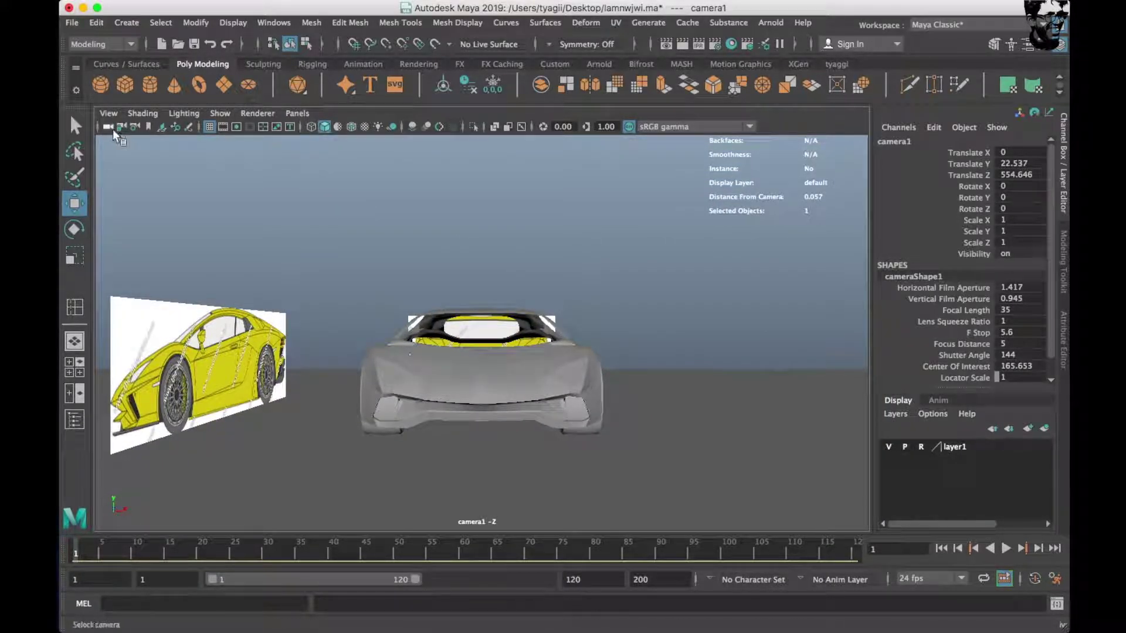
left_click(299, 113)
left_click(486, 142)
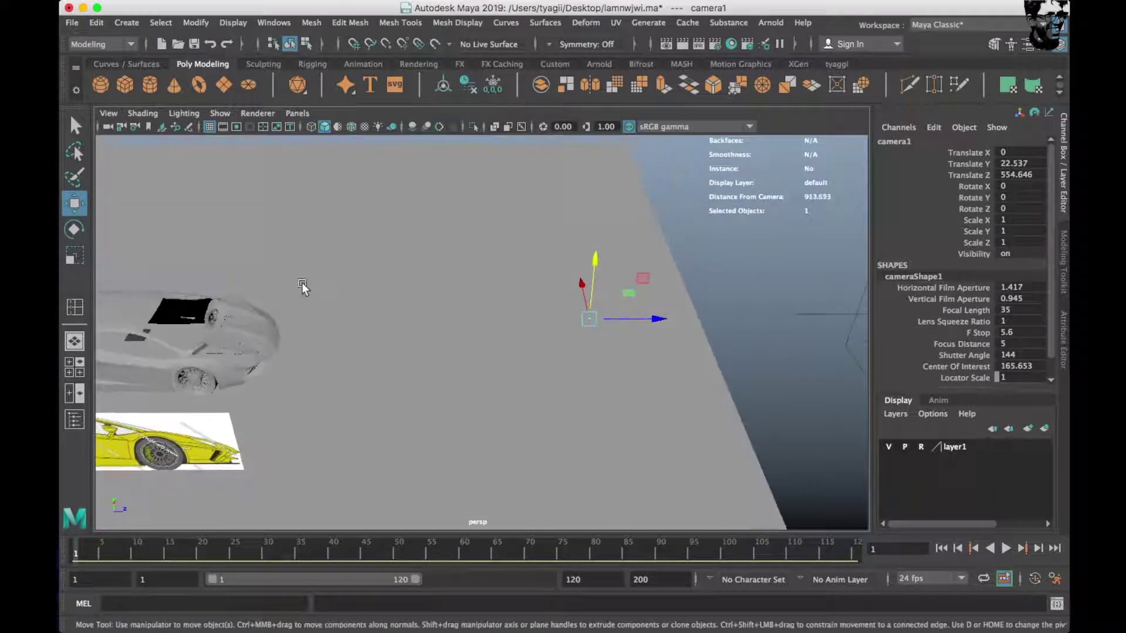
left_click_drag(536, 210, 495, 277, "alt")
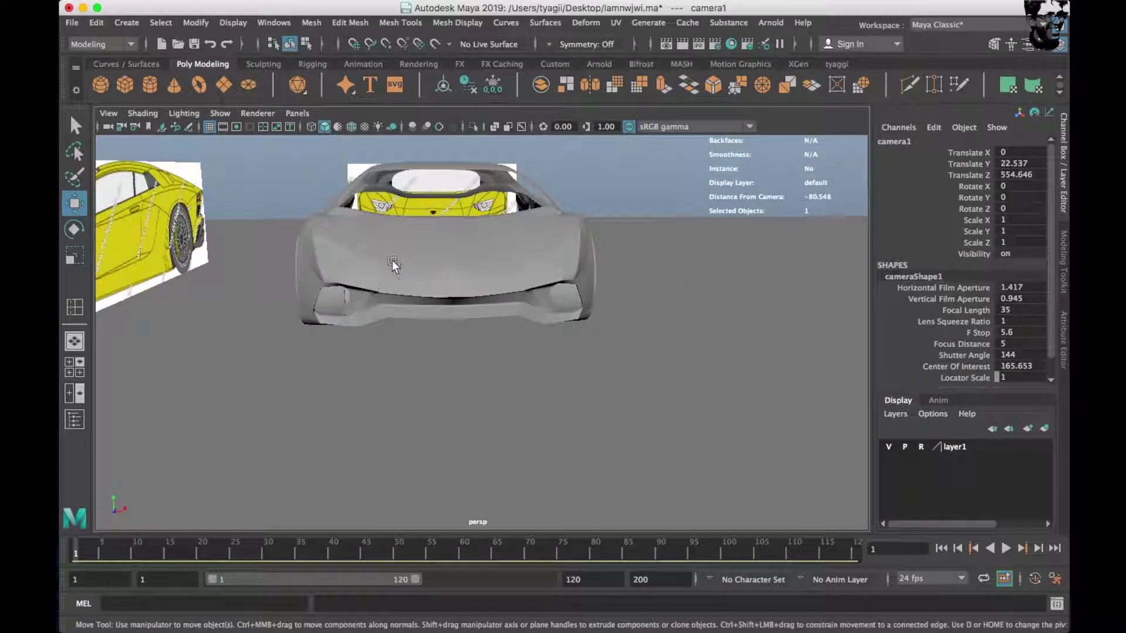